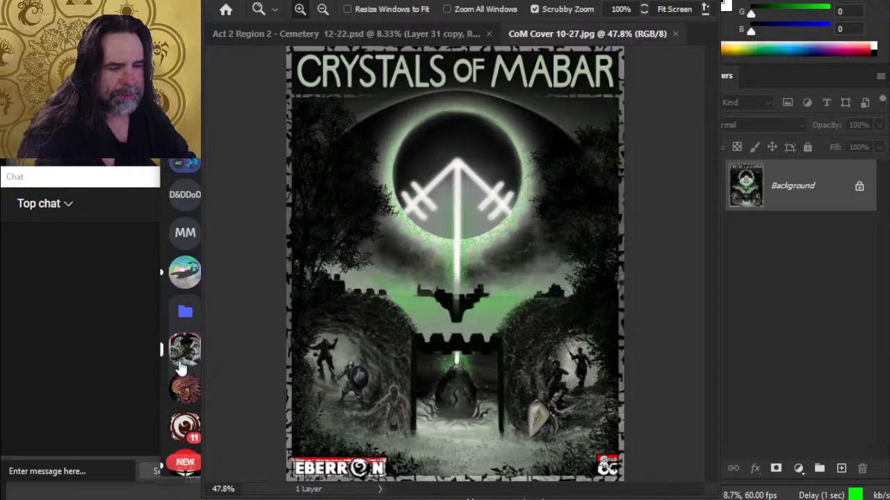
# - Go through the Discord servers in the server list one after another
pyautogui.scroll(-3, 187, 361)
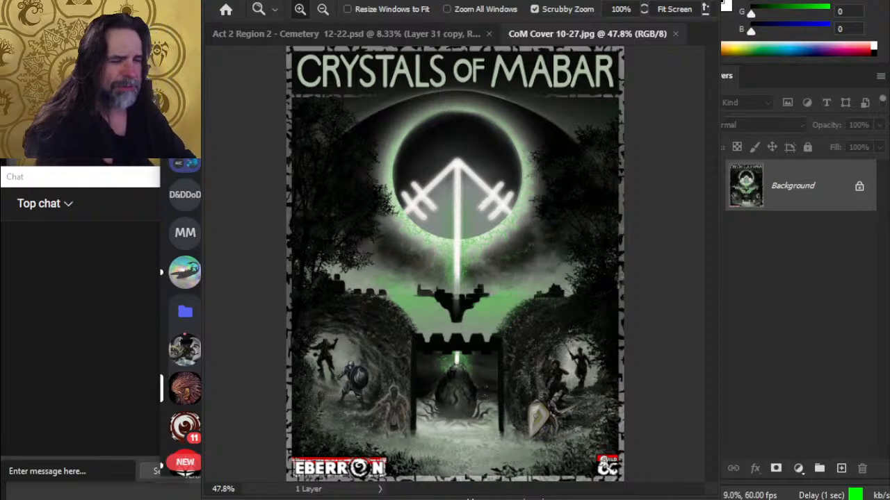
pyautogui.scroll(-3, 185, 320)
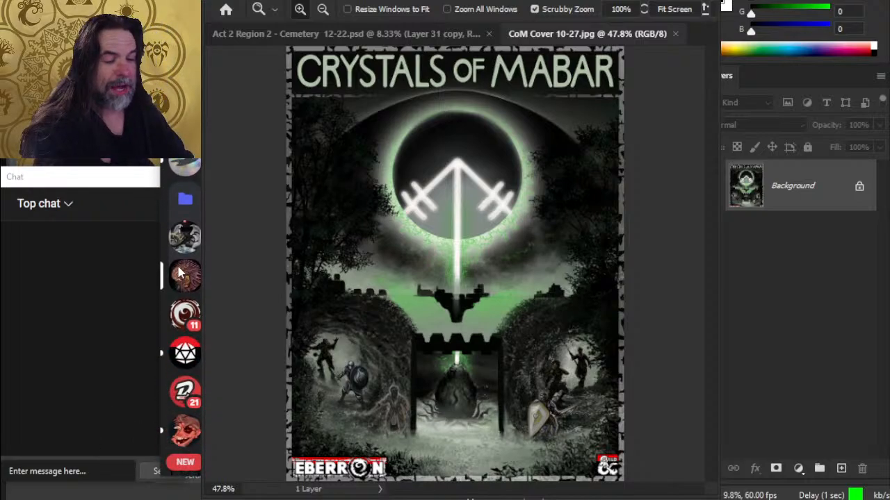
pyautogui.click(186, 323)
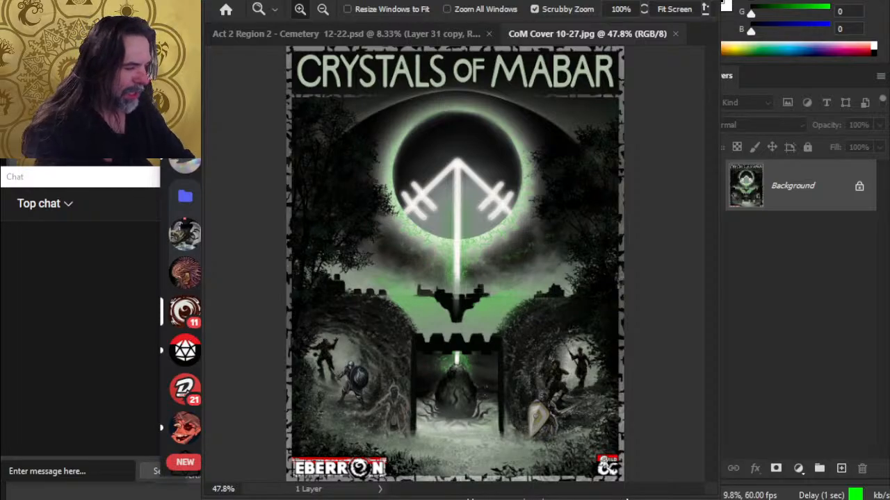
pyautogui.click(193, 353)
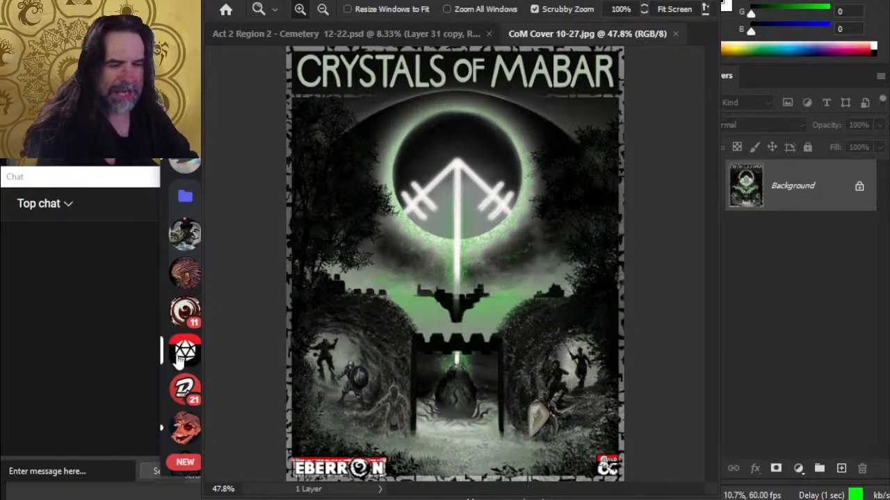
pyautogui.click(179, 389)
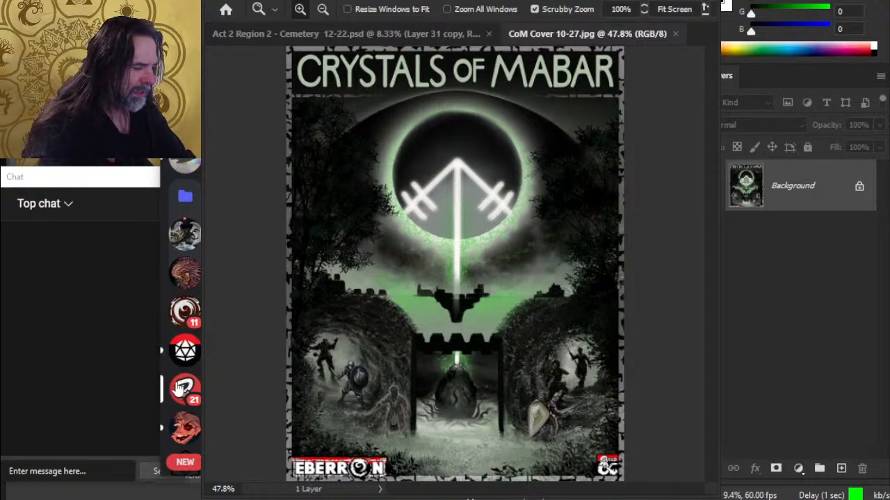
pyautogui.scroll(-3, 180, 313)
pyautogui.click(179, 313)
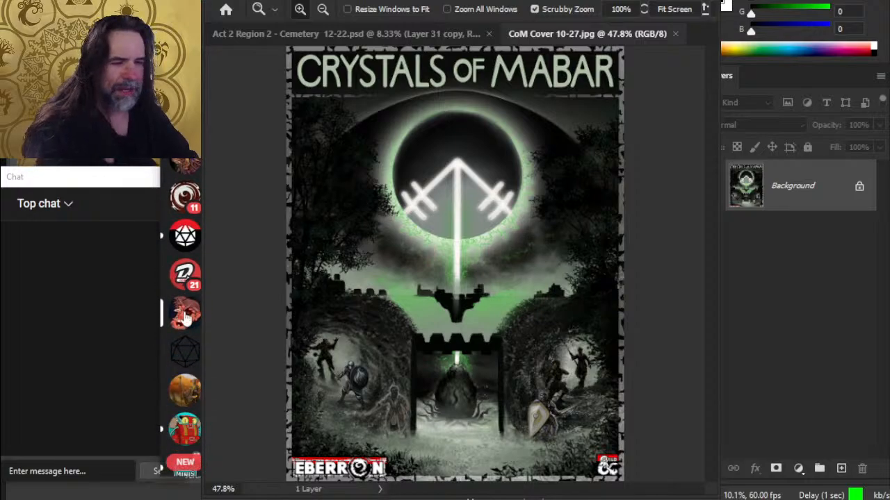
pyautogui.click(186, 351)
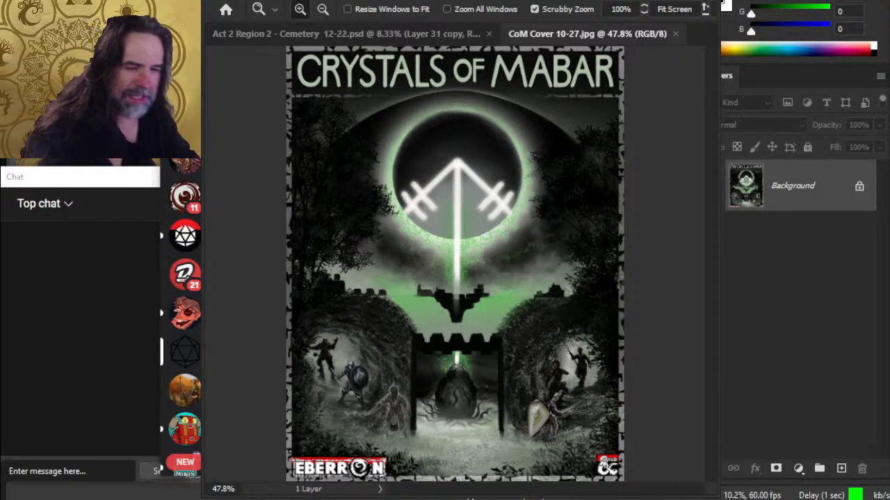
pyautogui.click(187, 393)
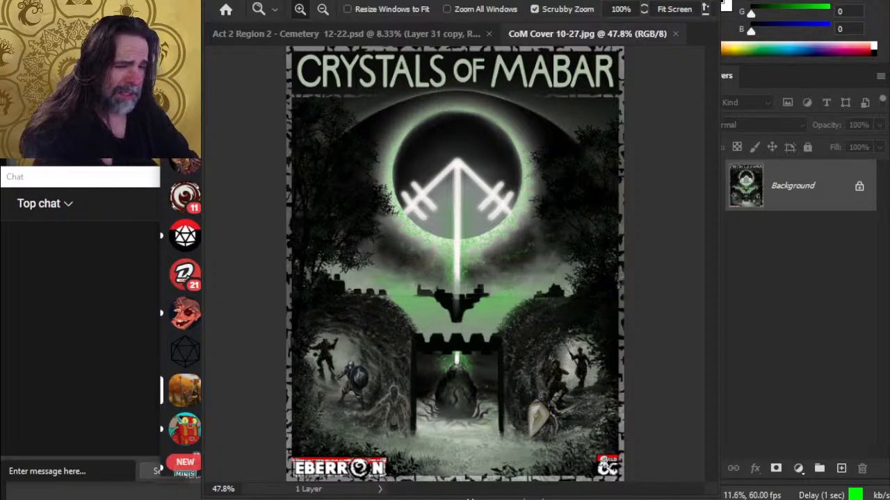
pyautogui.scroll(-3, 171, 278)
pyautogui.click(182, 318)
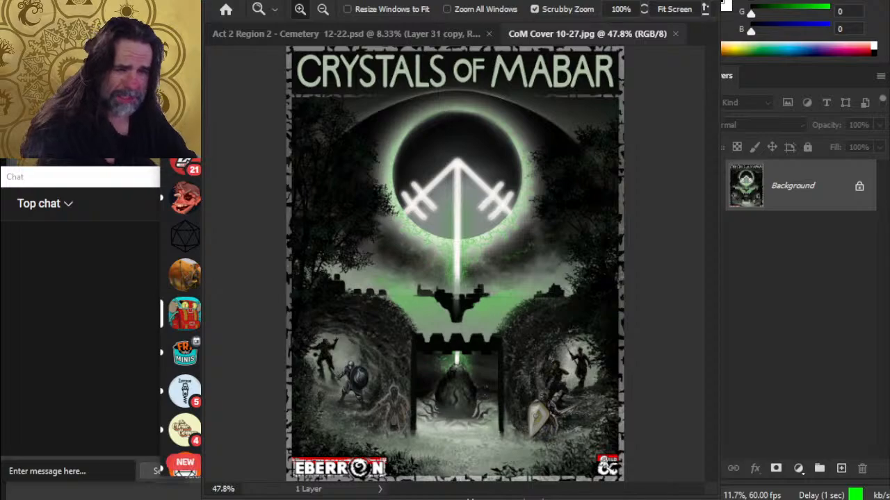
pyautogui.click(175, 360)
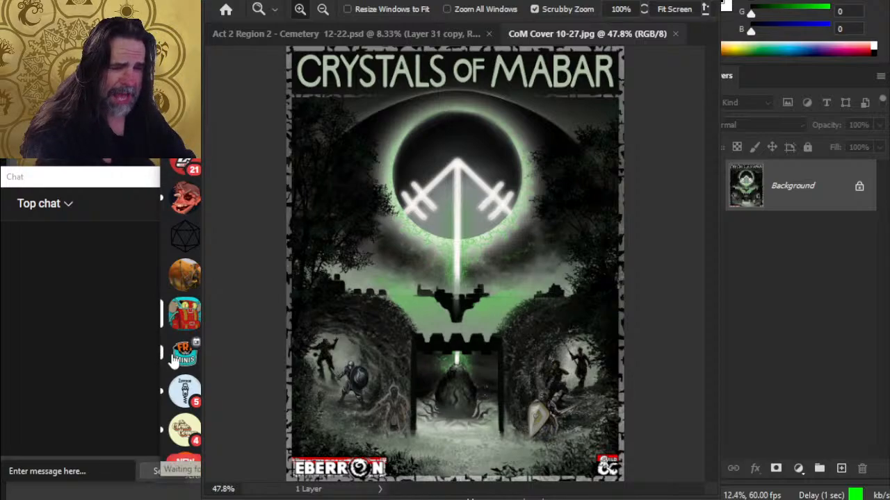
pyautogui.click(184, 391)
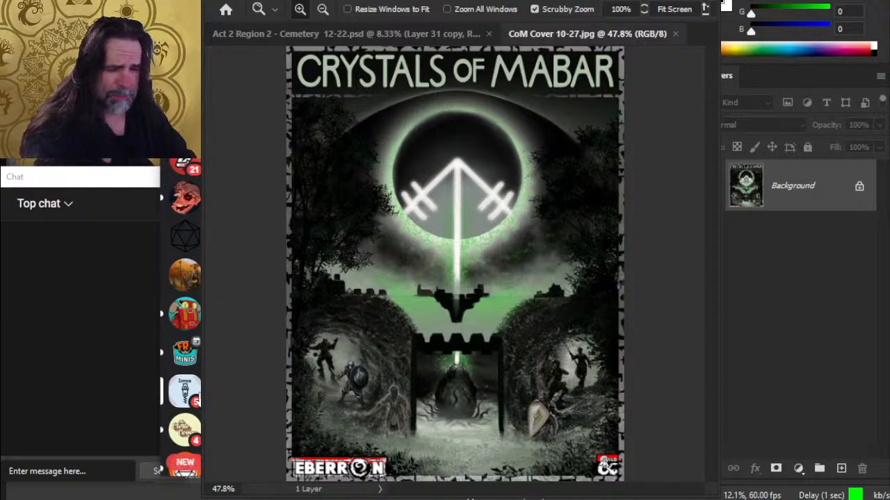
pyautogui.click(185, 428)
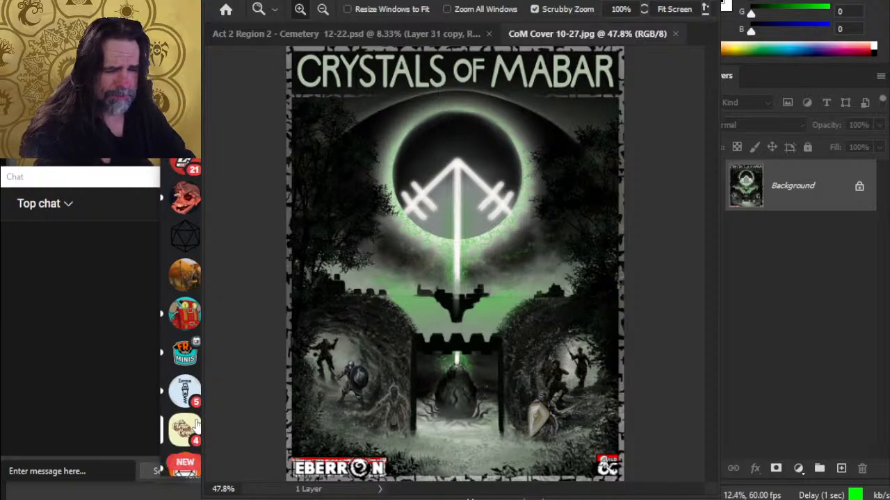
pyautogui.scroll(-3, 188, 417)
pyautogui.click(185, 353)
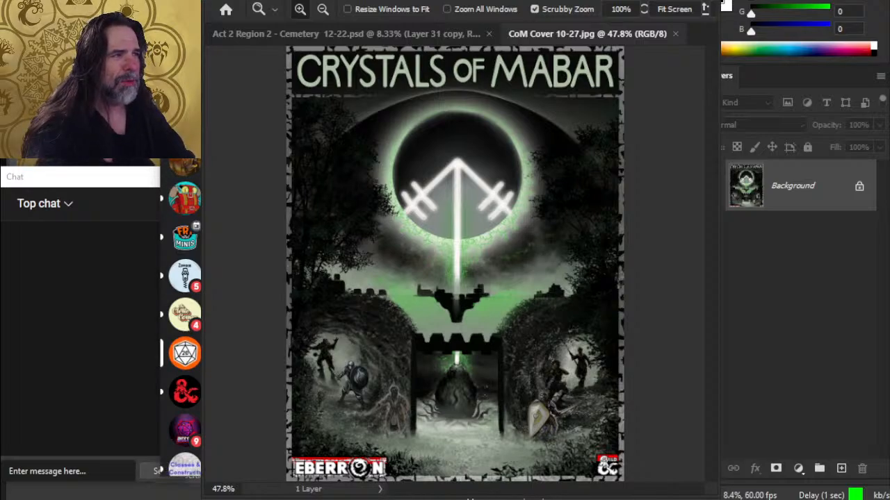
# - Switch to Photoshop and bring the Act 2 Region 2 - Cemetery 12-22.psd map to the front
pyautogui.hotkey('alt', 'Tab')
pyautogui.hotkey('ctrl', 'Tab')
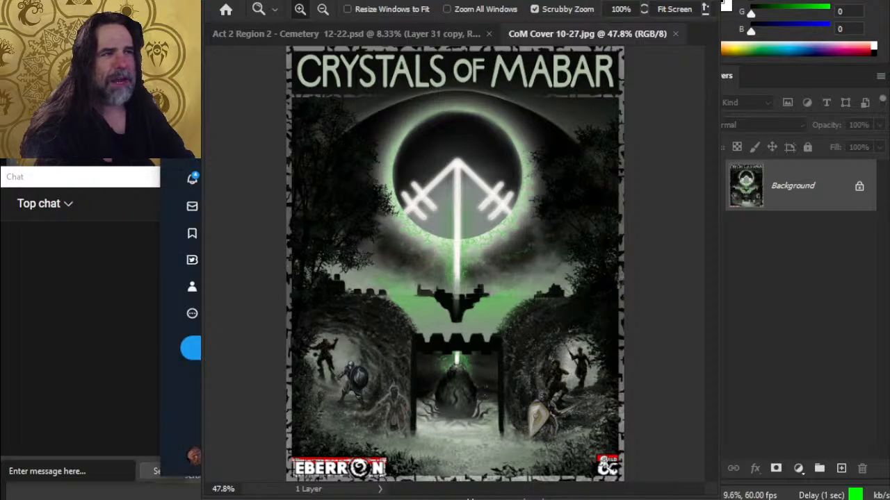
pyautogui.hotkey('ctrl', 'shift', 'Tab')
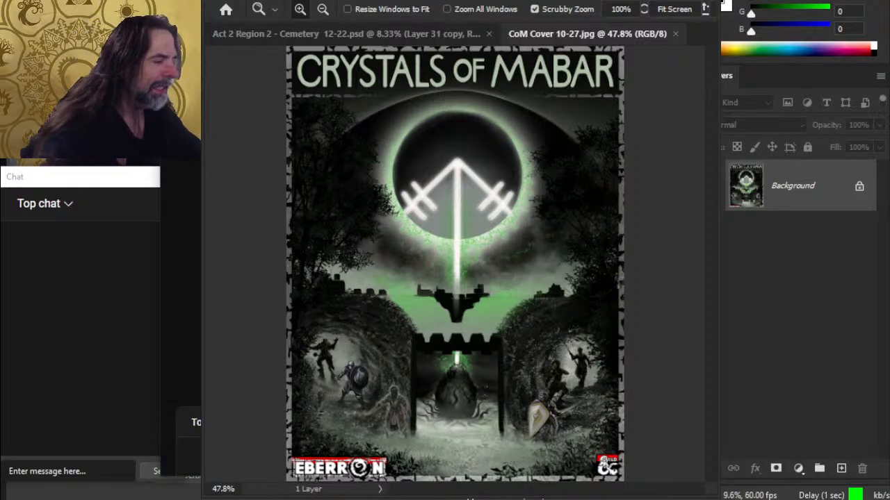
pyautogui.hotkey('alt', 'Tab')
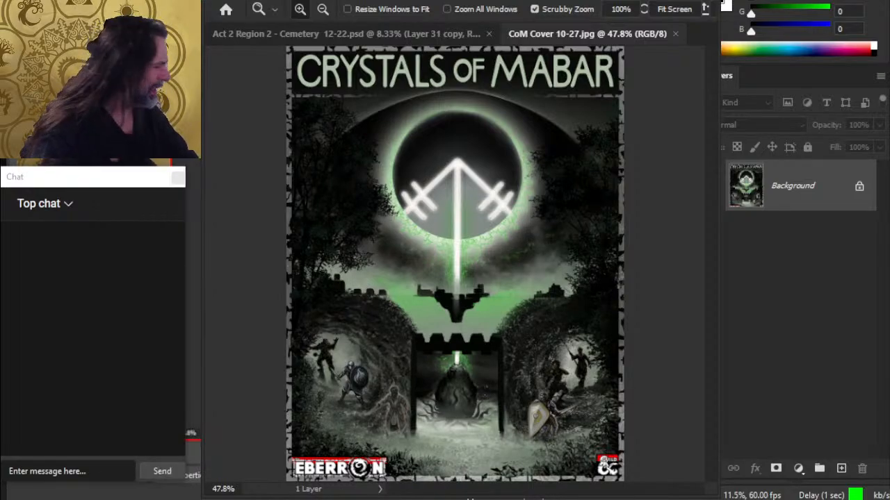
pyautogui.hotkey('alt', 'Tab')
pyautogui.hotkey('alt', 'Tab')
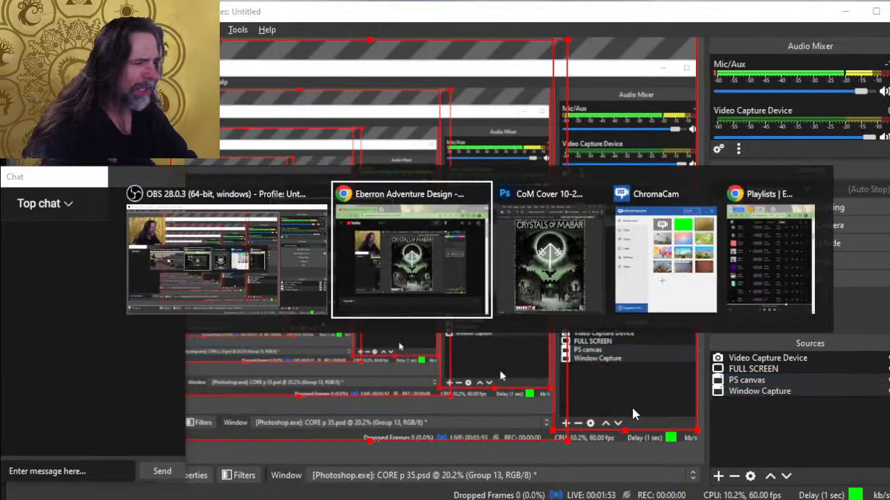
pyautogui.hotkey('alt', 'Tab')
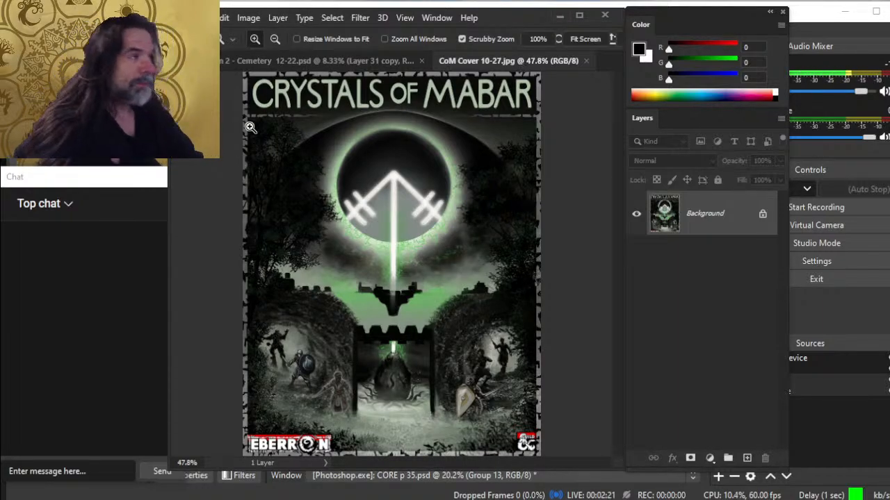
pyautogui.click(299, 62)
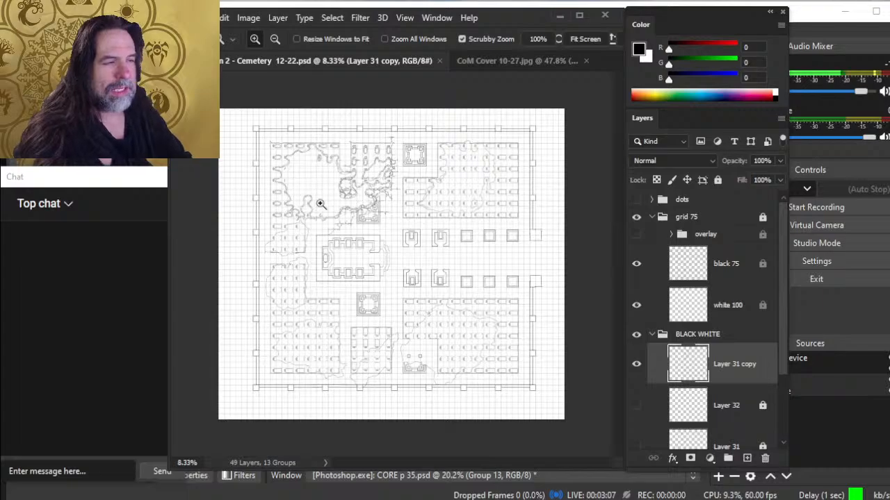
# - Examine the finished line art of the collapsed area and the broken graves in the northwest part of the cemetery map
pyautogui.moveTo(322, 201); pyautogui.dragTo(373, 205)
pyautogui.scroll(5, 486, 176)
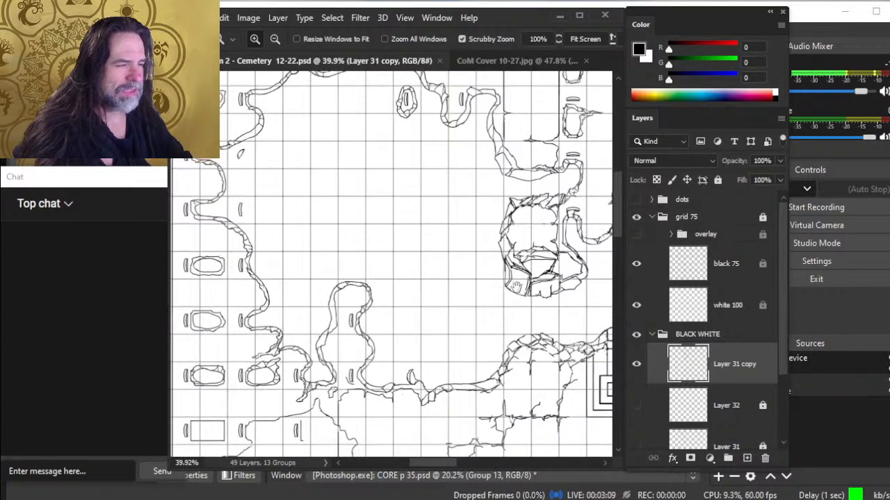
pyautogui.moveTo(486, 294); pyautogui.dragTo(419, 265)
pyautogui.moveTo(462, 316); pyautogui.dragTo(398, 319)
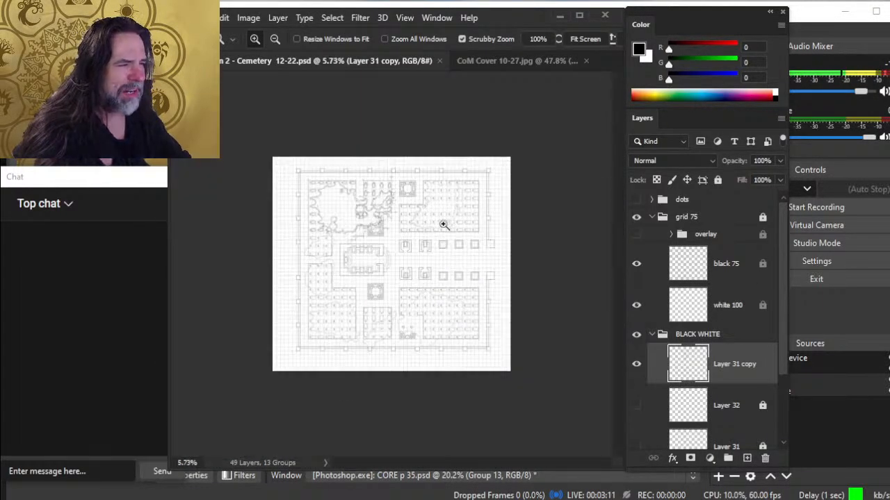
pyautogui.moveTo(334, 207); pyautogui.dragTo(413, 206)
pyautogui.moveTo(413, 236); pyautogui.dragTo(431, 245)
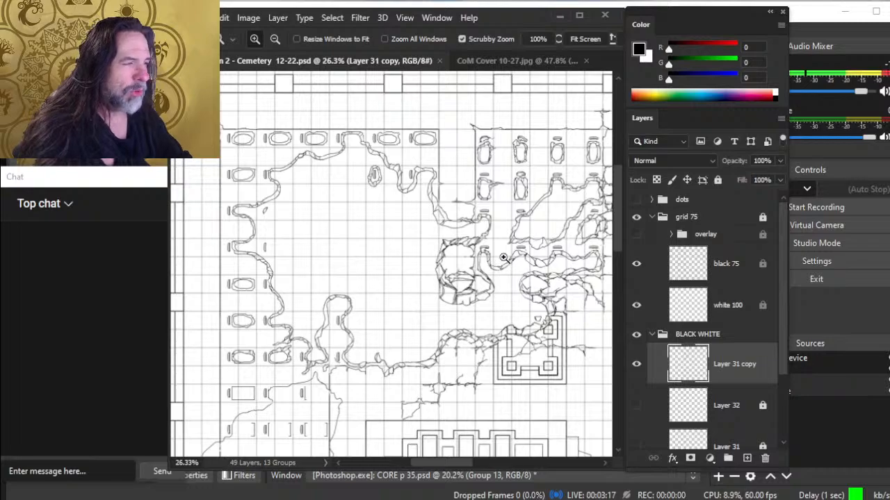
pyautogui.moveTo(502, 280)
pyautogui.mouseDown()
pyautogui.moveTo(439, 257)
pyautogui.moveTo(496, 287)
pyautogui.mouseUp()
pyautogui.moveTo(472, 138); pyautogui.dragTo(535, 178)
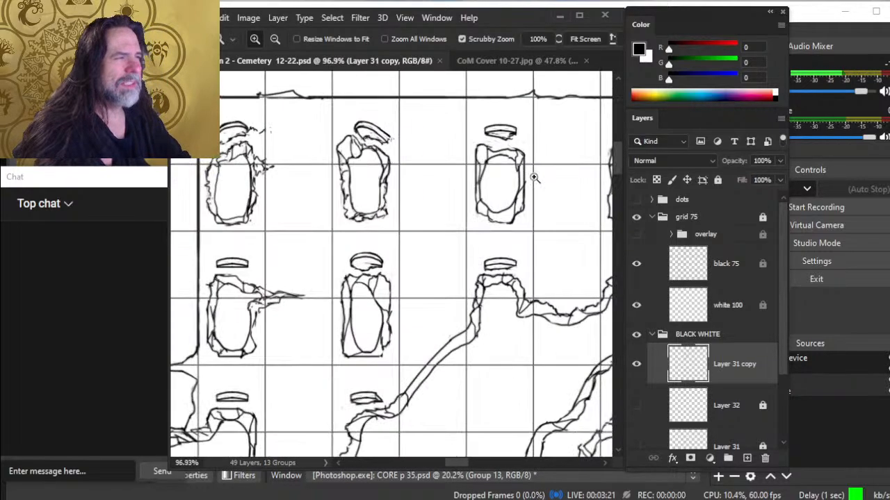
pyautogui.moveTo(463, 238)
pyautogui.mouseDown()
pyautogui.moveTo(390, 220)
pyautogui.moveTo(437, 216)
pyautogui.moveTo(460, 227)
pyautogui.mouseUp()
pyautogui.moveTo(506, 286); pyautogui.dragTo(444, 279)
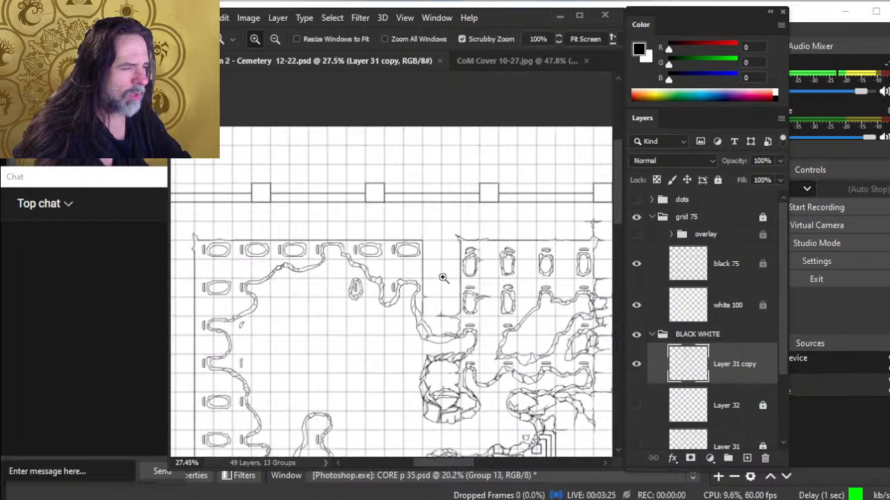
pyautogui.moveTo(541, 345); pyautogui.dragTo(405, 283)
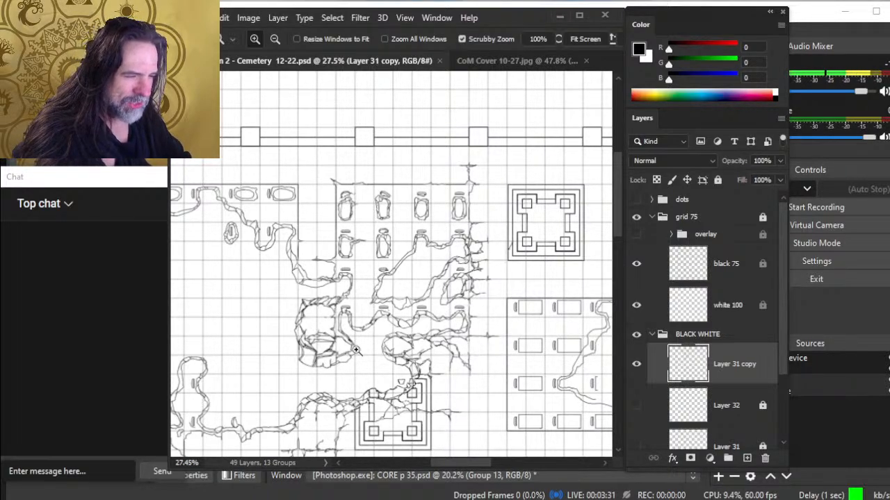
pyautogui.moveTo(335, 346); pyautogui.dragTo(446, 257)
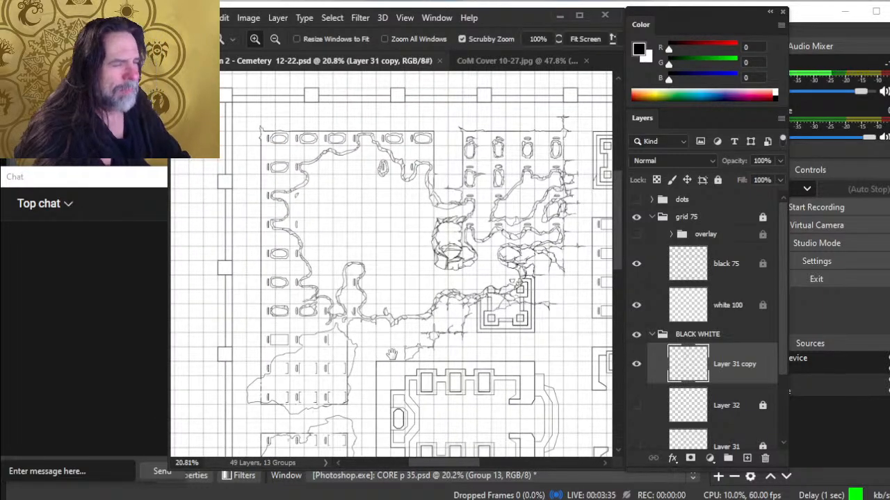
# - Examine the roughly outlined damage areas across the southern and northeastern grave plots and compare them with the detailed northwest collapse
pyautogui.moveTo(410, 355); pyautogui.dragTo(471, 251)
pyautogui.moveTo(447, 185); pyautogui.dragTo(443, 186)
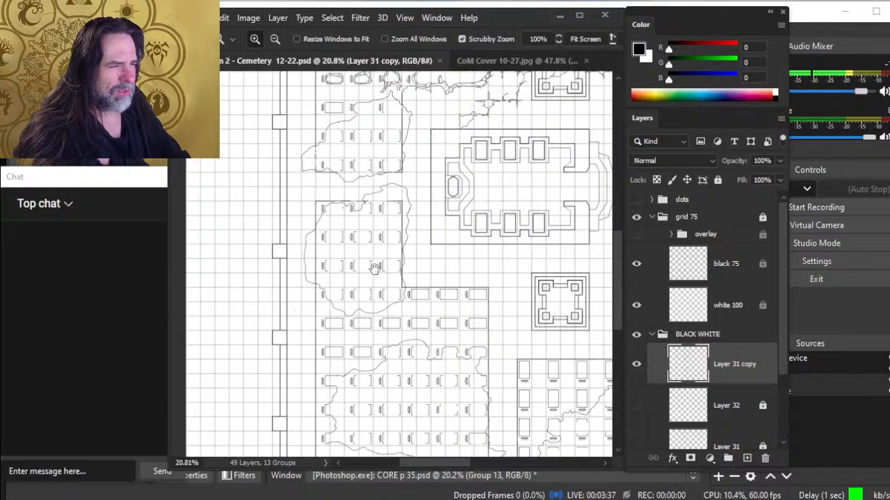
pyautogui.moveTo(480, 323); pyautogui.dragTo(452, 187)
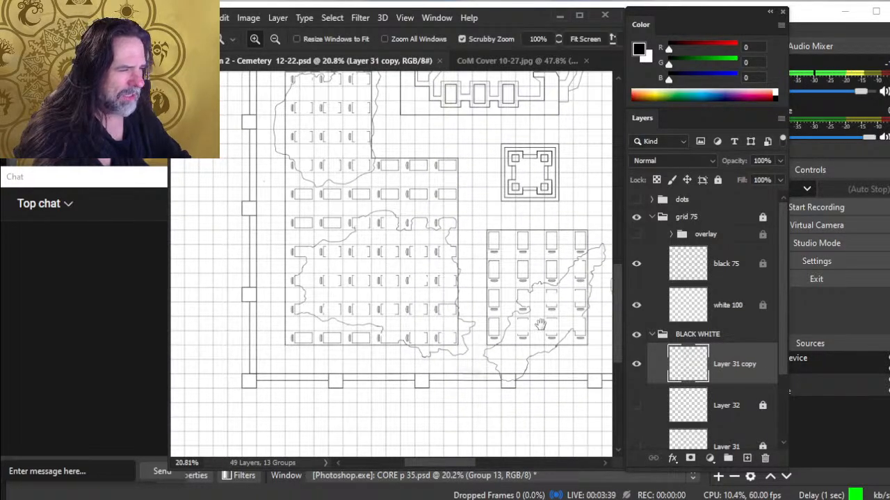
pyautogui.moveTo(540, 325); pyautogui.dragTo(445, 259)
pyautogui.moveTo(496, 331); pyautogui.dragTo(323, 372)
pyautogui.moveTo(432, 181); pyautogui.dragTo(396, 451)
pyautogui.moveTo(426, 242); pyautogui.dragTo(424, 324)
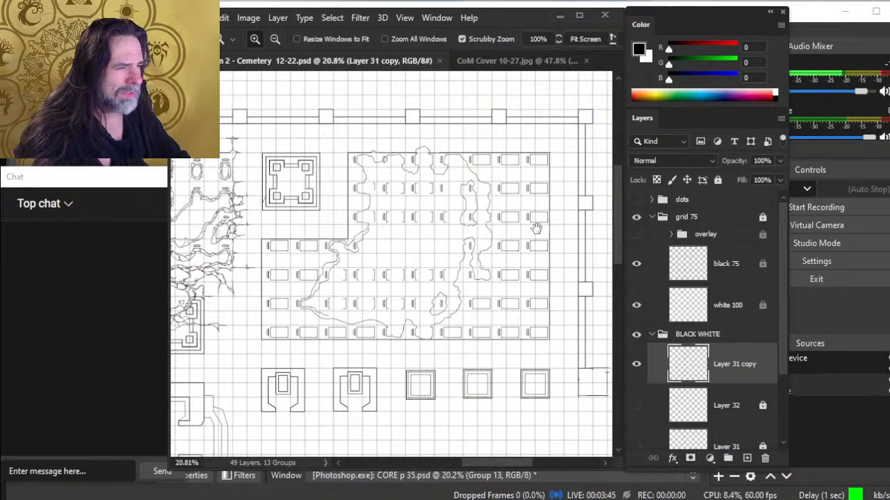
pyautogui.moveTo(324, 296); pyautogui.dragTo(579, 316)
pyautogui.moveTo(388, 251); pyautogui.dragTo(447, 250)
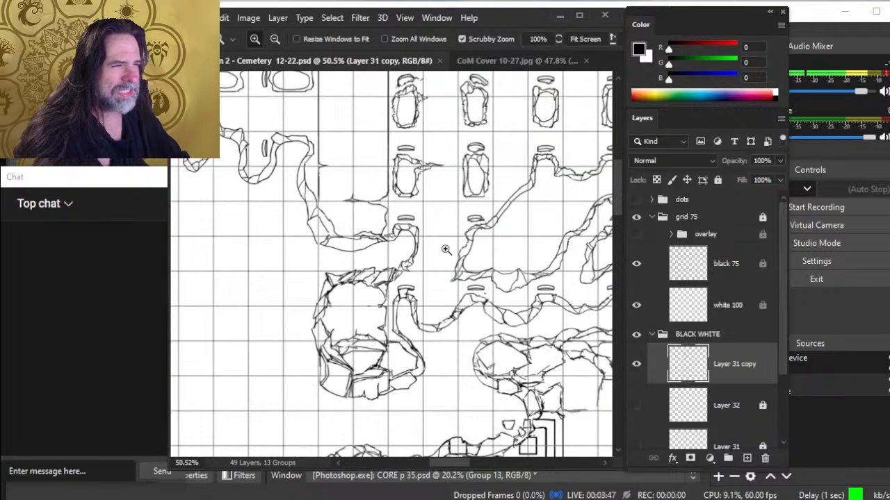
pyautogui.moveTo(409, 278); pyautogui.dragTo(423, 216)
pyautogui.moveTo(531, 246); pyautogui.dragTo(330, 205)
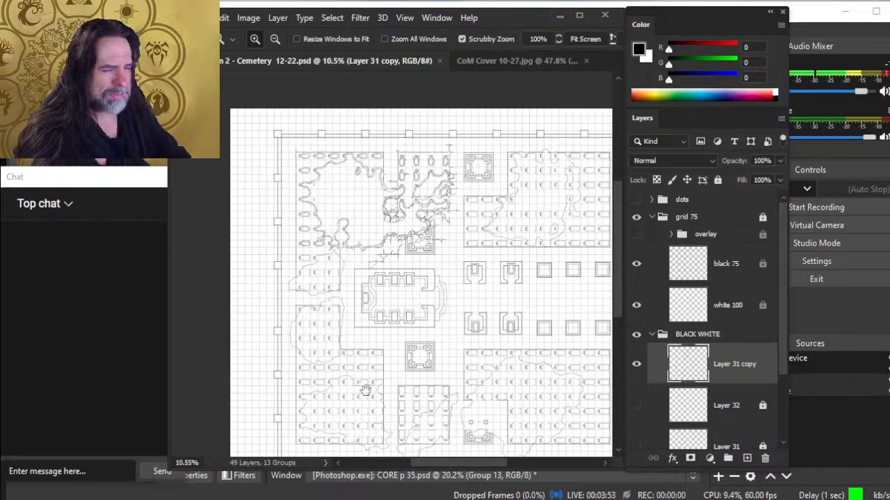
pyautogui.moveTo(364, 386); pyautogui.dragTo(357, 222)
pyautogui.moveTo(554, 290); pyautogui.dragTo(505, 366)
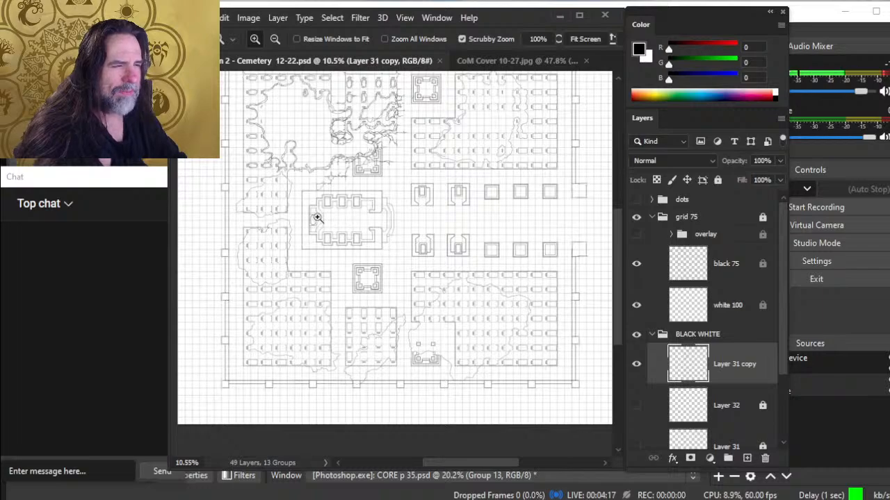
# - Inspect the large central mausoleum and its surroundings up close on the cemetery map
pyautogui.moveTo(324, 219); pyautogui.dragTo(410, 254)
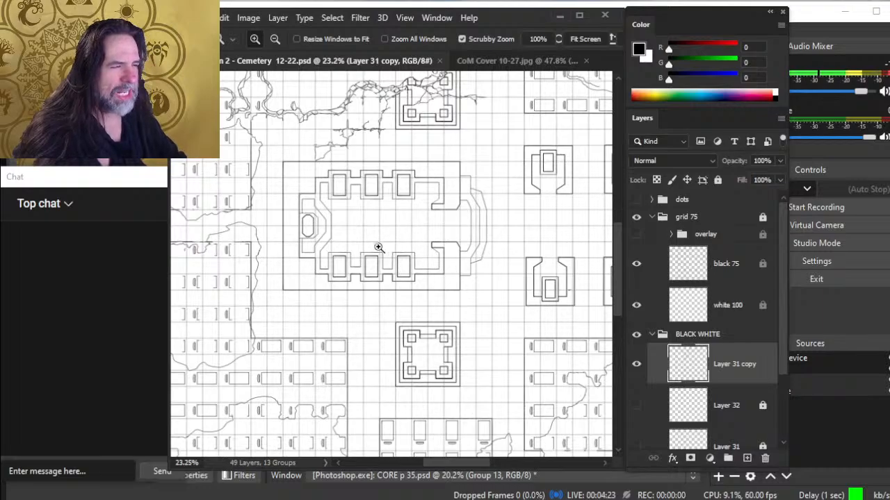
pyautogui.moveTo(452, 252); pyautogui.dragTo(410, 225)
pyautogui.moveTo(483, 274); pyautogui.dragTo(356, 267)
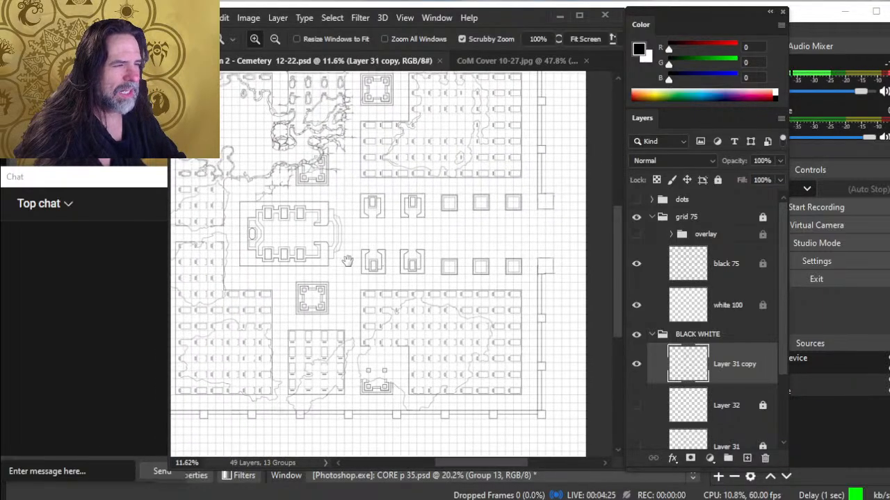
pyautogui.moveTo(300, 232); pyautogui.dragTo(371, 226)
pyautogui.moveTo(325, 249); pyautogui.dragTo(413, 227)
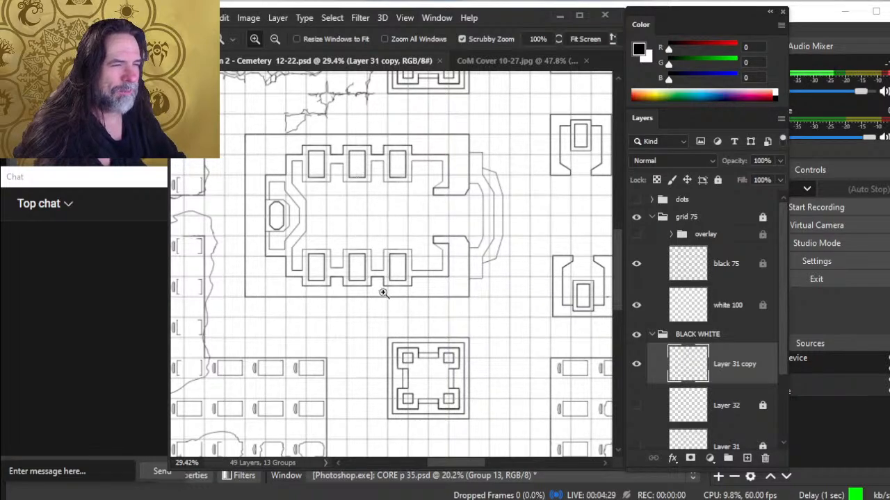
# - Examine the overall cemetery map, the broken graves in the north-central plot, and the intact square mausoleum and outlined damage to their east
pyautogui.moveTo(508, 255); pyautogui.dragTo(478, 253)
pyautogui.hotkey('ctrl', '0')
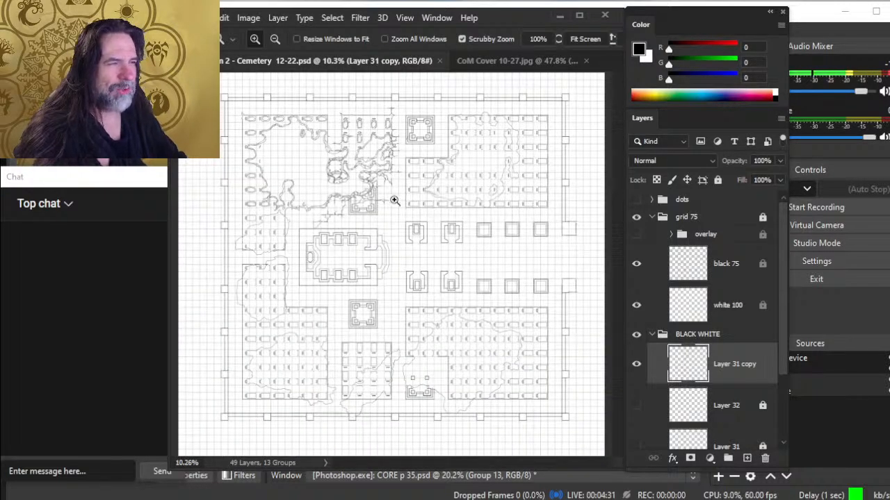
pyautogui.moveTo(449, 213); pyautogui.dragTo(432, 209)
pyautogui.moveTo(368, 236); pyautogui.dragTo(398, 235)
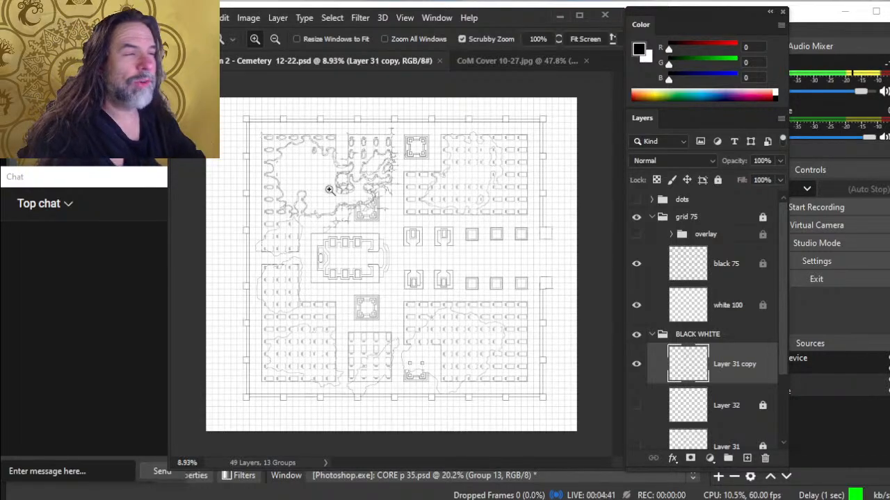
pyautogui.moveTo(374, 158); pyautogui.dragTo(461, 272)
pyautogui.moveTo(460, 219); pyautogui.dragTo(522, 436)
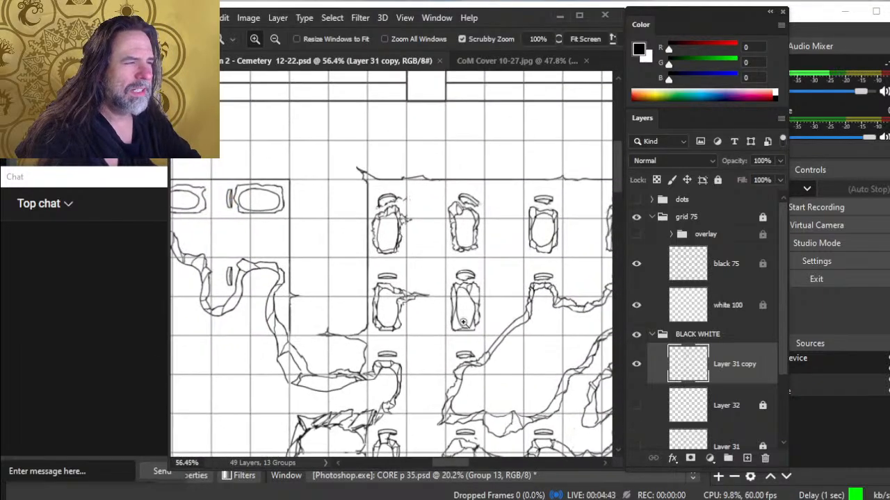
pyautogui.moveTo(514, 217); pyautogui.dragTo(300, 281)
pyautogui.press('b')
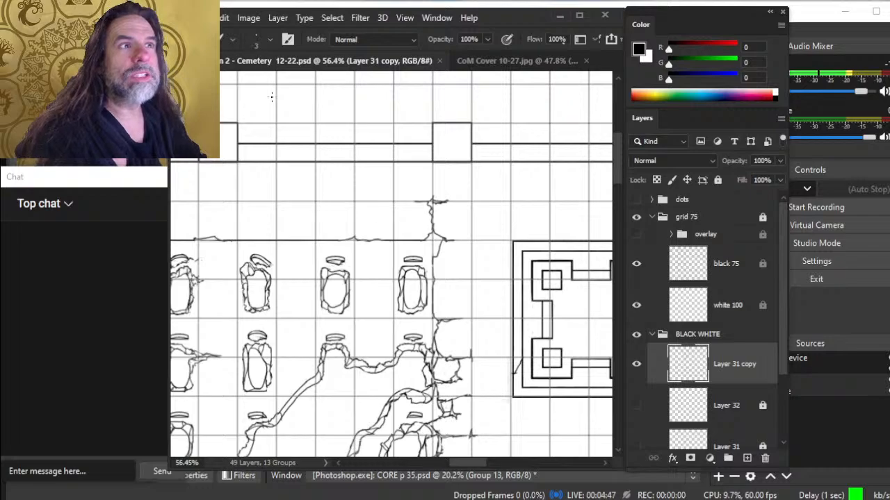
pyautogui.press('z')
pyautogui.moveTo(476, 254); pyautogui.dragTo(446, 246)
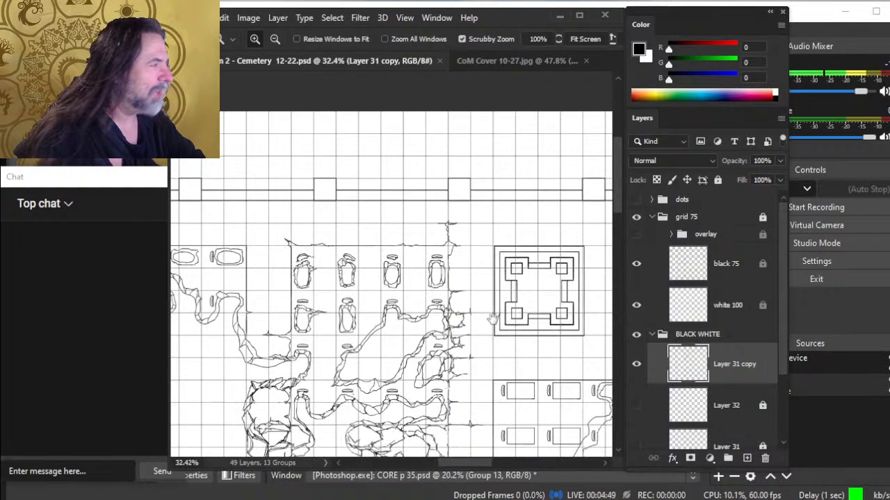
pyautogui.moveTo(493, 318); pyautogui.dragTo(466, 236)
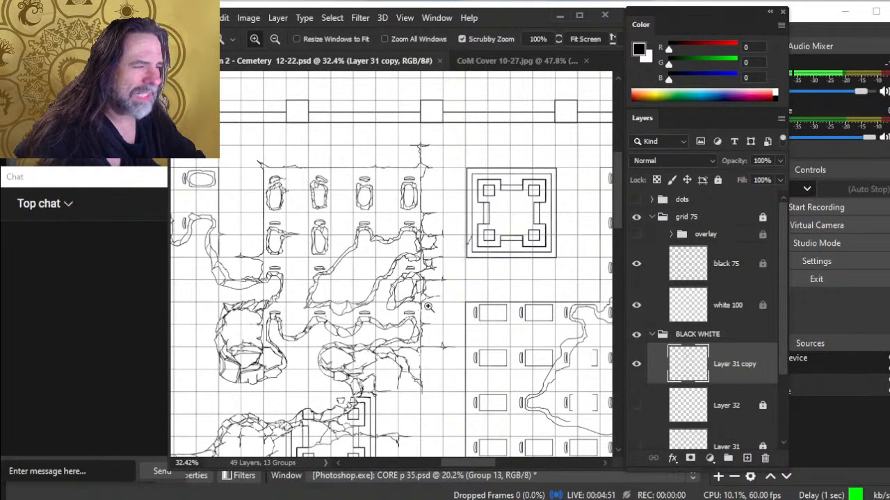
pyautogui.moveTo(479, 285); pyautogui.dragTo(308, 286)
pyautogui.moveTo(496, 267); pyautogui.dragTo(435, 300)
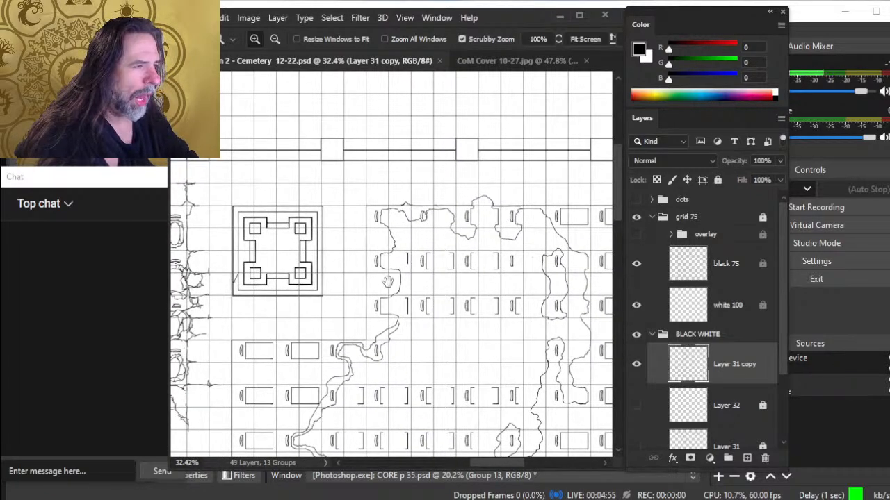
# - Redraw the small crack bump on the north-central grave plot's north edge and reshape the crack at the plot's northeast corner
pyautogui.moveTo(368, 271); pyautogui.dragTo(576, 300)
pyautogui.moveTo(419, 255); pyautogui.dragTo(486, 254)
pyautogui.moveTo(375, 251)
pyautogui.mouseDown()
pyautogui.moveTo(434, 248)
pyautogui.moveTo(422, 302)
pyautogui.moveTo(434, 264)
pyautogui.mouseUp()
pyautogui.press('b')
pyautogui.press('e')
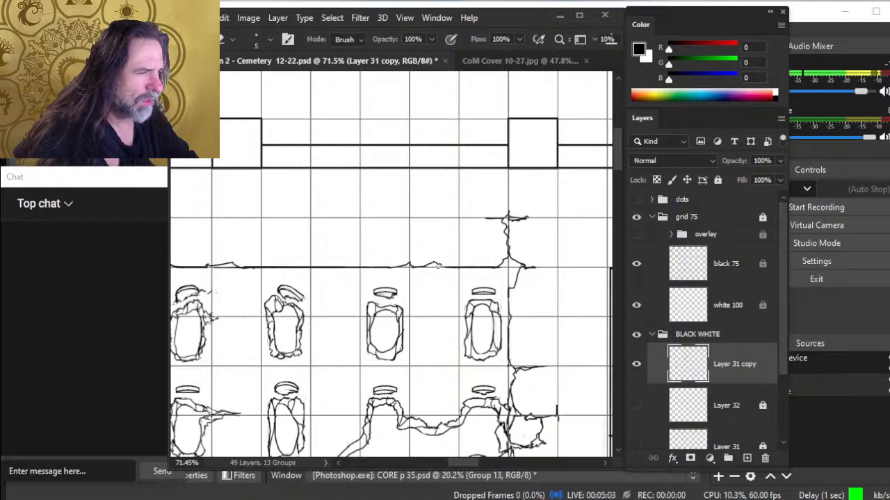
pyautogui.press('b')
pyautogui.moveTo(436, 263); pyautogui.dragTo(448, 267)
pyautogui.press('e')
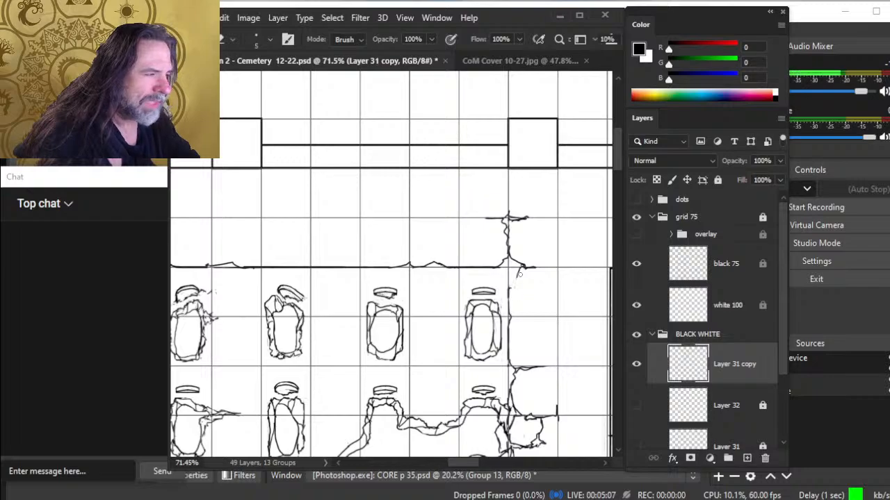
pyautogui.press('b')
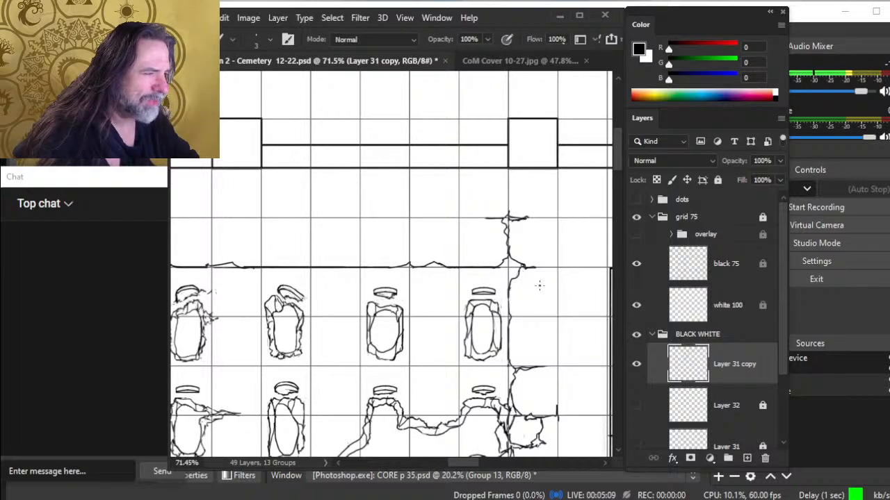
# - Examine the outlined northeastern and southern damage areas and the broken square mausoleum north of the large central one
pyautogui.press('z')
pyautogui.moveTo(542, 310); pyautogui.dragTo(495, 308)
pyautogui.moveTo(537, 330)
pyautogui.mouseDown()
pyautogui.moveTo(394, 271)
pyautogui.moveTo(361, 273)
pyautogui.mouseUp()
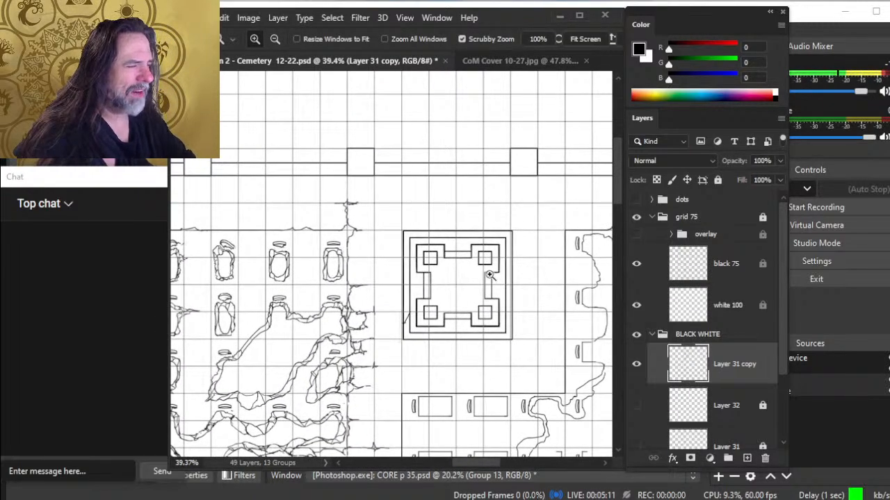
pyautogui.moveTo(489, 275); pyautogui.dragTo(397, 208)
pyautogui.moveTo(458, 317); pyautogui.dragTo(391, 312)
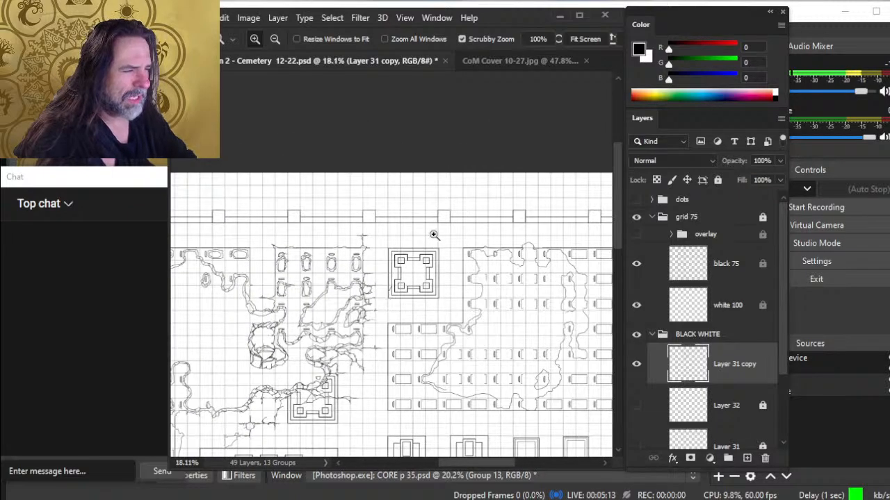
pyautogui.moveTo(434, 423); pyautogui.dragTo(424, 287)
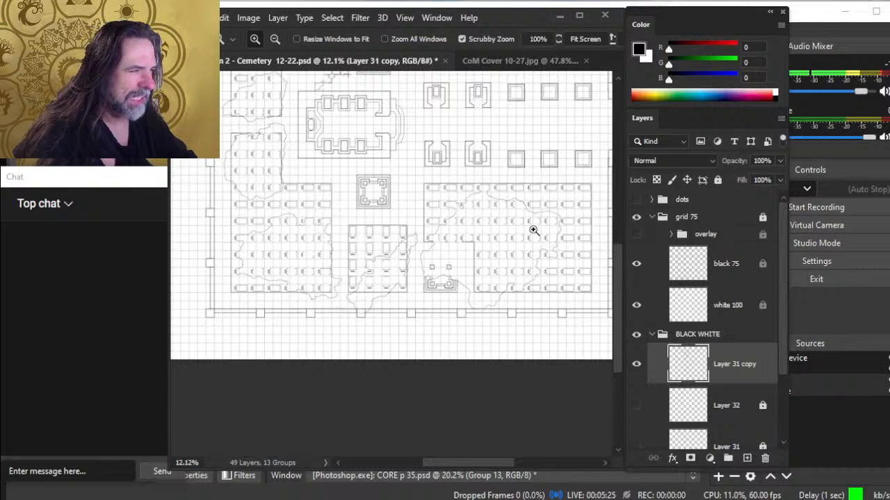
pyautogui.scroll(5, 424, 177)
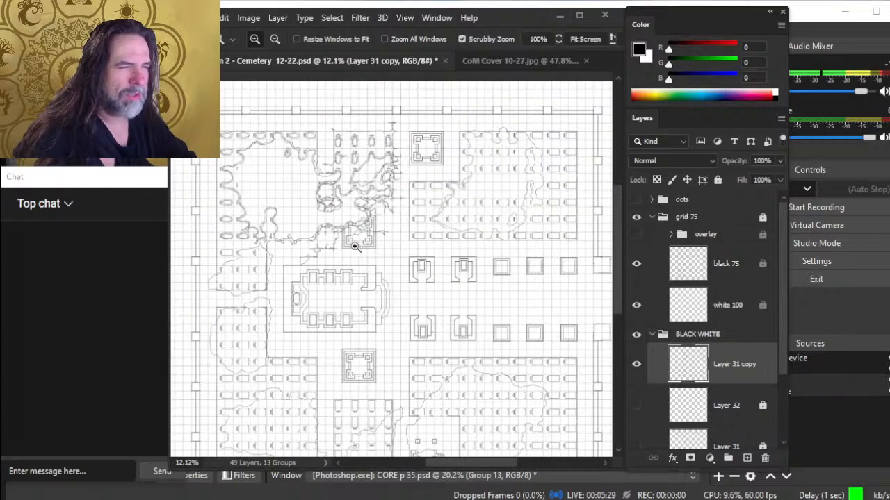
pyautogui.moveTo(354, 247); pyautogui.dragTo(415, 247)
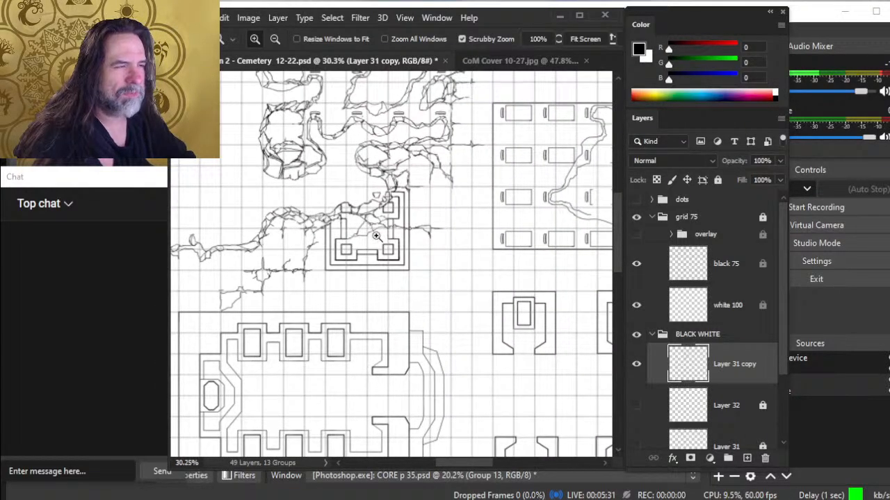
pyautogui.moveTo(348, 225); pyautogui.dragTo(384, 230)
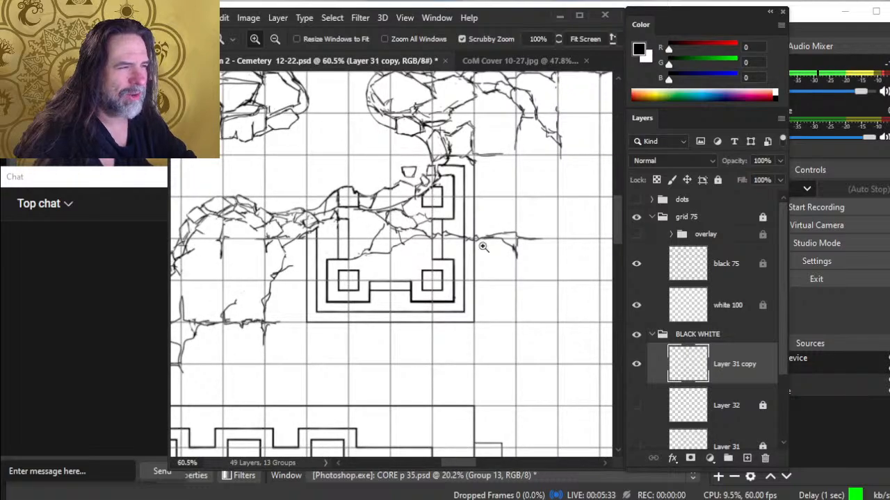
pyautogui.moveTo(479, 239); pyautogui.dragTo(431, 254)
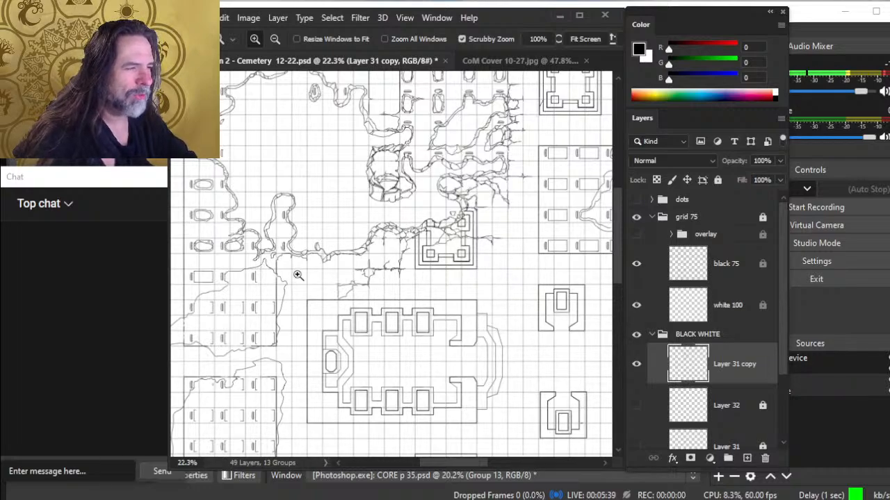
# - Rework the east edge of the rounded rock slab just north of the broken square mausoleum and add small crack lines inside it
pyautogui.moveTo(451, 197); pyautogui.dragTo(495, 205)
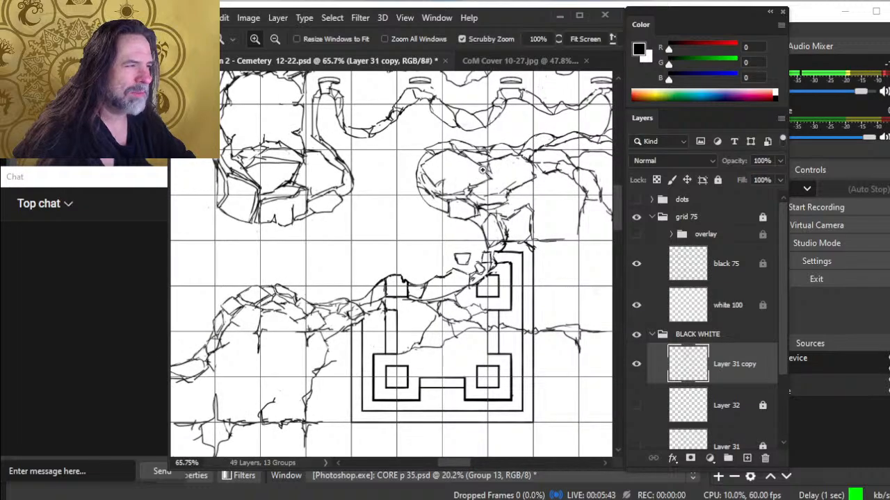
pyautogui.press('b')
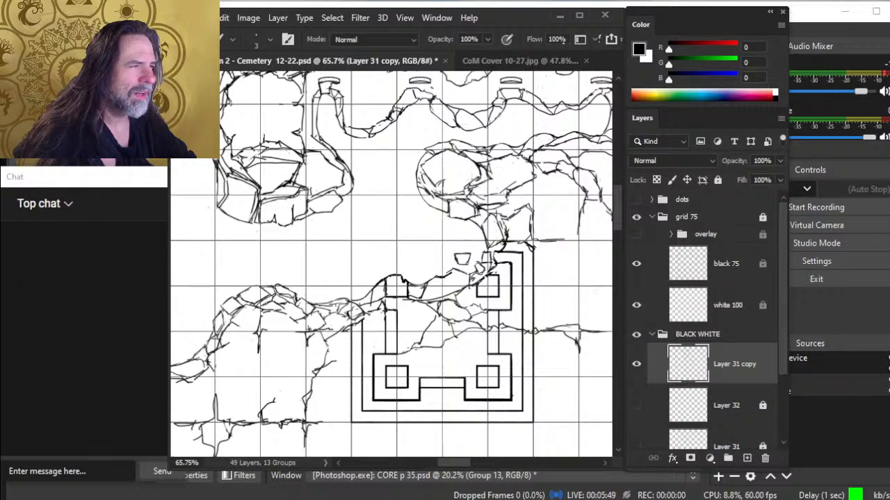
pyautogui.press('e')
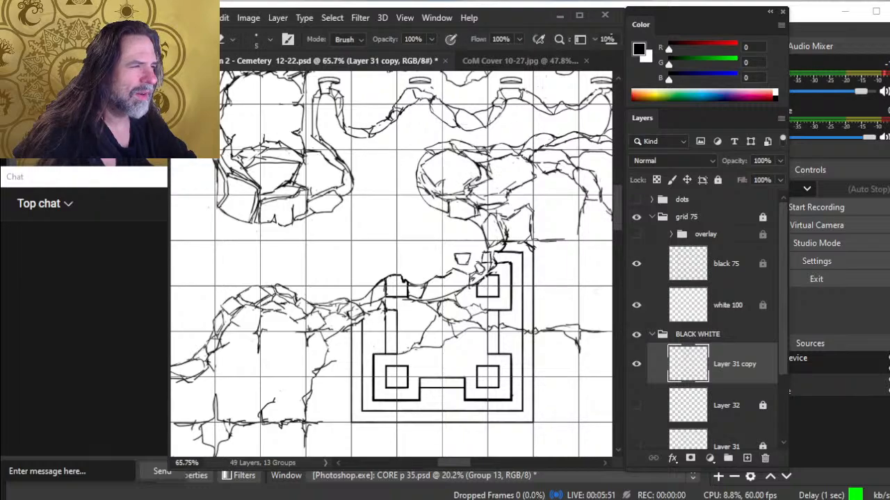
pyautogui.press('b')
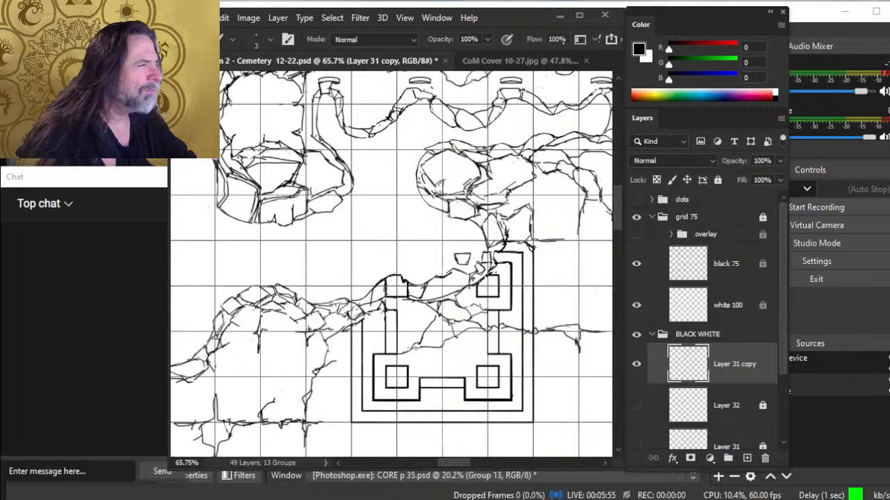
# - Draw a small elongated rock fragment in the open pit just below the rounded slab, cleaning its outline with the Eraser
pyautogui.press('z')
pyautogui.moveTo(473, 230)
pyautogui.mouseDown()
pyautogui.moveTo(447, 226)
pyautogui.moveTo(452, 232)
pyautogui.mouseUp()
pyautogui.press('b')
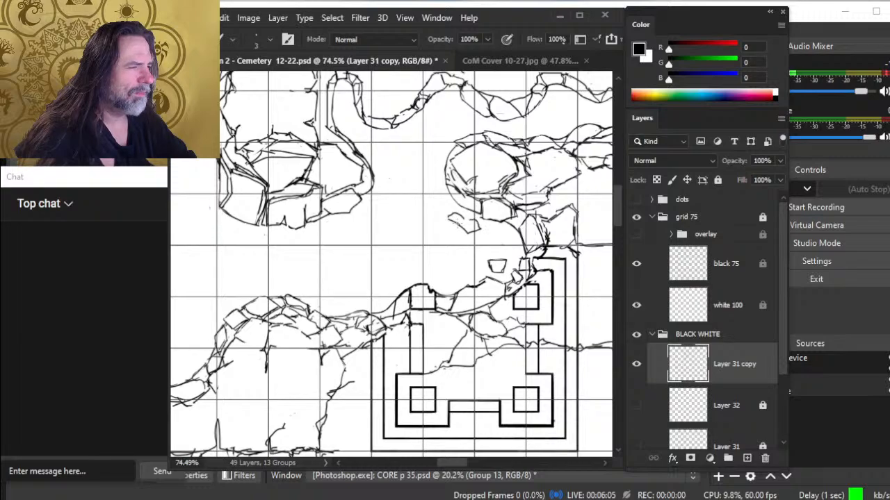
pyautogui.press('e')
pyautogui.press('b')
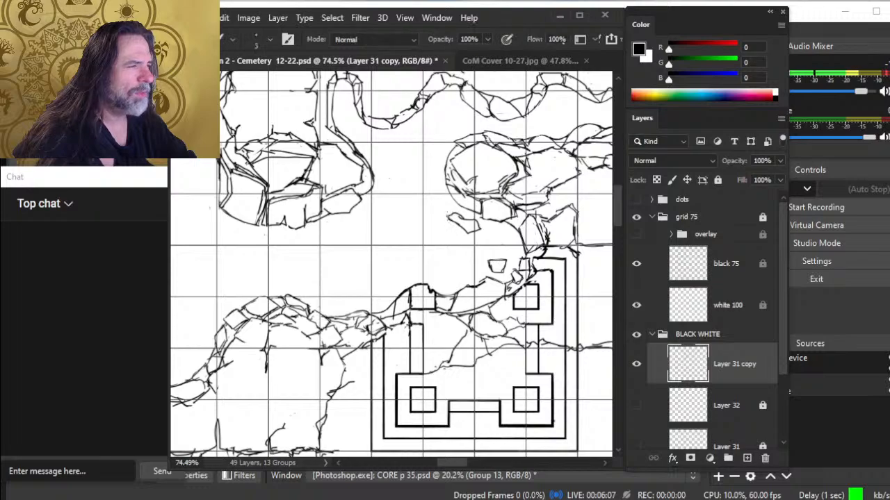
pyautogui.press('e')
pyautogui.press('b')
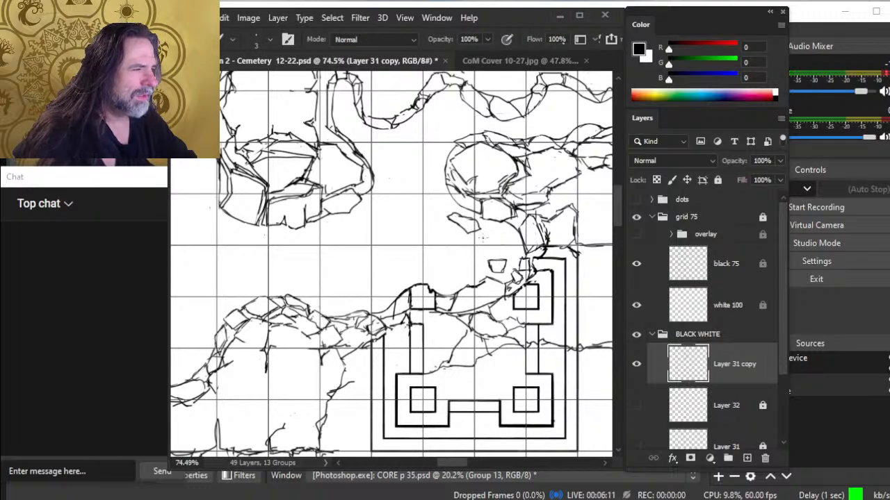
# - Draw a second small rock fragment between the elongated fragment and the loose stone above the broken mausoleum
pyautogui.press('e')
pyautogui.press('b')
pyautogui.press('e')
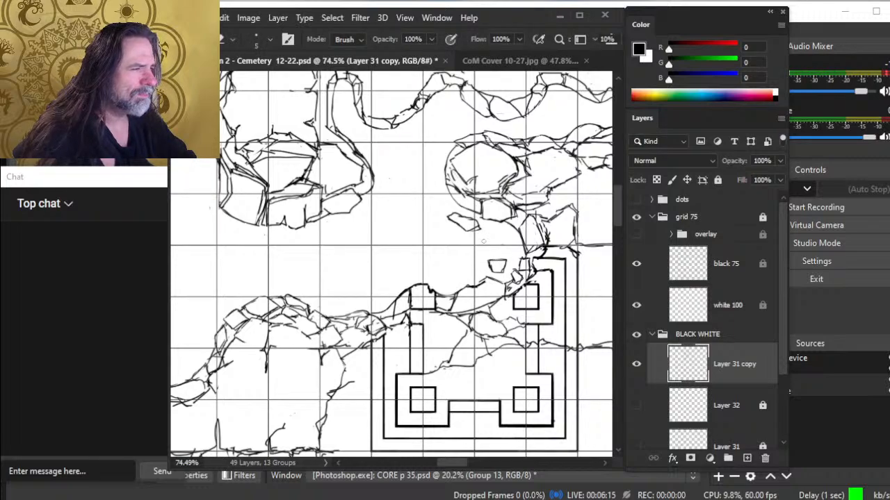
pyautogui.press('b')
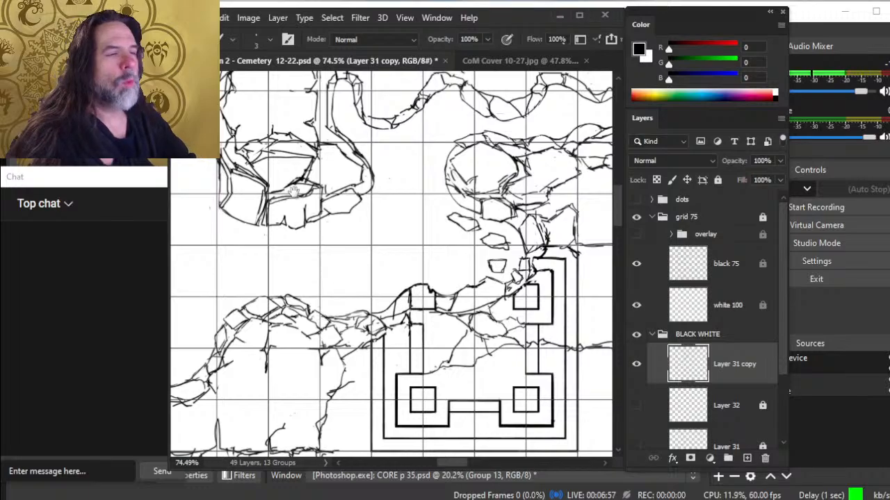
# - Refine the ledge lines across the middle of the collapsed block formation west of the rounded slab, alternating Brush and Eraser
pyautogui.moveTo(305, 209); pyautogui.dragTo(432, 249)
pyautogui.moveTo(352, 222); pyautogui.dragTo(397, 221)
pyautogui.moveTo(447, 246); pyautogui.dragTo(346, 240)
pyautogui.moveTo(476, 209); pyautogui.dragTo(546, 219)
pyautogui.press('b')
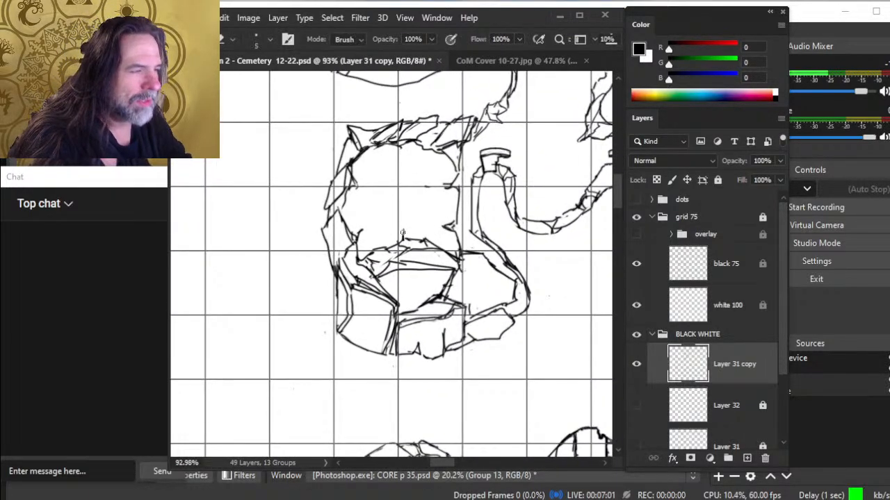
pyautogui.press('b')
pyautogui.moveTo(406, 253)
pyautogui.mouseDown()
pyautogui.moveTo(392, 262)
pyautogui.moveTo(407, 253)
pyautogui.moveTo(417, 265)
pyautogui.moveTo(403, 264)
pyautogui.moveTo(451, 260)
pyautogui.mouseUp()
pyautogui.press('e')
pyautogui.press('b')
pyautogui.press('e')
pyautogui.press('b')
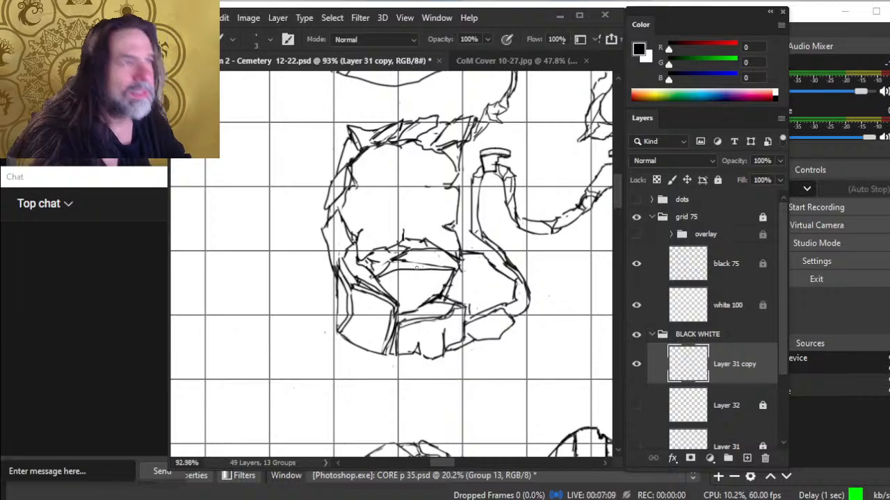
# - Reduce the brush size to 2 and draw a finer line along the collapsed block formation's middle ledge
pyautogui.press('[')
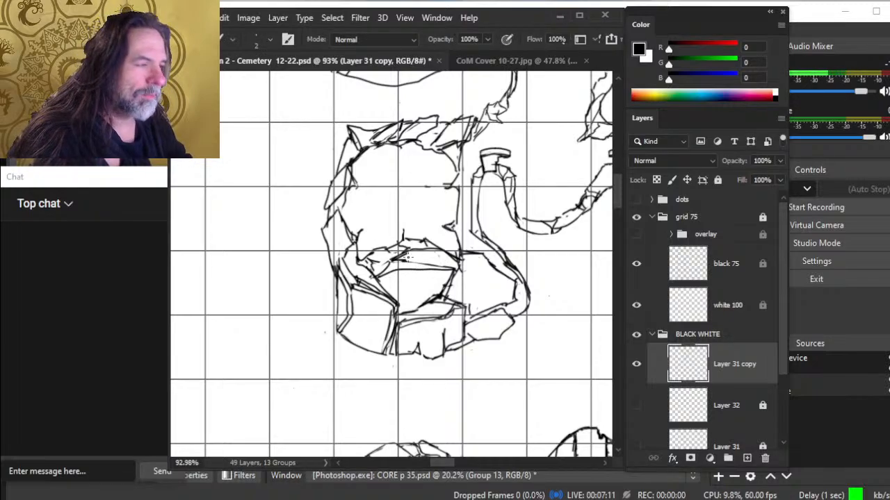
pyautogui.moveTo(397, 260)
pyautogui.mouseDown()
pyautogui.moveTo(446, 271)
pyautogui.moveTo(454, 257)
pyautogui.mouseUp()
pyautogui.press('e')
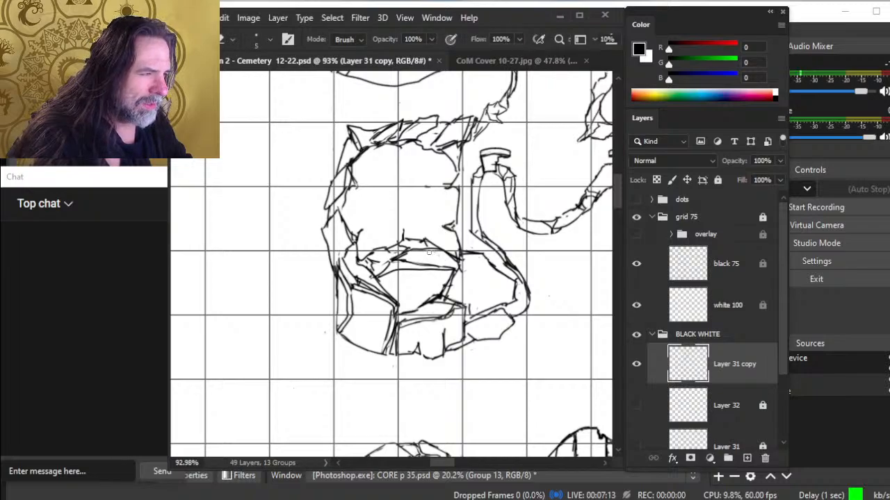
# - Erase the west outline of the collapsed formation's southwest block and redraw it as a thinner, irregular broken edge
pyautogui.moveTo(348, 309)
pyautogui.mouseDown()
pyautogui.moveTo(341, 328)
pyautogui.moveTo(347, 300)
pyautogui.moveTo(340, 323)
pyautogui.mouseUp()
pyautogui.press('b')
pyautogui.press('e')
pyautogui.moveTo(354, 286); pyautogui.dragTo(351, 292)
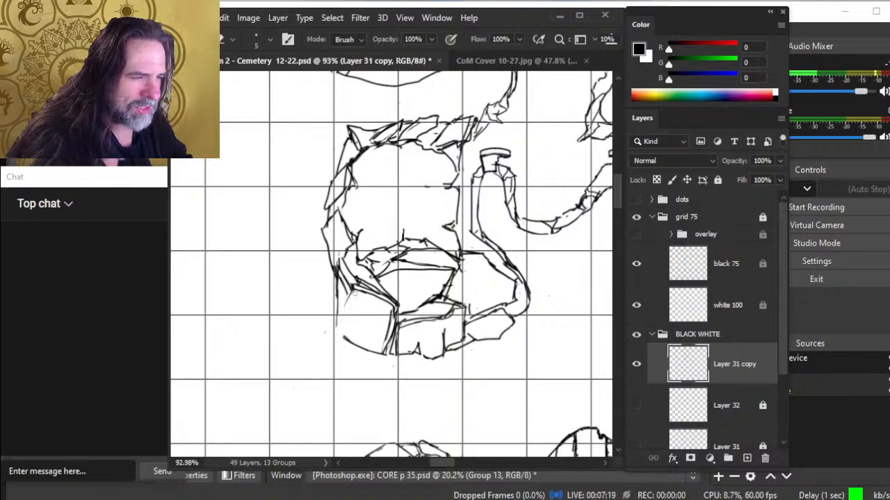
pyautogui.press('b')
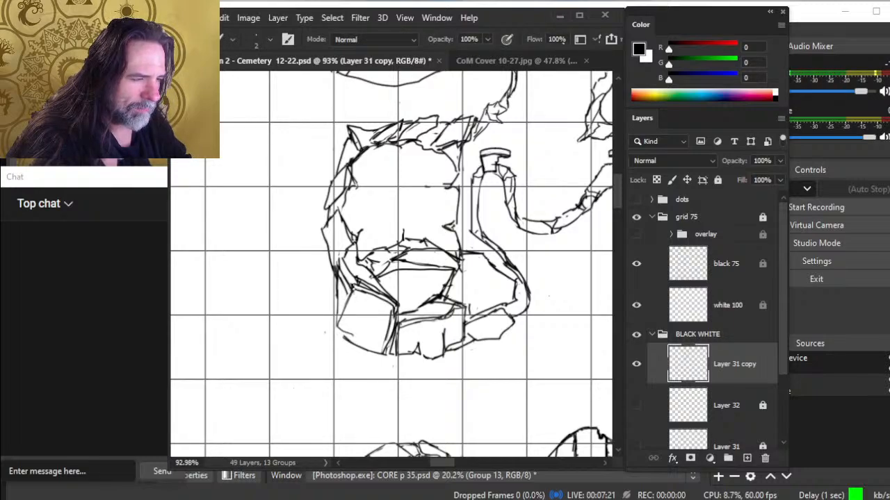
pyautogui.press('e')
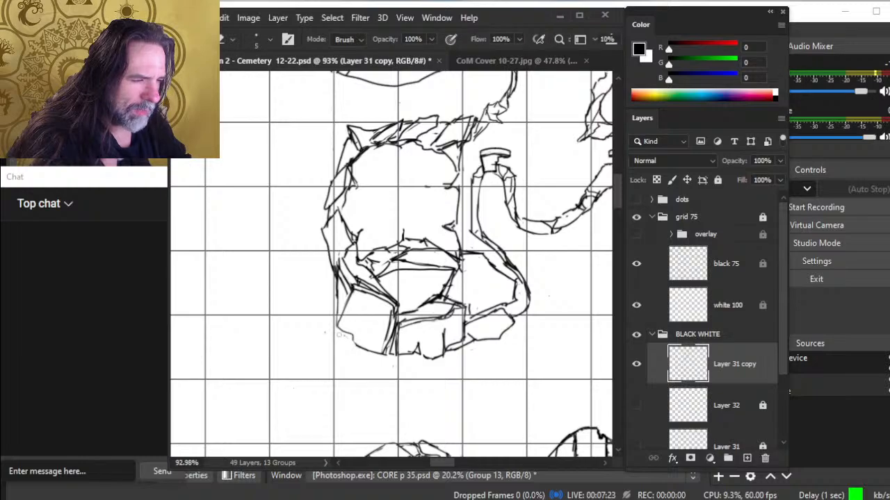
pyautogui.press('b')
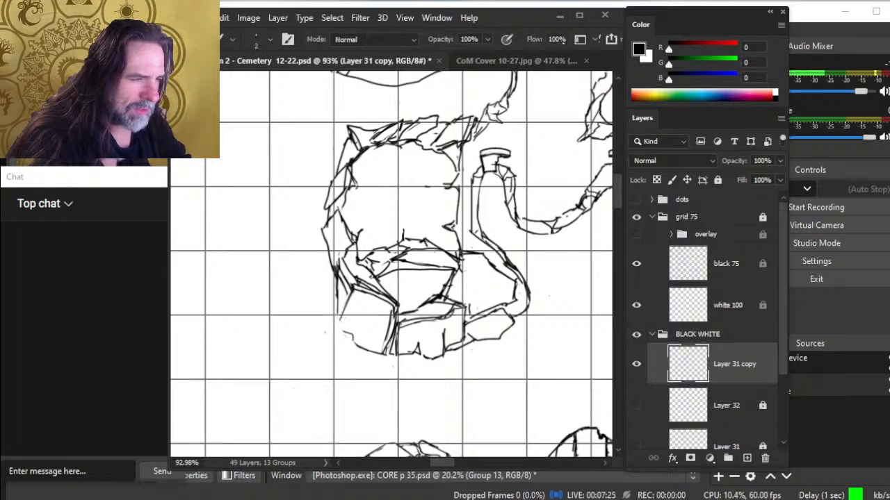
pyautogui.moveTo(351, 315); pyautogui.dragTo(339, 334)
pyautogui.press('e')
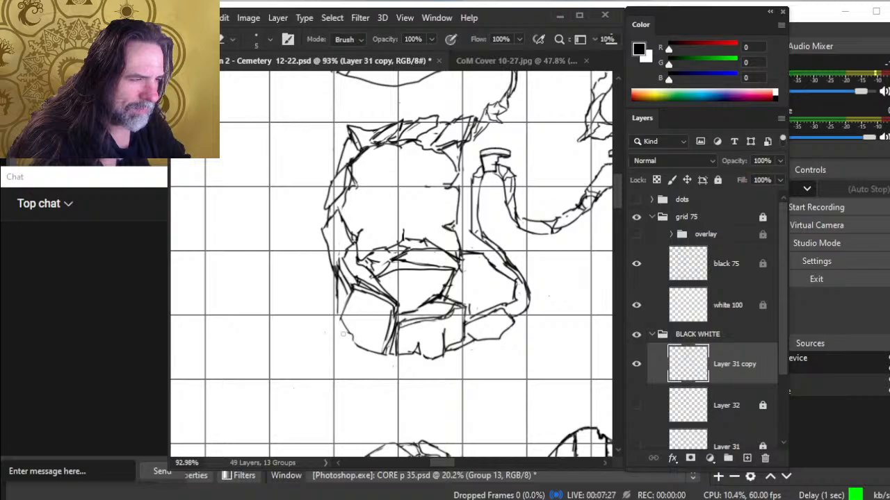
# - Clean up the west edge above the collapsed formation's southwest block and rejoin it to the wall with thinner lines
pyautogui.moveTo(337, 301)
pyautogui.mouseDown()
pyautogui.moveTo(352, 240)
pyautogui.moveTo(335, 267)
pyautogui.moveTo(372, 278)
pyautogui.mouseUp()
pyautogui.press('b')
pyautogui.press('e')
pyautogui.press('b')
pyautogui.press('e')
pyautogui.press('b')
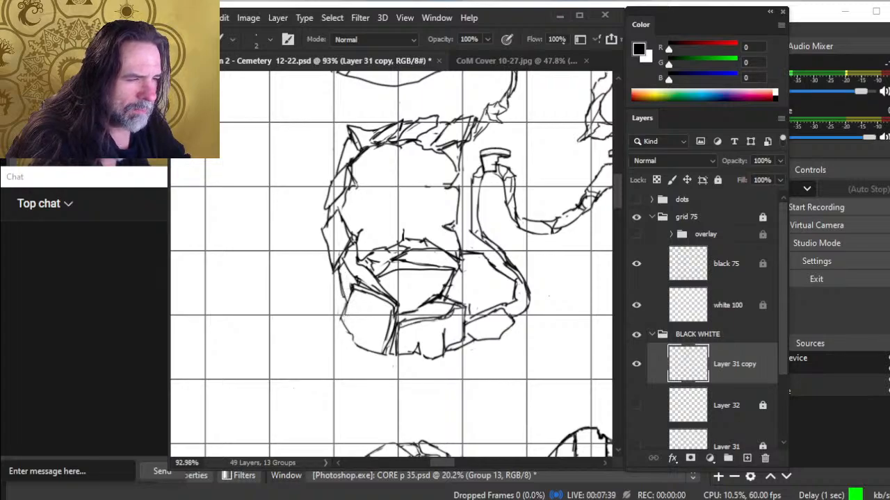
pyautogui.press('e')
pyautogui.press('b')
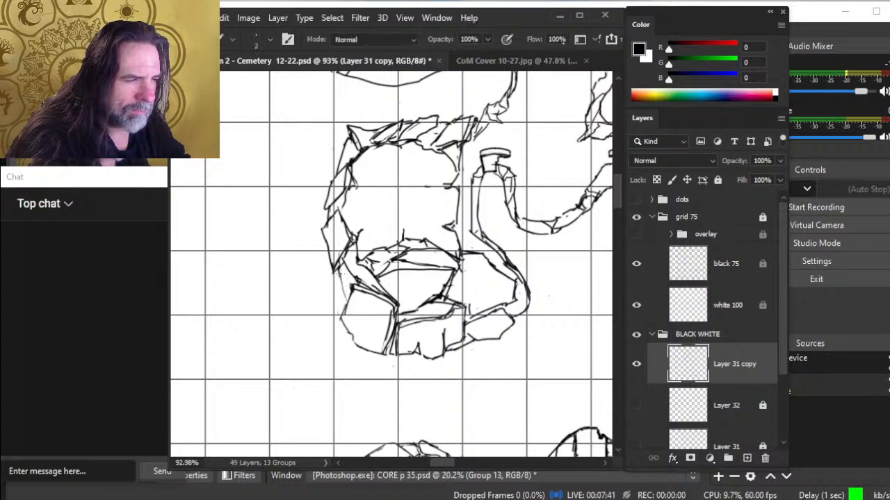
# - Draw the short connecting edge above the southwest block and a vertical edge down from the wall's broken southwest corner
pyautogui.moveTo(342, 290); pyautogui.dragTo(351, 305)
pyautogui.press('e')
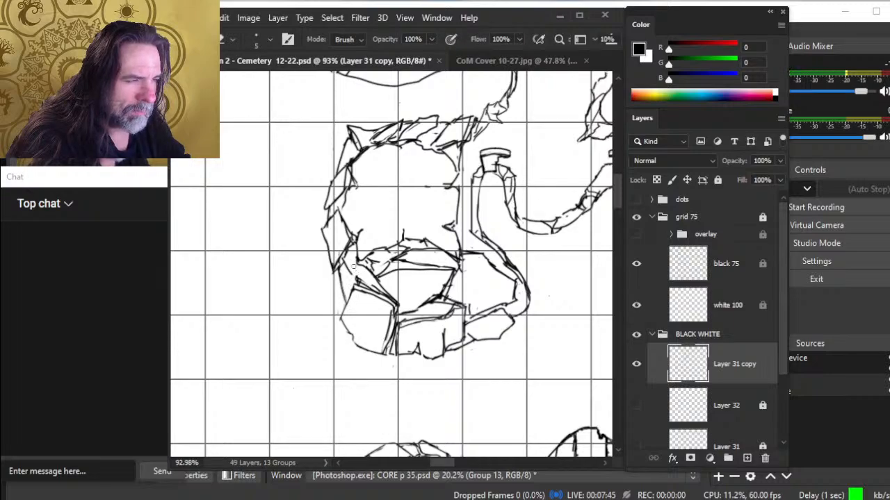
pyautogui.press('b')
pyautogui.moveTo(357, 252); pyautogui.dragTo(356, 276)
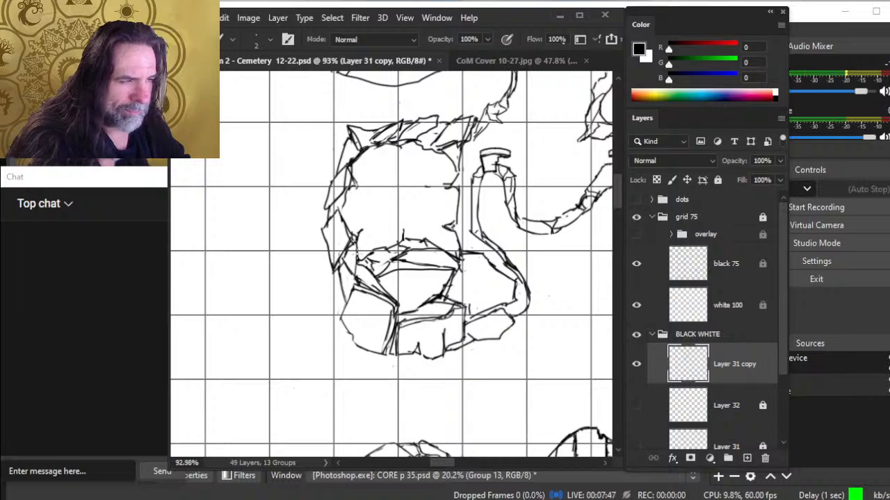
# - Rework the narrow stone between the wall's southwest corner and the southwest block, alternating Eraser and Brush
pyautogui.press('e')
pyautogui.moveTo(358, 245)
pyautogui.mouseDown()
pyautogui.moveTo(352, 271)
pyautogui.moveTo(348, 259)
pyautogui.moveTo(339, 269)
pyautogui.moveTo(354, 280)
pyautogui.moveTo(364, 271)
pyautogui.moveTo(390, 297)
pyautogui.moveTo(368, 272)
pyautogui.moveTo(395, 301)
pyautogui.mouseUp()
pyautogui.press('b')
pyautogui.press('e')
pyautogui.press('b')
pyautogui.press('e')
pyautogui.press('b')
pyautogui.moveTo(363, 268)
pyautogui.mouseDown()
pyautogui.moveTo(402, 304)
pyautogui.moveTo(355, 274)
pyautogui.mouseUp()
pyautogui.press('e')
pyautogui.press('b')
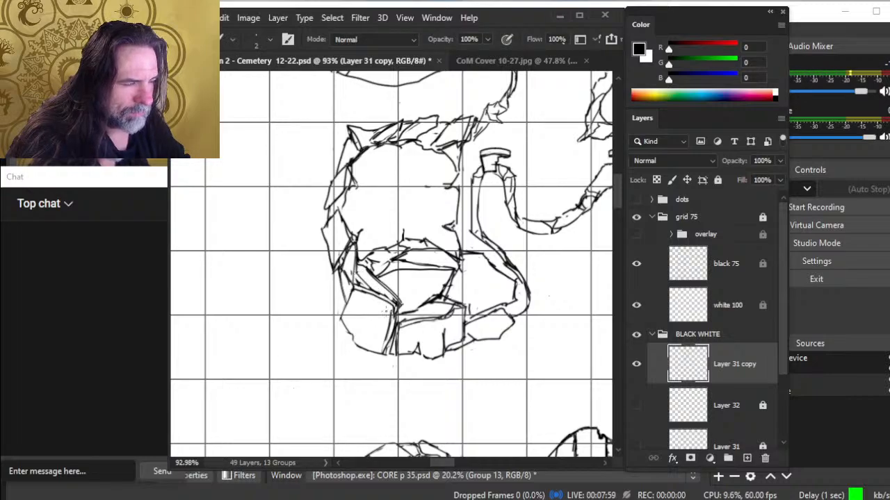
# - Erase the diagonal line above the southwest block and replace it with short, rough broken strokes
pyautogui.press('e')
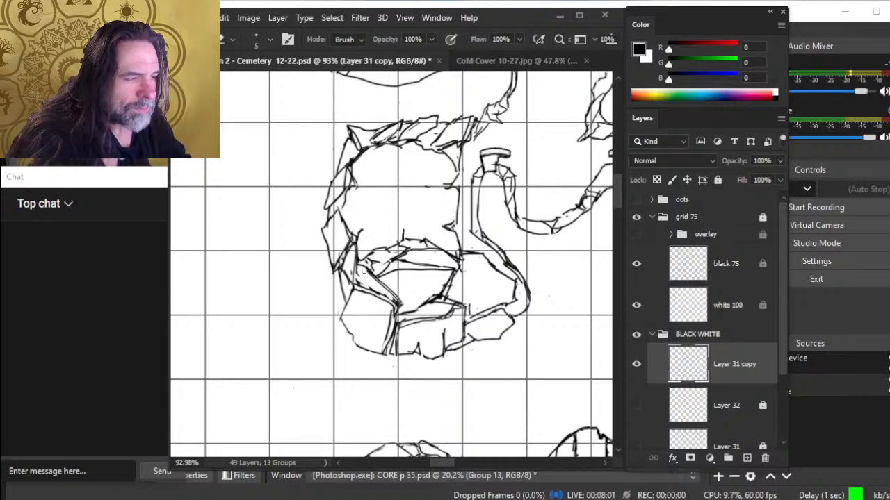
pyautogui.moveTo(366, 271)
pyautogui.mouseDown()
pyautogui.moveTo(393, 297)
pyautogui.moveTo(377, 279)
pyautogui.mouseUp()
pyautogui.press('b')
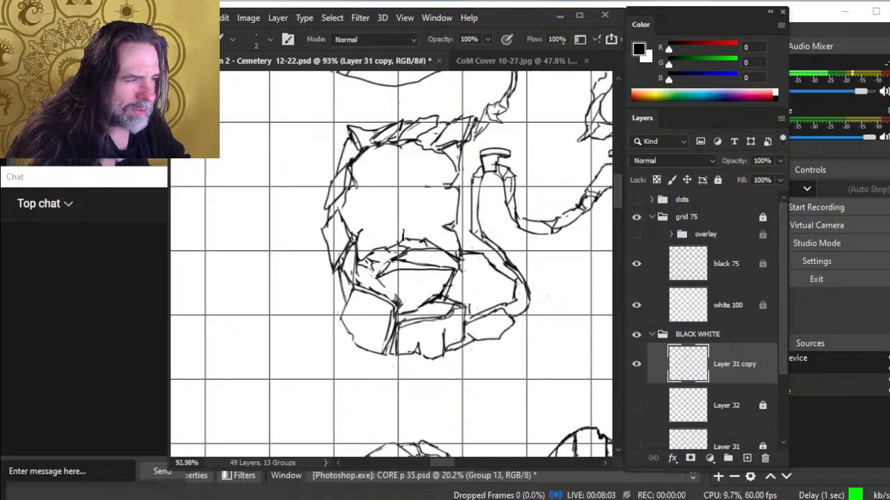
pyautogui.press('e')
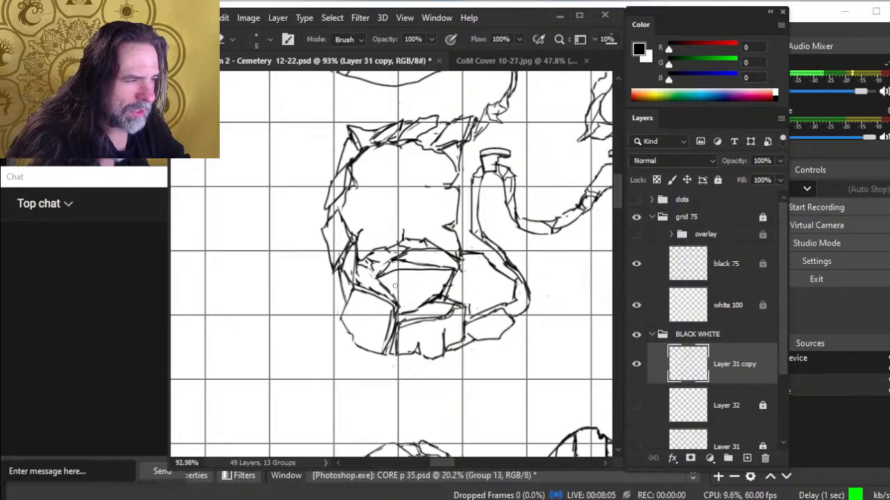
# - Draw a double line along the central slab's south edge and erase part of the slab's north edge
pyautogui.press('b')
pyautogui.moveTo(398, 302); pyautogui.dragTo(436, 297)
pyautogui.moveTo(397, 304); pyautogui.dragTo(430, 299)
pyautogui.press('e')
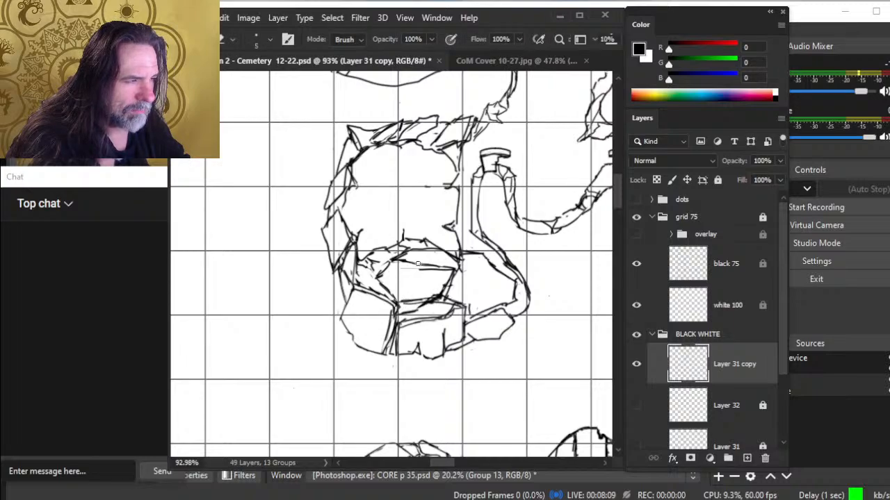
# - Redraw the central slab's north edge as a thin line running to its northwest corner
pyautogui.press('b')
pyautogui.moveTo(418, 263); pyautogui.dragTo(378, 276)
pyautogui.press('e')
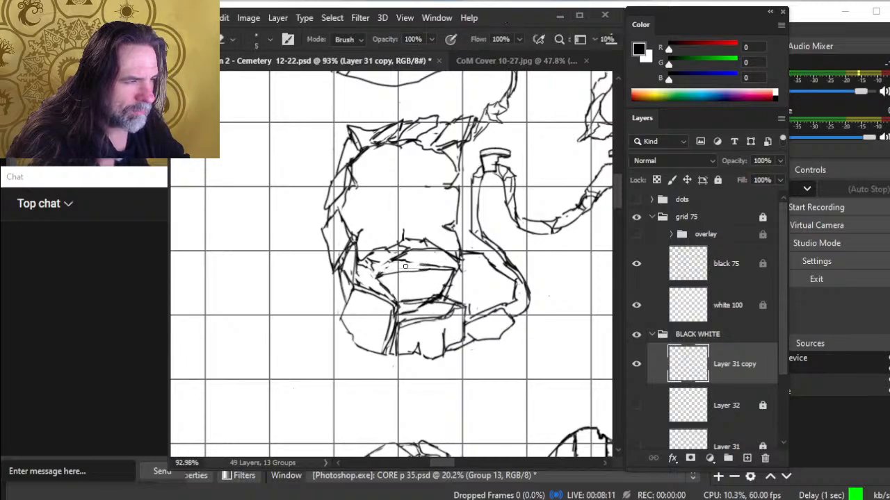
pyautogui.press('b')
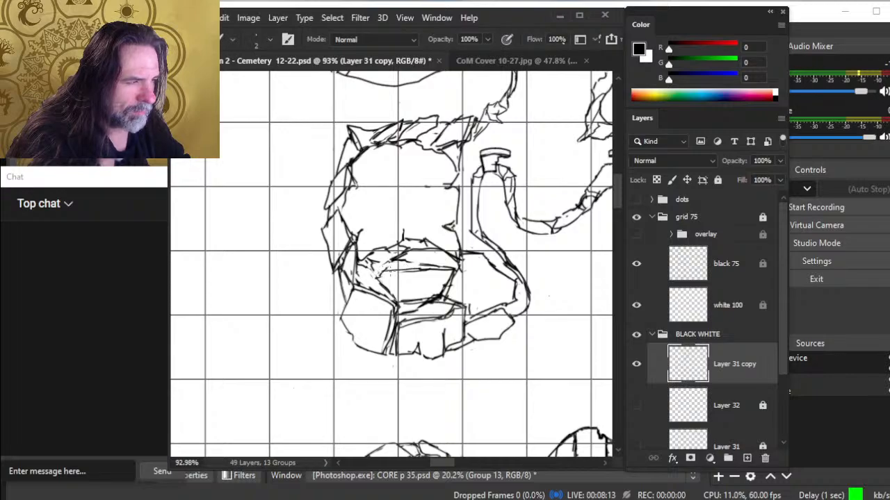
pyautogui.moveTo(400, 271)
pyautogui.mouseDown()
pyautogui.moveTo(428, 266)
pyautogui.moveTo(386, 277)
pyautogui.moveTo(426, 270)
pyautogui.moveTo(399, 266)
pyautogui.moveTo(425, 267)
pyautogui.moveTo(375, 268)
pyautogui.moveTo(407, 270)
pyautogui.moveTo(386, 275)
pyautogui.moveTo(425, 266)
pyautogui.moveTo(398, 260)
pyautogui.moveTo(376, 273)
pyautogui.mouseUp()
# - Refine the central slab's upper ledge and draw a broken edge down from its northwest corner, alternating Brush and Eraser
pyautogui.press('e')
pyautogui.press('b')
pyautogui.press('e')
pyautogui.press('b')
pyautogui.press('e')
pyautogui.press('b')
pyautogui.press('e')
pyautogui.press('b')
pyautogui.press('e')
pyautogui.press('b')
pyautogui.moveTo(372, 264)
pyautogui.mouseDown()
pyautogui.moveTo(386, 261)
pyautogui.moveTo(377, 269)
pyautogui.moveTo(380, 293)
pyautogui.mouseUp()
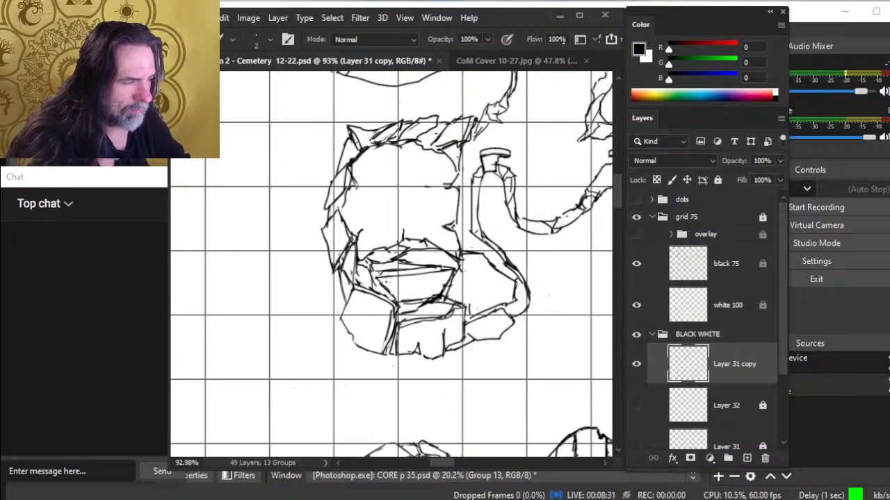
# - Redraw the central slab's east side as two clean slanted lines running down from the wall's southeast corner
pyautogui.press('e')
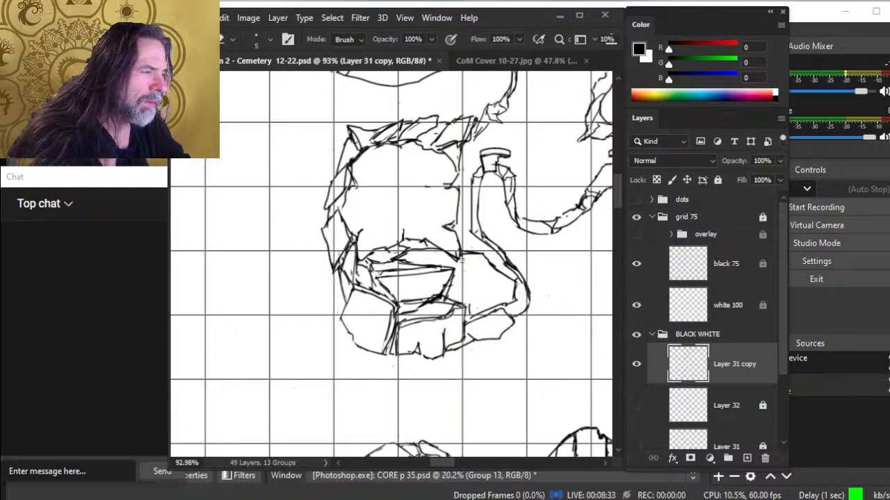
pyautogui.press('b')
pyautogui.moveTo(460, 256)
pyautogui.mouseDown()
pyautogui.moveTo(451, 282)
pyautogui.moveTo(450, 274)
pyautogui.mouseUp()
pyautogui.press('e')
pyautogui.press('b')
pyautogui.moveTo(460, 253)
pyautogui.mouseDown()
pyautogui.moveTo(453, 271)
pyautogui.moveTo(452, 263)
pyautogui.moveTo(432, 269)
pyautogui.moveTo(449, 295)
pyautogui.moveTo(456, 274)
pyautogui.moveTo(445, 294)
pyautogui.mouseUp()
pyautogui.press('e')
pyautogui.press('b')
pyautogui.press('e')
pyautogui.press('b')
pyautogui.press('e')
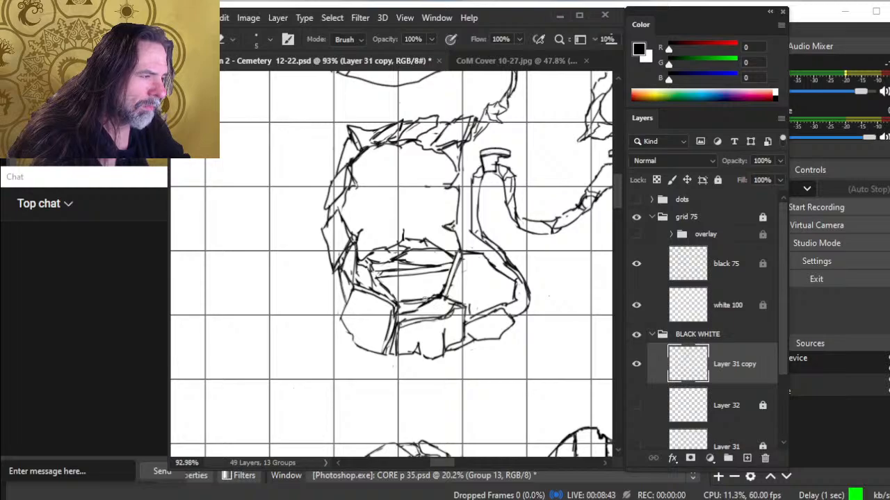
# - Rework the ledge between the central slab and the south blocks, erasing stray marks and redrawing its upper edge
pyautogui.moveTo(415, 306)
pyautogui.mouseDown()
pyautogui.moveTo(439, 292)
pyautogui.moveTo(398, 303)
pyautogui.mouseUp()
pyautogui.press('b')
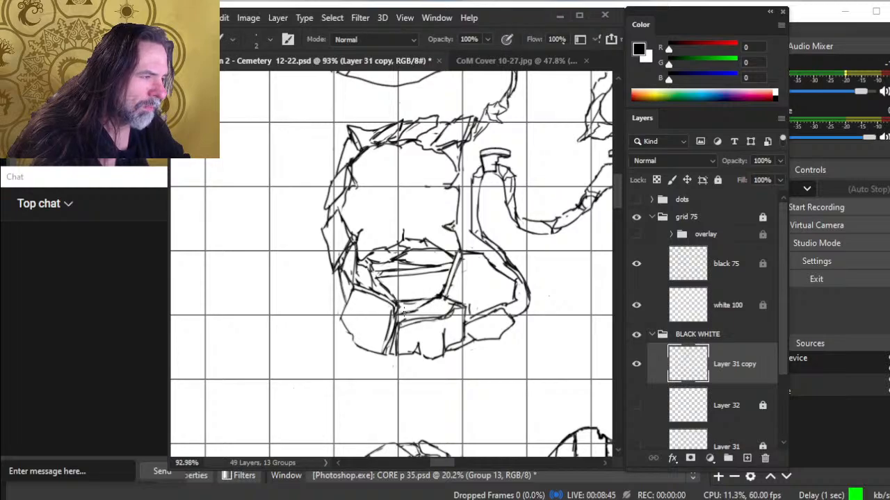
pyautogui.press('e')
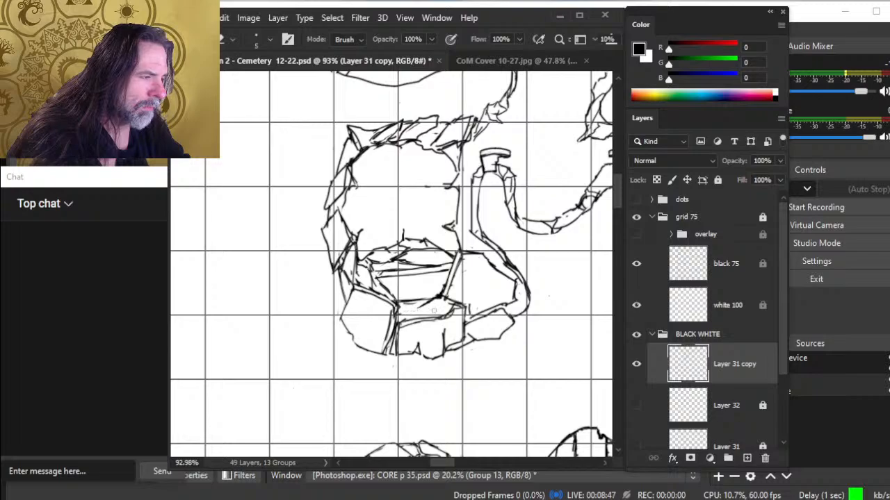
pyautogui.press('b')
pyautogui.moveTo(423, 303)
pyautogui.mouseDown()
pyautogui.moveTo(393, 320)
pyautogui.moveTo(392, 341)
pyautogui.mouseUp()
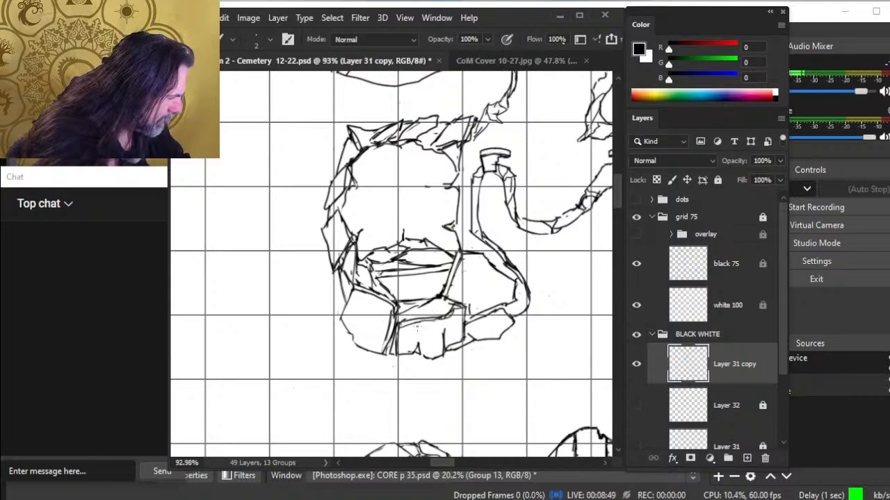
pyautogui.press('e')
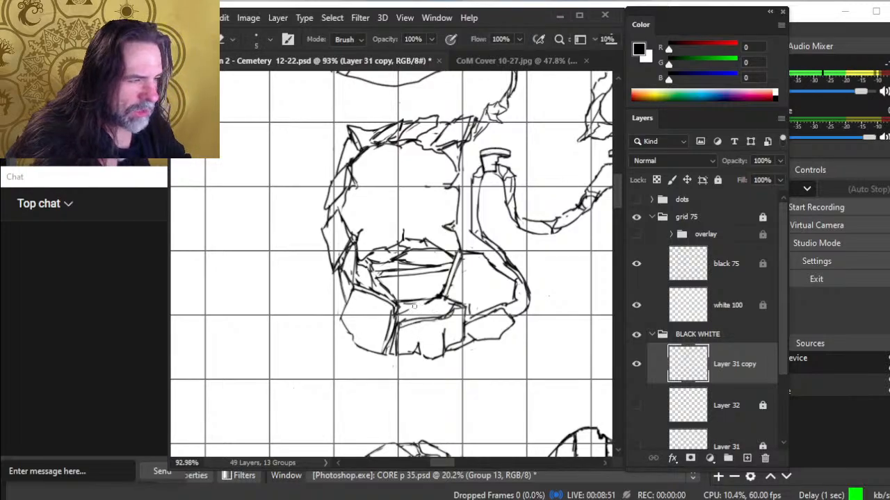
pyautogui.press('b')
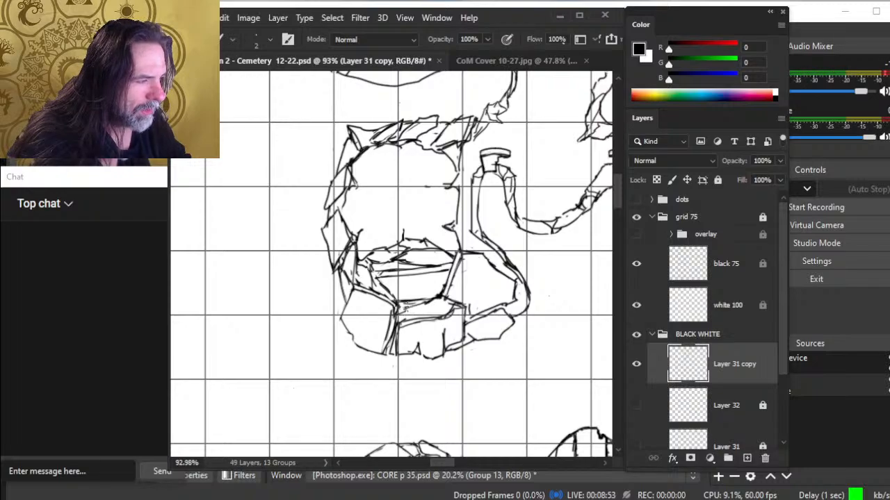
pyautogui.press('e')
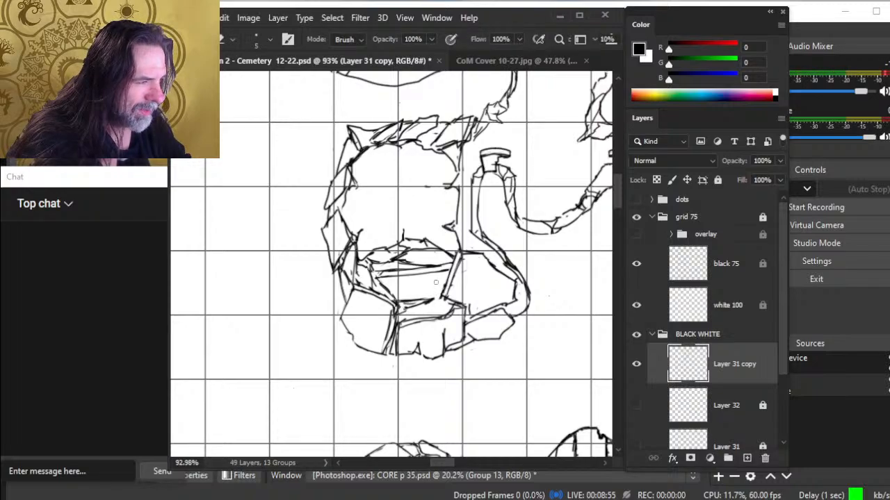
pyautogui.press('b')
pyautogui.press('e')
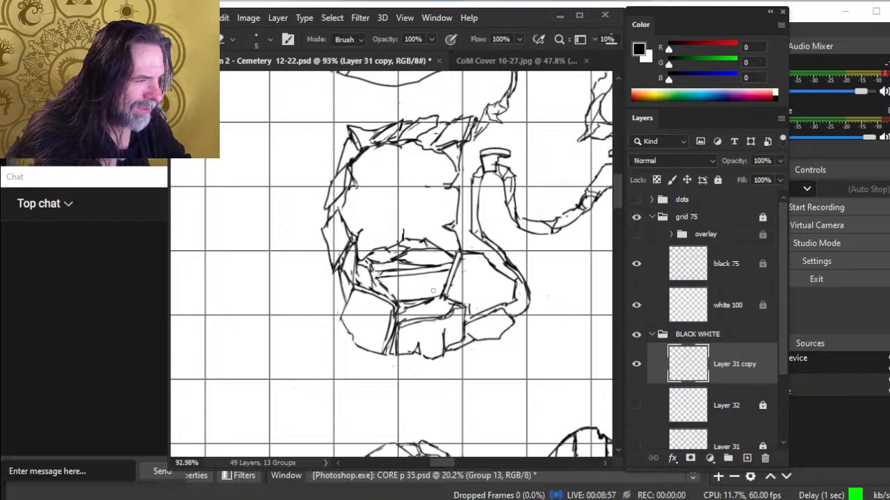
pyautogui.press('b')
# - Zoom out to 61.35% and touch up the central slab's west edge with thin strokes
pyautogui.press('z')
pyautogui.moveTo(415, 307)
pyautogui.mouseDown()
pyautogui.moveTo(396, 305)
pyautogui.moveTo(410, 325)
pyautogui.mouseUp()
pyautogui.press('e')
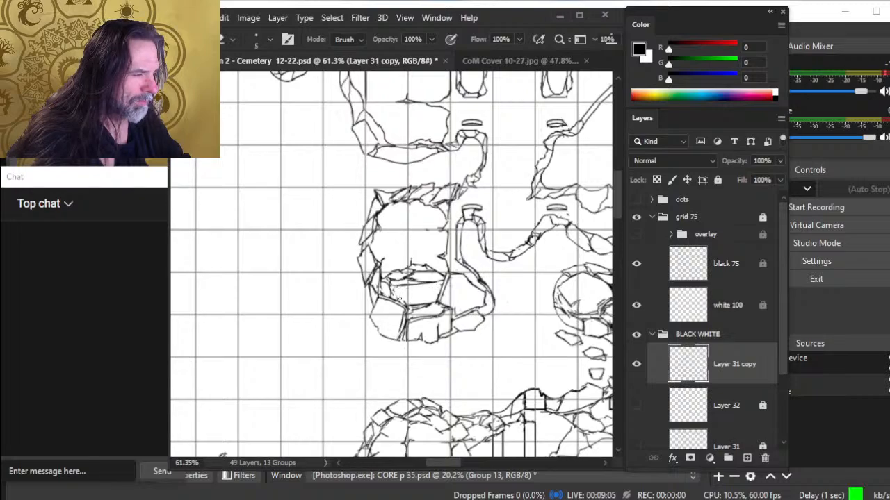
pyautogui.press('b')
pyautogui.press('e')
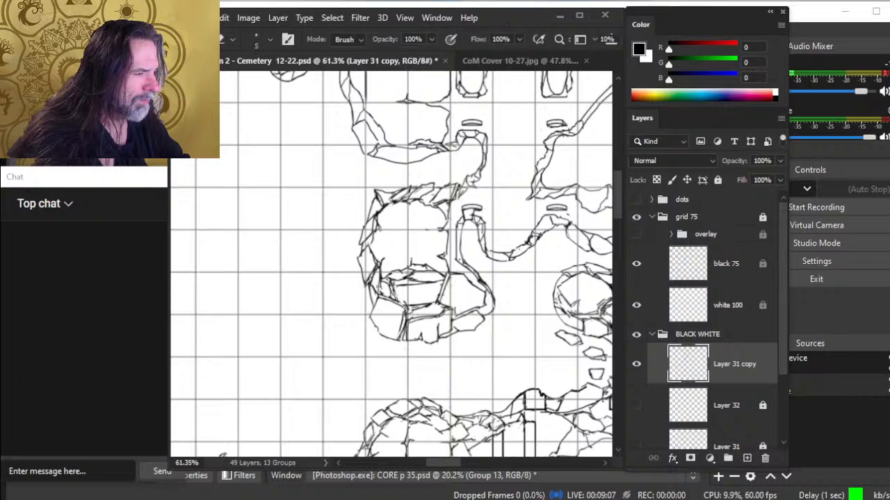
pyautogui.press('b')
pyautogui.press('e')
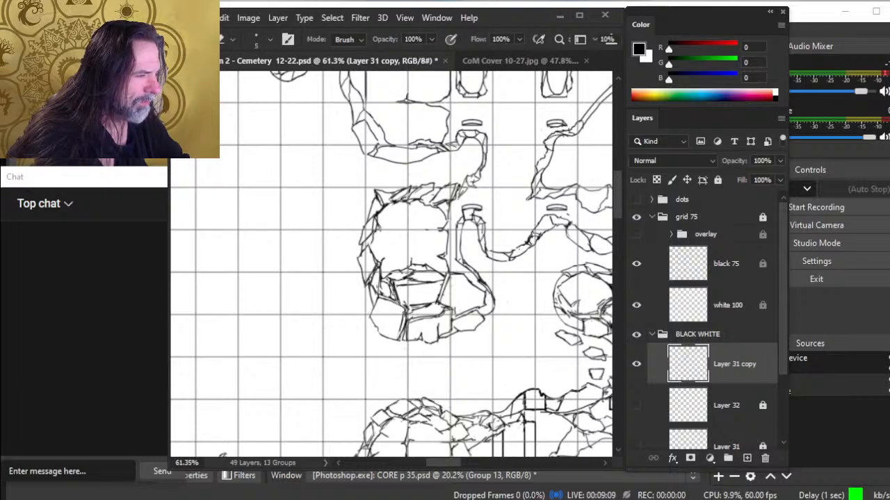
pyautogui.press('b')
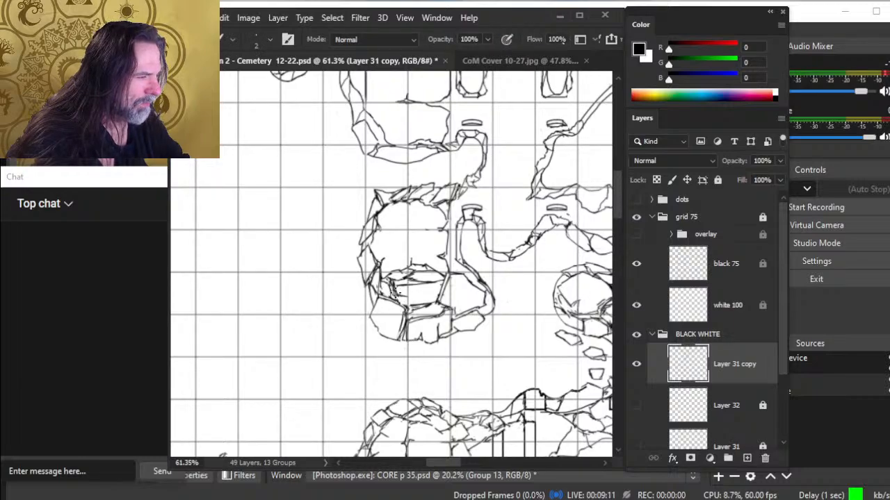
# - Reshape the rough line from the central slab's northwest corner to its southwest corner, alternating Eraser and Brush
pyautogui.press('e')
pyautogui.press('b')
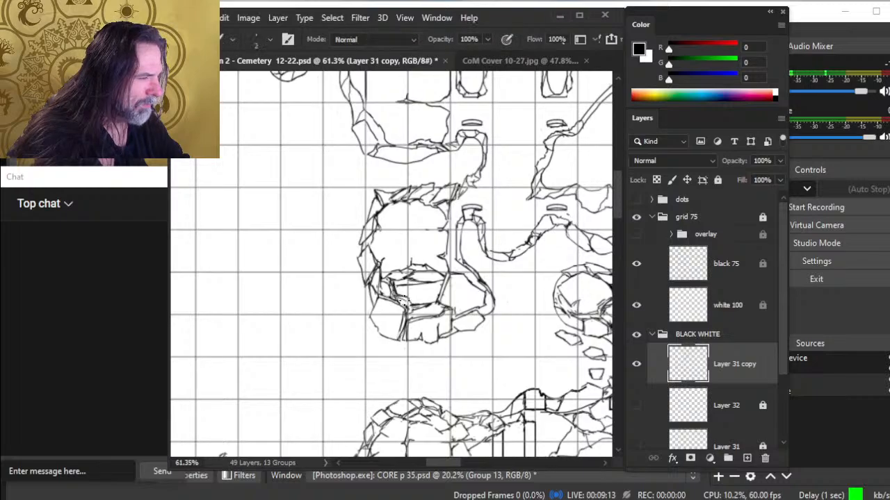
pyautogui.press('e')
pyautogui.press('b')
pyautogui.press('e')
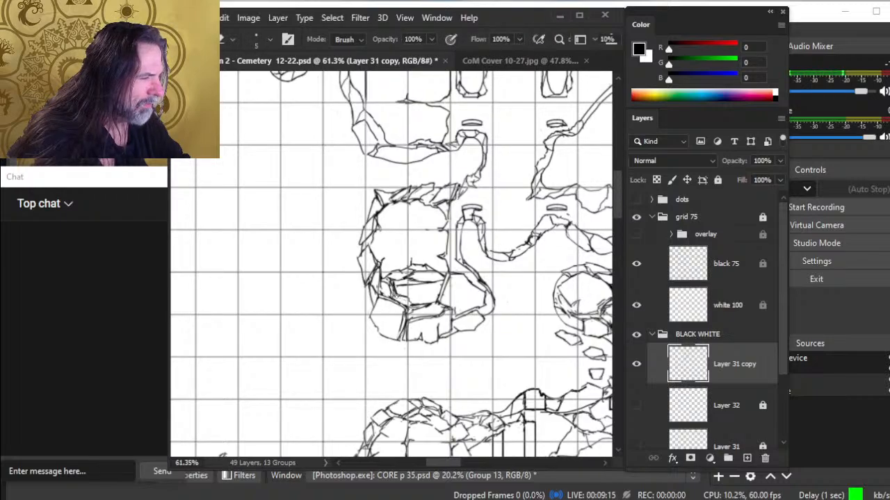
pyautogui.press('b')
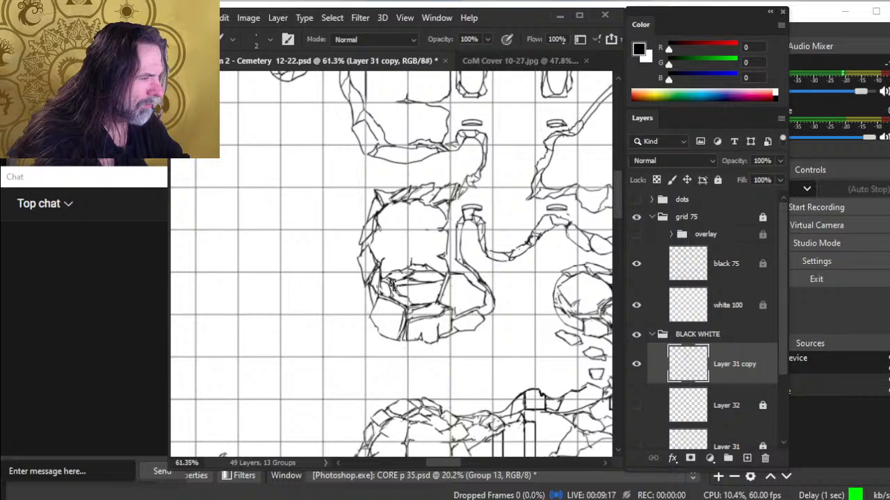
pyautogui.press('e')
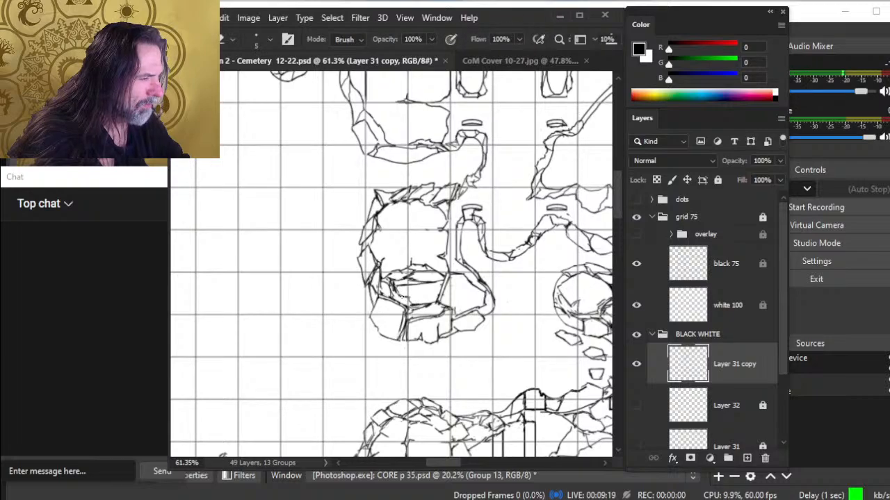
pyautogui.press('b')
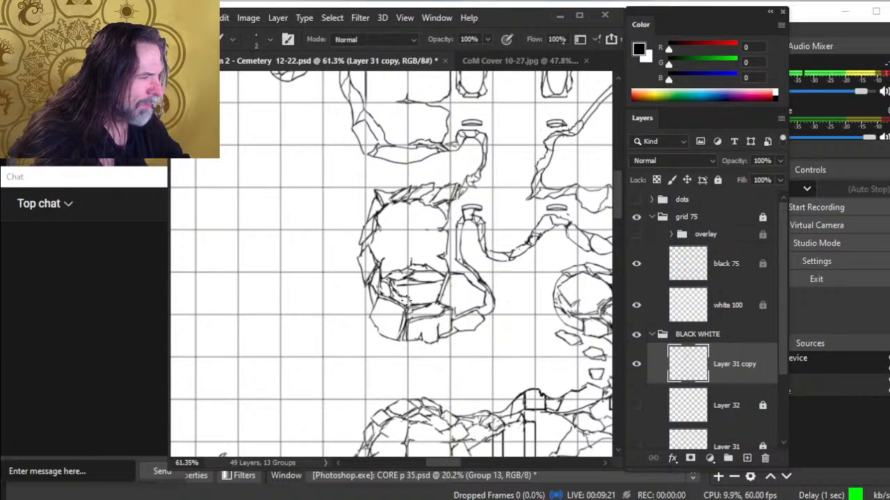
pyautogui.press('e')
pyautogui.press('b')
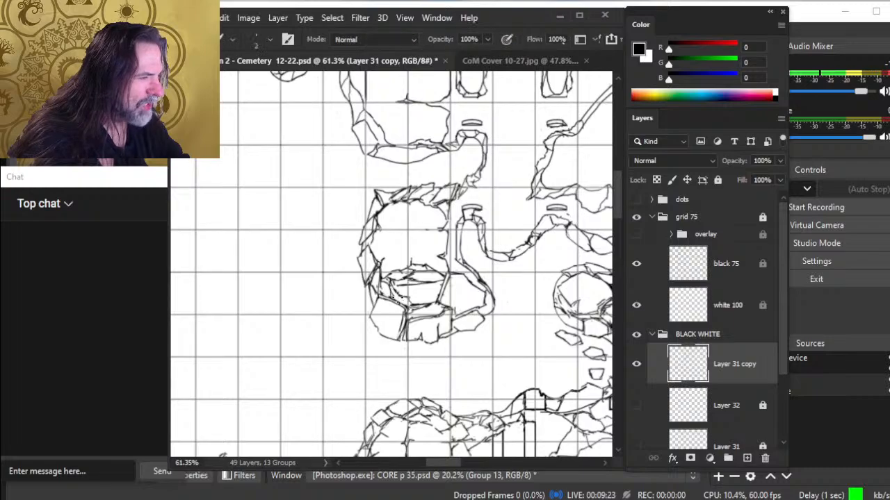
# - Clean up the line work along the central slab's west and lower edges, alternating Eraser and Brush
pyautogui.press('e')
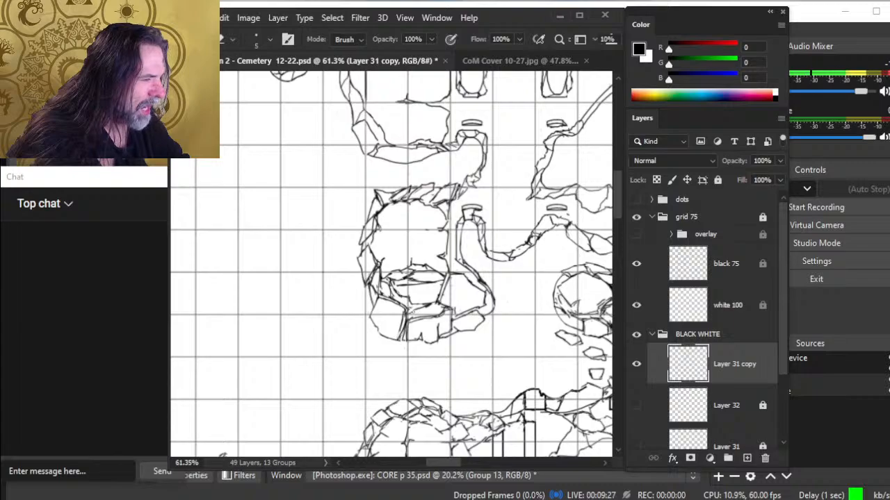
pyautogui.press('b')
pyautogui.press('e')
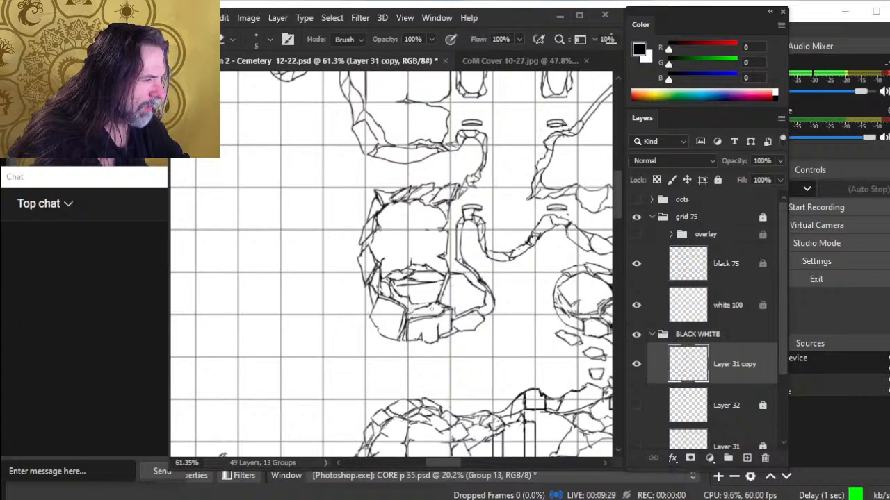
pyautogui.press('b')
pyautogui.press('e')
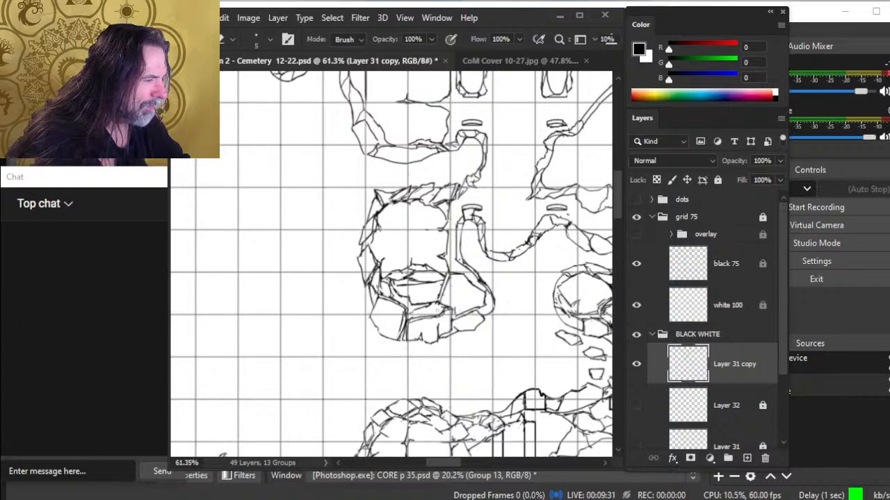
# - Refine the ledge below the central slab with thin Brush strokes and small erasures, working toward its west end
pyautogui.press('b')
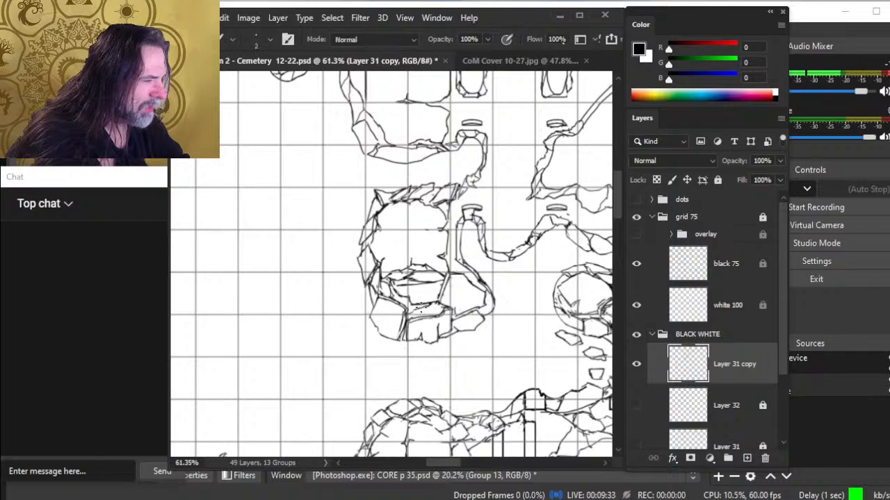
pyautogui.press('e')
pyautogui.press('b')
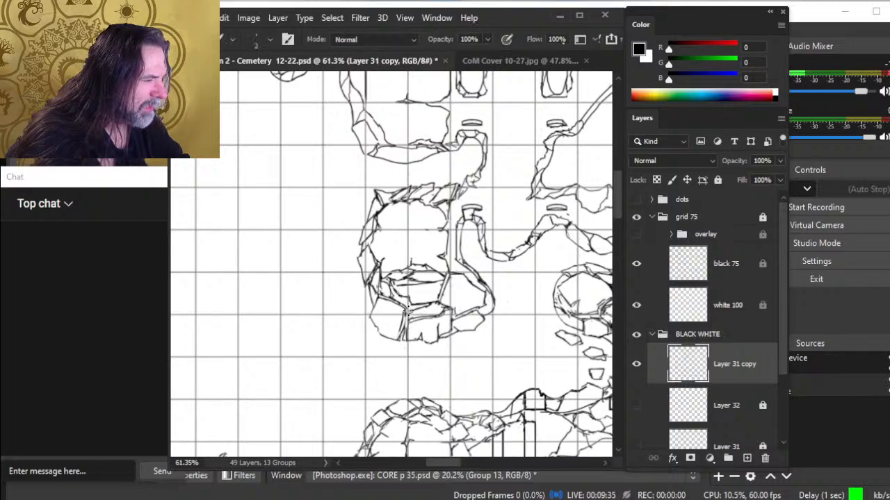
pyautogui.press('e')
pyautogui.press('b')
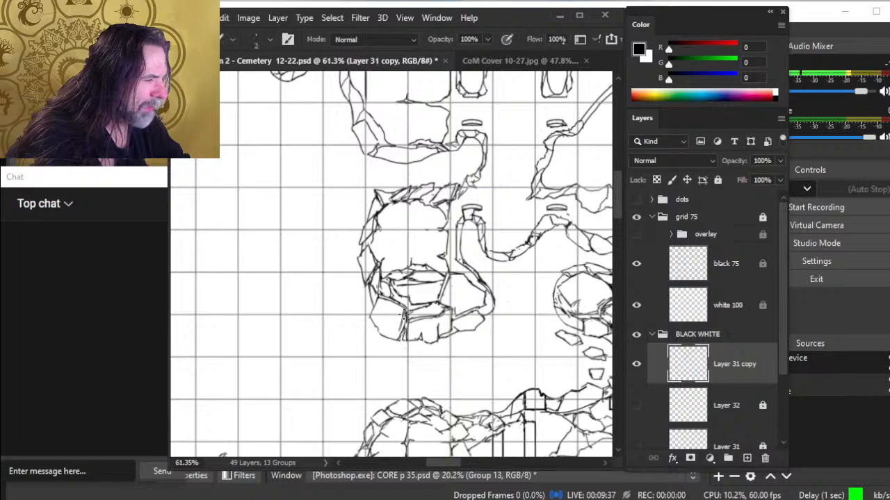
# - Add short crack lines to the southwest block and tidy the lower outline of the south blocks
pyautogui.press('e')
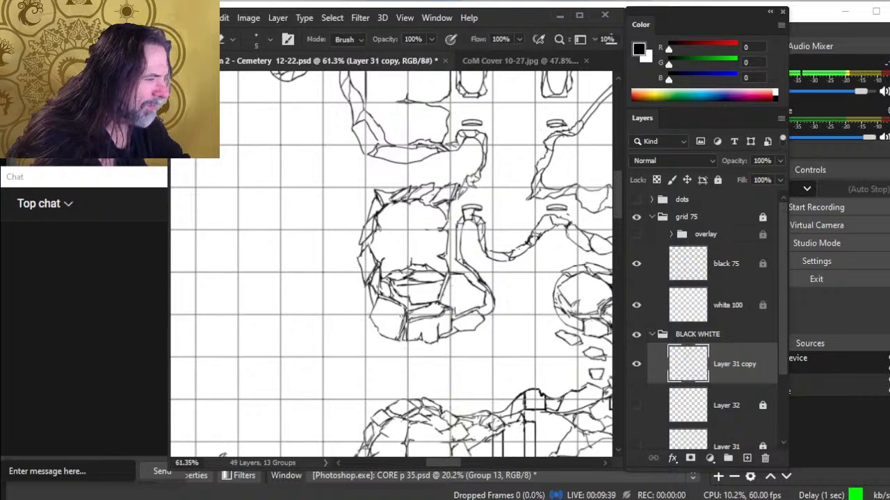
pyautogui.press('b')
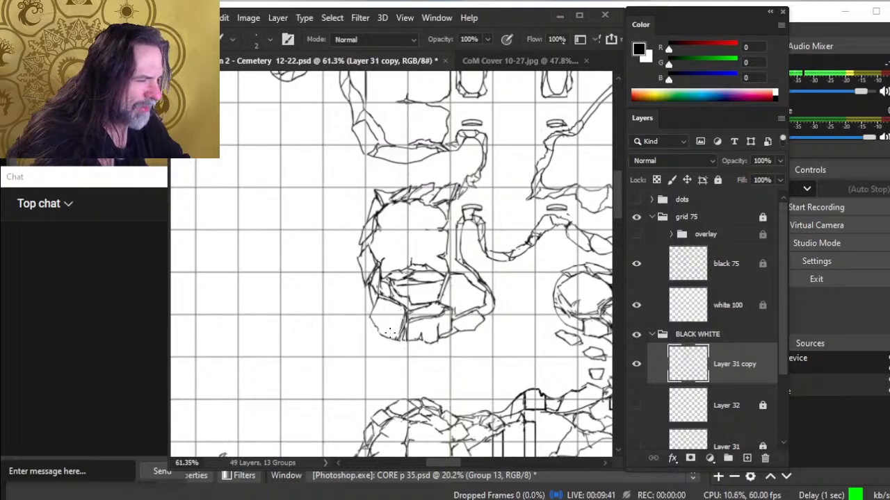
pyautogui.press('e')
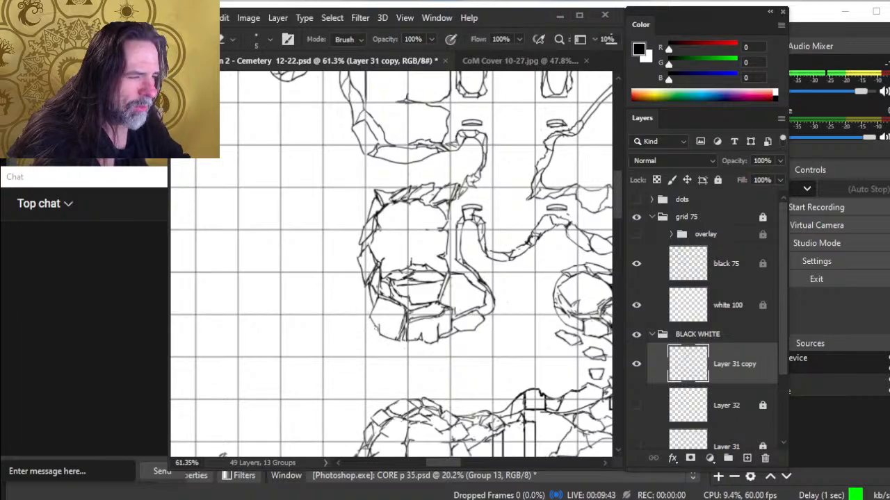
pyautogui.press('b')
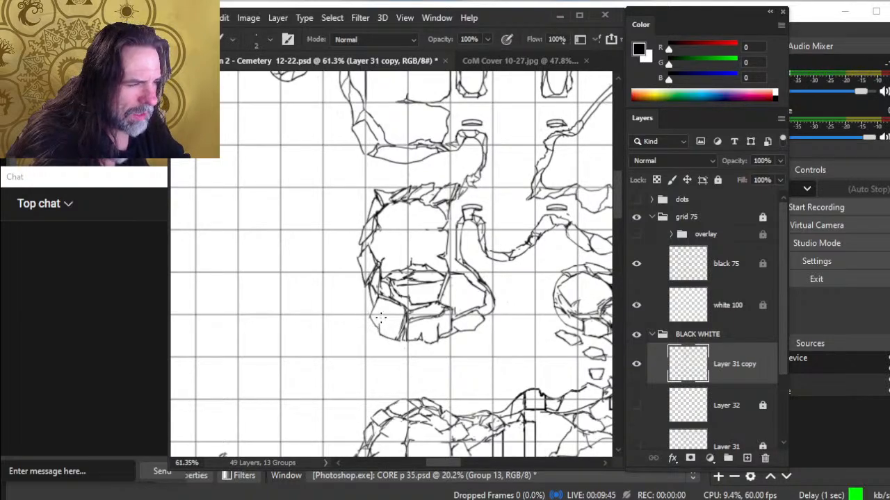
pyautogui.press('e')
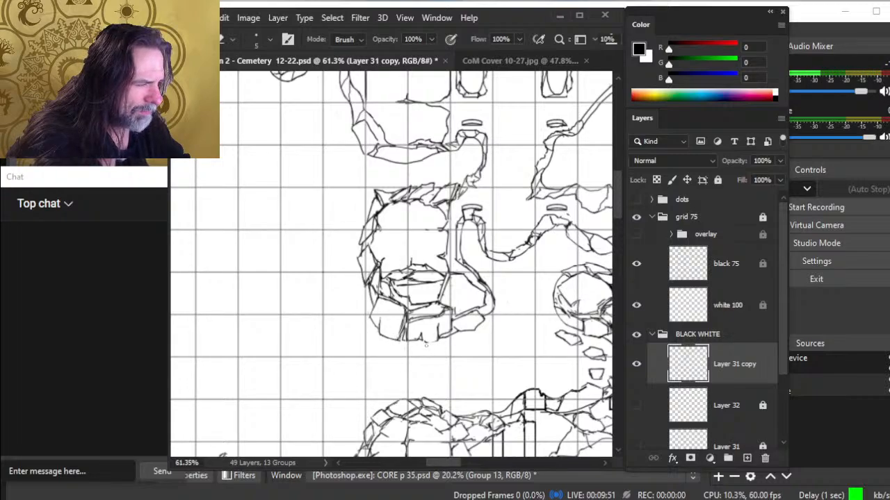
pyautogui.press('b')
pyautogui.press('e')
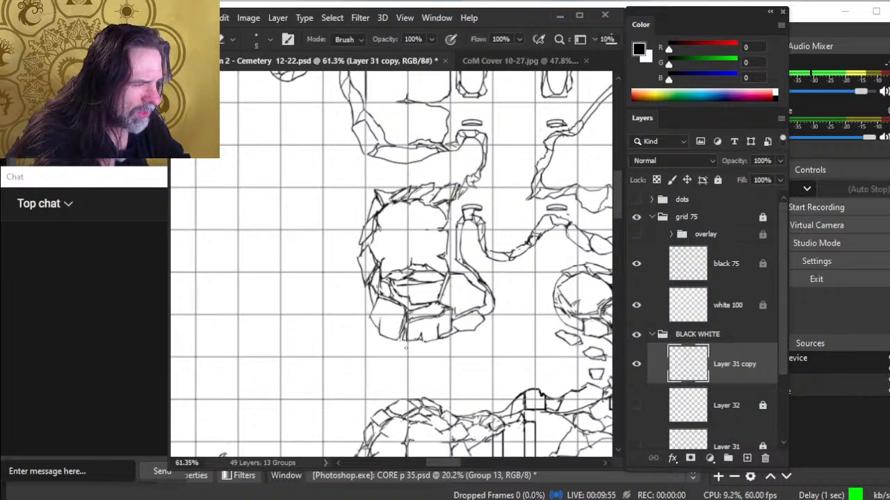
# - Zoom in to 73.46% and touch up the short crack marks along the inner edges of the chamber north of the slab
pyautogui.press('z')
pyautogui.moveTo(489, 345); pyautogui.dragTo(431, 291)
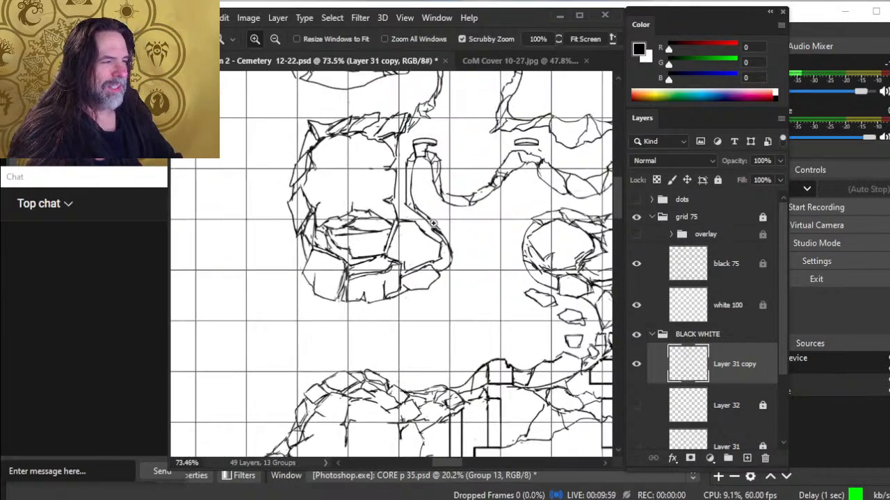
pyautogui.moveTo(417, 230); pyautogui.dragTo(435, 224)
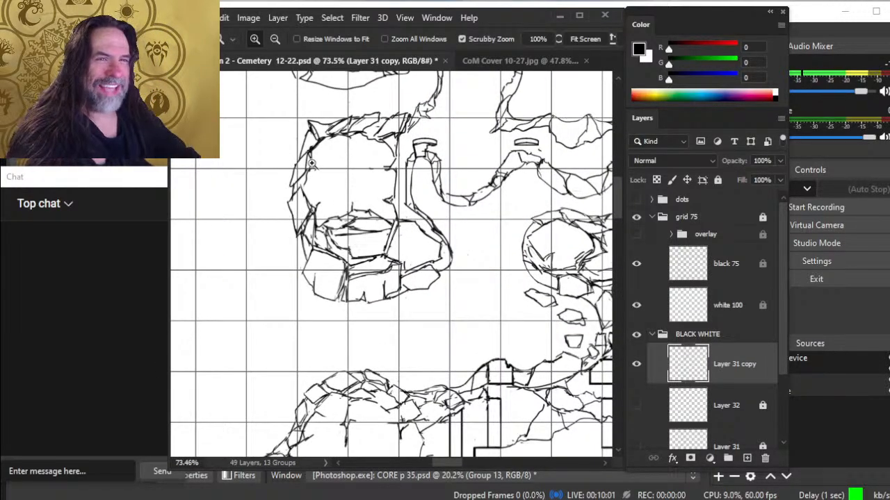
pyautogui.press('b')
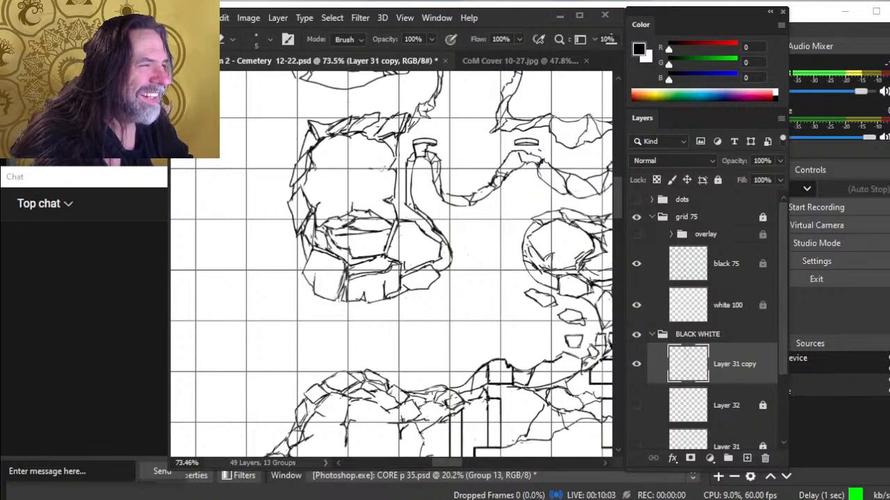
pyautogui.press('b')
pyautogui.press('e')
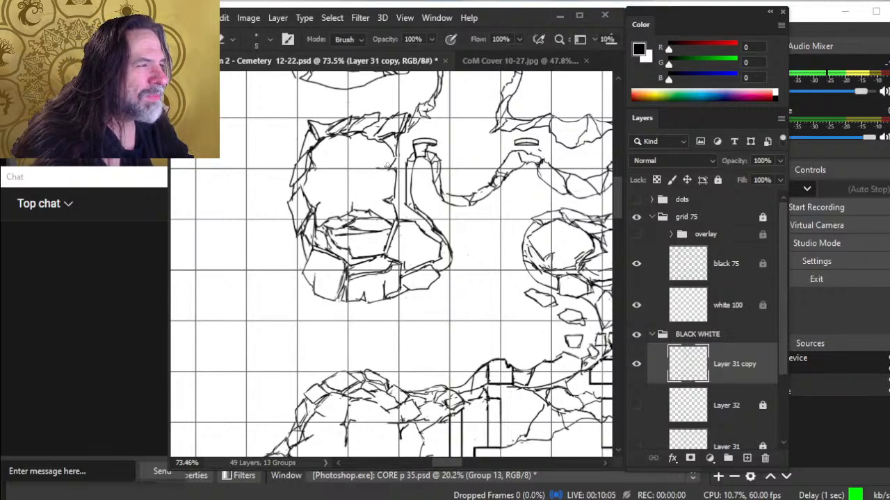
pyautogui.press('b')
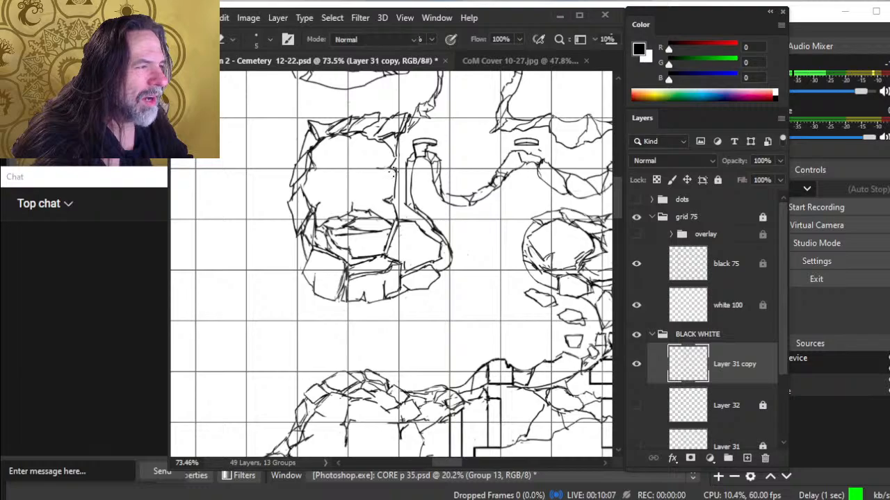
pyautogui.press('e')
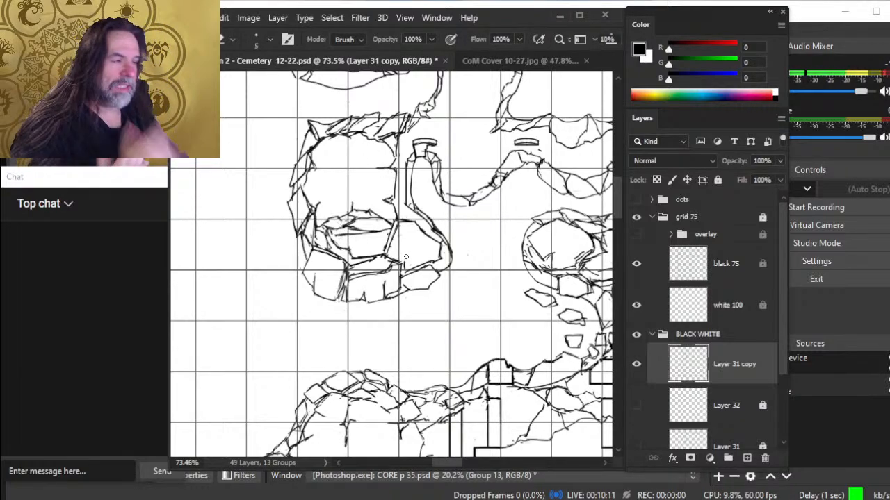
# - Move to the keyhole-shaped cemetery wall at 131.5% zoom and rework the lines at its west bend with a 1 px Brush and Eraser
pyautogui.press('z')
pyautogui.moveTo(464, 303); pyautogui.dragTo(407, 309)
pyautogui.moveTo(465, 326)
pyautogui.mouseDown()
pyautogui.moveTo(376, 245)
pyautogui.moveTo(528, 240)
pyautogui.mouseUp()
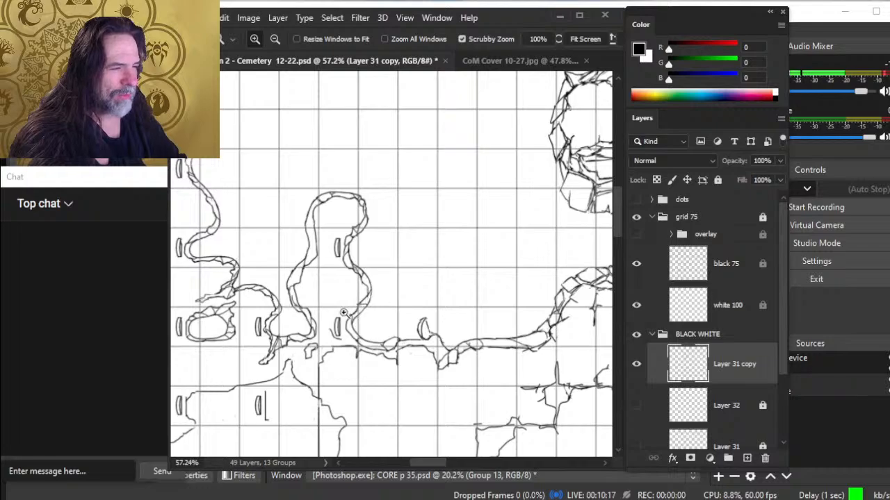
pyautogui.moveTo(314, 255)
pyautogui.mouseDown()
pyautogui.moveTo(365, 260)
pyautogui.moveTo(300, 243)
pyautogui.mouseUp()
pyautogui.press('b')
pyautogui.press('e')
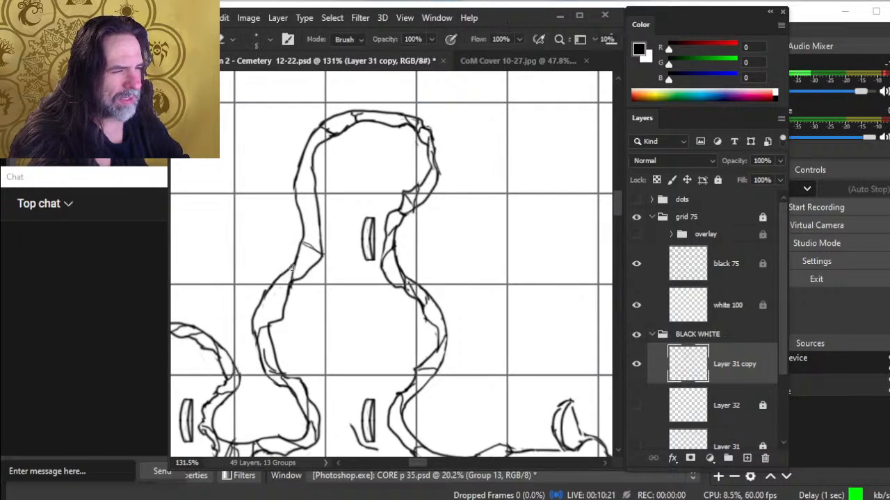
pyautogui.press('b')
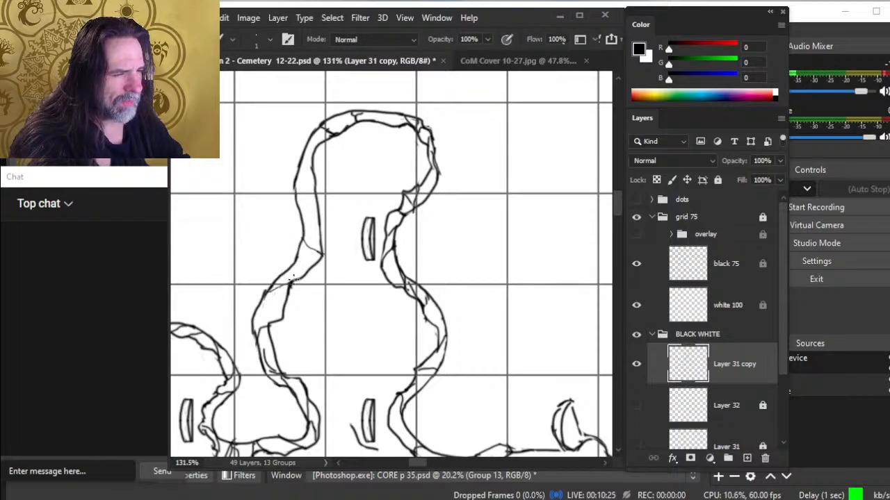
pyautogui.press('e')
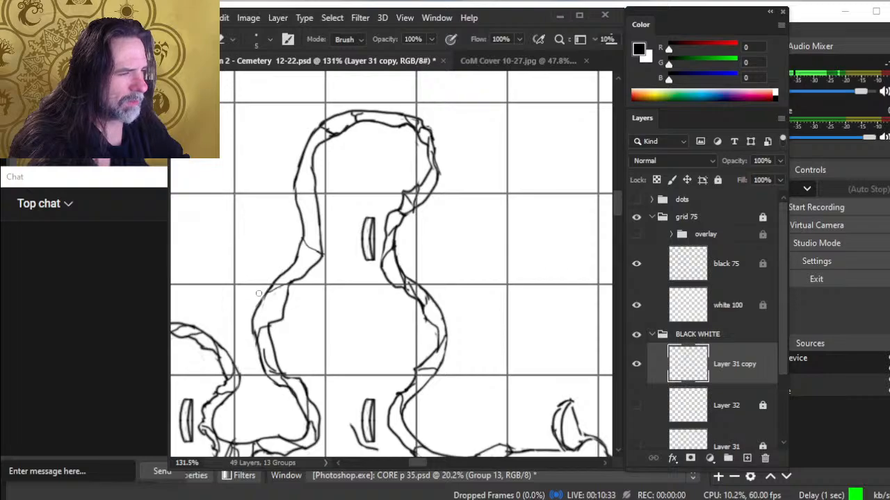
pyautogui.press('b')
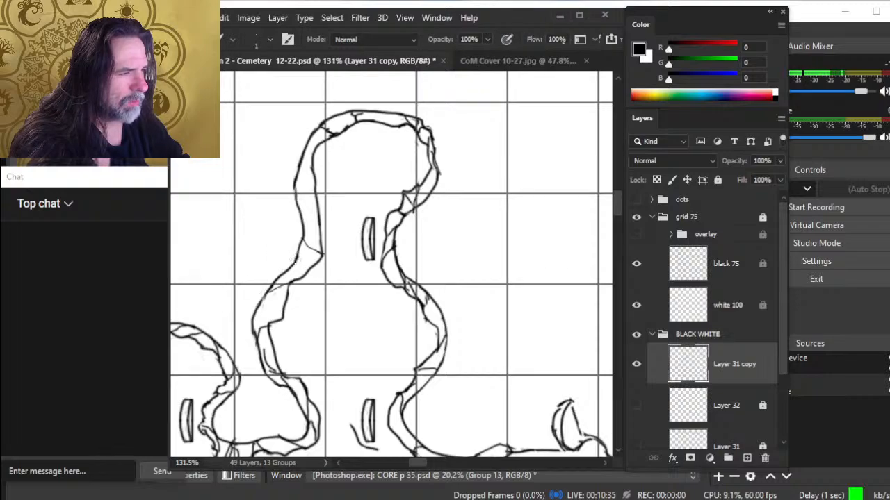
# - Draw stone joint lines across the wall's west bend and upper west stretch, erasing overlapping marks
pyautogui.moveTo(299, 261); pyautogui.dragTo(303, 274)
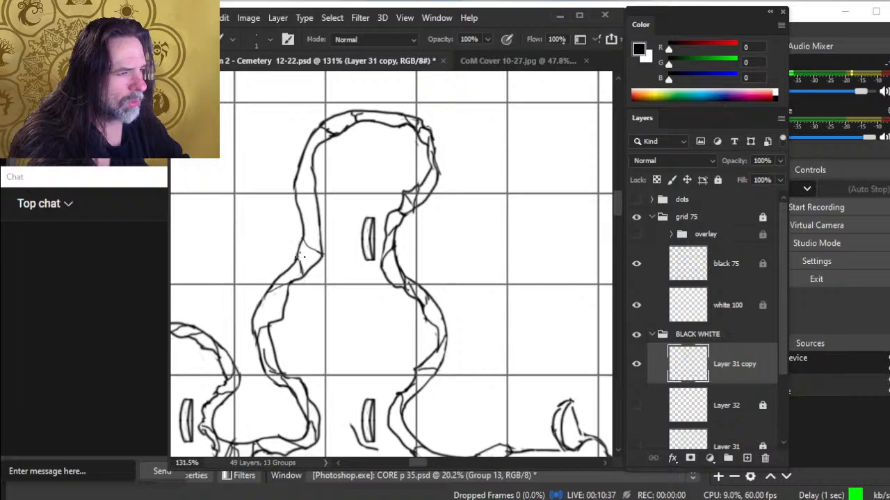
pyautogui.press('e')
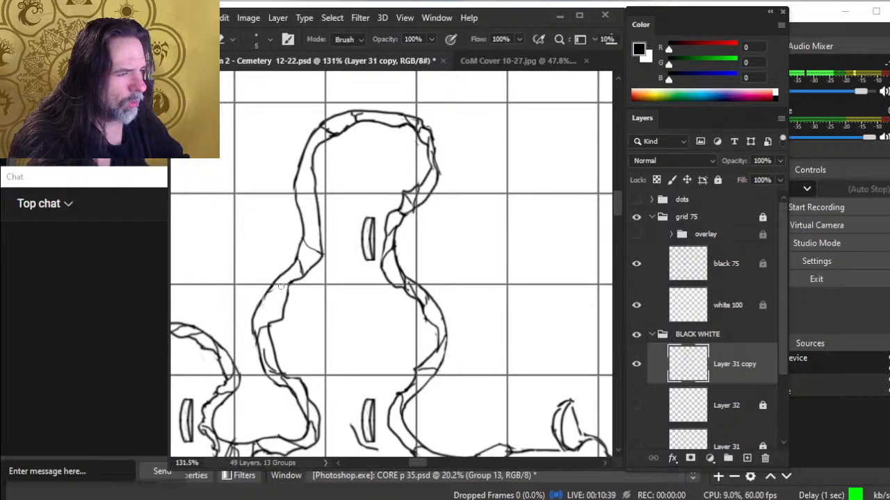
pyautogui.press('b')
pyautogui.press('e')
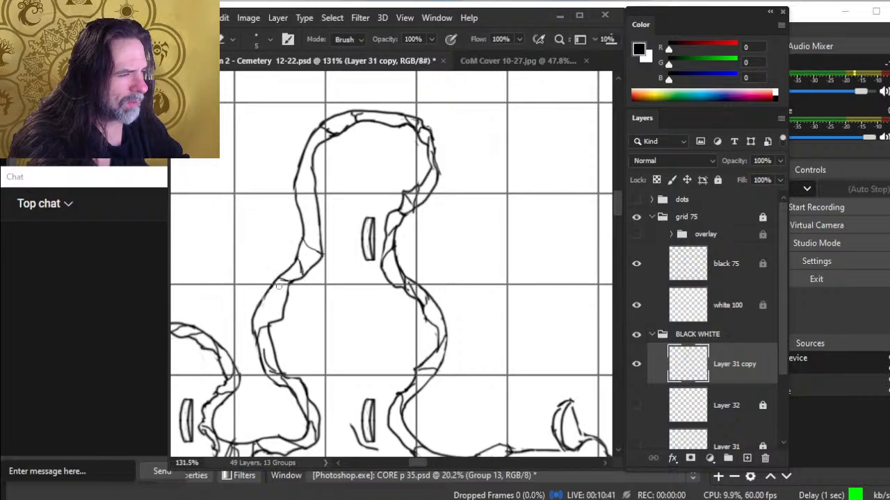
pyautogui.moveTo(294, 283); pyautogui.dragTo(325, 258)
pyautogui.press('b')
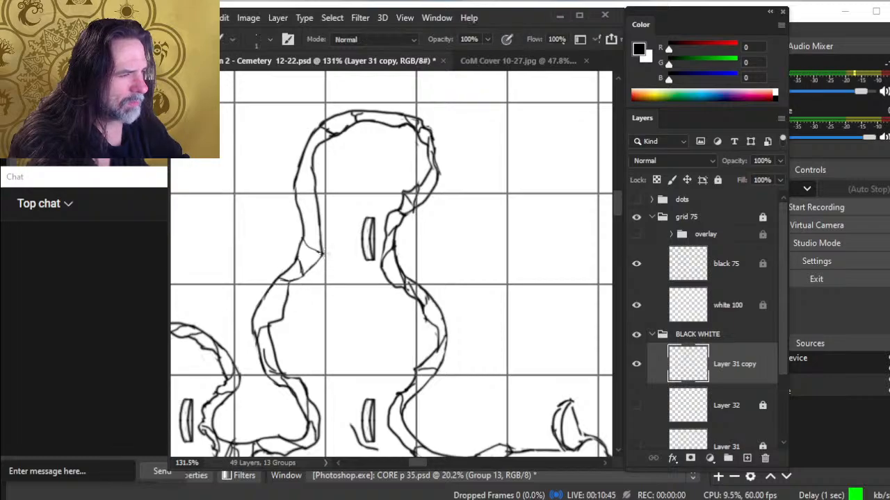
pyautogui.moveTo(292, 282); pyautogui.dragTo(311, 272)
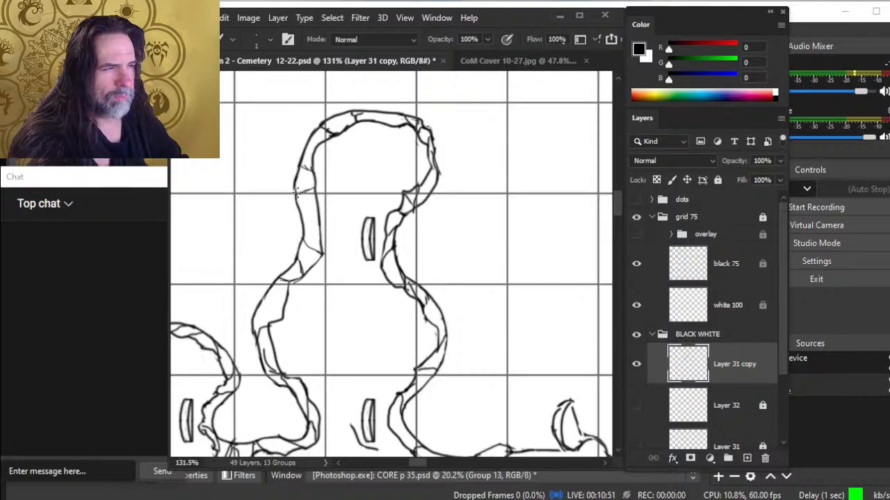
# - Erase the rough outer line on the wall's lower west side and redraw it as a thin curve down to the next stone
pyautogui.moveTo(373, 284); pyautogui.dragTo(418, 209)
pyautogui.press('e')
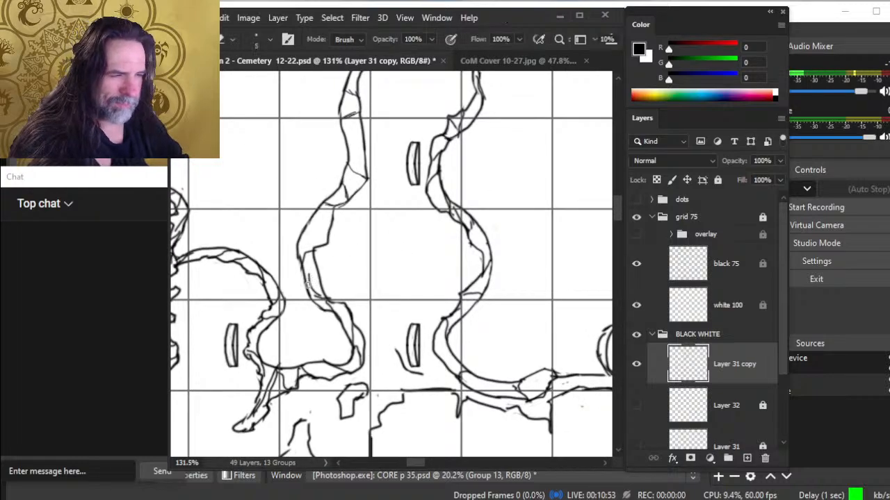
pyautogui.moveTo(308, 284); pyautogui.dragTo(306, 276)
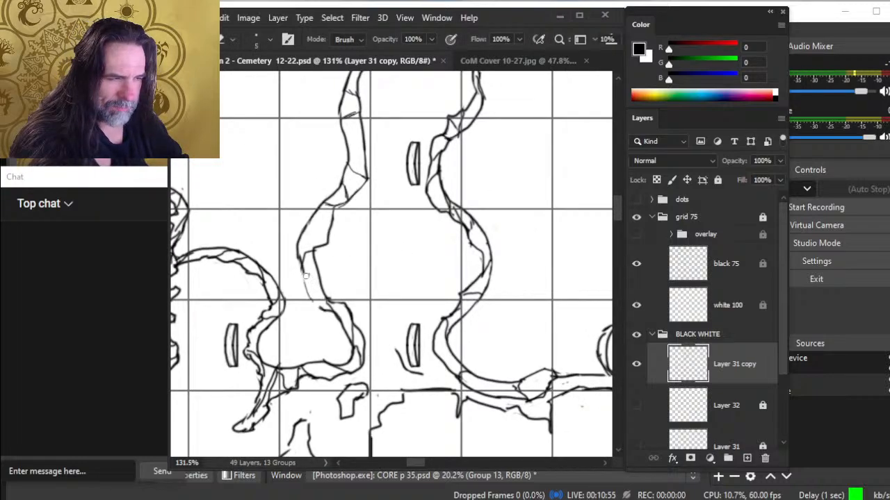
pyautogui.press('b')
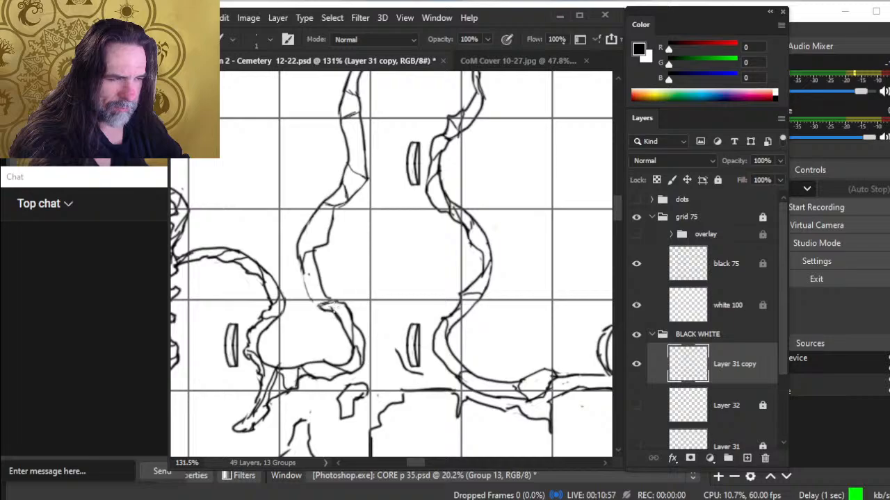
pyautogui.press('e')
pyautogui.moveTo(326, 304)
pyautogui.mouseDown()
pyautogui.moveTo(330, 312)
pyautogui.moveTo(334, 303)
pyautogui.mouseUp()
pyautogui.press('b')
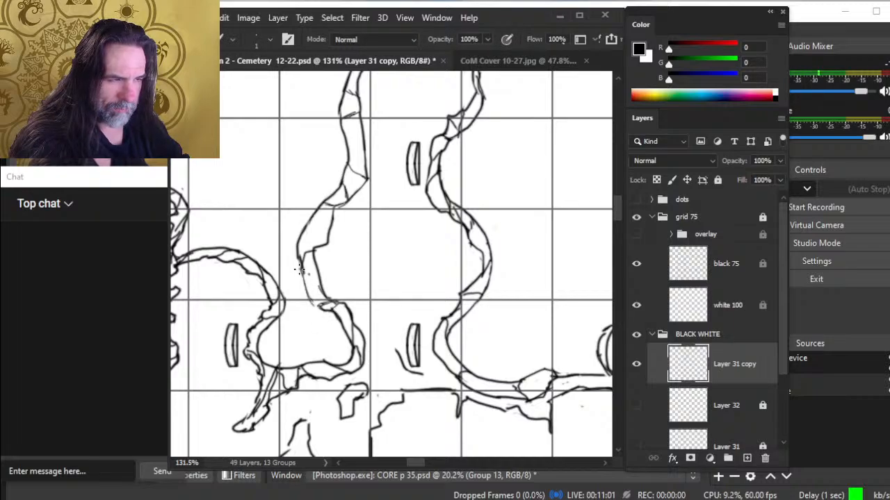
pyautogui.moveTo(301, 271); pyautogui.dragTo(314, 312)
pyautogui.press('e')
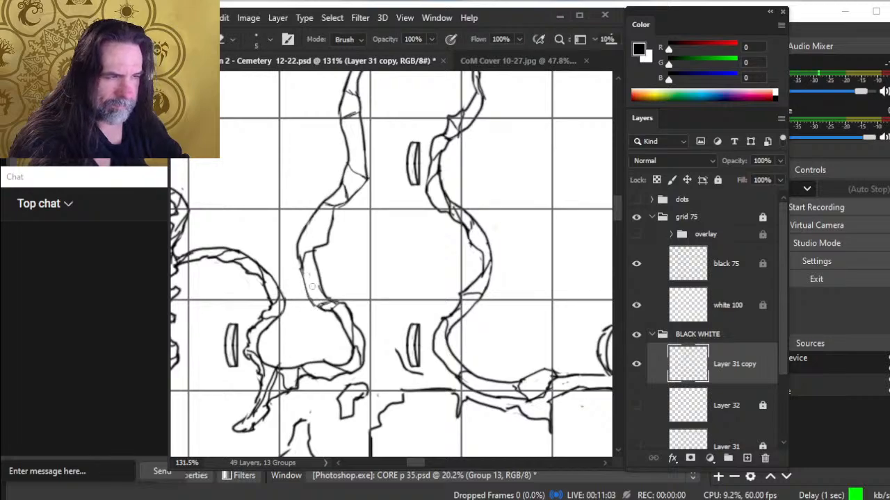
# - Draw a joint line across the wall's west bulge and clean up where it meets the inner edge
pyautogui.press('b')
pyautogui.moveTo(299, 258)
pyautogui.mouseDown()
pyautogui.moveTo(303, 279)
pyautogui.moveTo(310, 255)
pyautogui.mouseUp()
pyautogui.press('e')
pyautogui.press('b')
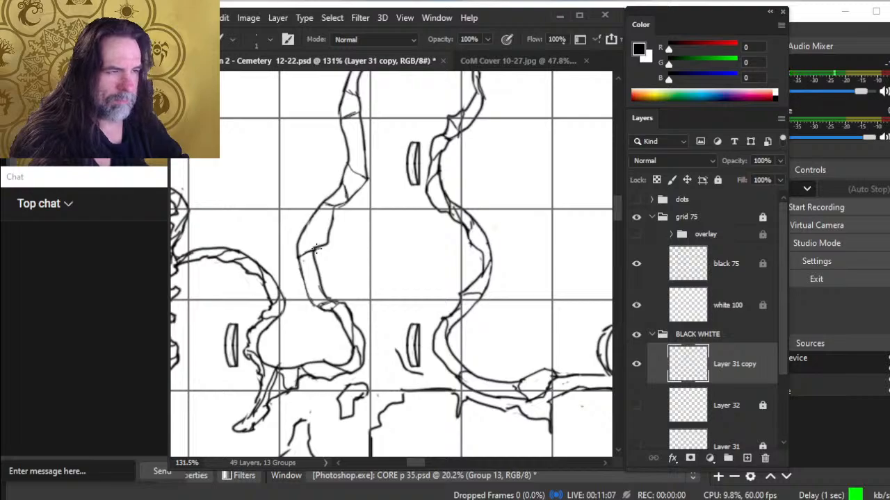
pyautogui.press('e')
pyautogui.press('b')
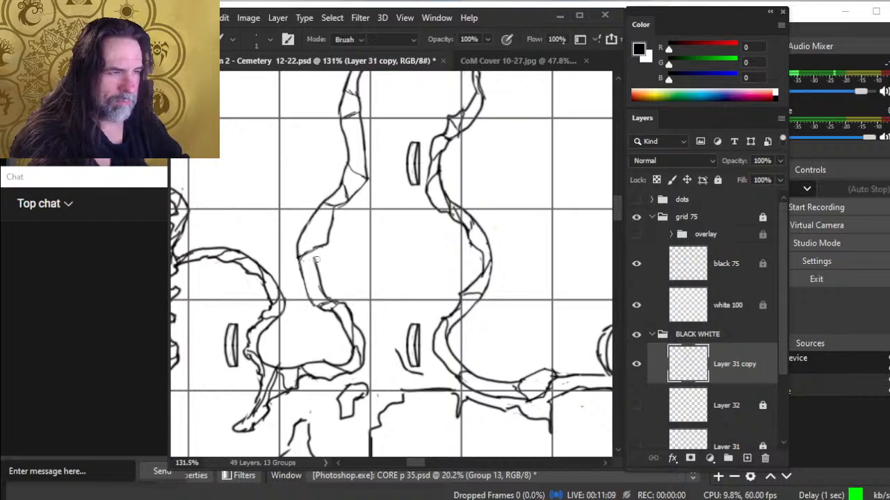
# - Redraw the inner edge of the keyhole-shaped wall's west bulge on both sides of the joint line and clean up rough marks
pyautogui.press('e')
pyautogui.press('b')
pyautogui.moveTo(328, 244)
pyautogui.mouseDown()
pyautogui.moveTo(300, 258)
pyautogui.moveTo(317, 264)
pyautogui.moveTo(326, 245)
pyautogui.moveTo(325, 270)
pyautogui.mouseUp()
pyautogui.press('e')
pyautogui.press('b')
pyautogui.press('e')
pyautogui.press('b')
pyautogui.press('e')
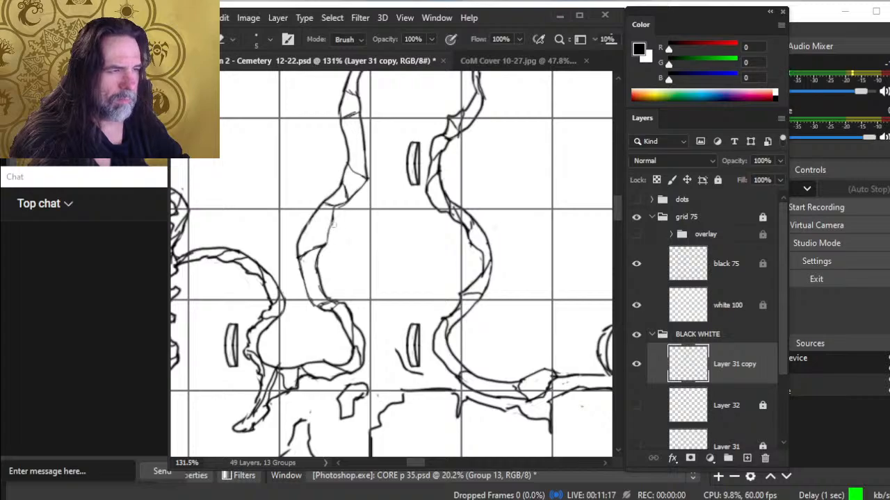
pyautogui.press('b')
pyautogui.press('e')
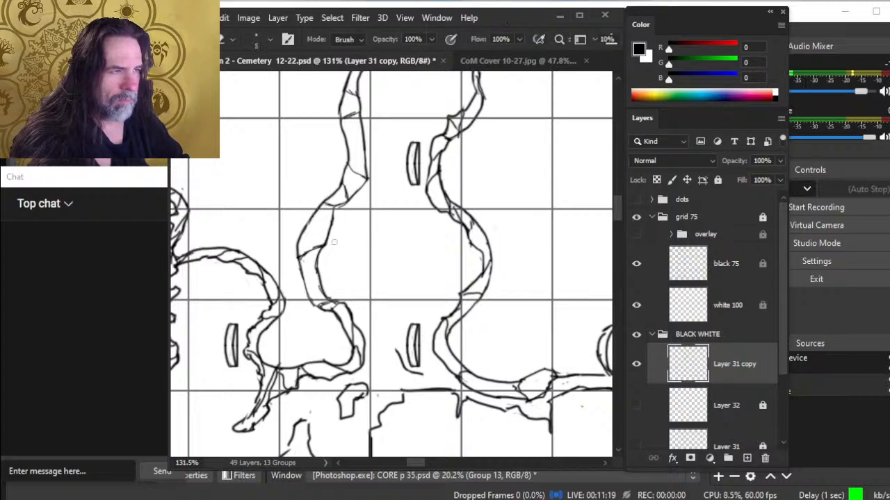
# - Redraw the wall's inner edge line above the west bulge up to the inward corner, erasing the rough parts
pyautogui.press('b')
pyautogui.moveTo(359, 190); pyautogui.dragTo(338, 206)
pyautogui.press('e')
pyautogui.press('b')
pyautogui.press('e')
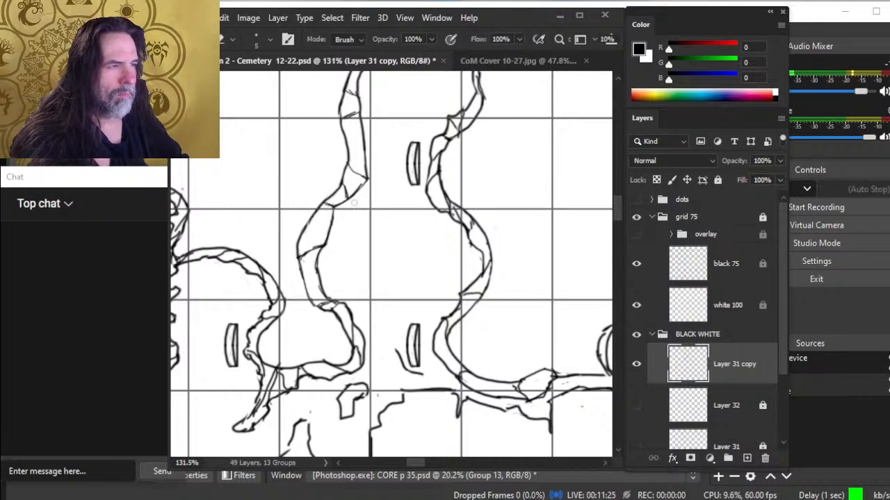
# - Trim the pointed inner corner above the west bulge and redraw it as a smoother bend meeting the joint line
pyautogui.press('b')
pyautogui.moveTo(361, 177); pyautogui.dragTo(357, 186)
pyautogui.press('e')
pyautogui.press('b')
pyautogui.press('e')
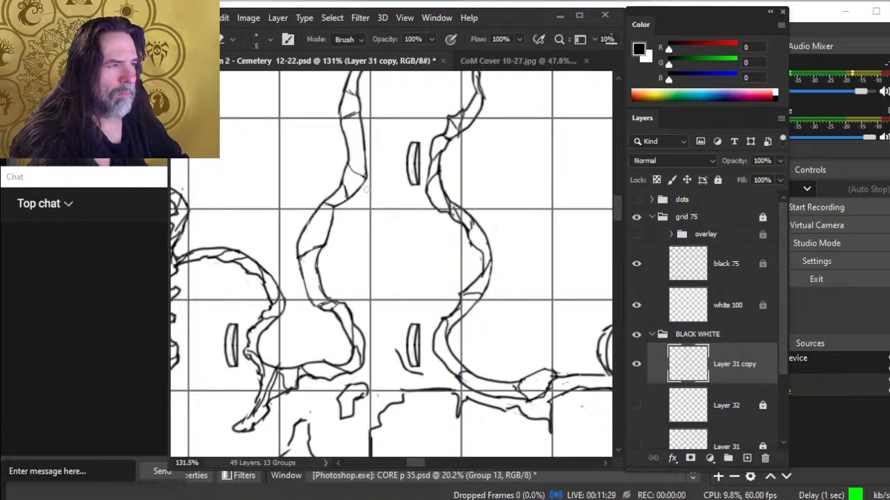
pyautogui.press('b')
pyautogui.moveTo(366, 179)
pyautogui.mouseDown()
pyautogui.moveTo(356, 195)
pyautogui.moveTo(366, 169)
pyautogui.moveTo(367, 182)
pyautogui.mouseUp()
pyautogui.press('e')
pyautogui.press('b')
pyautogui.press('e')
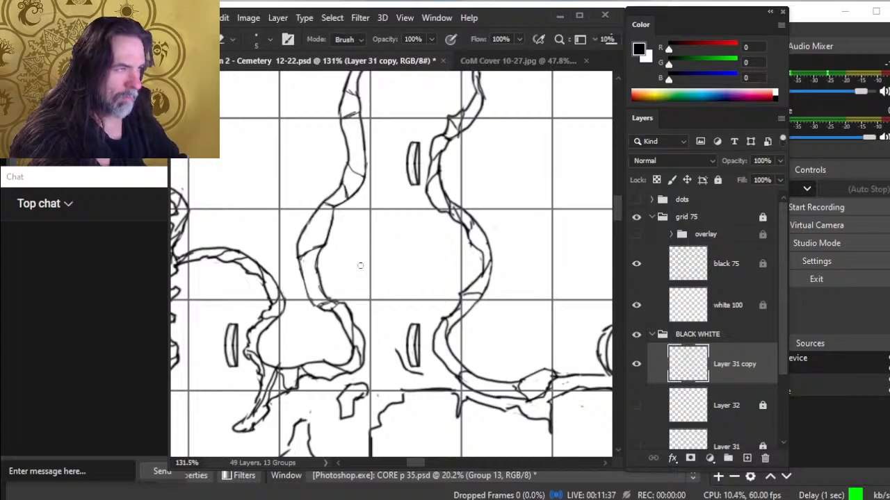
# - Erase the stray curved mark west of the gravestone in the keyhole wall's lower opening
pyautogui.press('z')
pyautogui.moveTo(381, 253); pyautogui.dragTo(329, 259)
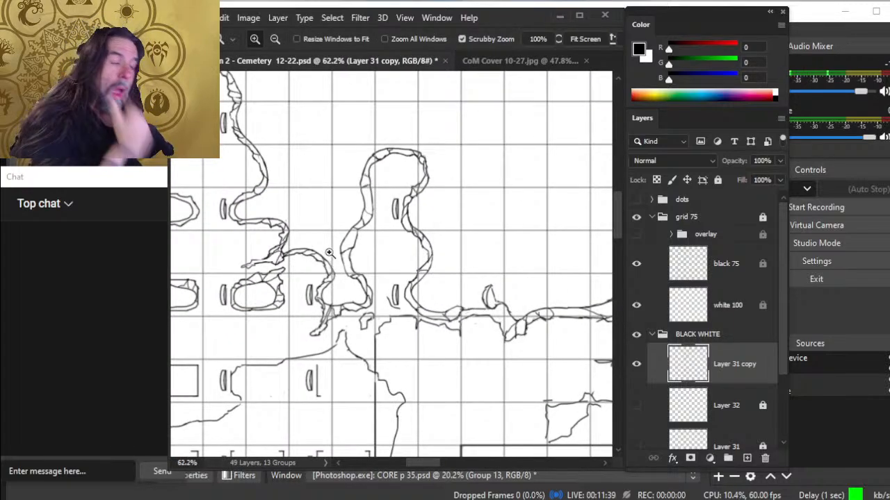
pyautogui.moveTo(381, 318); pyautogui.dragTo(400, 323)
pyautogui.press('e')
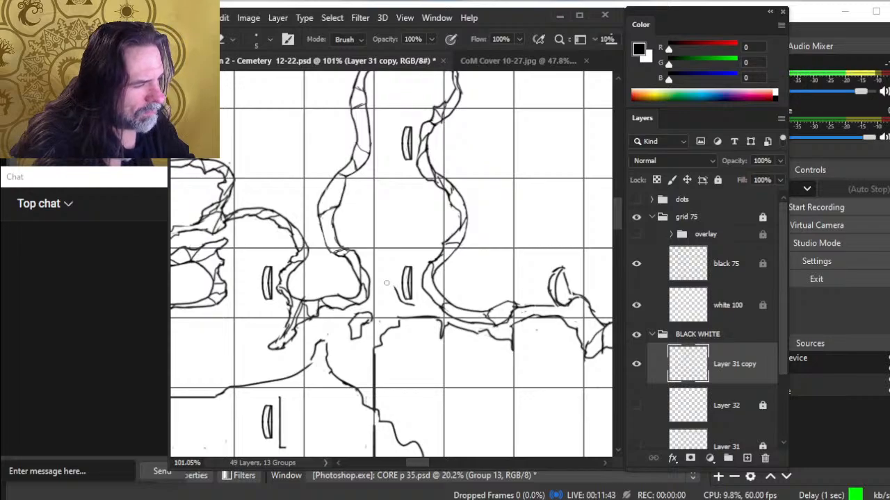
pyautogui.moveTo(395, 289); pyautogui.dragTo(402, 301)
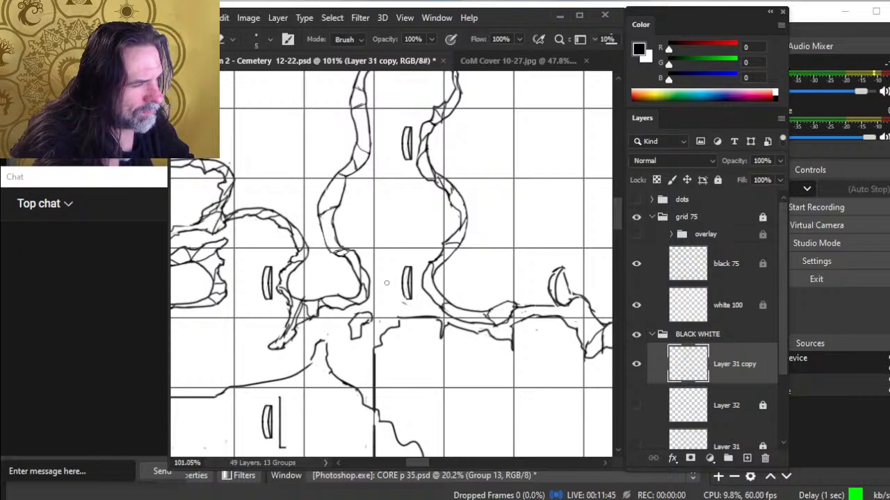
# - Erase the small loose stone outline between the wall's lower west end and the broken wall edge
pyautogui.hotkey('ctrl', 'space')
pyautogui.moveTo(438, 326); pyautogui.dragTo(388, 326)
pyautogui.moveTo(477, 377); pyautogui.dragTo(382, 258)
pyautogui.click(389, 264)
pyautogui.press('b')
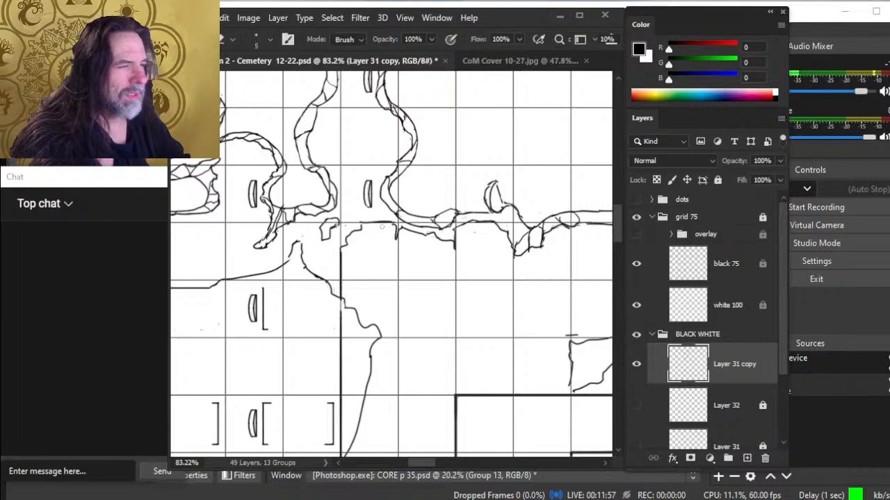
pyautogui.press('b')
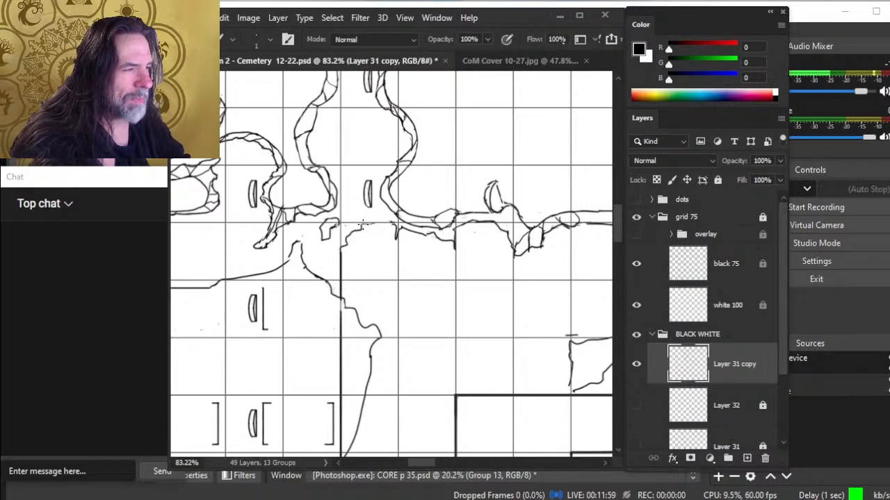
pyautogui.moveTo(312, 257); pyautogui.dragTo(362, 286)
pyautogui.press('e')
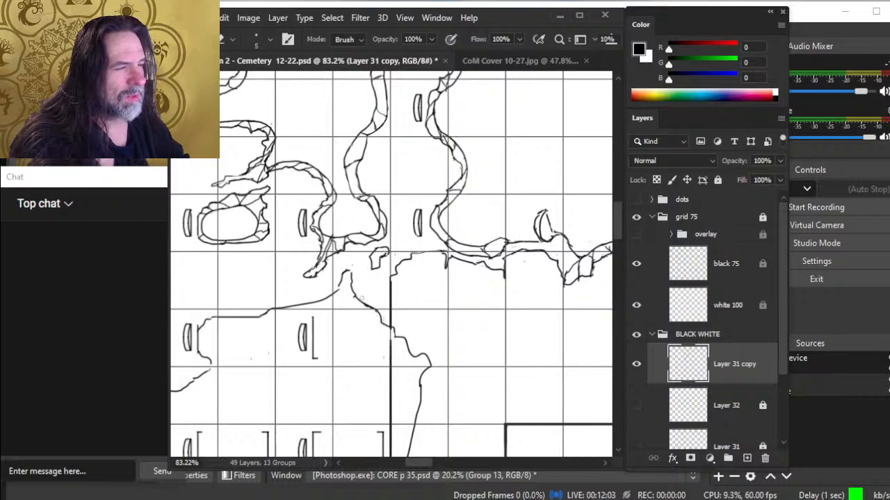
pyautogui.press('z')
pyautogui.moveTo(417, 294)
pyautogui.mouseDown()
pyautogui.moveTo(397, 294)
pyautogui.moveTo(421, 294)
pyautogui.moveTo(384, 269)
pyautogui.moveTo(383, 244)
pyautogui.mouseUp()
pyautogui.press('e')
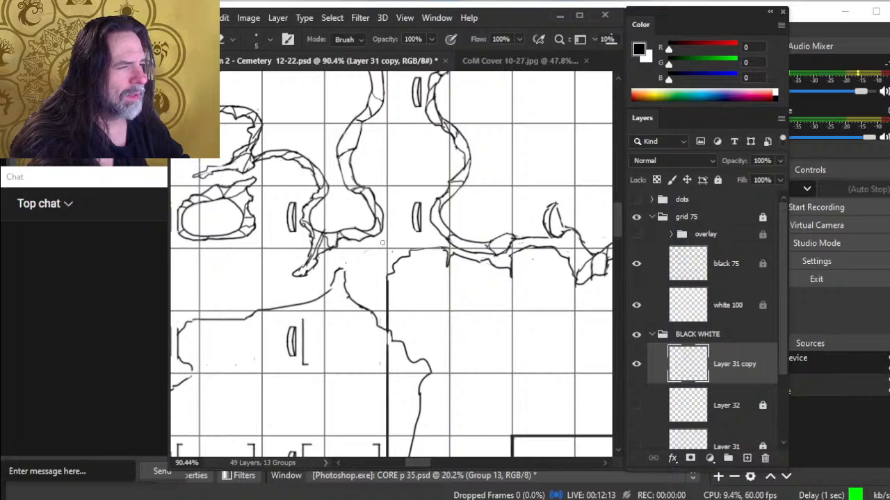
# - Erase the narrow peak of the ground outline below the wall and redraw it as a wider, jagged tip with a 2 px Brush
pyautogui.press('b')
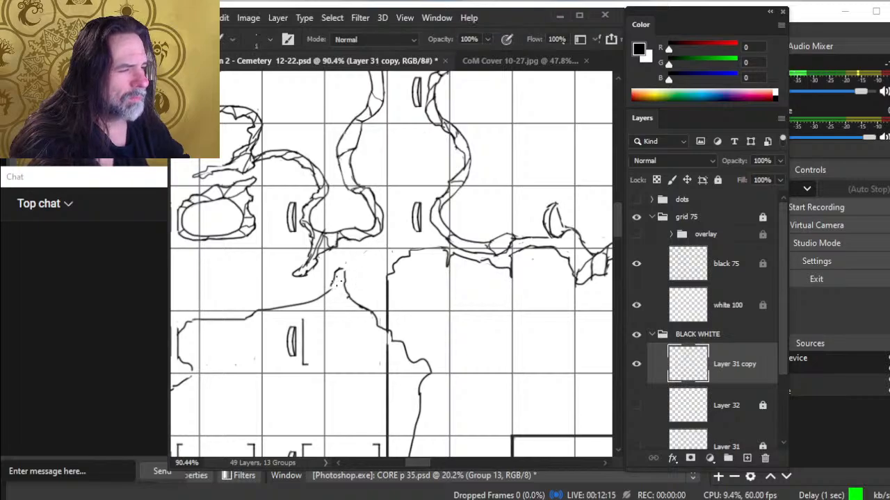
pyautogui.moveTo(330, 293); pyautogui.dragTo(335, 279)
pyautogui.press('e')
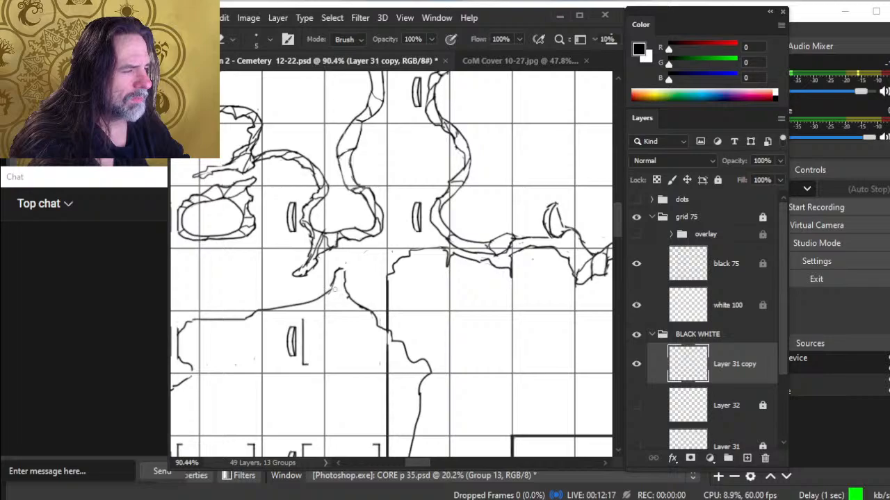
pyautogui.press('b')
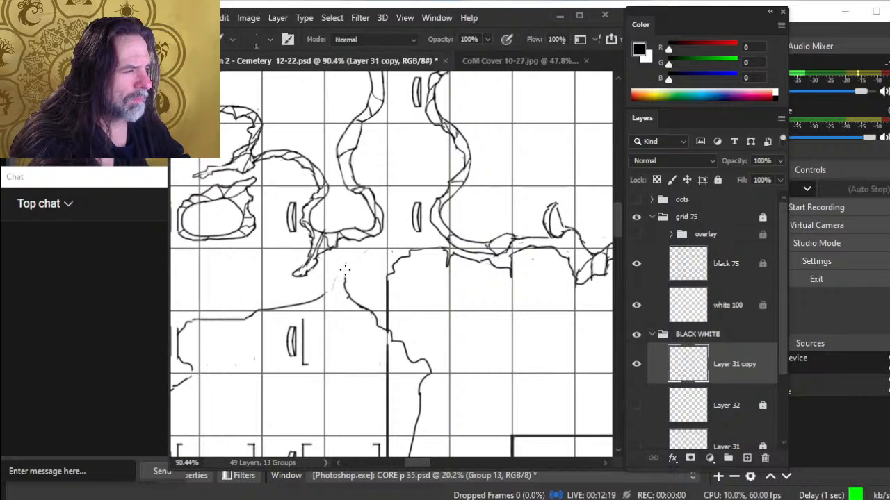
pyautogui.press(']')
pyautogui.press('e')
pyautogui.press('b')
pyautogui.moveTo(344, 266)
pyautogui.mouseDown()
pyautogui.moveTo(323, 292)
pyautogui.moveTo(352, 275)
pyautogui.moveTo(347, 295)
pyautogui.mouseUp()
pyautogui.press('e')
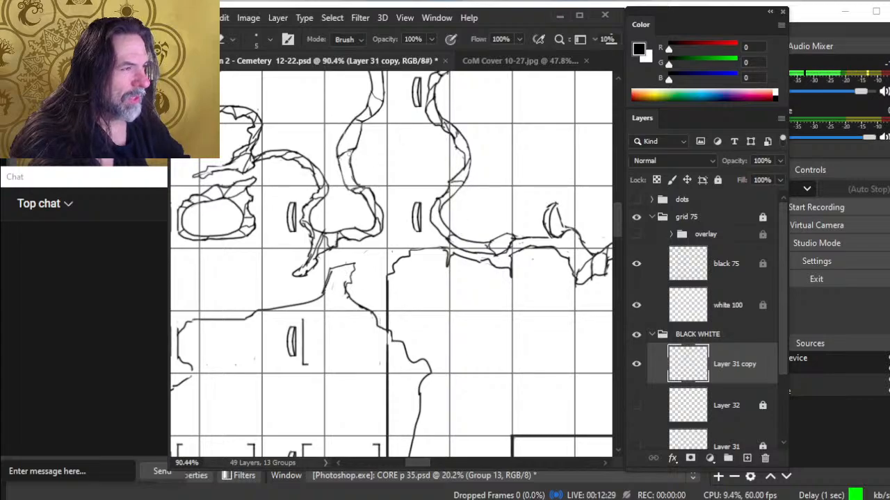
pyautogui.moveTo(329, 282)
pyautogui.mouseDown()
pyautogui.moveTo(333, 275)
pyautogui.moveTo(324, 294)
pyautogui.moveTo(330, 264)
pyautogui.mouseUp()
pyautogui.press('b')
pyautogui.press('e')
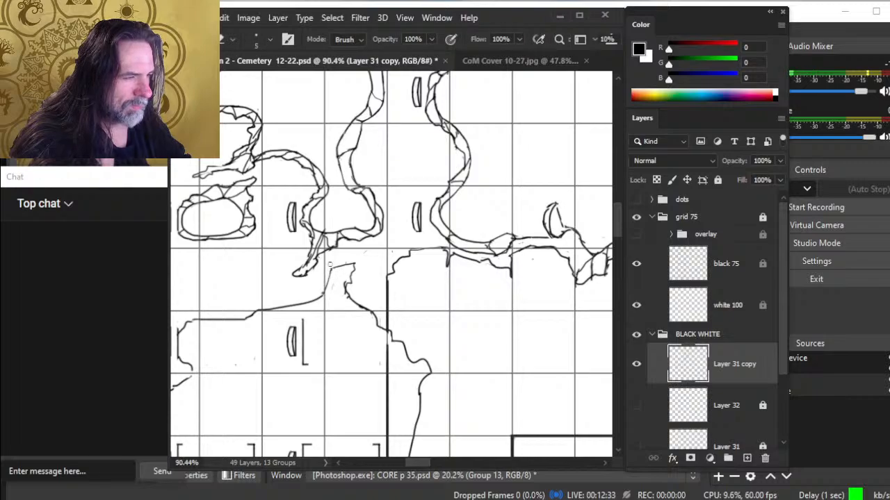
# - Erase the smooth slope west of the outline's peak and replace it with a jagged, stepped line
pyautogui.moveTo(323, 298); pyautogui.dragTo(311, 300)
pyautogui.press('b')
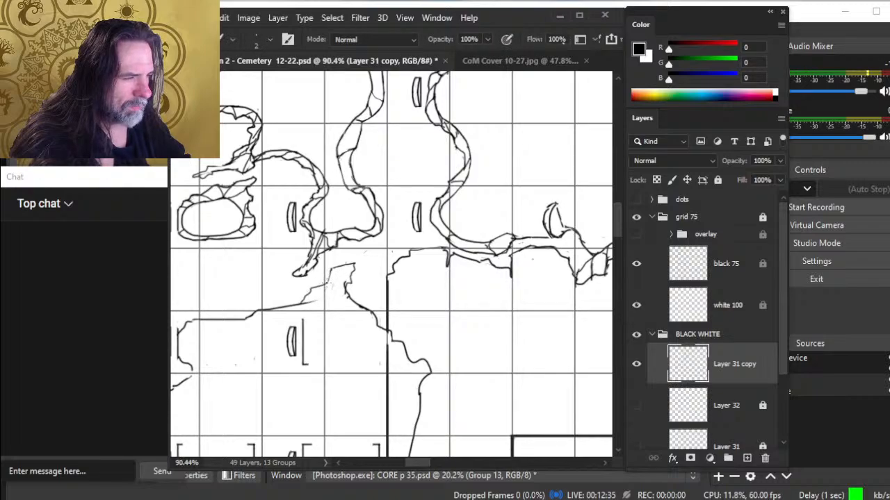
pyautogui.press('e')
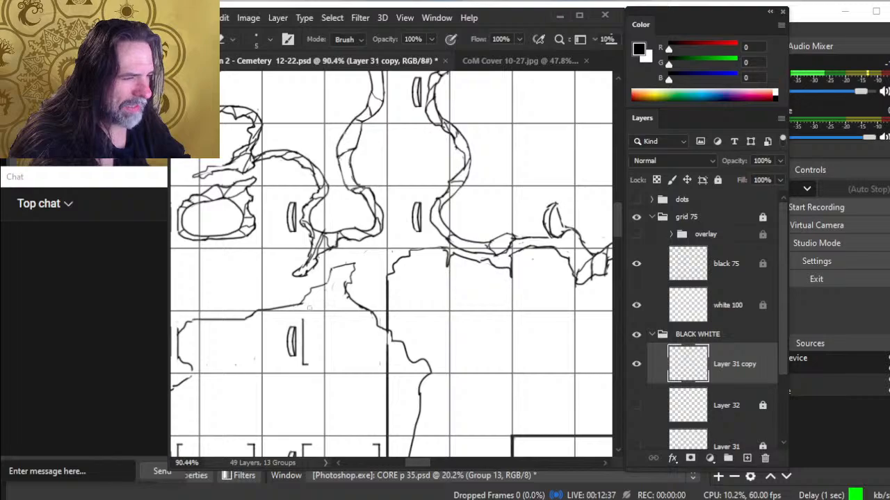
pyautogui.moveTo(303, 306)
pyautogui.mouseDown()
pyautogui.moveTo(258, 311)
pyautogui.moveTo(294, 300)
pyautogui.moveTo(282, 305)
pyautogui.mouseUp()
pyautogui.press('b')
# - Replace the ground outline's straight upper west edge with an uneven line into the corner, and erase the slanted segment below it
pyautogui.moveTo(264, 336); pyautogui.dragTo(414, 288)
pyautogui.press('e')
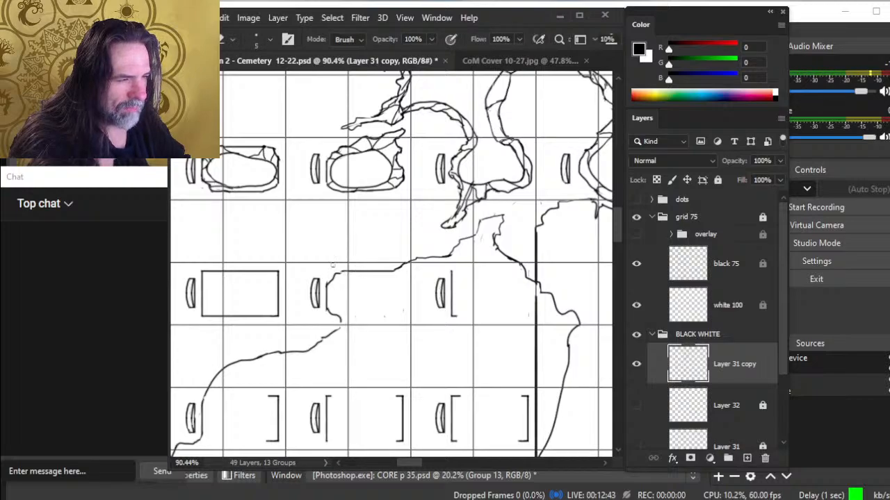
pyautogui.press('b')
pyautogui.moveTo(349, 268); pyautogui.dragTo(388, 270)
pyautogui.press('e')
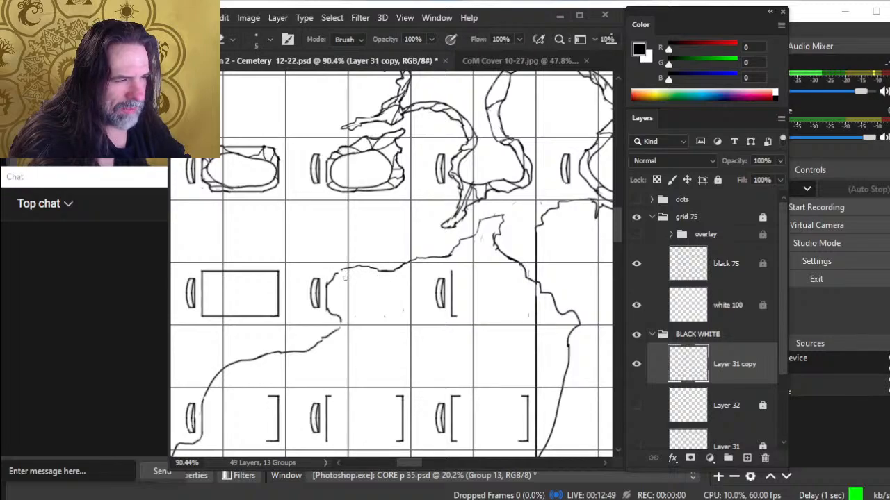
pyautogui.press('b')
pyautogui.press('e')
pyautogui.press('b')
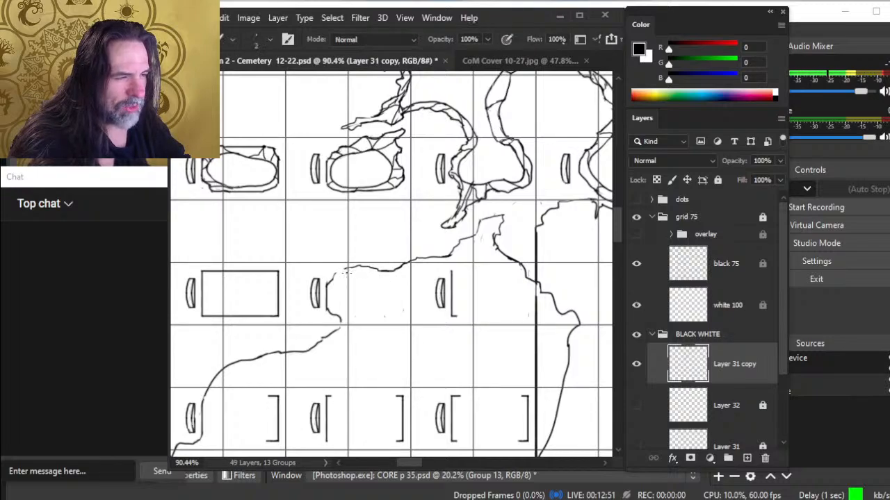
pyautogui.moveTo(336, 276); pyautogui.dragTo(350, 267)
pyautogui.press('e')
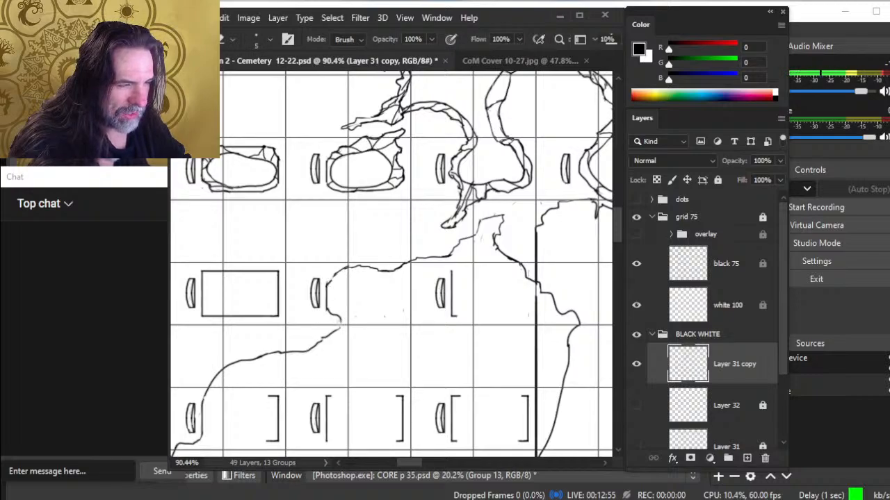
pyautogui.moveTo(320, 342)
pyautogui.mouseDown()
pyautogui.moveTo(342, 324)
pyautogui.moveTo(324, 338)
pyautogui.mouseUp()
# - Move to the long horizontal wall east of the keyhole at 112.9% zoom and erase rough marks along its lower edge
pyautogui.press('z')
pyautogui.moveTo(379, 363); pyautogui.dragTo(405, 311)
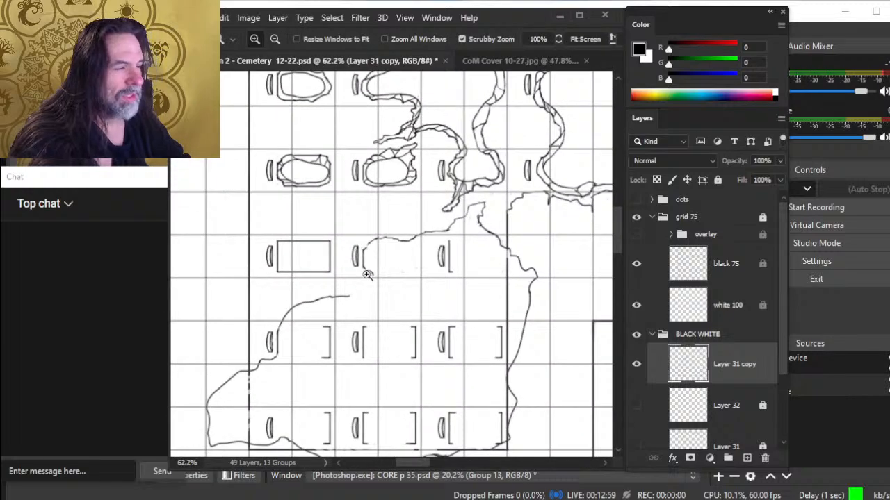
pyautogui.moveTo(460, 283); pyautogui.dragTo(373, 296)
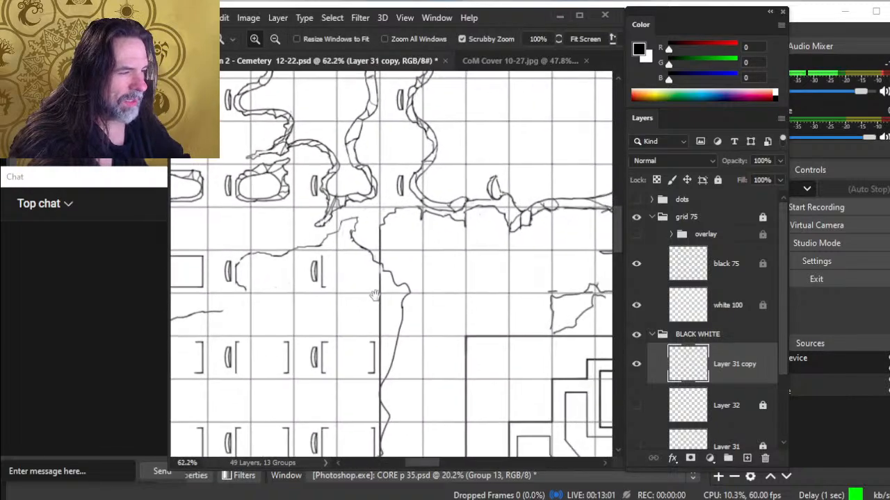
pyautogui.moveTo(462, 240); pyautogui.dragTo(381, 242)
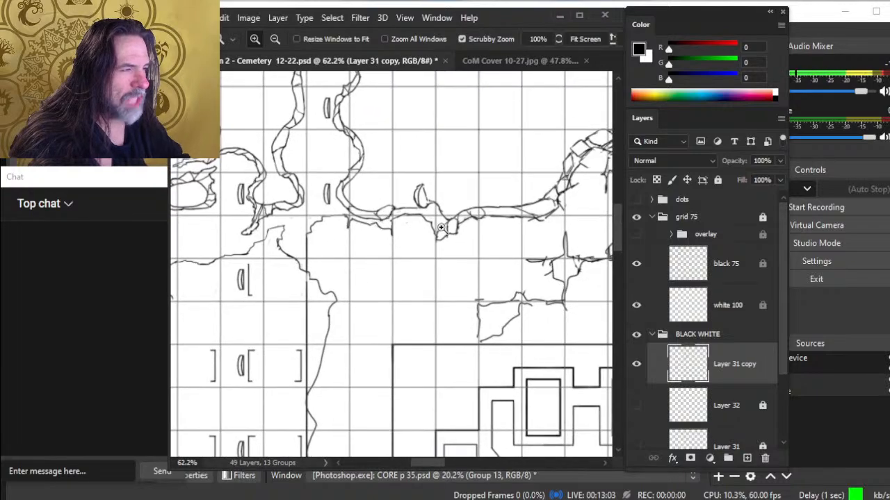
pyautogui.moveTo(492, 283); pyautogui.dragTo(414, 305)
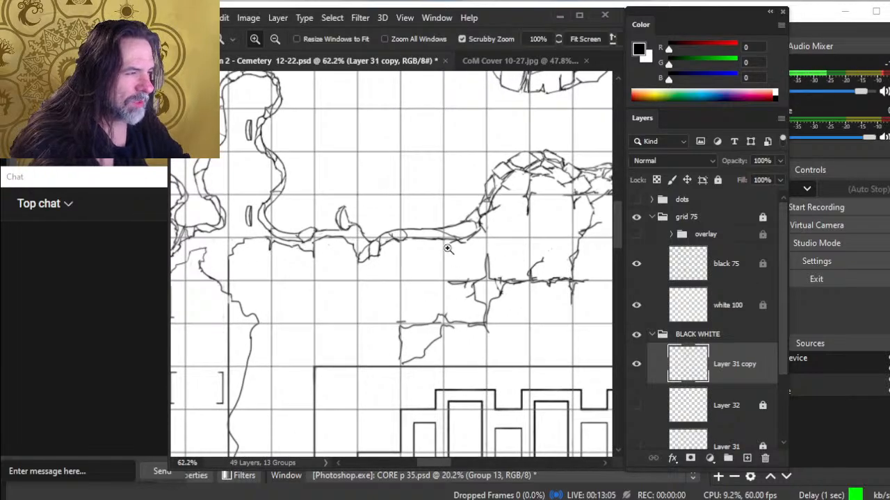
pyautogui.scroll(3, 449, 249)
pyautogui.press('b')
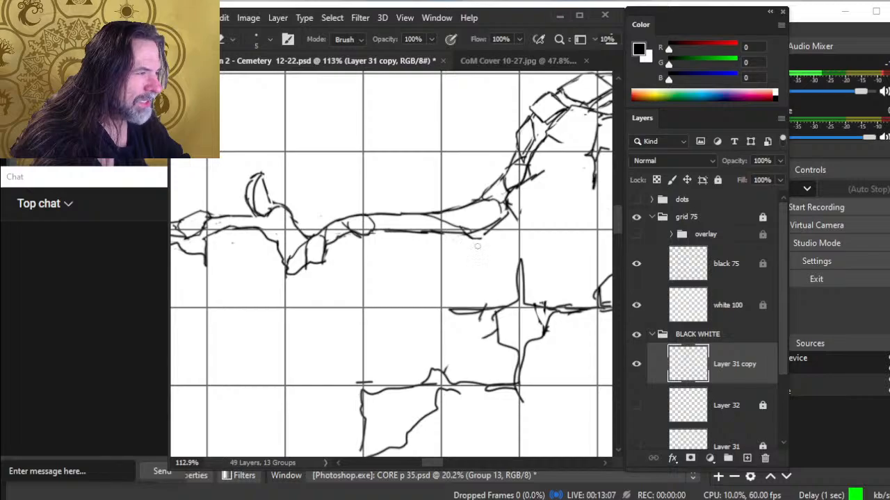
pyautogui.moveTo(463, 243); pyautogui.dragTo(493, 243)
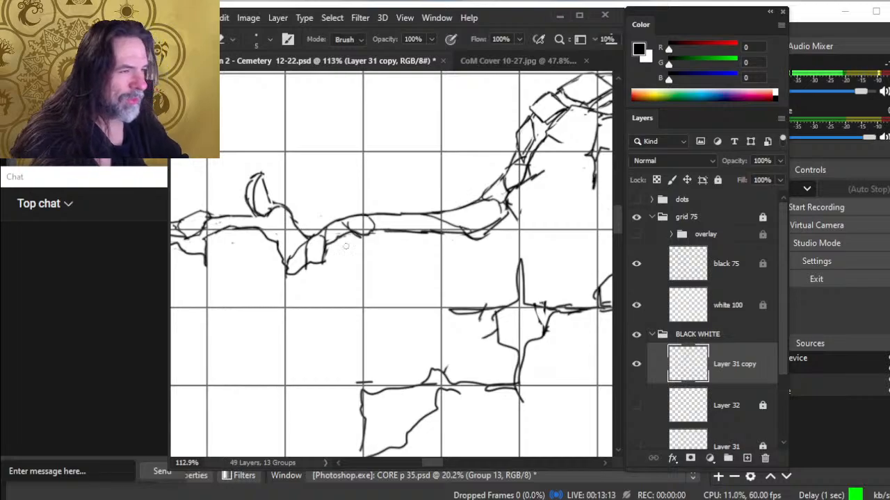
pyautogui.moveTo(411, 234); pyautogui.dragTo(382, 232)
# - Refine the horizontal wall's lower edge and the rounded stone at its west part with a 3 px Brush and Eraser
pyautogui.press('b')
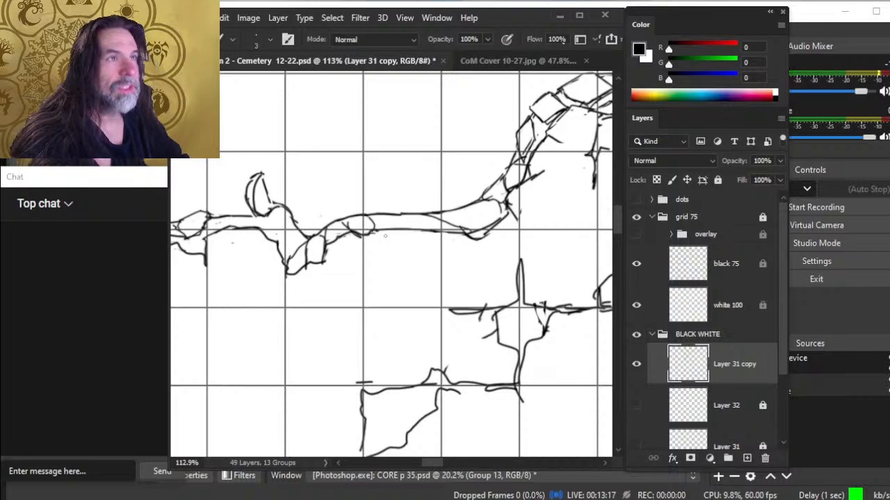
pyautogui.press('e')
pyautogui.moveTo(399, 227)
pyautogui.mouseDown()
pyautogui.moveTo(378, 232)
pyautogui.moveTo(438, 232)
pyautogui.mouseUp()
pyautogui.press('b')
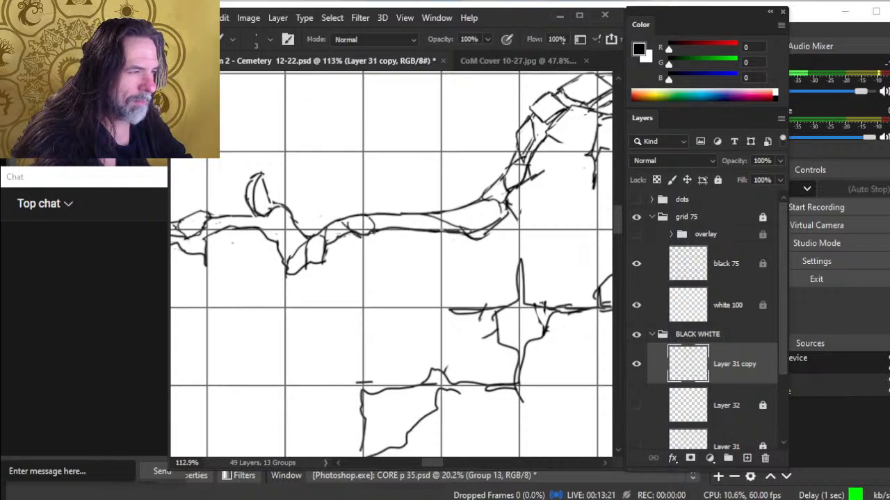
pyautogui.press('e')
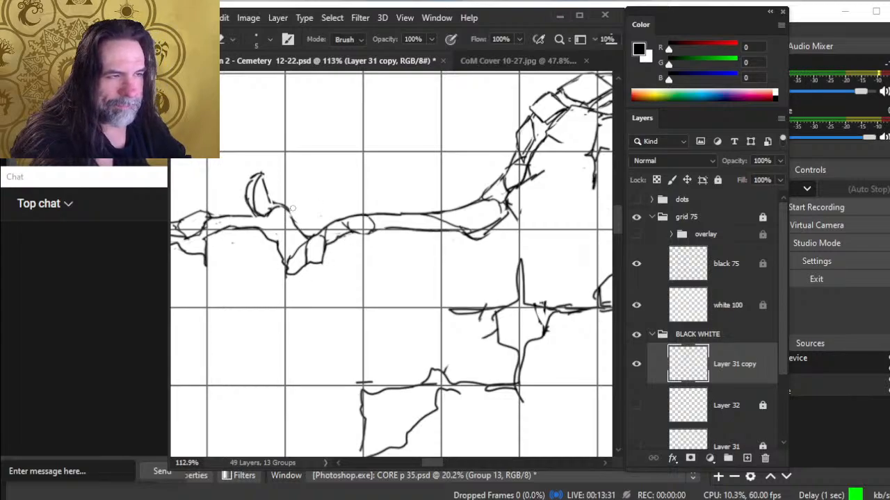
# - Draw a second upper edge line on the horizontal wall between the angular stone and the crescent-shaped fragment
pyautogui.press('b')
pyautogui.moveTo(283, 205); pyautogui.dragTo(352, 276)
pyautogui.press('e')
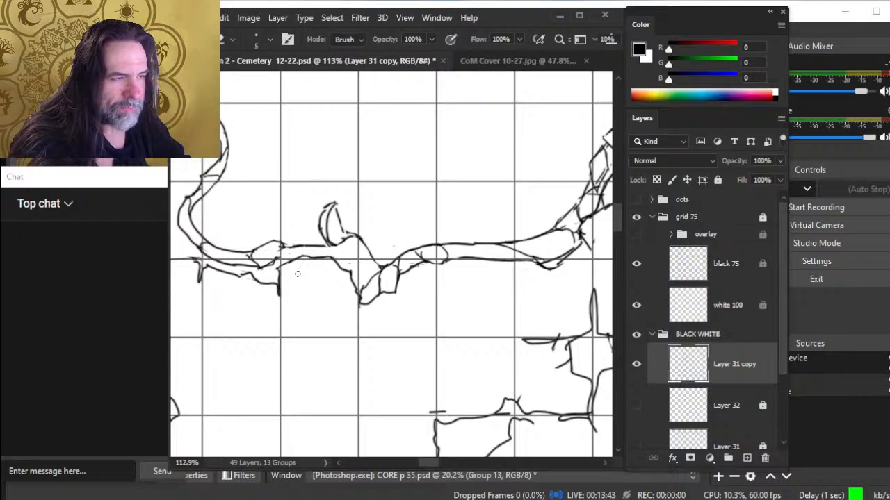
pyautogui.press('b')
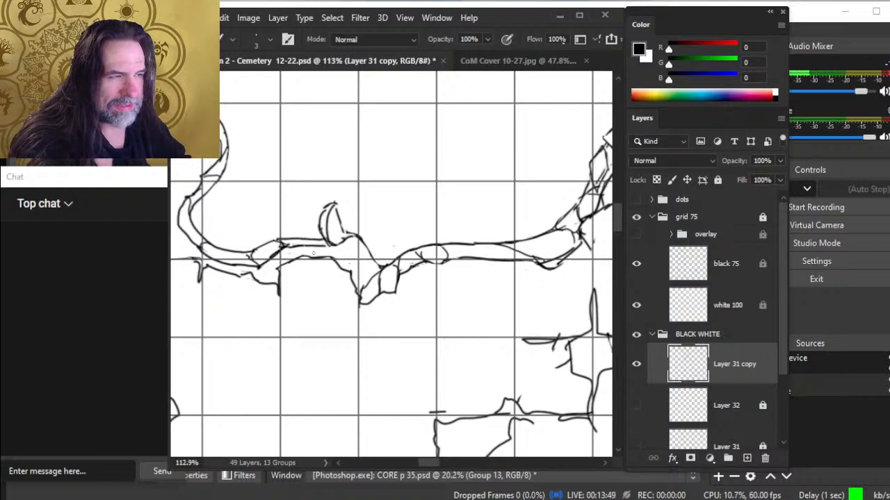
pyautogui.press('e')
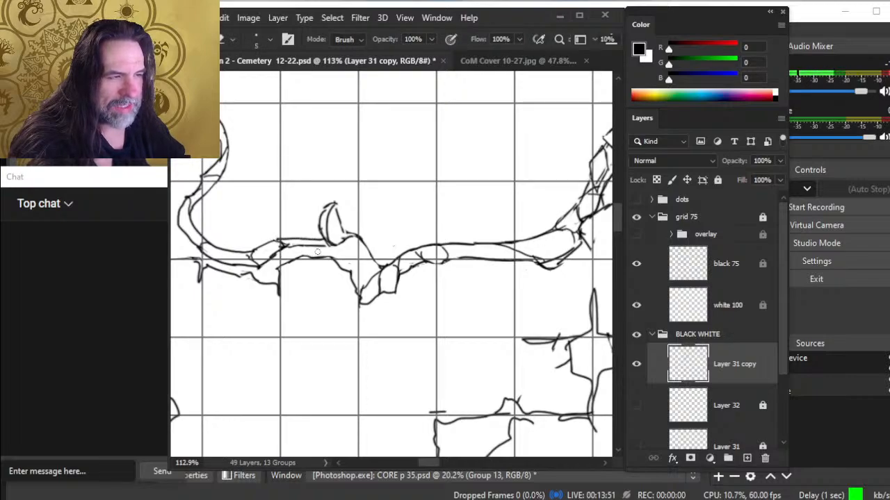
# - Move to the arched stone wall at 210.68% zoom and redraw the short crack lines beneath its arch with the Brush and Eraser
pyautogui.press('z')
pyautogui.moveTo(317, 252); pyautogui.dragTo(269, 275)
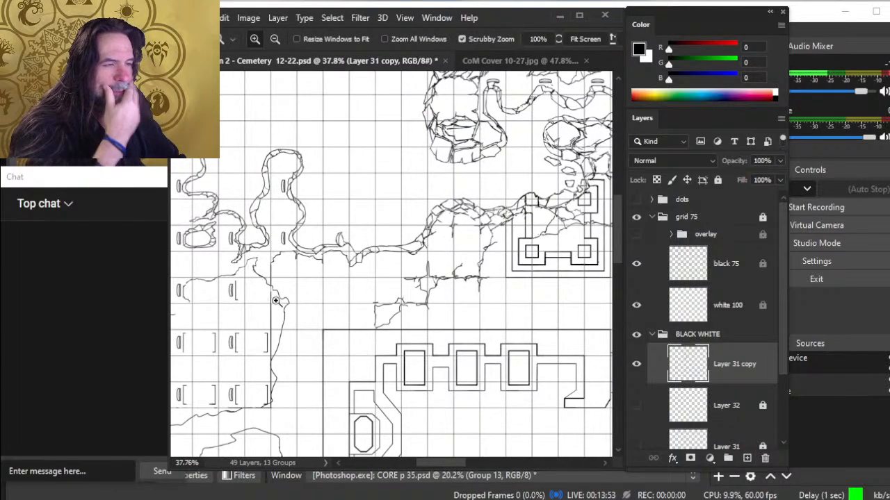
pyautogui.moveTo(455, 203); pyautogui.dragTo(255, 417)
pyautogui.moveTo(453, 297); pyautogui.dragTo(543, 295)
pyautogui.moveTo(512, 246); pyautogui.dragTo(413, 254)
pyautogui.moveTo(350, 385); pyautogui.dragTo(555, 233)
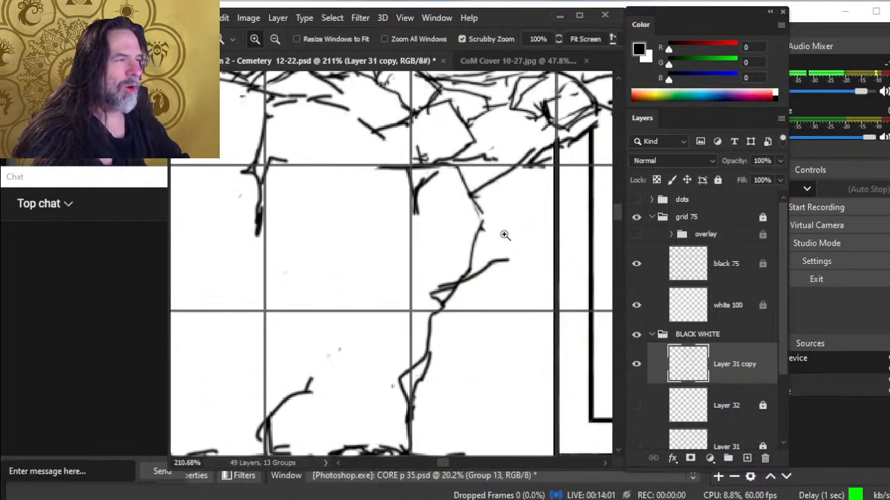
pyautogui.moveTo(498, 226); pyautogui.dragTo(467, 392)
pyautogui.press('e')
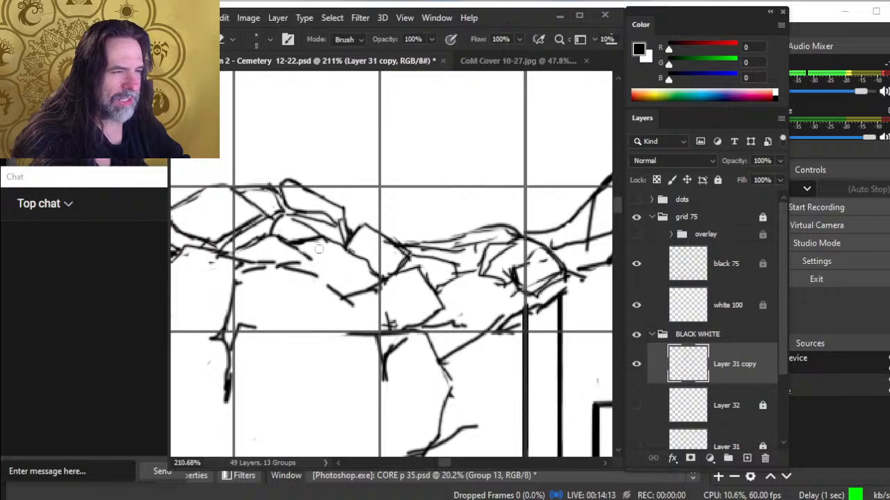
pyautogui.press('b')
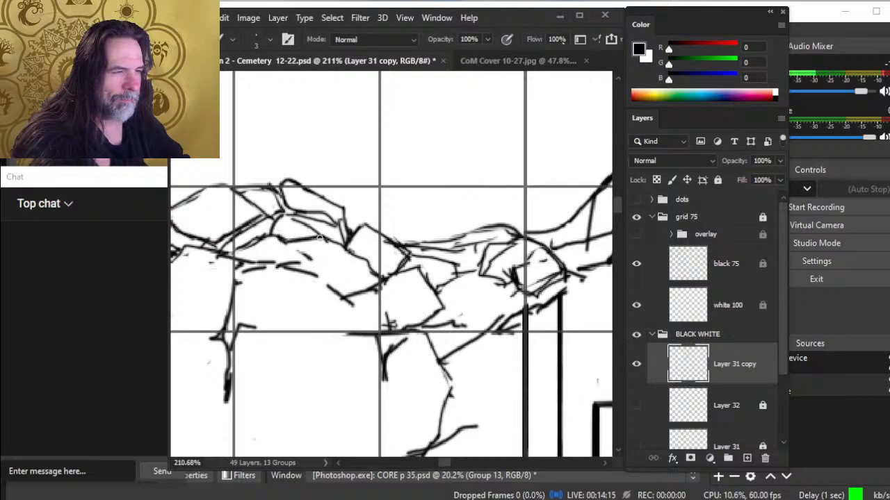
pyautogui.press('e')
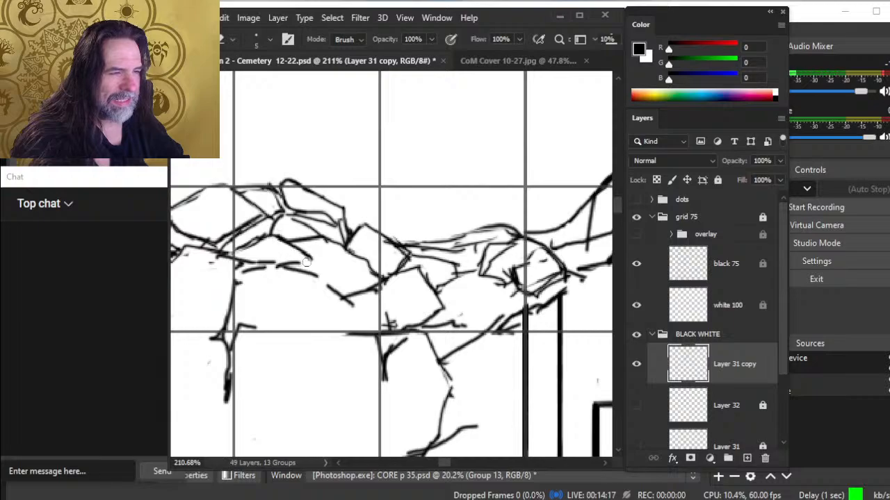
pyautogui.press('b')
pyautogui.press('e')
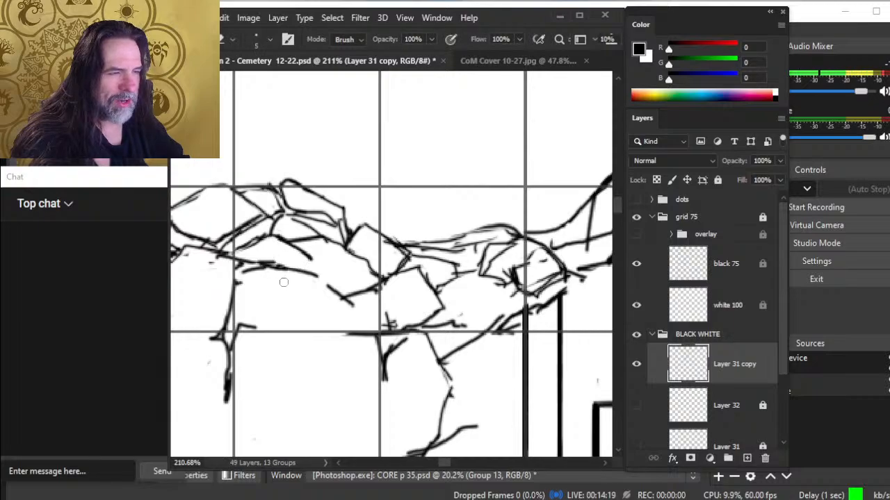
# - At 121% zoom, refine the west edge of the square pillar east of the arch and darken the slanted wall joint just east of it
pyautogui.press('z')
pyautogui.moveTo(399, 304)
pyautogui.mouseDown()
pyautogui.moveTo(380, 321)
pyautogui.moveTo(399, 297)
pyautogui.mouseUp()
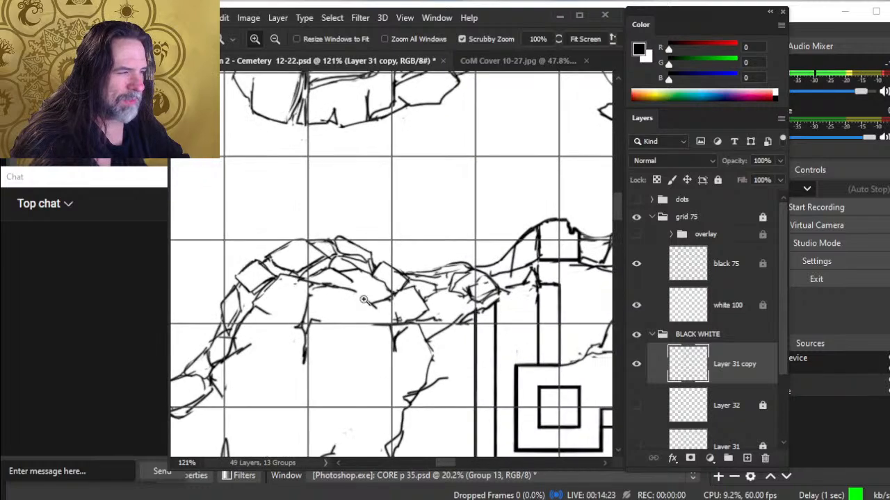
pyautogui.moveTo(488, 296); pyautogui.dragTo(368, 290)
pyautogui.press('e')
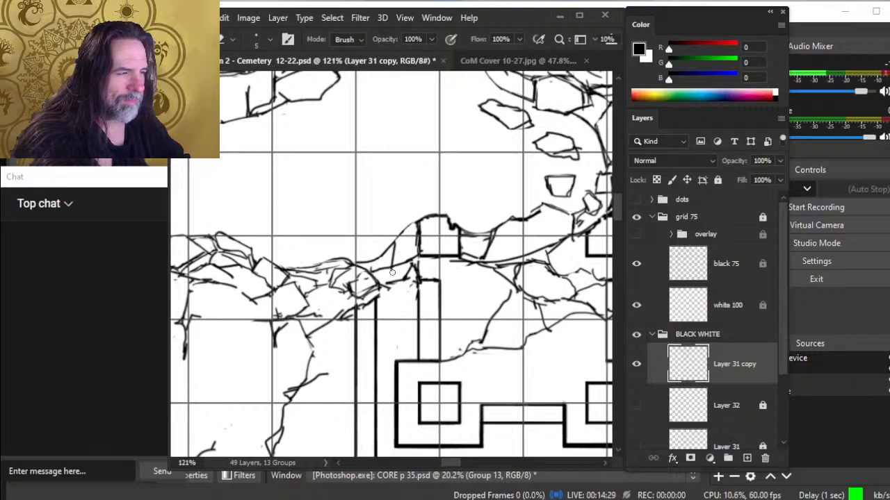
pyautogui.press('b')
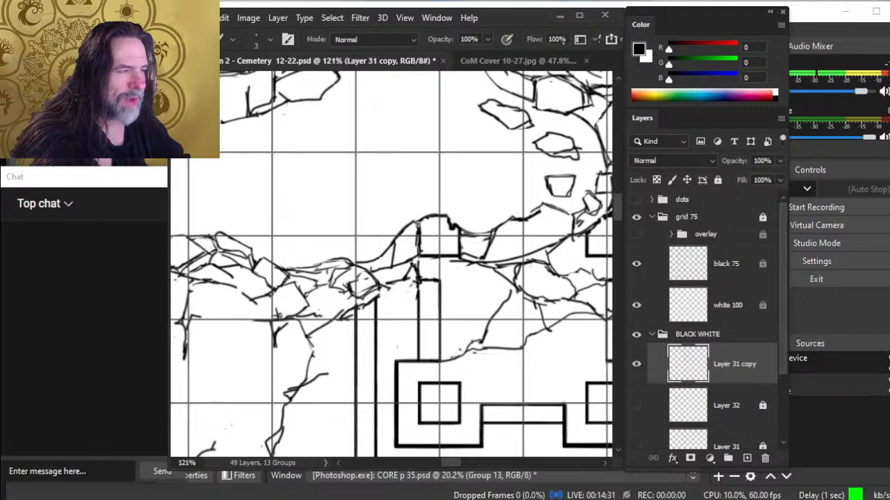
pyautogui.press('e')
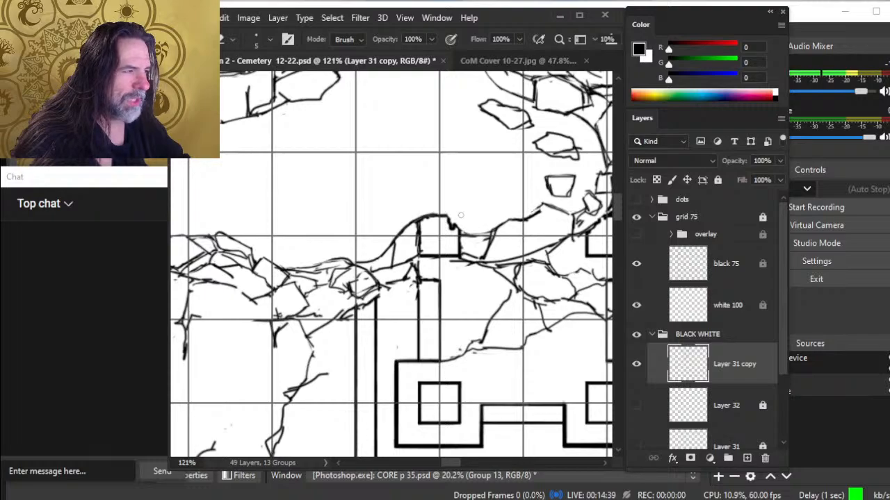
pyautogui.press('b')
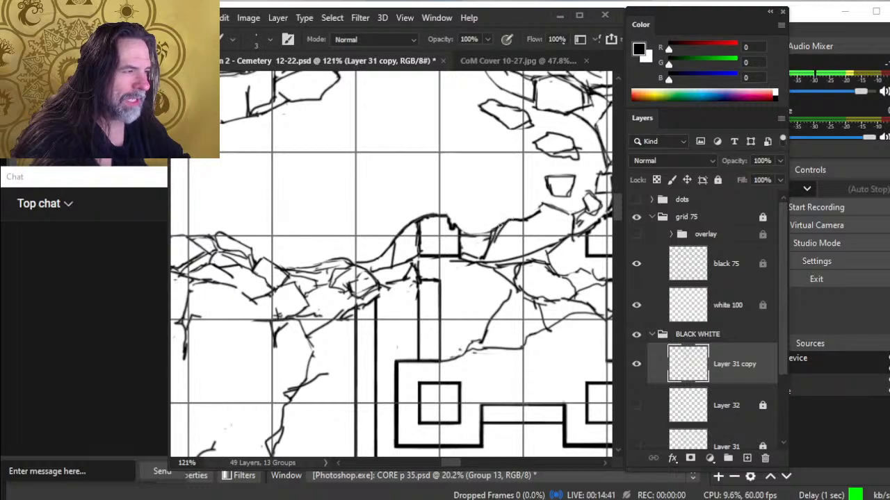
# - Redraw the upper wall edge and end joint below the small loose stones northeast of the square pillar
pyautogui.moveTo(467, 224); pyautogui.dragTo(406, 243)
pyautogui.press('e')
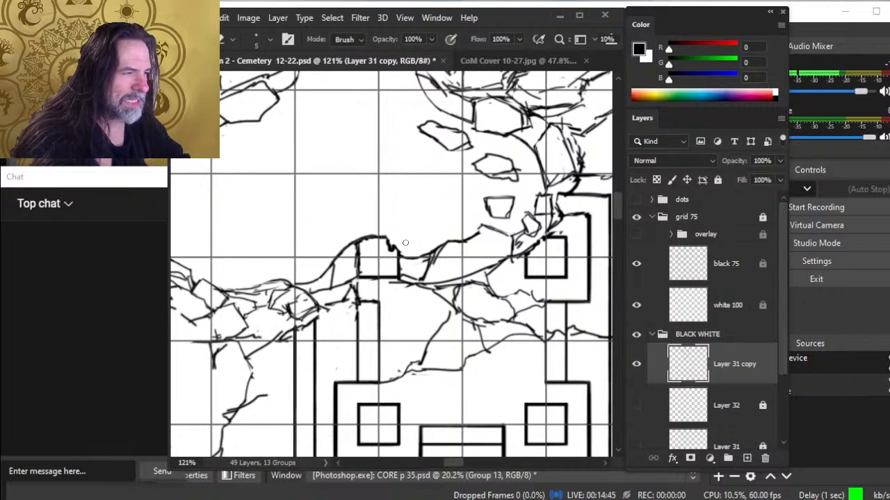
pyautogui.press('b')
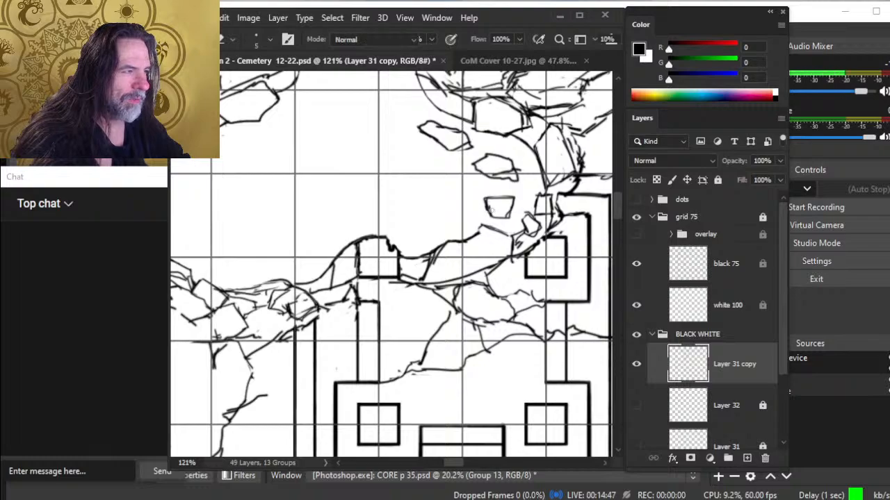
pyautogui.press('e')
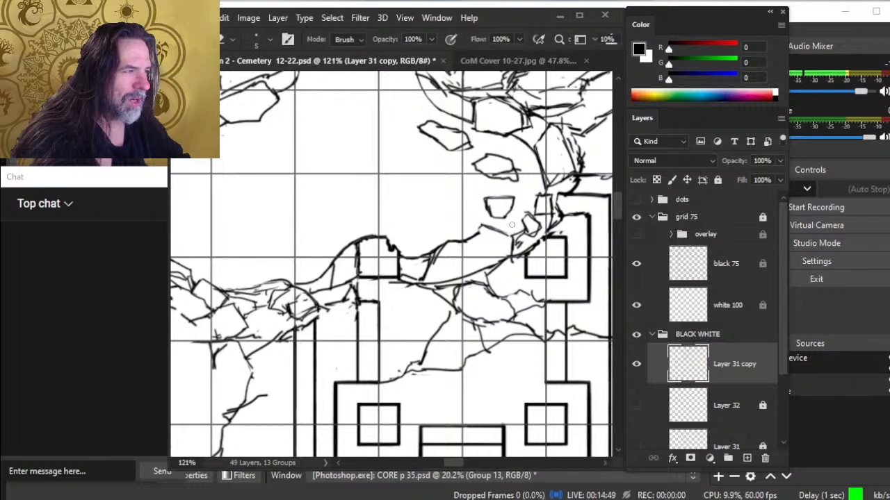
pyautogui.press('b')
pyautogui.press('e')
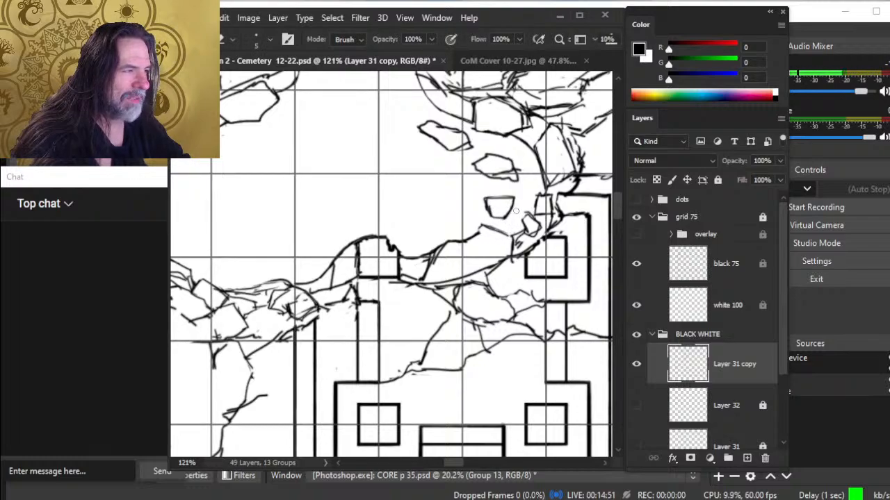
pyautogui.press('b')
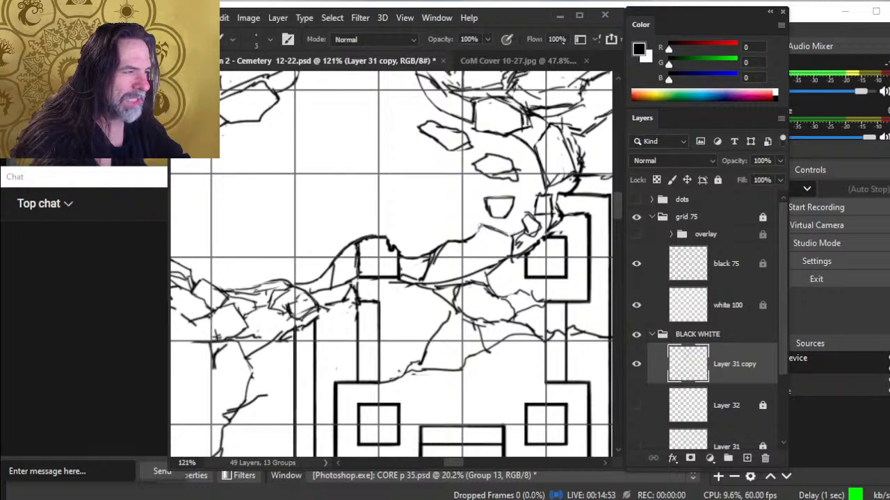
pyautogui.press('e')
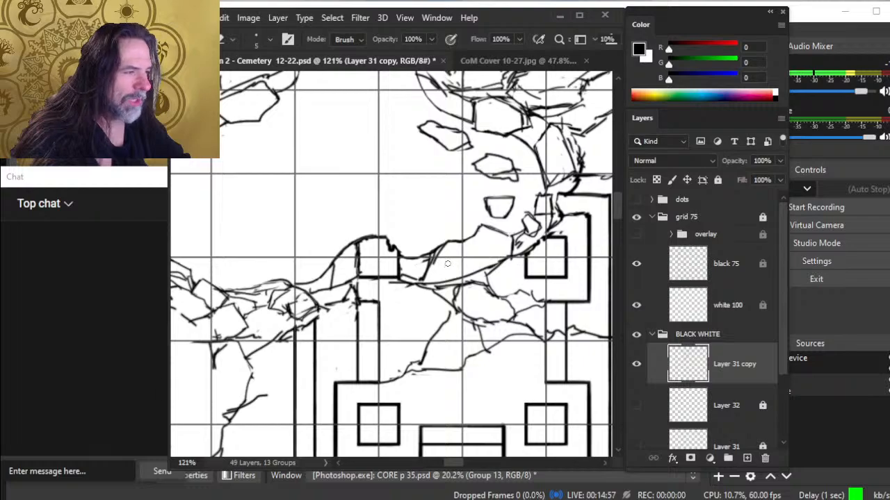
# - Redraw the slanted joint and the lower and upper edges of the stone directly east of the square pillar
pyautogui.press('b')
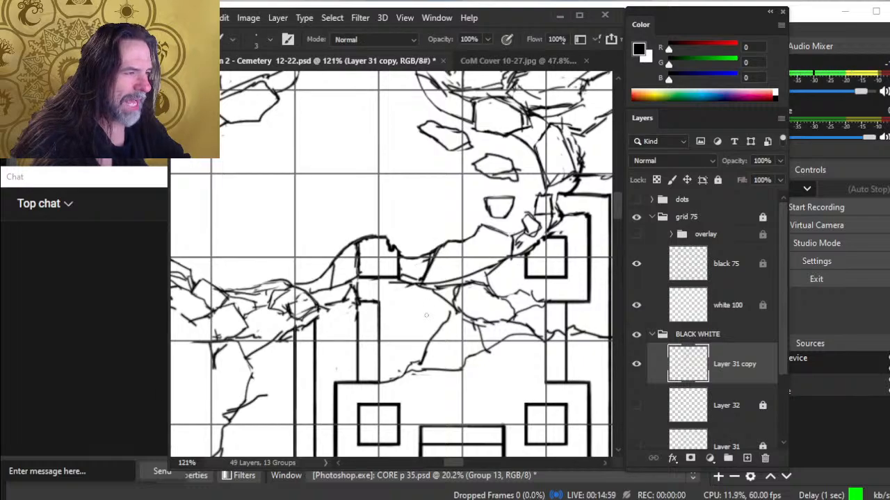
pyautogui.press('e')
pyautogui.press('b')
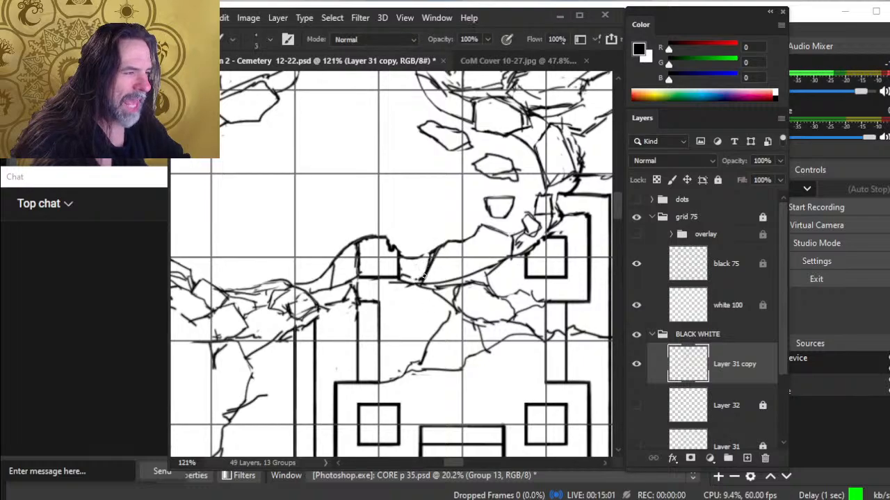
pyautogui.moveTo(422, 280); pyautogui.dragTo(403, 277)
pyautogui.press('e')
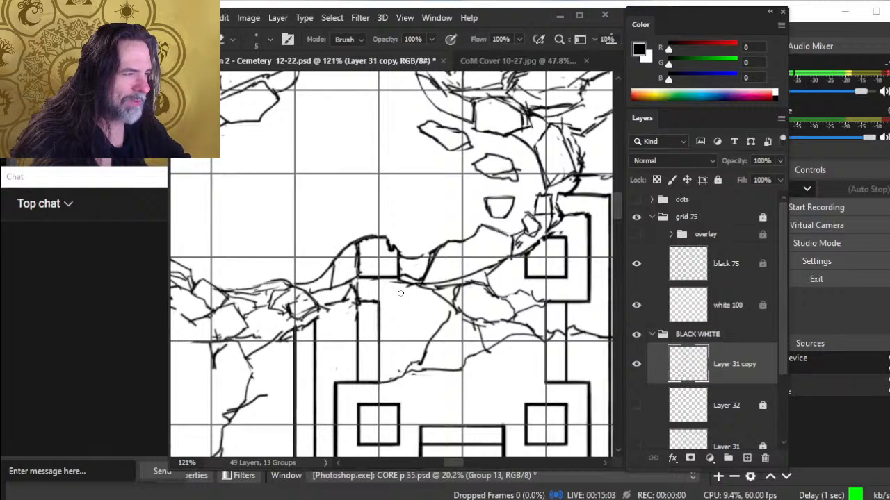
pyautogui.press('b')
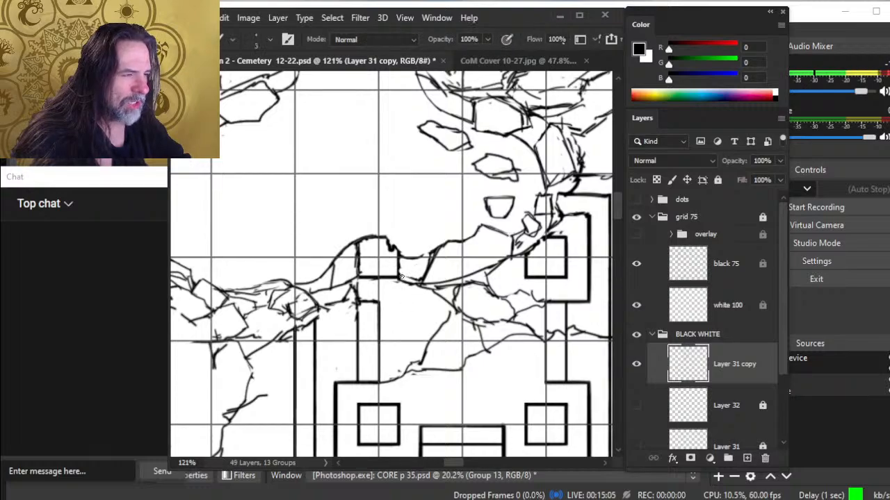
pyautogui.moveTo(401, 276); pyautogui.dragTo(422, 280)
pyautogui.press('e')
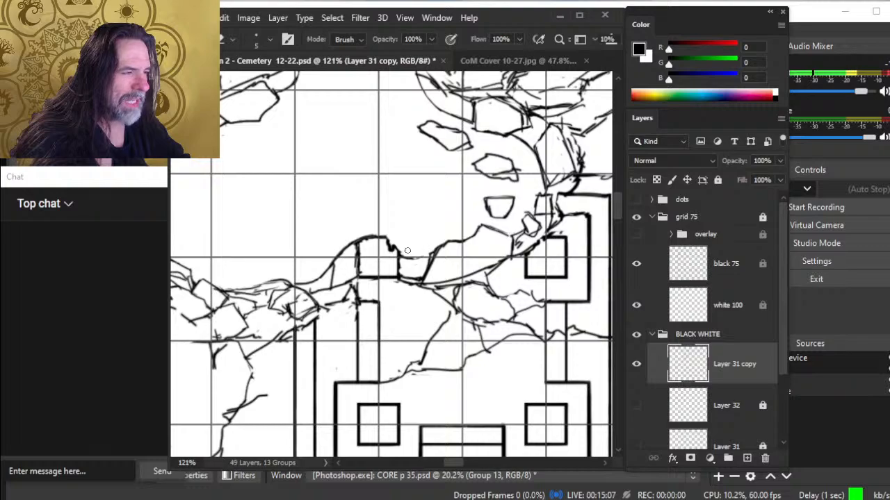
pyautogui.press('b')
pyautogui.moveTo(443, 242); pyautogui.dragTo(414, 259)
pyautogui.press('e')
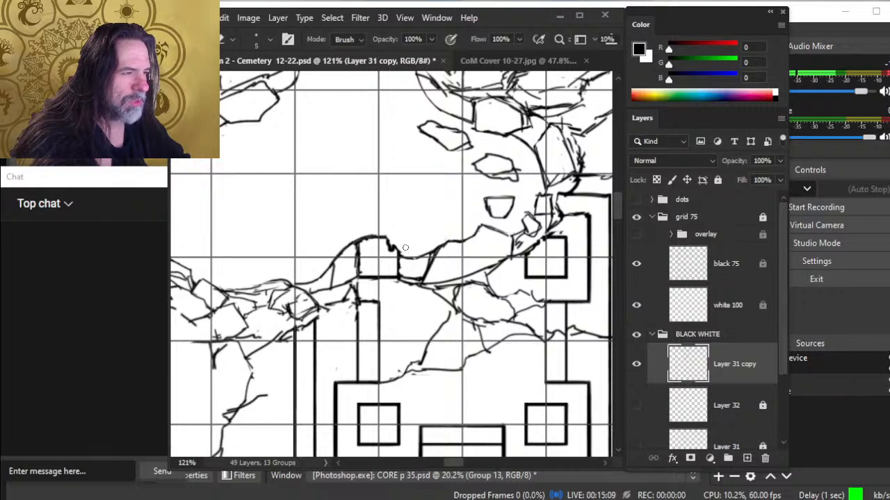
# - Return to the wall between the arch and the pillar at 171.12% zoom and erase rough marks along the broken edge beneath the angular stone
pyautogui.press('z')
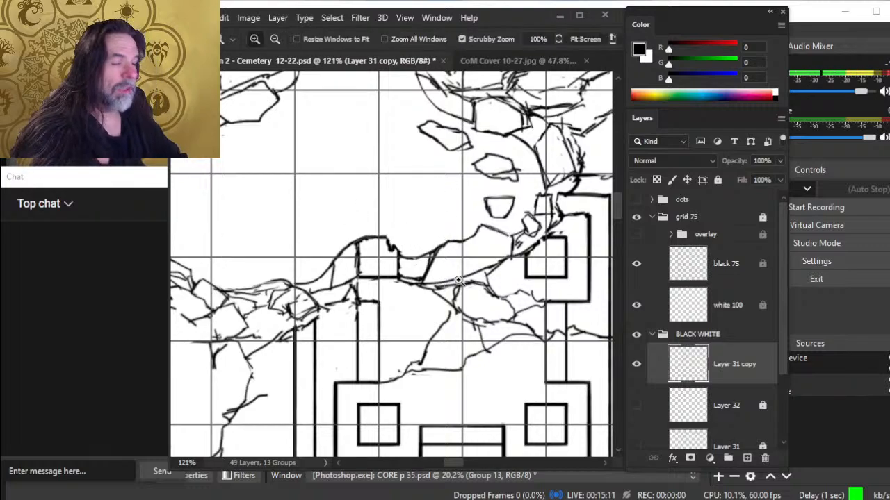
pyautogui.moveTo(459, 280); pyautogui.dragTo(398, 288)
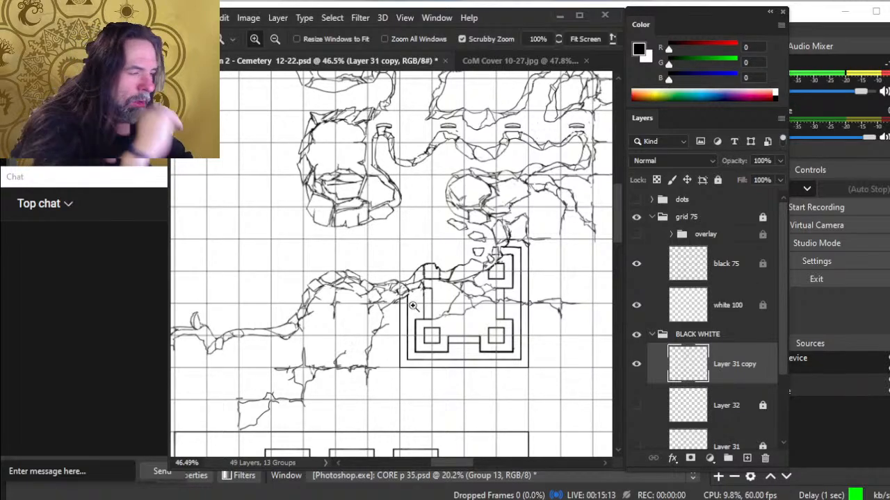
pyautogui.moveTo(362, 310); pyautogui.dragTo(383, 298)
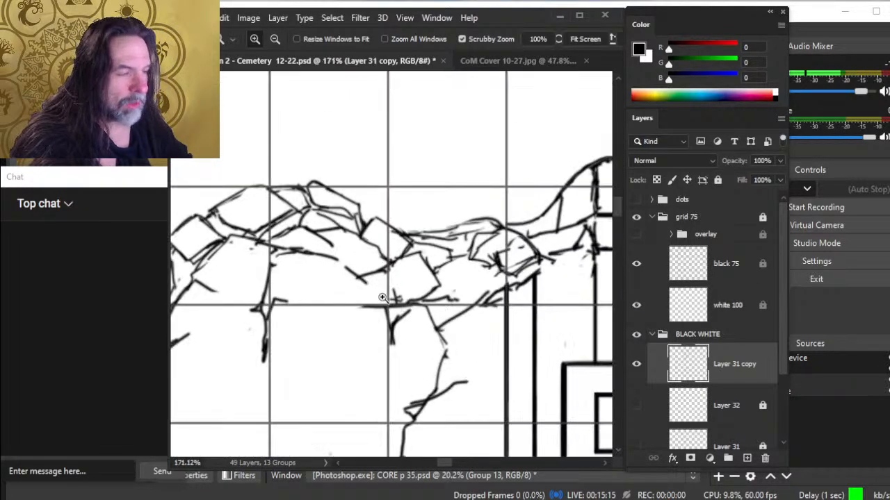
pyautogui.press('e')
pyautogui.press('b')
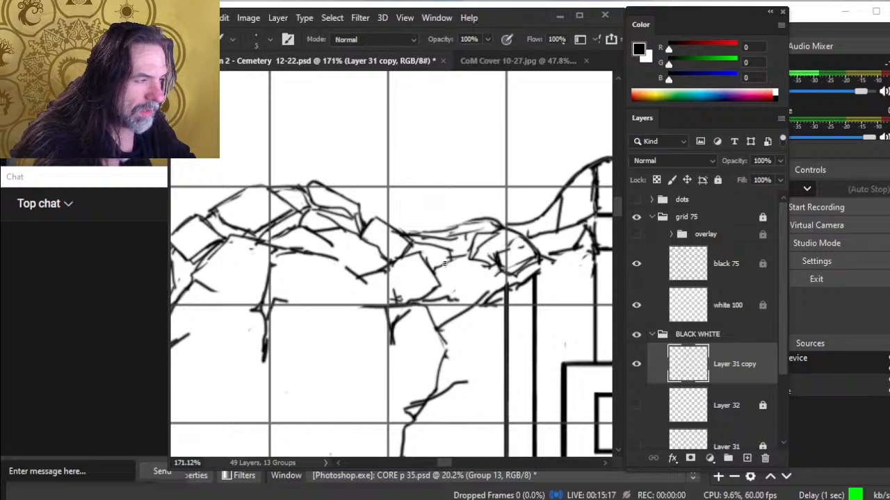
pyautogui.press('e')
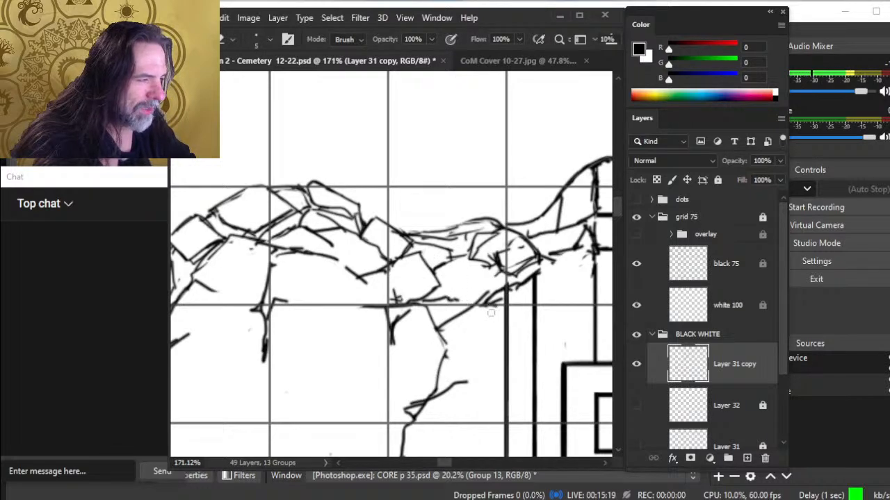
pyautogui.moveTo(492, 310); pyautogui.dragTo(519, 297)
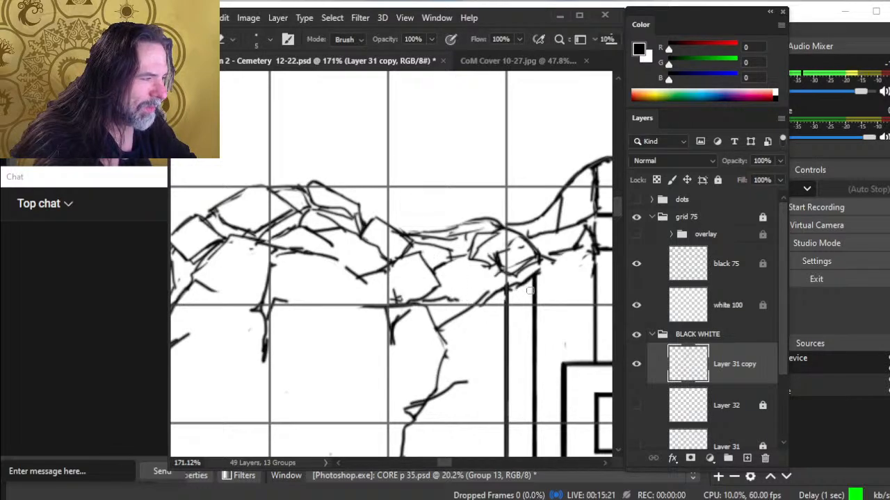
pyautogui.press('b')
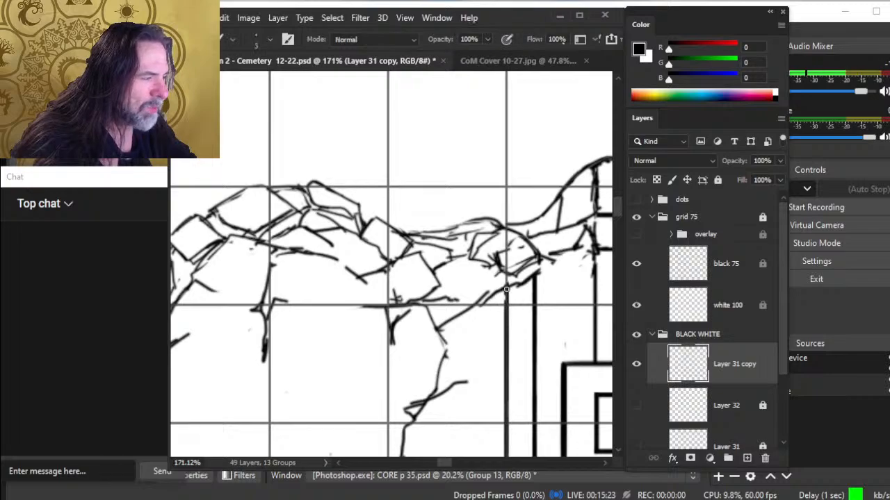
pyautogui.press('e')
pyautogui.moveTo(490, 298)
pyautogui.mouseDown()
pyautogui.moveTo(477, 303)
pyautogui.moveTo(495, 298)
pyautogui.moveTo(486, 269)
pyautogui.moveTo(506, 274)
pyautogui.moveTo(494, 264)
pyautogui.mouseUp()
# - Redraw the wall's lower edge from the angular stone to the square pillar and erase the sketch marks below it
pyautogui.press('b')
pyautogui.press('e')
pyautogui.press('b')
pyautogui.press('e')
pyautogui.press('b')
pyautogui.press('e')
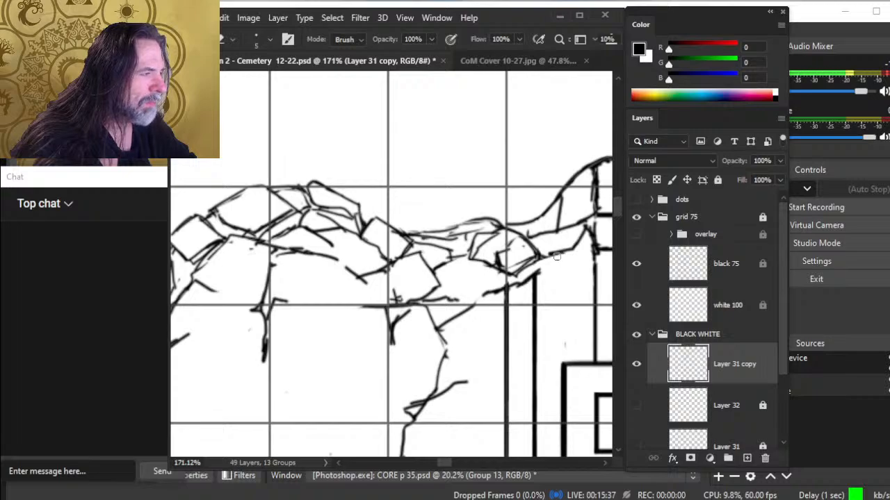
pyautogui.press('b')
pyautogui.moveTo(540, 258)
pyautogui.mouseDown()
pyautogui.moveTo(560, 253)
pyautogui.moveTo(541, 231)
pyautogui.mouseUp()
pyautogui.press('e')
# - Refine the inner wall line east of the angular stone and straighten the upper edge rising toward the pillar
pyautogui.press('b')
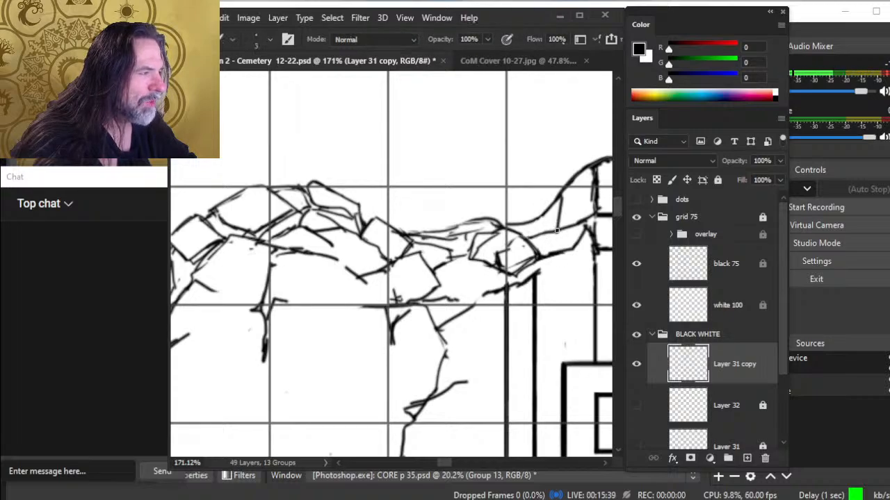
pyautogui.press('e')
pyautogui.press('b')
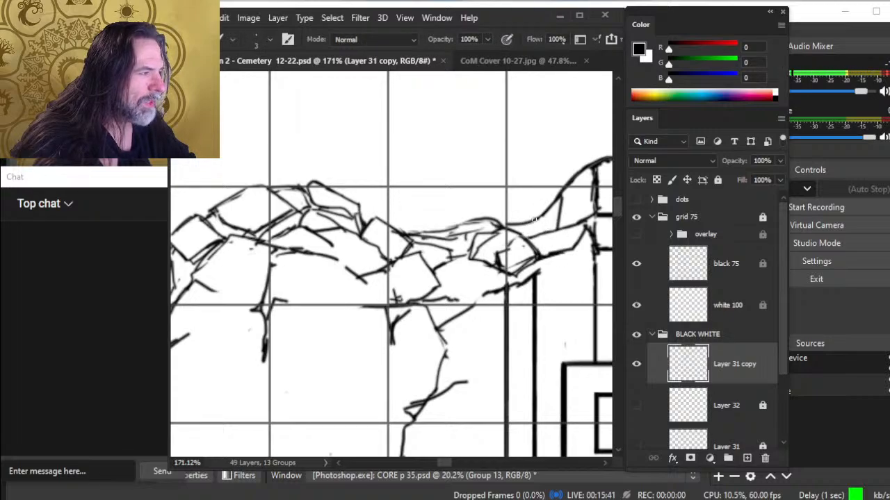
pyautogui.moveTo(534, 219)
pyautogui.mouseDown()
pyautogui.moveTo(526, 234)
pyautogui.moveTo(557, 200)
pyautogui.moveTo(522, 230)
pyautogui.mouseUp()
pyautogui.press('e')
pyautogui.press('b')
pyautogui.press('e')
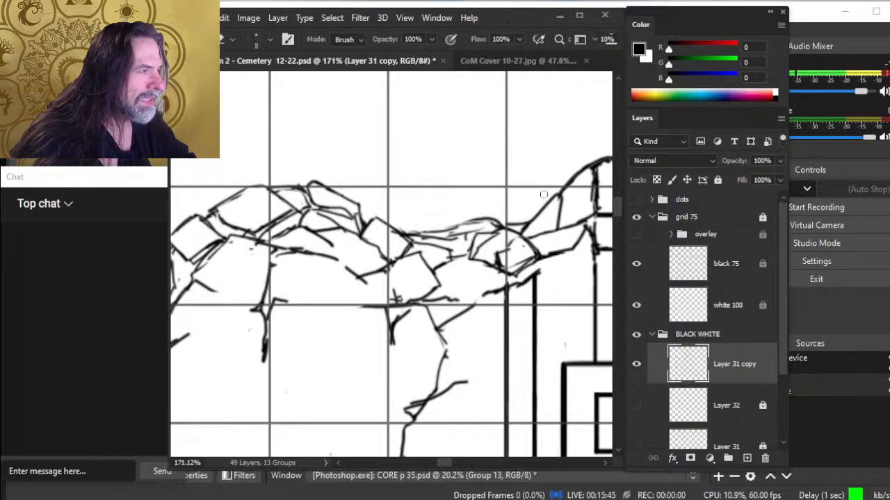
# - Clean up the joint beneath the pillar's west corner and erase part of the broken edge near the tops of the vertical lines
pyautogui.moveTo(561, 207)
pyautogui.mouseDown()
pyautogui.moveTo(452, 279)
pyautogui.moveTo(481, 245)
pyautogui.moveTo(486, 319)
pyautogui.moveTo(474, 315)
pyautogui.moveTo(432, 344)
pyautogui.mouseUp()
pyautogui.press('b')
pyautogui.press('e')
pyautogui.press('b')
pyautogui.press('e')
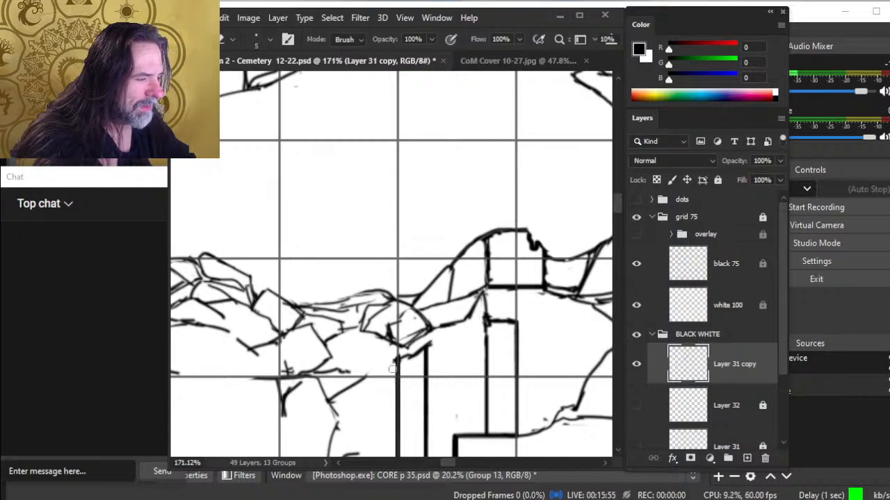
# - Move to the rubble northeast of the wall at 188.56% zoom and redraw the east edge of the large angular stone, erasing its protruding corner marks
pyautogui.press('b')
pyautogui.moveTo(399, 345)
pyautogui.mouseDown()
pyautogui.moveTo(401, 378)
pyautogui.moveTo(426, 391)
pyautogui.moveTo(364, 286)
pyautogui.moveTo(342, 219)
pyautogui.mouseUp()
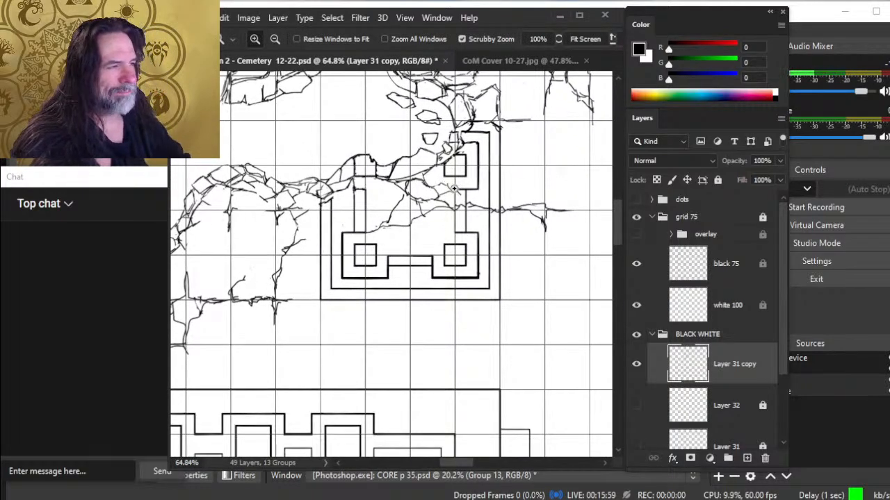
pyautogui.moveTo(531, 75); pyautogui.dragTo(441, 205)
pyautogui.moveTo(442, 206); pyautogui.dragTo(465, 206)
pyautogui.moveTo(411, 209); pyautogui.dragTo(498, 280)
pyautogui.press('e')
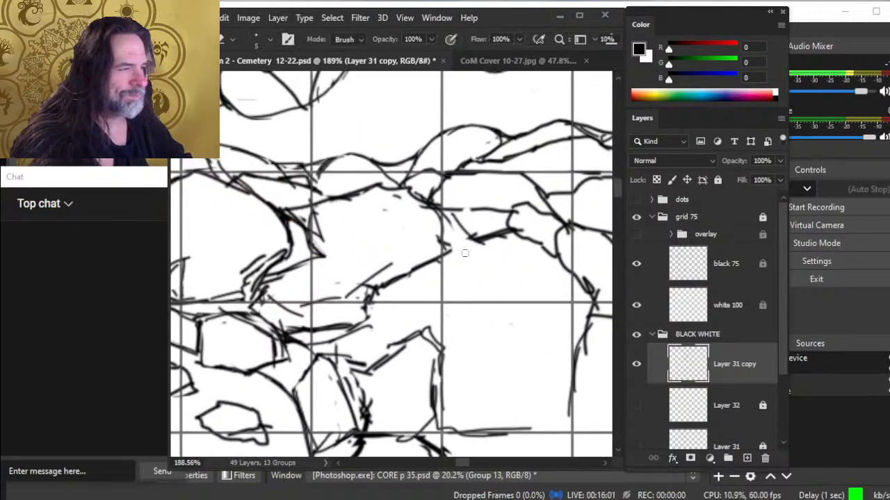
pyautogui.moveTo(454, 243); pyautogui.dragTo(448, 254)
pyautogui.press('b')
pyautogui.moveTo(439, 217); pyautogui.dragTo(442, 242)
pyautogui.press('e')
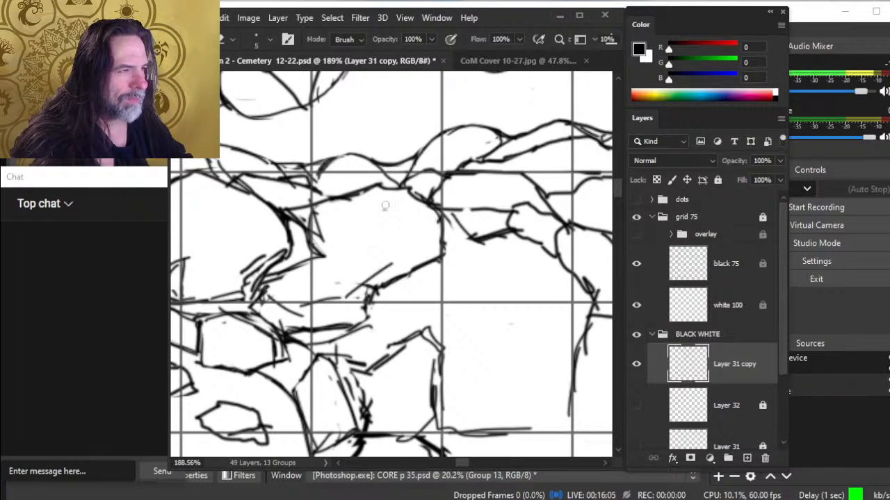
# - Redraw the large stone's upper edge as one smooth line and erase the doubled marks around its west end
pyautogui.press('b')
pyautogui.moveTo(281, 209); pyautogui.dragTo(379, 179)
pyautogui.press('e')
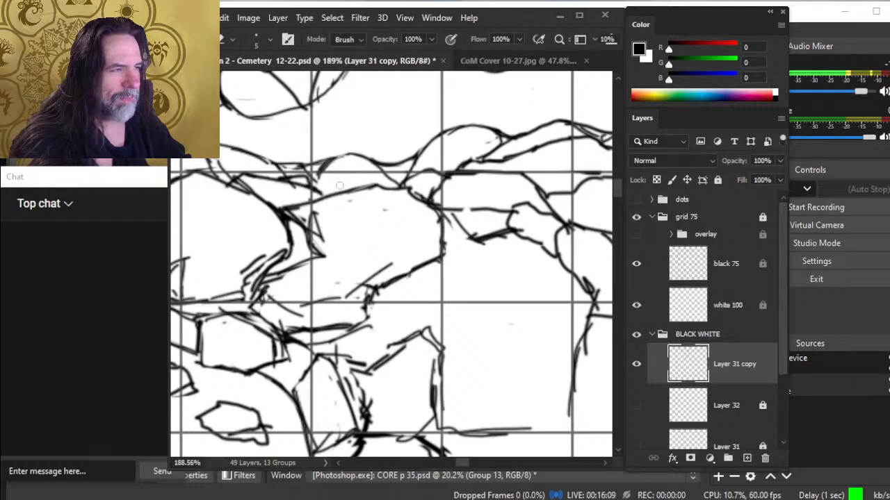
pyautogui.moveTo(316, 192)
pyautogui.mouseDown()
pyautogui.moveTo(285, 183)
pyautogui.moveTo(297, 186)
pyautogui.mouseUp()
pyautogui.press('b')
pyautogui.press('e')
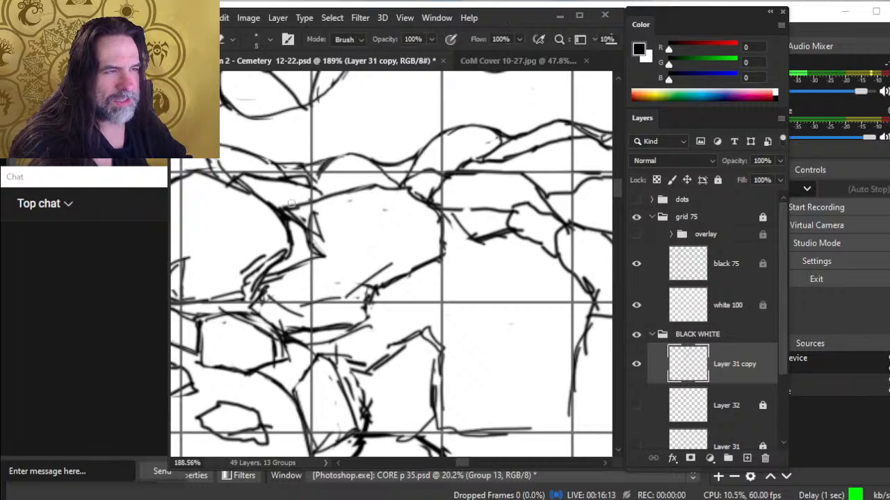
pyautogui.moveTo(334, 195)
pyautogui.mouseDown()
pyautogui.moveTo(375, 188)
pyautogui.moveTo(308, 199)
pyautogui.mouseUp()
pyautogui.press('b')
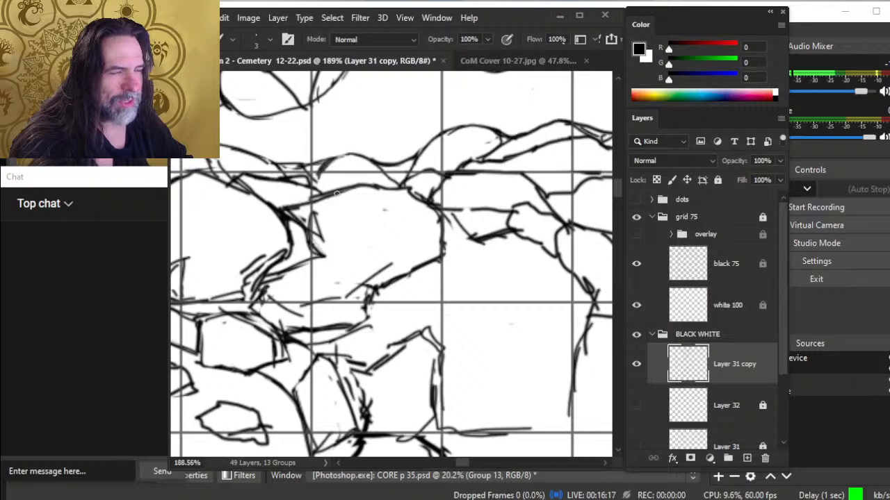
pyautogui.hotkey('ctrl', 'z')
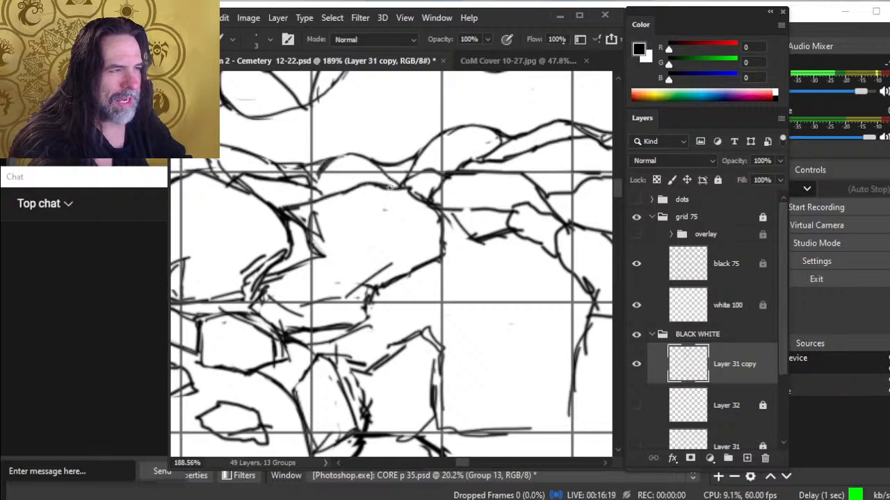
# - Erase the rough tip of the narrow sliver at the large stone's northwest corner and clean up the joint at its northeast corner
pyautogui.press('e')
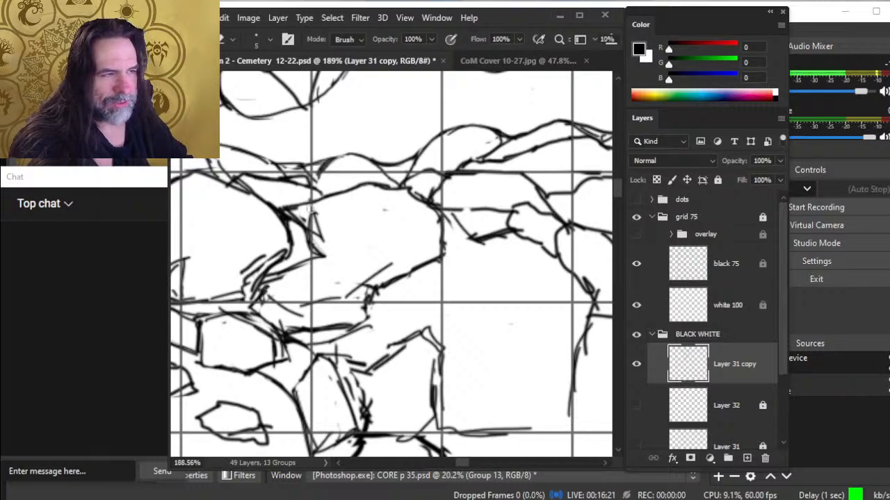
pyautogui.moveTo(310, 208)
pyautogui.mouseDown()
pyautogui.moveTo(287, 216)
pyautogui.moveTo(306, 227)
pyautogui.mouseUp()
pyautogui.press('b')
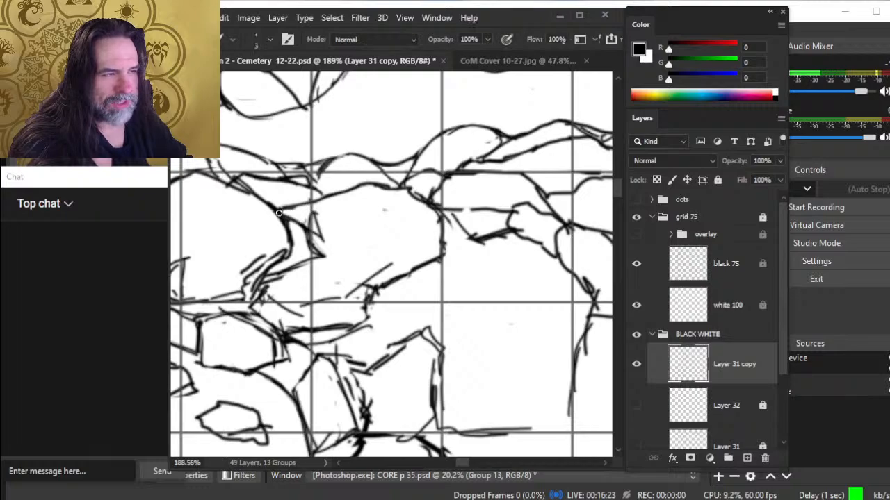
pyautogui.press('e')
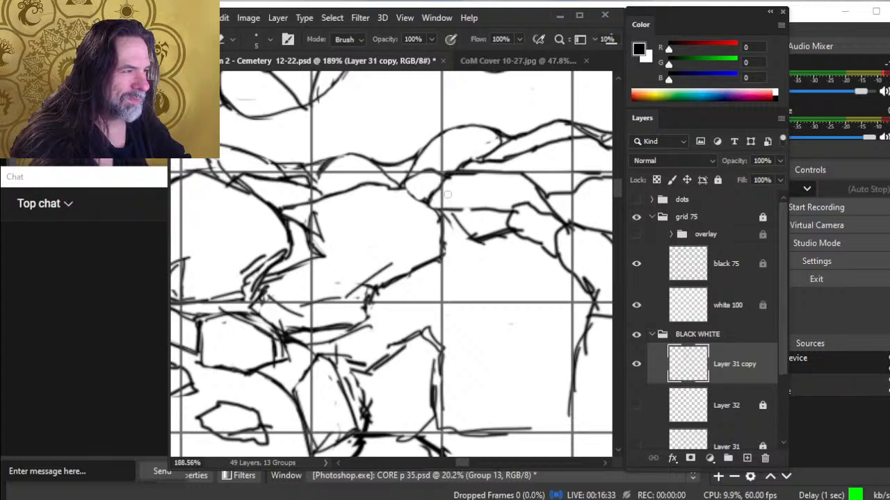
pyautogui.press('b')
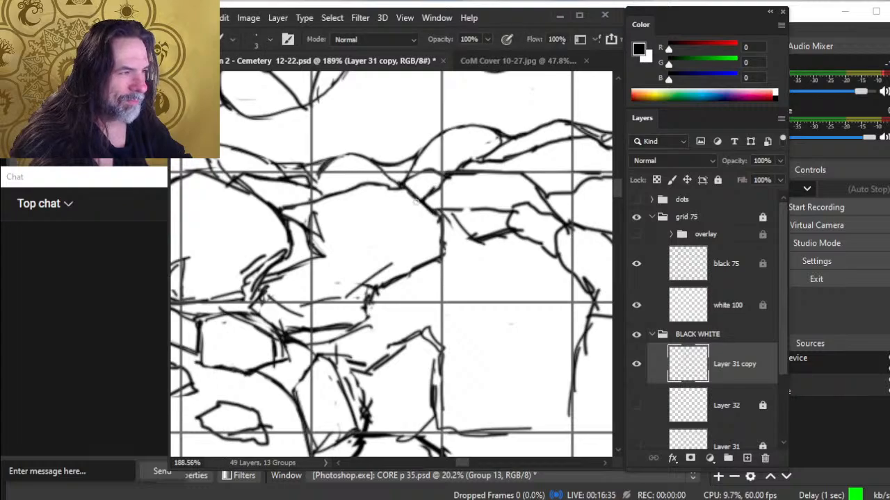
pyautogui.press('e')
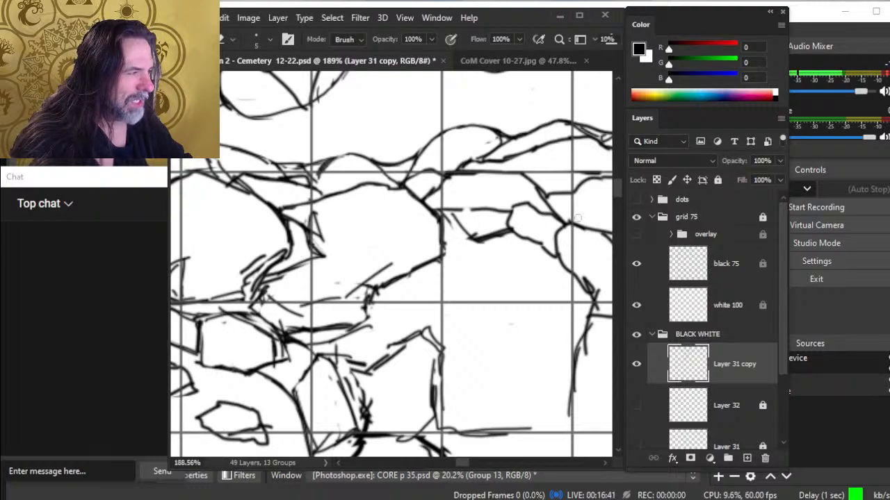
# - Refine the outlines of the triangular stone and its polygonal neighbour to the east, and strengthen the short diagonal joint beside the large stone
pyautogui.press('b')
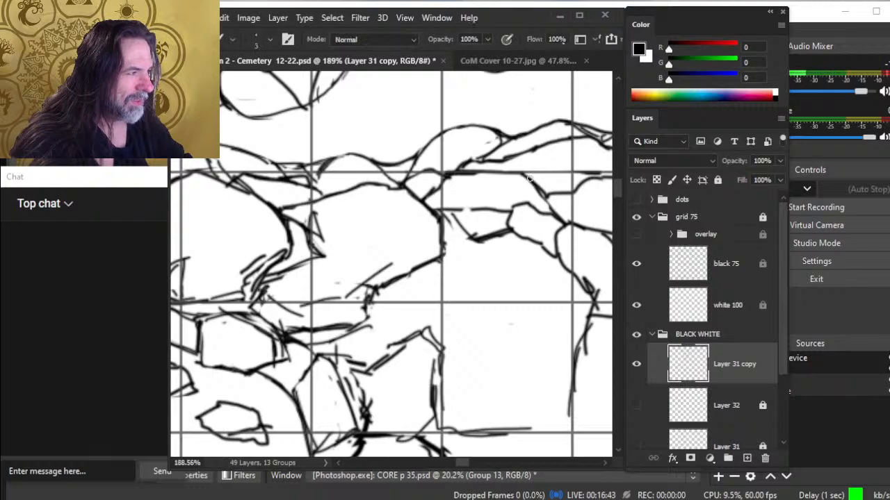
pyautogui.press('e')
pyautogui.press('b')
pyautogui.press('e')
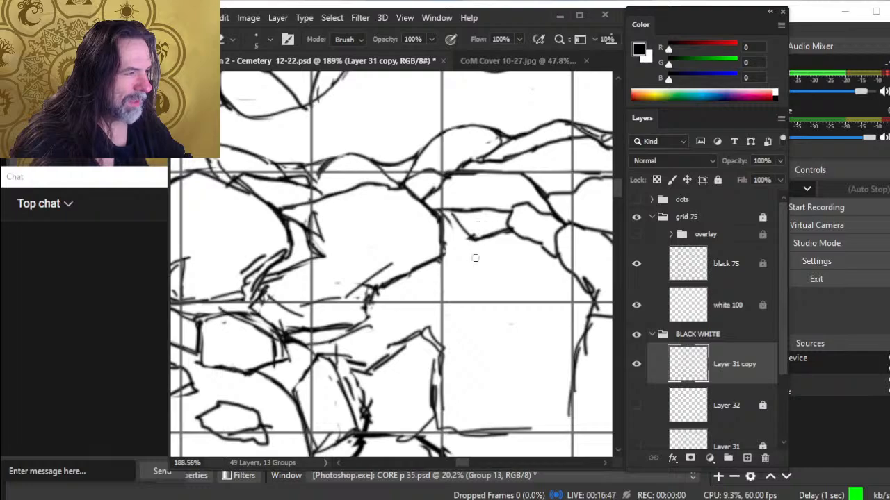
pyautogui.press('b')
pyautogui.press('e')
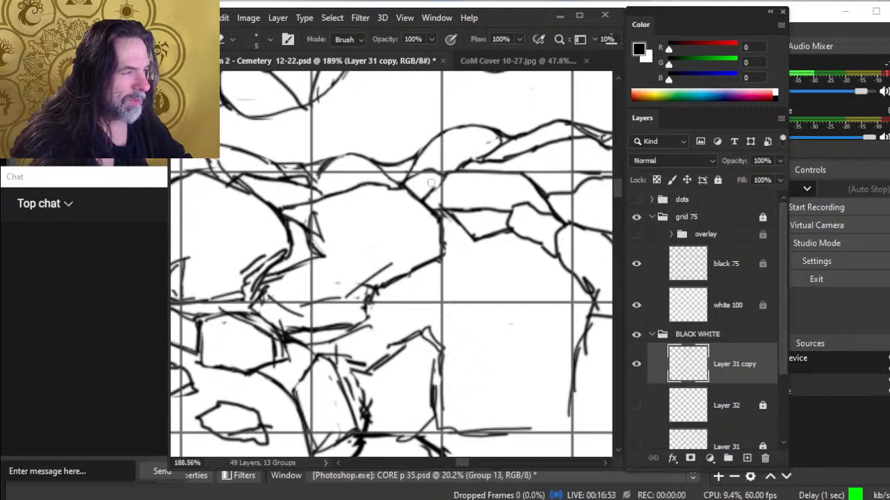
pyautogui.press('b')
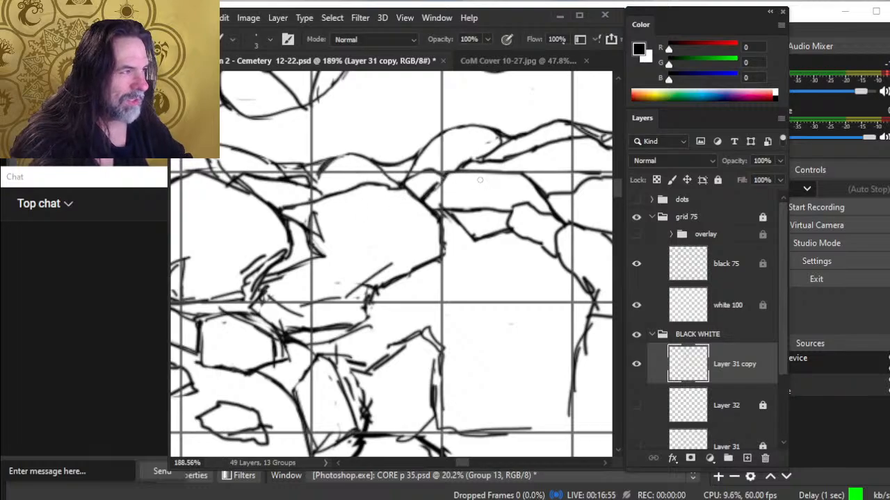
# - Redraw the outer crack line curving southeast from the polygonal stone as a single line and erase the loose marks beside it
pyautogui.press('z')
pyautogui.moveTo(480, 180); pyautogui.dragTo(444, 248)
pyautogui.moveTo(526, 236)
pyautogui.mouseDown()
pyautogui.moveTo(449, 236)
pyautogui.moveTo(463, 212)
pyautogui.mouseUp()
pyautogui.press('e')
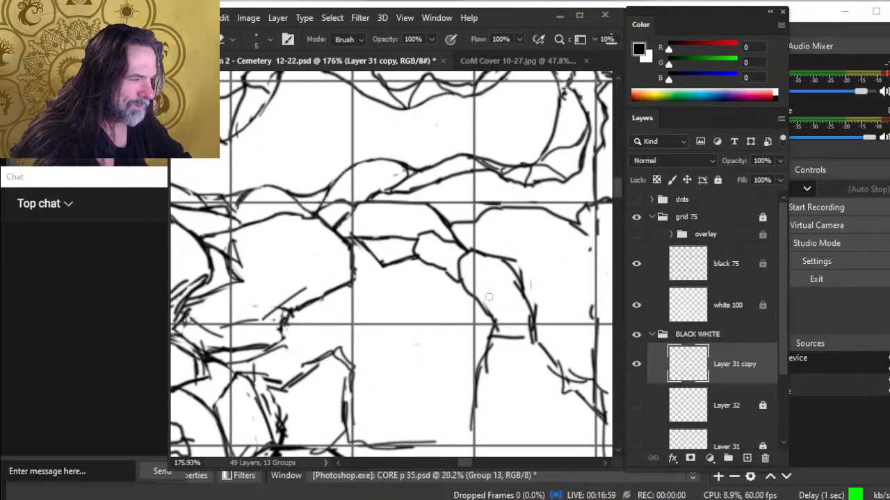
pyautogui.moveTo(518, 258)
pyautogui.mouseDown()
pyautogui.moveTo(530, 309)
pyautogui.moveTo(527, 275)
pyautogui.mouseUp()
pyautogui.press('b')
pyautogui.press('e')
pyautogui.press('b')
pyautogui.press('e')
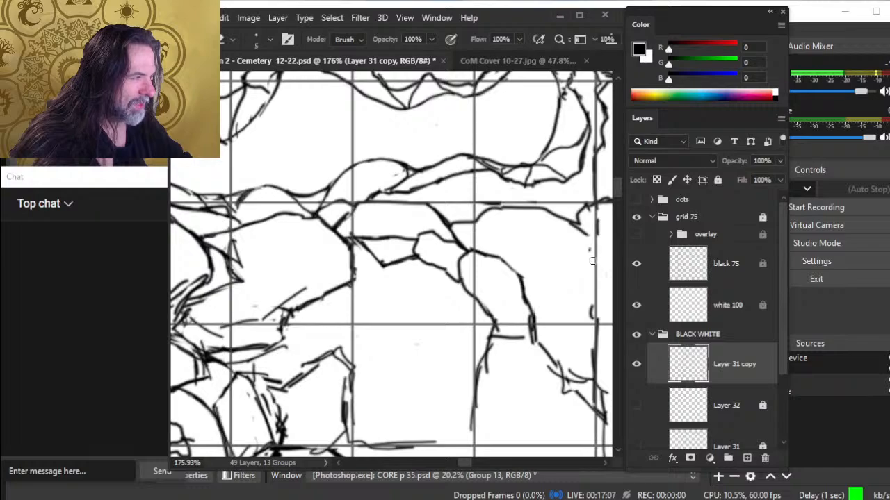
# - Erase stray vertical marks along the grid line east of the crack and thin the doubled lines on both crack sides
pyautogui.moveTo(595, 304); pyautogui.dragTo(490, 252)
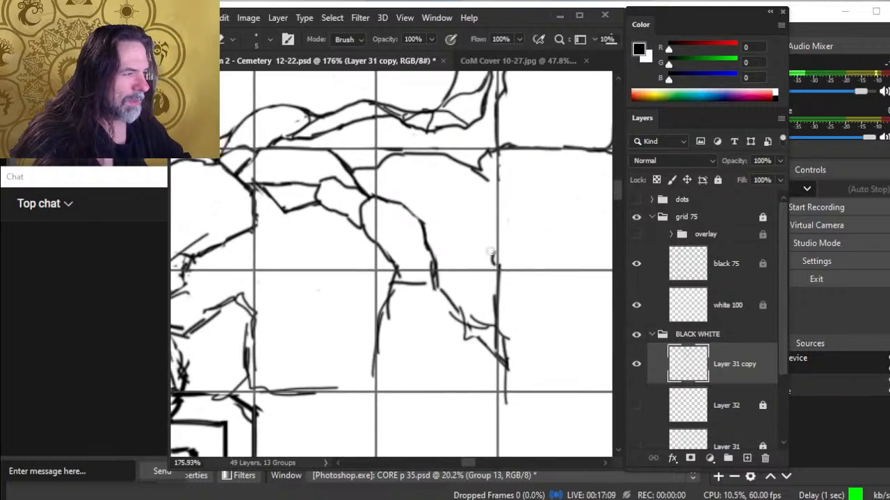
pyautogui.moveTo(430, 260)
pyautogui.mouseDown()
pyautogui.moveTo(435, 289)
pyautogui.moveTo(424, 243)
pyautogui.mouseUp()
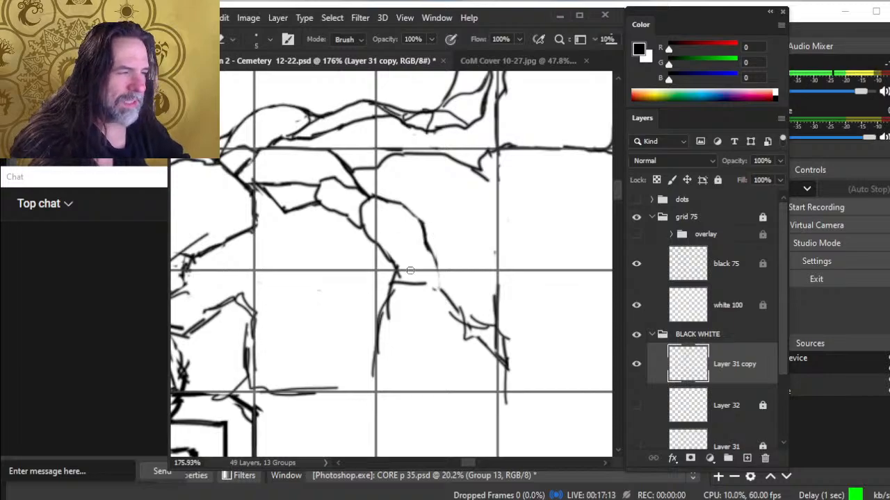
pyautogui.moveTo(401, 277)
pyautogui.mouseDown()
pyautogui.moveTo(403, 263)
pyautogui.moveTo(387, 314)
pyautogui.mouseUp()
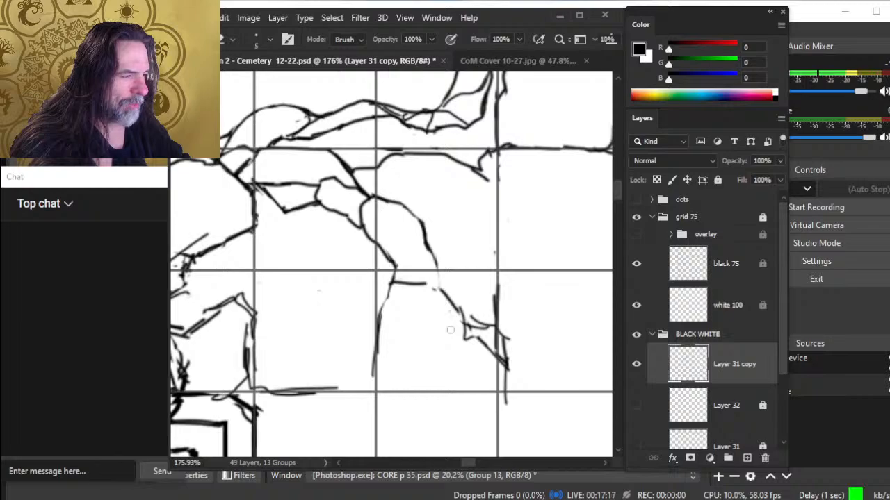
# - Redraw the outer crack line through the erased gap so it joins the segment running southeast
pyautogui.press('b')
pyautogui.moveTo(424, 248)
pyautogui.mouseDown()
pyautogui.moveTo(440, 308)
pyautogui.moveTo(444, 295)
pyautogui.mouseUp()
pyautogui.press('e')
pyautogui.press('b')
pyautogui.press('e')
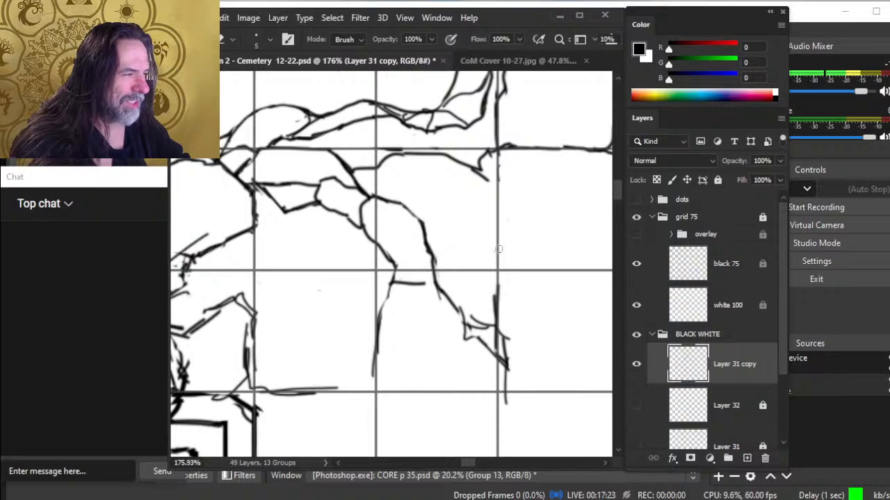
# - Erase the overlapping sketch marks around the fork at the outer crack's southeast end, including the vertical tail
pyautogui.moveTo(492, 304); pyautogui.dragTo(496, 284)
pyautogui.moveTo(487, 321); pyautogui.dragTo(476, 322)
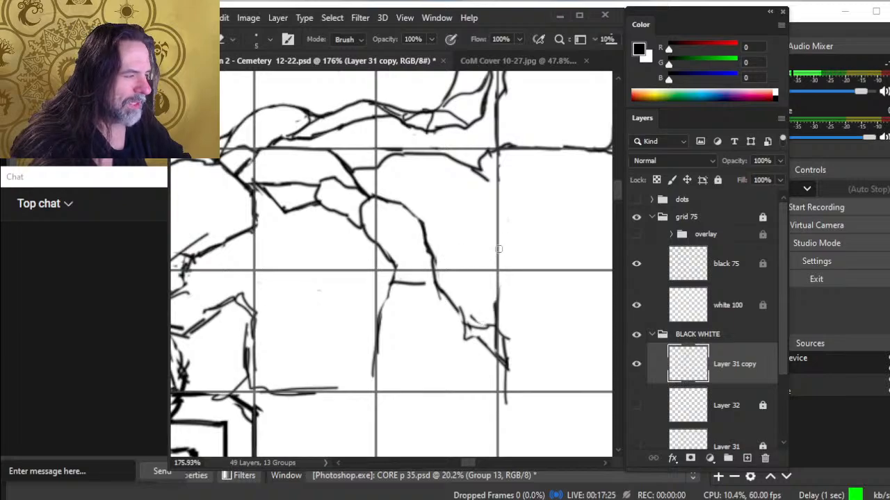
pyautogui.moveTo(434, 298)
pyautogui.mouseDown()
pyautogui.moveTo(432, 285)
pyautogui.moveTo(465, 317)
pyautogui.mouseUp()
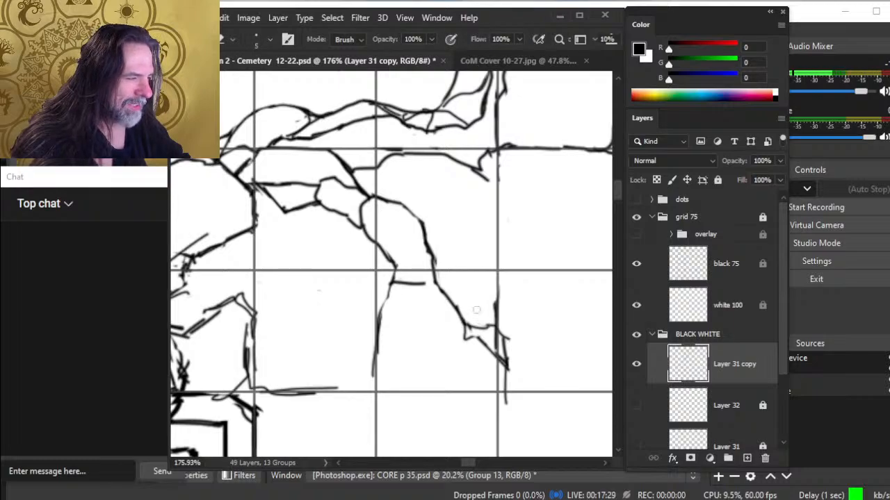
pyautogui.moveTo(506, 404); pyautogui.dragTo(504, 340)
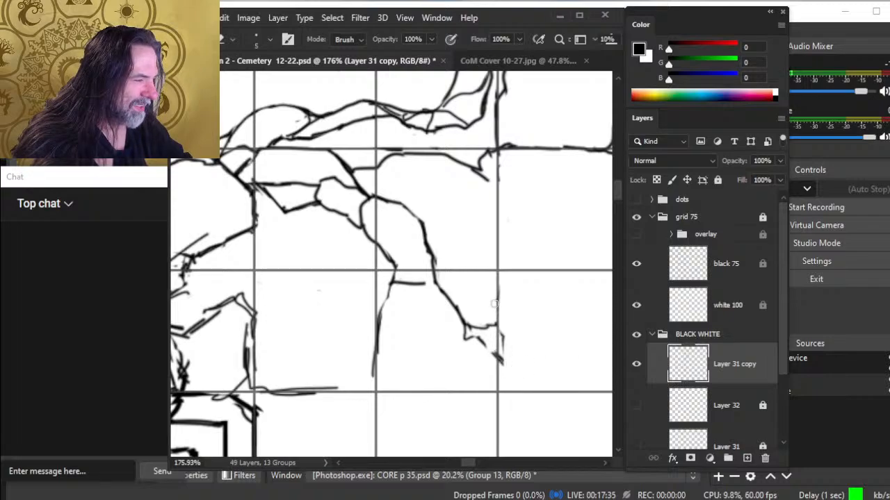
# - Redraw the fork at the outer crack's southeast end as a narrow sliver with two curved sides tapering to a southern point
pyautogui.press('b')
pyautogui.moveTo(481, 343); pyautogui.dragTo(500, 390)
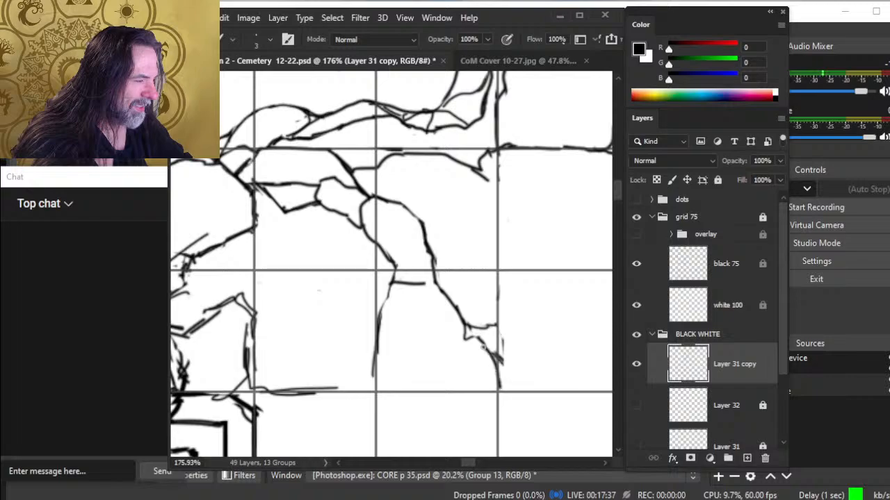
pyautogui.press('e')
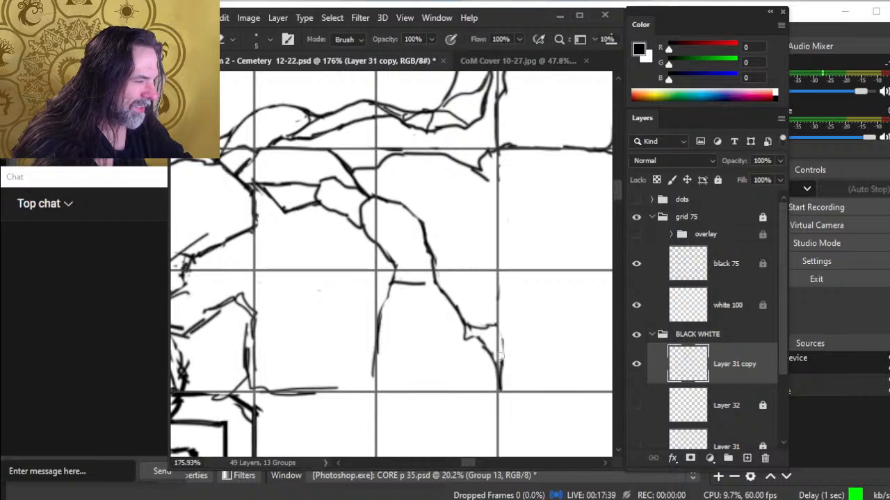
pyautogui.press('b')
pyautogui.moveTo(491, 324); pyautogui.dragTo(500, 379)
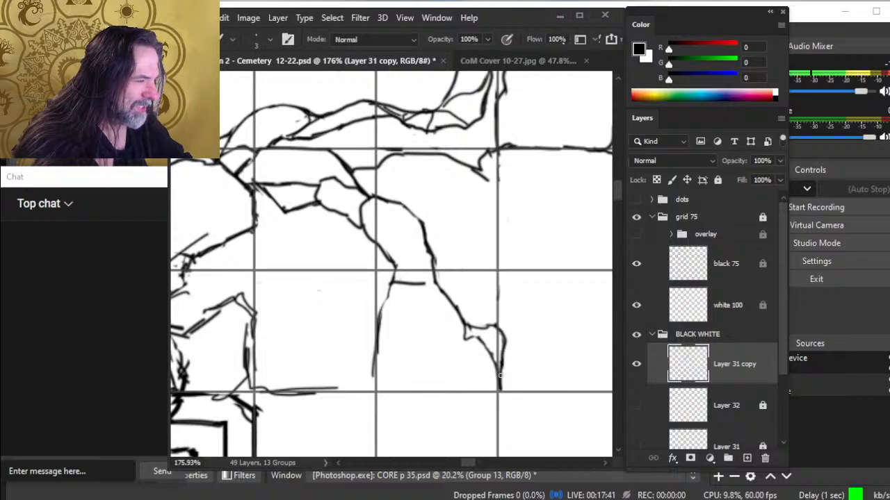
pyautogui.press('e')
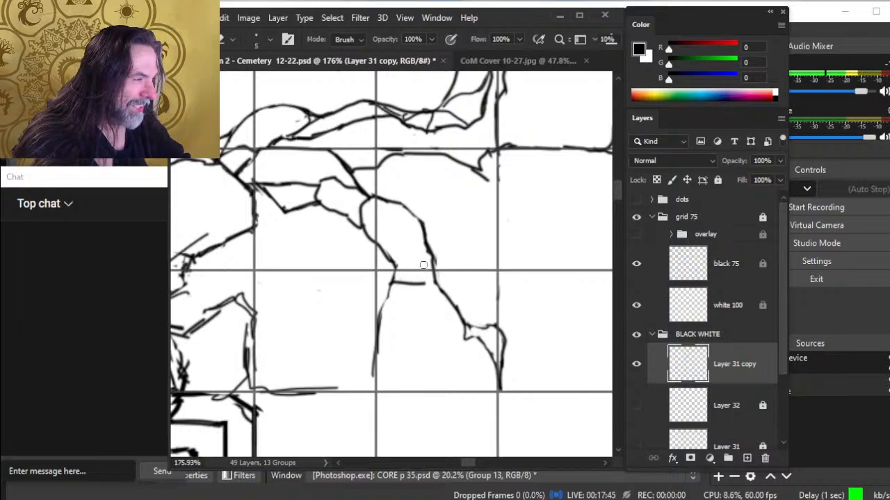
# - Smooth the bend of the outer crack line and thin the inner crack line opposite it
pyautogui.press('b')
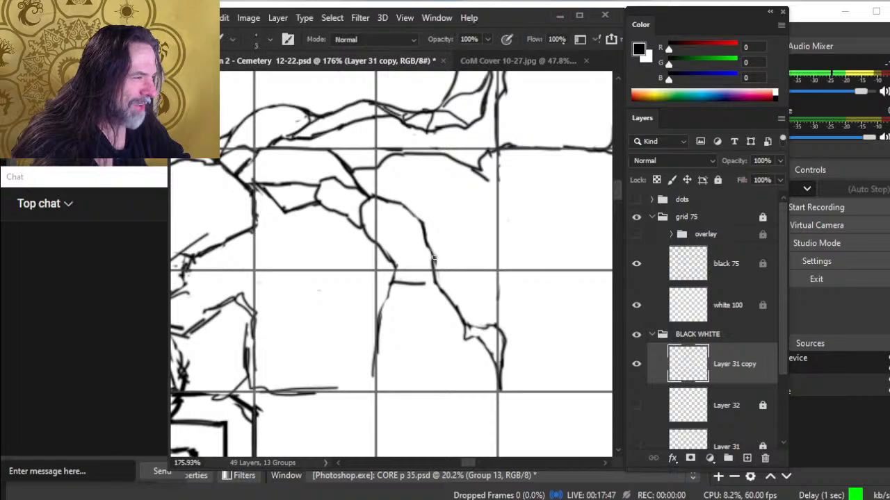
pyautogui.press('e')
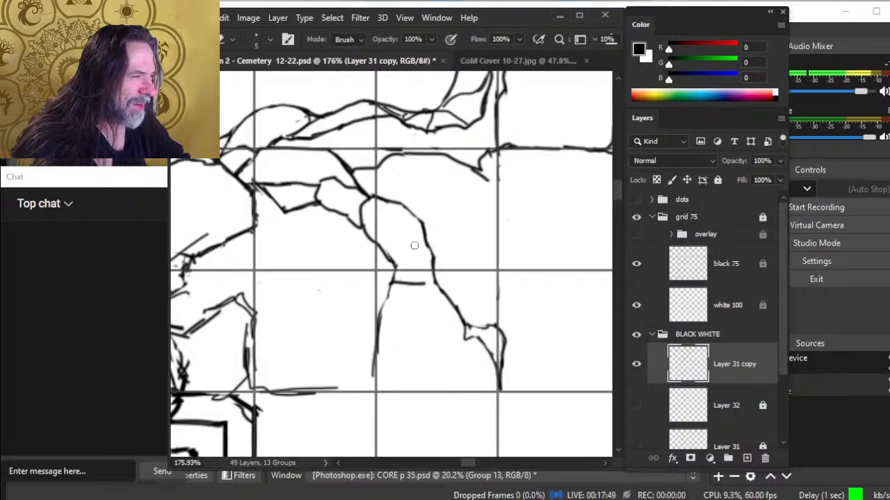
pyautogui.press('b')
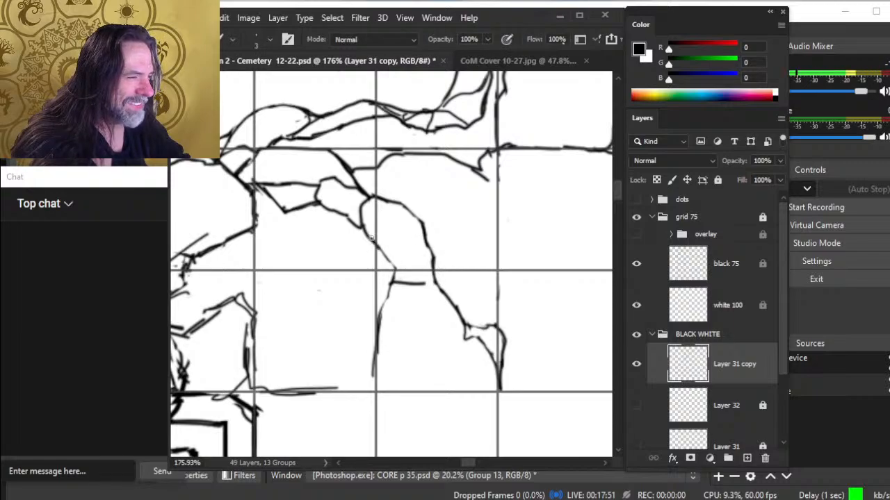
# - Reshape the short cross line at the inner crack's bend into a branch curving southeast
pyautogui.press('e')
pyautogui.moveTo(417, 279)
pyautogui.mouseDown()
pyautogui.moveTo(426, 302)
pyautogui.moveTo(420, 287)
pyautogui.mouseUp()
pyautogui.press('b')
pyautogui.press('e')
pyautogui.press('b')
pyautogui.press('e')
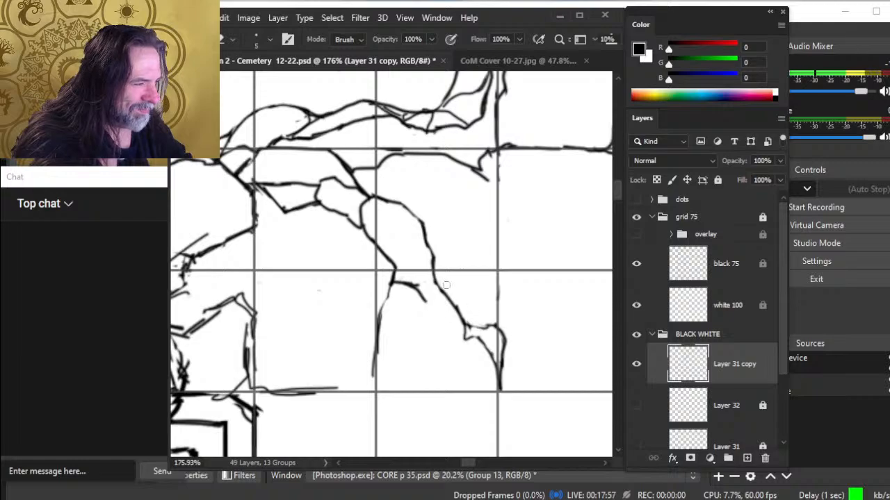
# - Redraw the inner crack line running south from the branch and trim its rough edges
pyautogui.press('b')
pyautogui.moveTo(391, 282)
pyautogui.mouseDown()
pyautogui.moveTo(374, 379)
pyautogui.moveTo(256, 402)
pyautogui.moveTo(347, 386)
pyautogui.moveTo(396, 353)
pyautogui.mouseUp()
pyautogui.press('e')
pyautogui.press('b')
# - Move to the broken wall corner southwest of the crack, redraw its short diagonal edge and erase the doubled line extending east
pyautogui.press('space')
pyautogui.press('e')
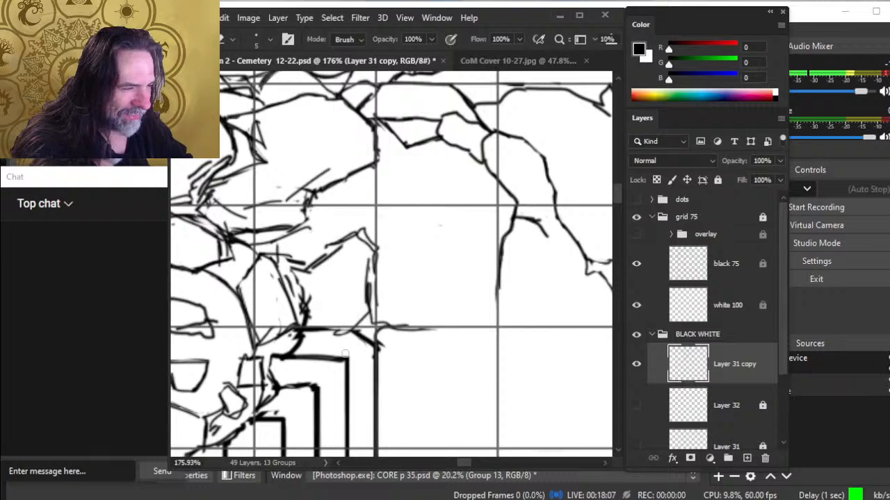
pyautogui.moveTo(344, 338)
pyautogui.mouseDown()
pyautogui.moveTo(322, 338)
pyautogui.moveTo(342, 330)
pyautogui.mouseUp()
pyautogui.press('b')
pyautogui.press('e')
pyautogui.moveTo(383, 352)
pyautogui.mouseDown()
pyautogui.moveTo(435, 333)
pyautogui.moveTo(388, 338)
pyautogui.moveTo(389, 327)
pyautogui.moveTo(426, 325)
pyautogui.mouseUp()
pyautogui.press('b')
pyautogui.press('e')
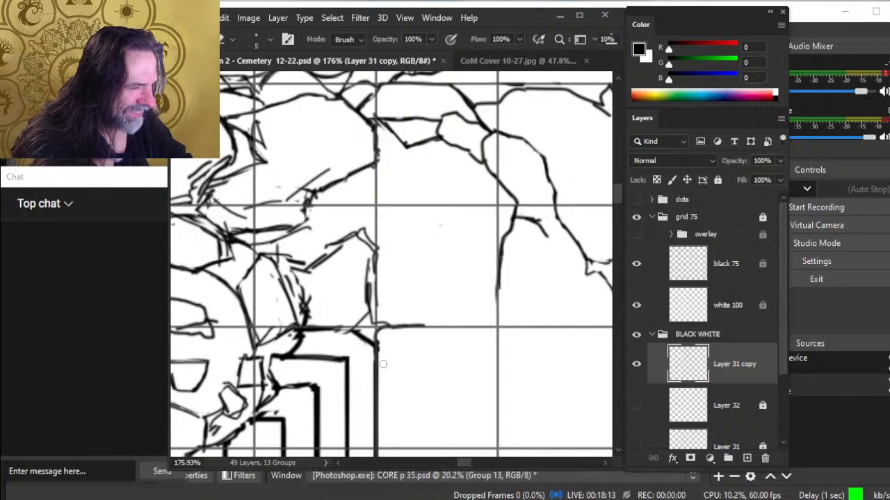
# - Thin the east edge of the pointed rock above the broken wall corner and clean up its sloping north edge
pyautogui.moveTo(412, 282); pyautogui.dragTo(373, 267)
pyautogui.moveTo(373, 299)
pyautogui.mouseDown()
pyautogui.moveTo(374, 270)
pyautogui.moveTo(375, 304)
pyautogui.mouseUp()
pyautogui.press('b')
pyautogui.press('e')
pyautogui.press('b')
pyautogui.moveTo(351, 253)
pyautogui.mouseDown()
pyautogui.moveTo(325, 271)
pyautogui.moveTo(346, 247)
pyautogui.mouseUp()
pyautogui.moveTo(351, 291); pyautogui.dragTo(419, 320)
pyautogui.press('e')
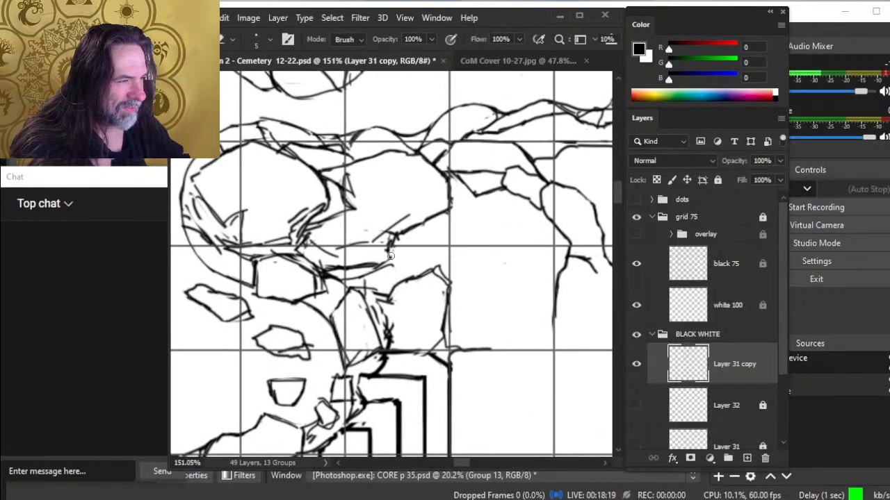
# - Erase the doubled strokes along the large slab's south side and redraw it as one stepped contour curving west to the round boulder
pyautogui.moveTo(392, 251)
pyautogui.mouseDown()
pyautogui.moveTo(365, 271)
pyautogui.moveTo(327, 267)
pyautogui.mouseUp()
pyautogui.press('b')
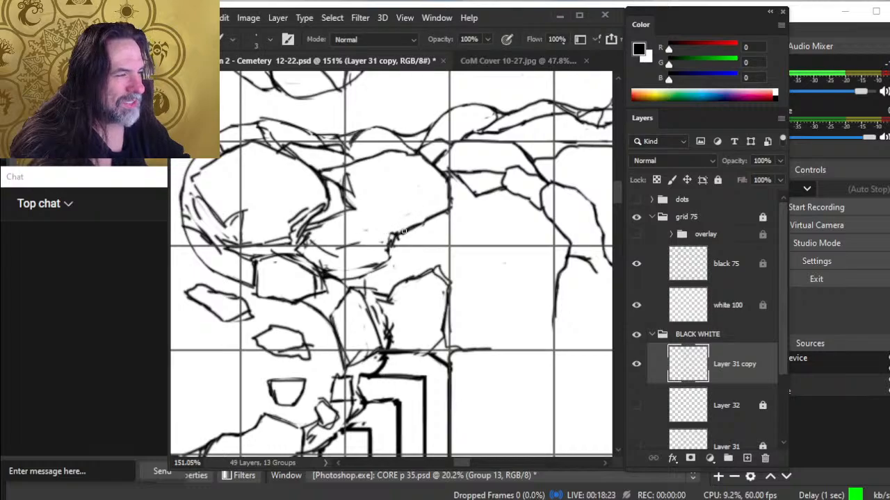
pyautogui.moveTo(398, 234)
pyautogui.mouseDown()
pyautogui.moveTo(381, 260)
pyautogui.moveTo(358, 267)
pyautogui.moveTo(380, 265)
pyautogui.moveTo(344, 272)
pyautogui.moveTo(359, 274)
pyautogui.moveTo(387, 264)
pyautogui.moveTo(391, 240)
pyautogui.moveTo(320, 248)
pyautogui.moveTo(333, 253)
pyautogui.moveTo(311, 242)
pyautogui.moveTo(346, 280)
pyautogui.mouseUp()
pyautogui.press('e')
pyautogui.press('b')
pyautogui.hotkey('ctrl', 'z')
pyautogui.press('e')
pyautogui.press('b')
pyautogui.press('e')
pyautogui.press('b')
pyautogui.moveTo(319, 252); pyautogui.dragTo(366, 305)
pyautogui.press('e')
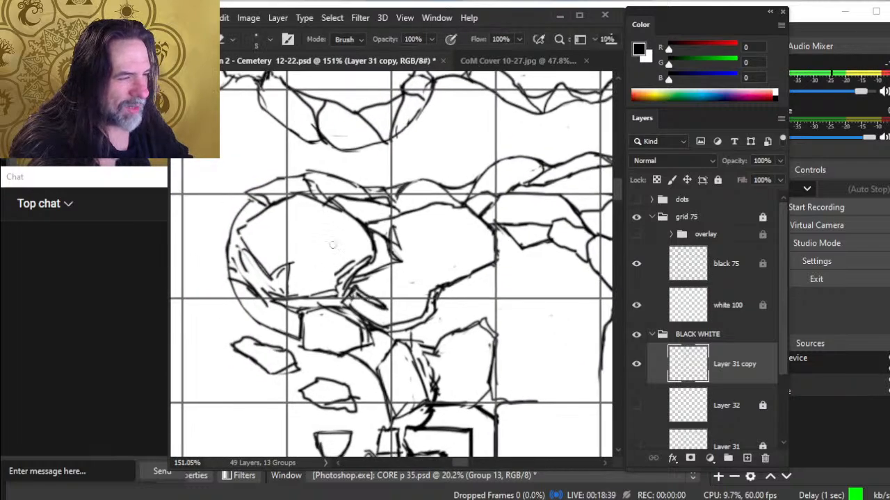
# - Clear the stray strokes at the round boulder's southeast edge and refine the pointed sliver between boulder and slab
pyautogui.moveTo(350, 264)
pyautogui.mouseDown()
pyautogui.moveTo(337, 274)
pyautogui.moveTo(338, 290)
pyautogui.moveTo(297, 297)
pyautogui.mouseUp()
pyautogui.press('b')
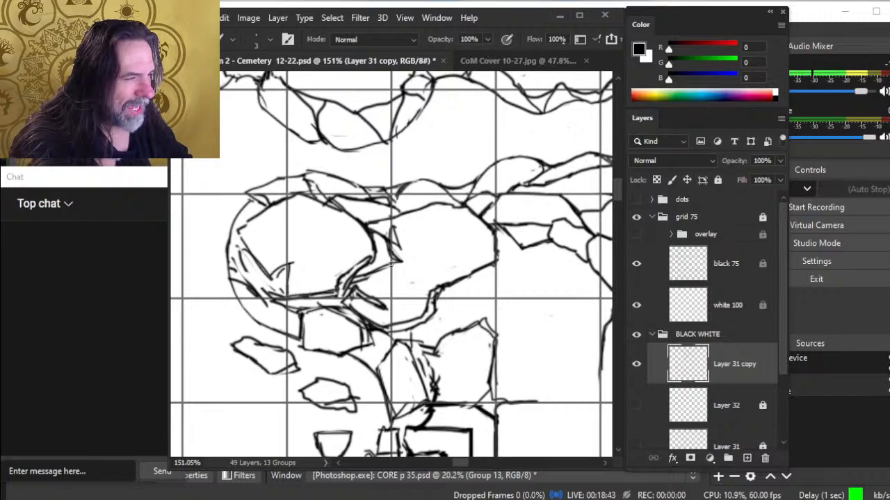
pyautogui.press('e')
pyautogui.moveTo(395, 259)
pyautogui.mouseDown()
pyautogui.moveTo(391, 238)
pyautogui.moveTo(403, 247)
pyautogui.mouseUp()
pyautogui.press('b')
pyautogui.press('e')
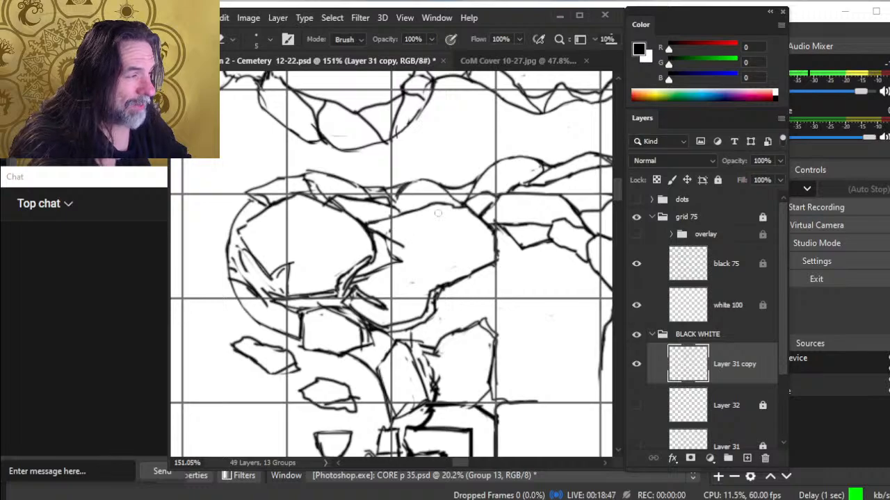
# - Redraw the large slab's northeast edge beside the vertical grid line and clean up the sliver at its west side
pyautogui.moveTo(496, 253); pyautogui.dragTo(497, 239)
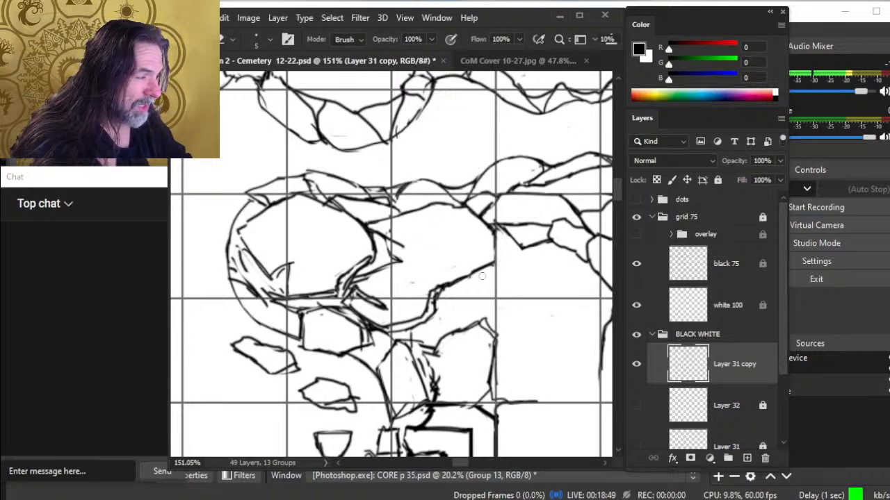
pyautogui.press('b')
pyautogui.press('e')
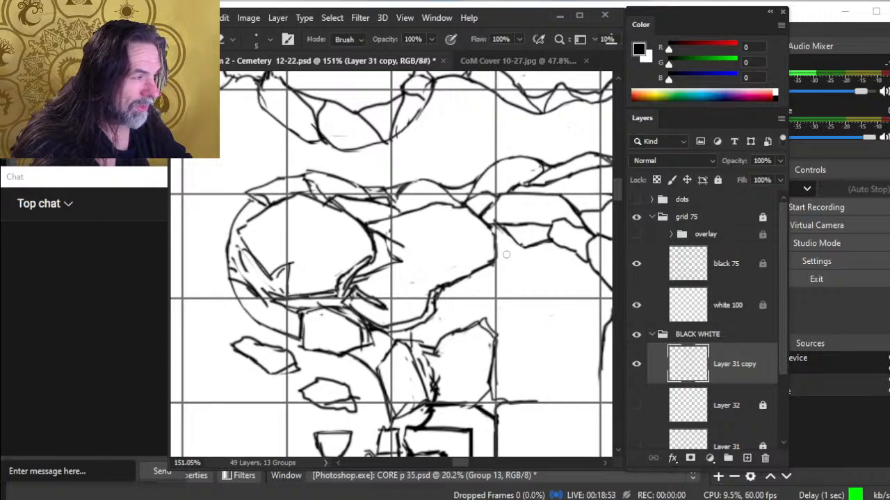
pyautogui.press('b')
pyautogui.moveTo(482, 222); pyautogui.dragTo(496, 251)
pyautogui.press('e')
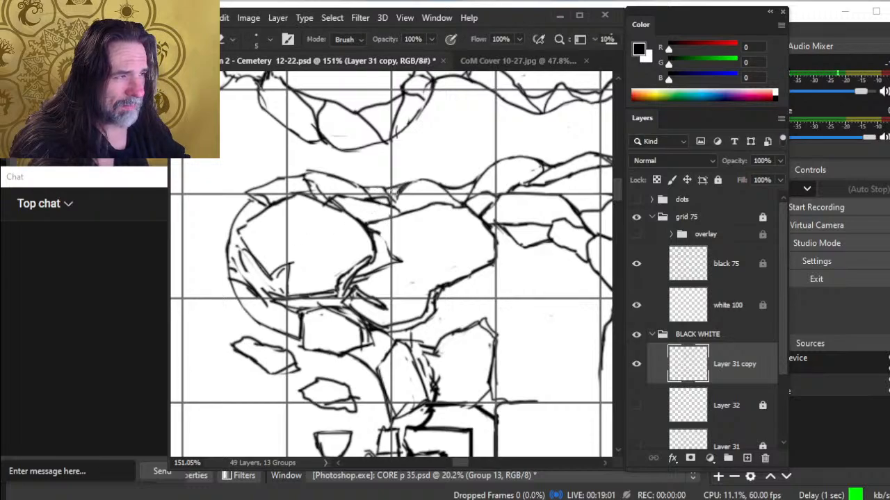
pyautogui.press('b')
pyautogui.press('e')
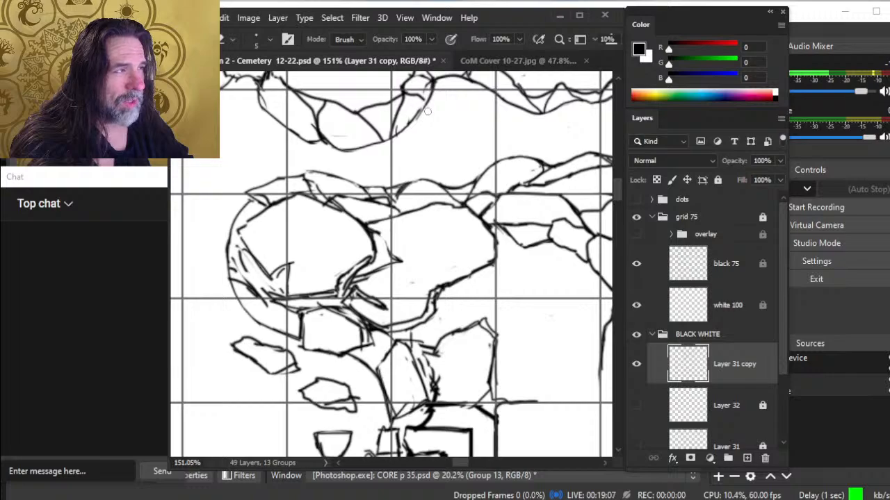
# - Erase the broken outer line on the east side of the rubble curve north of the boulder and redraw it
pyautogui.moveTo(424, 106); pyautogui.dragTo(392, 138)
pyautogui.press('b')
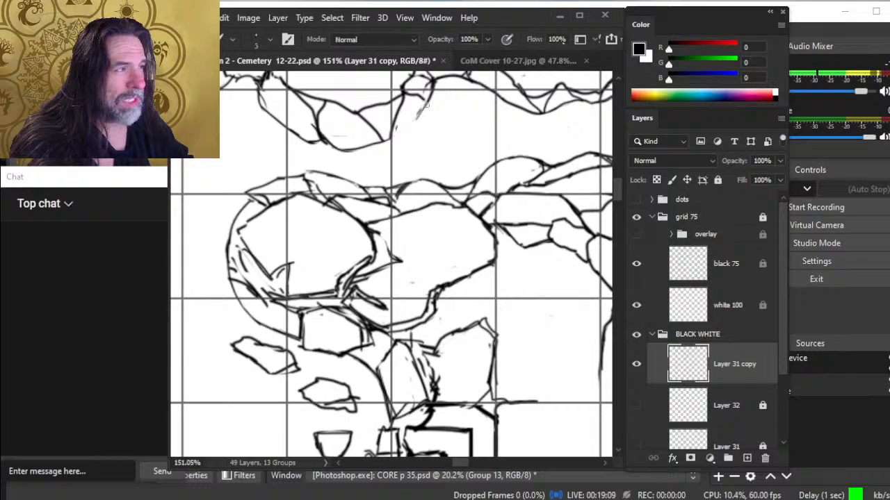
pyautogui.moveTo(427, 104)
pyautogui.mouseDown()
pyautogui.moveTo(394, 136)
pyautogui.moveTo(333, 247)
pyautogui.moveTo(267, 303)
pyautogui.mouseUp()
pyautogui.press('e')
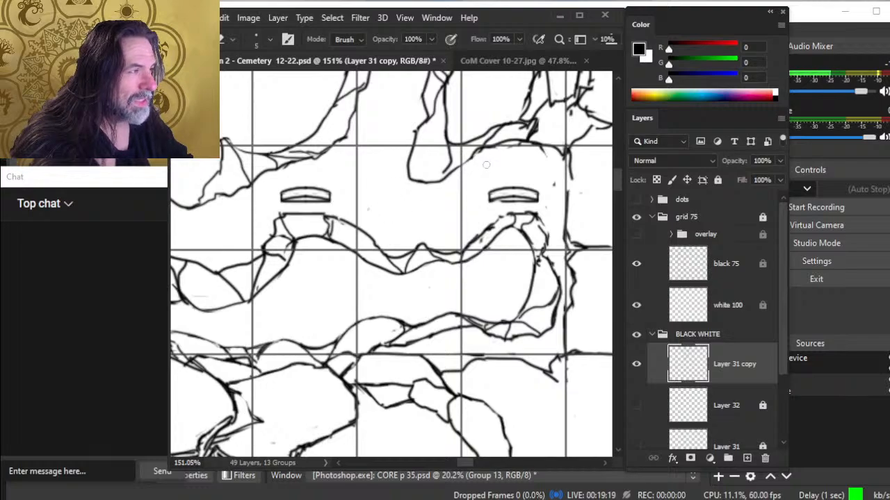
# - Redraw the west half of the arching crack line above the eastern curved marker as a smooth stroke and trim its rough edges
pyautogui.press('b')
pyautogui.press('e')
pyautogui.press('b')
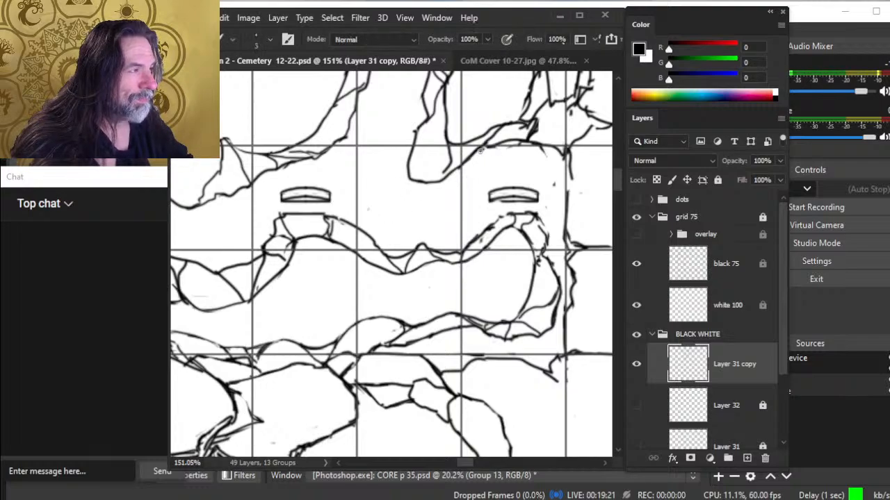
pyautogui.press('e')
pyautogui.moveTo(480, 149); pyautogui.dragTo(520, 146)
pyautogui.press('b')
pyautogui.press('e')
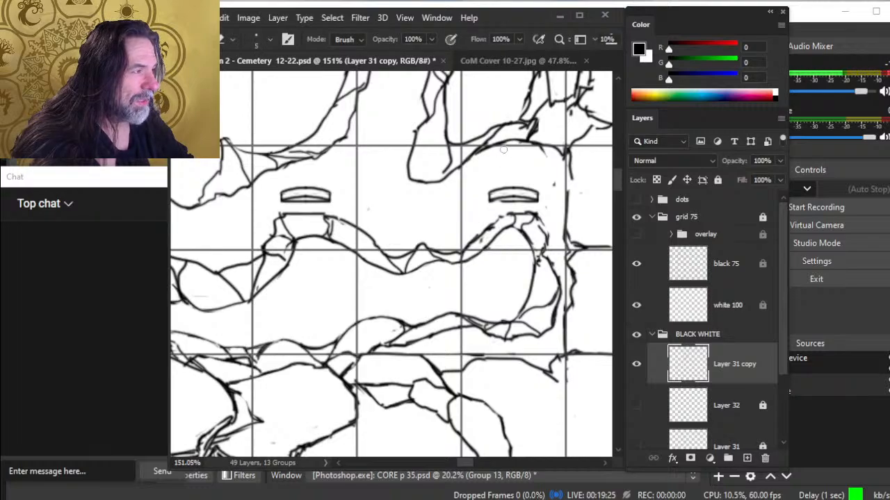
pyautogui.press('b')
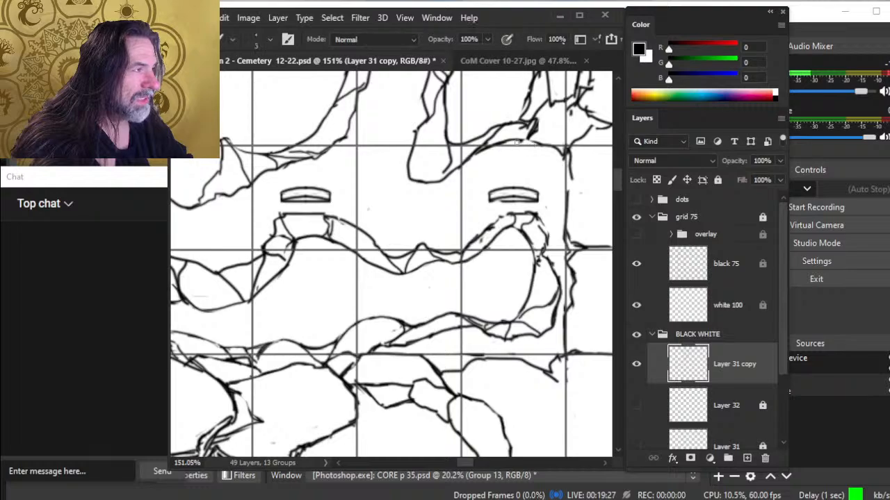
# - Replace the dashed east half of the arching crack line with a continuous stroke reaching the vertical wall line
pyautogui.moveTo(510, 142)
pyautogui.mouseDown()
pyautogui.moveTo(555, 153)
pyautogui.moveTo(453, 232)
pyautogui.mouseUp()
pyautogui.press('e')
pyautogui.moveTo(432, 197)
pyautogui.mouseDown()
pyautogui.moveTo(461, 203)
pyautogui.moveTo(420, 198)
pyautogui.moveTo(439, 189)
pyautogui.mouseUp()
pyautogui.press('b')
pyautogui.press('e')
pyautogui.press('b')
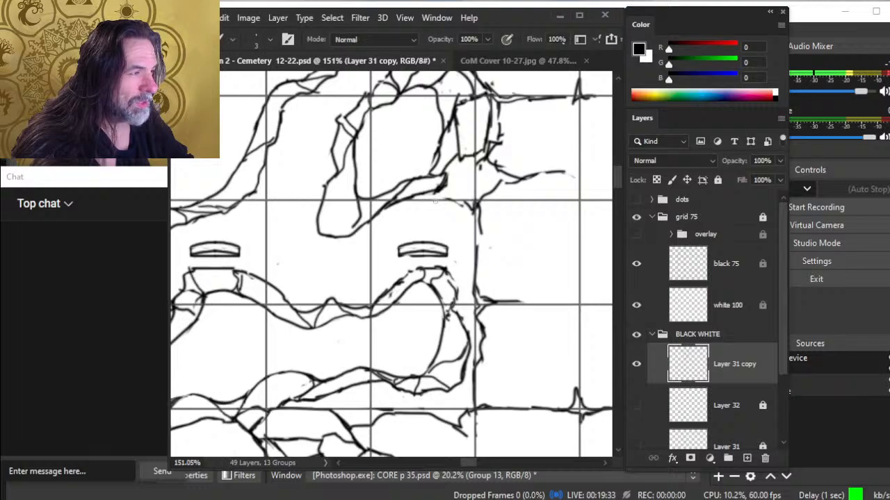
pyautogui.press('e')
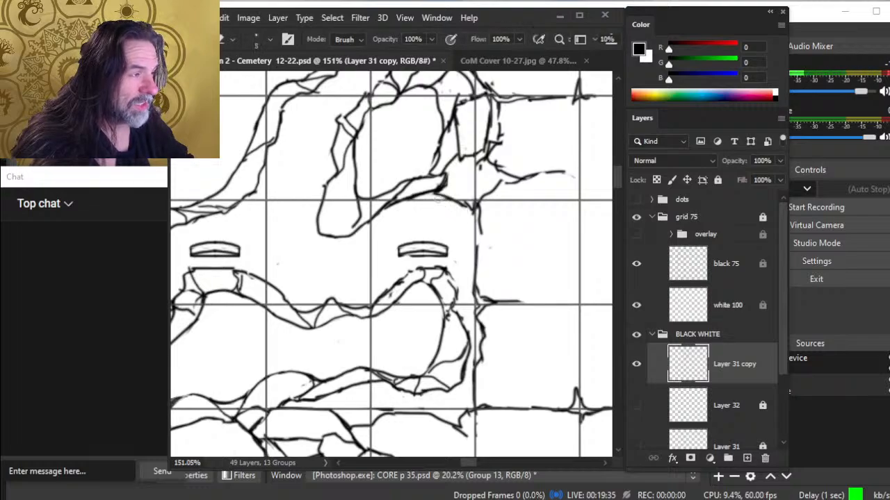
# - Strengthen the arch's east end and connect the jagged crack branch running east from the wall
pyautogui.press('b')
pyautogui.moveTo(440, 191)
pyautogui.mouseDown()
pyautogui.moveTo(489, 225)
pyautogui.moveTo(487, 210)
pyautogui.moveTo(491, 239)
pyautogui.moveTo(506, 203)
pyautogui.moveTo(497, 189)
pyautogui.moveTo(520, 179)
pyautogui.mouseUp()
pyautogui.press('e')
pyautogui.press('b')
pyautogui.press('e')
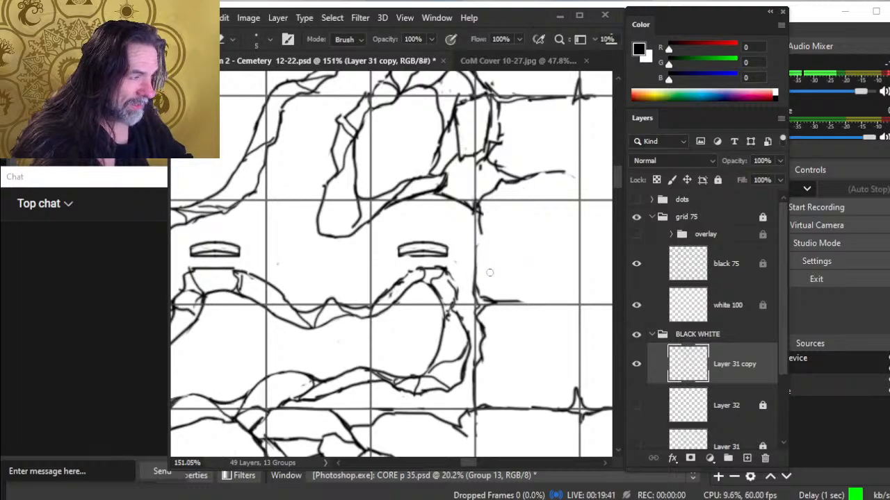
# - Touch up the base of the eastern curved marker and the short straight edge beneath it
pyautogui.press('b')
pyautogui.moveTo(398, 256); pyautogui.dragTo(416, 258)
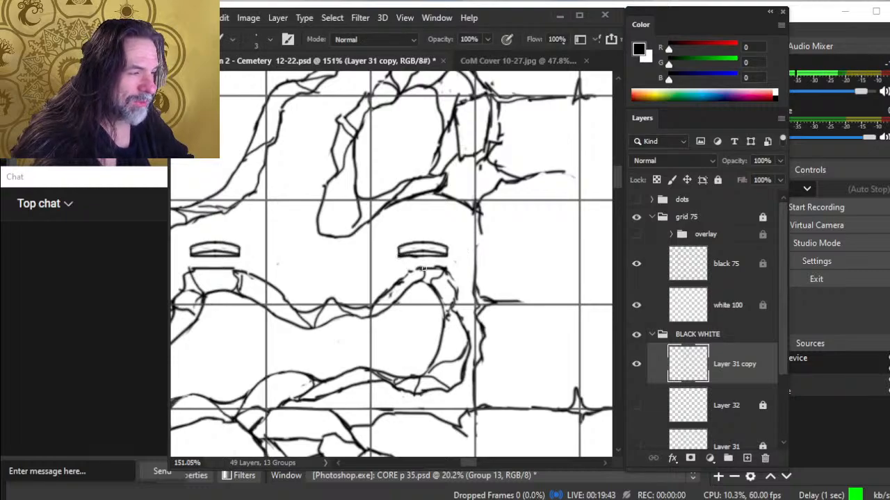
pyautogui.press('e')
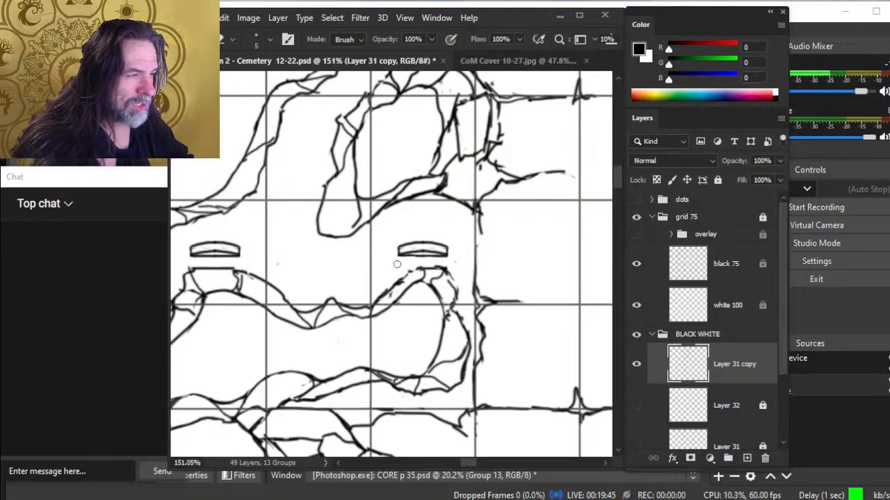
# - Redraw the northern peak of the rock fragment northwest of the middle curved marker, closing the gap in its outline
pyautogui.press('z')
pyautogui.moveTo(443, 271); pyautogui.dragTo(400, 261)
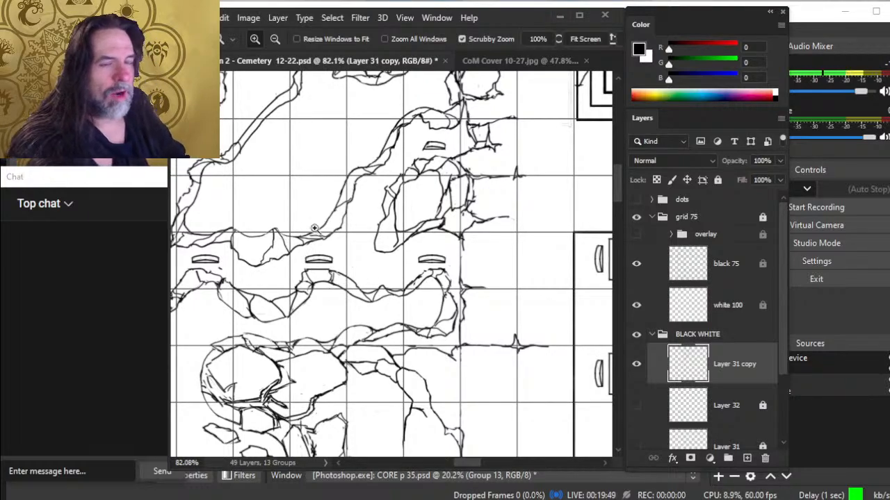
pyautogui.moveTo(306, 233); pyautogui.dragTo(351, 235)
pyautogui.moveTo(251, 266)
pyautogui.mouseDown()
pyautogui.moveTo(342, 304)
pyautogui.moveTo(332, 303)
pyautogui.mouseUp()
pyautogui.press('e')
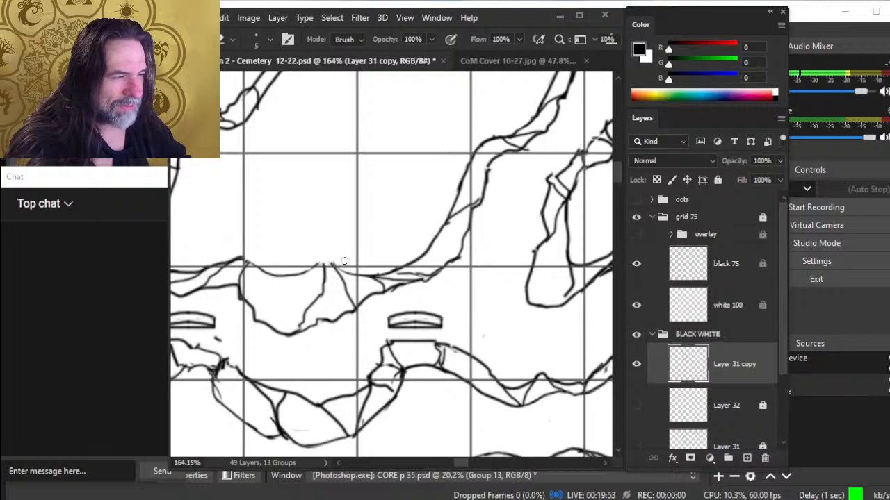
pyautogui.press('b')
pyautogui.moveTo(343, 275); pyautogui.dragTo(326, 264)
pyautogui.press('e')
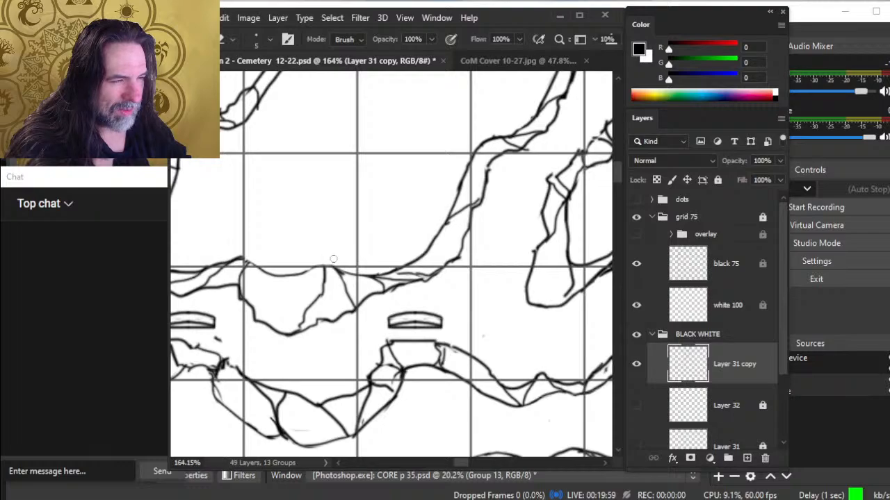
# - Smooth the concave north rim of the rock fragment and trim the line at its peak
pyautogui.press('b')
pyautogui.press('e')
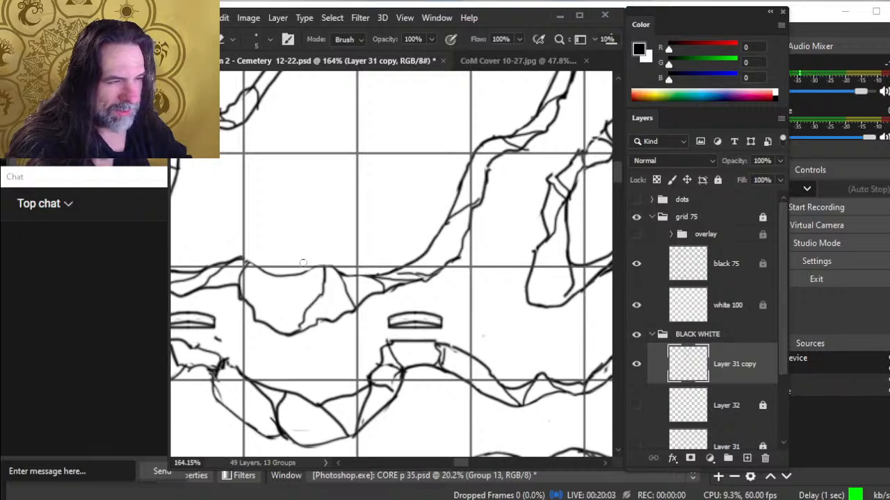
pyautogui.press('b')
pyautogui.press('e')
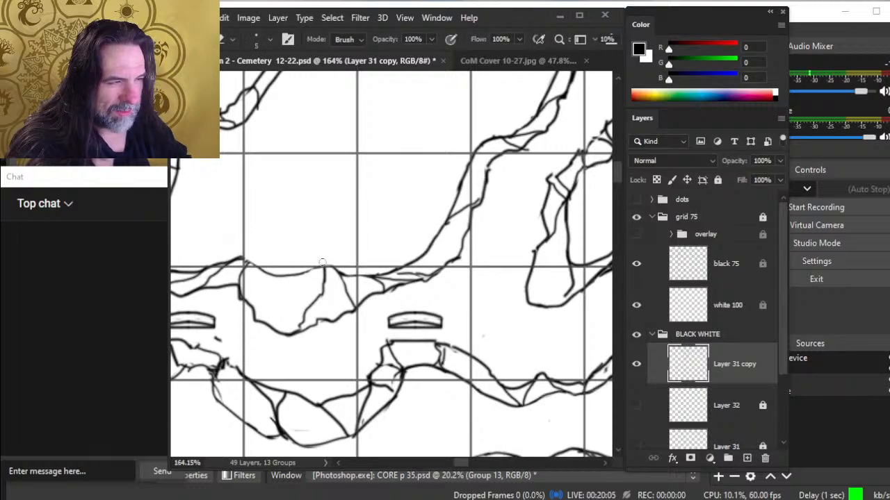
pyautogui.press('b')
pyautogui.press('e')
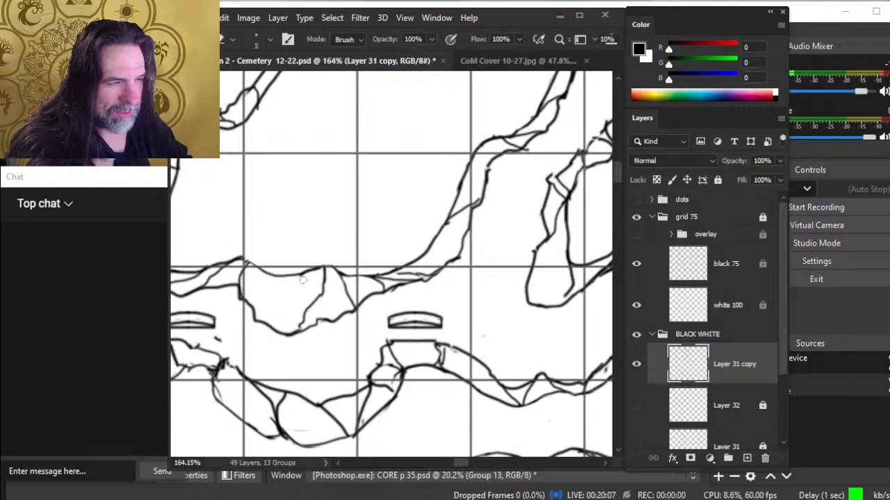
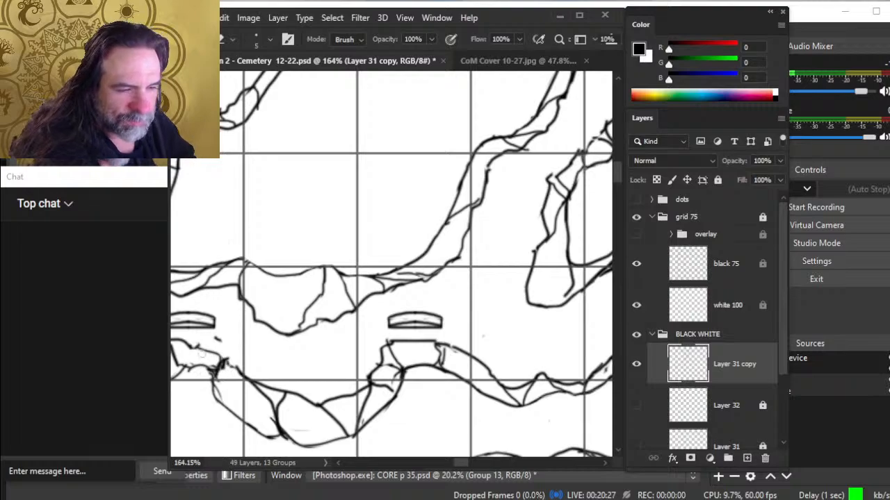
# - Refine the stones west of the block below the middle curved marker and redraw the crack's outer line east of it
pyautogui.moveTo(332, 377); pyautogui.dragTo(355, 316)
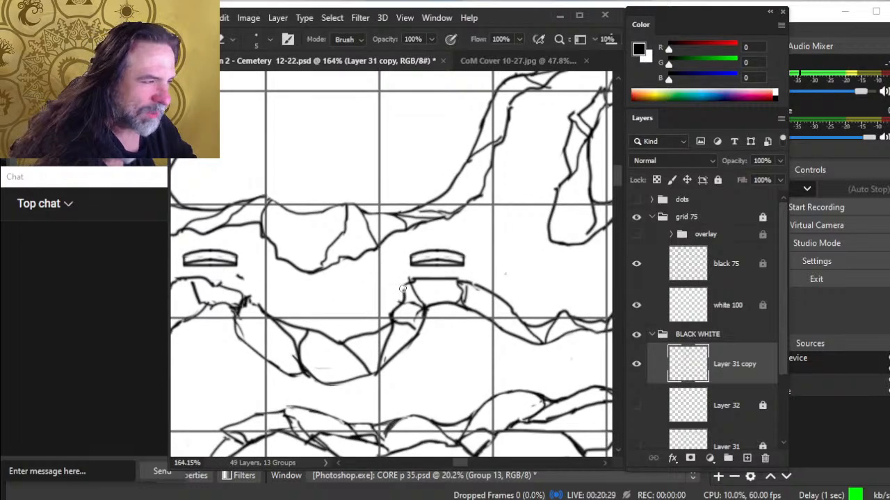
pyautogui.press('b')
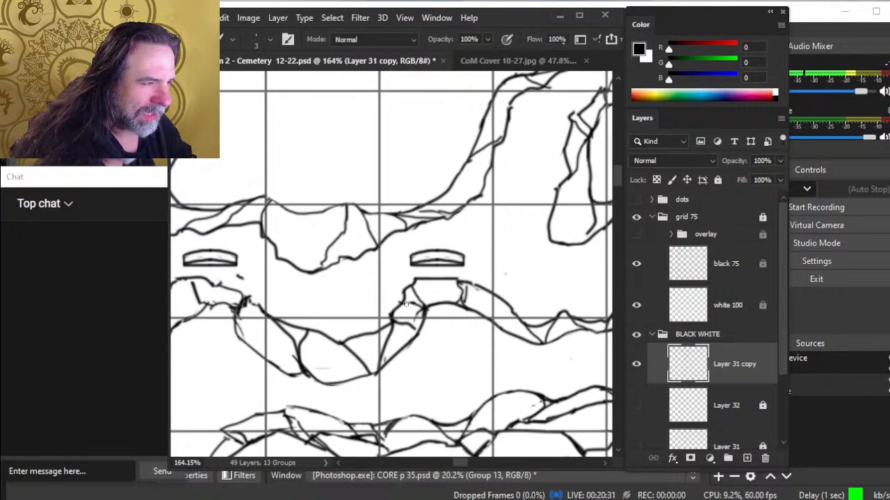
pyautogui.press('e')
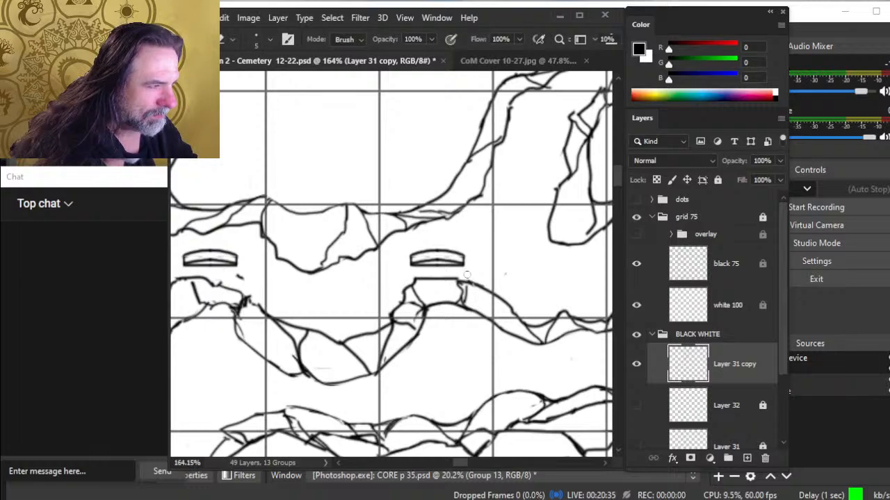
pyautogui.press('b')
pyautogui.press('e')
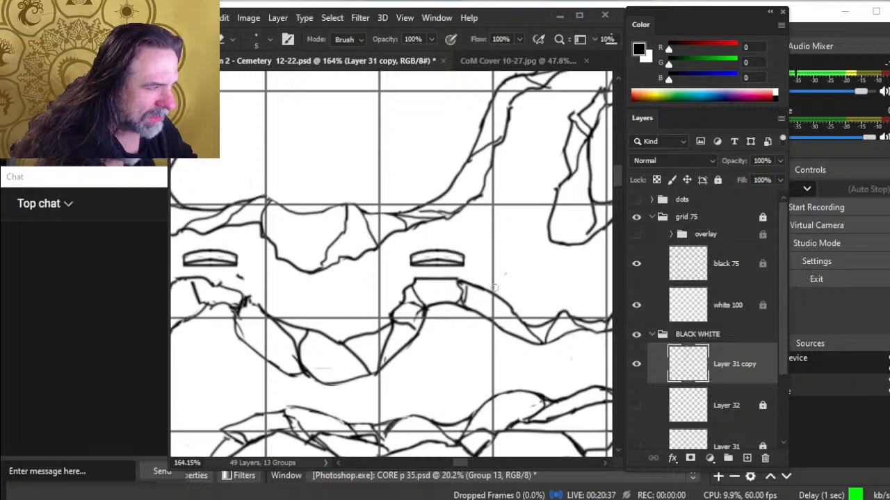
# - Clean up the knotted corner of the crack below the western curved marker and redraw the inner edge around the bend
pyautogui.moveTo(422, 336); pyautogui.dragTo(543, 249)
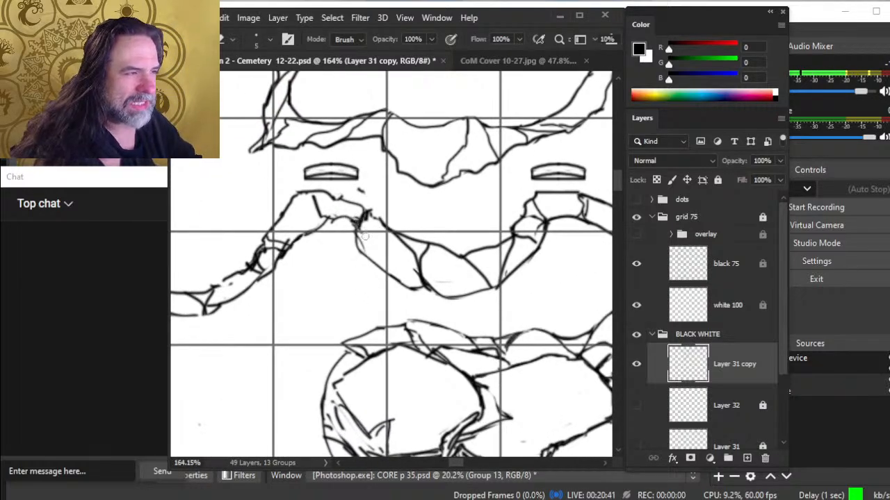
pyautogui.press('b')
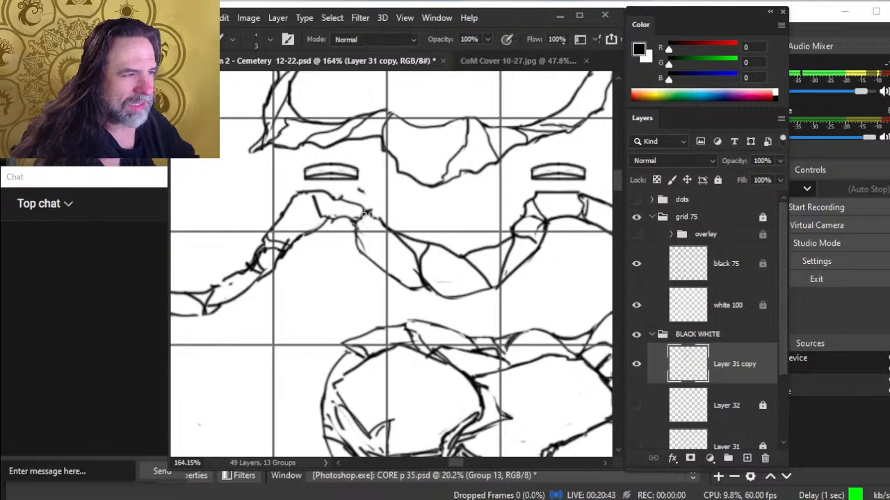
pyautogui.moveTo(366, 213); pyautogui.dragTo(358, 227)
pyautogui.press('e')
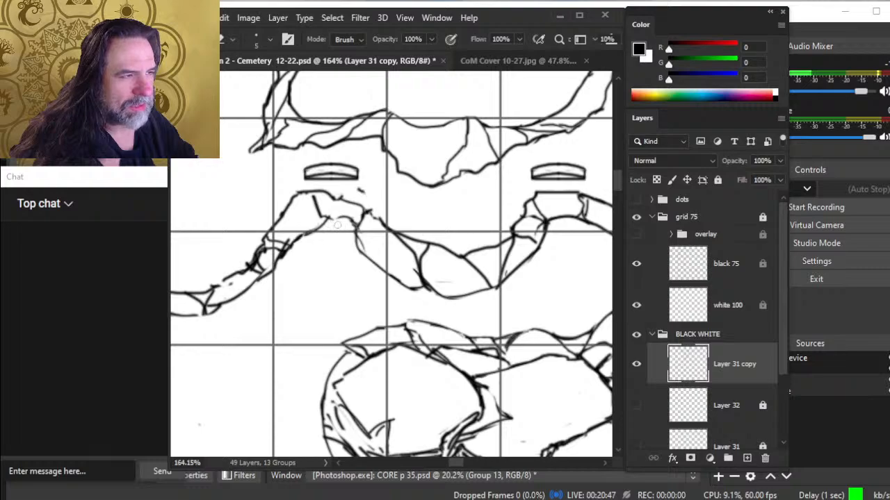
pyautogui.press('b')
pyautogui.press('e')
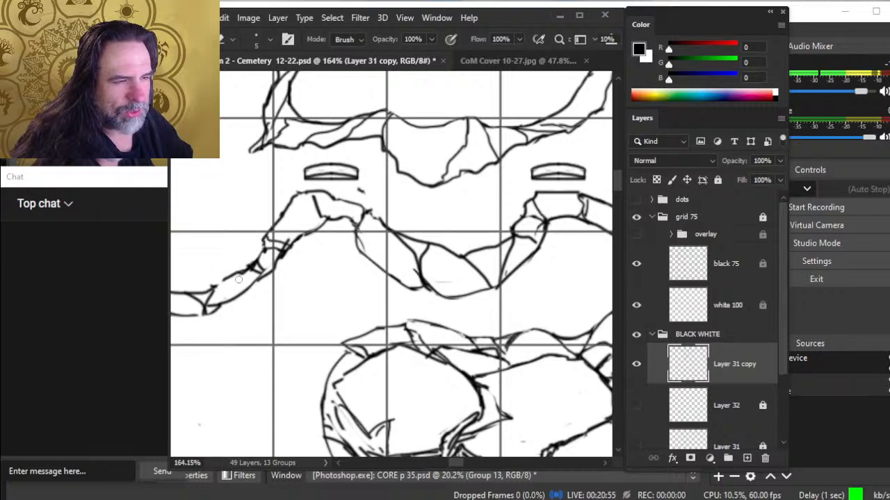
# - Close the gap in the north outline of the crack's southwest arm with a short stroke
pyautogui.press('b')
pyautogui.moveTo(225, 280); pyautogui.dragTo(214, 286)
pyautogui.press('e')
pyautogui.hotkey('ctrl', 'space')
pyautogui.moveTo(394, 264)
pyautogui.mouseDown()
pyautogui.moveTo(350, 261)
pyautogui.moveTo(347, 294)
pyautogui.mouseUp()
pyautogui.press('space')
pyautogui.moveTo(401, 320); pyautogui.dragTo(402, 247)
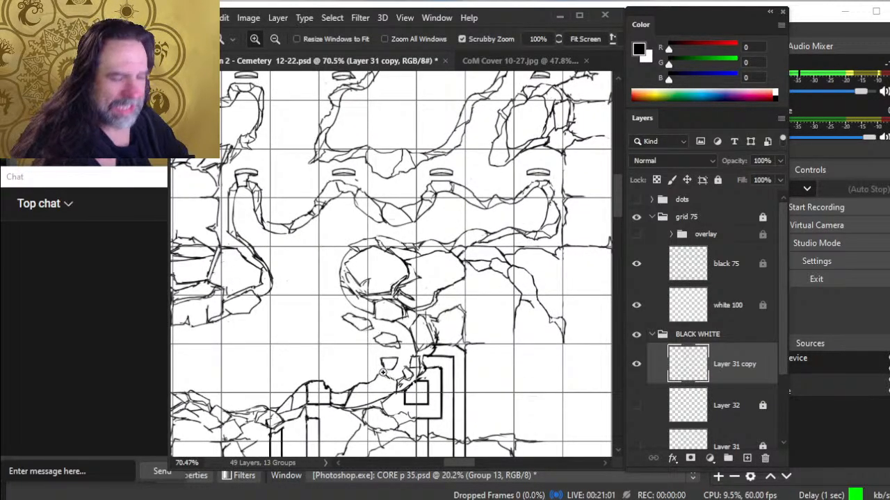
# - Redraw the lower edge of the pointed crack between the two large boulders with the brush
pyautogui.moveTo(393, 305); pyautogui.dragTo(424, 306)
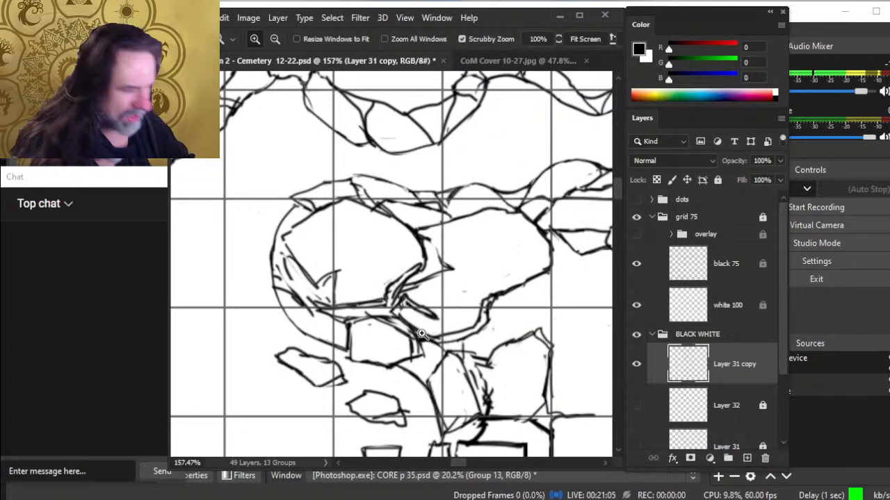
pyautogui.moveTo(435, 339)
pyautogui.mouseDown()
pyautogui.moveTo(423, 337)
pyautogui.moveTo(432, 340)
pyautogui.mouseUp()
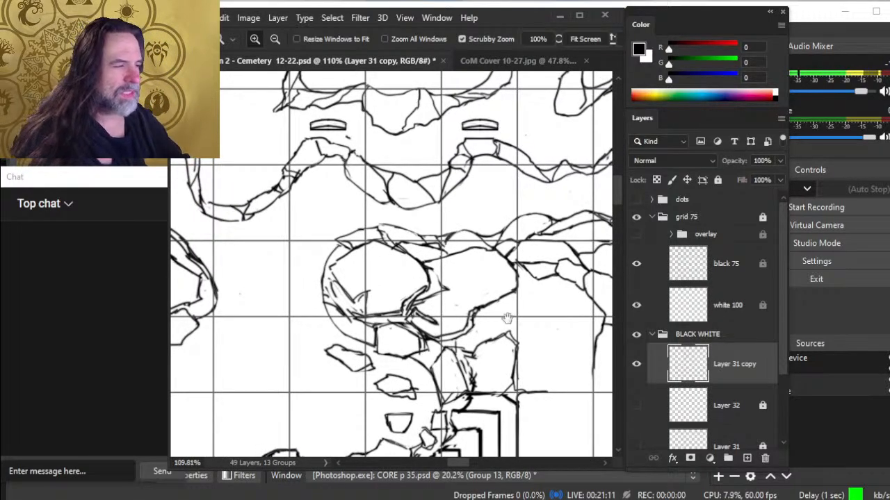
pyautogui.moveTo(507, 318); pyautogui.dragTo(468, 281)
pyautogui.moveTo(372, 278); pyautogui.dragTo(420, 264)
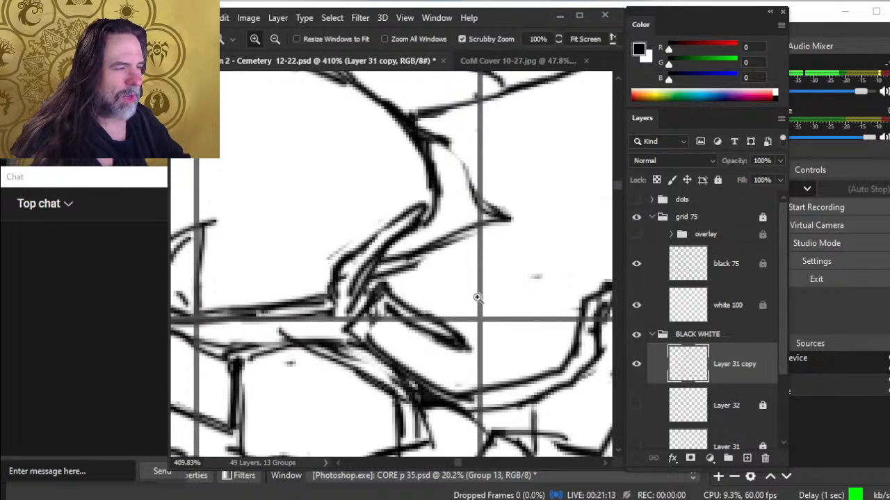
pyautogui.moveTo(477, 297); pyautogui.dragTo(433, 302)
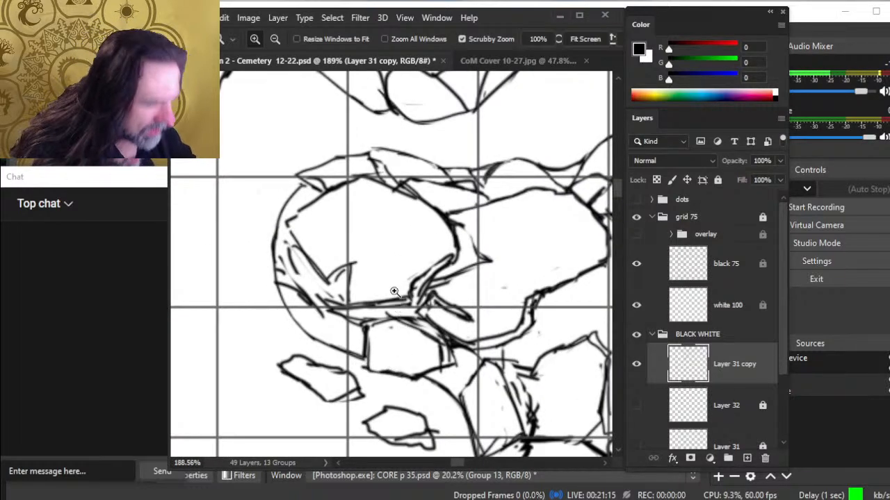
pyautogui.press('b')
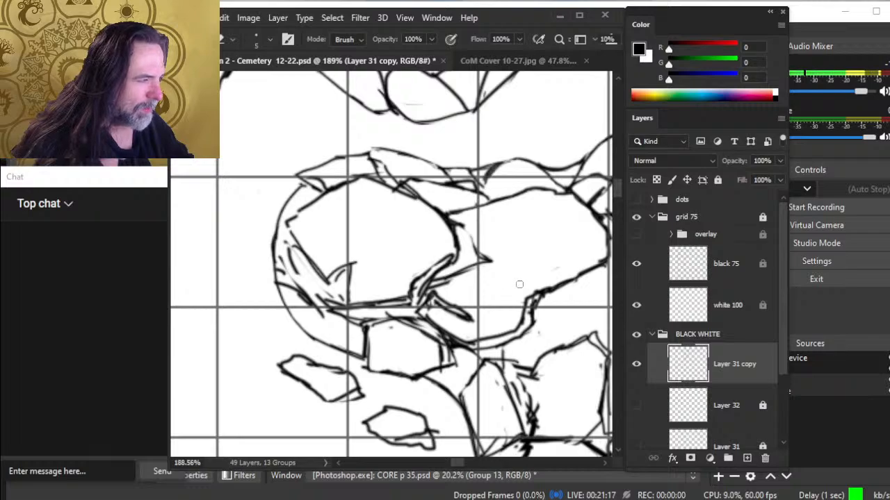
pyautogui.press('b')
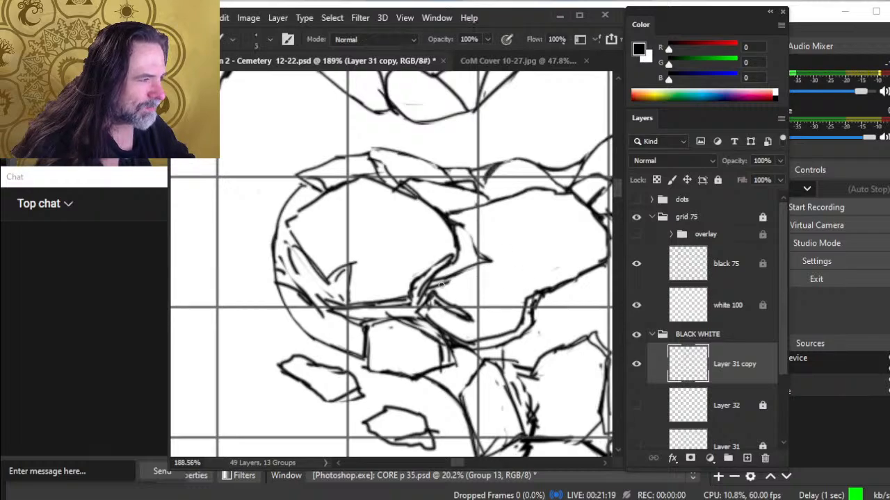
pyautogui.moveTo(439, 285); pyautogui.dragTo(492, 261)
# - Reduce the eraser size to 3 and clean up the scratchy lines along the west boulder's southwest inner edge
pyautogui.press('e')
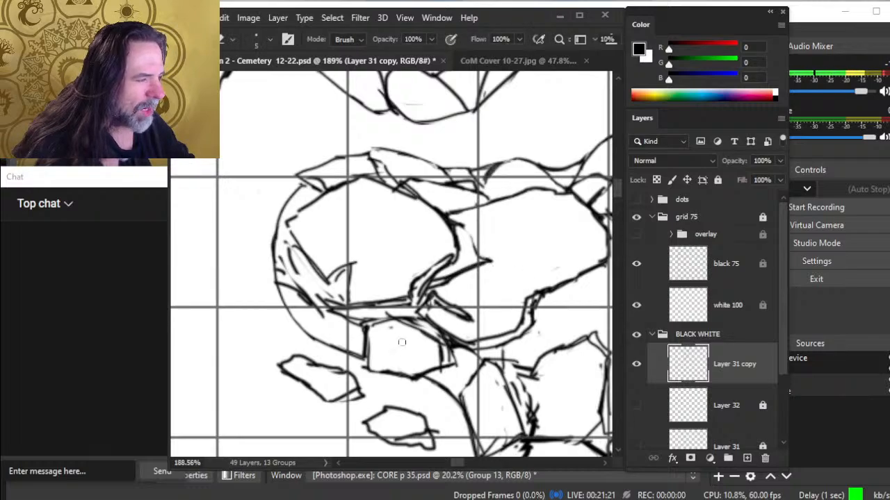
pyautogui.press('[')
pyautogui.press('[')
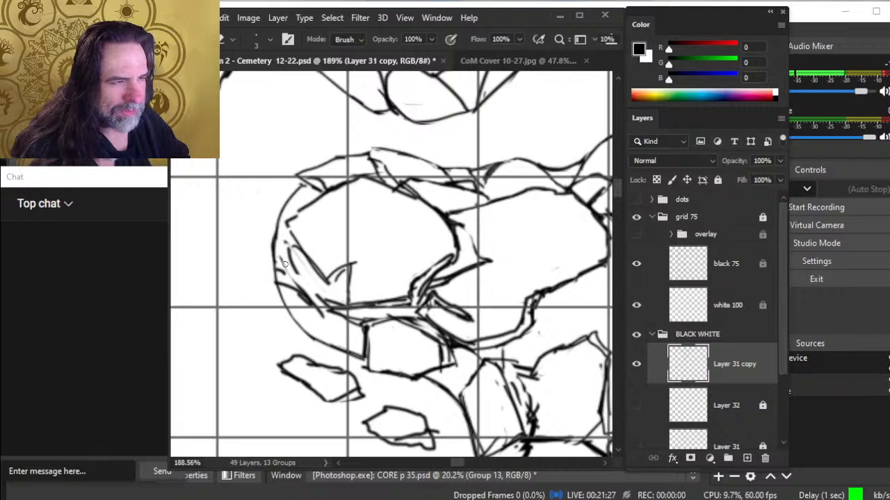
pyautogui.press('b')
pyautogui.moveTo(285, 264)
pyautogui.mouseDown()
pyautogui.moveTo(300, 298)
pyautogui.moveTo(302, 285)
pyautogui.moveTo(330, 310)
pyautogui.moveTo(296, 278)
pyautogui.moveTo(313, 304)
pyautogui.moveTo(296, 289)
pyautogui.moveTo(358, 297)
pyautogui.moveTo(338, 295)
pyautogui.moveTo(334, 305)
pyautogui.moveTo(382, 308)
pyautogui.mouseUp()
pyautogui.press('e')
pyautogui.press('b')
pyautogui.press('e')
# - Redraw the curved notch inside the west boulder and erase the stray vertical line beside it
pyautogui.press('b')
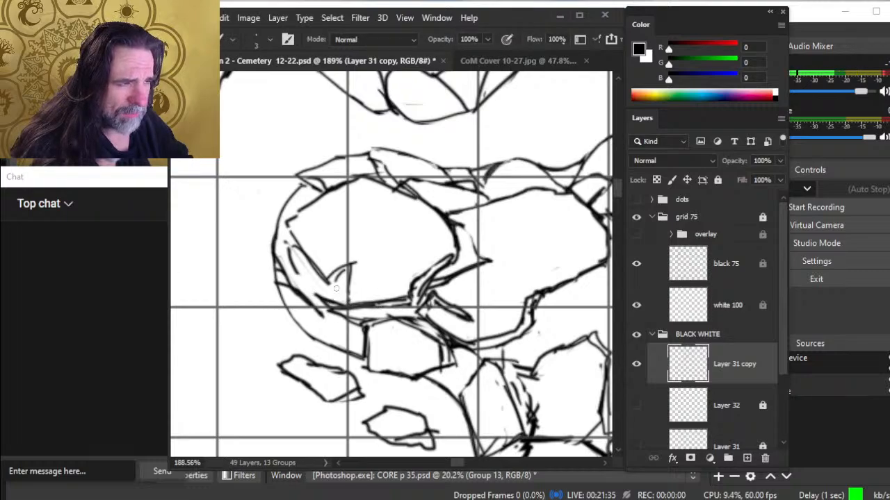
pyautogui.moveTo(335, 288)
pyautogui.mouseDown()
pyautogui.moveTo(330, 280)
pyautogui.moveTo(355, 263)
pyautogui.mouseUp()
pyautogui.press('e')
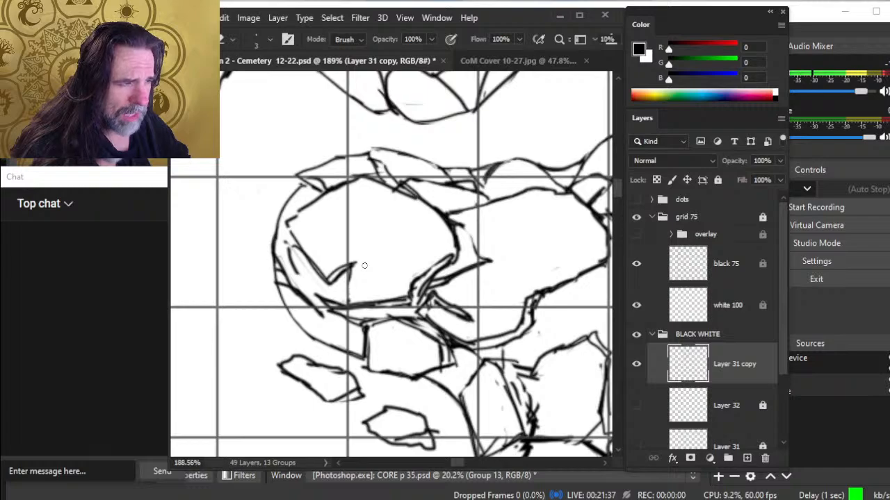
pyautogui.press('b')
pyautogui.moveTo(289, 246); pyautogui.dragTo(298, 254)
pyautogui.press('e')
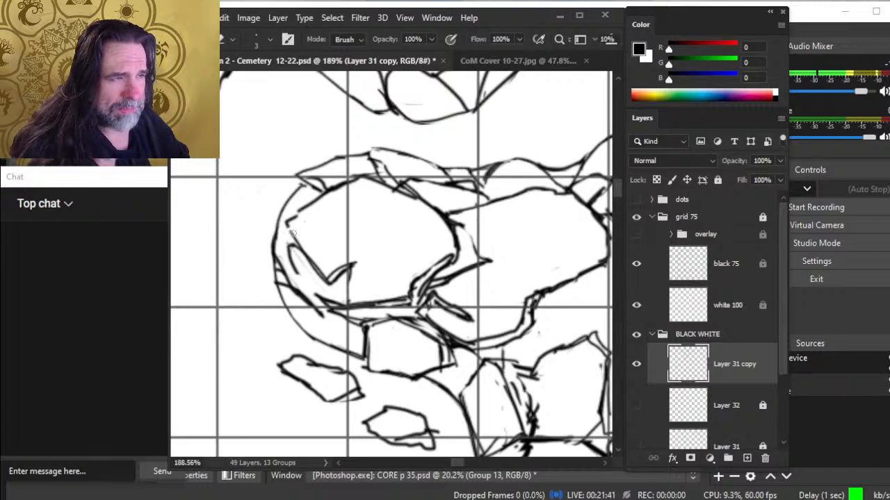
# - Close the gap in the west boulder's northwest inner edge and smooth the outer arc around it
pyautogui.press('b')
pyautogui.moveTo(297, 210); pyautogui.dragTo(288, 221)
pyautogui.press('e')
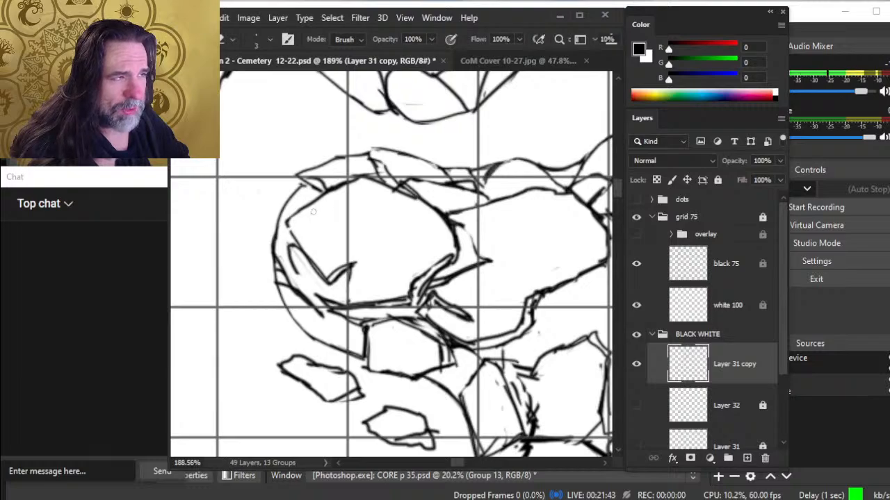
pyautogui.press('b')
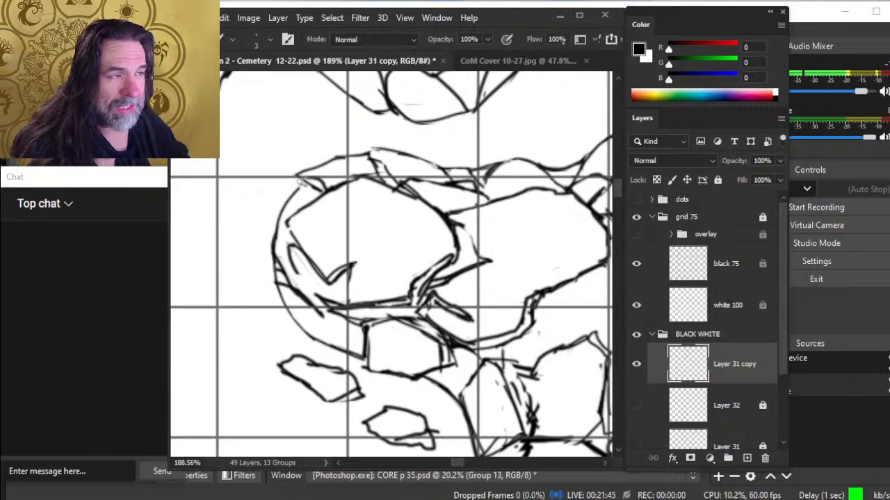
pyautogui.press('e')
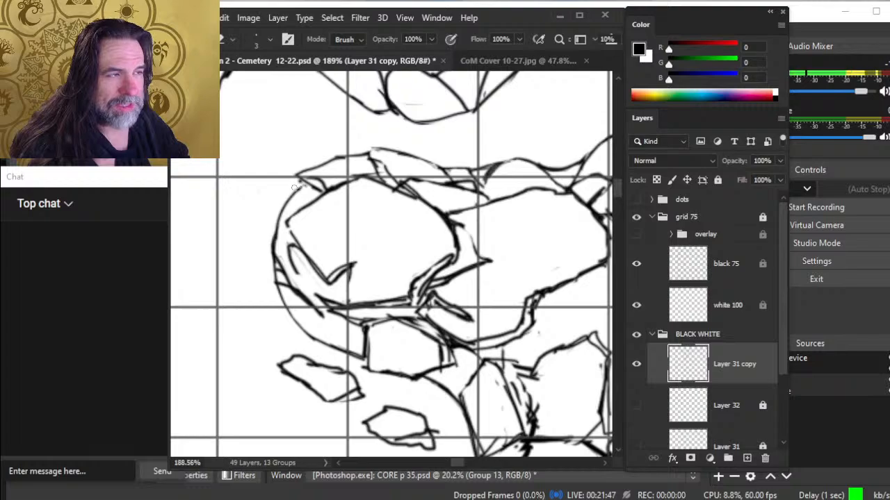
pyautogui.press('b')
pyautogui.press('e')
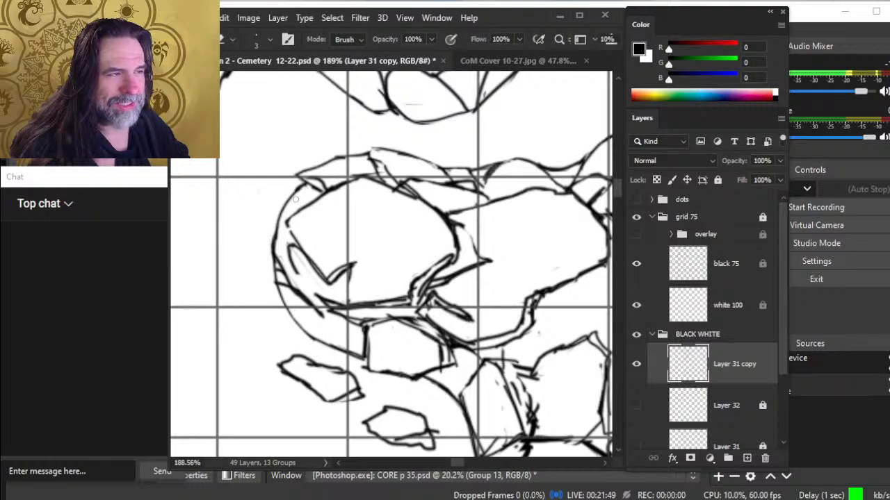
pyautogui.press('b')
pyautogui.press('e')
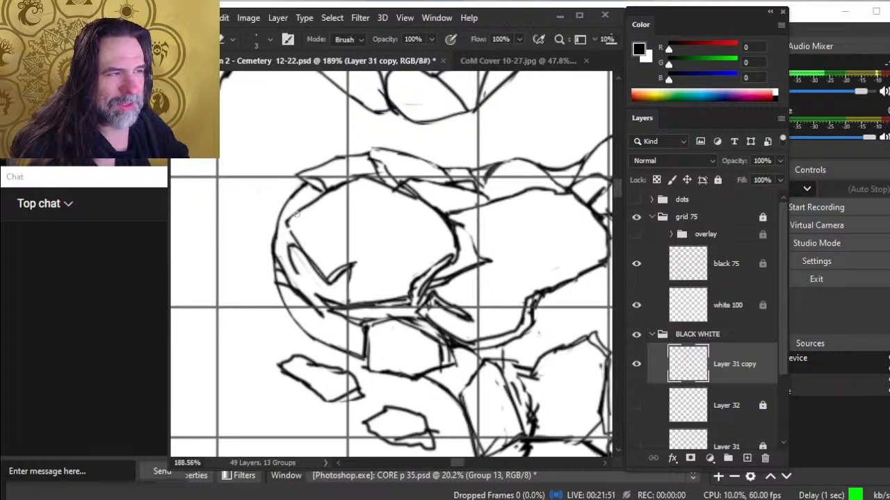
# - Thin and even out the southeast edge of the east boulder
pyautogui.press('z')
pyautogui.moveTo(415, 216); pyautogui.dragTo(317, 218)
pyautogui.moveTo(461, 256); pyautogui.dragTo(363, 262)
pyautogui.moveTo(363, 258)
pyautogui.mouseDown()
pyautogui.moveTo(455, 255)
pyautogui.moveTo(462, 307)
pyautogui.mouseUp()
pyautogui.press('e')
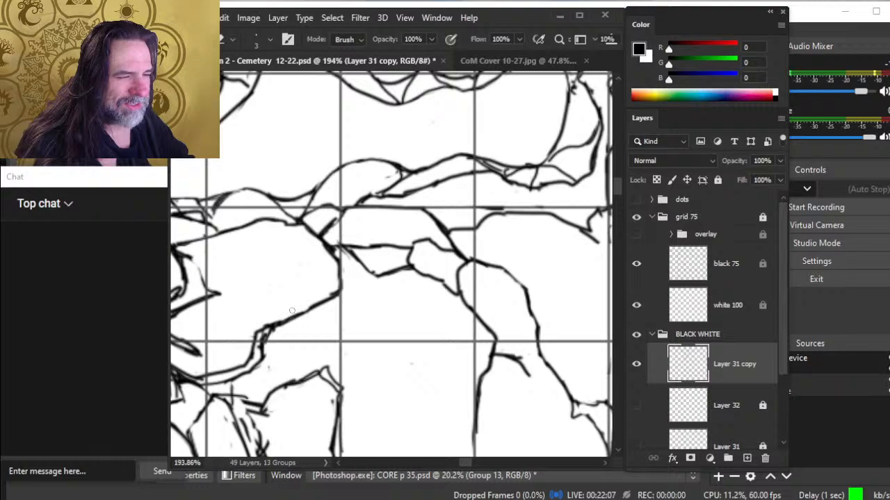
pyautogui.moveTo(335, 293); pyautogui.dragTo(311, 310)
pyautogui.press('b')
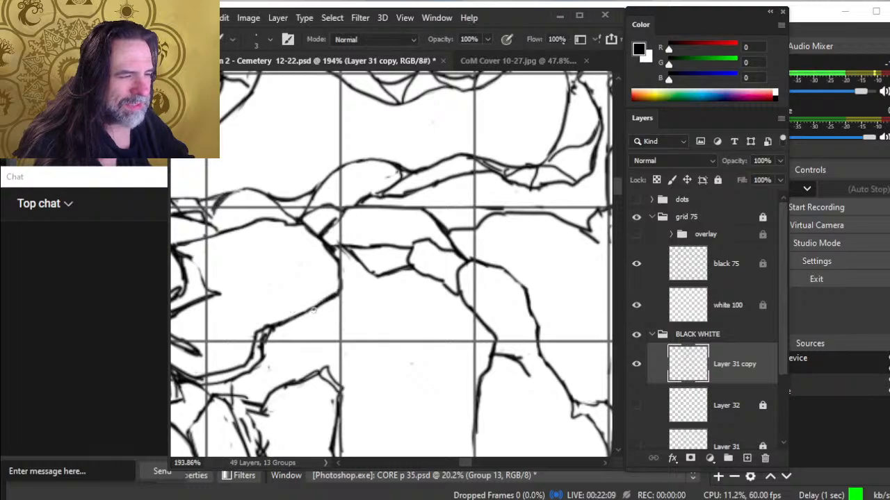
pyautogui.press('e')
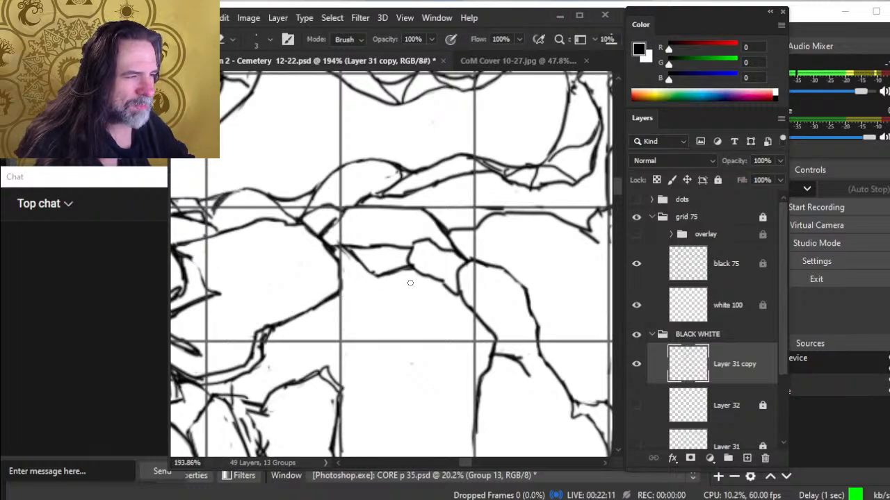
# - Redraw the line dividing the two small stones east of the boulder and strengthen the boulder's northeast corner
pyautogui.press('b')
pyautogui.moveTo(415, 239); pyautogui.dragTo(405, 271)
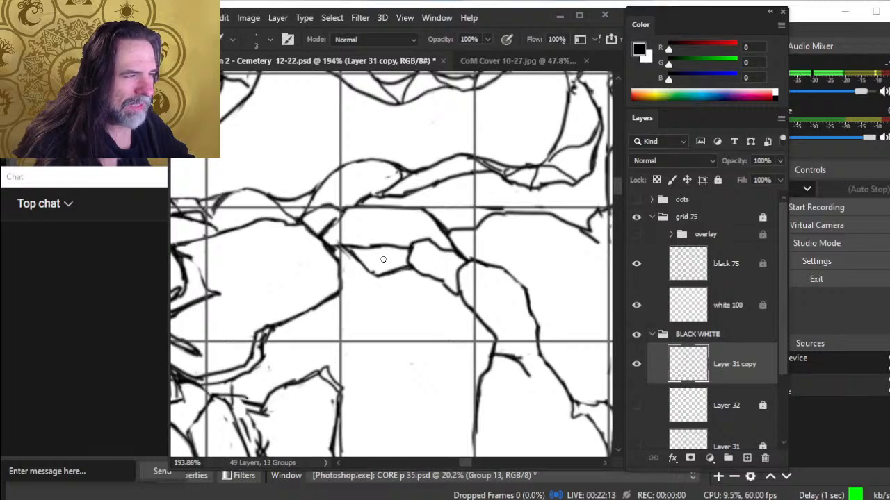
pyautogui.press('e')
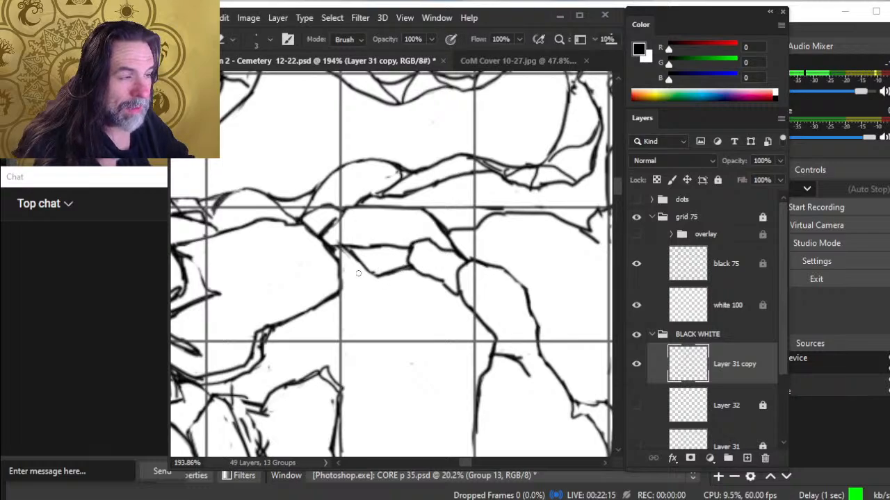
pyautogui.press('b')
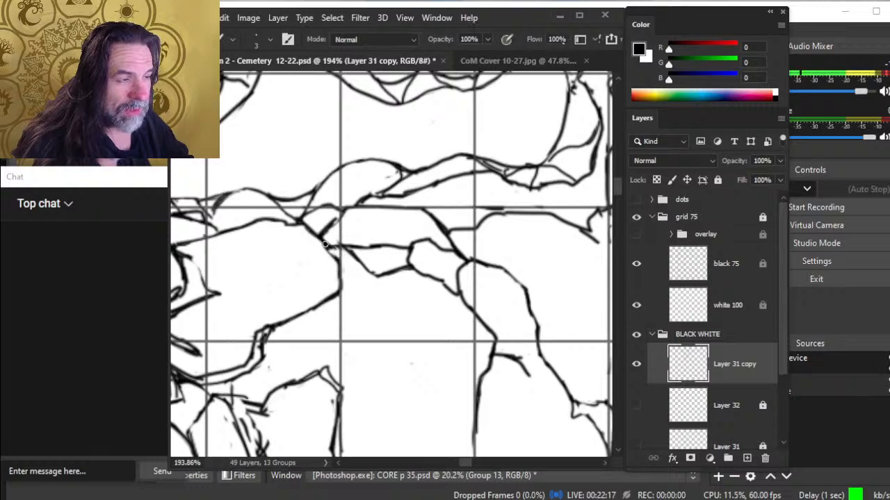
pyautogui.moveTo(324, 244); pyautogui.dragTo(341, 265)
pyautogui.press('e')
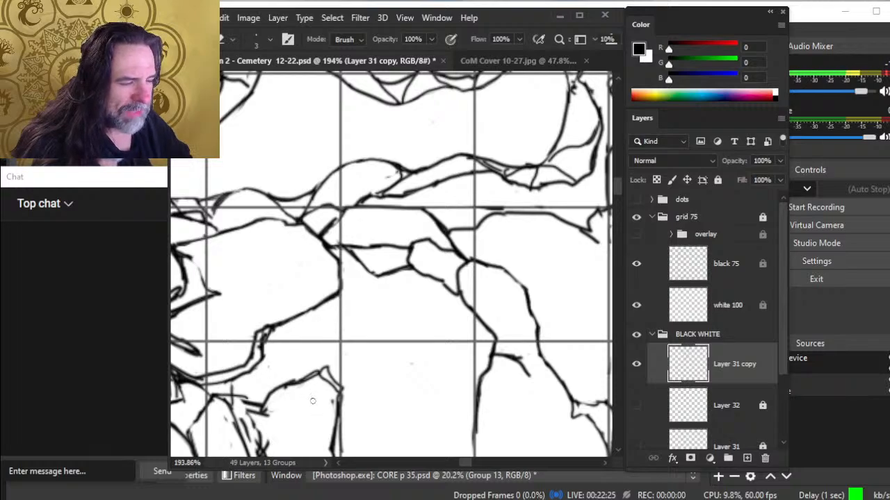
# - Clean up the doubled lines at the peak and along the northwest slope of the block south of the east boulder
pyautogui.moveTo(338, 379)
pyautogui.mouseDown()
pyautogui.moveTo(326, 369)
pyautogui.moveTo(341, 387)
pyautogui.mouseUp()
pyautogui.press('b')
pyautogui.press('e')
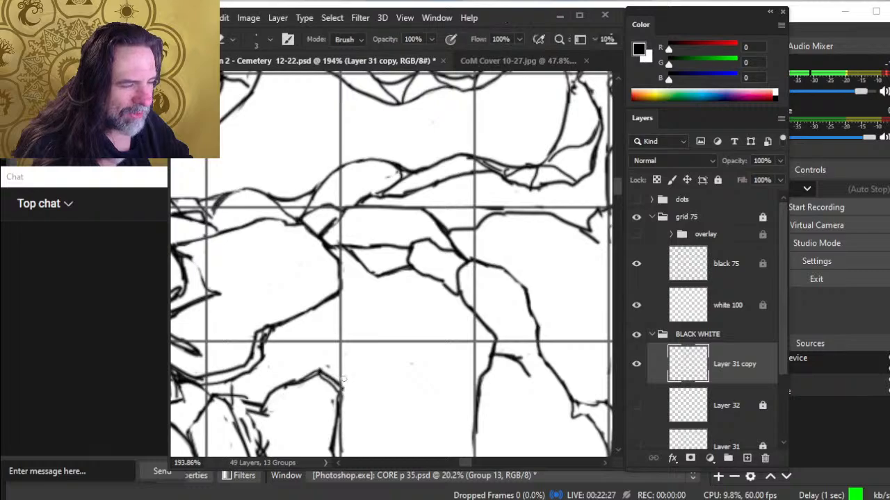
pyautogui.scroll(-3, 330, 366)
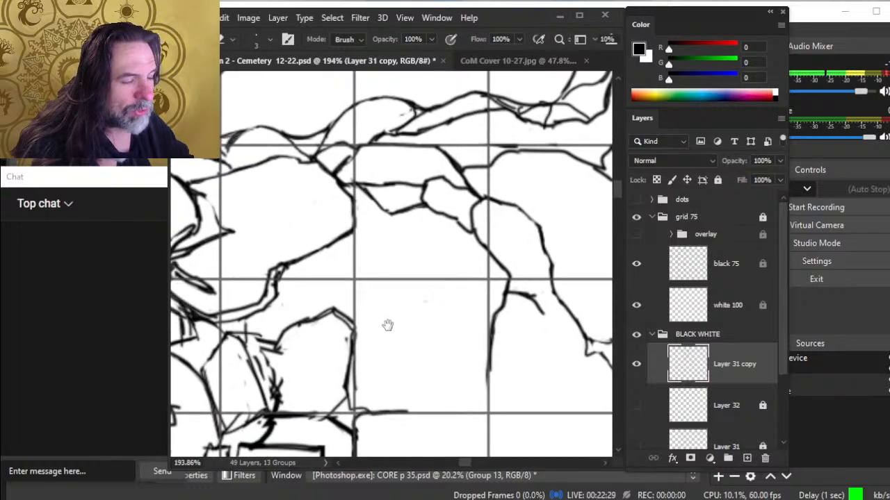
pyautogui.moveTo(327, 299); pyautogui.dragTo(307, 303)
pyautogui.press('b')
pyautogui.press('e')
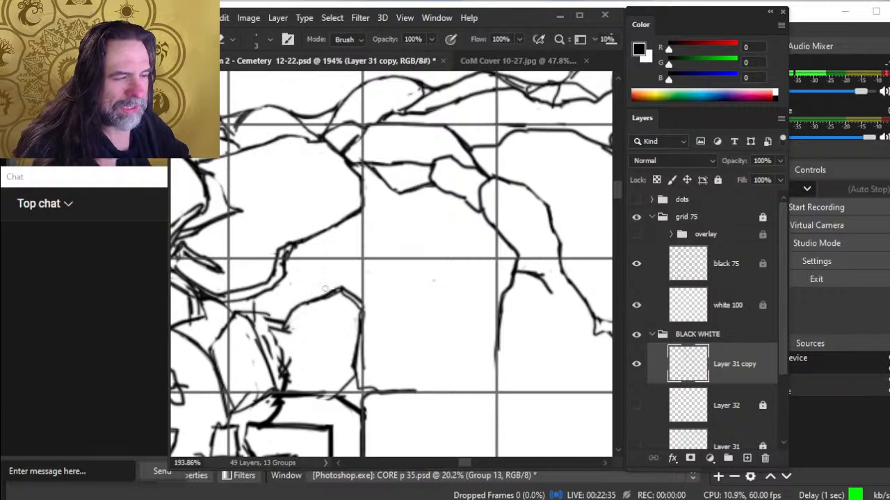
pyautogui.moveTo(303, 306); pyautogui.dragTo(332, 297)
pyautogui.press('b')
pyautogui.press('e')
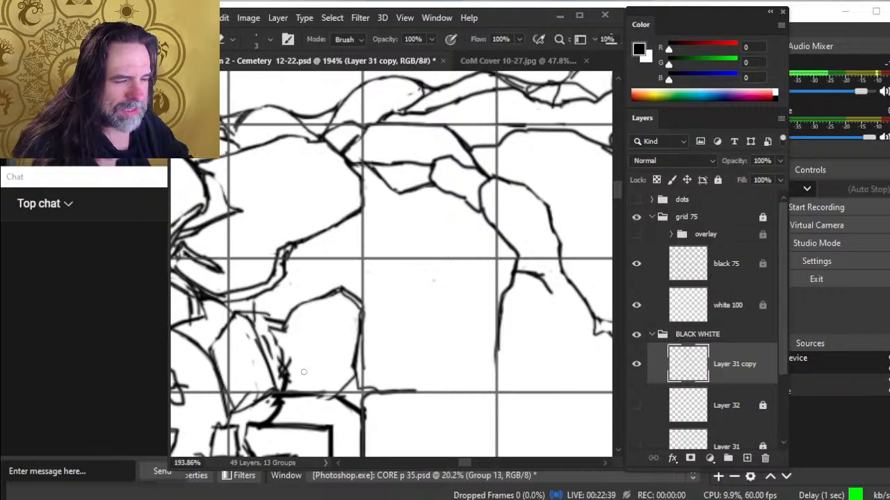
# - Erase the scribbled marks along the east side of the slab west of the peaked block and redraw its curved edge
pyautogui.moveTo(278, 360); pyautogui.dragTo(279, 379)
pyautogui.moveTo(266, 336); pyautogui.dragTo(272, 378)
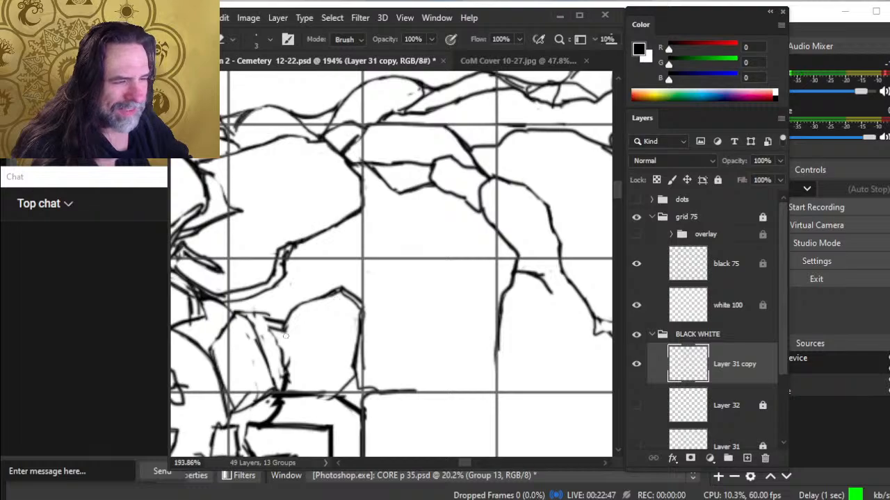
pyautogui.press('b')
pyautogui.press('e')
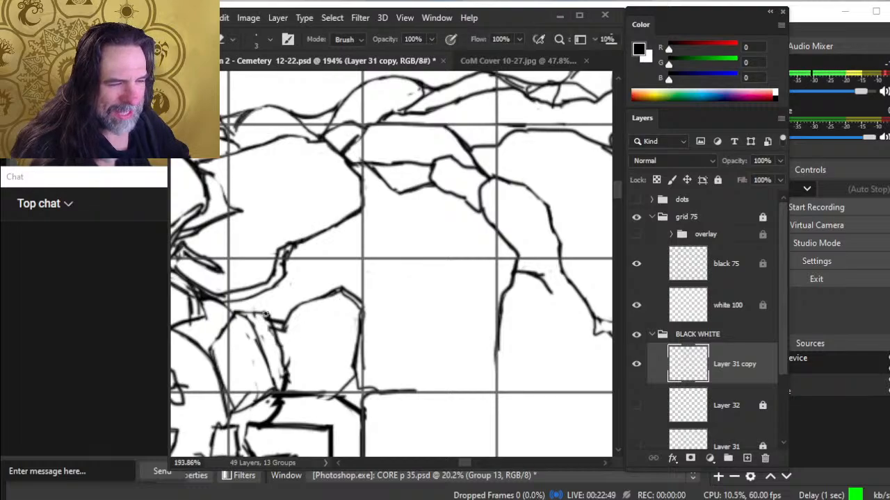
pyautogui.press('b')
pyautogui.moveTo(250, 310); pyautogui.dragTo(285, 362)
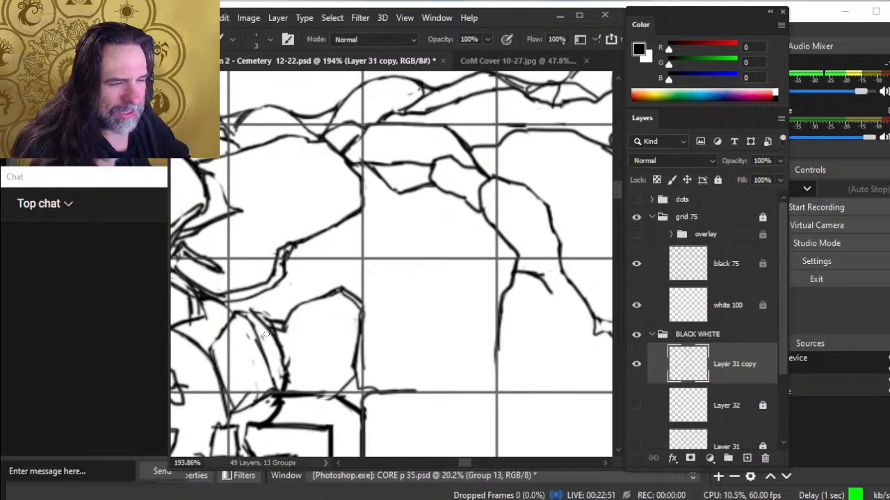
# - Tidy the slab's top edge and refine the lower part of its curved east edge
pyautogui.press('e')
pyautogui.moveTo(229, 307); pyautogui.dragTo(287, 326)
pyautogui.press('b')
pyautogui.press('e')
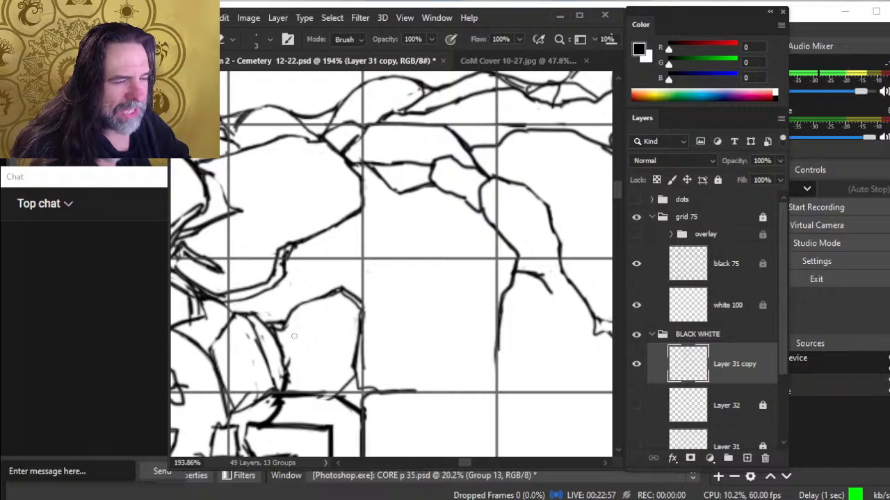
pyautogui.moveTo(289, 359)
pyautogui.mouseDown()
pyautogui.moveTo(289, 382)
pyautogui.moveTo(284, 393)
pyautogui.moveTo(286, 365)
pyautogui.moveTo(275, 389)
pyautogui.mouseUp()
pyautogui.press('b')
pyautogui.press('e')
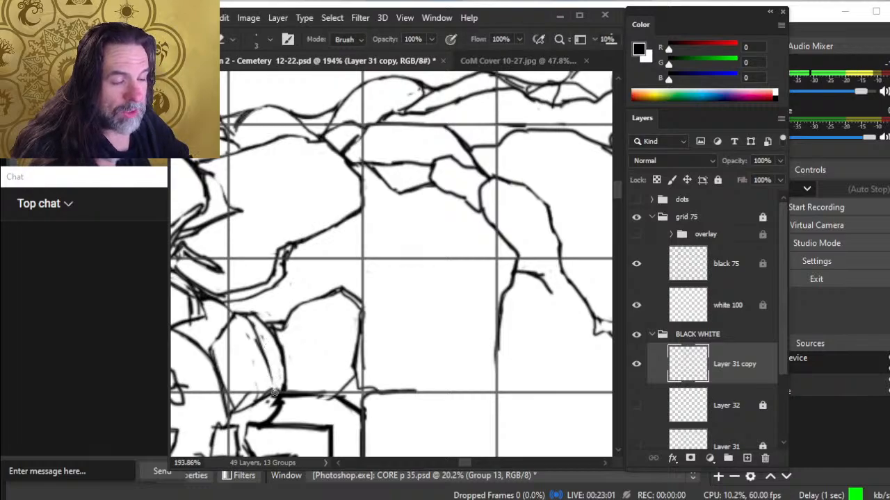
# - Redraw the slab's inner curved line down to its base
pyautogui.press('b')
pyautogui.moveTo(263, 344); pyautogui.dragTo(272, 394)
pyautogui.press('e')
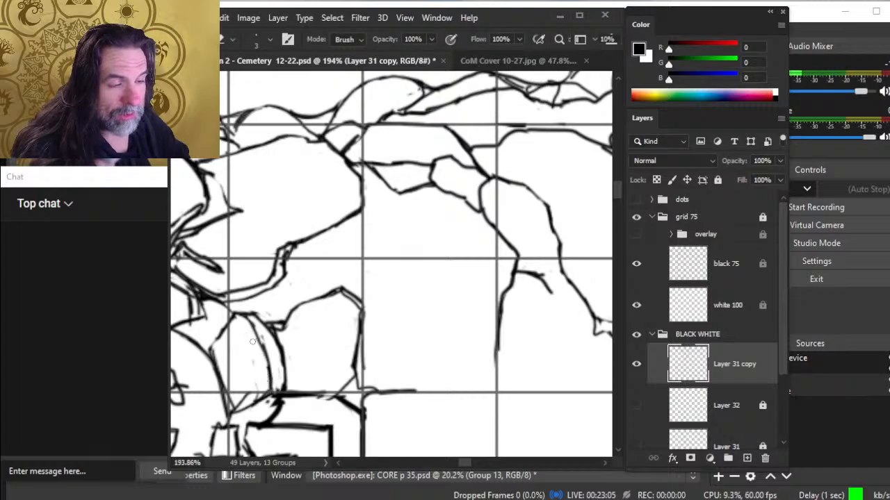
# - Erase most of the pointed sliver at the crack junction beneath the two boulders and clean up the line below it
pyautogui.moveTo(279, 282); pyautogui.dragTo(384, 273)
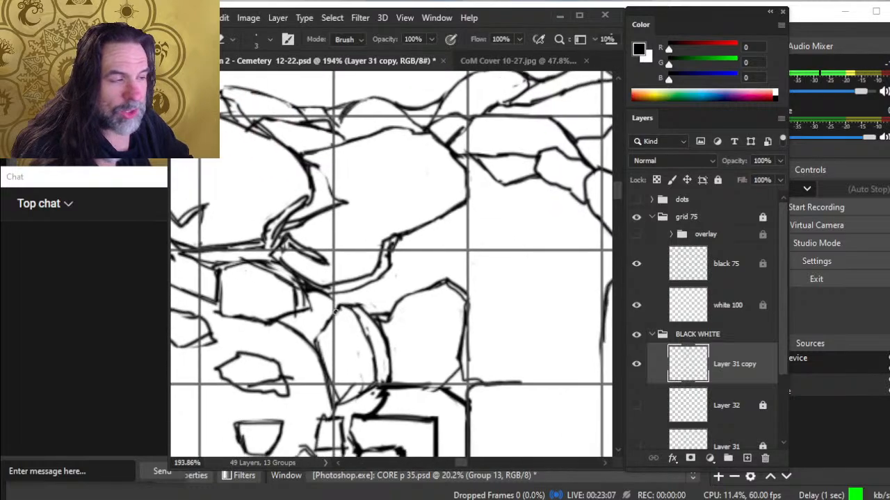
pyautogui.moveTo(333, 290)
pyautogui.mouseDown()
pyautogui.moveTo(293, 278)
pyautogui.moveTo(327, 301)
pyautogui.moveTo(286, 265)
pyautogui.moveTo(328, 298)
pyautogui.moveTo(322, 305)
pyautogui.moveTo(271, 264)
pyautogui.moveTo(304, 290)
pyautogui.moveTo(293, 275)
pyautogui.moveTo(317, 276)
pyautogui.moveTo(278, 265)
pyautogui.moveTo(299, 258)
pyautogui.moveTo(285, 251)
pyautogui.moveTo(331, 264)
pyautogui.moveTo(293, 255)
pyautogui.mouseUp()
pyautogui.press('b')
pyautogui.press('e')
pyautogui.press('b')
pyautogui.press('e')
pyautogui.press('b')
pyautogui.press('e')
pyautogui.press('b')
pyautogui.press('e')
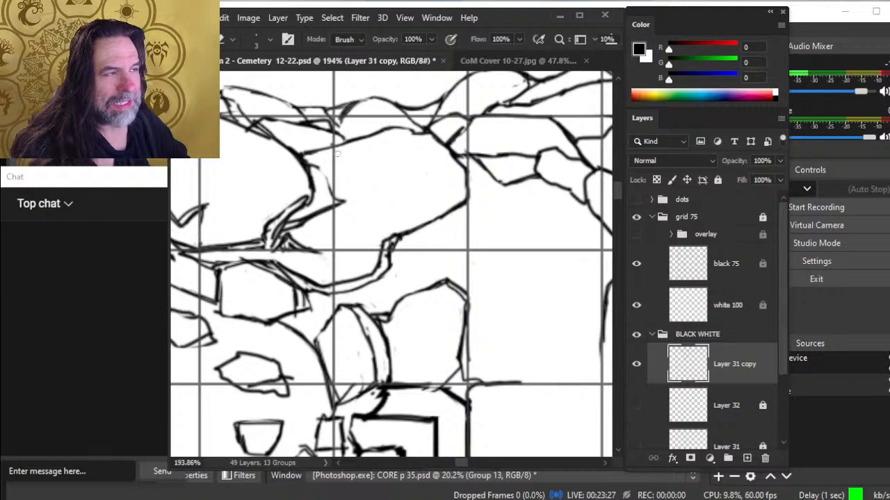
# - Erase the pointed tip jutting out between the two boulders and close the fragment with a short blunt edge
pyautogui.moveTo(337, 153); pyautogui.dragTo(419, 184)
pyautogui.press('b')
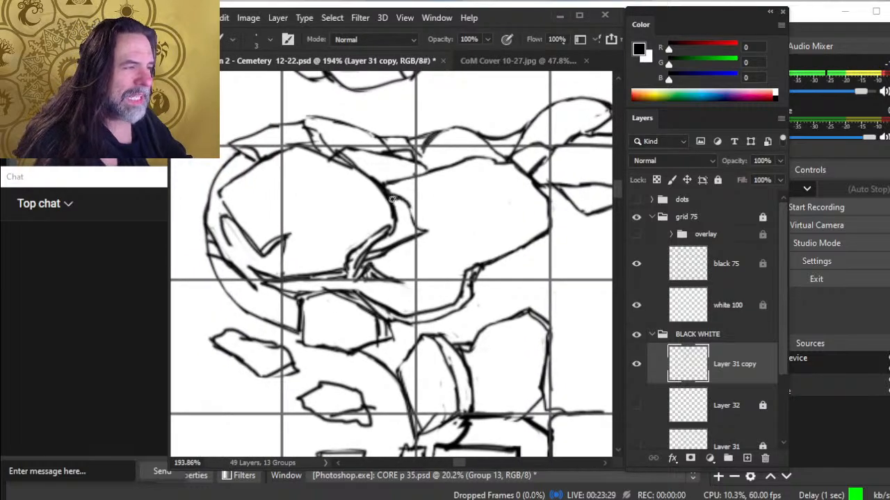
pyautogui.press('e')
pyautogui.moveTo(420, 229); pyautogui.dragTo(413, 207)
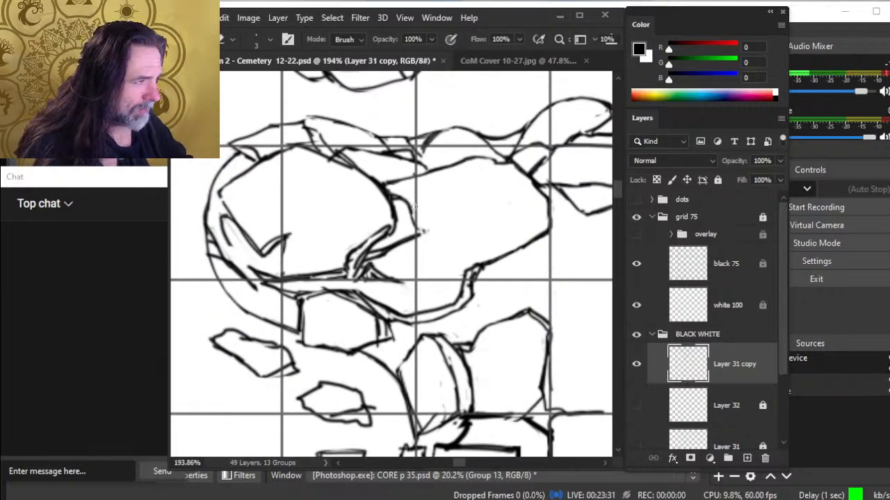
pyautogui.press('b')
pyautogui.press('e')
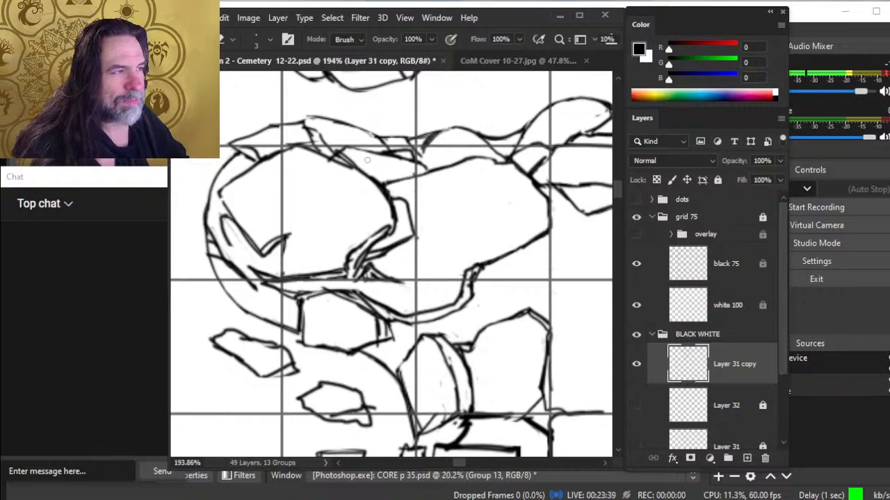
# - Try to redraw the upper line of the thin shard above the western boulder, then undo the strokes
pyautogui.press('b')
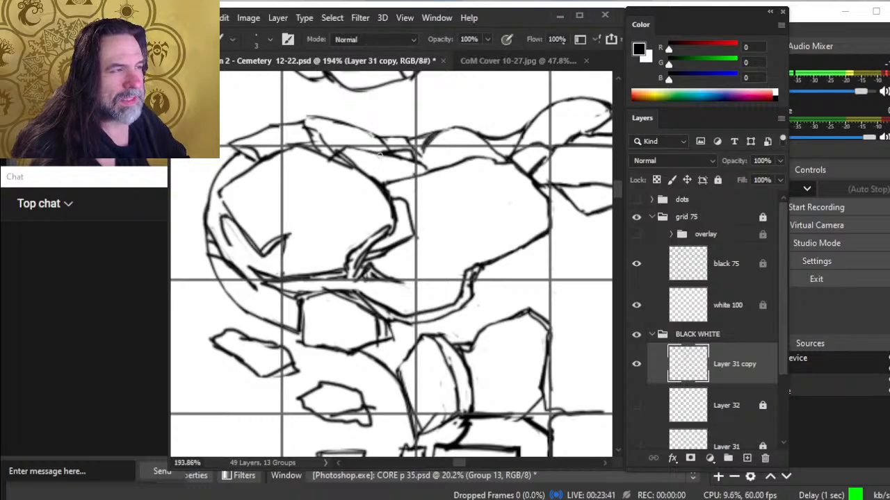
pyautogui.press('e')
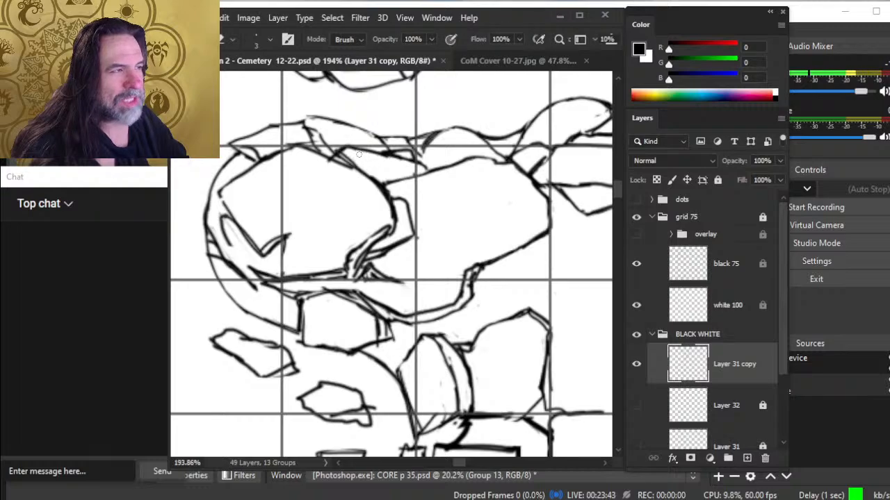
pyautogui.press('b')
pyautogui.moveTo(346, 148); pyautogui.dragTo(384, 154)
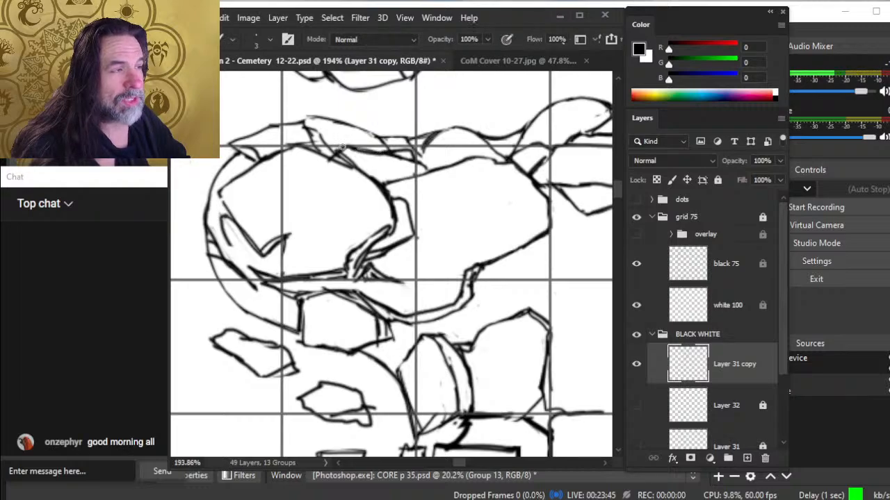
pyautogui.press('e')
pyautogui.hotkey('ctrl', 'z')
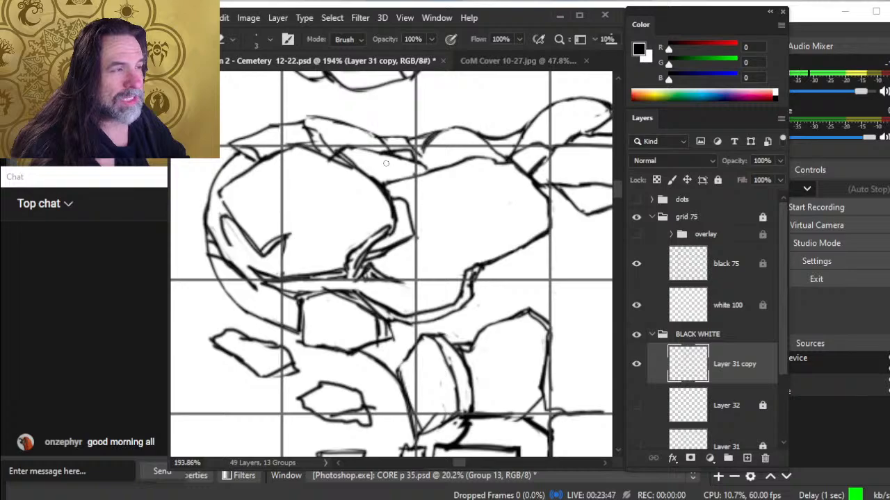
pyautogui.press('b')
pyautogui.moveTo(351, 148)
pyautogui.mouseDown()
pyautogui.moveTo(392, 159)
pyautogui.moveTo(344, 147)
pyautogui.mouseUp()
pyautogui.press('e')
pyautogui.hotkey('ctrl', 'z')
# - Redraw the upper line of the thin shard above the western boulder and sharpen its eastern end
pyautogui.press('b')
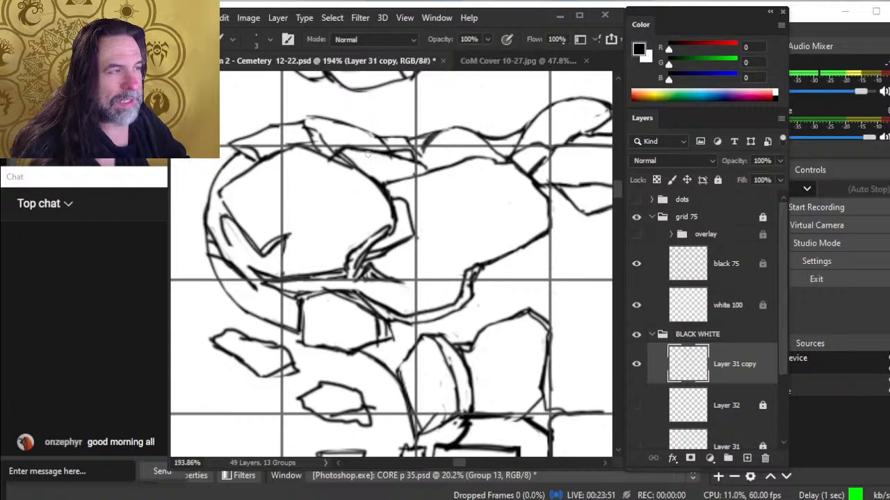
pyautogui.press('e')
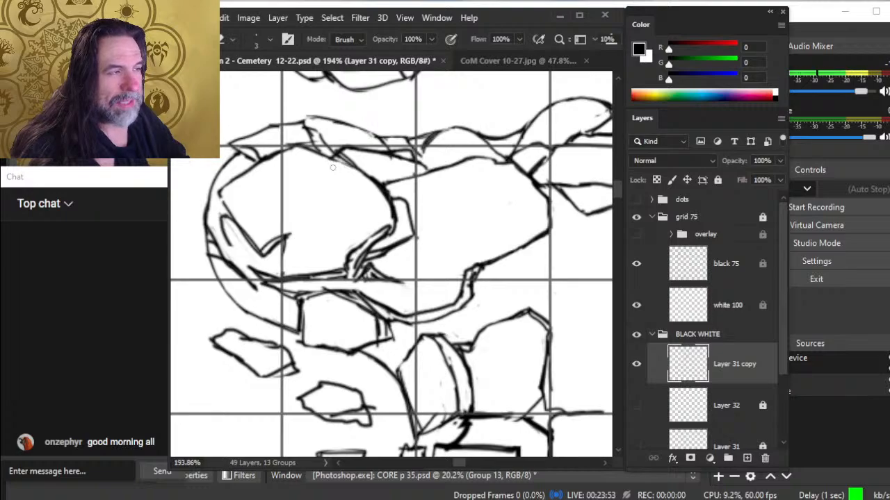
pyautogui.press('b')
pyautogui.press('e')
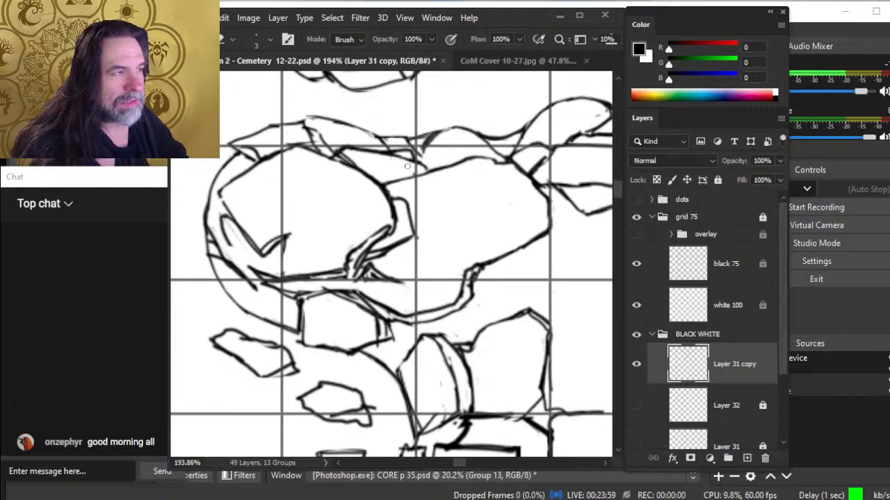
pyautogui.press('b')
pyautogui.press('e')
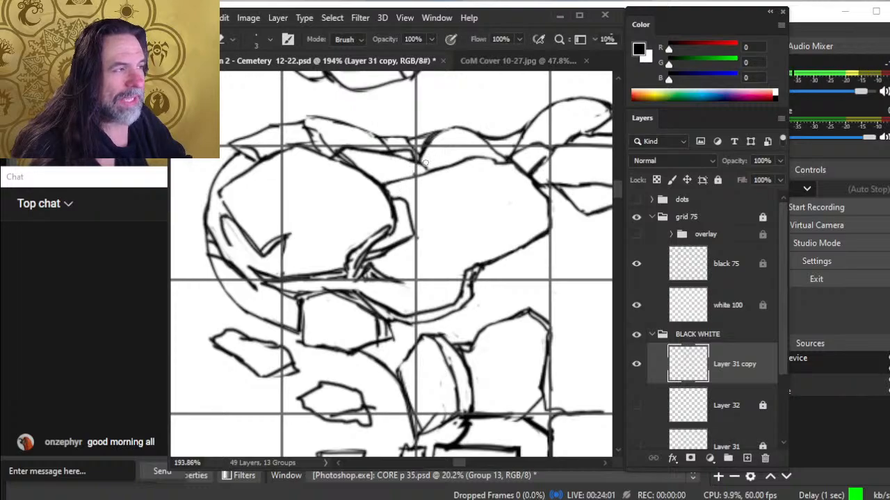
# - Clean up the wavy crack edge above the eastern boulder and the crack lines at its upper east corner
pyautogui.press('b')
pyautogui.press('e')
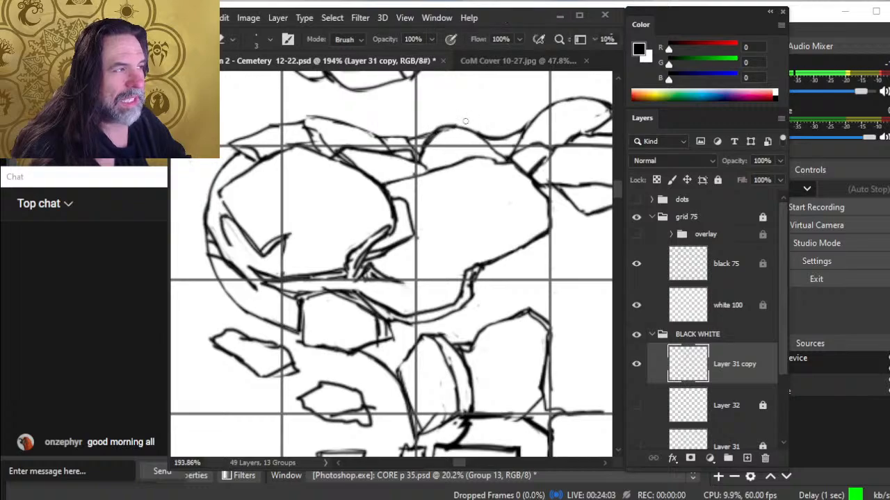
pyautogui.press('b')
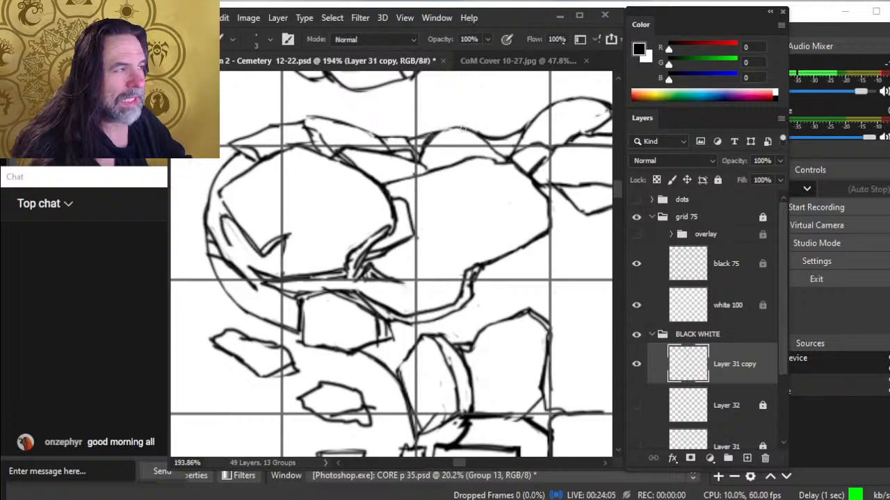
pyautogui.press('e')
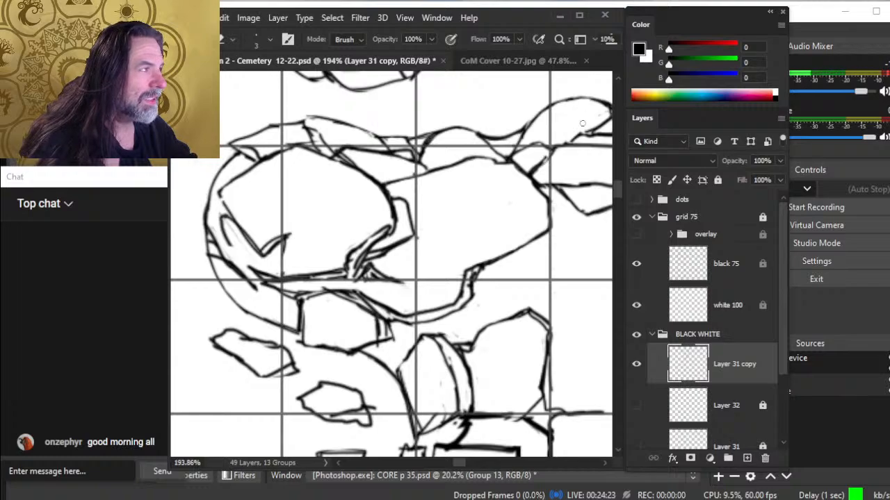
# - Redraw and tidy the top outline of the large rounded hump northeast of the boulders
pyautogui.press('b')
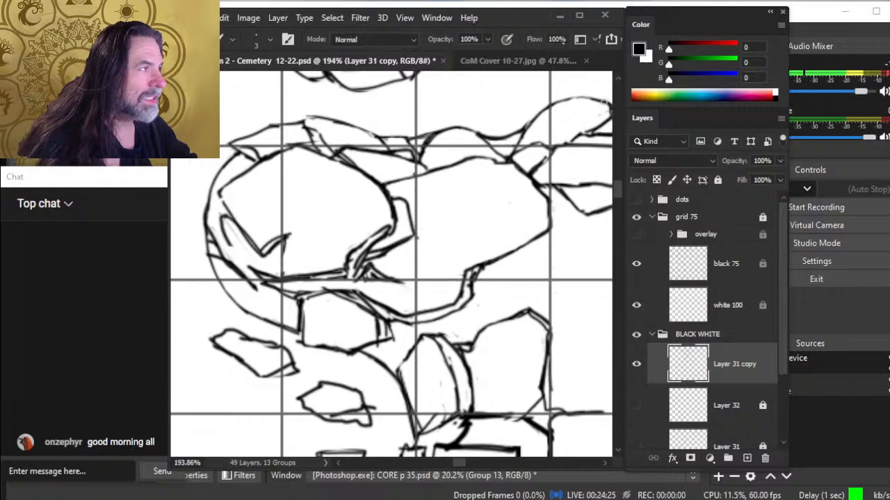
pyautogui.moveTo(606, 102); pyautogui.dragTo(555, 107)
pyautogui.press('e')
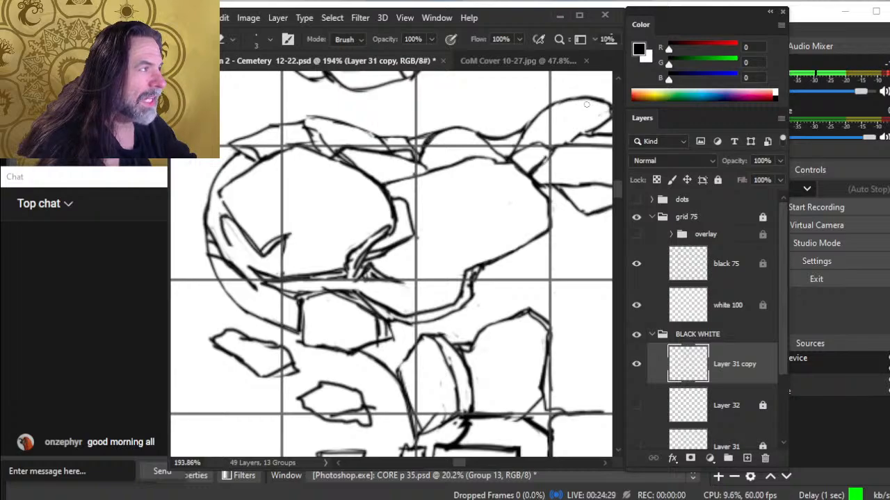
pyautogui.moveTo(586, 102); pyautogui.dragTo(560, 104)
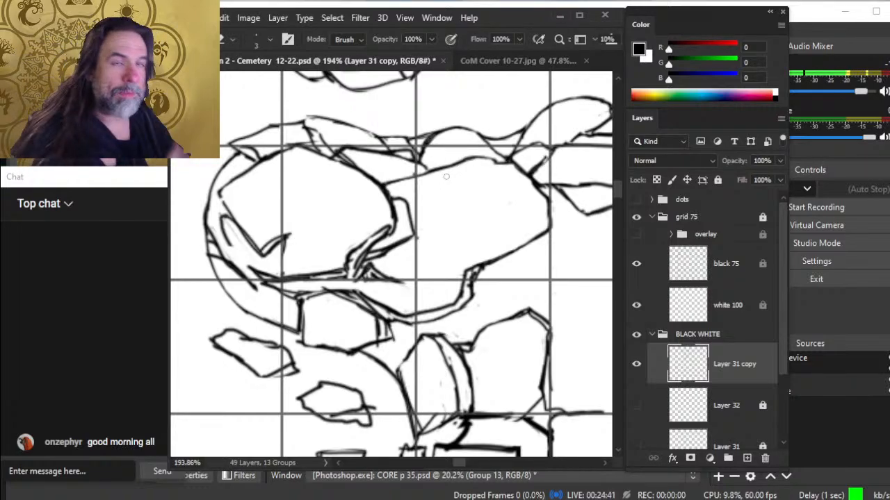
# - Refine the western boulder's outline along its upper west edge and at its top
pyautogui.moveTo(215, 271); pyautogui.dragTo(285, 302)
pyautogui.press('b')
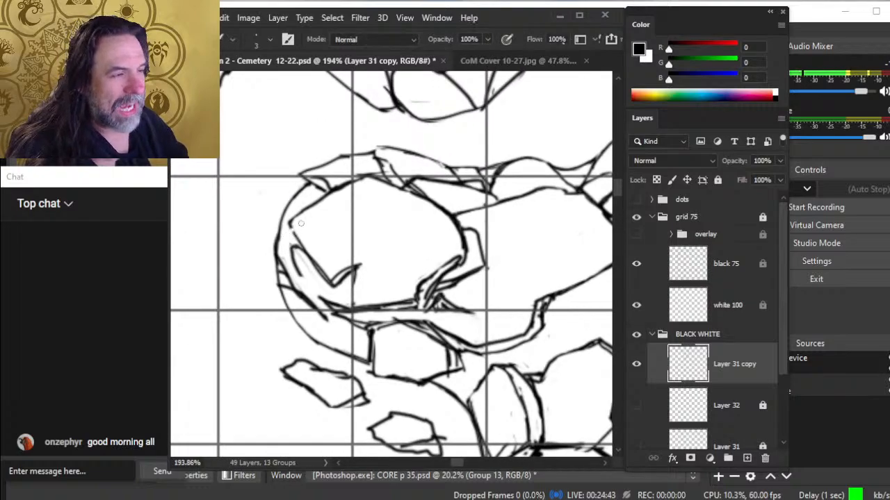
pyautogui.press('e')
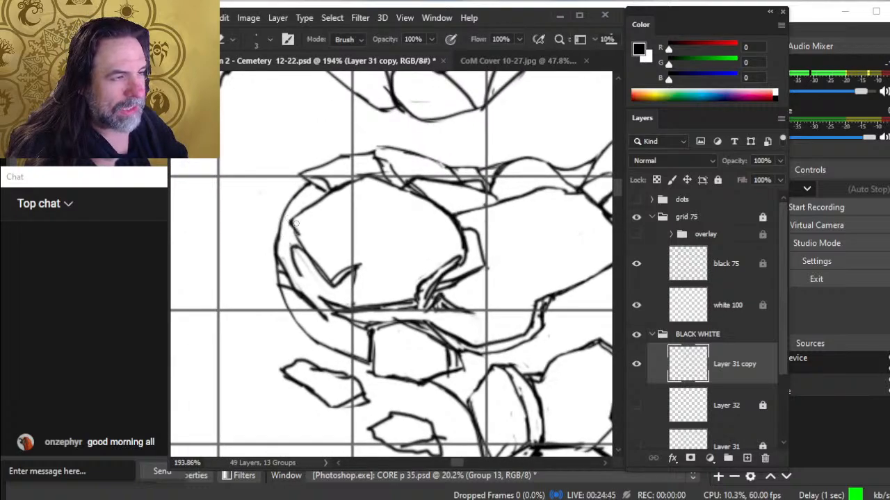
pyautogui.press('b')
pyautogui.press('e')
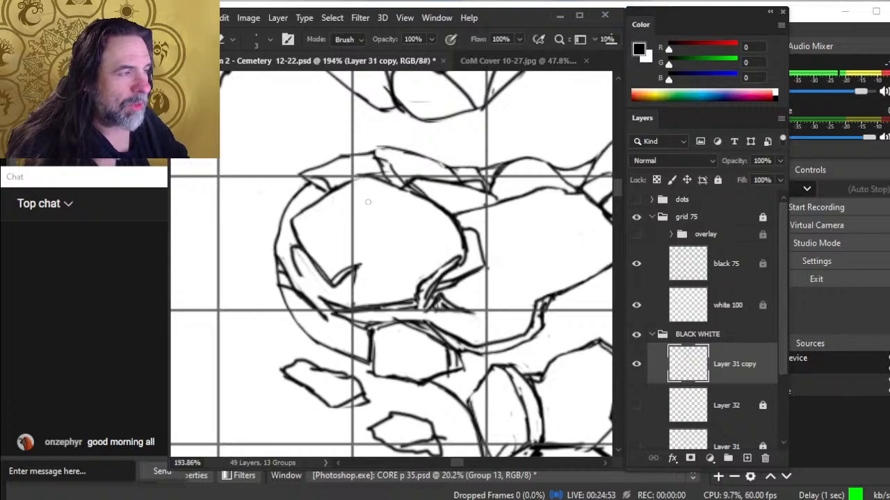
pyautogui.press('b')
pyautogui.press('e')
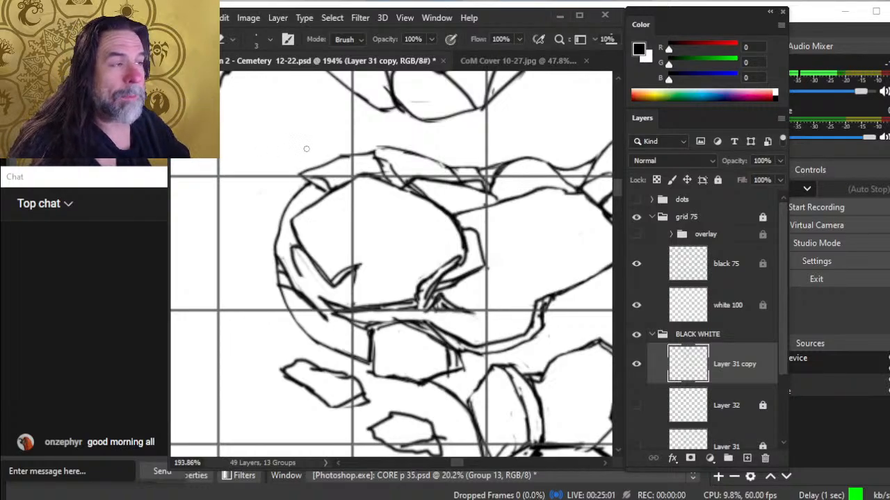
# - Redraw the peaked corner of the narrow slab directly above the western boulder and clean up its edges
pyautogui.press('b')
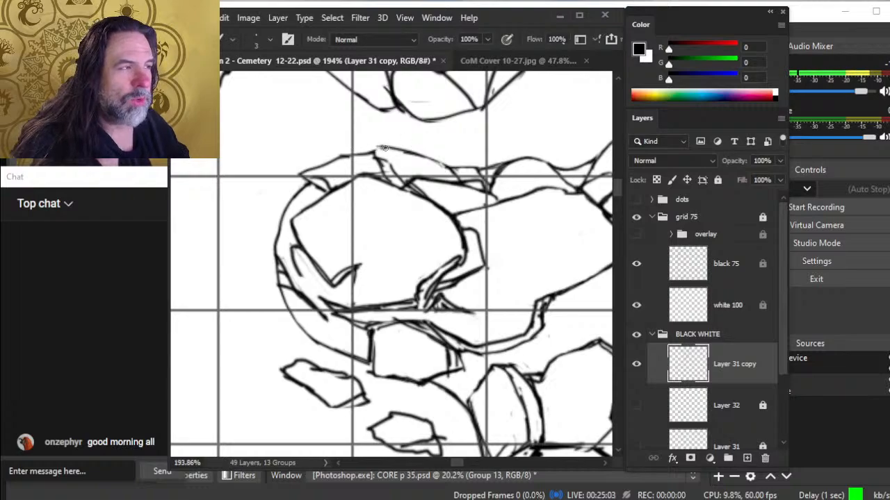
pyautogui.press('e')
pyautogui.press('b')
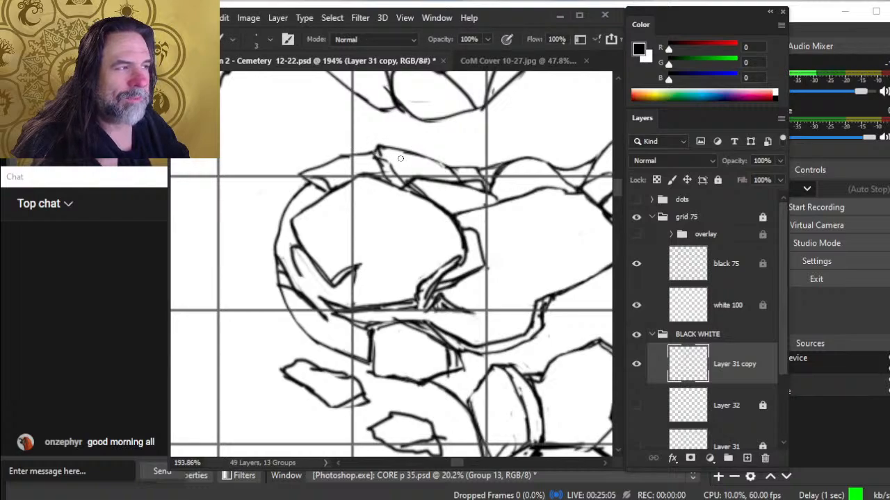
pyautogui.press('e')
pyautogui.press('b')
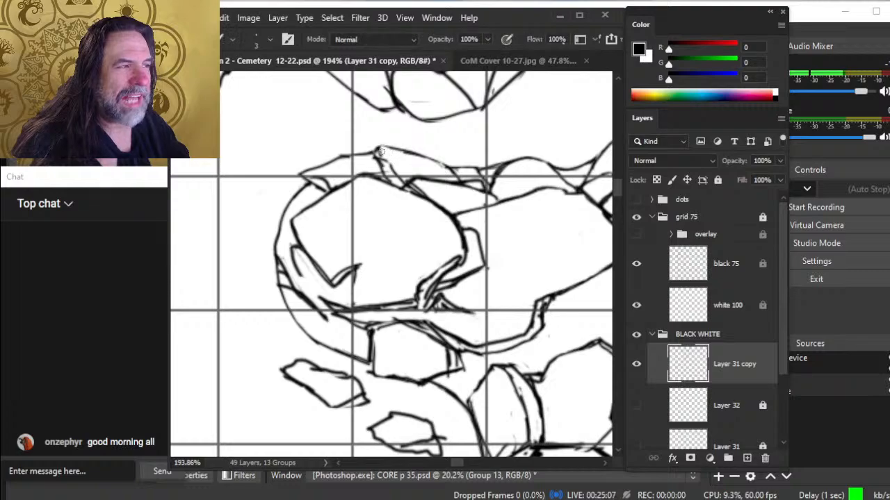
pyautogui.press('e')
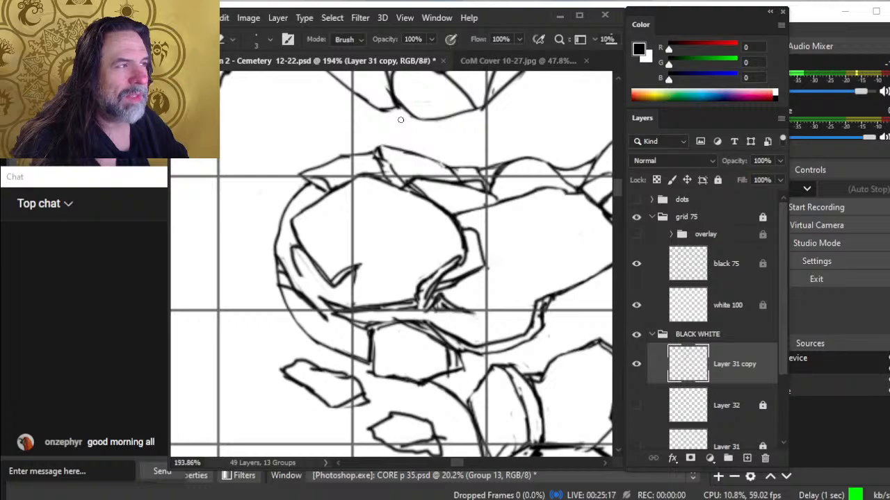
# - Refine the lower outline of the curved stone border north of the boulders
pyautogui.moveTo(489, 118)
pyautogui.mouseDown()
pyautogui.moveTo(447, 159)
pyautogui.moveTo(410, 175)
pyautogui.moveTo(436, 155)
pyautogui.moveTo(417, 174)
pyautogui.moveTo(423, 166)
pyautogui.mouseUp()
pyautogui.press('b')
pyautogui.press('e')
pyautogui.press('b')
pyautogui.press('e')
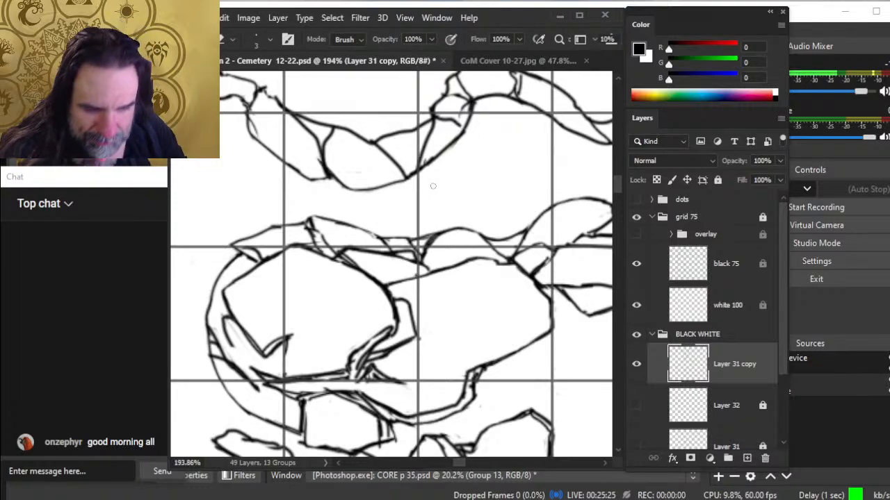
# - Redraw the outer edge of the small stone where the border curves up toward the headstone, and tidy its joint
pyautogui.moveTo(415, 178); pyautogui.dragTo(398, 262)
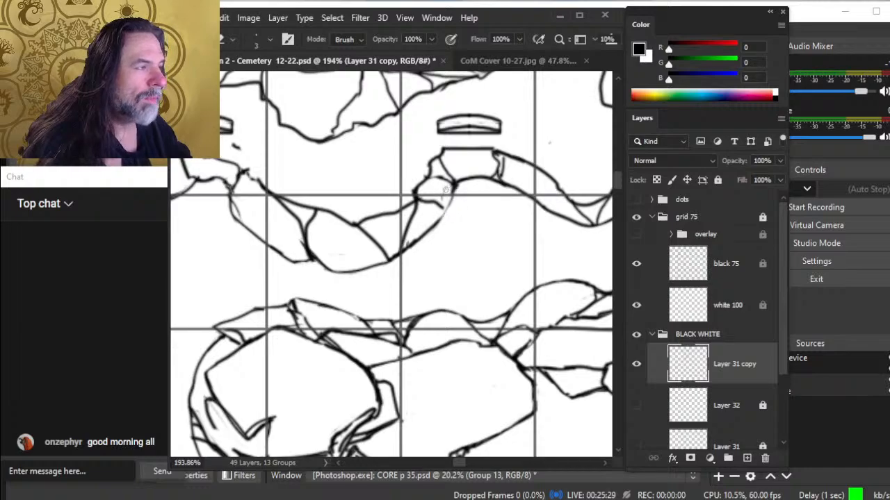
pyautogui.press('b')
pyautogui.moveTo(456, 182)
pyautogui.mouseDown()
pyautogui.moveTo(427, 241)
pyautogui.moveTo(446, 214)
pyautogui.mouseUp()
pyautogui.press('e')
pyautogui.press('b')
pyautogui.press('e')
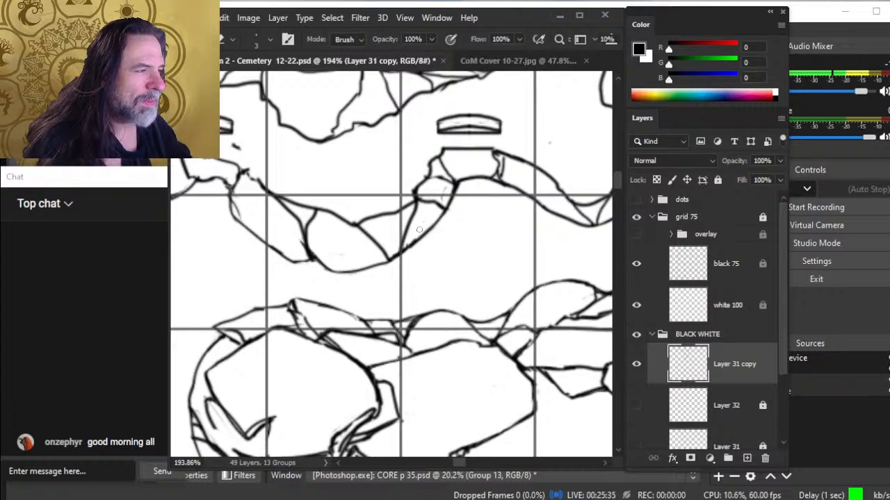
# - Examine the cracked grave plots, stone borders and boulders against the overall cemetery layout
pyautogui.press('z')
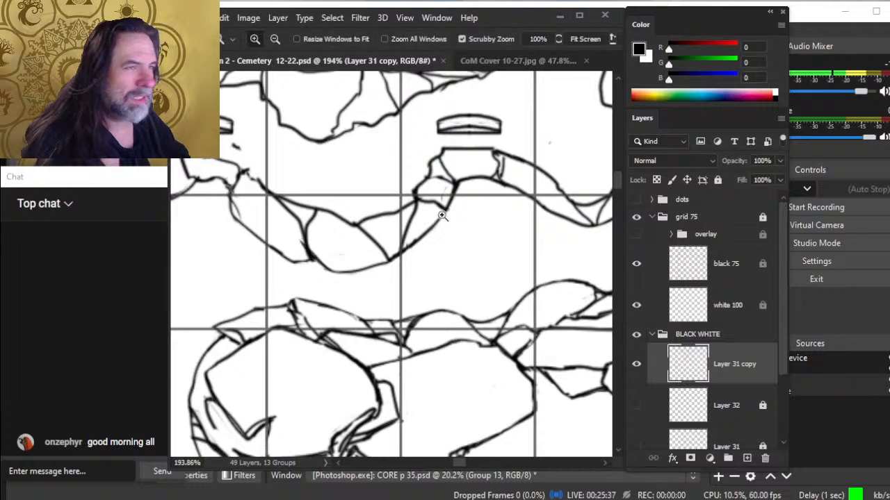
pyautogui.moveTo(435, 217); pyautogui.dragTo(374, 207)
pyautogui.moveTo(446, 224); pyautogui.dragTo(354, 223)
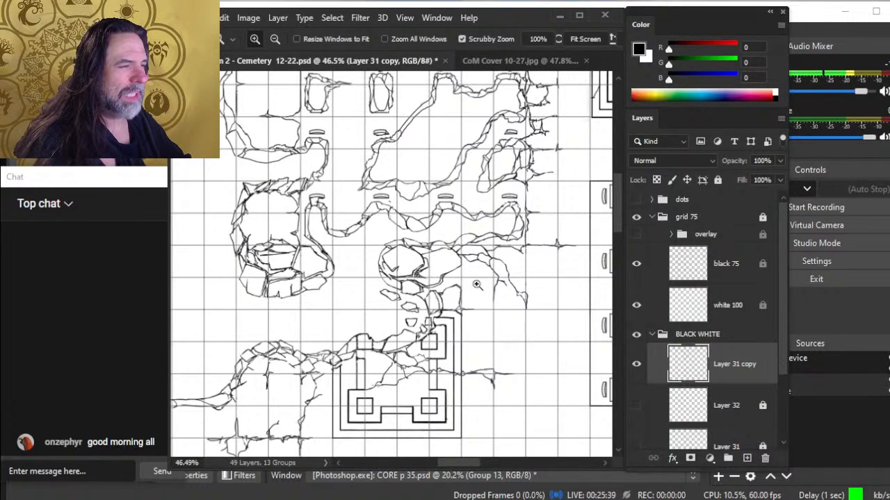
pyautogui.moveTo(475, 285)
pyautogui.mouseDown()
pyautogui.moveTo(436, 291)
pyautogui.moveTo(462, 277)
pyautogui.mouseUp()
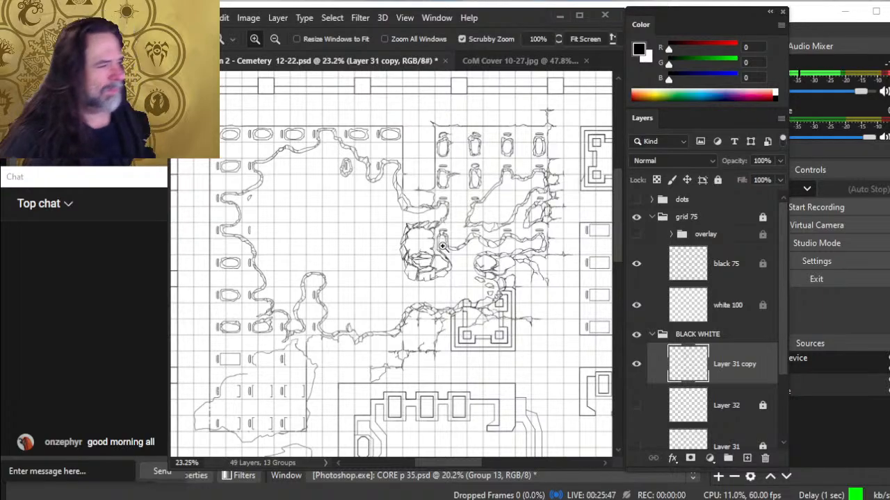
pyautogui.moveTo(446, 283); pyautogui.dragTo(371, 274)
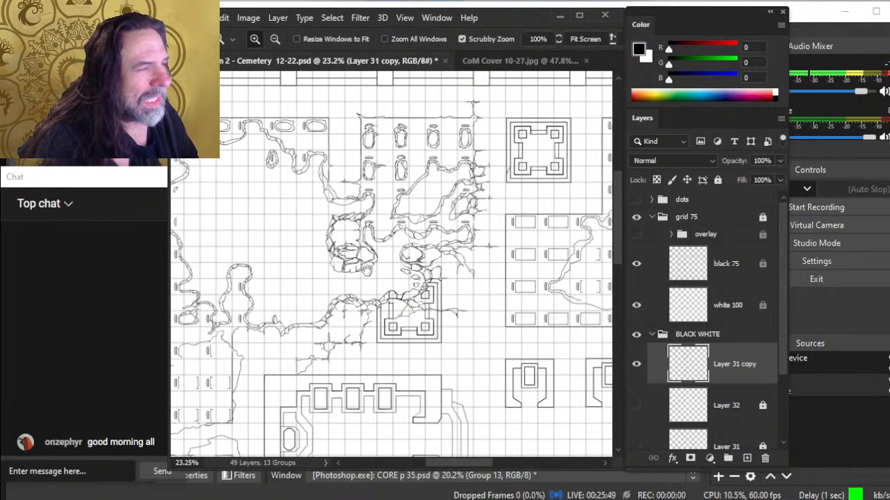
pyautogui.moveTo(419, 252); pyautogui.dragTo(444, 264)
pyautogui.moveTo(394, 243); pyautogui.dragTo(391, 277)
pyautogui.moveTo(456, 317); pyautogui.dragTo(405, 323)
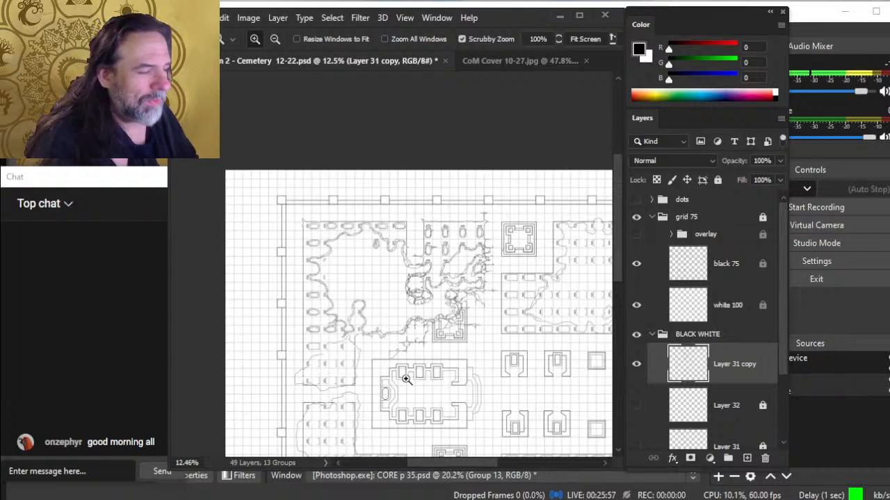
pyautogui.moveTo(447, 362); pyautogui.dragTo(412, 312)
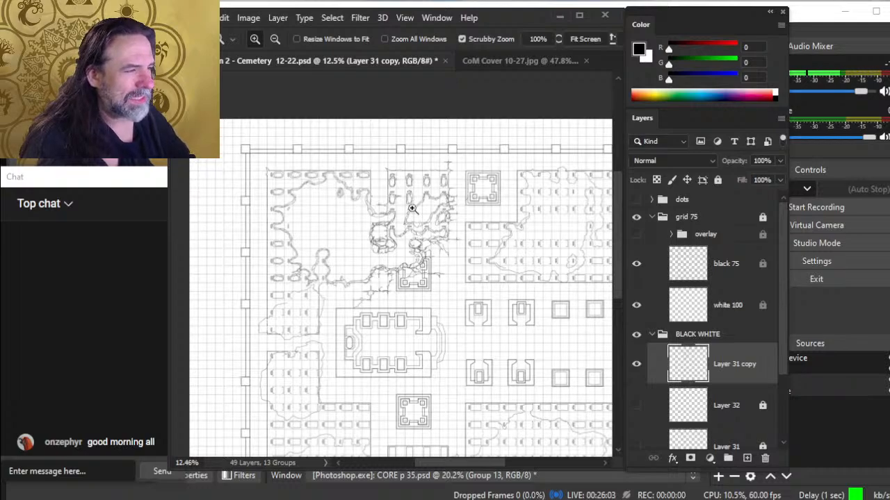
pyautogui.moveTo(442, 206); pyautogui.dragTo(490, 209)
pyautogui.click(392, 200)
pyautogui.click(397, 237)
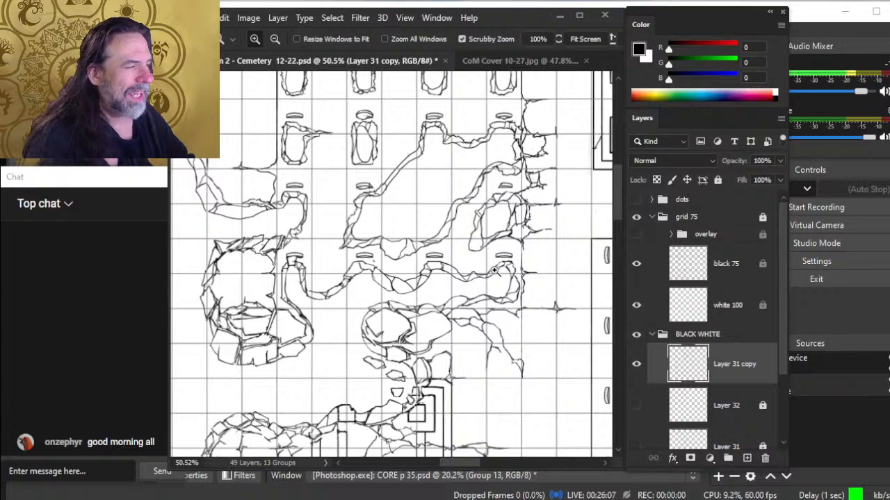
# - Erase the dense crack lines inside the eastern boulder and redraw them as one clean joint dividing its upper face
pyautogui.moveTo(474, 291); pyautogui.dragTo(439, 284)
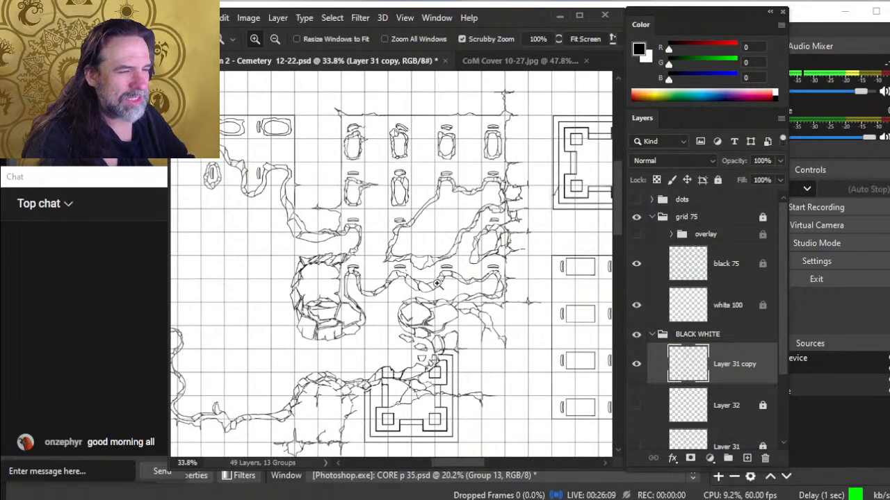
pyautogui.moveTo(370, 284); pyautogui.dragTo(397, 295)
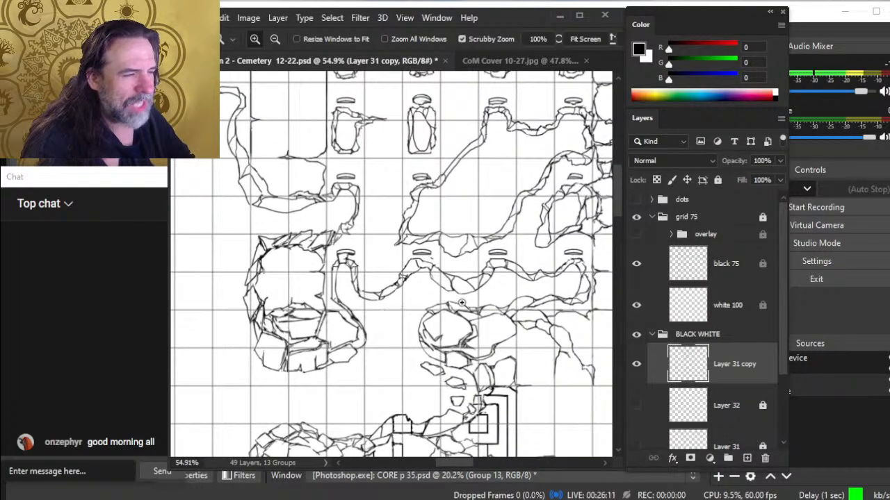
pyautogui.moveTo(473, 299); pyautogui.dragTo(368, 285)
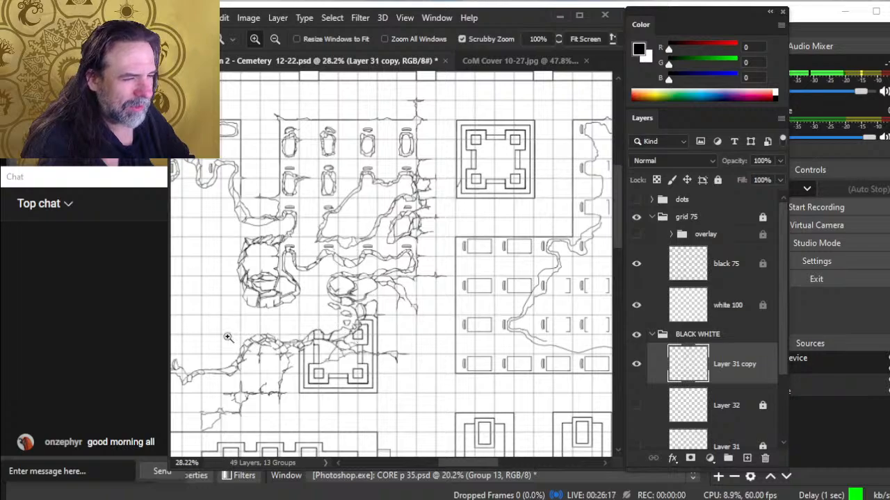
pyautogui.moveTo(372, 279); pyautogui.dragTo(416, 285)
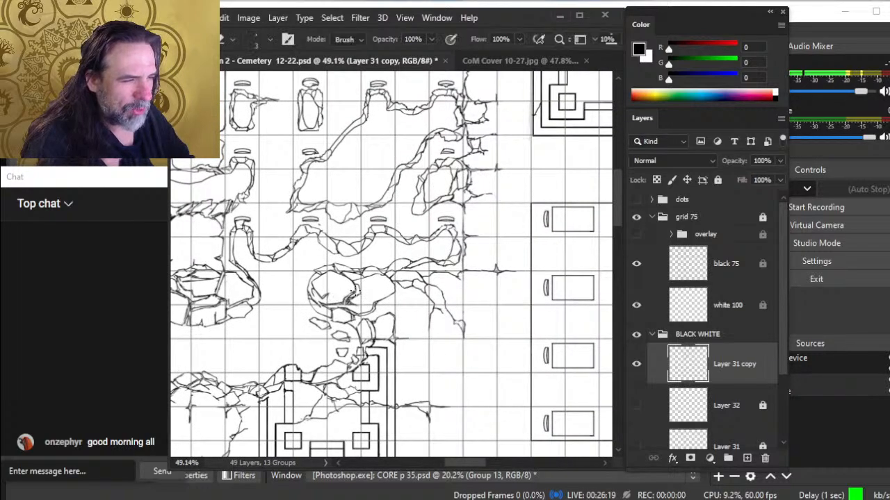
pyautogui.press('b')
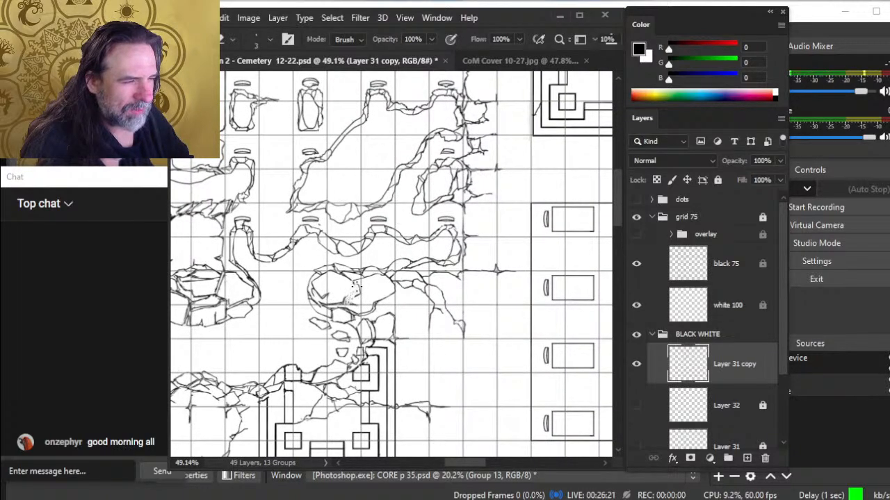
pyautogui.press('b')
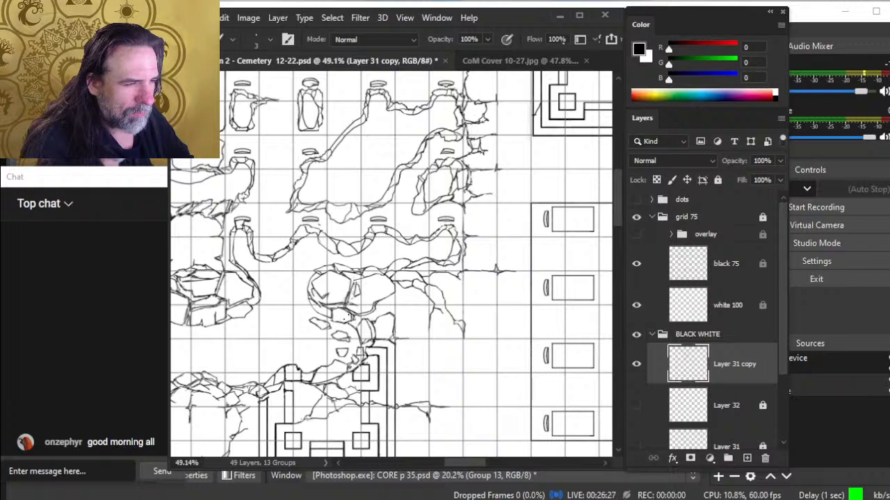
pyautogui.press('e')
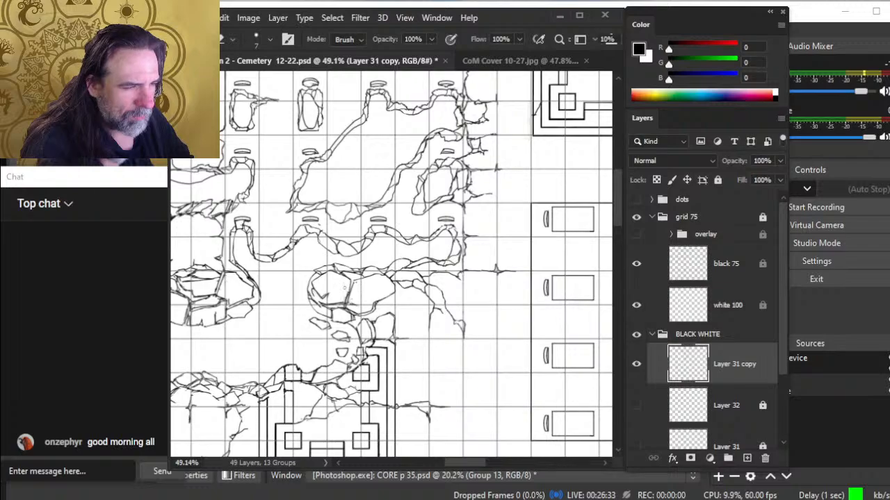
pyautogui.press('b')
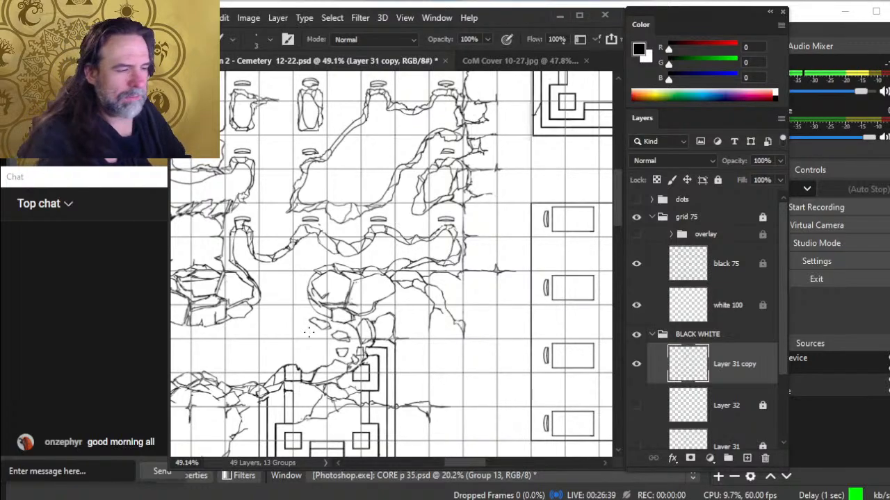
# - Examine the refined boulders and cracked plots against the surrounding graves, tombs and unfinished damage outlines of the cemetery
pyautogui.moveTo(374, 310); pyautogui.dragTo(396, 287)
pyautogui.moveTo(455, 283); pyautogui.dragTo(410, 292)
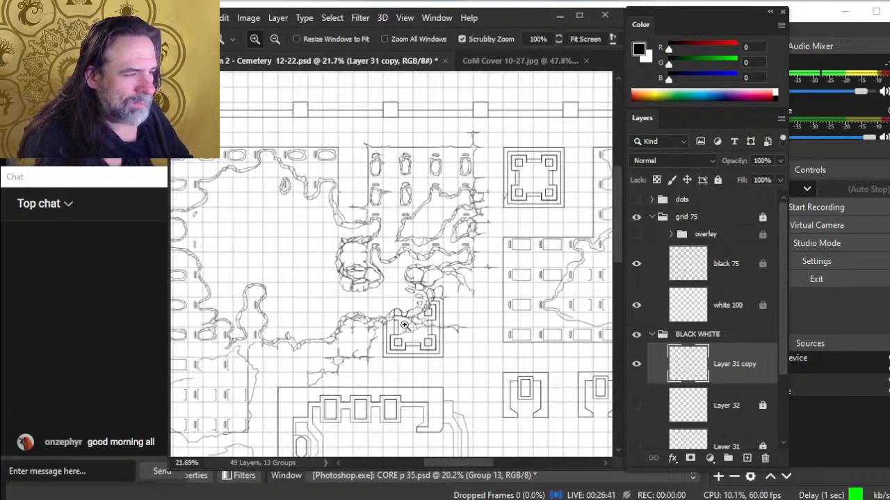
pyautogui.moveTo(444, 266); pyautogui.dragTo(482, 265)
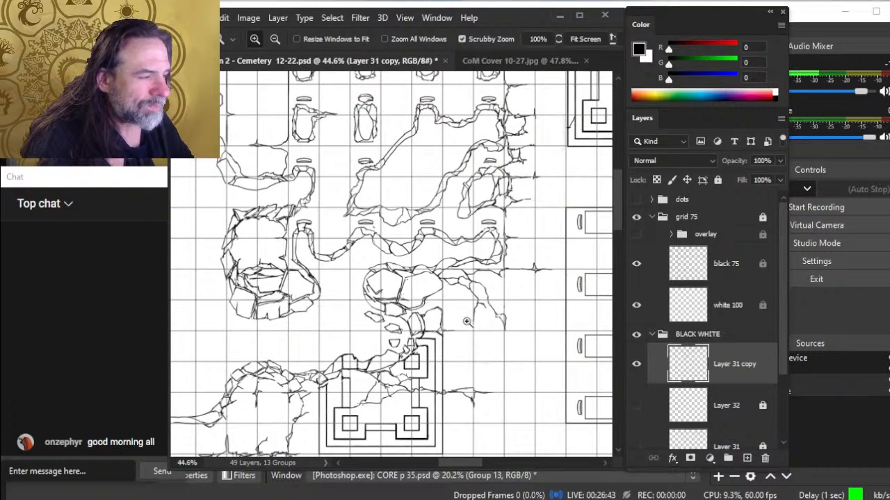
pyautogui.moveTo(481, 325); pyautogui.dragTo(464, 345)
pyautogui.moveTo(380, 243); pyautogui.dragTo(362, 172)
pyautogui.moveTo(421, 242); pyautogui.dragTo(370, 216)
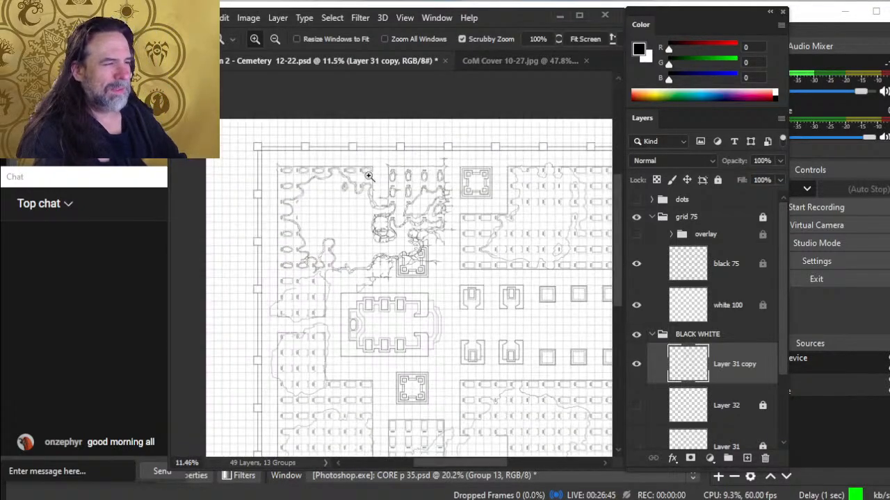
pyautogui.moveTo(483, 260); pyautogui.dragTo(455, 224)
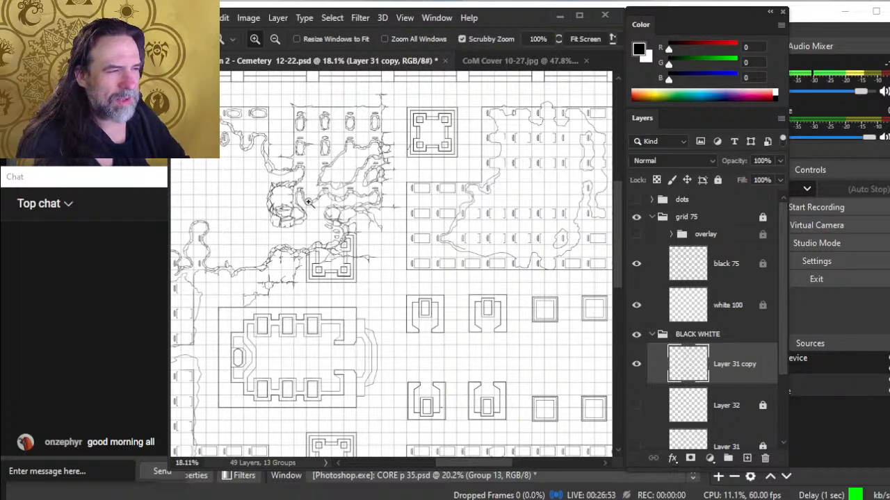
pyautogui.moveTo(260, 243); pyautogui.dragTo(386, 218)
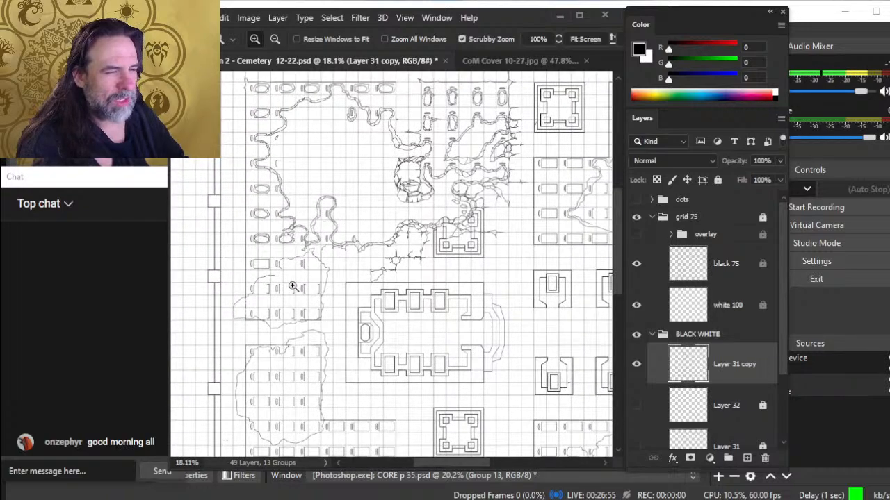
# - Clean up the lower-left edge of the stone border around the western grave plot, just above the unbroken rectangular plots
pyautogui.moveTo(275, 214); pyautogui.dragTo(351, 327)
pyautogui.moveTo(280, 220); pyautogui.dragTo(364, 158)
pyautogui.moveTo(363, 253); pyautogui.dragTo(453, 246)
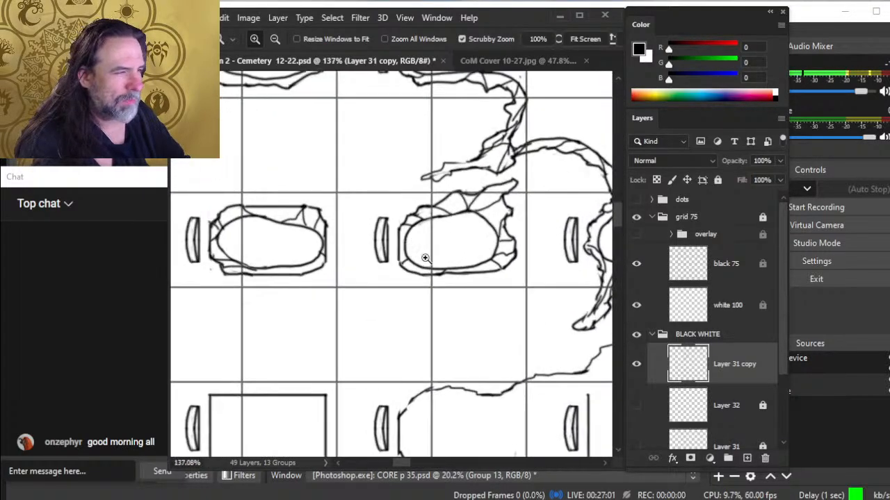
pyautogui.press('b')
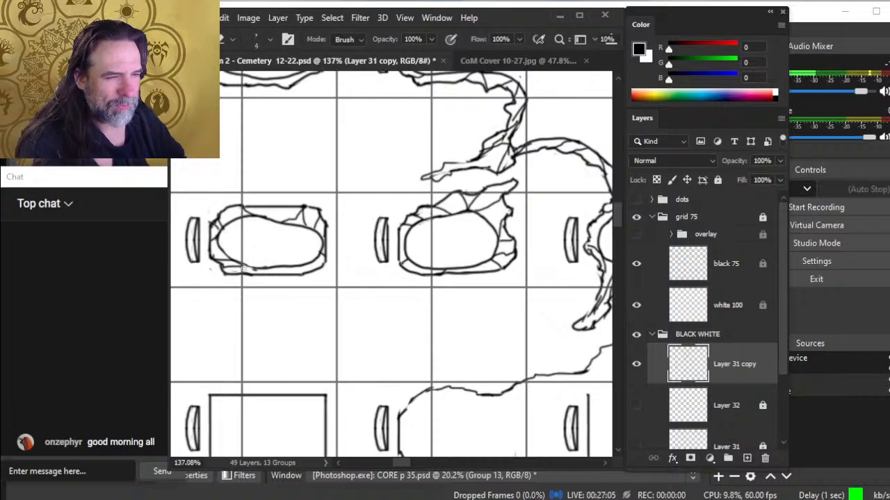
# - Touch up the crack lines along the lower-left rim of the left ruined grave and erase the excess
pyautogui.press('b')
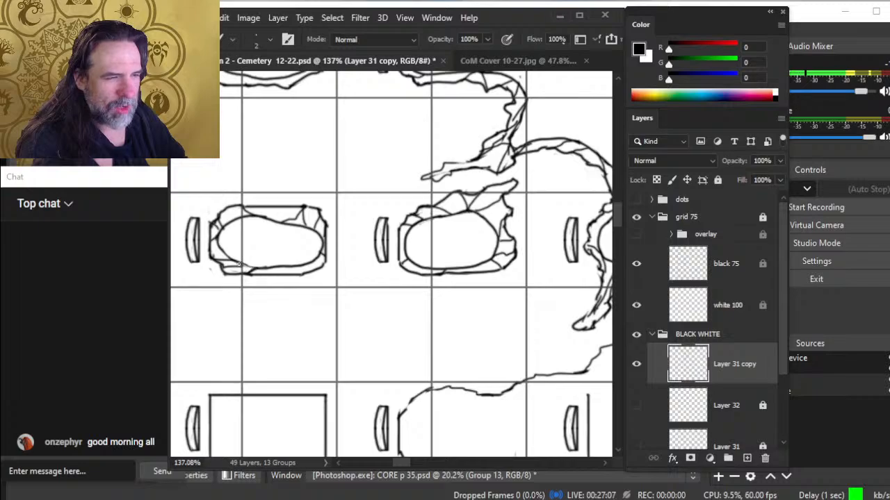
pyautogui.press('e')
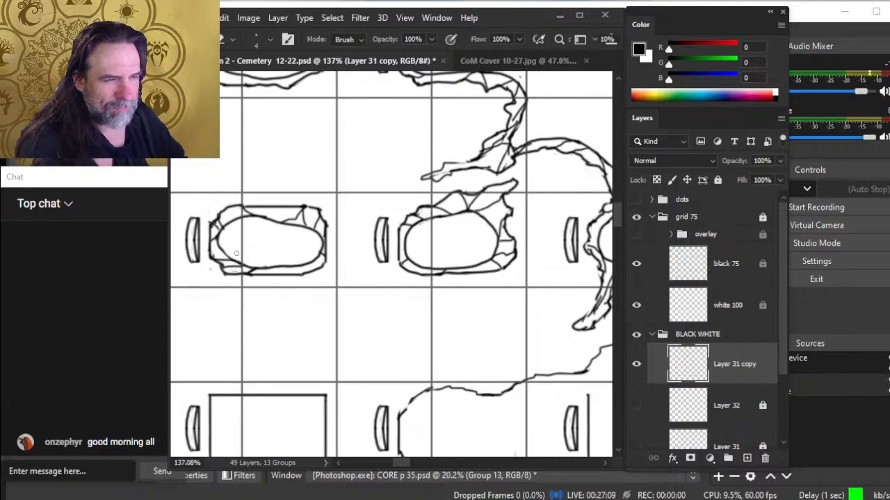
# - Survey the cemetery map's plots, mausoleums and border walls to compare the inked ruins with the rough outlines
pyautogui.press('z')
pyautogui.moveTo(344, 257); pyautogui.dragTo(178, 240)
pyautogui.moveTo(417, 291); pyautogui.dragTo(340, 266)
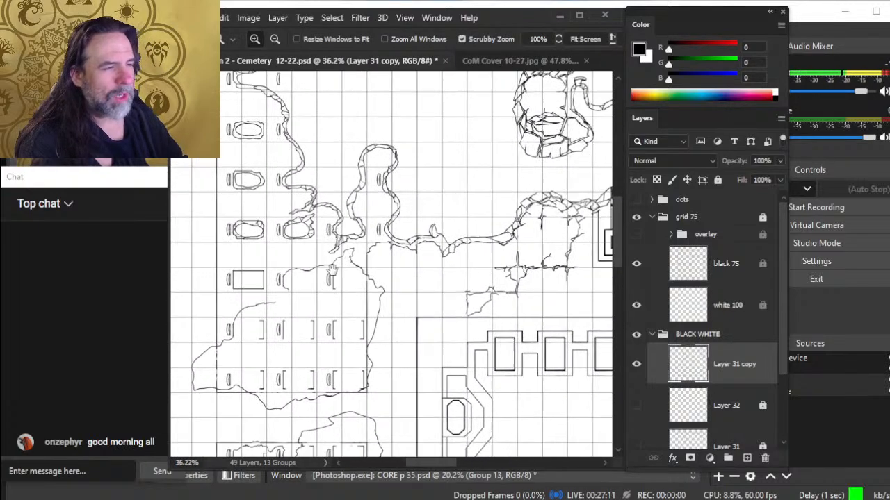
pyautogui.moveTo(430, 270); pyautogui.dragTo(332, 260)
pyautogui.moveTo(477, 315); pyautogui.dragTo(435, 326)
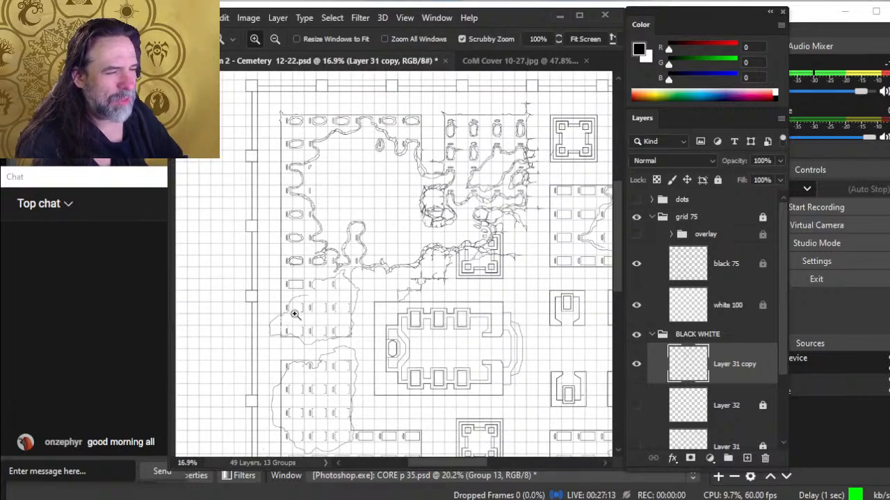
pyautogui.moveTo(371, 342); pyautogui.dragTo(403, 165)
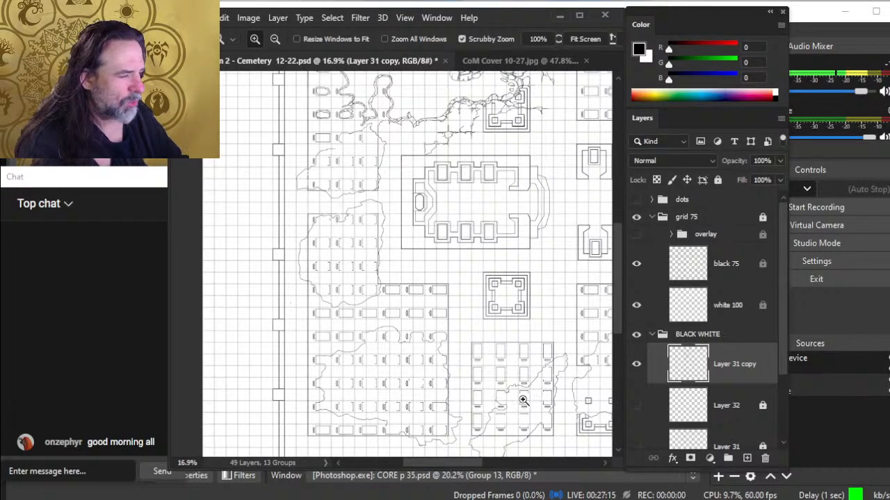
pyautogui.moveTo(477, 120); pyautogui.dragTo(299, 313)
pyautogui.moveTo(448, 265); pyautogui.dragTo(462, 215)
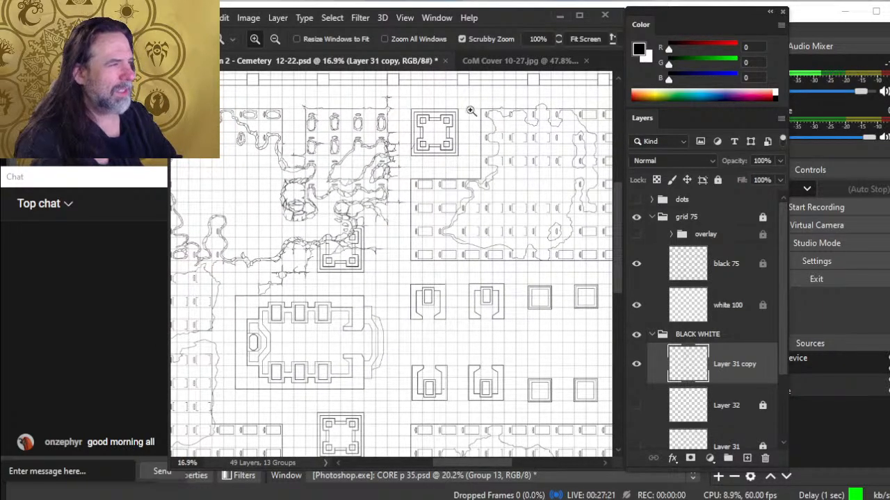
pyautogui.moveTo(484, 260); pyautogui.dragTo(374, 267)
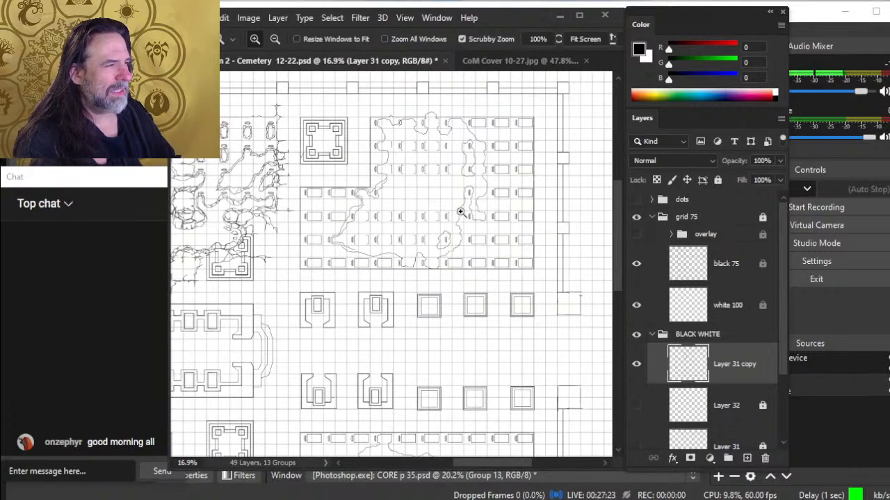
pyautogui.moveTo(384, 403); pyautogui.dragTo(446, 162)
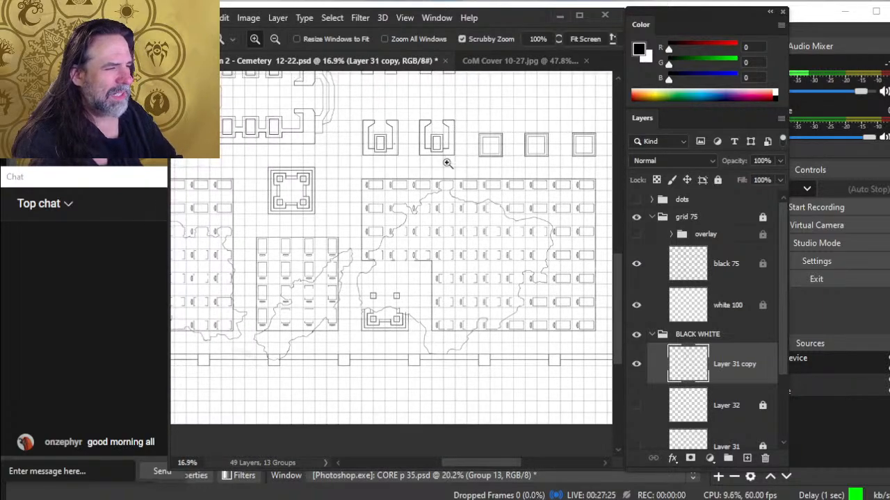
pyautogui.moveTo(262, 245); pyautogui.dragTo(358, 226)
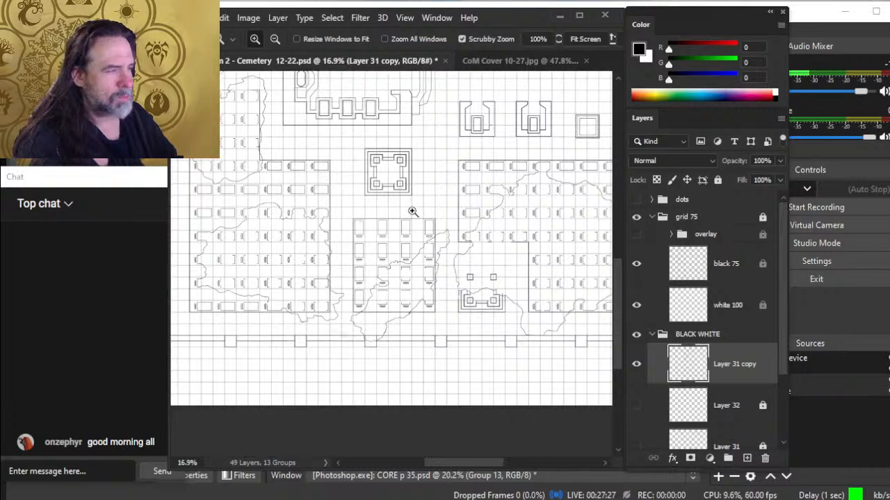
pyautogui.moveTo(521, 258); pyautogui.dragTo(495, 290)
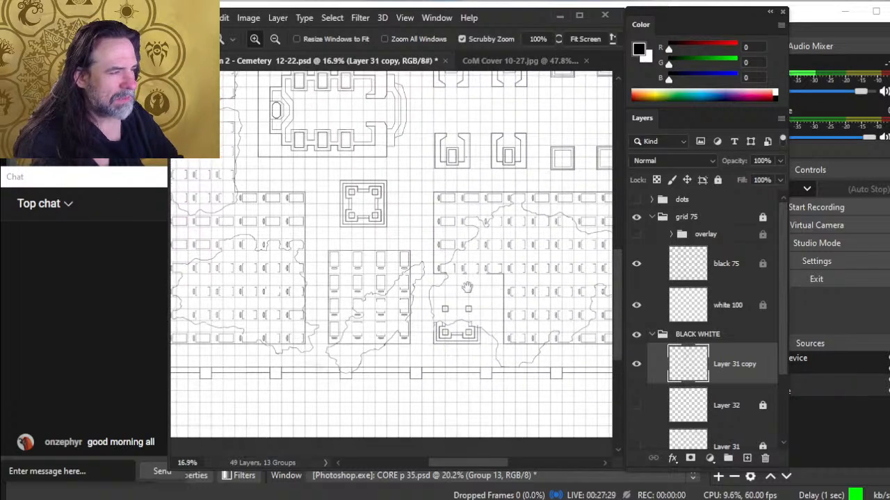
pyautogui.moveTo(320, 106); pyautogui.dragTo(347, 259)
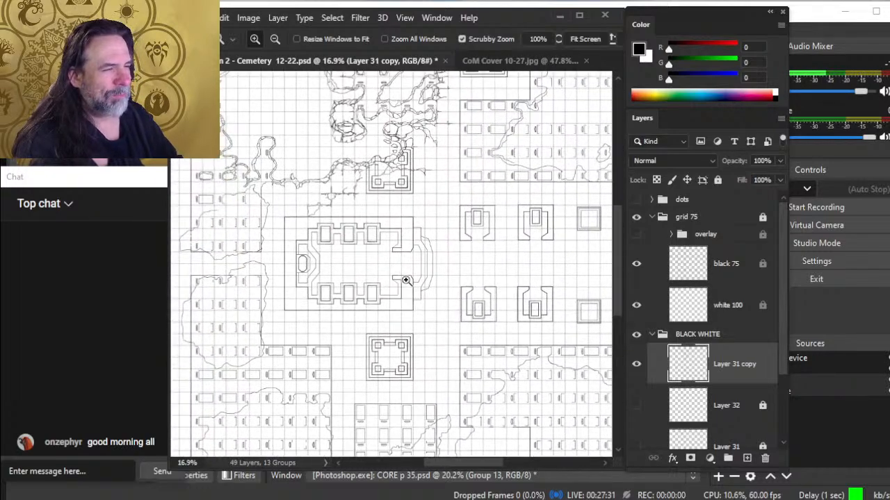
pyautogui.click(309, 280)
pyautogui.moveTo(505, 223); pyautogui.dragTo(353, 406)
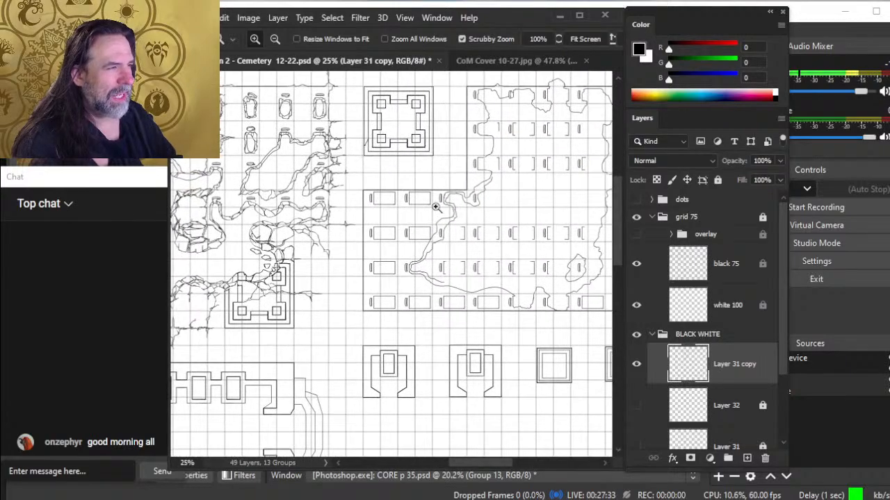
pyautogui.hotkey('ctrl', '0')
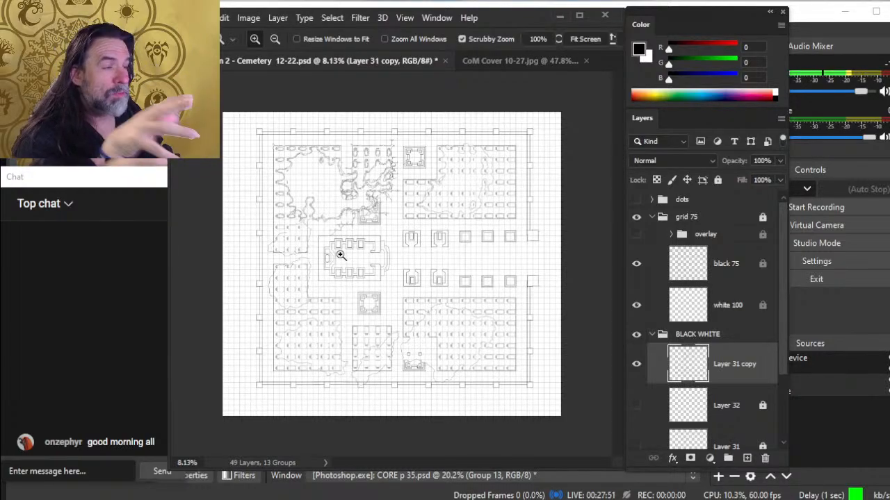
# - Examine the overall cemetery layout, focusing on the northeast and southeast grave plots and the central buildings
pyautogui.moveTo(435, 179); pyautogui.dragTo(437, 181)
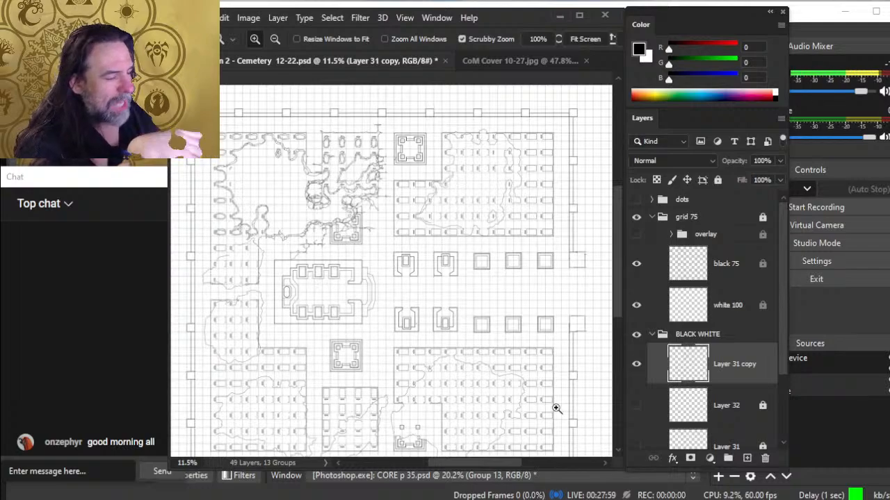
pyautogui.moveTo(530, 386); pyautogui.dragTo(496, 358)
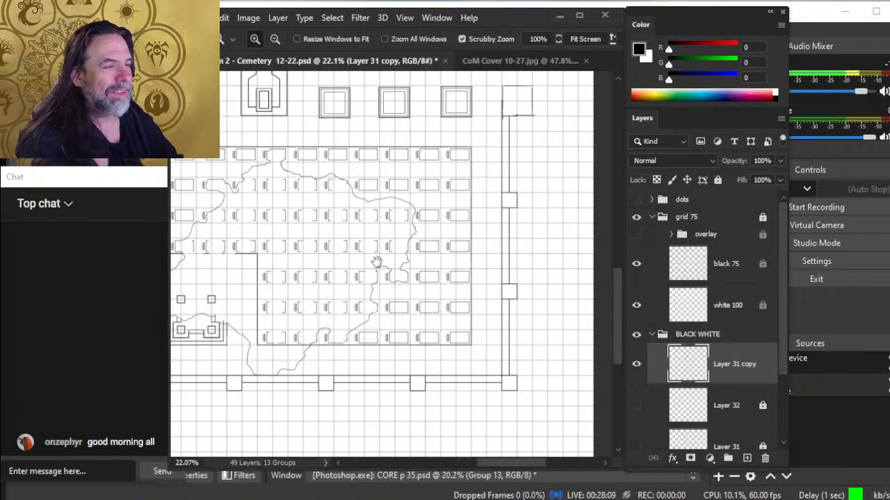
pyautogui.moveTo(376, 262); pyautogui.dragTo(589, 400)
pyautogui.moveTo(428, 314); pyautogui.dragTo(371, 332)
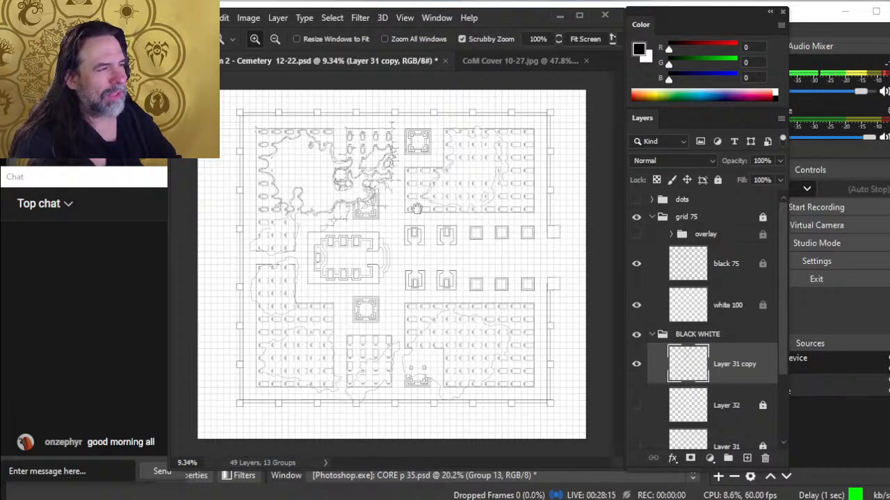
pyautogui.moveTo(421, 202); pyautogui.dragTo(443, 230)
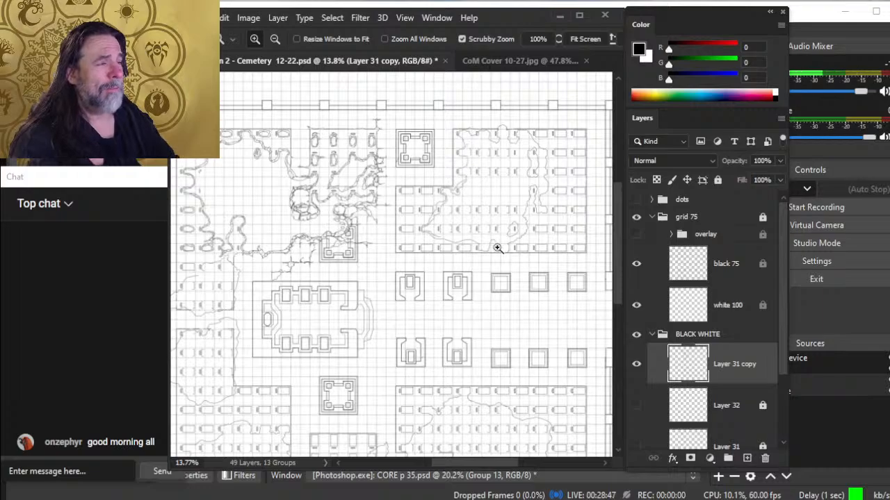
pyautogui.moveTo(522, 261); pyautogui.dragTo(463, 266)
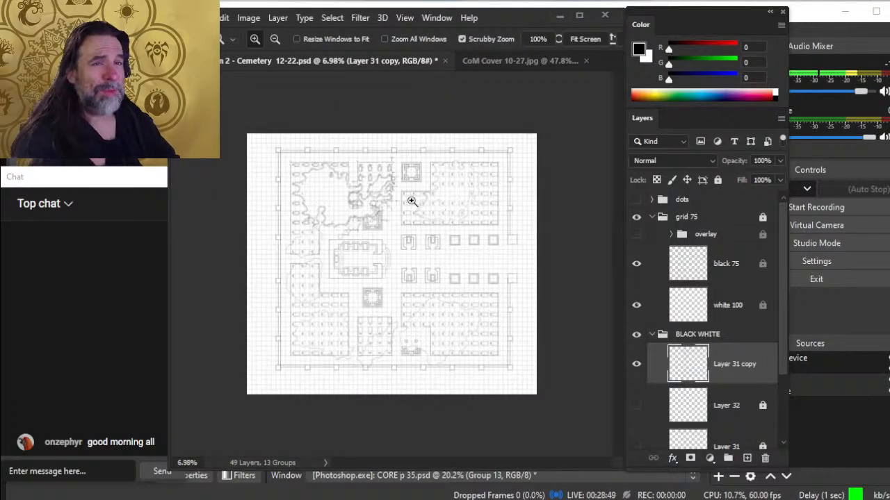
pyautogui.moveTo(411, 200); pyautogui.dragTo(433, 227)
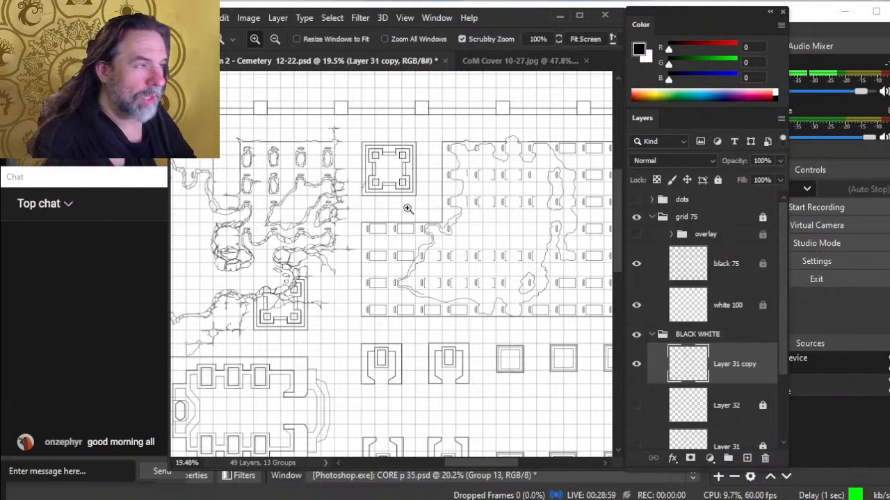
pyautogui.moveTo(389, 336); pyautogui.dragTo(400, 405)
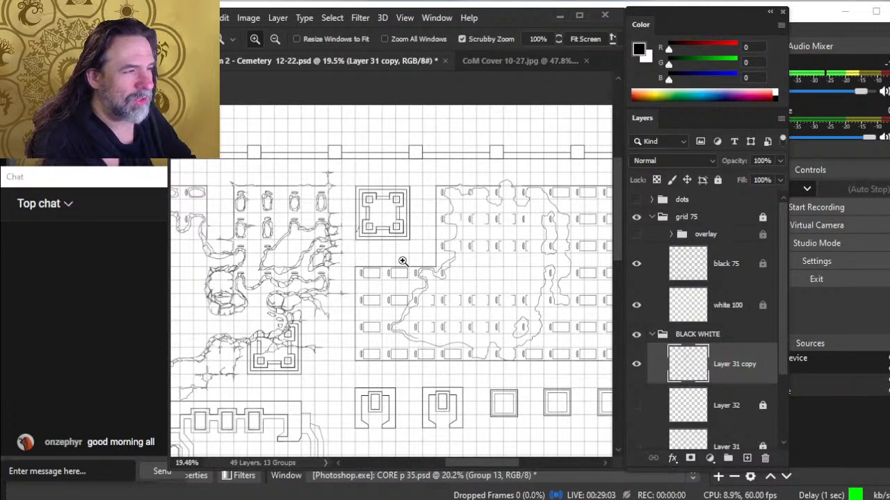
pyautogui.moveTo(447, 268); pyautogui.dragTo(395, 299)
pyautogui.moveTo(408, 329); pyautogui.dragTo(474, 205)
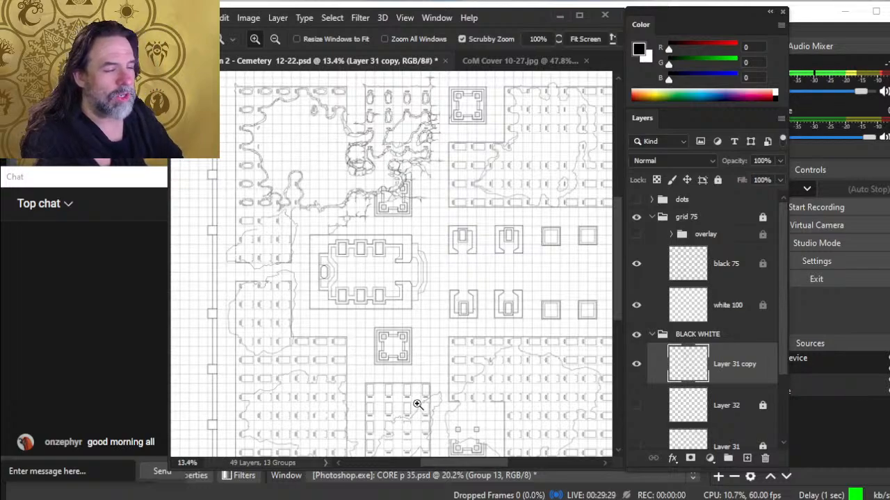
pyautogui.scroll(-3, 428, 386)
pyautogui.hscroll(3, 297, 351)
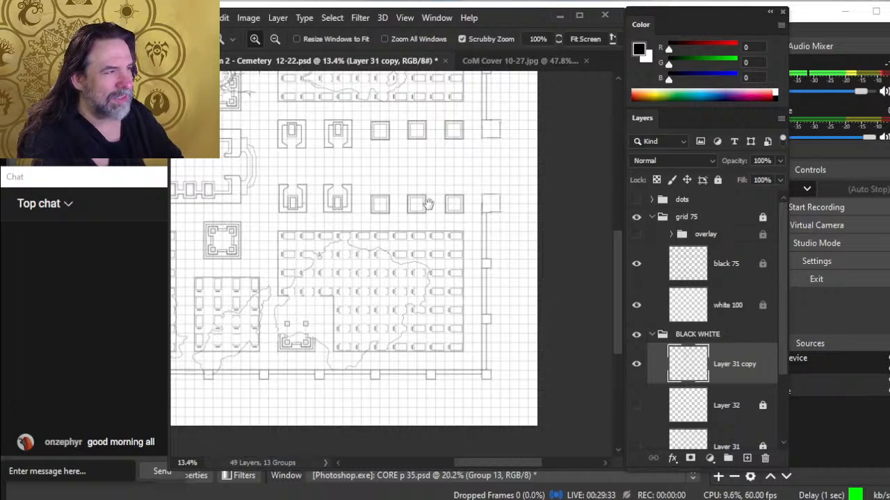
pyautogui.scroll(6, 428, 204)
pyautogui.moveTo(407, 355)
pyautogui.mouseDown()
pyautogui.moveTo(475, 308)
pyautogui.moveTo(417, 266)
pyautogui.mouseUp()
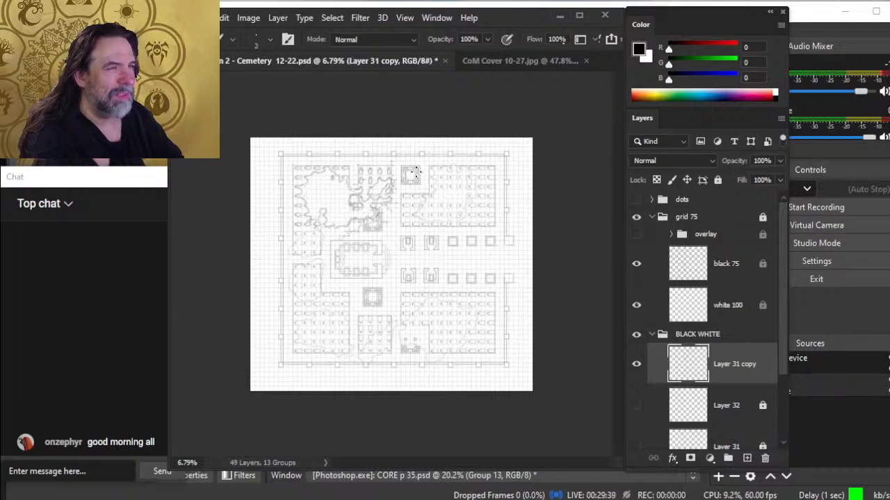
# - Sketch a large oval over the middle of the map with outward-pointing marks, using a 30-pixel brush
pyautogui.press(']')
pyautogui.press(']')
pyautogui.press(']')
pyautogui.press(']')
pyautogui.press(']')
pyautogui.press(']')
pyautogui.press(']')
pyautogui.press(']')
pyautogui.press(']')
pyautogui.moveTo(415, 151)
pyautogui.mouseDown()
pyautogui.moveTo(361, 326)
pyautogui.moveTo(419, 164)
pyautogui.mouseUp()
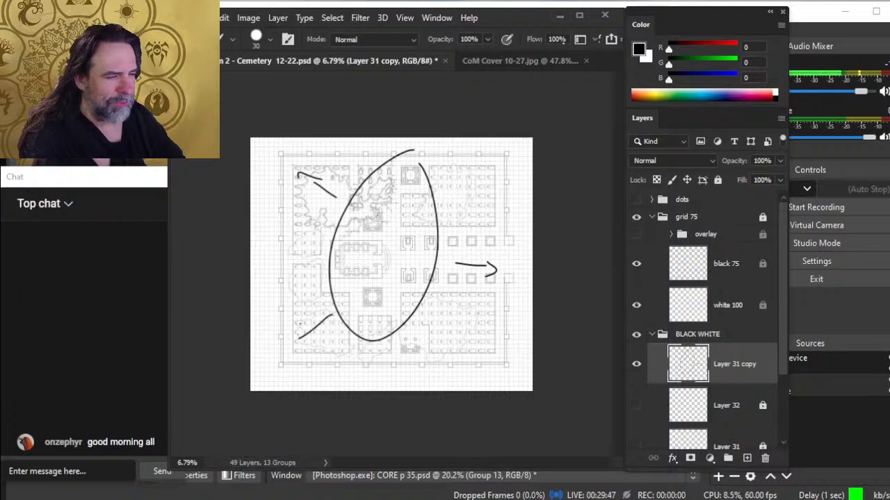
# - Undo the oval and the outward-pointing strokes drawn over the map
pyautogui.hotkey('ctrl', 'z')
pyautogui.hotkey('ctrl', 'z')
pyautogui.hotkey('ctrl', 'z')
pyautogui.hotkey('ctrl', 'z')
pyautogui.hotkey('ctrl', 'z')
pyautogui.hotkey('ctrl', 'z')
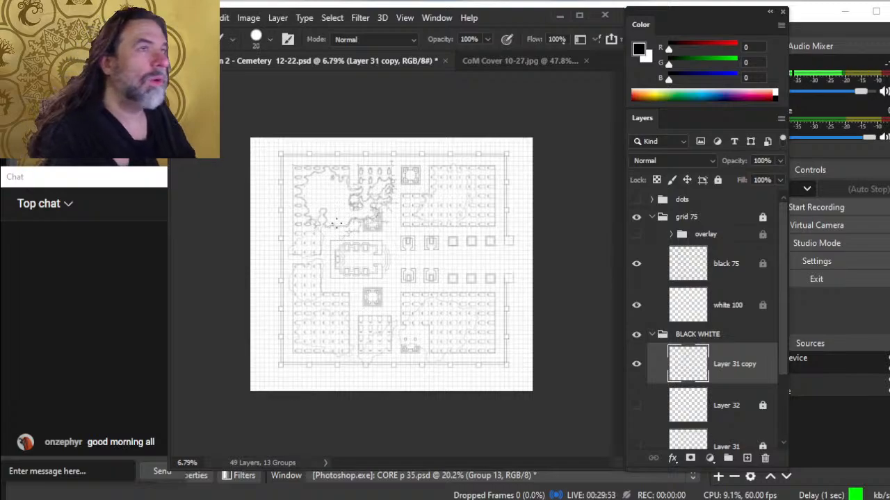
# - Reduce the brush size to 2 pixels
pyautogui.press('[')
pyautogui.press('[')
pyautogui.press('[')
pyautogui.press('[')
pyautogui.press('[')
pyautogui.press('[')
pyautogui.press('[')
pyautogui.press('[')
pyautogui.press('[')
pyautogui.press('[')
pyautogui.press('[')
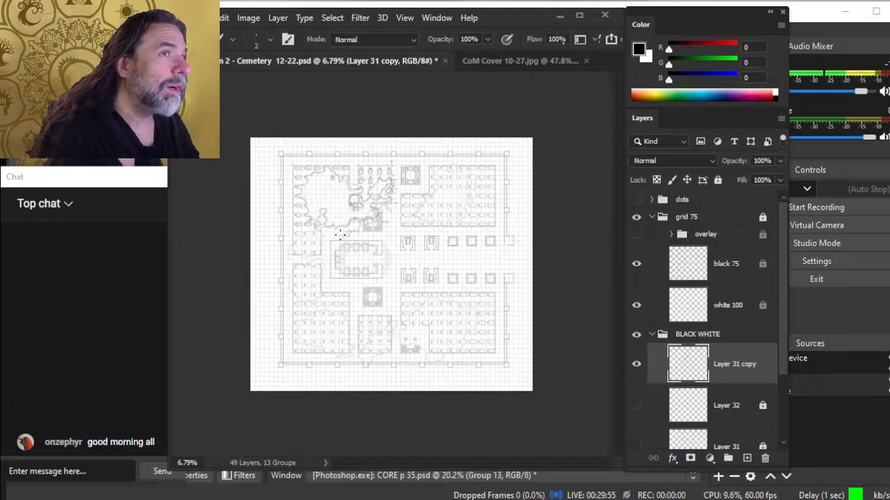
# - Draw stone crack lines between the outer rim and inner oval of the northwest corner grave, erasing the overshooting ends
pyautogui.press('z')
pyautogui.moveTo(344, 229); pyautogui.dragTo(433, 221)
pyautogui.moveTo(303, 193); pyautogui.dragTo(483, 383)
pyautogui.moveTo(358, 275); pyautogui.dragTo(396, 279)
pyautogui.moveTo(341, 253); pyautogui.dragTo(383, 254)
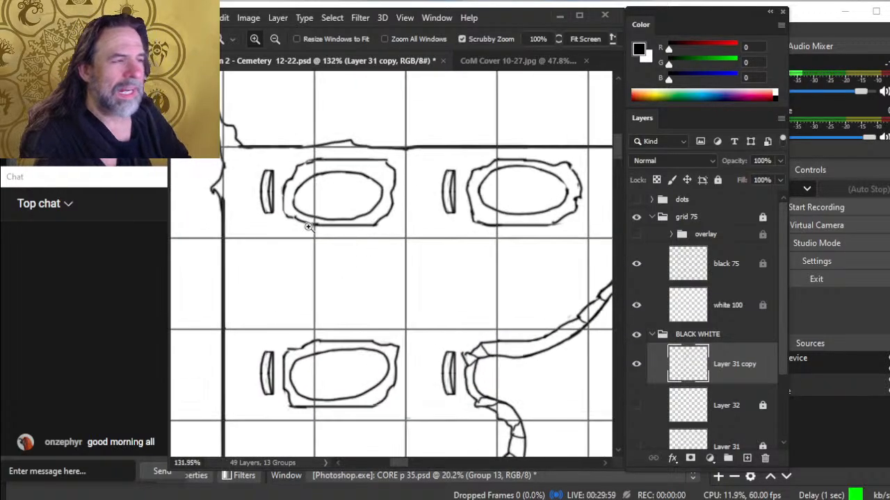
pyautogui.press('b')
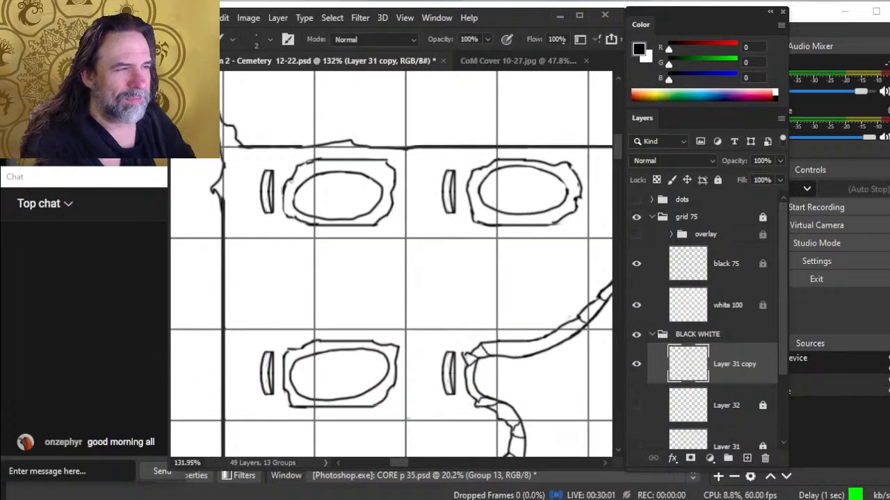
pyautogui.press('e')
pyautogui.press('b')
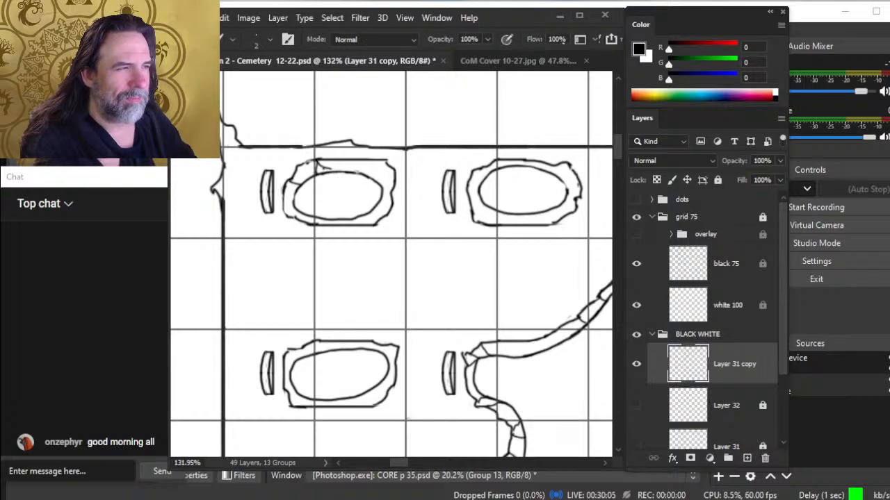
pyautogui.moveTo(386, 161); pyautogui.dragTo(376, 184)
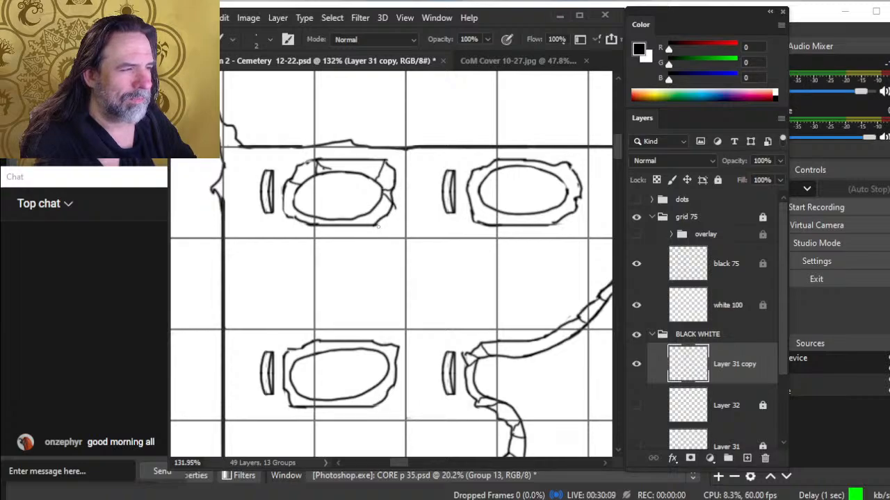
pyautogui.press('e')
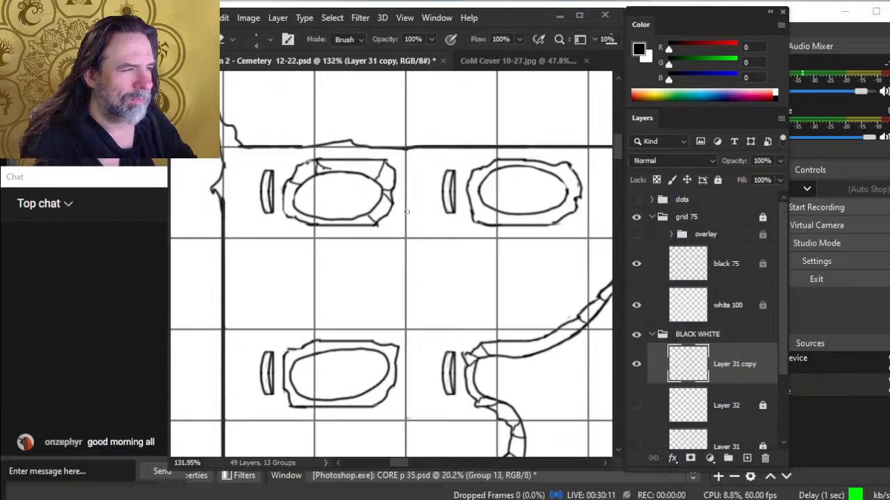
pyautogui.press('b')
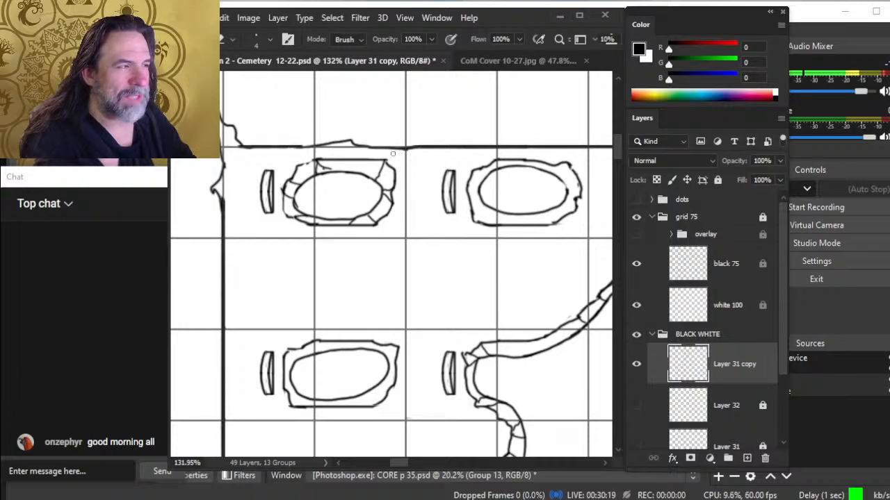
# - Erase a short stretch of the plot's border line between the first two graves and the corner grave's stray crack end
pyautogui.moveTo(419, 148)
pyautogui.mouseDown()
pyautogui.moveTo(398, 149)
pyautogui.moveTo(432, 148)
pyautogui.mouseUp()
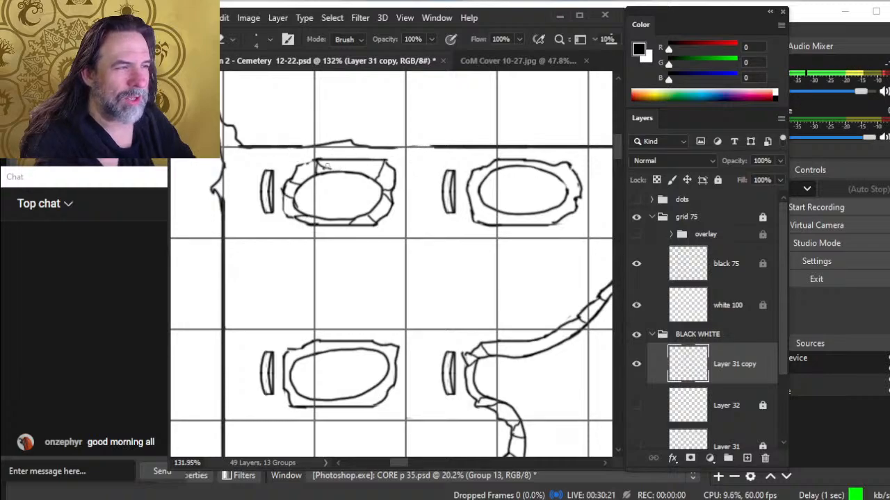
pyautogui.moveTo(326, 166); pyautogui.dragTo(327, 171)
# - Refine the corner grave's lower-left rim cracks and redraw the left edge of its inner oval
pyautogui.press('b')
pyautogui.press('e')
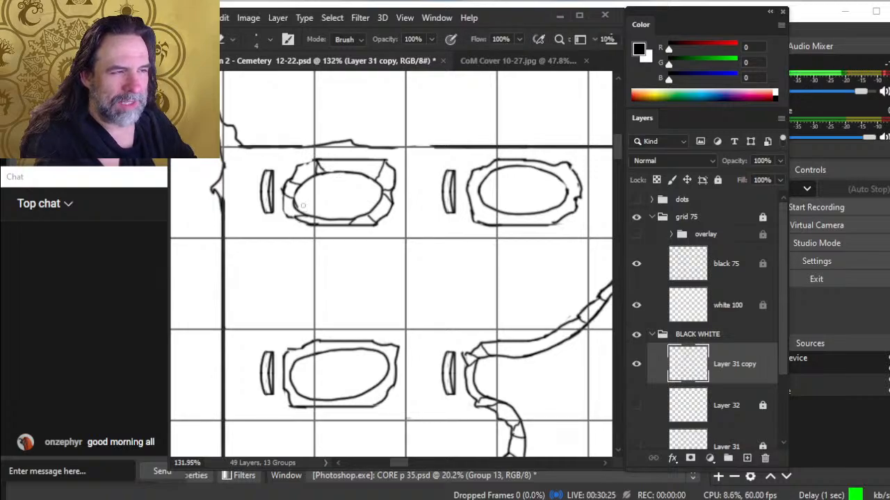
pyautogui.press('b')
pyautogui.moveTo(295, 190); pyautogui.dragTo(301, 214)
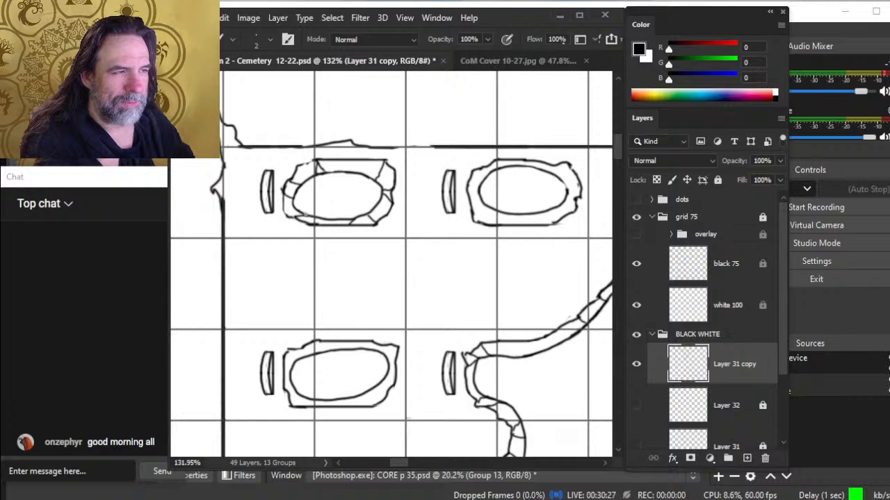
# - Draw a jagged raised break in the north border line between the first two graves and erase the straight line beneath it
pyautogui.moveTo(378, 242); pyautogui.dragTo(355, 278)
pyautogui.press('e')
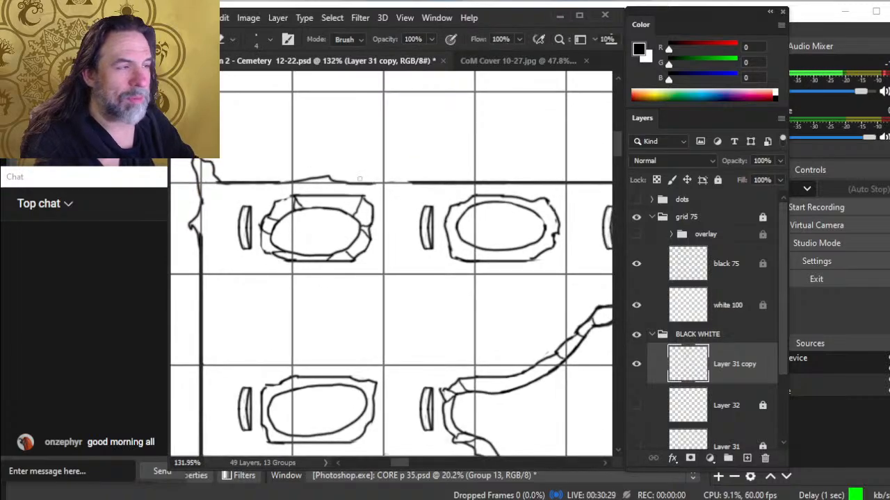
pyautogui.moveTo(356, 184)
pyautogui.mouseDown()
pyautogui.moveTo(345, 184)
pyautogui.moveTo(365, 184)
pyautogui.moveTo(360, 175)
pyautogui.moveTo(379, 171)
pyautogui.mouseUp()
pyautogui.press('b')
pyautogui.press('e')
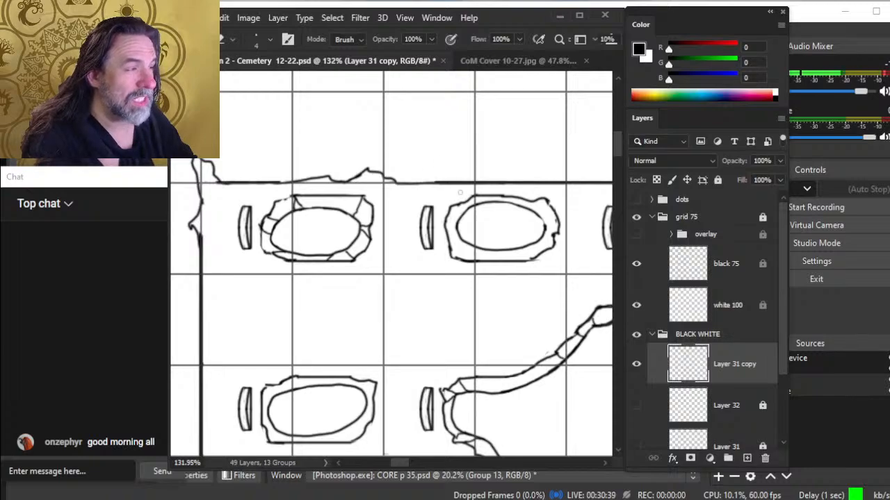
# - Draw a pointed spike on the north border line between the second and third graves, and thin the line above the second grave
pyautogui.moveTo(459, 210); pyautogui.dragTo(358, 254)
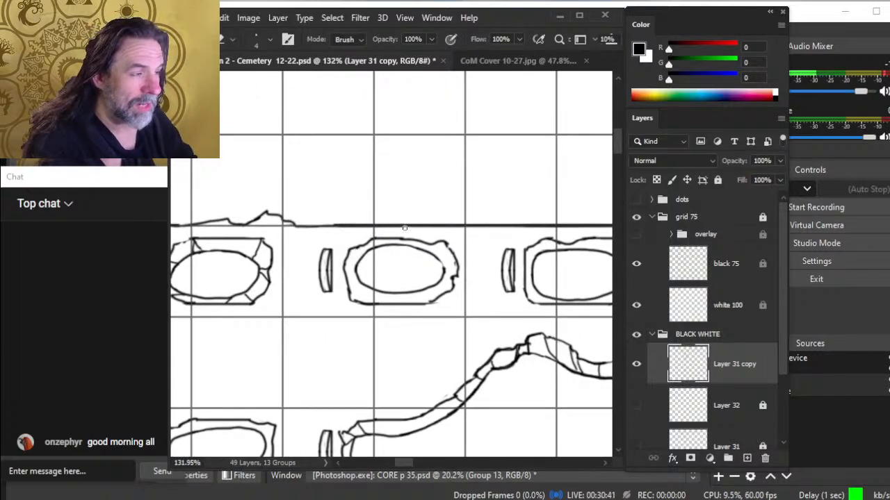
pyautogui.press('b')
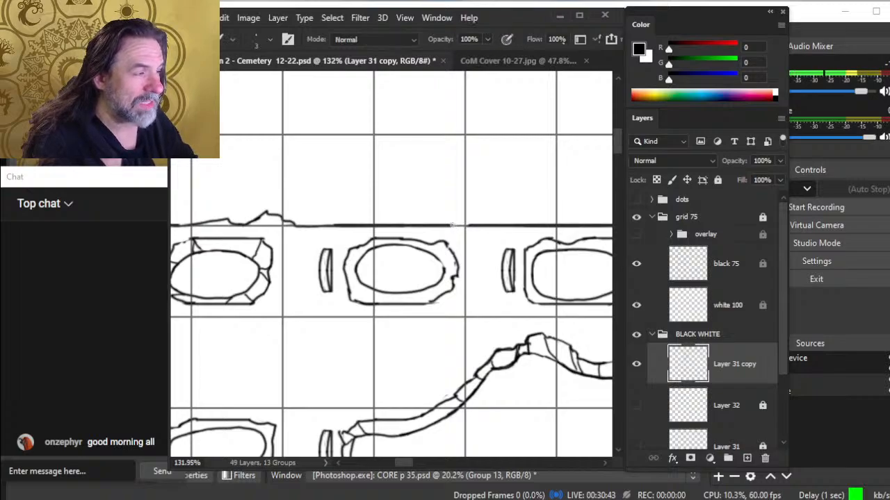
pyautogui.moveTo(460, 220)
pyautogui.mouseDown()
pyautogui.moveTo(466, 202)
pyautogui.moveTo(470, 222)
pyautogui.moveTo(462, 192)
pyautogui.mouseUp()
pyautogui.press('e')
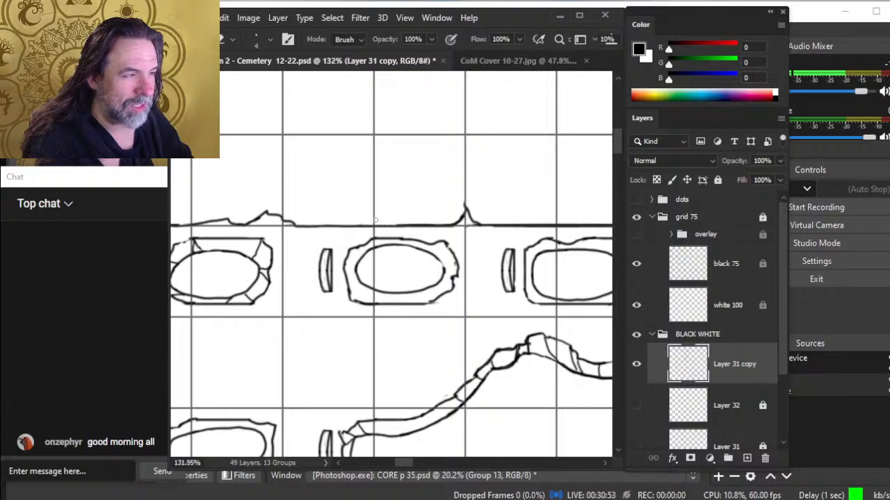
pyautogui.moveTo(393, 225)
pyautogui.mouseDown()
pyautogui.moveTo(450, 226)
pyautogui.moveTo(401, 230)
pyautogui.mouseUp()
pyautogui.press('b')
pyautogui.press('e')
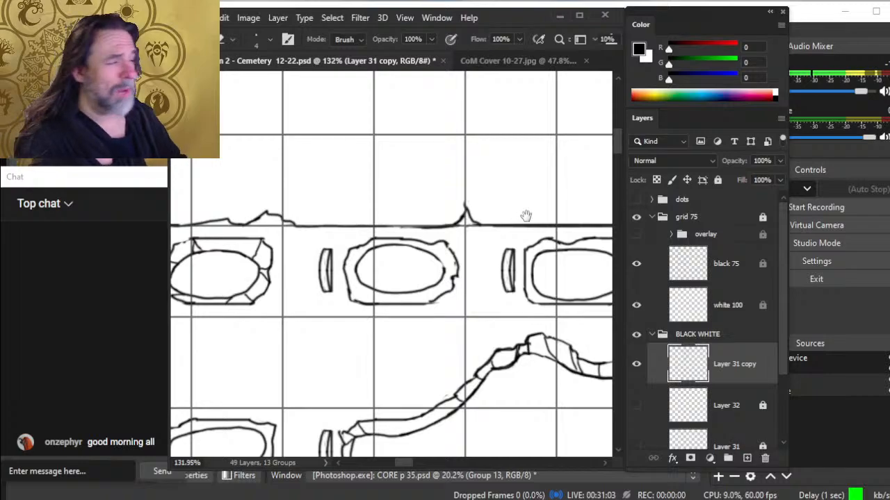
# - Add a jagged spike to the north border line above the broken fourth grave and a small chip above the fifth grave
pyautogui.moveTo(526, 215)
pyautogui.mouseDown()
pyautogui.moveTo(383, 192)
pyautogui.moveTo(452, 222)
pyautogui.moveTo(371, 271)
pyautogui.mouseUp()
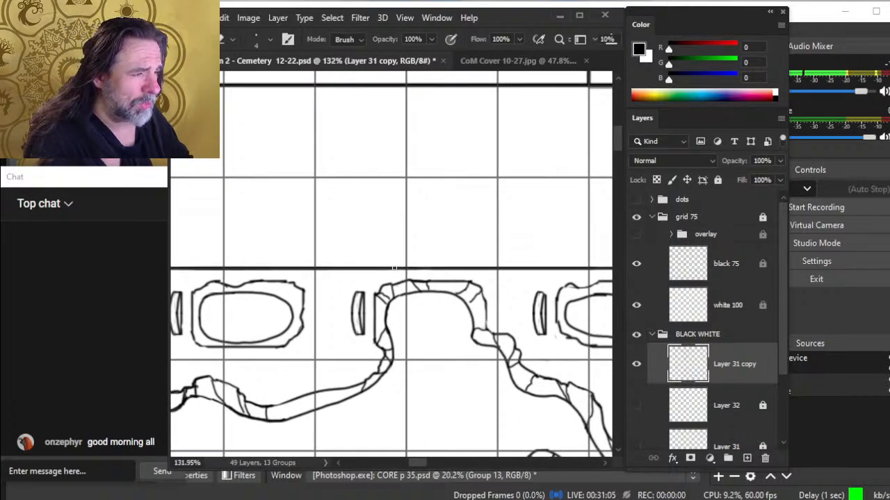
pyautogui.press('b')
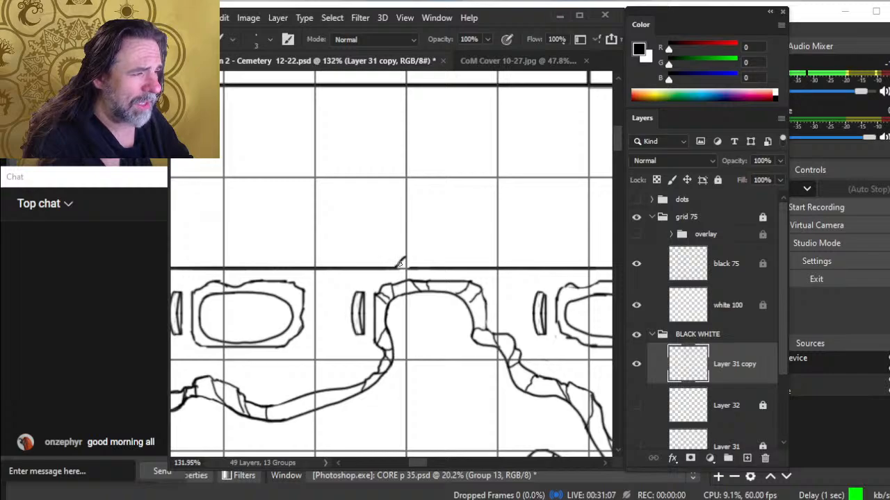
pyautogui.press('e')
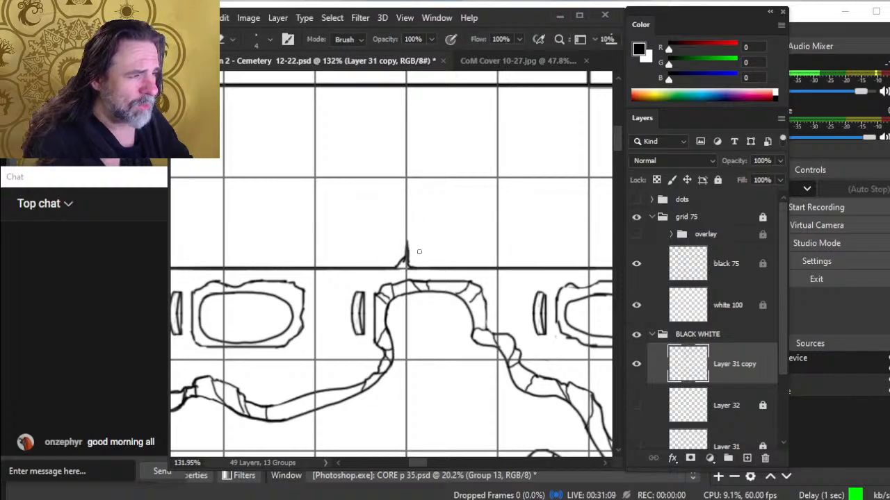
pyautogui.moveTo(457, 260); pyautogui.dragTo(346, 261)
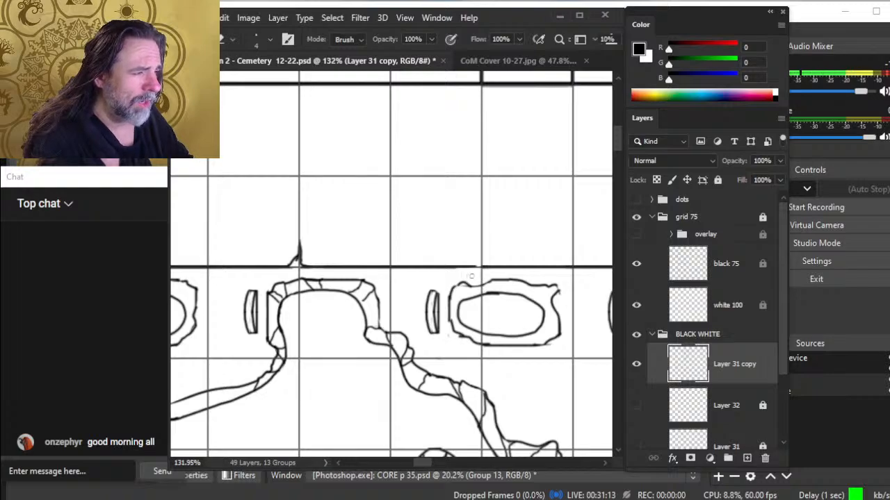
pyautogui.press('b')
pyautogui.press('e')
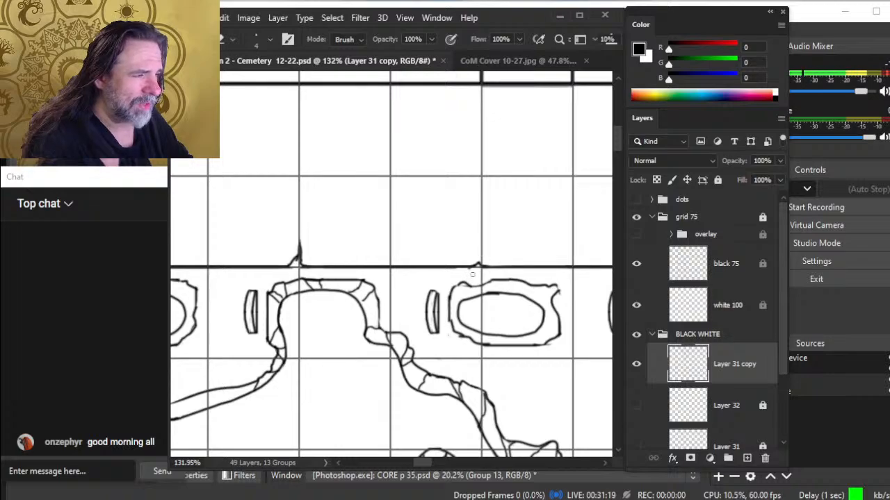
# - Reduce the brush size to 2 pixels and draw stone crack lines across the upper rim of the northeast corner grave
pyautogui.press('z')
pyautogui.moveTo(484, 293); pyautogui.dragTo(376, 288)
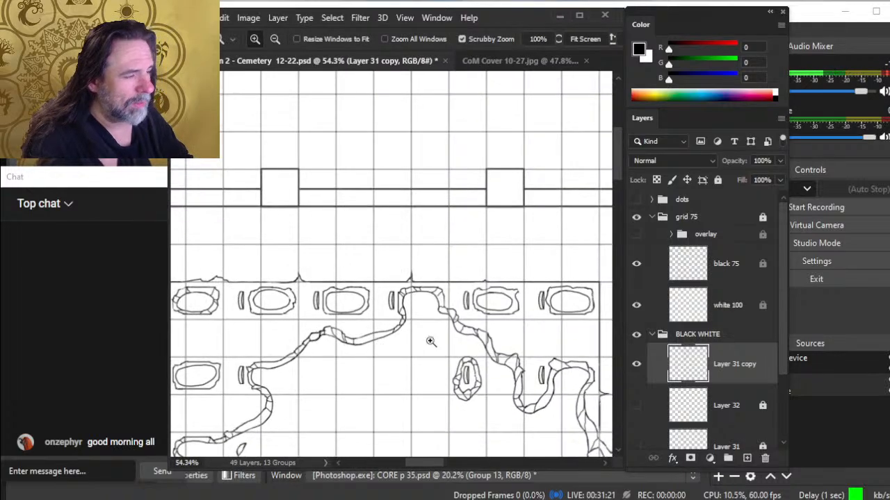
pyautogui.moveTo(453, 342); pyautogui.dragTo(315, 329)
pyautogui.scroll(5, 444, 299)
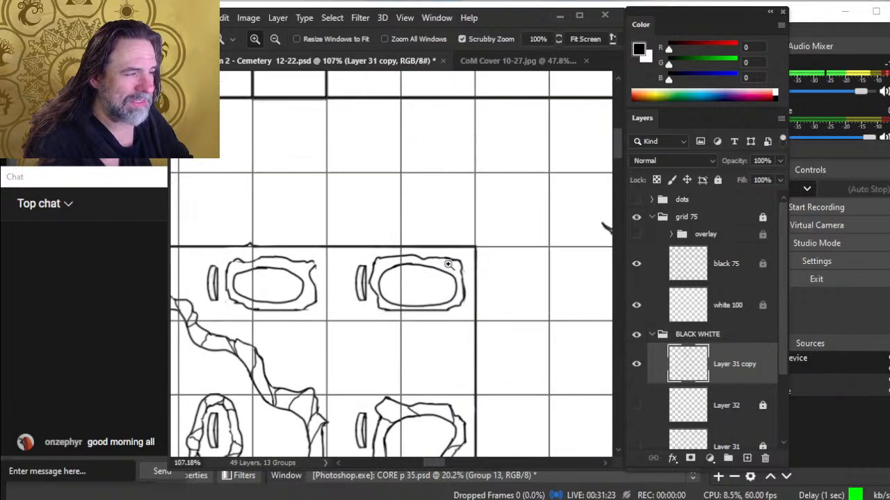
pyautogui.press('b')
pyautogui.press('[')
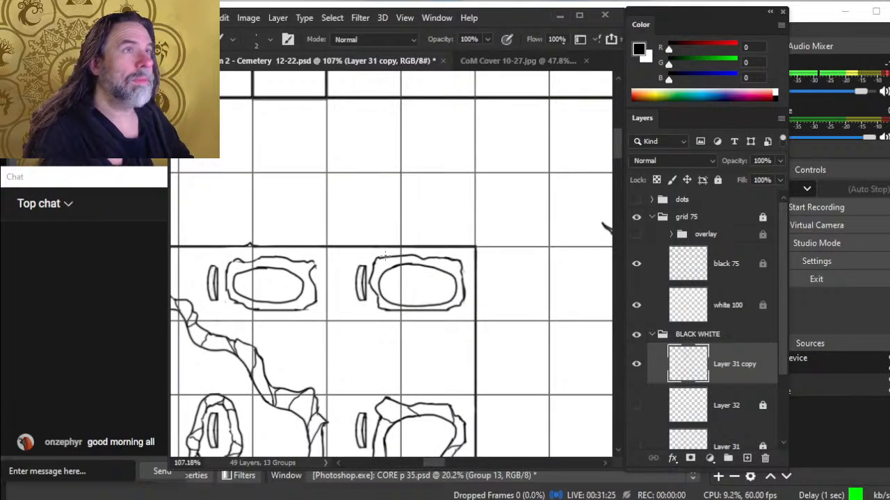
pyautogui.press('z')
pyautogui.moveTo(438, 264); pyautogui.dragTo(499, 265)
pyautogui.press('b')
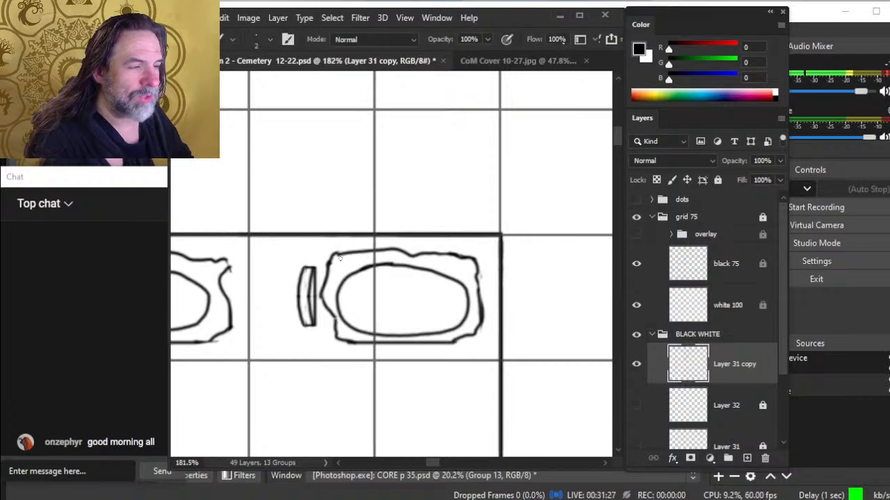
pyautogui.moveTo(338, 256)
pyautogui.mouseDown()
pyautogui.moveTo(367, 274)
pyautogui.moveTo(415, 255)
pyautogui.moveTo(468, 260)
pyautogui.moveTo(455, 280)
pyautogui.mouseUp()
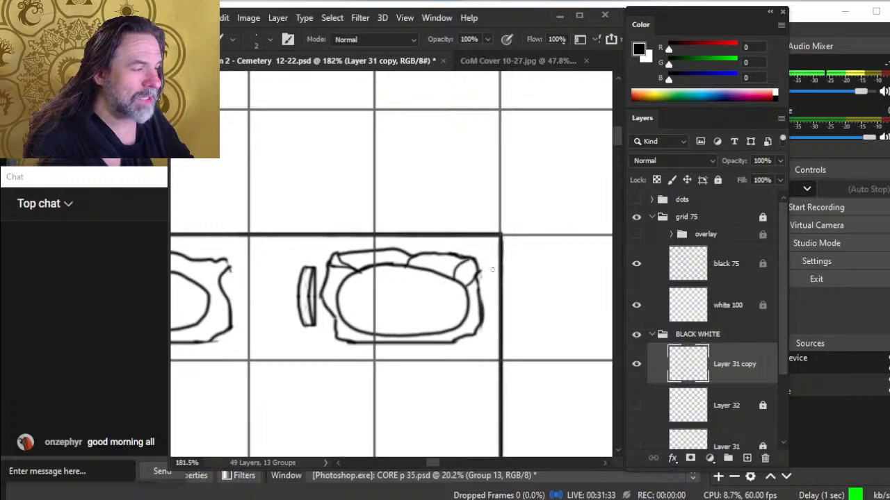
# - Clean up the northeast corner grave's east rim and draw crack lines across its lower-right corner
pyautogui.press('e')
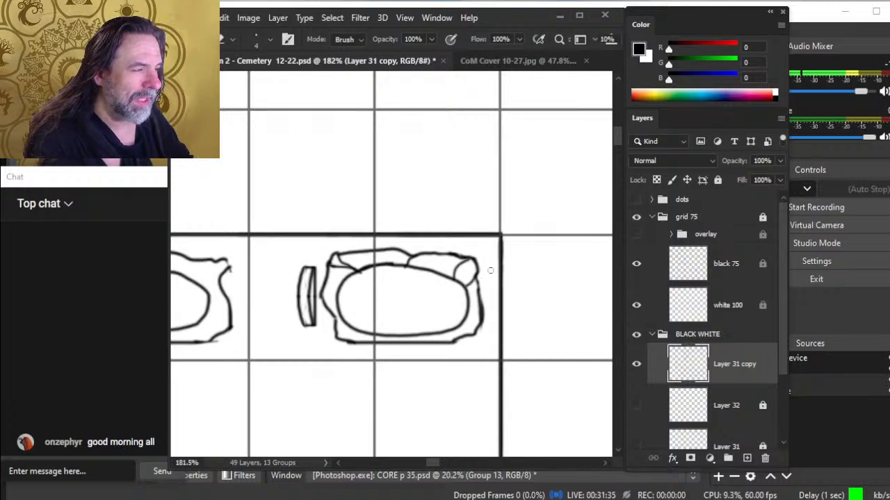
pyautogui.press('b')
pyautogui.press('e')
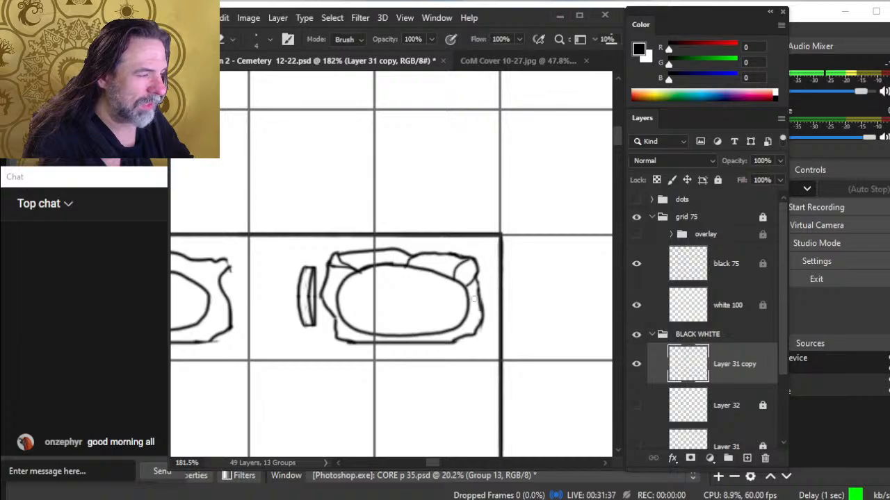
pyautogui.press('b')
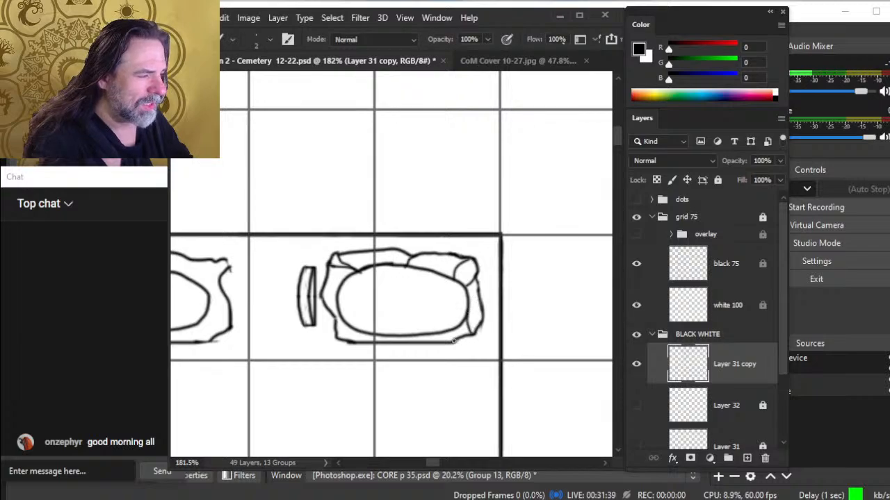
pyautogui.moveTo(453, 341); pyautogui.dragTo(468, 304)
# - Draw a crack joining the northeast corner grave's west rim to its inner oval
pyautogui.press('z')
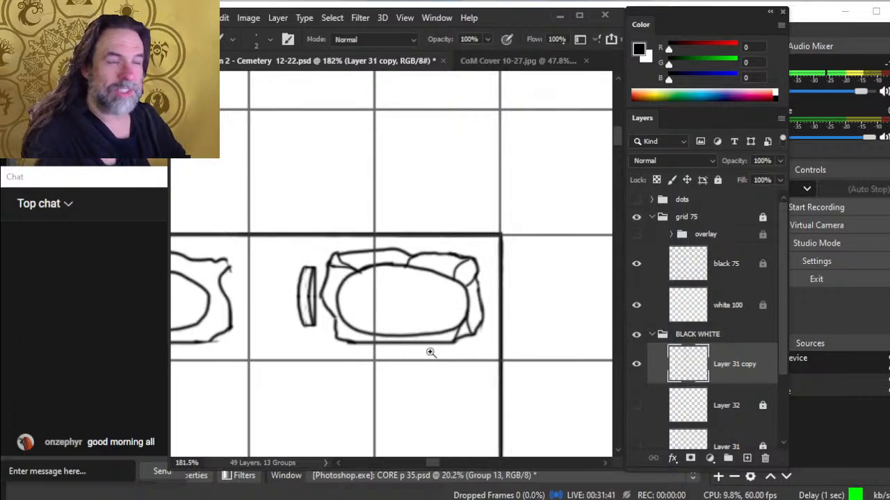
pyautogui.moveTo(437, 348); pyautogui.dragTo(358, 308)
pyautogui.moveTo(438, 341); pyautogui.dragTo(471, 329)
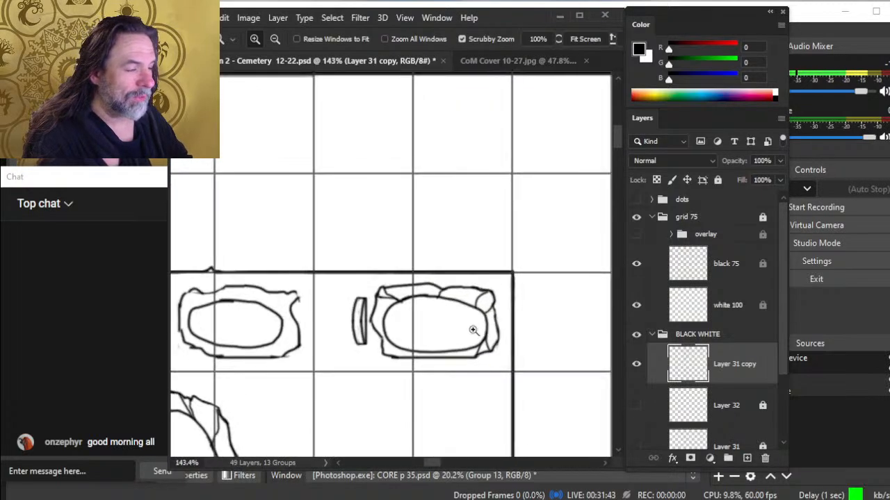
pyautogui.press('b')
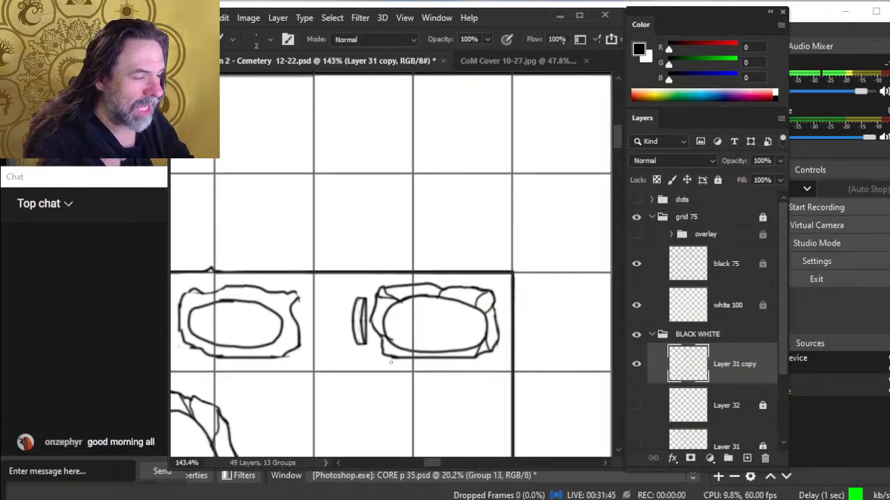
pyautogui.press('e')
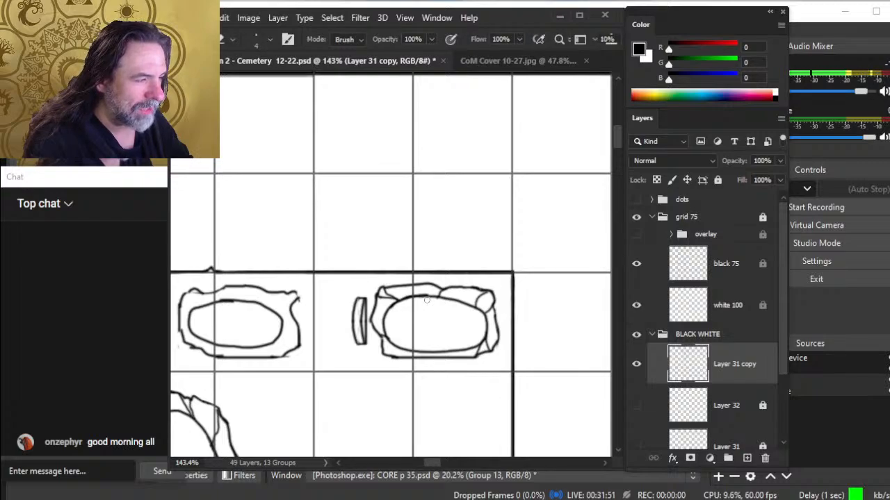
# - Refine the upper-left edge of the northeast corner grave's inner oval by alternately erasing and redrawing the line
pyautogui.moveTo(413, 294)
pyautogui.mouseDown()
pyautogui.moveTo(403, 299)
pyautogui.moveTo(424, 298)
pyautogui.moveTo(386, 310)
pyautogui.mouseUp()
pyautogui.press('b')
pyautogui.press('e')
pyautogui.press('b')
pyautogui.press('e')
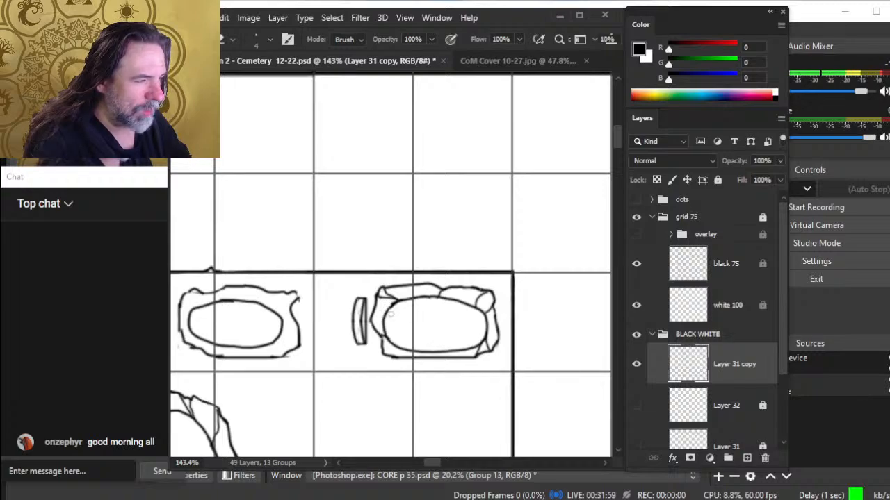
pyautogui.press('b')
pyautogui.press('e')
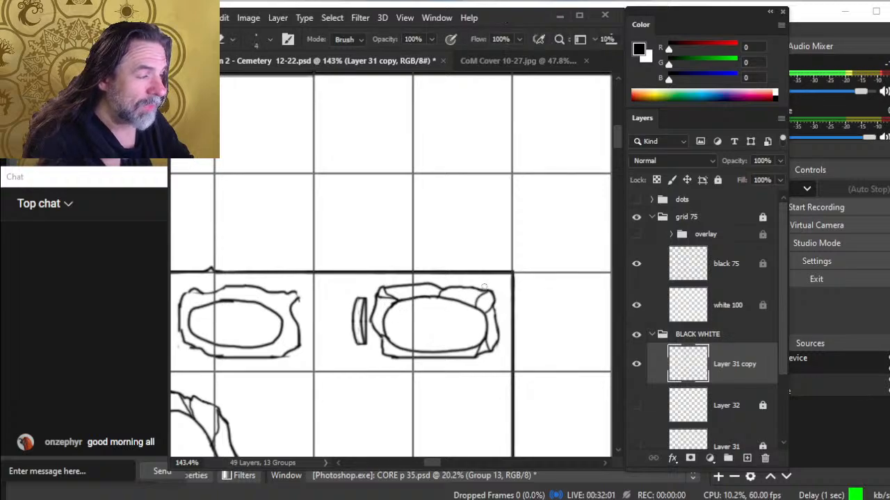
# - Draw a crack line across the lower-left rim of the northeast corner grave
pyautogui.press('space')
pyautogui.moveTo(443, 314); pyautogui.dragTo(410, 259)
pyautogui.press('b')
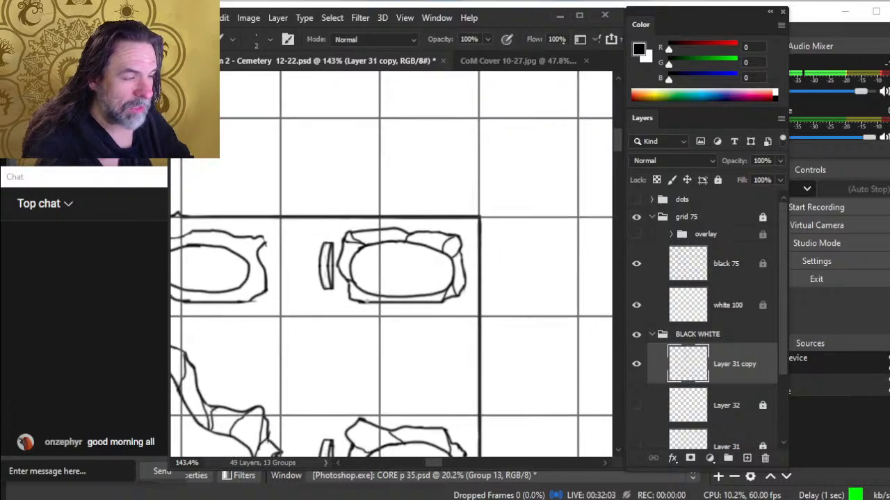
pyautogui.press('e')
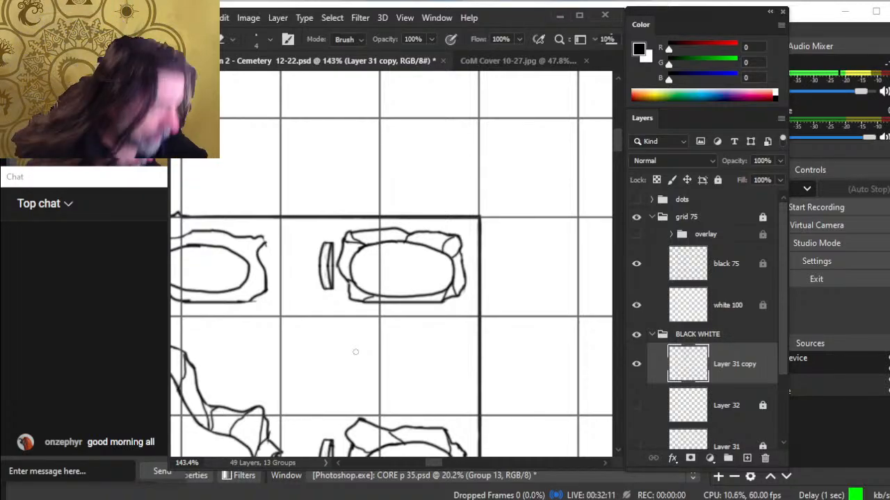
# - Draw crack lines across the east rim of the fifth grave, tidying its upper-right tip and the overshooting ends
pyautogui.moveTo(345, 270)
pyautogui.mouseDown()
pyautogui.moveTo(466, 292)
pyautogui.moveTo(474, 312)
pyautogui.mouseUp()
pyautogui.press('b')
pyautogui.press('e')
pyautogui.press('b')
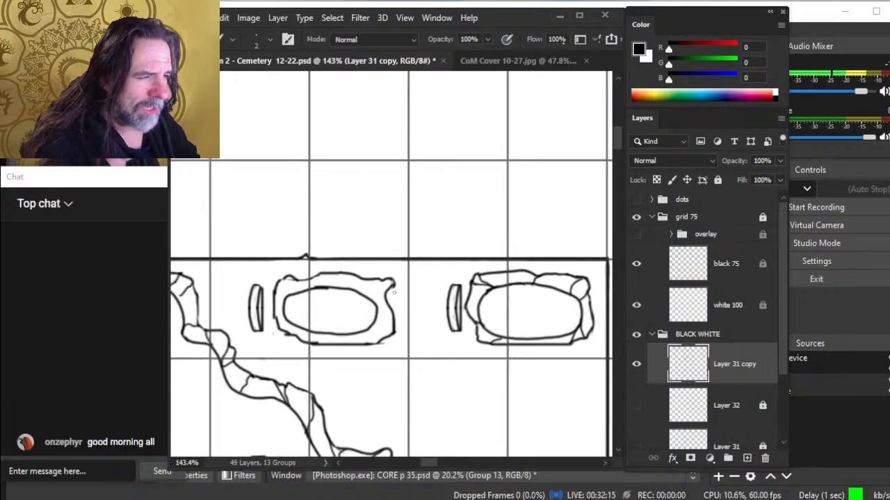
pyautogui.press('e')
pyautogui.press('b')
pyautogui.moveTo(380, 344)
pyautogui.mouseDown()
pyautogui.moveTo(389, 323)
pyautogui.moveTo(386, 342)
pyautogui.moveTo(399, 329)
pyautogui.moveTo(377, 307)
pyautogui.moveTo(390, 282)
pyautogui.mouseUp()
pyautogui.press('e')
pyautogui.press('b')
pyautogui.press('e')
pyautogui.press('b')
pyautogui.press('e')
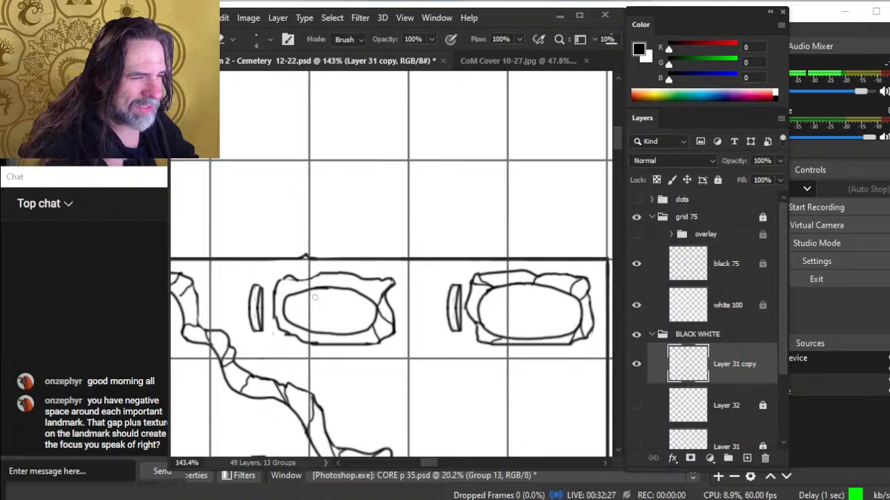
# - Draw crack lines dividing the upper rim of the fifth grave into separate stones
pyautogui.press('b')
pyautogui.press('e')
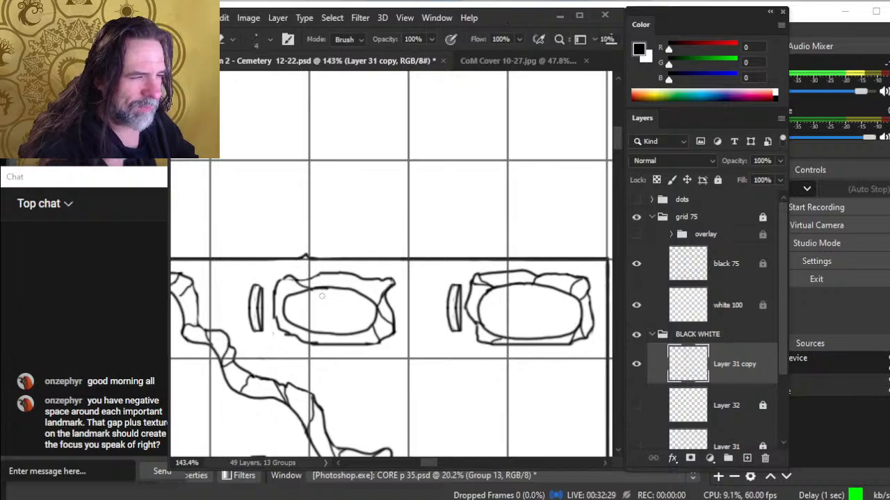
pyautogui.press('b')
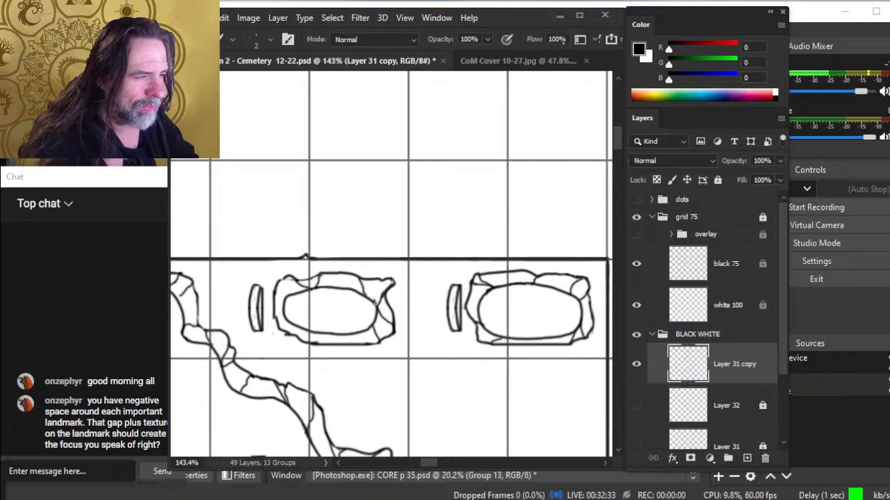
pyautogui.moveTo(375, 301); pyautogui.dragTo(382, 280)
pyautogui.press('e')
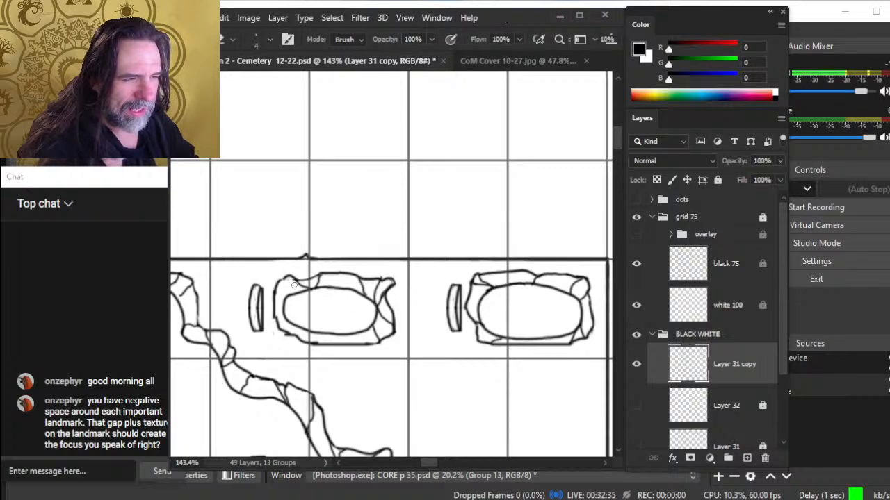
# - Draw crack lines across the upper-left corner and west rim of the fifth grave, erasing the excess ends
pyautogui.press('b')
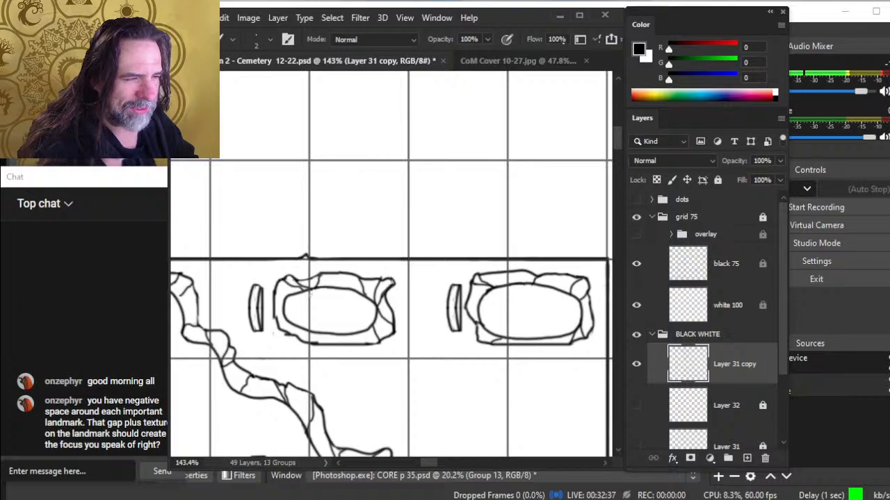
pyautogui.press('e')
pyautogui.press('b')
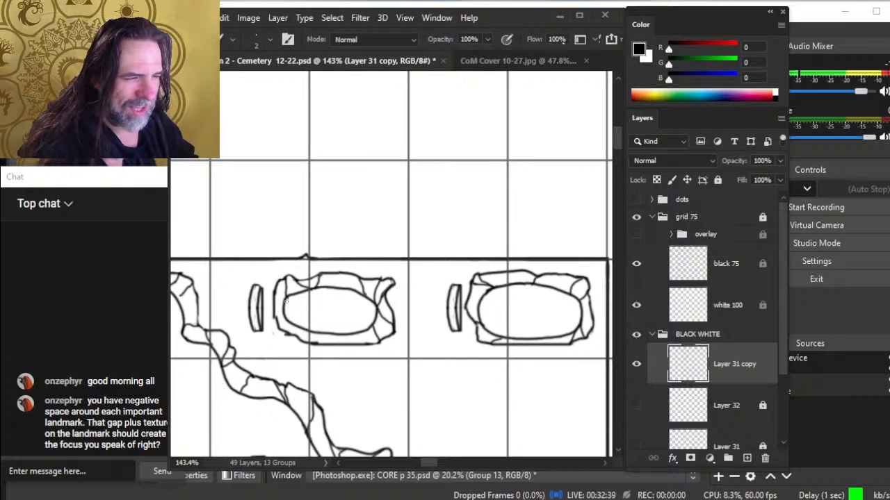
pyautogui.press('e')
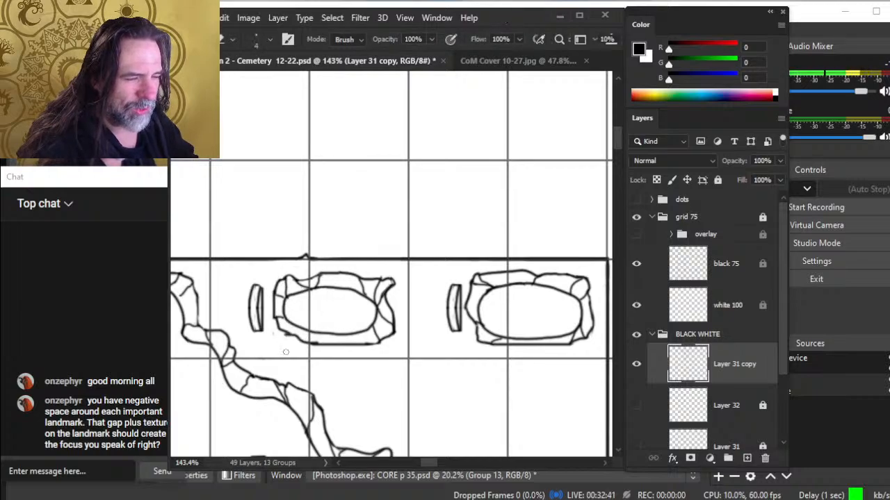
# - Draw crack lines along the lower rim of the fifth grave and erase the excess line ends
pyautogui.press('b')
pyautogui.press('e')
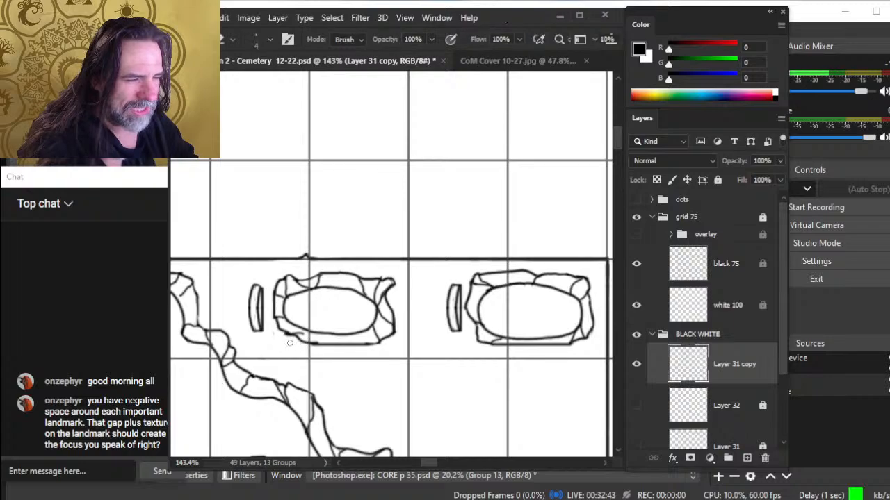
pyautogui.press('b')
pyautogui.press('e')
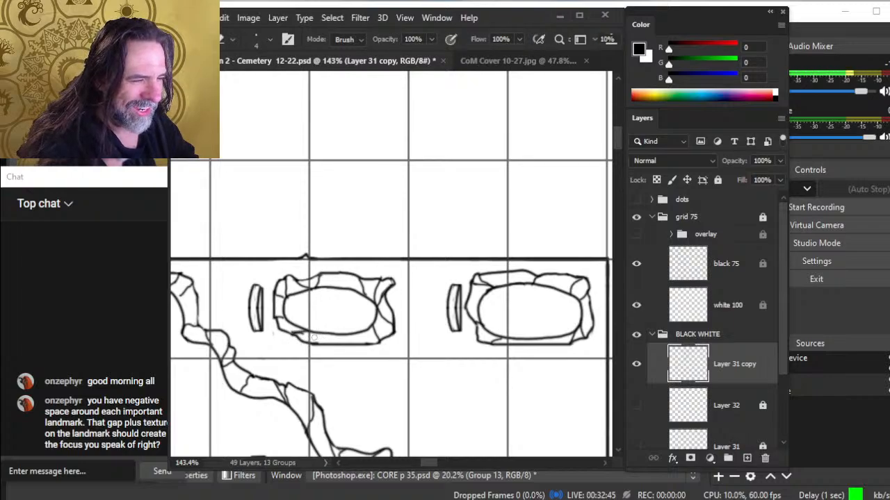
pyautogui.press('b')
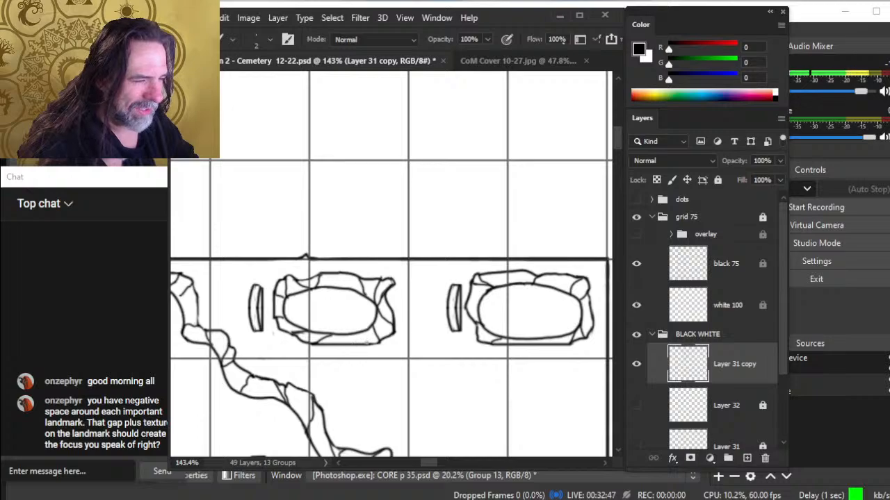
pyautogui.press('e')
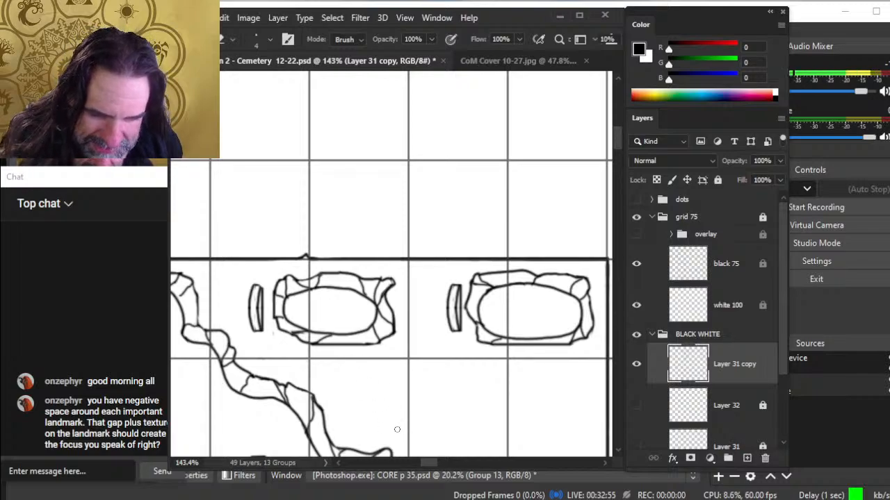
# - Review the overall cemetery layout, comparing the inked northwest plots with the rest of the map
pyautogui.press('z')
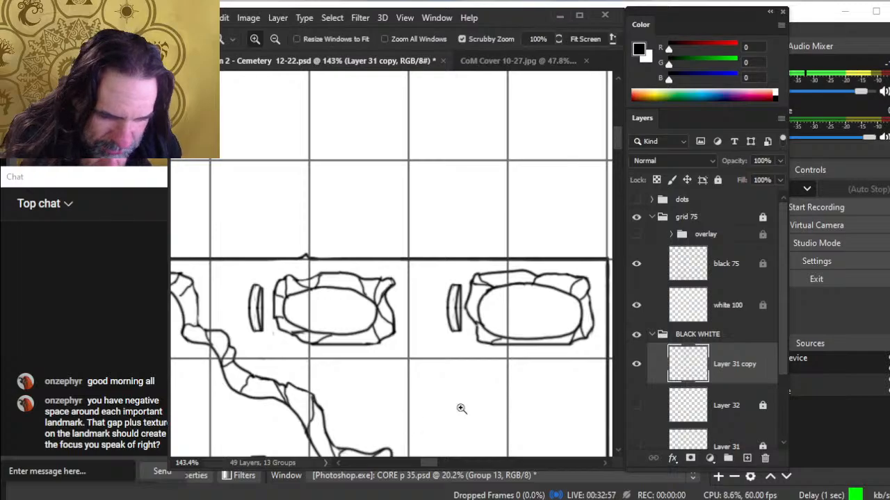
pyautogui.moveTo(461, 409); pyautogui.dragTo(410, 391)
pyautogui.moveTo(569, 418); pyautogui.dragTo(416, 298)
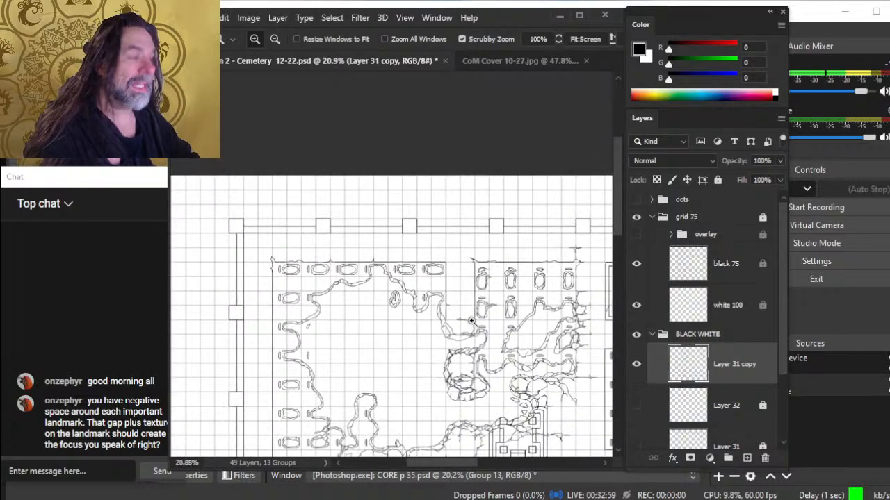
pyautogui.moveTo(508, 349); pyautogui.dragTo(327, 283)
pyautogui.moveTo(436, 339); pyautogui.dragTo(368, 314)
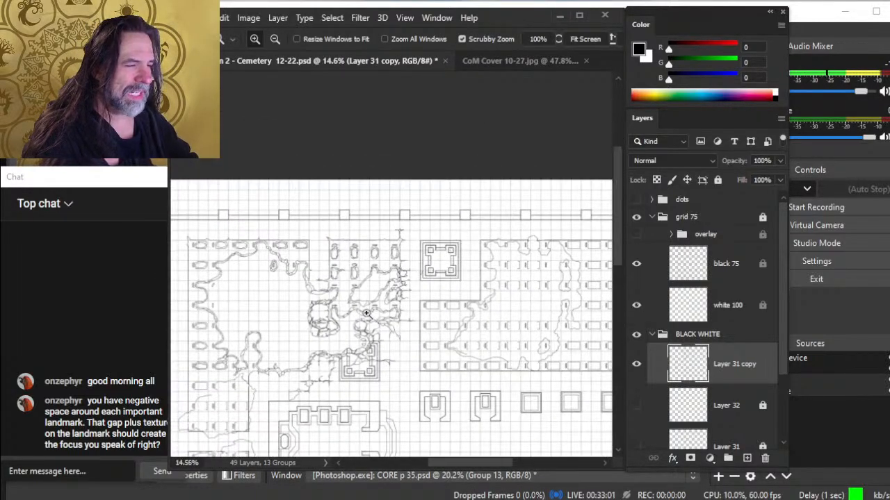
pyautogui.moveTo(415, 349); pyautogui.dragTo(438, 311)
pyautogui.moveTo(346, 361); pyautogui.dragTo(378, 288)
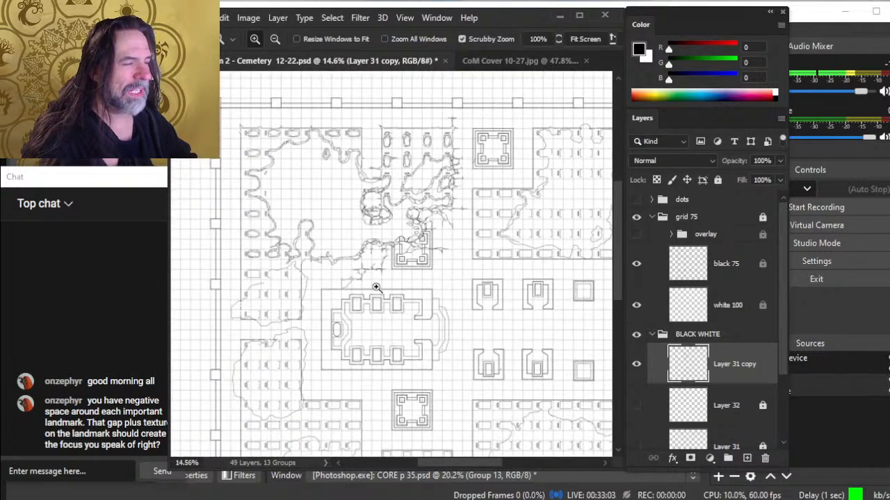
pyautogui.moveTo(461, 178); pyautogui.dragTo(503, 181)
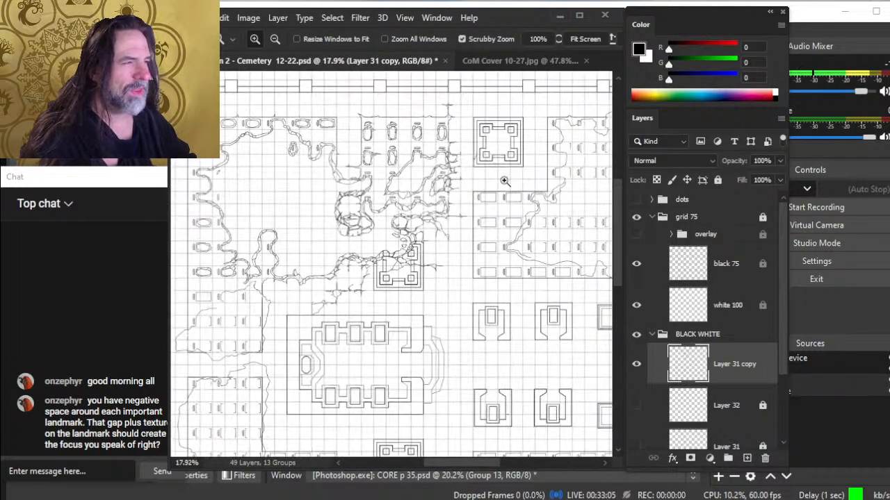
pyautogui.moveTo(498, 265); pyautogui.dragTo(354, 299)
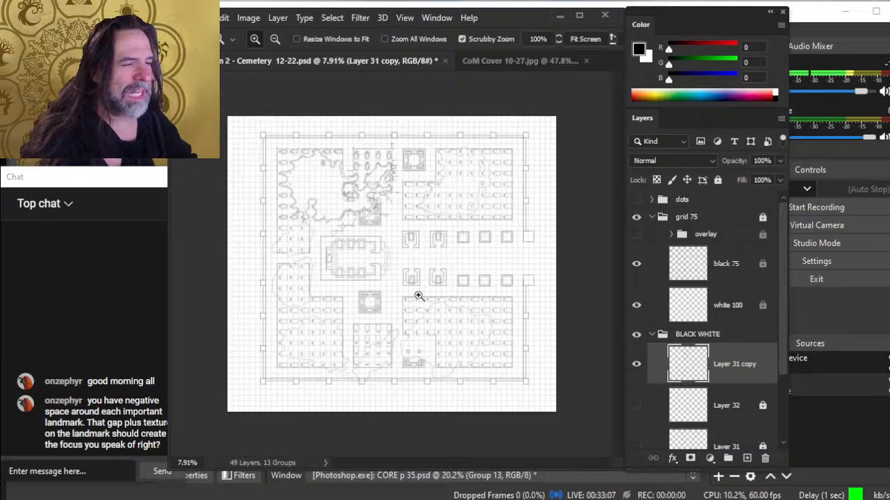
# - Examine the cracked graves, stone ridges and broken borders of the inked northwest plots up close
pyautogui.moveTo(353, 242); pyautogui.dragTo(552, 318)
pyautogui.moveTo(429, 193); pyautogui.dragTo(431, 283)
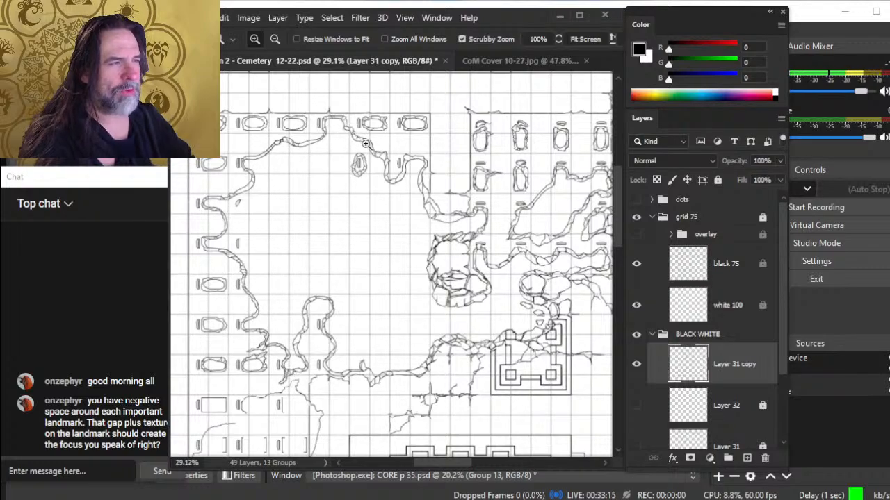
pyautogui.moveTo(467, 286); pyautogui.dragTo(383, 269)
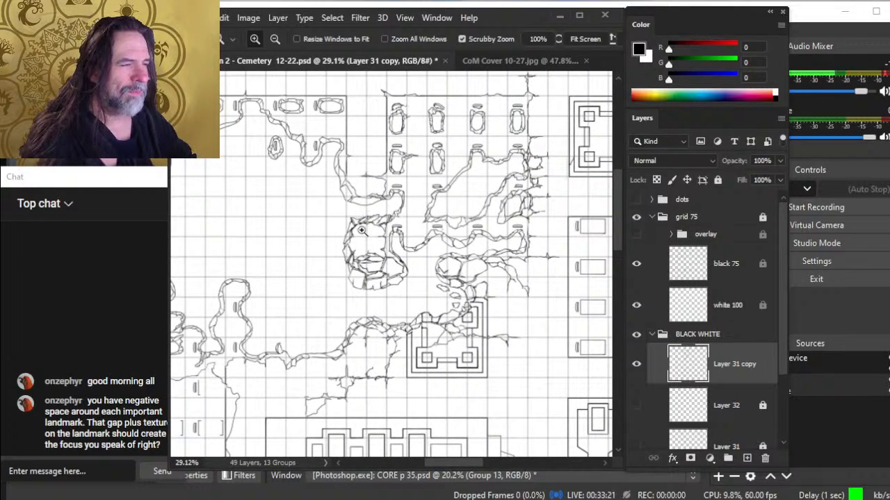
pyautogui.click(504, 235)
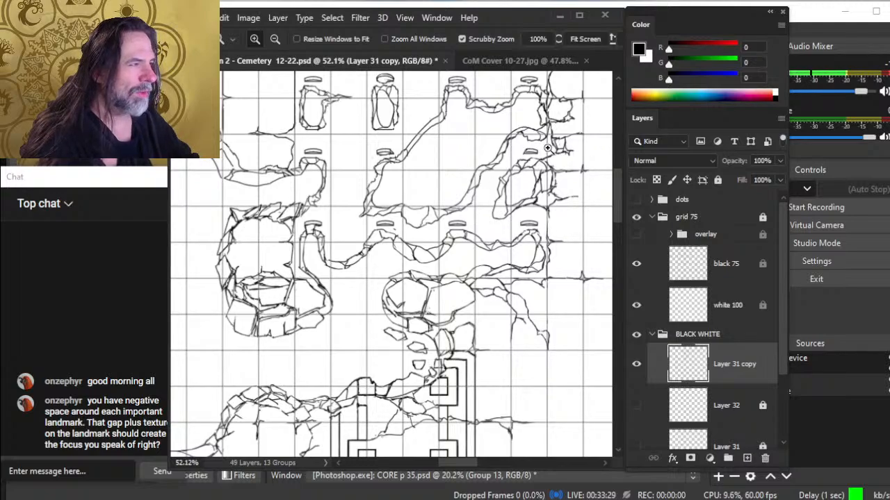
pyautogui.moveTo(522, 153); pyautogui.dragTo(495, 180)
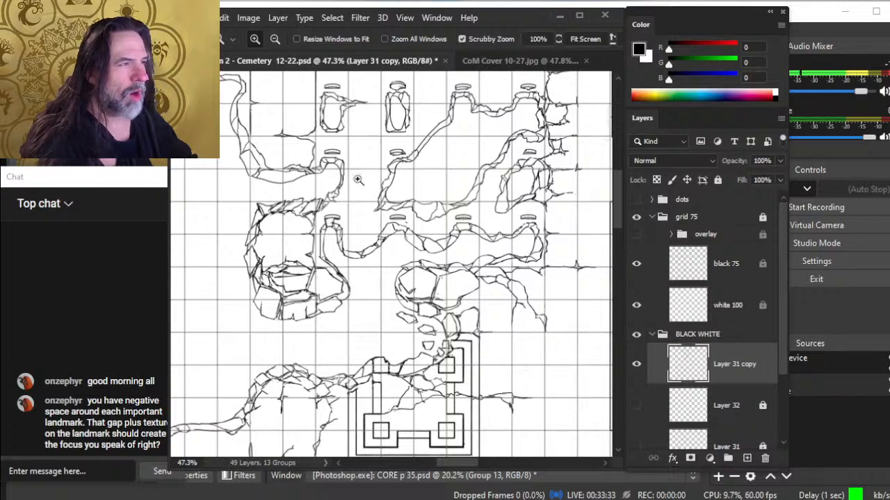
pyautogui.moveTo(429, 109); pyautogui.dragTo(401, 239)
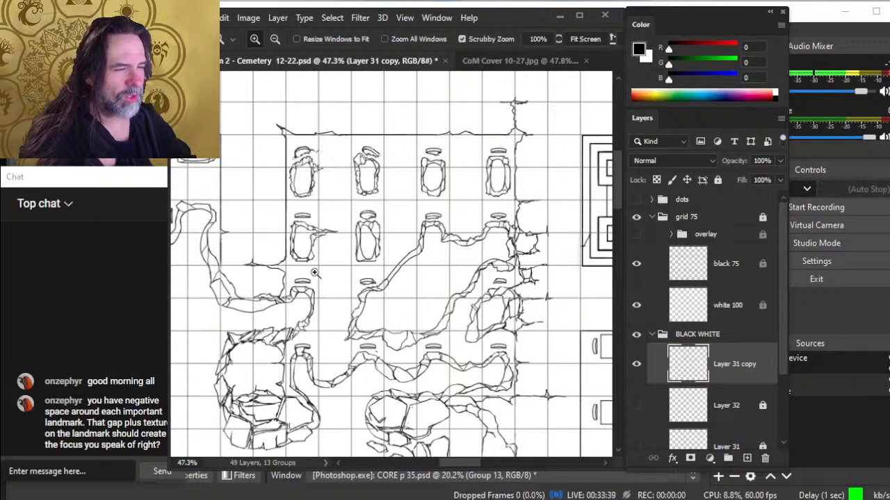
pyautogui.moveTo(310, 328); pyautogui.dragTo(367, 222)
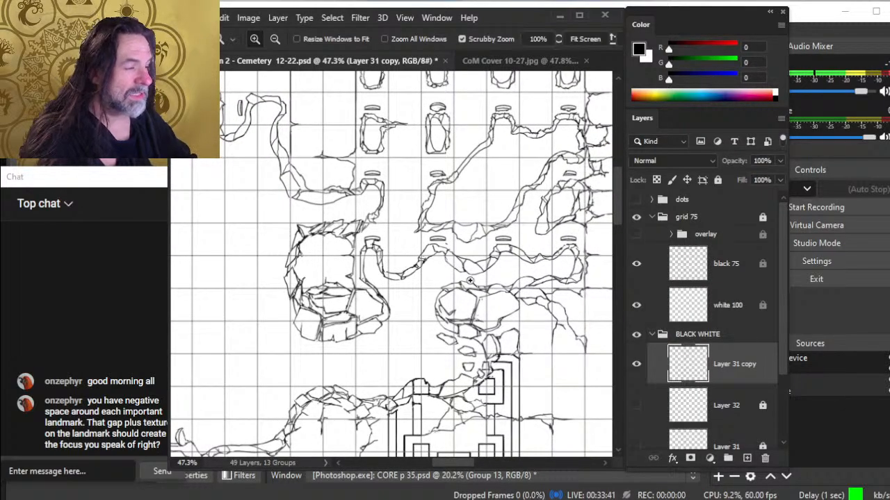
pyautogui.moveTo(513, 310); pyautogui.dragTo(427, 253)
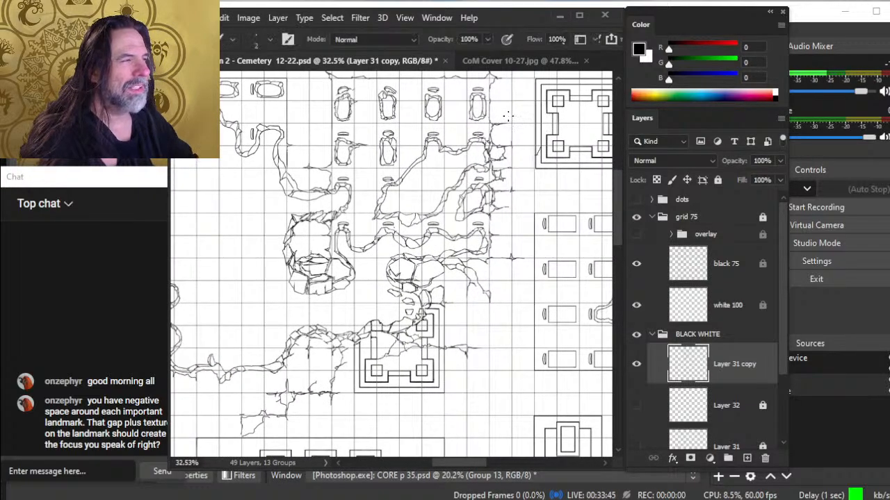
# - Circle the two ruined grave areas with temporary size 25 brush strokes and undo each stroke
pyautogui.moveTo(513, 121)
pyautogui.mouseDown()
pyautogui.moveTo(298, 144)
pyautogui.moveTo(473, 157)
pyautogui.mouseUp()
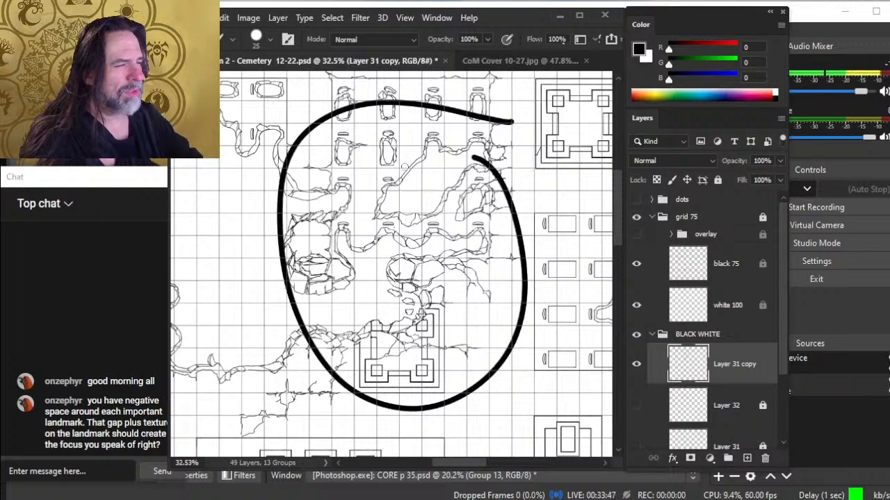
pyautogui.hotkey('ctrl', 'z')
pyautogui.moveTo(322, 282)
pyautogui.mouseDown()
pyautogui.moveTo(609, 374)
pyautogui.moveTo(603, 379)
pyautogui.mouseUp()
pyautogui.moveTo(460, 192)
pyautogui.mouseDown()
pyautogui.moveTo(418, 333)
pyautogui.moveTo(425, 142)
pyautogui.mouseUp()
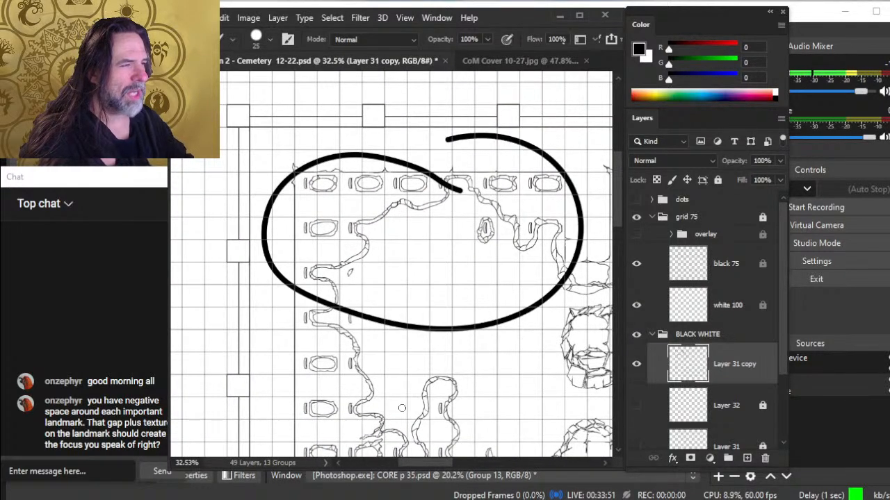
pyautogui.moveTo(519, 331); pyautogui.dragTo(449, 331)
pyautogui.hotkey('ctrl', 'z')
pyautogui.moveTo(557, 347); pyautogui.dragTo(466, 293)
pyautogui.moveTo(516, 305); pyautogui.dragTo(506, 274)
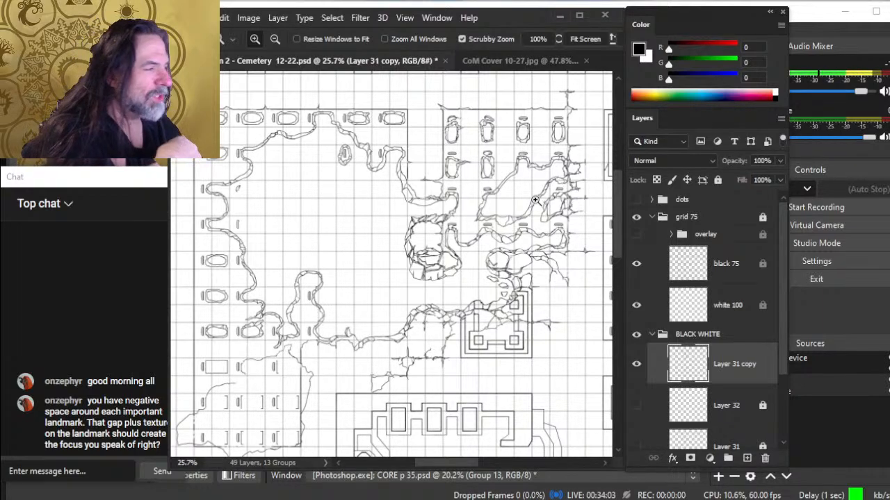
pyautogui.moveTo(544, 205); pyautogui.dragTo(556, 208)
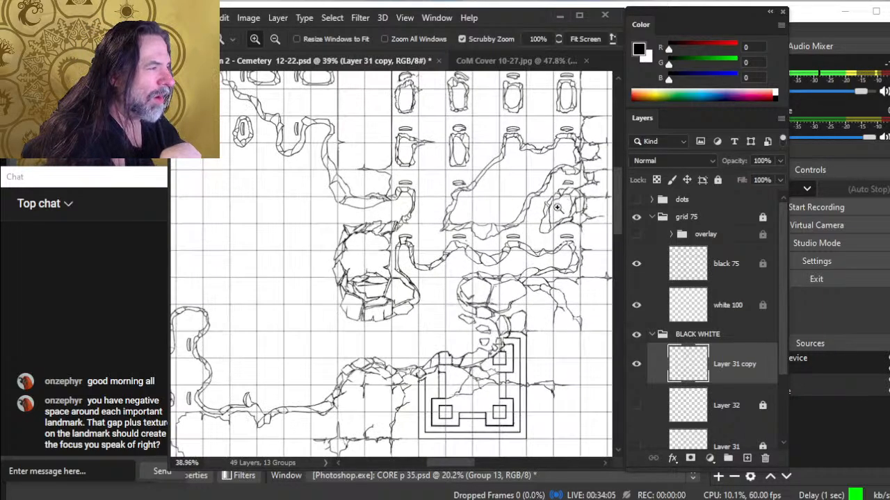
pyautogui.moveTo(557, 278); pyautogui.dragTo(502, 284)
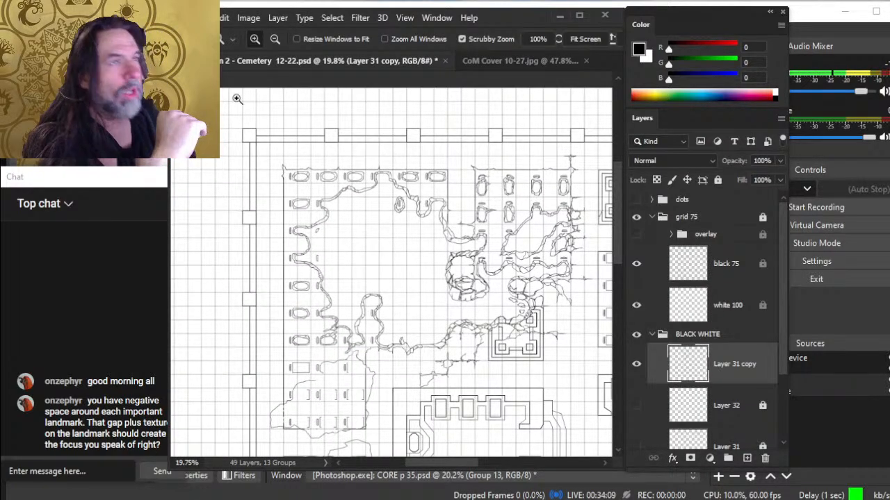
# - Close the CoM Cover 10-27.jpg image and open the recent file Act 2 Region 3 - Drowned Fort.psd
pyautogui.click(528, 60)
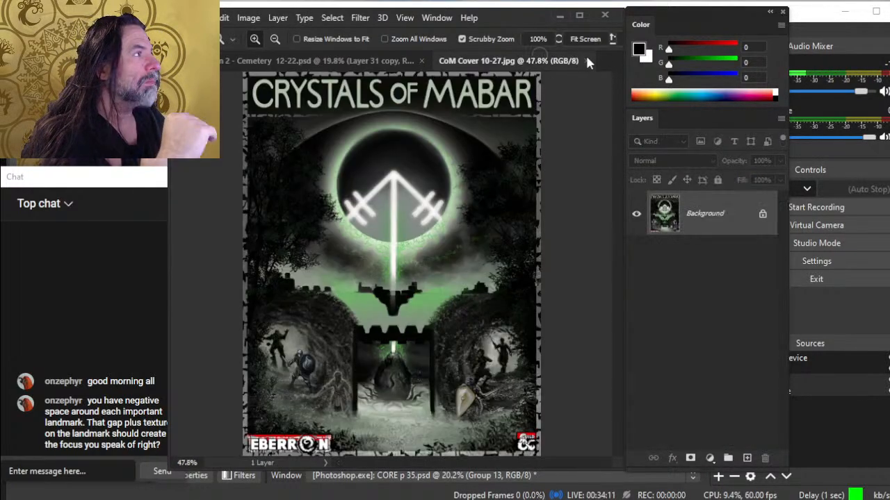
pyautogui.click(585, 61)
pyautogui.click(203, 17)
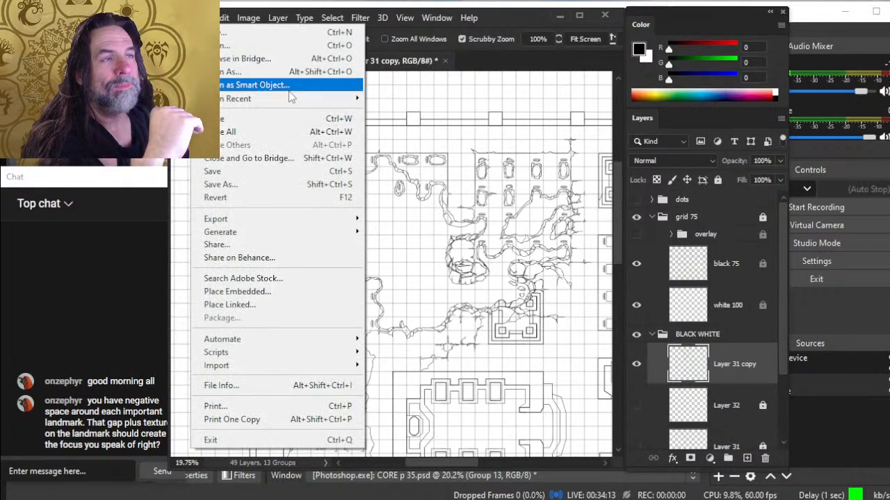
pyautogui.moveTo(292, 98)
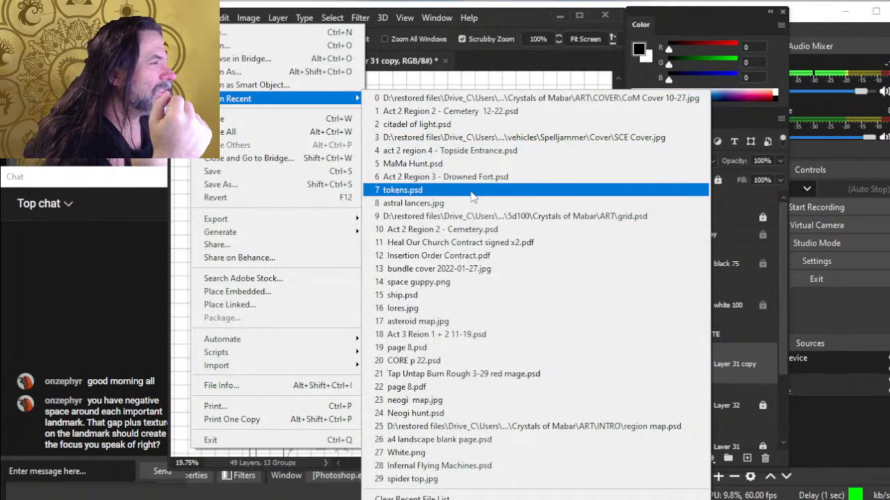
pyautogui.click(480, 176)
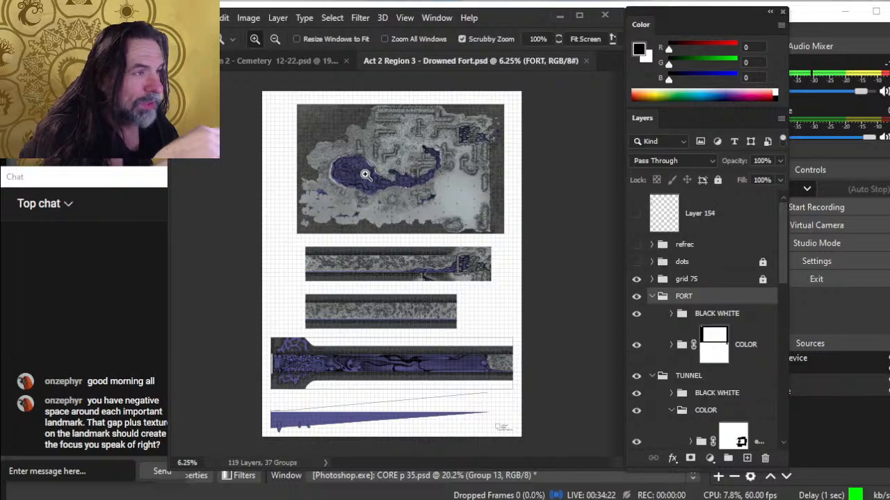
# - Examine the purple chasm and its shaded stone edges on the Drowned Fort map, comparing them with the cemetery map
pyautogui.moveTo(365, 174); pyautogui.dragTo(425, 195)
pyautogui.click(401, 190)
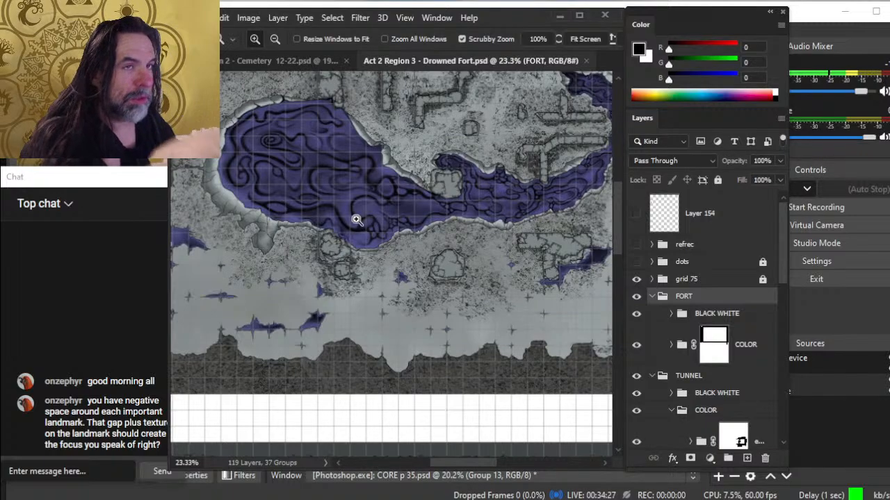
pyautogui.click(301, 65)
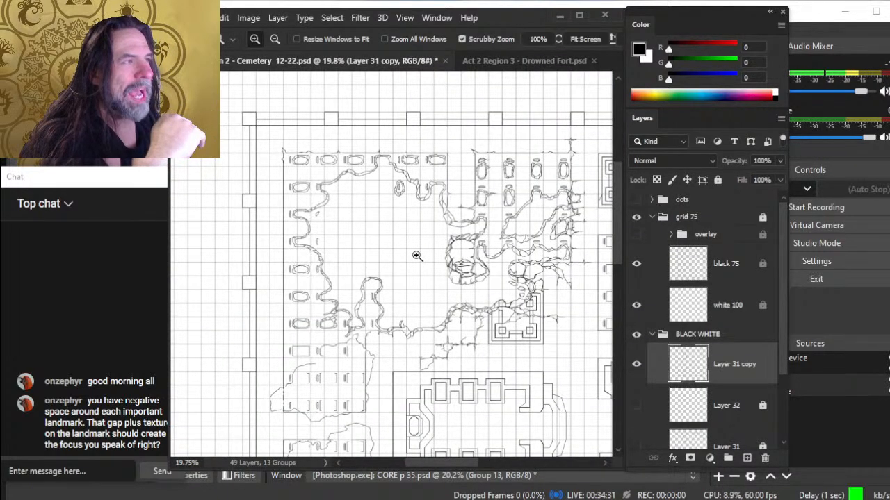
pyautogui.click(494, 62)
pyautogui.click(417, 194)
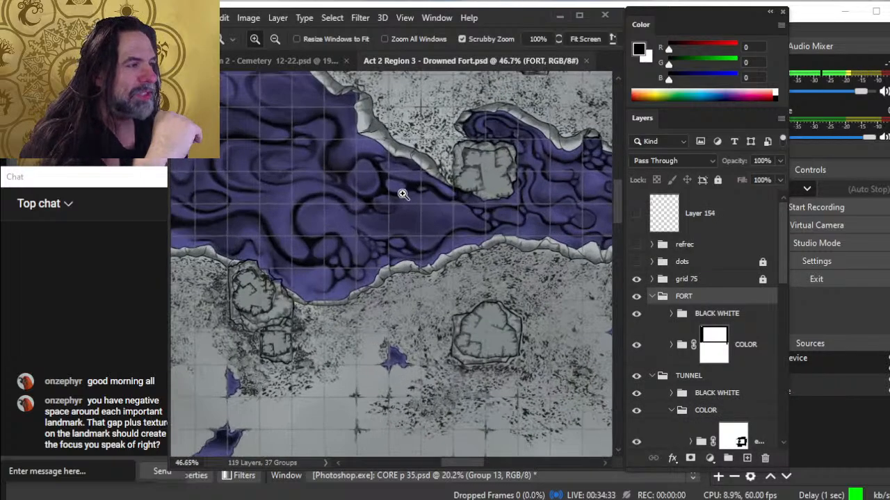
pyautogui.moveTo(350, 196); pyautogui.dragTo(465, 237)
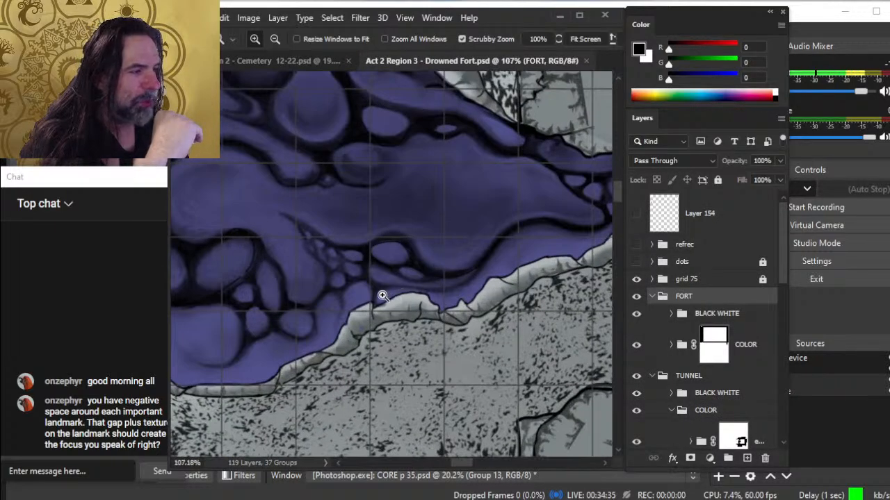
pyautogui.moveTo(417, 286); pyautogui.dragTo(350, 295)
pyautogui.moveTo(453, 269); pyautogui.dragTo(383, 279)
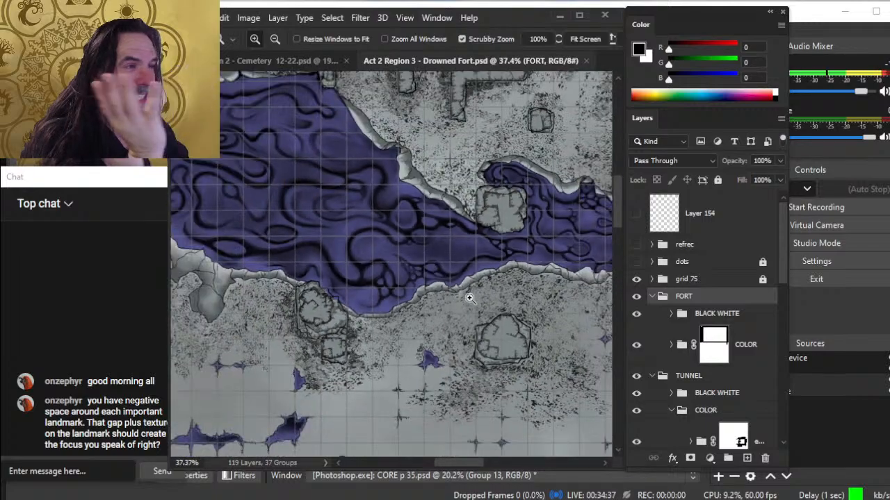
pyautogui.moveTo(486, 298); pyautogui.dragTo(459, 306)
# - Examine the texture and purple flow patterns of the tunnel sections below the fort on the Drowned Fort map
pyautogui.scroll(-10, 485, 321)
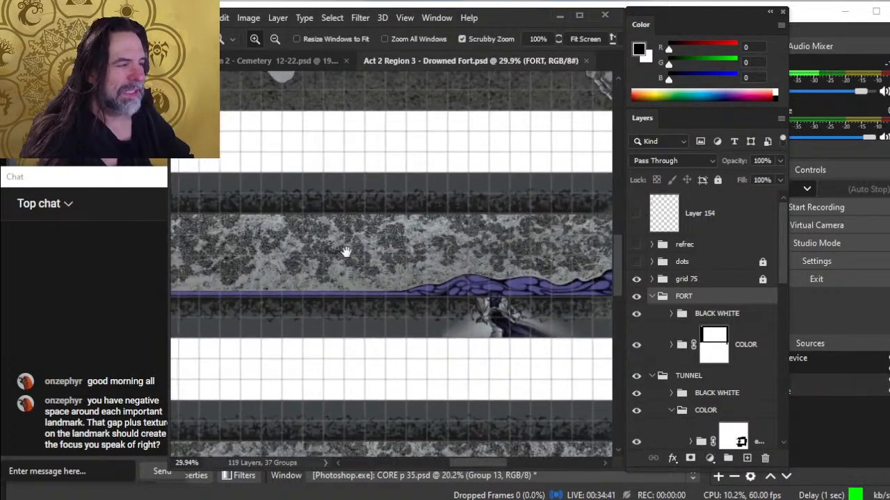
pyautogui.moveTo(347, 251); pyautogui.dragTo(730, 240)
pyautogui.moveTo(465, 352); pyautogui.dragTo(368, 97)
pyautogui.moveTo(389, 244); pyautogui.dragTo(574, 187)
pyautogui.moveTo(399, 295); pyautogui.dragTo(451, 283)
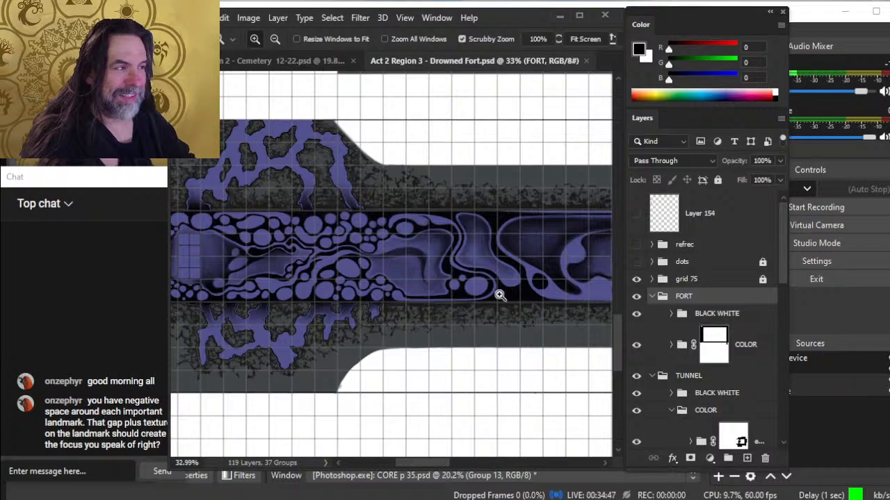
pyautogui.moveTo(521, 305); pyautogui.dragTo(387, 338)
pyautogui.moveTo(496, 322); pyautogui.dragTo(394, 311)
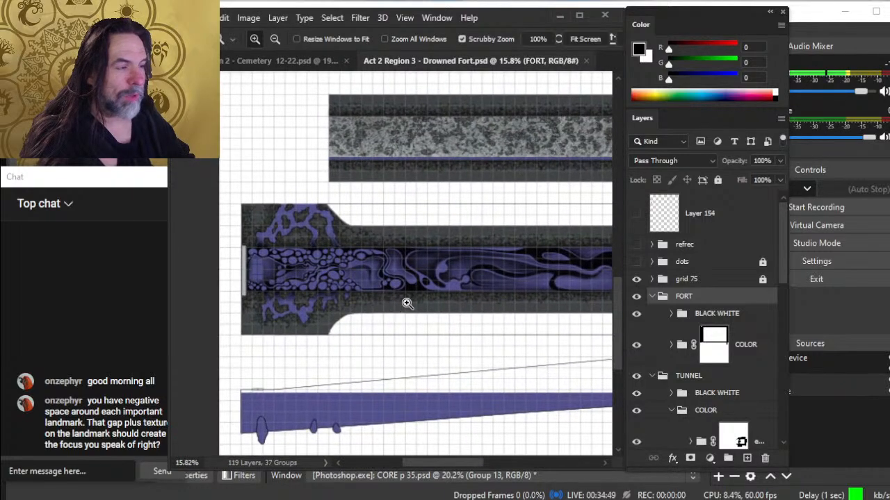
pyautogui.moveTo(462, 303); pyautogui.dragTo(355, 306)
pyautogui.moveTo(434, 285); pyautogui.dragTo(549, 286)
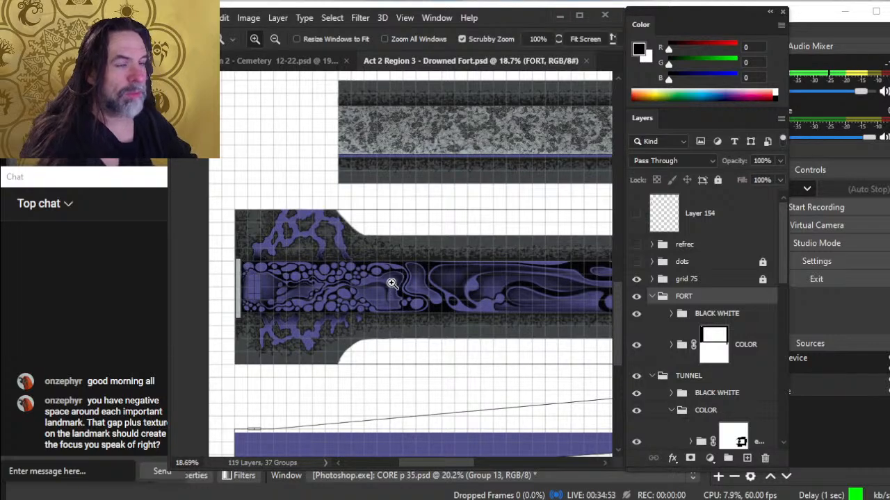
# - Examine the purple flow patterns along the lowest tunnel and its purple side profile on the Drowned Fort map
pyautogui.moveTo(479, 291); pyautogui.dragTo(528, 285)
pyautogui.moveTo(468, 376); pyautogui.dragTo(470, 206)
pyautogui.moveTo(467, 244); pyautogui.dragTo(504, 432)
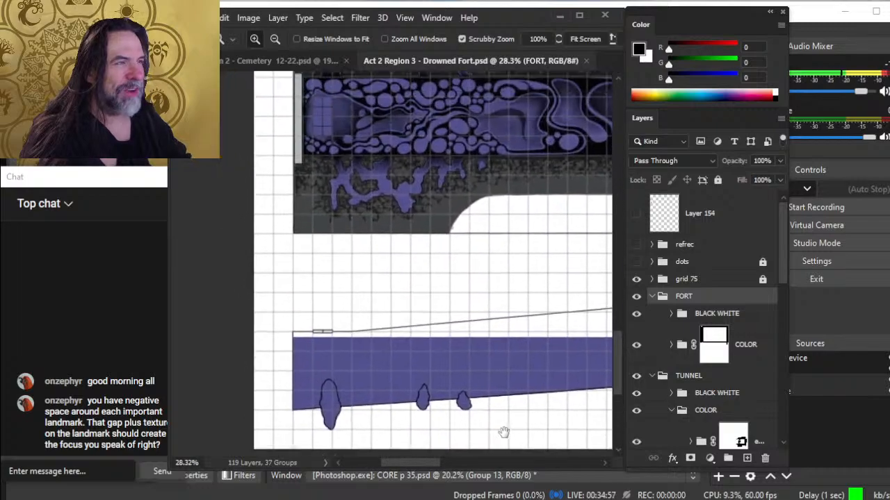
pyautogui.moveTo(516, 236); pyautogui.dragTo(508, 255)
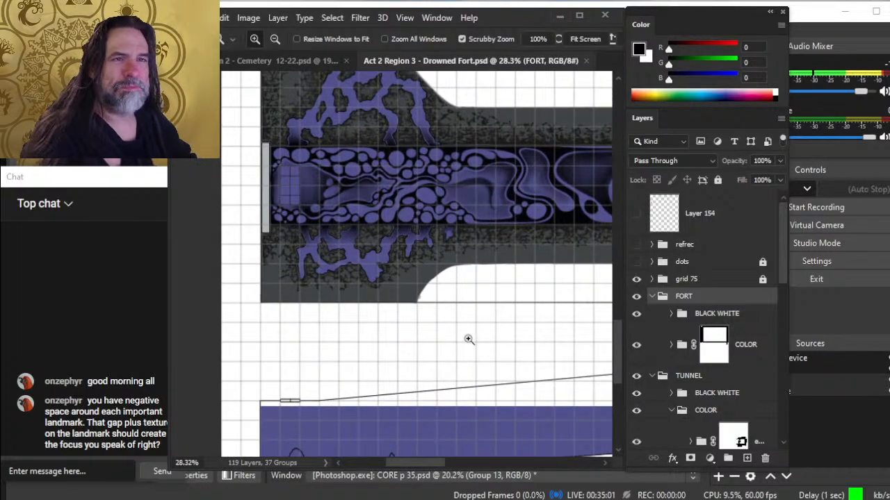
pyautogui.moveTo(469, 339); pyautogui.dragTo(475, 180)
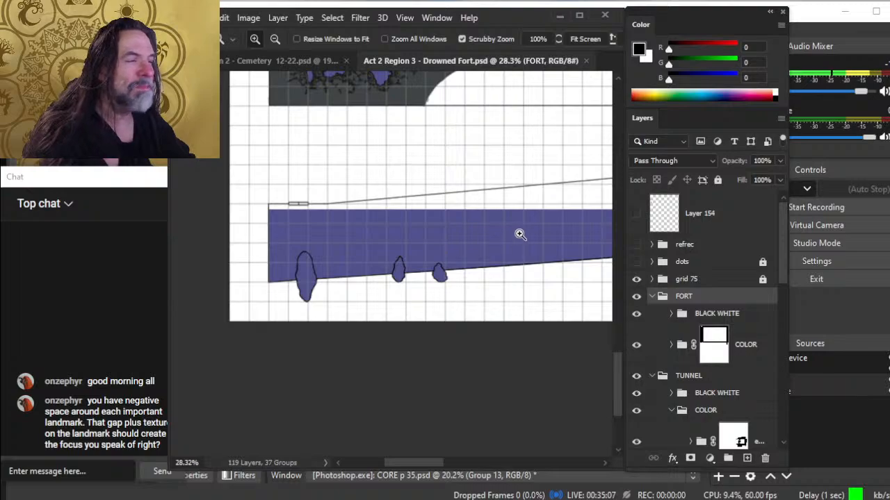
pyautogui.moveTo(532, 233); pyautogui.dragTo(449, 236)
pyautogui.moveTo(510, 183); pyautogui.dragTo(395, 338)
pyautogui.moveTo(382, 262); pyautogui.dragTo(434, 269)
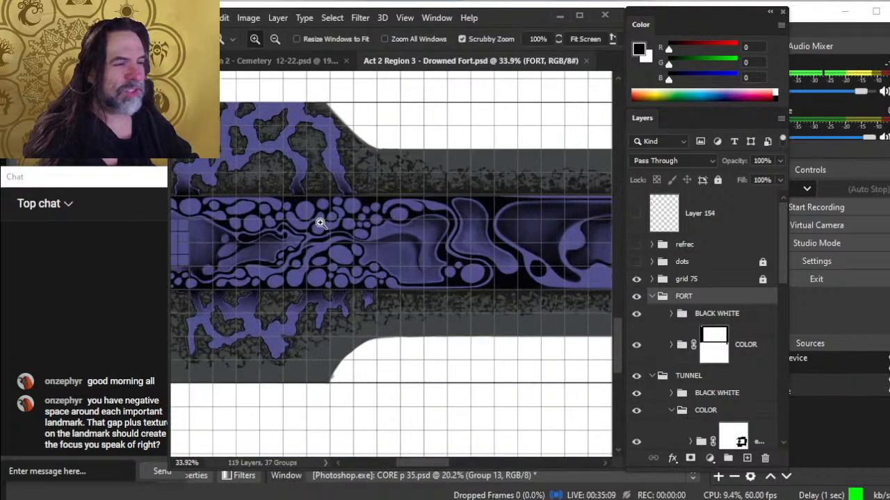
pyautogui.moveTo(294, 206)
pyautogui.mouseDown()
pyautogui.moveTo(493, 263)
pyautogui.moveTo(424, 222)
pyautogui.moveTo(430, 288)
pyautogui.moveTo(320, 292)
pyautogui.mouseUp()
pyautogui.moveTo(485, 301); pyautogui.dragTo(322, 257)
pyautogui.moveTo(502, 237); pyautogui.dragTo(400, 237)
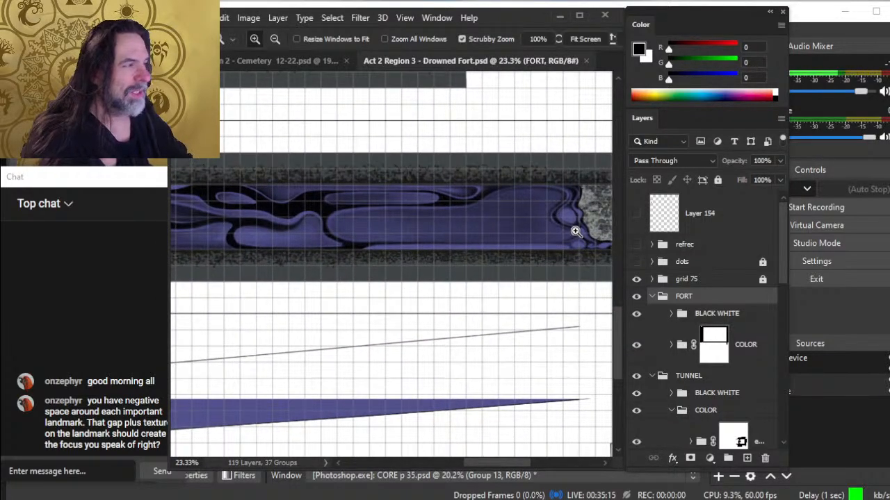
pyautogui.moveTo(576, 232); pyautogui.dragTo(443, 267)
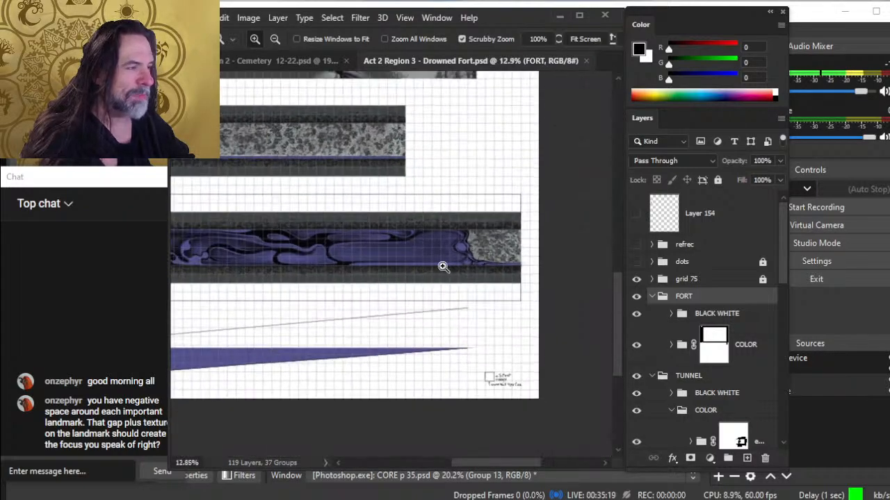
pyautogui.moveTo(380, 284); pyautogui.dragTo(484, 288)
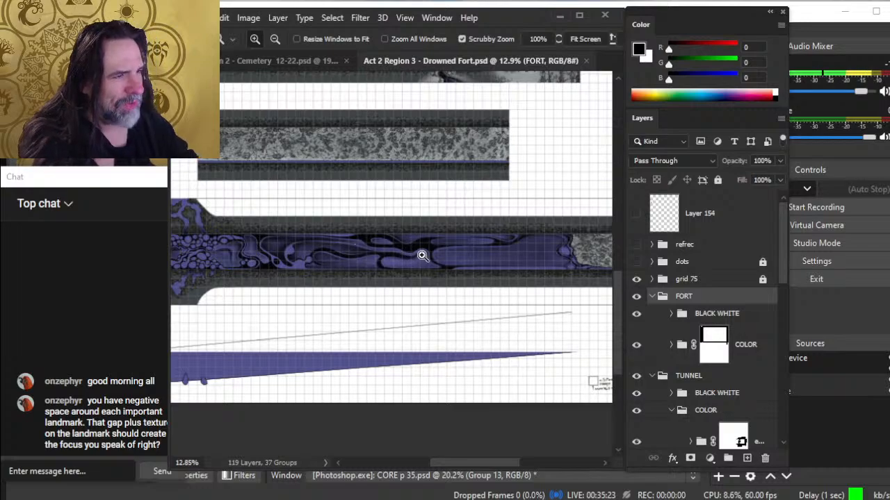
pyautogui.moveTo(238, 268); pyautogui.dragTo(403, 273)
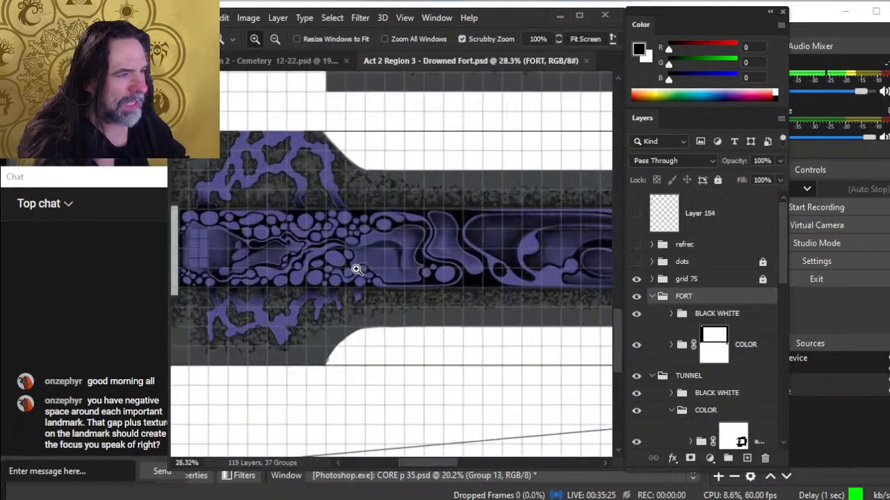
# - Examine the open floor, ruined walls, and the collapsed room with rubble and ladders on the fort's eastern side
pyautogui.moveTo(481, 223); pyautogui.dragTo(348, 473)
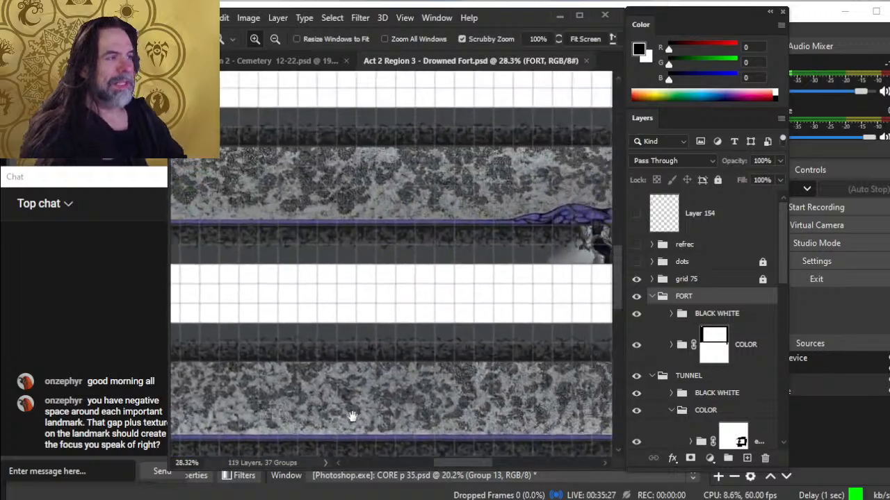
pyautogui.moveTo(452, 259)
pyautogui.mouseDown()
pyautogui.moveTo(353, 417)
pyautogui.moveTo(324, 419)
pyautogui.moveTo(370, 480)
pyautogui.mouseUp()
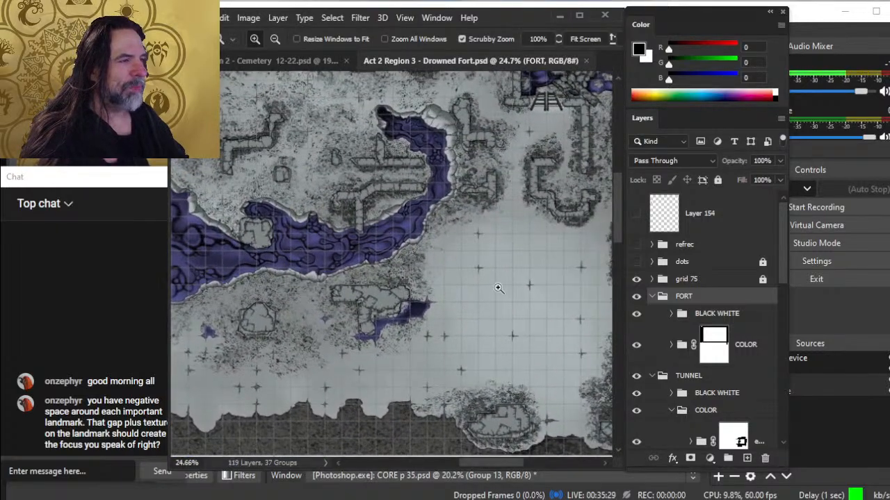
pyautogui.moveTo(499, 287); pyautogui.dragTo(433, 303)
pyautogui.moveTo(480, 324); pyautogui.dragTo(408, 313)
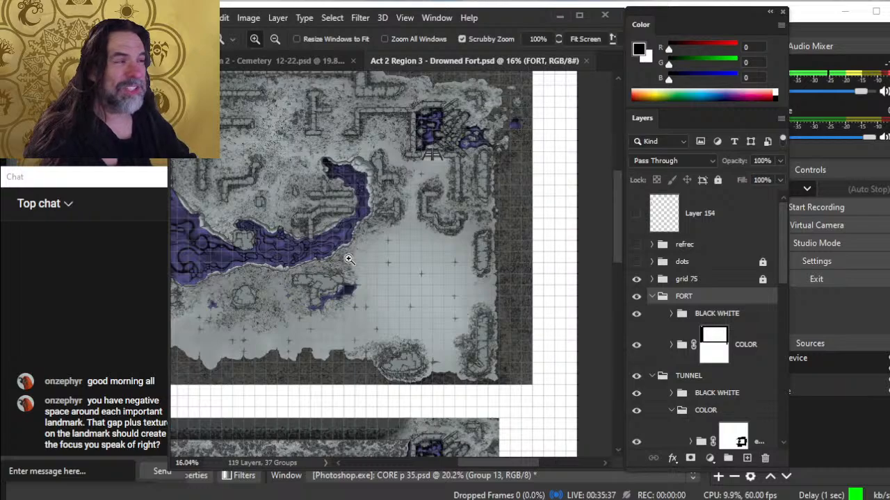
pyautogui.moveTo(360, 243); pyautogui.dragTo(399, 269)
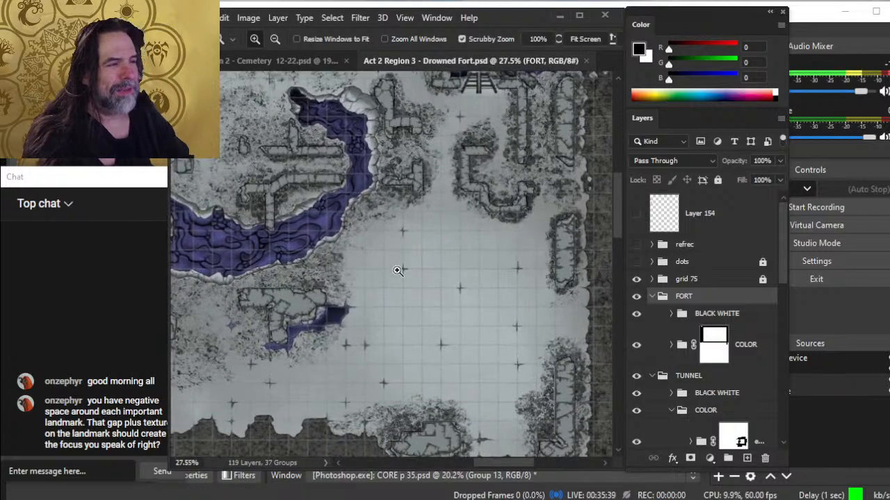
pyautogui.moveTo(388, 195); pyautogui.dragTo(368, 325)
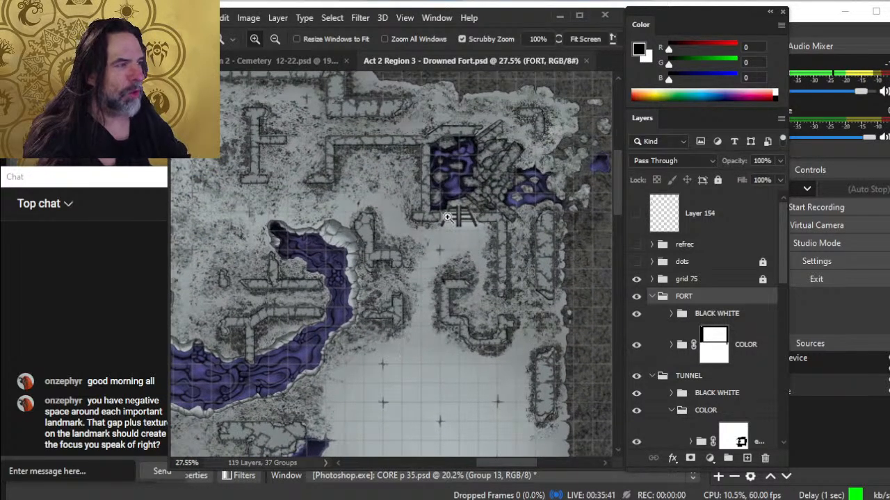
pyautogui.moveTo(479, 224); pyautogui.dragTo(517, 226)
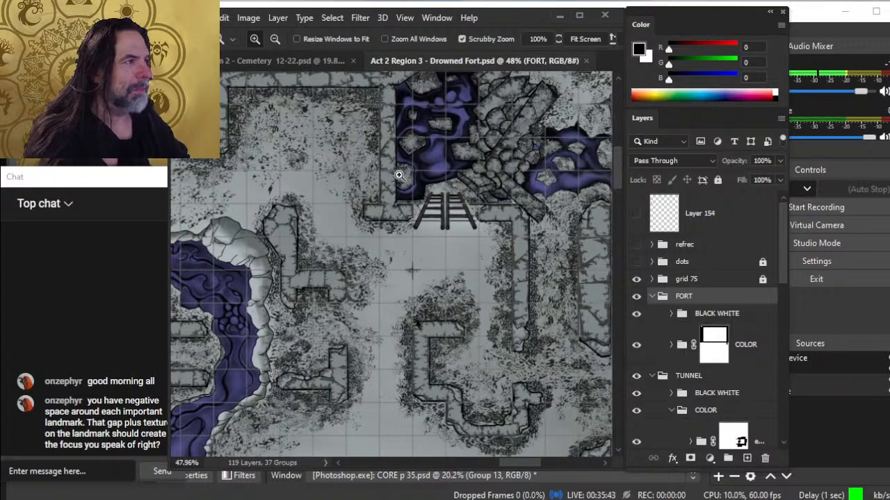
pyautogui.moveTo(513, 152); pyautogui.dragTo(427, 244)
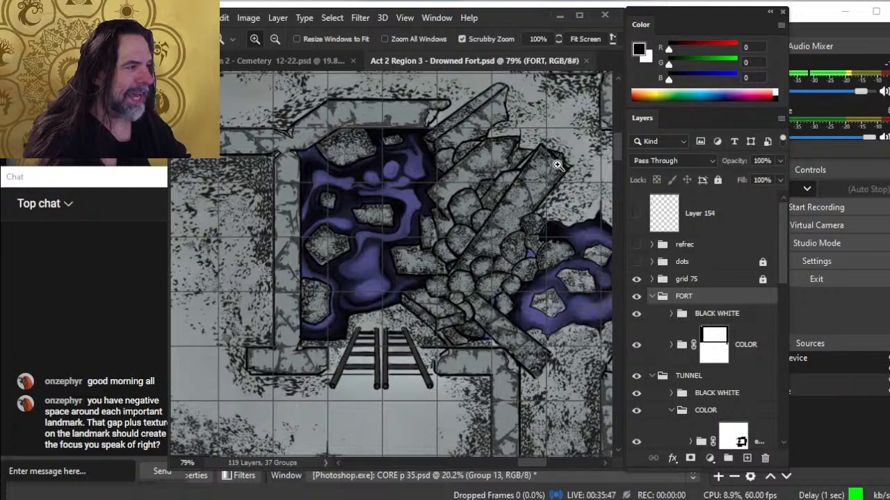
pyautogui.moveTo(501, 310); pyautogui.dragTo(420, 305)
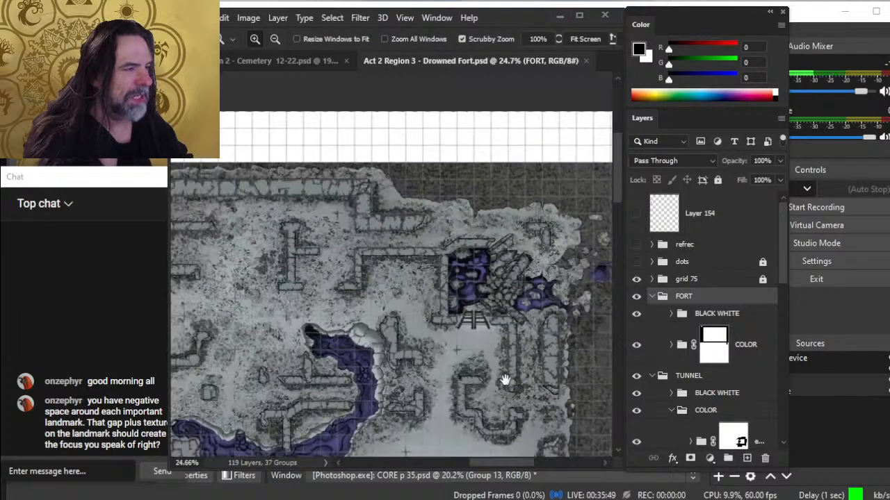
# - Examine the mottled stone texture, dark borders and purple waterline of the two straight tunnel sections below the fort
pyautogui.moveTo(498, 341); pyautogui.dragTo(502, 236)
pyautogui.moveTo(462, 304); pyautogui.dragTo(453, 178)
pyautogui.moveTo(457, 378); pyautogui.dragTo(480, 294)
pyautogui.moveTo(400, 239); pyautogui.dragTo(406, 242)
pyautogui.moveTo(351, 280); pyautogui.dragTo(459, 275)
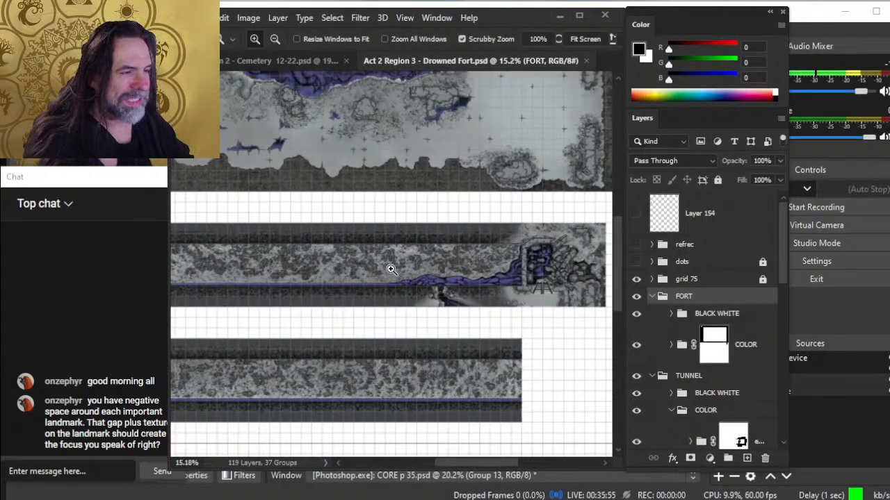
pyautogui.moveTo(371, 264); pyautogui.dragTo(447, 260)
pyautogui.moveTo(479, 308); pyautogui.dragTo(437, 312)
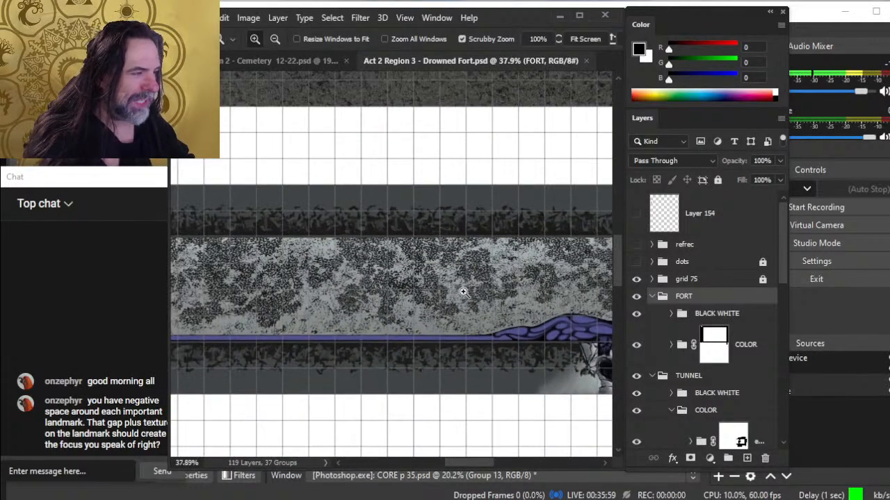
pyautogui.moveTo(536, 329); pyautogui.dragTo(397, 299)
pyautogui.moveTo(417, 155); pyautogui.dragTo(463, 461)
pyautogui.moveTo(399, 90); pyautogui.dragTo(551, 118)
pyautogui.scroll(-10, 491, 302)
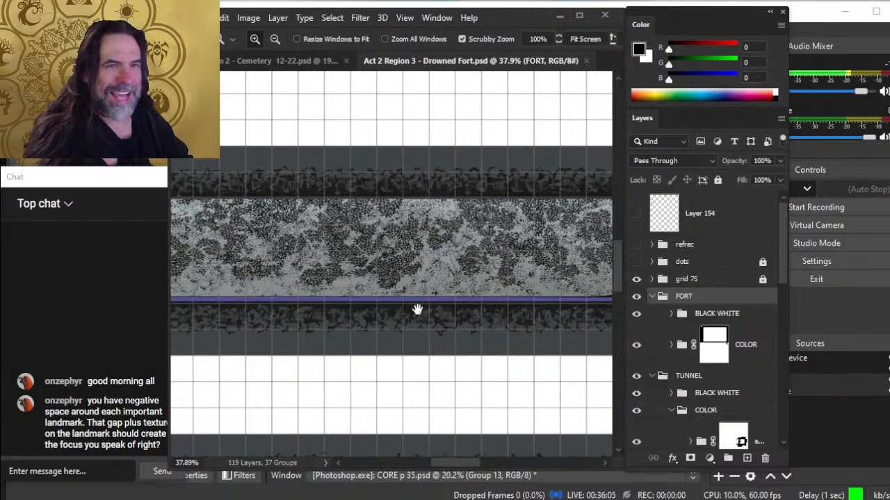
pyautogui.moveTo(416, 325); pyautogui.dragTo(556, 299)
pyautogui.moveTo(445, 282); pyautogui.dragTo(583, 298)
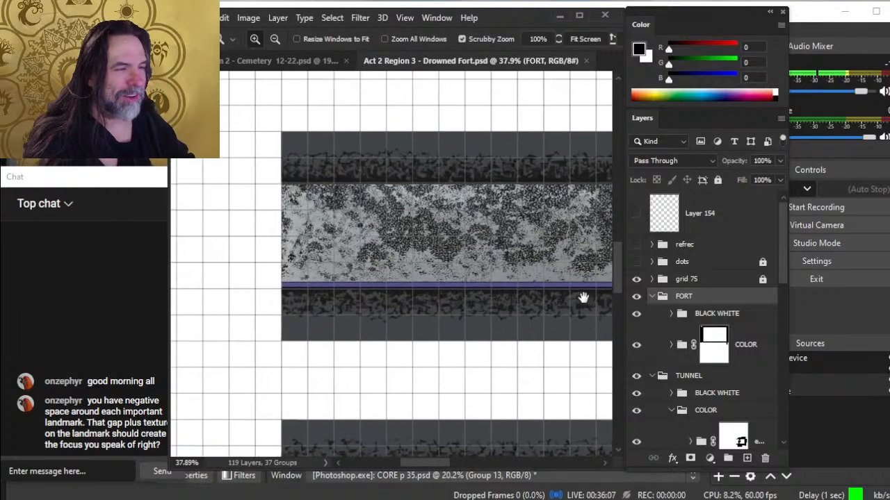
pyautogui.moveTo(536, 339); pyautogui.dragTo(450, 272)
pyautogui.moveTo(497, 337); pyautogui.dragTo(369, 342)
pyautogui.moveTo(438, 301); pyautogui.dragTo(504, 324)
pyautogui.moveTo(558, 307); pyautogui.dragTo(493, 325)
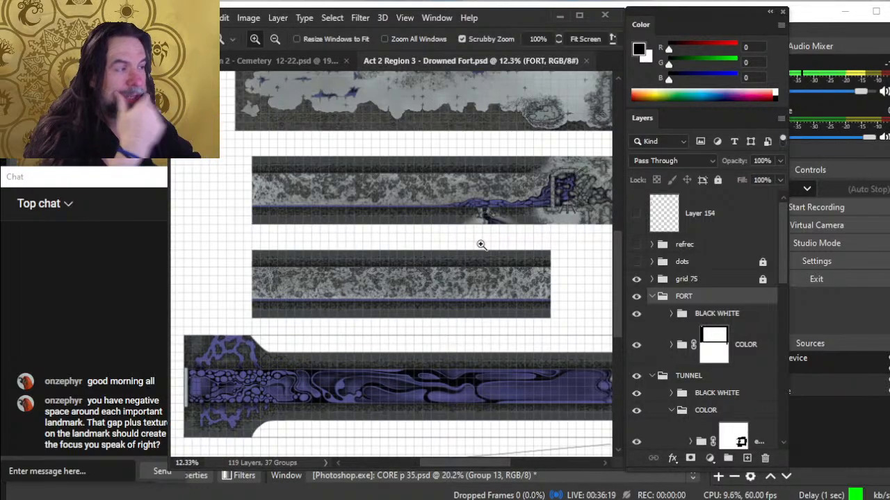
# - Examine the cracked floor with small purple pools southwest of the chasm on the Drowned Fort map
pyautogui.scroll(4, 359, 314)
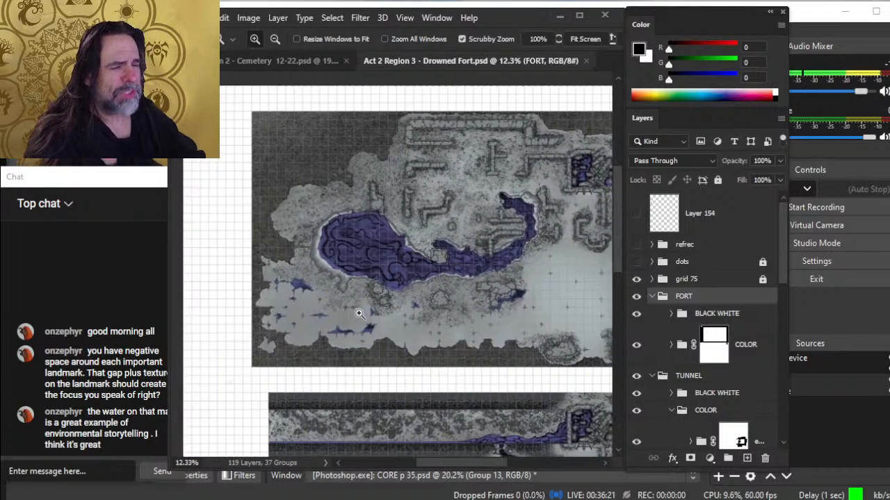
pyautogui.moveTo(305, 319); pyautogui.dragTo(369, 317)
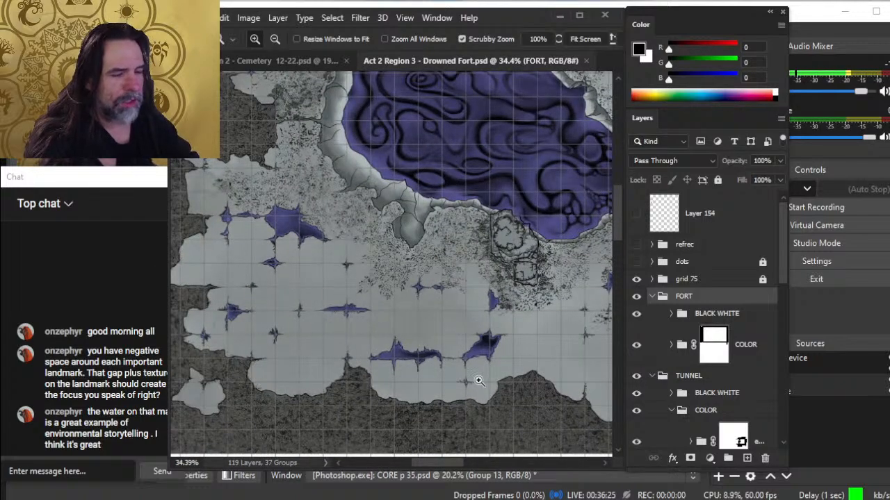
pyautogui.moveTo(555, 337); pyautogui.dragTo(405, 331)
pyautogui.moveTo(483, 324); pyautogui.dragTo(549, 323)
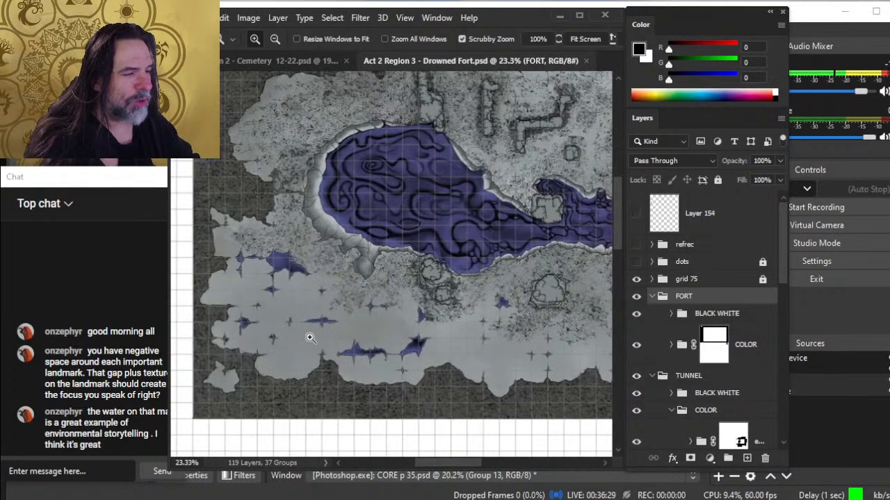
pyautogui.moveTo(362, 342); pyautogui.dragTo(498, 350)
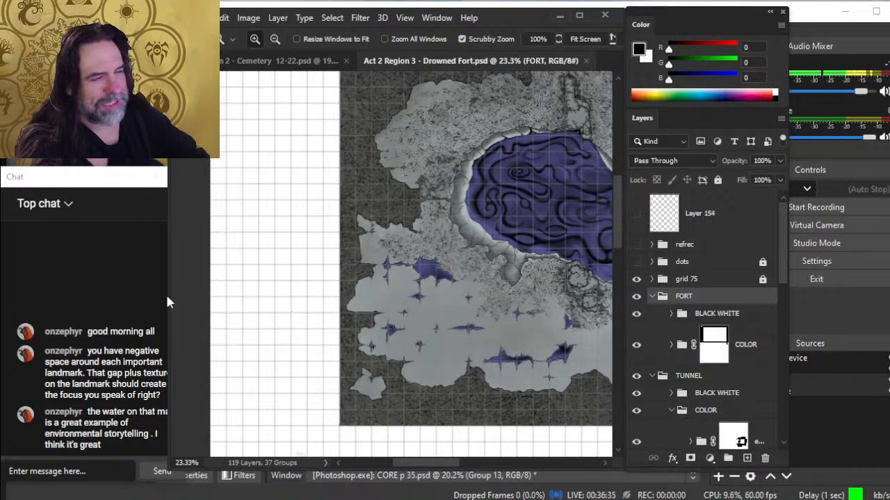
# - Return to the Act 2 Region 2 - Cemetery 12-22.psd file and open the recent file act 2 region 4 - Topside Entrance.psd
pyautogui.click(200, 19)
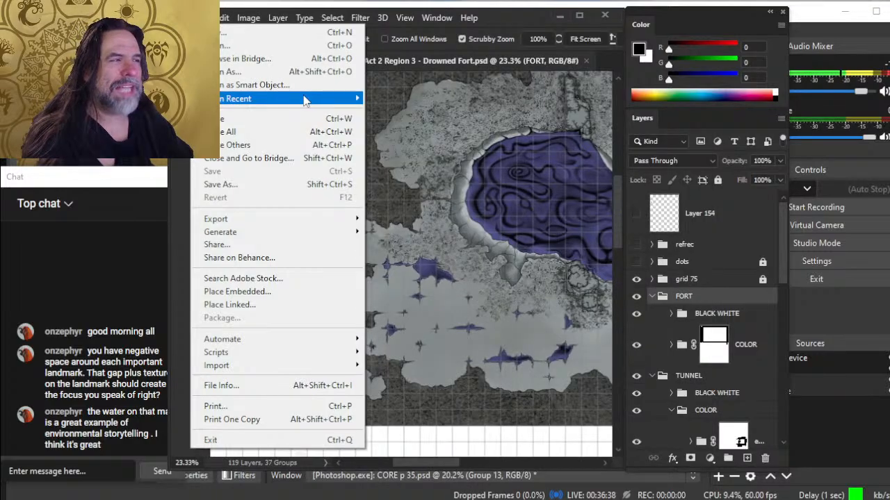
pyautogui.moveTo(307, 98)
pyautogui.click(416, 124)
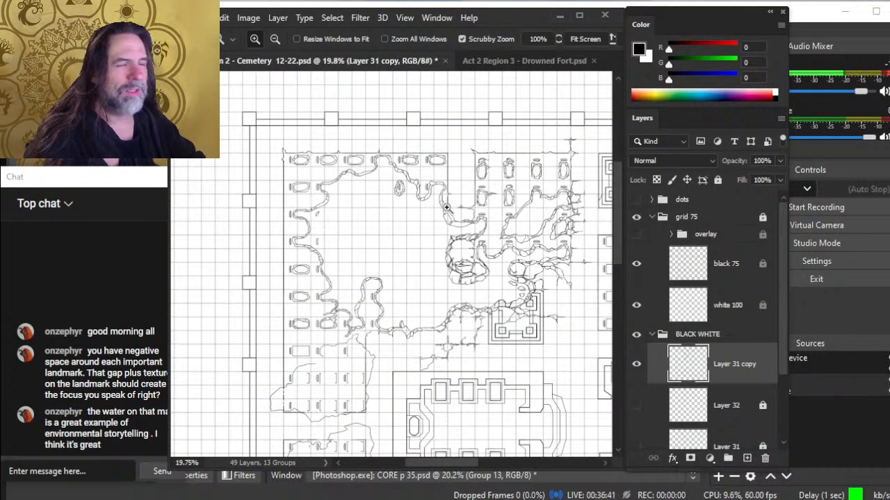
pyautogui.click(223, 17)
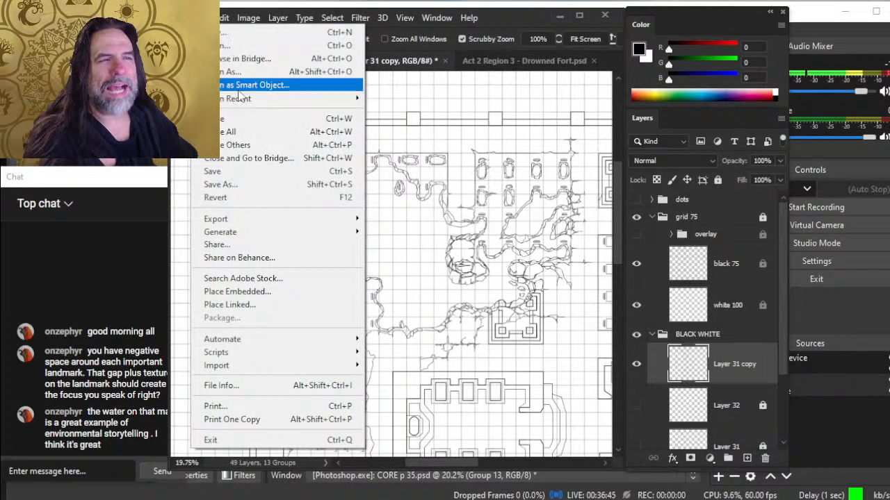
pyautogui.moveTo(245, 99)
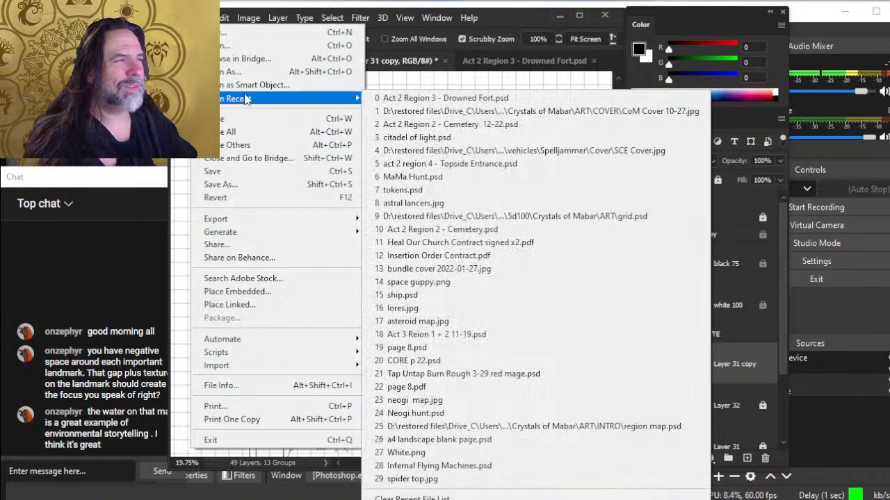
pyautogui.click(461, 164)
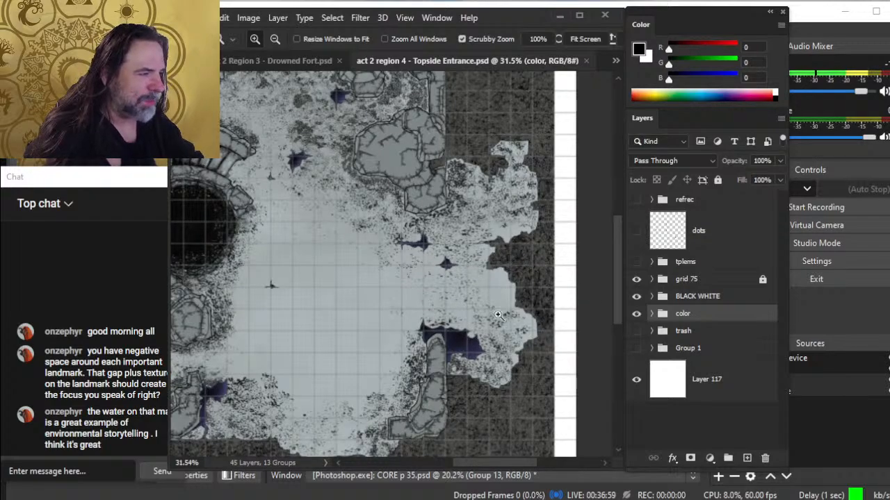
# - Examine the round pit, cracked stone ruins, stairs and open floor on the Topside Entrance map
pyautogui.moveTo(554, 285); pyautogui.dragTo(412, 272)
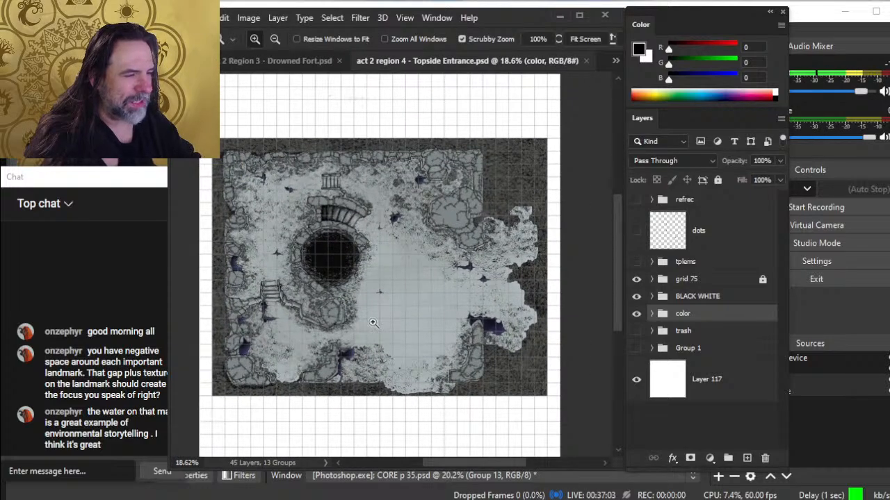
pyautogui.moveTo(410, 313); pyautogui.dragTo(362, 241)
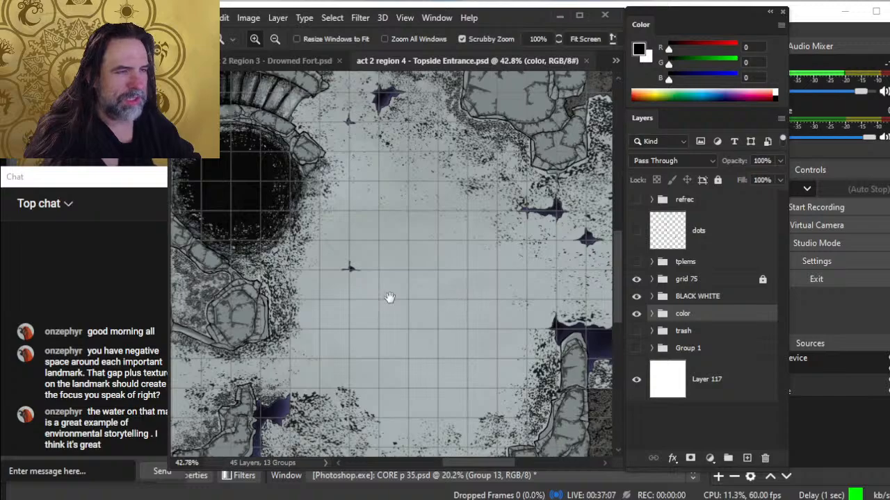
pyautogui.moveTo(389, 298); pyautogui.dragTo(506, 360)
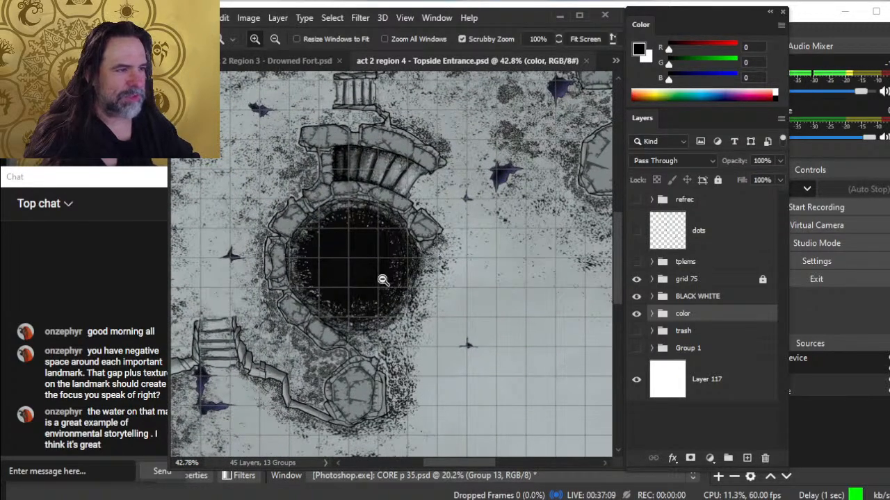
pyautogui.moveTo(383, 280); pyautogui.dragTo(378, 254)
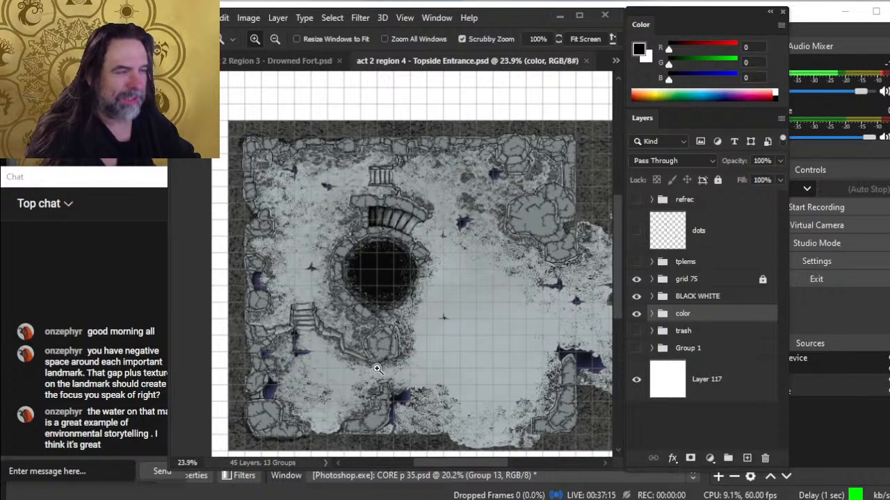
pyautogui.moveTo(540, 382); pyautogui.dragTo(493, 330)
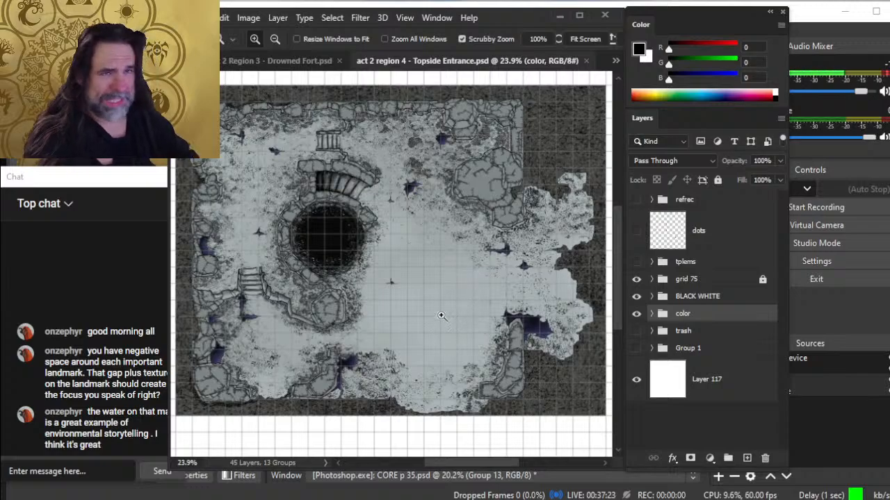
# - Examine the cracked stone ruins, dense floor speckling and purple pools in the northeast part of the Topside Entrance map
pyautogui.click(483, 160)
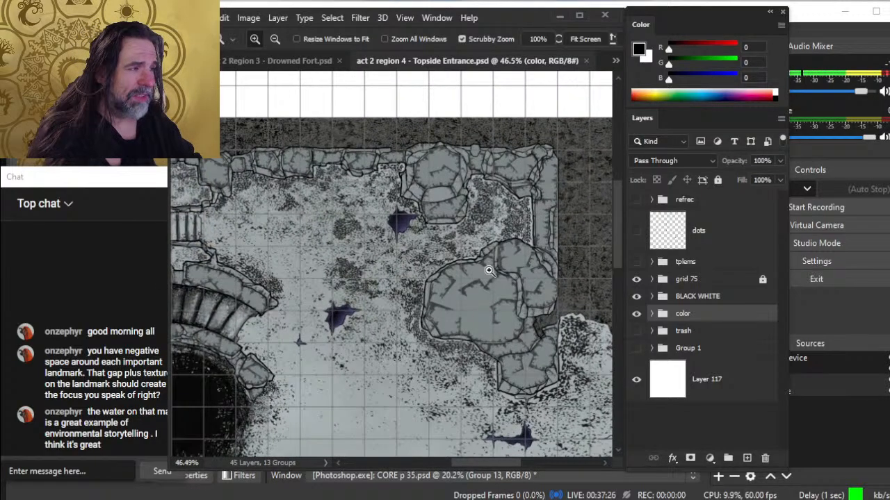
pyautogui.click(499, 211)
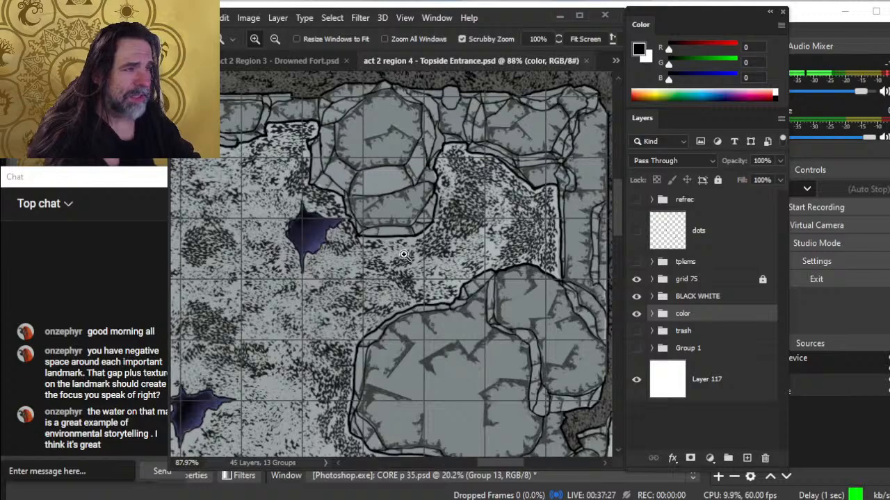
pyautogui.moveTo(516, 335); pyautogui.dragTo(445, 307)
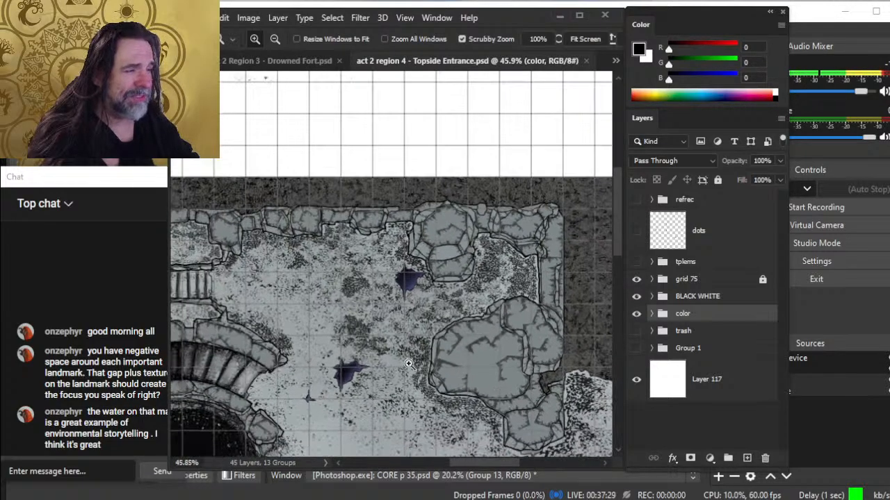
pyautogui.moveTo(497, 379); pyautogui.dragTo(486, 177)
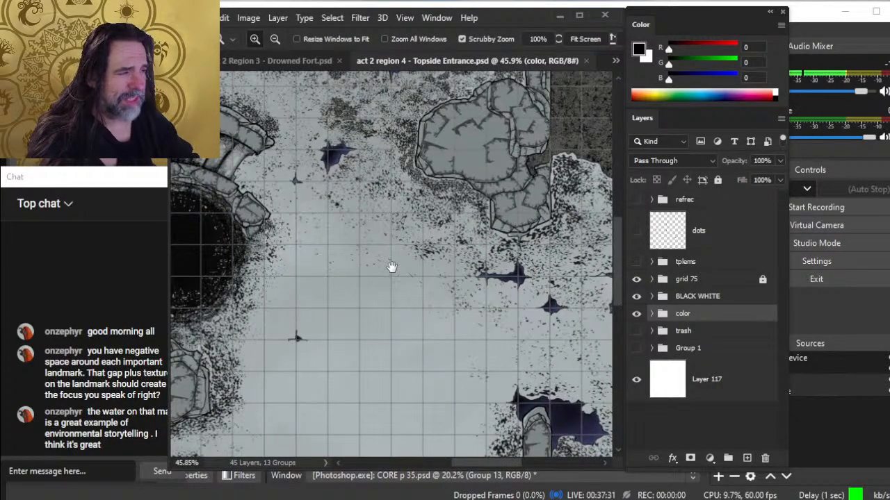
pyautogui.moveTo(392, 267); pyautogui.dragTo(459, 338)
# - Examine the black round pit, its speckled rim and the surrounding stone ring on the Topside Entrance map
pyautogui.moveTo(363, 340); pyautogui.dragTo(513, 268)
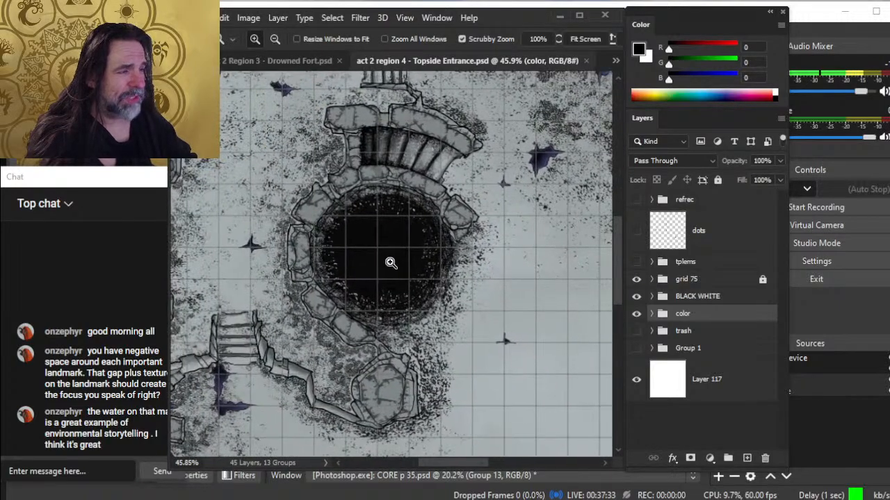
pyautogui.moveTo(434, 292); pyautogui.dragTo(341, 263)
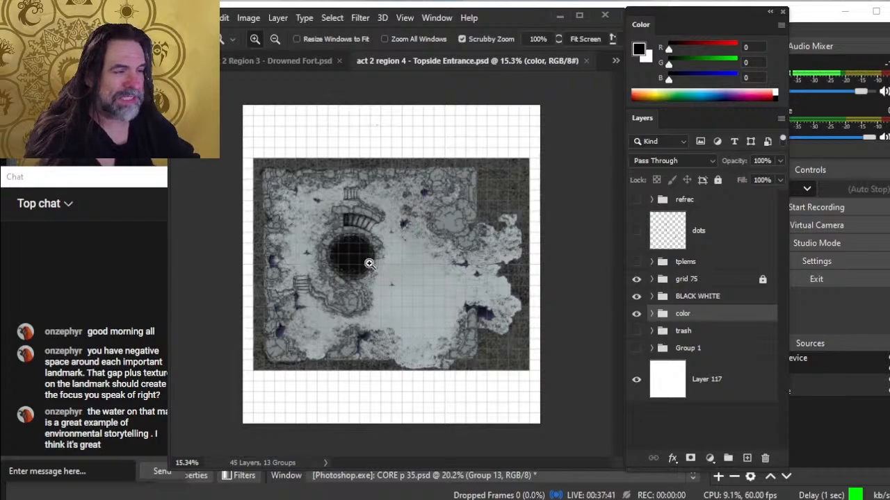
pyautogui.moveTo(342, 253); pyautogui.dragTo(455, 292)
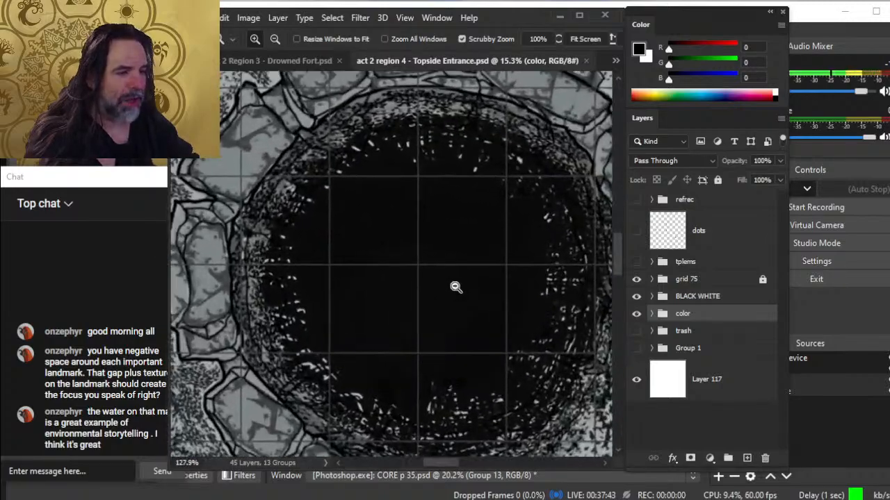
pyautogui.moveTo(557, 334); pyautogui.dragTo(481, 346)
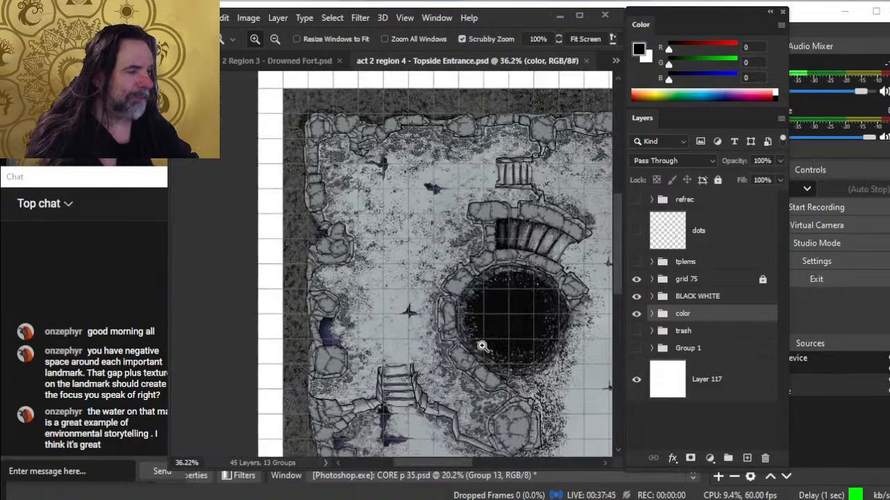
pyautogui.moveTo(552, 390); pyautogui.dragTo(441, 331)
pyautogui.moveTo(519, 347); pyautogui.dragTo(466, 360)
pyautogui.moveTo(569, 322); pyautogui.dragTo(441, 315)
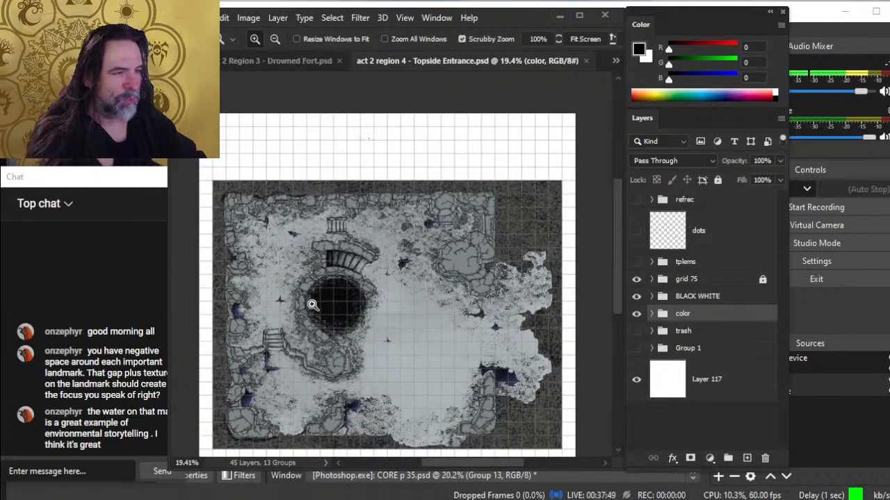
# - Examine the floor texture along the north wall and around the stairs above the pit, comparing it with the whole map
pyautogui.moveTo(292, 216); pyautogui.dragTo(306, 221)
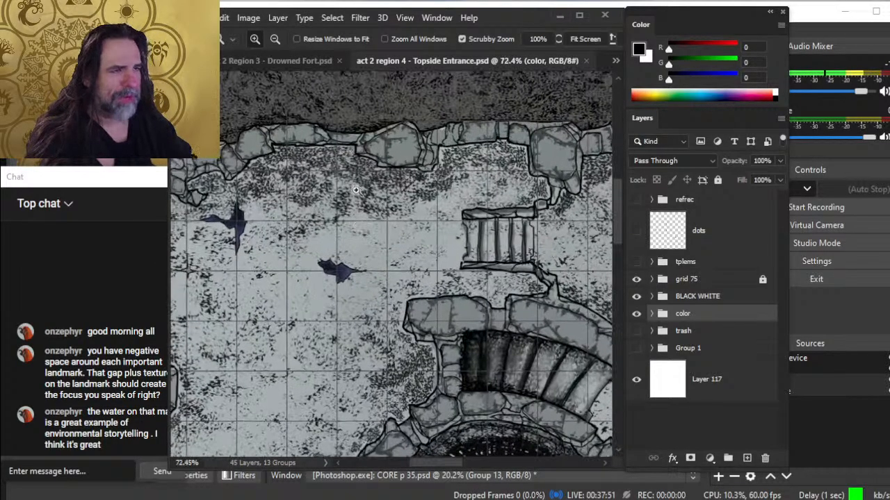
pyautogui.moveTo(476, 281); pyautogui.dragTo(428, 232)
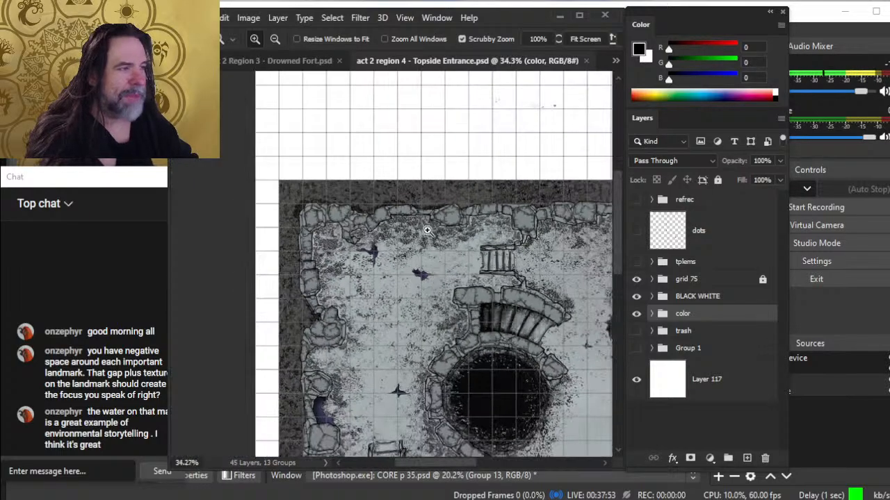
pyautogui.moveTo(530, 291); pyautogui.dragTo(439, 237)
pyautogui.moveTo(517, 256); pyautogui.dragTo(463, 240)
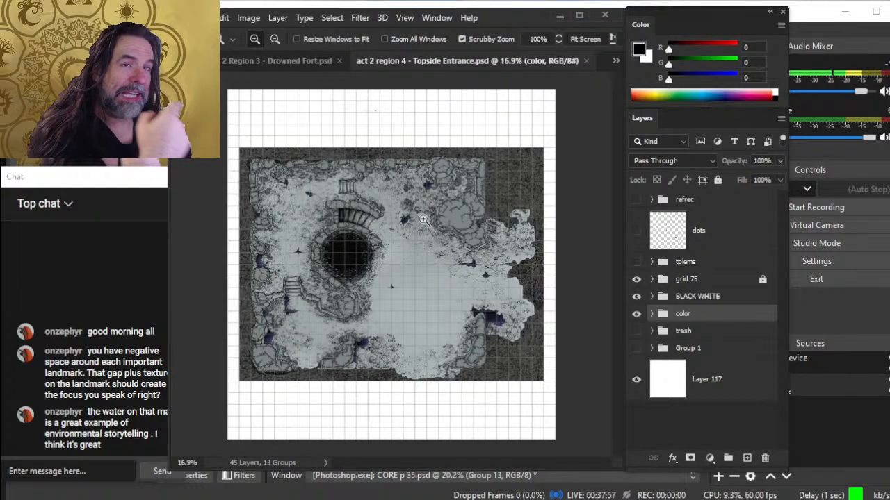
pyautogui.moveTo(314, 179); pyautogui.dragTo(369, 182)
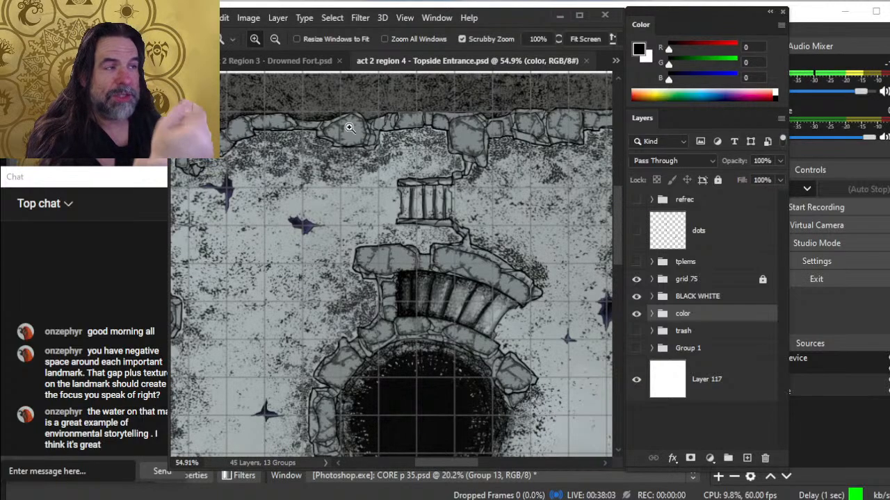
pyautogui.moveTo(342, 125); pyautogui.dragTo(392, 143)
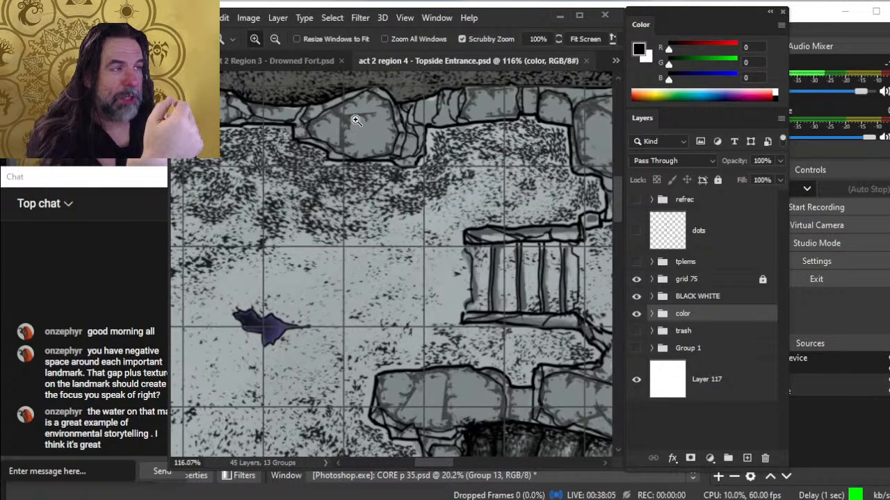
pyautogui.moveTo(426, 200); pyautogui.dragTo(358, 188)
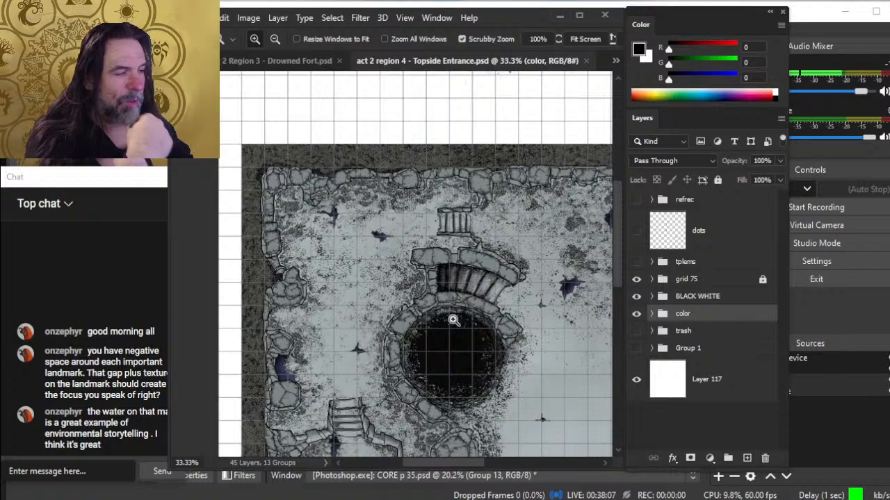
pyautogui.moveTo(458, 349); pyautogui.dragTo(432, 347)
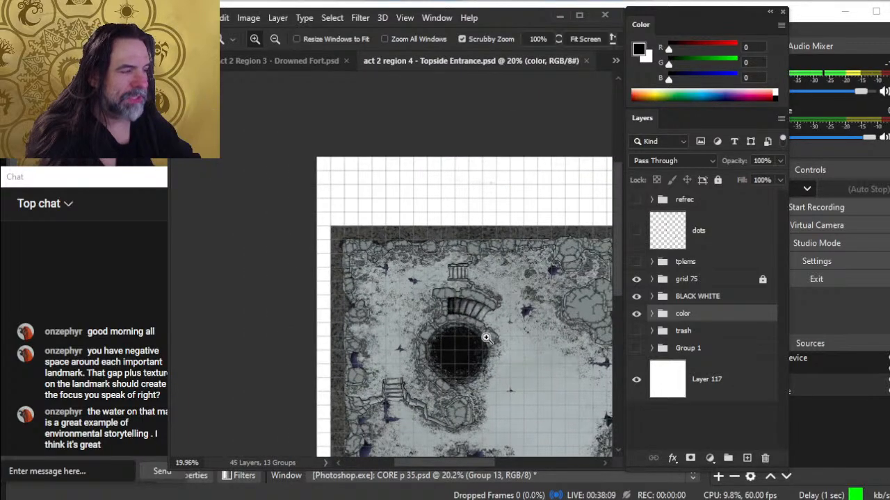
pyautogui.moveTo(526, 315); pyautogui.dragTo(426, 253)
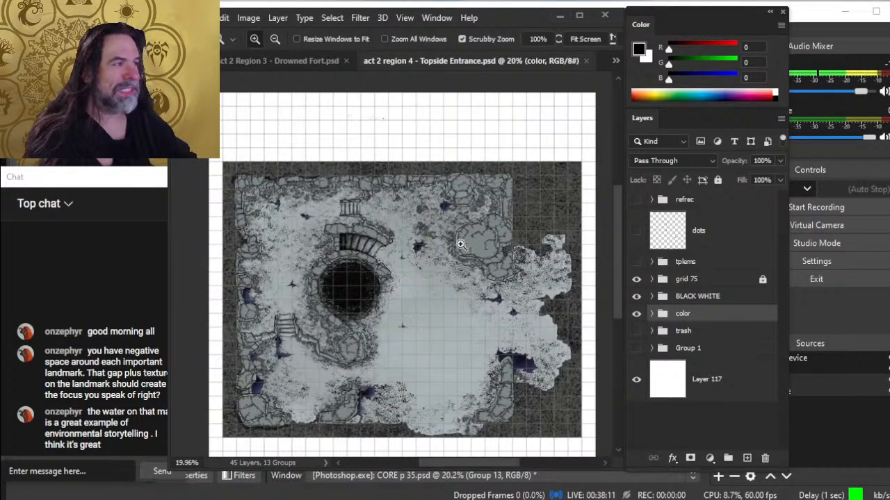
# - Close the Topside Entrance and Drowned Fort files and return to the cemetery map
pyautogui.click(588, 62)
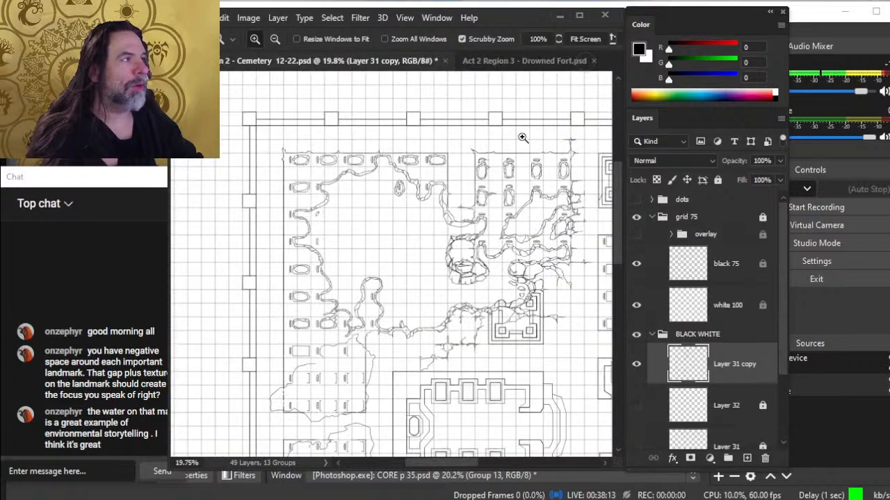
pyautogui.click(592, 61)
pyautogui.moveTo(513, 276); pyautogui.dragTo(394, 244)
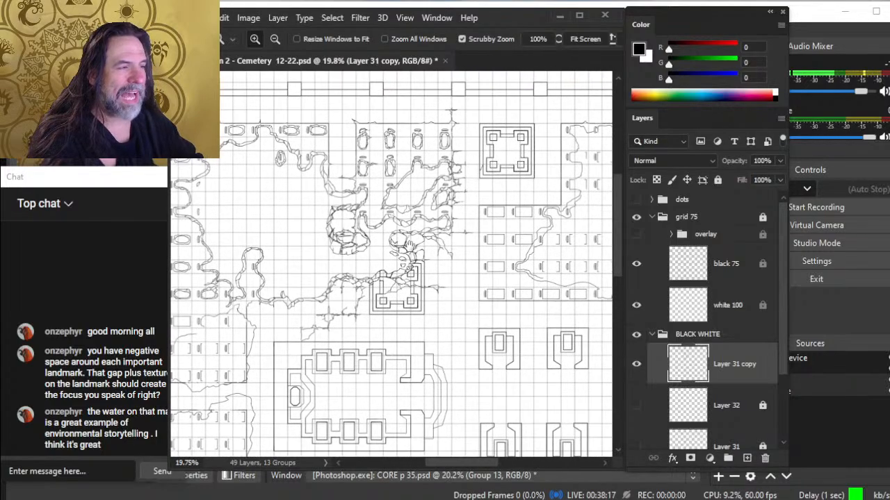
# - Show the rough sketch group beneath the cemetery line art, with the southern boundary wall in view
pyautogui.moveTo(407, 202); pyautogui.dragTo(477, 201)
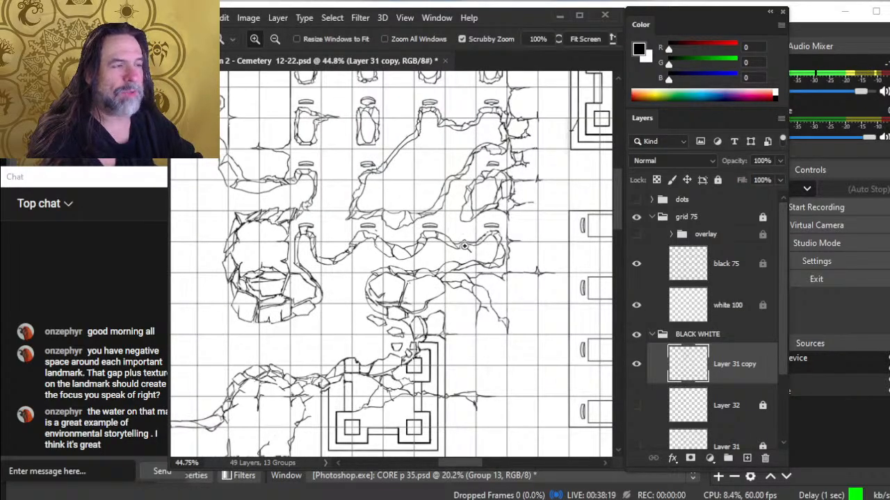
pyautogui.scroll(-4, 529, 271)
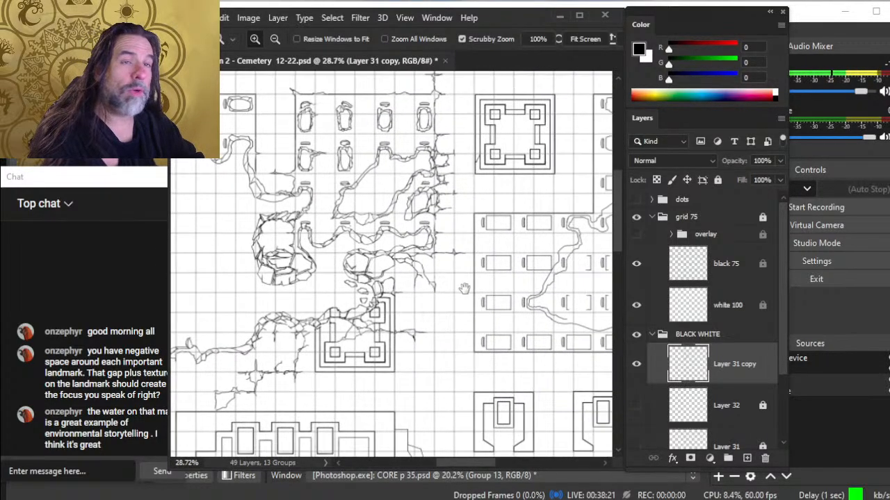
pyautogui.scroll(-5, 534, 347)
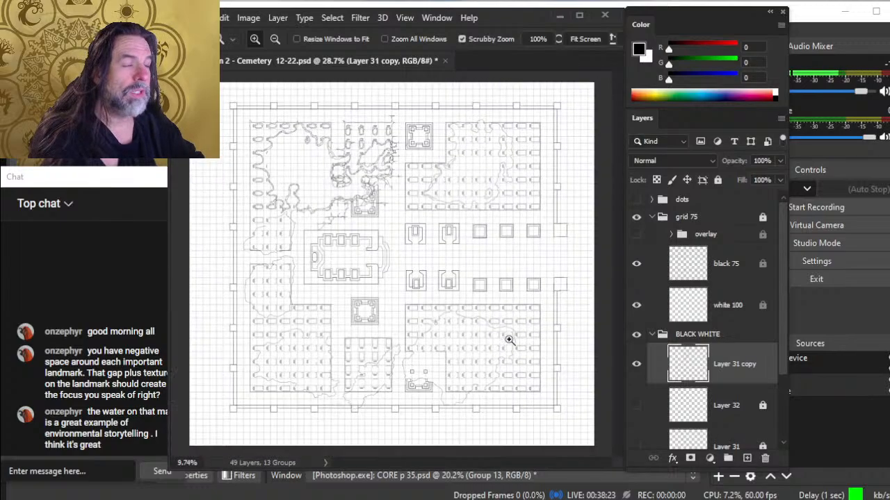
pyautogui.scroll(3, 397, 290)
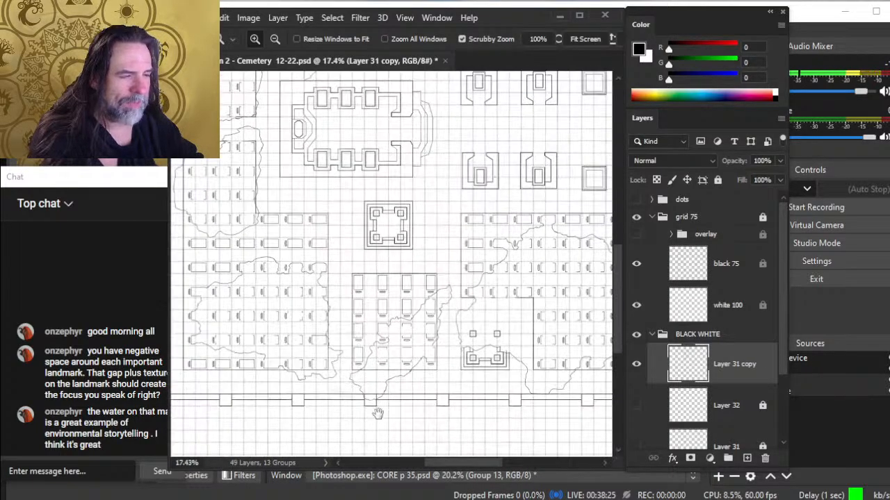
pyautogui.scroll(3, 344, 283)
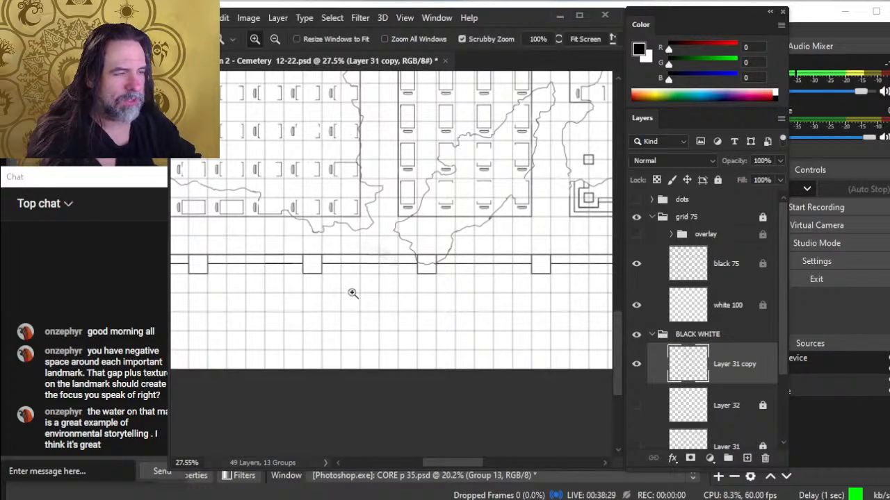
pyautogui.moveTo(780, 317); pyautogui.dragTo(785, 379)
pyautogui.click(637, 399)
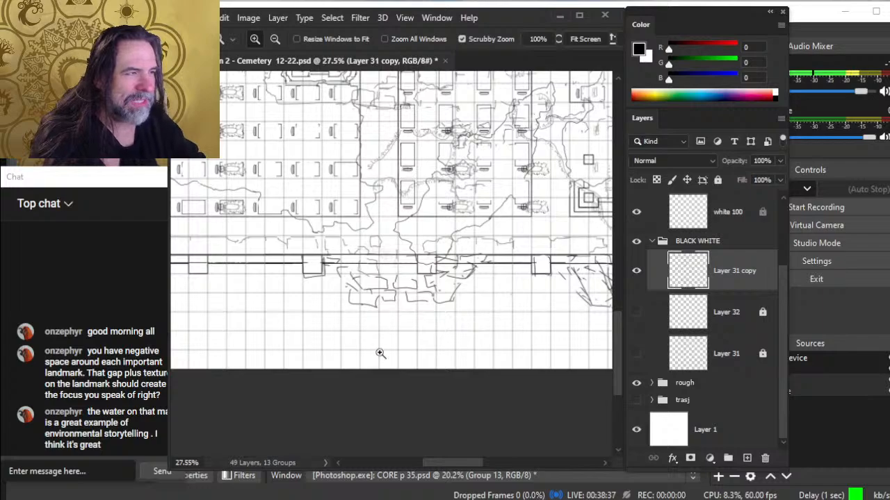
# - Examine the rough sketch of broken walls, graves, mausoleums and cracked paths across the south, west and east of the cemetery map
pyautogui.moveTo(479, 327); pyautogui.dragTo(453, 340)
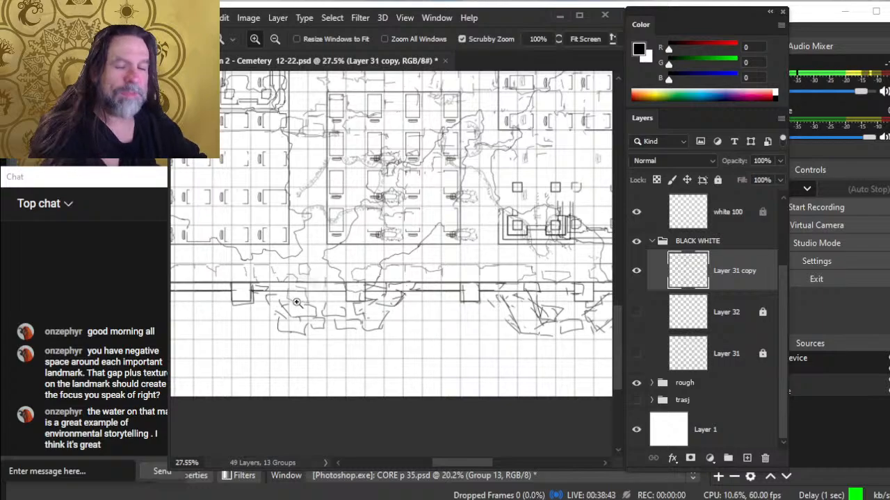
pyautogui.scroll(-3, 424, 330)
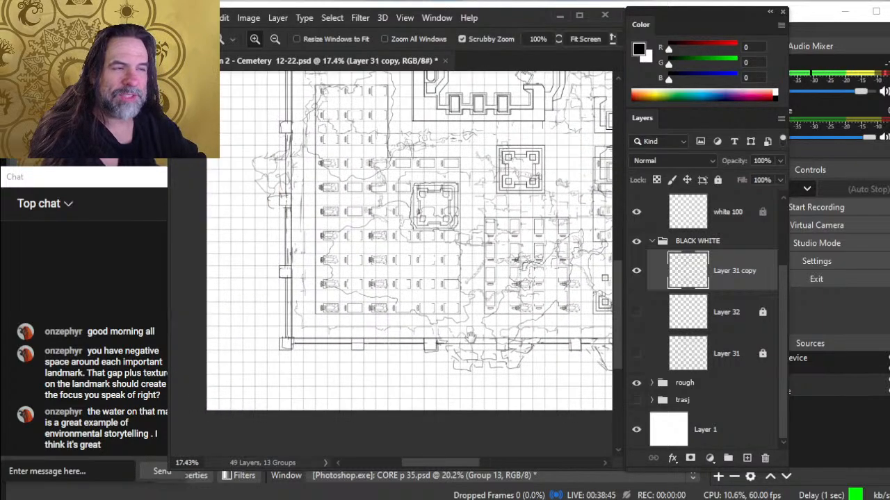
pyautogui.moveTo(339, 240); pyautogui.dragTo(359, 244)
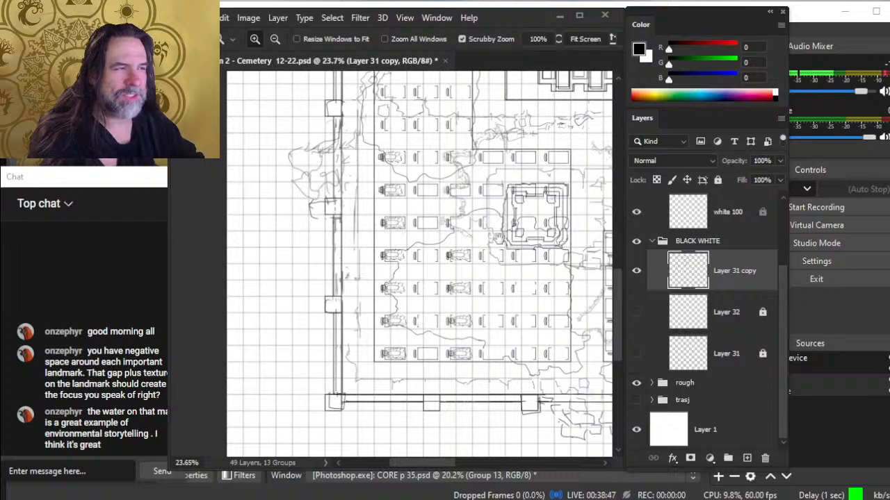
pyautogui.moveTo(440, 202); pyautogui.dragTo(372, 262)
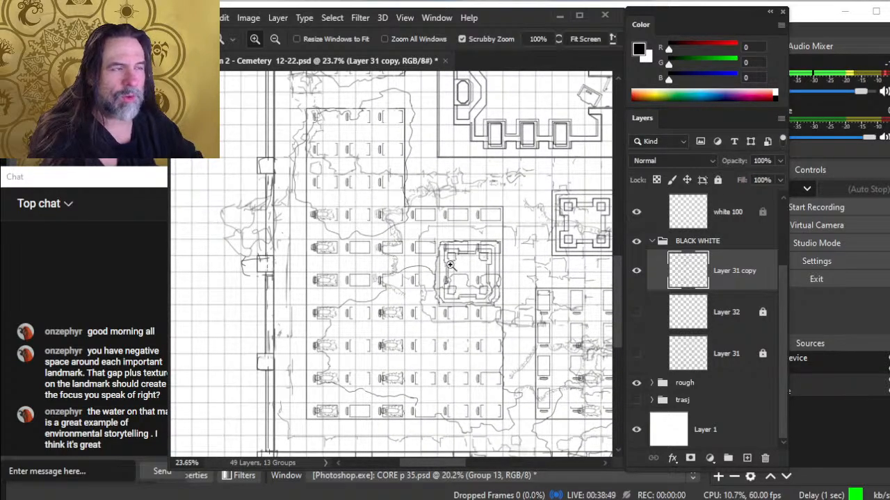
pyautogui.scroll(-4, 450, 264)
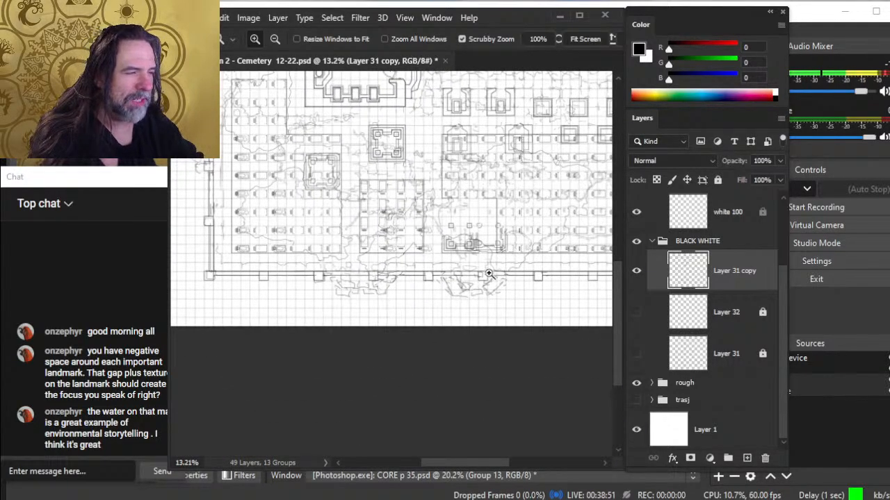
pyautogui.moveTo(561, 234); pyautogui.dragTo(332, 423)
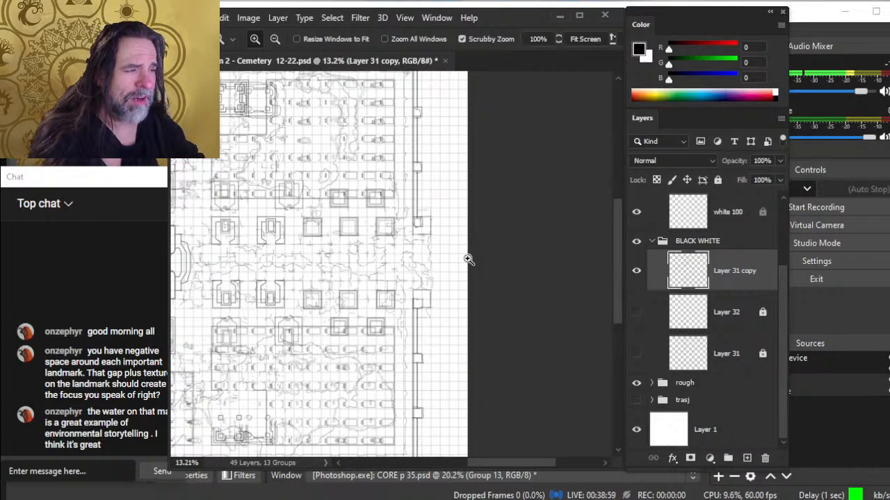
pyautogui.scroll(3, 444, 253)
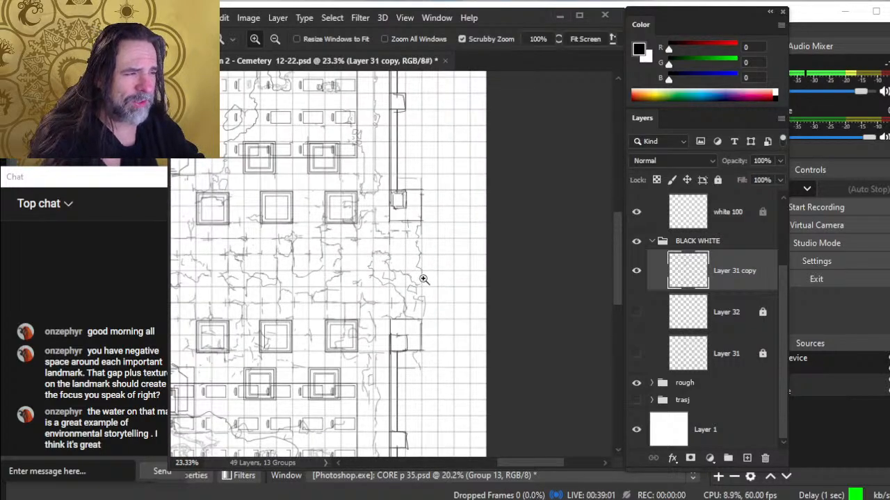
pyautogui.scroll(-3, 375, 299)
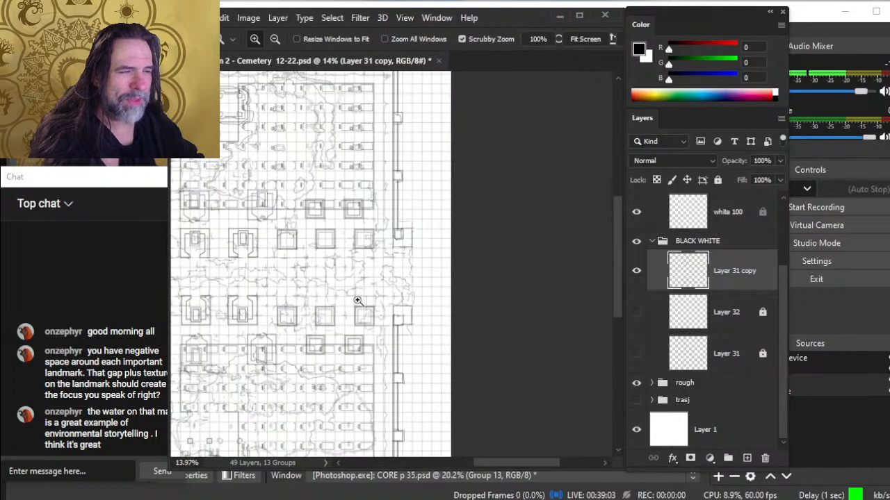
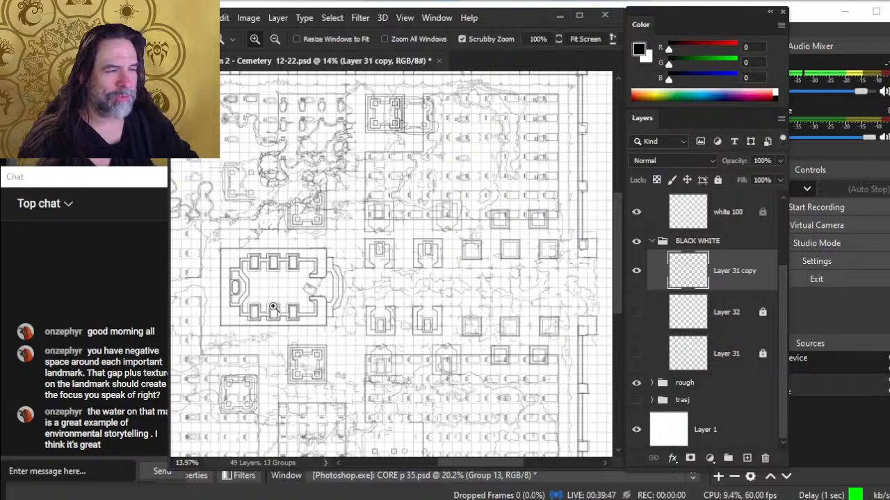
pyautogui.scroll(-3, 361, 300)
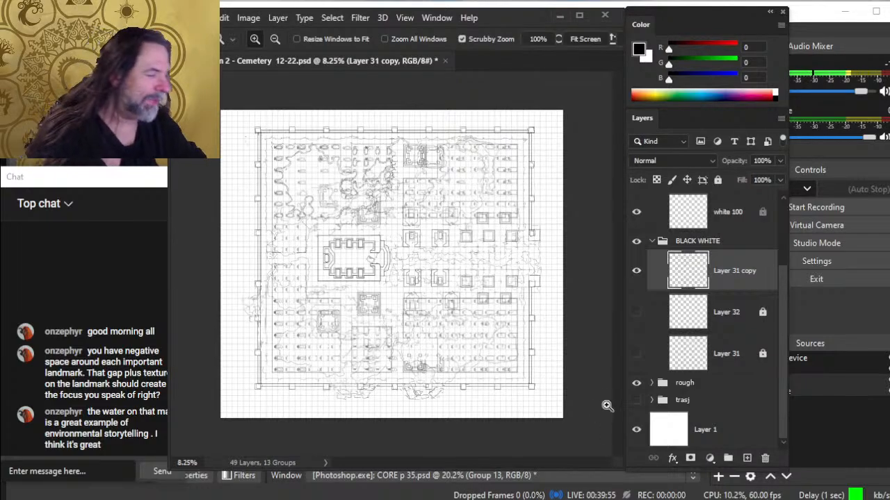
# - Hide the rough sketch group, notch the east rim of the second grave in the northernmost row, and clean its southeast corner
pyautogui.click(636, 384)
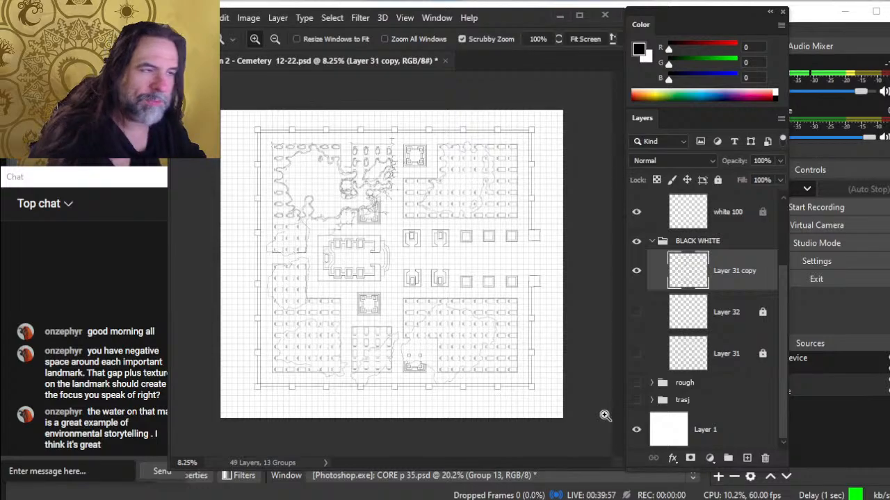
pyautogui.scroll(3, 368, 220)
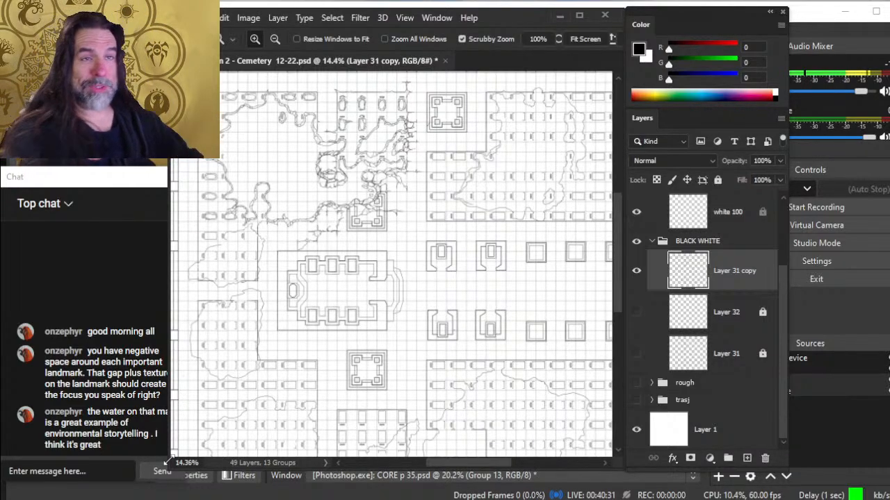
pyautogui.moveTo(244, 156); pyautogui.dragTo(383, 182)
pyautogui.moveTo(268, 248); pyautogui.dragTo(307, 257)
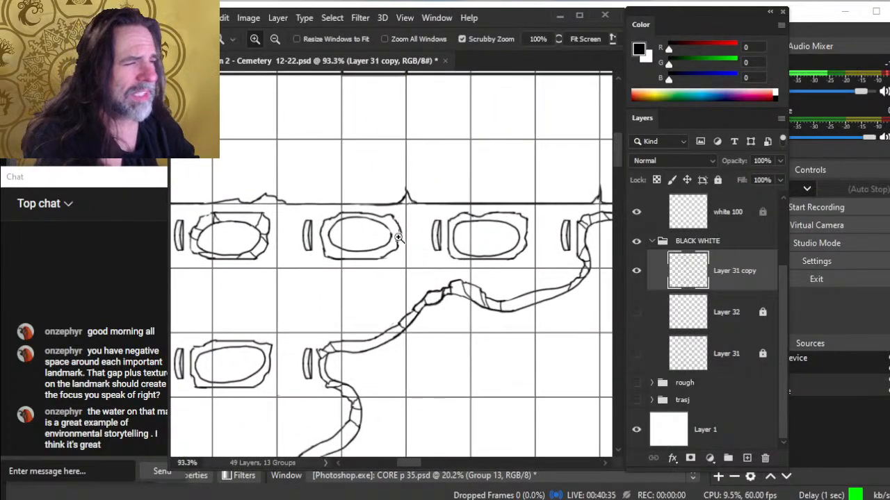
pyautogui.moveTo(398, 229); pyautogui.dragTo(427, 255)
pyautogui.press('b')
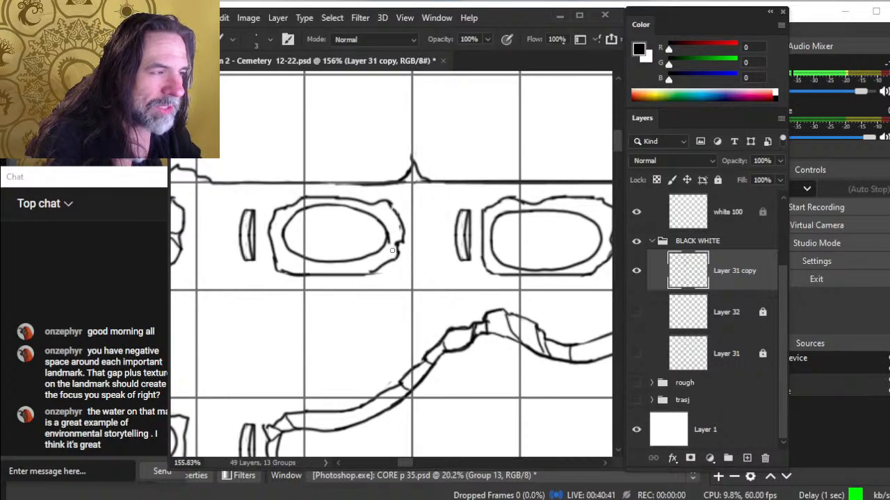
pyautogui.press('e')
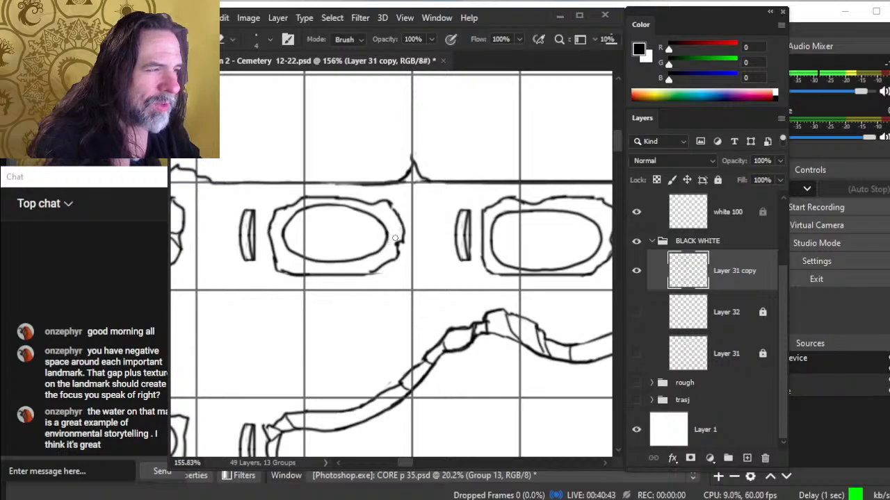
pyautogui.moveTo(383, 273); pyautogui.dragTo(376, 275)
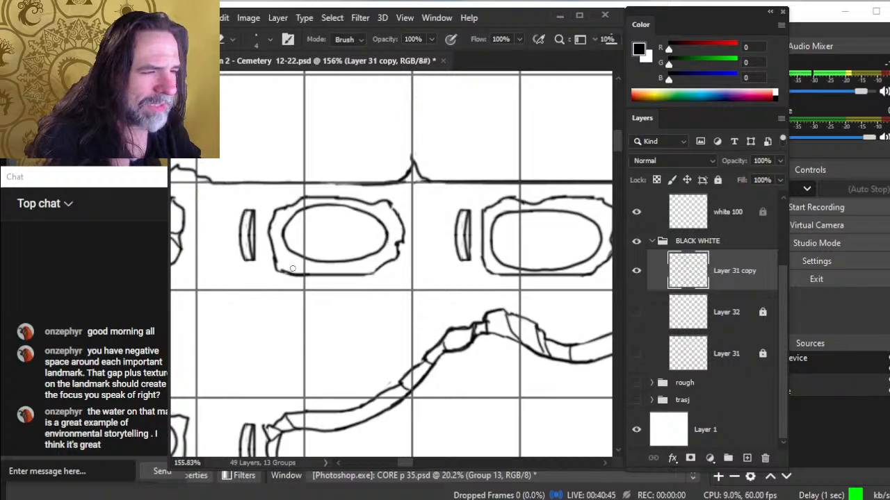
# - Ink cracks around that grave's rim with a 2 px brush, splitting it into separate stones, and tidy the outline at the corners
pyautogui.press('b')
pyautogui.moveTo(280, 258)
pyautogui.mouseDown()
pyautogui.moveTo(278, 273)
pyautogui.moveTo(288, 250)
pyautogui.moveTo(285, 215)
pyautogui.moveTo(276, 213)
pyautogui.moveTo(303, 197)
pyautogui.moveTo(335, 205)
pyautogui.mouseUp()
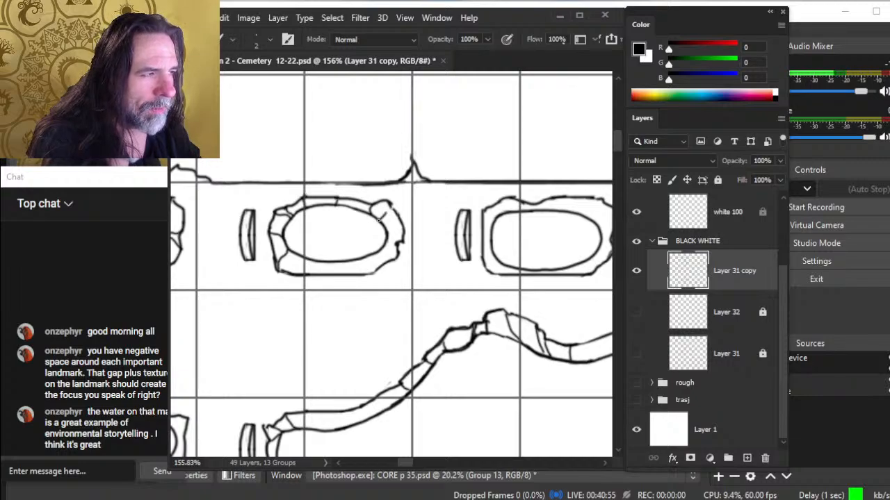
pyautogui.moveTo(387, 233); pyautogui.dragTo(397, 244)
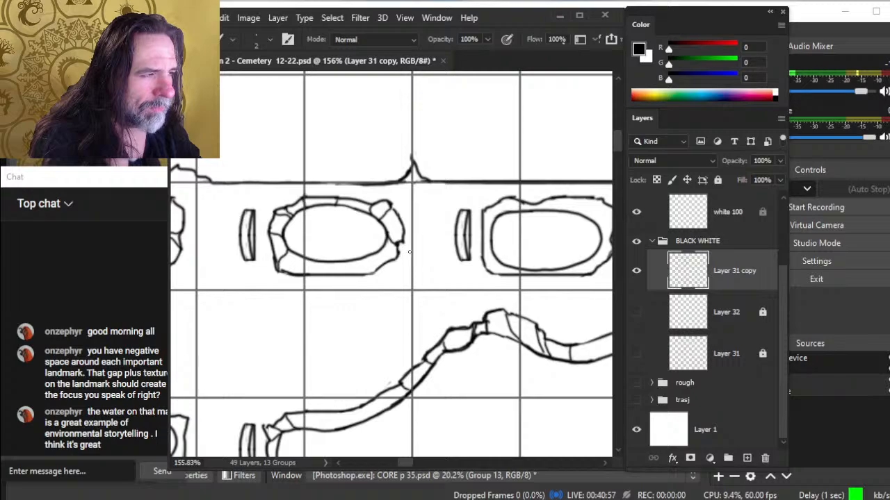
pyautogui.press('e')
pyautogui.press('b')
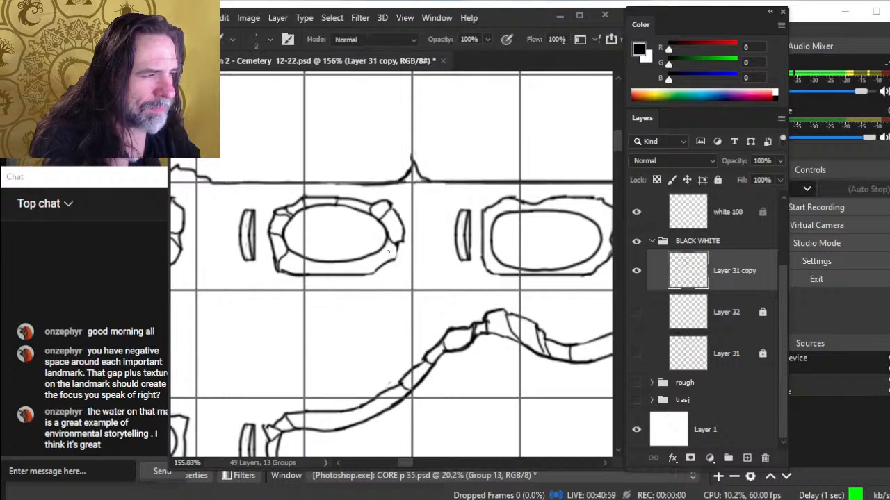
pyautogui.press('e')
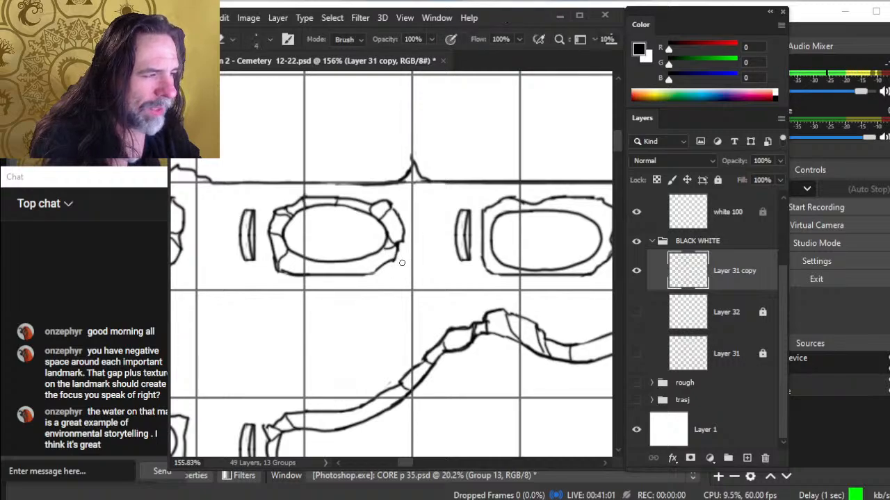
pyautogui.press('b')
pyautogui.moveTo(367, 256); pyautogui.dragTo(371, 274)
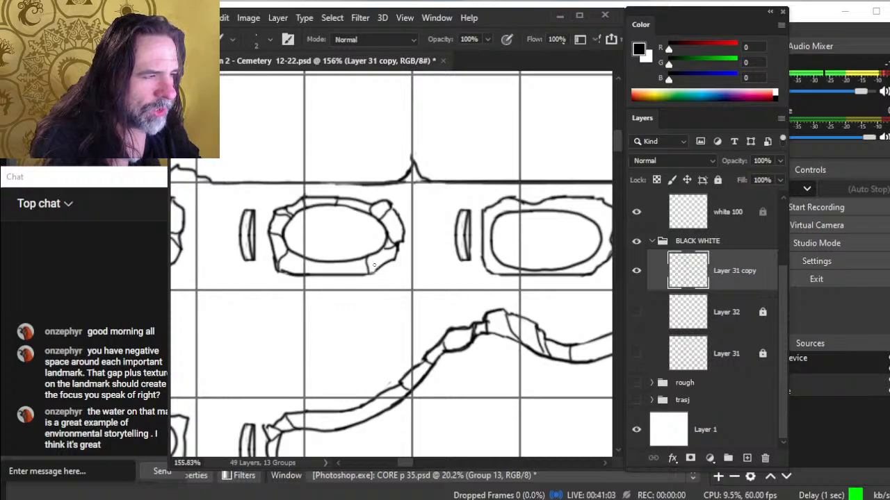
pyautogui.press('e')
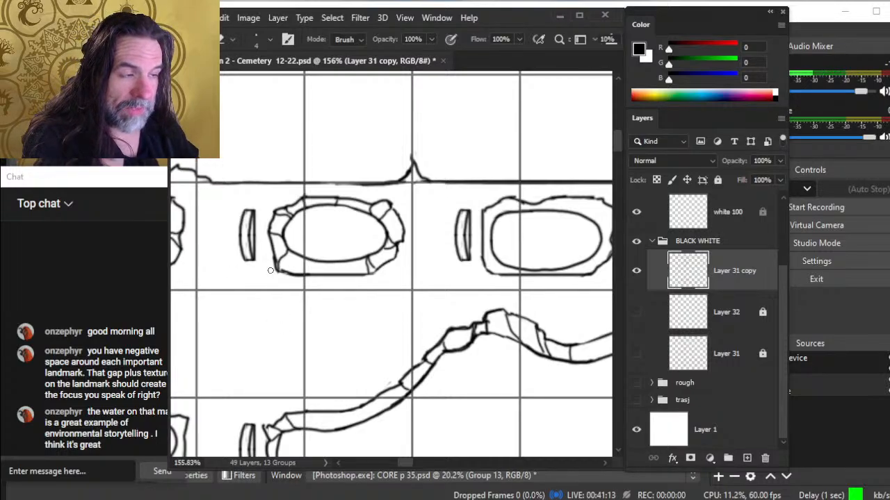
pyautogui.press('b')
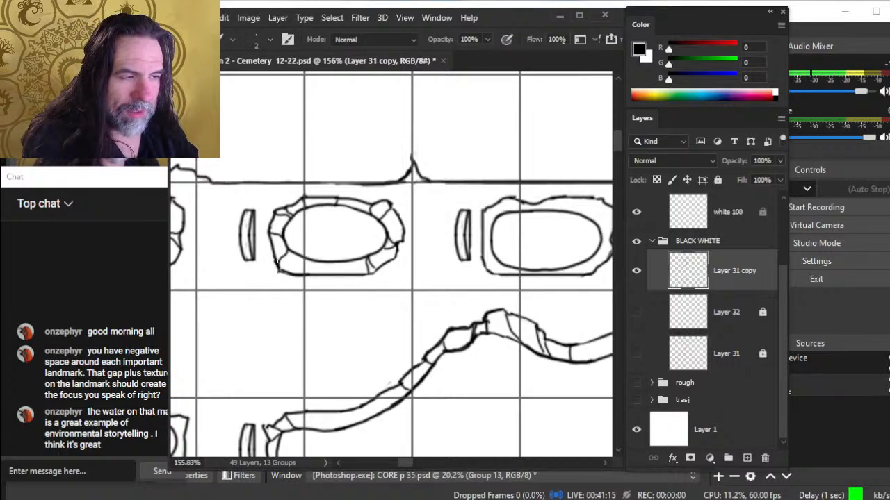
# - Try to trim the plot border line above the second grave with the Eraser and undo the strokes
pyautogui.press('e')
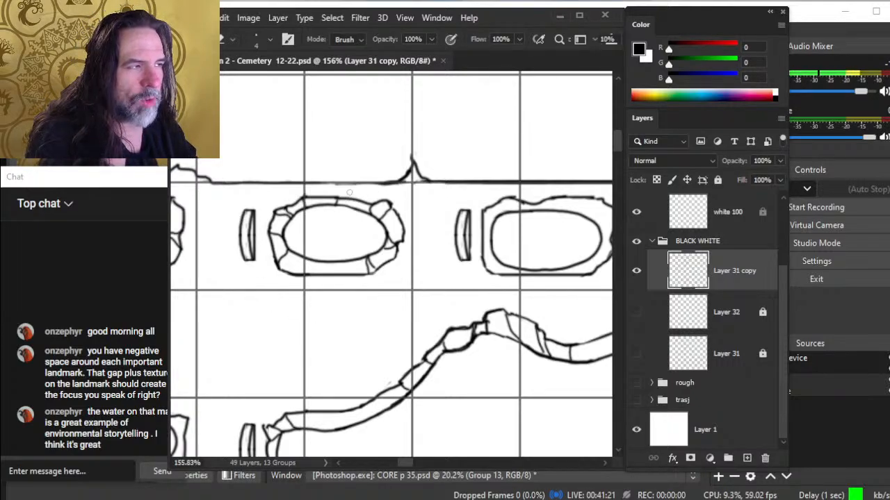
pyautogui.moveTo(348, 185)
pyautogui.mouseDown()
pyautogui.moveTo(305, 186)
pyautogui.moveTo(333, 186)
pyautogui.mouseUp()
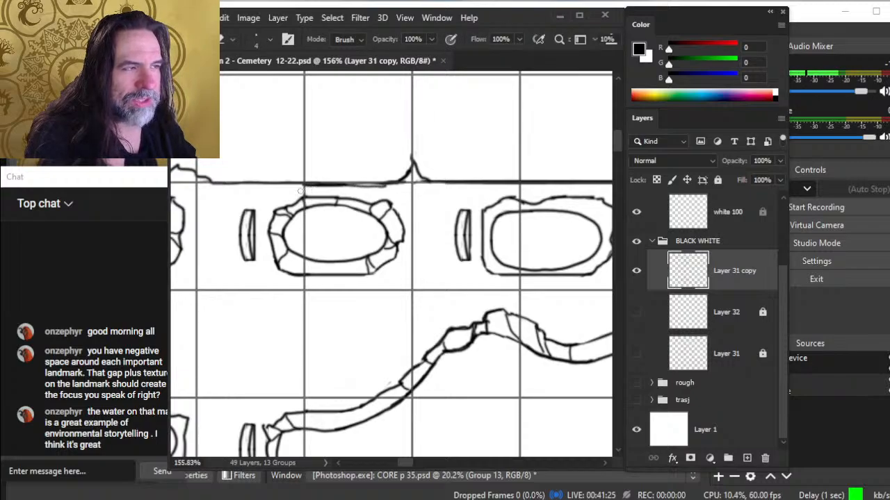
pyautogui.hotkey('ctrl', 'z')
pyautogui.hotkey('ctrl', 'z')
pyautogui.hotkey('ctrl', 'z')
pyautogui.hotkey('ctrl', 'z')
pyautogui.hotkey('ctrl', 'z')
pyautogui.hotkey('ctrl', 'z')
pyautogui.hotkey('ctrl', 'z')
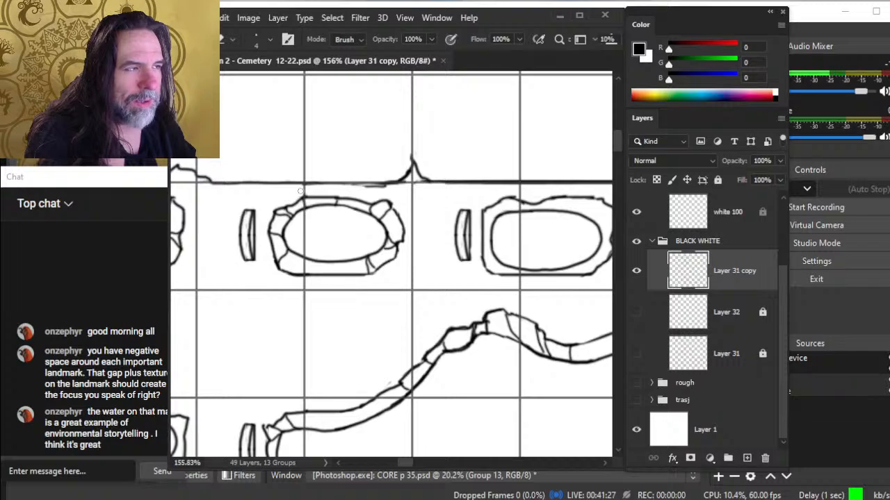
# - Clean up the plot border line above the second grave and trim the tip of the pointed spike beside it
pyautogui.press('b')
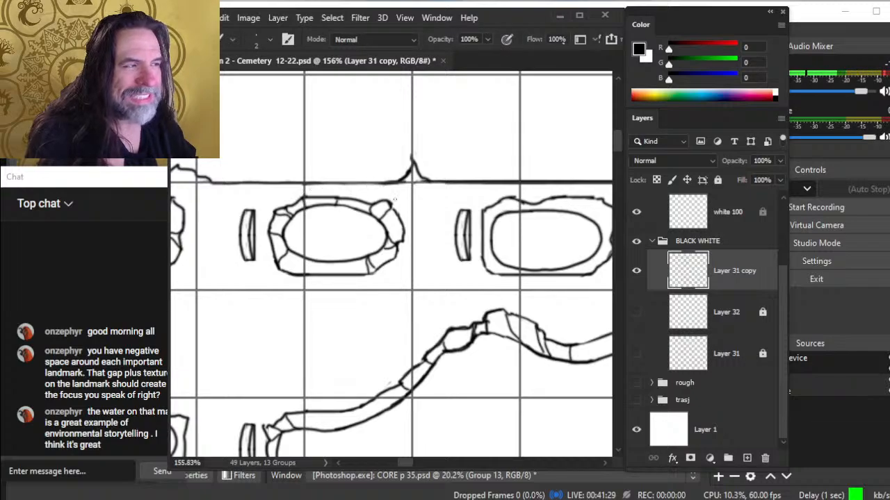
pyautogui.press('e')
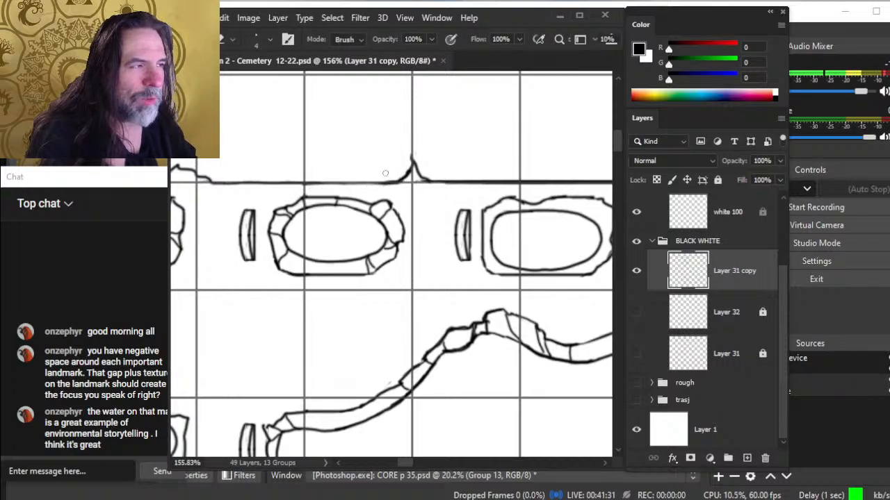
pyautogui.moveTo(394, 176); pyautogui.dragTo(433, 159)
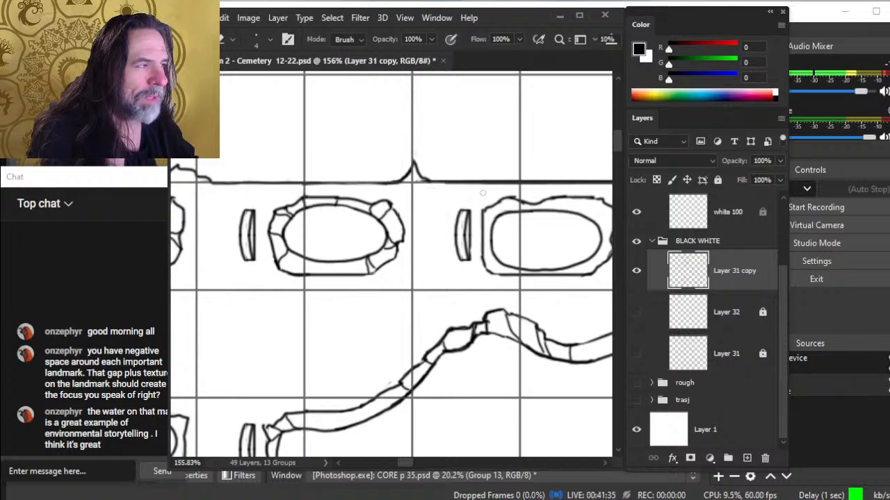
# - Ink cracks across the northwest corner and north rim of the third grave in the row, erasing stray line ends
pyautogui.moveTo(444, 212); pyautogui.dragTo(388, 182)
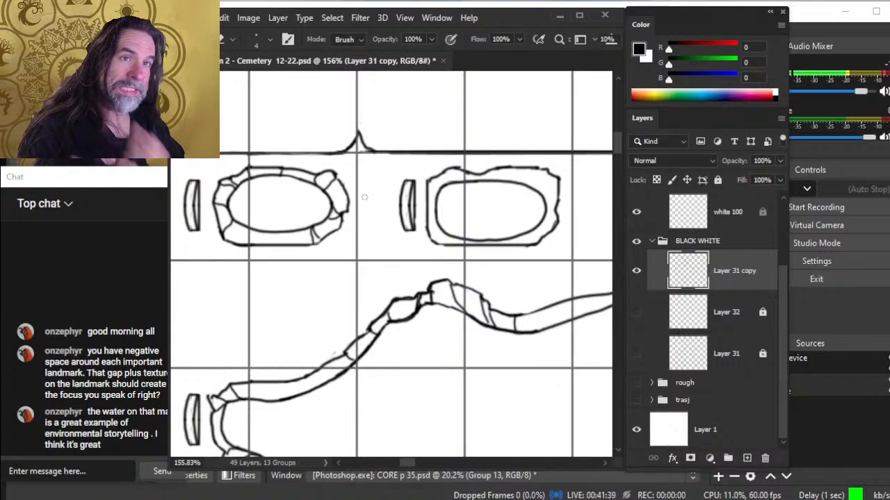
pyautogui.moveTo(426, 233); pyautogui.dragTo(391, 230)
pyautogui.press('b')
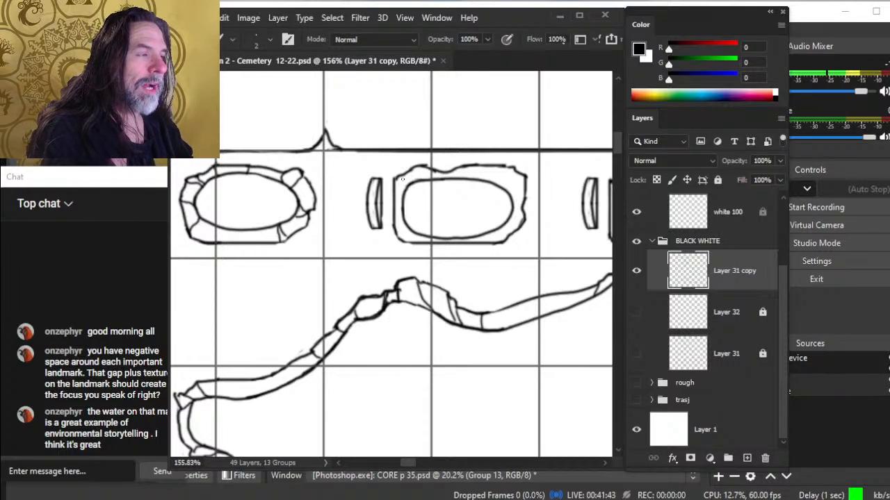
pyautogui.moveTo(396, 179)
pyautogui.mouseDown()
pyautogui.moveTo(434, 170)
pyautogui.moveTo(415, 187)
pyautogui.mouseUp()
pyautogui.press('e')
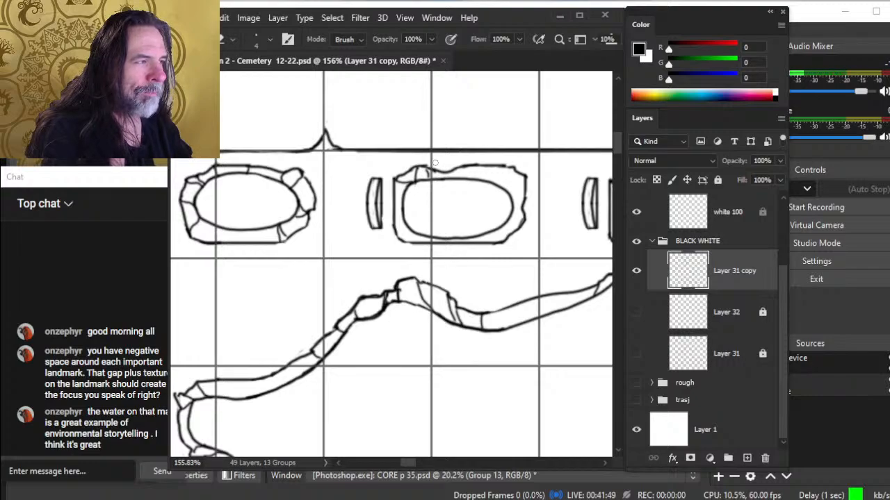
pyautogui.press('b')
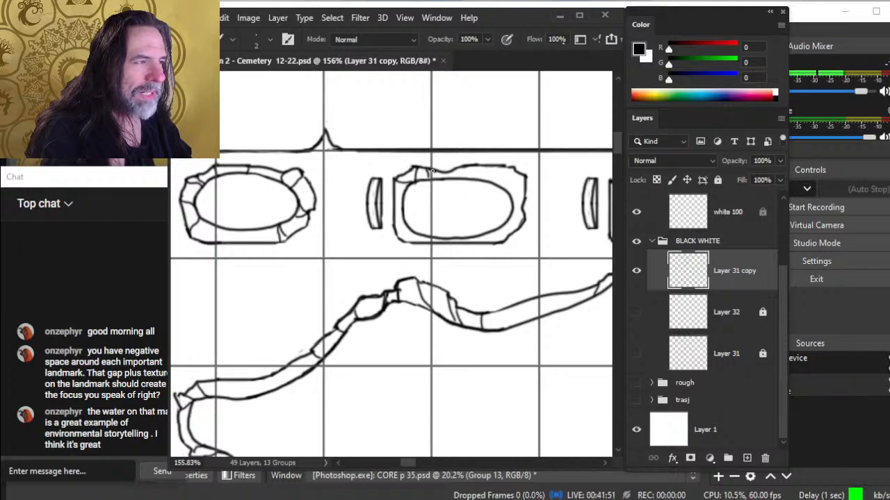
pyautogui.press('e')
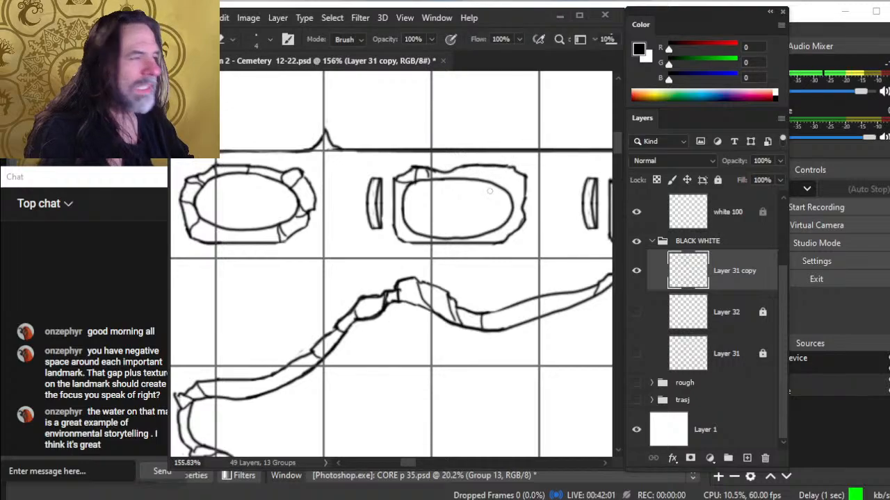
pyautogui.press('b')
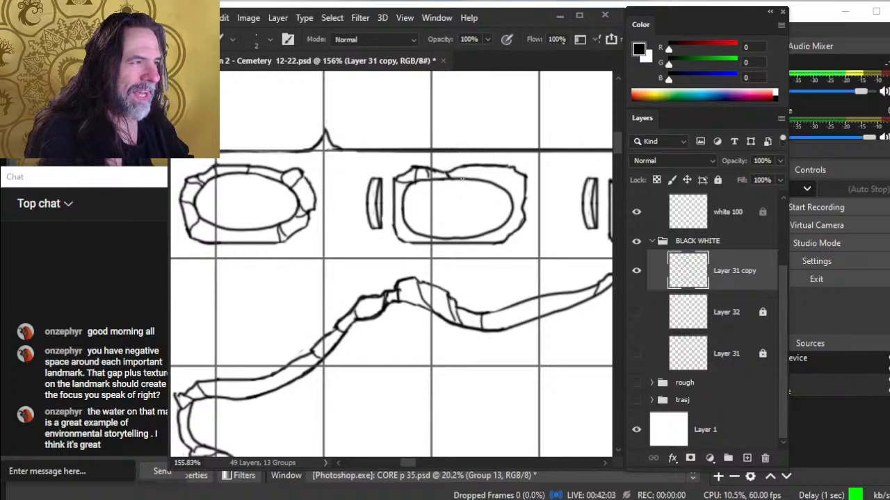
# - Ink cracks down the third grave's east rim and around to its southeast corner, alternating brush and eraser
pyautogui.moveTo(515, 169)
pyautogui.mouseDown()
pyautogui.moveTo(526, 221)
pyautogui.moveTo(519, 232)
pyautogui.moveTo(478, 236)
pyautogui.mouseUp()
pyautogui.press('e')
pyautogui.press('b')
pyautogui.press('e')
pyautogui.press('b')
pyautogui.press('e')
pyautogui.press('b')
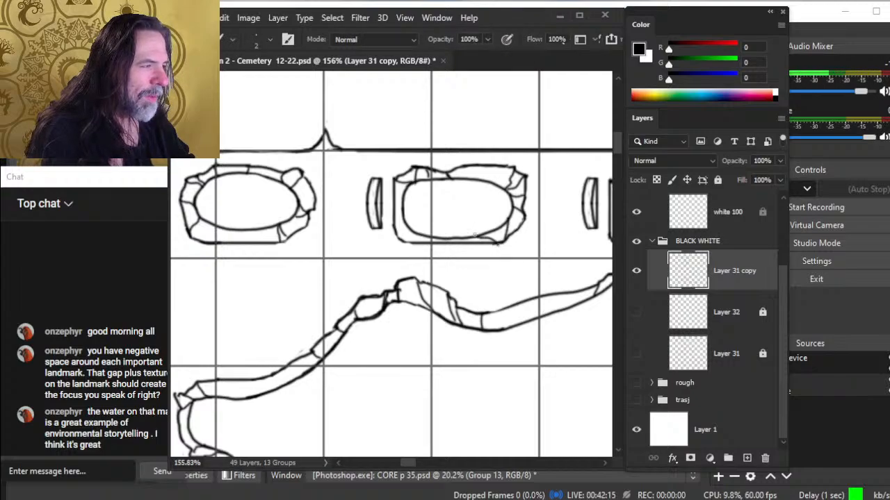
# - Refine the third grave's southeast corner and ink cracks along its south rim and southwest corner
pyautogui.press('e')
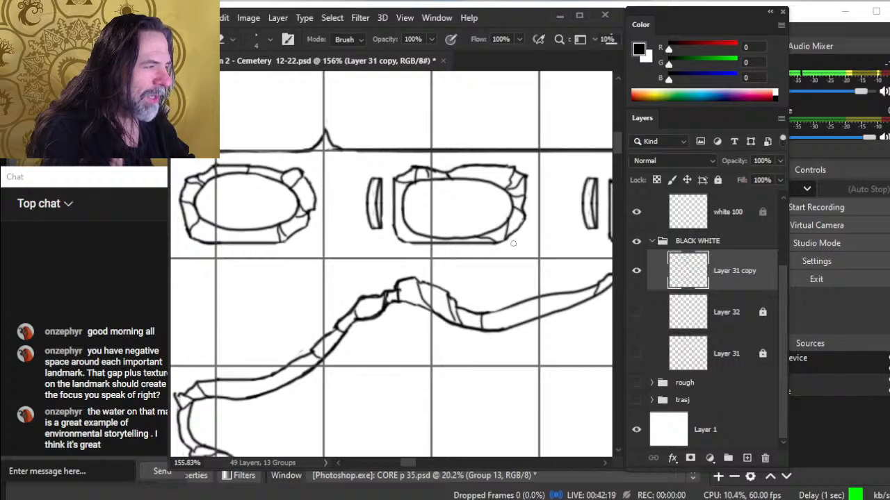
pyautogui.press('b')
pyautogui.moveTo(494, 244); pyautogui.dragTo(510, 238)
pyautogui.press('e')
pyautogui.press('b')
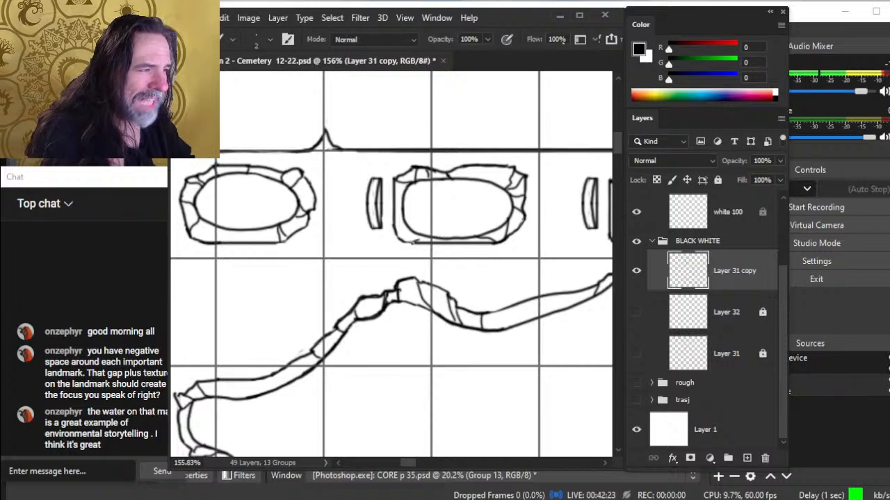
pyautogui.moveTo(416, 243)
pyautogui.mouseDown()
pyautogui.moveTo(398, 239)
pyautogui.moveTo(404, 219)
pyautogui.mouseUp()
pyautogui.press('e')
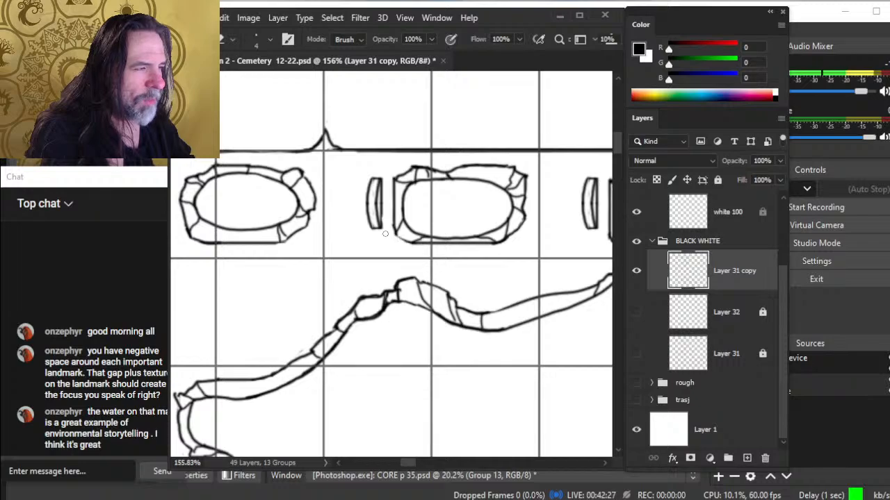
pyautogui.press('b')
pyautogui.press('e')
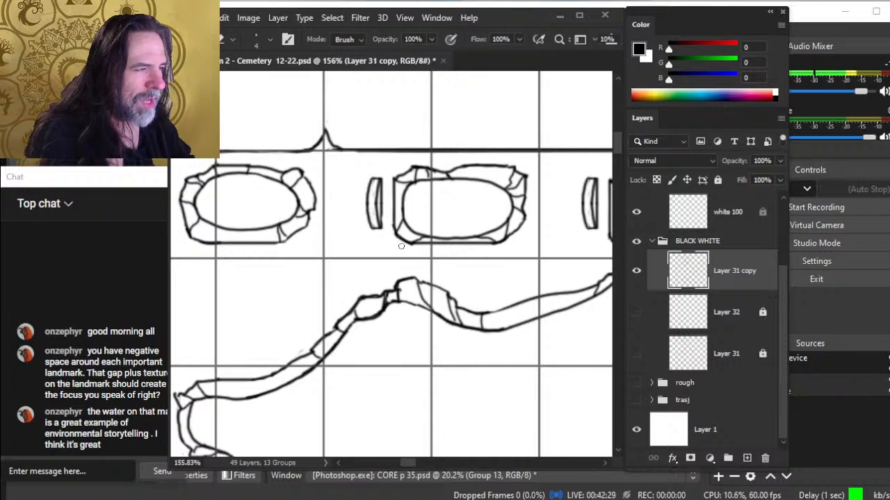
# - Review the newly cracked graves against the whole northwest plot and its collapsed ground
pyautogui.press('z')
pyautogui.moveTo(434, 256); pyautogui.dragTo(373, 244)
pyautogui.moveTo(473, 326)
pyautogui.mouseDown()
pyautogui.moveTo(387, 270)
pyautogui.moveTo(379, 281)
pyautogui.mouseUp()
pyautogui.moveTo(440, 325); pyautogui.dragTo(360, 225)
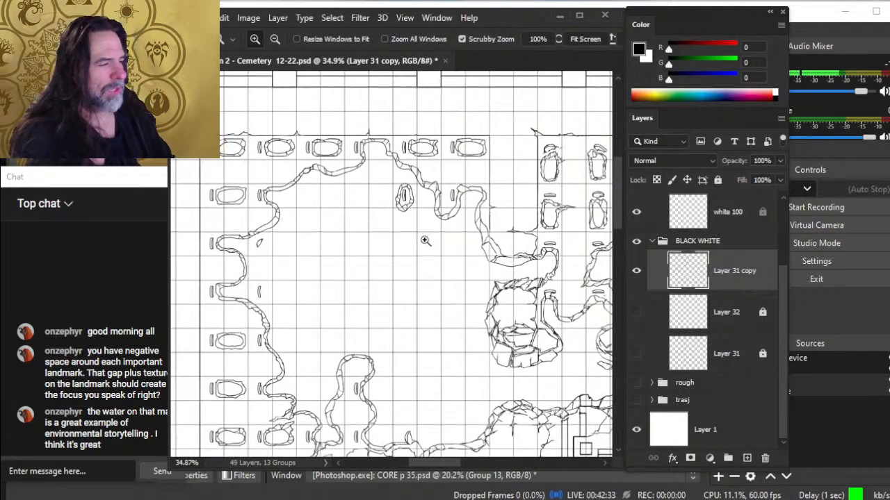
pyautogui.moveTo(425, 241); pyautogui.dragTo(397, 255)
pyautogui.moveTo(494, 307); pyautogui.dragTo(397, 287)
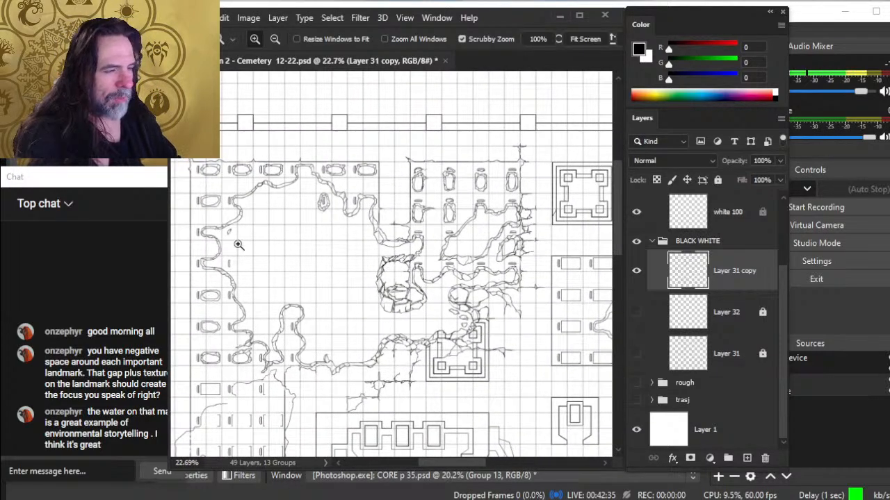
# - Ink cracks across the northwest corner and north rim of the westernmost grave in the second row
pyautogui.moveTo(284, 202); pyautogui.dragTo(381, 243)
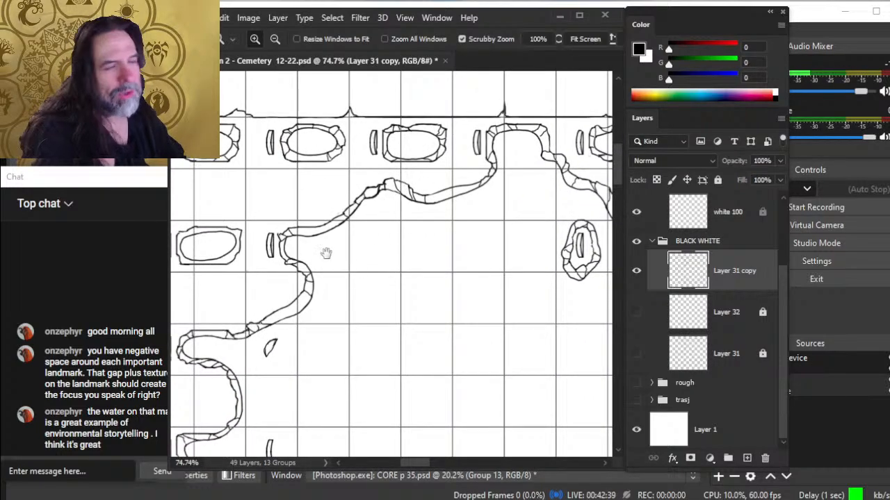
pyautogui.moveTo(325, 254); pyautogui.dragTo(392, 285)
pyautogui.moveTo(272, 226); pyautogui.dragTo(290, 250)
pyautogui.moveTo(296, 310); pyautogui.dragTo(403, 271)
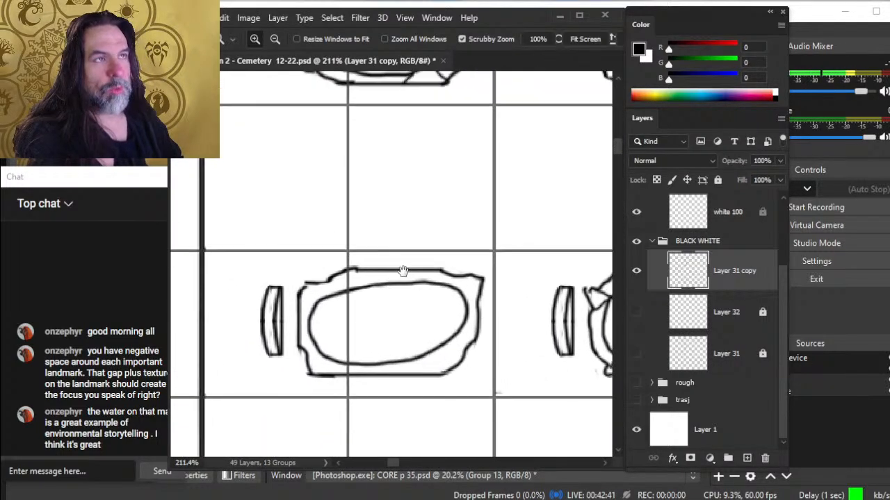
pyautogui.press('b')
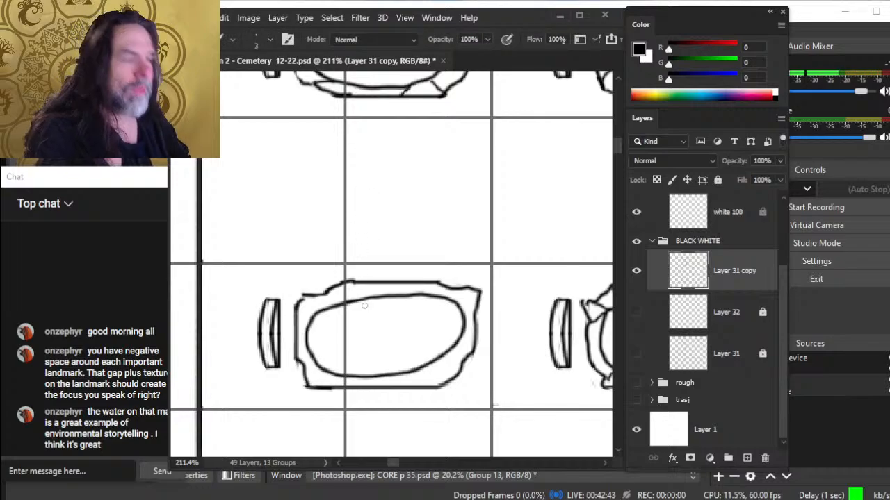
pyautogui.press('e')
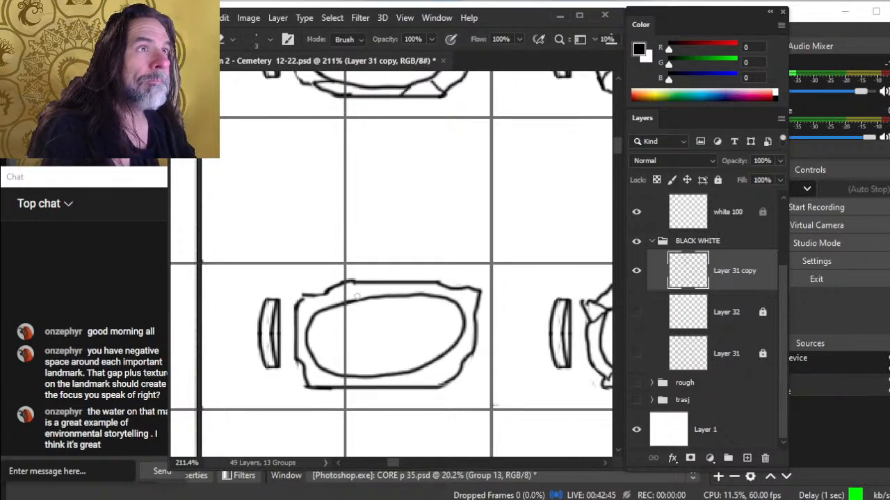
pyautogui.press('b')
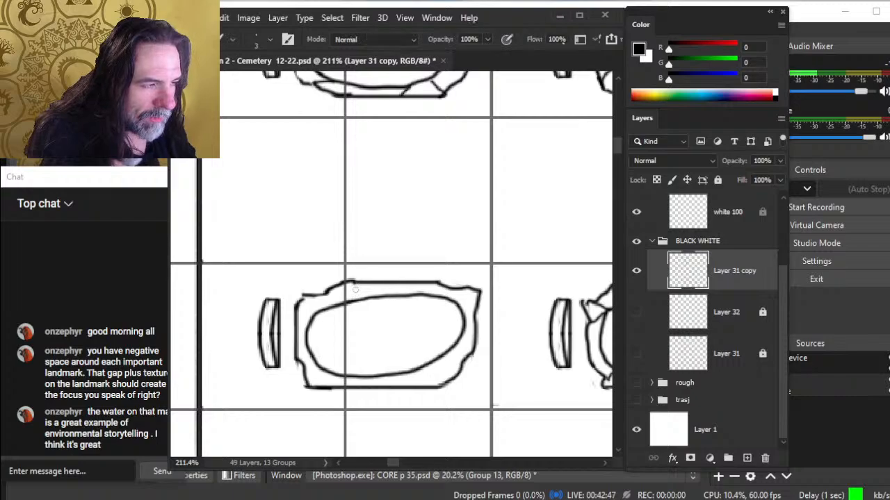
pyautogui.moveTo(352, 281); pyautogui.dragTo(356, 301)
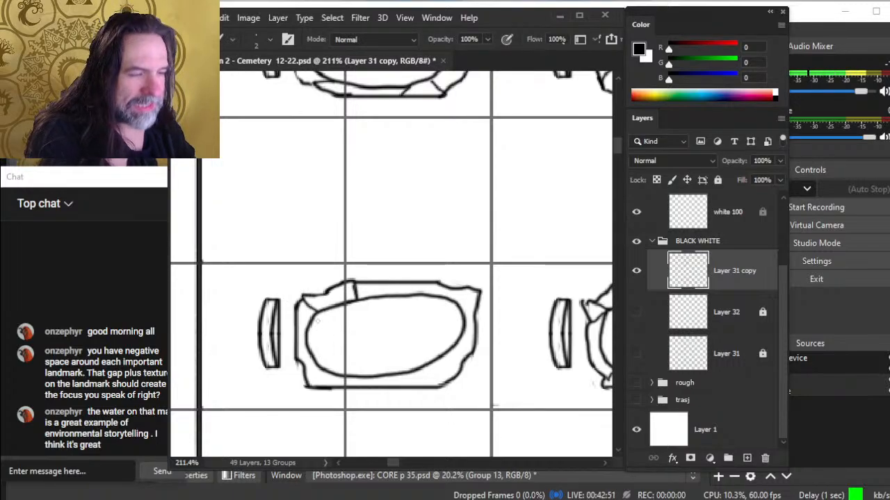
pyautogui.moveTo(312, 297); pyautogui.dragTo(326, 294)
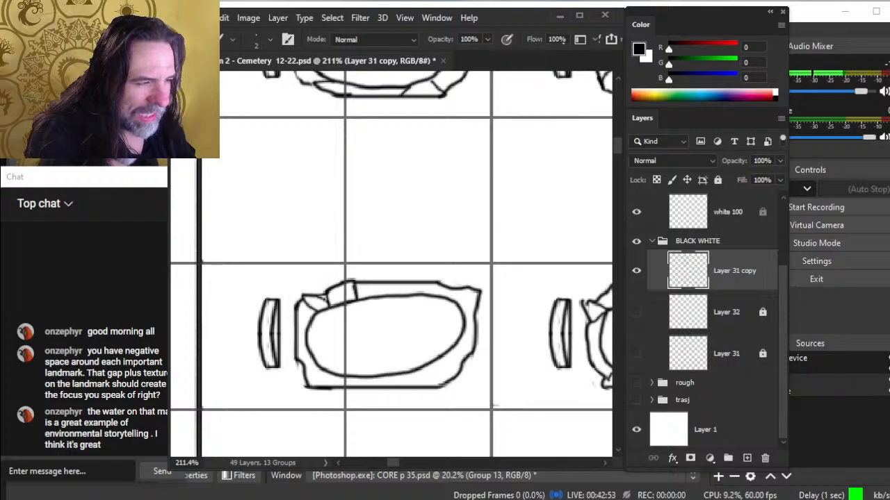
# - Ink cracks around the same grave's southwest corner, erasing stray line ends along its outer edge
pyautogui.press('e')
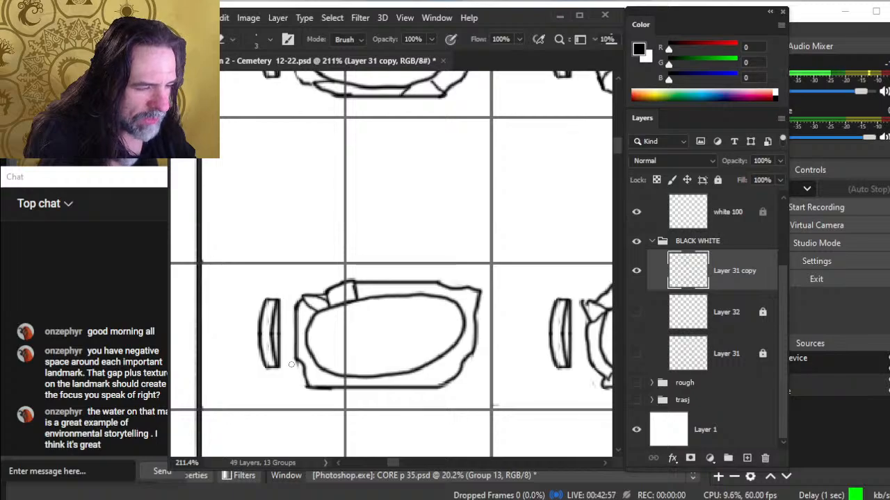
pyautogui.press('b')
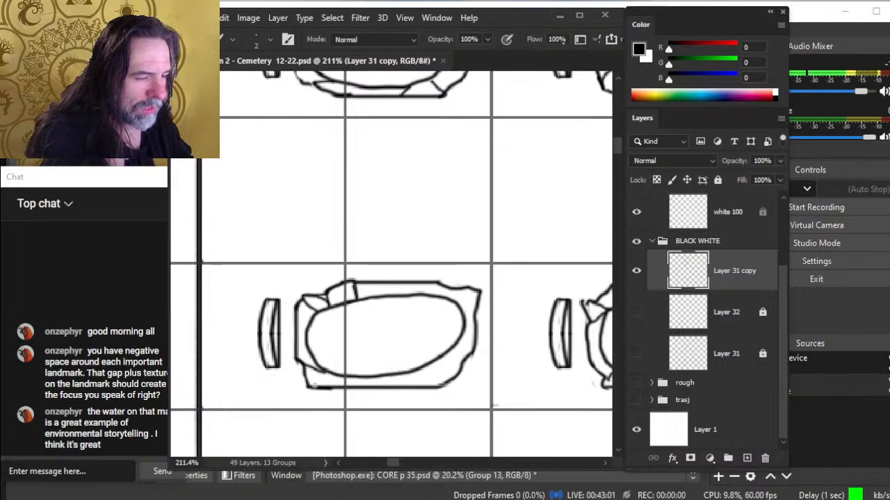
pyautogui.press('e')
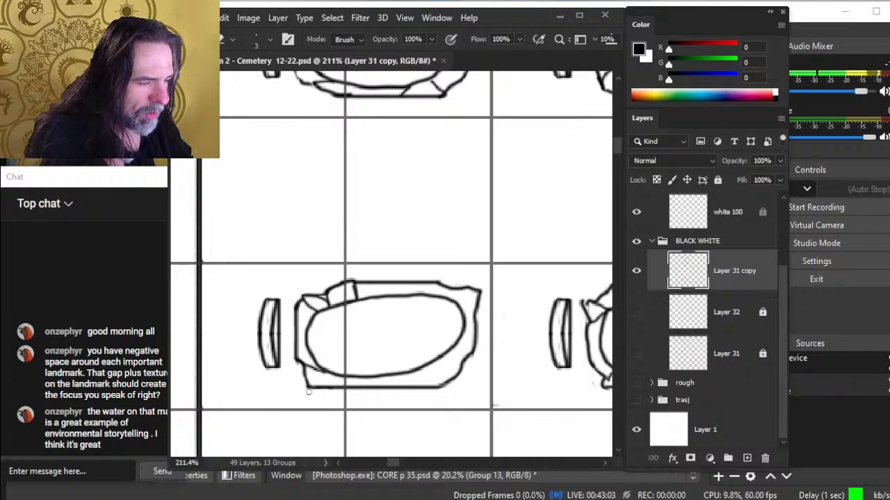
pyautogui.press('b')
pyautogui.press('e')
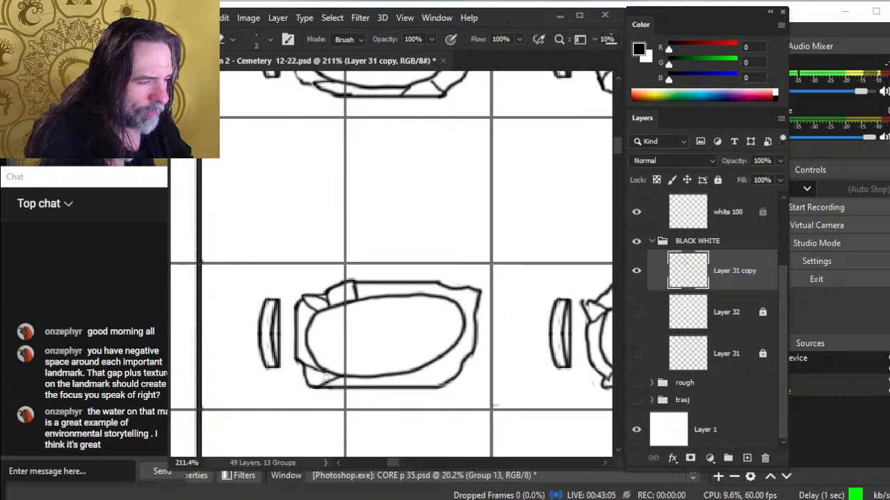
pyautogui.press('b')
pyautogui.press('e')
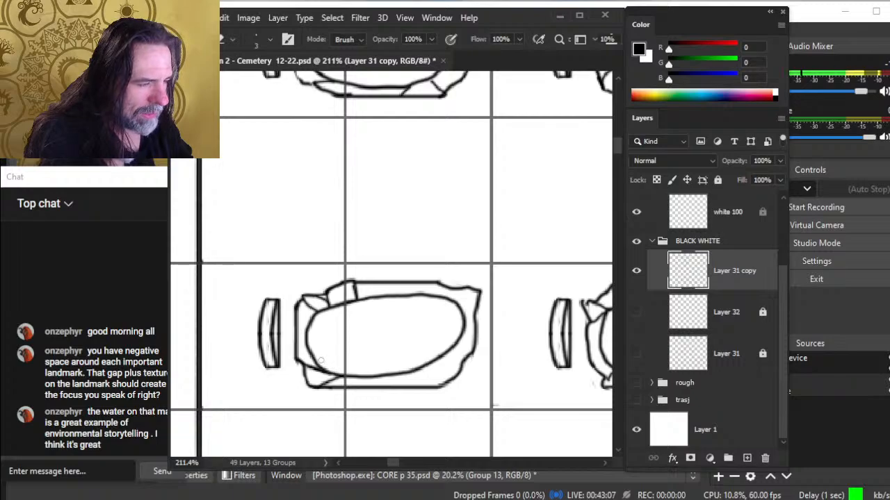
pyautogui.press('b')
# - Ink cracks along the second-row grave's south rim, southeast corner and east end of its north rim, alternating brush and eraser
pyautogui.moveTo(410, 372)
pyautogui.mouseDown()
pyautogui.moveTo(442, 386)
pyautogui.moveTo(448, 356)
pyautogui.moveTo(473, 359)
pyautogui.moveTo(478, 347)
pyautogui.moveTo(474, 329)
pyautogui.moveTo(466, 333)
pyautogui.moveTo(474, 314)
pyautogui.moveTo(466, 342)
pyautogui.moveTo(452, 348)
pyautogui.moveTo(472, 329)
pyautogui.moveTo(459, 299)
pyautogui.moveTo(470, 294)
pyautogui.moveTo(462, 303)
pyautogui.moveTo(436, 298)
pyautogui.moveTo(438, 285)
pyautogui.moveTo(406, 296)
pyautogui.moveTo(436, 295)
pyautogui.mouseUp()
pyautogui.press('e')
pyautogui.press('b')
pyautogui.press('e')
pyautogui.press('b')
pyautogui.press('e')
pyautogui.press('b')
pyautogui.press('e')
pyautogui.press('b')
pyautogui.press('e')
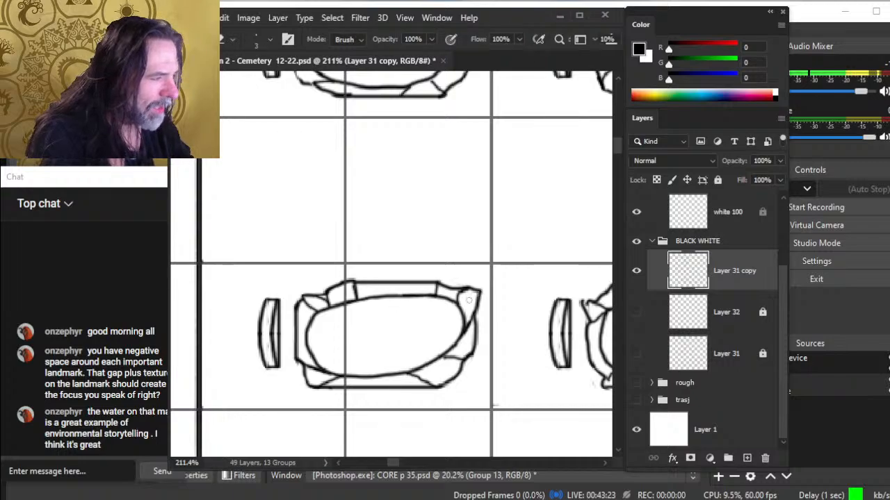
# - Split the second-row grave's northeast corner with a crack and clean up the outline at the west end of its north rim
pyautogui.press('b')
pyautogui.moveTo(479, 291); pyautogui.dragTo(465, 317)
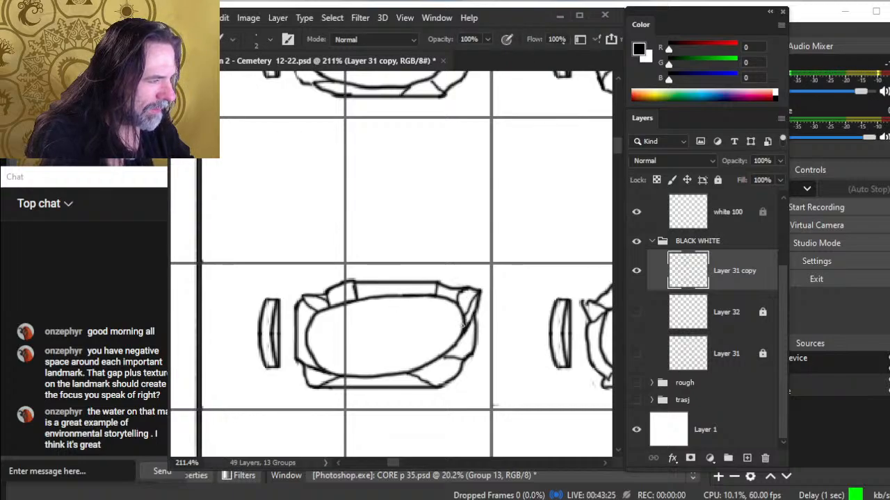
pyautogui.press('e')
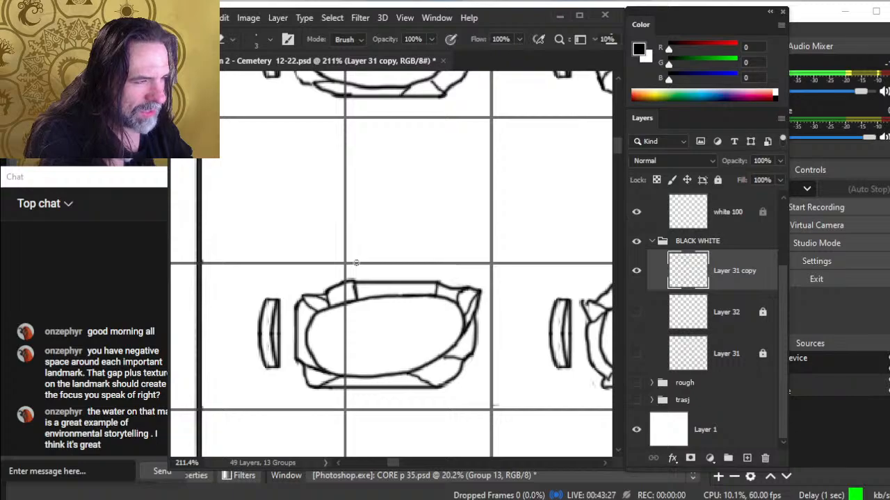
pyautogui.moveTo(332, 293); pyautogui.dragTo(363, 276)
pyautogui.press('b')
pyautogui.press('e')
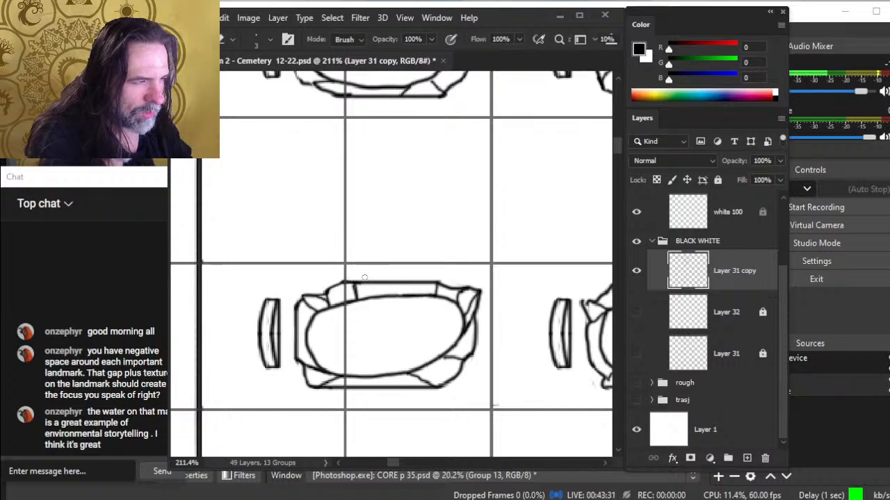
# - Refine the cracks and outline at the northwest corner of a top-row grave, erasing stray line ends
pyautogui.press('z')
pyautogui.moveTo(391, 338); pyautogui.dragTo(347, 336)
pyautogui.moveTo(410, 386); pyautogui.dragTo(367, 453)
pyautogui.moveTo(515, 317); pyautogui.dragTo(453, 305)
pyautogui.scroll(10, 362, 312)
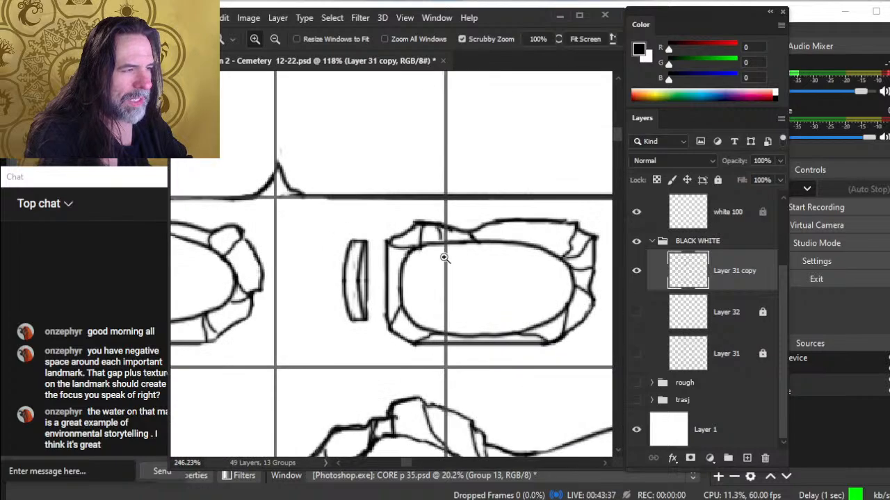
pyautogui.press('b')
pyautogui.moveTo(455, 228)
pyautogui.mouseDown()
pyautogui.moveTo(476, 226)
pyautogui.moveTo(463, 239)
pyautogui.moveTo(471, 239)
pyautogui.mouseUp()
pyautogui.press('b')
pyautogui.press('e')
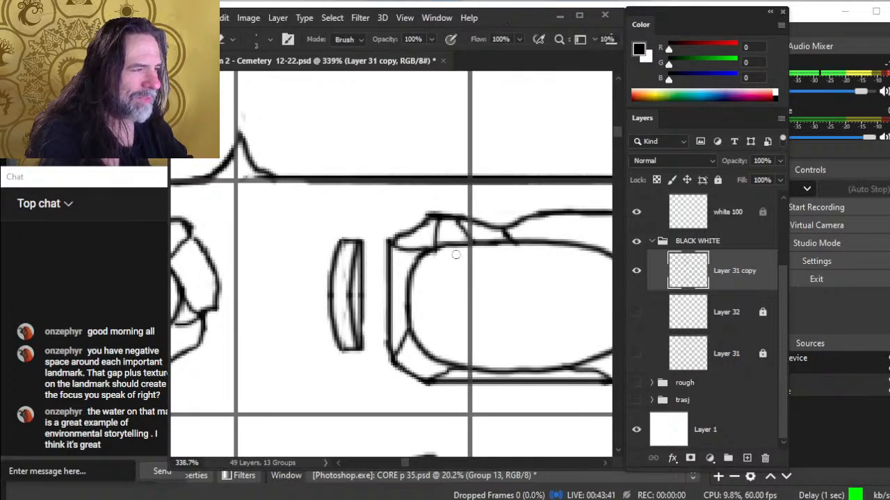
pyautogui.moveTo(426, 212); pyautogui.dragTo(438, 210)
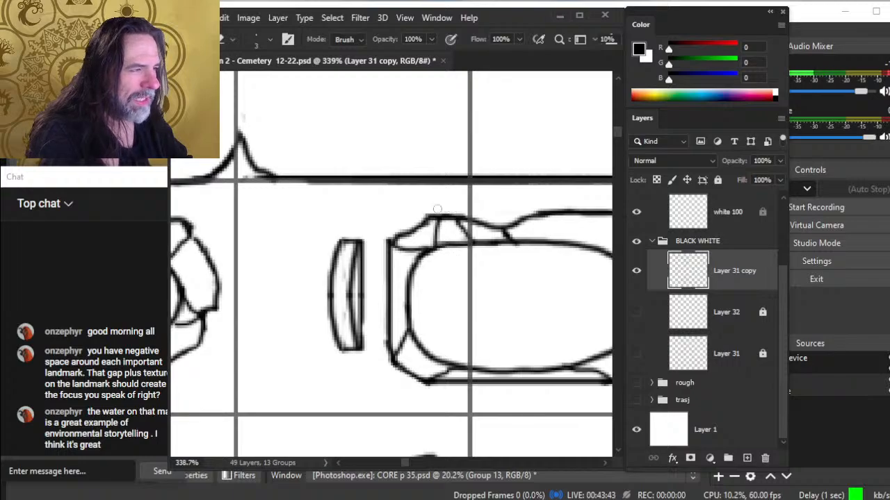
pyautogui.press('b')
pyautogui.moveTo(394, 240)
pyautogui.mouseDown()
pyautogui.moveTo(402, 237)
pyautogui.moveTo(368, 251)
pyautogui.mouseUp()
# - Check the map's pixel dimensions and resolution in Image Size, leaving the settings as they are
pyautogui.press('z')
pyautogui.click(248, 19)
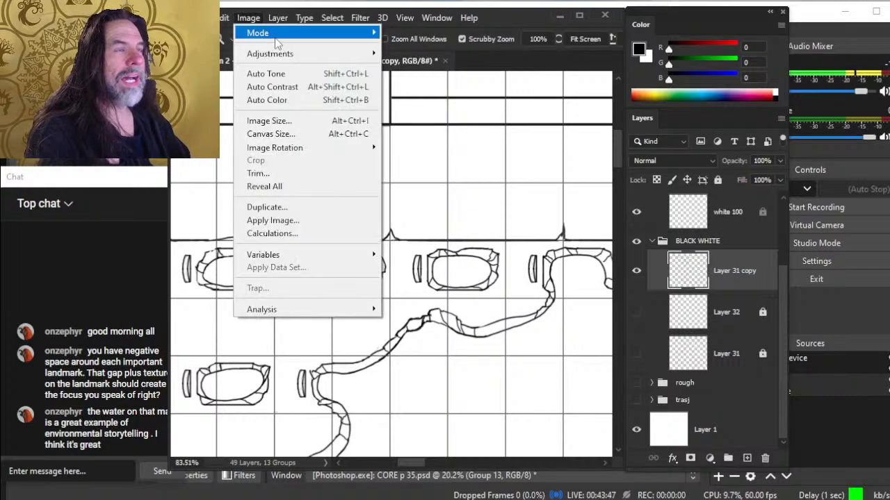
pyautogui.click(312, 120)
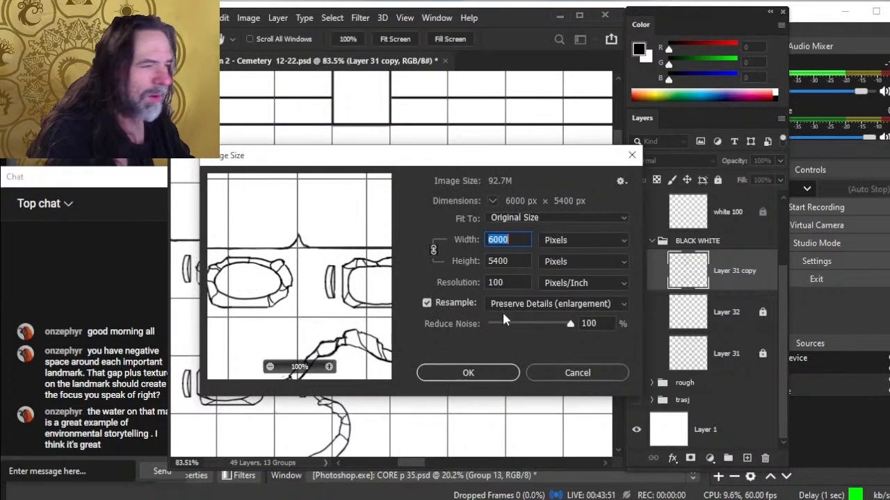
pyautogui.press('Escape')
pyautogui.moveTo(519, 268); pyautogui.dragTo(441, 279)
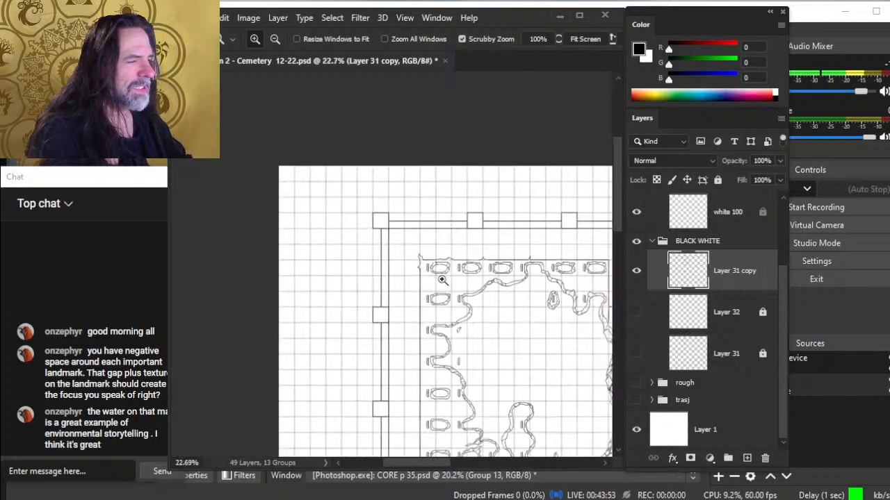
pyautogui.moveTo(522, 337); pyautogui.dragTo(374, 249)
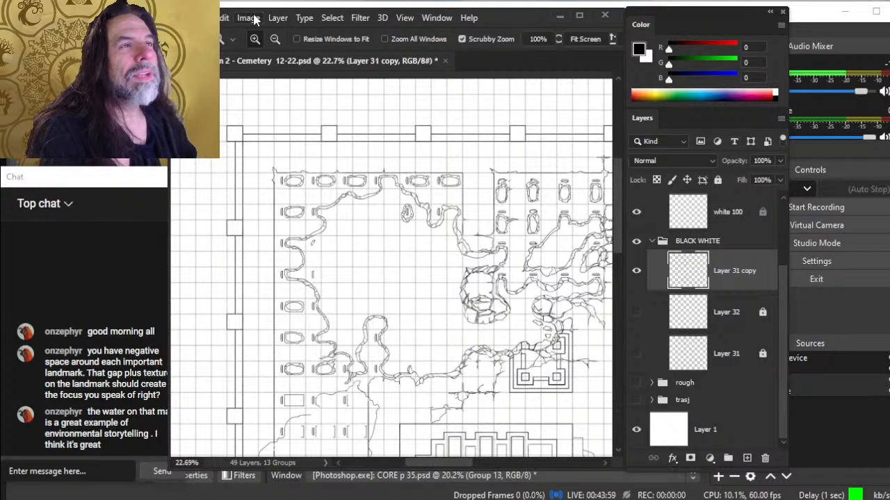
pyautogui.click(251, 18)
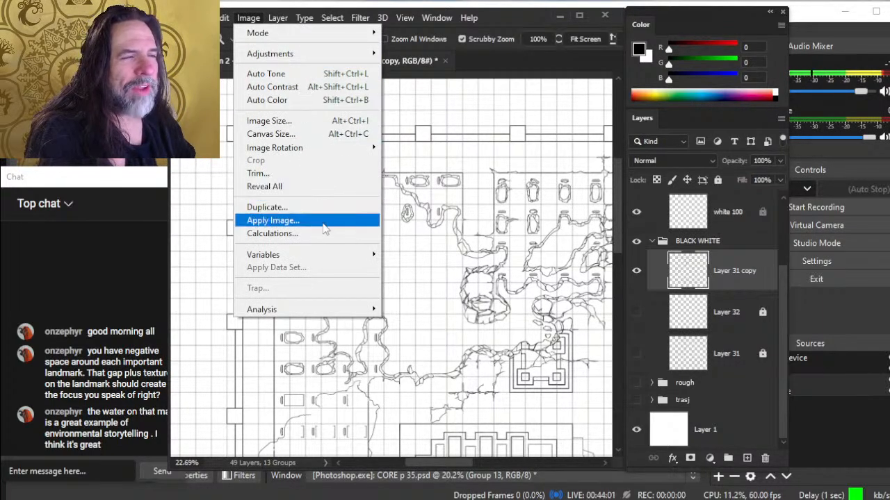
pyautogui.click(304, 122)
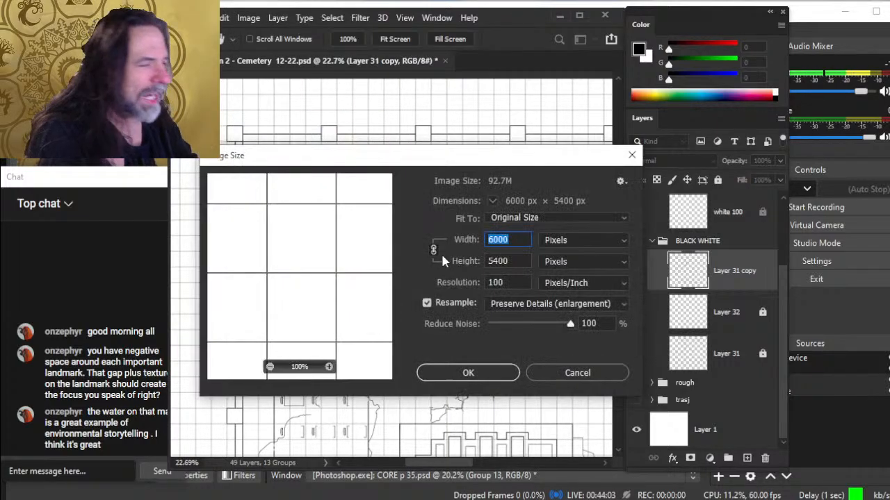
pyautogui.click(577, 373)
# - Examine the northwest plot's graves, collapsed ground edge and neighbouring landmarks across to its northeast corner
pyautogui.press('z')
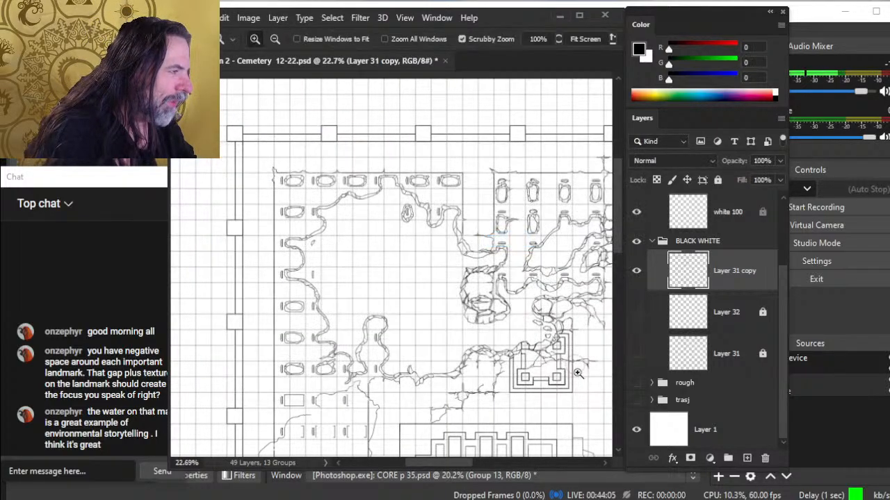
pyautogui.click(471, 285)
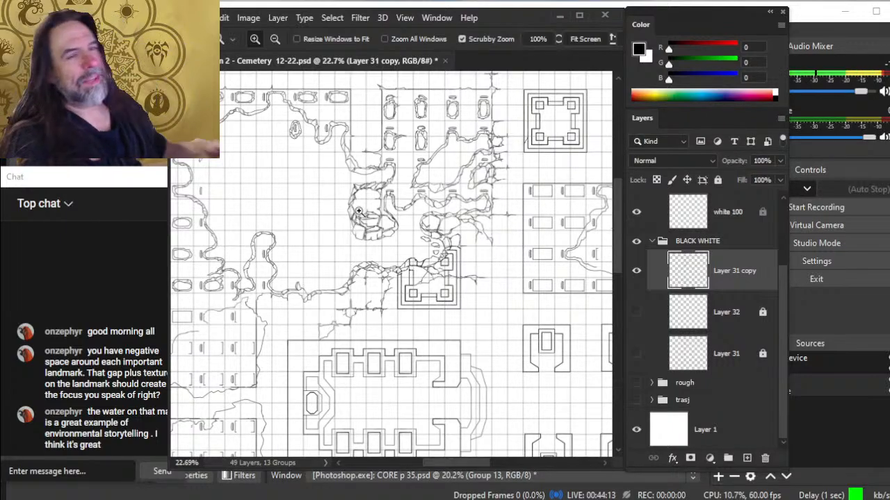
pyautogui.moveTo(324, 161); pyautogui.dragTo(378, 242)
pyautogui.moveTo(262, 191); pyautogui.dragTo(425, 223)
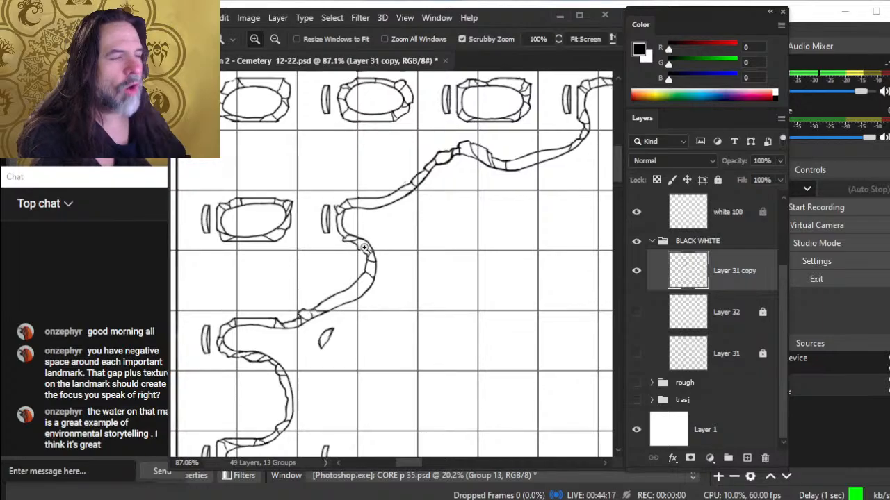
pyautogui.moveTo(364, 246); pyautogui.dragTo(369, 306)
pyautogui.moveTo(492, 326); pyautogui.dragTo(390, 248)
pyautogui.moveTo(449, 145); pyautogui.dragTo(518, 160)
pyautogui.moveTo(476, 181); pyautogui.dragTo(450, 251)
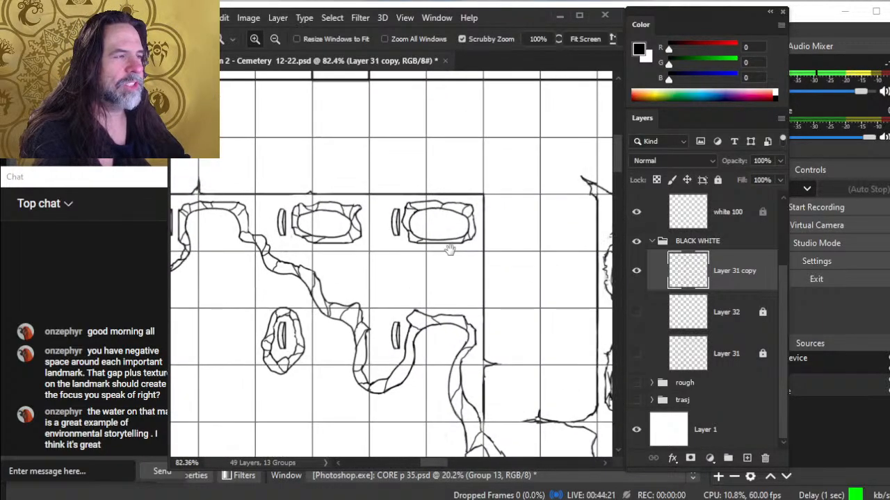
# - Touch up the spike in the plot's north border with a size 3 brush and erase the straight line near the northeast corner
pyautogui.moveTo(422, 209); pyautogui.dragTo(457, 215)
pyautogui.moveTo(333, 183)
pyautogui.mouseDown()
pyautogui.moveTo(322, 182)
pyautogui.moveTo(340, 182)
pyautogui.mouseUp()
pyautogui.press('b')
pyautogui.press(']')
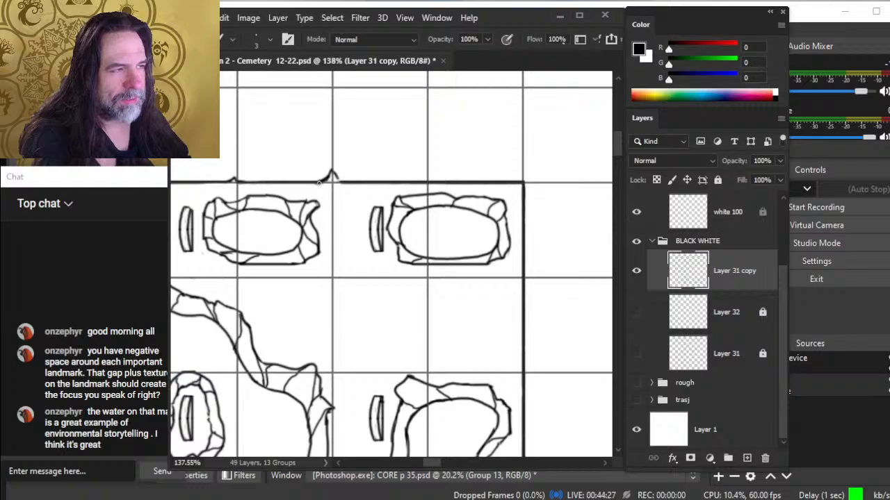
pyautogui.press('e')
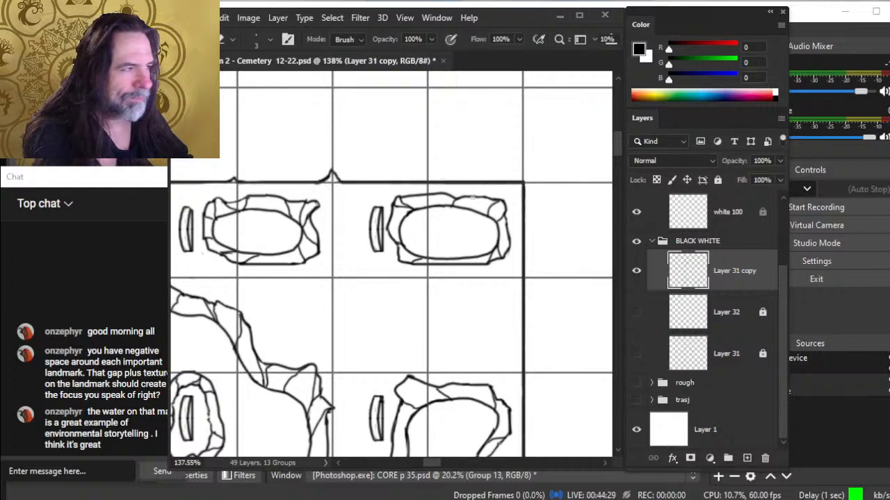
pyautogui.moveTo(523, 188)
pyautogui.mouseDown()
pyautogui.moveTo(477, 182)
pyautogui.moveTo(516, 180)
pyautogui.moveTo(449, 183)
pyautogui.moveTo(516, 179)
pyautogui.mouseUp()
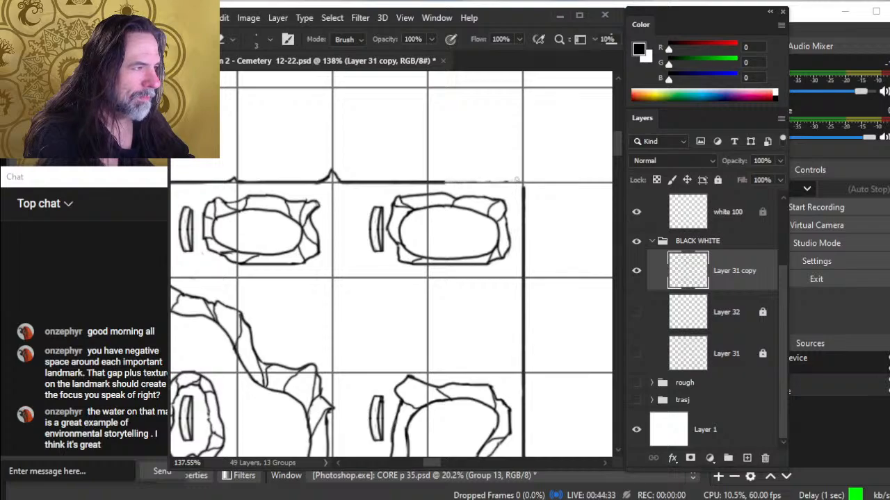
# - Redraw the erased stretch of north border as a broken line with a low peak and jagged cracks at the northeast corner
pyautogui.press('b')
pyautogui.moveTo(448, 181); pyautogui.dragTo(467, 178)
pyautogui.press('e')
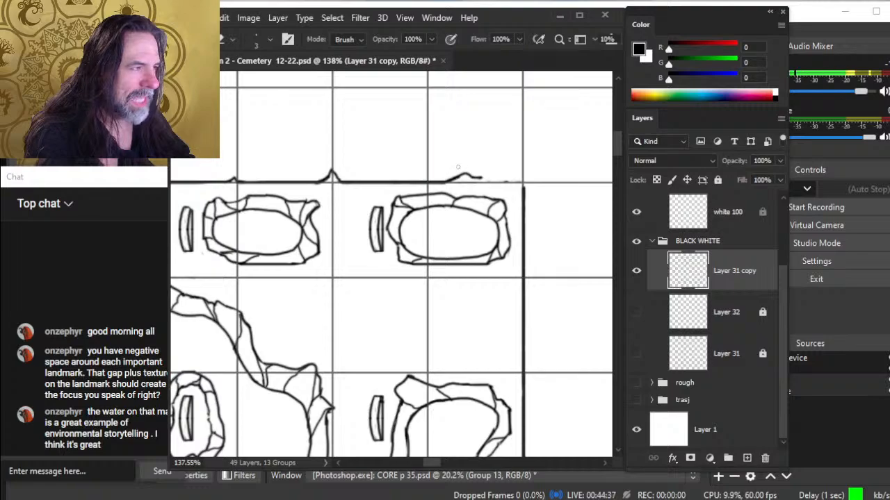
pyautogui.press('b')
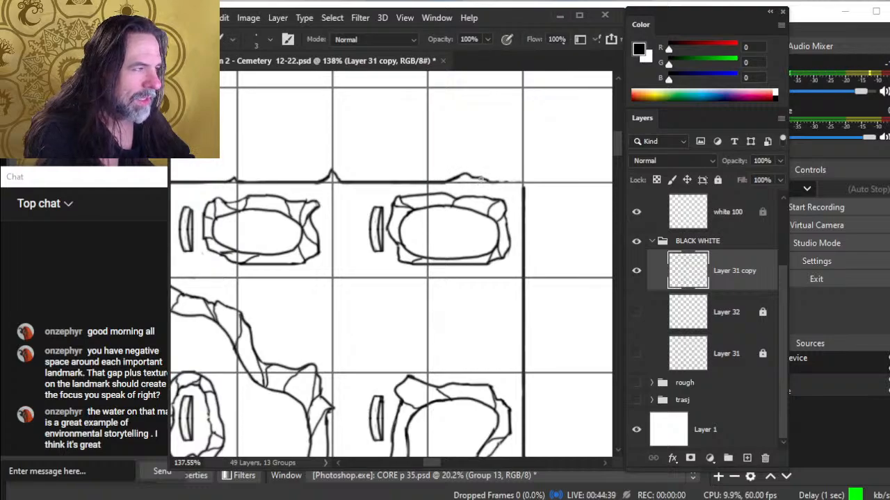
pyautogui.moveTo(490, 181)
pyautogui.mouseDown()
pyautogui.moveTo(527, 181)
pyautogui.moveTo(521, 160)
pyautogui.mouseUp()
pyautogui.press('e')
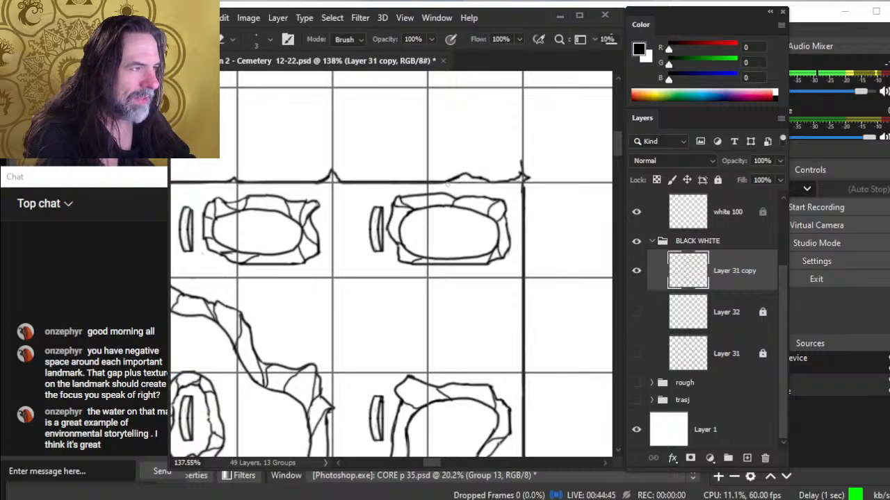
# - Ink the north border's broken line a little further west of the low peak on the northwest plot
pyautogui.press('b')
pyautogui.moveTo(457, 178); pyautogui.dragTo(439, 181)
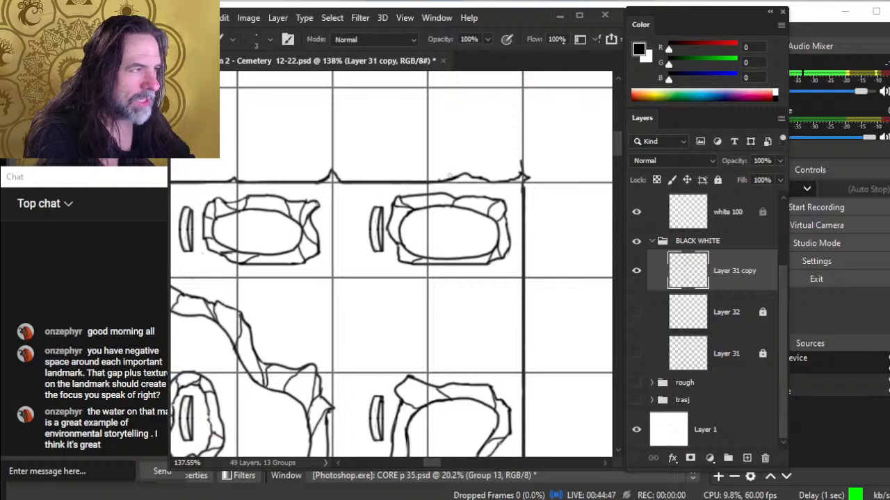
pyautogui.press('e')
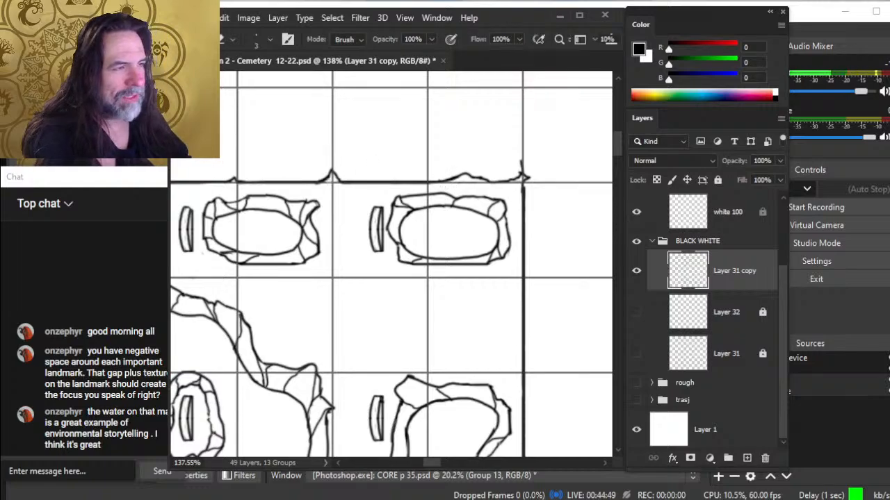
# - Erase a stretch of the northwest plot's east border above the existing spike and ink a jagged outward break there
pyautogui.press('z')
pyautogui.moveTo(357, 217); pyautogui.dragTo(328, 214)
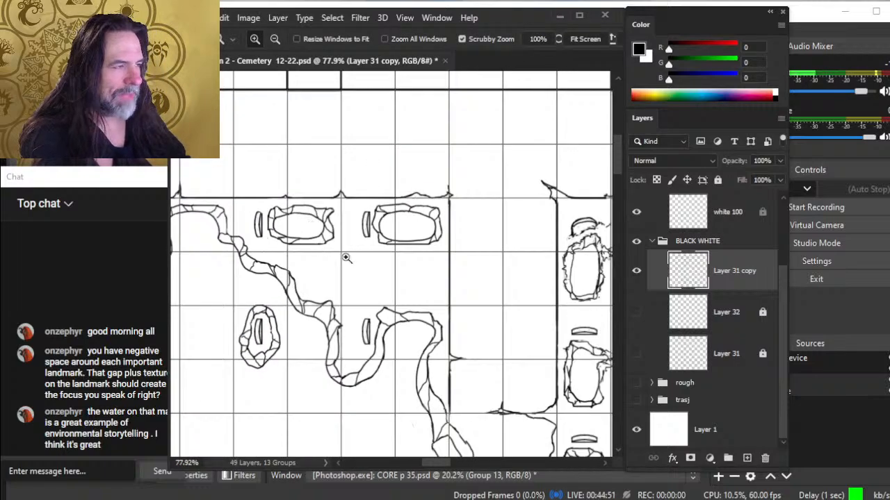
pyautogui.moveTo(438, 284)
pyautogui.mouseDown()
pyautogui.moveTo(388, 216)
pyautogui.moveTo(455, 282)
pyautogui.mouseUp()
pyautogui.press('e')
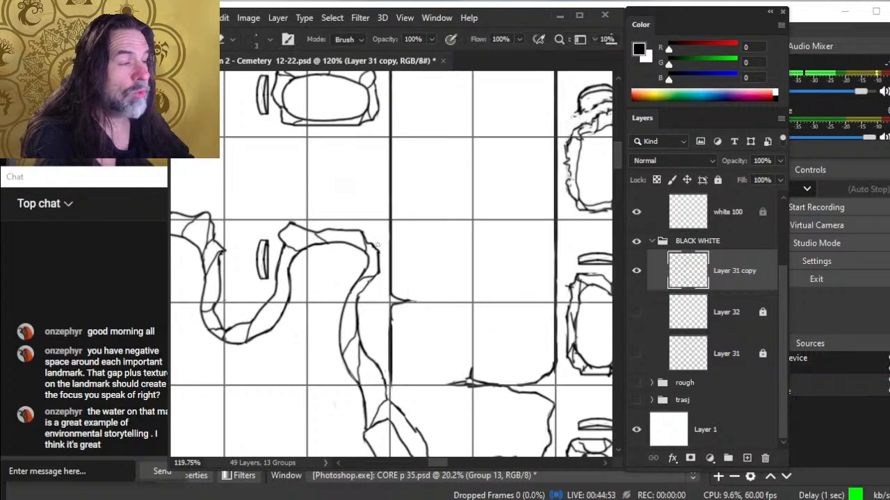
pyautogui.moveTo(390, 269); pyautogui.dragTo(390, 207)
pyautogui.press('b')
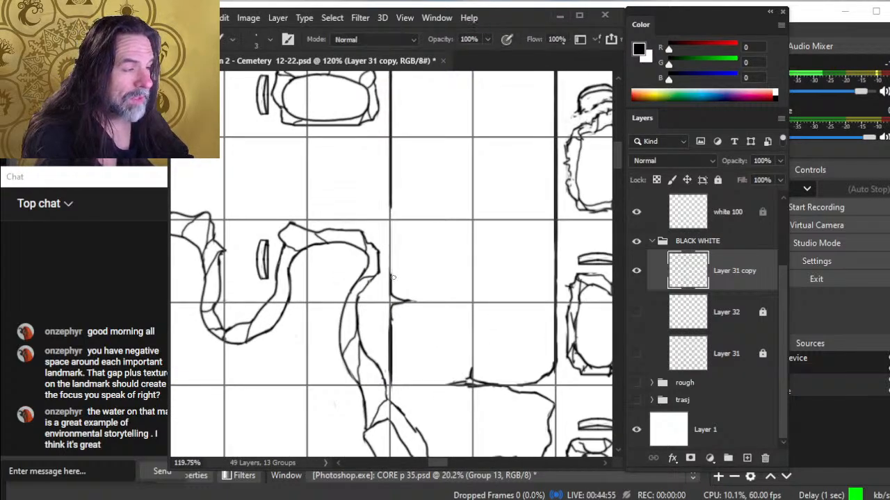
pyautogui.moveTo(400, 258)
pyautogui.mouseDown()
pyautogui.moveTo(392, 277)
pyautogui.moveTo(403, 242)
pyautogui.mouseUp()
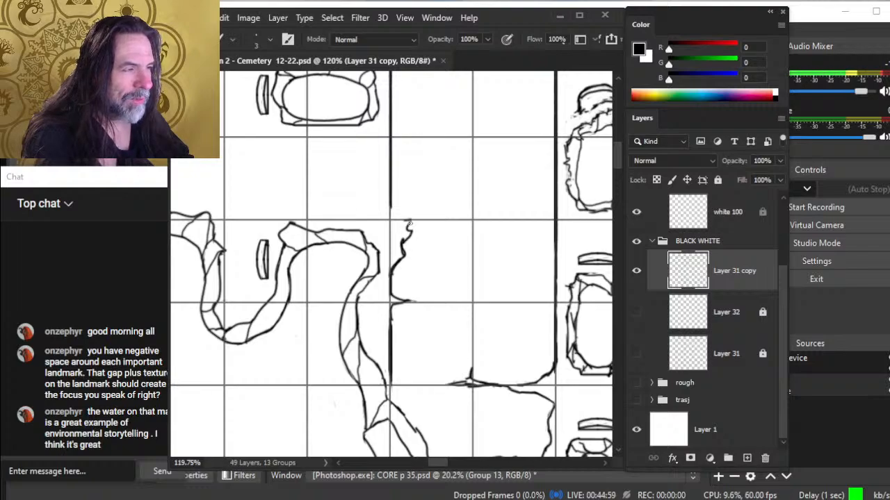
pyautogui.press('e')
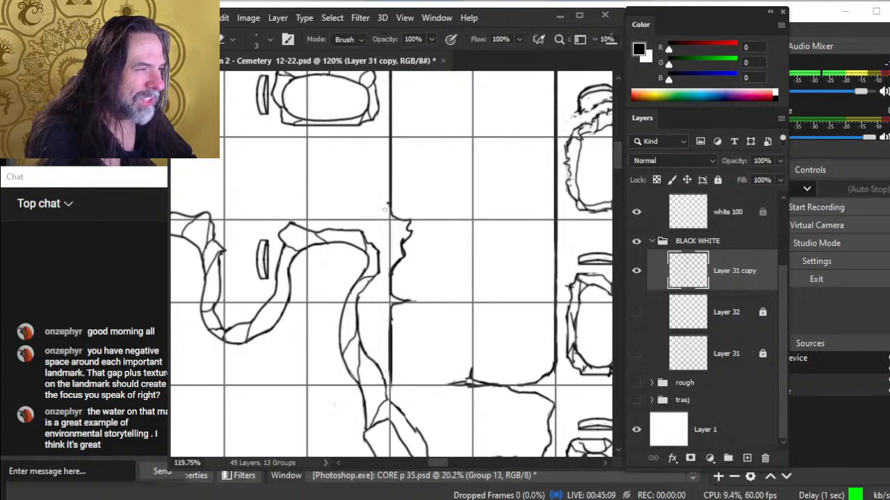
# - Close the top of the east border's jagged break with a crack tapering eastward along the grid line, refining it with brush and eraser
pyautogui.press('b')
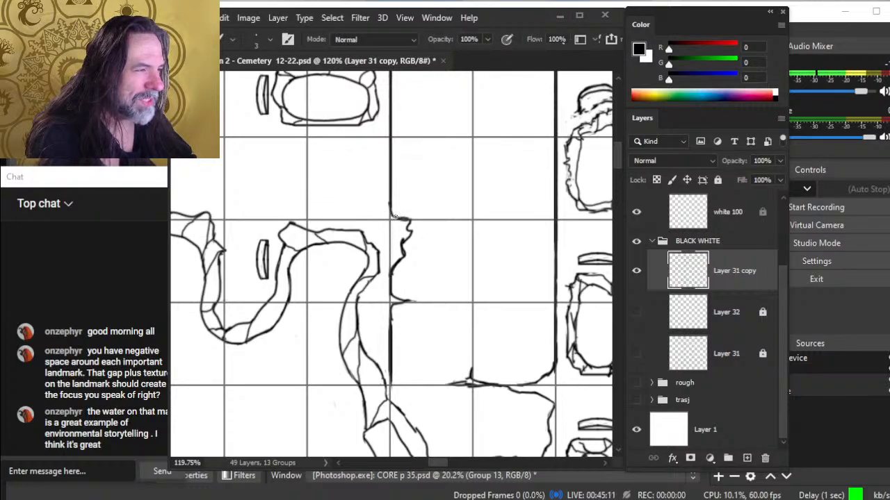
pyautogui.press('e')
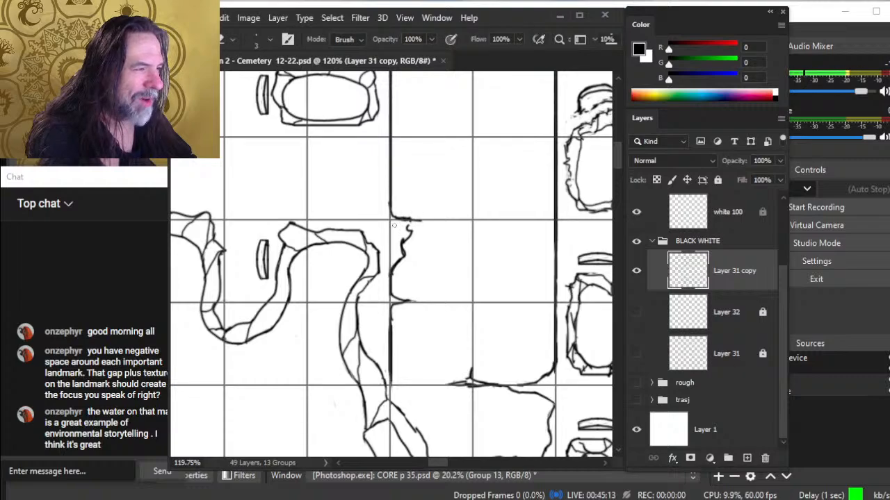
pyautogui.press('b')
pyautogui.moveTo(417, 221); pyautogui.dragTo(431, 222)
pyautogui.press('e')
pyautogui.press('b')
pyautogui.press('e')
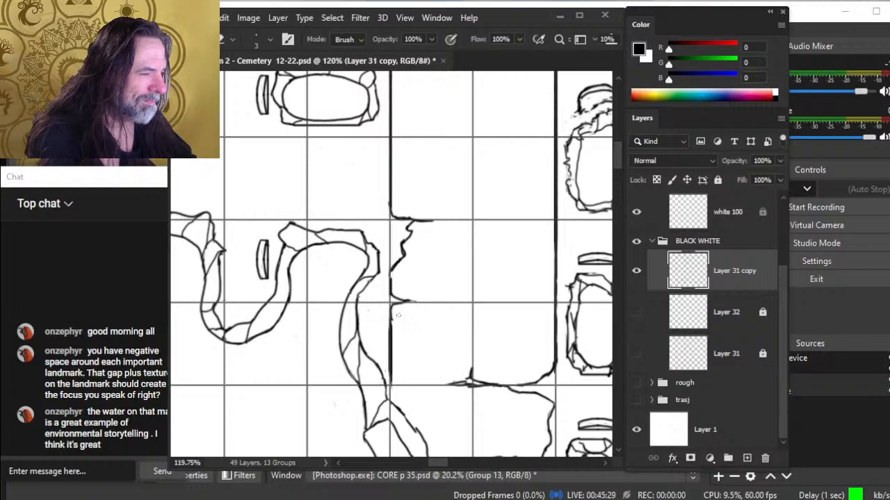
# - Thin and roughen the straight east border just below the lower spike with eraser and brush
pyautogui.moveTo(395, 313); pyautogui.dragTo(394, 356)
pyautogui.press('b')
pyautogui.moveTo(387, 312); pyautogui.dragTo(389, 377)
pyautogui.press('e')
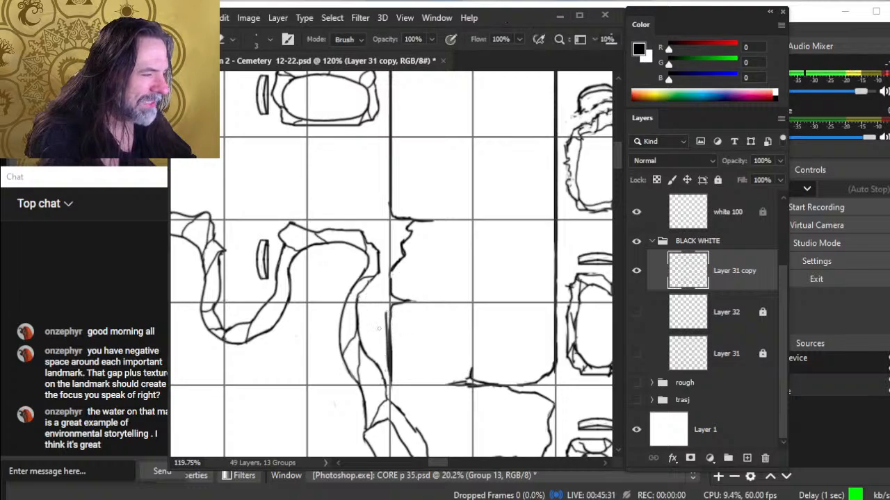
pyautogui.moveTo(384, 314); pyautogui.dragTo(387, 369)
pyautogui.moveTo(383, 311); pyautogui.dragTo(389, 384)
# - Rework the lower stretch of the east border into a thin, uneven line reaching the collapsed ground edge
pyautogui.press('b')
pyautogui.moveTo(388, 337); pyautogui.dragTo(388, 389)
pyautogui.press('e')
pyautogui.moveTo(386, 338); pyautogui.dragTo(389, 392)
pyautogui.press('b')
pyautogui.moveTo(389, 344); pyautogui.dragTo(393, 387)
pyautogui.press('e')
pyautogui.moveTo(393, 368); pyautogui.dragTo(394, 388)
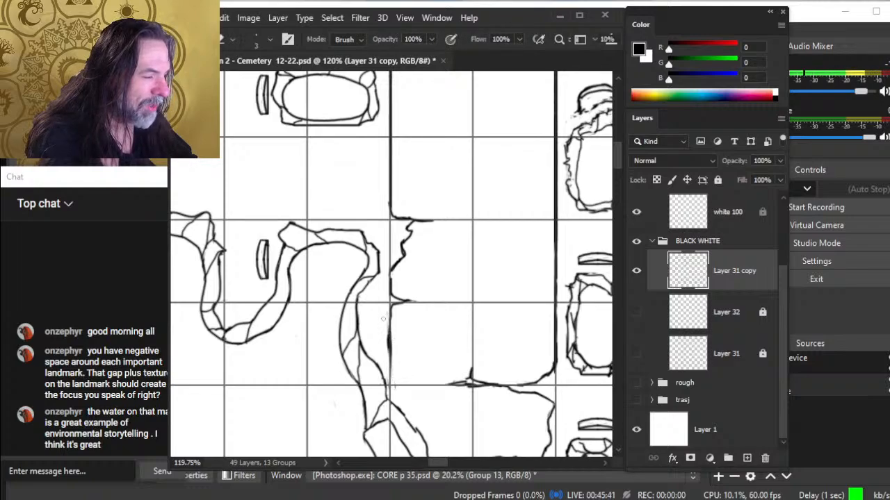
pyautogui.press('b')
pyautogui.moveTo(389, 345); pyautogui.dragTo(390, 393)
pyautogui.press('e')
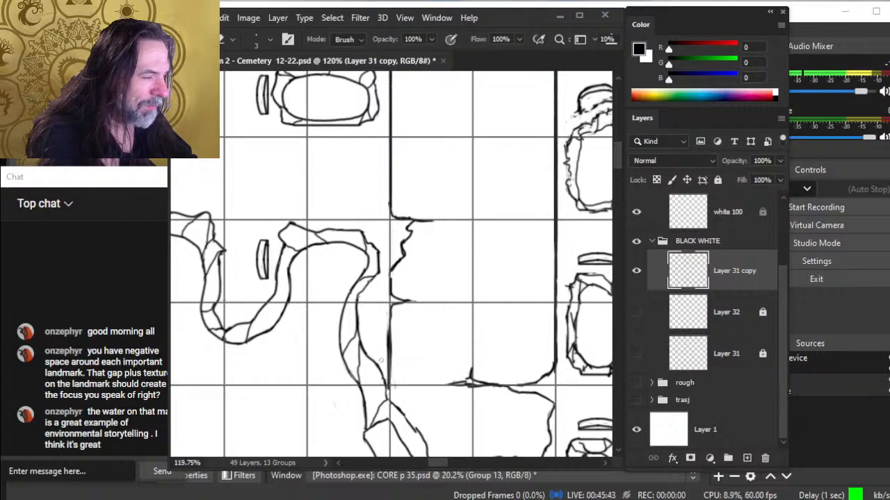
pyautogui.moveTo(384, 351); pyautogui.dragTo(387, 385)
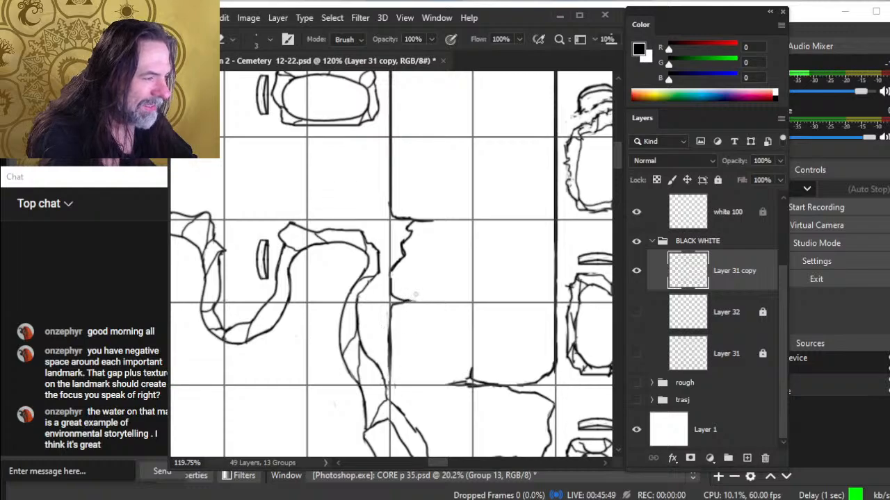
# - Thicken the east border above the lower spike and reshape the jagged break's lower half into stepped edges
pyautogui.press('b')
pyautogui.moveTo(391, 277); pyautogui.dragTo(390, 289)
pyautogui.press('e')
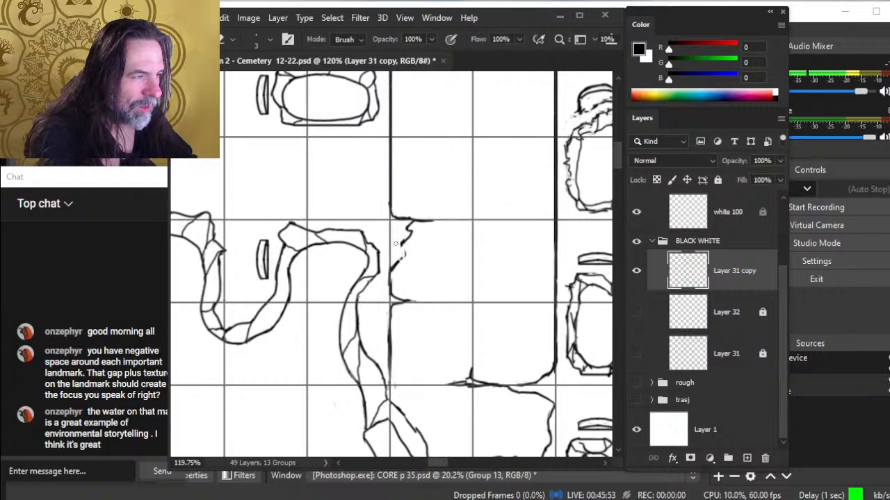
pyautogui.moveTo(402, 258)
pyautogui.mouseDown()
pyautogui.moveTo(395, 266)
pyautogui.moveTo(400, 239)
pyautogui.moveTo(393, 257)
pyautogui.moveTo(403, 241)
pyautogui.moveTo(402, 253)
pyautogui.mouseUp()
pyautogui.press('b')
pyautogui.press('e')
pyautogui.press('b')
pyautogui.press('e')
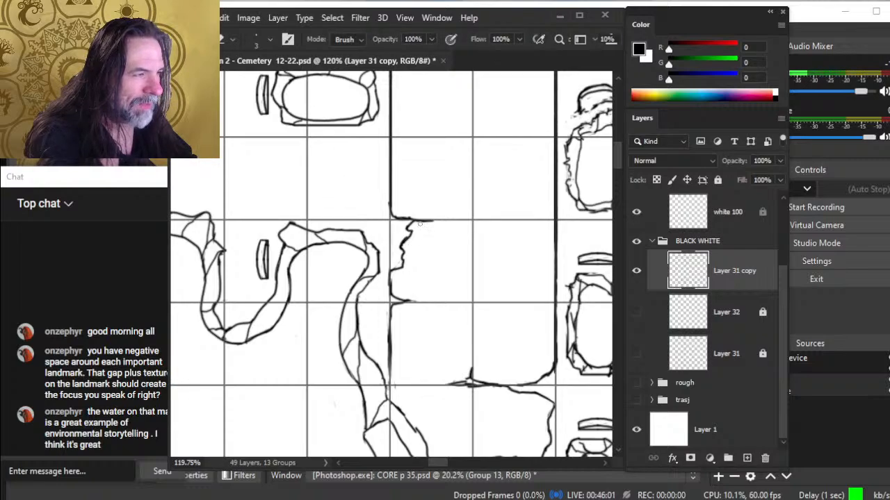
# - Shorten the spike at the northwest plot's northeast corner with the eraser
pyautogui.press('z')
pyautogui.moveTo(431, 270); pyautogui.dragTo(360, 282)
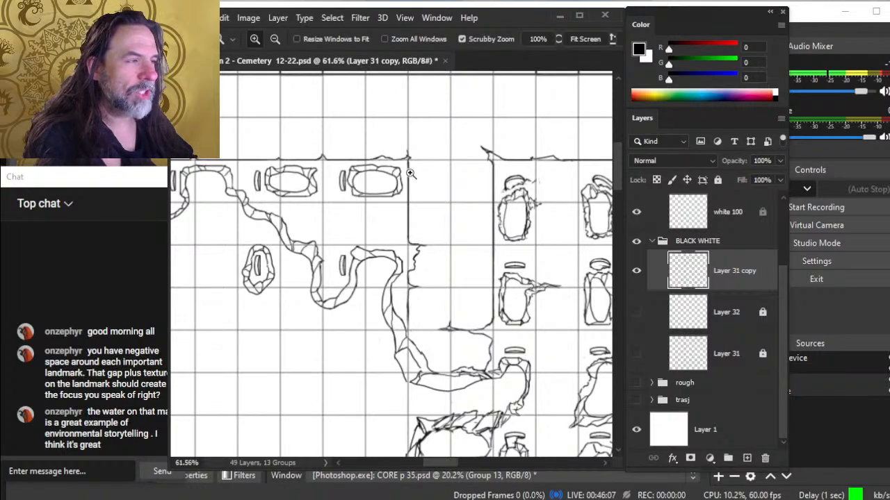
pyautogui.moveTo(406, 146); pyautogui.dragTo(459, 171)
pyautogui.press('space')
pyautogui.moveTo(473, 248); pyautogui.dragTo(477, 311)
pyautogui.press('e')
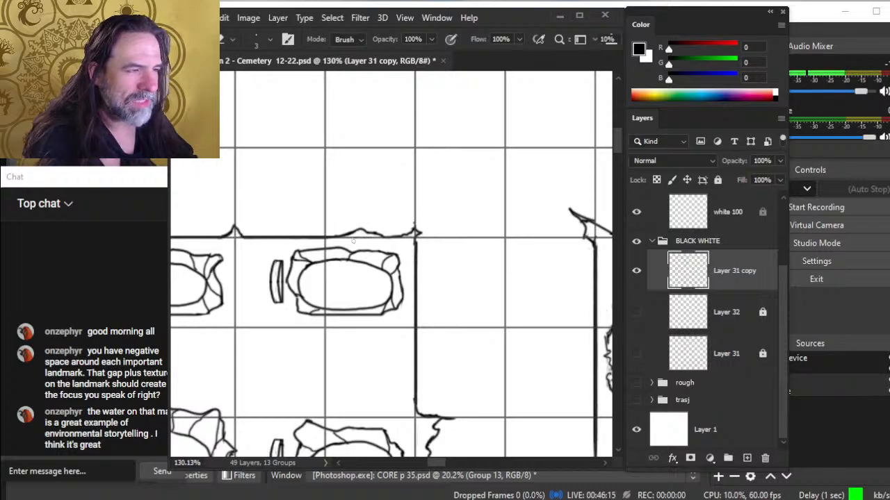
# - Replace a stretch of the neighbouring plot's west border beside its first grave with a jagged westward bulge joined to the line below
pyautogui.press('z')
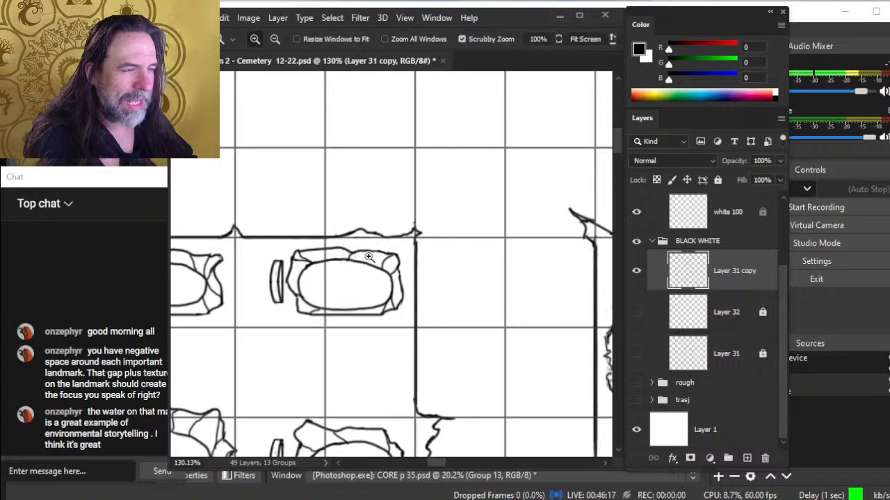
pyautogui.moveTo(373, 257); pyautogui.dragTo(362, 299)
pyautogui.press('space')
pyautogui.moveTo(458, 302); pyautogui.dragTo(365, 262)
pyautogui.moveTo(421, 264); pyautogui.dragTo(359, 291)
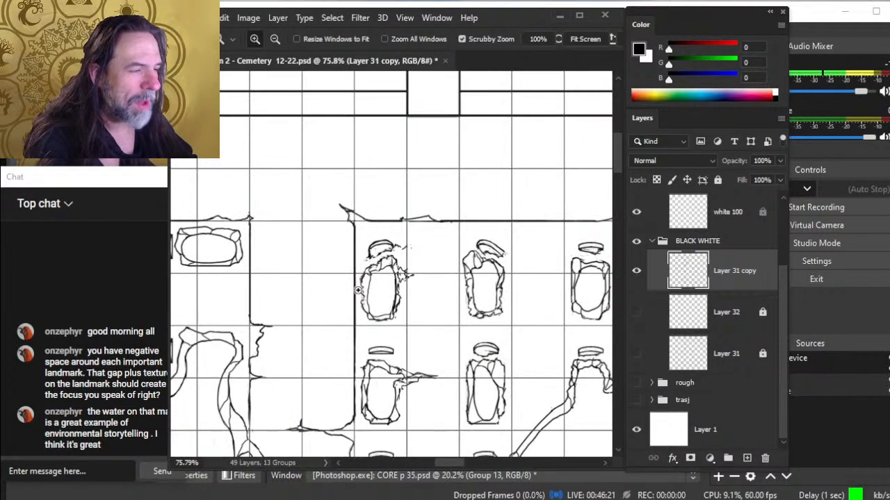
pyautogui.press('e')
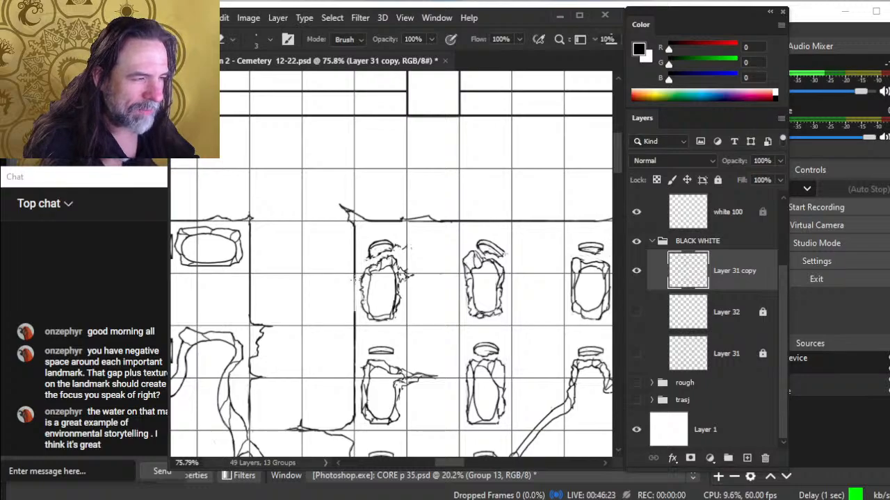
pyautogui.press('z')
pyautogui.moveTo(354, 279); pyautogui.dragTo(356, 278)
pyautogui.press('b')
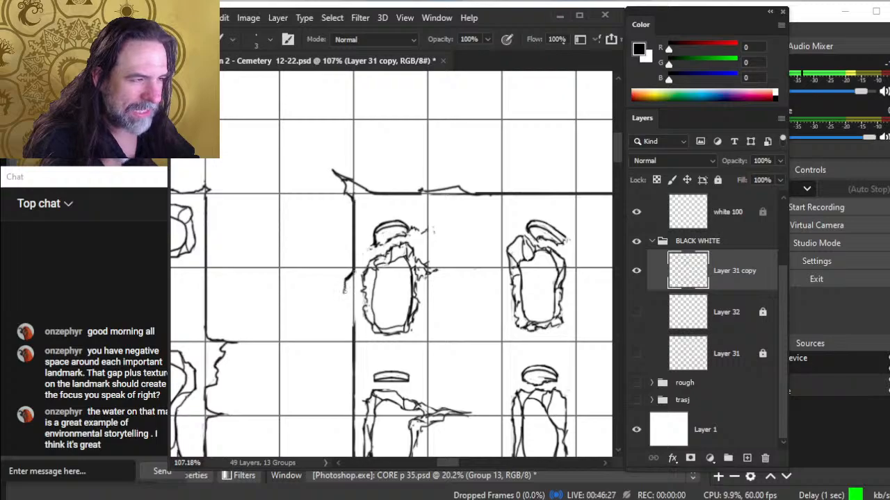
pyautogui.moveTo(345, 291); pyautogui.dragTo(348, 321)
pyautogui.press('e')
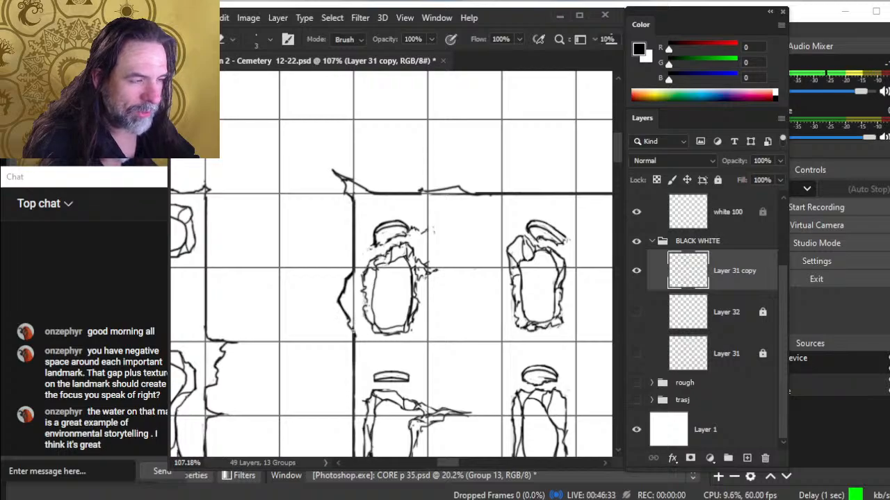
pyautogui.press('b')
pyautogui.moveTo(354, 335); pyautogui.dragTo(356, 347)
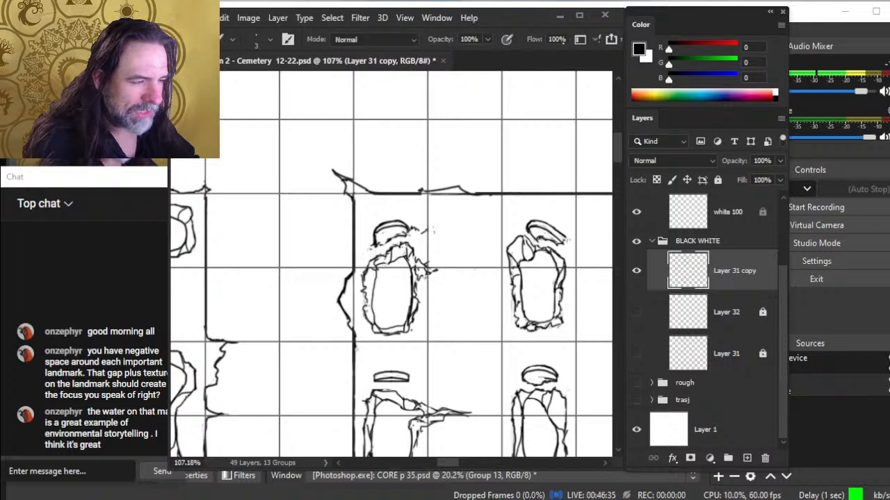
# - Erase straight stretches of the neighbouring plot's north border near its second grave and ink a small pointed peak there
pyautogui.press('e')
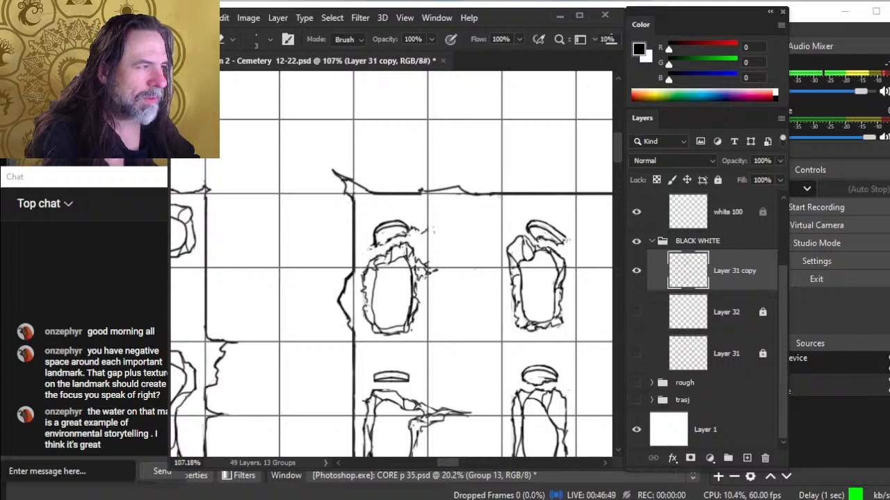
pyautogui.moveTo(499, 196)
pyautogui.mouseDown()
pyautogui.moveTo(488, 198)
pyautogui.moveTo(499, 188)
pyautogui.mouseUp()
pyautogui.press('b')
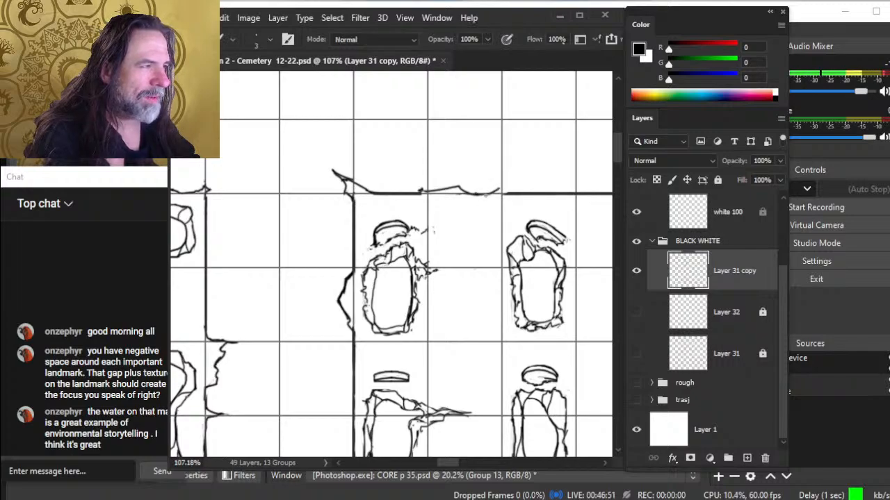
pyautogui.press('e')
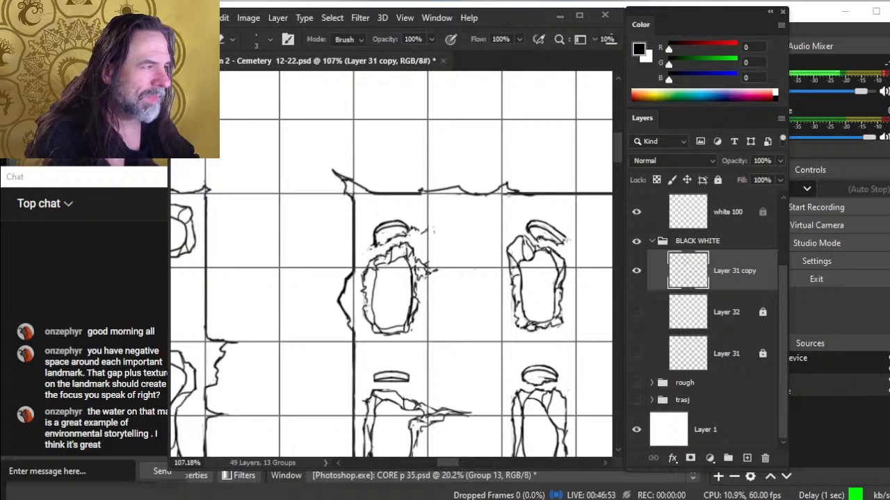
pyautogui.moveTo(518, 194); pyautogui.dragTo(508, 195)
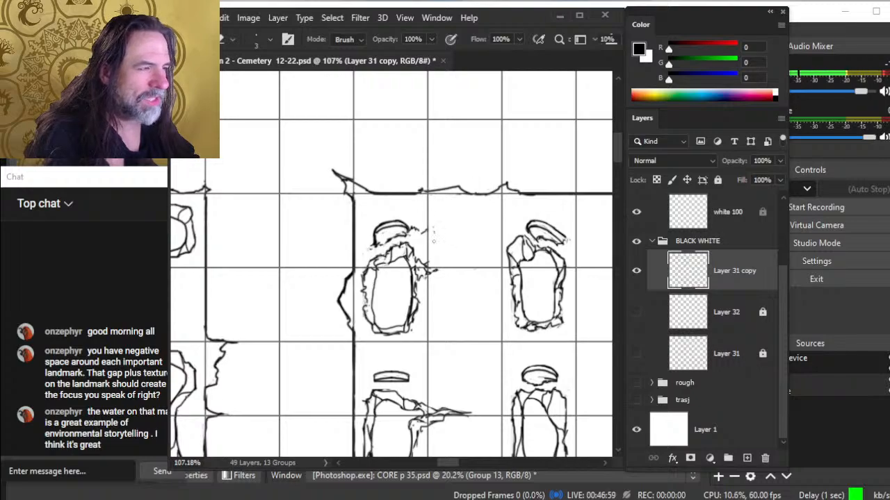
# - Examine the cracked plots, collapsed ground edge and untouched landmarks across the northern part of the cemetery map
pyautogui.press('z')
pyautogui.moveTo(484, 238)
pyautogui.mouseDown()
pyautogui.moveTo(462, 301)
pyautogui.moveTo(413, 288)
pyautogui.mouseUp()
pyautogui.moveTo(465, 320); pyautogui.dragTo(413, 333)
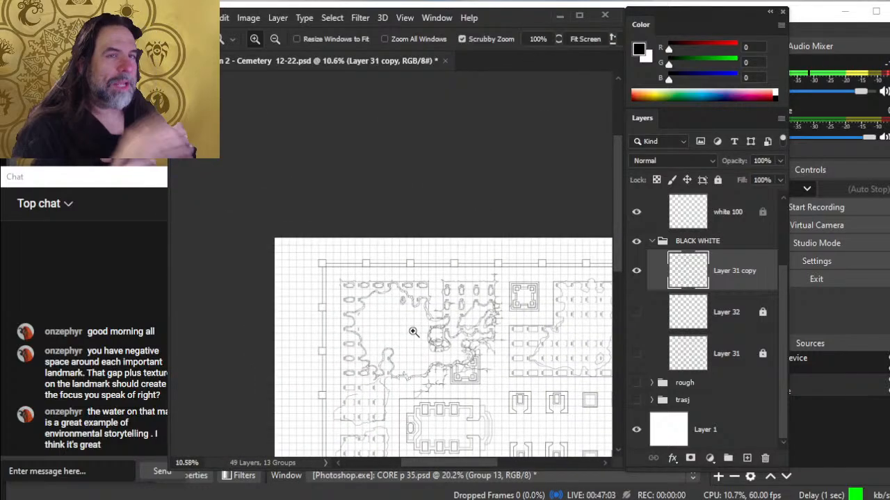
pyautogui.moveTo(494, 328); pyautogui.dragTo(445, 272)
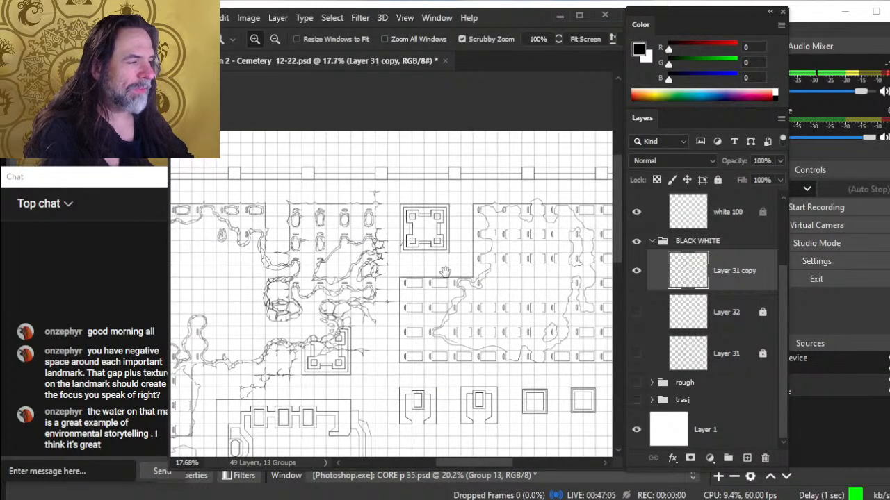
pyautogui.moveTo(414, 239); pyautogui.dragTo(445, 256)
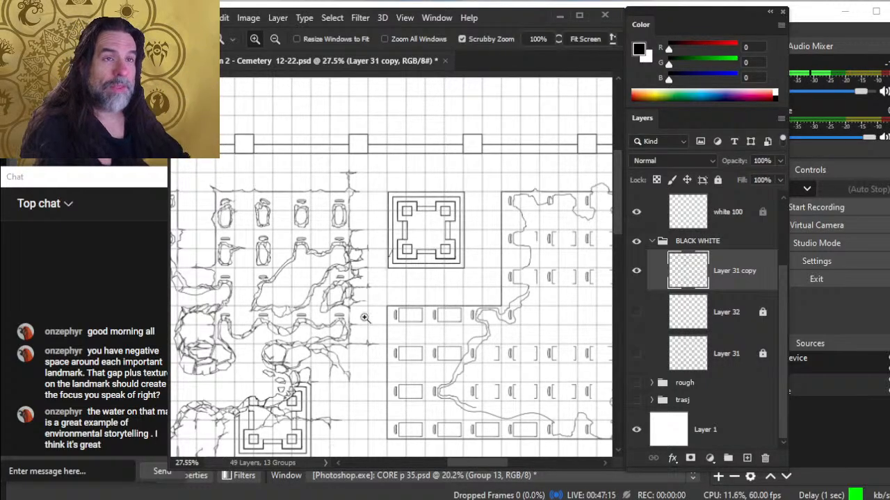
pyautogui.scroll(-4, 366, 318)
pyautogui.scroll(2, 450, 281)
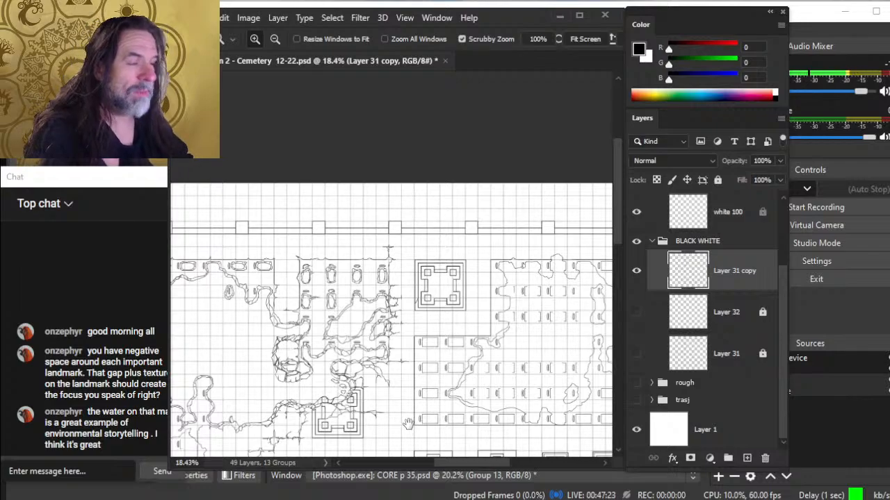
pyautogui.scroll(2, 403, 340)
pyautogui.scroll(1, 420, 312)
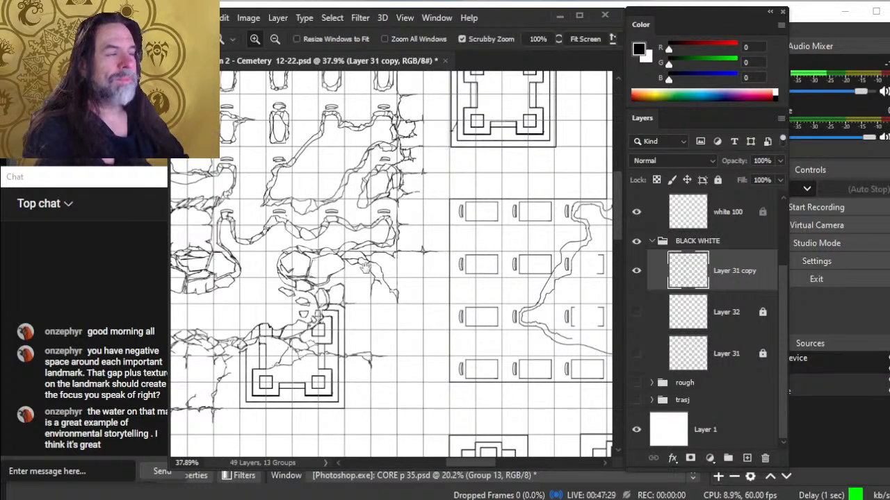
pyautogui.scroll(-4, 414, 276)
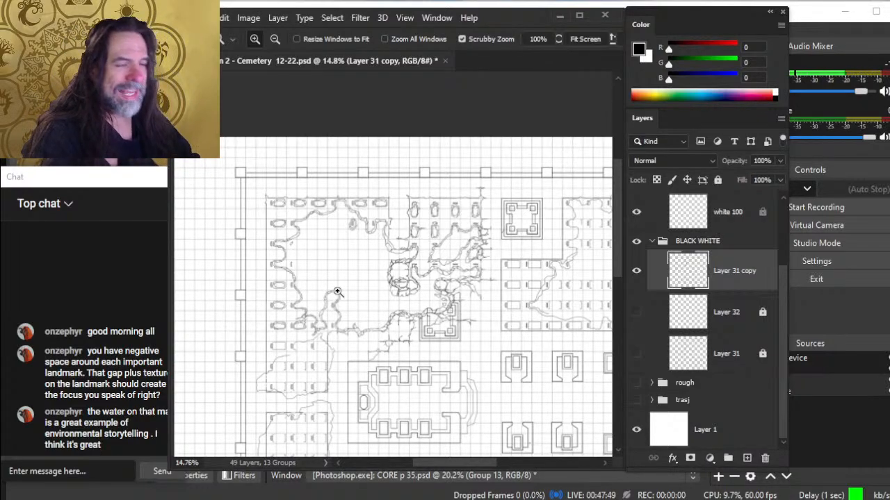
pyautogui.moveTo(338, 294); pyautogui.dragTo(358, 296)
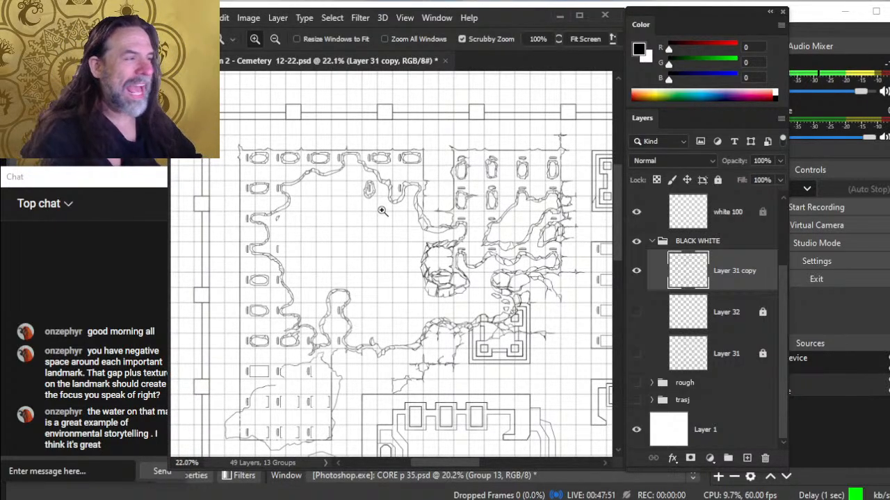
# - Examine the collapsed ground edge and the graves along the northwest plot for stone outlines that still lack cracks
pyautogui.moveTo(319, 271); pyautogui.dragTo(364, 263)
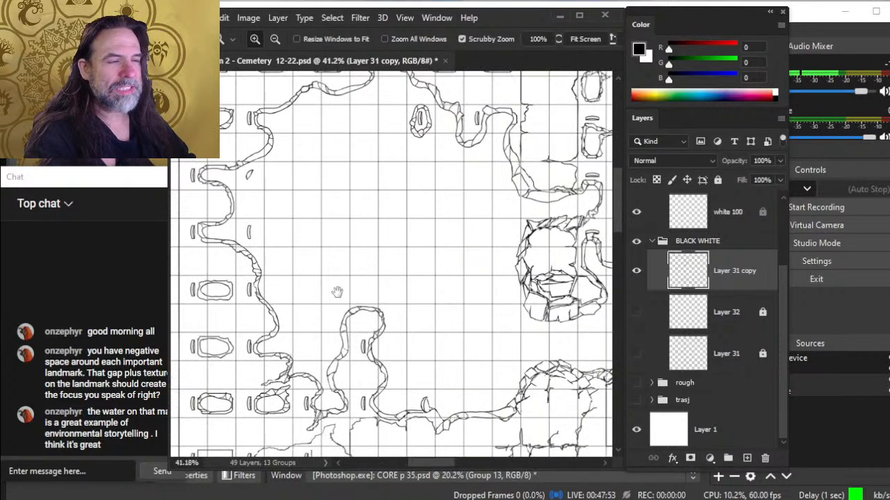
pyautogui.moveTo(338, 292); pyautogui.dragTo(395, 248)
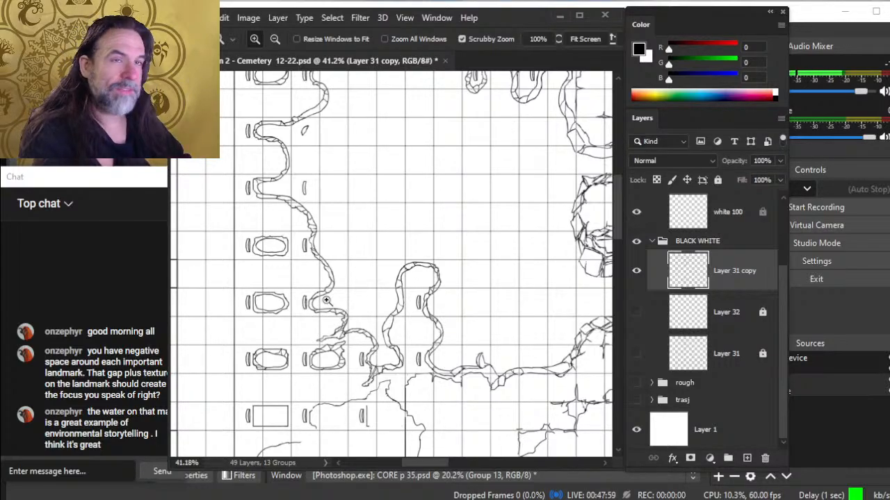
pyautogui.moveTo(409, 262); pyautogui.dragTo(397, 350)
pyautogui.moveTo(364, 245); pyautogui.dragTo(383, 268)
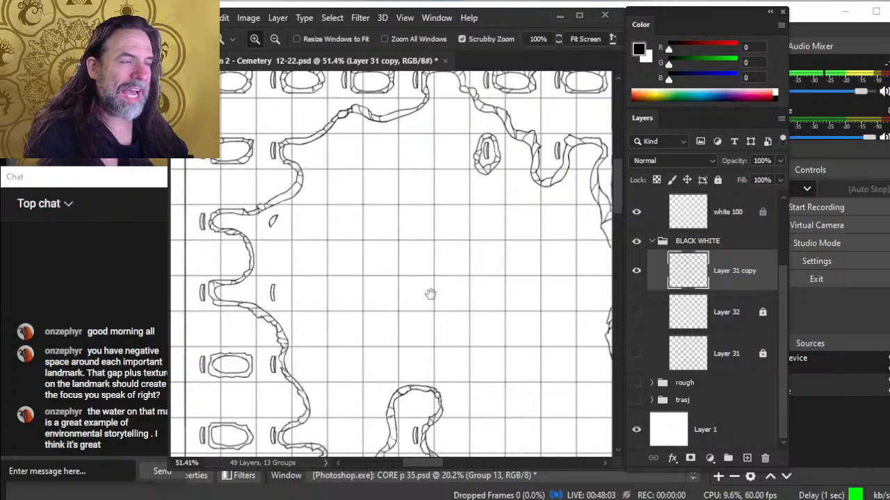
pyautogui.moveTo(418, 306); pyautogui.dragTo(446, 201)
pyautogui.moveTo(340, 327); pyautogui.dragTo(360, 471)
pyautogui.moveTo(507, 238); pyautogui.dragTo(250, 282)
pyautogui.moveTo(511, 306); pyautogui.dragTo(347, 108)
pyautogui.moveTo(193, 306); pyautogui.dragTo(505, 170)
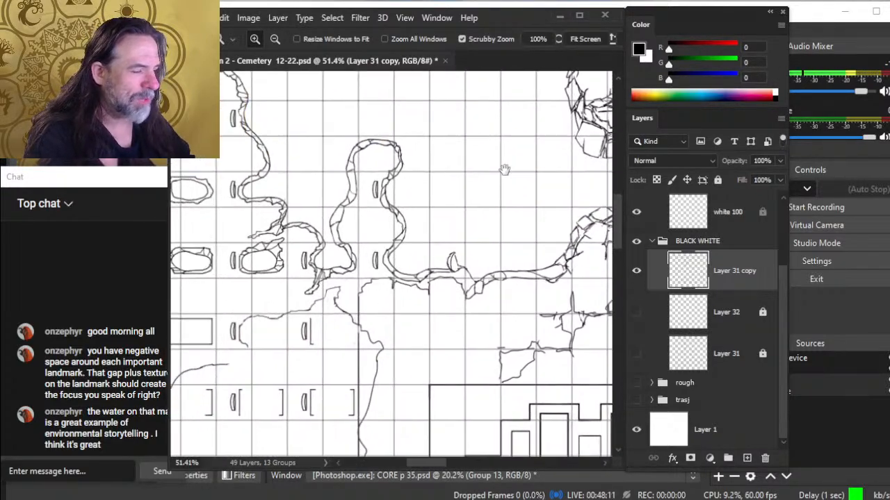
pyautogui.moveTo(327, 349); pyautogui.dragTo(495, 406)
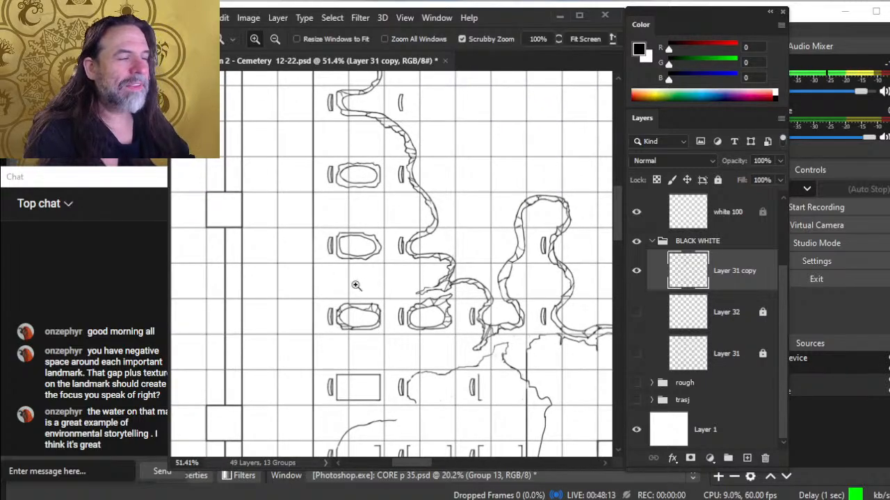
# - Refine the upper uncracked grave surround in the plot's west column, touching up its west edge and the inner oval's northeast curve
pyautogui.moveTo(362, 190); pyautogui.dragTo(385, 310)
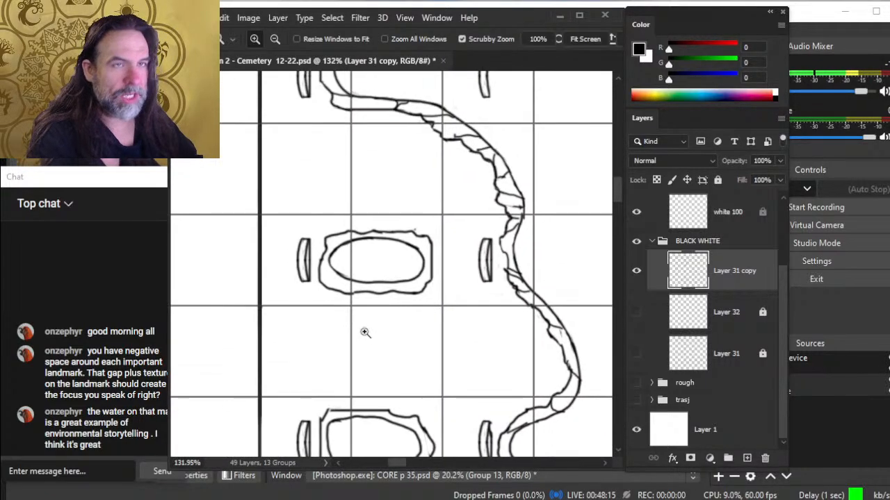
pyautogui.press('b')
pyautogui.press('e')
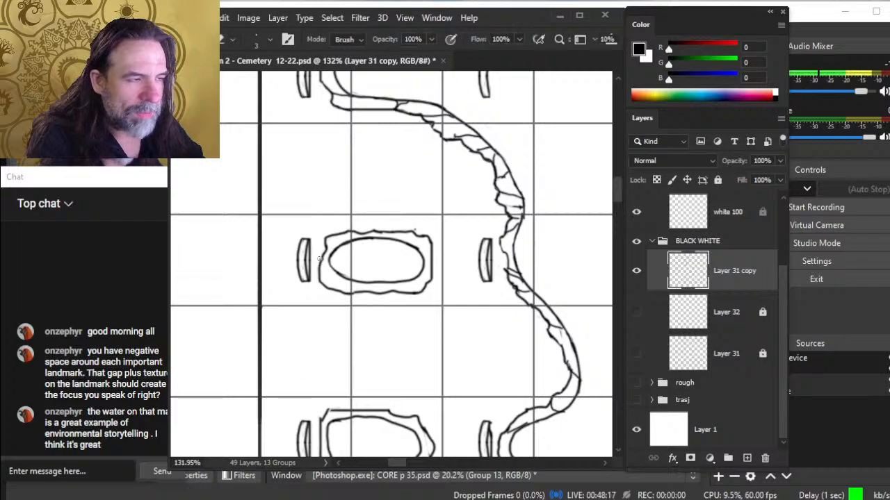
pyautogui.press('b')
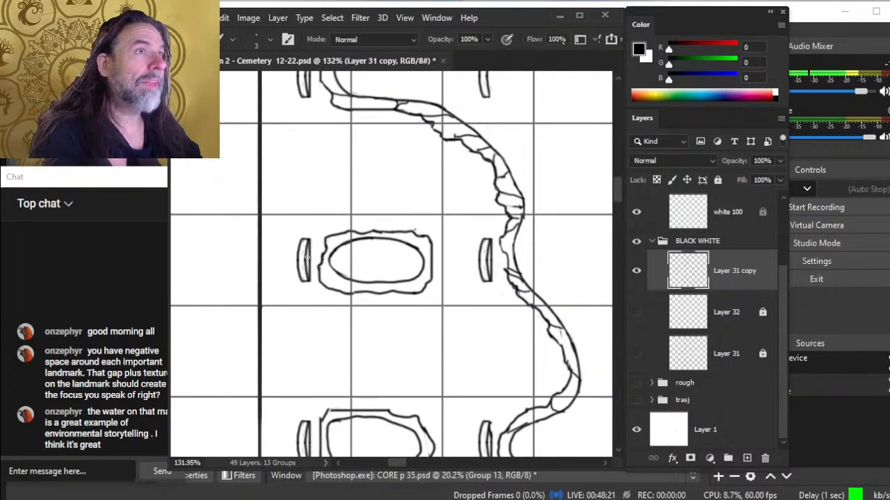
pyautogui.press('e')
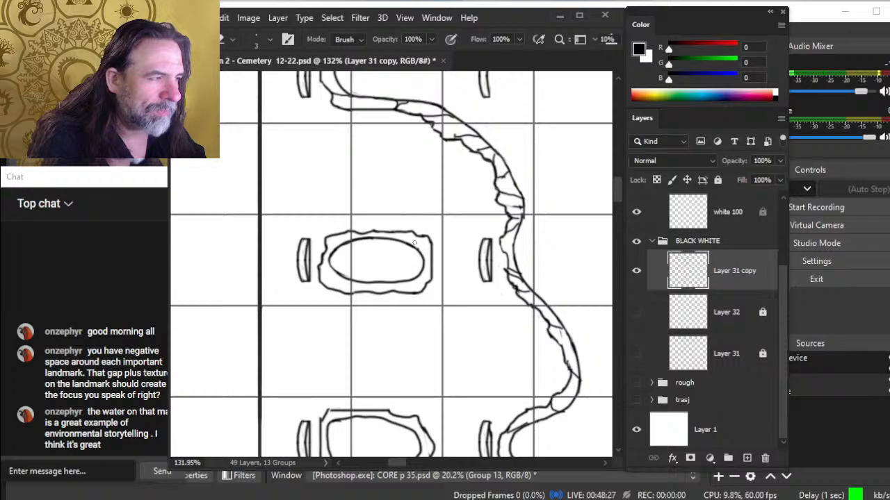
pyautogui.press('b')
pyautogui.press('e')
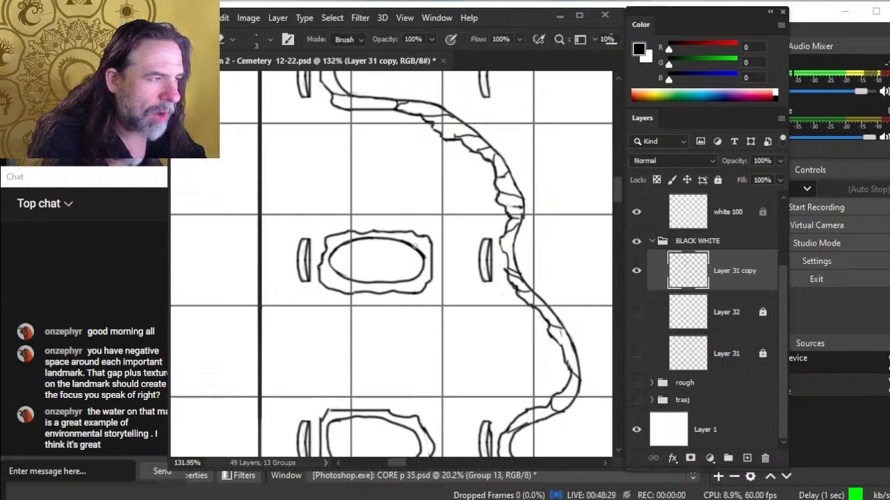
pyautogui.press('b')
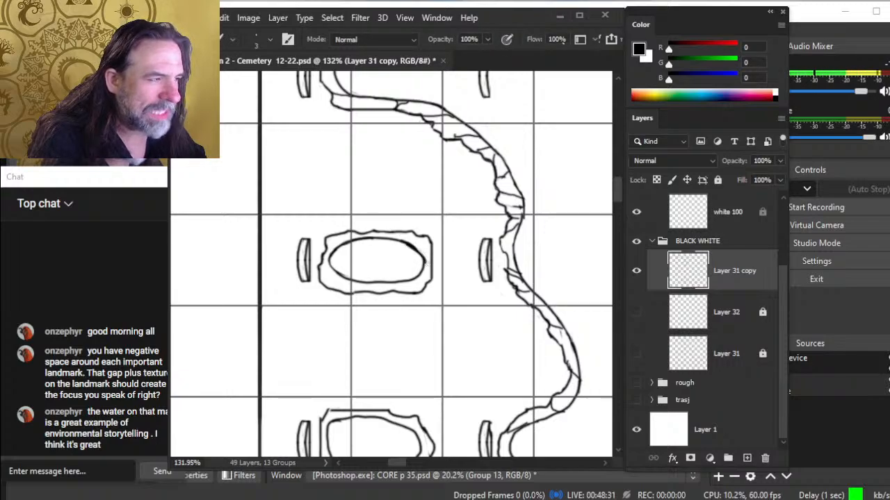
pyautogui.press('e')
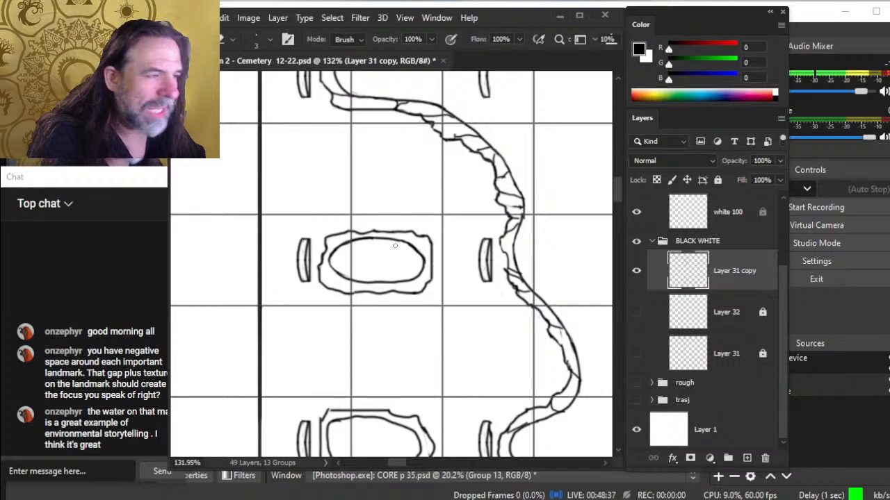
# - Ink fine crack lines across the grave surround's north rim and northeast corner, cleaning them with the eraser
pyautogui.press('b')
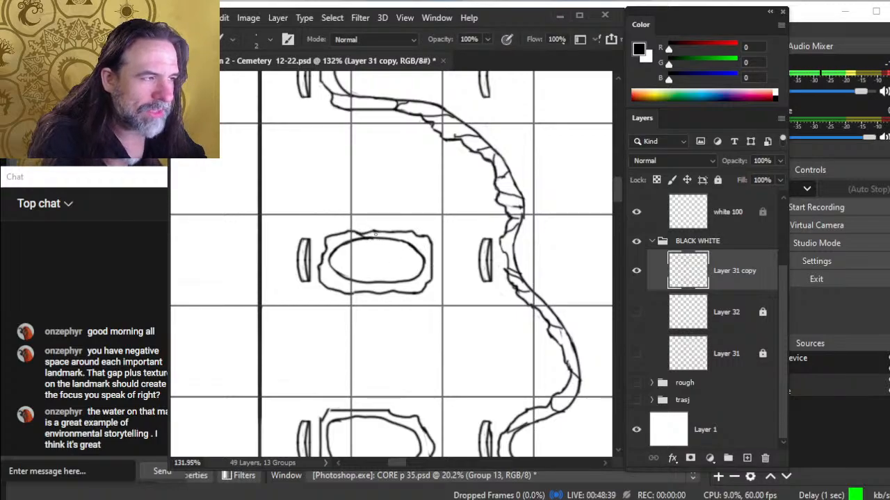
pyautogui.press('e')
pyautogui.press('b')
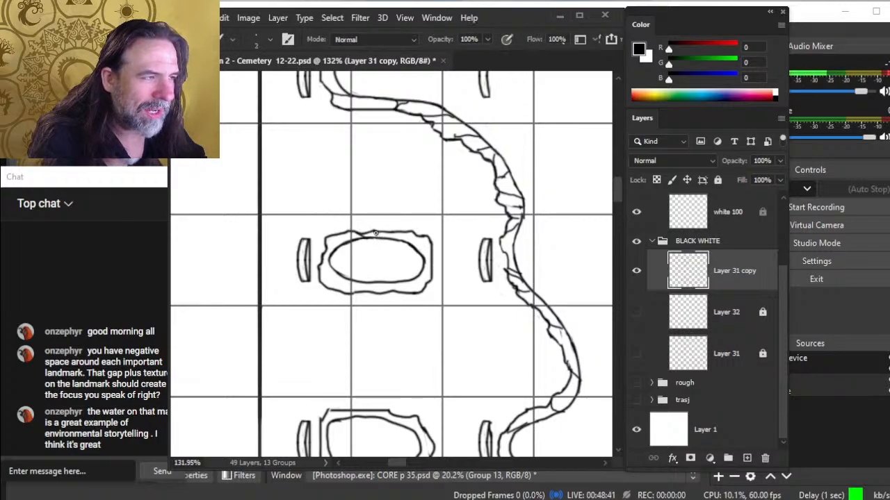
pyautogui.moveTo(423, 238); pyautogui.dragTo(414, 248)
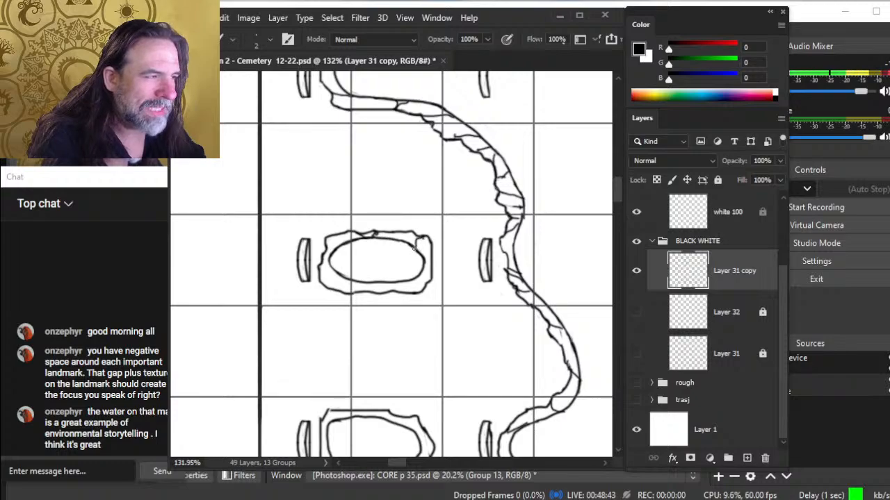
pyautogui.press('e')
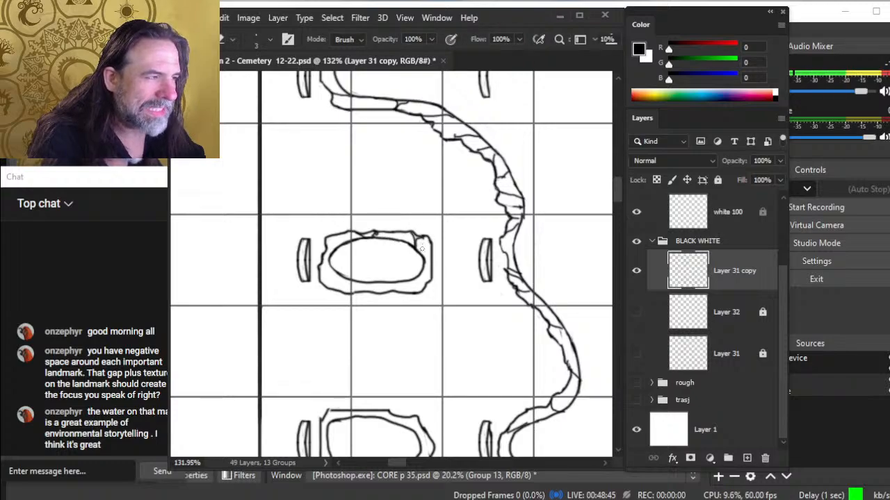
pyautogui.press('b')
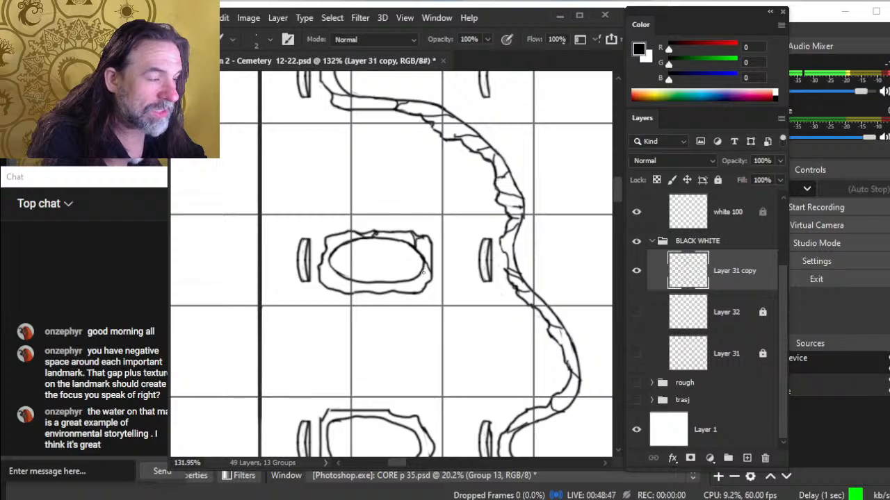
# - Ink cracks across the same surround's southeast, south and west rims, finishing at its northwest corner
pyautogui.moveTo(420, 274); pyautogui.dragTo(427, 279)
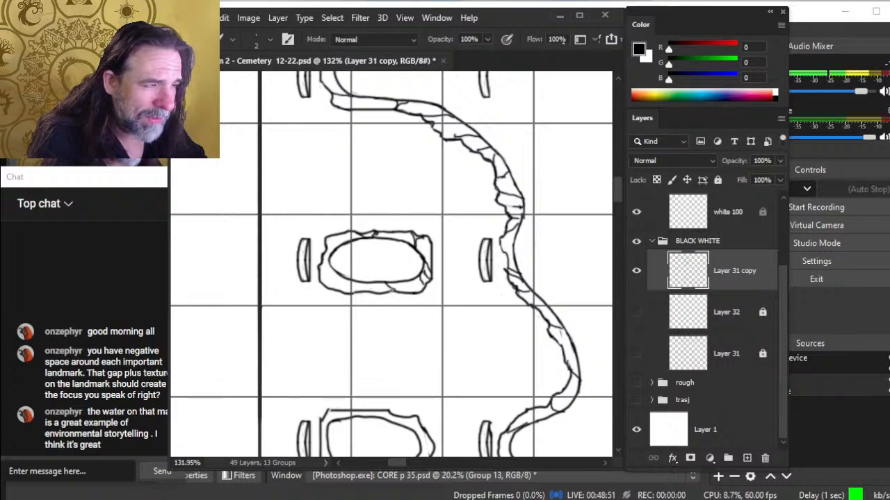
pyautogui.press('e')
pyautogui.press('b')
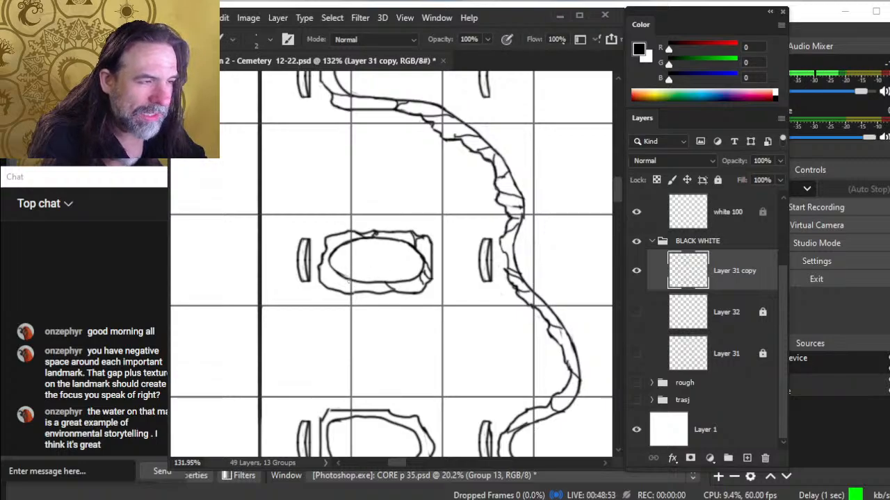
pyautogui.moveTo(347, 280); pyautogui.dragTo(312, 267)
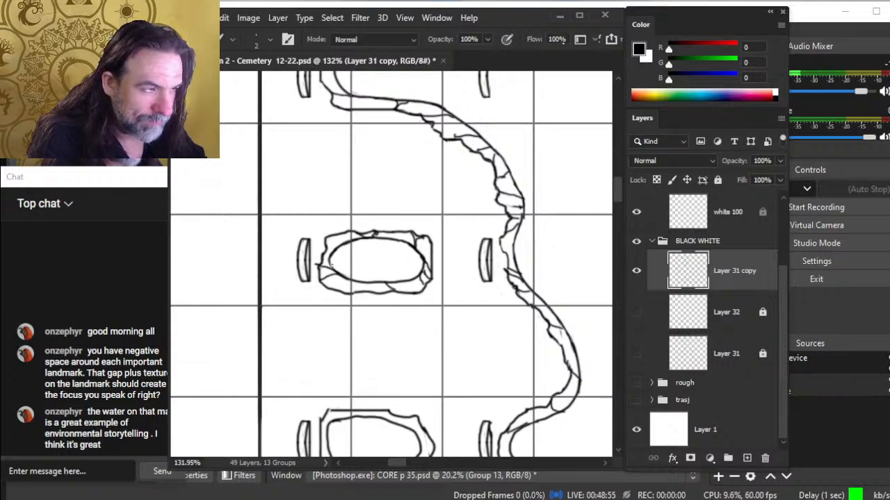
pyautogui.press('e')
pyautogui.press('b')
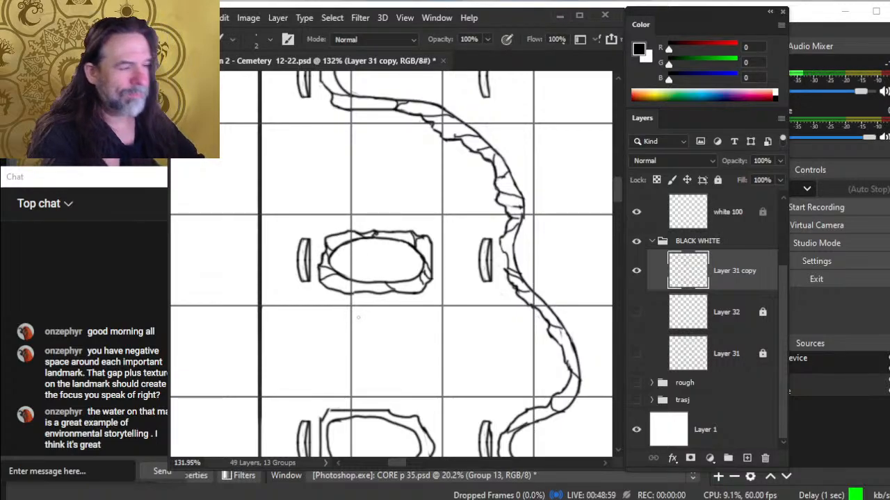
# - Close the chipped northwest corner of the next grave surround to the south and ink cracks across its north rim
pyautogui.moveTo(423, 307); pyautogui.dragTo(354, 263)
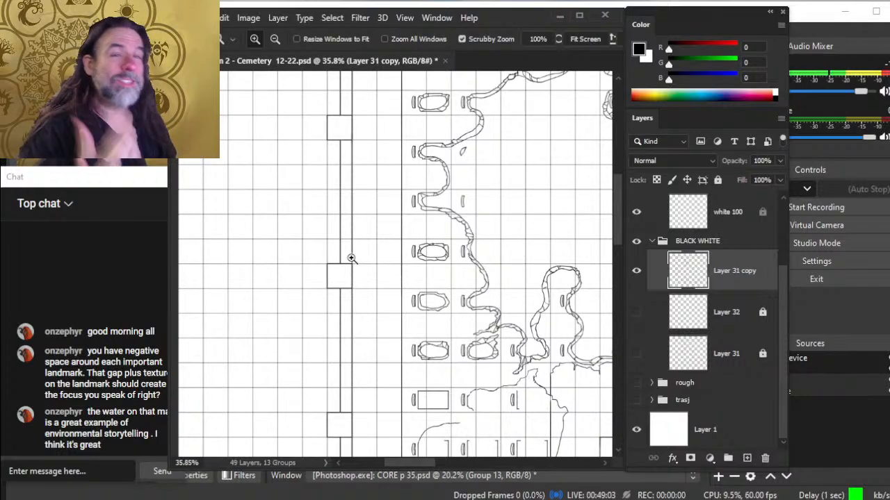
pyautogui.moveTo(464, 327); pyautogui.dragTo(439, 301)
pyautogui.moveTo(408, 271)
pyautogui.mouseDown()
pyautogui.moveTo(456, 255)
pyautogui.moveTo(437, 282)
pyautogui.mouseUp()
pyautogui.press('b')
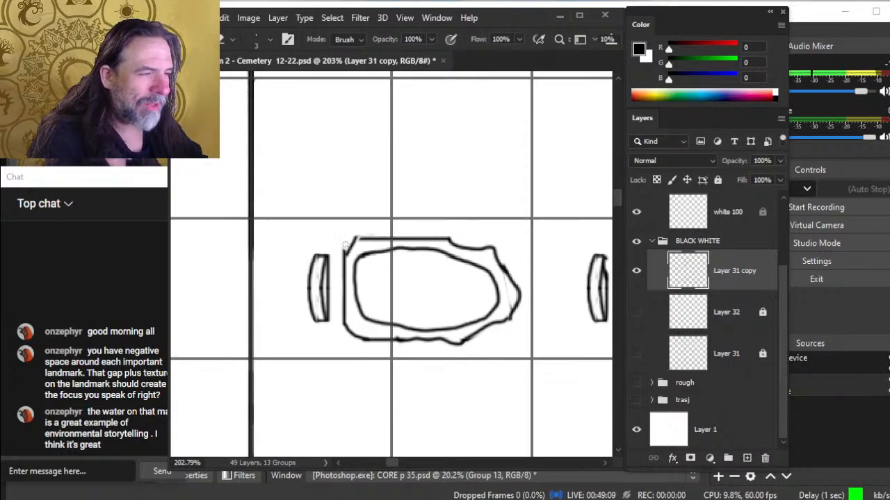
pyautogui.press('b')
pyautogui.press('e')
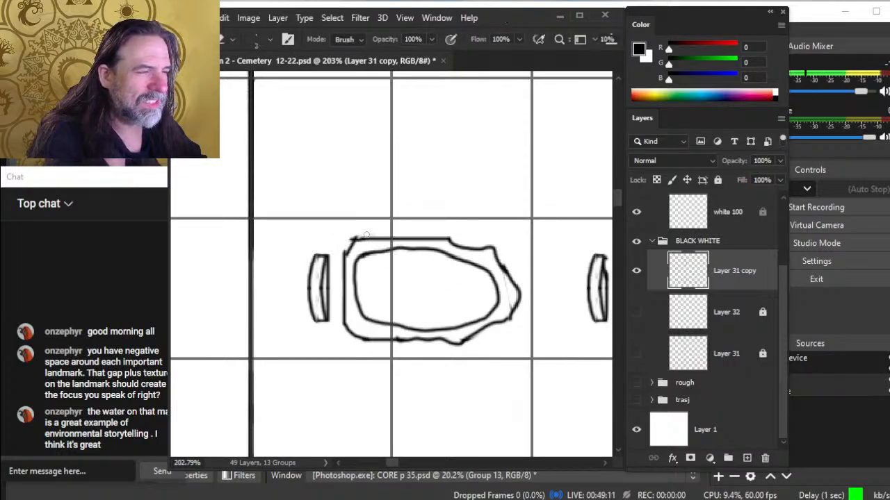
pyautogui.press('b')
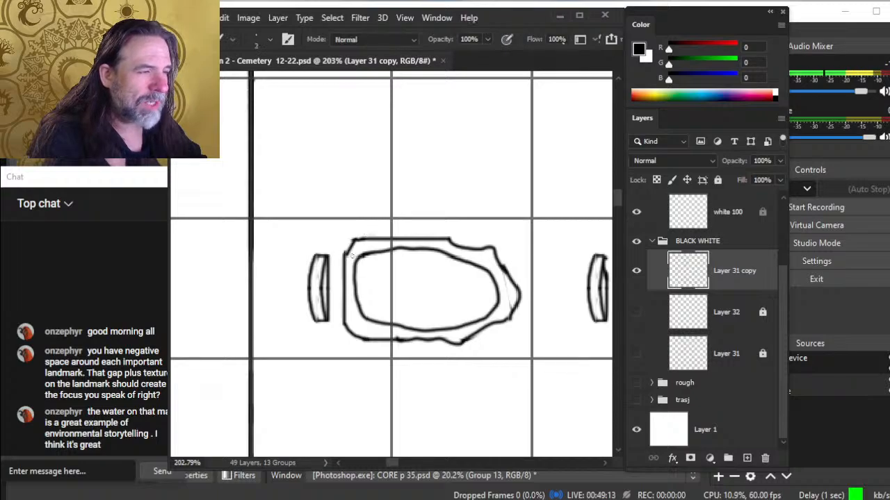
pyautogui.moveTo(347, 255)
pyautogui.mouseDown()
pyautogui.moveTo(381, 264)
pyautogui.moveTo(356, 240)
pyautogui.moveTo(392, 251)
pyautogui.moveTo(406, 241)
pyautogui.moveTo(452, 248)
pyautogui.mouseUp()
pyautogui.press('e')
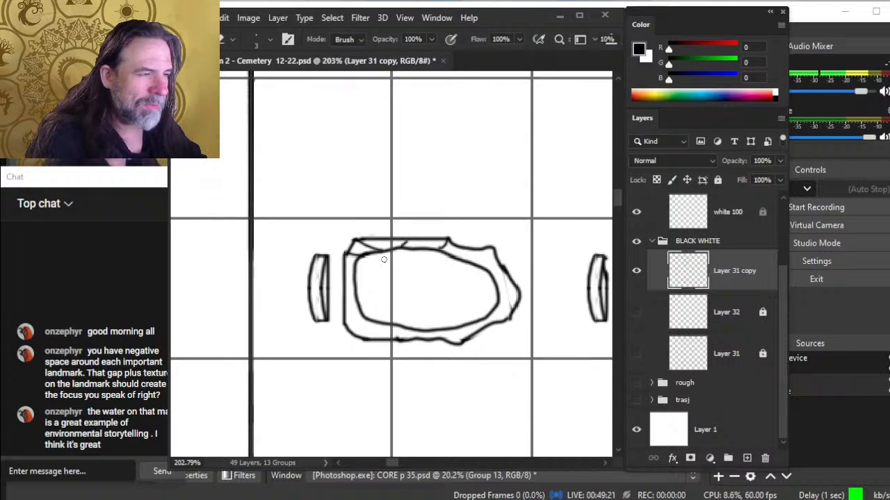
# - Ink curved cracks at this surround's northeast corner and along its pointed east end, trimming the overshooting tip with the eraser
pyautogui.press('b')
pyautogui.moveTo(492, 271); pyautogui.dragTo(488, 246)
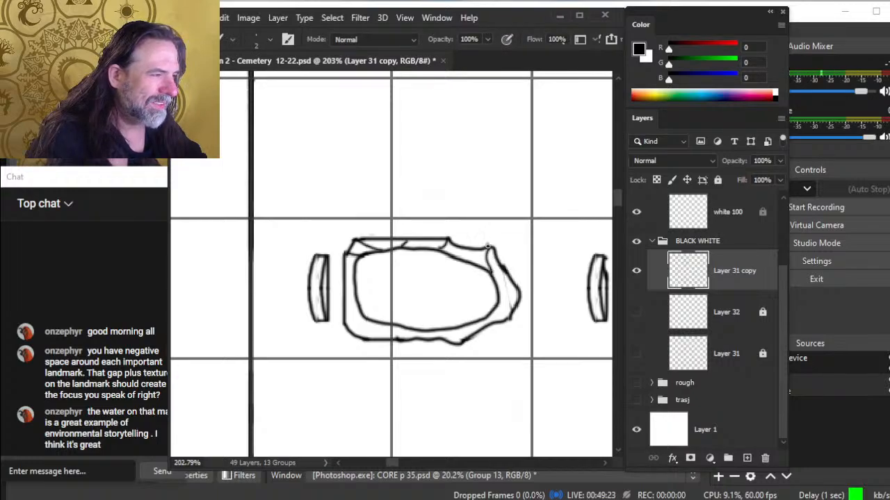
pyautogui.press('e')
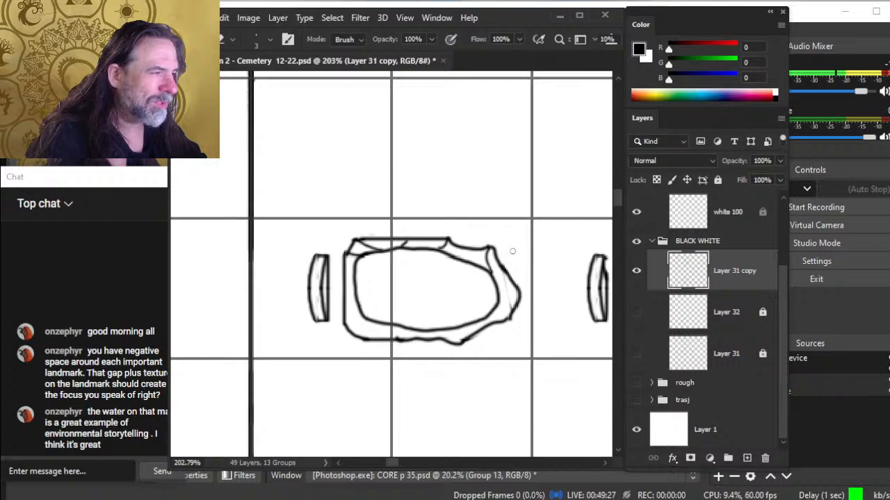
pyautogui.press('b')
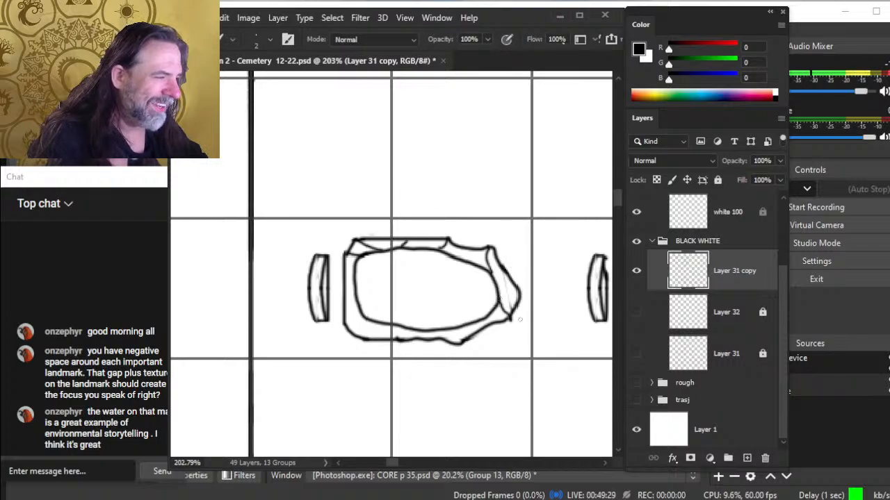
pyautogui.press('e')
pyautogui.moveTo(519, 317); pyautogui.dragTo(511, 323)
pyautogui.press('b')
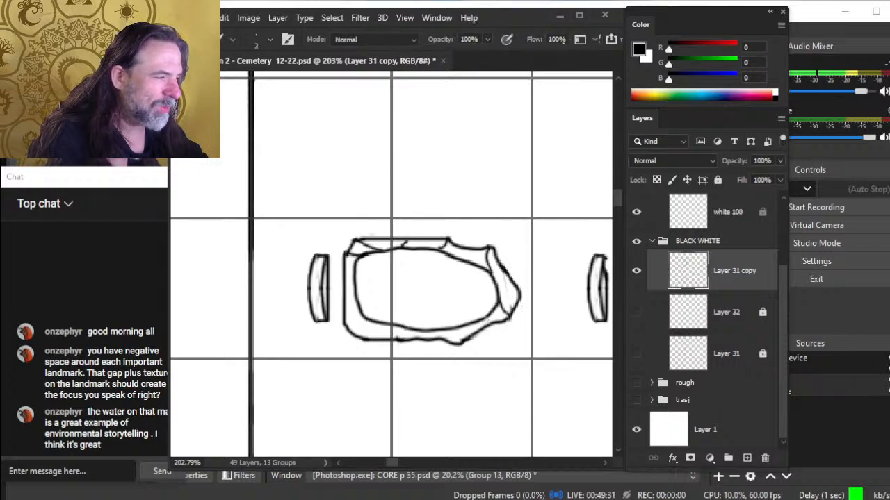
# - Ink cracks across the surround's southeast and south rims, splitting them into angular stone chips
pyautogui.press('e')
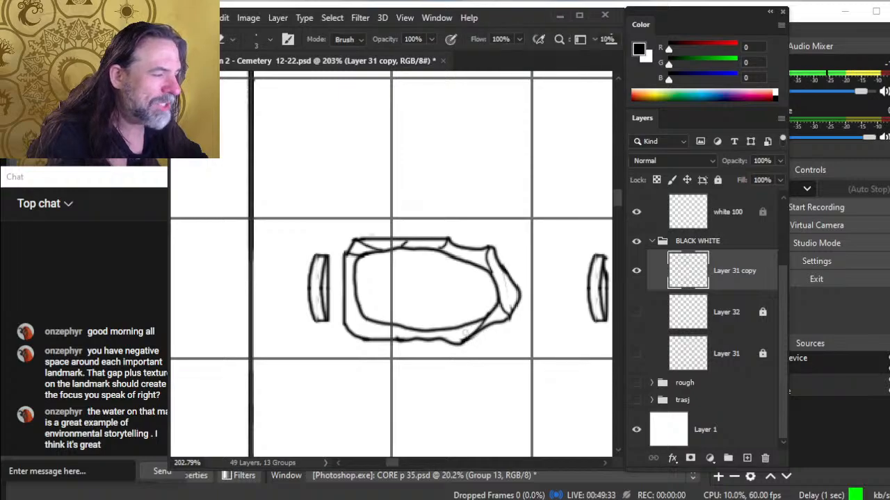
pyautogui.moveTo(464, 337)
pyautogui.mouseDown()
pyautogui.moveTo(441, 350)
pyautogui.moveTo(407, 336)
pyautogui.moveTo(419, 339)
pyautogui.moveTo(401, 326)
pyautogui.mouseUp()
pyautogui.press('b')
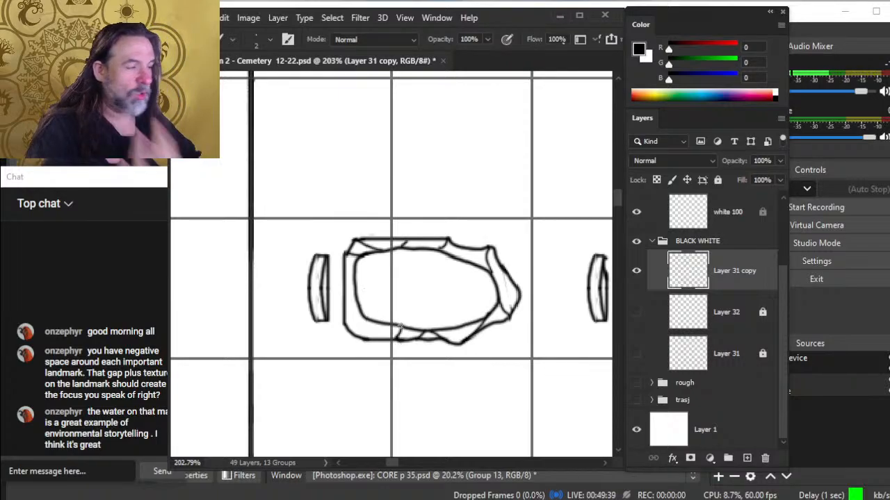
# - Replace the curved northeast crack with jagged facets and erase the long crack line along the surround's east end
pyautogui.press('e')
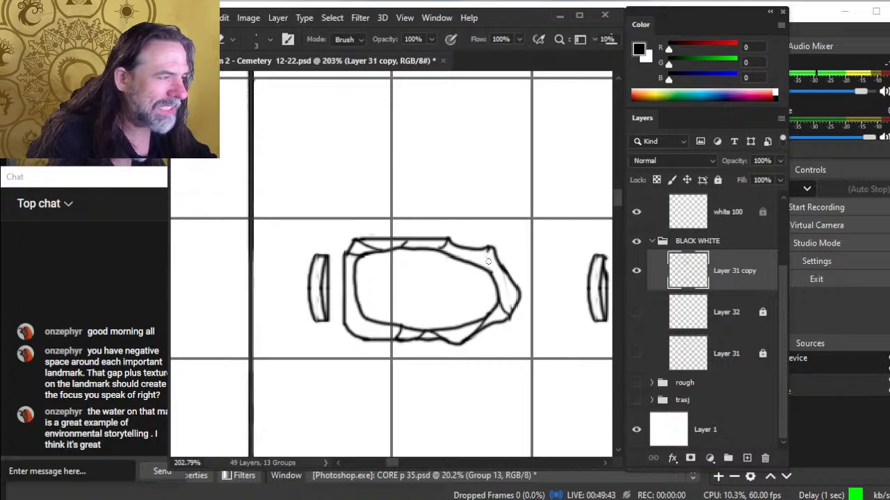
pyautogui.press('b')
pyautogui.moveTo(491, 249)
pyautogui.mouseDown()
pyautogui.moveTo(469, 261)
pyautogui.moveTo(489, 272)
pyautogui.mouseUp()
pyautogui.press('e')
pyautogui.press('b')
pyautogui.press('e')
pyautogui.press('b')
pyautogui.press('e')
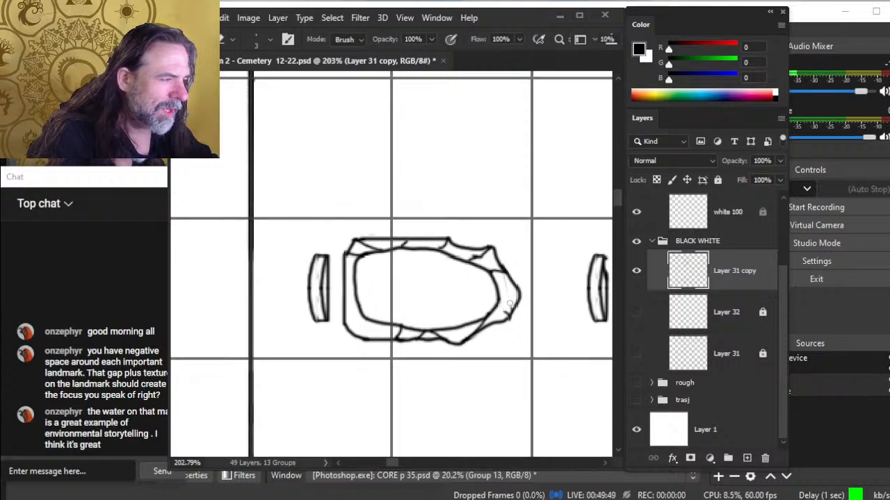
# - Ink short cracks from the inner oval across the surround's east and southeast rims, tidying them with the eraser
pyautogui.press('b')
pyautogui.moveTo(501, 302)
pyautogui.mouseDown()
pyautogui.moveTo(514, 324)
pyautogui.moveTo(521, 292)
pyautogui.moveTo(501, 300)
pyautogui.moveTo(513, 298)
pyautogui.moveTo(481, 333)
pyautogui.mouseUp()
pyautogui.press('e')
pyautogui.press('b')
pyautogui.press('e')
pyautogui.press('b')
pyautogui.press('e')
pyautogui.press('z')
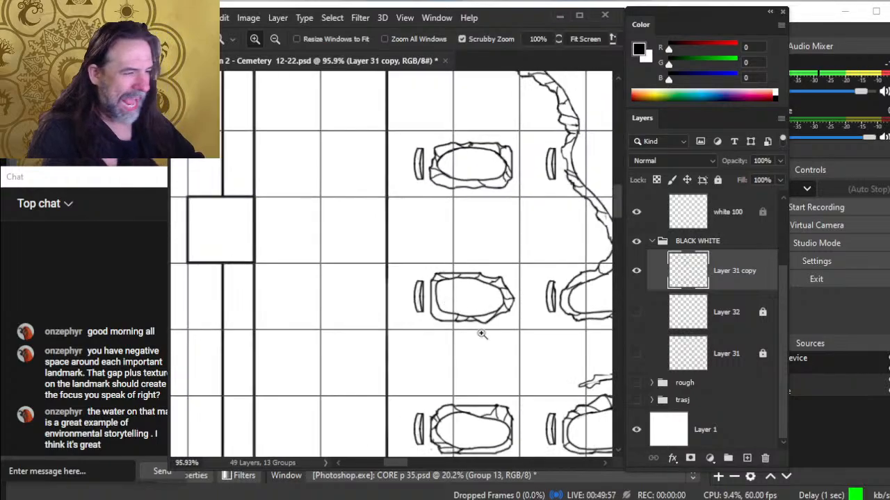
# - Ink a short crack across the rim at the pointed surround's southwest corner, tidying it with the eraser
pyautogui.moveTo(463, 285); pyautogui.dragTo(556, 299)
pyautogui.press('b')
pyautogui.moveTo(402, 336)
pyautogui.mouseDown()
pyautogui.moveTo(420, 329)
pyautogui.moveTo(404, 323)
pyautogui.moveTo(401, 339)
pyautogui.moveTo(425, 340)
pyautogui.moveTo(400, 336)
pyautogui.moveTo(411, 326)
pyautogui.mouseUp()
pyautogui.press('e')
pyautogui.press('b')
pyautogui.press('e')
pyautogui.press('b')
pyautogui.press('e')
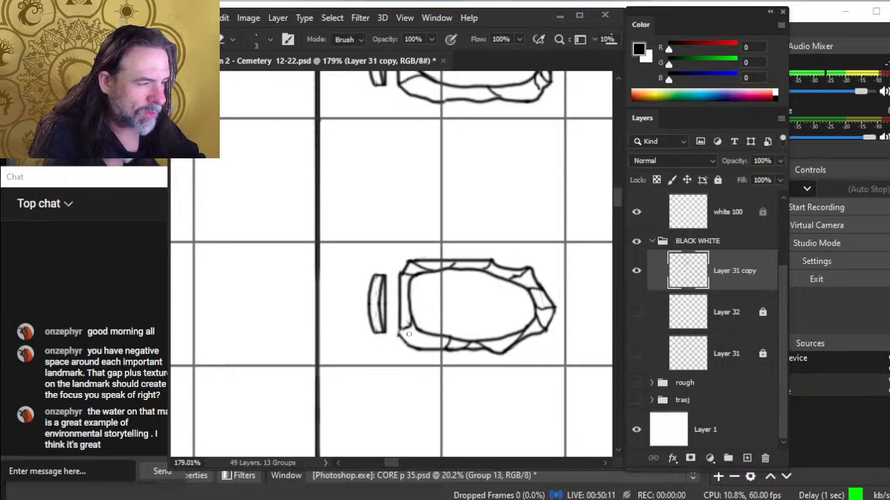
# - Reshape the surround's outer southwest corner into a small chipped notch, erasing the stray ends along its west side
pyautogui.press('b')
pyautogui.moveTo(399, 327); pyautogui.dragTo(400, 339)
pyautogui.press('e')
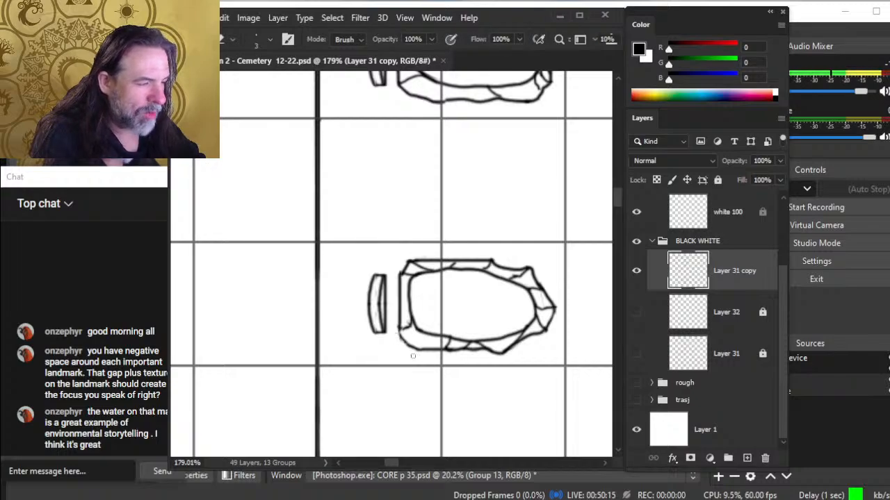
pyautogui.press('b')
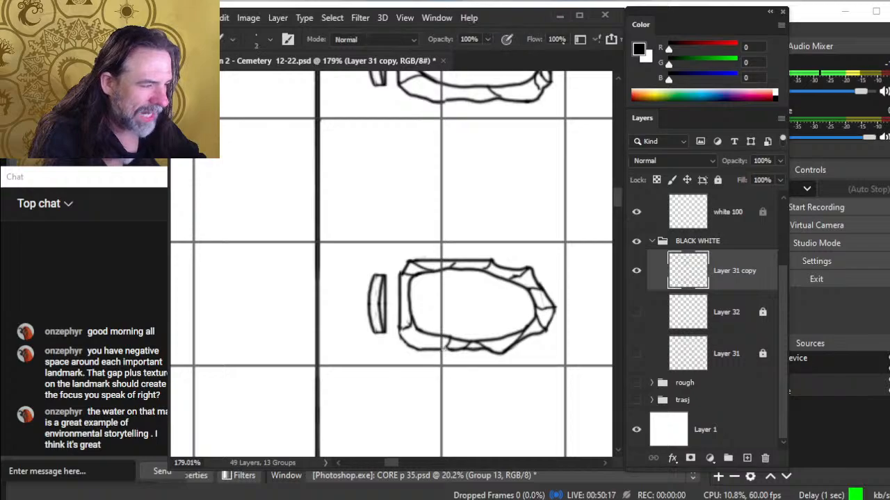
pyautogui.press('e')
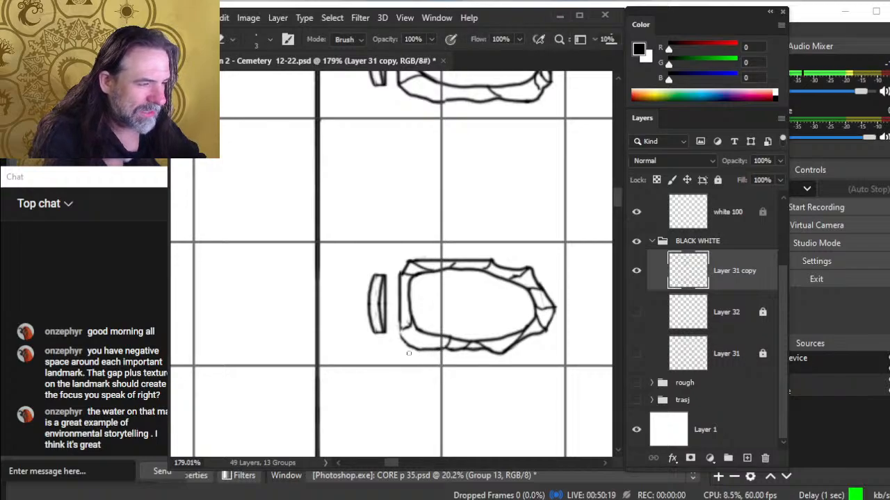
pyautogui.press('b')
pyautogui.press('e')
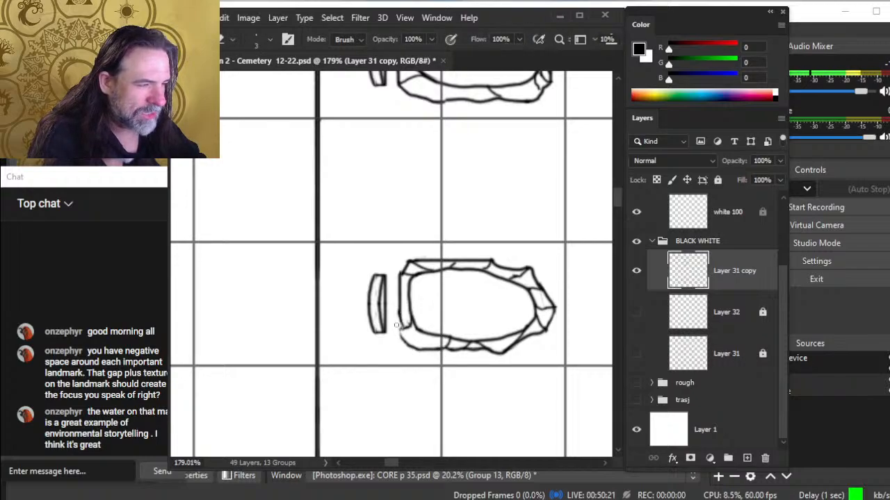
pyautogui.press('b')
pyautogui.press('e')
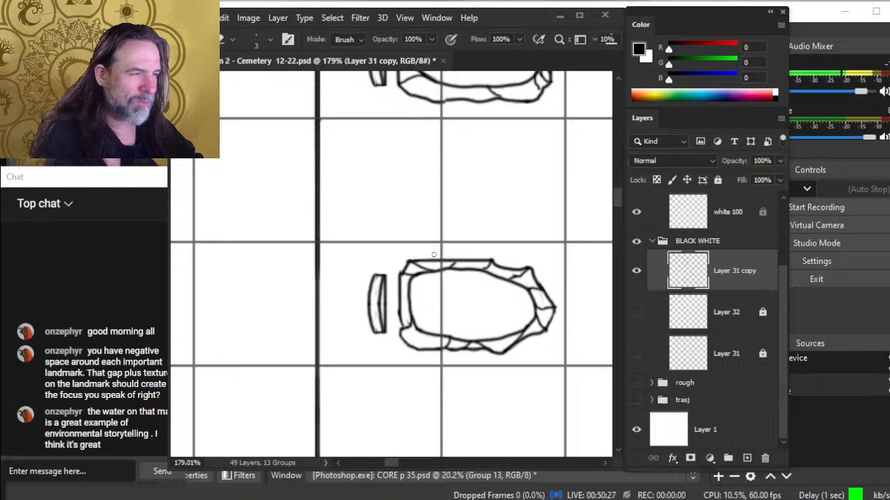
# - Erase and redraw the inner oval's northeast curve on the broken surround in the second column, one row below
pyautogui.press('z')
pyautogui.moveTo(445, 320); pyautogui.dragTo(394, 331)
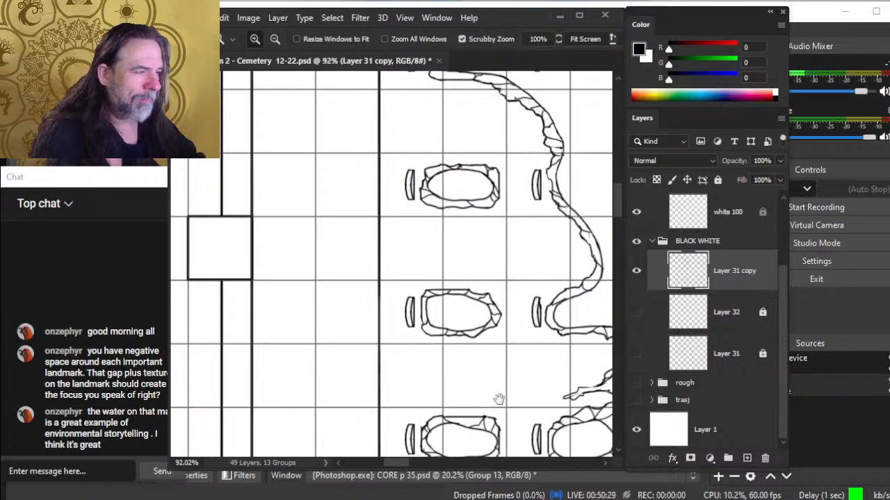
pyautogui.moveTo(499, 399); pyautogui.dragTo(415, 361)
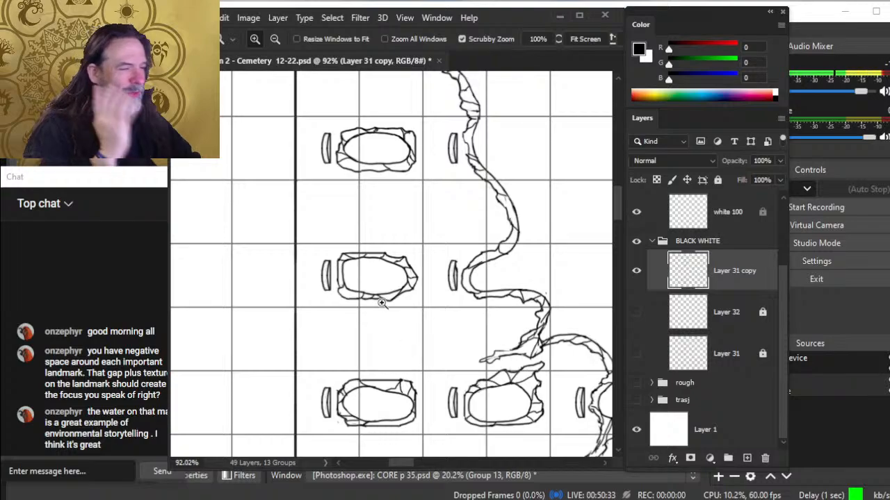
pyautogui.moveTo(442, 368); pyautogui.dragTo(424, 265)
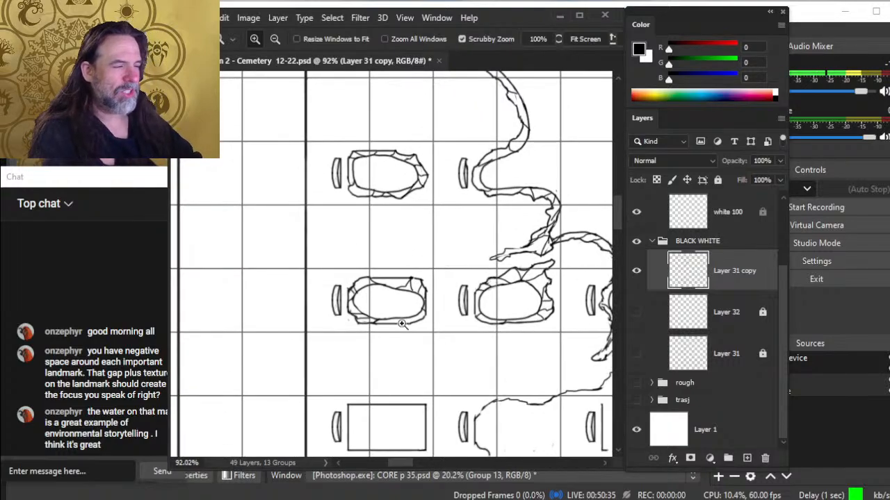
pyautogui.moveTo(469, 373); pyautogui.dragTo(418, 343)
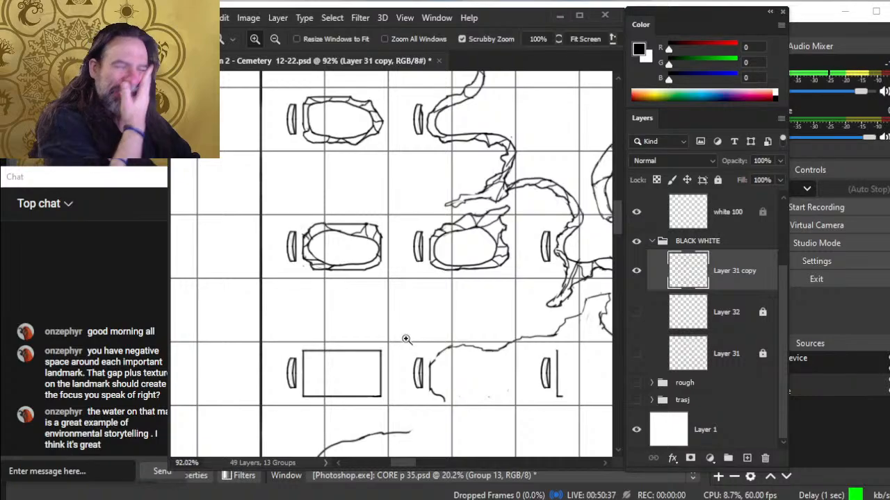
pyautogui.moveTo(497, 279); pyautogui.dragTo(486, 302)
pyautogui.moveTo(470, 261); pyautogui.dragTo(489, 258)
pyautogui.press('e')
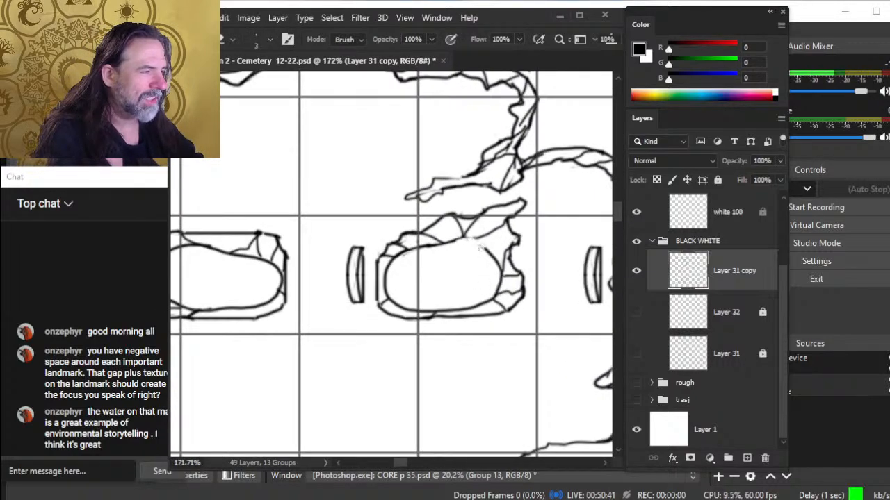
pyautogui.press('b')
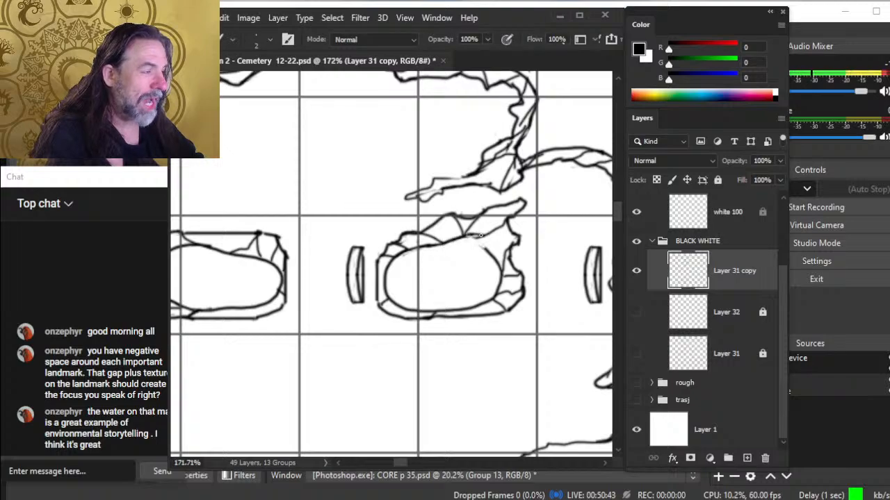
pyautogui.moveTo(480, 236); pyautogui.dragTo(498, 257)
pyautogui.press('e')
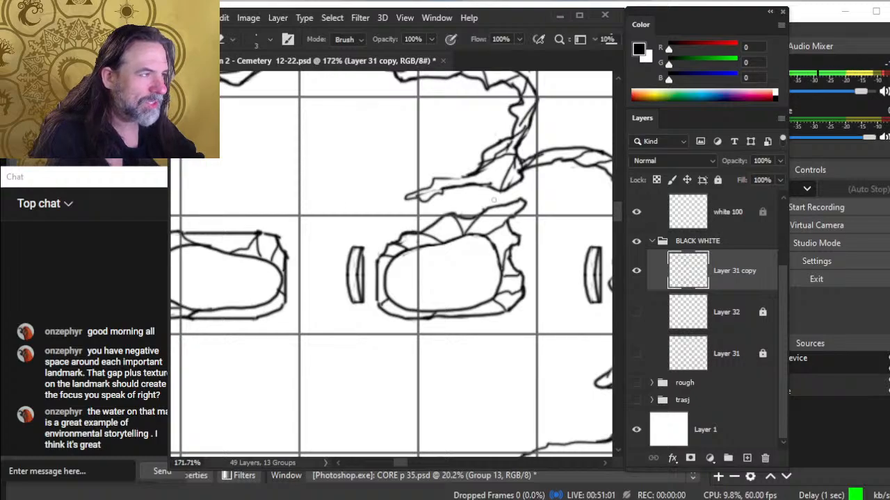
# - Ink over the faint gap in the upper outline of the broken stone spur just above that surround
pyautogui.press('b')
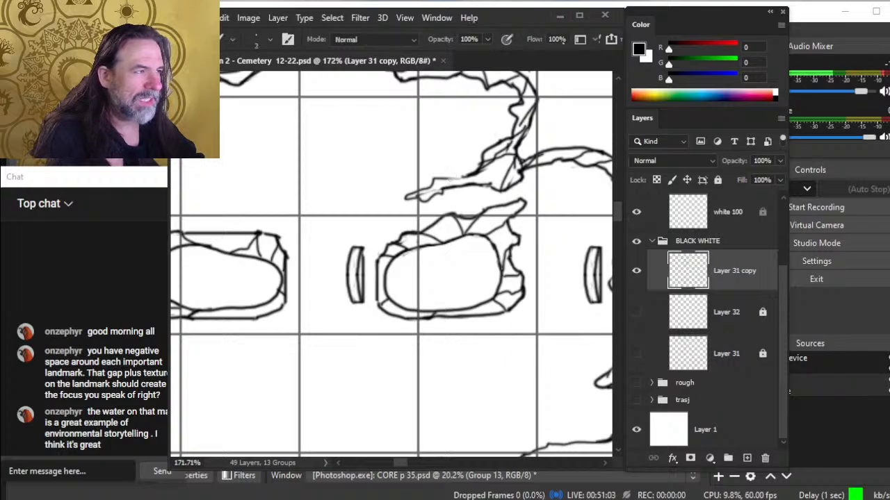
pyautogui.moveTo(450, 179); pyautogui.dragTo(470, 177)
pyautogui.press('e')
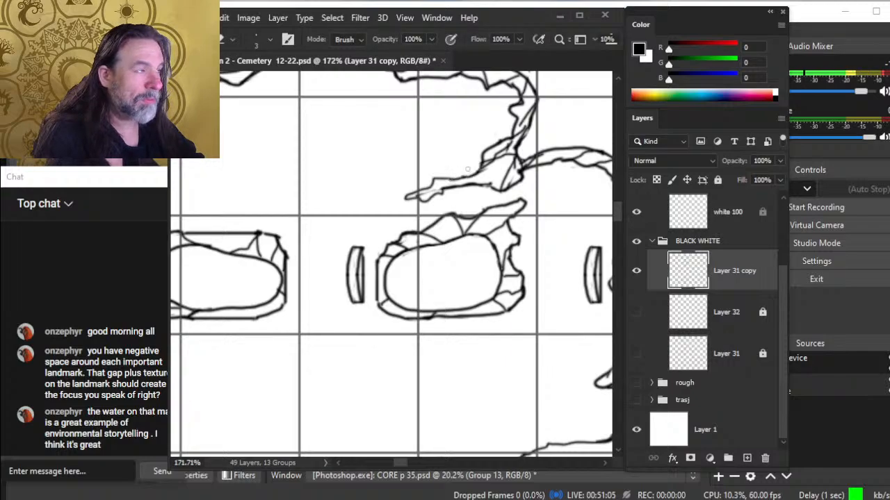
# - Erase the overlapping lines where the stone spur meets the two curving borders and ink a rounded edge between them
pyautogui.press('z')
pyautogui.moveTo(495, 212)
pyautogui.mouseDown()
pyautogui.moveTo(422, 209)
pyautogui.moveTo(404, 225)
pyautogui.mouseUp()
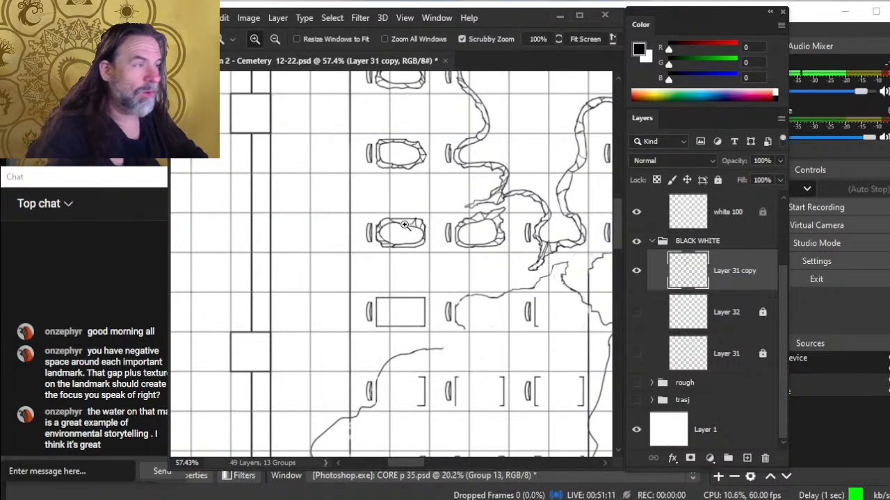
pyautogui.moveTo(517, 206)
pyautogui.mouseDown()
pyautogui.moveTo(596, 243)
pyautogui.moveTo(544, 201)
pyautogui.mouseUp()
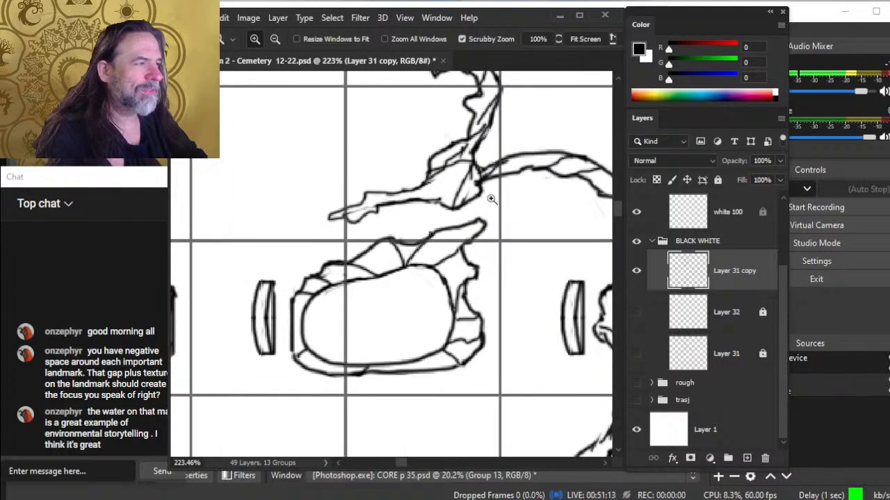
pyautogui.press('e')
pyautogui.moveTo(475, 164)
pyautogui.mouseDown()
pyautogui.moveTo(489, 128)
pyautogui.moveTo(472, 171)
pyautogui.mouseUp()
pyautogui.press('b')
pyautogui.moveTo(481, 135)
pyautogui.mouseDown()
pyautogui.moveTo(474, 174)
pyautogui.moveTo(500, 159)
pyautogui.mouseUp()
pyautogui.press('e')
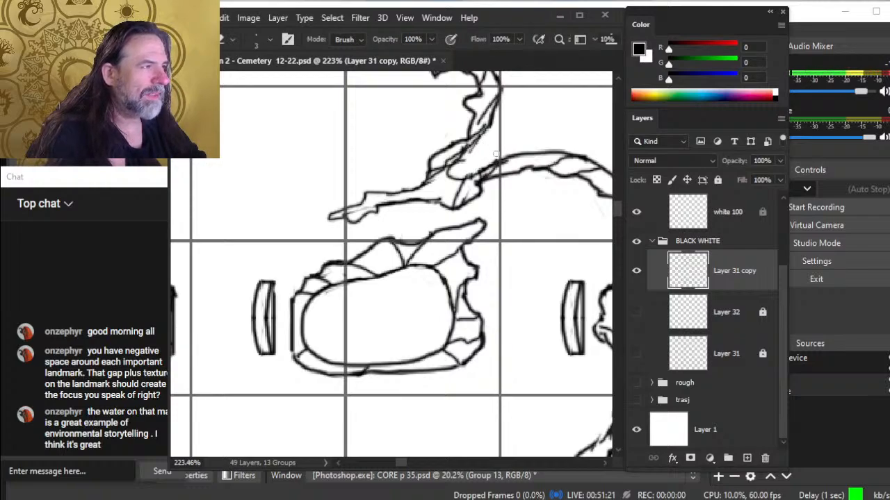
pyautogui.moveTo(466, 156)
pyautogui.mouseDown()
pyautogui.moveTo(459, 163)
pyautogui.moveTo(497, 110)
pyautogui.moveTo(461, 155)
pyautogui.mouseUp()
pyautogui.press('b')
pyautogui.press('e')
# - Redraw the border's inner edge running down into the rounded junction and trim the stray lines around it
pyautogui.press('b')
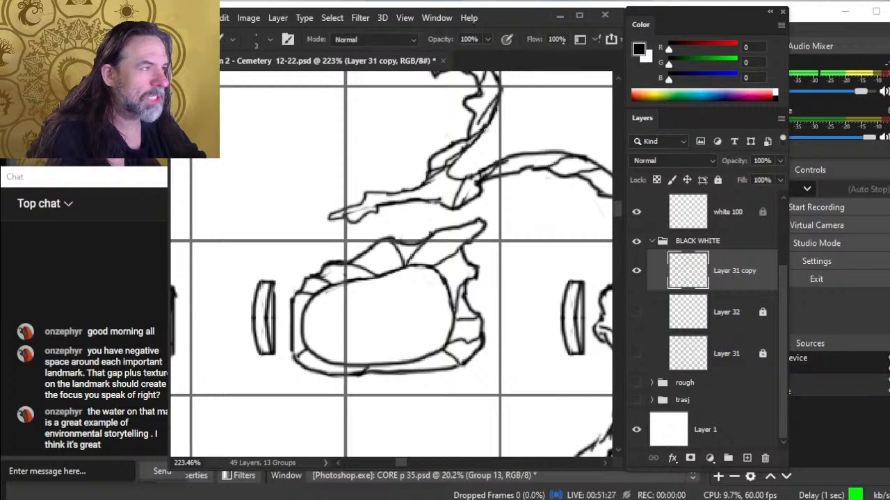
pyautogui.moveTo(486, 128); pyautogui.dragTo(445, 174)
pyautogui.press('e')
pyautogui.press('b')
pyautogui.press('e')
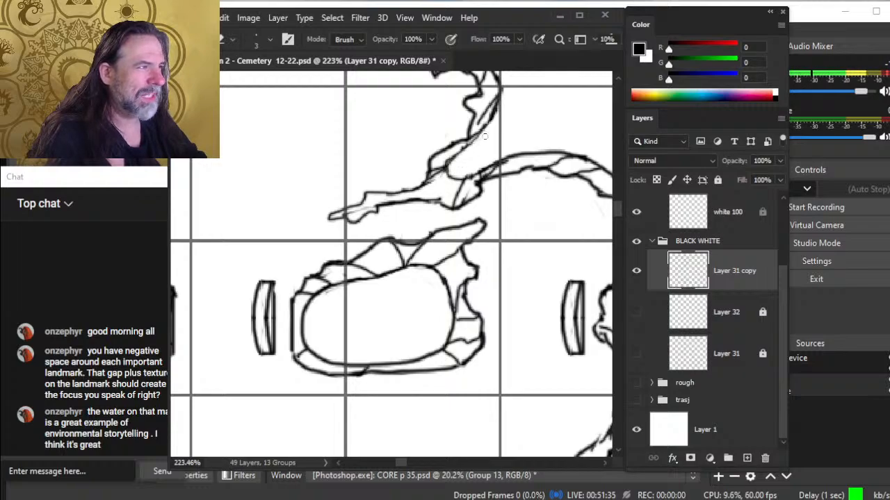
# - Ink the crack line at the spur's east end beside the junction and clean up its edge
pyautogui.press('b')
pyautogui.moveTo(512, 178); pyautogui.dragTo(462, 205)
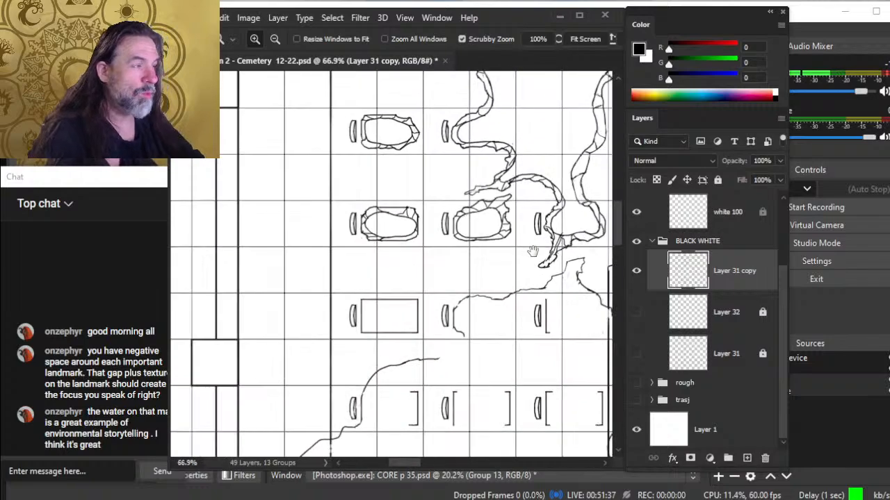
pyautogui.moveTo(534, 251); pyautogui.dragTo(448, 287)
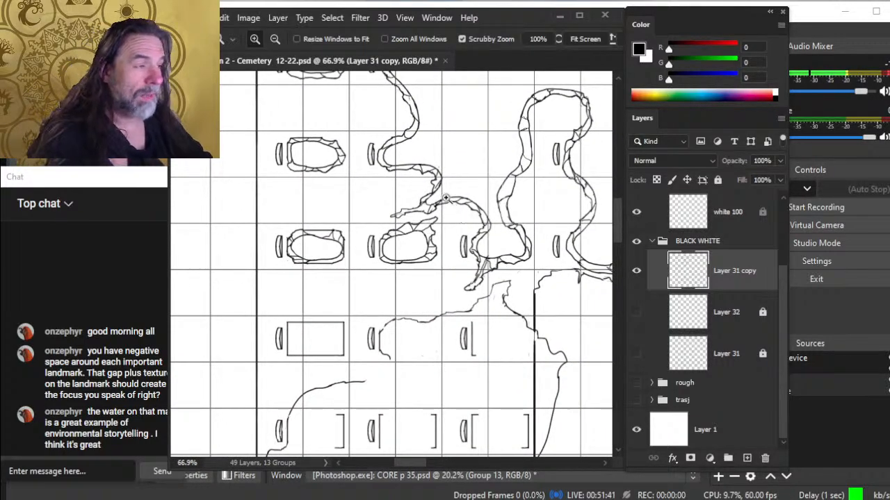
pyautogui.moveTo(429, 217); pyautogui.dragTo(453, 221)
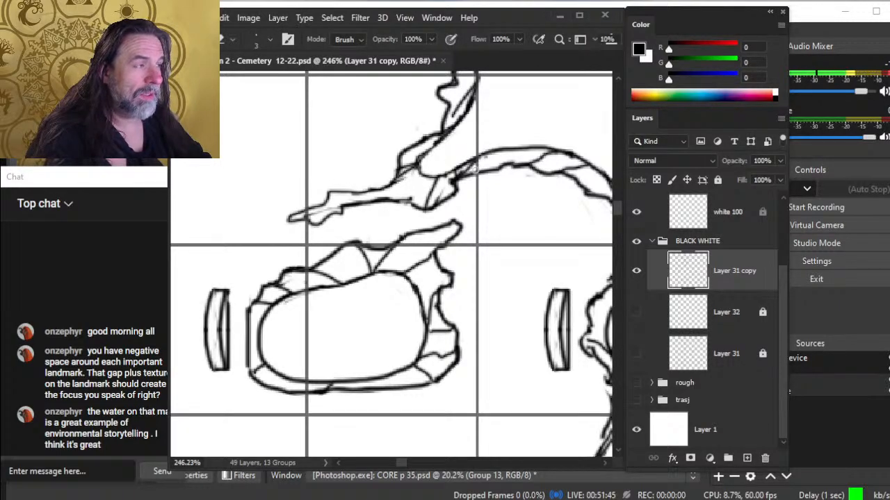
pyautogui.press('b')
pyautogui.moveTo(455, 174); pyautogui.dragTo(452, 194)
pyautogui.press('e')
# - Roughen the border's inner edge above the junction and close the gap in the spur's lower outline
pyautogui.press('[')
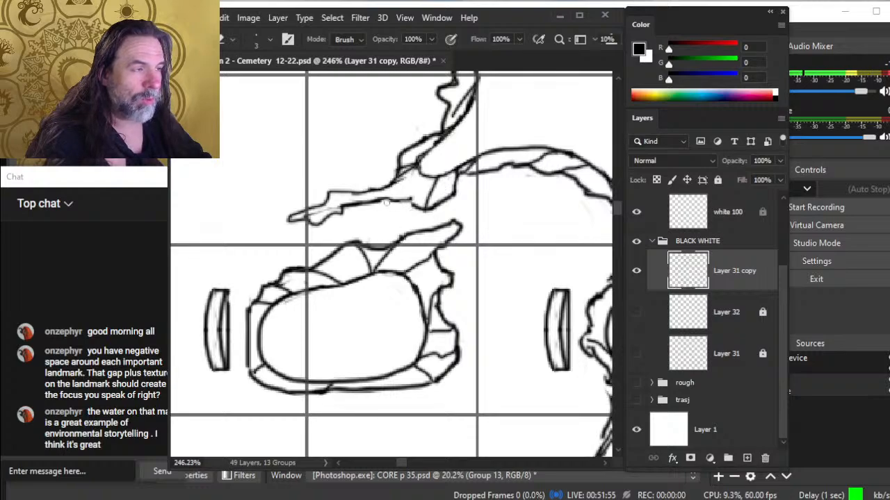
pyautogui.moveTo(415, 173)
pyautogui.mouseDown()
pyautogui.moveTo(387, 189)
pyautogui.moveTo(451, 132)
pyautogui.moveTo(432, 129)
pyautogui.moveTo(454, 129)
pyautogui.mouseUp()
pyautogui.press('b')
pyautogui.press('e')
pyautogui.press('b')
pyautogui.press('e')
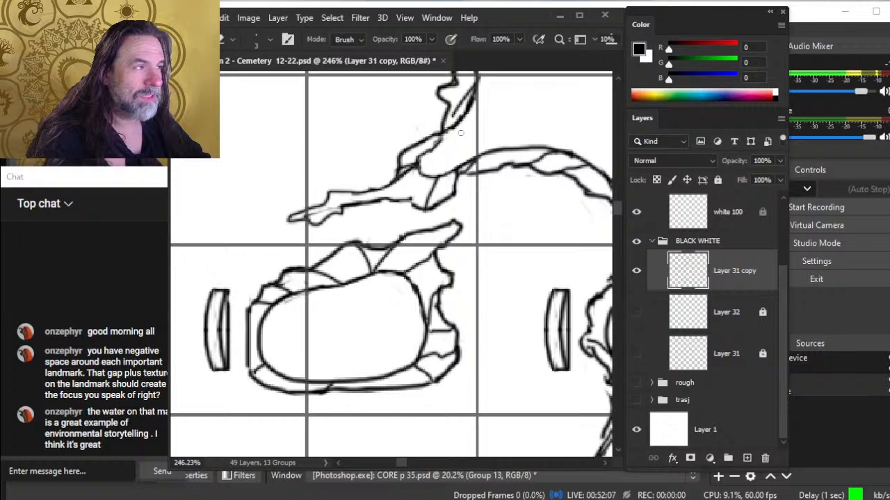
# - Redraw the outer curve of the border's east bend above the spur, erasing the overshooting line ends
pyautogui.moveTo(436, 151)
pyautogui.mouseDown()
pyautogui.moveTo(479, 92)
pyautogui.moveTo(422, 217)
pyautogui.mouseUp()
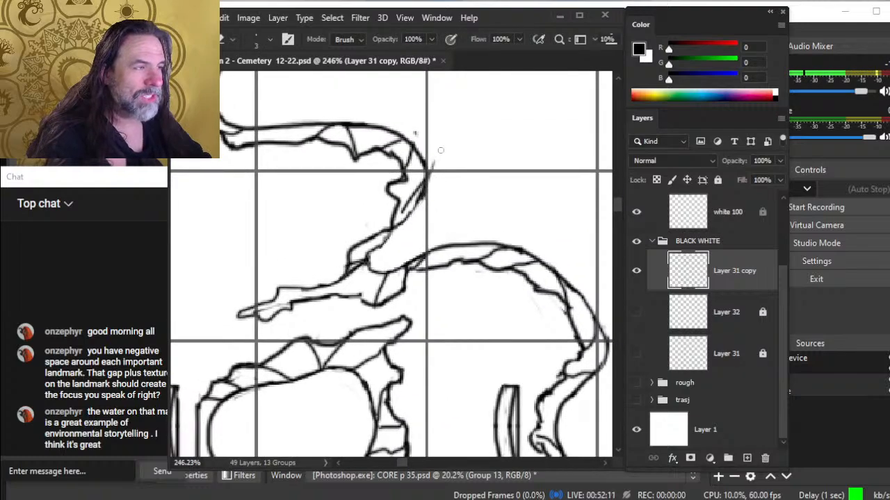
pyautogui.moveTo(431, 173); pyautogui.dragTo(393, 230)
pyautogui.press('b')
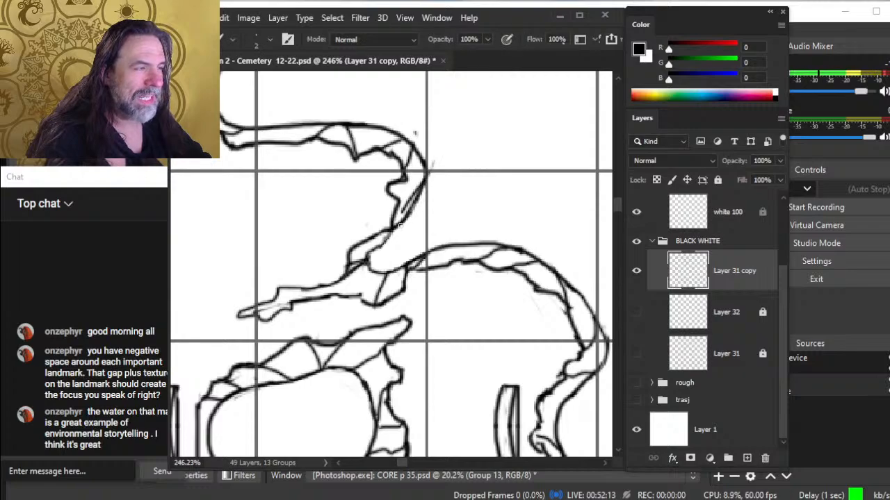
pyautogui.press('e')
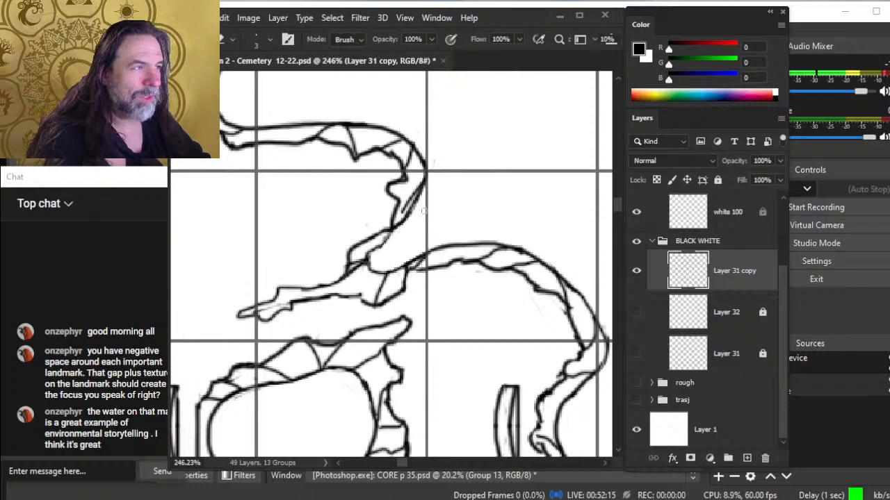
pyautogui.press('b')
pyautogui.moveTo(425, 159)
pyautogui.mouseDown()
pyautogui.moveTo(424, 185)
pyautogui.moveTo(425, 168)
pyautogui.mouseUp()
pyautogui.press('e')
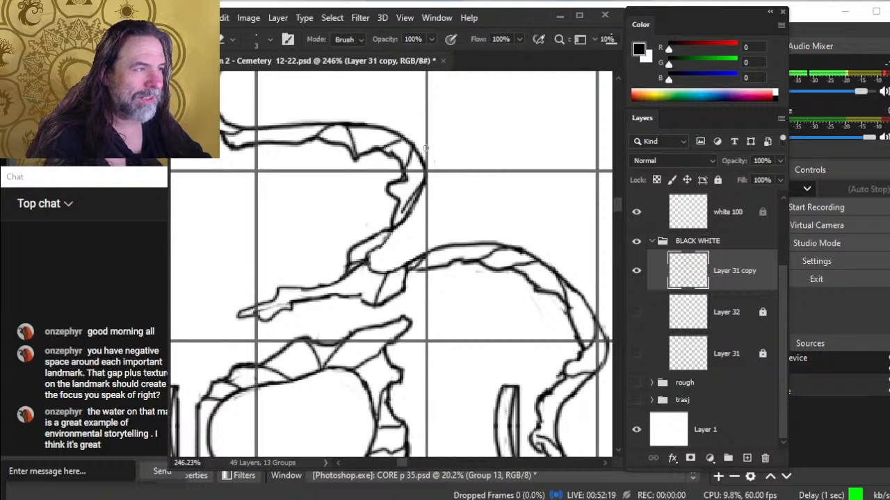
pyautogui.press('b')
pyautogui.moveTo(425, 159); pyautogui.dragTo(426, 195)
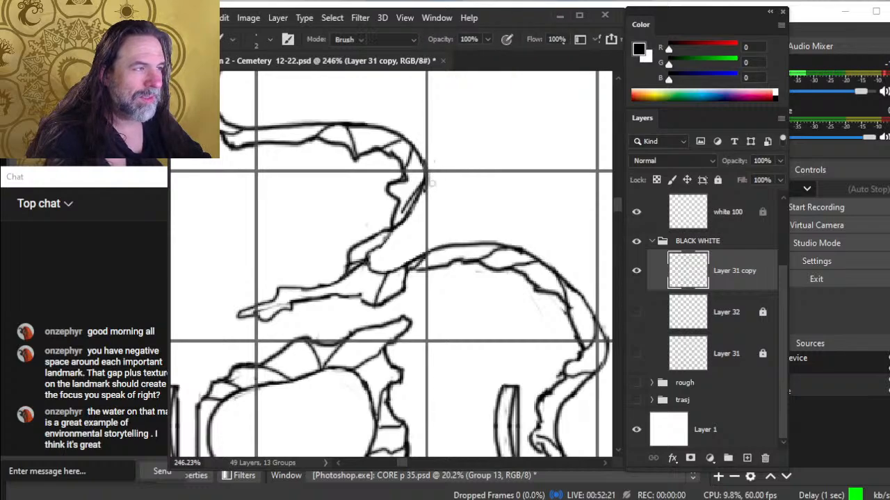
pyautogui.press('e')
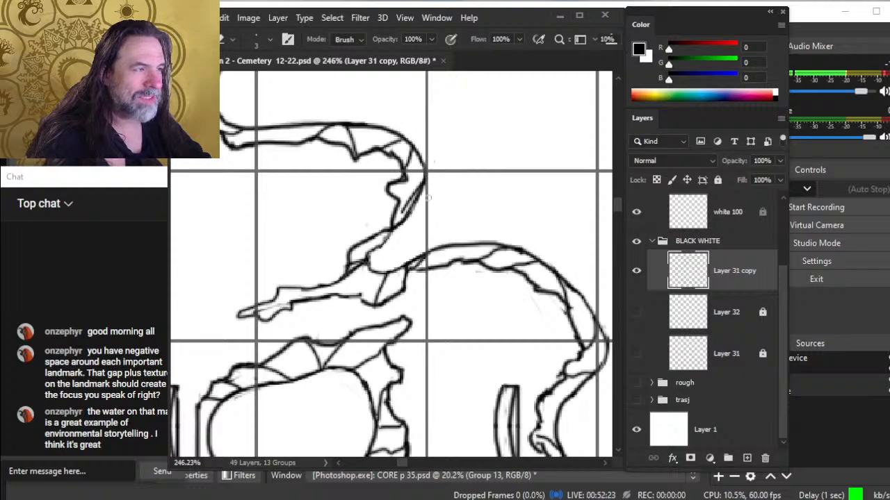
# - Replace the long slanted crack on the border's west bend beside the headstone with a short crack across the rim
pyautogui.press('z')
pyautogui.keyDown('alt'); pyautogui.click(398, 267); pyautogui.keyUp('alt')
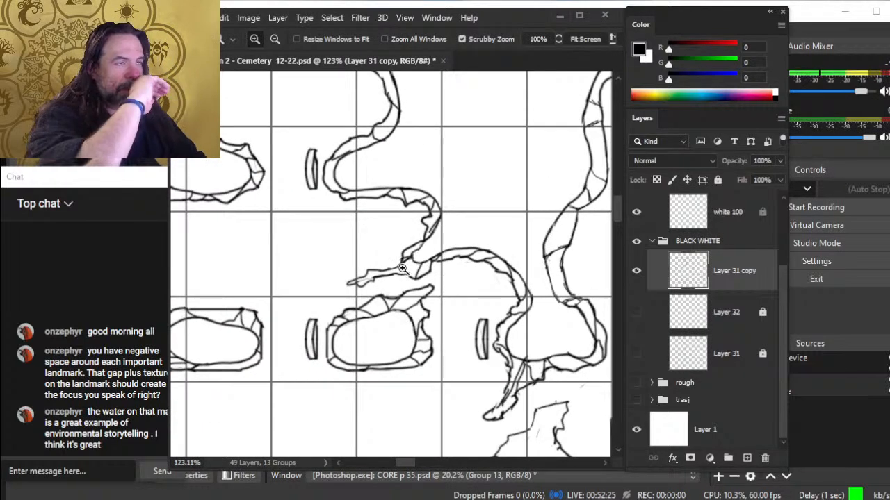
pyautogui.moveTo(395, 189); pyautogui.dragTo(433, 187)
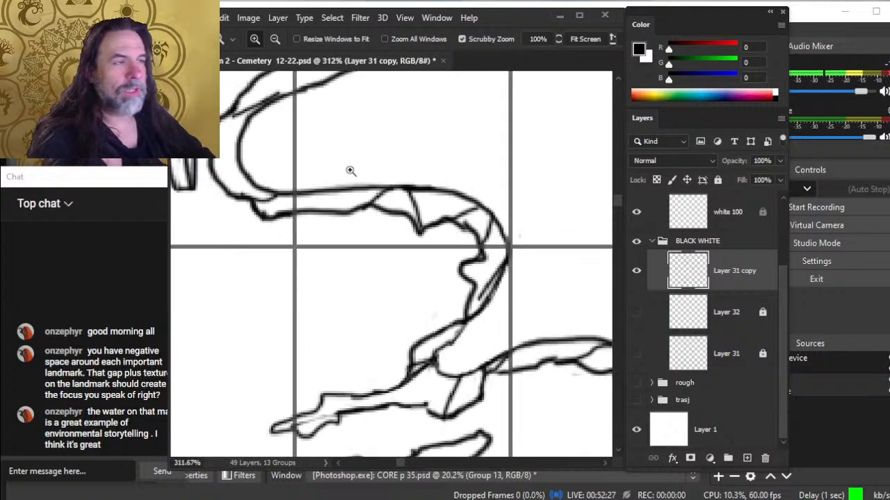
pyautogui.moveTo(333, 194)
pyautogui.mouseDown()
pyautogui.moveTo(450, 346)
pyautogui.moveTo(429, 331)
pyautogui.mouseUp()
pyautogui.press('e')
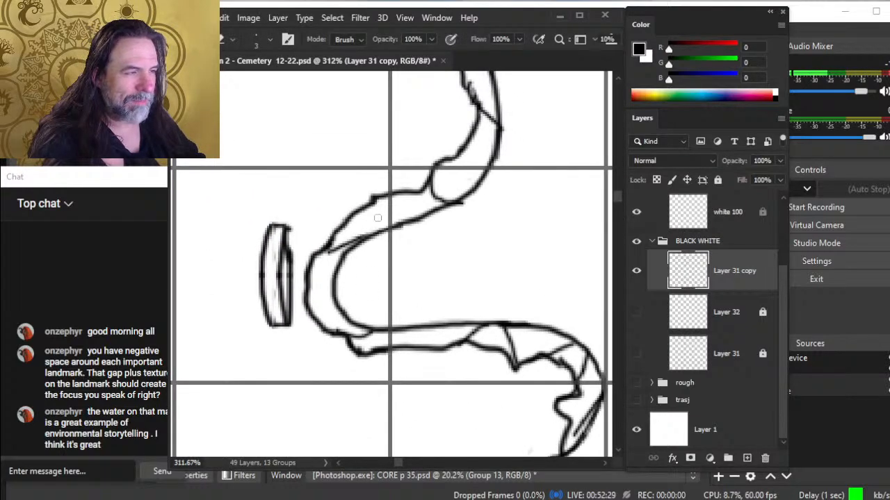
pyautogui.moveTo(375, 203); pyautogui.dragTo(409, 226)
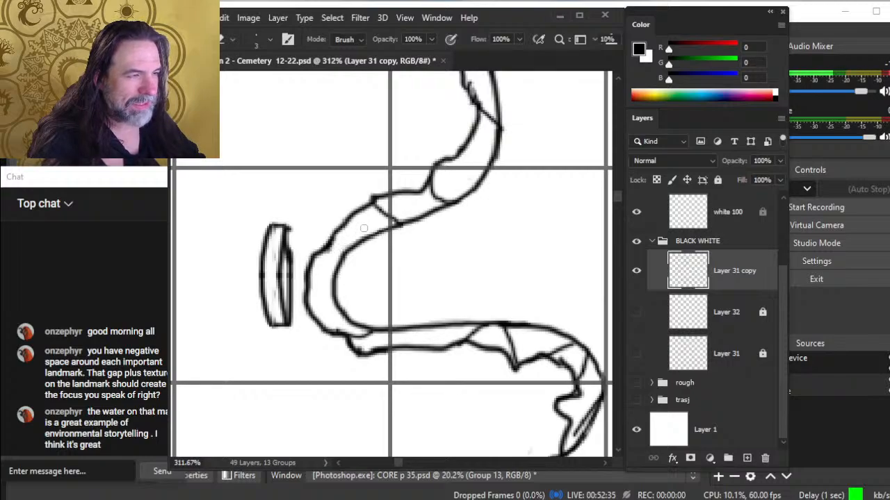
# - Ink two short cracks across the rim of the border's west bend beside the headstone
pyautogui.press('b')
pyautogui.moveTo(318, 252); pyautogui.dragTo(346, 258)
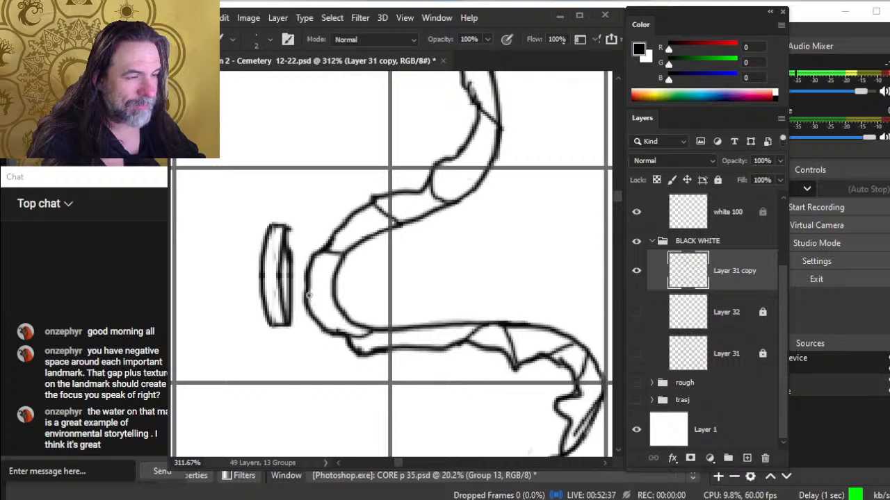
pyautogui.moveTo(308, 296); pyautogui.dragTo(334, 283)
pyautogui.press('e')
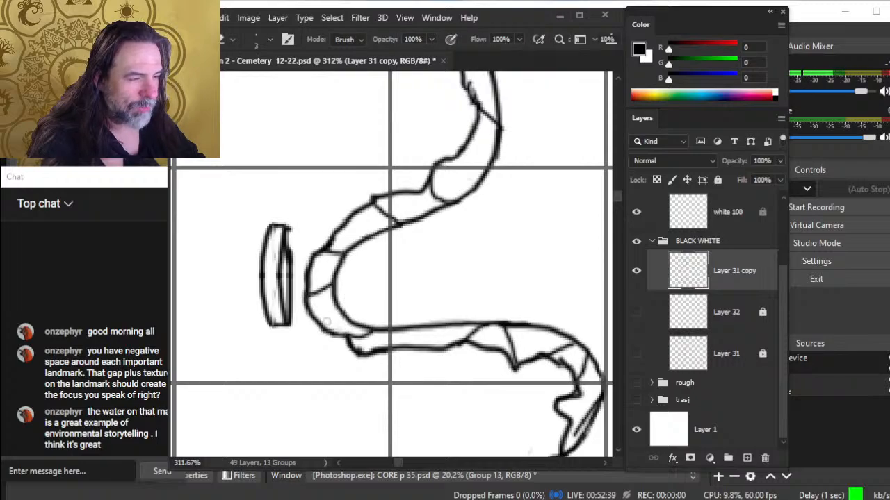
# - Reshape the broken stone corner where the west bend meets the lower border, trimming its thick outer edge
pyautogui.press('b')
pyautogui.moveTo(334, 333)
pyautogui.mouseDown()
pyautogui.moveTo(400, 350)
pyautogui.moveTo(355, 353)
pyautogui.mouseUp()
pyautogui.press('e')
pyautogui.press('b')
pyautogui.press('e')
pyautogui.press('b')
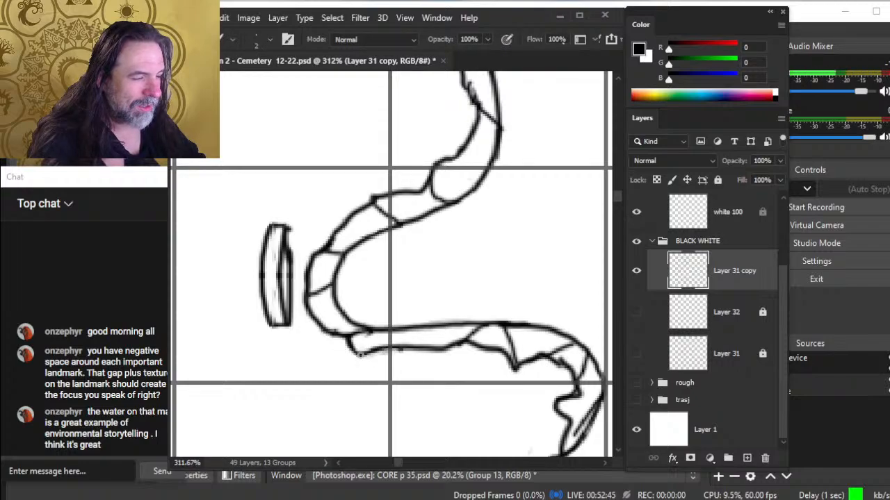
# - Erase the excess ink around the joint below the west bend and tidy the lower border's upper and lower outlines
pyautogui.press('e')
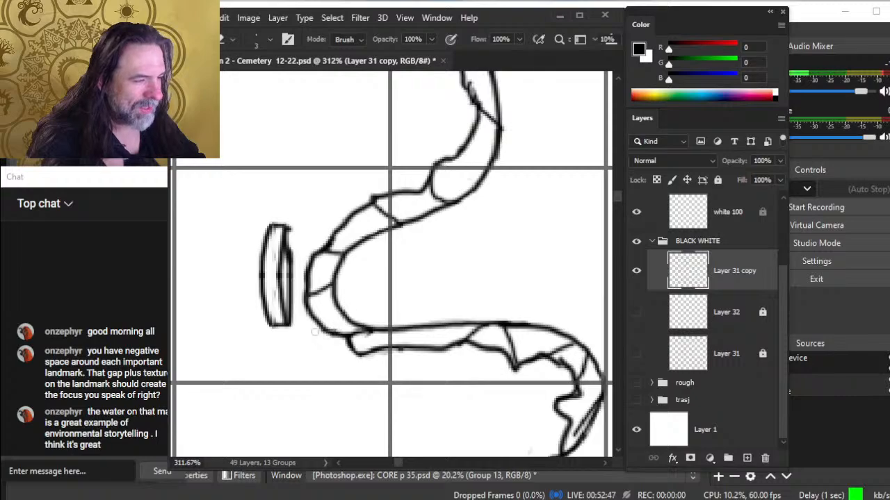
pyautogui.moveTo(378, 333)
pyautogui.mouseDown()
pyautogui.moveTo(365, 334)
pyautogui.moveTo(387, 334)
pyautogui.moveTo(359, 328)
pyautogui.moveTo(409, 349)
pyautogui.moveTo(445, 350)
pyautogui.moveTo(358, 355)
pyautogui.mouseUp()
pyautogui.press('b')
pyautogui.press('e')
pyautogui.press('b')
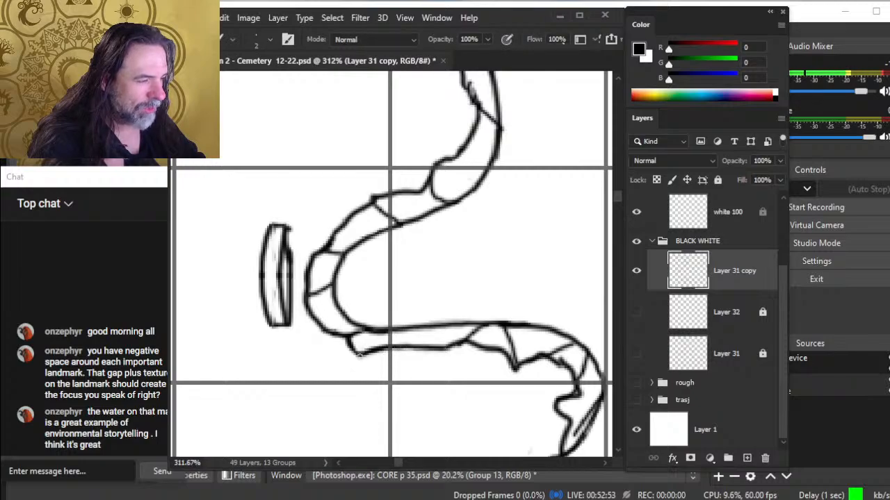
pyautogui.press('e')
pyautogui.moveTo(406, 338)
pyautogui.mouseDown()
pyautogui.moveTo(365, 349)
pyautogui.moveTo(413, 332)
pyautogui.moveTo(392, 329)
pyautogui.moveTo(425, 336)
pyautogui.moveTo(379, 332)
pyautogui.mouseUp()
pyautogui.press('b')
pyautogui.press('e')
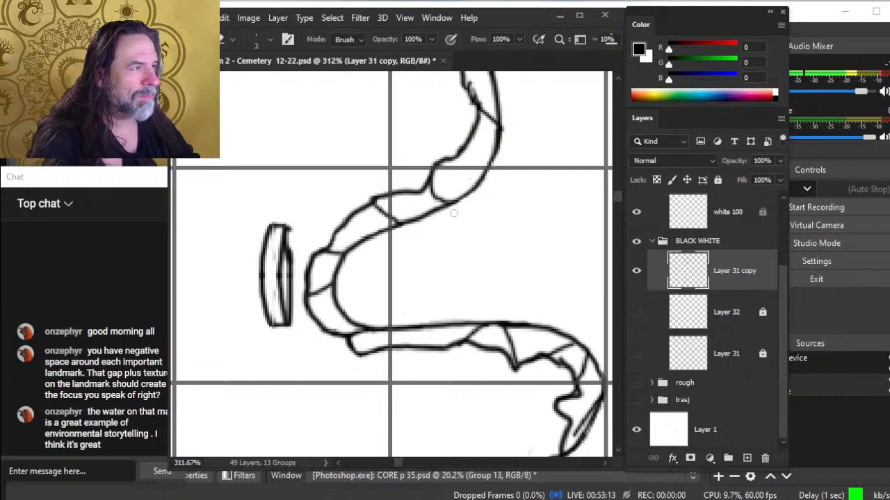
# - Trim the overshooting outer line on the border's east bend and clean the doubled inner edge at its crack
pyautogui.press('b')
pyautogui.press('e')
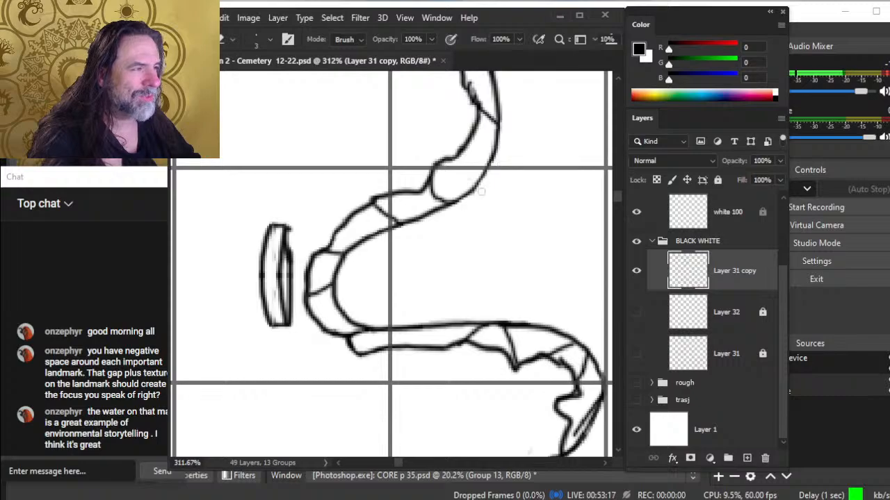
pyautogui.moveTo(474, 106)
pyautogui.mouseDown()
pyautogui.moveTo(466, 80)
pyautogui.moveTo(478, 110)
pyautogui.mouseUp()
pyautogui.press('b')
# - Extend the crack above the east bend across the rim to the border's outer edge
pyautogui.moveTo(470, 147); pyautogui.dragTo(470, 262)
pyautogui.press('e')
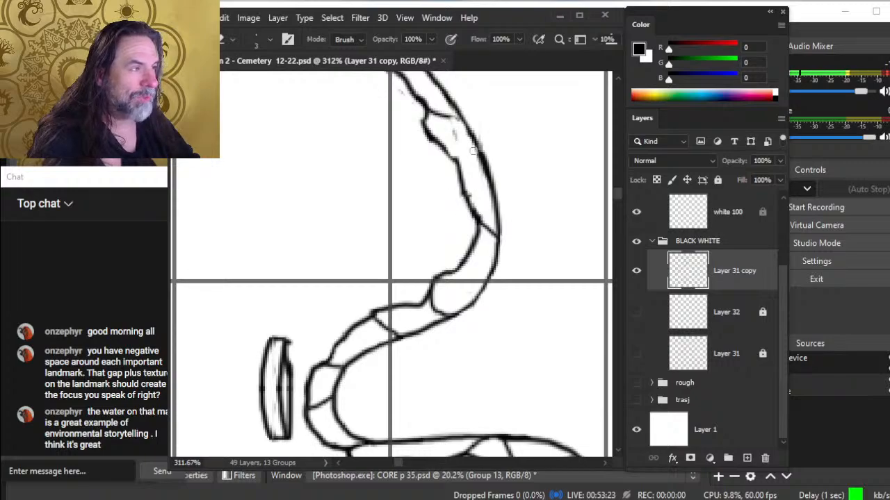
pyautogui.press('b')
pyautogui.moveTo(442, 115); pyautogui.dragTo(462, 120)
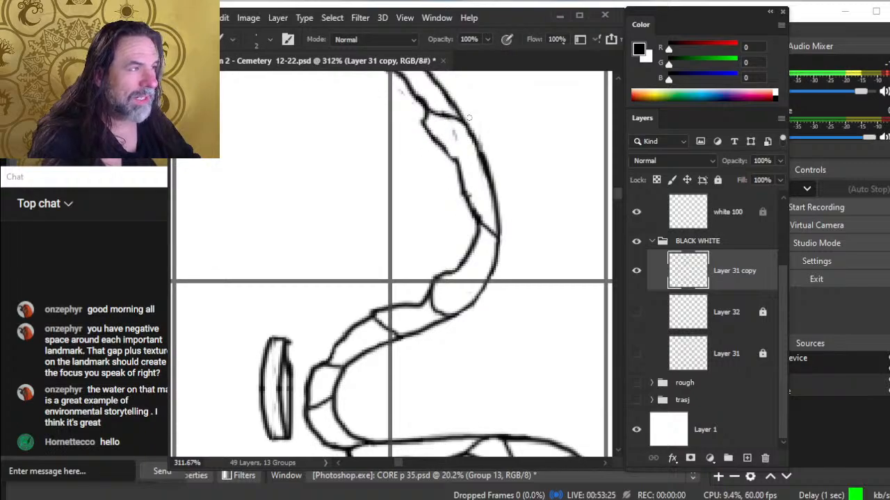
# - Erase the stray marks beside the upper border's inner edge and ink a short crack across the rim at the grid crossing
pyautogui.moveTo(482, 169); pyautogui.dragTo(477, 286)
pyautogui.press('e')
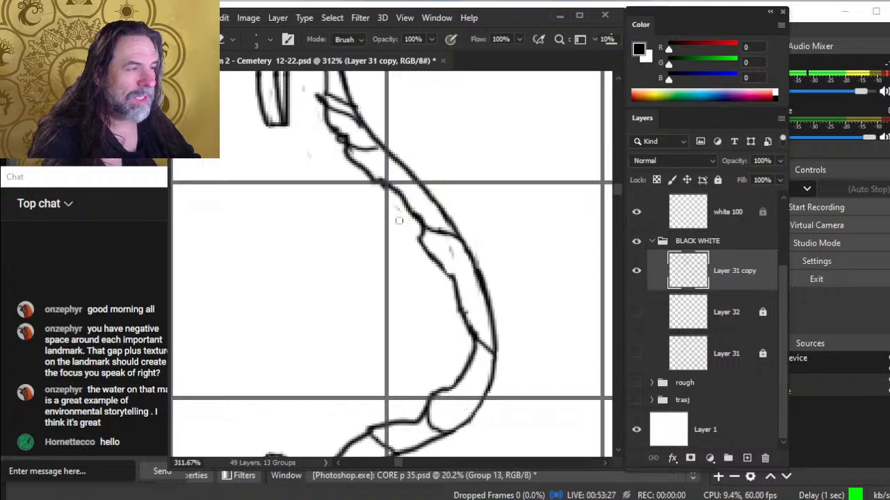
pyautogui.press('b')
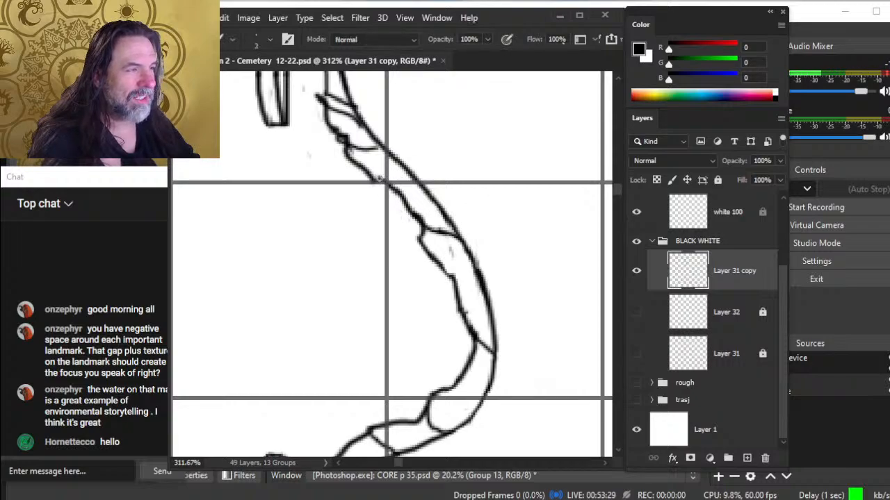
pyautogui.moveTo(377, 179); pyautogui.dragTo(415, 176)
pyautogui.hotkey('ctrl', 'z')
# - Erase the protruding tip and rough bumps on the border's inner edge beside the upper headstone
pyautogui.press('e')
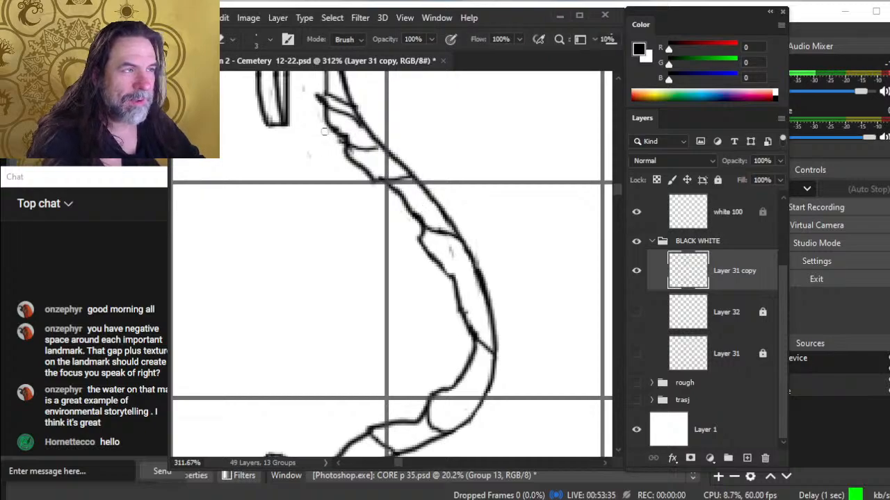
pyautogui.moveTo(324, 132)
pyautogui.mouseDown()
pyautogui.moveTo(342, 147)
pyautogui.moveTo(359, 134)
pyautogui.mouseUp()
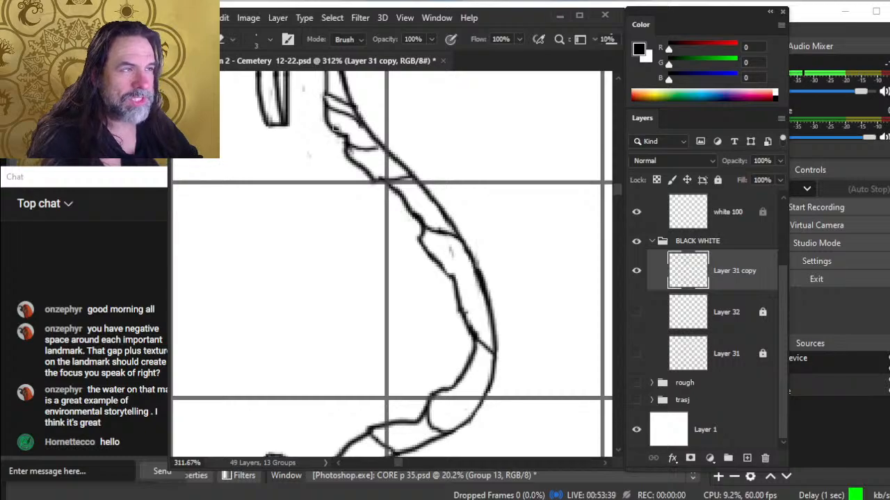
pyautogui.press('b')
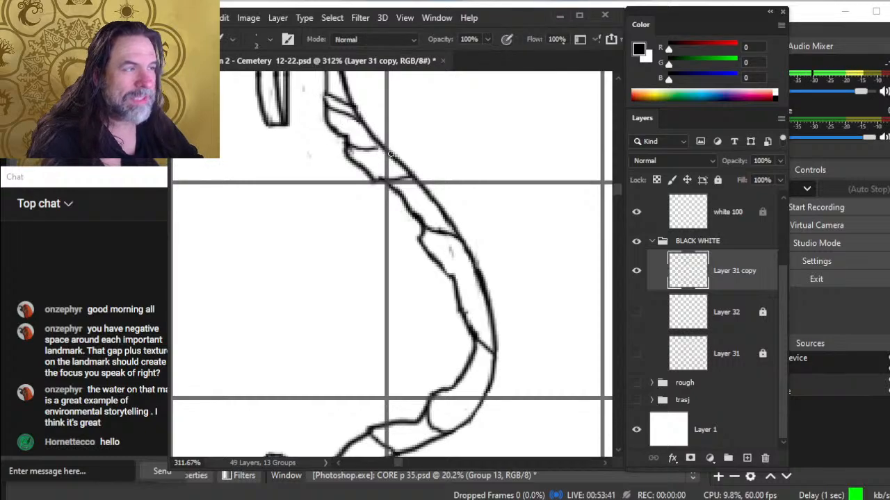
# - Extend the upper crack line to the outer edge of the curved stone border and tidy the border's inner edge below it
pyautogui.moveTo(374, 149); pyautogui.dragTo(386, 148)
pyautogui.press('e')
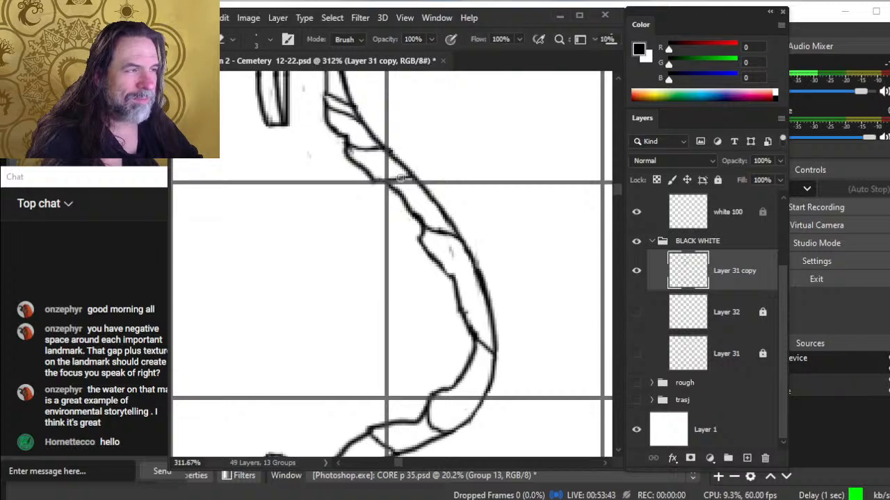
pyautogui.press('b')
pyautogui.press('e')
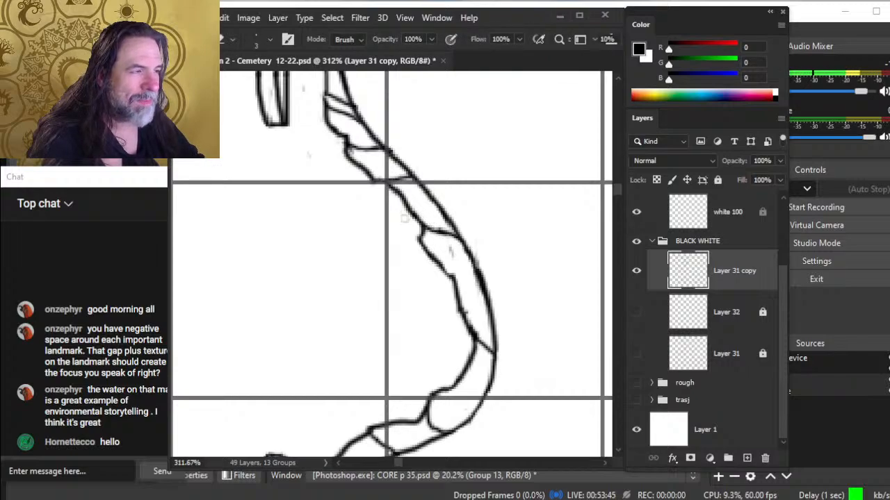
pyautogui.press('b')
pyautogui.press('e')
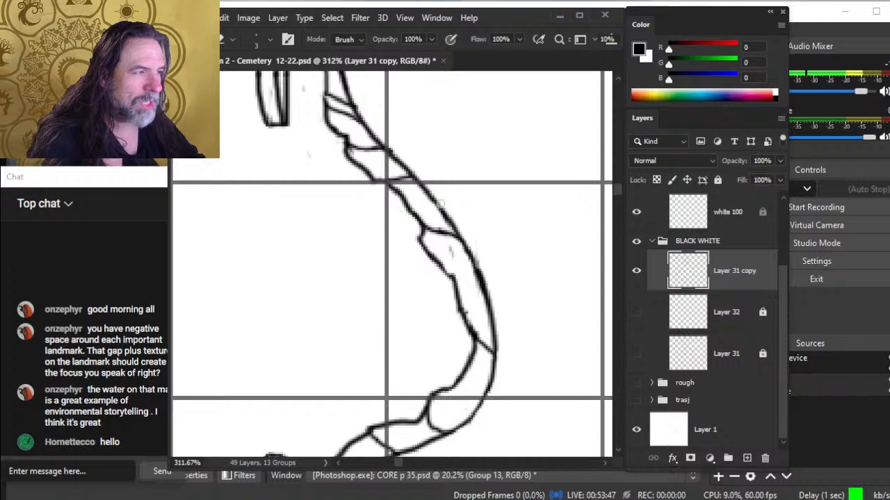
# - Clean up the curved border's outer contour along its middle stretch and erase the stray marks inside the stone there
pyautogui.moveTo(440, 203); pyautogui.dragTo(470, 250)
pyautogui.press('b')
pyautogui.moveTo(441, 205)
pyautogui.mouseDown()
pyautogui.moveTo(470, 255)
pyautogui.moveTo(448, 252)
pyautogui.mouseUp()
pyautogui.press('e')
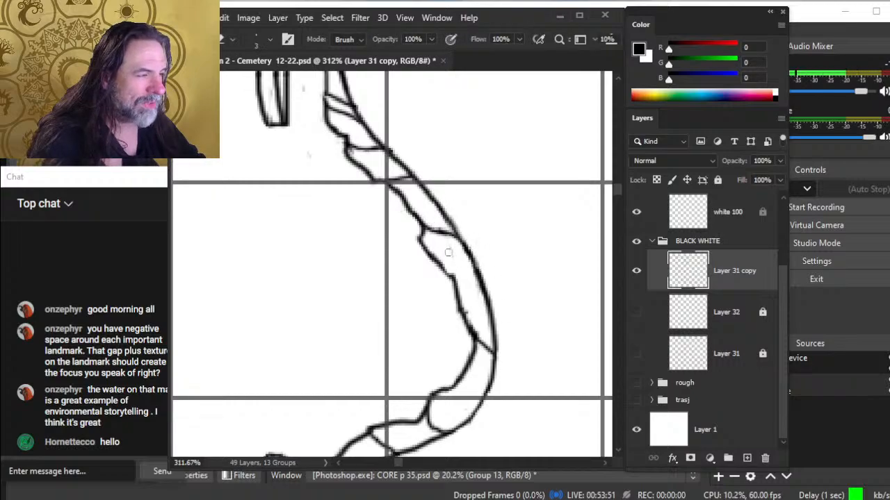
# - Tidy the border's inner edge above the lower bend and draw a crack line across the middle of that long stone
pyautogui.moveTo(467, 308)
pyautogui.mouseDown()
pyautogui.moveTo(468, 324)
pyautogui.moveTo(453, 303)
pyautogui.moveTo(477, 338)
pyautogui.mouseUp()
pyautogui.press('b')
pyautogui.press('e')
pyautogui.moveTo(454, 292)
pyautogui.mouseDown()
pyautogui.moveTo(455, 311)
pyautogui.moveTo(449, 282)
pyautogui.moveTo(482, 284)
pyautogui.mouseUp()
pyautogui.press('b')
pyautogui.press('e')
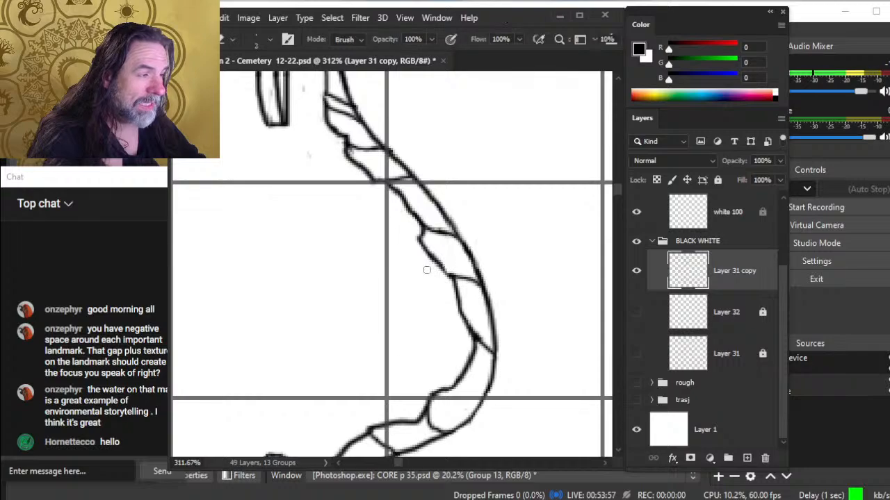
# - Draw a second short crack line just above the existing joint at the notch in the border's inner edge
pyautogui.press('b')
pyautogui.moveTo(419, 240); pyautogui.dragTo(451, 231)
pyautogui.press('e')
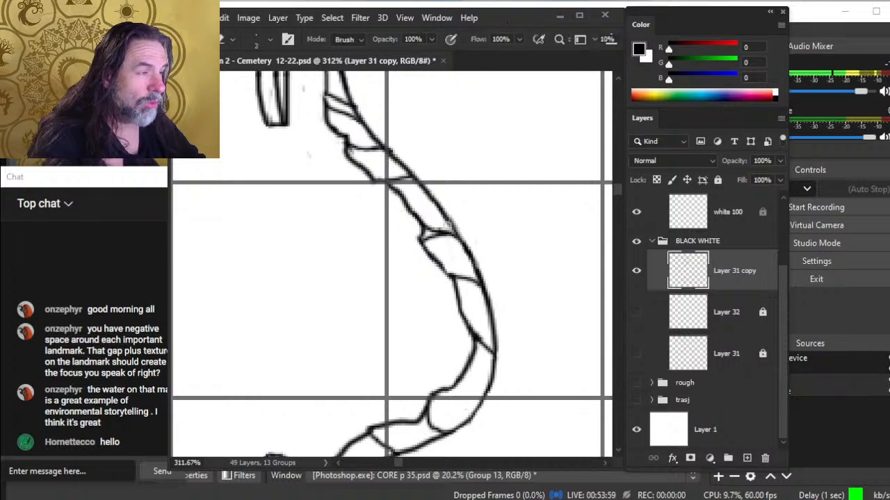
# - Draw a crack line across the curved border's lower bend and refine the notched inner edge above it
pyautogui.press('z')
pyautogui.moveTo(491, 261); pyautogui.dragTo(409, 248)
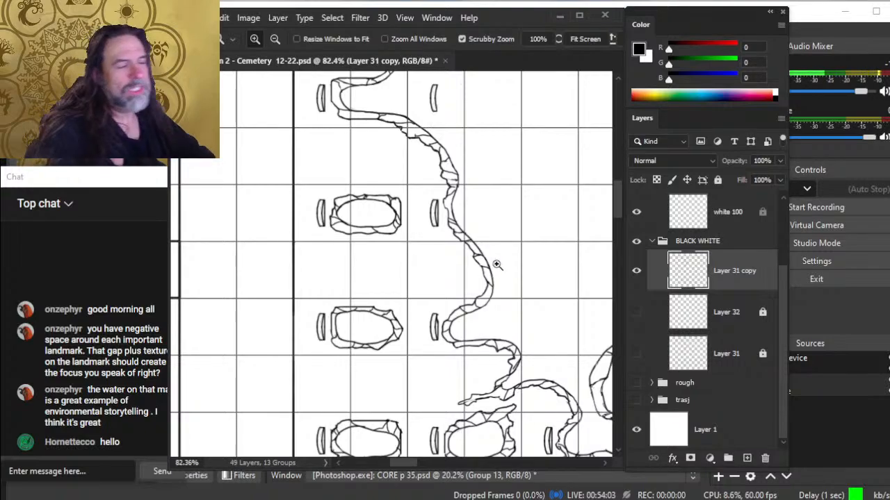
pyautogui.moveTo(474, 301); pyautogui.dragTo(549, 300)
pyautogui.press('b')
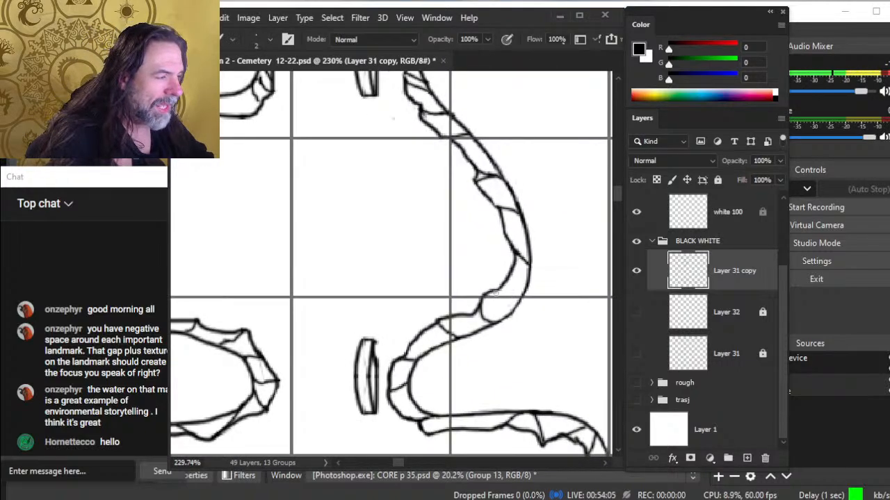
pyautogui.press('e')
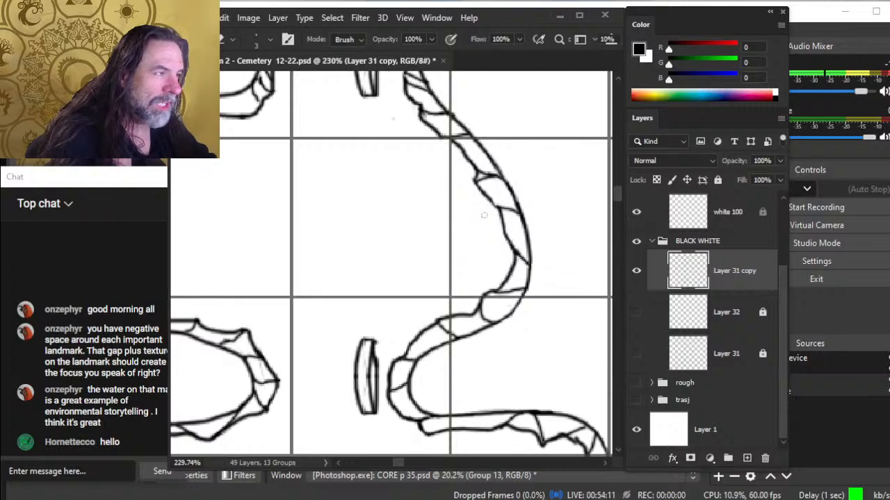
pyautogui.press('b')
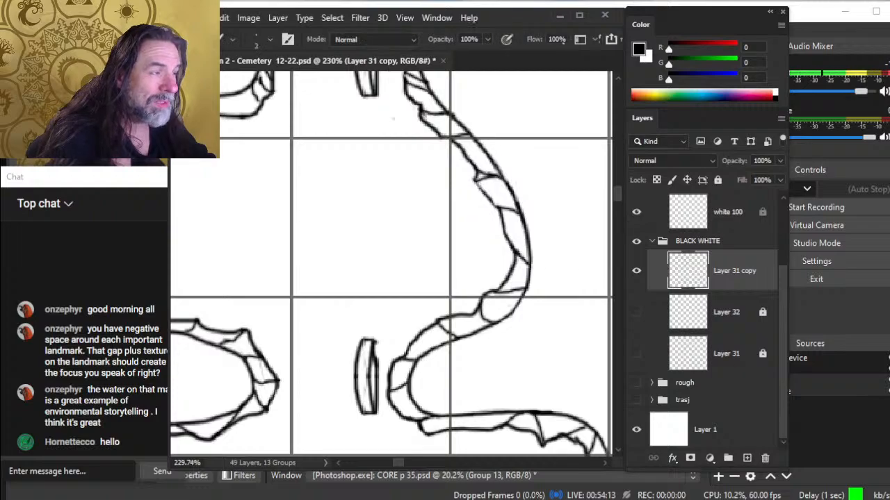
pyautogui.press('e')
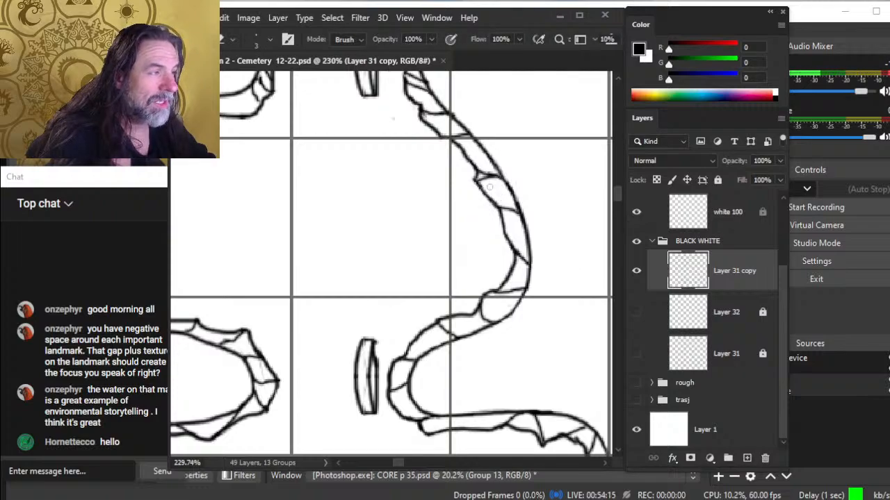
pyautogui.press('b')
pyautogui.press('e')
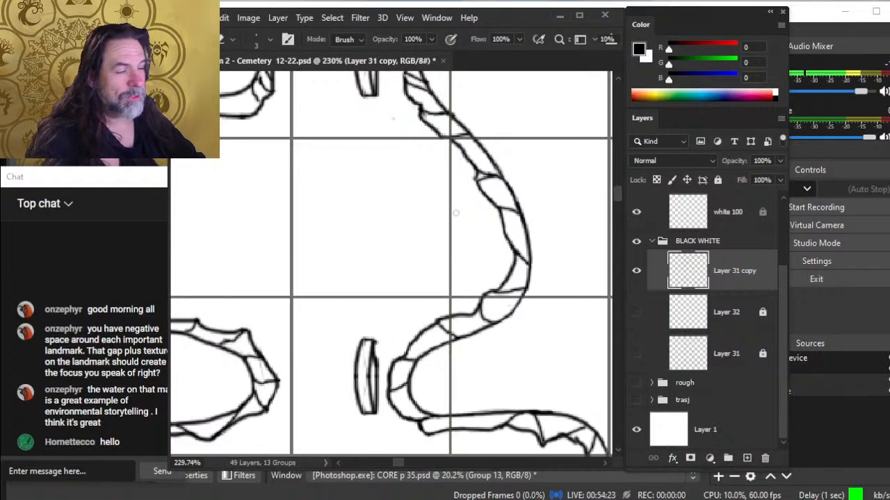
# - Clean up the outer outline at the pointed right end of the stone-rimmed grave beside the curved border
pyautogui.press('z')
pyautogui.moveTo(471, 224); pyautogui.dragTo(425, 234)
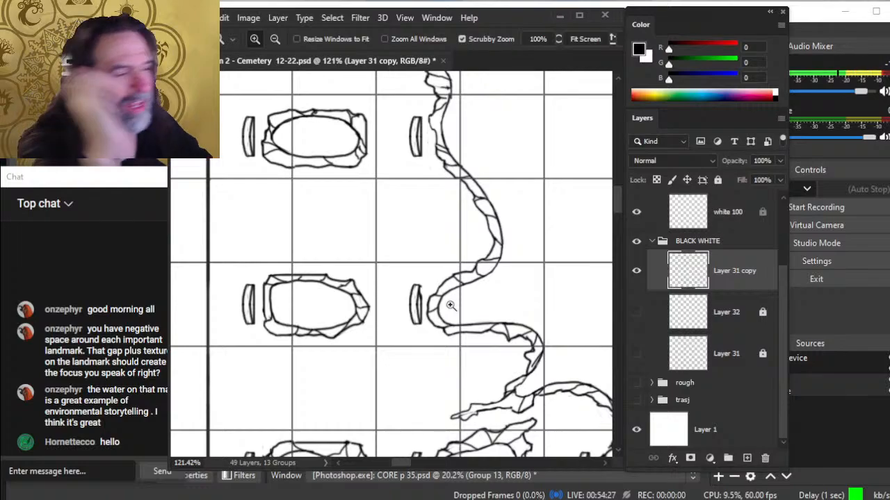
pyautogui.moveTo(387, 318); pyautogui.dragTo(440, 283)
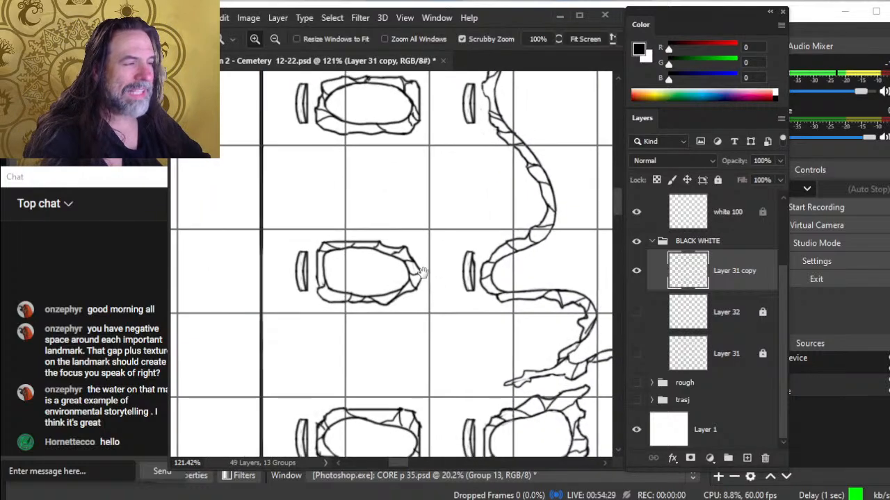
pyautogui.moveTo(379, 245); pyautogui.dragTo(421, 285)
pyautogui.press('e')
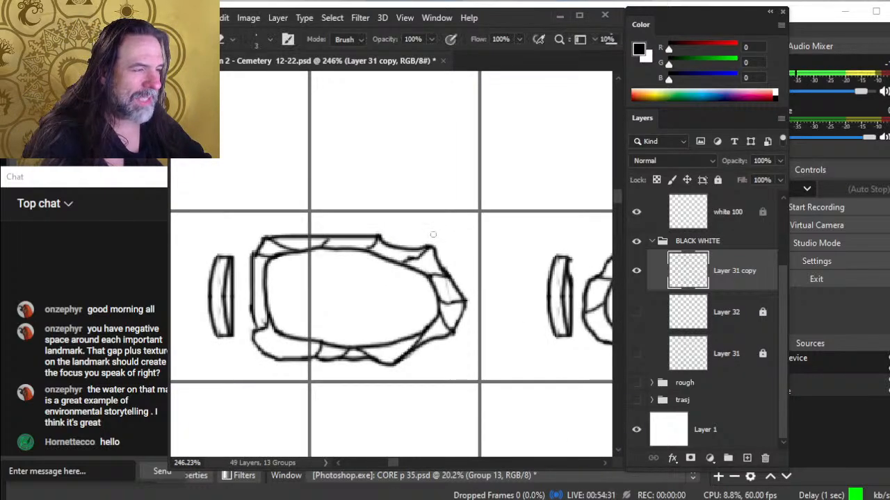
pyautogui.moveTo(444, 265); pyautogui.dragTo(454, 284)
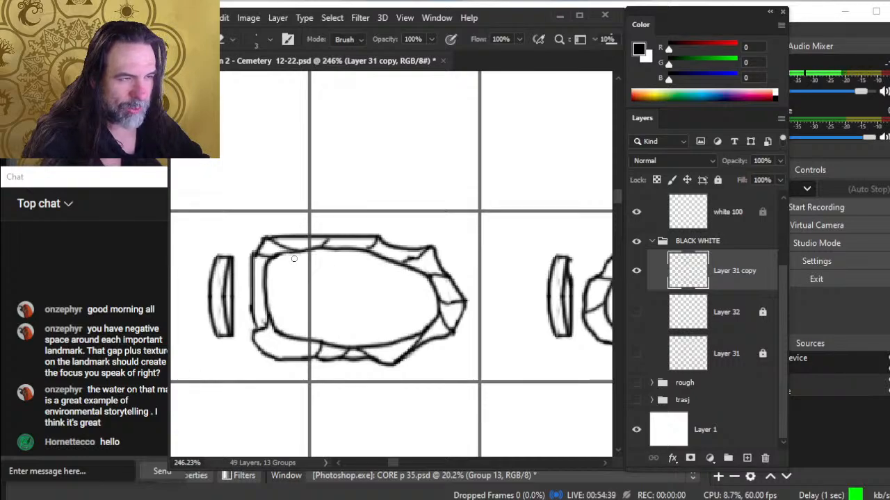
# - Refine the same grave's upper-left inner rim and erase excess ink along its left outer edge
pyautogui.press('b')
pyautogui.press('e')
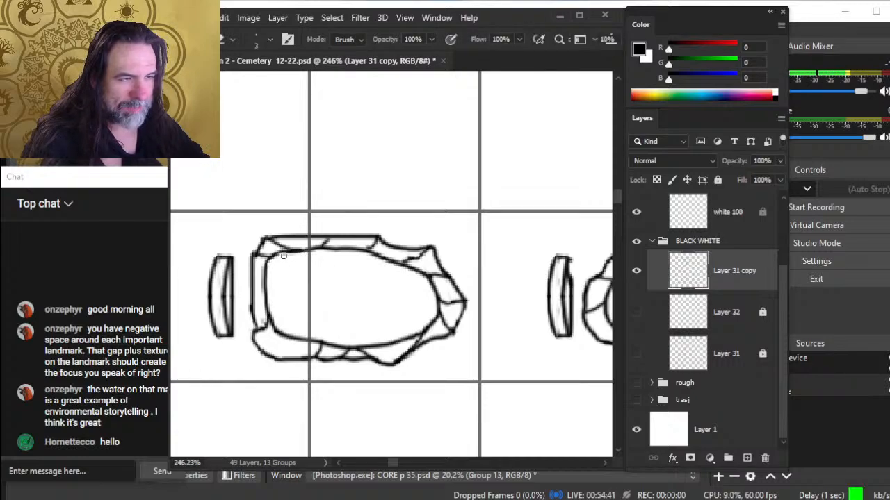
pyautogui.press('b')
pyautogui.press('e')
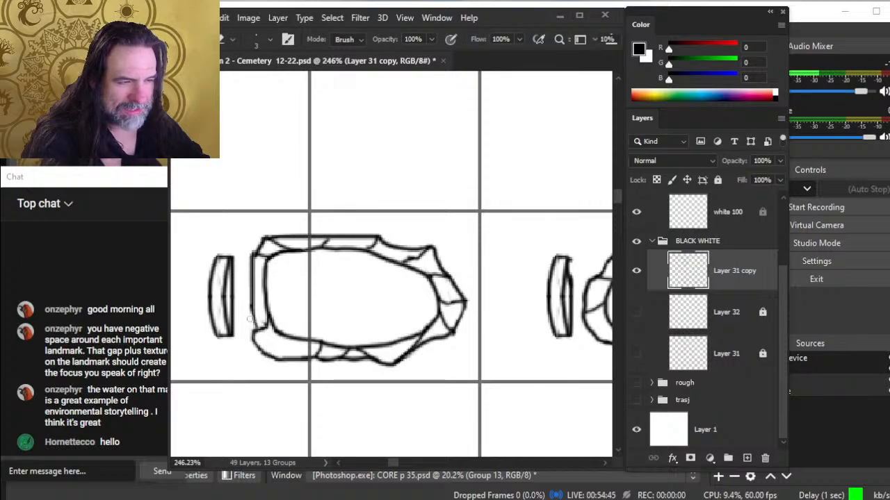
pyautogui.moveTo(262, 236); pyautogui.dragTo(252, 251)
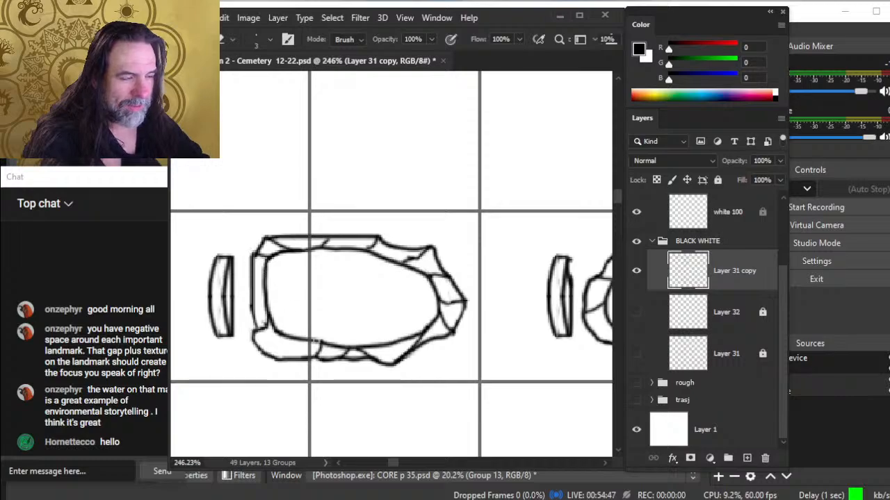
# - Redraw the stone joint at the lower-right rim of the left grave in the row below and trim its rough outline
pyautogui.moveTo(448, 358); pyautogui.dragTo(285, 353)
pyautogui.moveTo(473, 406)
pyautogui.mouseDown()
pyautogui.moveTo(408, 308)
pyautogui.moveTo(383, 348)
pyautogui.moveTo(449, 342)
pyautogui.mouseUp()
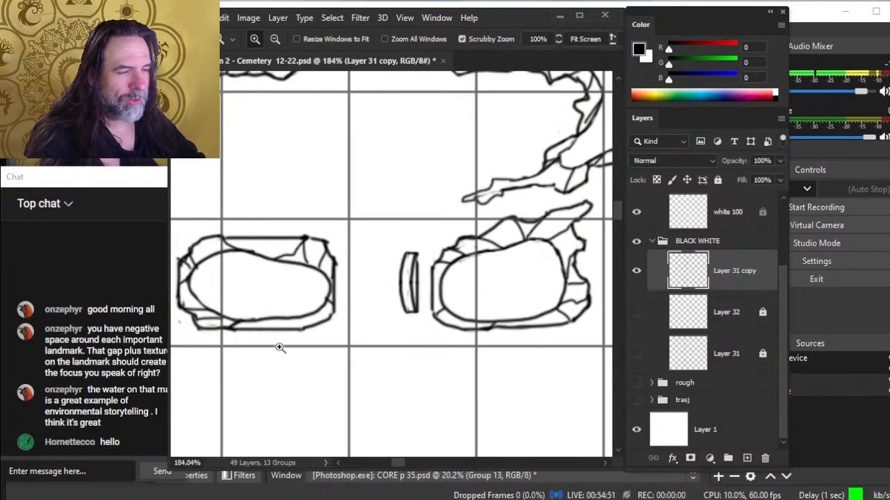
pyautogui.press('b')
pyautogui.moveTo(303, 317)
pyautogui.mouseDown()
pyautogui.moveTo(305, 328)
pyautogui.moveTo(280, 319)
pyautogui.moveTo(334, 312)
pyautogui.mouseUp()
pyautogui.hotkey('ctrl', 'z')
pyautogui.press('e')
pyautogui.press('b')
pyautogui.press('e')
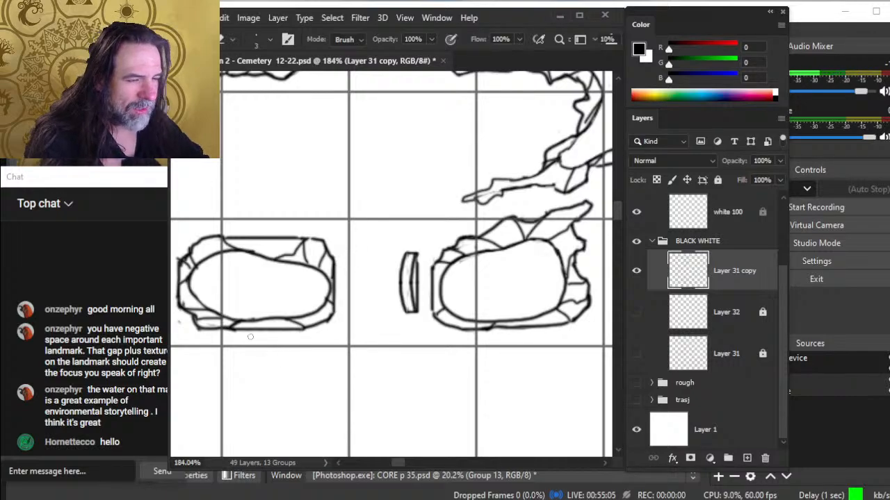
# - Touch up that grave's lower-right corner, and erase stray marks and refine the stones along its left rim
pyautogui.moveTo(258, 355)
pyautogui.mouseDown()
pyautogui.moveTo(323, 355)
pyautogui.moveTo(308, 349)
pyautogui.mouseUp()
pyautogui.press('b')
pyautogui.moveTo(386, 303); pyautogui.dragTo(385, 321)
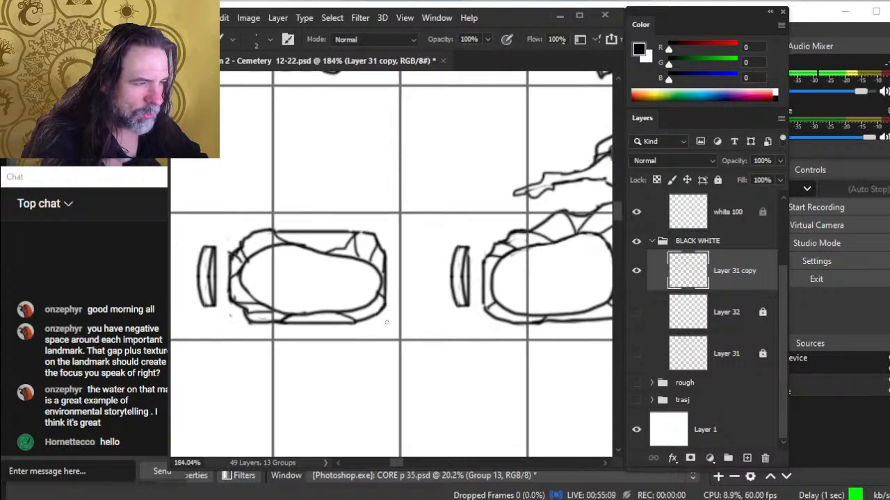
pyautogui.press('e')
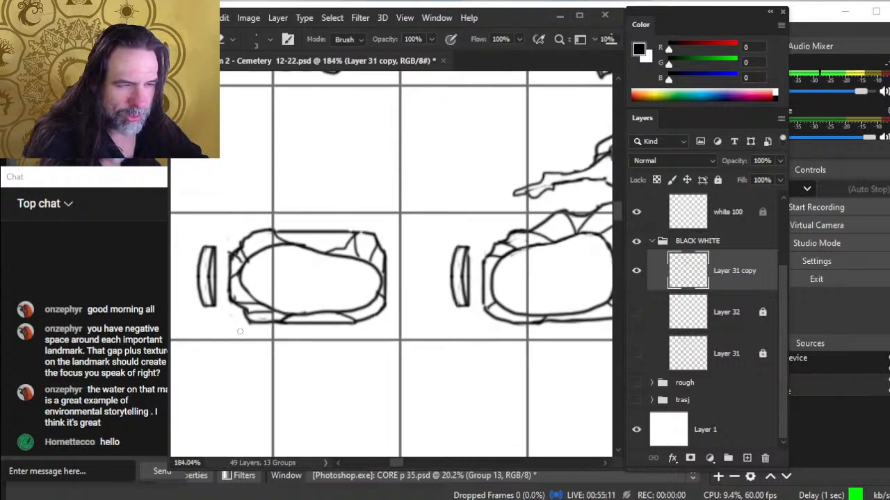
pyautogui.moveTo(271, 321); pyautogui.dragTo(238, 294)
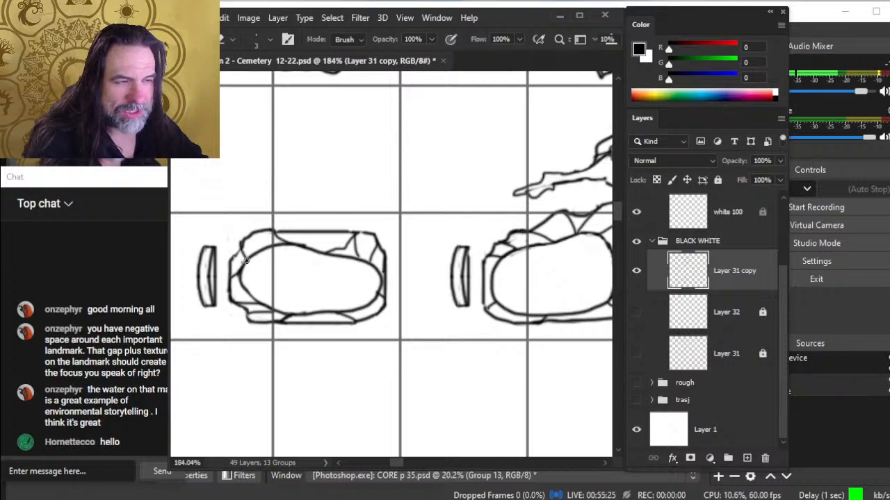
pyautogui.press('b')
pyautogui.press('e')
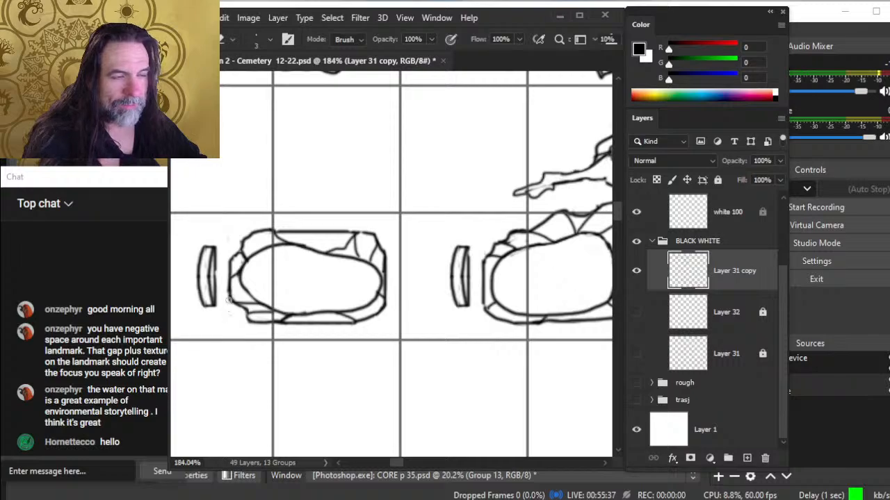
# - Draw a stone joint on the lower-left corner of the neighbouring grave's rim and clean up the corner
pyautogui.moveTo(455, 339); pyautogui.dragTo(399, 306)
pyautogui.press('z')
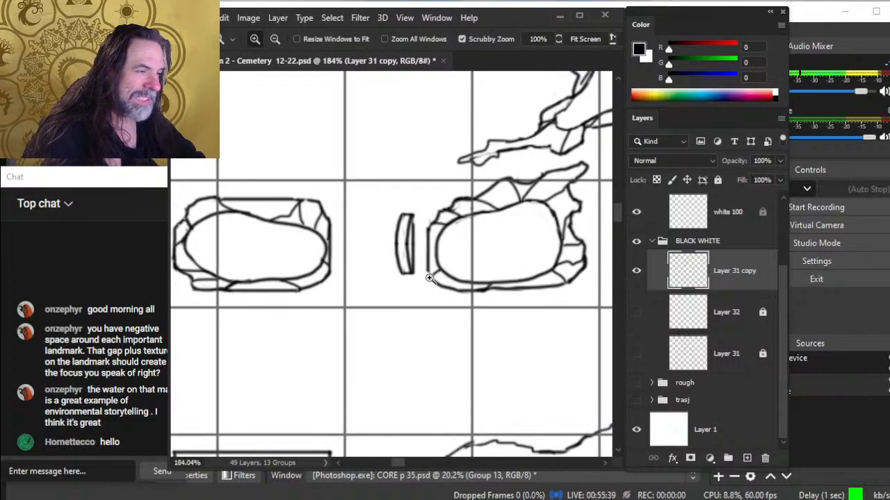
pyautogui.press('b')
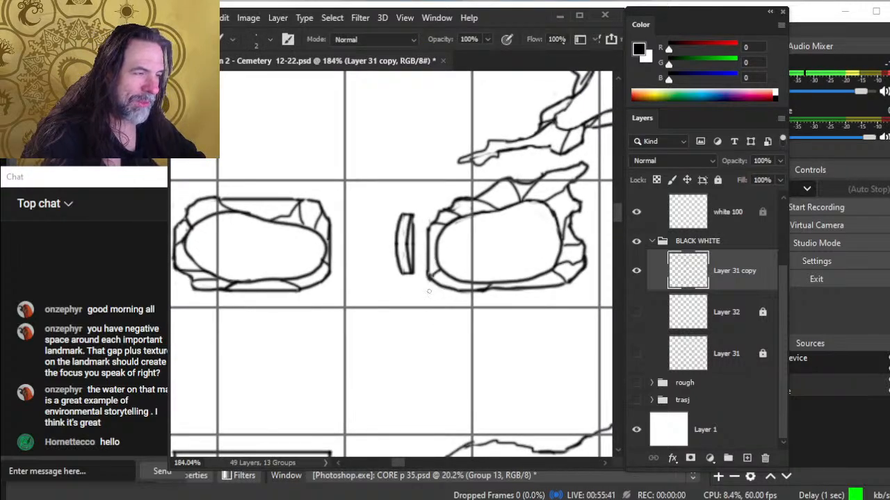
pyautogui.press('e')
# - Erase the upper-left corner of the plain rectangular grave in the next row and redraw it as a jagged, chipped edge
pyautogui.press('z')
pyautogui.moveTo(448, 322); pyautogui.dragTo(394, 313)
pyautogui.moveTo(459, 383); pyautogui.dragTo(402, 273)
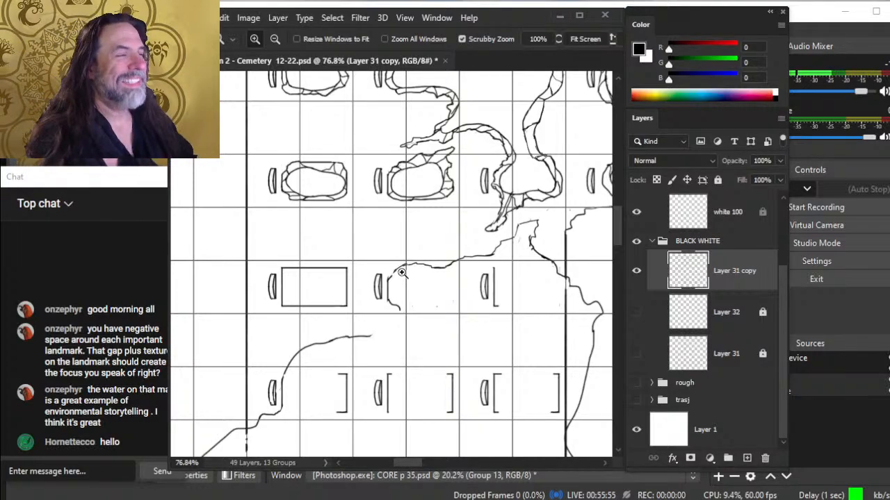
pyautogui.scroll(3, 346, 282)
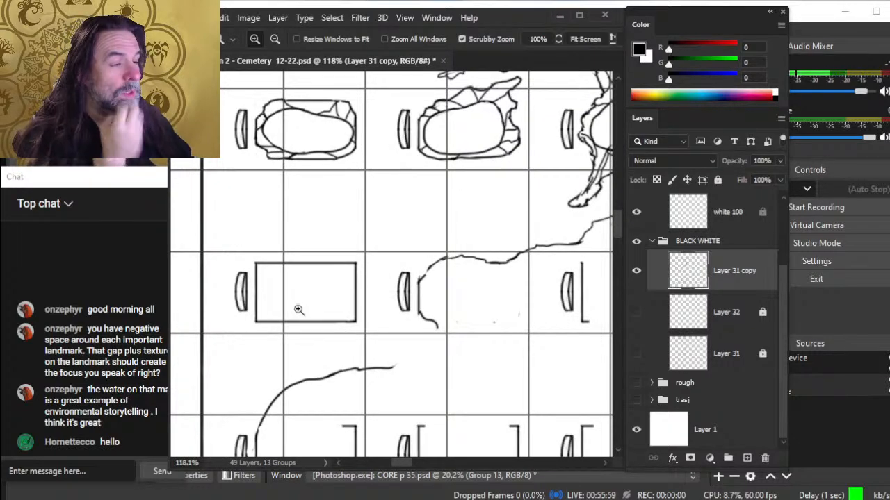
pyautogui.moveTo(306, 237); pyautogui.dragTo(344, 246)
pyautogui.moveTo(298, 285); pyautogui.dragTo(330, 272)
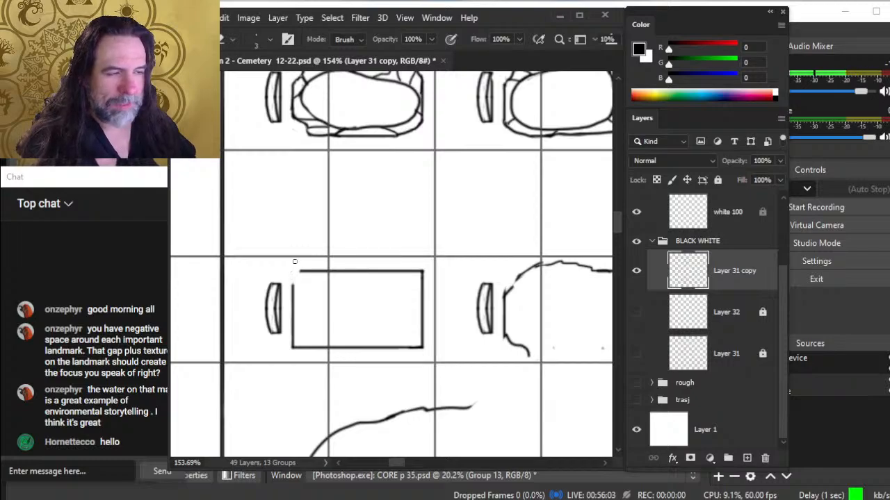
pyautogui.press('b')
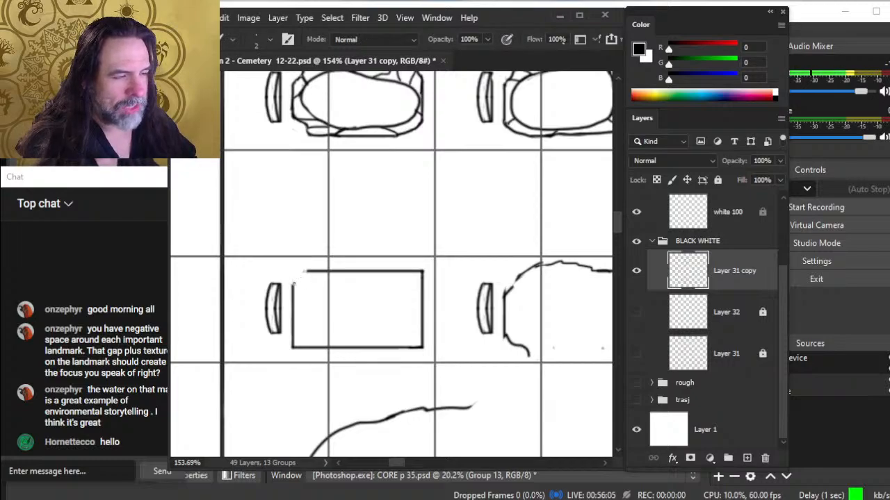
pyautogui.press('e')
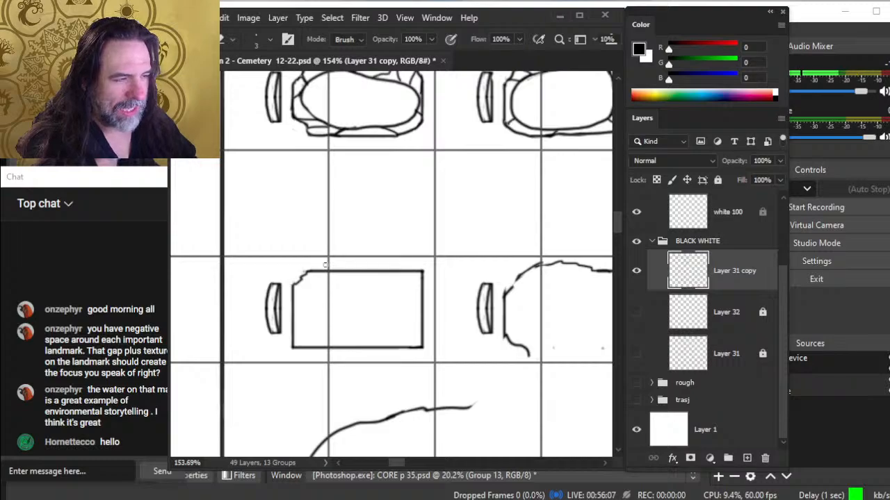
pyautogui.press('b')
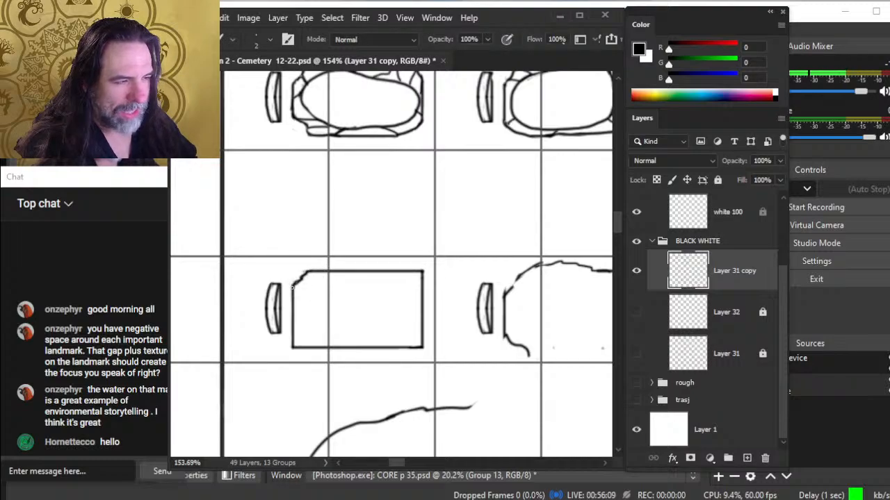
pyautogui.press('e')
# - Erase the rectangular grave's lower-left corner and redraw it as a jagged, chipped edge
pyautogui.moveTo(299, 349); pyautogui.dragTo(292, 329)
pyautogui.press('b')
pyautogui.press('e')
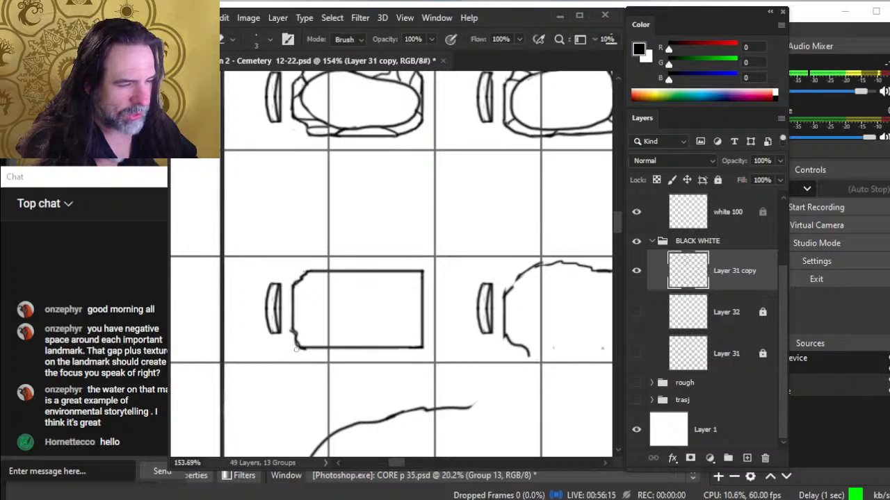
pyautogui.moveTo(352, 337); pyautogui.dragTo(307, 332)
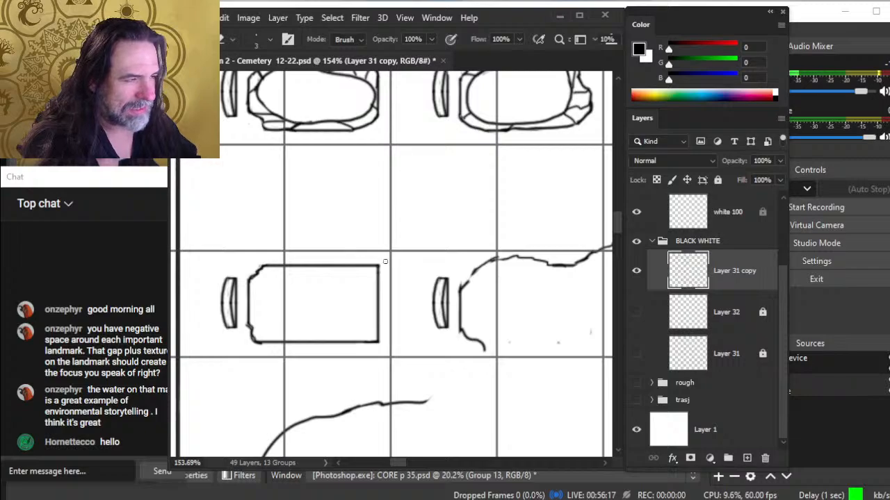
# - Erase the rectangular grave's upper-right corner and redraw it as a worn, rounded edge
pyautogui.moveTo(364, 265); pyautogui.dragTo(380, 271)
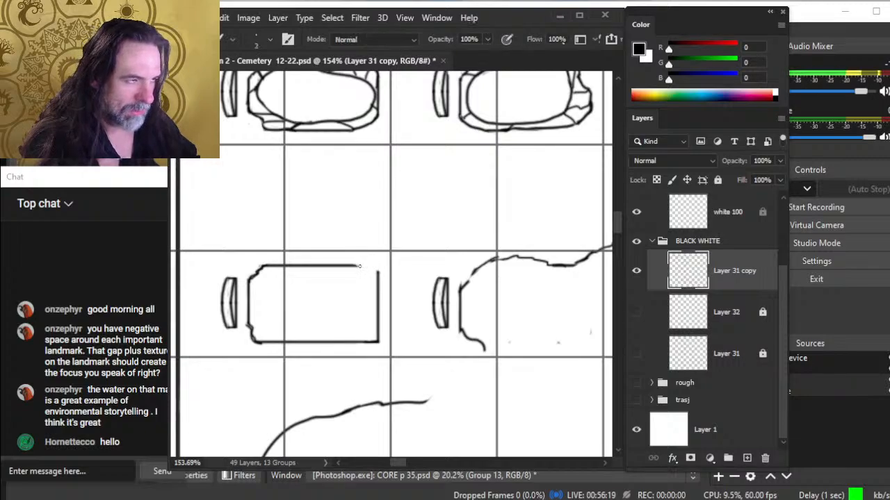
pyautogui.press('b')
pyautogui.moveTo(363, 267); pyautogui.dragTo(377, 274)
pyautogui.press('e')
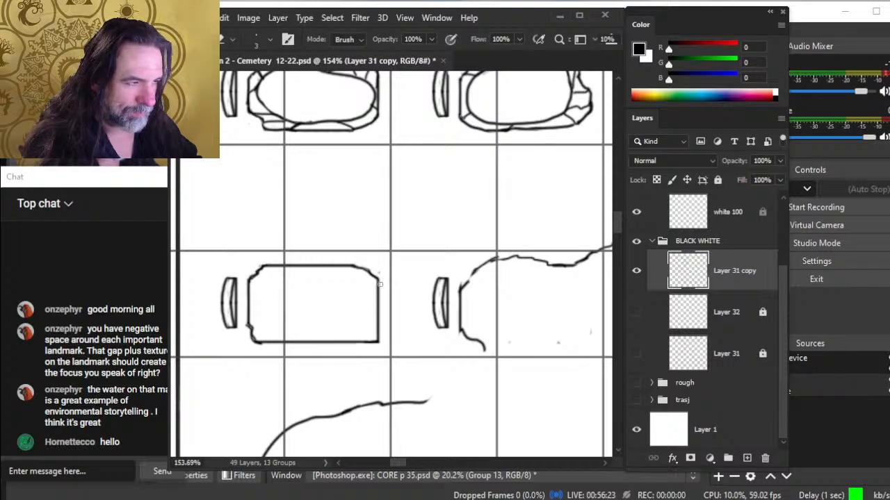
# - Erase the same grave's lower-right corner and redraw it as a worn, rounded edge, removing stray specks nearby
pyautogui.moveTo(411, 316); pyautogui.dragTo(400, 252)
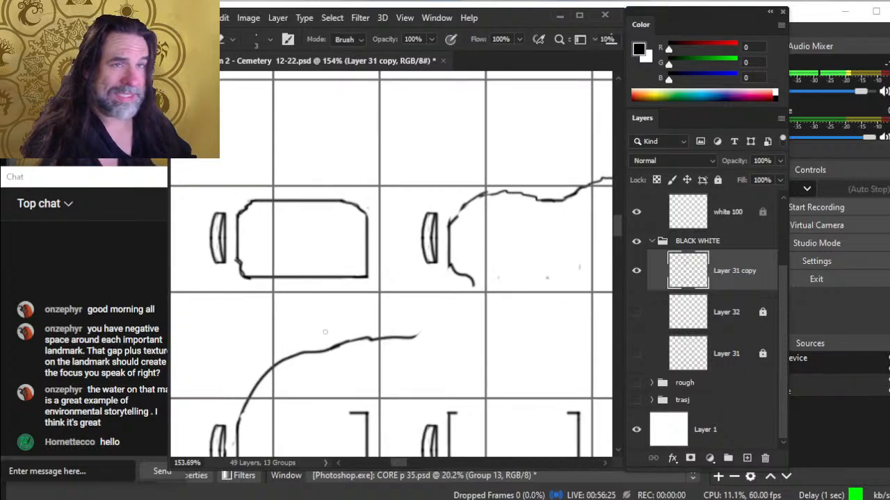
pyautogui.moveTo(368, 277)
pyautogui.mouseDown()
pyautogui.moveTo(331, 277)
pyautogui.moveTo(349, 278)
pyautogui.moveTo(369, 259)
pyautogui.mouseUp()
pyautogui.press('b')
pyautogui.press('e')
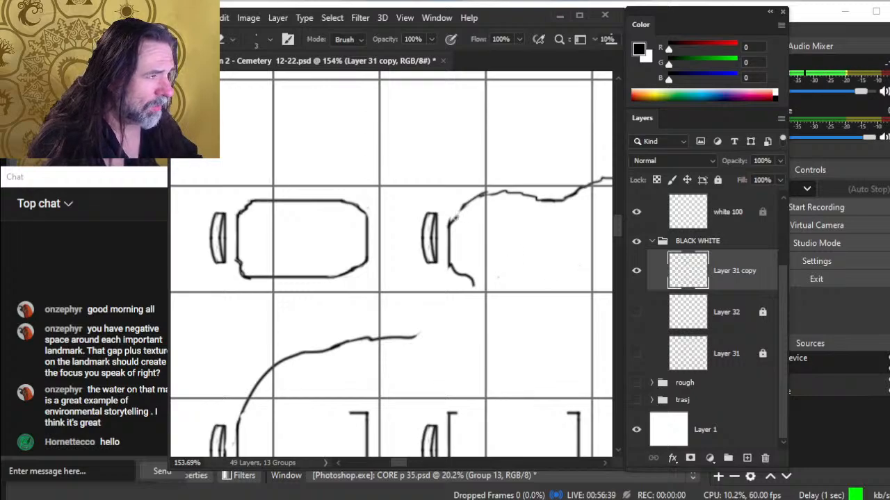
# - Close the gaps in the upper-left curve of the large irregular outline beside the neighbouring headstone and clean up the line
pyautogui.press('b')
pyautogui.moveTo(463, 203)
pyautogui.mouseDown()
pyautogui.moveTo(449, 224)
pyautogui.moveTo(462, 204)
pyautogui.moveTo(454, 215)
pyautogui.mouseUp()
pyautogui.press('e')
pyautogui.press('b')
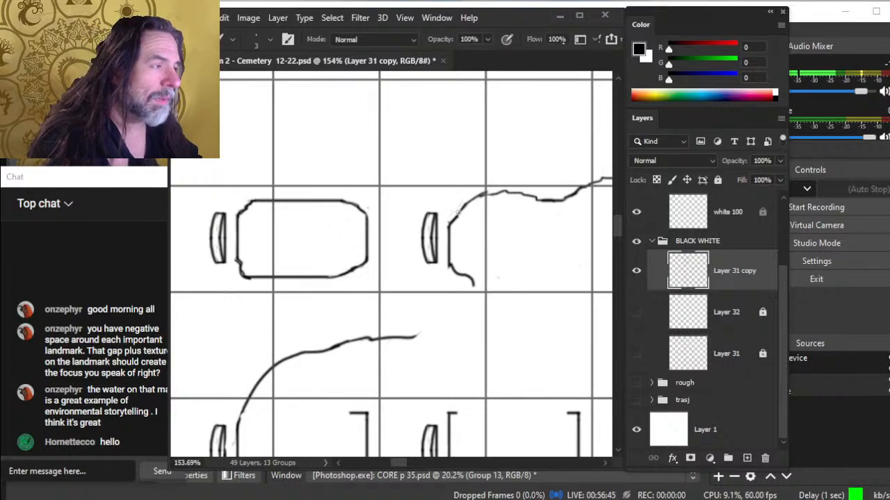
pyautogui.press('e')
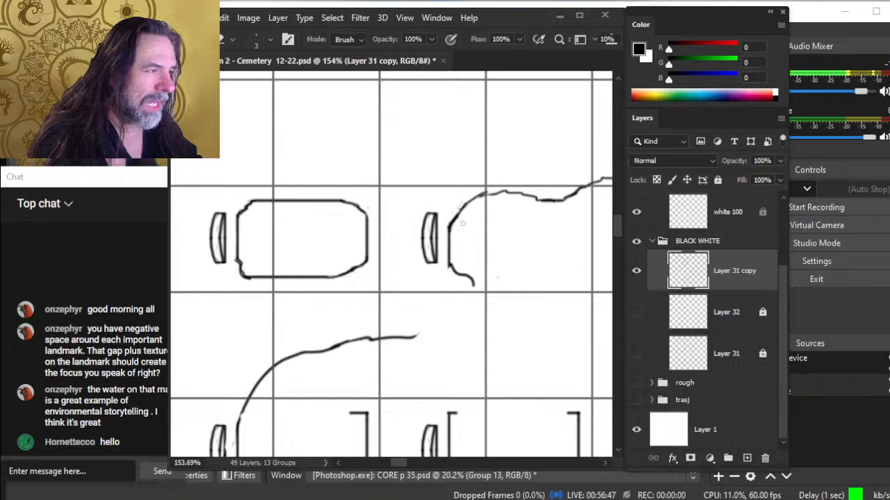
pyautogui.press('b')
pyautogui.moveTo(466, 201); pyautogui.dragTo(451, 227)
pyautogui.press('e')
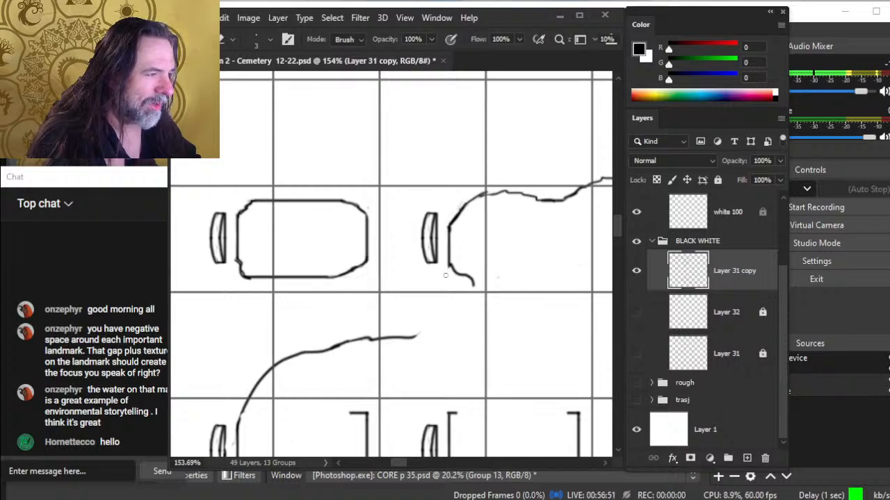
# - Ink over the lower-left bend of the irregular outline just below the neighbouring headstone
pyautogui.press('b')
pyautogui.moveTo(448, 265); pyautogui.dragTo(454, 274)
pyautogui.press('e')
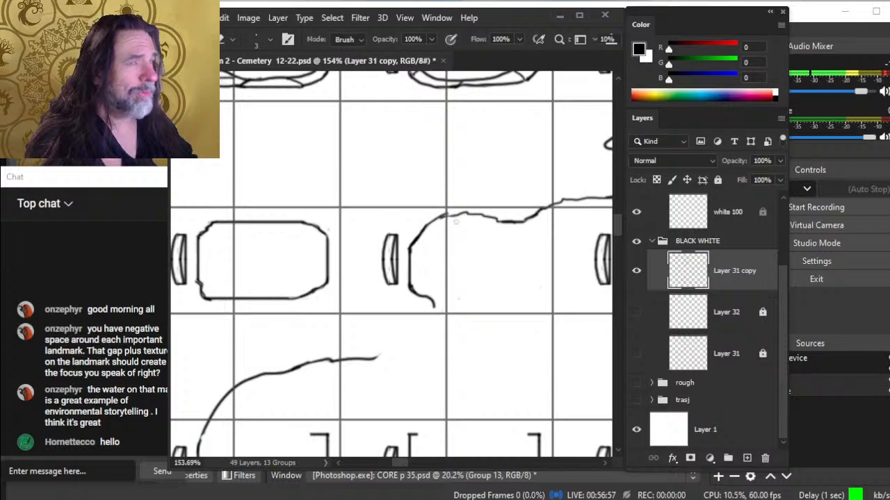
# - Erase the rough overlap on the irregular outline's top curve and redraw it as a smooth, heavier line
pyautogui.moveTo(448, 216)
pyautogui.mouseDown()
pyautogui.moveTo(465, 211)
pyautogui.moveTo(441, 217)
pyautogui.mouseUp()
pyautogui.press('b')
pyautogui.press('e')
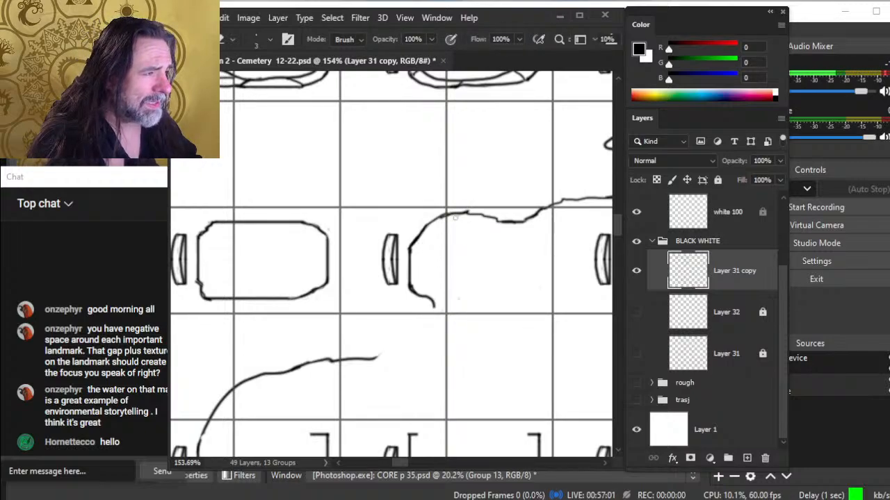
pyautogui.press('b')
pyautogui.moveTo(462, 210); pyautogui.dragTo(497, 222)
pyautogui.press('e')
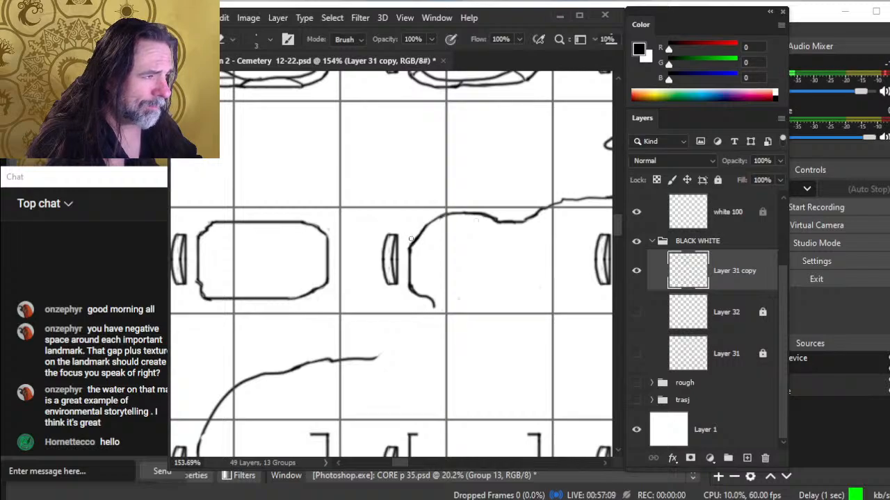
# - Thicken the irregular outline's left side beside the headstone and smooth its hooked lower end
pyautogui.press('b')
pyautogui.moveTo(413, 245); pyautogui.dragTo(410, 252)
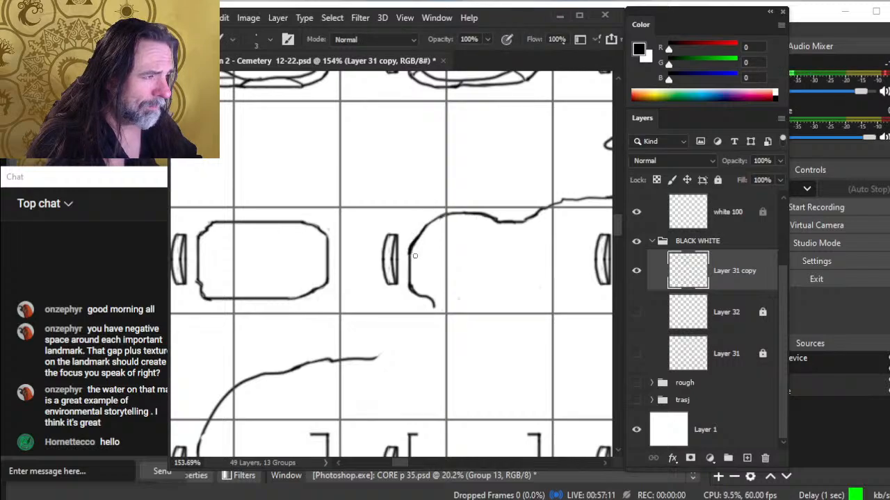
pyautogui.press('e')
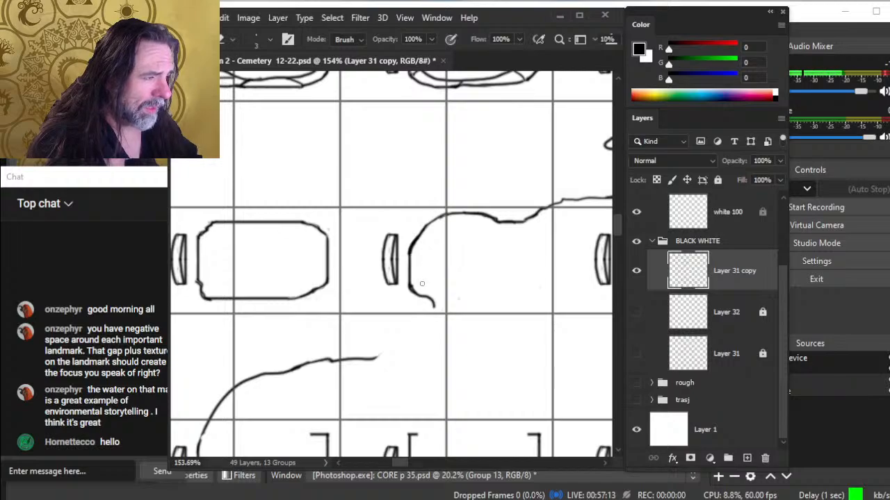
pyautogui.press('b')
pyautogui.moveTo(410, 287); pyautogui.dragTo(433, 301)
pyautogui.press('e')
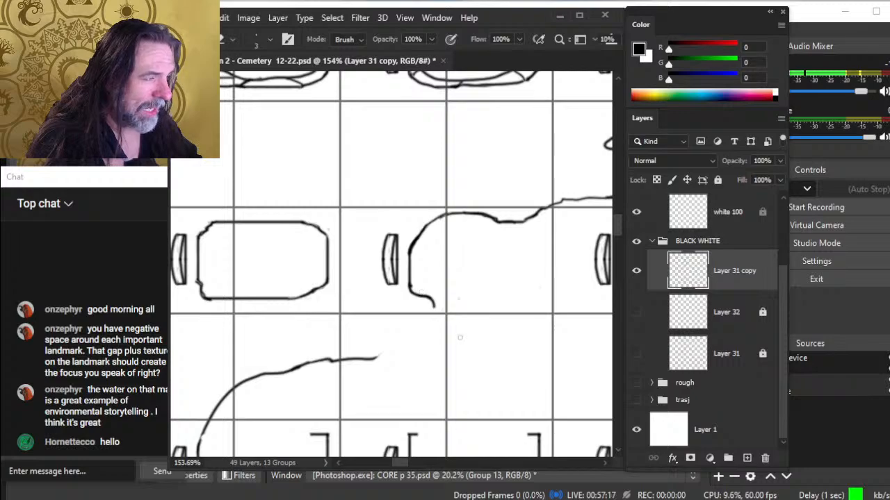
# - Draw a wavy line joining the hooked end to the lower-left curve of the irregular outline and tidy the joins
pyautogui.moveTo(471, 344); pyautogui.dragTo(384, 330)
pyautogui.press('z')
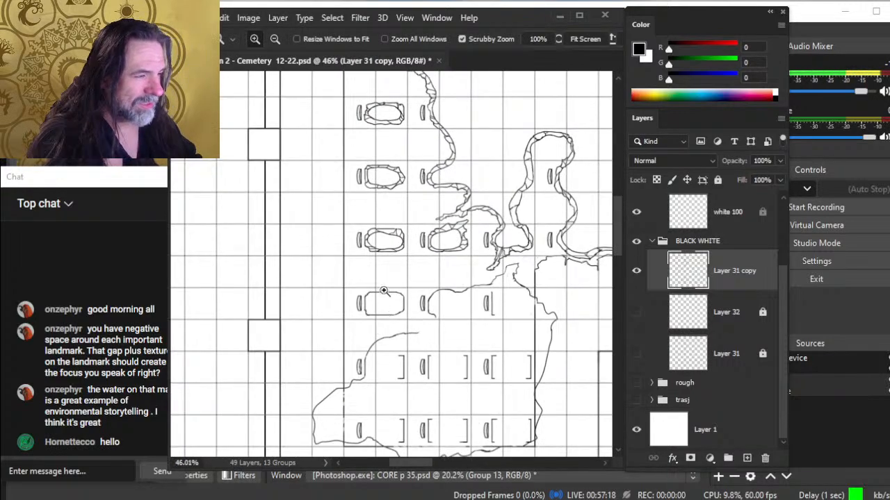
pyautogui.click(462, 348)
pyautogui.press('b')
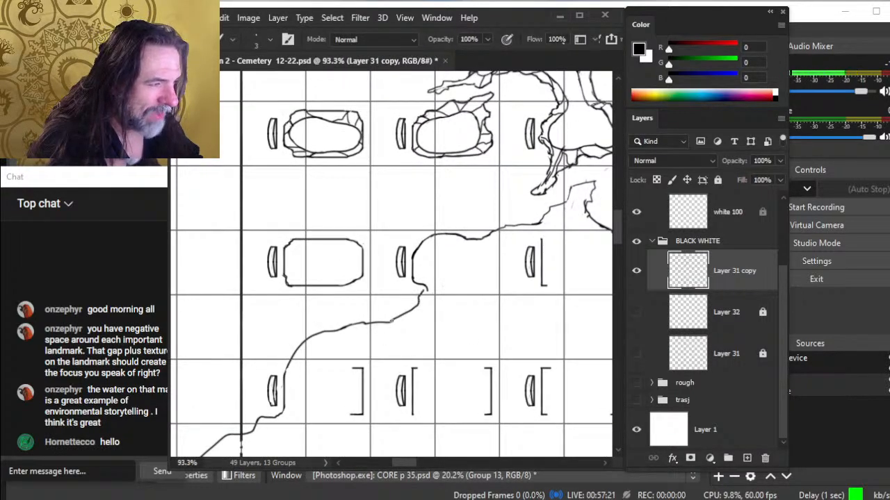
pyautogui.press('e')
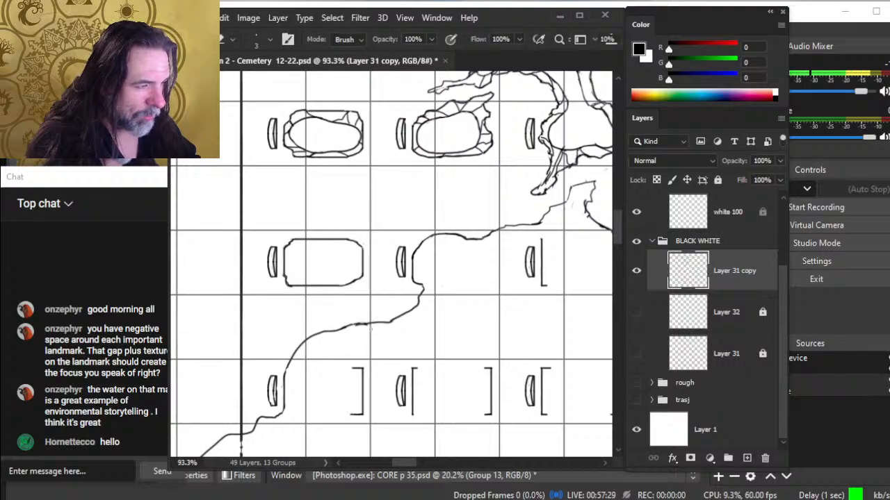
pyautogui.moveTo(356, 327); pyautogui.dragTo(369, 327)
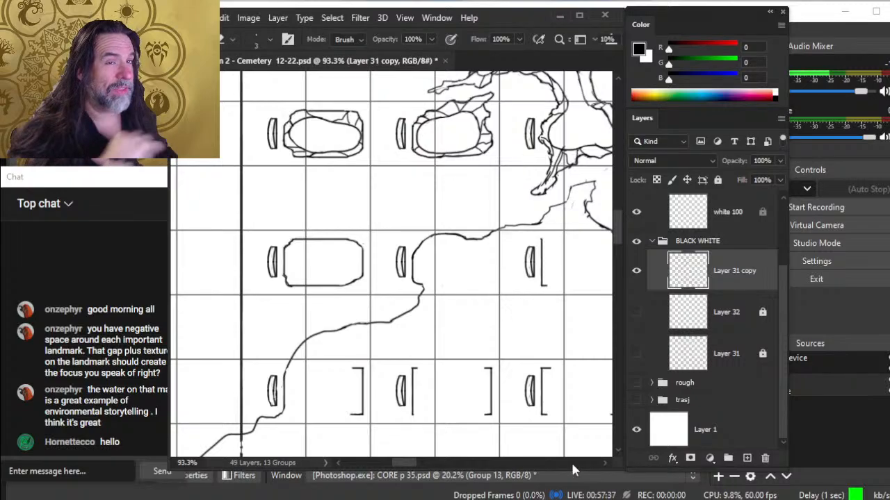
# - Fill the thin break in the irregular outline beside the headstone in the row below and clean up its edge
pyautogui.moveTo(376, 362); pyautogui.dragTo(391, 303)
pyautogui.moveTo(314, 339)
pyautogui.mouseDown()
pyautogui.moveTo(343, 327)
pyautogui.moveTo(407, 339)
pyautogui.mouseUp()
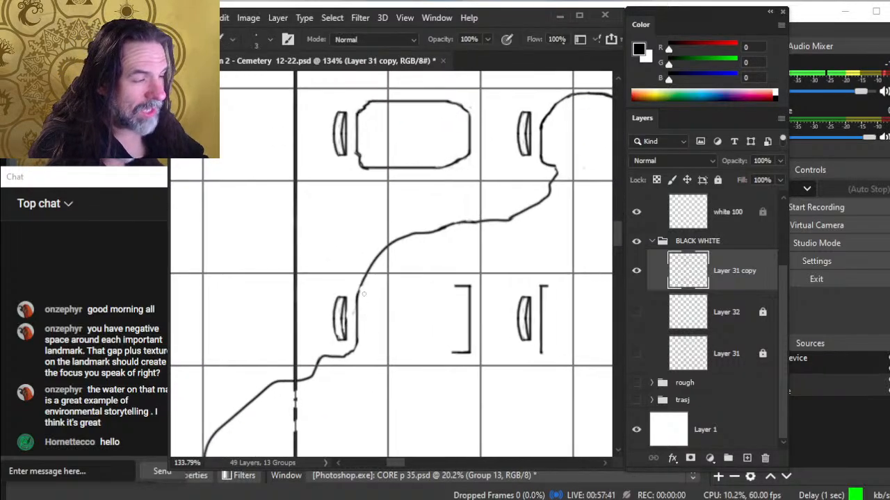
pyautogui.press('e')
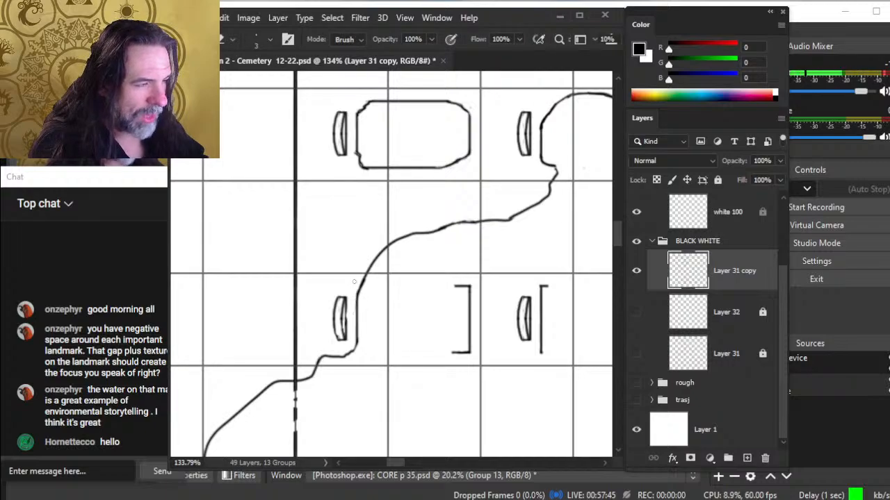
# - Draw an oval inside the chipped rectangular grave to form its inner rim
pyautogui.press('z')
pyautogui.moveTo(387, 275); pyautogui.dragTo(334, 310)
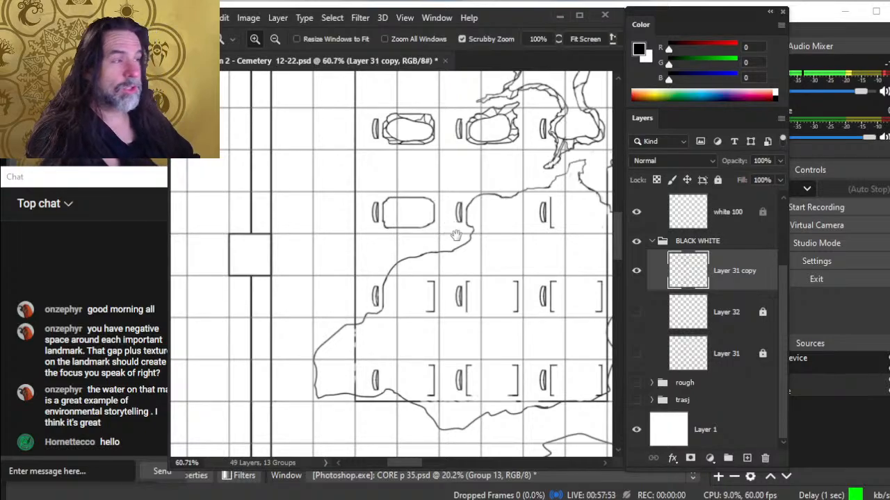
pyautogui.moveTo(456, 236); pyautogui.dragTo(391, 266)
pyautogui.moveTo(346, 241)
pyautogui.mouseDown()
pyautogui.moveTo(452, 243)
pyautogui.moveTo(394, 254)
pyautogui.mouseUp()
pyautogui.moveTo(371, 212)
pyautogui.mouseDown()
pyautogui.moveTo(358, 247)
pyautogui.moveTo(385, 259)
pyautogui.moveTo(449, 247)
pyautogui.moveTo(451, 224)
pyautogui.moveTo(367, 212)
pyautogui.mouseUp()
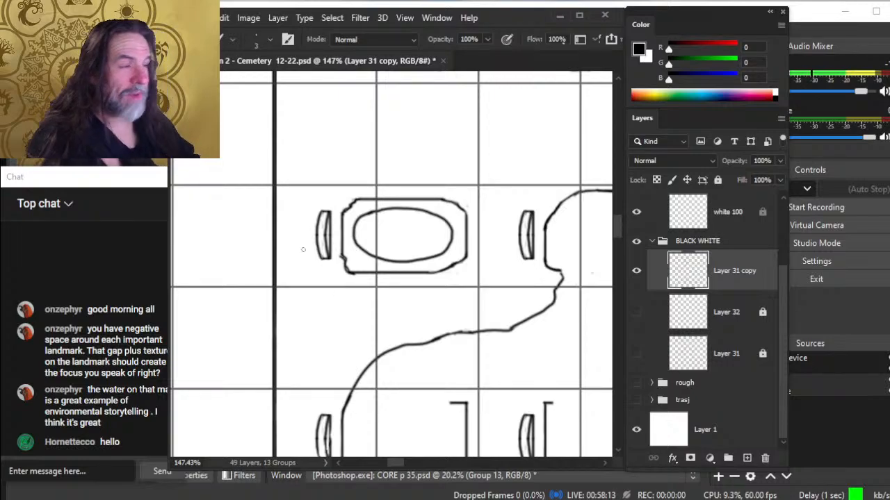
# - Draw cracked stone joints between the oval and the outer edge at the grave's upper-left corner
pyautogui.press('z')
pyautogui.moveTo(344, 191); pyautogui.dragTo(379, 222)
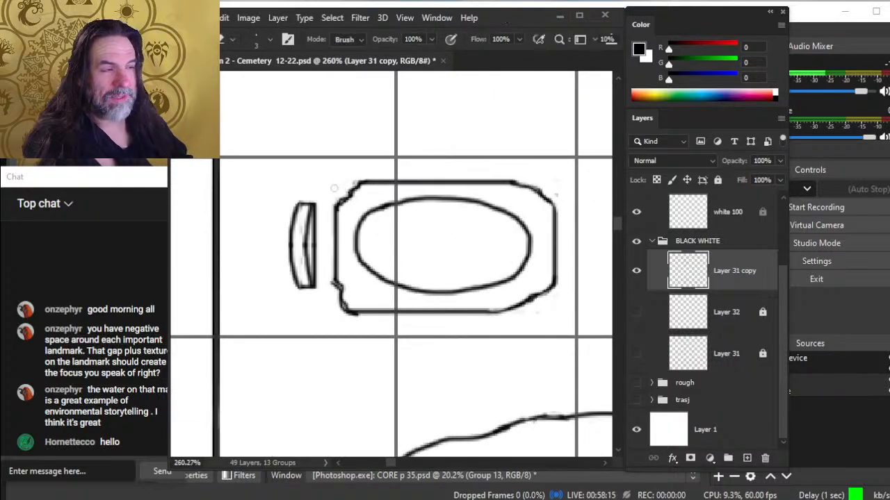
pyautogui.press('b')
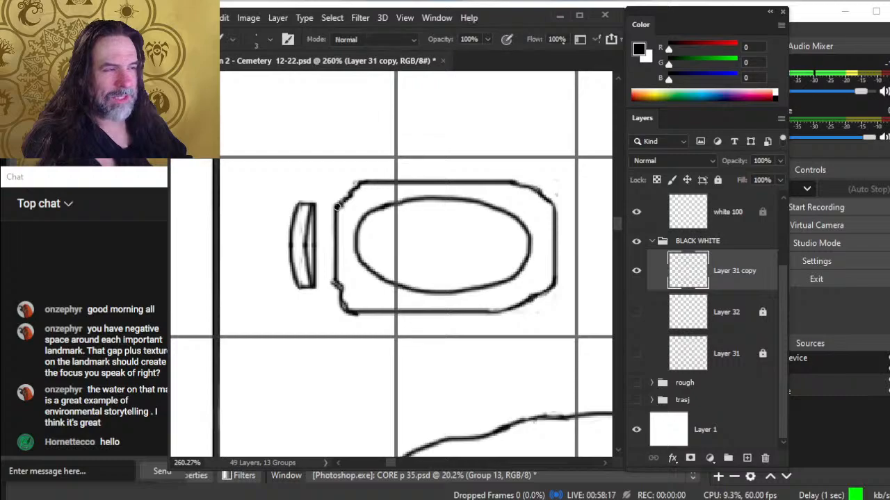
pyautogui.moveTo(336, 206)
pyautogui.mouseDown()
pyautogui.moveTo(371, 213)
pyautogui.moveTo(357, 199)
pyautogui.moveTo(369, 212)
pyautogui.moveTo(384, 204)
pyautogui.mouseUp()
pyautogui.hotkey('ctrl', 'z')
pyautogui.press('e')
pyautogui.press('b')
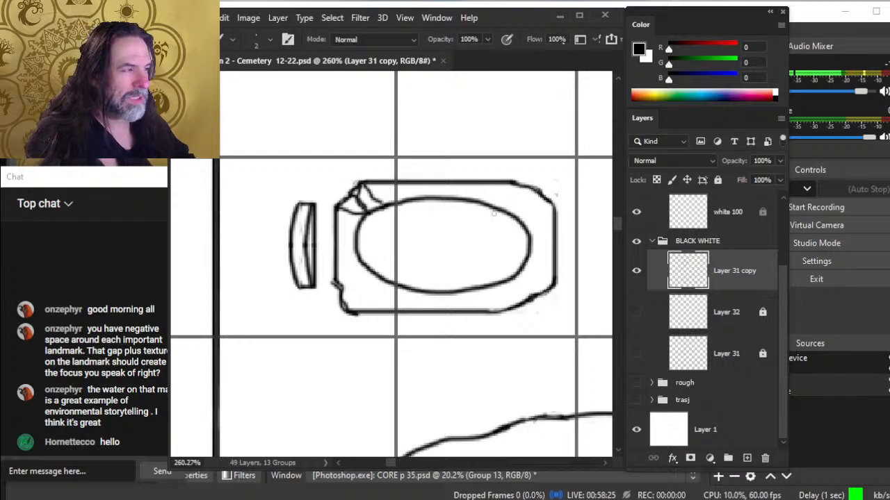
# - Draw stone joints across the rim at the grave's upper-right corner and one at its lower-right corner
pyautogui.moveTo(496, 209)
pyautogui.mouseDown()
pyautogui.moveTo(514, 185)
pyautogui.moveTo(524, 196)
pyautogui.moveTo(541, 194)
pyautogui.mouseUp()
pyautogui.moveTo(528, 229)
pyautogui.mouseDown()
pyautogui.moveTo(553, 204)
pyautogui.moveTo(531, 237)
pyautogui.mouseUp()
pyautogui.press('e')
pyautogui.press('b')
pyautogui.moveTo(523, 276); pyautogui.dragTo(533, 300)
pyautogui.press('e')
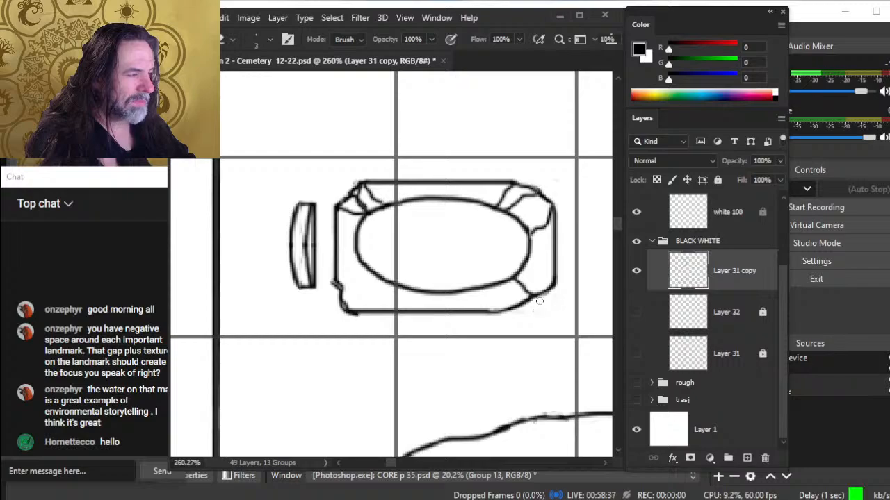
# - Draw a slanted stone joint from the oval to the grave's lower edge near the lower-right corner
pyautogui.press('b')
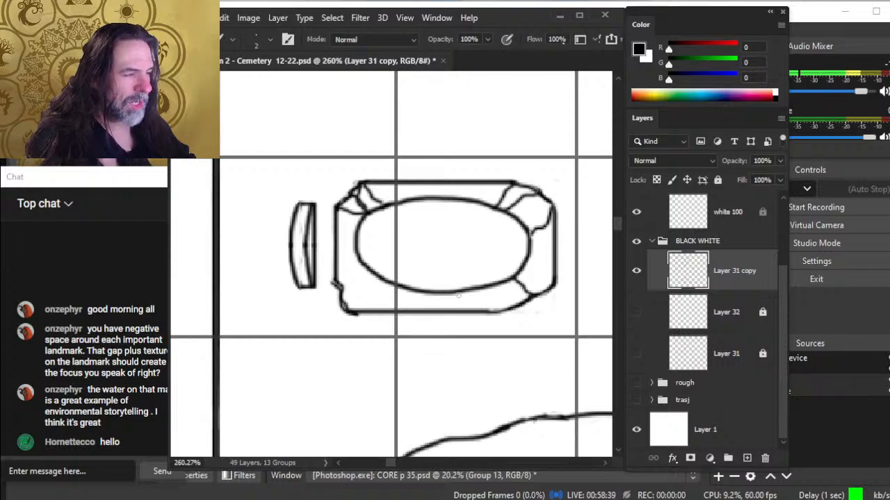
pyautogui.moveTo(458, 295); pyautogui.dragTo(499, 307)
pyautogui.press('e')
pyautogui.press('b')
pyautogui.press('e')
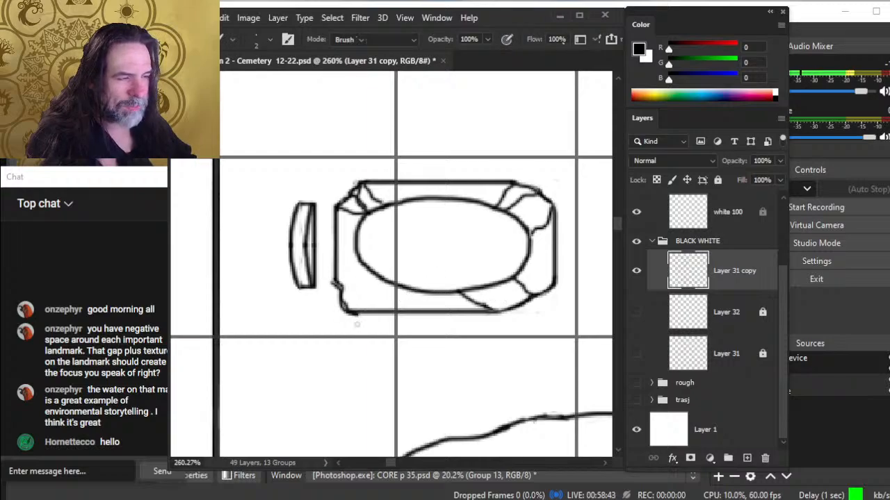
# - Draw stone joints across the rim at the grave's lower-left corner and erase the rough outer line there
pyautogui.press(']')
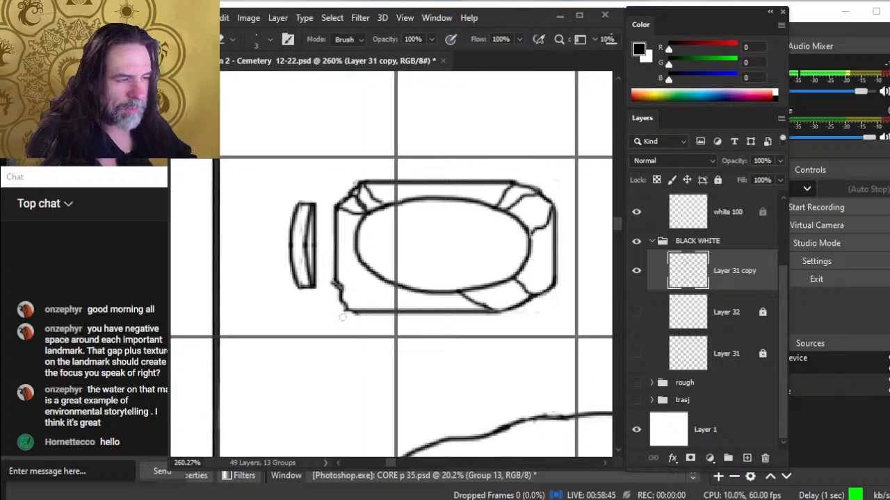
pyautogui.press('b')
pyautogui.press('e')
pyautogui.press('b')
pyautogui.moveTo(347, 311); pyautogui.dragTo(386, 279)
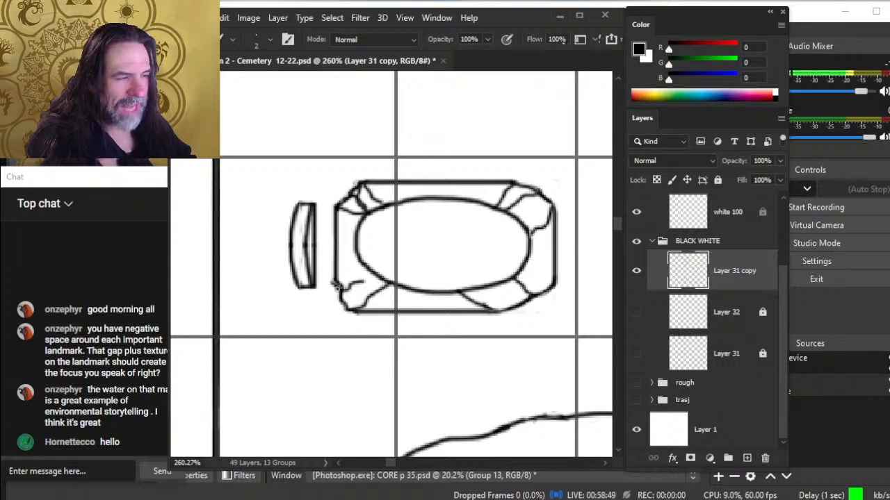
pyautogui.press('e')
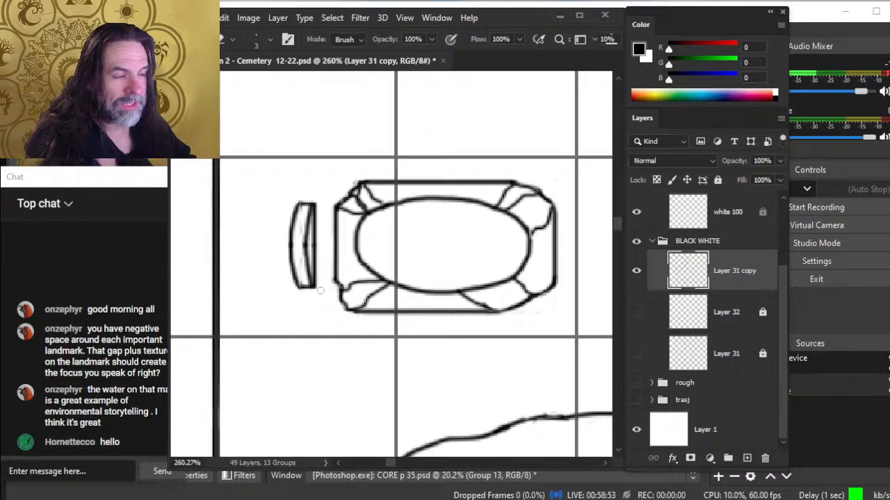
pyautogui.moveTo(355, 314)
pyautogui.mouseDown()
pyautogui.moveTo(369, 315)
pyautogui.moveTo(339, 314)
pyautogui.moveTo(391, 315)
pyautogui.mouseUp()
pyautogui.press('b')
pyautogui.press('e')
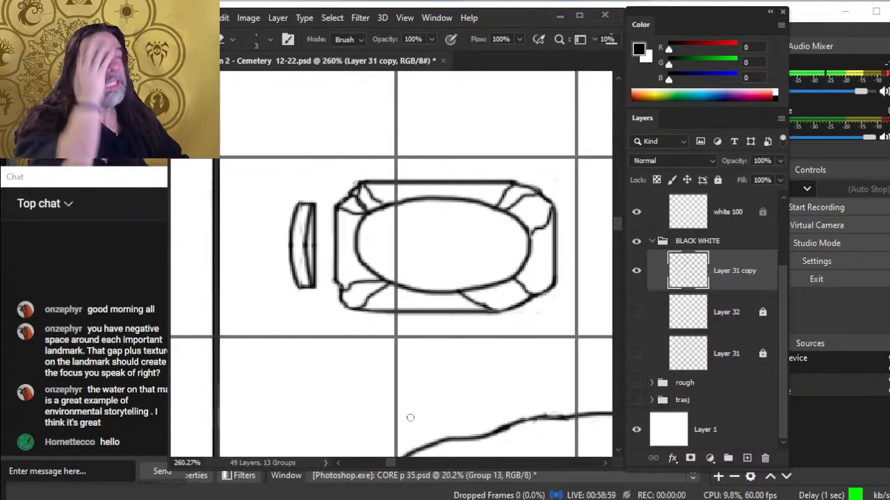
# - Draw a stone joint from the oval to the outer edge on the grave's left rim, above the lower-left corner
pyautogui.press('b')
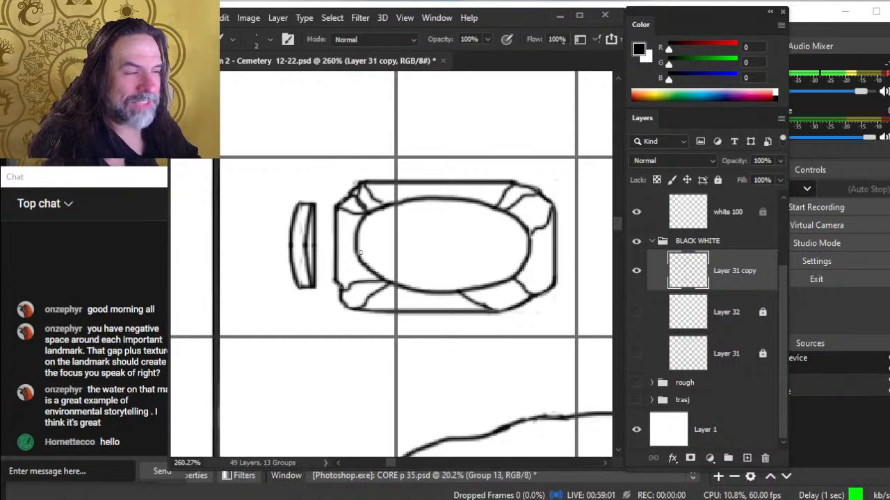
pyautogui.moveTo(356, 251); pyautogui.dragTo(335, 281)
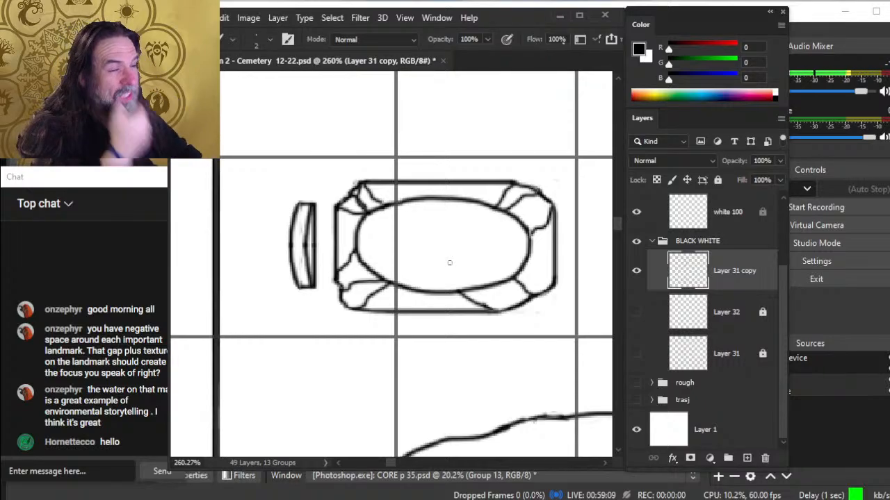
pyautogui.press('e')
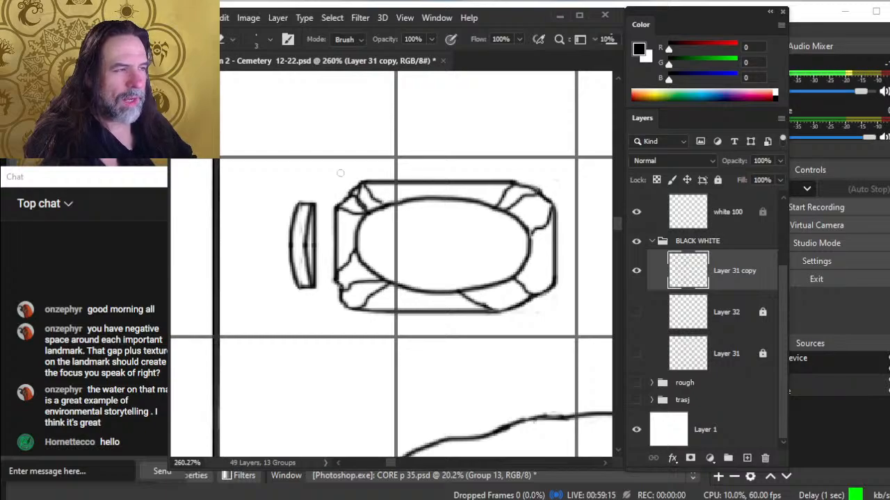
pyautogui.press('z')
pyautogui.moveTo(464, 224); pyautogui.dragTo(391, 218)
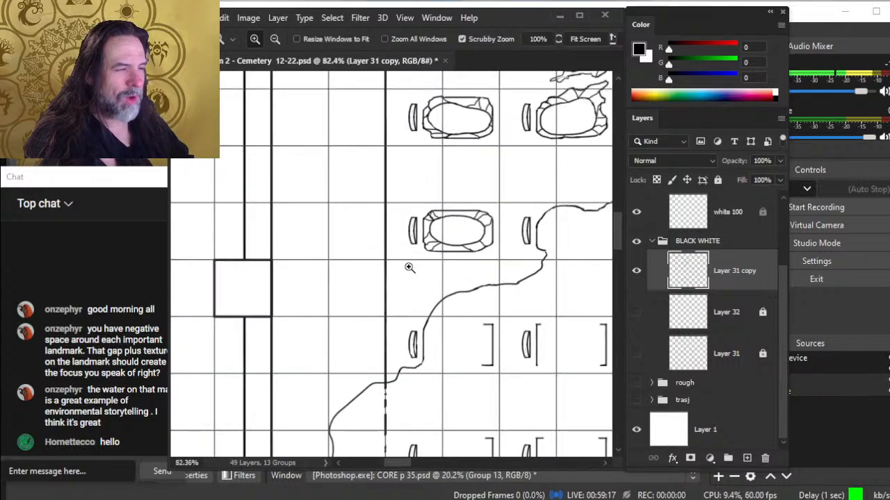
# - Thicken the top line of the irregular border's small peak below the curved stone rim and erase the stray mark beside it
pyautogui.moveTo(491, 289); pyautogui.dragTo(372, 239)
pyautogui.moveTo(477, 283); pyautogui.dragTo(407, 274)
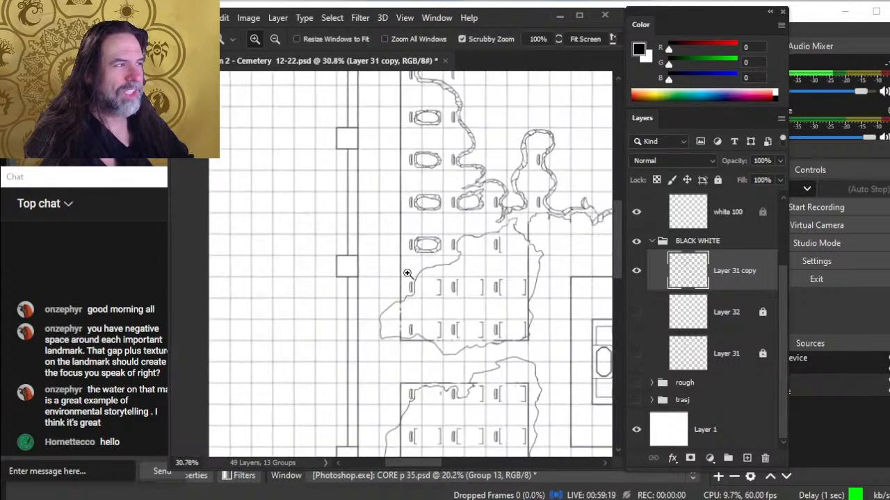
pyautogui.moveTo(542, 154); pyautogui.dragTo(344, 392)
pyautogui.moveTo(438, 270); pyautogui.dragTo(281, 248)
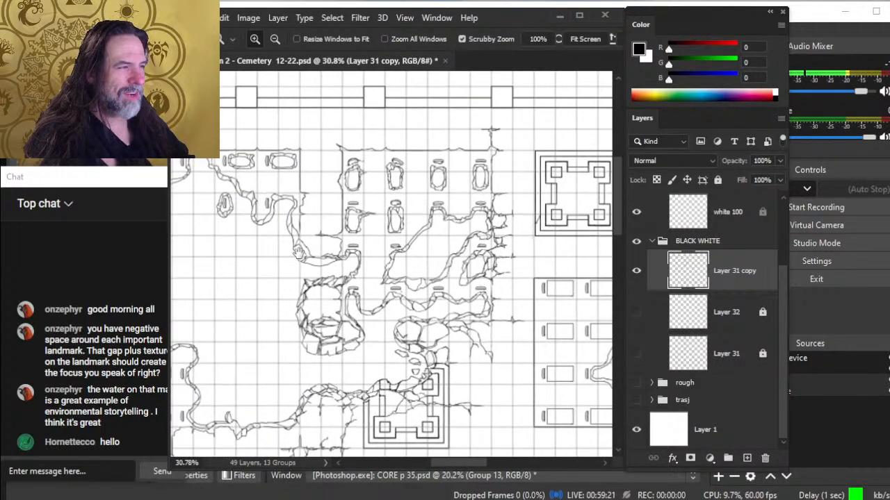
pyautogui.moveTo(509, 331); pyautogui.dragTo(642, 219)
pyautogui.moveTo(278, 396); pyautogui.dragTo(407, 288)
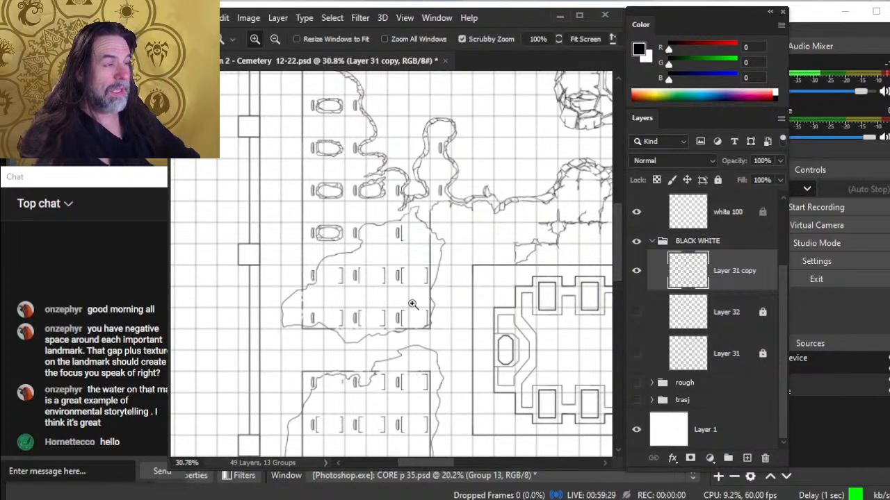
pyautogui.moveTo(434, 222); pyautogui.dragTo(506, 226)
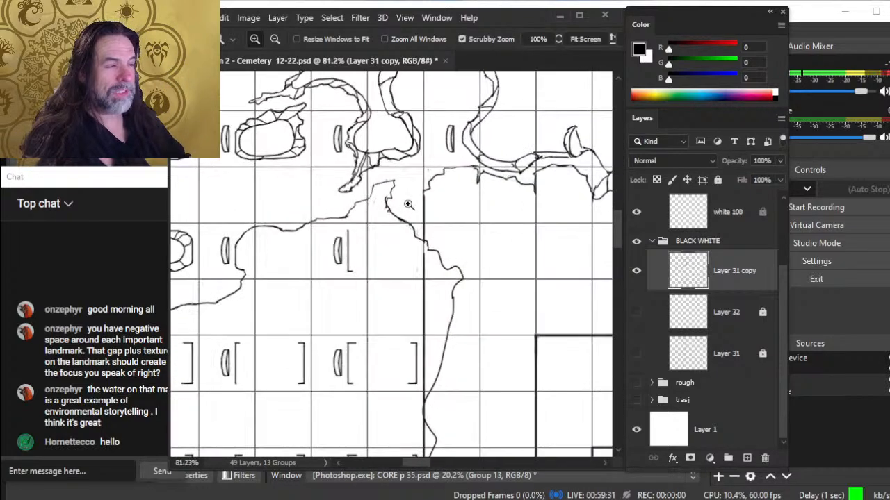
pyautogui.moveTo(387, 209); pyautogui.dragTo(431, 230)
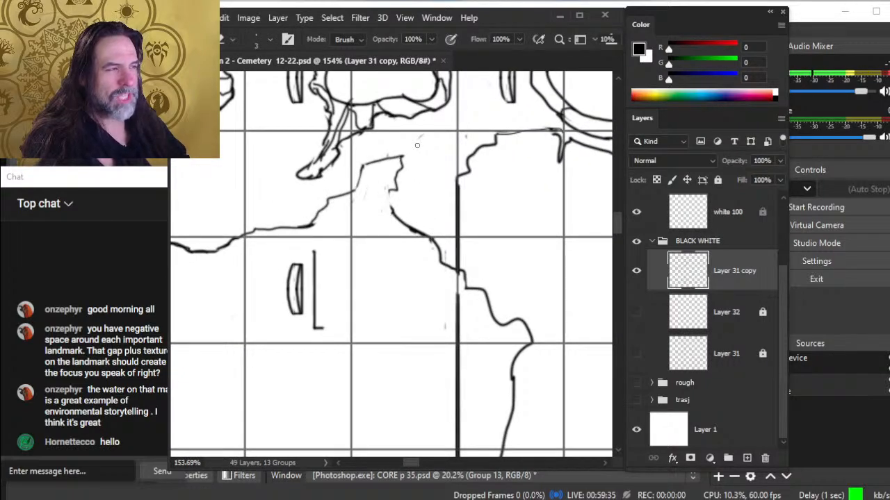
pyautogui.press('b')
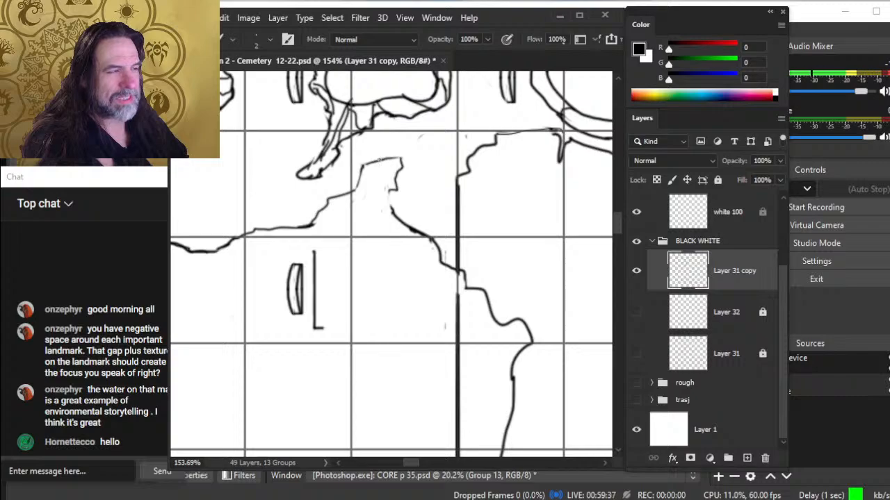
pyautogui.press('e')
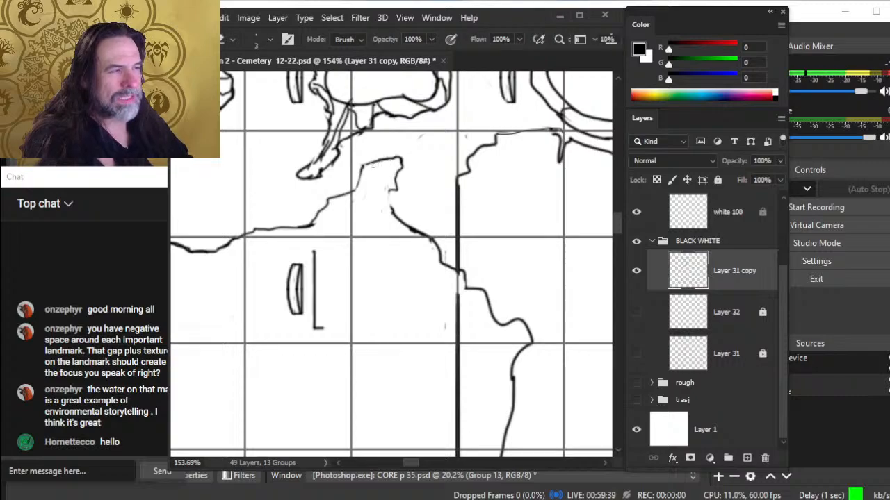
pyautogui.press('b')
pyautogui.moveTo(383, 159); pyautogui.dragTo(361, 166)
pyautogui.press('e')
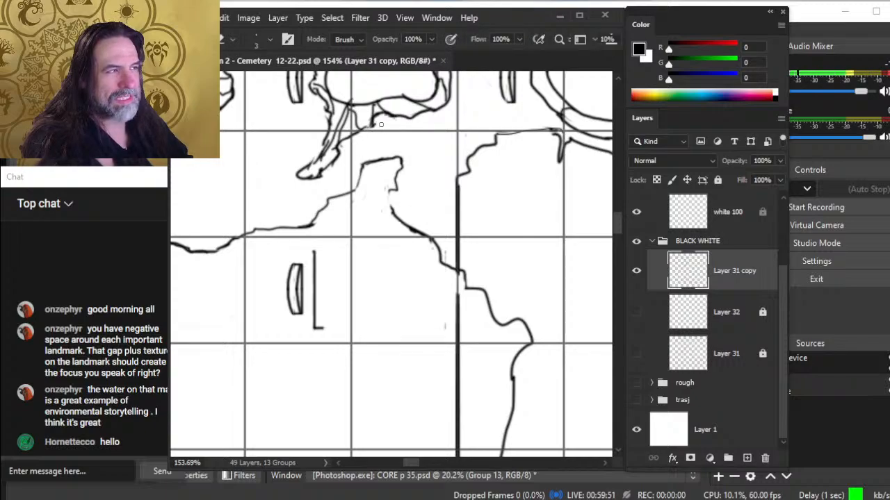
# - Close the gap on the right side of the border's peak and thin the heavy line sloping down from it
pyautogui.press('b')
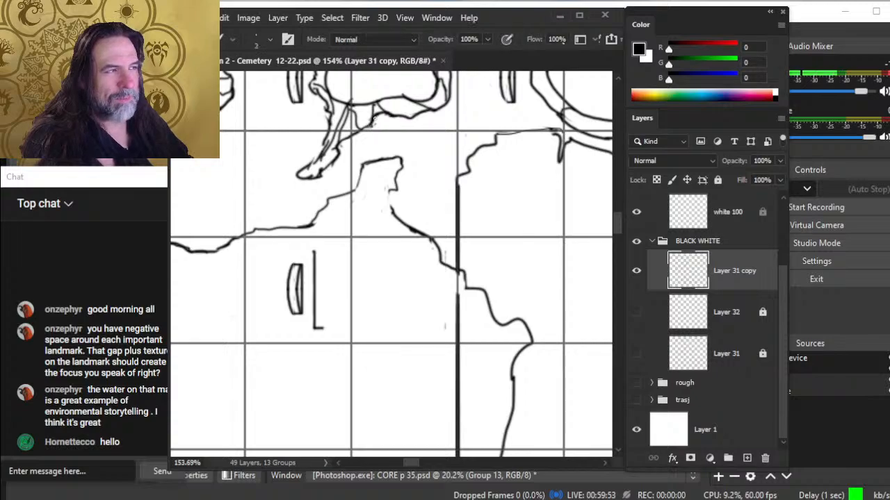
pyautogui.press('e')
pyautogui.moveTo(397, 137); pyautogui.dragTo(368, 229)
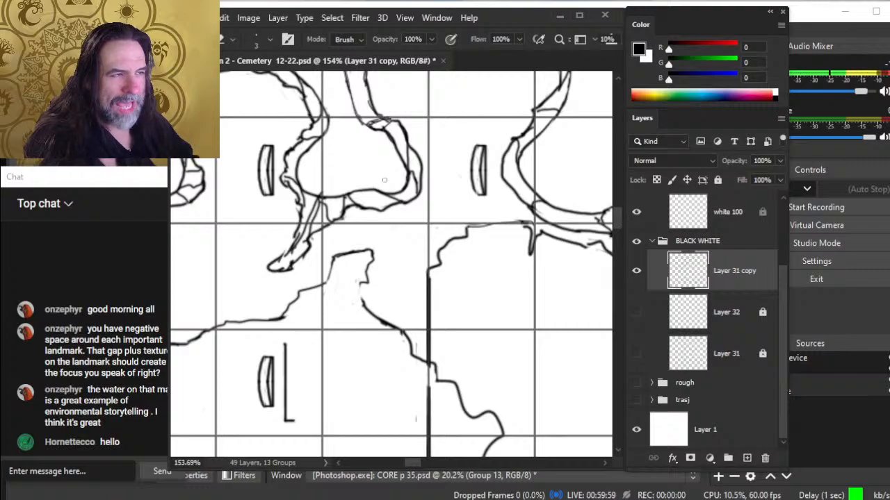
pyautogui.press('z')
pyautogui.moveTo(420, 200); pyautogui.dragTo(379, 211)
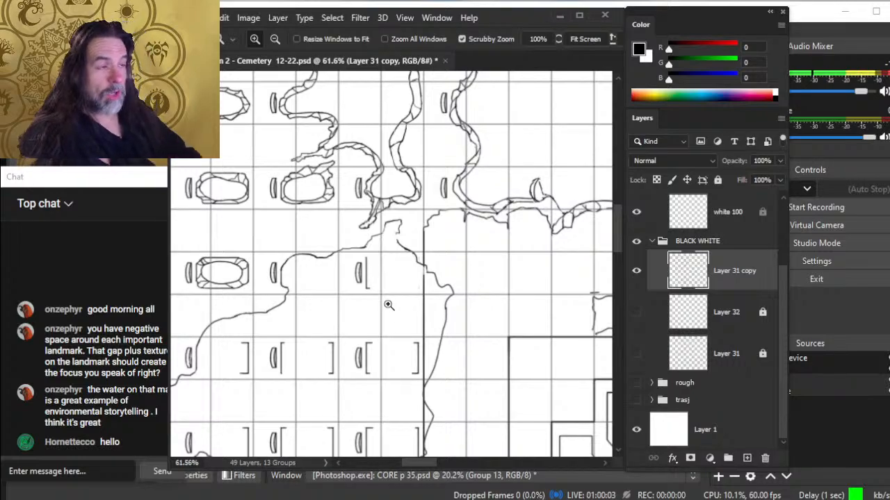
pyautogui.moveTo(427, 242); pyautogui.dragTo(472, 276)
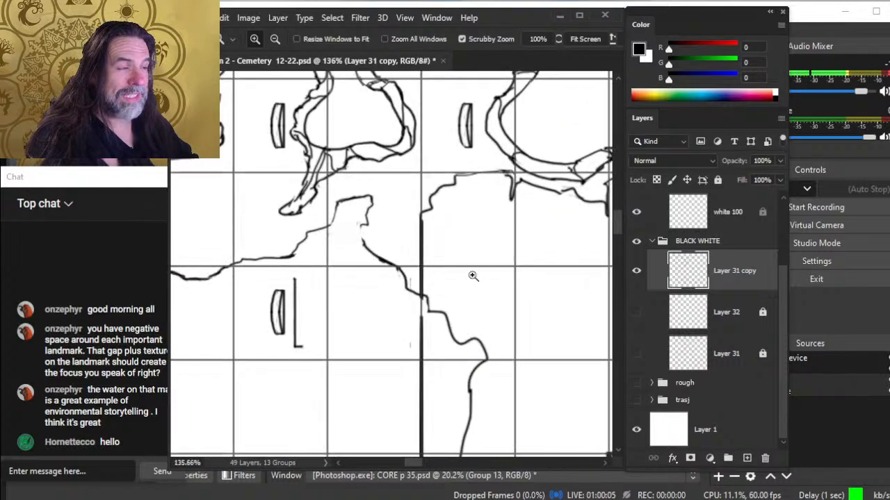
pyautogui.press('b')
pyautogui.moveTo(359, 224); pyautogui.dragTo(365, 242)
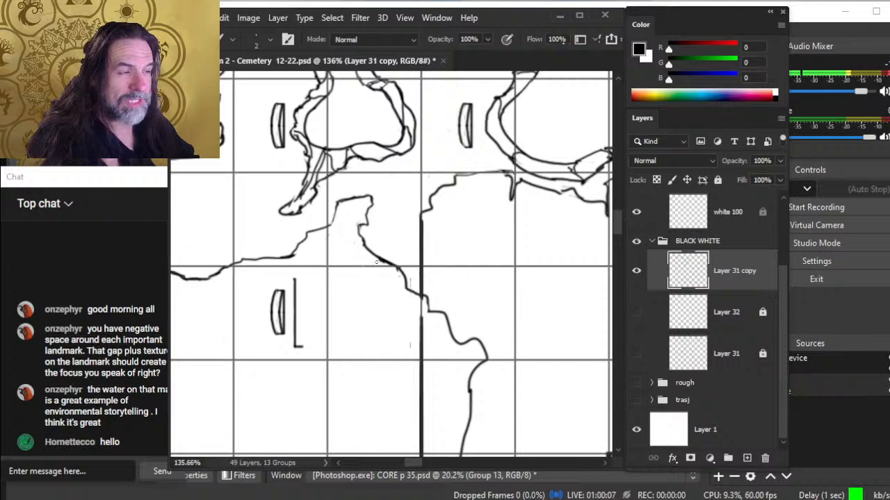
pyautogui.press('e')
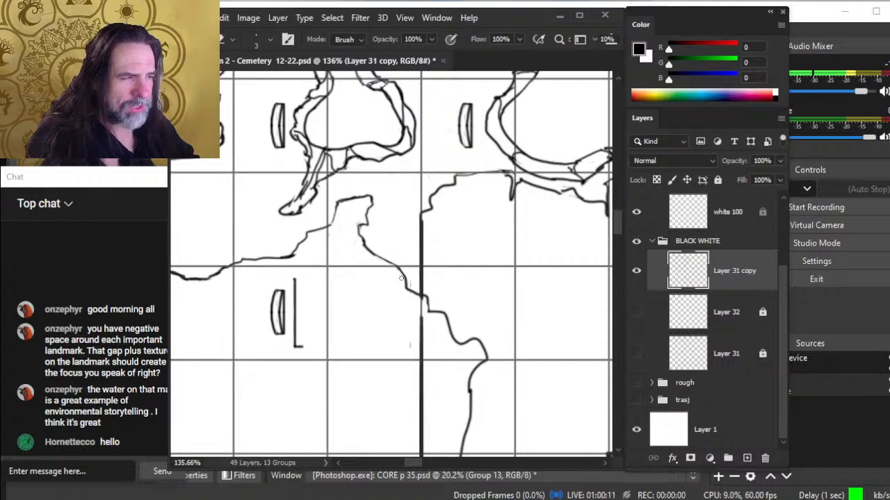
# - Fill the gap in the vertical boundary line below the border crossing and touch up the border left of the peak
pyautogui.press('b')
pyautogui.moveTo(421, 300); pyautogui.dragTo(422, 333)
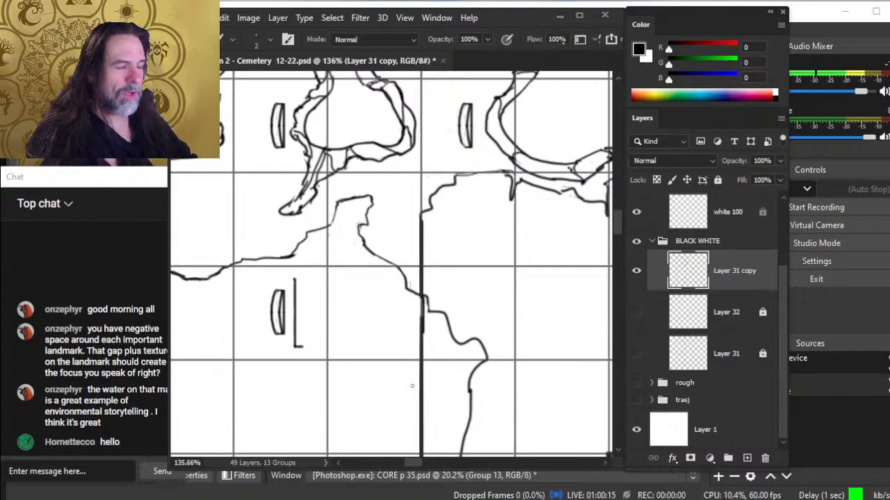
pyautogui.click(342, 278)
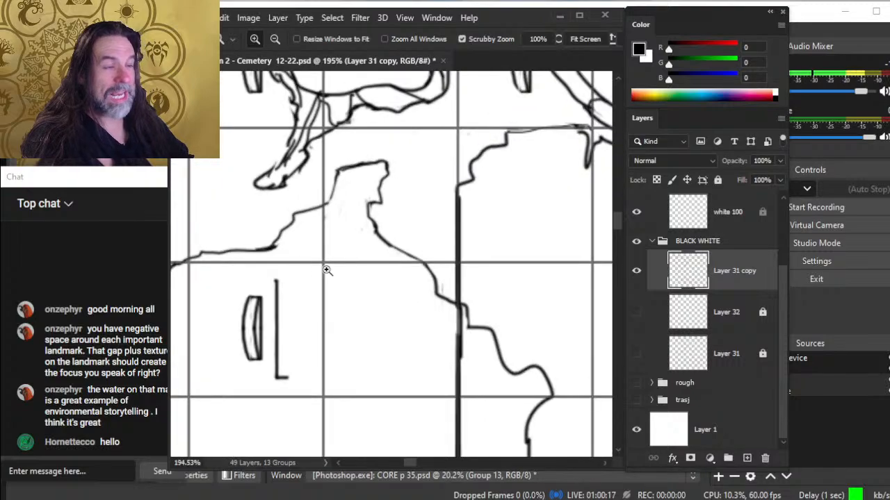
pyautogui.press('b')
pyautogui.moveTo(264, 252)
pyautogui.mouseDown()
pyautogui.moveTo(282, 235)
pyautogui.moveTo(276, 252)
pyautogui.mouseUp()
# - Try to draw a short slanted crack running down from the dip in the border's upper edge
pyautogui.press('z')
pyautogui.moveTo(378, 251)
pyautogui.mouseDown()
pyautogui.moveTo(329, 254)
pyautogui.moveTo(307, 272)
pyautogui.mouseUp()
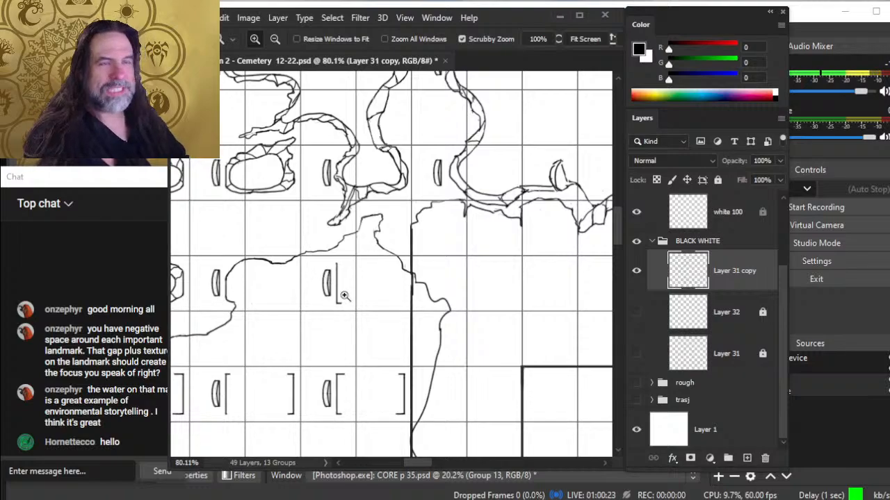
pyautogui.moveTo(322, 308)
pyautogui.mouseDown()
pyautogui.moveTo(441, 234)
pyautogui.moveTo(403, 234)
pyautogui.moveTo(389, 245)
pyautogui.mouseUp()
pyautogui.press('b')
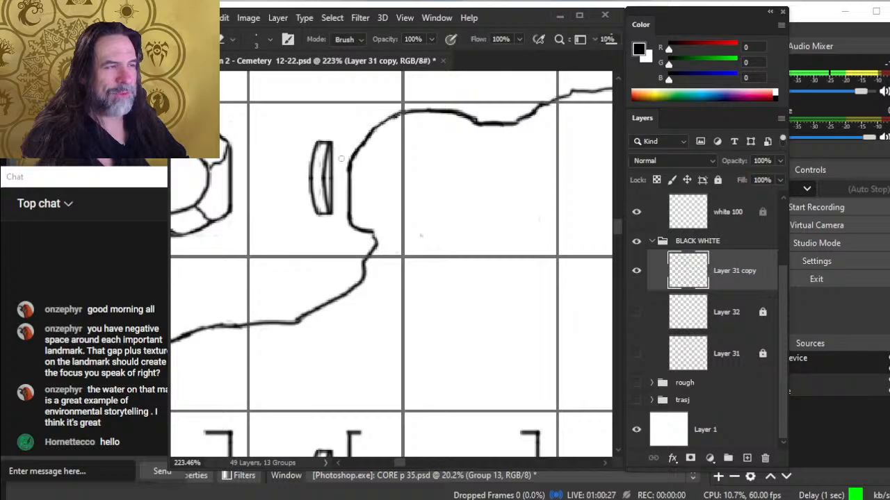
pyautogui.moveTo(470, 196); pyautogui.dragTo(326, 294)
pyautogui.moveTo(361, 233); pyautogui.dragTo(388, 234)
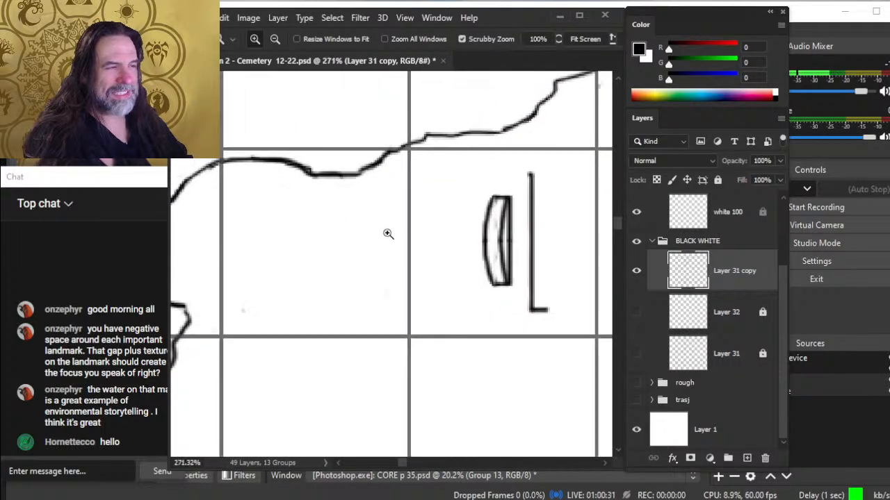
pyautogui.press('b')
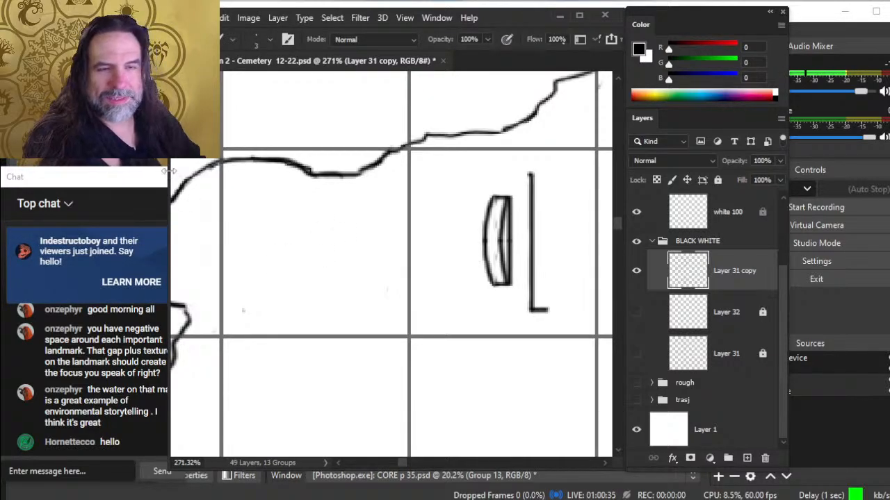
pyautogui.hotkey('alt', 'Tab')
pyautogui.hotkey('alt', 'Tab')
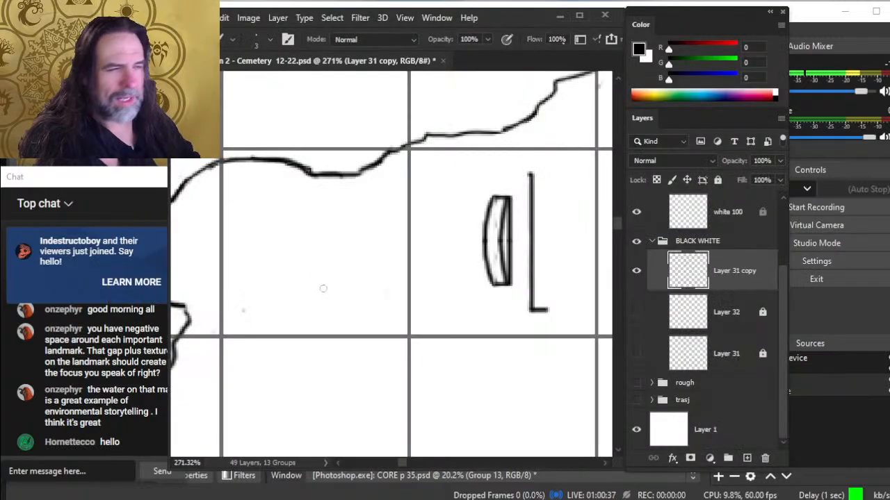
pyautogui.moveTo(306, 169); pyautogui.dragTo(339, 207)
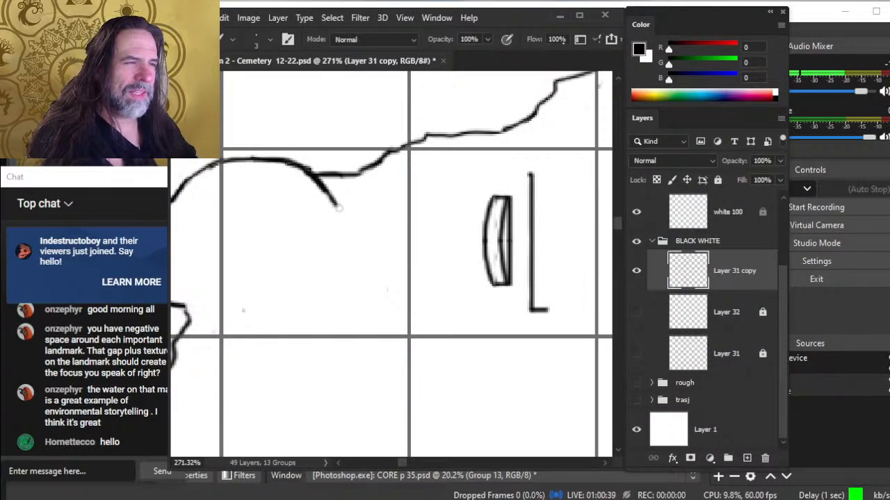
pyautogui.hotkey('ctrl', 'z')
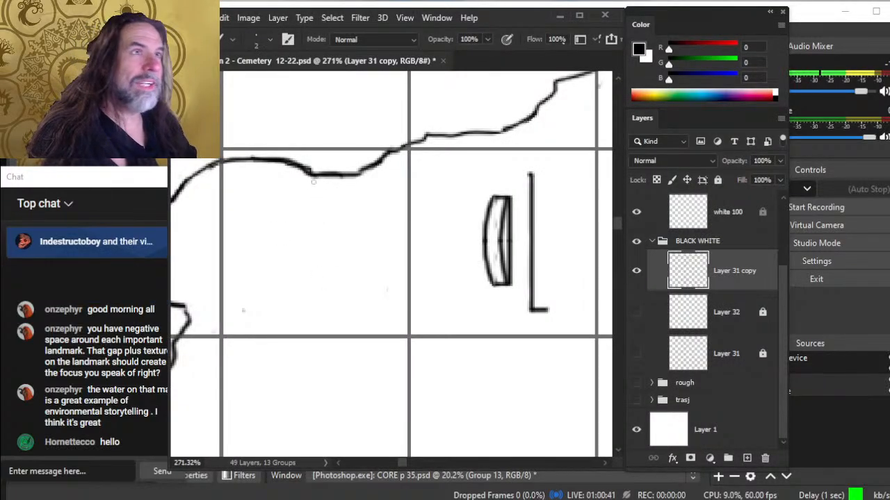
# - Erase the L-shaped bracket beside the lone headstone inside the border, just below and left of the peak
pyautogui.press('[')
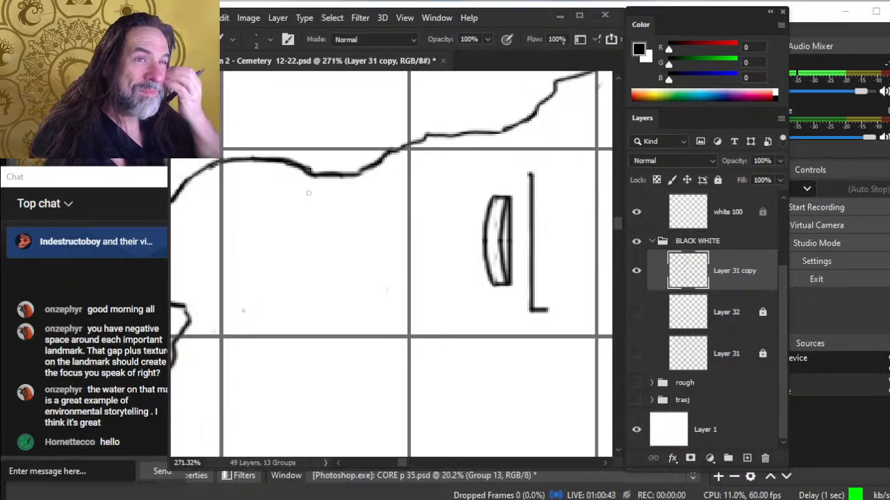
pyautogui.press('z')
pyautogui.moveTo(478, 274); pyautogui.dragTo(381, 260)
pyautogui.moveTo(472, 301); pyautogui.dragTo(390, 291)
pyautogui.moveTo(370, 237); pyautogui.dragTo(417, 237)
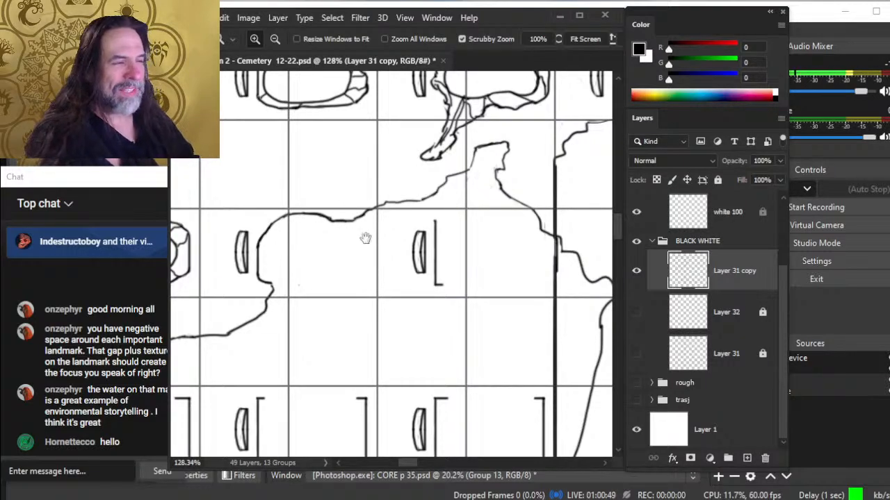
pyautogui.moveTo(365, 239)
pyautogui.mouseDown()
pyautogui.moveTo(404, 224)
pyautogui.moveTo(367, 229)
pyautogui.moveTo(348, 219)
pyautogui.mouseUp()
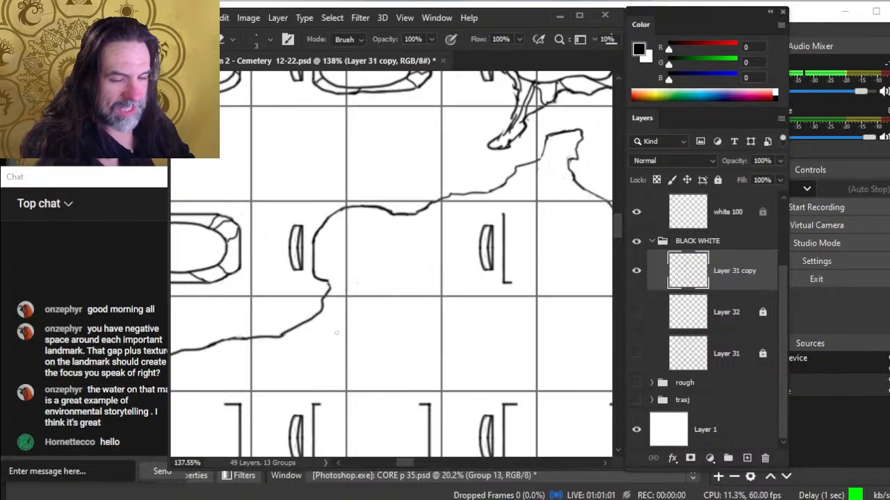
pyautogui.press('z')
pyautogui.moveTo(361, 260)
pyautogui.mouseDown()
pyautogui.moveTo(461, 280)
pyautogui.moveTo(338, 264)
pyautogui.mouseUp()
pyautogui.press('b')
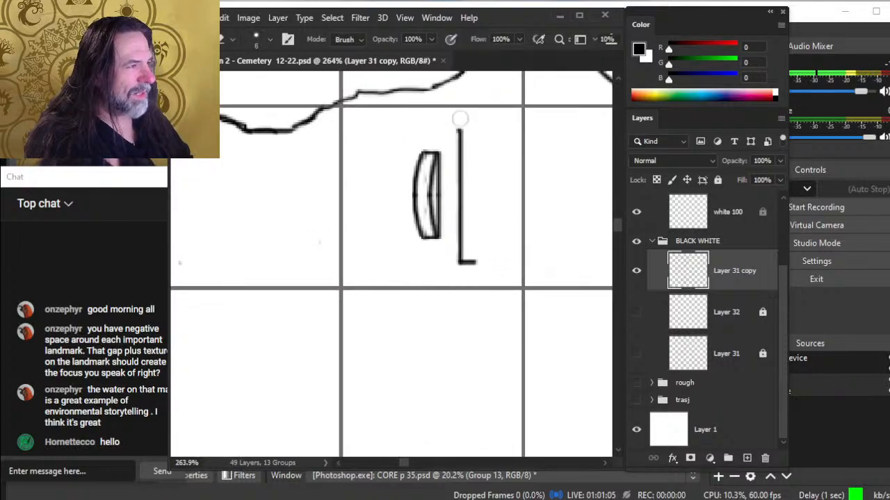
pyautogui.hotkey('ctrl', 'z')
pyautogui.press('z')
pyautogui.moveTo(524, 295)
pyautogui.mouseDown()
pyautogui.moveTo(515, 306)
pyautogui.moveTo(453, 271)
pyautogui.mouseUp()
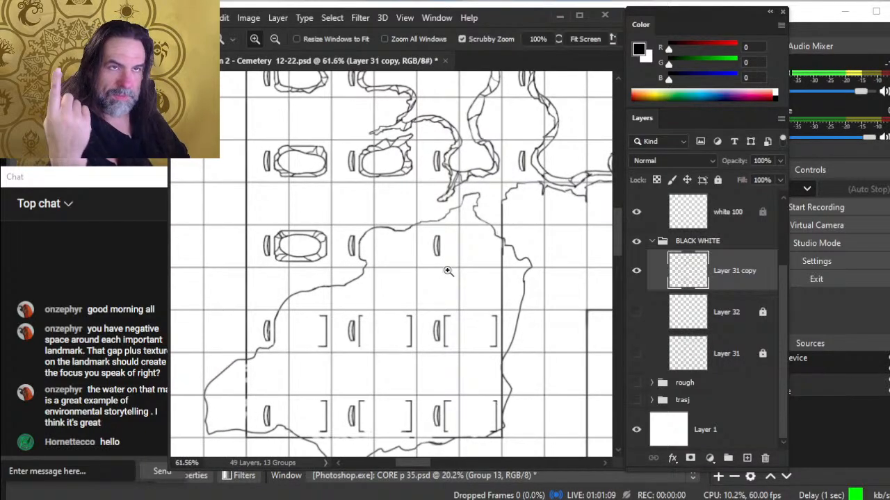
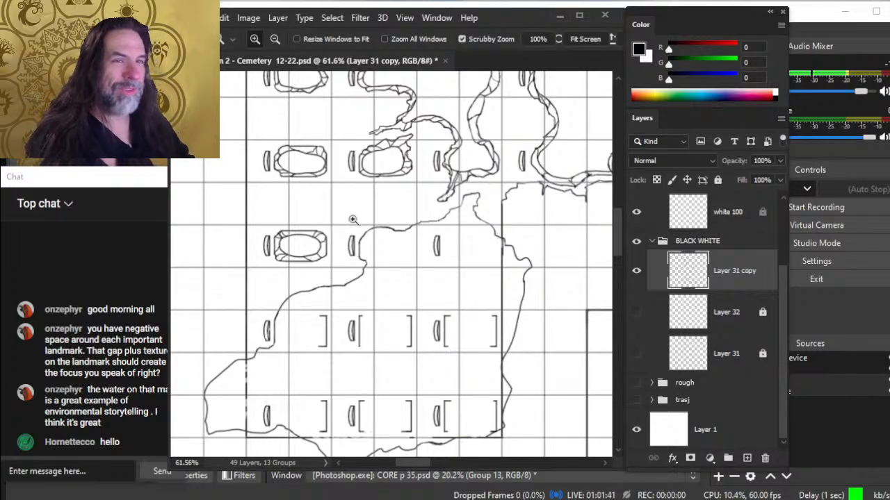
# - Thicken the thin stretch of the irregular border between its dip and the peak
pyautogui.moveTo(389, 243); pyautogui.dragTo(452, 241)
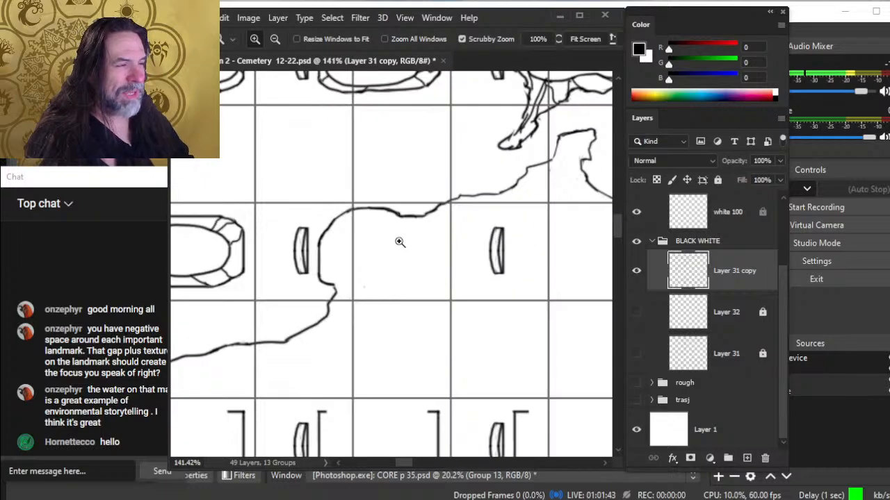
pyautogui.moveTo(382, 238); pyautogui.dragTo(426, 266)
pyautogui.press('b')
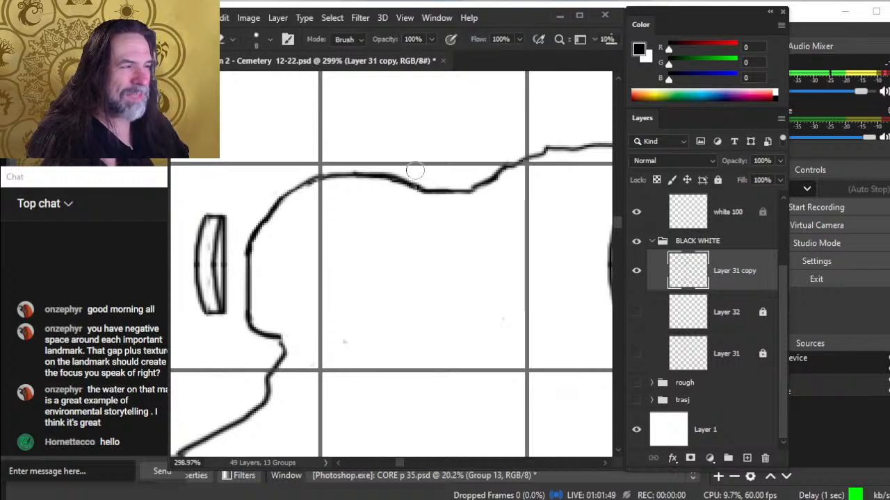
pyautogui.press('z')
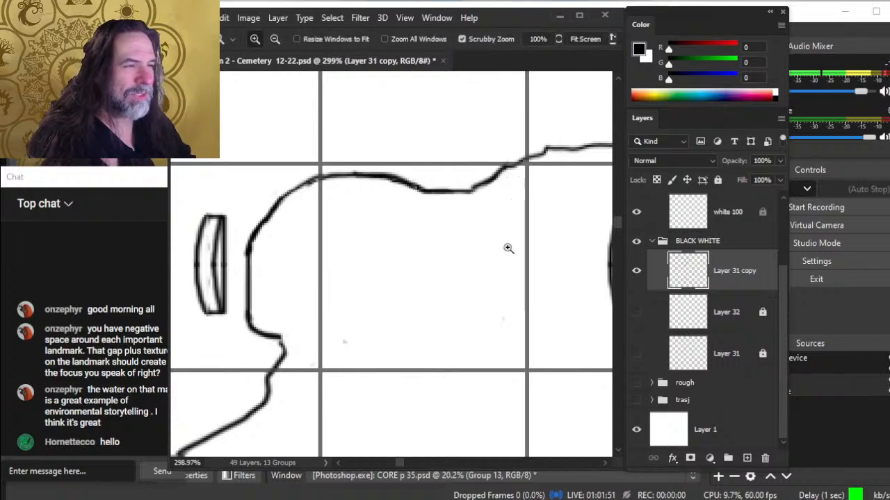
pyautogui.moveTo(507, 248); pyautogui.dragTo(429, 263)
pyautogui.moveTo(466, 336); pyautogui.dragTo(390, 315)
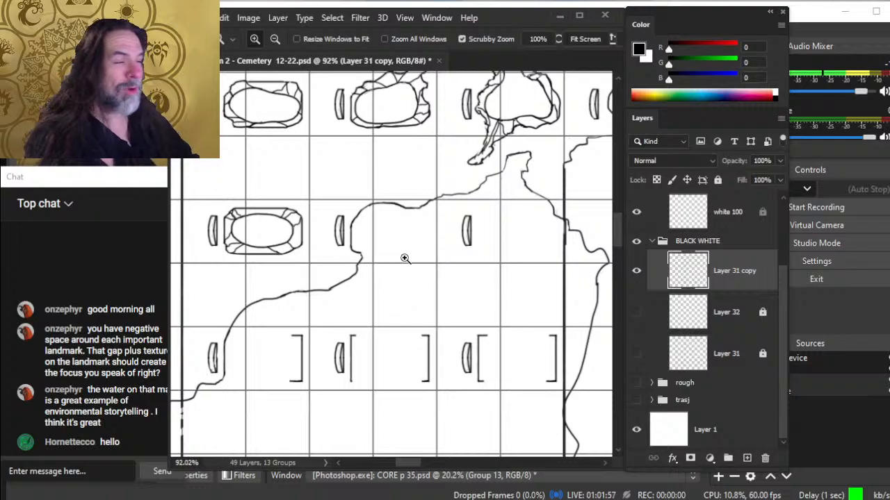
pyautogui.moveTo(389, 231); pyautogui.dragTo(419, 252)
pyautogui.moveTo(519, 270)
pyautogui.mouseDown()
pyautogui.moveTo(406, 341)
pyautogui.moveTo(405, 322)
pyautogui.mouseUp()
pyautogui.press('b')
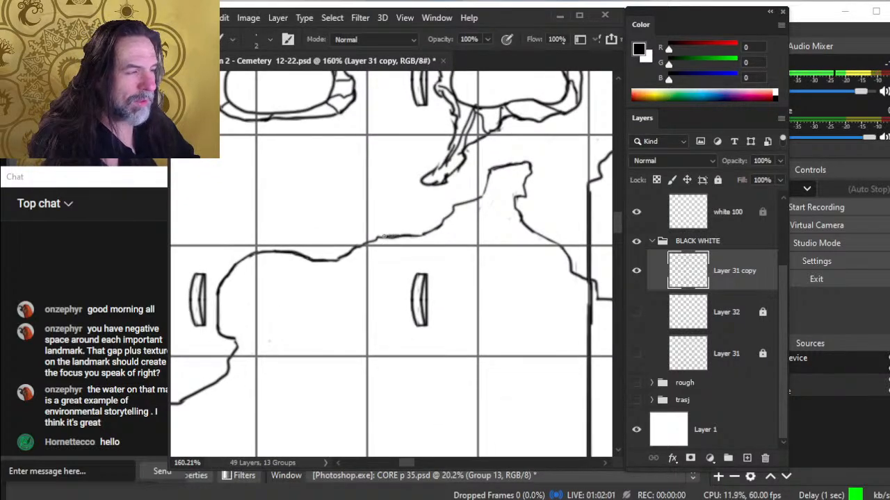
pyautogui.press('e')
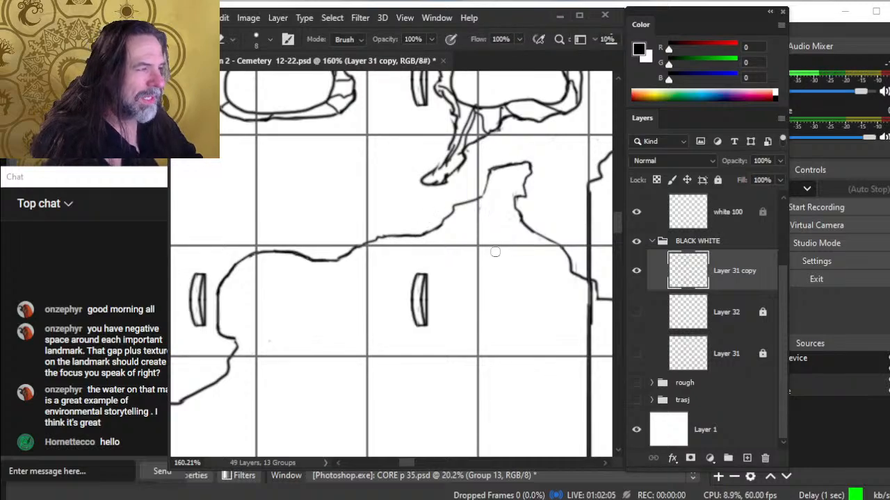
# - Thicken the thin stretch of the irregular border descending to the right of the peak towards the vertical boundary line
pyautogui.moveTo(534, 258); pyautogui.dragTo(456, 270)
pyautogui.press('b')
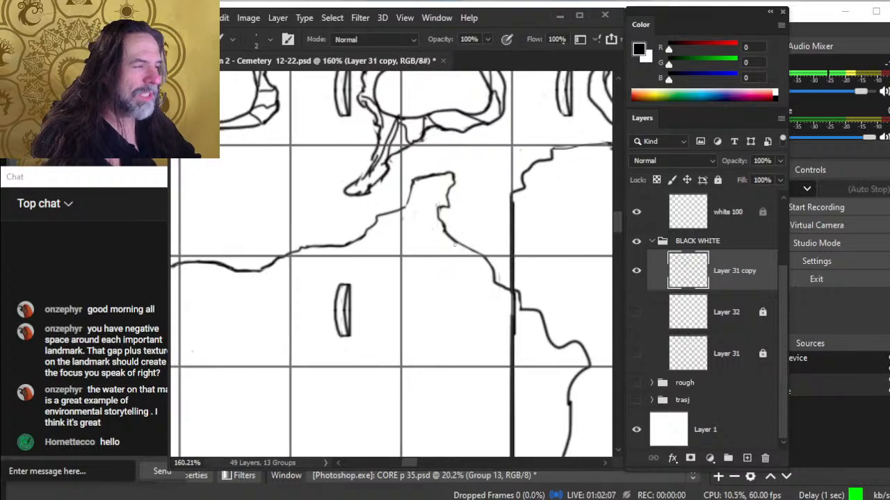
pyautogui.press('e')
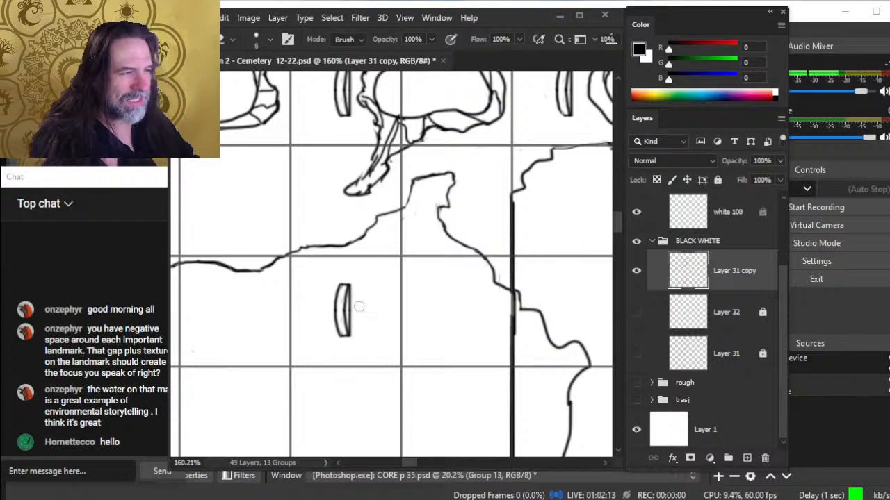
# - Fill the gaps in the dashed left vertical boundary line from the irregular border's crossing down to the bottom corner, using a size 3 brush
pyautogui.press('z')
pyautogui.moveTo(414, 294); pyautogui.dragTo(353, 302)
pyautogui.moveTo(397, 362); pyautogui.dragTo(435, 230)
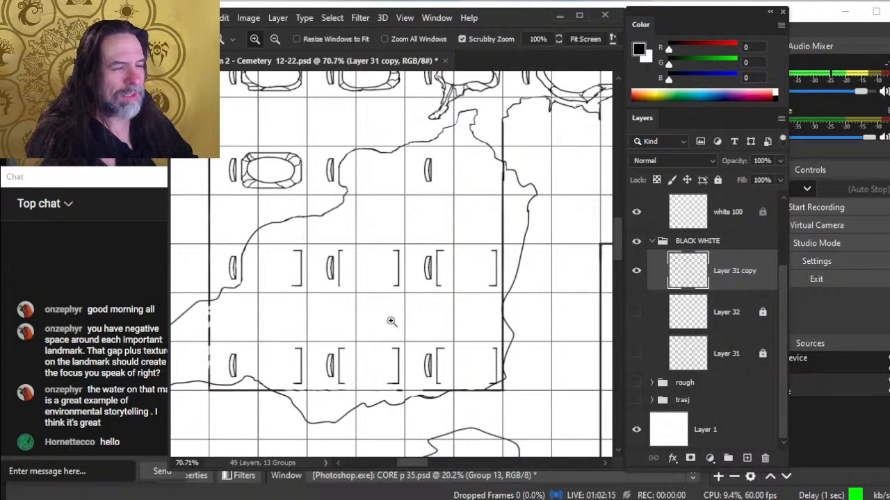
pyautogui.moveTo(391, 321); pyautogui.dragTo(355, 320)
pyautogui.moveTo(328, 351); pyautogui.dragTo(426, 289)
pyautogui.moveTo(355, 268); pyautogui.dragTo(382, 234)
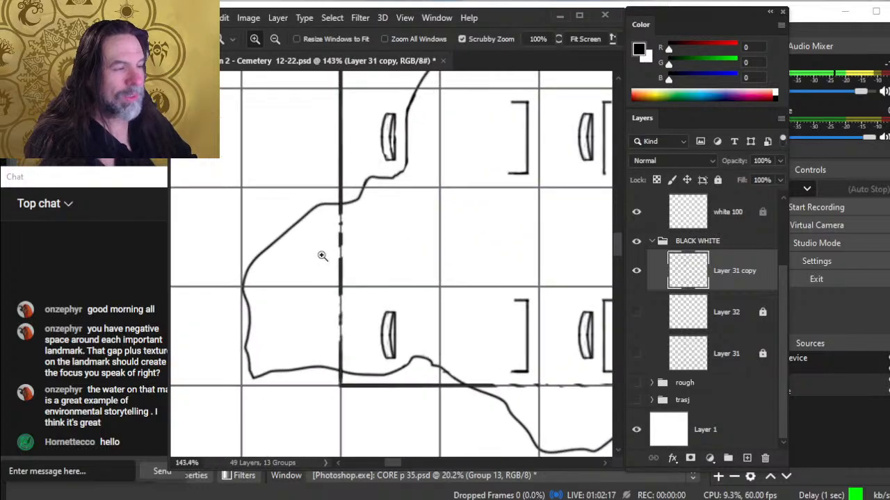
pyautogui.press('b')
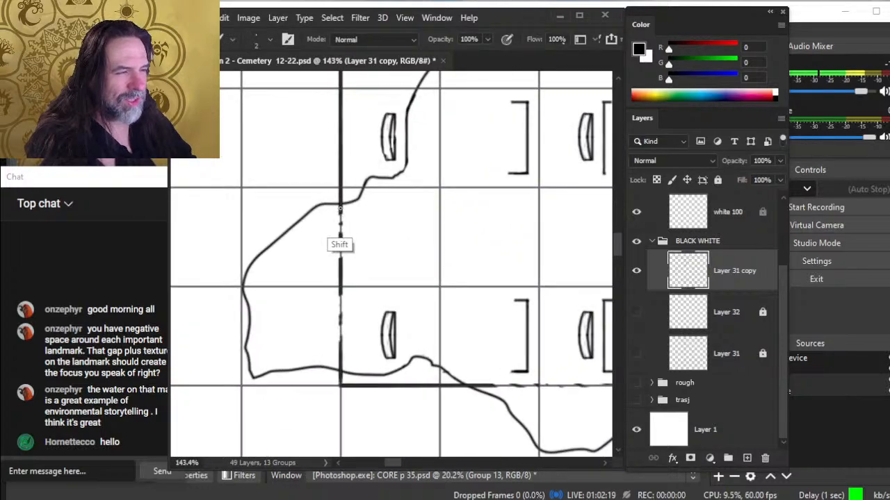
pyautogui.moveTo(340, 209); pyautogui.dragTo(341, 282)
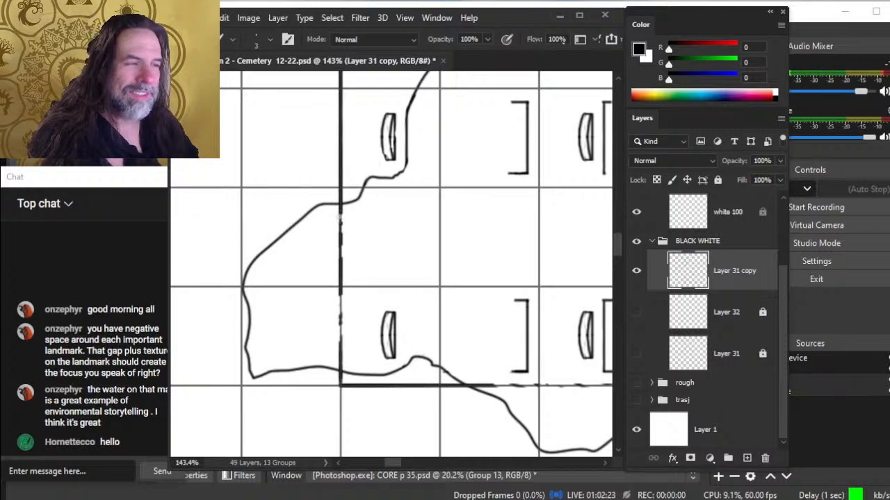
pyautogui.moveTo(341, 217); pyautogui.dragTo(341, 401)
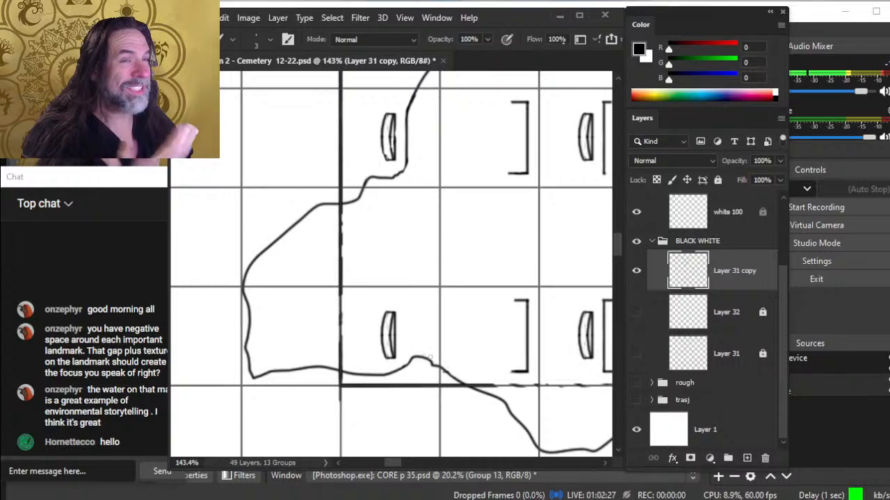
# - Clean up and re-ink the cracks in the left stone rim of the large broken pit beside the curved path
pyautogui.moveTo(465, 306); pyautogui.dragTo(320, 439)
pyautogui.press('z')
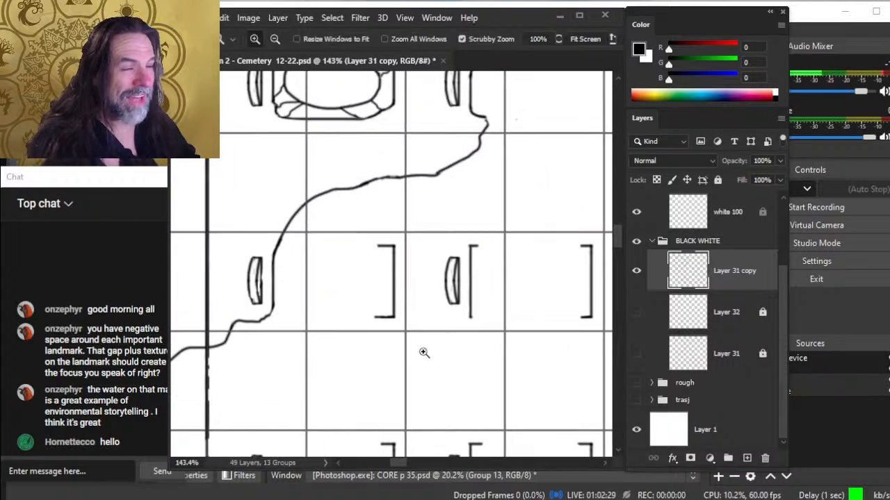
pyautogui.moveTo(424, 353); pyautogui.dragTo(344, 349)
pyautogui.moveTo(431, 351)
pyautogui.mouseDown()
pyautogui.moveTo(370, 293)
pyautogui.moveTo(375, 301)
pyautogui.mouseUp()
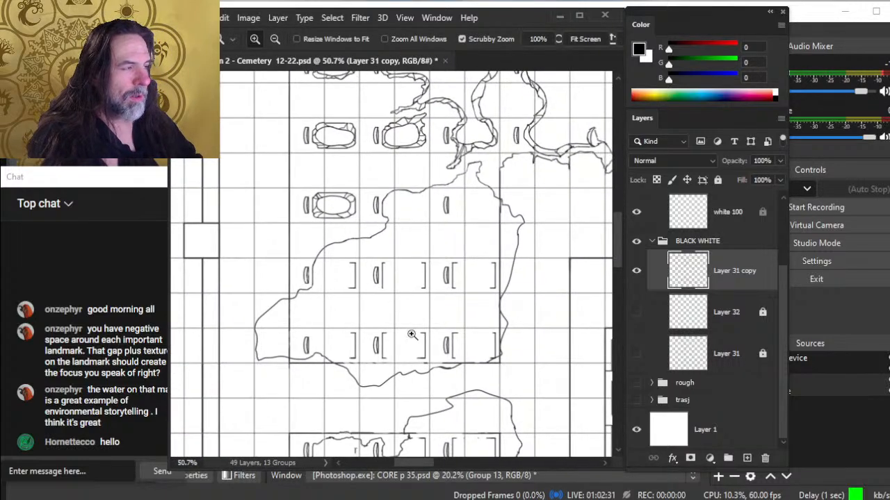
pyautogui.moveTo(452, 237); pyautogui.dragTo(312, 392)
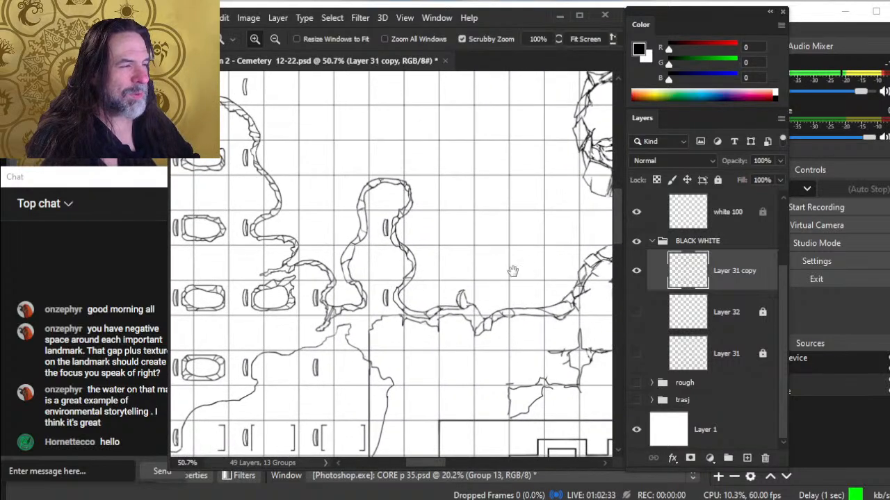
pyautogui.moveTo(526, 264); pyautogui.dragTo(362, 293)
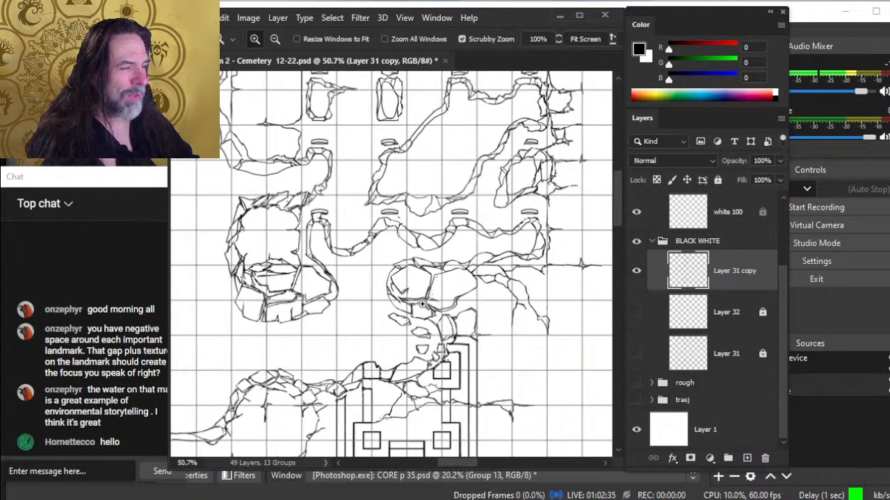
pyautogui.moveTo(424, 314); pyautogui.dragTo(393, 305)
pyautogui.moveTo(314, 284); pyautogui.dragTo(351, 247)
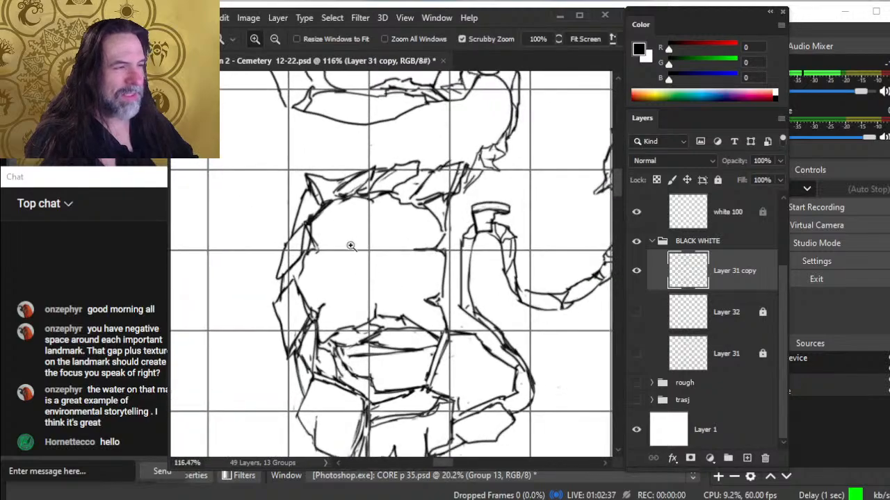
pyautogui.press('b')
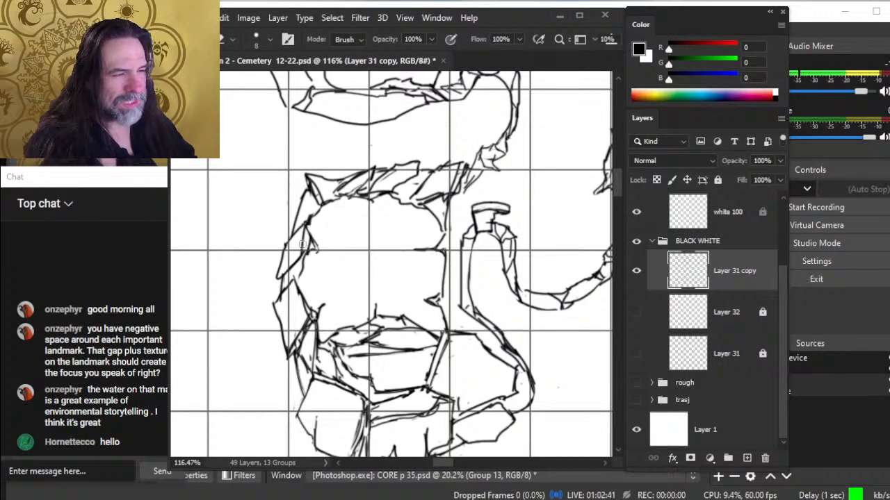
pyautogui.press('b')
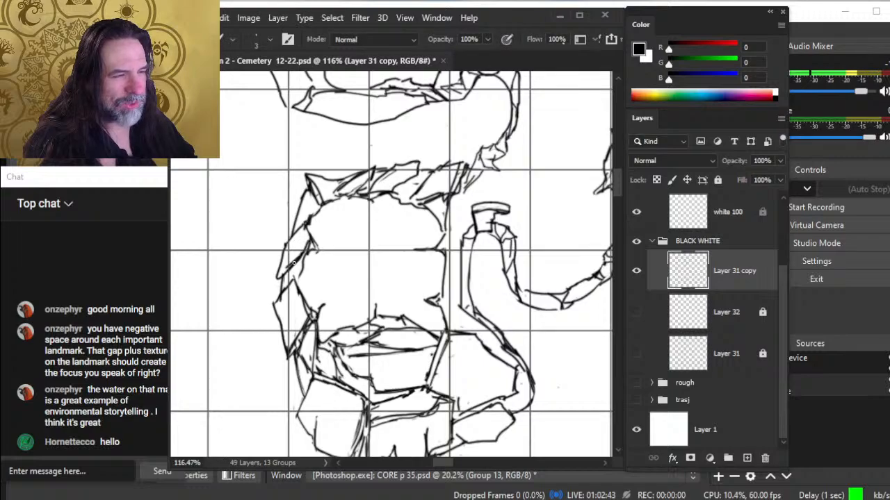
pyautogui.press('e')
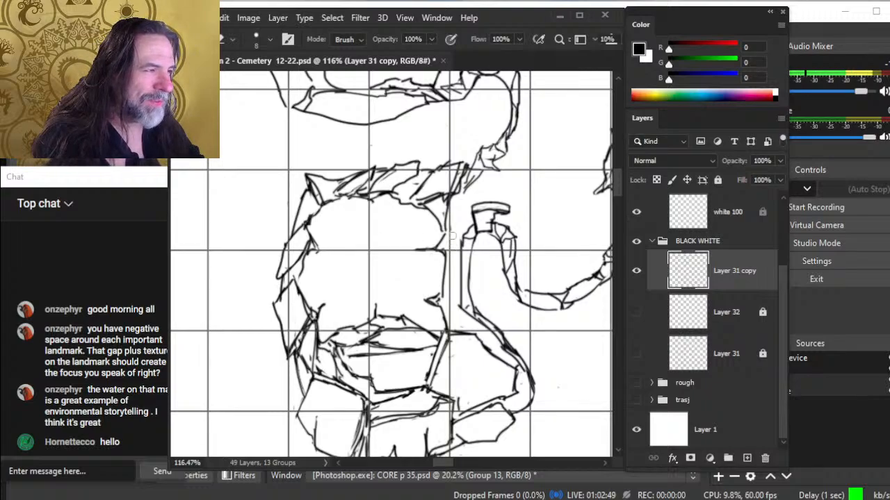
# - Rework the upper-right corner of the large pit's inner edge and erase the curved line there
pyautogui.press('b')
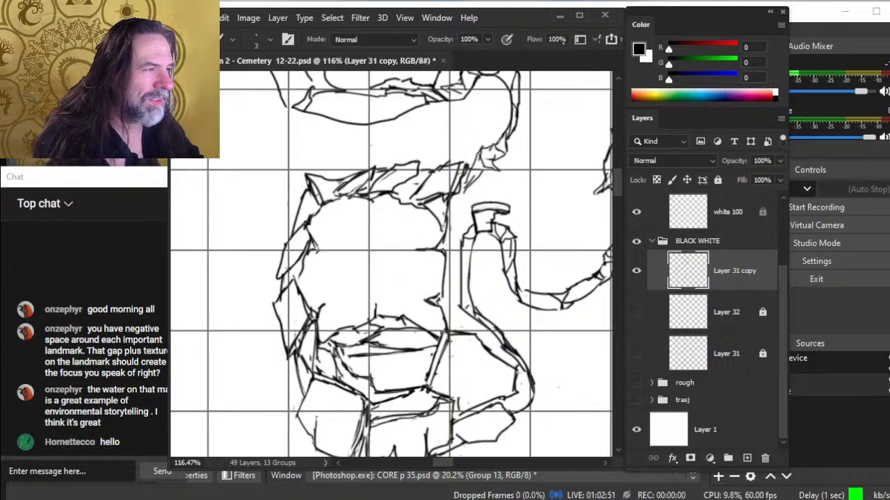
pyautogui.press('e')
pyautogui.moveTo(446, 208); pyautogui.dragTo(441, 242)
pyautogui.press('b')
pyautogui.press('e')
pyautogui.press('b')
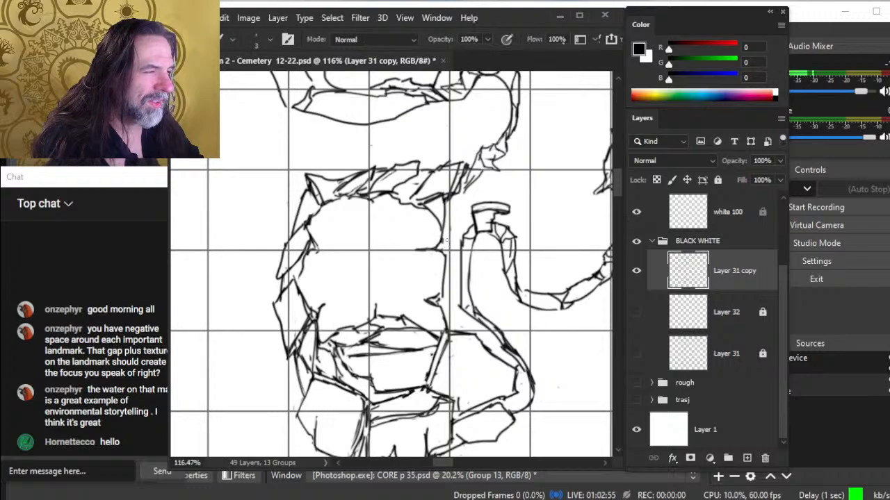
pyautogui.press('e')
pyautogui.moveTo(439, 210)
pyautogui.mouseDown()
pyautogui.moveTo(450, 229)
pyautogui.moveTo(440, 247)
pyautogui.moveTo(439, 223)
pyautogui.mouseUp()
pyautogui.press('b')
pyautogui.press('e')
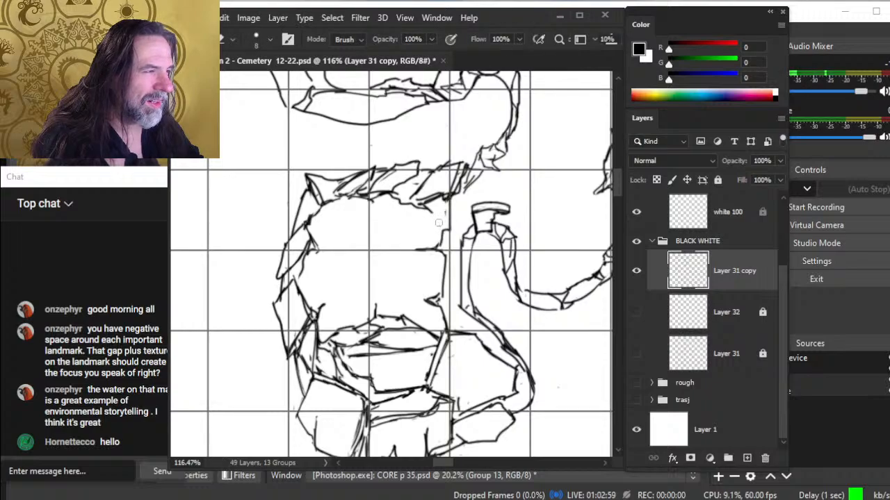
# - Erase a crack line in the large pit's upper stone rim and redraw the rim's top edge there
pyautogui.moveTo(410, 184); pyautogui.dragTo(401, 173)
pyautogui.press('b')
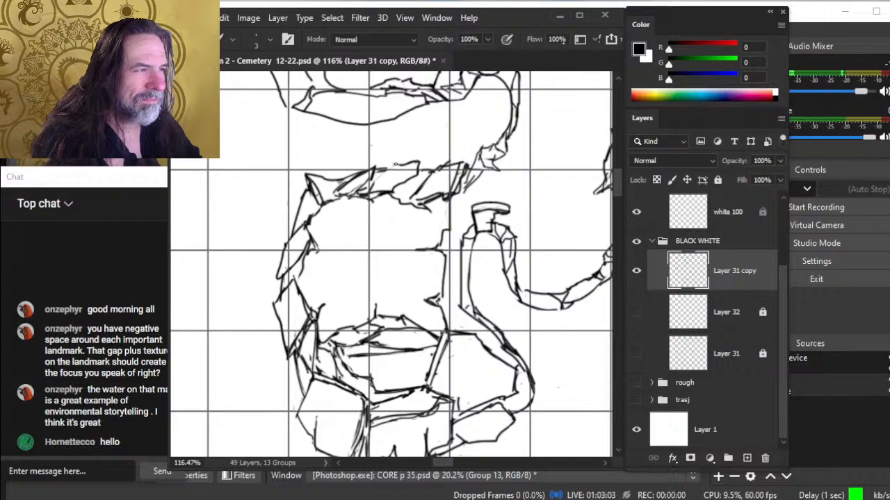
pyautogui.press('e')
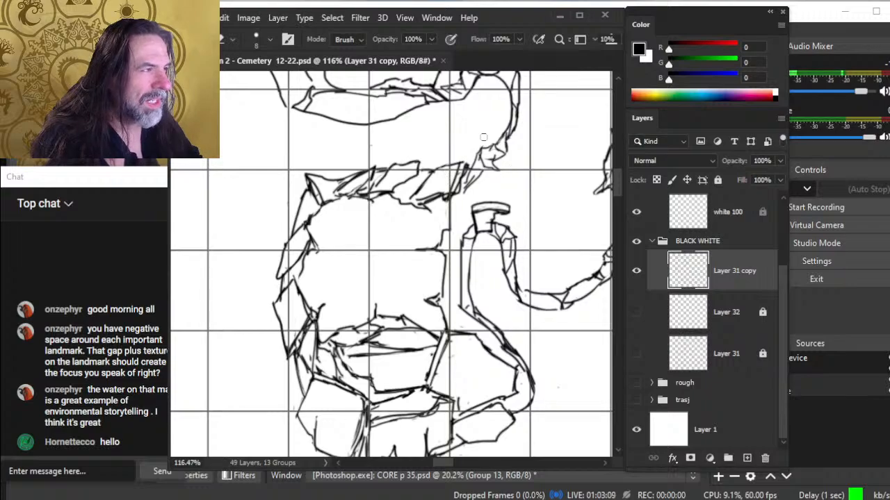
# - Examine the curved stone paths and the irregular bordered area with the remaining bracketed graves
pyautogui.hotkey('ctrl', 'space')
pyautogui.moveTo(490, 193); pyautogui.dragTo(439, 203)
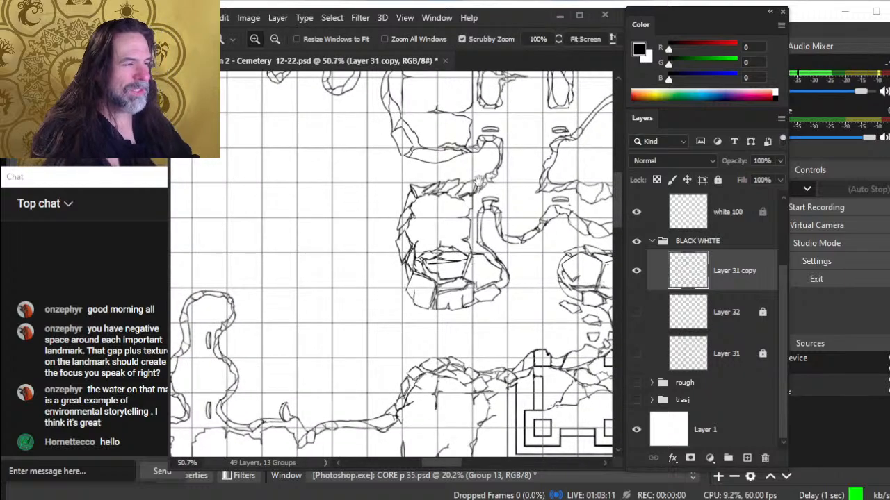
pyautogui.moveTo(478, 182); pyautogui.dragTo(420, 222)
pyautogui.moveTo(368, 252); pyautogui.dragTo(507, 145)
pyautogui.moveTo(407, 212); pyautogui.dragTo(523, 133)
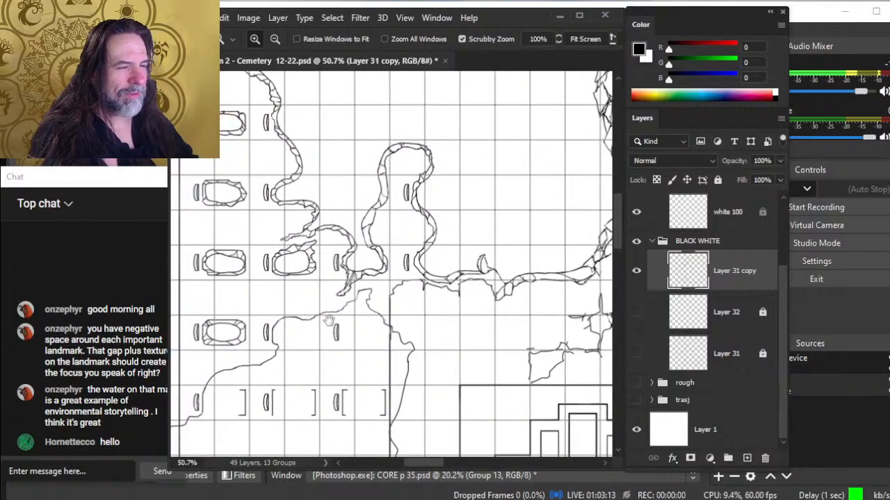
pyautogui.moveTo(329, 320); pyautogui.dragTo(413, 327)
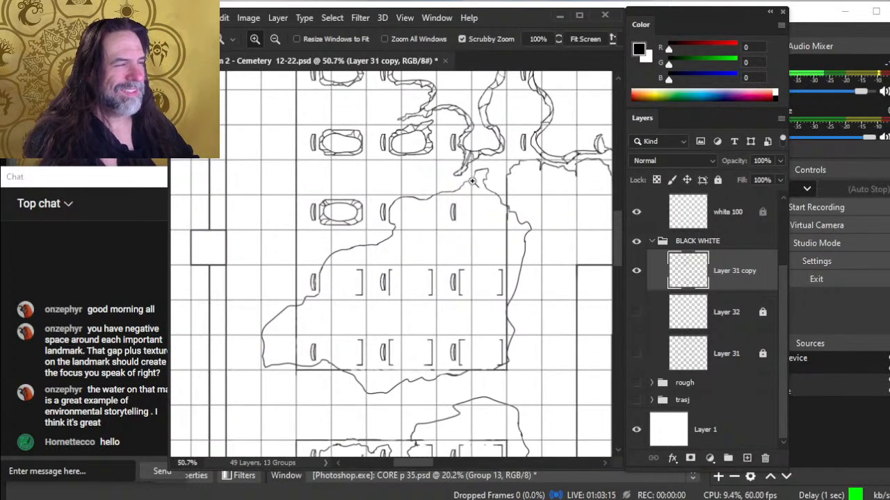
pyautogui.moveTo(472, 182); pyautogui.dragTo(487, 194)
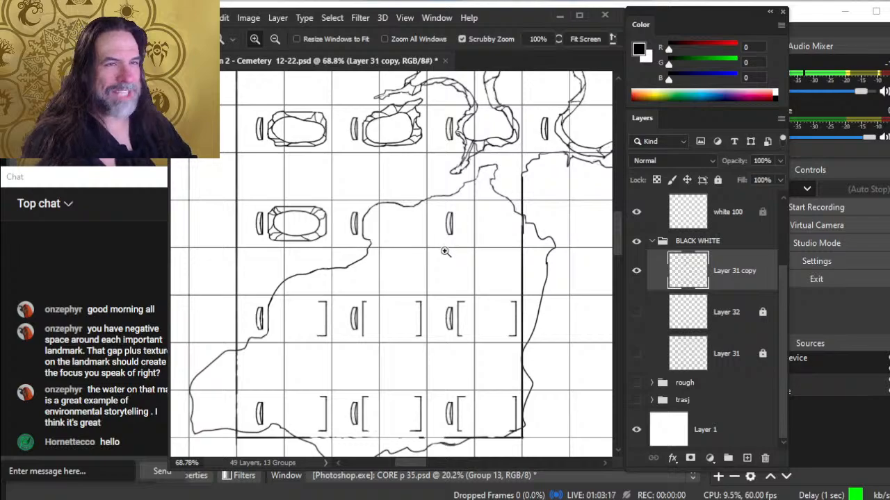
pyautogui.moveTo(435, 193); pyautogui.dragTo(381, 185)
pyautogui.moveTo(458, 210); pyautogui.dragTo(494, 385)
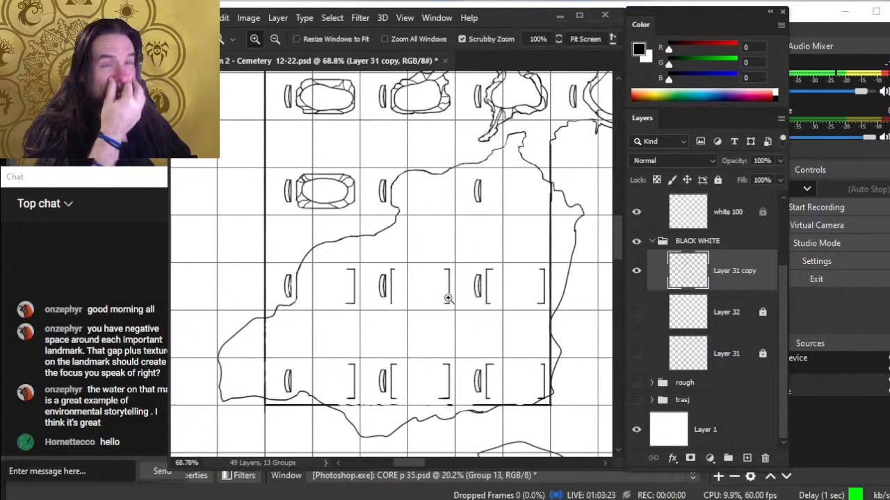
# - Try to draw a jagged line through the gap in the left vertical boundary line, just below the upper graves
pyautogui.moveTo(478, 221); pyautogui.dragTo(372, 223)
pyautogui.moveTo(441, 205); pyautogui.dragTo(417, 398)
pyautogui.moveTo(411, 116); pyautogui.dragTo(411, 194)
pyautogui.moveTo(364, 175); pyautogui.dragTo(464, 181)
pyautogui.moveTo(367, 282); pyautogui.dragTo(383, 226)
pyautogui.press('b')
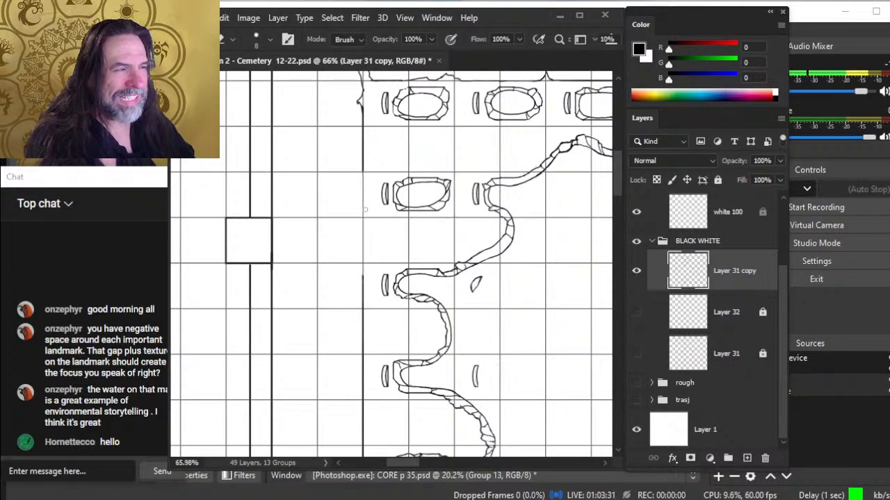
pyautogui.press('b')
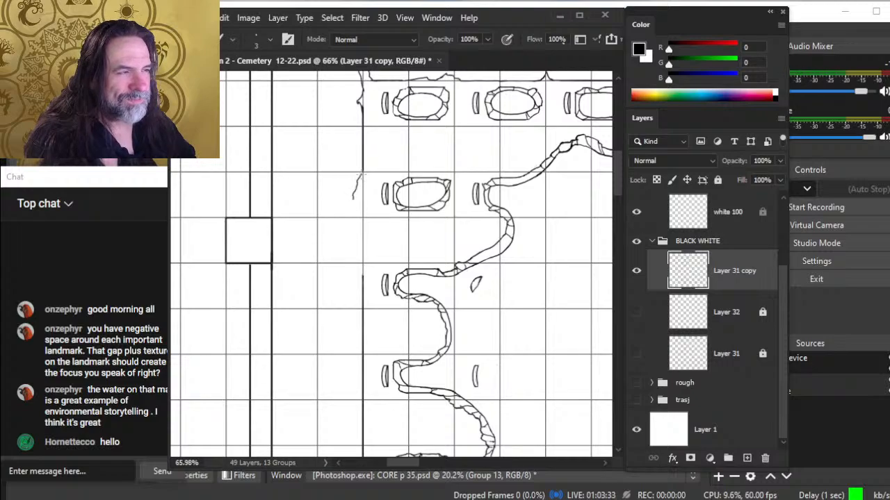
pyautogui.moveTo(349, 217); pyautogui.dragTo(341, 252)
pyautogui.hotkey('ctrl', 'z')
# - Bridge the gap in the left vertical boundary line with a jagged line bulging outward beside the lone rimmed grave
pyautogui.hotkey('ctrl', 'space')
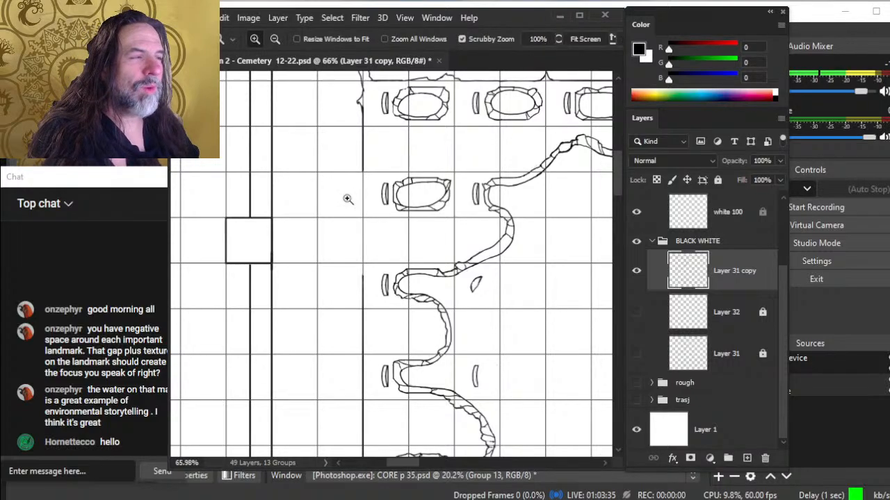
pyautogui.click(347, 199)
pyautogui.moveTo(359, 179); pyautogui.dragTo(369, 244)
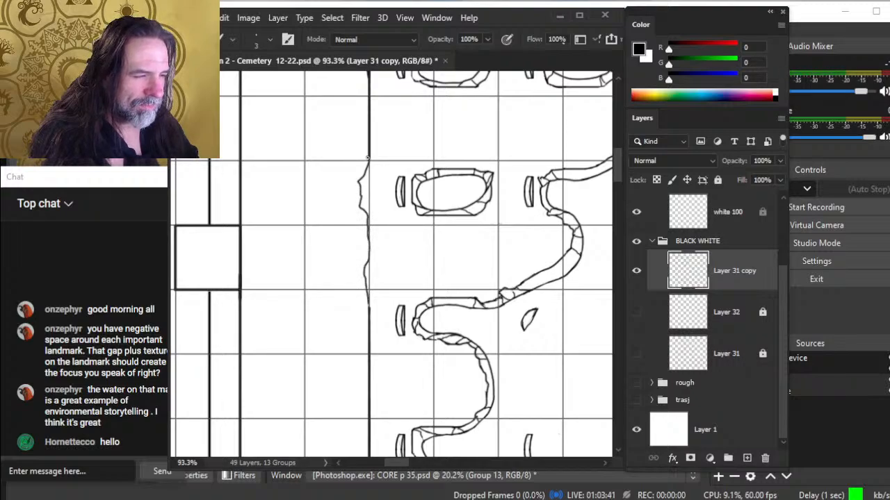
pyautogui.press('e')
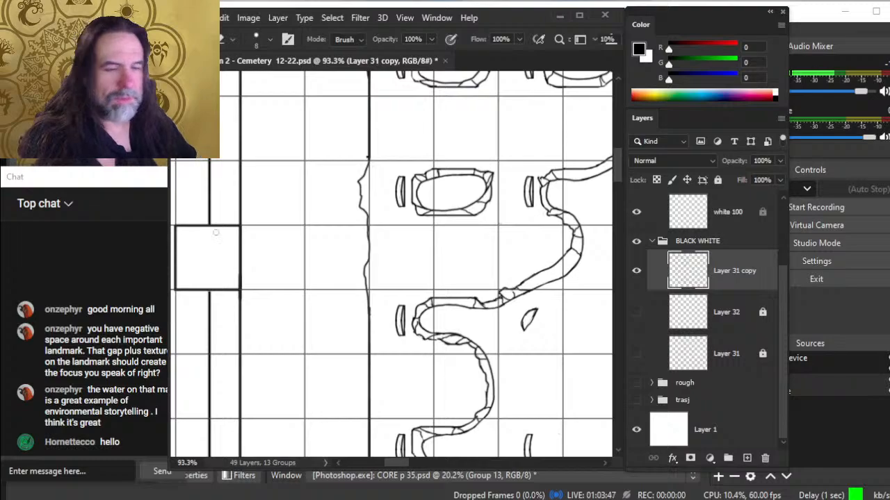
# - Switch to the YouTube browser window, open YouTube Studio and view the channel analytics overview
pyautogui.hotkey('alt', 'Tab')
pyautogui.hotkey('alt', 'Tab')
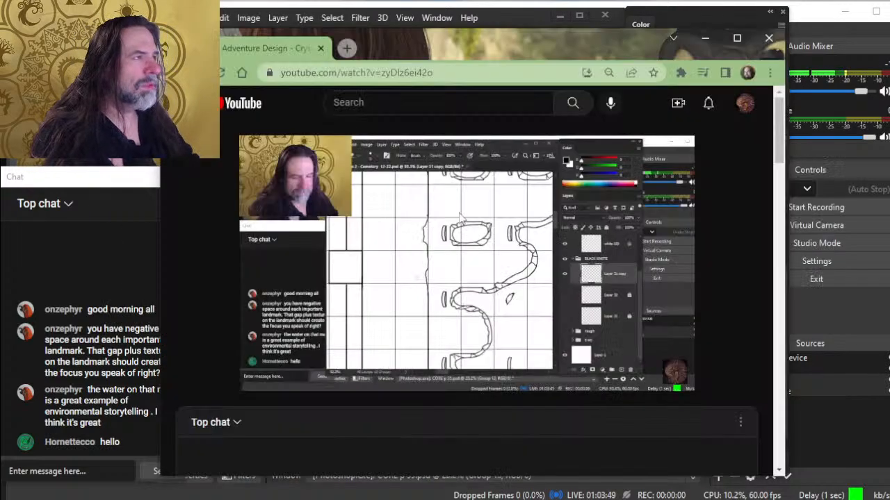
pyautogui.click(744, 103)
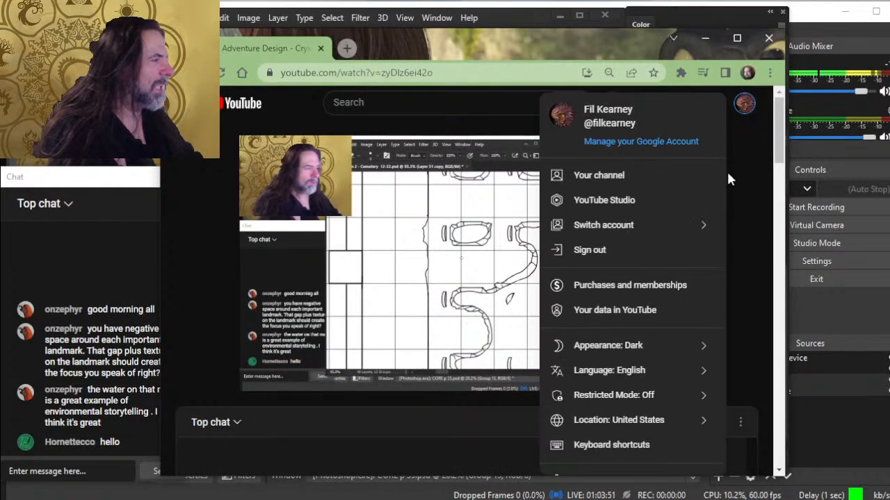
pyautogui.click(657, 202)
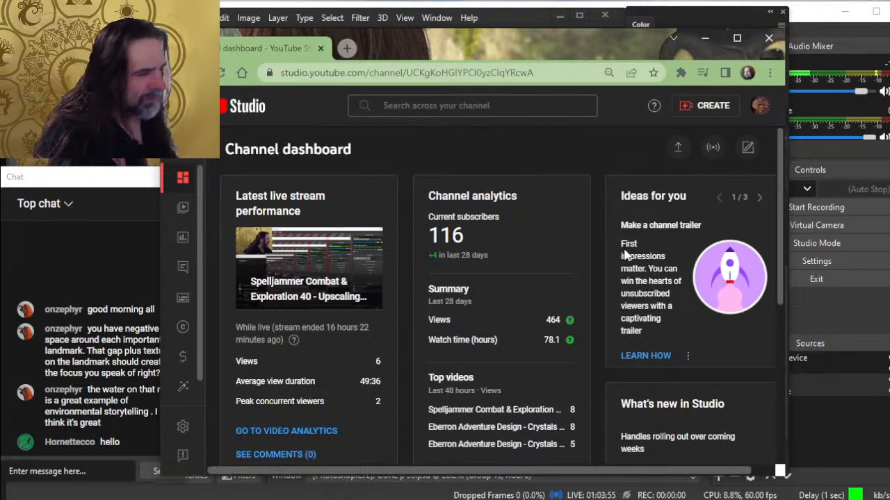
pyautogui.click(185, 208)
pyautogui.click(185, 237)
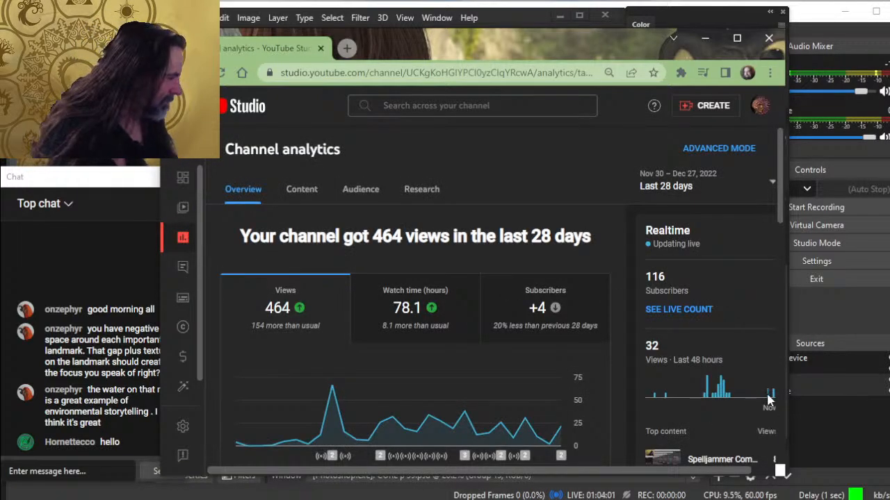
pyautogui.moveTo(773, 398)
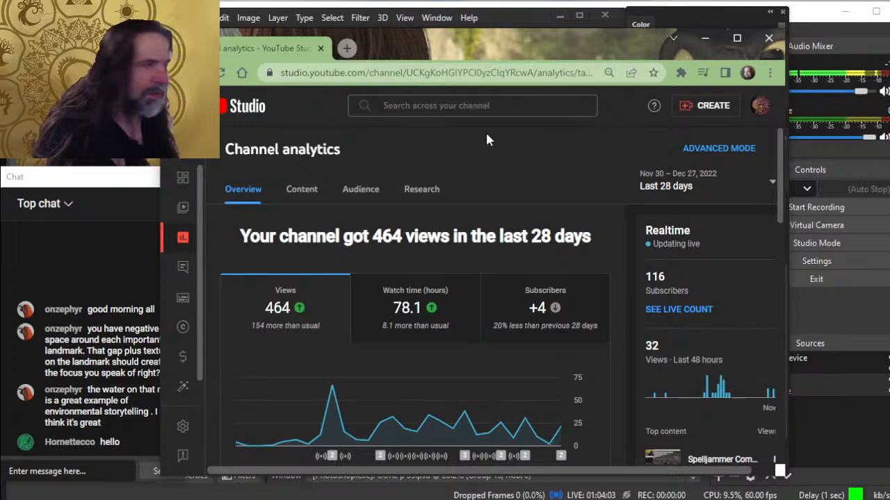
# - Open the channel's public page, start its current live stream and mute the playback
pyautogui.click(759, 107)
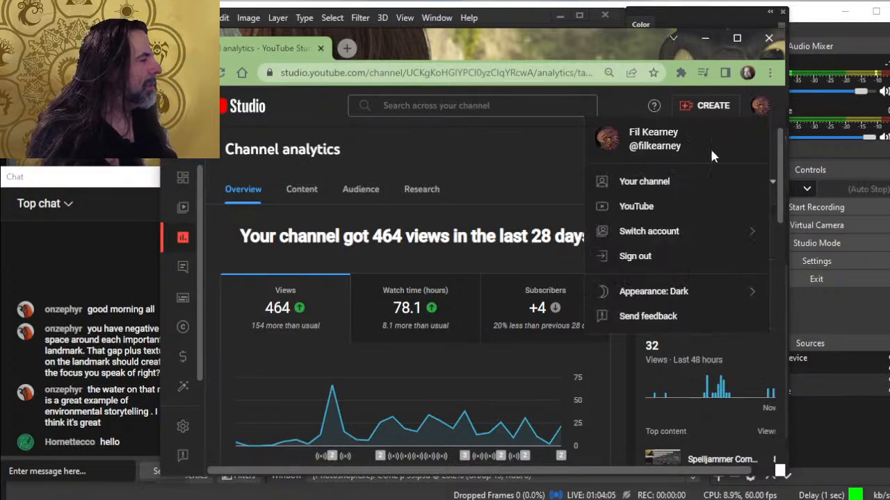
pyautogui.click(634, 193)
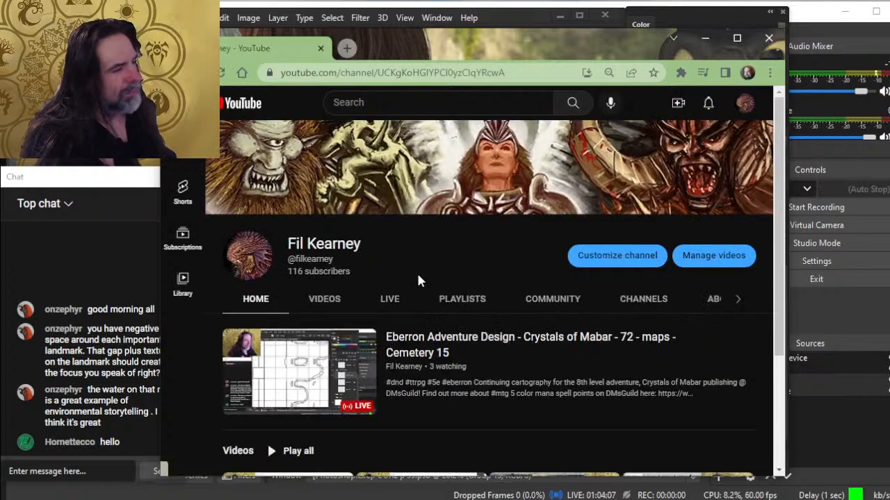
pyautogui.click(396, 353)
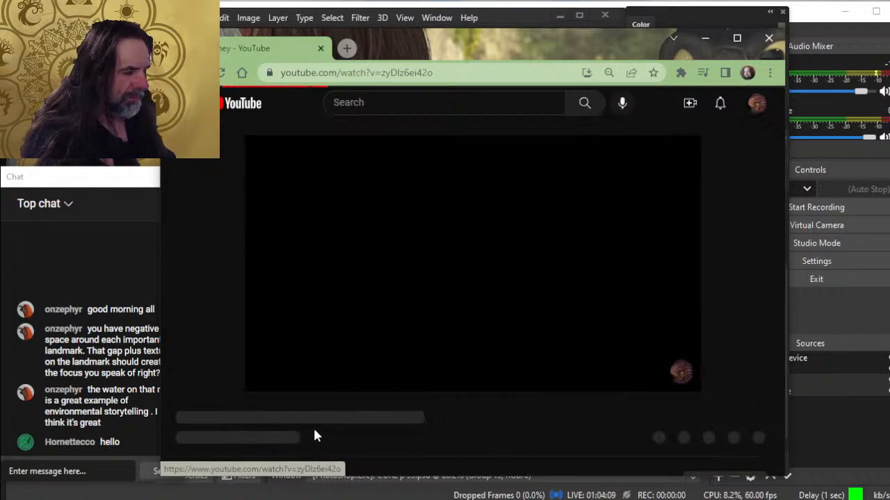
pyautogui.click(323, 383)
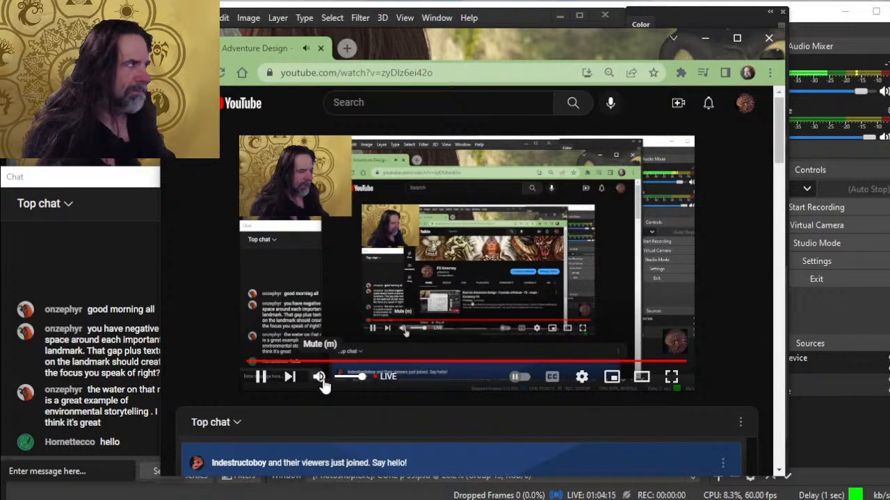
pyautogui.click(323, 381)
# - Switch back to the Photoshop cemetery map and roughen the left boundary line just below the lone rimmed grave with a jagged notch
pyautogui.hotkey('alt', 'Tab')
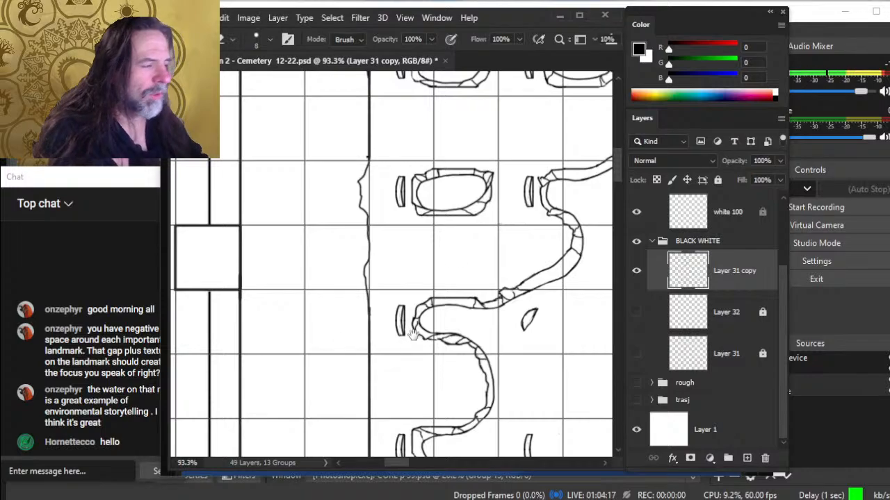
pyautogui.moveTo(420, 344)
pyautogui.mouseDown()
pyautogui.moveTo(410, 370)
pyautogui.moveTo(441, 348)
pyautogui.moveTo(441, 334)
pyautogui.mouseUp()
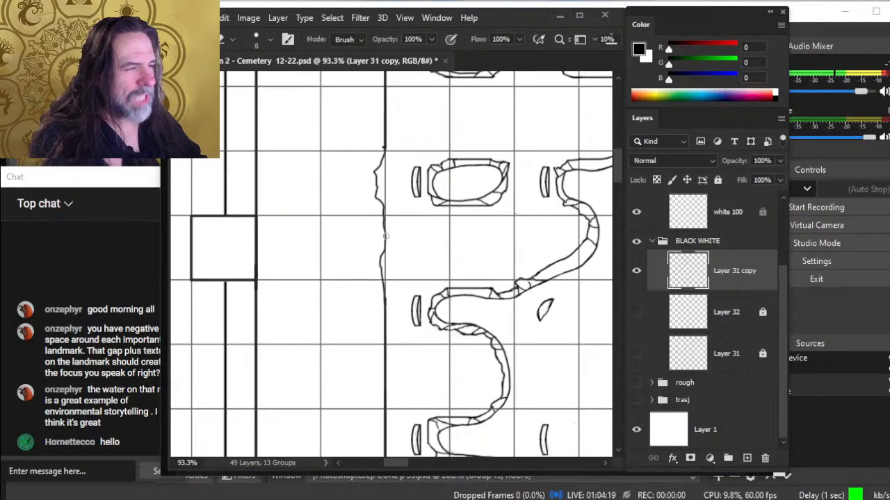
pyautogui.press('b')
pyautogui.moveTo(382, 213); pyautogui.dragTo(381, 261)
pyautogui.press('e')
# - Erase the left boundary segment beside the two bracketed path bends and redraw it as a thin line with two small outward nicks
pyautogui.press('z')
pyautogui.moveTo(456, 256); pyautogui.dragTo(388, 255)
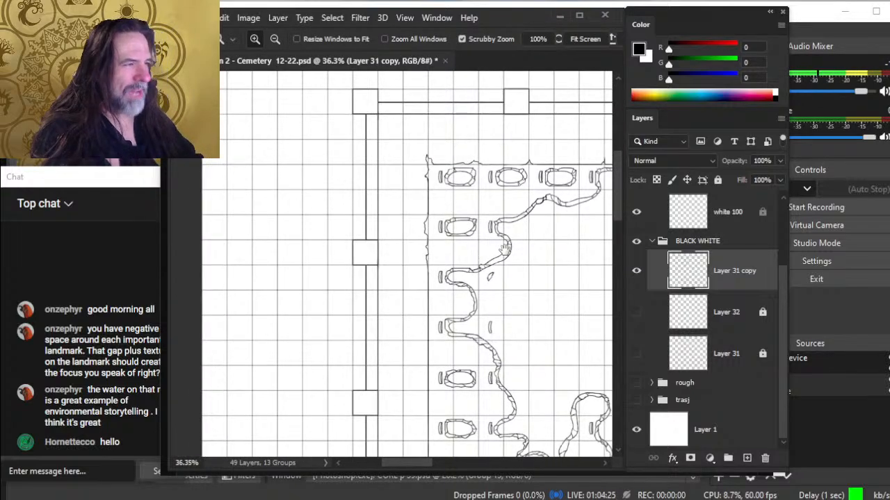
pyautogui.moveTo(504, 250)
pyautogui.mouseDown()
pyautogui.moveTo(424, 248)
pyautogui.moveTo(481, 181)
pyautogui.mouseUp()
pyautogui.moveTo(381, 204); pyautogui.dragTo(448, 186)
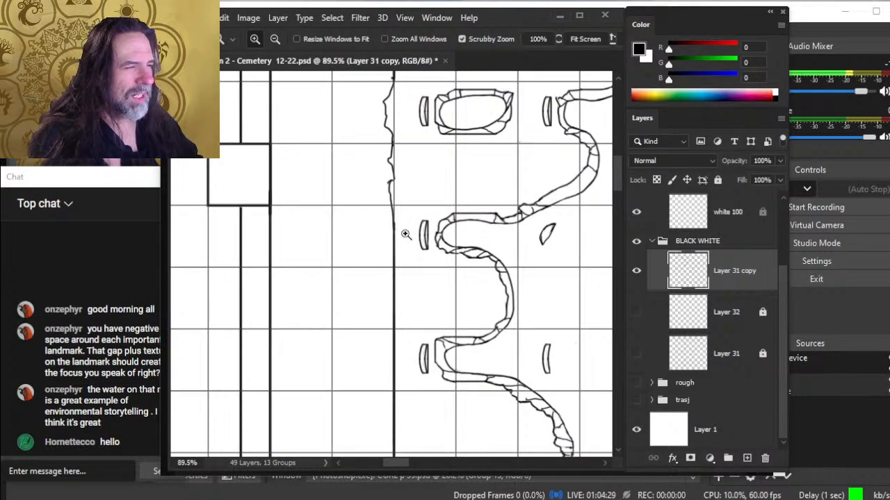
pyautogui.press('b')
pyautogui.press('e')
pyautogui.moveTo(396, 251); pyautogui.dragTo(394, 356)
pyautogui.press('b')
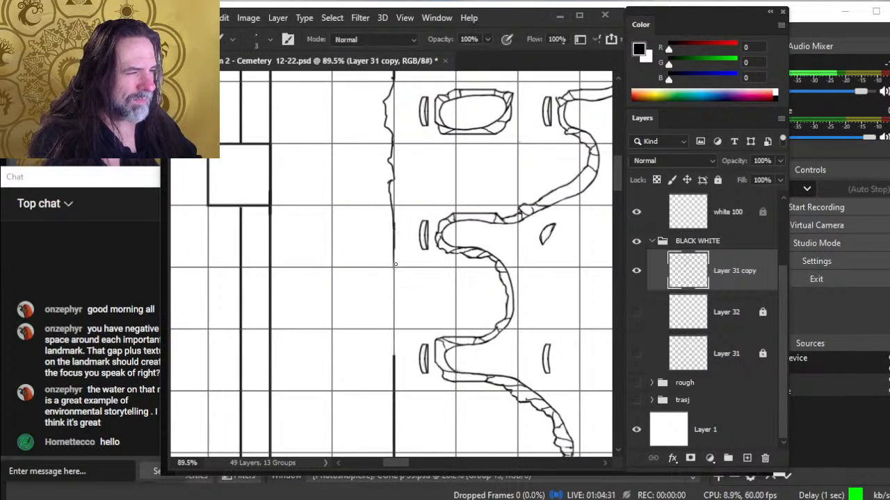
pyautogui.moveTo(395, 249); pyautogui.dragTo(388, 272)
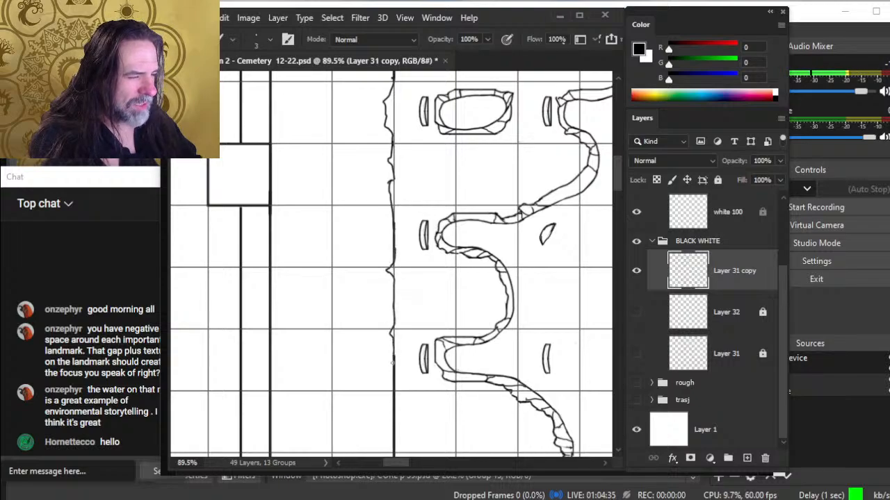
# - Extend the lower nick on the redrawn boundary segment outward along the grid line into a thin tapered spike
pyautogui.press('e')
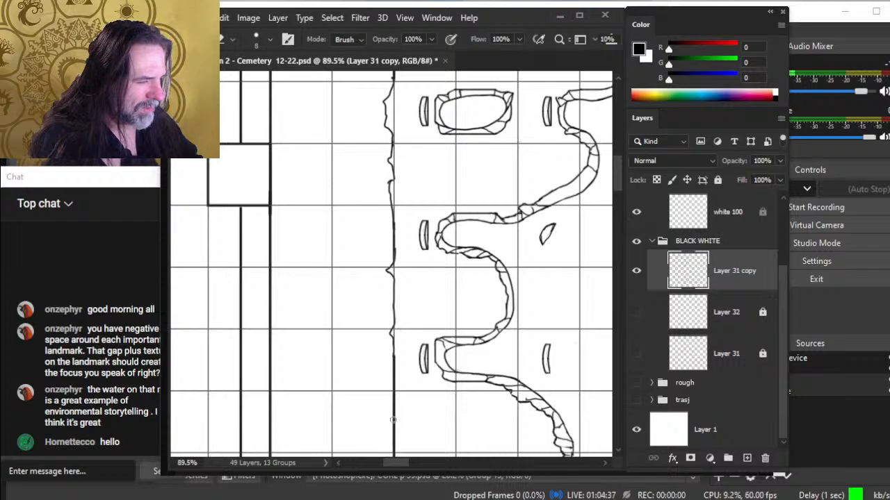
pyautogui.press('b')
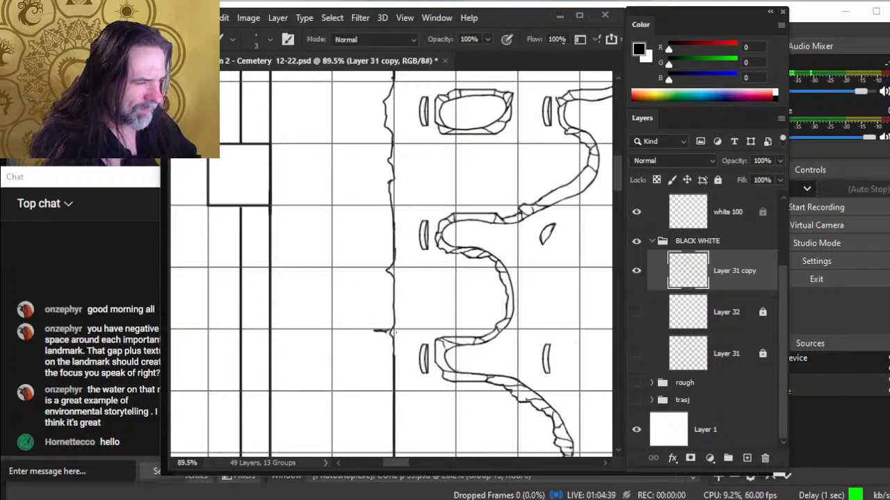
pyautogui.press('e')
pyautogui.press('b')
pyautogui.press('e')
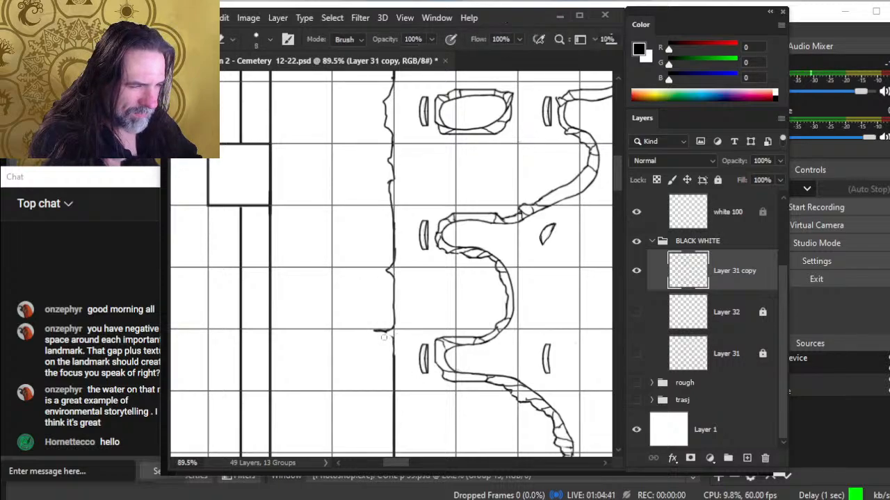
pyautogui.press('b')
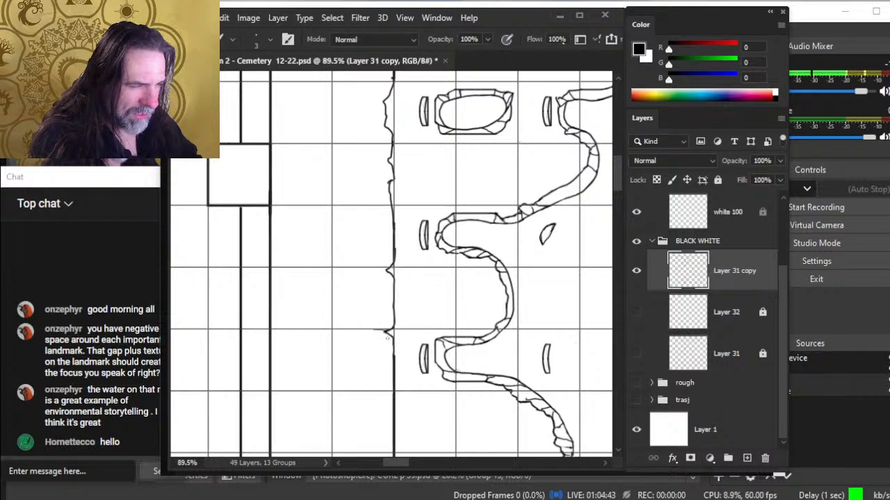
pyautogui.press('e')
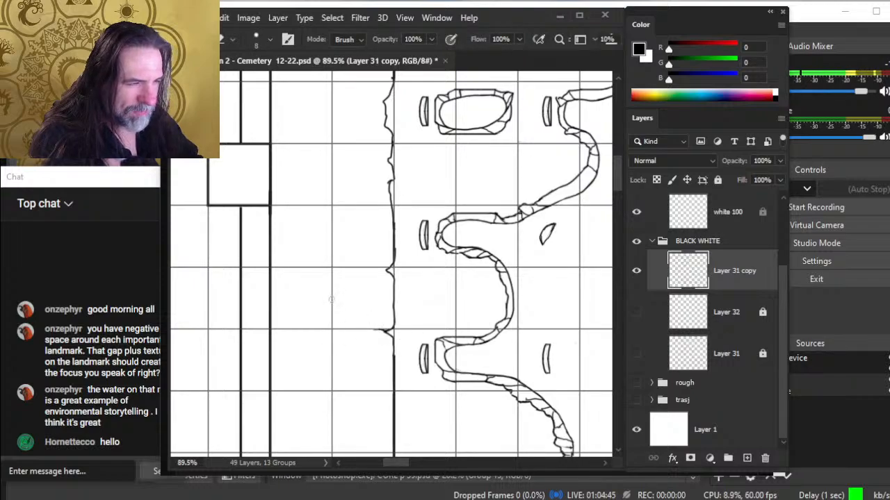
# - Lengthen the upper nick on the boundary segment into a pointed spike along its grid line and touch up the line above
pyautogui.press('b')
pyautogui.moveTo(390, 271)
pyautogui.mouseDown()
pyautogui.moveTo(376, 270)
pyautogui.moveTo(394, 219)
pyautogui.mouseUp()
pyautogui.press('e')
pyautogui.press('b')
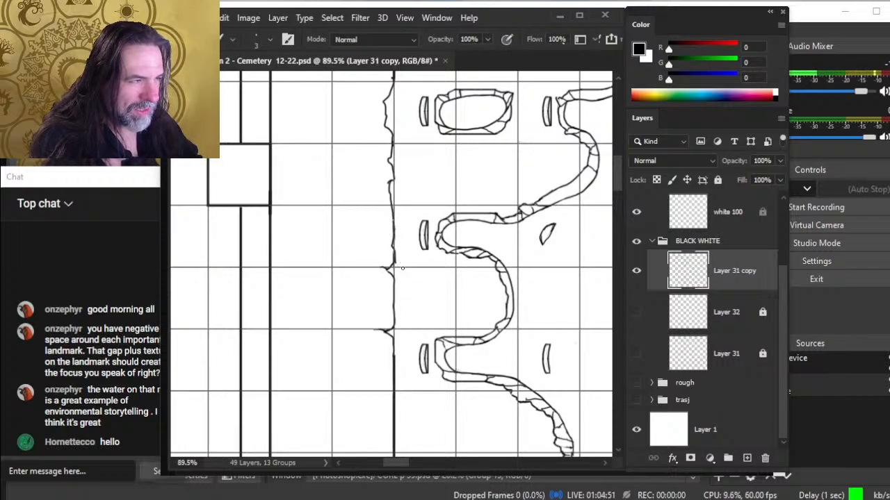
pyautogui.press('e')
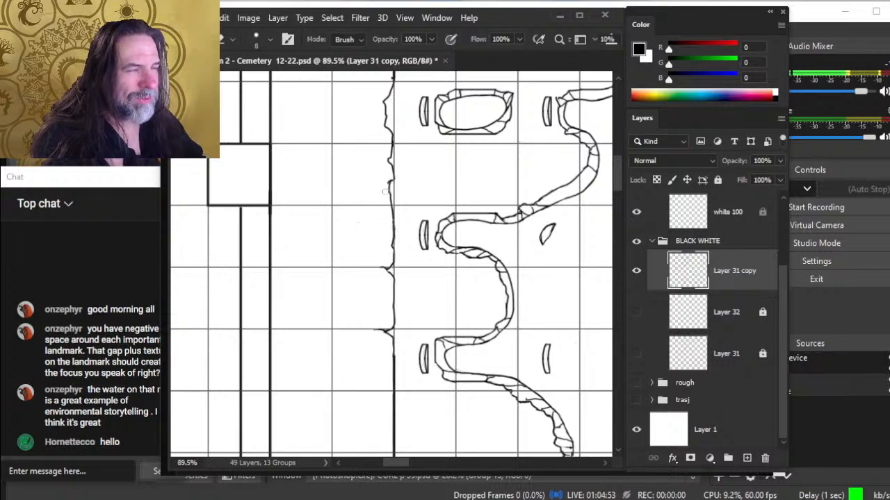
# - Erase a short piece of the left boundary at the next grid line down and redraw it with an outward spike
pyautogui.moveTo(442, 337); pyautogui.dragTo(450, 166)
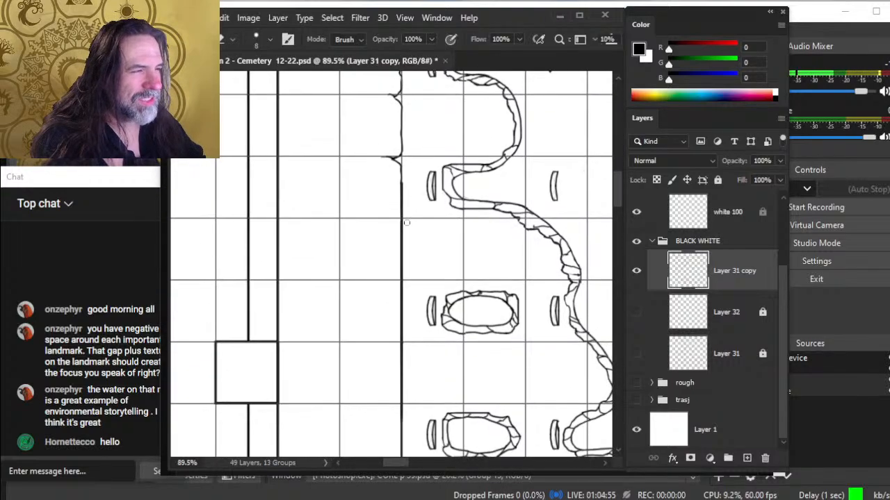
pyautogui.moveTo(403, 240); pyautogui.dragTo(403, 212)
pyautogui.press('b')
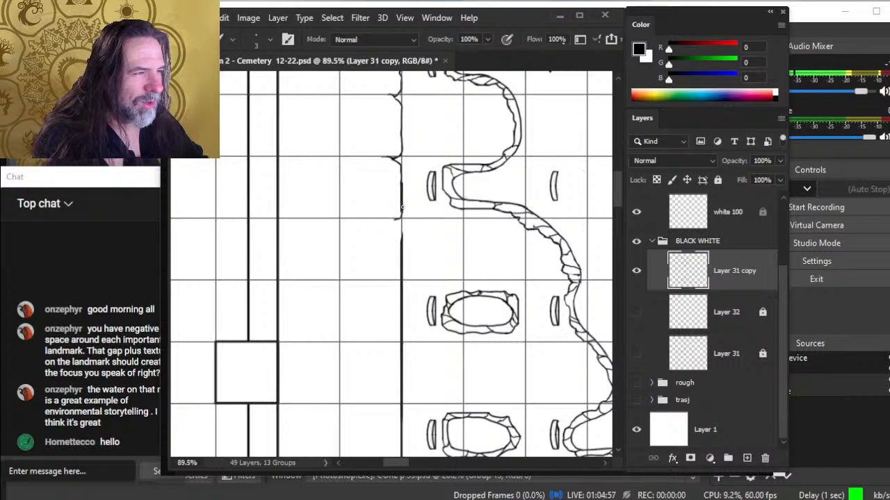
pyautogui.press('e')
pyautogui.press('b')
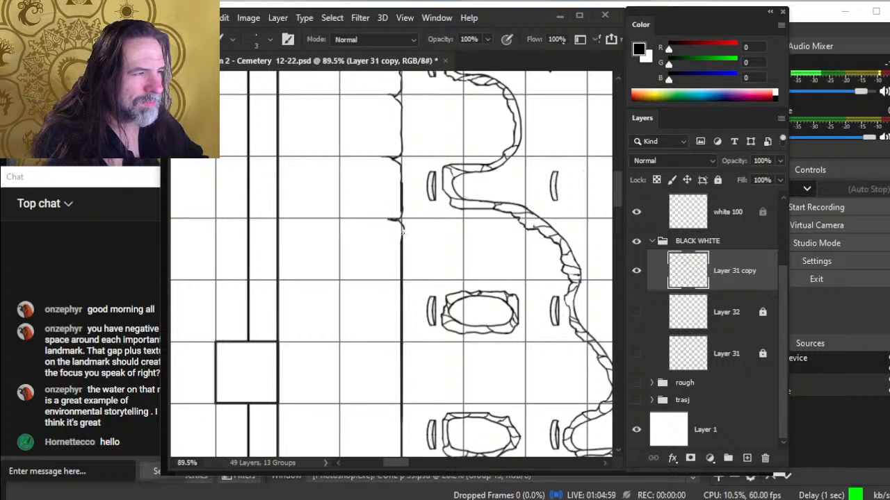
# - Trim the newest boundary spike, redraw its lower join with the line and extend its tip thinly along the grid line
pyautogui.press('e')
pyautogui.moveTo(401, 227); pyautogui.dragTo(404, 247)
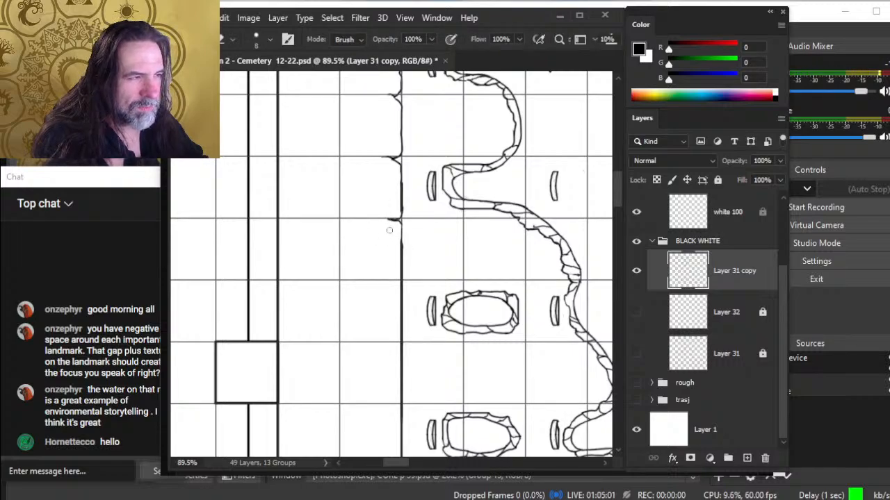
pyautogui.press('b')
pyautogui.press('e')
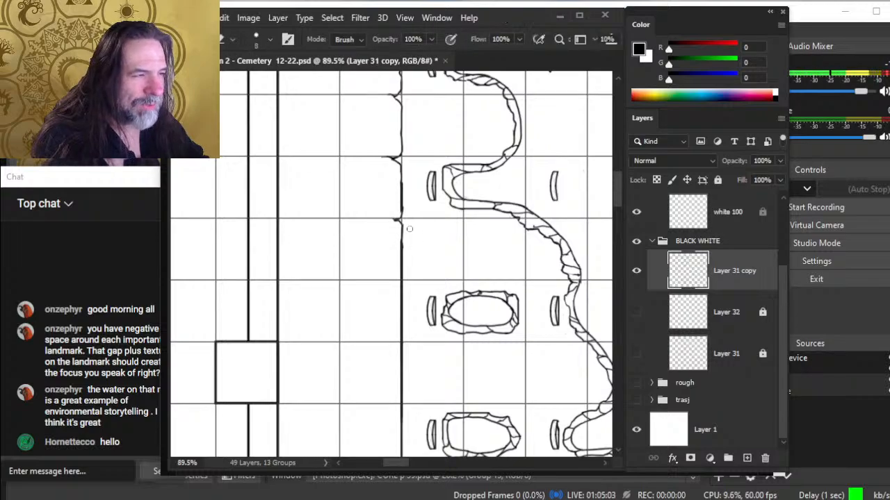
pyautogui.press('b')
pyautogui.moveTo(400, 219); pyautogui.dragTo(384, 219)
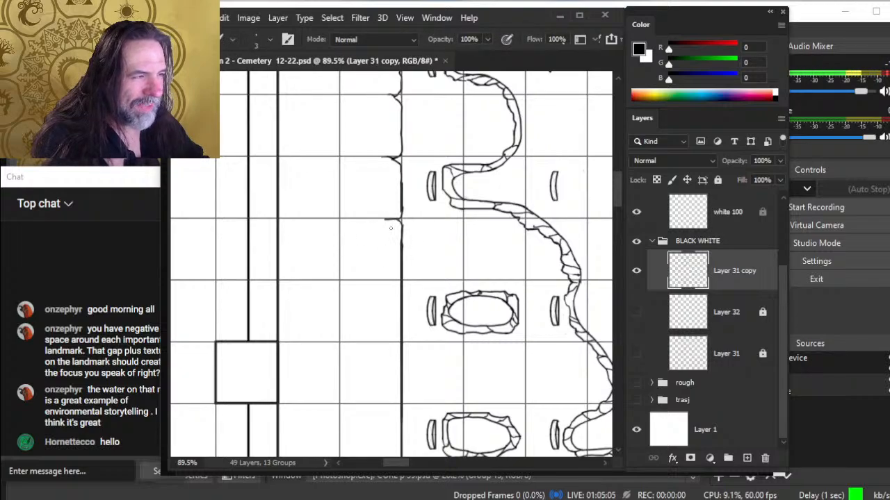
# - Replace the boundary stretch just above the next rimmed grave with an outward-bulging line ending in a tapered spike at the grid line
pyautogui.press('e')
pyautogui.moveTo(403, 269); pyautogui.dragTo(403, 298)
pyautogui.press('b')
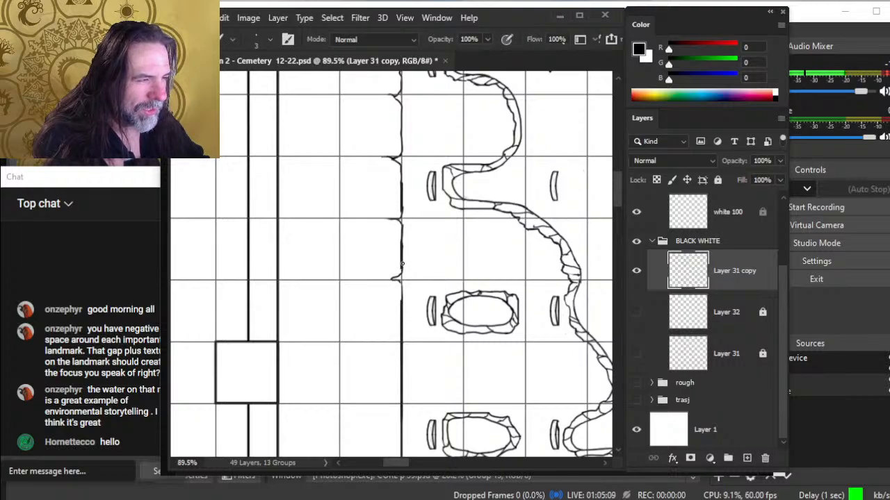
pyautogui.moveTo(403, 282)
pyautogui.mouseDown()
pyautogui.moveTo(402, 293)
pyautogui.moveTo(402, 233)
pyautogui.mouseUp()
pyautogui.press('e')
pyautogui.press('b')
pyautogui.press('e')
pyautogui.press('b')
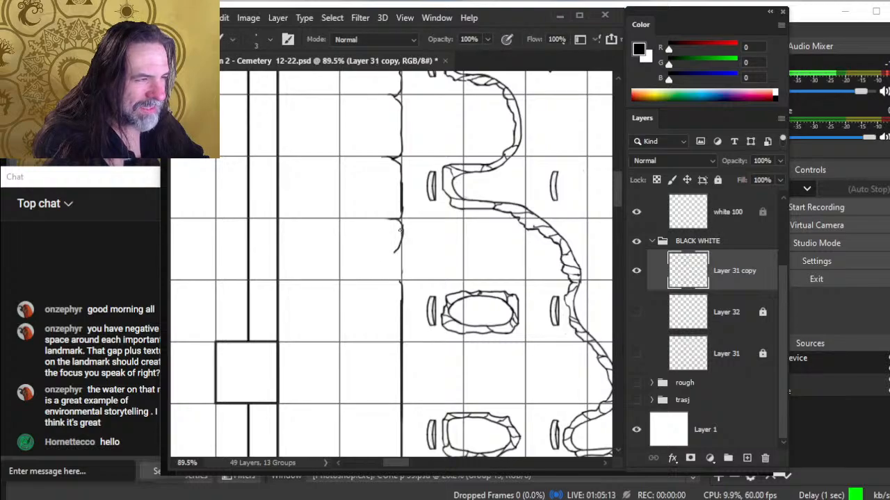
pyautogui.press('e')
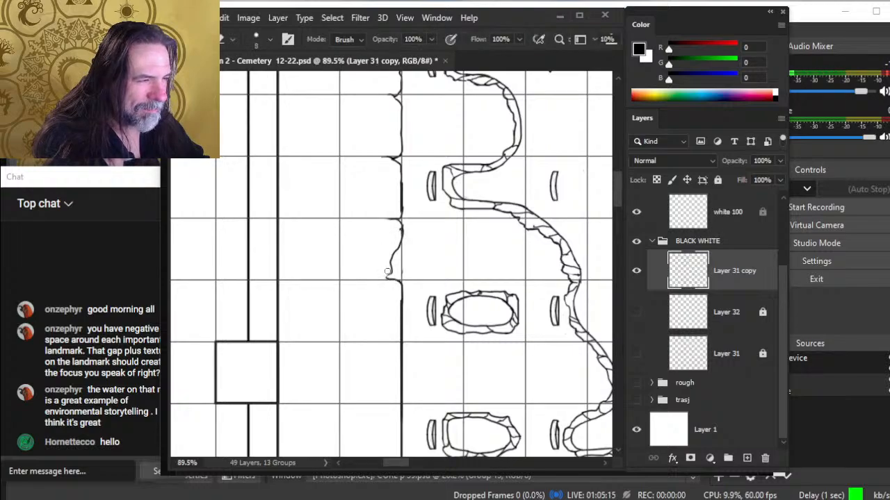
pyautogui.moveTo(388, 278); pyautogui.dragTo(390, 274)
pyautogui.press('b')
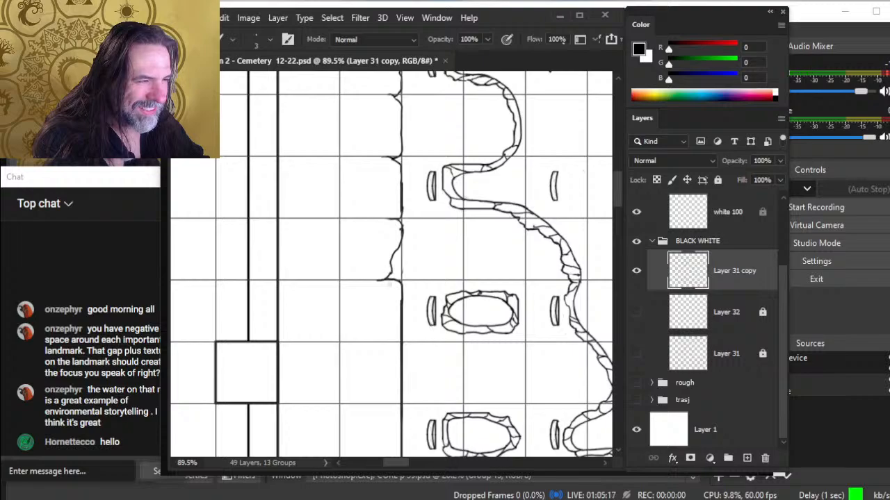
# - Erase the left boundary stretch beside and below the upper rimmed grave and redraw it as a slightly wavy line
pyautogui.press('e')
pyautogui.moveTo(404, 310); pyautogui.dragTo(404, 395)
pyautogui.press('space')
pyautogui.moveTo(414, 350); pyautogui.dragTo(423, 254)
pyautogui.press('b')
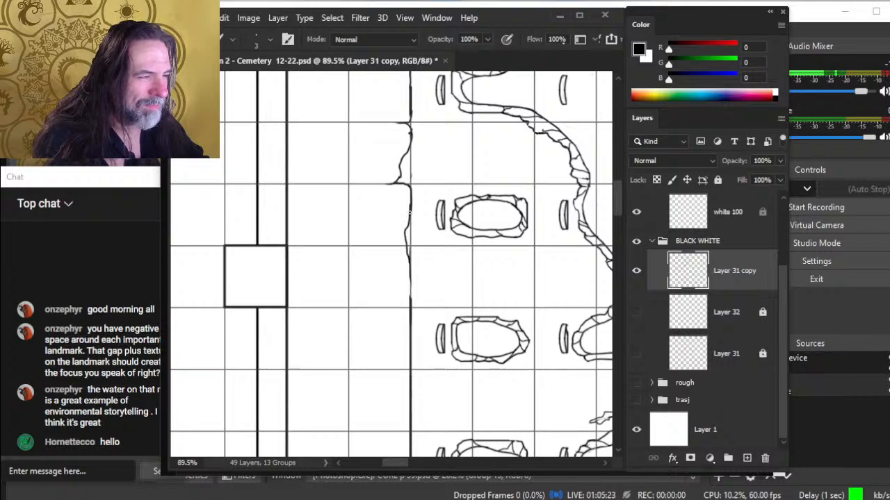
pyautogui.press('e')
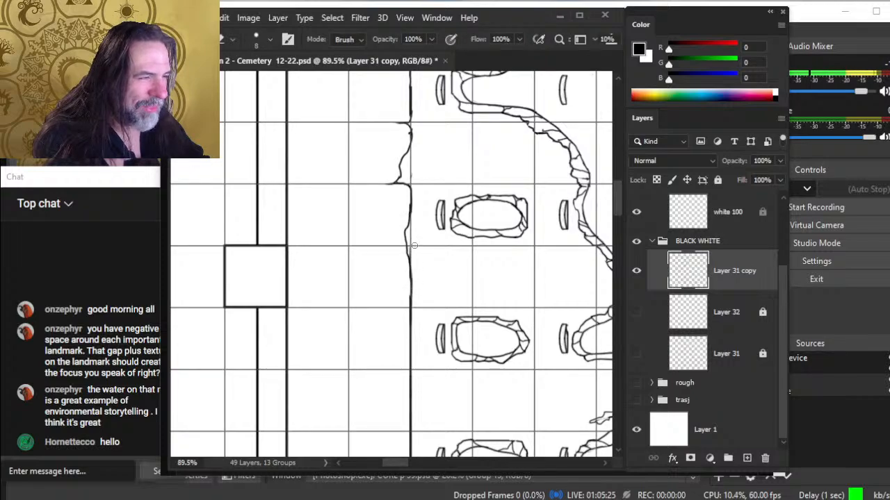
# - Break the left boundary at the grid line just above the second rimmed grave and redraw it with a small outward spike
pyautogui.press('z')
pyautogui.moveTo(443, 289); pyautogui.dragTo(436, 313)
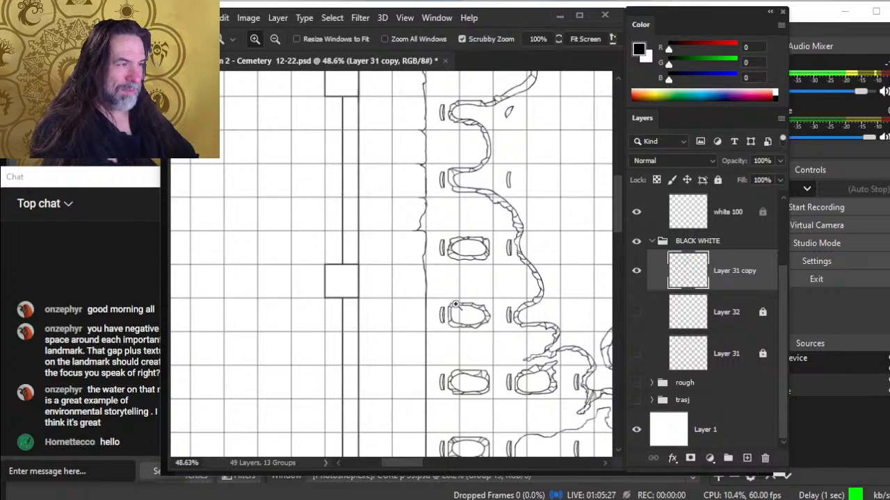
pyautogui.moveTo(469, 214); pyautogui.dragTo(430, 418)
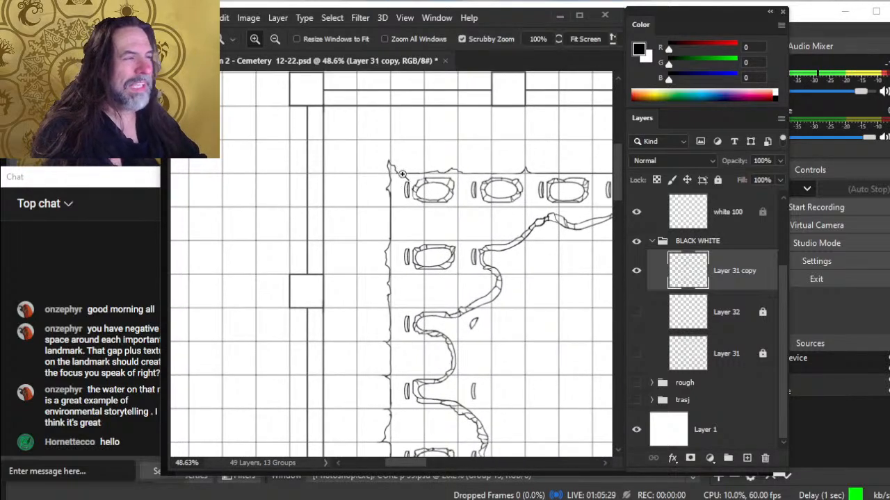
pyautogui.moveTo(458, 281); pyautogui.dragTo(374, 263)
pyautogui.moveTo(486, 341); pyautogui.dragTo(413, 294)
pyautogui.moveTo(355, 325); pyautogui.dragTo(419, 331)
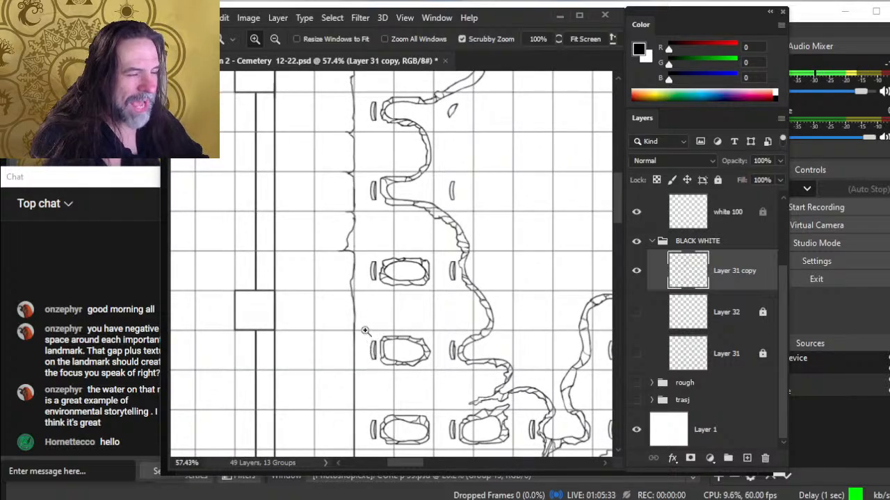
pyautogui.moveTo(365, 330)
pyautogui.mouseDown()
pyautogui.moveTo(403, 321)
pyautogui.moveTo(416, 290)
pyautogui.mouseUp()
pyautogui.press('e')
pyautogui.moveTo(379, 268)
pyautogui.mouseDown()
pyautogui.moveTo(374, 296)
pyautogui.moveTo(378, 271)
pyautogui.mouseUp()
pyautogui.press('b')
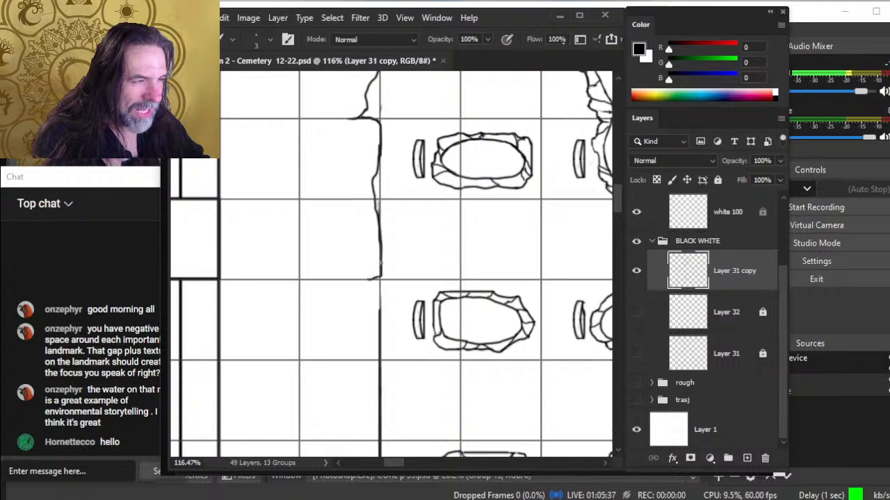
pyautogui.press('e')
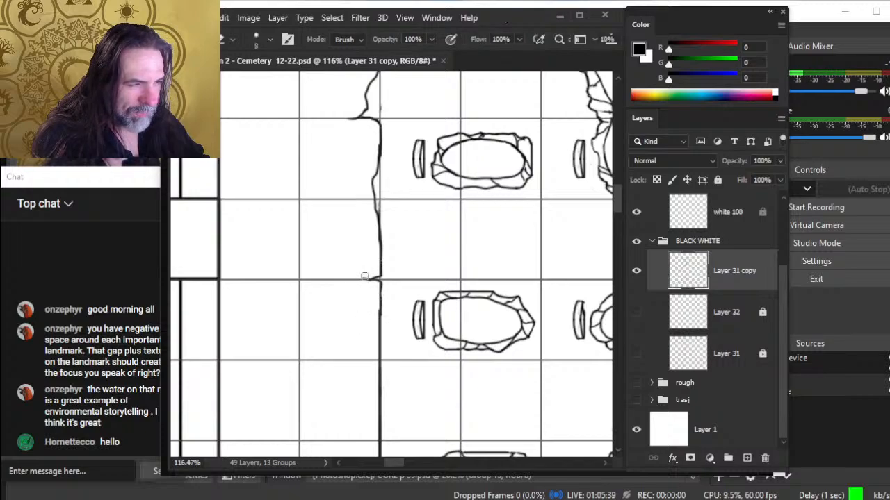
pyautogui.press('z')
pyautogui.moveTo(391, 318); pyautogui.dragTo(343, 326)
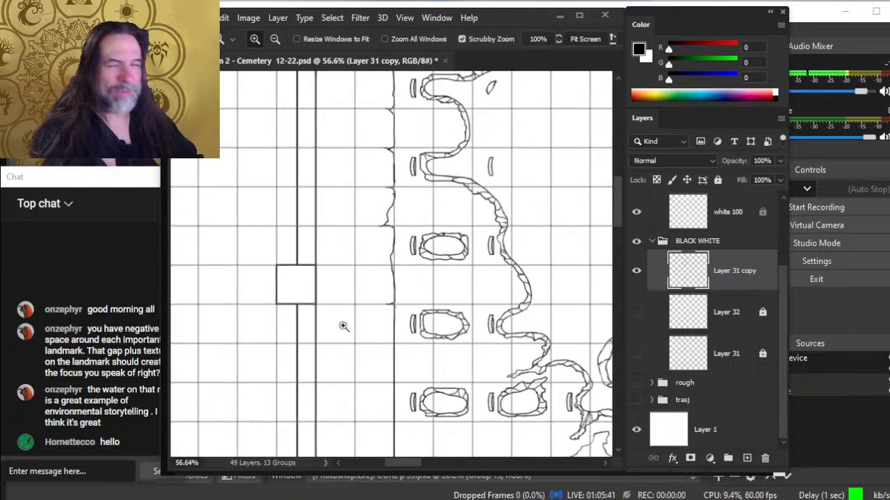
# - Replace the straight left boundary around the third rimmed grave with a jagged outward bulge that peaks in a spike at the grid line
pyautogui.moveTo(435, 285); pyautogui.dragTo(403, 229)
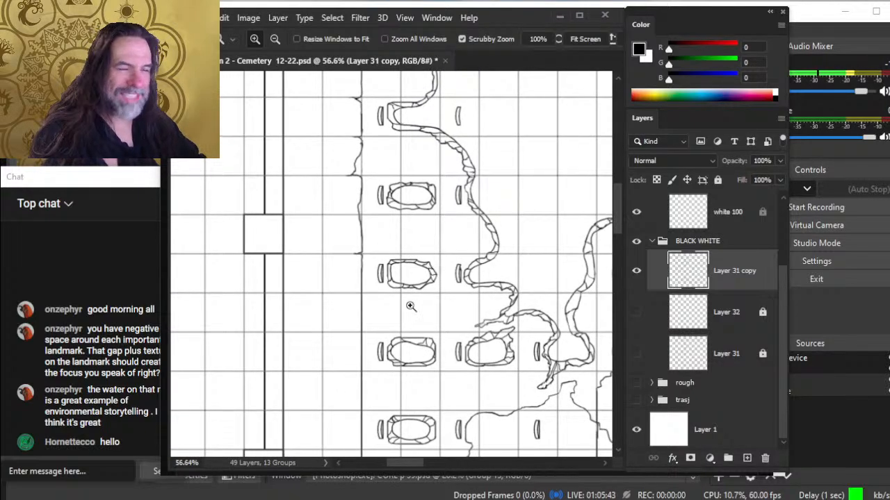
pyautogui.moveTo(407, 326); pyautogui.dragTo(446, 318)
pyautogui.moveTo(375, 313); pyautogui.dragTo(425, 264)
pyautogui.press('b')
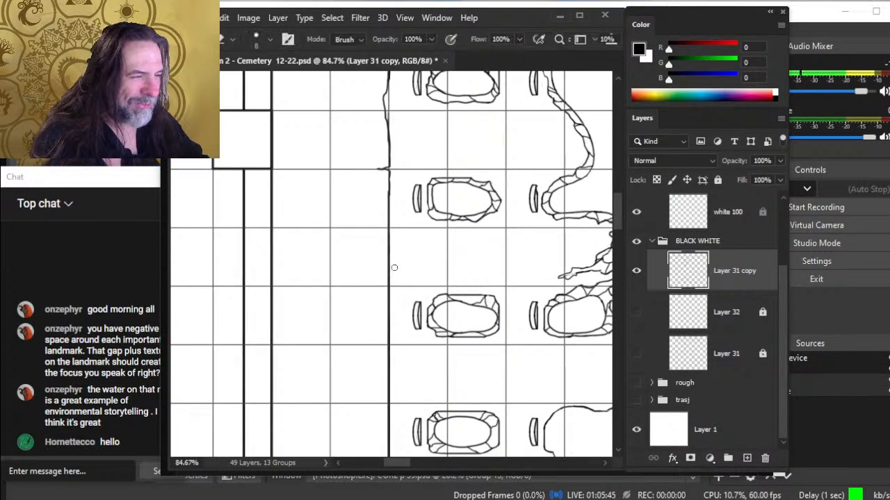
pyautogui.press('b')
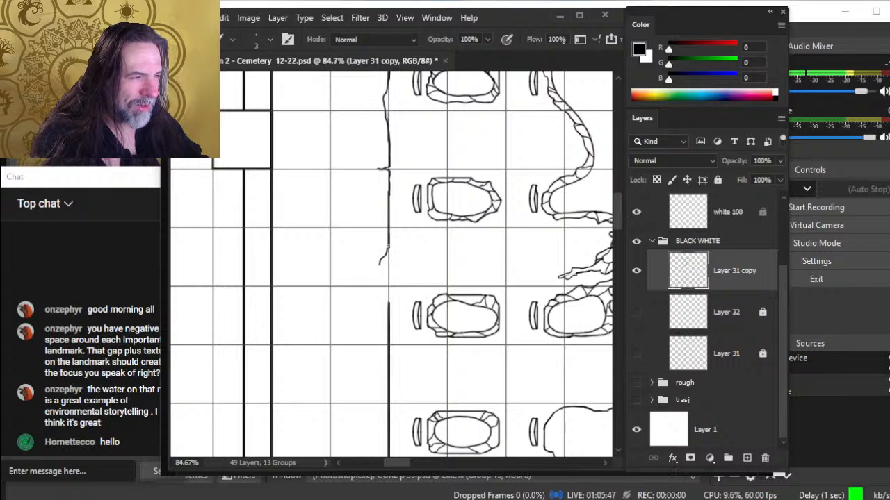
pyautogui.moveTo(371, 282); pyautogui.dragTo(357, 285)
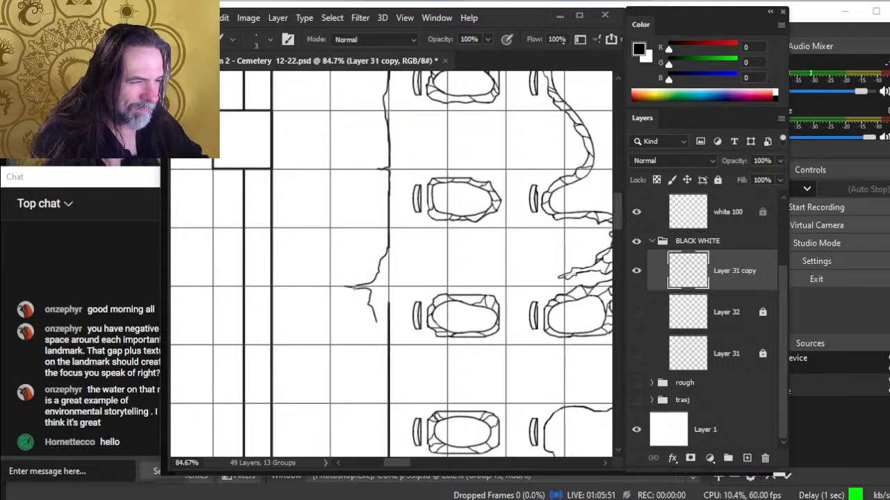
pyautogui.moveTo(376, 321); pyautogui.dragTo(389, 376)
pyautogui.press('e')
pyautogui.moveTo(389, 338); pyautogui.dragTo(388, 295)
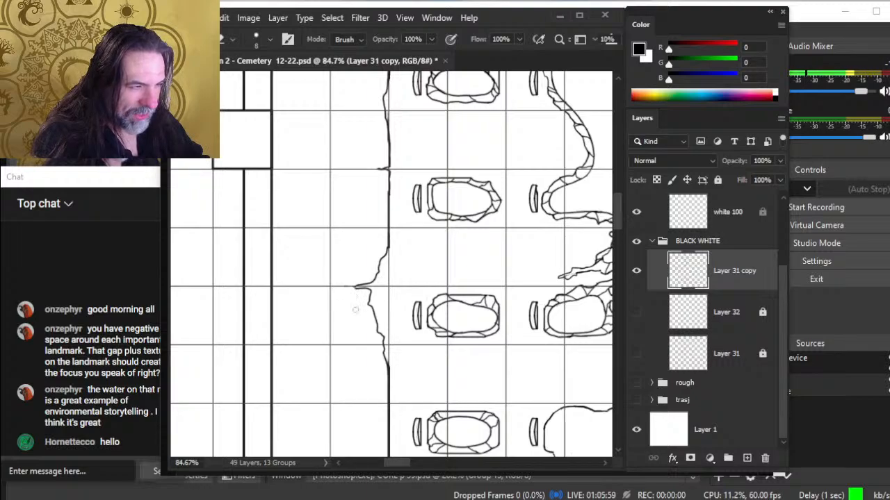
# - Trim the new spike above the third rimmed grave and redraw its tip as a thin point along the grid line
pyautogui.press('b')
pyautogui.press('e')
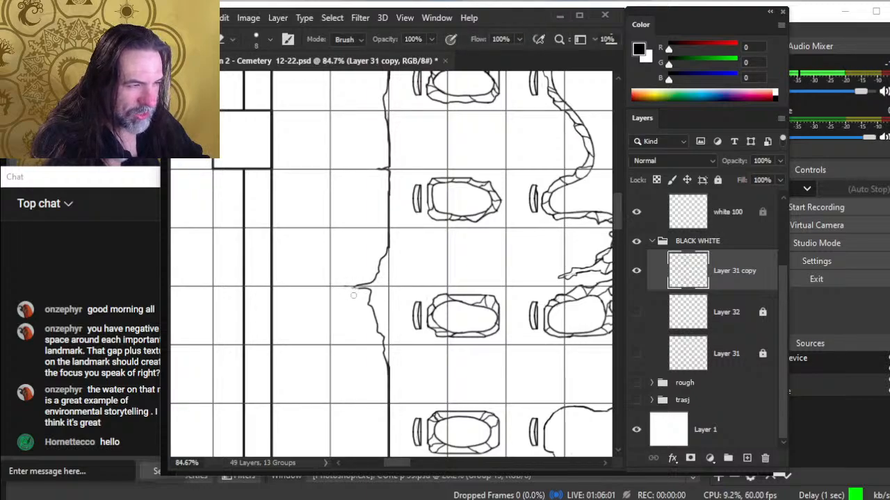
pyautogui.press('b')
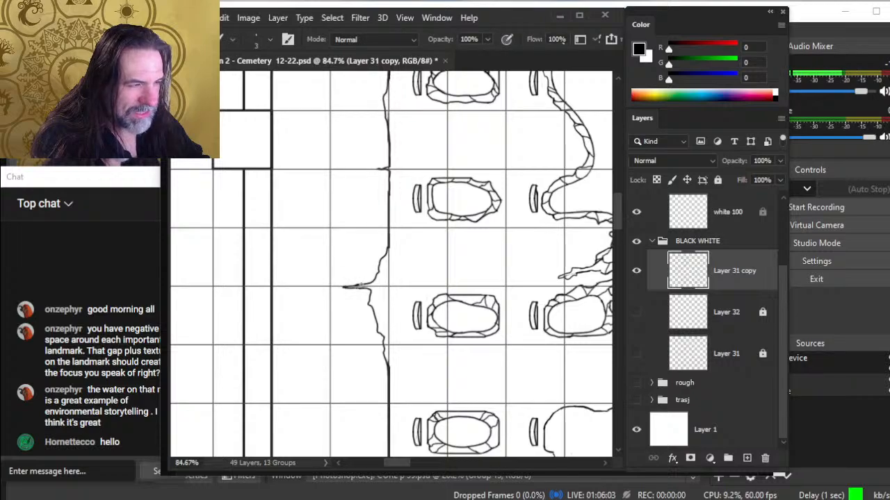
pyautogui.press('e')
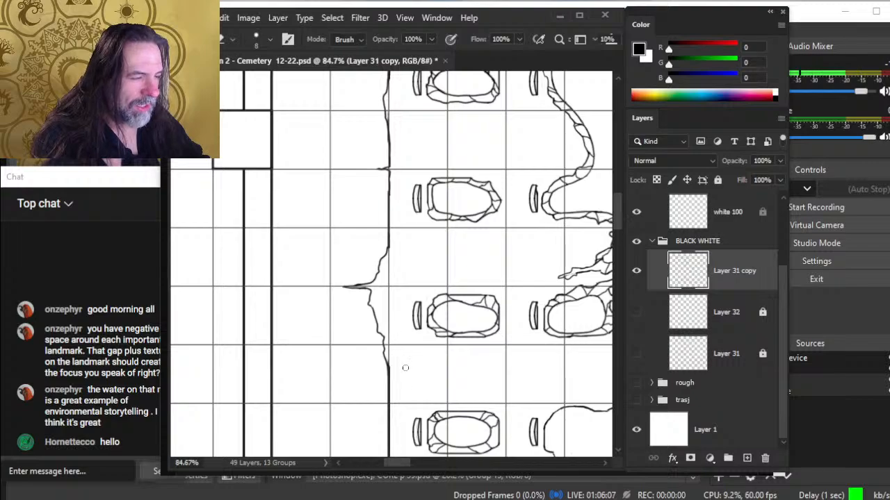
# - Break the left boundary at the grid line just above the fourth rimmed grave with a small outward notch
pyautogui.press('space')
pyautogui.moveTo(424, 362); pyautogui.dragTo(356, 280)
pyautogui.hotkey('ctrl', 'space')
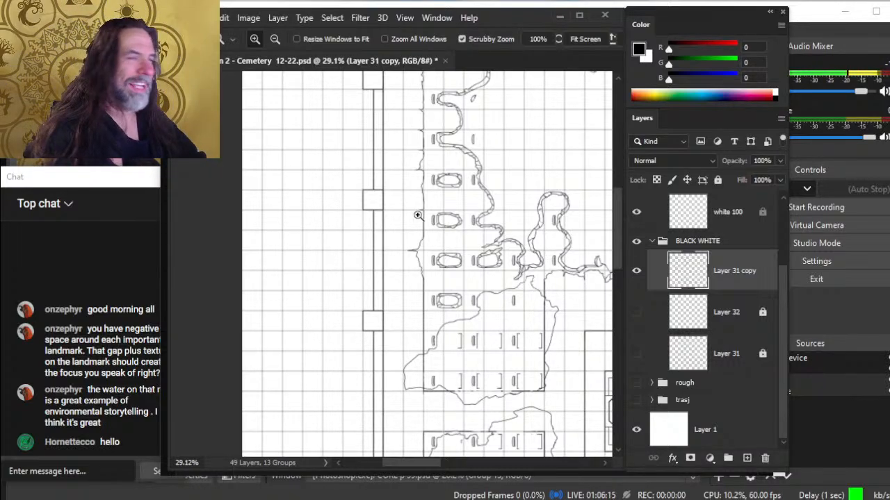
pyautogui.press('space')
pyautogui.moveTo(487, 255); pyautogui.dragTo(438, 209)
pyautogui.moveTo(382, 268); pyautogui.dragTo(410, 269)
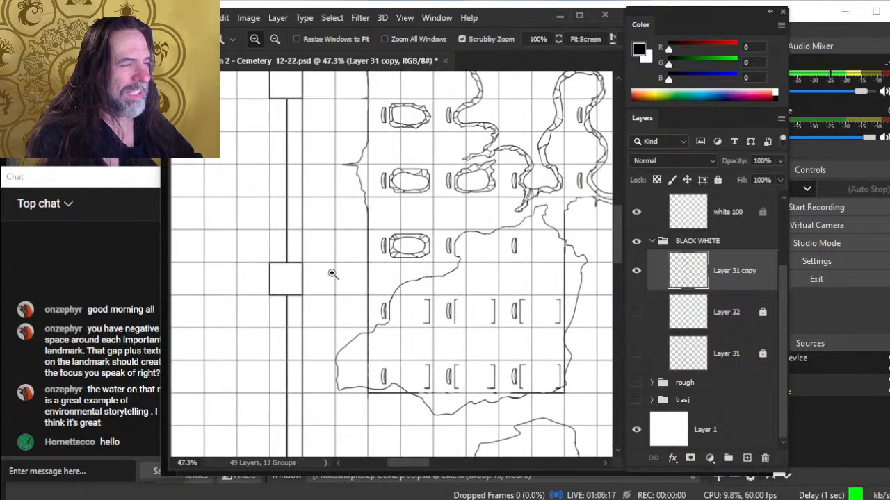
pyautogui.moveTo(368, 236); pyautogui.dragTo(369, 238)
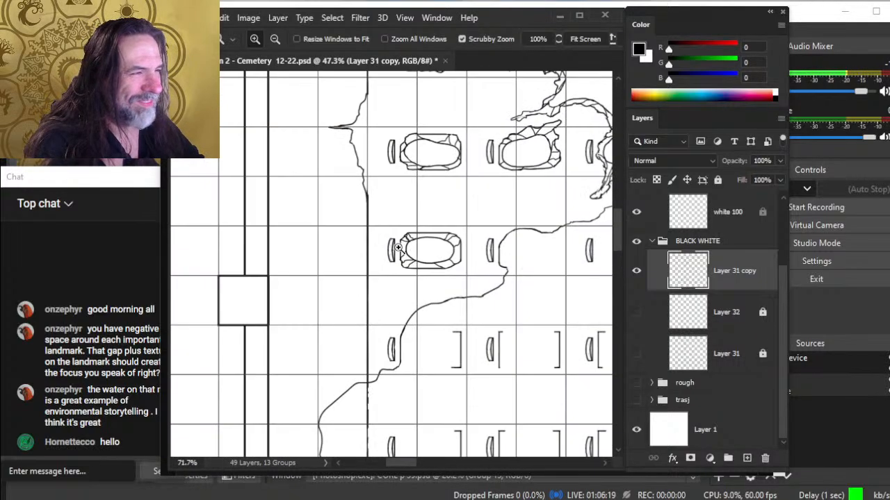
pyautogui.press('e')
pyautogui.press('b')
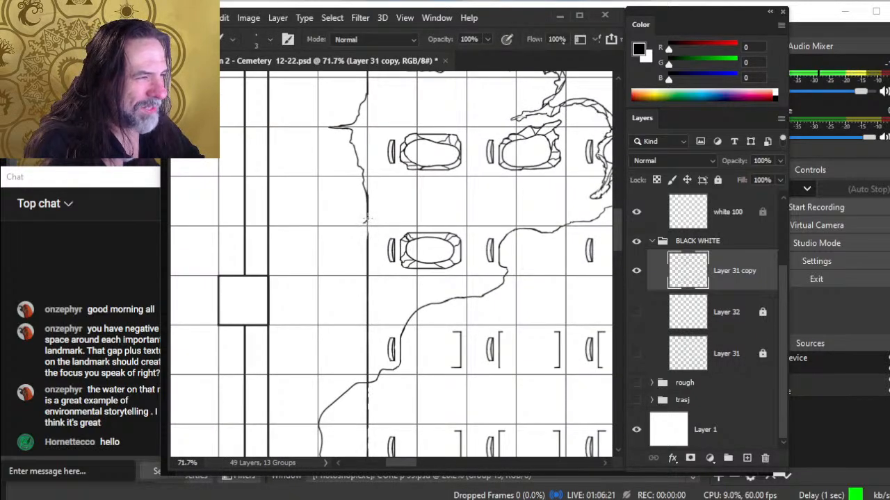
pyautogui.press('e')
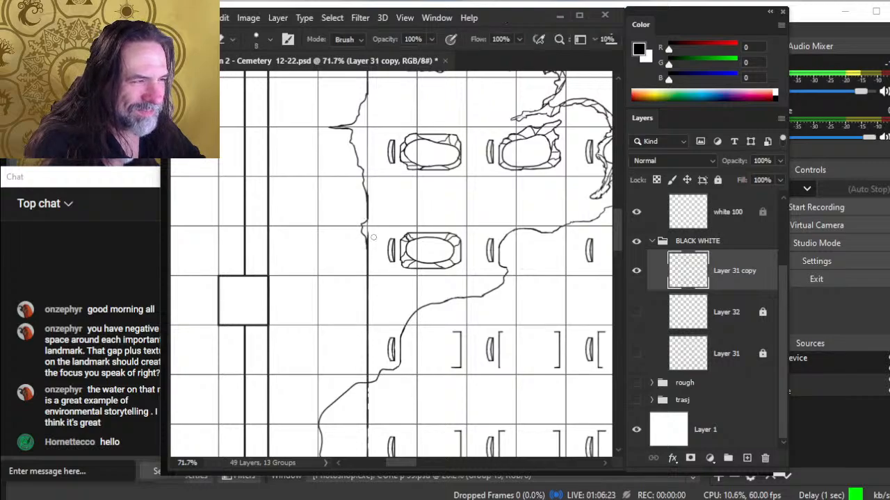
# - Replace the straight boundary below the fourth rimmed grave with a jagged outward line running down to the large wavy outline
pyautogui.moveTo(368, 290); pyautogui.dragTo(369, 348)
pyautogui.press('b')
pyautogui.moveTo(358, 315); pyautogui.dragTo(353, 322)
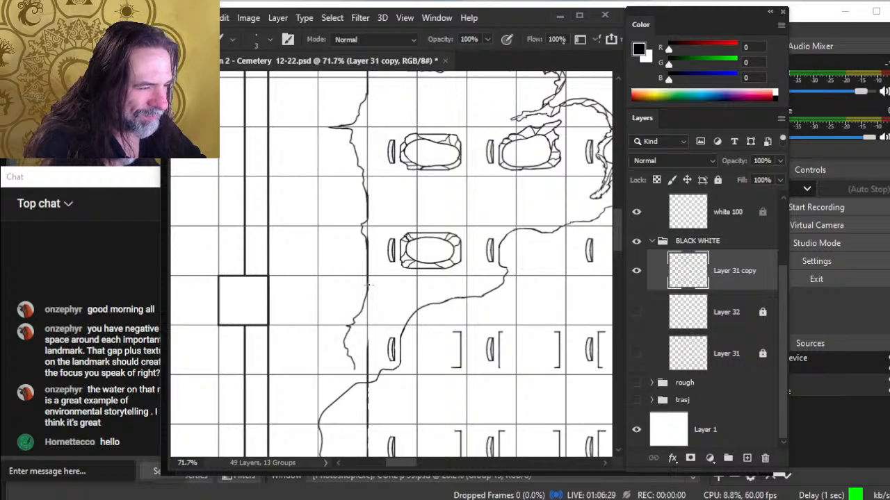
pyautogui.press('e')
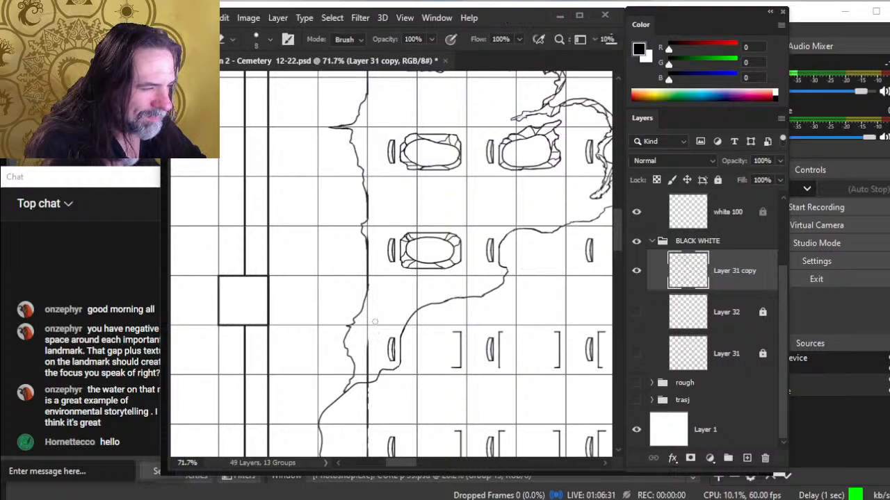
pyautogui.moveTo(368, 345); pyautogui.dragTo(367, 381)
# - Erase the upper slope of the lowest boundary bulge and redraw it with rougher, stepped edges joining the straight line above
pyautogui.press('b')
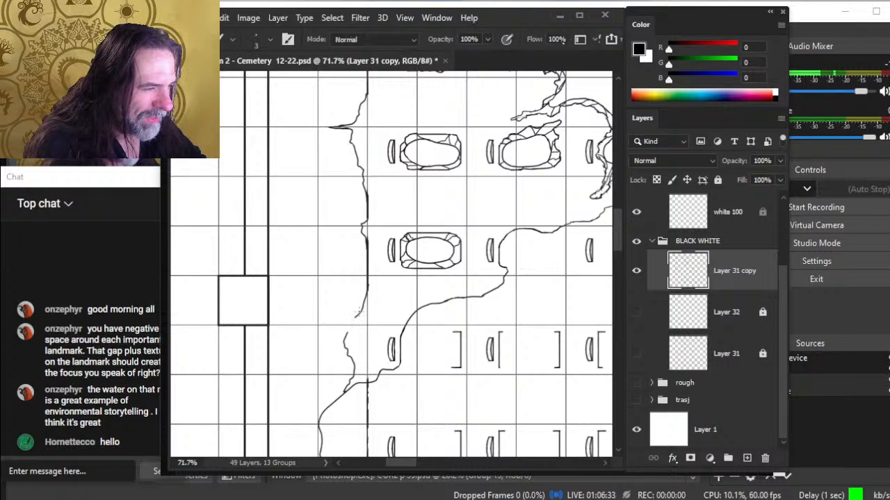
pyautogui.press('e')
pyautogui.moveTo(360, 311); pyautogui.dragTo(354, 317)
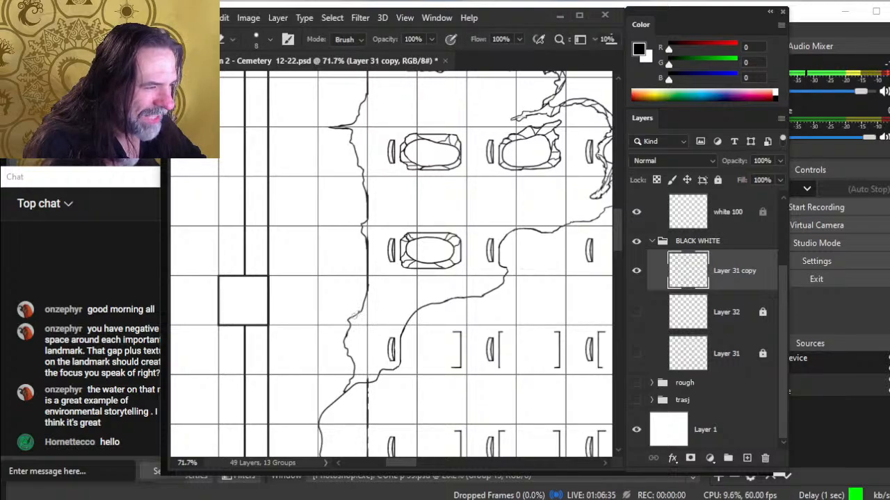
pyautogui.press('b')
pyautogui.press('e')
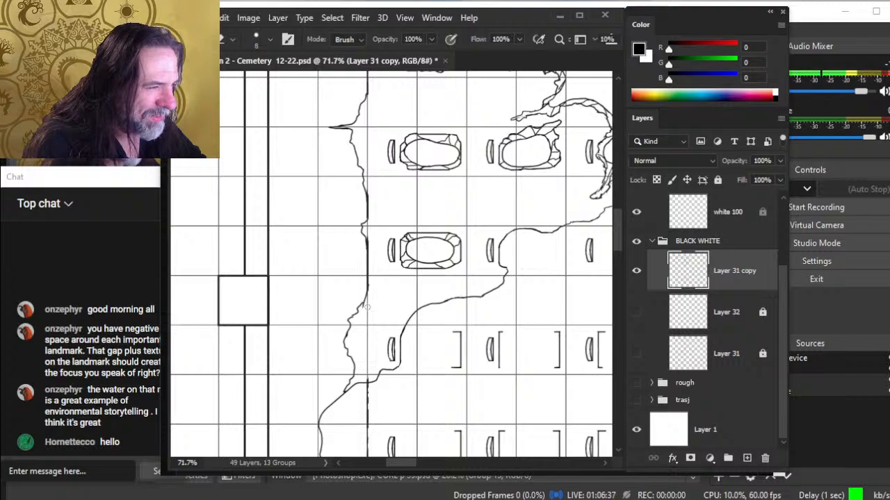
pyautogui.press('b')
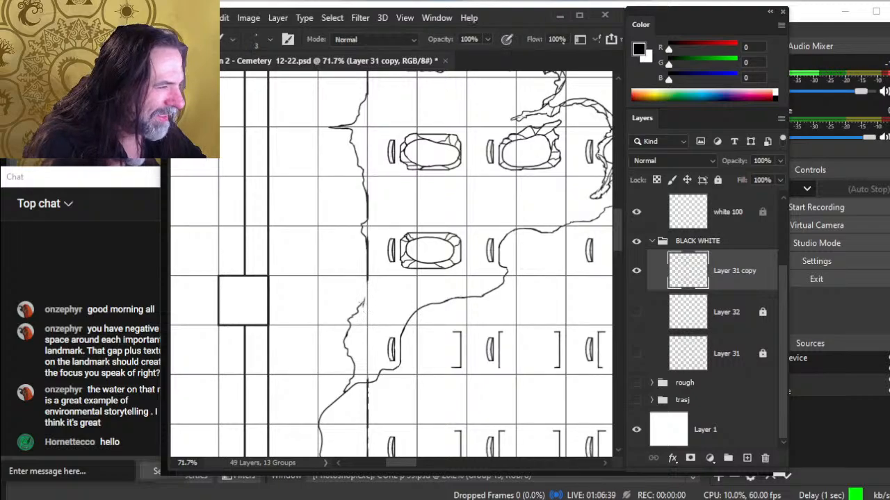
pyautogui.moveTo(367, 294); pyautogui.dragTo(362, 302)
pyautogui.press('e')
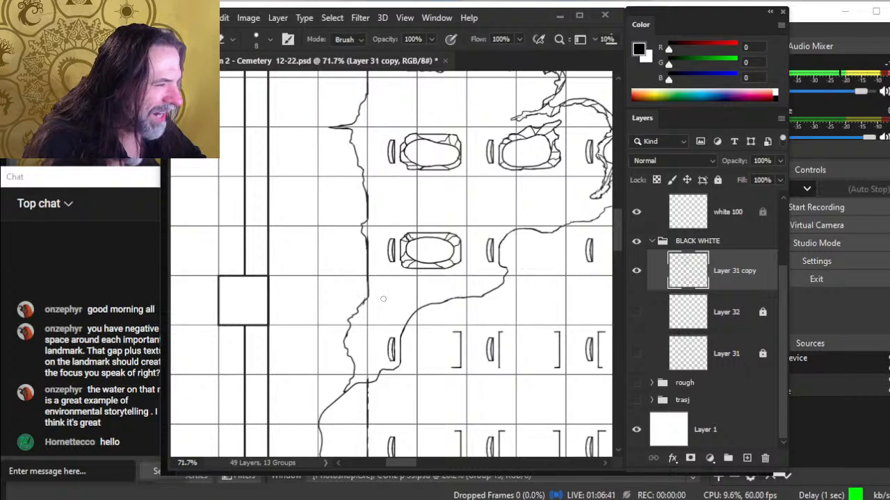
# - Draw a short crack branching up and outward from the upper slope of the lowest bulge and touch up the line beneath it
pyautogui.press('b')
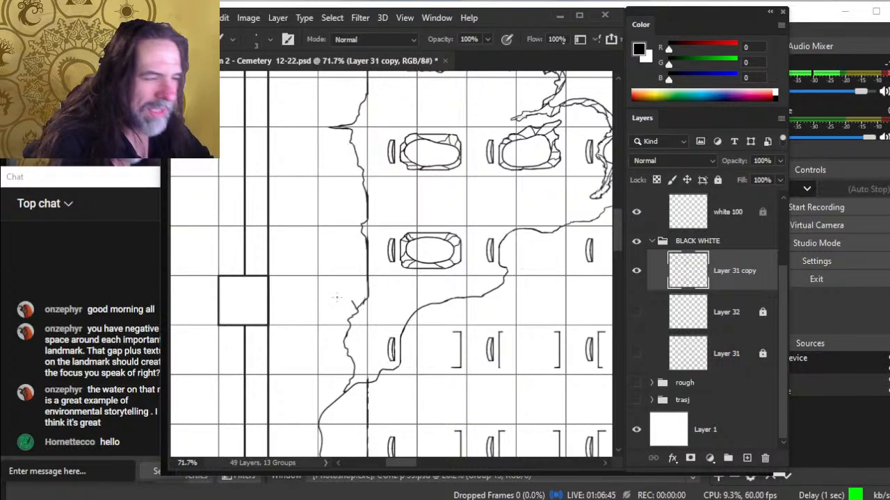
pyautogui.press('e')
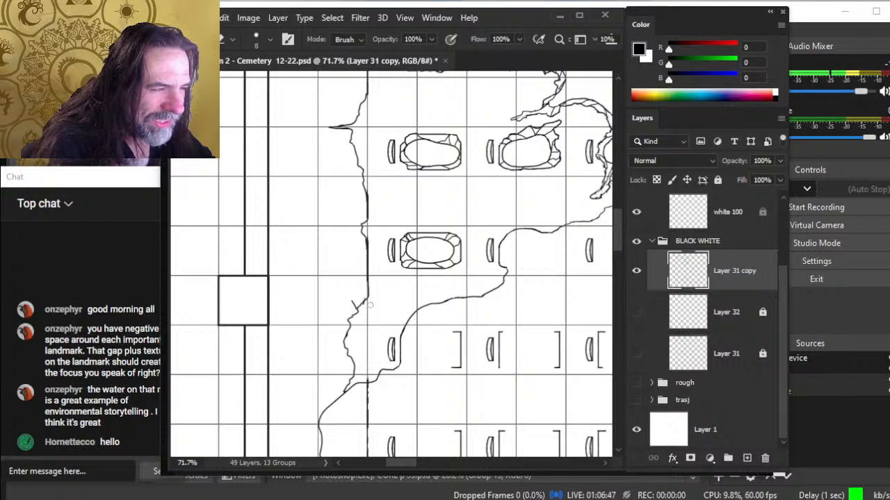
pyautogui.press('z')
pyautogui.moveTo(368, 308); pyautogui.dragTo(388, 297)
pyautogui.press('b')
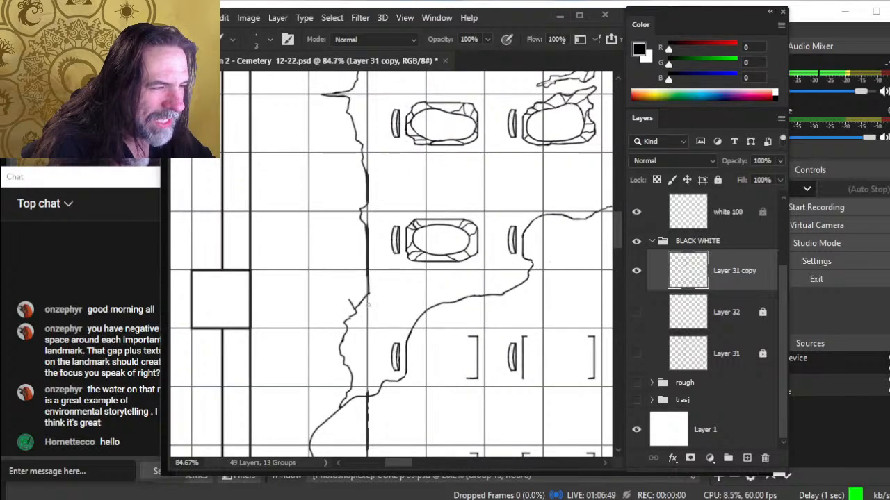
pyautogui.press('e')
pyautogui.press('b')
pyautogui.press('e')
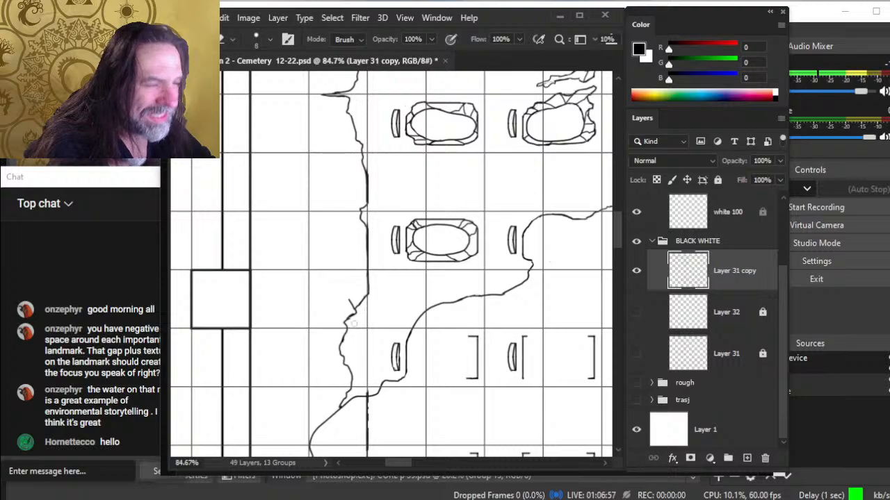
# - Pull the lowest bulge out into a pointed spike at the grid line and rework the jagged boundary directly below it
pyautogui.press('b')
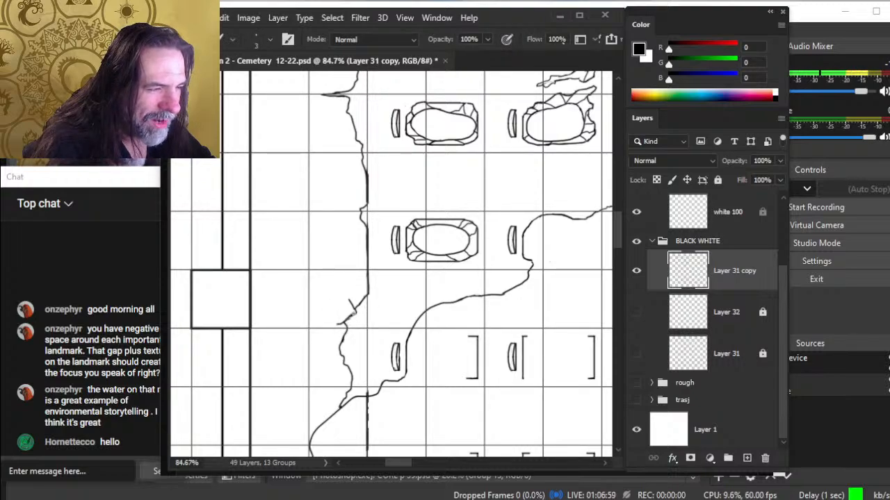
pyautogui.moveTo(338, 324)
pyautogui.mouseDown()
pyautogui.moveTo(322, 328)
pyautogui.moveTo(349, 327)
pyautogui.moveTo(343, 339)
pyautogui.mouseUp()
pyautogui.press('e')
pyautogui.press('b')
pyautogui.press('e')
pyautogui.press('b')
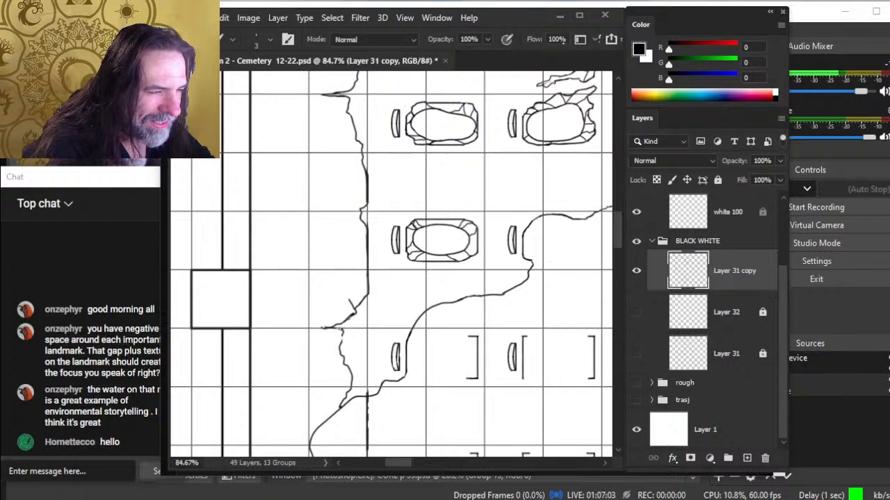
pyautogui.press('e')
pyautogui.press('b')
pyautogui.press('e')
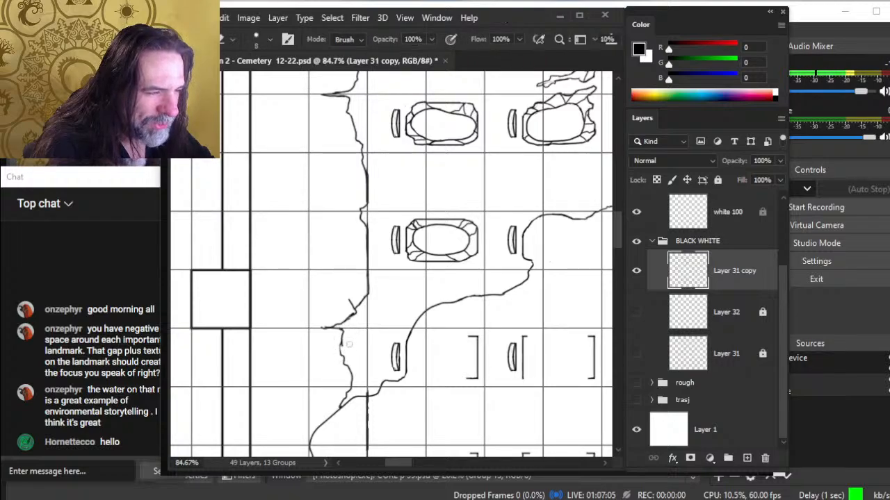
pyautogui.press('b')
pyautogui.press('e')
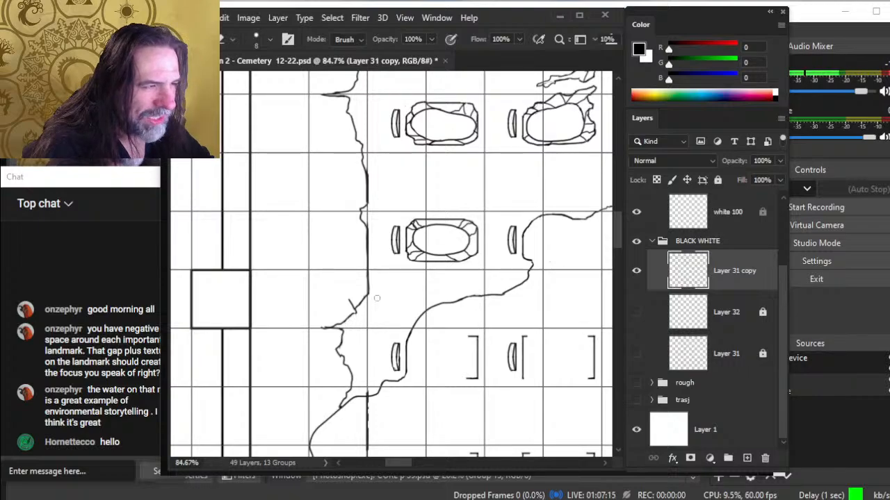
# - Lengthen the side crack above the lowest spike and finish it with a bent, tapered tip pointing outward
pyautogui.press('z')
pyautogui.moveTo(383, 322); pyautogui.dragTo(318, 338)
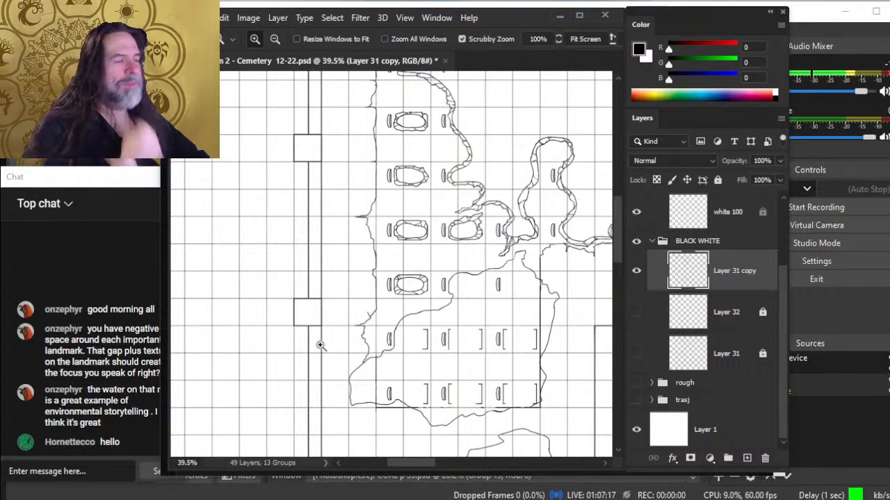
pyautogui.click(375, 331)
pyautogui.press('b')
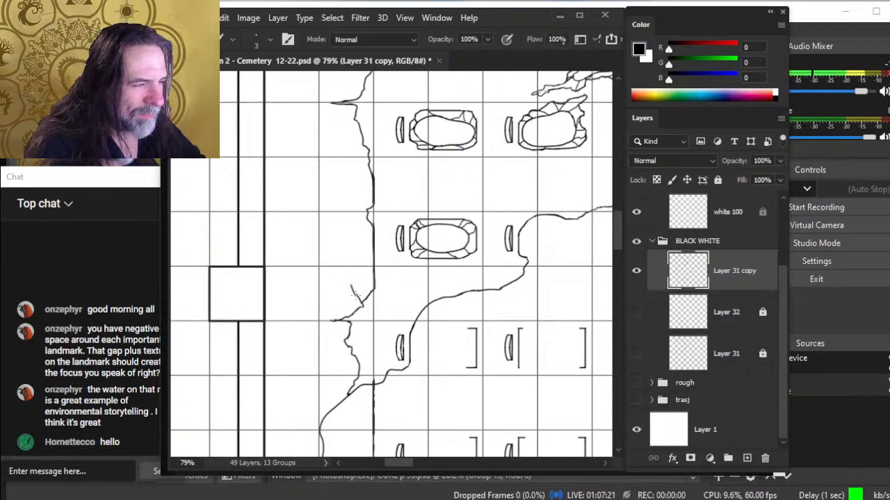
pyautogui.press('e')
pyautogui.press('b')
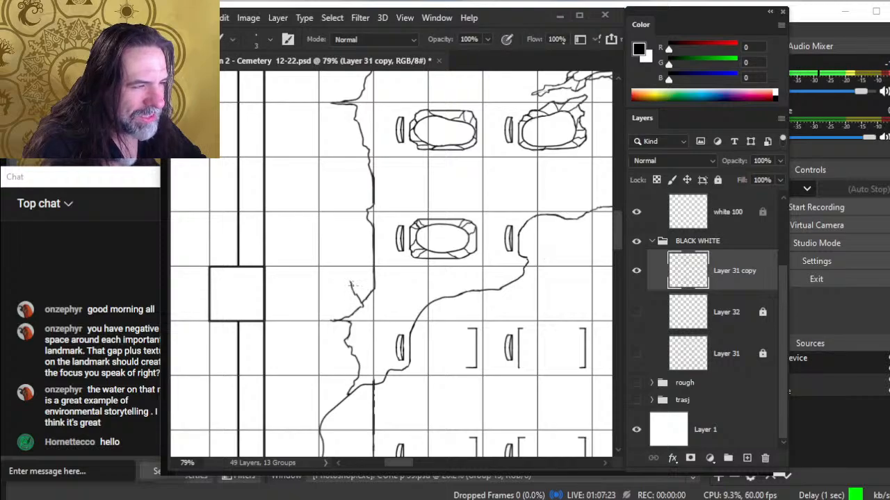
pyautogui.press('e')
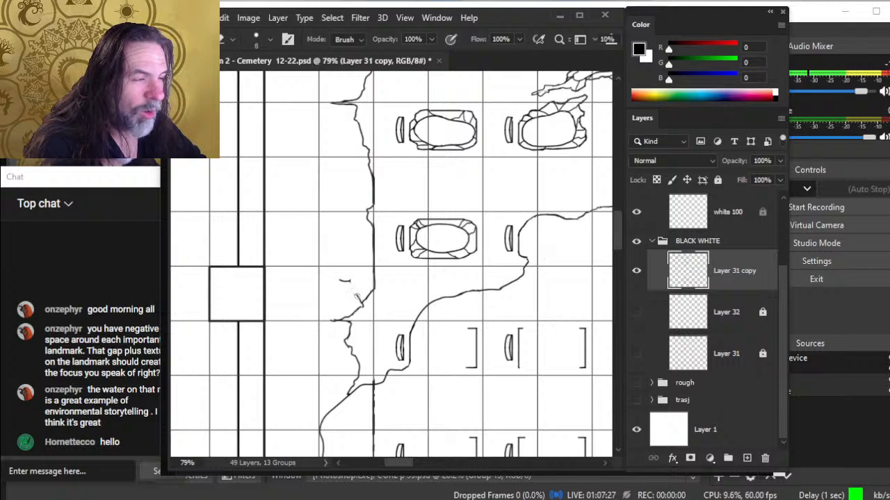
pyautogui.press('b')
pyautogui.moveTo(348, 281)
pyautogui.mouseDown()
pyautogui.moveTo(356, 296)
pyautogui.moveTo(337, 299)
pyautogui.moveTo(380, 319)
pyautogui.mouseUp()
pyautogui.press('z')
pyautogui.press('b')
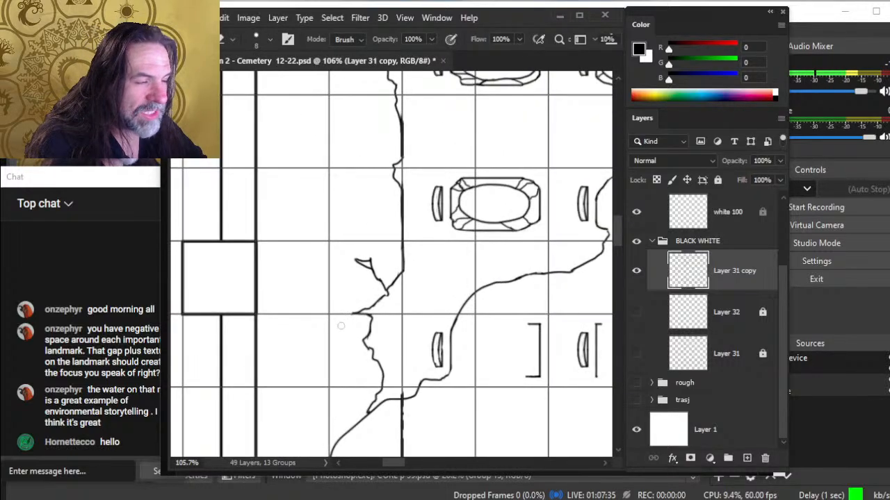
# - Redraw the tip of the lowest boundary spike as a thin line along the grid line and clean its edges
pyautogui.press('b')
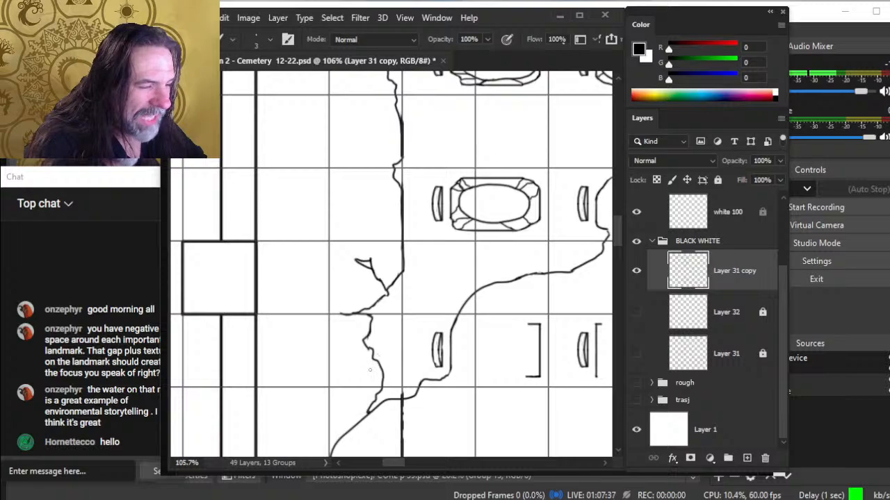
pyautogui.press('e')
pyautogui.press('z')
pyautogui.moveTo(417, 345); pyautogui.dragTo(357, 337)
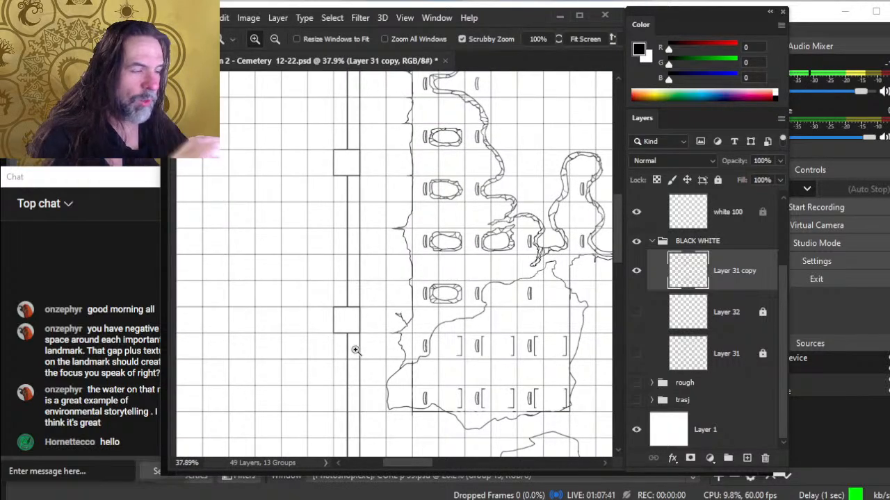
# - Erase the inner curve's join with the lower bulge and the upper stretch of the old straight boundary line beneath it
pyautogui.moveTo(511, 380); pyautogui.dragTo(472, 334)
pyautogui.moveTo(403, 302); pyautogui.dragTo(432, 300)
pyautogui.moveTo(386, 328); pyautogui.dragTo(418, 327)
pyautogui.press('e')
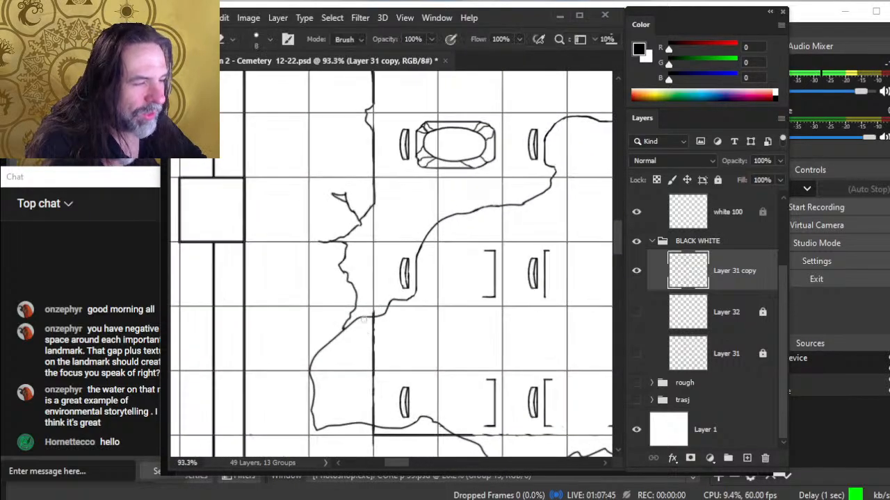
pyautogui.moveTo(362, 318); pyautogui.dragTo(376, 367)
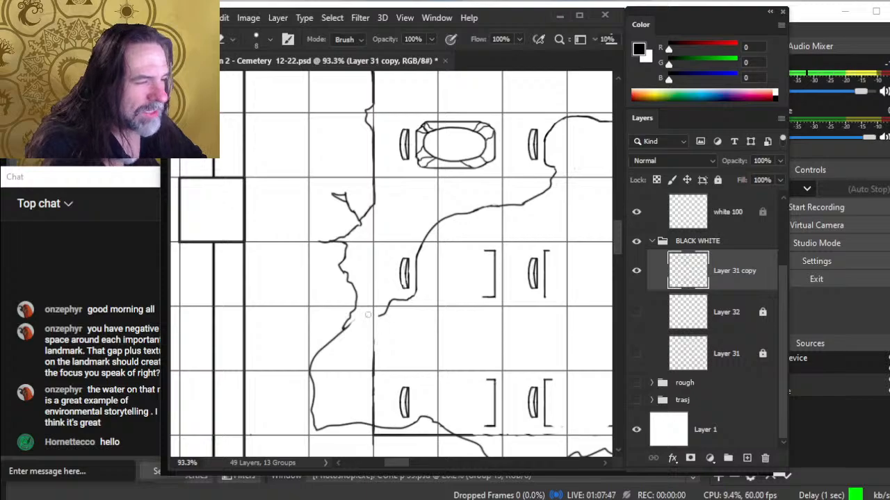
pyautogui.moveTo(354, 321); pyautogui.dragTo(349, 348)
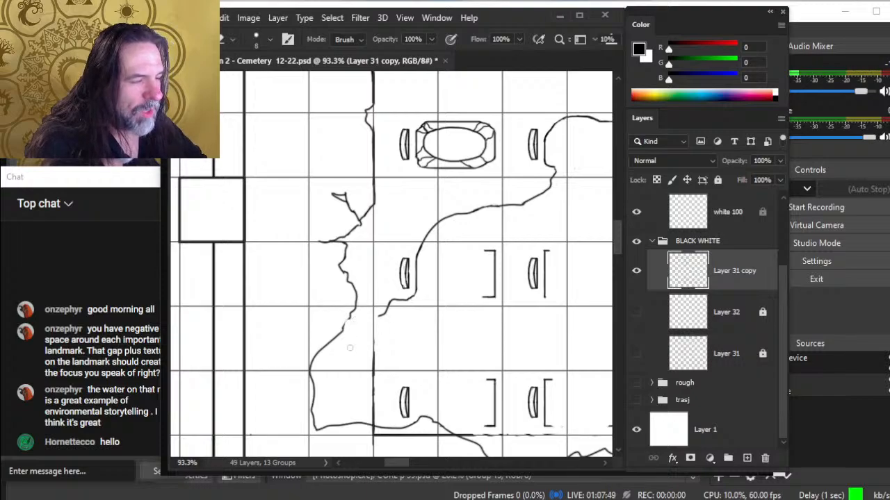
# - Redraw the inner curve as a second line running down inside the lower bulge and erase more of the straight boundary beside it
pyautogui.press('b')
pyautogui.press('e')
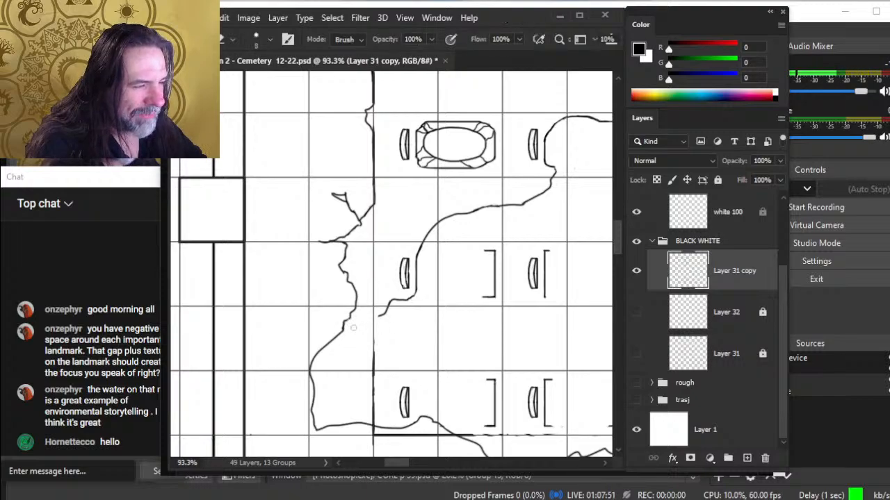
pyautogui.press('b')
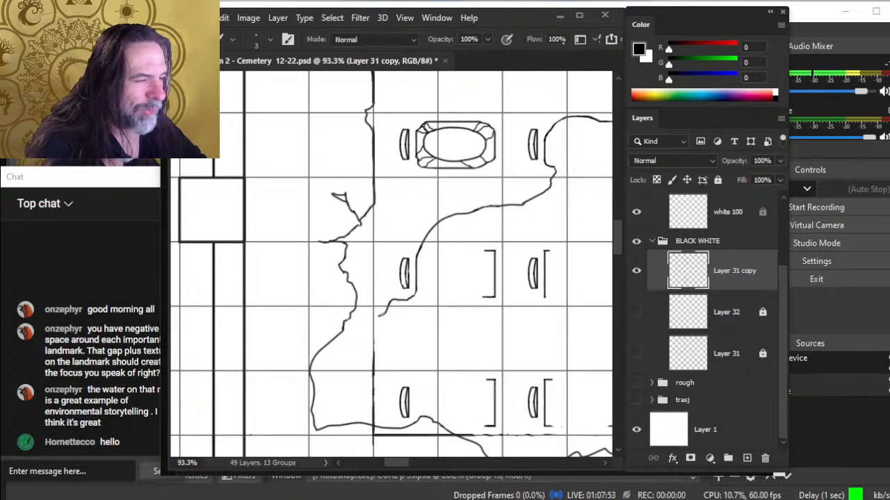
pyautogui.moveTo(367, 325); pyautogui.dragTo(337, 344)
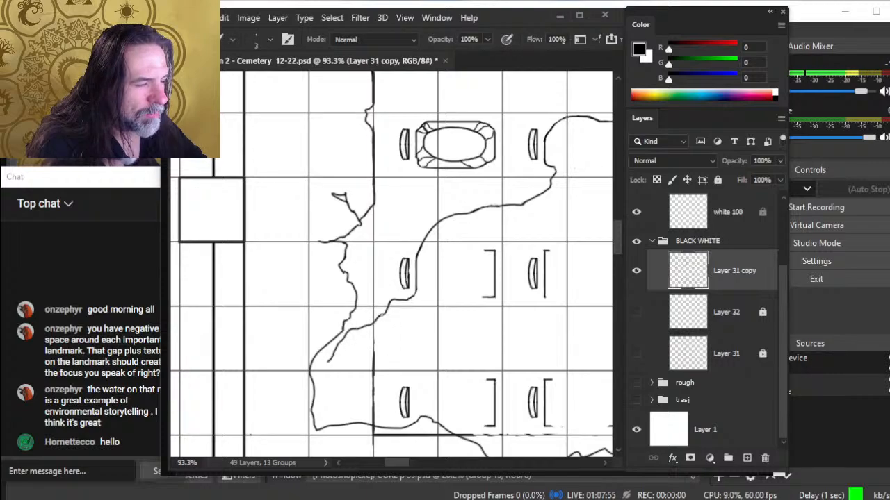
pyautogui.press('e')
pyautogui.moveTo(352, 410)
pyautogui.mouseDown()
pyautogui.moveTo(366, 415)
pyautogui.moveTo(381, 351)
pyautogui.mouseUp()
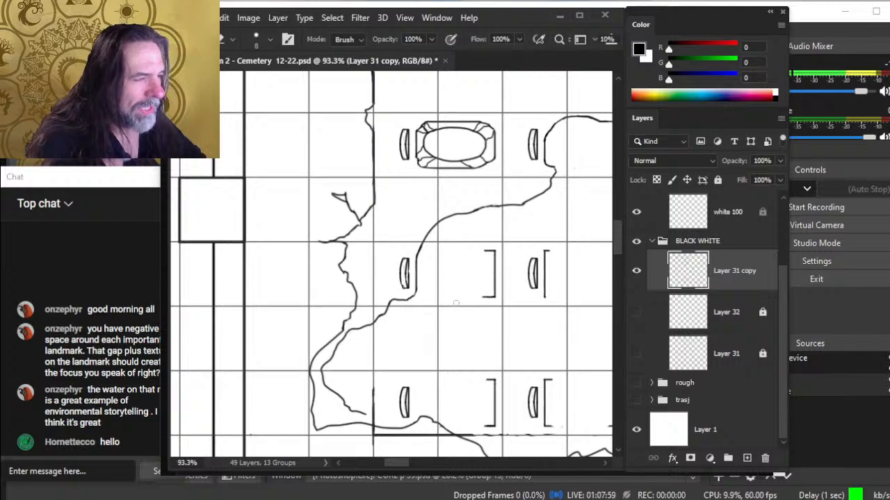
# - Erase the straight vertical line beside the lowest-row headstone and extend the inner curve across its grid line
pyautogui.press('z')
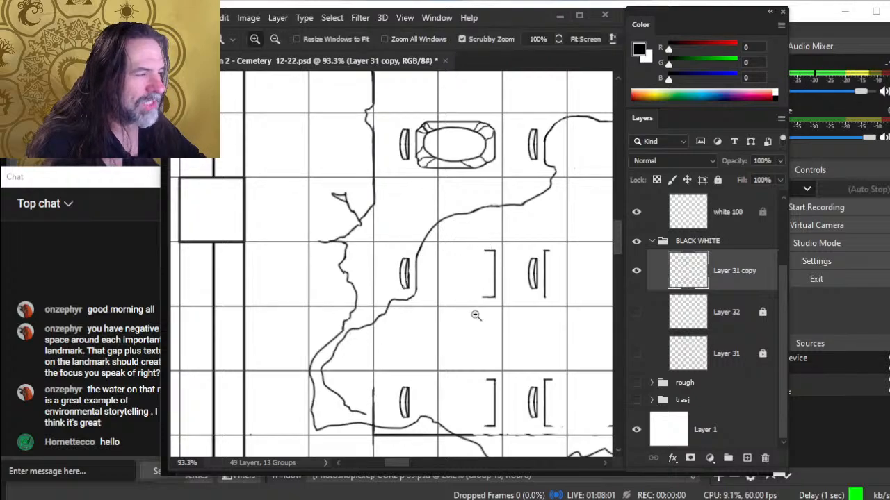
pyautogui.moveTo(474, 314); pyautogui.dragTo(419, 341)
pyautogui.moveTo(360, 344); pyautogui.dragTo(424, 339)
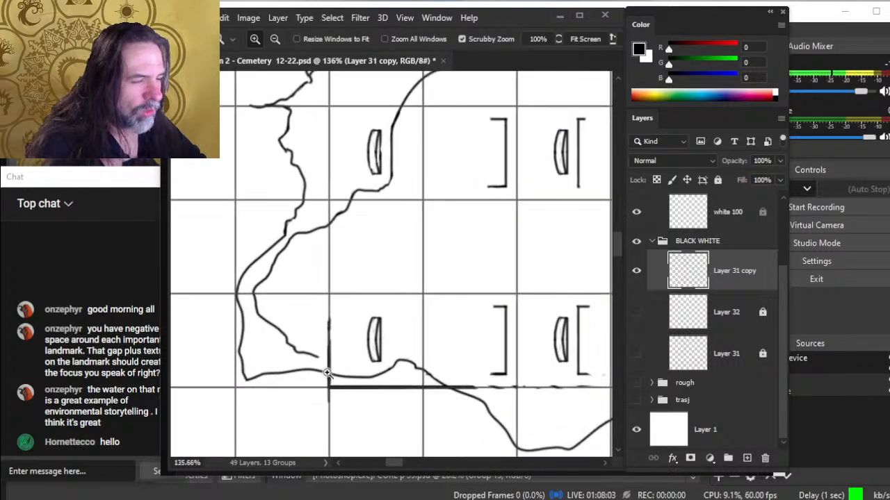
pyautogui.press('e')
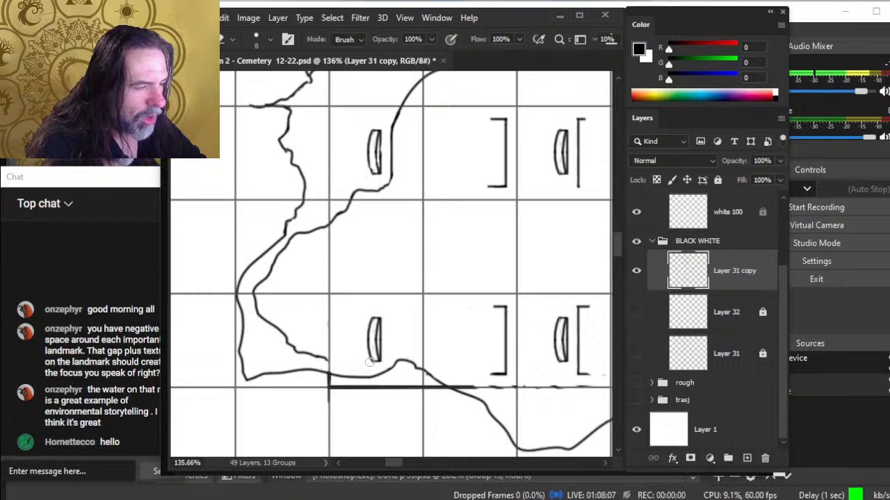
pyautogui.press('b')
pyautogui.moveTo(337, 360); pyautogui.dragTo(343, 362)
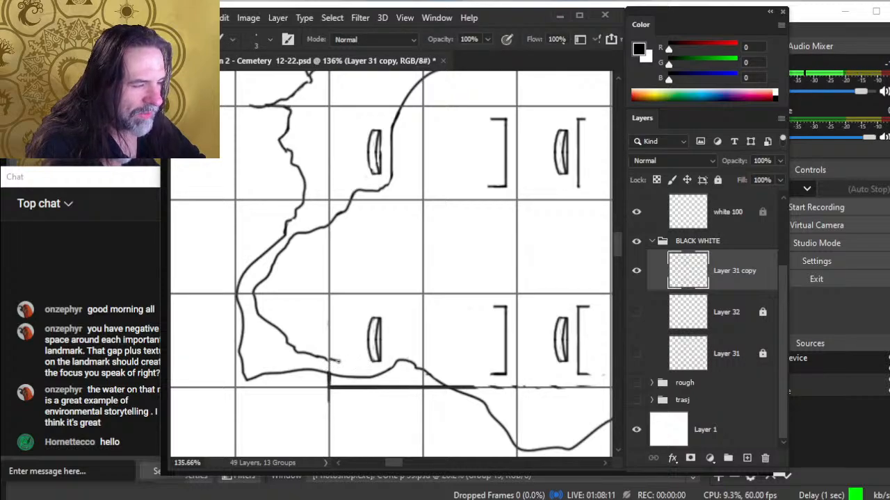
# - Replace the outline under the first lowest-row headstone with a curve arching over it and joining the wavy line beyond
pyautogui.press('e')
pyautogui.moveTo(320, 357)
pyautogui.mouseDown()
pyautogui.moveTo(345, 361)
pyautogui.moveTo(322, 374)
pyautogui.moveTo(339, 373)
pyautogui.moveTo(331, 386)
pyautogui.moveTo(332, 348)
pyautogui.moveTo(353, 314)
pyautogui.moveTo(370, 296)
pyautogui.moveTo(393, 295)
pyautogui.moveTo(426, 368)
pyautogui.moveTo(472, 412)
pyautogui.moveTo(424, 399)
pyautogui.mouseUp()
pyautogui.press('b')
pyautogui.press('e')
pyautogui.press('b')
pyautogui.hotkey('ctrl', 'space')
pyautogui.hotkey('ctrl', 'space')
pyautogui.moveTo(463, 421)
pyautogui.mouseDown()
pyautogui.moveTo(384, 310)
pyautogui.moveTo(374, 311)
pyautogui.mouseUp()
pyautogui.press('e')
pyautogui.moveTo(331, 277); pyautogui.dragTo(374, 274)
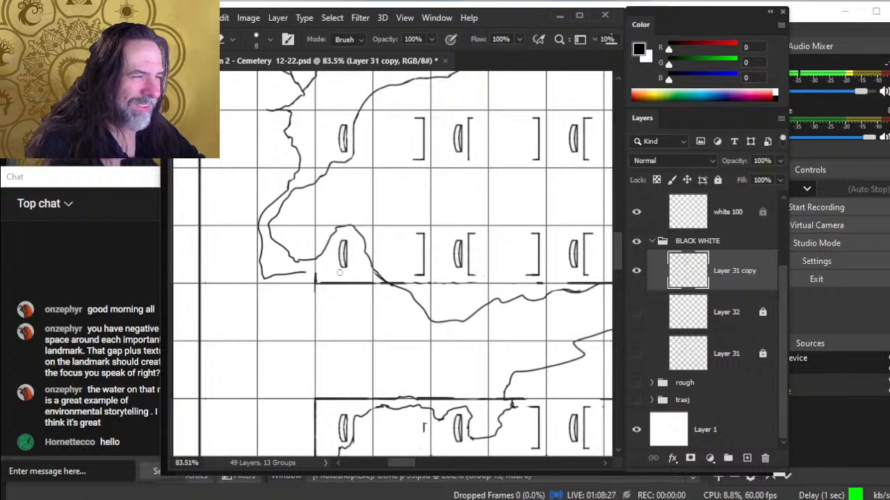
# - Reconnect the bulge's lower edge to the plot corner with an uneven line and round off its pointed outer corner
pyautogui.moveTo(317, 279)
pyautogui.mouseDown()
pyautogui.moveTo(315, 265)
pyautogui.moveTo(323, 285)
pyautogui.mouseUp()
pyautogui.press('b')
pyautogui.press('e')
pyautogui.press('b')
pyautogui.press('e')
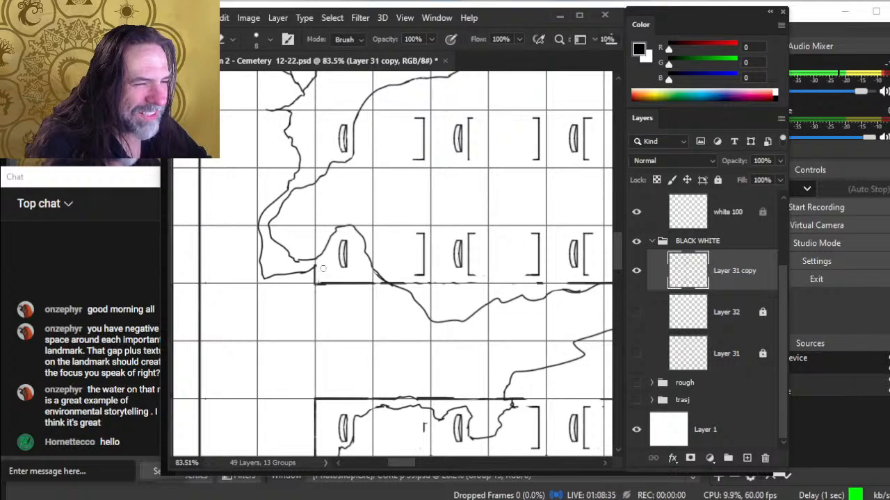
pyautogui.moveTo(262, 278); pyautogui.dragTo(301, 274)
pyautogui.press('b')
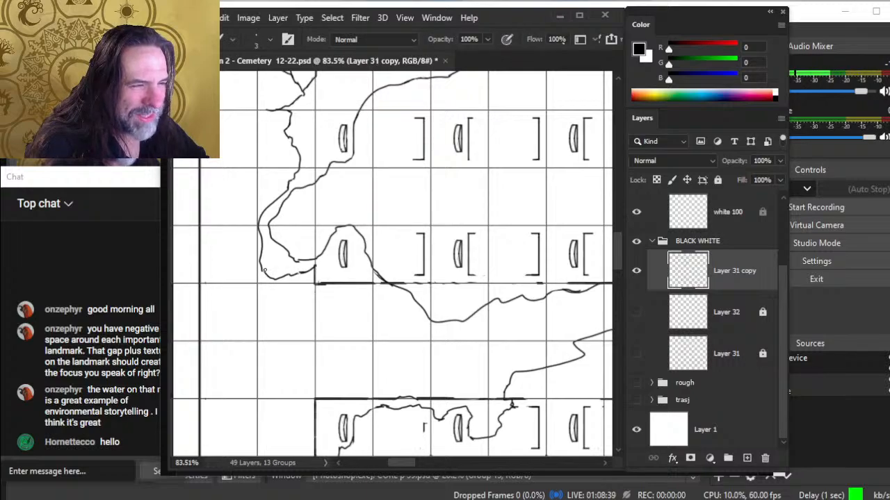
pyautogui.press('e')
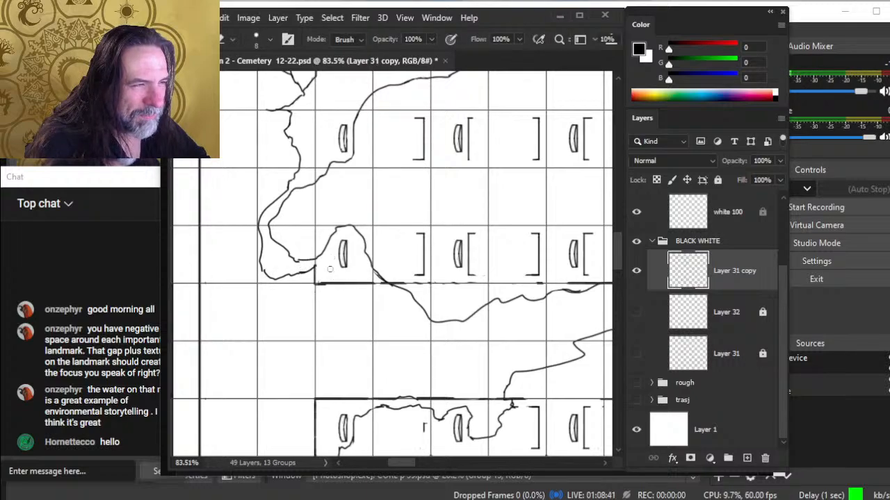
# - Clean up and redraw the outline where the headstone arch descends across the plot's straight lower border
pyautogui.moveTo(376, 271); pyautogui.dragTo(394, 283)
pyautogui.press('b')
pyautogui.press('e')
pyautogui.press('b')
pyautogui.press('e')
# - Erase the plot's straight lower border from its outer corner along to where the wavy outline rejoins it
pyautogui.moveTo(329, 287); pyautogui.dragTo(315, 283)
pyautogui.press('b')
pyautogui.press('e')
pyautogui.press('shift')
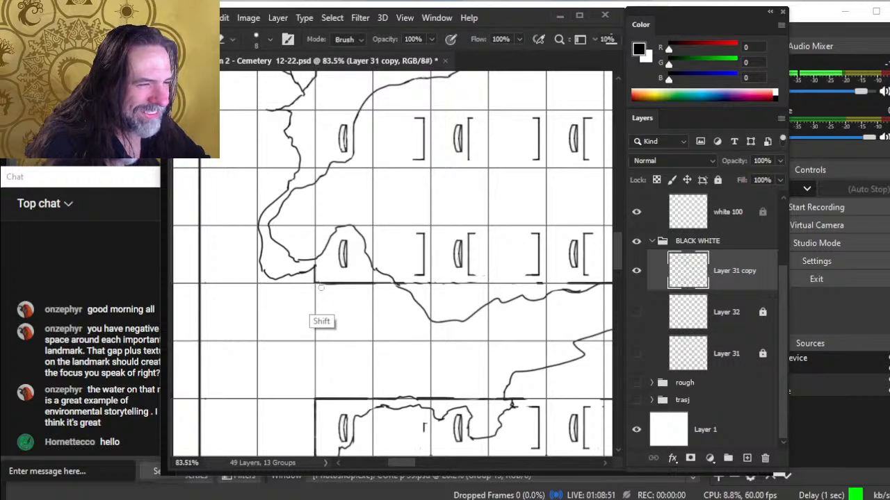
pyautogui.moveTo(323, 286); pyautogui.dragTo(346, 285)
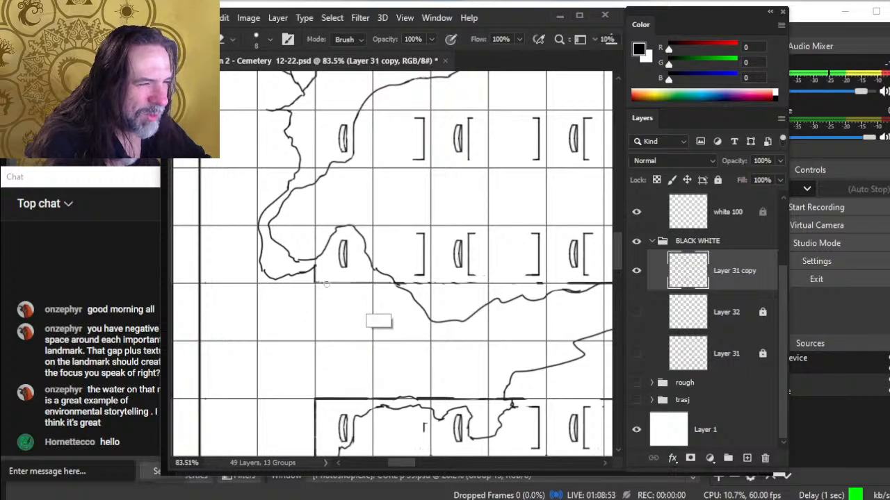
pyautogui.hscroll(2, 329, 329)
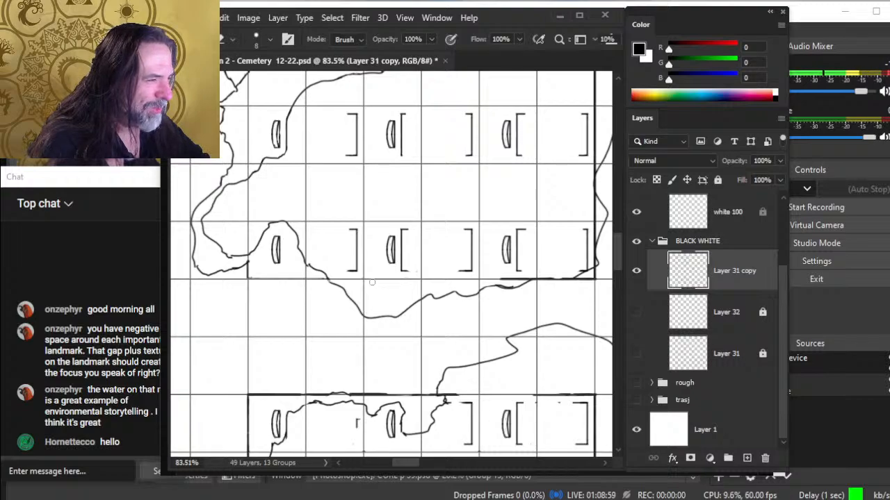
pyautogui.moveTo(524, 321); pyautogui.dragTo(442, 339)
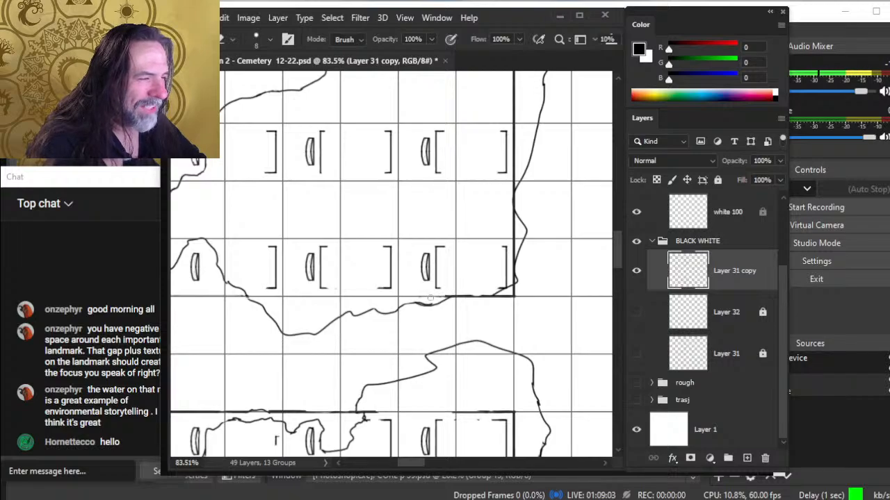
# - Redraw the bulge's lower edge through the plot corner as a jagged line with a small spike pointing down below the headstone
pyautogui.press('z')
pyautogui.moveTo(472, 284); pyautogui.dragTo(413, 285)
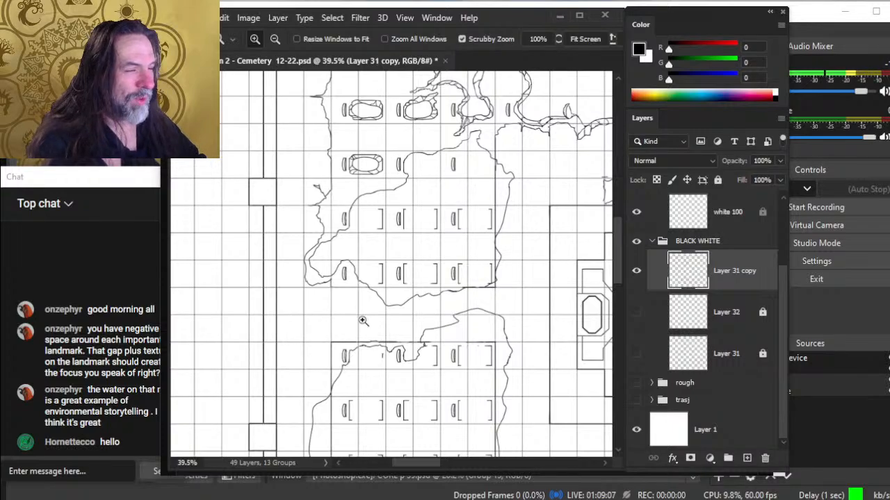
pyautogui.click(352, 293)
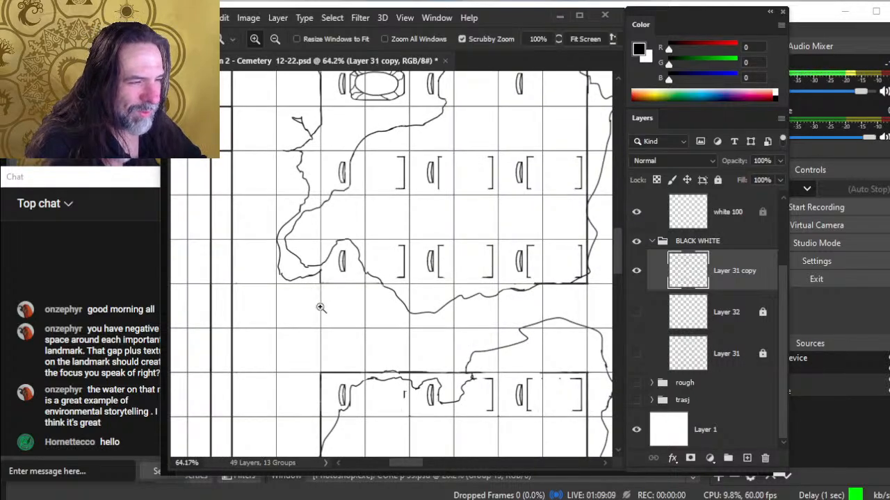
pyautogui.press('b')
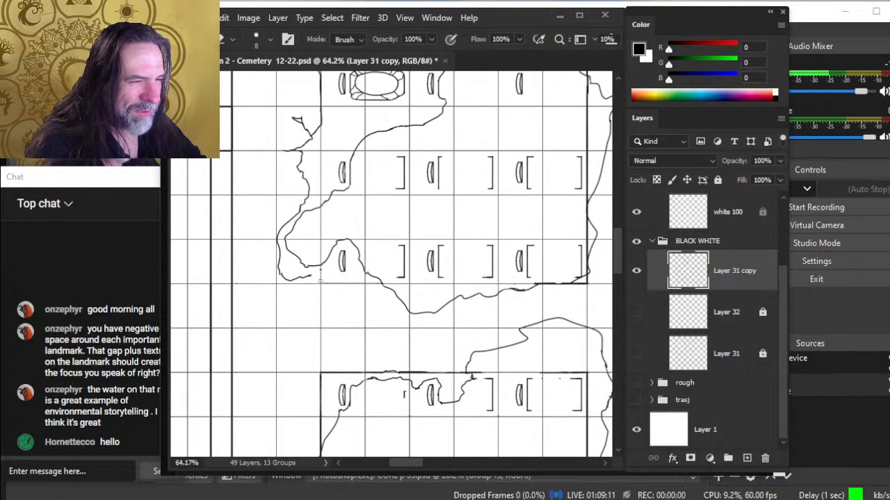
pyautogui.press('b')
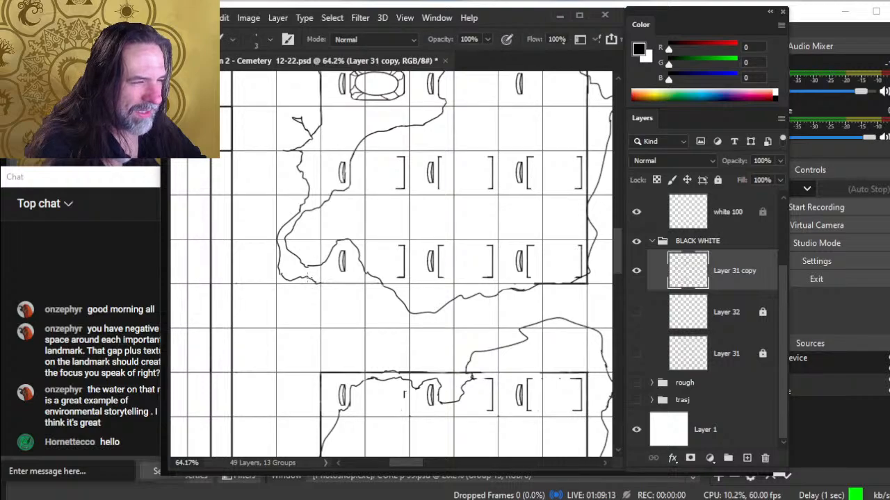
pyautogui.moveTo(320, 284)
pyautogui.mouseDown()
pyautogui.moveTo(325, 318)
pyautogui.moveTo(348, 311)
pyautogui.moveTo(332, 293)
pyautogui.mouseUp()
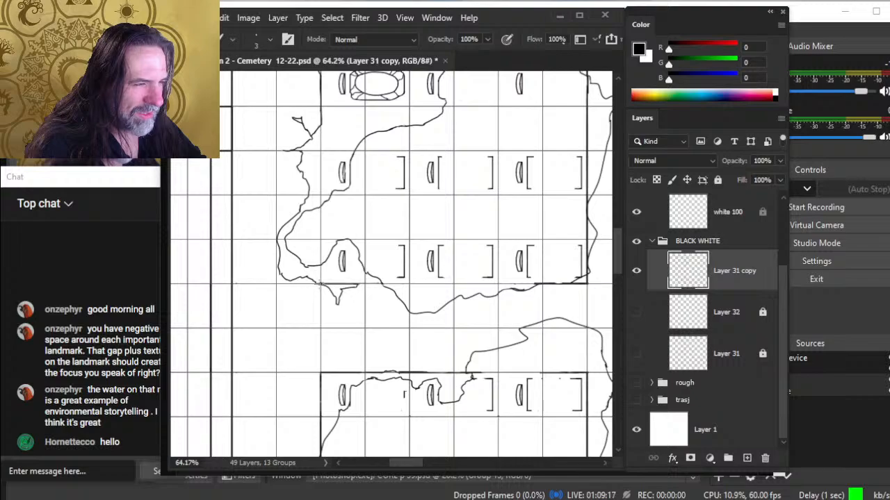
pyautogui.press('e')
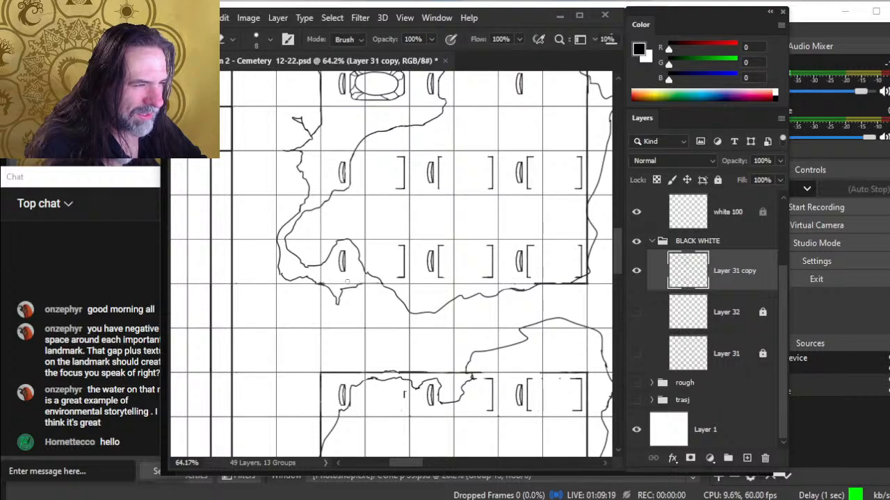
pyautogui.press('b')
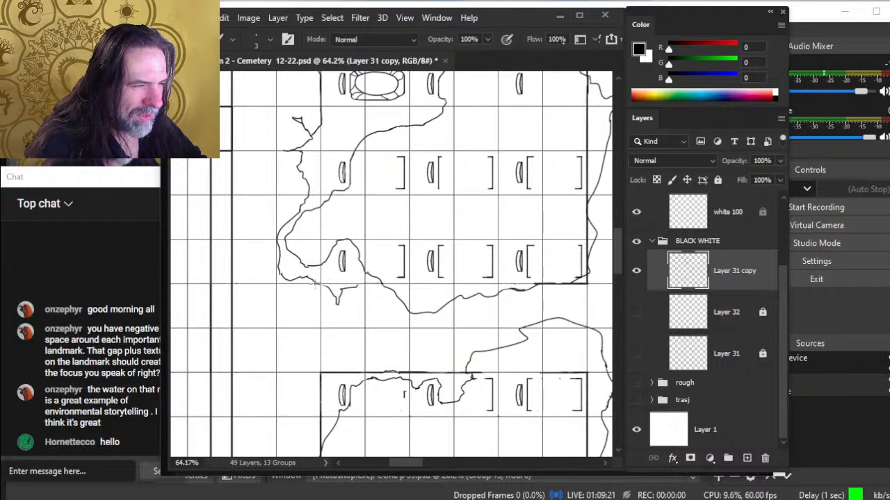
pyautogui.press('e')
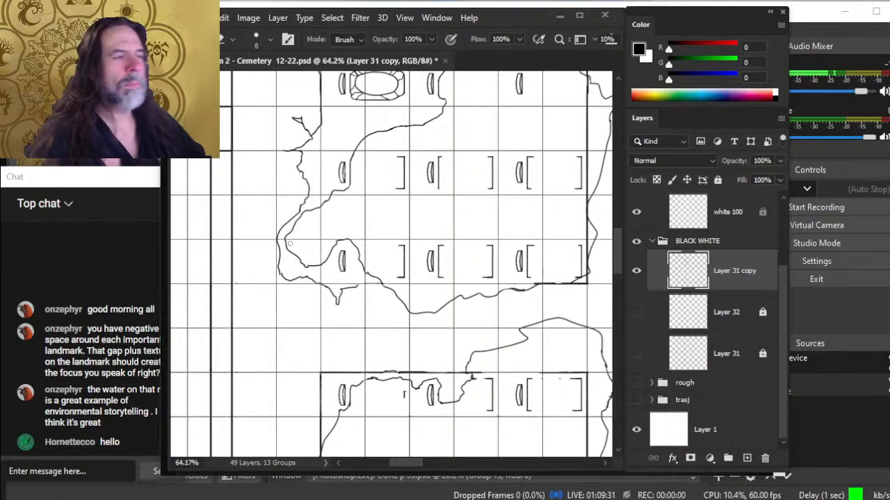
# - Erase the bulge's outer line and redraw its upper slope as a jagged edge merging into the inner curve
pyautogui.moveTo(333, 211); pyautogui.dragTo(337, 260)
pyautogui.press('b')
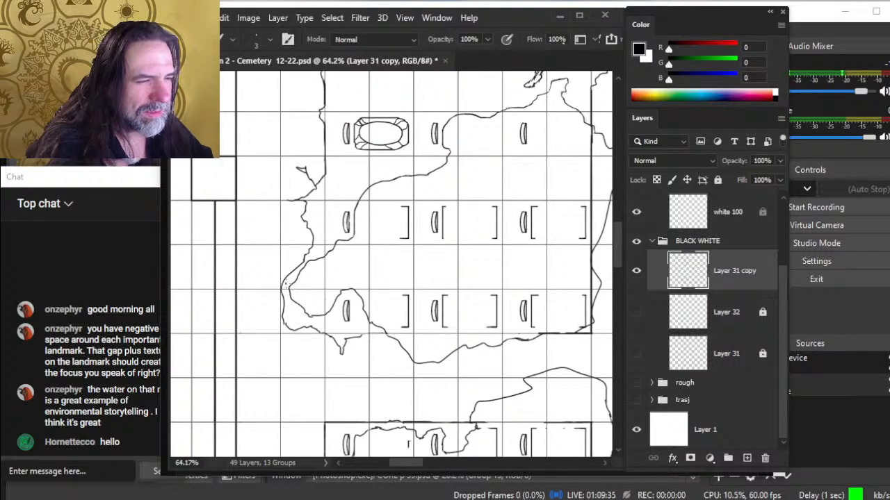
pyautogui.press('e')
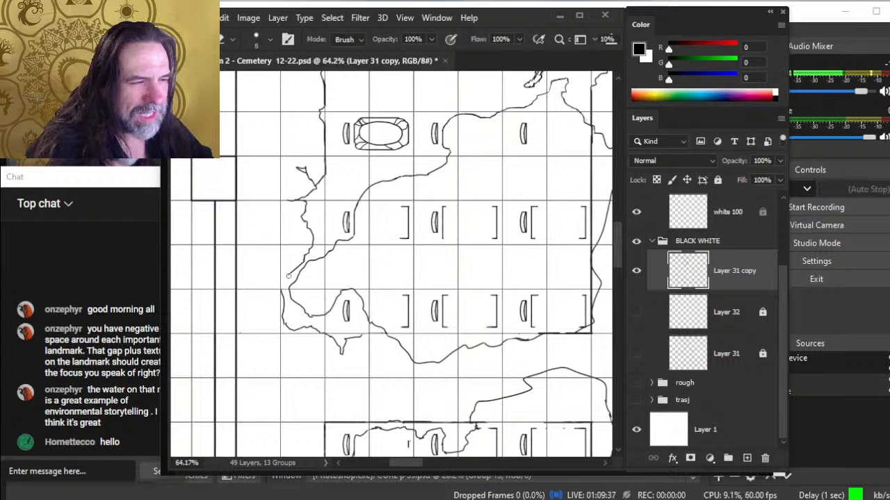
pyautogui.moveTo(293, 260); pyautogui.dragTo(305, 258)
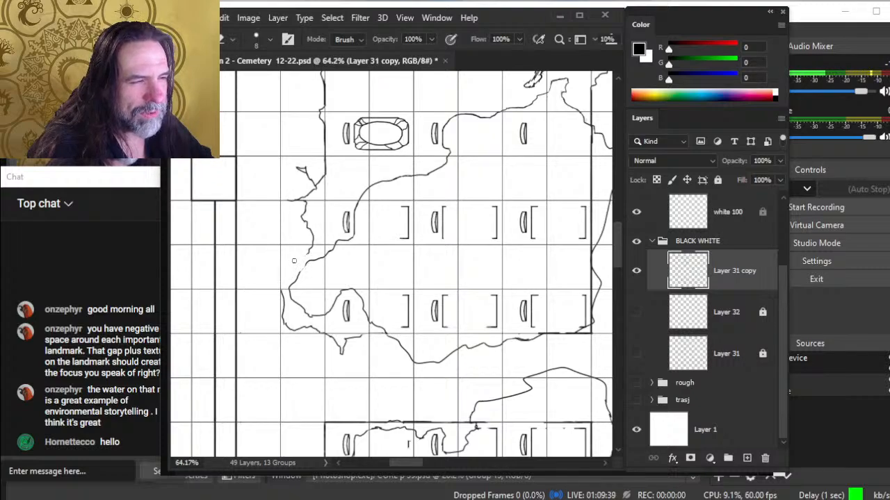
pyautogui.press('b')
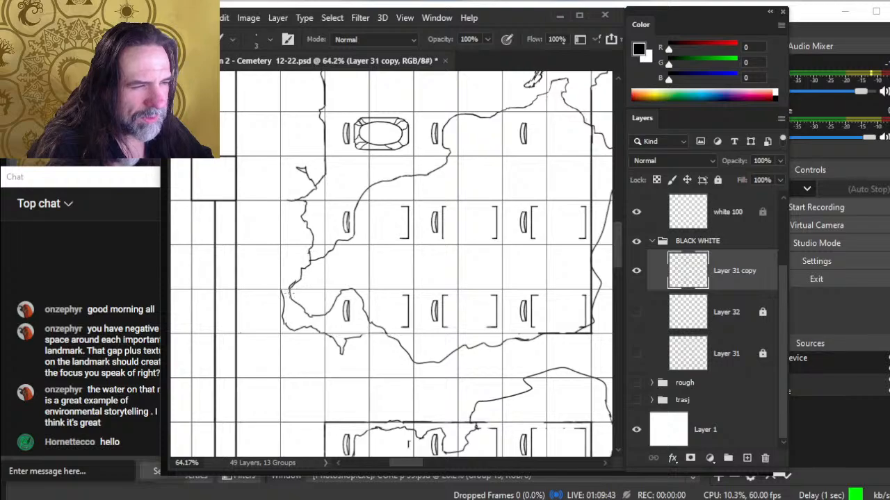
pyautogui.press('e')
pyautogui.moveTo(292, 281); pyautogui.dragTo(283, 324)
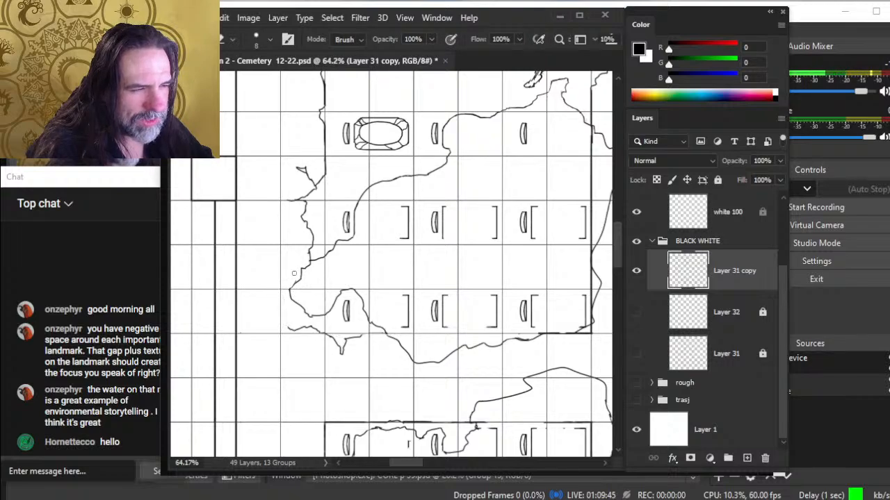
# - Erase the jagged line below the bulge and extend the headstone arch down along the plot corner to the spiked line
pyautogui.press('b')
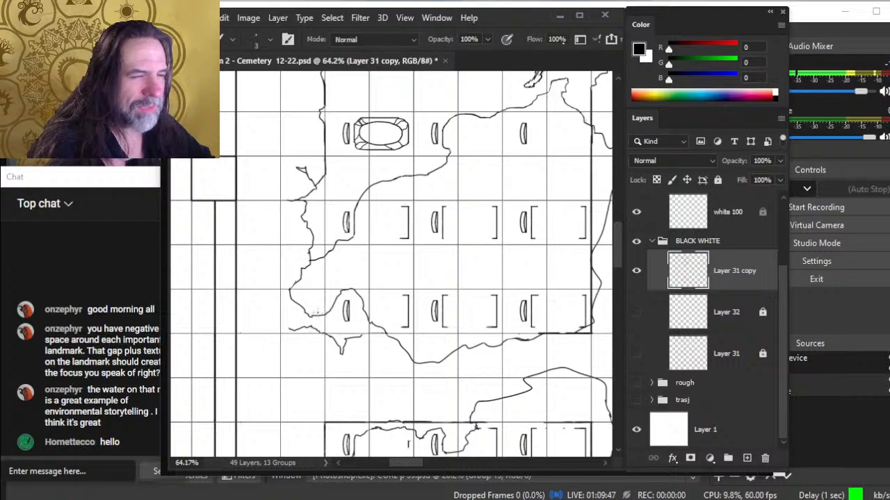
pyautogui.press('e')
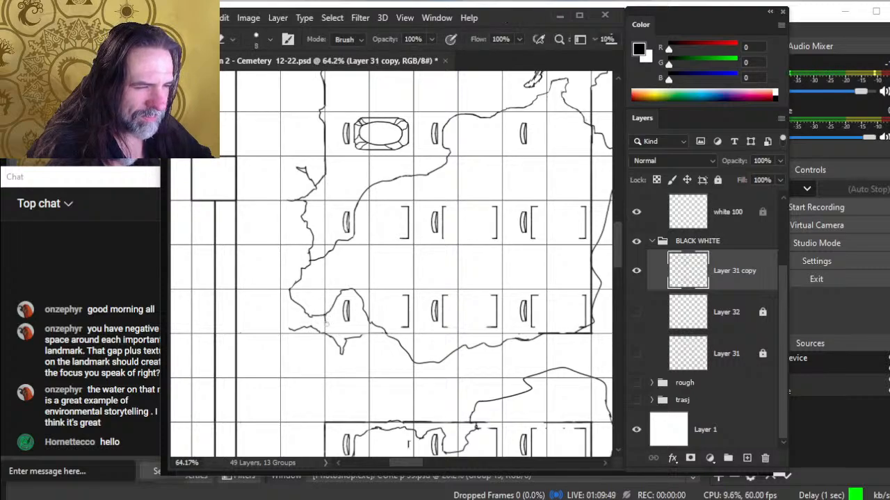
pyautogui.press('b')
pyautogui.press('e')
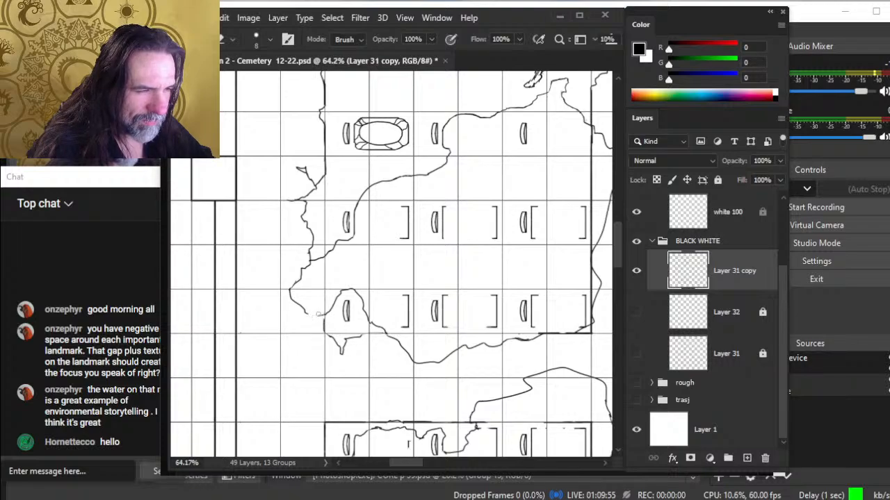
# - Erase the smooth lower edge of the bulge and redraw it as a jagged line from its tip to the headstone arch
pyautogui.press('b')
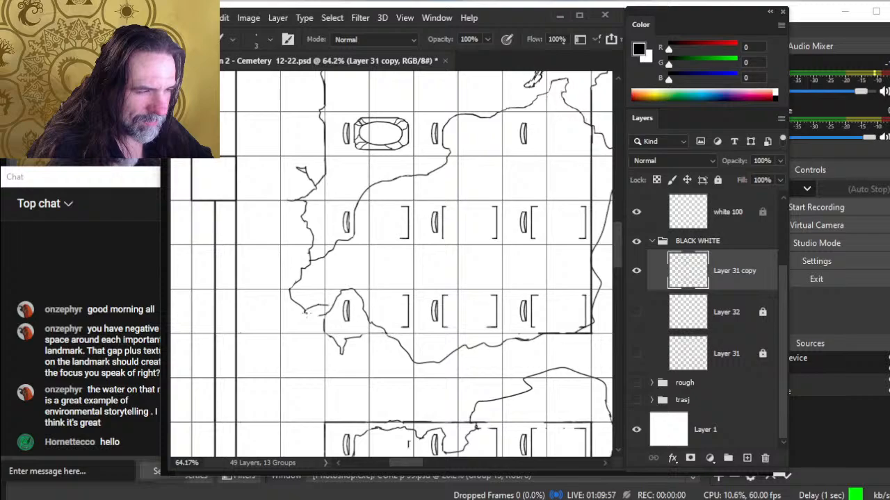
pyautogui.press('e')
pyautogui.press('b')
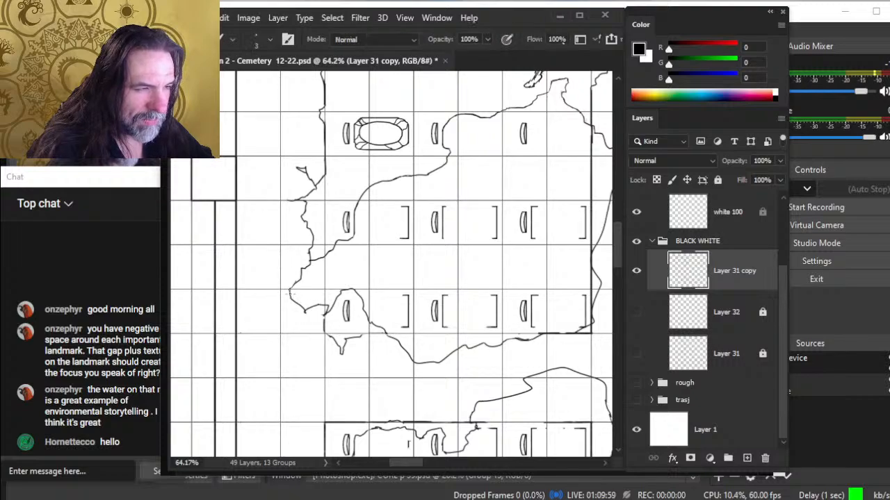
pyautogui.press('e')
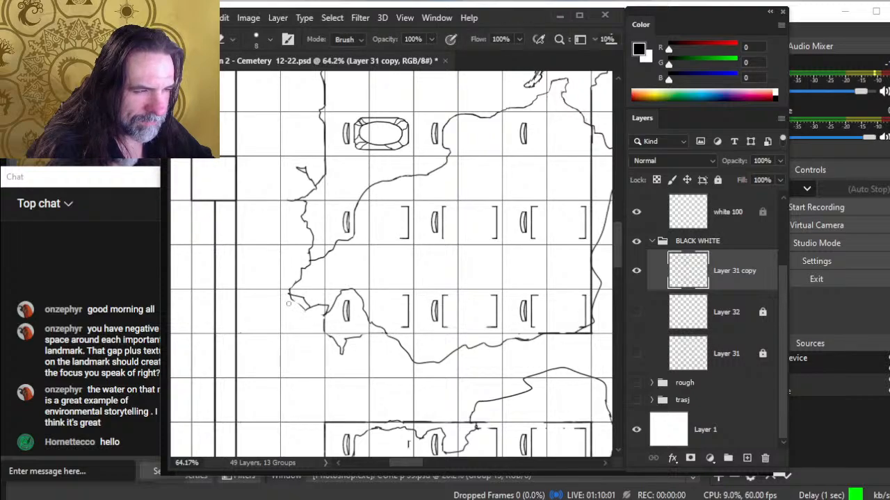
pyautogui.press('b')
# - Turn the bulge's lower edge into two narrow stone blocks running from its tip to the headstone arch
pyautogui.moveTo(289, 295)
pyautogui.mouseDown()
pyautogui.moveTo(304, 314)
pyautogui.moveTo(328, 302)
pyautogui.moveTo(308, 317)
pyautogui.moveTo(324, 317)
pyautogui.moveTo(340, 293)
pyautogui.moveTo(327, 303)
pyautogui.mouseUp()
pyautogui.press('e')
pyautogui.press('b')
pyautogui.press('e')
pyautogui.press('b')
pyautogui.press('e')
pyautogui.press('b')
pyautogui.press('e')
pyautogui.press('b')
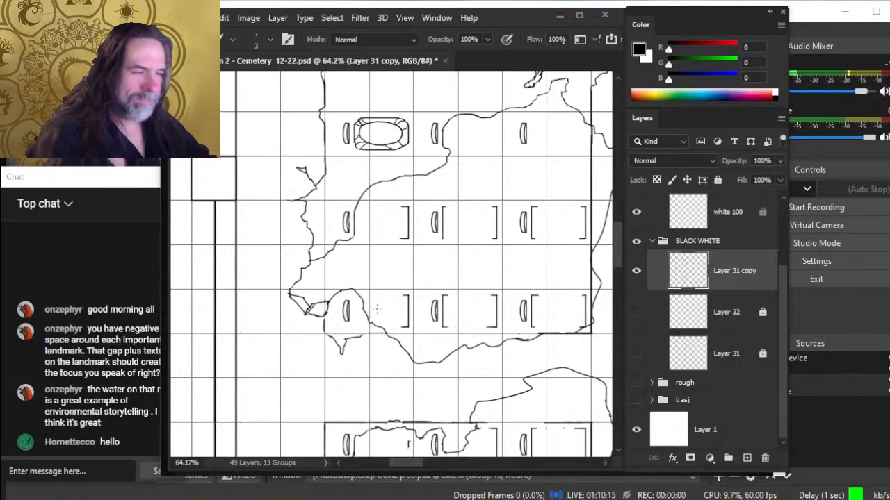
# - Erase the far side of the headstone arch and redraw it closer to the headstone, joining the wavy lower outline
pyautogui.press('r')
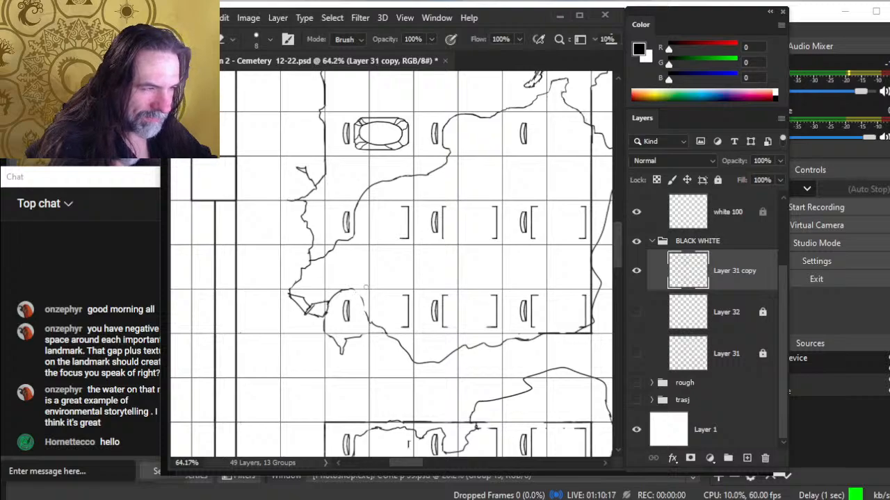
pyautogui.press('b')
pyautogui.moveTo(346, 295); pyautogui.dragTo(356, 296)
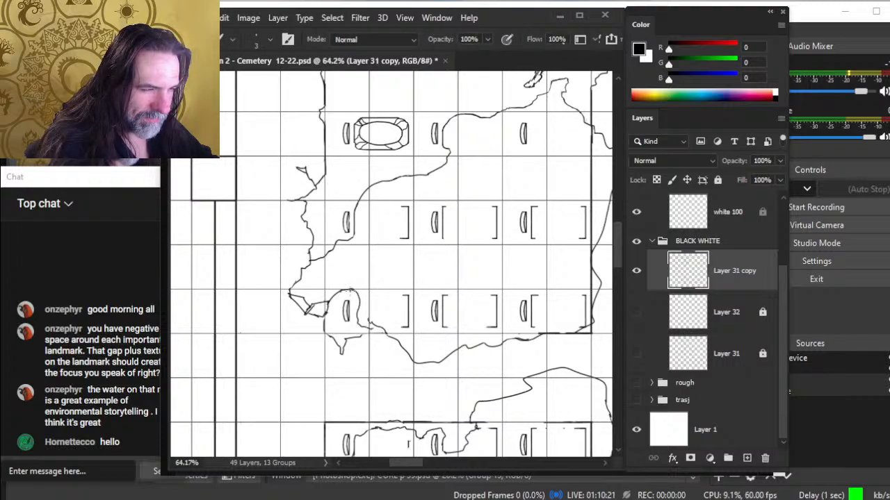
pyautogui.press('e')
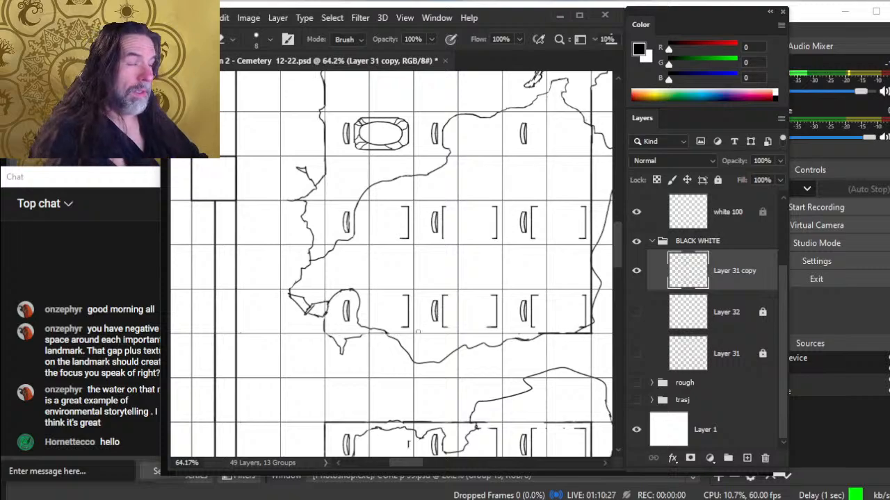
pyautogui.hotkey('alt', 'Tab')
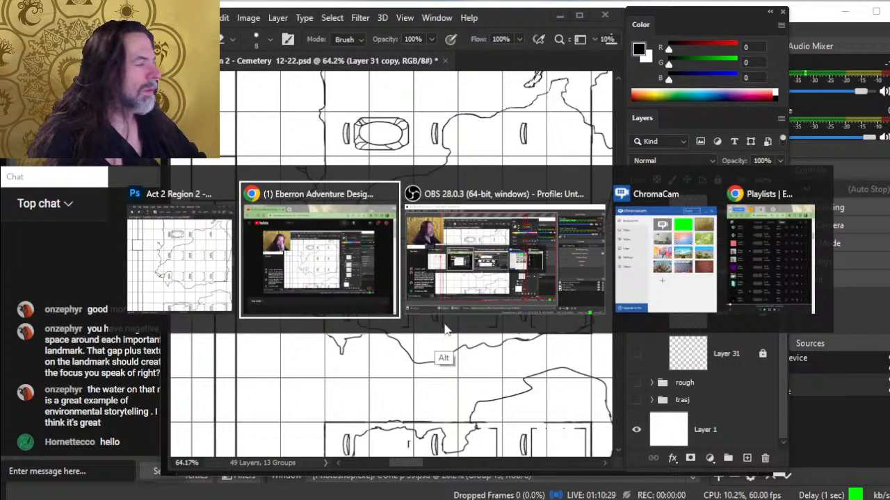
pyautogui.hotkey('alt', 'Tab')
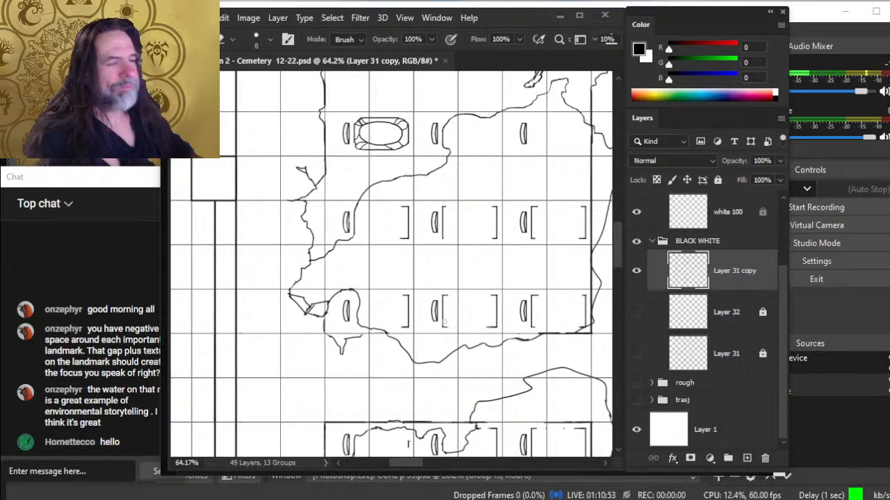
# - Draw an angular stone fragment inside the jagged border beside the middle-row headstone, with a smaller fragment below it
pyautogui.press('z')
pyautogui.click(326, 205)
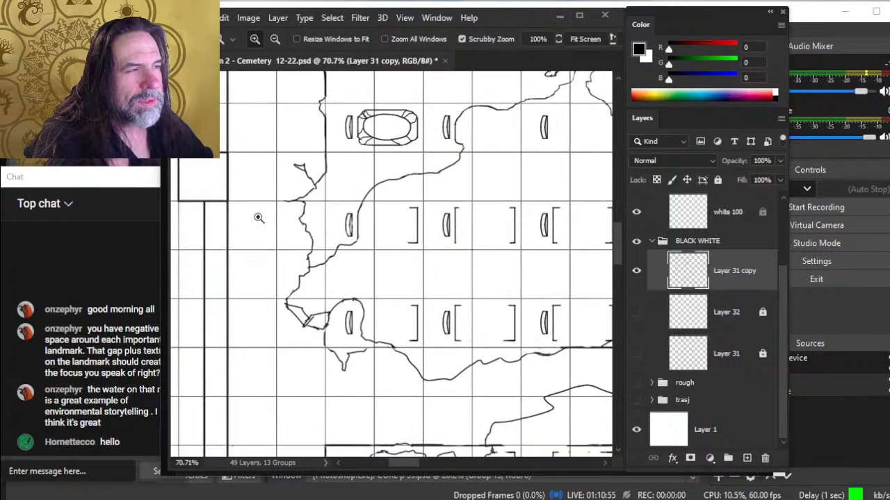
pyautogui.press('b')
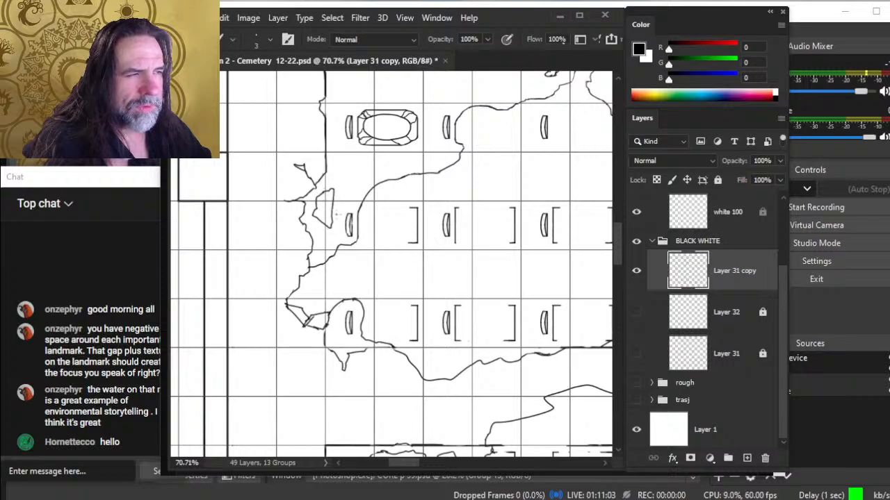
pyautogui.press('e')
pyautogui.moveTo(332, 228)
pyautogui.mouseDown()
pyautogui.moveTo(334, 190)
pyautogui.moveTo(333, 225)
pyautogui.mouseUp()
pyautogui.press('b')
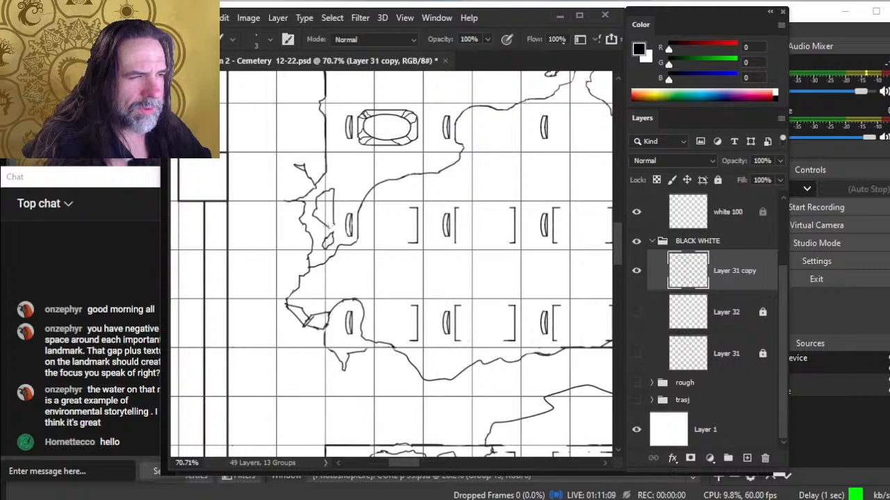
pyautogui.press('e')
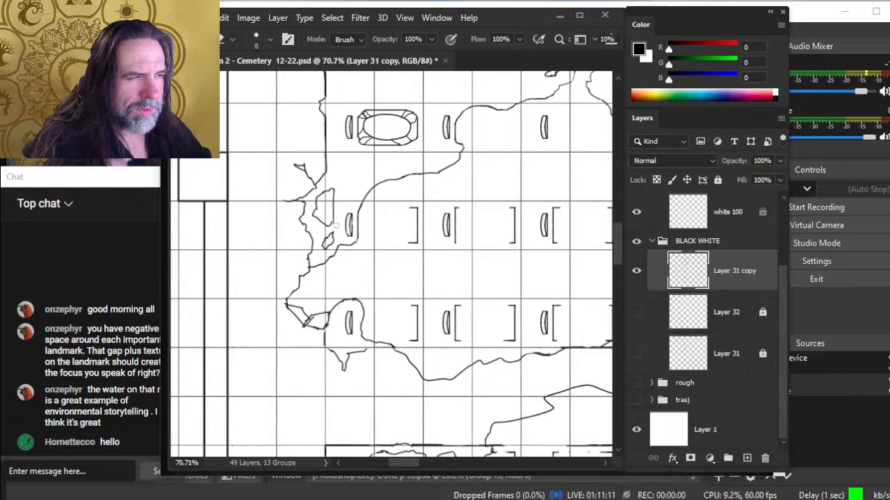
pyautogui.press('b')
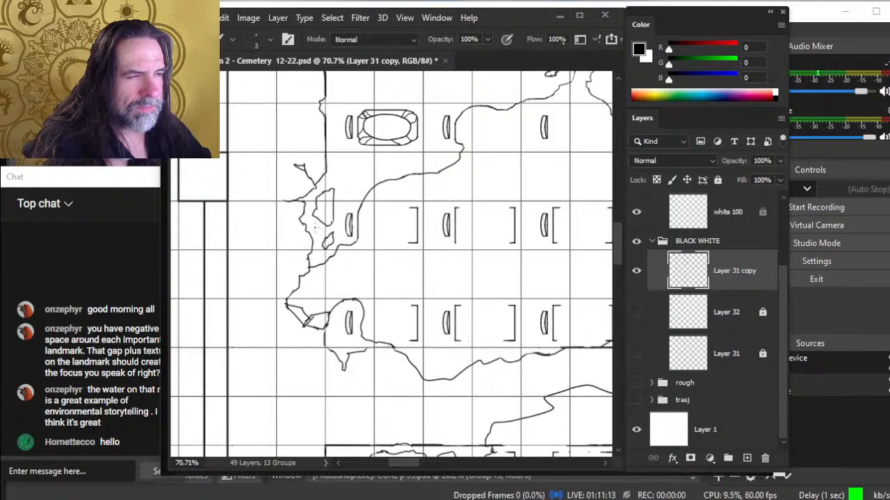
# - Replace the jagged edge just above the bulge's tip with a small four-sided stone block
pyautogui.press('z')
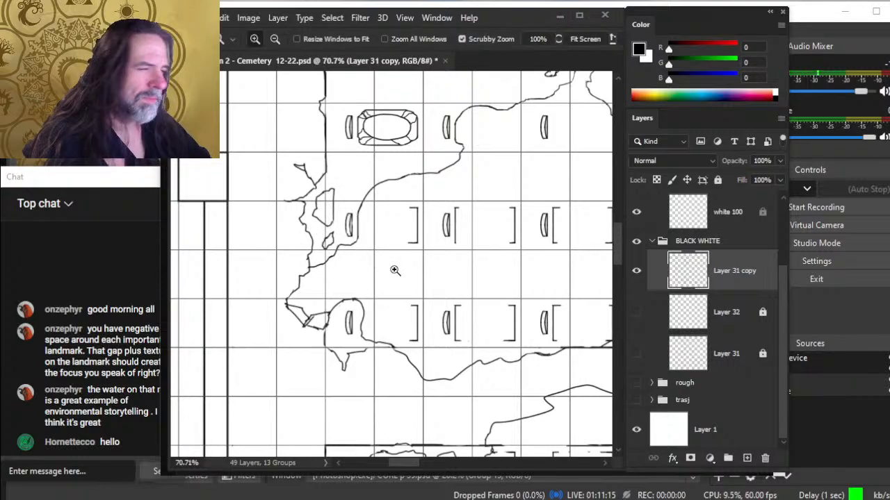
pyautogui.moveTo(396, 270)
pyautogui.mouseDown()
pyautogui.moveTo(353, 266)
pyautogui.moveTo(391, 270)
pyautogui.mouseUp()
pyautogui.press('b')
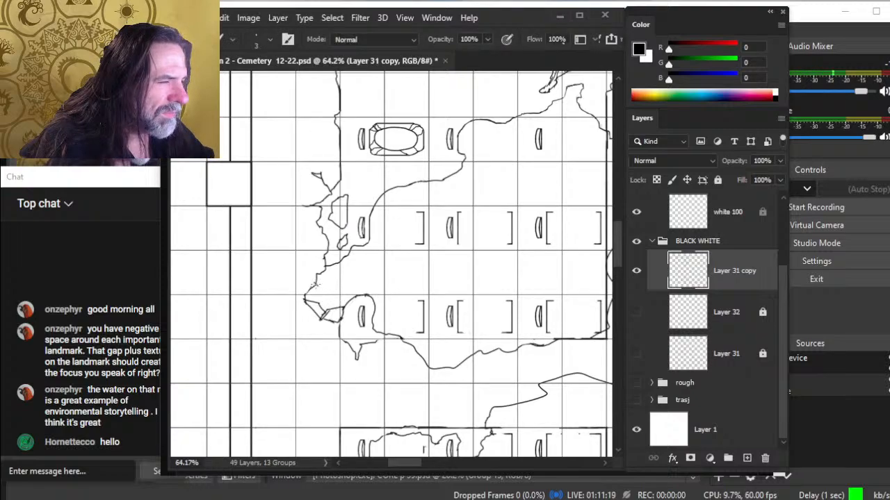
pyautogui.press('e')
pyautogui.press('b')
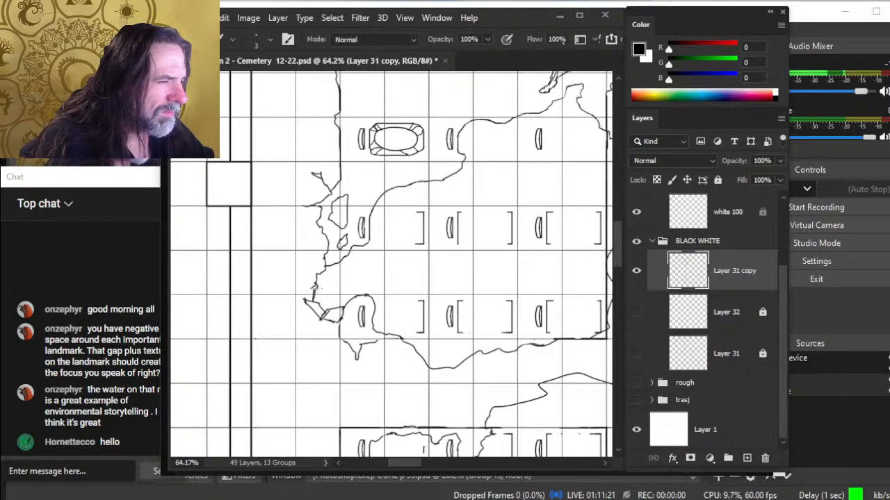
pyautogui.press('e')
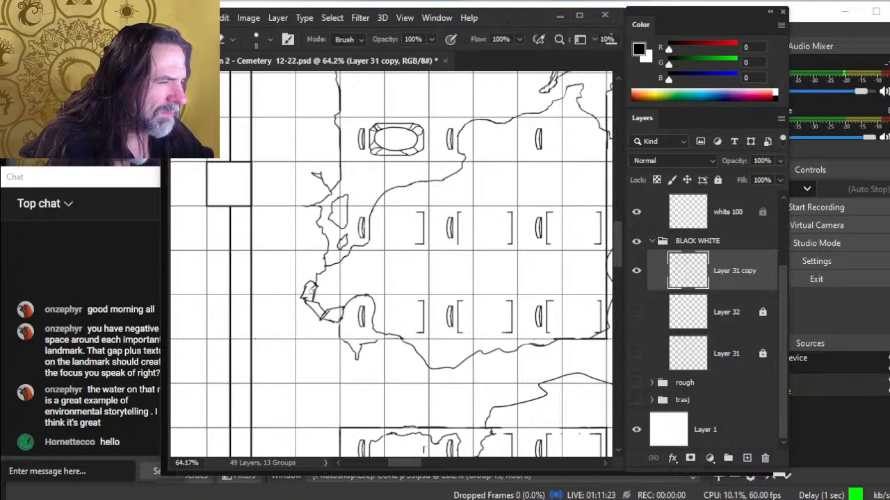
# - Draw a second stone block above the first on the bulge's upper slope and trim its overlapping upper line
pyautogui.press('b')
pyautogui.moveTo(316, 283)
pyautogui.mouseDown()
pyautogui.moveTo(309, 264)
pyautogui.moveTo(304, 285)
pyautogui.moveTo(324, 254)
pyautogui.mouseUp()
pyautogui.press('e')
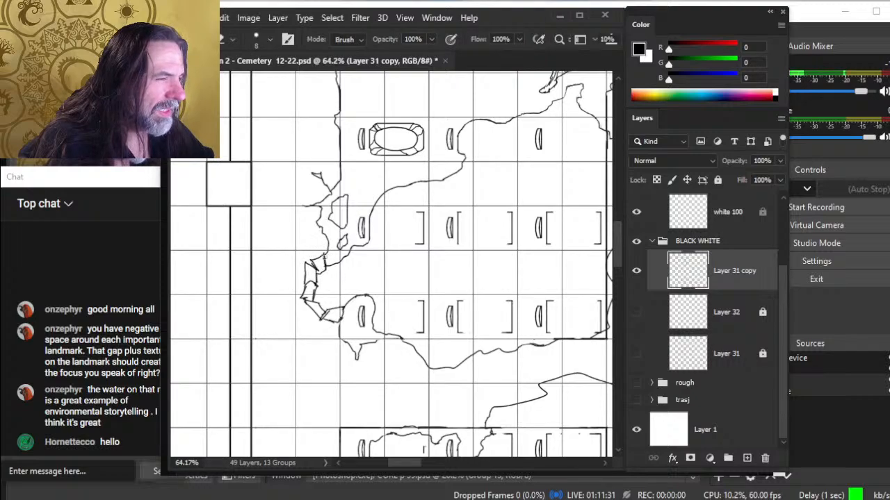
pyautogui.moveTo(317, 258); pyautogui.dragTo(321, 256)
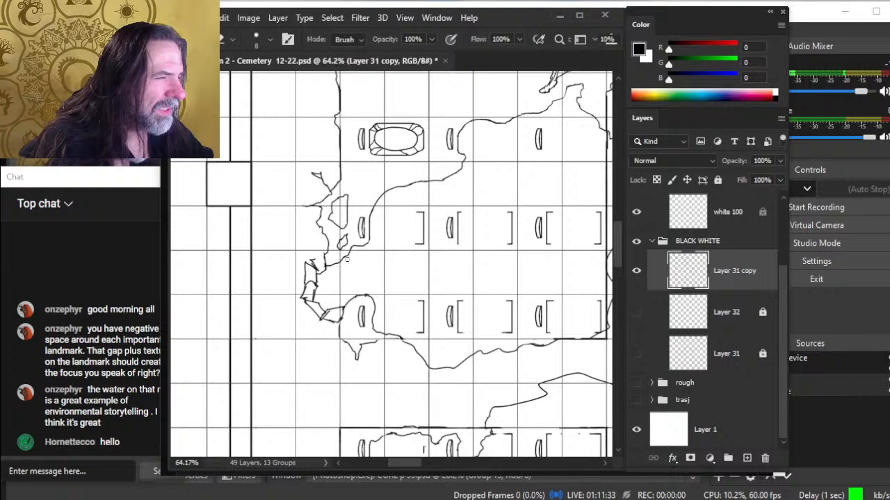
# - Erase the end of the inner curve below the small fragment and draw a third block linking the chain to the jagged outline
pyautogui.press('b')
pyautogui.press('e')
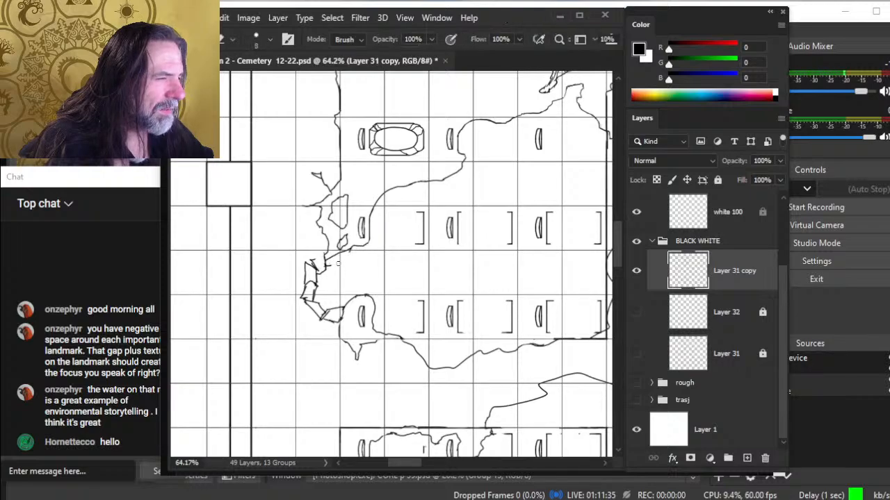
pyautogui.moveTo(330, 257); pyautogui.dragTo(331, 252)
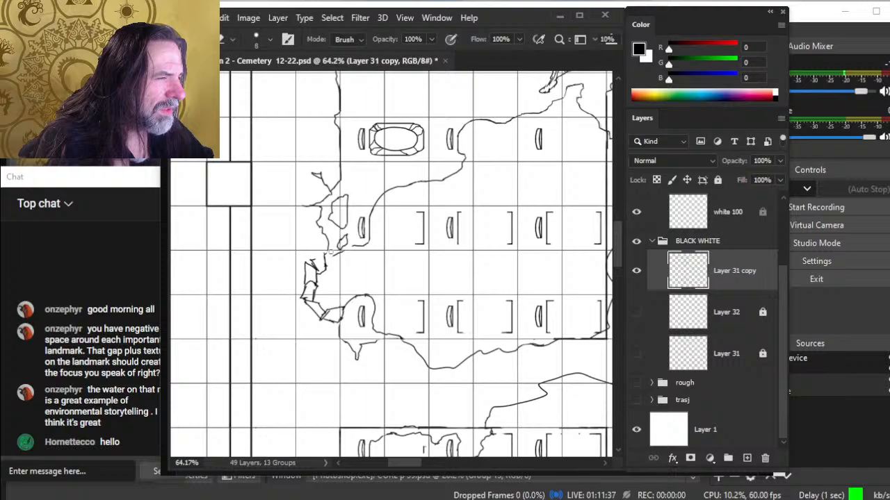
pyautogui.press('b')
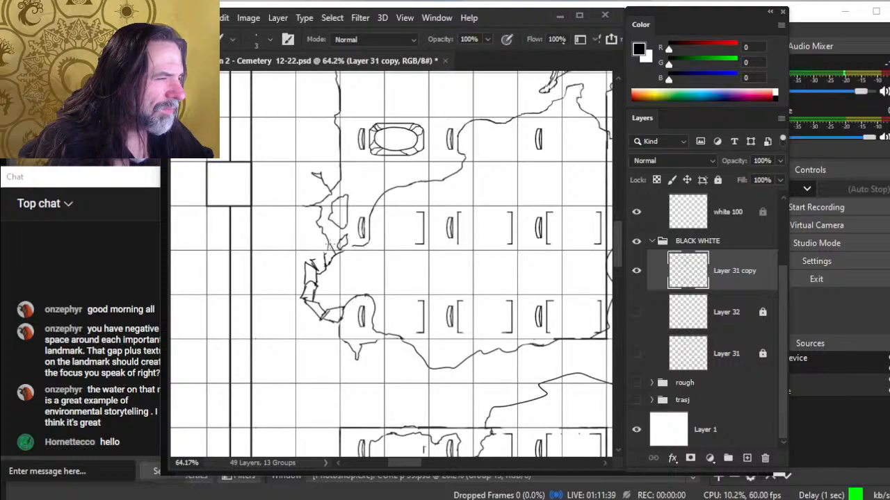
pyautogui.press('e')
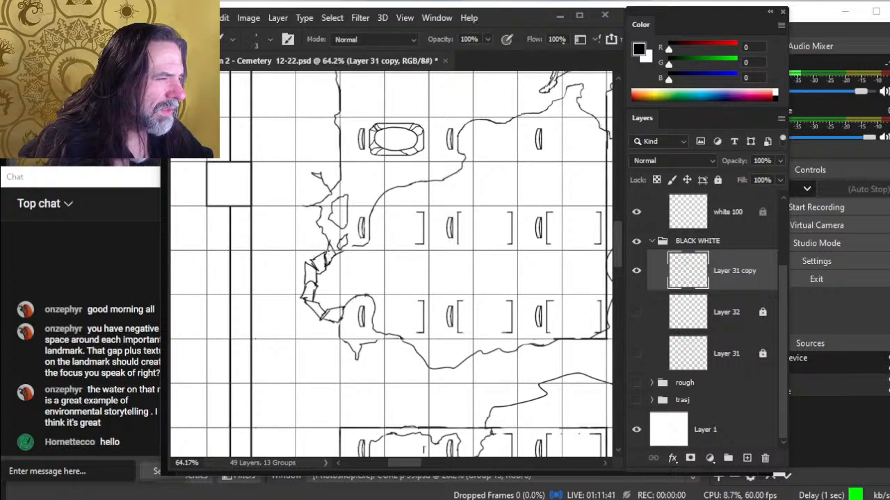
# - Clean up the joint between the first two blocks above the bulge's tip and redraw it as a straight divider
pyautogui.hotkey('ctrl', 'space')
pyautogui.moveTo(315, 271)
pyautogui.mouseDown()
pyautogui.moveTo(289, 306)
pyautogui.moveTo(303, 290)
pyautogui.moveTo(301, 307)
pyautogui.moveTo(319, 290)
pyautogui.mouseUp()
pyautogui.press('b')
pyautogui.press('e')
pyautogui.press('b')
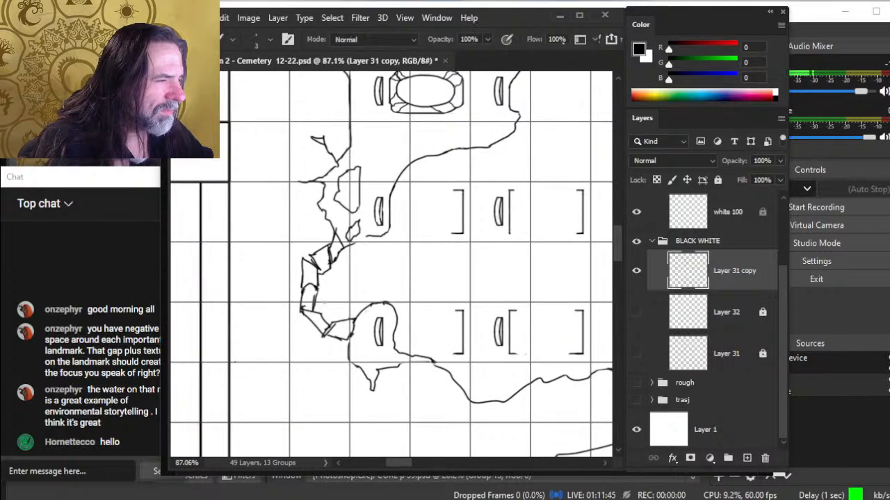
pyautogui.press('e')
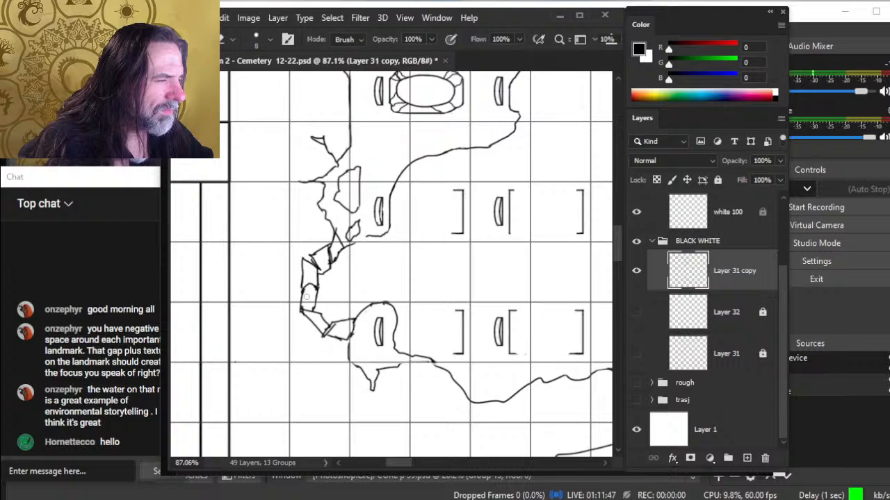
pyautogui.press('b')
pyautogui.press('e')
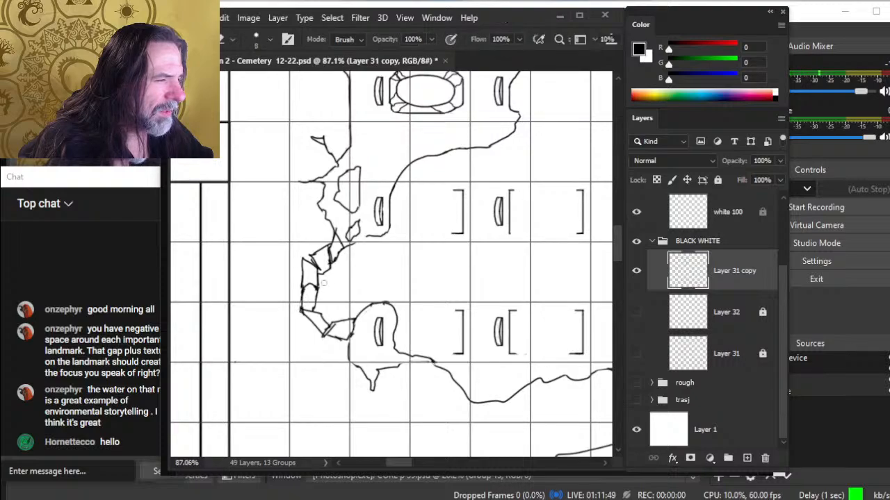
# - Erase stray lines around the uppermost block of the chain and redraw its edges and joins cleanly
pyautogui.moveTo(321, 282)
pyautogui.mouseDown()
pyautogui.moveTo(318, 299)
pyautogui.moveTo(320, 257)
pyautogui.mouseUp()
pyautogui.press('b')
pyautogui.press('e')
pyautogui.press('b')
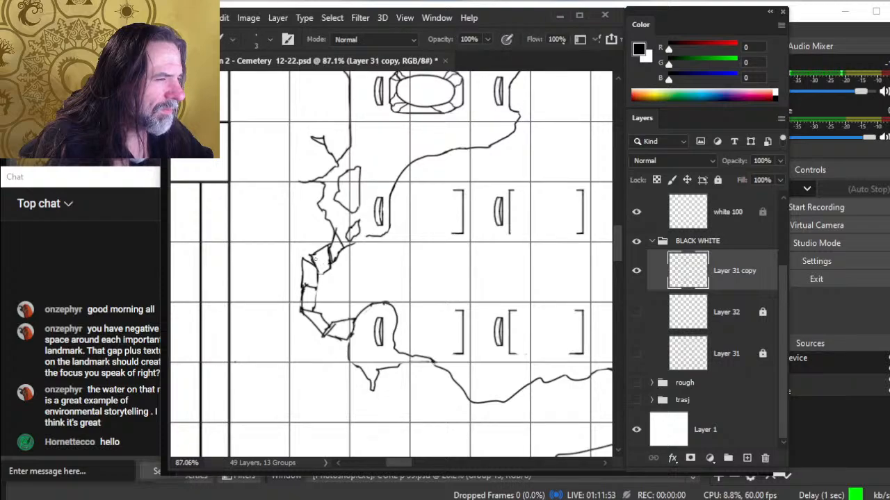
pyautogui.press('e')
pyautogui.press('b')
pyautogui.press('e')
pyautogui.moveTo(339, 253); pyautogui.dragTo(328, 264)
pyautogui.press('b')
pyautogui.press('e')
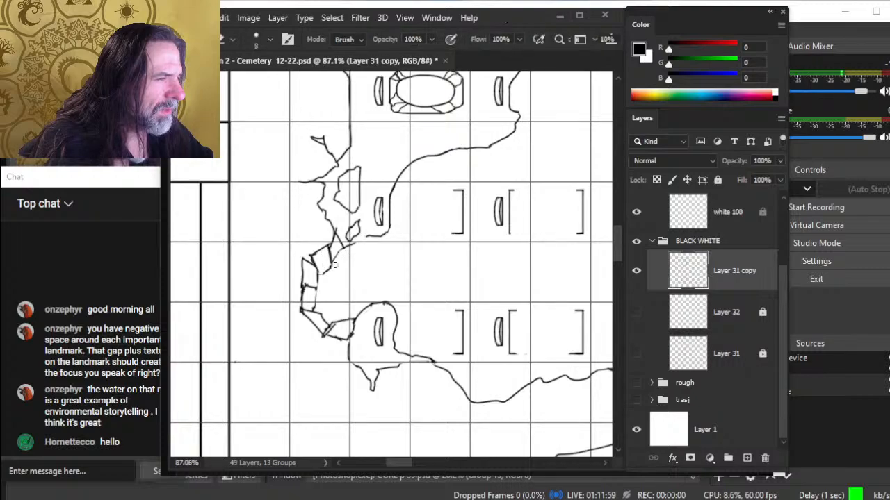
pyautogui.press('b')
pyautogui.press('e')
pyautogui.press('b')
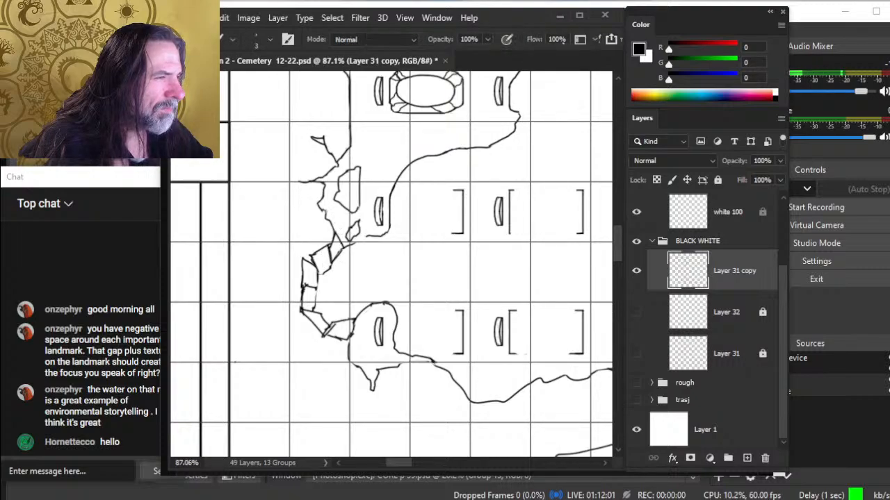
# - Draw a small four-sided stone block on the outer side of the jagged outline, just above the top of the chain
pyautogui.moveTo(329, 221); pyautogui.dragTo(316, 229)
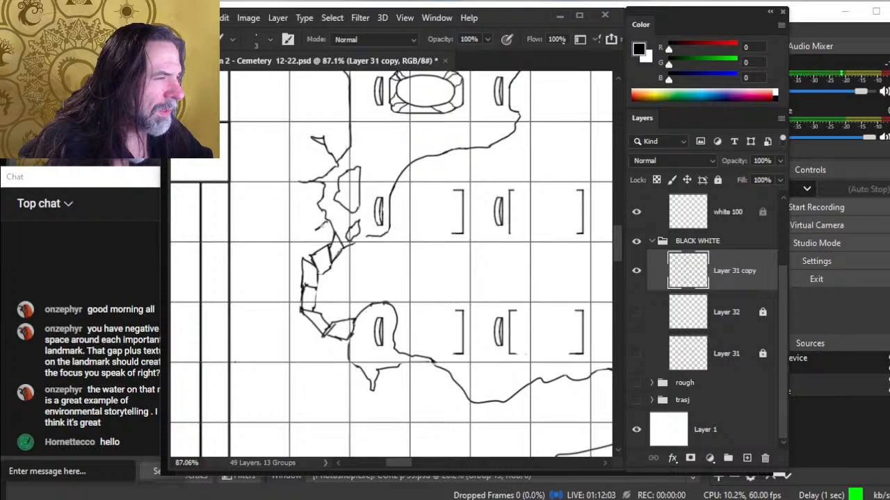
pyautogui.press('e')
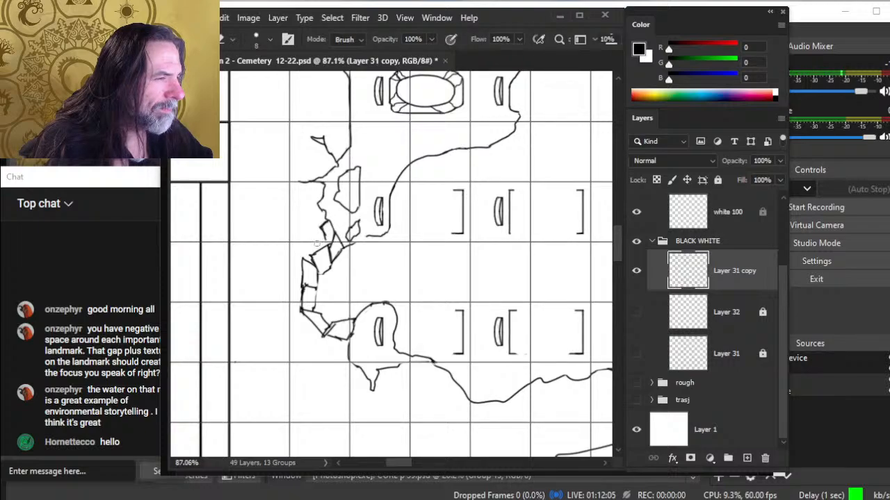
pyautogui.press('b')
pyautogui.press('e')
pyautogui.press('b')
pyautogui.moveTo(322, 232); pyautogui.dragTo(308, 244)
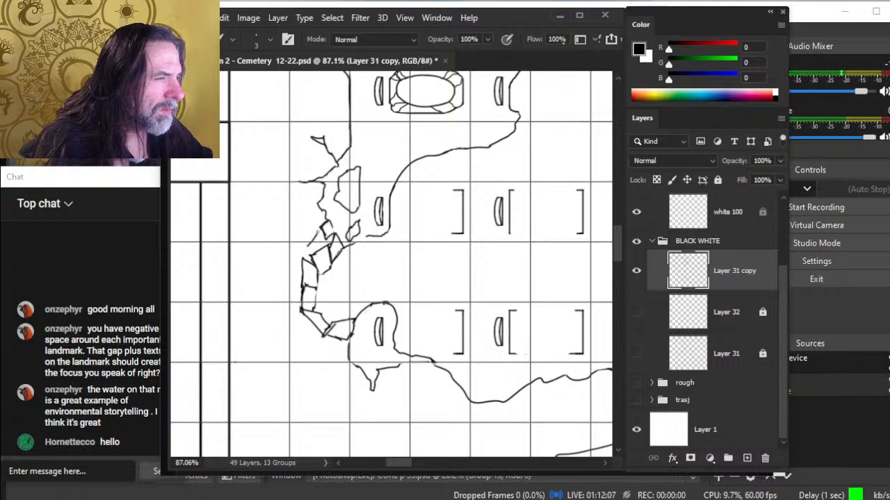
pyautogui.press('e')
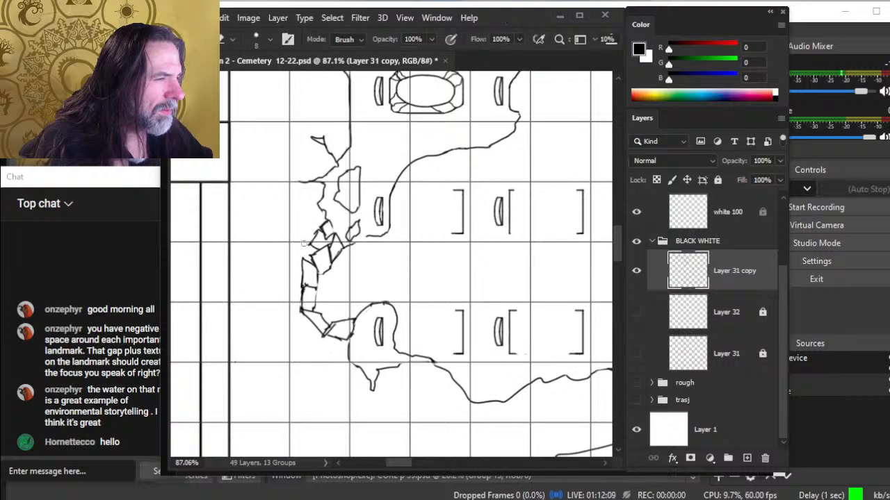
pyautogui.press('b')
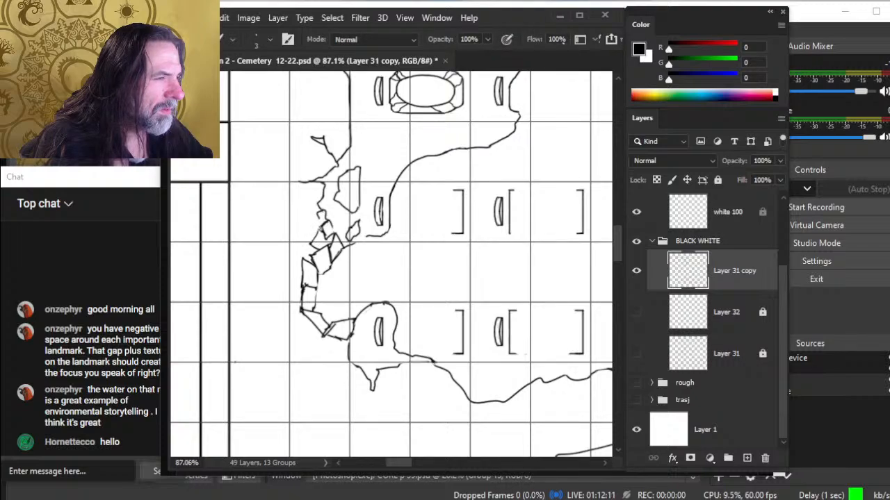
# - Erase stray lines inside the new block and redraw its edges and its joins with the neighbouring stones
pyautogui.press('e')
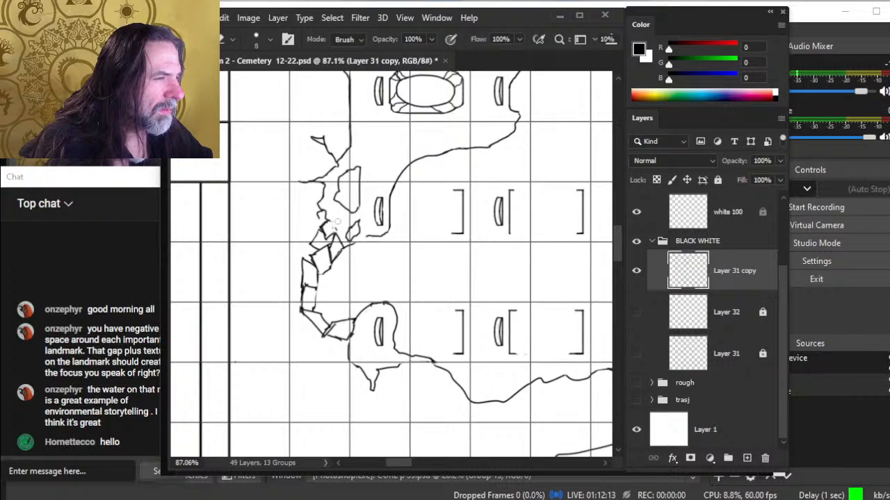
pyautogui.press('b')
pyautogui.press('e')
pyautogui.press('b')
pyautogui.press('e')
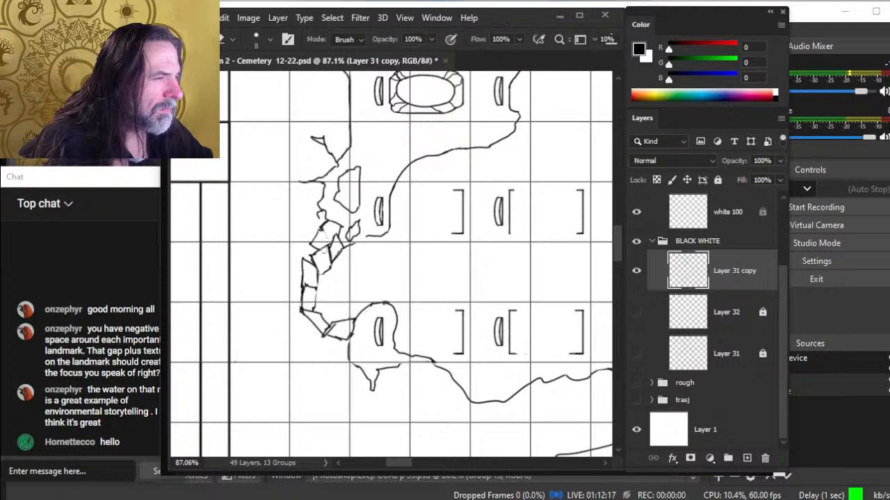
pyautogui.press('b')
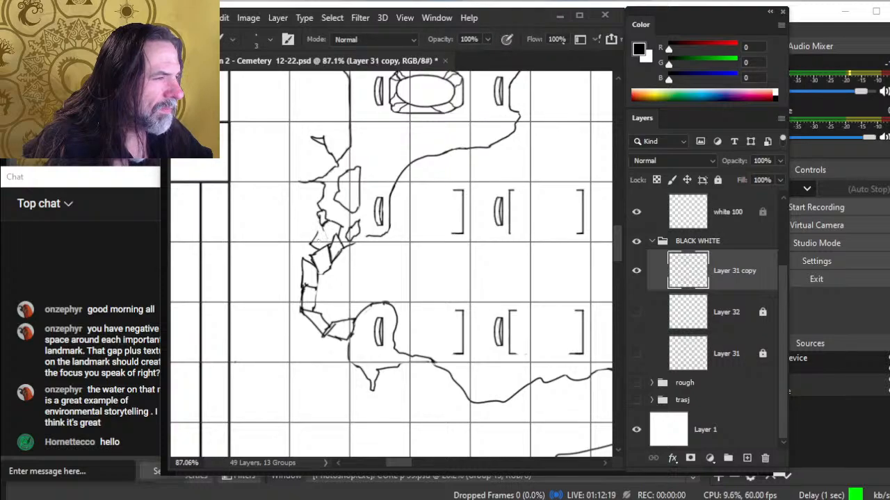
pyautogui.press('e')
pyautogui.press('b')
# - Draw a jagged line from the new block outward and up the outer side of the broken border
pyautogui.moveTo(314, 236); pyautogui.dragTo(309, 216)
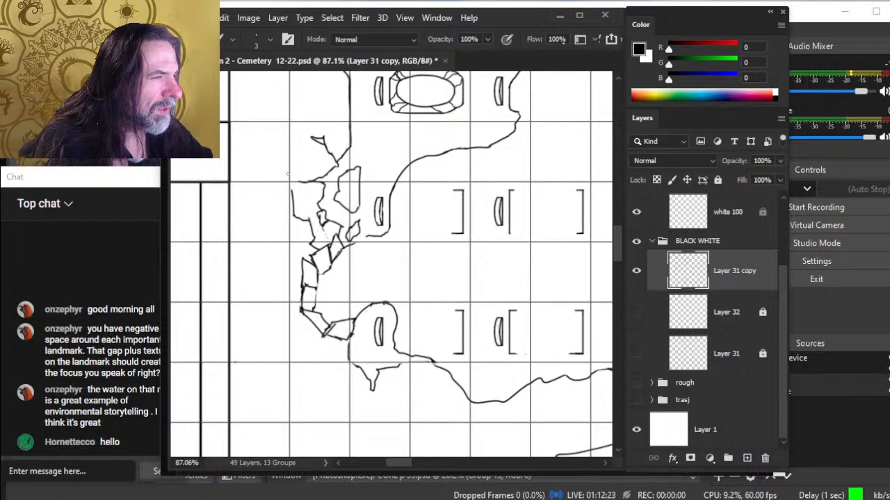
pyautogui.press('e')
pyautogui.press('b')
pyautogui.moveTo(294, 214); pyautogui.dragTo(268, 189)
pyautogui.press('e')
# - Check the lower plots against the rough sketch by showing the rough group briefly, and hide it again
pyautogui.press('z')
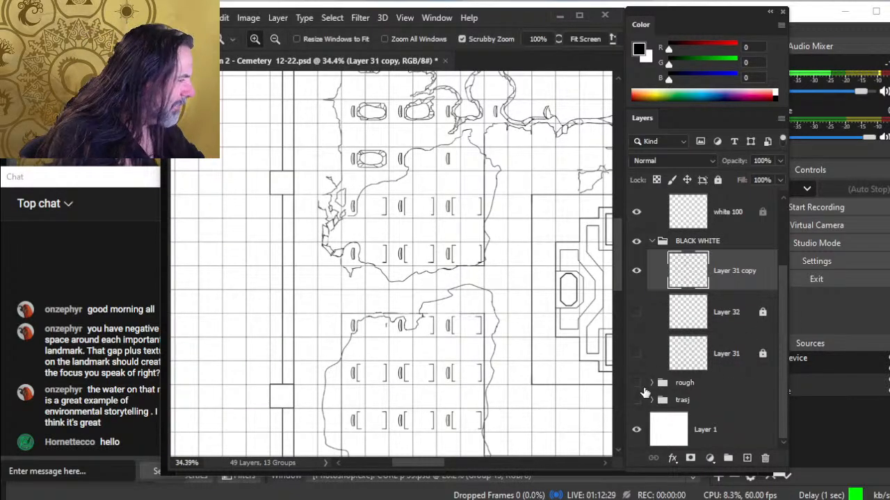
pyautogui.click(637, 385)
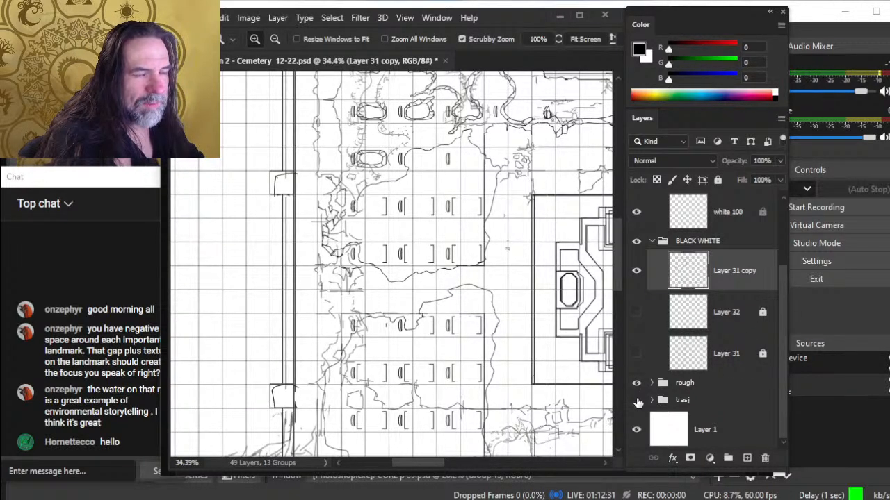
pyautogui.moveTo(441, 422); pyautogui.dragTo(489, 248)
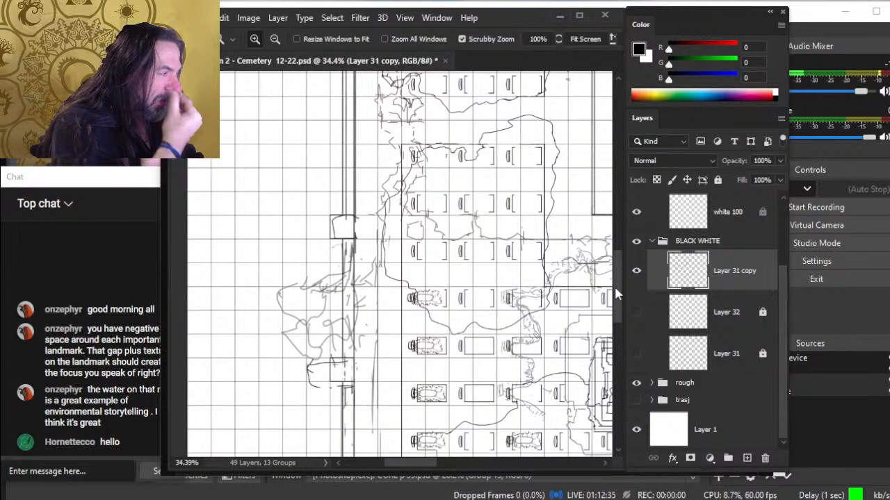
pyautogui.click(636, 271)
pyautogui.click(636, 270)
pyautogui.click(637, 382)
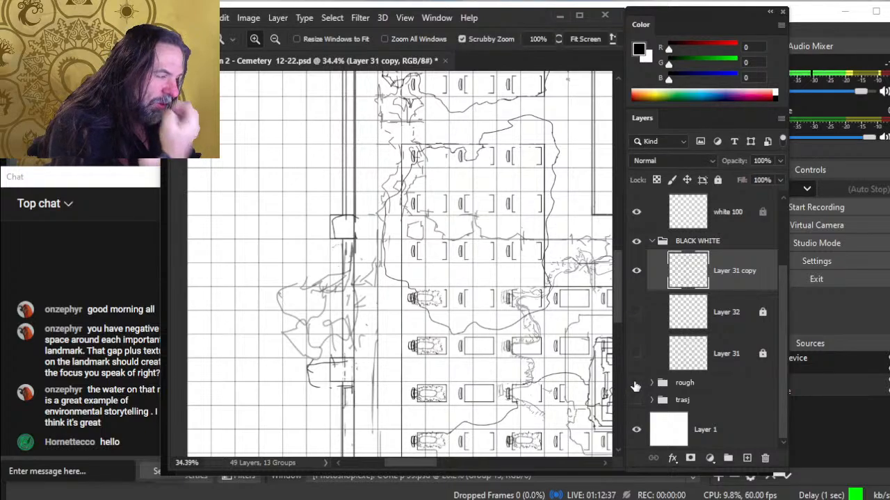
# - Erase a gap in the lower-left outline of the plot below and draw jagged cracks branching outward from it
pyautogui.press('e')
pyautogui.moveTo(381, 274)
pyautogui.mouseDown()
pyautogui.moveTo(383, 250)
pyautogui.moveTo(361, 290)
pyautogui.mouseUp()
pyautogui.press('b')
pyautogui.moveTo(366, 322)
pyautogui.mouseDown()
pyautogui.moveTo(397, 313)
pyautogui.moveTo(432, 321)
pyautogui.mouseUp()
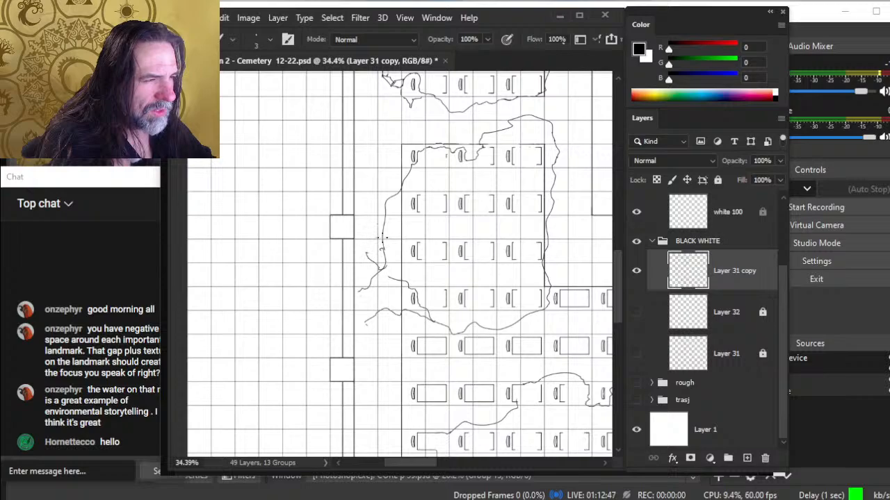
pyautogui.moveTo(366, 251); pyautogui.dragTo(358, 260)
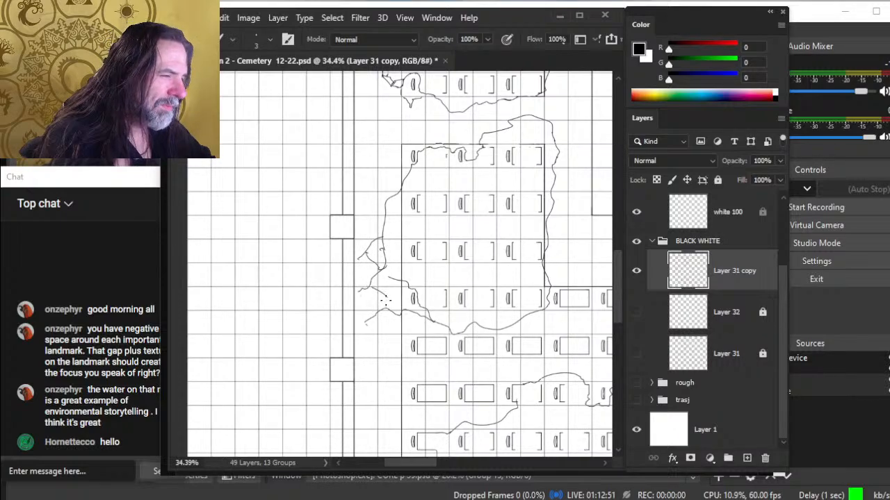
# - Tidy the lower crack beside the gap and draw a second edge along it to form a forked stone piece
pyautogui.press('e')
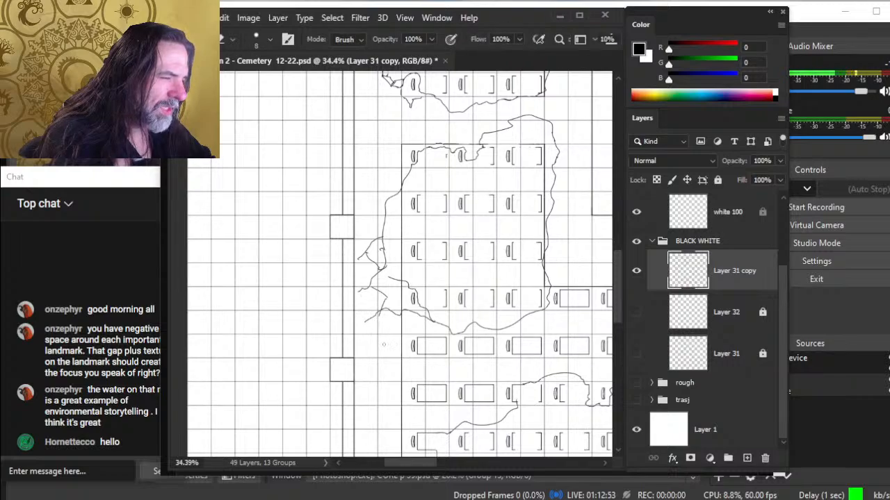
pyautogui.press('b')
pyautogui.moveTo(369, 332); pyautogui.dragTo(393, 315)
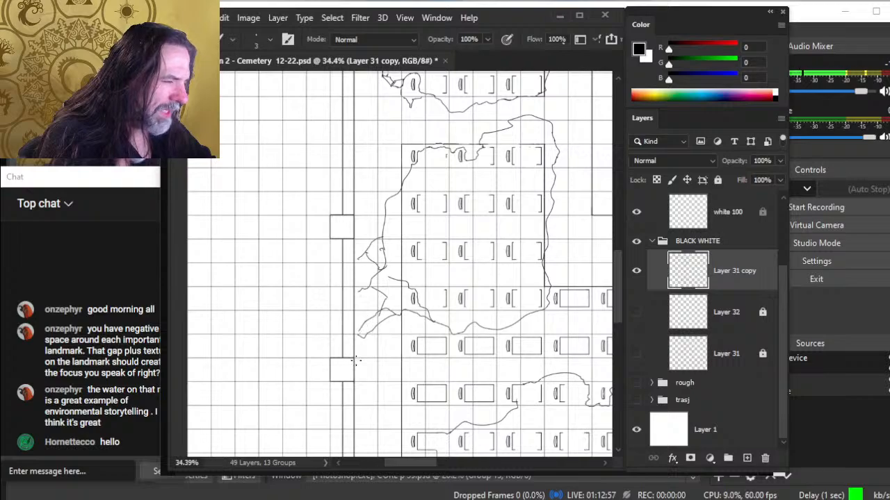
pyautogui.press('e')
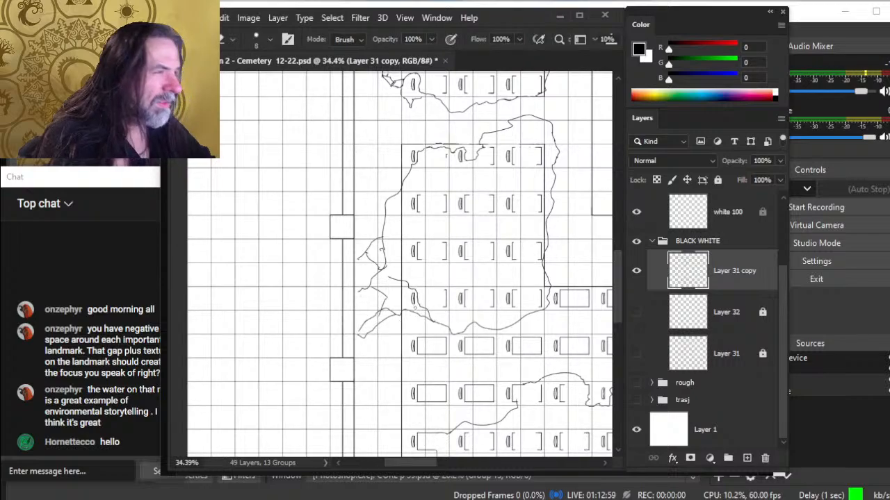
# - Return to the upper plot's broken border and join the outer spike to the horizontal crack line beside it
pyautogui.moveTo(356, 253); pyautogui.dragTo(309, 252)
pyautogui.press('z')
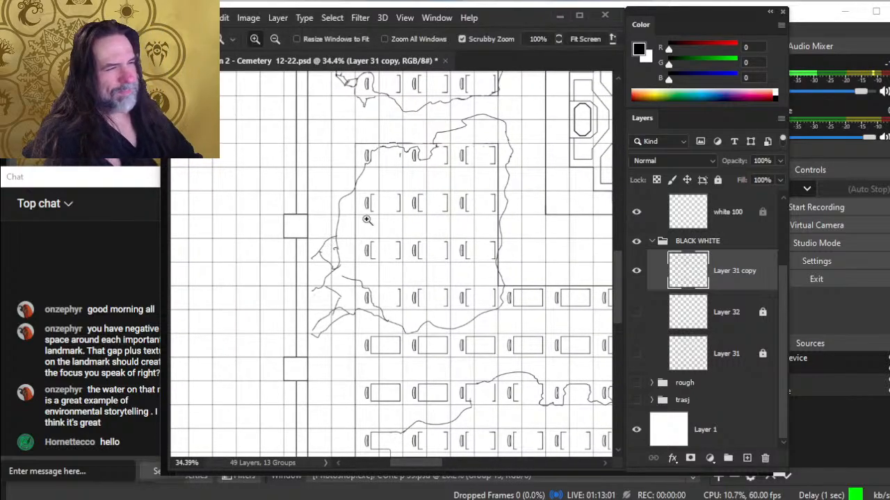
pyautogui.click(369, 224)
pyautogui.moveTo(371, 220); pyautogui.dragTo(377, 447)
pyautogui.moveTo(370, 400); pyautogui.dragTo(352, 455)
pyautogui.moveTo(381, 254); pyautogui.dragTo(341, 287)
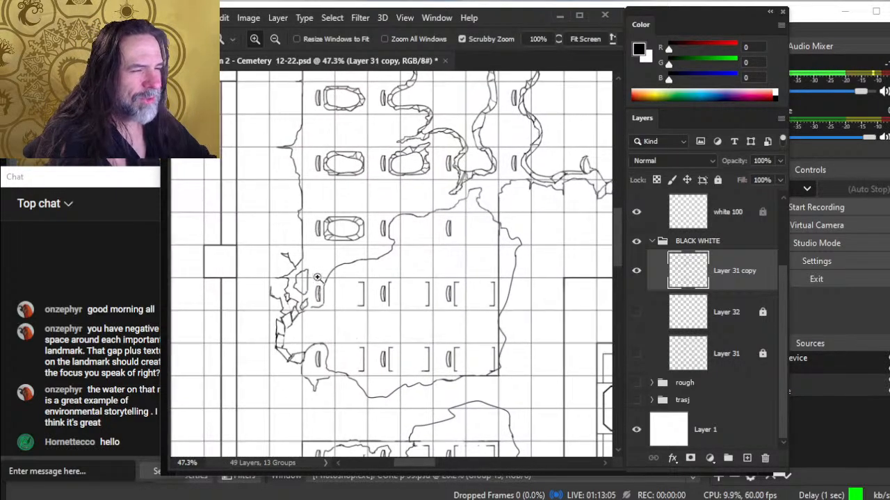
pyautogui.moveTo(294, 256); pyautogui.dragTo(352, 255)
pyautogui.moveTo(333, 303); pyautogui.dragTo(403, 244)
pyautogui.press('b')
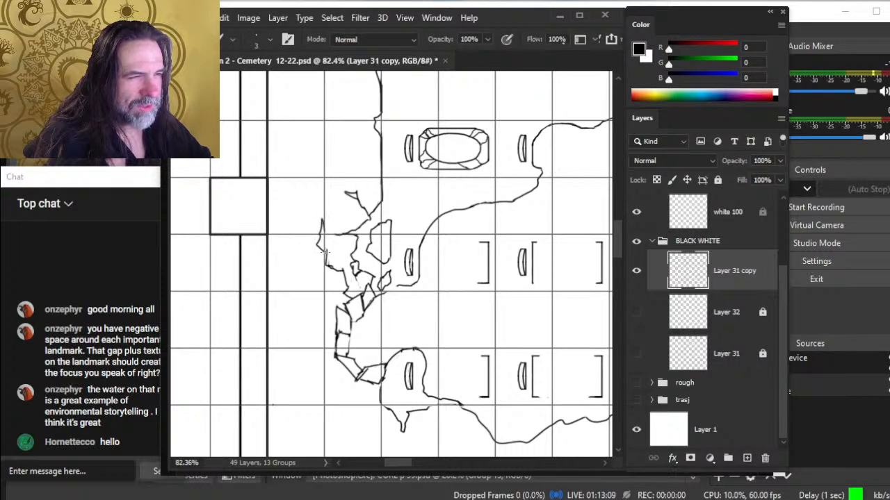
pyautogui.press('e')
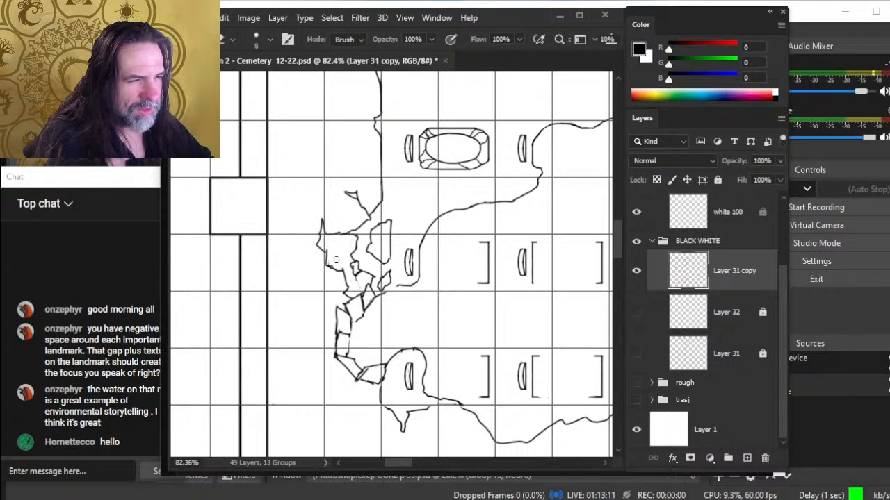
# - Draw a crack running outward from the large fragment's lower outer corner and redraw the fragment's outer edge cleanly
pyautogui.press('b')
pyautogui.moveTo(323, 267); pyautogui.dragTo(340, 272)
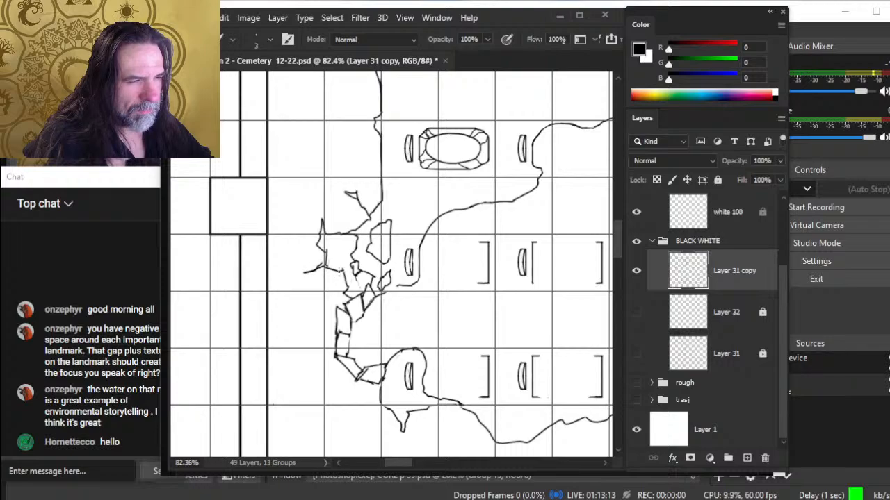
pyautogui.press('e')
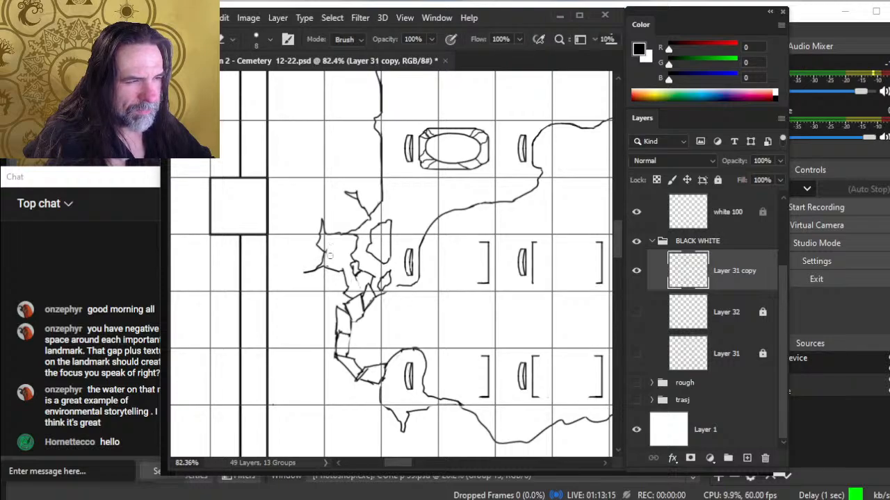
pyautogui.press('b')
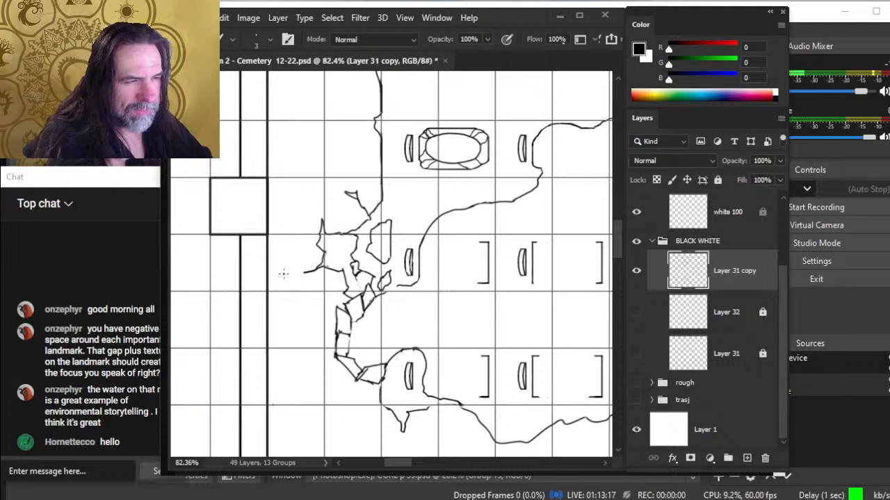
pyautogui.press('e')
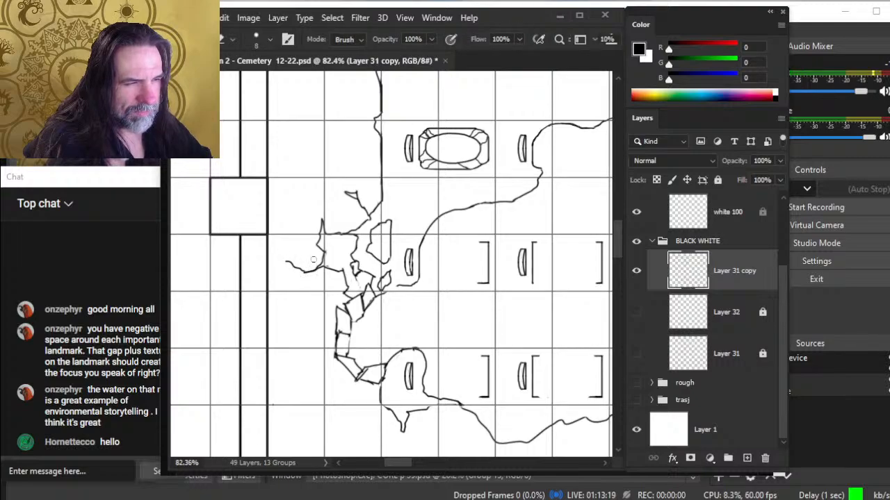
pyautogui.press('b')
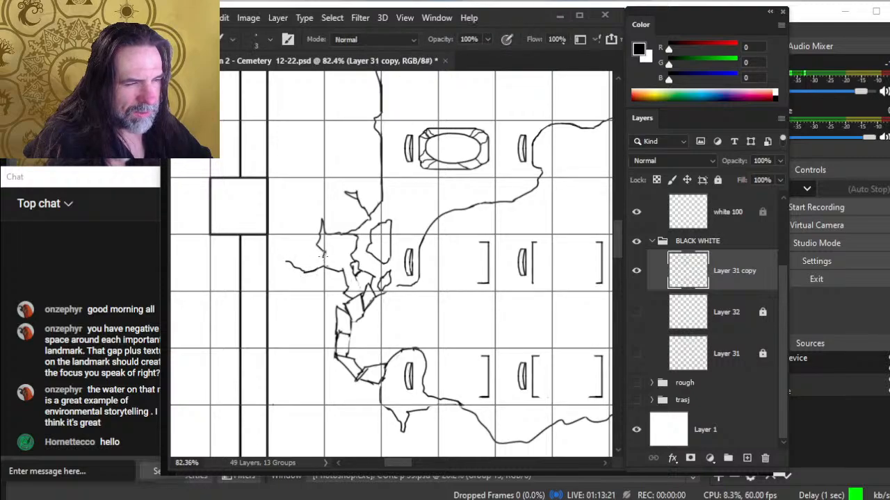
pyautogui.press('e')
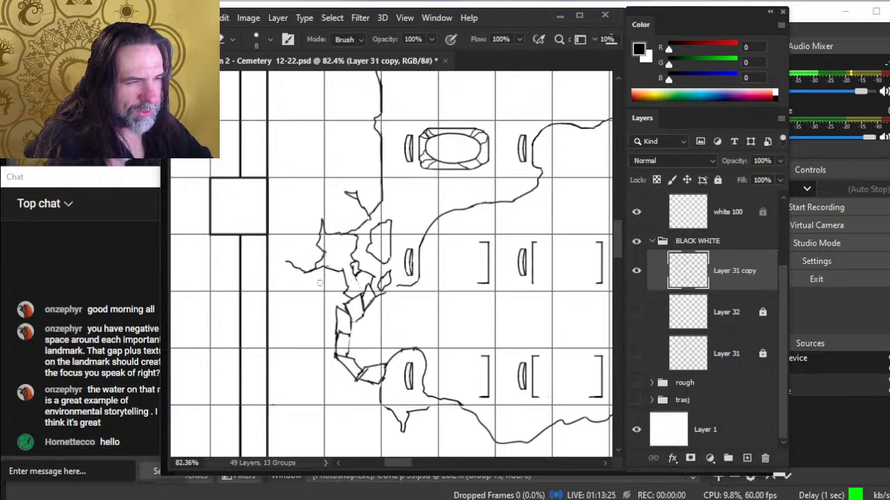
pyautogui.press('b')
# - Erase the hooked lower end of the inner curve beside the second-row headstone
pyautogui.press('z')
pyautogui.moveTo(376, 294); pyautogui.dragTo(346, 297)
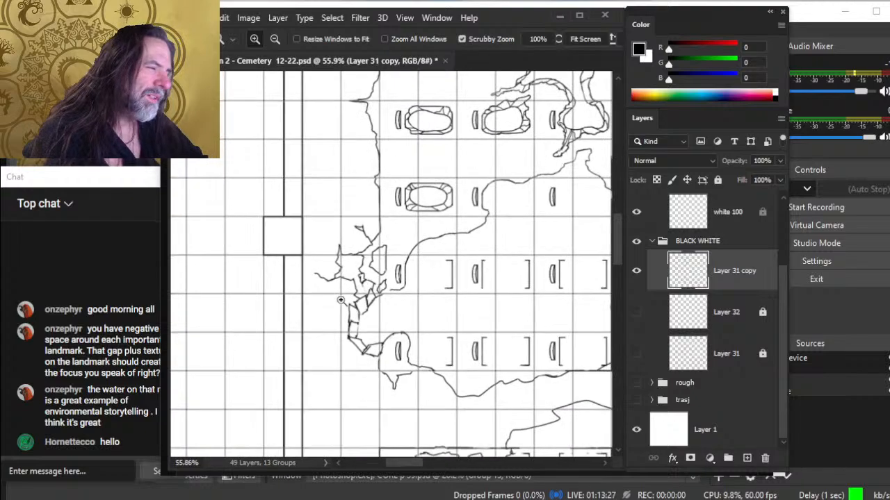
pyautogui.moveTo(390, 328)
pyautogui.mouseDown()
pyautogui.moveTo(365, 319)
pyautogui.moveTo(349, 299)
pyautogui.mouseUp()
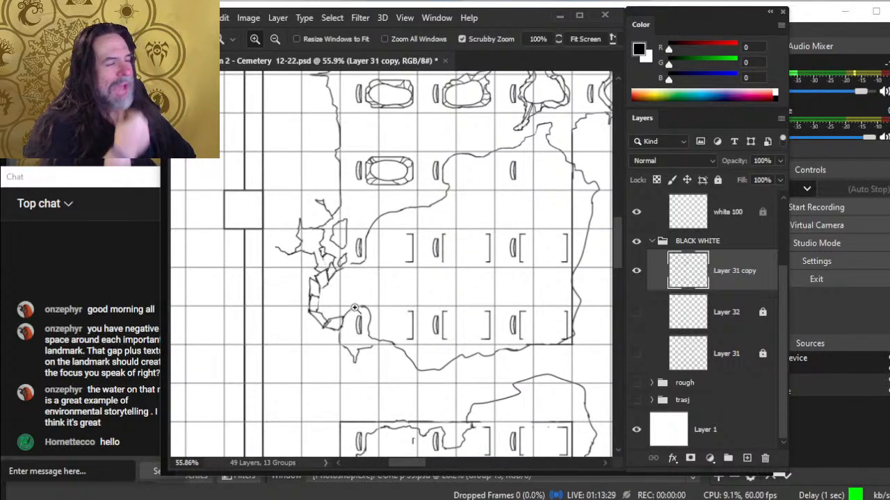
pyautogui.press('e')
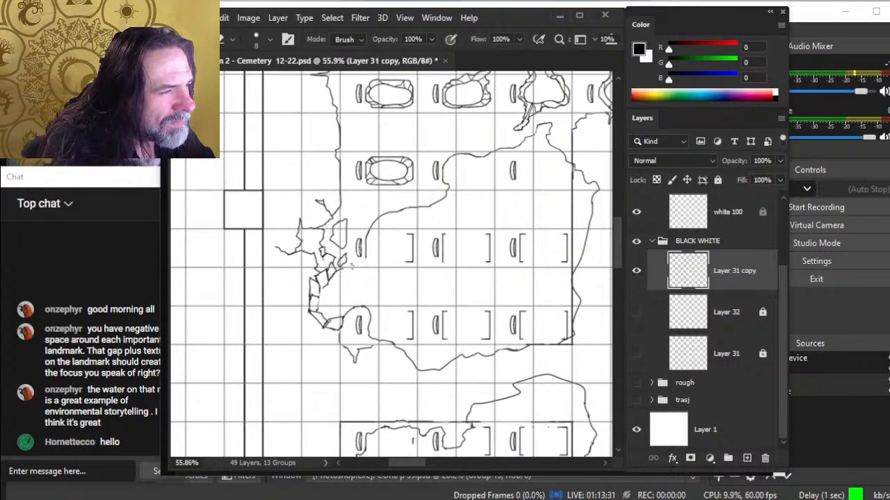
pyautogui.press('z')
pyautogui.moveTo(361, 253); pyautogui.dragTo(400, 253)
# - Erase parts of the second-row headstone and the adjoining curve, and redraw the headstone as a broken stone meeting the curve
pyautogui.press('e')
pyautogui.moveTo(358, 228)
pyautogui.mouseDown()
pyautogui.moveTo(360, 260)
pyautogui.moveTo(359, 244)
pyautogui.mouseUp()
pyautogui.press('b')
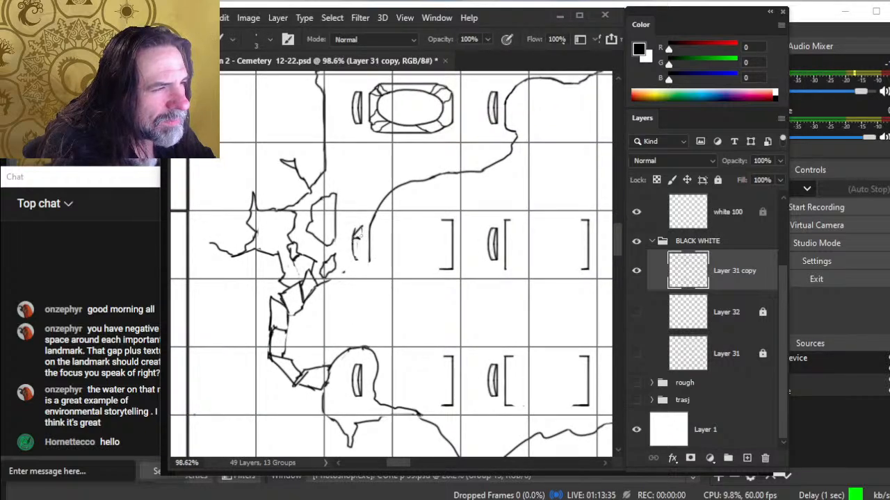
pyautogui.press('b')
pyautogui.moveTo(358, 224); pyautogui.dragTo(366, 270)
pyautogui.press('e')
pyautogui.press('b')
pyautogui.press('e')
pyautogui.press('b')
# - Clean up the broken headstone's inner side and redraw its edge facing the plot
pyautogui.moveTo(370, 233)
pyautogui.mouseDown()
pyautogui.moveTo(376, 251)
pyautogui.moveTo(371, 220)
pyautogui.moveTo(366, 258)
pyautogui.mouseUp()
pyautogui.press('e')
pyautogui.press('b')
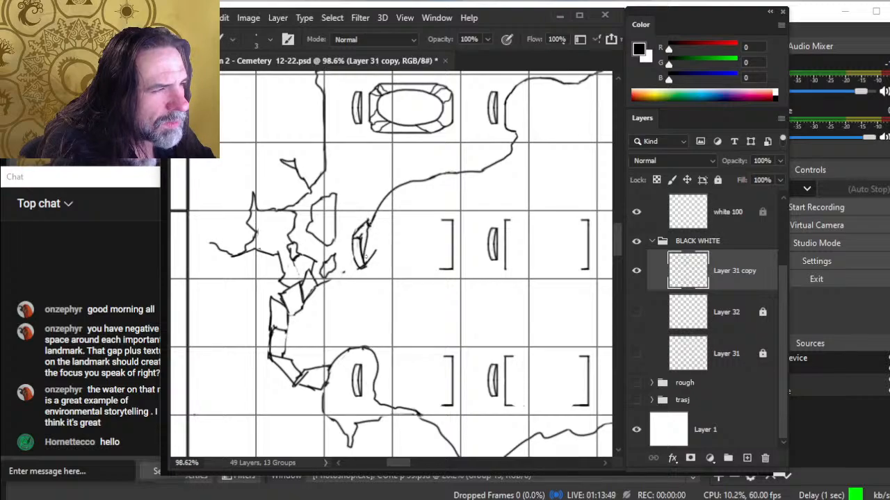
pyautogui.press('e')
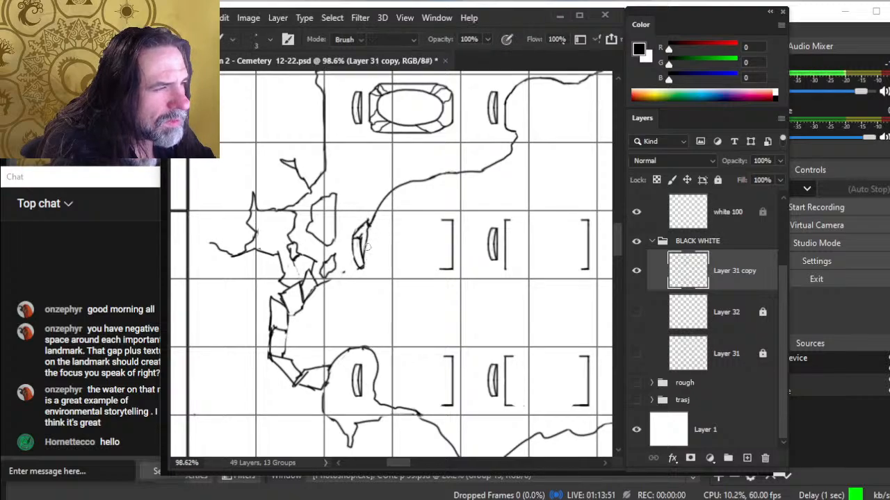
pyautogui.press('b')
pyautogui.press('e')
pyautogui.moveTo(368, 236); pyautogui.dragTo(356, 278)
pyautogui.press('b')
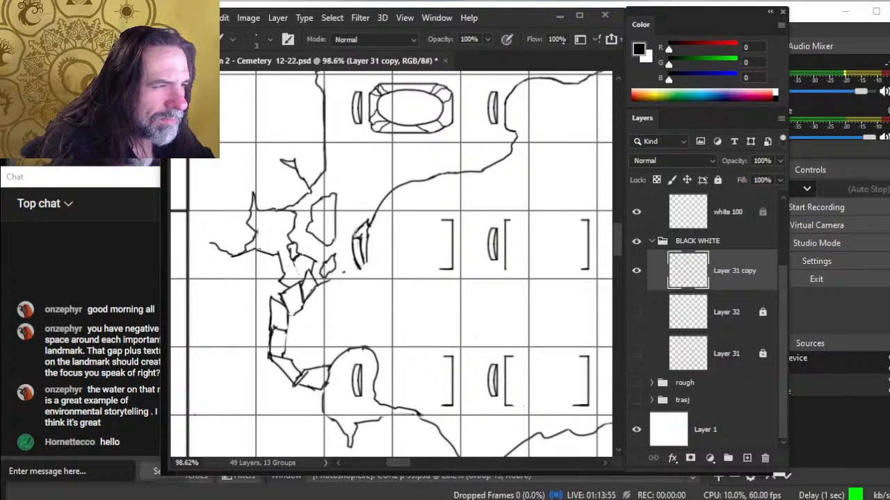
# - Erase stray ink on the second-row broken headstone's lower part and redraw its inner edge as a heavier closed line
pyautogui.press('e')
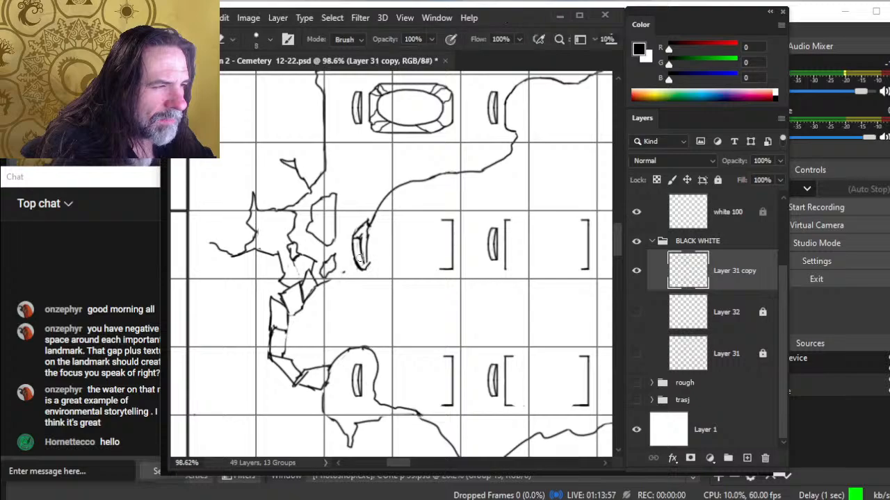
pyautogui.press('b')
pyautogui.press('e')
pyautogui.moveTo(361, 245); pyautogui.dragTo(369, 260)
pyautogui.press('b')
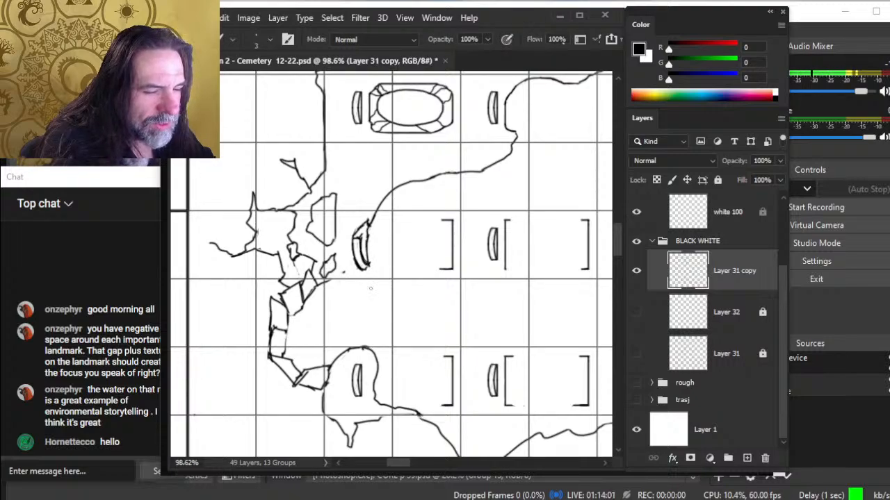
pyautogui.press('e')
pyautogui.press('b')
pyautogui.press('e')
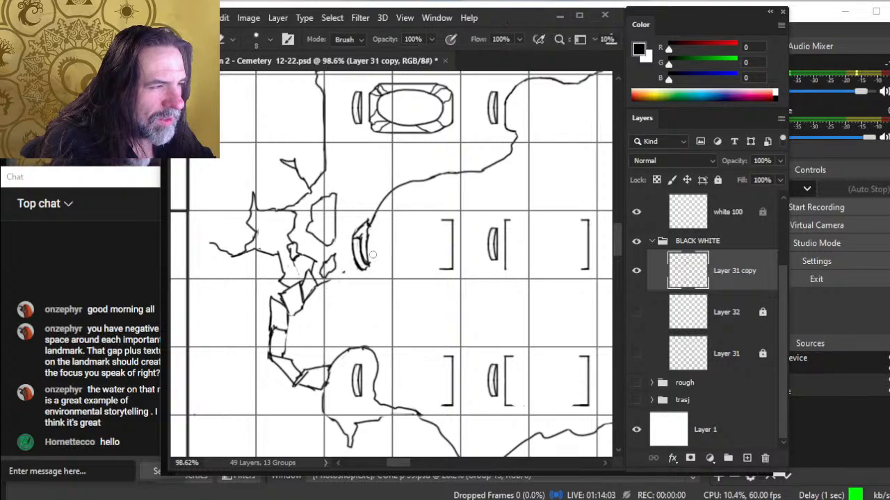
pyautogui.press('b')
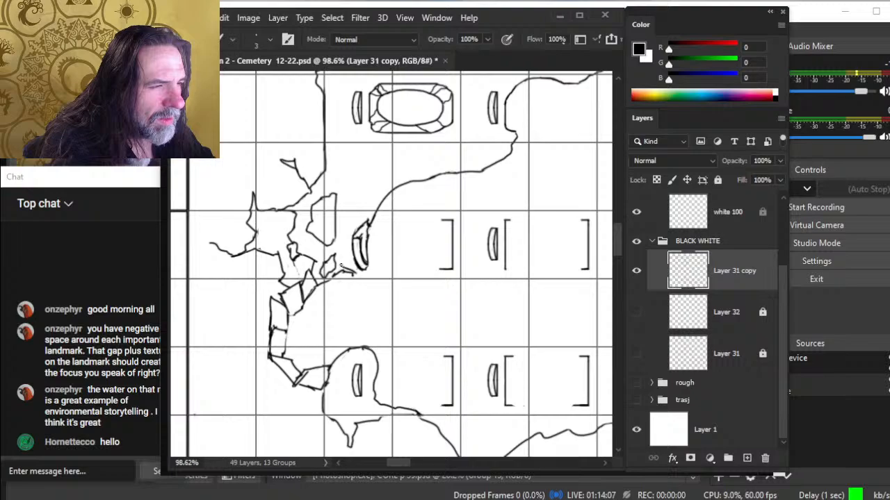
# - Reroute the plot's curved border down past the broken headstone and along beneath it to meet the small fragments
pyautogui.moveTo(346, 271); pyautogui.dragTo(361, 276)
pyautogui.press('e')
pyautogui.moveTo(376, 230); pyautogui.dragTo(374, 207)
pyautogui.press('b')
pyautogui.press('e')
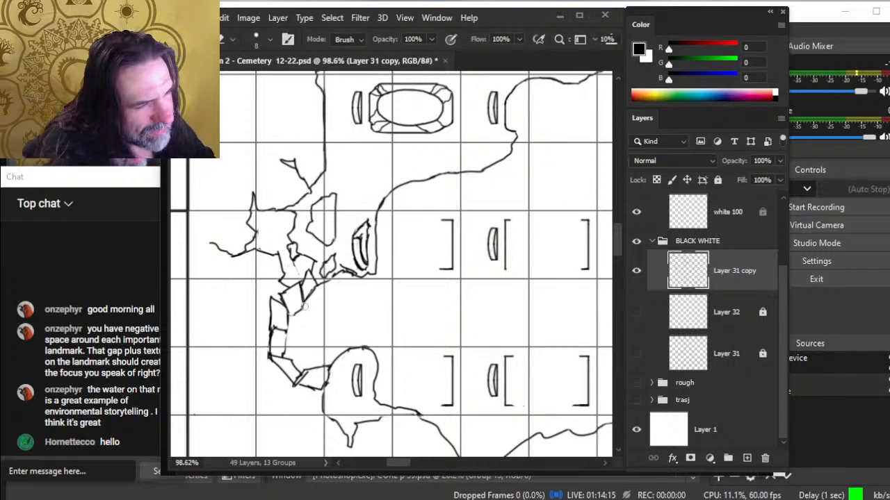
# - Erase the inner sides of the upper blocks and rework the small fragment so it opens into the line beneath the headstone
pyautogui.moveTo(304, 306); pyautogui.dragTo(305, 301)
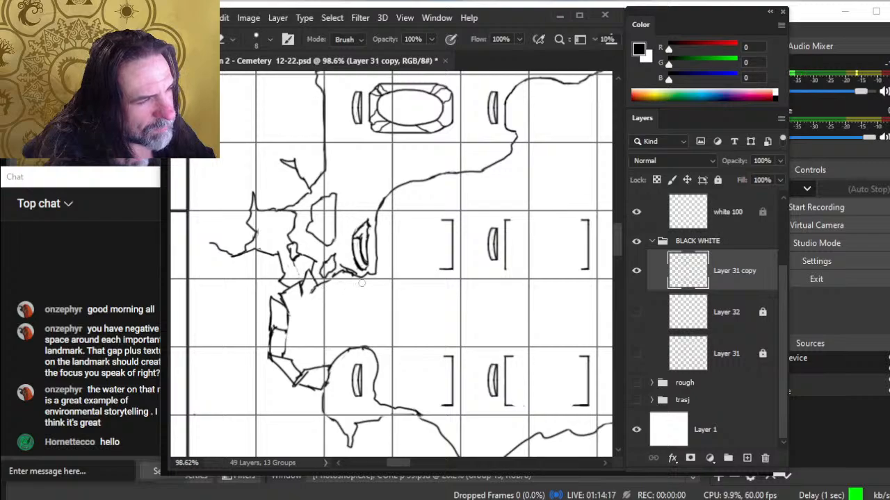
pyautogui.moveTo(353, 273)
pyautogui.mouseDown()
pyautogui.moveTo(366, 277)
pyautogui.moveTo(333, 272)
pyautogui.mouseUp()
pyautogui.press('b')
pyautogui.press('e')
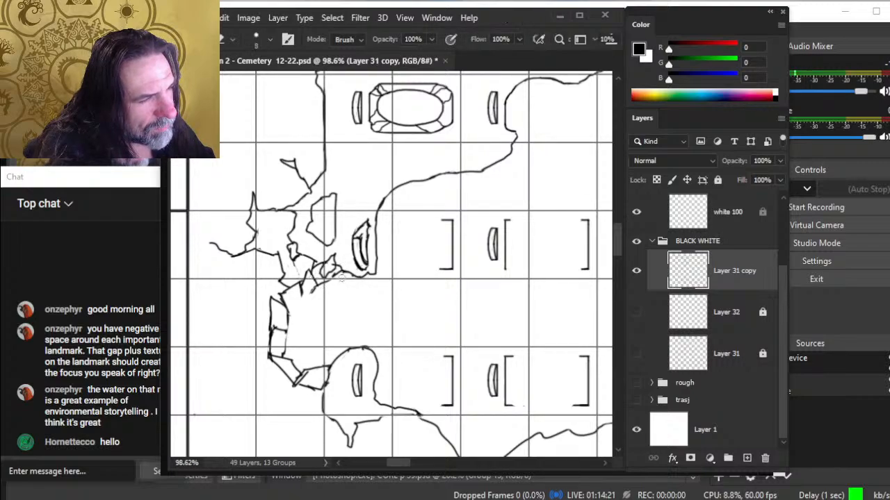
pyautogui.moveTo(335, 266); pyautogui.dragTo(372, 276)
pyautogui.press('b')
pyautogui.press('e')
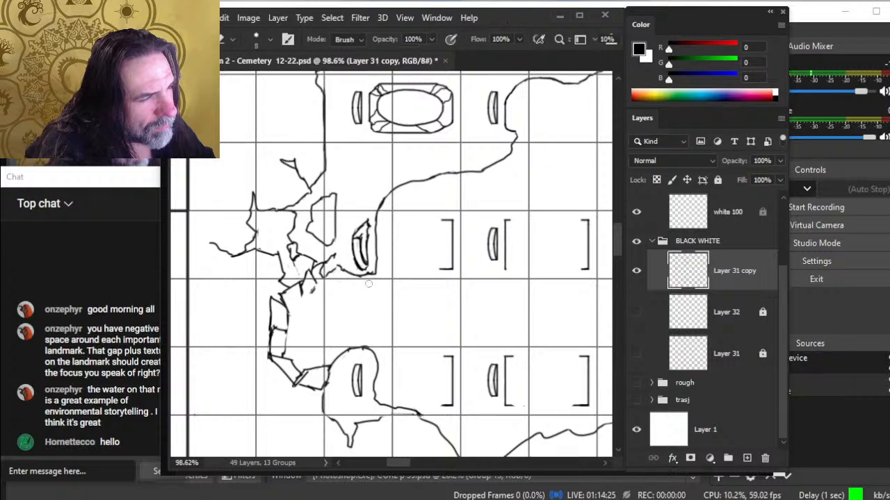
# - Redraw the two upper blocks below the fragments as separate angular stones
pyautogui.press('b')
pyautogui.moveTo(321, 289)
pyautogui.mouseDown()
pyautogui.moveTo(313, 274)
pyautogui.moveTo(306, 301)
pyautogui.mouseUp()
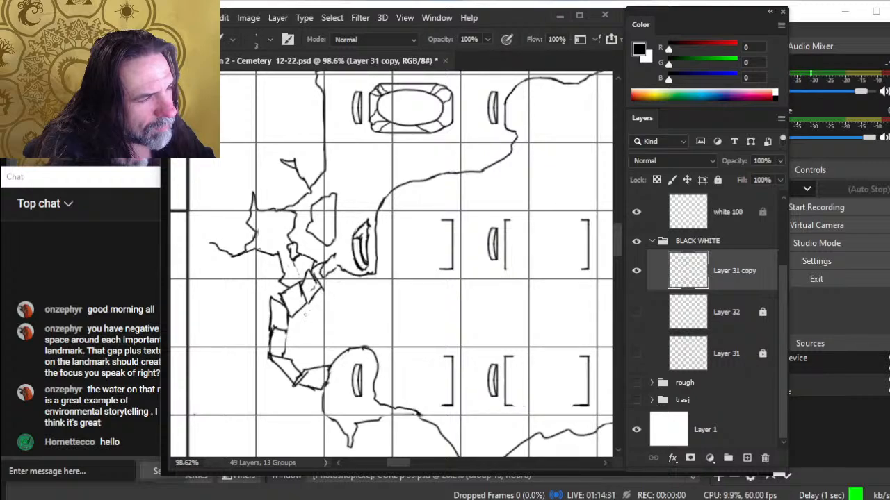
pyautogui.press('e')
pyautogui.press('b')
pyautogui.press('e')
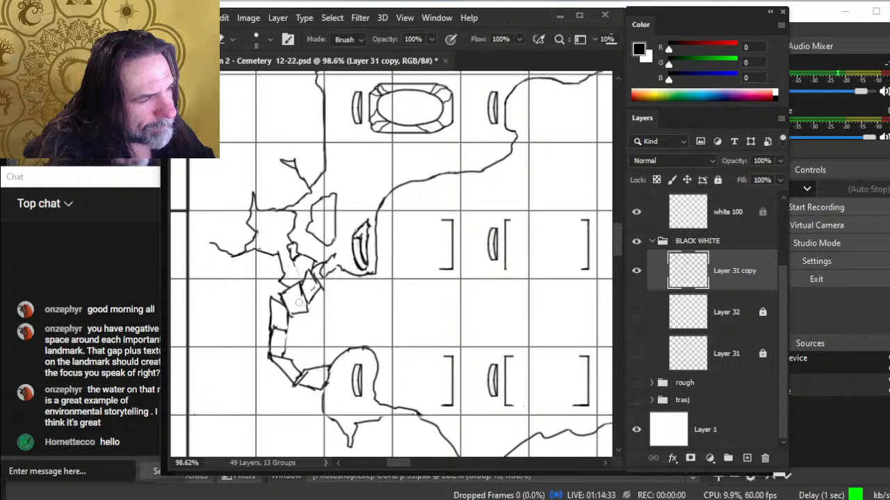
# - Erase the inner sides of the block chain and redraw them as one curve running down toward the third-row headstone
pyautogui.moveTo(299, 302)
pyautogui.mouseDown()
pyautogui.moveTo(316, 310)
pyautogui.moveTo(297, 313)
pyautogui.mouseUp()
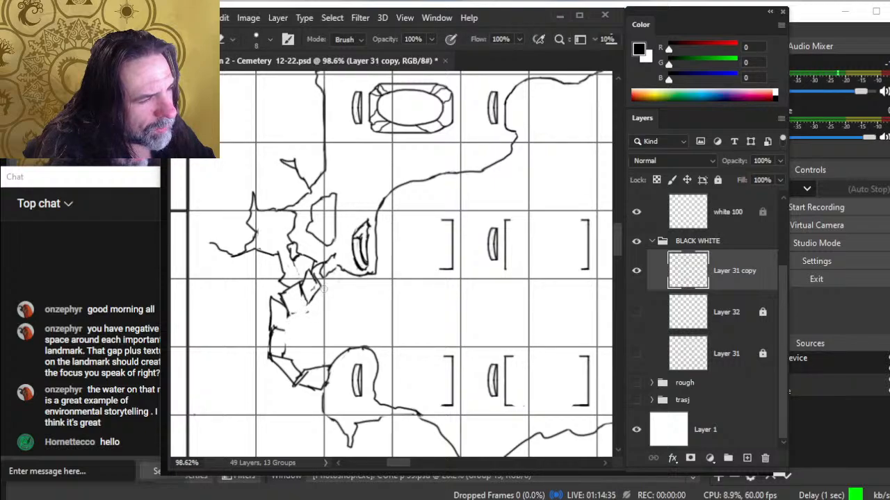
pyautogui.press('b')
pyautogui.moveTo(323, 285); pyautogui.dragTo(291, 321)
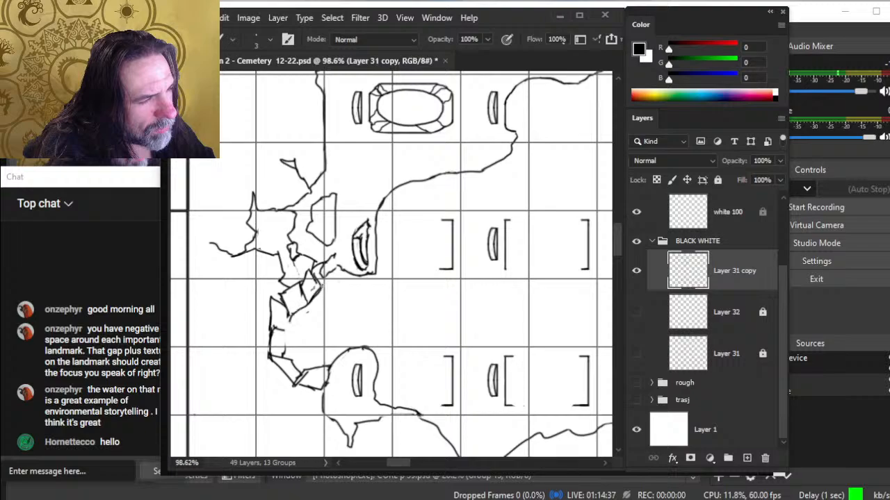
pyautogui.press('e')
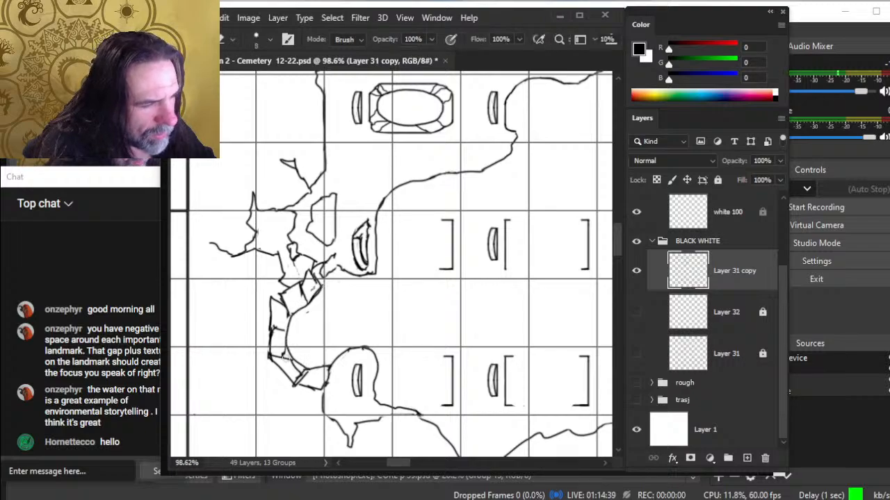
# - Erase the lower end of the new curve and give the lower block an angular inner corner
pyautogui.moveTo(290, 365)
pyautogui.mouseDown()
pyautogui.moveTo(280, 340)
pyautogui.moveTo(291, 367)
pyautogui.moveTo(278, 345)
pyautogui.moveTo(284, 362)
pyautogui.moveTo(278, 346)
pyautogui.moveTo(304, 362)
pyautogui.mouseUp()
pyautogui.press('b')
pyautogui.press('e')
pyautogui.press('b')
pyautogui.press('e')
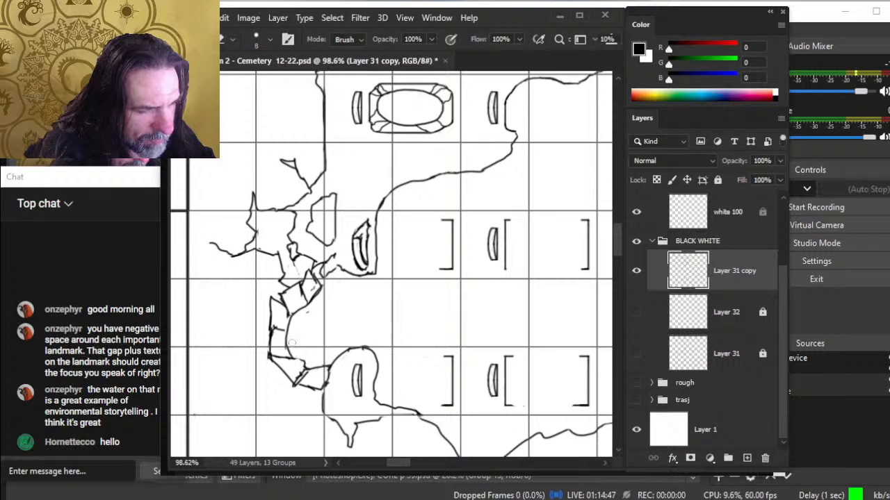
# - Redraw the middle block with a notched inner side and reshape its joint with the lower block
pyautogui.press('b')
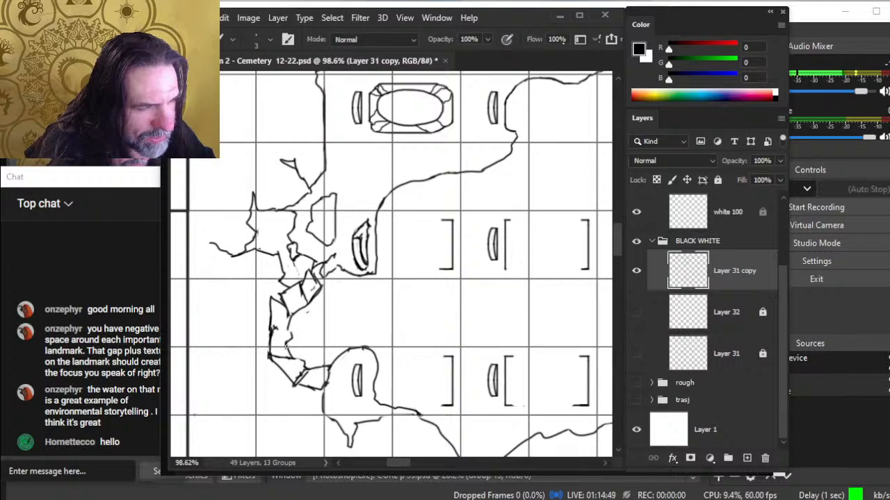
pyautogui.press('e')
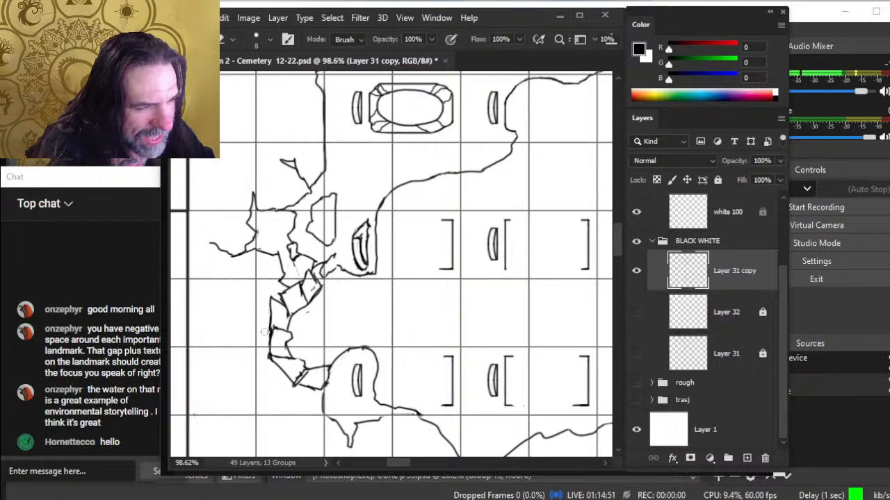
pyautogui.press('b')
pyautogui.press('e')
pyautogui.press('b')
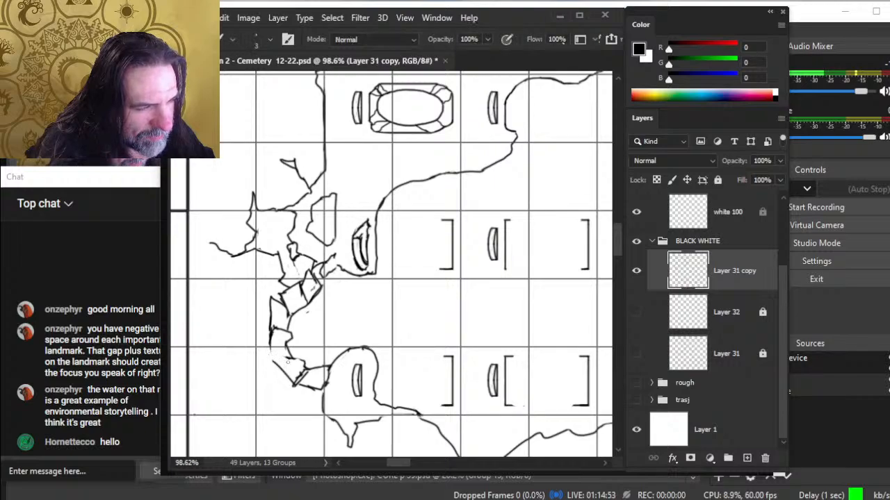
pyautogui.press('e')
pyautogui.press('b')
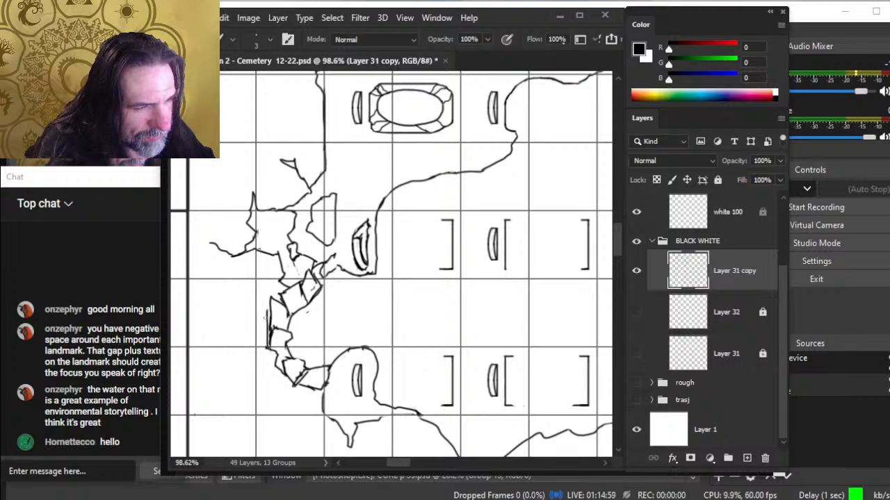
# - Erase the straight outer sides of the block chain's middle stones and redraw them as short, jagged edges
pyautogui.press('e')
pyautogui.moveTo(269, 343); pyautogui.dragTo(268, 310)
pyautogui.press('b')
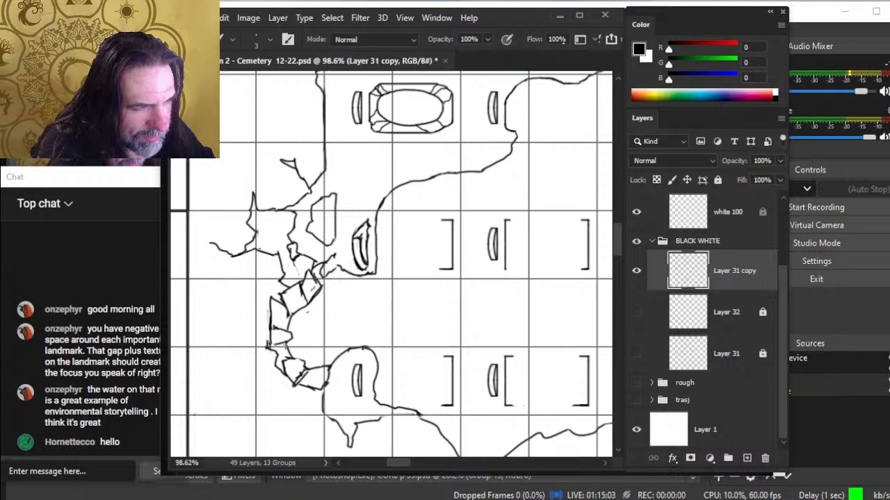
pyautogui.press('e')
pyautogui.moveTo(268, 299); pyautogui.dragTo(271, 320)
pyautogui.press('b')
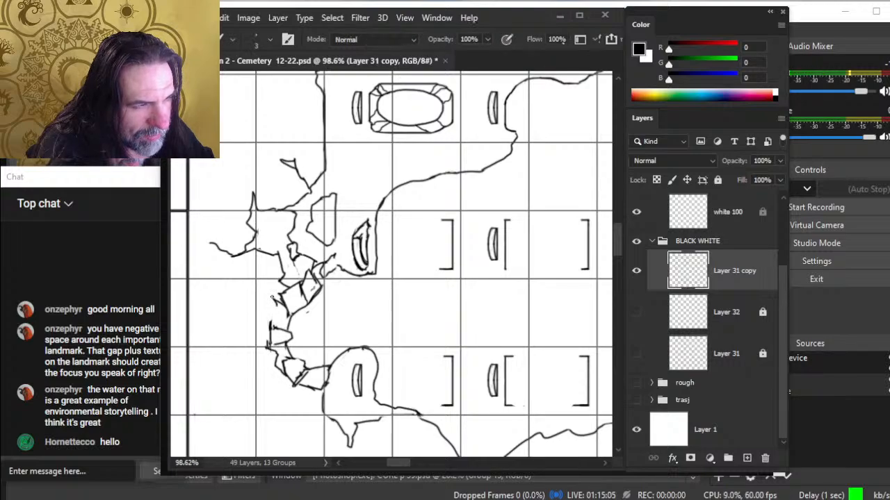
pyautogui.press('e')
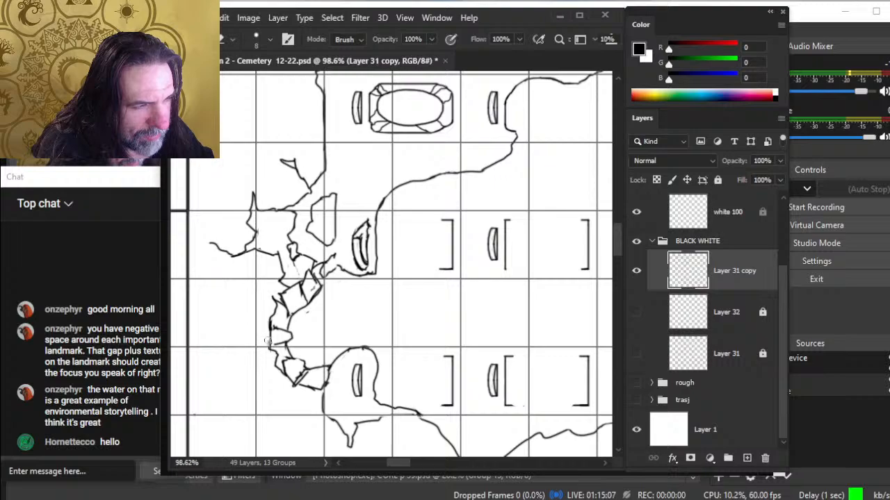
pyautogui.press('b')
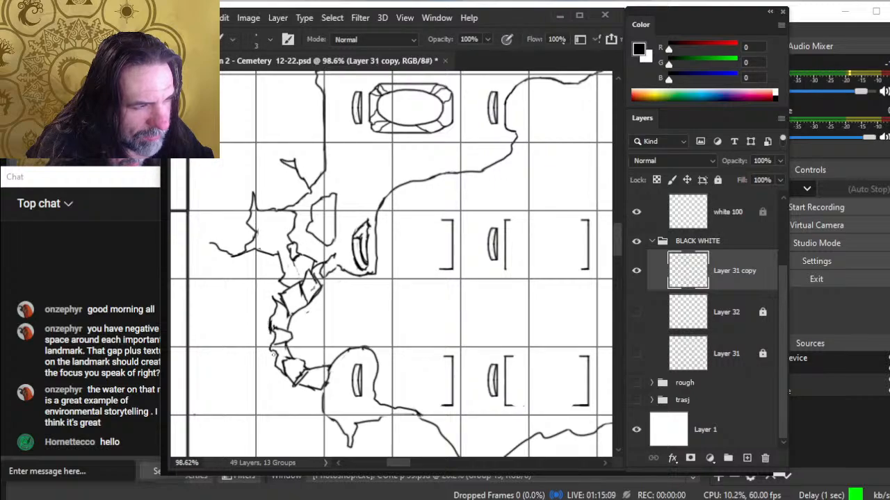
pyautogui.press('e')
pyautogui.press('b')
pyautogui.press('e')
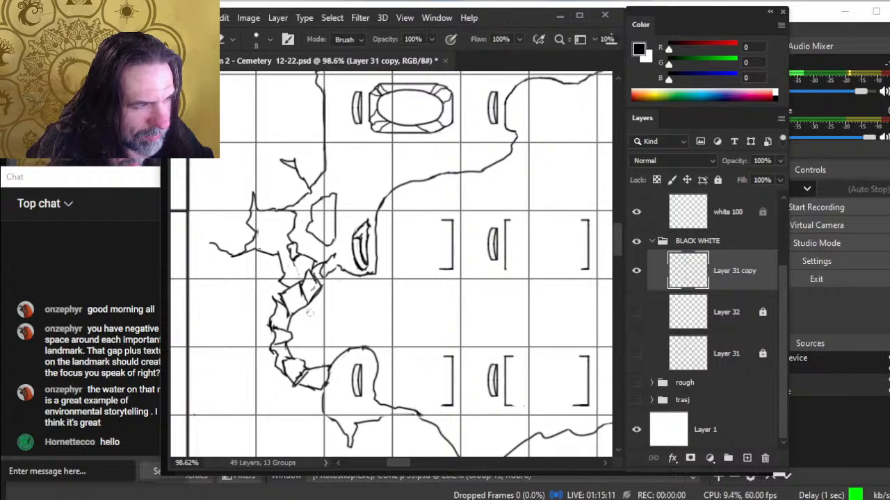
# - Erase the lower edge of the large upper block and redraw it with a corner projecting down into the plot
pyautogui.press('b')
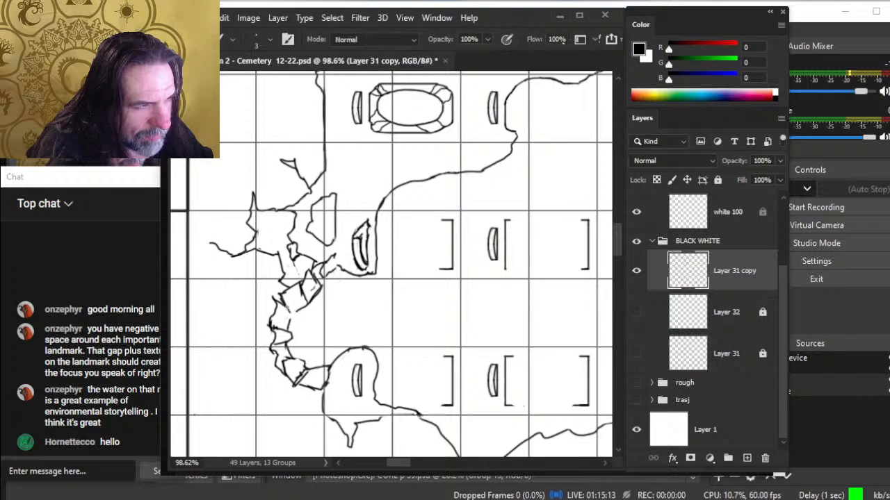
pyautogui.press('e')
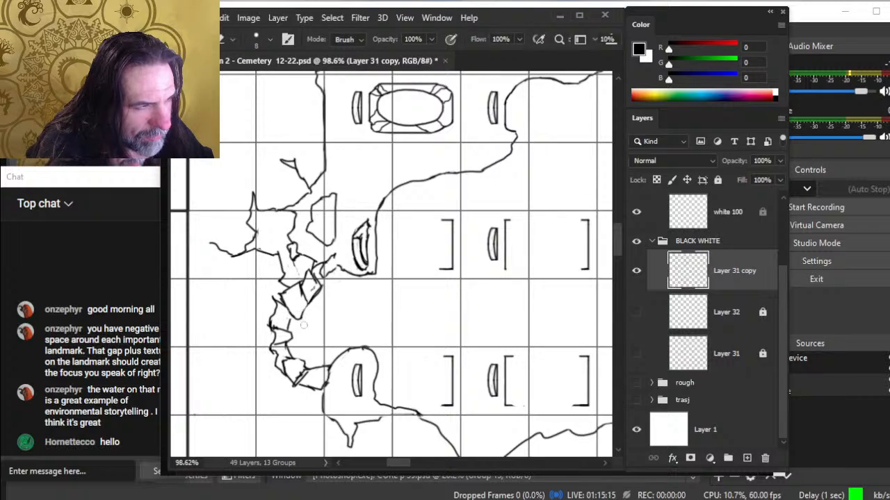
pyautogui.press('b')
pyautogui.press('e')
pyautogui.press('b')
pyautogui.press('e')
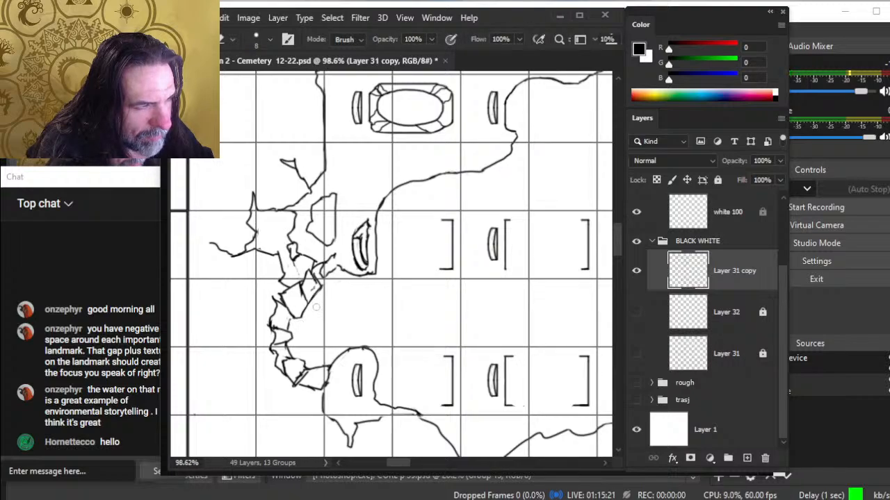
# - Erase the uppermost block's inner edge and redraw it as a jagged stone overlapping the block below
pyautogui.moveTo(312, 299); pyautogui.dragTo(317, 288)
pyautogui.press('b')
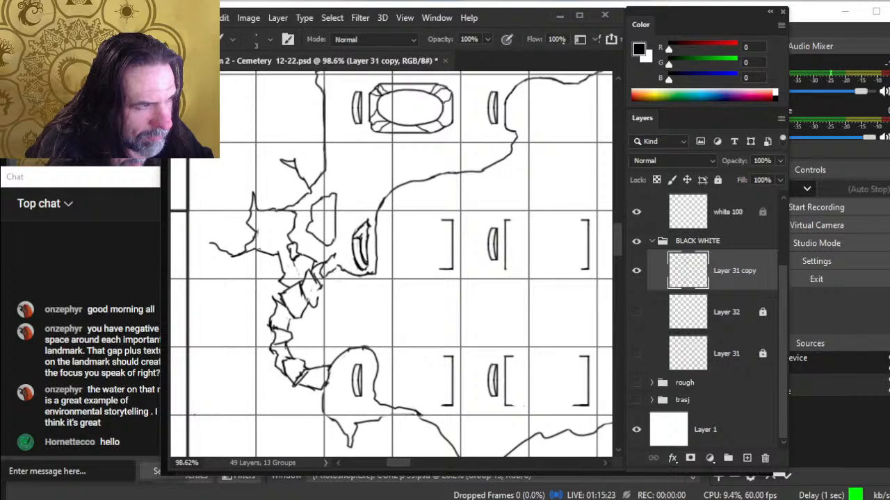
pyautogui.press('e')
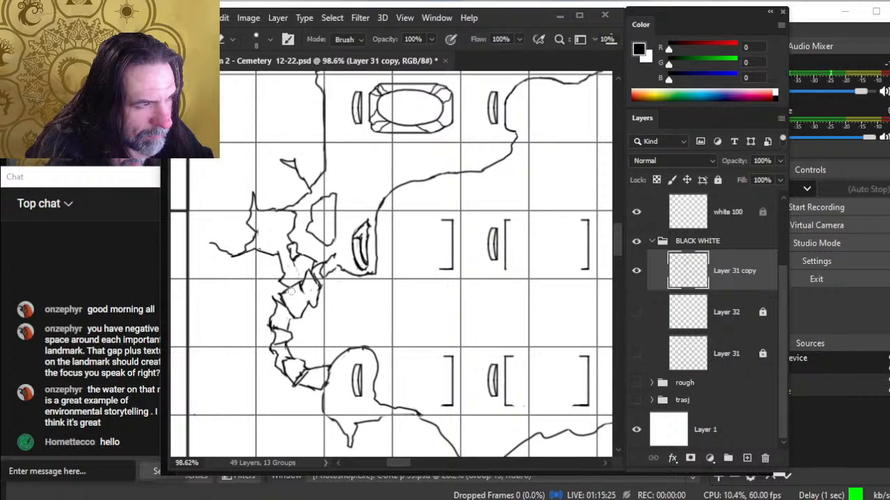
pyautogui.press('b')
pyautogui.press('e')
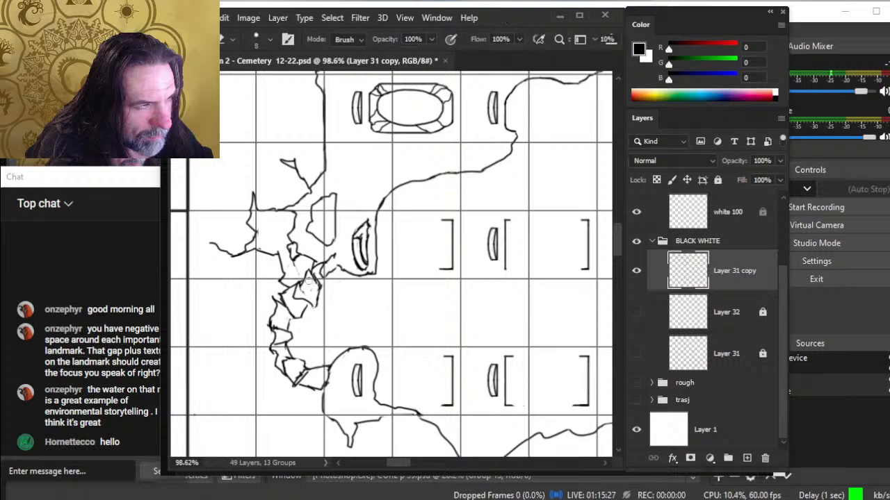
# - Split the upper blocks into smaller broken pieces and clean up the lines between them and the headstone's base
pyautogui.moveTo(298, 291)
pyautogui.mouseDown()
pyautogui.moveTo(297, 280)
pyautogui.moveTo(306, 308)
pyautogui.moveTo(319, 280)
pyautogui.moveTo(319, 293)
pyautogui.moveTo(333, 278)
pyautogui.mouseUp()
pyautogui.press('b')
pyautogui.press('e')
pyautogui.press('b')
pyautogui.press('e')
pyautogui.press('b')
pyautogui.press('e')
pyautogui.press('b')
pyautogui.press('e')
pyautogui.press('b')
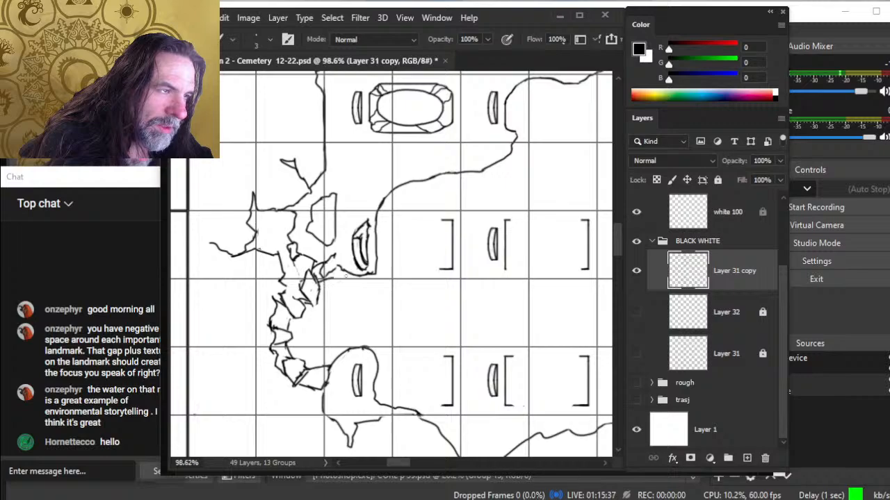
# - Draw a second ledge line beneath the broken headstone, curving up around the plot's corner
pyautogui.press('e')
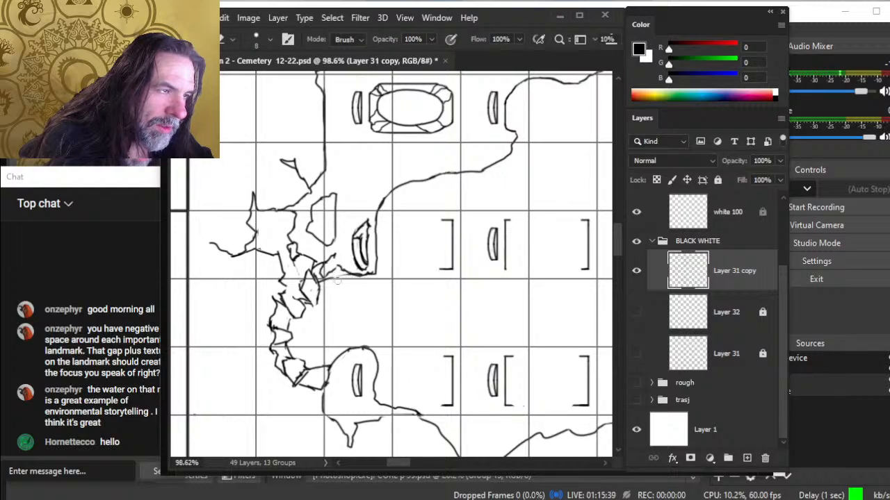
pyautogui.press('b')
pyautogui.moveTo(327, 279)
pyautogui.mouseDown()
pyautogui.moveTo(366, 275)
pyautogui.moveTo(348, 283)
pyautogui.mouseUp()
pyautogui.press('e')
pyautogui.press('b')
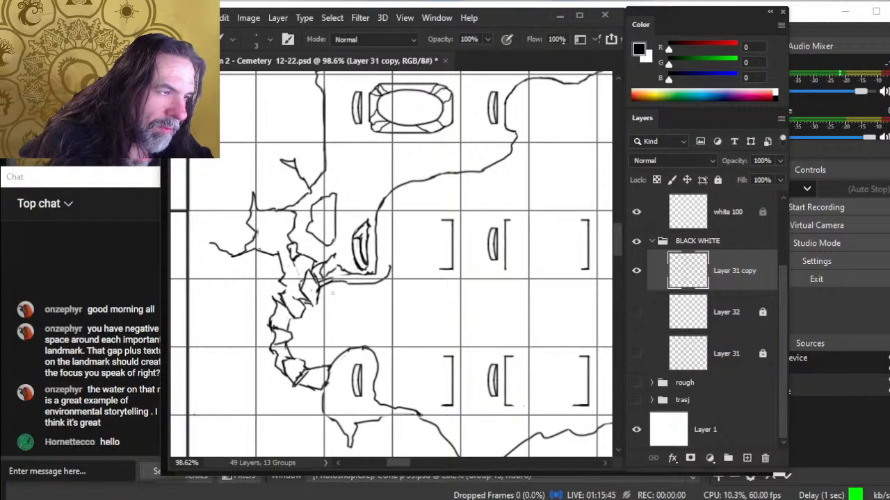
pyautogui.press('e')
pyautogui.press('b')
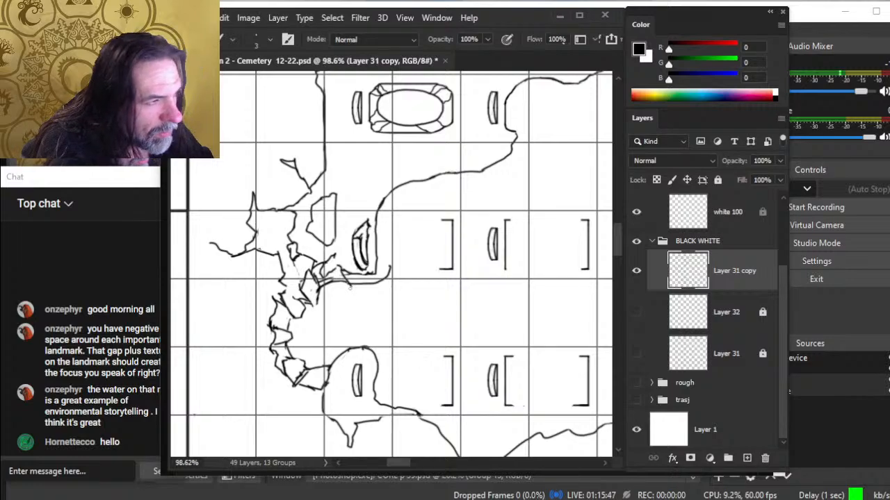
# - Reduce the brush to 2 px and rework the broken blocks below the loose slab, erasing their inner edges and adding small fragments
pyautogui.press('[')
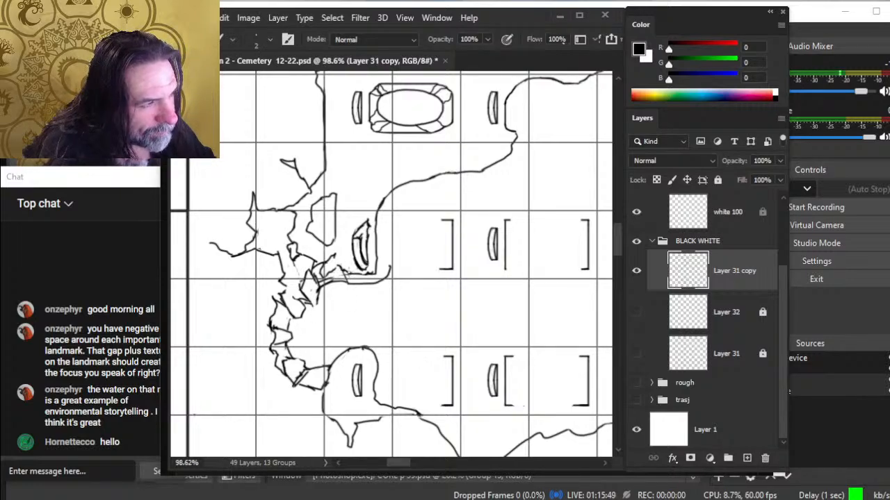
pyautogui.press('e')
pyautogui.press('b')
pyautogui.moveTo(309, 295)
pyautogui.mouseDown()
pyautogui.moveTo(304, 279)
pyautogui.moveTo(320, 286)
pyautogui.moveTo(310, 252)
pyautogui.moveTo(315, 264)
pyautogui.mouseUp()
pyautogui.press('e')
pyautogui.press('b')
pyautogui.press('e')
pyautogui.press('b')
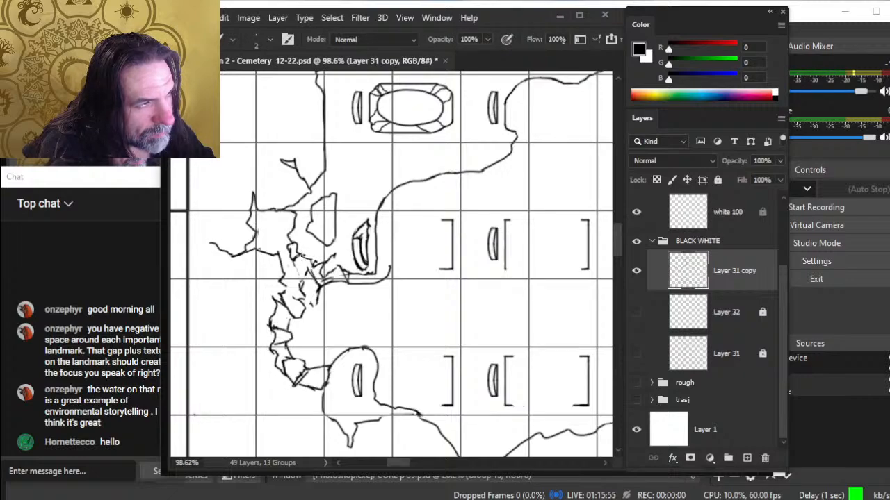
pyautogui.press('e')
pyautogui.press('b')
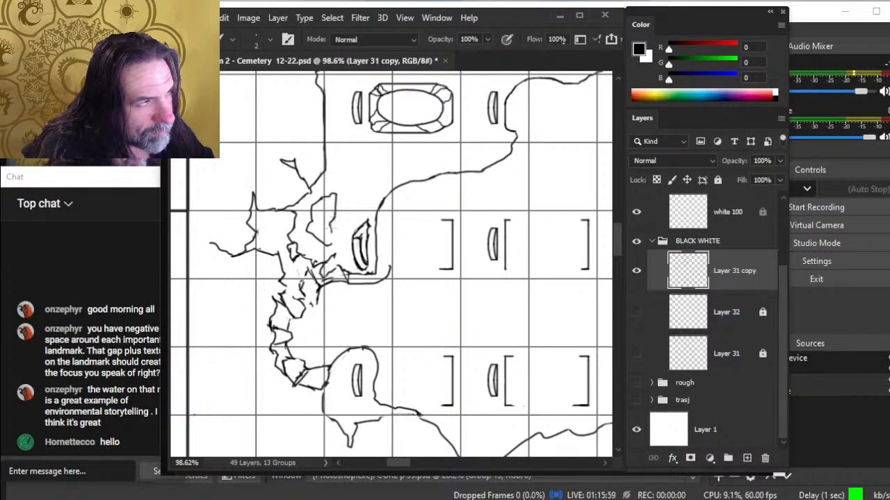
# - Erase the stray lines between the loose slab and the headstone ledge, and touch up the ledge's broken end
pyautogui.press('e')
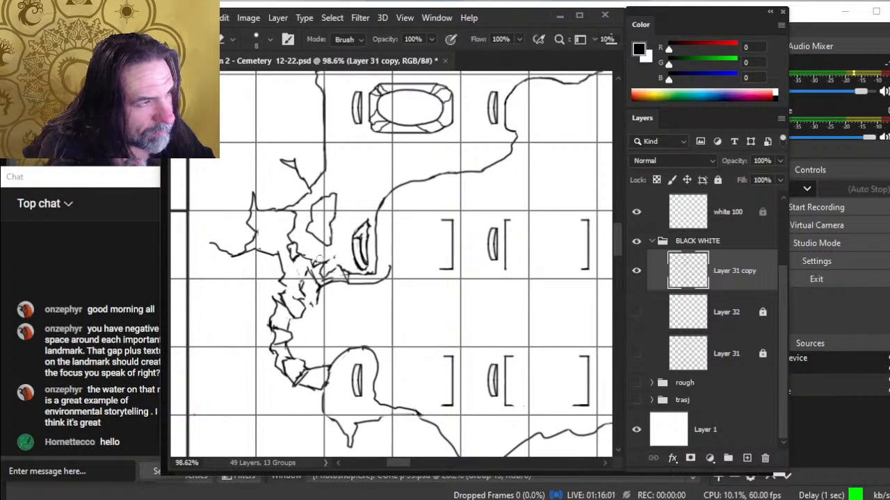
pyautogui.press('b')
pyautogui.press('e')
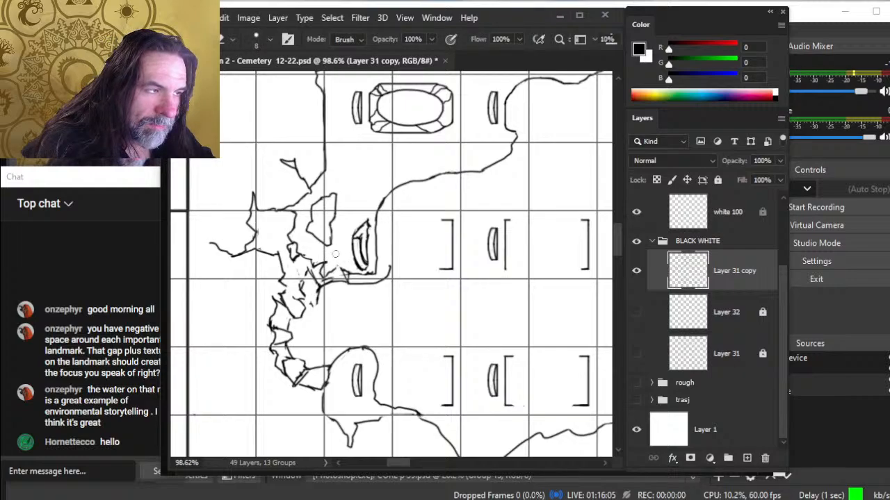
pyautogui.press('b')
pyautogui.moveTo(348, 267)
pyautogui.mouseDown()
pyautogui.moveTo(337, 269)
pyautogui.moveTo(349, 272)
pyautogui.mouseUp()
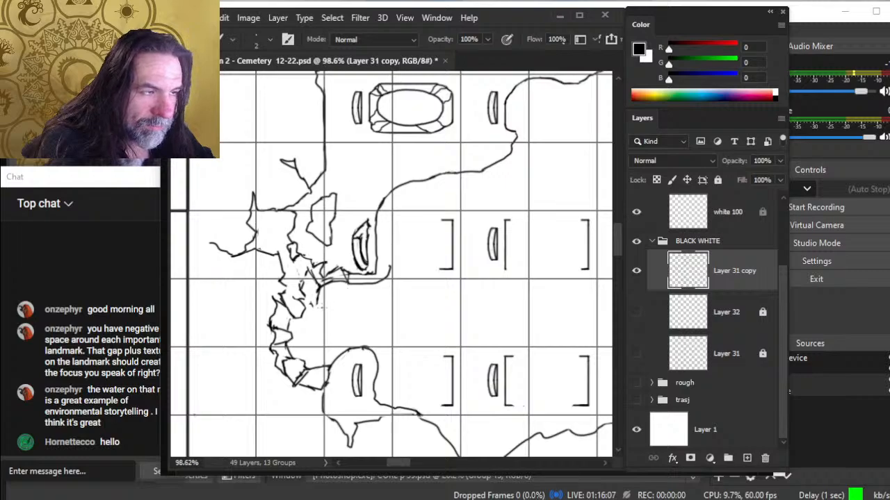
# - Erase the rough lines beside the ledge's broken end and redraw them as a tilted angular block joined to the ledge
pyautogui.press('e')
pyautogui.moveTo(315, 305)
pyautogui.mouseDown()
pyautogui.moveTo(322, 299)
pyautogui.moveTo(311, 304)
pyautogui.moveTo(289, 285)
pyautogui.moveTo(307, 283)
pyautogui.moveTo(302, 278)
pyautogui.moveTo(297, 286)
pyautogui.moveTo(323, 287)
pyautogui.moveTo(314, 281)
pyautogui.moveTo(325, 291)
pyautogui.moveTo(315, 273)
pyautogui.moveTo(336, 265)
pyautogui.mouseUp()
pyautogui.press('b')
pyautogui.press('e')
pyautogui.press('b')
pyautogui.press('e')
pyautogui.press('b')
pyautogui.press('e')
pyautogui.press('b')
pyautogui.press('e')
pyautogui.press('b')
pyautogui.press('e')
pyautogui.press('b')
pyautogui.press('e')
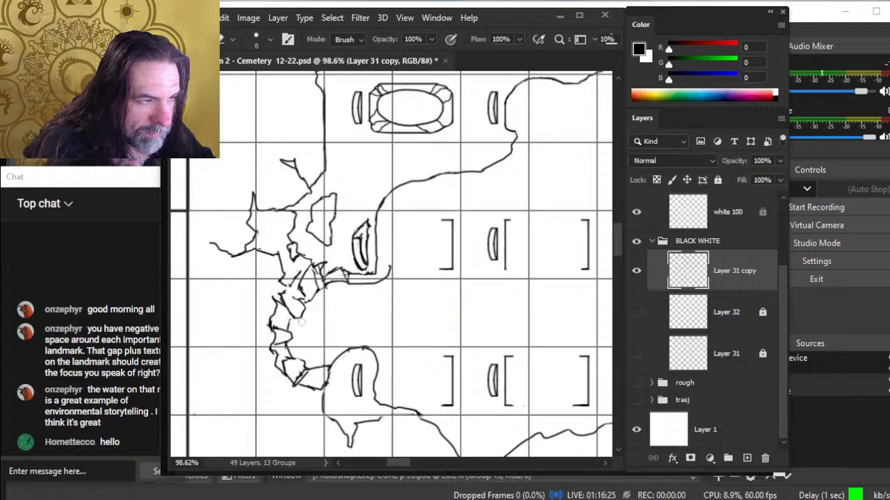
# - Refine the edges of the block below the tilted one and erase the inner side of the next block down
pyautogui.press('b')
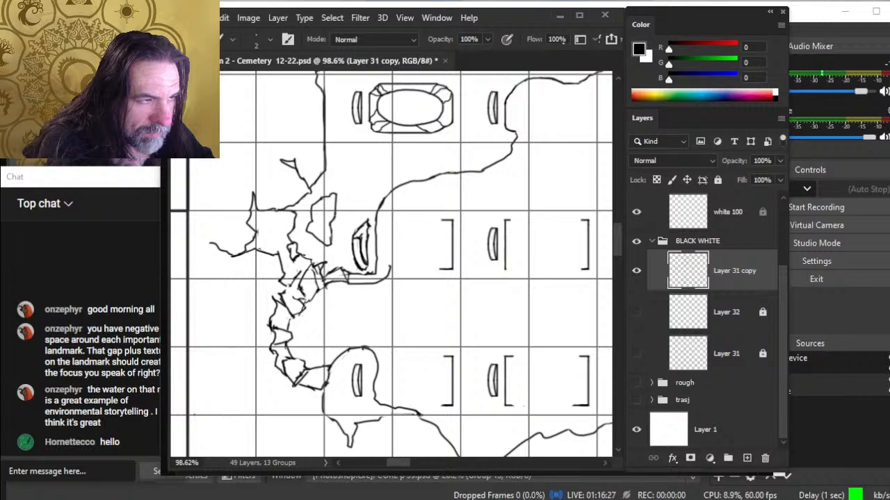
pyautogui.press('e')
pyautogui.press('b')
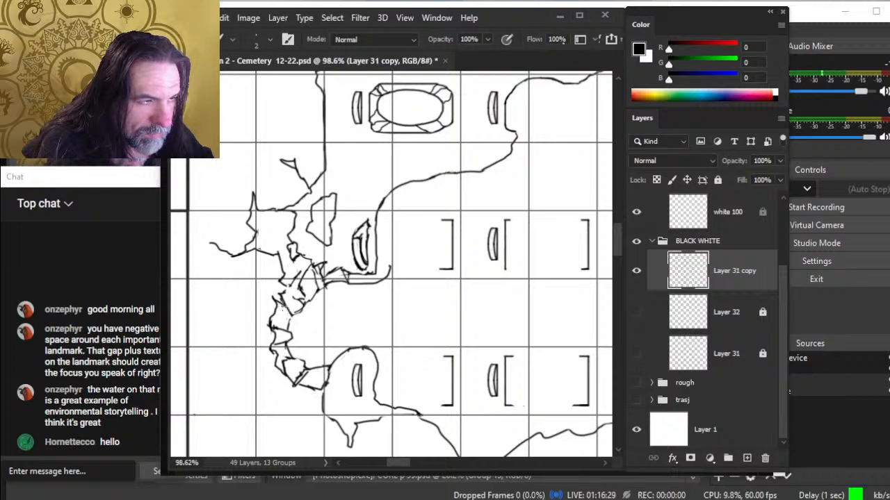
pyautogui.press('e')
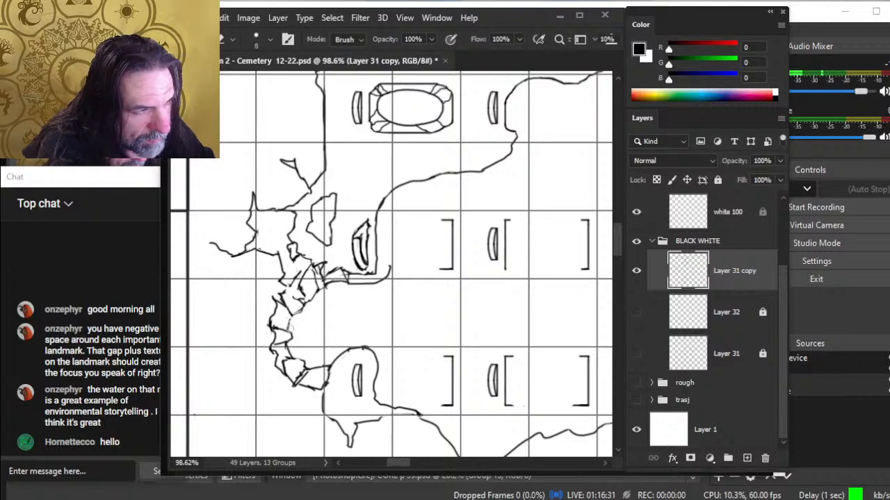
# - Redraw the middle blocks of the curved stone border as larger angular stones, trimming overlaps with a 7 px eraser
pyautogui.press('b')
pyautogui.moveTo(291, 329)
pyautogui.mouseDown()
pyautogui.moveTo(287, 349)
pyautogui.moveTo(285, 338)
pyautogui.moveTo(274, 345)
pyautogui.moveTo(273, 327)
pyautogui.moveTo(281, 347)
pyautogui.moveTo(292, 336)
pyautogui.moveTo(290, 354)
pyautogui.moveTo(274, 327)
pyautogui.moveTo(289, 356)
pyautogui.moveTo(281, 336)
pyautogui.moveTo(298, 350)
pyautogui.moveTo(297, 369)
pyautogui.moveTo(273, 335)
pyautogui.mouseUp()
pyautogui.press('e')
pyautogui.press('b')
pyautogui.press('e')
pyautogui.press('b')
pyautogui.press('e')
pyautogui.press('b')
pyautogui.press('e')
pyautogui.press('b')
pyautogui.press('e')
pyautogui.press('b')
pyautogui.press('e')
pyautogui.press('[')
pyautogui.press('b')
pyautogui.press('e')
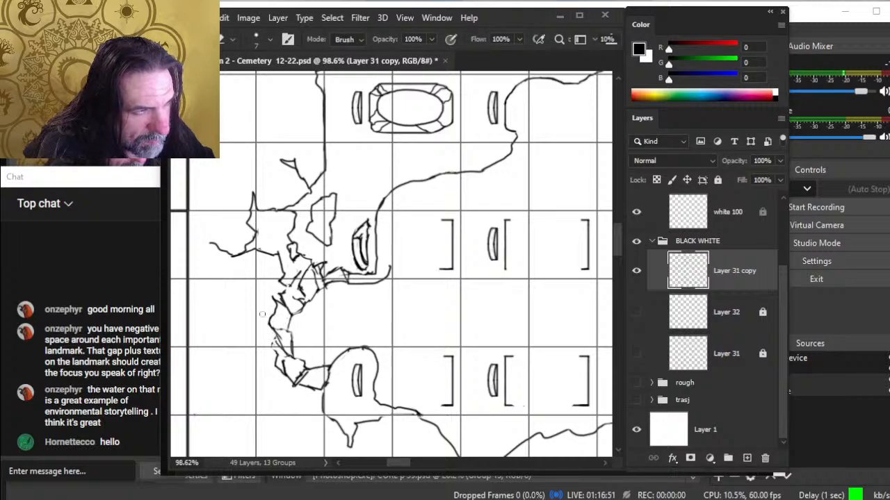
# - Redraw the outer edge of the upper border blocks and clean up the overlapping lines inside them
pyautogui.press('b')
pyautogui.moveTo(272, 304); pyautogui.dragTo(281, 272)
pyautogui.press('e')
pyautogui.press('b')
pyautogui.press('e')
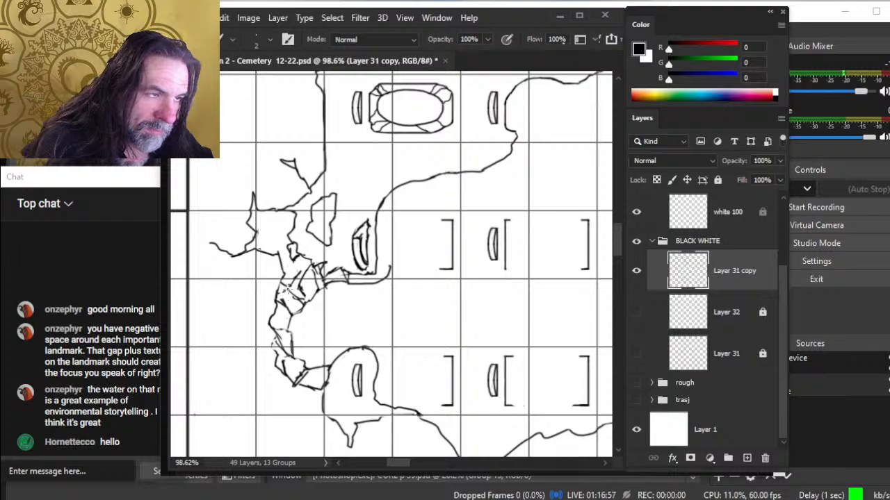
pyautogui.press('e')
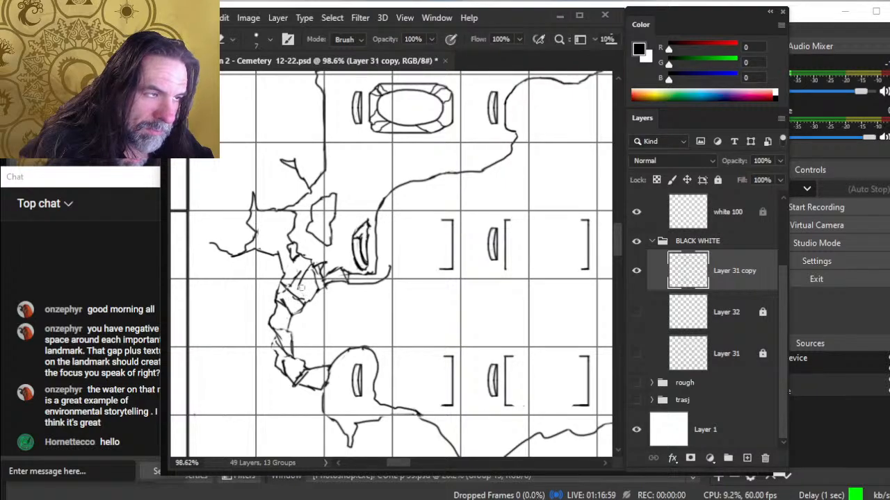
pyautogui.press('b')
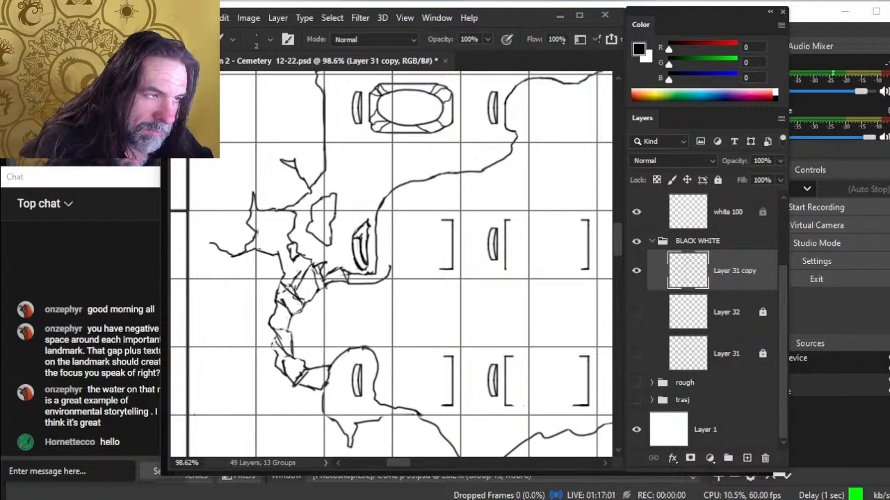
pyautogui.press('e')
pyautogui.press('b')
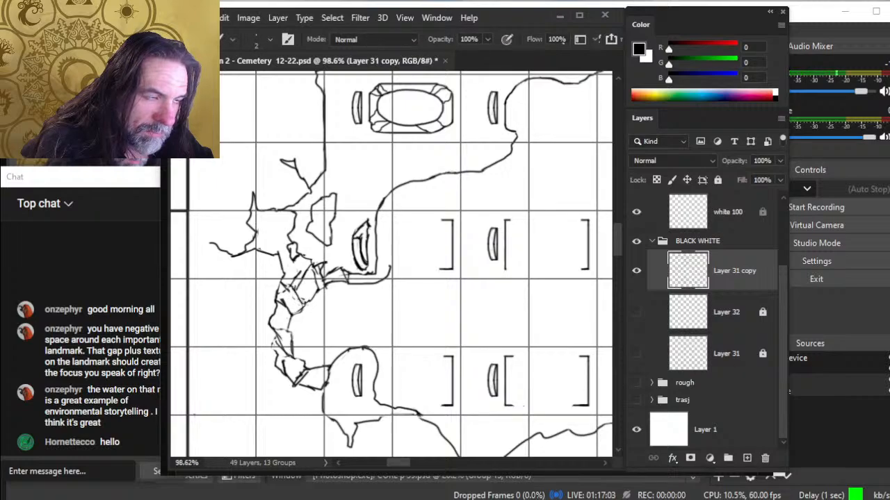
# - Darken the dividing line between the two upper blocks and retouch the outer edge beside it
pyautogui.moveTo(285, 286); pyautogui.dragTo(300, 311)
pyautogui.press('e')
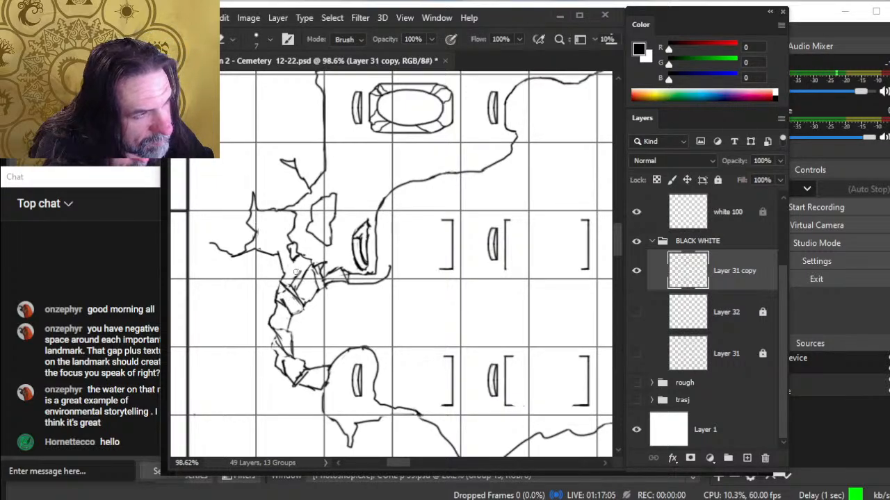
pyautogui.press('b')
pyautogui.moveTo(282, 281)
pyautogui.mouseDown()
pyautogui.moveTo(294, 263)
pyautogui.moveTo(264, 306)
pyautogui.mouseUp()
pyautogui.press('e')
# - Erase the lower ledge line and its curved corner beneath the broken headstone, and start redrawing it as broken marks
pyautogui.press('z')
pyautogui.moveTo(423, 290); pyautogui.dragTo(445, 290)
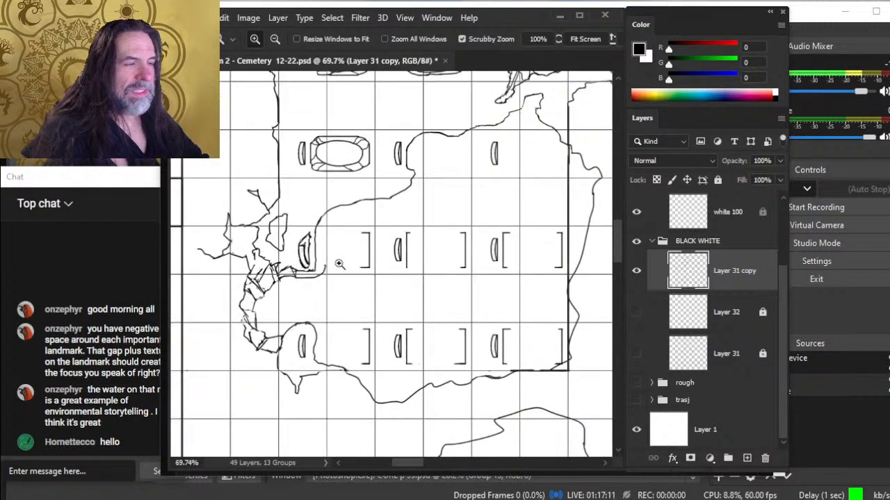
pyautogui.press('b')
pyautogui.press('e')
pyautogui.press('b')
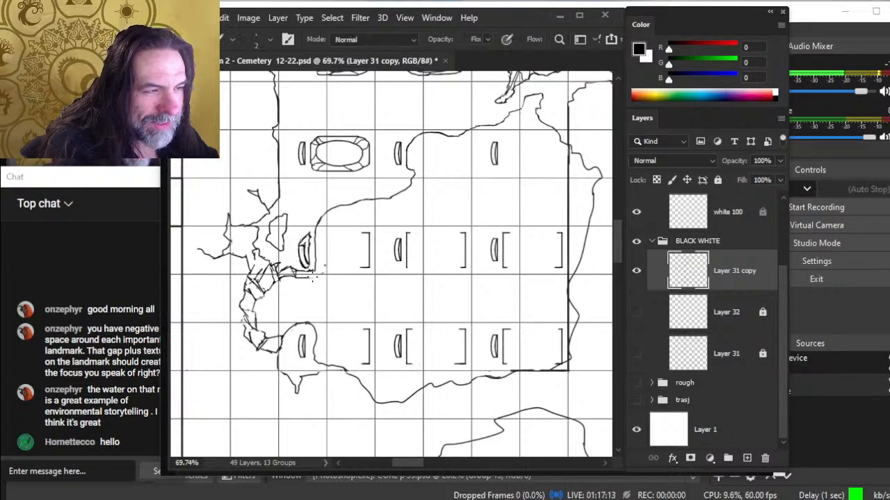
# - Erase the pit outline beside the tilted headstone and redraw it curving around the stone with a 3 px brush
pyautogui.moveTo(312, 276)
pyautogui.mouseDown()
pyautogui.moveTo(340, 230)
pyautogui.moveTo(400, 201)
pyautogui.moveTo(415, 169)
pyautogui.moveTo(306, 278)
pyautogui.moveTo(441, 146)
pyautogui.mouseUp()
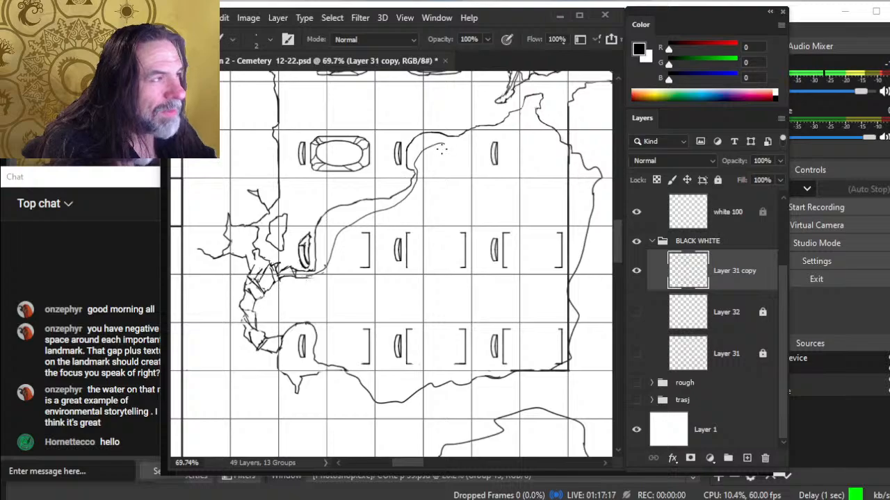
pyautogui.hotkey('ctrl', 'z')
pyautogui.press(']')
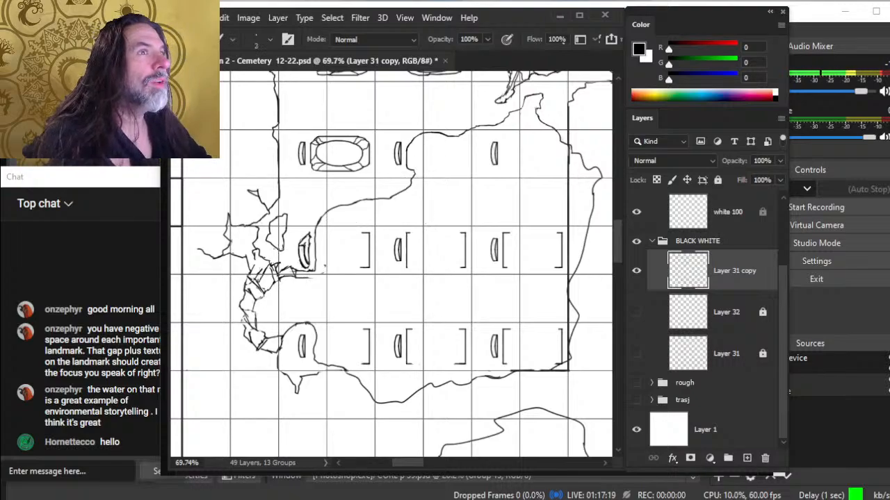
pyautogui.press('e')
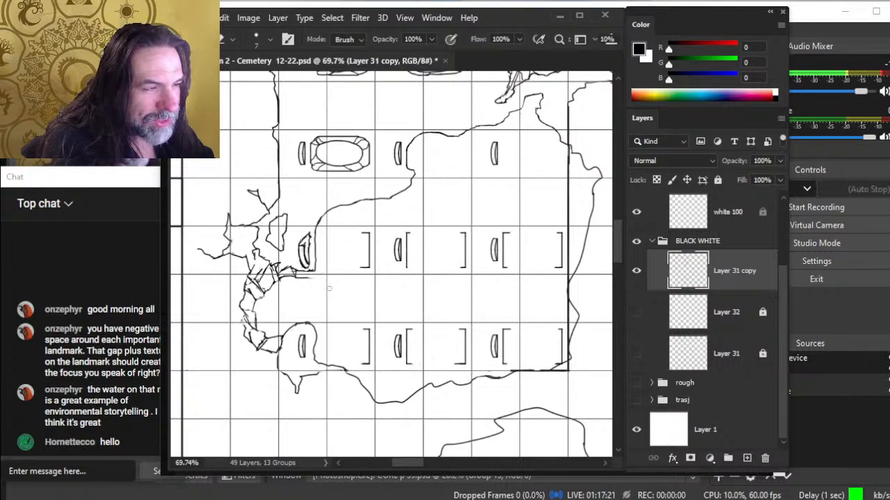
pyautogui.moveTo(311, 269); pyautogui.dragTo(317, 227)
pyautogui.press('b')
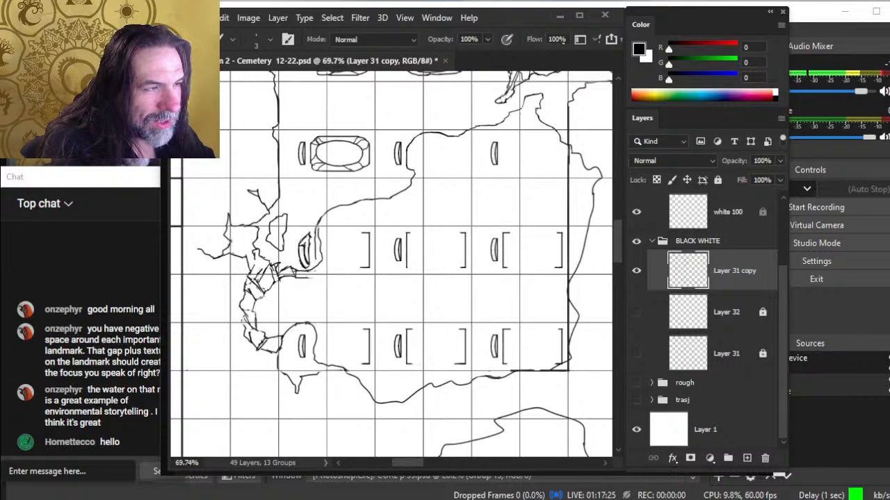
# - Clean stray marks from the redrawn outline just above the tilted headstone
pyautogui.press('e')
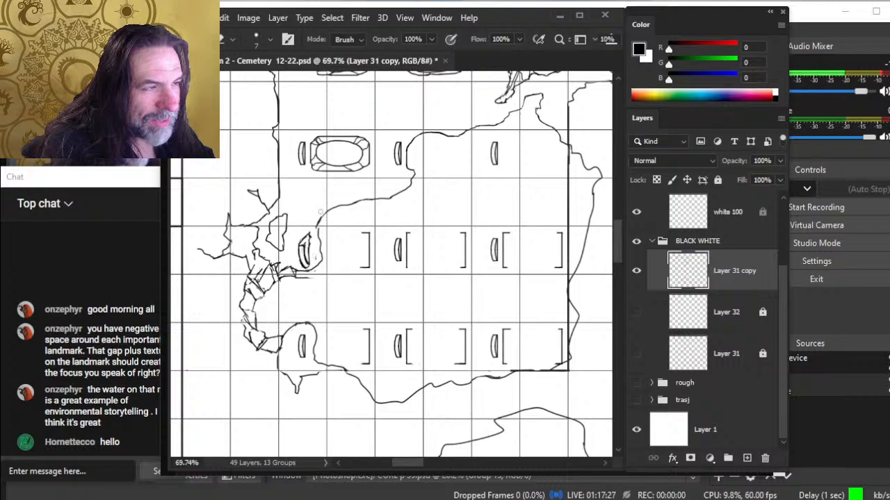
pyautogui.press('b')
pyautogui.press('e')
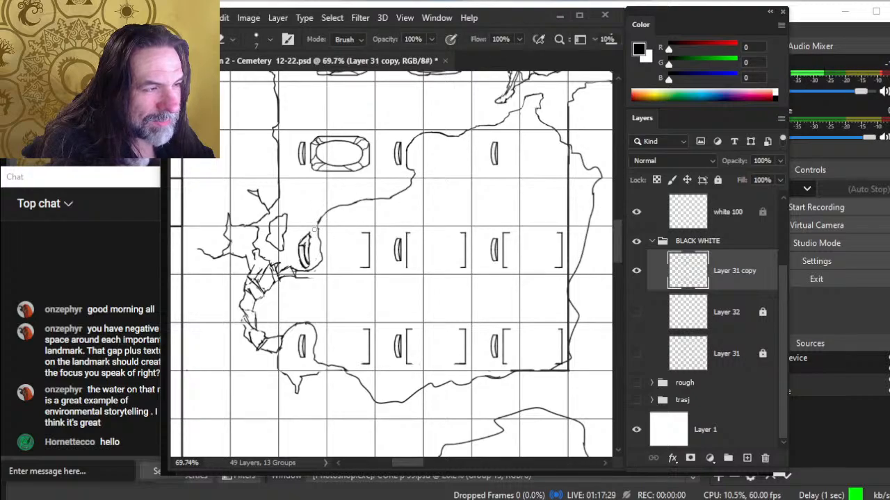
pyautogui.press('b')
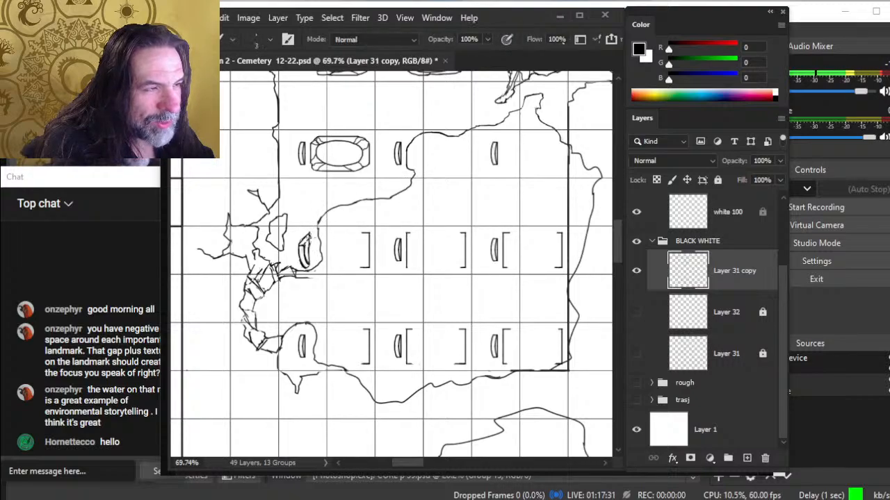
# - Erase the right side of the tilted headstone and redraw it with heavier, angular lines
pyautogui.press('e')
pyautogui.press('b')
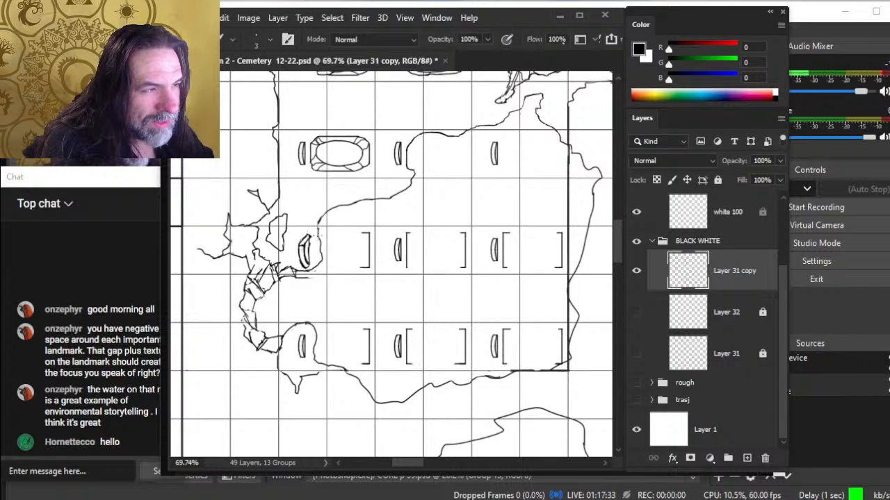
pyautogui.press('e')
pyautogui.press('b')
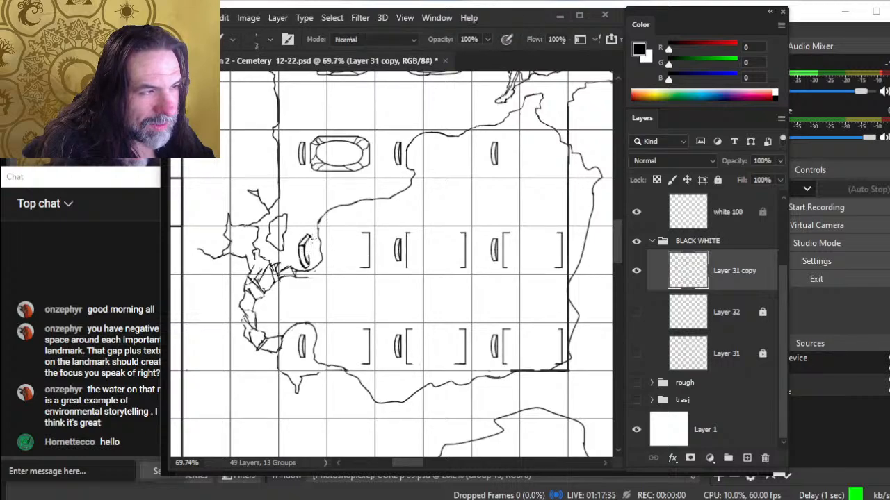
pyautogui.press('e')
pyautogui.moveTo(312, 246)
pyautogui.mouseDown()
pyautogui.moveTo(308, 261)
pyautogui.moveTo(307, 248)
pyautogui.mouseUp()
pyautogui.press('b')
pyautogui.press('e')
pyautogui.press('b')
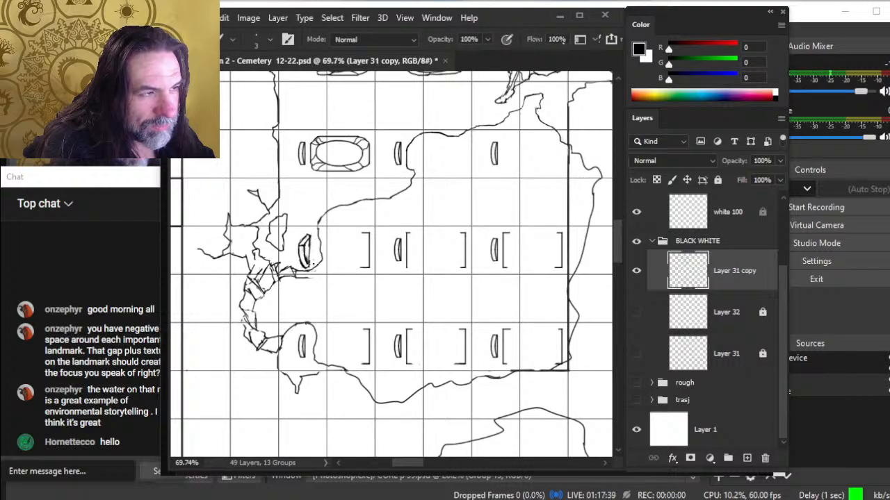
pyautogui.press('e')
pyautogui.press('b')
pyautogui.moveTo(310, 236); pyautogui.dragTo(308, 262)
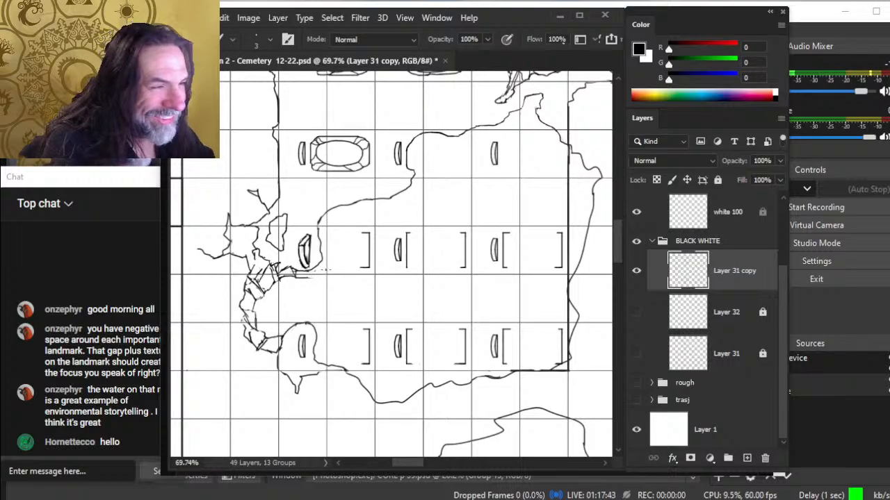
# - Refine where the pit outline meets the curve above the tilted headstone, and touch up the stone's inner lines
pyautogui.press('e')
pyautogui.press('b')
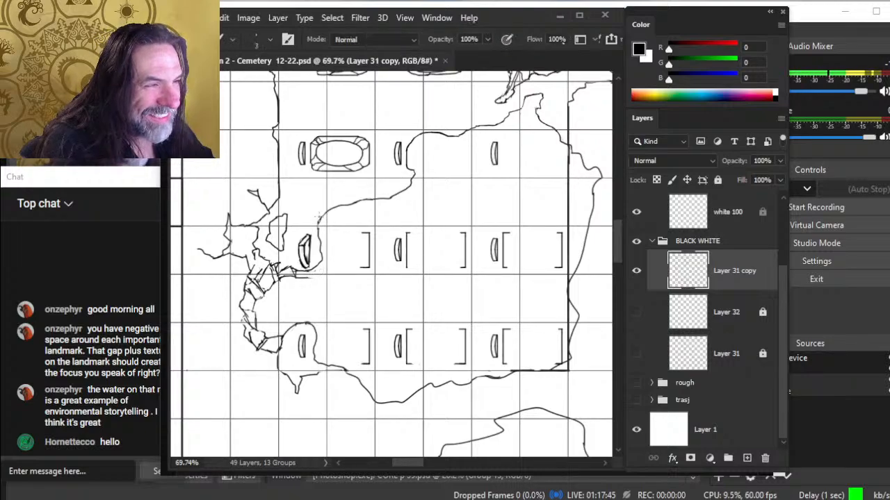
pyautogui.press('e')
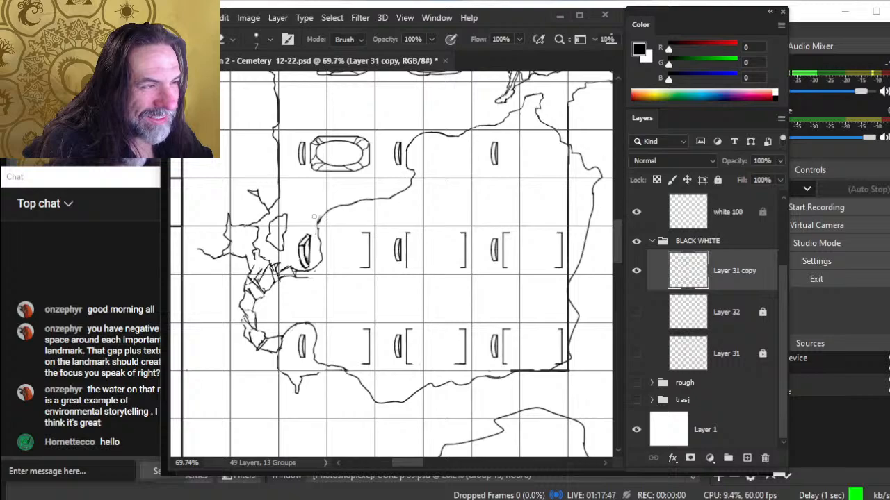
pyautogui.press('b')
pyautogui.moveTo(316, 218); pyautogui.dragTo(318, 231)
pyautogui.press('e')
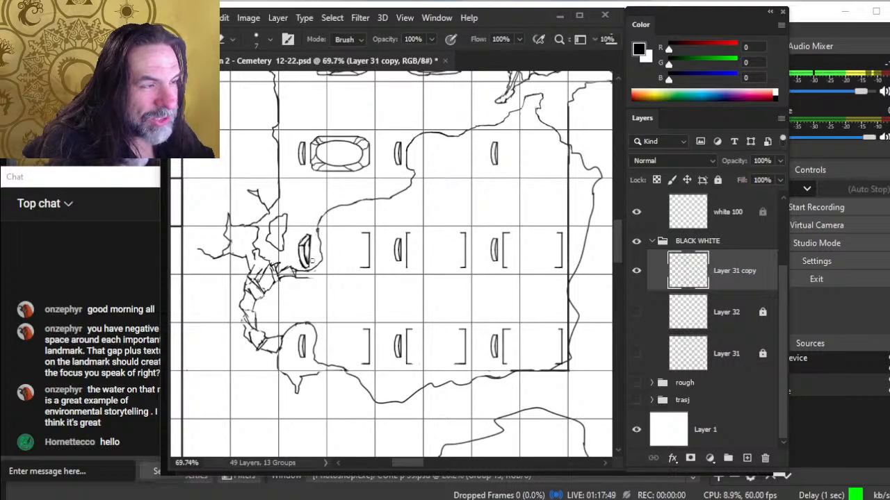
pyautogui.press('b')
pyautogui.press('e')
pyautogui.press('b')
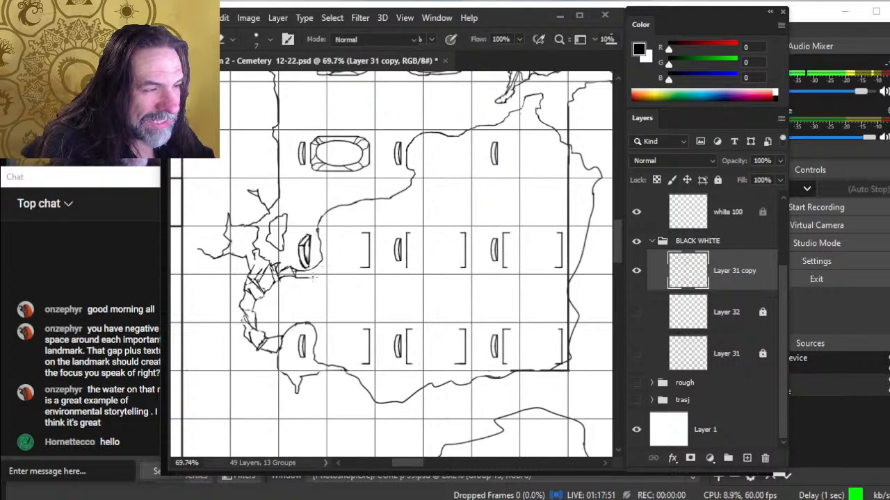
# - Draw an inner contour line following the pit outline from the rubble across the upper edge and down the right side
pyautogui.moveTo(319, 273)
pyautogui.mouseDown()
pyautogui.moveTo(338, 262)
pyautogui.moveTo(351, 221)
pyautogui.moveTo(405, 202)
pyautogui.moveTo(421, 172)
pyautogui.mouseUp()
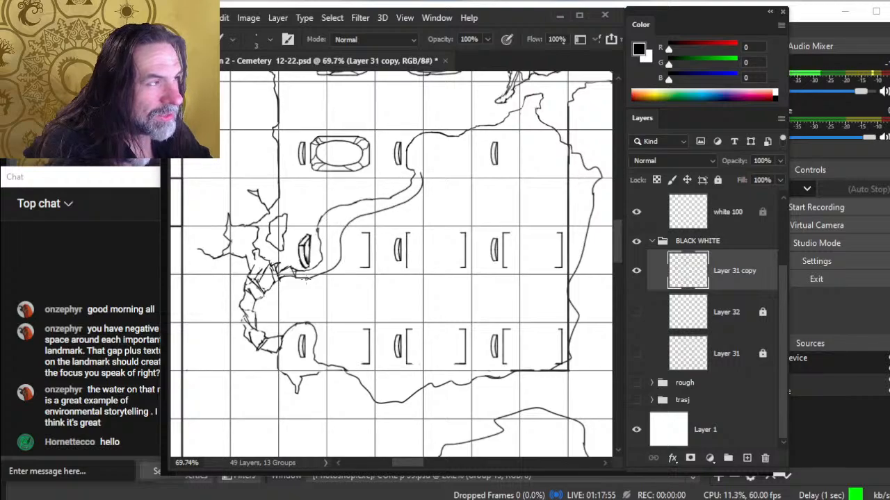
pyautogui.moveTo(428, 141)
pyautogui.mouseDown()
pyautogui.moveTo(529, 116)
pyautogui.moveTo(554, 181)
pyautogui.moveTo(553, 256)
pyautogui.mouseUp()
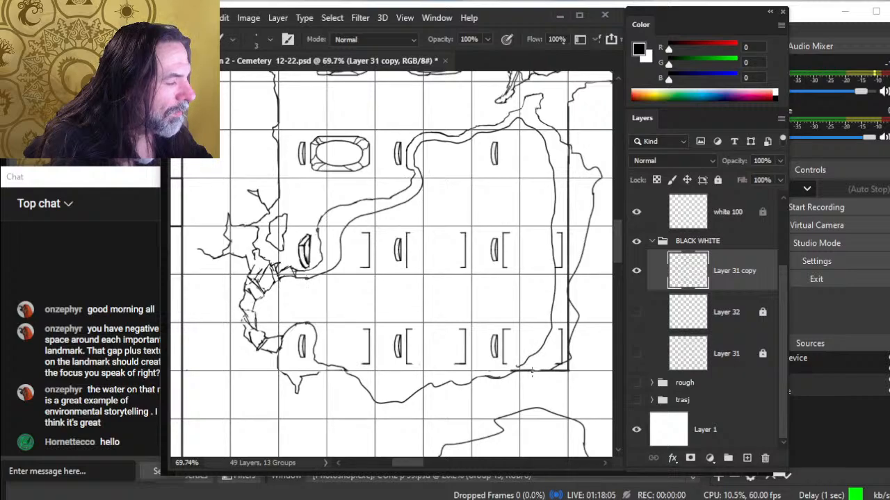
# - Erase the rightmost grave bracket in the middle row, beside the new inner contour line
pyautogui.moveTo(498, 327); pyautogui.dragTo(418, 285)
pyautogui.press('e')
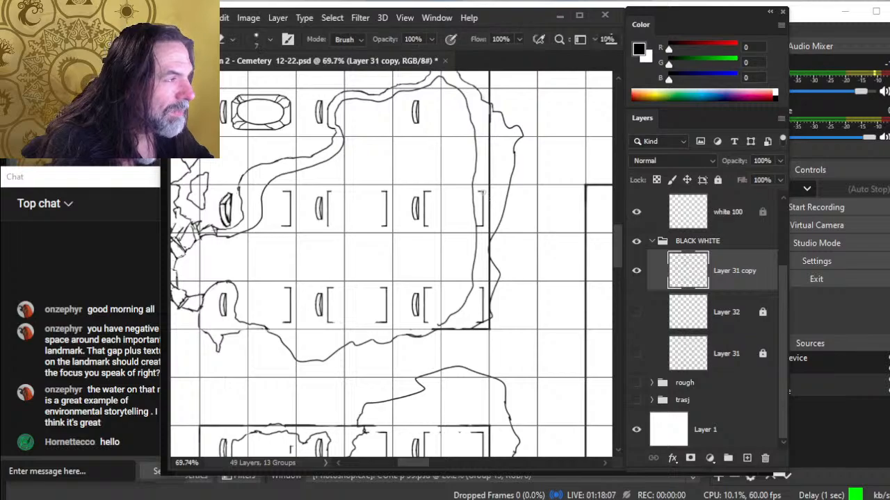
pyautogui.moveTo(482, 193); pyautogui.dragTo(482, 192)
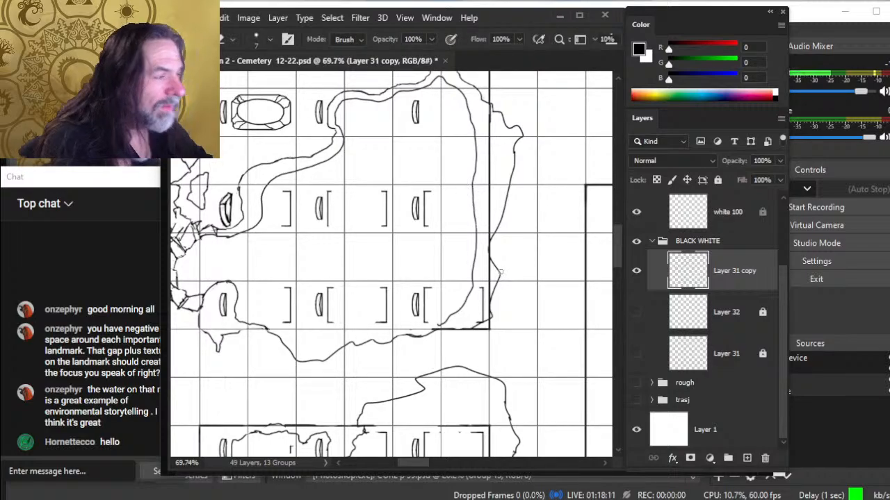
# - Erase the inner contour line beside the tilted headstone and redraw its lower part closer to the pit outline
pyautogui.press('z')
pyautogui.moveTo(500, 272); pyautogui.dragTo(453, 278)
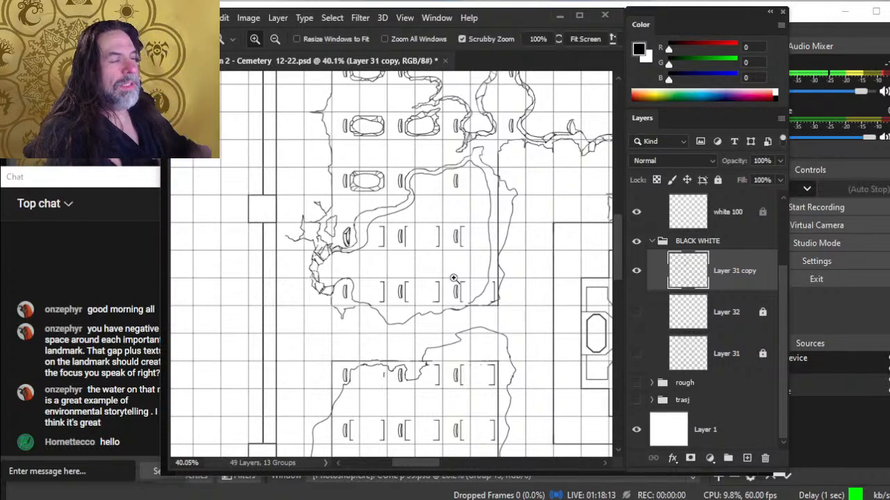
pyautogui.moveTo(434, 180); pyautogui.dragTo(450, 197)
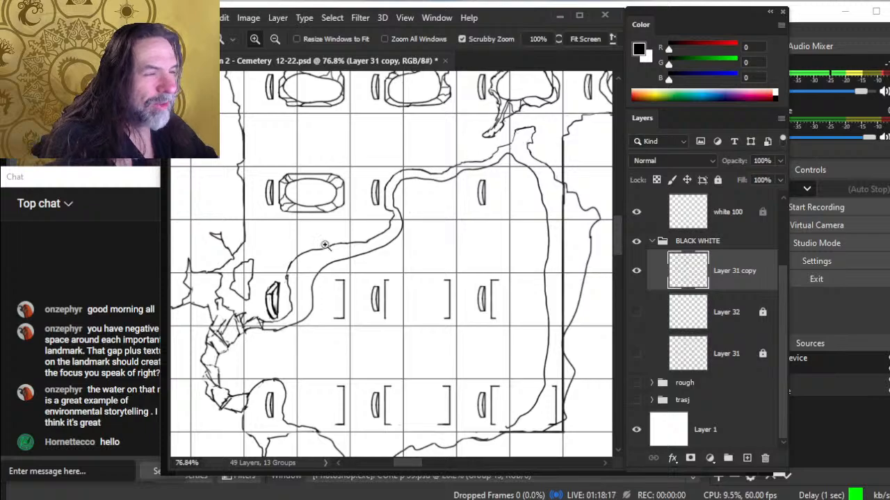
pyautogui.press('b')
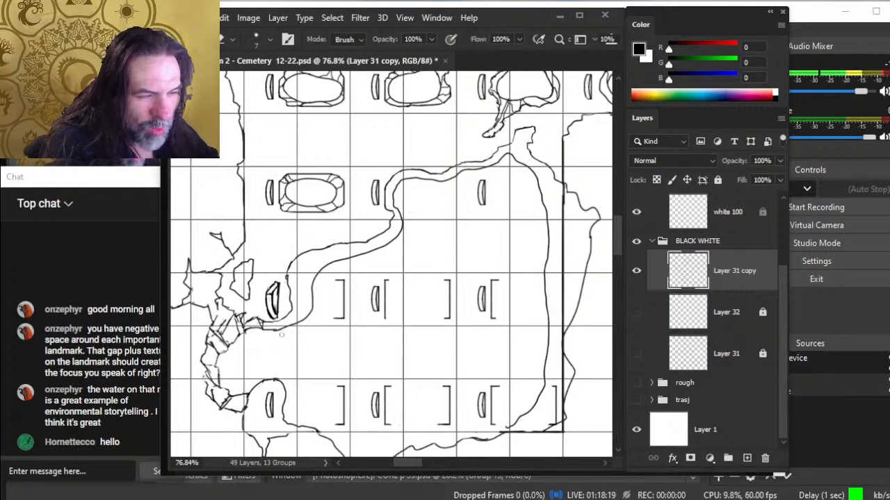
pyautogui.press('b')
pyautogui.press('e')
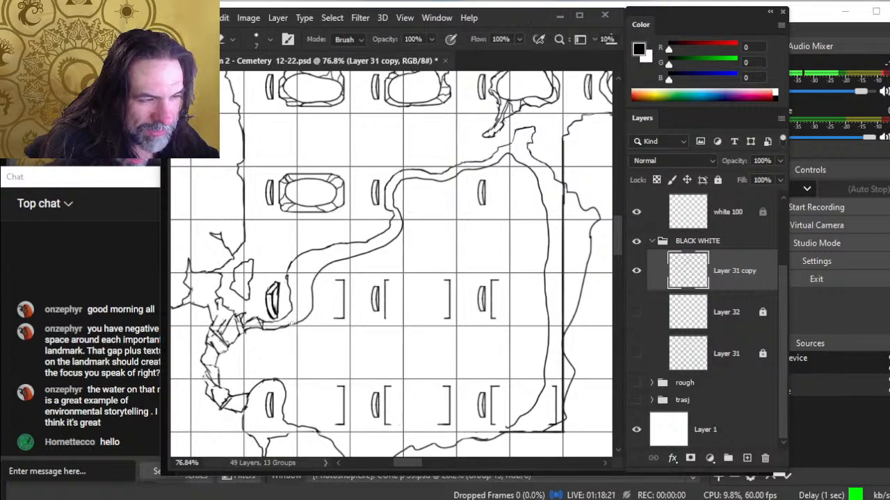
pyautogui.moveTo(295, 325)
pyautogui.mouseDown()
pyautogui.moveTo(268, 329)
pyautogui.moveTo(296, 323)
pyautogui.moveTo(307, 280)
pyautogui.moveTo(371, 245)
pyautogui.moveTo(332, 259)
pyautogui.moveTo(305, 310)
pyautogui.moveTo(304, 278)
pyautogui.moveTo(303, 292)
pyautogui.mouseUp()
pyautogui.press('b')
pyautogui.press('e')
pyautogui.press('b')
pyautogui.press('e')
pyautogui.press('b')
pyautogui.press('e')
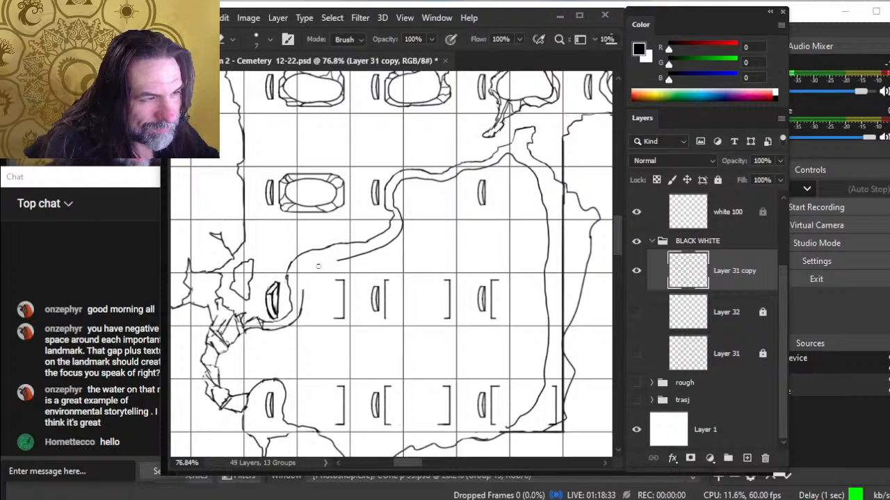
# - Redraw the inner contour line from the tilted headstone up to the upper bend, narrowing the ledge along the pit outline
pyautogui.press('b')
pyautogui.press('e')
pyautogui.moveTo(339, 259)
pyautogui.mouseDown()
pyautogui.moveTo(326, 264)
pyautogui.moveTo(398, 239)
pyautogui.moveTo(368, 252)
pyautogui.moveTo(397, 239)
pyautogui.moveTo(401, 217)
pyautogui.moveTo(379, 247)
pyautogui.mouseUp()
pyautogui.press('b')
pyautogui.press('e')
pyautogui.press('b')
pyautogui.press('e')
pyautogui.press('b')
pyautogui.press('e')
pyautogui.press('b')
pyautogui.press('e')
pyautogui.press('b')
pyautogui.press('e')
pyautogui.press('b')
pyautogui.press('e')
pyautogui.press('b')
pyautogui.press('e')
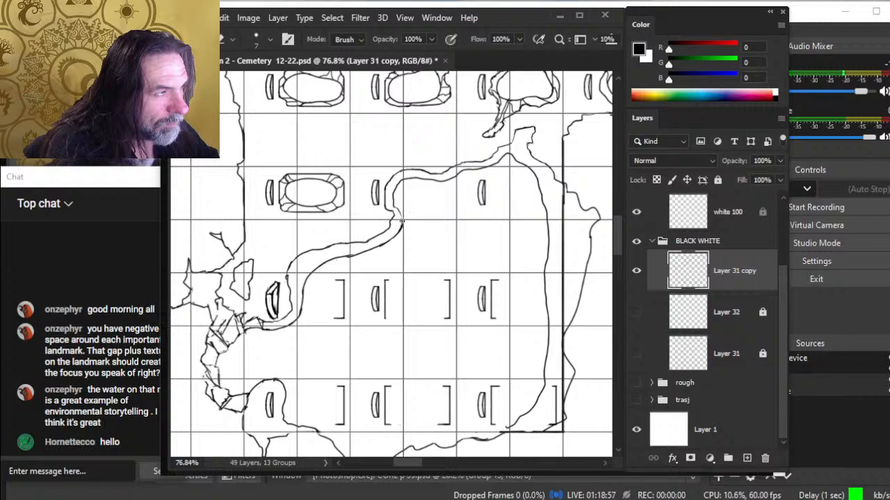
# - Touch up the inner contour line at the bend below the second headstone of the row above
pyautogui.press('b')
pyautogui.press('e')
pyautogui.moveTo(401, 221)
pyautogui.mouseDown()
pyautogui.moveTo(395, 209)
pyautogui.moveTo(403, 221)
pyautogui.mouseUp()
pyautogui.press('b')
pyautogui.press('e')
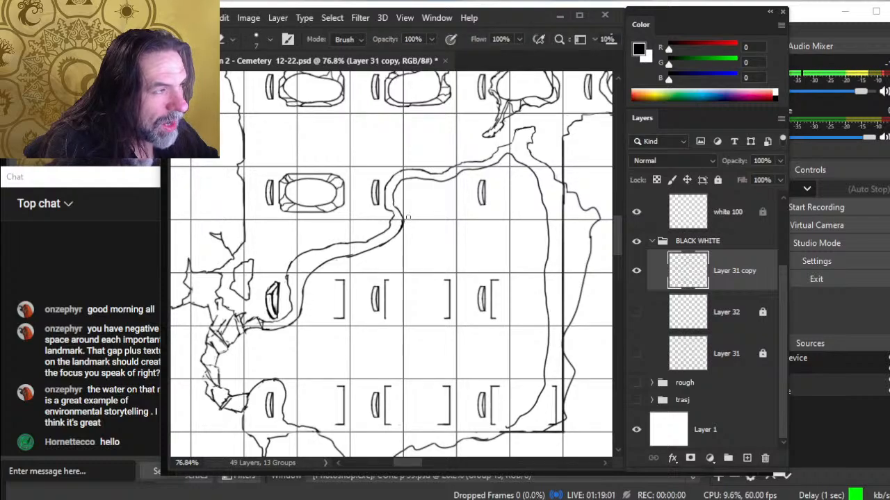
# - Touch up the upper rubble stones on the pit's edge below the cracks, beside the tilted headstone
pyautogui.press('z')
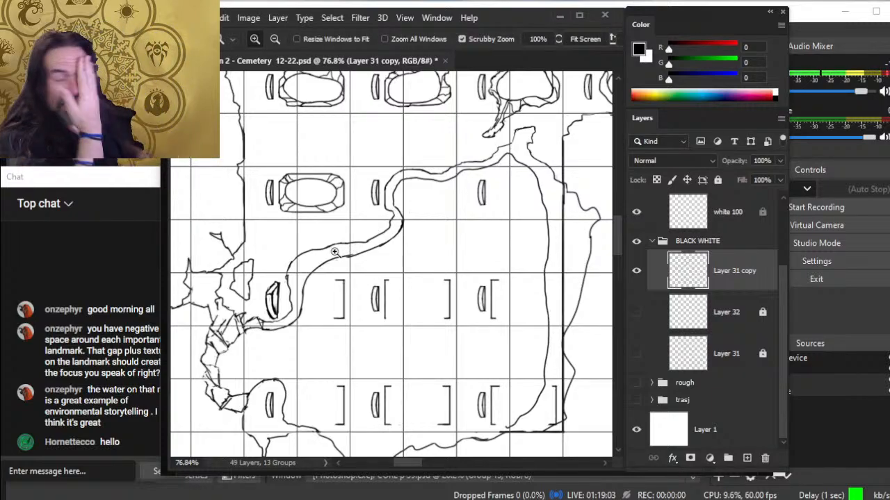
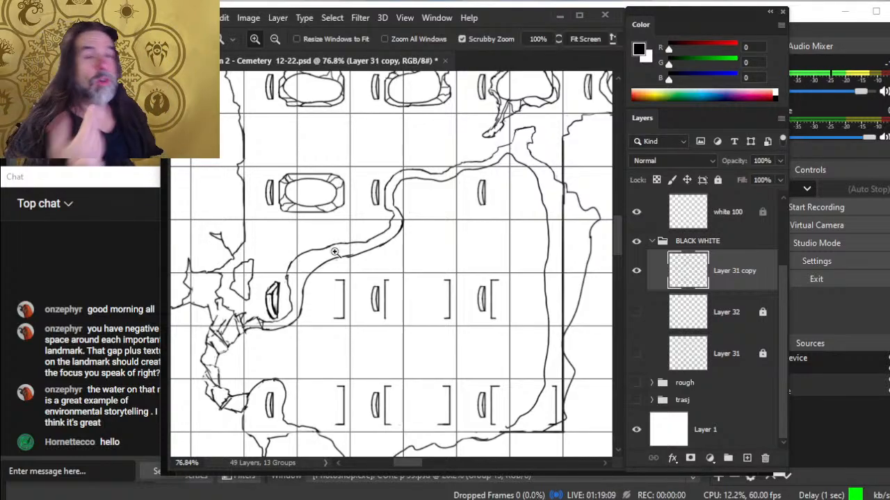
pyautogui.moveTo(487, 193); pyautogui.dragTo(376, 173)
pyautogui.moveTo(494, 279); pyautogui.dragTo(439, 261)
pyautogui.moveTo(372, 202); pyautogui.dragTo(426, 214)
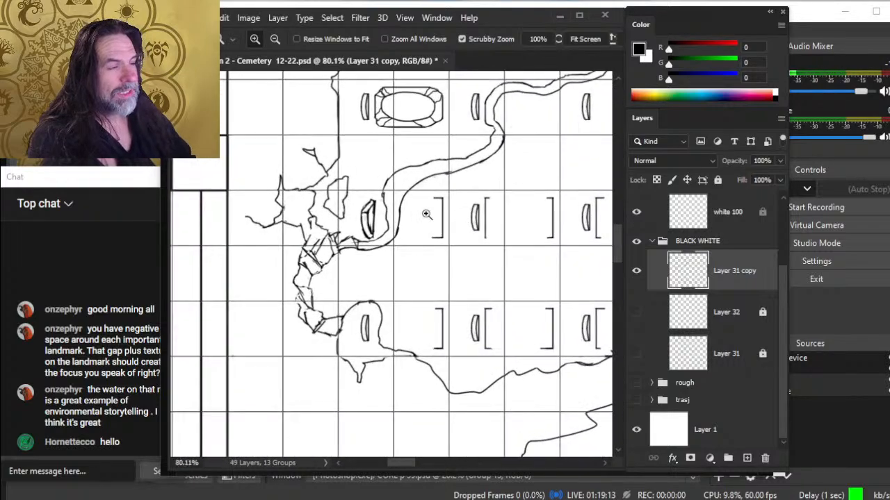
pyautogui.moveTo(407, 263); pyautogui.dragTo(418, 265)
pyautogui.press('b')
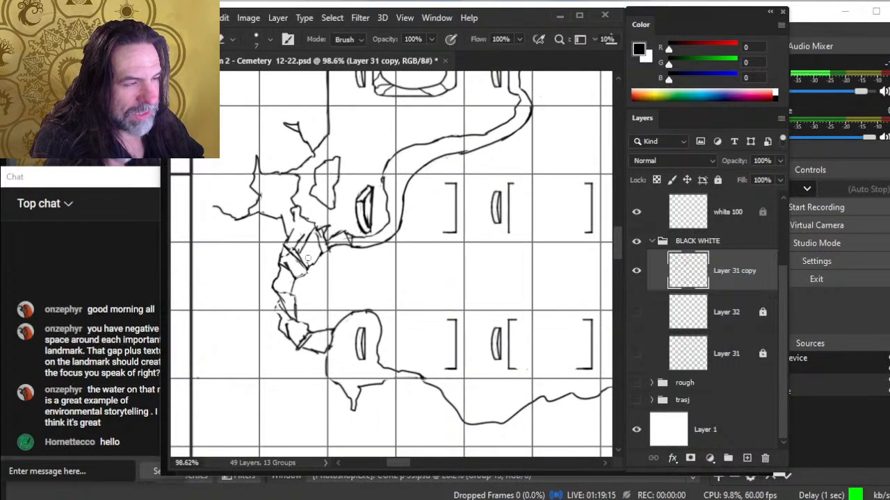
pyautogui.press('b')
pyautogui.press('e')
pyautogui.press('b')
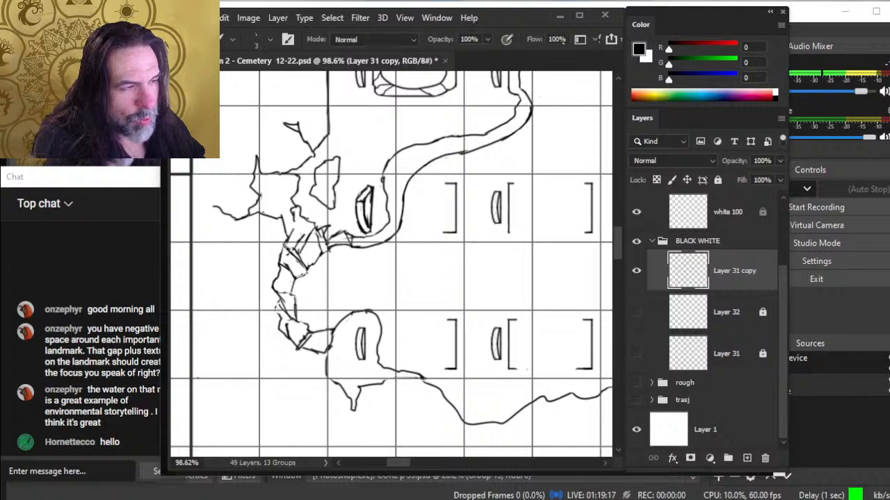
pyautogui.press('e')
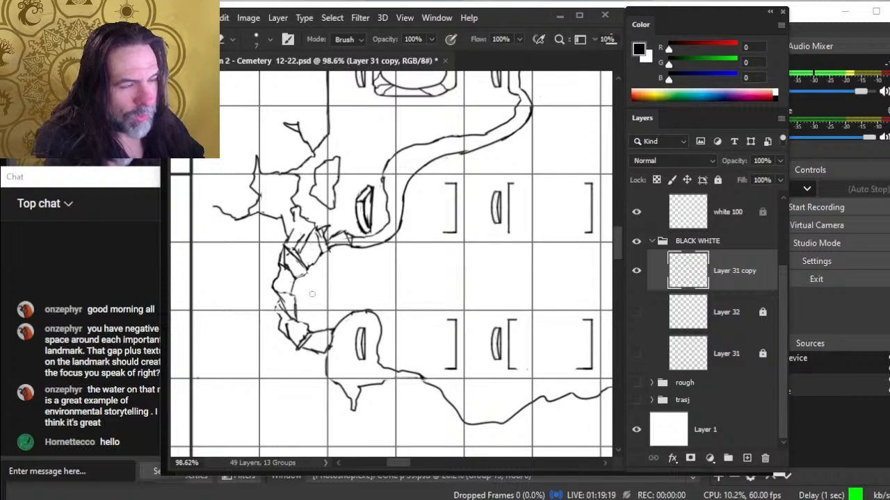
# - Clean and redraw the inner edge of the middle rubble stones, above the first bottom-row headstone
pyautogui.press('b')
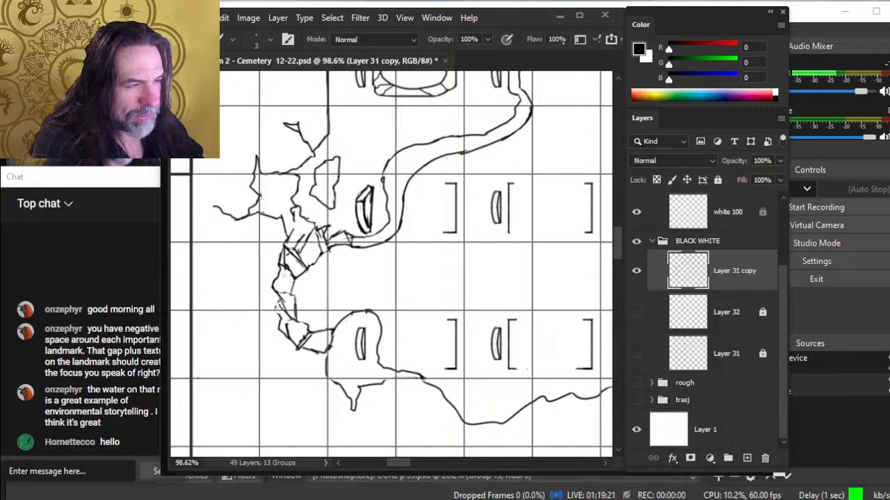
pyautogui.press('e')
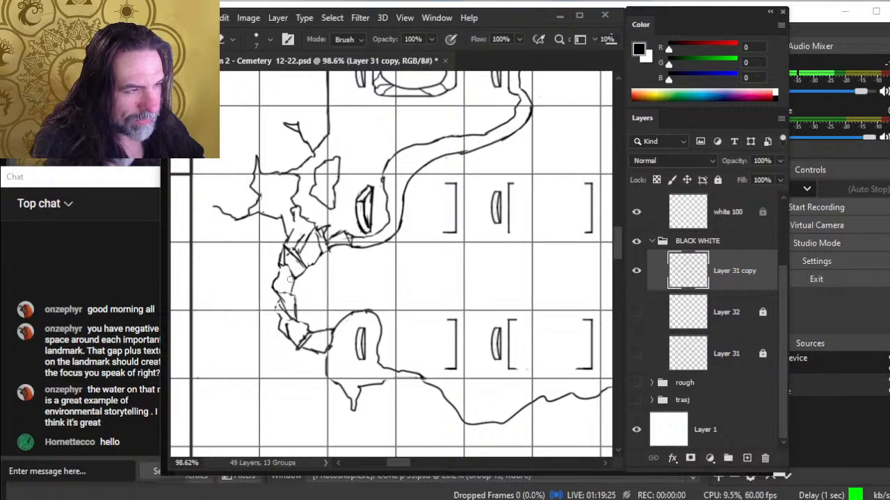
pyautogui.press('b')
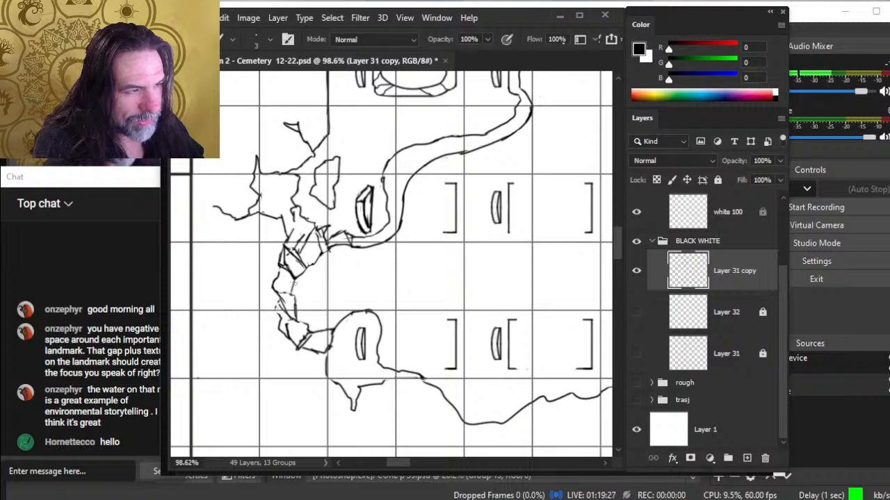
pyautogui.press('e')
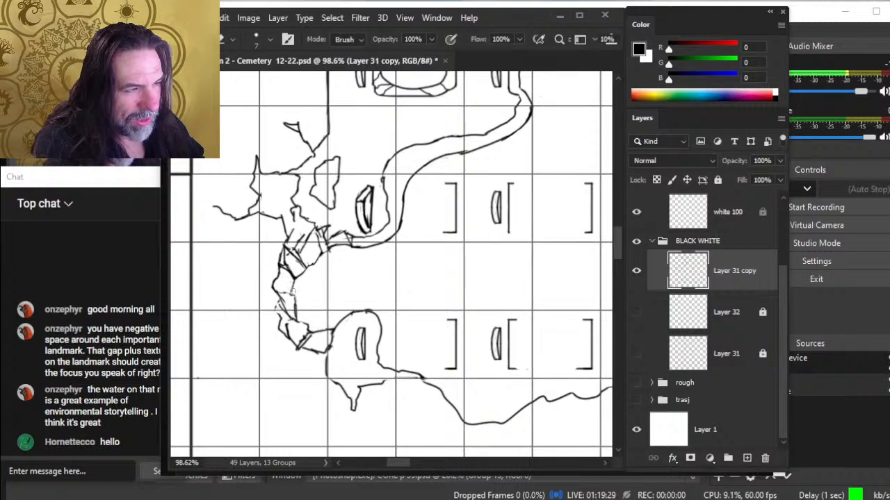
pyautogui.press('b')
pyautogui.press('e')
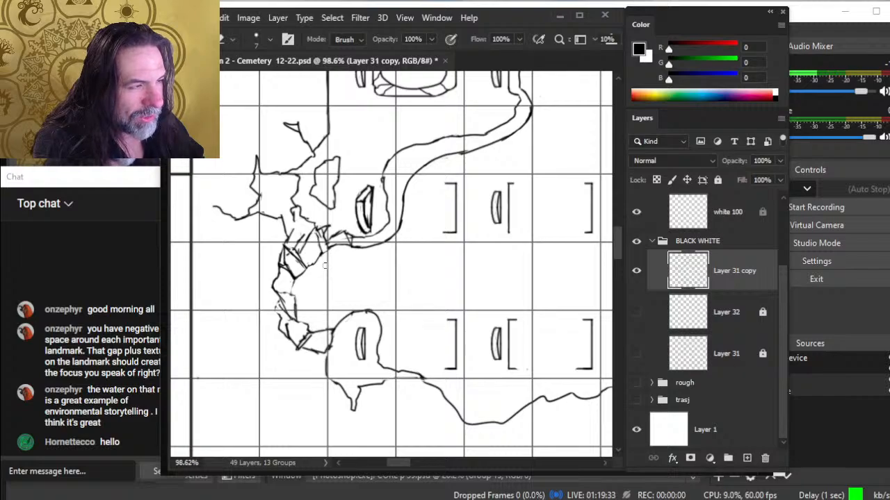
# - Touch up the junction of the rubble and the pit ledge just below the tilted headstone
pyautogui.press('b')
pyautogui.press('e')
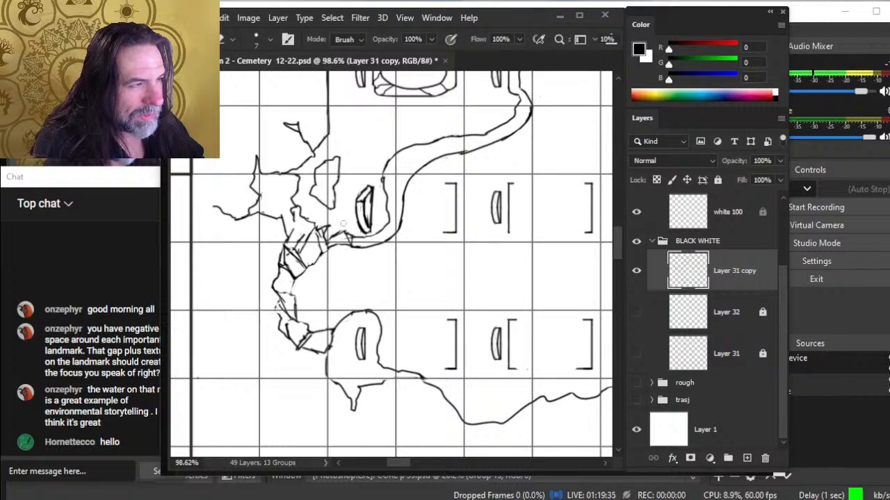
pyautogui.press('b')
pyautogui.press('e')
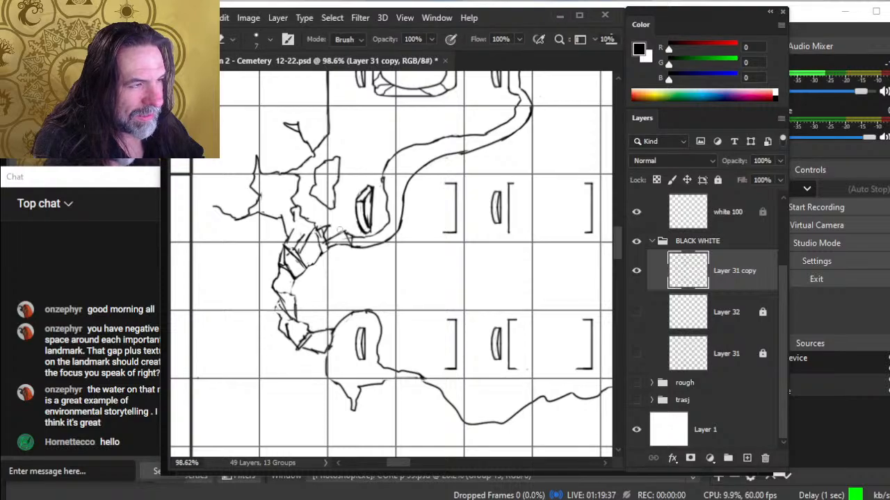
# - Erase the lower end of the inner contour line and the pit outline below the third bottom-row headstone
pyautogui.press('z')
pyautogui.moveTo(350, 262)
pyautogui.mouseDown()
pyautogui.moveTo(285, 258)
pyautogui.moveTo(271, 278)
pyautogui.mouseUp()
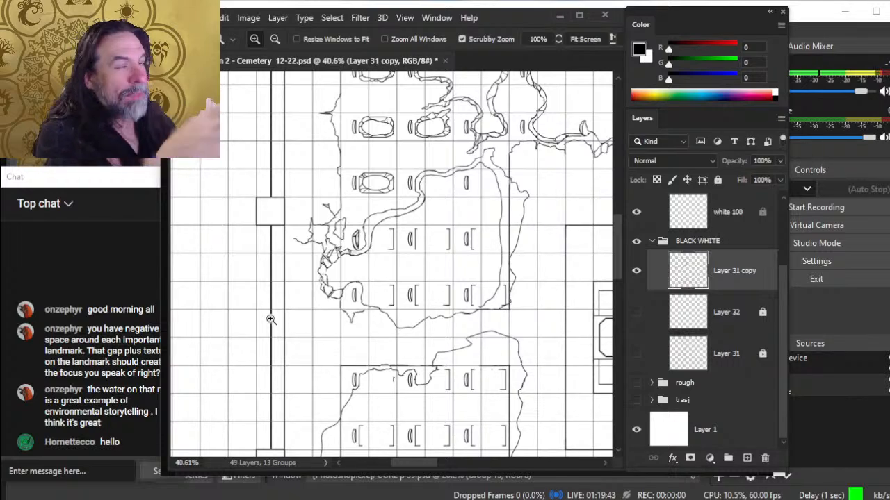
pyautogui.click(491, 303)
pyautogui.press('b')
pyautogui.hotkey('ctrl', 'z')
pyautogui.hotkey('ctrl', 'z')
pyautogui.hotkey('ctrl', 'z')
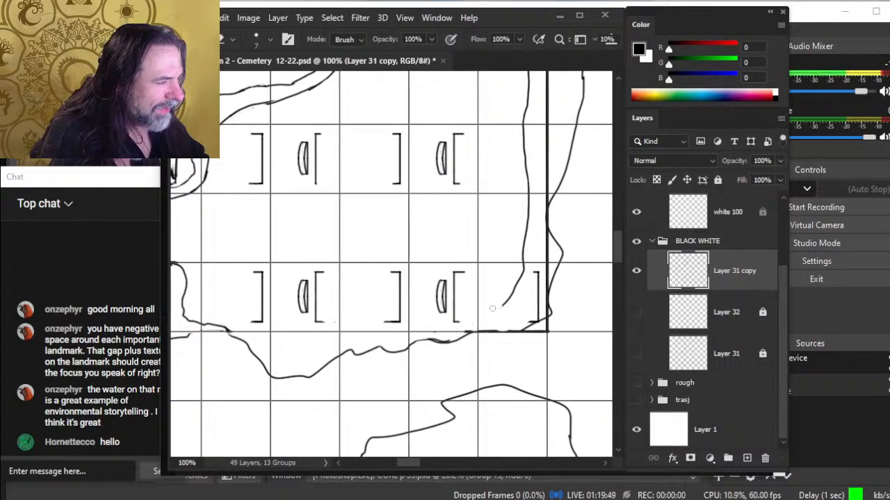
pyautogui.moveTo(459, 340); pyautogui.dragTo(449, 340)
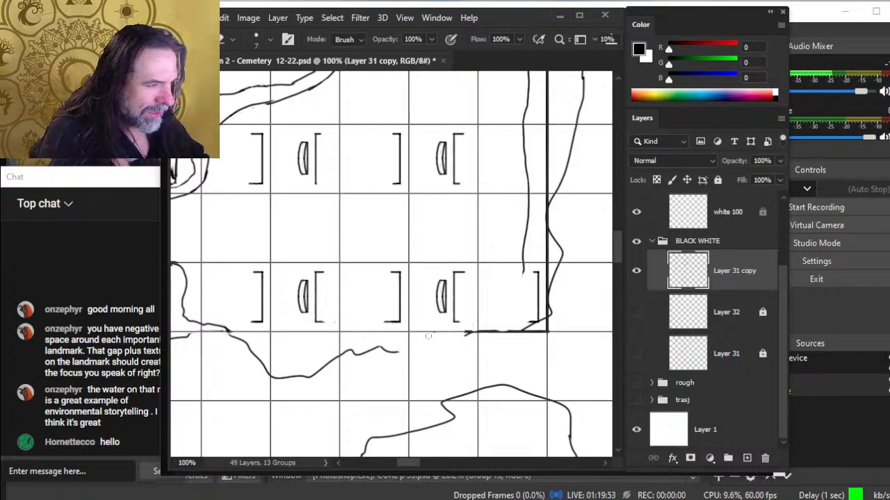
# - Draw a new pit outline curving up from the lower edge and over the third bottom-row headstone
pyautogui.moveTo(356, 351)
pyautogui.mouseDown()
pyautogui.moveTo(348, 346)
pyautogui.moveTo(372, 310)
pyautogui.moveTo(376, 272)
pyautogui.moveTo(421, 243)
pyautogui.moveTo(475, 256)
pyautogui.moveTo(480, 303)
pyautogui.moveTo(502, 314)
pyautogui.mouseUp()
pyautogui.press('b')
pyautogui.press('e')
pyautogui.moveTo(477, 281)
pyautogui.mouseDown()
pyautogui.moveTo(478, 301)
pyautogui.moveTo(474, 254)
pyautogui.mouseUp()
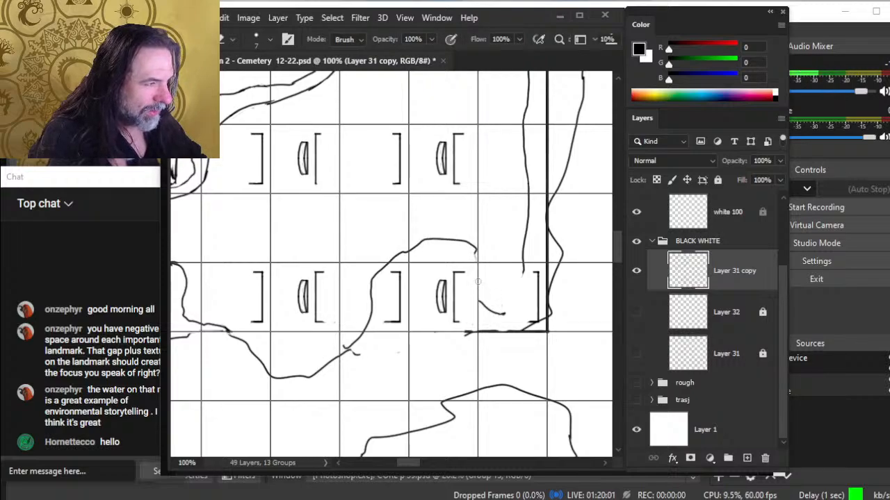
# - Replace the bracket beside the third bottom-row headstone with a jagged outline down to the pit's bottom edge, erasing the stray line end
pyautogui.press('b')
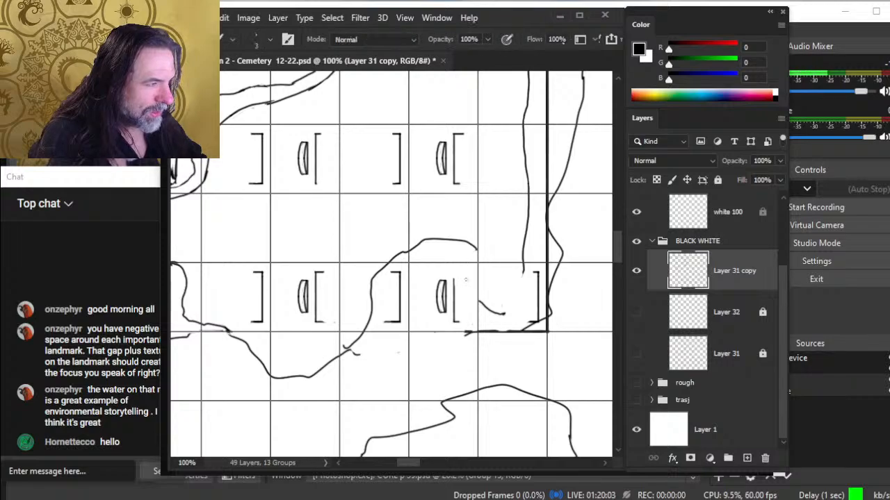
pyautogui.press('e')
pyautogui.moveTo(465, 276)
pyautogui.mouseDown()
pyautogui.moveTo(459, 323)
pyautogui.moveTo(455, 282)
pyautogui.moveTo(459, 324)
pyautogui.moveTo(506, 314)
pyautogui.moveTo(490, 306)
pyautogui.mouseUp()
pyautogui.press('b')
pyautogui.press('e')
pyautogui.press('b')
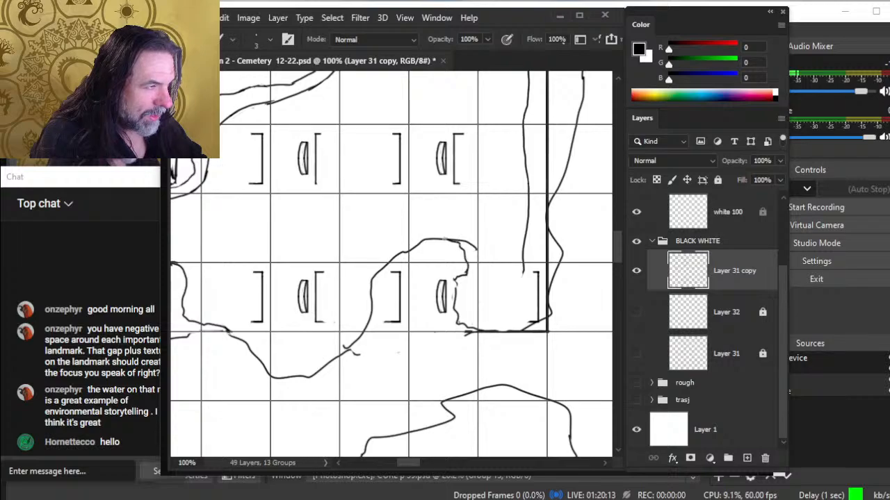
pyautogui.press('e')
pyautogui.moveTo(475, 246); pyautogui.dragTo(456, 237)
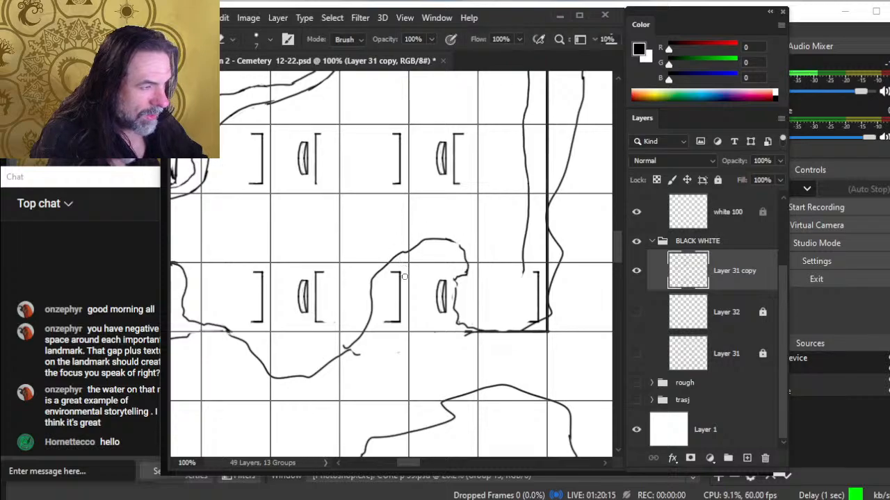
# - Erase the bracket before the third bottom-row headstone and redraw the outline there, bringing it closer to the stone
pyautogui.moveTo(398, 271); pyautogui.dragTo(394, 323)
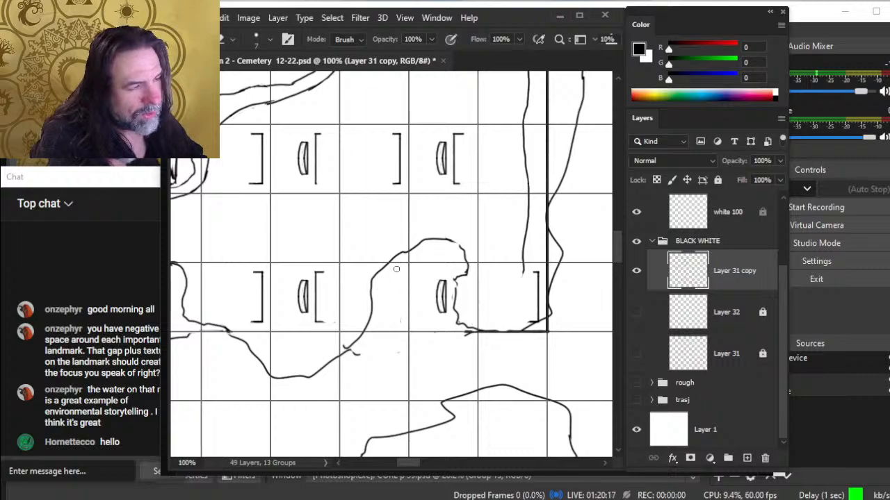
pyautogui.moveTo(384, 269); pyautogui.dragTo(363, 333)
pyautogui.press('b')
pyautogui.moveTo(393, 267)
pyautogui.mouseDown()
pyautogui.moveTo(383, 273)
pyautogui.moveTo(403, 307)
pyautogui.moveTo(344, 350)
pyautogui.moveTo(371, 331)
pyautogui.mouseUp()
pyautogui.press('e')
pyautogui.press('b')
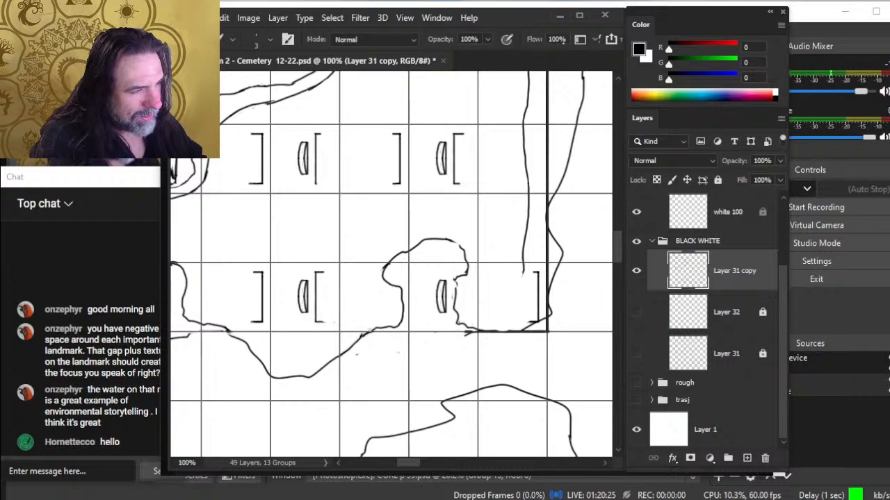
# - Erase the grave brackets between the first and second bottom-row headstones and beside the second one
pyautogui.hotkey('ctrl', 'space')
pyautogui.moveTo(422, 360)
pyautogui.mouseDown()
pyautogui.moveTo(365, 360)
pyautogui.moveTo(420, 353)
pyautogui.mouseUp()
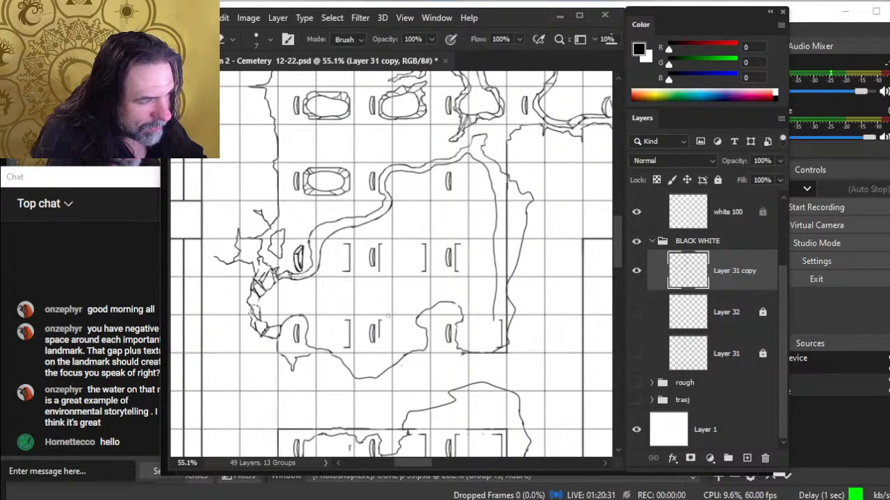
pyautogui.moveTo(343, 333); pyautogui.dragTo(345, 319)
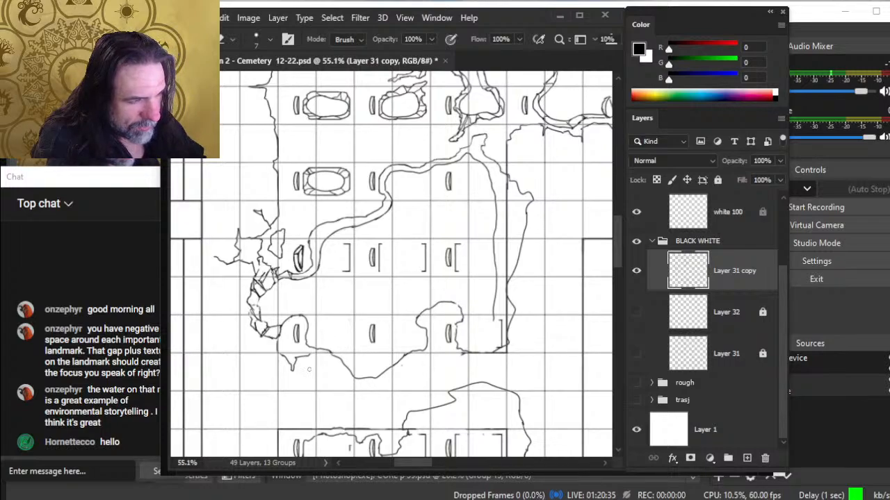
pyautogui.press('b')
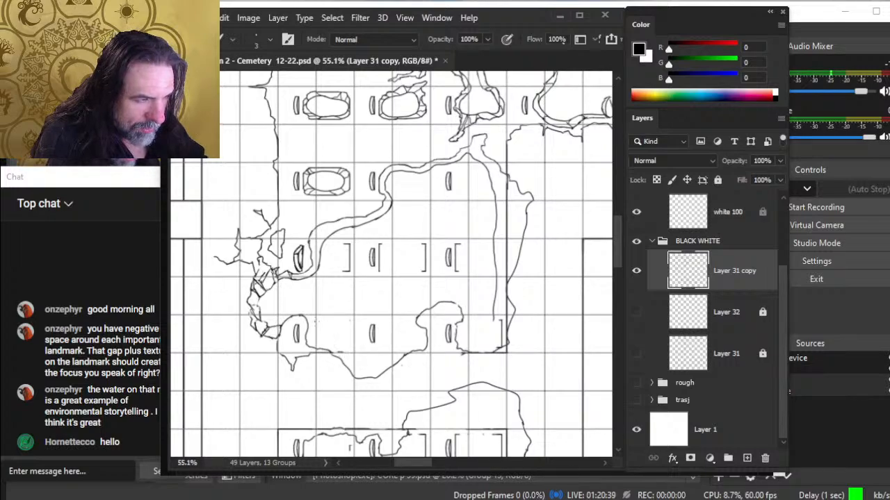
pyautogui.press('e')
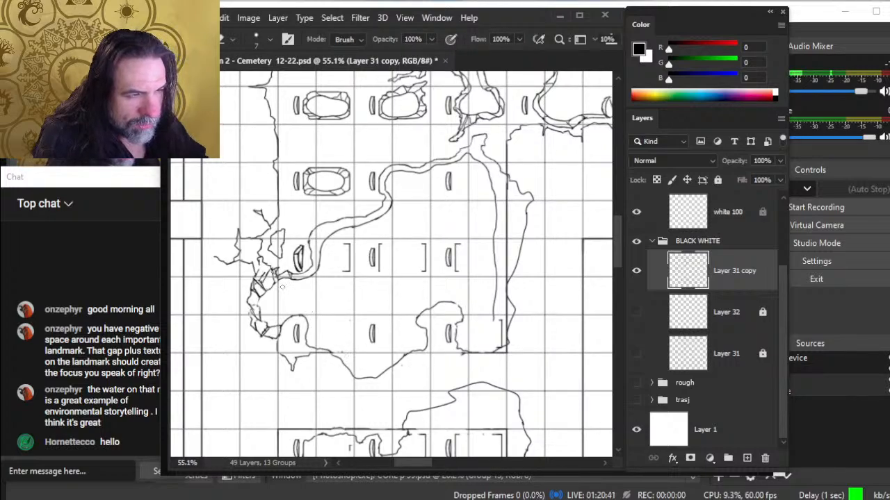
# - Tidy the inner edge of the lower rubble and erase the pit outline arching over the first bottom-row headstone
pyautogui.press('b')
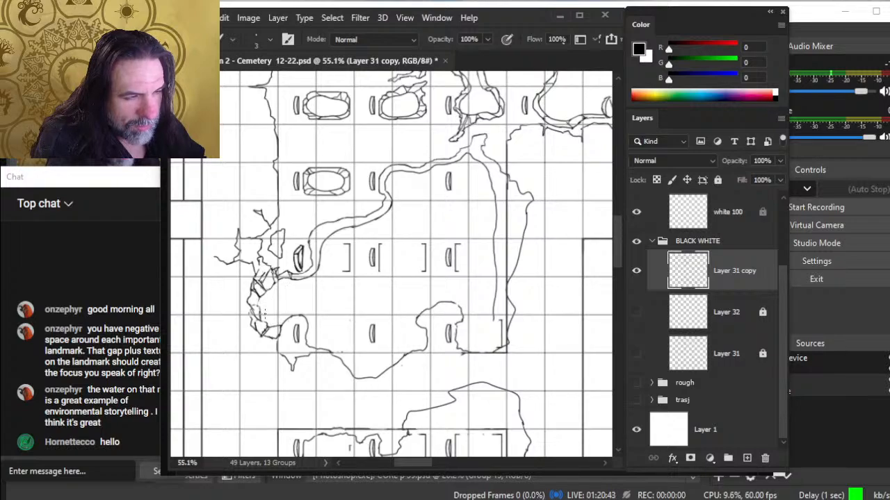
pyautogui.press('e')
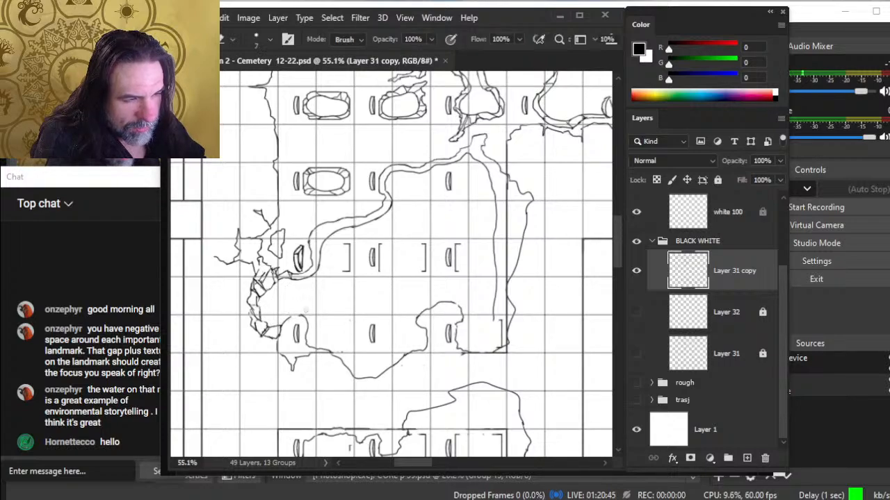
pyautogui.press('b')
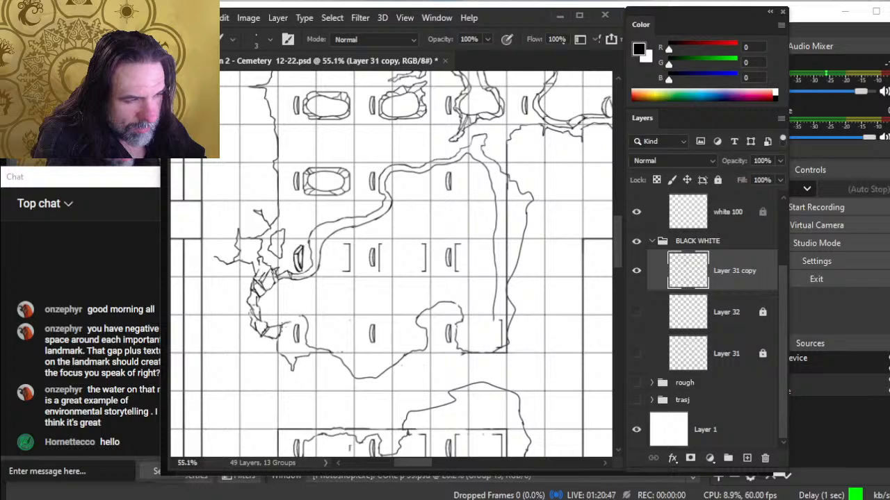
pyautogui.press('e')
pyautogui.press('b')
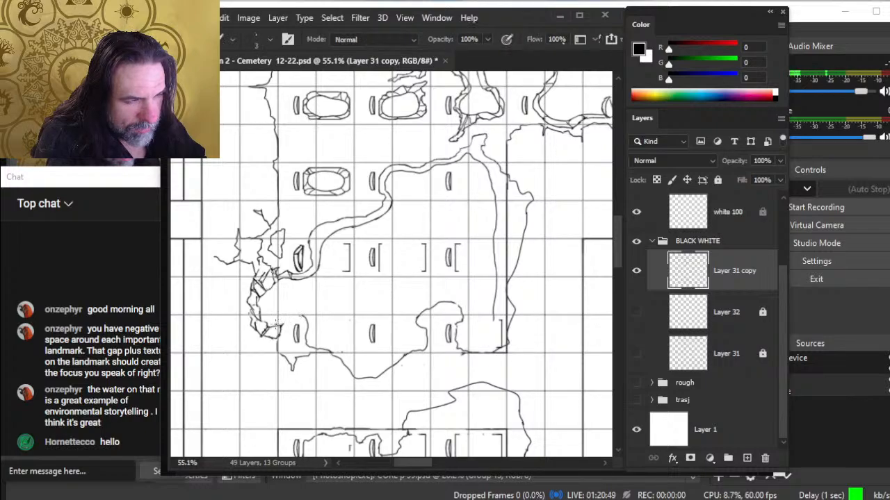
# - Draw the inner contour line from the rubble over the first bottom-row headstone and down its far side
pyautogui.moveTo(300, 312)
pyautogui.mouseDown()
pyautogui.moveTo(278, 321)
pyautogui.moveTo(300, 316)
pyautogui.moveTo(290, 320)
pyautogui.mouseUp()
pyautogui.hotkey('ctrl', 'z')
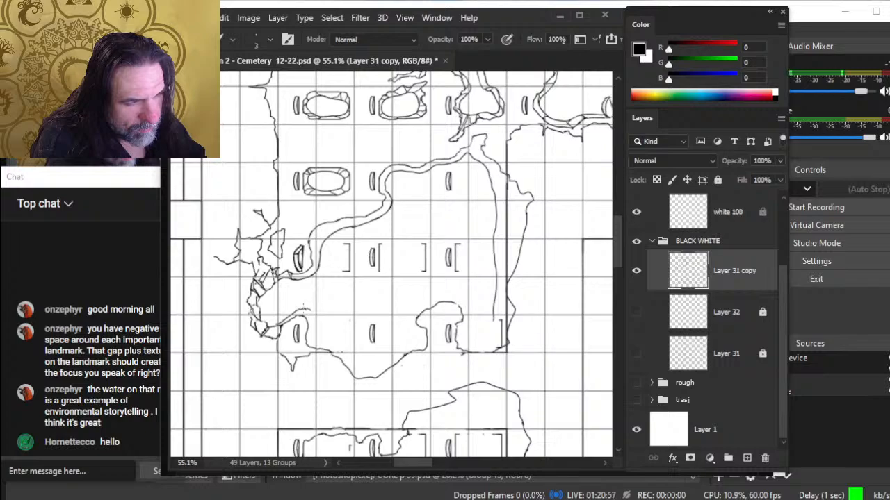
pyautogui.moveTo(310, 311); pyautogui.dragTo(315, 324)
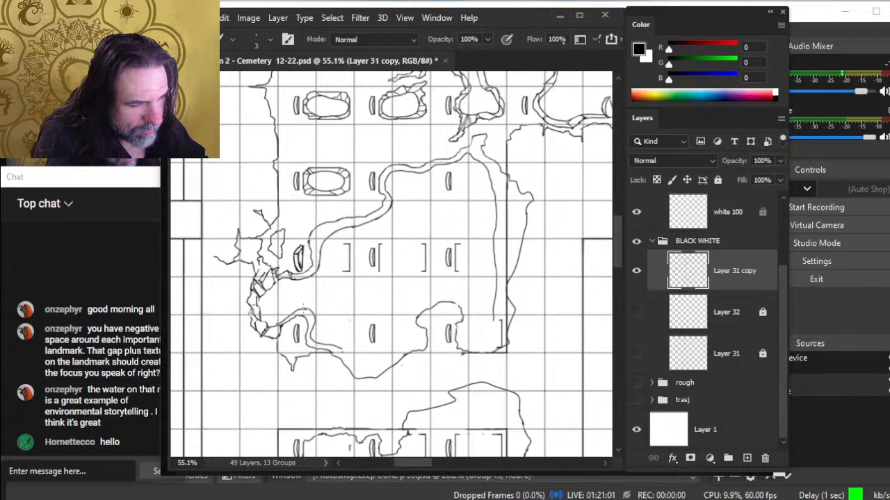
pyautogui.press('e')
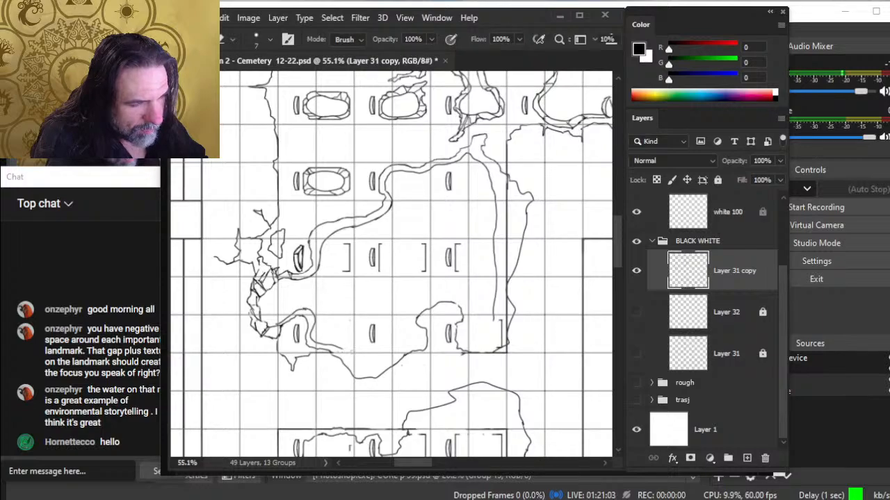
# - Continue the inner contour line along the pit's bottom and around the third headstone to the long side line, erasing the overlap
pyautogui.press('b')
pyautogui.moveTo(345, 350); pyautogui.dragTo(378, 354)
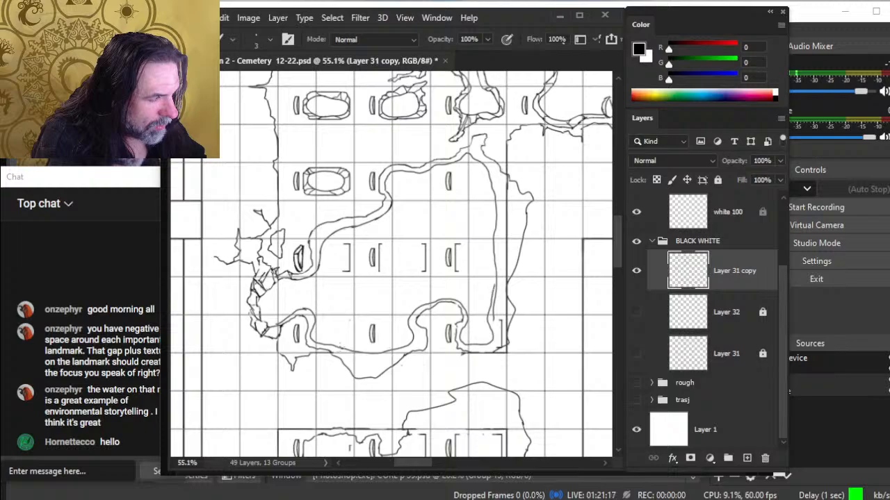
pyautogui.press('e')
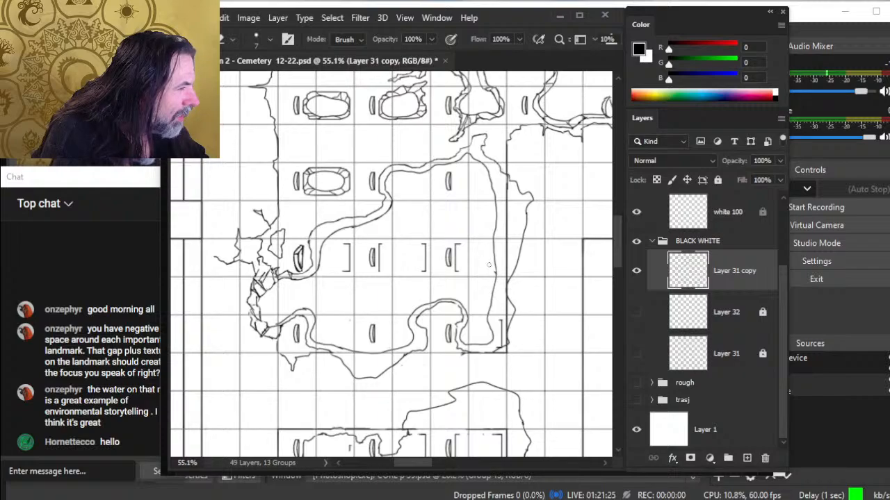
# - Erase the bracket at the pit's lower corner past the third bottom-row headstone and draw a small ragged dip below the bottom edge
pyautogui.moveTo(497, 314)
pyautogui.mouseDown()
pyautogui.moveTo(502, 340)
pyautogui.moveTo(492, 351)
pyautogui.mouseUp()
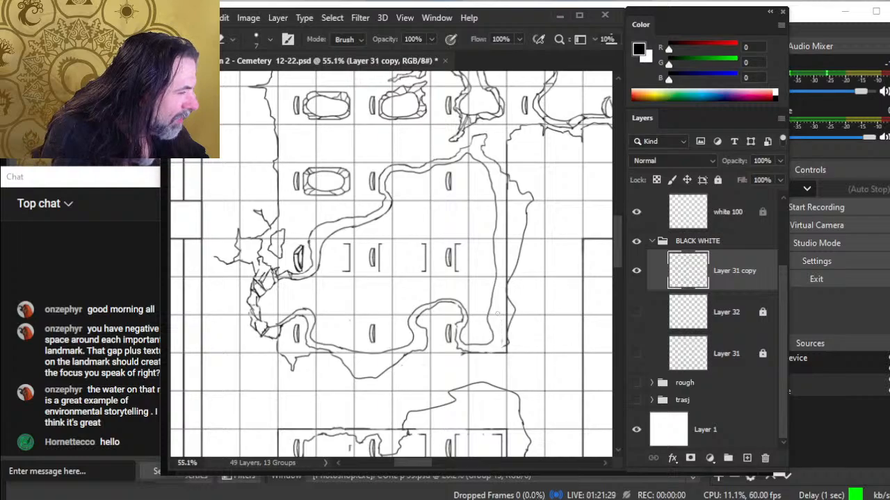
pyautogui.press('b')
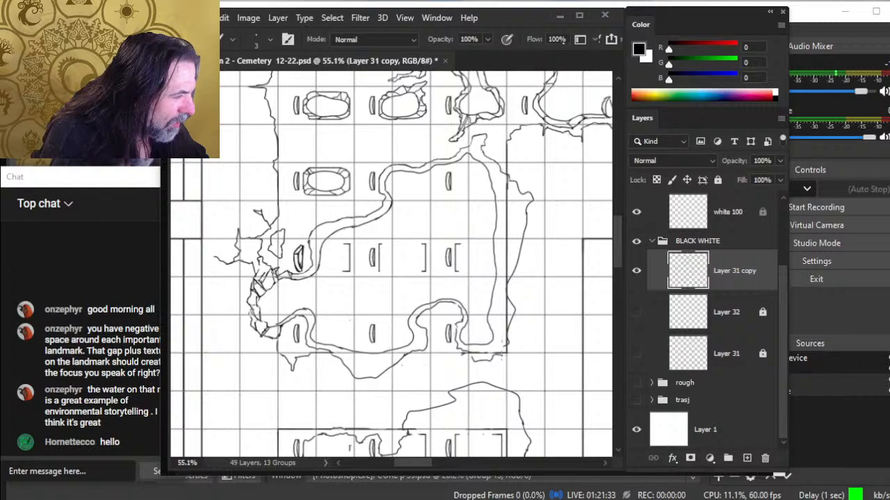
pyautogui.press('e')
pyautogui.press('b')
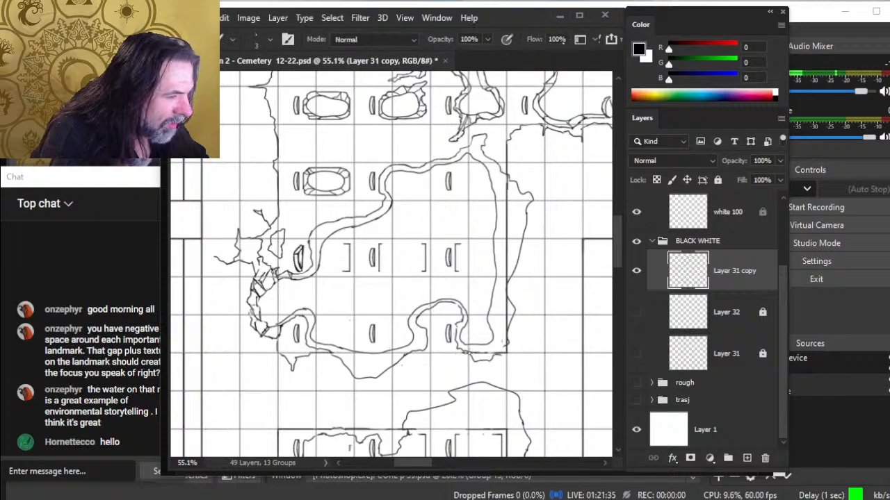
pyautogui.moveTo(467, 354)
pyautogui.mouseDown()
pyautogui.moveTo(415, 354)
pyautogui.moveTo(470, 353)
pyautogui.mouseUp()
pyautogui.press('e')
pyautogui.press('b')
pyautogui.press('e')
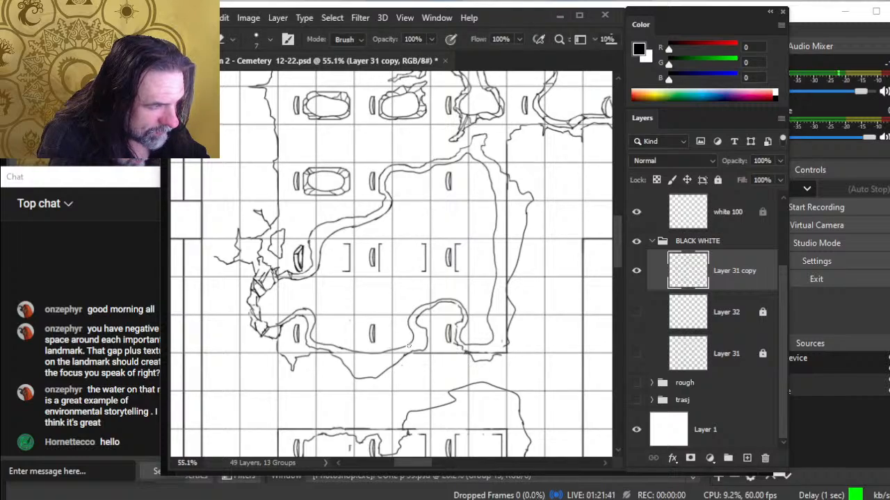
# - Erase and retouch the inner contour's bend between the second and third bottom-row headstones
pyautogui.press('b')
pyautogui.moveTo(410, 347); pyautogui.dragTo(405, 344)
pyautogui.press('e')
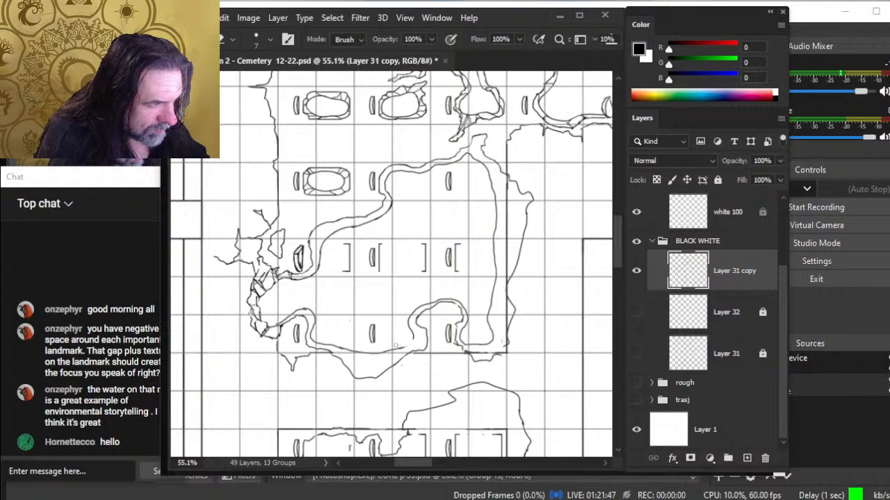
pyautogui.press('b')
pyautogui.press('e')
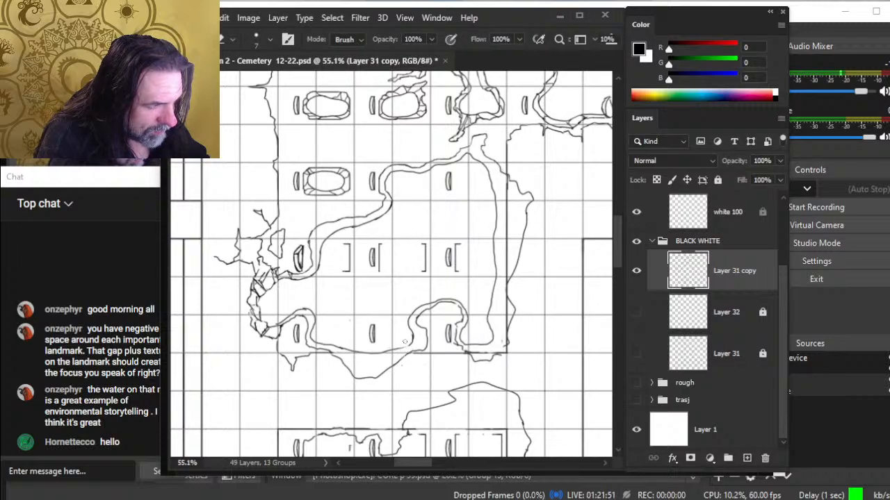
pyautogui.press('b')
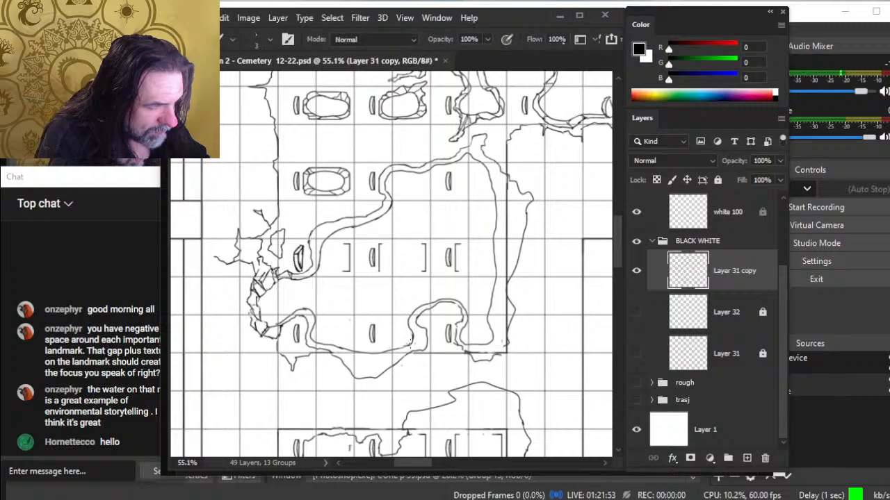
pyautogui.press('e')
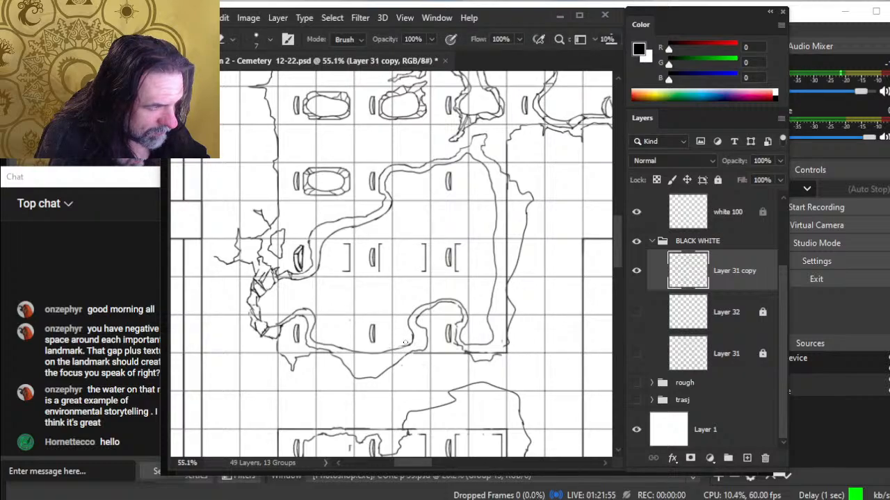
# - Redraw the broken inner contour beside the third headstone's arch as one smooth curve into the pit's bottom line
pyautogui.press('z')
pyautogui.click(411, 341)
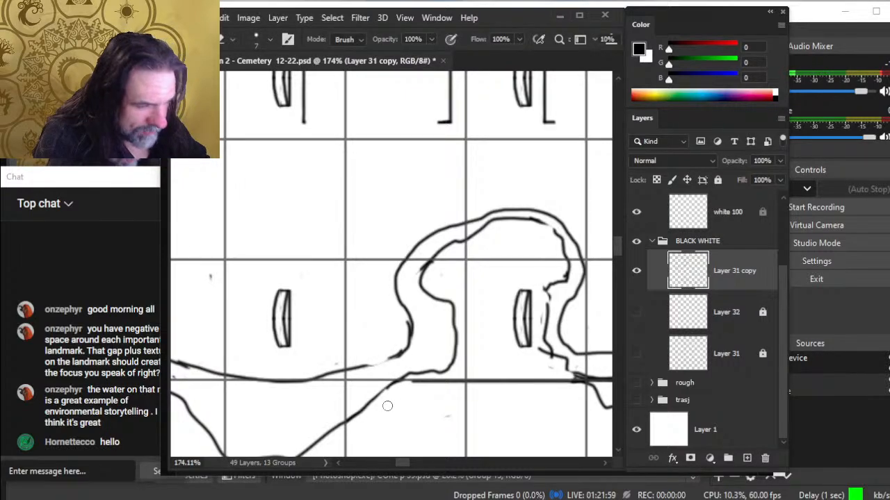
pyautogui.press('z')
pyautogui.keyDown('alt'); pyautogui.click(391, 365); pyautogui.keyUp('alt')
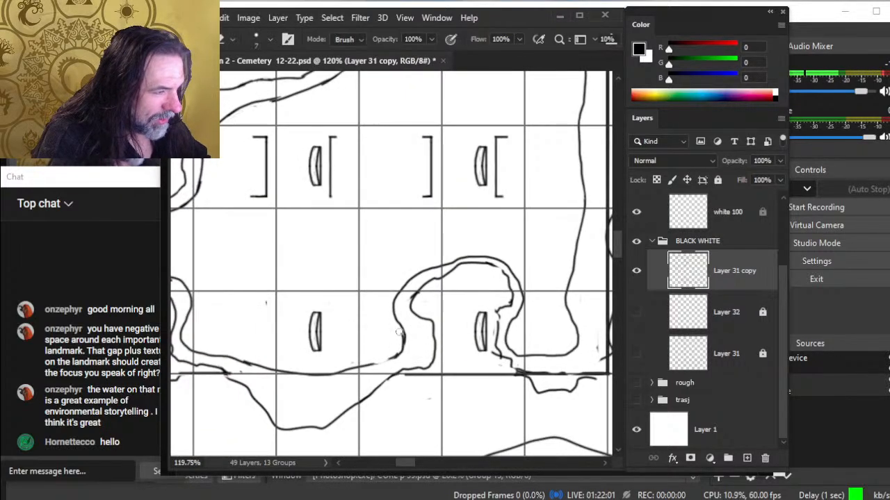
pyautogui.moveTo(396, 328)
pyautogui.mouseDown()
pyautogui.moveTo(387, 352)
pyautogui.moveTo(359, 352)
pyautogui.moveTo(419, 351)
pyautogui.moveTo(363, 344)
pyautogui.moveTo(408, 346)
pyautogui.moveTo(410, 334)
pyautogui.moveTo(393, 353)
pyautogui.moveTo(403, 328)
pyautogui.moveTo(373, 366)
pyautogui.mouseUp()
pyautogui.press('b')
pyautogui.press('e')
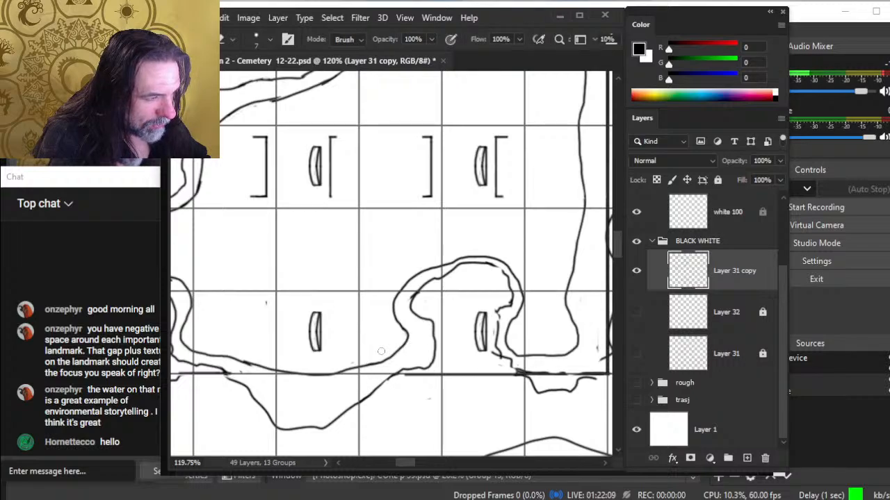
pyautogui.moveTo(410, 350)
pyautogui.mouseDown()
pyautogui.moveTo(403, 330)
pyautogui.moveTo(405, 346)
pyautogui.mouseUp()
pyautogui.press('b')
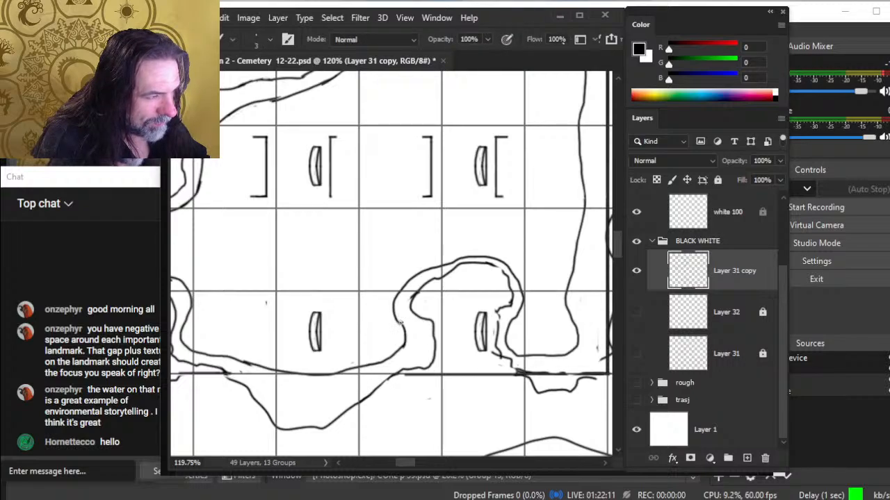
pyautogui.press('e')
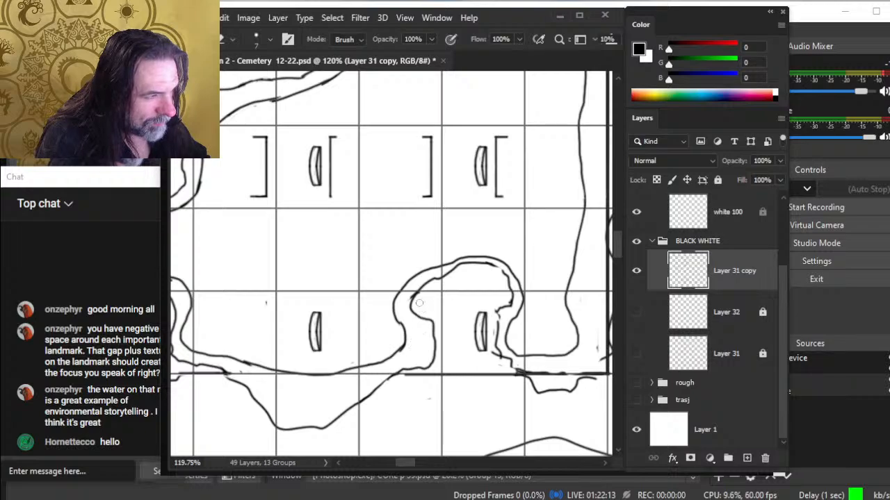
# - Redraw the ledge's outer edge as a jagged line close to the contour before the third headstone, erasing the old bulging edge
pyautogui.press('b')
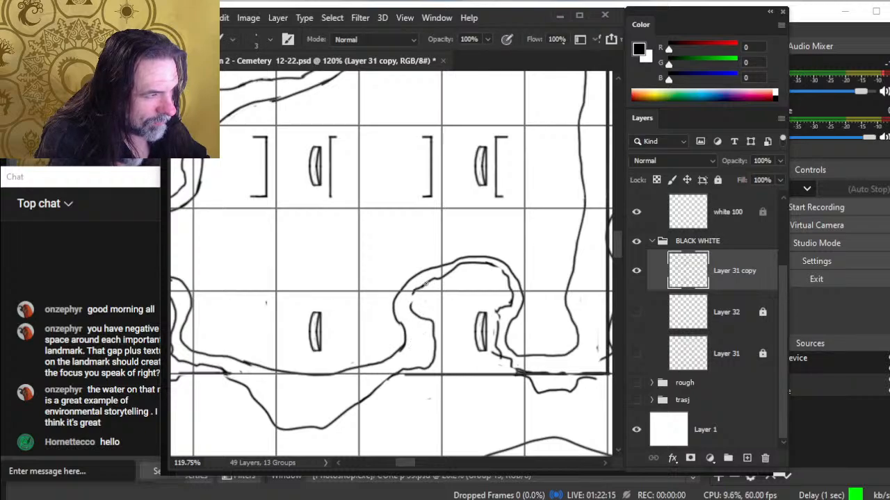
pyautogui.press('e')
pyautogui.moveTo(408, 305)
pyautogui.mouseDown()
pyautogui.moveTo(433, 325)
pyautogui.moveTo(420, 333)
pyautogui.moveTo(415, 371)
pyautogui.mouseUp()
pyautogui.press('b')
pyautogui.press('e')
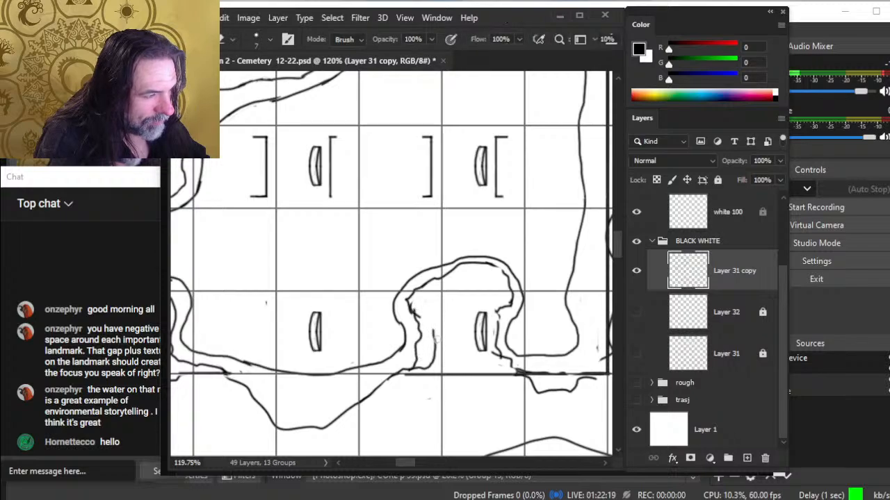
pyautogui.moveTo(436, 324); pyautogui.dragTo(431, 367)
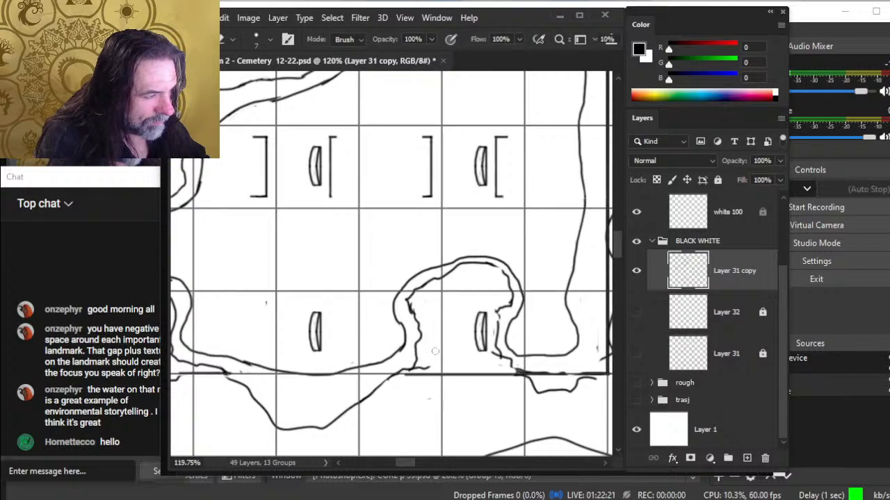
# - Join the new jagged edge to the pit's bottom outline and clean up the leftover strokes at the corner
pyautogui.press('b')
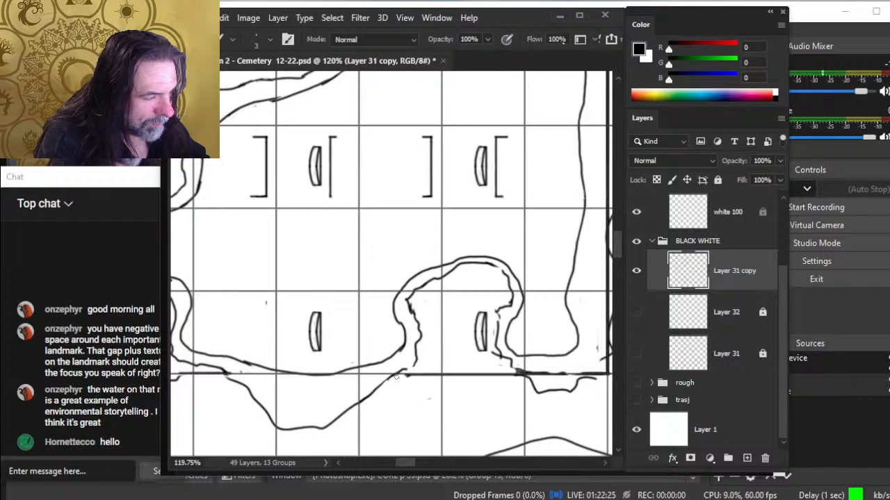
pyautogui.press('e')
pyautogui.moveTo(405, 370); pyautogui.dragTo(390, 377)
pyautogui.press('b')
pyautogui.press('e')
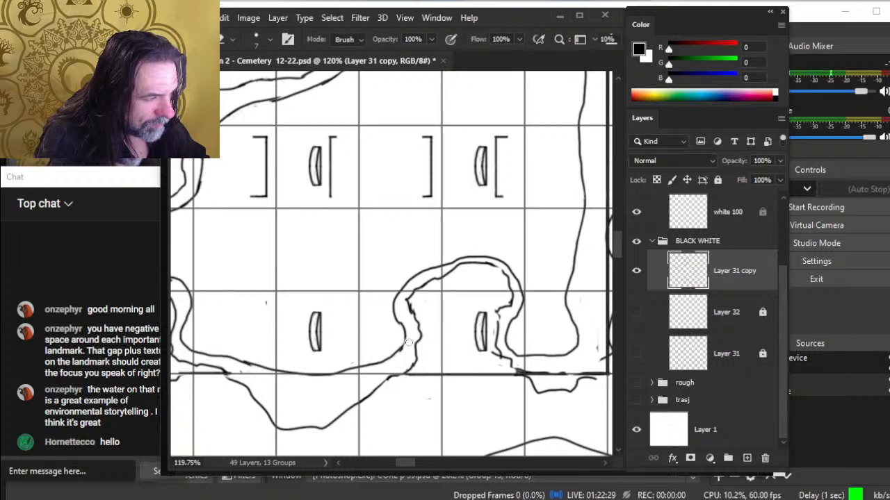
pyautogui.press('b')
pyautogui.moveTo(404, 333); pyautogui.dragTo(397, 353)
# - Try to draw straight lines along the pit's bottom border and the top border of the grave plot below it
pyautogui.press('z')
pyautogui.moveTo(436, 373); pyautogui.dragTo(393, 382)
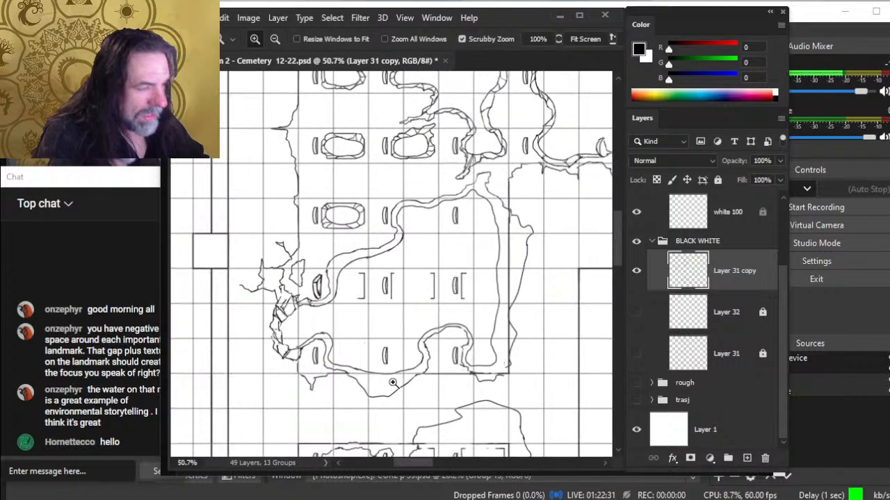
pyautogui.scroll(-3, 375, 361)
pyautogui.press('b')
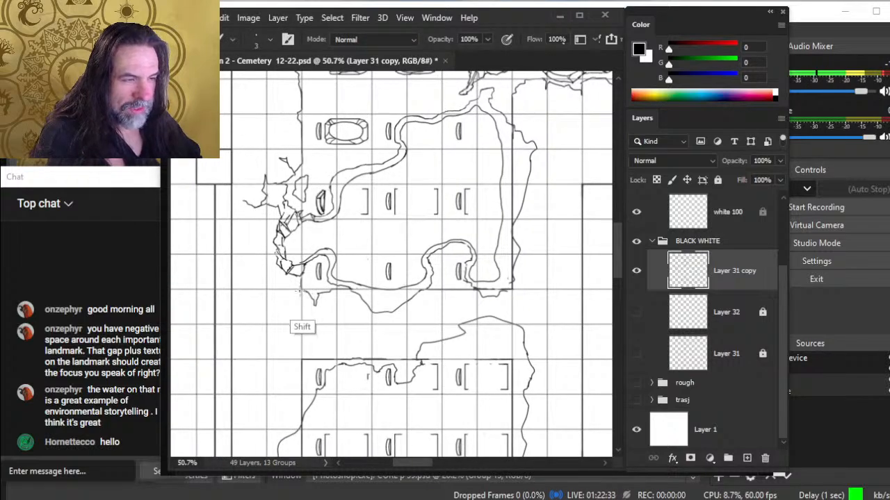
pyautogui.moveTo(300, 292); pyautogui.dragTo(520, 290)
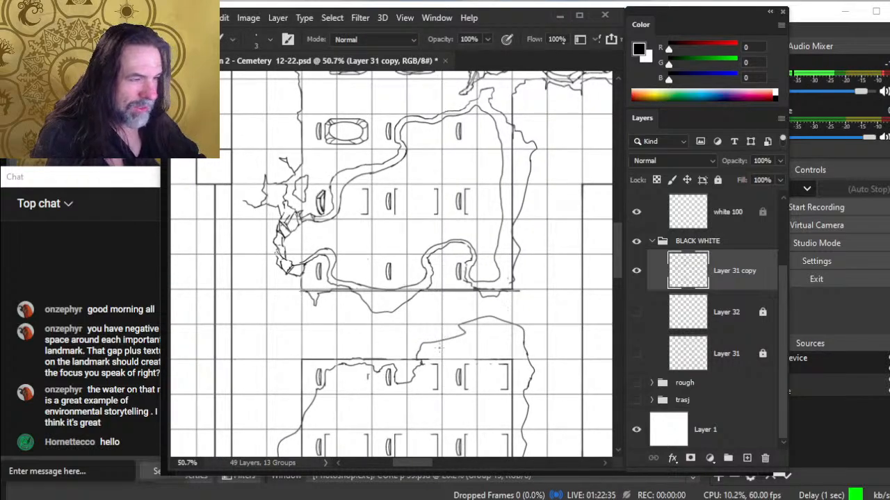
pyautogui.moveTo(317, 360); pyautogui.dragTo(529, 360)
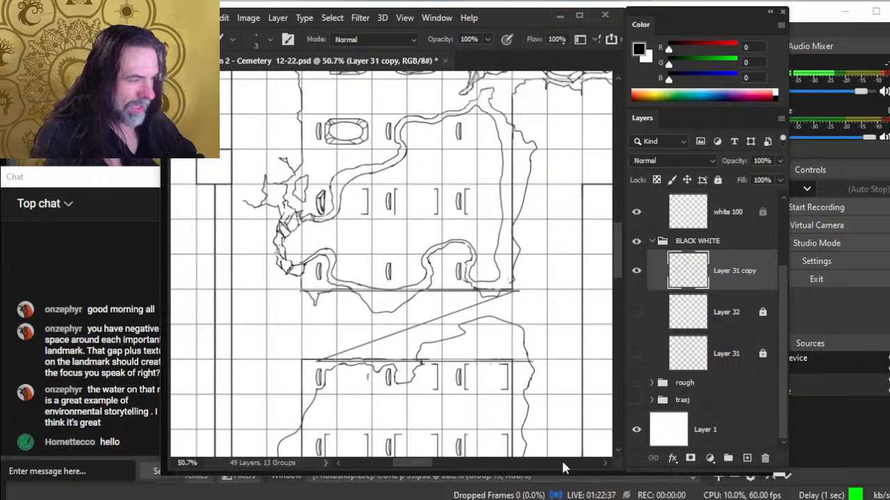
pyautogui.hotkey('ctrl', 'z')
pyautogui.hotkey('ctrl', 'z')
# - Draw an upper line and two cross edges in the bulge below the second headstone to block out a stone slab
pyautogui.press('z')
pyautogui.moveTo(374, 290); pyautogui.dragTo(446, 295)
pyautogui.press('b')
pyautogui.moveTo(356, 291)
pyautogui.mouseDown()
pyautogui.moveTo(323, 282)
pyautogui.moveTo(372, 295)
pyautogui.moveTo(356, 335)
pyautogui.mouseUp()
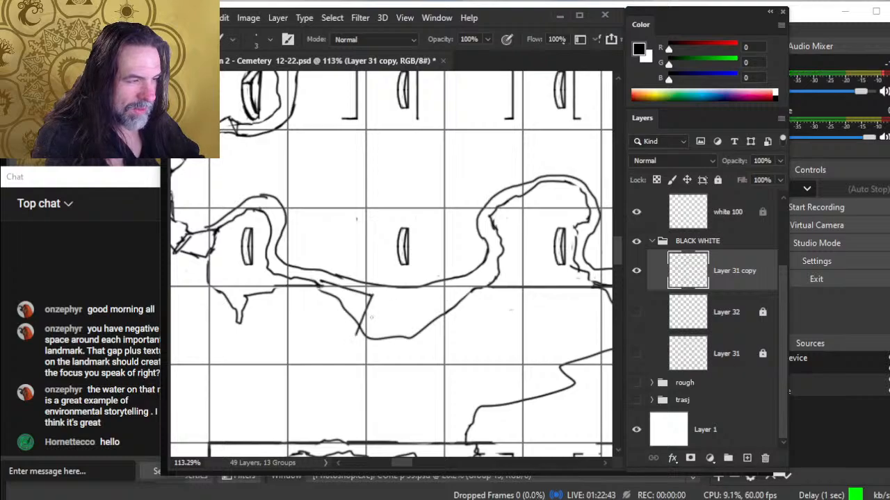
pyautogui.moveTo(373, 297)
pyautogui.mouseDown()
pyautogui.moveTo(456, 290)
pyautogui.moveTo(422, 330)
pyautogui.mouseUp()
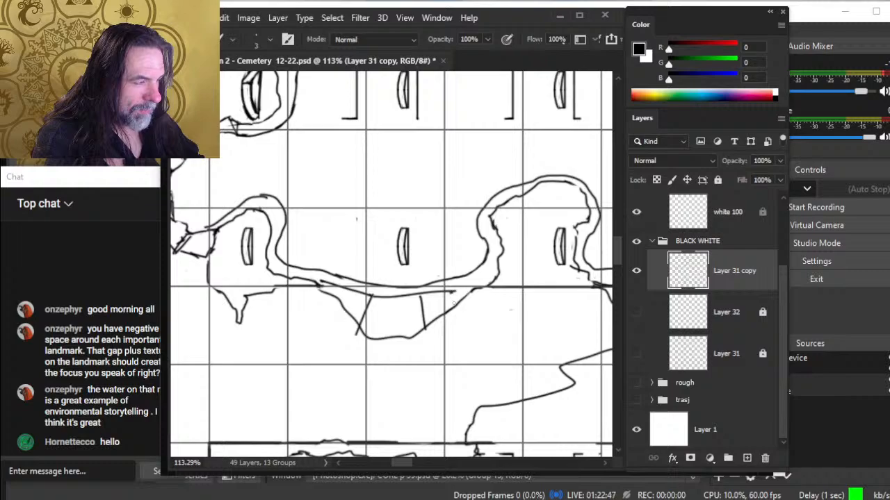
pyautogui.moveTo(456, 304)
pyautogui.mouseDown()
pyautogui.moveTo(466, 299)
pyautogui.moveTo(442, 319)
pyautogui.moveTo(468, 295)
pyautogui.moveTo(428, 324)
pyautogui.moveTo(440, 316)
pyautogui.mouseUp()
# - Outline a smaller broken block beside the slab, extending it up to the inner contour and erasing the lines it covers
pyautogui.press('e')
pyautogui.press('b')
pyautogui.press('e')
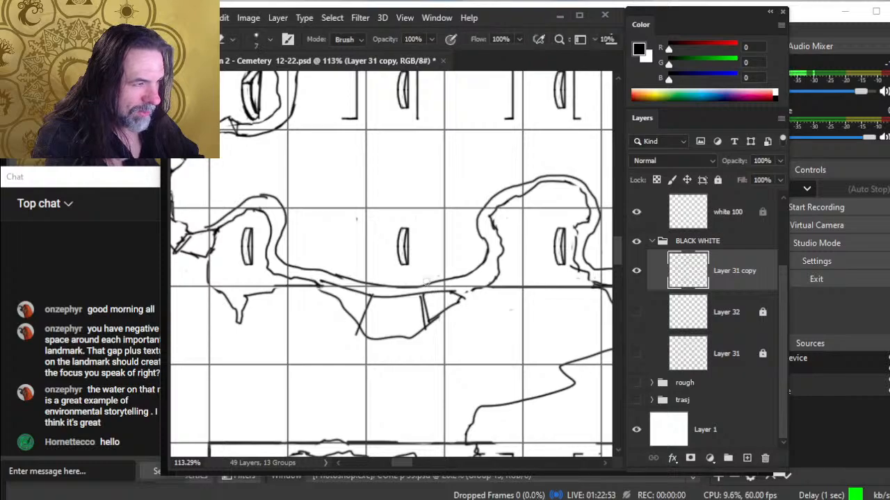
pyautogui.moveTo(440, 282)
pyautogui.mouseDown()
pyautogui.moveTo(425, 291)
pyautogui.moveTo(427, 311)
pyautogui.moveTo(425, 284)
pyautogui.moveTo(450, 276)
pyautogui.mouseUp()
pyautogui.press('b')
pyautogui.press('e')
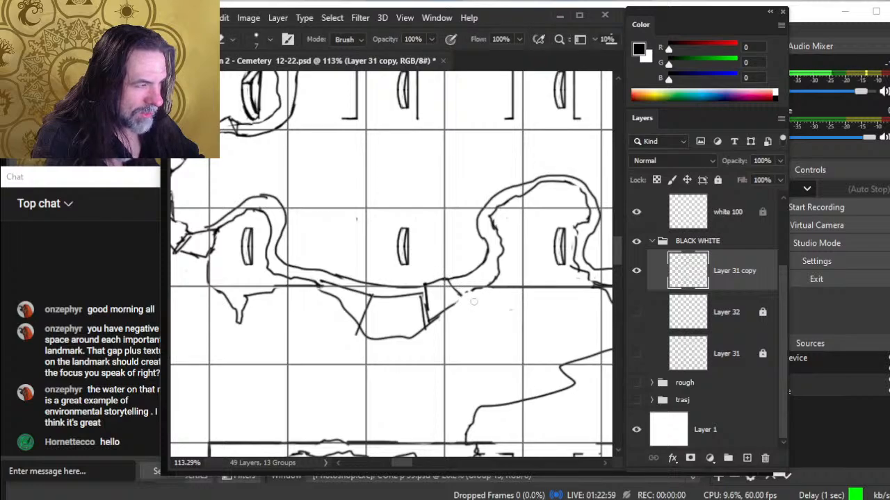
pyautogui.press('b')
pyautogui.moveTo(451, 291)
pyautogui.mouseDown()
pyautogui.moveTo(457, 304)
pyautogui.moveTo(456, 294)
pyautogui.moveTo(447, 305)
pyautogui.moveTo(491, 286)
pyautogui.moveTo(456, 304)
pyautogui.moveTo(462, 317)
pyautogui.moveTo(439, 319)
pyautogui.mouseUp()
# - Give the small block a ragged far side and draw a jagged crack line from it to the pit edge, erasing the overlaps
pyautogui.press('e')
pyautogui.press('b')
pyautogui.press('e')
pyautogui.press('b')
pyautogui.press('e')
pyautogui.moveTo(474, 288)
pyautogui.mouseDown()
pyautogui.moveTo(463, 315)
pyautogui.moveTo(492, 289)
pyautogui.moveTo(465, 290)
pyautogui.moveTo(500, 289)
pyautogui.mouseUp()
pyautogui.press('b')
pyautogui.press('e')
pyautogui.press('b')
pyautogui.press('e')
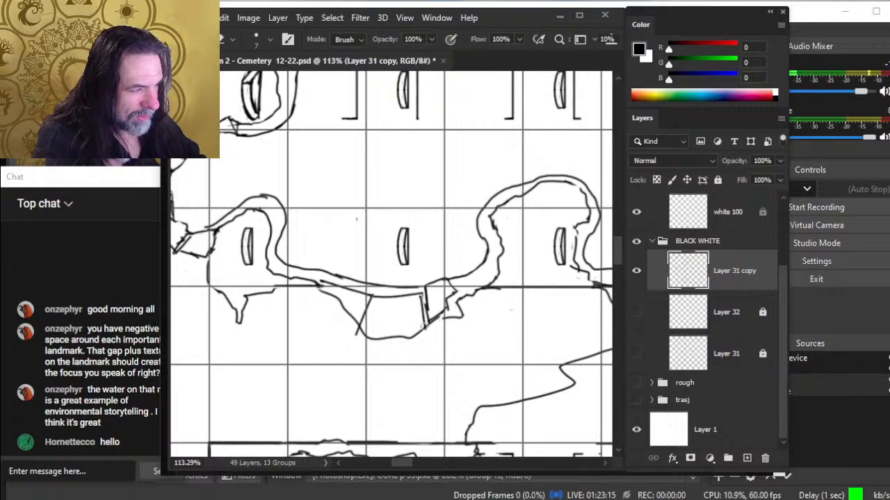
# - Redraw the large slab's side to leave a narrow gap beside the small block, and break up its lower corner
pyautogui.moveTo(429, 322)
pyautogui.mouseDown()
pyautogui.moveTo(443, 317)
pyautogui.moveTo(425, 329)
pyautogui.moveTo(447, 304)
pyautogui.moveTo(429, 316)
pyautogui.moveTo(417, 296)
pyautogui.moveTo(429, 324)
pyautogui.moveTo(405, 329)
pyautogui.mouseUp()
pyautogui.press('b')
pyautogui.press('e')
pyautogui.press('b')
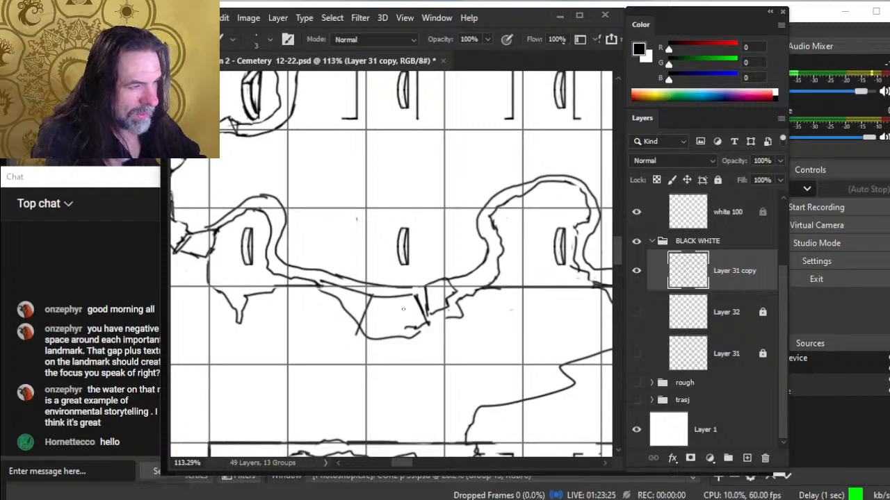
pyautogui.moveTo(492, 217); pyautogui.dragTo(499, 287)
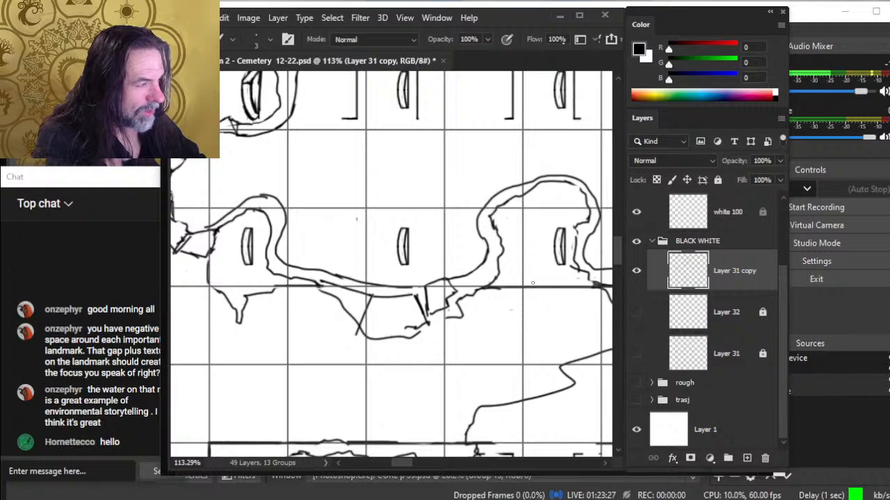
# - Draw a jagged lower edge across the large slab, erasing the stray strokes at its corner
pyautogui.press('e')
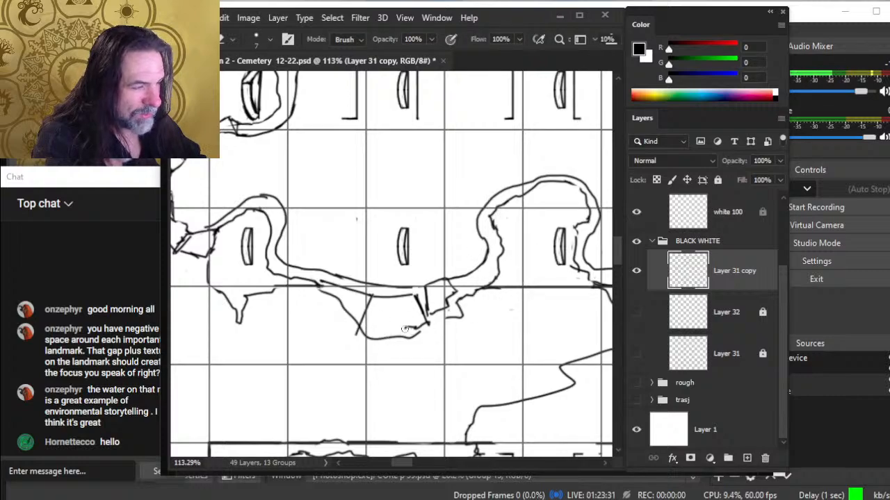
pyautogui.moveTo(411, 328)
pyautogui.mouseDown()
pyautogui.moveTo(403, 329)
pyautogui.moveTo(415, 297)
pyautogui.moveTo(425, 314)
pyautogui.moveTo(405, 321)
pyautogui.mouseUp()
pyautogui.press('b')
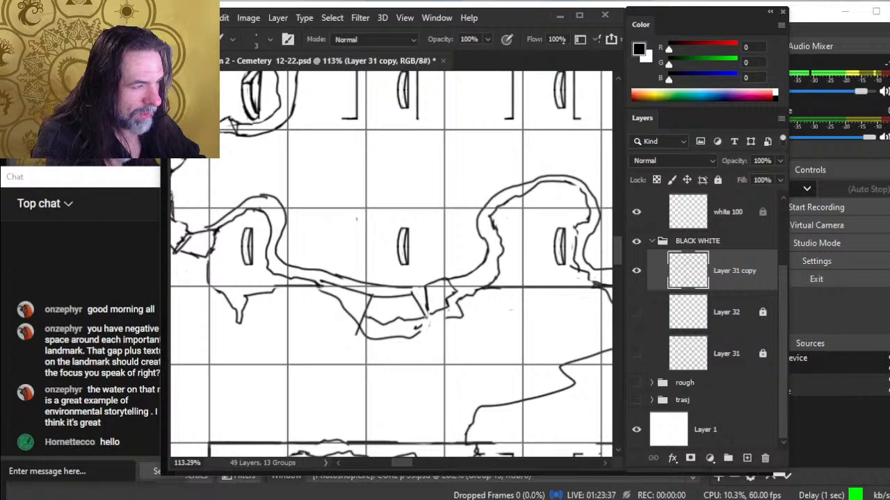
# - Erase the contour lines crossing the large slab and redraw its top edge and adjoining side higher up
pyautogui.press('e')
pyautogui.moveTo(377, 311)
pyautogui.mouseDown()
pyautogui.moveTo(415, 295)
pyautogui.moveTo(376, 284)
pyautogui.moveTo(361, 323)
pyautogui.mouseUp()
pyautogui.press('b')
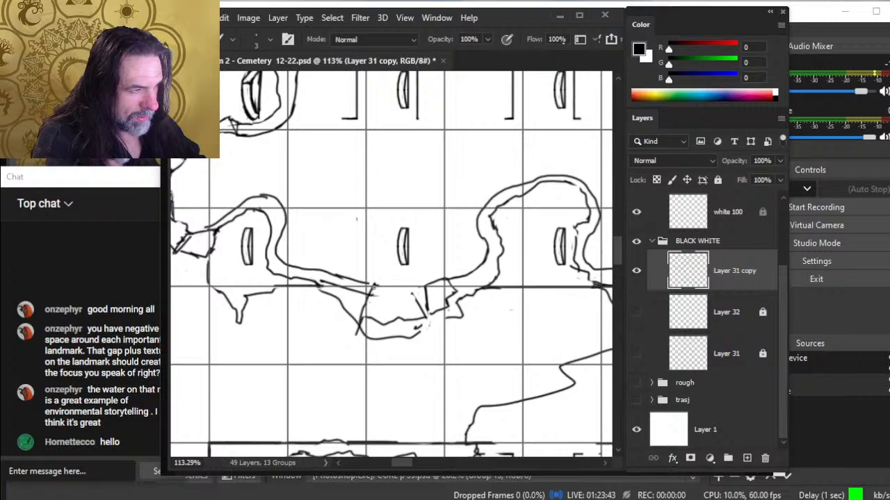
pyautogui.moveTo(407, 286); pyautogui.dragTo(415, 312)
pyautogui.press('e')
pyautogui.moveTo(395, 279)
pyautogui.mouseDown()
pyautogui.moveTo(337, 276)
pyautogui.moveTo(350, 276)
pyautogui.mouseUp()
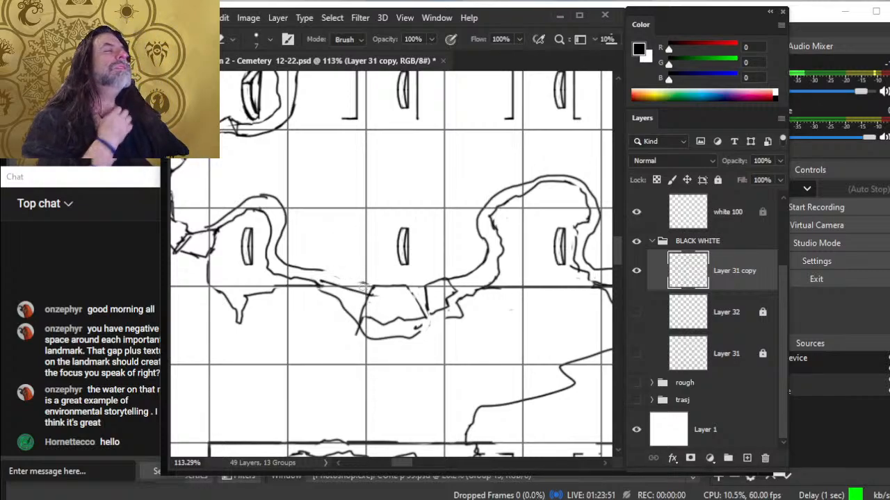
# - Draw a wider rounded outline for the headstone above the large slab and erase its old narrow shape
pyautogui.press('b')
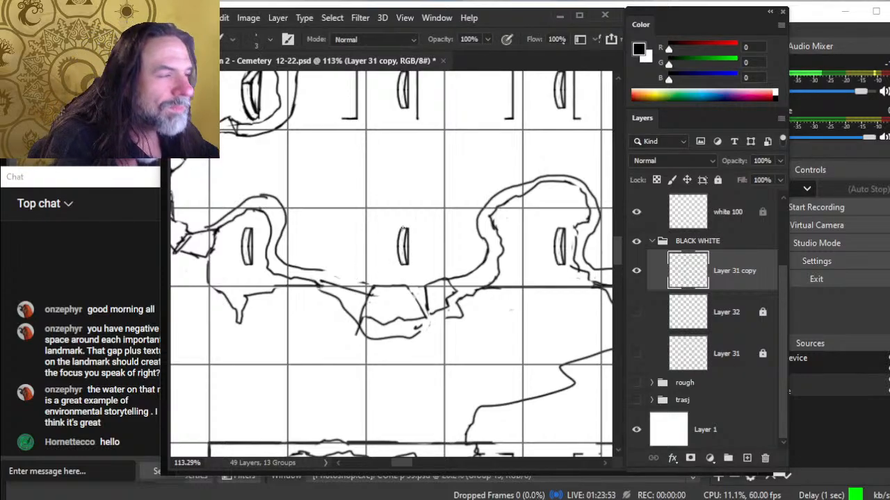
pyautogui.moveTo(390, 230); pyautogui.dragTo(383, 246)
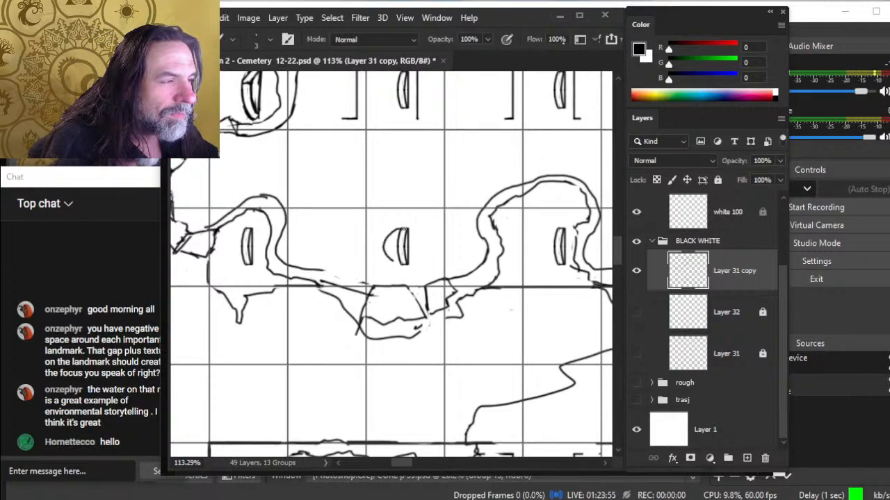
pyautogui.press('e')
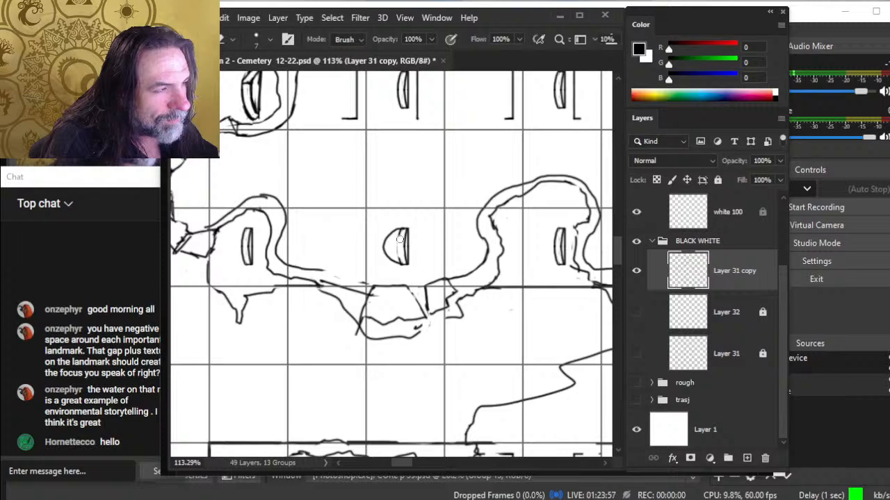
pyautogui.moveTo(389, 229)
pyautogui.mouseDown()
pyautogui.moveTo(387, 260)
pyautogui.moveTo(404, 258)
pyautogui.mouseUp()
pyautogui.press('b')
pyautogui.press('e')
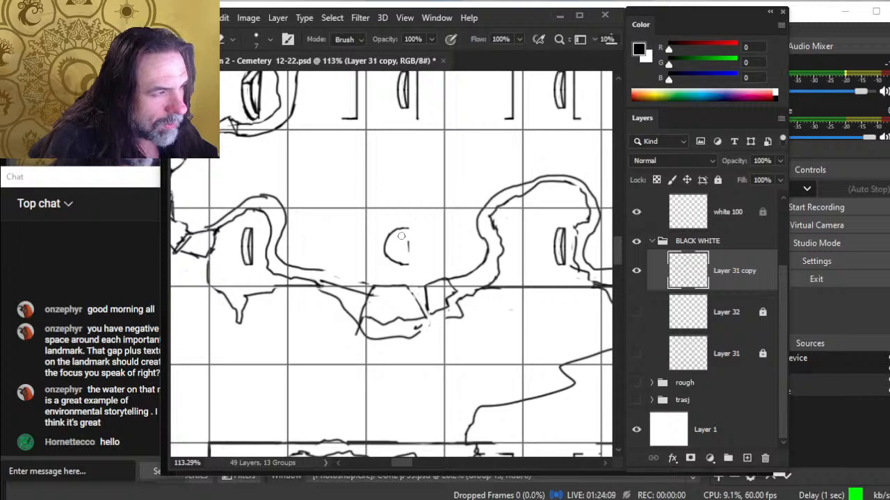
pyautogui.moveTo(407, 239); pyautogui.dragTo(408, 253)
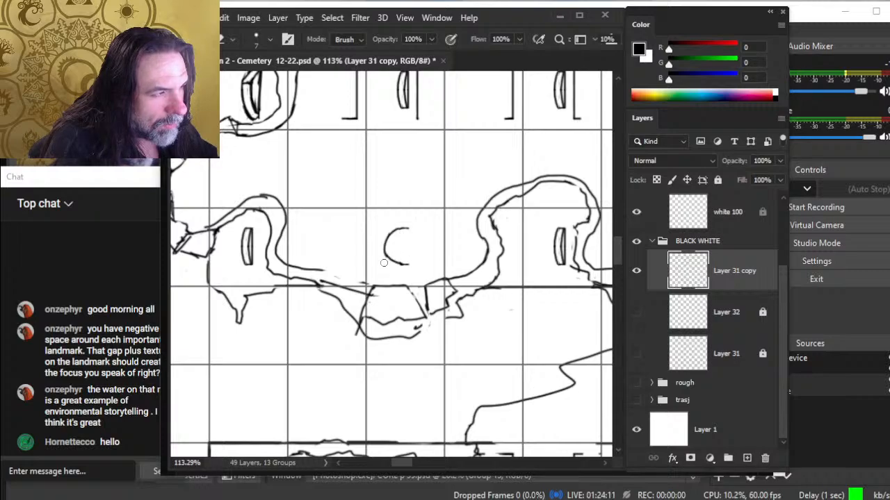
# - Add a second inner curve to the headstone and close its open side with a straight edge
pyautogui.press('b')
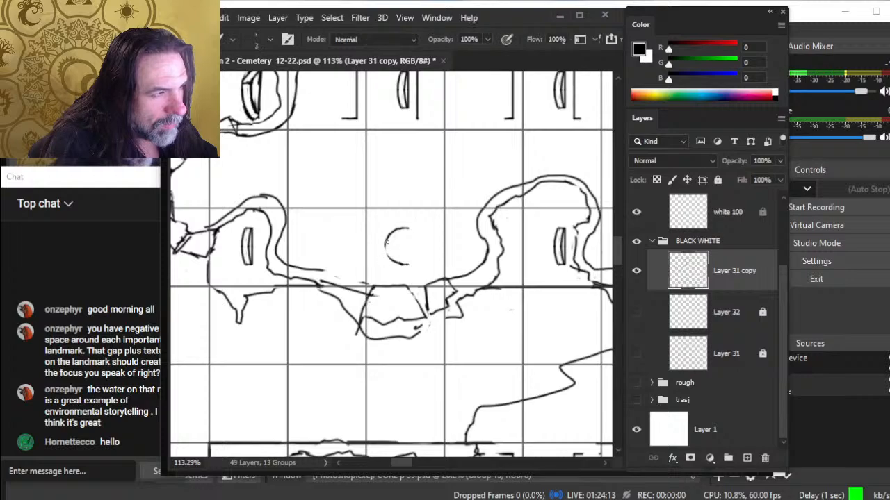
pyautogui.moveTo(386, 238)
pyautogui.mouseDown()
pyautogui.moveTo(389, 262)
pyautogui.moveTo(405, 263)
pyautogui.mouseUp()
pyautogui.press('e')
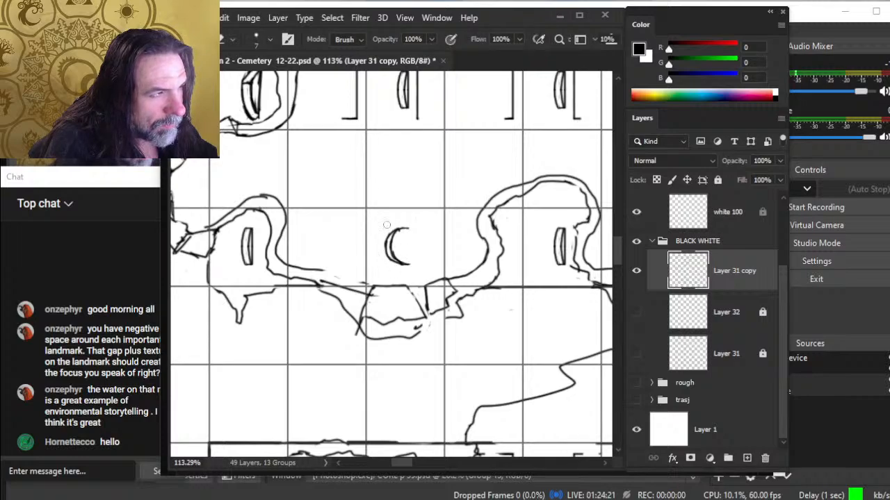
pyautogui.press('b')
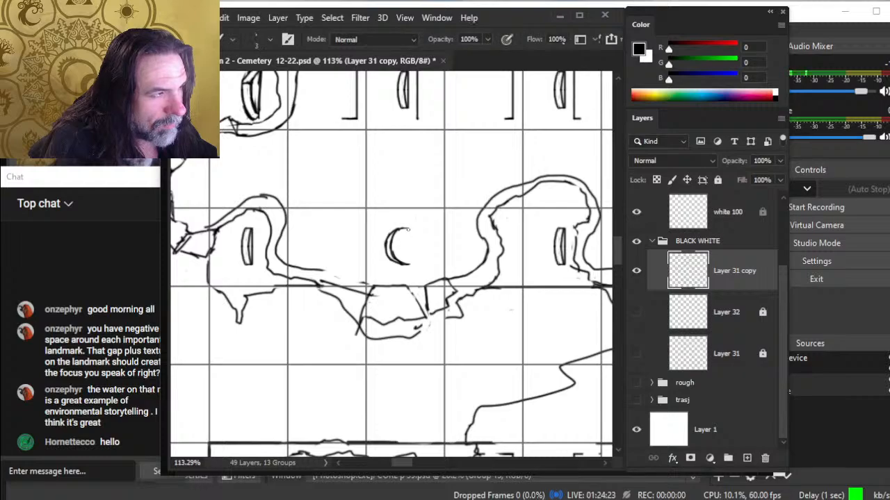
pyautogui.press('e')
pyautogui.press('b')
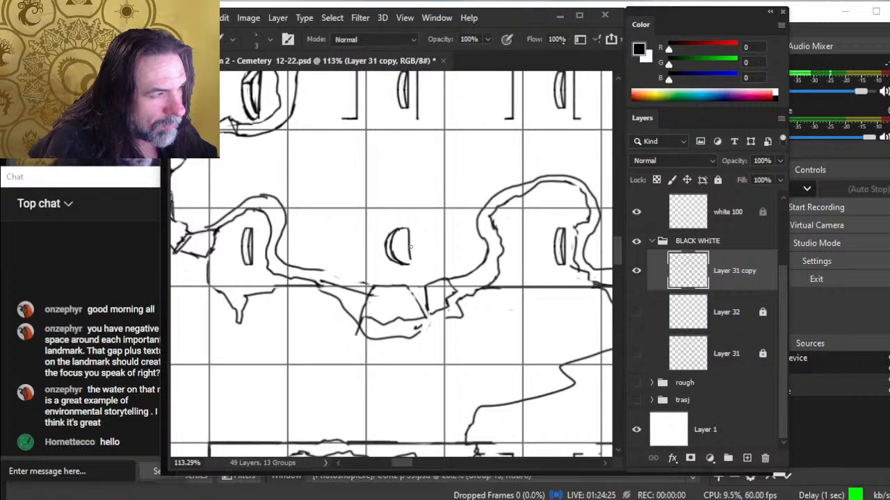
pyautogui.moveTo(410, 246); pyautogui.dragTo(410, 264)
# - Trim the headstone's corners at the flat side and clean up its lower curved edge
pyautogui.press('e')
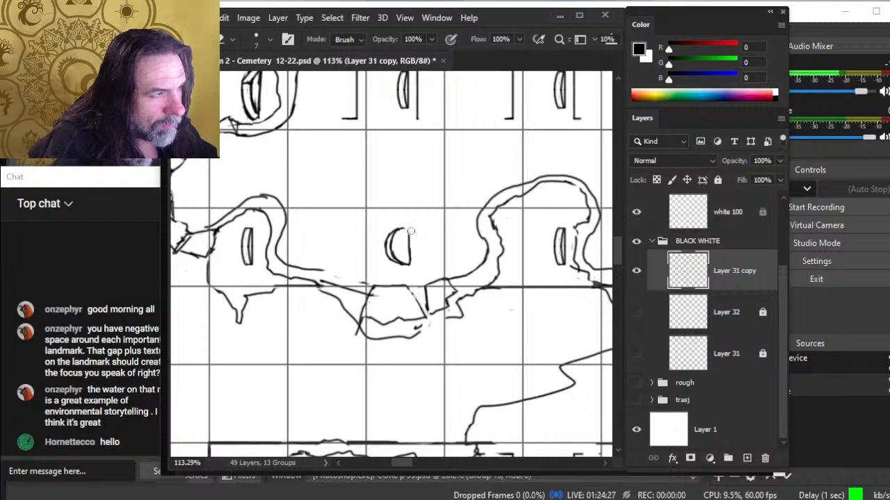
pyautogui.press('b')
pyautogui.press('e')
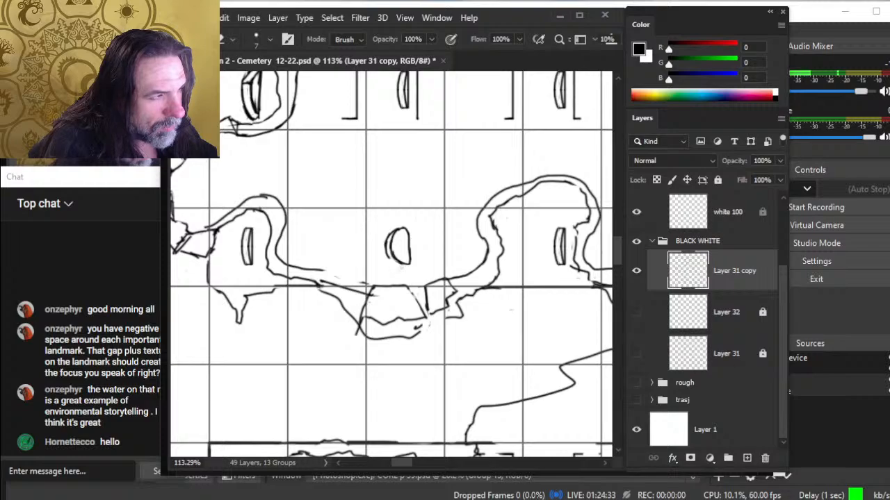
pyautogui.press('b')
pyautogui.press('e')
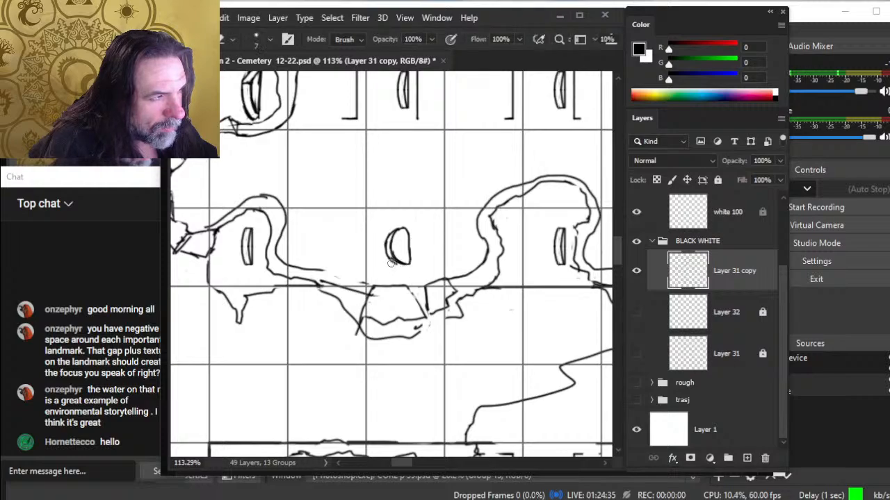
pyautogui.press('b')
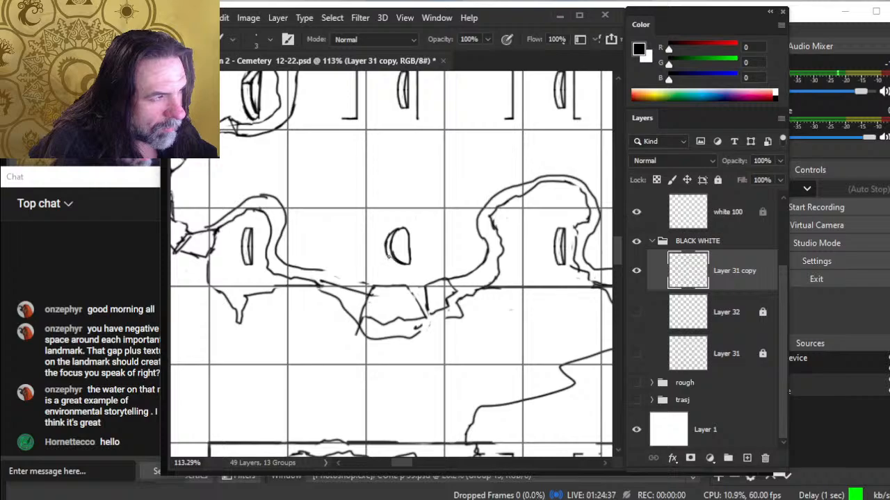
# - Redraw the headstone's top edge slightly lower and separate its two curved edges at the top
pyautogui.press('e')
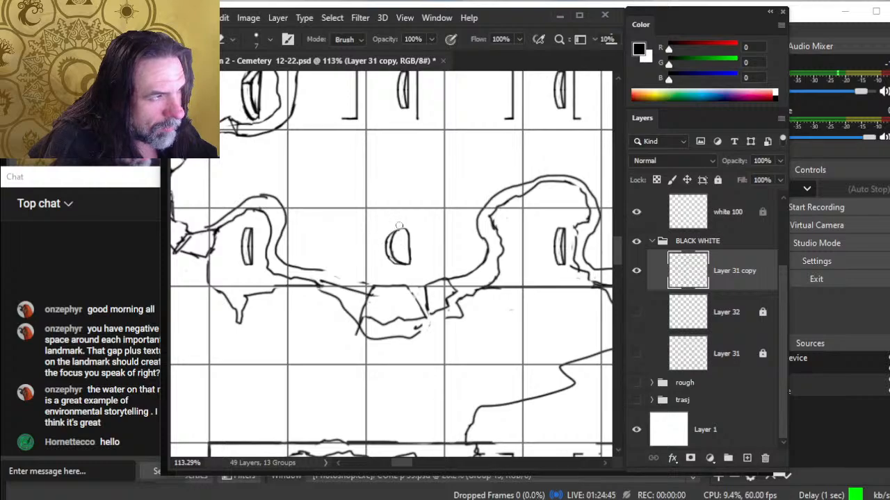
pyautogui.press('b')
pyautogui.press('e')
pyautogui.press('b')
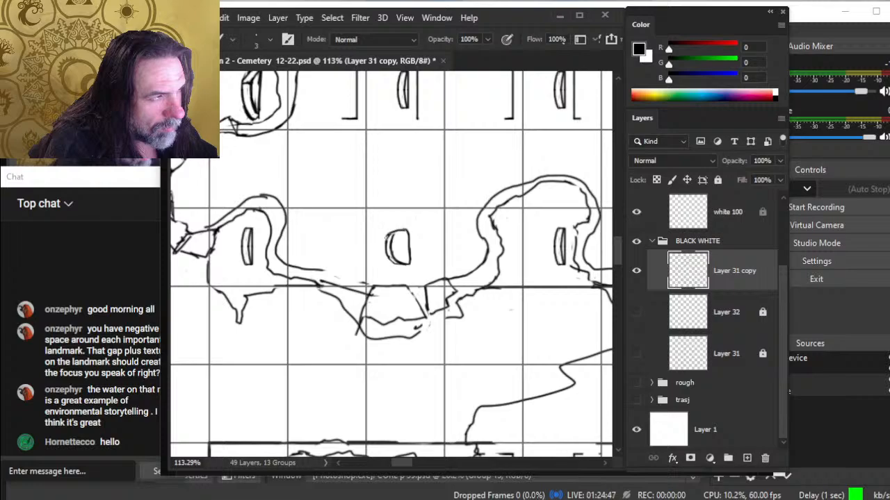
pyautogui.press('e')
pyautogui.press('b')
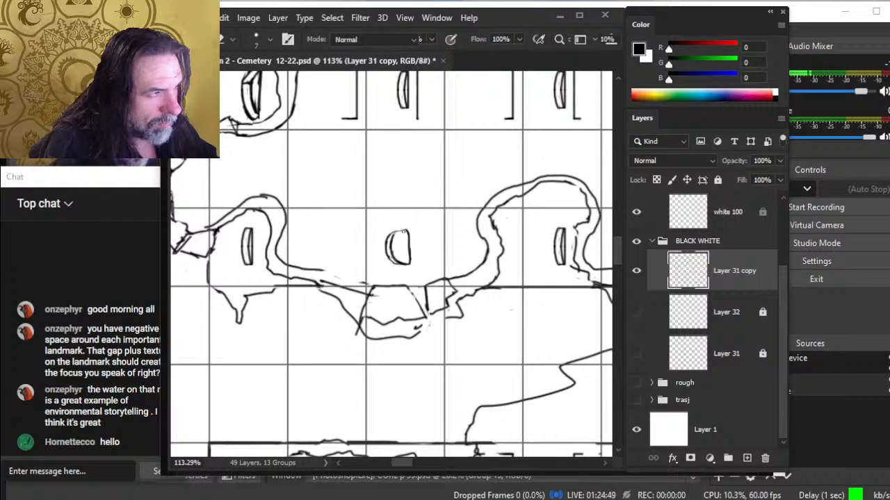
pyautogui.press('e')
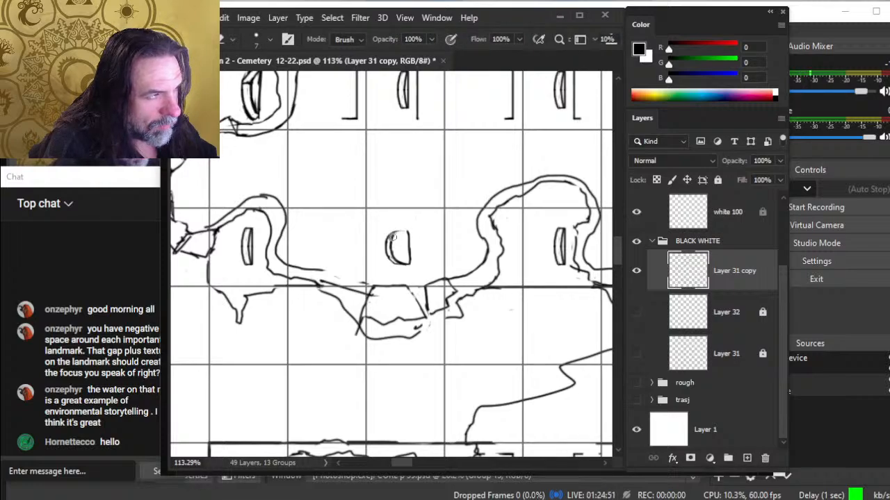
pyautogui.press('b')
pyautogui.press('e')
pyautogui.press('b')
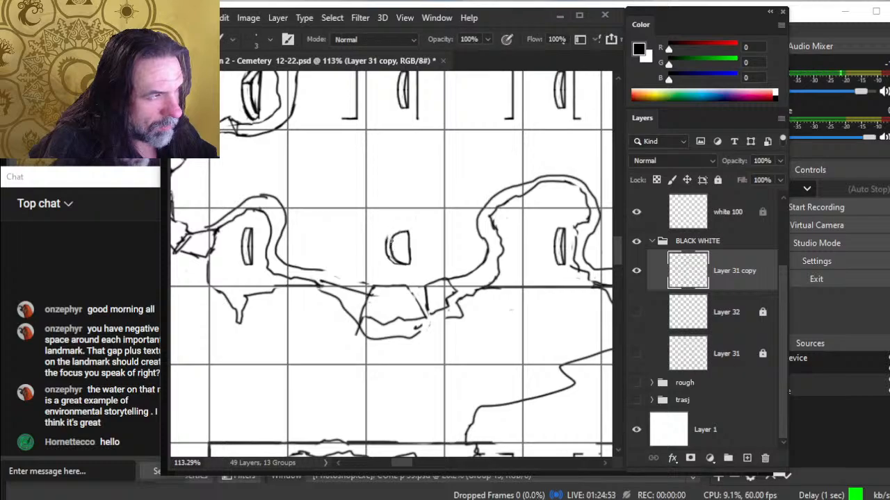
pyautogui.press('e')
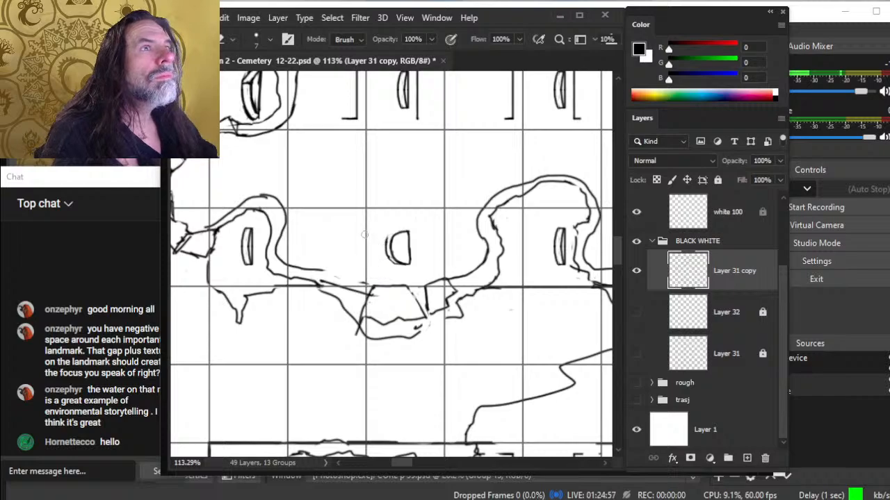
pyautogui.press('b')
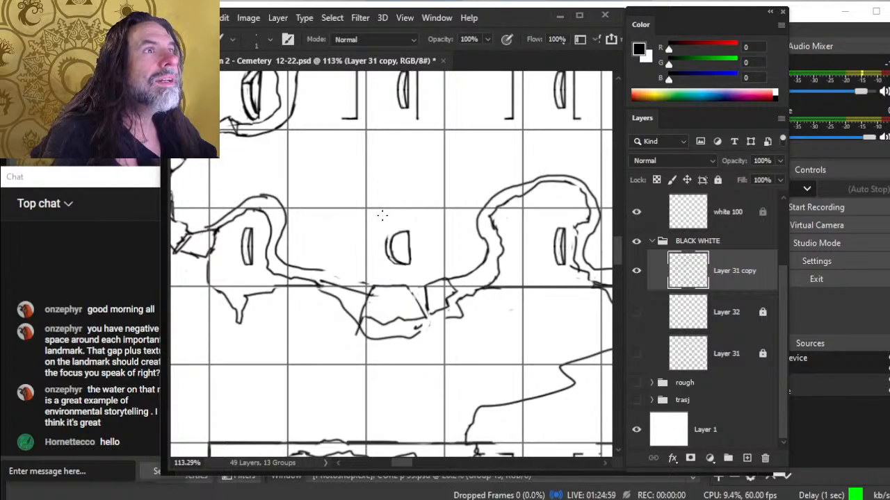
pyautogui.press(']')
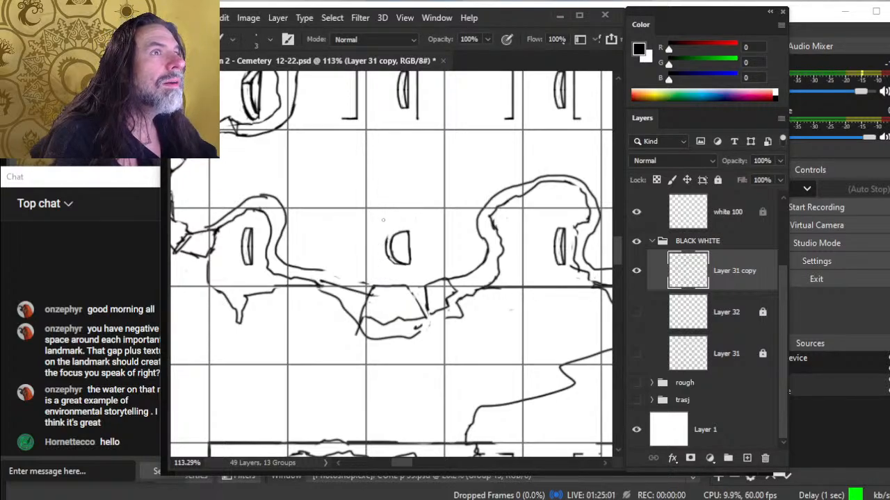
pyautogui.press(']')
pyautogui.press(']')
pyautogui.press(']')
pyautogui.press(']')
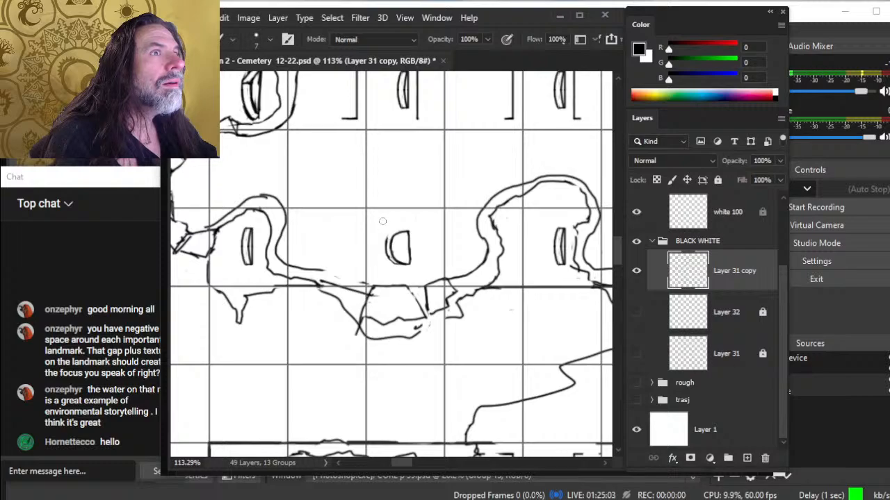
pyautogui.press('[')
pyautogui.press('[')
pyautogui.press('[')
pyautogui.press('[')
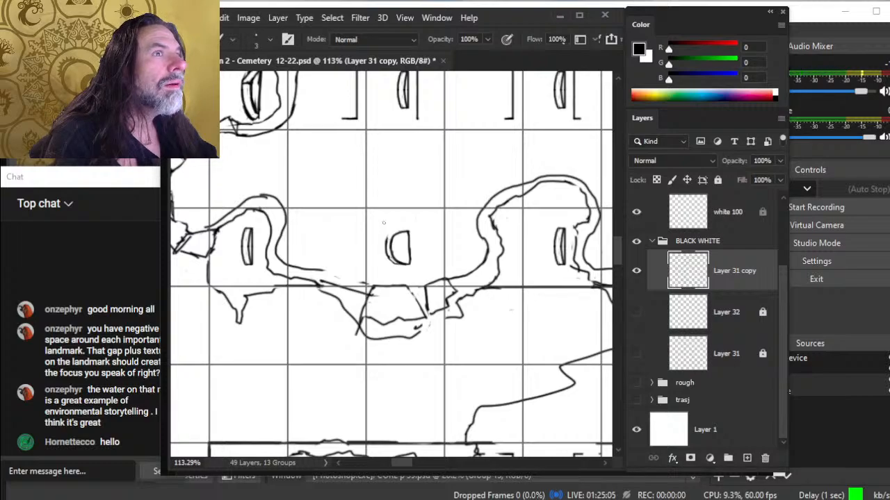
pyautogui.press(']')
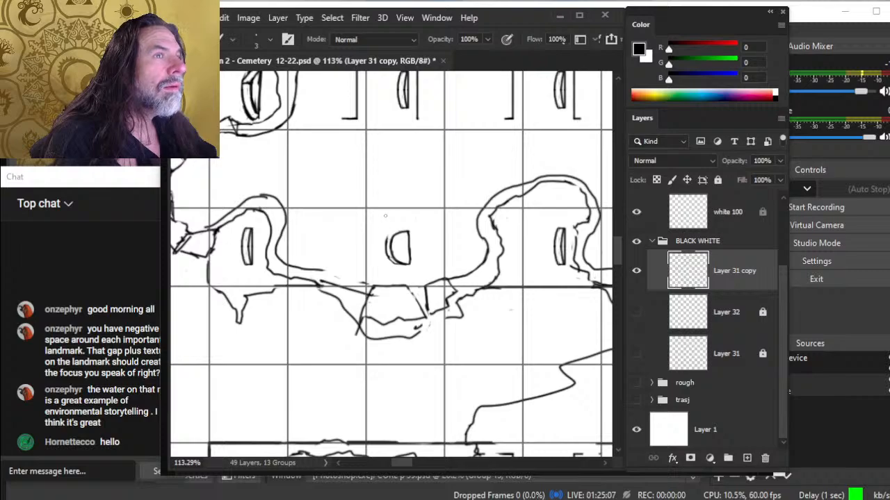
# - Erase the headstone's top edge and redraw it so it meets the straight side
pyautogui.press('e')
pyautogui.moveTo(394, 234); pyautogui.dragTo(407, 233)
pyautogui.press('b')
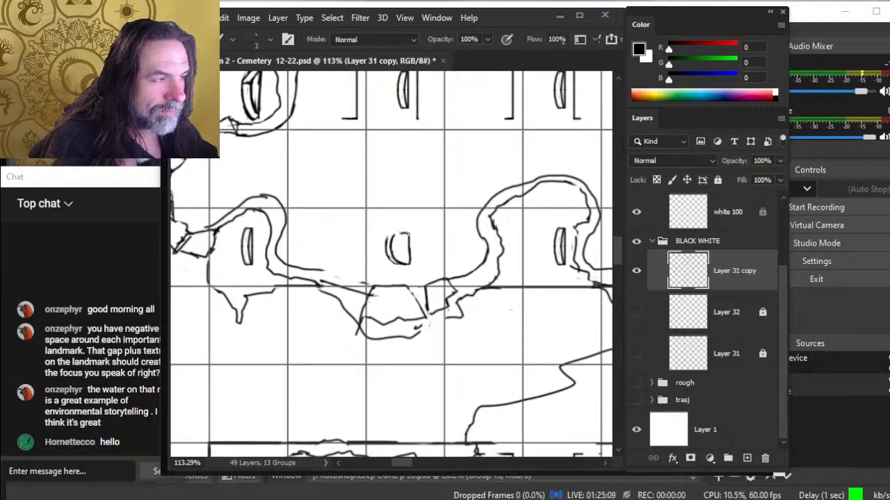
pyautogui.press('e')
pyautogui.press('b')
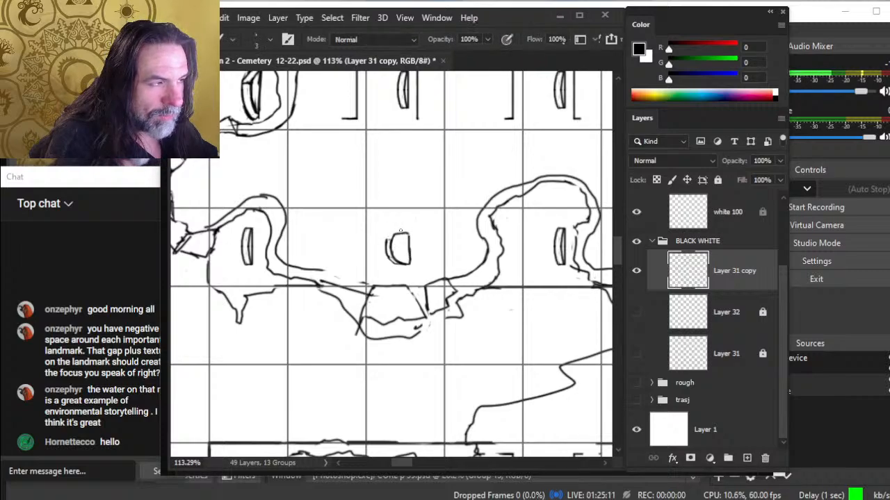
pyautogui.press('e')
pyautogui.press('b')
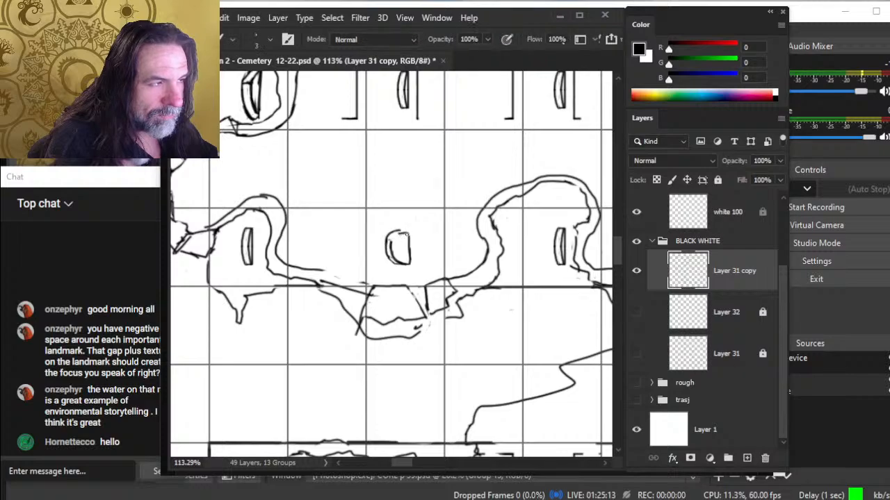
pyautogui.press('e')
pyautogui.press('b')
# - Erase the stray marks around the headstone and redraw its outer curve to join the top and bottom edges
pyautogui.hotkey('ctrl', 'space')
pyautogui.moveTo(395, 250); pyautogui.dragTo(417, 245)
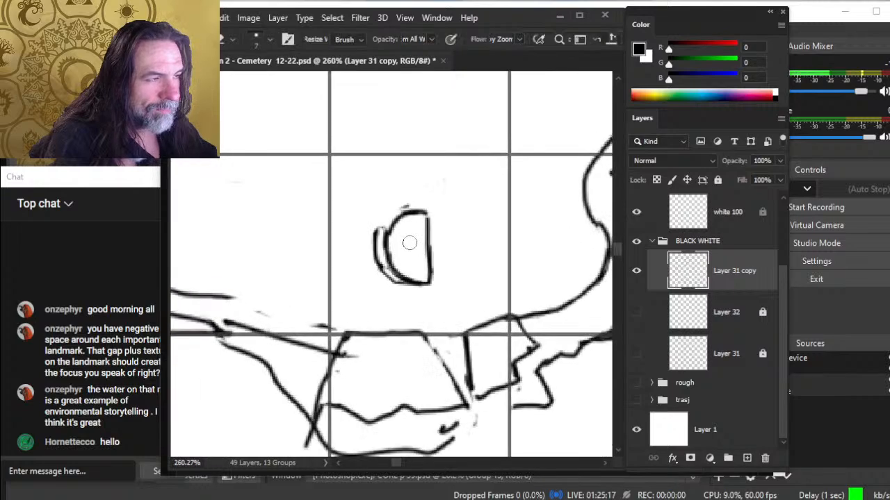
pyautogui.press('e')
pyautogui.moveTo(399, 209)
pyautogui.mouseDown()
pyautogui.moveTo(412, 199)
pyautogui.moveTo(387, 239)
pyautogui.moveTo(415, 214)
pyautogui.moveTo(381, 219)
pyautogui.moveTo(415, 213)
pyautogui.mouseUp()
pyautogui.press('b')
pyautogui.press('e')
pyautogui.press('b')
pyautogui.press('e')
pyautogui.press('b')
pyautogui.press('e')
pyautogui.moveTo(384, 256)
pyautogui.mouseDown()
pyautogui.moveTo(383, 266)
pyautogui.moveTo(407, 283)
pyautogui.moveTo(376, 270)
pyautogui.mouseUp()
pyautogui.press('b')
pyautogui.press('e')
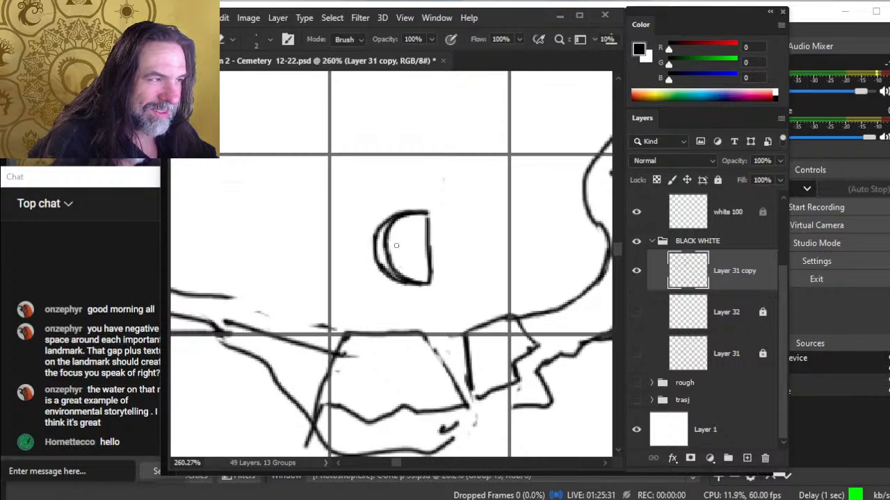
# - Thin the headstone's straight side and round off its upper and lower corners
pyautogui.moveTo(434, 242); pyautogui.dragTo(434, 283)
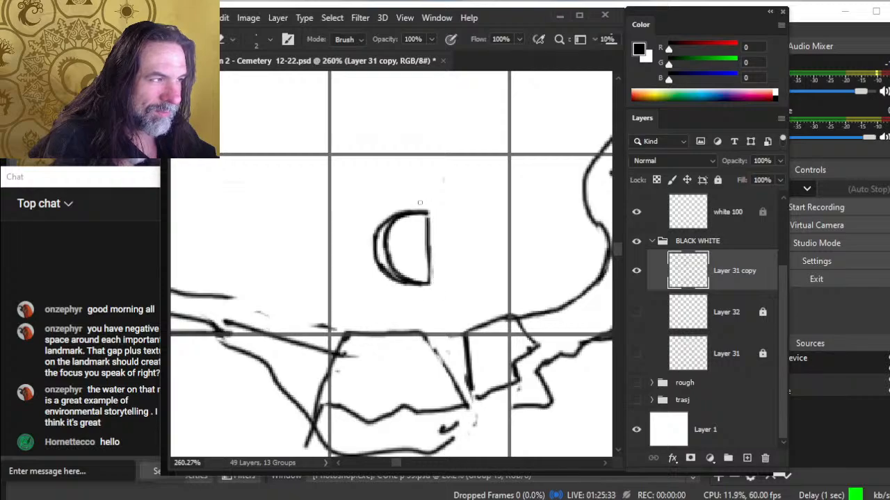
pyautogui.moveTo(423, 206)
pyautogui.mouseDown()
pyautogui.moveTo(428, 222)
pyautogui.moveTo(430, 213)
pyautogui.mouseUp()
pyautogui.press('b')
pyautogui.press('e')
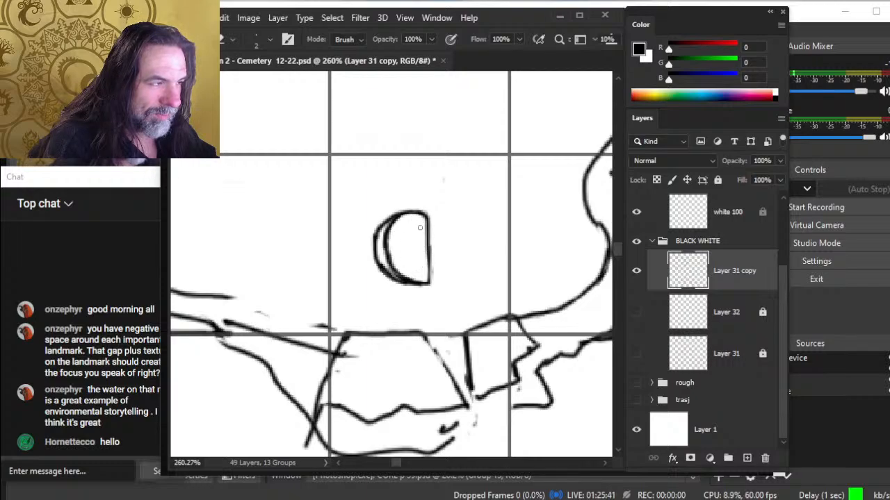
pyautogui.moveTo(432, 283); pyautogui.dragTo(420, 284)
pyautogui.press('b')
pyautogui.press('e')
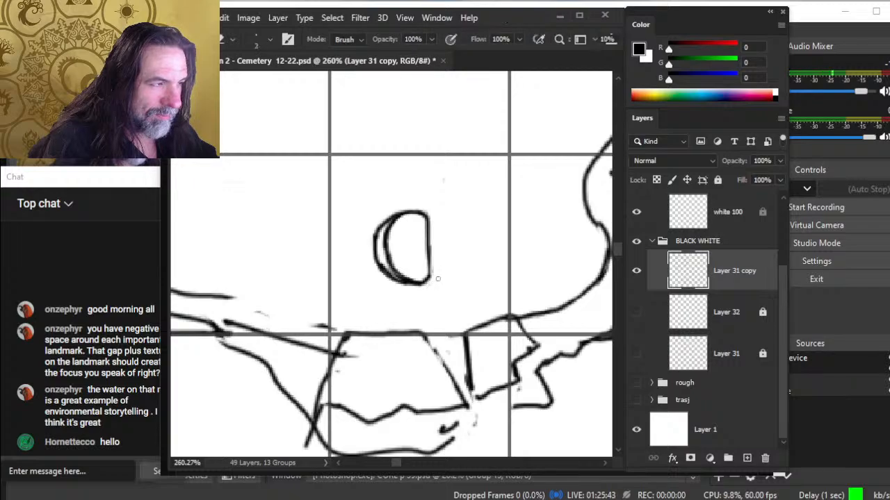
# - Erase the crossing ledge lines left of the central slab and outline a thin broken slab in their place
pyautogui.press('z')
pyautogui.moveTo(458, 260)
pyautogui.mouseDown()
pyautogui.moveTo(440, 318)
pyautogui.moveTo(369, 300)
pyautogui.moveTo(364, 280)
pyautogui.moveTo(388, 285)
pyautogui.mouseUp()
pyautogui.press('space')
pyautogui.press('b')
pyautogui.press('space')
pyautogui.press('b')
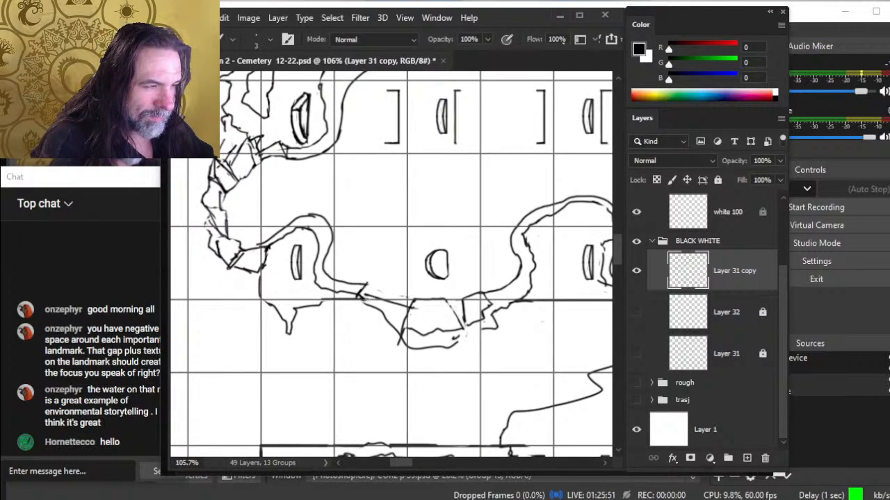
pyautogui.press('e')
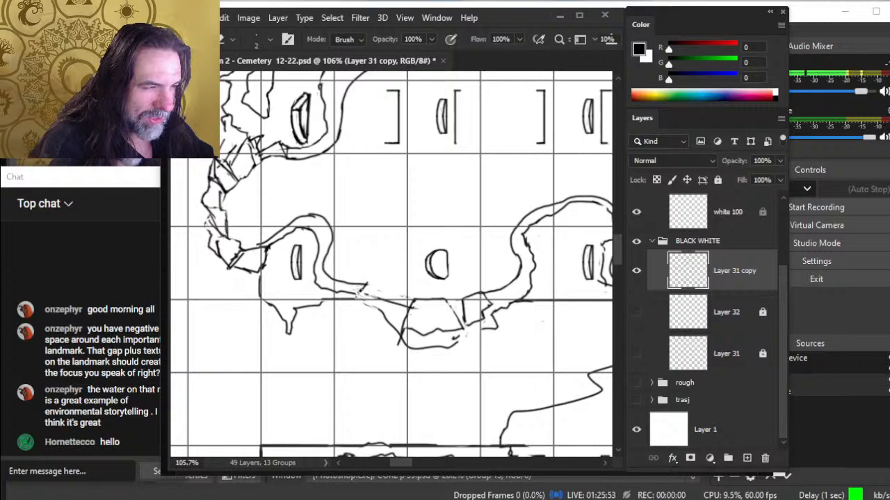
pyautogui.moveTo(369, 294); pyautogui.dragTo(393, 303)
pyautogui.press('b')
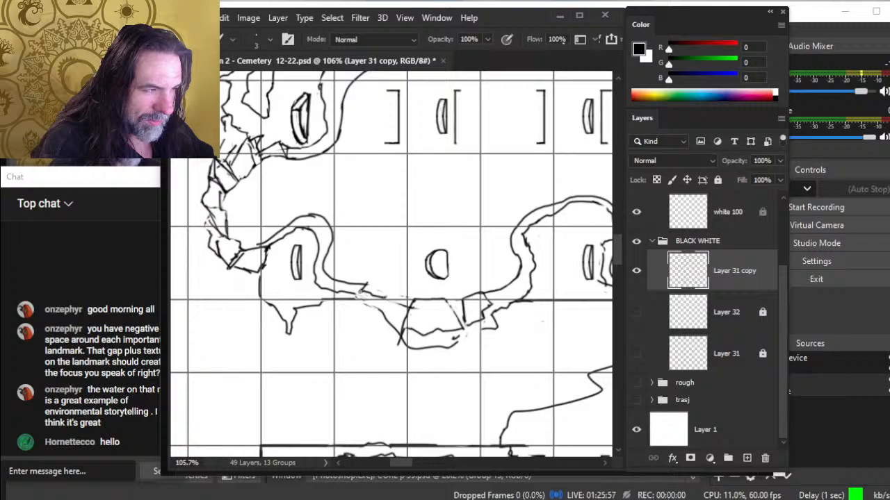
pyautogui.moveTo(385, 292); pyautogui.dragTo(401, 289)
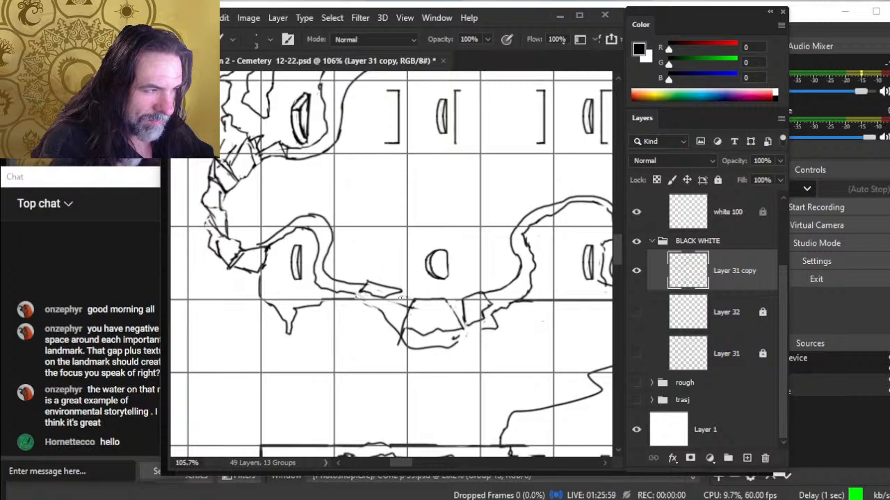
# - Clear the old lines beneath the thin slab and redraw the ledge's lower edge as a jagged break
pyautogui.press('e')
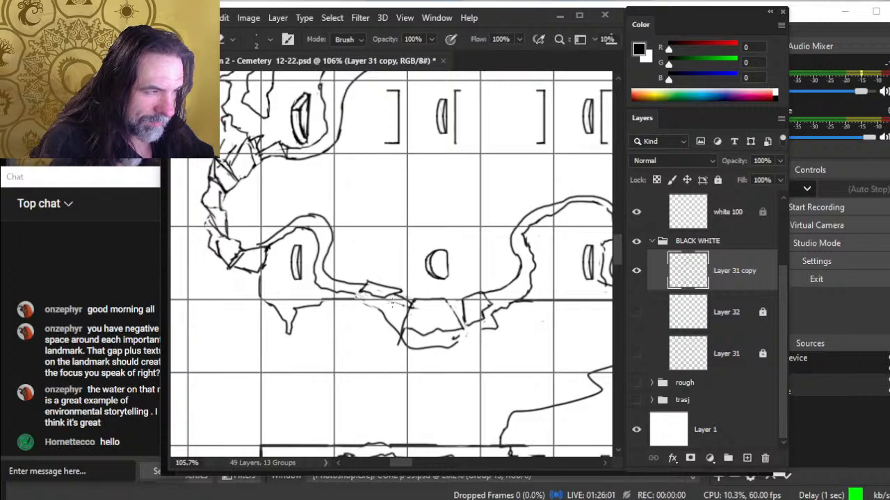
pyautogui.press('b')
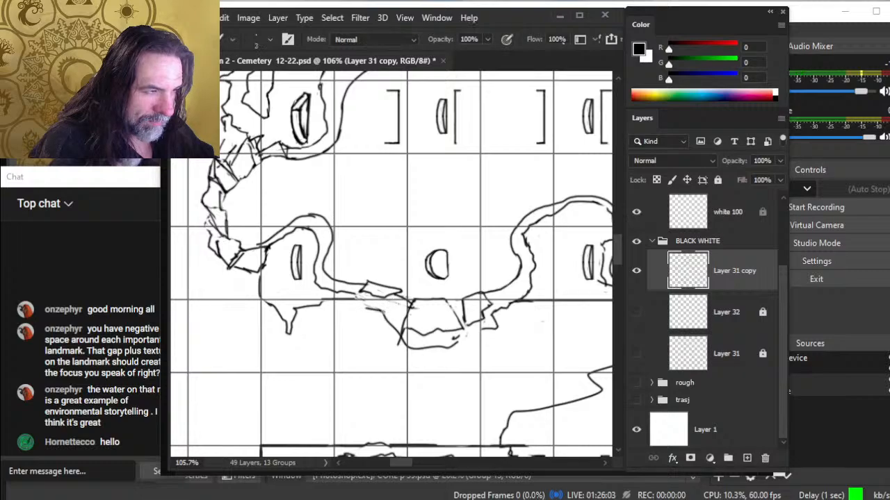
pyautogui.press('e')
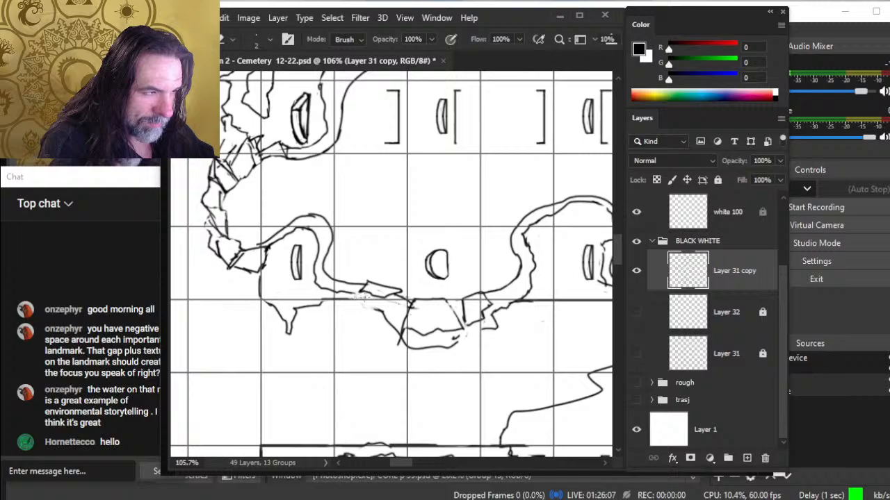
pyautogui.press('b')
pyautogui.moveTo(338, 297); pyautogui.dragTo(351, 306)
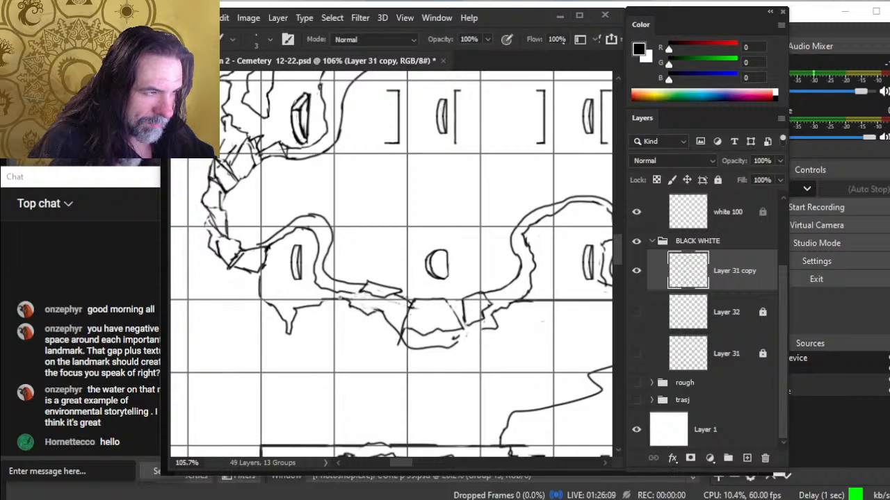
pyautogui.press('e')
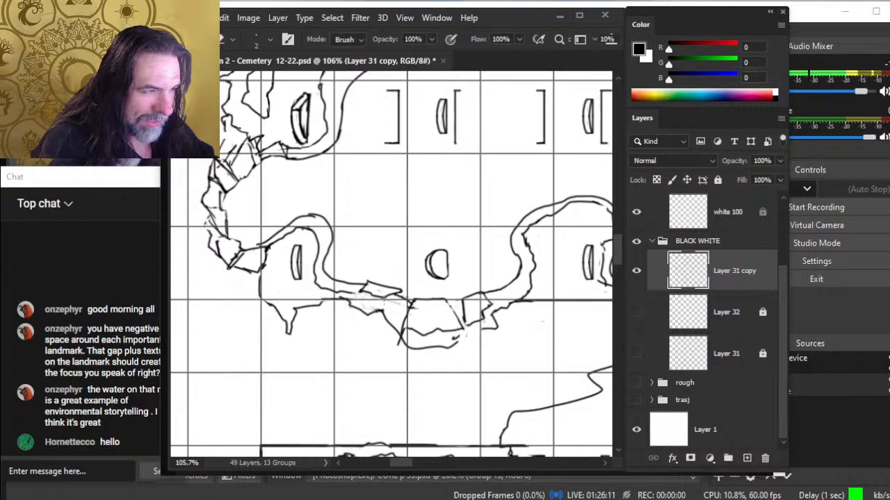
pyautogui.press('b')
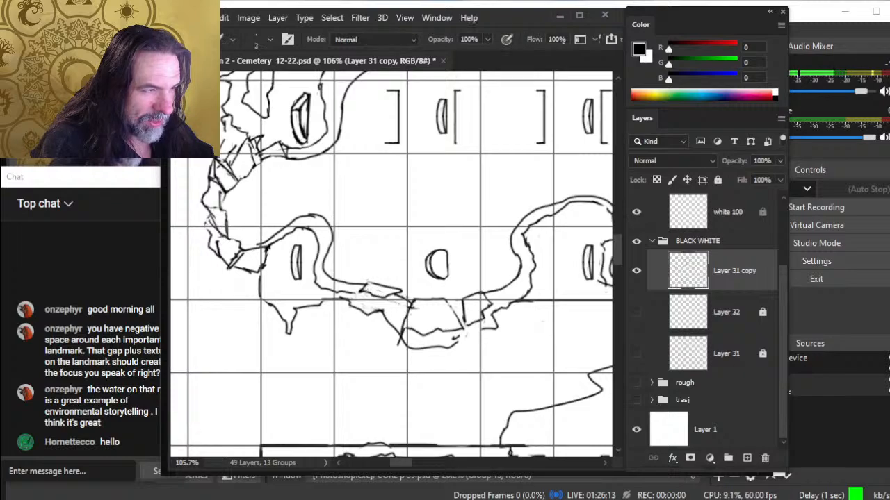
# - Erase the thin slab's upper edge and redraw it higher so the slab becomes thicker
pyautogui.press('e')
pyautogui.moveTo(368, 281); pyautogui.dragTo(401, 291)
pyautogui.press('b')
pyautogui.press('e')
pyautogui.press('b')
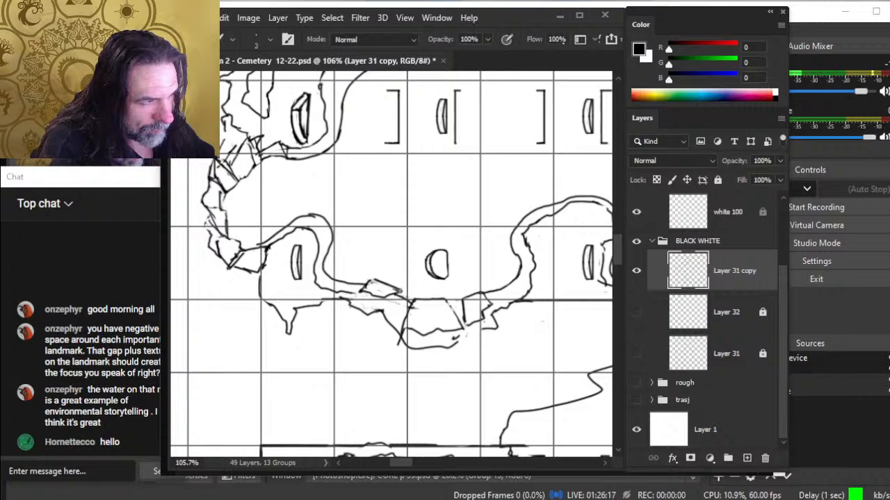
# - Trim the small slab's outline and redraw its upper corner with a blunter angle
pyautogui.press('e')
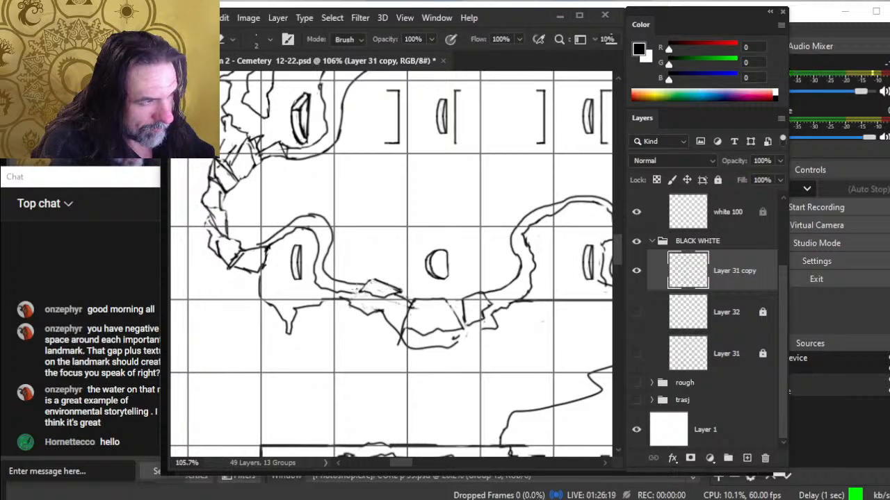
pyautogui.press('b')
pyautogui.moveTo(373, 280)
pyautogui.mouseDown()
pyautogui.moveTo(361, 291)
pyautogui.moveTo(374, 275)
pyautogui.moveTo(382, 284)
pyautogui.mouseUp()
pyautogui.press('e')
pyautogui.press('b')
pyautogui.press('e')
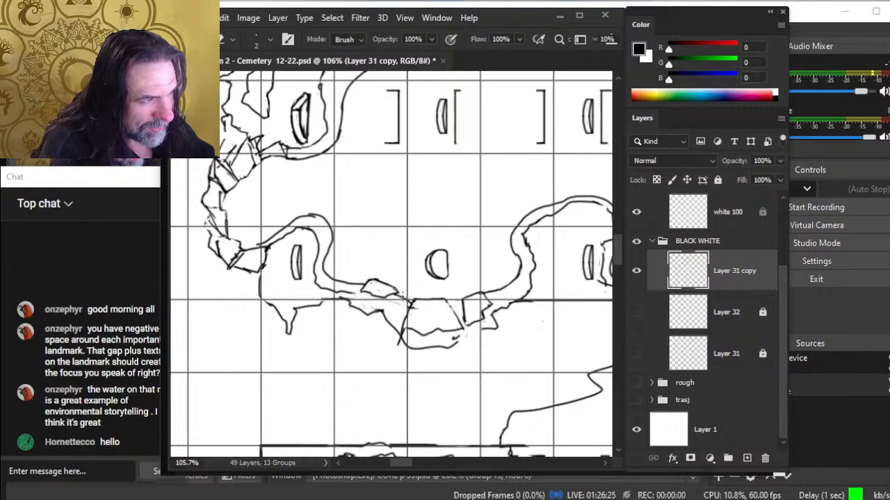
# - Close the small slab's right end with a short diagonal edge and erase the excess line beyond it
pyautogui.press('b')
pyautogui.moveTo(398, 290); pyautogui.dragTo(387, 297)
pyautogui.press('e')
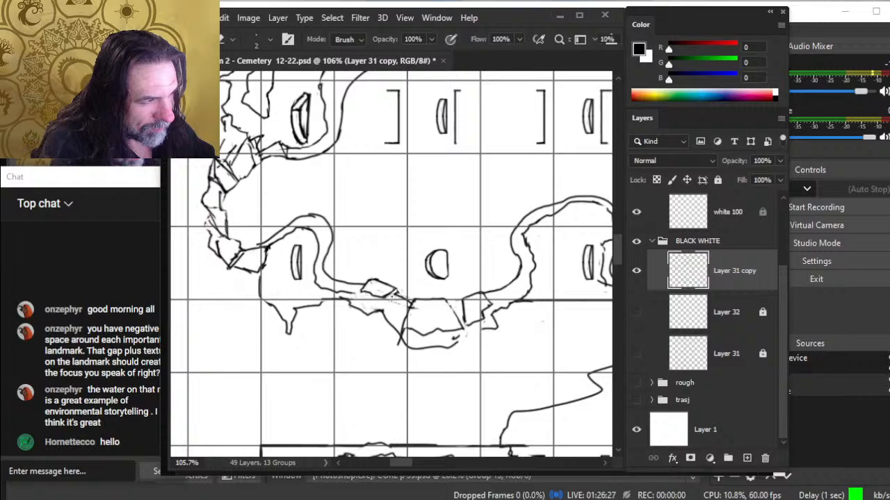
pyautogui.press('b')
pyautogui.press('e')
pyautogui.press('b')
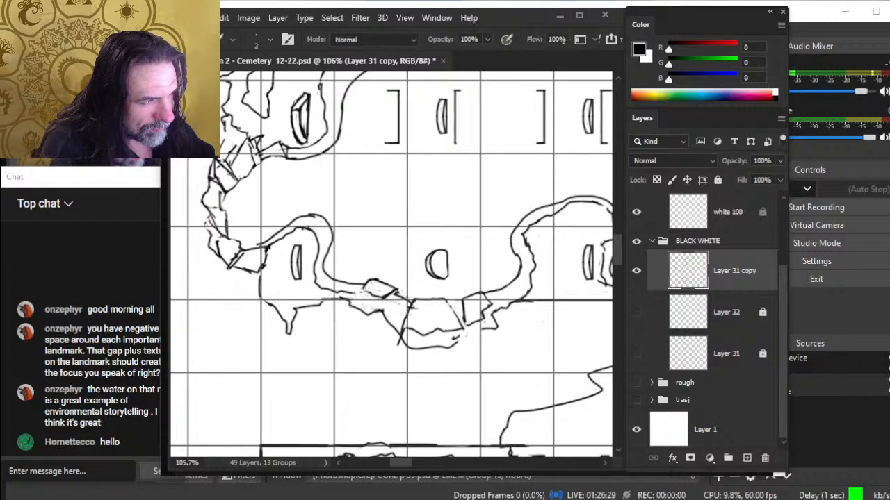
# - Erase the stray marks between the small slab and the ledge's jagged edge, and redraw the ledge line running to the central slab
pyautogui.press('e')
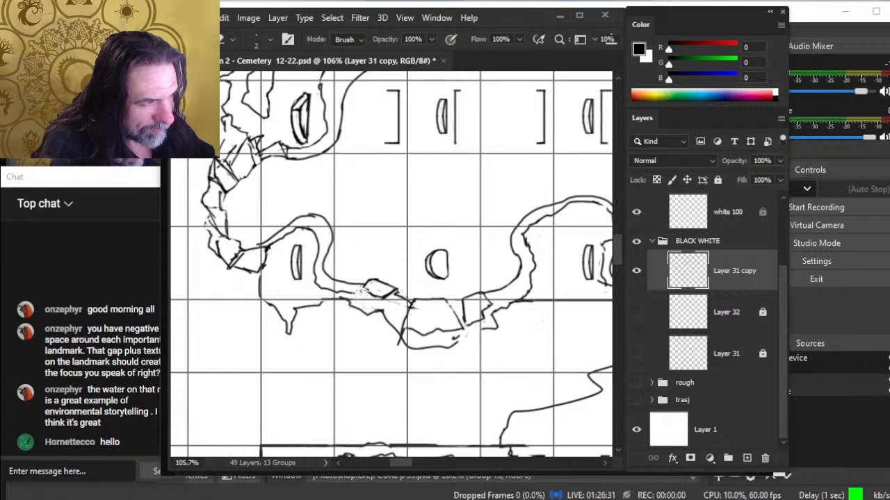
pyautogui.press('b')
pyautogui.press('e')
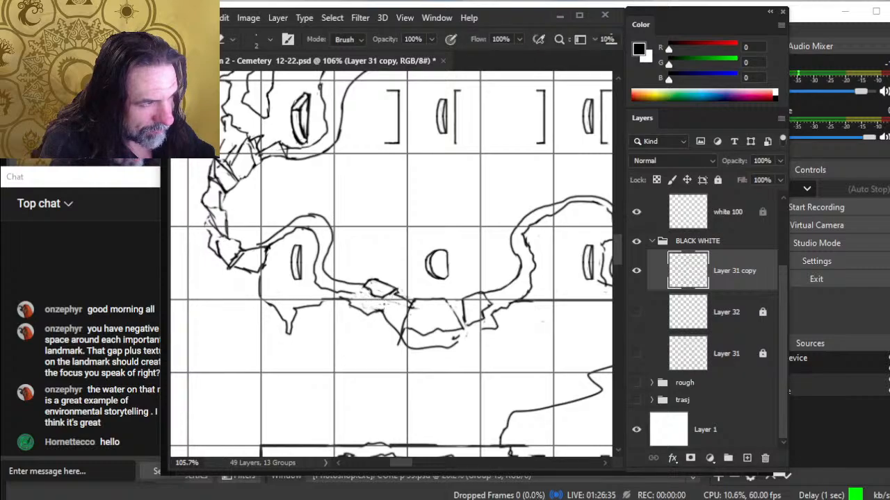
pyautogui.press('b')
pyautogui.press('e')
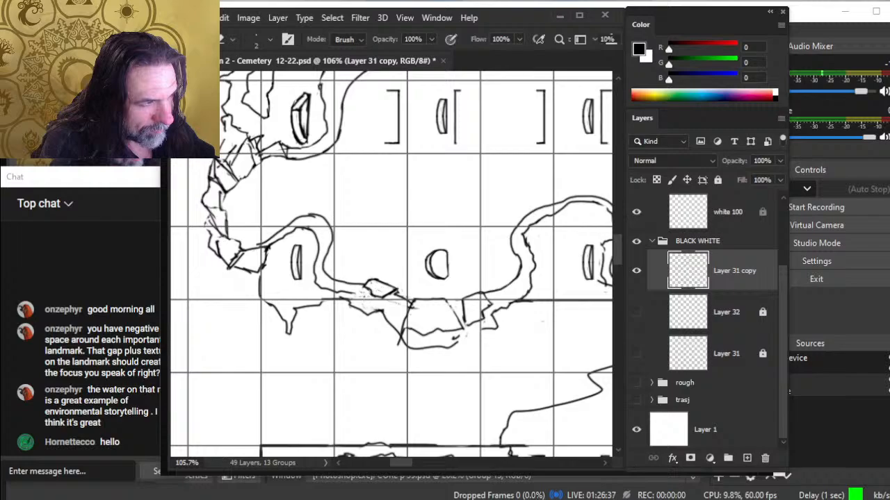
pyautogui.press('b')
pyautogui.press('e')
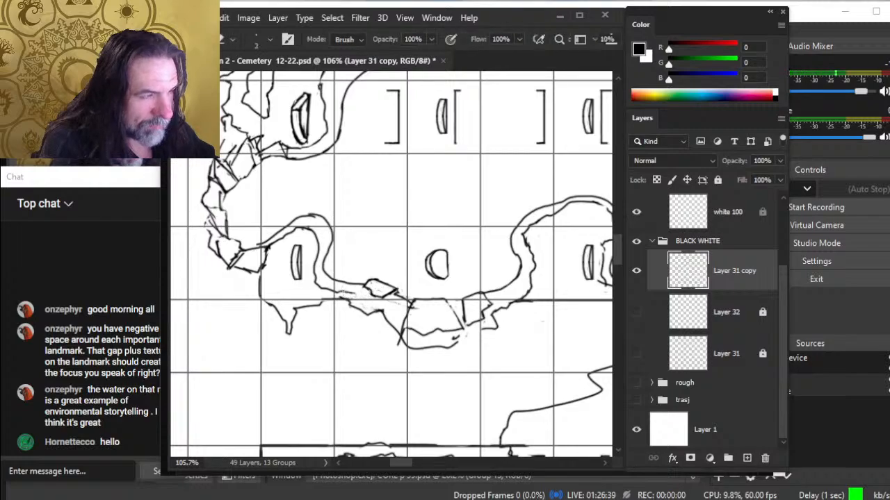
pyautogui.press('b')
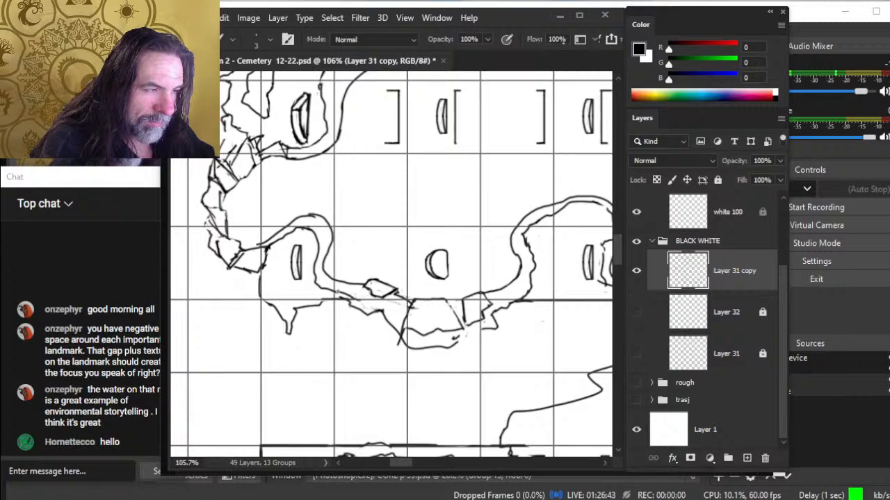
pyautogui.moveTo(373, 305)
pyautogui.mouseDown()
pyautogui.moveTo(409, 301)
pyautogui.moveTo(371, 308)
pyautogui.mouseUp()
# - Erase the overshooting line ends between the small and central slabs, and redraw the rounded corner at the ledge's far left
pyautogui.press('e')
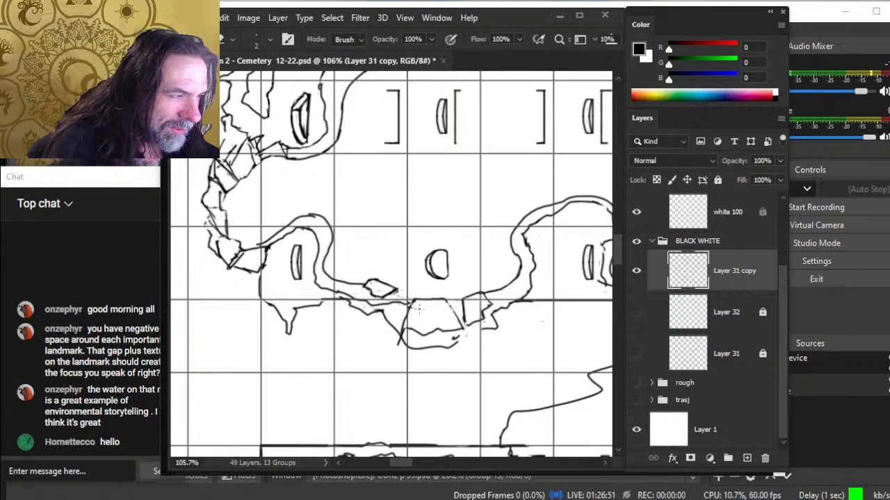
pyautogui.press('b')
pyautogui.press('e')
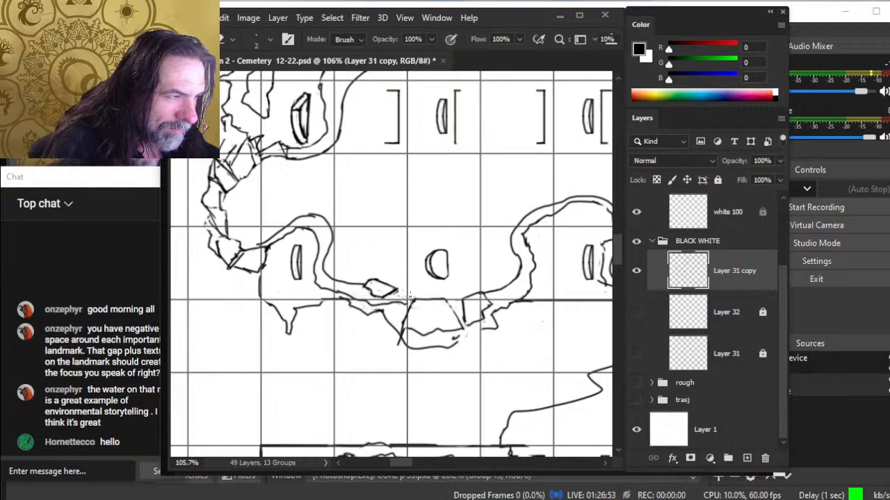
pyautogui.press('b')
pyautogui.press('e')
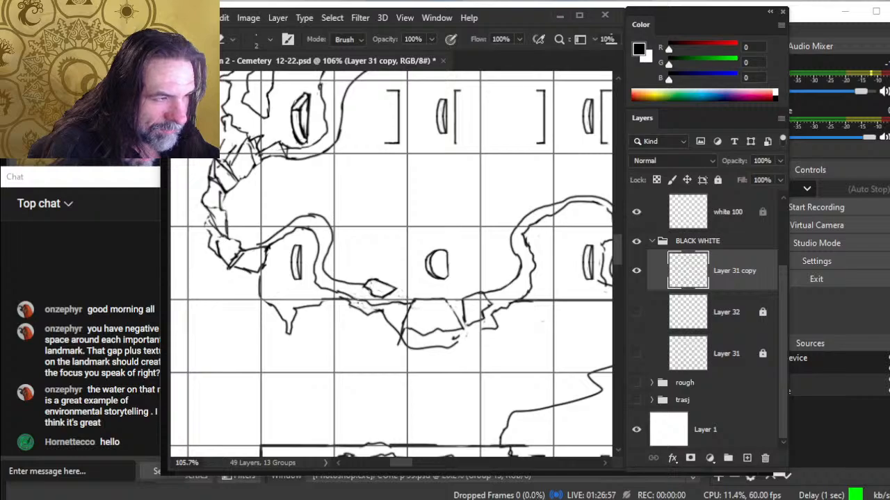
pyautogui.press('b')
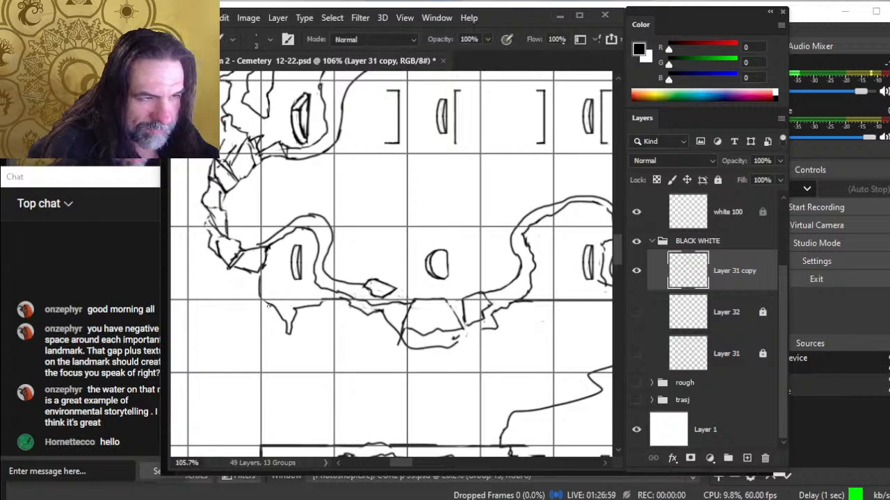
pyautogui.moveTo(270, 304); pyautogui.dragTo(261, 289)
# - Erase the central slab's overshooting left side and redraw its lower-left edge as an angular corner
pyautogui.press('e')
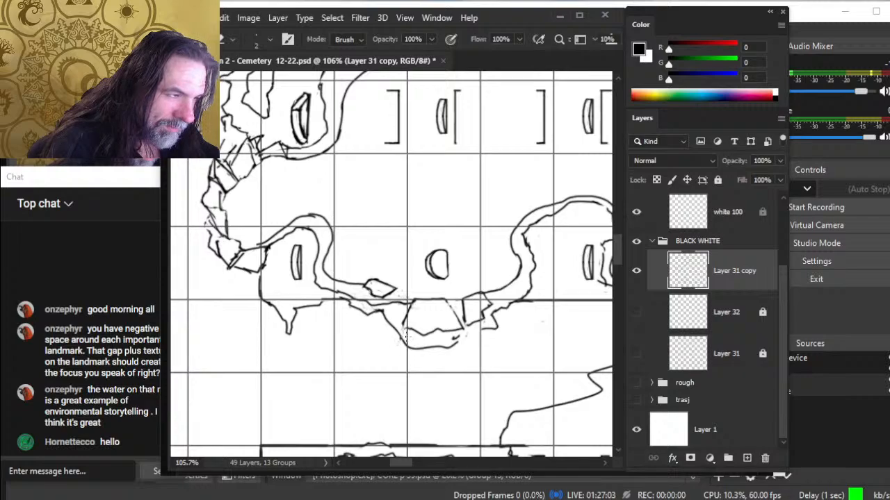
pyautogui.press('b')
pyautogui.moveTo(405, 320); pyautogui.dragTo(424, 335)
pyautogui.press('e')
pyautogui.press('b')
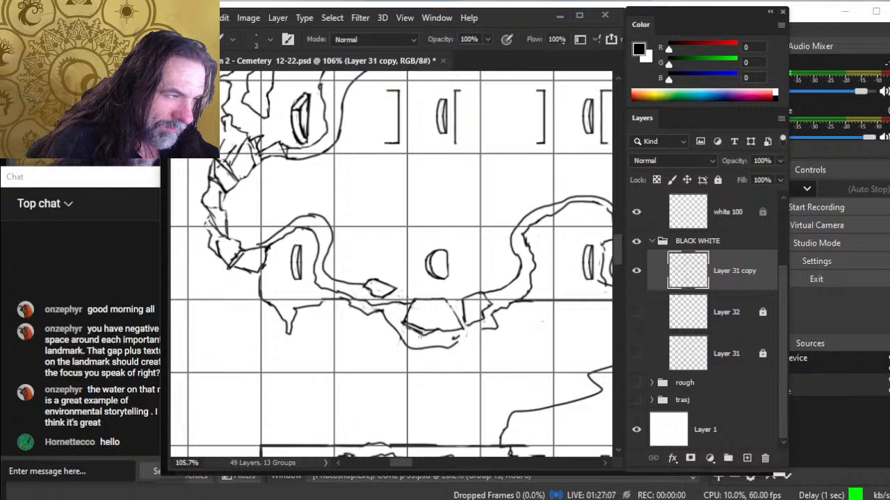
# - Erase the scraps at the central slab's lower right and redraw the rim beneath the slab as a rougher line
pyautogui.press('e')
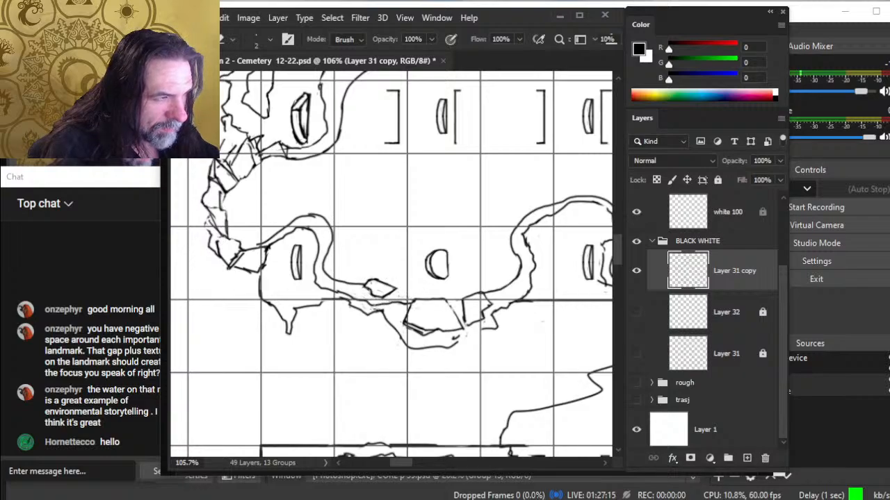
pyautogui.press('b')
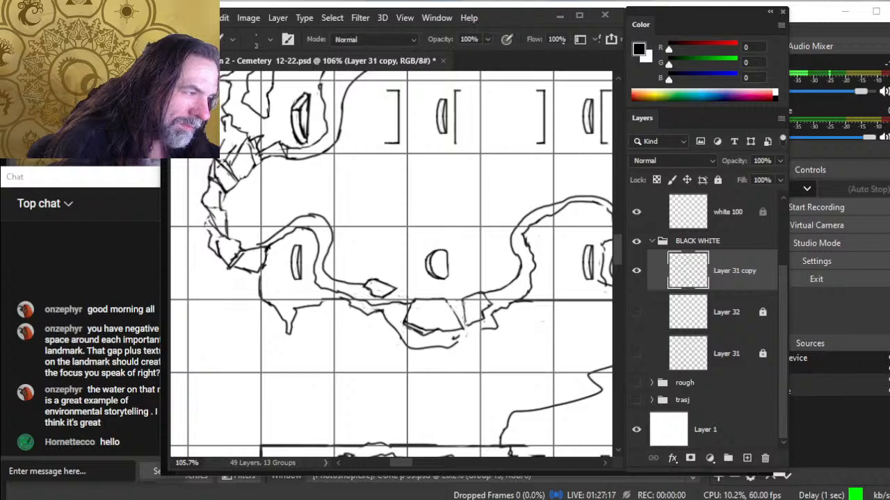
pyautogui.press('e')
pyautogui.press('b')
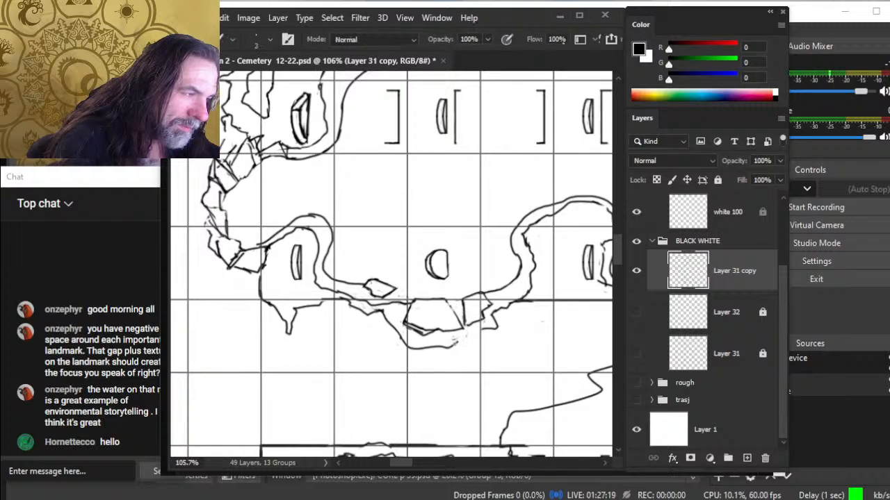
pyautogui.moveTo(454, 344)
pyautogui.mouseDown()
pyautogui.moveTo(469, 336)
pyautogui.moveTo(404, 348)
pyautogui.moveTo(413, 350)
pyautogui.mouseUp()
pyautogui.press('e')
pyautogui.press('b')
pyautogui.press('e')
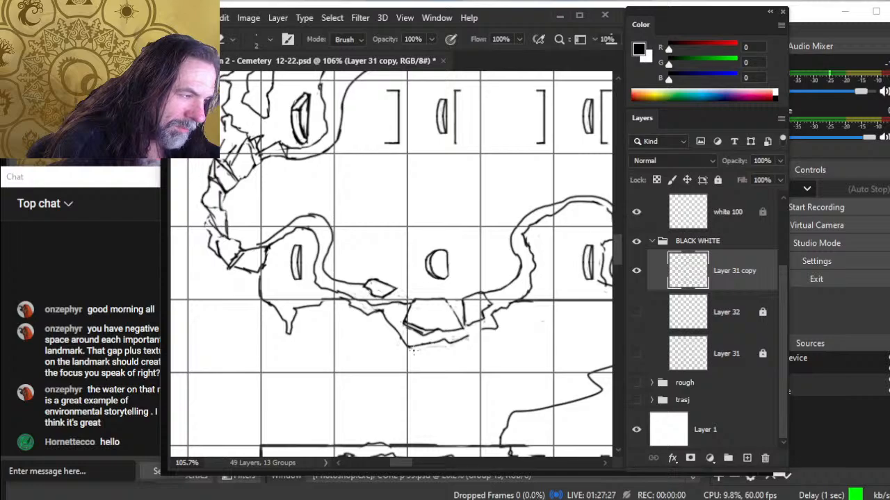
# - Cut away the rim's pointed lower-left corner and redraw that side as a stepped, jagged edge around the central slab
pyautogui.moveTo(410, 349)
pyautogui.mouseDown()
pyautogui.moveTo(398, 340)
pyautogui.moveTo(430, 350)
pyautogui.mouseUp()
pyautogui.press('b')
pyautogui.press('e')
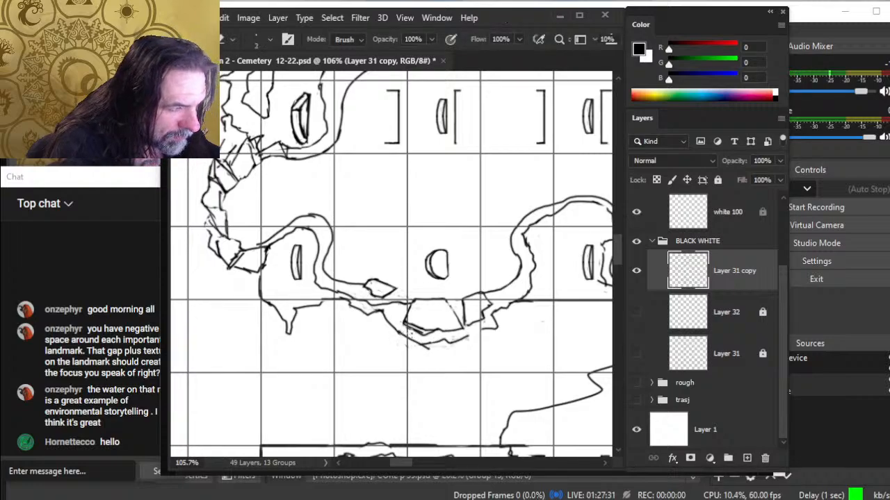
pyautogui.moveTo(403, 322)
pyautogui.mouseDown()
pyautogui.moveTo(427, 336)
pyautogui.moveTo(403, 337)
pyautogui.mouseUp()
pyautogui.press('b')
pyautogui.press('e')
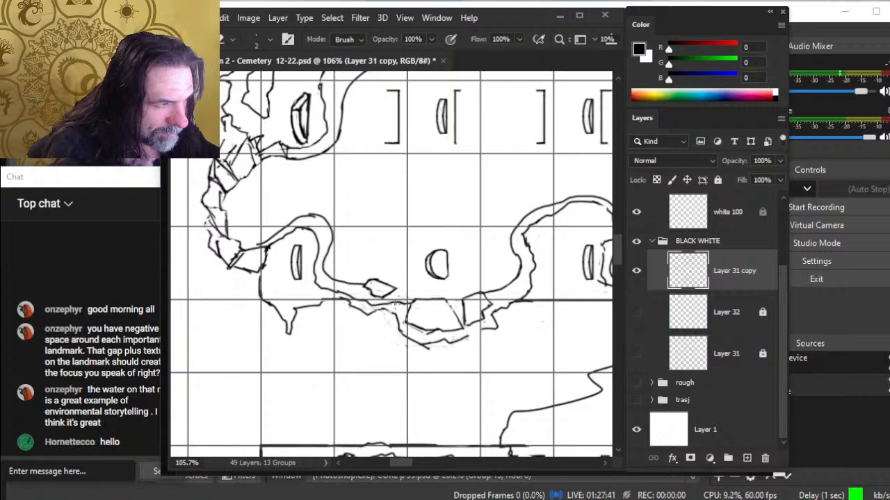
pyautogui.press('b')
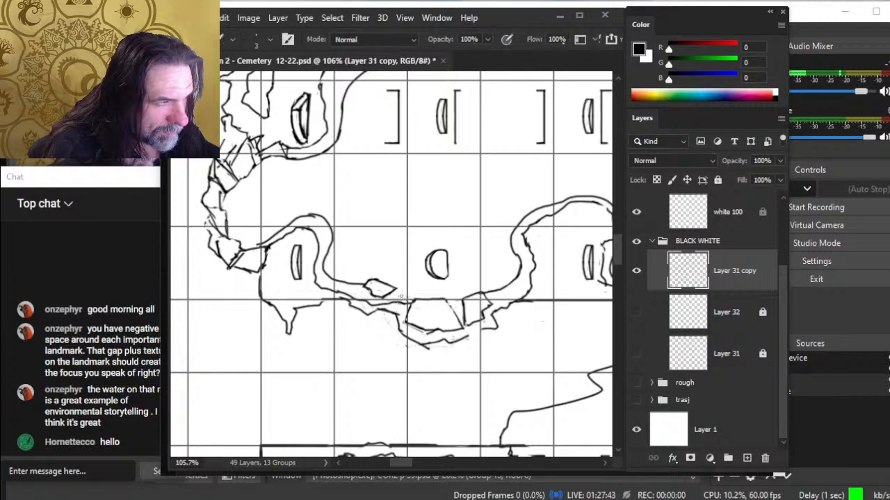
# - Draw the line joining the small slab to the central slab and redraw the central slab's right edge
pyautogui.moveTo(394, 293)
pyautogui.mouseDown()
pyautogui.moveTo(411, 303)
pyautogui.moveTo(464, 296)
pyautogui.mouseUp()
pyautogui.press('e')
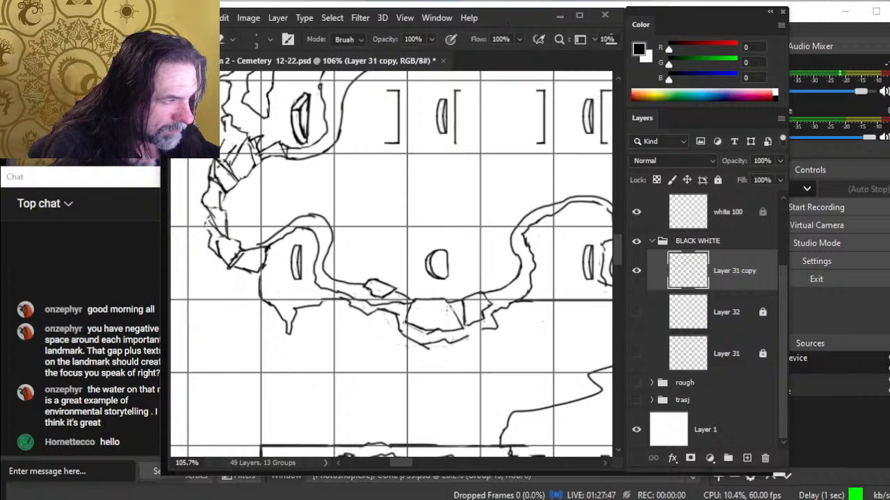
pyautogui.press('b')
pyautogui.press('e')
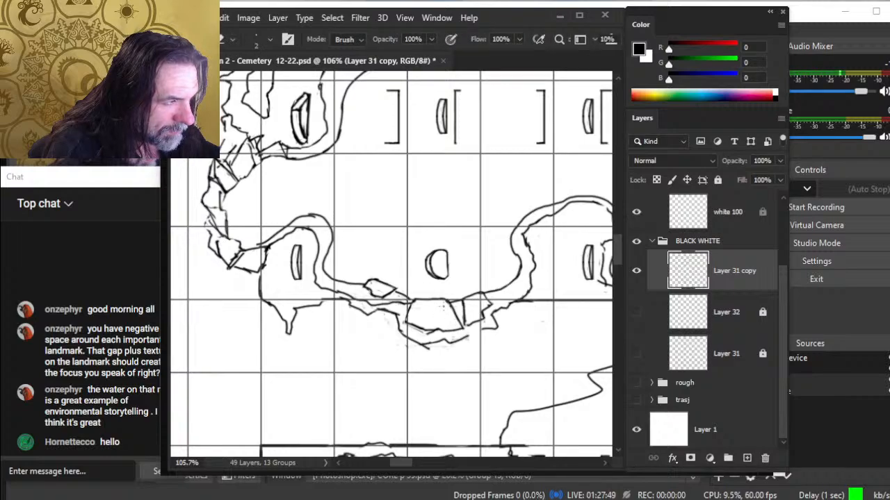
# - Erase the stray strokes beneath the central slab and clean up the doubled line at the top of the left path bend
pyautogui.moveTo(447, 330); pyautogui.dragTo(434, 335)
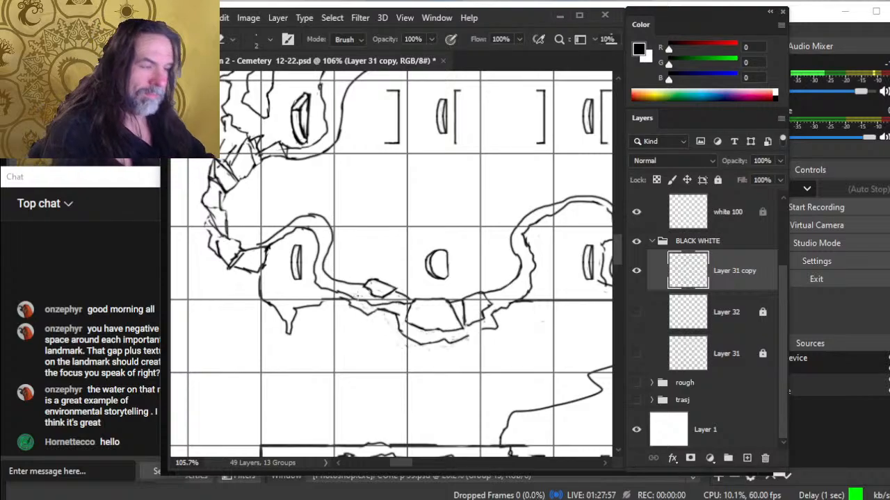
pyautogui.moveTo(439, 292); pyautogui.dragTo(340, 266)
pyautogui.moveTo(260, 212); pyautogui.dragTo(322, 229)
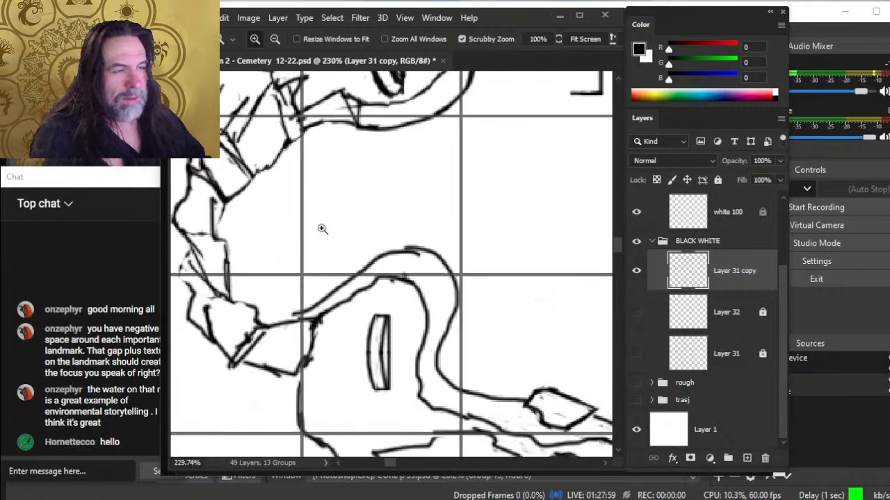
pyautogui.moveTo(402, 253)
pyautogui.mouseDown()
pyautogui.moveTo(418, 256)
pyautogui.moveTo(396, 250)
pyautogui.moveTo(376, 262)
pyautogui.moveTo(387, 257)
pyautogui.mouseUp()
pyautogui.press('b')
pyautogui.press('e')
pyautogui.press('b')
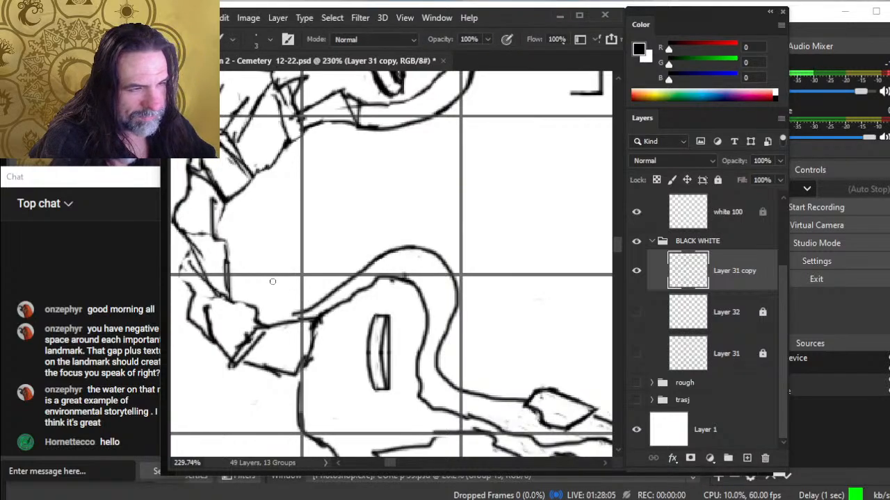
# - Extend the path's upper edge left to meet the lower-left slab and tidy the neighbouring slab edges
pyautogui.moveTo(258, 314); pyautogui.dragTo(304, 313)
pyautogui.press('e')
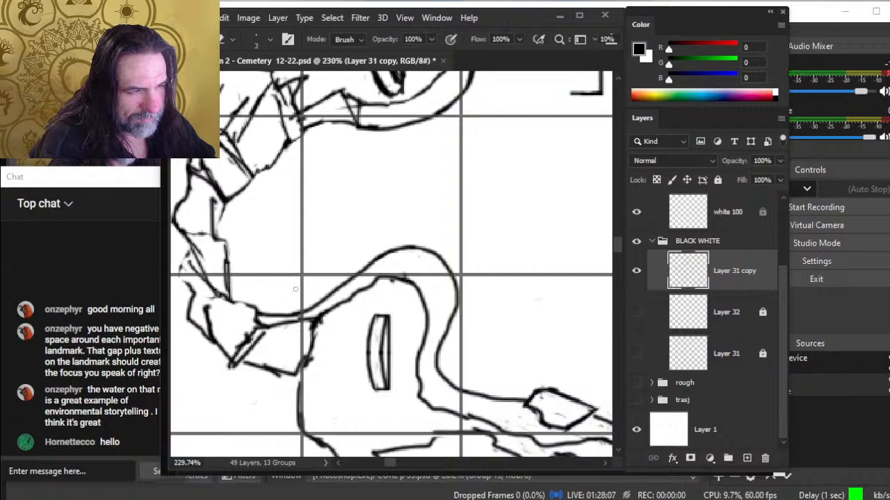
pyautogui.moveTo(224, 248)
pyautogui.mouseDown()
pyautogui.moveTo(228, 288)
pyautogui.moveTo(214, 340)
pyautogui.mouseUp()
pyautogui.press('b')
pyautogui.press('e')
pyautogui.press('b')
pyautogui.press('e')
pyautogui.moveTo(203, 305); pyautogui.dragTo(210, 337)
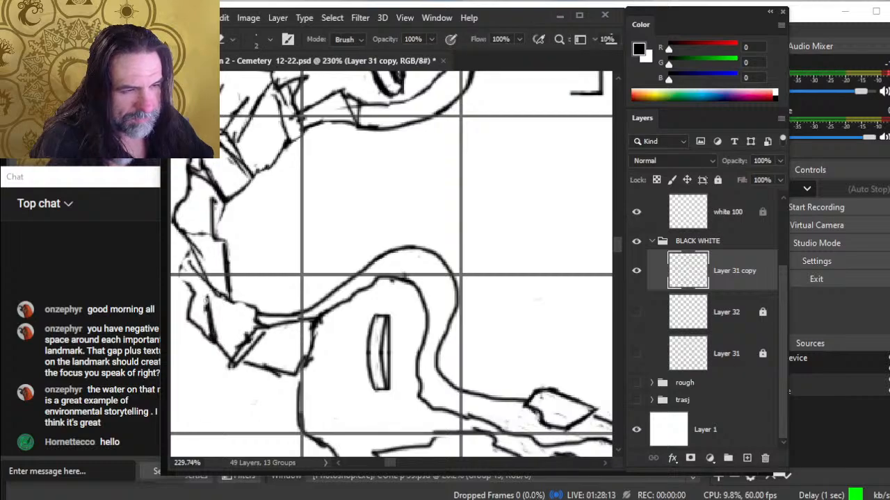
# - Draw a small pointed shard on the path's upper edge beside the lower-left slab and clean up the lines at its base
pyautogui.press('z')
pyautogui.moveTo(358, 340)
pyautogui.mouseDown()
pyautogui.moveTo(278, 341)
pyautogui.moveTo(393, 335)
pyautogui.mouseUp()
pyautogui.press('b')
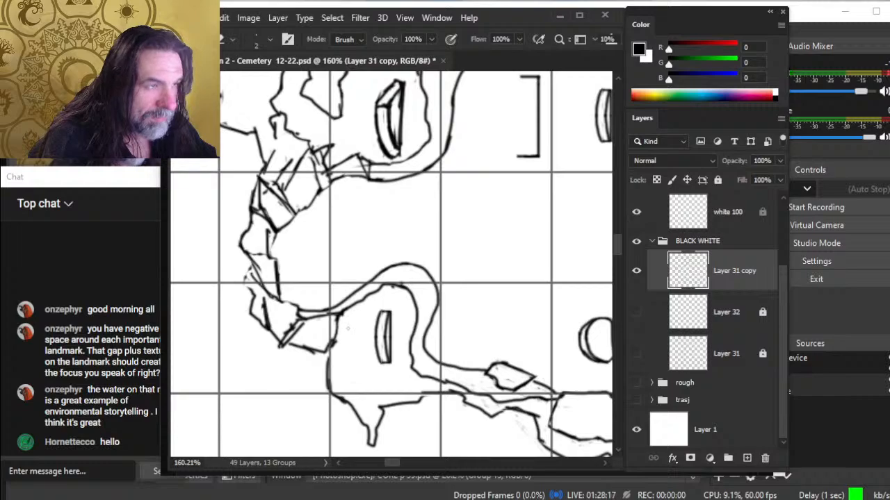
pyautogui.press('z')
pyautogui.moveTo(347, 328)
pyautogui.mouseDown()
pyautogui.moveTo(327, 341)
pyautogui.moveTo(376, 336)
pyautogui.mouseUp()
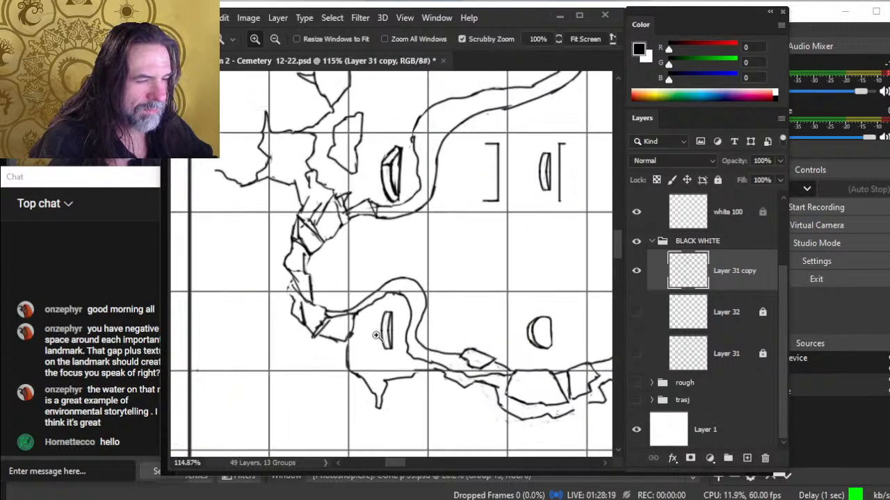
pyautogui.press('b')
pyautogui.press('b')
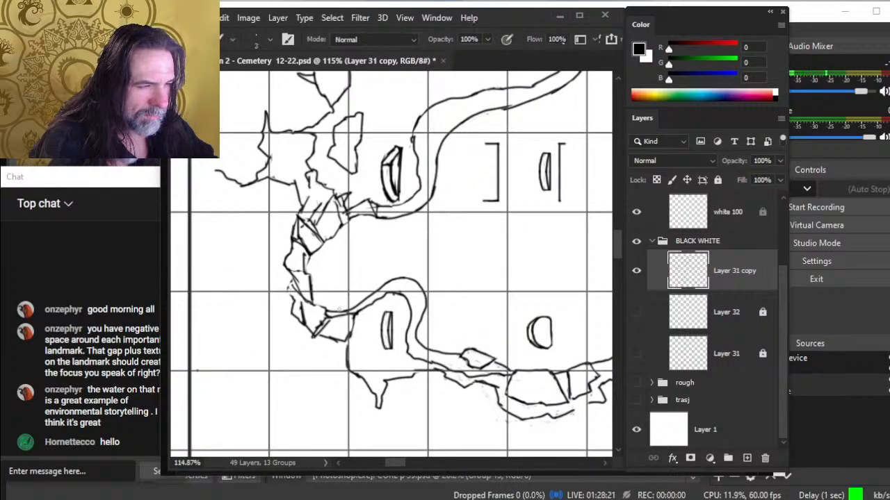
pyautogui.press('e')
pyautogui.moveTo(333, 311)
pyautogui.mouseDown()
pyautogui.moveTo(352, 311)
pyautogui.moveTo(342, 312)
pyautogui.mouseUp()
pyautogui.press('b')
pyautogui.press('e')
pyautogui.press('b')
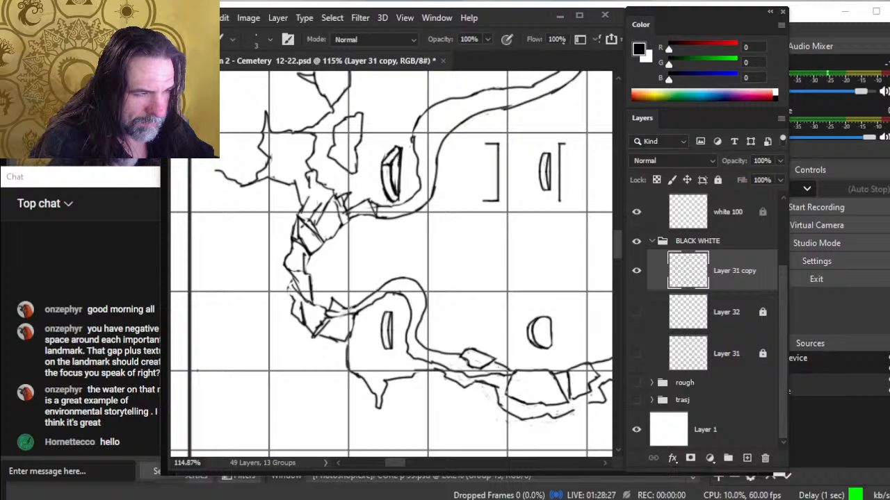
pyautogui.press('e')
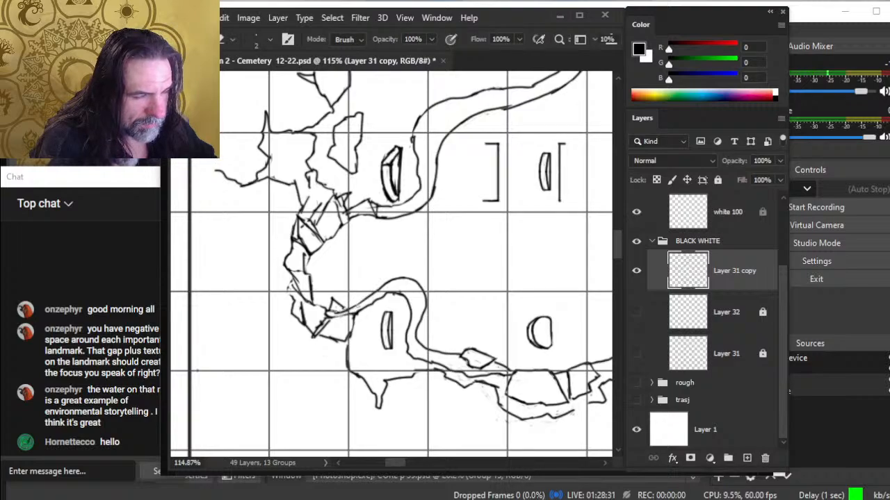
pyautogui.press('b')
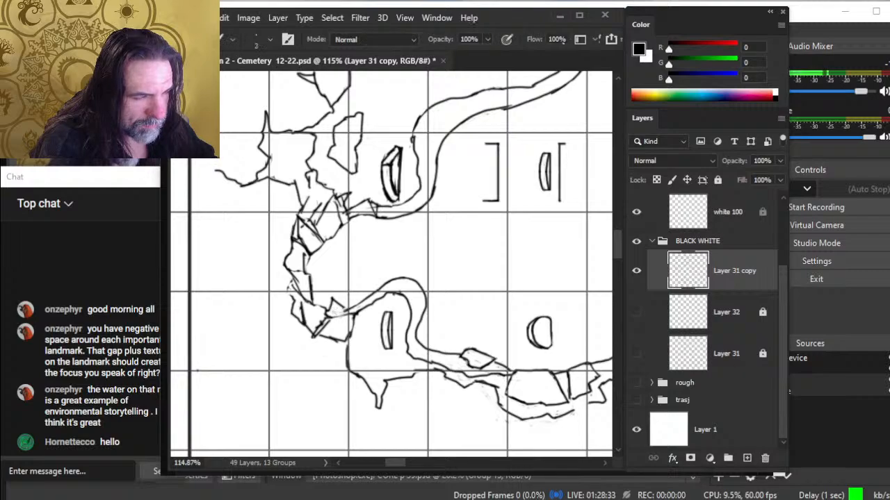
pyautogui.press('e')
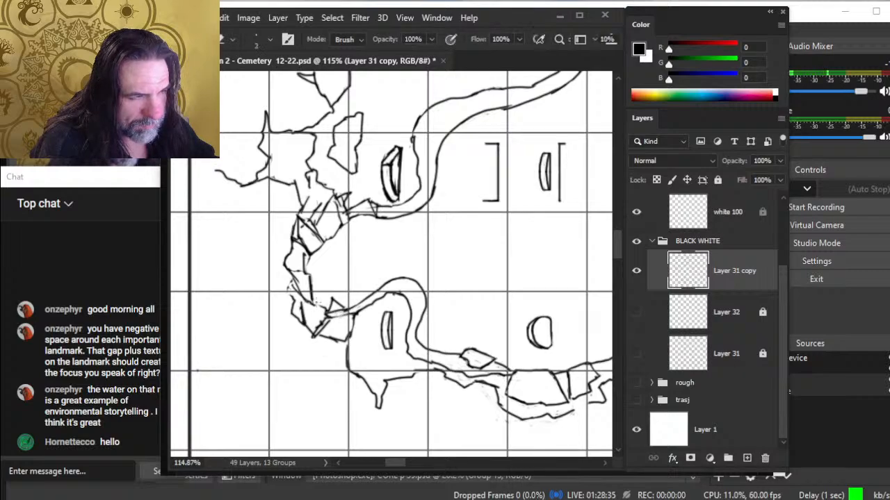
# - Erase the lower-left slab's short inner line and redraw it as a longer diagonal edge reaching the slab's bottom corner
pyautogui.moveTo(299, 304); pyautogui.dragTo(304, 317)
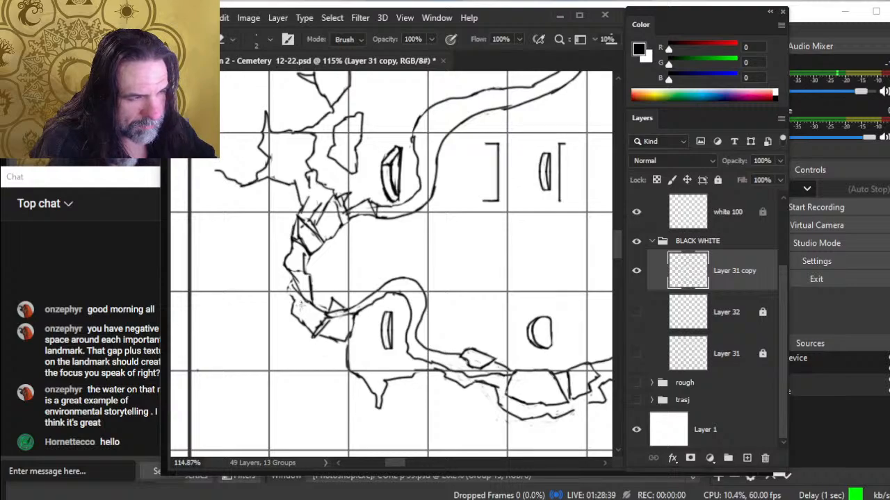
pyautogui.press('b')
pyautogui.moveTo(300, 301)
pyautogui.mouseDown()
pyautogui.moveTo(314, 330)
pyautogui.moveTo(319, 310)
pyautogui.moveTo(331, 311)
pyautogui.moveTo(317, 335)
pyautogui.moveTo(306, 310)
pyautogui.moveTo(319, 333)
pyautogui.mouseUp()
pyautogui.press('e')
pyautogui.press('b')
pyautogui.press('e')
pyautogui.press('b')
pyautogui.moveTo(317, 321); pyautogui.dragTo(330, 336)
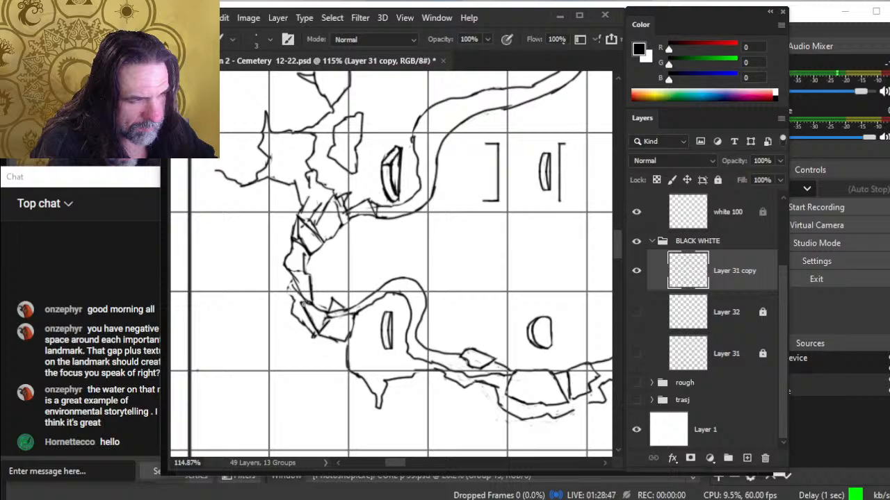
# - Erase the heavy dividing and bottom lines of the slab under the path, next to the lower-left slab
pyautogui.press('e')
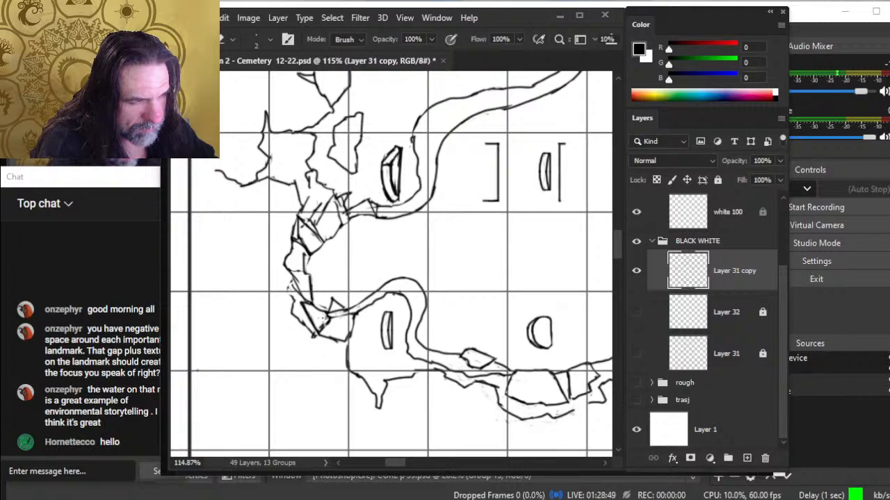
pyautogui.moveTo(324, 324)
pyautogui.mouseDown()
pyautogui.moveTo(303, 332)
pyautogui.moveTo(352, 335)
pyautogui.mouseUp()
pyautogui.press('b')
pyautogui.press('e')
pyautogui.press('b')
pyautogui.press('e')
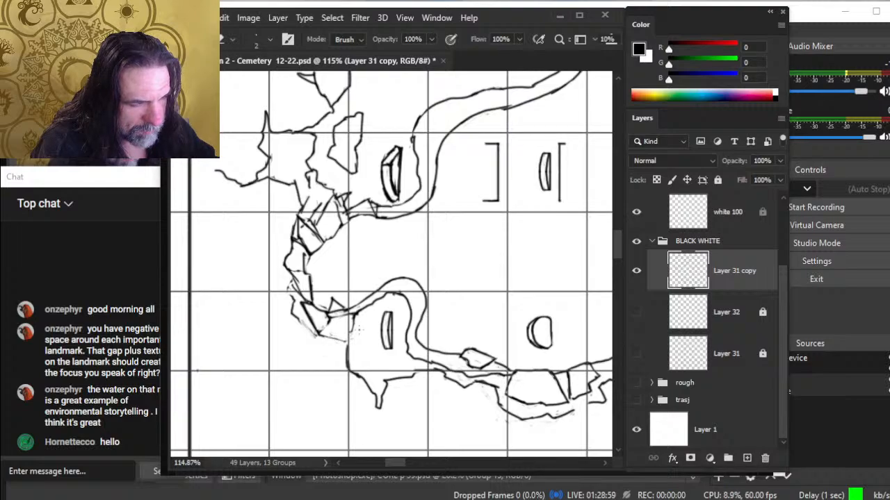
# - Clean up the lower-left slab's outer edge and redraw it as a continuous diagonal down to its bottom corner
pyautogui.press('b')
pyautogui.press('e')
pyautogui.moveTo(292, 314); pyautogui.dragTo(321, 339)
pyautogui.press('b')
pyautogui.press('e')
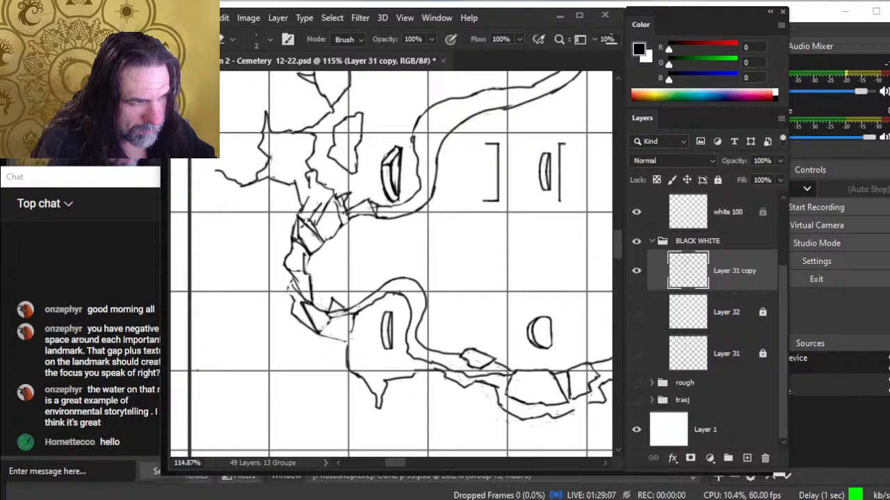
# - Trim the lines around the small shard and redraw the joint between the lower-left slab and the narrow slab above it
pyautogui.moveTo(341, 313); pyautogui.dragTo(360, 310)
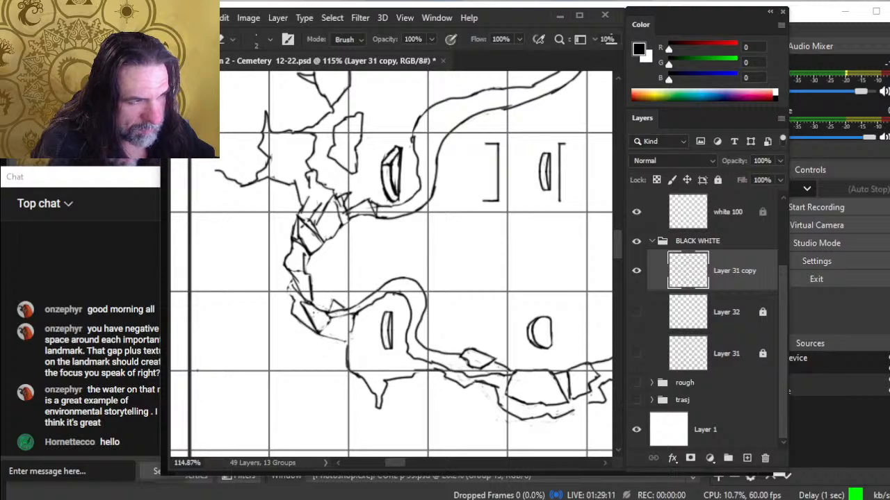
pyautogui.press('b')
pyautogui.moveTo(302, 299); pyautogui.dragTo(314, 313)
pyautogui.press('e')
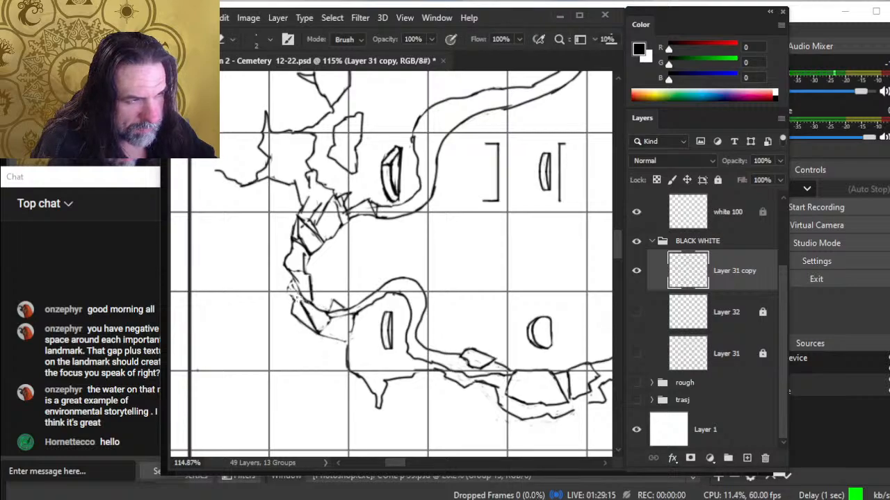
pyautogui.press('b')
pyautogui.press('e')
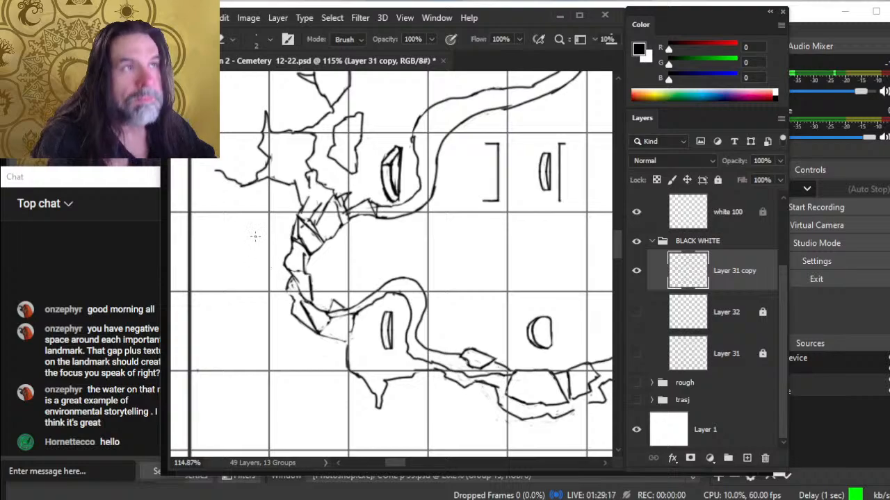
# - Try to redraw the outer left edge of the narrow slab above the lower-left slab with a heavier line
pyautogui.press('b')
pyautogui.press('e')
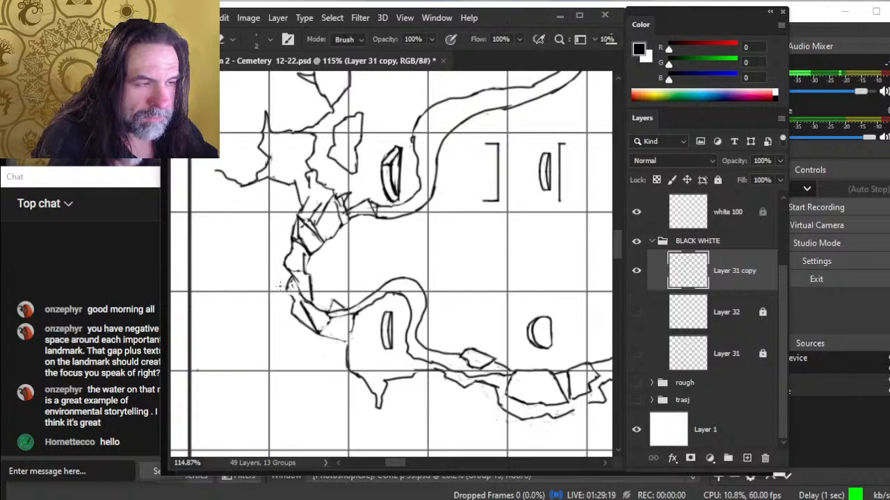
pyautogui.press('b')
pyautogui.moveTo(296, 276); pyautogui.dragTo(289, 293)
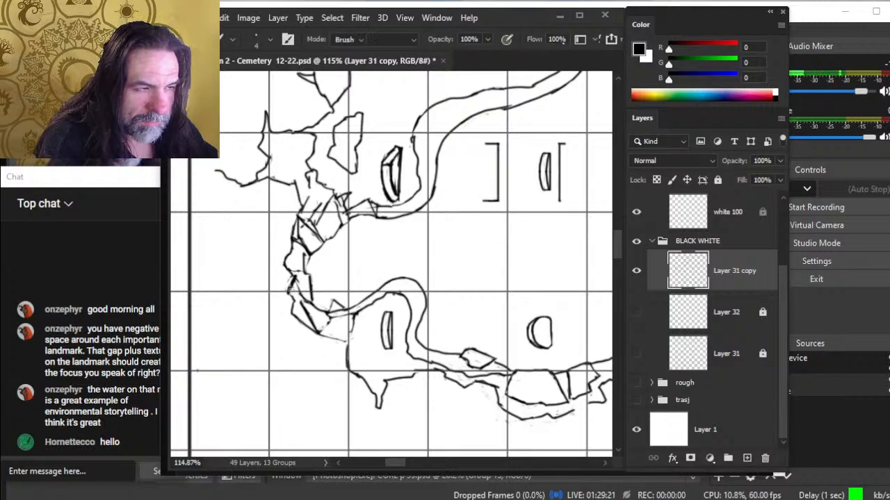
pyautogui.press('e')
pyautogui.press('b')
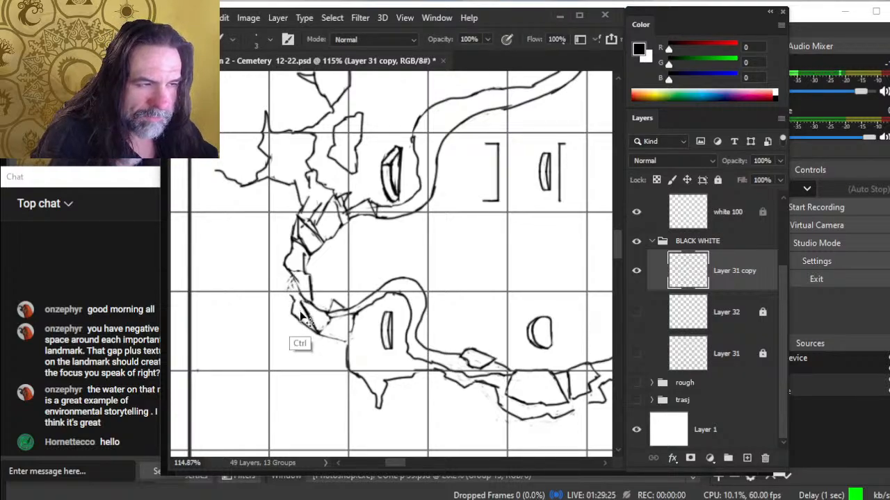
# - Erase the narrow slab's outer left edge and redraw the slab slimmer, with a closed top and a diagonal side line
pyautogui.press('e')
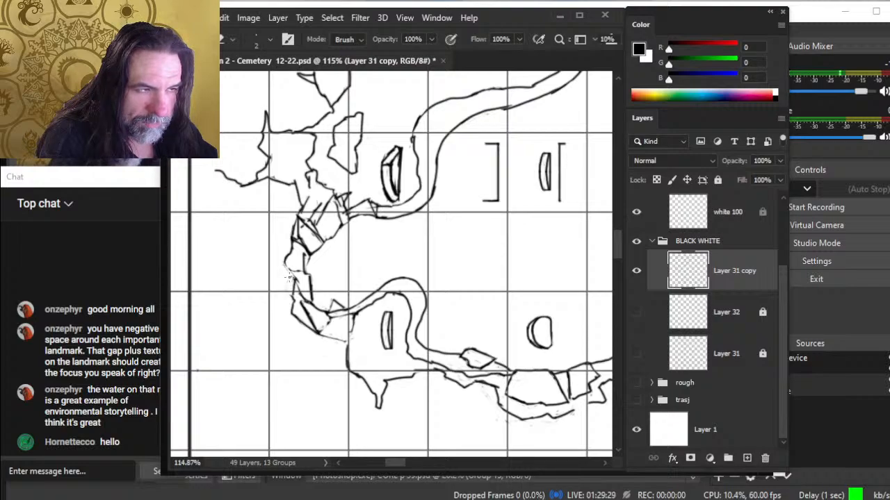
pyautogui.press('b')
pyautogui.press('e')
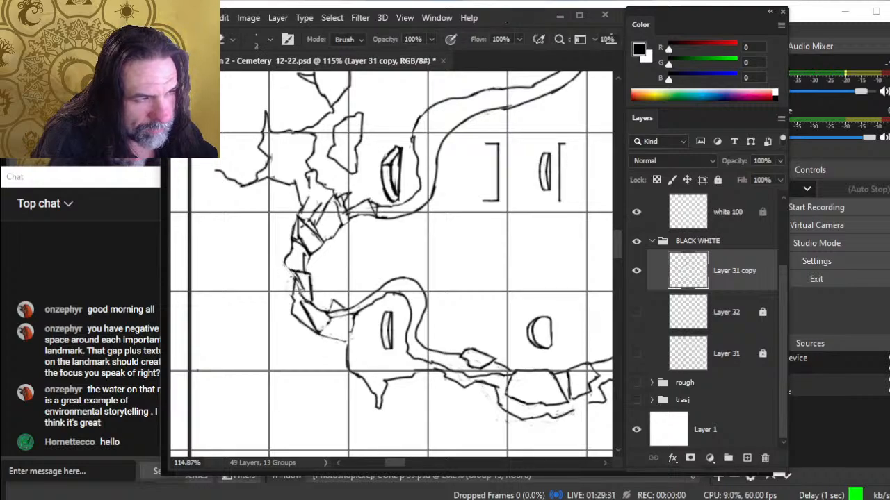
pyautogui.press('b')
pyautogui.moveTo(293, 273); pyautogui.dragTo(307, 301)
pyautogui.press('e')
pyautogui.press('b')
pyautogui.press('e')
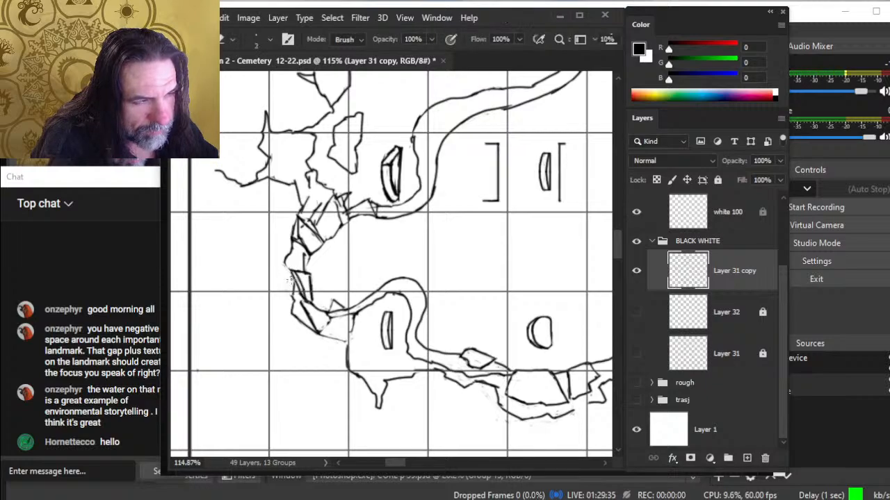
# - Redraw the small slab above the narrow one as a closed angular block, sharpening its upper edge
pyautogui.press('b')
pyautogui.moveTo(285, 260)
pyautogui.mouseDown()
pyautogui.moveTo(308, 276)
pyautogui.moveTo(297, 246)
pyautogui.moveTo(310, 255)
pyautogui.moveTo(291, 249)
pyautogui.moveTo(305, 248)
pyautogui.mouseUp()
pyautogui.press('e')
pyautogui.press('b')
pyautogui.press('e')
pyautogui.press('b')
pyautogui.press('e')
pyautogui.press('b')
pyautogui.press('e')
pyautogui.press('b')
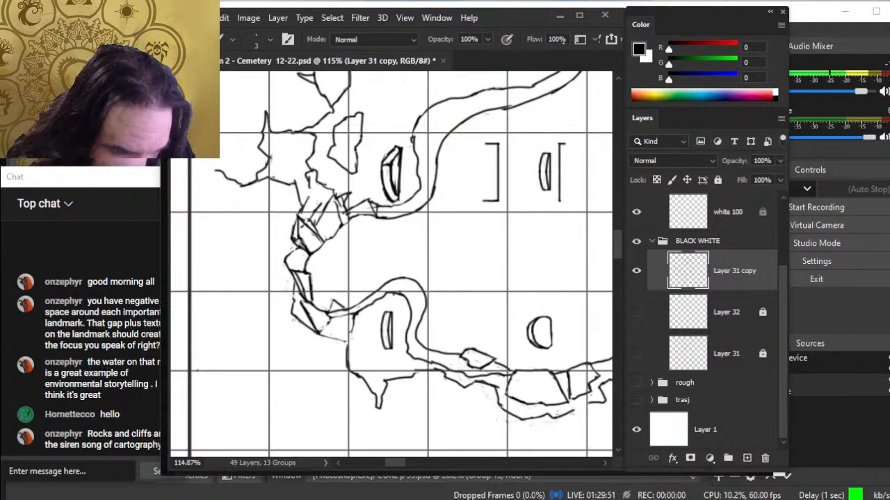
# - Trim the lower-right edge of the large upper slab facing the open ground into a cleaner, more angular line
pyautogui.press('e')
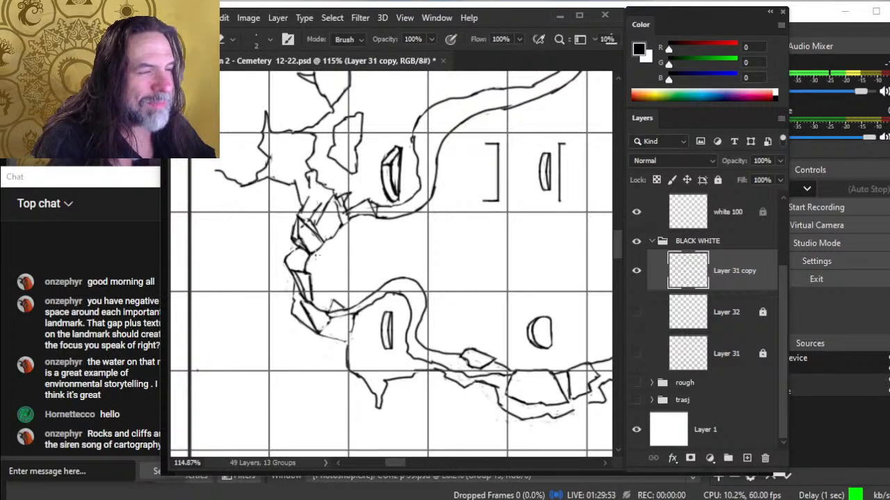
pyautogui.moveTo(316, 252); pyautogui.dragTo(343, 224)
pyautogui.press('b')
pyautogui.press('e')
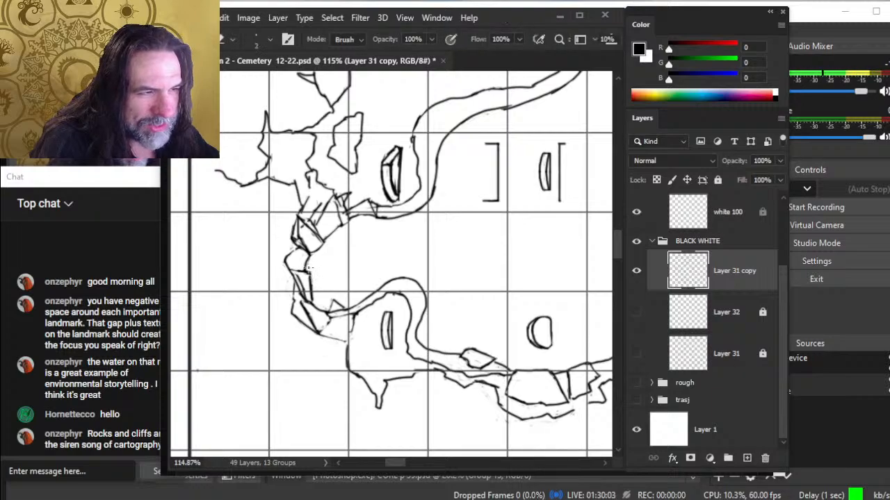
# - Erase part of the narrow slab's side lines and redraw its inner diagonal down to the joint with the lower-left slab
pyautogui.press('b')
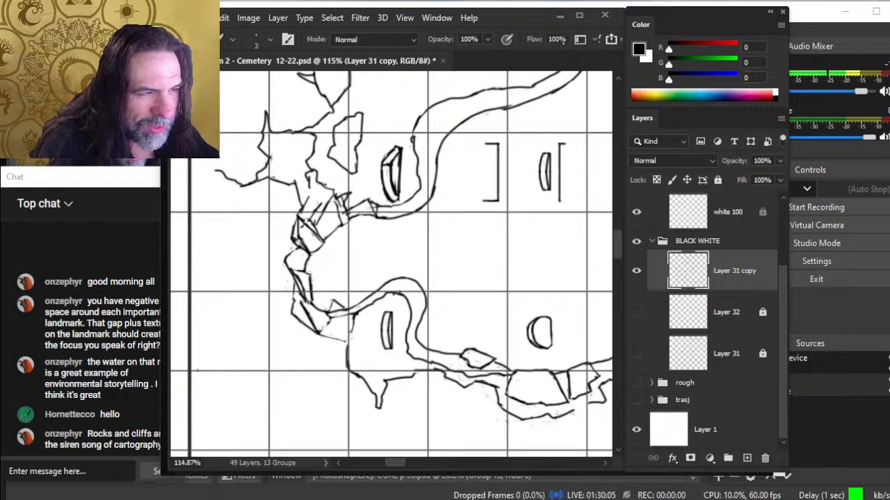
pyautogui.press('e')
pyautogui.press('b')
pyautogui.press('e')
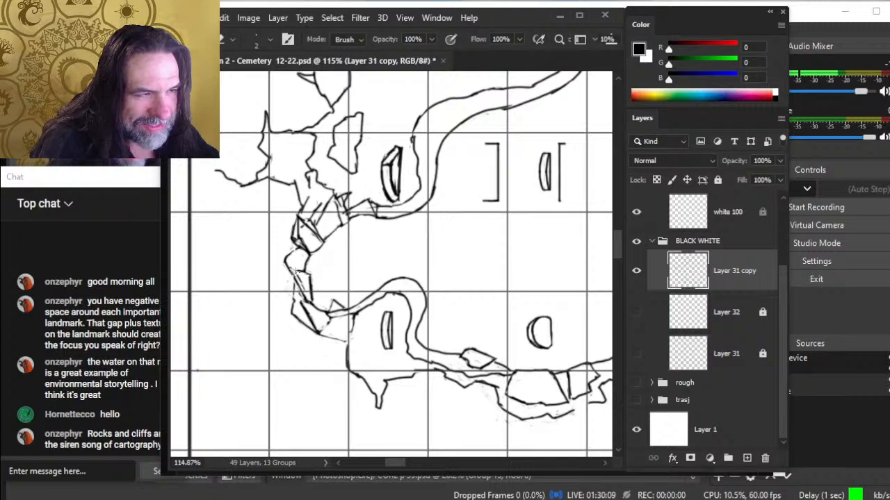
pyautogui.press('b')
pyautogui.moveTo(303, 289); pyautogui.dragTo(311, 299)
pyautogui.press('e')
pyautogui.press('b')
pyautogui.press('e')
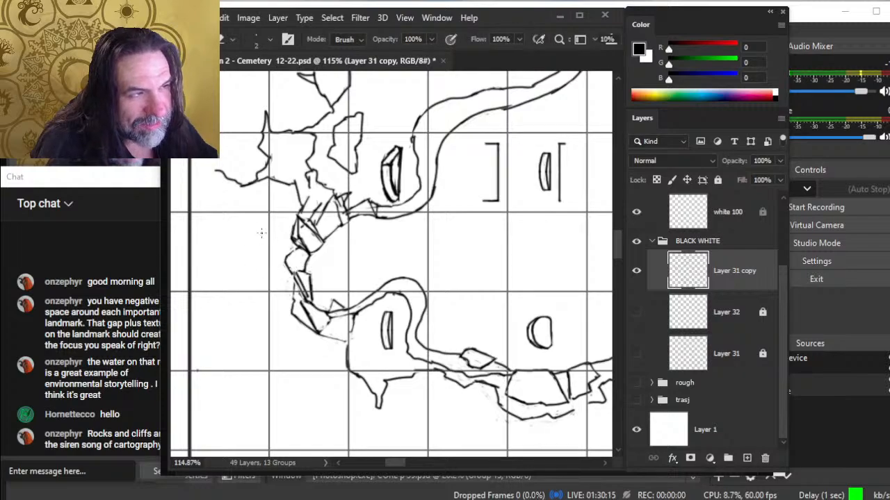
# - Erase the inner facet lines and thin the outline of the crescent headstone beside the upper path bend, trimming its lower end
pyautogui.press('z')
pyautogui.moveTo(427, 294); pyautogui.dragTo(385, 301)
pyautogui.moveTo(439, 325); pyautogui.dragTo(390, 289)
pyautogui.moveTo(296, 240); pyautogui.dragTo(348, 262)
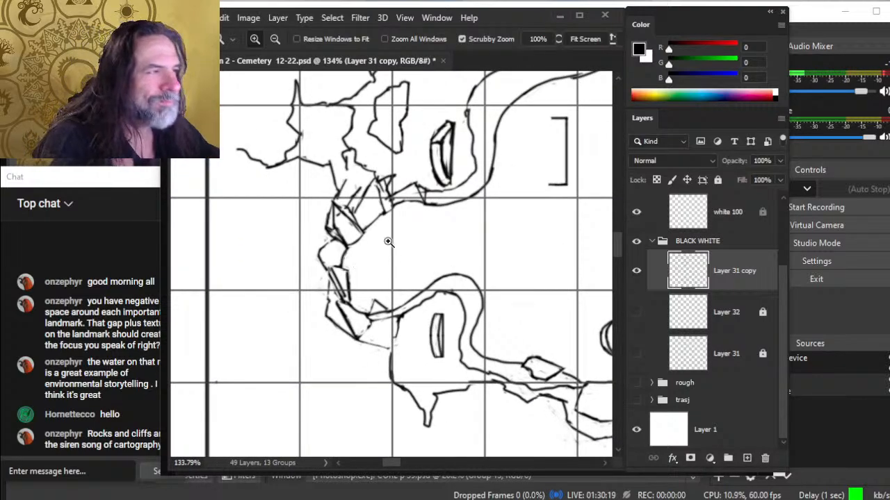
pyautogui.press('b')
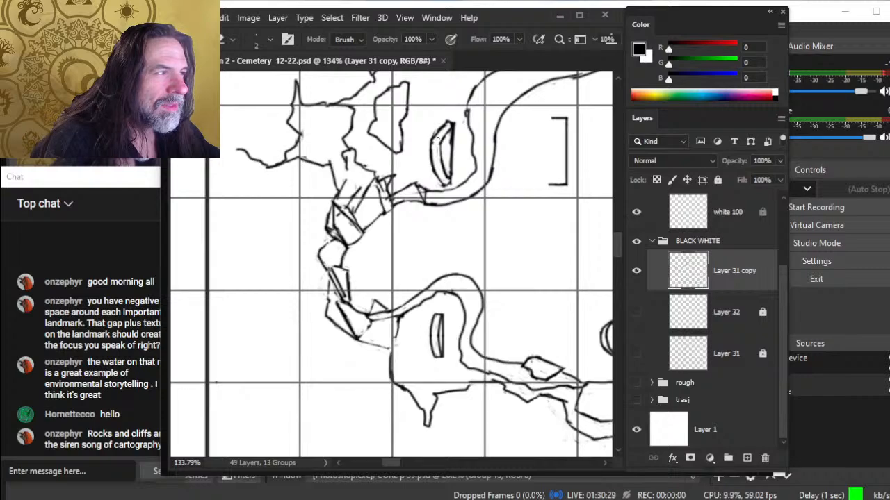
pyautogui.moveTo(438, 139); pyautogui.dragTo(448, 179)
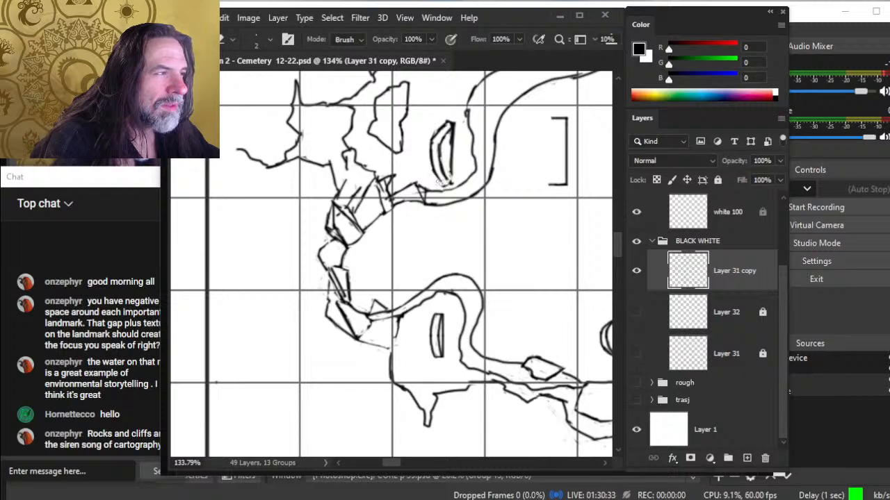
pyautogui.moveTo(441, 184); pyautogui.dragTo(454, 166)
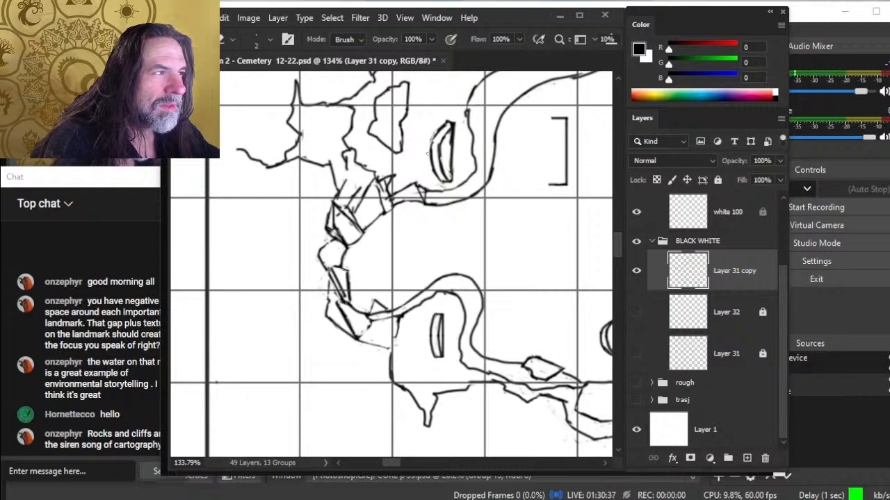
pyautogui.moveTo(448, 125); pyautogui.dragTo(430, 157)
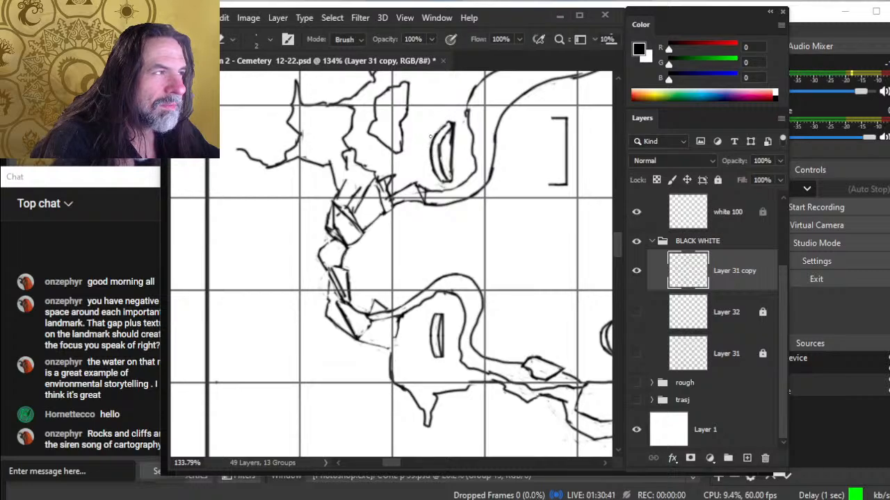
pyautogui.press('b')
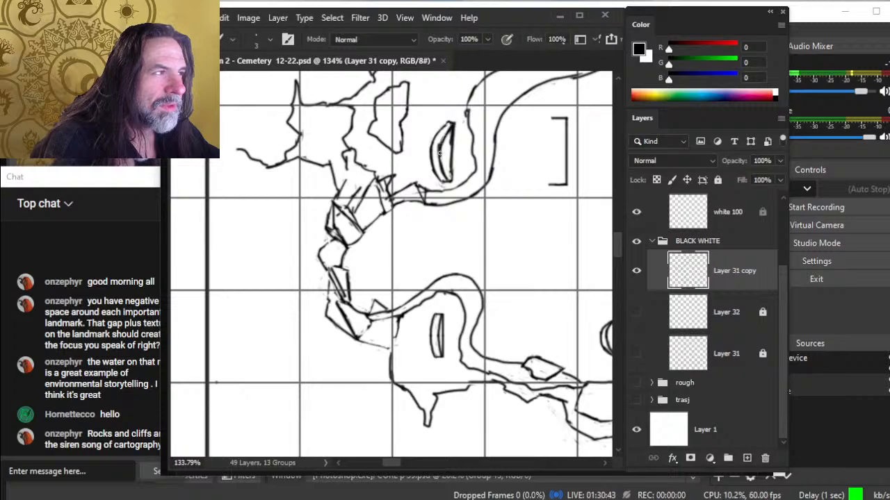
pyautogui.press('e')
pyautogui.moveTo(441, 139)
pyautogui.mouseDown()
pyautogui.moveTo(442, 160)
pyautogui.moveTo(450, 130)
pyautogui.mouseUp()
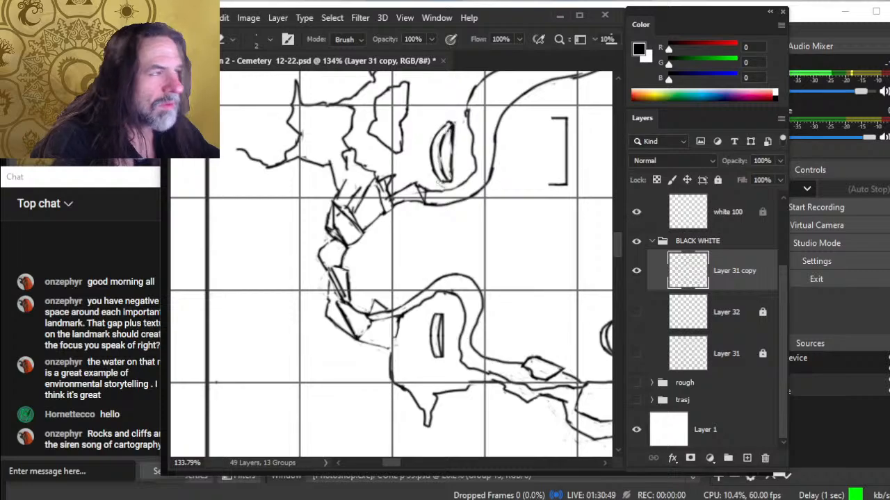
# - Erase the outer line of the path bend that loops around the headstone below the pit
pyautogui.press('z')
pyautogui.moveTo(449, 166); pyautogui.dragTo(381, 183)
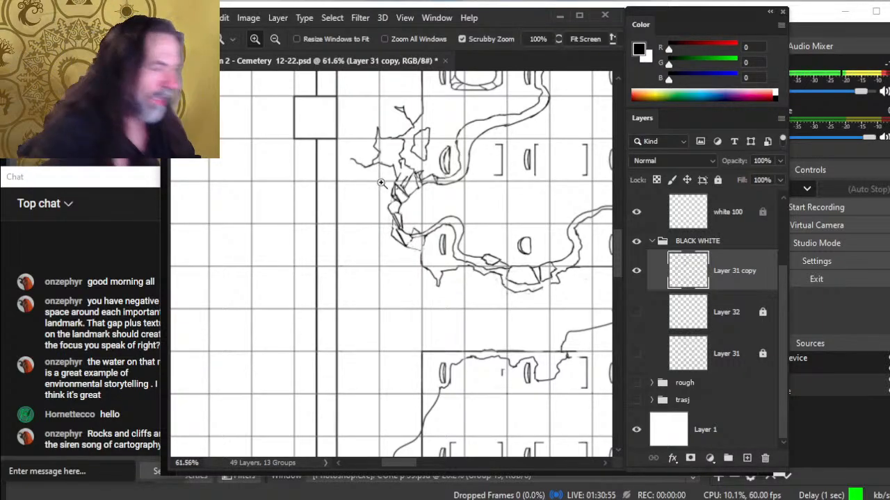
pyautogui.moveTo(447, 289); pyautogui.dragTo(354, 311)
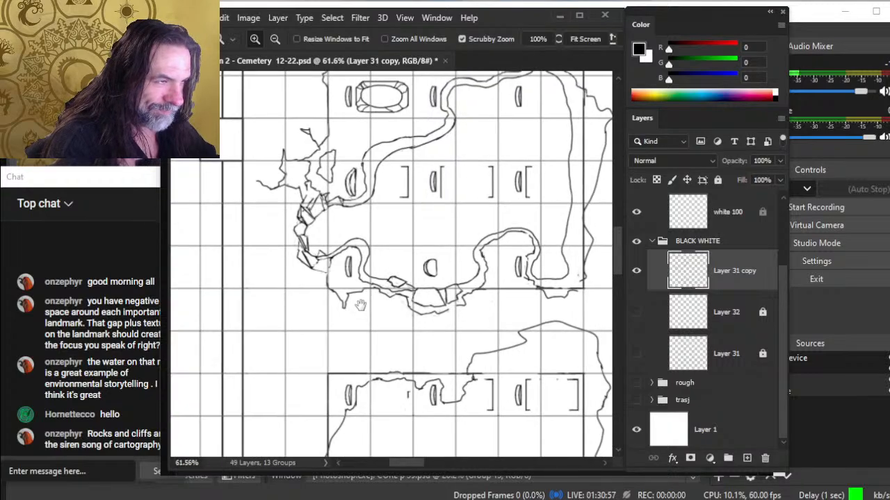
pyautogui.moveTo(346, 259)
pyautogui.mouseDown()
pyautogui.moveTo(378, 258)
pyautogui.moveTo(361, 238)
pyautogui.moveTo(353, 241)
pyautogui.mouseUp()
pyautogui.press('b')
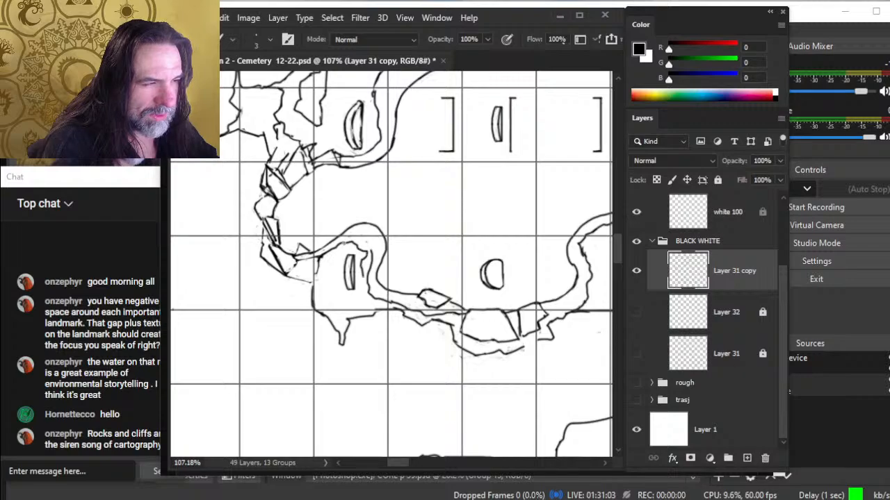
pyautogui.moveTo(363, 277); pyautogui.dragTo(366, 292)
pyautogui.press('e')
pyautogui.moveTo(372, 251); pyautogui.dragTo(370, 294)
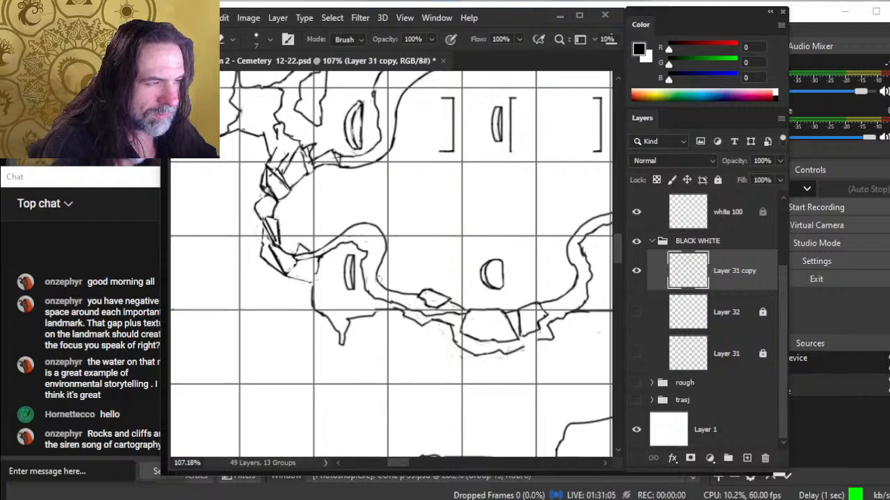
pyautogui.moveTo(376, 226); pyautogui.dragTo(338, 238)
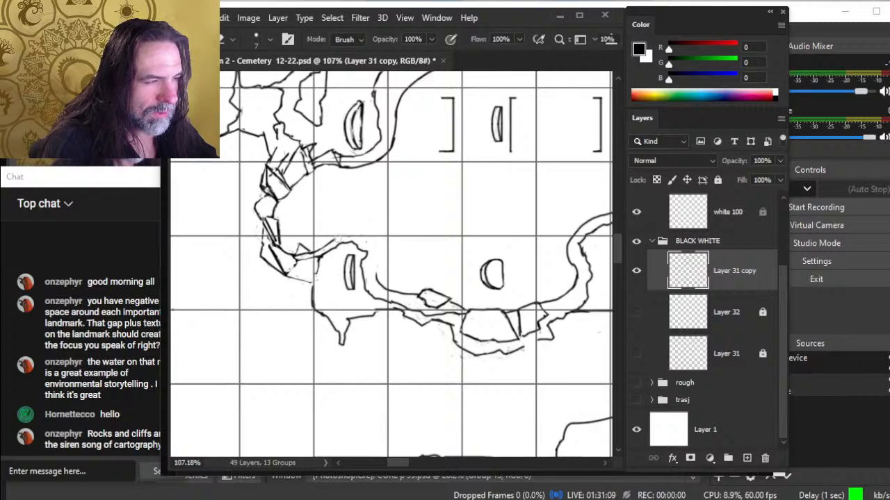
# - Redraw the bend's outer line closer to its inner line so the path wraps tightly around the headstone
pyautogui.press('b')
pyautogui.moveTo(371, 263); pyautogui.dragTo(374, 281)
pyautogui.press('e')
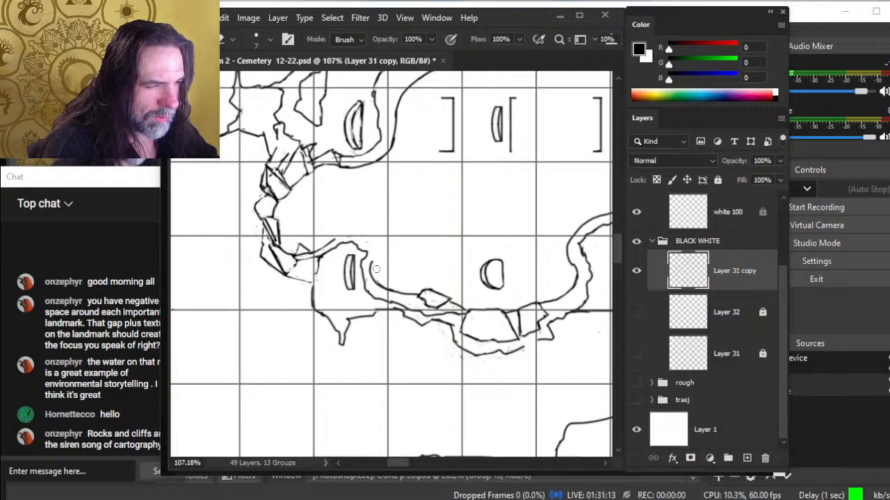
pyautogui.press('b')
pyautogui.moveTo(372, 262)
pyautogui.mouseDown()
pyautogui.moveTo(349, 231)
pyautogui.moveTo(335, 267)
pyautogui.moveTo(356, 231)
pyautogui.moveTo(329, 249)
pyautogui.mouseUp()
pyautogui.press('e')
pyautogui.press('b')
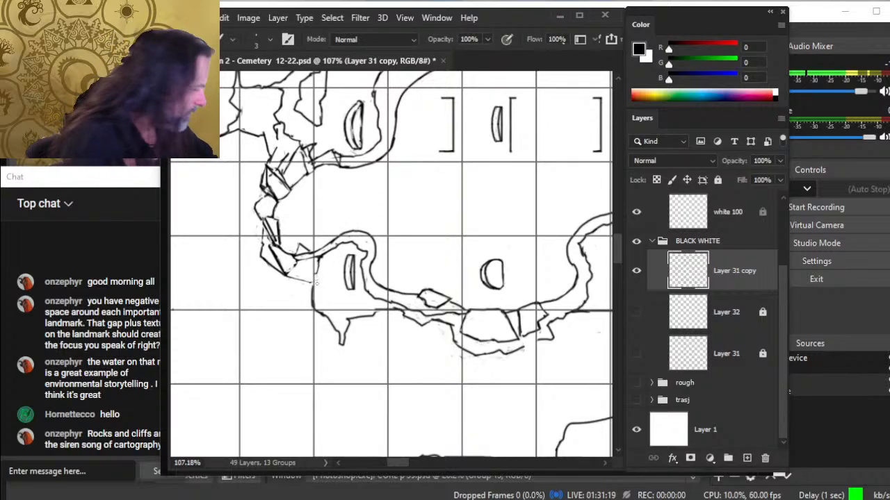
# - Rework the left slope of the bend's new outer line into a smooth curve, using a size 3 eraser and brush
pyautogui.press('e')
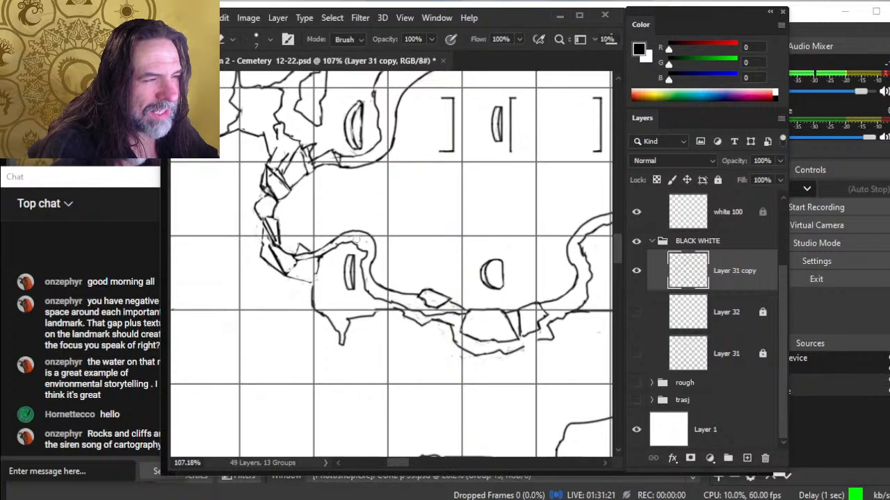
pyautogui.press('[')
pyautogui.press('[')
pyautogui.press('[')
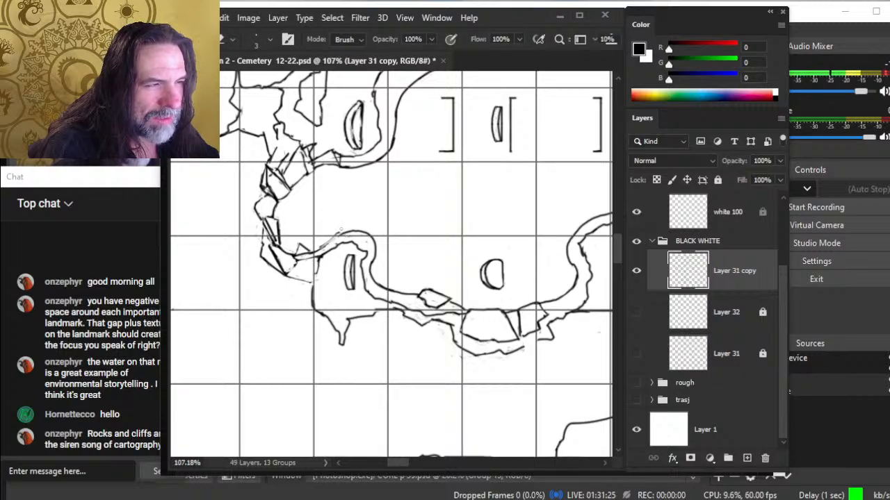
pyautogui.press('b')
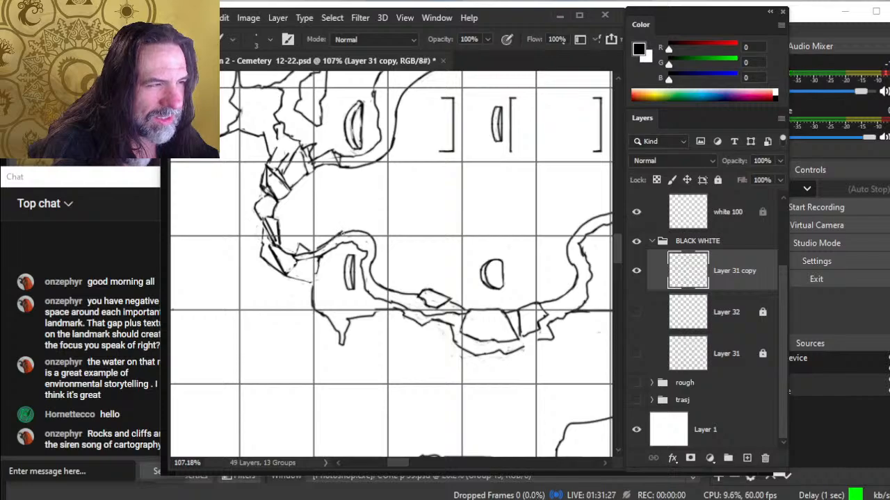
pyautogui.press('e')
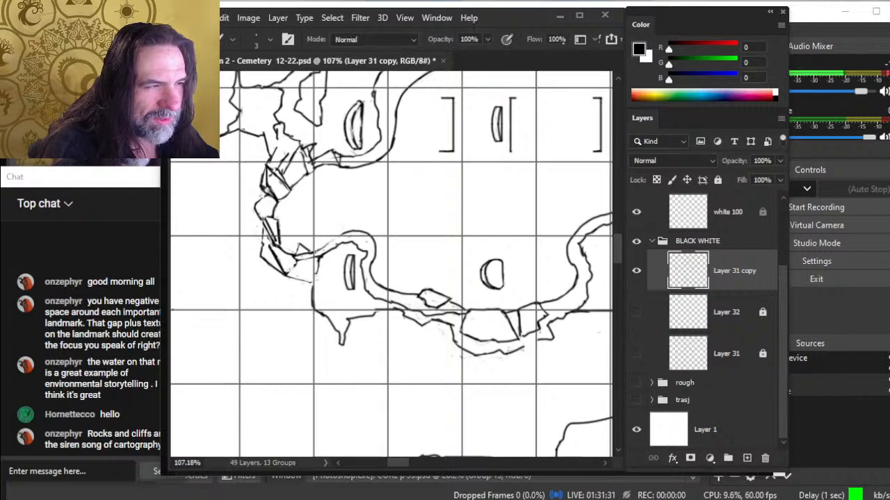
pyautogui.press('b')
pyautogui.press('e')
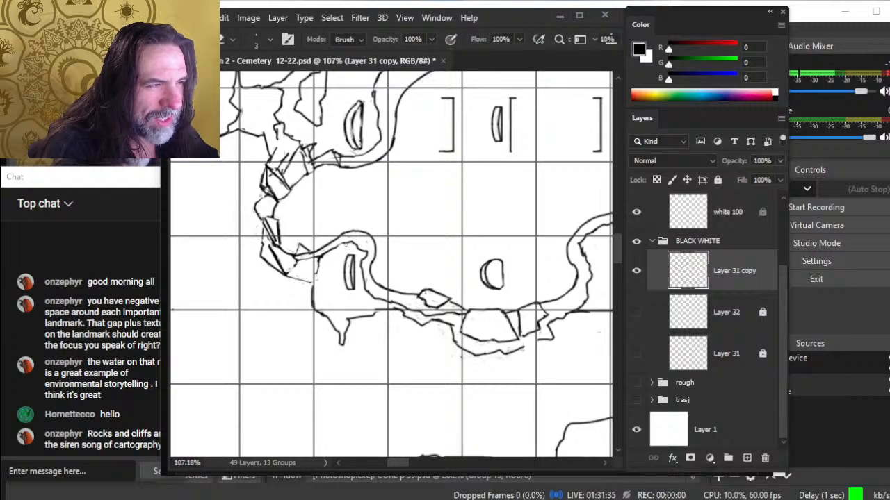
# - Erase the small pointed spike at the path's left end and redraw it as a low angular block
pyautogui.press('b')
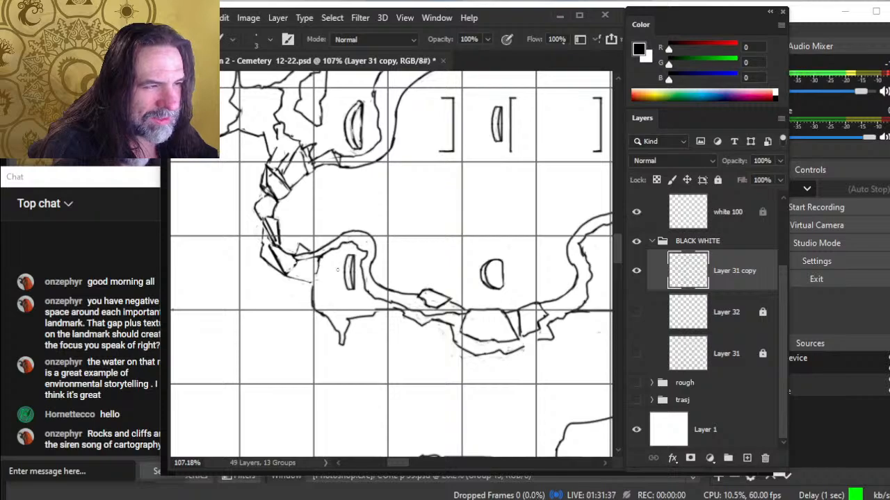
pyautogui.press('e')
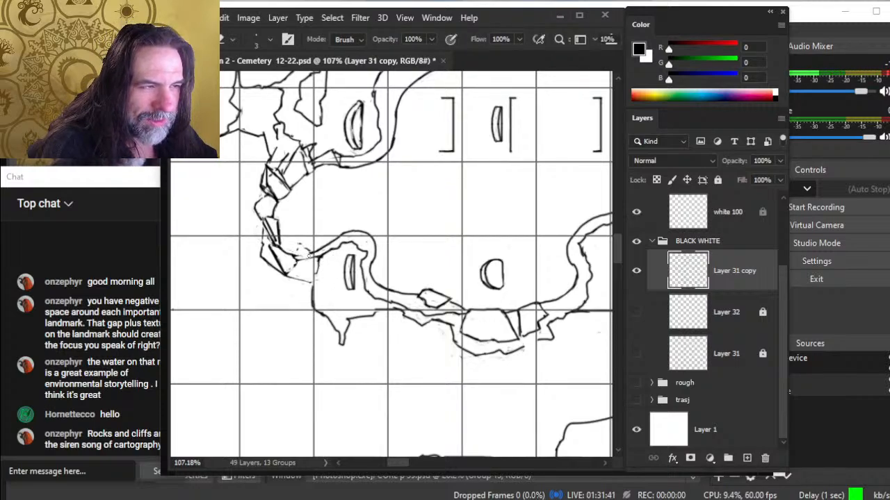
pyautogui.press('b')
pyautogui.press('e')
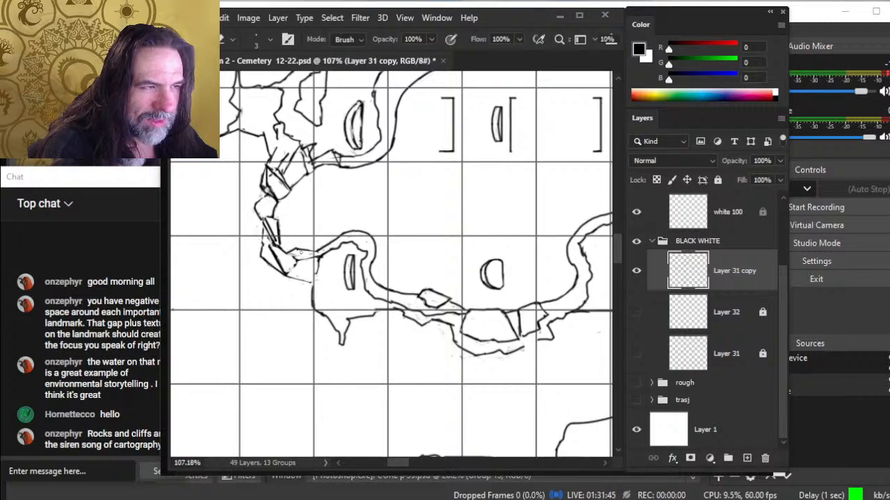
pyautogui.press('b')
pyautogui.press('e')
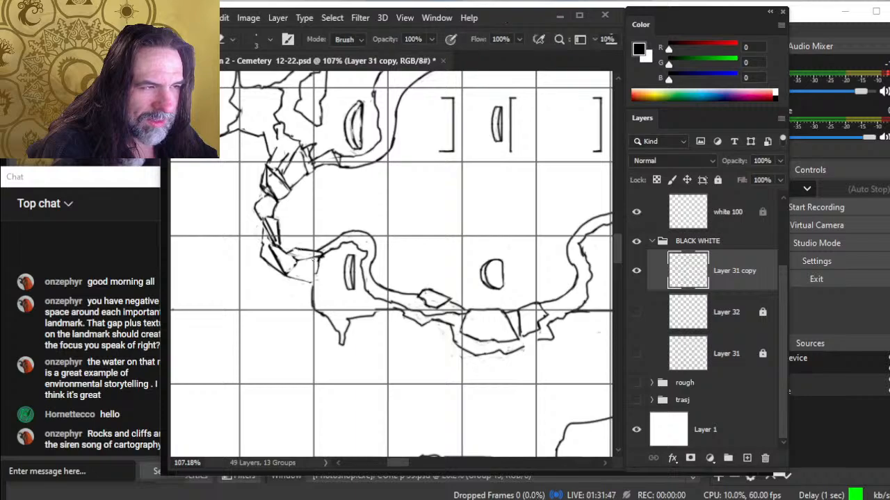
# - Erase the stray line below the low block and redraw the joint between the block and the lower-left slab
pyautogui.press('b')
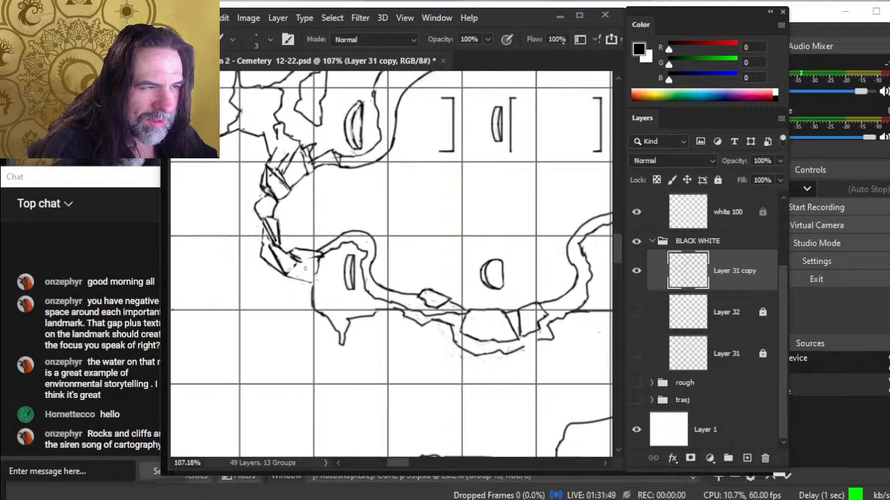
pyautogui.press('e')
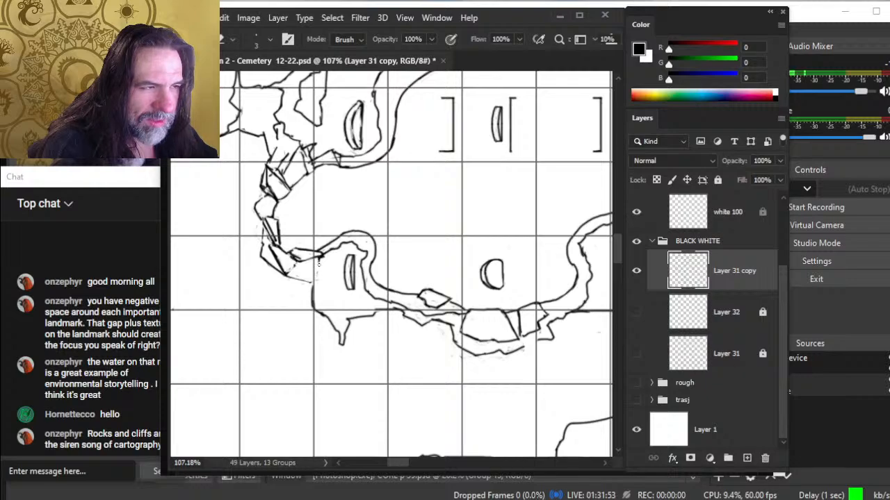
pyautogui.press('b')
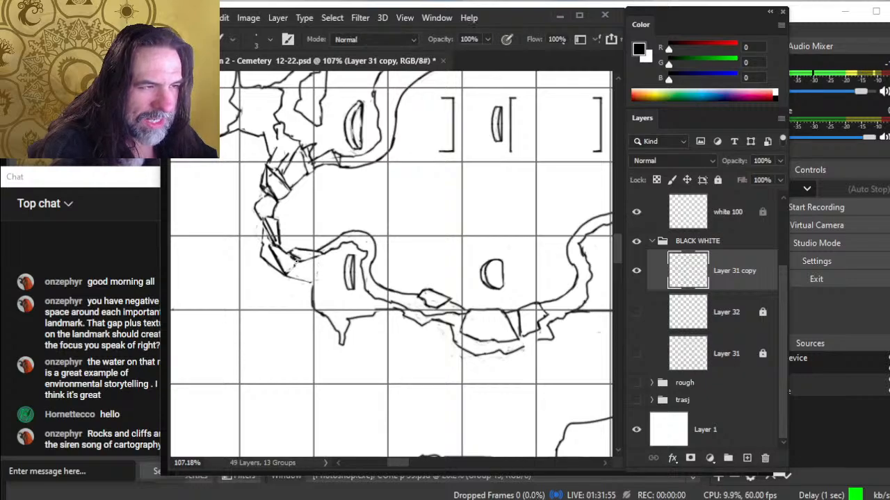
pyautogui.press('e')
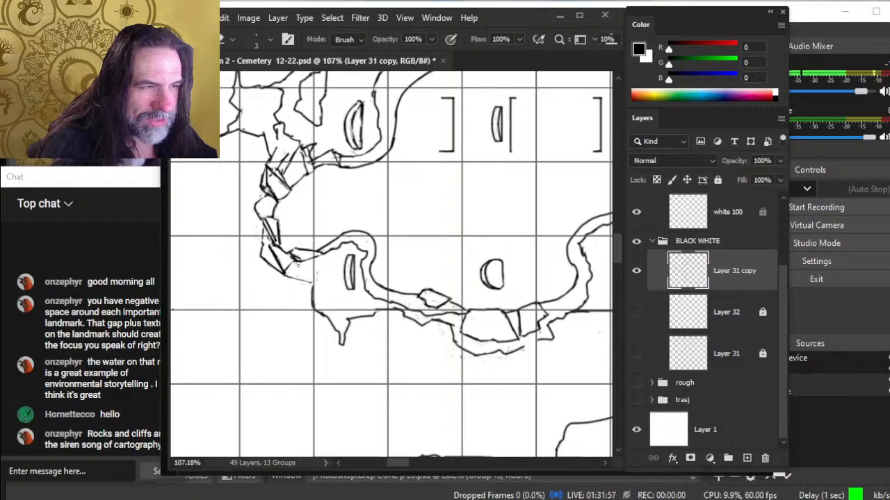
pyautogui.press('b')
pyautogui.moveTo(285, 252); pyautogui.dragTo(300, 263)
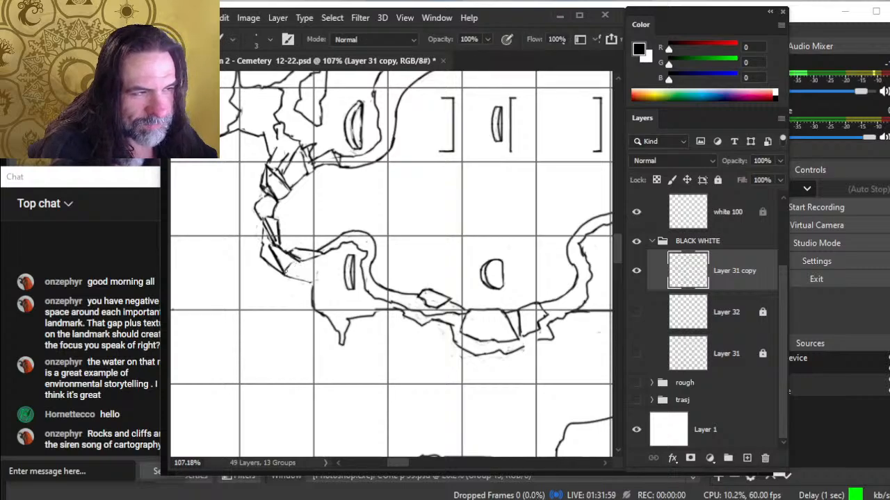
# - Replace the thin line between the lower-left slab and the ledge with a stepped edge running down to the ledge
pyautogui.press('e')
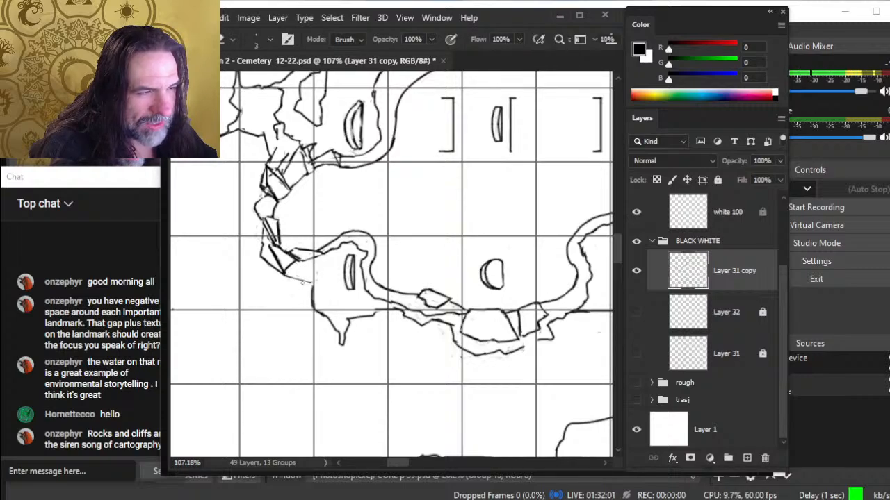
pyautogui.press('b')
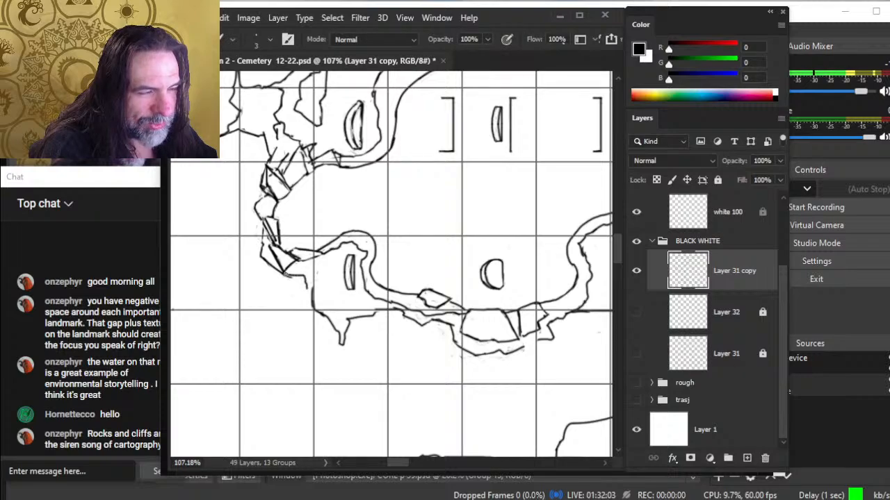
pyautogui.press('e')
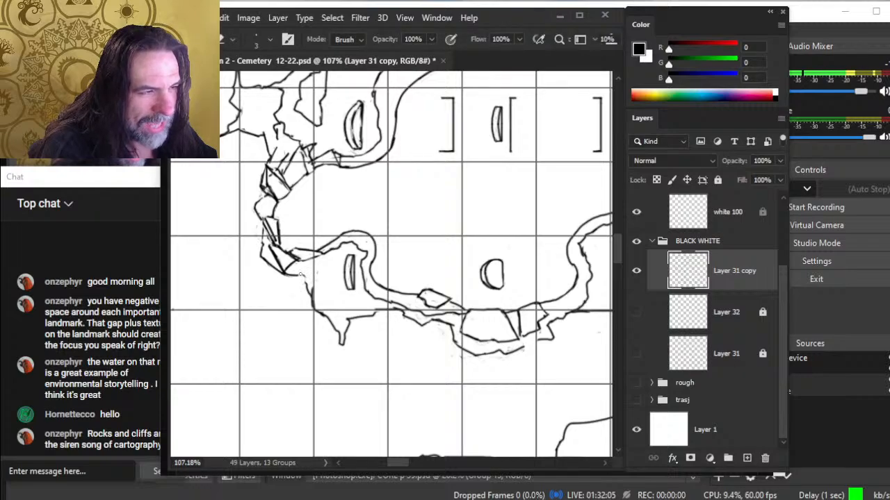
pyautogui.press('b')
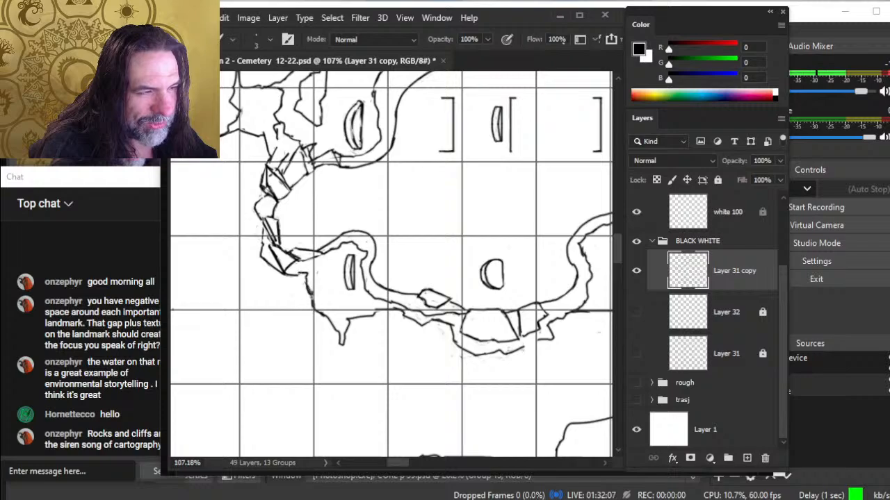
pyautogui.press('e')
pyautogui.press('b')
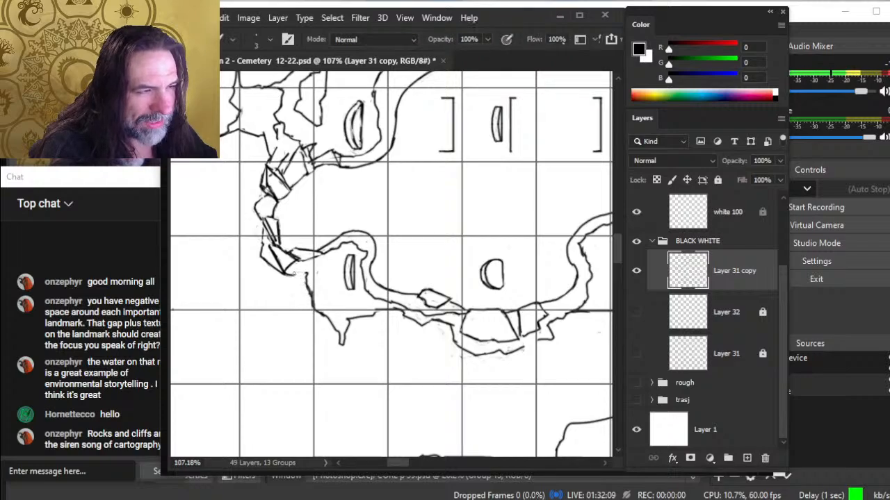
# - Erase the heavy inner diagonal of the lower-left slab and redraw it as a cleaner line
pyautogui.press('e')
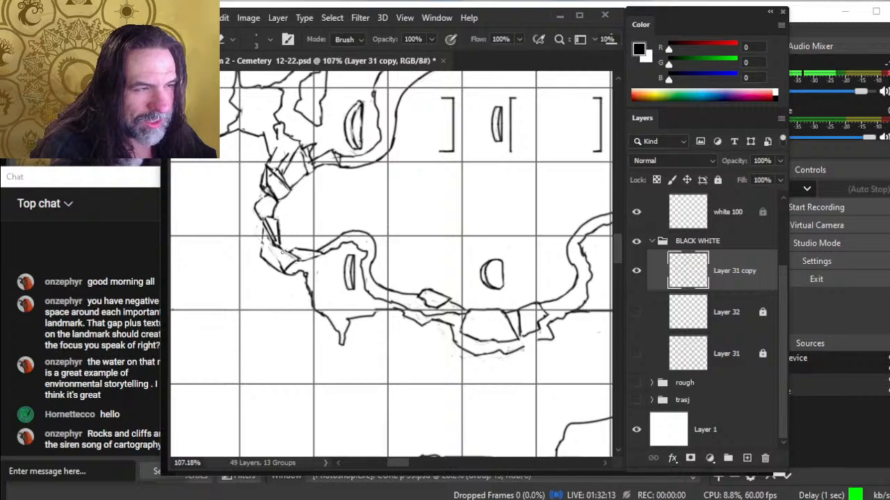
pyautogui.press('b')
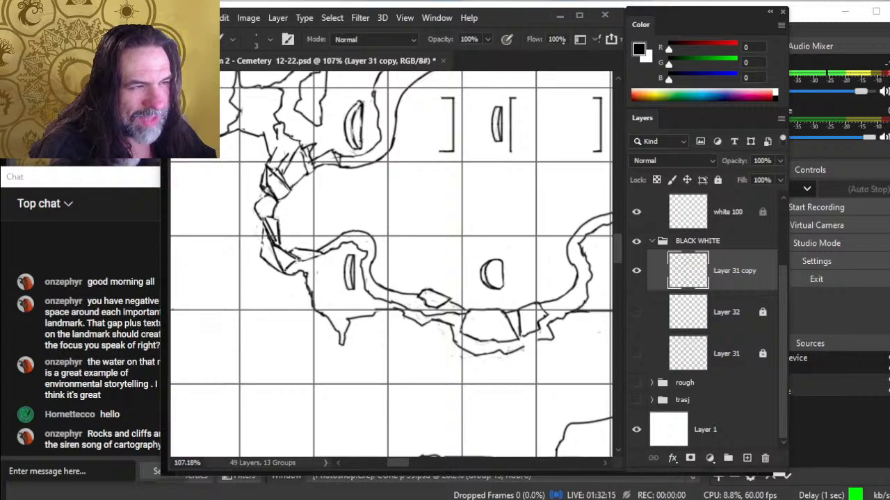
# - Erase the outer edge of the lower-left slab around the pit and redraw it as a tighter, cleaner line
pyautogui.press('e')
pyautogui.press('b')
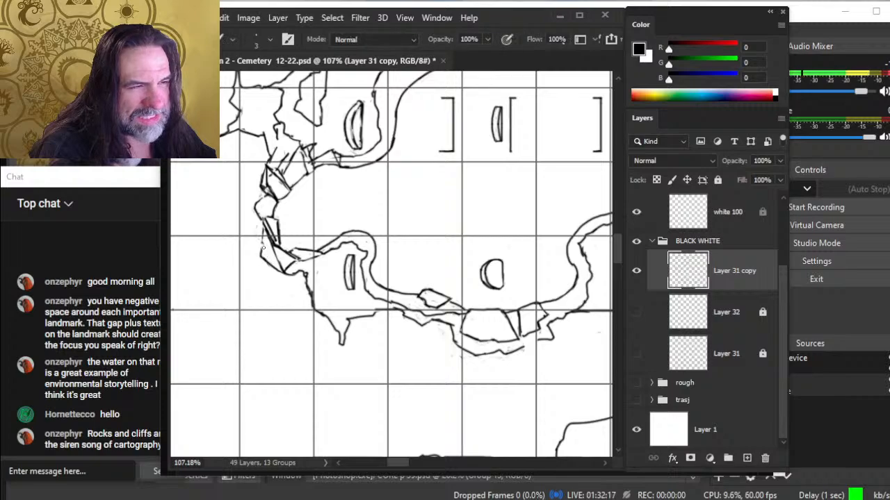
pyautogui.press('e')
pyautogui.moveTo(261, 260)
pyautogui.mouseDown()
pyautogui.moveTo(261, 245)
pyautogui.moveTo(267, 264)
pyautogui.mouseUp()
pyautogui.press('b')
pyautogui.press('e')
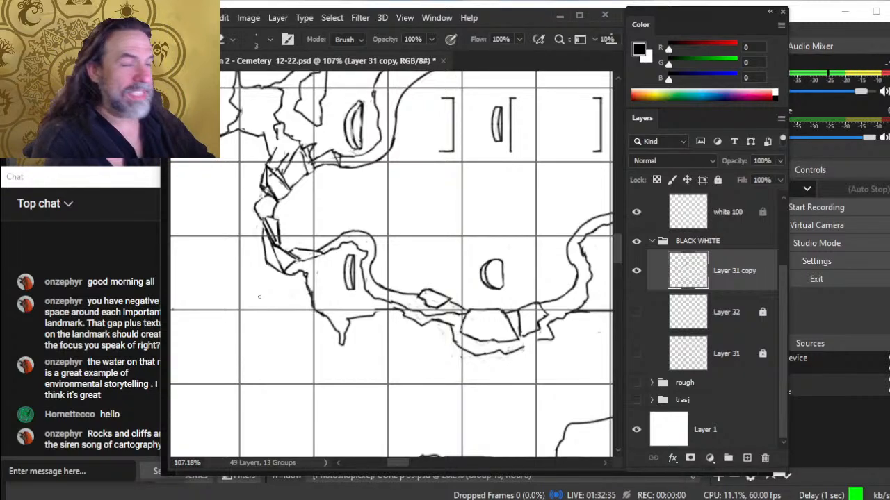
# - Redraw the upper edge of the lower-left slab and close its right end with a short slanted edge, erasing the overlapping strokes
pyautogui.press('z')
pyautogui.moveTo(299, 291)
pyautogui.mouseDown()
pyautogui.moveTo(306, 262)
pyautogui.moveTo(314, 275)
pyautogui.moveTo(296, 258)
pyautogui.moveTo(323, 318)
pyautogui.mouseUp()
pyautogui.press('b')
pyautogui.press('e')
pyautogui.press('b')
pyautogui.press('e')
pyautogui.press('b')
pyautogui.press('e')
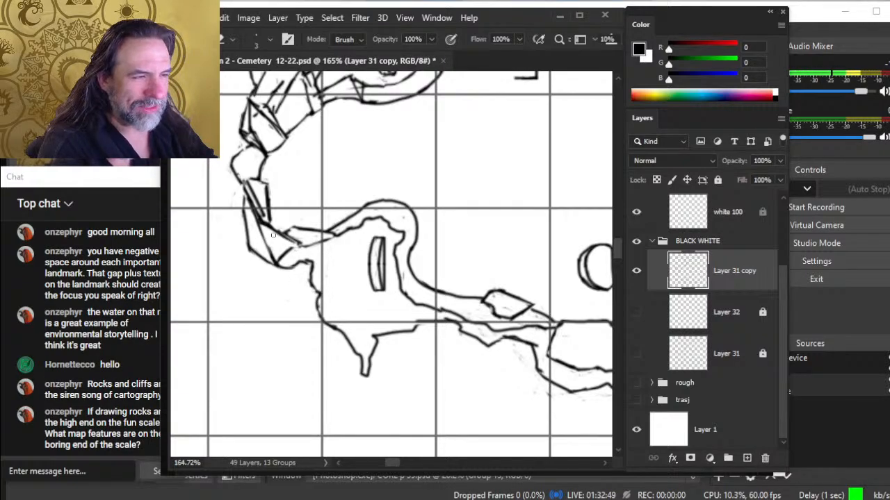
pyautogui.press('b')
pyautogui.moveTo(256, 220)
pyautogui.mouseDown()
pyautogui.moveTo(304, 243)
pyautogui.moveTo(286, 237)
pyautogui.moveTo(293, 246)
pyautogui.mouseUp()
pyautogui.press('e')
pyautogui.press('b')
pyautogui.press('e')
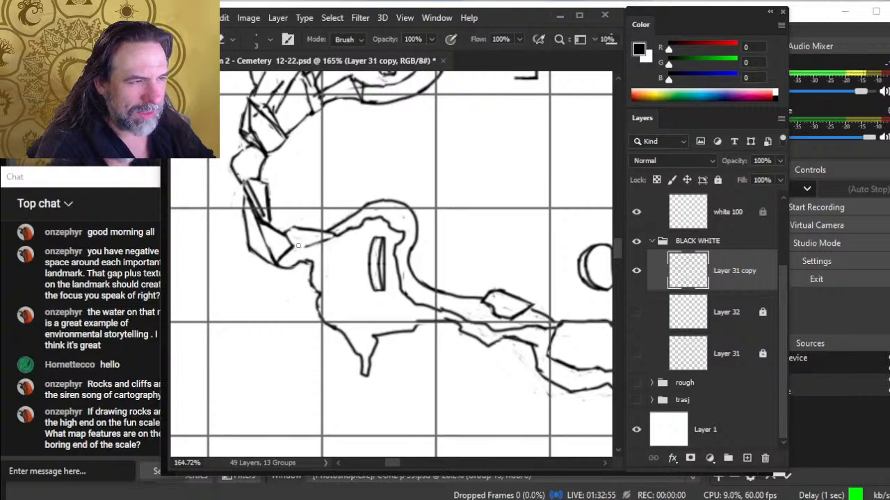
# - Redraw the lower edge of the low angular block from the slab corner to the path and sharpen its tip where they meet
pyautogui.press('b')
pyautogui.moveTo(329, 240); pyautogui.dragTo(295, 249)
pyautogui.press('e')
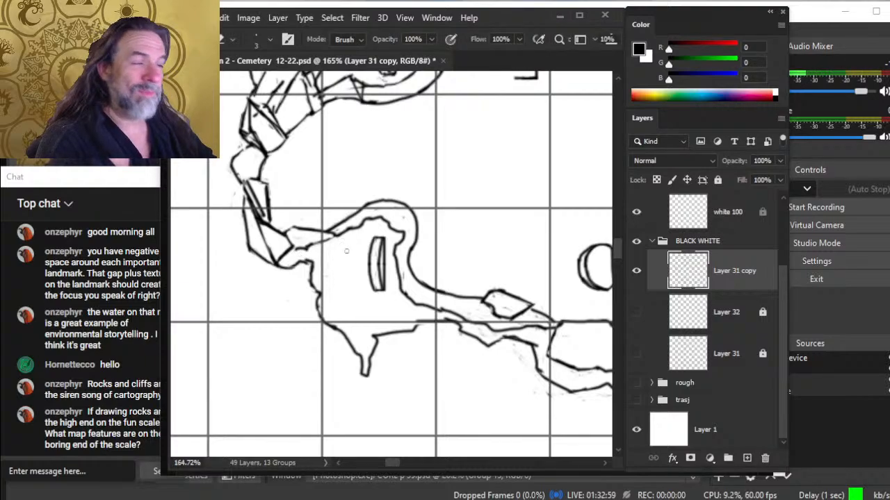
pyautogui.press('z')
pyautogui.press('e')
pyautogui.moveTo(333, 235)
pyautogui.mouseDown()
pyautogui.moveTo(299, 248)
pyautogui.moveTo(332, 231)
pyautogui.moveTo(316, 227)
pyautogui.moveTo(334, 235)
pyautogui.mouseUp()
pyautogui.press('b')
pyautogui.press('e')
pyautogui.press('b')
pyautogui.press('e')
pyautogui.press('b')
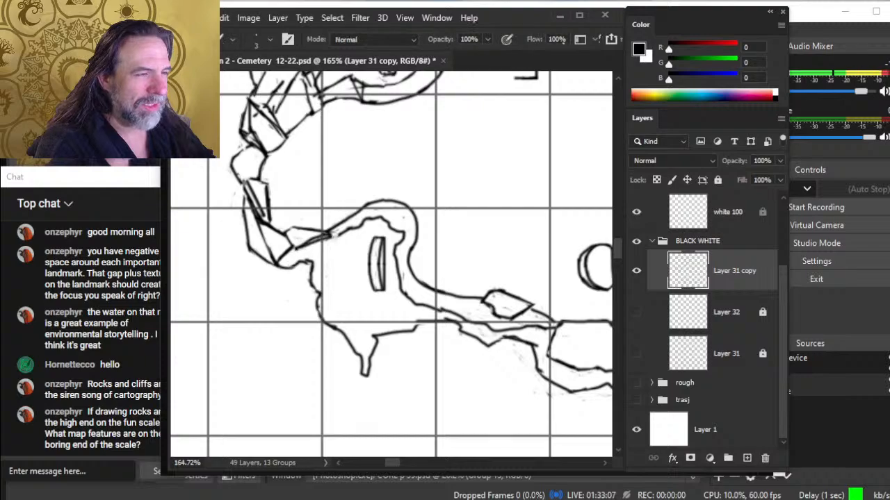
pyautogui.press('e')
pyautogui.press('b')
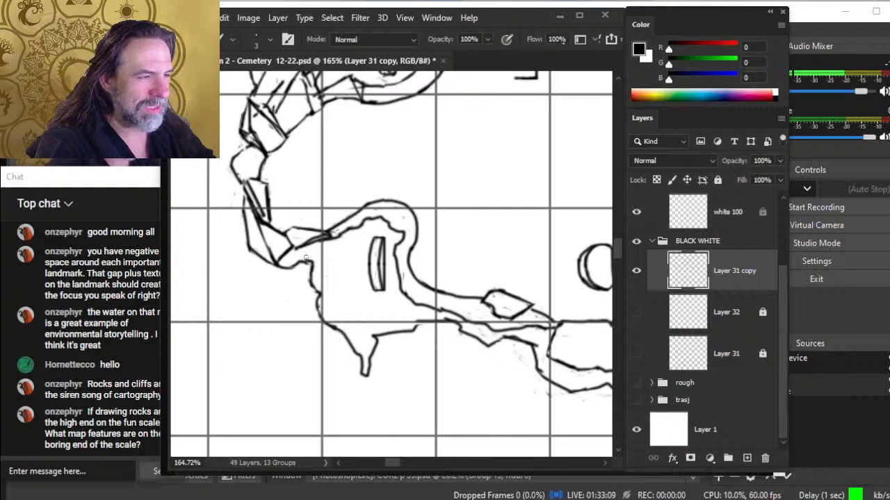
pyautogui.press('e')
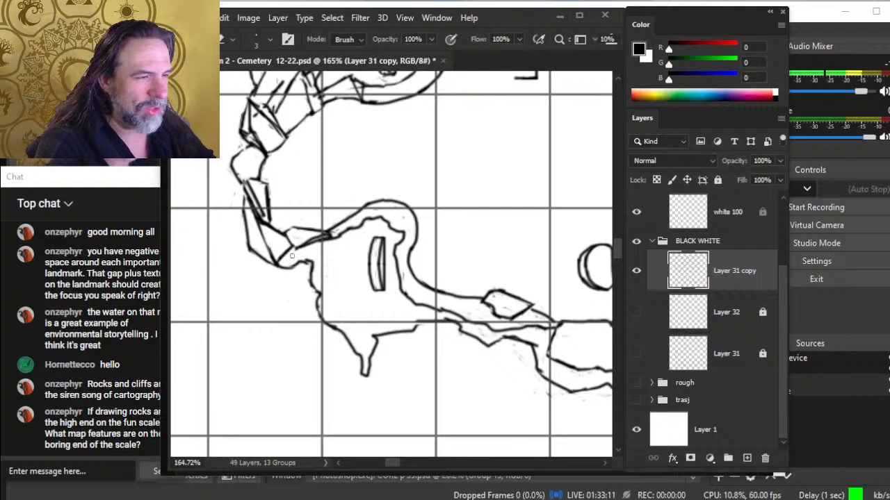
# - Redraw the broken lower edge of the winding path below the oval tomb as one continuous curve up to the bend
pyautogui.press('z')
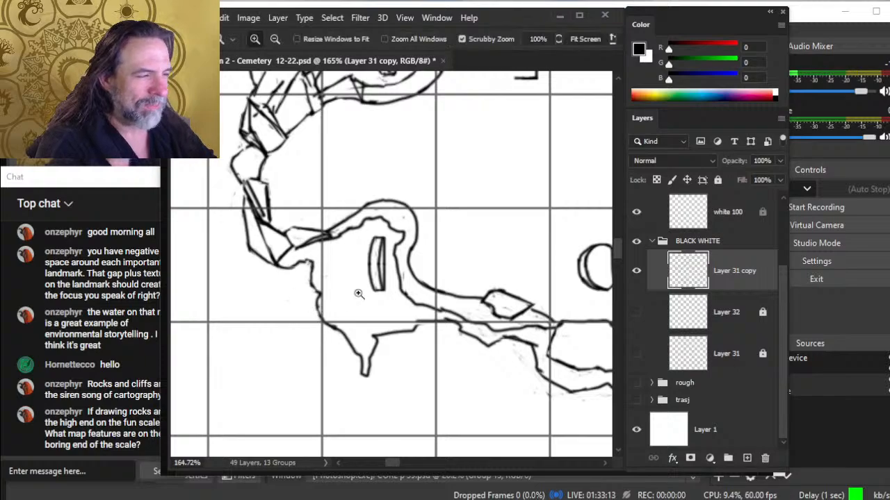
pyautogui.moveTo(325, 309); pyautogui.dragTo(283, 315)
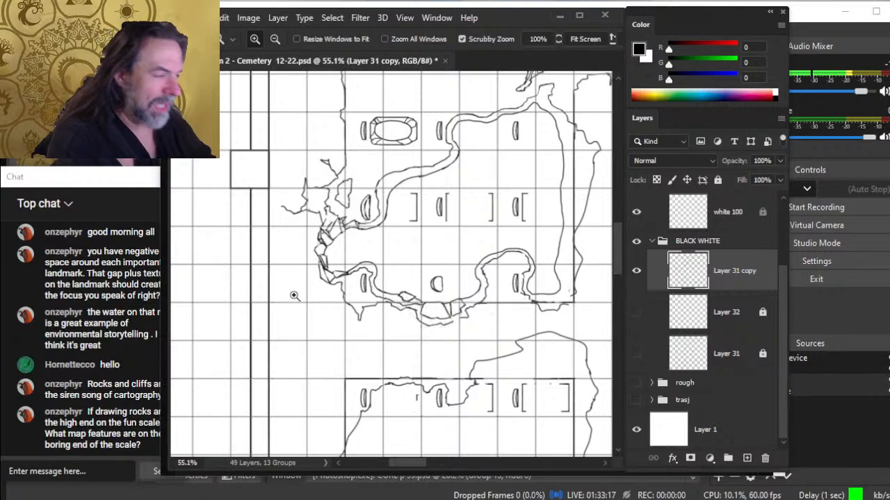
pyautogui.moveTo(370, 310); pyautogui.dragTo(390, 332)
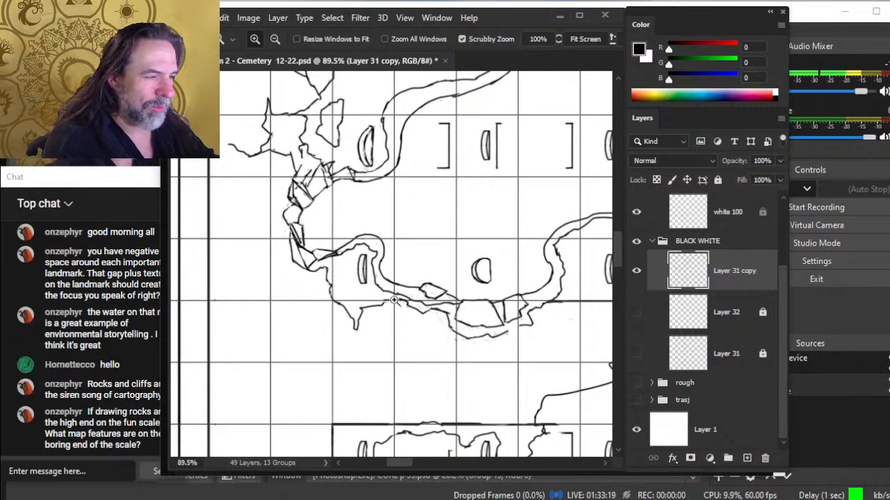
pyautogui.moveTo(446, 254); pyautogui.dragTo(401, 340)
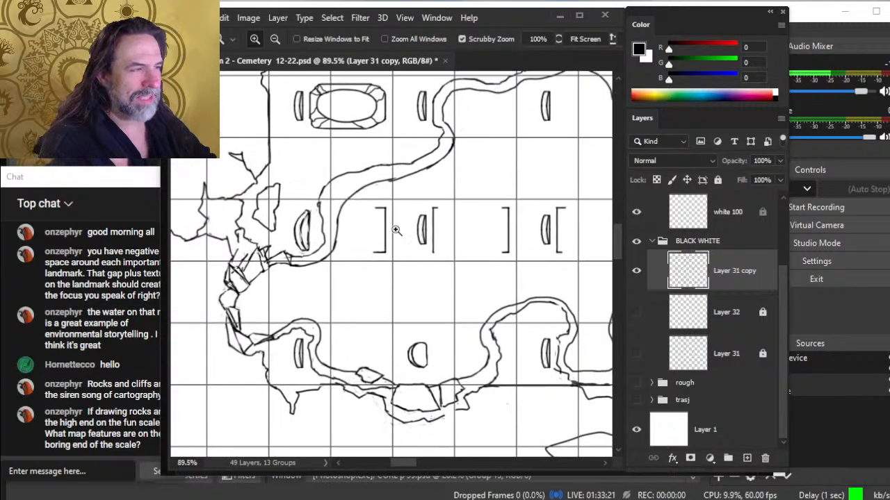
pyautogui.moveTo(407, 208); pyautogui.dragTo(437, 208)
pyautogui.press('e')
pyautogui.press('b')
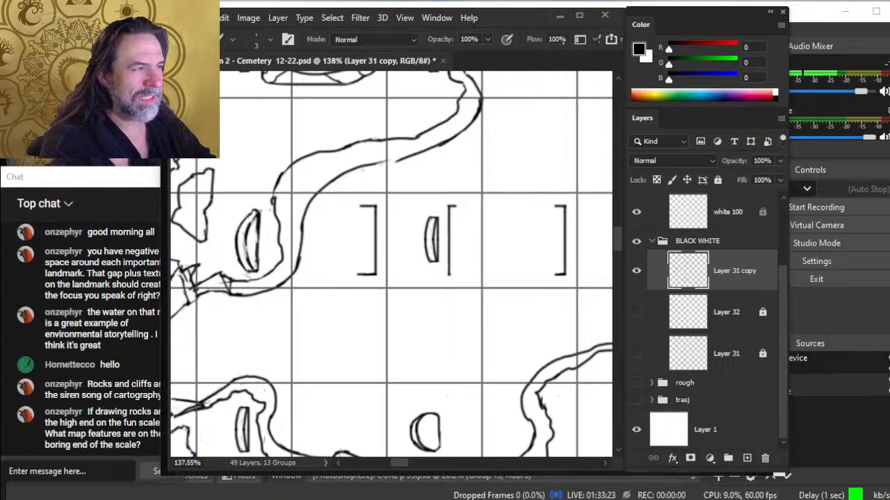
pyautogui.moveTo(373, 163)
pyautogui.mouseDown()
pyautogui.moveTo(447, 148)
pyautogui.moveTo(483, 95)
pyautogui.mouseUp()
pyautogui.press('e')
pyautogui.press('b')
pyautogui.press('e')
# - Trim the doubled strokes along the outer side of the path's bend beside the oval tomb
pyautogui.moveTo(472, 153); pyautogui.dragTo(429, 235)
pyautogui.press('b')
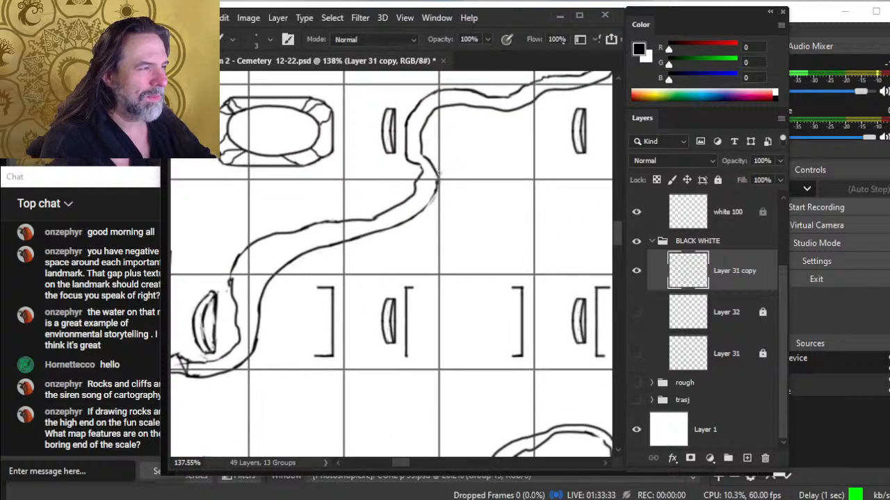
pyautogui.press('e')
pyautogui.moveTo(432, 185); pyautogui.dragTo(419, 213)
pyautogui.press('b')
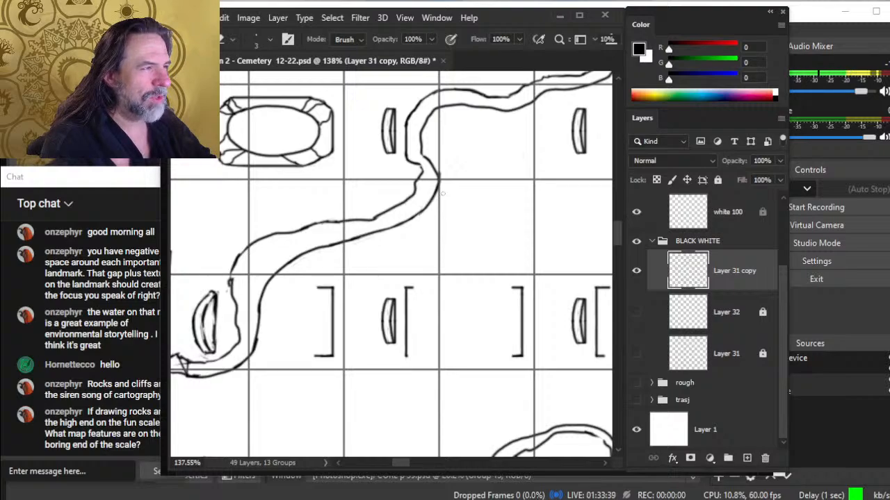
# - Redraw the narrow neck of the path just above the bend, smoothing the inside curve with brush and eraser
pyautogui.press('b')
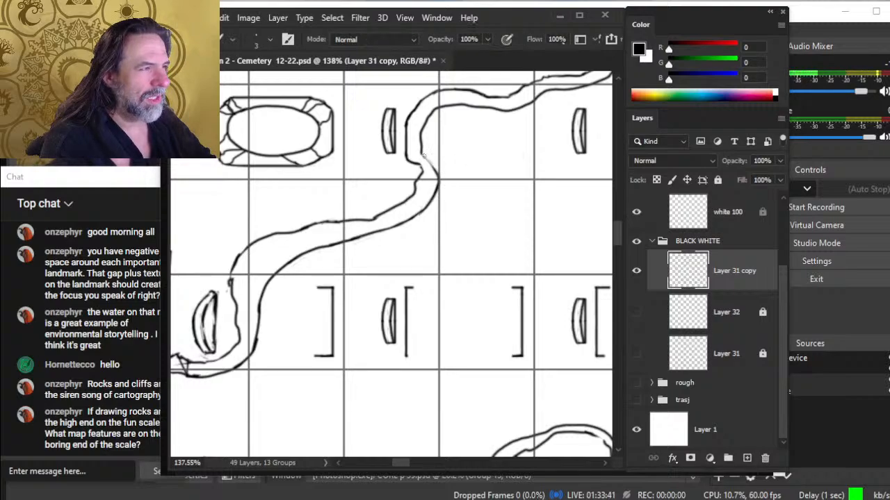
pyautogui.moveTo(423, 154); pyautogui.dragTo(438, 175)
pyautogui.press('e')
pyautogui.press('b')
pyautogui.press('e')
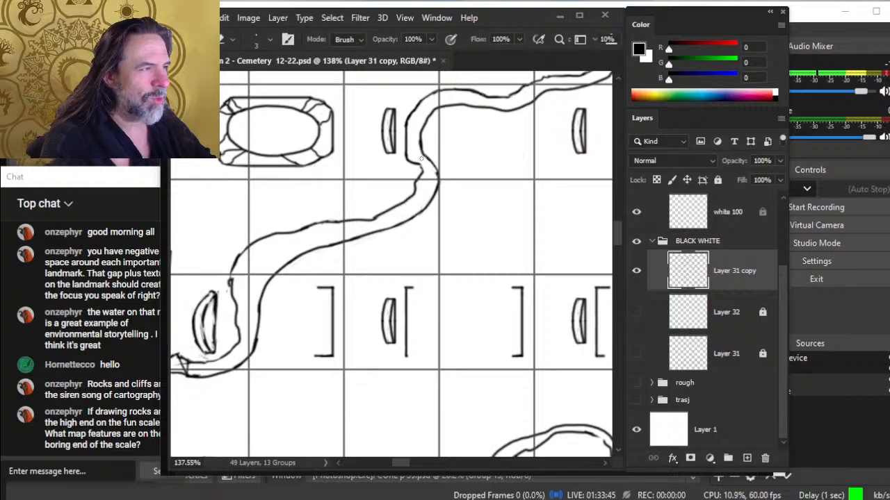
pyautogui.moveTo(422, 135); pyautogui.dragTo(429, 160)
pyautogui.press('b')
pyautogui.press('e')
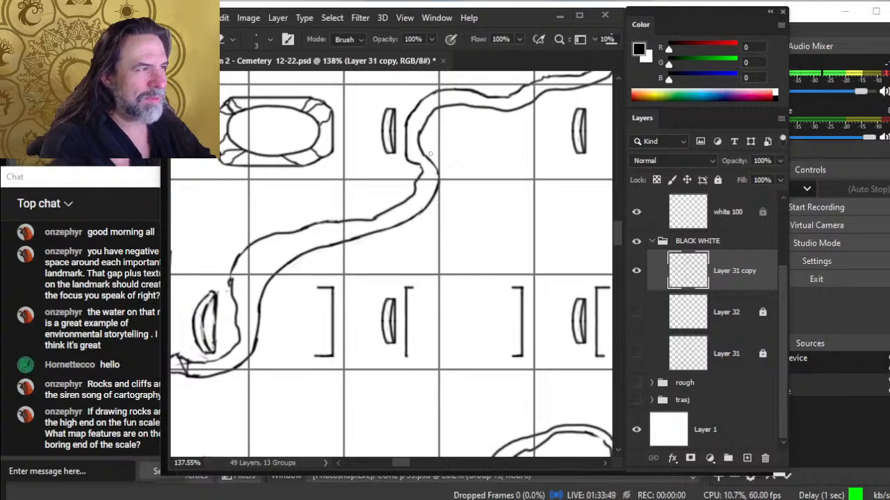
# - Rework the inner edge on the right shoulder of the arched path around the lower-right headstone into a more jagged line
pyautogui.press('z')
pyautogui.moveTo(446, 185)
pyautogui.mouseDown()
pyautogui.moveTo(421, 183)
pyautogui.moveTo(386, 207)
pyautogui.mouseUp()
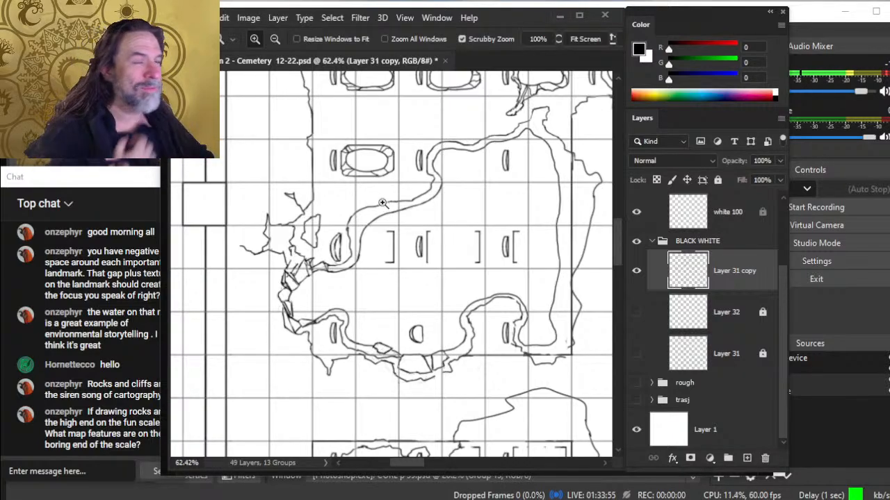
pyautogui.moveTo(532, 328); pyautogui.dragTo(587, 328)
pyautogui.press('b')
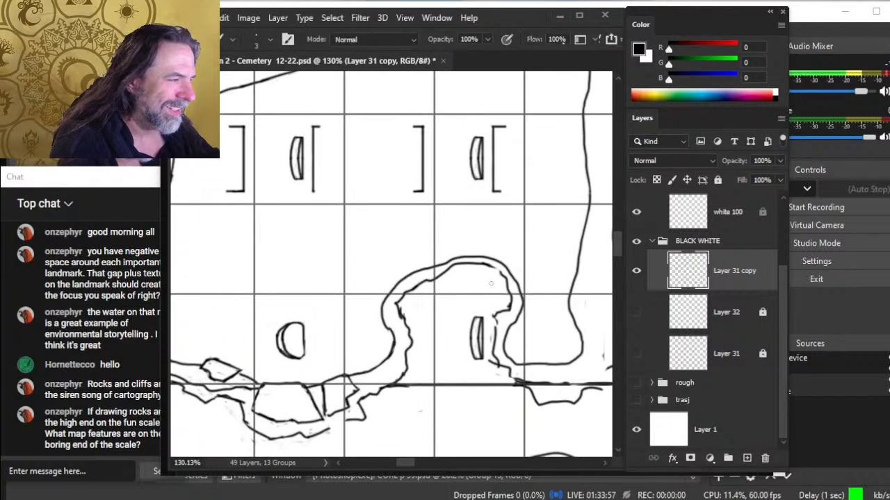
pyautogui.moveTo(491, 267); pyautogui.dragTo(506, 278)
pyautogui.press('e')
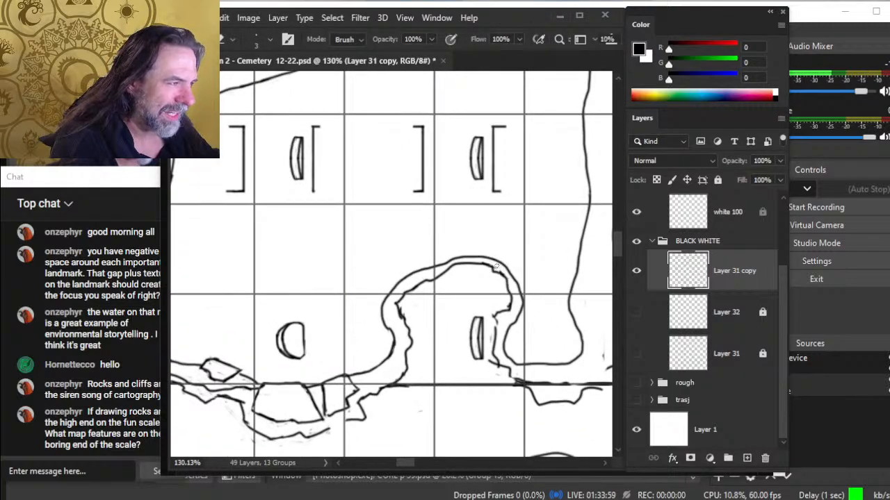
pyautogui.moveTo(527, 293)
pyautogui.mouseDown()
pyautogui.moveTo(519, 334)
pyautogui.moveTo(523, 314)
pyautogui.moveTo(508, 329)
pyautogui.moveTo(520, 306)
pyautogui.moveTo(505, 332)
pyautogui.moveTo(511, 318)
pyautogui.mouseUp()
pyautogui.press('b')
pyautogui.press('e')
pyautogui.press('b')
pyautogui.press('e')
pyautogui.press('b')
pyautogui.press('e')
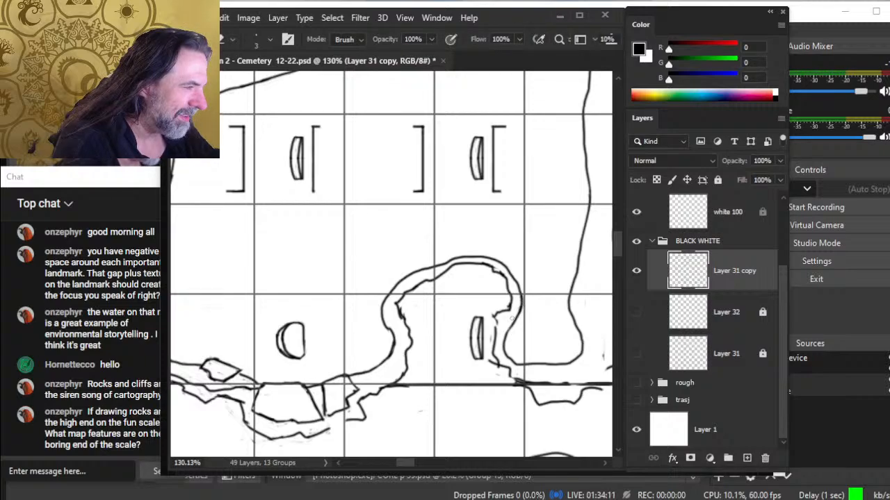
# - Clean up the outer and inner lines along the right side of the arched path, thinning the heavy outer edge
pyautogui.moveTo(515, 298)
pyautogui.mouseDown()
pyautogui.moveTo(504, 265)
pyautogui.moveTo(520, 302)
pyautogui.mouseUp()
pyautogui.press('b')
pyautogui.press('e')
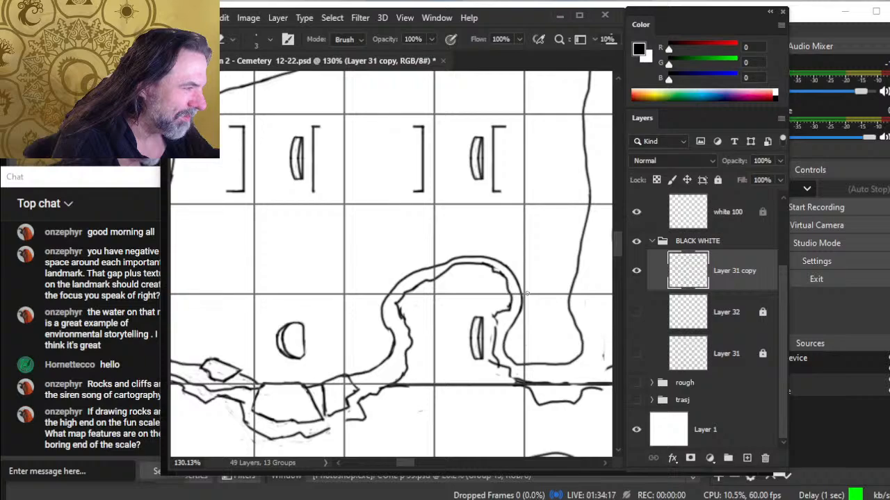
pyautogui.moveTo(527, 295); pyautogui.dragTo(522, 311)
pyautogui.moveTo(510, 269); pyautogui.dragTo(501, 260)
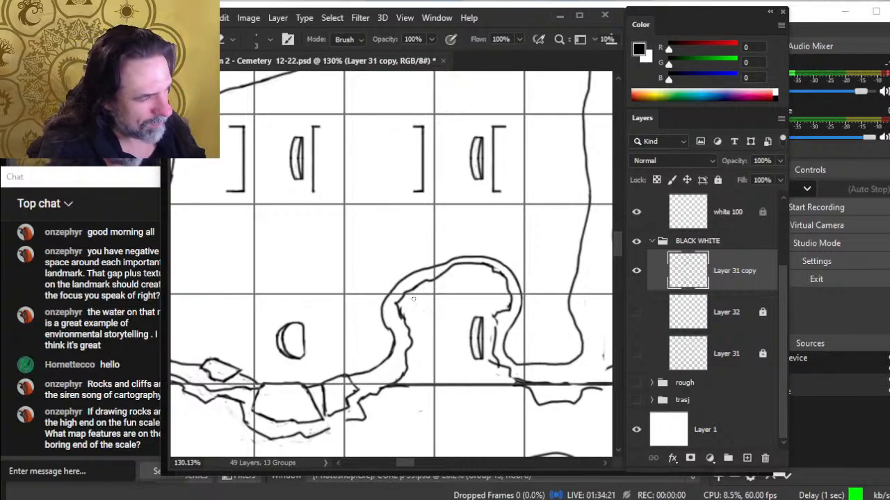
# - Erase the inner edge on the left side of the arched path and redraw it with small jagged notches
pyautogui.moveTo(406, 293)
pyautogui.mouseDown()
pyautogui.moveTo(410, 336)
pyautogui.moveTo(410, 315)
pyautogui.moveTo(401, 322)
pyautogui.moveTo(409, 349)
pyautogui.mouseUp()
pyautogui.press('b')
pyautogui.press('e')
pyautogui.press('b')
pyautogui.press('e')
pyautogui.press('b')
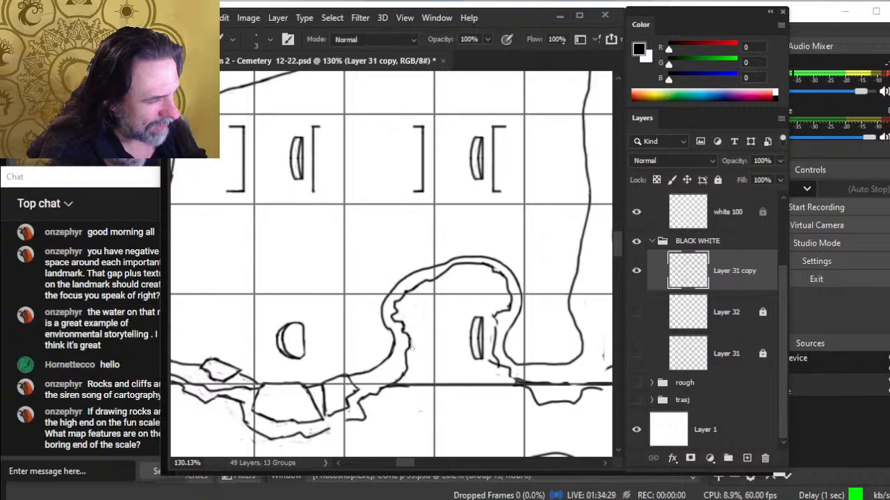
pyautogui.press('e')
pyautogui.press('b')
# - Redraw the inner edge on the upper-left shoulder of the arched path as a stepped, broken line
pyautogui.moveTo(416, 285)
pyautogui.mouseDown()
pyautogui.moveTo(407, 292)
pyautogui.moveTo(420, 287)
pyautogui.moveTo(406, 284)
pyautogui.mouseUp()
pyautogui.press('e')
pyautogui.press('b')
pyautogui.press('e')
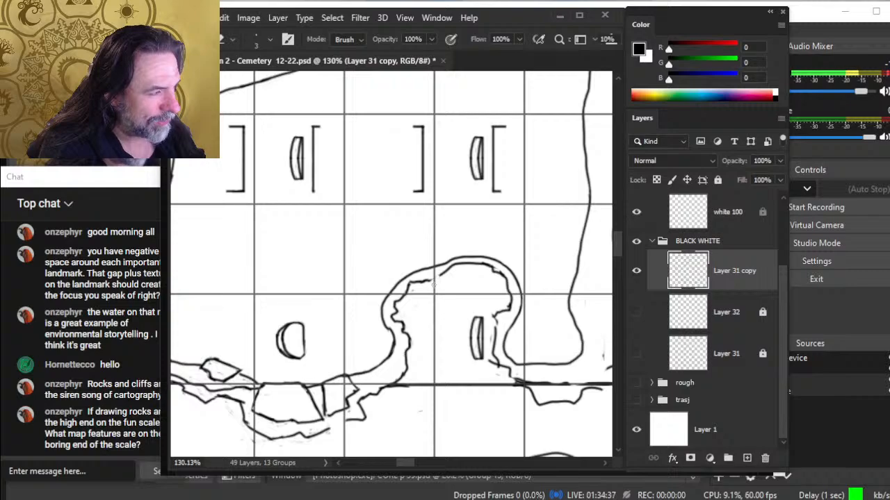
pyautogui.press('b')
pyautogui.press('e')
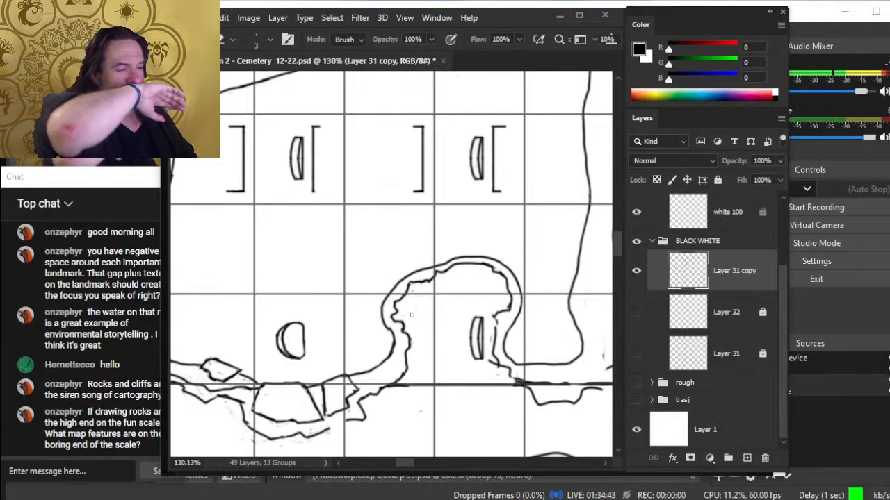
# - Erase the pit outline's lower-right corner with a size 8 eraser and draw a wider curve continuing up the right side
pyautogui.moveTo(529, 341)
pyautogui.mouseDown()
pyautogui.moveTo(394, 291)
pyautogui.moveTo(399, 318)
pyautogui.mouseUp()
pyautogui.press(']')
pyautogui.press(']')
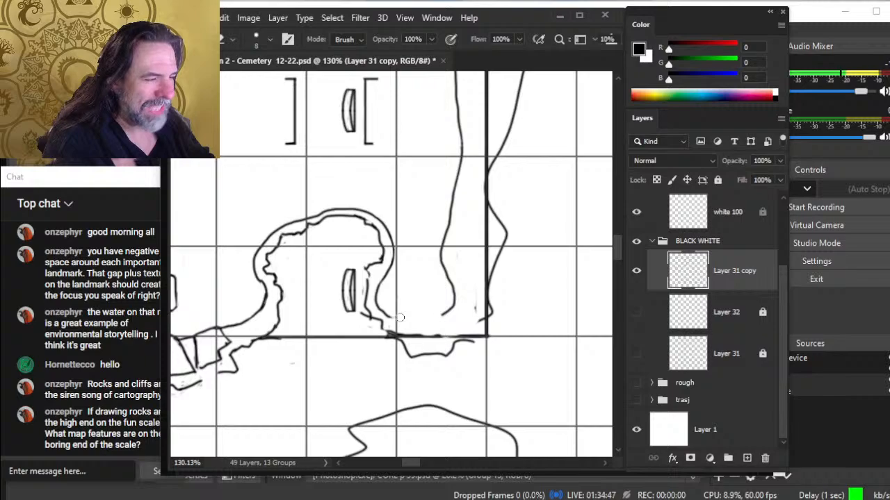
pyautogui.press('b')
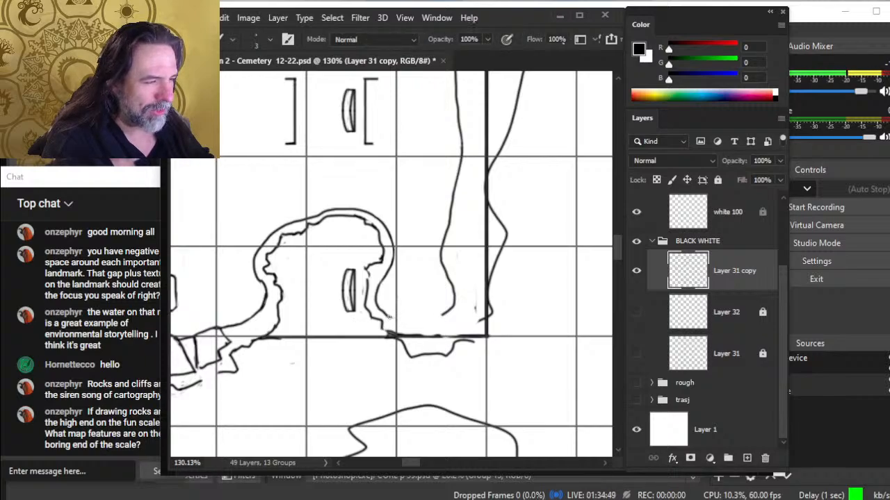
pyautogui.moveTo(408, 327); pyautogui.dragTo(445, 327)
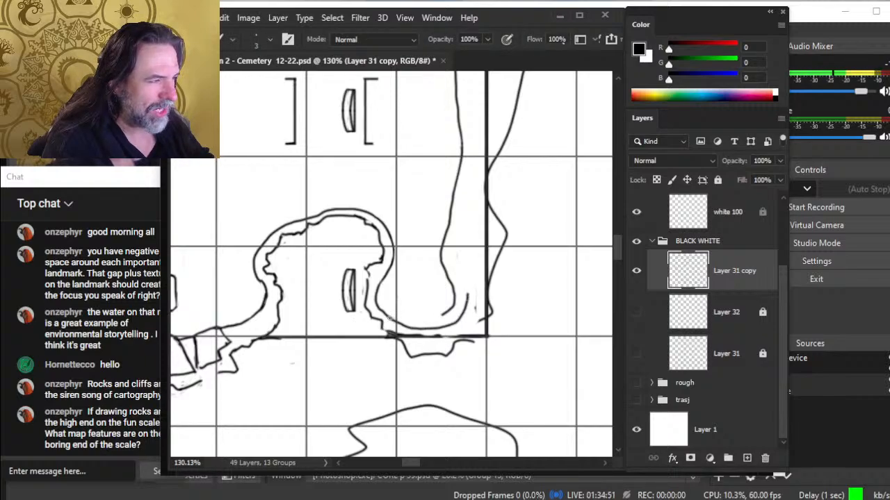
pyautogui.moveTo(467, 295); pyautogui.dragTo(464, 277)
pyautogui.moveTo(455, 239); pyautogui.dragTo(456, 190)
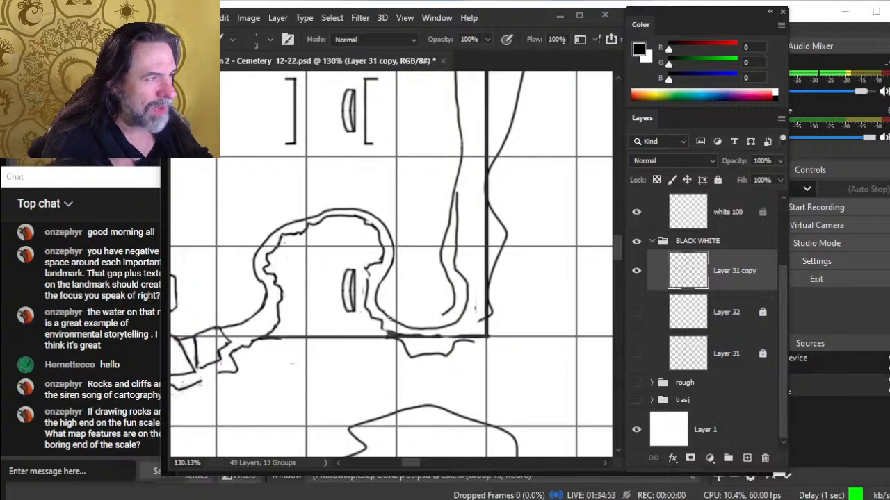
# - Erase the old inner line and leftover marks beside the new curve at the pit's lower-right corner
pyautogui.press('e')
pyautogui.moveTo(443, 262); pyautogui.dragTo(442, 235)
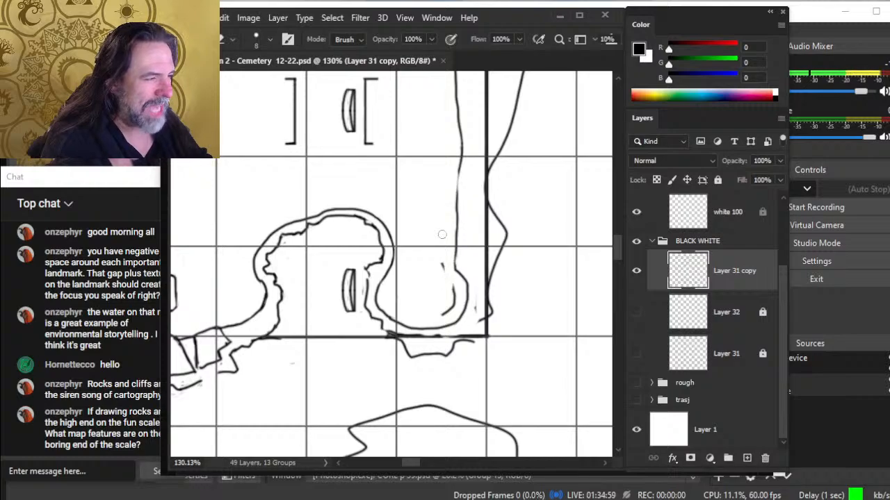
pyautogui.moveTo(453, 283); pyautogui.dragTo(442, 316)
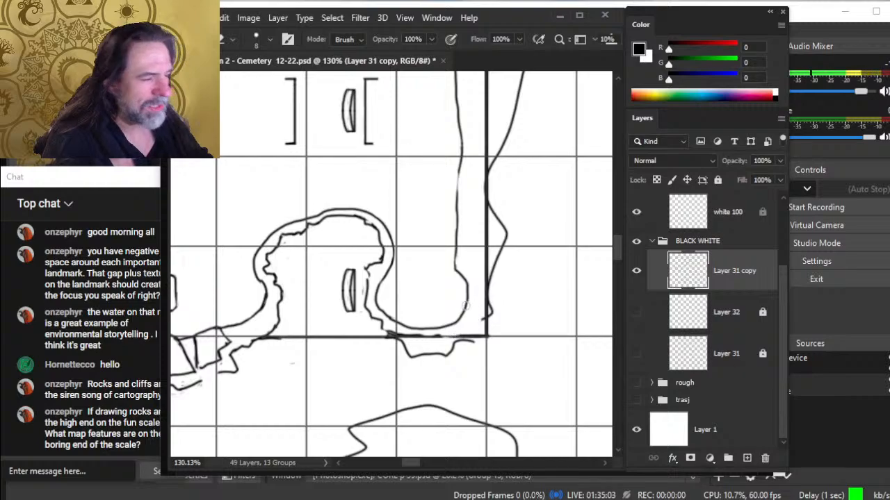
# - Erase the pit outline's lower-right corner curve and redraw it bulging farther out toward the straight vertical wall line
pyautogui.moveTo(462, 286)
pyautogui.mouseDown()
pyautogui.moveTo(465, 299)
pyautogui.moveTo(453, 280)
pyautogui.mouseUp()
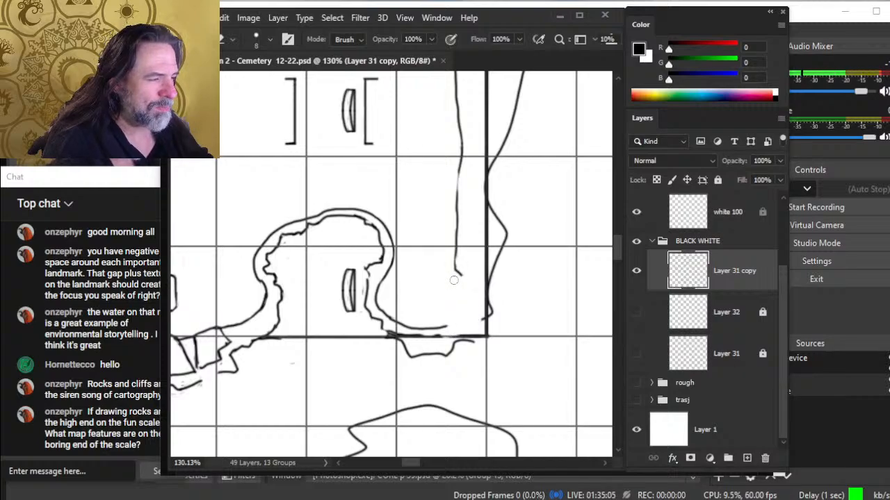
pyautogui.press('b')
pyautogui.moveTo(456, 322); pyautogui.dragTo(473, 311)
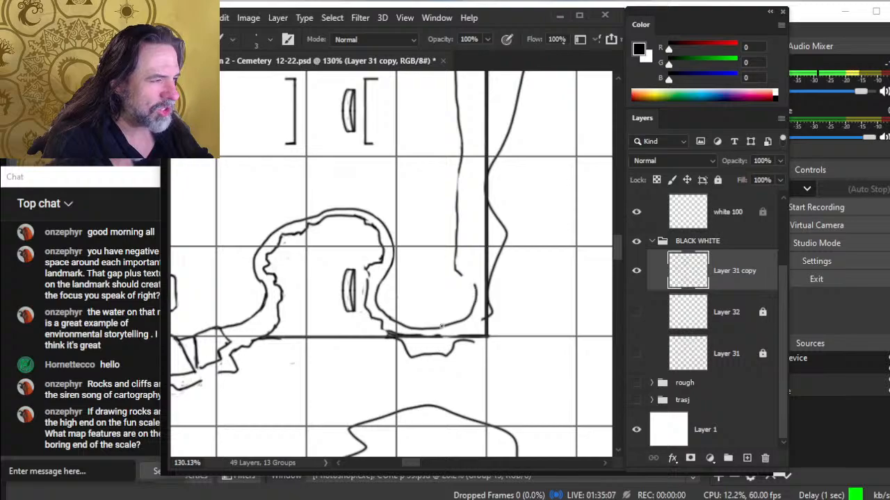
pyautogui.press('e')
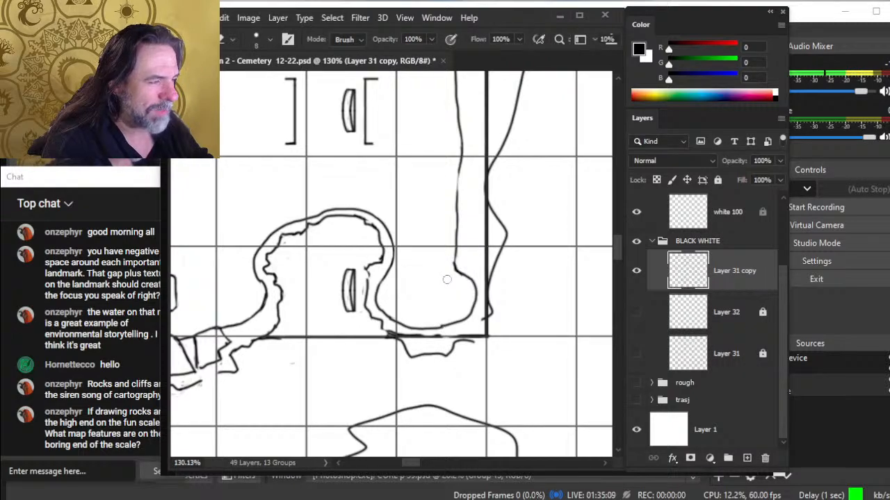
pyautogui.press('b')
pyautogui.moveTo(440, 328)
pyautogui.mouseDown()
pyautogui.moveTo(465, 310)
pyautogui.moveTo(429, 330)
pyautogui.moveTo(470, 307)
pyautogui.moveTo(464, 325)
pyautogui.moveTo(449, 327)
pyautogui.moveTo(478, 315)
pyautogui.moveTo(471, 318)
pyautogui.moveTo(478, 308)
pyautogui.moveTo(458, 328)
pyautogui.moveTo(471, 287)
pyautogui.moveTo(462, 317)
pyautogui.mouseUp()
# - Clean up and thin the redrawn corner curve where it joins the pit's bottom edge
pyautogui.press('e')
pyautogui.press('b')
pyautogui.press('e')
pyautogui.press('b')
pyautogui.press('e')
pyautogui.press('b')
pyautogui.press('e')
pyautogui.press('b')
pyautogui.press('e')
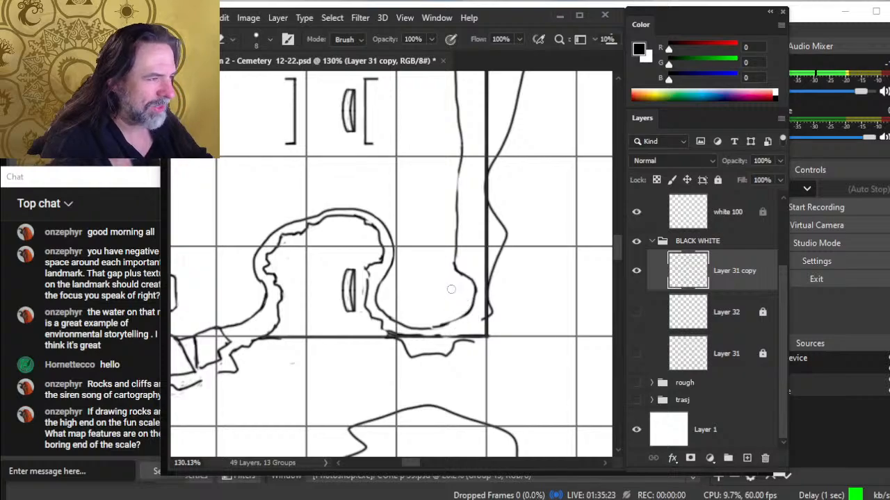
# - Erase the pointed peak of the pit's inner line at its upper-right corner and redraw it rounder and slightly farther right
pyautogui.press('z')
pyautogui.moveTo(451, 270); pyautogui.dragTo(400, 262)
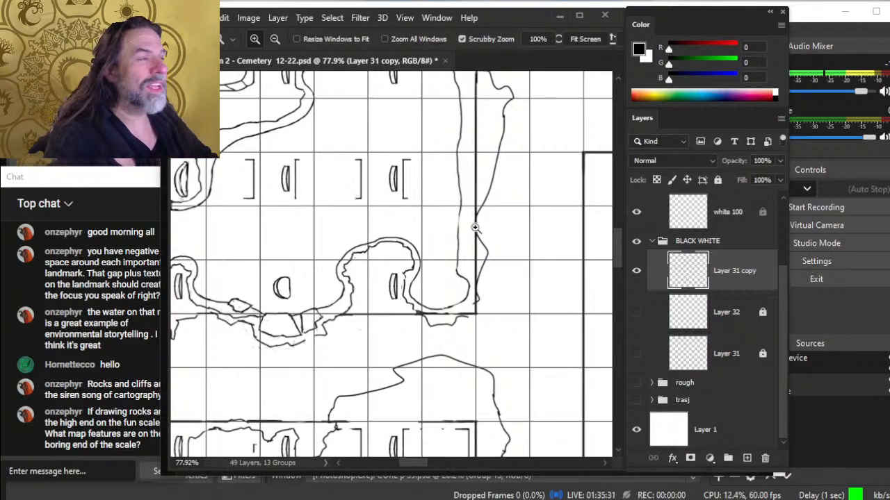
pyautogui.moveTo(464, 221); pyautogui.dragTo(477, 308)
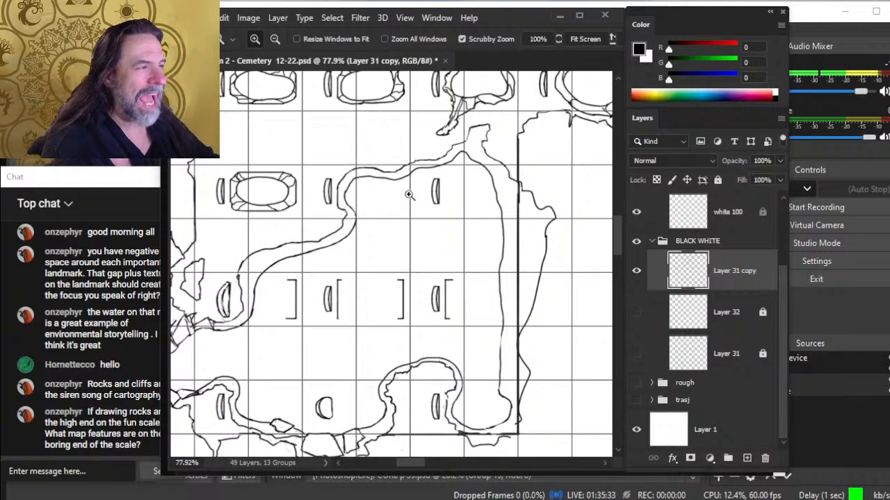
pyautogui.moveTo(425, 170)
pyautogui.mouseDown()
pyautogui.moveTo(486, 174)
pyautogui.moveTo(469, 288)
pyautogui.mouseUp()
pyautogui.press('b')
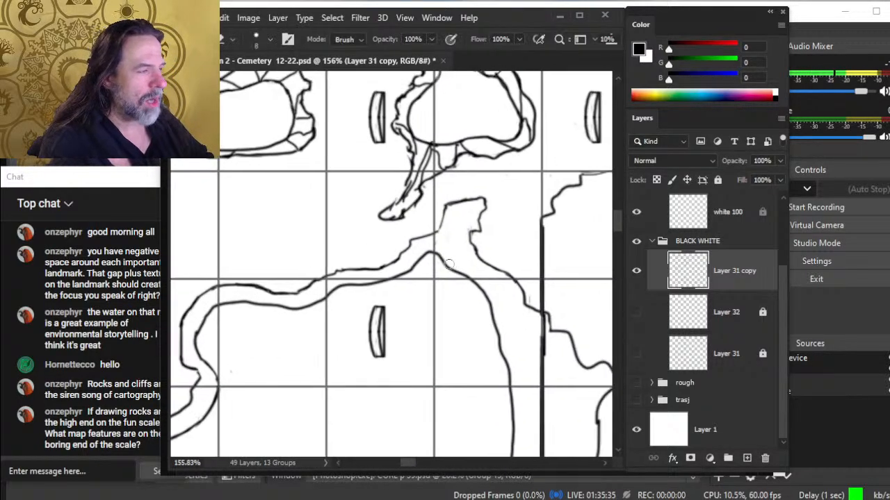
pyautogui.press('b')
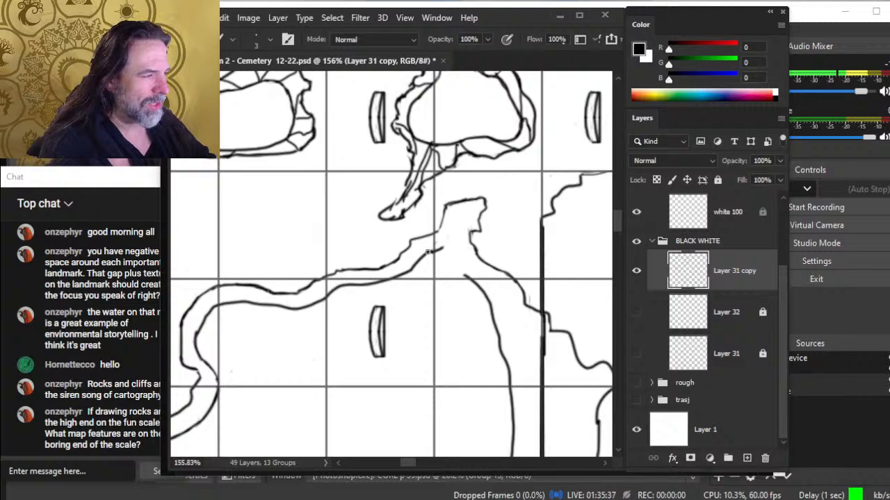
pyautogui.press('e')
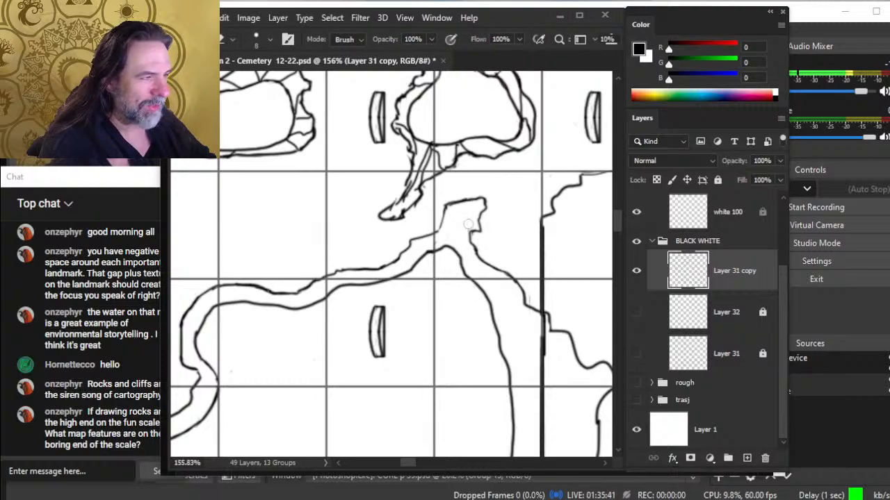
pyautogui.press('b')
pyautogui.press('e')
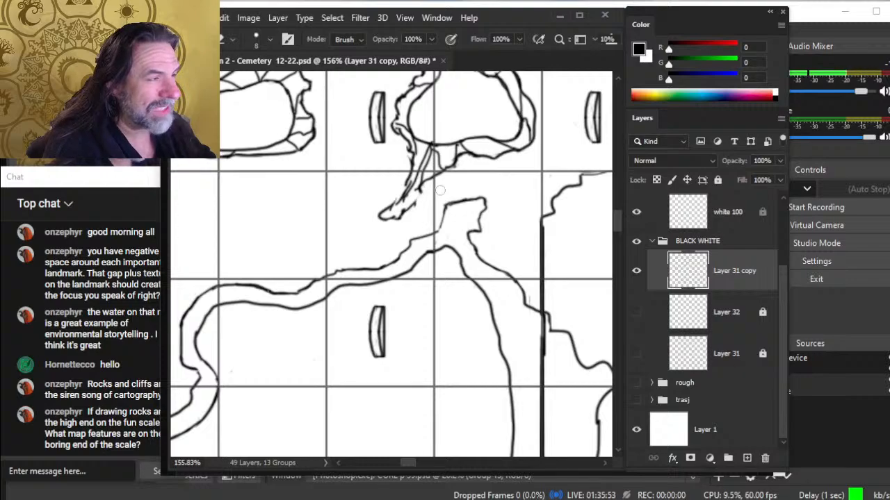
# - Smooth the right edge of the rock spike hanging below the grave, erasing stray marks beside it
pyautogui.press('b')
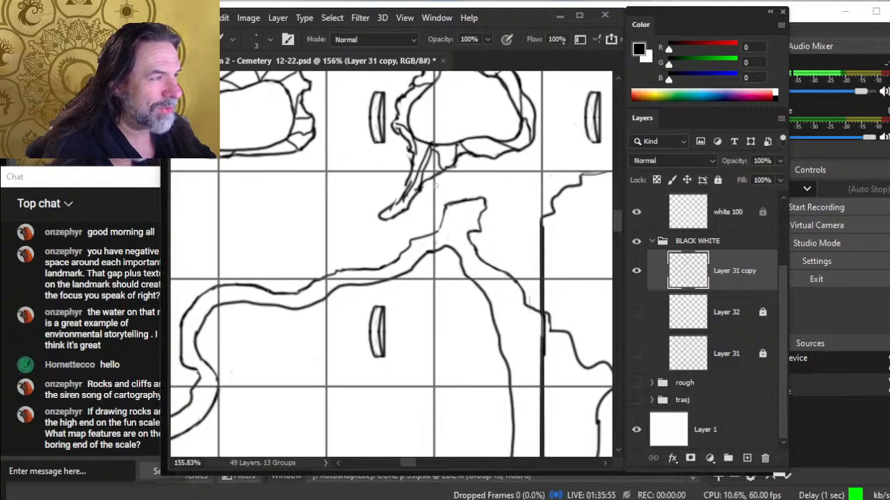
pyautogui.press('e')
pyautogui.press('b')
pyautogui.press('e')
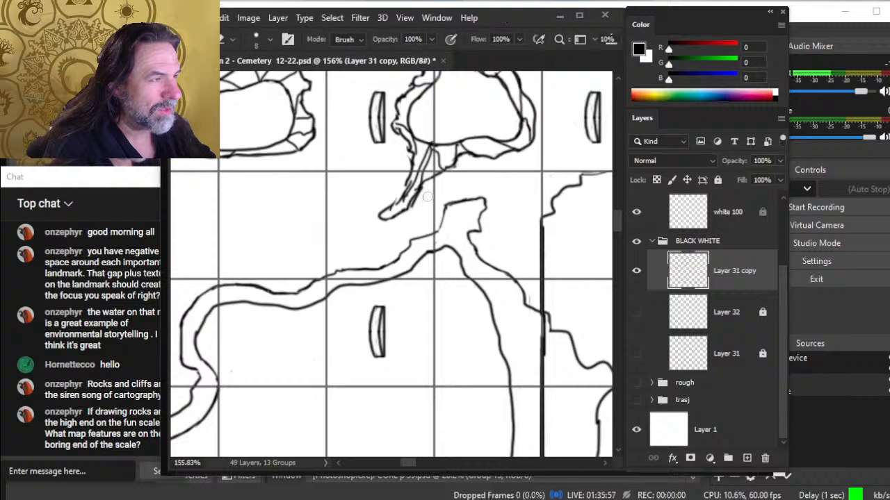
pyautogui.press('b')
pyautogui.press('e')
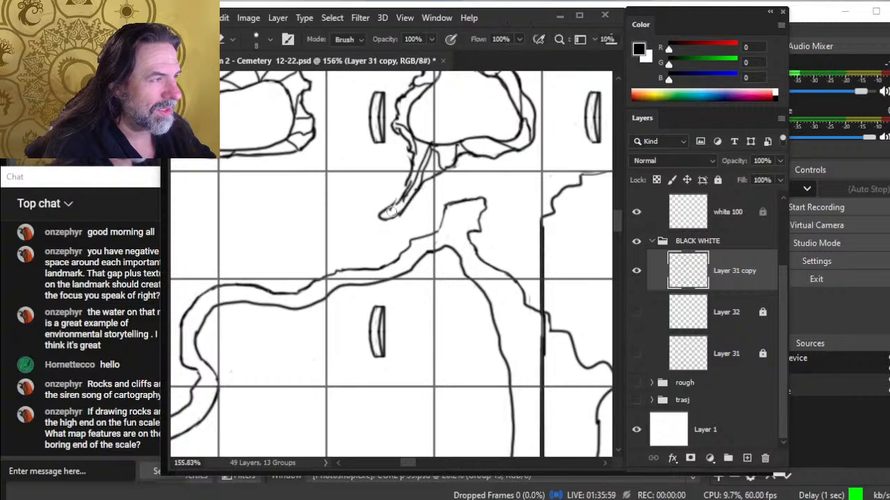
# - Erase the blunt tip of the hanging rock spike and redraw it as a shorter, sharp point
pyautogui.moveTo(392, 212)
pyautogui.mouseDown()
pyautogui.moveTo(377, 215)
pyautogui.moveTo(398, 204)
pyautogui.moveTo(383, 220)
pyautogui.mouseUp()
pyautogui.press('b')
pyautogui.press('e')
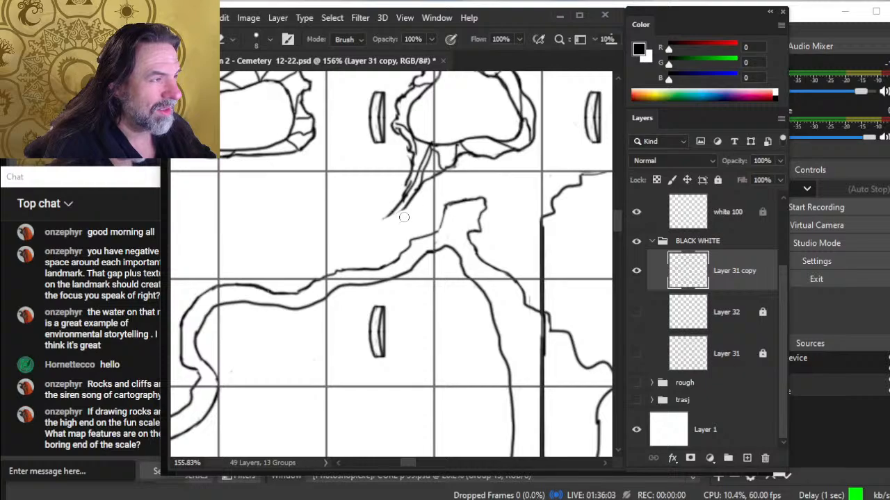
pyautogui.press('b')
pyautogui.moveTo(410, 202); pyautogui.dragTo(381, 222)
pyautogui.press('e')
pyautogui.press('b')
pyautogui.moveTo(413, 198); pyautogui.dragTo(389, 213)
pyautogui.press('e')
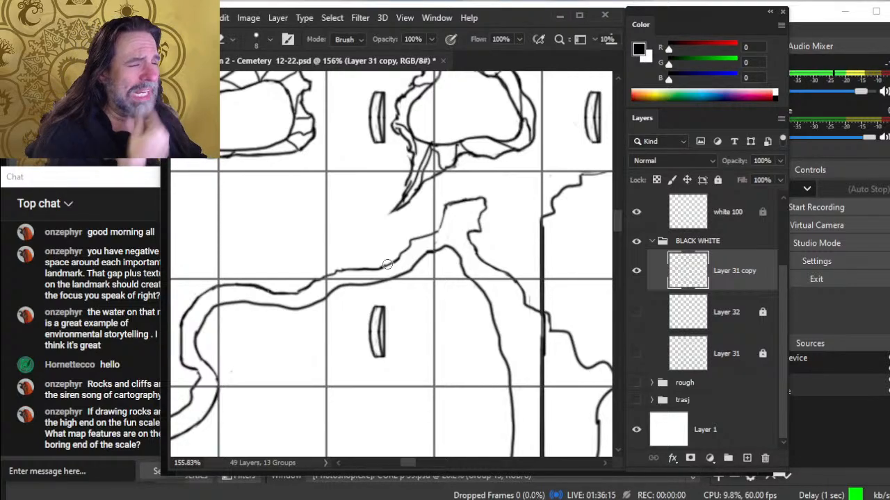
# - Reshape the blunt spike on top of the broken grave slab into a narrow, sharp point
pyautogui.press('z')
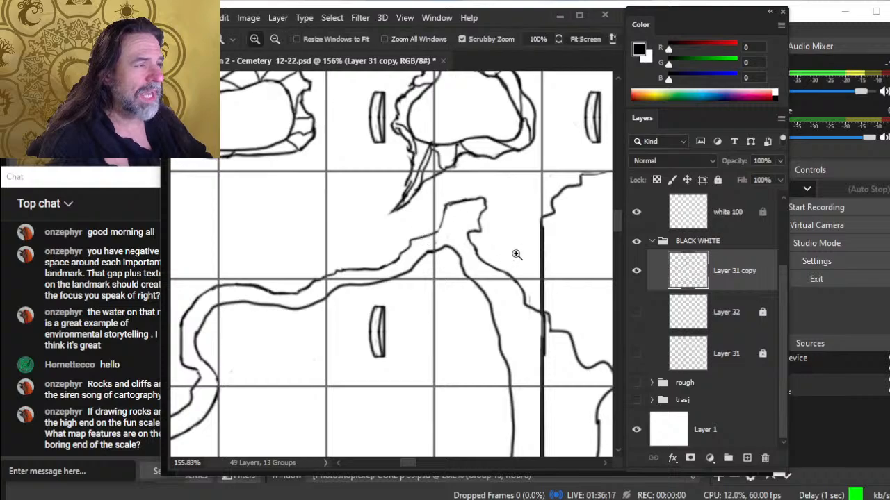
pyautogui.moveTo(516, 254); pyautogui.dragTo(480, 309)
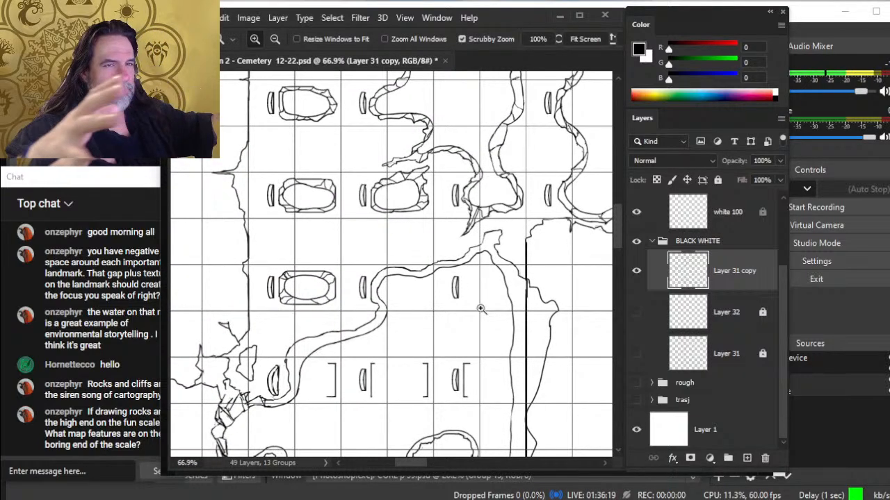
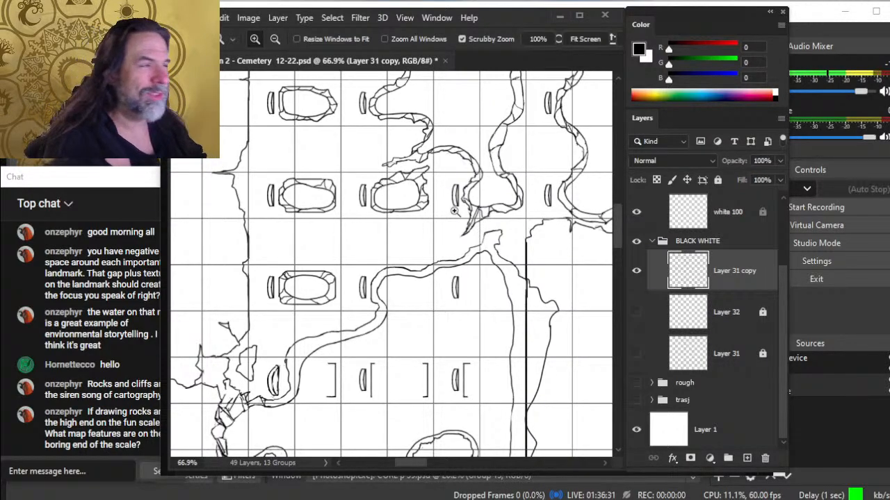
pyautogui.moveTo(418, 179)
pyautogui.mouseDown()
pyautogui.moveTo(465, 188)
pyautogui.moveTo(474, 228)
pyautogui.mouseUp()
pyautogui.press('e')
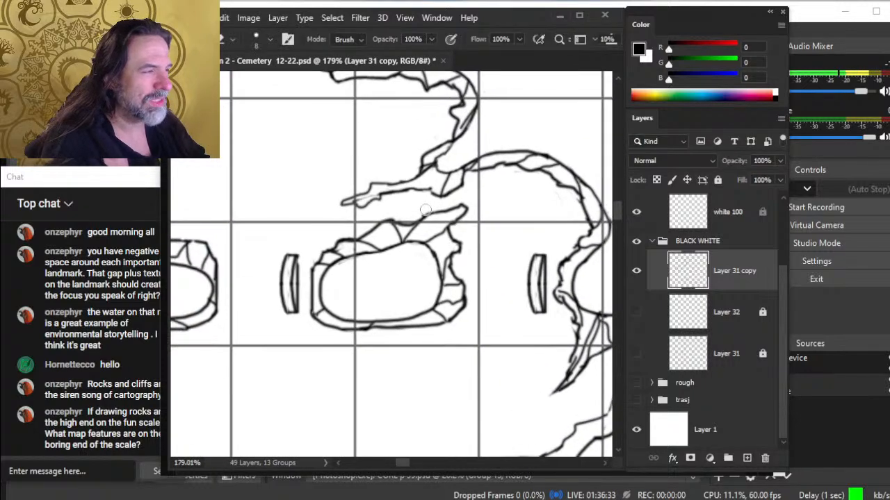
pyautogui.moveTo(425, 209)
pyautogui.mouseDown()
pyautogui.moveTo(456, 208)
pyautogui.moveTo(438, 218)
pyautogui.moveTo(466, 208)
pyautogui.mouseUp()
pyautogui.press('b')
pyautogui.press('e')
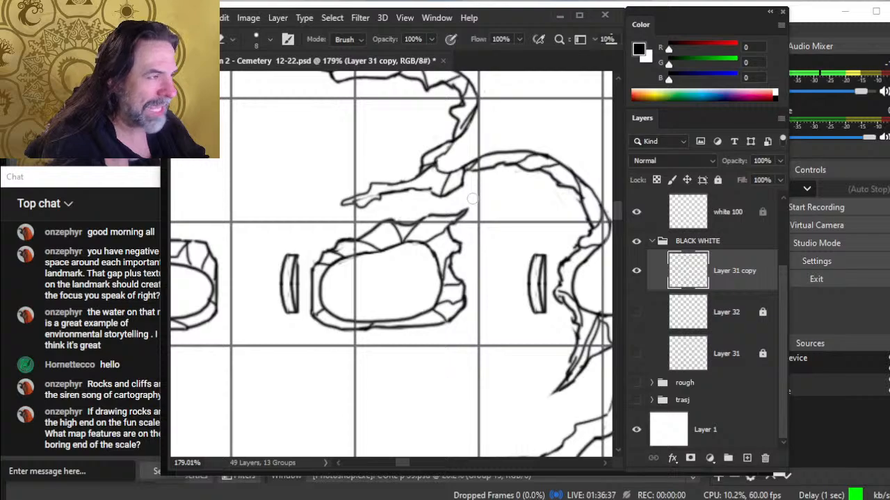
# - Redraw the lower edge and left tip of the broken ledge above the slab, cleaning it with a size 5 eraser
pyautogui.press('b')
pyautogui.moveTo(444, 194)
pyautogui.mouseDown()
pyautogui.moveTo(427, 189)
pyautogui.moveTo(432, 198)
pyautogui.mouseUp()
pyautogui.press('e')
pyautogui.press('[')
pyautogui.press('[')
pyautogui.press('[')
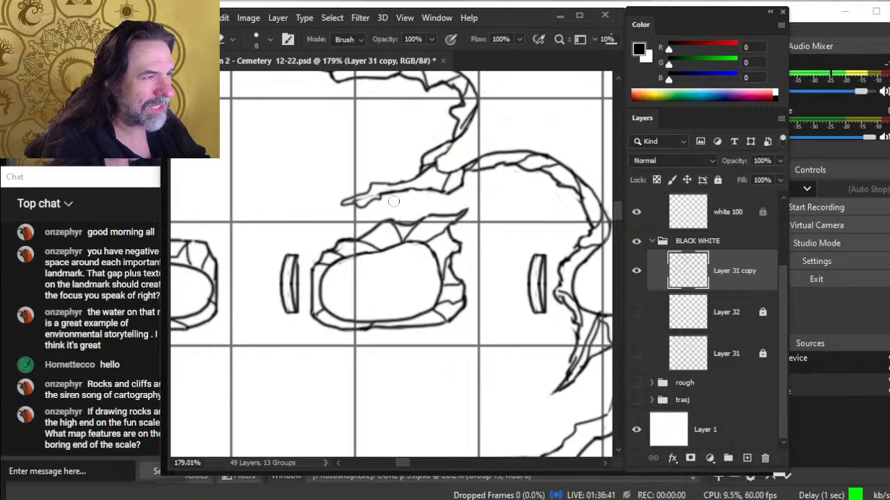
pyautogui.press('b')
pyautogui.moveTo(344, 204); pyautogui.dragTo(382, 200)
pyautogui.press('e')
pyautogui.press('b')
pyautogui.press('e')
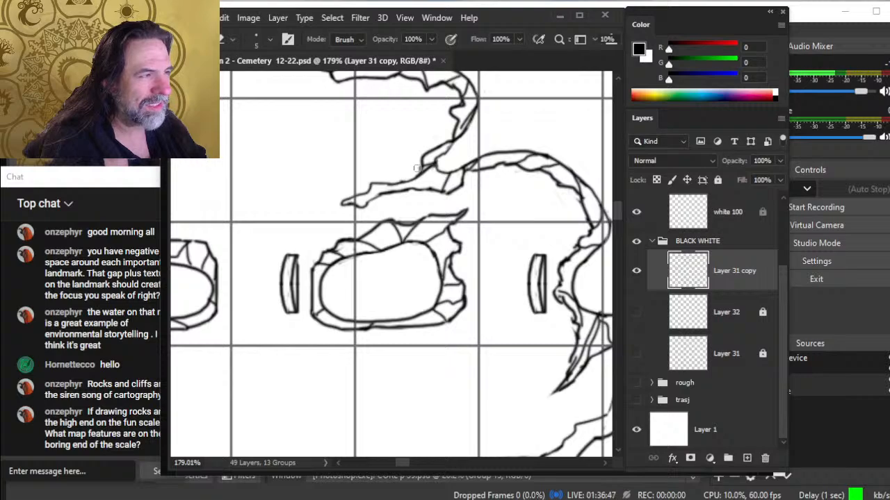
# - Remove the ledge's long left tip and redraw its end as a shorter, pointed spike
pyautogui.press('z')
pyautogui.moveTo(472, 216)
pyautogui.mouseDown()
pyautogui.moveTo(420, 212)
pyautogui.moveTo(484, 210)
pyautogui.mouseUp()
pyautogui.press('b')
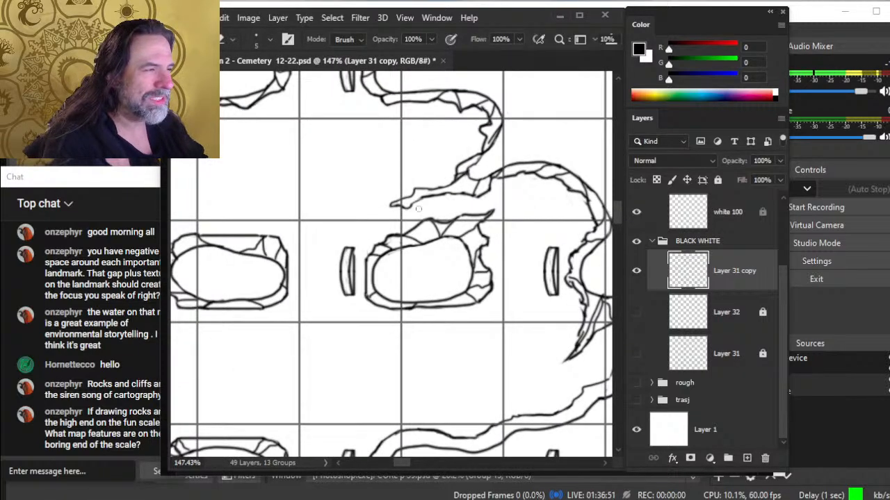
pyautogui.hotkey('ctrl', 'z')
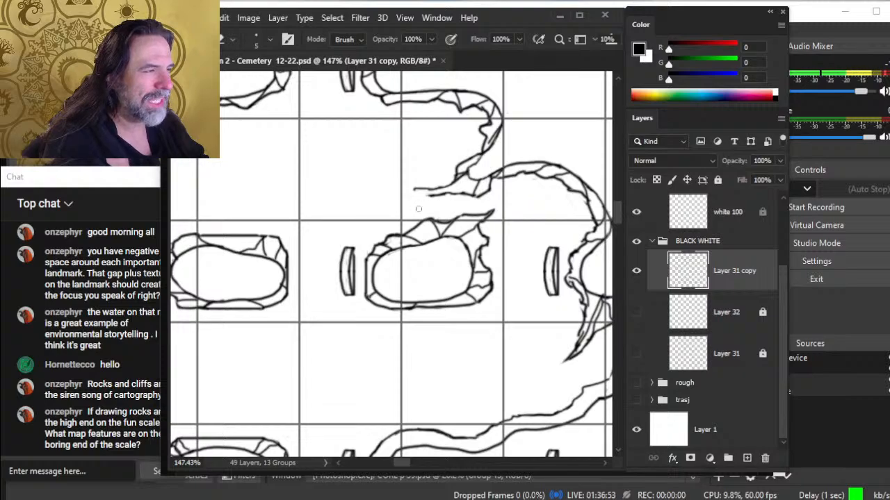
pyautogui.press('b')
pyautogui.press('e')
pyautogui.moveTo(415, 189)
pyautogui.mouseDown()
pyautogui.moveTo(445, 196)
pyautogui.moveTo(425, 199)
pyautogui.moveTo(452, 195)
pyautogui.mouseUp()
pyautogui.press('b')
pyautogui.press('e')
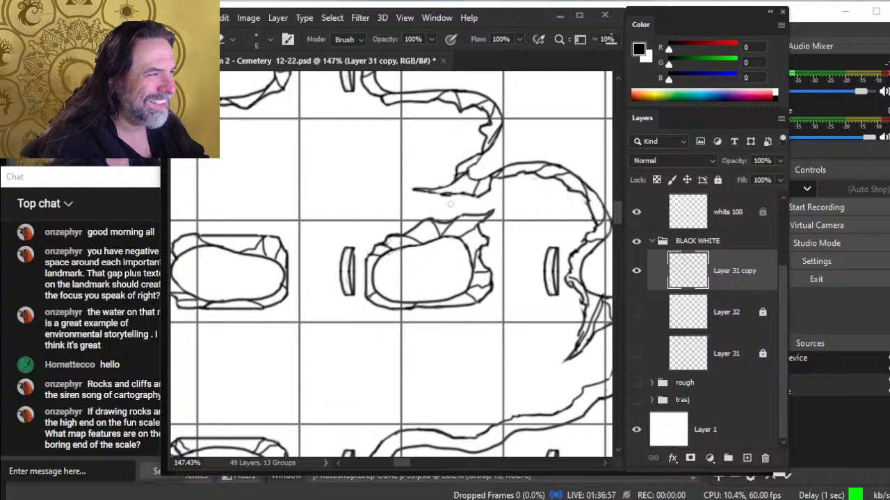
# - Shorten and sharpen the ledge's left point further, refining its upper and lower edges
pyautogui.press('b')
pyautogui.press('e')
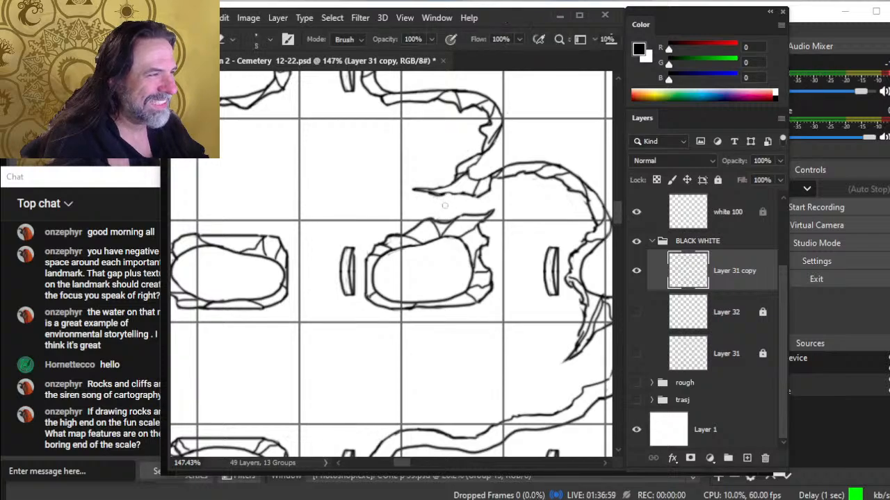
pyautogui.press('b')
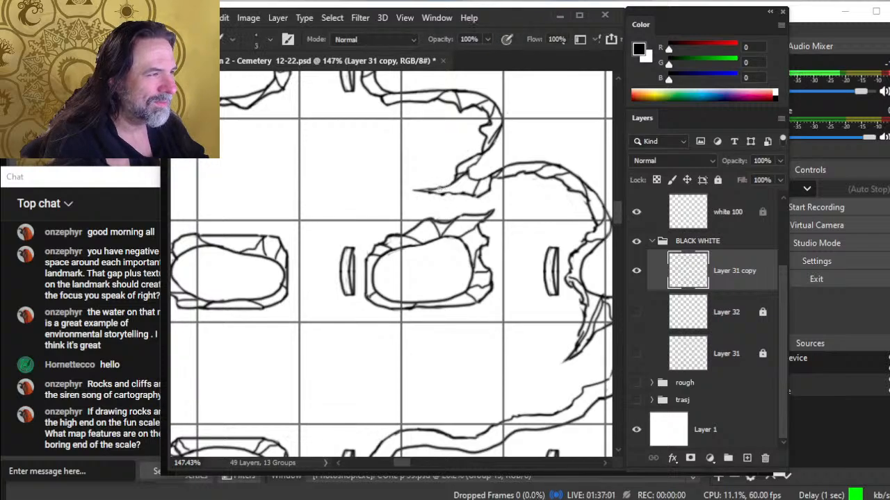
pyautogui.press('e')
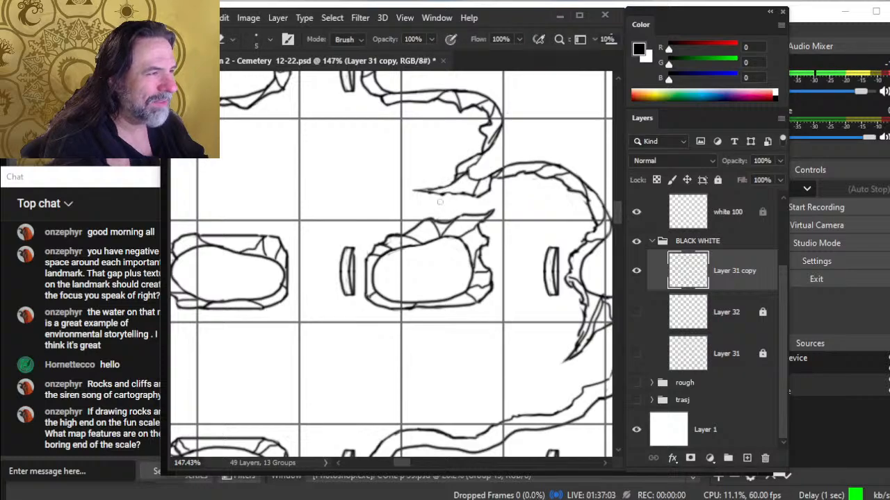
pyautogui.press('b')
pyautogui.press('e')
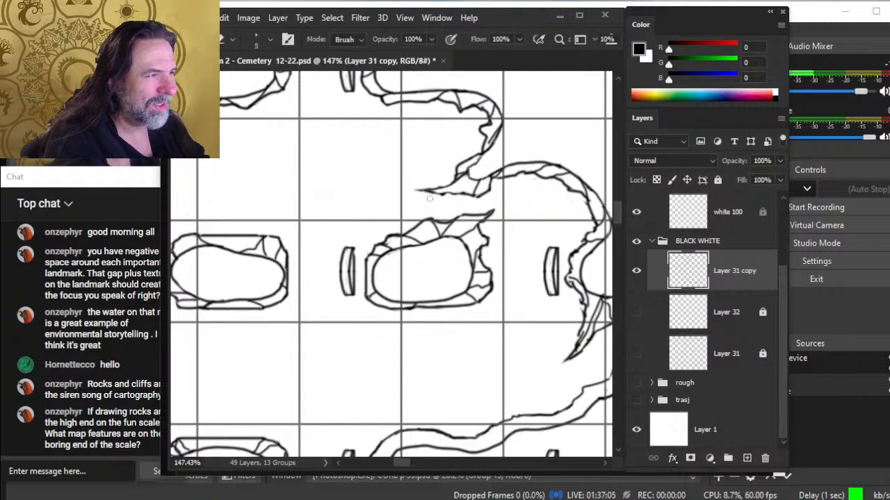
pyautogui.press('b')
pyautogui.press('e')
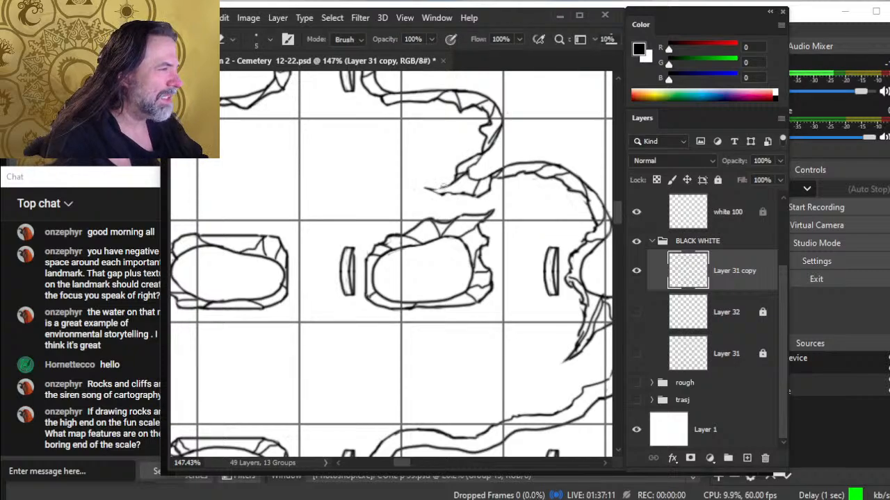
pyautogui.press('b')
pyautogui.press('e')
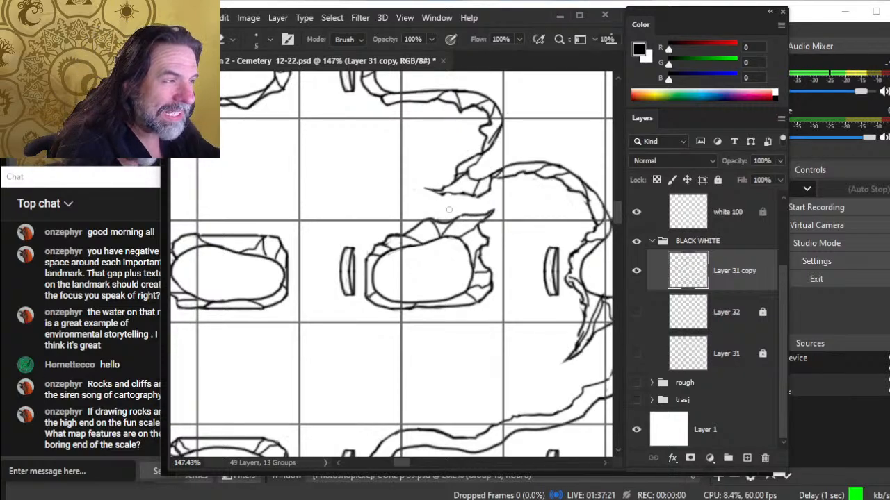
# - Touch up the spike on the broken grave slab and check the outline of the neighbouring slab to its left
pyautogui.press('b')
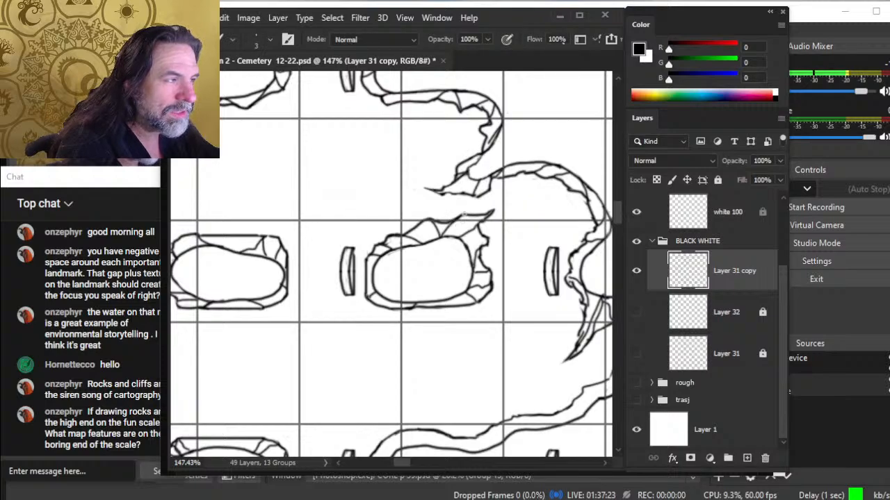
pyautogui.press('e')
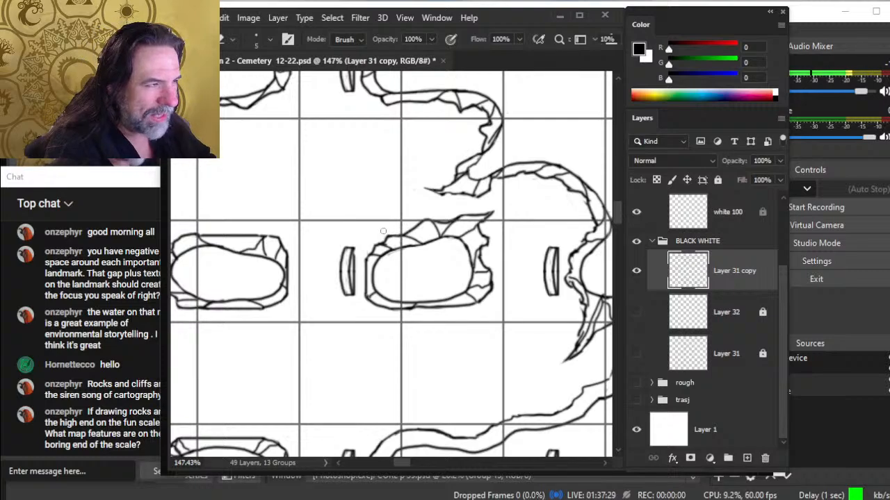
pyautogui.hotkey('ctrl', 'space')
pyautogui.moveTo(456, 278); pyautogui.dragTo(405, 288)
pyautogui.moveTo(346, 274); pyautogui.dragTo(441, 256)
pyautogui.press('b')
pyautogui.press('e')
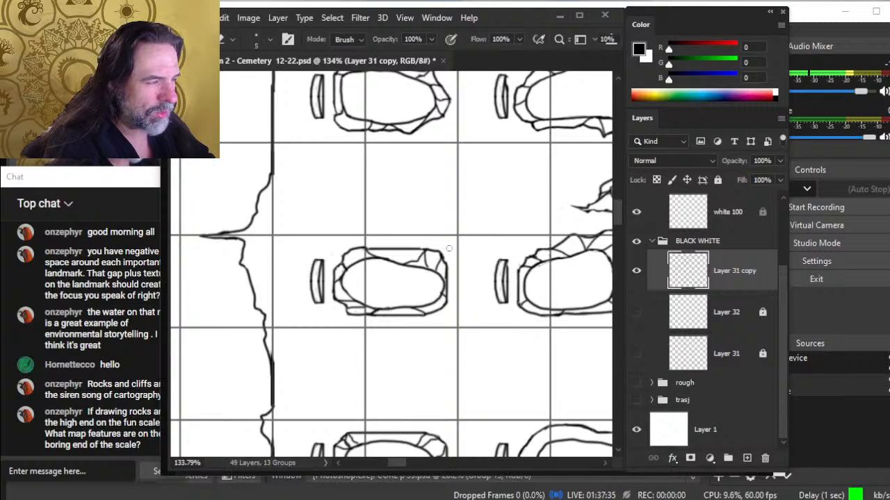
pyautogui.press('z')
pyautogui.moveTo(469, 261); pyautogui.dragTo(437, 264)
pyautogui.press('space')
pyautogui.moveTo(499, 321)
pyautogui.mouseDown()
pyautogui.moveTo(434, 294)
pyautogui.moveTo(462, 274)
pyautogui.mouseUp()
pyautogui.moveTo(489, 213); pyautogui.dragTo(548, 217)
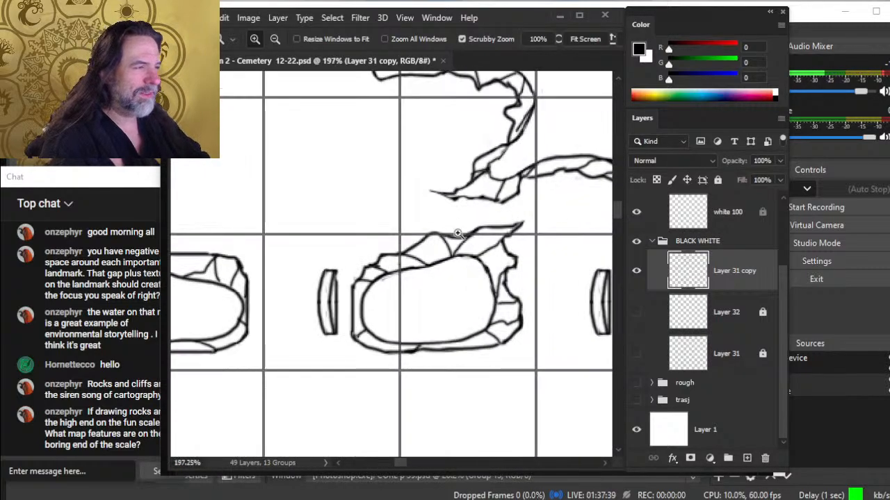
# - Trim the left tip of the broken ledge above the grave slab, shortening it with the eraser and brush
pyautogui.press('e')
pyautogui.moveTo(424, 199); pyautogui.dragTo(433, 196)
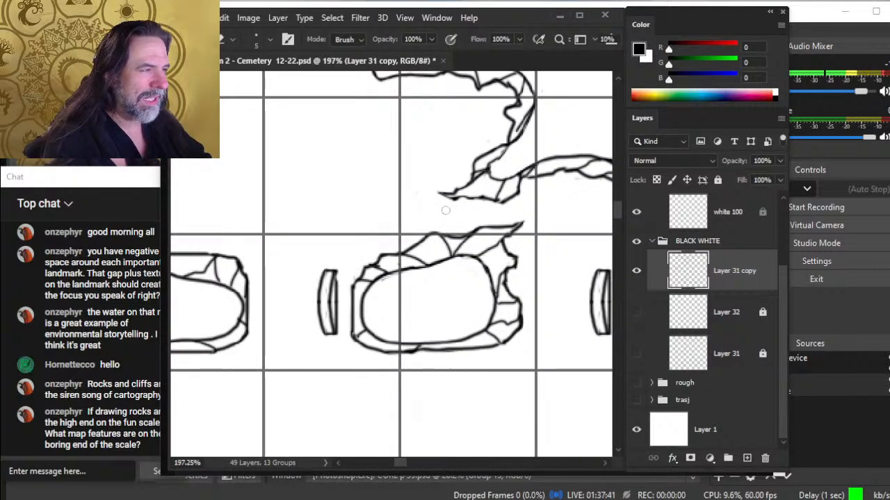
pyautogui.press('b')
pyautogui.press('e')
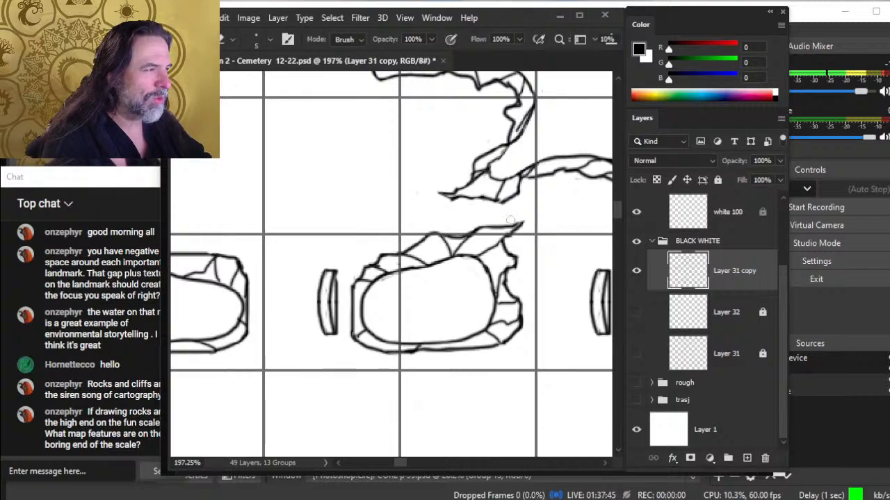
pyautogui.press('b')
pyautogui.press('e')
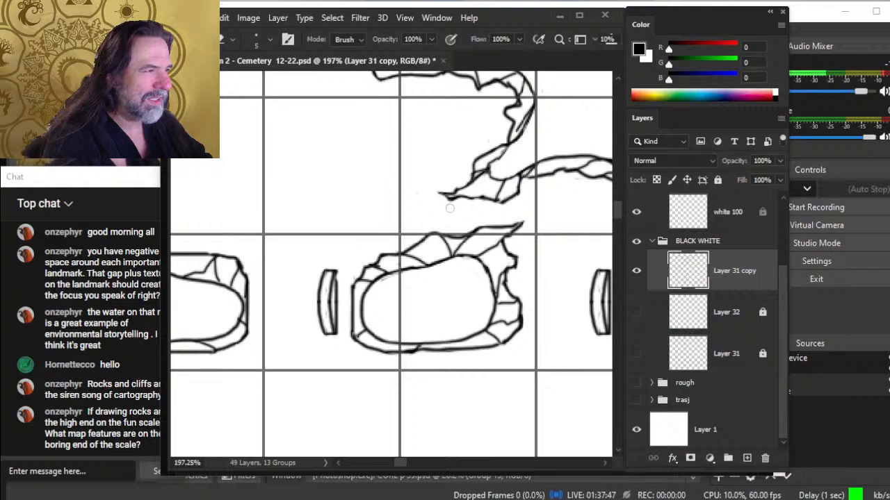
# - Redraw the underside of the ledge's short left tip and clean its end into a sharp point
pyautogui.press('b')
pyautogui.press('e')
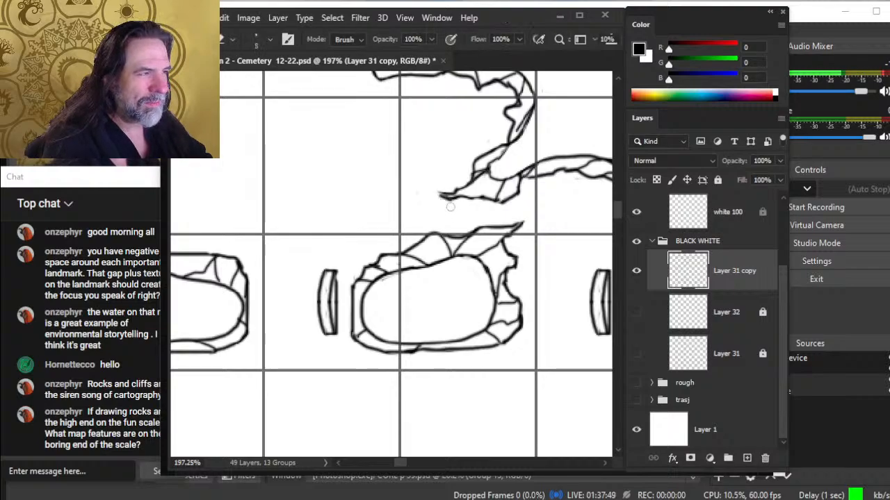
pyautogui.press('b')
pyautogui.press('e')
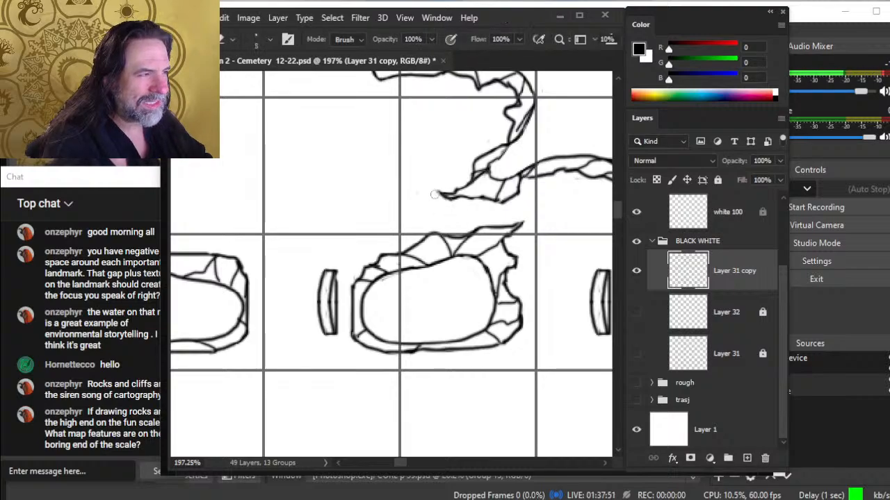
pyautogui.press('b')
pyautogui.press('e')
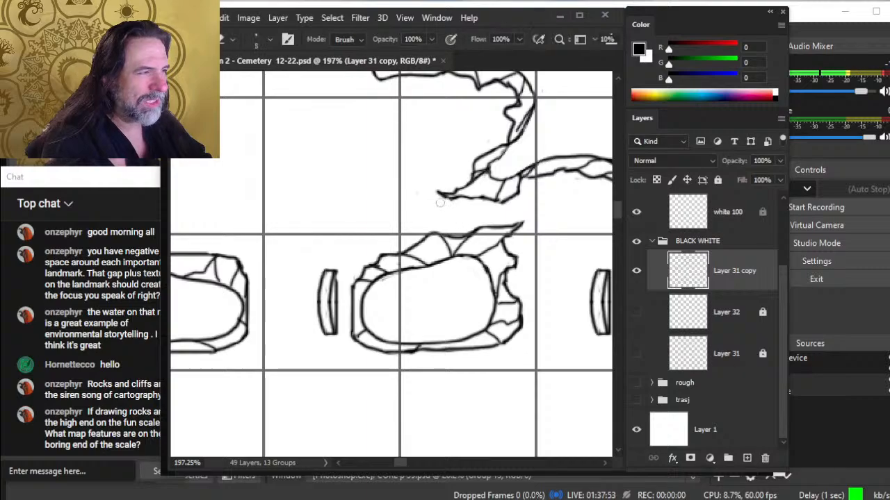
# - Examine the lower part of the cemetery map for rim outlines that still lack stone detail
pyautogui.press('z')
pyautogui.moveTo(475, 213); pyautogui.dragTo(403, 223)
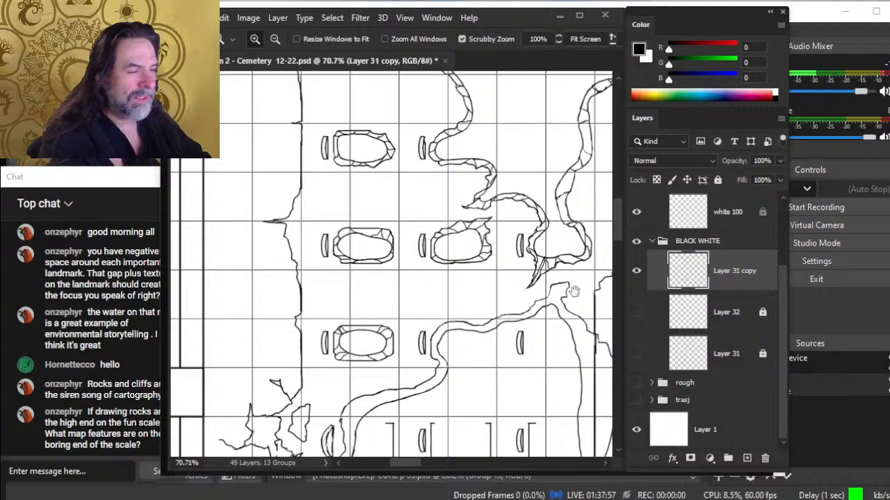
pyautogui.moveTo(539, 261); pyautogui.dragTo(491, 253)
pyautogui.moveTo(554, 283); pyautogui.dragTo(408, 202)
pyautogui.moveTo(462, 258); pyautogui.dragTo(404, 251)
pyautogui.moveTo(433, 285); pyautogui.dragTo(470, 260)
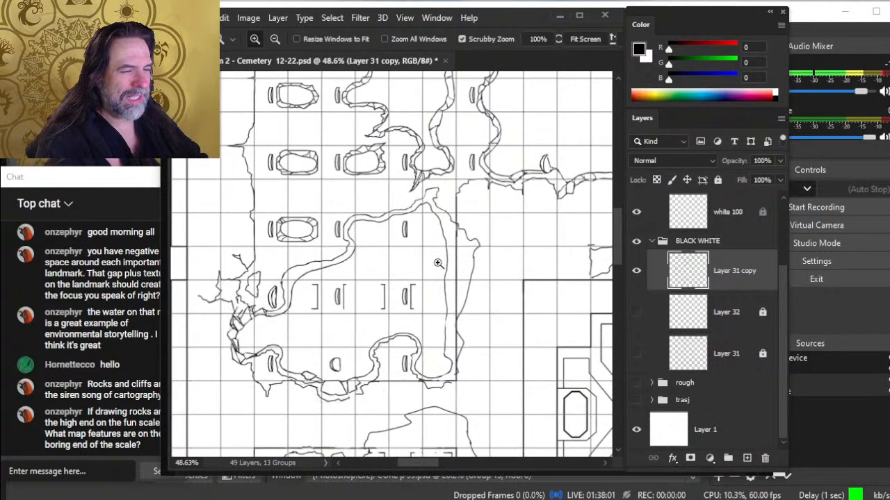
pyautogui.moveTo(423, 284); pyautogui.dragTo(365, 277)
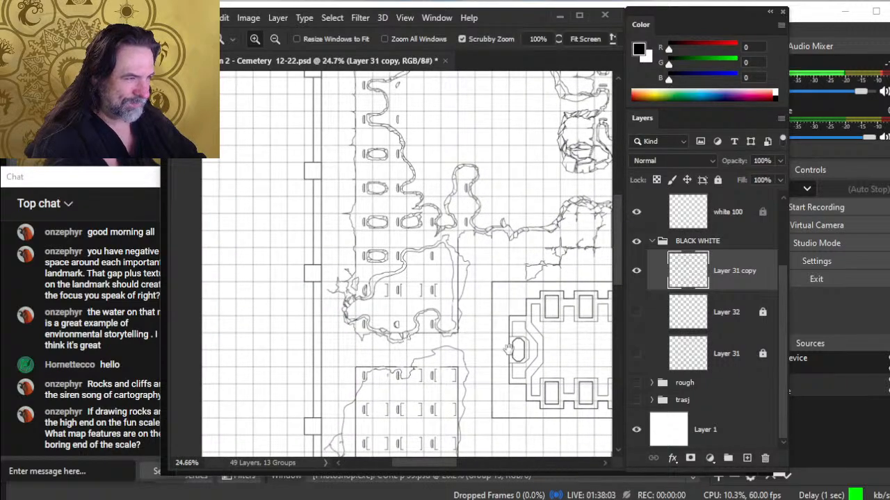
pyautogui.moveTo(506, 352); pyautogui.dragTo(481, 337)
# - Reshape the double-line rim's right edge into an angular corner at the narrow bend right of the intact grave slab
pyautogui.moveTo(376, 283); pyautogui.dragTo(450, 284)
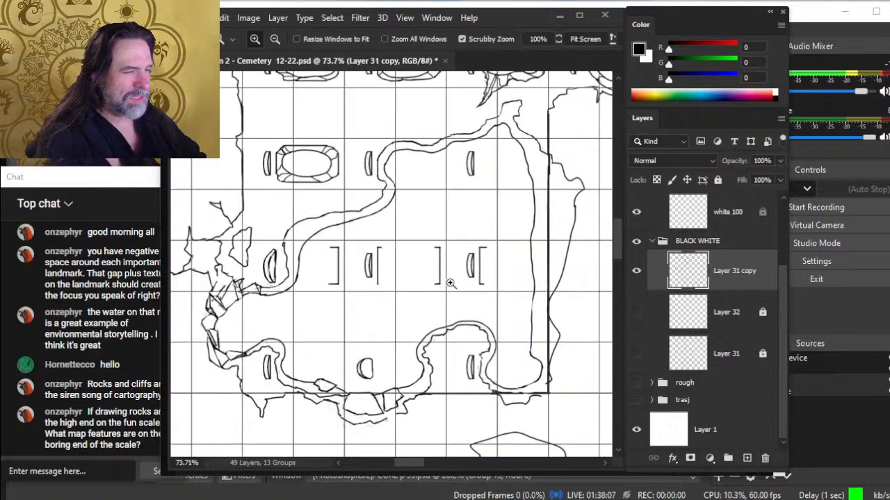
pyautogui.moveTo(402, 188); pyautogui.dragTo(439, 204)
pyautogui.press('b')
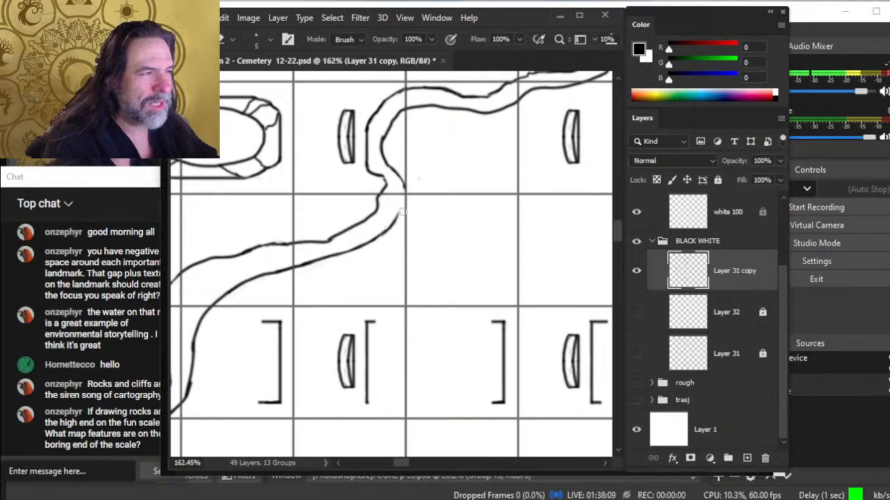
pyautogui.moveTo(388, 229); pyautogui.dragTo(405, 189)
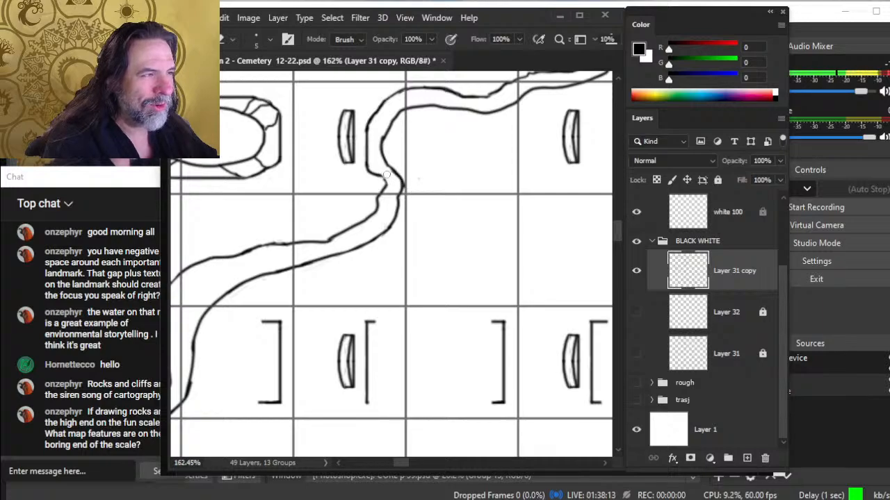
pyautogui.moveTo(397, 178); pyautogui.dragTo(397, 200)
pyautogui.press('b')
pyautogui.press('e')
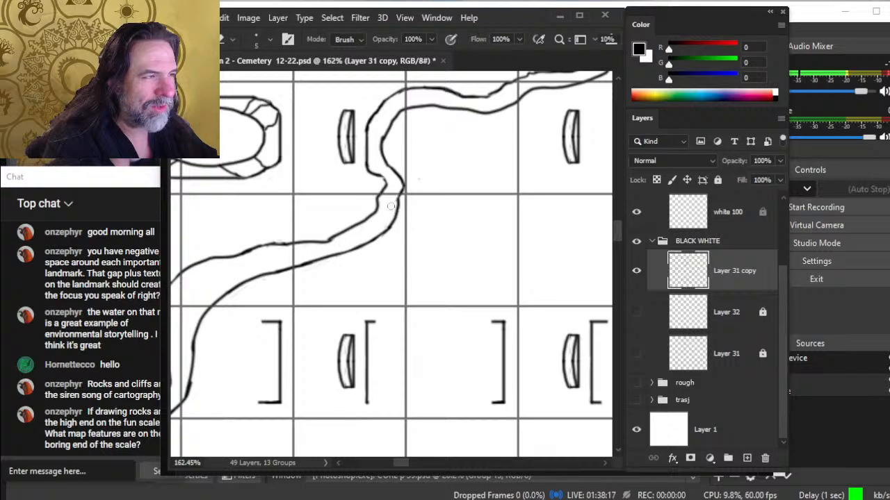
# - Draw joint lines across the rim's narrow bend with a size 2 brush, dividing it into small stones
pyautogui.press('b')
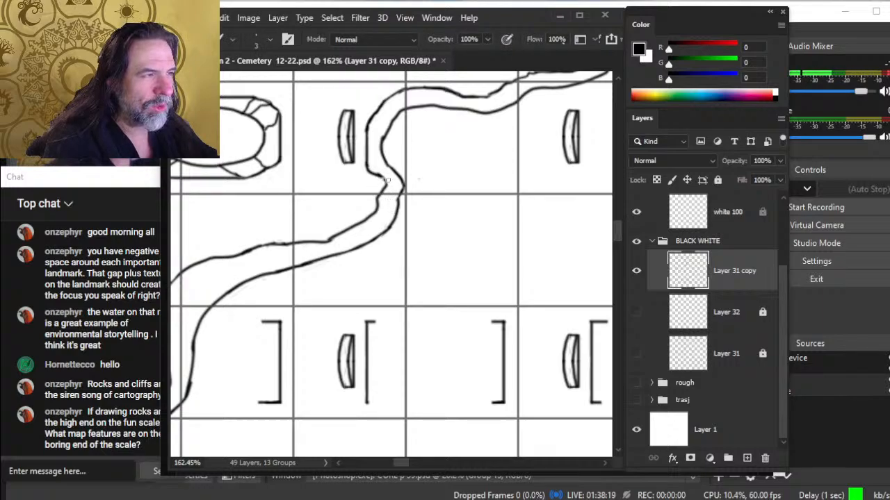
pyautogui.moveTo(382, 177); pyautogui.dragTo(404, 192)
pyautogui.hotkey('ctrl', 'z')
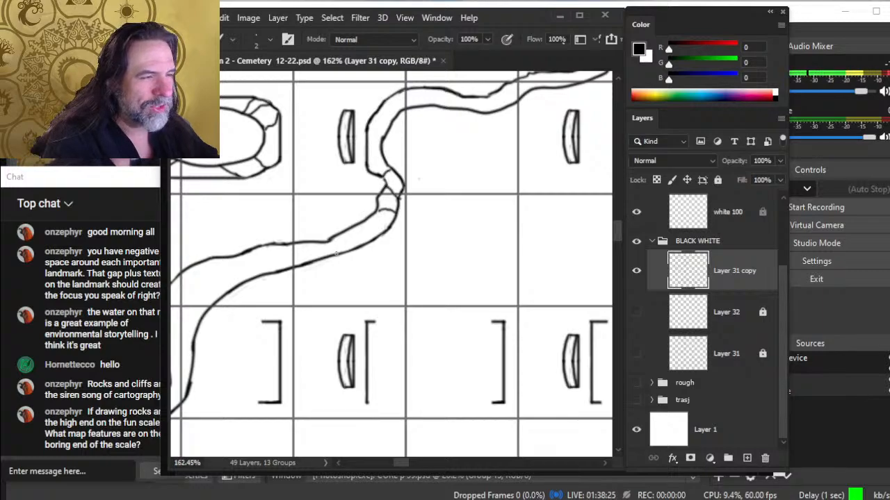
# - Add a slanted joint across the rim at the notch below the bend and clean up its ends
pyautogui.press('e')
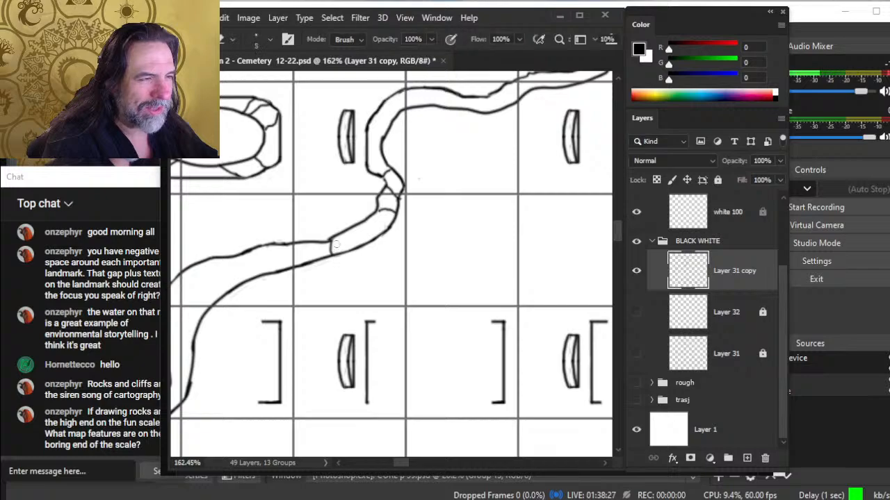
pyautogui.press('b')
pyautogui.press('e')
pyautogui.moveTo(326, 253)
pyautogui.mouseDown()
pyautogui.moveTo(325, 262)
pyautogui.moveTo(331, 242)
pyautogui.moveTo(325, 255)
pyautogui.mouseUp()
pyautogui.press('b')
pyautogui.press('e')
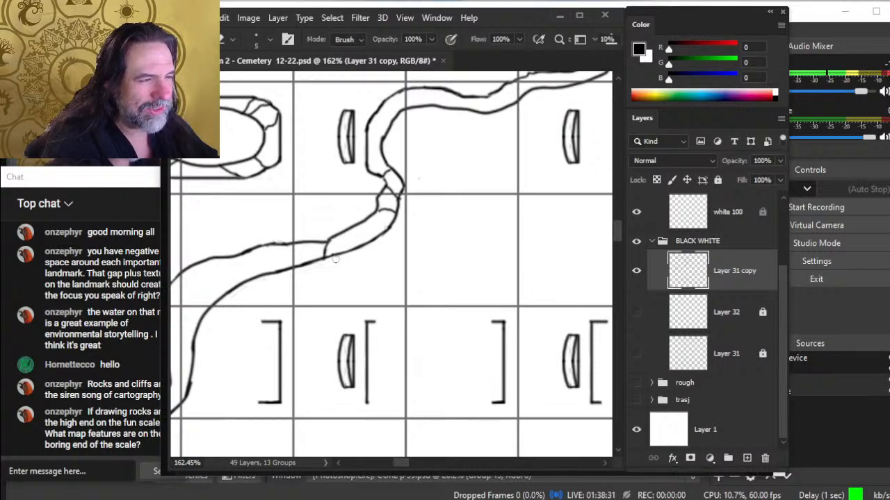
# - Redraw the lower joint of the small stone at the narrow bend and tighten the rim's right edge beside it
pyautogui.press('z')
pyautogui.moveTo(412, 241); pyautogui.dragTo(350, 234)
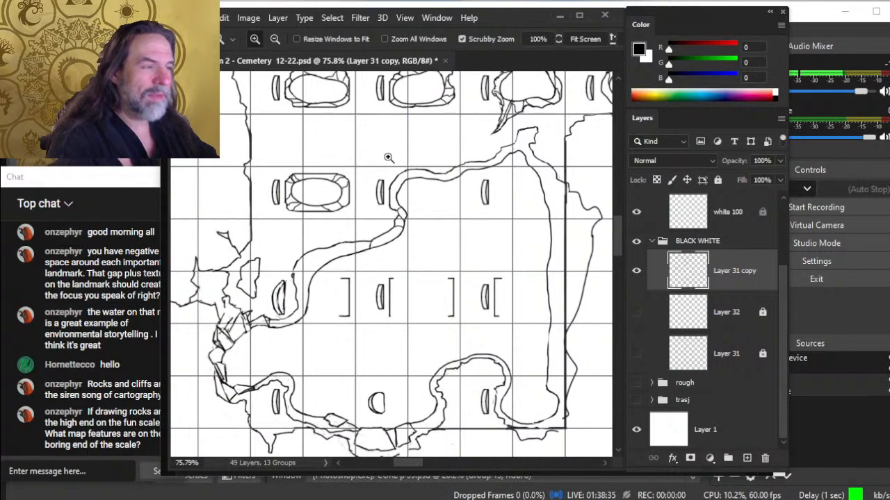
pyautogui.scroll(5, 405, 217)
pyautogui.press('e')
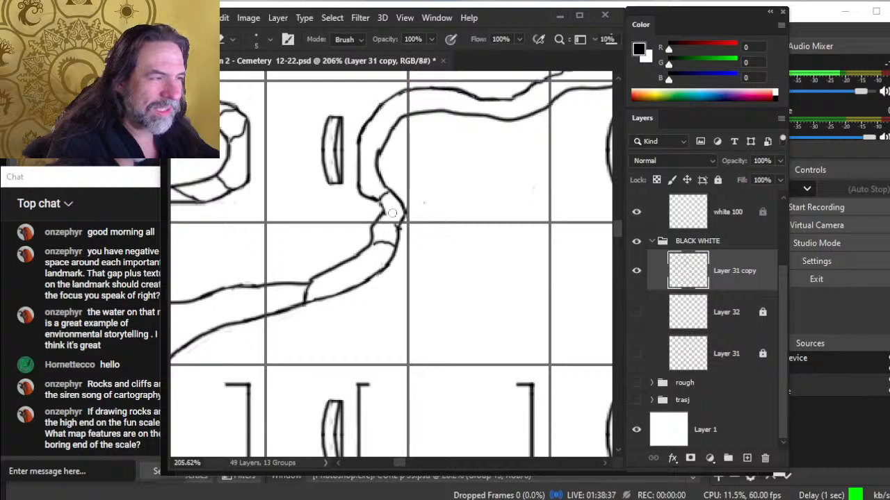
pyautogui.press('b')
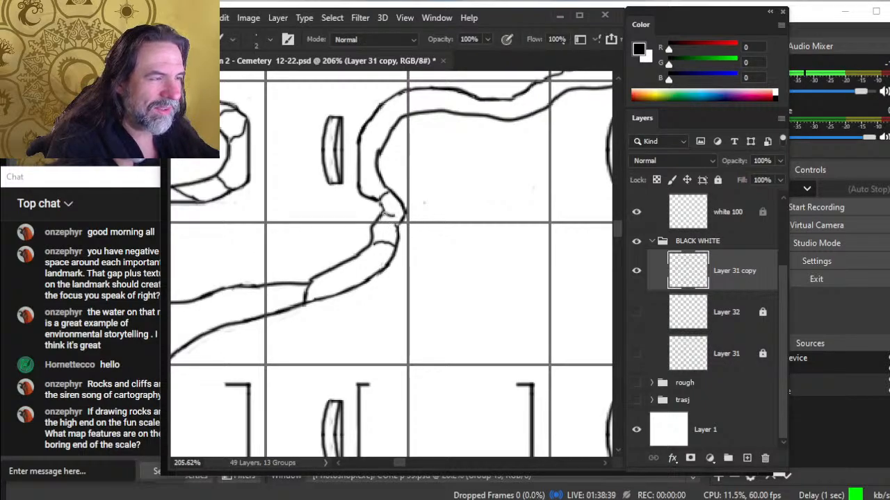
pyautogui.moveTo(394, 216)
pyautogui.mouseDown()
pyautogui.moveTo(404, 214)
pyautogui.moveTo(397, 242)
pyautogui.moveTo(404, 230)
pyautogui.mouseUp()
pyautogui.press('e')
pyautogui.press('b')
pyautogui.press('e')
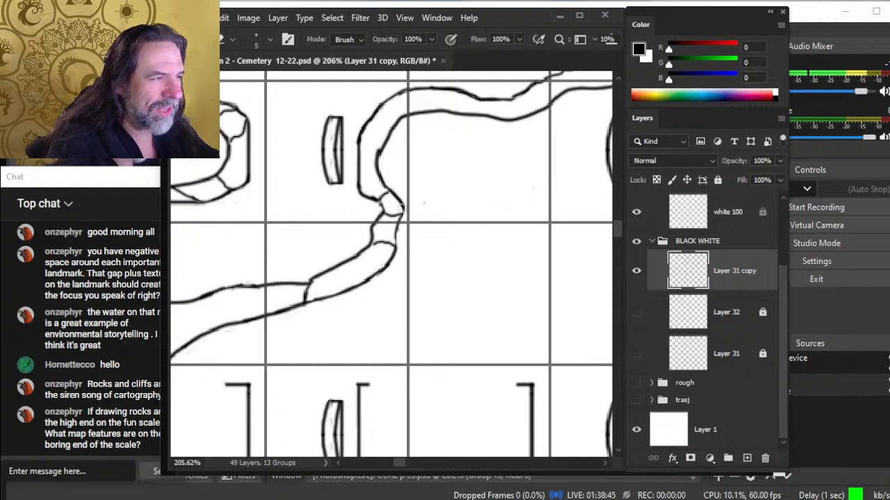
pyautogui.press('b')
pyautogui.moveTo(402, 208); pyautogui.dragTo(399, 229)
pyautogui.press('e')
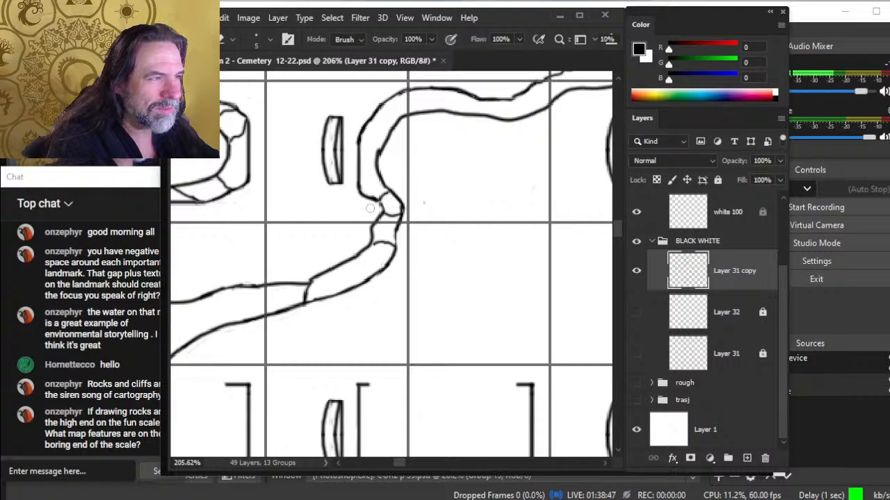
# - Touch up the bend's left edge and draw a curved joint across the rim's vertical section above it
pyautogui.press('b')
pyautogui.moveTo(379, 220)
pyautogui.mouseDown()
pyautogui.moveTo(387, 290)
pyautogui.moveTo(385, 223)
pyautogui.mouseUp()
pyautogui.press('e')
pyautogui.press('b')
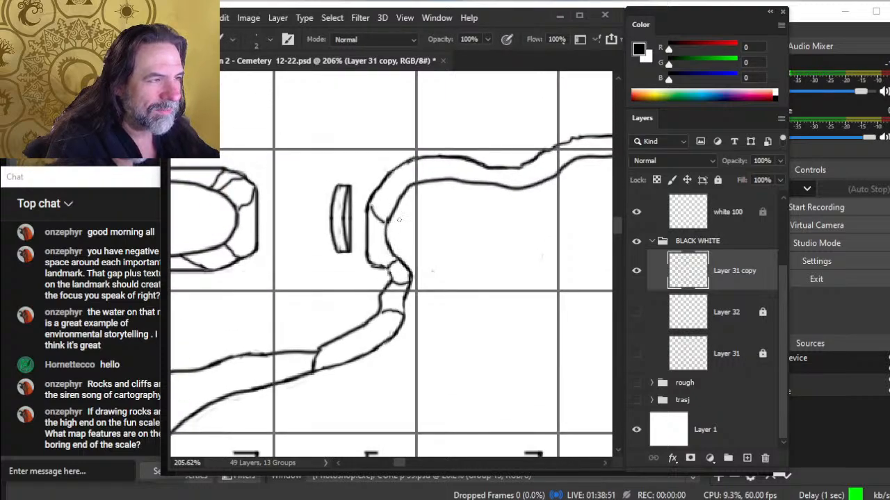
pyautogui.press('e')
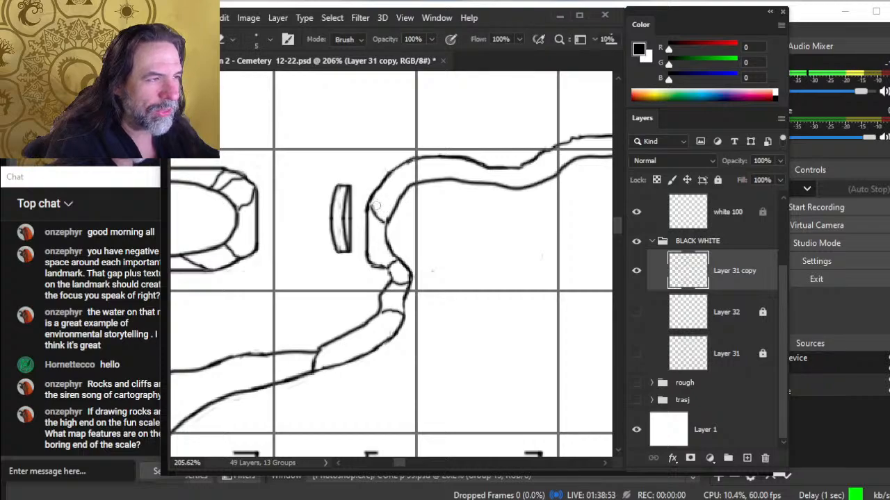
pyautogui.moveTo(401, 204); pyautogui.dragTo(392, 221)
# - Draw two more joints across the rim's upper curve, forming a wedge stone, and clean the adjoining inner edge
pyautogui.press('b')
pyautogui.moveTo(406, 190)
pyautogui.mouseDown()
pyautogui.moveTo(386, 233)
pyautogui.moveTo(401, 199)
pyautogui.moveTo(389, 175)
pyautogui.mouseUp()
pyautogui.press('e')
pyautogui.press('b')
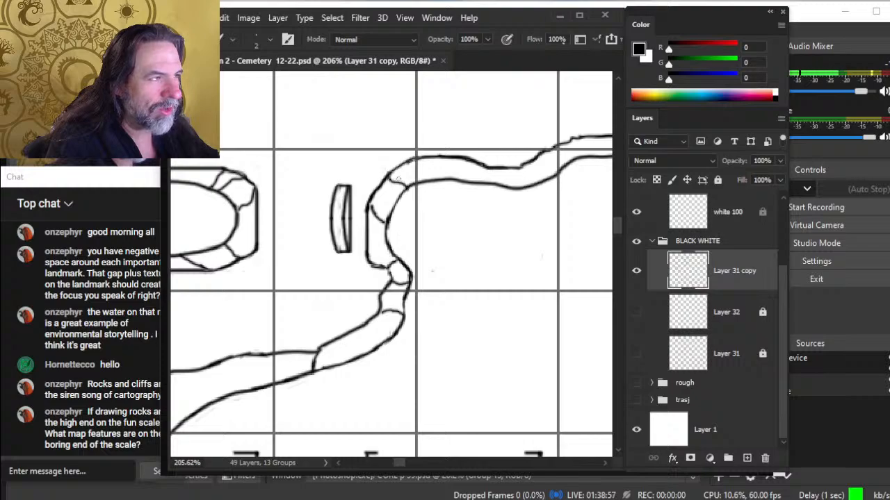
pyautogui.press('e')
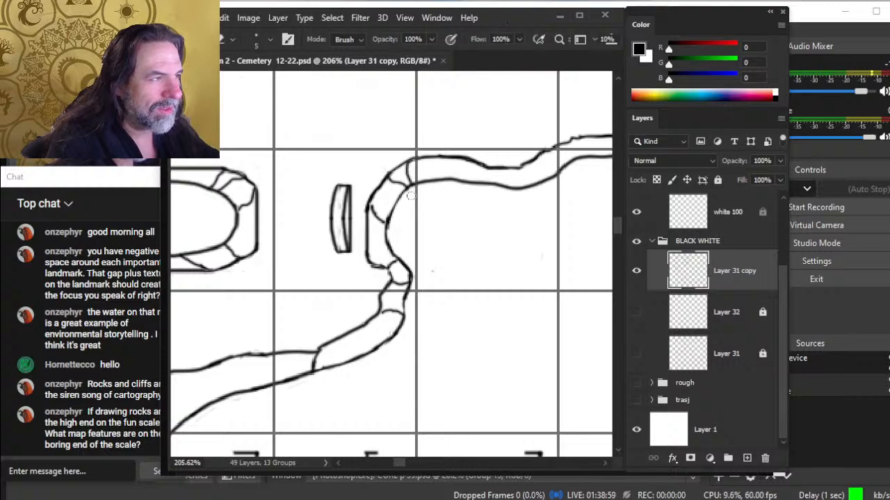
pyautogui.moveTo(430, 182)
pyautogui.mouseDown()
pyautogui.moveTo(448, 180)
pyautogui.moveTo(405, 190)
pyautogui.mouseUp()
pyautogui.press('b')
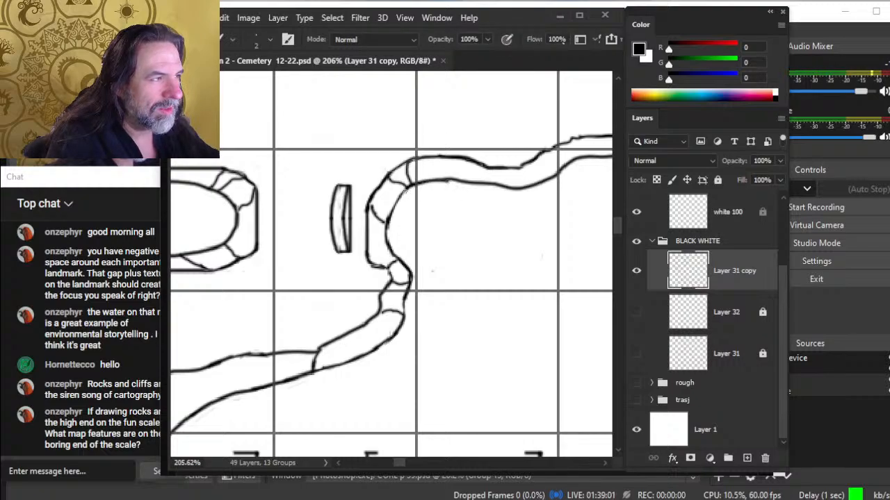
# - Refine the rim's inner edge just right of the wedge stone with the eraser and brush
pyautogui.press('e')
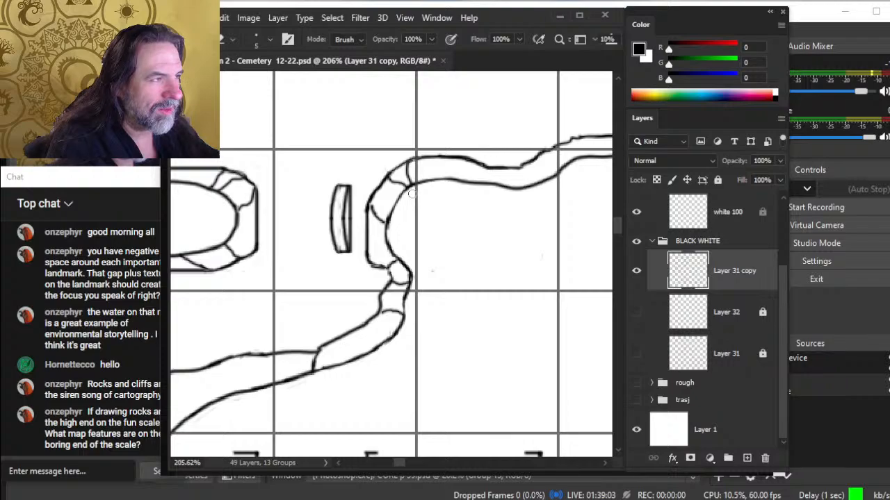
pyautogui.press('b')
pyautogui.moveTo(422, 183); pyautogui.dragTo(456, 181)
pyautogui.press('e')
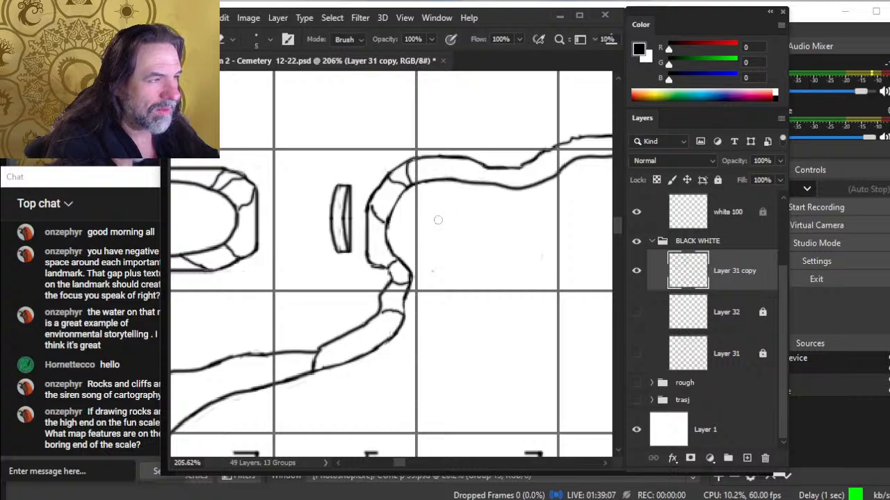
# - Redraw the lower-left corner of the long vertical stone and refine the outline of the small stone below it
pyautogui.moveTo(451, 243); pyautogui.dragTo(401, 218)
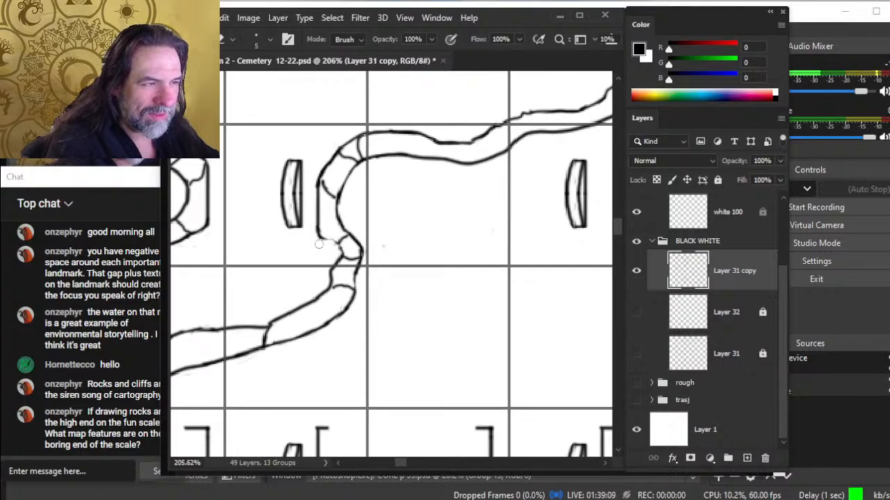
pyautogui.press('b')
pyautogui.moveTo(321, 240)
pyautogui.mouseDown()
pyautogui.moveTo(358, 266)
pyautogui.moveTo(356, 236)
pyautogui.mouseUp()
pyautogui.press('e')
pyautogui.press('b')
pyautogui.press('e')
pyautogui.press('b')
pyautogui.press('e')
pyautogui.press('b')
pyautogui.press('e')
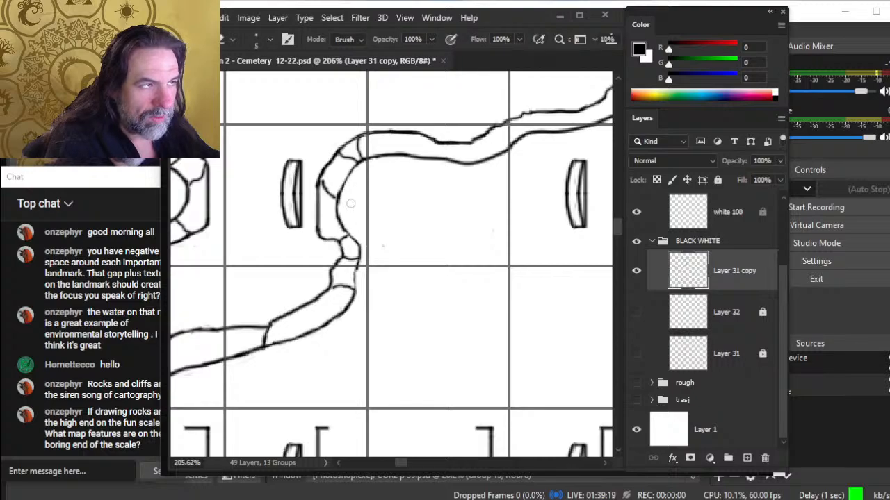
# - Round off the long vertical stone's lower end and rework the rim's inner edge beside it
pyautogui.press('b')
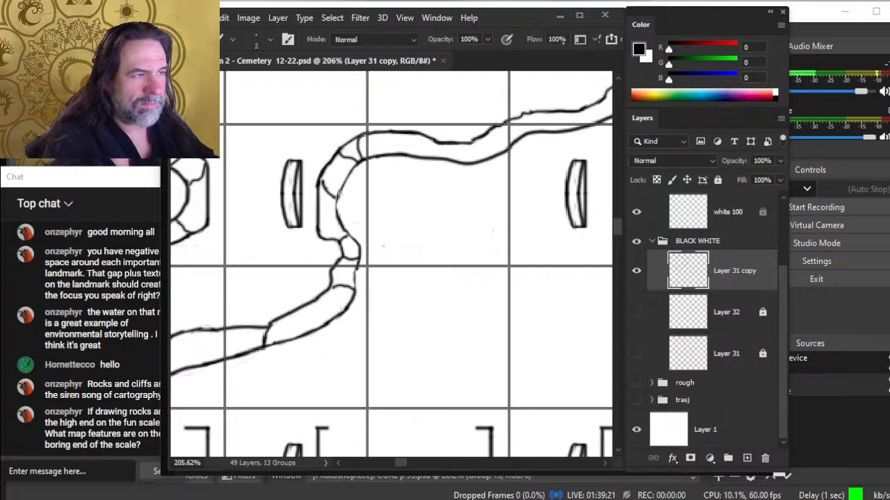
pyautogui.press('e')
pyautogui.moveTo(333, 208)
pyautogui.mouseDown()
pyautogui.moveTo(337, 234)
pyautogui.moveTo(320, 237)
pyautogui.mouseUp()
pyautogui.press('b')
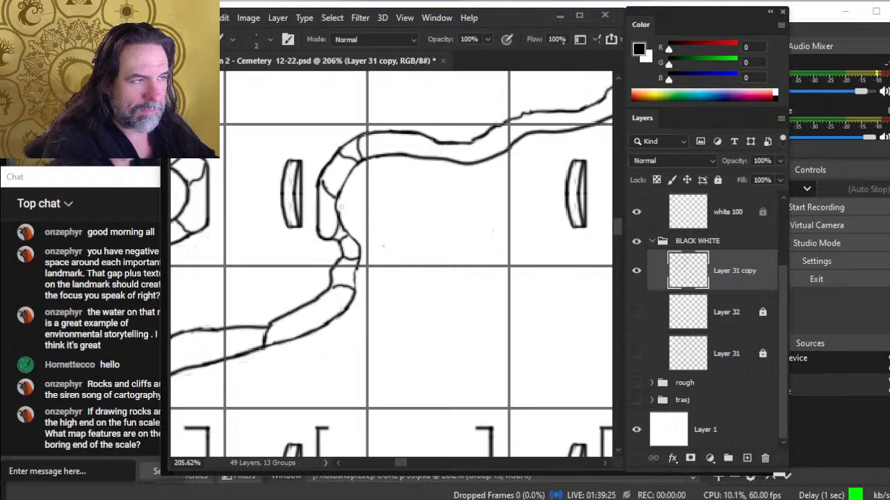
pyautogui.press('e')
pyautogui.moveTo(340, 204); pyautogui.dragTo(342, 219)
pyautogui.press('b')
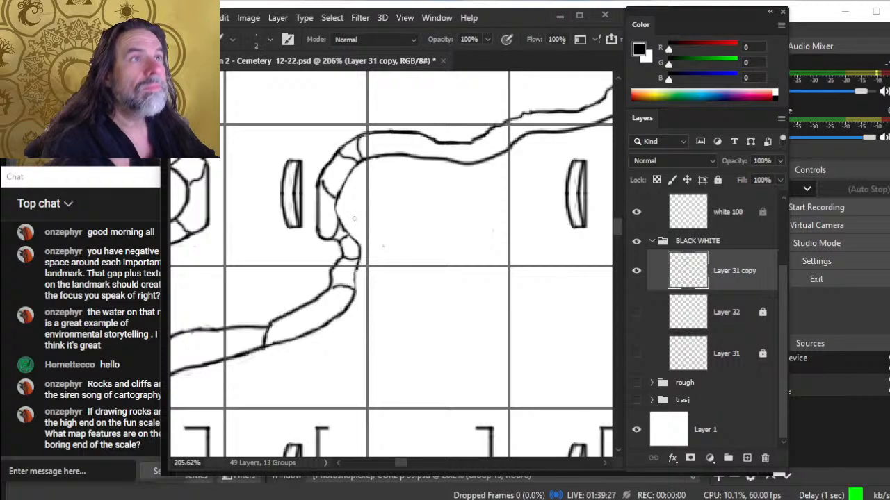
pyautogui.press('e')
pyautogui.press('b')
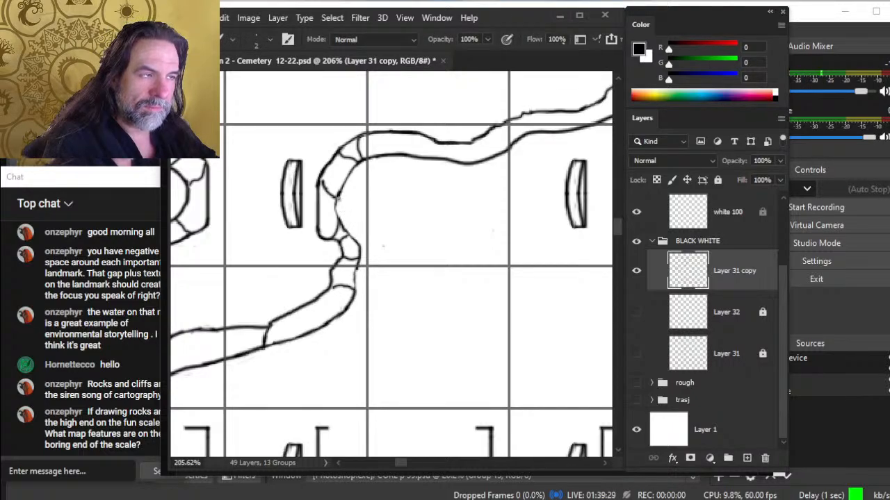
# - Refine the lower-left outline of the long vertical stone on the pit rim with the eraser and brush
pyautogui.press('e')
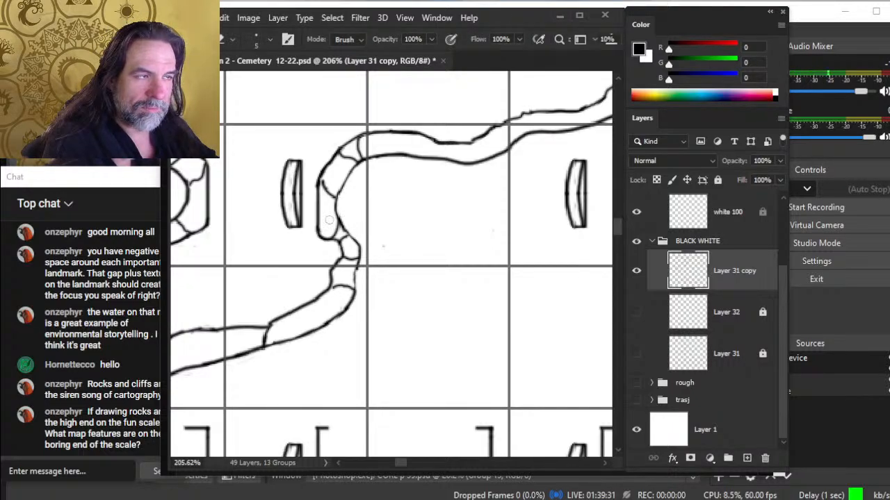
pyautogui.press('b')
pyautogui.moveTo(315, 226)
pyautogui.mouseDown()
pyautogui.moveTo(340, 264)
pyautogui.moveTo(369, 258)
pyautogui.moveTo(312, 253)
pyautogui.moveTo(325, 294)
pyautogui.mouseUp()
pyautogui.press('e')
# - Draw slanted joints and broken inner edges along the rim stretch right of the wedge stone, dividing it into irregular stones
pyautogui.press('z')
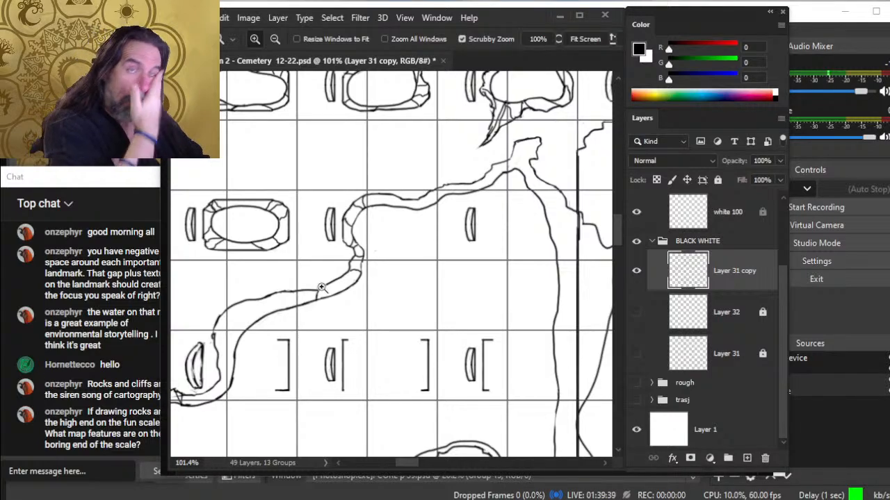
pyautogui.moveTo(415, 232); pyautogui.dragTo(461, 250)
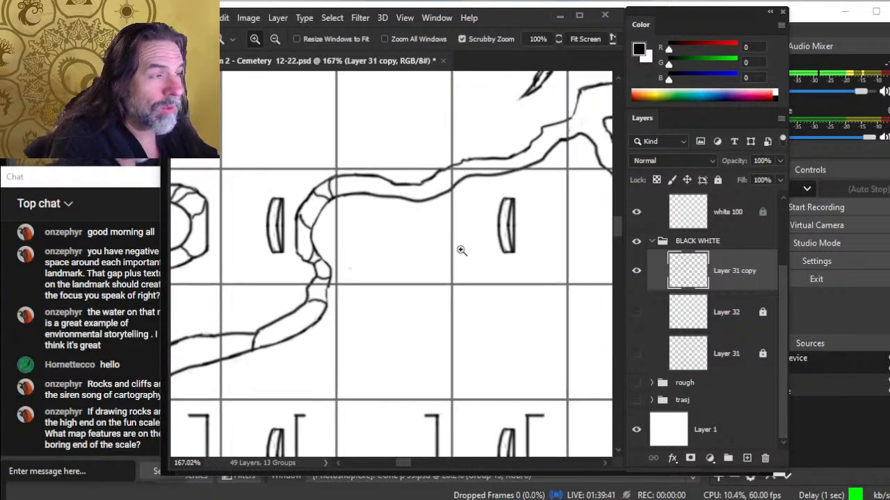
pyautogui.press('b')
pyautogui.press('b')
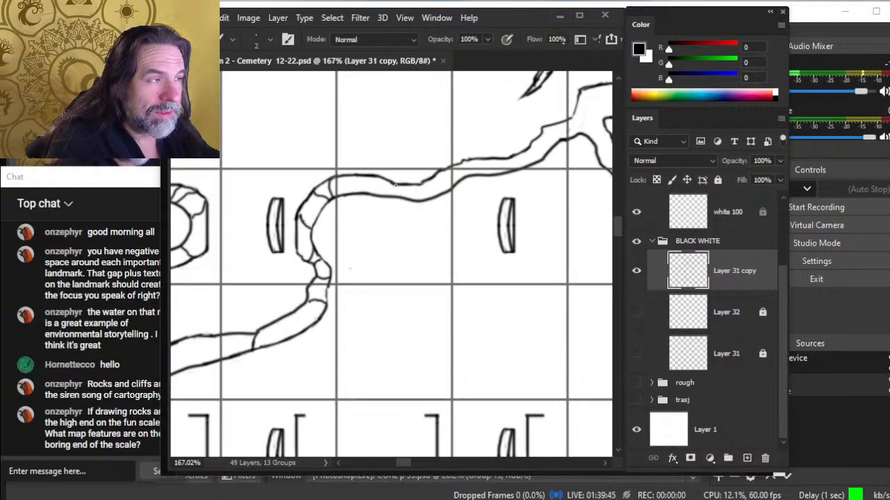
pyautogui.moveTo(392, 183); pyautogui.dragTo(407, 201)
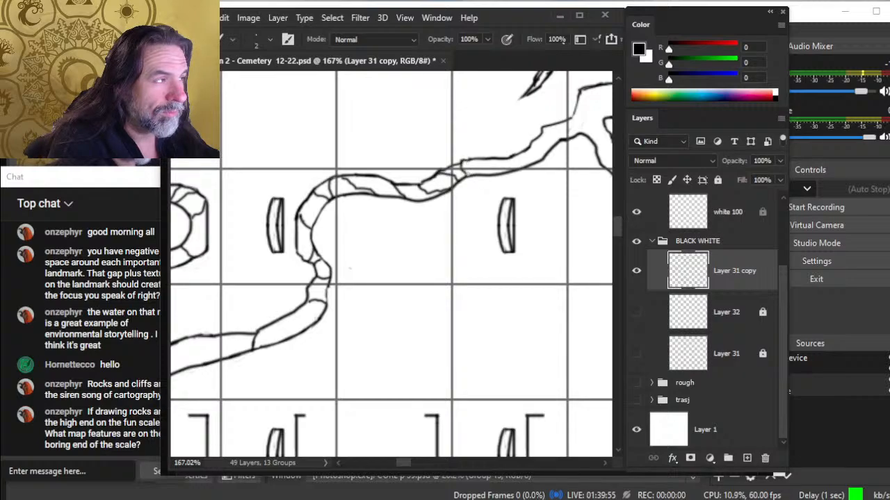
# - Continue the stone joints along the rising rim stretch up to the base of the jagged tip, cleaning the outline between them
pyautogui.moveTo(494, 182); pyautogui.dragTo(444, 226)
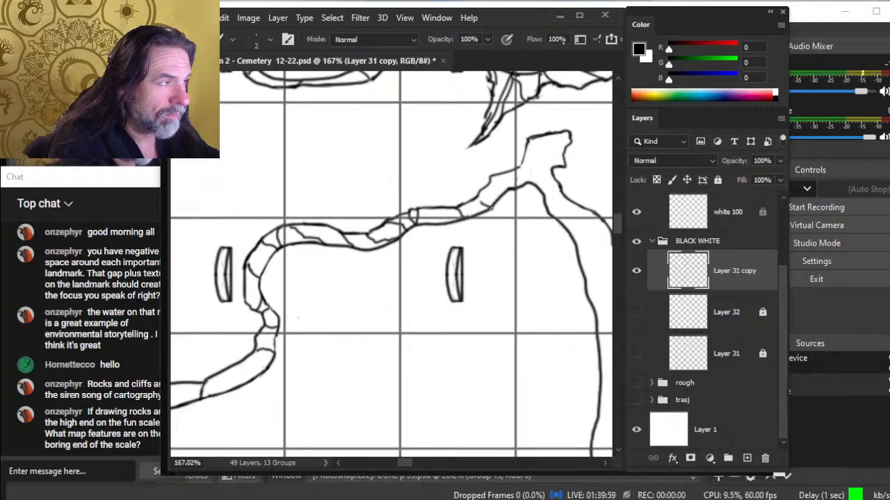
pyautogui.press('e')
pyautogui.moveTo(494, 204)
pyautogui.mouseDown()
pyautogui.moveTo(488, 210)
pyautogui.moveTo(497, 198)
pyautogui.mouseUp()
pyautogui.press('b')
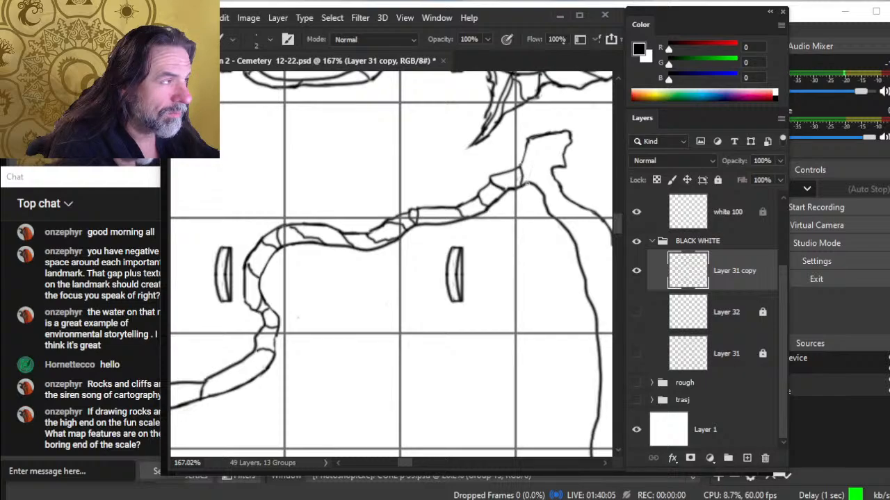
# - Erase the square upper-left corner of the rim's jagged tip and redraw it as a stepped, broken edge
pyautogui.moveTo(527, 182); pyautogui.dragTo(468, 244)
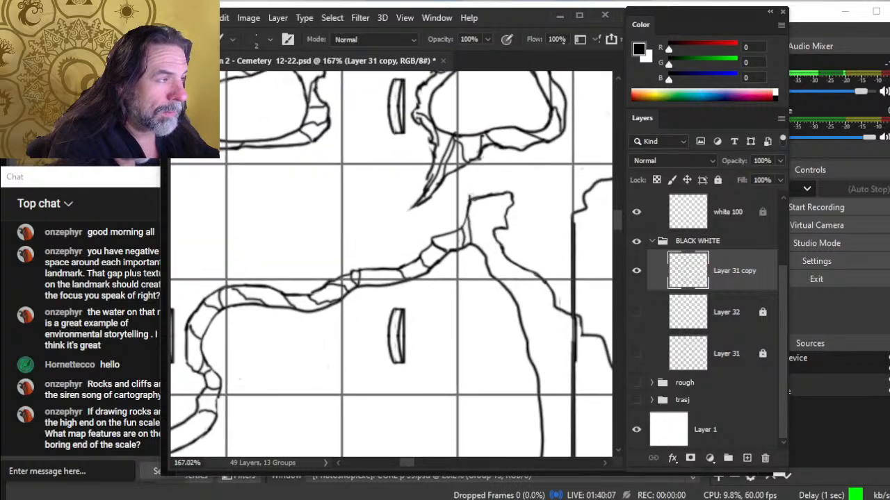
pyautogui.press('e')
pyautogui.press('b')
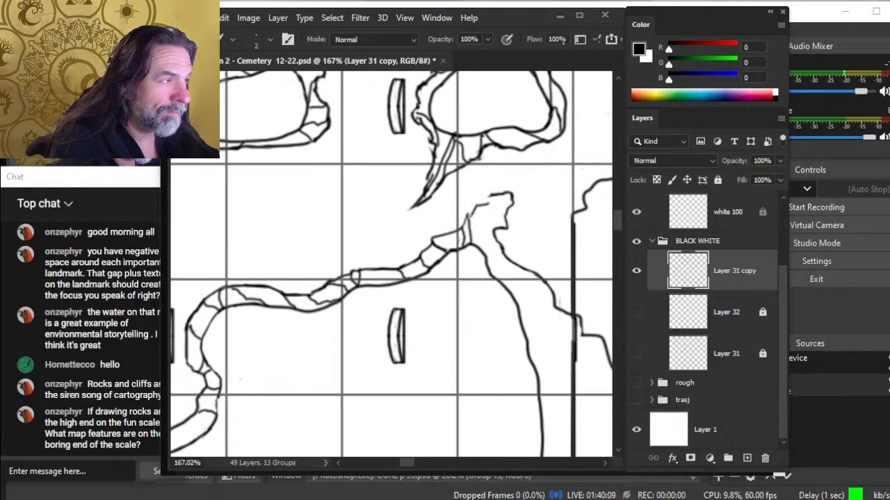
pyautogui.press('e')
pyautogui.press('b')
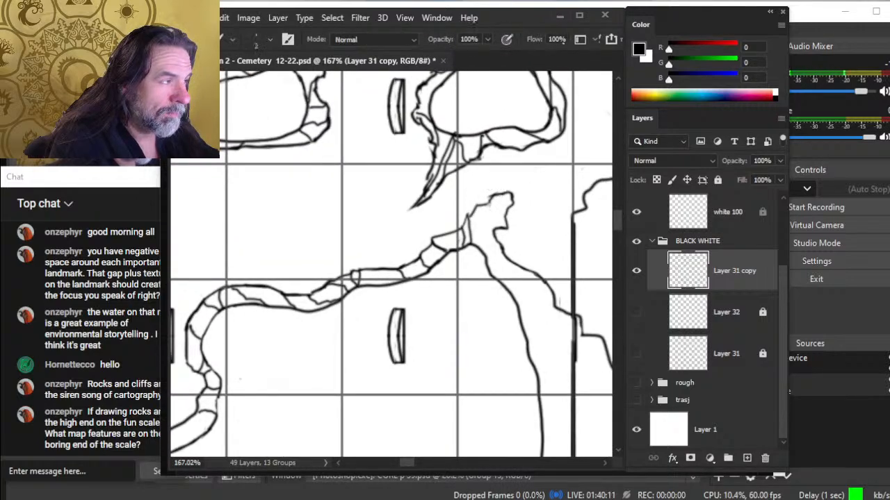
# - Draw crack lines lengthwise inside the jagged tip to split it into narrow slabs, cleaning its lower edge
pyautogui.moveTo(482, 220)
pyautogui.mouseDown()
pyautogui.moveTo(477, 234)
pyautogui.moveTo(489, 261)
pyautogui.moveTo(479, 243)
pyautogui.mouseUp()
pyautogui.press('e')
pyautogui.press('b')
pyautogui.press('e')
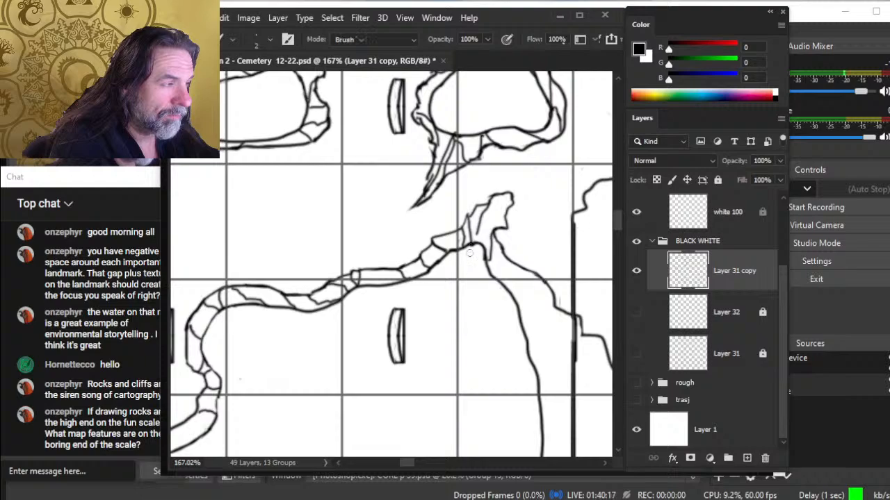
pyautogui.press('b')
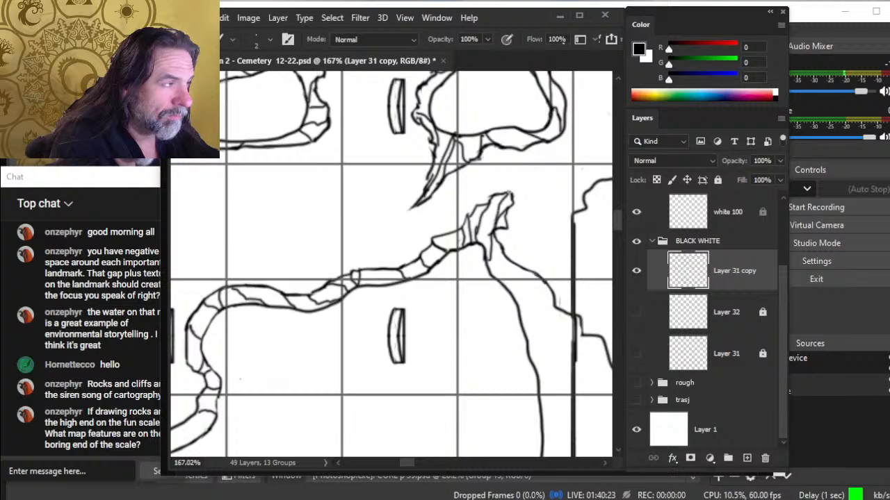
# - Remove the short vertical stub below the jagged tip and close the tip's lower right side with an angled edge
pyautogui.press('e')
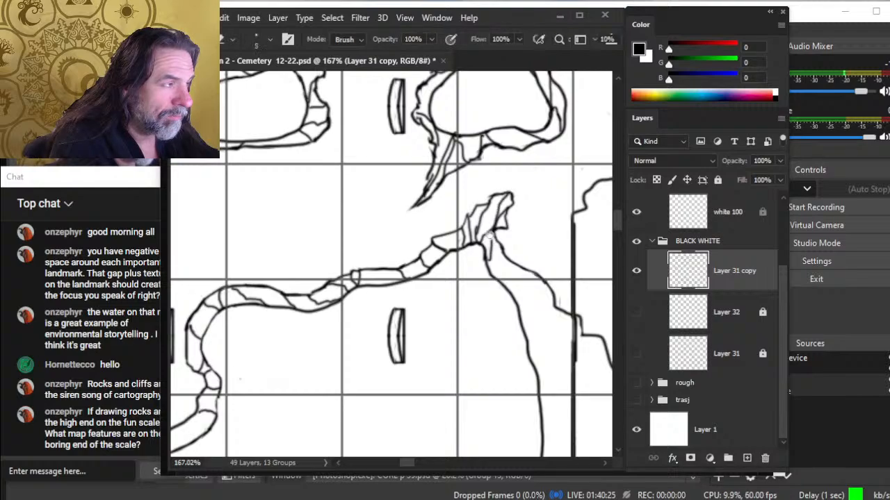
pyautogui.press('b')
pyautogui.moveTo(505, 228); pyautogui.dragTo(500, 248)
pyautogui.press('e')
pyautogui.press('b')
pyautogui.press('e')
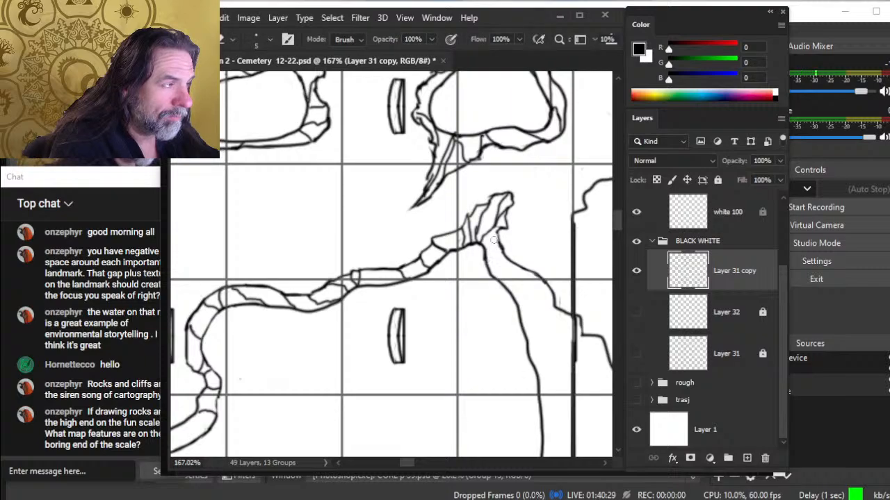
pyautogui.press('b')
pyautogui.press('e')
pyautogui.press('b')
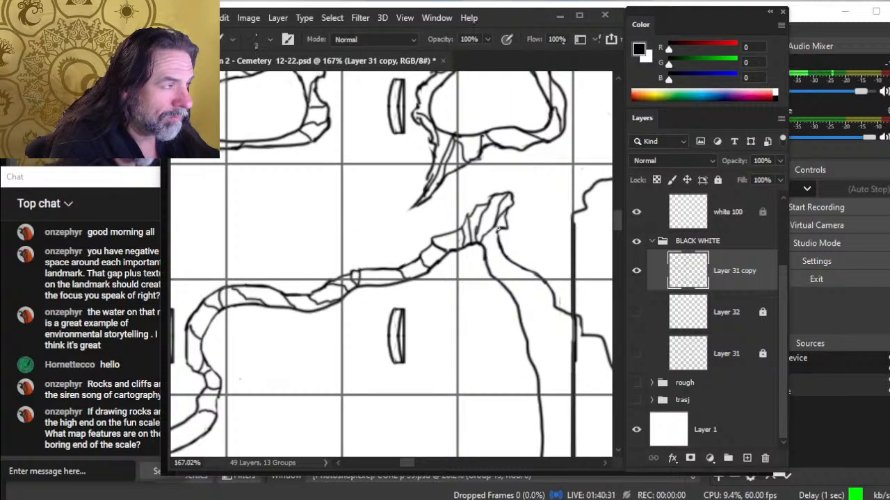
# - Refine the crack lines inside the lower half of the jagged tip with the brush and eraser
pyautogui.press('e')
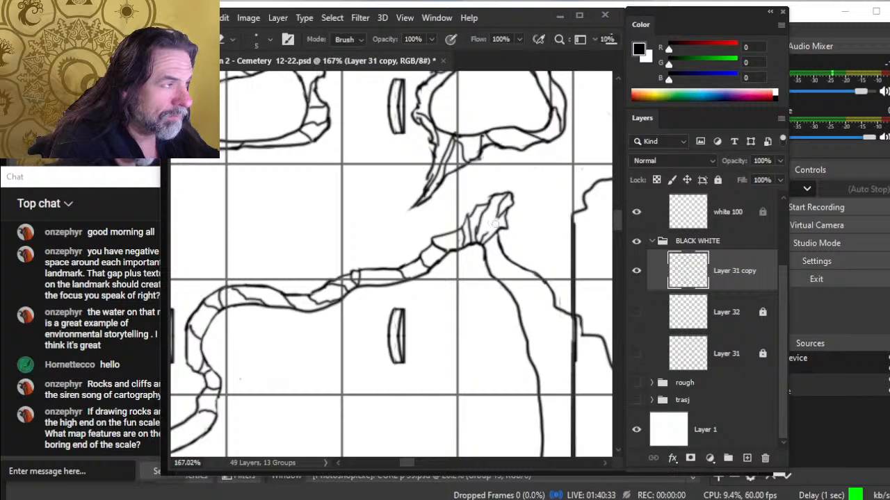
pyautogui.press('b')
pyautogui.press('e')
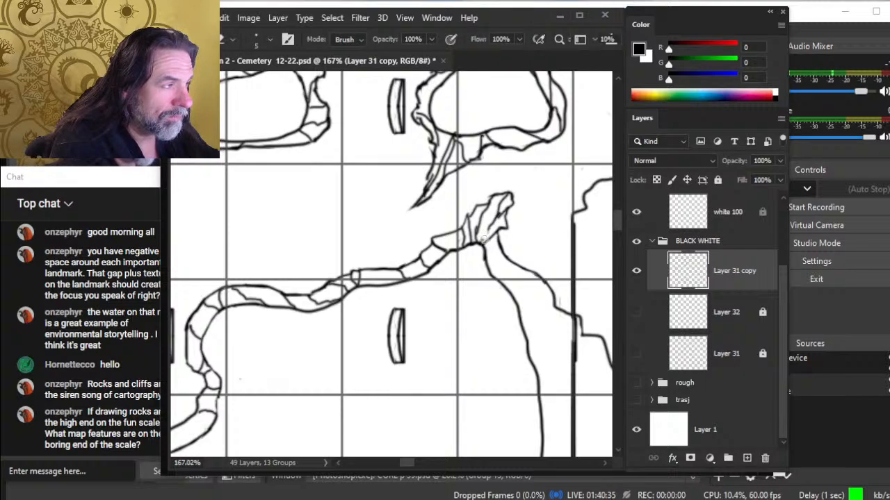
pyautogui.press('b')
pyautogui.press('e')
pyautogui.moveTo(489, 218); pyautogui.dragTo(481, 240)
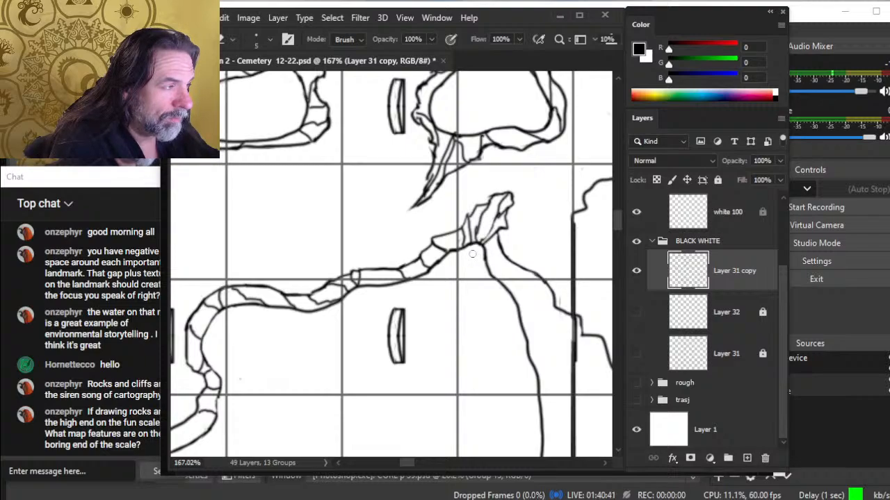
# - Review the line art across the map, from the stone rim and graves to the upper-left corner of the boundary wall
pyautogui.press('z')
pyautogui.moveTo(472, 254); pyautogui.dragTo(419, 284)
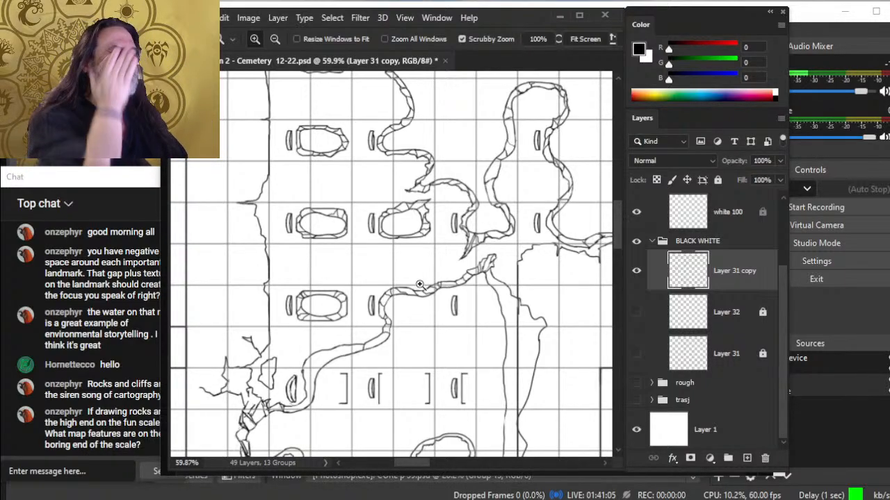
pyautogui.moveTo(281, 278); pyautogui.dragTo(411, 330)
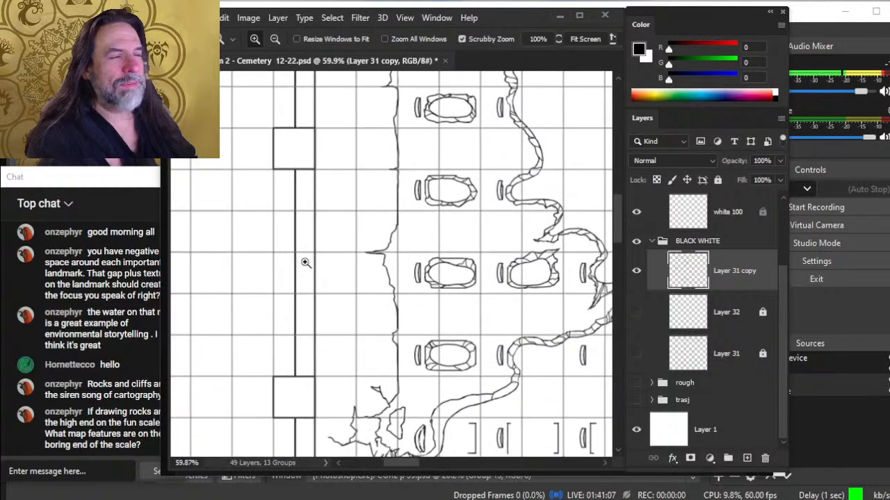
pyautogui.moveTo(249, 224); pyautogui.dragTo(304, 218)
pyautogui.moveTo(322, 189); pyautogui.dragTo(301, 405)
pyautogui.moveTo(350, 280); pyautogui.dragTo(265, 274)
pyautogui.moveTo(375, 202); pyautogui.dragTo(347, 374)
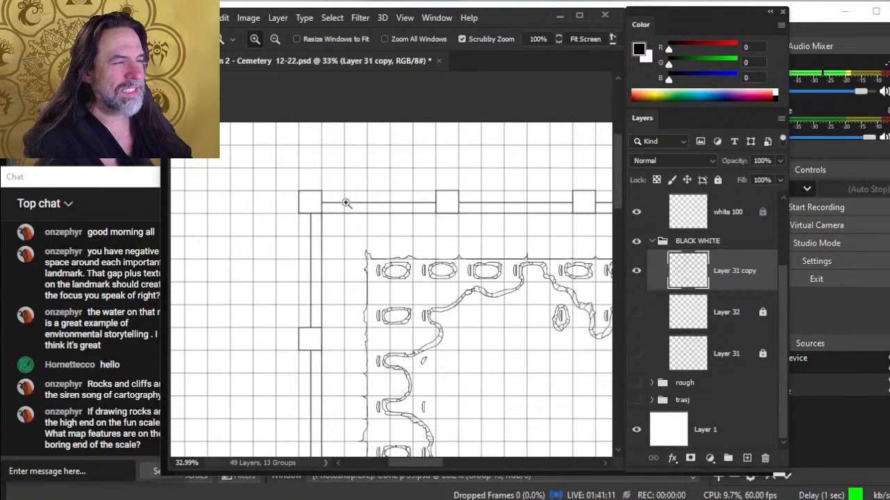
pyautogui.moveTo(448, 226); pyautogui.dragTo(241, 219)
pyautogui.moveTo(381, 229); pyautogui.dragTo(359, 240)
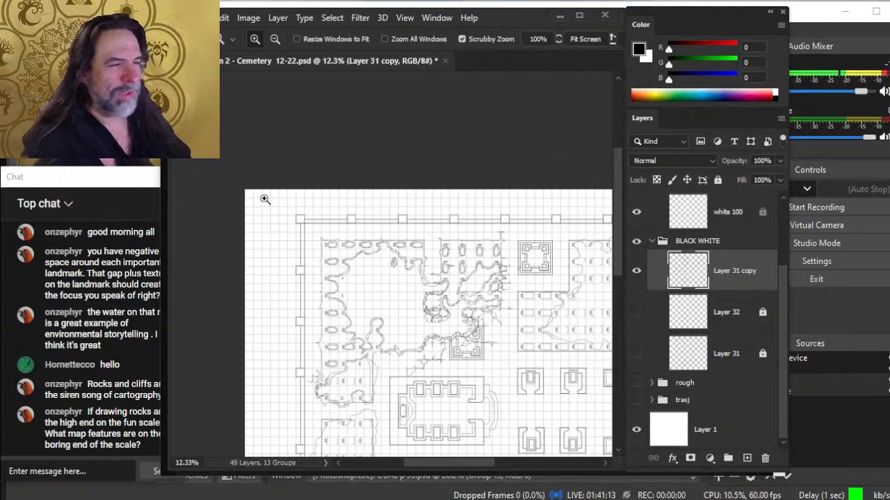
pyautogui.moveTo(295, 219); pyautogui.dragTo(419, 255)
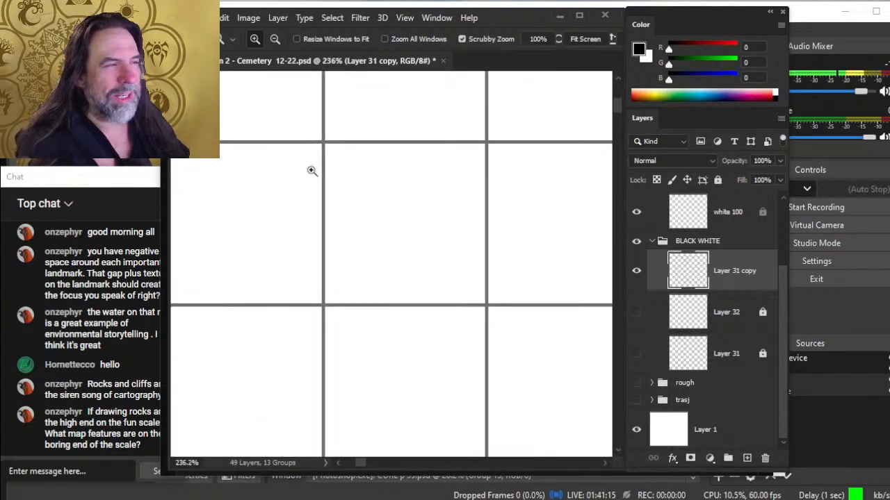
pyautogui.moveTo(310, 171); pyautogui.dragTo(366, 285)
pyautogui.moveTo(350, 215); pyautogui.dragTo(295, 353)
pyautogui.moveTo(454, 215); pyautogui.dragTo(435, 202)
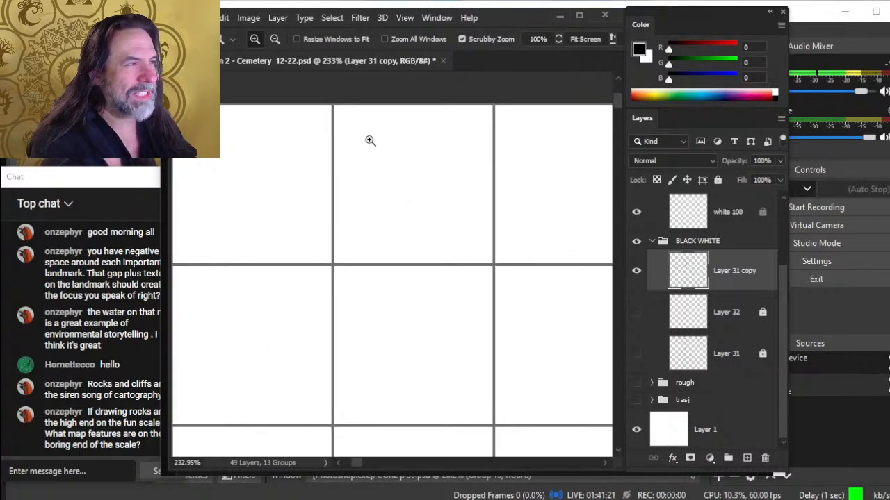
pyautogui.moveTo(369, 139)
pyautogui.mouseDown()
pyautogui.moveTo(444, 129)
pyautogui.moveTo(393, 152)
pyautogui.moveTo(544, 218)
pyautogui.moveTo(468, 209)
pyautogui.moveTo(513, 307)
pyautogui.moveTo(361, 155)
pyautogui.mouseUp()
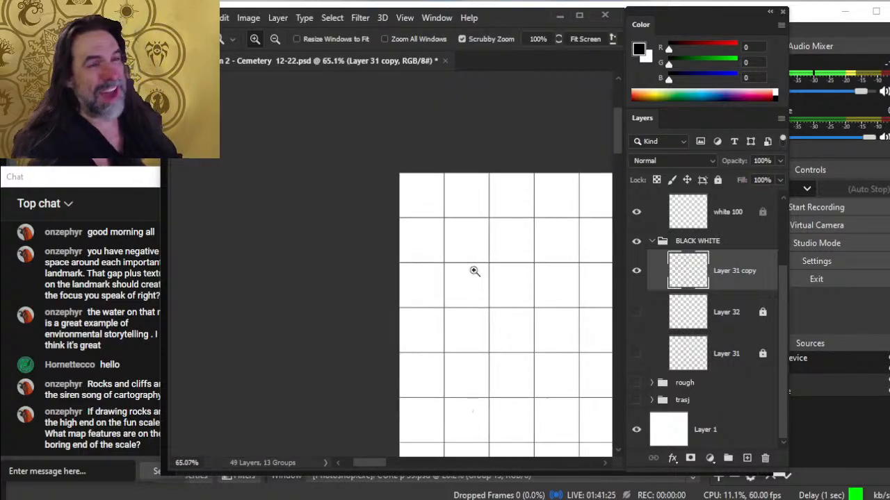
# - Chip a small notch into the left edge of the boundary wall's upper-left corner pillar
pyautogui.moveTo(473, 272); pyautogui.dragTo(278, 205)
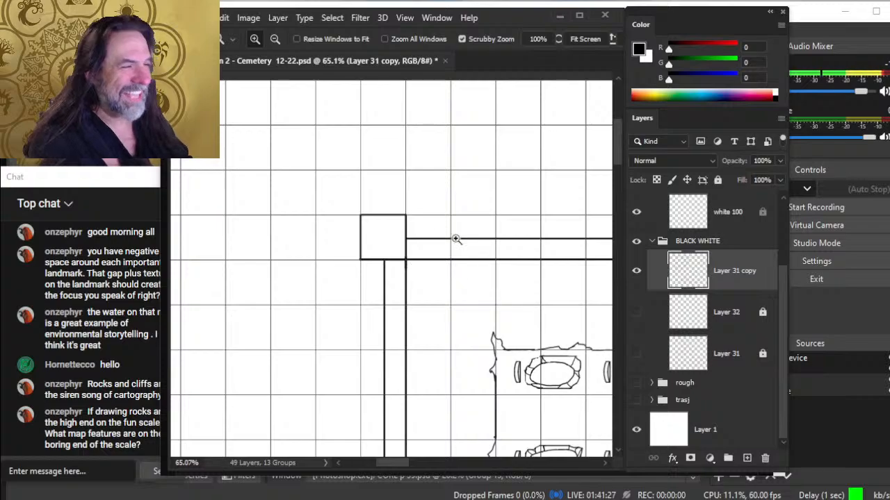
pyautogui.moveTo(424, 228); pyautogui.dragTo(487, 264)
pyautogui.press('b')
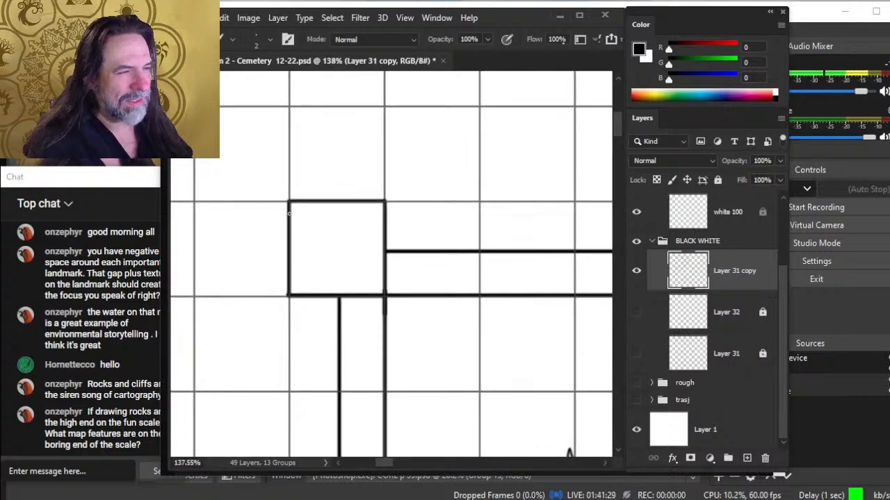
pyautogui.press('e')
pyautogui.press('b')
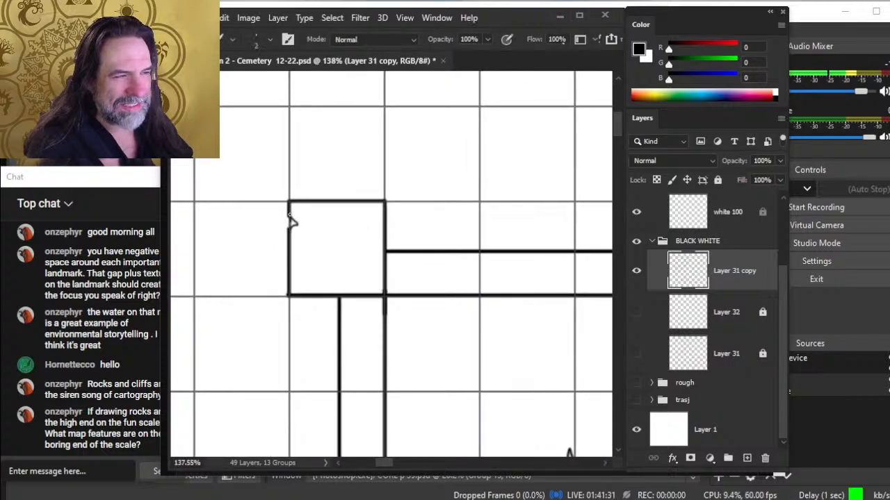
# - Clean the left notch and draw a wider chipped notch in the corner pillar's upper edge, erasing the straight line above it
pyautogui.press('e')
pyautogui.press('b')
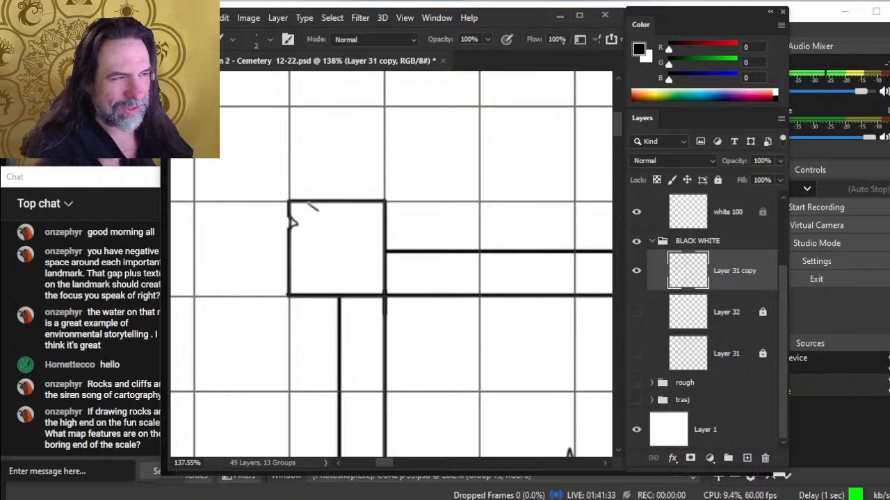
pyautogui.press('e')
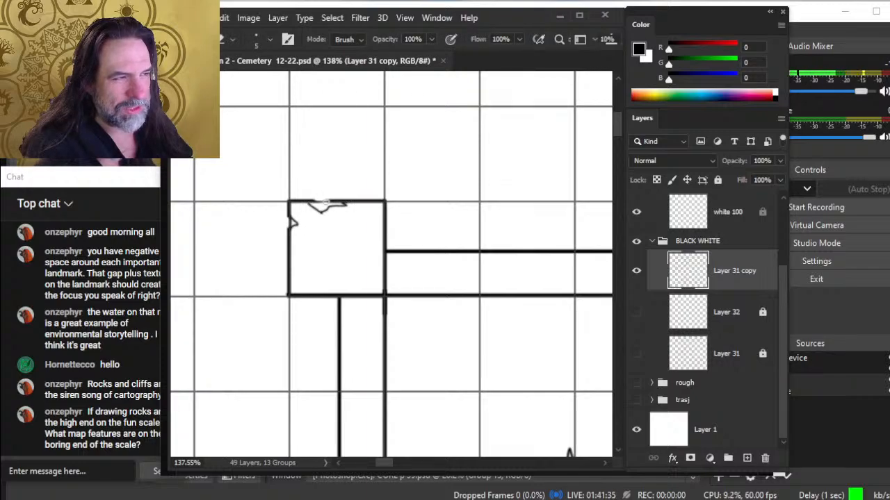
# - Clean up the chipped notch in the upper edge of the map's northwest corner pillar with the Brush and Eraser
pyautogui.press('b')
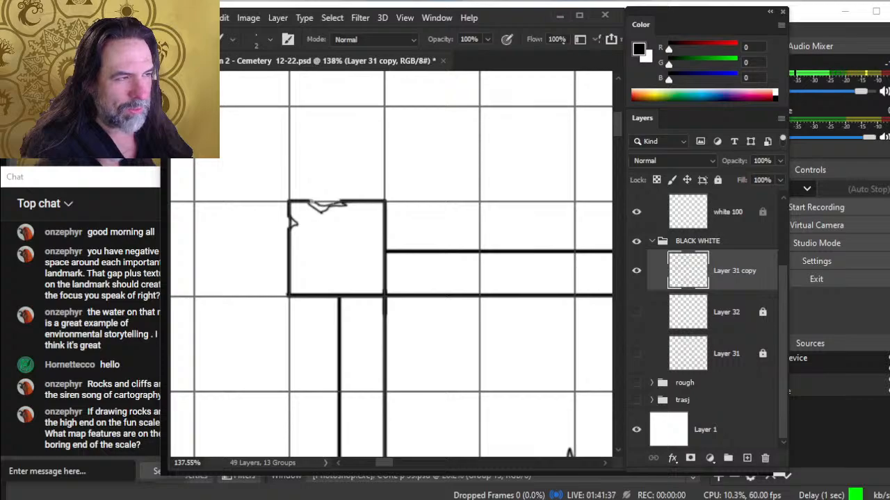
pyautogui.press('e')
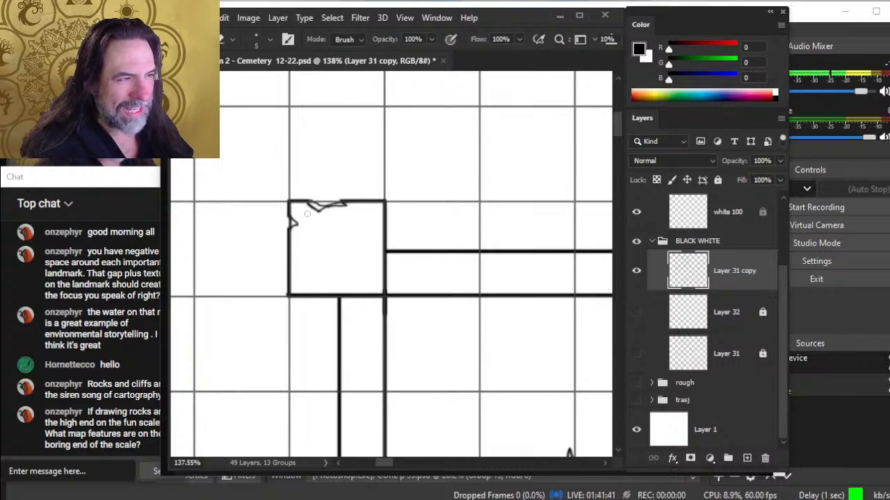
pyautogui.press('z')
pyautogui.moveTo(405, 230); pyautogui.dragTo(344, 234)
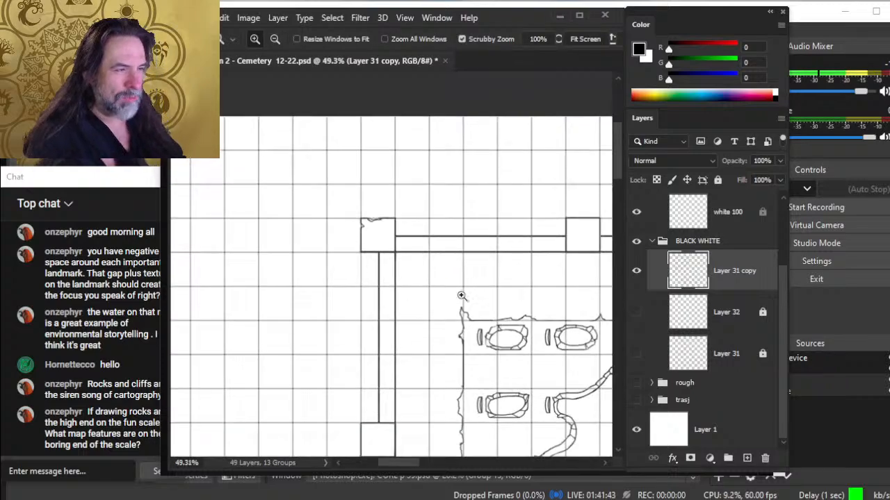
pyautogui.moveTo(464, 296); pyautogui.dragTo(383, 236)
pyautogui.moveTo(292, 163)
pyautogui.mouseDown()
pyautogui.moveTo(334, 159)
pyautogui.moveTo(360, 141)
pyautogui.mouseUp()
pyautogui.press('e')
pyautogui.press('b')
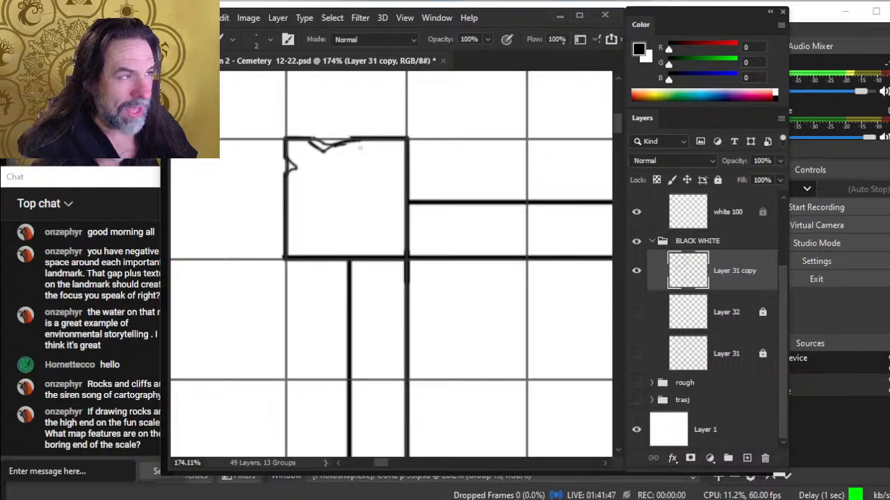
# - Draw a small chipped edge where the north wall's outer line meets the pillar before the northeast corner, erasing the straight line there
pyautogui.press('z')
pyautogui.moveTo(388, 178)
pyautogui.mouseDown()
pyautogui.moveTo(343, 180)
pyautogui.moveTo(337, 189)
pyautogui.mouseUp()
pyautogui.moveTo(459, 255); pyautogui.dragTo(182, 245)
pyautogui.moveTo(594, 296); pyautogui.dragTo(197, 208)
pyautogui.moveTo(507, 208); pyautogui.dragTo(364, 318)
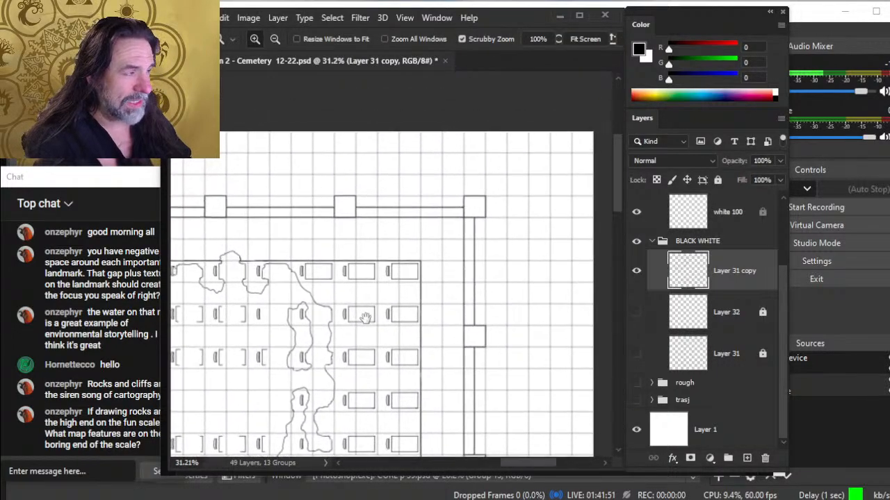
pyautogui.moveTo(380, 201); pyautogui.dragTo(408, 207)
pyautogui.press('b')
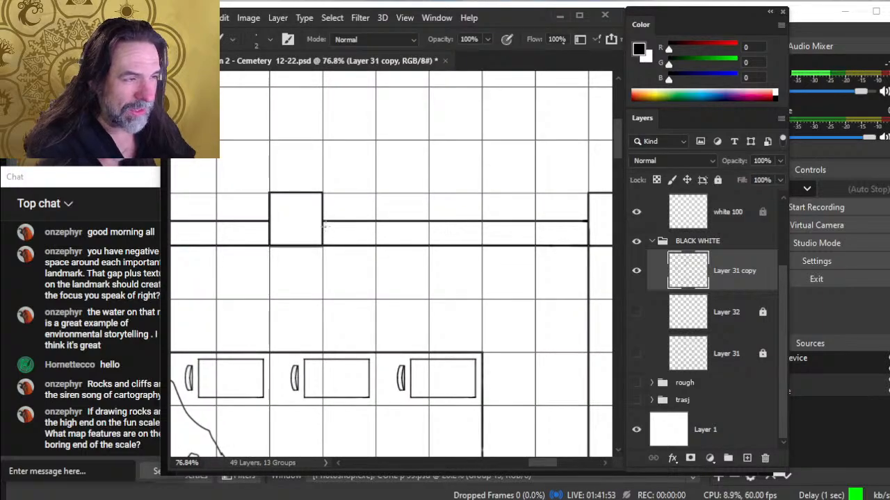
pyautogui.press('e')
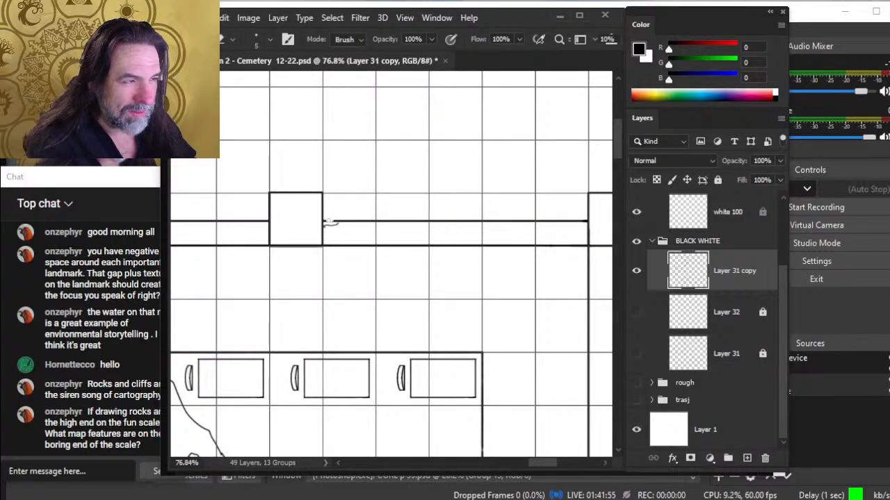
# - Add a diagonal facet beneath the north wall chip down to the pillar's side and tidy its strokes
pyautogui.press('b')
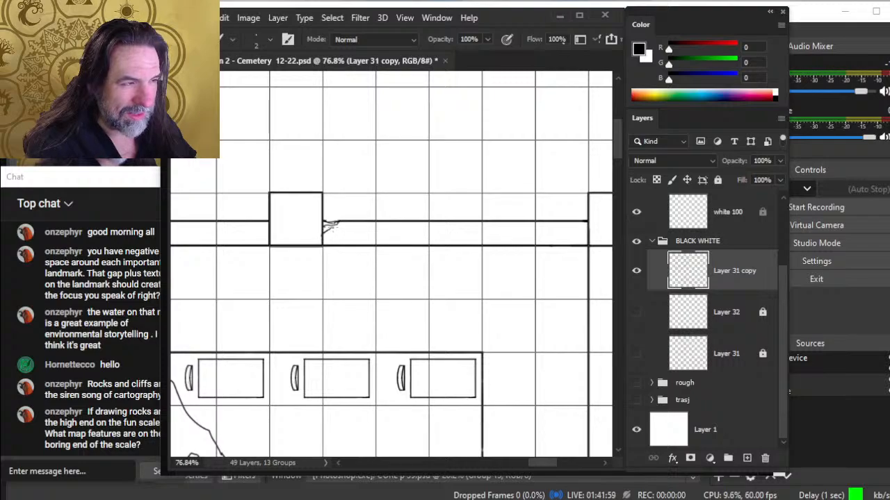
pyautogui.press('e')
pyautogui.press('b')
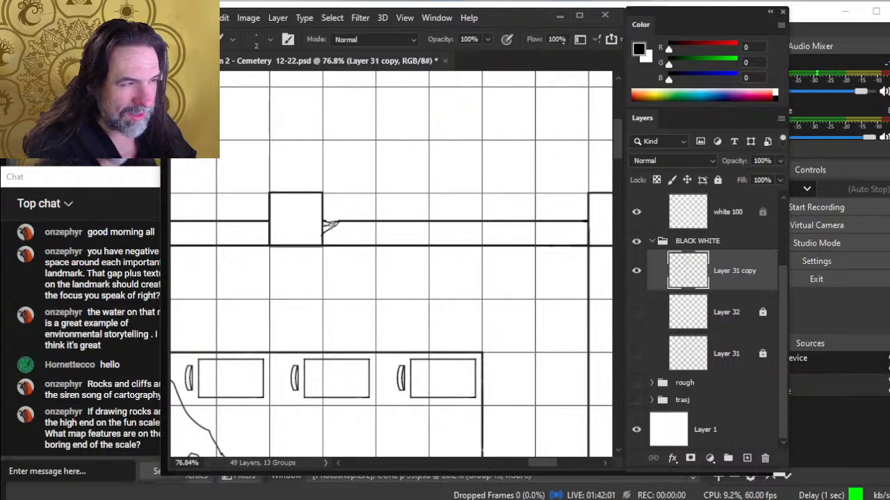
pyautogui.press('e')
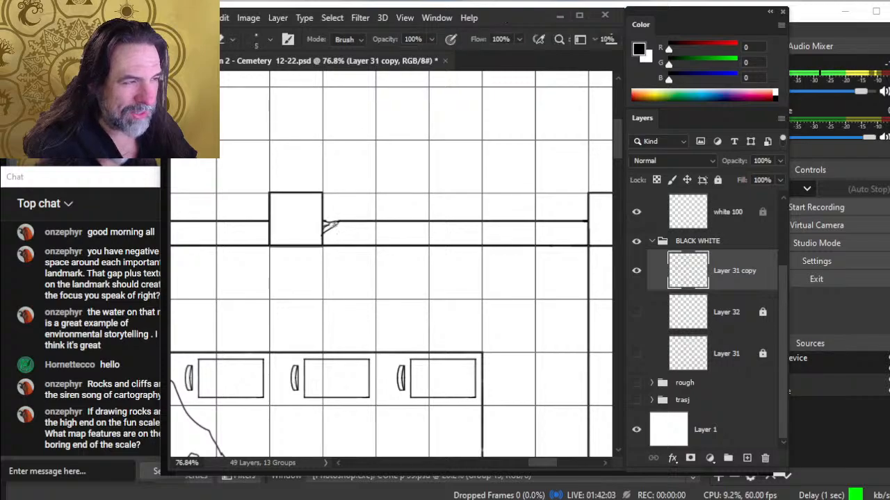
pyautogui.press('b')
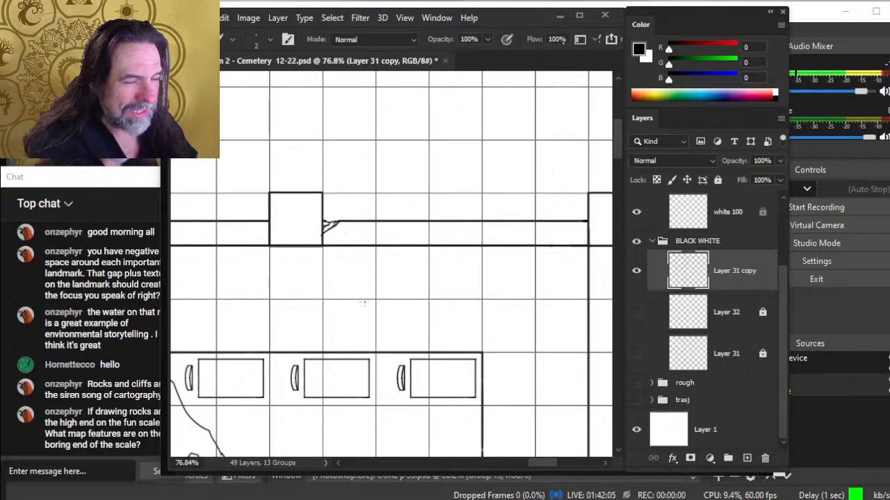
# - Look over the cemetery map's grave plots, cracked borders and central buildings
pyautogui.moveTo(368, 306); pyautogui.dragTo(306, 308)
pyautogui.moveTo(374, 357); pyautogui.dragTo(507, 210)
pyautogui.moveTo(309, 258); pyautogui.dragTo(440, 203)
pyautogui.moveTo(263, 262); pyautogui.dragTo(372, 225)
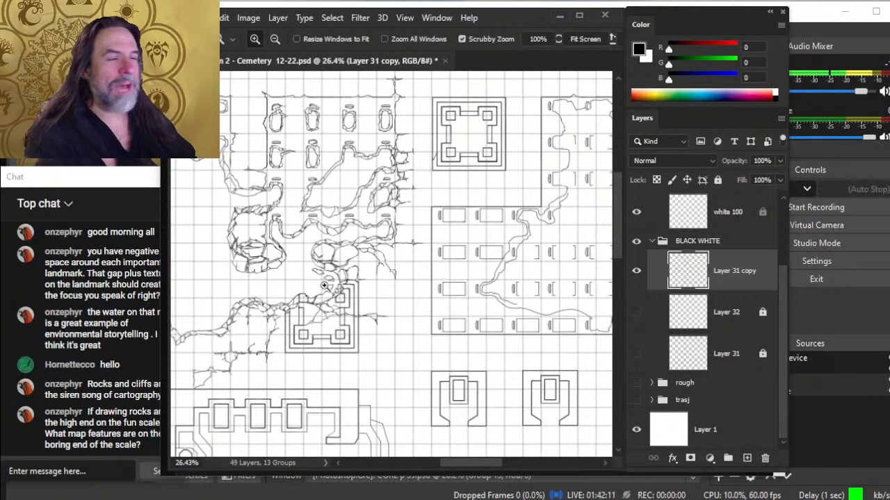
pyautogui.moveTo(280, 242); pyautogui.dragTo(415, 199)
pyautogui.moveTo(305, 268); pyautogui.dragTo(352, 254)
pyautogui.moveTo(299, 292); pyautogui.dragTo(509, 225)
pyautogui.moveTo(425, 278); pyautogui.dragTo(348, 298)
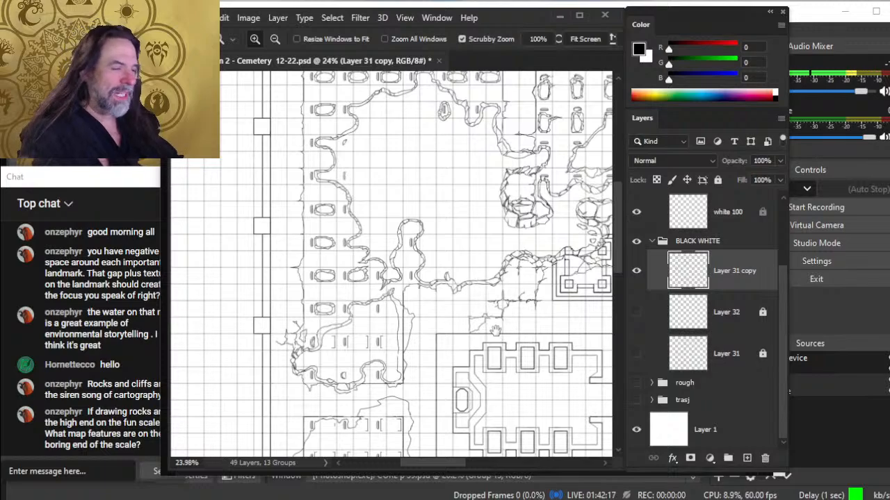
pyautogui.moveTo(494, 331); pyautogui.dragTo(445, 259)
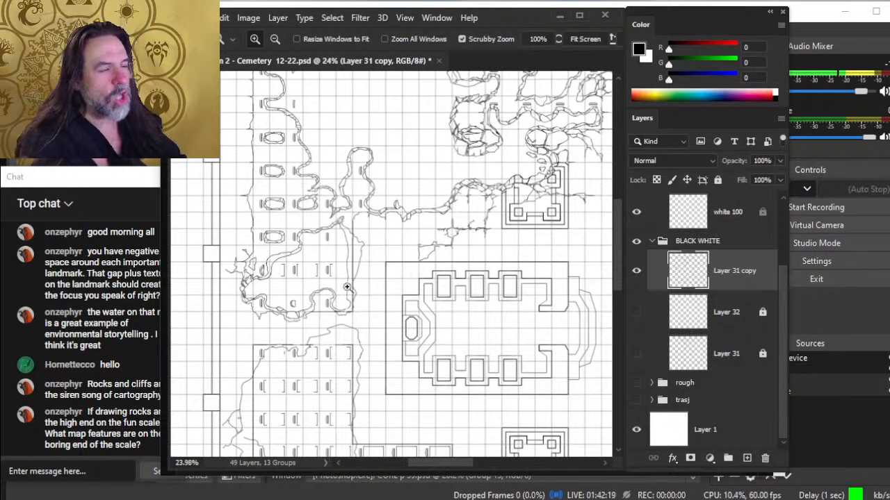
# - Redraw the joint lines between the small stones at the bend of the curved rock border in the western grave plot
pyautogui.moveTo(293, 241)
pyautogui.mouseDown()
pyautogui.moveTo(357, 248)
pyautogui.moveTo(407, 233)
pyautogui.moveTo(421, 255)
pyautogui.mouseUp()
pyautogui.moveTo(491, 280); pyautogui.dragTo(462, 301)
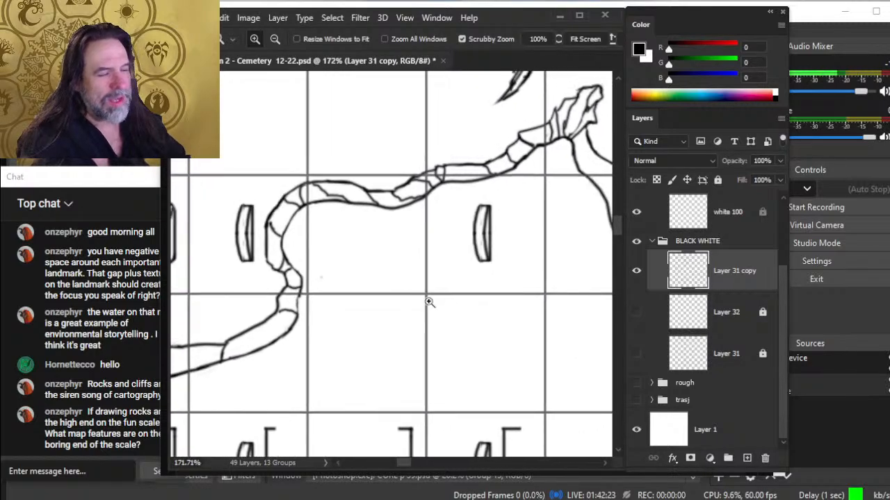
pyautogui.moveTo(279, 311)
pyautogui.mouseDown()
pyautogui.moveTo(329, 314)
pyautogui.moveTo(324, 278)
pyautogui.moveTo(318, 321)
pyautogui.moveTo(285, 312)
pyautogui.moveTo(304, 312)
pyautogui.mouseUp()
pyautogui.press('e')
pyautogui.press('b')
pyautogui.press('e')
pyautogui.press('b')
pyautogui.press('e')
pyautogui.press('b')
pyautogui.press('e')
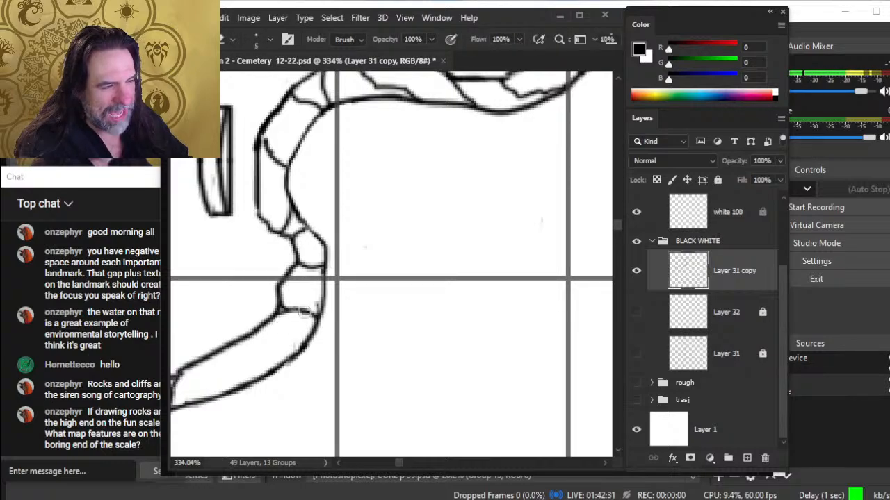
# - Redraw the outer edge of the two small stones at the border's bend as a smoother curve and erase the excess
pyautogui.moveTo(321, 278)
pyautogui.mouseDown()
pyautogui.moveTo(310, 294)
pyautogui.moveTo(325, 270)
pyautogui.moveTo(316, 327)
pyautogui.moveTo(335, 300)
pyautogui.moveTo(328, 246)
pyautogui.moveTo(323, 304)
pyautogui.mouseUp()
pyautogui.press('b')
pyautogui.press('e')
pyautogui.press('b')
pyautogui.press('e')
pyautogui.moveTo(334, 246)
pyautogui.mouseDown()
pyautogui.moveTo(341, 271)
pyautogui.moveTo(325, 311)
pyautogui.mouseUp()
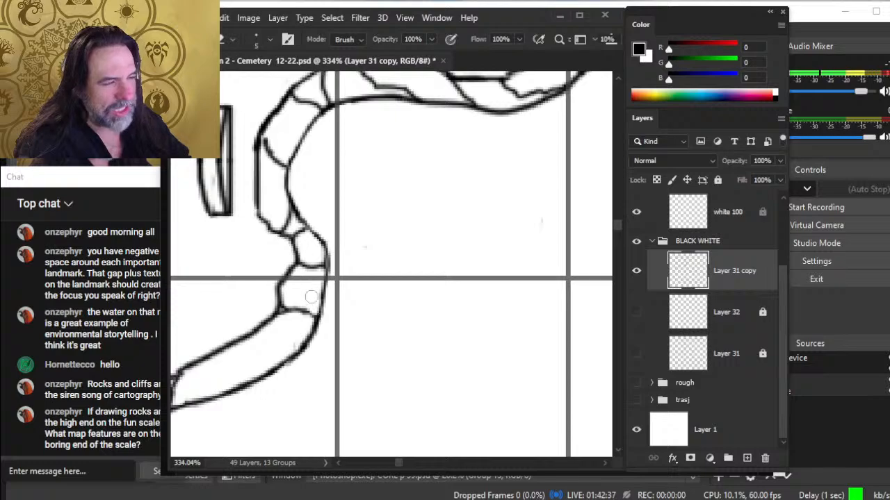
# - Refine the sloping upper edge of the small stone just above the bend with brush strokes and erasing
pyautogui.press('b')
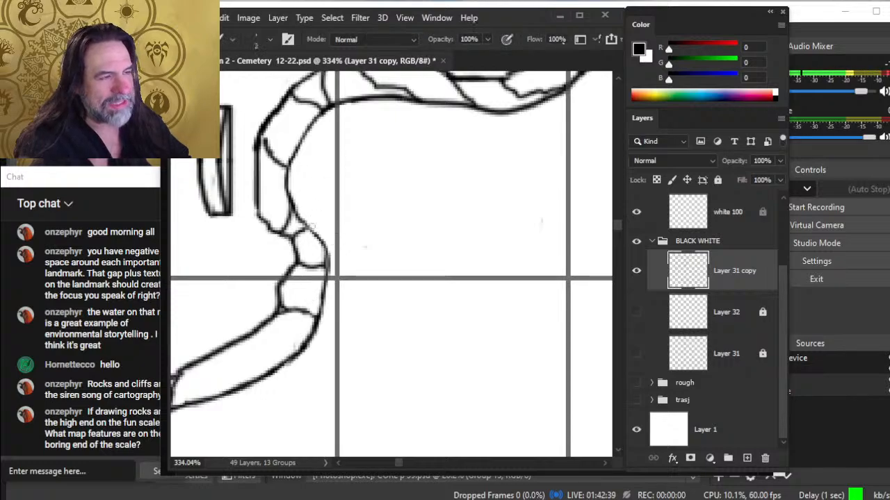
pyautogui.press('e')
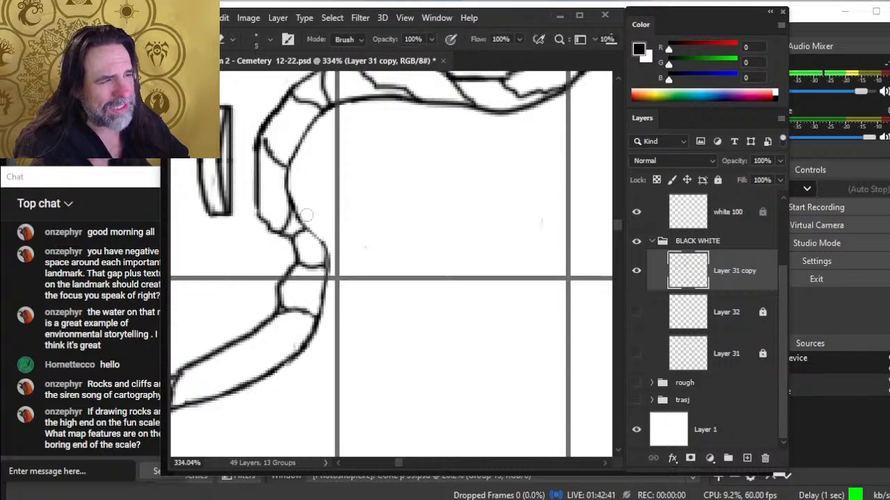
pyautogui.press('b')
pyautogui.moveTo(305, 228); pyautogui.dragTo(323, 256)
pyautogui.press('e')
pyautogui.press('b')
pyautogui.press('e')
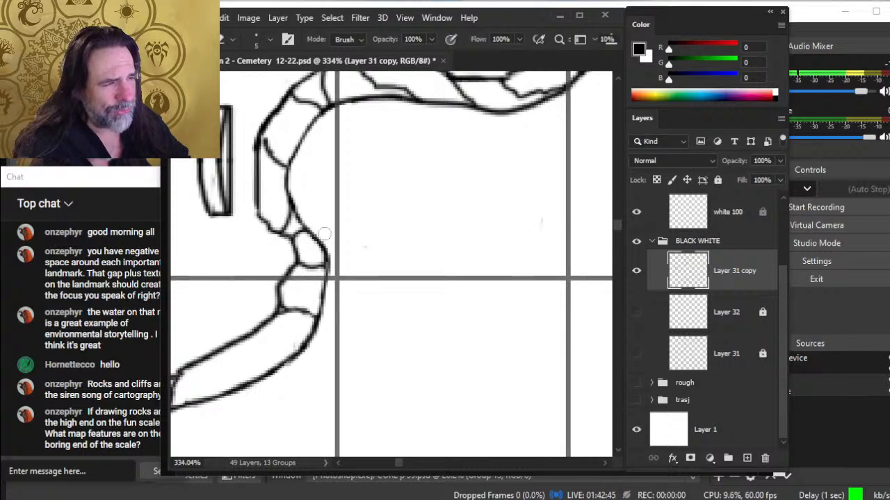
# - Draw a small angular chip in the west wall's outer line above the pillar and erase the overshooting strokes
pyautogui.press('z')
pyautogui.moveTo(431, 262)
pyautogui.mouseDown()
pyautogui.moveTo(377, 260)
pyautogui.moveTo(364, 287)
pyautogui.mouseUp()
pyautogui.moveTo(328, 260); pyautogui.dragTo(450, 308)
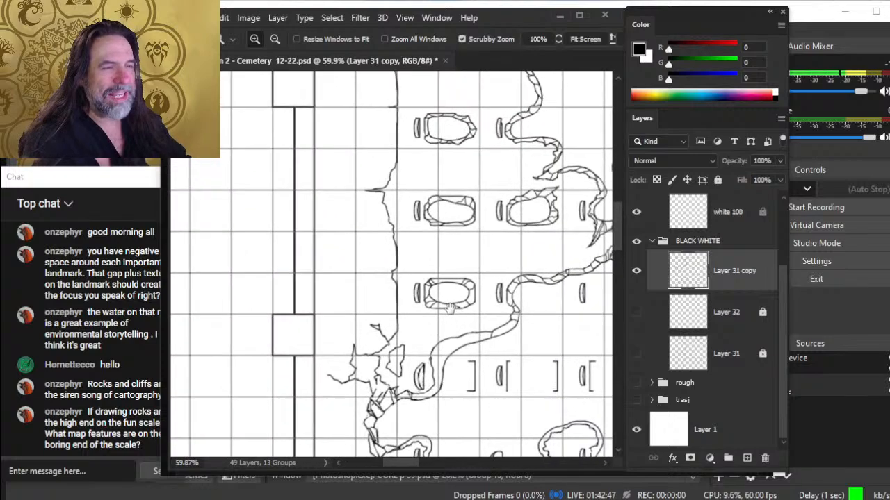
pyautogui.moveTo(298, 242)
pyautogui.mouseDown()
pyautogui.moveTo(330, 229)
pyautogui.moveTo(307, 202)
pyautogui.moveTo(306, 226)
pyautogui.moveTo(308, 203)
pyautogui.mouseUp()
pyautogui.press('e')
pyautogui.press('b')
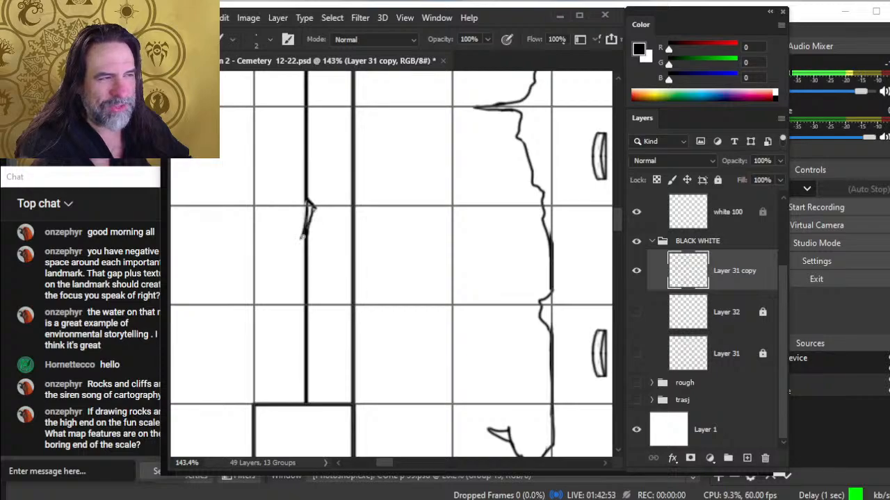
pyautogui.press('e')
pyautogui.press('z')
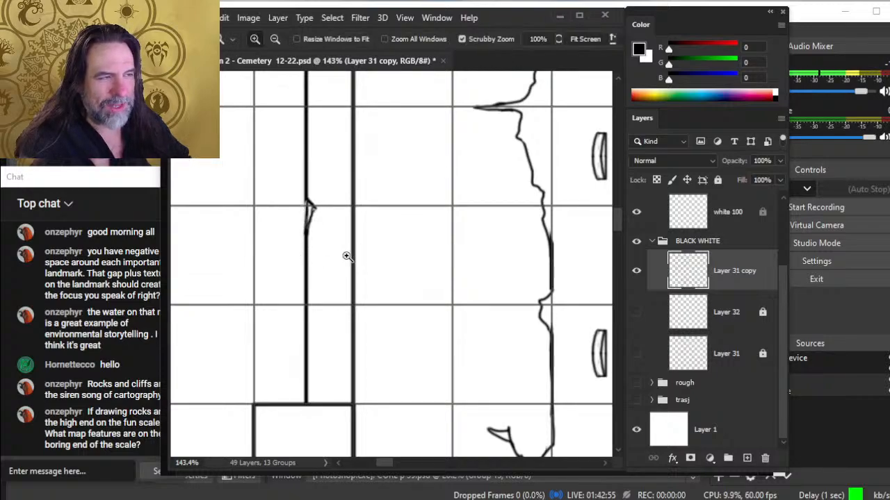
# - Refine the west wall chip by redrawing its edges and erasing the straight wall line behind it
pyautogui.moveTo(346, 255); pyautogui.dragTo(290, 306)
pyautogui.moveTo(345, 312); pyautogui.dragTo(328, 302)
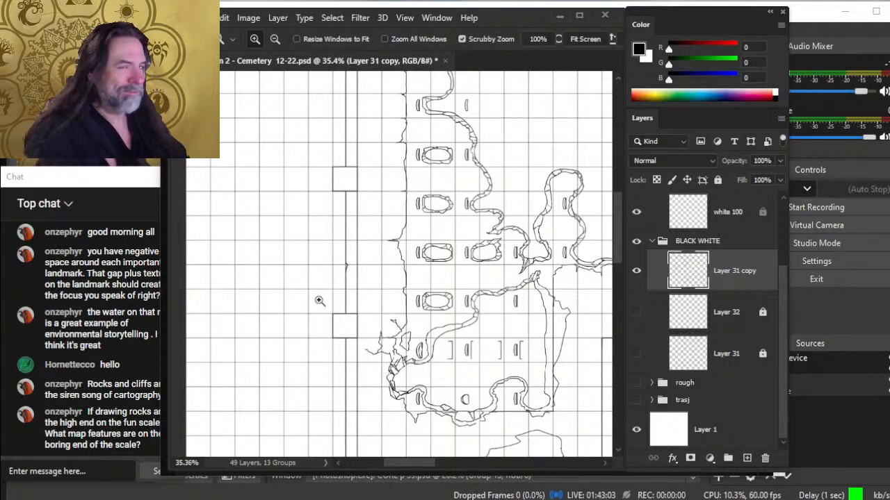
pyautogui.click(287, 258)
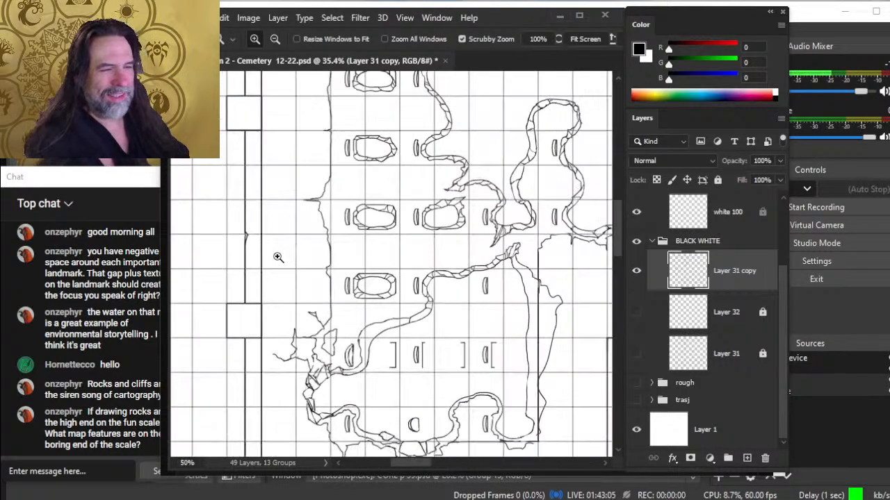
pyautogui.click(278, 257)
pyautogui.click(261, 219)
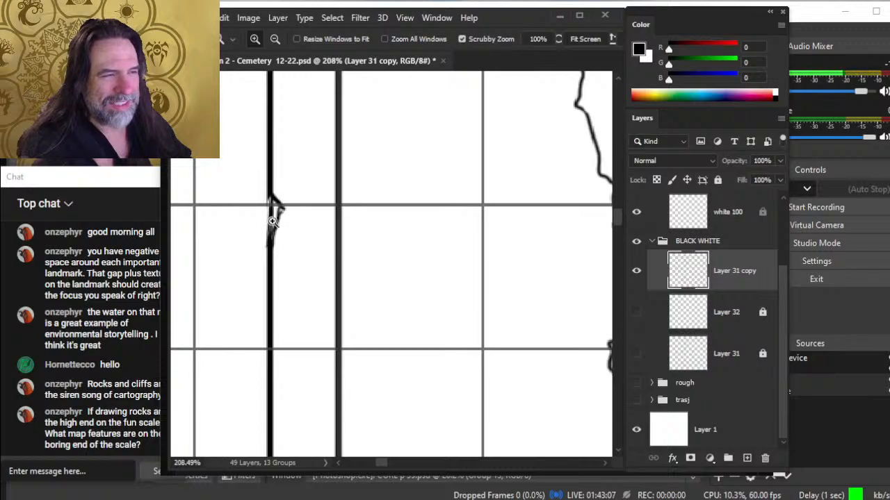
pyautogui.press('b')
pyautogui.press('b')
pyautogui.moveTo(265, 197); pyautogui.dragTo(266, 235)
pyautogui.press('e')
pyautogui.press('b')
pyautogui.press('e')
# - Add a parallel inner edge to the large rubble stone at the cracked plot corner and clean up the crack's notch above it
pyautogui.press('z')
pyautogui.moveTo(418, 270); pyautogui.dragTo(417, 276)
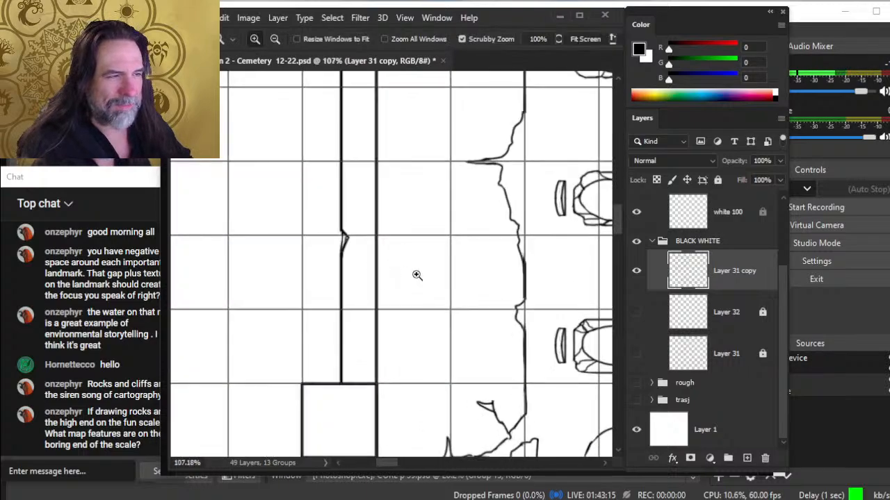
pyautogui.moveTo(490, 295); pyautogui.dragTo(246, 205)
pyautogui.moveTo(446, 316); pyautogui.dragTo(467, 175)
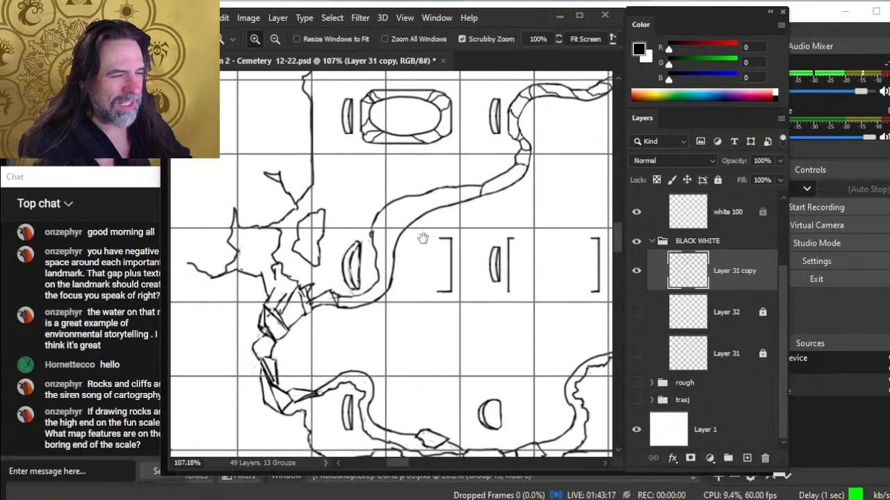
pyautogui.click(263, 288)
pyautogui.press('e')
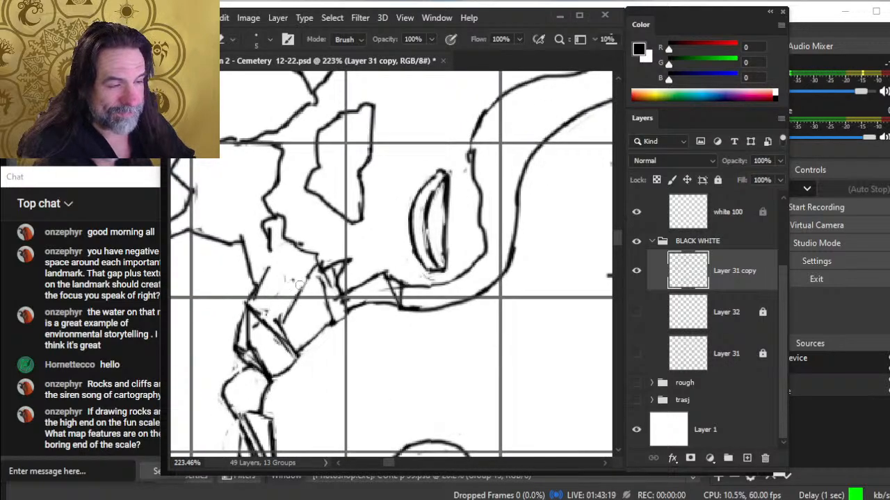
pyautogui.press('b')
pyautogui.moveTo(311, 266); pyautogui.dragTo(281, 315)
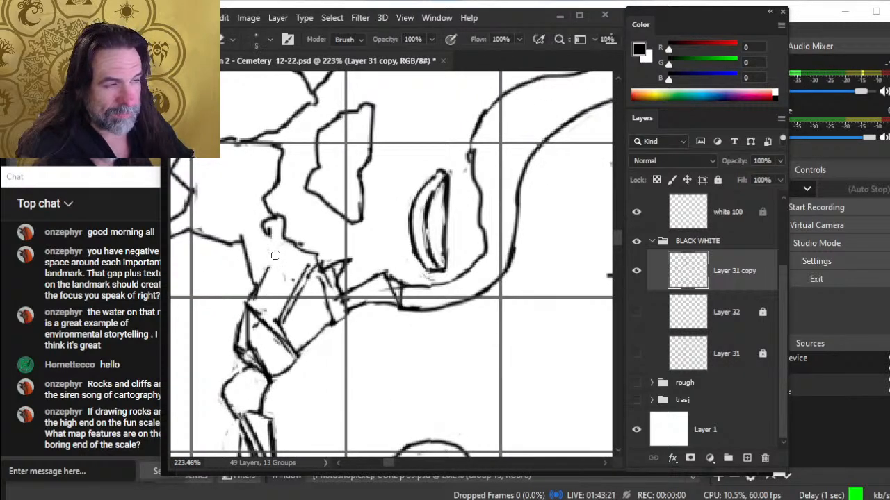
pyautogui.press('e')
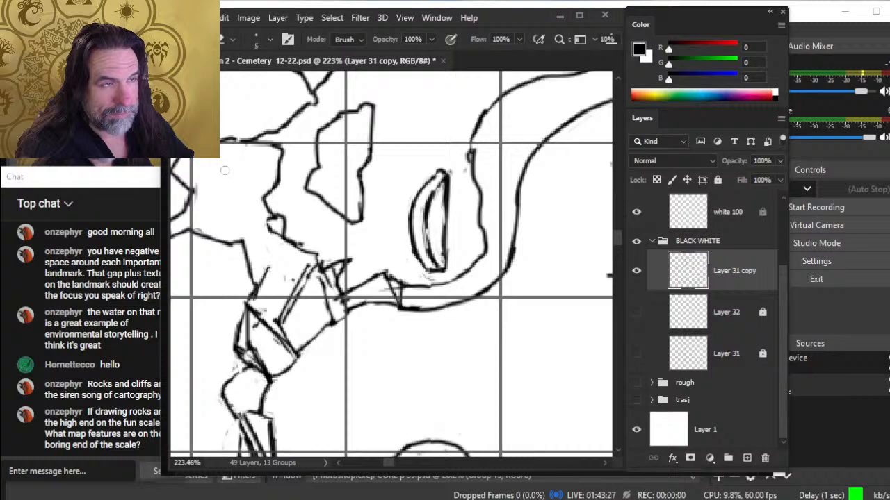
# - Rework the crack line where it runs down into the corner of the large rubble stone, erasing stray marks
pyautogui.press('z')
pyautogui.moveTo(271, 171)
pyautogui.mouseDown()
pyautogui.moveTo(207, 173)
pyautogui.moveTo(197, 185)
pyautogui.mouseUp()
pyautogui.moveTo(270, 192)
pyautogui.mouseDown()
pyautogui.moveTo(303, 217)
pyautogui.moveTo(245, 285)
pyautogui.moveTo(268, 275)
pyautogui.moveTo(256, 303)
pyautogui.moveTo(296, 325)
pyautogui.moveTo(262, 291)
pyautogui.moveTo(295, 324)
pyautogui.mouseUp()
pyautogui.press('e')
pyautogui.press('b')
pyautogui.press('e')
pyautogui.press('b')
pyautogui.press('e')
pyautogui.press('b')
# - Redraw the large rubble stone's diagonal lower edge as a clean line and erase the old double strokes
pyautogui.moveTo(263, 282); pyautogui.dragTo(304, 330)
pyautogui.press('b')
pyautogui.moveTo(287, 318)
pyautogui.mouseDown()
pyautogui.moveTo(258, 280)
pyautogui.moveTo(290, 314)
pyautogui.mouseUp()
pyautogui.press('e')
pyautogui.moveTo(262, 284); pyautogui.dragTo(293, 321)
pyautogui.press('b')
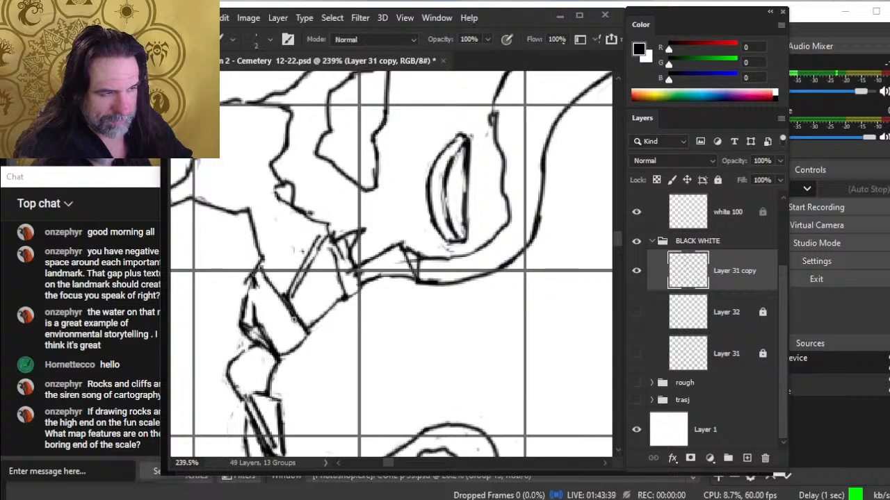
# - Redraw the facet lines of the narrow triangular stone beside the large rubble stone and erase the excess
pyautogui.press('e')
pyautogui.press('b')
pyautogui.moveTo(263, 285)
pyautogui.mouseDown()
pyautogui.moveTo(257, 322)
pyautogui.moveTo(245, 292)
pyautogui.moveTo(242, 328)
pyautogui.mouseUp()
pyautogui.press('e')
pyautogui.press('b')
pyautogui.press('e')
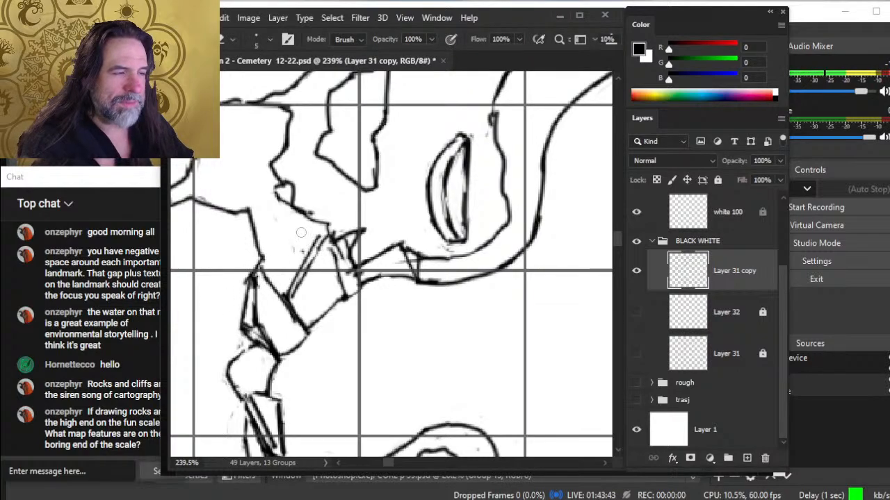
# - Redraw the crack line just above the large rubble stone, replacing its short diagonal stretch and erasing the stray marks around it
pyautogui.moveTo(302, 232)
pyautogui.mouseDown()
pyautogui.moveTo(302, 253)
pyautogui.moveTo(314, 241)
pyautogui.moveTo(305, 254)
pyautogui.mouseUp()
pyautogui.press('b')
pyautogui.press('e')
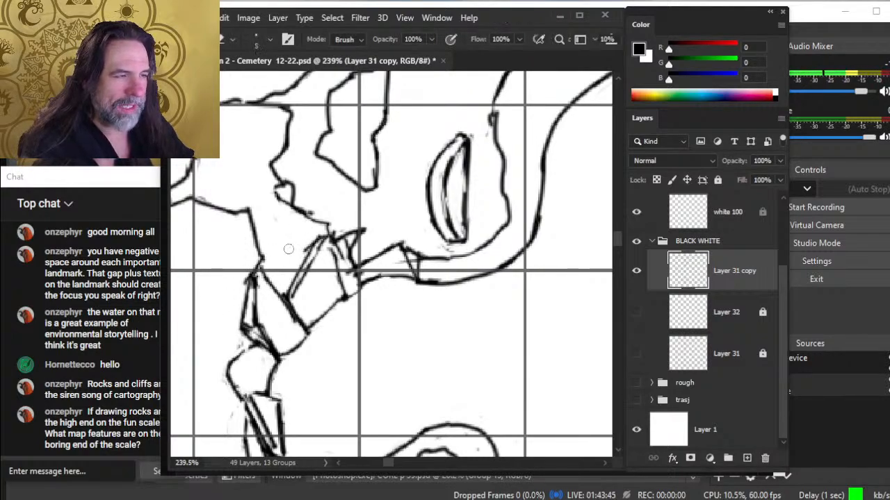
pyautogui.press('b')
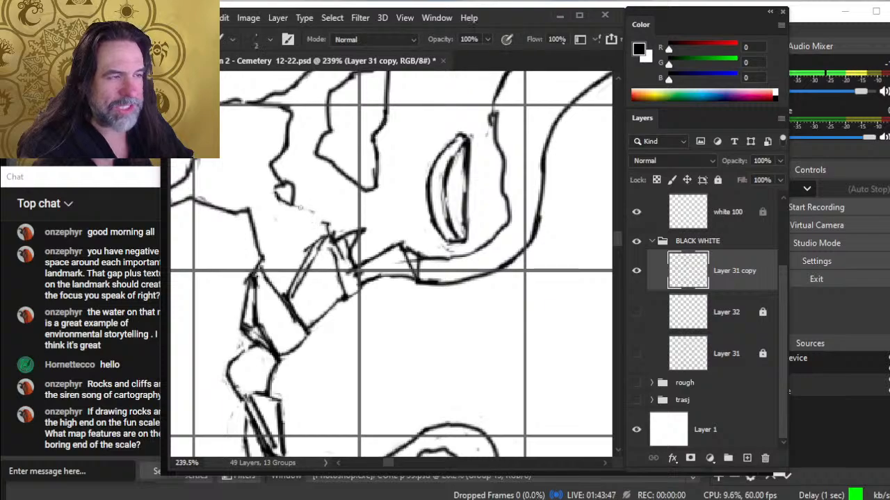
pyautogui.moveTo(294, 204)
pyautogui.mouseDown()
pyautogui.moveTo(330, 225)
pyautogui.moveTo(286, 203)
pyautogui.moveTo(255, 260)
pyautogui.mouseUp()
pyautogui.press('e')
# - Clean up the curved stone border's lower edge where it meets the rubble stones, erasing and redrawing the overlapping strokes
pyautogui.press('z')
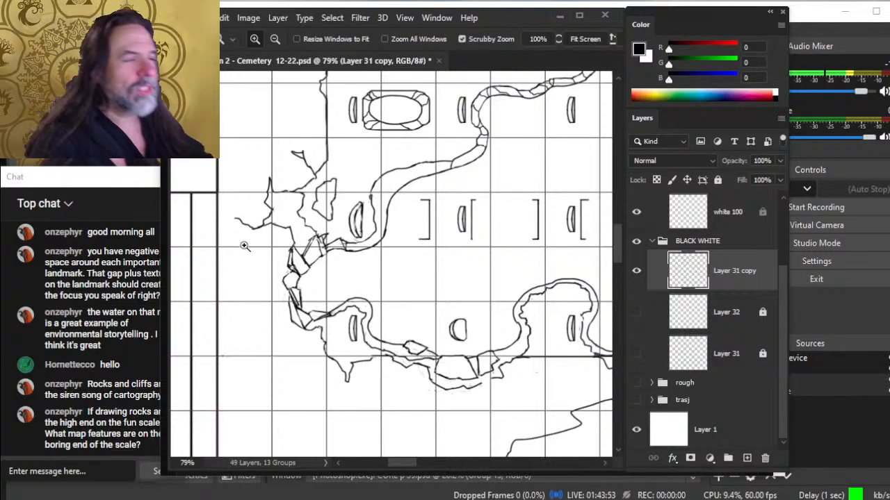
pyautogui.moveTo(306, 261); pyautogui.dragTo(350, 270)
pyautogui.press('b')
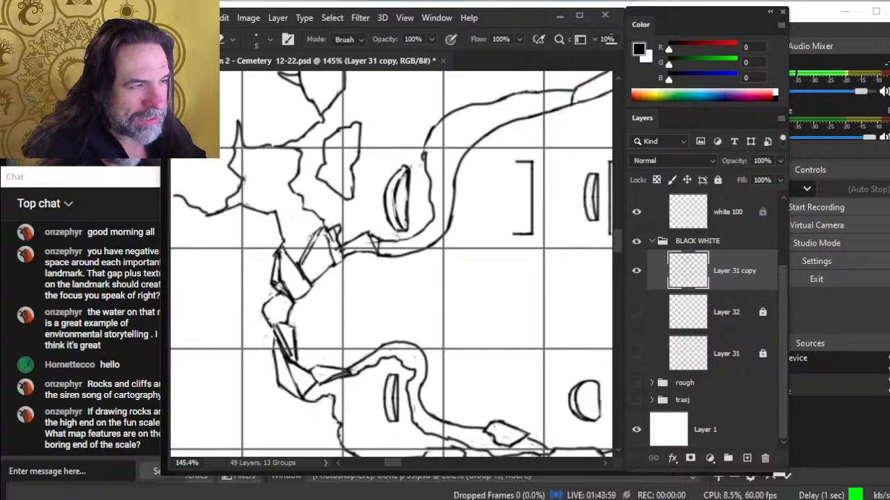
pyautogui.press('b')
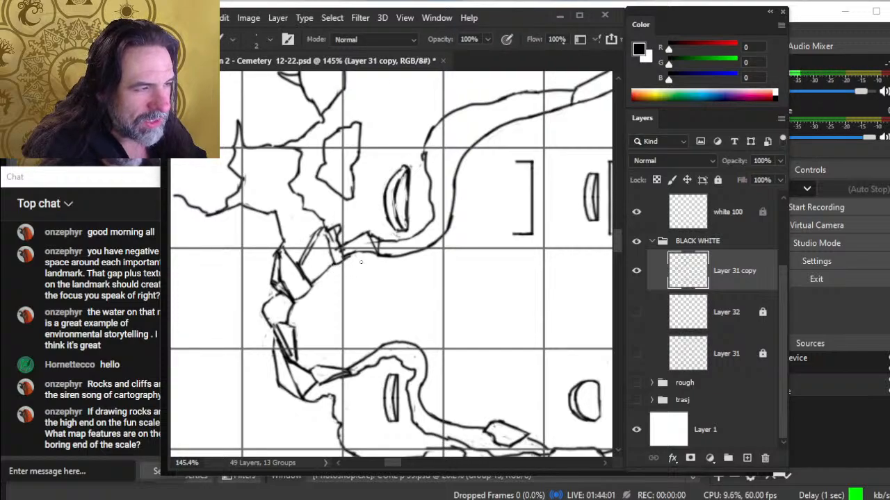
pyautogui.press('e')
pyautogui.press('b')
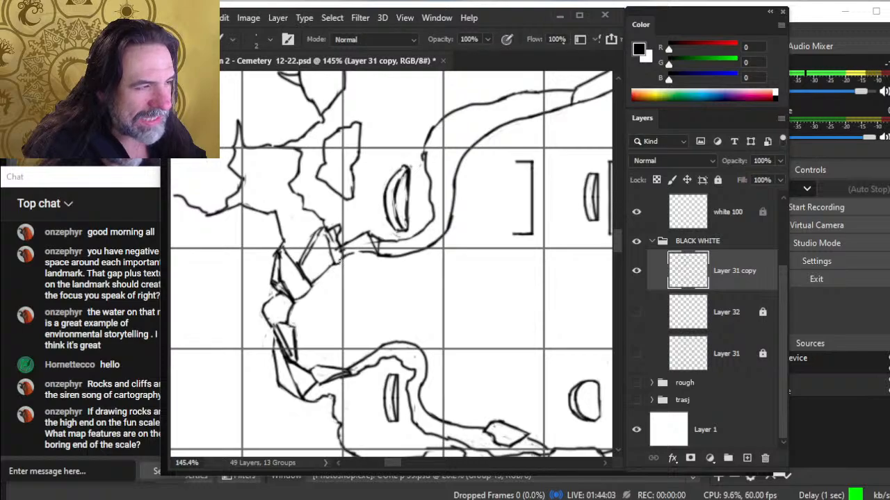
pyautogui.press('e')
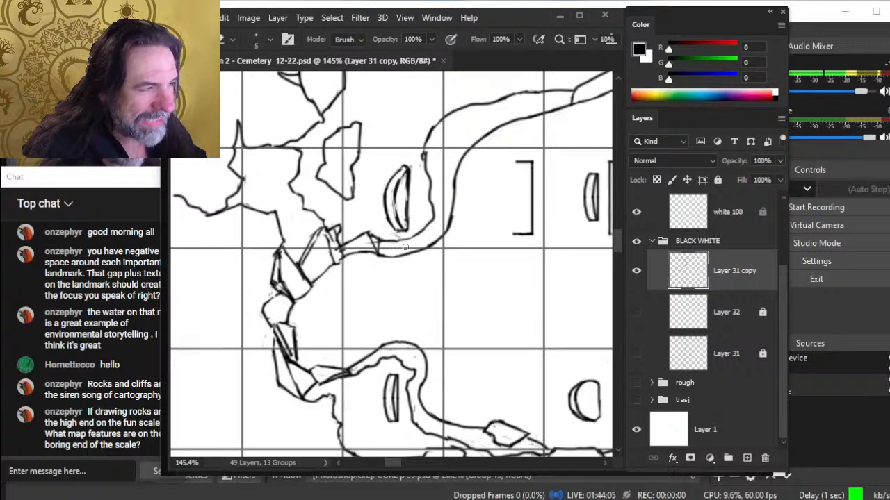
# - Tidy the bottom corner and pointed top of the half-moon headstone beside the crack, erasing the protruding strokes
pyautogui.press('b')
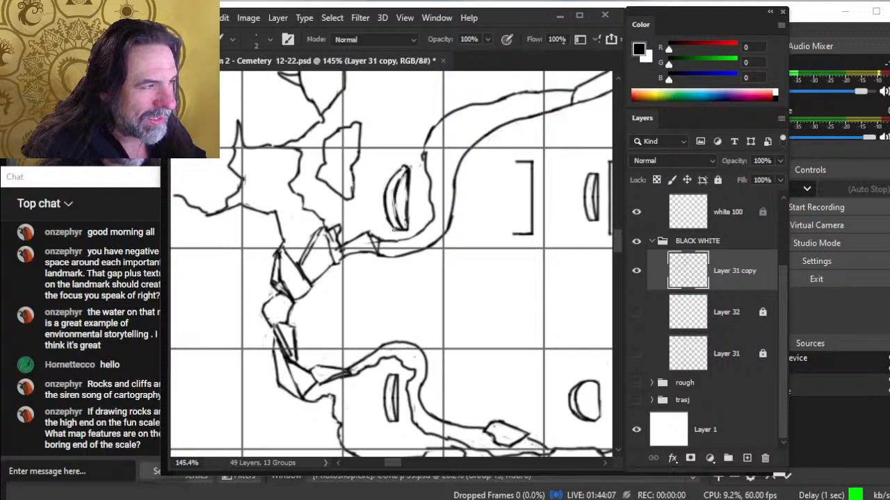
pyautogui.press('e')
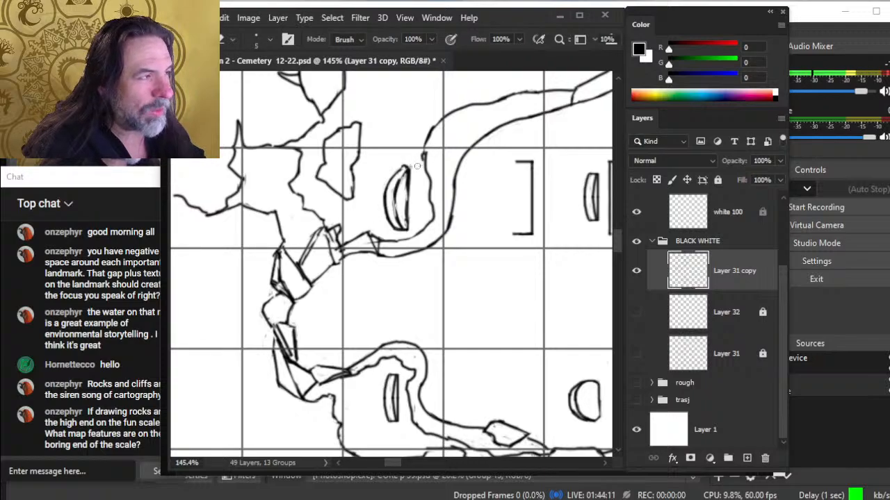
pyautogui.press('b')
pyautogui.moveTo(408, 168); pyautogui.dragTo(384, 187)
pyautogui.press('e')
pyautogui.press('b')
pyautogui.press('e')
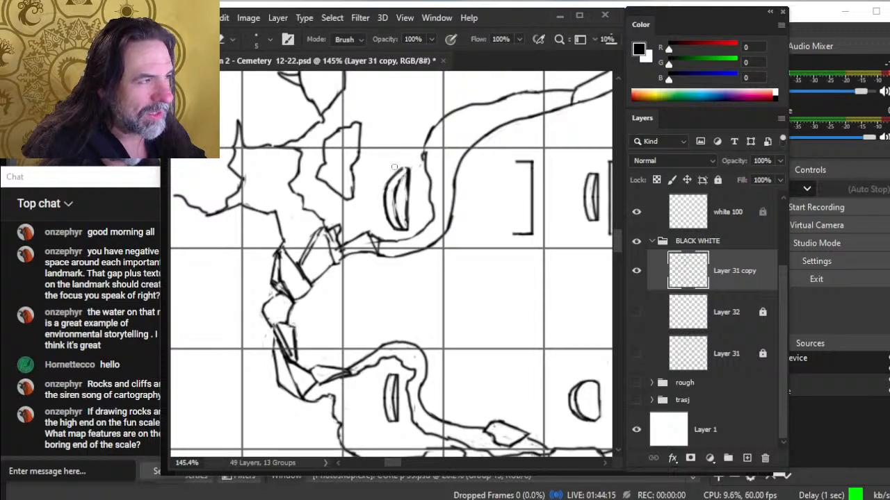
# - Redraw the upper part of the half-moon headstone's curved outer edge so it meets the straight side cleanly
pyautogui.press('b')
pyautogui.moveTo(404, 170); pyautogui.dragTo(384, 190)
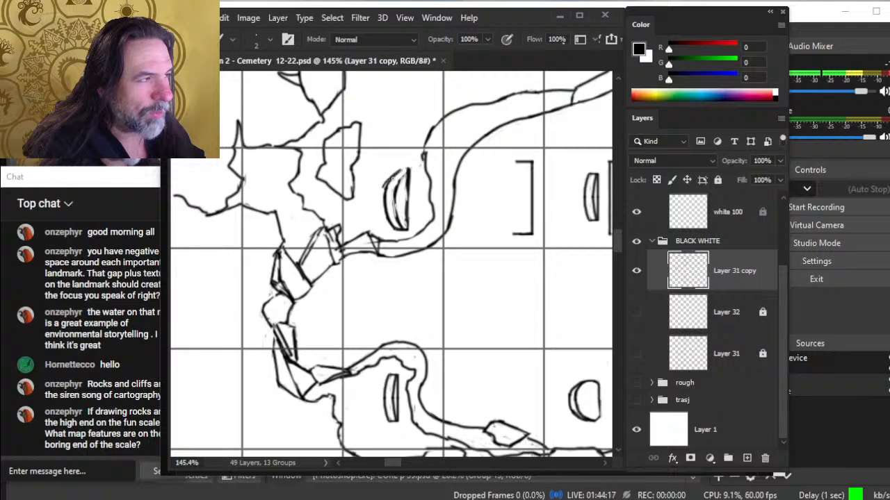
pyautogui.press('e')
pyautogui.press('b')
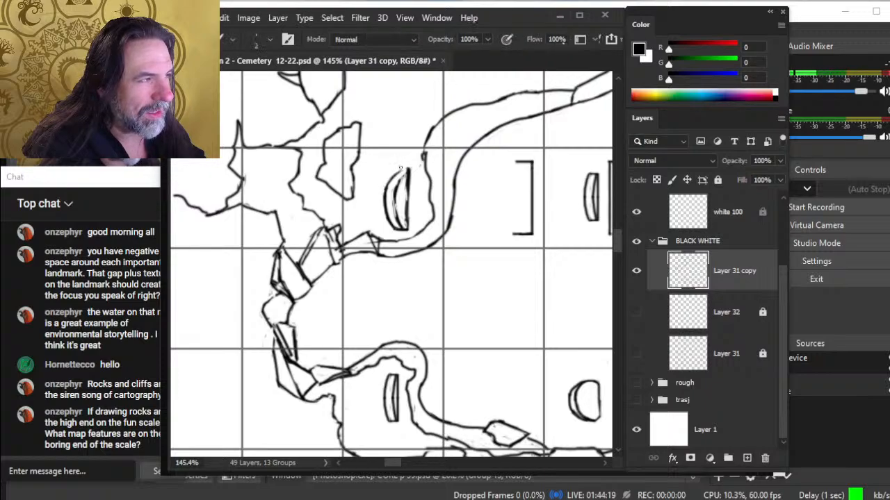
pyautogui.press('e')
pyautogui.press('b')
pyautogui.press('e')
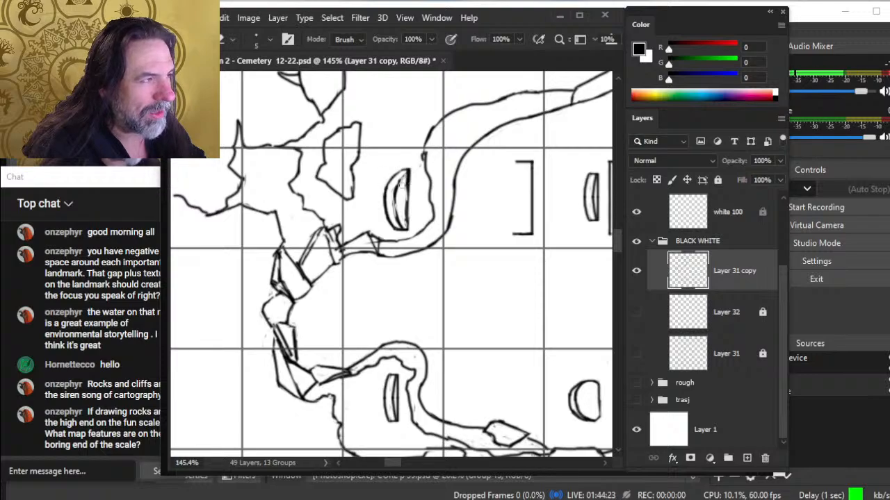
# - Redraw the half-moon headstone's inner curve and erase its sketchy doubled strokes with a 3 px eraser
pyautogui.moveTo(402, 185)
pyautogui.mouseDown()
pyautogui.moveTo(394, 211)
pyautogui.moveTo(395, 203)
pyautogui.mouseUp()
pyautogui.press('b')
pyautogui.press('e')
pyautogui.press('b')
pyautogui.press('e')
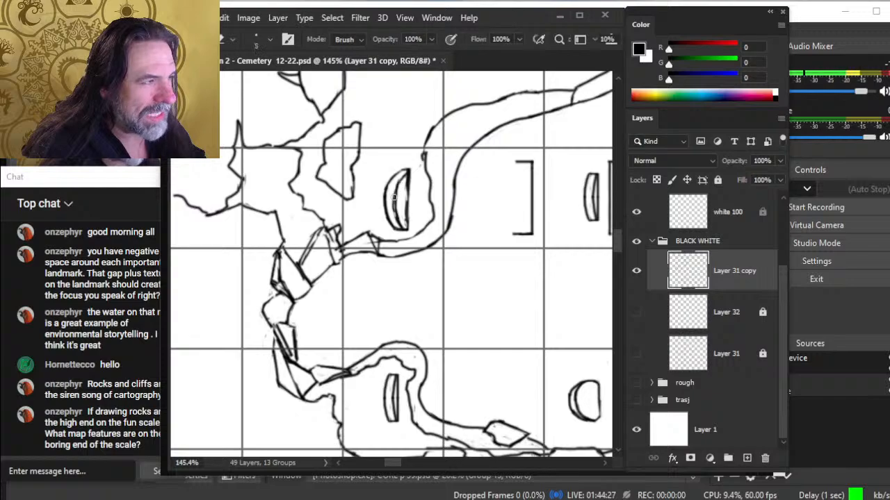
pyautogui.press('[')
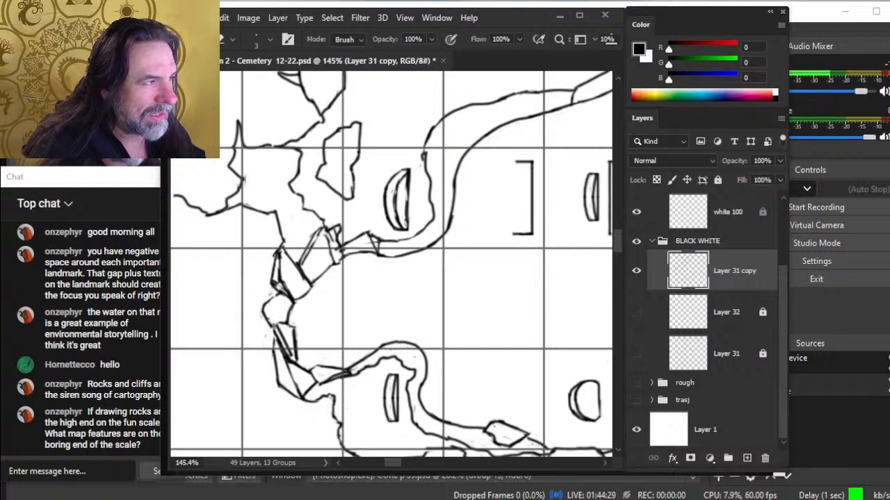
pyautogui.moveTo(402, 186)
pyautogui.mouseDown()
pyautogui.moveTo(400, 225)
pyautogui.moveTo(404, 215)
pyautogui.mouseUp()
pyautogui.press('b')
pyautogui.press('e')
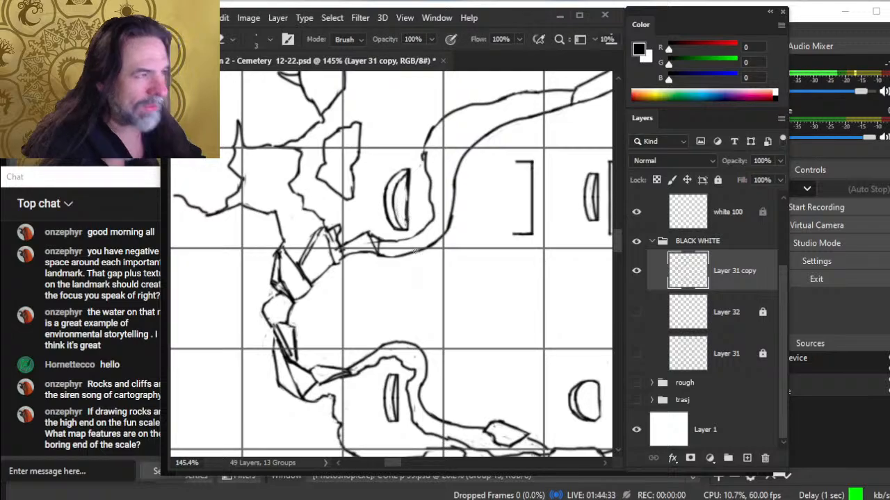
# - Erase the lower edge of the curved stone border around the bend beside the half-moon headstone and undo the trial stroke
pyautogui.press('z')
pyautogui.moveTo(438, 241); pyautogui.dragTo(387, 260)
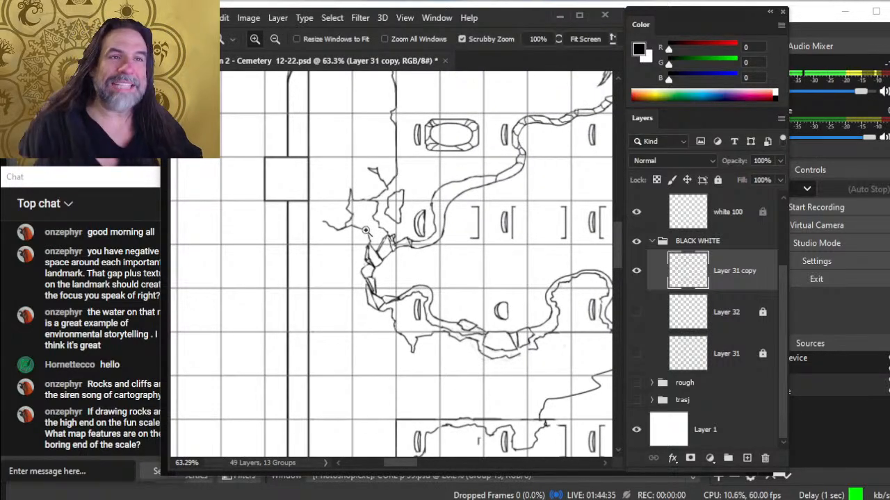
pyautogui.moveTo(448, 257); pyautogui.dragTo(397, 303)
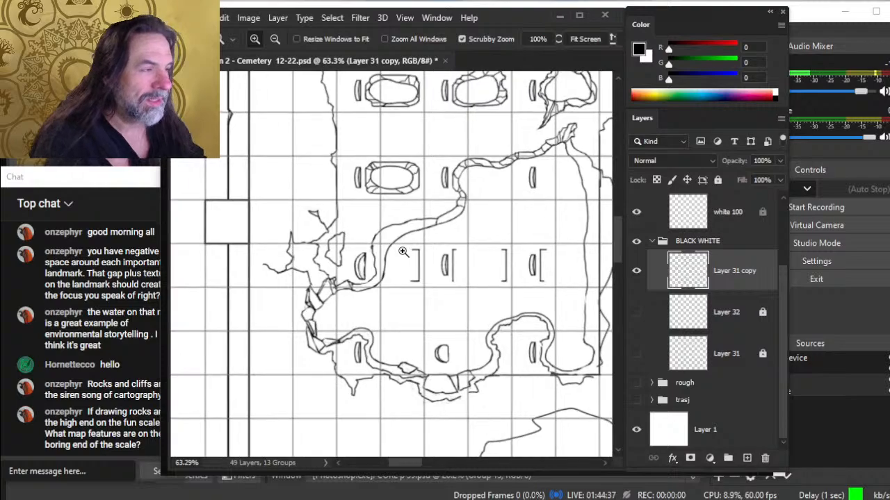
pyautogui.moveTo(419, 260); pyautogui.dragTo(455, 257)
pyautogui.press('e')
pyautogui.moveTo(379, 236)
pyautogui.mouseDown()
pyautogui.moveTo(366, 276)
pyautogui.moveTo(407, 221)
pyautogui.moveTo(438, 207)
pyautogui.mouseUp()
pyautogui.press('b')
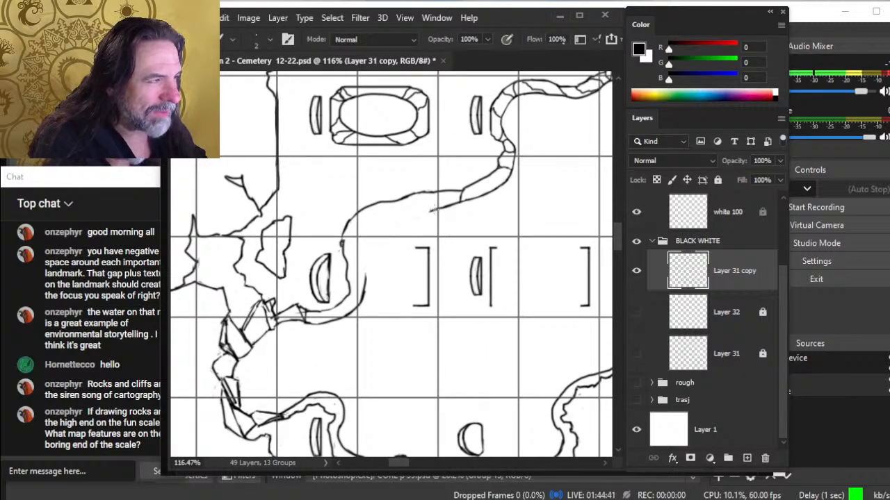
pyautogui.hotkey('ctrl', 'z')
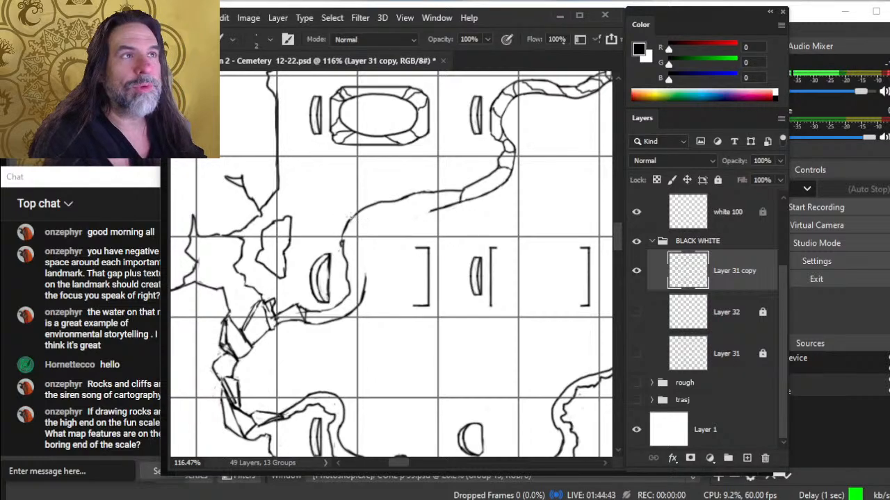
# - Redraw the erased border edge with a 3 px brush as a smooth curve running around the bend
pyautogui.press(']')
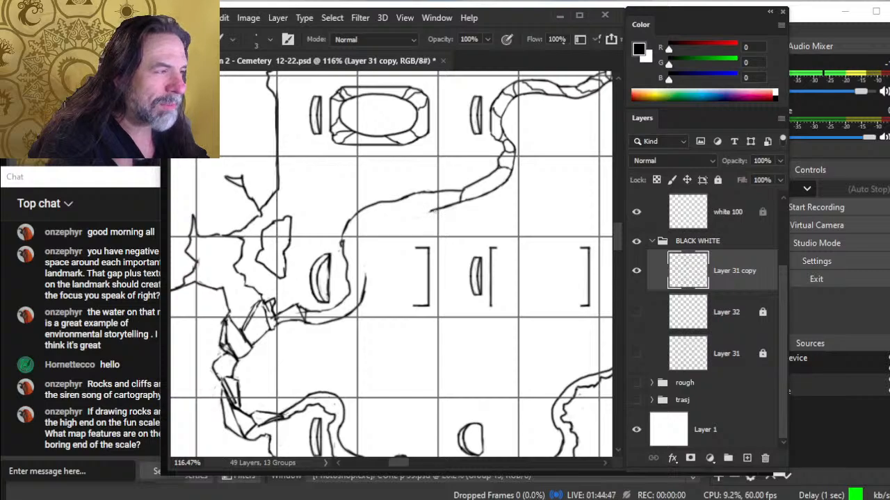
pyautogui.moveTo(406, 217); pyautogui.dragTo(388, 228)
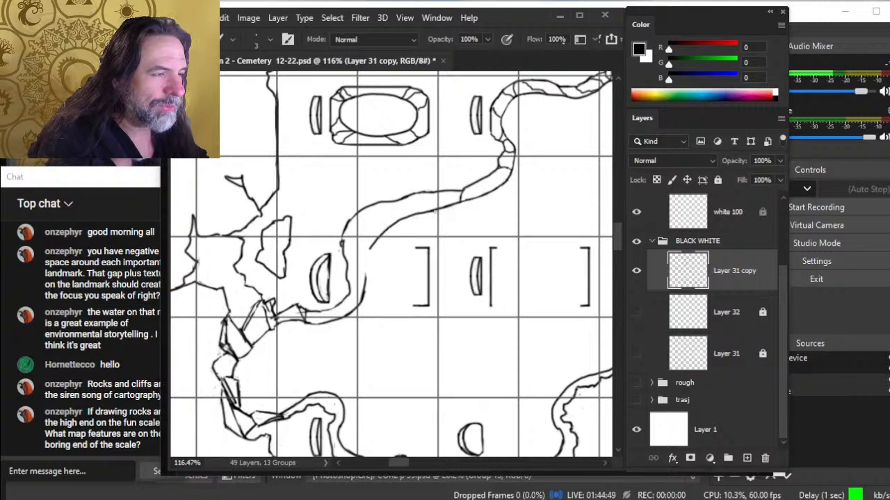
pyautogui.moveTo(362, 273); pyautogui.dragTo(359, 305)
pyautogui.press('e')
pyautogui.press('b')
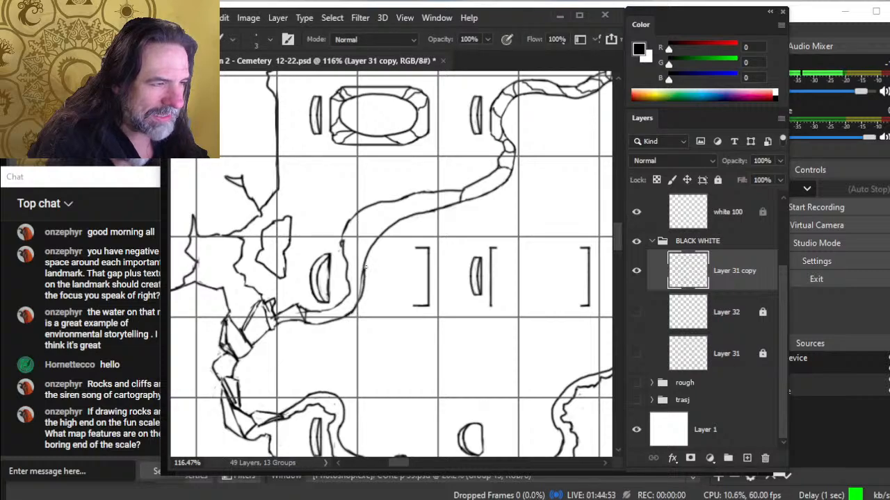
# - Clean up the border's outer edge where the new curve joins the old line beside the half-moon headstone
pyautogui.press('e')
pyautogui.moveTo(367, 265)
pyautogui.mouseDown()
pyautogui.moveTo(356, 310)
pyautogui.moveTo(353, 297)
pyautogui.mouseUp()
pyautogui.press('b')
pyautogui.press('e')
pyautogui.press('b')
pyautogui.press('e')
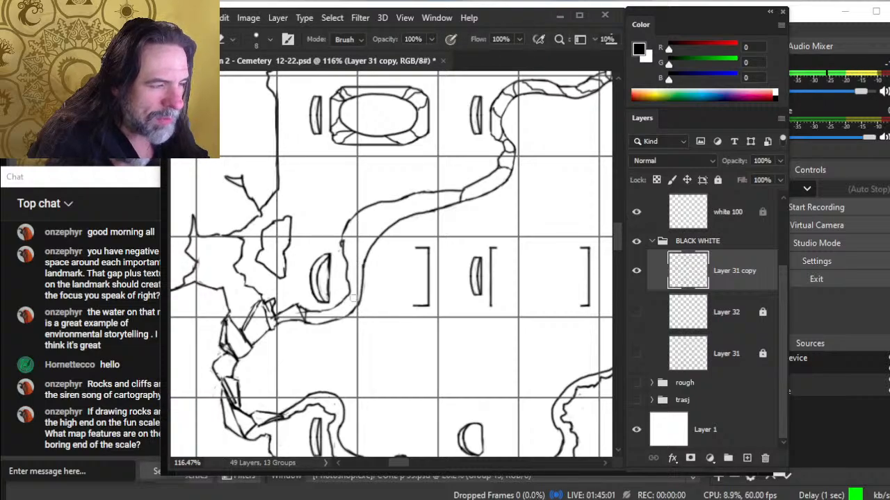
# - Redraw the border's outer corner below the half-moon headstone as a single rounded line and erase the excess
pyautogui.press('b')
pyautogui.moveTo(359, 301); pyautogui.dragTo(326, 321)
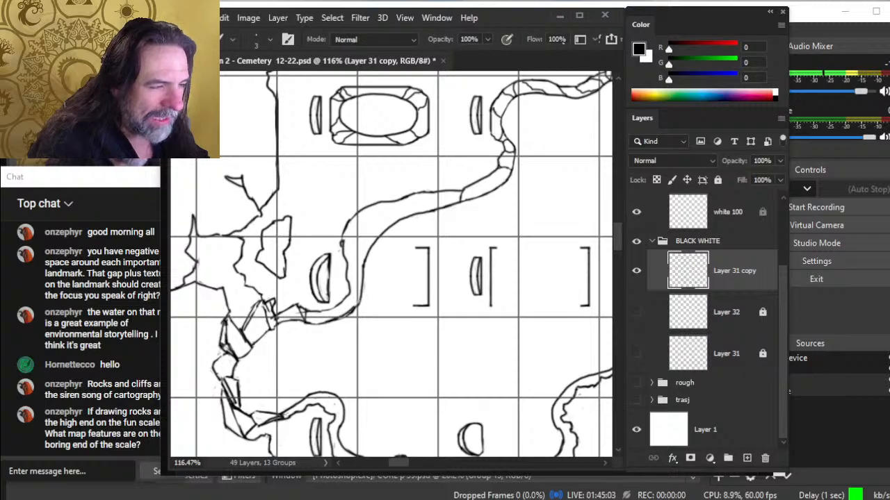
pyautogui.press('e')
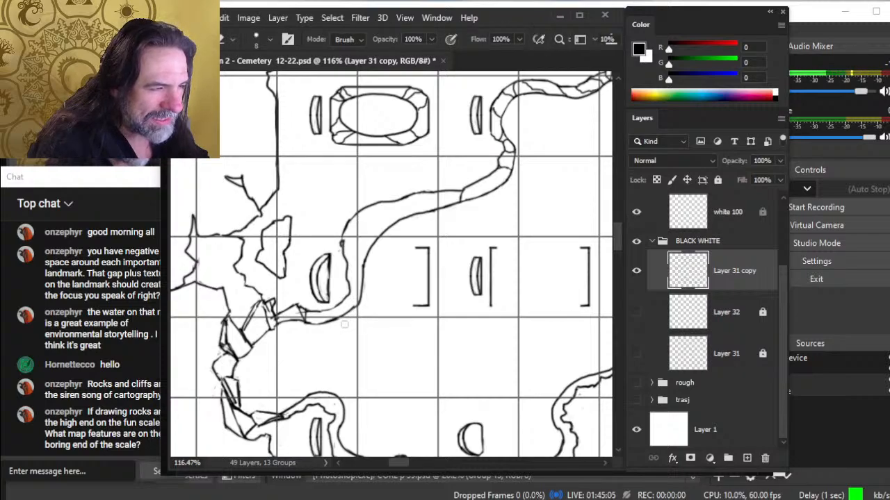
pyautogui.press('b')
pyautogui.moveTo(362, 291)
pyautogui.mouseDown()
pyautogui.moveTo(352, 311)
pyautogui.moveTo(361, 310)
pyautogui.mouseUp()
# - Replace the border's inner edge near the top of the half-moon headstone with a line containing a small chipped notch
pyautogui.press('e')
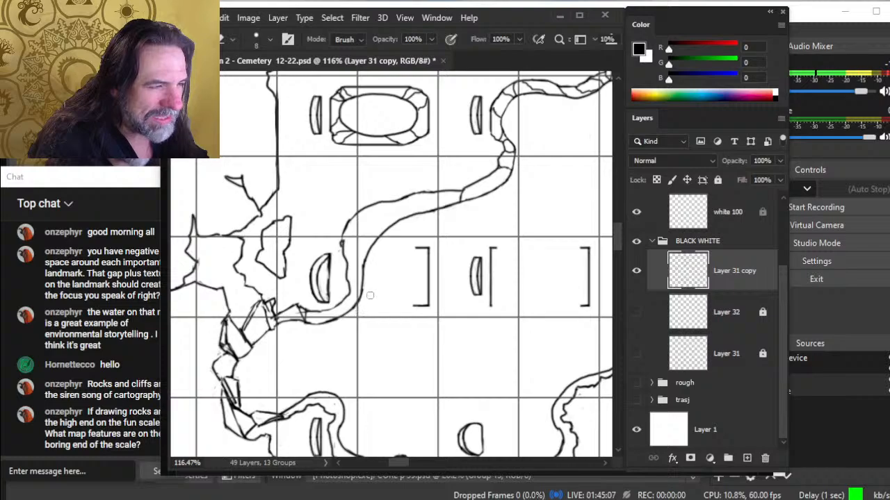
pyautogui.press('b')
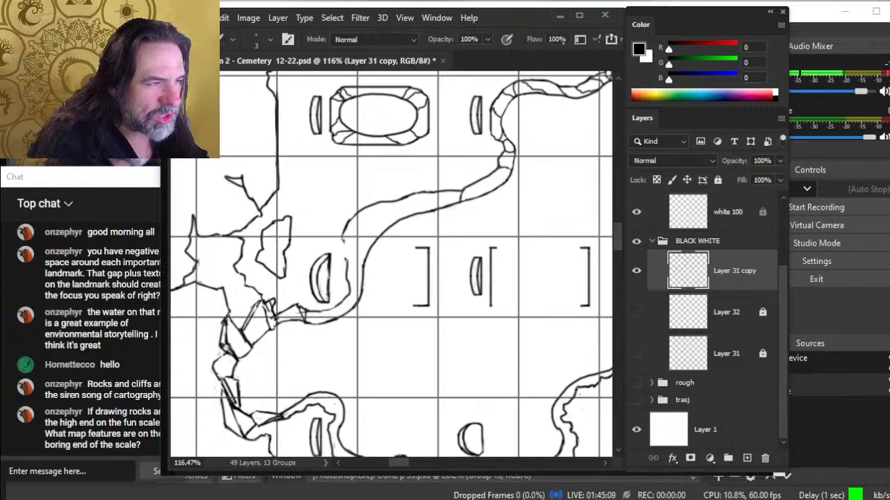
pyautogui.press('e')
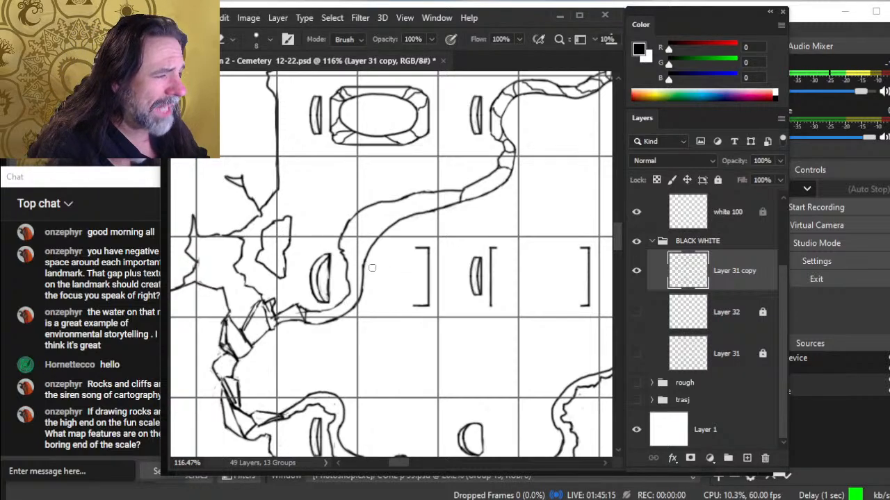
# - Rework the border's outer edge at the bend into a sharper, more angular turn and erase the old curve
pyautogui.moveTo(371, 267); pyautogui.dragTo(364, 285)
pyautogui.press('b')
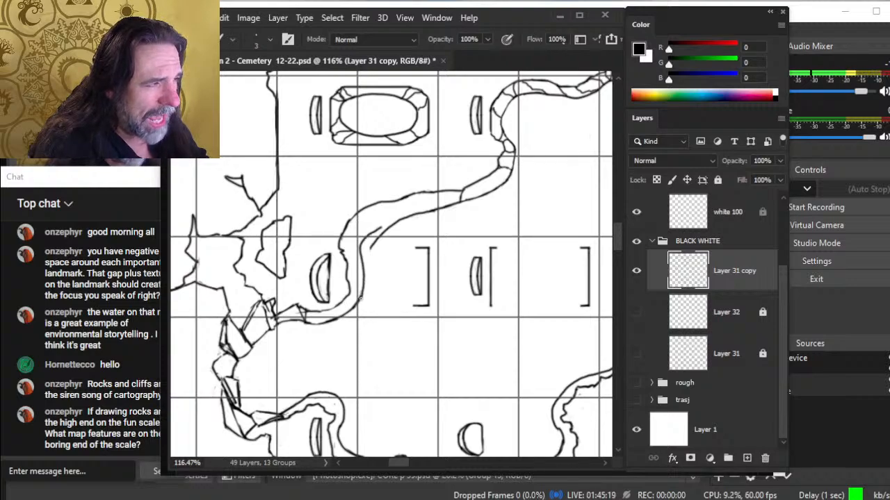
pyautogui.moveTo(379, 228); pyautogui.dragTo(417, 213)
pyautogui.press('e')
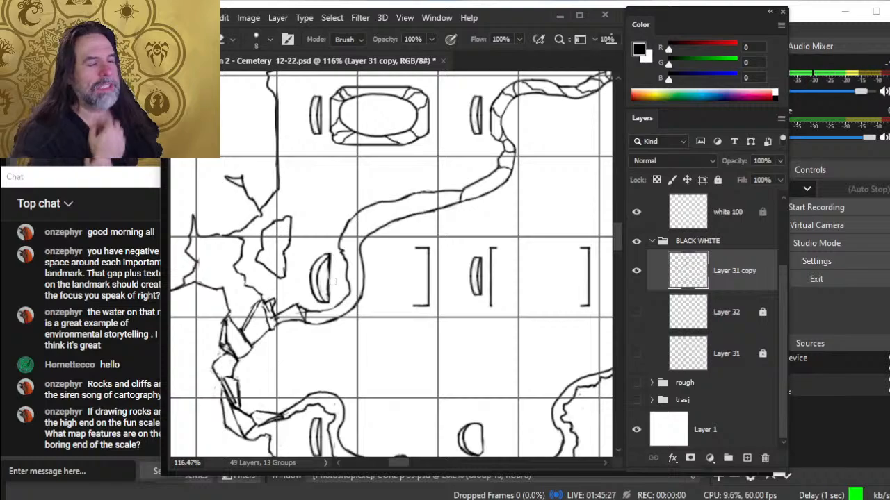
# - Redraw the border's lower edge from the angular bend up along the diagonal stretch with slightly uneven strokes
pyautogui.press('z')
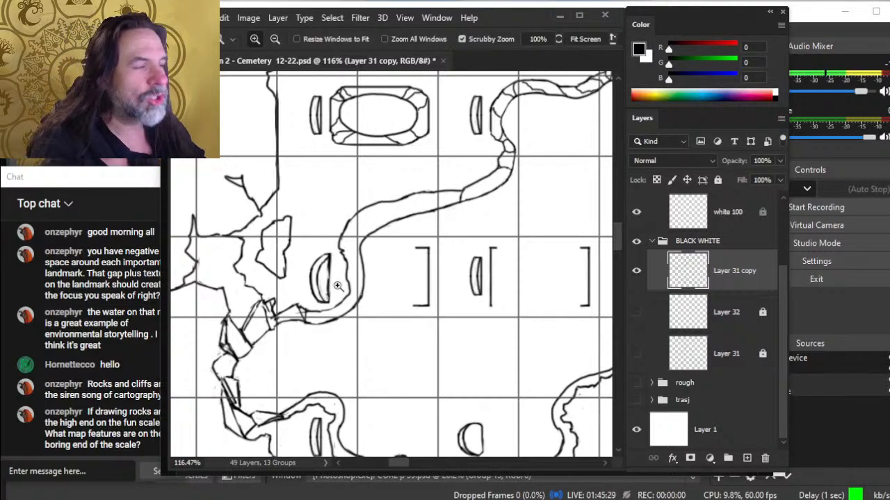
pyautogui.moveTo(338, 284); pyautogui.dragTo(367, 268)
pyautogui.press('e')
pyautogui.moveTo(375, 229)
pyautogui.mouseDown()
pyautogui.moveTo(378, 294)
pyautogui.moveTo(341, 326)
pyautogui.moveTo(343, 355)
pyautogui.moveTo(311, 362)
pyautogui.moveTo(365, 317)
pyautogui.moveTo(358, 222)
pyautogui.moveTo(392, 222)
pyautogui.moveTo(361, 264)
pyautogui.moveTo(410, 203)
pyautogui.moveTo(381, 228)
pyautogui.moveTo(457, 197)
pyautogui.moveTo(415, 187)
pyautogui.moveTo(429, 180)
pyautogui.moveTo(373, 228)
pyautogui.moveTo(449, 186)
pyautogui.mouseUp()
pyautogui.press('b')
pyautogui.press('e')
pyautogui.press('b')
pyautogui.press('e')
pyautogui.press('b')
pyautogui.press('e')
# - Tidy the border's lower edge closer to the stone joint, erasing overlapping strokes and redrawing the line
pyautogui.moveTo(403, 207)
pyautogui.mouseDown()
pyautogui.moveTo(365, 236)
pyautogui.moveTo(405, 204)
pyautogui.moveTo(385, 227)
pyautogui.moveTo(442, 189)
pyautogui.moveTo(479, 189)
pyautogui.mouseUp()
pyautogui.press('b')
pyautogui.press('e')
pyautogui.press('b')
pyautogui.press('e')
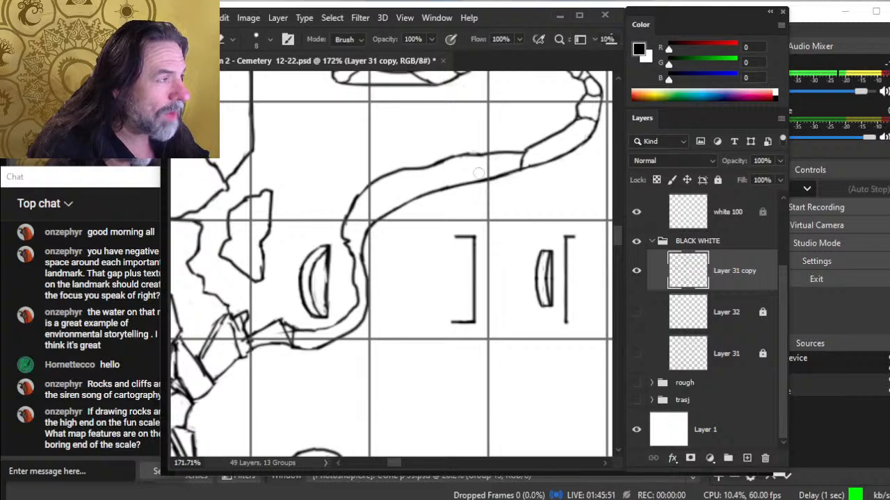
# - Redraw the border's inner edge beside and below the half-moon headstone with small chips and erase the old line
pyautogui.press('z')
pyautogui.moveTo(422, 247)
pyautogui.mouseDown()
pyautogui.moveTo(377, 234)
pyautogui.moveTo(355, 211)
pyautogui.mouseUp()
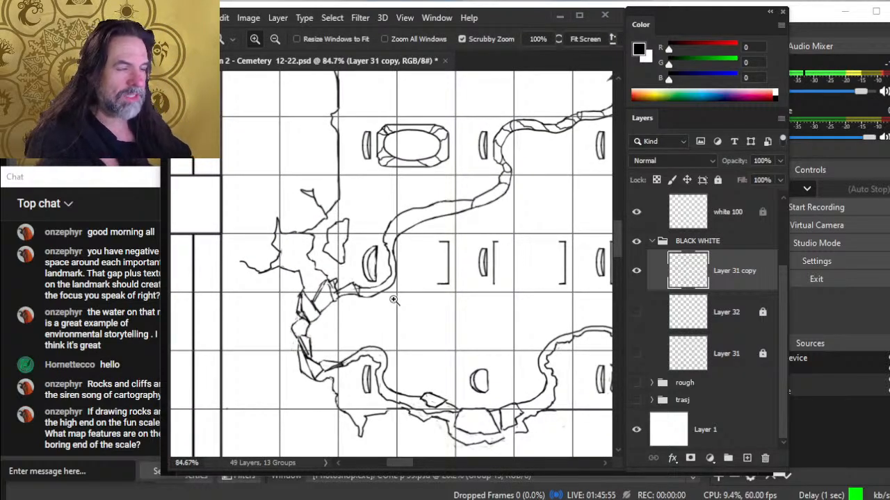
pyautogui.moveTo(394, 298); pyautogui.dragTo(448, 301)
pyautogui.press('e')
pyautogui.press('b')
pyautogui.moveTo(357, 268)
pyautogui.mouseDown()
pyautogui.moveTo(377, 259)
pyautogui.moveTo(362, 275)
pyautogui.moveTo(384, 252)
pyautogui.moveTo(336, 300)
pyautogui.moveTo(325, 297)
pyautogui.moveTo(376, 284)
pyautogui.moveTo(403, 262)
pyautogui.moveTo(365, 291)
pyautogui.mouseUp()
pyautogui.press('e')
pyautogui.press('b')
pyautogui.press('e')
pyautogui.press('b')
pyautogui.press('e')
pyautogui.press('b')
pyautogui.press('e')
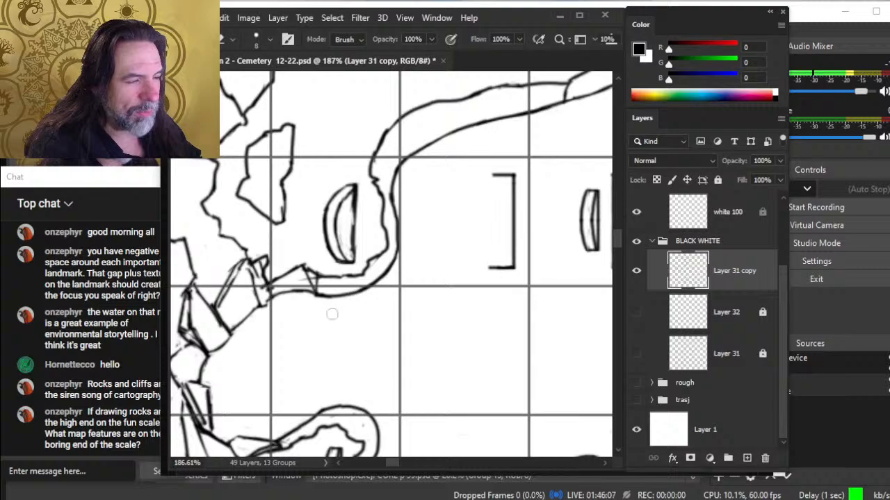
# - Touch up the border's lower edge below the half-moon headstone and rework the headstone's straight edge into an uneven, worn line
pyautogui.moveTo(324, 300)
pyautogui.mouseDown()
pyautogui.moveTo(314, 299)
pyautogui.moveTo(346, 297)
pyautogui.mouseUp()
pyautogui.press('b')
pyautogui.press('e')
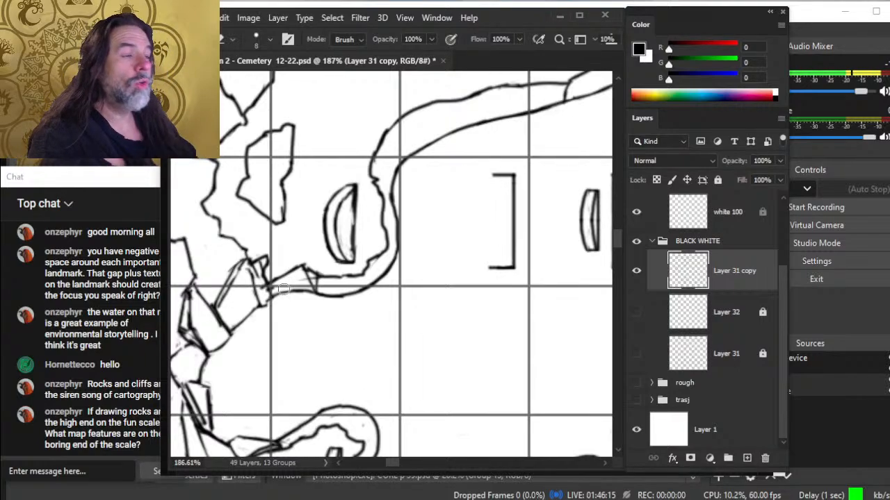
pyautogui.moveTo(354, 217); pyautogui.dragTo(349, 220)
pyautogui.moveTo(357, 188)
pyautogui.mouseDown()
pyautogui.moveTo(346, 179)
pyautogui.moveTo(356, 191)
pyautogui.mouseUp()
pyautogui.press('b')
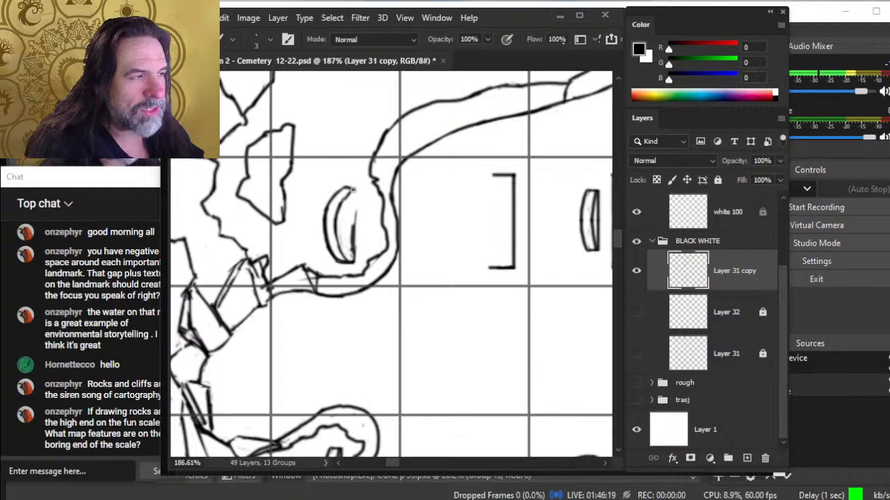
pyautogui.press('e')
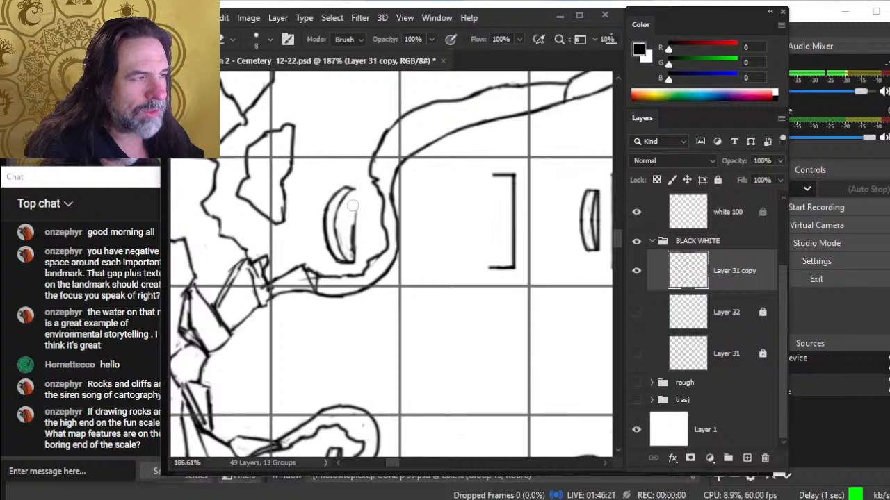
pyautogui.press('b')
pyautogui.press('e')
pyautogui.moveTo(354, 189)
pyautogui.mouseDown()
pyautogui.moveTo(360, 250)
pyautogui.moveTo(313, 256)
pyautogui.mouseUp()
# - Examine the curved stone borders, graves and cracks across the wider cemetery map
pyautogui.hotkey('ctrl', 'space')
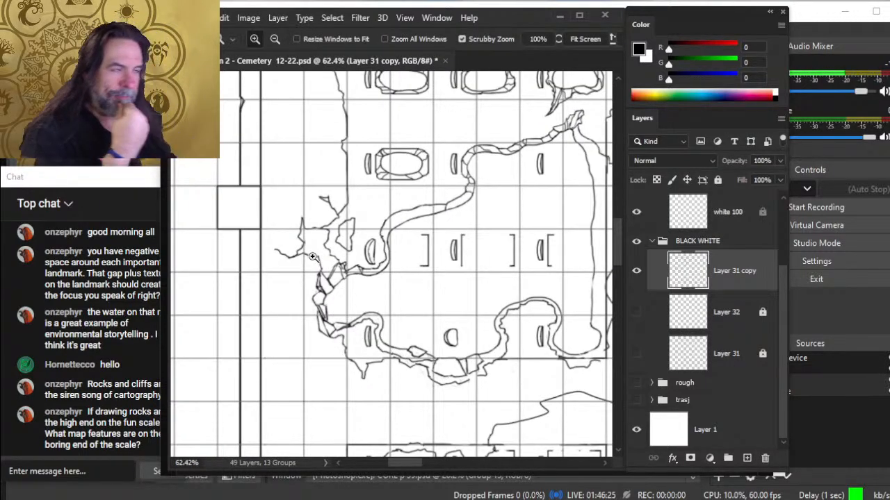
pyautogui.moveTo(466, 224); pyautogui.dragTo(422, 223)
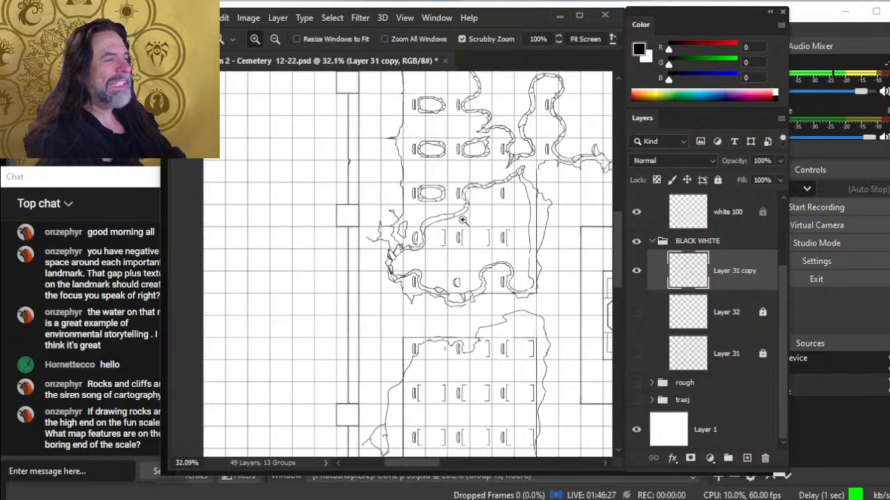
pyautogui.moveTo(506, 264); pyautogui.dragTo(453, 247)
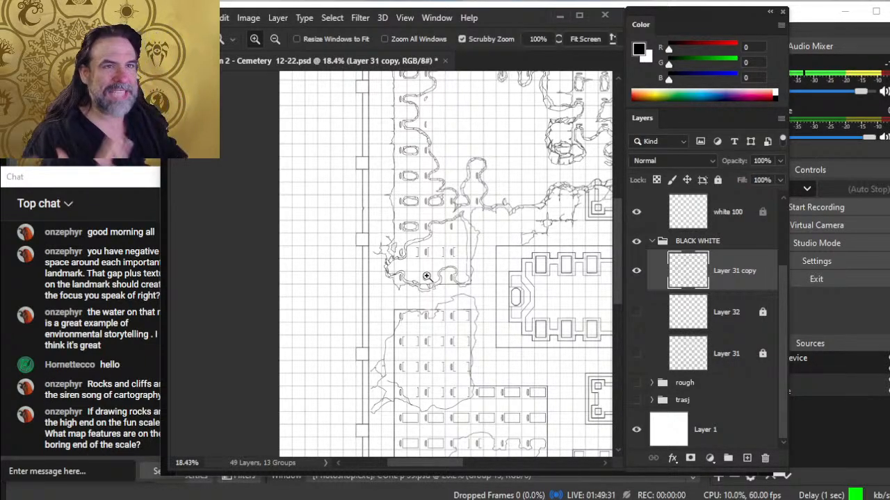
pyautogui.moveTo(456, 193); pyautogui.dragTo(417, 244)
pyautogui.moveTo(408, 197); pyautogui.dragTo(461, 203)
pyautogui.moveTo(385, 154); pyautogui.dragTo(457, 201)
pyautogui.moveTo(446, 162); pyautogui.dragTo(464, 267)
pyautogui.moveTo(519, 352); pyautogui.dragTo(493, 125)
pyautogui.moveTo(493, 207); pyautogui.dragTo(493, 118)
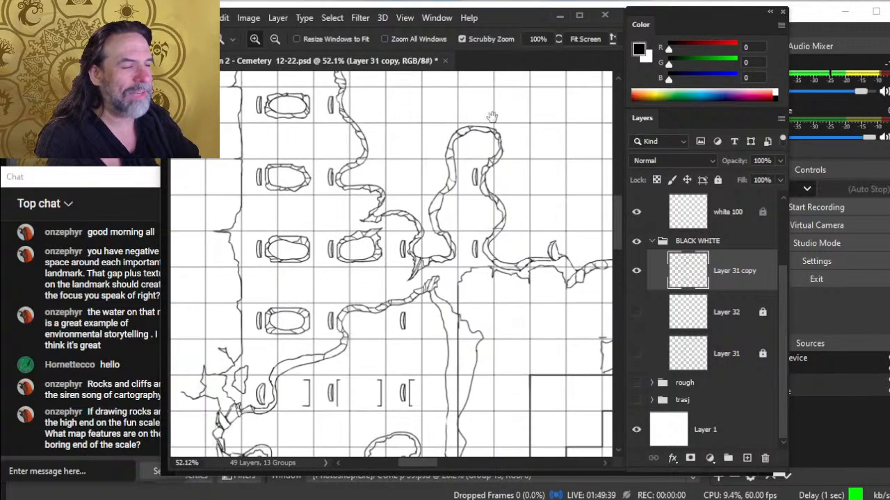
# - Repair the upper edge of the diagonal border stretch and draw stone joints across its middle and at its lower bend
pyautogui.moveTo(390, 354); pyautogui.dragTo(421, 272)
pyautogui.moveTo(312, 288); pyautogui.dragTo(380, 295)
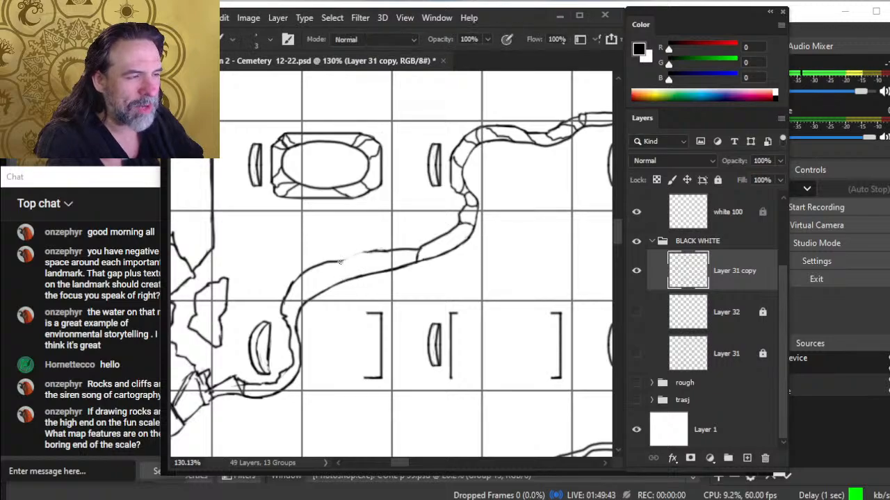
pyautogui.moveTo(356, 261)
pyautogui.mouseDown()
pyautogui.moveTo(342, 262)
pyautogui.moveTo(381, 250)
pyautogui.moveTo(368, 276)
pyautogui.mouseUp()
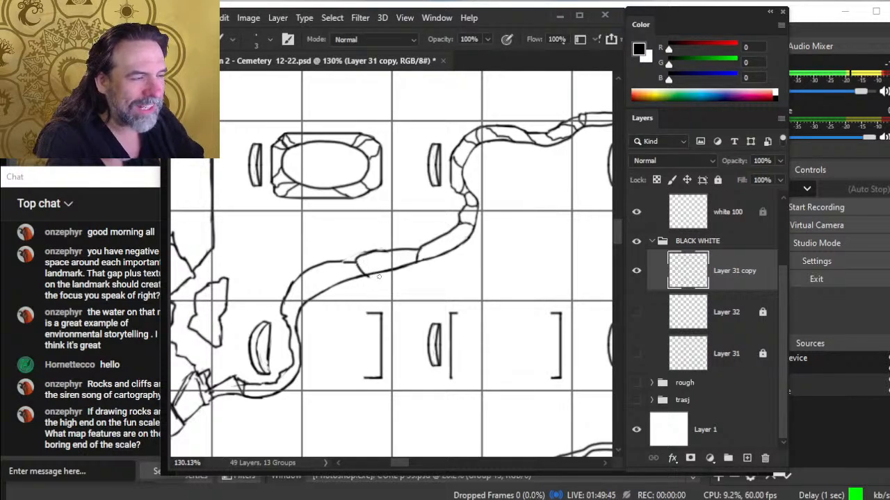
pyautogui.press('e')
pyautogui.press('b')
pyautogui.moveTo(283, 316); pyautogui.dragTo(298, 317)
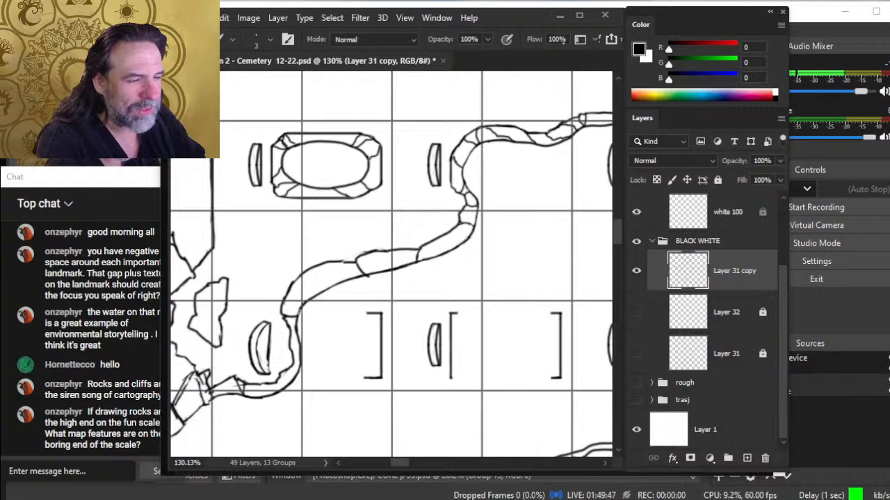
# - Refine the stone joint at the lower bend and cut a small chip into the upper edge of the diagonal's middle stone
pyautogui.press('e')
pyautogui.press('b')
pyautogui.moveTo(294, 282)
pyautogui.mouseDown()
pyautogui.moveTo(306, 312)
pyautogui.moveTo(301, 272)
pyautogui.moveTo(292, 306)
pyautogui.moveTo(292, 293)
pyautogui.moveTo(280, 286)
pyautogui.moveTo(320, 252)
pyautogui.moveTo(353, 262)
pyautogui.moveTo(298, 285)
pyautogui.moveTo(308, 268)
pyautogui.moveTo(275, 296)
pyautogui.moveTo(289, 279)
pyautogui.mouseUp()
pyautogui.press('e')
pyautogui.press('b')
pyautogui.press('e')
pyautogui.press('b')
pyautogui.press('e')
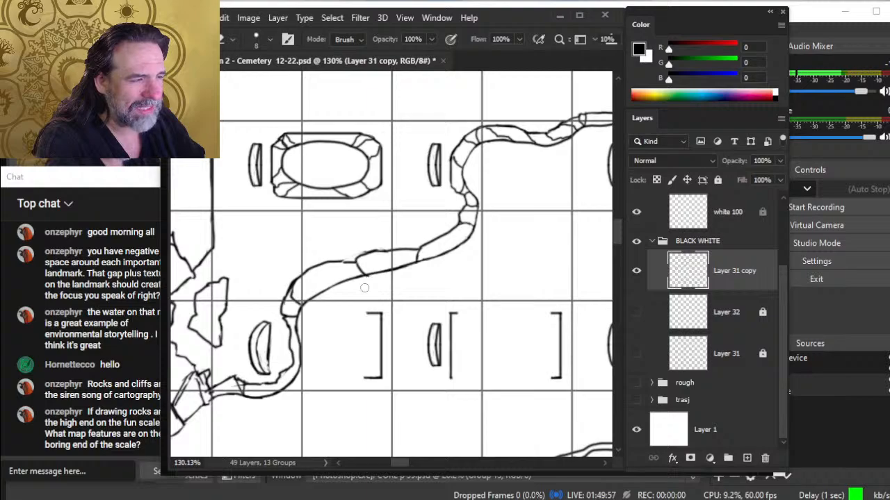
pyautogui.press('b')
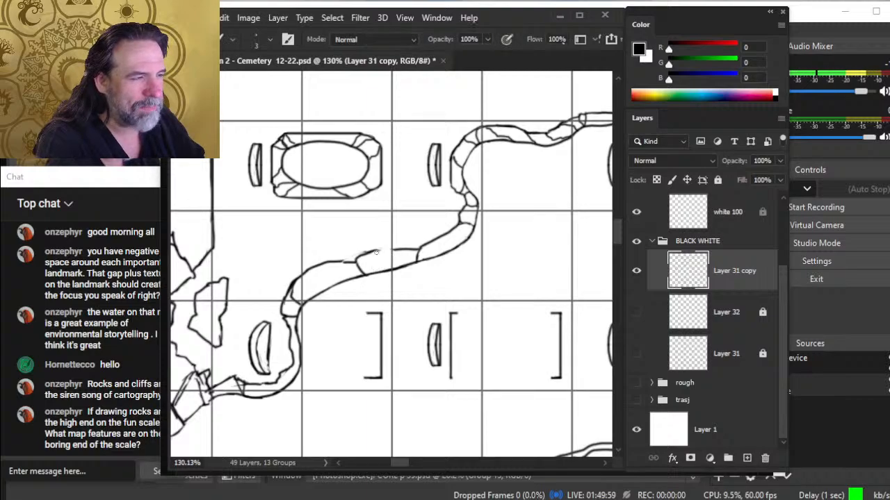
pyautogui.press('e')
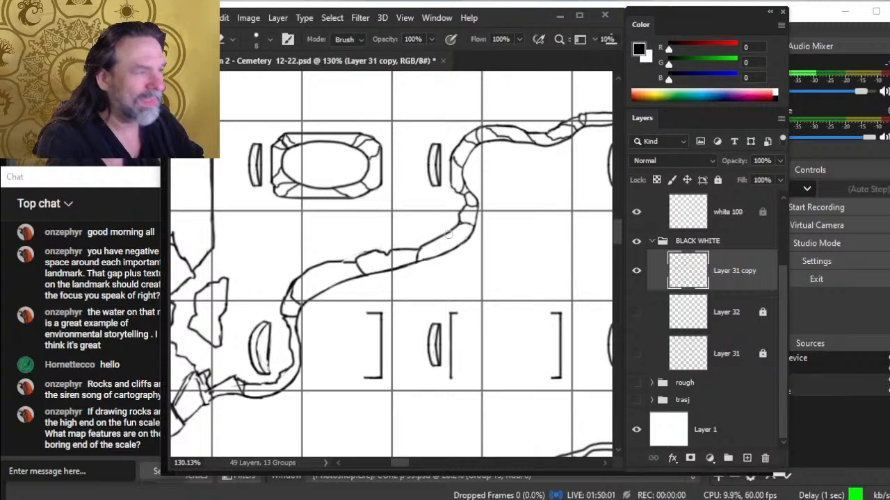
# - Erase the border's outer edge where the diagonal turns up toward the upper bend and redraw it as a tighter curve
pyautogui.moveTo(497, 283); pyautogui.dragTo(459, 319)
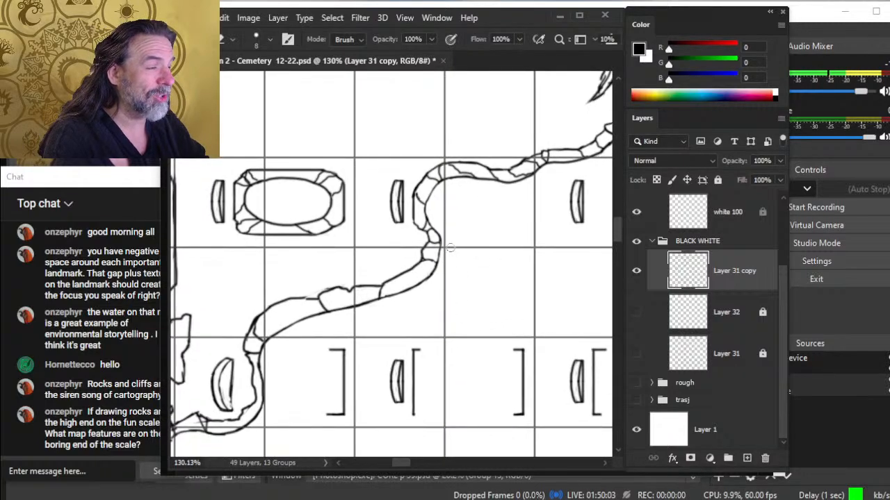
pyautogui.moveTo(440, 235)
pyautogui.mouseDown()
pyautogui.moveTo(437, 266)
pyautogui.moveTo(416, 287)
pyautogui.mouseUp()
pyautogui.press('b')
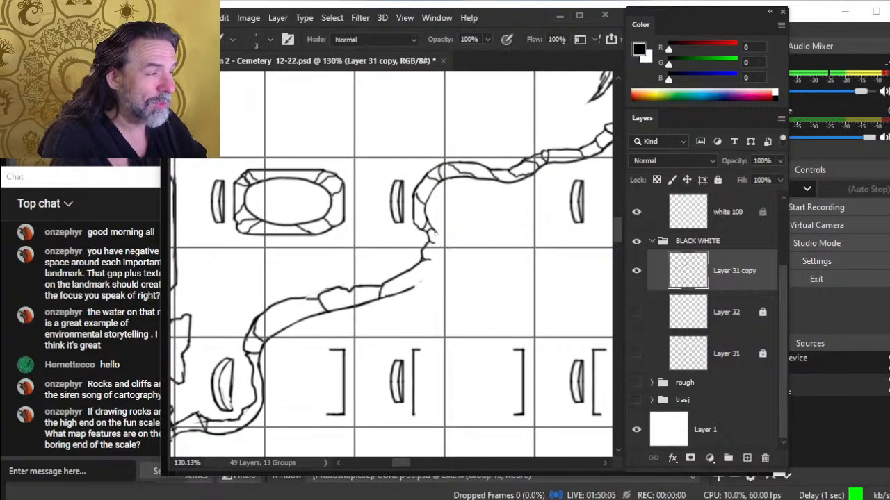
pyautogui.moveTo(437, 230)
pyautogui.mouseDown()
pyautogui.moveTo(430, 271)
pyautogui.moveTo(400, 294)
pyautogui.moveTo(425, 288)
pyautogui.moveTo(408, 287)
pyautogui.moveTo(424, 274)
pyautogui.mouseUp()
pyautogui.press('e')
pyautogui.press('b')
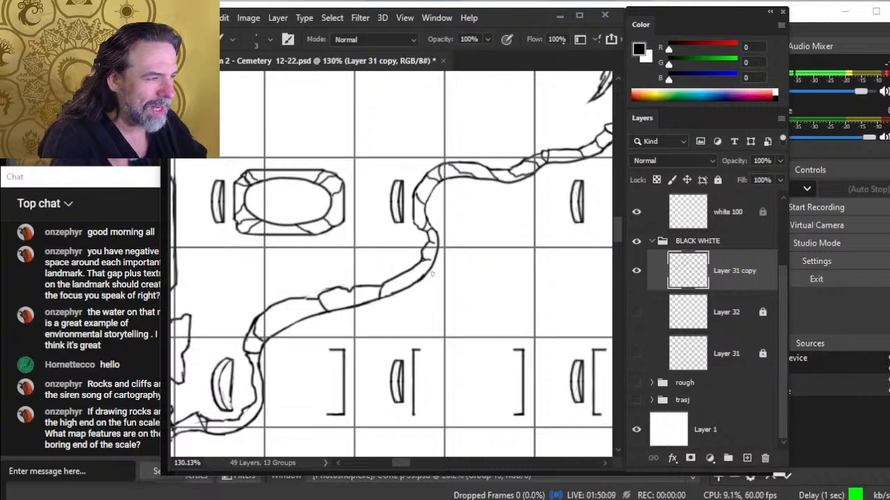
pyautogui.press('e')
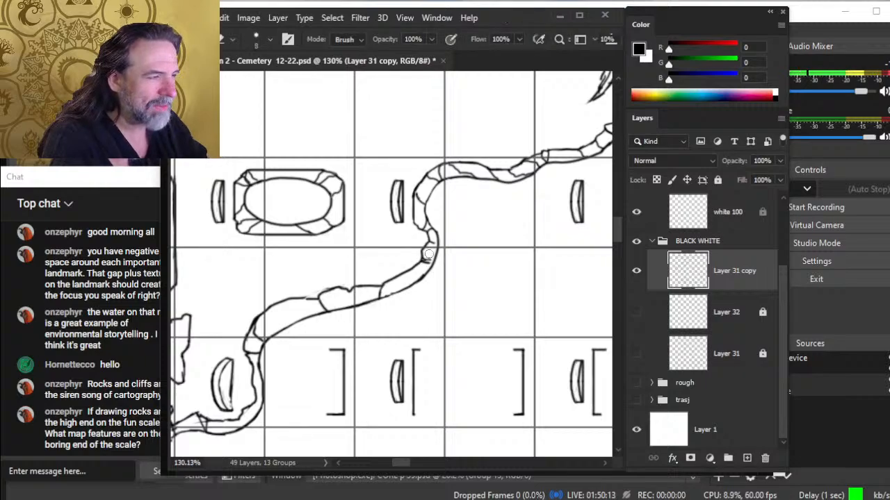
# - Redraw the stone joint at the narrow turn and smooth the adjoining outer edge, erasing stray marks
pyautogui.press('b')
pyautogui.moveTo(422, 261); pyautogui.dragTo(426, 271)
pyautogui.press('e')
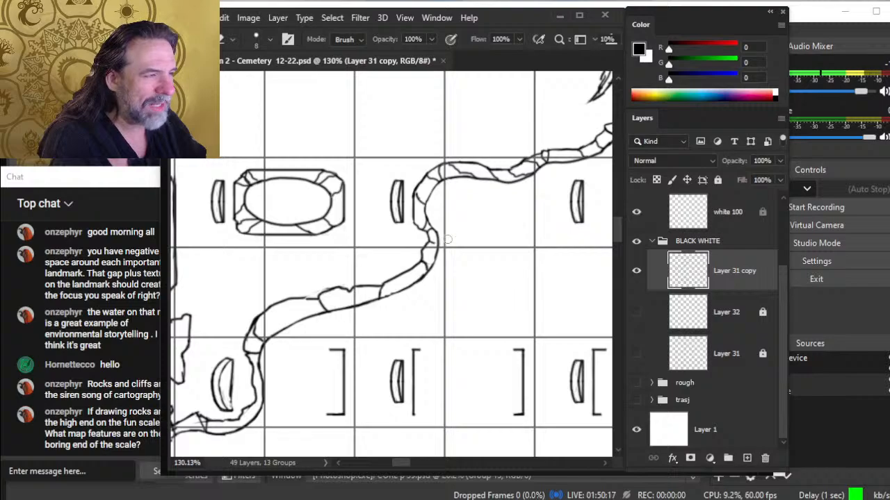
pyautogui.press('b')
pyautogui.moveTo(436, 222); pyautogui.dragTo(437, 247)
pyautogui.press('e')
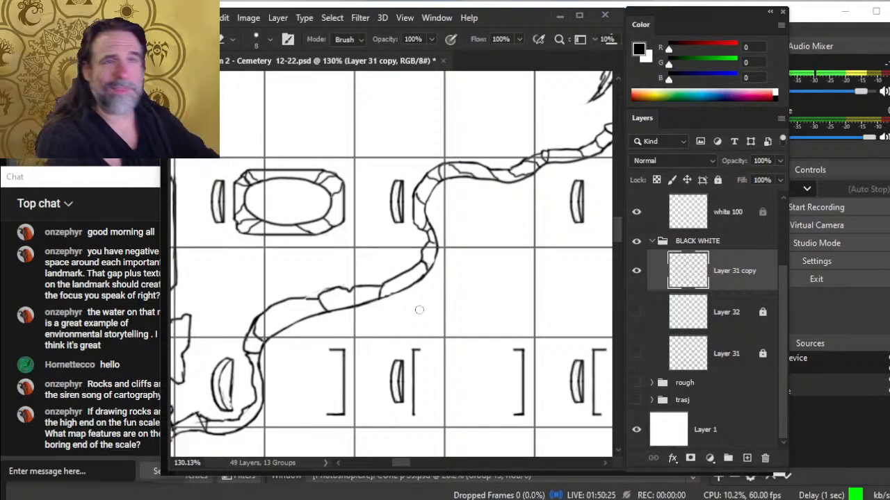
# - Extend the jagged outline beneath the two large rubble stones on the lower border and end it in a short vertical crack
pyautogui.moveTo(405, 332); pyautogui.dragTo(392, 290)
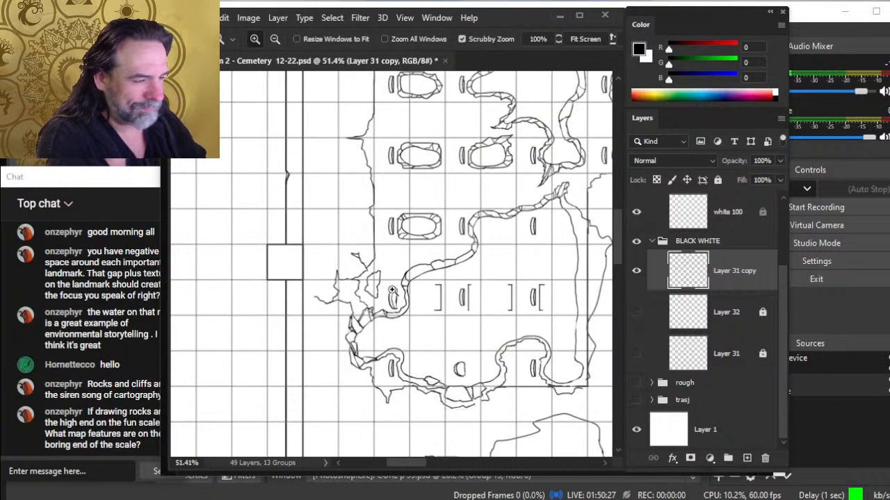
pyautogui.moveTo(446, 328); pyautogui.dragTo(331, 288)
pyautogui.moveTo(414, 305); pyautogui.dragTo(439, 309)
pyautogui.moveTo(345, 374)
pyautogui.mouseDown()
pyautogui.moveTo(378, 333)
pyautogui.moveTo(393, 345)
pyautogui.mouseUp()
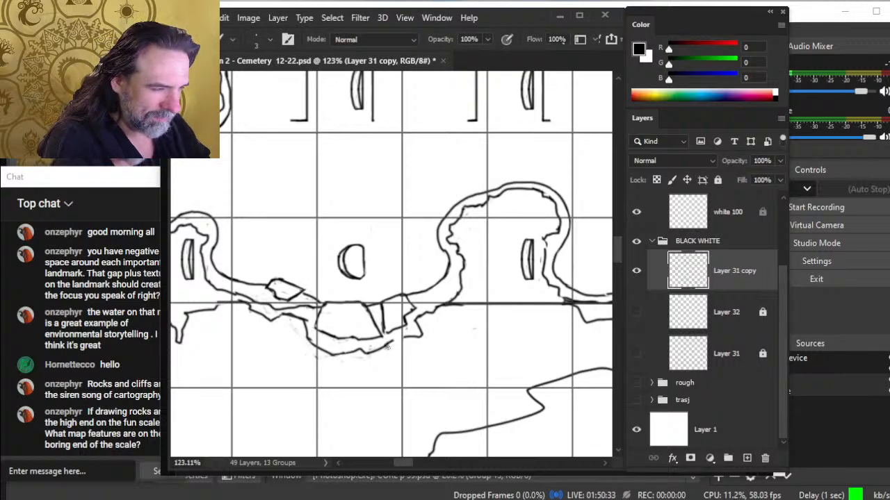
pyautogui.press('e')
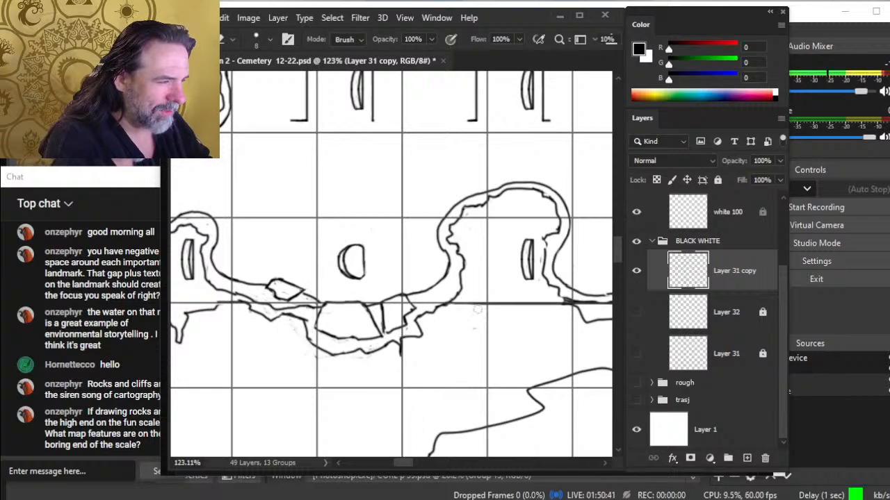
# - Erase part of the straight plot line beside the border and add a second jagged edge next to the rubble stones
pyautogui.moveTo(507, 315); pyautogui.dragTo(439, 321)
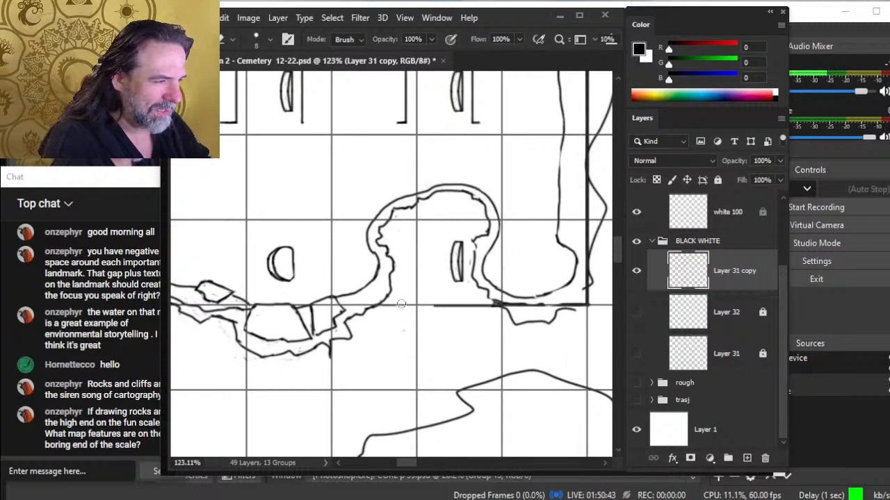
pyautogui.press('b')
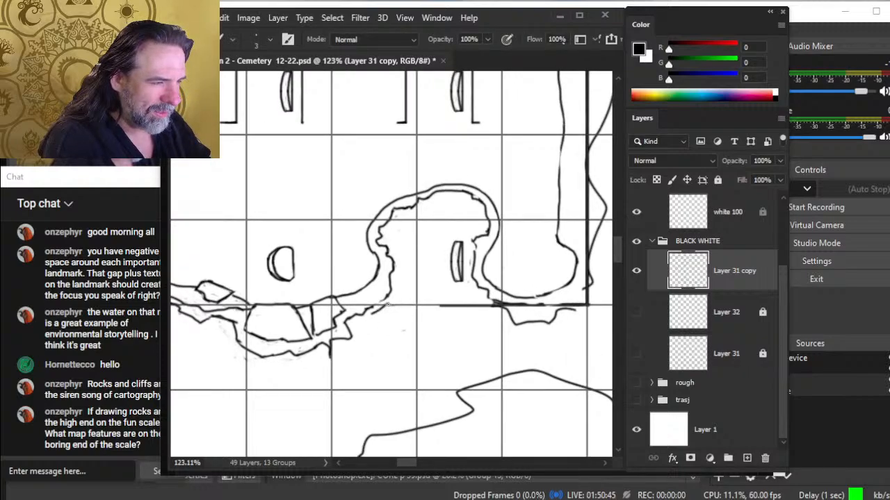
pyautogui.moveTo(361, 325); pyautogui.dragTo(357, 339)
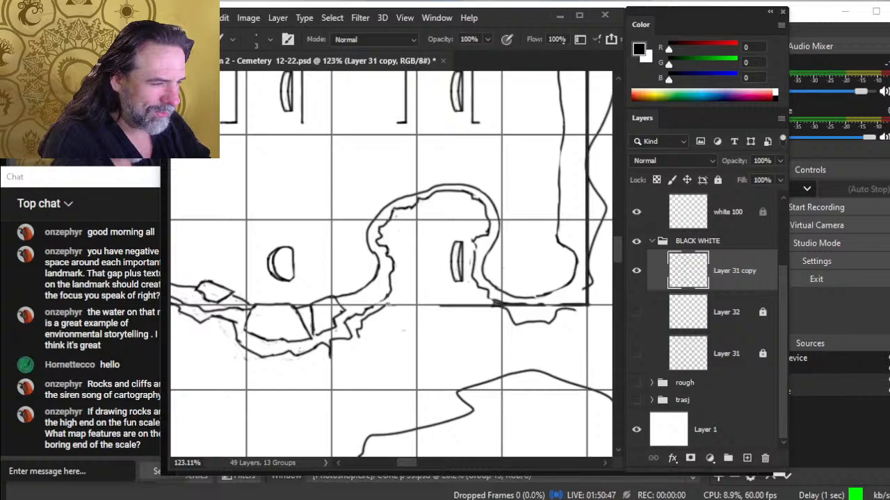
# - Draw a large angular stone and a narrow wedge-shaped stone below the border, and clean up their outlines
pyautogui.moveTo(391, 310)
pyautogui.mouseDown()
pyautogui.moveTo(400, 321)
pyautogui.moveTo(374, 344)
pyautogui.moveTo(395, 343)
pyautogui.moveTo(409, 329)
pyautogui.moveTo(400, 313)
pyautogui.mouseUp()
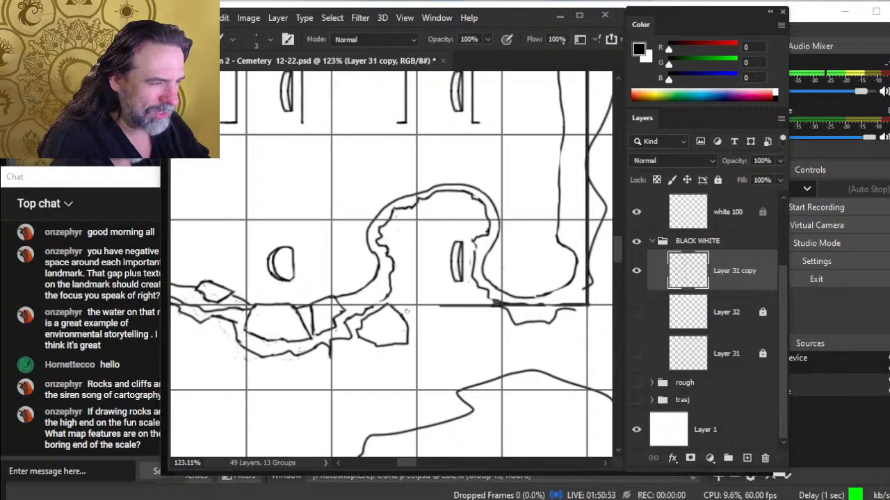
pyautogui.moveTo(420, 311); pyautogui.dragTo(422, 324)
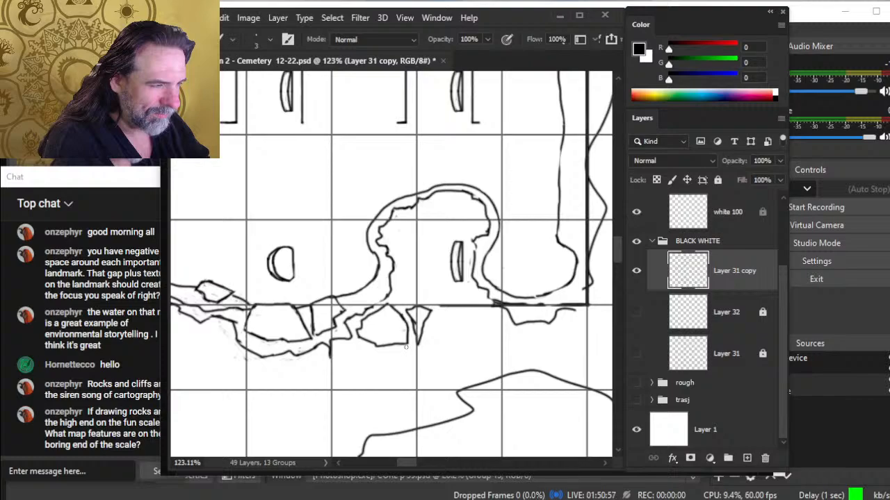
pyautogui.press('e')
pyautogui.moveTo(412, 335)
pyautogui.mouseDown()
pyautogui.moveTo(417, 343)
pyautogui.moveTo(412, 322)
pyautogui.mouseUp()
pyautogui.press('b')
pyautogui.press('e')
pyautogui.press('b')
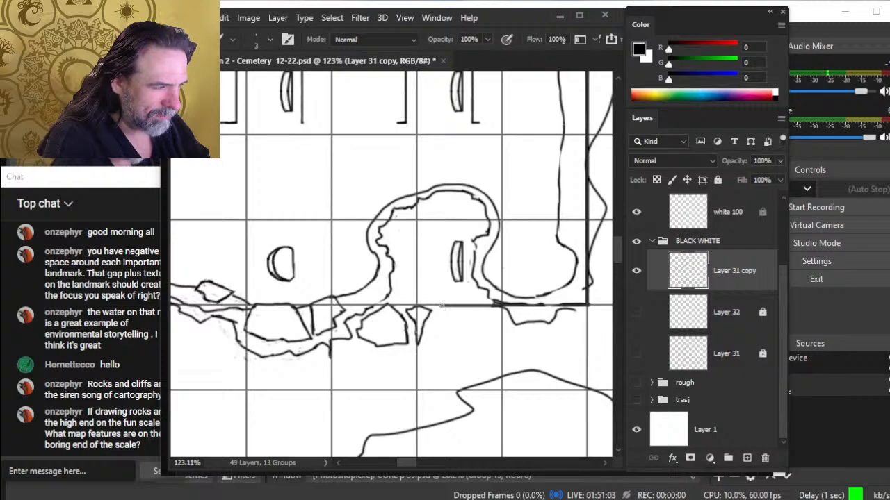
# - Draw a jagged outer edge beside the wedge-shaped stone and extend it downward into a pointed crack
pyautogui.moveTo(442, 307); pyautogui.dragTo(440, 314)
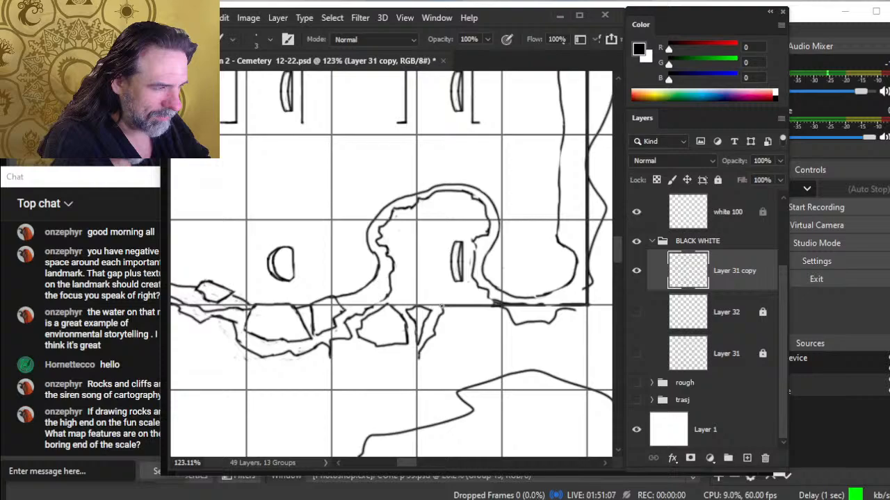
pyautogui.moveTo(417, 372); pyautogui.dragTo(416, 381)
pyautogui.press('e')
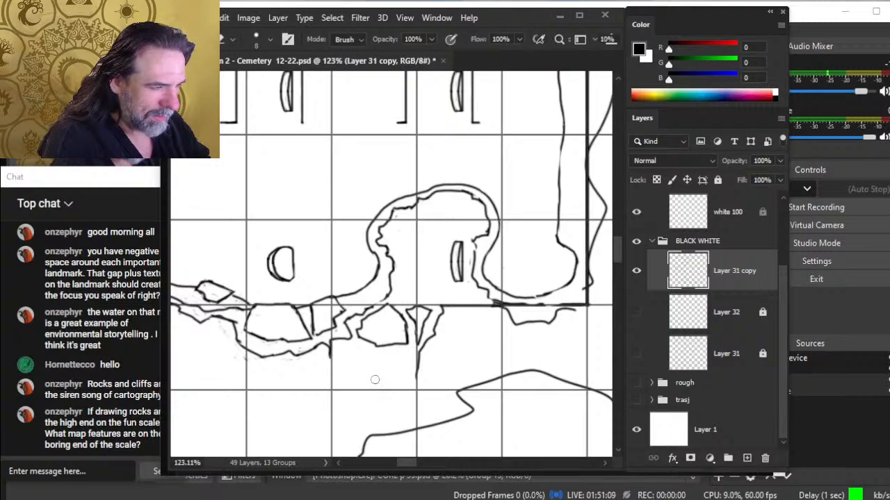
# - Draw a jagged lower outline beneath the large angular stone, linking the two downward cracks
pyautogui.press('b')
pyautogui.moveTo(332, 362)
pyautogui.mouseDown()
pyautogui.moveTo(406, 359)
pyautogui.moveTo(418, 395)
pyautogui.mouseUp()
pyautogui.press('e')
pyautogui.press('b')
pyautogui.press('e')
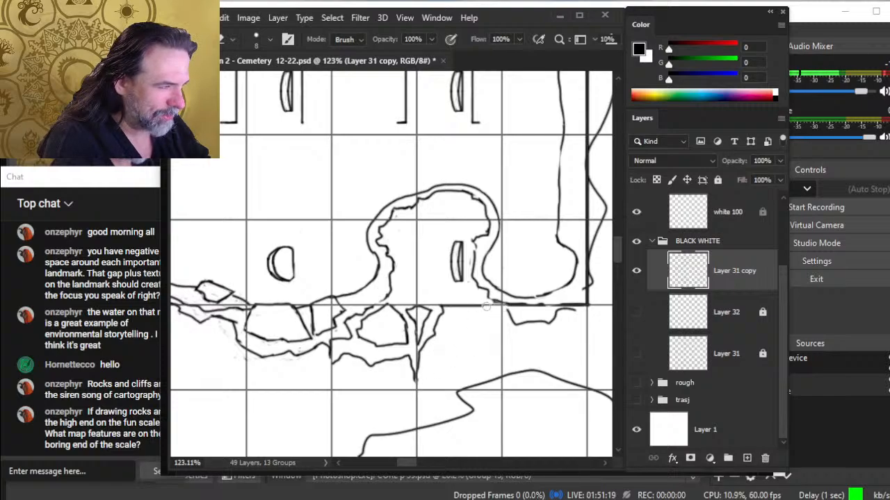
# - Redraw the edge of the broken chunk under the border's next curve and erase the lines overlapping the border there
pyautogui.press('b')
pyautogui.press('e')
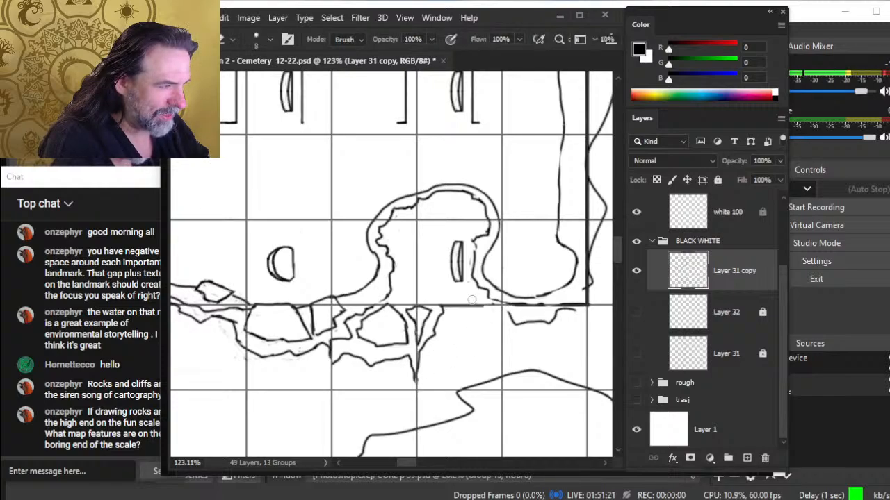
pyautogui.press('b')
pyautogui.press('e')
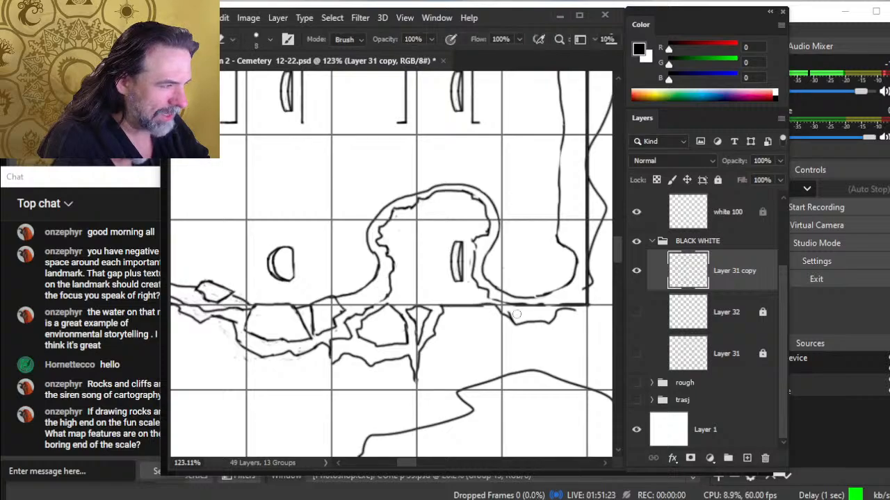
pyautogui.moveTo(494, 299); pyautogui.dragTo(558, 306)
# - Replace the long downward spike at the border's broken corner with a short pointed tip and a jagged lower edge
pyautogui.moveTo(481, 311)
pyautogui.mouseDown()
pyautogui.moveTo(454, 311)
pyautogui.moveTo(449, 333)
pyautogui.moveTo(432, 335)
pyautogui.moveTo(429, 263)
pyautogui.moveTo(441, 259)
pyautogui.mouseUp()
pyautogui.hotkey('ctrl', 'space')
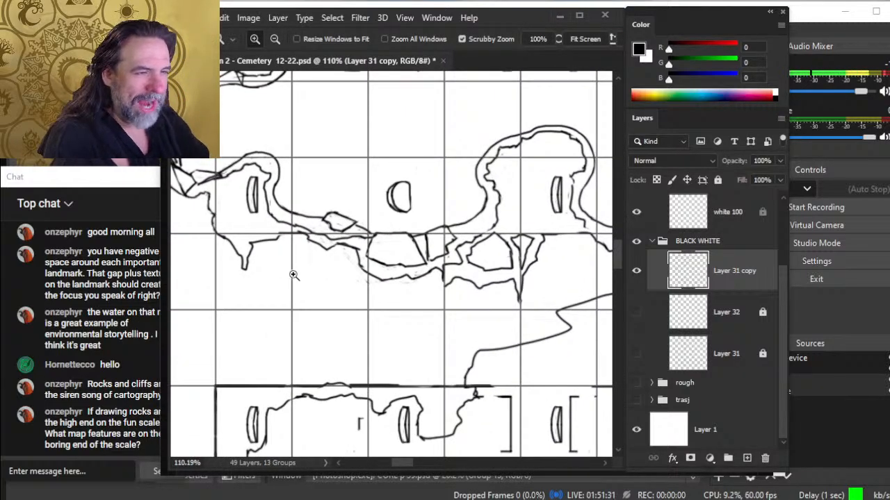
pyautogui.moveTo(264, 264)
pyautogui.mouseDown()
pyautogui.moveTo(324, 255)
pyautogui.moveTo(310, 240)
pyautogui.mouseUp()
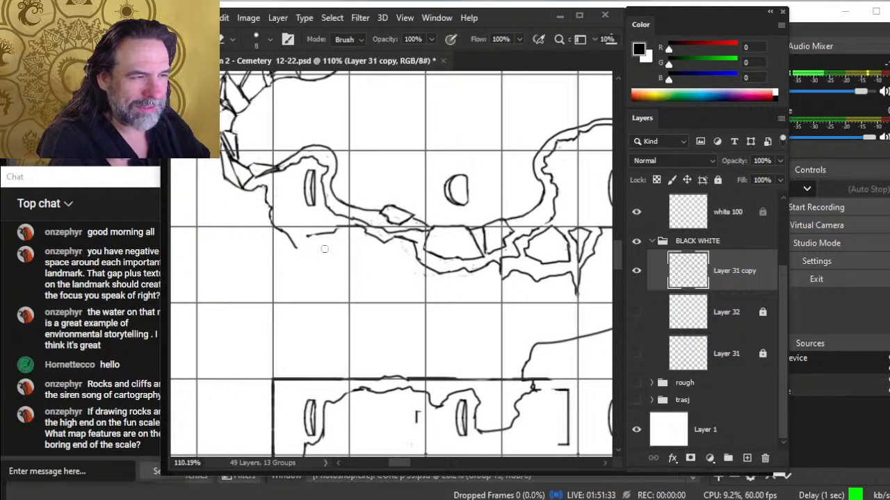
pyautogui.press('b')
pyautogui.moveTo(269, 218); pyautogui.dragTo(272, 246)
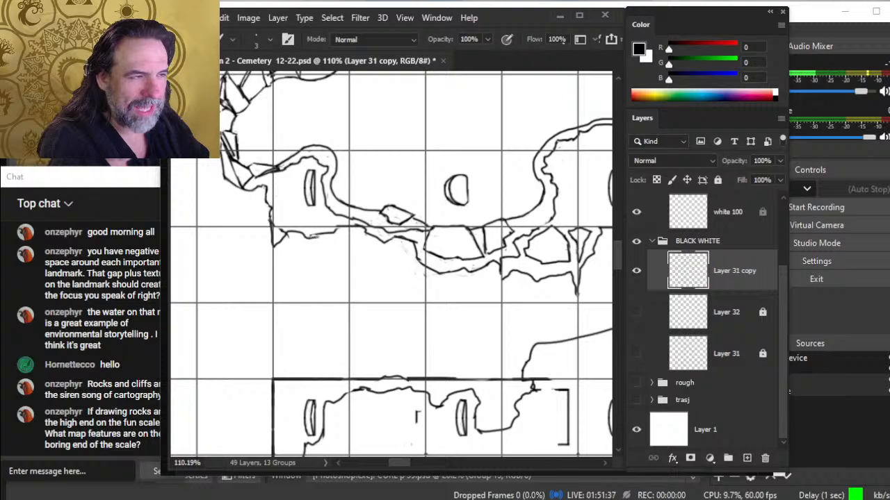
pyautogui.press('e')
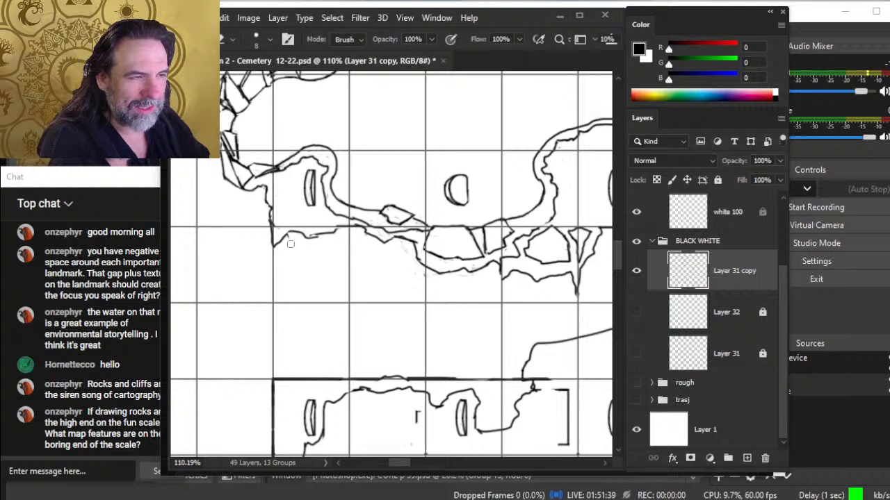
pyautogui.press('b')
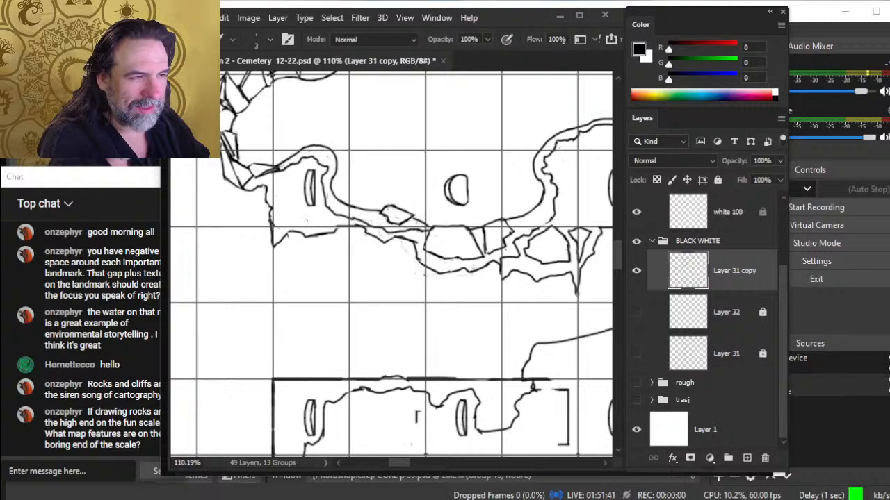
# - Draw a small flat stone slab and a little triangular chip just above the broken corner's lower edge
pyautogui.moveTo(330, 225)
pyautogui.mouseDown()
pyautogui.moveTo(308, 217)
pyautogui.moveTo(329, 223)
pyautogui.mouseUp()
pyautogui.press('e')
pyautogui.press('b')
pyautogui.press('e')
pyautogui.press('b')
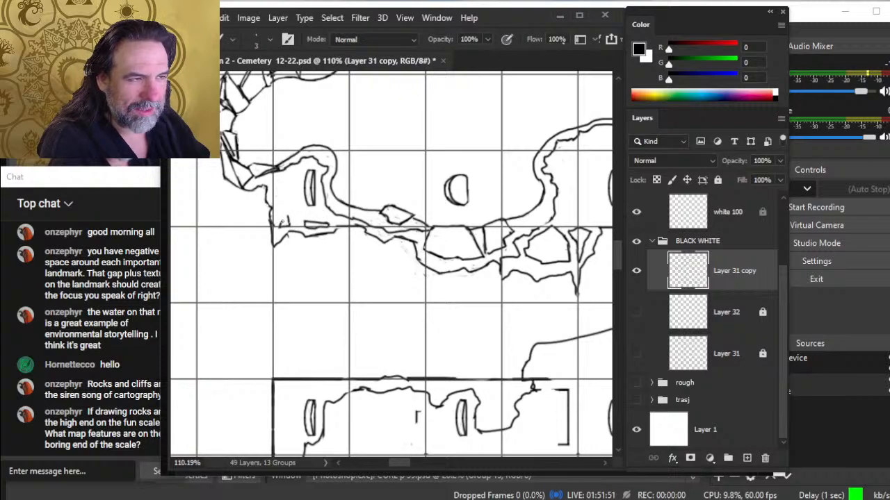
pyautogui.press('e')
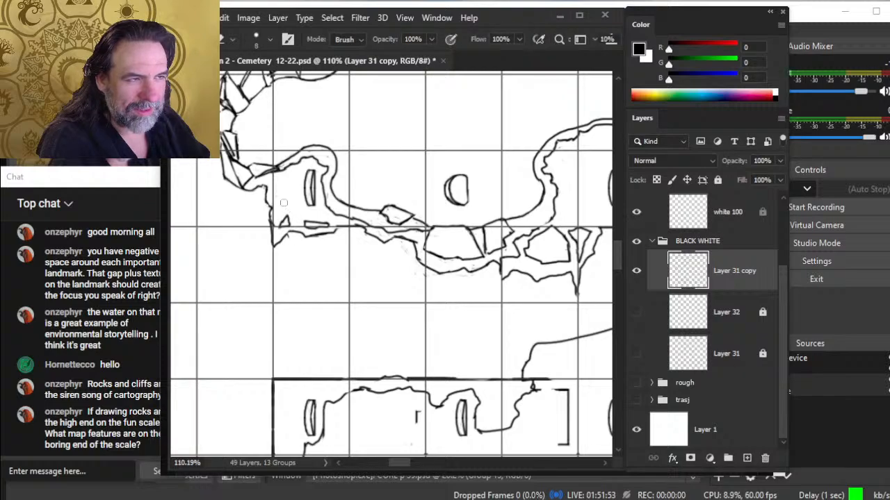
# - Erase and redraw the vertical outer edge running down to the broken corner's pointed tip
pyautogui.press('b')
pyautogui.moveTo(273, 204); pyautogui.dragTo(270, 213)
pyautogui.press('e')
pyautogui.press('b')
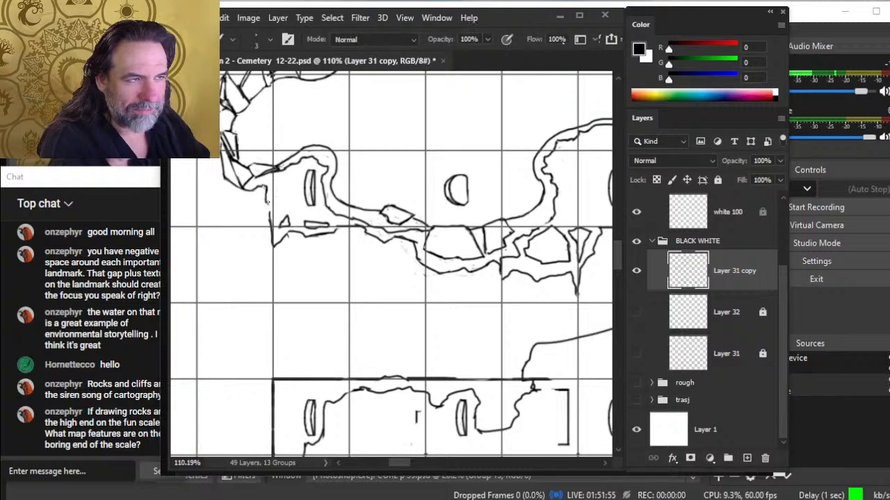
pyautogui.press('e')
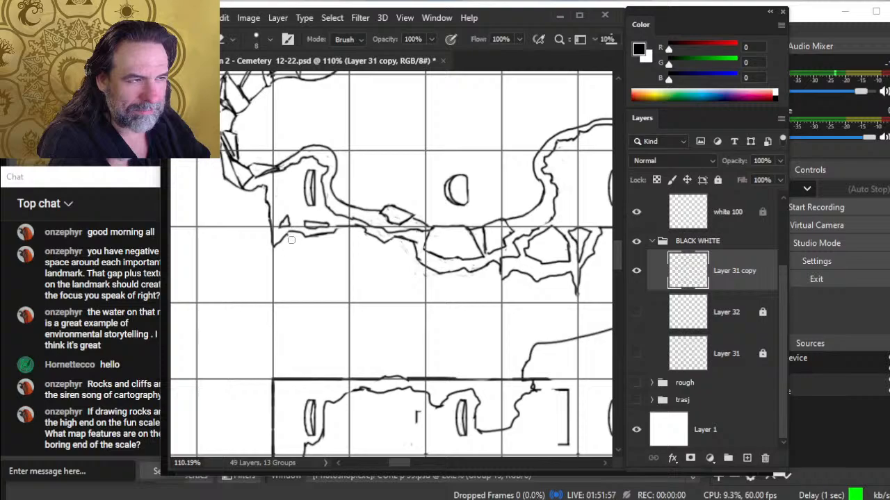
# - Trim the broken corner's pointed tip and rework the notched lower edge beside it
pyautogui.moveTo(291, 240); pyautogui.dragTo(281, 238)
pyautogui.press('b')
pyautogui.press('e')
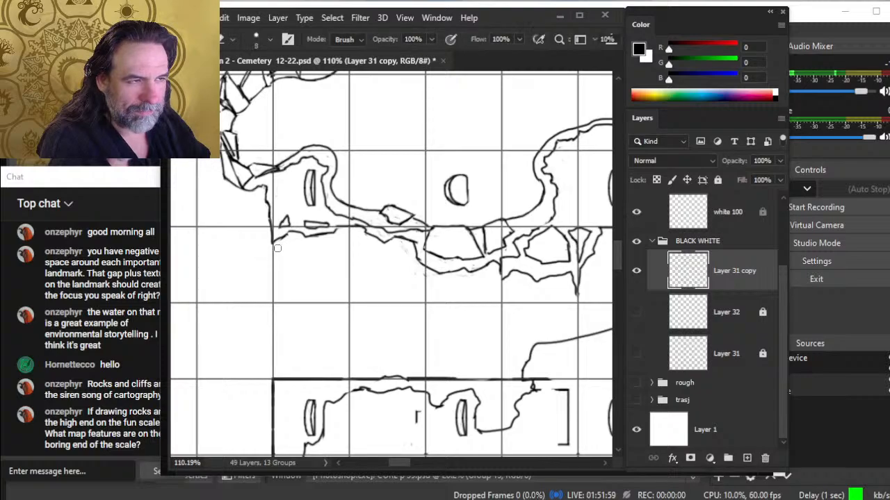
pyautogui.press('b')
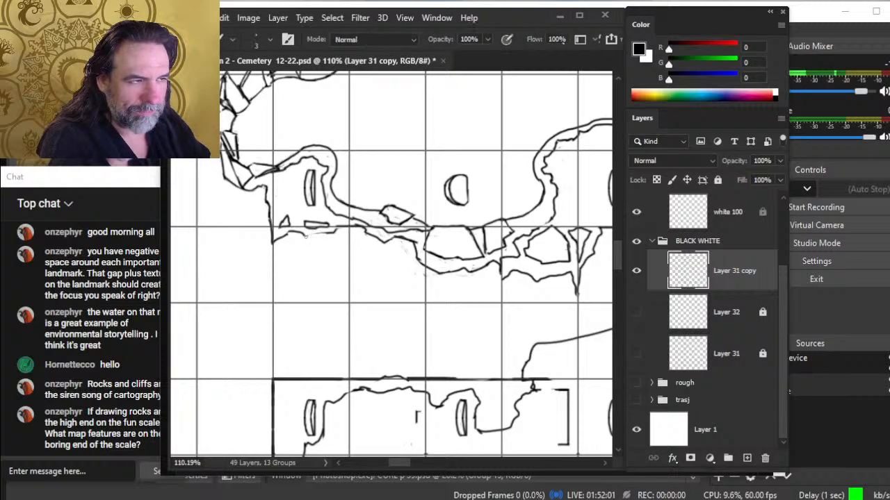
pyautogui.press('e')
pyautogui.press('b')
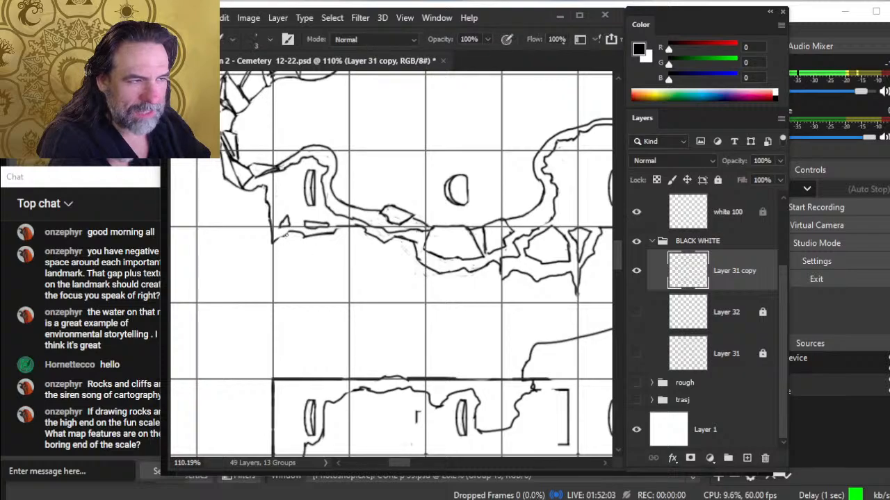
pyautogui.press('e')
pyautogui.press('b')
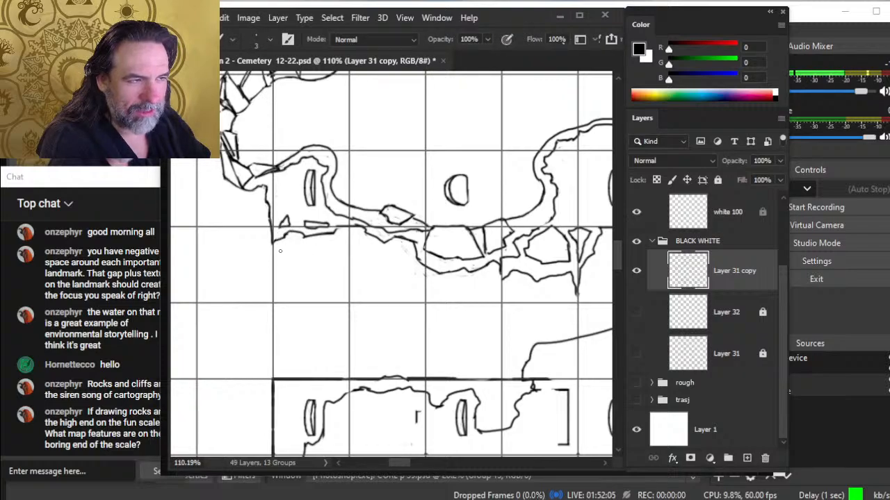
pyautogui.press('e')
# - Rework the upper part of the broken corner's vertical edge with a slightly jagged line
pyautogui.press('b')
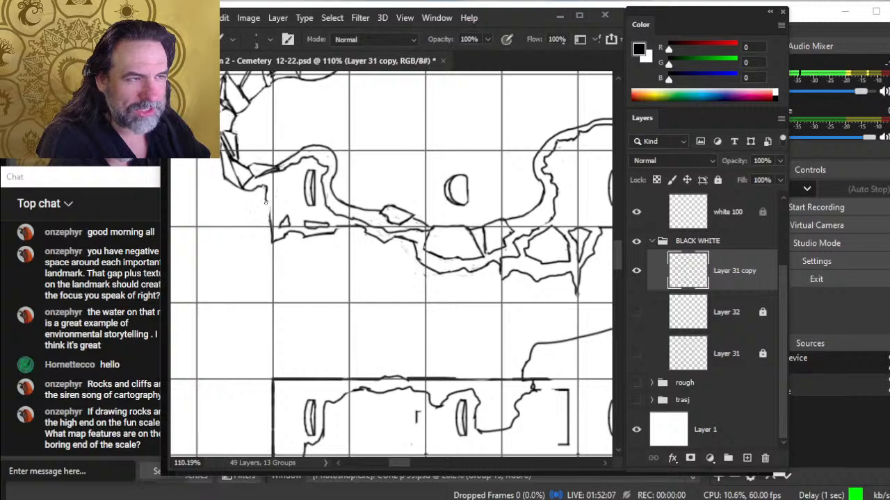
pyautogui.press('e')
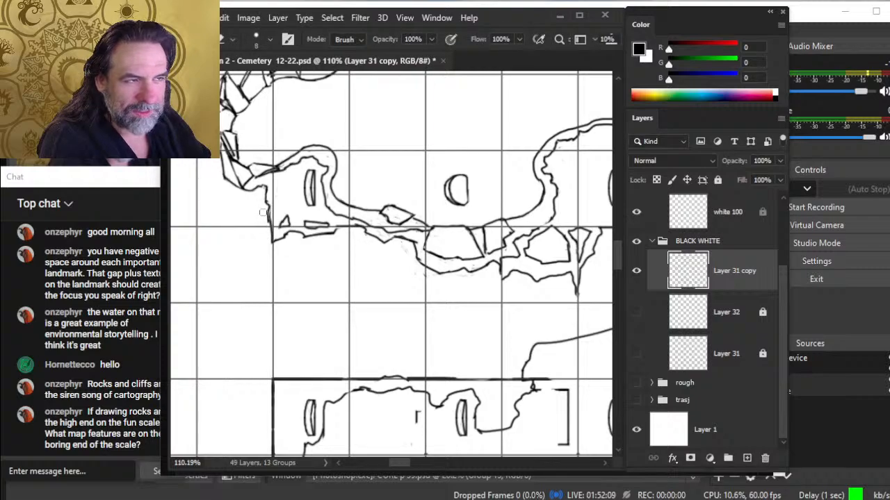
pyautogui.press('b')
pyautogui.press('e')
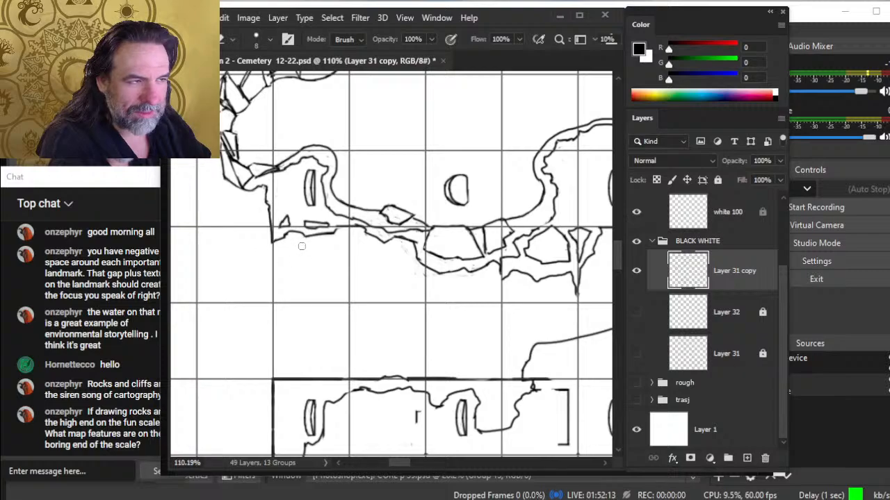
# - Add a short crack notch beneath the flat slab and extend the slab's outline toward the border
pyautogui.press('b')
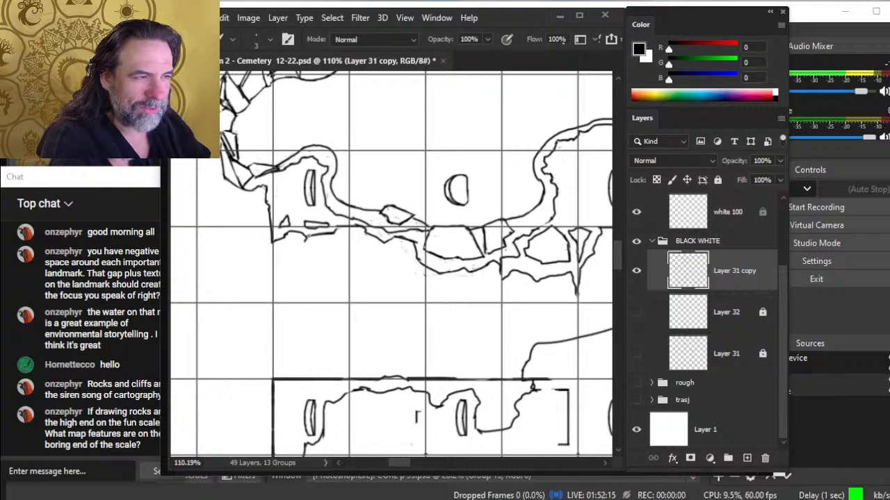
pyautogui.press('e')
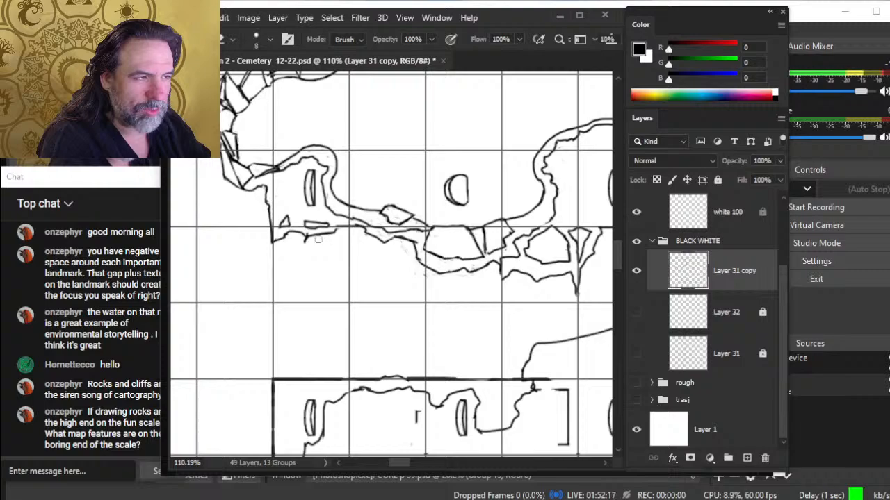
pyautogui.press('b')
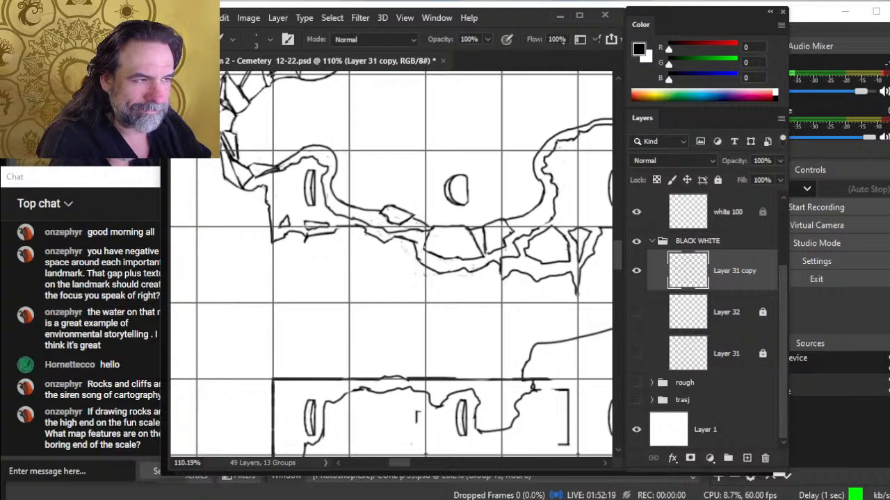
pyautogui.press('e')
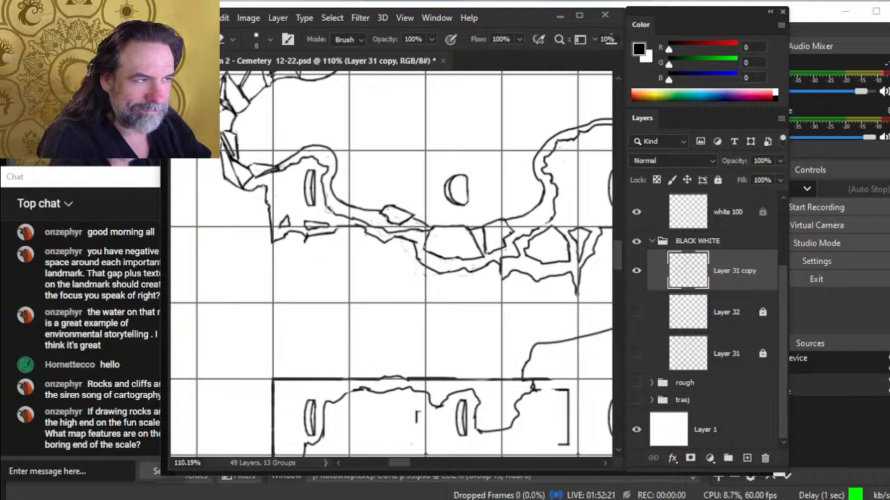
# - Erase and redraw sections of the border's inner line and underside just past the flat slab
pyautogui.press('b')
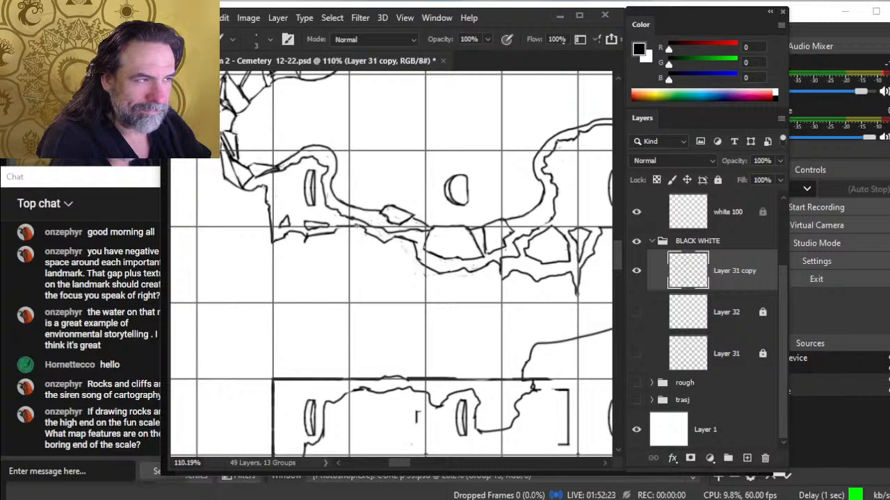
pyautogui.press('e')
pyautogui.press('b')
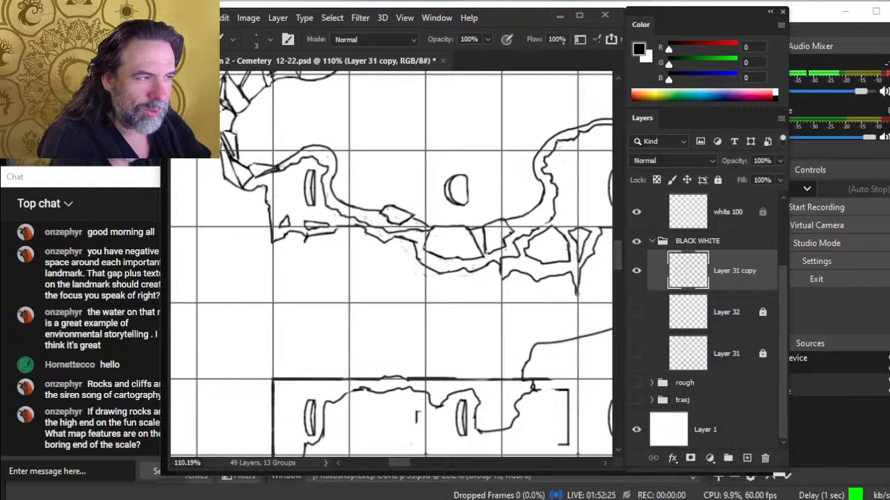
pyautogui.press('e')
pyautogui.press('b')
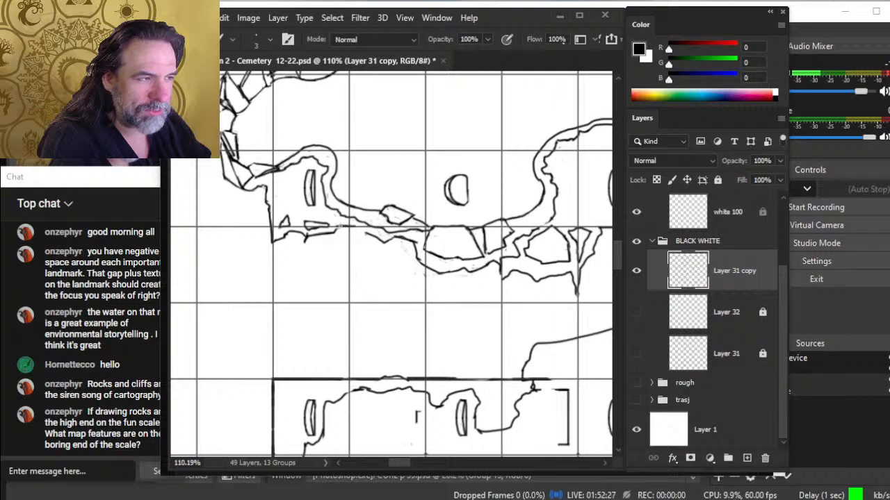
pyautogui.press('e')
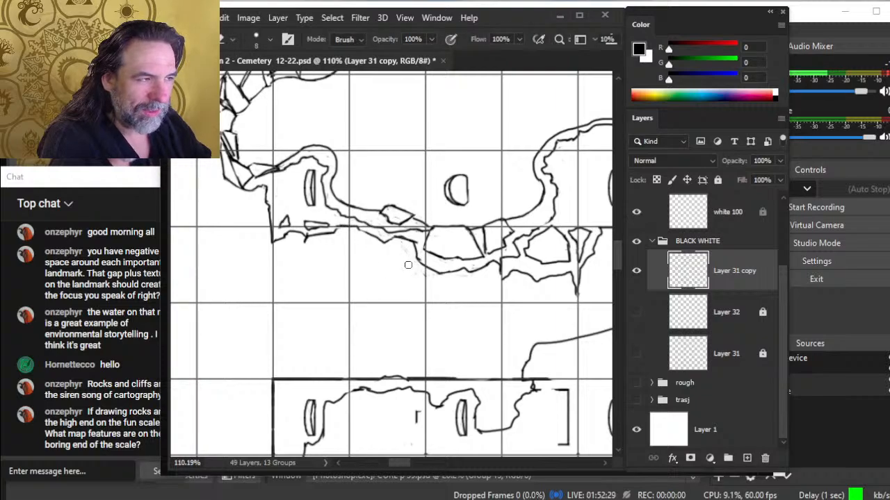
pyautogui.press('b')
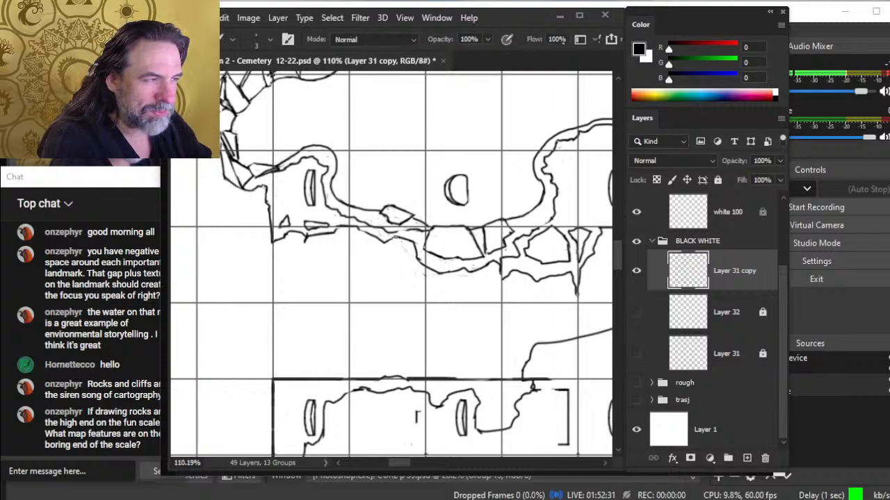
pyautogui.press('e')
# - Redraw the border's outer line from the side of the headstone arch down to the small angular stone
pyautogui.moveTo(395, 237)
pyautogui.mouseDown()
pyautogui.moveTo(418, 240)
pyautogui.moveTo(354, 207)
pyautogui.mouseUp()
pyautogui.press('b')
pyautogui.press('e')
pyautogui.press('b')
pyautogui.press('e')
pyautogui.press('b')
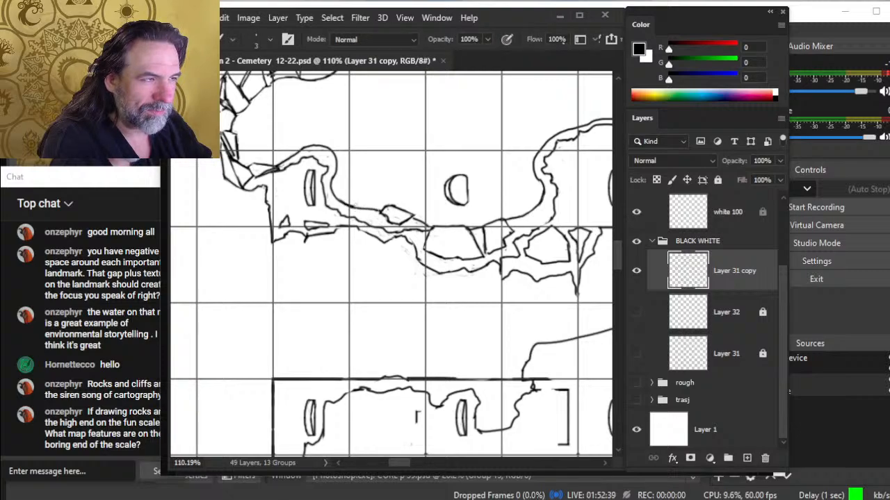
pyautogui.press('e')
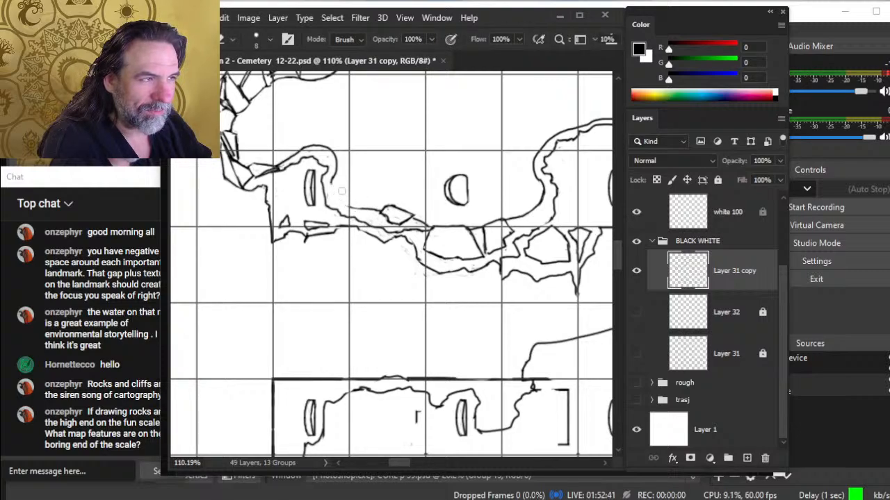
pyautogui.press('b')
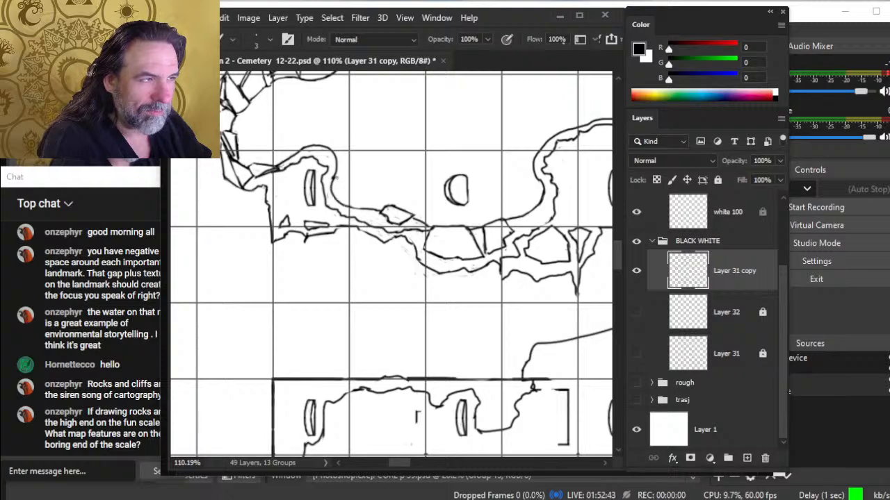
pyautogui.press('e')
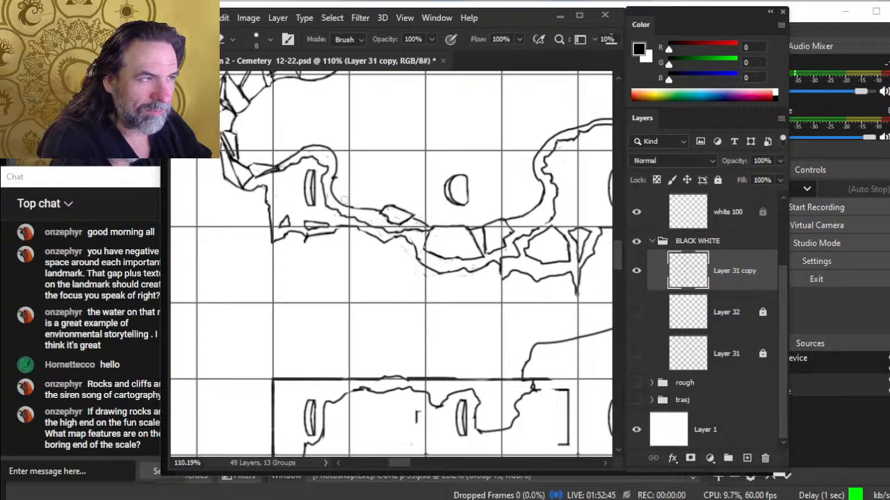
# - Erase the top of the arch around the headstone and redraw it closer to the inner jagged line
pyautogui.moveTo(337, 152); pyautogui.dragTo(300, 147)
pyautogui.press('b')
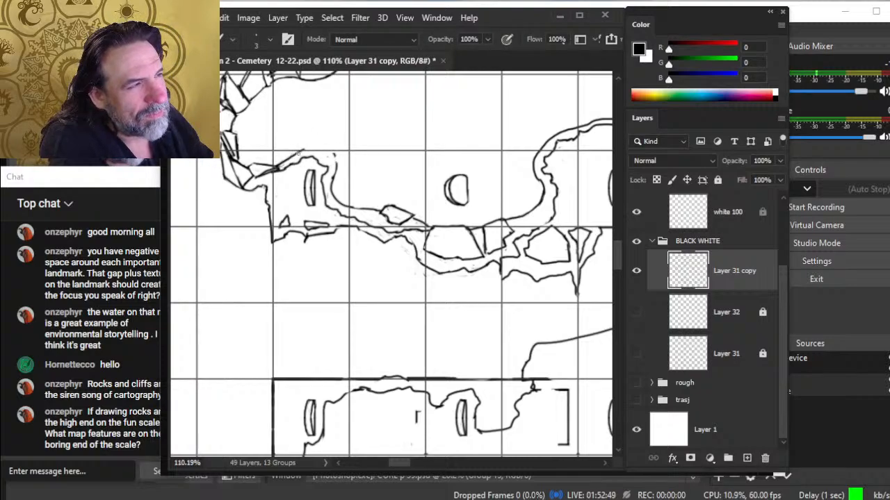
pyautogui.press('e')
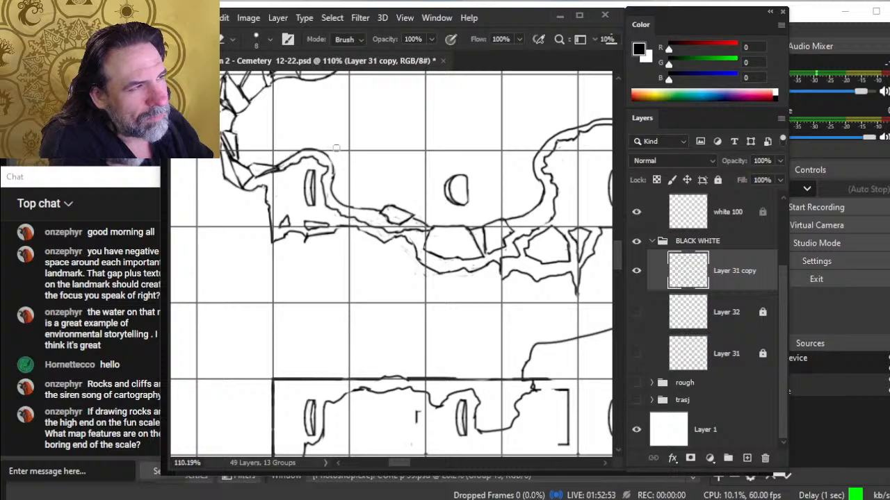
pyautogui.press('b')
pyautogui.press('e')
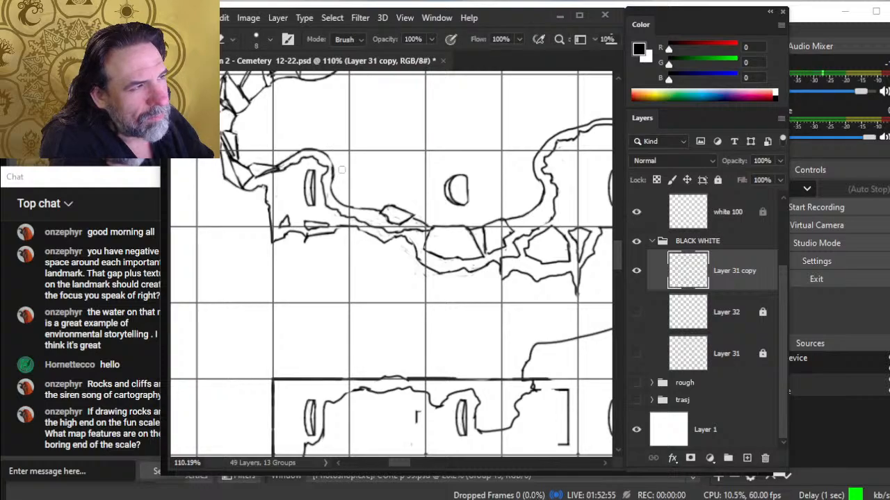
# - Refine the outer line along the side of the headstone arch with erasing and brush strokes
pyautogui.press('z')
pyautogui.moveTo(356, 175); pyautogui.dragTo(299, 162)
pyautogui.moveTo(419, 232)
pyautogui.mouseDown()
pyautogui.moveTo(349, 279)
pyautogui.moveTo(344, 303)
pyautogui.mouseUp()
pyautogui.moveTo(303, 282); pyautogui.dragTo(406, 303)
pyautogui.moveTo(341, 268); pyautogui.dragTo(377, 268)
pyautogui.press('b')
pyautogui.press('e')
pyautogui.moveTo(364, 190)
pyautogui.mouseDown()
pyautogui.moveTo(356, 151)
pyautogui.moveTo(365, 185)
pyautogui.moveTo(356, 213)
pyautogui.mouseUp()
pyautogui.press('b')
pyautogui.press('e')
pyautogui.press('b')
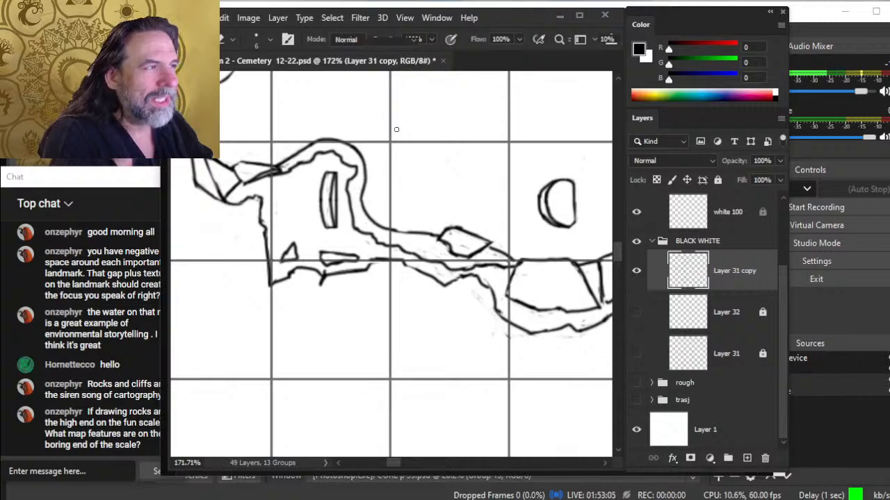
pyautogui.moveTo(306, 142)
pyautogui.mouseDown()
pyautogui.moveTo(377, 132)
pyautogui.moveTo(382, 178)
pyautogui.mouseUp()
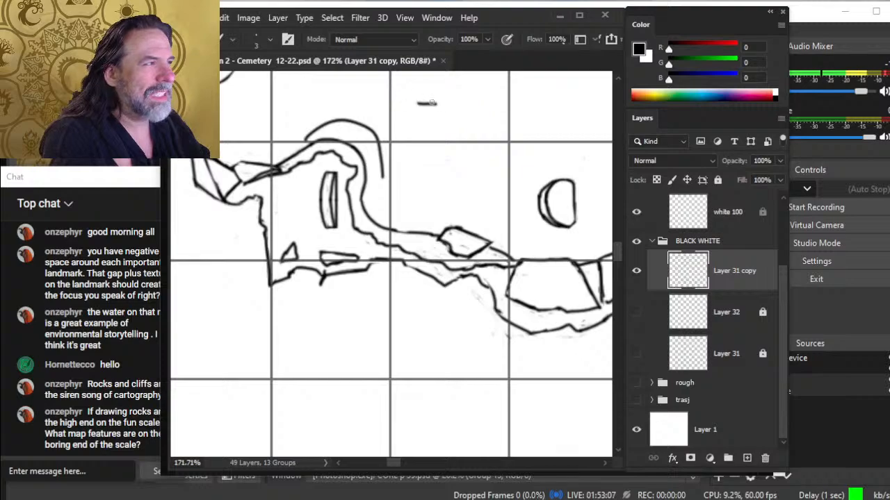
pyautogui.moveTo(431, 102)
pyautogui.mouseDown()
pyautogui.moveTo(498, 143)
pyautogui.moveTo(403, 143)
pyautogui.moveTo(419, 148)
pyautogui.mouseUp()
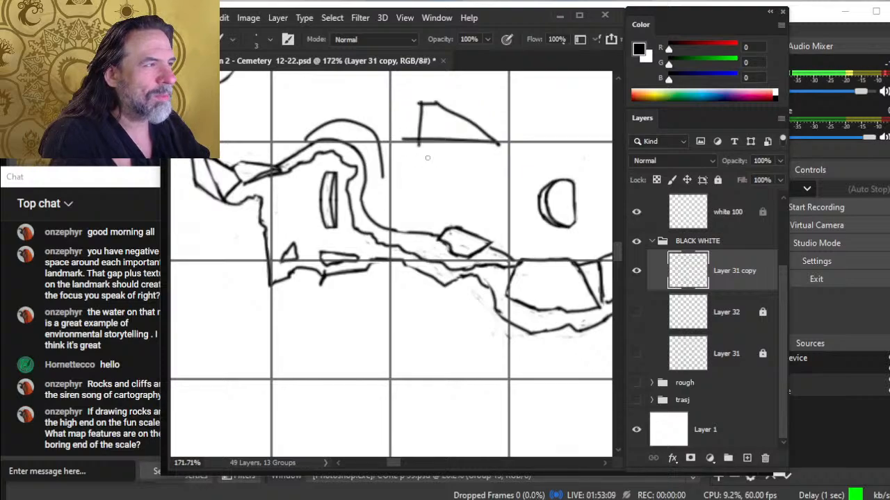
pyautogui.press('e')
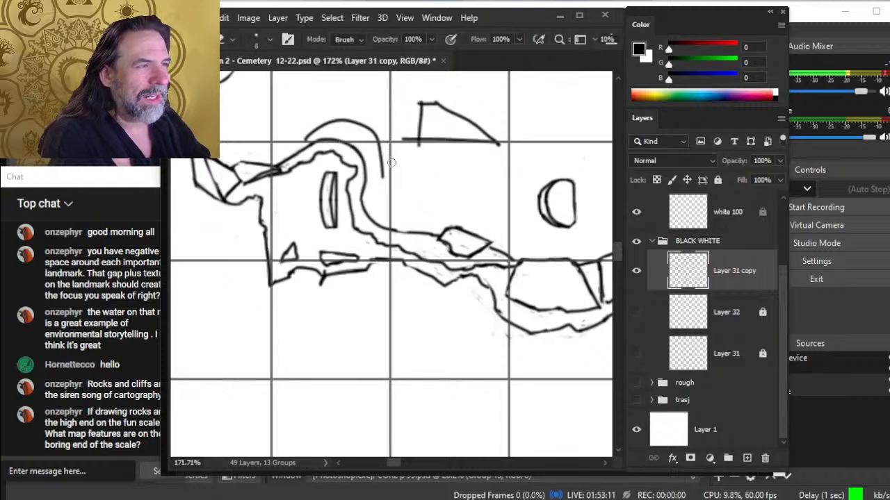
pyautogui.hotkey('ctrl', 'z')
pyautogui.hotkey('ctrl', 'z')
pyautogui.hotkey('ctrl', 'z')
pyautogui.hotkey('ctrl', 'z')
pyautogui.hotkey('ctrl', 'z')
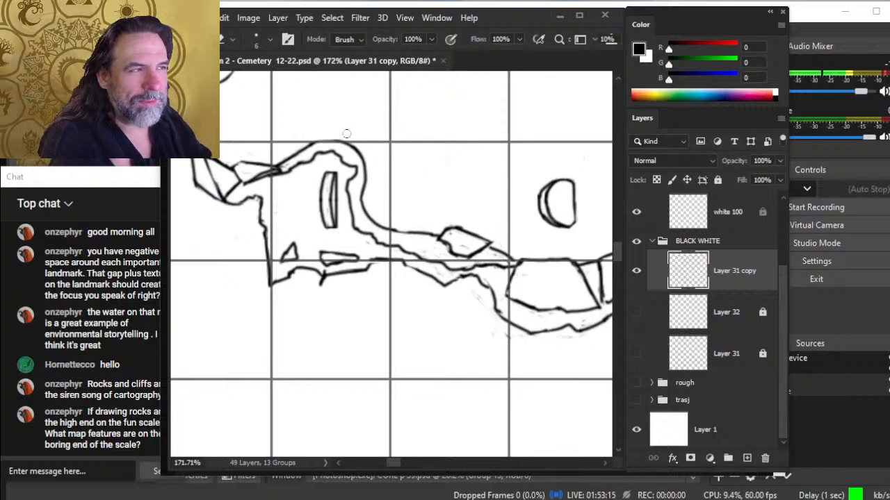
# - Retouch the crown of the headstone arch's outer line with a brush stroke
pyautogui.press('b')
pyautogui.moveTo(309, 146); pyautogui.dragTo(355, 143)
pyautogui.press('e')
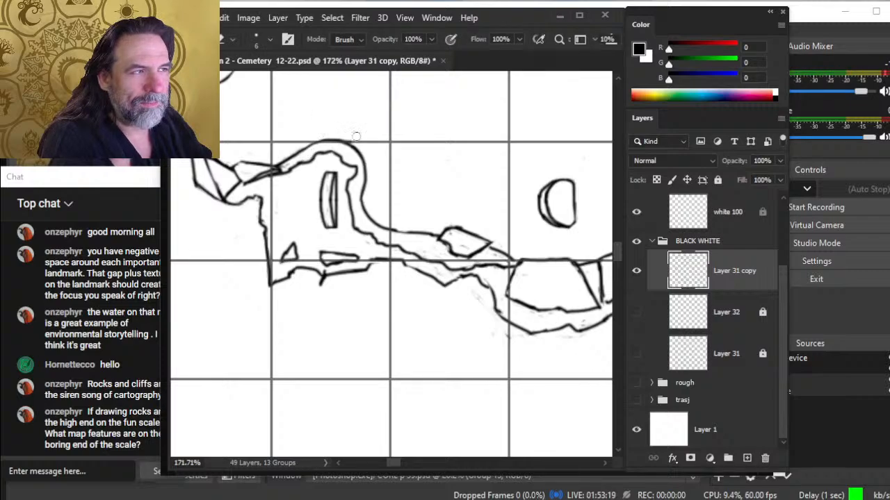
pyautogui.press('b')
pyautogui.moveTo(431, 99); pyautogui.dragTo(448, 136)
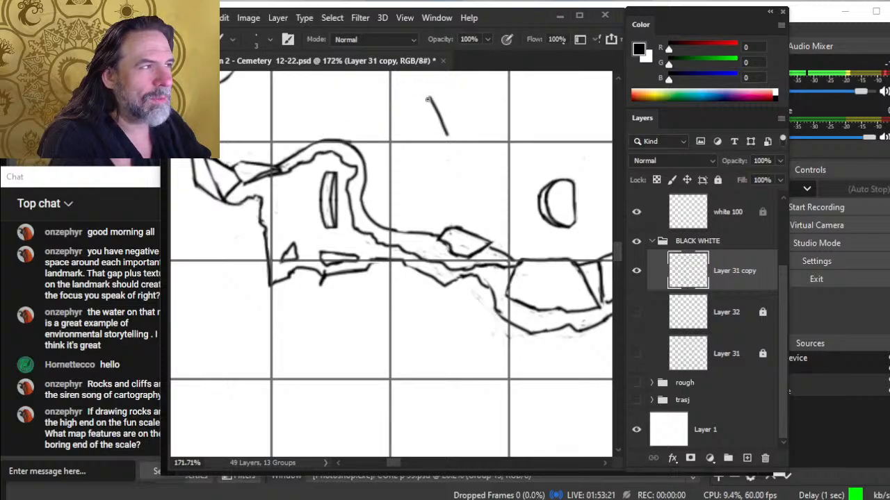
pyautogui.moveTo(428, 97)
pyautogui.mouseDown()
pyautogui.moveTo(427, 143)
pyautogui.moveTo(542, 133)
pyautogui.mouseUp()
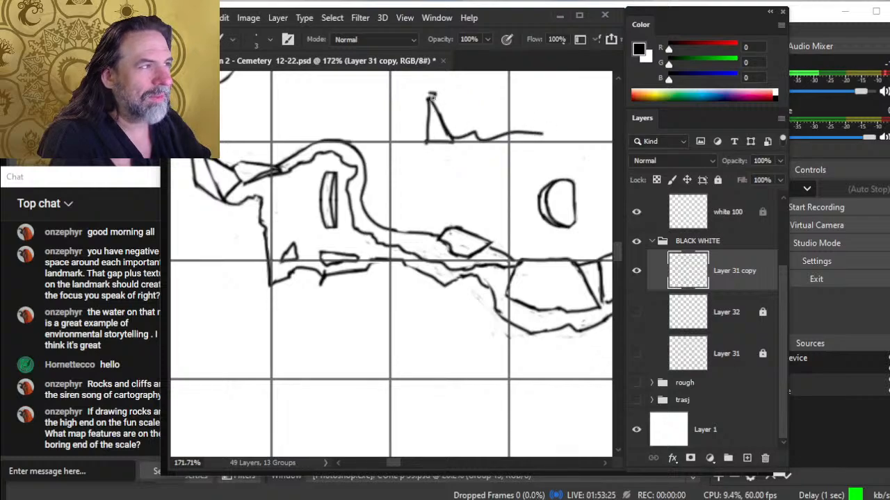
pyautogui.moveTo(431, 97)
pyautogui.mouseDown()
pyautogui.moveTo(380, 90)
pyautogui.moveTo(432, 130)
pyautogui.moveTo(431, 100)
pyautogui.moveTo(454, 140)
pyautogui.mouseUp()
pyautogui.press('e')
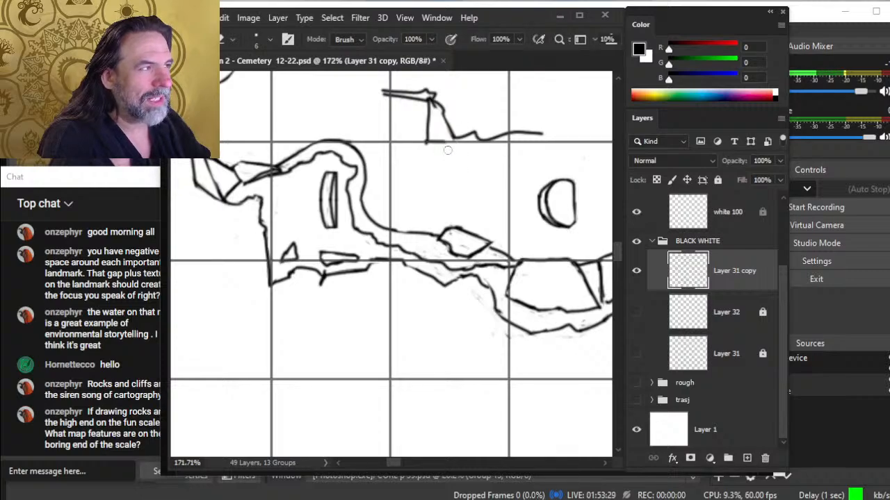
pyautogui.moveTo(429, 108)
pyautogui.mouseDown()
pyautogui.moveTo(429, 143)
pyautogui.moveTo(463, 139)
pyautogui.mouseUp()
pyautogui.press('b')
pyautogui.press('z')
pyautogui.moveTo(476, 181); pyautogui.dragTo(439, 177)
pyautogui.press('e')
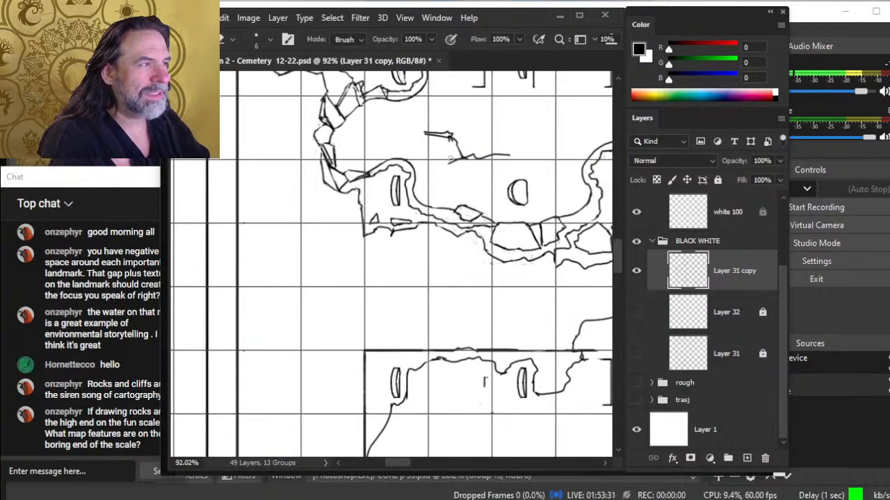
pyautogui.press(']')
pyautogui.press(']')
pyautogui.press(']')
pyautogui.press(']')
pyautogui.press(']')
pyautogui.press(']')
pyautogui.press(']')
pyautogui.press(']')
pyautogui.press(']')
pyautogui.moveTo(429, 126); pyautogui.dragTo(449, 151)
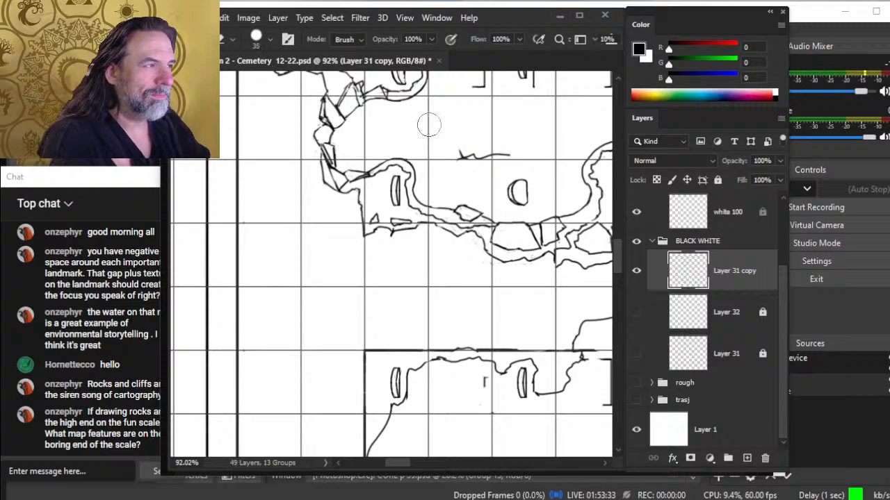
# - Reduce the eraser to size 2 and clean up the overlapping lines in the thin stone at the foot of the headstone arch
pyautogui.press('z')
pyautogui.moveTo(416, 178); pyautogui.dragTo(514, 175)
pyautogui.press('e')
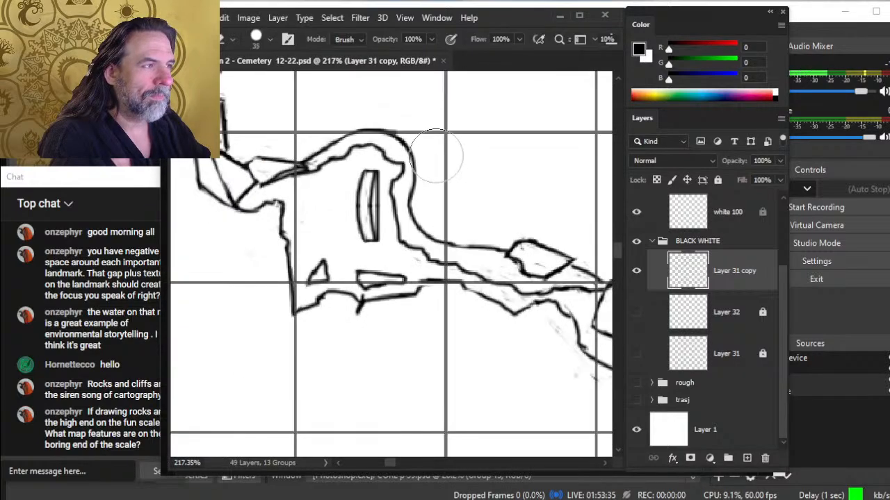
pyautogui.press('[')
pyautogui.press('[')
pyautogui.press('[')
pyautogui.press('[')
pyautogui.press('[')
pyautogui.press('[')
pyautogui.press('[')
pyautogui.press('[')
pyautogui.press('[')
pyautogui.press('[')
pyautogui.press('[')
pyautogui.press('[')
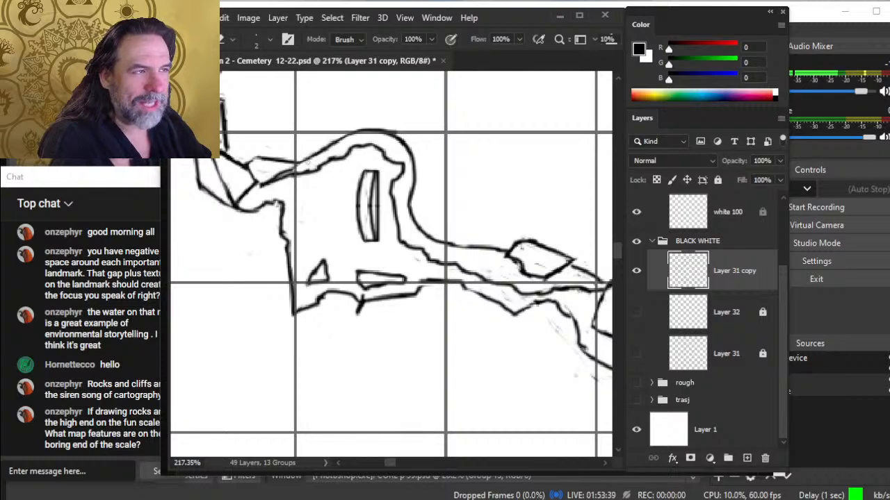
pyautogui.press('b')
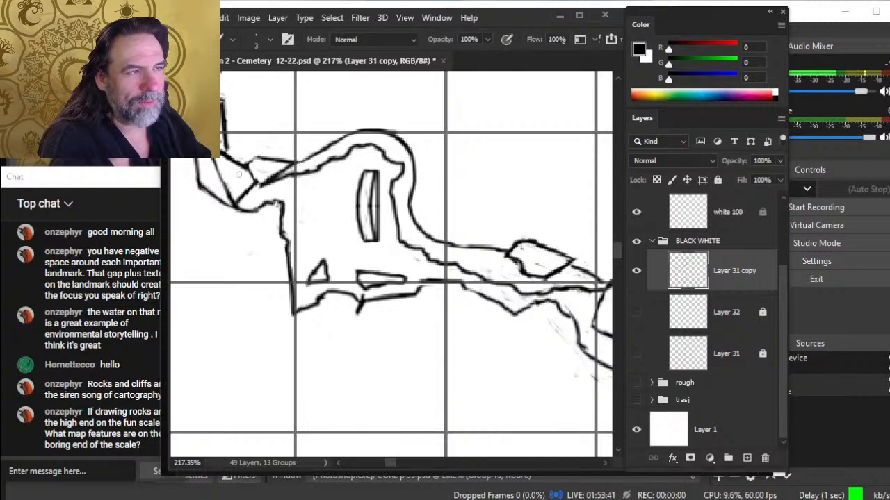
pyautogui.press('e')
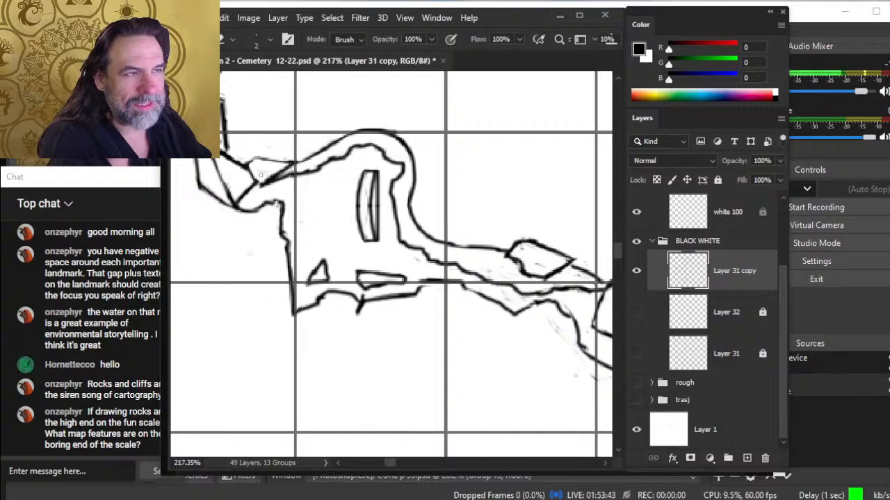
# - Rework the joint between the thin stone and the neighbouring corner stone with small chips and broken edges
pyautogui.press('b')
pyautogui.moveTo(248, 166)
pyautogui.mouseDown()
pyautogui.moveTo(262, 184)
pyautogui.moveTo(240, 163)
pyautogui.mouseUp()
pyautogui.press('e')
pyautogui.press('b')
pyautogui.press('e')
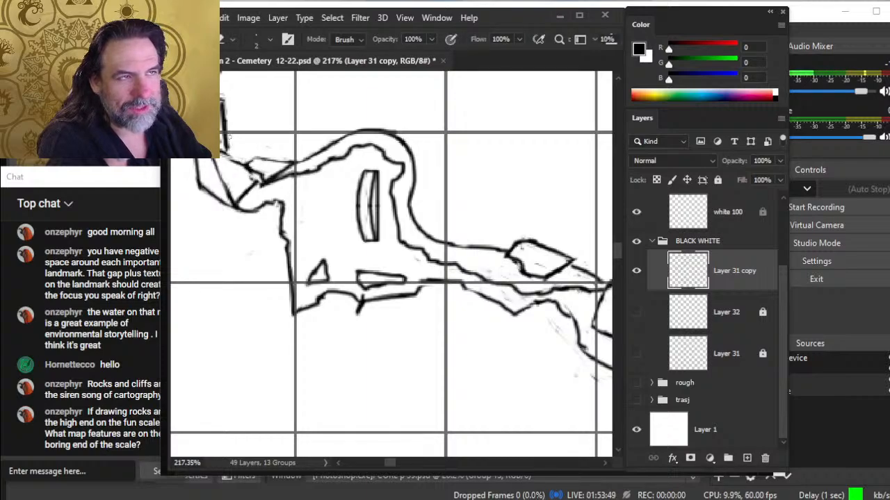
pyautogui.press('b')
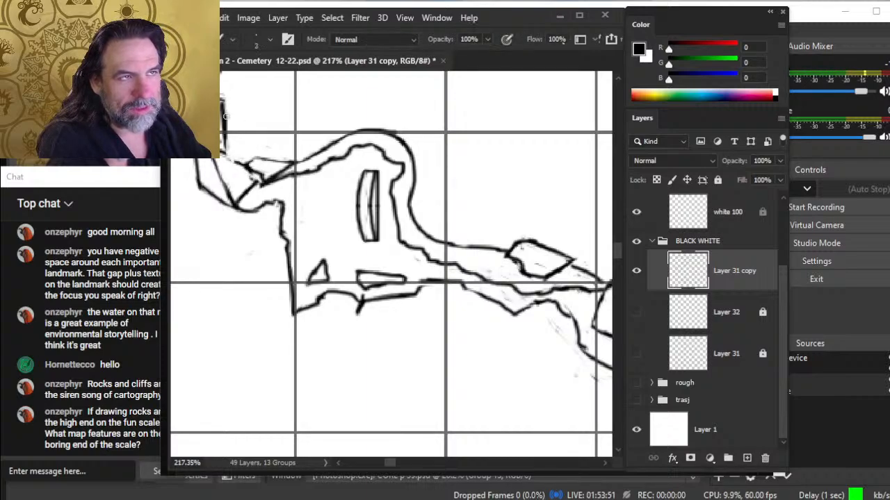
pyautogui.press('e')
pyautogui.press('b')
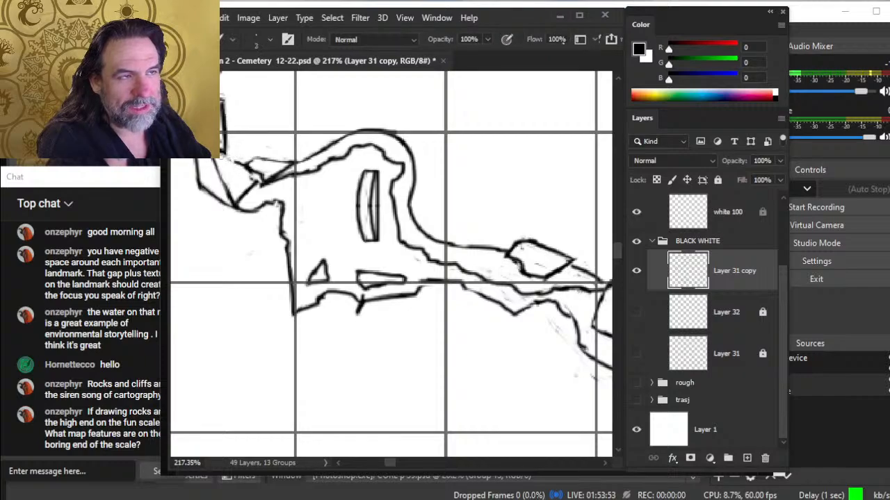
pyautogui.press('e')
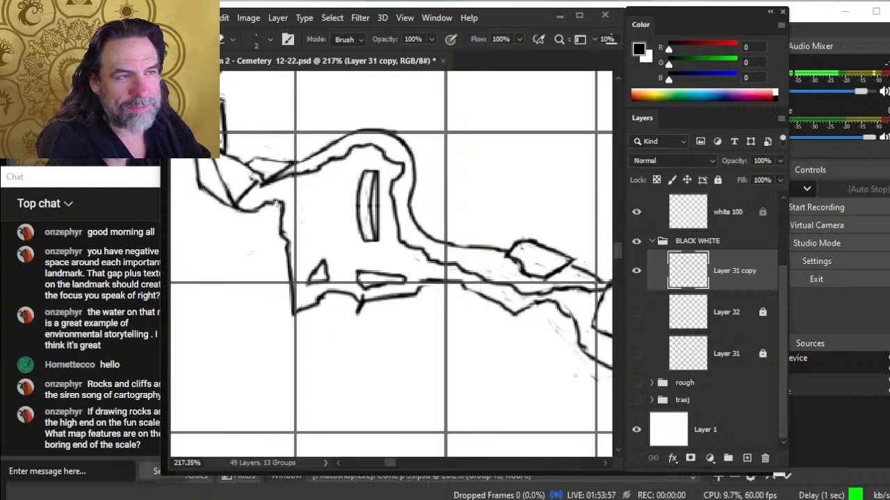
# - Erase and redraw the lower edge and joint of the angular corner stone beside the headstone arch as a jagged break
pyautogui.press('z')
pyautogui.moveTo(221, 193); pyautogui.dragTo(210, 197)
pyautogui.press('b')
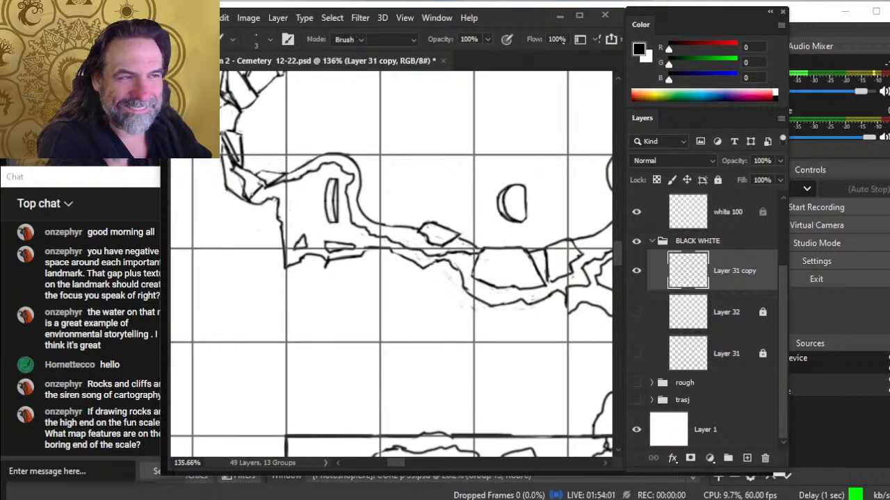
pyautogui.moveTo(248, 197)
pyautogui.mouseDown()
pyautogui.moveTo(241, 183)
pyautogui.moveTo(257, 209)
pyautogui.mouseUp()
pyautogui.press('b')
pyautogui.press('e')
pyautogui.press('b')
pyautogui.press('e')
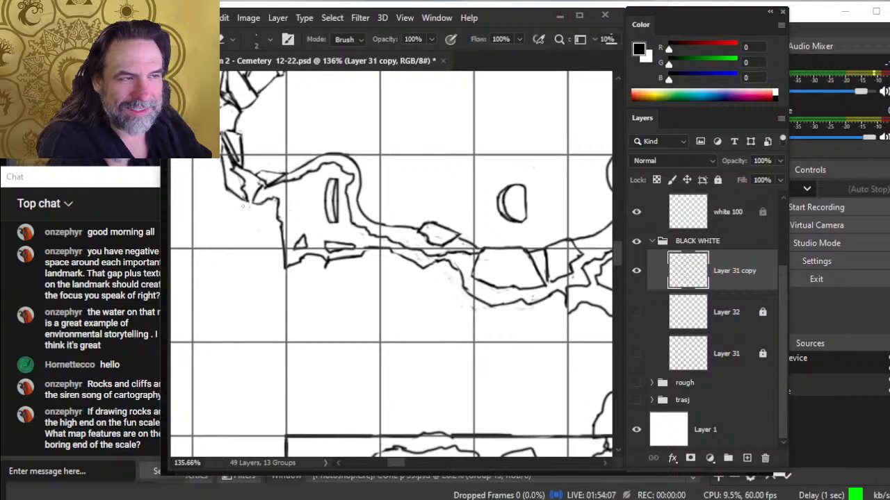
pyautogui.press('b')
# - Draw joints across the border band around the headstone arch and along its run toward the small angular stone
pyautogui.press('z')
pyautogui.moveTo(281, 239); pyautogui.dragTo(238, 236)
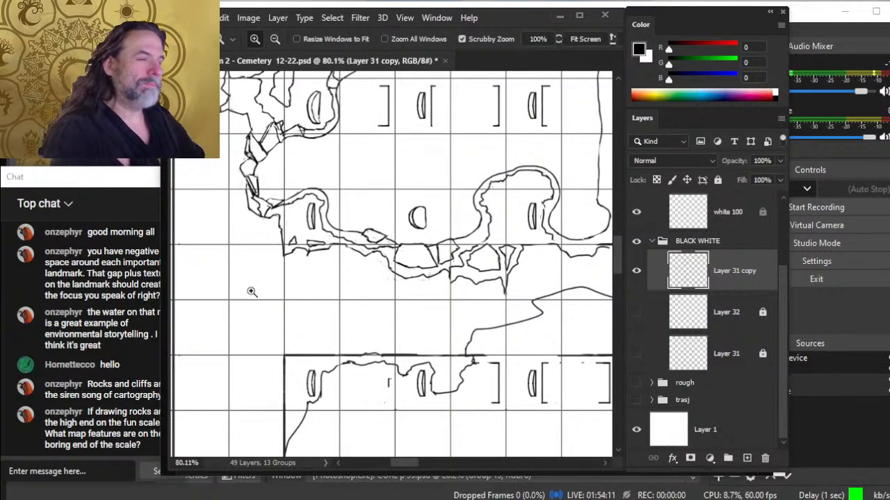
pyautogui.moveTo(350, 240); pyautogui.dragTo(326, 275)
pyautogui.press('b')
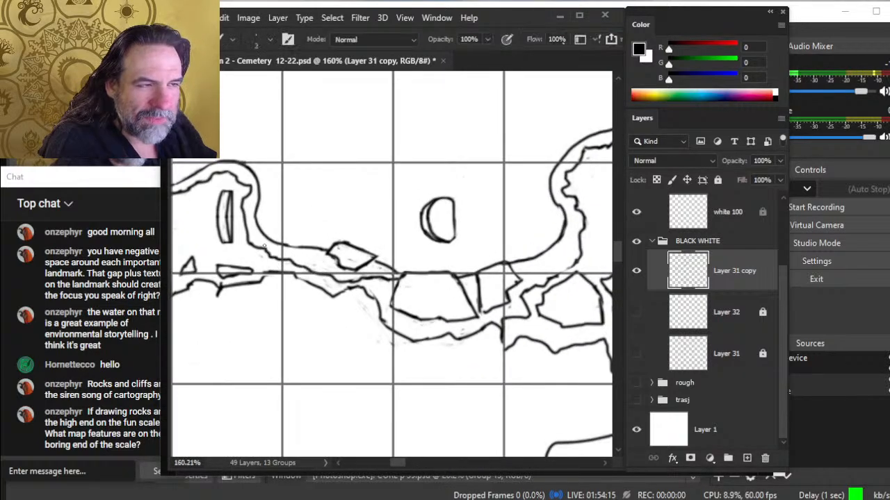
pyautogui.press('e')
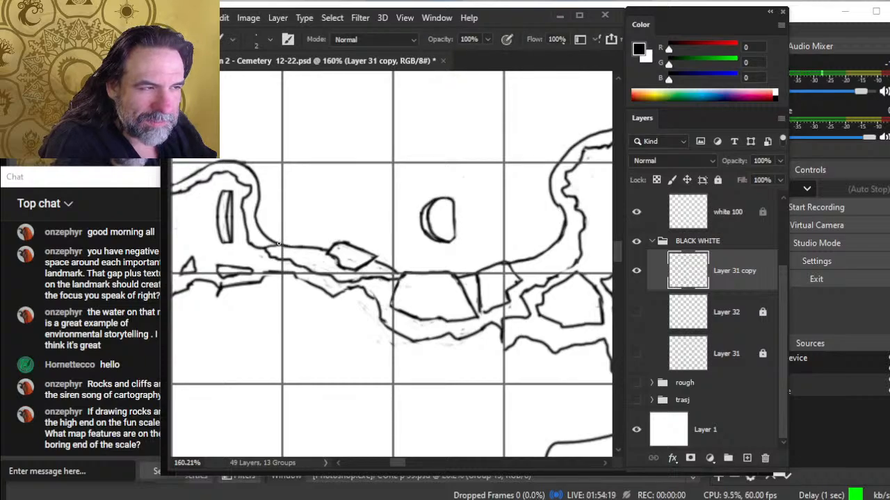
pyautogui.press('b')
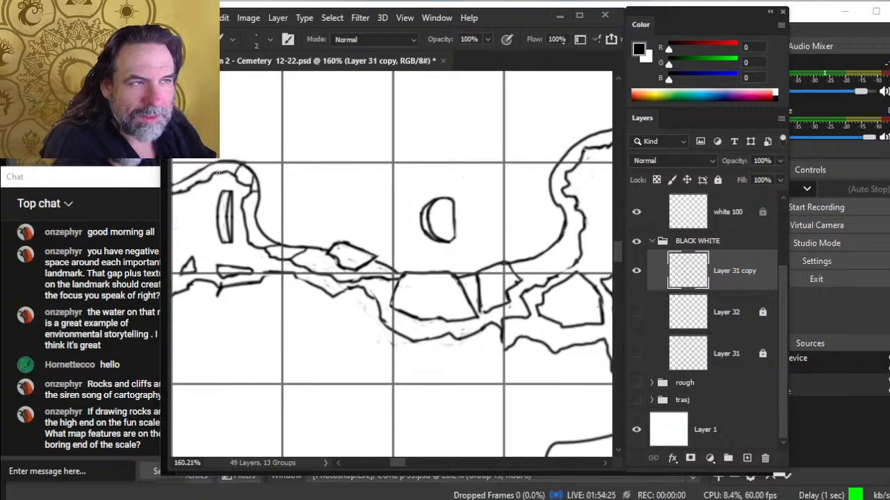
pyautogui.moveTo(214, 198); pyautogui.dragTo(303, 251)
pyautogui.press('e')
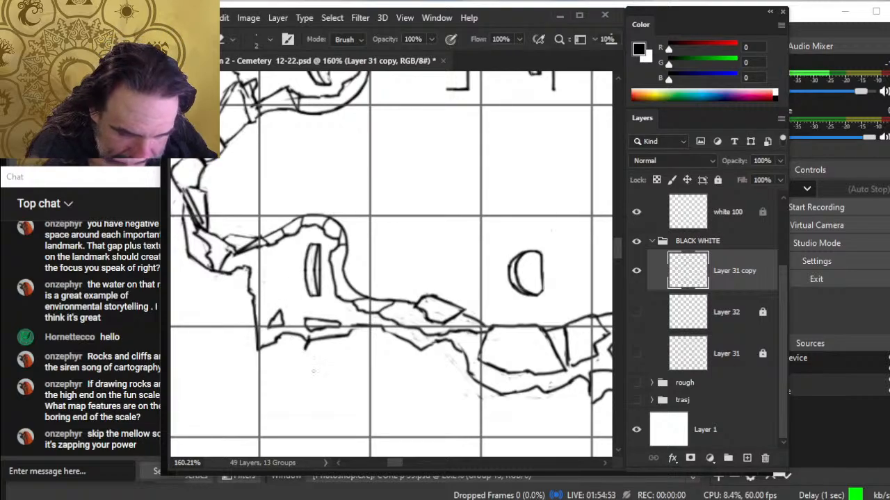
# - Switch to the browser's music playlist and skip through the tracks to One Vision of Drama
pyautogui.click(136, 456)
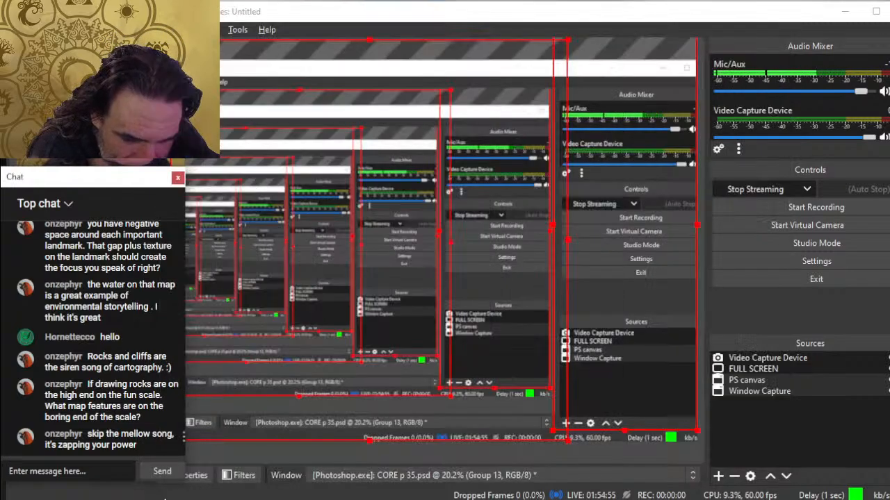
pyautogui.hotkey('alt', 'Tab')
pyautogui.hotkey('alt', 'Tab')
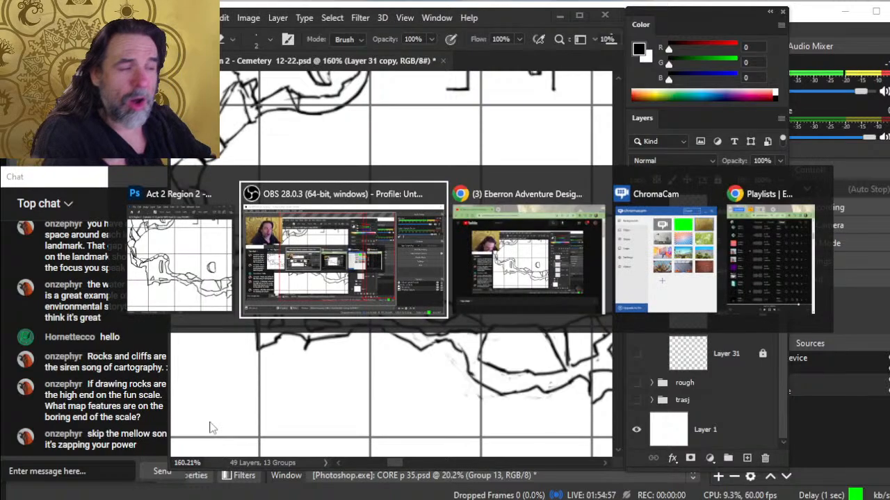
pyautogui.hotkey('alt', 'Tab')
pyautogui.hotkey('alt', 'Tab')
pyautogui.hotkey('alt', 'Tab')
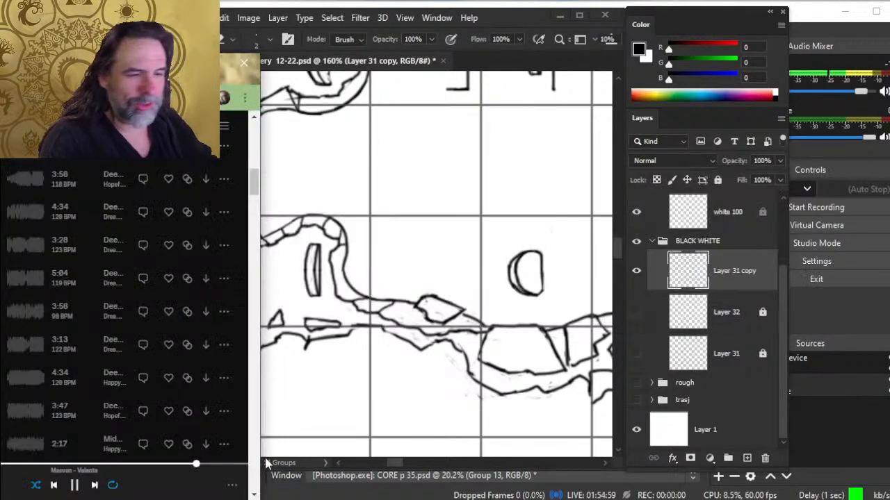
pyautogui.click(95, 485)
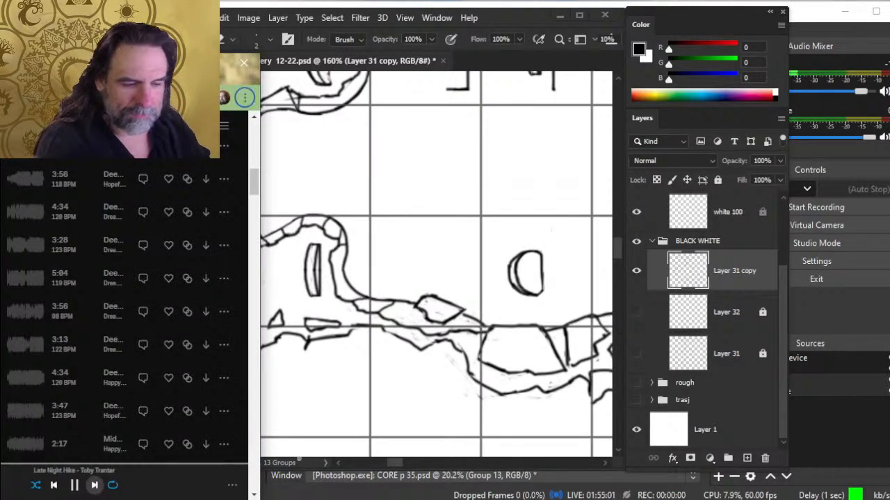
pyautogui.click(94, 485)
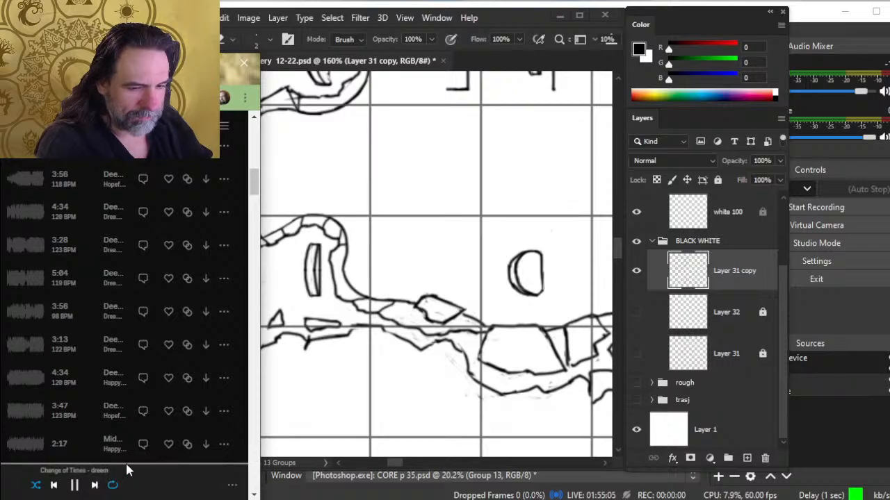
pyautogui.click(122, 463)
pyautogui.click(95, 485)
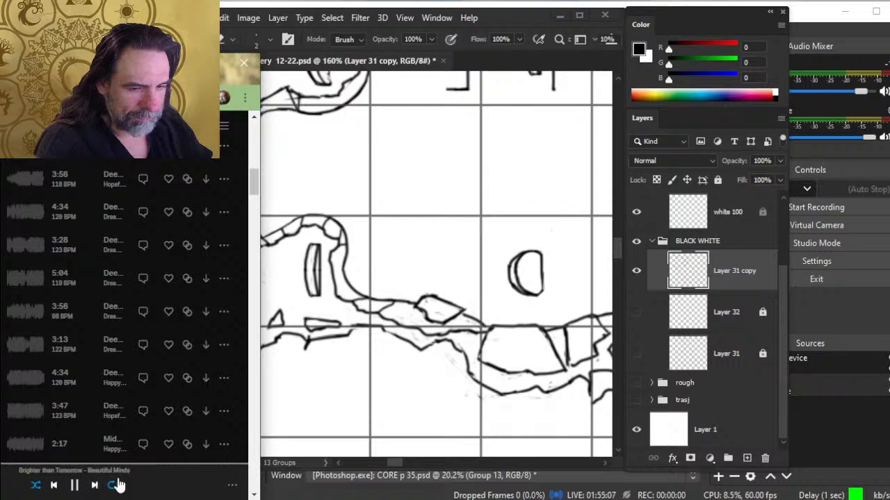
pyautogui.click(87, 464)
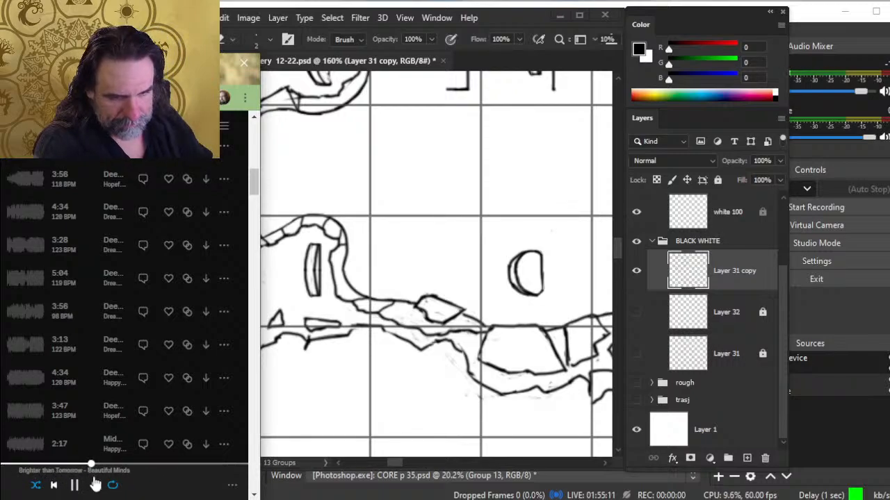
pyautogui.click(95, 486)
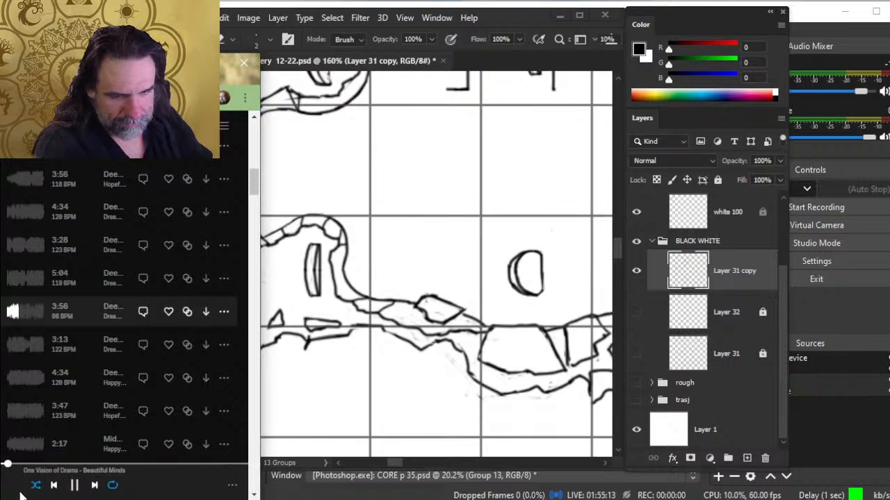
# - Erase the small spike under the ledge below the narrow headstone and redraw the ledge's lower edge up to the border line
pyautogui.click(315, 355)
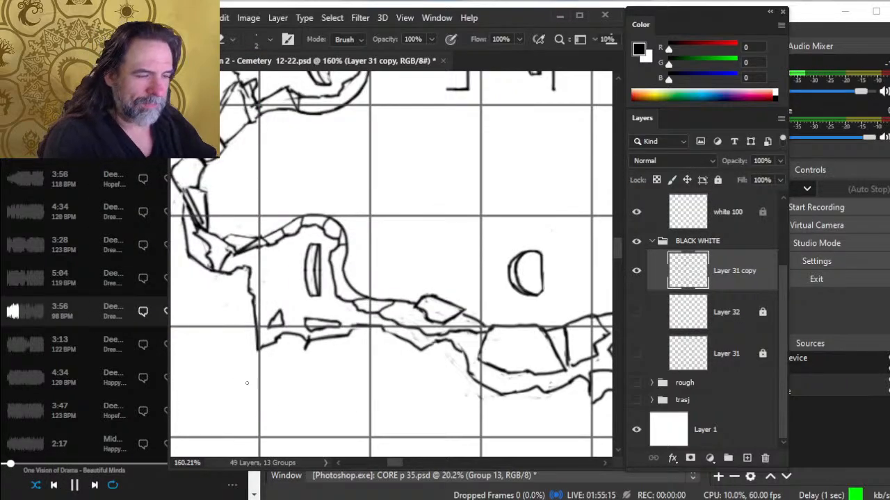
pyautogui.moveTo(315, 355); pyautogui.dragTo(307, 341)
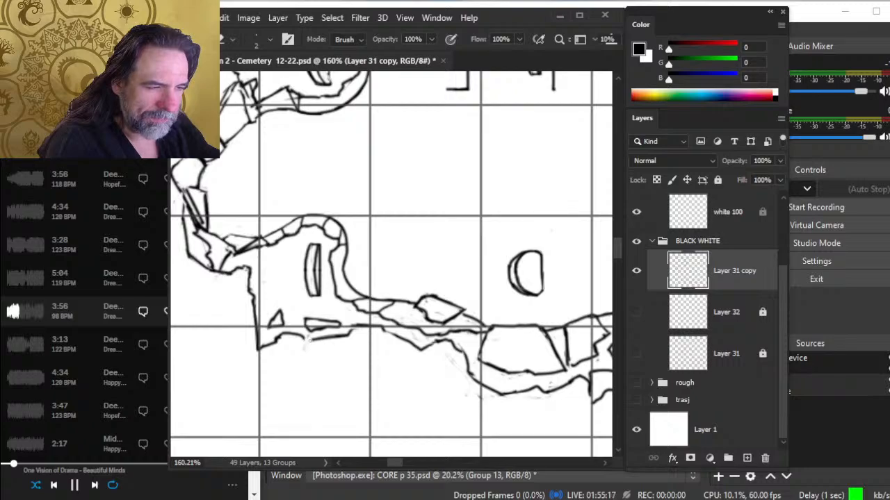
pyautogui.press('b')
pyautogui.press('e')
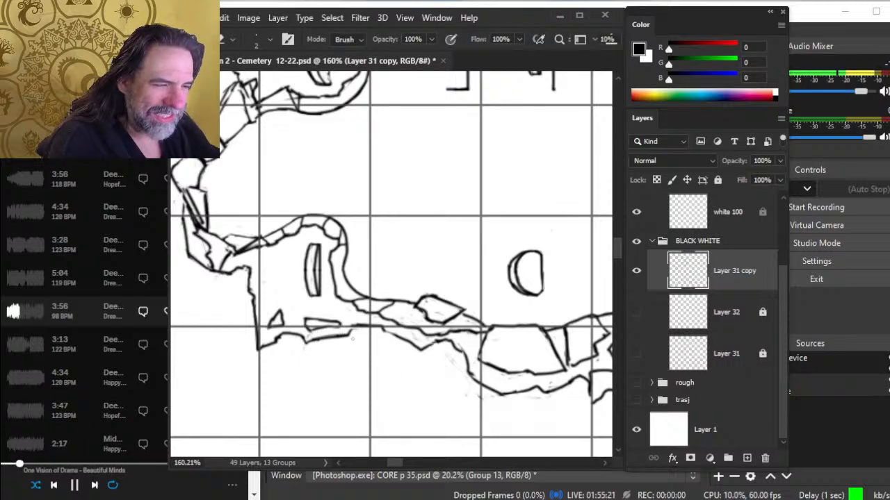
pyautogui.press('b')
pyautogui.moveTo(335, 324); pyautogui.dragTo(353, 324)
pyautogui.press('e')
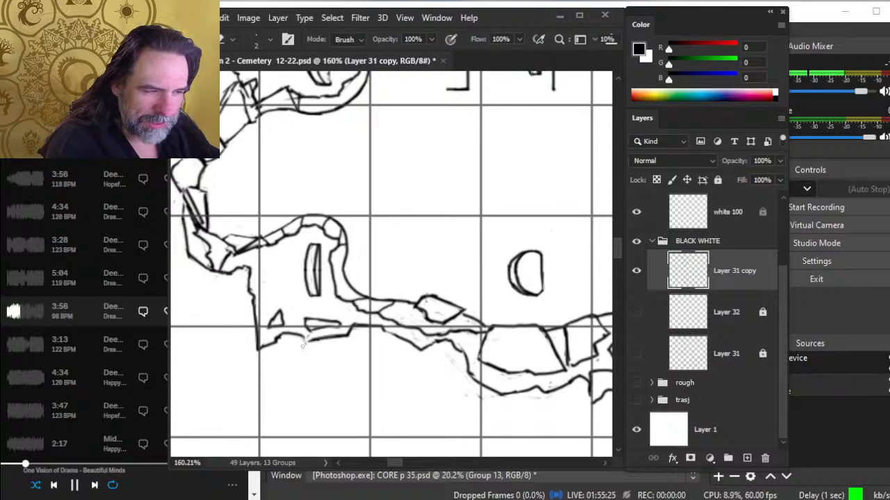
# - Close the gap in the ledge's lower edge and trim the line at its pointed corner
pyautogui.press('b')
pyautogui.moveTo(303, 340); pyautogui.dragTo(313, 344)
pyautogui.press('e')
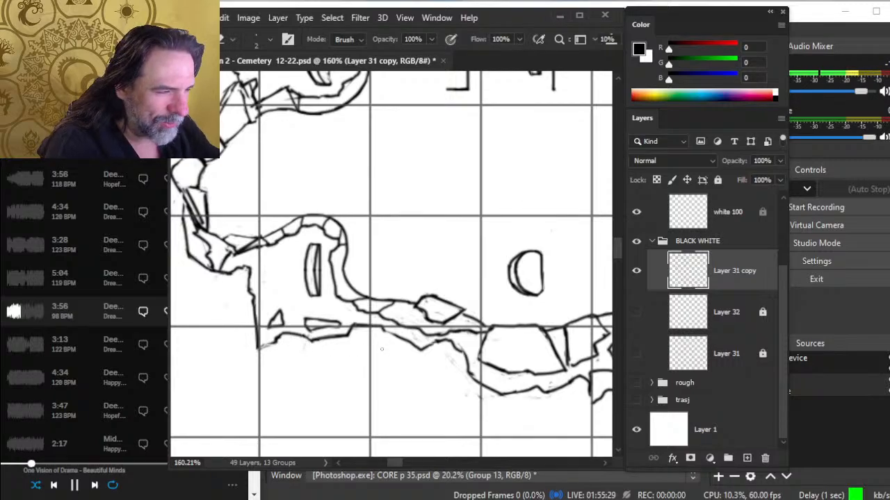
pyautogui.press('b')
pyautogui.press('e')
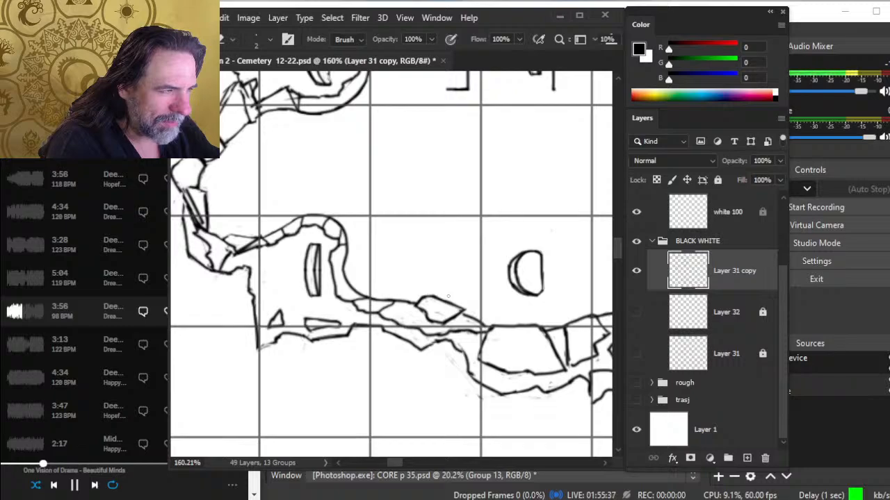
pyautogui.press('b')
pyautogui.press('e')
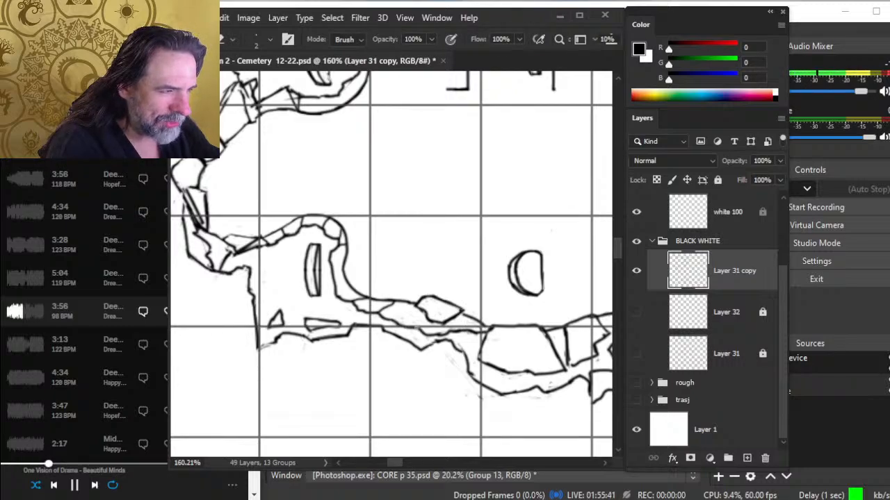
# - Nick the lower edge of the large trapezoidal stone beneath the half-moon headstone
pyautogui.press('z')
pyautogui.moveTo(447, 331); pyautogui.dragTo(402, 351)
pyautogui.moveTo(478, 392); pyautogui.dragTo(419, 386)
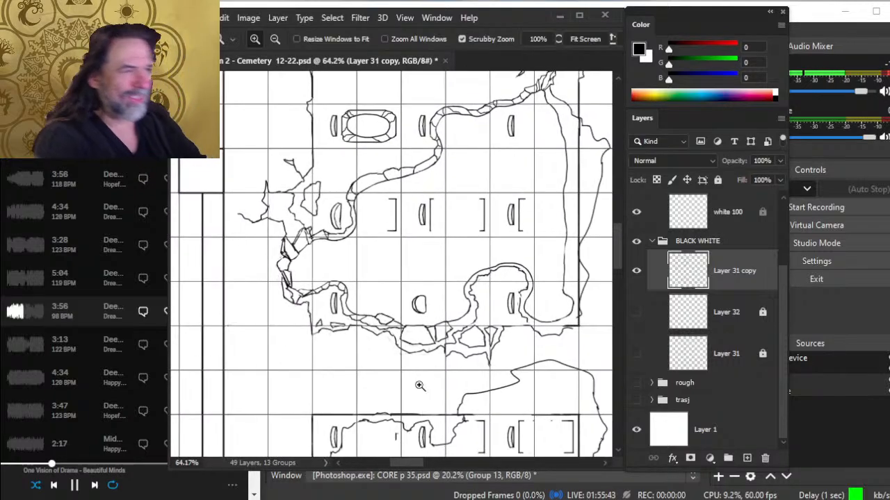
pyautogui.click(450, 337)
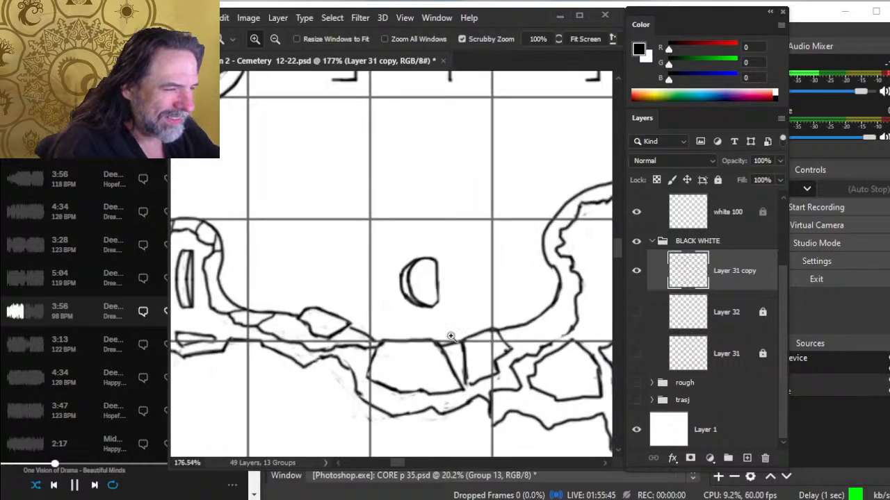
pyautogui.press('e')
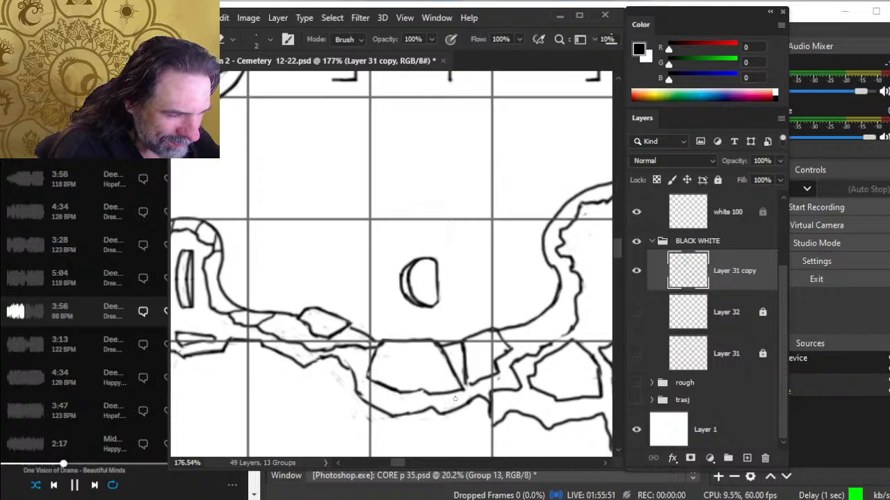
# - Set the eraser size to 5 and clean up and redraw the lower border line leading toward the large trapezoidal stone
pyautogui.press(']')
pyautogui.press(']')
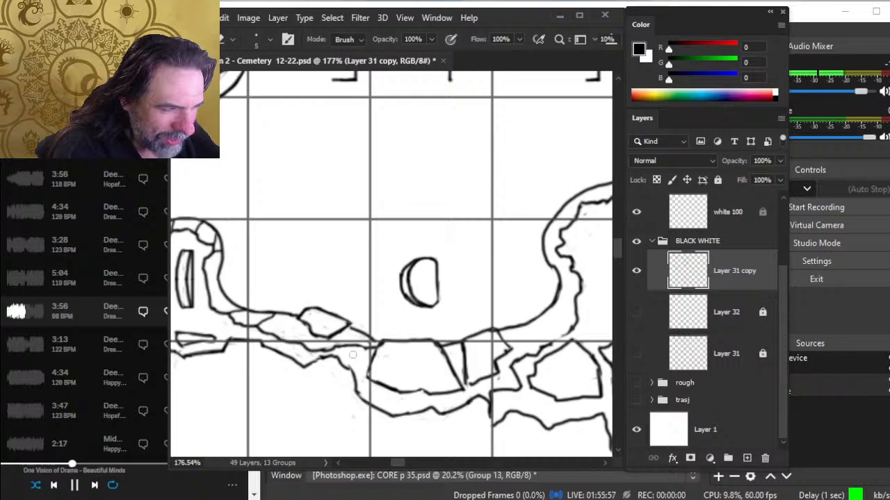
pyautogui.press('b')
pyautogui.moveTo(355, 346)
pyautogui.mouseDown()
pyautogui.moveTo(396, 335)
pyautogui.moveTo(393, 354)
pyautogui.moveTo(384, 341)
pyautogui.moveTo(369, 375)
pyautogui.moveTo(305, 358)
pyautogui.mouseUp()
pyautogui.press('e')
pyautogui.press('b')
pyautogui.press('e')
pyautogui.press('b')
pyautogui.press('e')
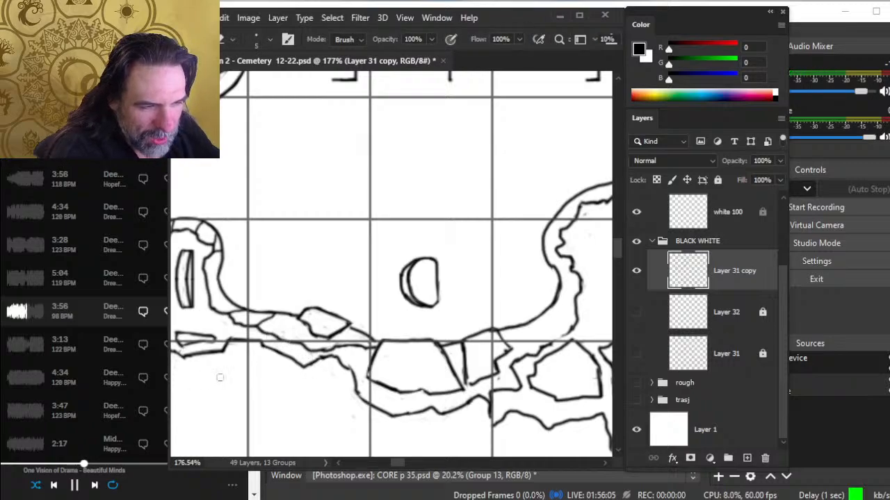
# - Erase and redraw the outer border line where it bends down around the large trapezoidal stone
pyautogui.moveTo(427, 441); pyautogui.dragTo(367, 346)
pyautogui.press('b')
pyautogui.press('e')
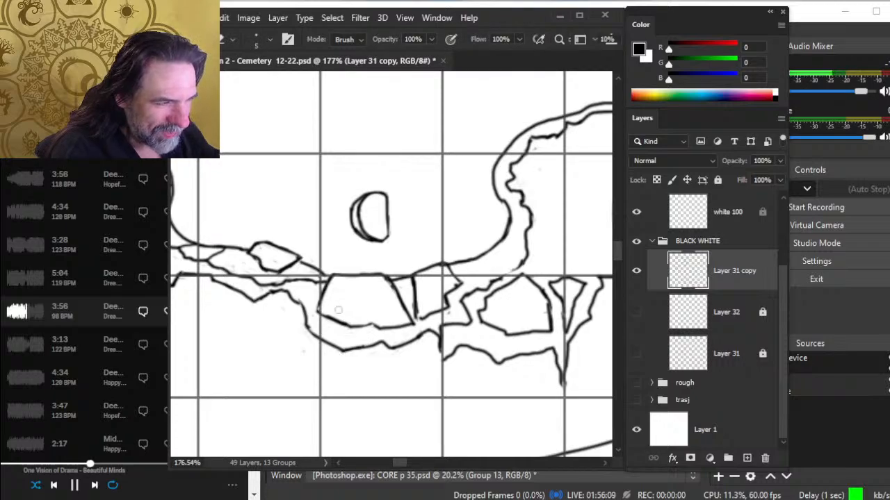
pyautogui.press('b')
pyautogui.press('e')
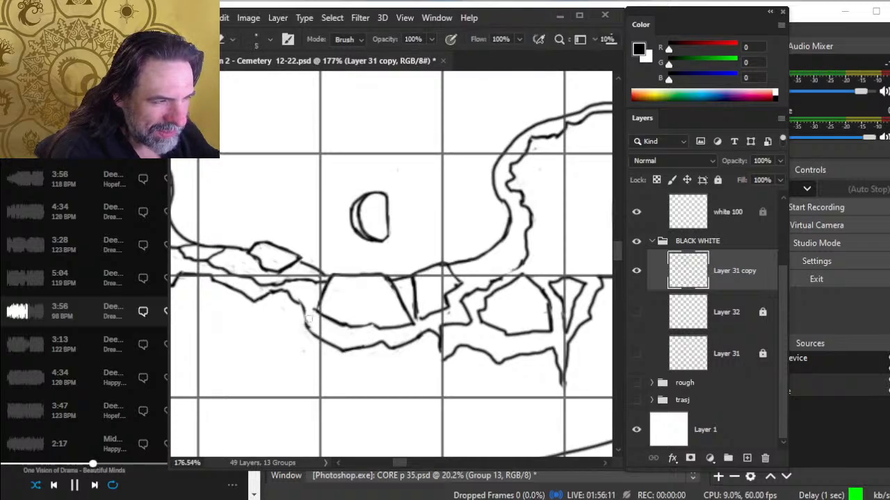
pyautogui.press('b')
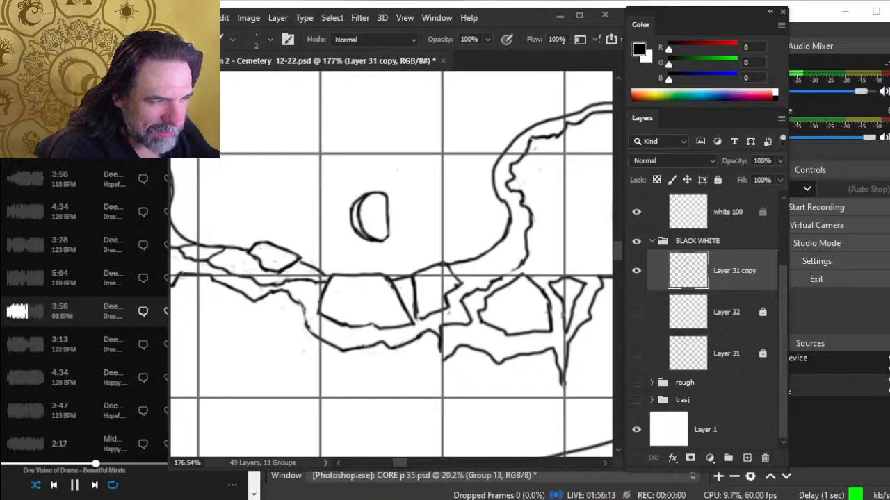
pyautogui.moveTo(303, 306); pyautogui.dragTo(310, 335)
pyautogui.press('e')
pyautogui.press('b')
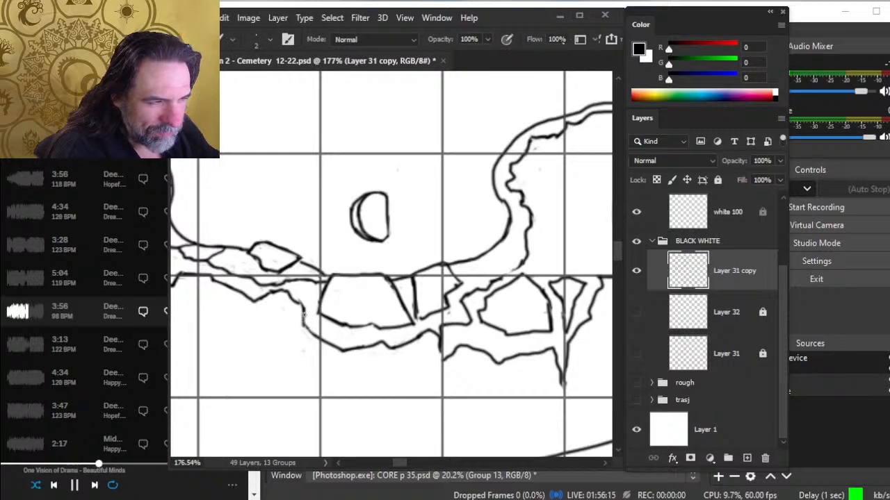
pyautogui.press('e')
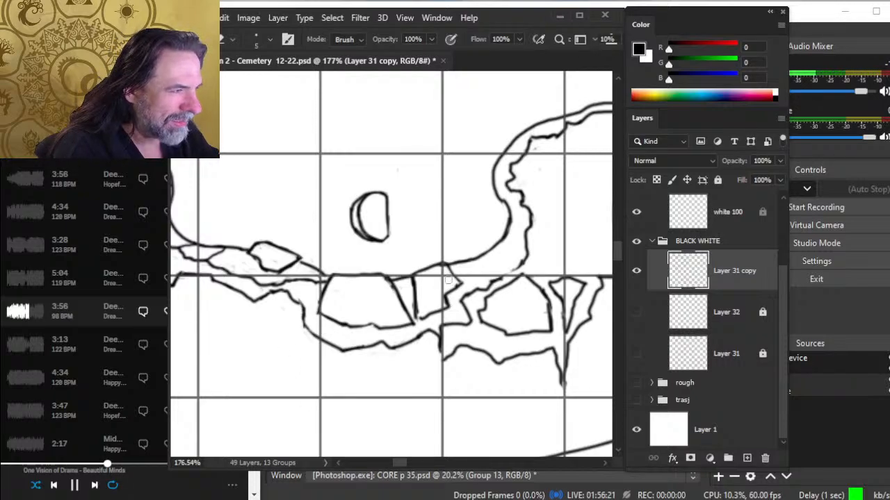
# - Erase the peaked top of the stone next to the large trapezoidal stone and redraw it as a rounded edge
pyautogui.moveTo(448, 278)
pyautogui.mouseDown()
pyautogui.moveTo(443, 268)
pyautogui.moveTo(428, 271)
pyautogui.mouseUp()
pyautogui.press('b')
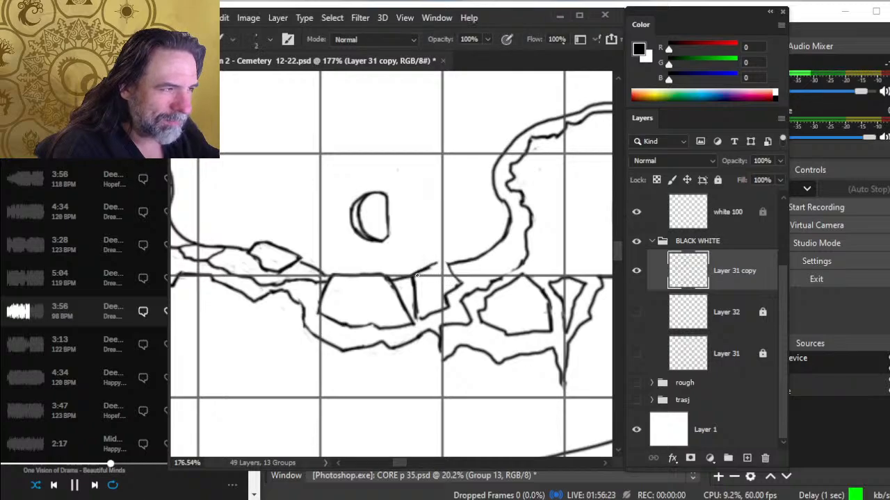
pyautogui.press('e')
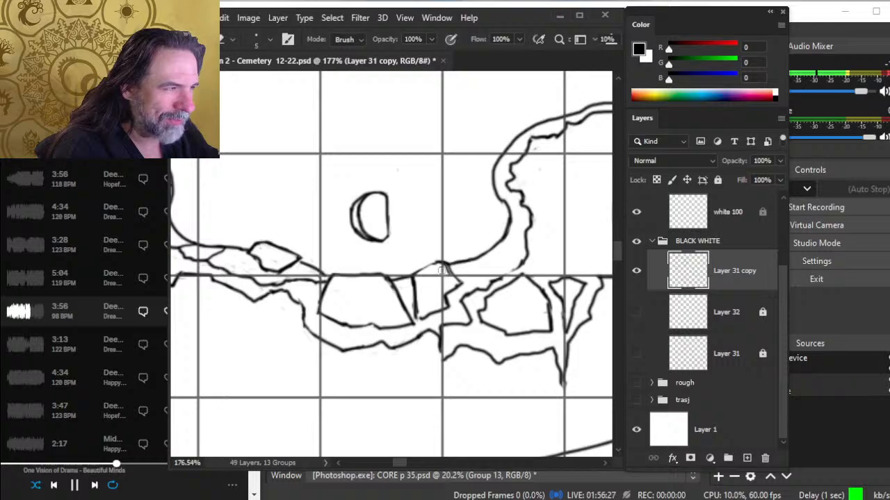
pyautogui.press('b')
pyautogui.moveTo(436, 266); pyautogui.dragTo(414, 276)
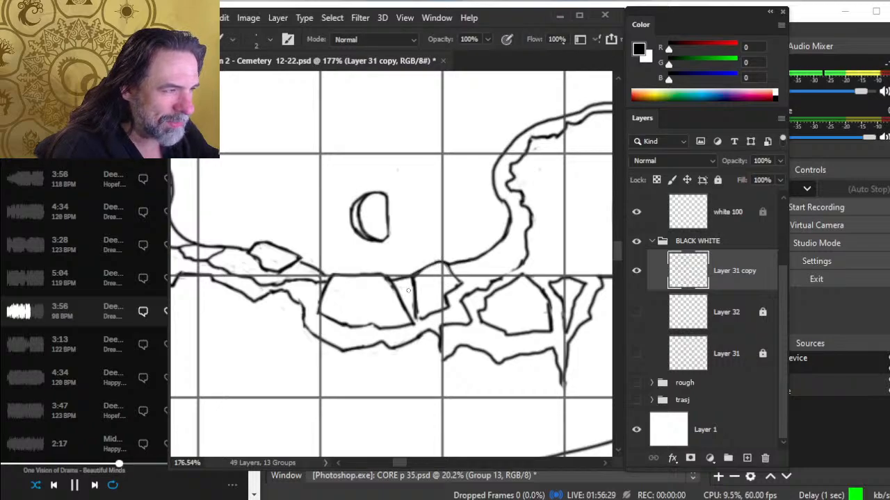
pyautogui.press('e')
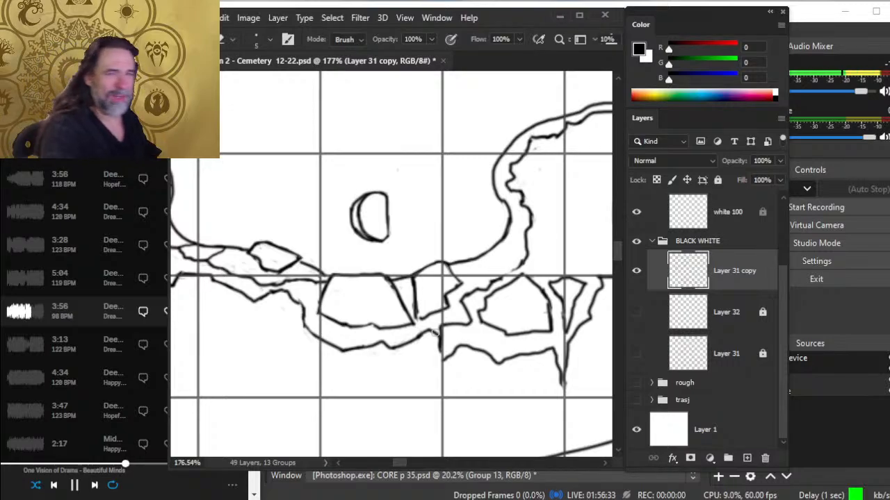
# - Bring up the live stream chat to read the viewers' messages, and return to the cemetery drawing
pyautogui.hotkey('alt', 'Tab')
pyautogui.press('Tab')
pyautogui.hotkey('alt', 'Tab')
pyautogui.press('Tab')
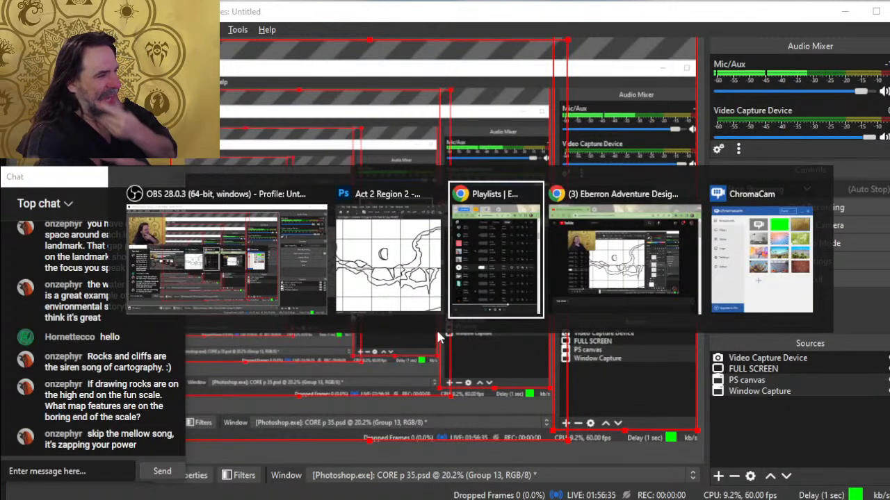
pyautogui.hotkey('shift', 'Tab')
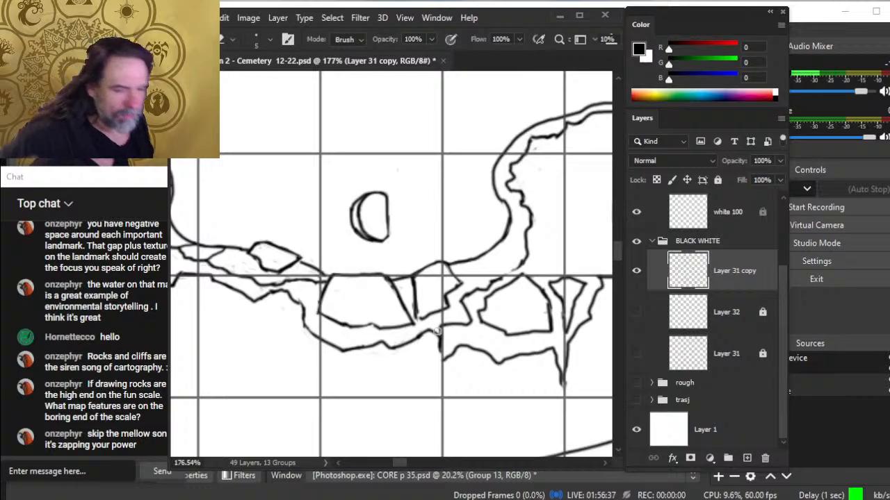
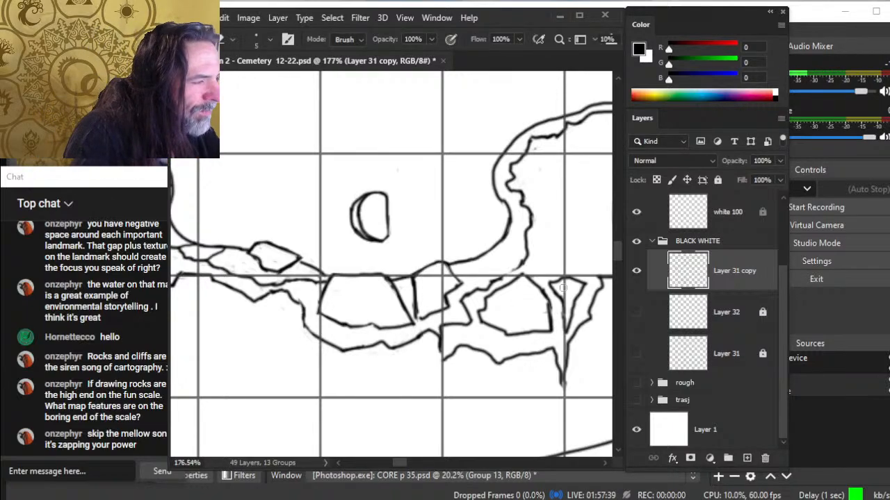
# - Erase the straight vertical break in the outer border below the smaller stone and redraw it as a slanted notch
pyautogui.press('b')
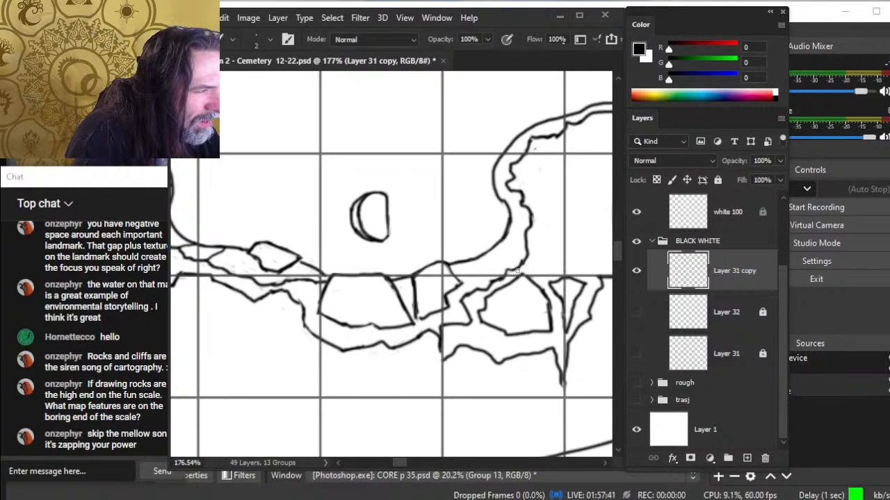
pyautogui.press('z')
pyautogui.moveTo(519, 297); pyautogui.dragTo(491, 297)
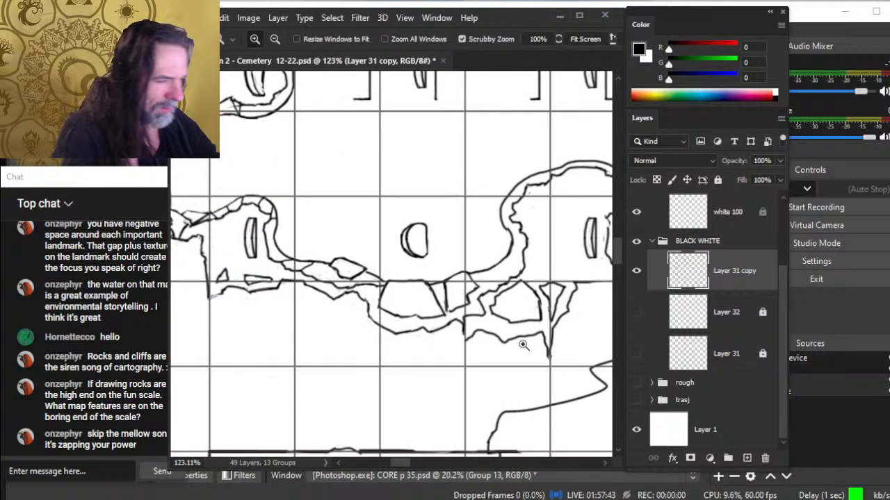
pyautogui.moveTo(510, 358); pyautogui.dragTo(538, 360)
pyautogui.press('e')
pyautogui.moveTo(420, 326)
pyautogui.mouseDown()
pyautogui.moveTo(412, 307)
pyautogui.moveTo(427, 316)
pyautogui.moveTo(419, 305)
pyautogui.mouseUp()
pyautogui.press('b')
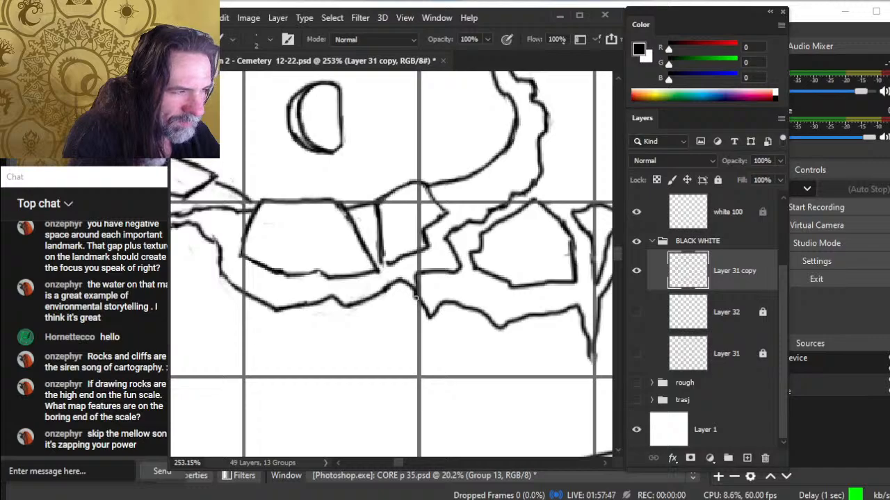
pyautogui.press('e')
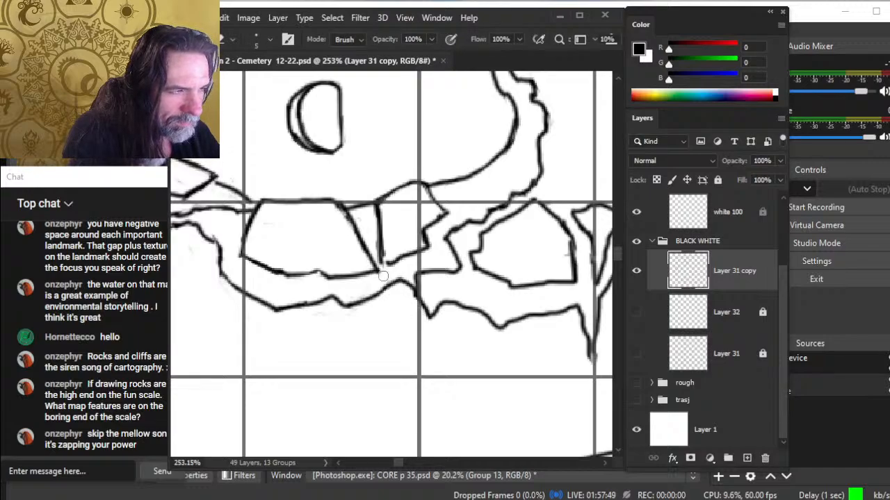
# - Reshape the facing edges of the trapezoidal stone and its smaller neighbour, closing the smaller stone's lower corner and clearing the gap between them
pyautogui.moveTo(383, 275)
pyautogui.mouseDown()
pyautogui.moveTo(371, 250)
pyautogui.moveTo(389, 263)
pyautogui.moveTo(379, 239)
pyautogui.moveTo(398, 262)
pyautogui.mouseUp()
pyautogui.press('b')
pyautogui.press('e')
pyautogui.moveTo(338, 208)
pyautogui.mouseDown()
pyautogui.moveTo(346, 240)
pyautogui.moveTo(338, 208)
pyautogui.moveTo(375, 270)
pyautogui.mouseUp()
pyautogui.press('b')
pyautogui.moveTo(356, 240); pyautogui.dragTo(374, 273)
pyautogui.press('e')
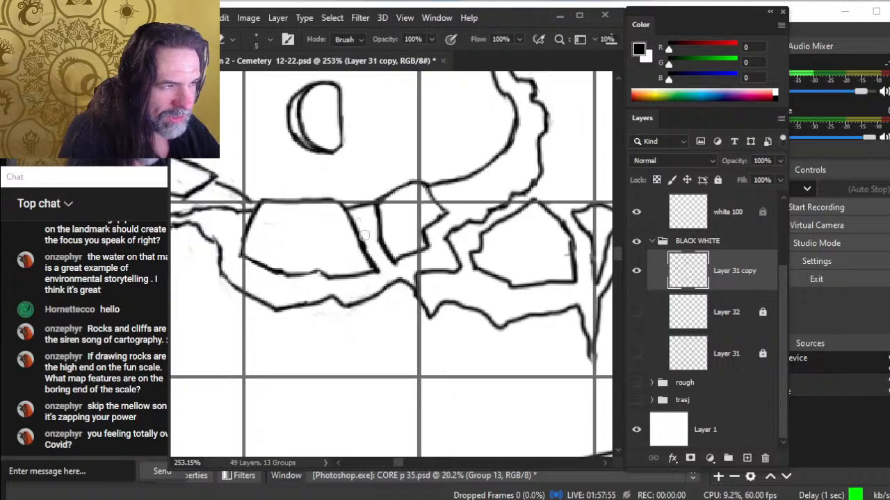
pyautogui.moveTo(363, 235); pyautogui.dragTo(389, 275)
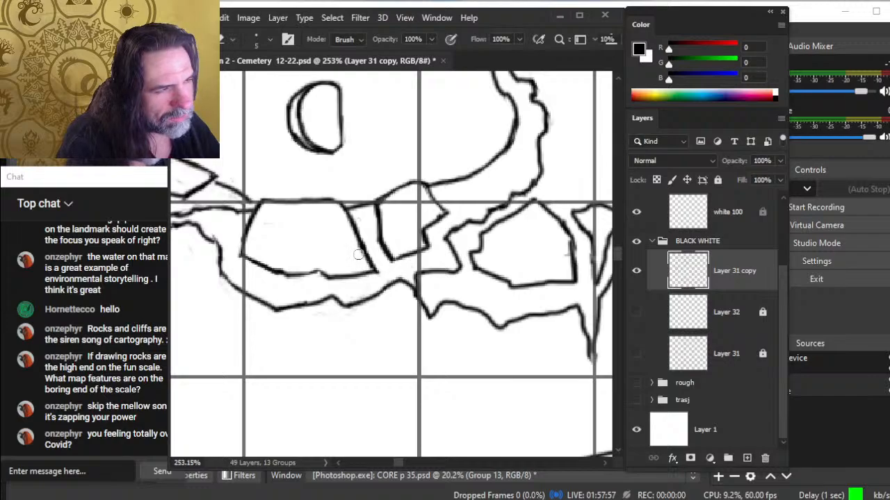
# - Check the reworked stone border at wider and closer views and read the live stream chat
pyautogui.press('z')
pyautogui.moveTo(413, 261); pyautogui.dragTo(359, 255)
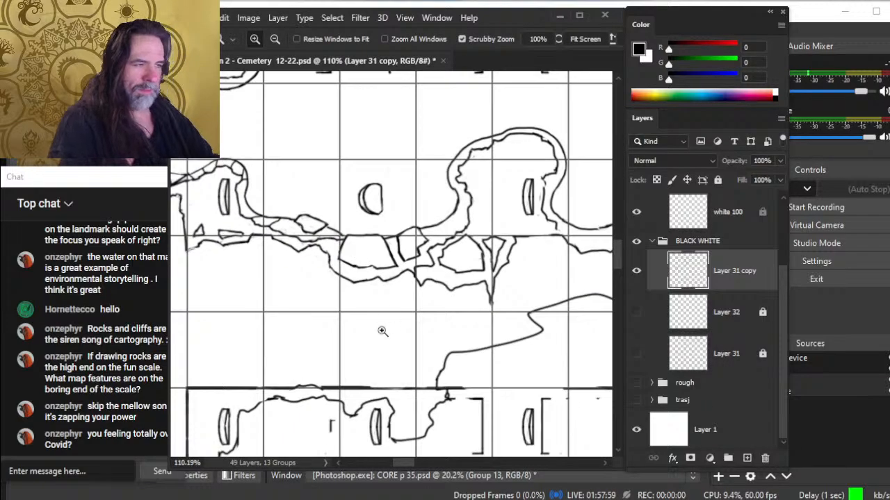
pyautogui.moveTo(368, 293); pyautogui.dragTo(407, 272)
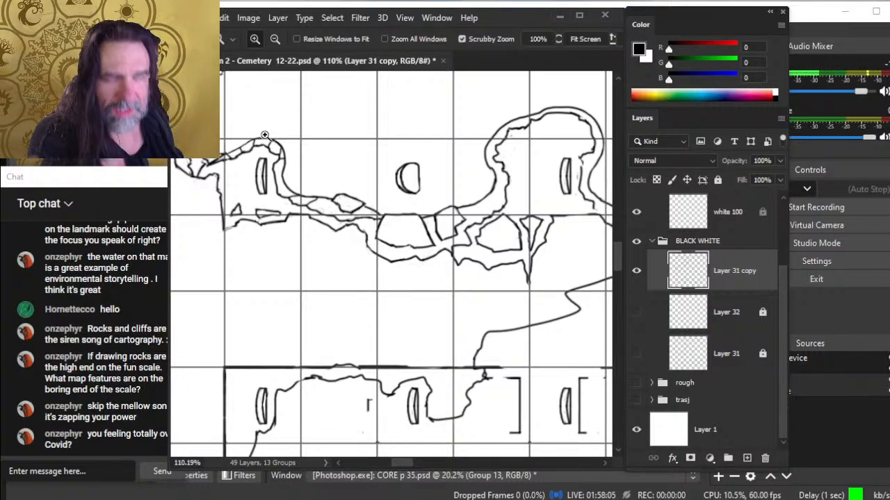
pyautogui.click(108, 180)
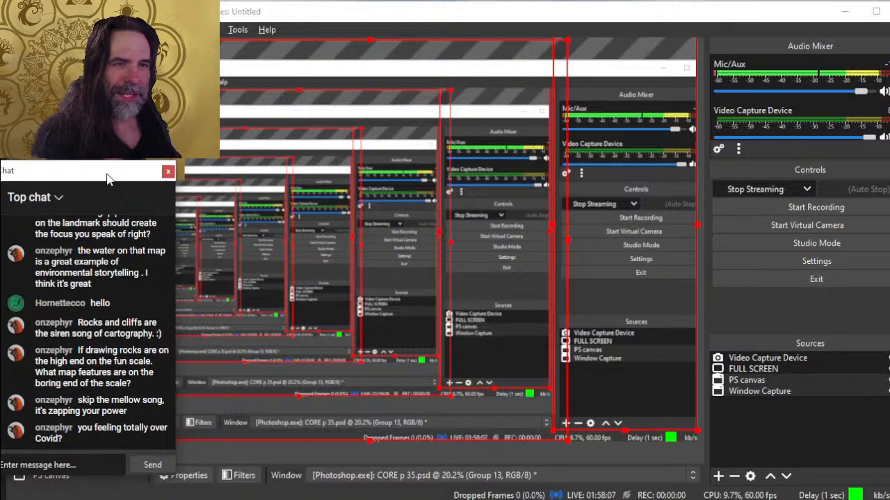
pyautogui.hotkey('alt', 'Tab')
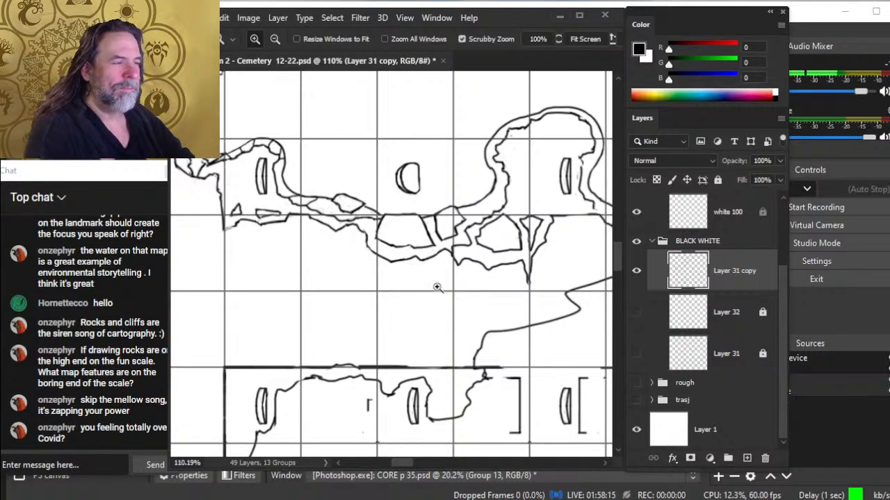
pyautogui.moveTo(361, 238); pyautogui.dragTo(407, 234)
pyautogui.press('b')
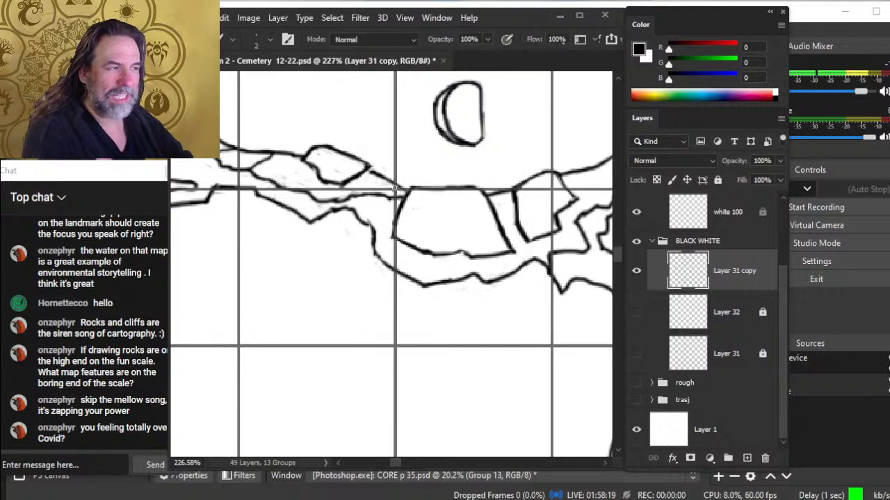
# - Clean up and reshape the underside of the small angular stone uphill from the trapezoidal stone
pyautogui.press('e')
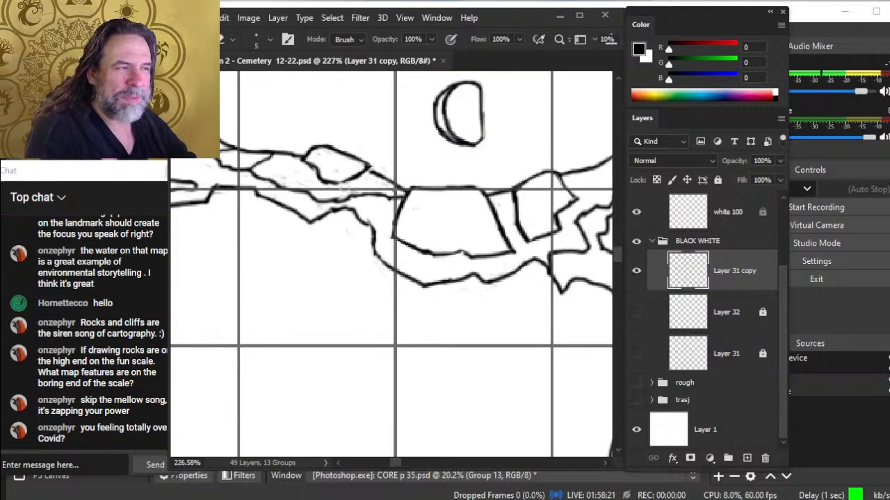
pyautogui.press('b')
pyautogui.press('e')
pyautogui.moveTo(318, 192); pyautogui.dragTo(347, 171)
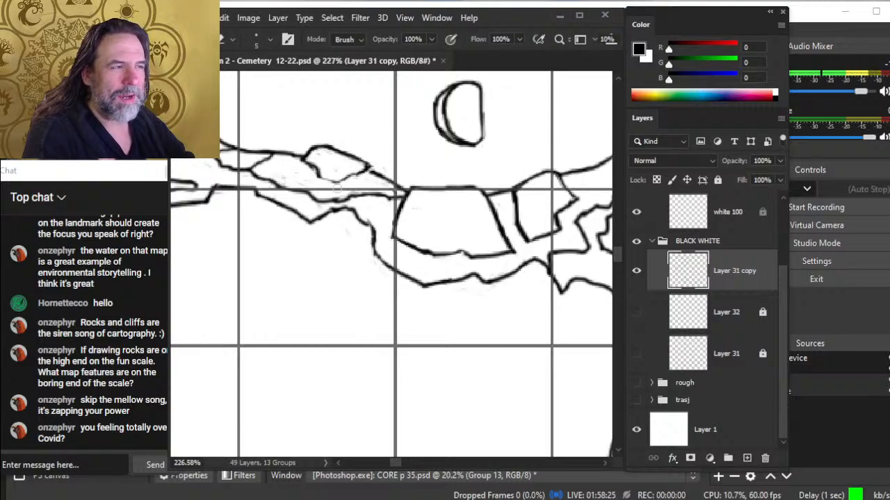
pyautogui.press('b')
pyautogui.moveTo(319, 176)
pyautogui.mouseDown()
pyautogui.moveTo(337, 183)
pyautogui.moveTo(333, 190)
pyautogui.moveTo(338, 183)
pyautogui.mouseUp()
pyautogui.press('e')
pyautogui.press('b')
pyautogui.press('e')
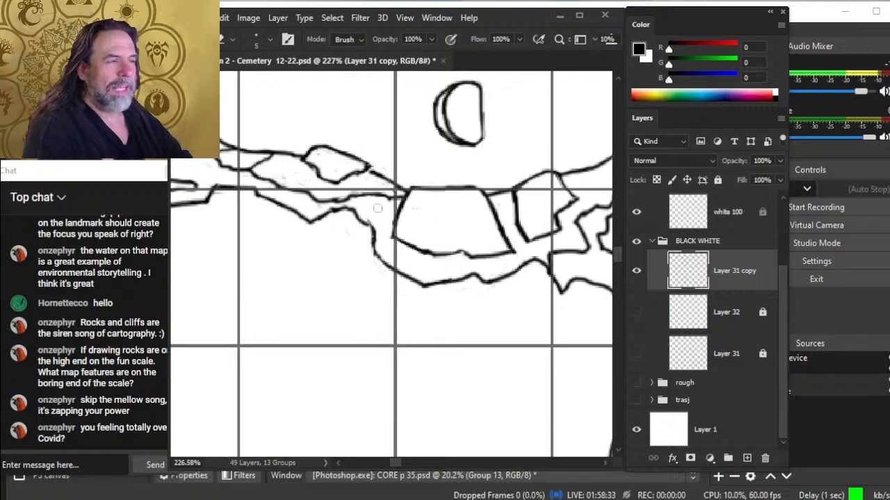
# - Refine the ledge line running into the trapezoidal stone and trim the outer border's bump just below it
pyautogui.press('b')
pyautogui.moveTo(383, 205)
pyautogui.mouseDown()
pyautogui.moveTo(335, 198)
pyautogui.moveTo(352, 193)
pyautogui.mouseUp()
pyautogui.press('e')
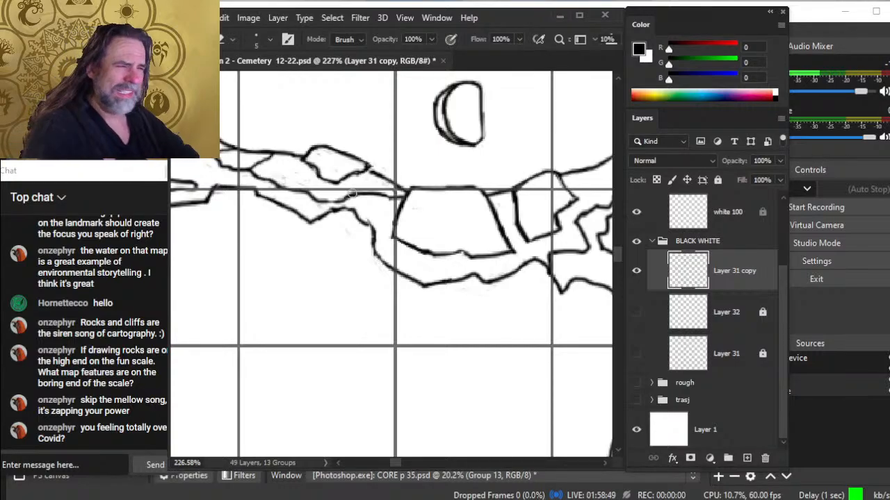
pyautogui.press('b')
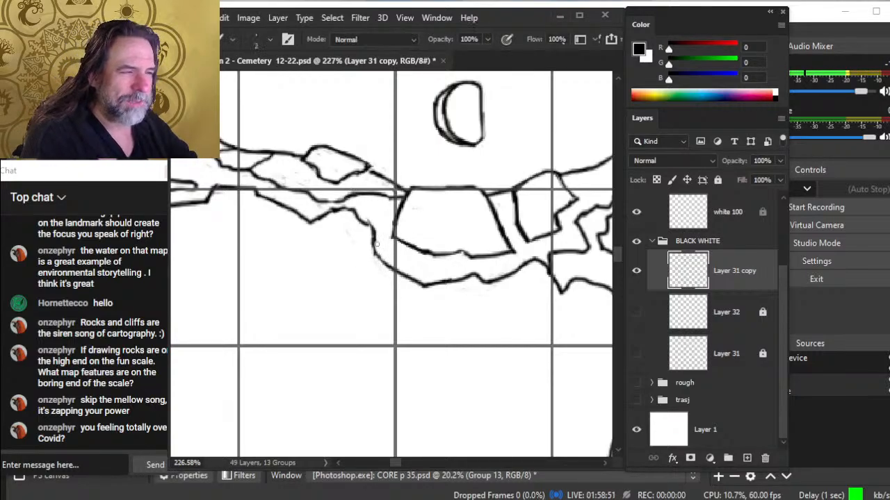
pyautogui.press('e')
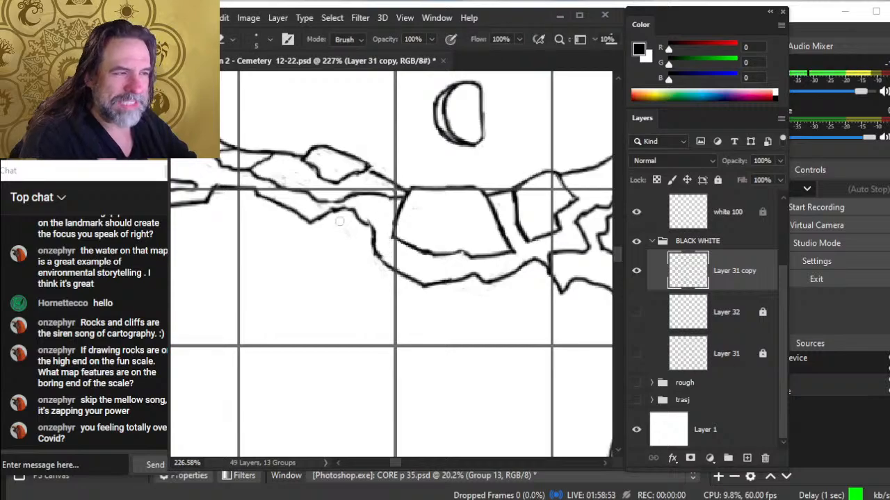
pyautogui.moveTo(350, 204)
pyautogui.mouseDown()
pyautogui.moveTo(332, 209)
pyautogui.moveTo(343, 202)
pyautogui.mouseUp()
pyautogui.press('b')
pyautogui.press('e')
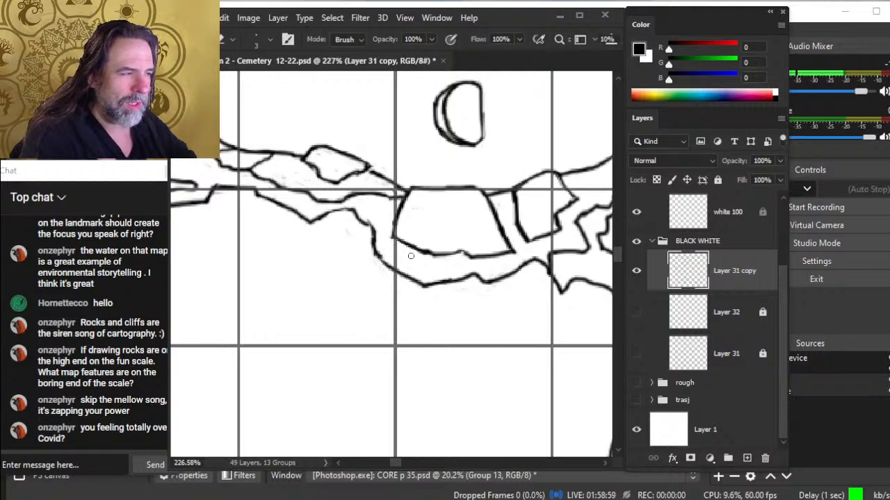
# - Blunt the pointed dip in the outer border and touch up the trapezoidal stone's upper edge
pyautogui.press('b')
pyautogui.press('e')
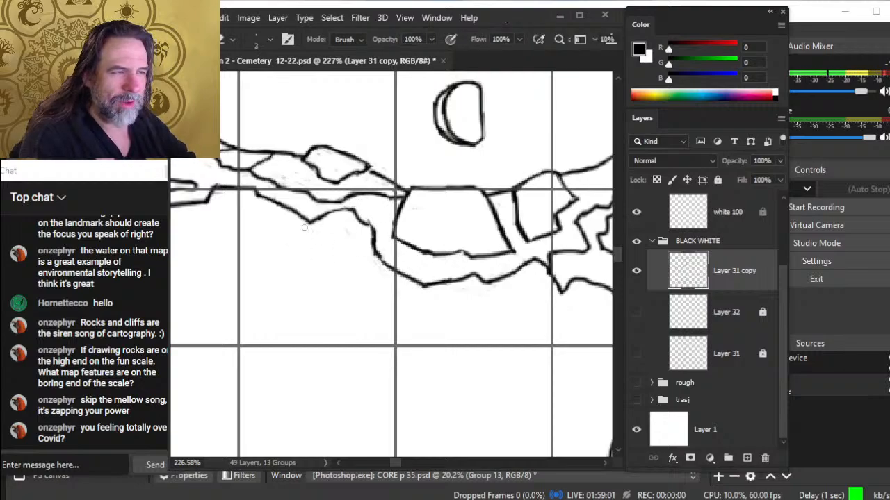
pyautogui.press('b')
pyautogui.press('e')
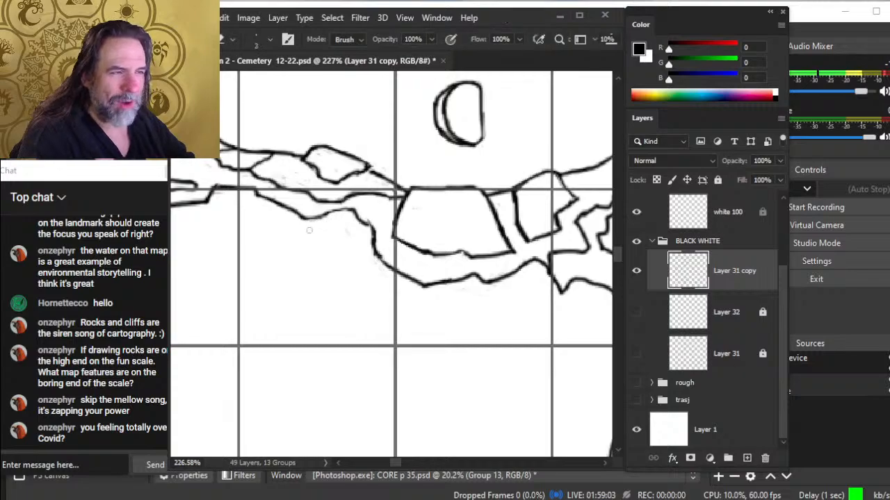
pyautogui.press('z')
pyautogui.press('e')
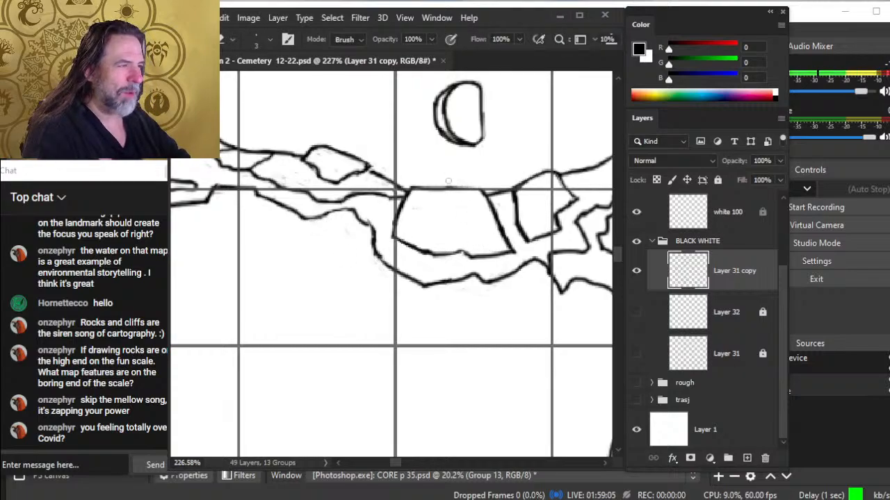
pyautogui.press('b')
pyautogui.press('e')
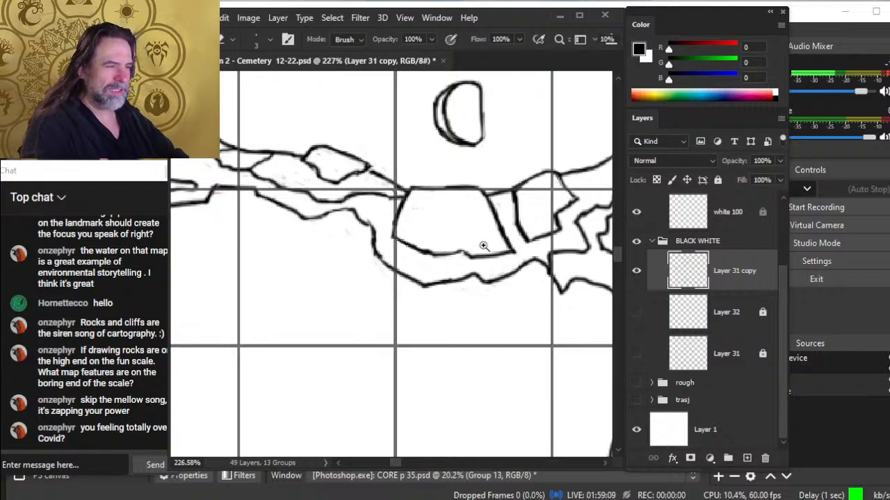
# - Sharpen the small angular stone's corners with a blunt short end, and redraw the line linking it to the trapezoidal stone
pyautogui.press('z')
pyautogui.moveTo(484, 240); pyautogui.dragTo(414, 228)
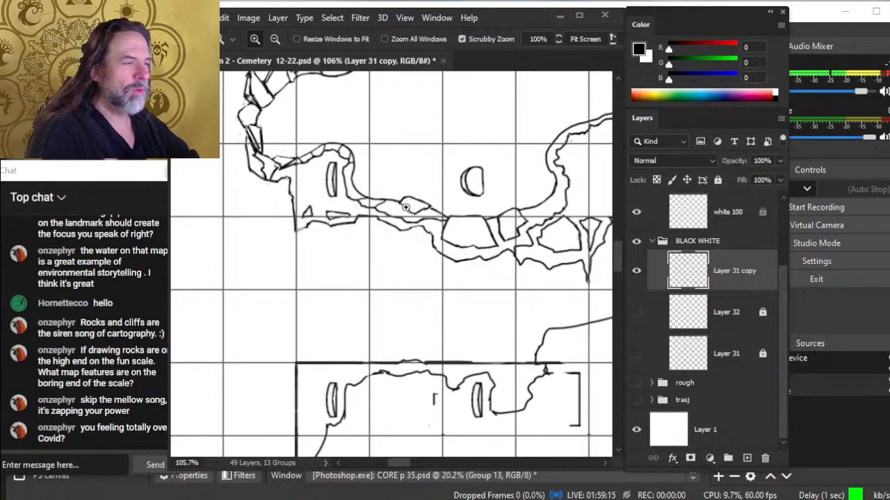
pyautogui.moveTo(405, 207)
pyautogui.mouseDown()
pyautogui.moveTo(445, 208)
pyautogui.moveTo(402, 227)
pyautogui.moveTo(381, 196)
pyautogui.moveTo(398, 188)
pyautogui.mouseUp()
pyautogui.press('b')
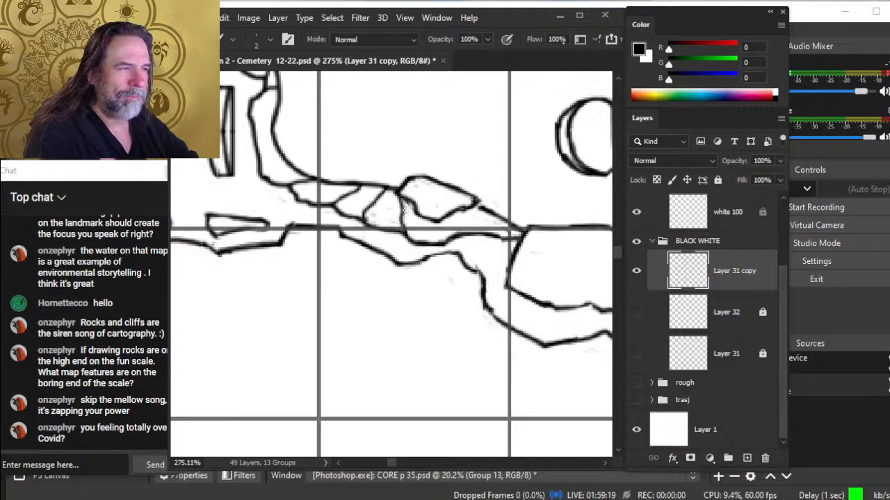
pyautogui.press('e')
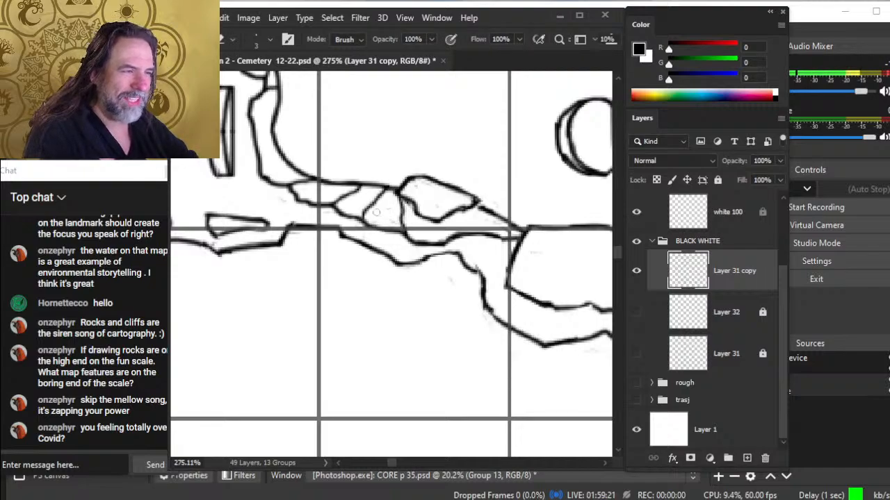
pyautogui.moveTo(484, 195); pyautogui.dragTo(473, 207)
pyautogui.press('b')
pyautogui.press('e')
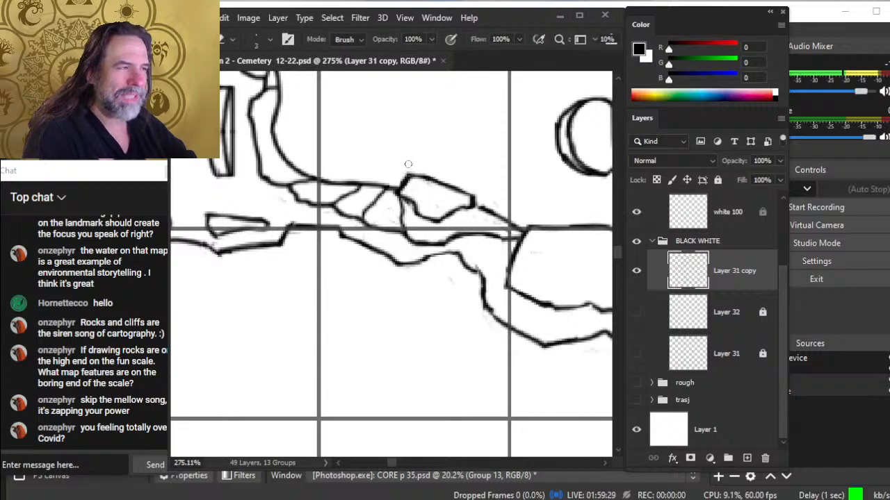
pyautogui.press('b')
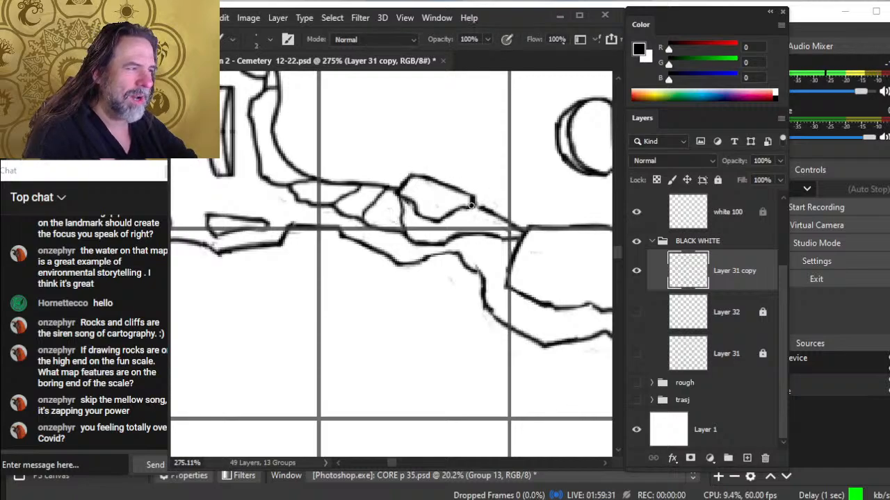
pyautogui.press('e')
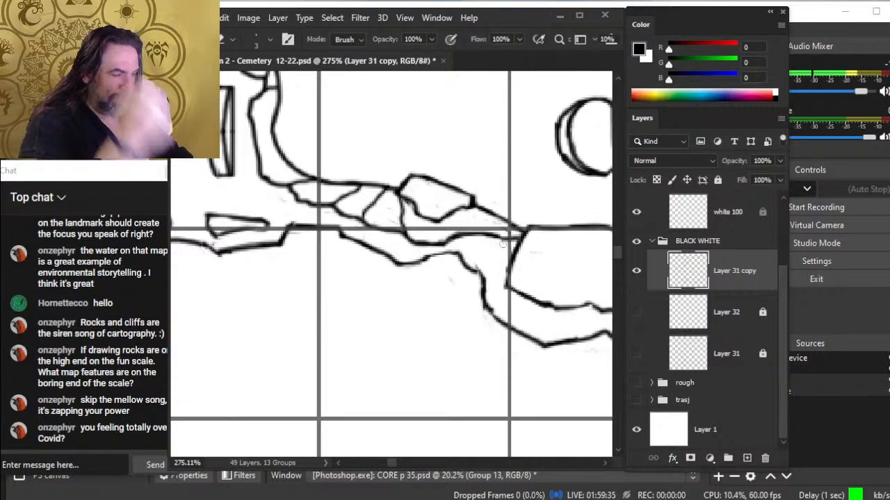
# - Clean up the ledge line meeting the trapezoidal stone and smooth the outer border's steep bend beneath it
pyautogui.moveTo(496, 285); pyautogui.dragTo(428, 317)
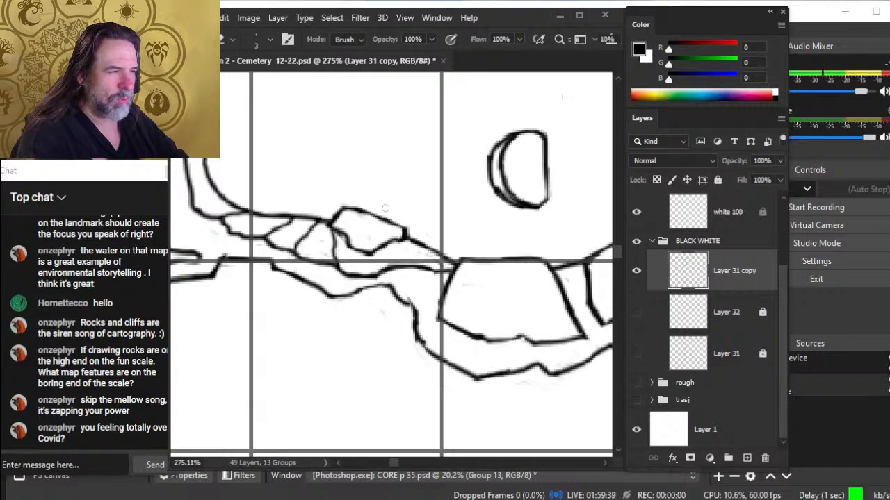
pyautogui.press('b')
pyautogui.press('e')
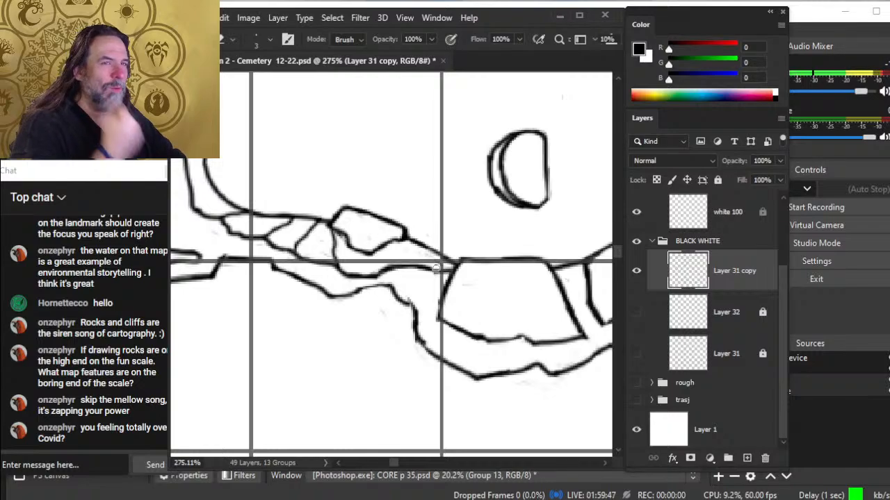
pyautogui.moveTo(540, 318); pyautogui.dragTo(457, 304)
pyautogui.press('b')
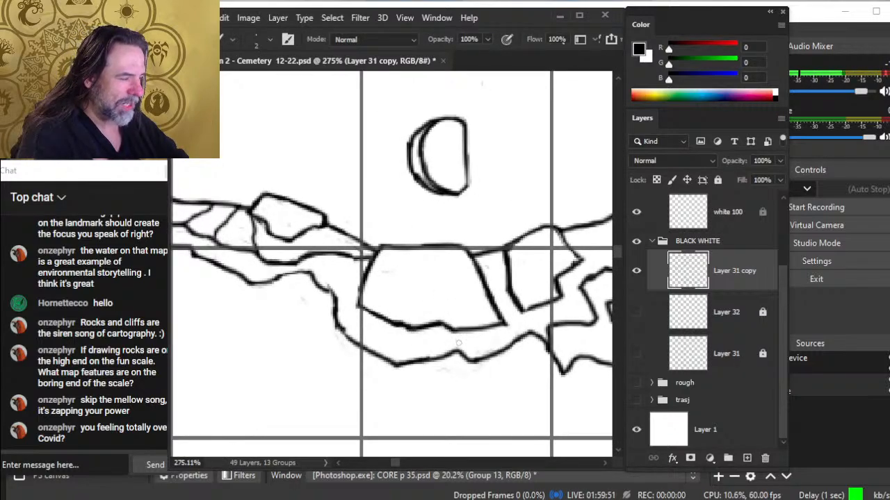
pyautogui.press('e')
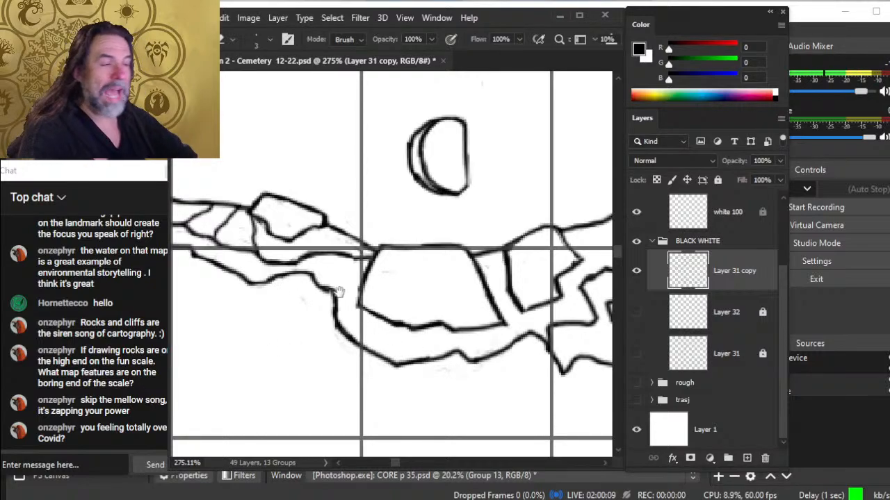
# - Reshape the trapezoidal stone's side facing the ledge so its lower corner juts outward, and clean up the adjoining ledge line
pyautogui.moveTo(390, 286)
pyautogui.mouseDown()
pyautogui.moveTo(408, 305)
pyautogui.moveTo(401, 305)
pyautogui.mouseUp()
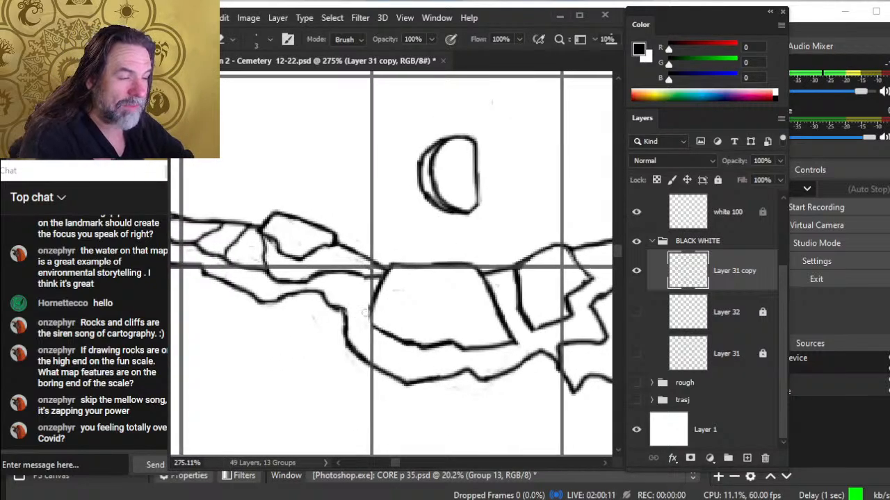
pyautogui.press('b')
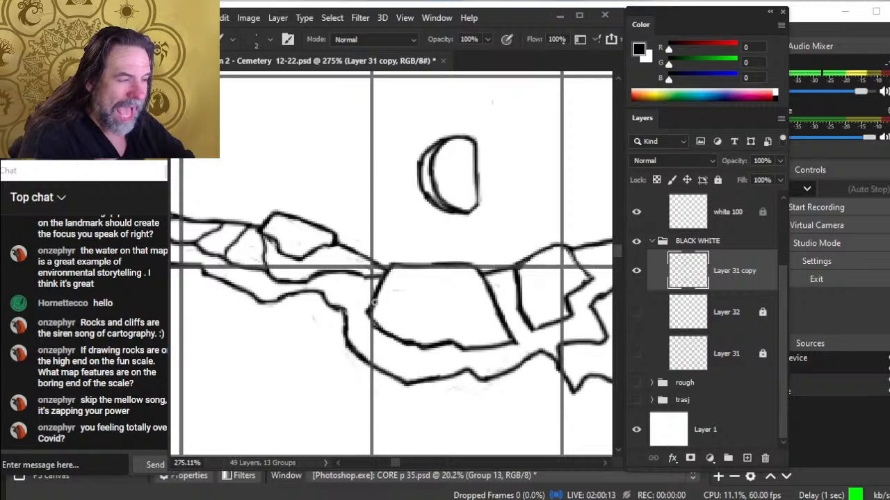
pyautogui.press('e')
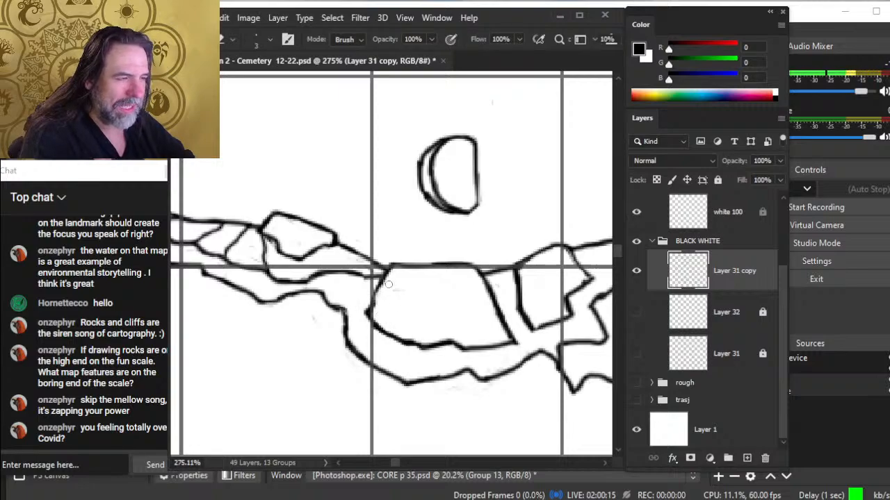
pyautogui.press('b')
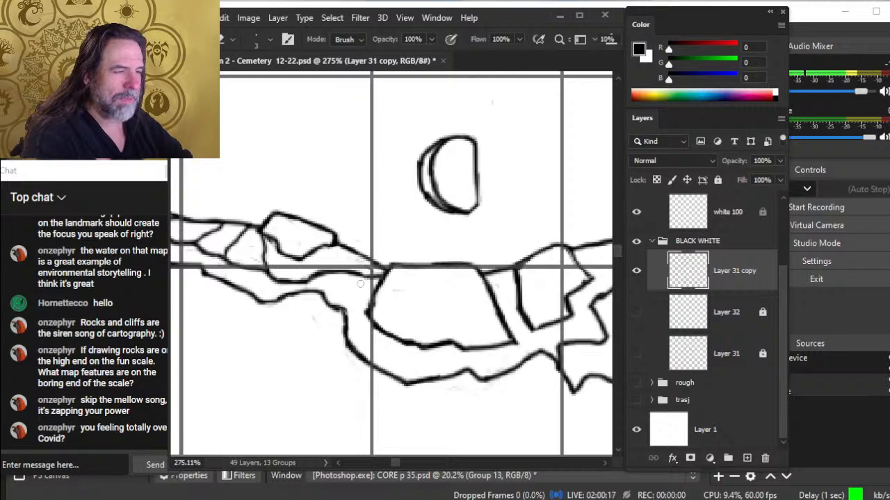
pyautogui.press('b')
pyautogui.moveTo(444, 319); pyautogui.dragTo(366, 328)
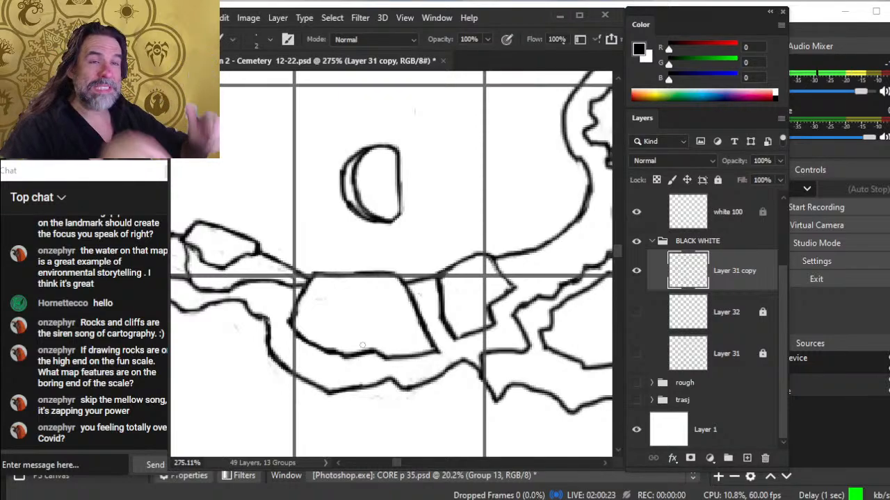
# - Round off the facing lower corners of the trapezoidal stone and its smaller neighbour, and strengthen the short line joining their tops
pyautogui.press('e')
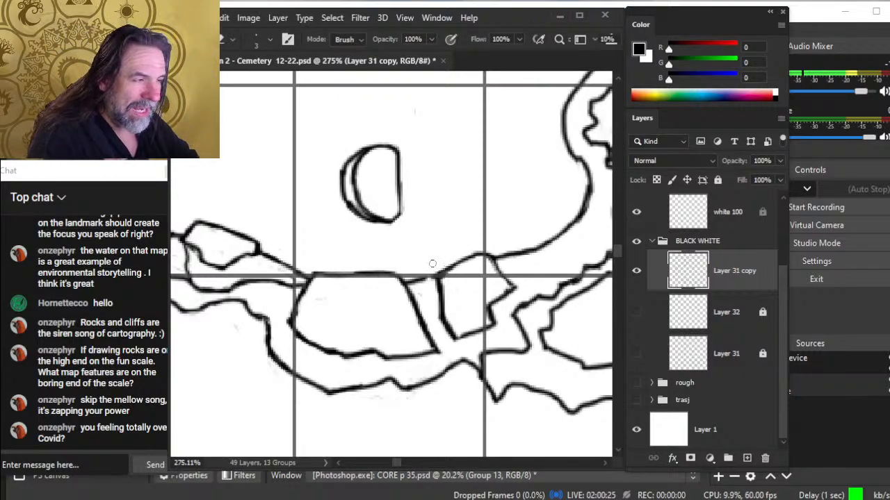
pyautogui.press('b')
pyautogui.moveTo(414, 281)
pyautogui.mouseDown()
pyautogui.moveTo(440, 277)
pyautogui.moveTo(422, 291)
pyautogui.moveTo(429, 288)
pyautogui.moveTo(426, 307)
pyautogui.moveTo(417, 294)
pyautogui.moveTo(441, 344)
pyautogui.moveTo(439, 335)
pyautogui.moveTo(431, 356)
pyautogui.moveTo(431, 345)
pyautogui.moveTo(454, 340)
pyautogui.mouseUp()
pyautogui.press('e')
pyautogui.press('b')
pyautogui.press('e')
pyautogui.press('b')
pyautogui.press('e')
pyautogui.press('b')
pyautogui.press('e')
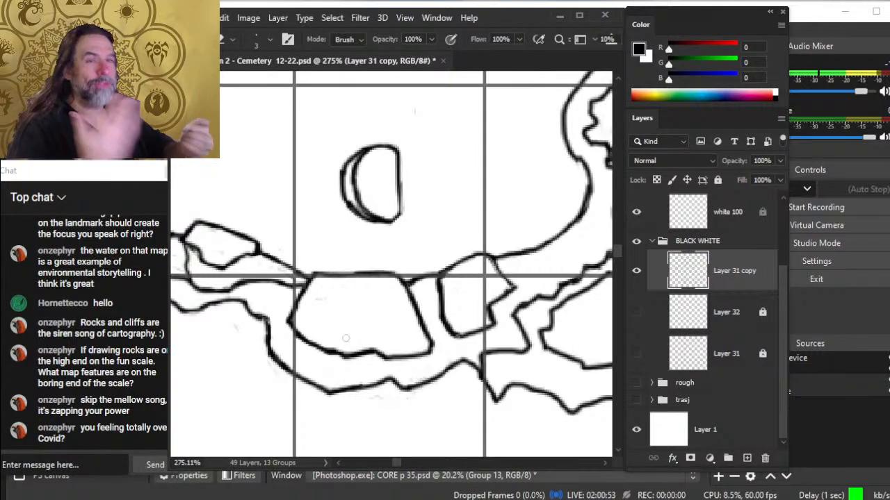
# - Redraw and even out the lower stretch of the curved inner border rising from the smaller stone
pyautogui.moveTo(514, 343); pyautogui.dragTo(420, 378)
pyautogui.moveTo(427, 288)
pyautogui.mouseDown()
pyautogui.moveTo(404, 293)
pyautogui.moveTo(457, 271)
pyautogui.mouseUp()
pyautogui.press('b')
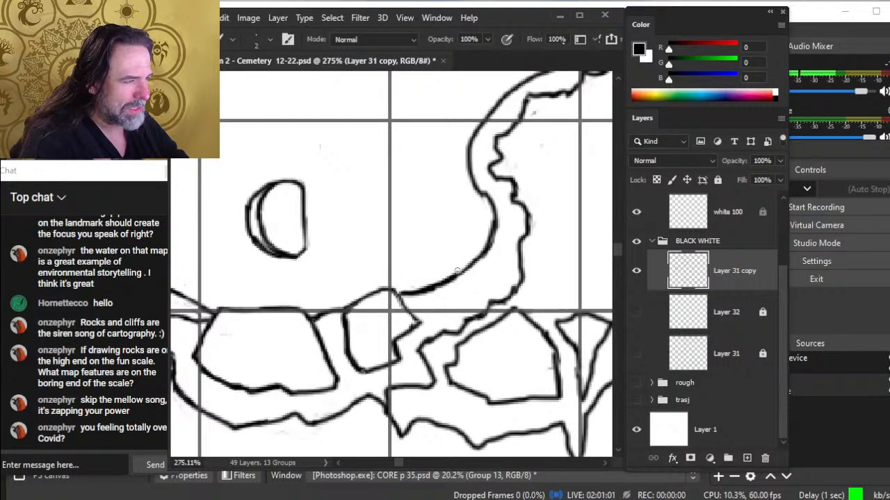
pyautogui.press('e')
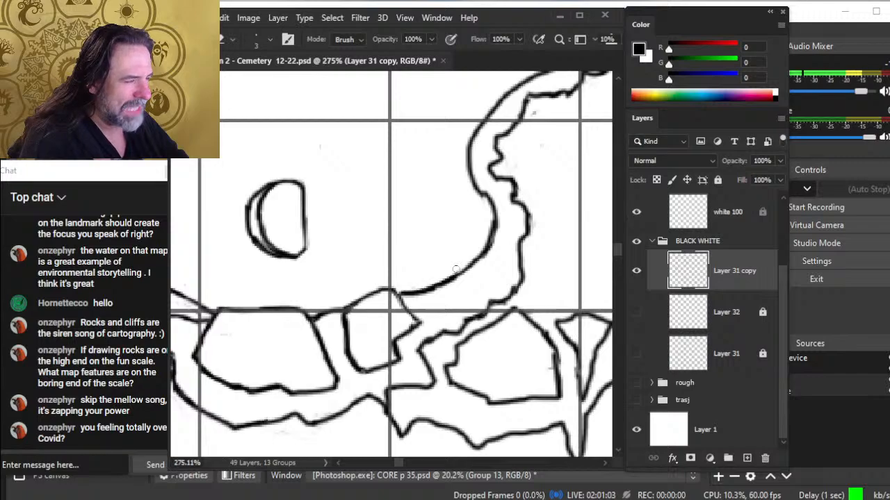
pyautogui.moveTo(481, 275)
pyautogui.mouseDown()
pyautogui.moveTo(483, 209)
pyautogui.moveTo(486, 254)
pyautogui.moveTo(496, 211)
pyautogui.moveTo(475, 256)
pyautogui.mouseUp()
pyautogui.press('b')
pyautogui.press('e')
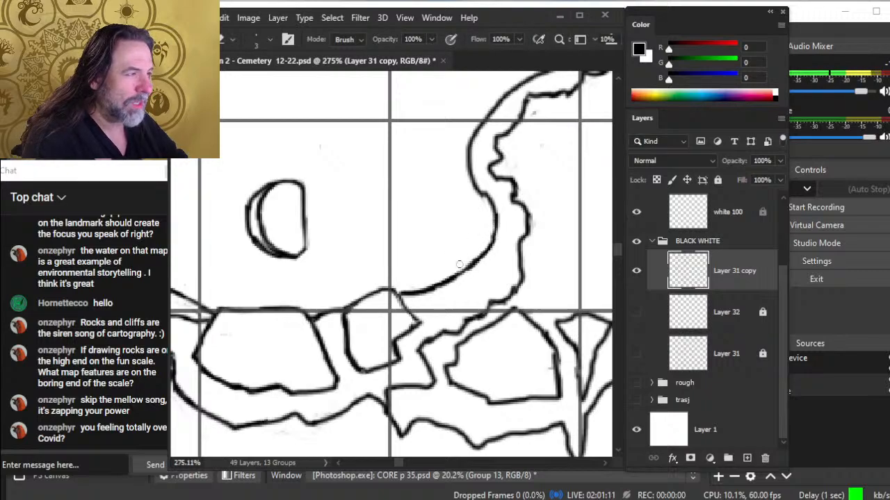
# - Soften the kink in the curved inner border and trim the line's edge down to the smaller stone
pyautogui.moveTo(492, 216); pyautogui.dragTo(491, 238)
pyautogui.press('b')
pyautogui.press('e')
pyautogui.moveTo(475, 185)
pyautogui.mouseDown()
pyautogui.moveTo(488, 204)
pyautogui.moveTo(469, 192)
pyautogui.mouseUp()
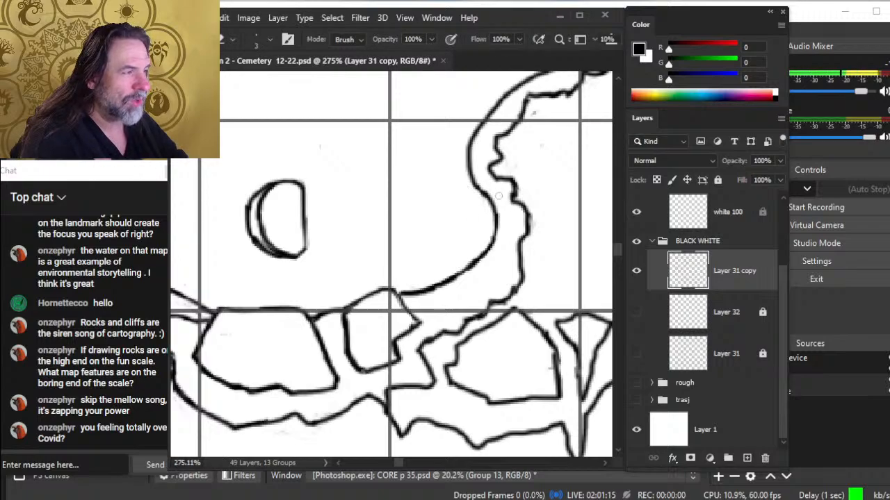
pyautogui.moveTo(490, 246); pyautogui.dragTo(472, 268)
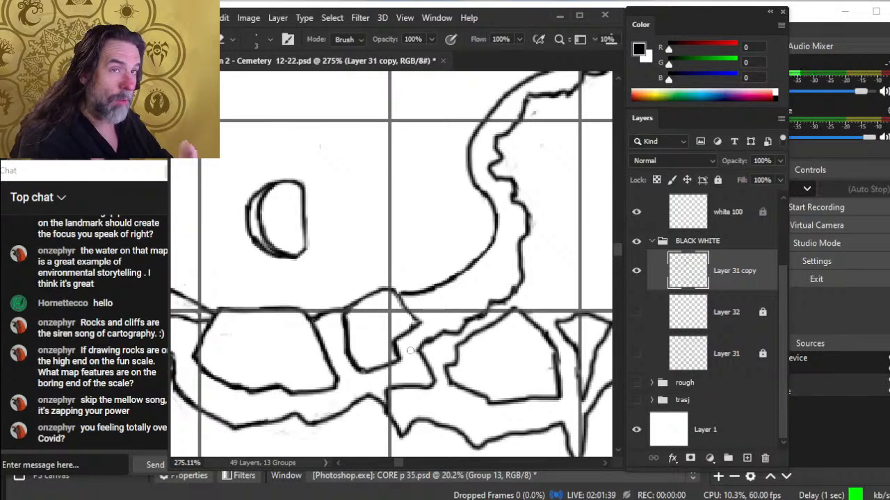
pyautogui.moveTo(550, 201); pyautogui.dragTo(513, 262)
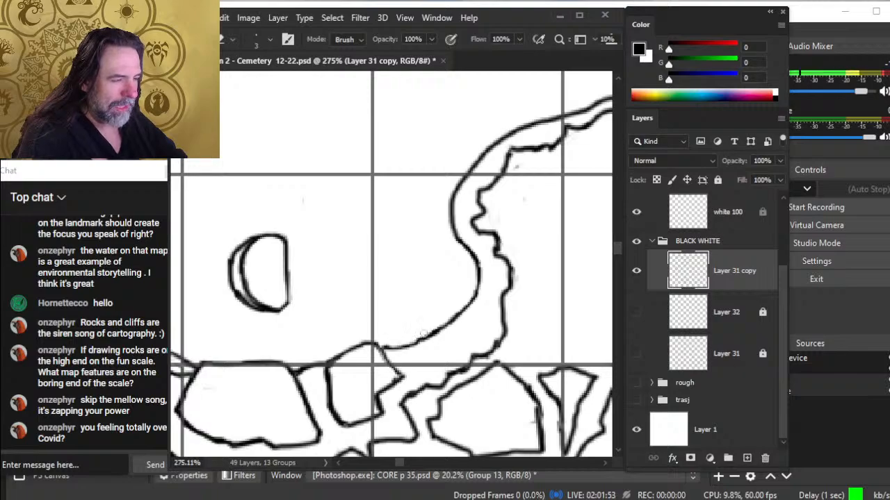
pyautogui.moveTo(424, 335)
pyautogui.mouseDown()
pyautogui.moveTo(382, 345)
pyautogui.moveTo(402, 354)
pyautogui.mouseUp()
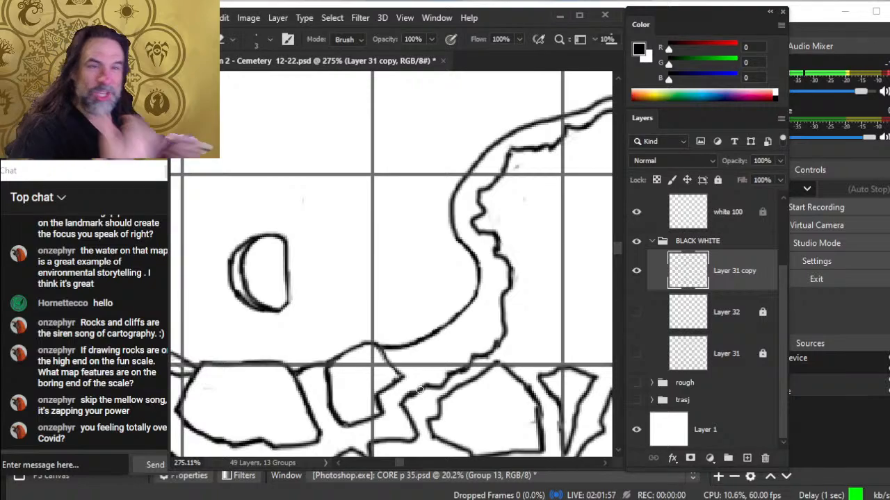
# - Rework the upper bend of the curved inner border into small jagged notches just below the arch's shoulder
pyautogui.moveTo(563, 218); pyautogui.dragTo(520, 279)
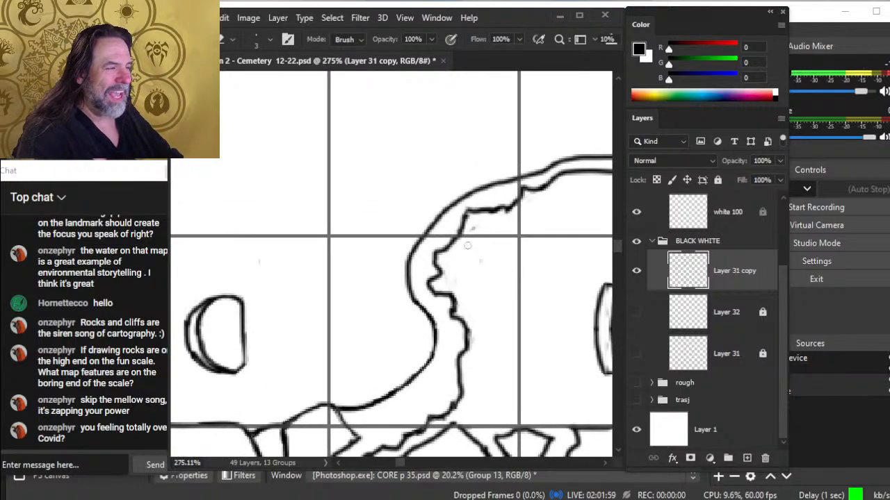
pyautogui.moveTo(465, 222); pyautogui.dragTo(448, 247)
pyautogui.press('b')
pyautogui.press('e')
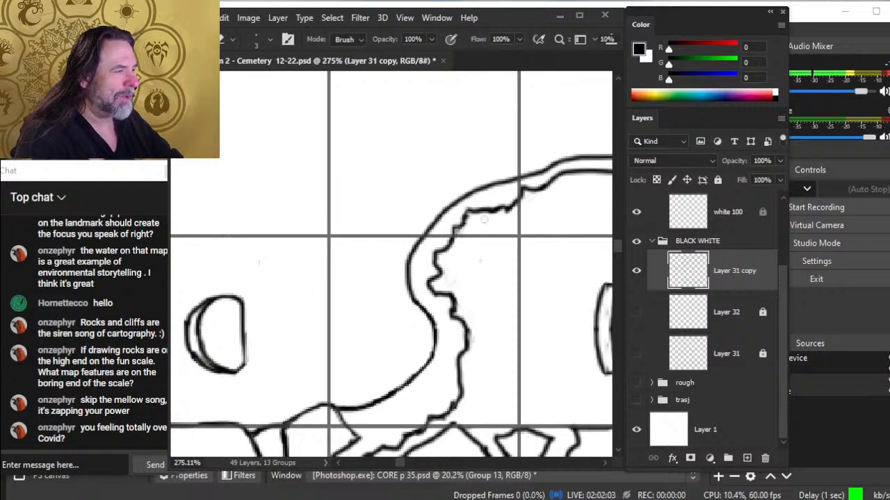
# - Replace the flat stretch of the inner border at the arch's shoulder with a peaked, notched line
pyautogui.moveTo(499, 209)
pyautogui.mouseDown()
pyautogui.moveTo(481, 210)
pyautogui.moveTo(512, 210)
pyautogui.moveTo(519, 200)
pyautogui.mouseUp()
pyautogui.press('b')
pyautogui.press('e')
pyautogui.press('b')
pyautogui.press('e')
pyautogui.press('b')
pyautogui.press('e')
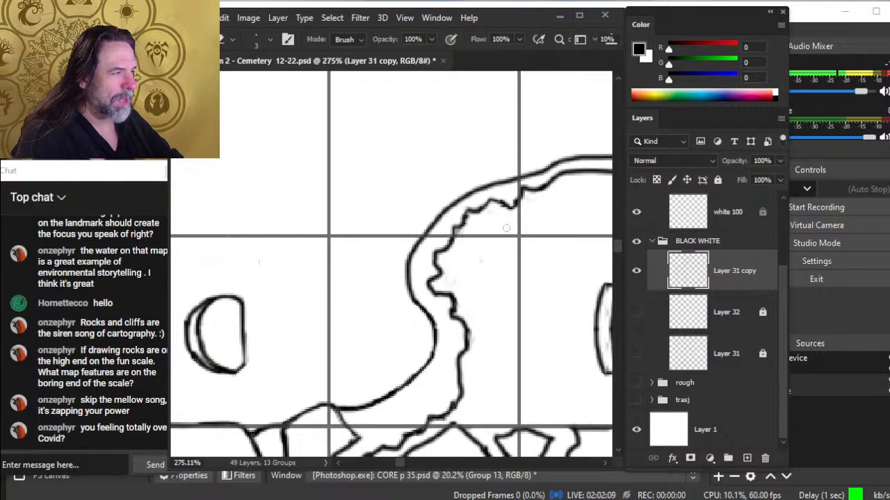
# - Even out the sloping side of the peaked stone below the curved border and soften its top corner
pyautogui.moveTo(504, 309); pyautogui.dragTo(550, 139)
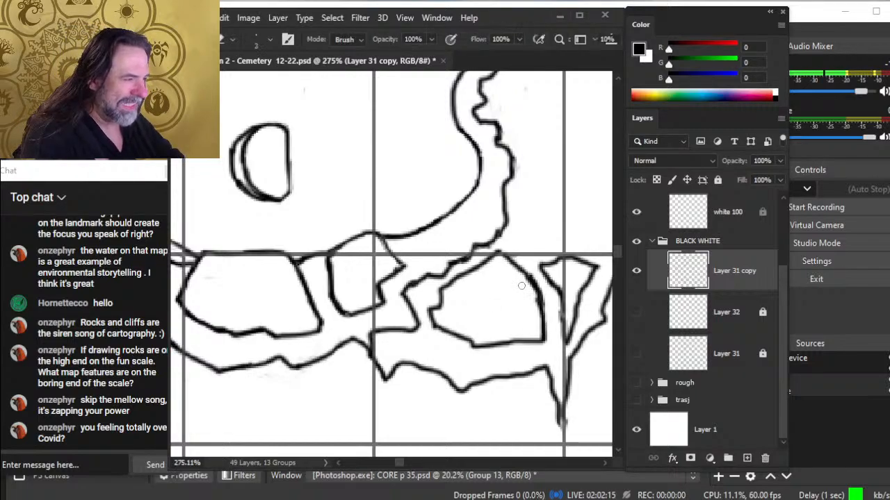
pyautogui.press('b')
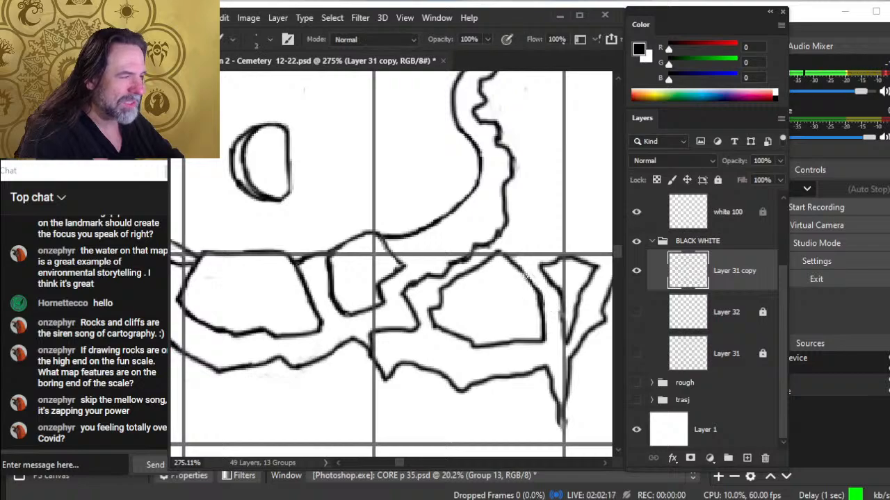
pyautogui.press('e')
pyautogui.press('b')
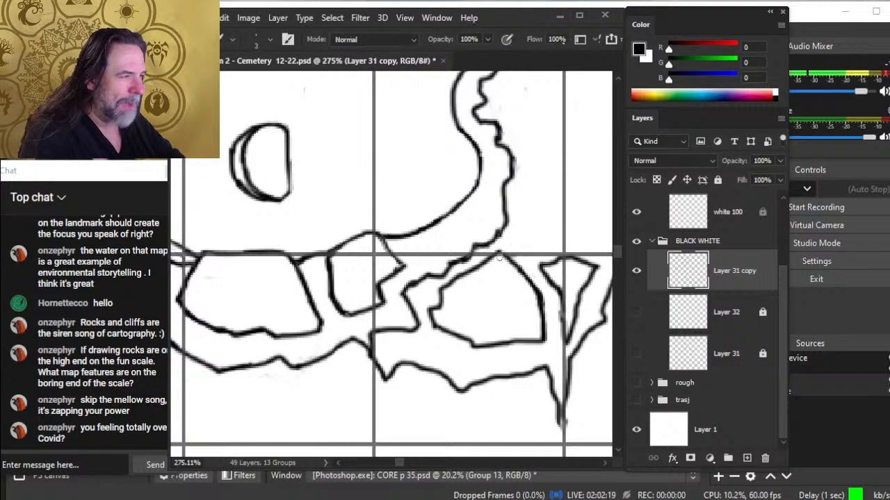
pyautogui.press('e')
pyautogui.moveTo(504, 253); pyautogui.dragTo(473, 273)
pyautogui.press('b')
pyautogui.press('e')
# - Erase the peaked stone's lower edge and redraw it with a cleaner line and a softer lower corner
pyautogui.press('z')
pyautogui.moveTo(506, 317); pyautogui.dragTo(440, 305)
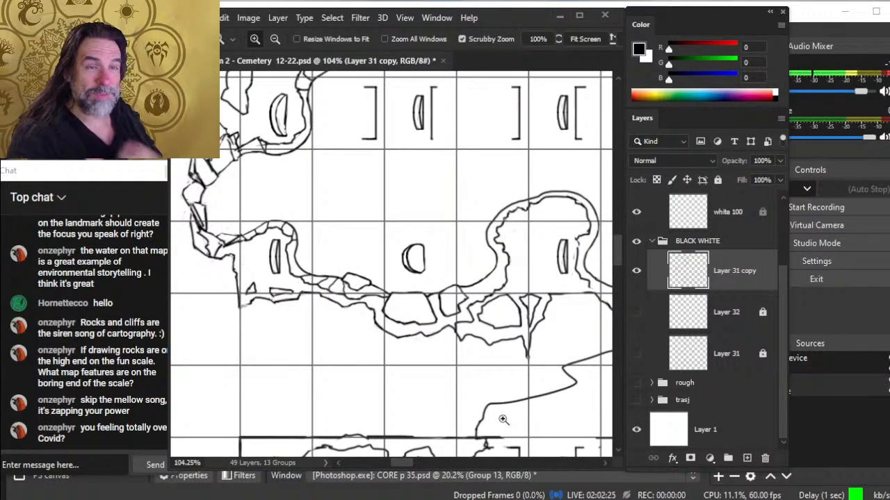
pyautogui.moveTo(521, 351); pyautogui.dragTo(546, 351)
pyautogui.press('b')
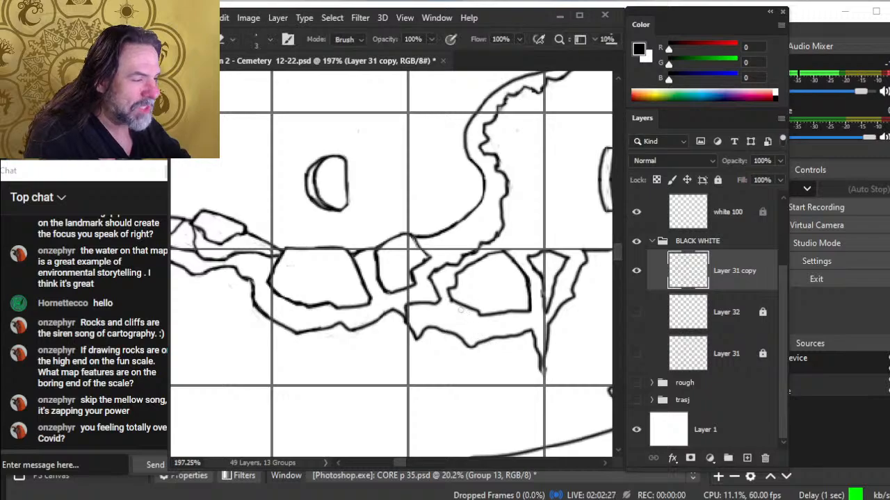
pyautogui.moveTo(458, 308); pyautogui.dragTo(497, 317)
pyautogui.press('b')
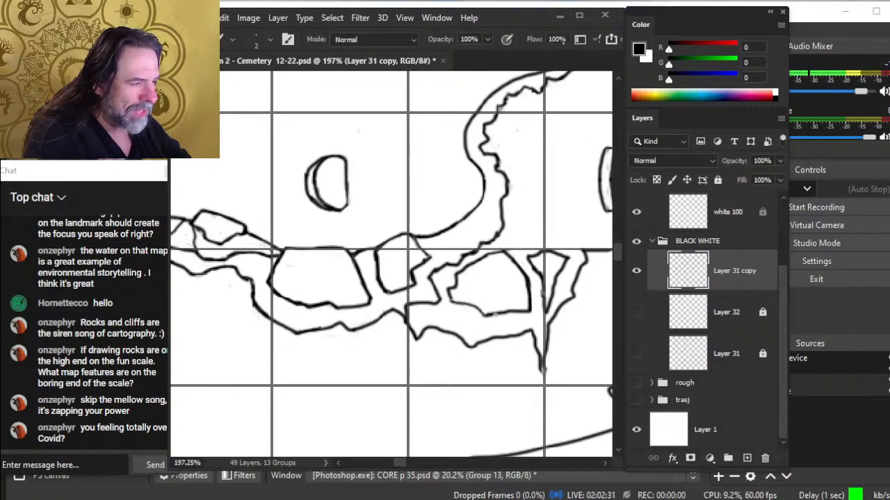
pyautogui.press('e')
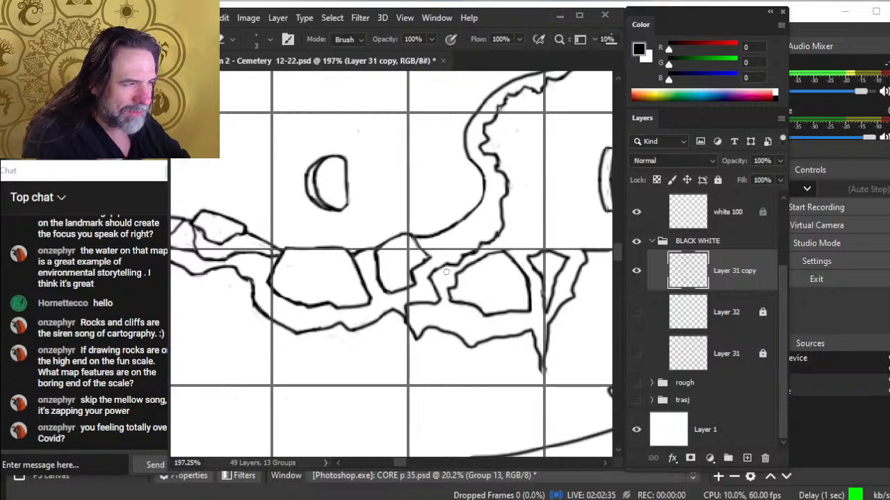
# - Redraw the ledge line between the small stone and the peaked stone with jagged notches
pyautogui.press('b')
pyautogui.press('e')
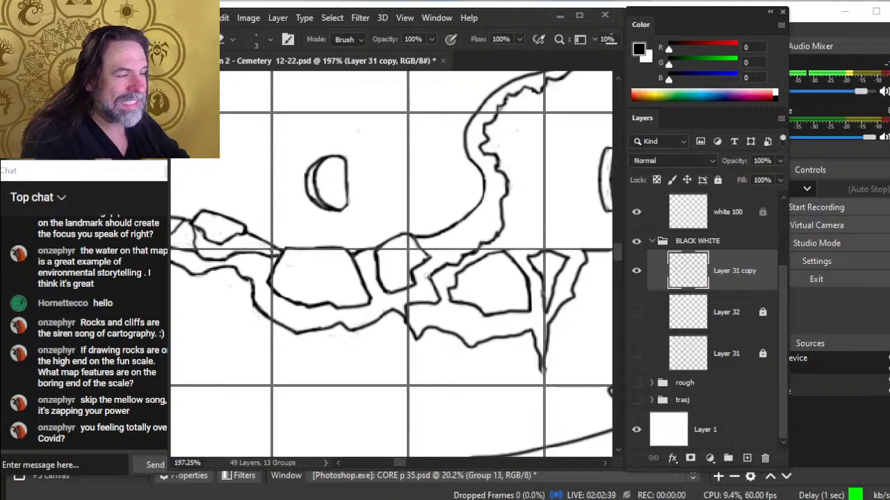
pyautogui.press('b')
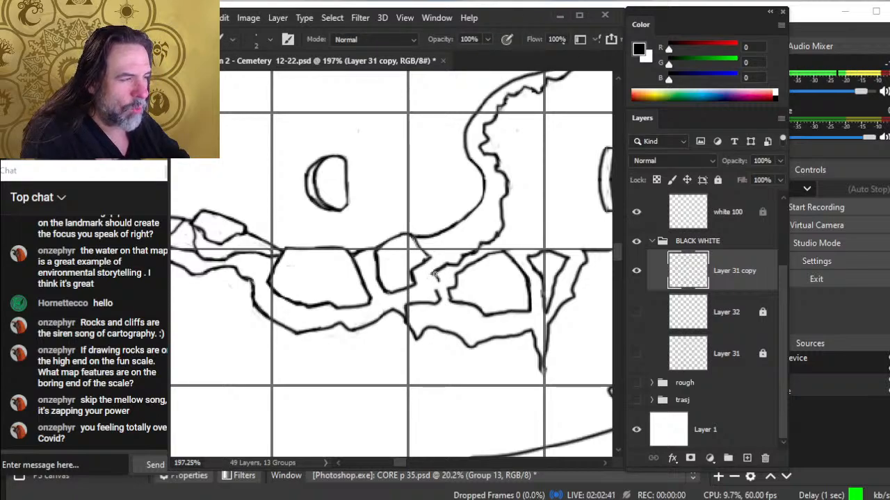
# - Trim the small stone's pointed corner beside the ledge and redraw that side with a blunter, rounded edge
pyautogui.press('e')
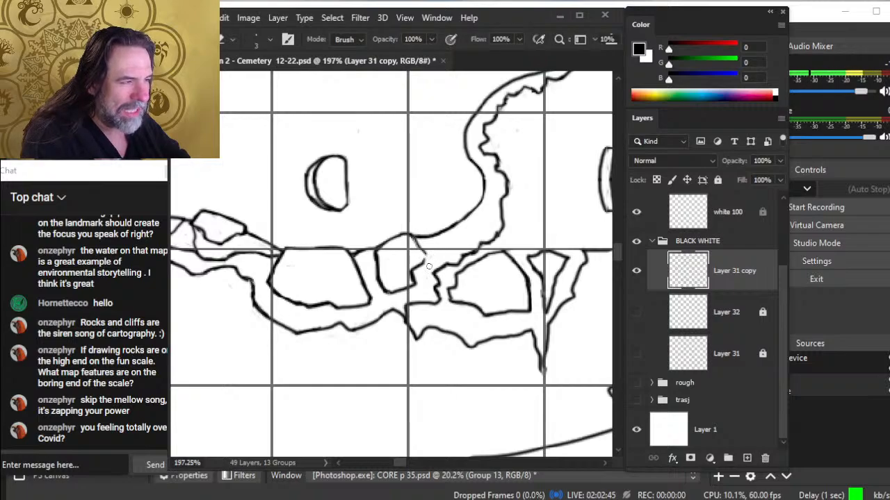
pyautogui.press('b')
pyautogui.press('e')
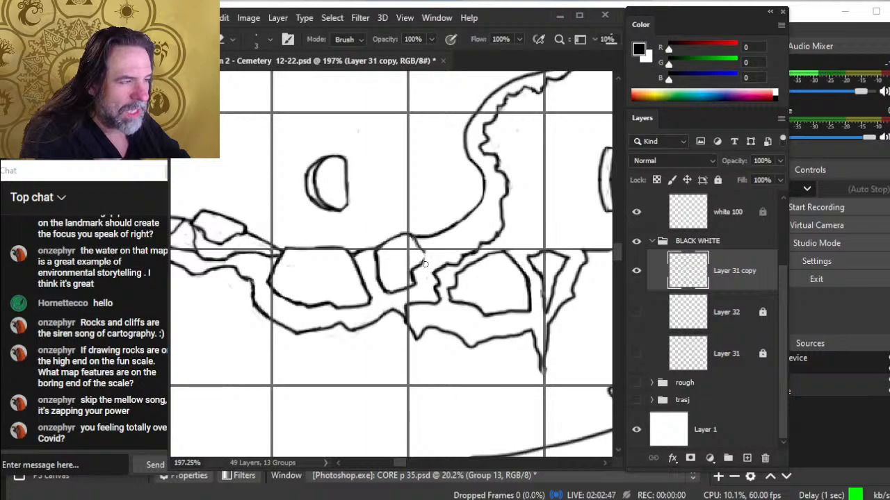
pyautogui.press('b')
pyautogui.press('e')
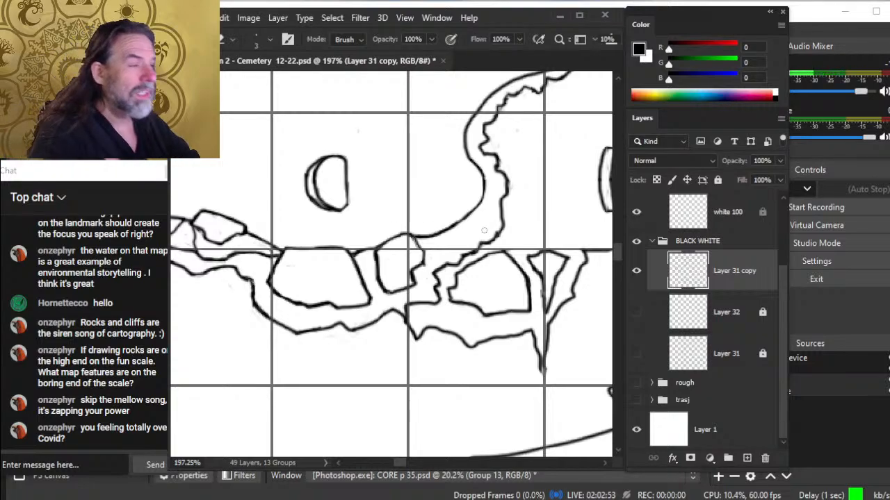
# - Draw a small angular stone inside the lower end of the curved border, just above the small rounded stone
pyautogui.moveTo(436, 235)
pyautogui.mouseDown()
pyautogui.moveTo(445, 230)
pyautogui.moveTo(432, 242)
pyautogui.moveTo(454, 223)
pyautogui.moveTo(460, 228)
pyautogui.moveTo(448, 231)
pyautogui.moveTo(447, 250)
pyautogui.moveTo(465, 246)
pyautogui.mouseUp()
pyautogui.press('b')
pyautogui.press('e')
pyautogui.press('b')
pyautogui.press('e')
pyautogui.press('b')
pyautogui.press('e')
pyautogui.press('b')
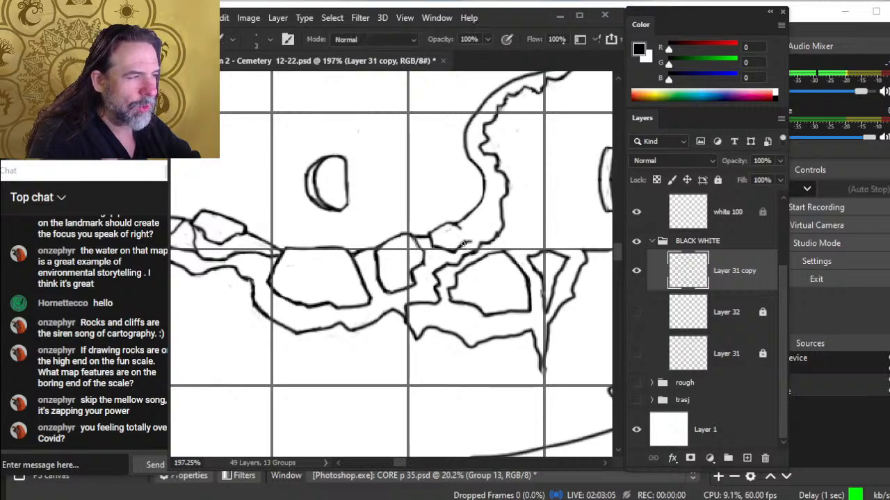
pyautogui.press('e')
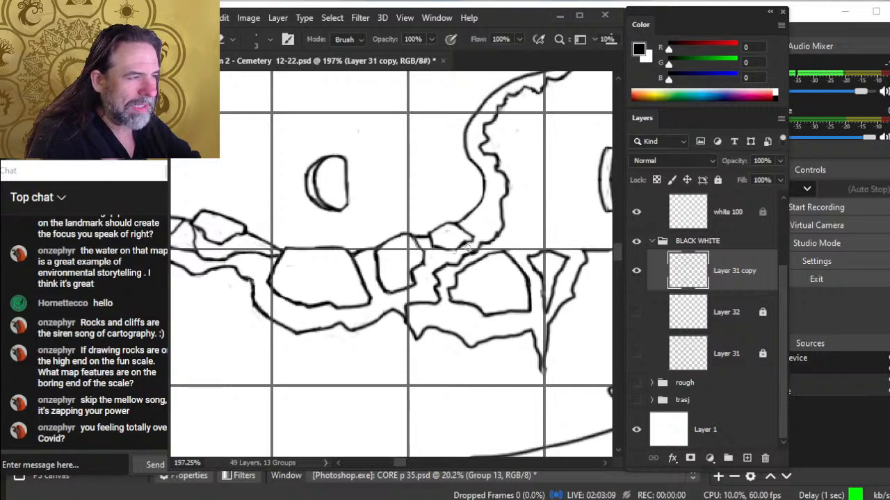
# - Refine the new angular stone's underside and redraw the outer border line rising from its top
pyautogui.press('b')
pyautogui.moveTo(445, 247); pyautogui.dragTo(457, 248)
pyautogui.press('e')
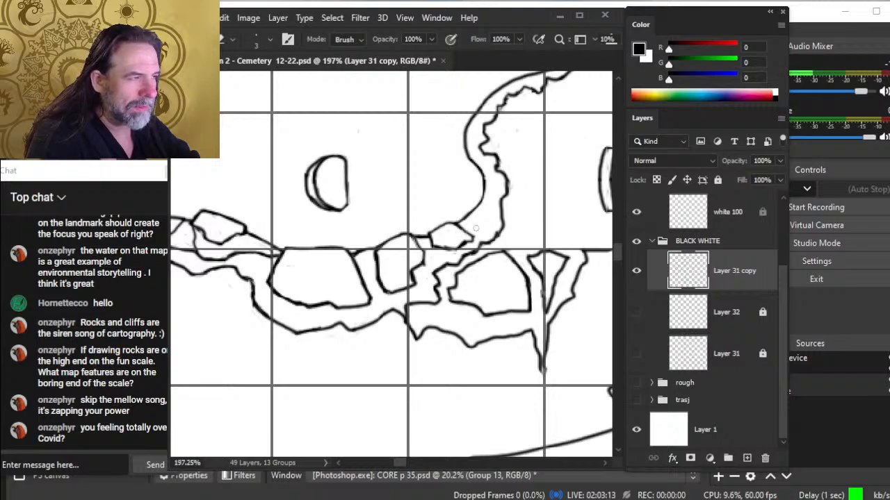
pyautogui.press('b')
pyautogui.moveTo(460, 223); pyautogui.dragTo(471, 206)
pyautogui.press('e')
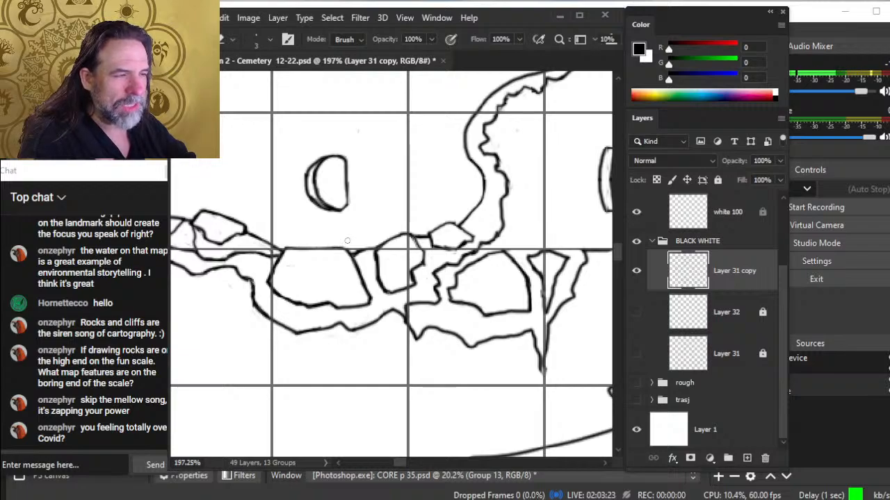
# - Cut a small notch into the large trapezoidal stone's lower edge and clean up the line around it
pyautogui.press('b')
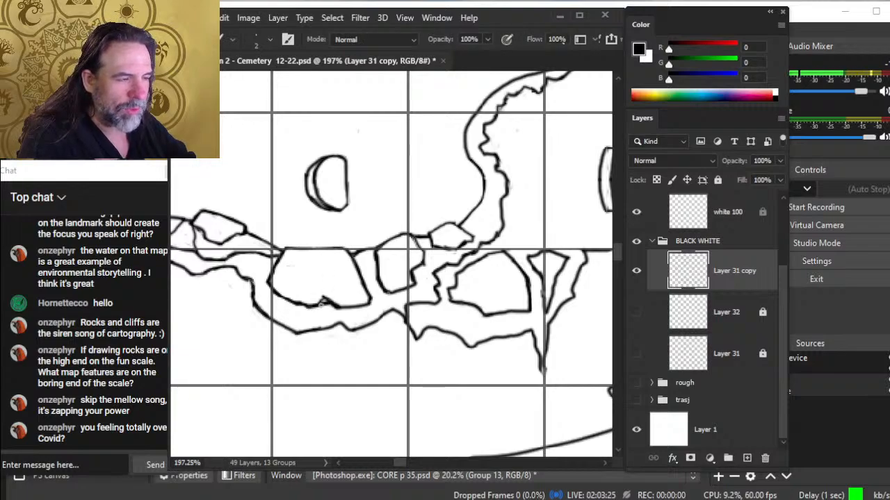
pyautogui.press('e')
pyautogui.press('b')
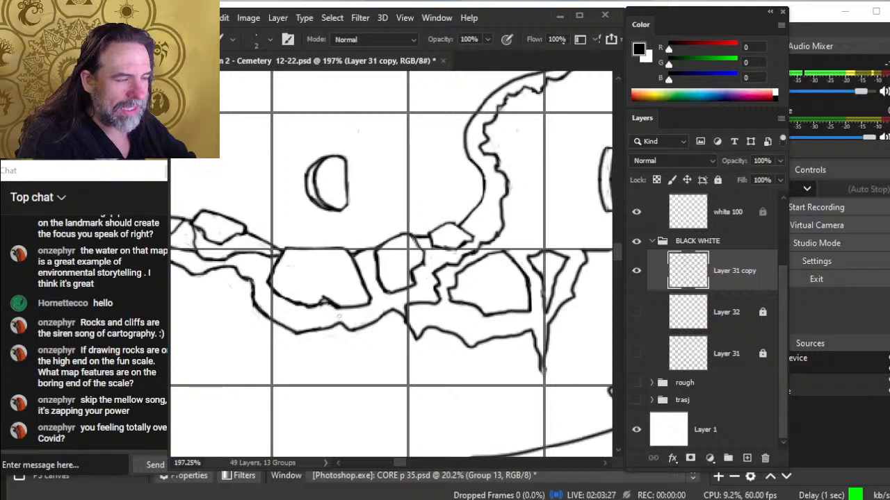
pyautogui.press('e')
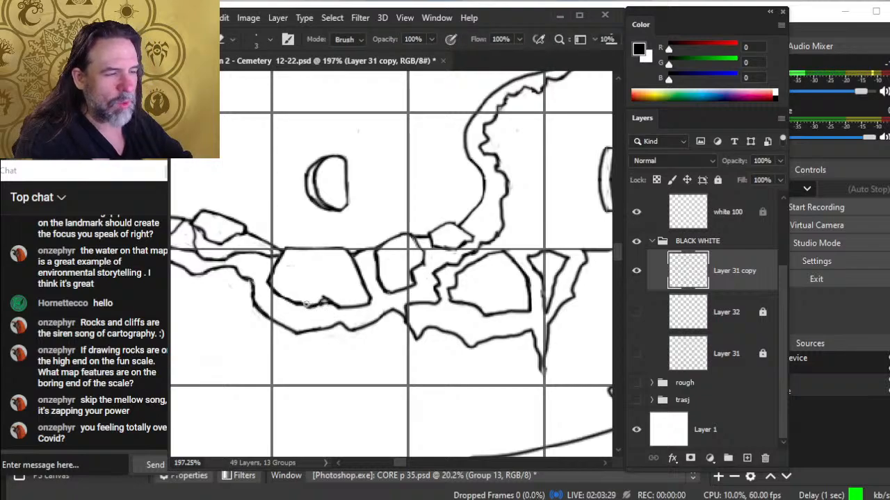
pyautogui.press('b')
pyautogui.press('e')
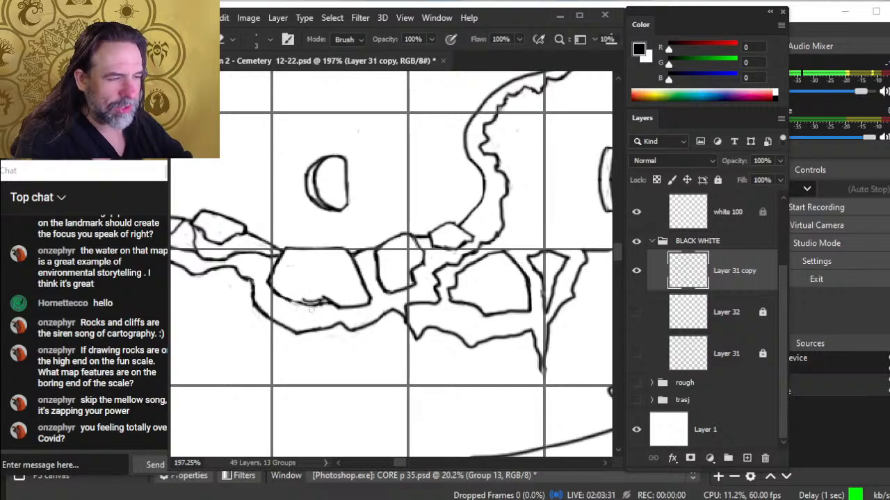
# - Redraw the large trapezoidal stone's lower edge from the notch to its outer corner, with a thin sliver line beneath
pyautogui.moveTo(316, 304)
pyautogui.mouseDown()
pyautogui.moveTo(288, 301)
pyautogui.moveTo(329, 302)
pyautogui.moveTo(270, 292)
pyautogui.mouseUp()
pyautogui.press('b')
pyautogui.press('e')
pyautogui.press('b')
pyautogui.press('e')
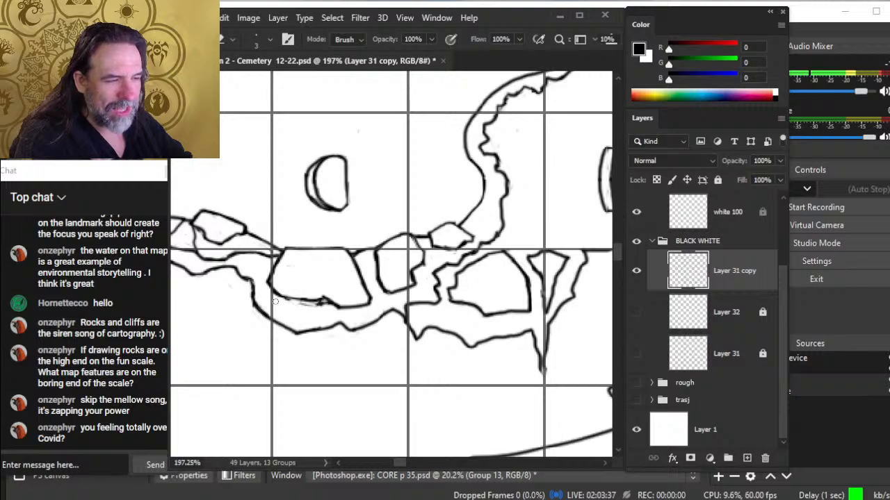
pyautogui.press('b')
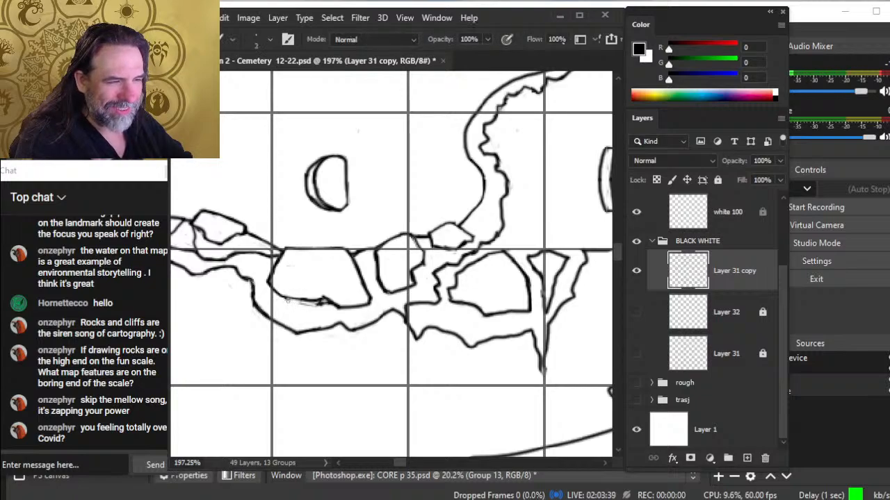
pyautogui.press('e')
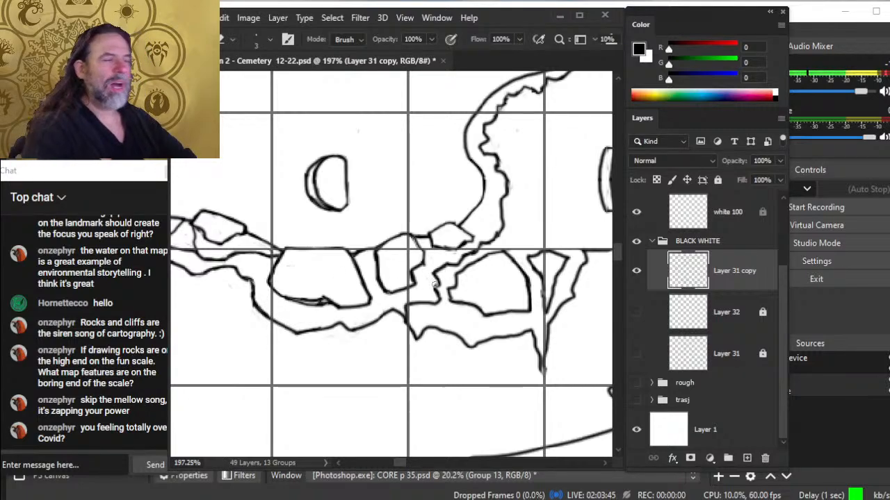
# - Divide the narrow waist of the curved border into separate stones with short curved joint lines
pyautogui.moveTo(458, 279); pyautogui.dragTo(424, 315)
pyautogui.press('b')
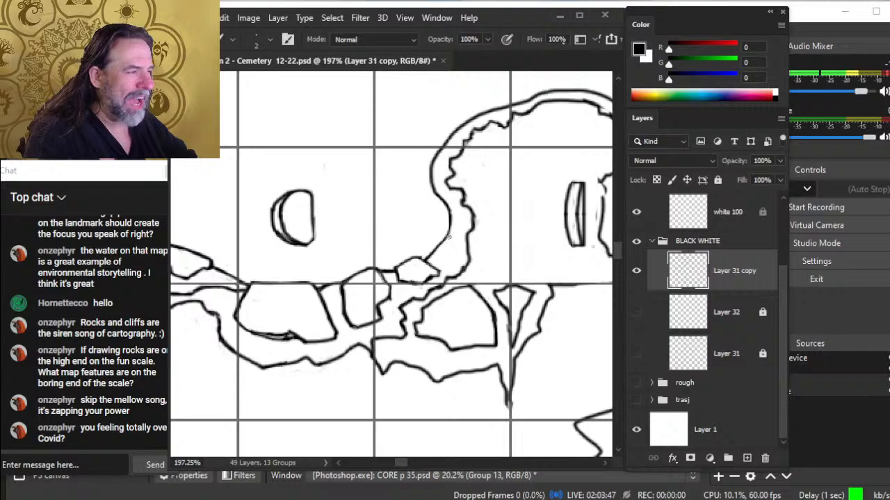
pyautogui.moveTo(449, 237); pyautogui.dragTo(469, 233)
pyautogui.moveTo(458, 203); pyautogui.dragTo(452, 226)
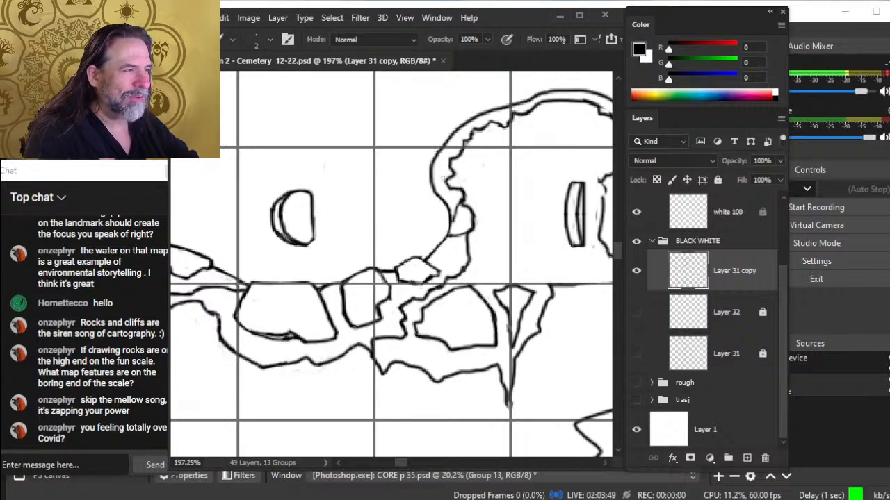
pyautogui.moveTo(449, 178)
pyautogui.mouseDown()
pyautogui.moveTo(443, 192)
pyautogui.moveTo(462, 198)
pyautogui.mouseUp()
pyautogui.moveTo(452, 154); pyautogui.dragTo(441, 167)
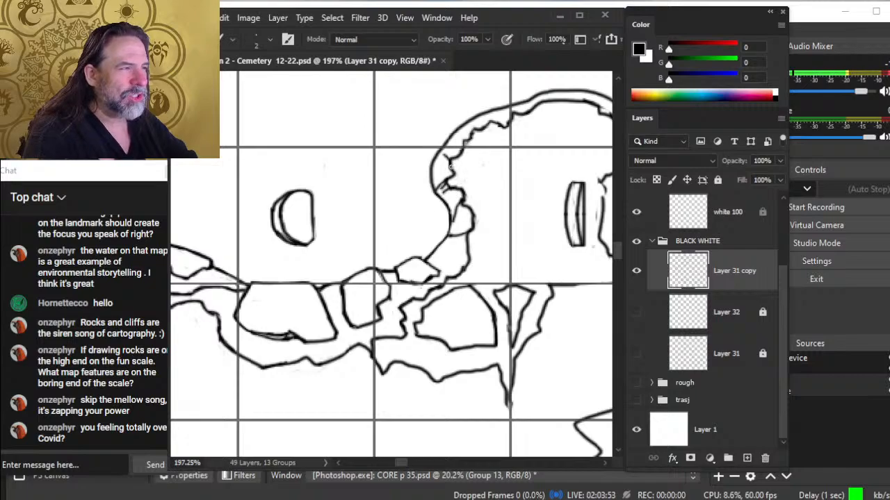
# - Clean up the waist joints and add short joint lines between the border lines up to the arch's shoulder
pyautogui.press('e')
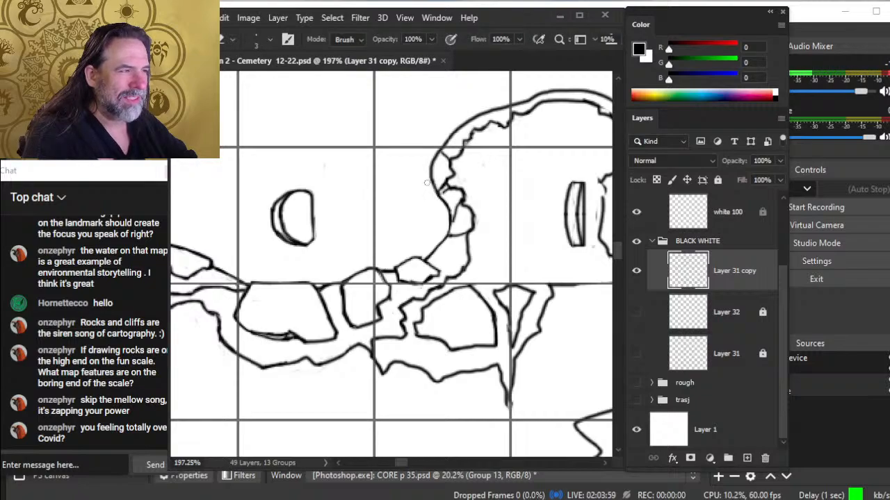
pyautogui.press('b')
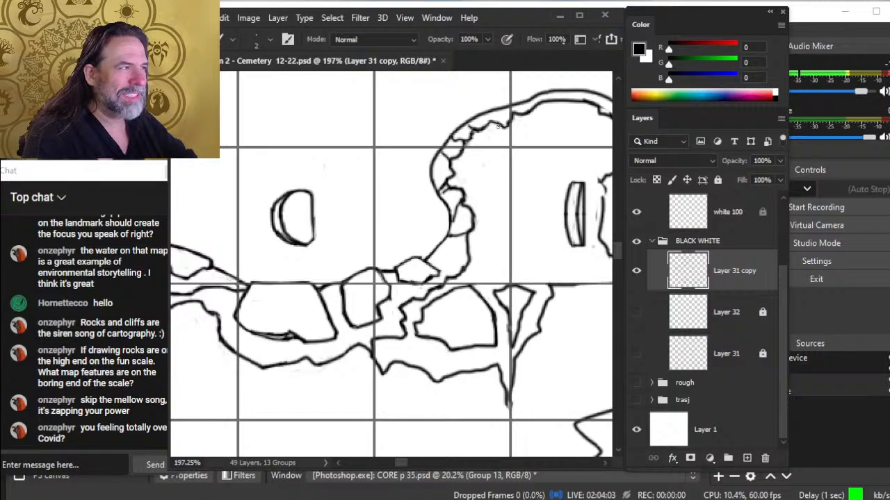
pyautogui.press('e')
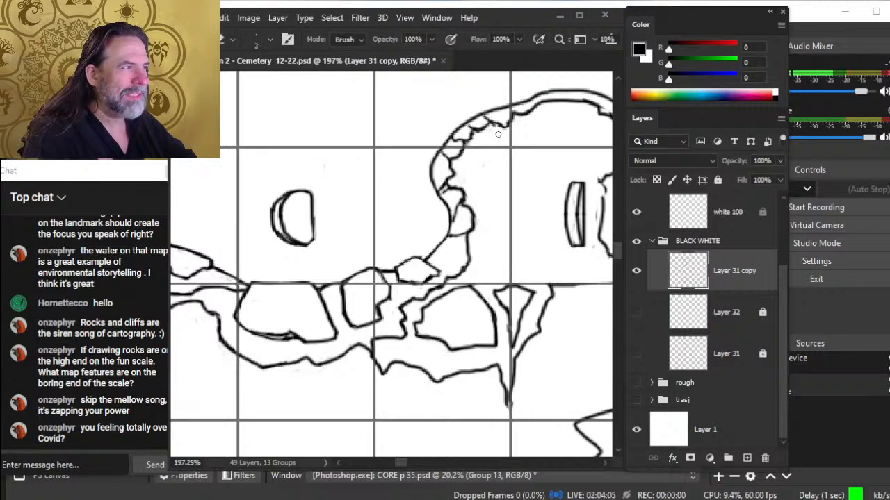
pyautogui.press('b')
# - Add short joint lines across the border on the arch's opposite shoulder and trim their ends
pyautogui.scroll(5, 459, 195)
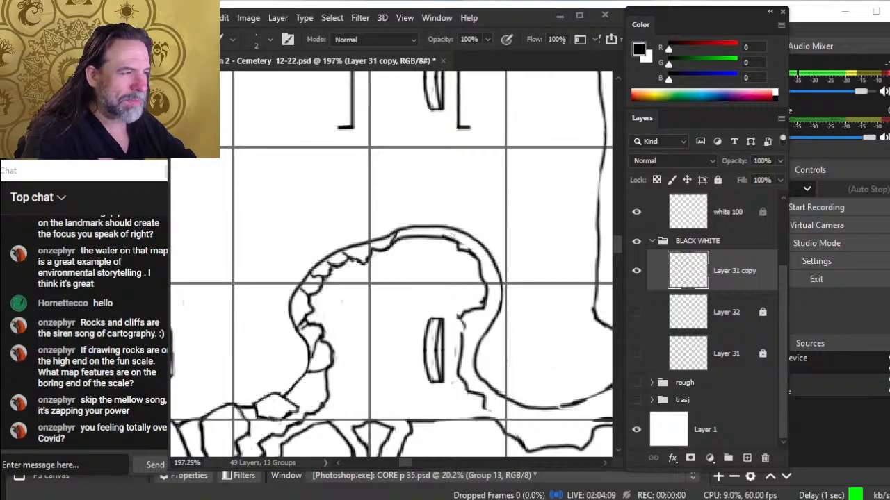
pyautogui.moveTo(458, 250); pyautogui.dragTo(473, 237)
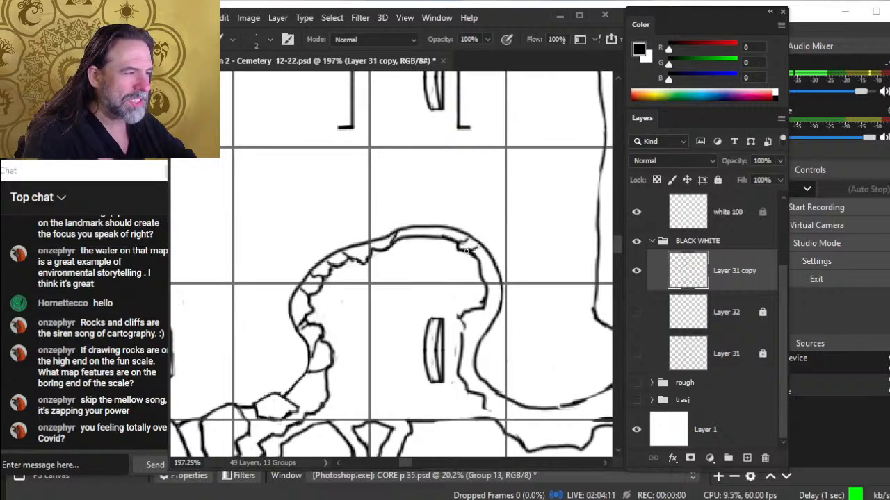
pyautogui.press('e')
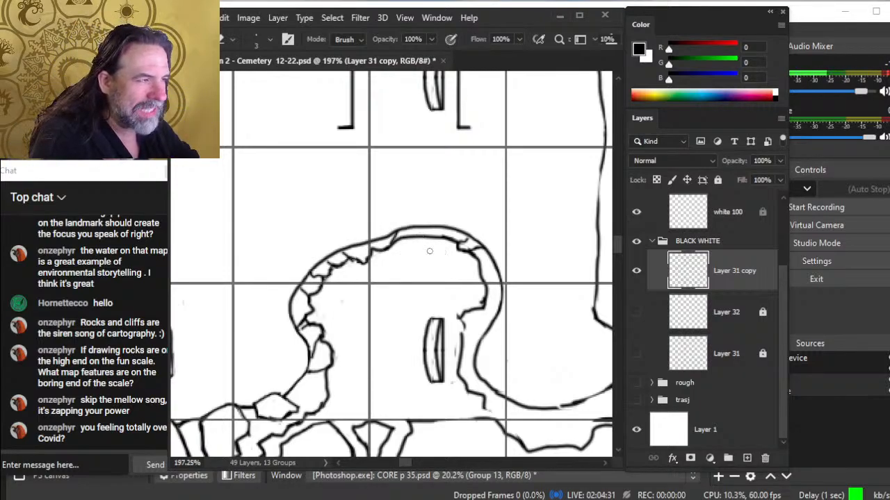
# - Roughen the inner border line at the arch's crown and add a short slanted joint line across the border there
pyautogui.moveTo(444, 238)
pyautogui.mouseDown()
pyautogui.moveTo(422, 237)
pyautogui.moveTo(457, 241)
pyautogui.mouseUp()
pyautogui.press('b')
pyautogui.press('e')
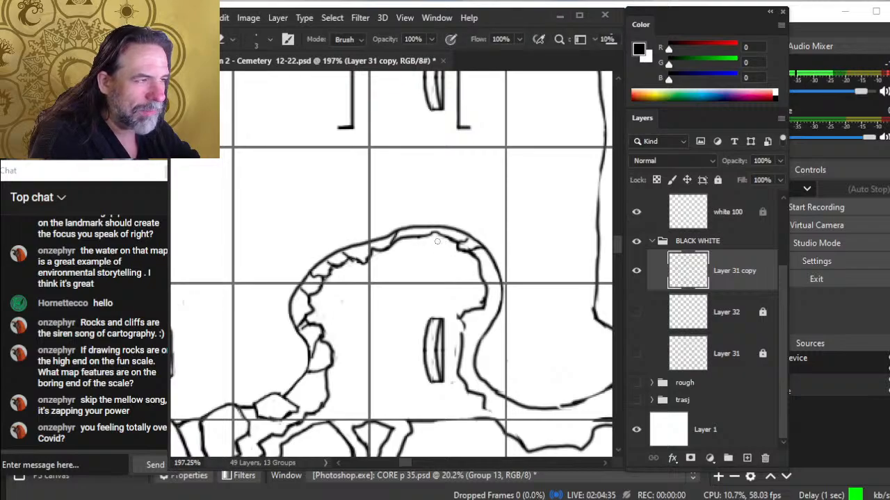
pyautogui.press('b')
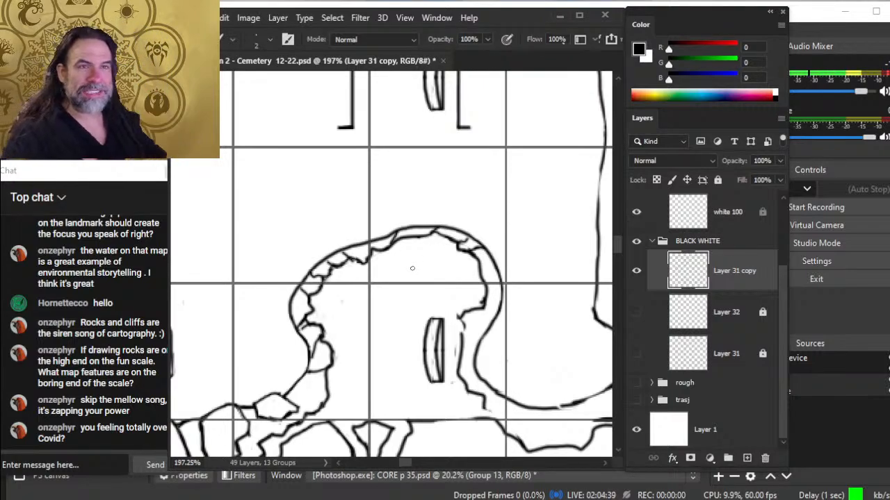
pyautogui.press('e')
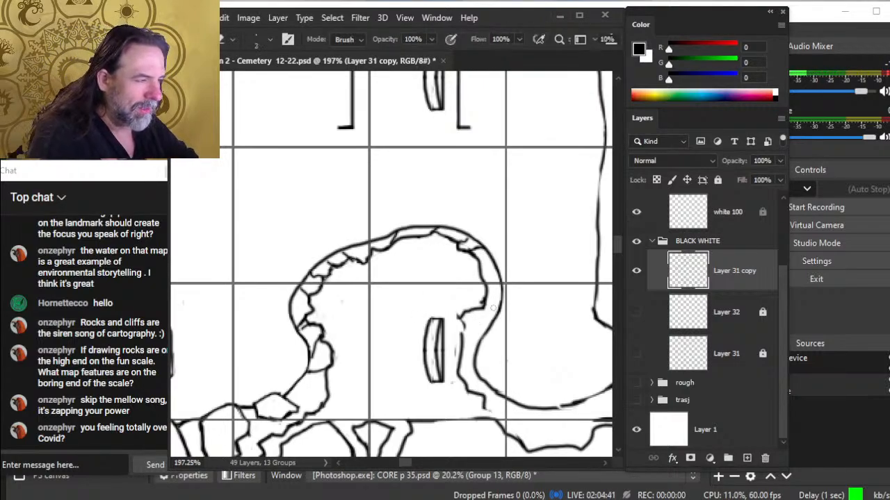
# - Reshape the inner border line's step near the arch's uncut side into a small angular notch
pyautogui.press('b')
pyautogui.moveTo(488, 306); pyautogui.dragTo(476, 310)
pyautogui.press('e')
pyautogui.press('b')
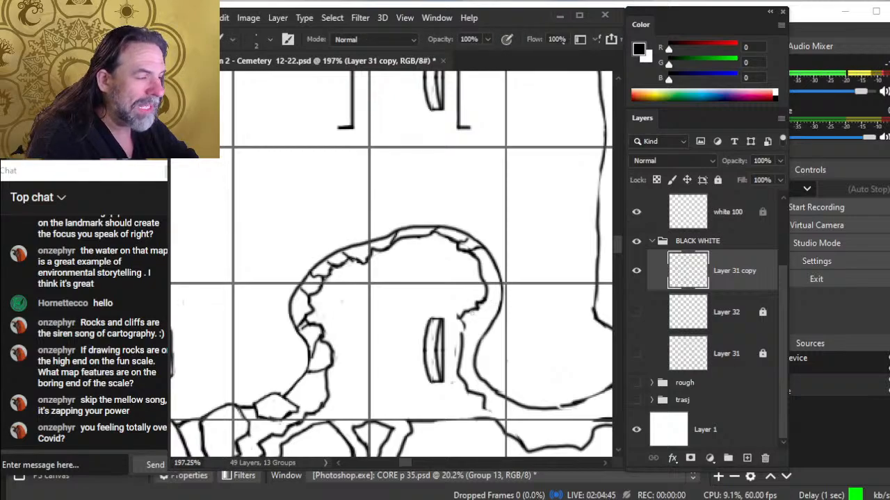
pyautogui.press('e')
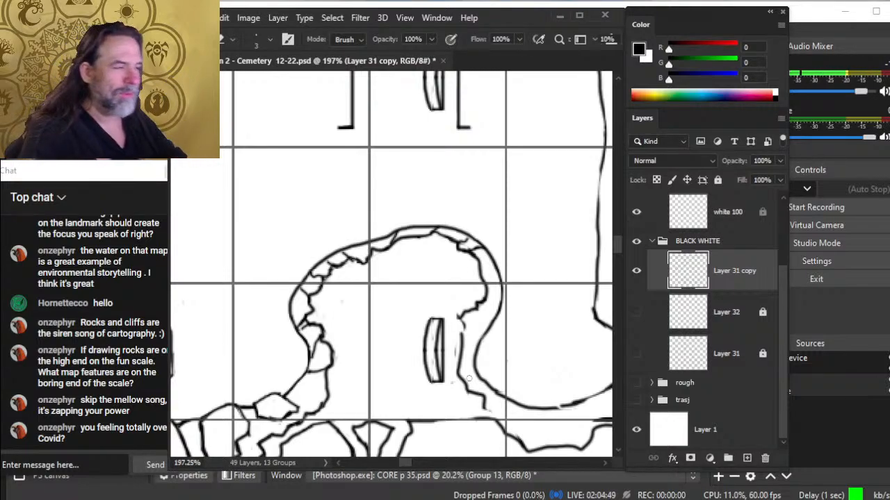
# - Close the gap in the inner border line below the notch with a jagged corner and erase the stray ends
pyautogui.press('b')
pyautogui.moveTo(462, 318); pyautogui.dragTo(463, 331)
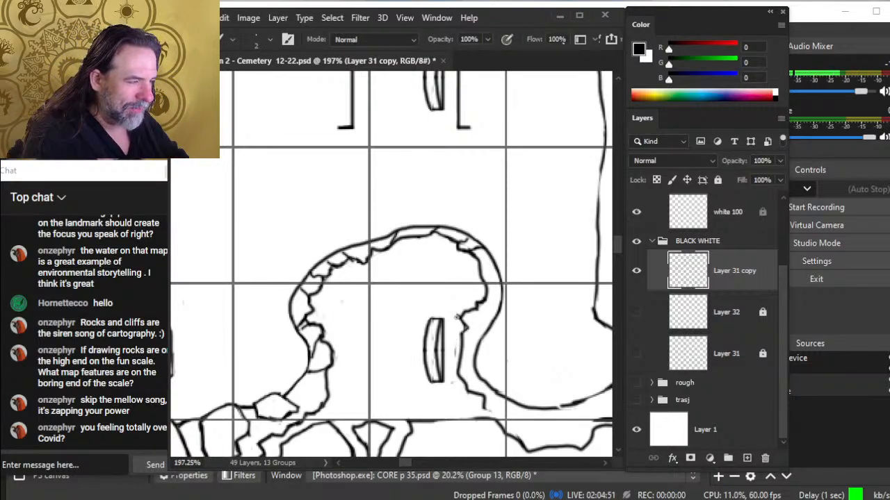
pyautogui.press('e')
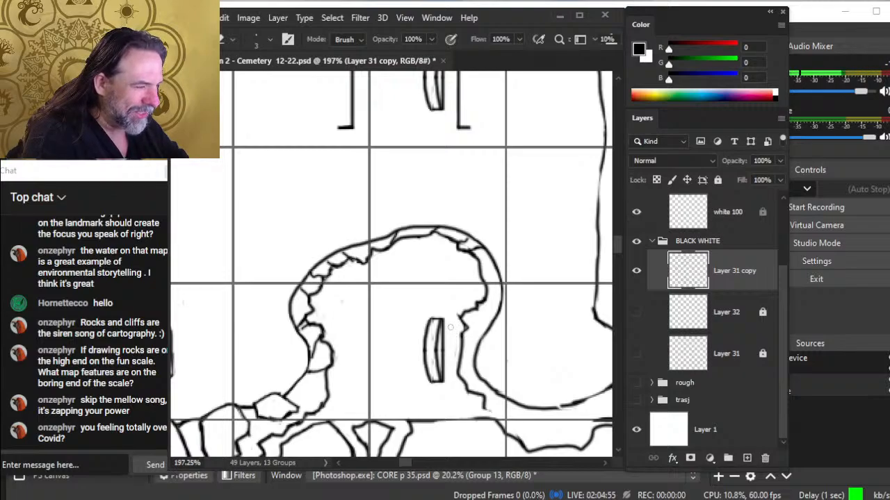
pyautogui.press('b')
pyautogui.moveTo(463, 329)
pyautogui.mouseDown()
pyautogui.moveTo(464, 340)
pyautogui.moveTo(464, 323)
pyautogui.mouseUp()
pyautogui.press('e')
pyautogui.press('b')
pyautogui.press('e')
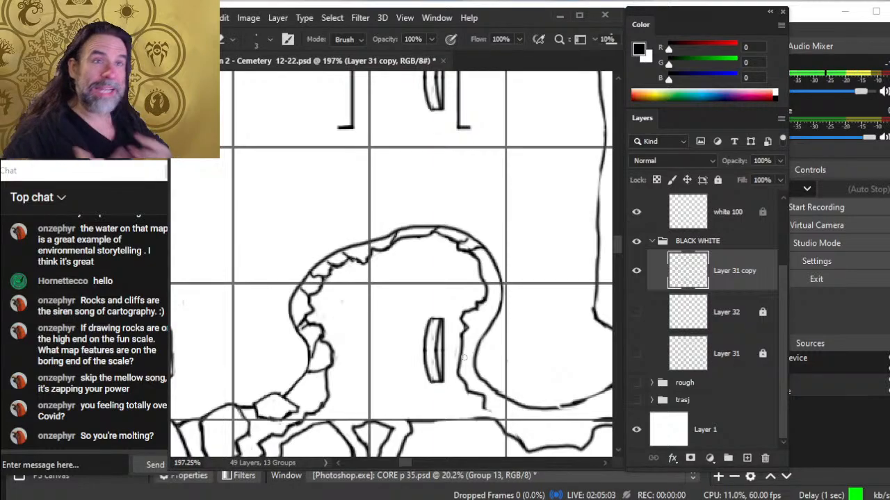
# - Divide the border beside and below the notch into separate stones with short joint lines across it
pyautogui.press('b')
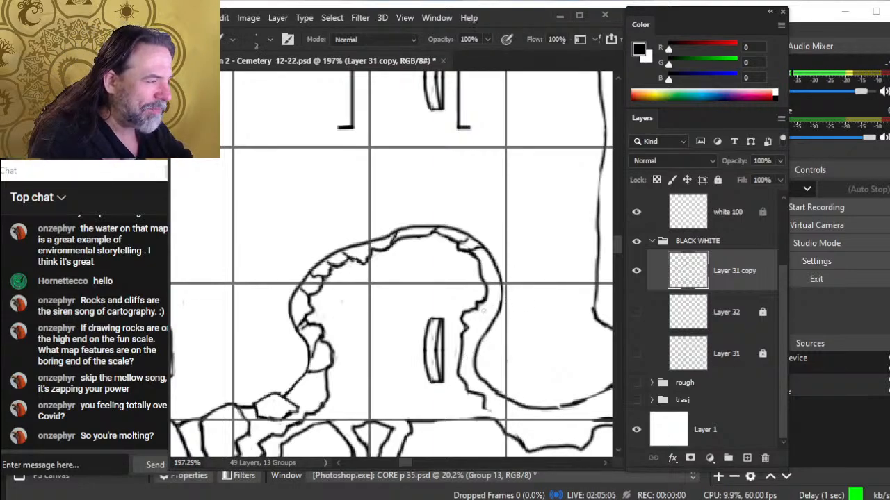
pyautogui.press('[')
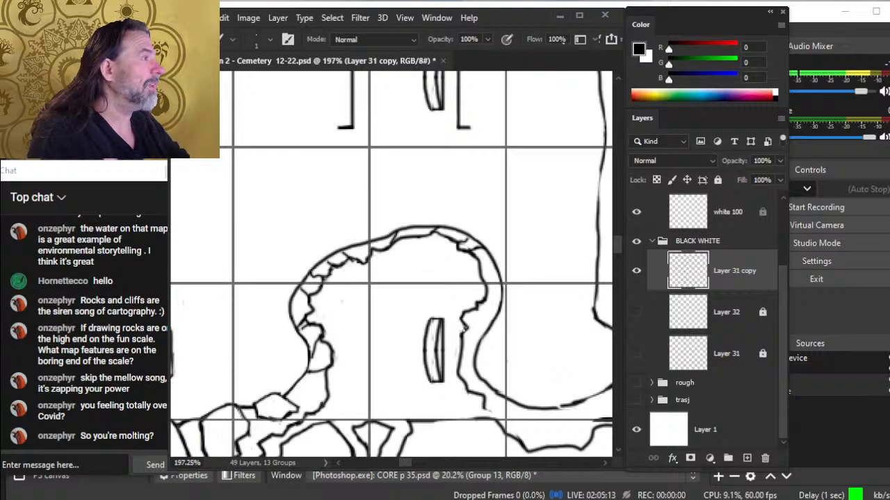
pyautogui.press(']')
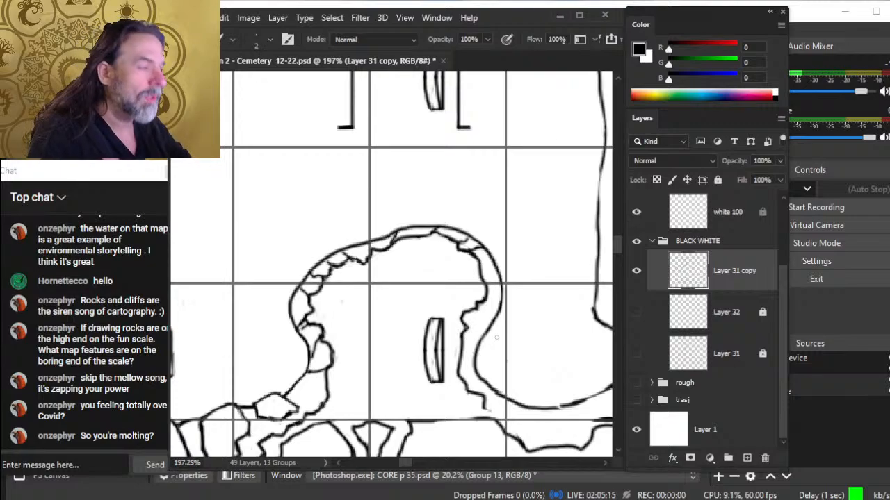
pyautogui.moveTo(476, 310)
pyautogui.mouseDown()
pyautogui.moveTo(496, 314)
pyautogui.moveTo(499, 293)
pyautogui.mouseUp()
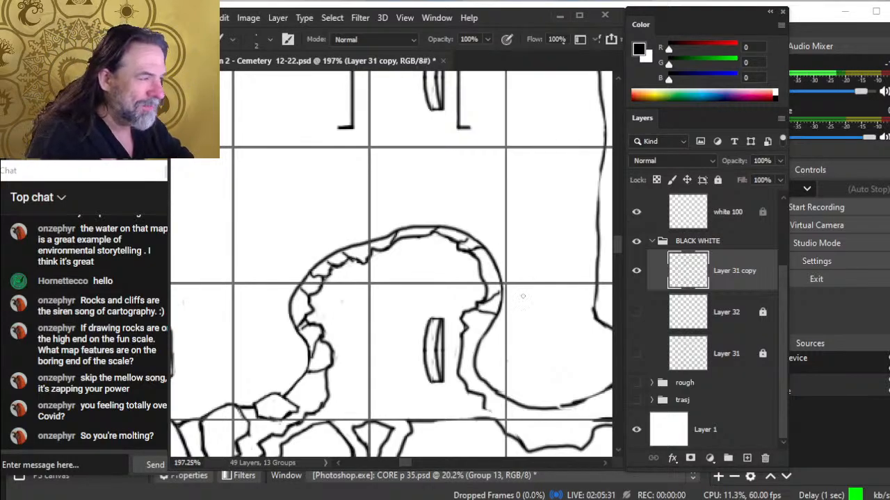
pyautogui.press('e')
pyautogui.moveTo(489, 302)
pyautogui.mouseDown()
pyautogui.moveTo(483, 306)
pyautogui.moveTo(495, 294)
pyautogui.moveTo(478, 308)
pyautogui.moveTo(484, 334)
pyautogui.mouseUp()
pyautogui.press('b')
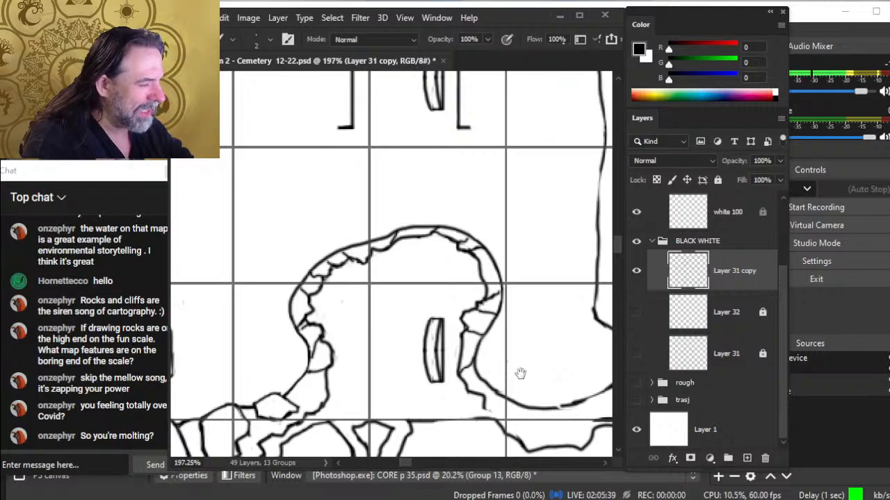
# - Thin the heavy stretch of the outer border line along the bottom of its wide curve
pyautogui.moveTo(520, 374)
pyautogui.mouseDown()
pyautogui.moveTo(503, 315)
pyautogui.moveTo(500, 342)
pyautogui.moveTo(539, 347)
pyautogui.moveTo(586, 328)
pyautogui.mouseUp()
pyautogui.press('e')
pyautogui.press('b')
pyautogui.press('e')
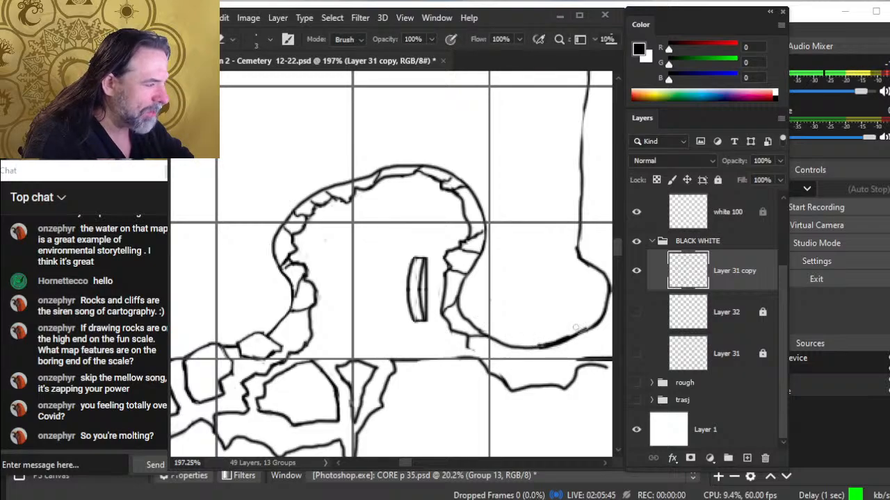
pyautogui.moveTo(541, 345); pyautogui.dragTo(585, 329)
pyautogui.press('b')
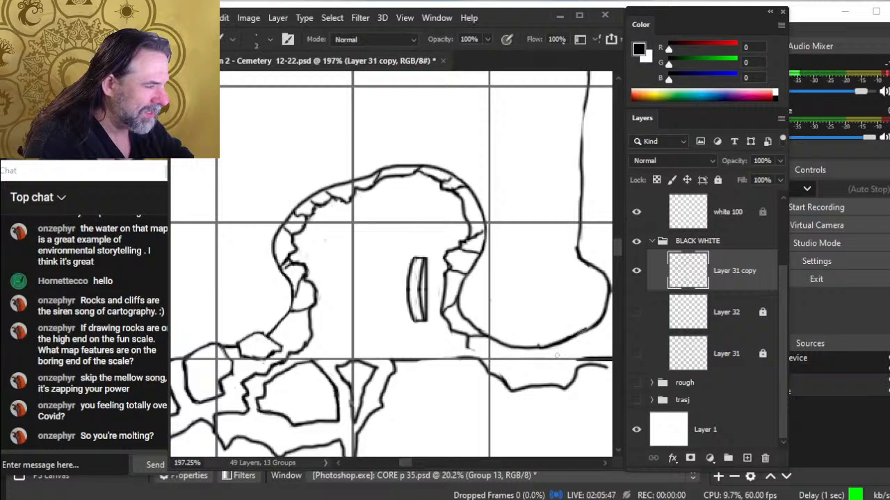
# - Connect the lower ledge's outline to the wall's bottom corner and erase the old line above it
pyautogui.moveTo(598, 385)
pyautogui.mouseDown()
pyautogui.moveTo(486, 368)
pyautogui.moveTo(495, 363)
pyautogui.moveTo(481, 350)
pyautogui.moveTo(527, 339)
pyautogui.mouseUp()
pyautogui.press('e')
pyautogui.press('b')
pyautogui.press('e')
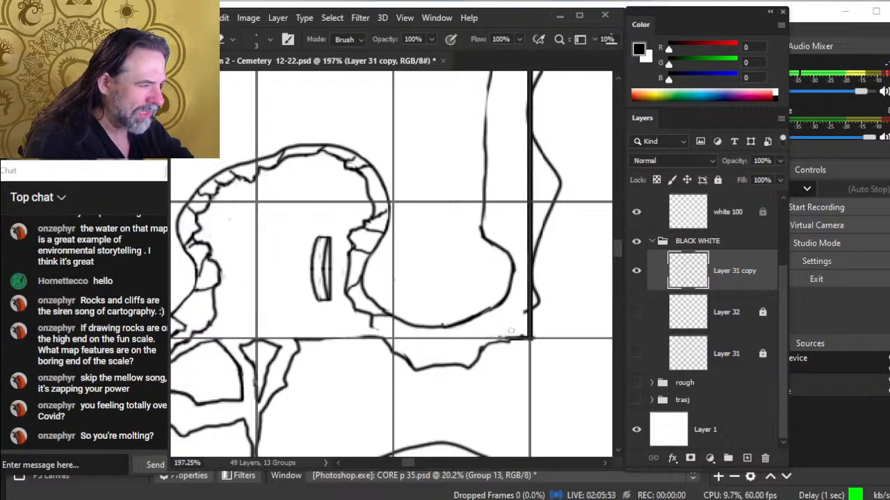
pyautogui.press('b')
pyautogui.moveTo(490, 345); pyautogui.dragTo(516, 342)
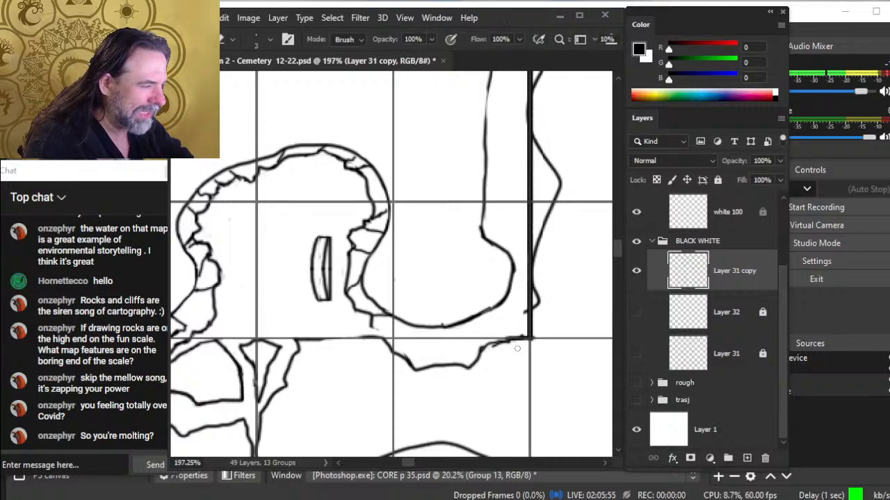
pyautogui.press('e')
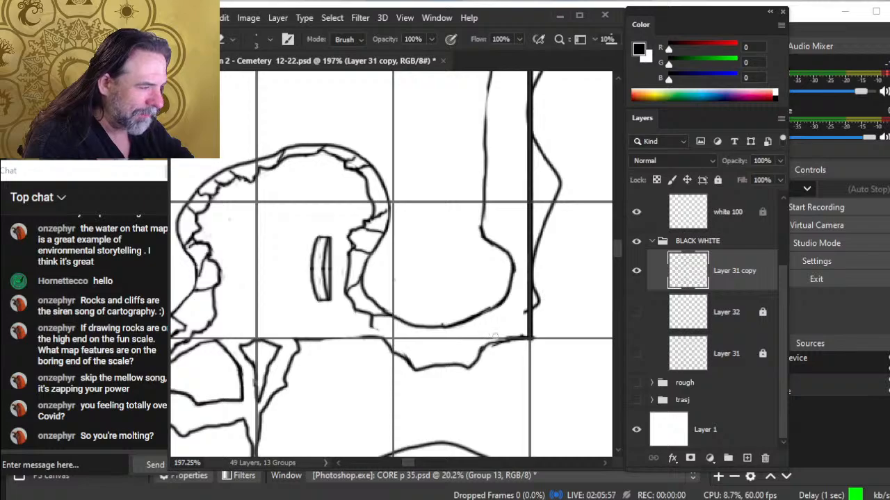
# - Refine the ledge outline leading to the wall corner with a jagged step, and erase the stray stub beside the wall
pyautogui.press('b')
pyautogui.moveTo(511, 339); pyautogui.dragTo(483, 344)
pyautogui.press('e')
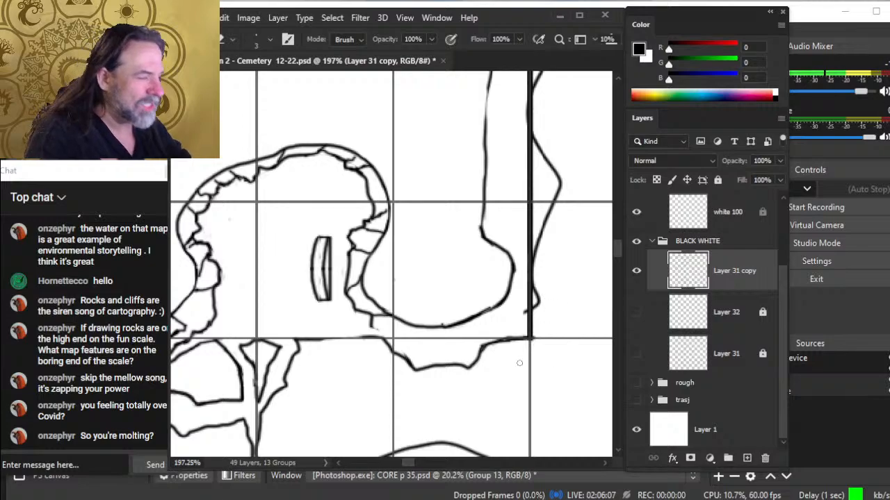
pyautogui.moveTo(488, 341)
pyautogui.mouseDown()
pyautogui.moveTo(478, 360)
pyautogui.moveTo(492, 343)
pyautogui.mouseUp()
pyautogui.press('b')
pyautogui.press('e')
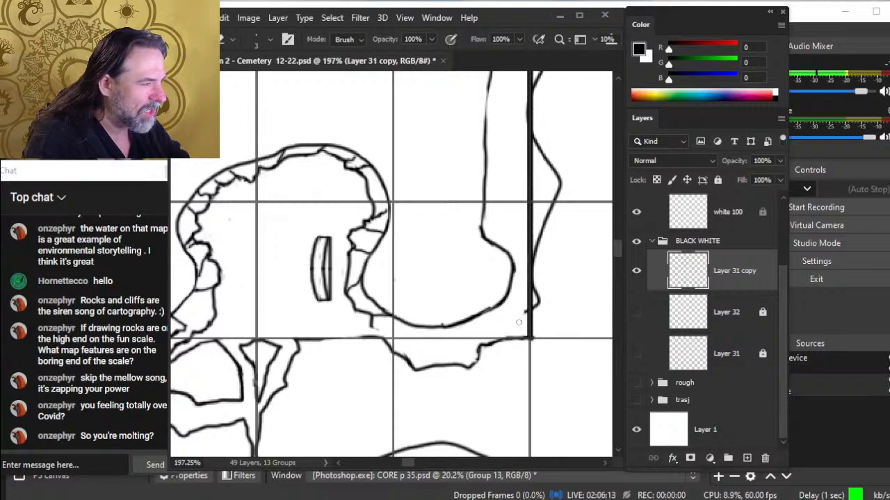
pyautogui.moveTo(522, 315); pyautogui.dragTo(526, 310)
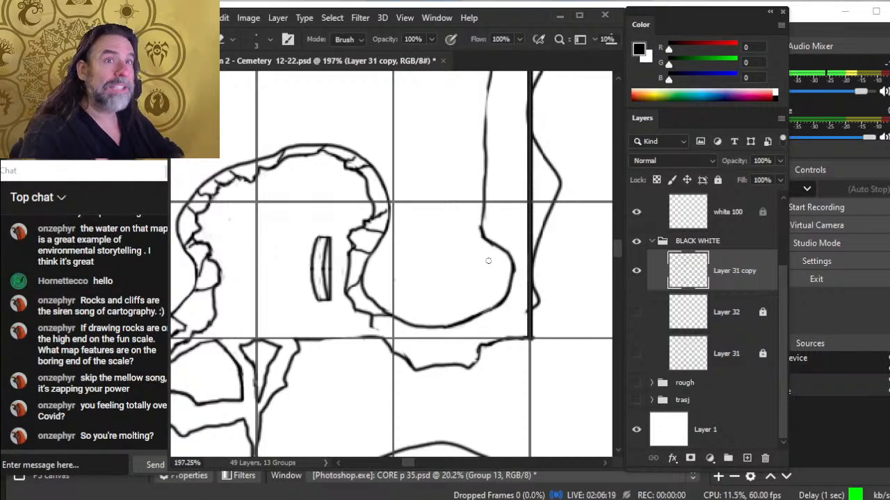
# - Redraw the long vertical border line above the rounded bend with an outward bulge and erase the old straight stretch
pyautogui.moveTo(616, 250); pyautogui.dragTo(616, 234)
pyautogui.press('z')
pyautogui.moveTo(551, 285); pyautogui.dragTo(506, 296)
pyautogui.moveTo(542, 351); pyautogui.dragTo(482, 207)
pyautogui.moveTo(477, 300)
pyautogui.mouseDown()
pyautogui.moveTo(530, 295)
pyautogui.moveTo(478, 312)
pyautogui.moveTo(477, 299)
pyautogui.moveTo(491, 324)
pyautogui.moveTo(482, 302)
pyautogui.moveTo(490, 313)
pyautogui.moveTo(487, 292)
pyautogui.moveTo(506, 212)
pyautogui.moveTo(487, 115)
pyautogui.mouseUp()
pyautogui.press('e')
pyautogui.press('b')
pyautogui.press('e')
pyautogui.press('b')
pyautogui.press('[')
pyautogui.press('e')
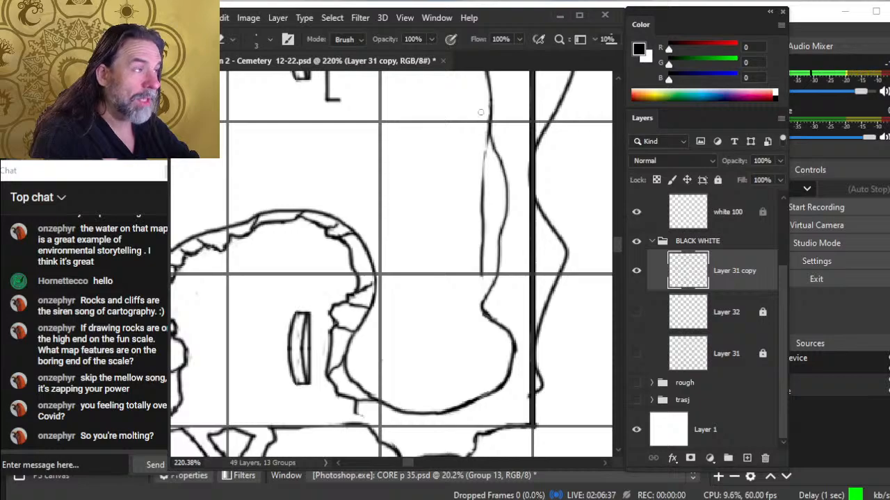
pyautogui.moveTo(485, 163)
pyautogui.mouseDown()
pyautogui.moveTo(487, 132)
pyautogui.moveTo(481, 277)
pyautogui.mouseUp()
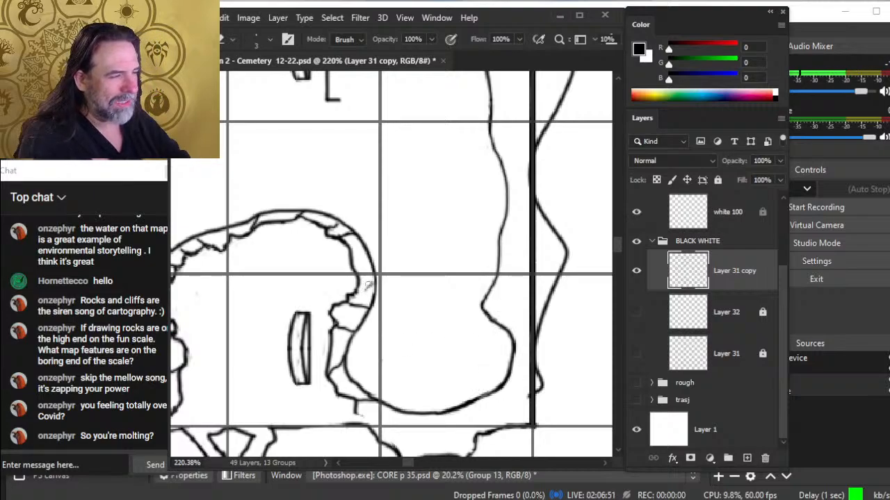
# - Redraw the slanted joint line across the border at the side of the arch
pyautogui.press('b')
pyautogui.moveTo(352, 296); pyautogui.dragTo(374, 281)
pyautogui.press('e')
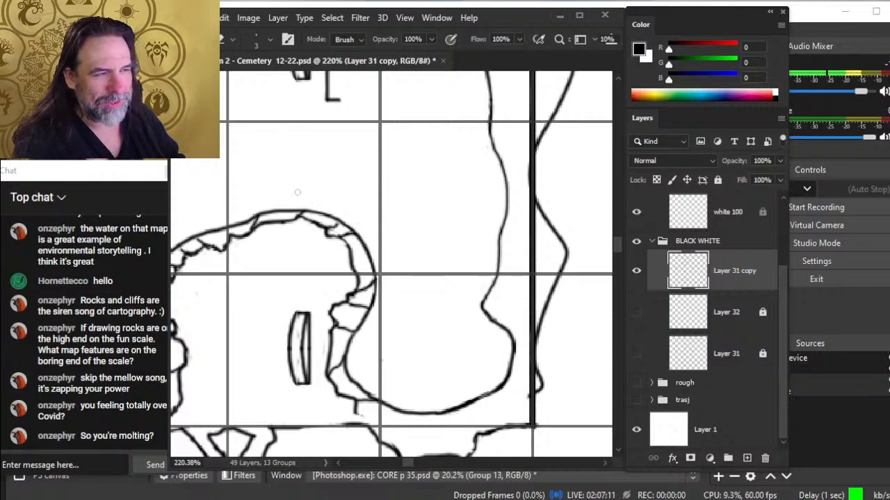
# - Join the border's lowest stone to the ledge outline and tidy the straight line running along the grid line beside it
pyautogui.press('z')
pyautogui.moveTo(428, 199); pyautogui.dragTo(366, 194)
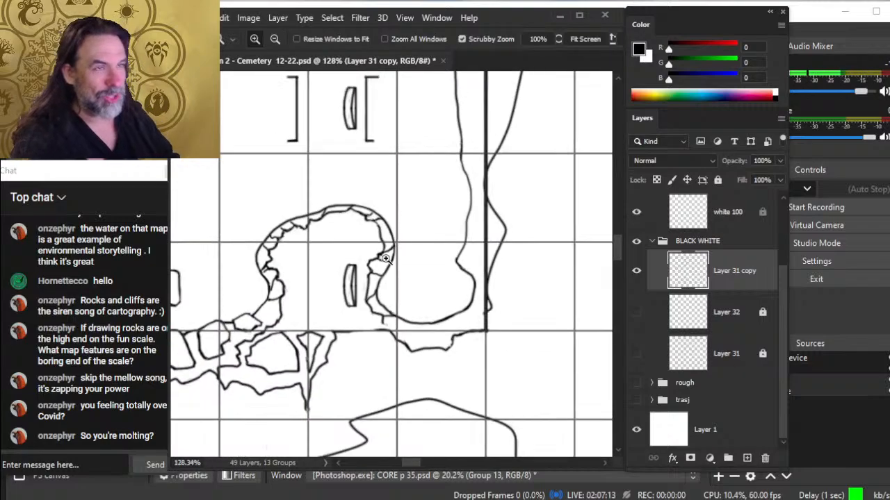
pyautogui.moveTo(417, 292)
pyautogui.mouseDown()
pyautogui.moveTo(438, 235)
pyautogui.moveTo(452, 287)
pyautogui.mouseUp()
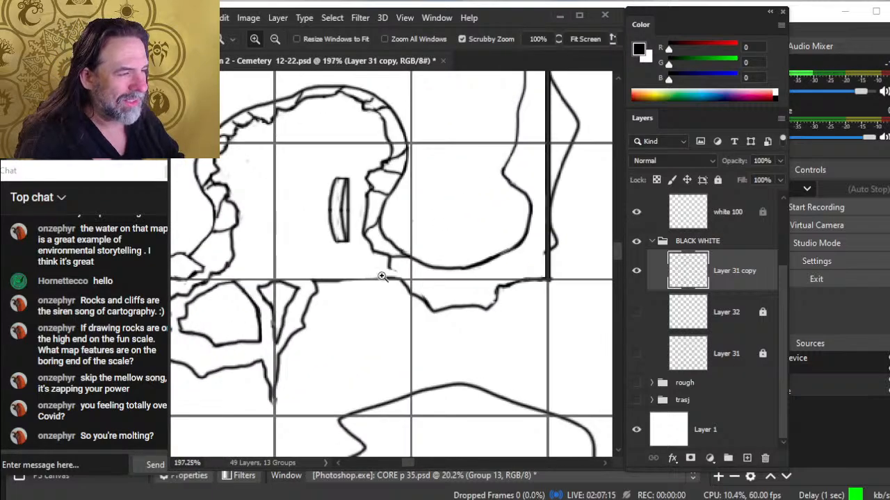
pyautogui.press('b')
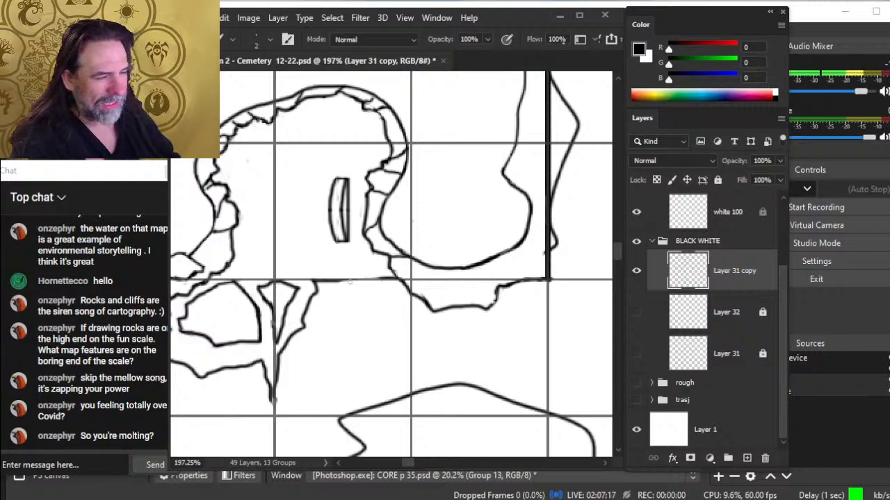
pyautogui.keyDown('shift'); pyautogui.click(332, 281); pyautogui.keyUp('shift')
pyautogui.keyDown('shift'); pyautogui.click(394, 281); pyautogui.keyUp('shift')
pyautogui.press('e')
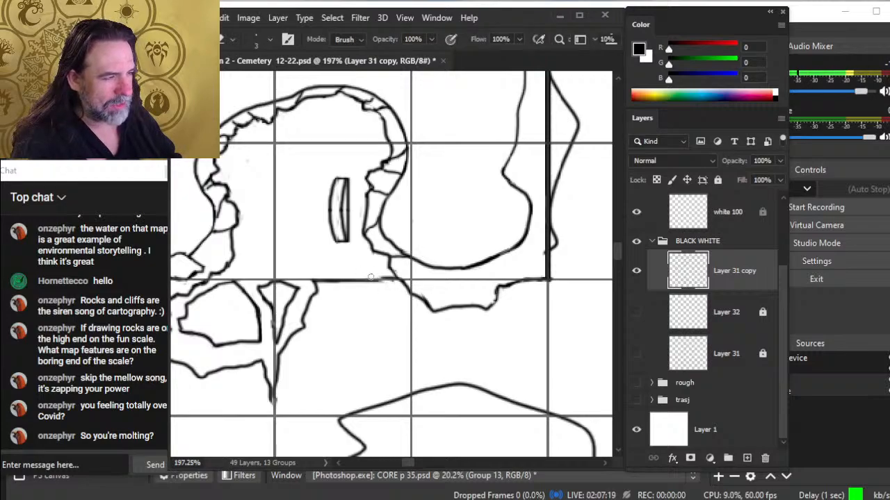
pyautogui.moveTo(408, 284)
pyautogui.mouseDown()
pyautogui.moveTo(379, 281)
pyautogui.moveTo(424, 286)
pyautogui.moveTo(394, 283)
pyautogui.moveTo(385, 294)
pyautogui.moveTo(388, 287)
pyautogui.moveTo(342, 299)
pyautogui.mouseUp()
pyautogui.press('b')
pyautogui.press('e')
# - Erase the upper end of the long vertical border line just below the jagged tip stones
pyautogui.press('z')
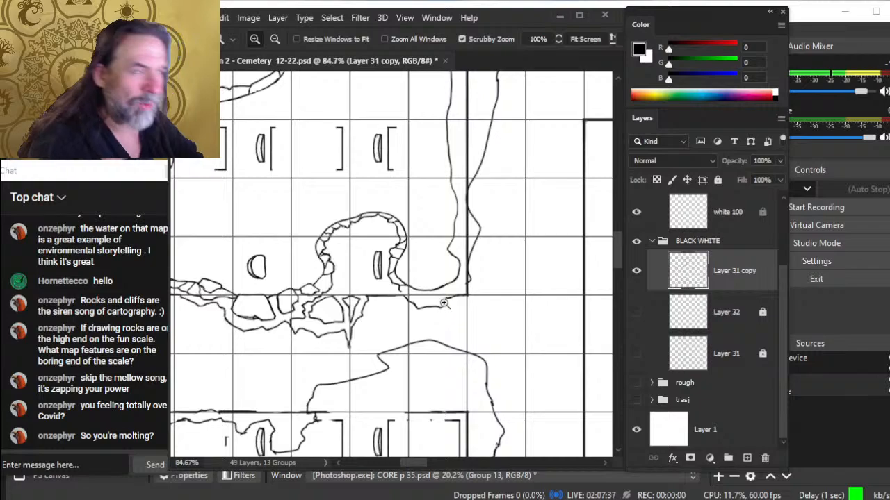
pyautogui.moveTo(495, 283); pyautogui.dragTo(342, 337)
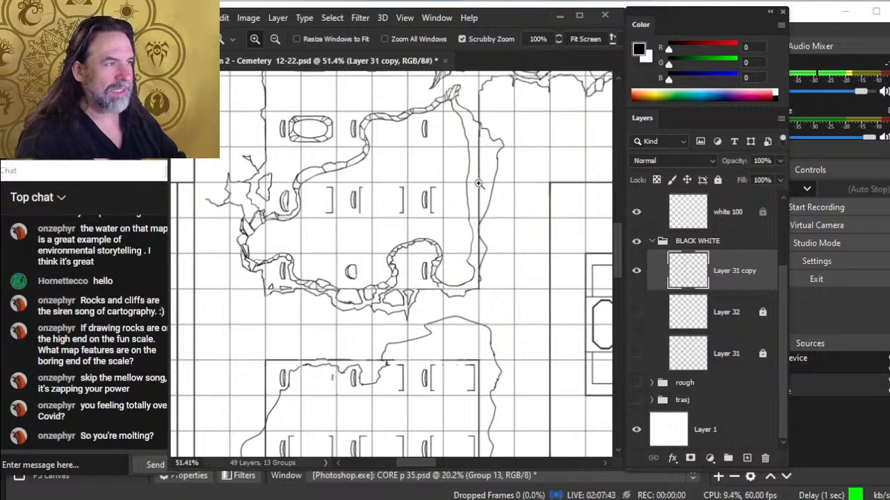
pyautogui.moveTo(478, 154); pyautogui.dragTo(497, 185)
pyautogui.moveTo(451, 139); pyautogui.dragTo(461, 199)
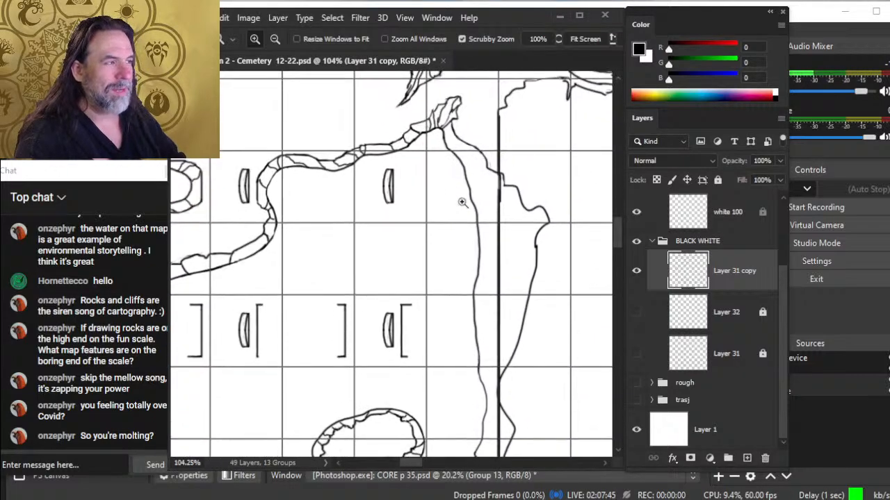
pyautogui.press('b')
pyautogui.press(']')
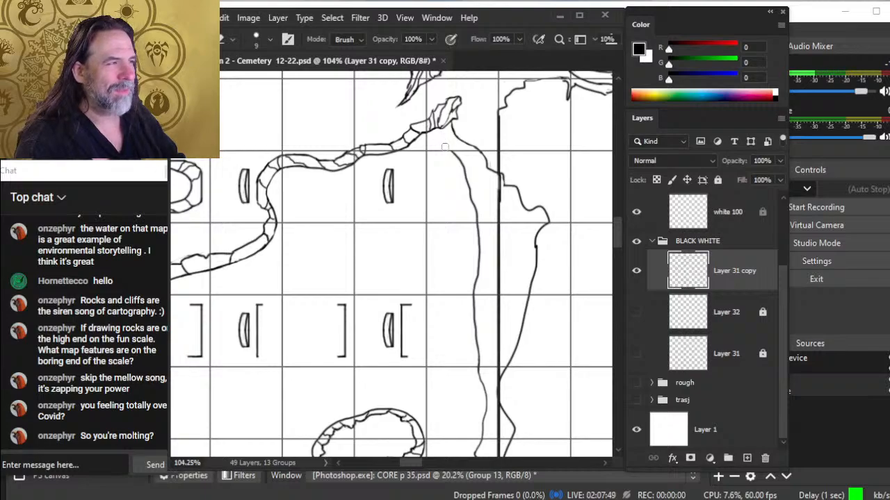
# - Redraw the upper stretch of the long border line as an outward-bulging curve from the tip stones into the remaining line
pyautogui.press('z')
pyautogui.moveTo(440, 129)
pyautogui.mouseDown()
pyautogui.moveTo(498, 177)
pyautogui.moveTo(452, 130)
pyautogui.moveTo(506, 221)
pyautogui.mouseUp()
pyautogui.press('b')
pyautogui.hotkey('ctrl', 'z')
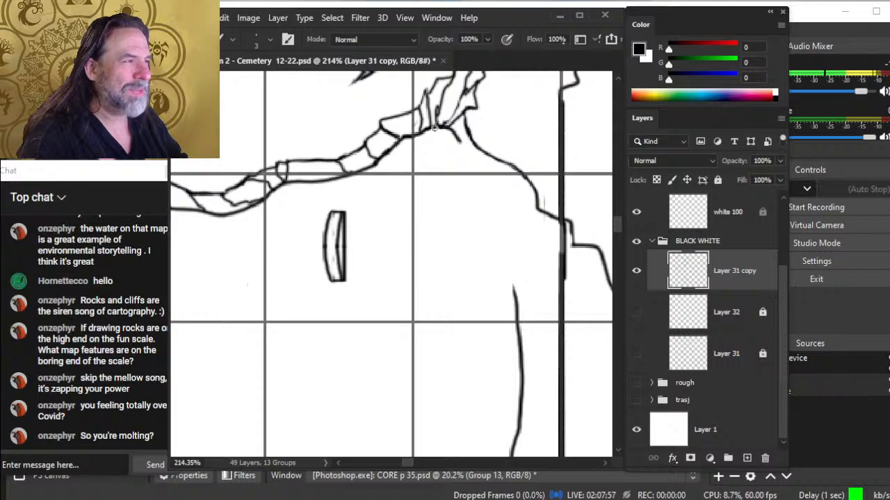
pyautogui.moveTo(460, 142)
pyautogui.mouseDown()
pyautogui.moveTo(538, 268)
pyautogui.moveTo(542, 318)
pyautogui.moveTo(521, 392)
pyautogui.mouseUp()
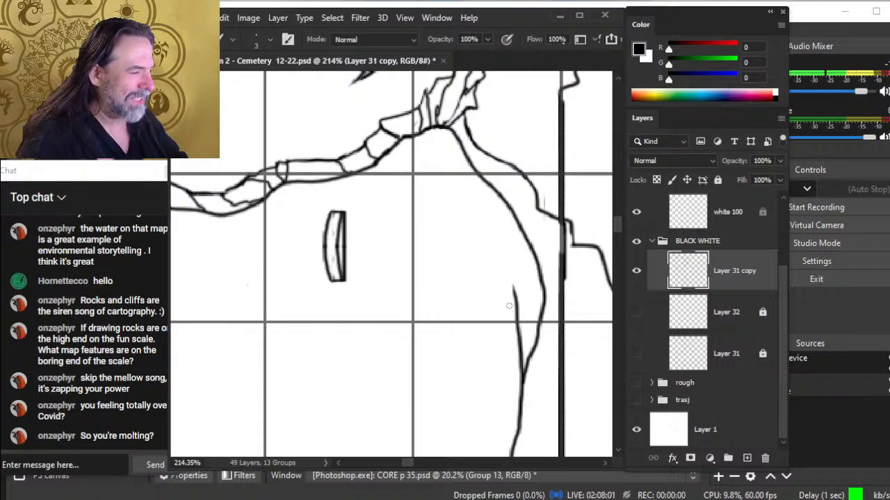
# - Erase the leftover end of the old border line and reshape the stretch below the new bulge with gentle waves
pyautogui.press('e')
pyautogui.moveTo(514, 287)
pyautogui.mouseDown()
pyautogui.moveTo(522, 399)
pyautogui.moveTo(530, 355)
pyautogui.moveTo(523, 416)
pyautogui.moveTo(465, 284)
pyautogui.mouseUp()
pyautogui.press('b')
pyautogui.press('e')
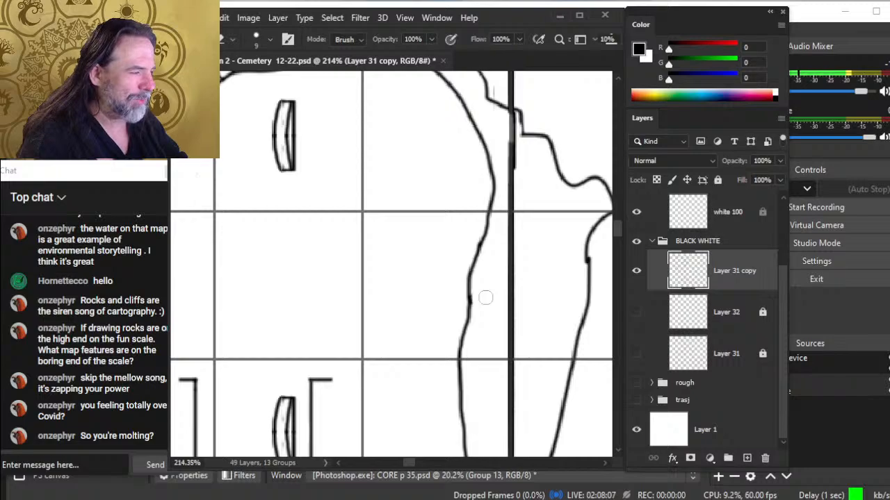
# - Erase the middle stretch of the long border line below the bulge and redraw it as a gentle outward wave joining both remaining ends
pyautogui.press('z')
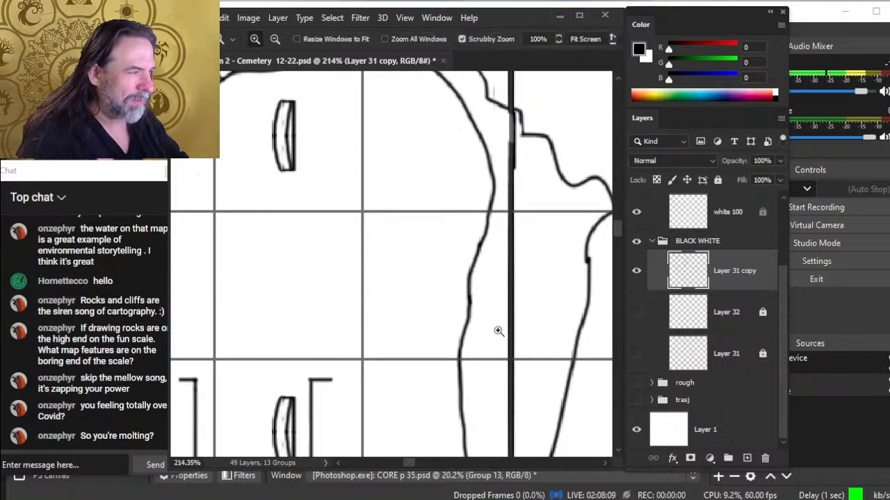
pyautogui.keyDown('alt'); pyautogui.click(496, 331); pyautogui.keyUp('alt')
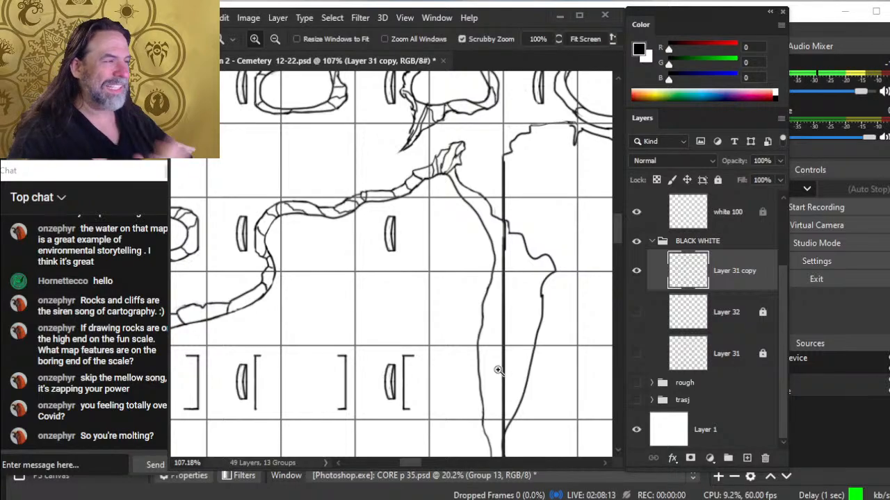
pyautogui.moveTo(479, 221); pyautogui.dragTo(521, 240)
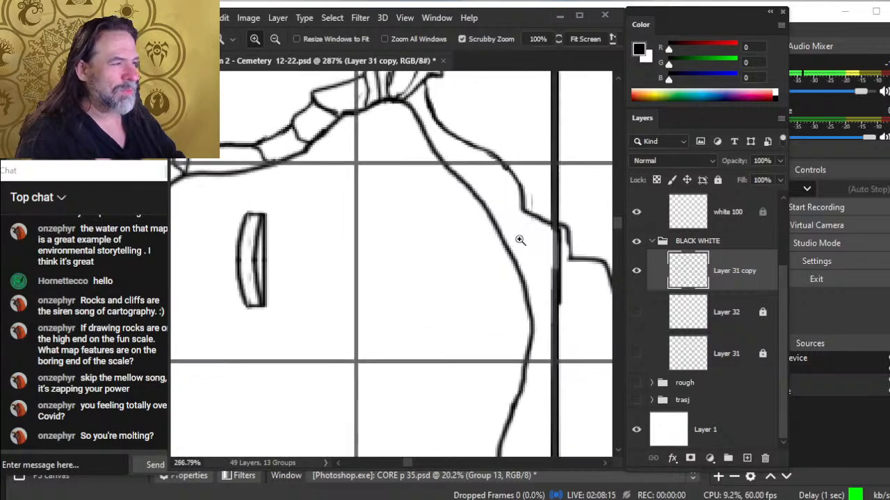
pyautogui.press('b')
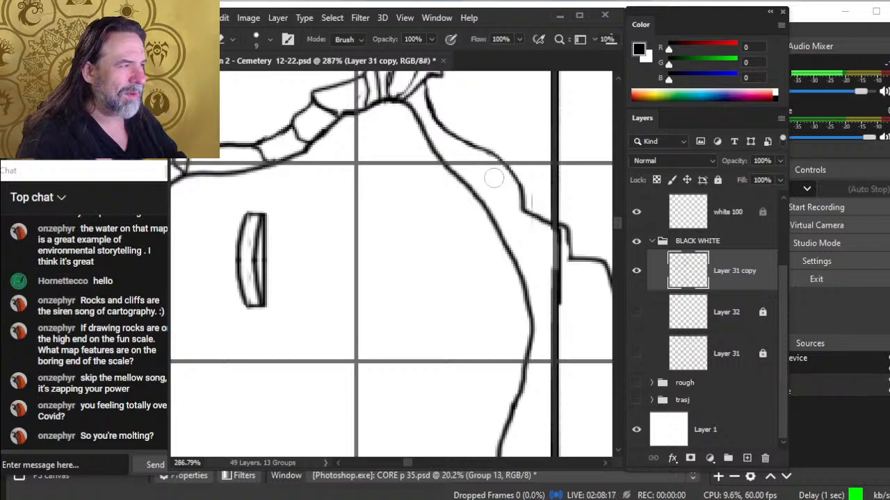
pyautogui.press('z')
pyautogui.moveTo(493, 288); pyautogui.dragTo(433, 261)
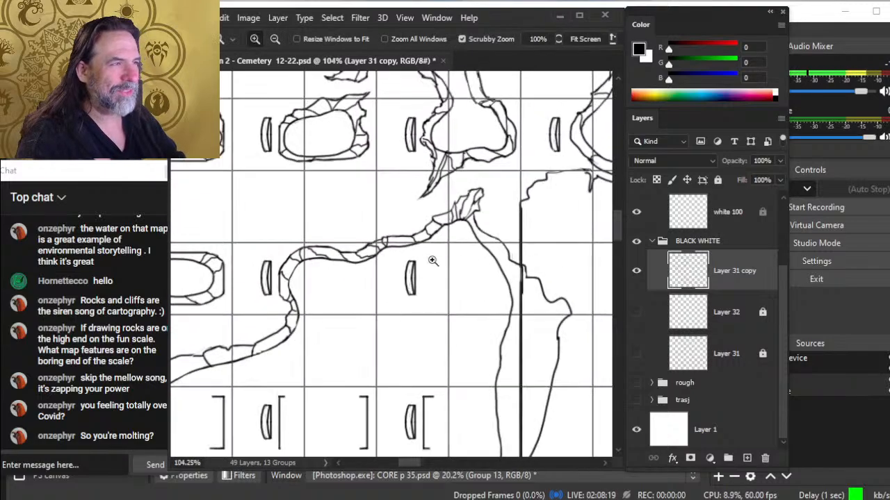
pyautogui.moveTo(494, 325); pyautogui.dragTo(448, 200)
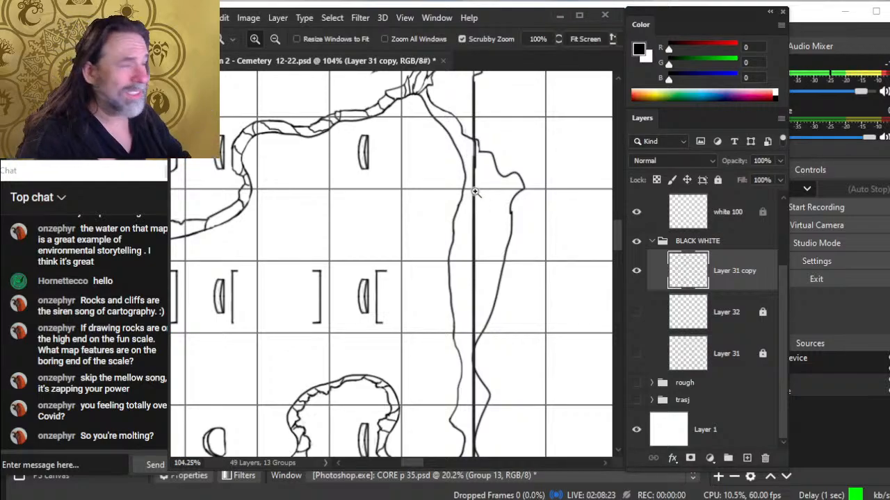
pyautogui.press('b')
pyautogui.moveTo(452, 237); pyautogui.dragTo(450, 288)
pyautogui.press('b')
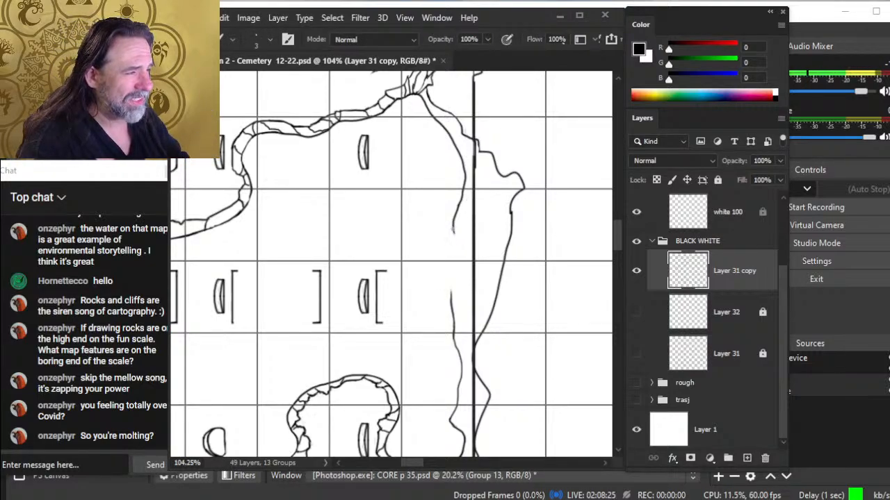
pyautogui.moveTo(453, 229); pyautogui.dragTo(458, 241)
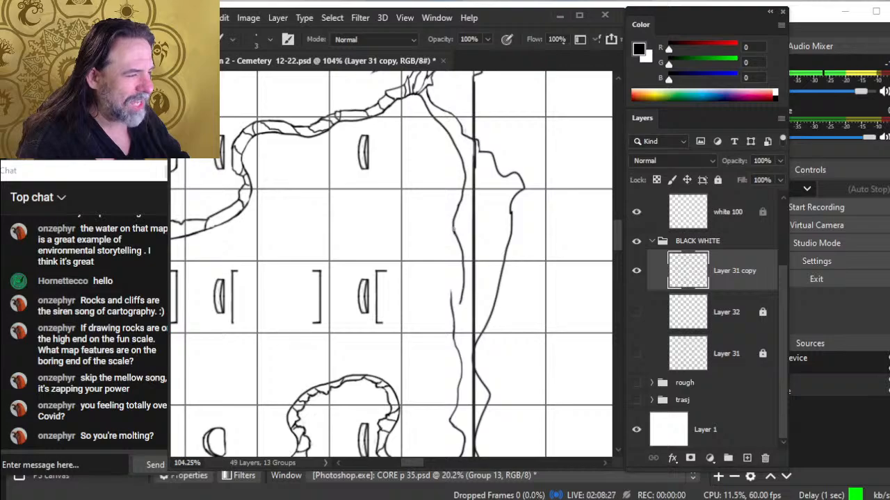
pyautogui.press('e')
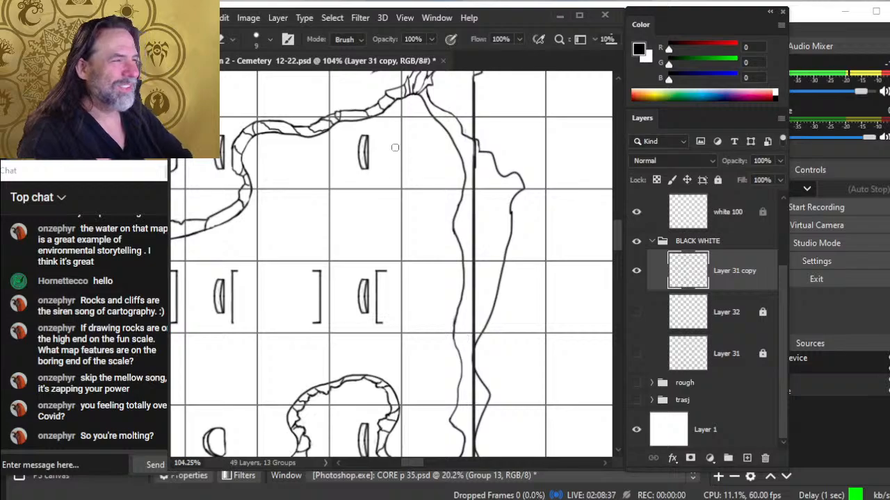
# - Thin the thick straight line along the grid line just below the stepped ledge outline
pyautogui.hotkey('ctrl', 'space')
pyautogui.moveTo(462, 160); pyautogui.dragTo(523, 179)
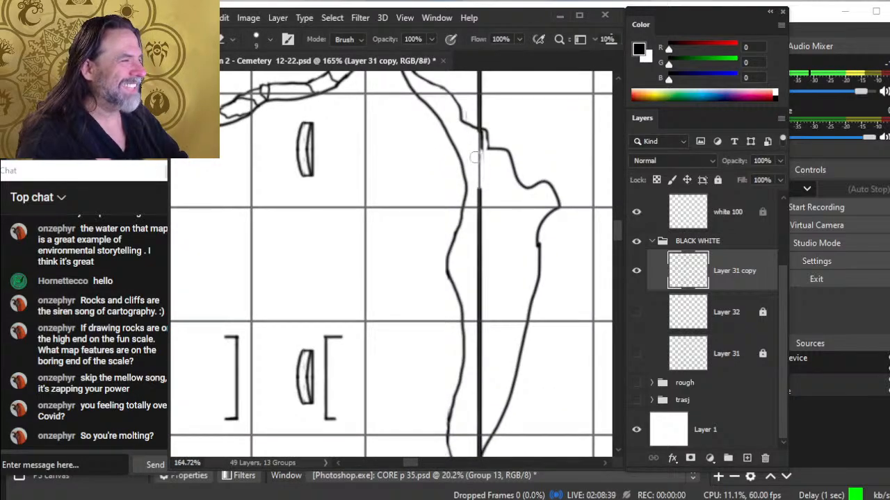
pyautogui.press('b')
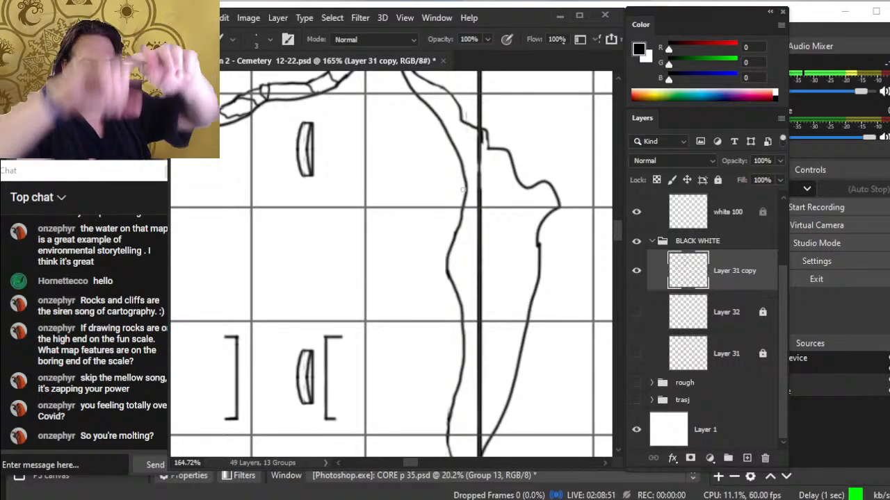
# - Sketch a demonstration oval ring between the headstones, split by curved dividers, with a small central arrow and directional arcs outside
pyautogui.moveTo(304, 231)
pyautogui.mouseDown()
pyautogui.moveTo(349, 240)
pyautogui.moveTo(285, 232)
pyautogui.moveTo(284, 261)
pyautogui.moveTo(305, 248)
pyautogui.moveTo(286, 228)
pyautogui.mouseUp()
pyautogui.press('e')
pyautogui.press('b')
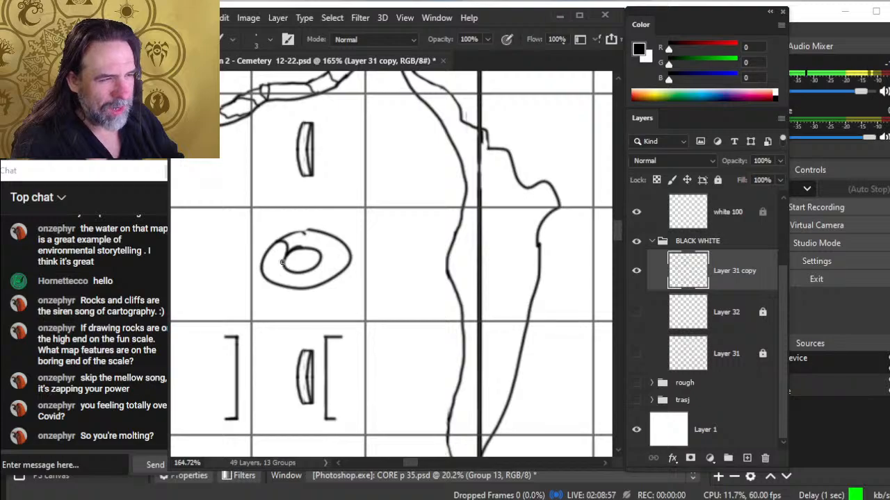
pyautogui.moveTo(282, 262)
pyautogui.mouseDown()
pyautogui.moveTo(297, 281)
pyautogui.moveTo(296, 272)
pyautogui.moveTo(318, 278)
pyautogui.moveTo(320, 259)
pyautogui.moveTo(338, 255)
pyautogui.moveTo(309, 246)
pyautogui.moveTo(340, 232)
pyautogui.mouseUp()
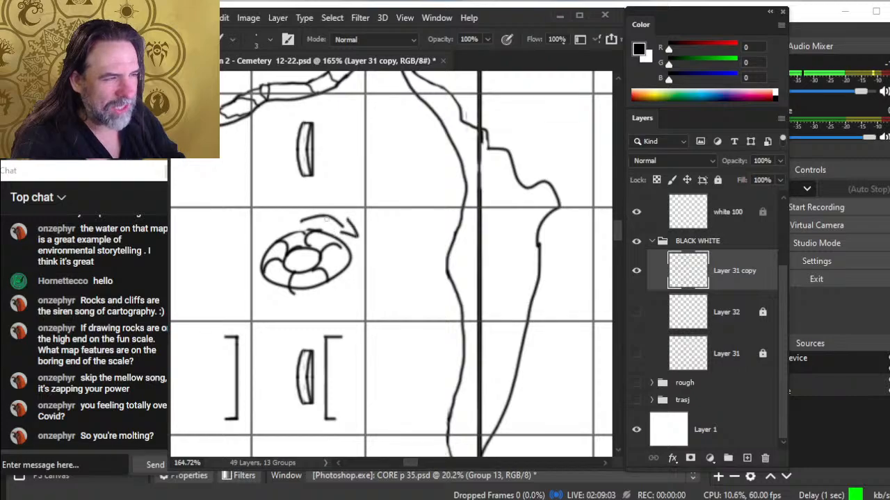
pyautogui.moveTo(364, 279)
pyautogui.mouseDown()
pyautogui.moveTo(335, 284)
pyautogui.moveTo(362, 244)
pyautogui.mouseUp()
pyautogui.press('e')
pyautogui.press('b')
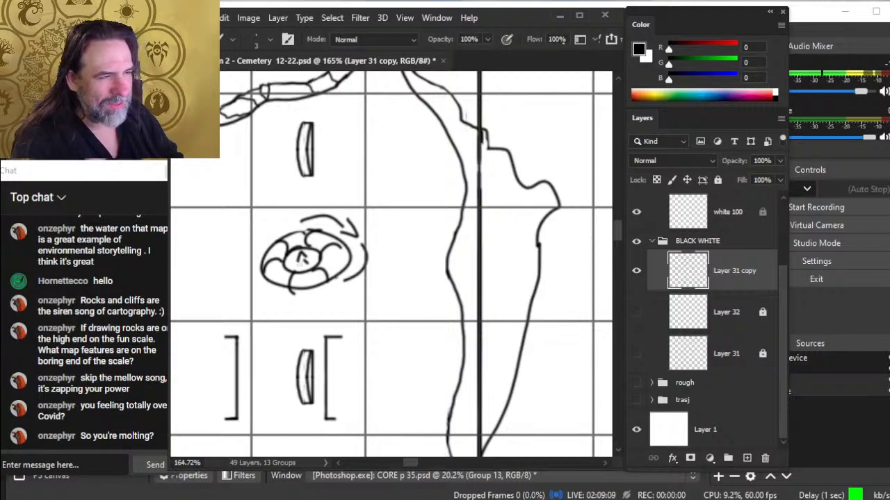
# - Draw three concentric circles beside the demonstration ring and pack extra curved divisions into the ring
pyautogui.moveTo(392, 289)
pyautogui.mouseDown()
pyautogui.moveTo(382, 325)
pyautogui.moveTo(398, 290)
pyautogui.mouseUp()
pyautogui.moveTo(369, 324)
pyautogui.mouseDown()
pyautogui.moveTo(364, 300)
pyautogui.moveTo(415, 276)
pyautogui.moveTo(423, 338)
pyautogui.moveTo(358, 295)
pyautogui.moveTo(438, 328)
pyautogui.moveTo(360, 333)
pyautogui.mouseUp()
pyautogui.moveTo(274, 268)
pyautogui.mouseDown()
pyautogui.moveTo(331, 297)
pyautogui.moveTo(309, 283)
pyautogui.moveTo(339, 288)
pyautogui.moveTo(268, 279)
pyautogui.moveTo(318, 260)
pyautogui.moveTo(326, 284)
pyautogui.moveTo(291, 257)
pyautogui.moveTo(269, 257)
pyautogui.moveTo(286, 261)
pyautogui.moveTo(276, 274)
pyautogui.moveTo(287, 262)
pyautogui.moveTo(289, 276)
pyautogui.moveTo(294, 269)
pyautogui.moveTo(306, 279)
pyautogui.moveTo(315, 273)
pyautogui.moveTo(324, 258)
pyautogui.moveTo(293, 245)
pyautogui.mouseUp()
pyautogui.press('e')
pyautogui.press('b')
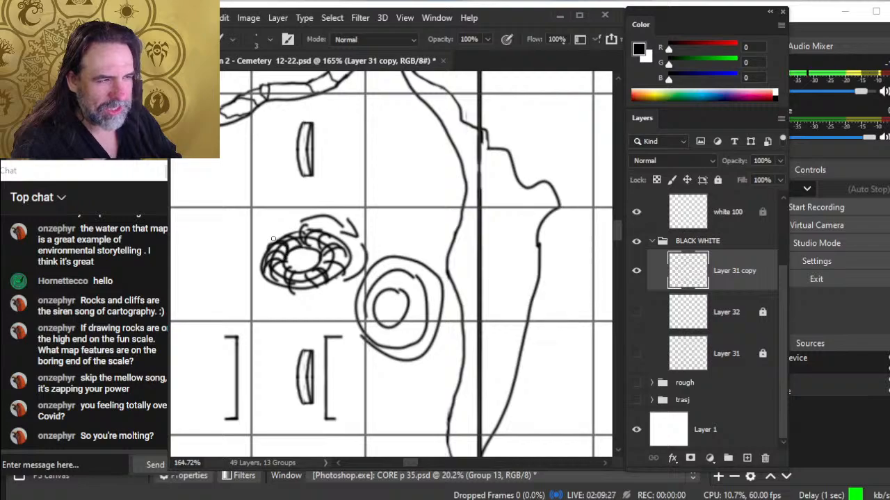
pyautogui.moveTo(236, 184)
pyautogui.mouseDown()
pyautogui.moveTo(221, 195)
pyautogui.moveTo(298, 222)
pyautogui.moveTo(306, 202)
pyautogui.moveTo(248, 171)
pyautogui.moveTo(221, 189)
pyautogui.moveTo(230, 207)
pyautogui.mouseUp()
# - Undo all strokes of the demonstration ring, arrows and concentric circles
pyautogui.hotkey('ctrl', 'z')
pyautogui.hotkey('ctrl', 'z')
pyautogui.hotkey('ctrl', 'z')
pyautogui.hotkey('ctrl', 'z')
pyautogui.hotkey('ctrl', 'z')
pyautogui.hotkey('ctrl', 'z')
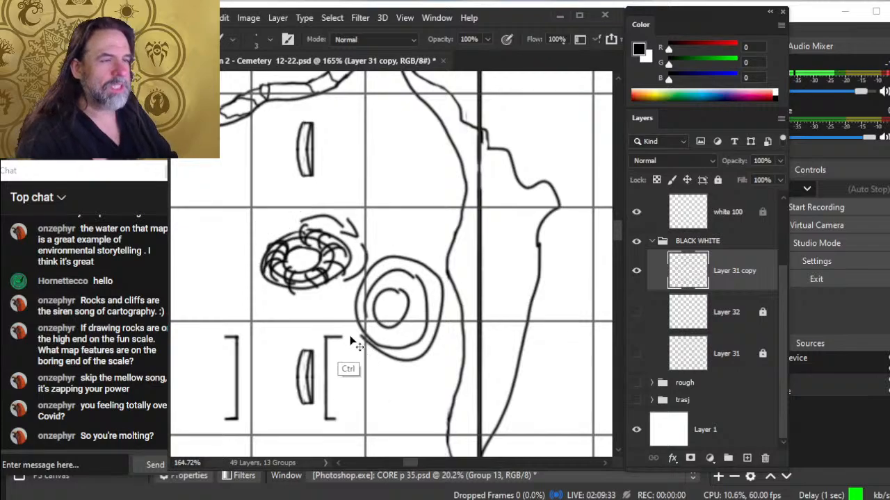
pyautogui.hotkey('ctrl', 'z')
pyautogui.hotkey('ctrl', 'z')
pyautogui.hotkey('ctrl', 'z')
pyautogui.hotkey('ctrl', 'z')
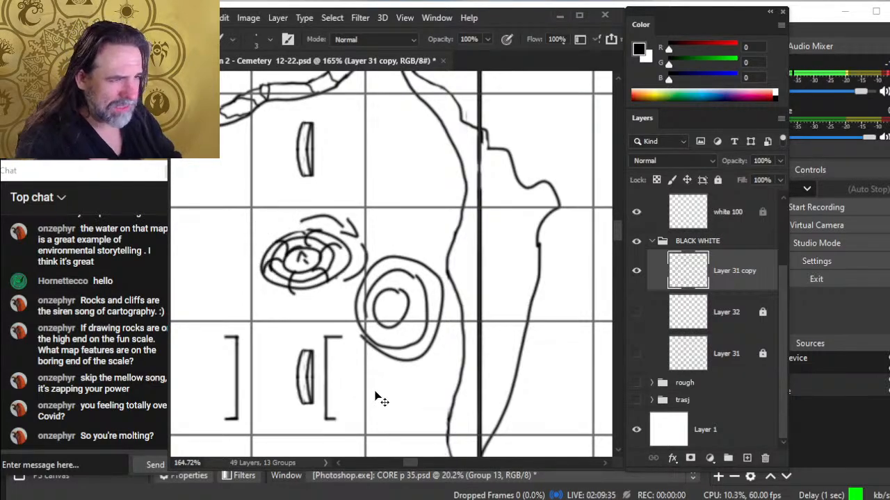
pyautogui.hotkey('ctrl', 'z')
pyautogui.hotkey('ctrl', 'z')
pyautogui.hotkey('ctrl', 'z')
pyautogui.hotkey('ctrl', 'z')
pyautogui.hotkey('ctrl', 'z')
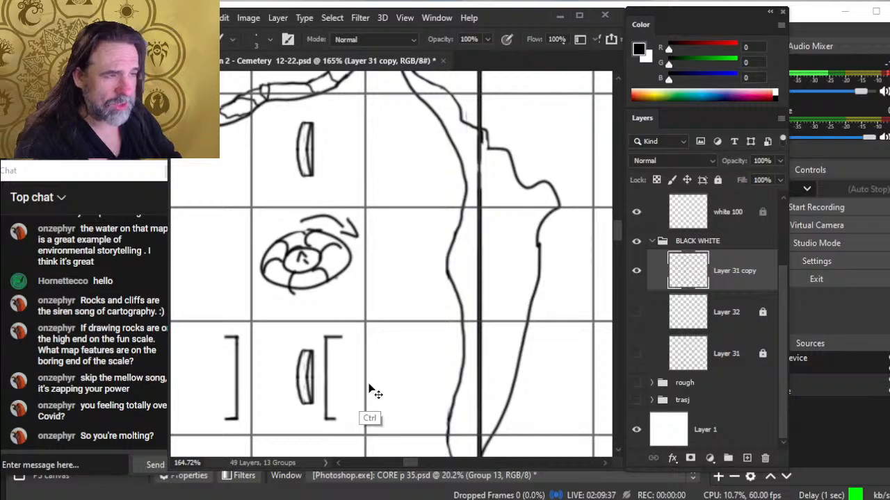
pyautogui.hotkey('ctrl', 'z')
pyautogui.hotkey('ctrl', 'z')
pyautogui.hotkey('ctrl', 'z')
pyautogui.hotkey('ctrl', 'z')
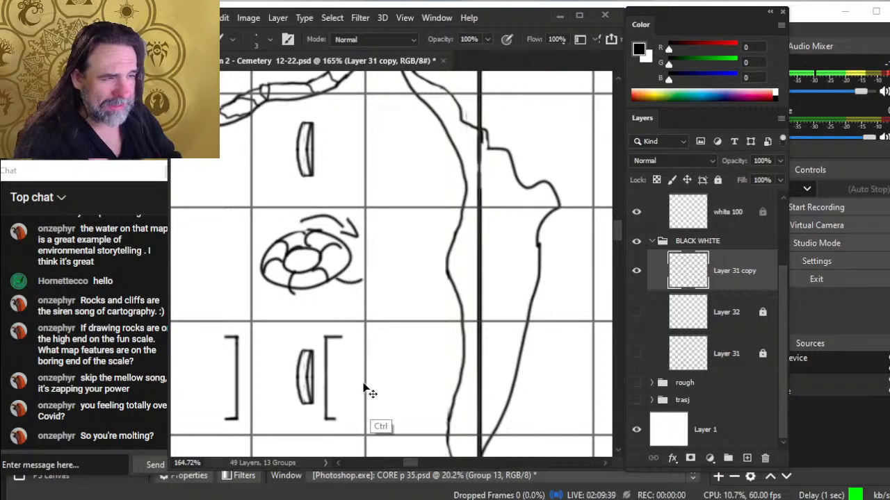
pyautogui.hotkey('ctrl', 'z')
pyautogui.hotkey('ctrl', 'z')
pyautogui.hotkey('ctrl', 'z')
pyautogui.hotkey('ctrl', 'z')
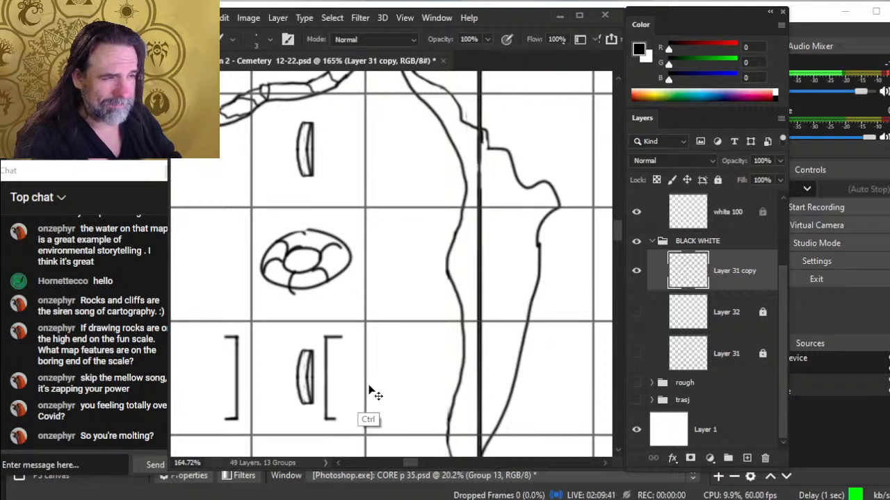
pyautogui.hotkey('ctrl', 'z')
pyautogui.hotkey('ctrl', 'z')
pyautogui.hotkey('ctrl', 'z')
pyautogui.hotkey('ctrl', 'z')
pyautogui.hotkey('ctrl', 'z')
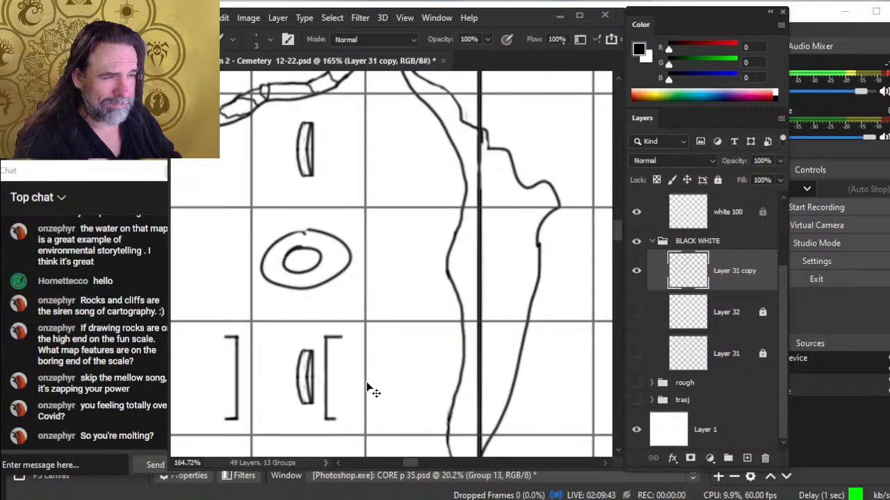
pyautogui.hotkey('ctrl', 'z')
pyautogui.hotkey('ctrl', 'z')
pyautogui.hotkey('ctrl', 'z')
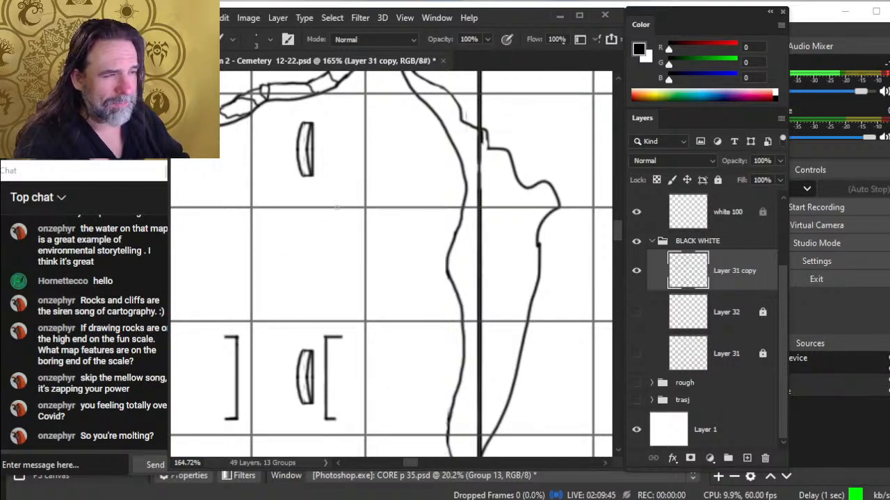
# - Sketch a simple standing human figure between the headstones, enclosed by one large curved arc on each side
pyautogui.moveTo(337, 207)
pyautogui.mouseDown()
pyautogui.moveTo(310, 258)
pyautogui.moveTo(313, 266)
pyautogui.moveTo(317, 248)
pyautogui.moveTo(324, 298)
pyautogui.moveTo(345, 298)
pyautogui.moveTo(346, 246)
pyautogui.moveTo(353, 258)
pyautogui.moveTo(336, 208)
pyautogui.moveTo(316, 258)
pyautogui.moveTo(308, 194)
pyautogui.moveTo(282, 208)
pyautogui.moveTo(274, 248)
pyautogui.moveTo(285, 282)
pyautogui.moveTo(309, 310)
pyautogui.moveTo(322, 308)
pyautogui.moveTo(343, 189)
pyautogui.moveTo(364, 190)
pyautogui.moveTo(386, 252)
pyautogui.moveTo(370, 310)
pyautogui.mouseUp()
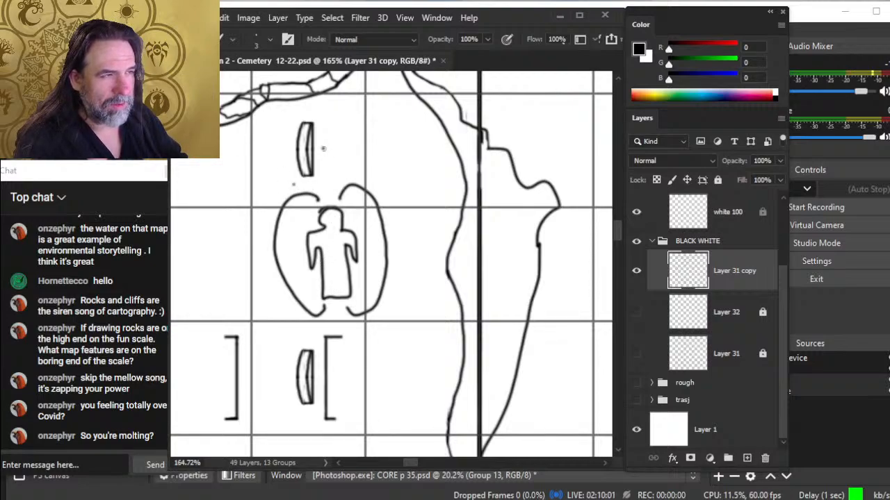
pyautogui.press('e')
pyautogui.moveTo(323, 166); pyautogui.dragTo(322, 143)
# - Lasso the figure sketch, cut and paste it onto a new layer, and centre it on the nearby vertical grid line
pyautogui.press('l')
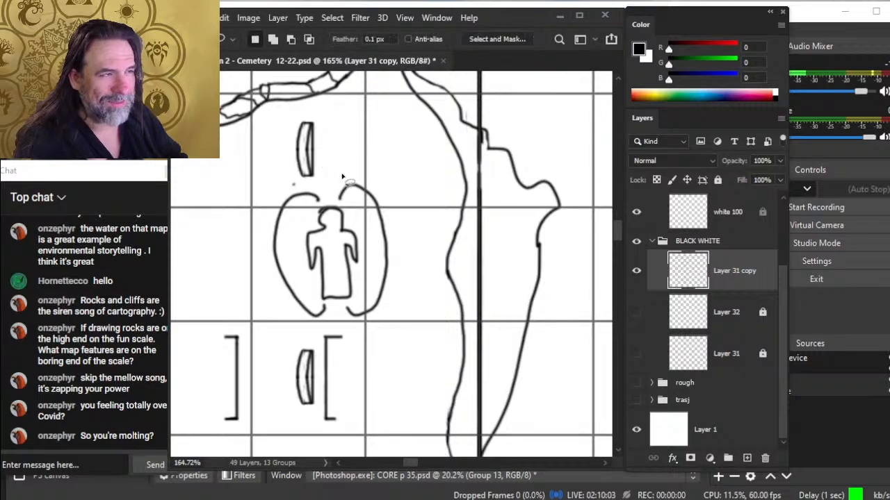
pyautogui.moveTo(342, 177)
pyautogui.mouseDown()
pyautogui.moveTo(257, 278)
pyautogui.moveTo(338, 327)
pyautogui.moveTo(420, 235)
pyautogui.moveTo(348, 170)
pyautogui.mouseUp()
pyautogui.hotkey('ctrl', 'x')
pyautogui.hotkey('ctrl', 'v')
pyautogui.moveTo(398, 292); pyautogui.dragTo(432, 298)
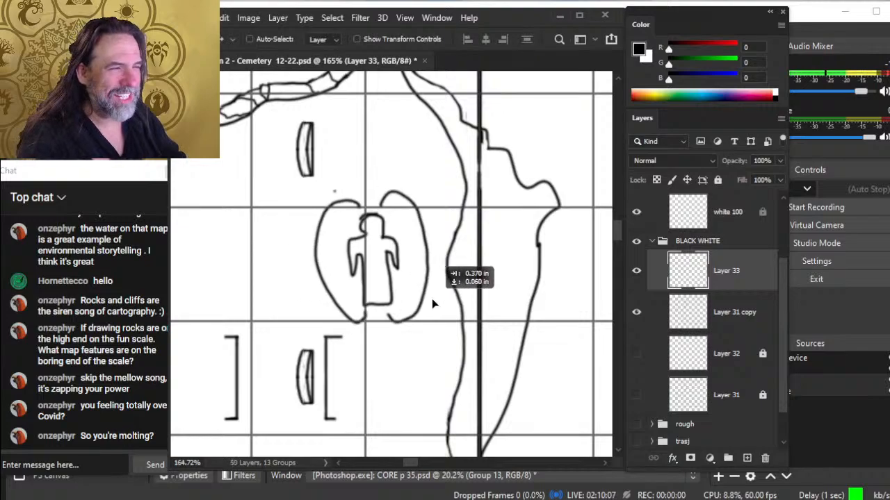
# - Draw a vertical axis above the figure's head, curves flaring down both sides, and a loop around one side returning up the axis
pyautogui.press('b')
pyautogui.press('b')
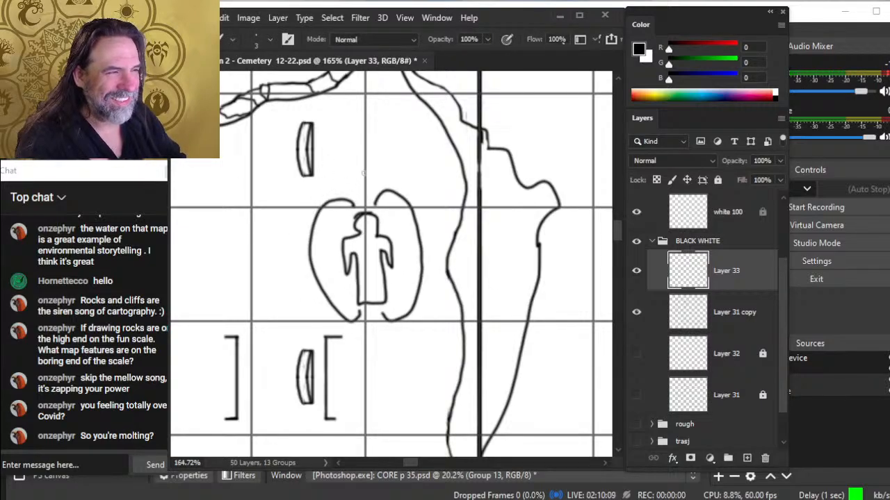
pyautogui.moveTo(362, 101); pyautogui.dragTo(363, 215)
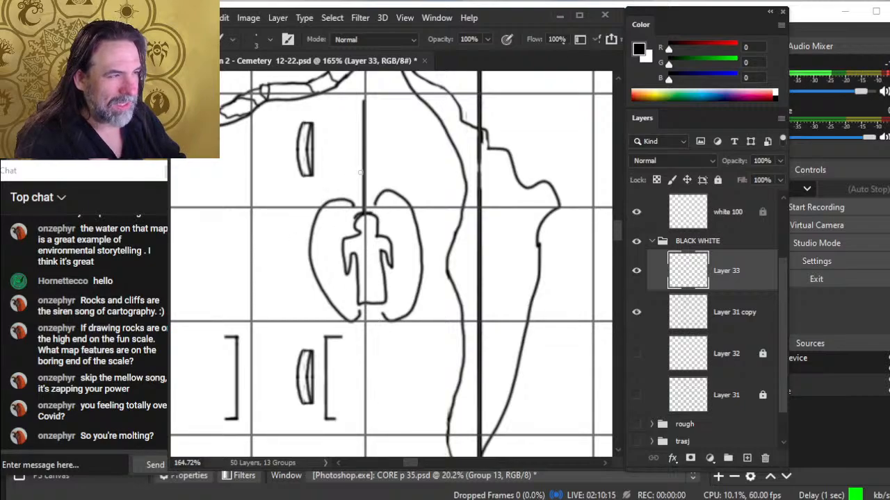
pyautogui.moveTo(355, 157); pyautogui.dragTo(358, 149)
pyautogui.moveTo(335, 184)
pyautogui.mouseDown()
pyautogui.moveTo(304, 212)
pyautogui.moveTo(295, 257)
pyautogui.mouseUp()
pyautogui.moveTo(374, 151)
pyautogui.mouseDown()
pyautogui.moveTo(421, 192)
pyautogui.moveTo(429, 219)
pyautogui.mouseUp()
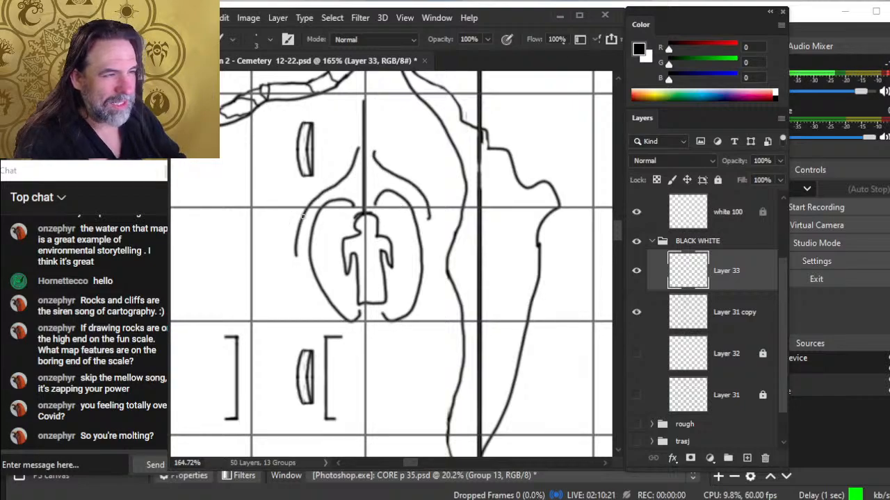
pyautogui.moveTo(311, 214)
pyautogui.mouseDown()
pyautogui.moveTo(298, 254)
pyautogui.moveTo(306, 305)
pyautogui.moveTo(338, 337)
pyautogui.moveTo(370, 313)
pyautogui.moveTo(349, 304)
pyautogui.moveTo(395, 302)
pyautogui.moveTo(379, 305)
pyautogui.moveTo(367, 286)
pyautogui.moveTo(364, 75)
pyautogui.mouseUp()
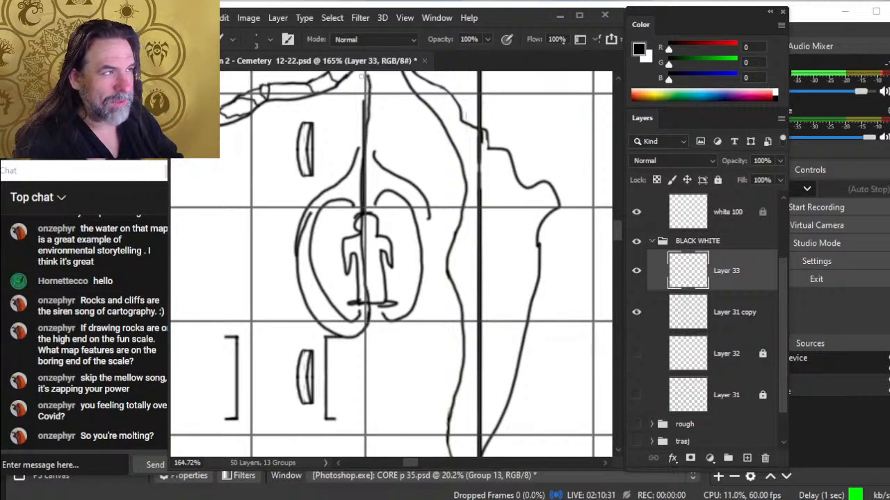
# - Shorten the axis's upper end, draw a small circle above it, and run strokes from the circle into an outer side curve
pyautogui.moveTo(377, 115); pyautogui.dragTo(382, 162)
pyautogui.press('e')
pyautogui.moveTo(374, 121)
pyautogui.mouseDown()
pyautogui.moveTo(380, 168)
pyautogui.moveTo(370, 179)
pyautogui.mouseUp()
pyautogui.press('b')
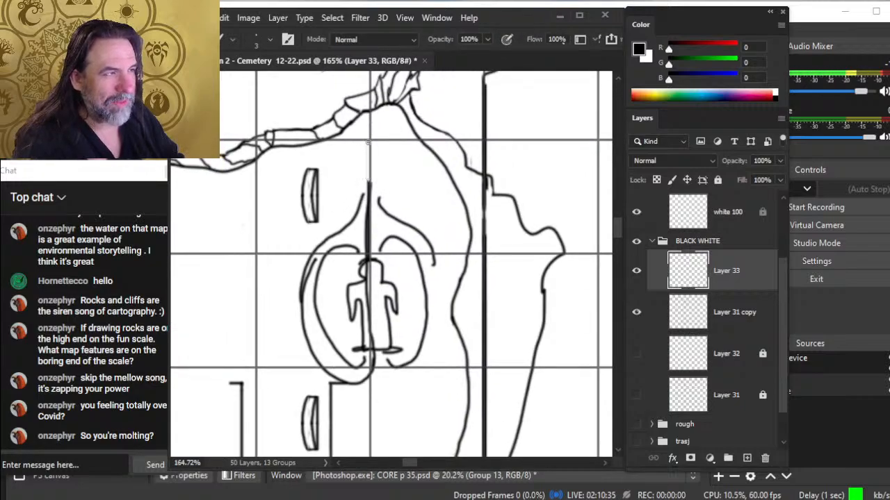
pyautogui.moveTo(367, 125)
pyautogui.mouseDown()
pyautogui.moveTo(353, 147)
pyautogui.moveTo(382, 139)
pyautogui.moveTo(360, 167)
pyautogui.moveTo(362, 213)
pyautogui.mouseUp()
pyautogui.moveTo(363, 155)
pyautogui.mouseDown()
pyautogui.moveTo(364, 227)
pyautogui.moveTo(342, 219)
pyautogui.moveTo(283, 297)
pyautogui.moveTo(306, 320)
pyautogui.mouseUp()
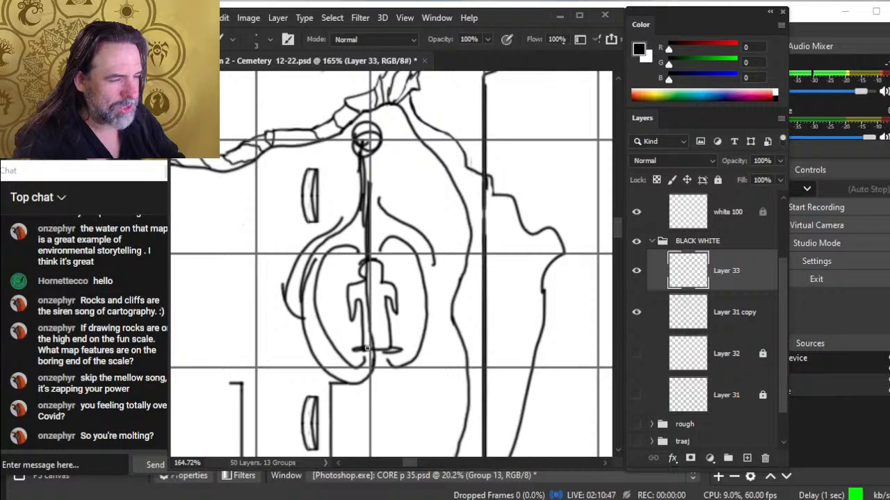
# - Draw a small circle at the figure's waist and a column of short strokes along its body from the legs to the head
pyautogui.moveTo(367, 345)
pyautogui.mouseDown()
pyautogui.moveTo(386, 343)
pyautogui.moveTo(378, 313)
pyautogui.mouseUp()
pyautogui.moveTo(364, 309); pyautogui.dragTo(383, 299)
pyautogui.moveTo(359, 294); pyautogui.dragTo(381, 289)
pyautogui.moveTo(357, 286); pyautogui.dragTo(381, 277)
pyautogui.moveTo(360, 271)
pyautogui.mouseDown()
pyautogui.moveTo(380, 267)
pyautogui.moveTo(370, 231)
pyautogui.mouseUp()
pyautogui.moveTo(368, 307)
pyautogui.mouseDown()
pyautogui.moveTo(377, 324)
pyautogui.moveTo(364, 322)
pyautogui.moveTo(380, 310)
pyautogui.moveTo(366, 313)
pyautogui.moveTo(363, 345)
pyautogui.mouseUp()
# - Add short strokes radiating from both sides of the figure's waist circle and a small mark at one hand
pyautogui.press('e')
pyautogui.press('b')
pyautogui.press('e')
pyautogui.press('b')
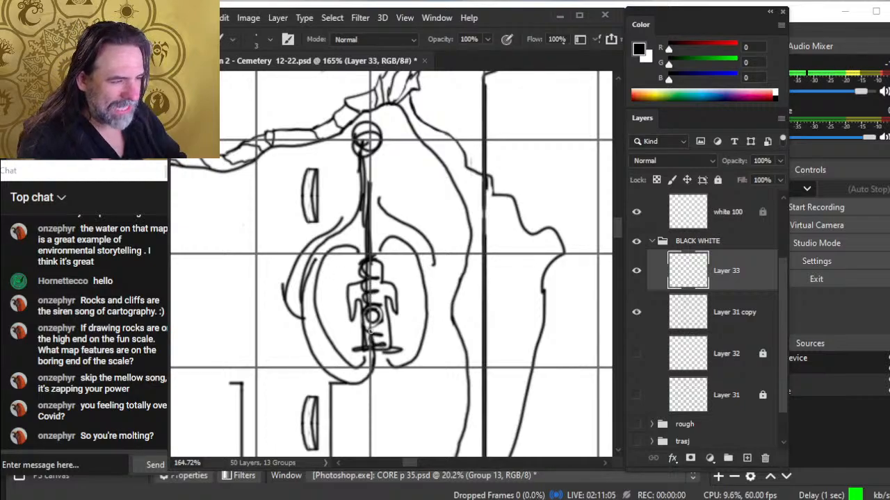
pyautogui.moveTo(389, 320)
pyautogui.mouseDown()
pyautogui.moveTo(401, 321)
pyautogui.moveTo(347, 324)
pyautogui.moveTo(401, 329)
pyautogui.moveTo(353, 321)
pyautogui.moveTo(355, 335)
pyautogui.mouseUp()
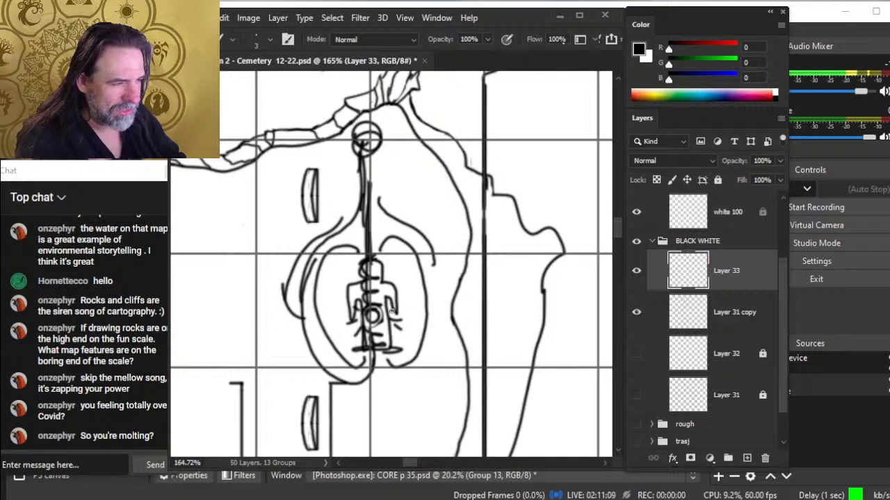
pyautogui.moveTo(392, 311); pyautogui.dragTo(404, 304)
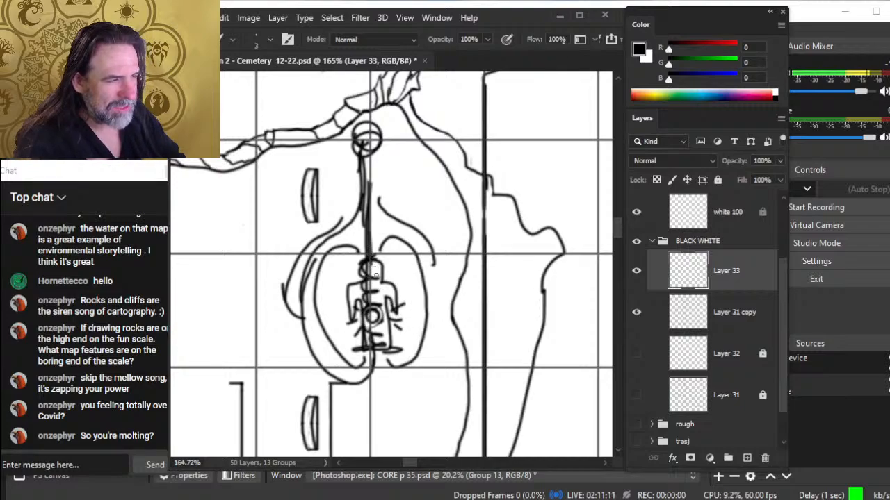
# - Reinforce the vertical axis between the figure's head and the small circle above with repeated strokes
pyautogui.press('e')
pyautogui.moveTo(370, 263)
pyautogui.mouseDown()
pyautogui.moveTo(376, 354)
pyautogui.moveTo(360, 146)
pyautogui.moveTo(361, 207)
pyautogui.moveTo(360, 157)
pyautogui.mouseUp()
pyautogui.press('b')
pyautogui.press('e')
pyautogui.press('b')
pyautogui.moveTo(371, 243)
pyautogui.mouseDown()
pyautogui.moveTo(364, 149)
pyautogui.moveTo(375, 235)
pyautogui.mouseUp()
pyautogui.press('e')
pyautogui.press('b')
pyautogui.moveTo(363, 175)
pyautogui.mouseDown()
pyautogui.moveTo(369, 241)
pyautogui.moveTo(361, 147)
pyautogui.mouseUp()
pyautogui.moveTo(367, 249)
pyautogui.mouseDown()
pyautogui.moveTo(358, 207)
pyautogui.moveTo(362, 248)
pyautogui.mouseUp()
# - Trace repeated bold oval loops from the axis around one side of the figure and back through its body
pyautogui.press('e')
pyautogui.press('b')
pyautogui.moveTo(363, 171)
pyautogui.mouseDown()
pyautogui.moveTo(368, 244)
pyautogui.moveTo(350, 236)
pyautogui.moveTo(322, 245)
pyautogui.moveTo(316, 303)
pyautogui.moveTo(327, 357)
pyautogui.moveTo(371, 369)
pyautogui.moveTo(374, 276)
pyautogui.moveTo(342, 243)
pyautogui.moveTo(328, 333)
pyautogui.moveTo(383, 306)
pyautogui.moveTo(340, 240)
pyautogui.moveTo(342, 360)
pyautogui.moveTo(369, 279)
pyautogui.moveTo(316, 300)
pyautogui.moveTo(375, 338)
pyautogui.moveTo(332, 251)
pyautogui.moveTo(321, 368)
pyautogui.moveTo(379, 299)
pyautogui.moveTo(311, 268)
pyautogui.moveTo(358, 367)
pyautogui.mouseUp()
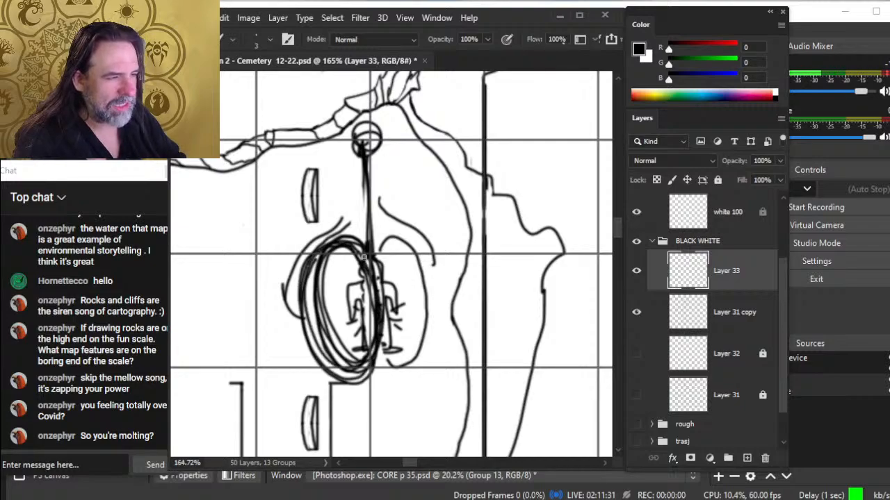
# - Reinforce the vertical axis through the figure and the bold oval, and curve a line from the small upper circle to the oval
pyautogui.moveTo(362, 256)
pyautogui.mouseDown()
pyautogui.moveTo(368, 351)
pyautogui.moveTo(358, 363)
pyautogui.moveTo(379, 299)
pyautogui.moveTo(360, 363)
pyautogui.mouseUp()
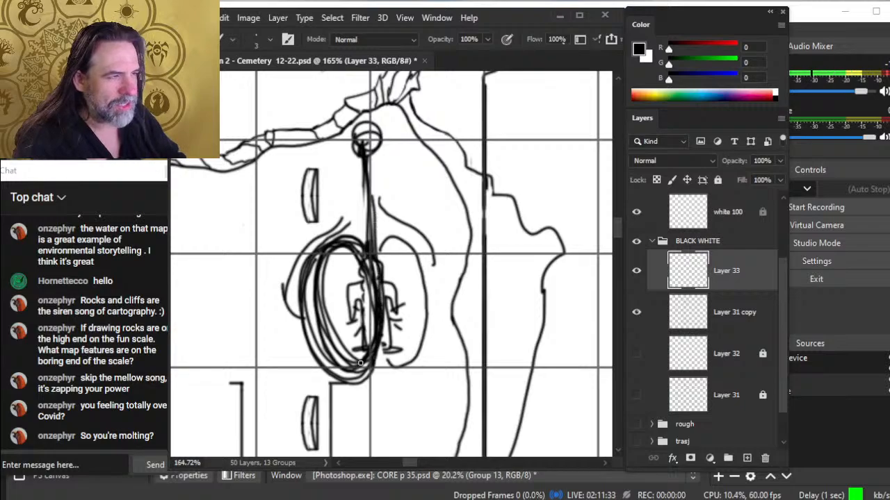
pyautogui.moveTo(371, 198)
pyautogui.mouseDown()
pyautogui.moveTo(372, 124)
pyautogui.moveTo(352, 153)
pyautogui.moveTo(356, 210)
pyautogui.moveTo(321, 248)
pyautogui.moveTo(305, 348)
pyautogui.moveTo(371, 361)
pyautogui.mouseUp()
pyautogui.moveTo(378, 287)
pyautogui.mouseDown()
pyautogui.moveTo(301, 277)
pyautogui.moveTo(383, 258)
pyautogui.moveTo(307, 245)
pyautogui.mouseUp()
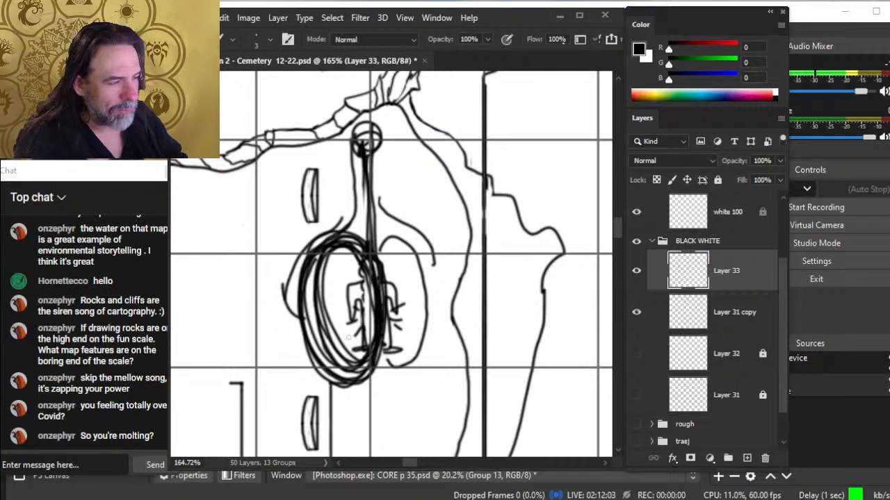
pyautogui.moveTo(343, 335)
pyautogui.mouseDown()
pyautogui.moveTo(365, 337)
pyautogui.moveTo(352, 326)
pyautogui.moveTo(374, 347)
pyautogui.moveTo(363, 299)
pyautogui.moveTo(356, 312)
pyautogui.moveTo(384, 327)
pyautogui.moveTo(341, 296)
pyautogui.moveTo(374, 311)
pyautogui.moveTo(341, 283)
pyautogui.moveTo(384, 292)
pyautogui.moveTo(388, 318)
pyautogui.moveTo(340, 276)
pyautogui.moveTo(357, 346)
pyautogui.moveTo(357, 334)
pyautogui.moveTo(374, 350)
pyautogui.moveTo(355, 343)
pyautogui.moveTo(380, 335)
pyautogui.moveTo(346, 333)
pyautogui.moveTo(330, 346)
pyautogui.moveTo(383, 307)
pyautogui.moveTo(384, 292)
pyautogui.moveTo(385, 325)
pyautogui.moveTo(371, 292)
pyautogui.moveTo(367, 304)
pyautogui.moveTo(367, 279)
pyautogui.moveTo(377, 339)
pyautogui.moveTo(374, 322)
pyautogui.moveTo(370, 365)
pyautogui.moveTo(358, 144)
pyautogui.mouseUp()
# - Erase the overlapping strokes along the figure's central axis and draw a vertical edge closing the bold oval's inner side
pyautogui.press('e')
pyautogui.press('b')
pyautogui.press('e')
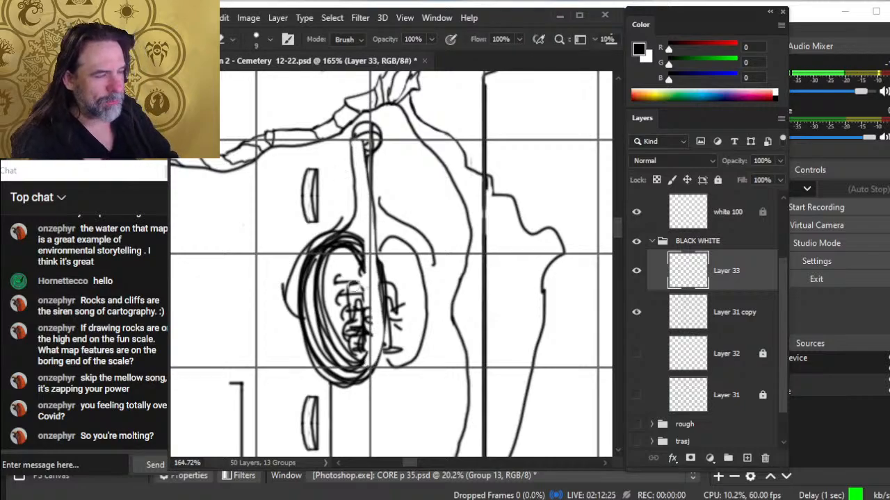
pyautogui.press('b')
pyautogui.moveTo(360, 240); pyautogui.dragTo(363, 379)
pyautogui.press('e')
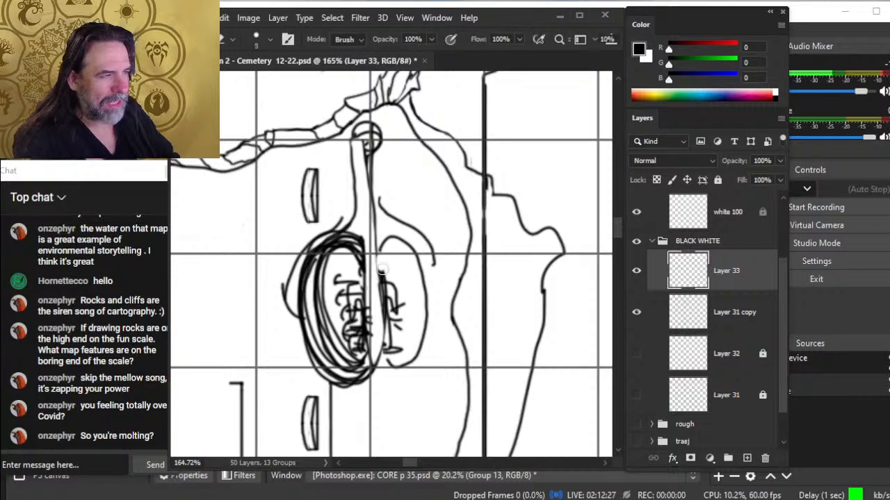
pyautogui.moveTo(381, 270)
pyautogui.mouseDown()
pyautogui.moveTo(377, 207)
pyautogui.moveTo(368, 283)
pyautogui.mouseUp()
pyautogui.press('b')
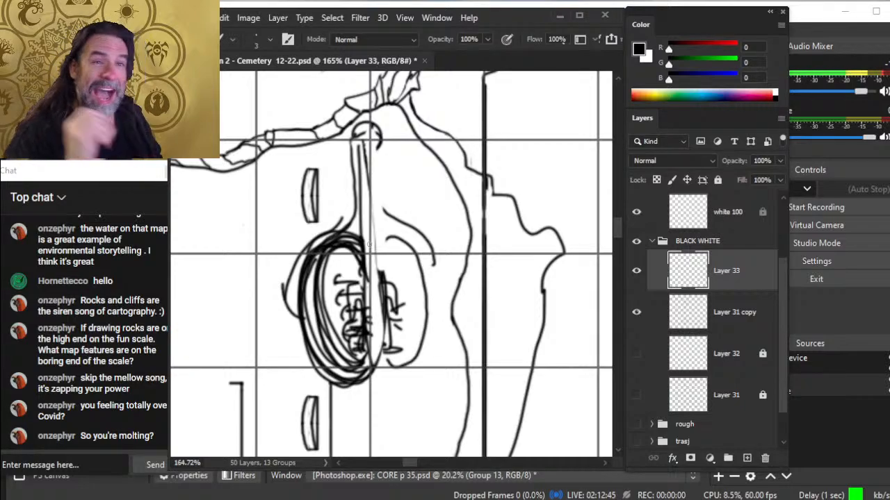
# - Erase and rework the narrow neck lines joining the small upper circle to the bold oval
pyautogui.press('e')
pyautogui.moveTo(361, 160)
pyautogui.mouseDown()
pyautogui.moveTo(357, 208)
pyautogui.moveTo(354, 142)
pyautogui.moveTo(355, 197)
pyautogui.moveTo(344, 226)
pyautogui.moveTo(311, 248)
pyautogui.mouseUp()
pyautogui.press('b')
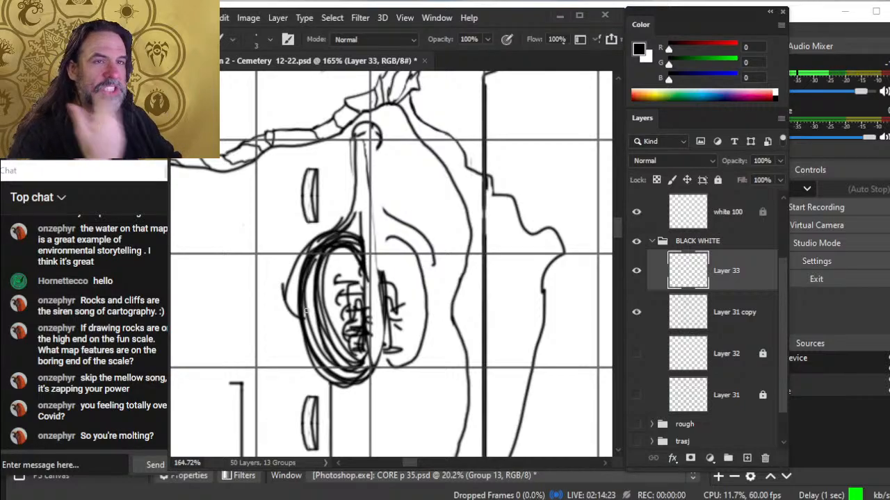
# - Delete the sketch layer, Layer 33, and erase the opening bracket beside the lower gravestone nearest the long border lines on Layer 31 copy
pyautogui.press('Delete')
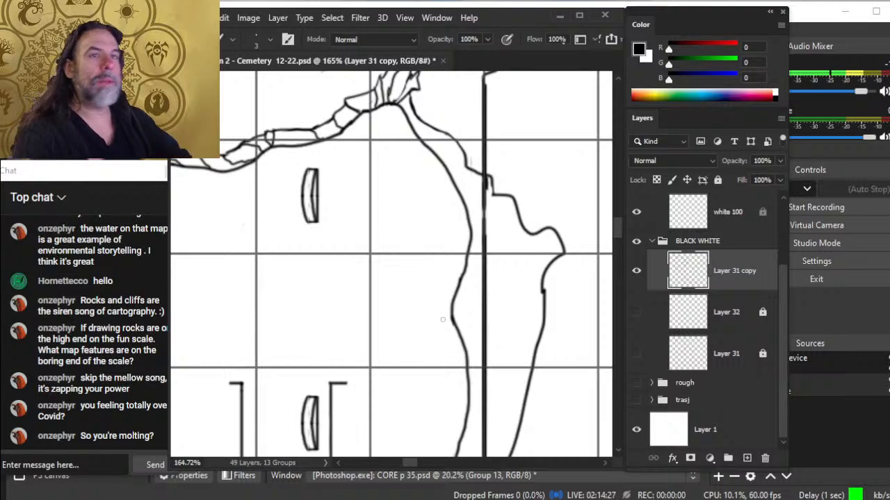
pyautogui.moveTo(385, 329); pyautogui.dragTo(394, 227)
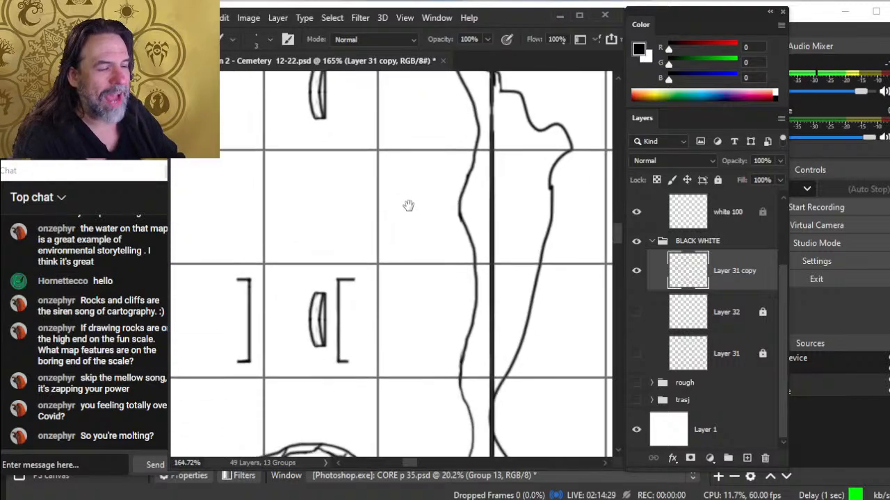
pyautogui.press('e')
pyautogui.moveTo(359, 278)
pyautogui.mouseDown()
pyautogui.moveTo(339, 324)
pyautogui.moveTo(346, 363)
pyautogui.mouseUp()
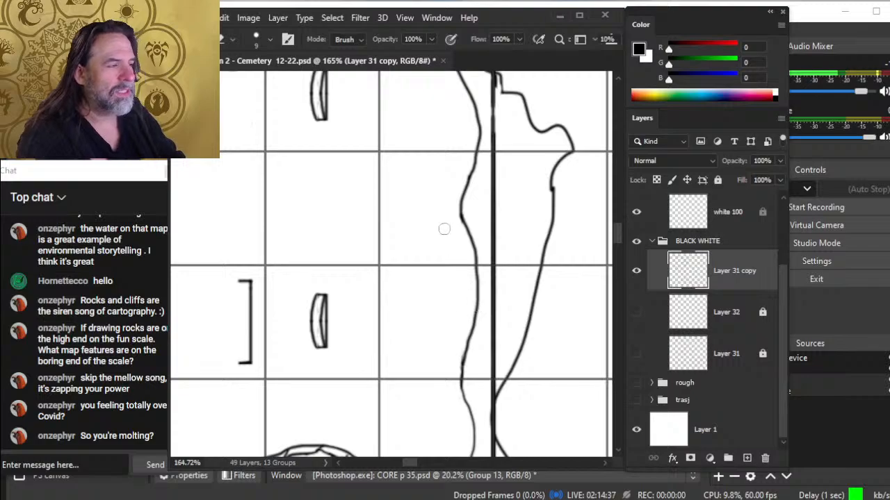
# - Erase the upper stretch of the long inner border line below the rocky peak and redraw it as a smooth outward curve
pyautogui.press('z')
pyautogui.moveTo(487, 283); pyautogui.dragTo(422, 275)
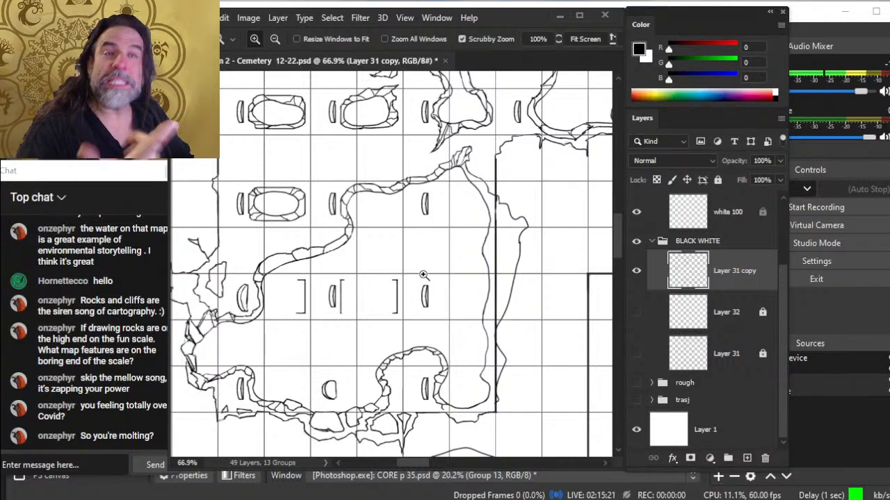
pyautogui.click(478, 232)
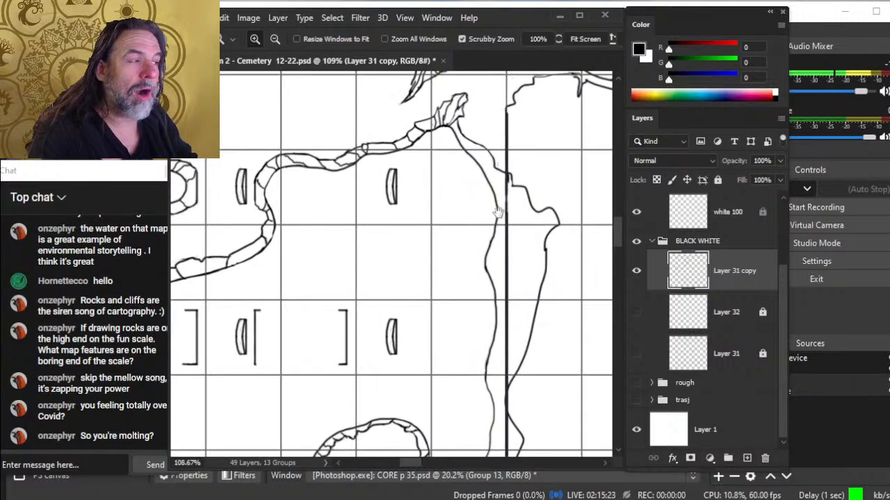
pyautogui.press('b')
pyautogui.moveTo(479, 237); pyautogui.dragTo(479, 271)
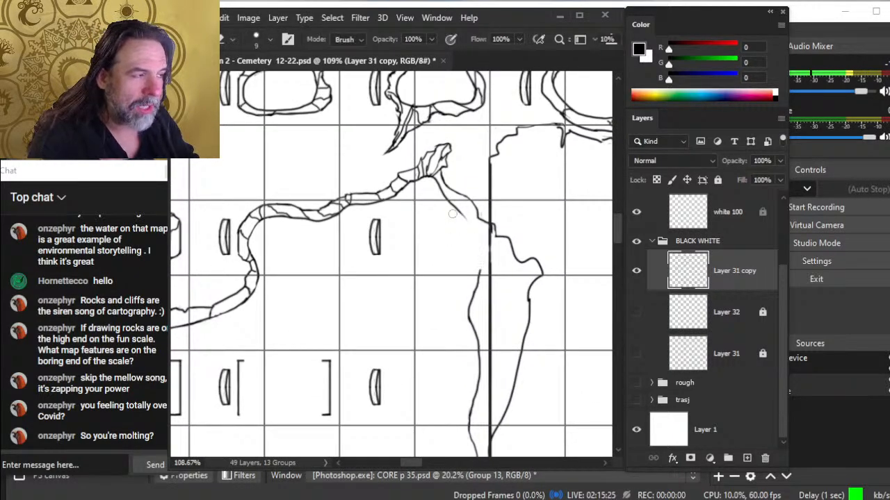
pyautogui.press('b')
pyautogui.moveTo(459, 213)
pyautogui.mouseDown()
pyautogui.moveTo(482, 246)
pyautogui.moveTo(474, 306)
pyautogui.mouseUp()
pyautogui.press('e')
pyautogui.press('b')
pyautogui.press('e')
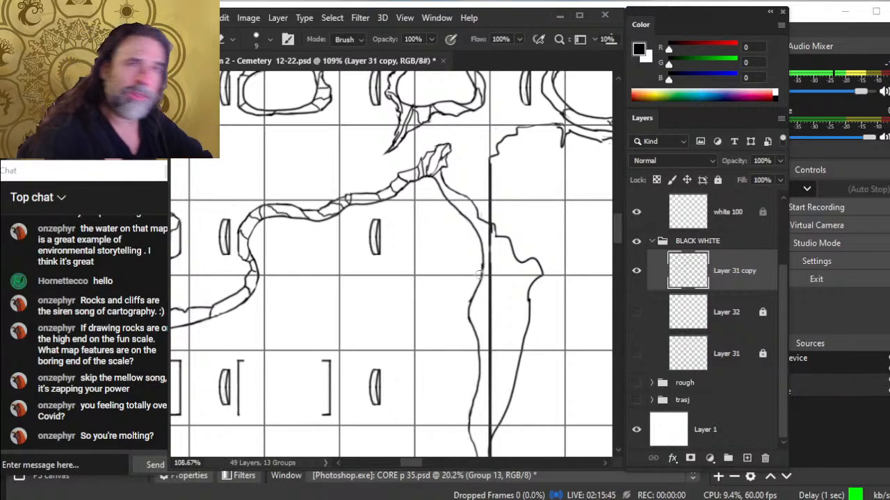
# - Touch up the redrawn inner border line where it joins the existing wavy line
pyautogui.press('z')
pyautogui.click(549, 286)
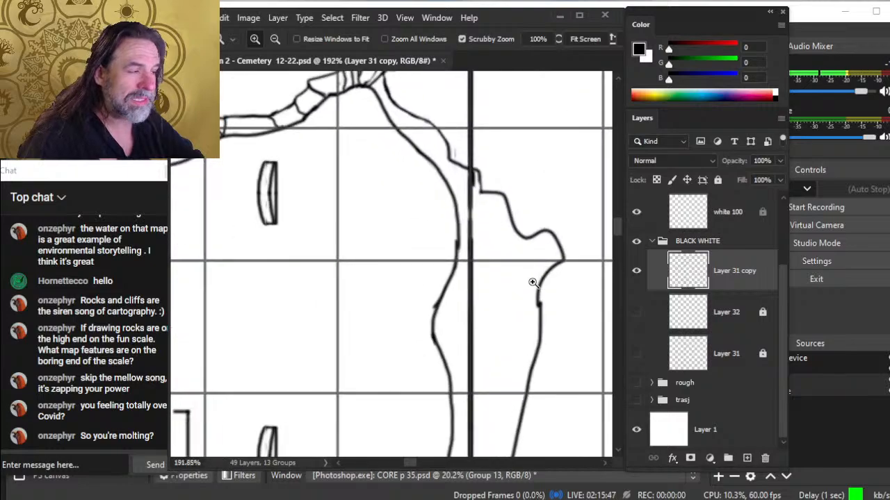
pyautogui.press('b')
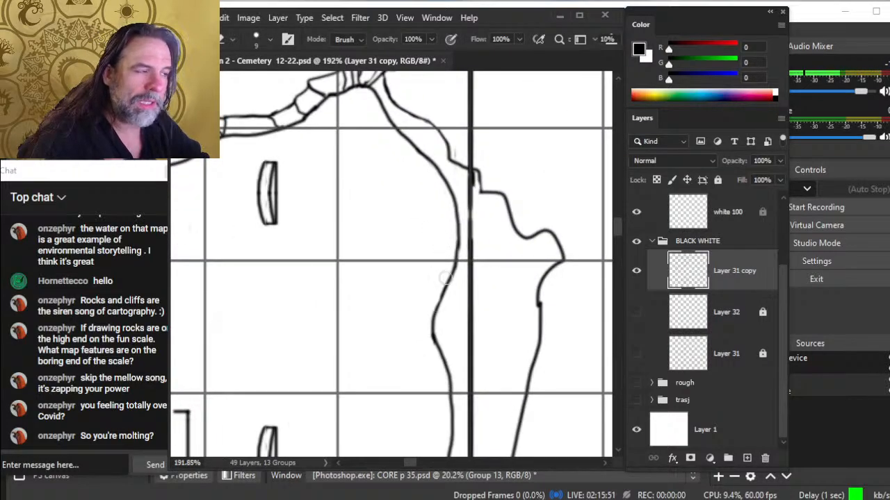
pyautogui.press('z')
pyautogui.moveTo(475, 274)
pyautogui.mouseDown()
pyautogui.moveTo(448, 254)
pyautogui.moveTo(438, 318)
pyautogui.mouseUp()
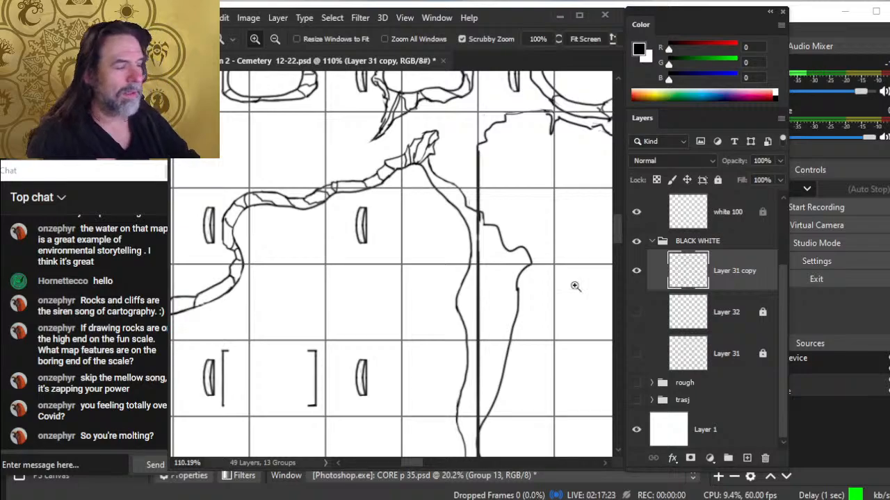
# - Erase the rough stretch of the thick vertical line where the ragged outer border crosses it and redraw it straight
pyautogui.moveTo(529, 194); pyautogui.dragTo(468, 199)
pyautogui.moveTo(393, 194); pyautogui.dragTo(451, 207)
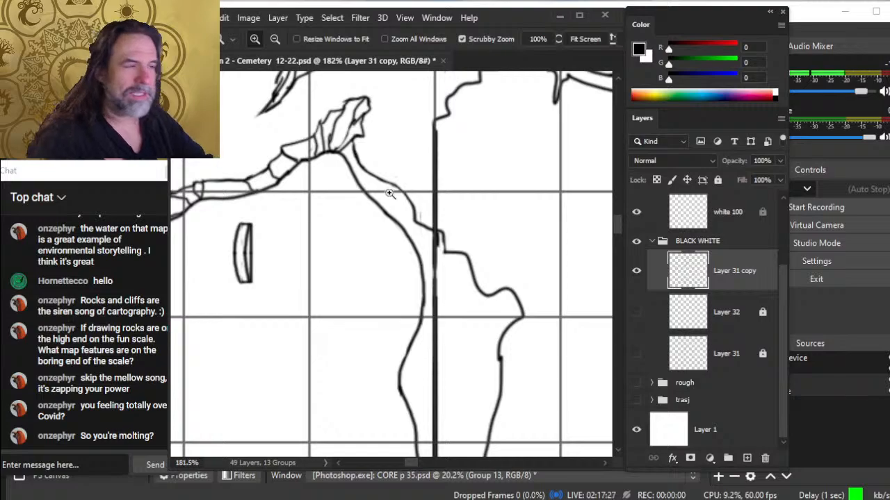
pyautogui.press('b')
pyautogui.moveTo(436, 243); pyautogui.dragTo(437, 286)
pyautogui.press('b')
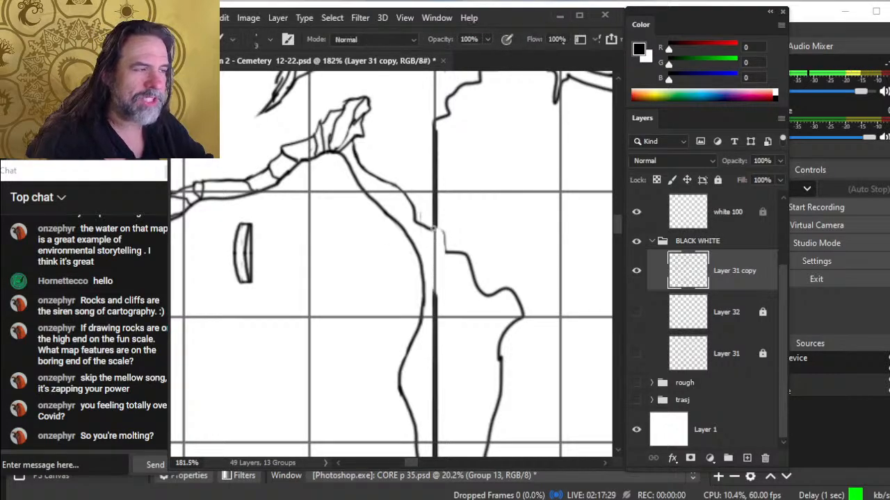
pyautogui.moveTo(437, 217); pyautogui.dragTo(435, 297)
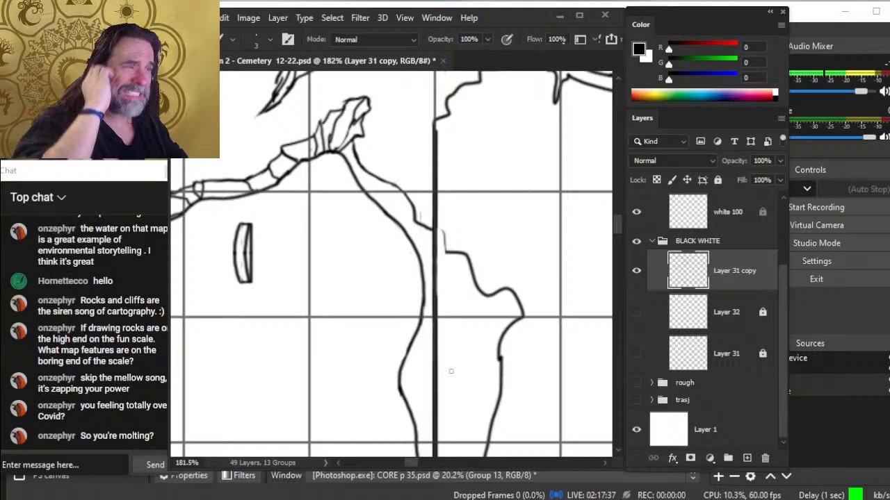
# - Erase the thick vertical line where the cliff's outer edge meets it and begin a short ledge stroke across the gap
pyautogui.press('e')
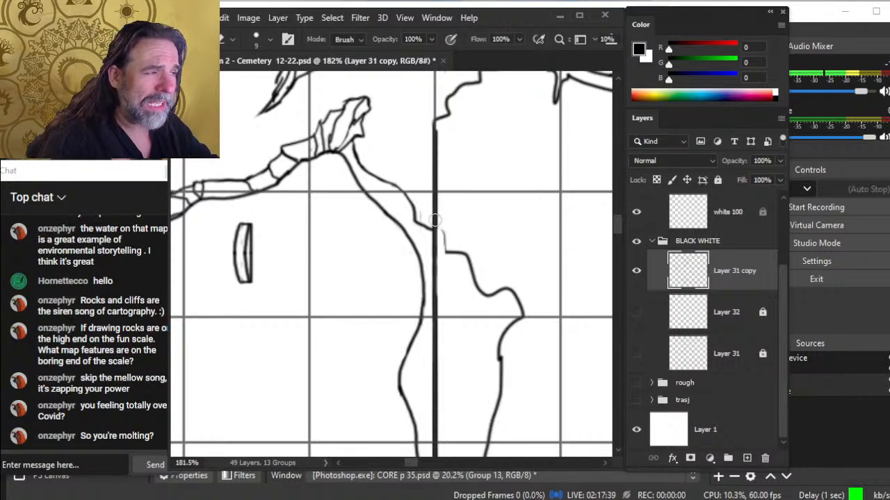
pyautogui.moveTo(437, 217)
pyautogui.mouseDown()
pyautogui.moveTo(447, 243)
pyautogui.moveTo(440, 215)
pyautogui.mouseUp()
pyautogui.press('b')
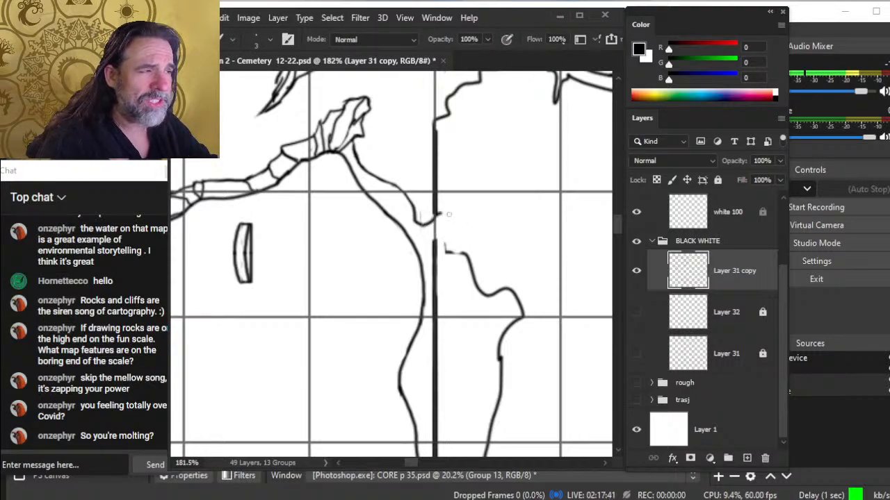
pyautogui.press('z')
pyautogui.moveTo(467, 243); pyautogui.dragTo(438, 230)
pyautogui.press('e')
pyautogui.press('b')
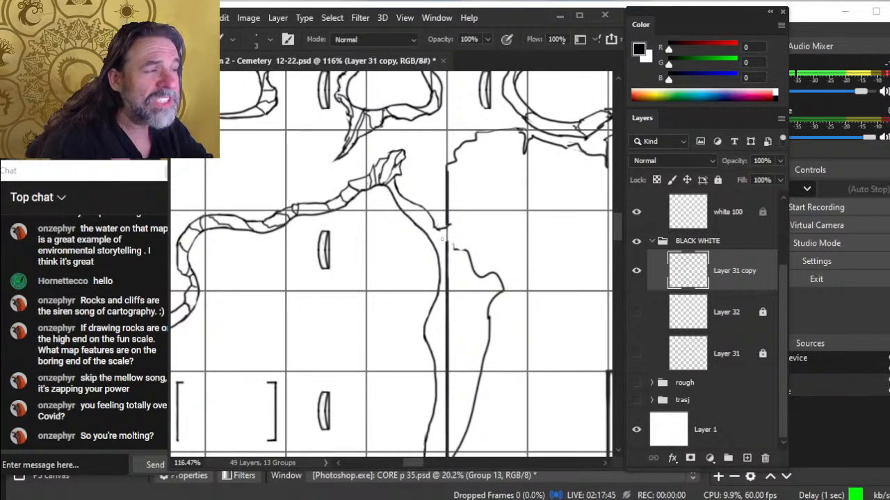
pyautogui.press('e')
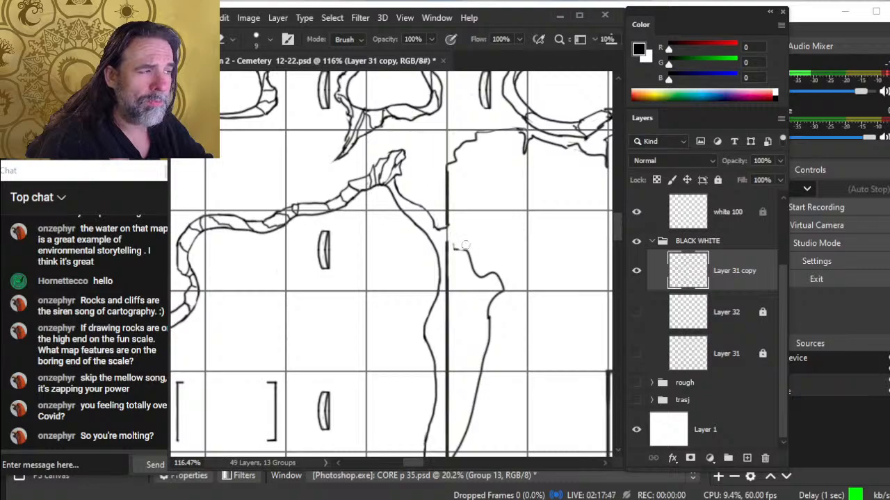
# - Extend the ledge stroke past the vertical line and draw an angled return stroke back to the line beneath it
pyautogui.press('z')
pyautogui.moveTo(455, 236); pyautogui.dragTo(511, 235)
pyautogui.press('b')
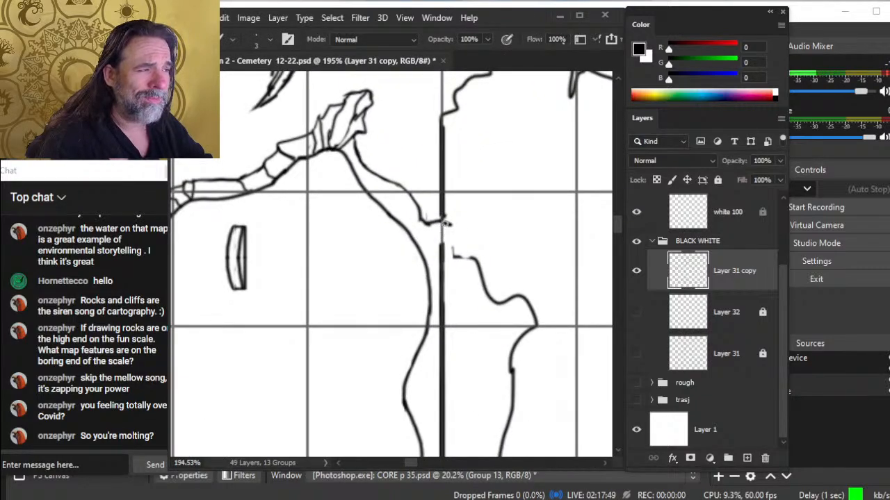
pyautogui.press('e')
pyautogui.moveTo(448, 223)
pyautogui.mouseDown()
pyautogui.moveTo(459, 224)
pyautogui.moveTo(441, 241)
pyautogui.mouseUp()
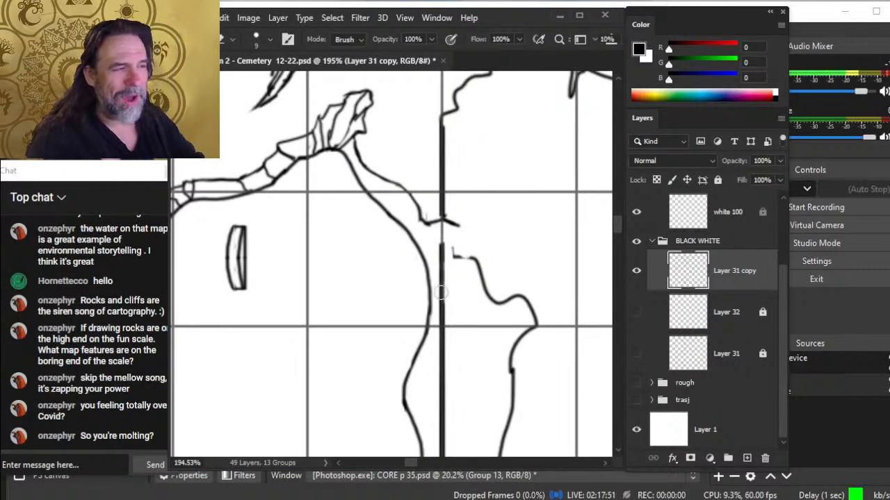
pyautogui.press('b')
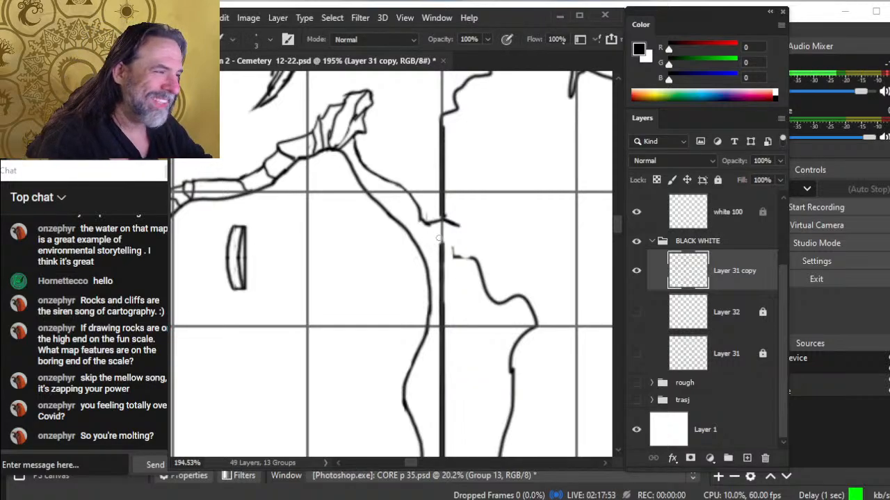
pyautogui.moveTo(460, 236); pyautogui.dragTo(442, 245)
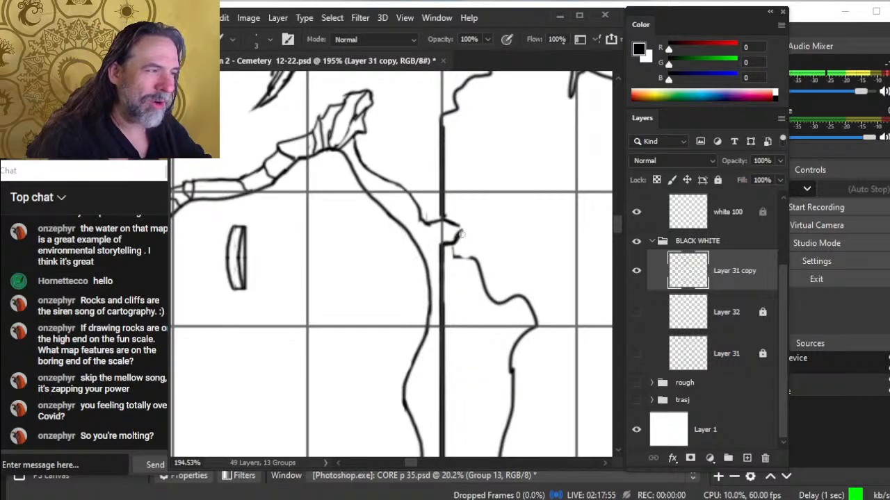
# - Erase the notch before the ledge and redraw the cliff's outer edge sloping into the ledge tip
pyautogui.press('e')
pyautogui.moveTo(432, 227)
pyautogui.mouseDown()
pyautogui.moveTo(441, 224)
pyautogui.moveTo(434, 219)
pyautogui.moveTo(450, 235)
pyautogui.mouseUp()
pyautogui.press('b')
pyautogui.press('e')
pyautogui.press('b')
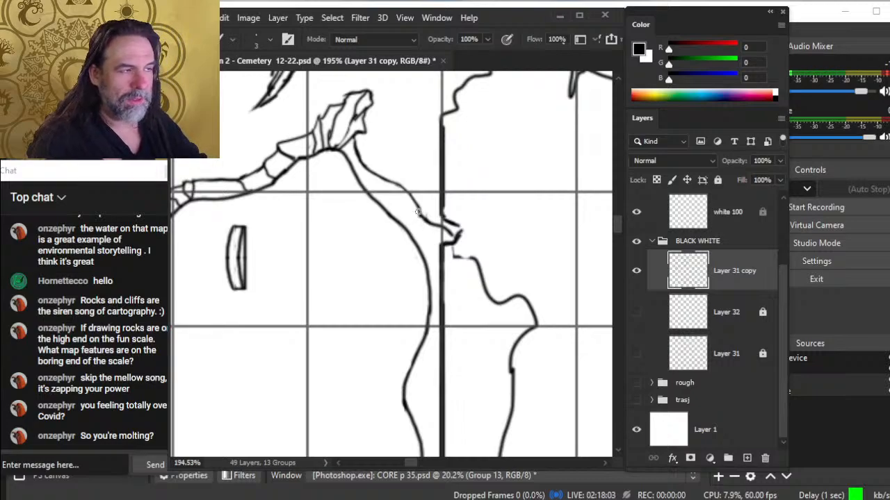
# - Reduce the brush to size 2 and draw thin crack lines across the cliff band near the ledge and near the upper bend
pyautogui.moveTo(418, 209); pyautogui.dragTo(415, 237)
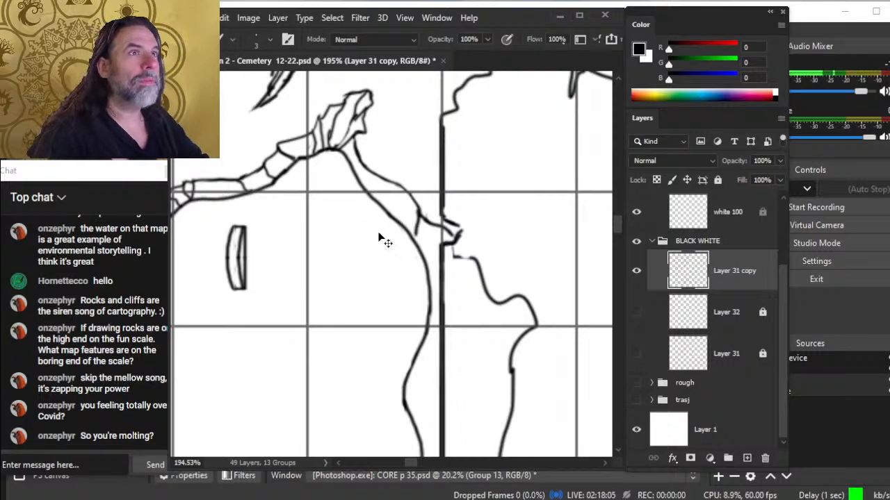
pyautogui.hotkey('ctrl', 'z')
pyautogui.press('[')
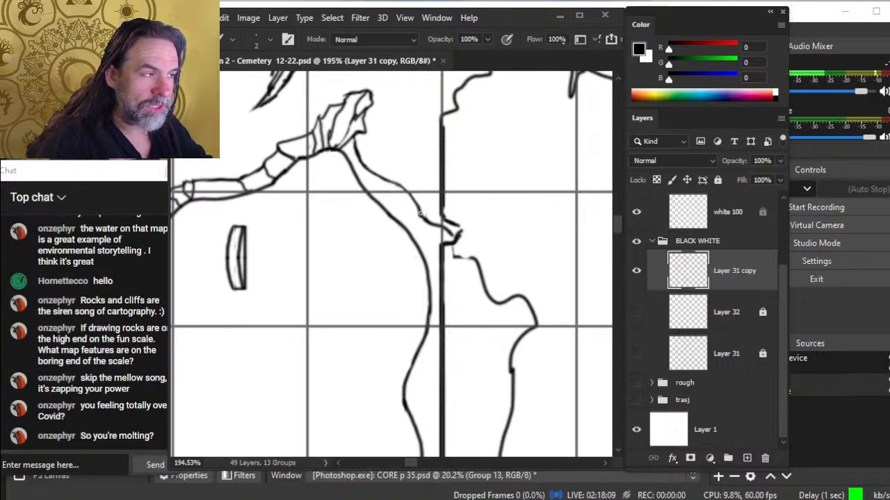
pyautogui.moveTo(421, 215); pyautogui.dragTo(417, 242)
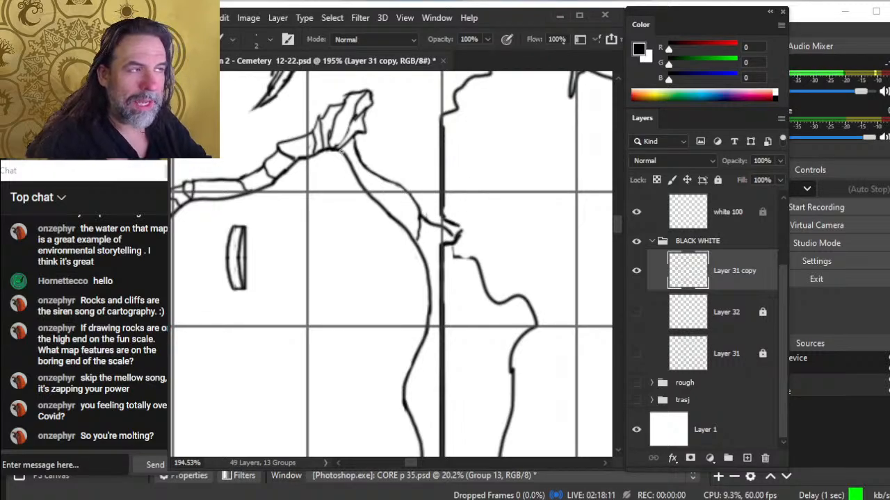
pyautogui.moveTo(358, 169); pyautogui.dragTo(367, 171)
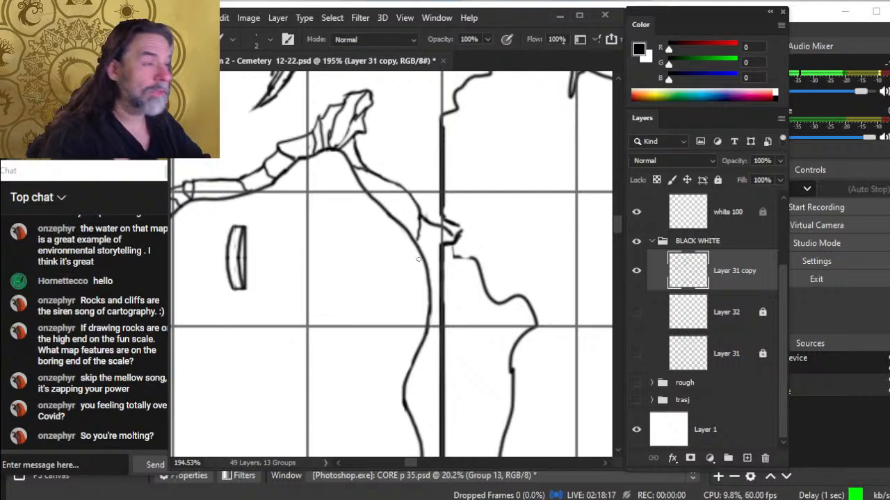
# - Clean up the vertical line stub and old corner around the ledge, and sharpen the ledge tip to a point
pyautogui.press('e')
pyautogui.moveTo(446, 223)
pyautogui.mouseDown()
pyautogui.moveTo(453, 233)
pyautogui.moveTo(434, 224)
pyautogui.moveTo(451, 257)
pyautogui.moveTo(470, 258)
pyautogui.moveTo(467, 220)
pyautogui.moveTo(442, 206)
pyautogui.mouseUp()
pyautogui.press('b')
pyautogui.press('e')
pyautogui.press('b')
pyautogui.press('e')
pyautogui.press('z')
pyautogui.moveTo(487, 174); pyautogui.dragTo(520, 198)
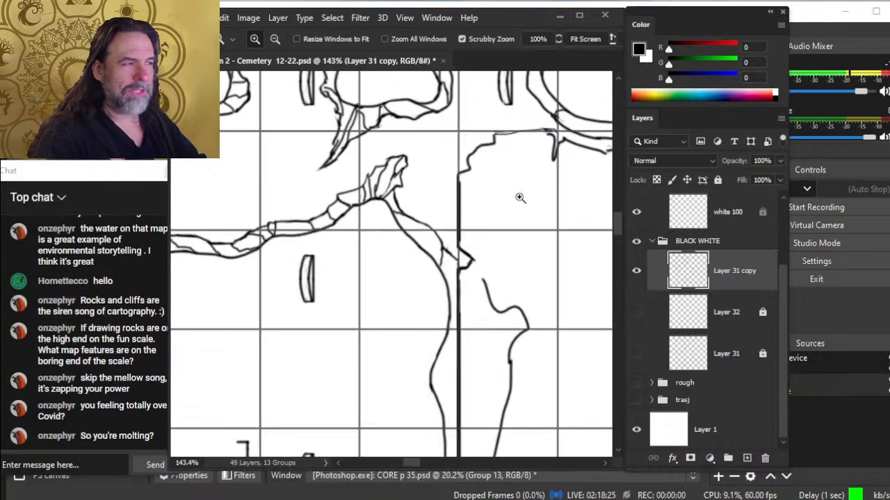
# - Erase the thick vertical line below the ledge tip and extend the jagged cliff edge toward the lower outline
pyautogui.press('b')
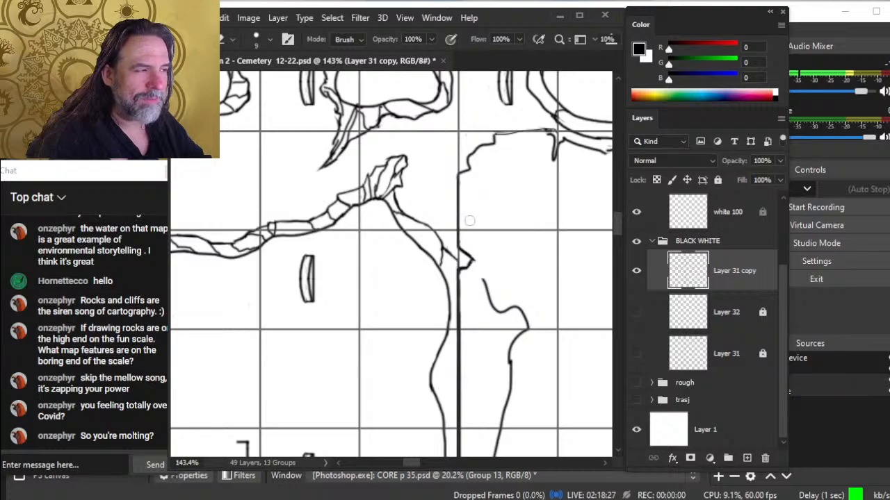
pyautogui.press('z')
pyautogui.moveTo(461, 246)
pyautogui.mouseDown()
pyautogui.moveTo(438, 241)
pyautogui.moveTo(478, 221)
pyautogui.moveTo(452, 203)
pyautogui.moveTo(465, 196)
pyautogui.mouseUp()
pyautogui.press('b')
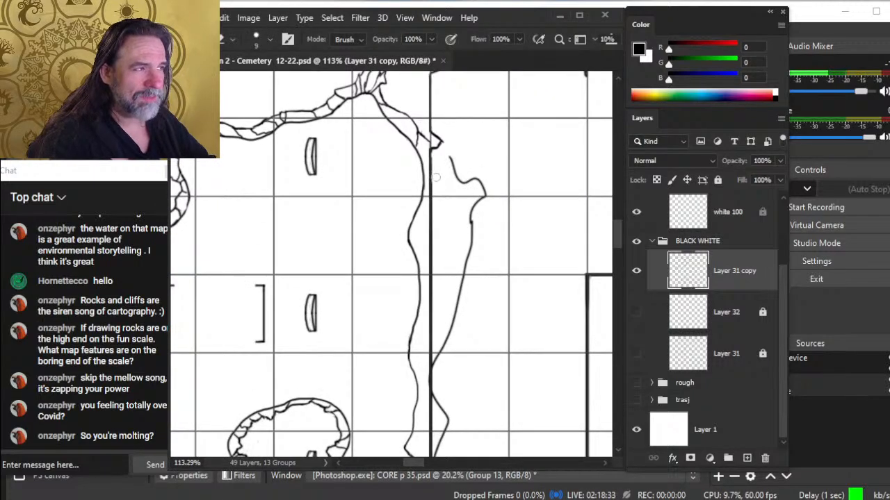
pyautogui.press('b')
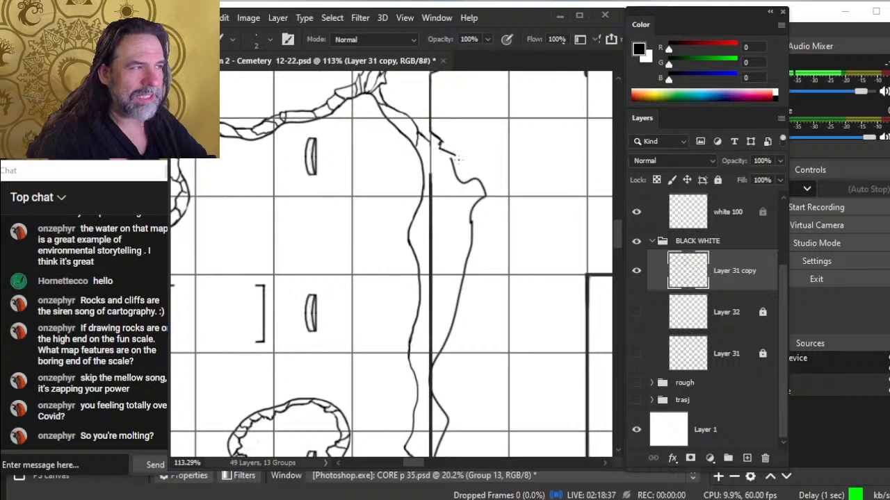
# - Erase the top of the lower outline and connect it to the ledge with a jagged size 3 brush line
pyautogui.press('z')
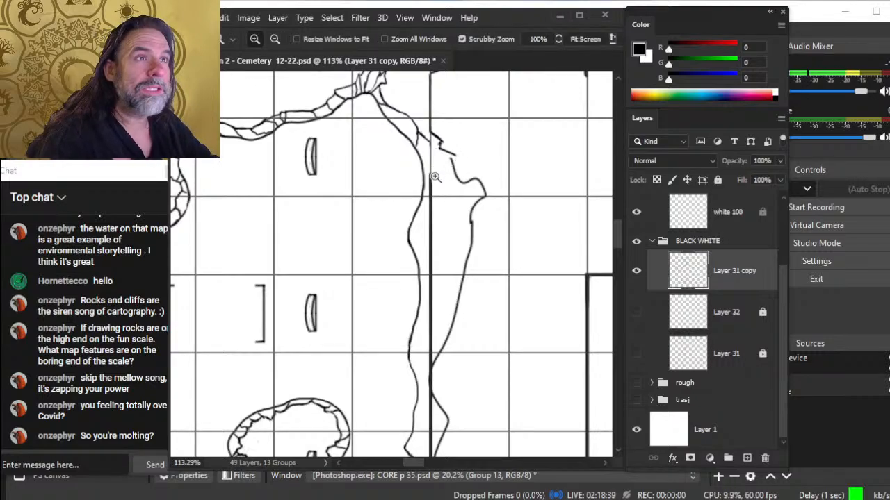
pyautogui.moveTo(446, 180); pyautogui.dragTo(466, 174)
pyautogui.press('e')
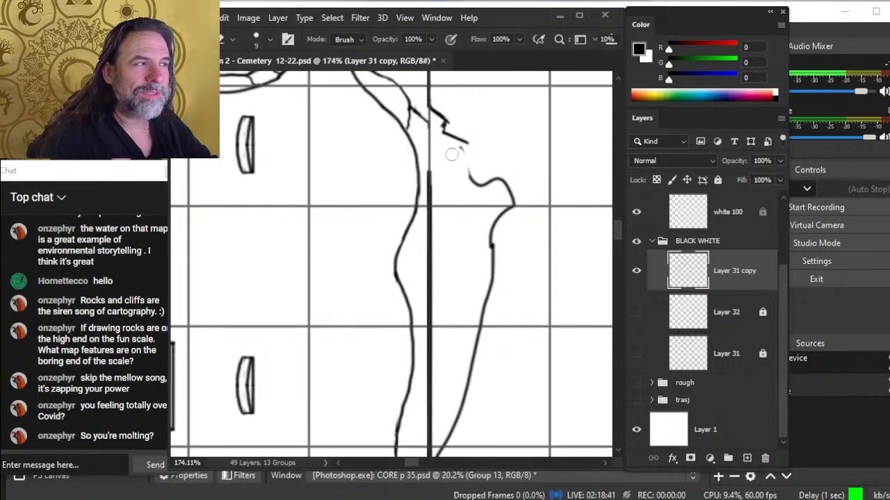
pyautogui.press('b')
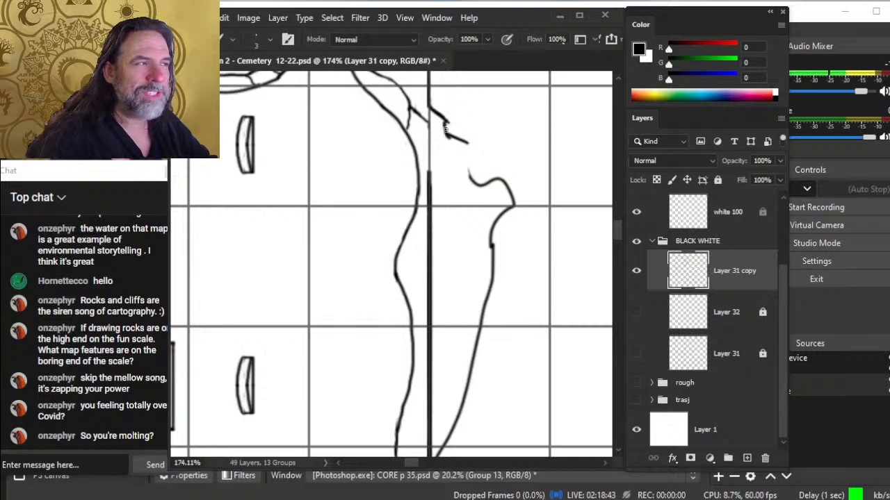
pyautogui.moveTo(467, 147); pyautogui.dragTo(472, 165)
pyautogui.press('e')
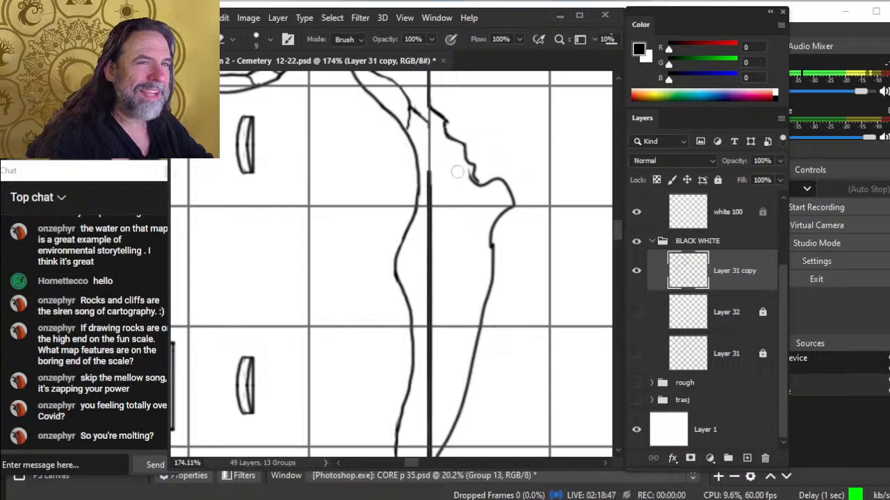
pyautogui.press('b')
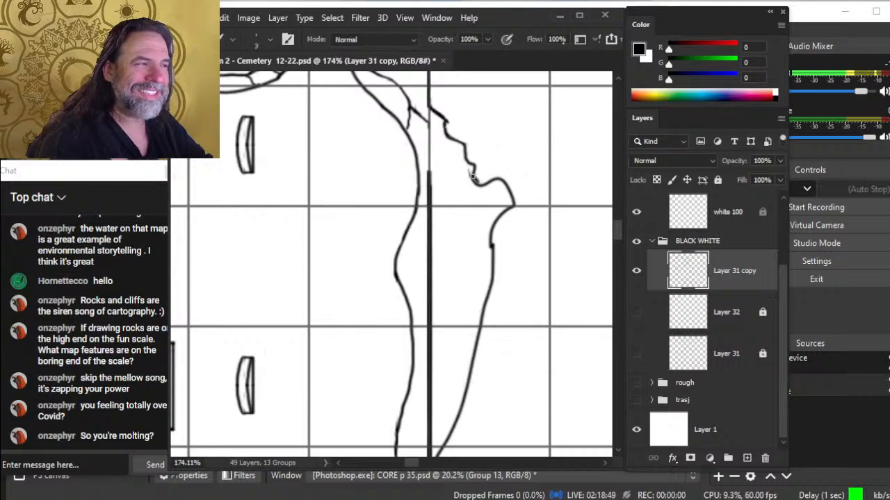
# - Thicken the notch where the jagged edge meets the lower outline and erase the vertical line down to the next horizontal grid line
pyautogui.moveTo(473, 181)
pyautogui.mouseDown()
pyautogui.moveTo(465, 166)
pyautogui.moveTo(431, 184)
pyautogui.moveTo(425, 166)
pyautogui.mouseUp()
pyautogui.press('e')
pyautogui.press('b')
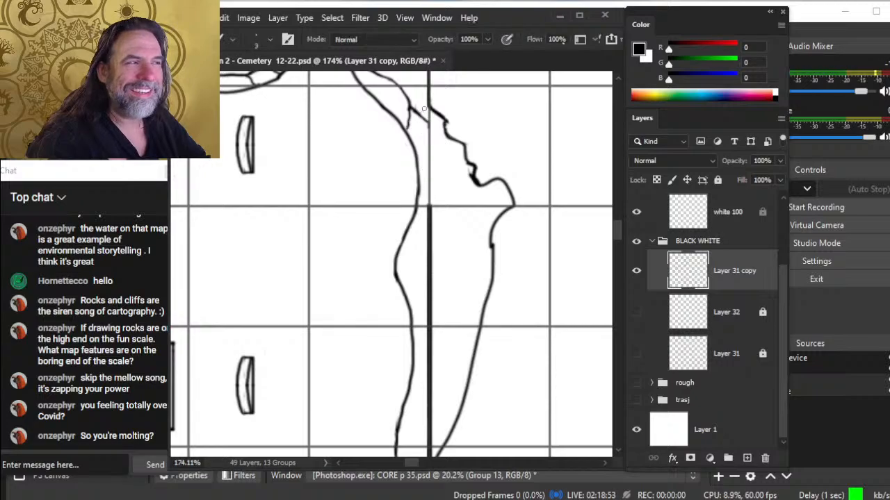
# - Replace the diagonal stroke beside the vertical line with a short level edge segment and darken the crack below its inner end
pyautogui.press('e')
pyautogui.moveTo(423, 109)
pyautogui.mouseDown()
pyautogui.moveTo(411, 109)
pyautogui.moveTo(405, 129)
pyautogui.mouseUp()
pyautogui.press('b')
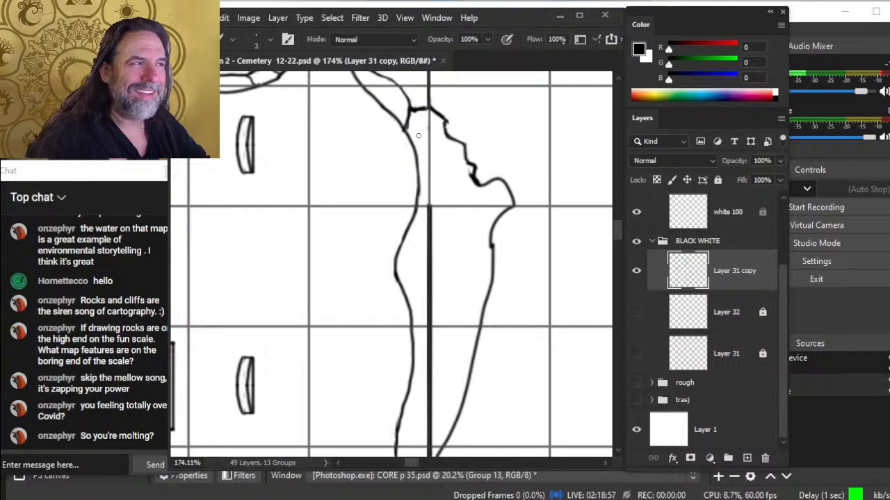
# - Undo the last crack stroke and draw thin size 2 crack lines from the jagged edge down into the cliff band
pyautogui.hotkey('ctrl', 'z')
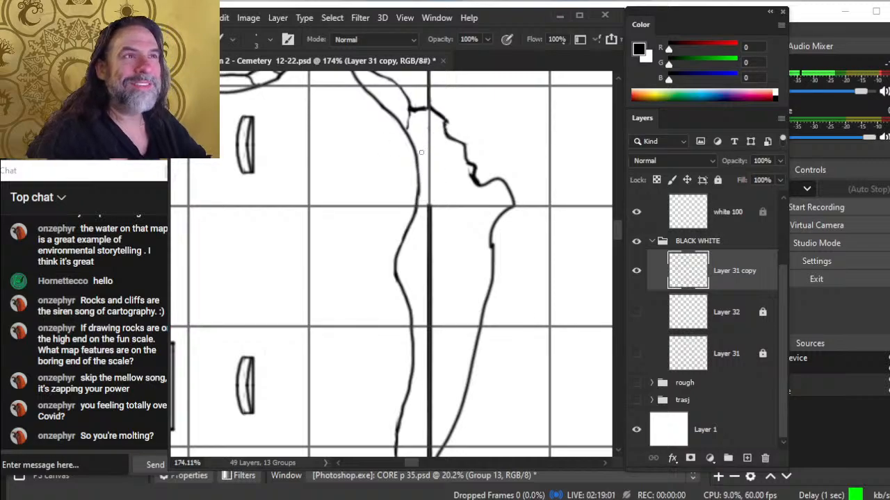
pyautogui.press('[')
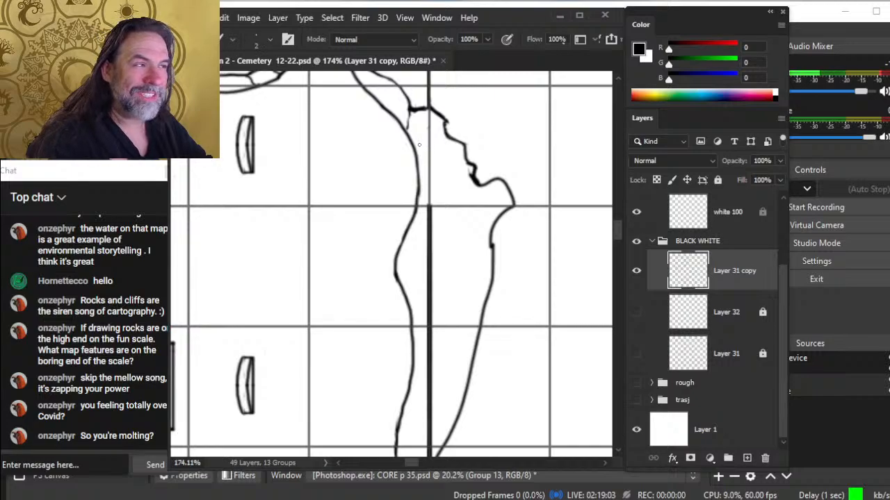
pyautogui.moveTo(418, 145); pyautogui.dragTo(438, 128)
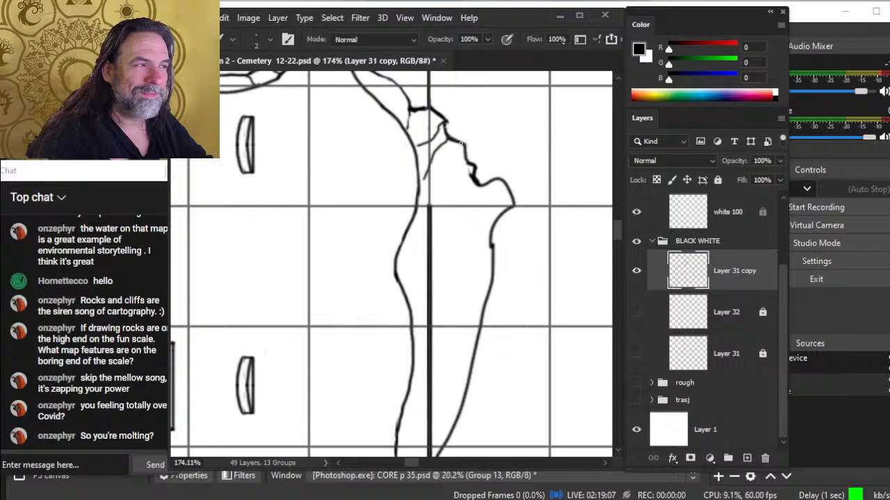
# - Erase more of the thick vertical line inside the cliff and redraw the notch in the outer edge as stepped rock
pyautogui.press('e')
pyautogui.moveTo(429, 203); pyautogui.dragTo(430, 258)
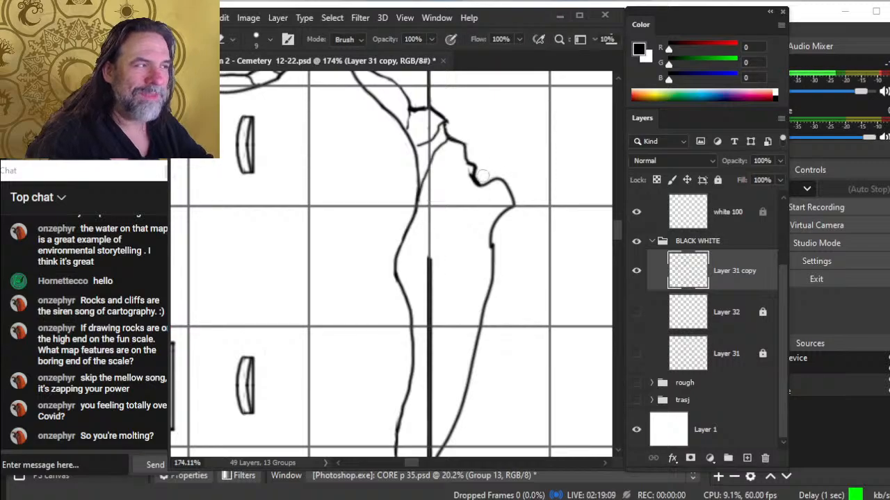
pyautogui.moveTo(466, 169)
pyautogui.mouseDown()
pyautogui.moveTo(491, 182)
pyautogui.moveTo(481, 162)
pyautogui.moveTo(495, 180)
pyautogui.moveTo(472, 179)
pyautogui.mouseUp()
pyautogui.press('b')
pyautogui.press('e')
pyautogui.press('b')
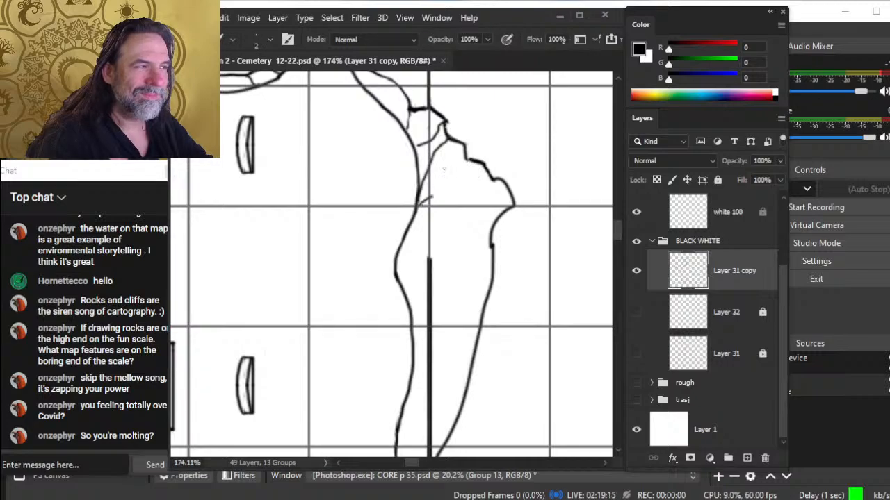
# - Draw a thin vertical stroke inside the cliff band and erase most of the long crack line above it
pyautogui.moveTo(431, 200); pyautogui.dragTo(431, 288)
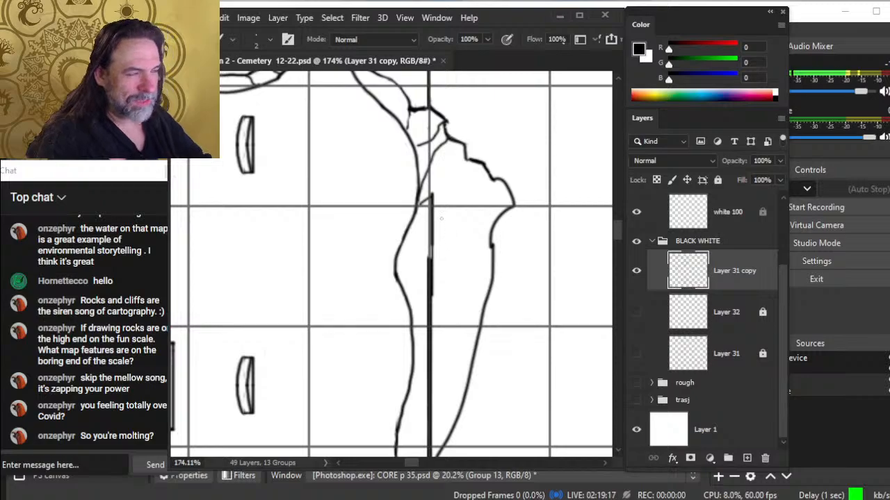
pyautogui.moveTo(438, 196); pyautogui.dragTo(451, 192)
pyautogui.press('e')
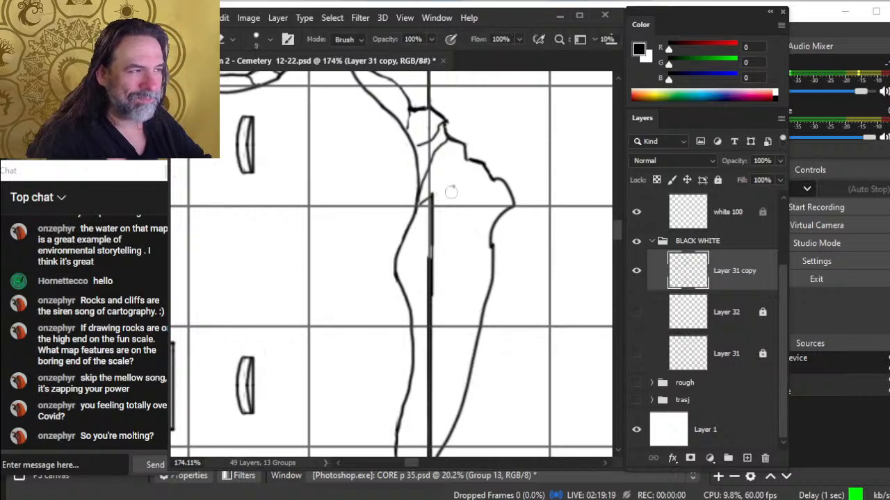
pyautogui.press('b')
pyautogui.press('e')
pyautogui.moveTo(440, 147); pyautogui.dragTo(434, 157)
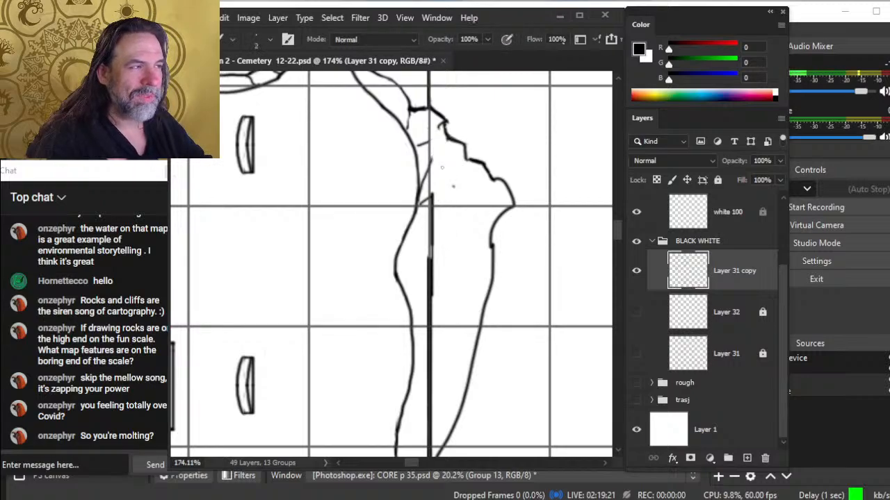
pyautogui.press('b')
pyautogui.press('e')
pyautogui.moveTo(431, 160); pyautogui.dragTo(426, 172)
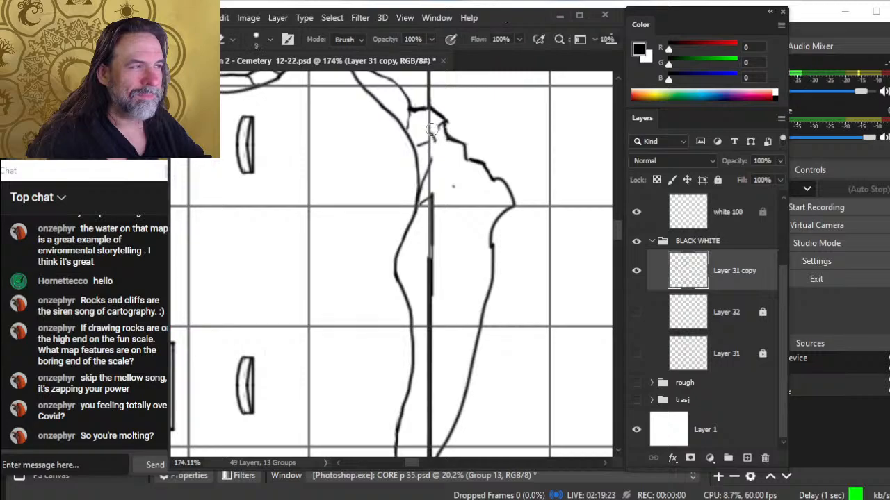
# - Draw a small angular rock chip below the jagged upper edge of the cliff band and extend a thin crack down from it
pyautogui.press('b')
pyautogui.moveTo(435, 142)
pyautogui.mouseDown()
pyautogui.moveTo(431, 132)
pyautogui.moveTo(421, 143)
pyautogui.moveTo(437, 166)
pyautogui.mouseUp()
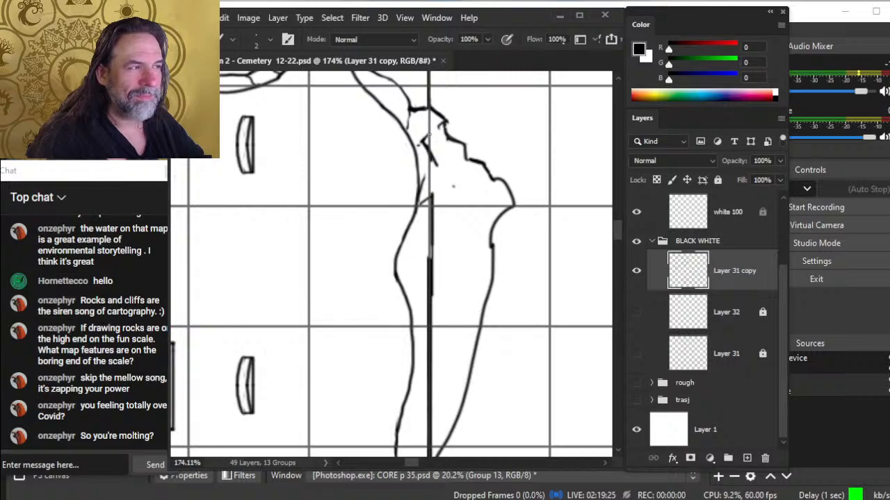
pyautogui.moveTo(431, 135)
pyautogui.mouseDown()
pyautogui.moveTo(439, 142)
pyautogui.moveTo(439, 122)
pyautogui.mouseUp()
pyautogui.press('e')
pyautogui.press('b')
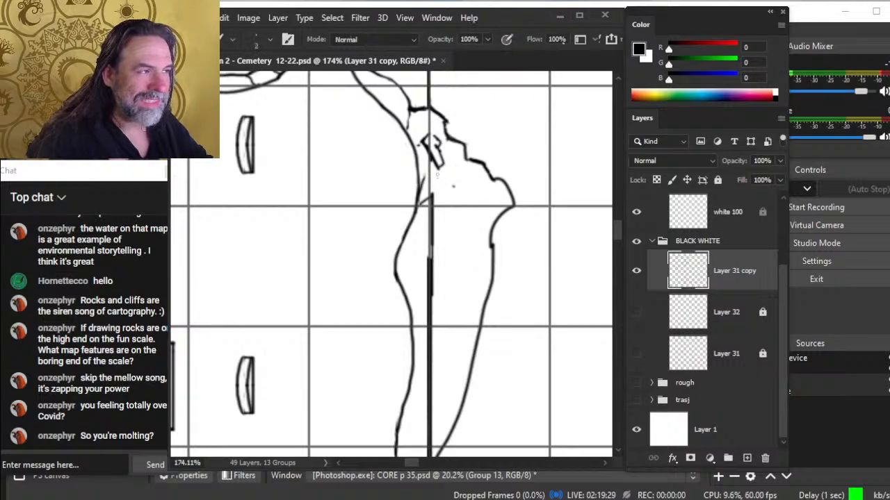
pyautogui.moveTo(436, 172); pyautogui.dragTo(435, 221)
pyautogui.press('e')
pyautogui.press('z')
pyautogui.moveTo(476, 241); pyautogui.dragTo(416, 213)
pyautogui.moveTo(478, 161); pyautogui.dragTo(399, 236)
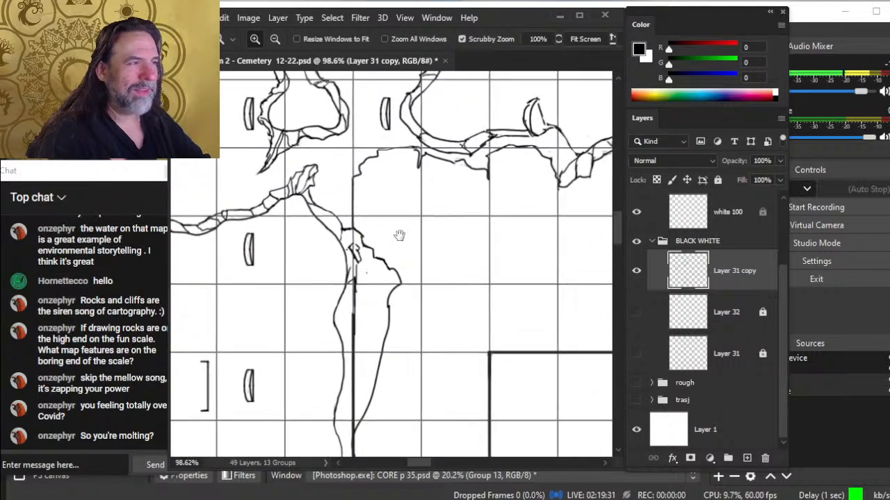
pyautogui.moveTo(454, 203)
pyautogui.mouseDown()
pyautogui.moveTo(389, 194)
pyautogui.moveTo(399, 201)
pyautogui.moveTo(378, 247)
pyautogui.moveTo(438, 201)
pyautogui.moveTo(404, 181)
pyautogui.mouseUp()
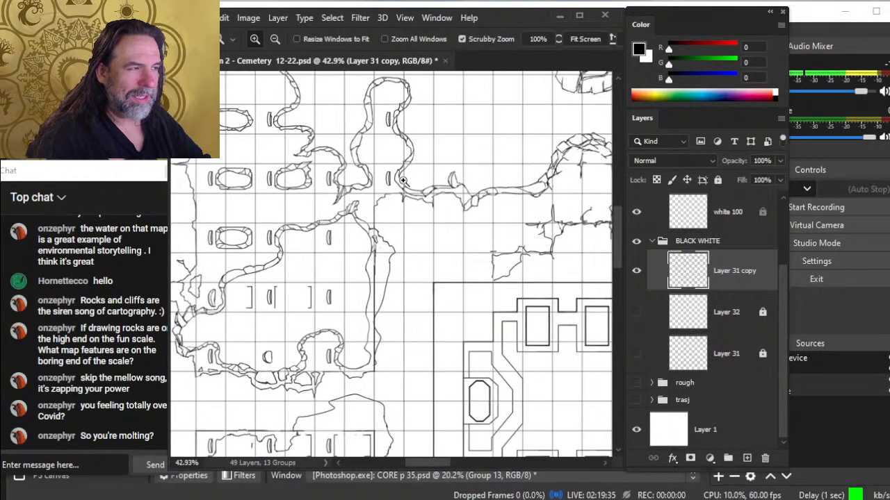
pyautogui.moveTo(417, 297); pyautogui.dragTo(390, 212)
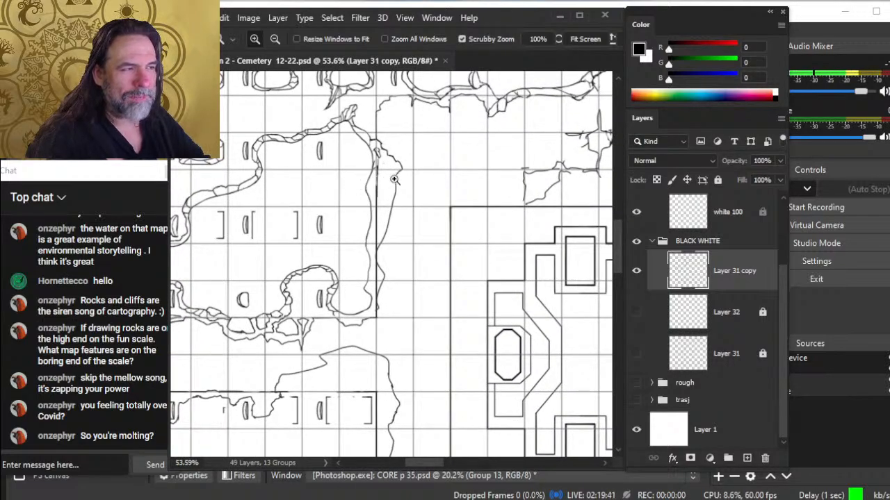
pyautogui.press('b')
pyautogui.moveTo(392, 177)
pyautogui.mouseDown()
pyautogui.moveTo(350, 192)
pyautogui.moveTo(382, 157)
pyautogui.moveTo(407, 182)
pyautogui.mouseUp()
pyautogui.press('e')
pyautogui.press('z')
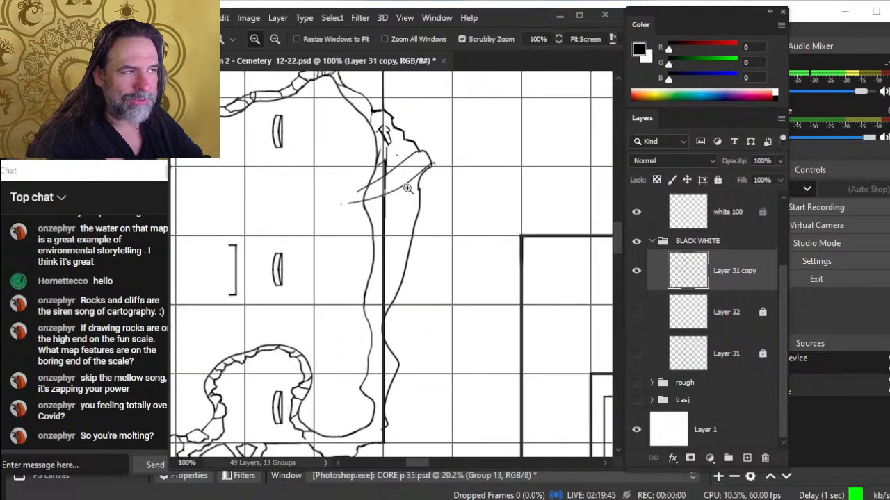
pyautogui.hotkey('ctrl', 'z')
pyautogui.hotkey('ctrl', 'z')
# - Sketch a small side profile in the open squares east of the cliff, with a sloping top line and a flat base
pyautogui.press('b')
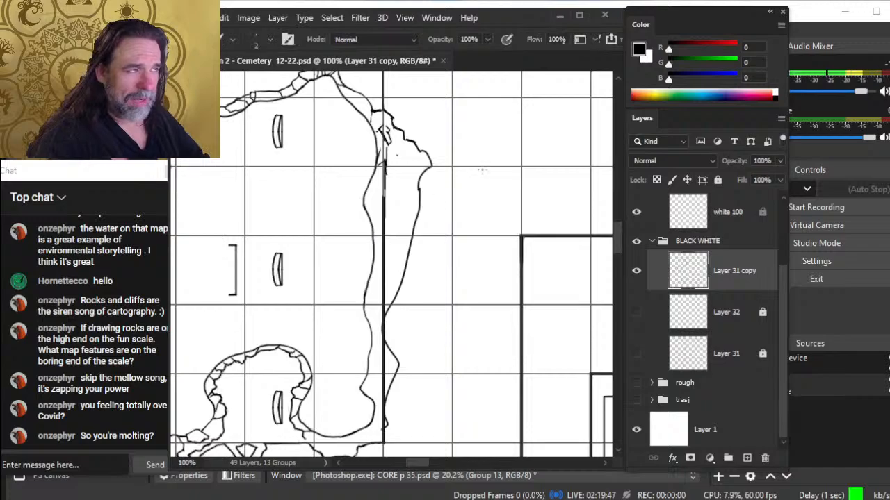
pyautogui.moveTo(467, 125)
pyautogui.mouseDown()
pyautogui.moveTo(461, 158)
pyautogui.moveTo(562, 123)
pyautogui.moveTo(563, 166)
pyautogui.moveTo(460, 167)
pyautogui.moveTo(403, 177)
pyautogui.mouseUp()
pyautogui.hotkey('ctrl', 'z')
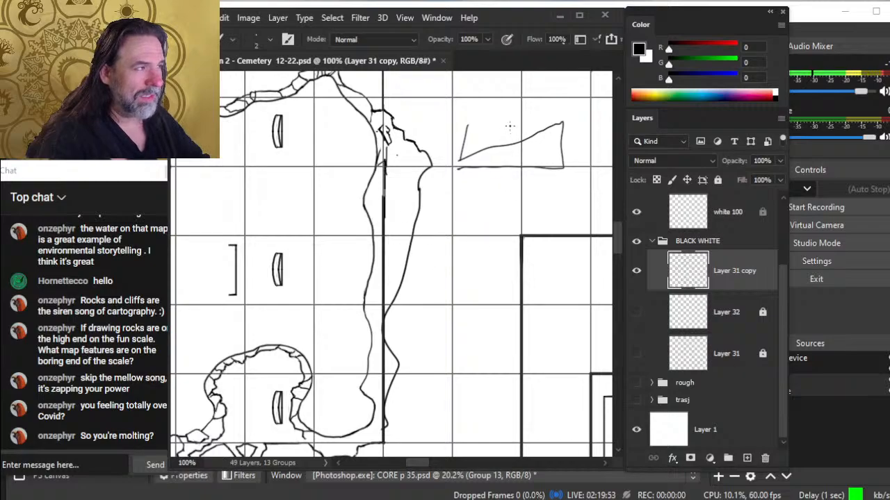
# - Lasso the side profile sketch, move it slightly to the right and deselect it
pyautogui.press('l')
pyautogui.moveTo(511, 107)
pyautogui.mouseDown()
pyautogui.moveTo(470, 186)
pyautogui.moveTo(585, 131)
pyautogui.moveTo(514, 97)
pyautogui.mouseUp()
pyautogui.moveTo(509, 144)
pyautogui.mouseDown()
pyautogui.moveTo(549, 149)
pyautogui.moveTo(491, 149)
pyautogui.moveTo(535, 145)
pyautogui.moveTo(524, 150)
pyautogui.moveTo(571, 125)
pyautogui.moveTo(528, 127)
pyautogui.mouseUp()
pyautogui.press('v')
pyautogui.press('l')
pyautogui.click(524, 189)
# - Extend the profile sketch's left end with a jagged ledge and replace its dark level stroke with a thin top line
pyautogui.press('b')
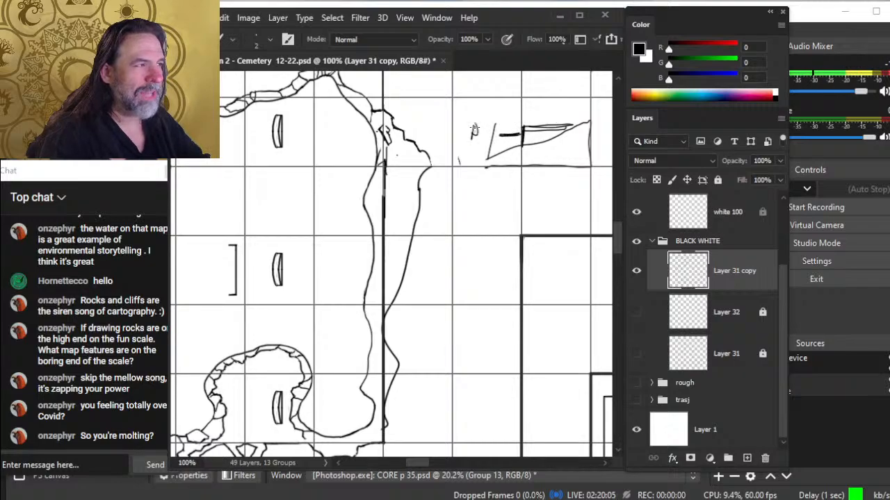
pyautogui.moveTo(476, 126)
pyautogui.mouseDown()
pyautogui.moveTo(513, 129)
pyautogui.moveTo(516, 147)
pyautogui.moveTo(489, 130)
pyautogui.moveTo(505, 134)
pyautogui.mouseUp()
pyautogui.press('e')
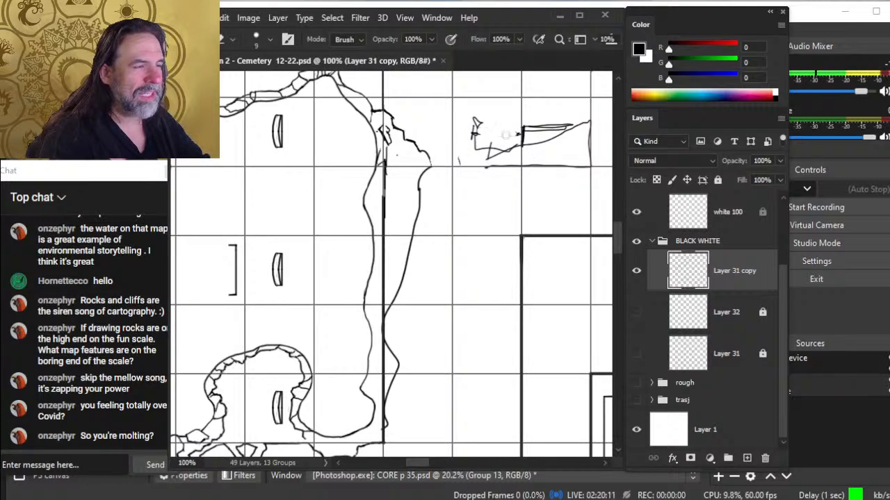
pyautogui.press('b')
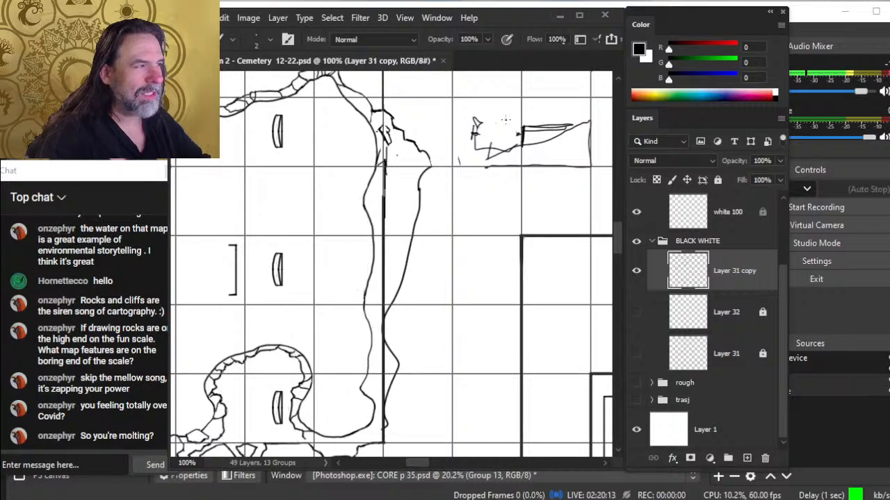
pyautogui.moveTo(478, 129); pyautogui.dragTo(521, 132)
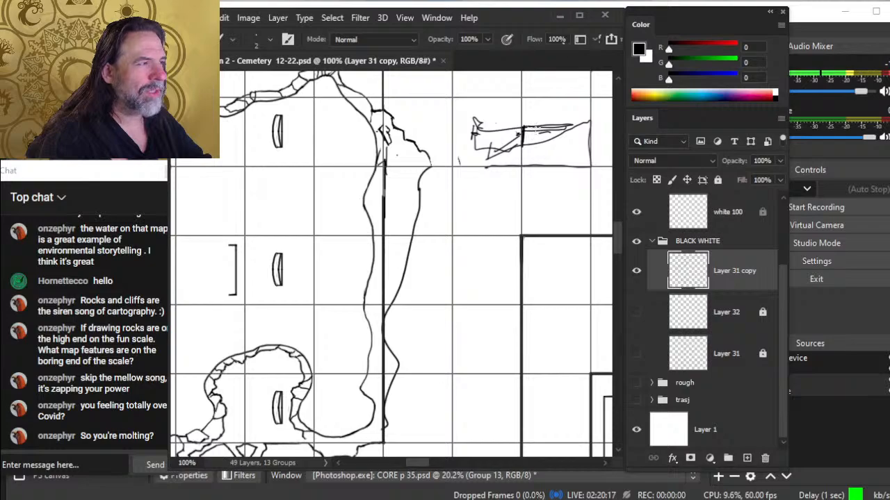
# - Erase the block outline on the profile sketch's slope and add diagonal rock strokes descending toward its lower left corner
pyautogui.moveTo(525, 130)
pyautogui.mouseDown()
pyautogui.moveTo(484, 159)
pyautogui.moveTo(507, 131)
pyautogui.mouseUp()
pyautogui.press('e')
pyautogui.moveTo(554, 129)
pyautogui.mouseDown()
pyautogui.moveTo(526, 129)
pyautogui.moveTo(483, 157)
pyautogui.moveTo(510, 134)
pyautogui.moveTo(476, 164)
pyautogui.mouseUp()
pyautogui.press('b')
pyautogui.moveTo(519, 136); pyautogui.dragTo(482, 163)
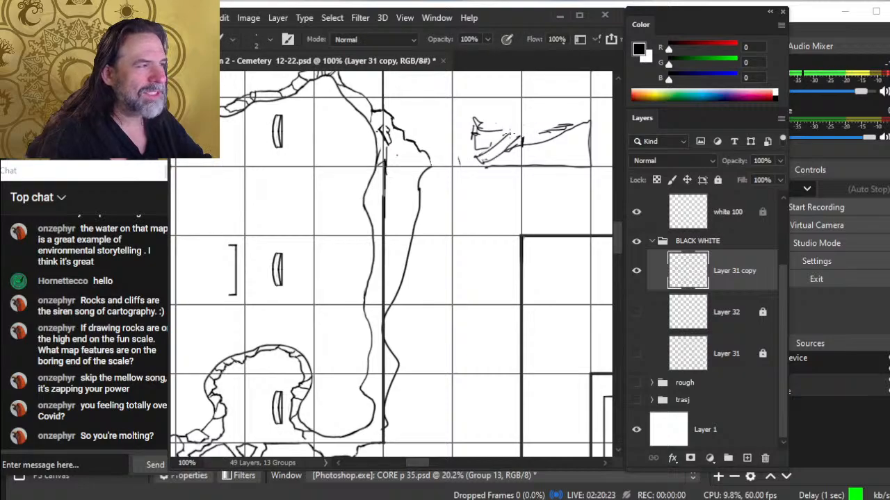
pyautogui.moveTo(581, 124)
pyautogui.mouseDown()
pyautogui.moveTo(530, 145)
pyautogui.moveTo(588, 124)
pyautogui.moveTo(522, 138)
pyautogui.moveTo(567, 127)
pyautogui.mouseUp()
# - Redraw the profile sketch's upper right slope as a double line and erase the old line near its right edge
pyautogui.press('e')
pyautogui.press('b')
pyautogui.press('e')
pyautogui.press('b')
pyautogui.press('e')
pyautogui.press('b')
pyautogui.moveTo(524, 140); pyautogui.dragTo(572, 124)
pyautogui.press('e')
pyautogui.press('b')
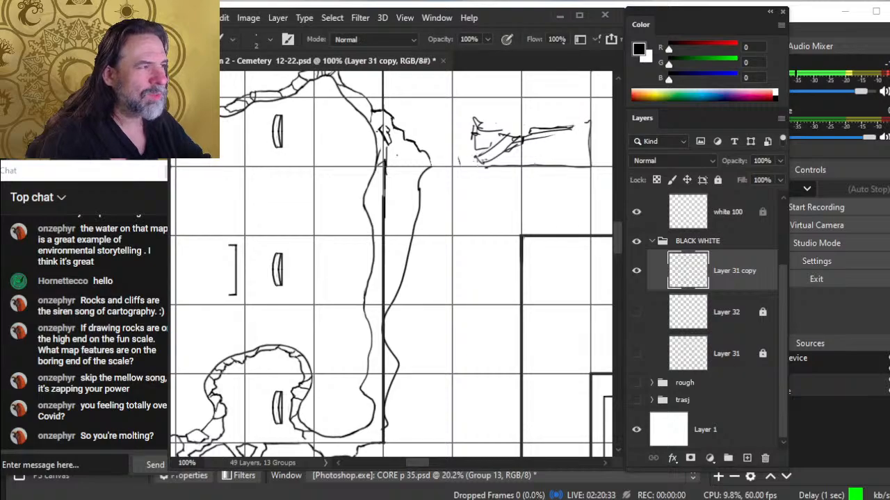
# - Clean up the stray line under the flat stone slab on the southern cliff and draw a short crack below it
pyautogui.moveTo(513, 168); pyautogui.dragTo(454, 159)
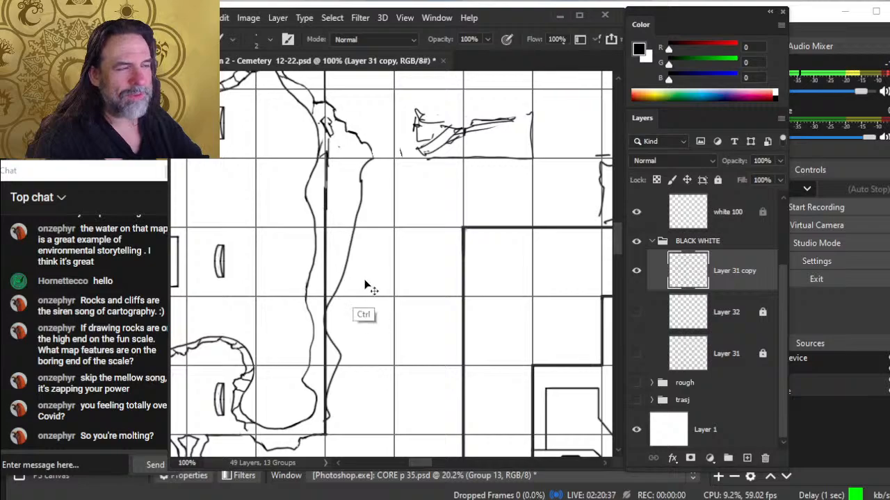
pyautogui.moveTo(388, 253); pyautogui.dragTo(611, 242)
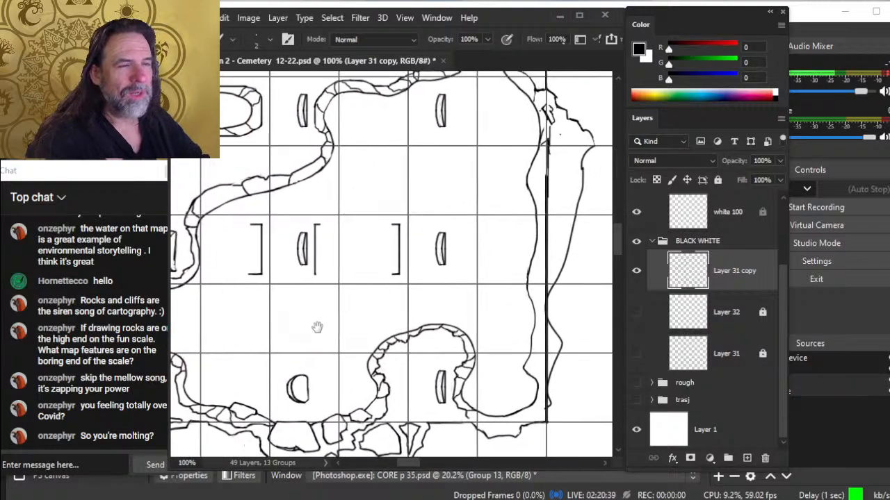
pyautogui.moveTo(320, 327); pyautogui.dragTo(520, 211)
pyautogui.moveTo(422, 302)
pyautogui.mouseDown()
pyautogui.moveTo(465, 312)
pyautogui.moveTo(429, 303)
pyautogui.mouseUp()
pyautogui.press('e')
pyautogui.press('b')
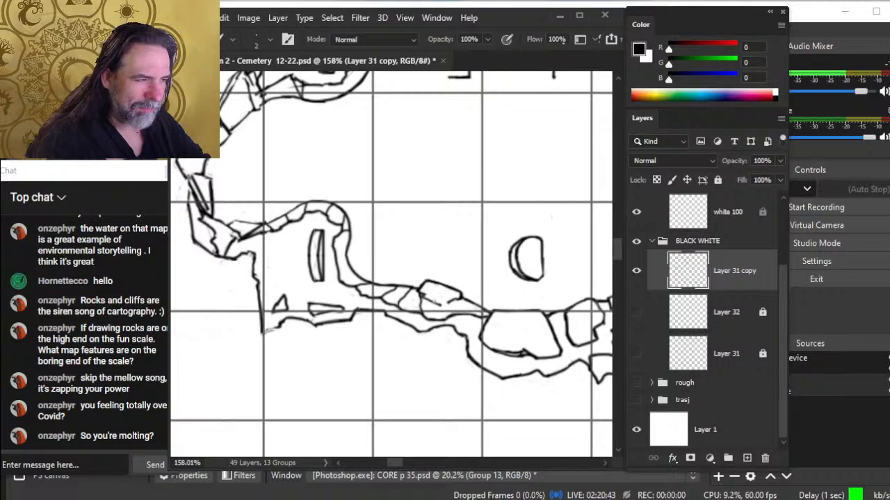
pyautogui.press('e')
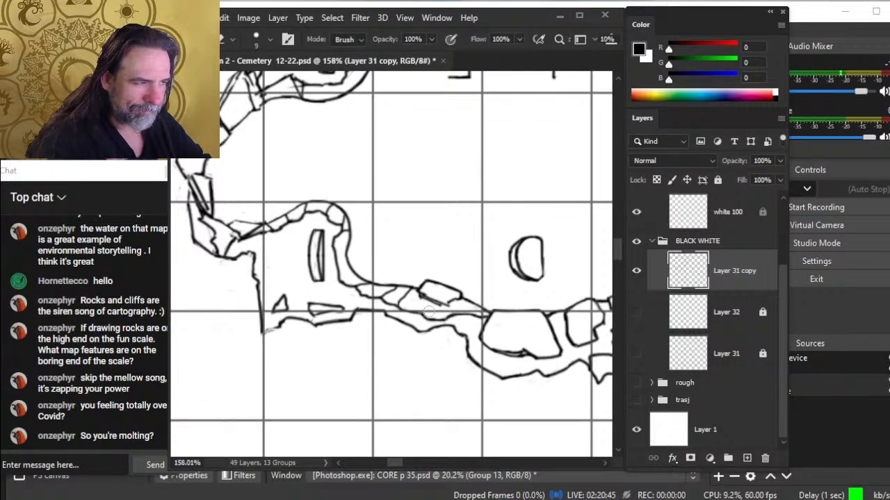
pyautogui.press('b')
pyautogui.moveTo(426, 303)
pyautogui.mouseDown()
pyautogui.moveTo(406, 325)
pyautogui.moveTo(385, 315)
pyautogui.moveTo(375, 340)
pyautogui.moveTo(392, 324)
pyautogui.mouseUp()
# - Draw a vertical crack dropping from the southern cliff's outer outline on the grid line and tidy the outline beside it
pyautogui.press('e')
pyautogui.press('b')
pyautogui.press('e')
pyautogui.press('b')
pyautogui.press('e')
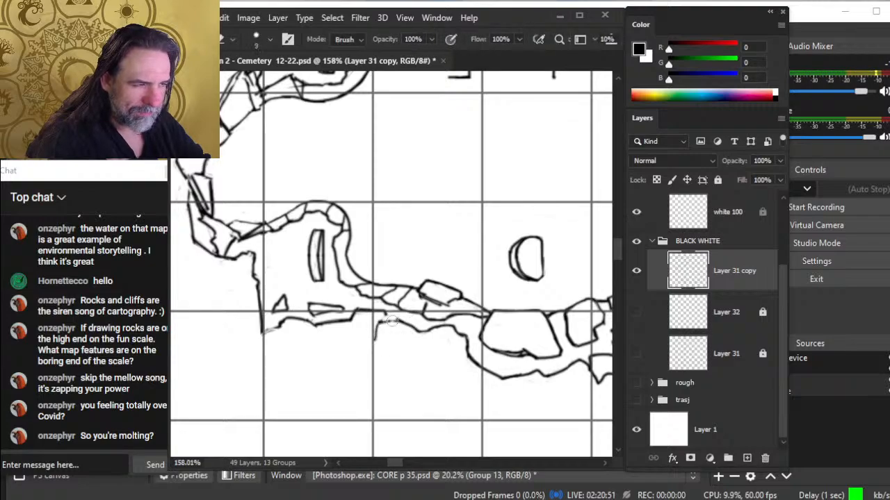
pyautogui.press('b')
pyautogui.press('e')
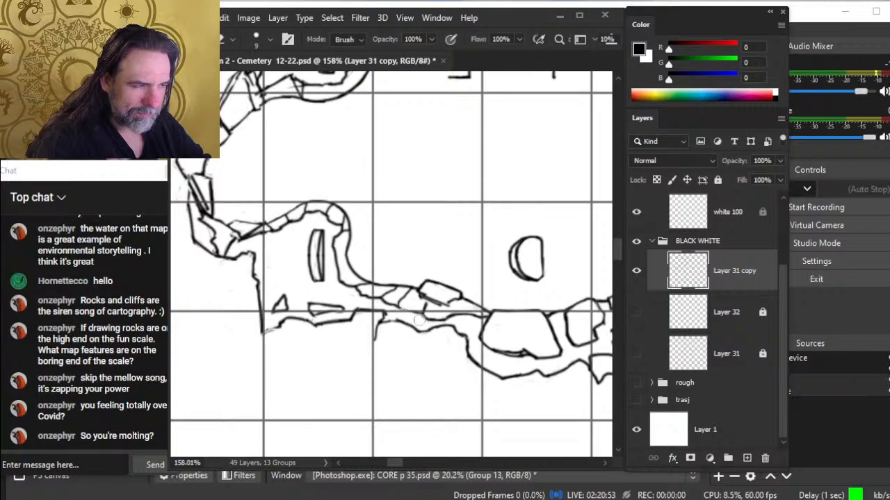
# - Add short downward cracks along the southern cliff's outer outline between the vertical crack and the large boulder
pyautogui.press('b')
pyautogui.moveTo(402, 308)
pyautogui.mouseDown()
pyautogui.moveTo(422, 316)
pyautogui.moveTo(397, 320)
pyautogui.moveTo(418, 341)
pyautogui.moveTo(463, 333)
pyautogui.moveTo(455, 343)
pyautogui.mouseUp()
pyautogui.press('e')
pyautogui.press('b')
pyautogui.press('e')
pyautogui.press('b')
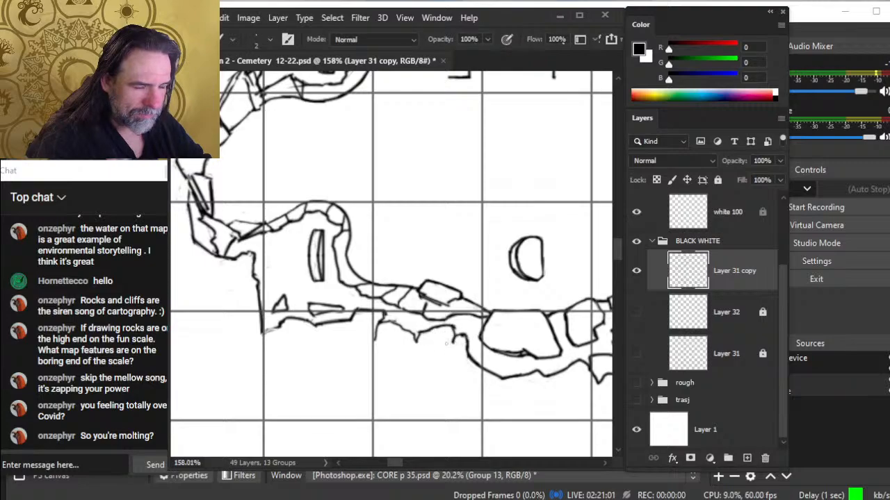
# - Lengthen the middle crack below the outer outline and erase parts of the inner rock line beneath the slab
pyautogui.press('e')
pyautogui.moveTo(412, 313)
pyautogui.mouseDown()
pyautogui.moveTo(433, 319)
pyautogui.moveTo(405, 319)
pyautogui.moveTo(433, 322)
pyautogui.moveTo(412, 374)
pyautogui.moveTo(447, 388)
pyautogui.mouseUp()
pyautogui.press('b')
pyautogui.press('e')
pyautogui.press('b')
pyautogui.hotkey('ctrl', 'z')
pyautogui.hotkey('ctrl', 'z')
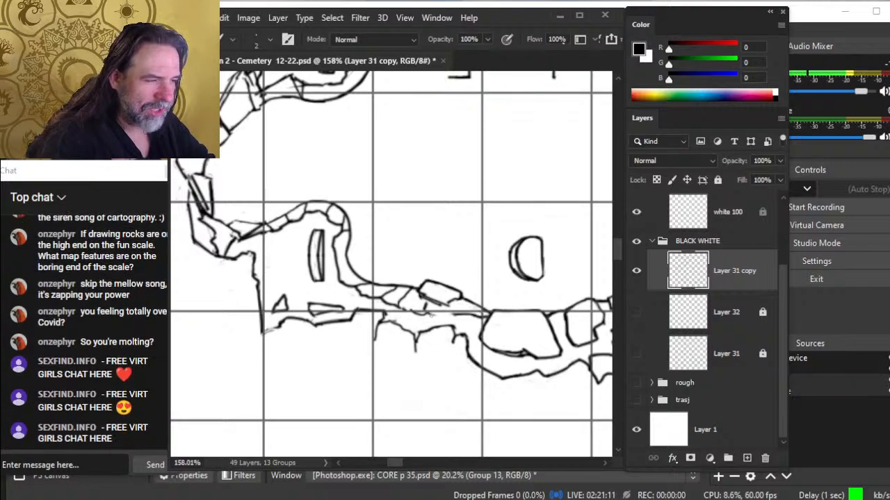
# - Redraw the stone slab's lower edge as a closed outline and erase the small crack beneath it
pyautogui.press('e')
pyautogui.moveTo(455, 308)
pyautogui.mouseDown()
pyautogui.moveTo(425, 296)
pyautogui.moveTo(459, 297)
pyautogui.mouseUp()
pyautogui.press('b')
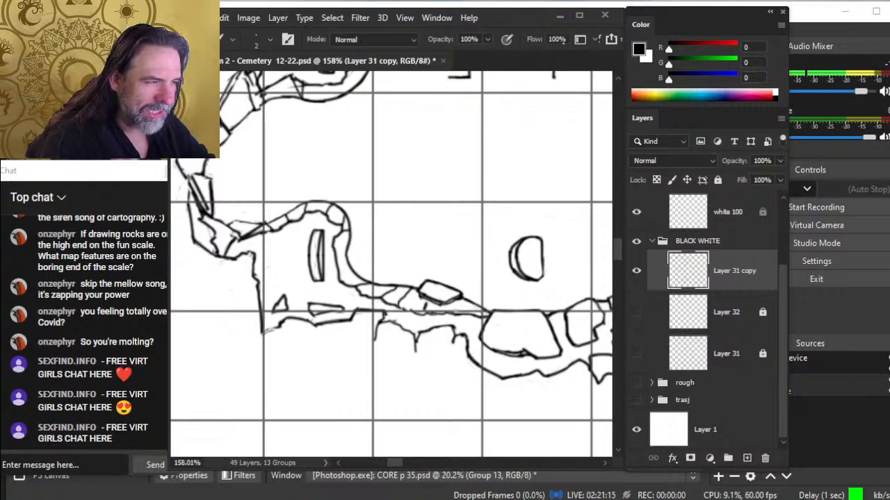
pyautogui.press('e')
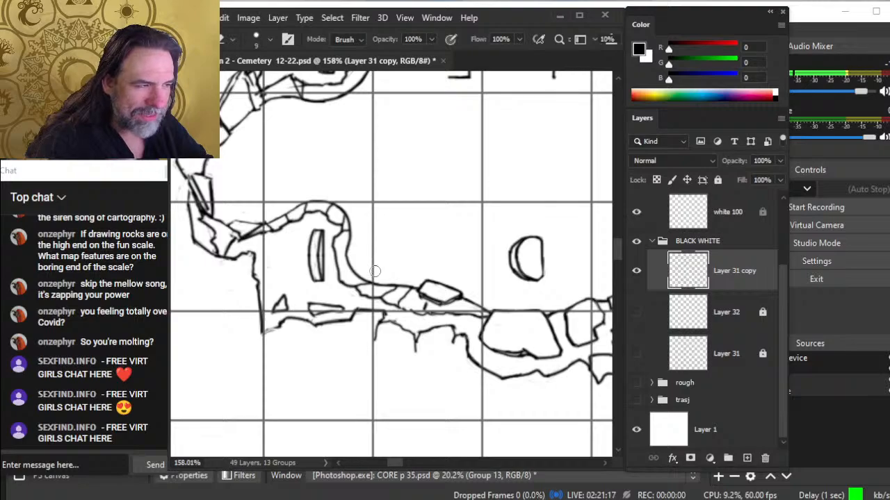
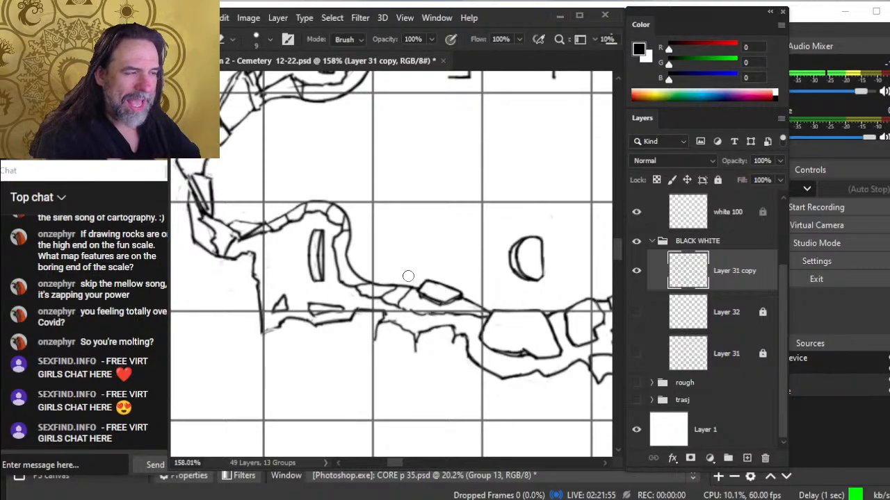
pyautogui.press('b')
pyautogui.moveTo(415, 264); pyautogui.dragTo(363, 400)
pyautogui.hotkey('ctrl', 'z')
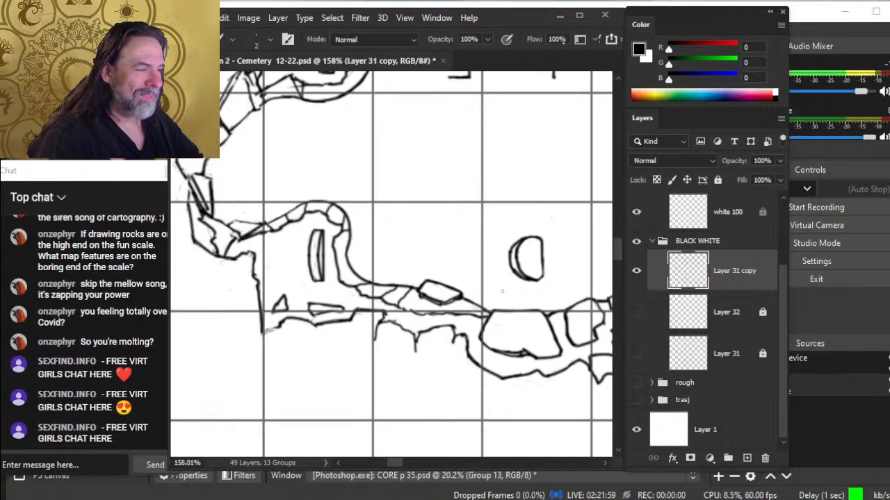
# - Erase the remaining piece of vertical line just below the rock chip in the eastern cliff band
pyautogui.press('z')
pyautogui.moveTo(515, 285); pyautogui.dragTo(442, 284)
pyautogui.moveTo(591, 319); pyautogui.dragTo(428, 280)
pyautogui.moveTo(525, 302)
pyautogui.mouseDown()
pyautogui.moveTo(493, 286)
pyautogui.moveTo(423, 278)
pyautogui.mouseUp()
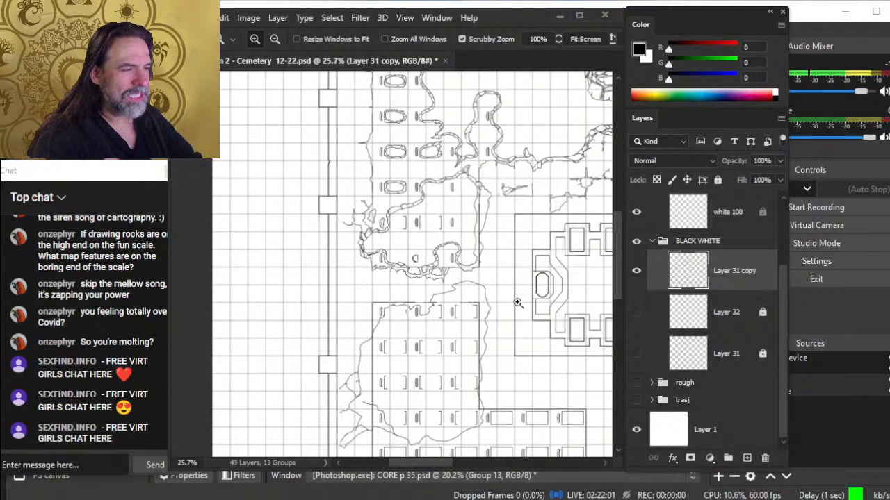
pyautogui.moveTo(488, 255); pyautogui.dragTo(370, 289)
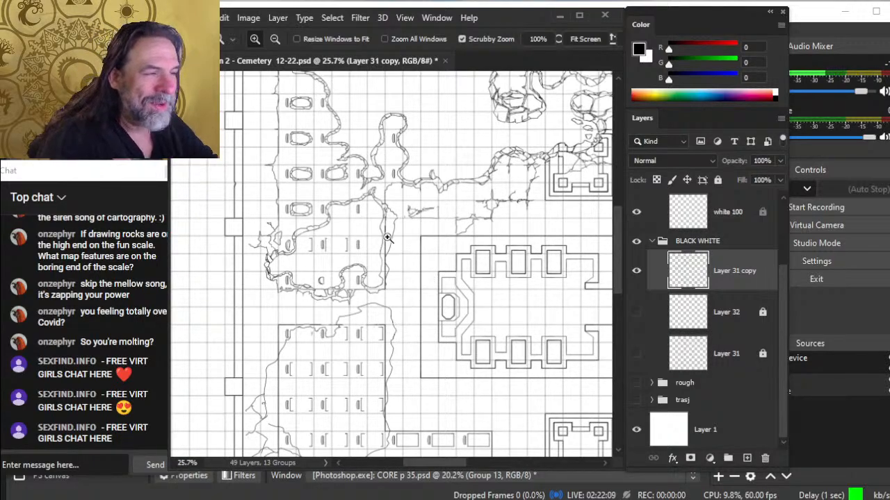
pyautogui.moveTo(367, 240); pyautogui.dragTo(420, 259)
pyautogui.press('b')
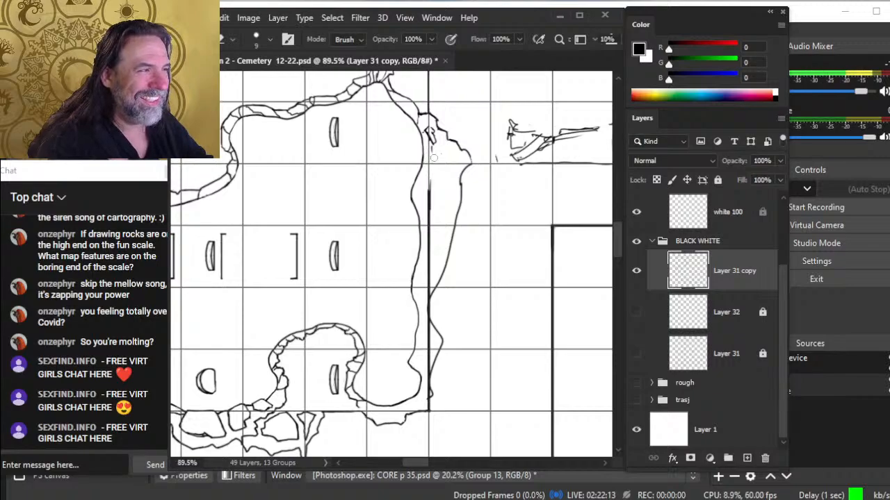
pyautogui.press('b')
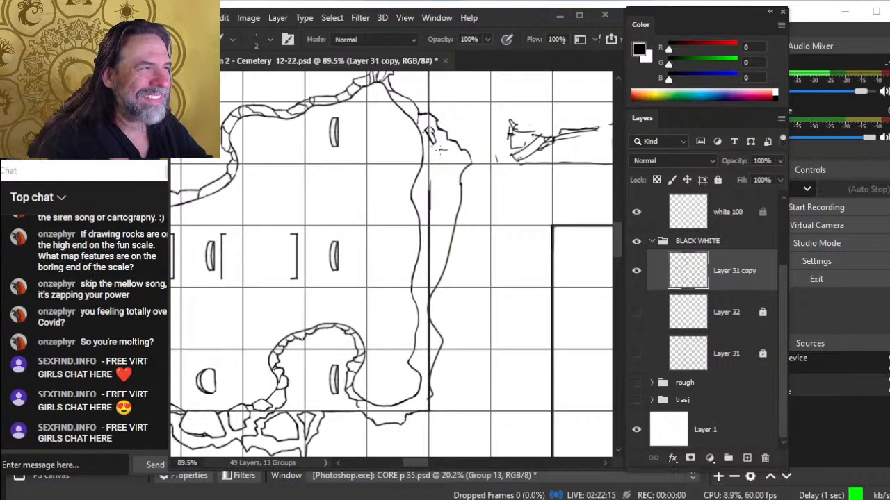
# - Draw a thin crack inside the eastern cliff's outer edge and a blocky rock outline below the rock chip
pyautogui.moveTo(440, 150); pyautogui.dragTo(454, 155)
pyautogui.press('e')
pyautogui.press('b')
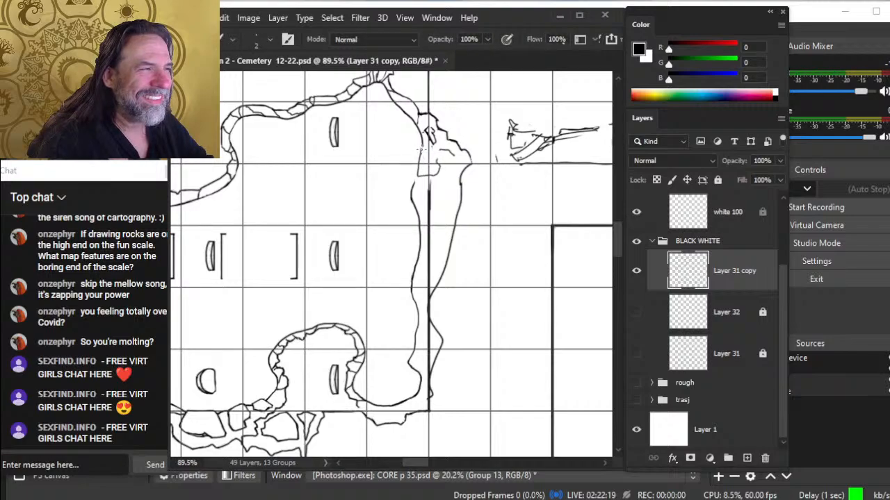
pyautogui.press('e')
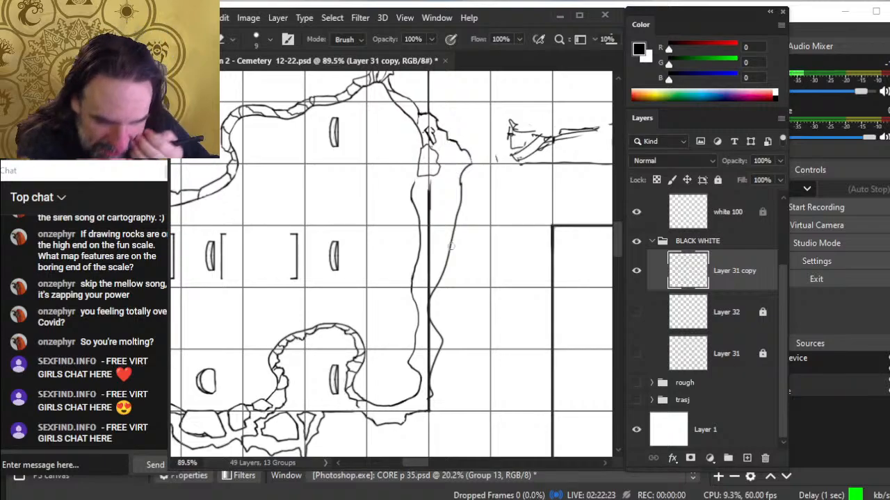
# - Switch to the Chrome window with the YouTube live stream and bring the latest chat messages into view
pyautogui.hotkey('alt', 'Tab')
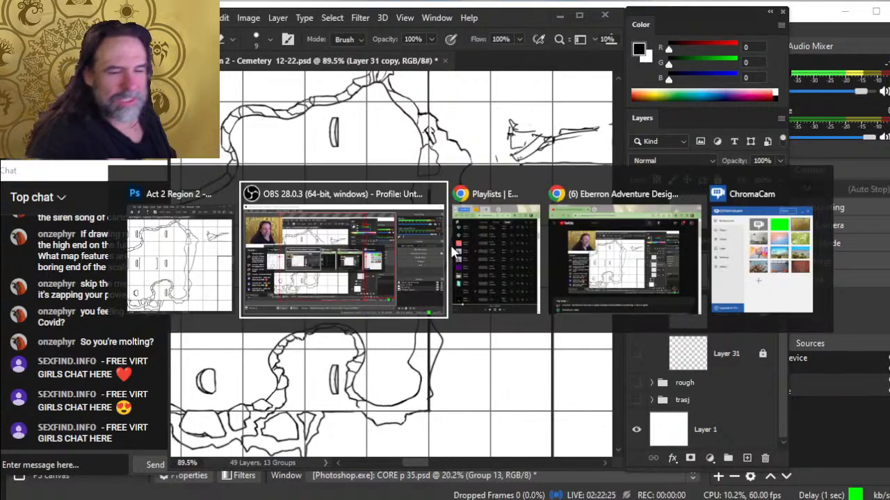
pyautogui.hotkey('alt', 'Tab')
pyautogui.hotkey('alt', 'Tab')
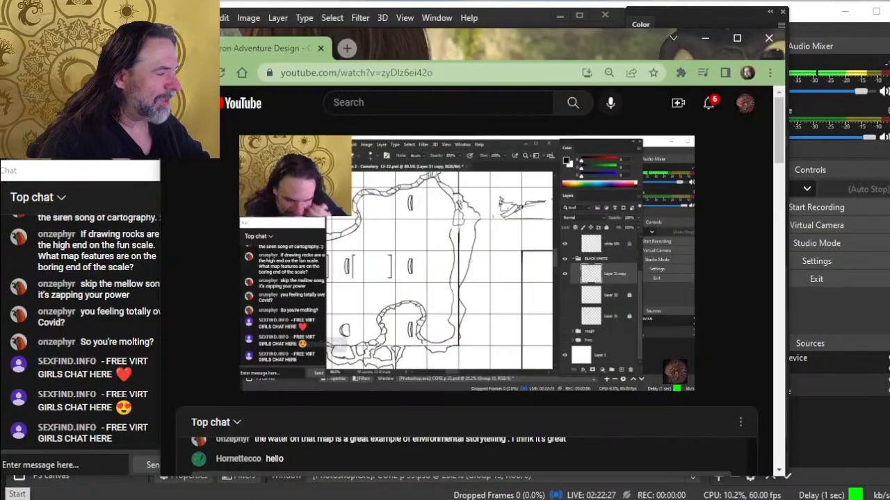
pyautogui.scroll(-5, 623, 209)
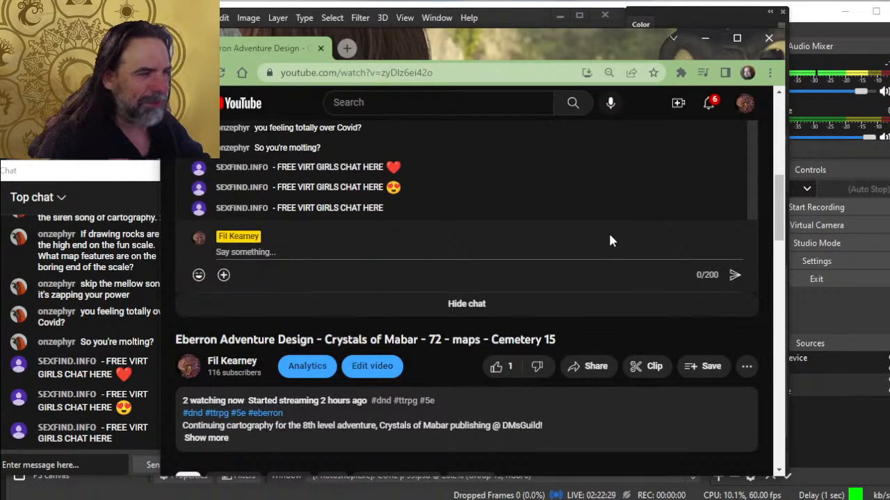
# - Remove the spam chat message that ends with a red heart emoji from the live chat
pyautogui.scroll(5, 695, 208)
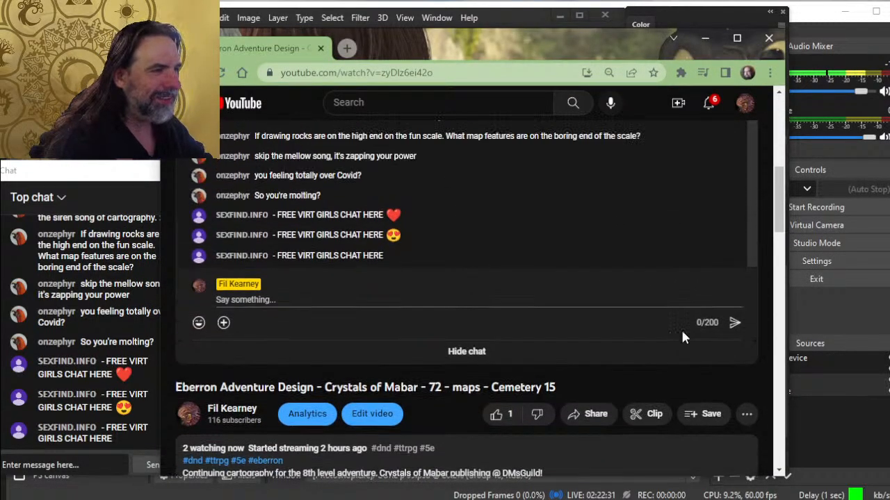
pyautogui.click(738, 285)
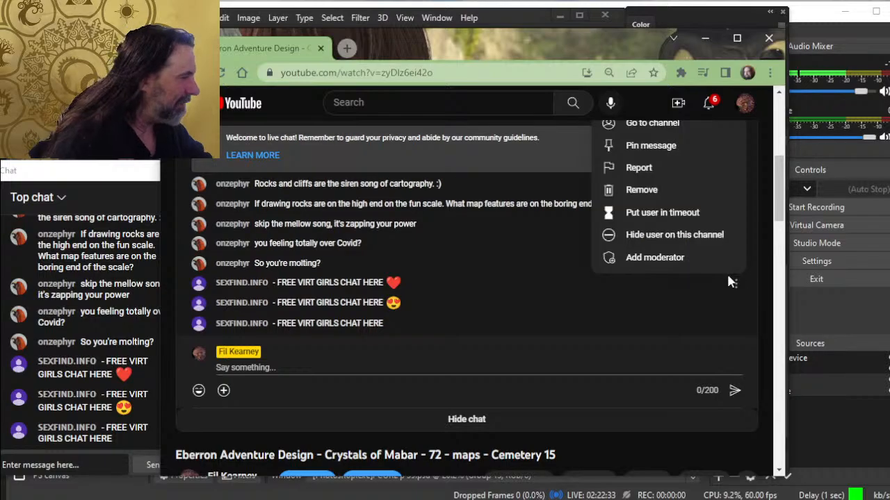
pyautogui.click(685, 195)
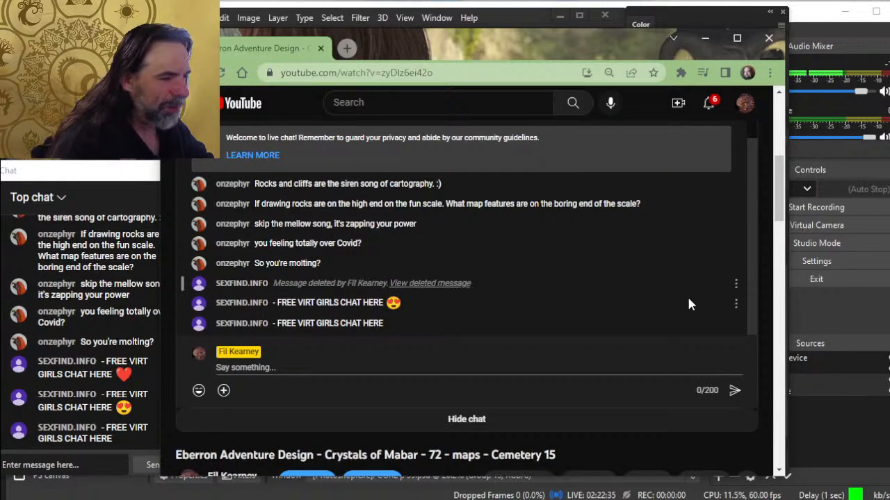
pyautogui.click(735, 286)
pyautogui.click(736, 286)
pyautogui.click(736, 285)
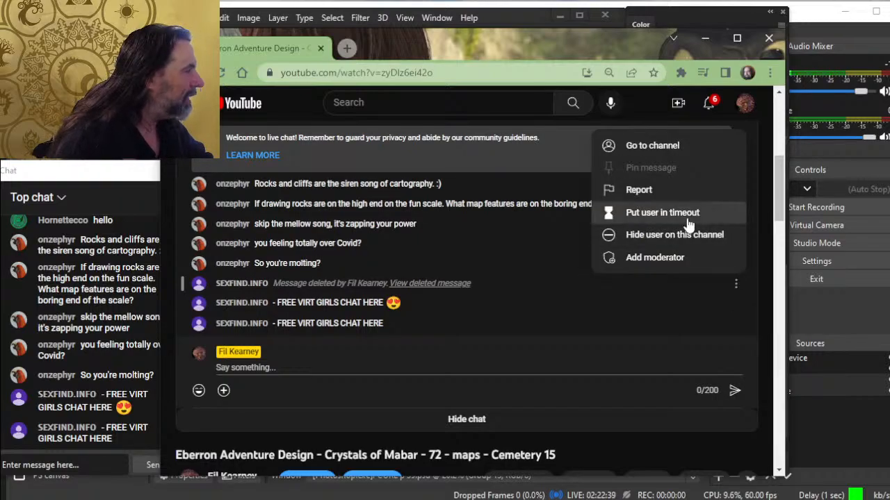
pyautogui.click(669, 190)
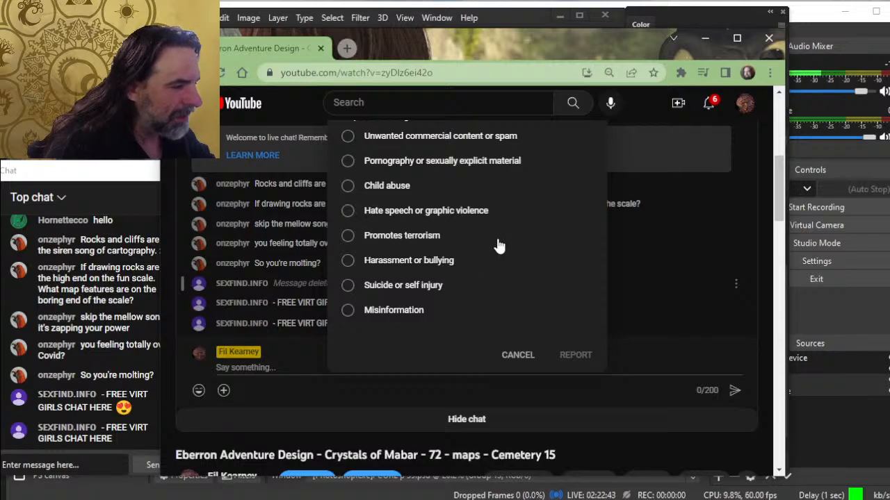
pyautogui.click(518, 356)
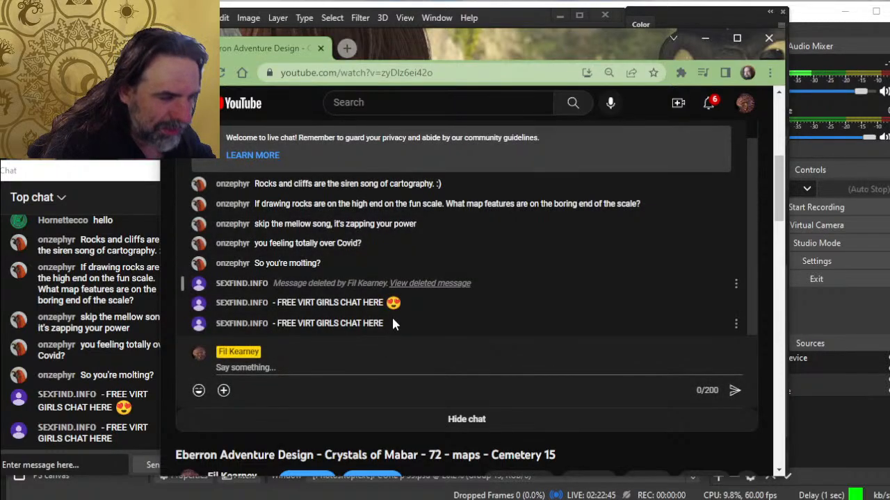
# - Report the deleted spam message as Pornography or sexually explicit material and dismiss the confirmation
pyautogui.click(736, 285)
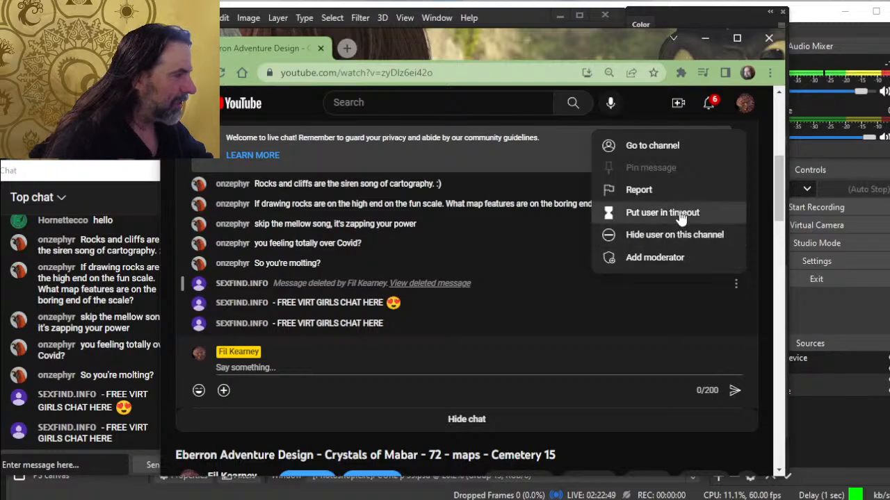
pyautogui.click(660, 190)
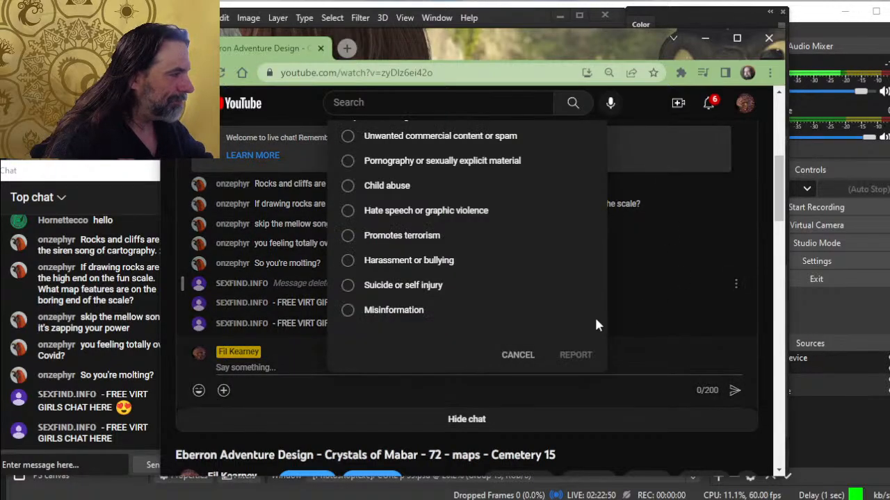
pyautogui.click(393, 162)
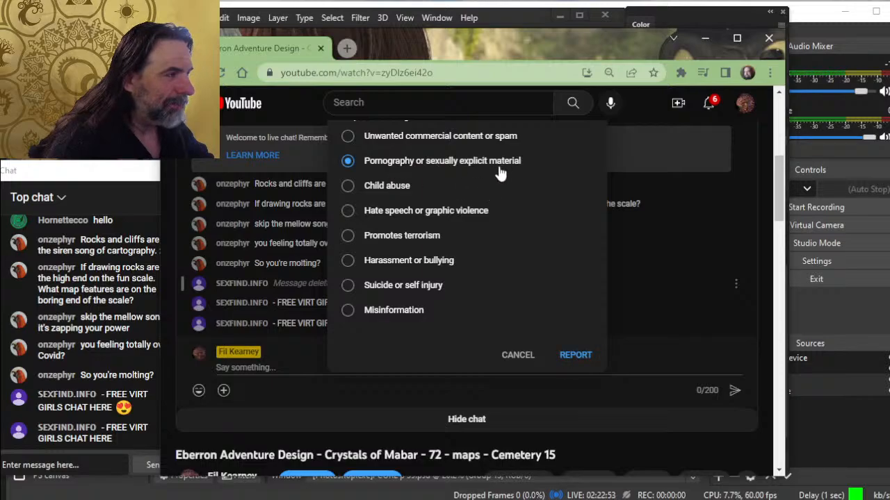
pyautogui.click(575, 355)
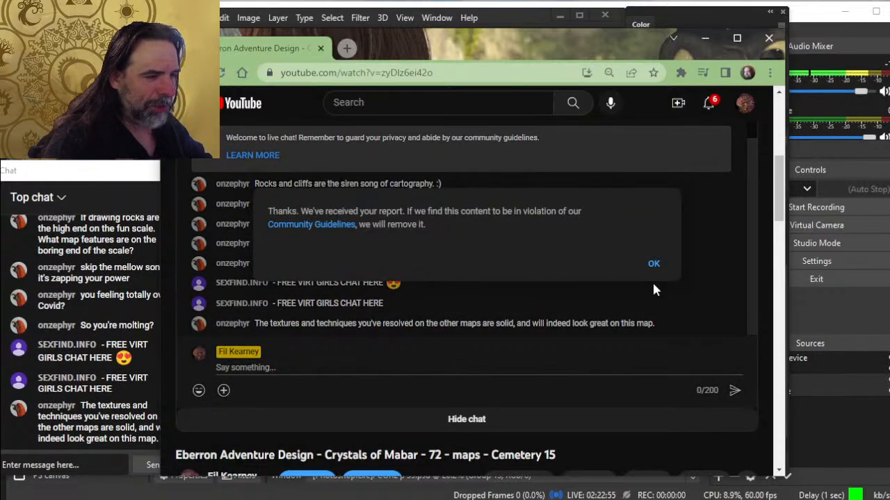
pyautogui.click(654, 266)
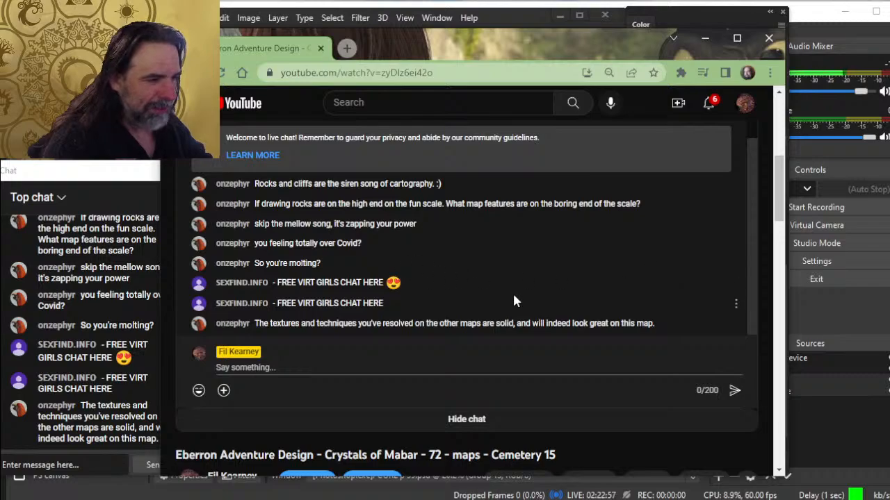
# - Report the spam message with the heart-eyes emoji as Pornography or sexually explicit material and dismiss the confirmation
pyautogui.click(737, 290)
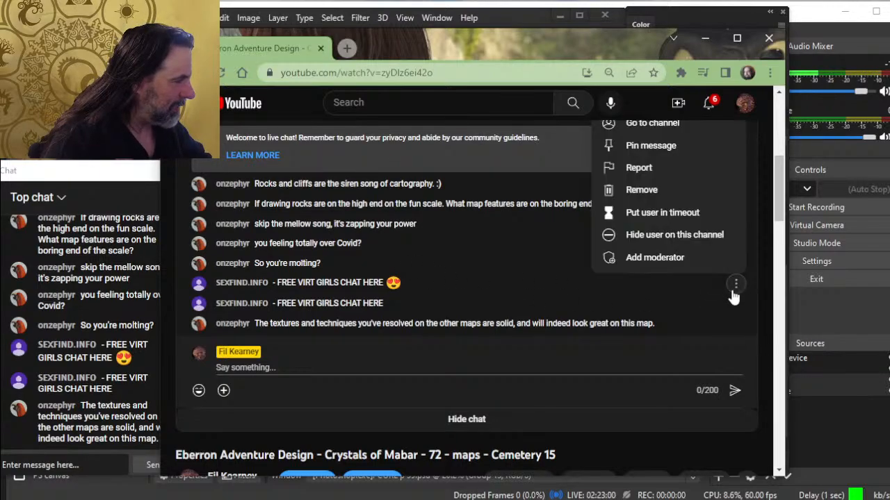
pyautogui.click(639, 169)
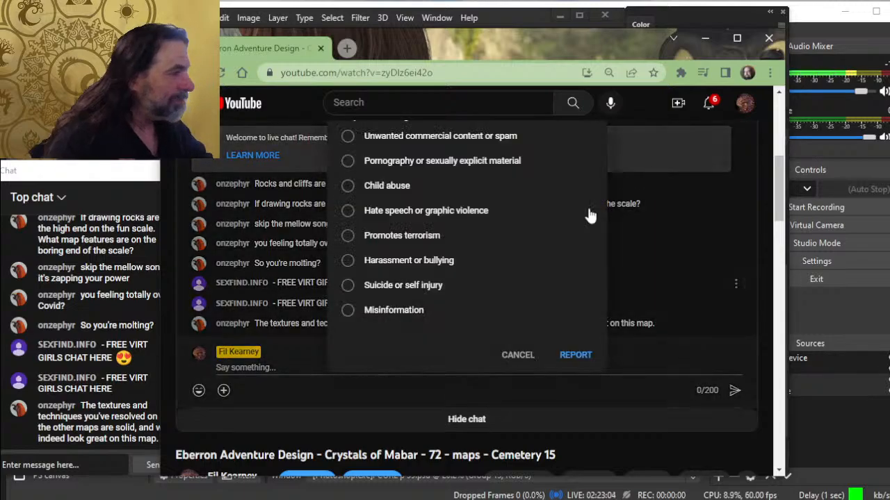
pyautogui.click(450, 163)
pyautogui.click(575, 355)
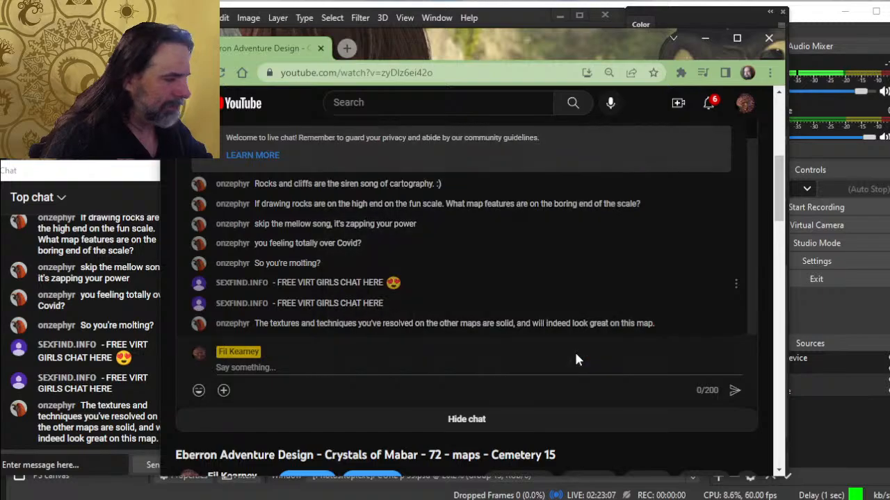
pyautogui.click(650, 264)
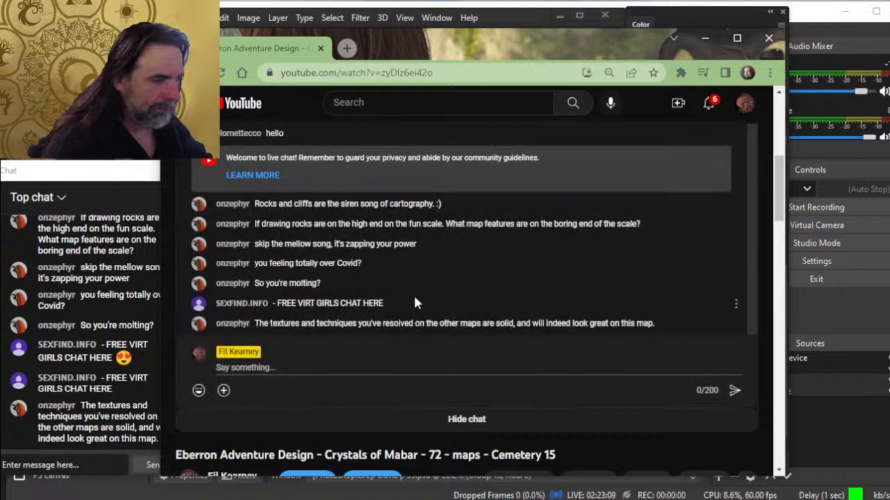
# - Report the spam message without an emoji as Pornography or sexually explicit material and dismiss the confirmation
pyautogui.click(736, 304)
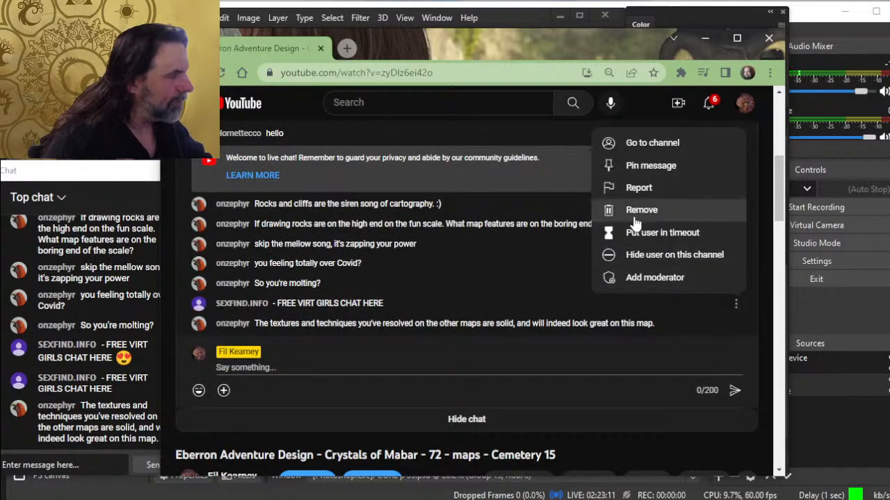
pyautogui.click(664, 188)
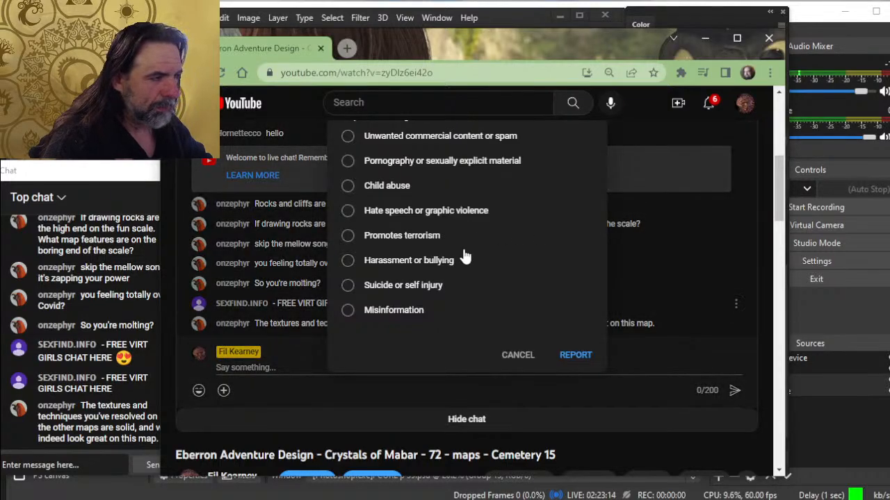
pyautogui.click(424, 160)
pyautogui.click(575, 356)
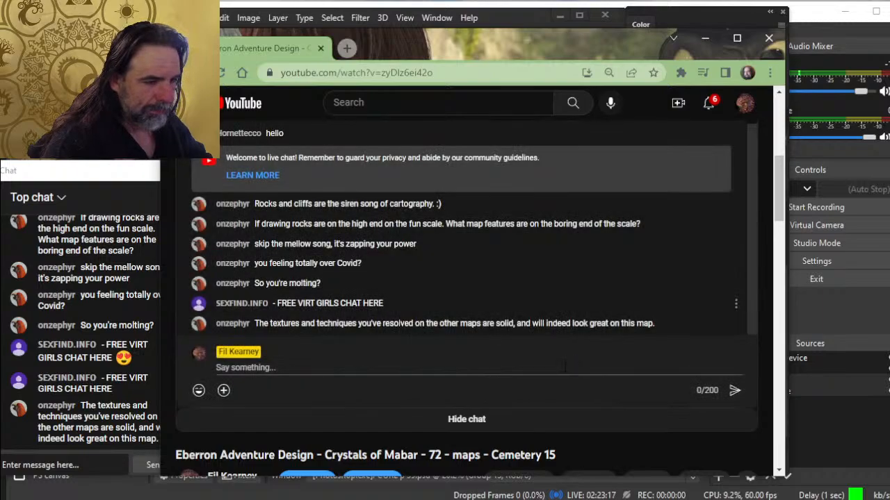
pyautogui.click(653, 261)
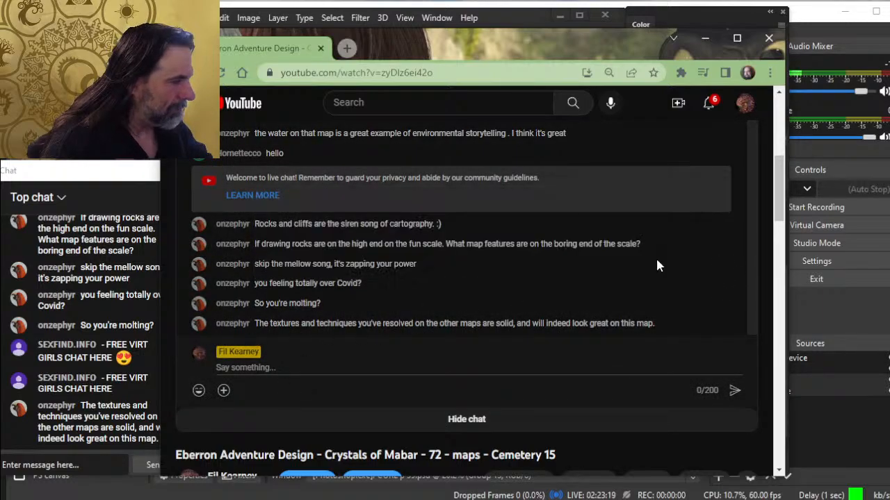
# - Nudge the OBS chat window slightly toward the screen edge and return to the cemetery map in Photoshop
pyautogui.hotkey('alt', 'Tab')
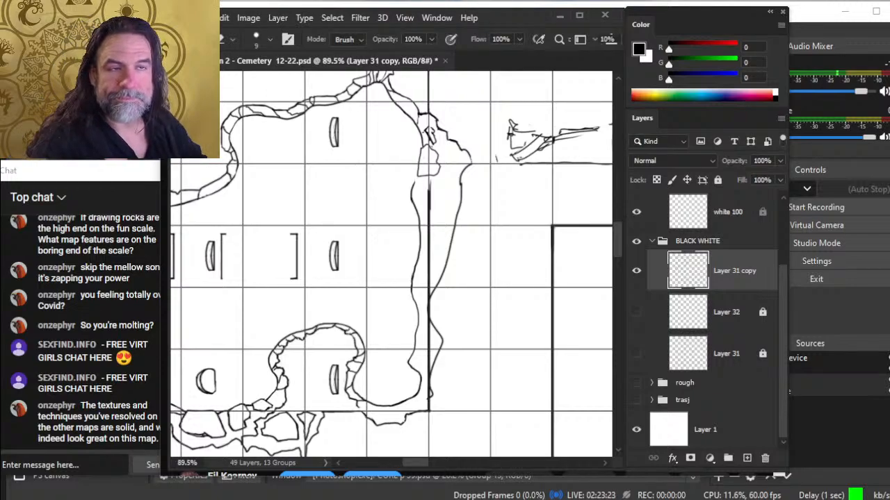
pyautogui.click(102, 182)
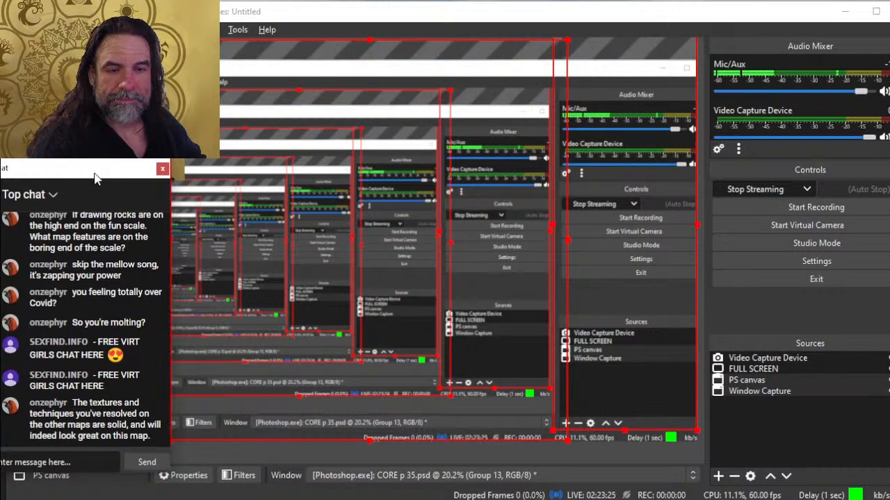
pyautogui.hotkey('alt', 'Tab')
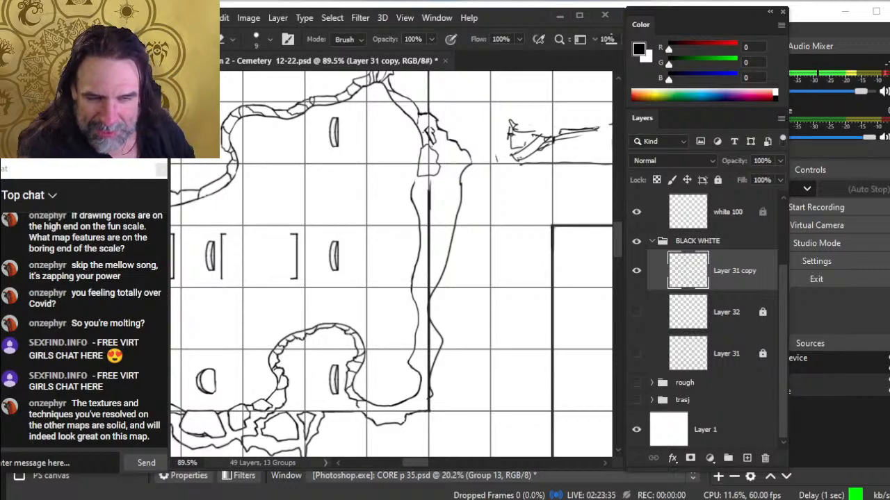
# - Bring the OBS chat window forward and refresh its page
pyautogui.click(134, 343)
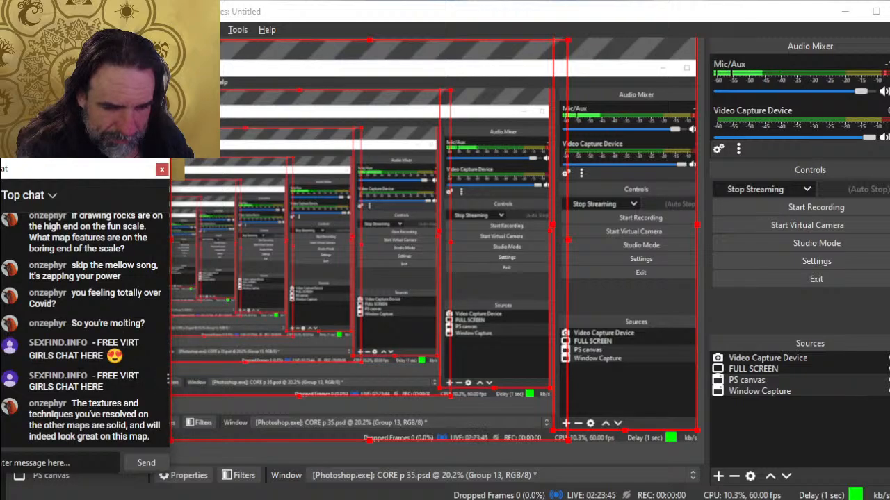
pyautogui.rightClick(80, 376)
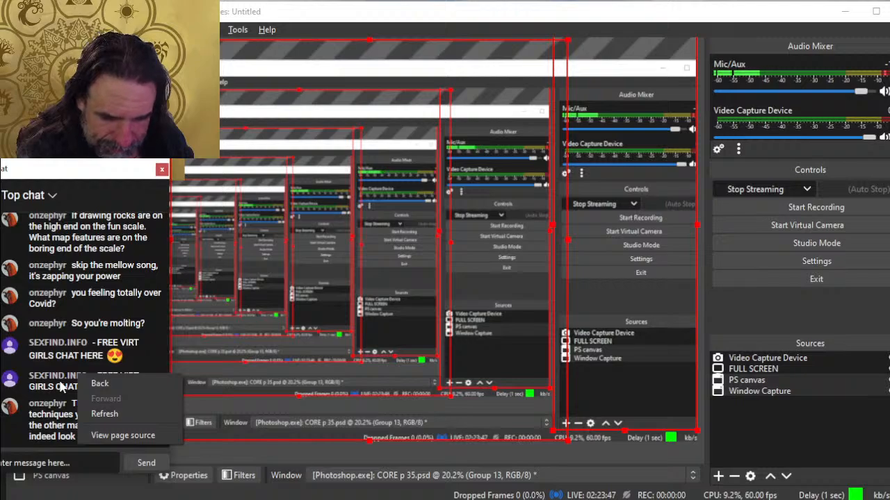
pyautogui.click(102, 415)
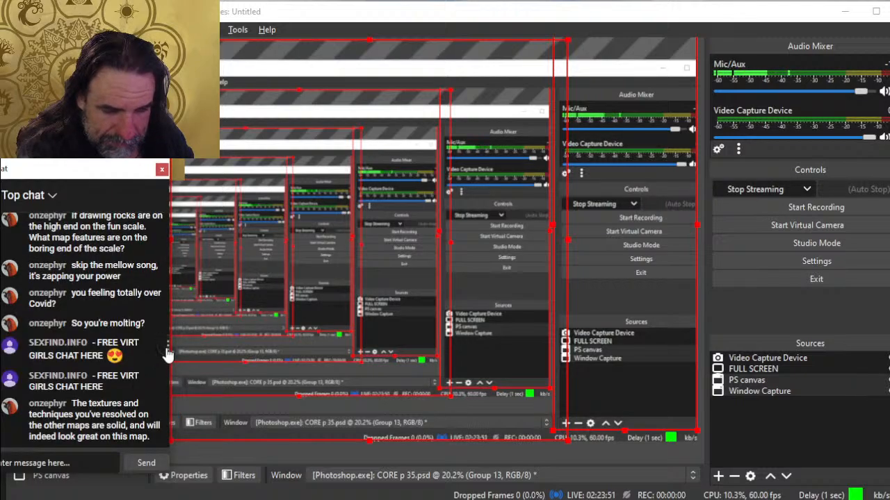
# - Widen the OBS chat window and look through its earlier messages down to the latest ones
pyautogui.moveTo(171, 354); pyautogui.dragTo(214, 358)
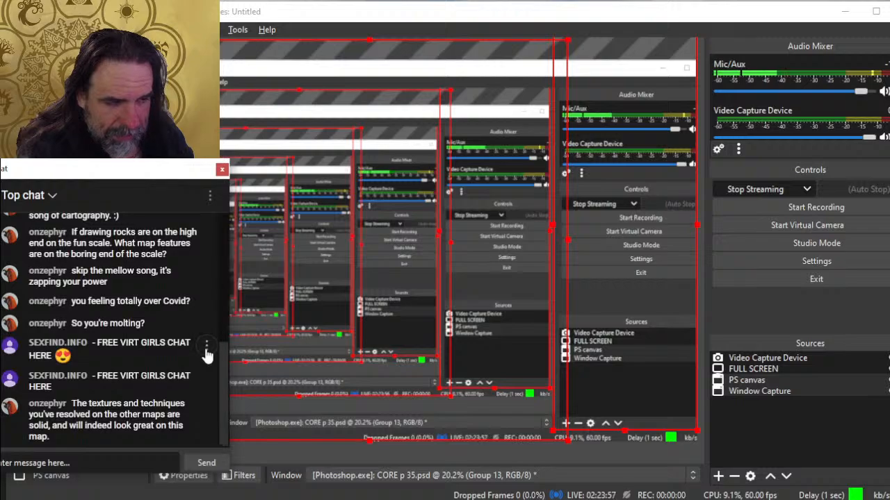
pyautogui.scroll(5, 189, 327)
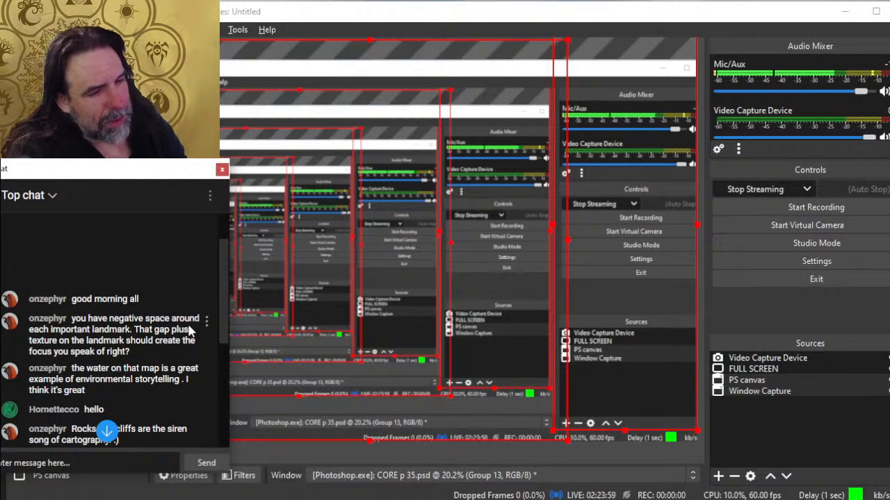
pyautogui.scroll(-3, 188, 331)
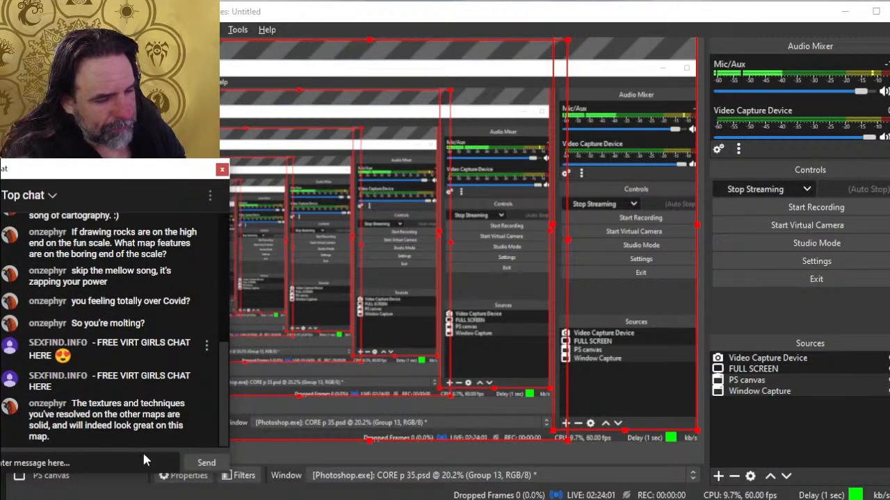
# - Move the OBS chat window up slightly, narrow it, and return to the cemetery map in Photoshop
pyautogui.moveTo(180, 176); pyautogui.dragTo(179, 168)
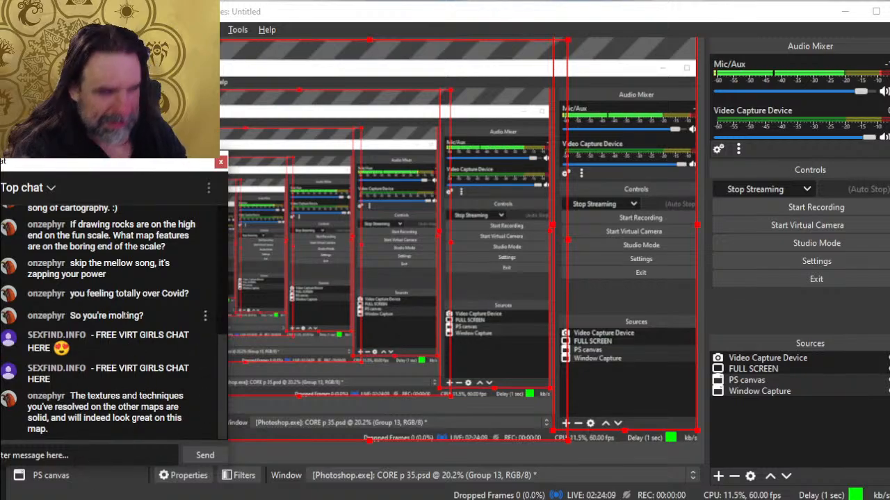
pyautogui.hotkey('alt', 'Tab')
pyautogui.hotkey('alt', 'Tab')
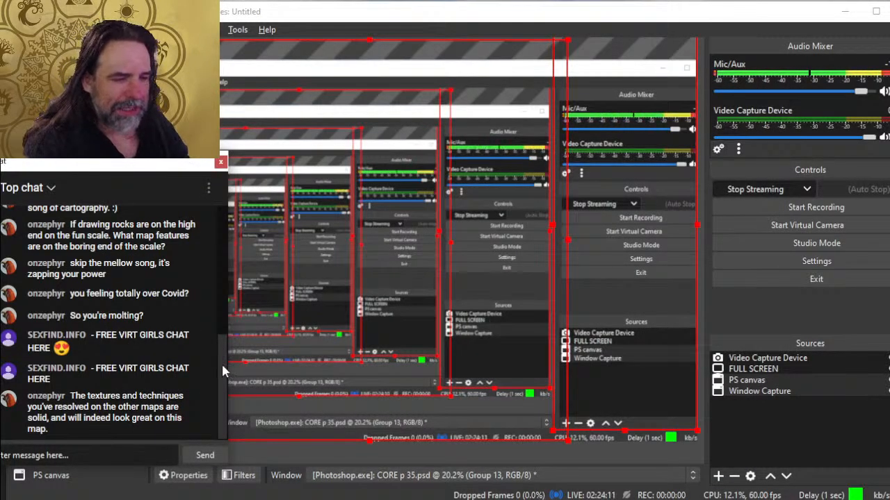
pyautogui.moveTo(222, 362); pyautogui.dragTo(180, 352)
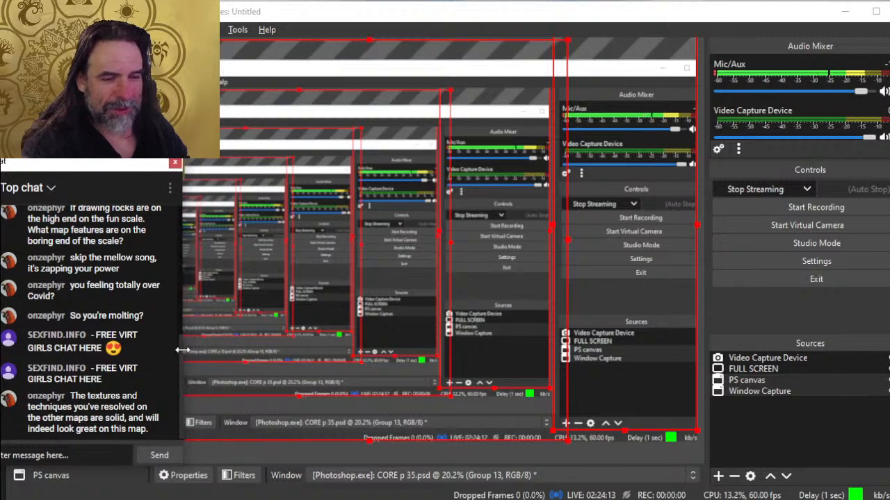
pyautogui.hotkey('alt', 'Tab')
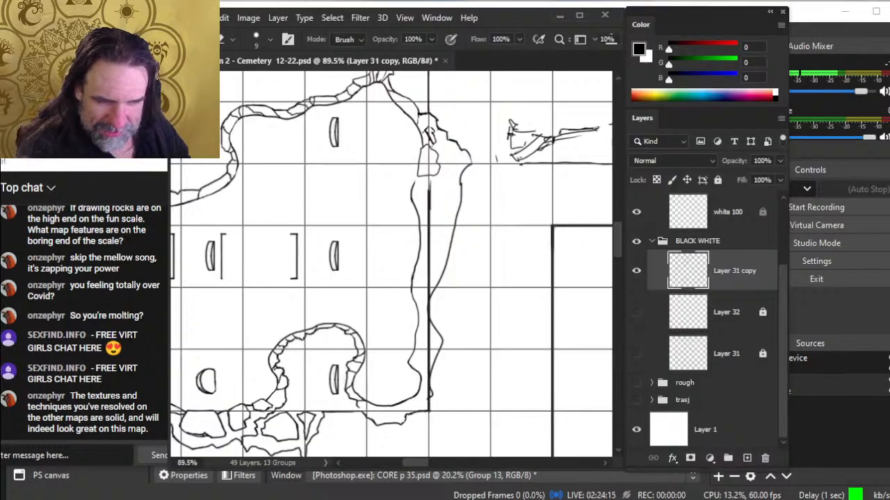
# - Switch to the Chrome window with the YouTube live stream and bring the video player into view
pyautogui.hotkey('alt', 'Tab')
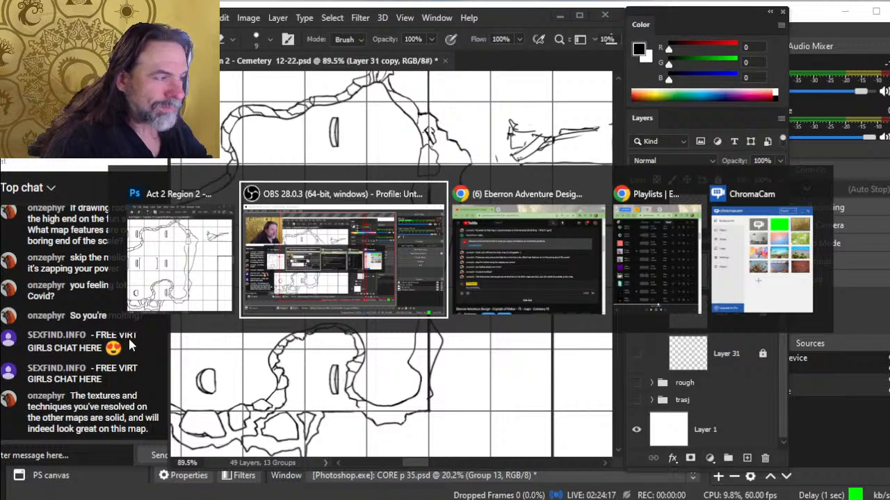
pyautogui.hotkey('alt', 'Tab')
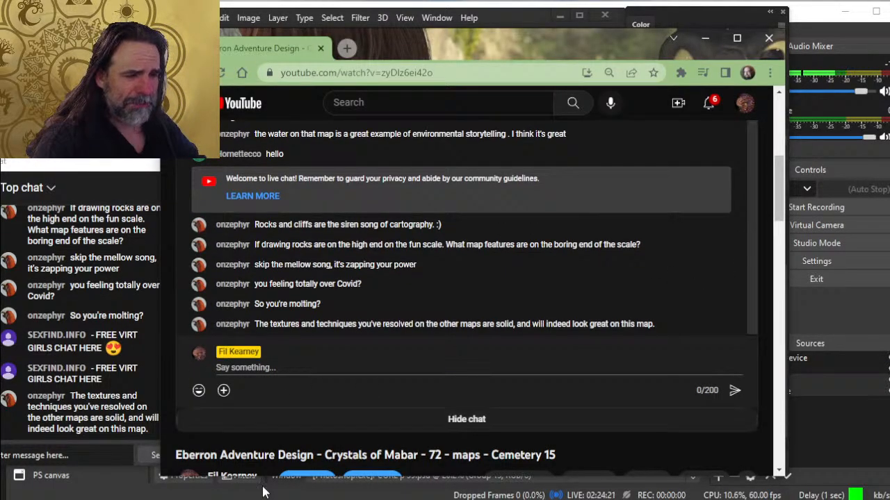
pyautogui.scroll(5, 246, 440)
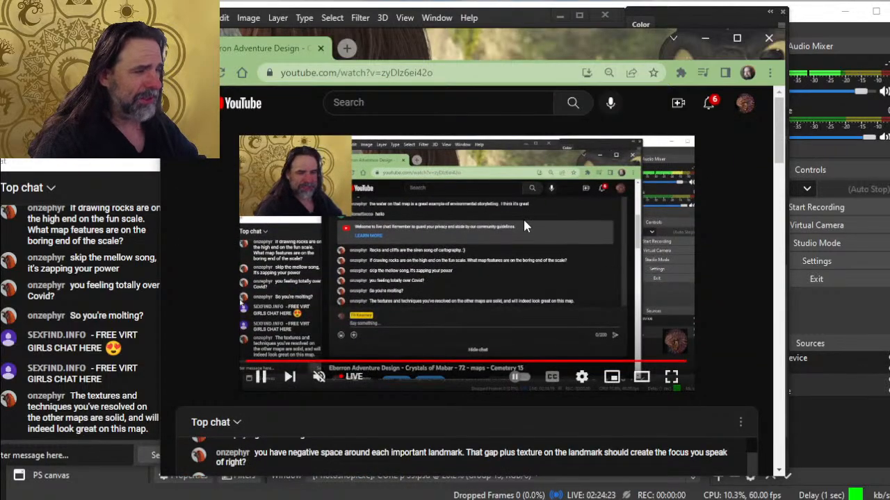
# - Switch from the live stream page back to the cemetery map in Photoshop
pyautogui.hotkey('alt', 'Tab')
pyautogui.hotkey('alt', 'Tab')
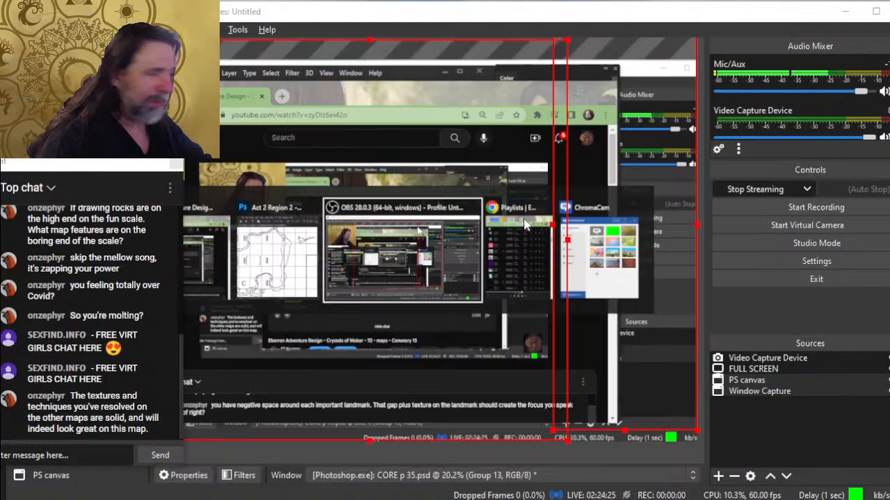
pyautogui.hotkey('alt', 'Tab')
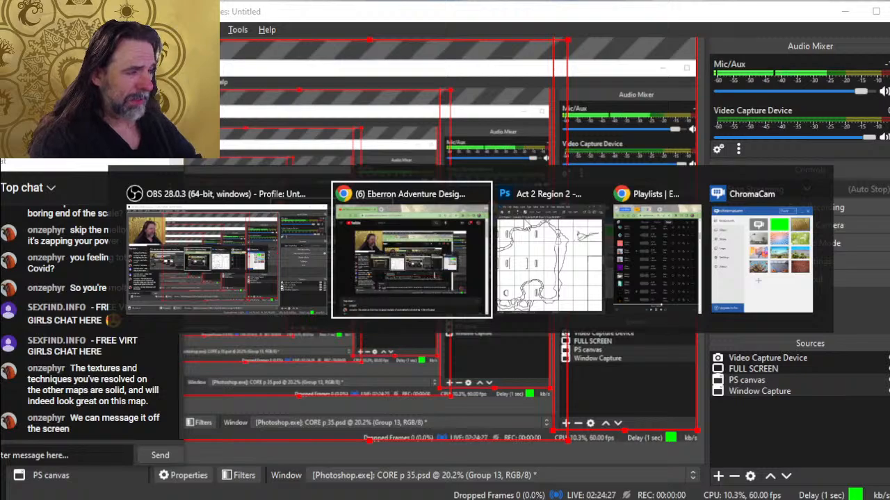
pyautogui.click(520, 239)
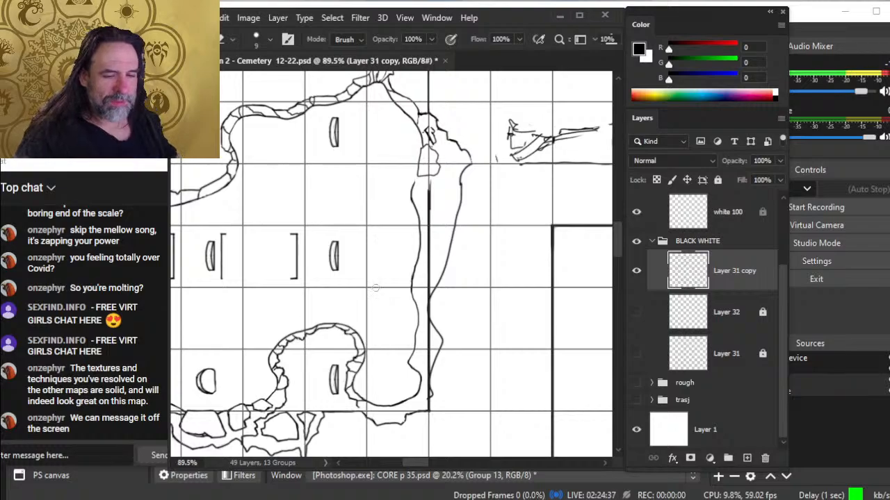
# - Bring the OBS chat window back up and send the message "we appreciate power" in the live chat
pyautogui.click(560, 15)
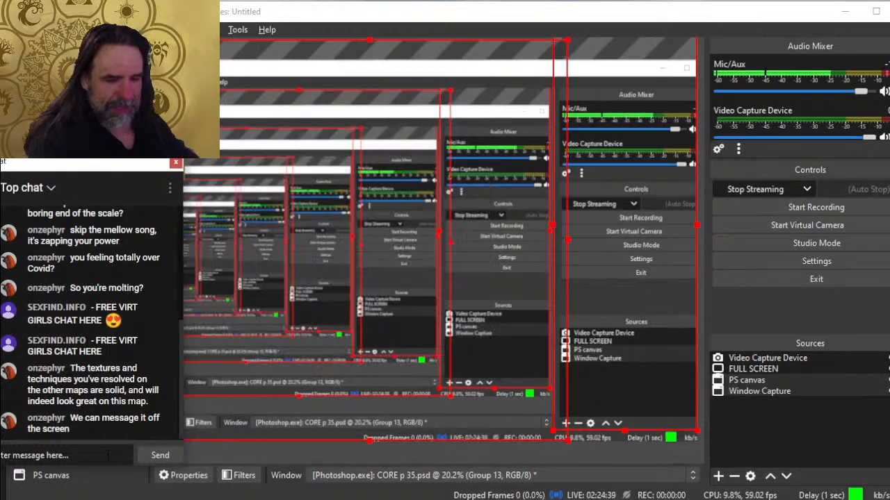
pyautogui.write('We apprec')
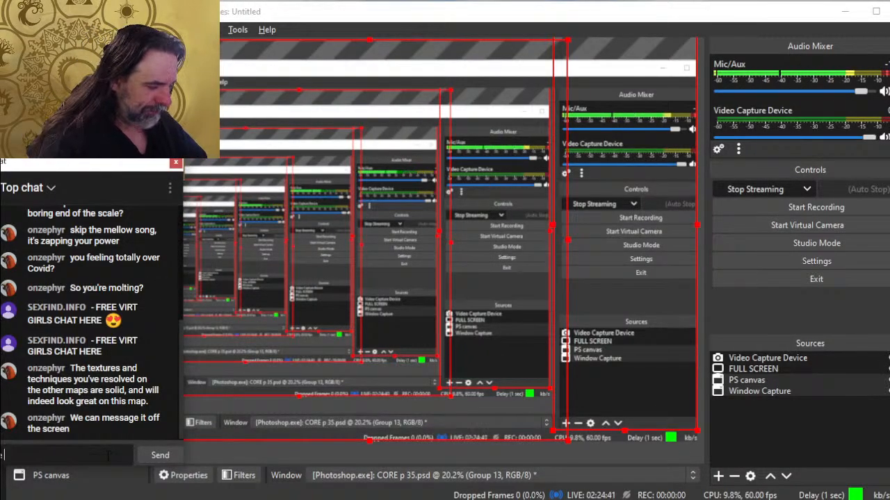
pyautogui.write('iate it')
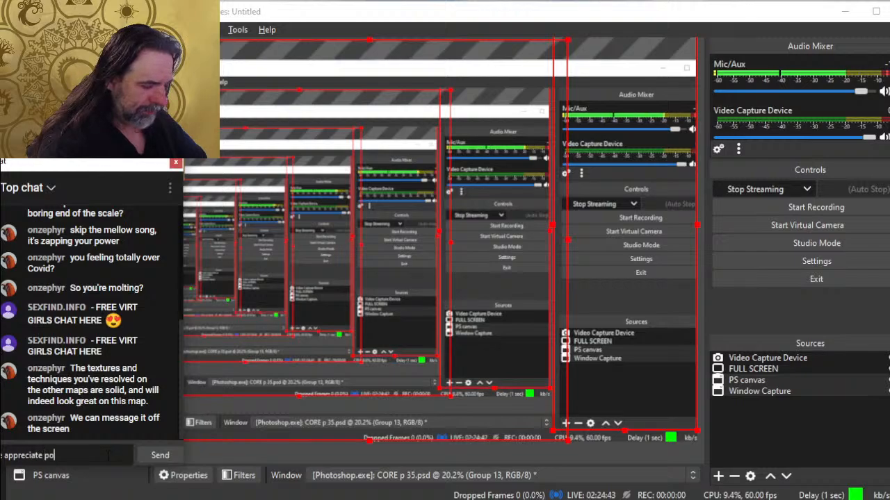
pyautogui.press('Return')
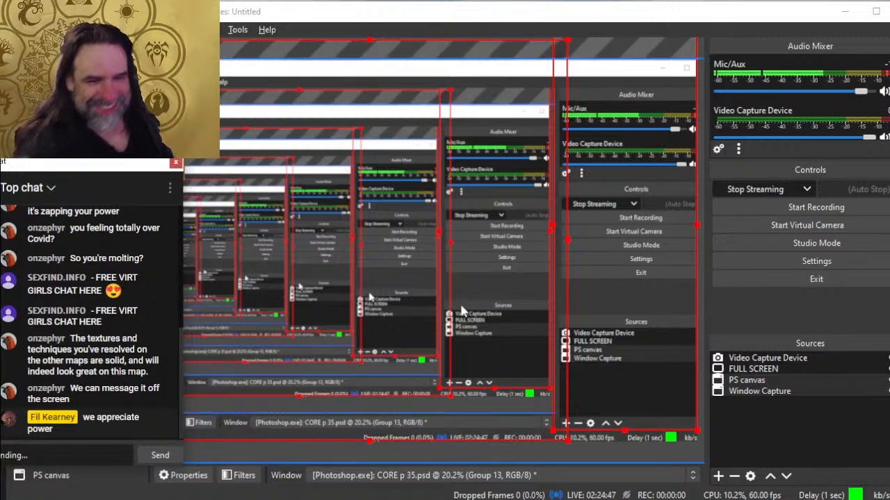
# - Send the message "text scrawl fer da" in the OBS live chat
pyautogui.hotkey('alt', 'Tab')
pyautogui.hotkey('alt', 'Tab')
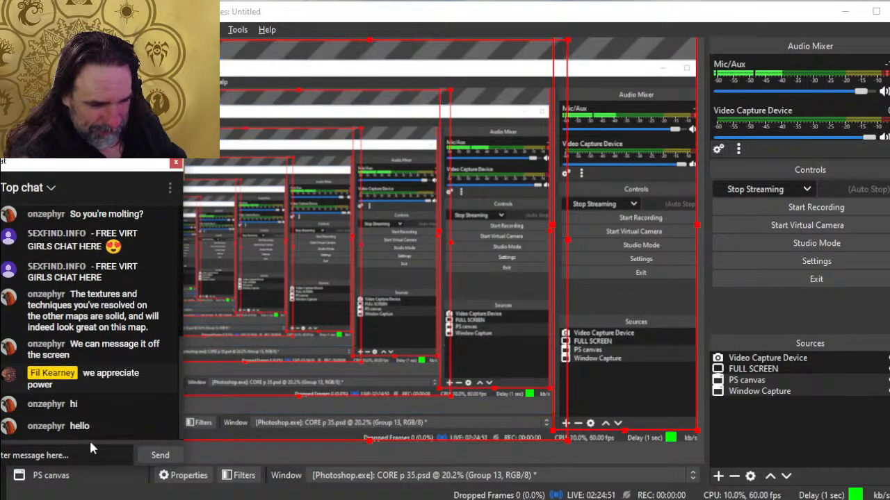
pyautogui.click(70, 456)
pyautogui.write('text scrawl')
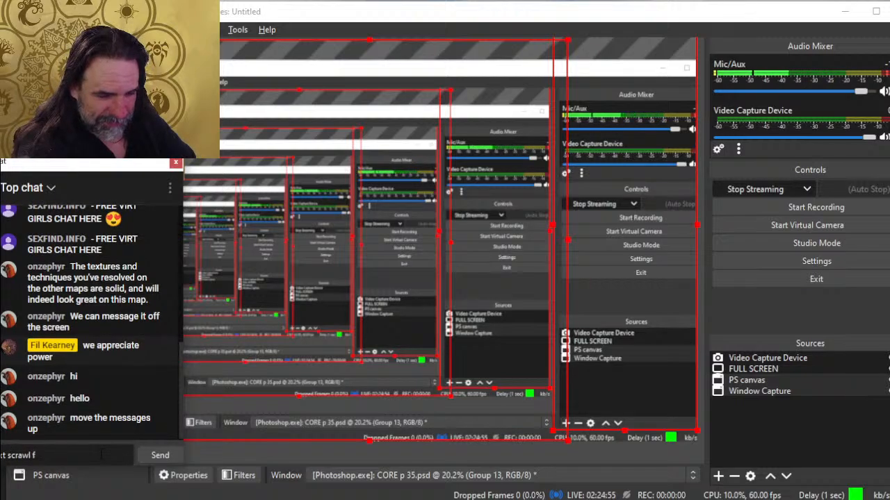
pyautogui.press('Return')
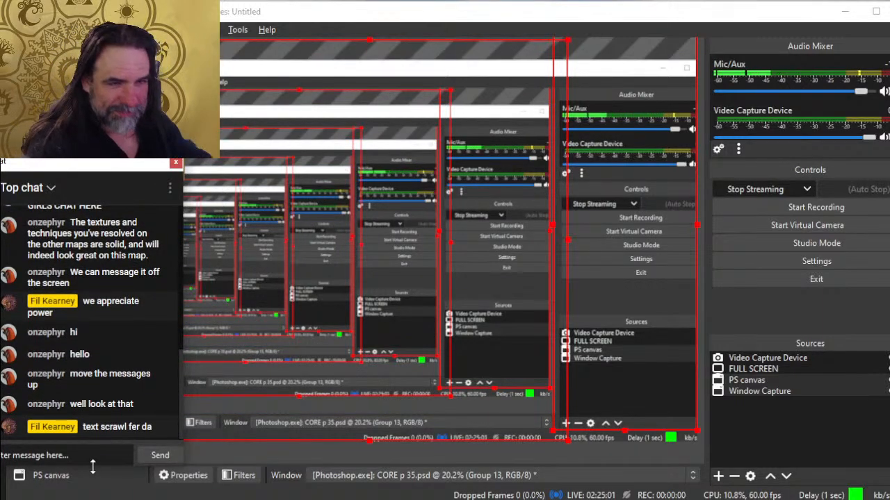
# - Return to the cemetery map in Photoshop and ink a long flat slab under the rounded cliff corner beside the arched alcove
pyautogui.hotkey('alt', 'Tab')
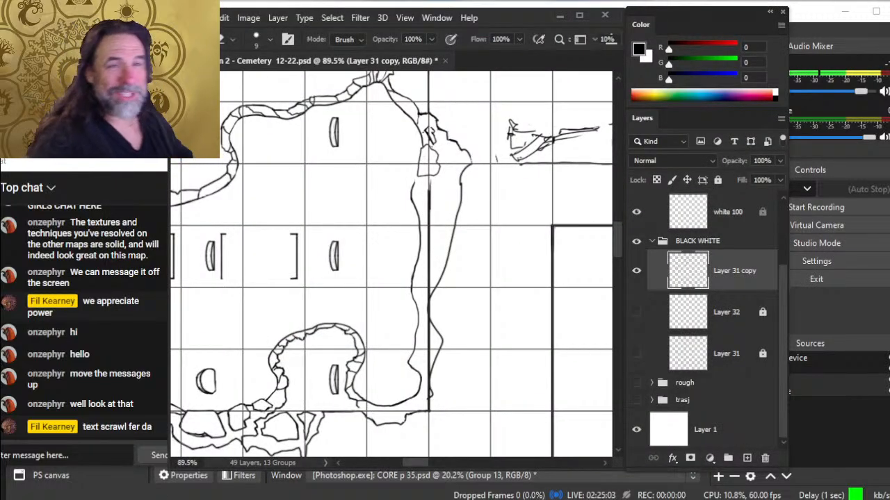
pyautogui.press('z')
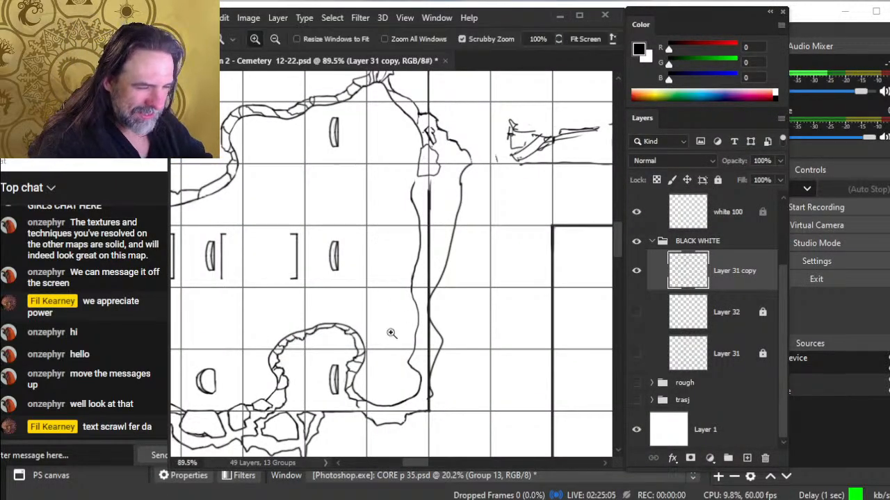
pyautogui.moveTo(427, 409); pyautogui.dragTo(445, 410)
pyautogui.press('space')
pyautogui.moveTo(392, 420)
pyautogui.mouseDown()
pyautogui.moveTo(498, 299)
pyautogui.moveTo(463, 285)
pyautogui.moveTo(471, 298)
pyautogui.moveTo(495, 284)
pyautogui.moveTo(498, 294)
pyautogui.moveTo(479, 306)
pyautogui.mouseUp()
pyautogui.press('b')
pyautogui.press('b')
pyautogui.press('e')
pyautogui.press('b')
pyautogui.press('e')
pyautogui.press('b')
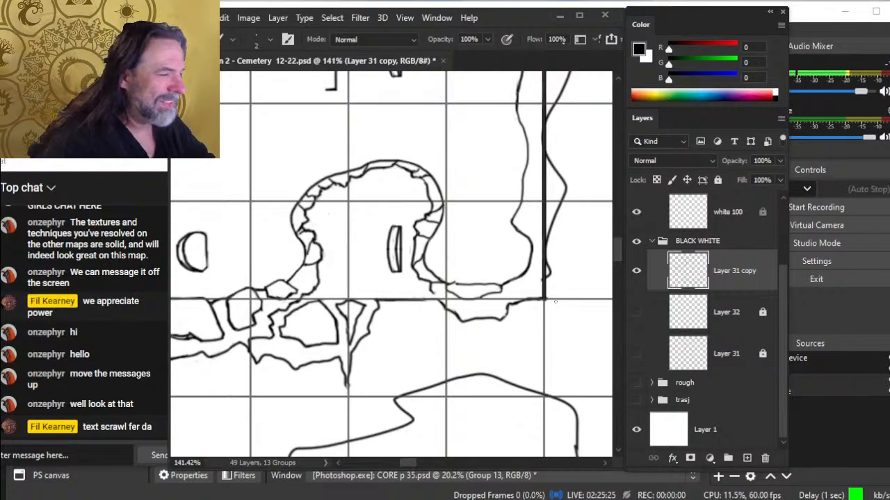
# - Erase the stray line ends beside the flat slab and ink a small slab joining it to the alcove's edge
pyautogui.hotkey('ctrl', 'space')
pyautogui.moveTo(529, 299); pyautogui.dragTo(485, 286)
pyautogui.moveTo(518, 328); pyautogui.dragTo(491, 306)
pyautogui.moveTo(438, 275); pyautogui.dragTo(513, 279)
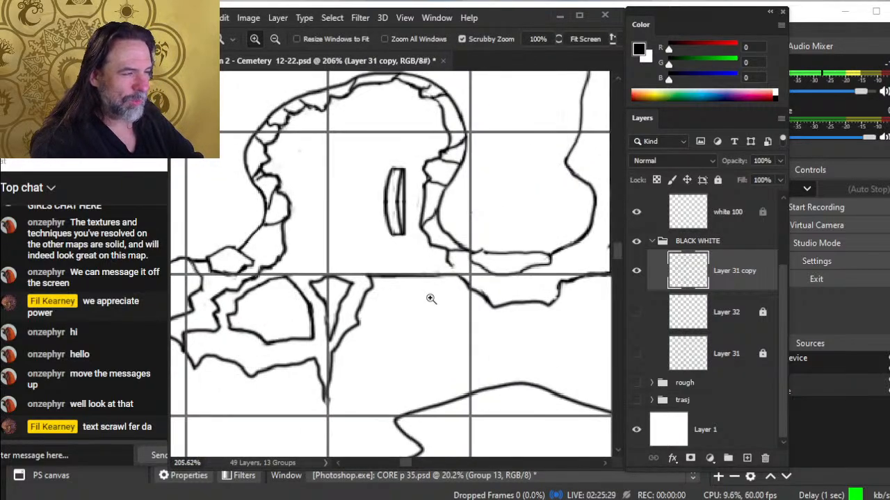
pyautogui.press('e')
pyautogui.moveTo(440, 264)
pyautogui.mouseDown()
pyautogui.moveTo(474, 281)
pyautogui.moveTo(451, 257)
pyautogui.moveTo(470, 277)
pyautogui.moveTo(451, 266)
pyautogui.mouseUp()
pyautogui.press('b')
pyautogui.press('e')
pyautogui.press('b')
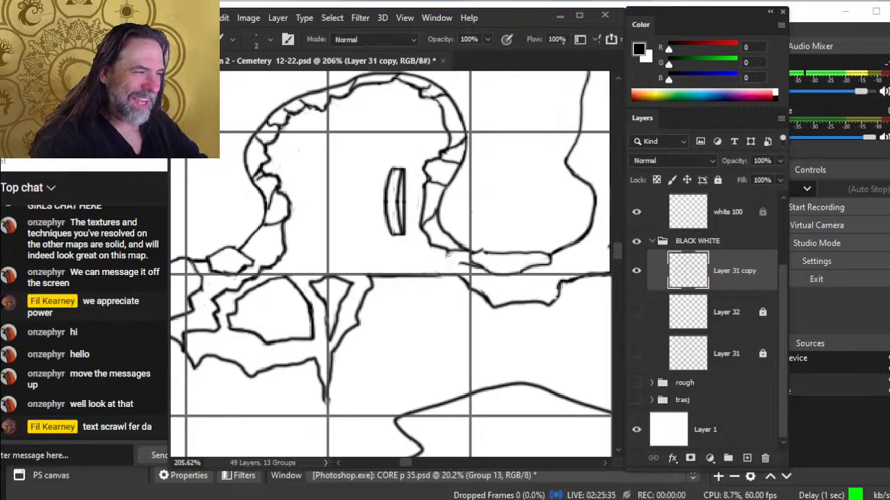
pyautogui.press('e')
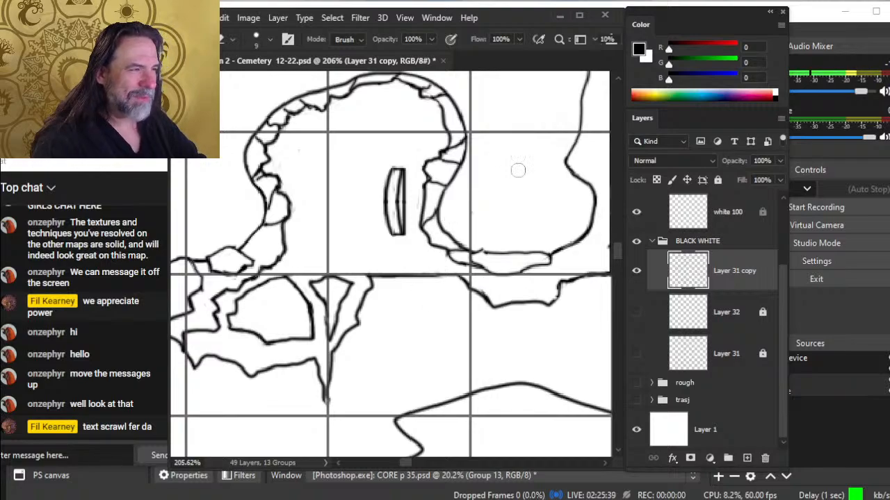
# - Touch up the inner edge and stone joints along the right side and top of the arched alcove
pyautogui.hotkey('ctrl', 'space')
pyautogui.moveTo(508, 194); pyautogui.dragTo(496, 190)
pyautogui.moveTo(455, 161); pyautogui.dragTo(485, 160)
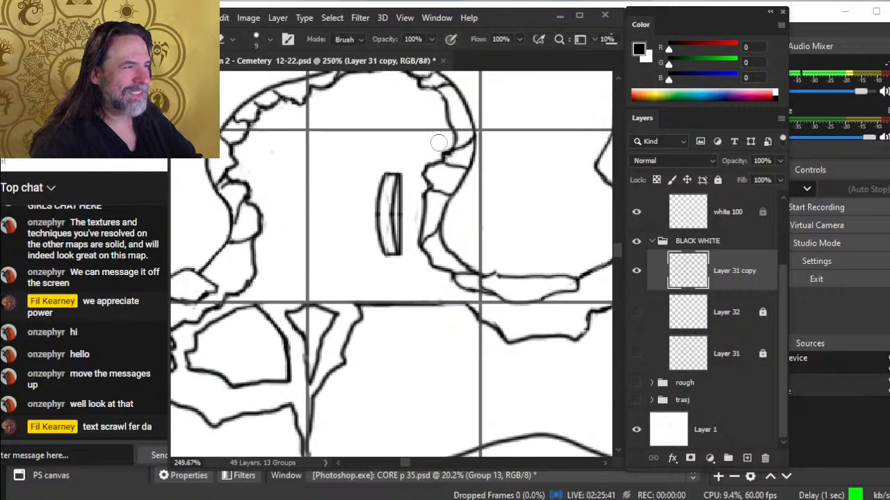
pyautogui.press('b')
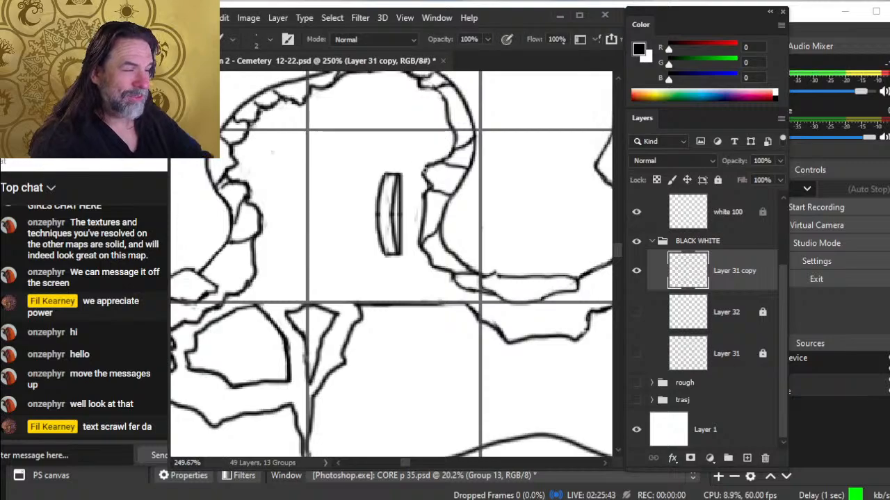
pyautogui.press('e')
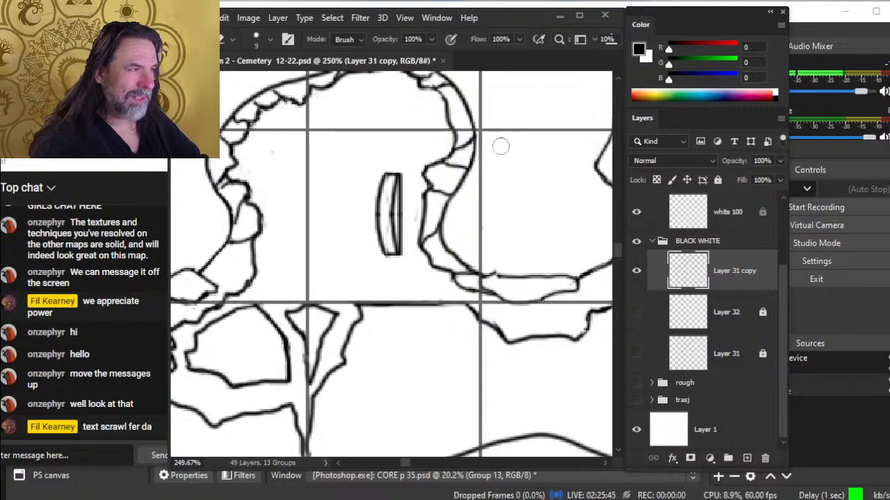
pyautogui.hotkey('ctrl', 'space')
pyautogui.moveTo(491, 201); pyautogui.dragTo(459, 163)
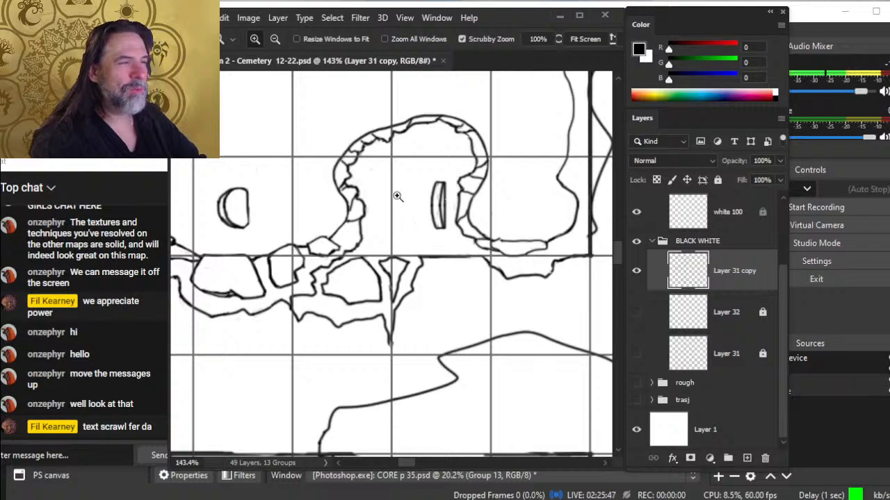
pyautogui.moveTo(423, 133); pyautogui.dragTo(473, 148)
pyautogui.press('b')
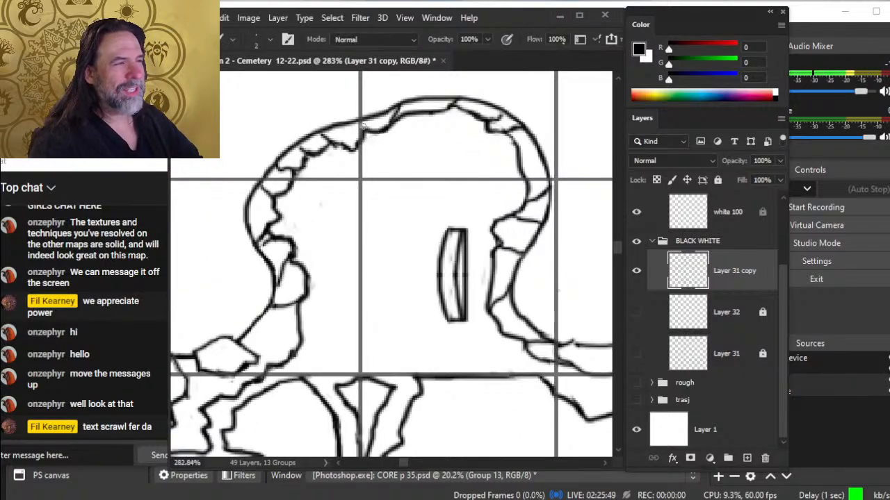
pyautogui.press('e')
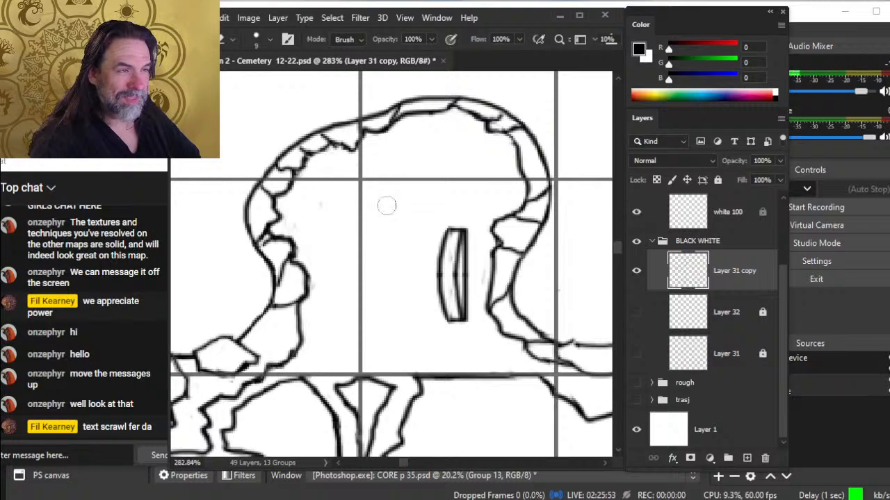
# - Erase the straight cliff edge between the wedge-shaped slab and the lower outcrop, and redraw it with a jagged notch
pyautogui.press('z')
pyautogui.moveTo(385, 202); pyautogui.dragTo(378, 205)
pyautogui.moveTo(463, 302); pyautogui.dragTo(437, 224)
pyautogui.press('e')
pyautogui.press('b')
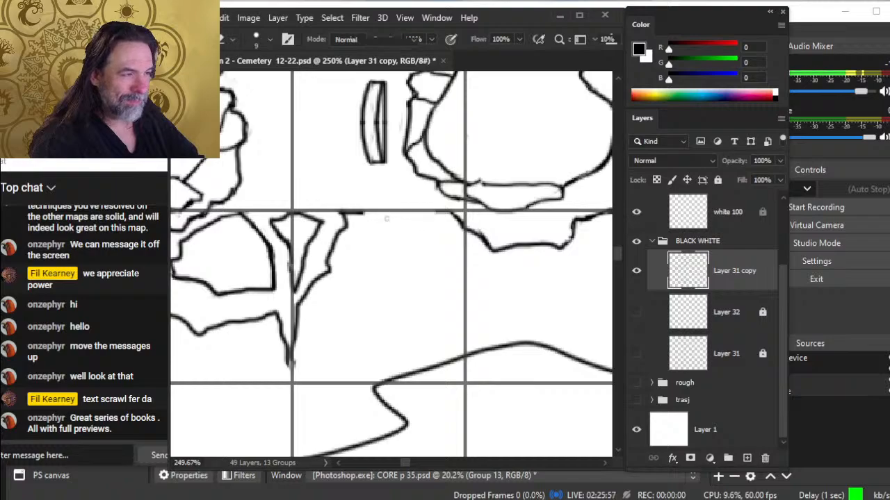
pyautogui.moveTo(380, 214)
pyautogui.mouseDown()
pyautogui.moveTo(389, 225)
pyautogui.moveTo(401, 220)
pyautogui.mouseUp()
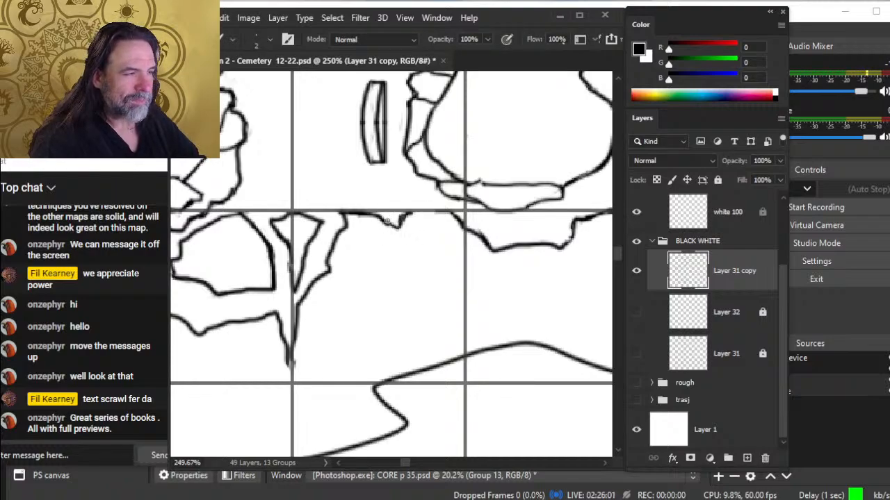
pyautogui.press('e')
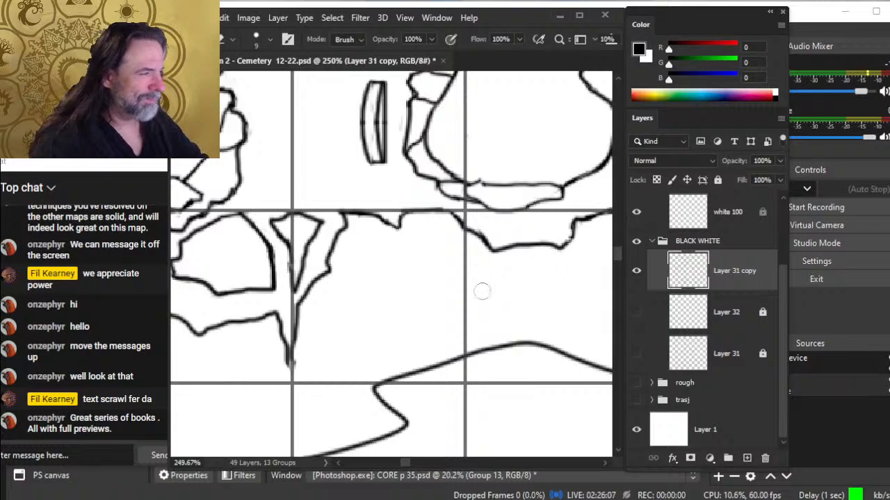
# - Ink a short vertical crack descending from the lower corner of the outcrop beneath the flat slab
pyautogui.press('b')
pyautogui.press('e')
pyautogui.moveTo(492, 258)
pyautogui.mouseDown()
pyautogui.moveTo(482, 264)
pyautogui.moveTo(490, 245)
pyautogui.moveTo(459, 285)
pyautogui.mouseUp()
# - Reshape the flat slab under the rounded corner by erasing and redrawing its bottom as a point and its top as an arch
pyautogui.press('b')
pyautogui.press('e')
pyautogui.press('b')
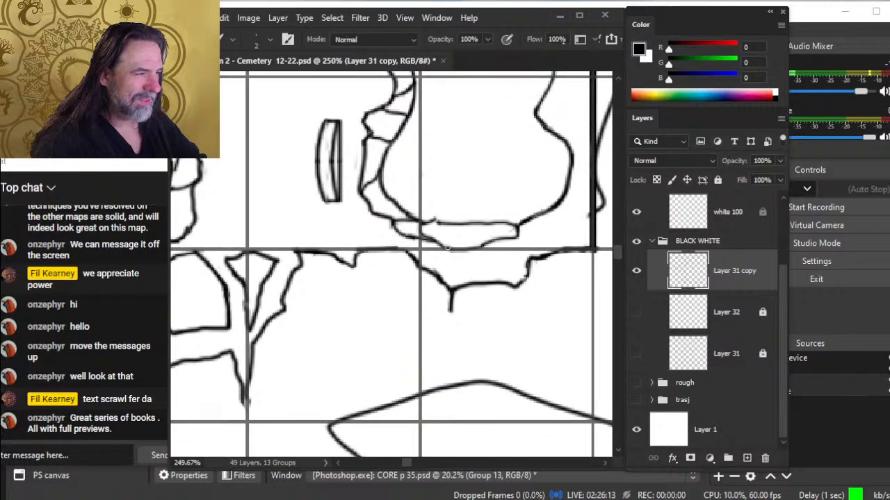
pyautogui.press('e')
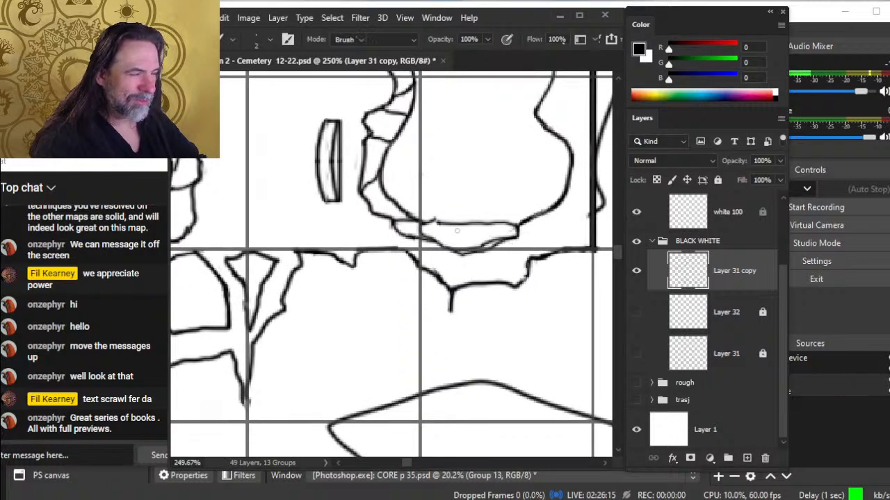
pyautogui.moveTo(472, 223)
pyautogui.mouseDown()
pyautogui.moveTo(442, 222)
pyautogui.moveTo(462, 216)
pyautogui.mouseUp()
pyautogui.press('b')
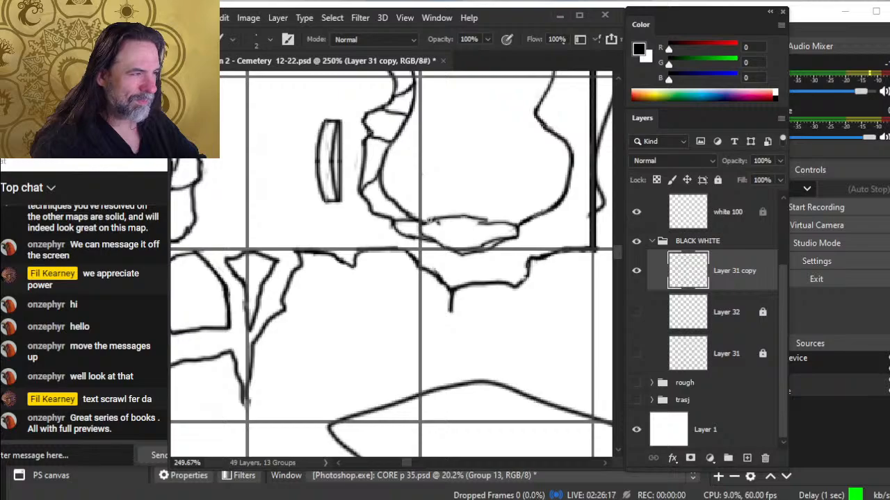
pyautogui.press('e')
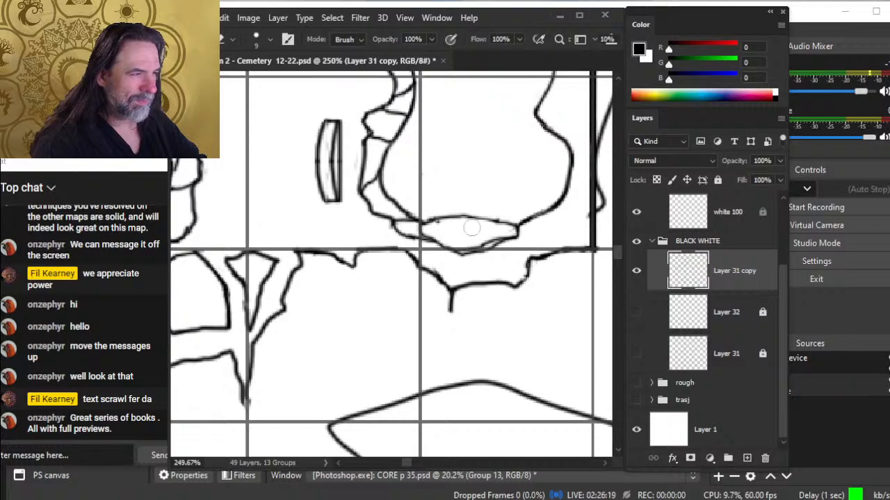
# - Replace the straight edge right of the lower outcrop with a curved, jagged line ending in a short crack on the vertical grid line
pyautogui.moveTo(536, 245)
pyautogui.mouseDown()
pyautogui.moveTo(469, 262)
pyautogui.moveTo(520, 270)
pyautogui.moveTo(510, 287)
pyautogui.moveTo(499, 277)
pyautogui.moveTo(515, 283)
pyautogui.moveTo(530, 315)
pyautogui.moveTo(501, 280)
pyautogui.mouseUp()
pyautogui.press('b')
pyautogui.press('e')
pyautogui.press('b')
pyautogui.press('e')
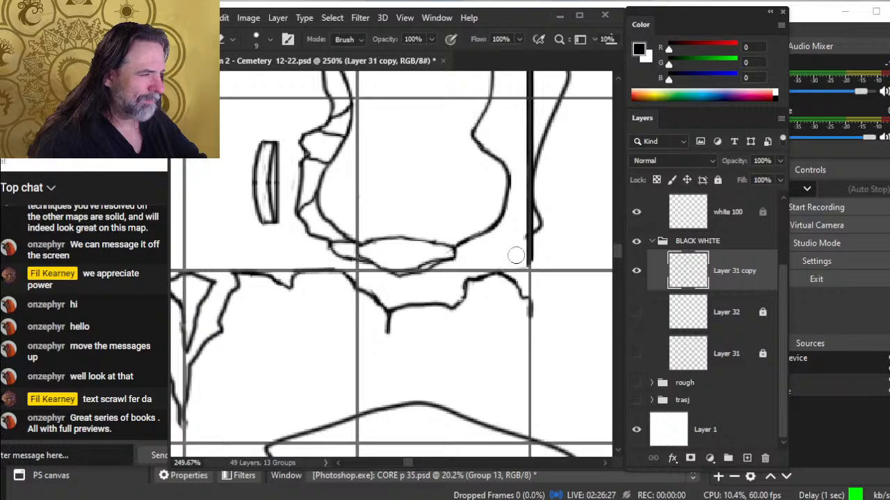
# - Erase the lower part of the thick vertical border and ink a jagged outer cliff edge down to the crack at the grid intersection
pyautogui.press('b')
pyautogui.press('e')
pyautogui.moveTo(529, 209); pyautogui.dragTo(522, 270)
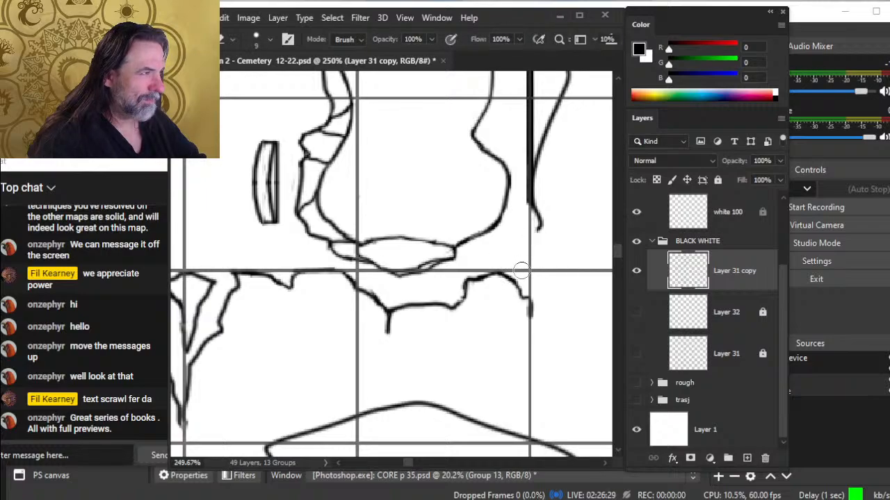
pyautogui.moveTo(525, 208); pyautogui.dragTo(534, 243)
pyautogui.press('b')
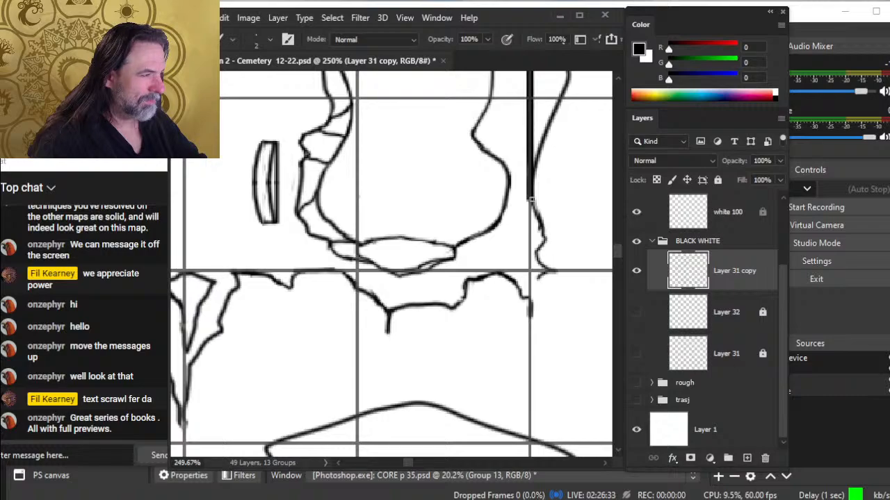
pyautogui.press('e')
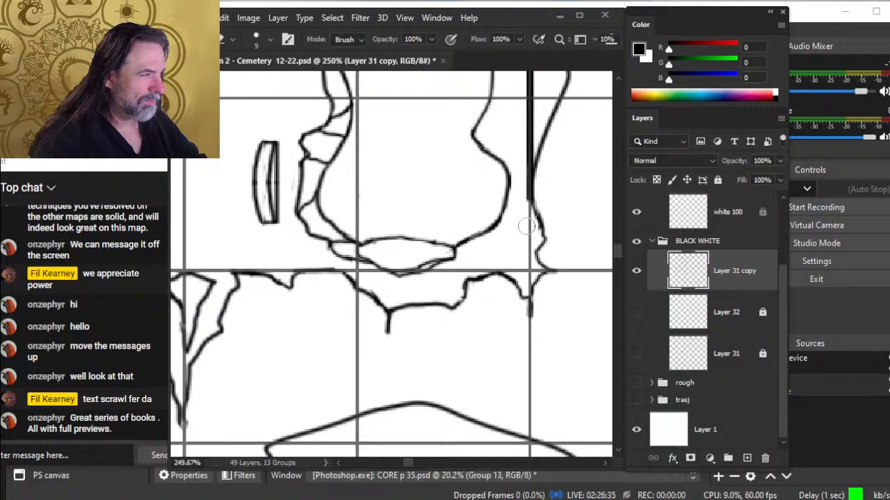
pyautogui.moveTo(527, 226); pyautogui.dragTo(526, 153)
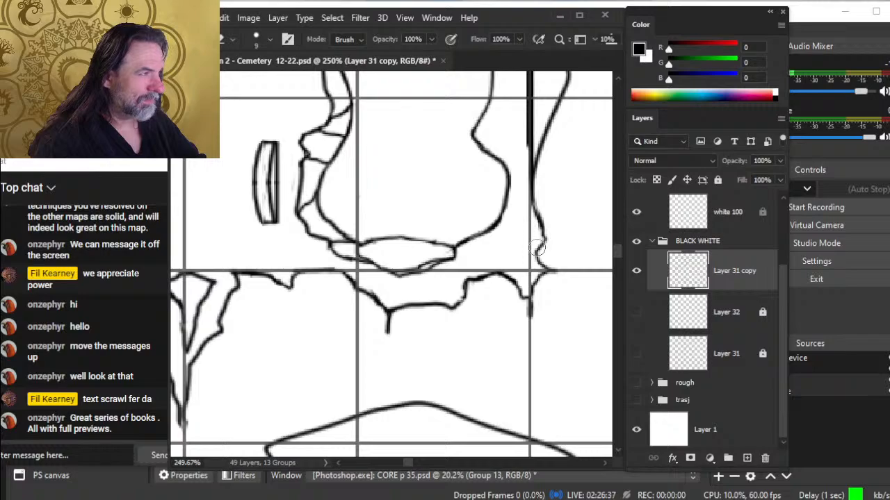
pyautogui.press('z')
pyautogui.moveTo(534, 246)
pyautogui.mouseDown()
pyautogui.moveTo(473, 213)
pyautogui.moveTo(455, 224)
pyautogui.mouseUp()
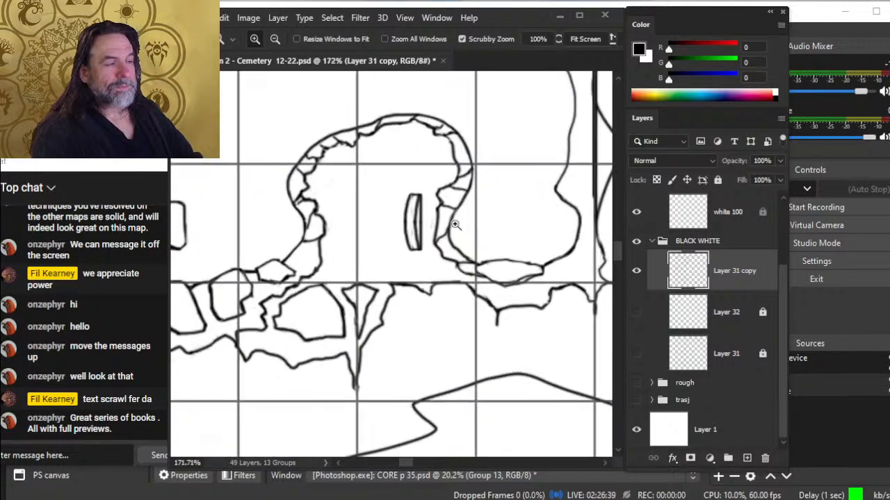
# - Refine and extend the pointed tip of the crack below the small triangular slab
pyautogui.moveTo(411, 297)
pyautogui.mouseDown()
pyautogui.moveTo(463, 250)
pyautogui.moveTo(540, 211)
pyautogui.mouseUp()
pyautogui.press('e')
pyautogui.moveTo(481, 290); pyautogui.dragTo(484, 302)
pyautogui.press('b')
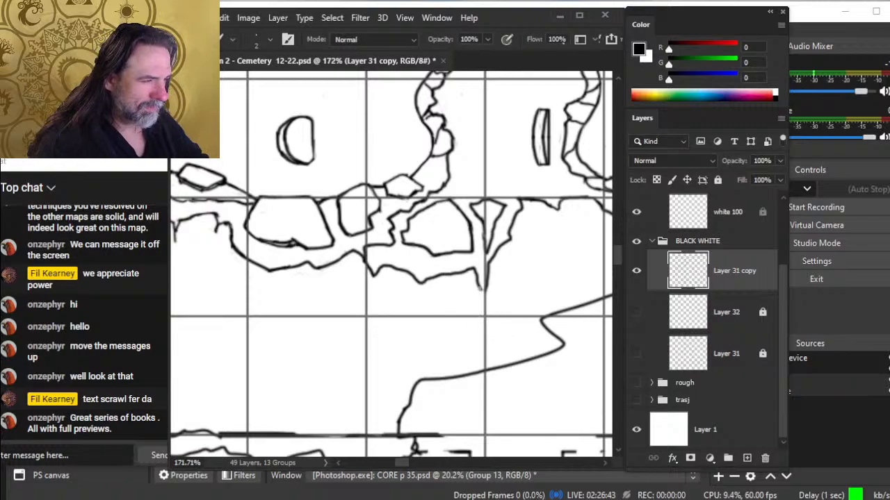
# - Erase the line dropping from the inner edge to the outer cliff edge and ink a jagged inner edge curving toward the large slab
pyautogui.press('e')
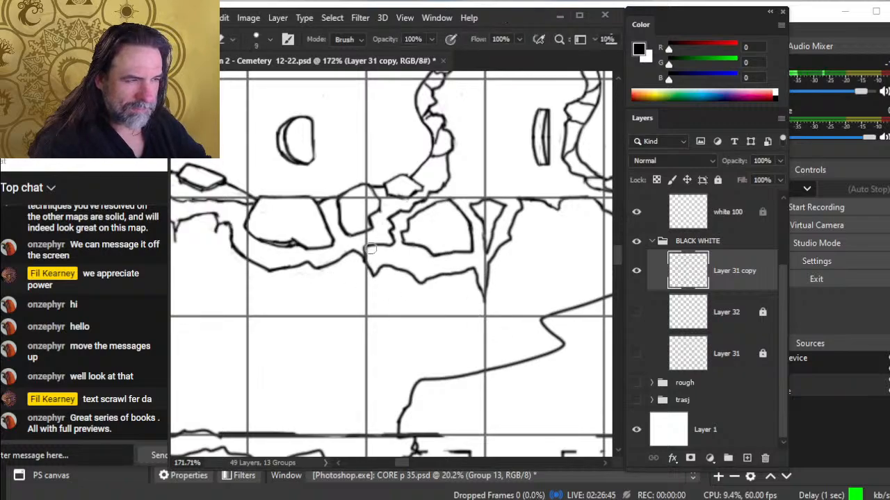
pyautogui.moveTo(362, 245); pyautogui.dragTo(372, 262)
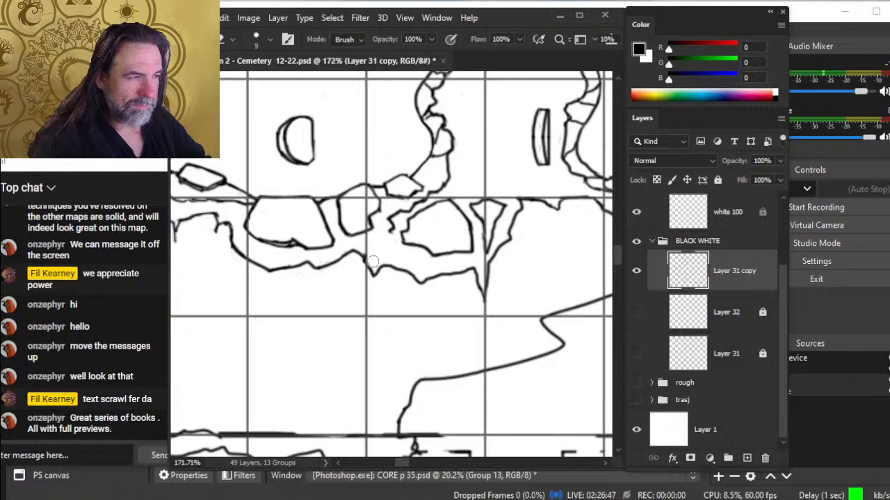
pyautogui.press('b')
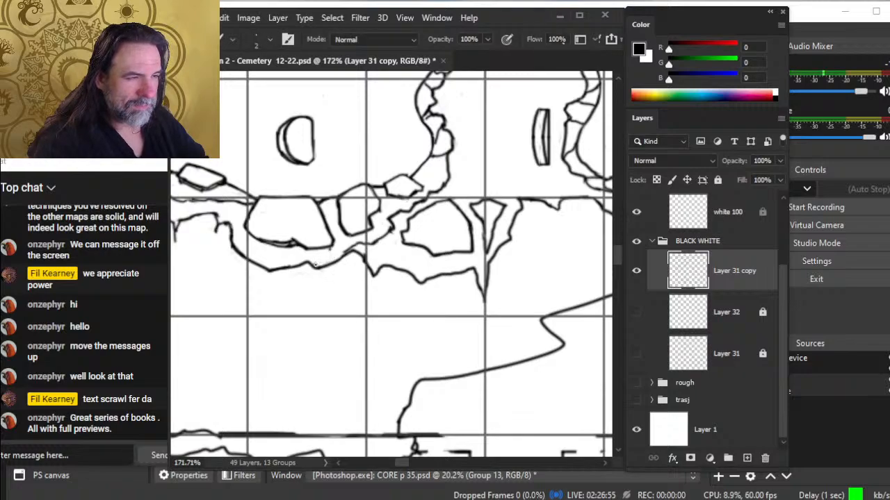
pyautogui.press('e')
pyautogui.press('b')
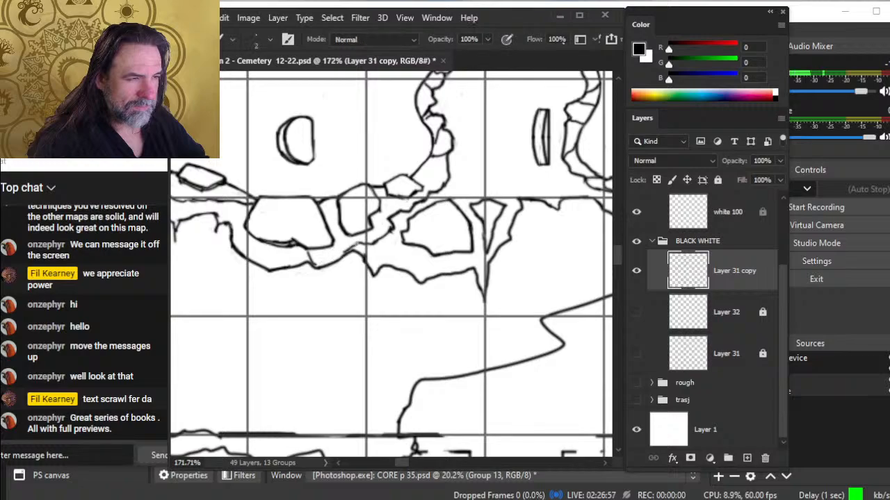
# - Clean up the junction beneath the small rounded slab and ink a short line at its lower corner
pyautogui.press('e')
pyautogui.moveTo(351, 245); pyautogui.dragTo(355, 239)
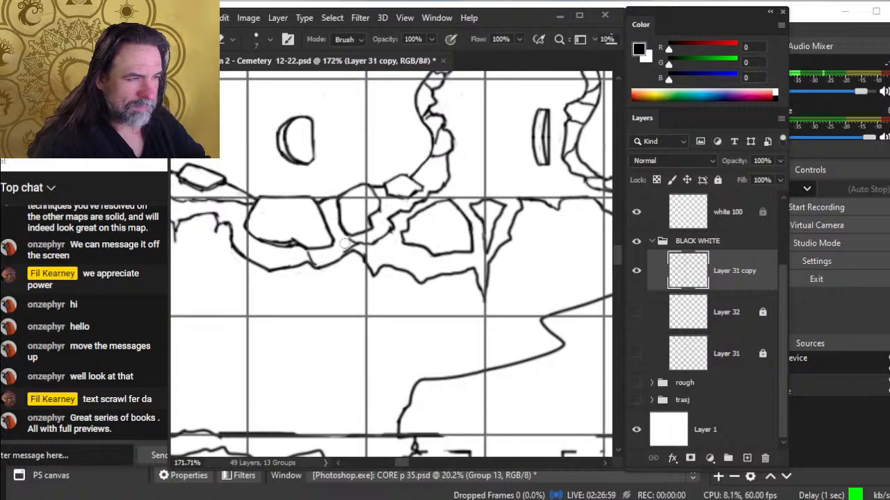
pyautogui.press('b')
pyautogui.press('e')
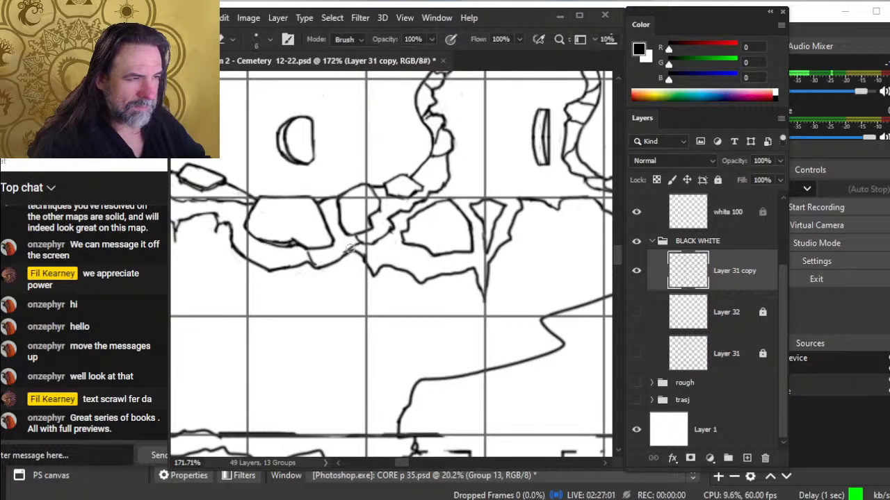
pyautogui.press('b')
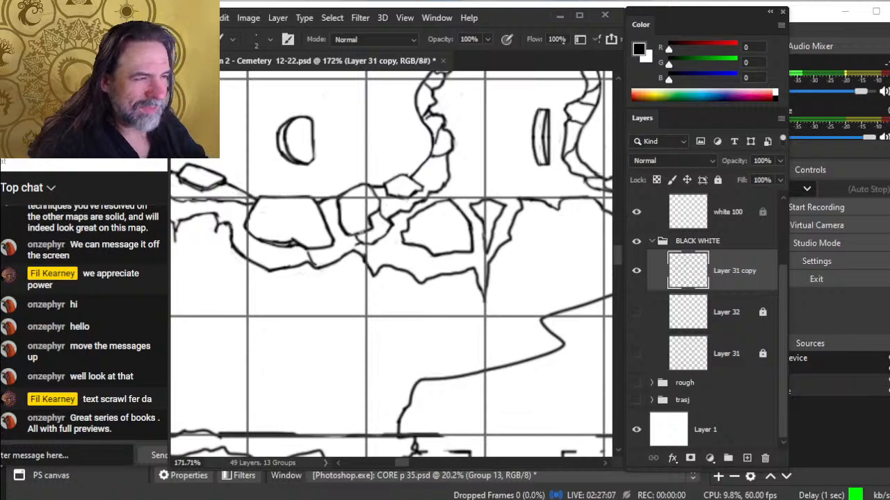
# - Erase the short crack beneath the large slab and extend the inner edge beneath it toward the vertical grid line
pyautogui.press('z')
pyautogui.moveTo(358, 280); pyautogui.dragTo(306, 299)
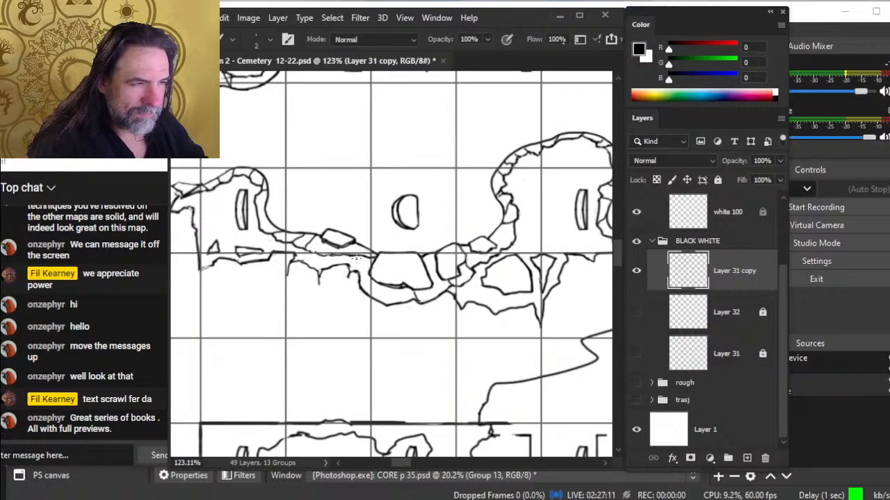
pyautogui.press('e')
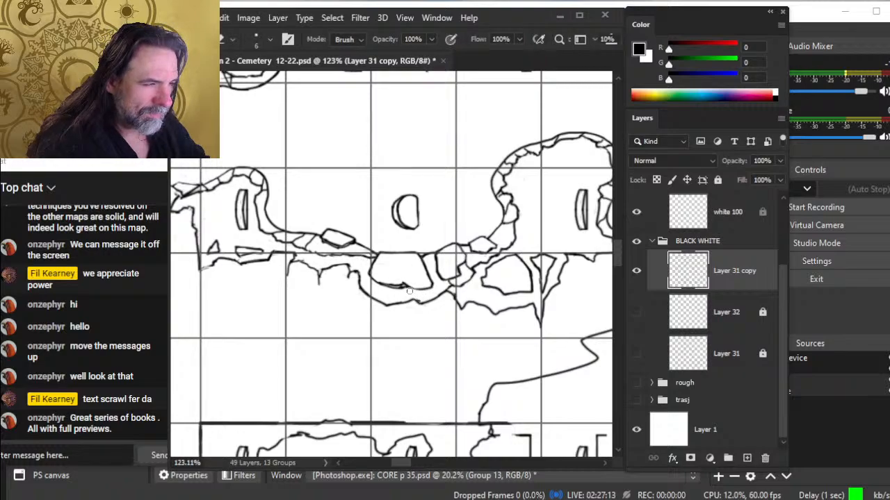
pyautogui.press('b')
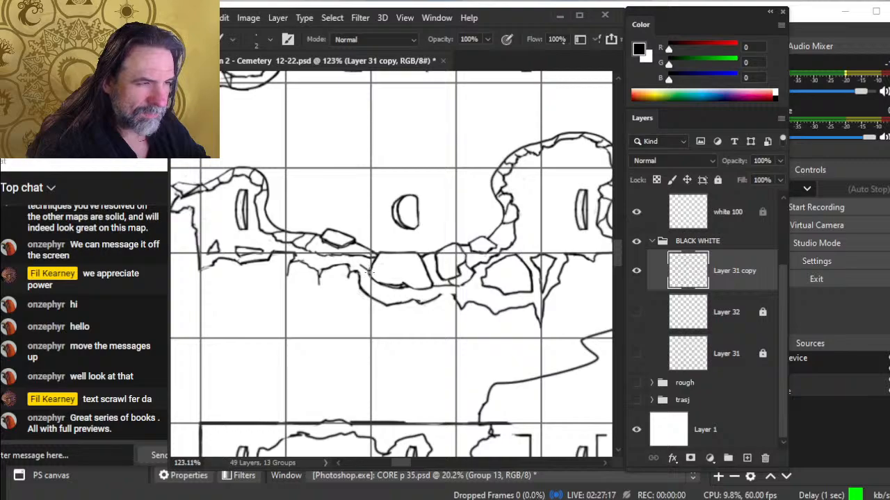
# - Erase the rough lines beside the large slab's upper corner and redraw the outer cliff edge as a jagged slope
pyautogui.press('e')
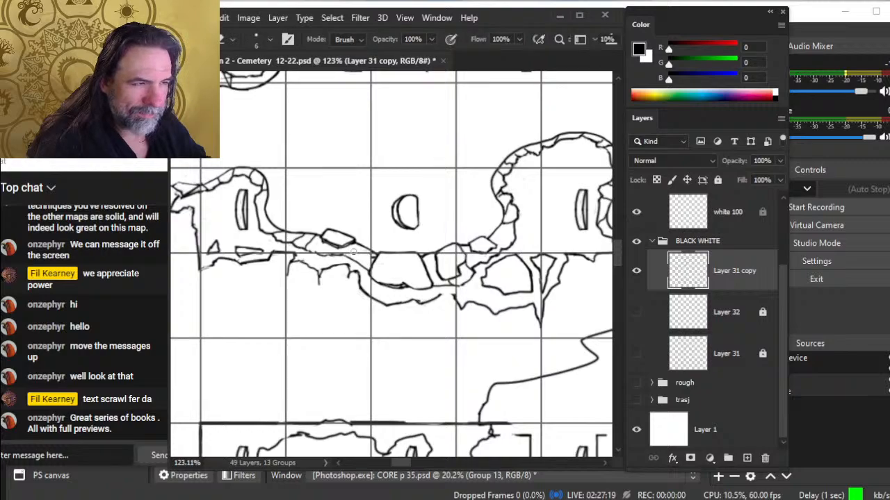
pyautogui.moveTo(360, 266); pyautogui.dragTo(350, 262)
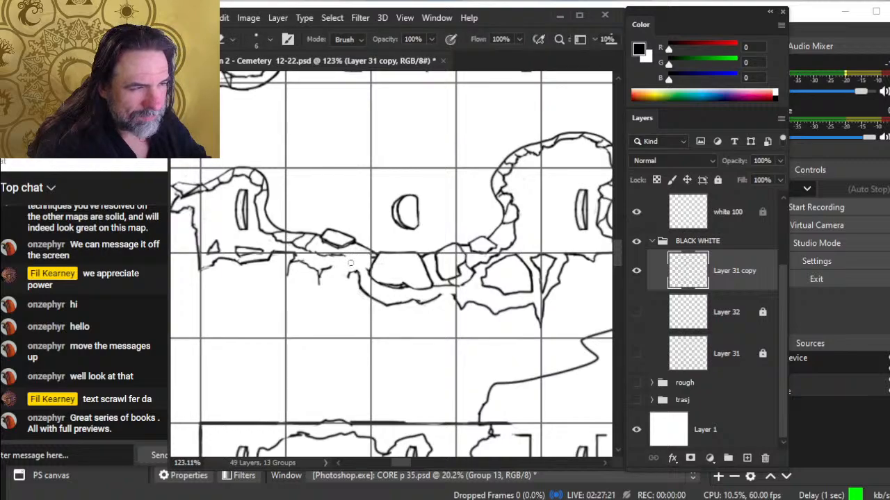
pyautogui.press('b')
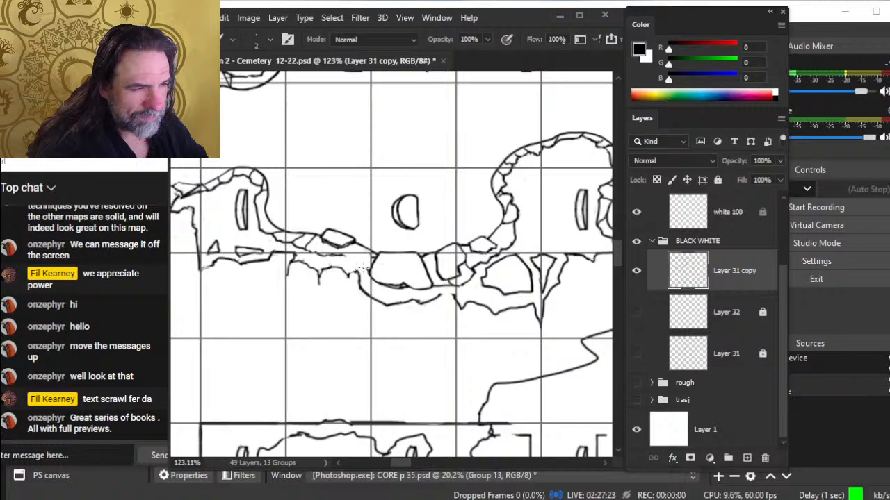
pyautogui.press('e')
pyautogui.moveTo(361, 276); pyautogui.dragTo(349, 269)
pyautogui.press('b')
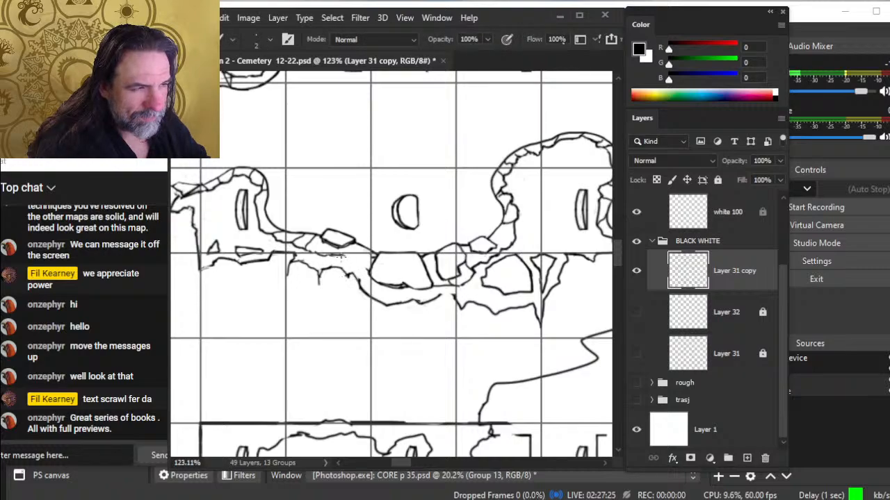
# - Replace the rough line under the small flat slab with a jagged inner edge and divide off a small stone
pyautogui.press('e')
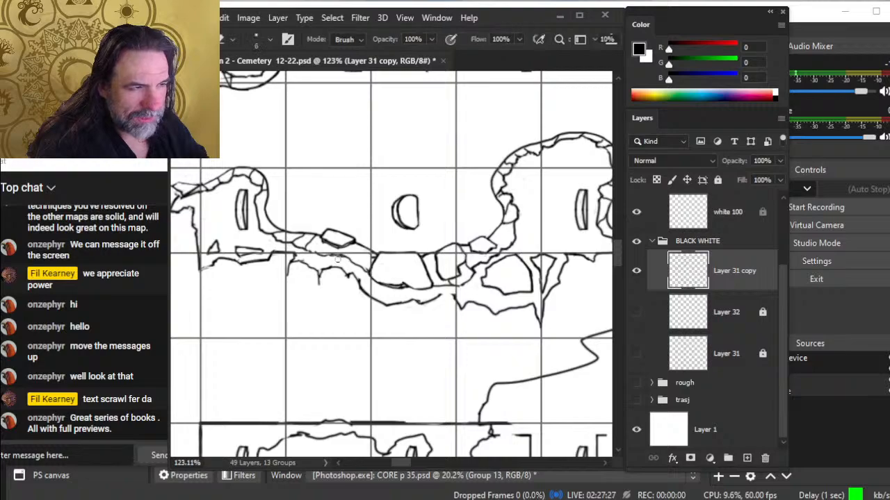
pyautogui.moveTo(338, 256); pyautogui.dragTo(317, 258)
pyautogui.press('b')
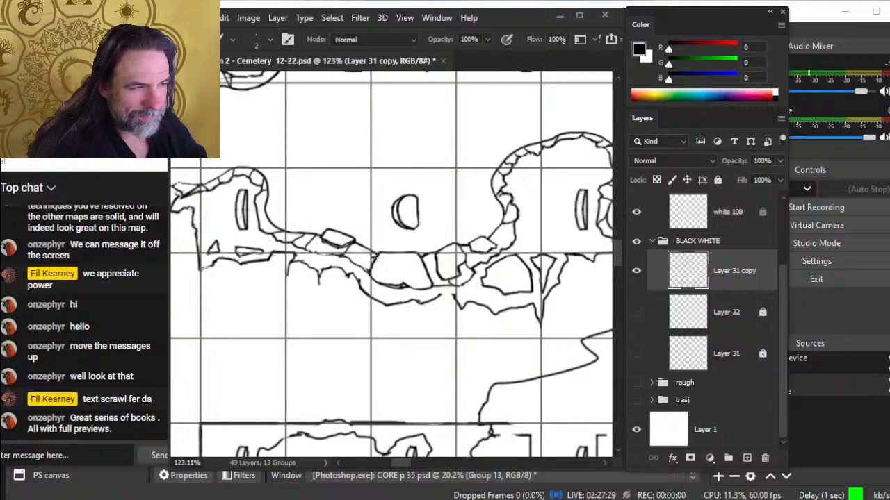
pyautogui.press('e')
pyautogui.press('b')
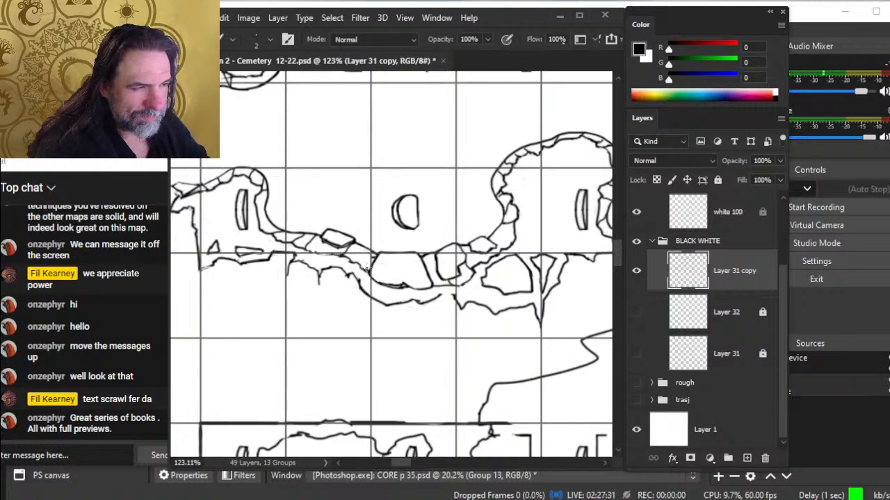
# - Erase and redraw the upper edge between the small flat slab and the large slab as a rounded stone
pyautogui.press('e')
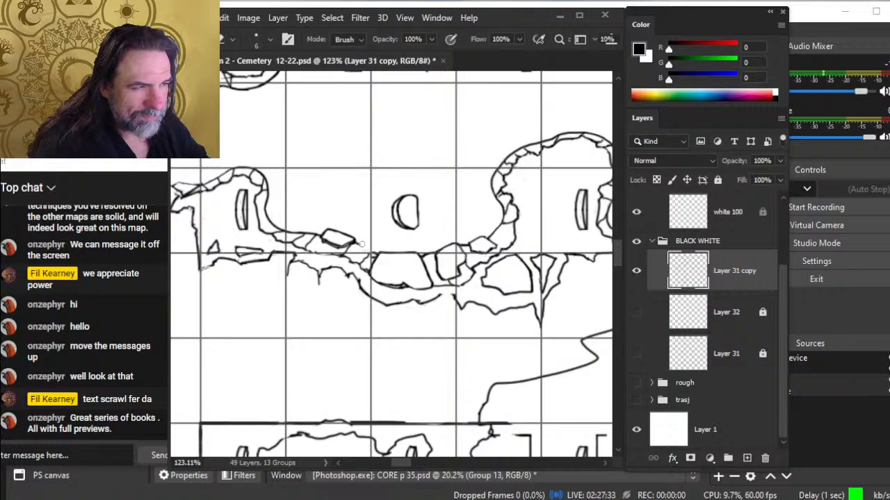
pyautogui.press('b')
pyautogui.press('e')
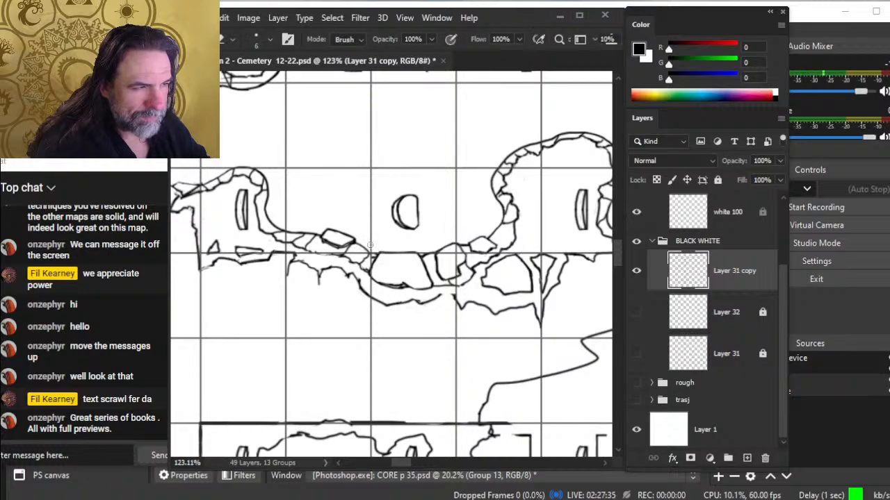
pyautogui.press('b')
pyautogui.press('e')
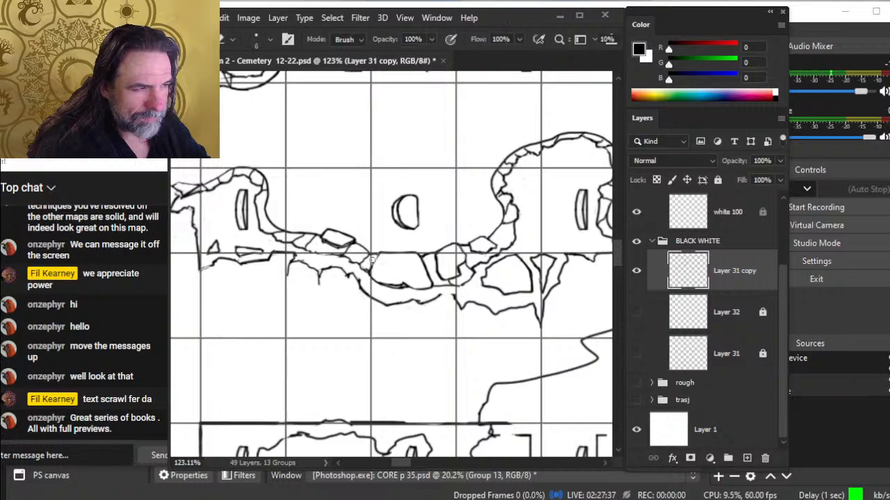
# - Reshape the large slab's upper corner and side, leaving a narrow gap between it and the neighbouring stones
pyautogui.press('b')
pyautogui.press('e')
pyautogui.press('b')
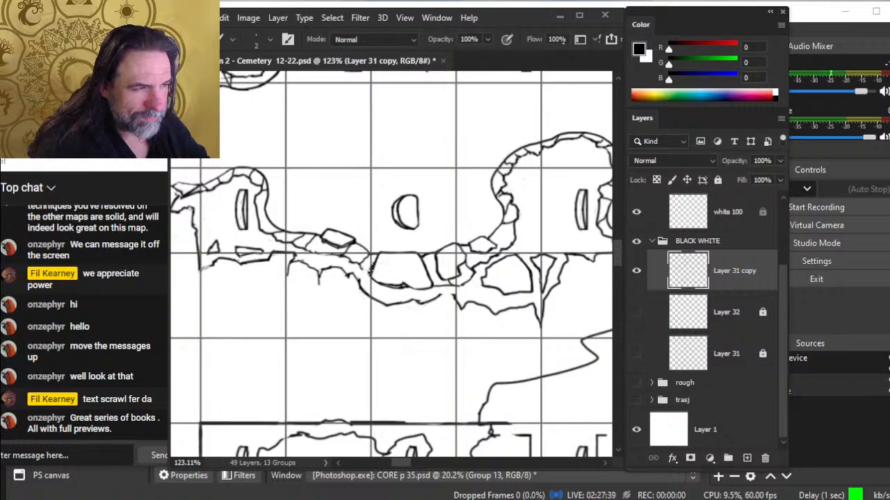
pyautogui.press('e')
pyautogui.press('b')
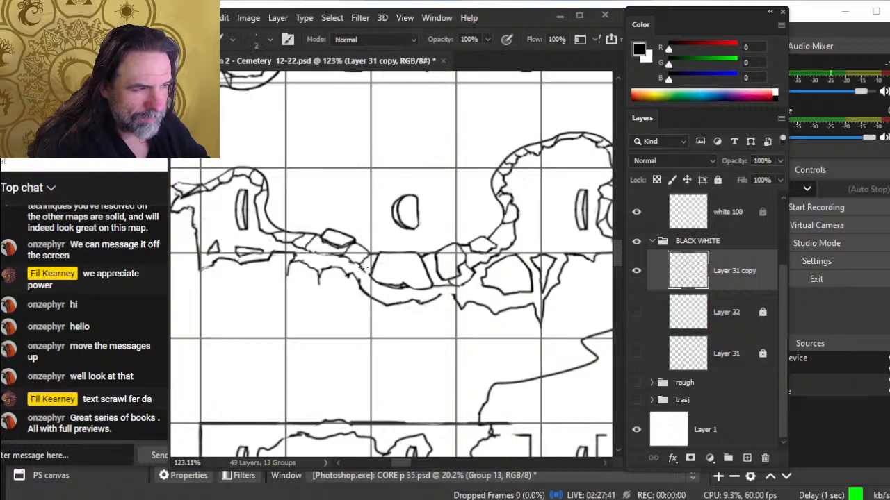
pyautogui.press('e')
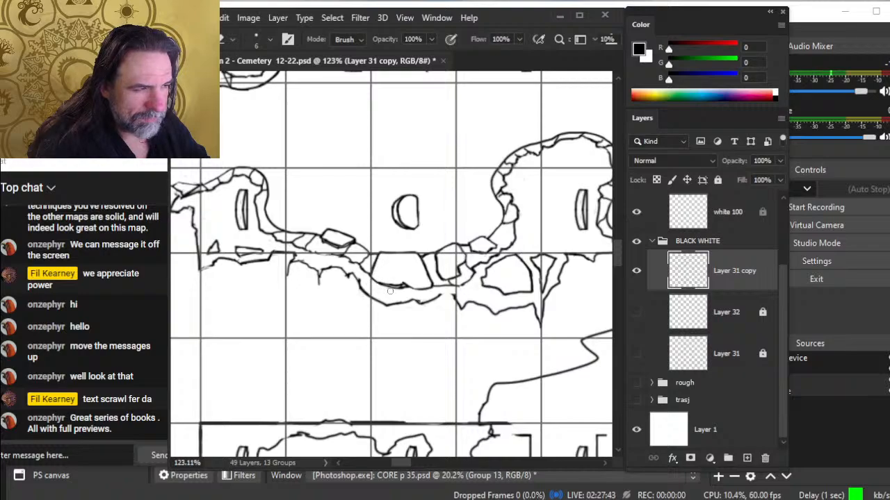
# - Ink a short forked crack descending from the outer cliff edge beside the large slab and clean up its lines
pyautogui.press('b')
pyautogui.press('e')
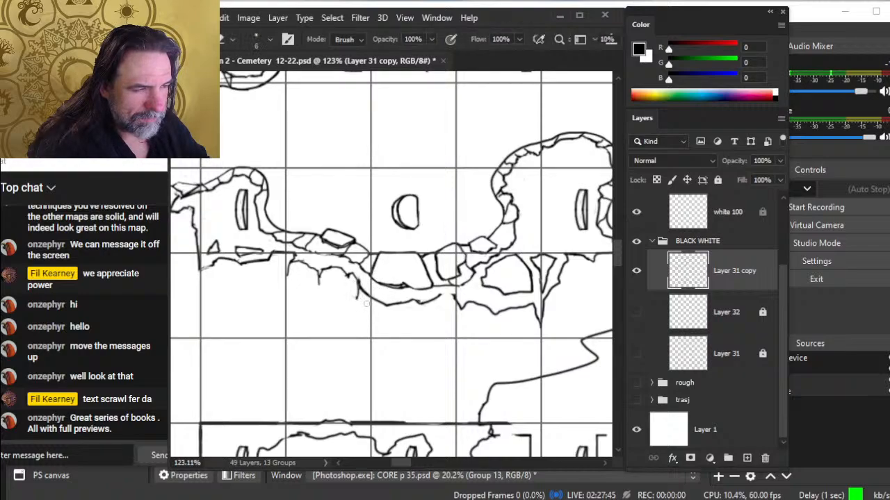
pyautogui.press('b')
pyautogui.moveTo(362, 285)
pyautogui.mouseDown()
pyautogui.moveTo(351, 312)
pyautogui.moveTo(357, 296)
pyautogui.moveTo(350, 298)
pyautogui.mouseUp()
pyautogui.press('e')
pyautogui.press('b')
pyautogui.press('e')
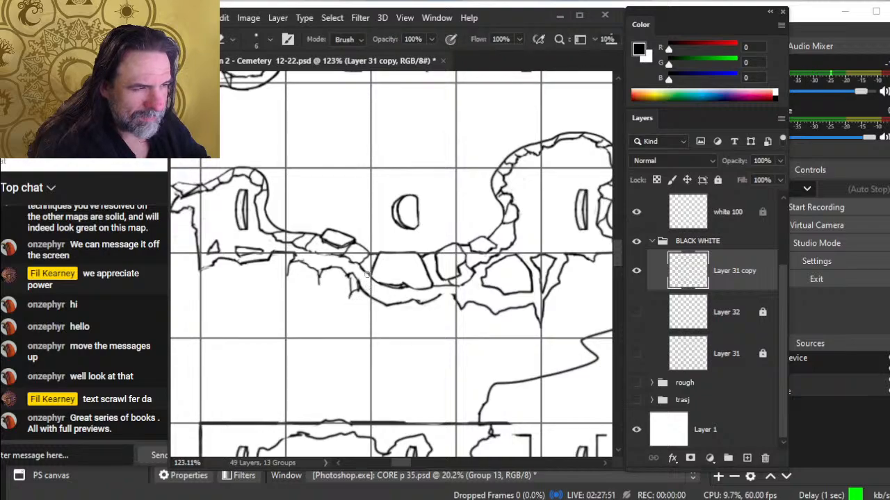
pyautogui.press('b')
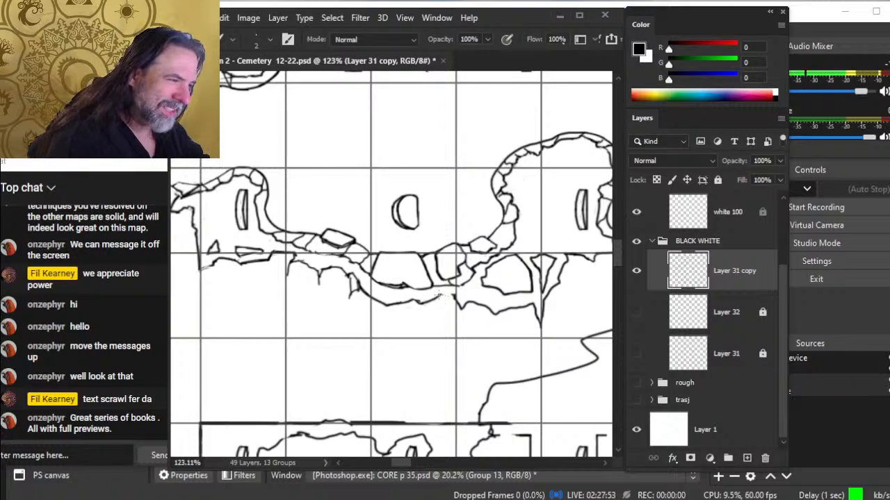
# - Close the gap in the outer cliff edge below the large slab and ink a short diagonal spike beneath it
pyautogui.press('e')
pyautogui.press('b')
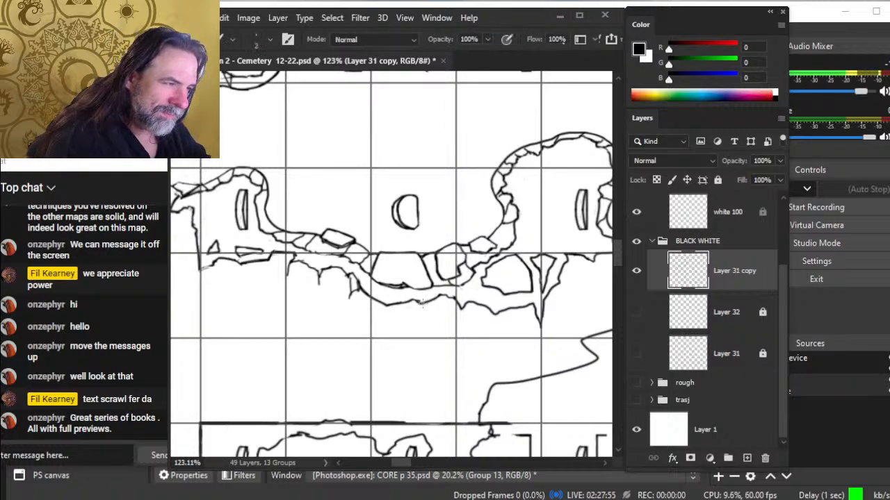
pyautogui.moveTo(420, 303); pyautogui.dragTo(429, 312)
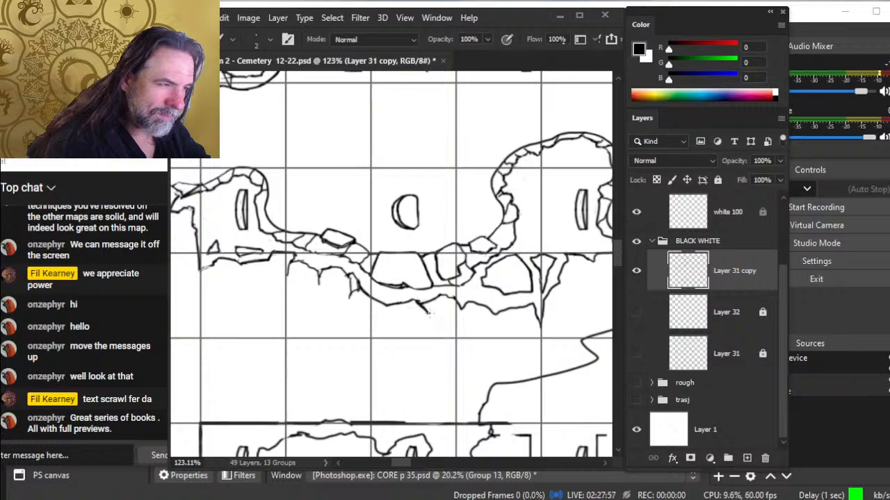
pyautogui.press('e')
pyautogui.press('b')
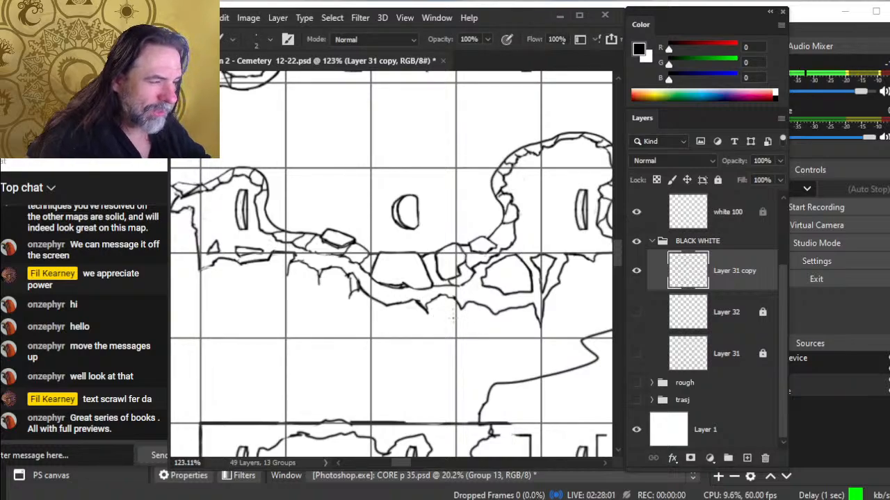
# - Lengthen the crack beside the vertical grid line and ink small hanging cracks along the neighbouring arched edge
pyautogui.moveTo(458, 304); pyautogui.dragTo(465, 320)
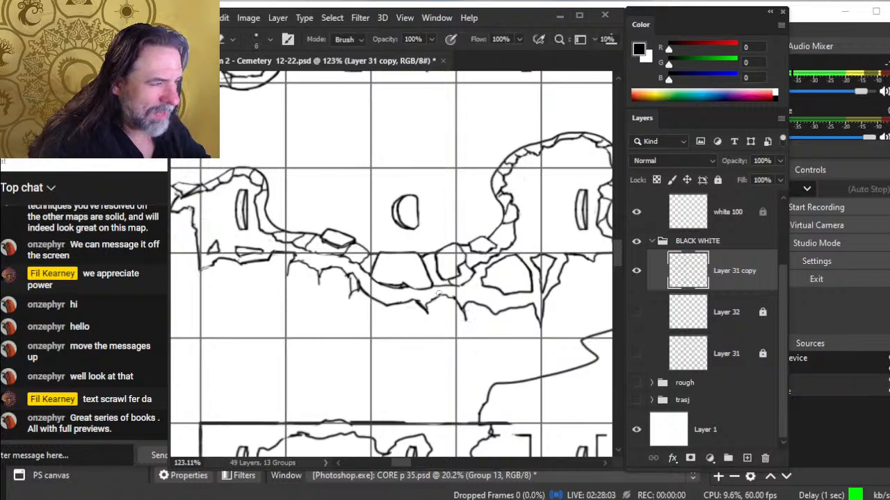
pyautogui.press('e')
pyautogui.press('b')
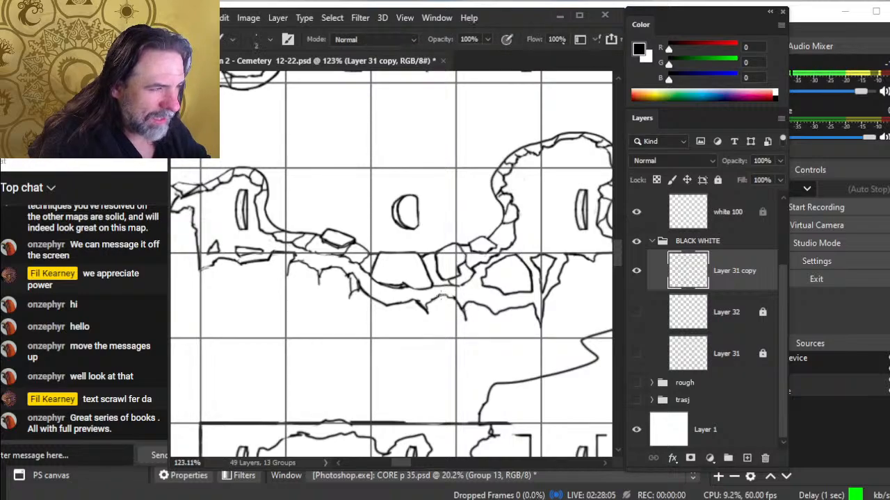
pyautogui.press('e')
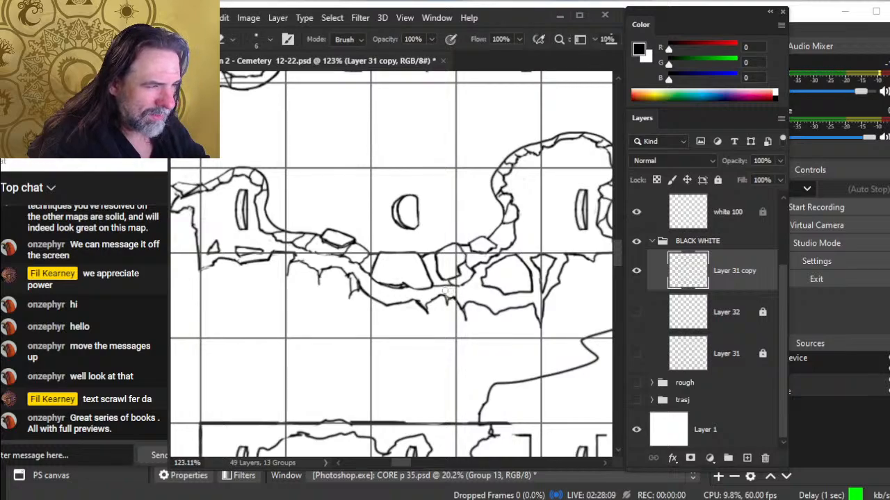
pyautogui.press('b')
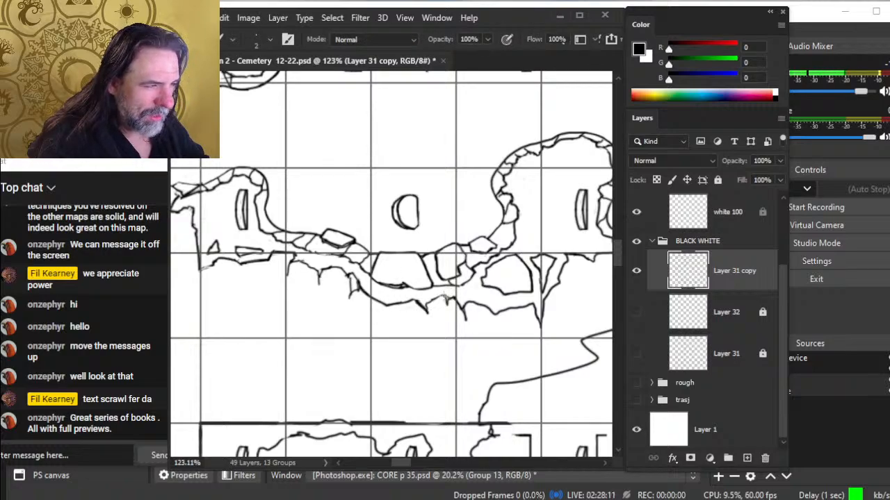
pyautogui.press('e')
pyautogui.press('b')
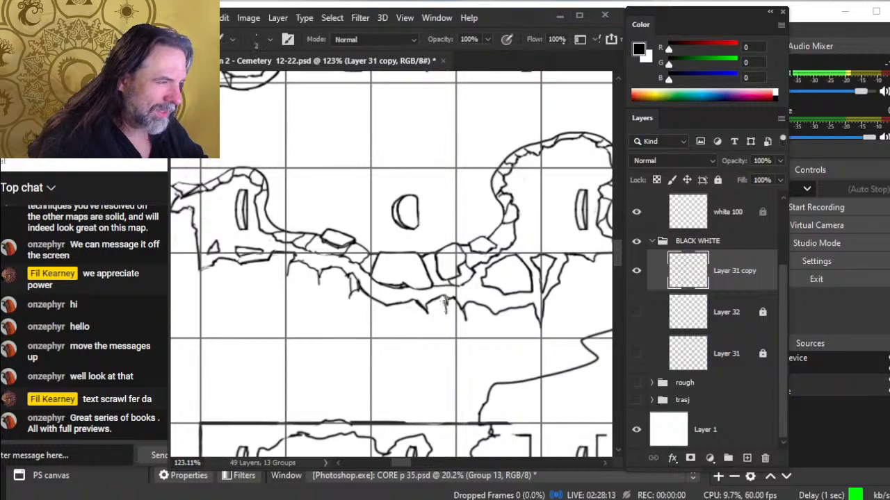
# - Shorten the hanging cracks beside the vertical grid line and ink a short spike beneath the neighbouring arched edge
pyautogui.press('e')
pyautogui.press('b')
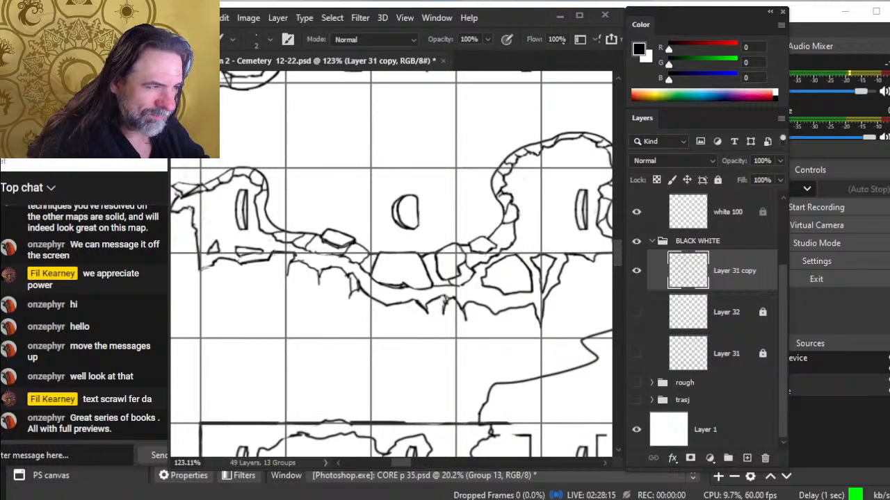
pyautogui.press('e')
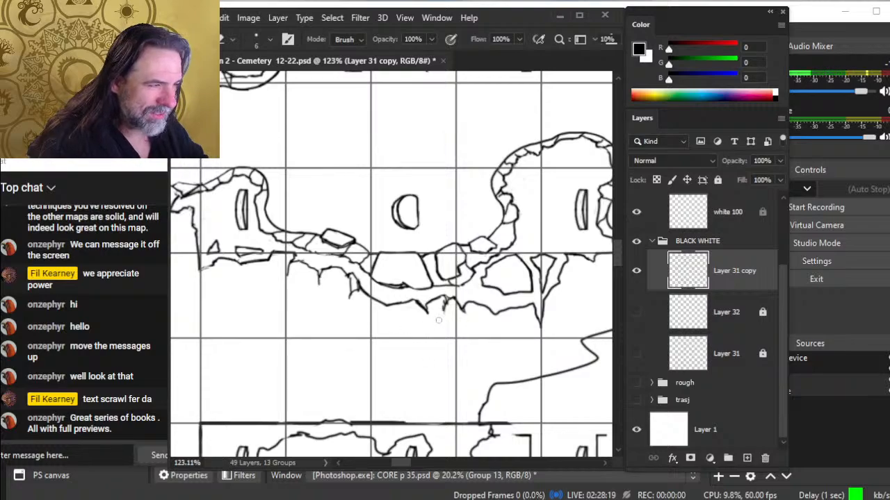
pyautogui.press('b')
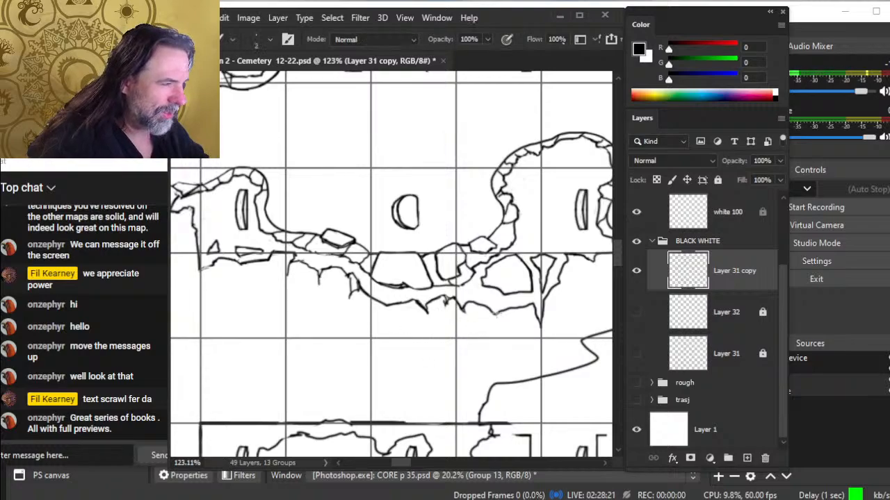
pyautogui.press('e')
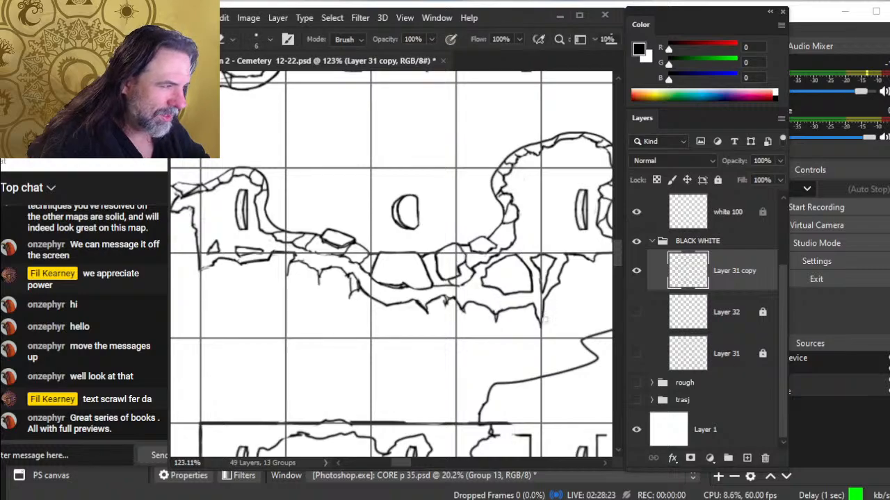
pyautogui.moveTo(375, 315); pyautogui.dragTo(318, 316)
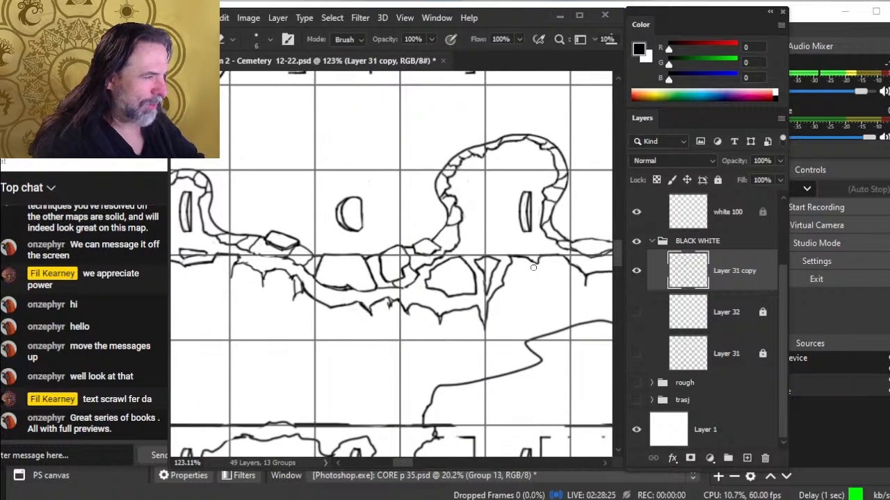
# - Ink the lower edge of a new slab beside the wedge-shaped stone and erase its overhanging side line
pyautogui.moveTo(542, 301)
pyautogui.mouseDown()
pyautogui.moveTo(459, 324)
pyautogui.moveTo(465, 330)
pyautogui.mouseUp()
pyautogui.press('b')
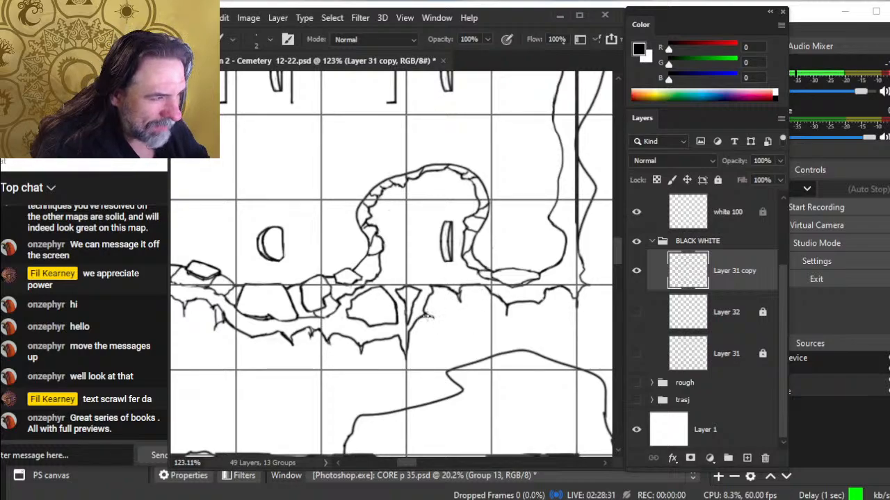
pyautogui.moveTo(436, 317)
pyautogui.mouseDown()
pyautogui.moveTo(465, 332)
pyautogui.moveTo(469, 314)
pyautogui.moveTo(447, 330)
pyautogui.moveTo(455, 311)
pyautogui.moveTo(445, 346)
pyautogui.moveTo(461, 299)
pyautogui.mouseUp()
pyautogui.press('e')
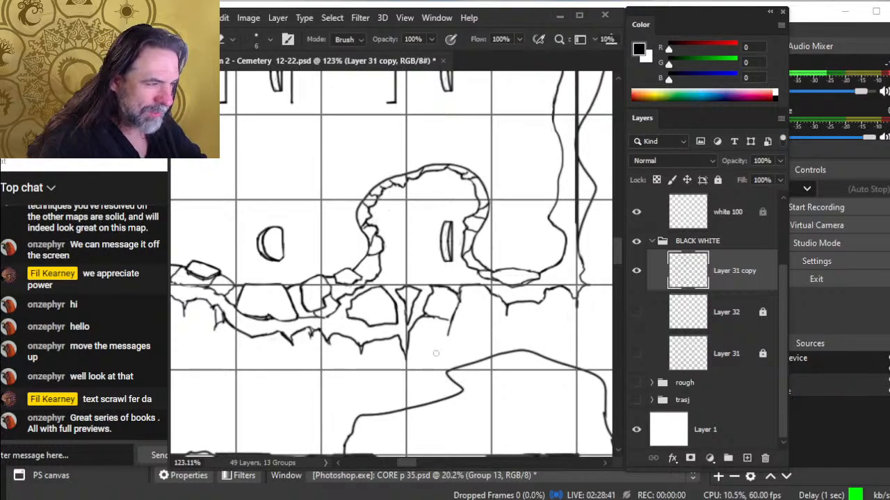
pyautogui.moveTo(454, 312)
pyautogui.mouseDown()
pyautogui.moveTo(450, 331)
pyautogui.moveTo(478, 321)
pyautogui.mouseUp()
pyautogui.press('b')
pyautogui.press('e')
pyautogui.press('b')
pyautogui.press('e')
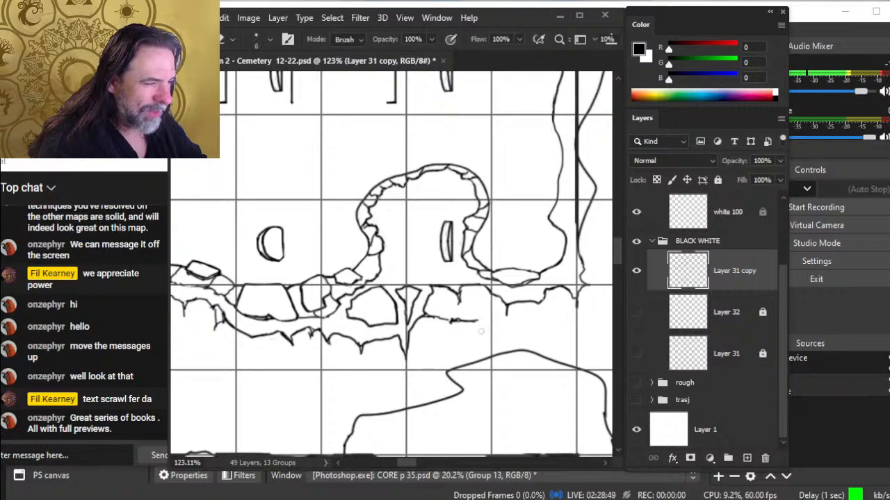
# - Round the new slab's upper corner and clear the line joining it to the wedge-shaped stone
pyautogui.press('b')
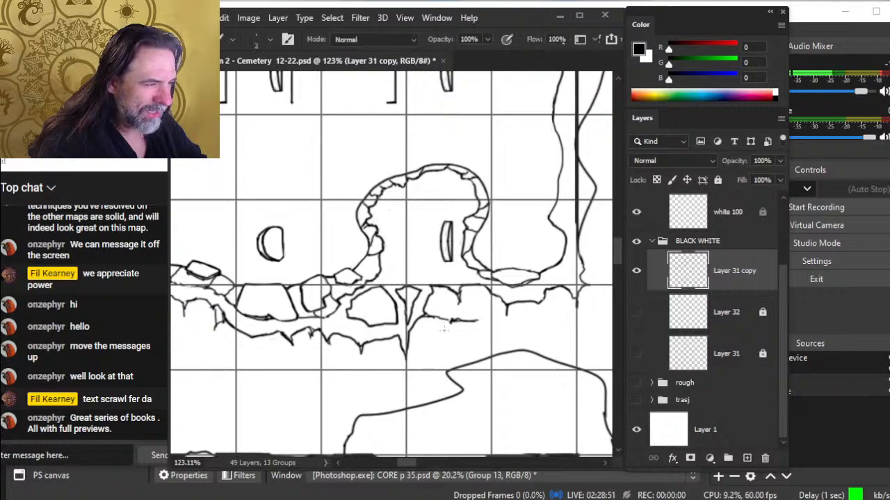
pyautogui.press('e')
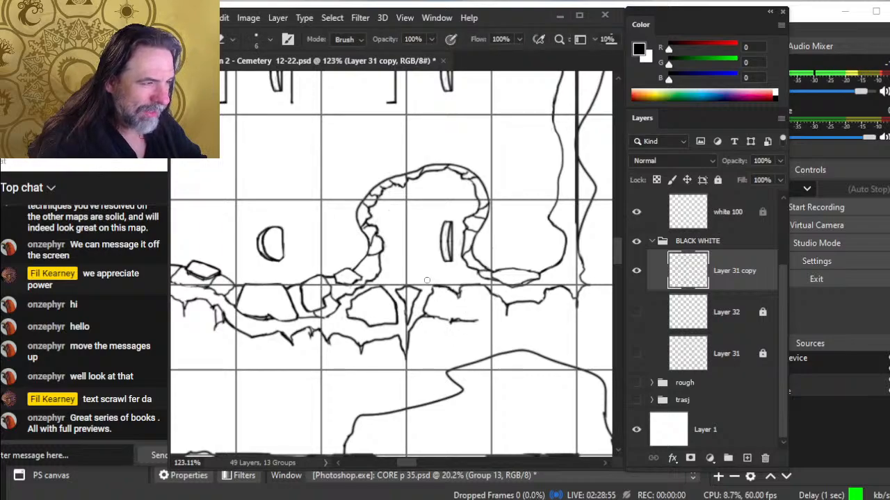
pyautogui.press('b')
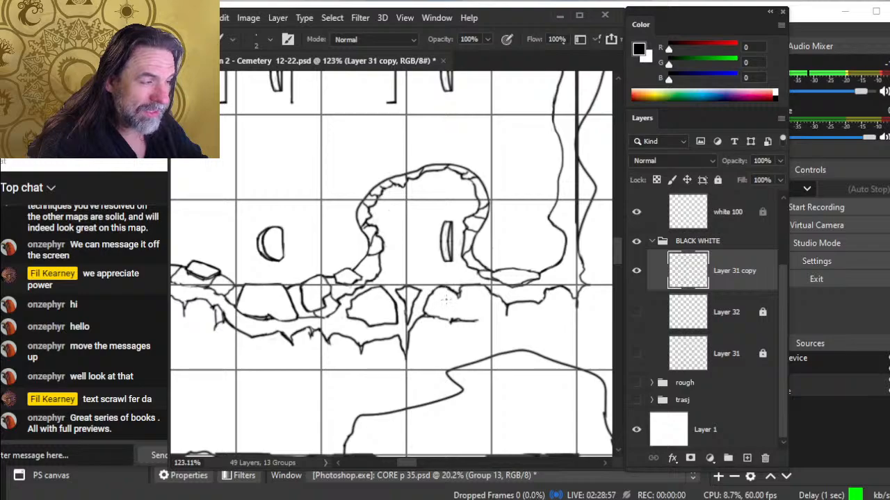
pyautogui.press('e')
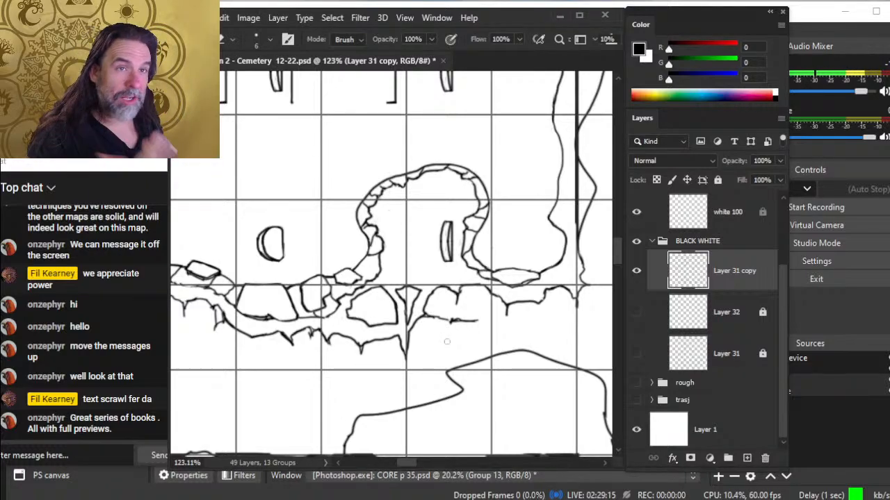
# - Erase and redraw the lower edge of the large slab where it meets the neighbouring stone
pyautogui.moveTo(427, 329); pyautogui.dragTo(487, 277)
pyautogui.press('b')
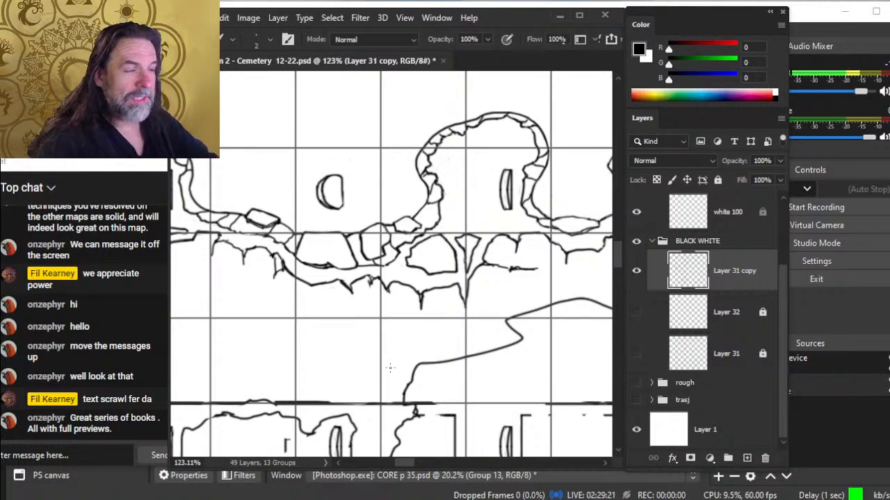
pyautogui.press('e')
pyautogui.moveTo(308, 267)
pyautogui.mouseDown()
pyautogui.moveTo(326, 269)
pyautogui.moveTo(308, 267)
pyautogui.mouseUp()
pyautogui.press('b')
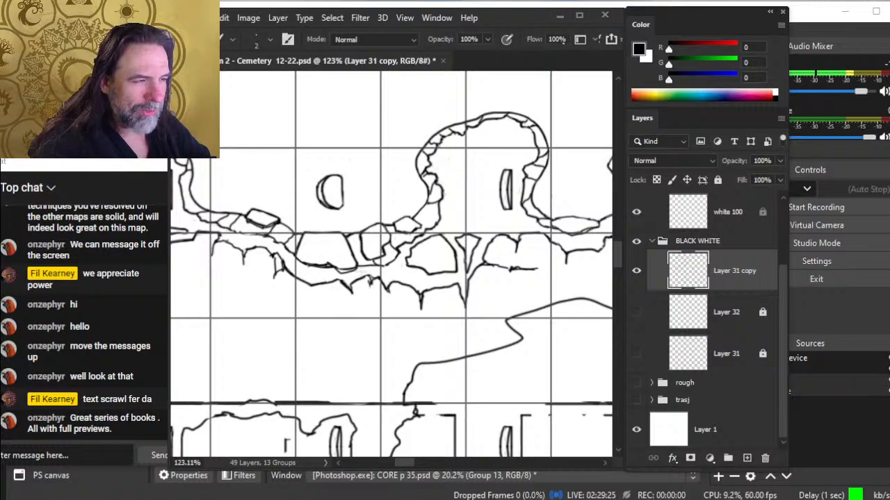
pyautogui.press('e')
pyautogui.press('b')
pyautogui.moveTo(357, 268)
pyautogui.mouseDown()
pyautogui.moveTo(338, 270)
pyautogui.moveTo(357, 267)
pyautogui.moveTo(447, 318)
pyautogui.mouseUp()
pyautogui.press('space')
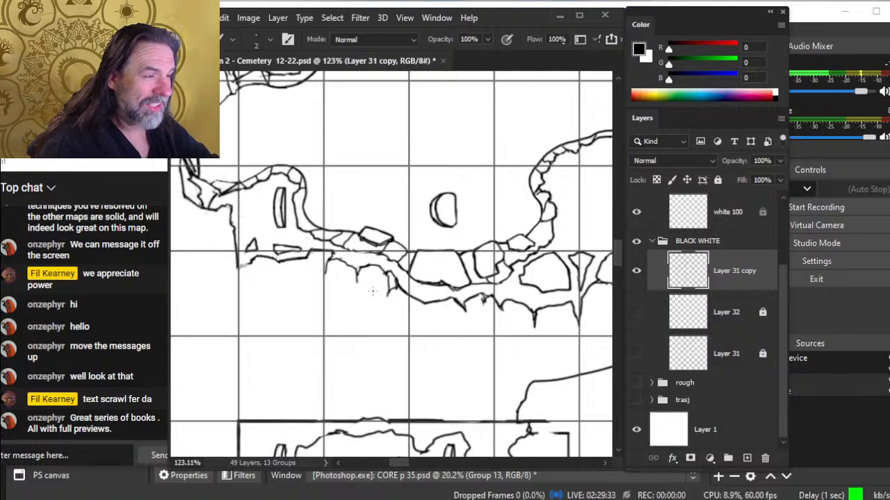
# - Touch up the line beneath the small raised block and reshape the arch between the two hanging cracks below it
pyautogui.press('e')
pyautogui.press('b')
pyautogui.moveTo(347, 248)
pyautogui.mouseDown()
pyautogui.moveTo(388, 261)
pyautogui.moveTo(375, 249)
pyautogui.mouseUp()
pyautogui.press('e')
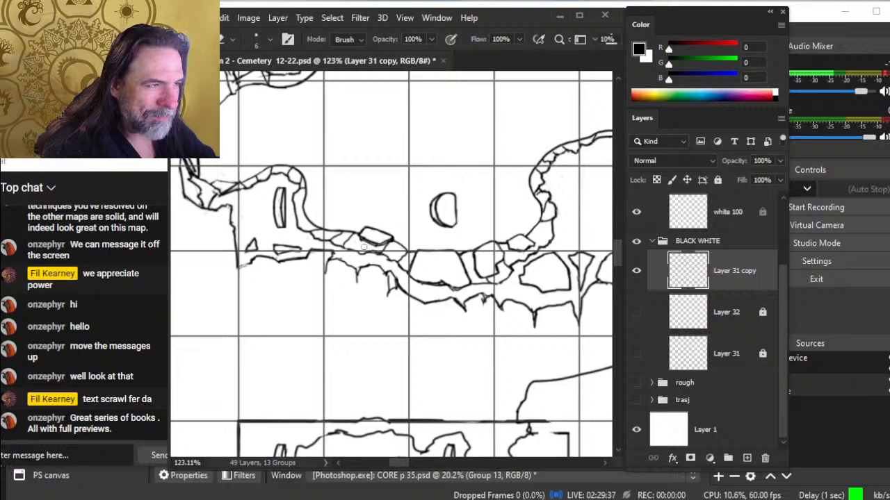
pyautogui.moveTo(428, 332); pyautogui.dragTo(399, 328)
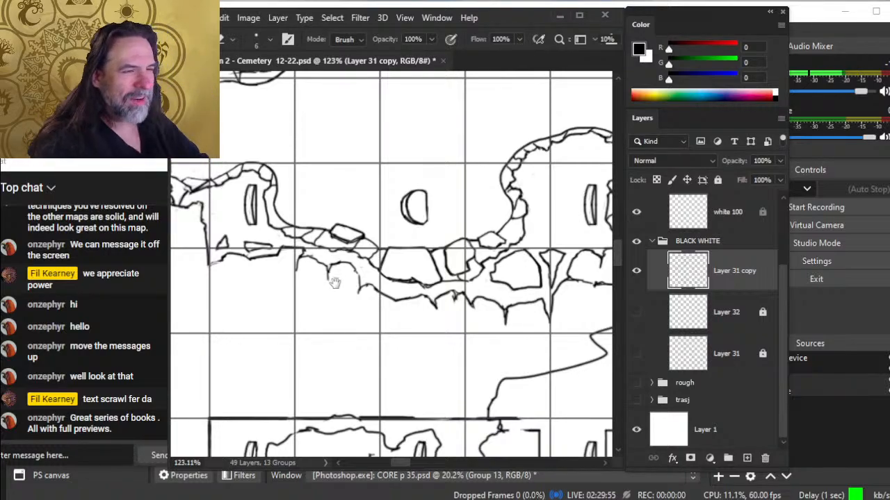
pyautogui.moveTo(353, 280); pyautogui.dragTo(408, 298)
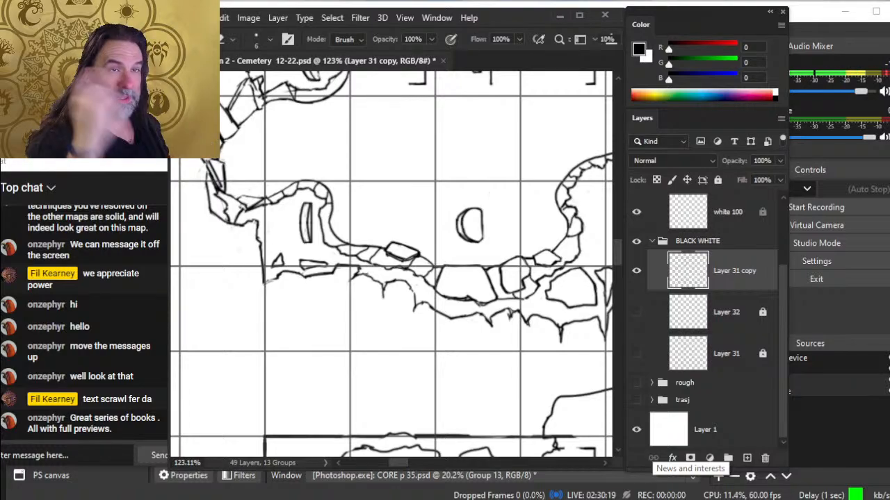
# - Erase the inner edge of the curved wall beside the narrow upright slot and redraw it with a jagged notch
pyautogui.press('z')
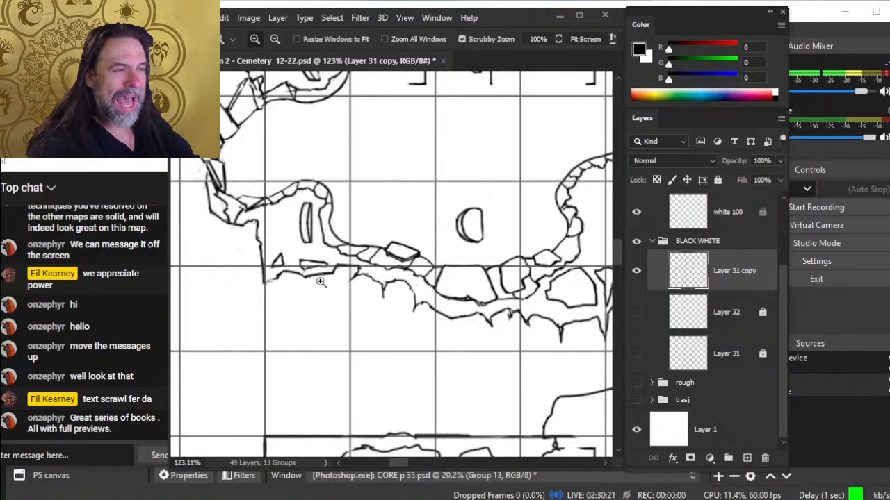
pyautogui.moveTo(333, 272); pyautogui.dragTo(381, 277)
pyautogui.moveTo(346, 215); pyautogui.dragTo(414, 265)
pyautogui.press('b')
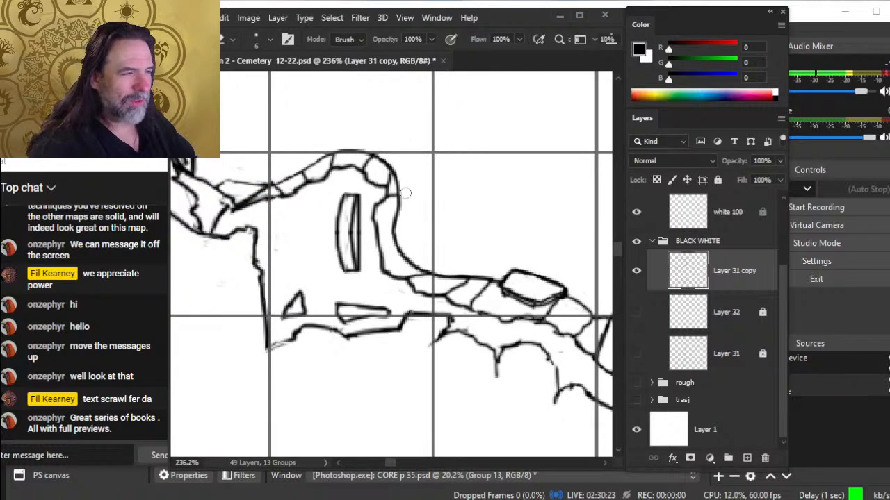
pyautogui.press('b')
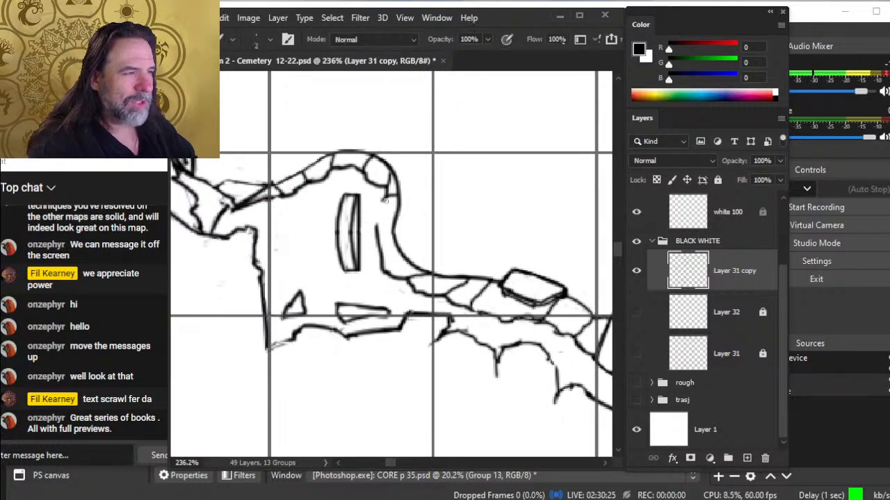
# - Rework the stones where the curved wall crosses the vertical grid line, inking a joint and a more angular underside
pyautogui.press('e')
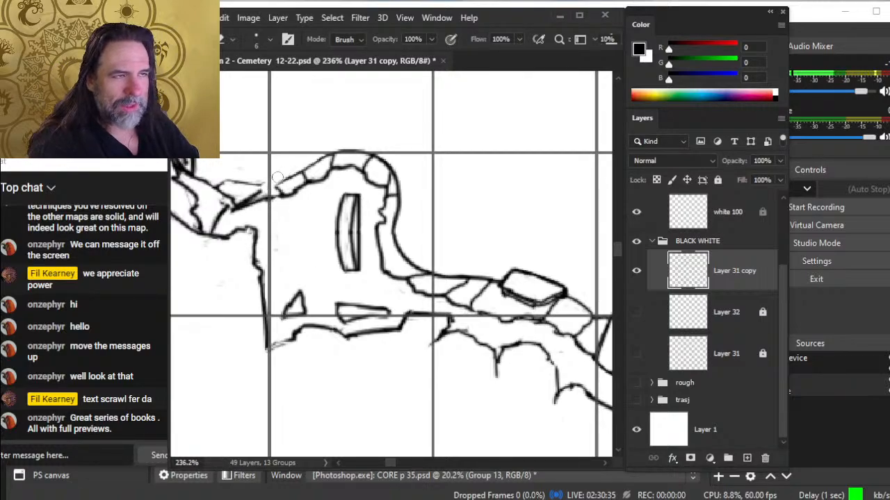
pyautogui.press('b')
pyautogui.moveTo(265, 186); pyautogui.dragTo(282, 182)
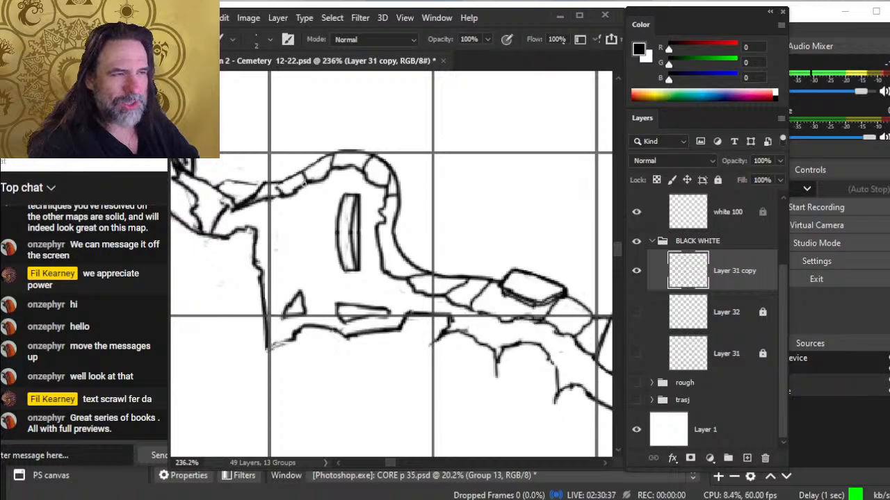
pyautogui.press('e')
pyautogui.press('b')
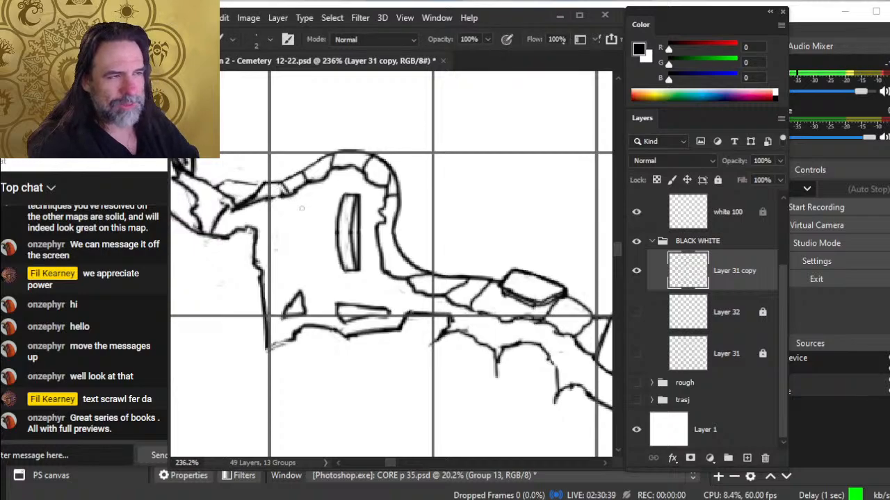
pyautogui.press('e')
pyautogui.moveTo(273, 197)
pyautogui.mouseDown()
pyautogui.moveTo(286, 195)
pyautogui.moveTo(270, 199)
pyautogui.mouseUp()
pyautogui.press('b')
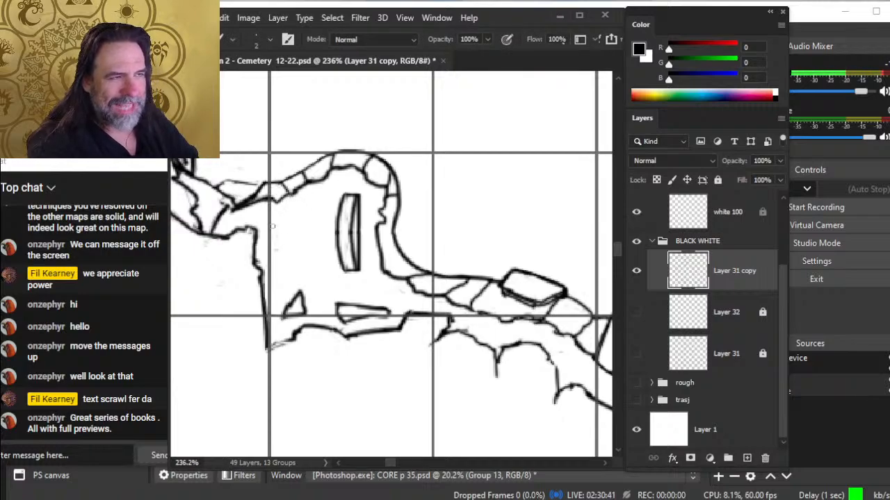
# - Ink a sharp spike at the cliff's lower corner and redraw the outer edge beside the long flat stone
pyautogui.press('e')
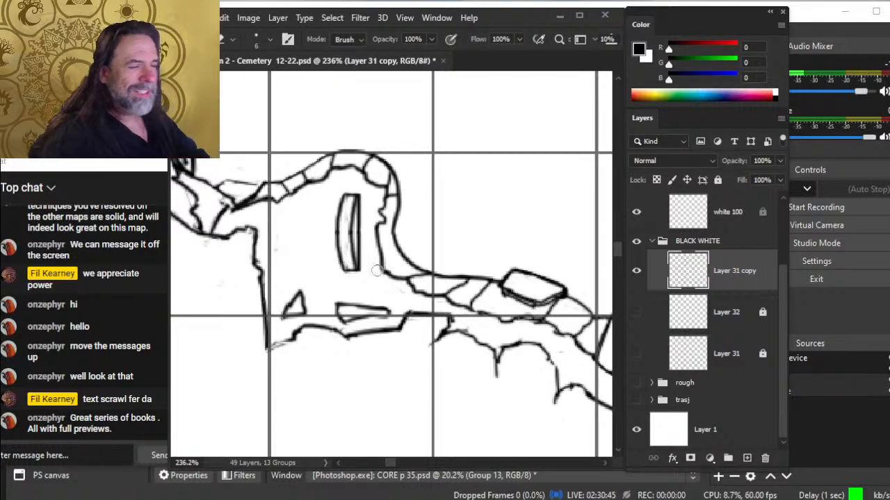
pyautogui.moveTo(348, 304); pyautogui.dragTo(429, 238)
pyautogui.press('b')
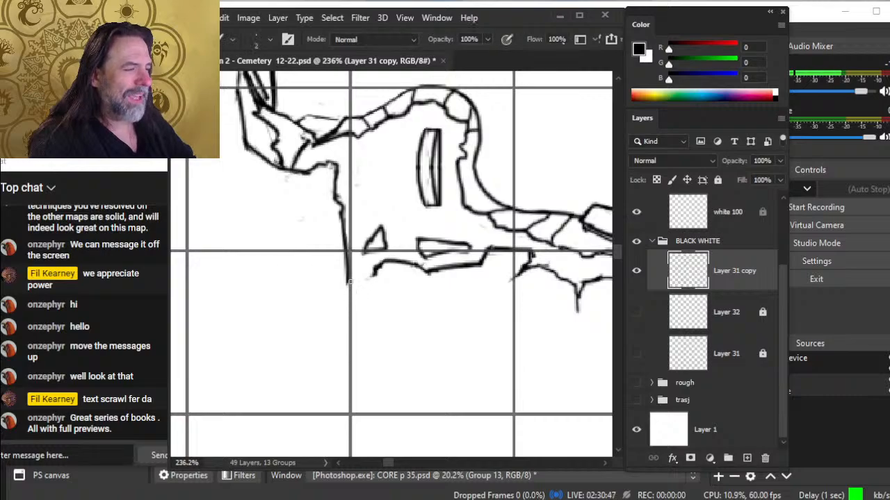
pyautogui.press('e')
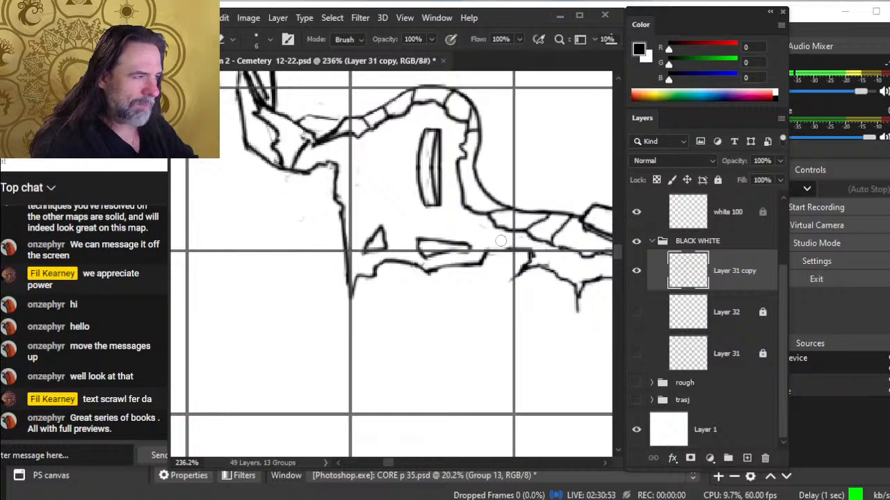
pyautogui.press('b')
pyautogui.moveTo(483, 259); pyautogui.dragTo(522, 253)
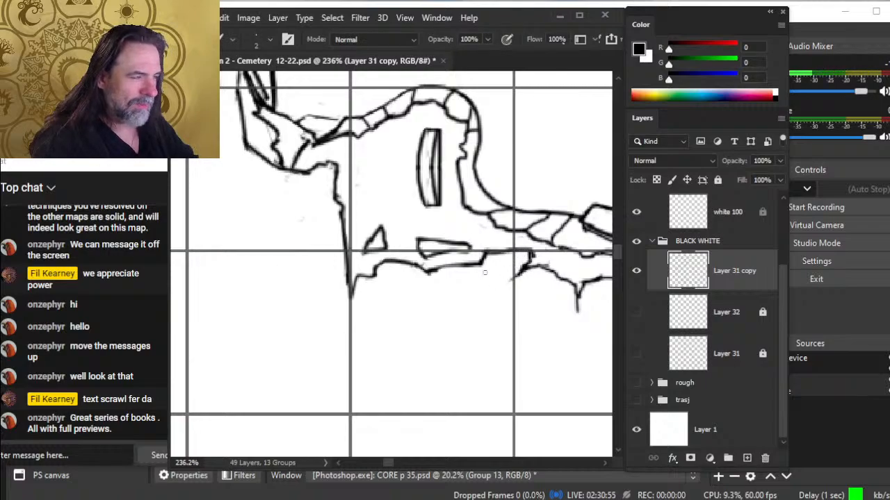
# - Erase and redraw the upper part of the steep cliff edge above the corner spike
pyautogui.press('e')
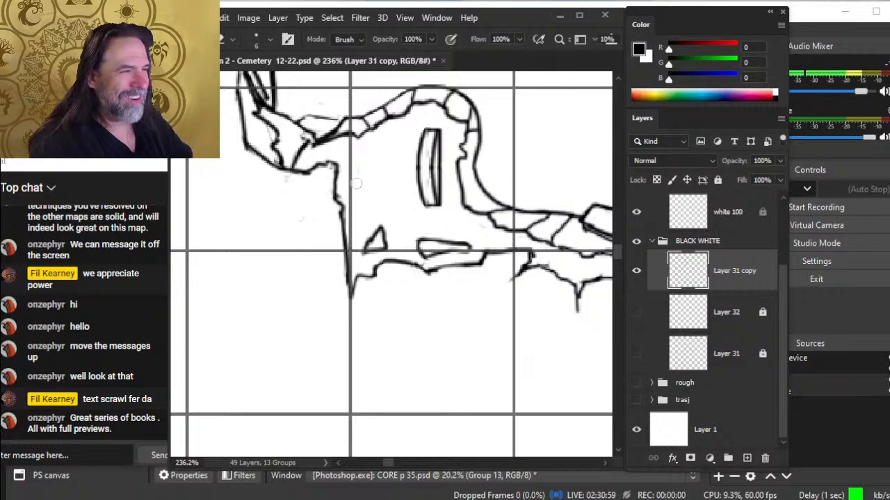
pyautogui.press('b')
pyautogui.moveTo(337, 180); pyautogui.dragTo(337, 199)
# - Clean up and re-ink the joint line between the angular stones above the steep cliff edge
pyautogui.press('z')
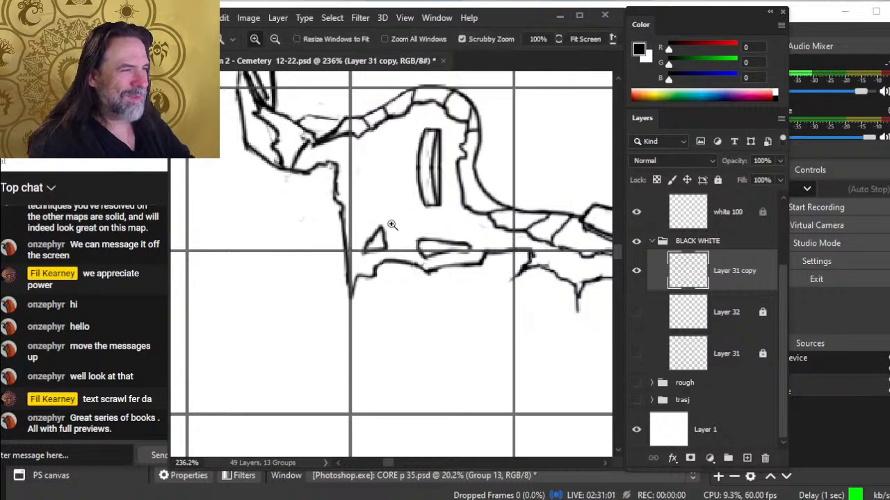
pyautogui.moveTo(415, 209)
pyautogui.mouseDown()
pyautogui.moveTo(392, 193)
pyautogui.moveTo(387, 159)
pyautogui.mouseUp()
pyautogui.click(352, 160)
pyautogui.press('e')
pyautogui.press('b')
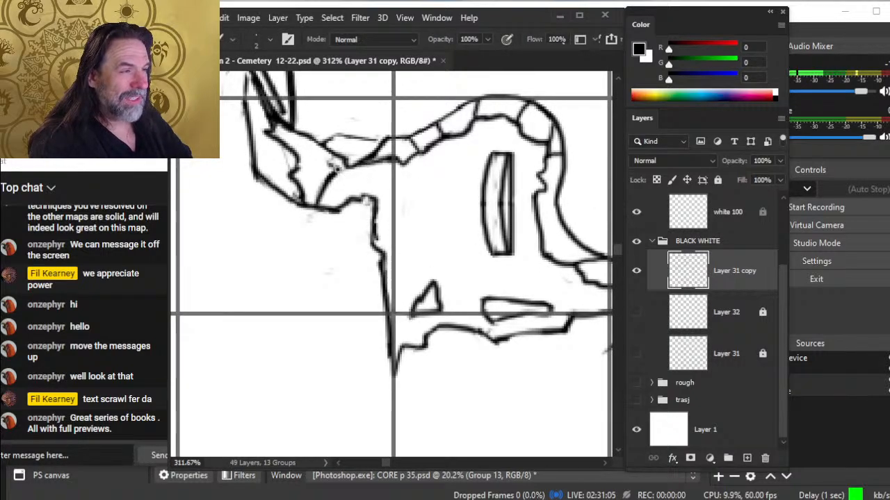
pyautogui.press('e')
pyautogui.press('b')
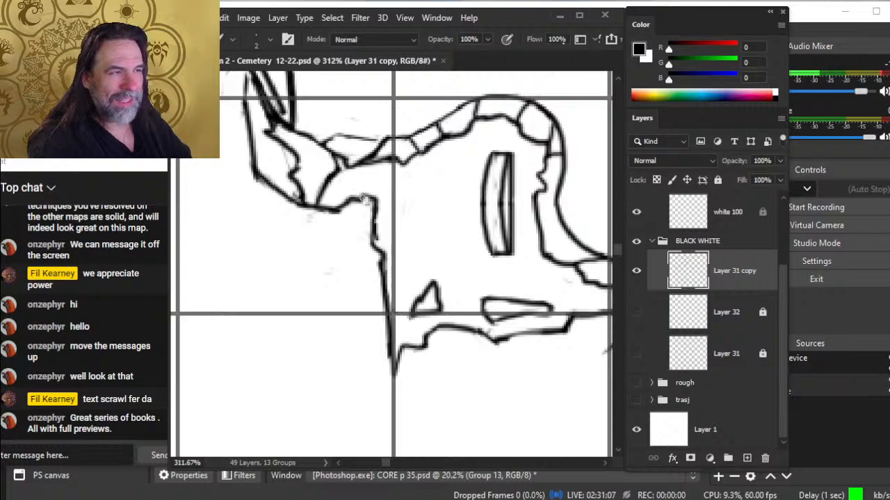
# - Redraw the thin flat stone's upper edge and end where it meets the curved row of wall stones
pyautogui.press('e')
pyautogui.moveTo(374, 144)
pyautogui.mouseDown()
pyautogui.moveTo(355, 142)
pyautogui.moveTo(390, 134)
pyautogui.mouseUp()
pyautogui.press('b')
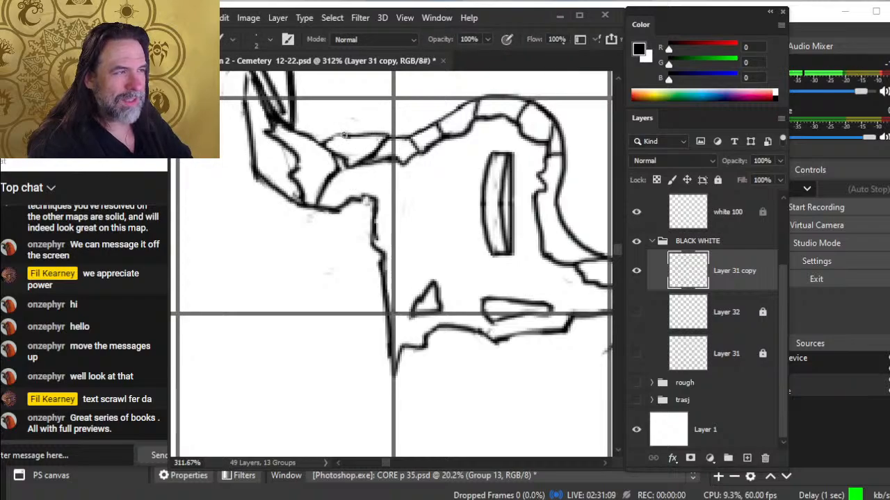
pyautogui.press('e')
pyautogui.press('b')
pyautogui.press('e')
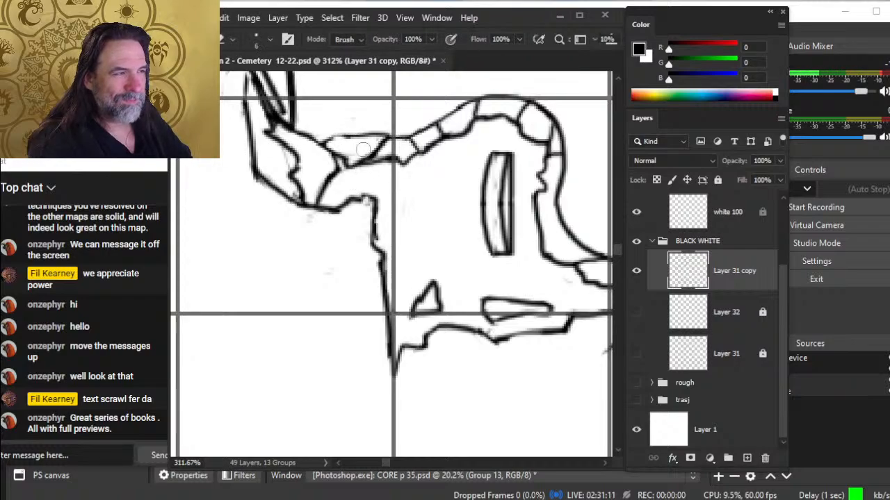
# - Ink a short joint line along the lower edge of the thin flat stone at the start of the curved wall row
pyautogui.press('b')
pyautogui.moveTo(346, 160)
pyautogui.mouseDown()
pyautogui.moveTo(402, 164)
pyautogui.moveTo(373, 160)
pyautogui.mouseUp()
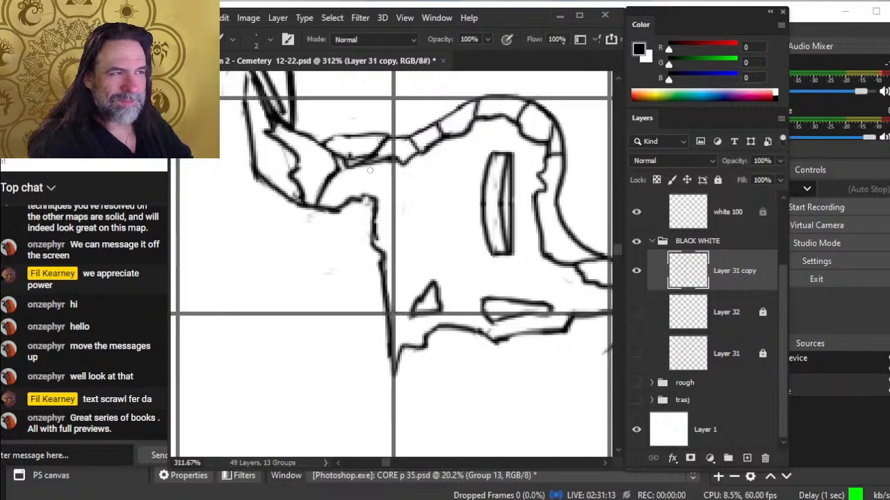
pyautogui.press('e')
pyautogui.press('z')
pyautogui.moveTo(416, 178); pyautogui.dragTo(343, 166)
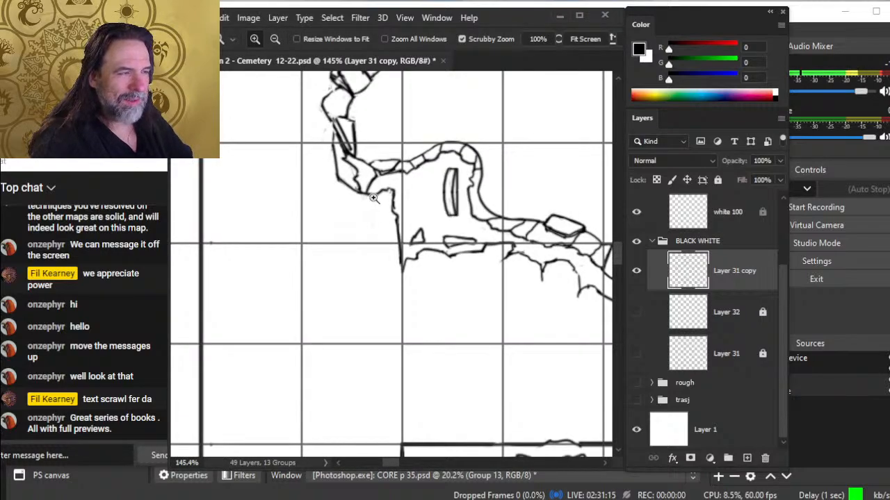
# - Clean up and re-ink the jagged top of the steep cliff edge just below the thin flat stone
pyautogui.press('b')
pyautogui.moveTo(361, 201)
pyautogui.mouseDown()
pyautogui.moveTo(376, 184)
pyautogui.moveTo(423, 183)
pyautogui.moveTo(438, 216)
pyautogui.moveTo(423, 207)
pyautogui.moveTo(427, 180)
pyautogui.moveTo(431, 208)
pyautogui.moveTo(430, 182)
pyautogui.mouseUp()
pyautogui.press('b')
pyautogui.press('e')
pyautogui.press('b')
pyautogui.press('e')
pyautogui.press('b')
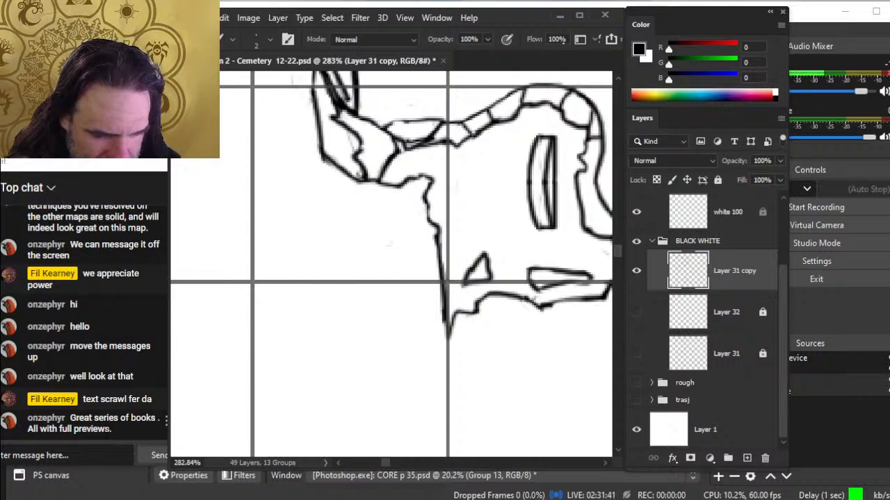
pyautogui.click(109, 431)
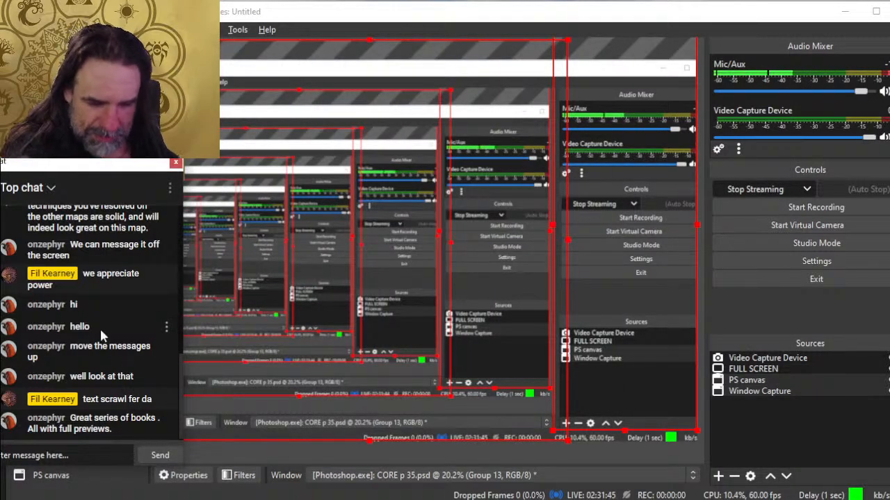
pyautogui.hotkey('alt', 'Tab')
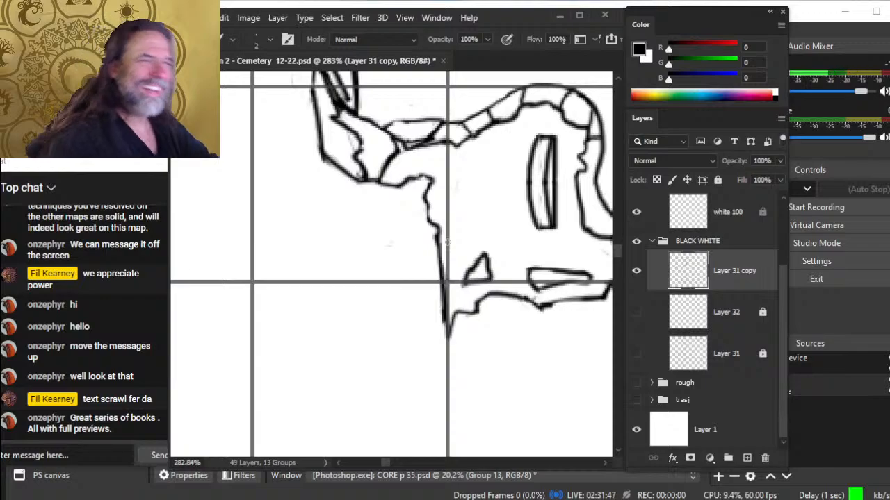
# - Erase and redraw the outer lower edge of the angular corner stone above the steep cliff edge
pyautogui.moveTo(385, 230); pyautogui.dragTo(388, 260)
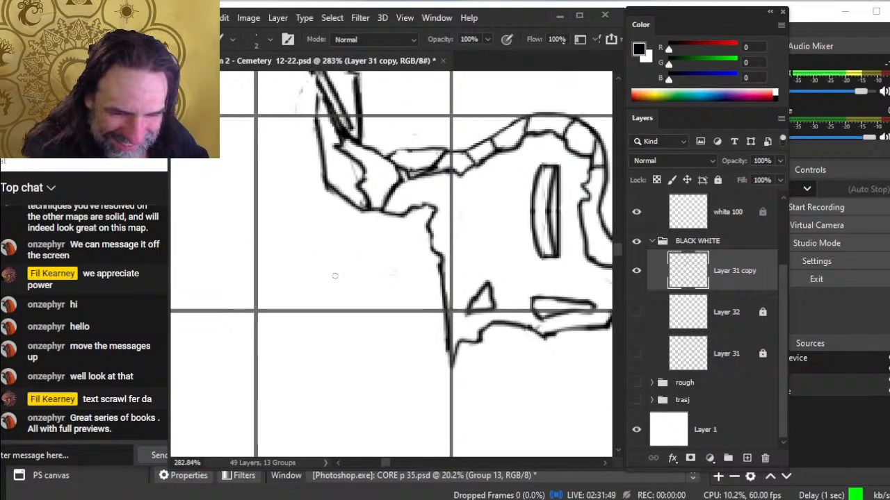
pyautogui.press('e')
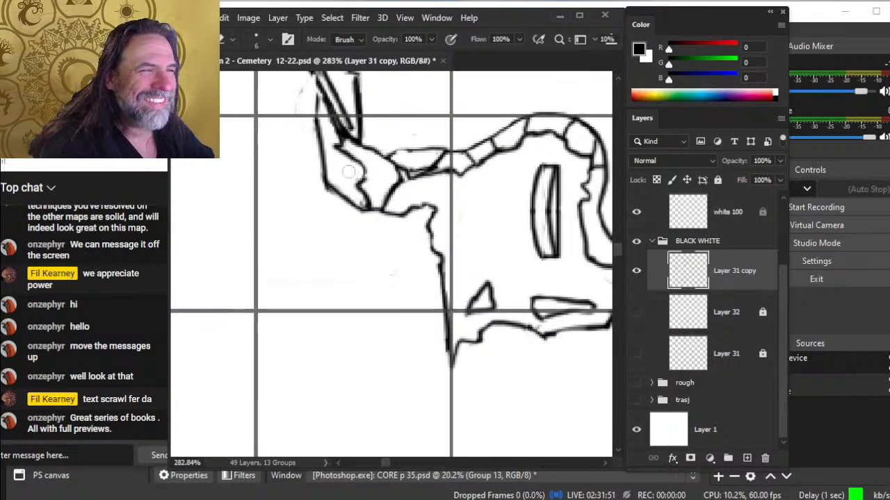
pyautogui.moveTo(358, 197)
pyautogui.mouseDown()
pyautogui.moveTo(320, 181)
pyautogui.moveTo(363, 208)
pyautogui.mouseUp()
pyautogui.press('b')
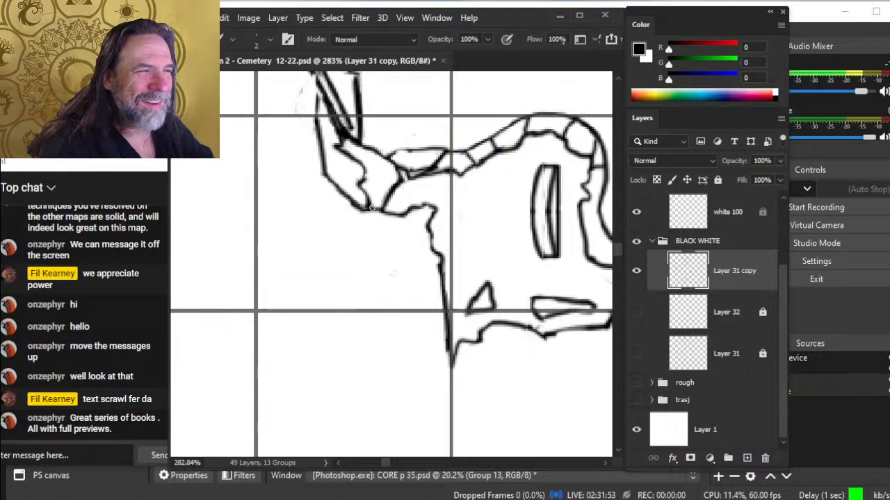
pyautogui.press('e')
pyautogui.press('b')
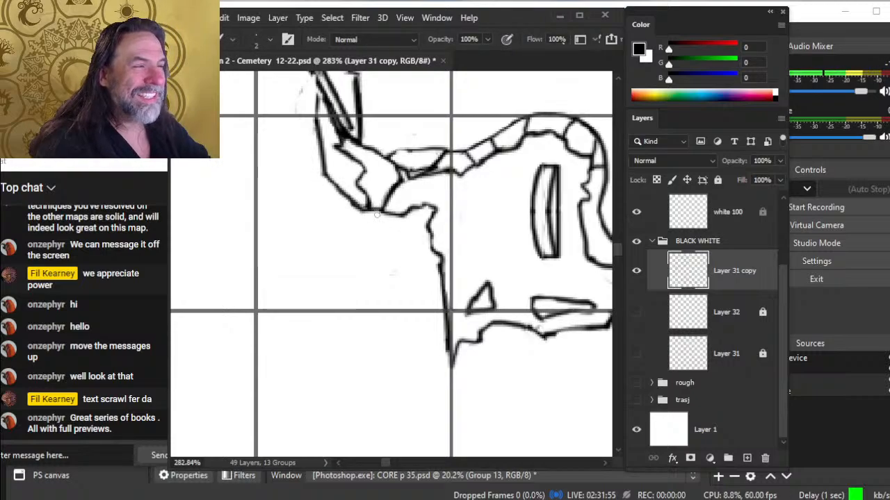
# - Clean up and re-ink the jagged crack running through the angular corner stone
pyautogui.press('e')
pyautogui.moveTo(338, 130)
pyautogui.mouseDown()
pyautogui.moveTo(369, 182)
pyautogui.moveTo(324, 134)
pyautogui.moveTo(377, 134)
pyautogui.moveTo(384, 214)
pyautogui.mouseUp()
pyautogui.press('b')
pyautogui.press('e')
pyautogui.press('b')
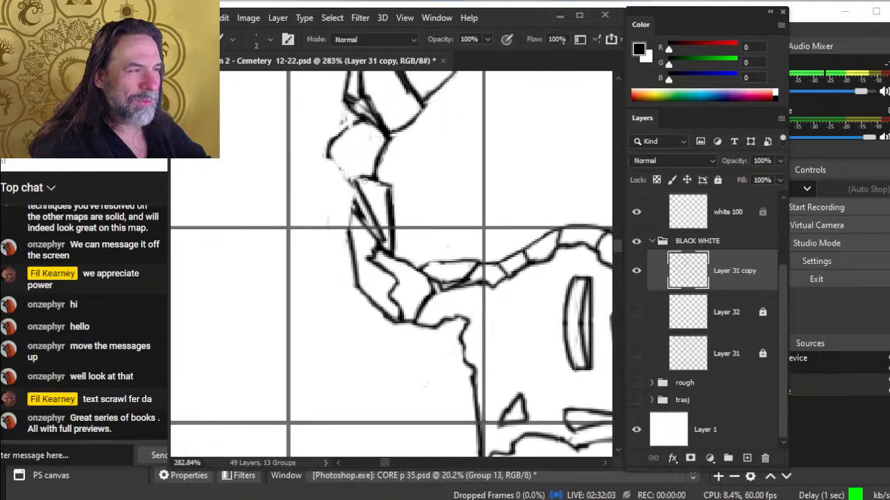
# - Ink the upper outer corner of the wedge-shaped stone below the rounded wall stone
pyautogui.moveTo(367, 179); pyautogui.dragTo(349, 178)
pyautogui.press('e')
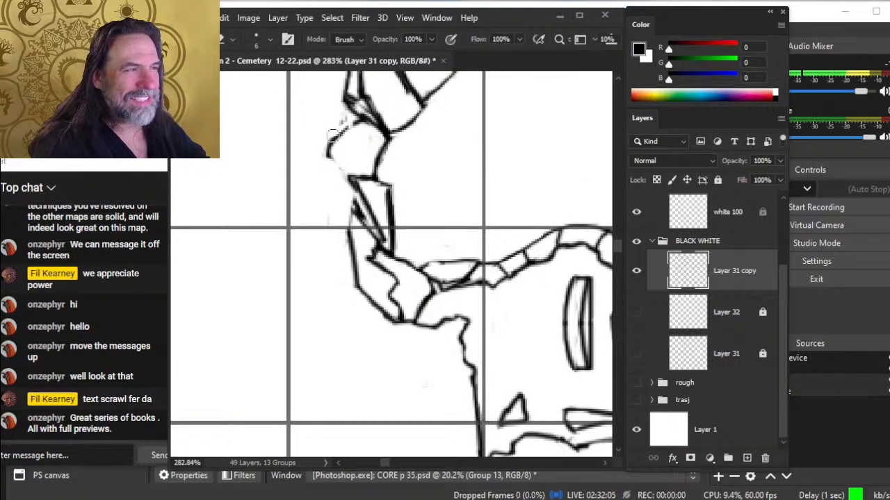
pyautogui.moveTo(340, 120); pyautogui.dragTo(344, 192)
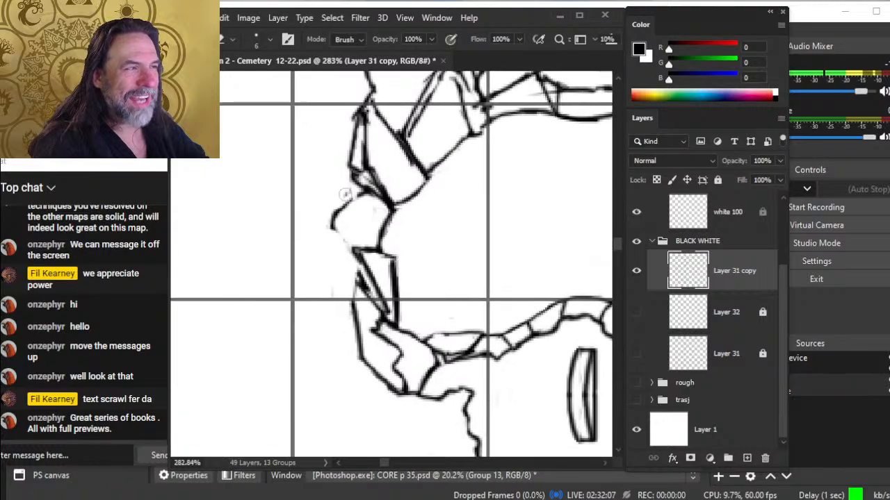
# - Erase the outer edge of the thin sliver above the rounded stone and redraw it as one slanted line
pyautogui.moveTo(357, 114); pyautogui.dragTo(354, 145)
pyautogui.press('b')
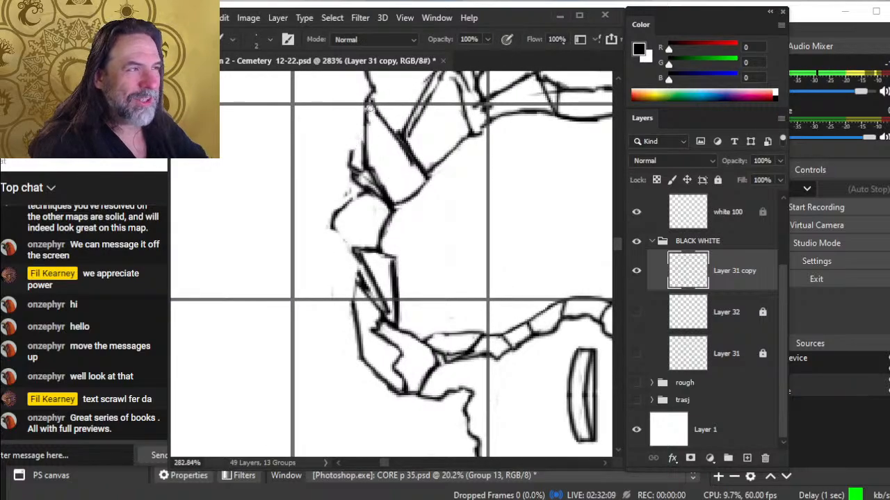
pyautogui.moveTo(369, 106); pyautogui.dragTo(349, 169)
pyautogui.press('e')
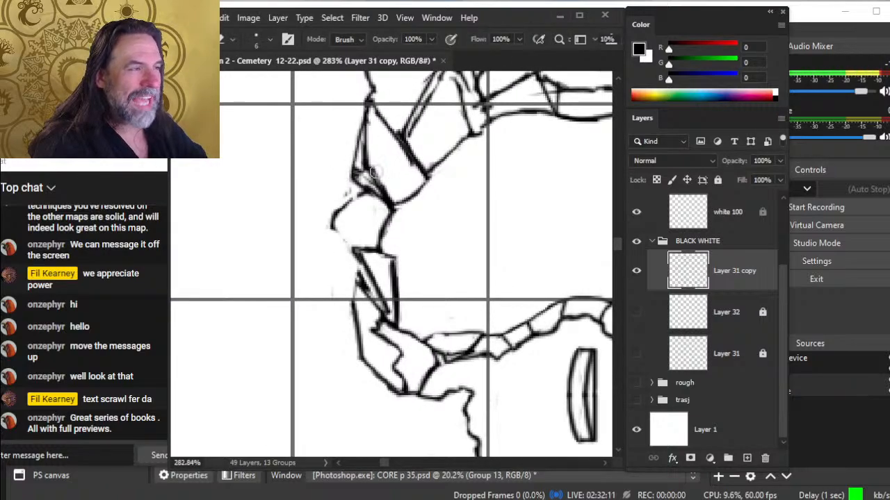
# - Clean up and re-ink the joint line between the thin sliver and the large stone above the rounded stone
pyautogui.press('b')
pyautogui.press('e')
pyautogui.moveTo(380, 139)
pyautogui.mouseDown()
pyautogui.moveTo(430, 189)
pyautogui.moveTo(394, 218)
pyautogui.mouseUp()
pyautogui.press('b')
pyautogui.press('e')
pyautogui.press('b')
pyautogui.press('e')
pyautogui.press('b')
# - Straighten the inner edge of the large stone directly above the rounded wall stone
pyautogui.moveTo(433, 189)
pyautogui.mouseDown()
pyautogui.moveTo(395, 208)
pyautogui.moveTo(422, 198)
pyautogui.moveTo(404, 211)
pyautogui.mouseUp()
pyautogui.press('e')
pyautogui.press('b')
pyautogui.press('e')
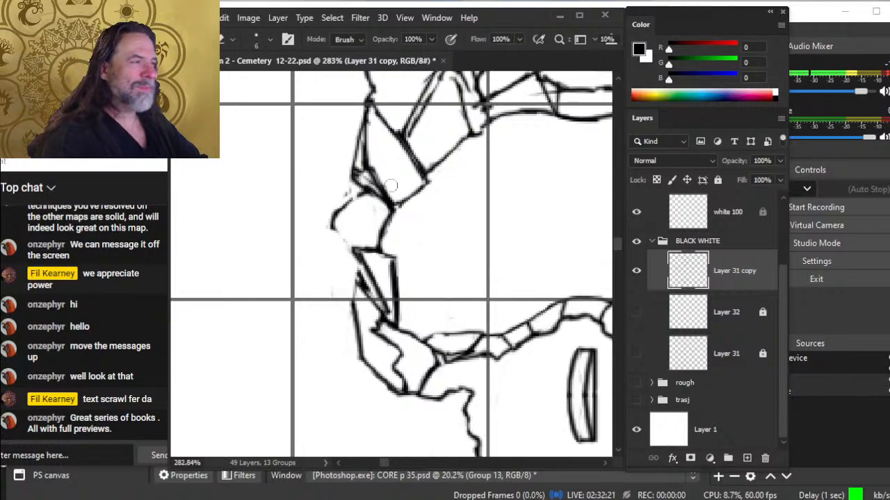
pyautogui.press('b')
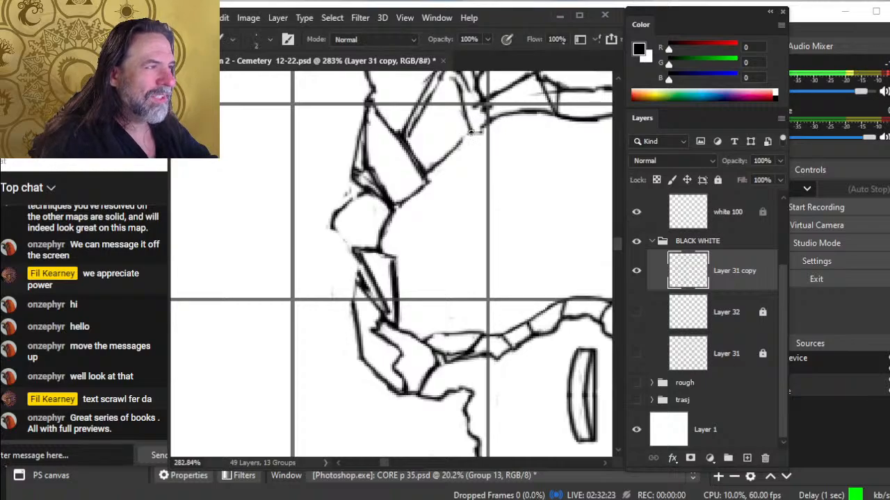
# - Redraw the inner wall edge of the next large stone up to the narrow upright stone, trimming the line's outside
pyautogui.moveTo(471, 130)
pyautogui.mouseDown()
pyautogui.moveTo(489, 142)
pyautogui.moveTo(445, 161)
pyautogui.moveTo(474, 141)
pyautogui.moveTo(454, 150)
pyautogui.moveTo(426, 177)
pyautogui.mouseUp()
pyautogui.press('e')
pyautogui.press('b')
pyautogui.press('e')
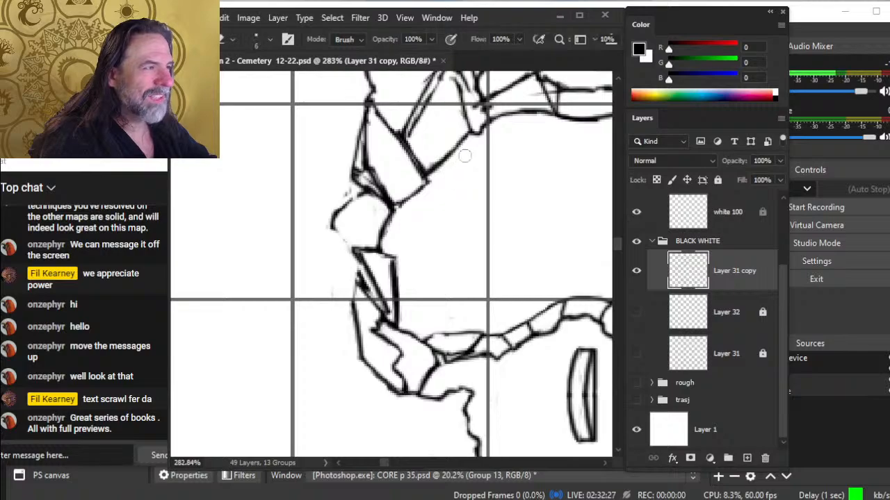
pyautogui.moveTo(465, 155); pyautogui.dragTo(415, 176)
# - Ink the missing outer cliff edge from the rounded stone down past the wedge-shaped stone
pyautogui.press('z')
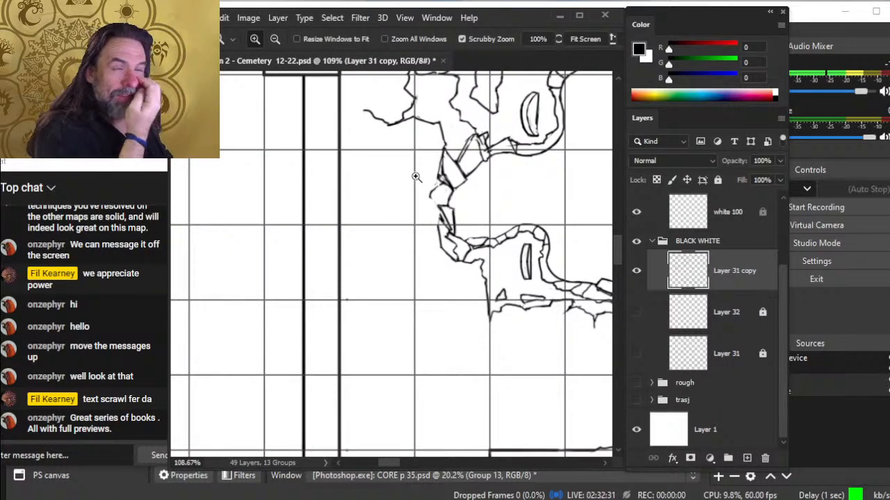
pyautogui.moveTo(483, 161); pyautogui.dragTo(439, 254)
pyautogui.moveTo(515, 246); pyautogui.dragTo(453, 198)
pyautogui.moveTo(354, 254); pyautogui.dragTo(399, 254)
pyautogui.press('b')
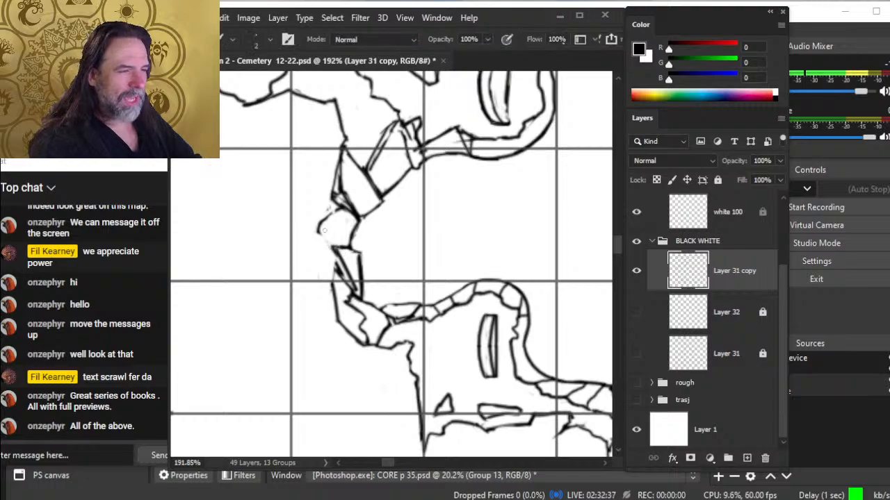
pyautogui.press('e')
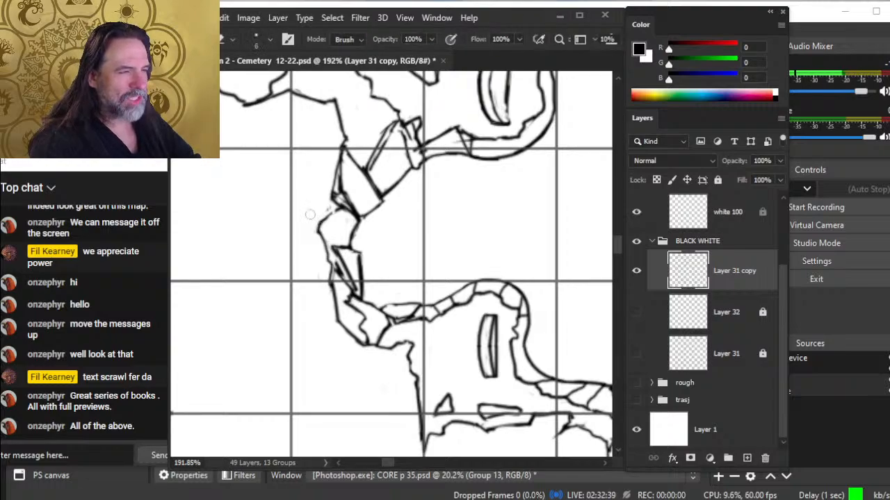
# - Erase the thin sliver's outer line above the rounded stone and ink a closer outer edge
pyautogui.moveTo(331, 205); pyautogui.dragTo(339, 173)
pyautogui.press('b')
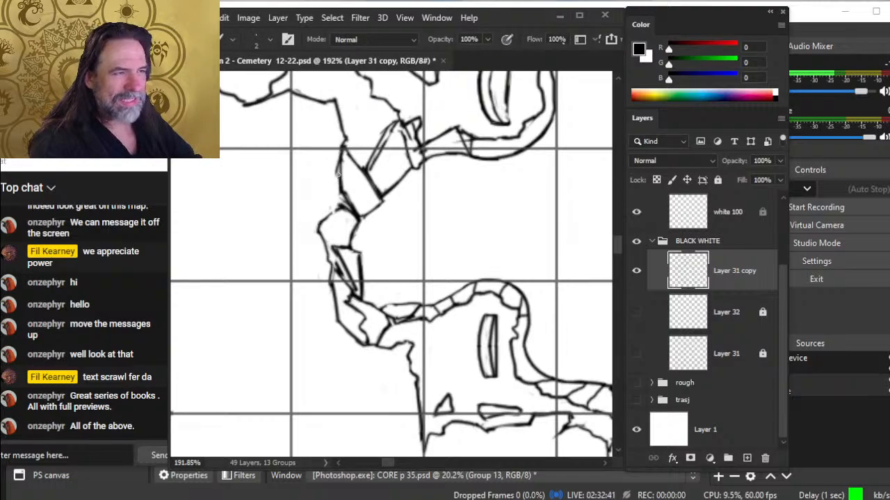
pyautogui.moveTo(336, 206); pyautogui.dragTo(333, 171)
pyautogui.press('e')
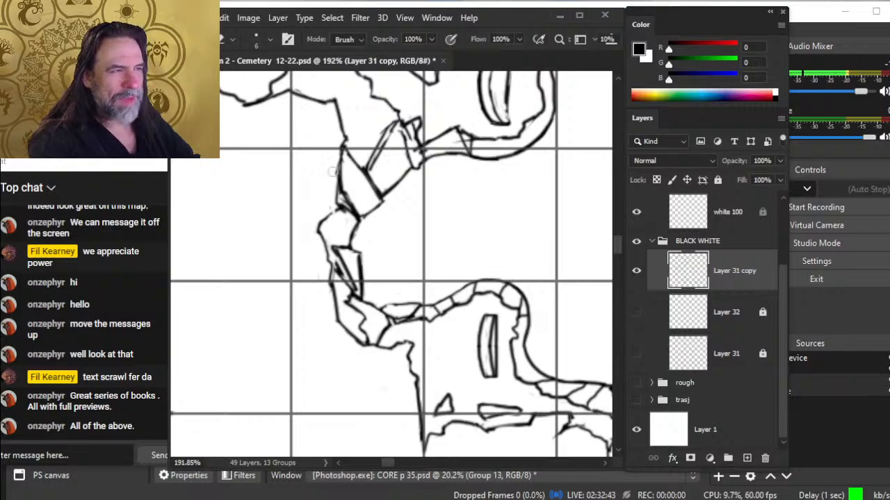
# - Thin the heavy joint between the two large upper stones and extend it to a new inner corner
pyautogui.press('b')
pyautogui.moveTo(382, 195)
pyautogui.mouseDown()
pyautogui.moveTo(373, 213)
pyautogui.moveTo(389, 202)
pyautogui.moveTo(379, 201)
pyautogui.moveTo(389, 187)
pyautogui.moveTo(392, 197)
pyautogui.mouseUp()
pyautogui.press('e')
pyautogui.press('b')
pyautogui.press('e')
pyautogui.press('b')
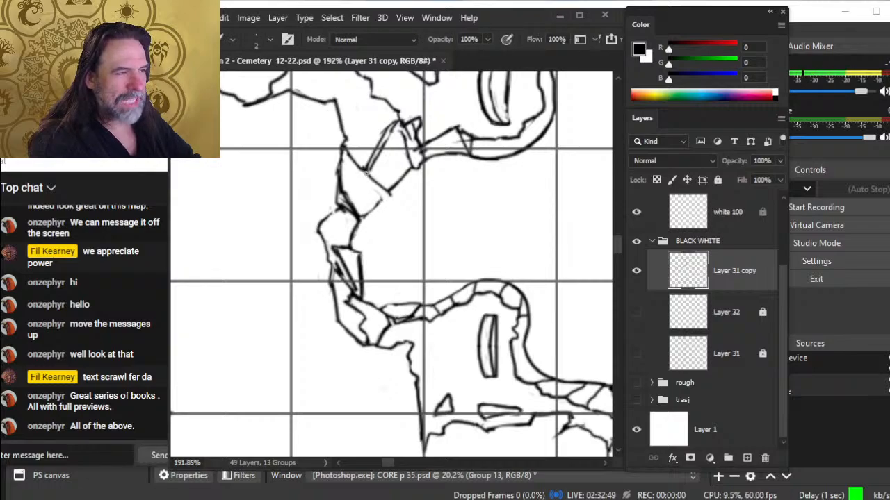
# - Re-ink the inner wall edge around the corner where the two large upper stones meet
pyautogui.press('e')
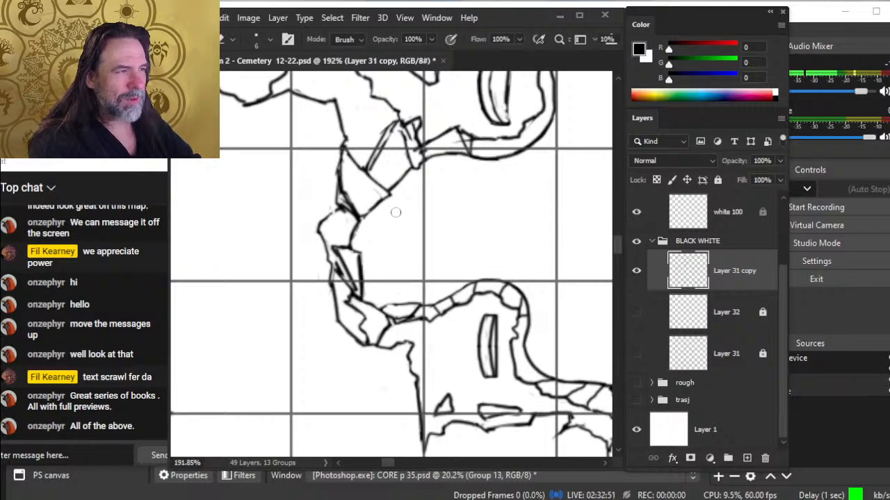
pyautogui.press('b')
pyautogui.moveTo(394, 186)
pyautogui.mouseDown()
pyautogui.moveTo(379, 203)
pyautogui.moveTo(395, 193)
pyautogui.mouseUp()
pyautogui.press('e')
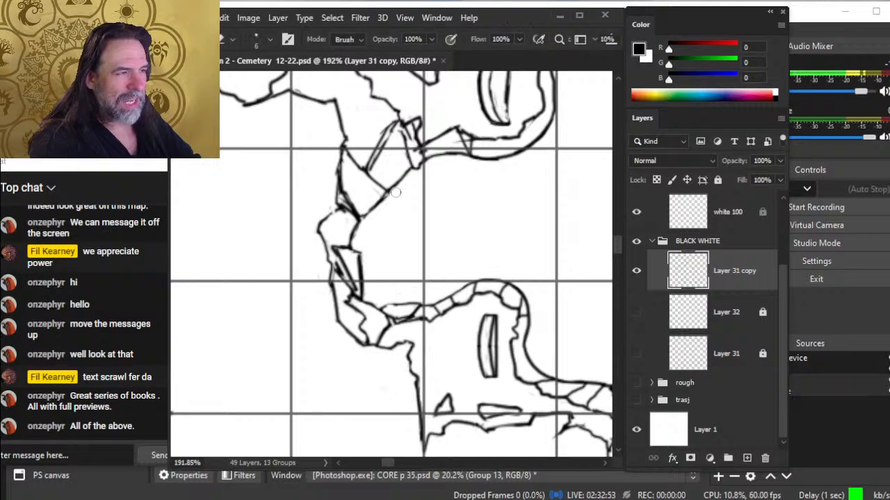
# - Reshape the small triangular stone above the rounded stone and re-ink the outer edge beside it
pyautogui.moveTo(347, 220)
pyautogui.mouseDown()
pyautogui.moveTo(328, 198)
pyautogui.moveTo(338, 204)
pyautogui.mouseUp()
pyautogui.press('b')
pyautogui.press('e')
pyautogui.press('b')
pyautogui.press('e')
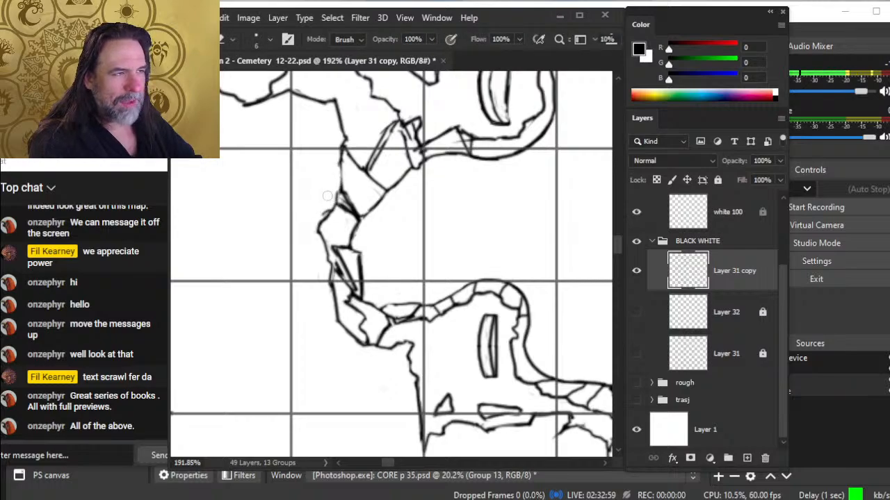
pyautogui.press('b')
pyautogui.moveTo(341, 163); pyautogui.dragTo(339, 199)
# - Reduce the eraser to size 5 and rework the side and top edges of the narrow upright wall stone
pyautogui.press('z')
pyautogui.moveTo(445, 223)
pyautogui.mouseDown()
pyautogui.moveTo(391, 207)
pyautogui.moveTo(490, 203)
pyautogui.mouseUp()
pyautogui.press('e')
pyautogui.press('[')
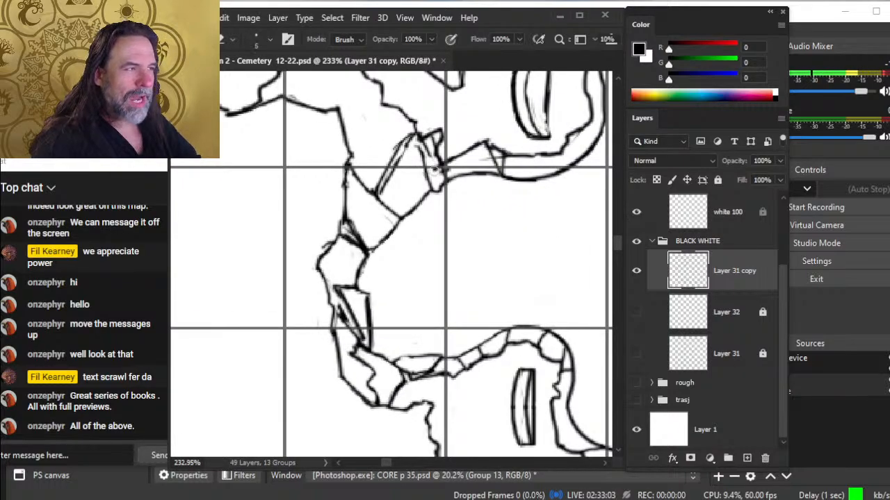
pyautogui.press('b')
pyautogui.moveTo(421, 141); pyautogui.dragTo(442, 189)
pyautogui.moveTo(412, 139)
pyautogui.mouseDown()
pyautogui.moveTo(425, 168)
pyautogui.moveTo(442, 131)
pyautogui.mouseUp()
pyautogui.press('e')
pyautogui.press('b')
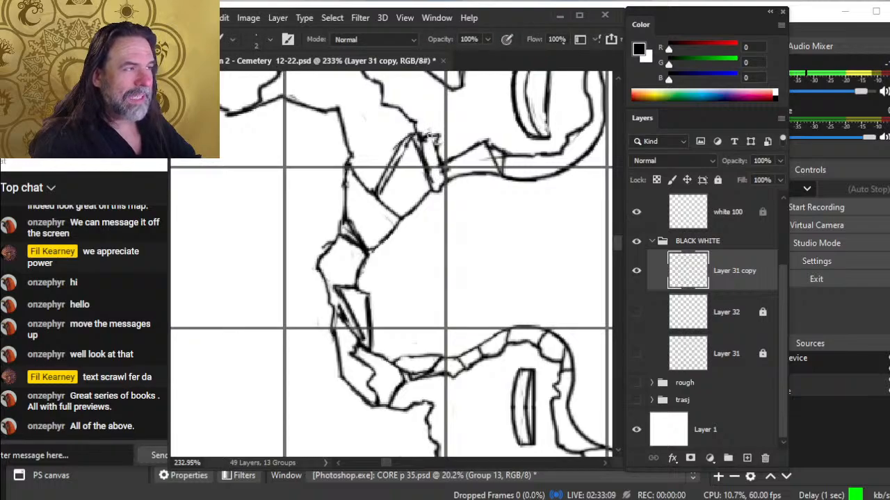
# - Redraw the wall's upper edge beside the narrow upright stone and re-ink the stone's adjoining side
pyautogui.press('e')
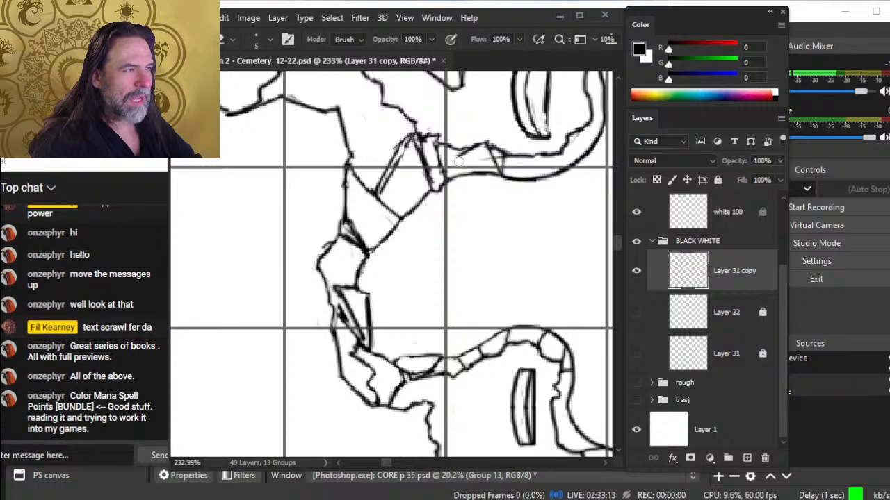
pyautogui.press('b')
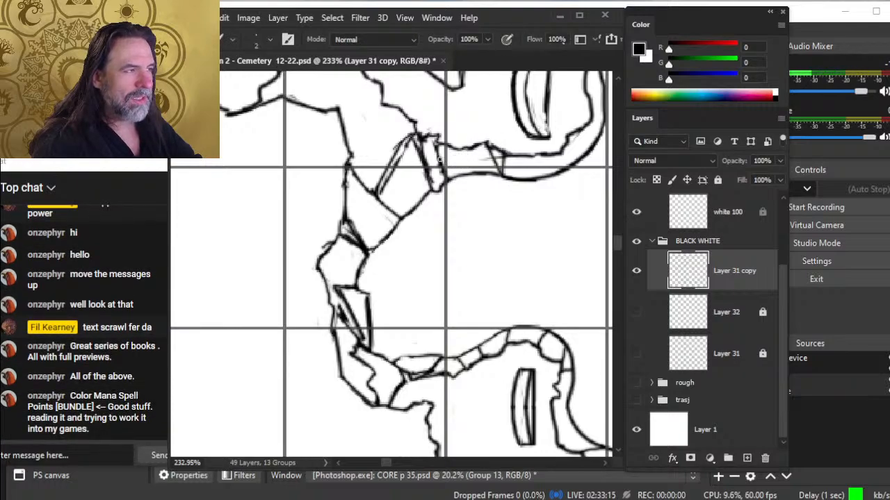
pyautogui.press('e')
pyautogui.press('b')
pyautogui.moveTo(438, 153)
pyautogui.mouseDown()
pyautogui.moveTo(446, 179)
pyautogui.moveTo(430, 181)
pyautogui.moveTo(442, 193)
pyautogui.moveTo(426, 178)
pyautogui.moveTo(438, 198)
pyautogui.moveTo(444, 187)
pyautogui.moveTo(492, 182)
pyautogui.moveTo(447, 179)
pyautogui.moveTo(500, 182)
pyautogui.moveTo(464, 174)
pyautogui.moveTo(550, 178)
pyautogui.moveTo(520, 185)
pyautogui.moveTo(497, 260)
pyautogui.mouseUp()
# - Refine the outlines of the narrow upright stone and the slanted slab beside it with alternating erasing and inking
pyautogui.press('e')
pyautogui.press('b')
pyautogui.press('e')
pyautogui.press('b')
pyautogui.press('e')
pyautogui.press('b')
pyautogui.press('e')
pyautogui.press('b')
pyautogui.press('e')
pyautogui.press('b')
pyautogui.press('e')
# - Erase the upper tip of the large stone at the outer cliff edge and ink its outer side separately
pyautogui.press('z')
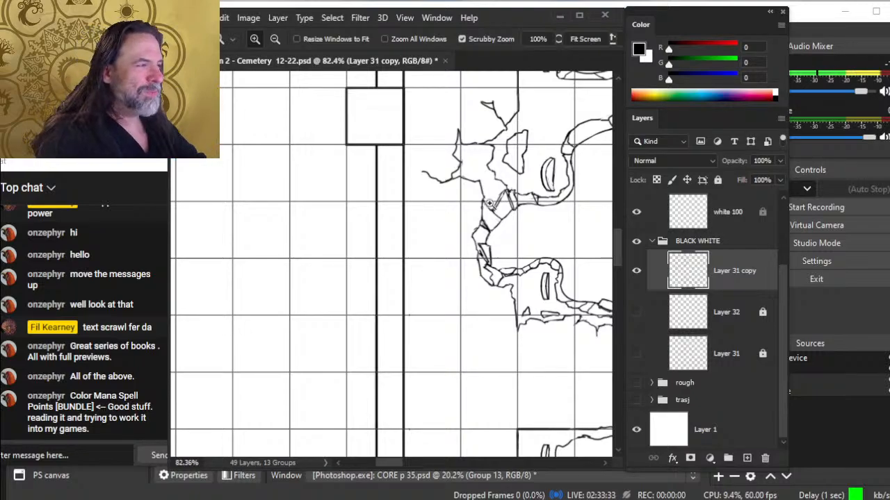
pyautogui.moveTo(486, 210); pyautogui.dragTo(541, 208)
pyautogui.press('e')
pyautogui.moveTo(488, 198)
pyautogui.mouseDown()
pyautogui.moveTo(481, 184)
pyautogui.moveTo(478, 225)
pyautogui.mouseUp()
pyautogui.press('b')
pyautogui.press('e')
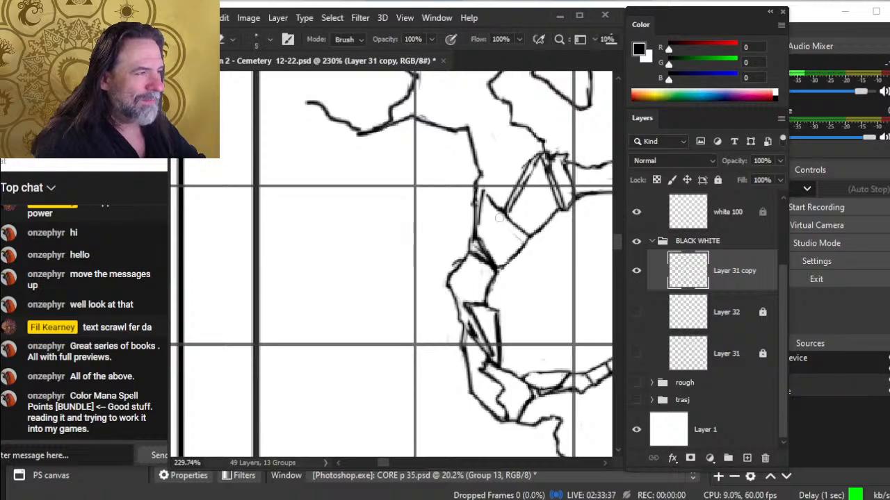
# - Redraw the outer cliff edge above the large stone with an inward bend and erase the old line
pyautogui.moveTo(470, 207)
pyautogui.mouseDown()
pyautogui.moveTo(481, 168)
pyautogui.moveTo(475, 200)
pyautogui.mouseUp()
pyautogui.press('b')
pyautogui.press('e')
pyautogui.moveTo(477, 160)
pyautogui.mouseDown()
pyautogui.moveTo(472, 169)
pyautogui.moveTo(471, 155)
pyautogui.mouseUp()
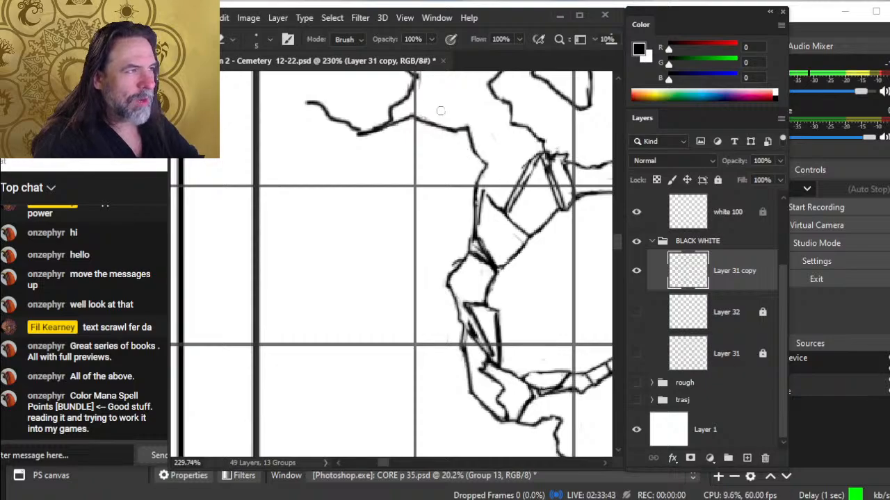
# - Clean up the wall's lower edge where the thin stones meet the large corner stone, alternating erasing and inking
pyautogui.press('z')
pyautogui.moveTo(448, 215); pyautogui.dragTo(414, 212)
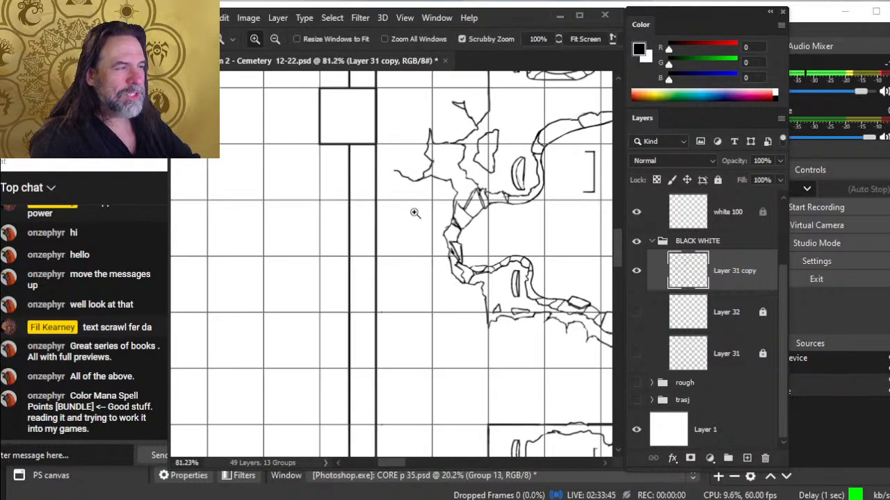
pyautogui.moveTo(518, 274)
pyautogui.mouseDown()
pyautogui.moveTo(433, 216)
pyautogui.moveTo(515, 203)
pyautogui.mouseUp()
pyautogui.moveTo(345, 289)
pyautogui.mouseDown()
pyautogui.moveTo(371, 273)
pyautogui.moveTo(362, 279)
pyautogui.moveTo(357, 264)
pyautogui.moveTo(365, 309)
pyautogui.mouseUp()
pyautogui.press('e')
pyautogui.press('b')
pyautogui.press('e')
pyautogui.press('b')
pyautogui.press('e')
pyautogui.press('b')
pyautogui.press('e')
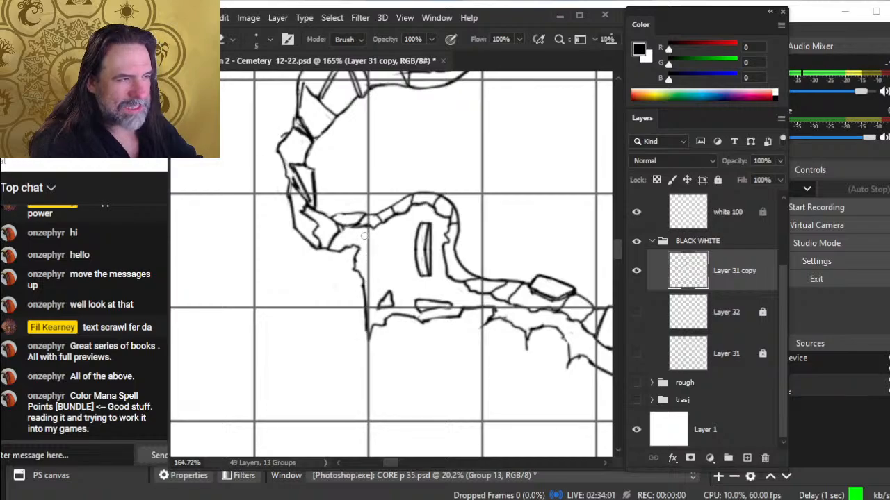
# - Touch up the large corner stone at the wall's lower bend and re-ink the joint beside it
pyautogui.press('b')
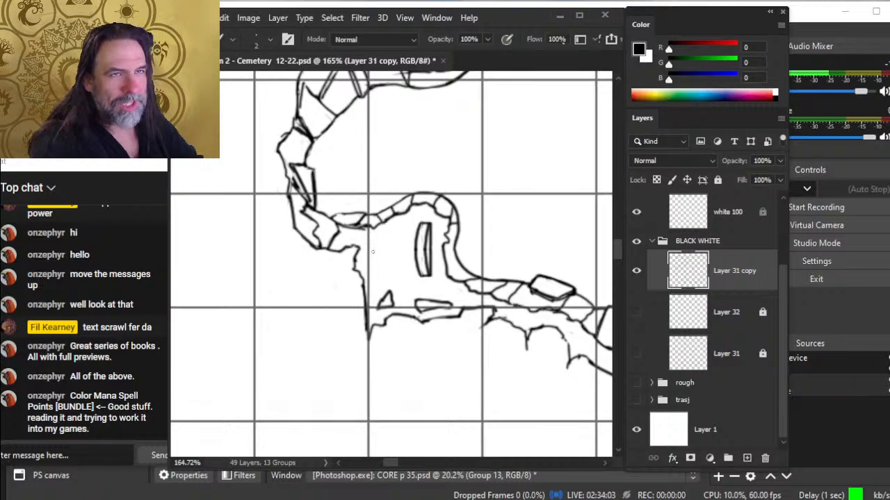
pyautogui.press('e')
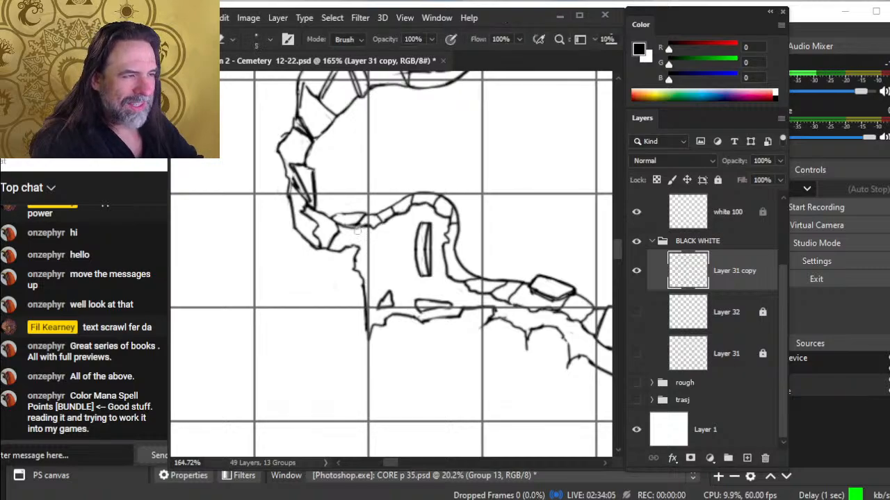
pyautogui.press('b')
pyautogui.moveTo(341, 226)
pyautogui.mouseDown()
pyautogui.moveTo(368, 227)
pyautogui.moveTo(337, 262)
pyautogui.mouseUp()
pyautogui.press('e')
# - Erase the doubled line along the underside of the large slab and touch up its lower edge
pyautogui.press('z')
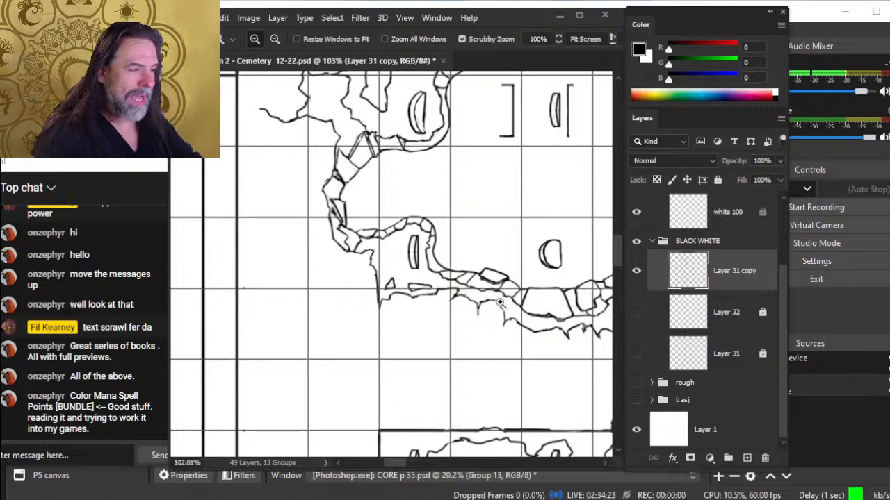
pyautogui.moveTo(507, 334)
pyautogui.mouseDown()
pyautogui.moveTo(431, 274)
pyautogui.moveTo(450, 276)
pyautogui.mouseUp()
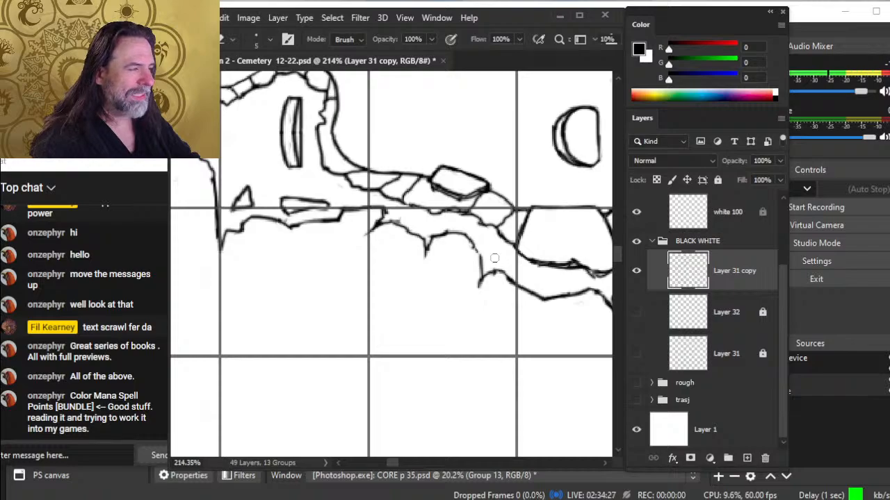
pyautogui.moveTo(531, 263); pyautogui.dragTo(584, 277)
pyautogui.press('b')
pyautogui.press('e')
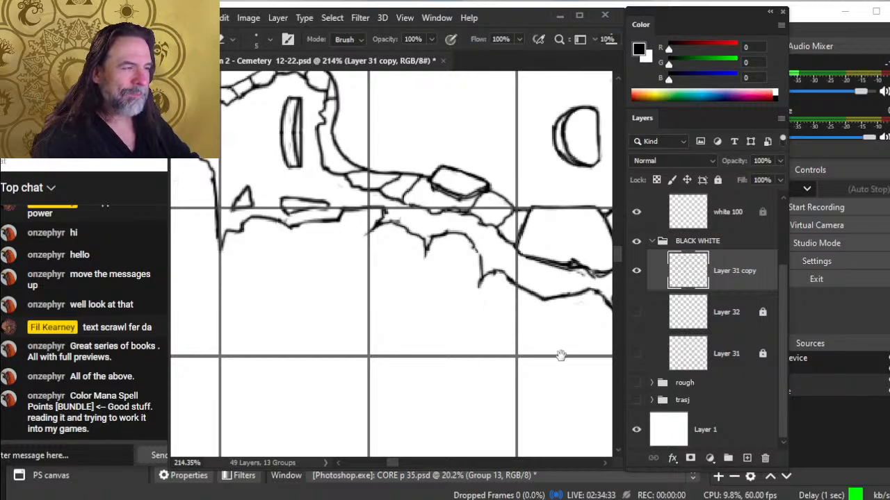
# - Re-ink the large slab's lower corner and clean the wall's underside between it and the neighbouring stones
pyautogui.moveTo(561, 356); pyautogui.dragTo(493, 354)
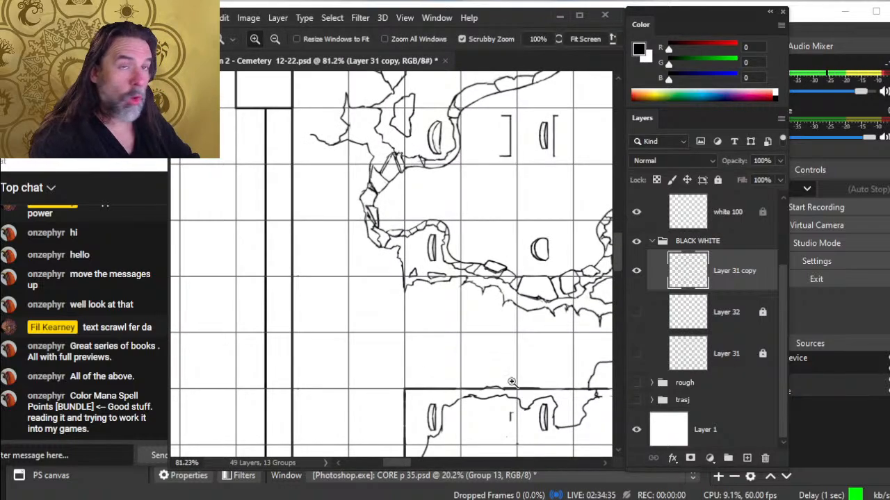
pyautogui.moveTo(524, 300); pyautogui.dragTo(442, 246)
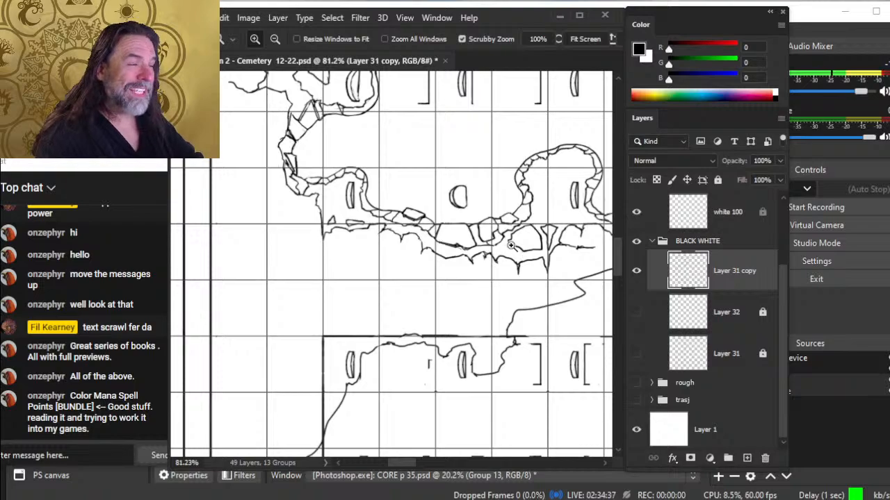
pyautogui.moveTo(487, 226); pyautogui.dragTo(531, 249)
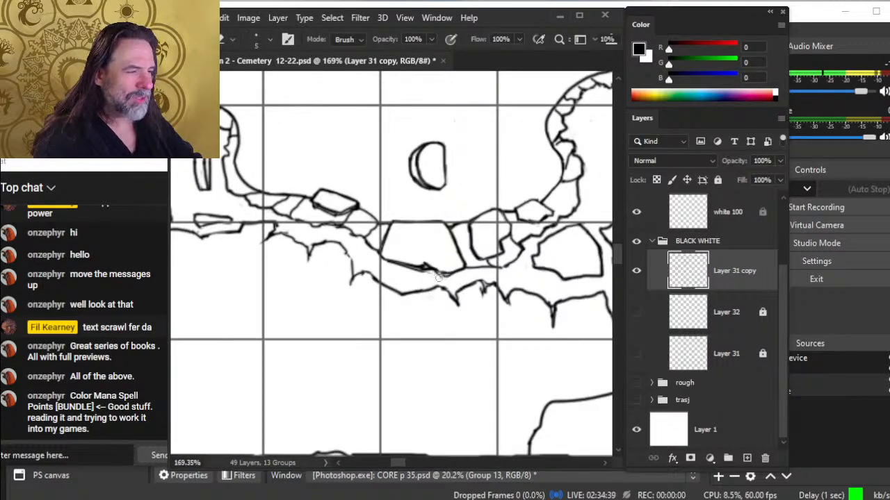
pyautogui.press('b')
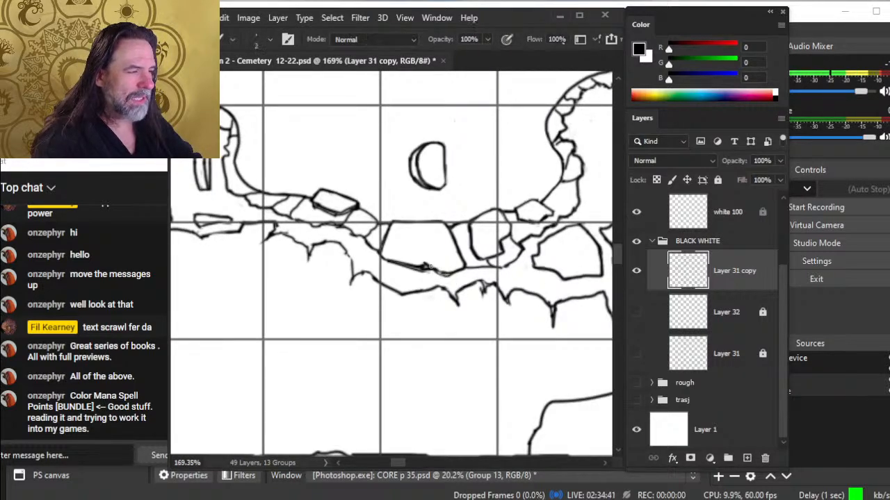
pyautogui.press('e')
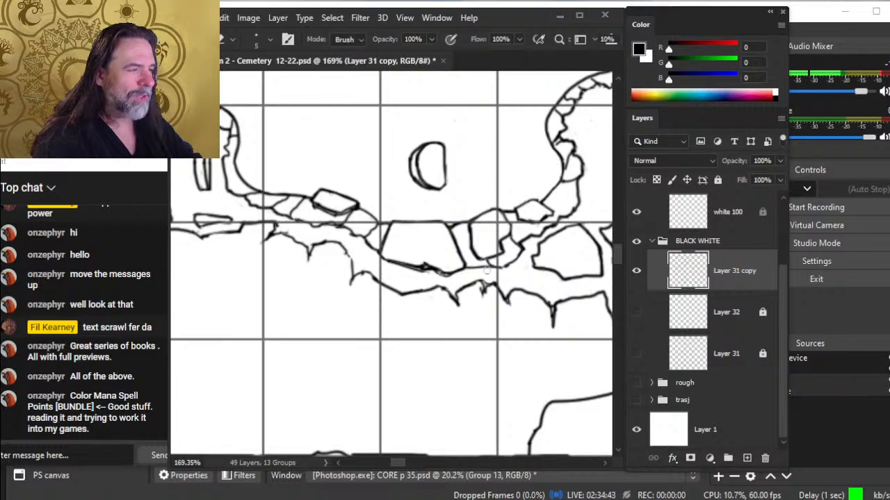
# - Touch up the lower tip of the jagged detached shape beside the curved headstone with ink and eraser
pyautogui.press('z')
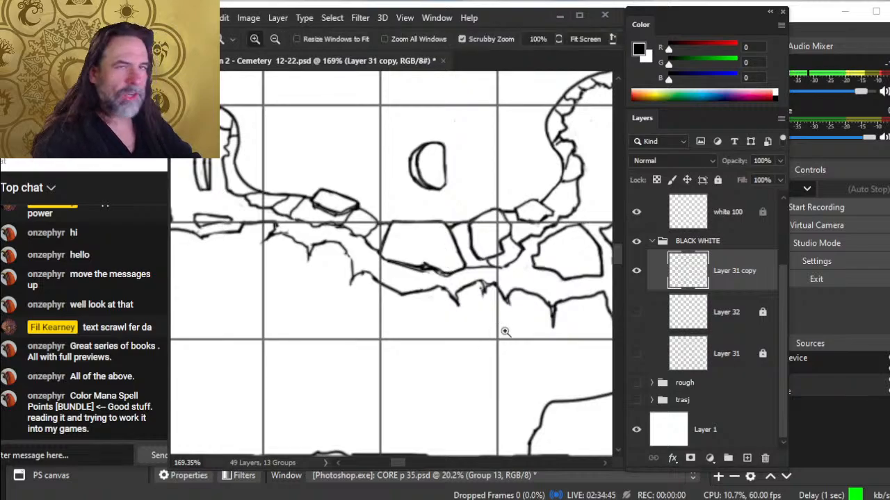
pyautogui.moveTo(500, 330); pyautogui.dragTo(439, 319)
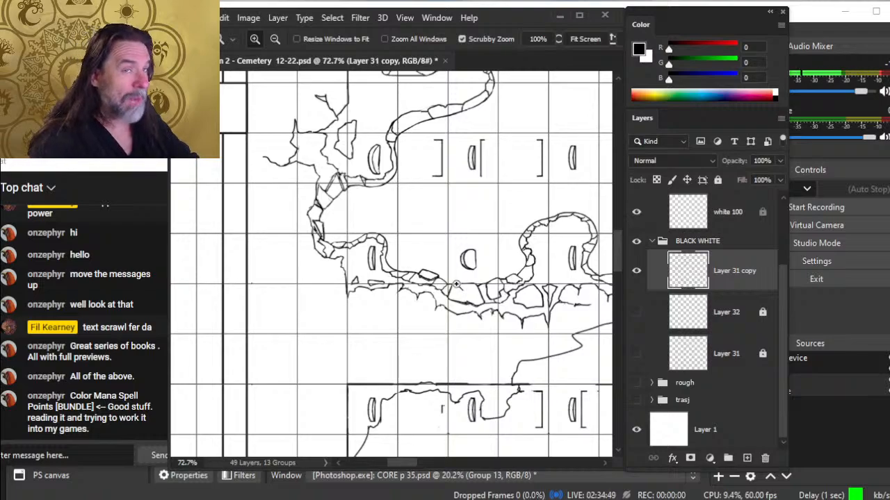
pyautogui.moveTo(457, 220); pyautogui.dragTo(487, 295)
pyautogui.moveTo(422, 203); pyautogui.dragTo(495, 209)
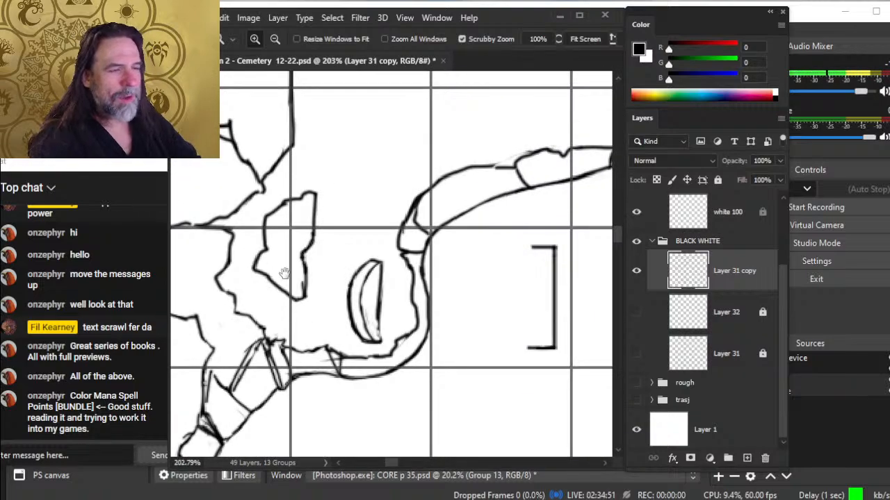
pyautogui.moveTo(285, 273)
pyautogui.mouseDown()
pyautogui.moveTo(406, 314)
pyautogui.moveTo(419, 344)
pyautogui.mouseUp()
pyautogui.press('b')
pyautogui.press('b')
pyautogui.press('e')
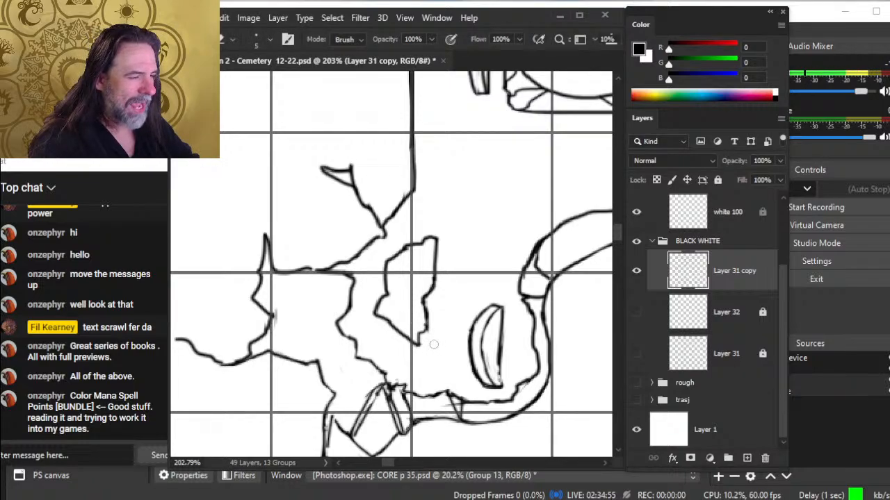
# - Close the gap in the cliff line beside the tall spike with a small uneven stroke
pyautogui.press('z')
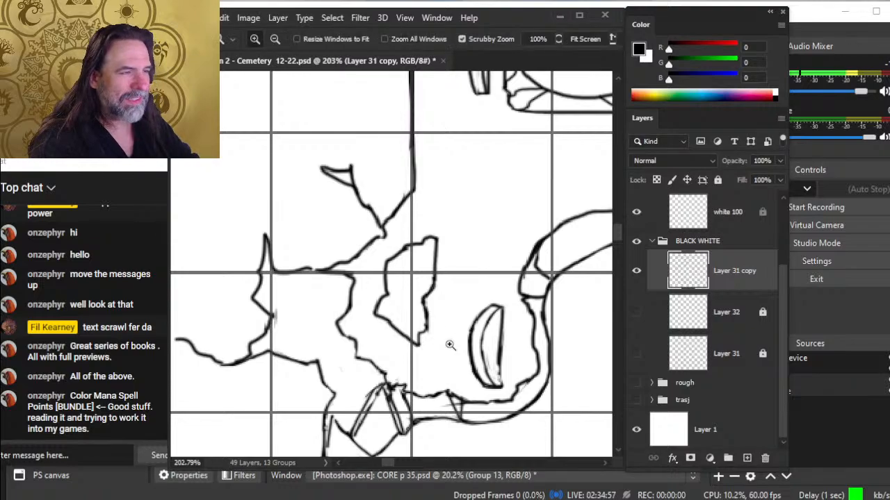
pyautogui.moveTo(452, 345)
pyautogui.mouseDown()
pyautogui.moveTo(395, 325)
pyautogui.moveTo(411, 306)
pyautogui.moveTo(389, 303)
pyautogui.moveTo(422, 304)
pyautogui.moveTo(407, 305)
pyautogui.mouseUp()
pyautogui.press('e')
pyautogui.press('b')
pyautogui.press('e')
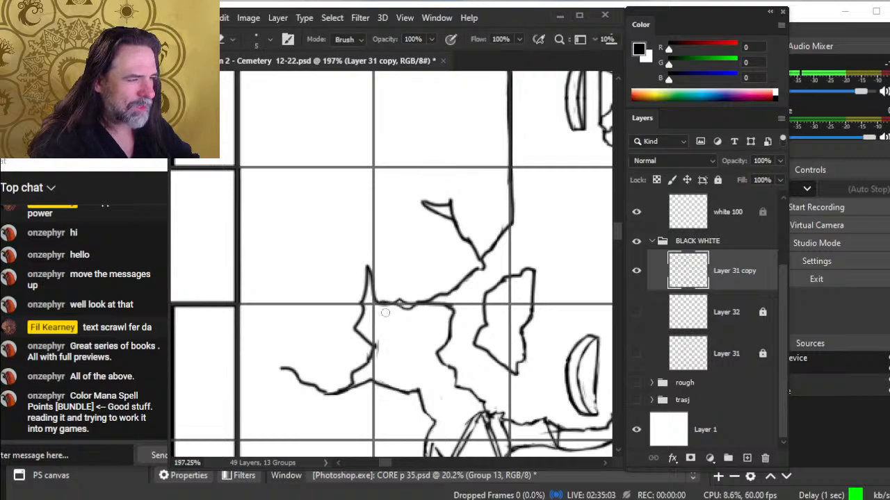
# - Redraw the jagged cliff line below the spike and reconnect it to the wavy crack at its base
pyautogui.moveTo(378, 340); pyautogui.dragTo(361, 369)
pyautogui.press('b')
pyautogui.press('e')
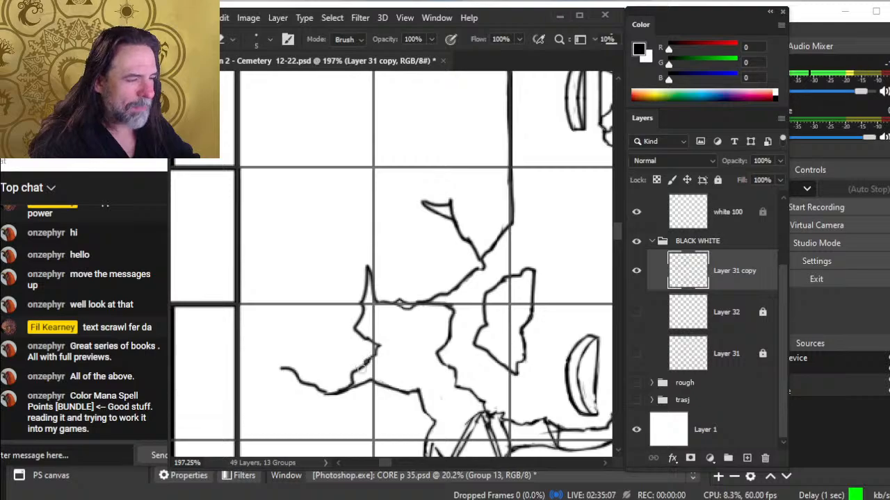
pyautogui.press('b')
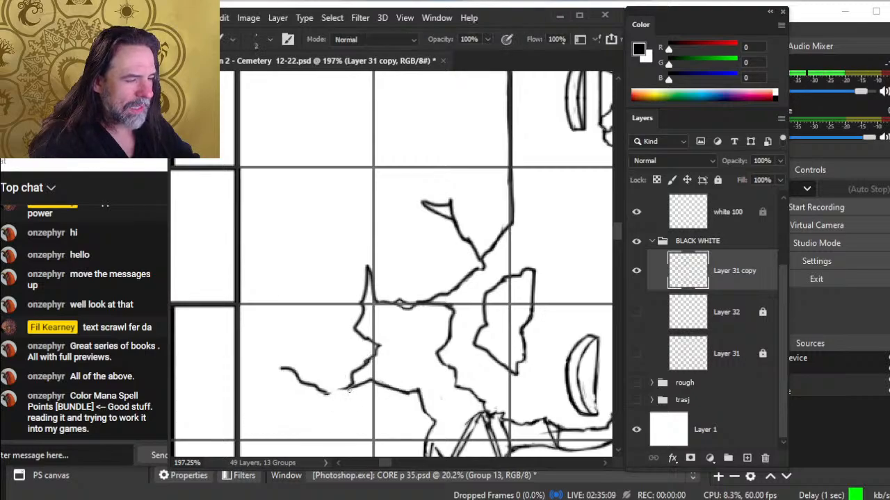
pyautogui.moveTo(327, 395); pyautogui.dragTo(350, 387)
pyautogui.press('e')
# - Redraw the upper end of the wall's inner edge just below the irregular stone on the vertical grid line
pyautogui.press('z')
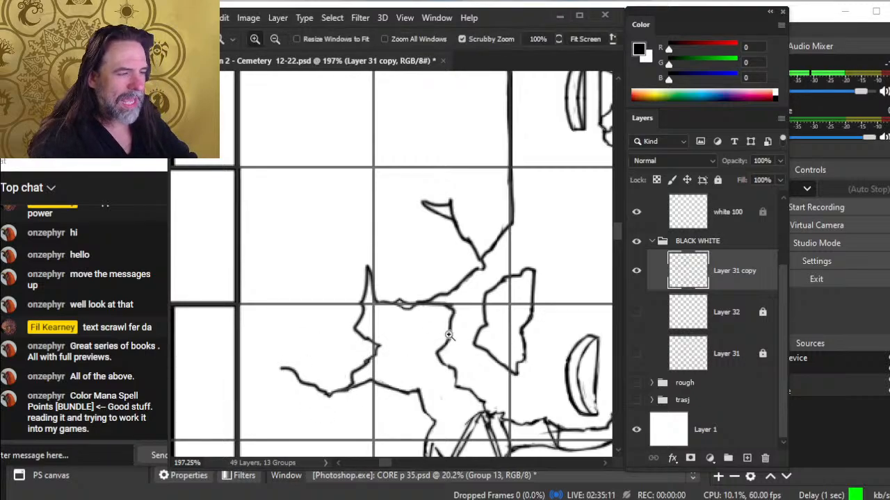
pyautogui.moveTo(448, 336); pyautogui.dragTo(384, 318)
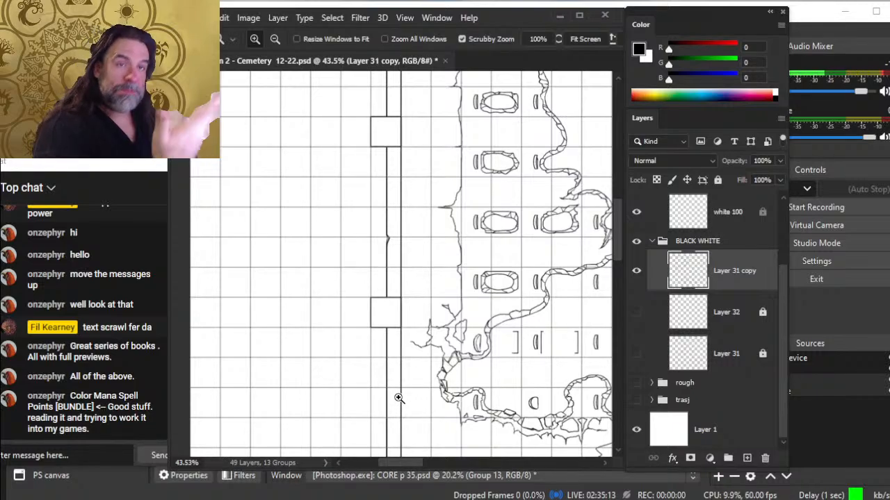
pyautogui.moveTo(542, 313)
pyautogui.mouseDown()
pyautogui.moveTo(395, 273)
pyautogui.moveTo(498, 270)
pyautogui.moveTo(467, 272)
pyautogui.mouseUp()
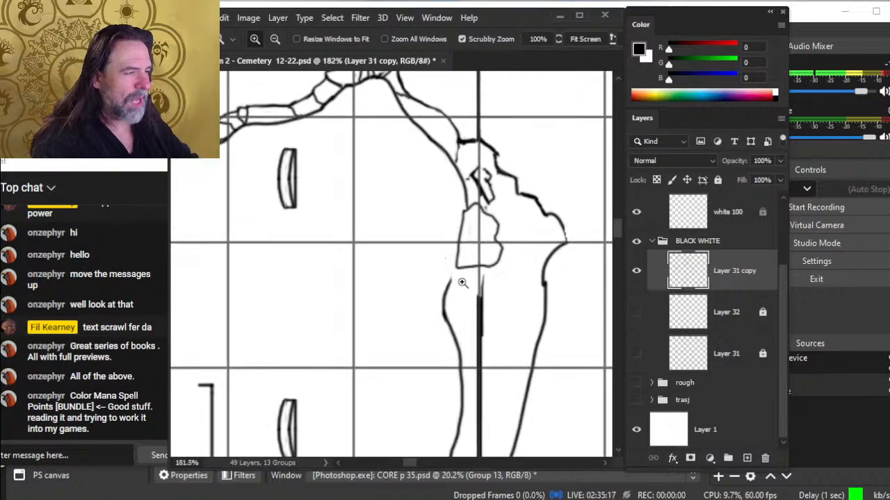
pyautogui.press('e')
pyautogui.moveTo(445, 320)
pyautogui.mouseDown()
pyautogui.moveTo(447, 278)
pyautogui.moveTo(464, 276)
pyautogui.moveTo(452, 334)
pyautogui.moveTo(449, 301)
pyautogui.mouseUp()
pyautogui.press('b')
pyautogui.press('e')
# - Erase the upper end of the thick vertical line running through the wall below the irregular stone
pyautogui.press('z')
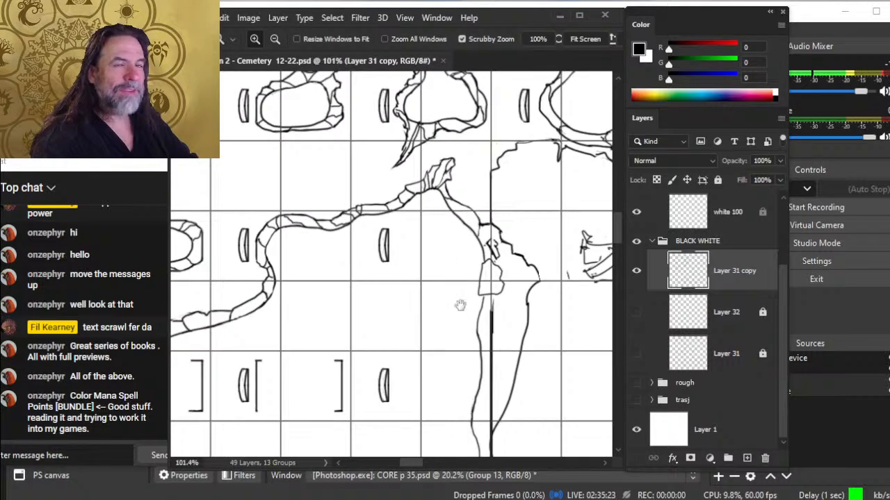
pyautogui.moveTo(490, 330); pyautogui.dragTo(463, 304)
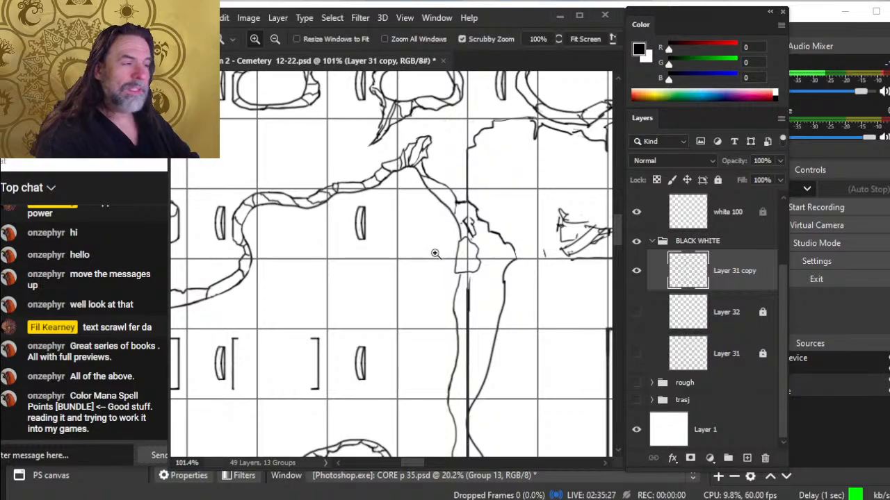
pyautogui.click(472, 278)
pyautogui.press('e')
pyautogui.moveTo(463, 289)
pyautogui.mouseDown()
pyautogui.moveTo(463, 342)
pyautogui.moveTo(462, 288)
pyautogui.mouseUp()
pyautogui.moveTo(462, 326); pyautogui.dragTo(462, 354)
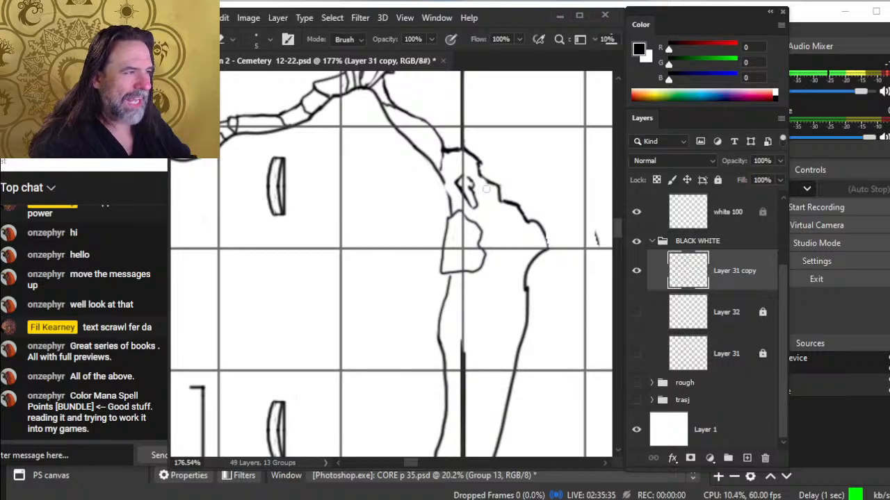
# - Reshape the upper notch of the stepped cliff edge above the irregular stone with a cleaner inked corner
pyautogui.moveTo(485, 188); pyautogui.dragTo(479, 165)
pyautogui.press('b')
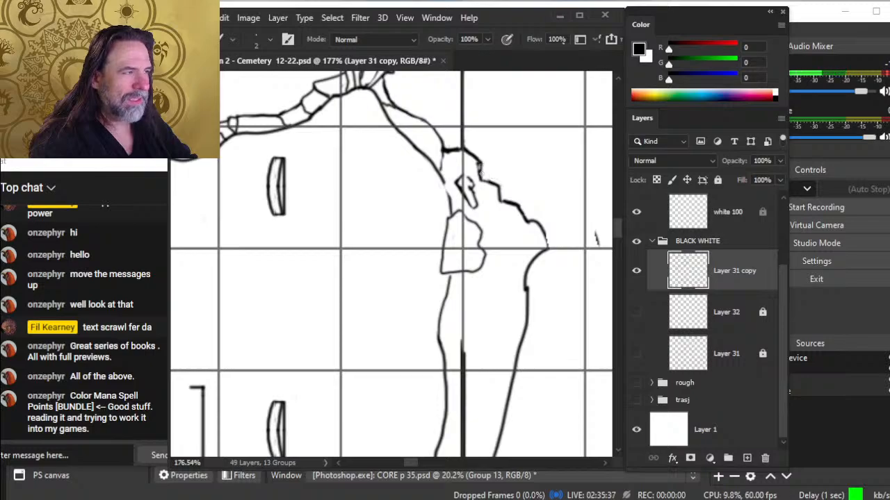
pyautogui.press('e')
pyautogui.moveTo(475, 170)
pyautogui.mouseDown()
pyautogui.moveTo(473, 162)
pyautogui.moveTo(481, 173)
pyautogui.mouseUp()
pyautogui.press('b')
pyautogui.press('e')
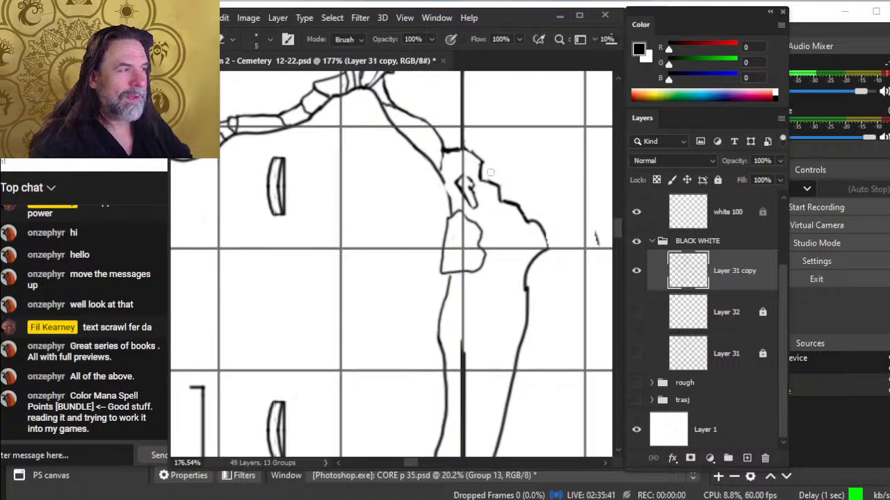
# - Erase and redraw the outer cliff edge curving down from the pointed corner
pyautogui.moveTo(523, 314); pyautogui.dragTo(425, 324)
pyautogui.moveTo(436, 269); pyautogui.dragTo(430, 324)
pyautogui.press('b')
pyautogui.moveTo(442, 263)
pyautogui.mouseDown()
pyautogui.moveTo(419, 298)
pyautogui.moveTo(427, 325)
pyautogui.mouseUp()
pyautogui.press('e')
# - Extend the cliff's outer corner into a sharp point and redraw the slope leading down to it
pyautogui.moveTo(428, 287)
pyautogui.mouseDown()
pyautogui.moveTo(450, 257)
pyautogui.moveTo(422, 281)
pyautogui.moveTo(445, 256)
pyautogui.moveTo(475, 260)
pyautogui.moveTo(450, 255)
pyautogui.moveTo(432, 234)
pyautogui.moveTo(449, 257)
pyautogui.moveTo(434, 235)
pyautogui.mouseUp()
pyautogui.press('b')
pyautogui.press('e')
pyautogui.press('b')
pyautogui.press('e')
pyautogui.press('b')
pyautogui.press('e')
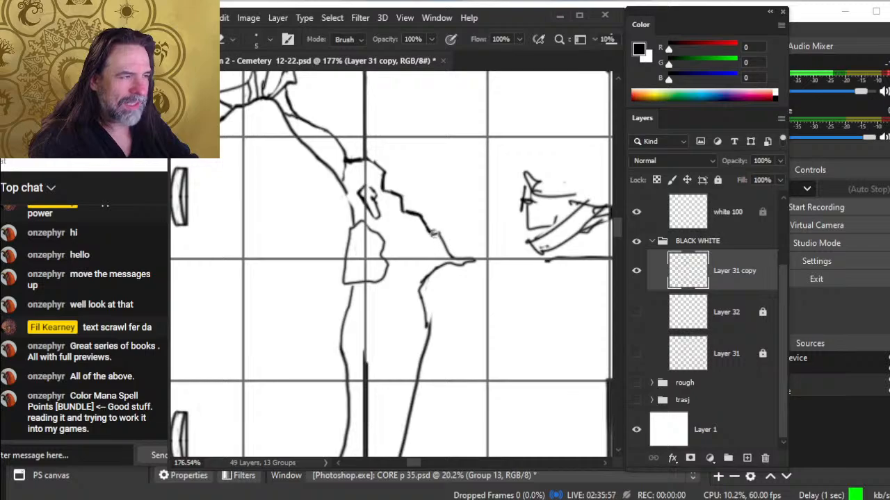
# - Soften the middle steps of the sloping cliff edge by erasing corners and inking a more irregular line
pyautogui.press('b')
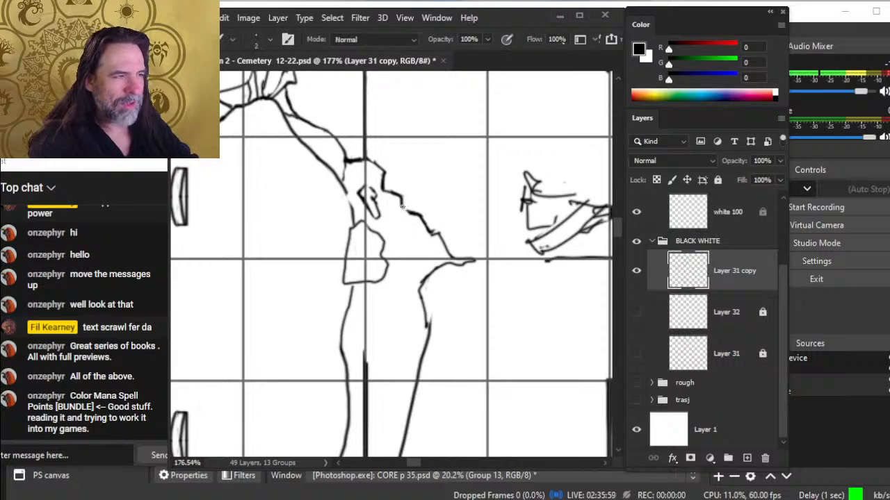
pyautogui.press('e')
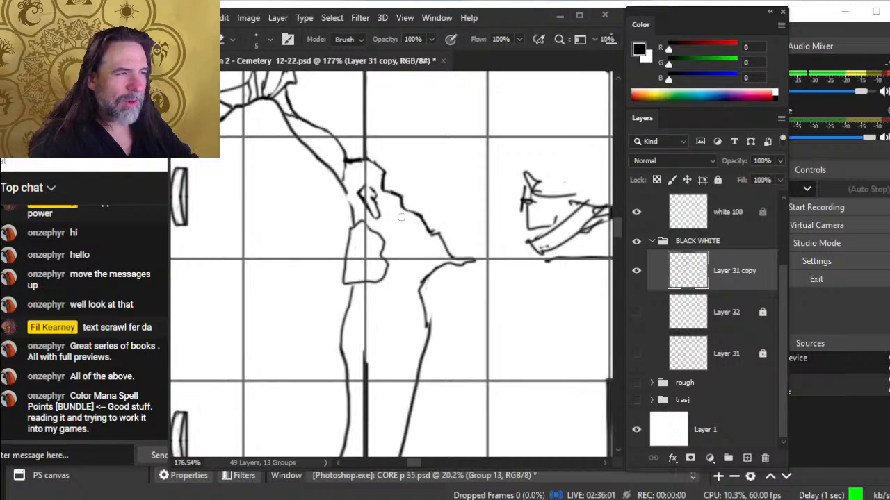
pyautogui.press('b')
pyautogui.moveTo(392, 201)
pyautogui.mouseDown()
pyautogui.moveTo(389, 191)
pyautogui.moveTo(401, 202)
pyautogui.moveTo(390, 203)
pyautogui.mouseUp()
pyautogui.press('e')
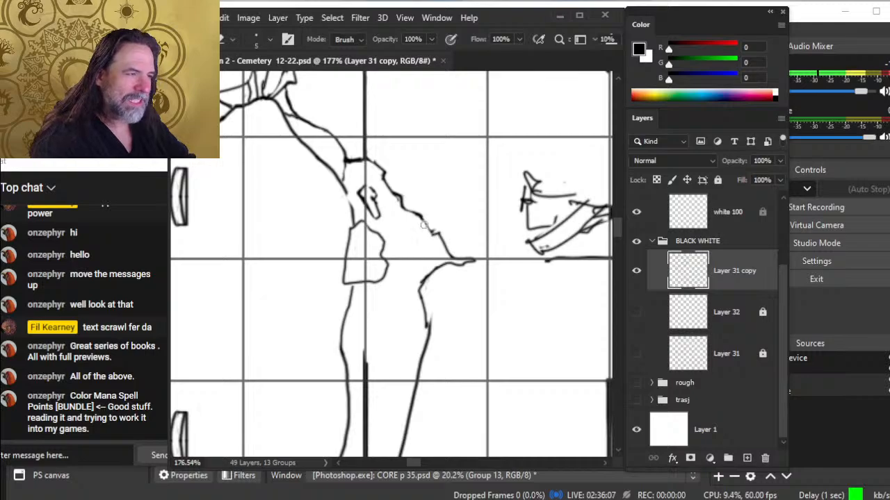
# - Ink a short crack projecting outward from the lowest notch of the sloping cliff edge and trim it
pyautogui.press('b')
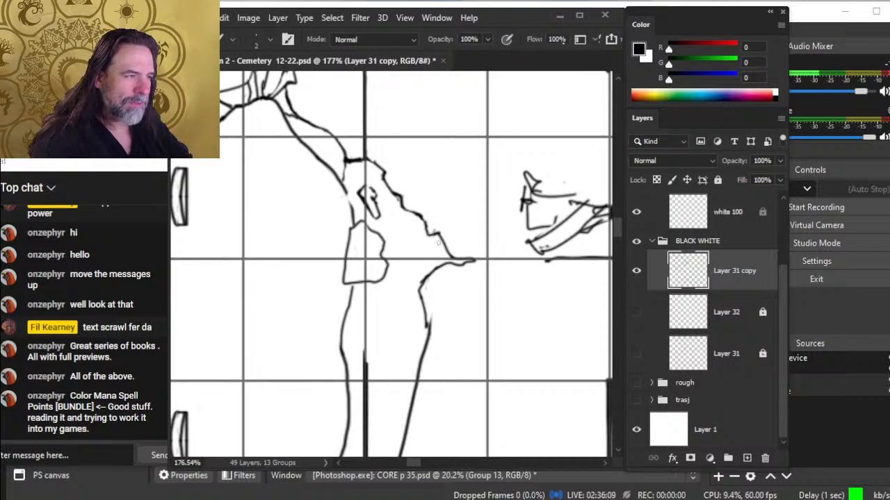
pyautogui.moveTo(438, 235); pyautogui.dragTo(459, 229)
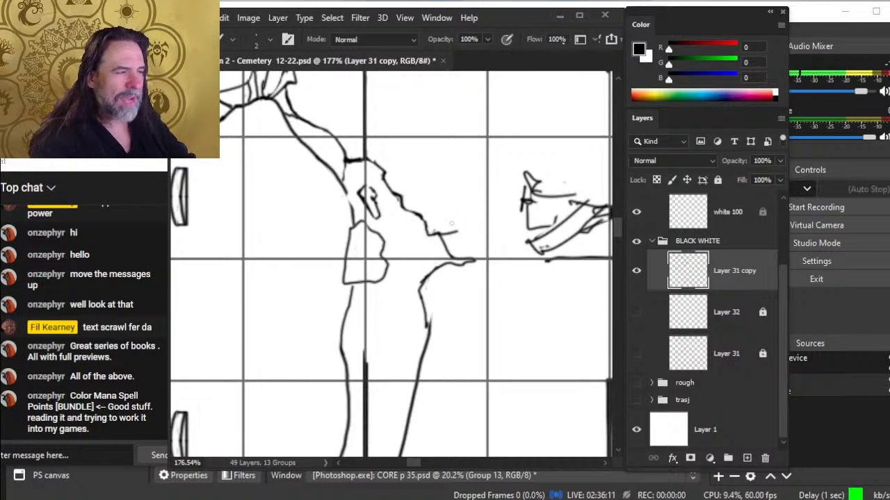
pyautogui.press('e')
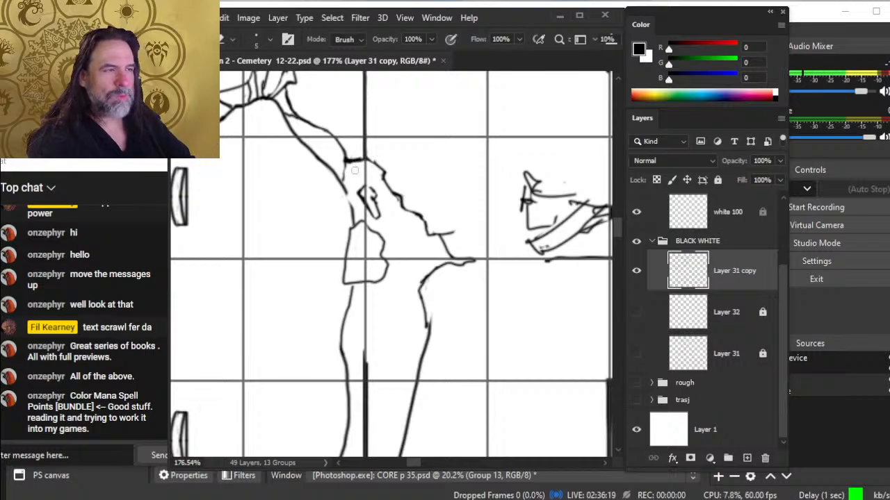
# - Erase the smooth cliff edge just below the pointed tip and ink it again with small jagged notches
pyautogui.press('z')
pyautogui.moveTo(431, 205); pyautogui.dragTo(414, 185)
pyautogui.press('e')
pyautogui.moveTo(406, 272)
pyautogui.mouseDown()
pyautogui.moveTo(402, 236)
pyautogui.moveTo(403, 283)
pyautogui.mouseUp()
pyautogui.press('b')
pyautogui.press('e')
pyautogui.moveTo(412, 217)
pyautogui.mouseDown()
pyautogui.moveTo(398, 234)
pyautogui.moveTo(412, 212)
pyautogui.mouseUp()
pyautogui.press('b')
pyautogui.press('e')
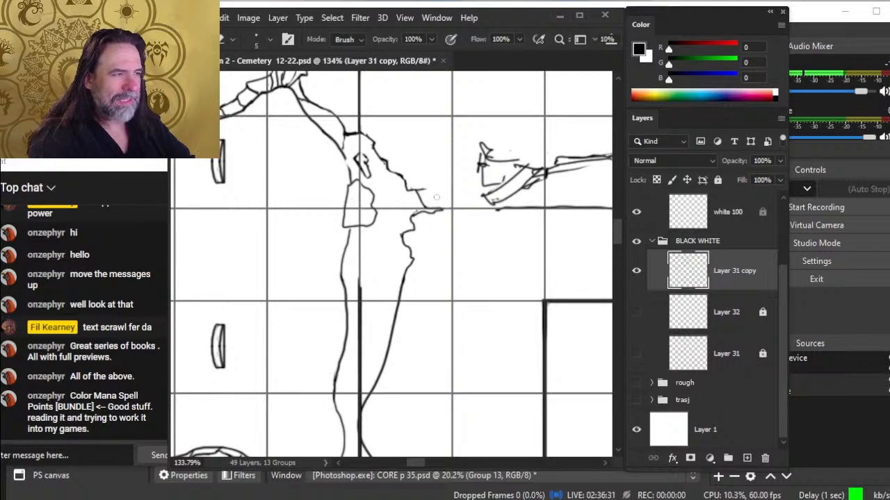
# - Redraw the short crack at the notch above the pointed cliff tip so it angles upward and outward
pyautogui.press('b')
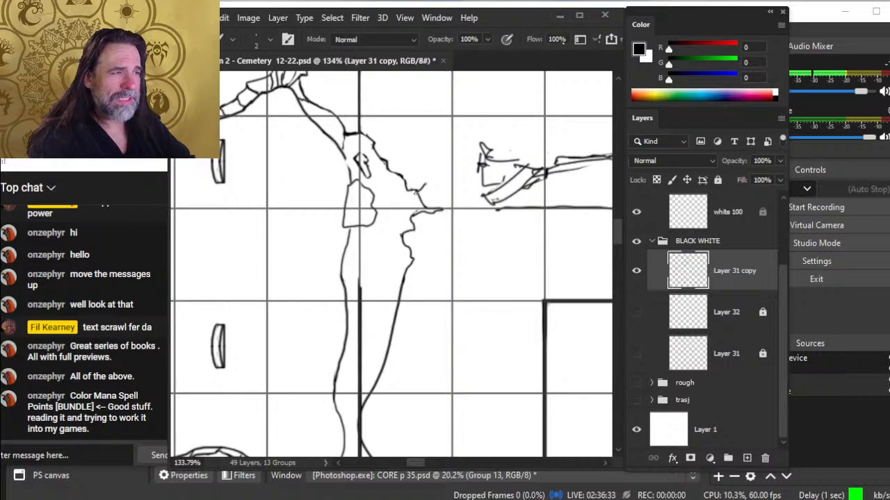
pyautogui.press('e')
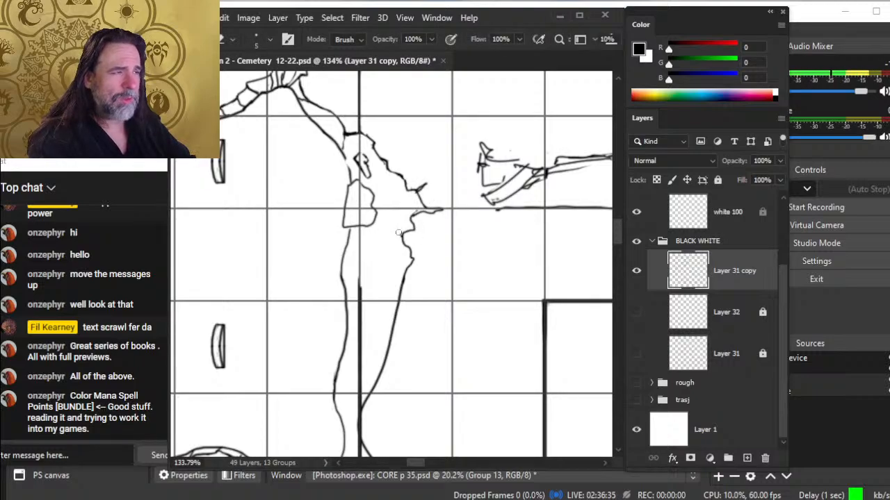
pyautogui.press('b')
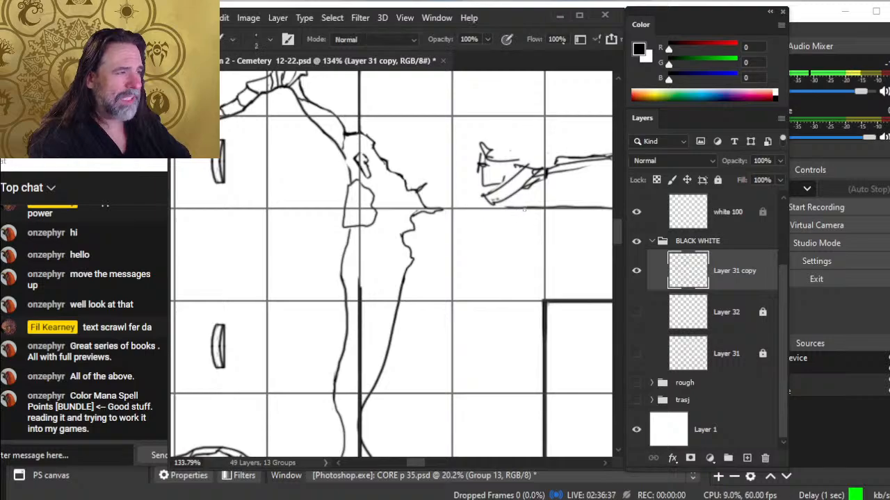
# - Erase the overlapping sketch lines of the isolated slab beside the cliff and ink a small broken chip with an upward spike
pyautogui.press('e')
pyautogui.press('z')
pyautogui.press('space')
pyautogui.moveTo(534, 234)
pyautogui.mouseDown()
pyautogui.moveTo(487, 237)
pyautogui.moveTo(362, 284)
pyautogui.moveTo(366, 263)
pyautogui.mouseUp()
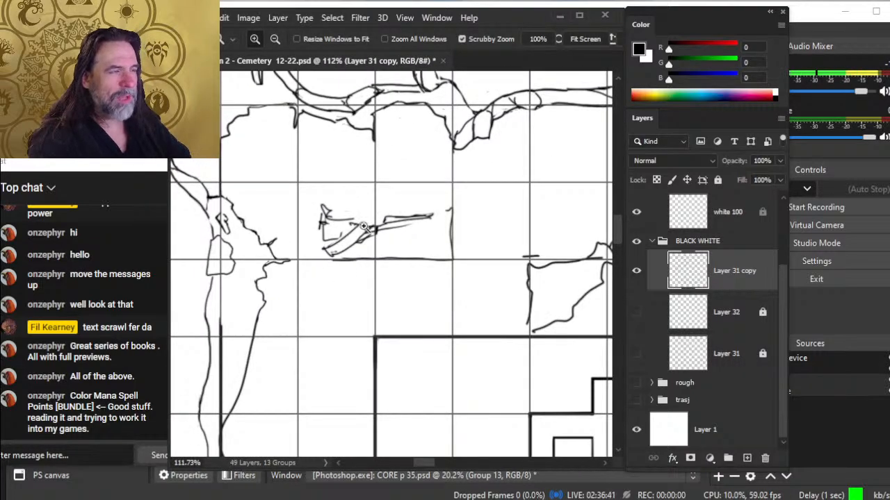
pyautogui.press('e')
pyautogui.moveTo(322, 209)
pyautogui.mouseDown()
pyautogui.moveTo(333, 251)
pyautogui.moveTo(354, 224)
pyautogui.moveTo(369, 235)
pyautogui.moveTo(410, 219)
pyautogui.moveTo(374, 239)
pyautogui.mouseUp()
pyautogui.press('b')
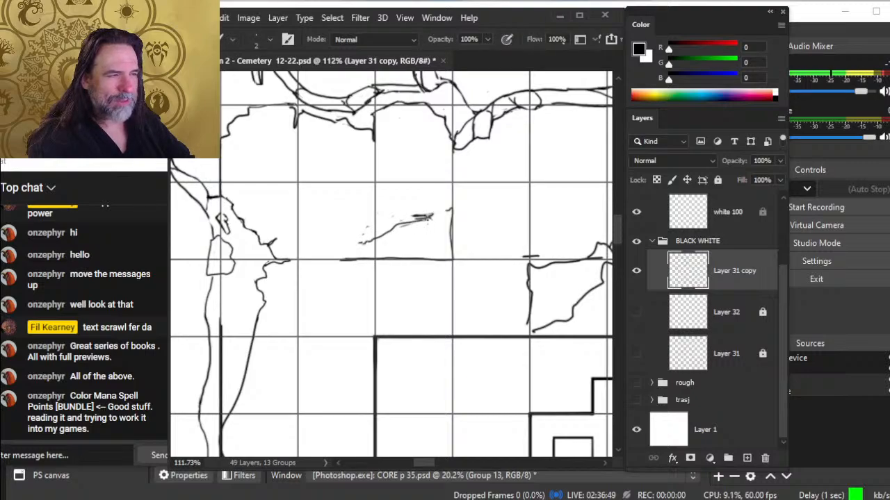
pyautogui.moveTo(378, 194)
pyautogui.mouseDown()
pyautogui.moveTo(380, 217)
pyautogui.moveTo(412, 220)
pyautogui.mouseUp()
# - Erase the leftover straight slab lines around the isolated chip and sharpen the chip's long side tip
pyautogui.press('e')
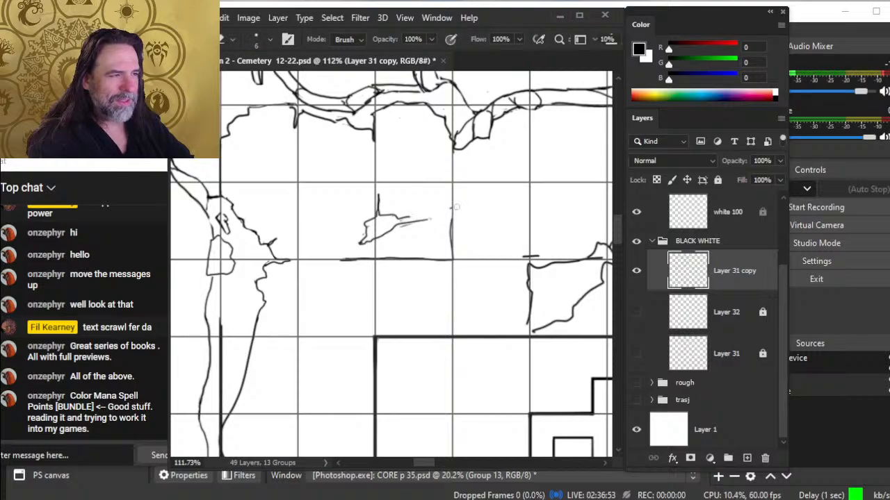
pyautogui.moveTo(446, 260); pyautogui.dragTo(339, 260)
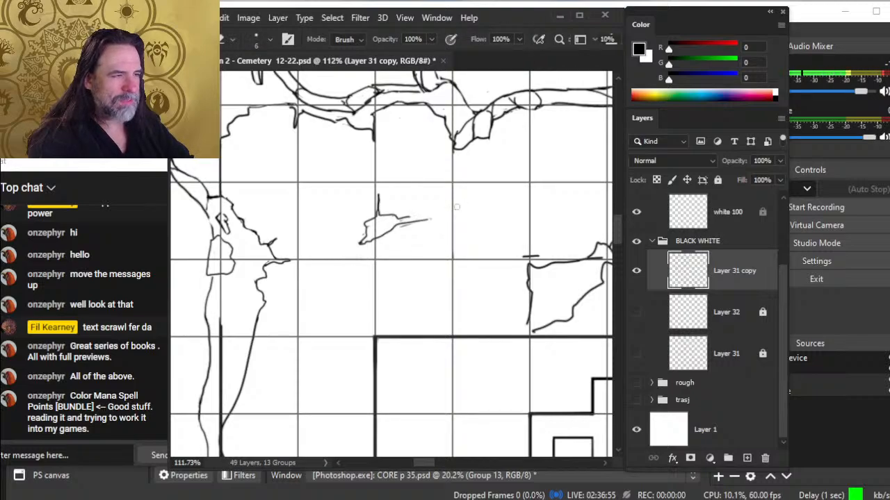
pyautogui.press('b')
pyautogui.press('e')
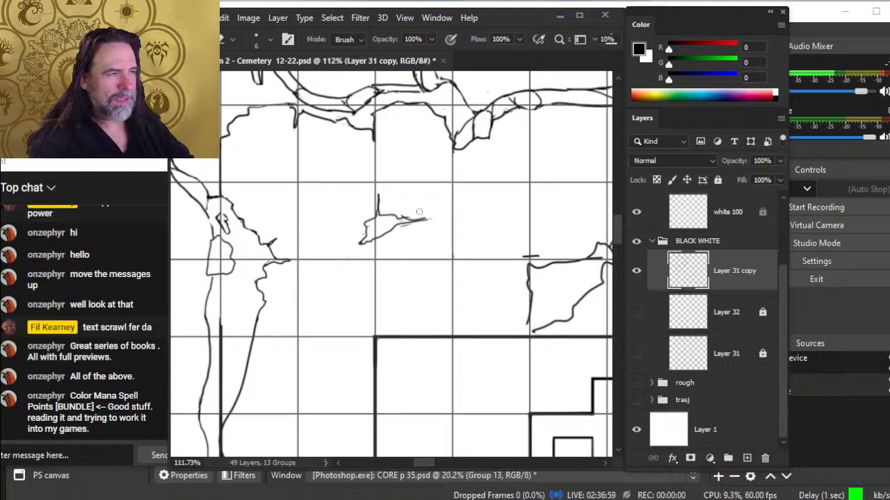
# - Redraw the isolated chip's blunt side so it tapers to points above and below along the vertical grid line
pyautogui.moveTo(377, 209); pyautogui.dragTo(364, 235)
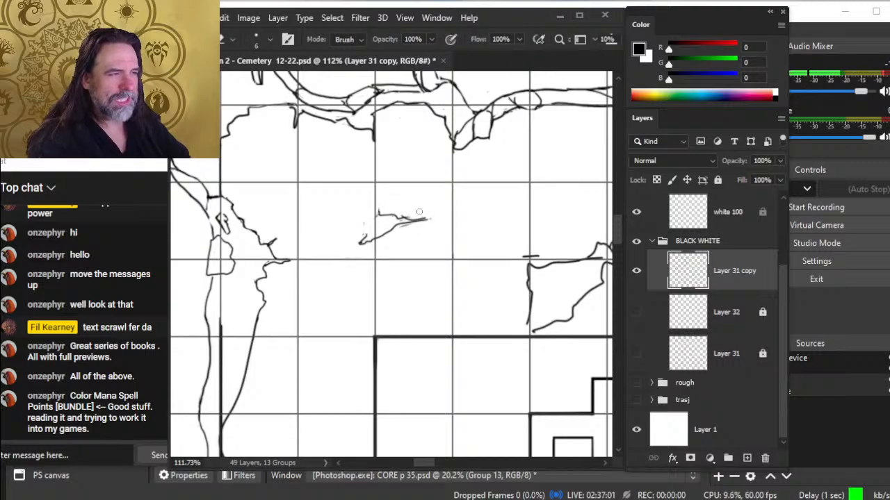
pyautogui.press('b')
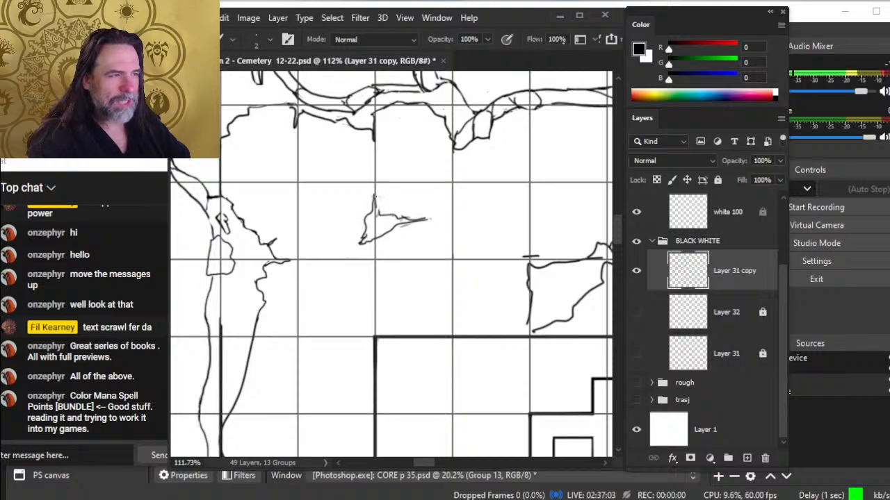
pyautogui.moveTo(374, 196); pyautogui.dragTo(376, 212)
pyautogui.press('e')
pyautogui.moveTo(360, 243)
pyautogui.mouseDown()
pyautogui.moveTo(363, 230)
pyautogui.moveTo(374, 248)
pyautogui.moveTo(383, 236)
pyautogui.mouseUp()
pyautogui.press('b')
pyautogui.press('e')
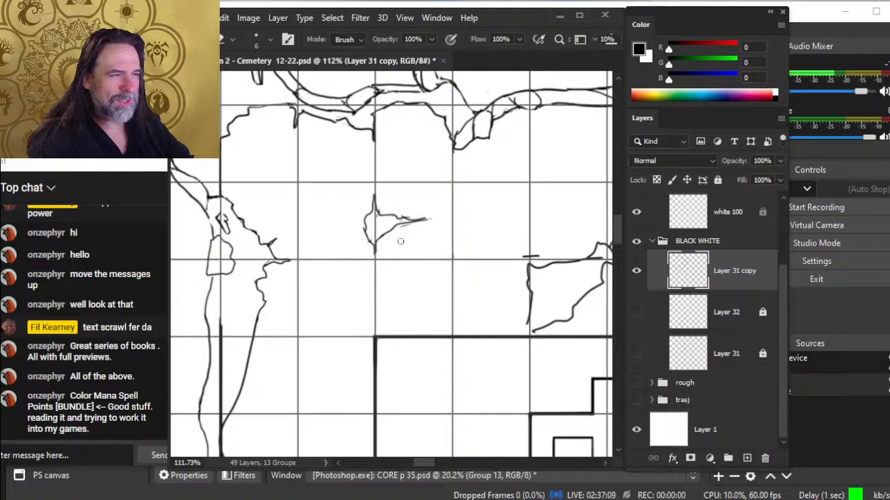
# - Redraw the upper edge of the large broken slab as an uneven line joining its outer corner and clean up the adjoining joint
pyautogui.press('z')
pyautogui.moveTo(438, 261); pyautogui.dragTo(410, 265)
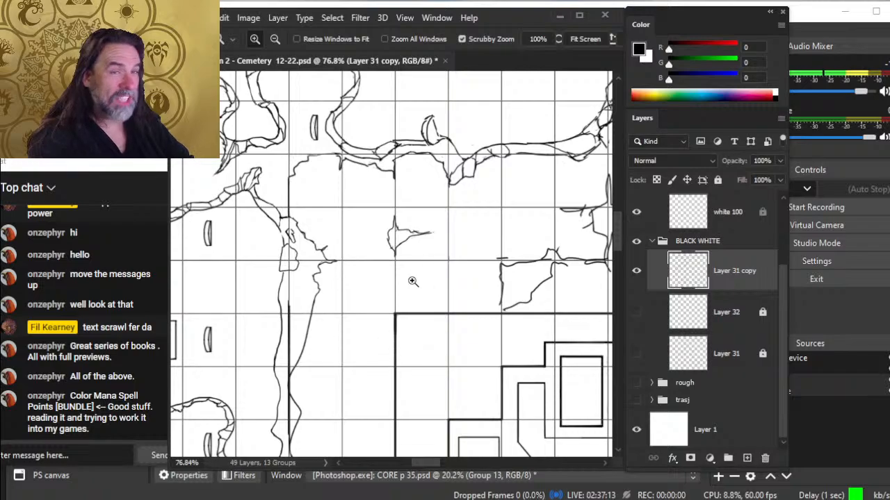
pyautogui.moveTo(433, 285); pyautogui.dragTo(417, 312)
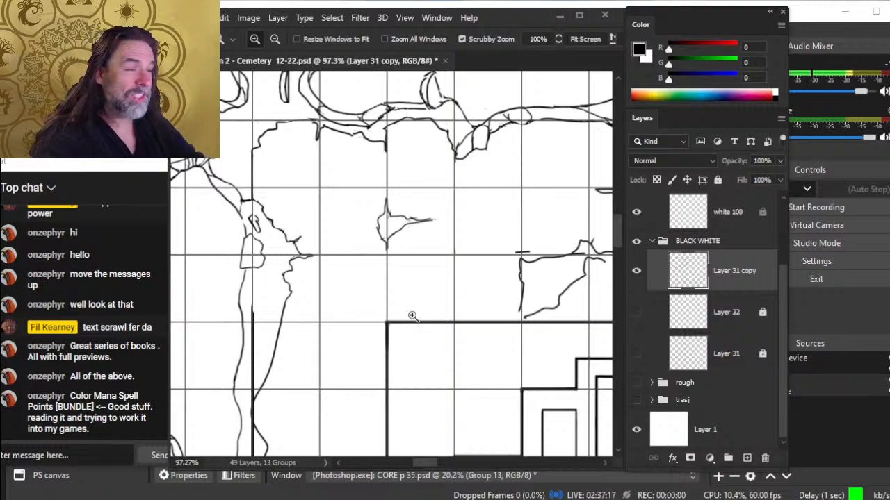
pyautogui.moveTo(503, 271); pyautogui.dragTo(419, 256)
pyautogui.press('e')
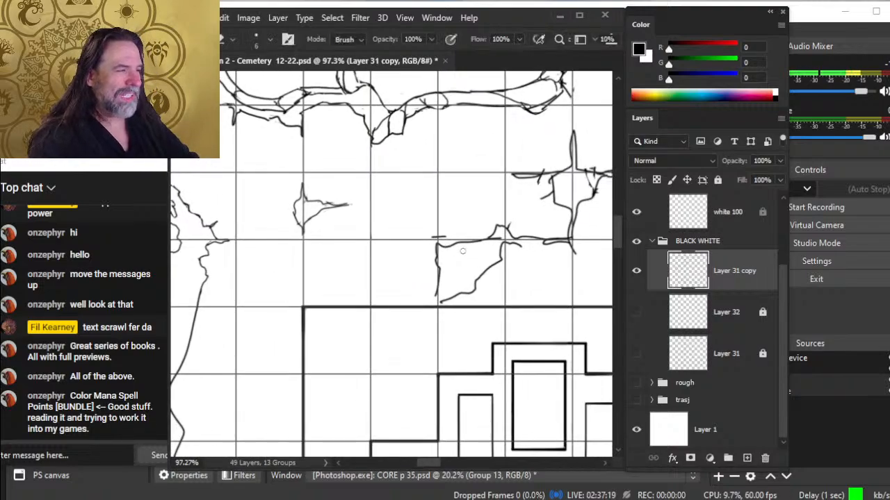
pyautogui.press('b')
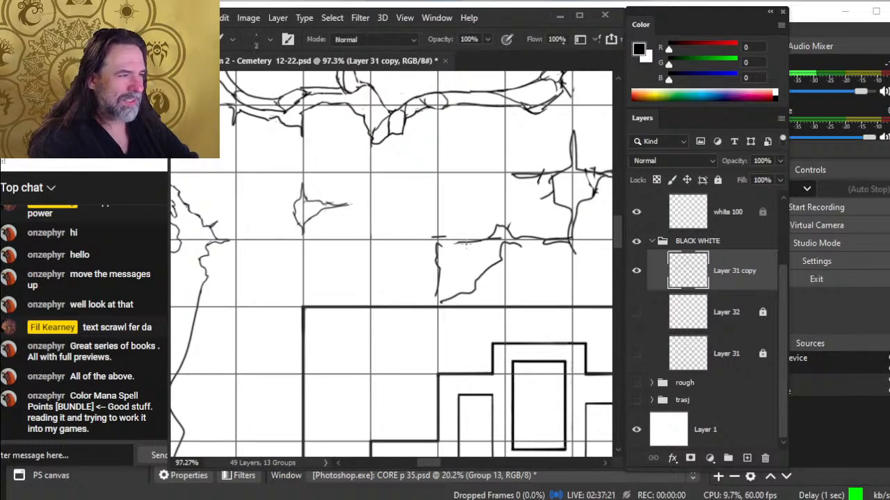
pyautogui.press('e')
pyautogui.press('b')
pyautogui.moveTo(438, 253); pyautogui.dragTo(434, 238)
pyautogui.press('e')
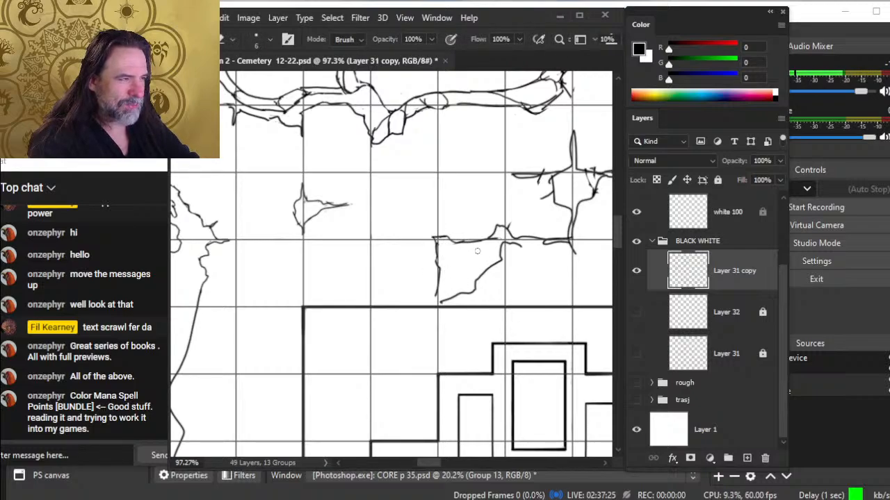
pyautogui.press('b')
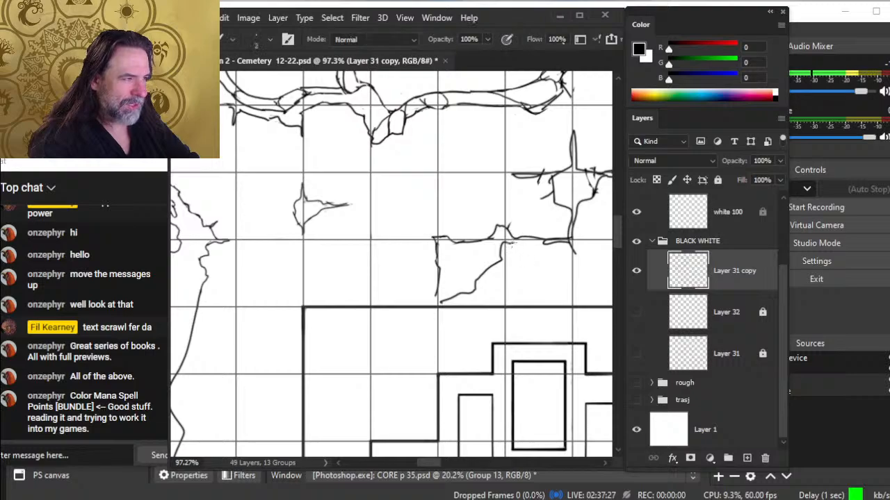
pyautogui.press('e')
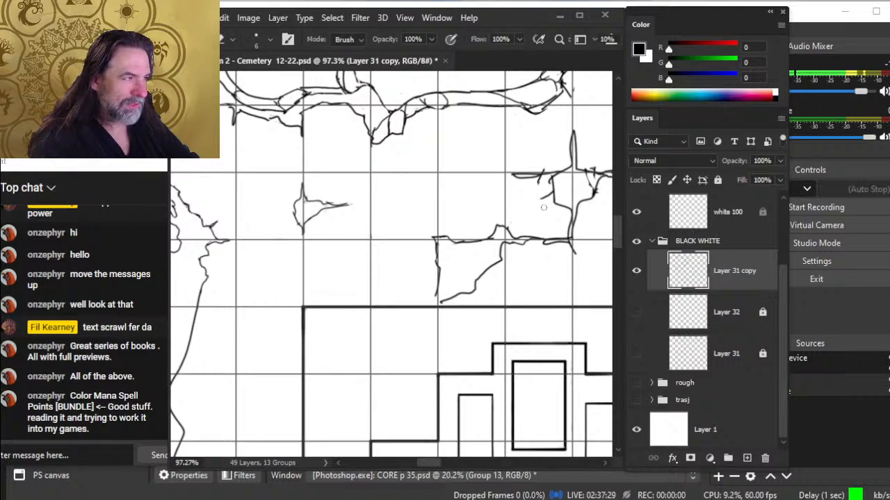
# - Replace the straight left side of the chipped area at the joint intersection with a jagged broken outline
pyautogui.moveTo(556, 200)
pyautogui.mouseDown()
pyautogui.moveTo(553, 189)
pyautogui.moveTo(559, 208)
pyautogui.moveTo(553, 182)
pyautogui.moveTo(515, 178)
pyautogui.moveTo(547, 178)
pyautogui.moveTo(541, 181)
pyautogui.mouseUp()
pyautogui.press('b')
pyautogui.press('e')
pyautogui.press('b')
pyautogui.press('e')
pyautogui.press('b')
pyautogui.press('e')
pyautogui.press('b')
pyautogui.press('e')
pyautogui.press('b')
# - Erase the stray hatch marks on the right side of the chipped joint intersection and ink a cleaner, irregular edge
pyautogui.press('e')
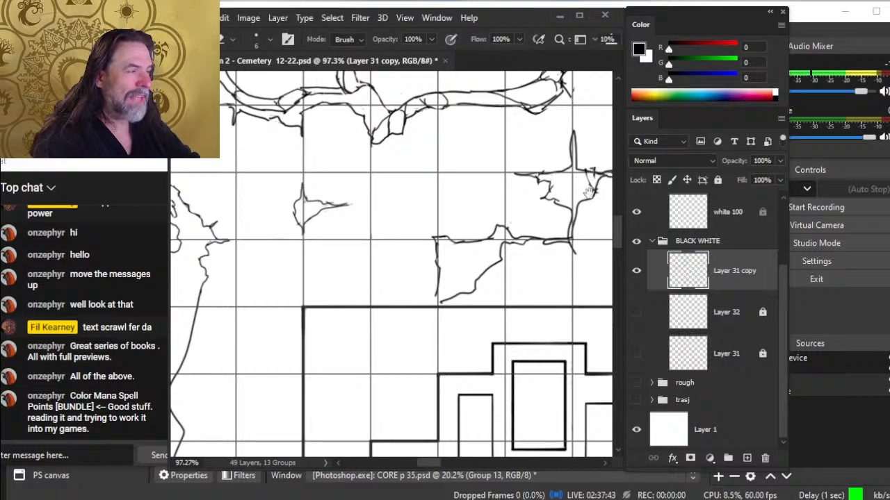
pyautogui.moveTo(589, 192)
pyautogui.mouseDown()
pyautogui.moveTo(481, 230)
pyautogui.moveTo(486, 213)
pyautogui.moveTo(481, 225)
pyautogui.moveTo(502, 214)
pyautogui.moveTo(527, 216)
pyautogui.moveTo(520, 218)
pyautogui.mouseUp()
pyautogui.press('b')
pyautogui.press('e')
pyautogui.press('b')
pyautogui.press('e')
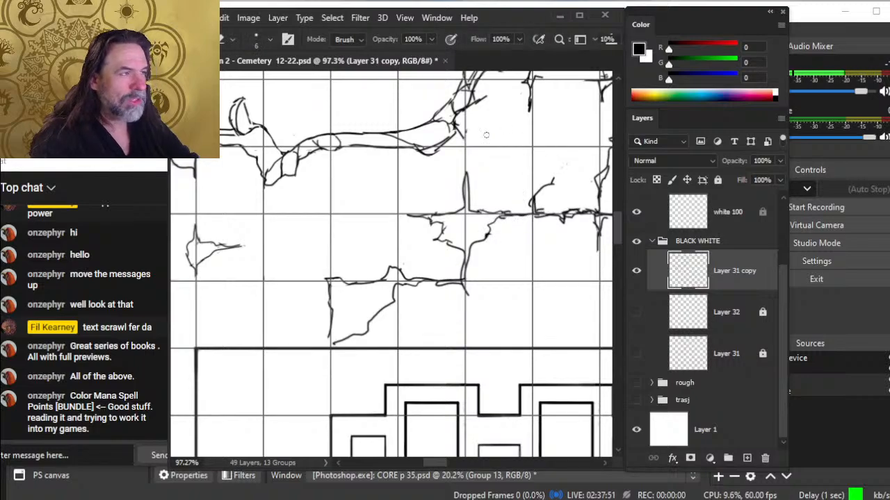
# - Clean up the wall stones where the curved wall starts rising, trimming stray lines along their lower edge
pyautogui.press('b')
pyautogui.moveTo(450, 123)
pyautogui.mouseDown()
pyautogui.moveTo(465, 211)
pyautogui.moveTo(432, 207)
pyautogui.moveTo(451, 197)
pyautogui.moveTo(426, 208)
pyautogui.mouseUp()
pyautogui.press('e')
pyautogui.press('b')
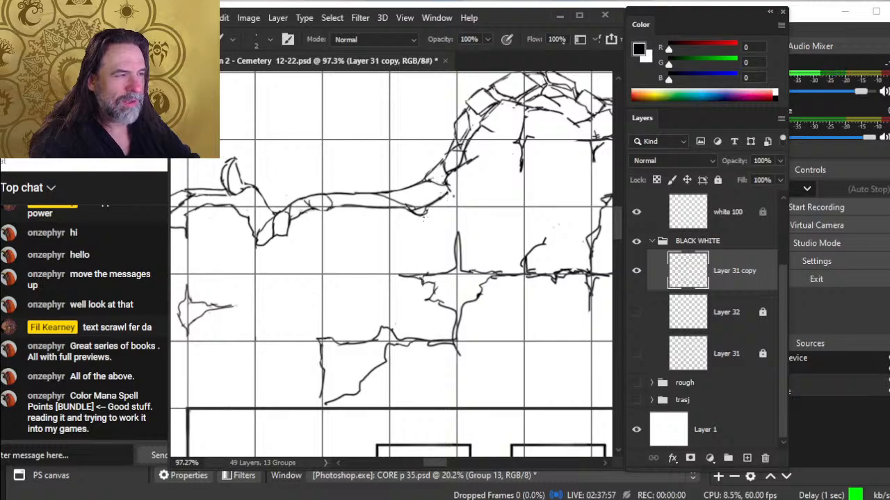
pyautogui.press('e')
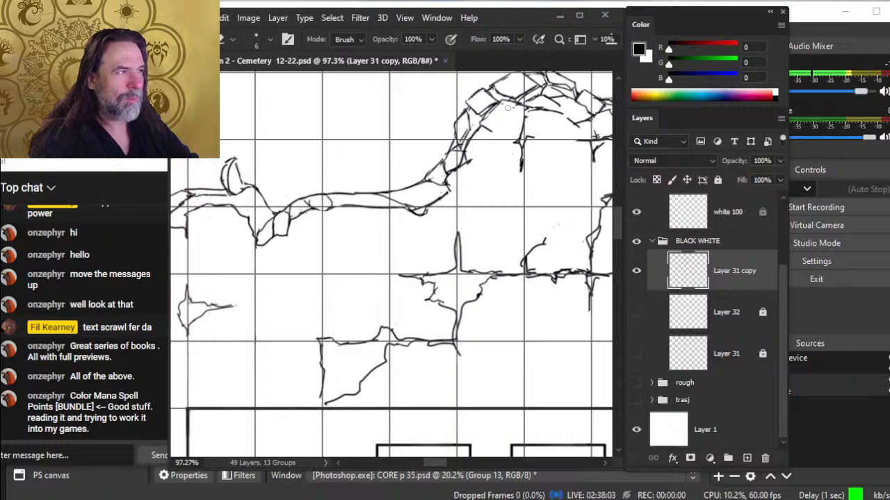
# - Refine the inner edge of the curved stone wall and the vertical joint beneath it with small erasures and ink strokes
pyautogui.press('b')
pyautogui.press('e')
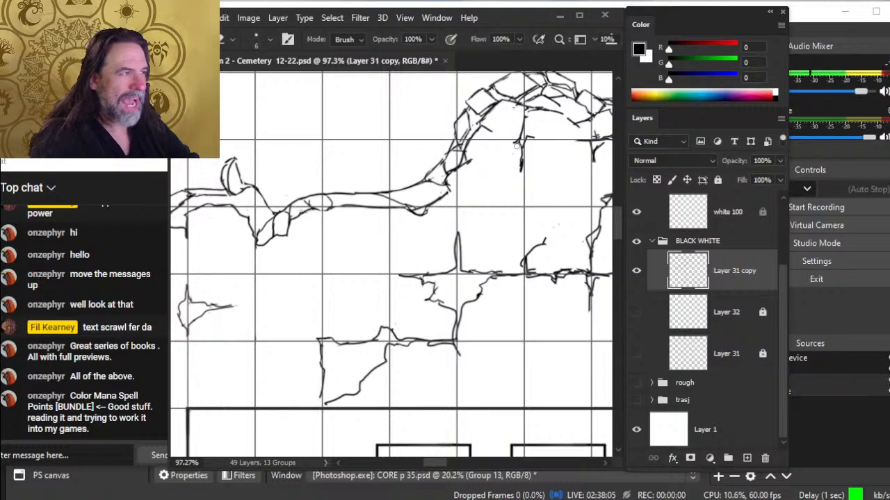
pyautogui.press('b')
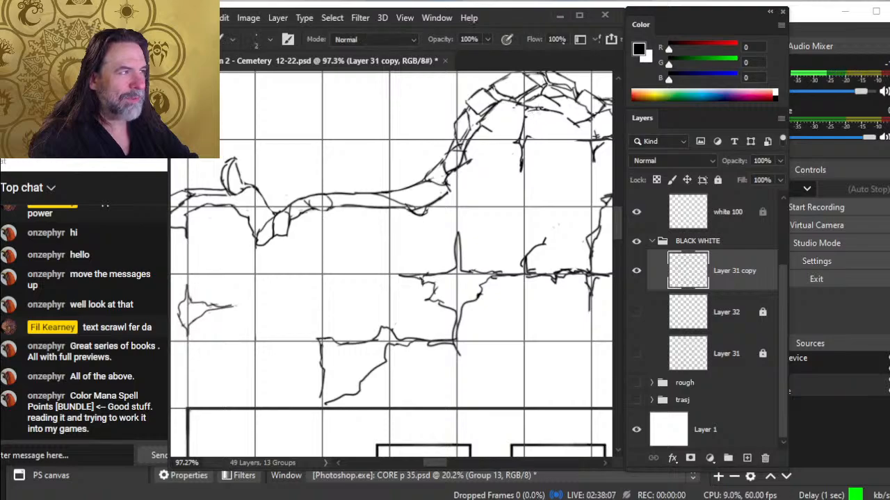
pyautogui.press('e')
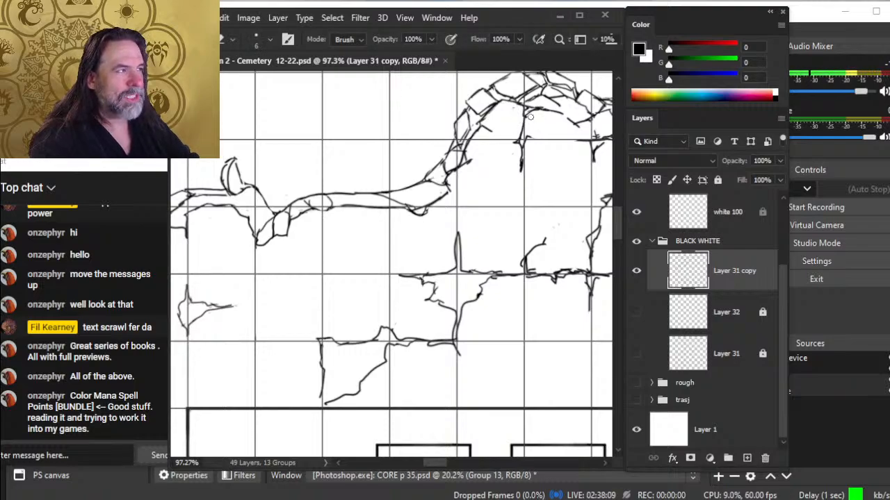
pyautogui.press('b')
pyautogui.press('e')
pyautogui.press('b')
pyautogui.press('e')
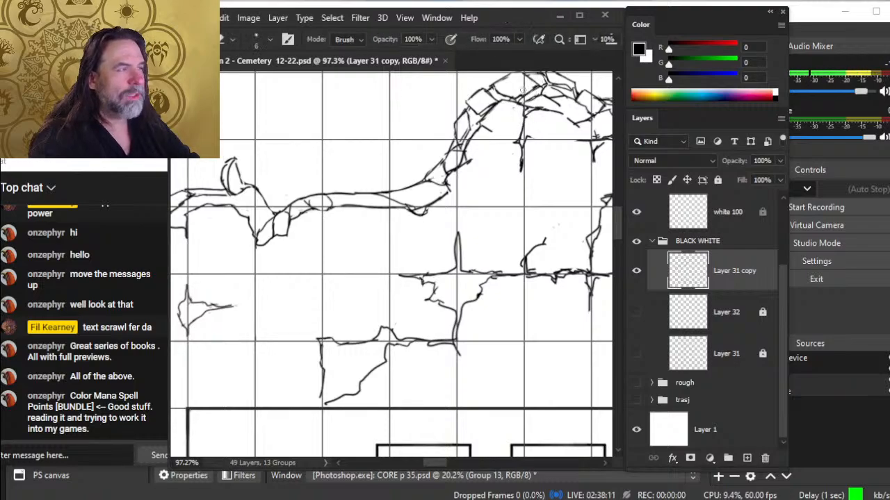
# - Erase and re-ink the outer contour of the stones at the crest of the curved wall
pyautogui.moveTo(527, 77)
pyautogui.mouseDown()
pyautogui.moveTo(491, 150)
pyautogui.moveTo(487, 144)
pyautogui.mouseUp()
pyautogui.press('b')
pyautogui.press('e')
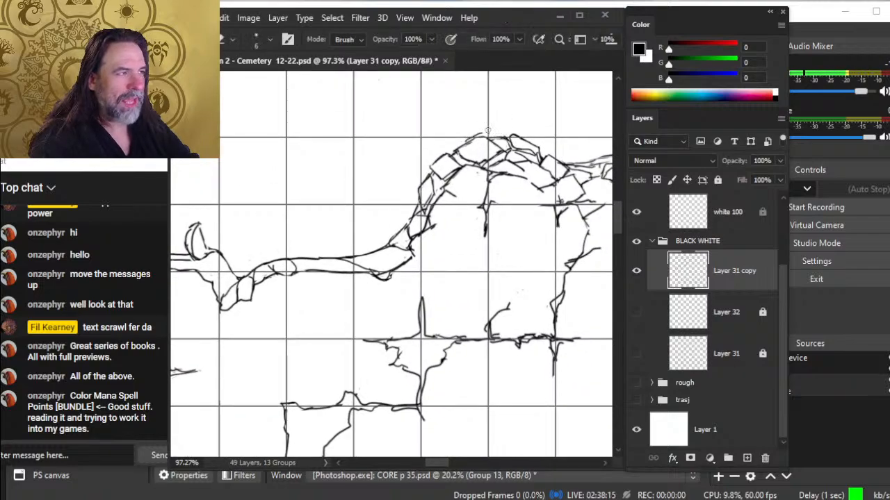
pyautogui.press('b')
pyautogui.press('e')
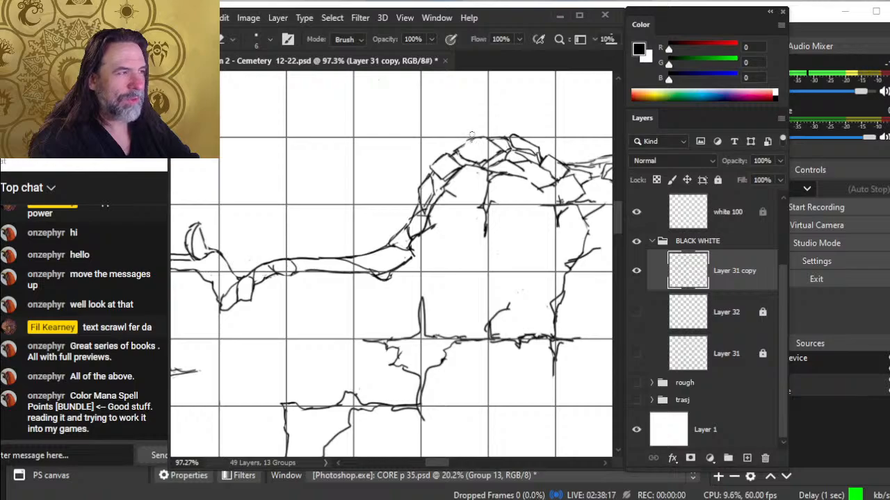
pyautogui.press('b')
pyautogui.press('e')
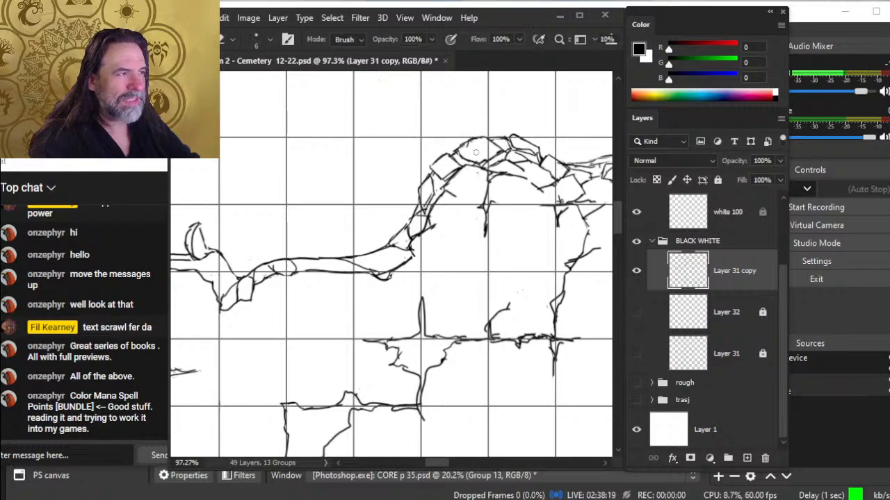
pyautogui.press('b')
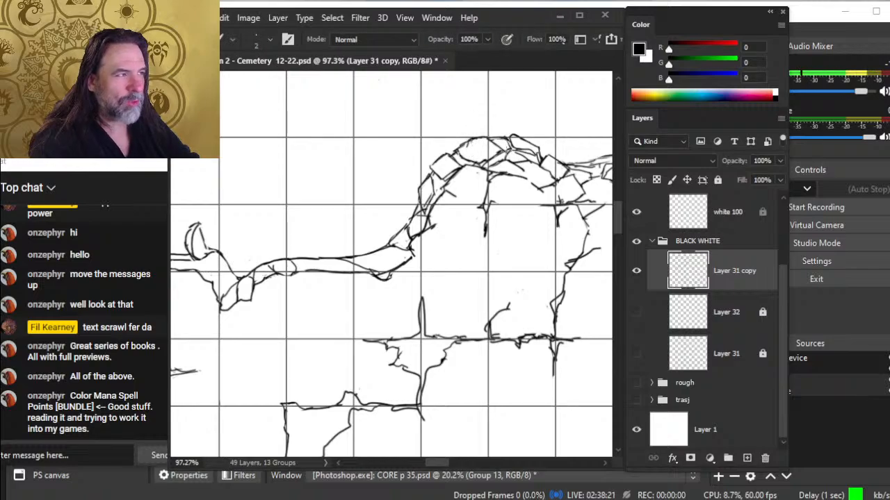
# - Erase the bottom corner of the large broken slab and redraw its lower edge tapering to a short point
pyautogui.press('z')
pyautogui.moveTo(521, 242); pyautogui.dragTo(469, 238)
pyautogui.moveTo(476, 378); pyautogui.dragTo(492, 282)
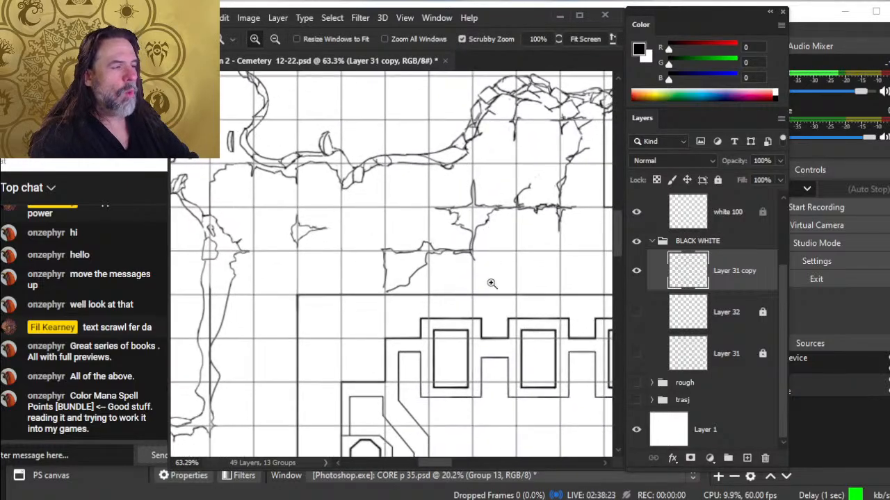
pyautogui.moveTo(513, 322); pyautogui.dragTo(457, 330)
pyautogui.moveTo(530, 370); pyautogui.dragTo(449, 352)
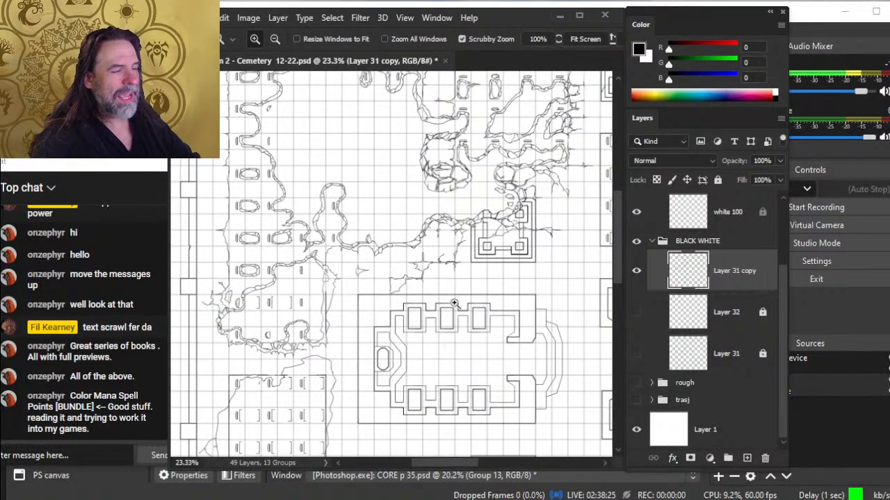
pyautogui.moveTo(367, 303); pyautogui.dragTo(399, 277)
pyautogui.press('b')
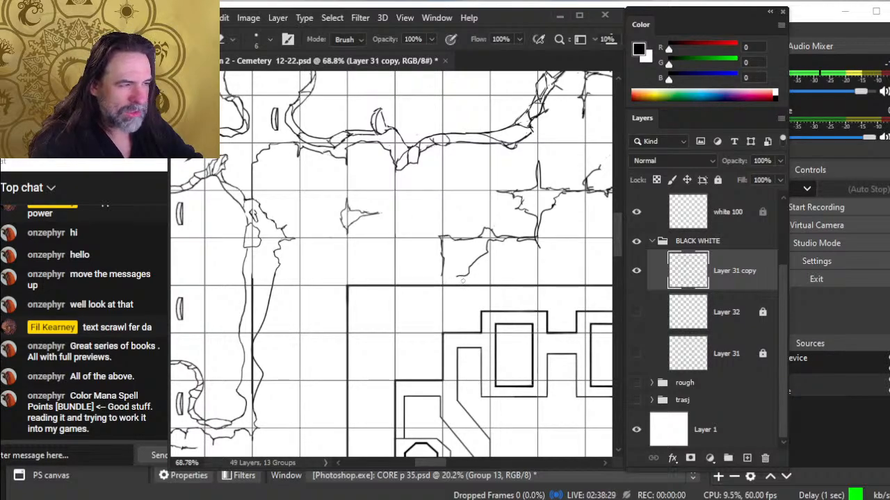
pyautogui.press('b')
pyautogui.moveTo(441, 277); pyautogui.dragTo(476, 267)
pyautogui.press('e')
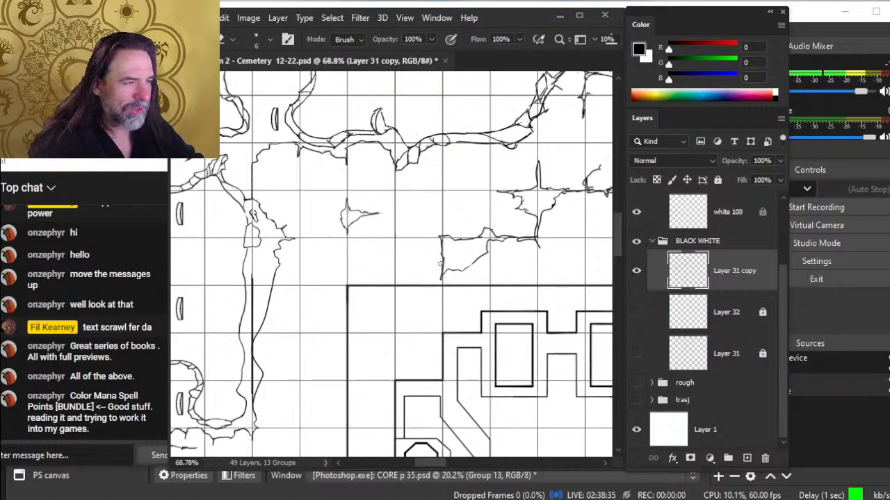
# - Touch up the ink along the outer side edge of the large broken slab
pyautogui.press('b')
pyautogui.moveTo(440, 263)
pyautogui.mouseDown()
pyautogui.moveTo(440, 280)
pyautogui.moveTo(414, 271)
pyautogui.mouseUp()
pyautogui.press('e')
pyautogui.press('z')
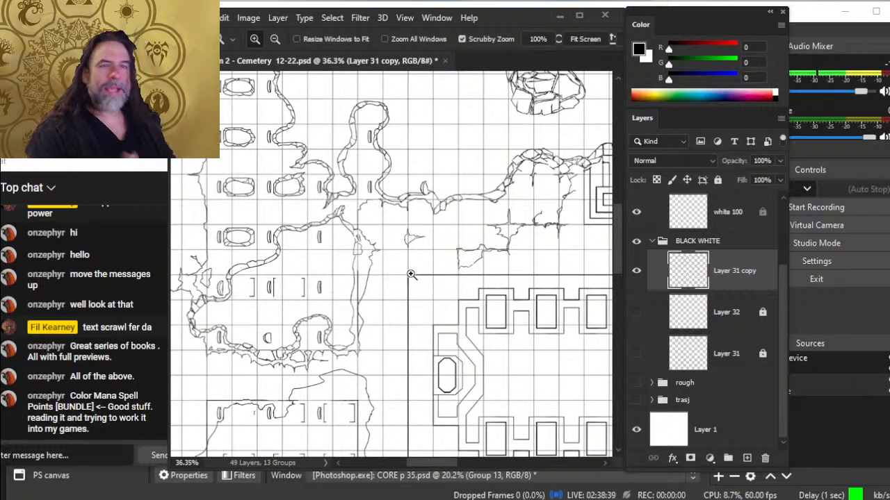
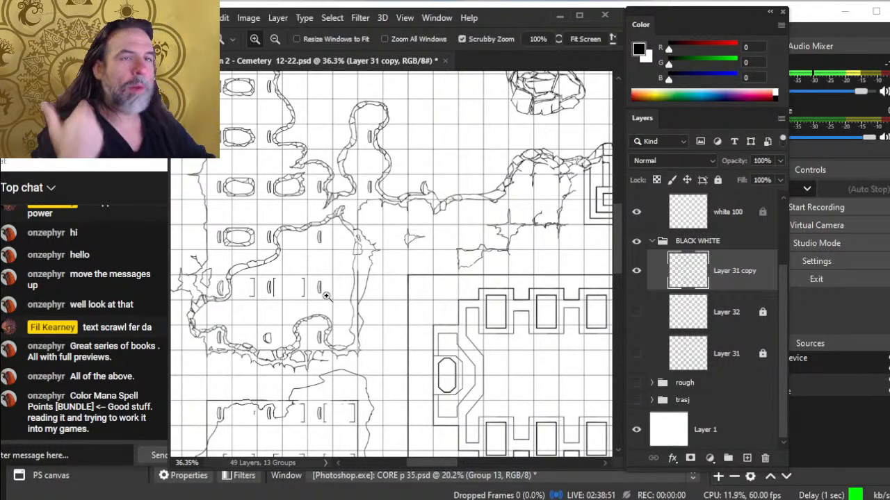
# - Ink a second irregular stone block on the descending wall line, directly below the existing block
pyautogui.click(422, 266)
pyautogui.click(370, 291)
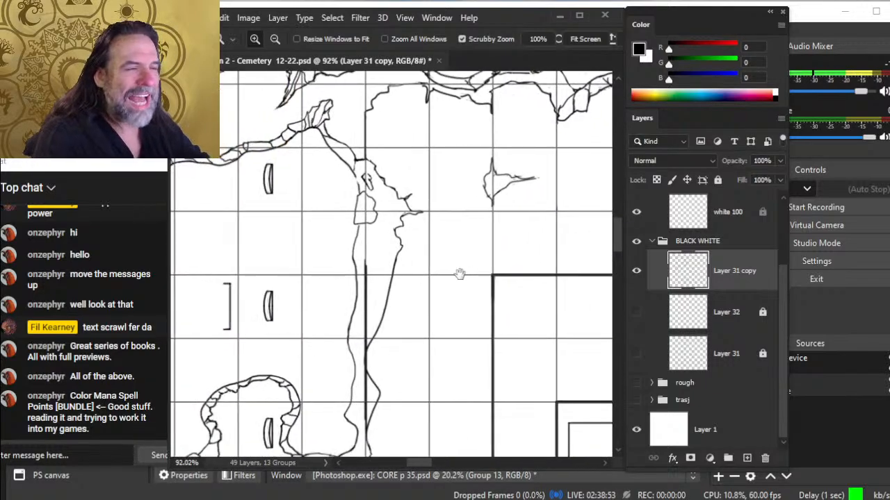
pyautogui.press('e')
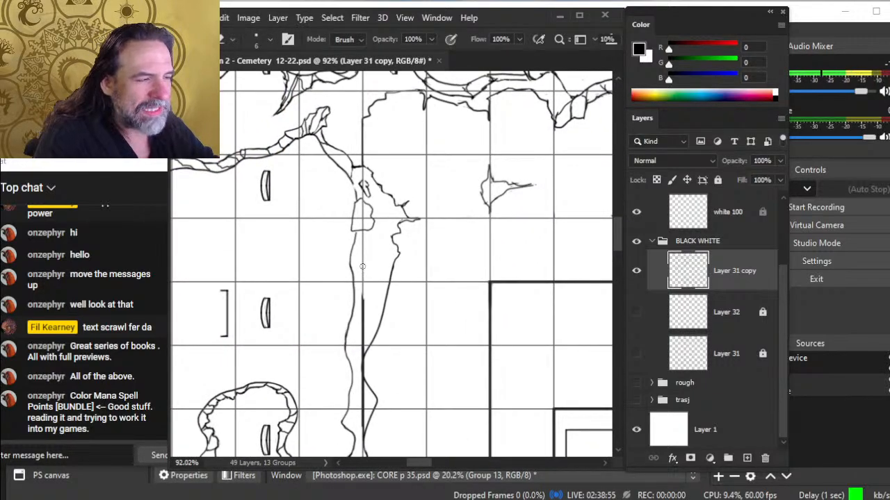
pyautogui.press('b')
pyautogui.press('e')
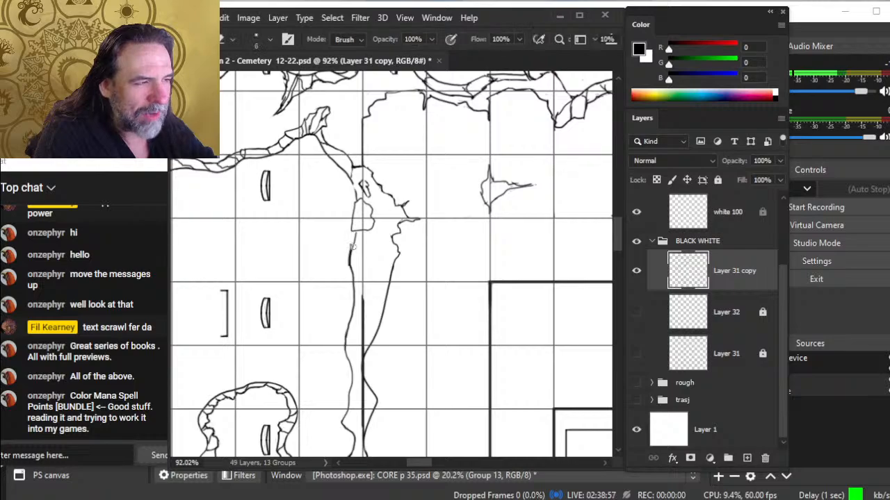
pyautogui.press('b')
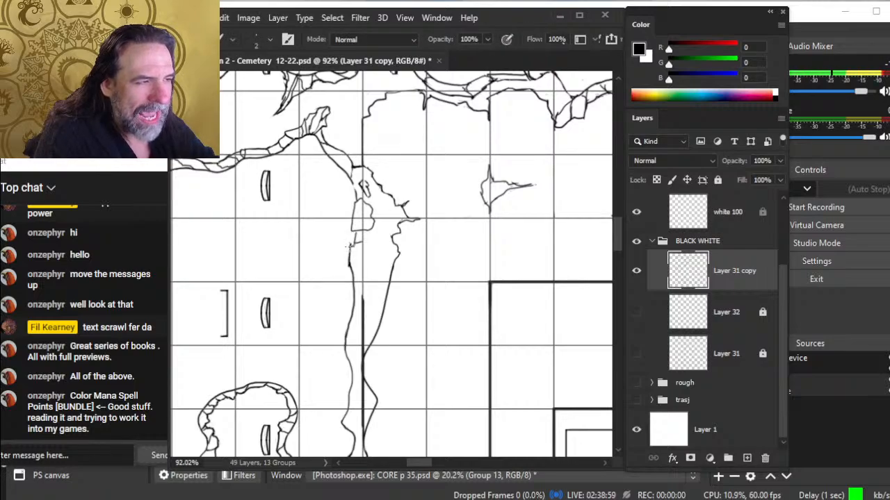
pyautogui.press('e')
pyautogui.press('b')
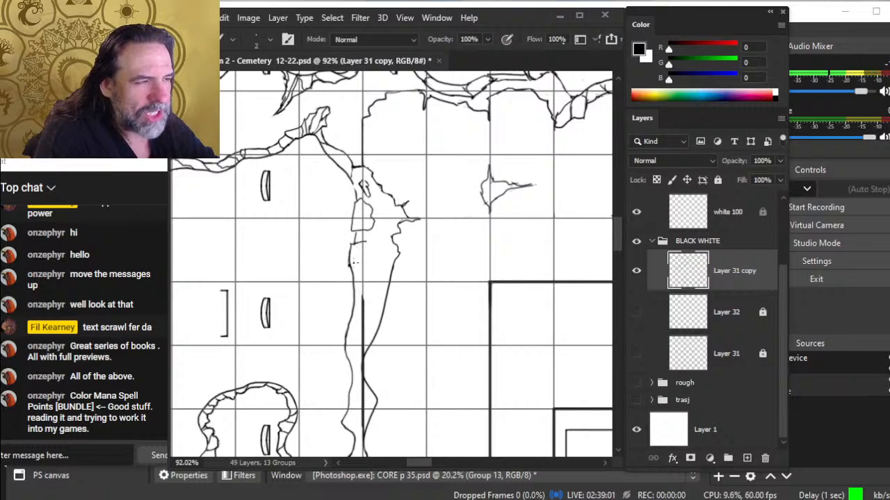
pyautogui.press('e')
pyautogui.press('b')
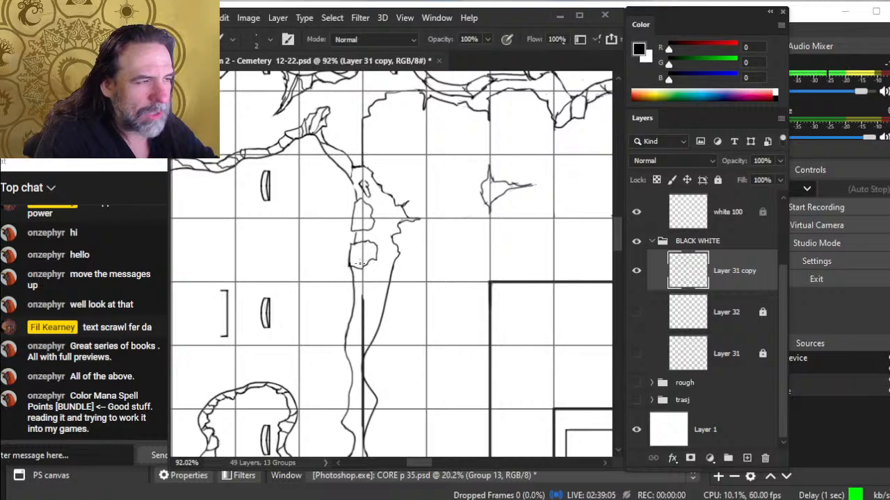
pyautogui.press('e')
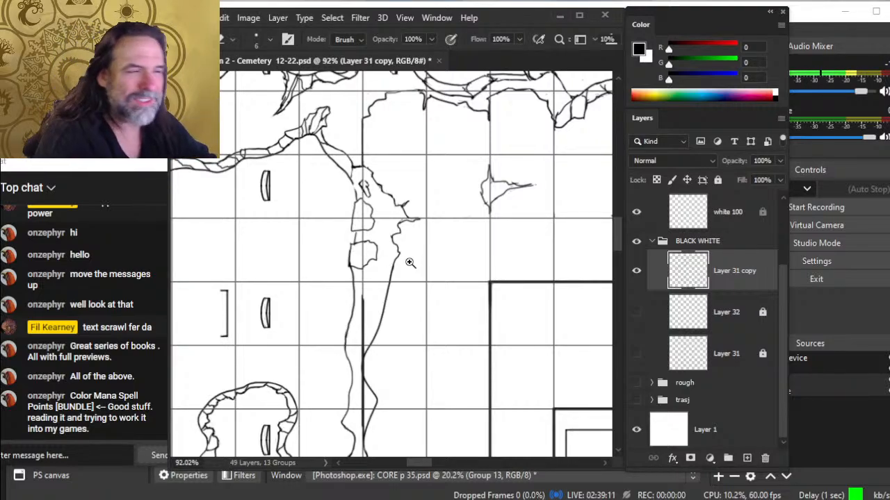
# - Erase and re-ink the upper edge and upper corner of the lower stone block
pyautogui.hotkey('ctrl', 'space')
pyautogui.moveTo(410, 261); pyautogui.dragTo(435, 250)
pyautogui.moveTo(349, 210); pyautogui.dragTo(390, 228)
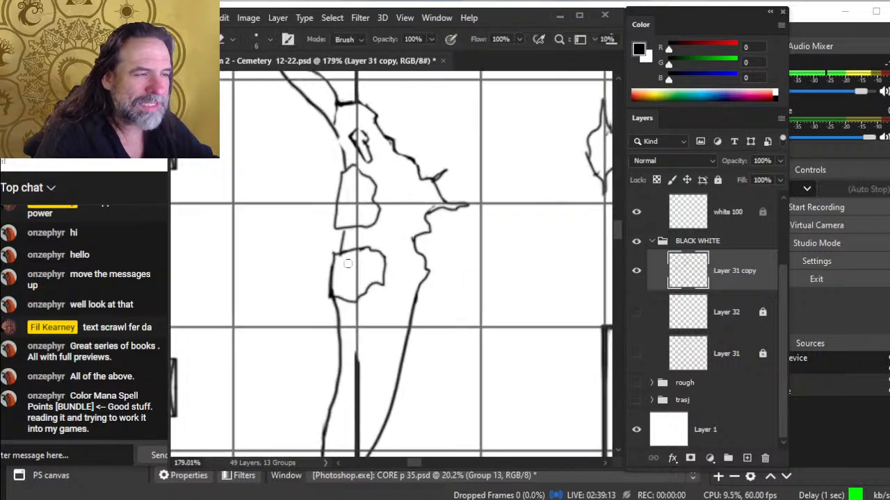
pyautogui.press('b')
pyautogui.press('e')
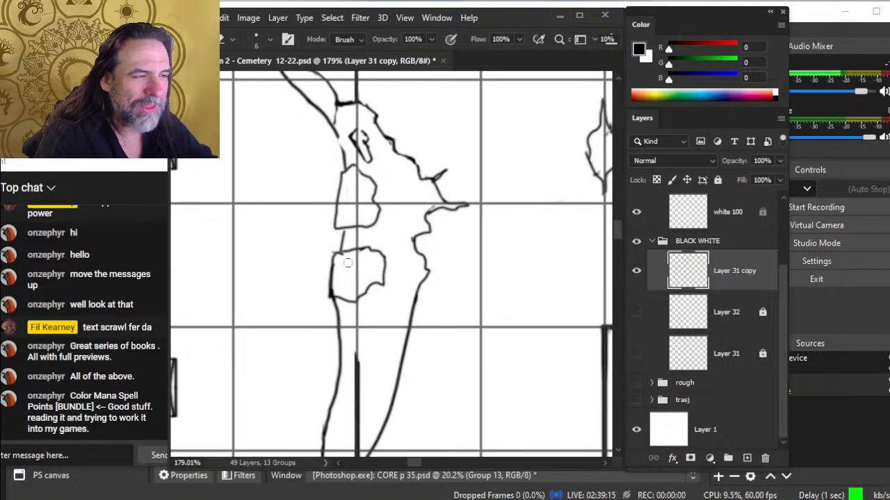
pyautogui.moveTo(348, 262)
pyautogui.mouseDown()
pyautogui.moveTo(340, 254)
pyautogui.moveTo(376, 248)
pyautogui.moveTo(362, 259)
pyautogui.moveTo(371, 241)
pyautogui.moveTo(375, 253)
pyautogui.mouseUp()
pyautogui.press('b')
pyautogui.press('e')
pyautogui.press('b')
pyautogui.press('e')
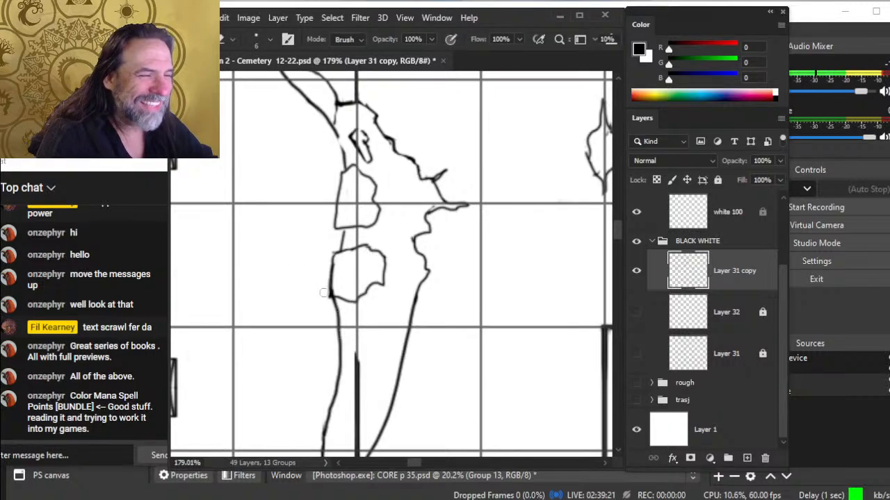
# - Redraw the lower block's inner side slanting outward and add a thin thickness line along its bottom edge
pyautogui.moveTo(333, 268)
pyautogui.mouseDown()
pyautogui.moveTo(327, 304)
pyautogui.moveTo(331, 264)
pyautogui.moveTo(365, 315)
pyautogui.moveTo(333, 294)
pyautogui.moveTo(367, 306)
pyautogui.moveTo(325, 297)
pyautogui.moveTo(365, 310)
pyautogui.moveTo(374, 292)
pyautogui.moveTo(360, 297)
pyautogui.moveTo(377, 281)
pyautogui.moveTo(356, 301)
pyautogui.mouseUp()
pyautogui.press('b')
pyautogui.press('e')
pyautogui.press('b')
pyautogui.press('e')
pyautogui.press('b')
pyautogui.press('e')
pyautogui.press('b')
pyautogui.press('e')
pyautogui.press('b')
pyautogui.press('e')
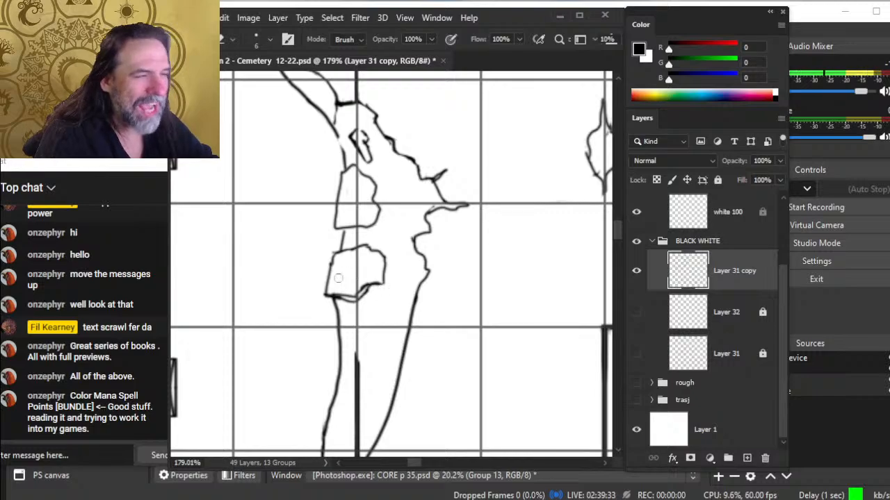
# - Refine the lower block's rounded upper corner and ink the joint connecting it to the block above
pyautogui.press('b')
pyautogui.press('e')
pyautogui.moveTo(379, 252); pyautogui.dragTo(348, 249)
pyautogui.press('b')
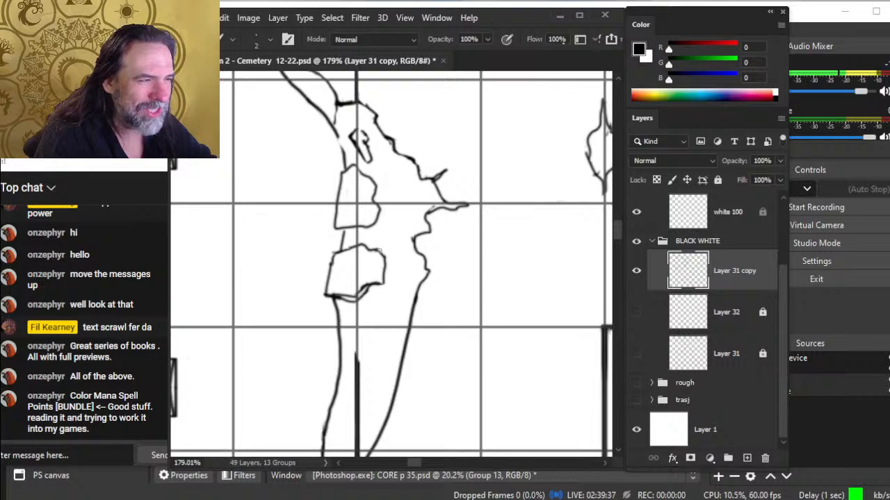
pyautogui.press('e')
pyautogui.press('b')
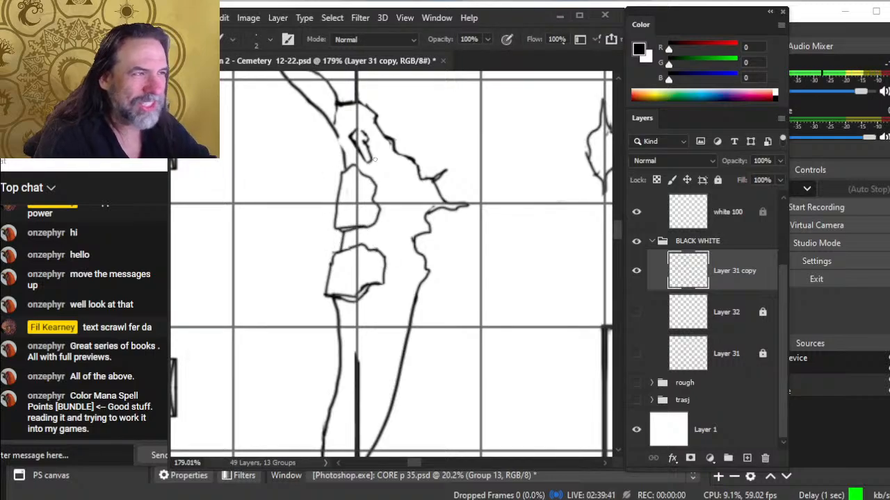
# - Reshape the small pointed stone above the upper block and refine the jagged outline beside it
pyautogui.press('e')
pyautogui.press('b')
pyautogui.moveTo(351, 141)
pyautogui.mouseDown()
pyautogui.moveTo(374, 168)
pyautogui.moveTo(382, 135)
pyautogui.moveTo(393, 144)
pyautogui.mouseUp()
pyautogui.press('e')
pyautogui.press('b')
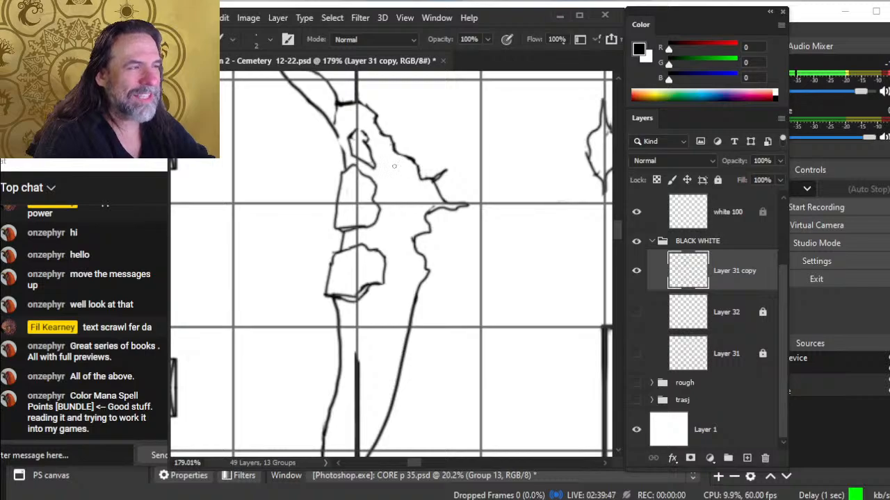
pyautogui.press('e')
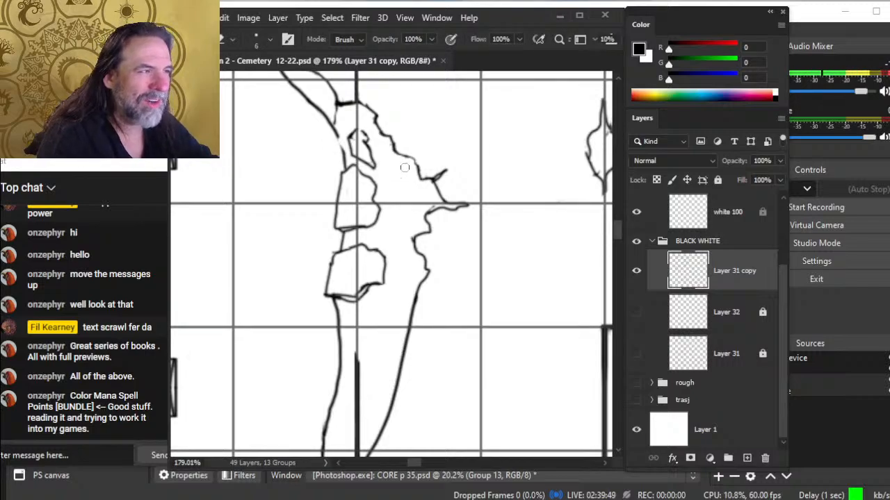
pyautogui.press('b')
# - Erase and re-ink the line where the descending wall meets the top of the jagged ledge
pyautogui.press('e')
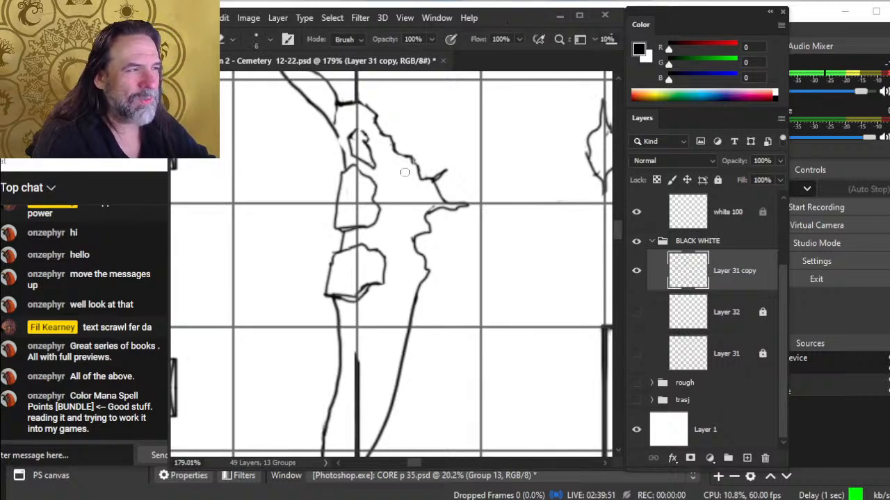
pyautogui.press('b')
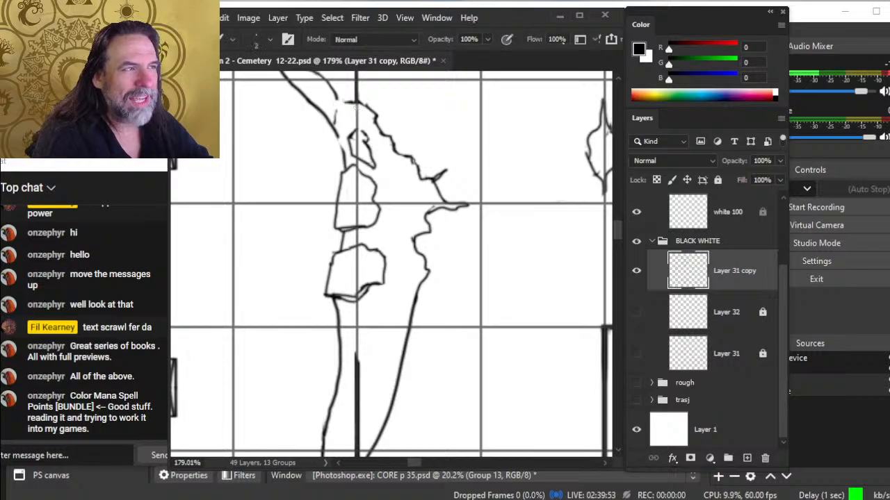
pyautogui.moveTo(338, 97)
pyautogui.mouseDown()
pyautogui.moveTo(341, 147)
pyautogui.moveTo(327, 126)
pyautogui.moveTo(341, 144)
pyautogui.mouseUp()
pyautogui.press('e')
pyautogui.press('b')
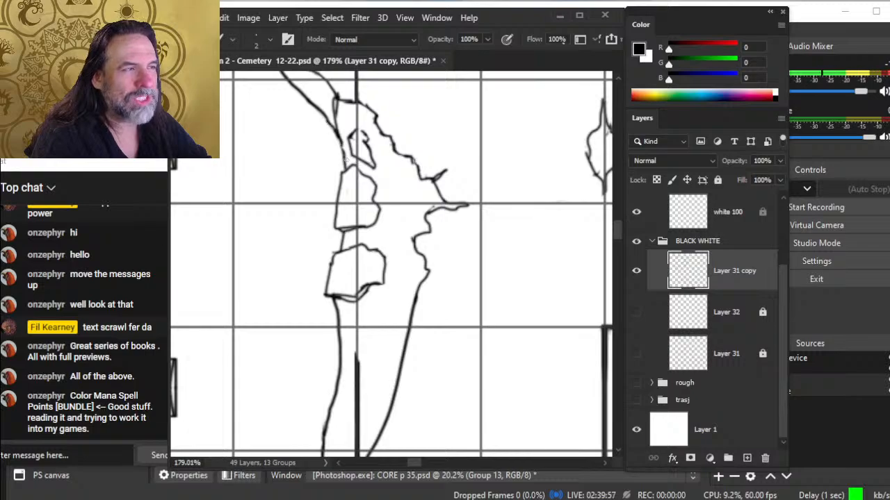
pyautogui.press('e')
pyautogui.moveTo(336, 104); pyautogui.dragTo(342, 143)
pyautogui.press('b')
pyautogui.press('e')
pyautogui.press('b')
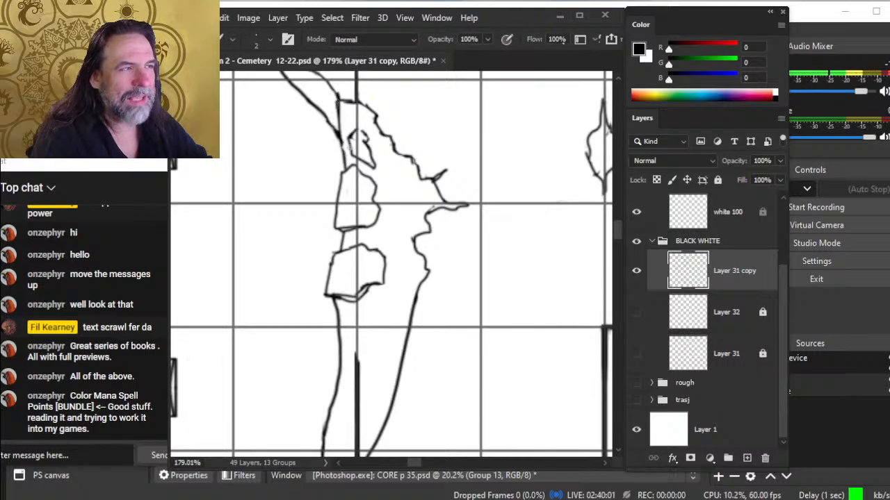
pyautogui.press('e')
pyautogui.moveTo(335, 114)
pyautogui.mouseDown()
pyautogui.moveTo(335, 103)
pyautogui.moveTo(340, 119)
pyautogui.moveTo(353, 107)
pyautogui.mouseUp()
pyautogui.press('b')
pyautogui.press('e')
# - Rework the jagged ledge outline between its small barb and the long horizontal spike
pyautogui.press('z')
pyautogui.moveTo(429, 191)
pyautogui.mouseDown()
pyautogui.moveTo(402, 191)
pyautogui.moveTo(418, 206)
pyautogui.moveTo(439, 184)
pyautogui.moveTo(426, 172)
pyautogui.moveTo(452, 167)
pyautogui.moveTo(443, 191)
pyautogui.mouseUp()
pyautogui.press('b')
pyautogui.press('e')
pyautogui.press('b')
pyautogui.press('e')
pyautogui.press('b')
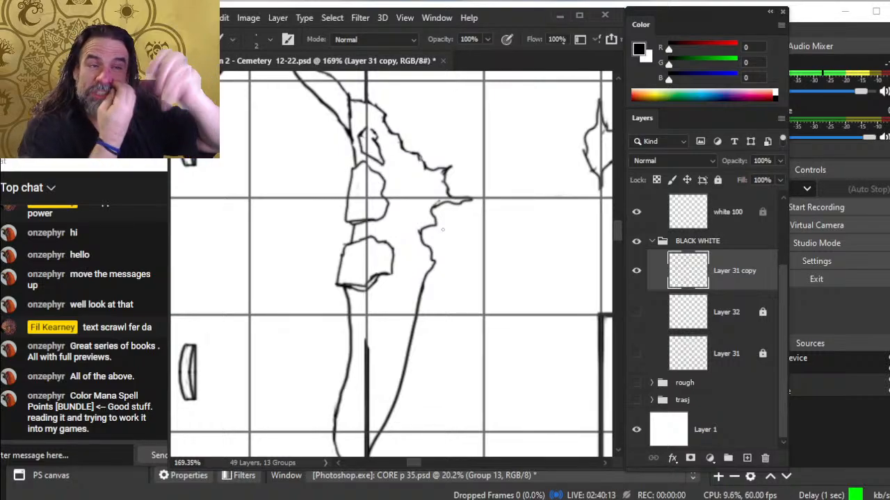
pyautogui.press('e')
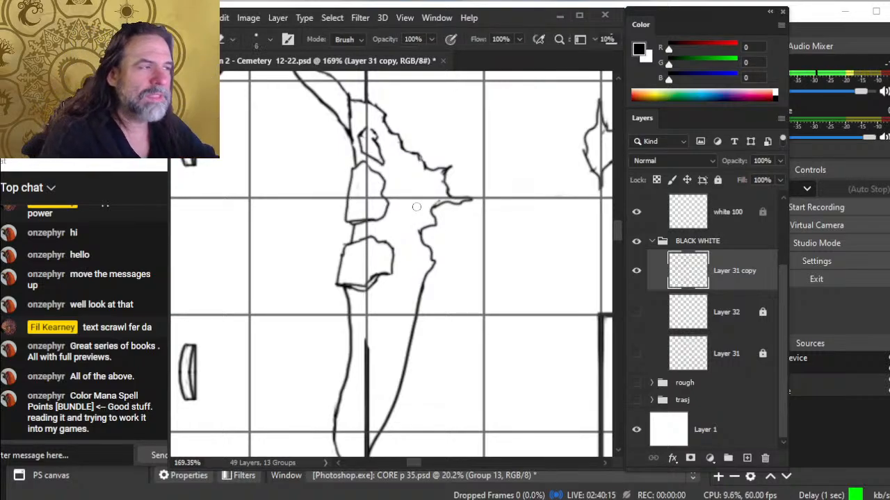
pyautogui.press('b')
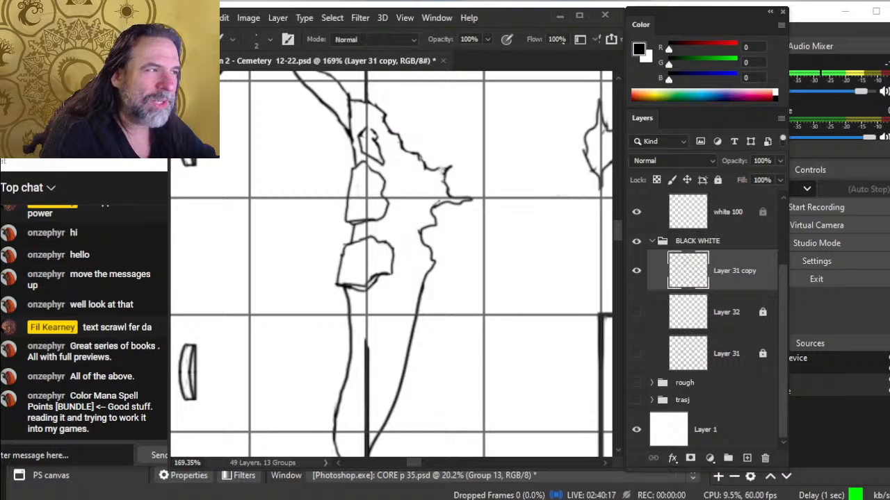
# - Erase the line joining the wall to the jagged ledge and ink a small end stone on the descending wall
pyautogui.press('e')
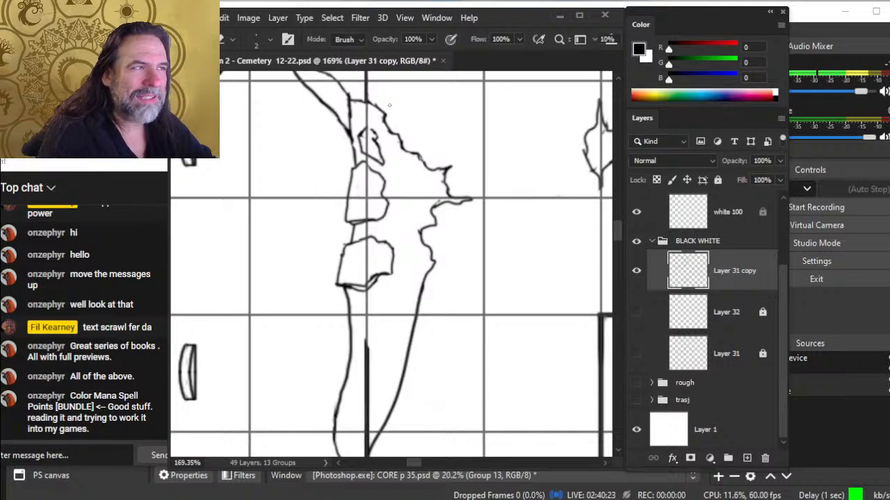
pyautogui.moveTo(389, 106); pyautogui.dragTo(397, 173)
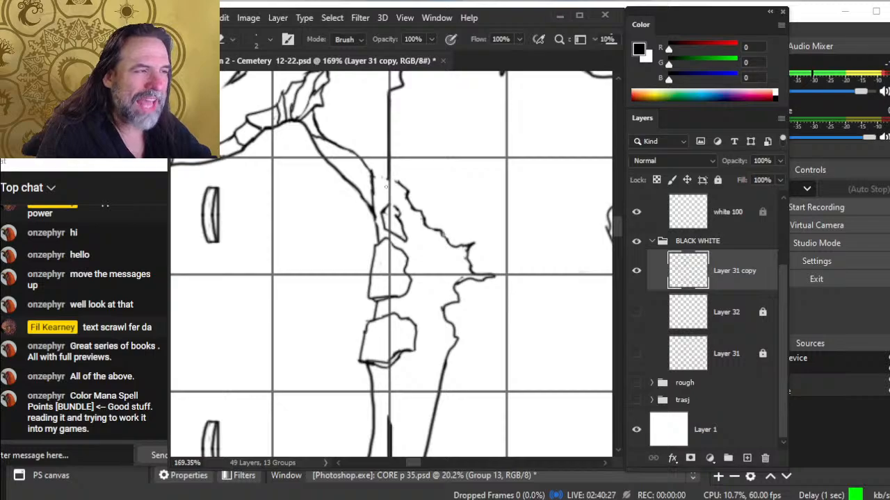
pyautogui.moveTo(374, 184)
pyautogui.mouseDown()
pyautogui.moveTo(374, 215)
pyautogui.moveTo(375, 183)
pyautogui.moveTo(386, 171)
pyautogui.moveTo(372, 182)
pyautogui.moveTo(380, 186)
pyautogui.moveTo(365, 167)
pyautogui.moveTo(370, 182)
pyautogui.moveTo(372, 171)
pyautogui.moveTo(403, 185)
pyautogui.mouseUp()
pyautogui.press('b')
pyautogui.press('e')
pyautogui.press('b')
pyautogui.press('e')
pyautogui.press('b')
pyautogui.press('e')
pyautogui.press('b')
pyautogui.press('e')
pyautogui.press('b')
pyautogui.press('e')
pyautogui.press('b')
pyautogui.press('e')
pyautogui.press('b')
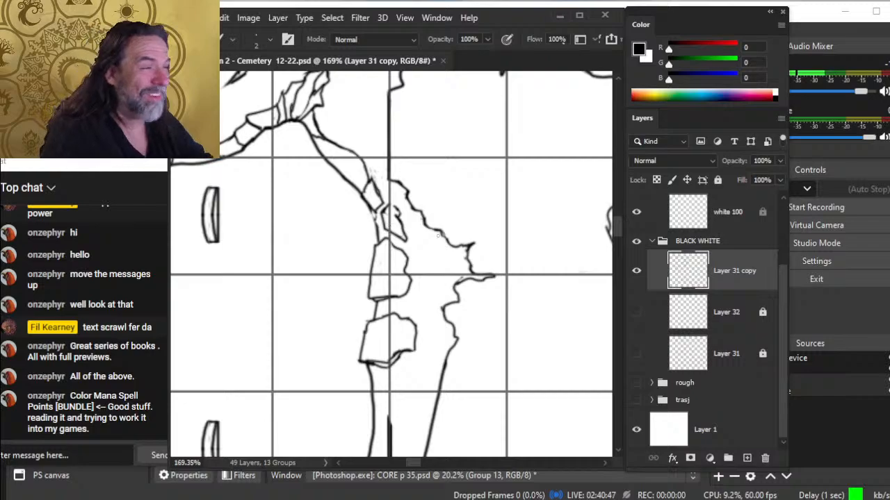
# - Draw a small loose stone block inside the ledge beside the base of the horizontal spike
pyautogui.press('z')
pyautogui.moveTo(546, 262)
pyautogui.mouseDown()
pyautogui.moveTo(538, 303)
pyautogui.moveTo(470, 318)
pyautogui.mouseUp()
pyautogui.moveTo(426, 269); pyautogui.dragTo(461, 281)
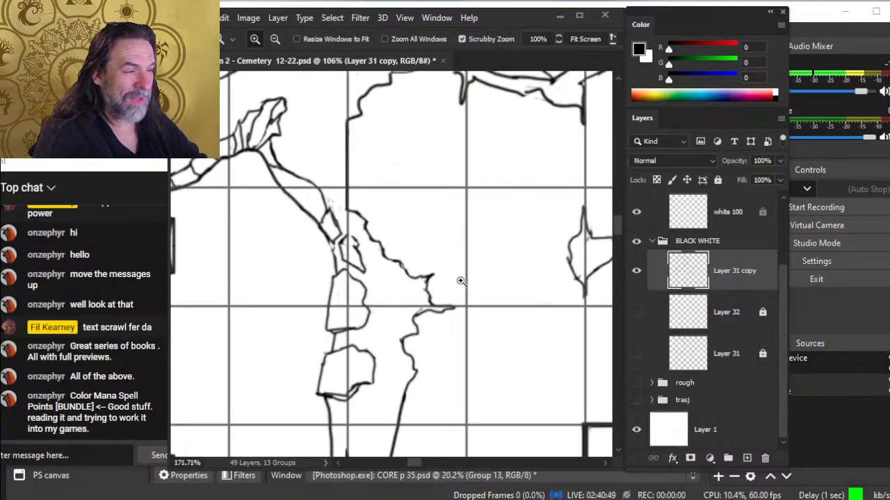
pyautogui.press('b')
pyautogui.moveTo(380, 293); pyautogui.dragTo(393, 316)
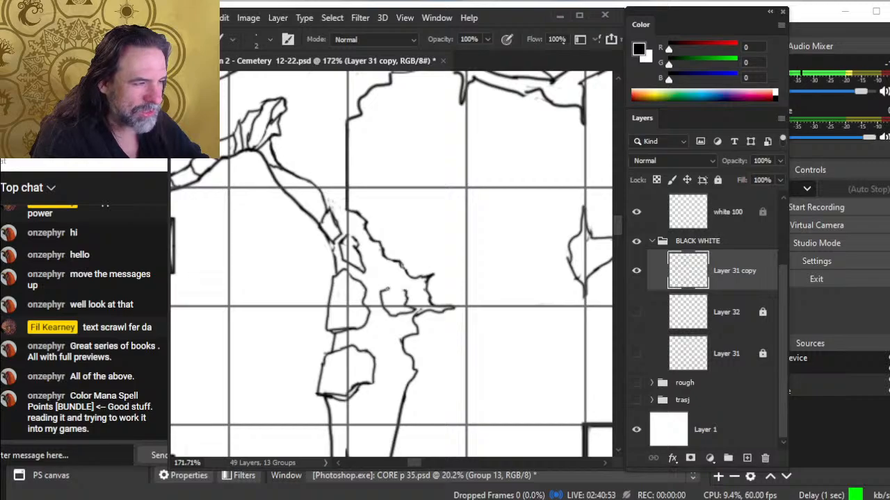
pyautogui.moveTo(387, 289)
pyautogui.mouseDown()
pyautogui.moveTo(401, 285)
pyautogui.moveTo(412, 311)
pyautogui.mouseUp()
pyautogui.press('e')
pyautogui.press('b')
pyautogui.press('e')
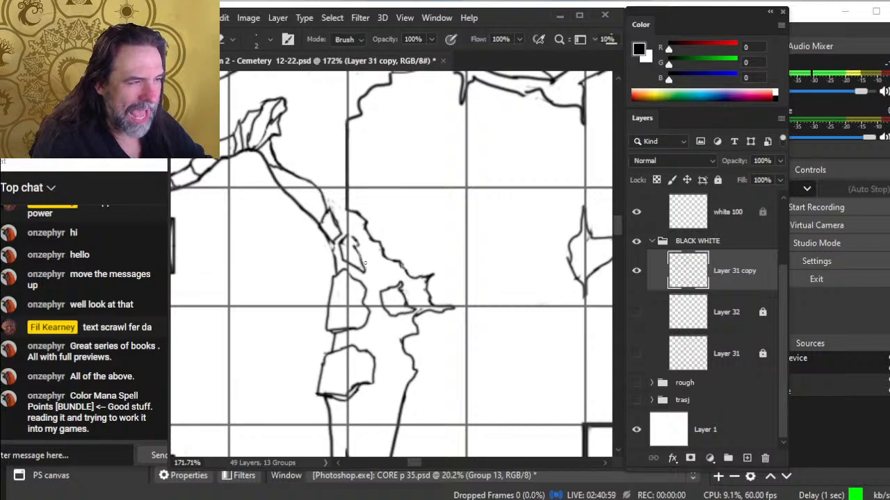
# - Rework the narrow pointed stone and its side lines between the wall's end stone and the upper block
pyautogui.press('b')
pyautogui.moveTo(357, 246)
pyautogui.mouseDown()
pyautogui.moveTo(386, 254)
pyautogui.moveTo(379, 244)
pyautogui.moveTo(390, 263)
pyautogui.moveTo(369, 258)
pyautogui.moveTo(380, 279)
pyautogui.moveTo(331, 253)
pyautogui.moveTo(337, 241)
pyautogui.moveTo(342, 279)
pyautogui.mouseUp()
pyautogui.press('e')
pyautogui.press('b')
pyautogui.press('e')
pyautogui.press('b')
pyautogui.press('e')
pyautogui.press('b')
pyautogui.press('e')
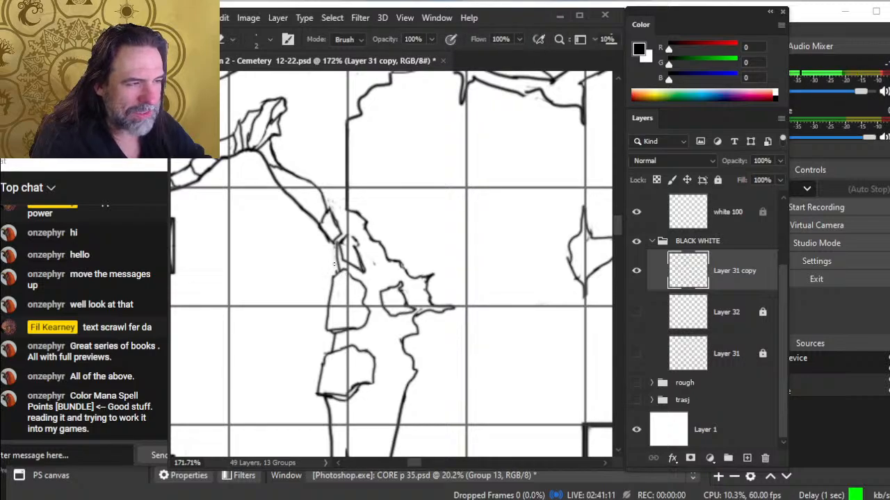
pyautogui.press('b')
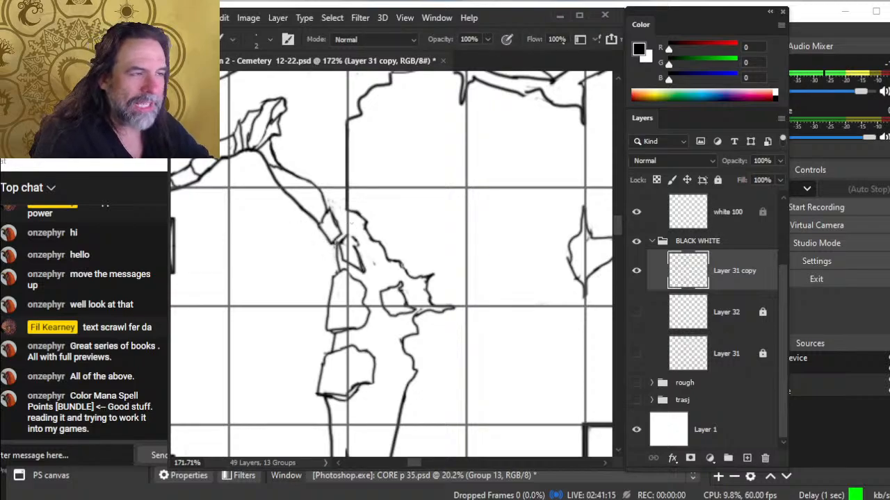
# - Erase and re-ink the top of the jagged ledge beside the wall's end stone, giving it a stepped notch
pyautogui.press('e')
pyautogui.moveTo(336, 233)
pyautogui.mouseDown()
pyautogui.moveTo(332, 208)
pyautogui.moveTo(365, 215)
pyautogui.moveTo(359, 226)
pyautogui.moveTo(368, 235)
pyautogui.mouseUp()
pyautogui.press('b')
pyautogui.press('e')
pyautogui.press('b')
pyautogui.press('e')
pyautogui.press('b')
pyautogui.press('e')
pyautogui.press('b')
pyautogui.press('e')
pyautogui.press('b')
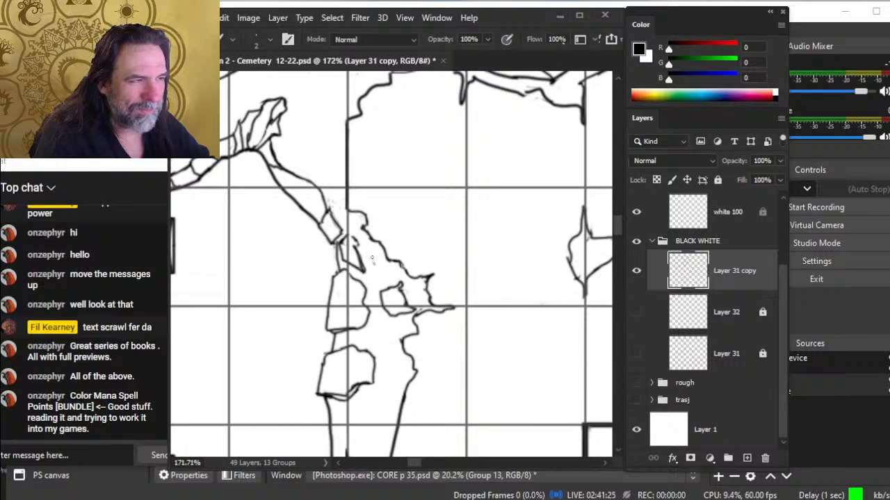
# - Trim the tip of the narrow pointed stone and redraw its lower corner blunter
pyautogui.press('e')
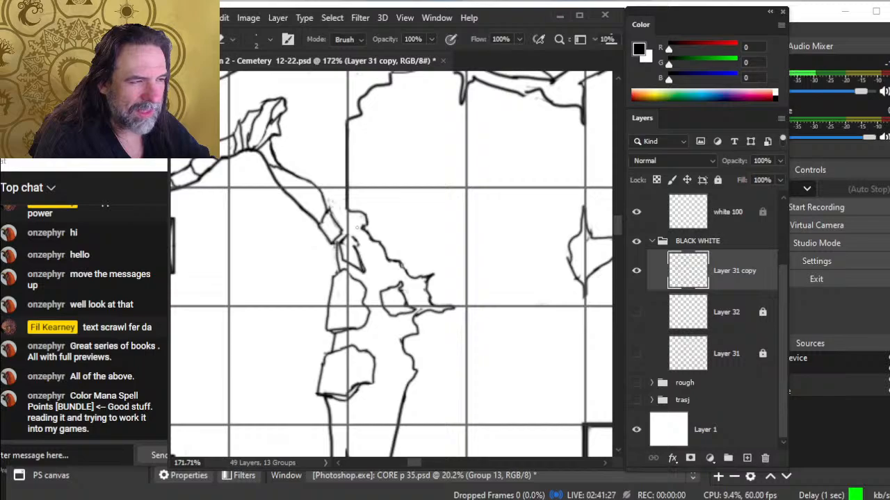
pyautogui.moveTo(364, 271); pyautogui.dragTo(358, 268)
pyautogui.press('b')
pyautogui.press('e')
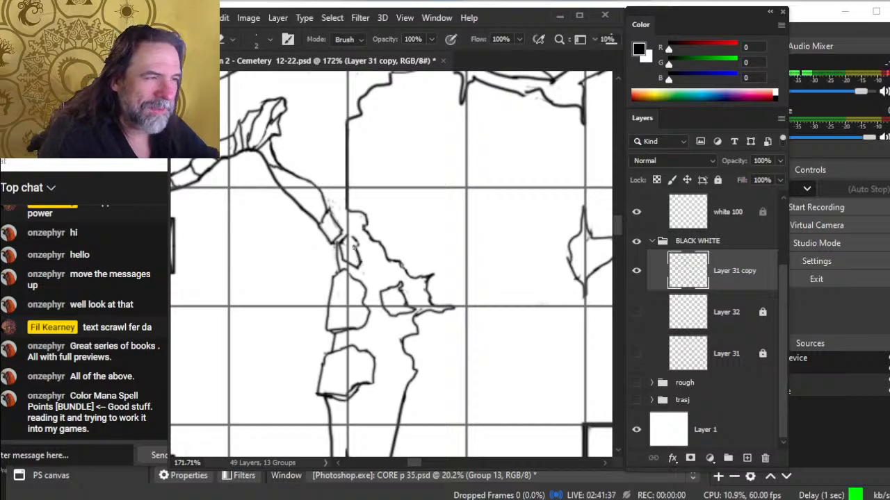
# - Ink two short pointed spurs sticking out of the upper part of the jagged ledge beside the wall's end stone and clean their undersides
pyautogui.press('b')
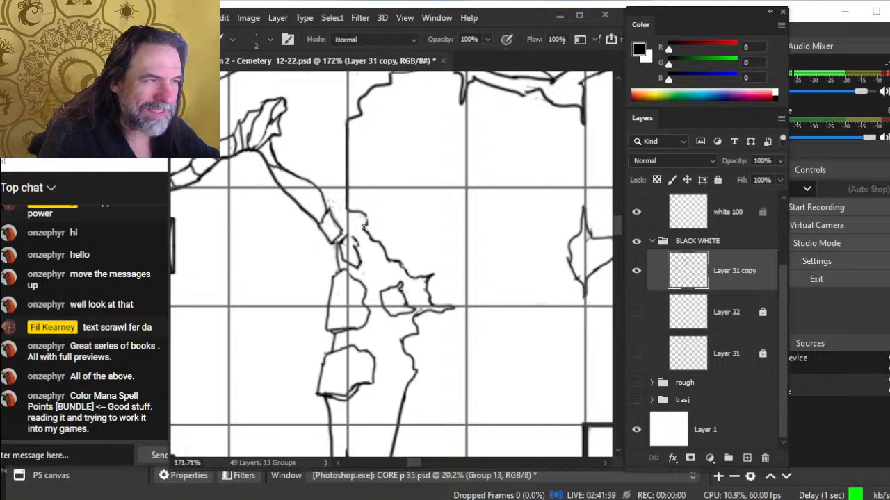
pyautogui.press('e')
pyautogui.press('b')
pyautogui.moveTo(366, 218); pyautogui.dragTo(384, 219)
pyautogui.press('e')
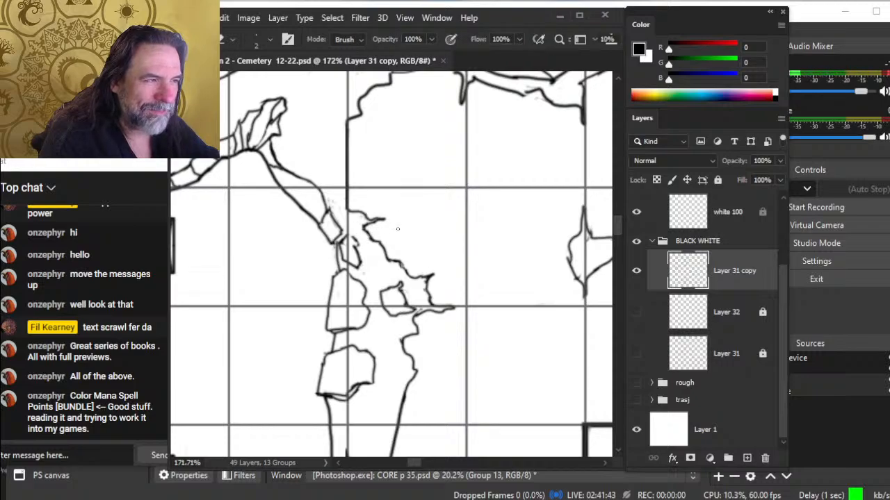
pyautogui.press('b')
pyautogui.press('e')
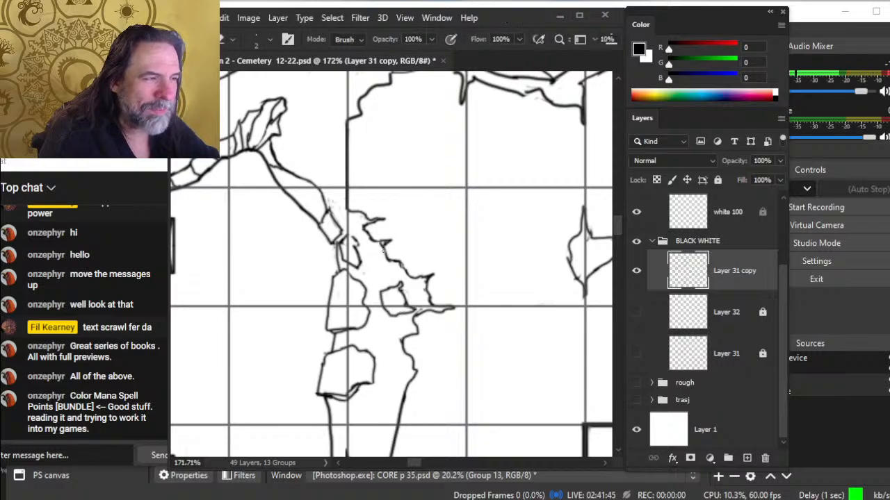
pyautogui.press('b')
pyautogui.press('e')
pyautogui.press('b')
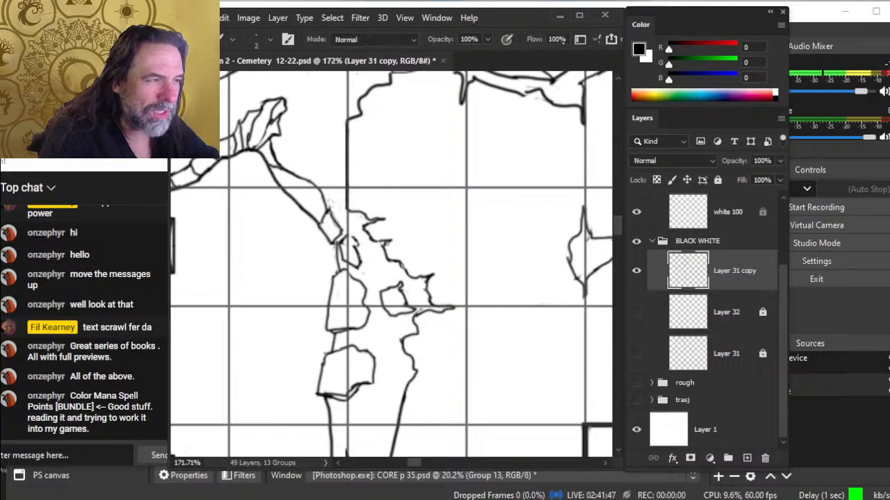
# - Add a third small spur and notch halfway down the jagged ledge, above the horizontal spike, and tidy the joining lines
pyautogui.press('e')
pyautogui.press('b')
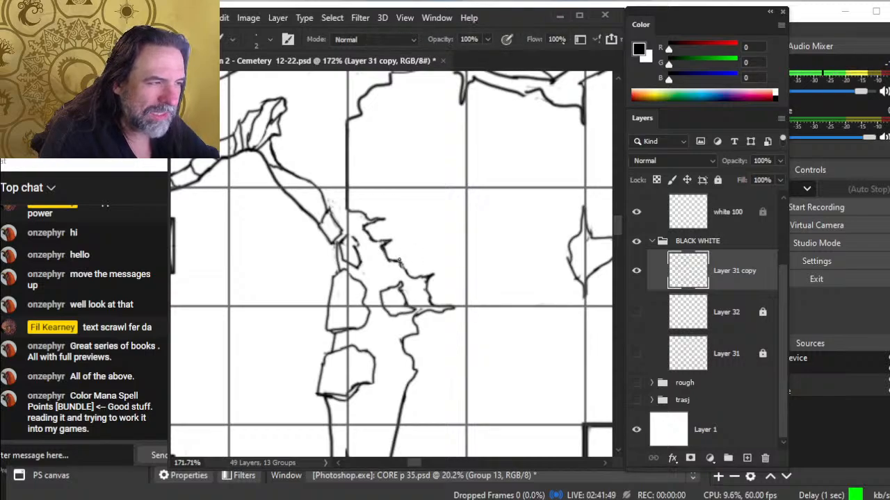
pyautogui.moveTo(400, 261); pyautogui.dragTo(409, 273)
pyautogui.press('e')
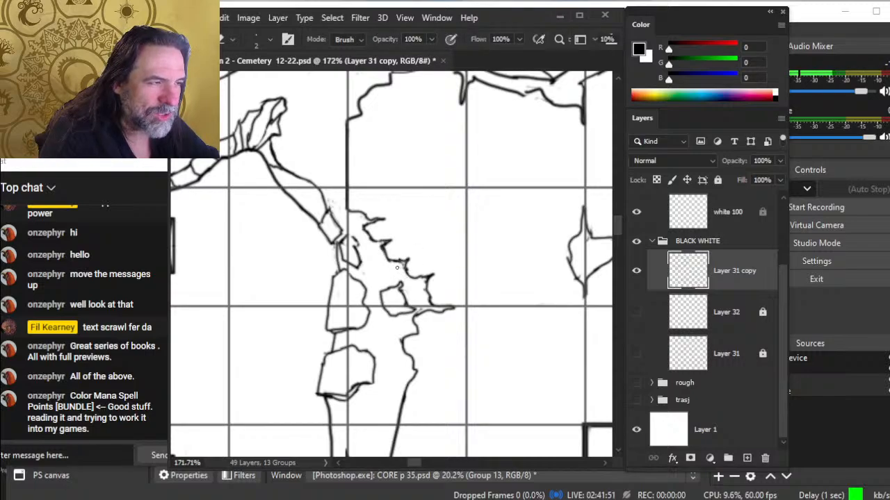
pyautogui.press('b')
pyautogui.press('e')
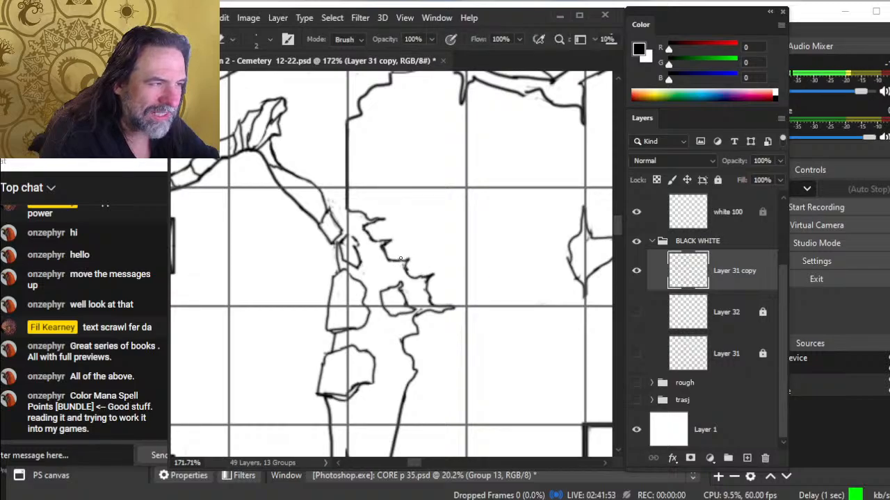
pyautogui.press('b')
# - Erase and re-ink the upper end of the vertical line below the lowest wall block, extending it up to the grid line
pyautogui.press('z')
pyautogui.moveTo(417, 274); pyautogui.dragTo(299, 233)
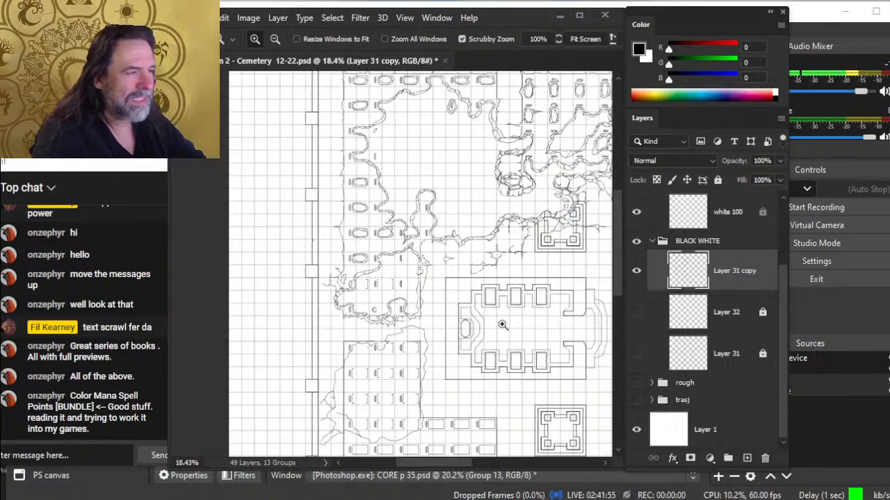
pyautogui.moveTo(503, 324); pyautogui.dragTo(329, 275)
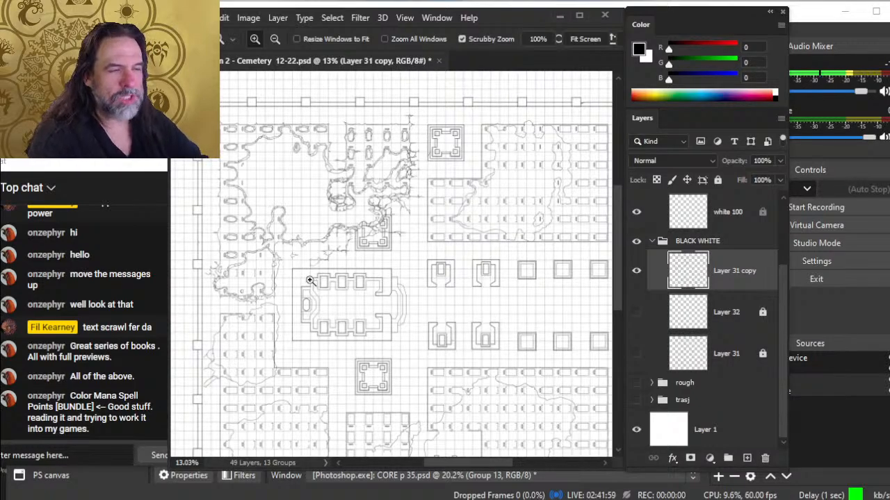
pyautogui.moveTo(284, 284)
pyautogui.mouseDown()
pyautogui.moveTo(373, 251)
pyautogui.moveTo(434, 259)
pyautogui.mouseUp()
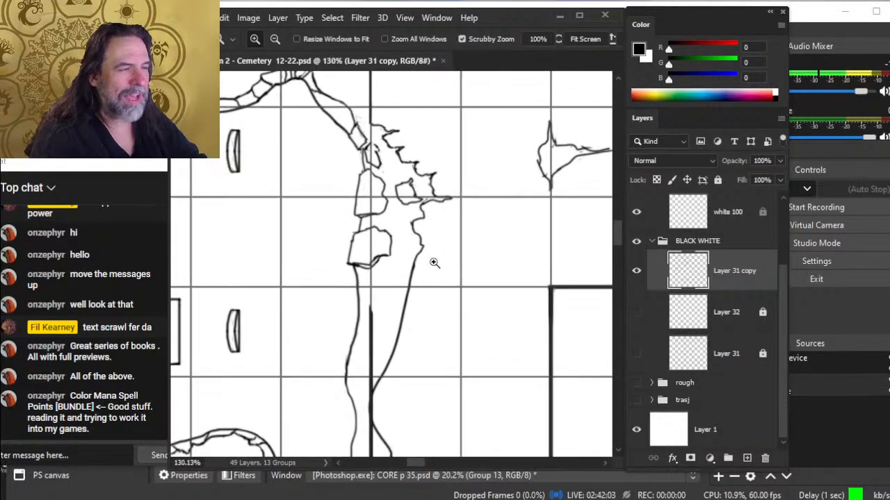
pyautogui.press('b')
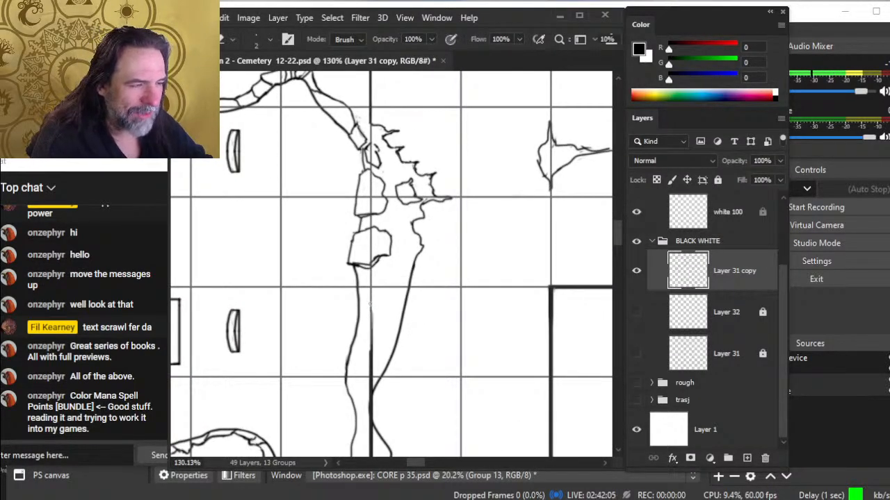
pyautogui.press('b')
pyautogui.moveTo(370, 339)
pyautogui.mouseDown()
pyautogui.moveTo(372, 364)
pyautogui.moveTo(370, 298)
pyautogui.mouseUp()
pyautogui.press('e')
pyautogui.press('b')
pyautogui.press('e')
pyautogui.moveTo(368, 346); pyautogui.dragTo(370, 292)
pyautogui.press('b')
pyautogui.press('e')
pyautogui.moveTo(369, 349)
pyautogui.mouseDown()
pyautogui.moveTo(368, 289)
pyautogui.moveTo(394, 287)
pyautogui.moveTo(374, 287)
pyautogui.mouseUp()
pyautogui.press('b')
pyautogui.press('e')
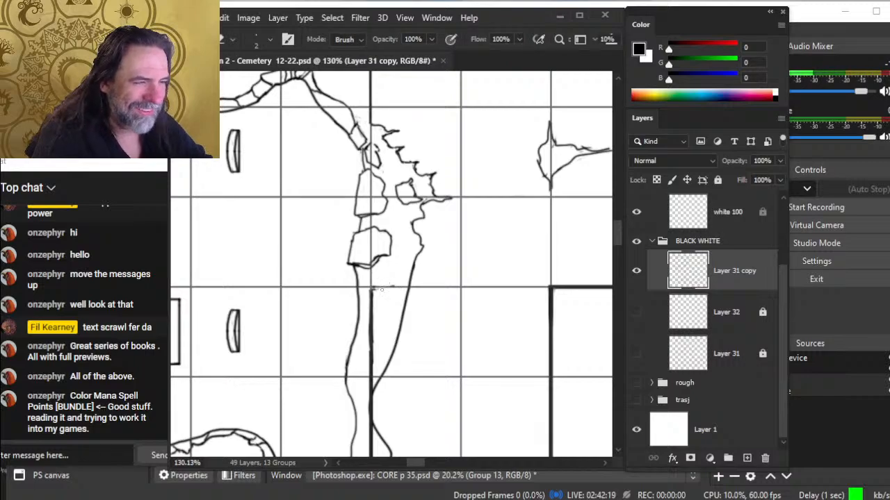
# - Draw a narrow upright stone block across the wall's inner line and the vertical line, just below the lowest wall block
pyautogui.press('b')
pyautogui.press('e')
pyautogui.moveTo(373, 331)
pyautogui.mouseDown()
pyautogui.moveTo(374, 288)
pyautogui.moveTo(373, 317)
pyautogui.moveTo(371, 291)
pyautogui.moveTo(358, 290)
pyautogui.mouseUp()
pyautogui.press('b')
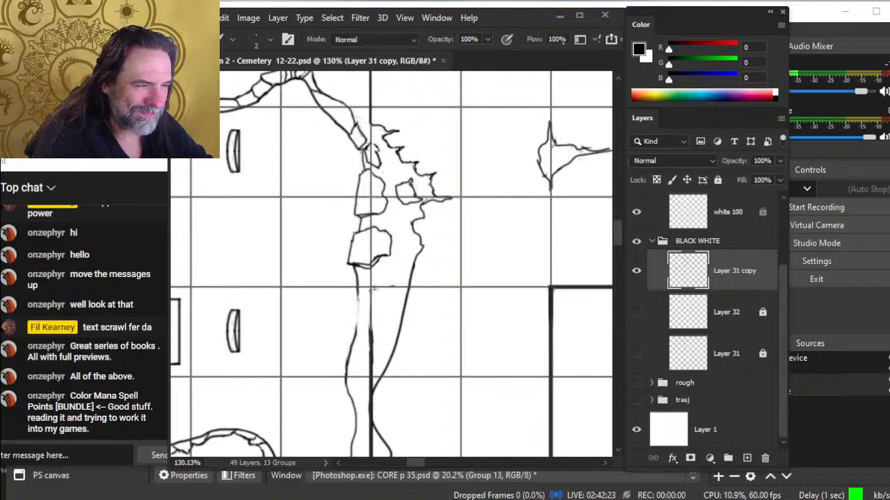
pyautogui.moveTo(375, 339)
pyautogui.mouseDown()
pyautogui.moveTo(374, 319)
pyautogui.moveTo(356, 325)
pyautogui.mouseUp()
pyautogui.press('e')
pyautogui.moveTo(359, 290); pyautogui.dragTo(353, 321)
pyautogui.press('b')
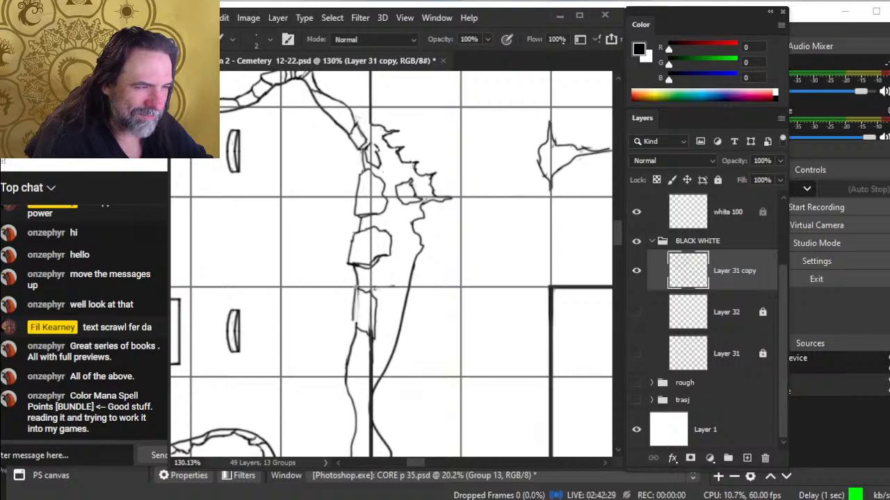
pyautogui.press('e')
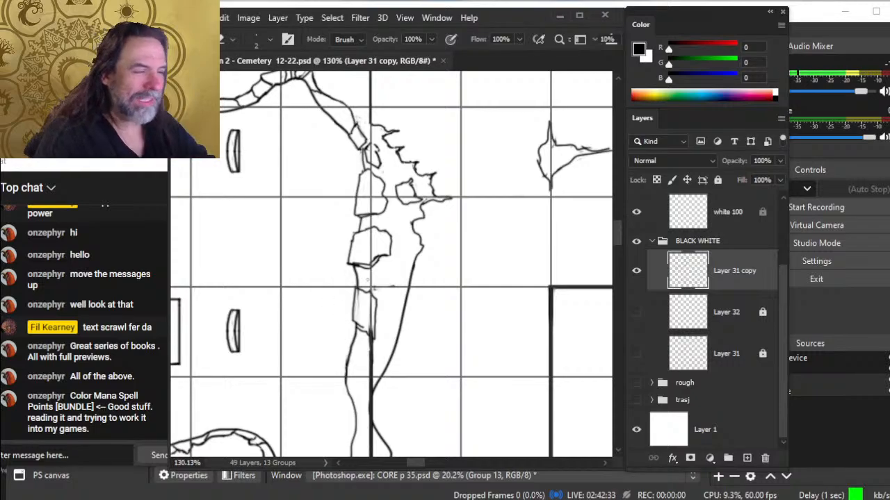
# - Redraw the lowest wall stone's corner and top ledge on Layer 31 copy, and erase part of the smooth outer curve beside it
pyautogui.press('b')
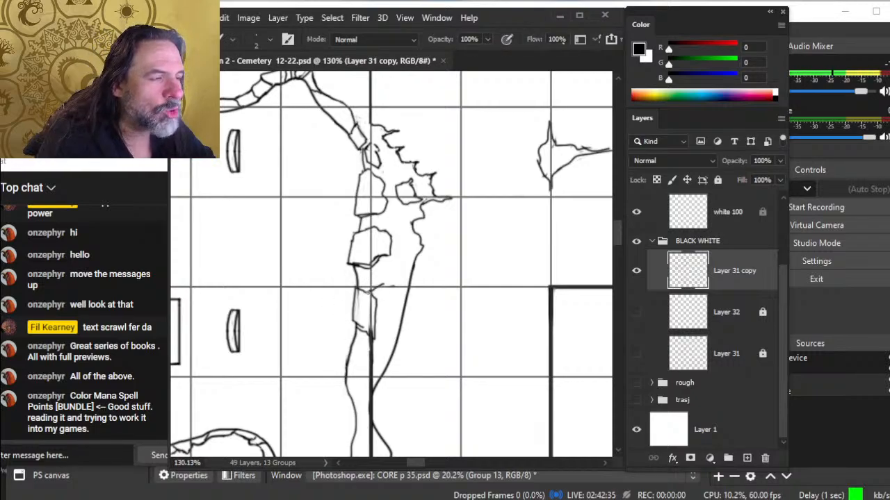
pyautogui.press('e')
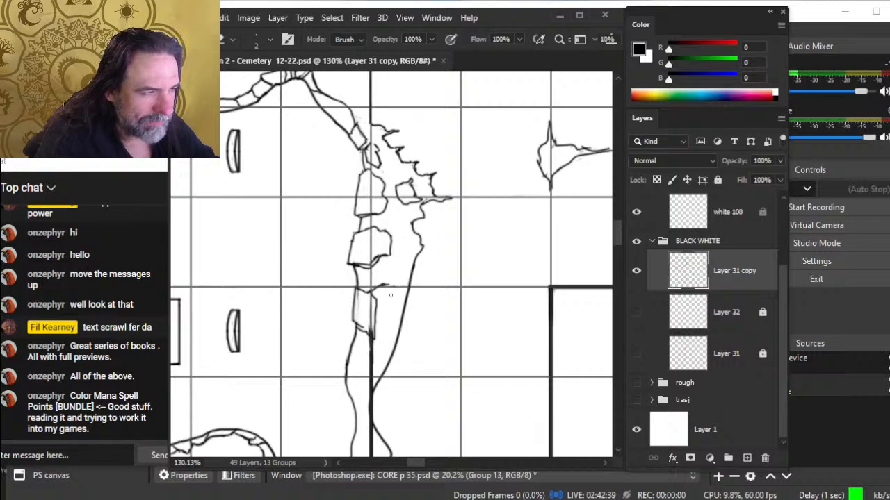
pyautogui.moveTo(398, 337); pyautogui.dragTo(383, 376)
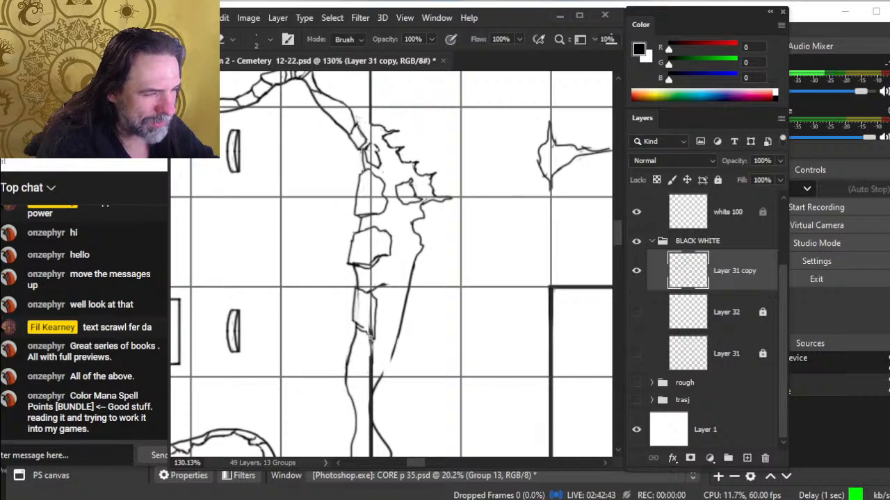
pyautogui.press('b')
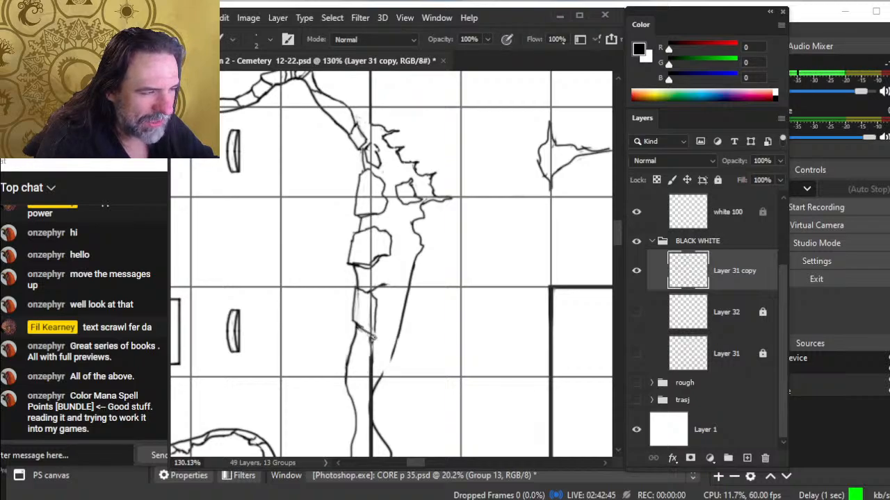
pyautogui.press('e')
pyautogui.press('b')
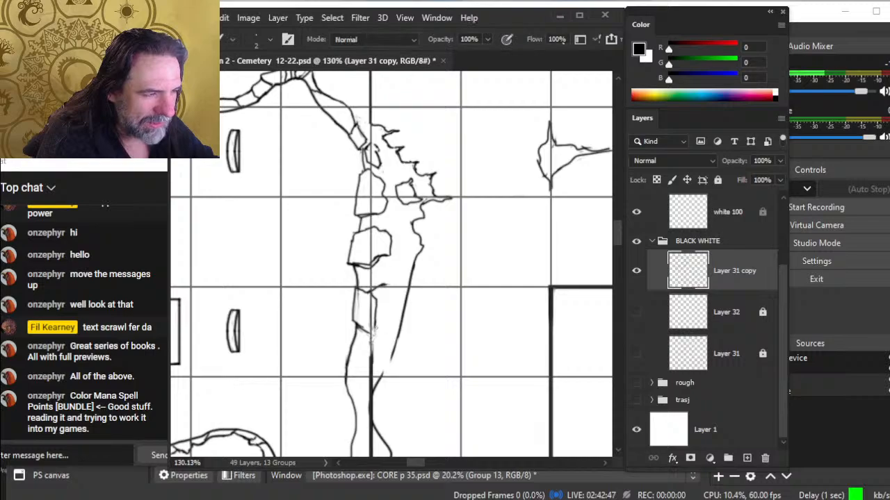
pyautogui.press('e')
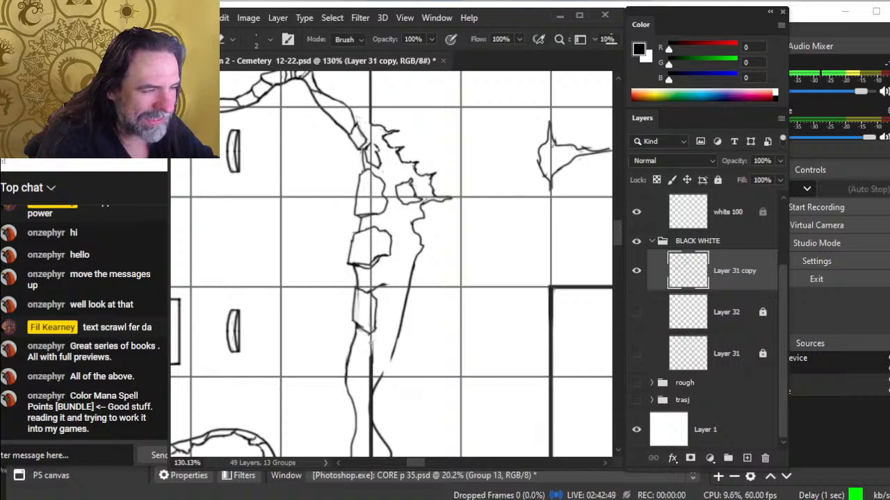
# - Erase the heavy vertical line below the lowest stone and more of the smooth outer curve beside it
pyautogui.moveTo(371, 347)
pyautogui.mouseDown()
pyautogui.moveTo(363, 367)
pyautogui.moveTo(380, 291)
pyautogui.mouseUp()
pyautogui.press('space')
pyautogui.moveTo(415, 221); pyautogui.dragTo(407, 269)
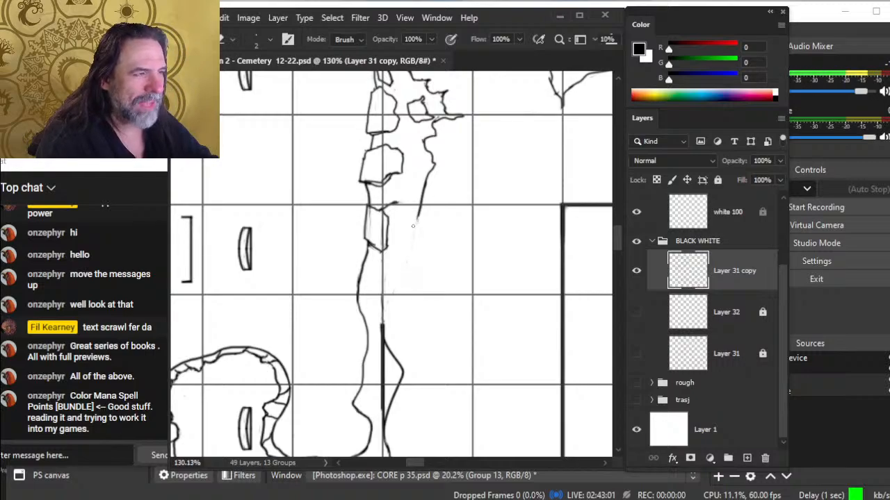
# - Draw a jagged broken outer edge from the cut curve down to the heavy vertical wall line, cleaning up the join
pyautogui.press('b')
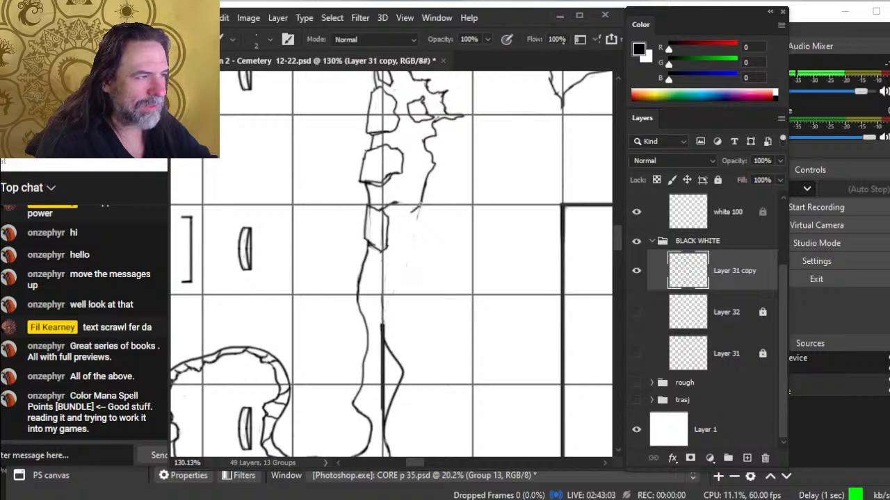
pyautogui.moveTo(408, 219); pyautogui.dragTo(413, 232)
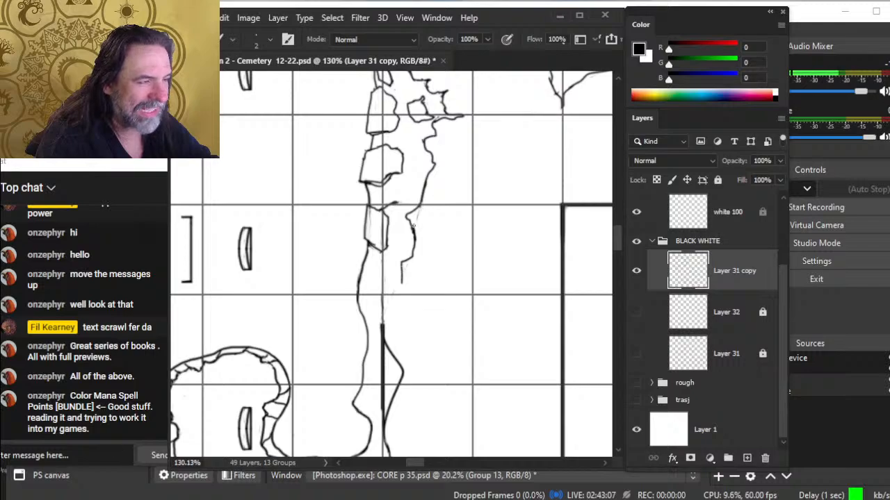
pyautogui.moveTo(385, 311)
pyautogui.mouseDown()
pyautogui.moveTo(383, 329)
pyautogui.moveTo(379, 295)
pyautogui.moveTo(384, 332)
pyautogui.moveTo(382, 302)
pyautogui.mouseUp()
pyautogui.press('e')
pyautogui.press('b')
pyautogui.press('e')
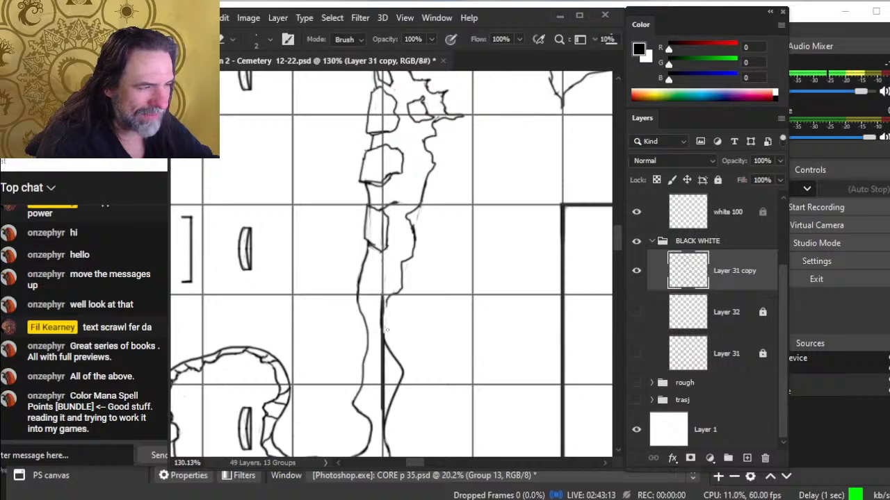
pyautogui.press('b')
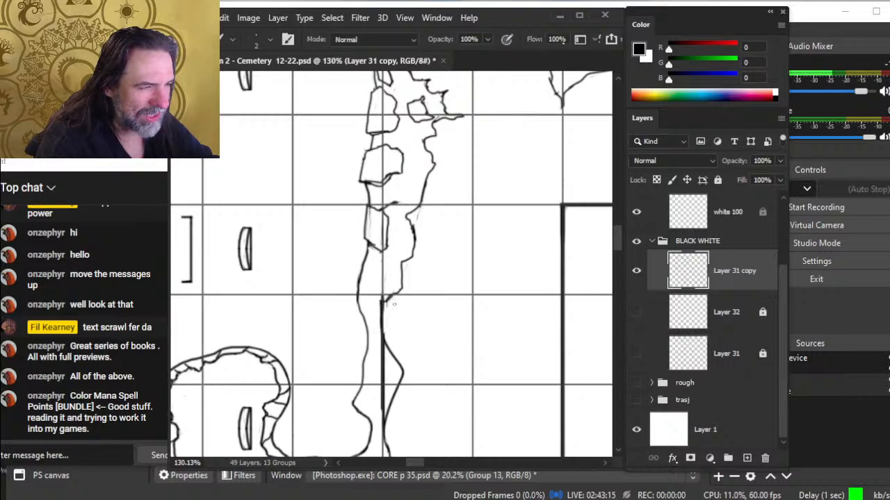
pyautogui.press('e')
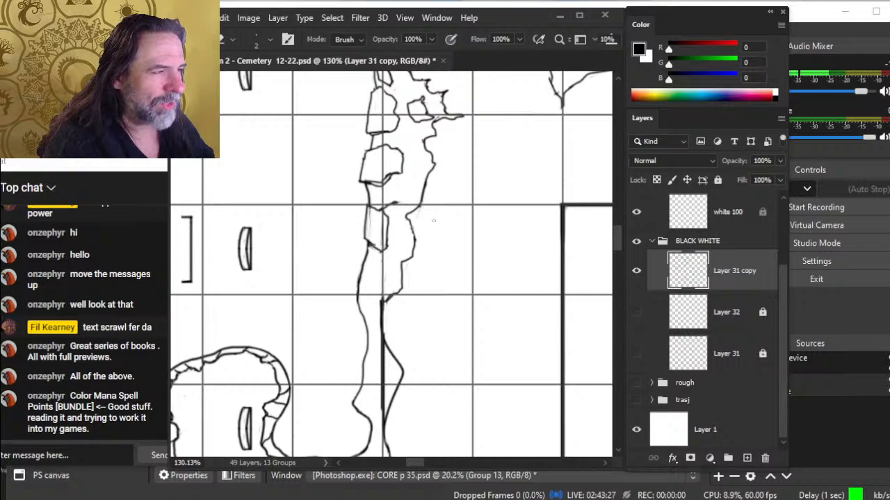
# - Reshape the notch beside the lowest stone into a sharper edge and add short crack lines extending outward from its corners
pyautogui.press('b')
pyautogui.moveTo(407, 218); pyautogui.dragTo(417, 253)
pyautogui.press('e')
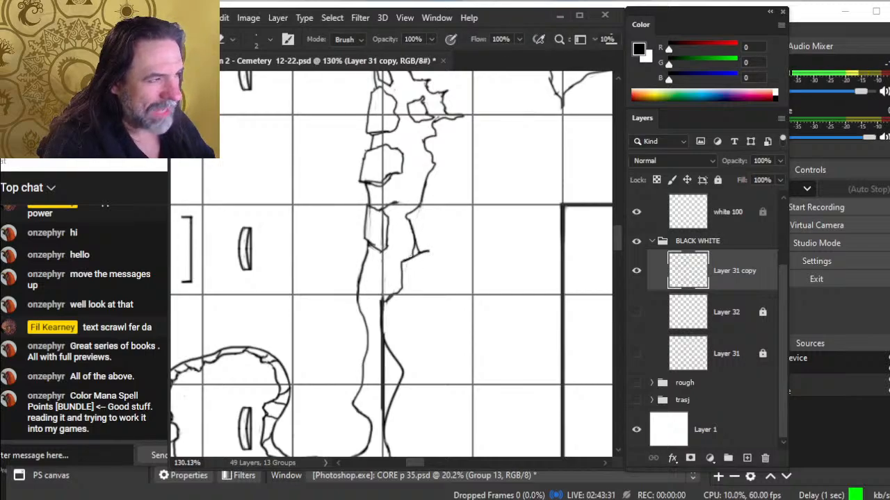
pyautogui.press('b')
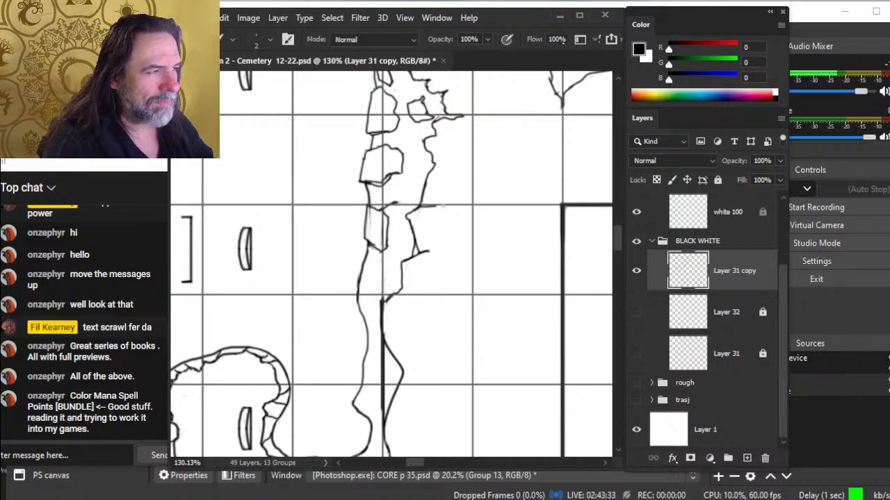
pyautogui.press('e')
pyautogui.press('b')
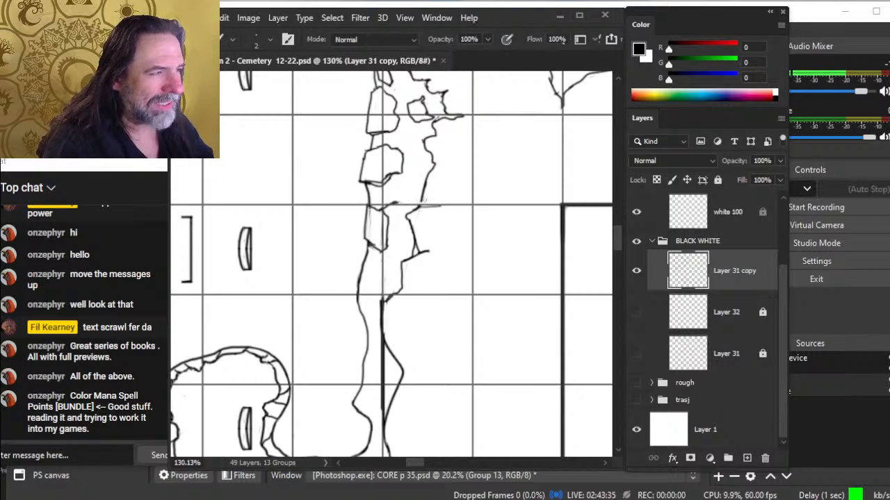
pyautogui.press('e')
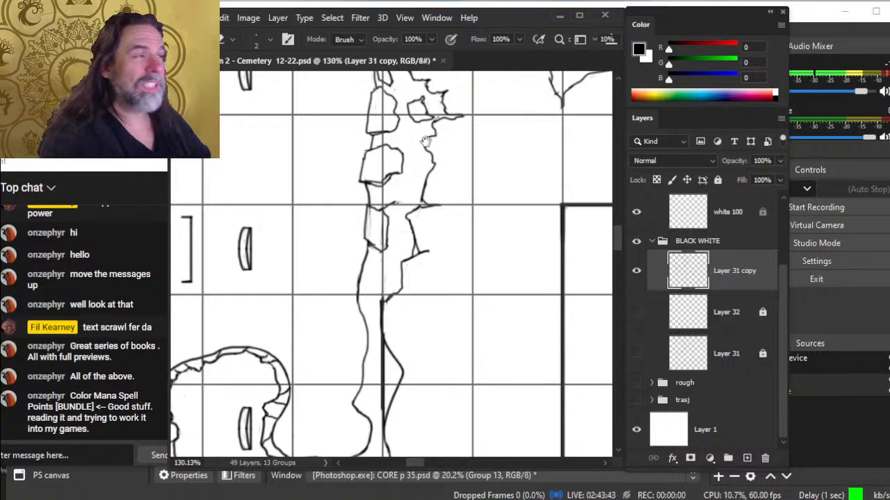
# - Draw a small irregular stone inside the rubble, just below the existing small stone near the outer spike
pyautogui.scroll(2, 403, 229)
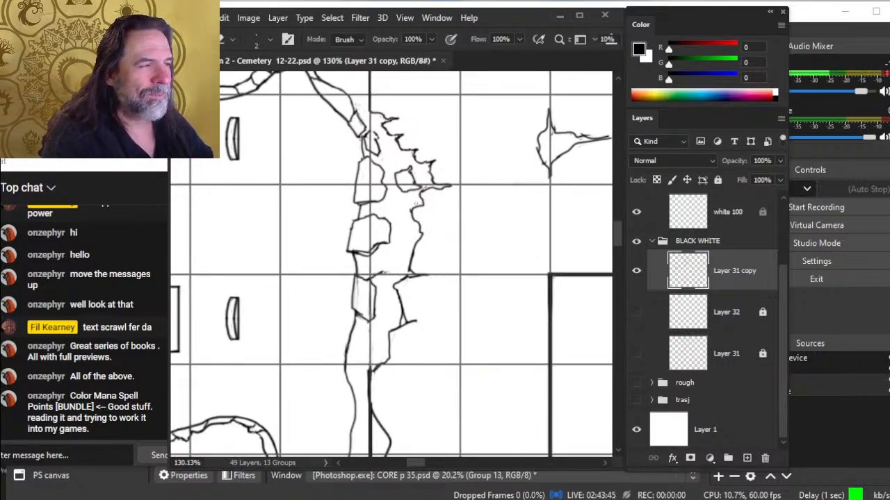
pyautogui.press('b')
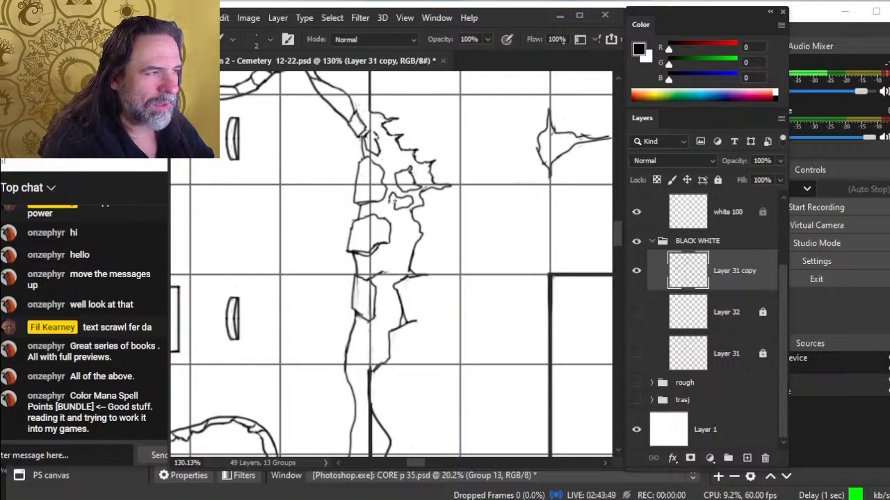
pyautogui.press('e')
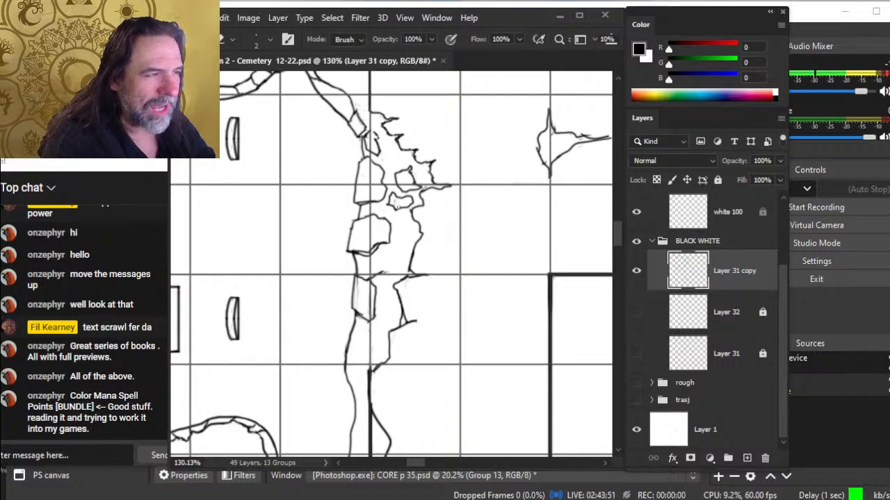
# - Erase the pointed outer edge beside the third wall stone and redraw it as a blockier outward bulge
pyautogui.moveTo(411, 242)
pyautogui.mouseDown()
pyautogui.moveTo(419, 222)
pyautogui.moveTo(427, 238)
pyautogui.mouseUp()
pyautogui.press('b')
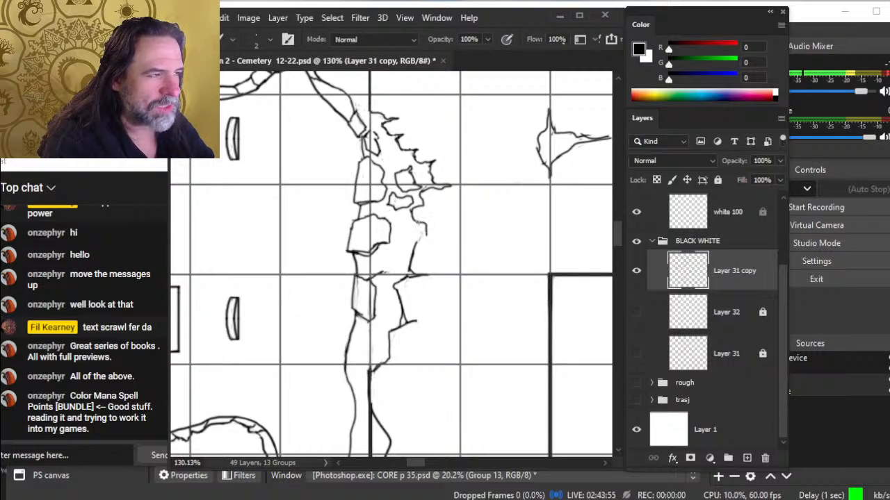
pyautogui.press('e')
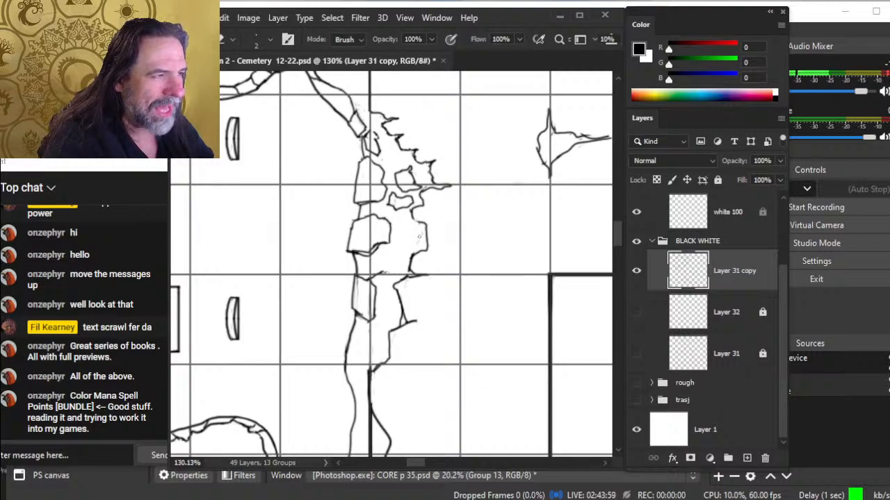
pyautogui.press('b')
# - Erase the small protruding spikes along the upper jagged outer edge of the rubble
pyautogui.press('e')
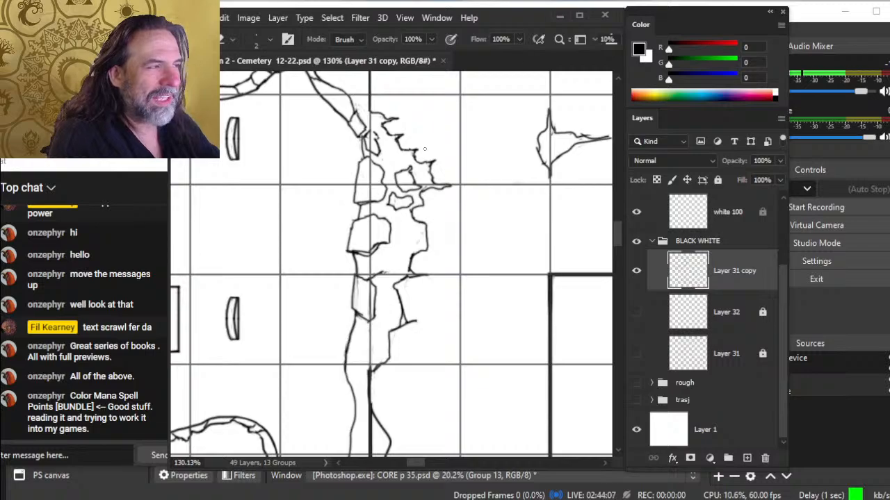
pyautogui.moveTo(417, 149); pyautogui.dragTo(409, 151)
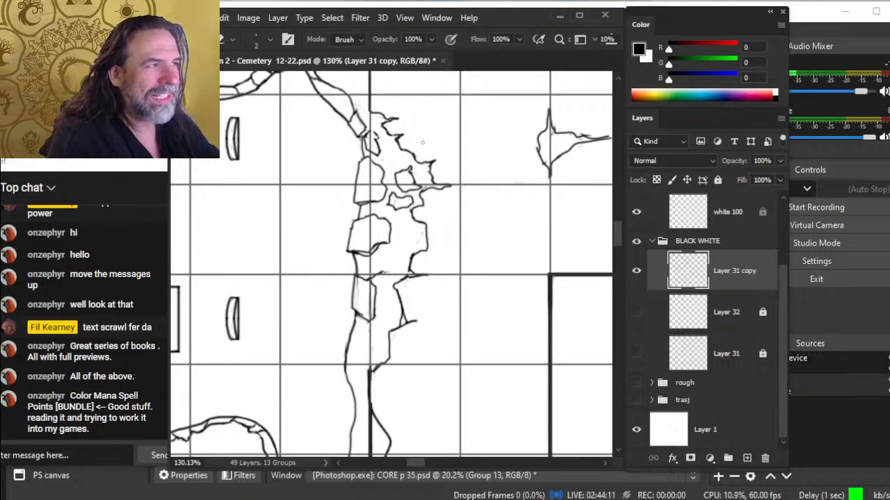
pyautogui.moveTo(394, 137)
pyautogui.mouseDown()
pyautogui.moveTo(402, 139)
pyautogui.moveTo(393, 120)
pyautogui.mouseUp()
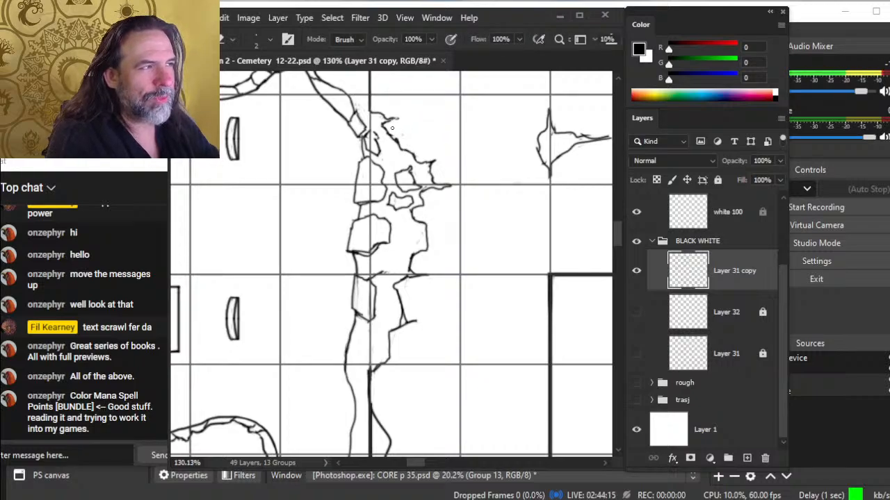
# - Break the inner wall line below the lowest stone and draw another angular stone there, cleaning its edges with the eraser
pyautogui.press('z')
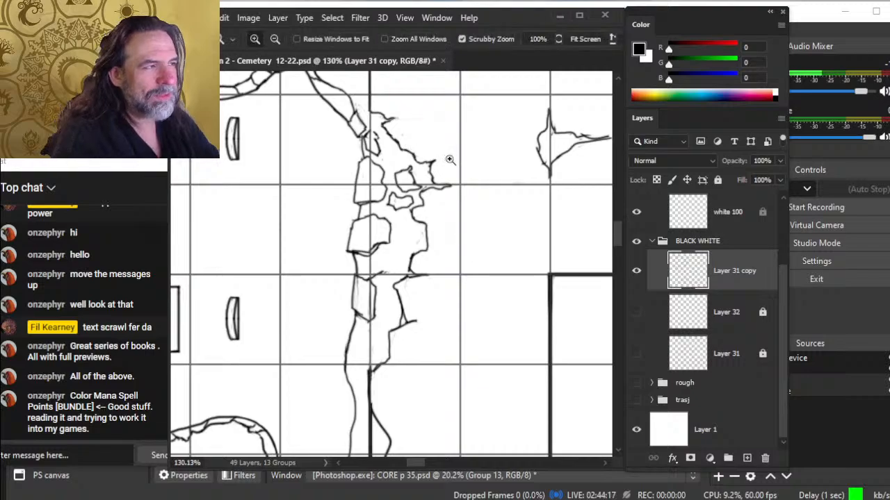
pyautogui.moveTo(450, 159); pyautogui.dragTo(410, 235)
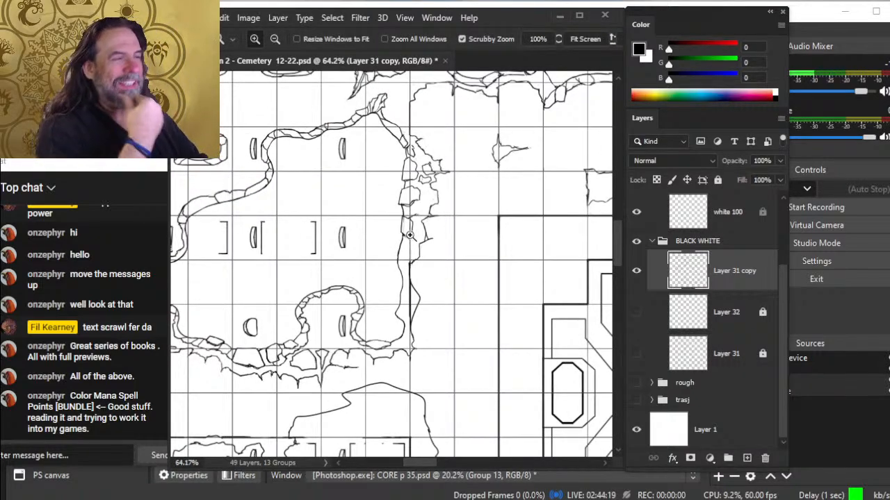
pyautogui.scroll(2, 415, 232)
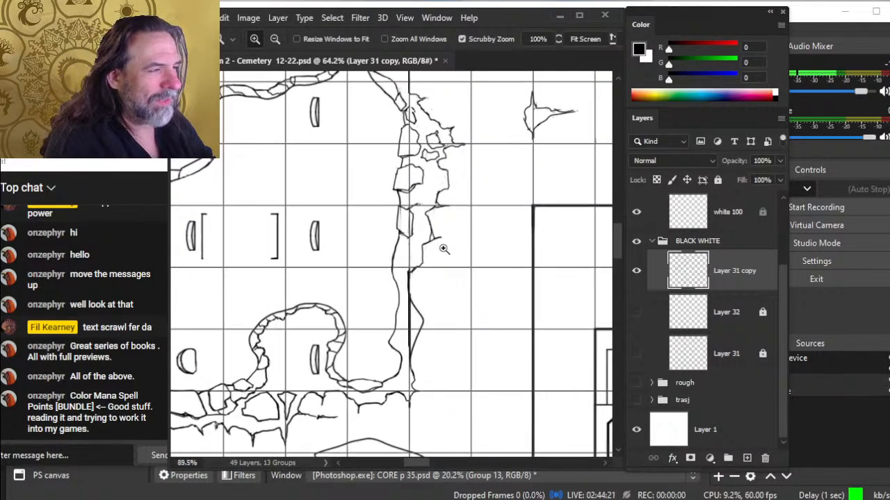
pyautogui.press('e')
pyautogui.press('b')
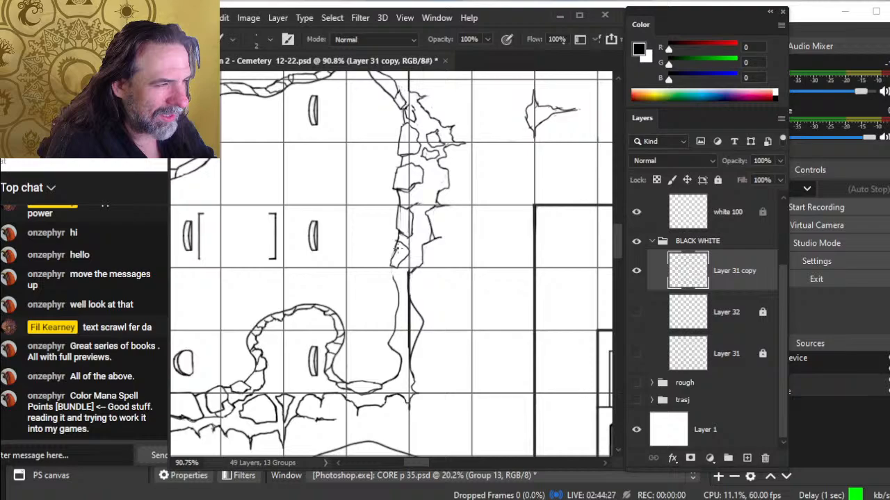
pyautogui.press('e')
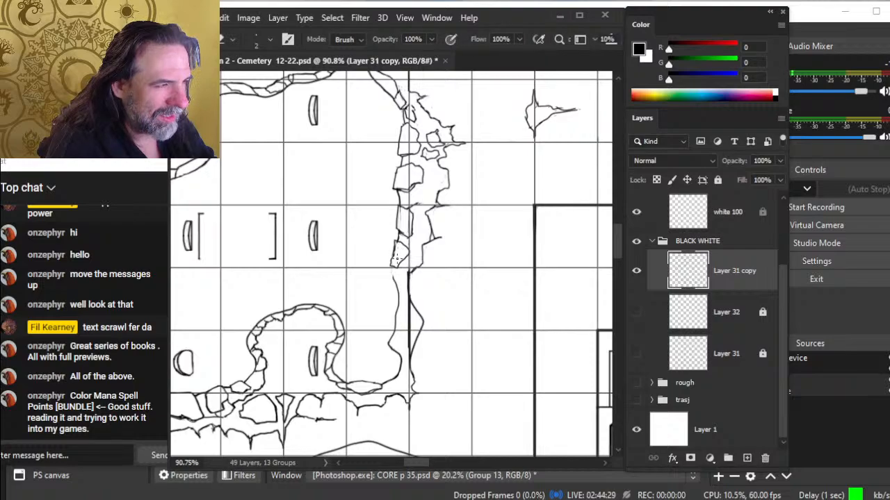
pyautogui.press('b')
pyautogui.press('e')
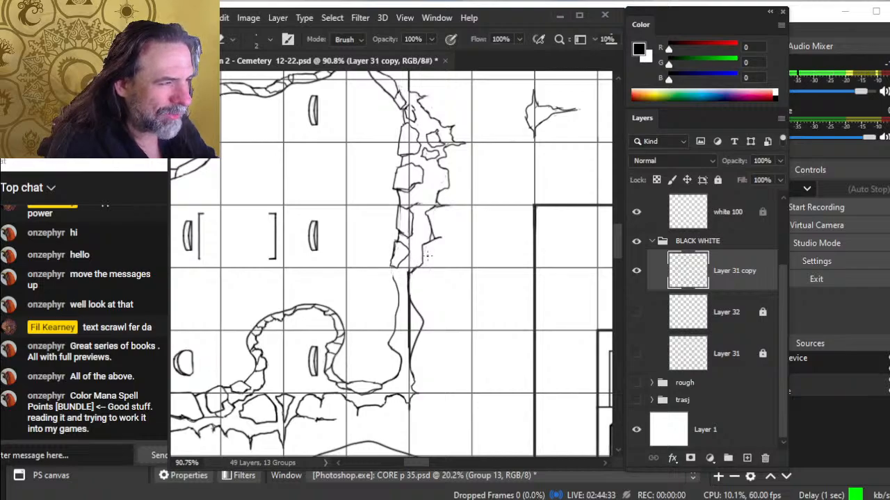
# - Roughen the outer rubble edge beside the new stone and add a short crack line extending outward
pyautogui.press('b')
pyautogui.press('e')
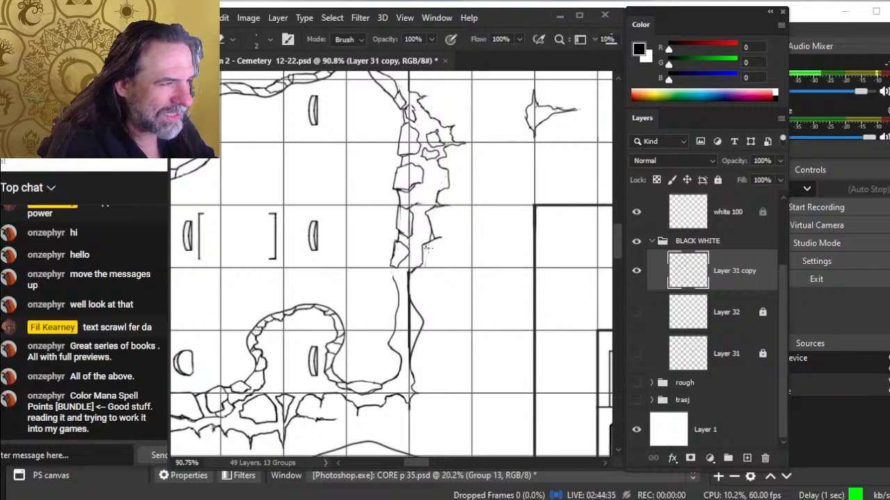
pyautogui.press('b')
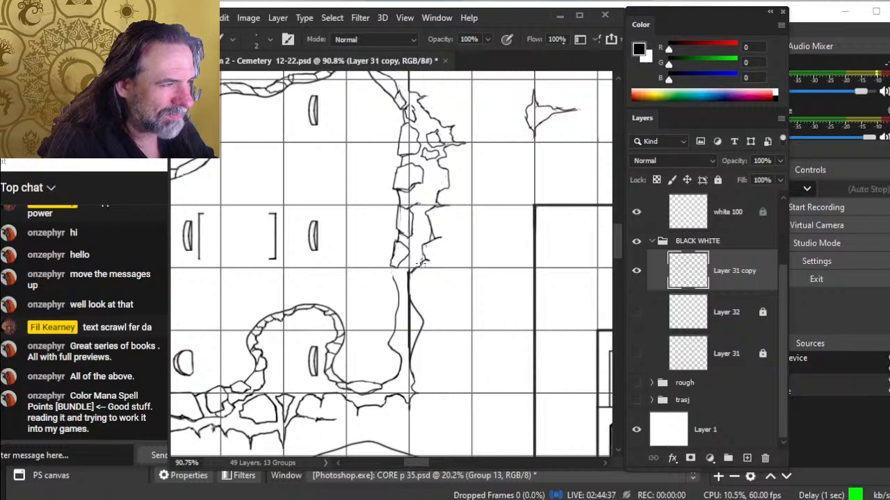
pyautogui.press('e')
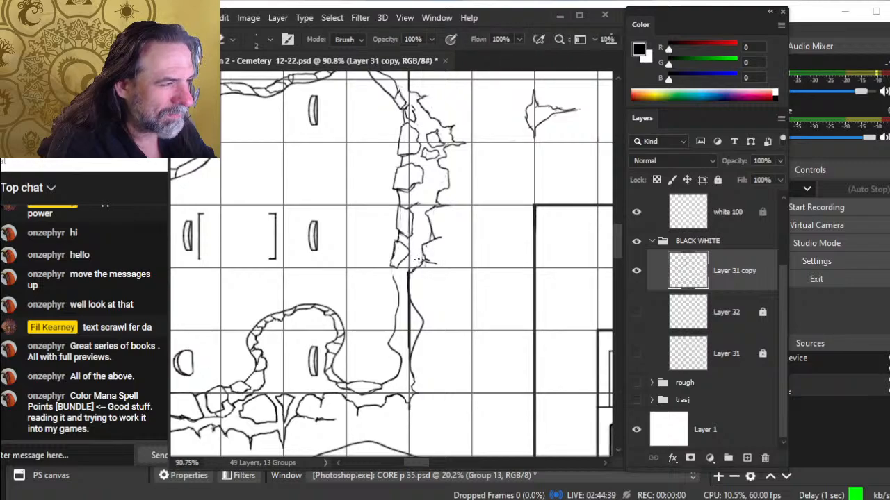
# - Clean up the base of the lowest wall stone and draw a joint line linking it to the outer rubble edge
pyautogui.press('b')
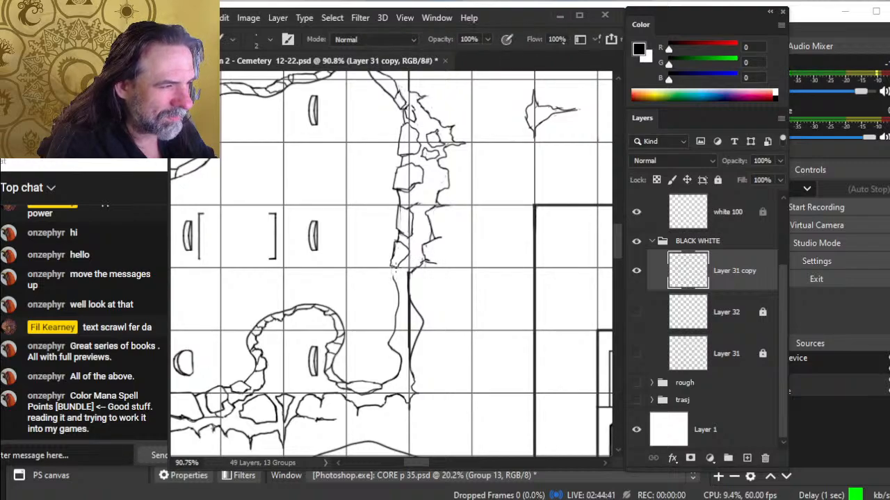
pyautogui.press('e')
pyautogui.press('b')
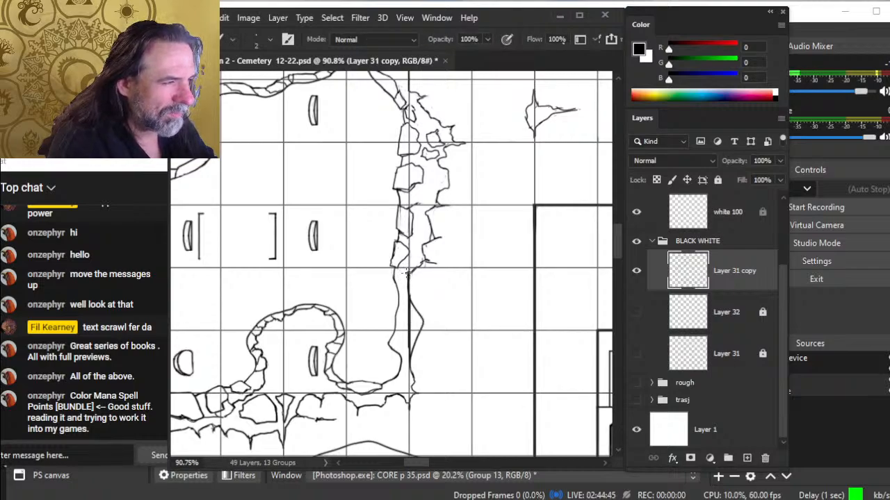
pyautogui.press('e')
pyautogui.press('b')
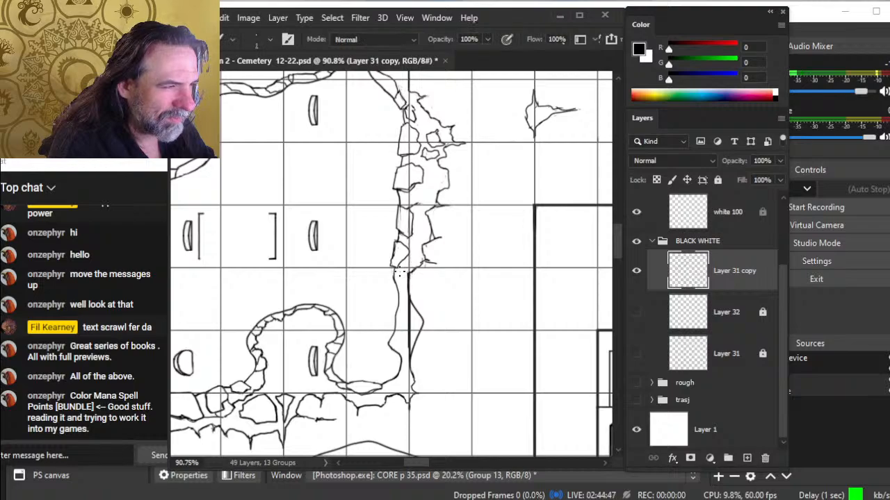
pyautogui.moveTo(398, 268); pyautogui.dragTo(414, 271)
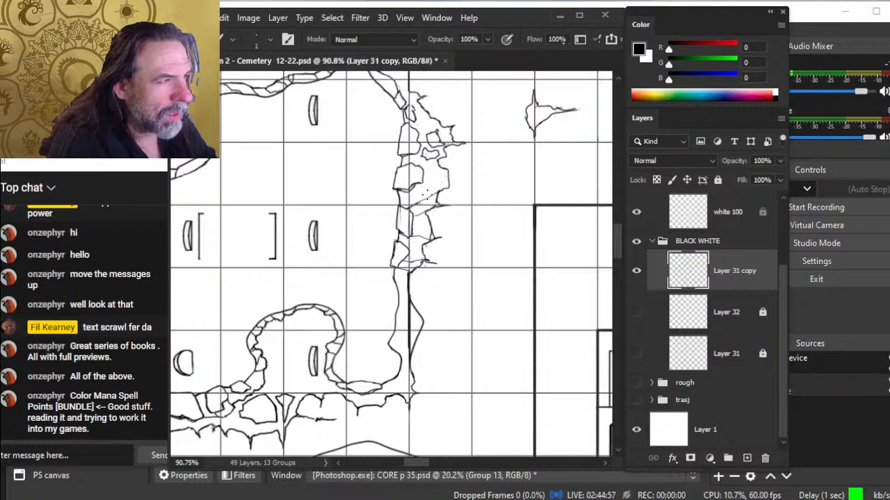
# - Draw joint lines across the rubble beside and below the third wall stone, cleaning their ends with the eraser
pyautogui.press('e')
pyautogui.press('b')
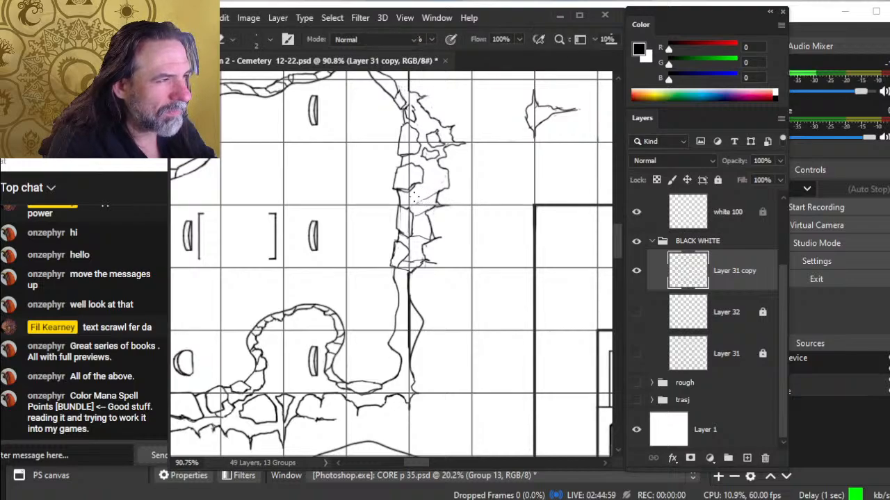
pyautogui.moveTo(406, 193); pyautogui.dragTo(440, 192)
pyautogui.press('e')
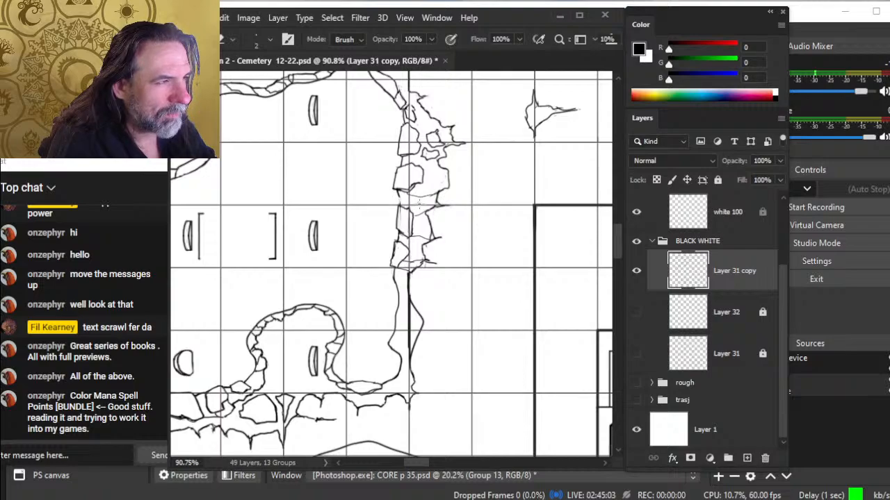
pyautogui.press('b')
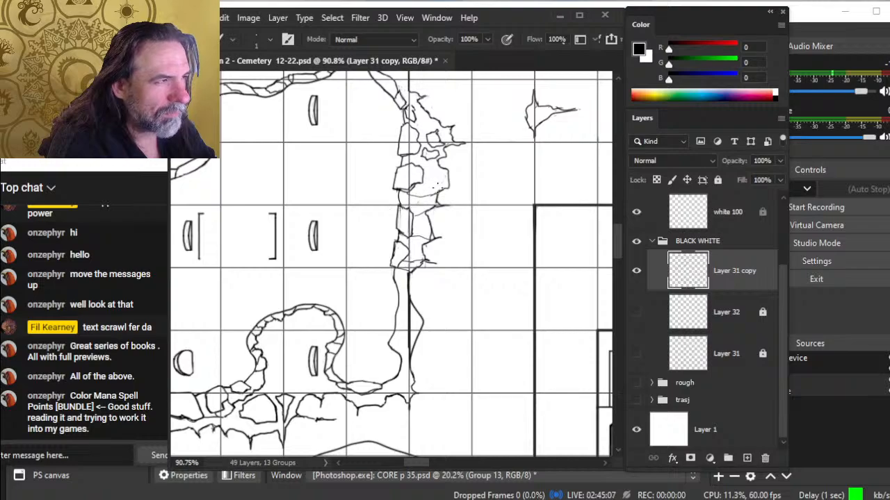
pyautogui.moveTo(439, 169); pyautogui.dragTo(424, 180)
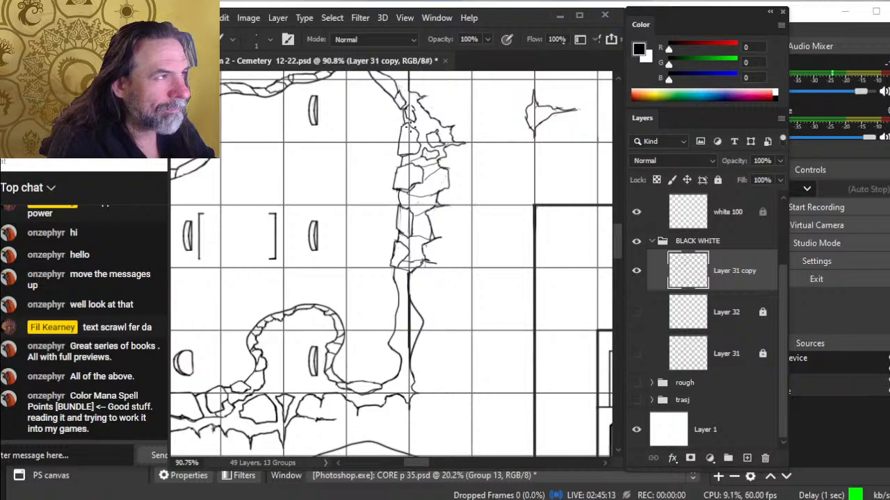
# - Darken the upper stones' outer edges and square off the small stone below the third stone, erasing its joint line across the rubble
pyautogui.moveTo(409, 126)
pyautogui.mouseDown()
pyautogui.moveTo(454, 128)
pyautogui.moveTo(409, 176)
pyautogui.moveTo(405, 201)
pyautogui.mouseUp()
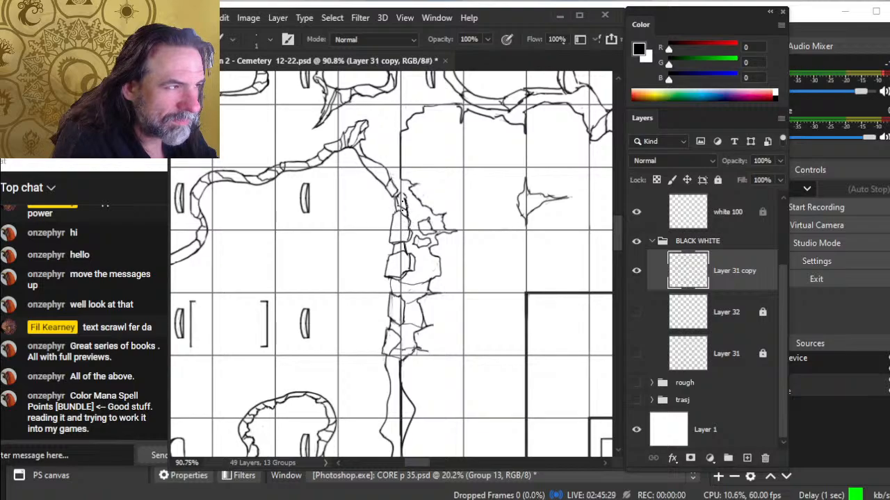
pyautogui.press('e')
pyautogui.press('b')
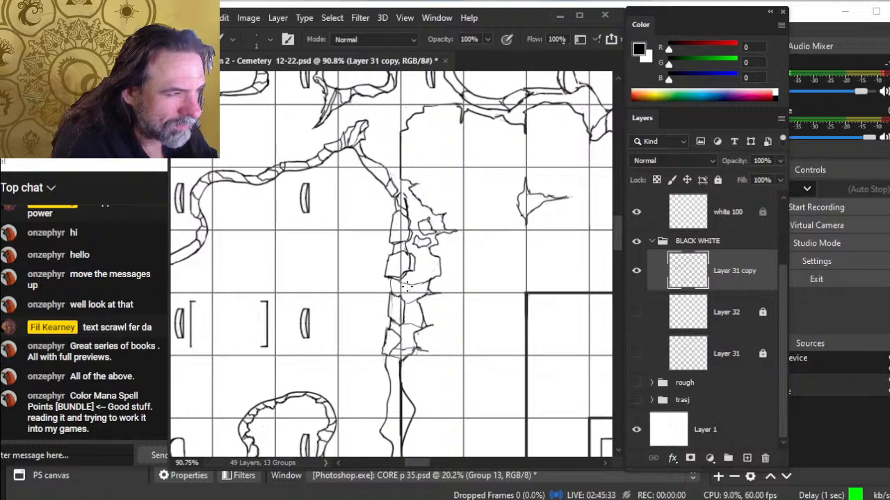
pyautogui.press('e')
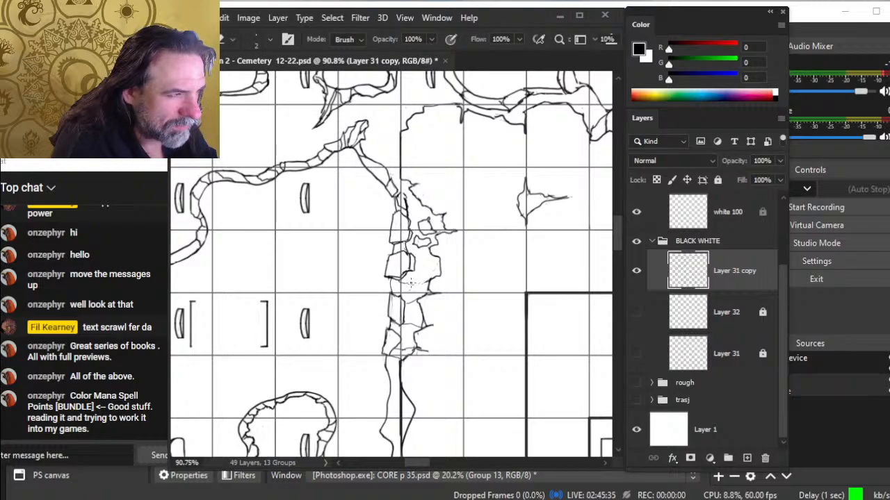
pyautogui.press('b')
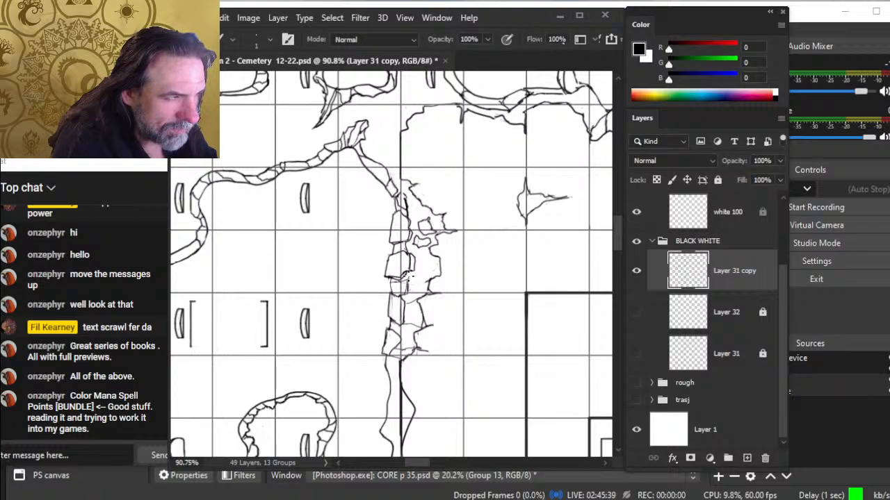
pyautogui.press('e')
pyautogui.press('b')
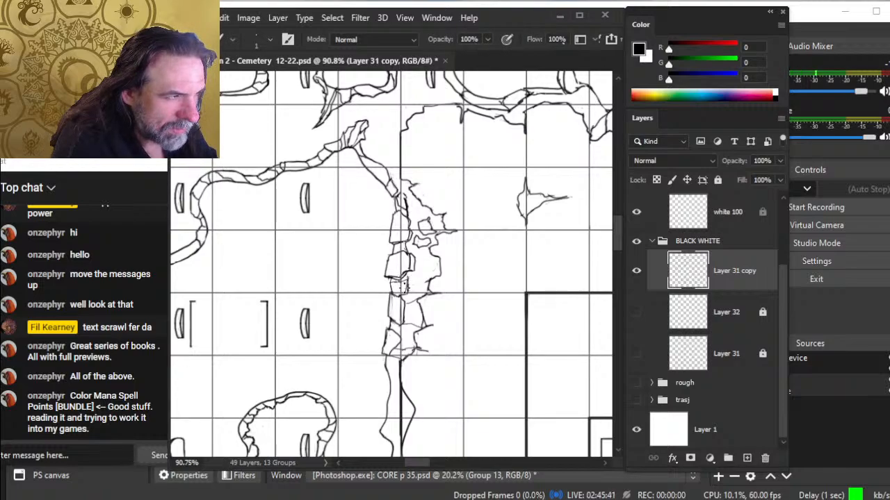
# - Recut the outer rubble edge beside the small square stone as a stepped notch, erasing the old outline with a size 6 eraser
pyautogui.press('e')
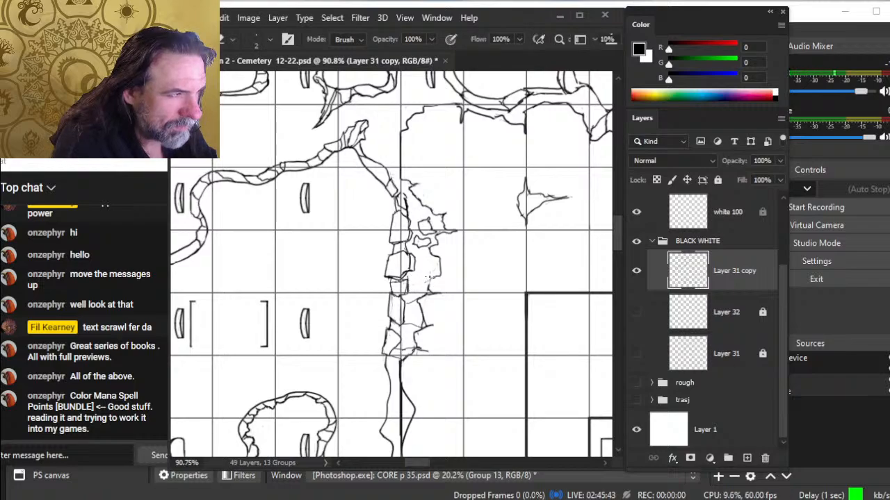
pyautogui.press('b')
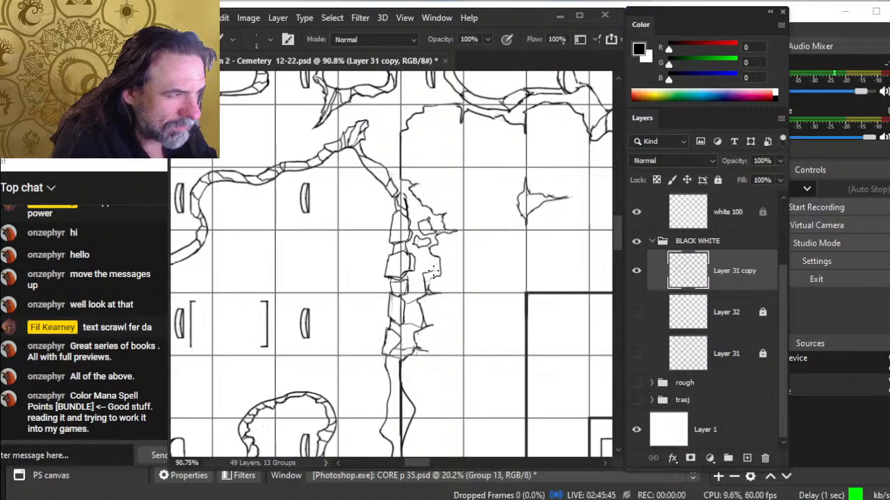
pyautogui.press('e')
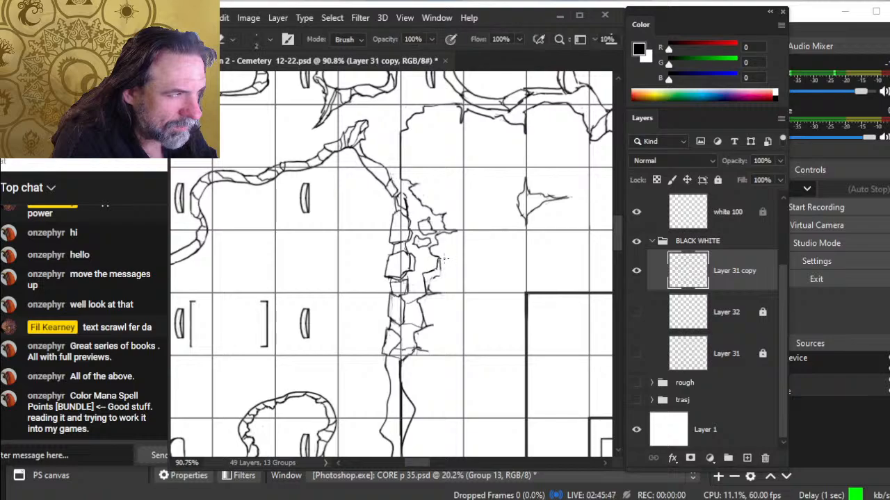
pyautogui.press(']')
pyautogui.press(']')
pyautogui.press(']')
pyautogui.press(']')
pyautogui.moveTo(441, 269)
pyautogui.mouseDown()
pyautogui.moveTo(441, 258)
pyautogui.moveTo(440, 268)
pyautogui.mouseUp()
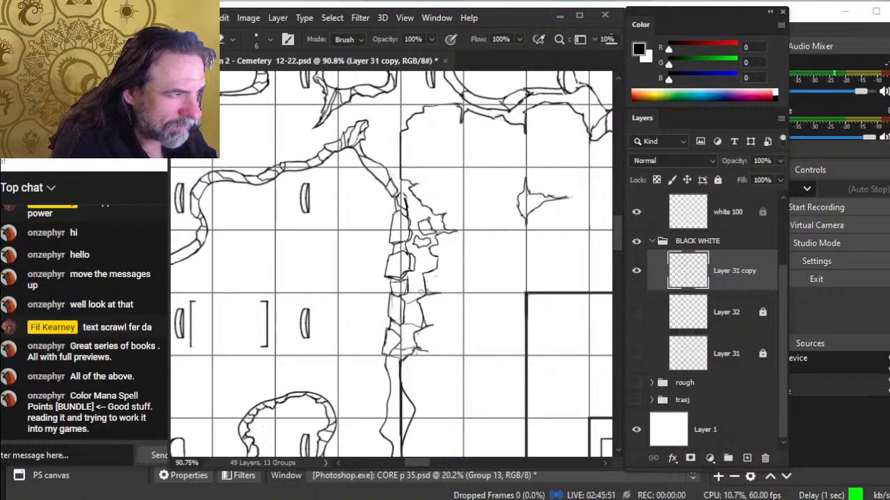
pyautogui.press('b')
pyautogui.press('e')
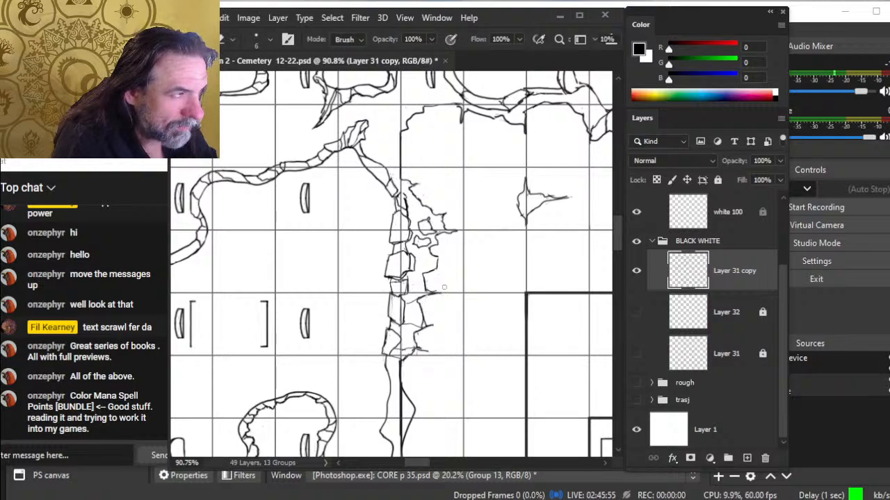
# - Erase the leftover line across the rubble beside the fourth stone and re-ink the small square stone's outline
pyautogui.press('space')
pyautogui.moveTo(455, 272); pyautogui.dragTo(463, 208)
pyautogui.press('z')
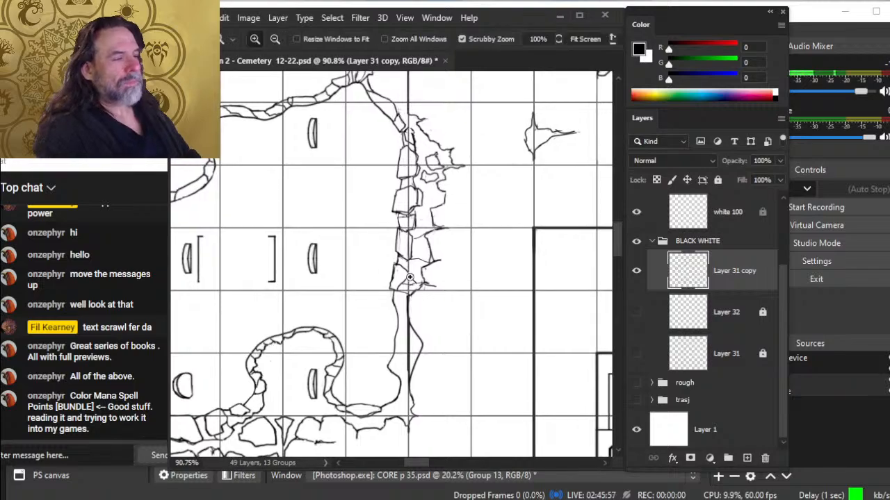
pyautogui.moveTo(418, 280); pyautogui.dragTo(423, 285)
pyautogui.press('e')
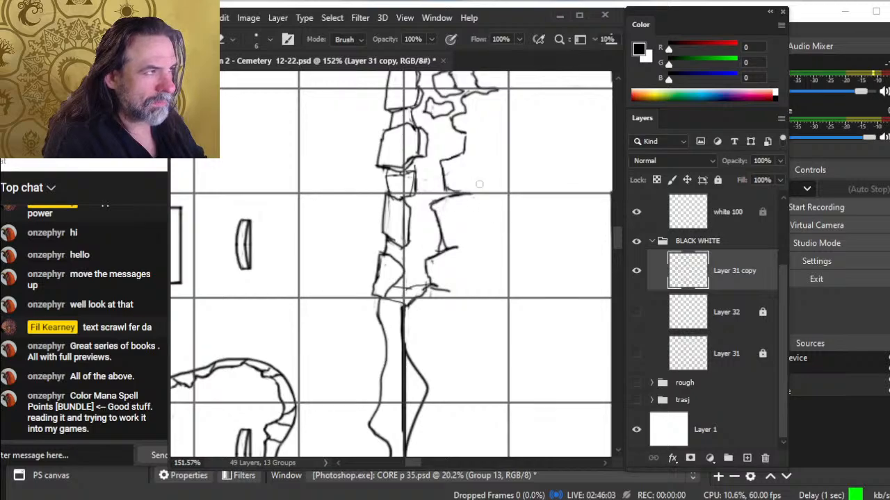
pyautogui.moveTo(398, 174)
pyautogui.mouseDown()
pyautogui.moveTo(389, 195)
pyautogui.moveTo(412, 171)
pyautogui.moveTo(380, 177)
pyautogui.moveTo(390, 199)
pyautogui.mouseUp()
pyautogui.press('b')
pyautogui.press('e')
pyautogui.press('b')
pyautogui.press('e')
pyautogui.press('b')
# - Erase the rough lines joining the lowest stone's base to the outer rubble edge and touch up the stone's inner side
pyautogui.press('e')
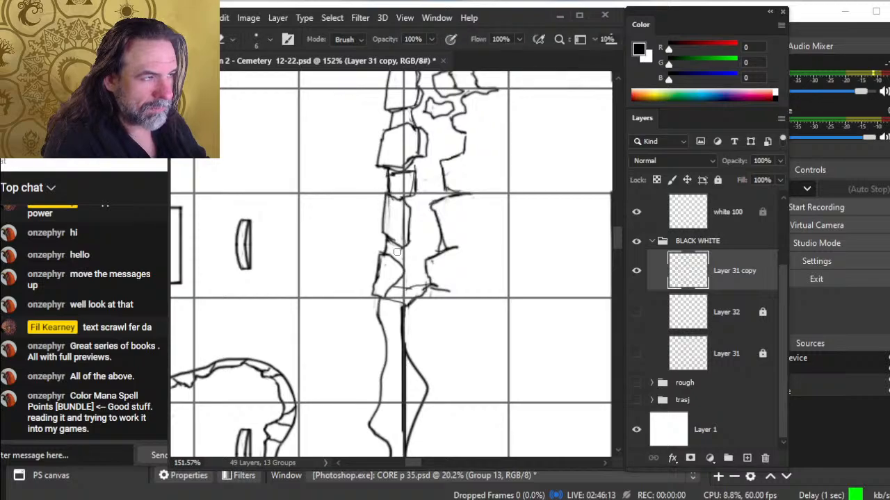
pyautogui.press('b')
pyautogui.press('e')
pyautogui.moveTo(395, 282)
pyautogui.mouseDown()
pyautogui.moveTo(410, 263)
pyautogui.moveTo(386, 292)
pyautogui.mouseUp()
pyautogui.press('b')
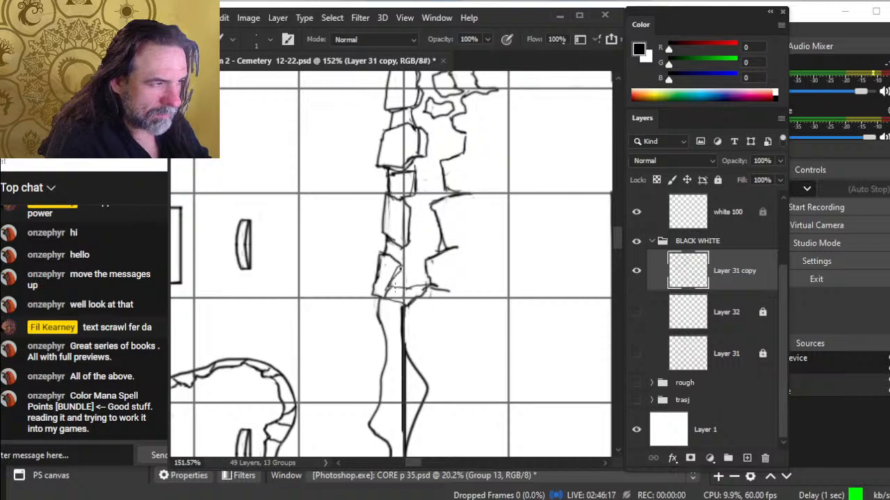
pyautogui.press('e')
pyautogui.press('b')
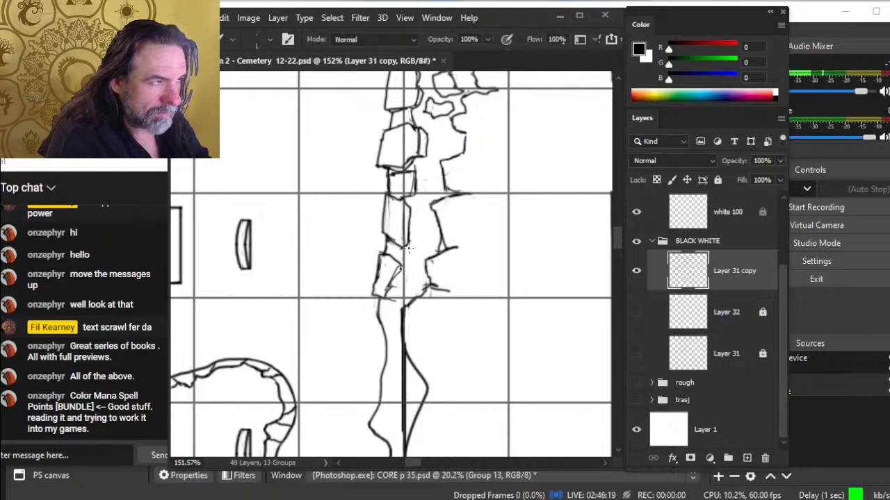
# - Draw a line running down past the lowest stone and reshape that stone into a cleaner angular block
pyautogui.moveTo(406, 246)
pyautogui.mouseDown()
pyautogui.moveTo(391, 296)
pyautogui.moveTo(401, 339)
pyautogui.mouseUp()
pyautogui.press('e')
pyautogui.moveTo(393, 279); pyautogui.dragTo(397, 300)
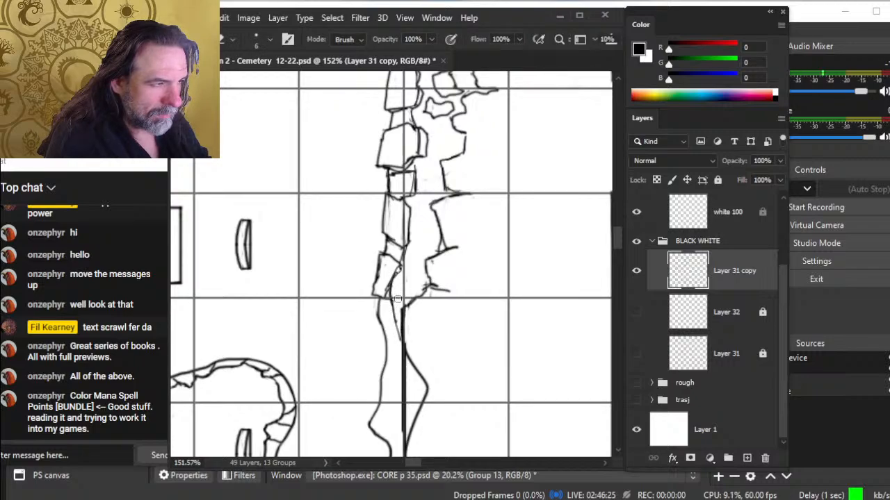
pyautogui.moveTo(401, 267)
pyautogui.mouseDown()
pyautogui.moveTo(386, 296)
pyautogui.moveTo(396, 266)
pyautogui.moveTo(391, 290)
pyautogui.moveTo(398, 270)
pyautogui.moveTo(410, 268)
pyautogui.moveTo(386, 252)
pyautogui.mouseUp()
pyautogui.press('b')
pyautogui.press('e')
pyautogui.press('b')
pyautogui.press('e')
pyautogui.press('b')
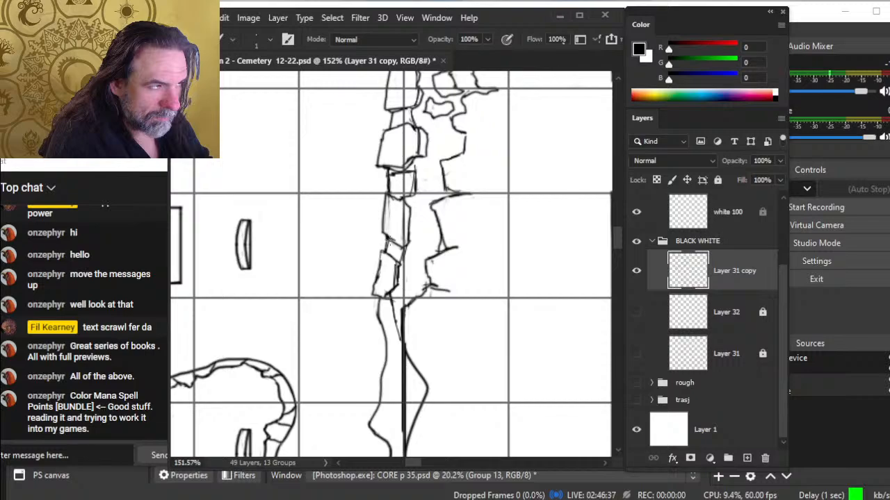
# - Trim the two lower spikes on the outer rubble edge and erase the stray marks at the lowest stone's bottom corner
pyautogui.press('e')
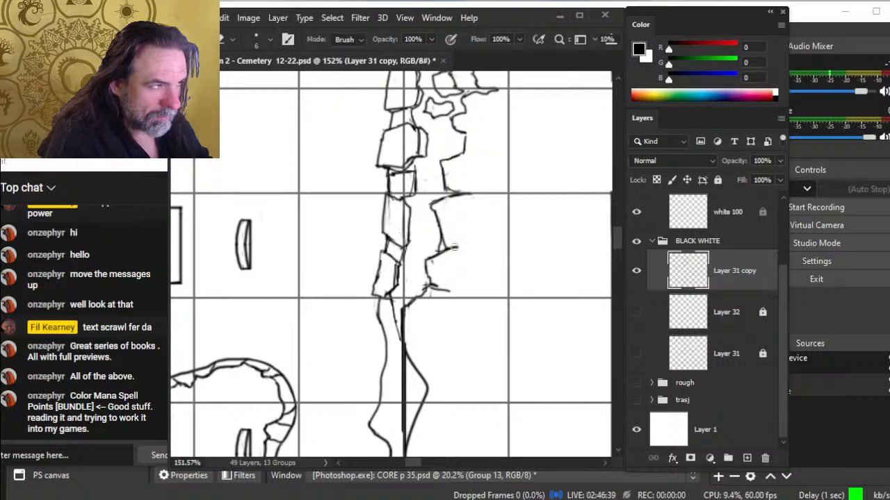
pyautogui.moveTo(459, 247); pyautogui.dragTo(452, 256)
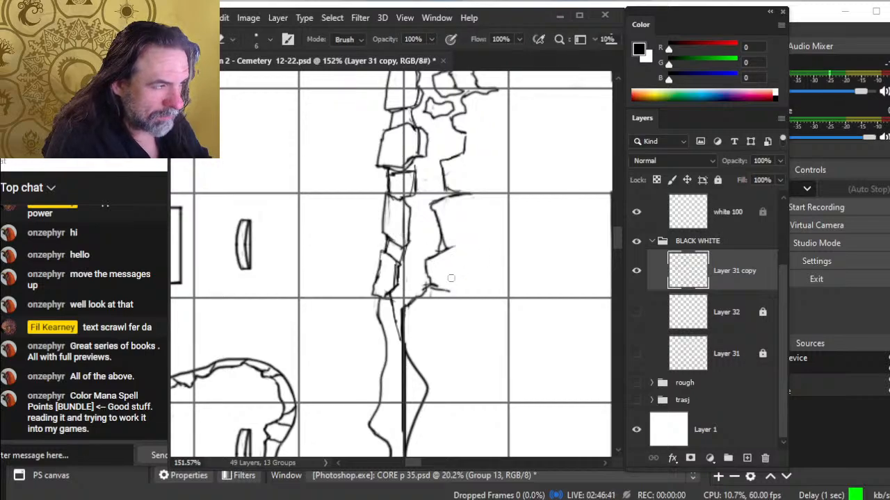
pyautogui.moveTo(449, 291)
pyautogui.mouseDown()
pyautogui.moveTo(440, 297)
pyautogui.moveTo(428, 285)
pyautogui.moveTo(435, 295)
pyautogui.mouseUp()
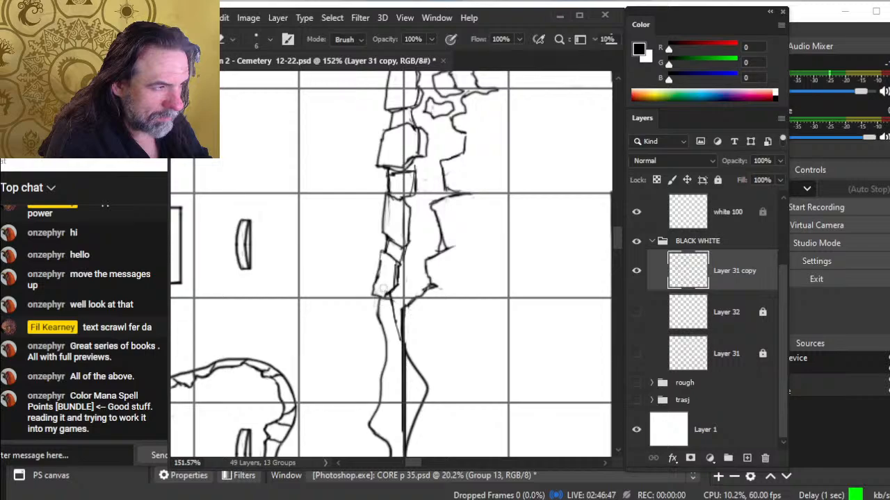
pyautogui.moveTo(369, 300)
pyautogui.mouseDown()
pyautogui.moveTo(382, 331)
pyautogui.moveTo(373, 310)
pyautogui.mouseUp()
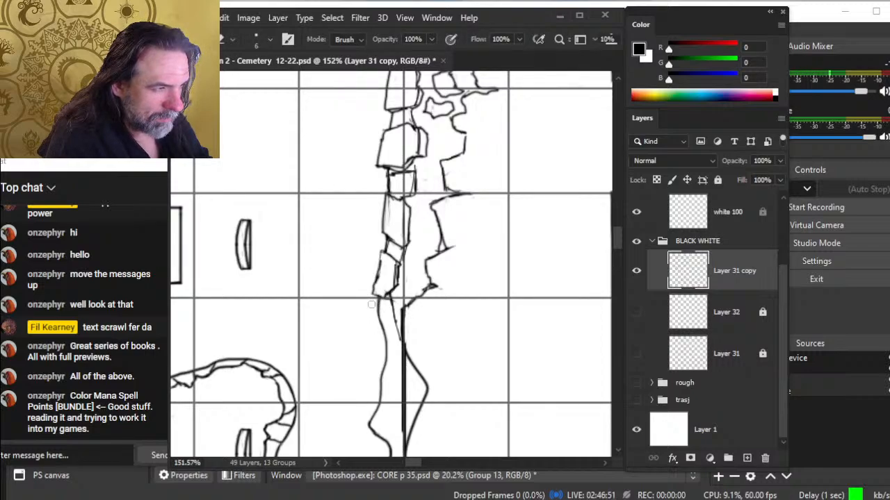
# - Redraw the short line descending from the lowest stone's base between the two wall lines, replacing the unsatisfactory stroke
pyautogui.press('b')
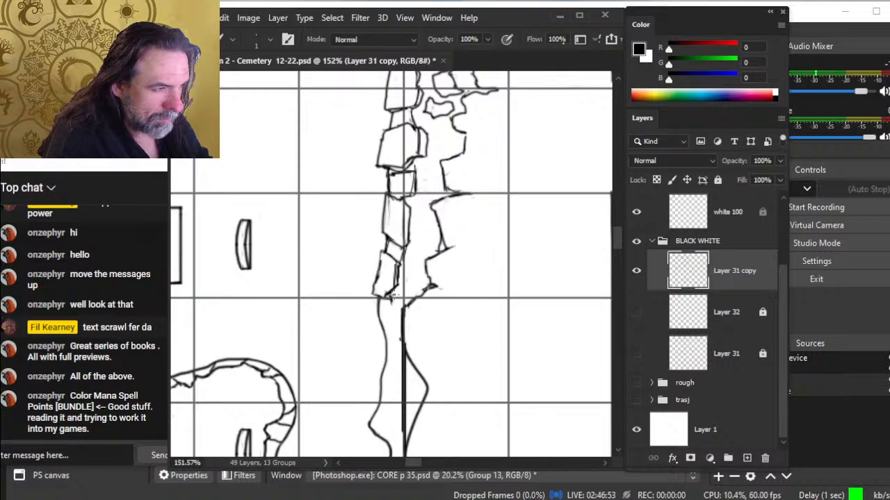
pyautogui.moveTo(391, 295); pyautogui.dragTo(393, 340)
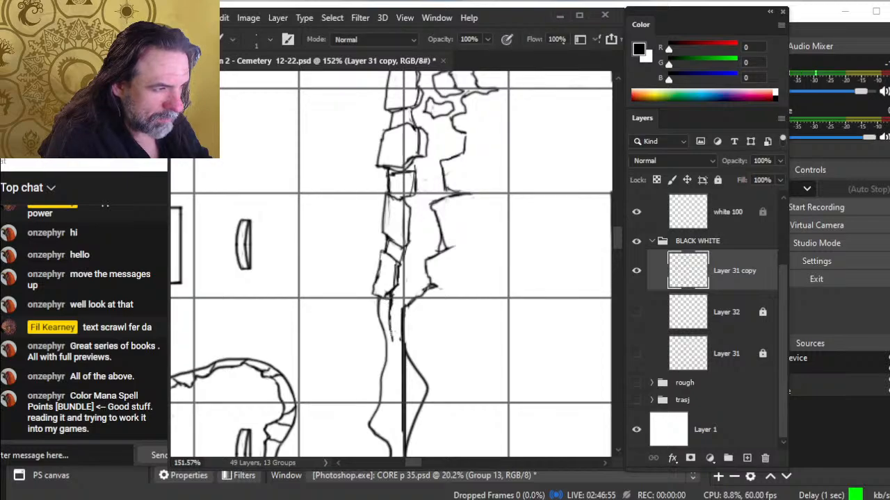
pyautogui.hotkey('ctrl', 'z')
pyautogui.press('e')
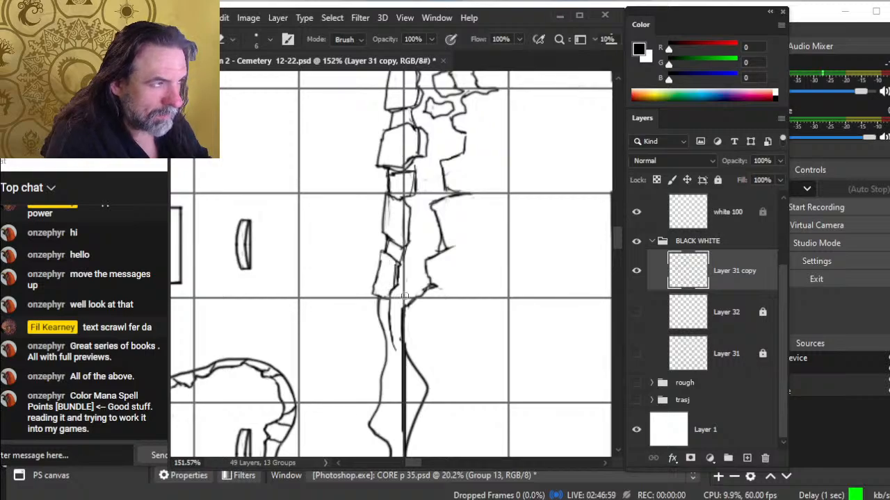
pyautogui.hotkey('ctrl', 'space')
pyautogui.moveTo(417, 286); pyautogui.dragTo(362, 268)
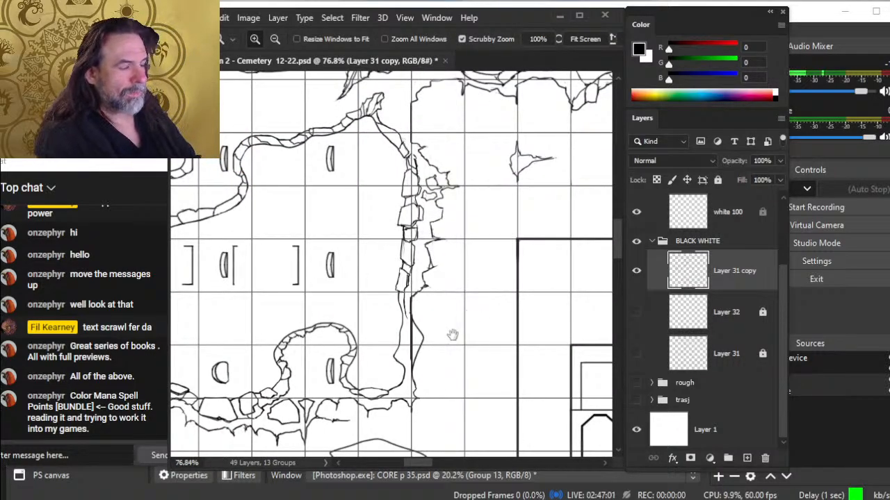
pyautogui.moveTo(453, 335); pyautogui.dragTo(465, 257)
pyautogui.moveTo(430, 329); pyautogui.dragTo(460, 259)
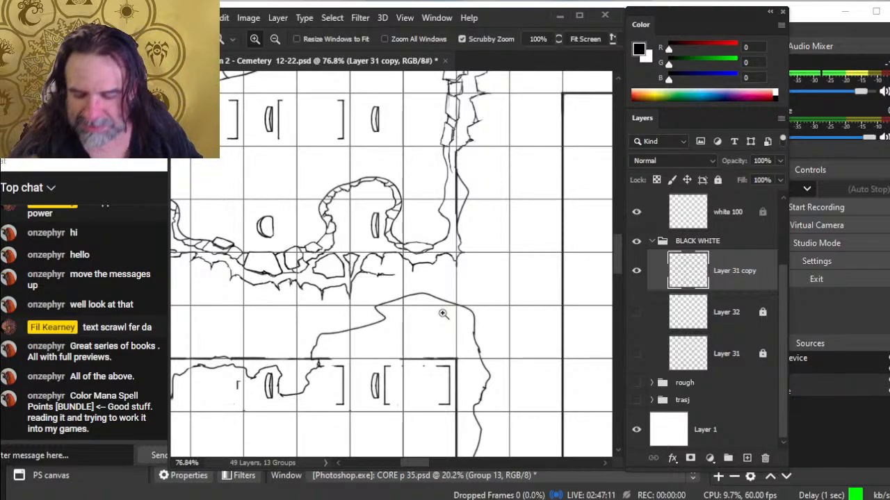
pyautogui.scroll(5, 448, 189)
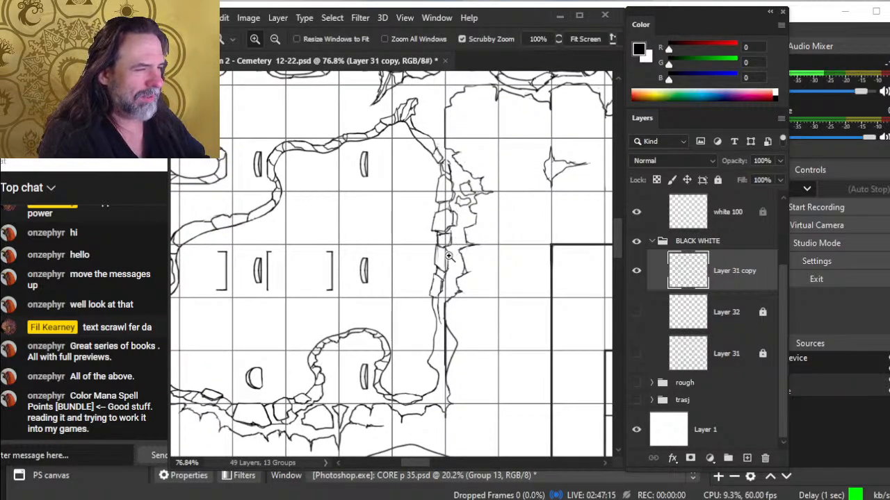
# - Erase the grave brackets inside the open walled area using an eraser size of 15
pyautogui.press('e')
pyautogui.press(']')
pyautogui.press(']')
pyautogui.press(']')
pyautogui.press(']')
pyautogui.moveTo(332, 240); pyautogui.dragTo(331, 290)
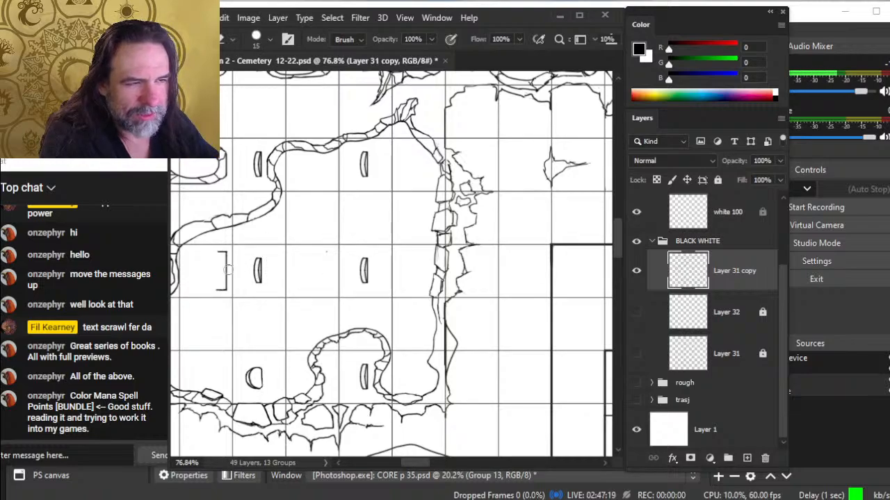
pyautogui.moveTo(224, 243); pyautogui.dragTo(222, 290)
# - Erase the three isolated headstones in the middle and upper part of the open walled area
pyautogui.moveTo(333, 320); pyautogui.dragTo(392, 250)
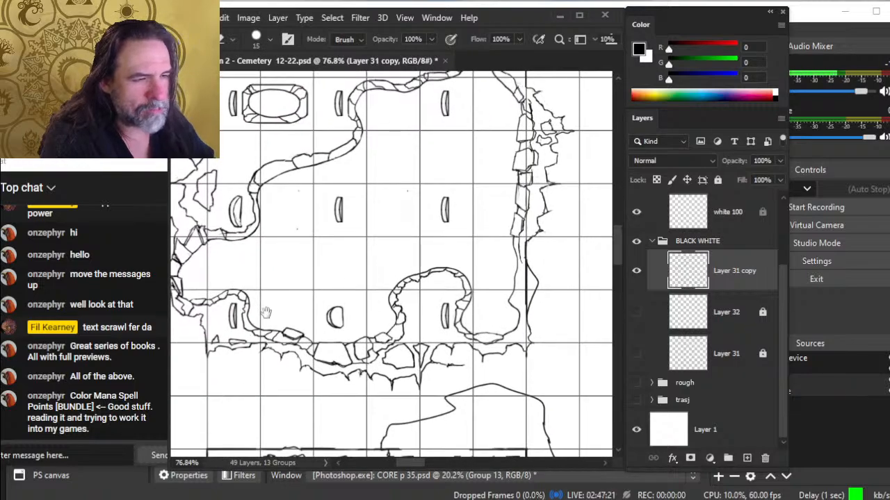
pyautogui.moveTo(340, 196)
pyautogui.mouseDown()
pyautogui.moveTo(341, 215)
pyautogui.moveTo(352, 204)
pyautogui.mouseUp()
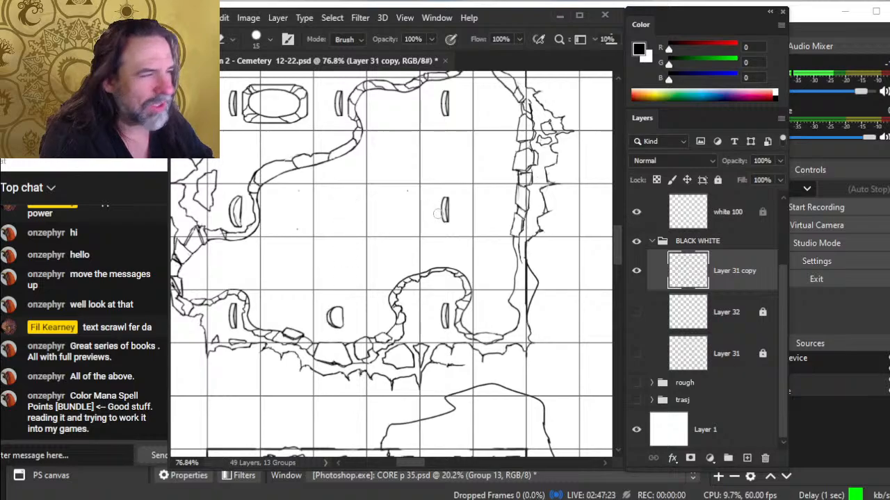
pyautogui.moveTo(438, 214); pyautogui.dragTo(445, 185)
pyautogui.moveTo(445, 112); pyautogui.dragTo(460, 106)
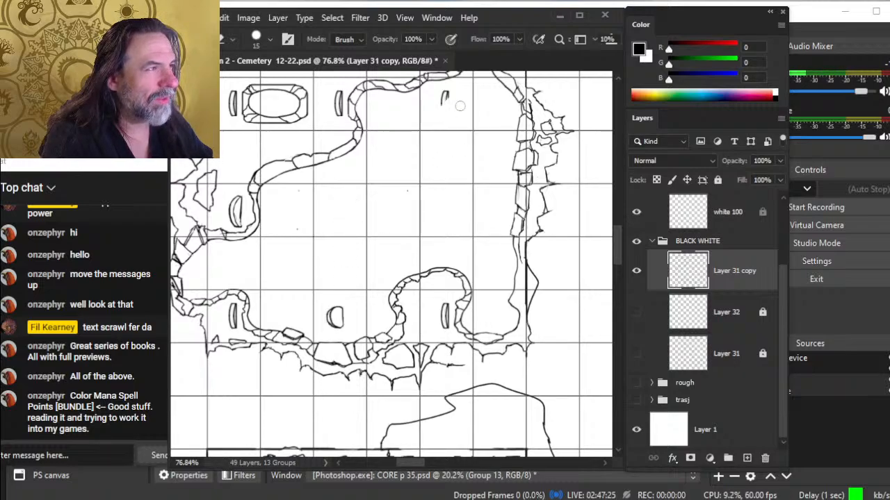
# - Reduce the eraser size to 7 and erase the short line between the two wall lines under the lowest stone
pyautogui.press('z')
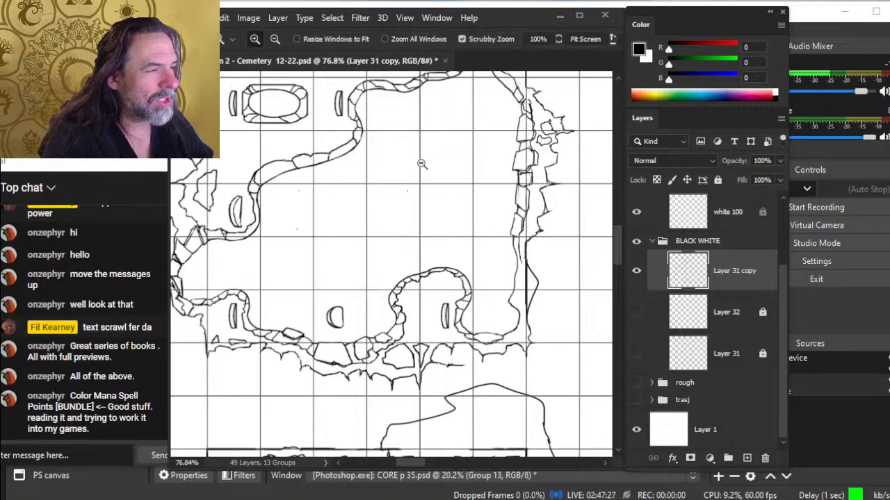
pyautogui.moveTo(413, 149); pyautogui.dragTo(387, 172)
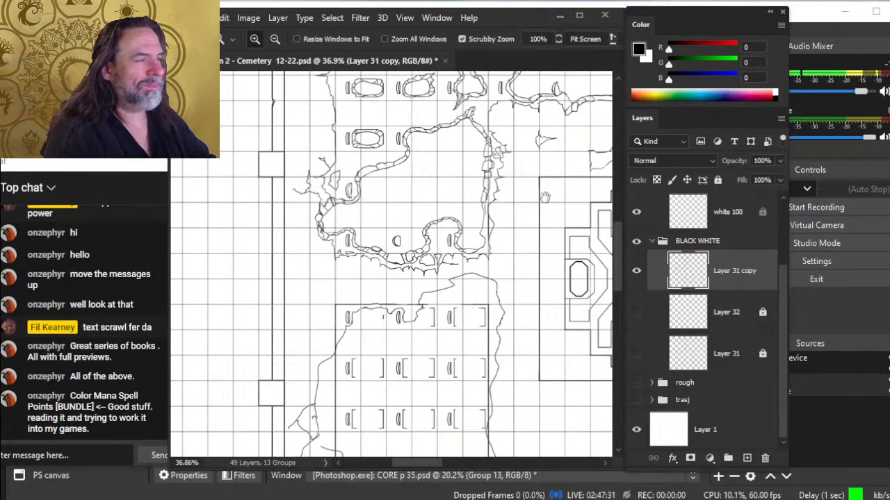
pyautogui.moveTo(545, 195); pyautogui.dragTo(464, 311)
pyautogui.click(548, 258)
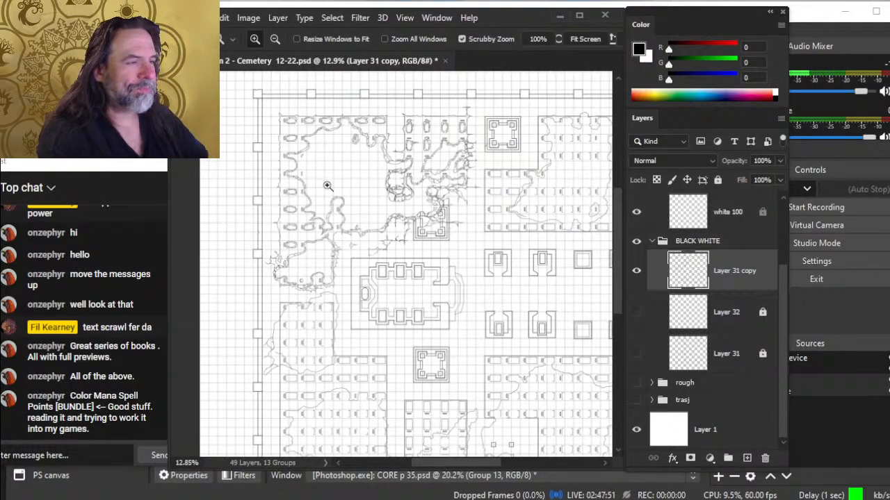
pyautogui.click(322, 291)
pyautogui.moveTo(329, 293)
pyautogui.mouseDown()
pyautogui.moveTo(332, 303)
pyautogui.moveTo(356, 291)
pyautogui.mouseUp()
pyautogui.press('[')
pyautogui.press('[')
pyautogui.press('[')
pyautogui.press('[')
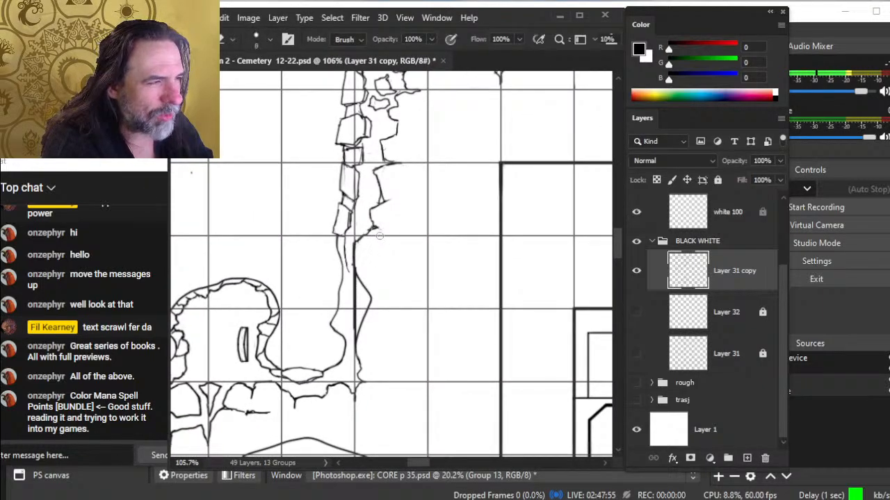
pyautogui.press('b')
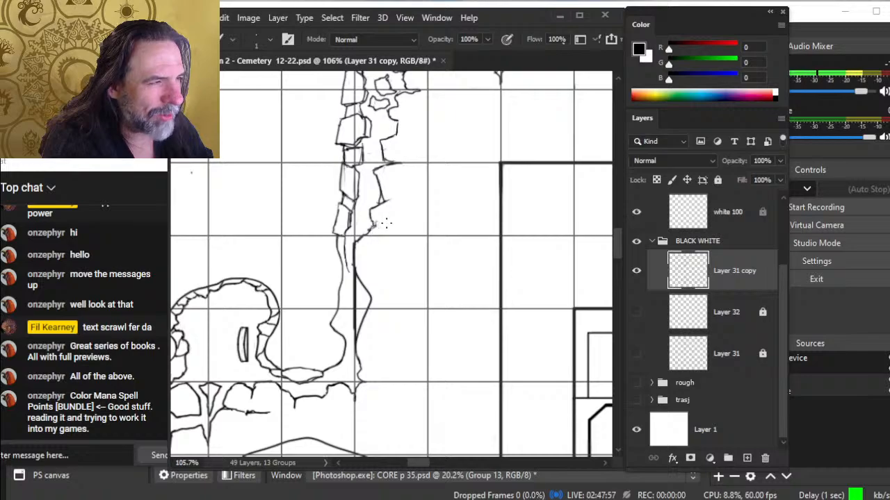
pyautogui.press('e')
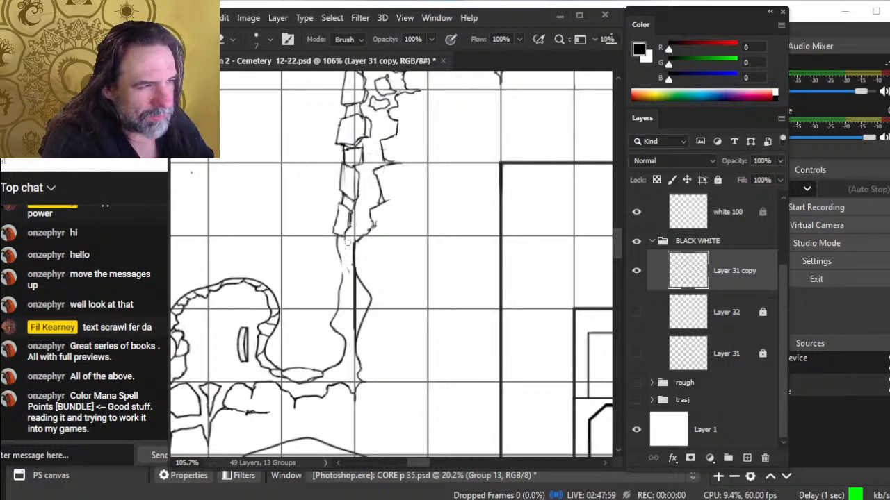
pyautogui.press('b')
pyautogui.press('e')
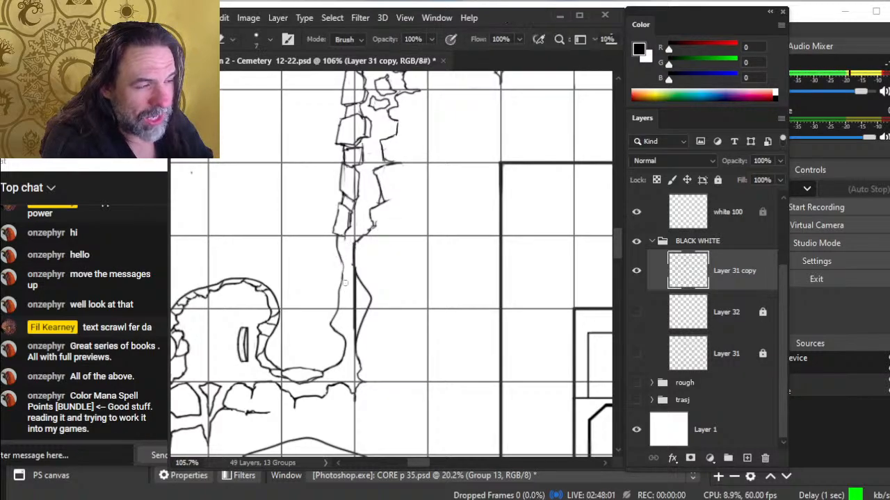
# - Replace the smooth outer line below the rubble with a jagged broken edge running down to the existing bulge
pyautogui.moveTo(353, 248); pyautogui.dragTo(355, 278)
pyautogui.press('b')
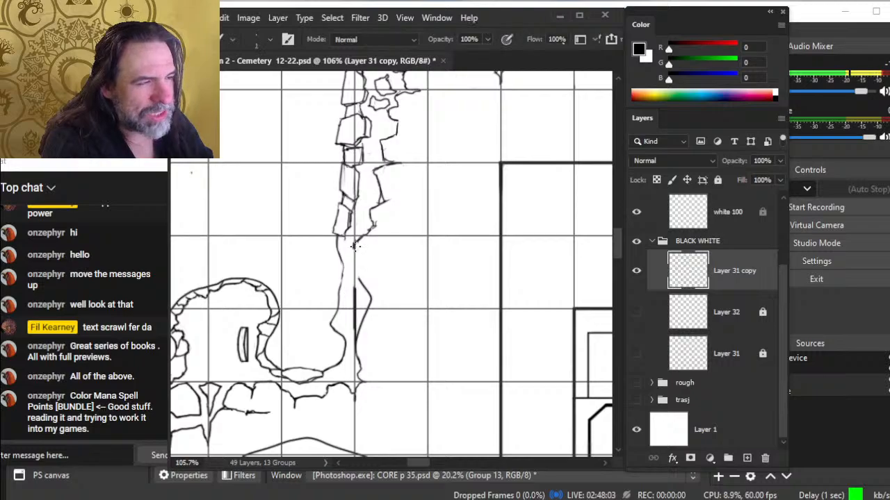
pyautogui.moveTo(353, 240)
pyautogui.mouseDown()
pyautogui.moveTo(362, 260)
pyautogui.moveTo(357, 319)
pyautogui.mouseUp()
pyautogui.press('e')
pyautogui.press('b')
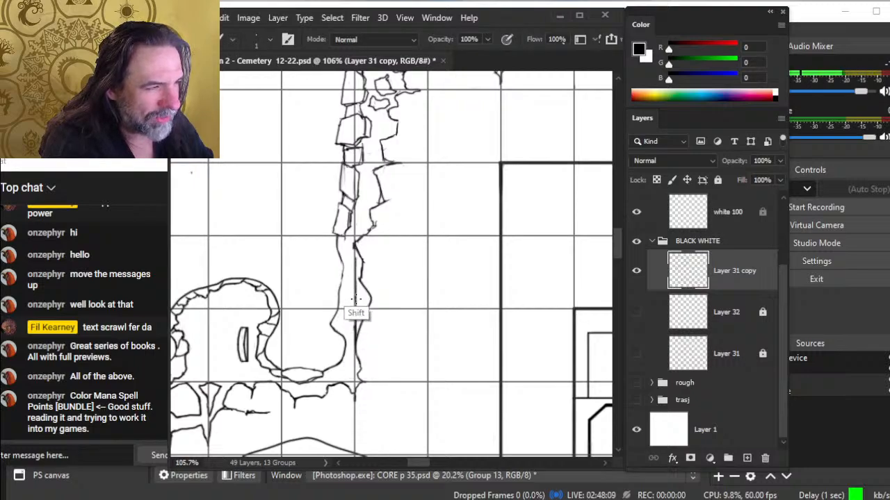
# - Erase part of the inner wall line below the lowest stone and draw the slanted top of a new stone there
pyautogui.press('e')
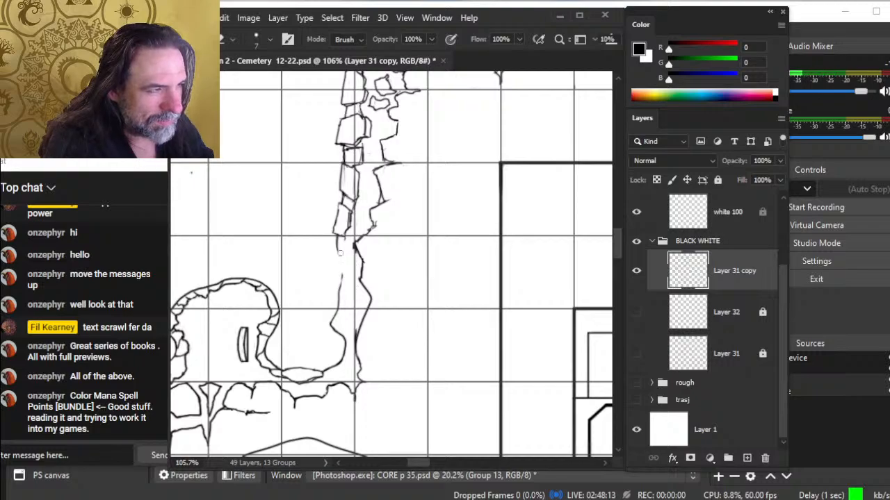
pyautogui.press('b')
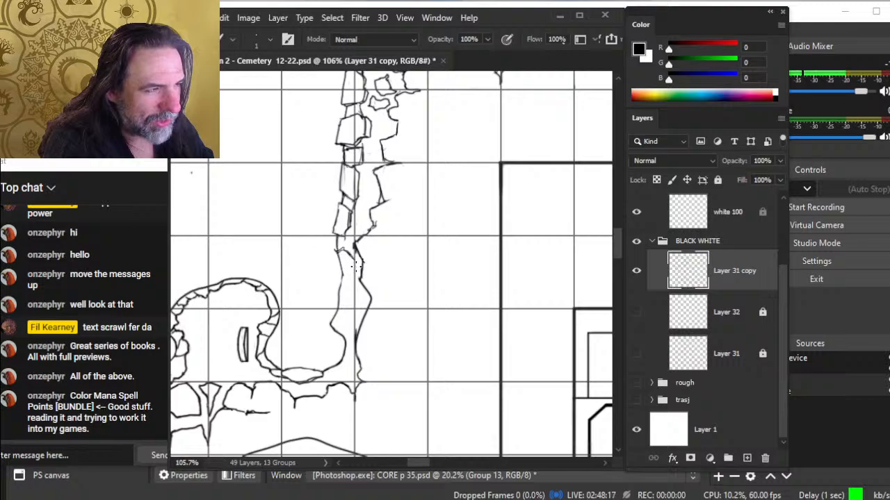
pyautogui.press('e')
pyautogui.moveTo(353, 259); pyautogui.dragTo(341, 252)
pyautogui.press('b')
pyautogui.press('e')
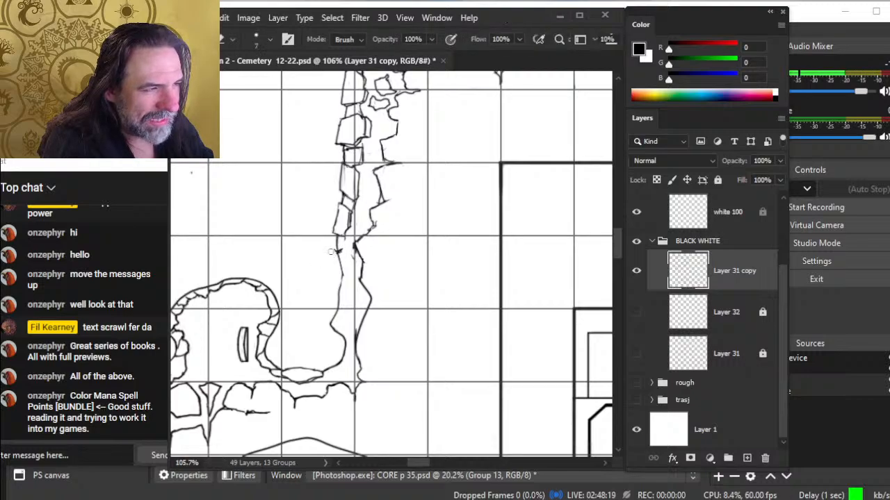
pyautogui.press('b')
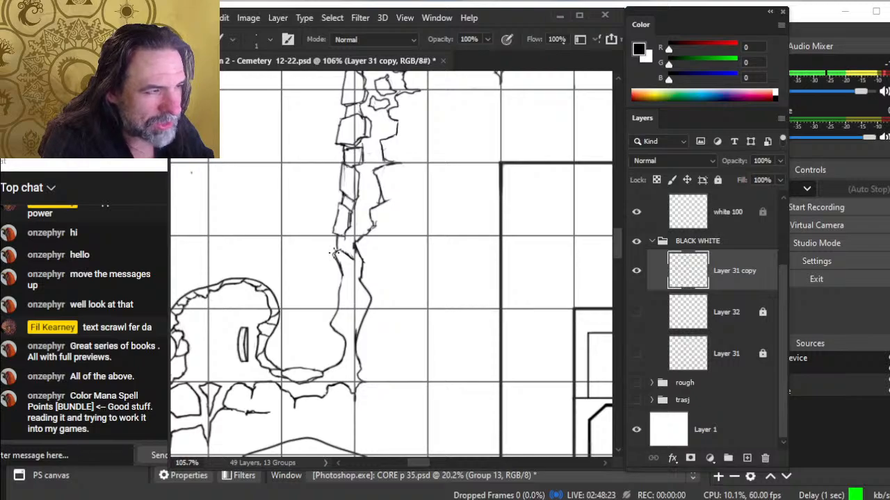
# - Shape the inner and outer sides of the new stone, erasing excess line to leave an angular block
pyautogui.press('e')
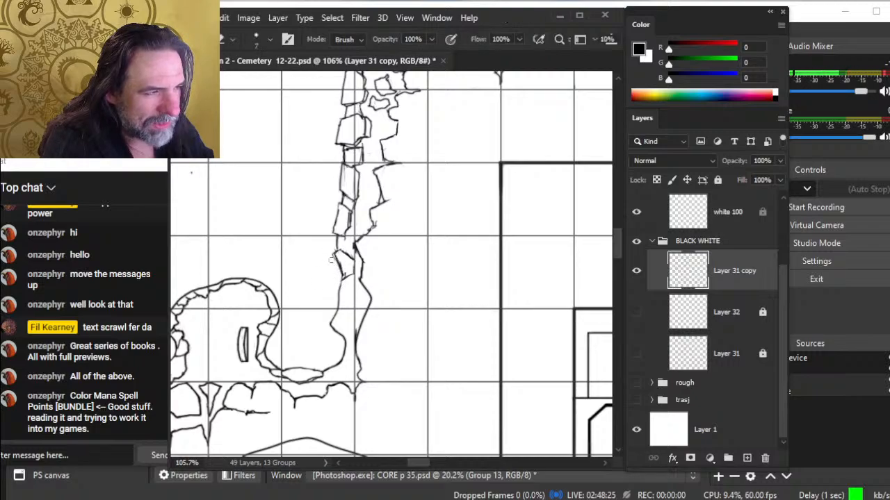
pyautogui.press('b')
pyautogui.press('e')
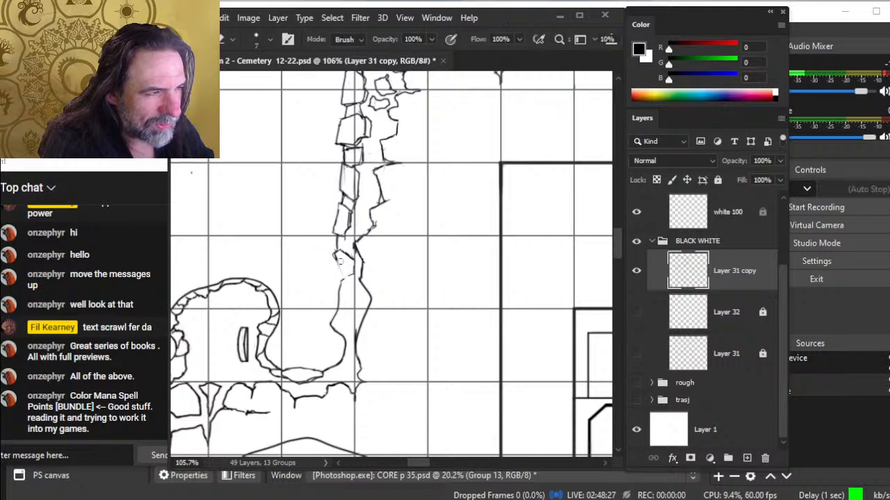
pyautogui.press('b')
pyautogui.press('e')
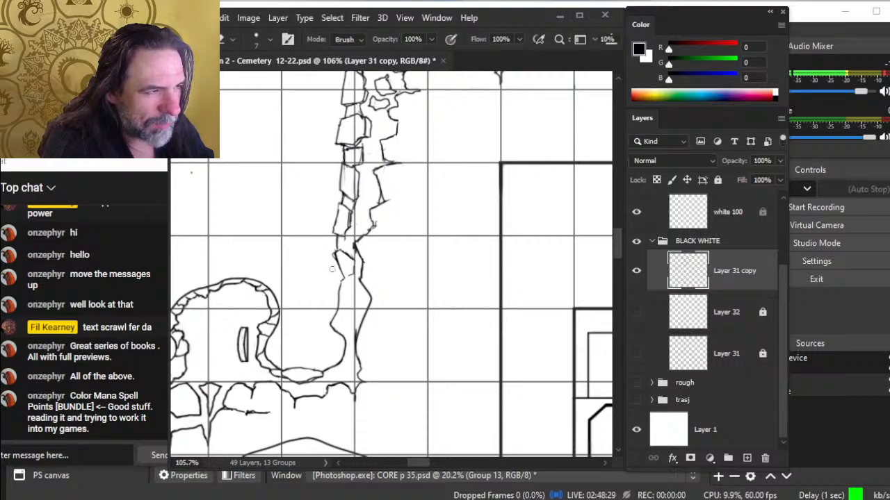
pyautogui.press('b')
pyautogui.press('e')
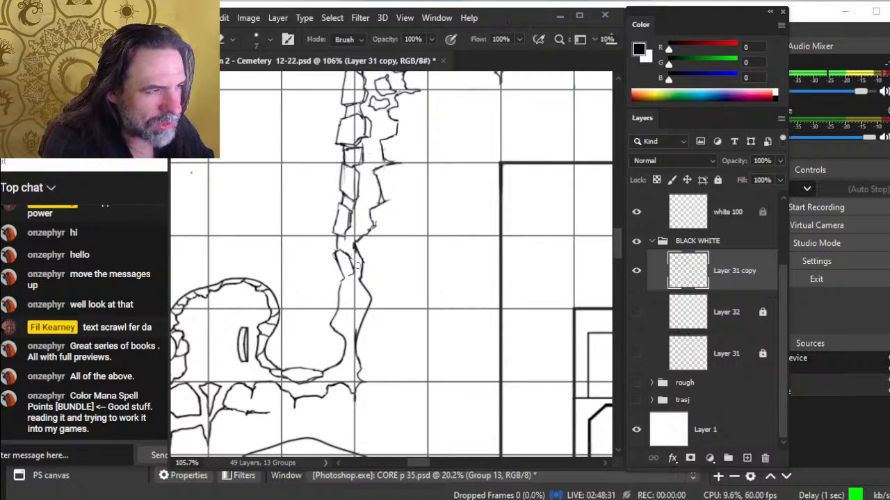
# - Clean up the rough line beside the new stone and rework the outer rubble edge next to its top
pyautogui.press('b')
pyautogui.press('e')
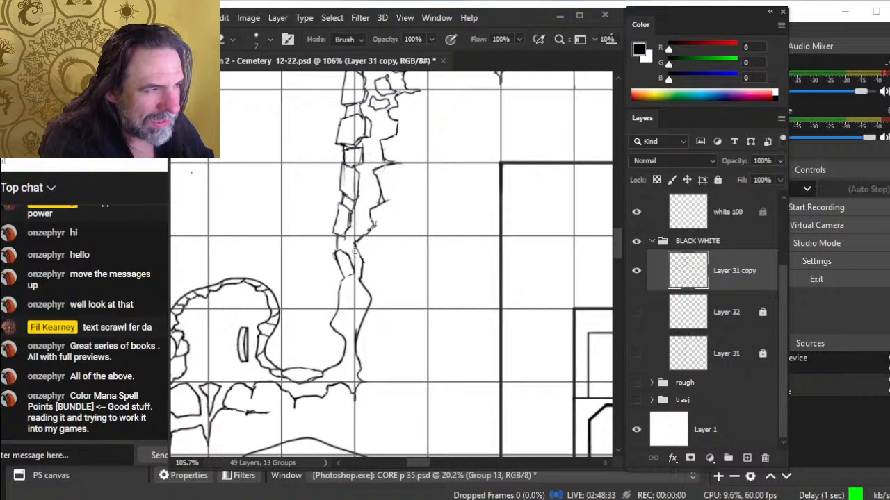
pyautogui.press('b')
pyautogui.press('e')
pyautogui.press('b')
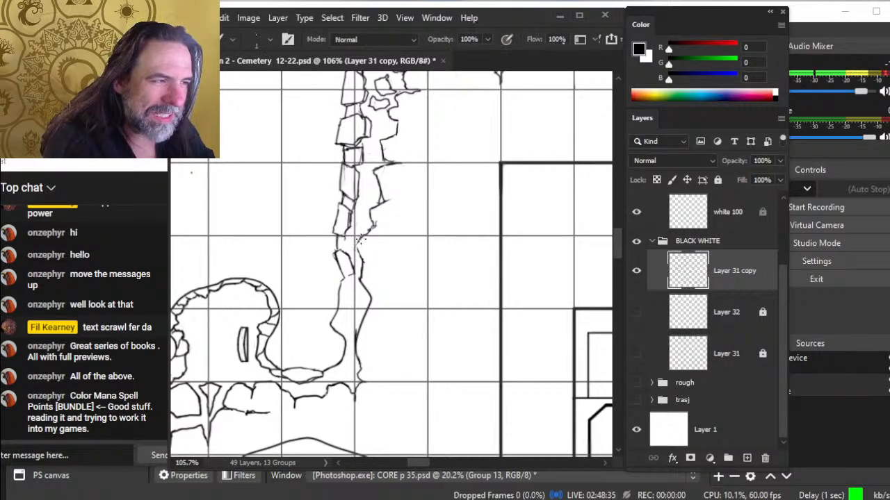
pyautogui.press('e')
pyautogui.press('b')
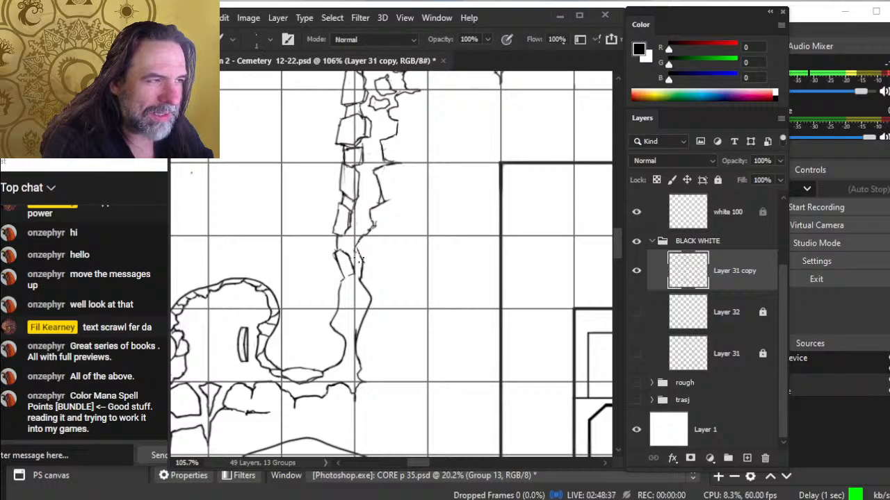
# - Draw the outer side of the gap between the lowest two stones and clean up the new stone's inner side
pyautogui.press('e')
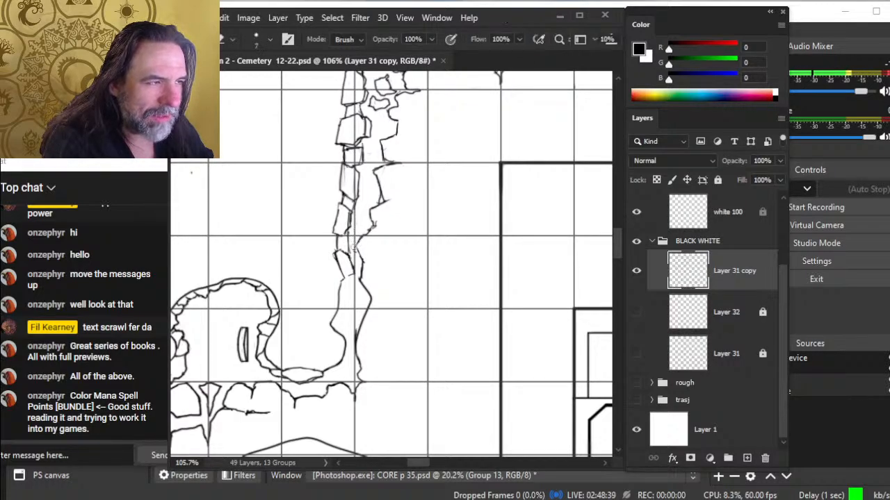
pyautogui.press('b')
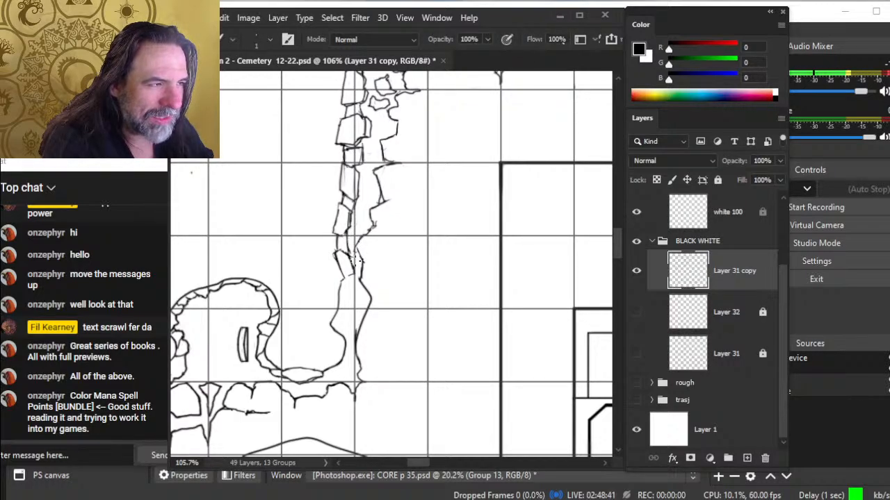
pyautogui.press('e')
pyautogui.press('b')
pyautogui.moveTo(347, 236); pyautogui.dragTo(338, 263)
pyautogui.press('e')
pyautogui.press('b')
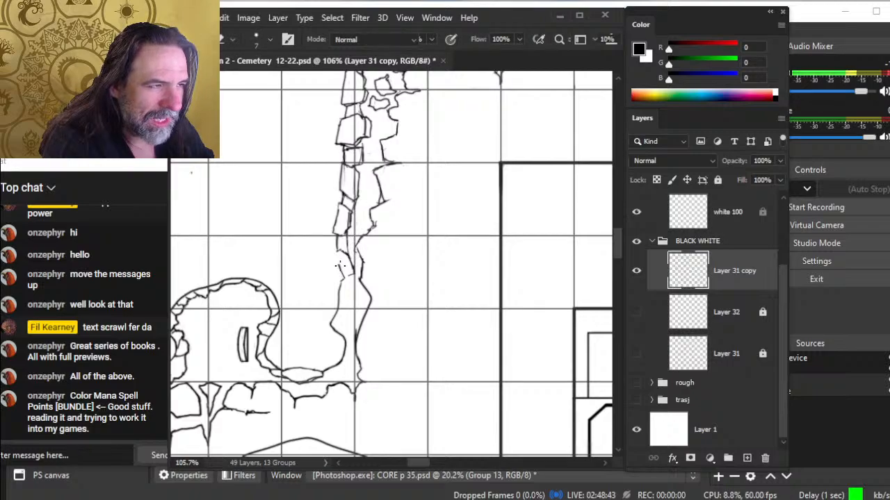
pyautogui.press('e')
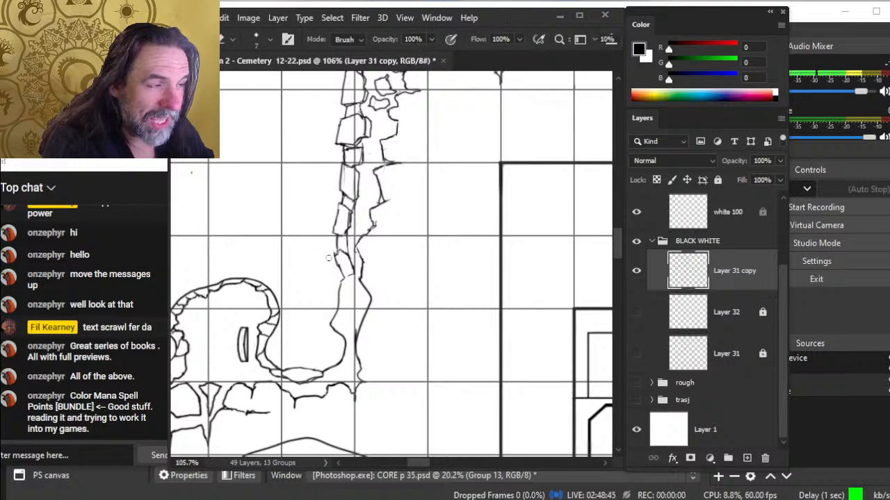
pyautogui.moveTo(328, 255); pyautogui.dragTo(338, 273)
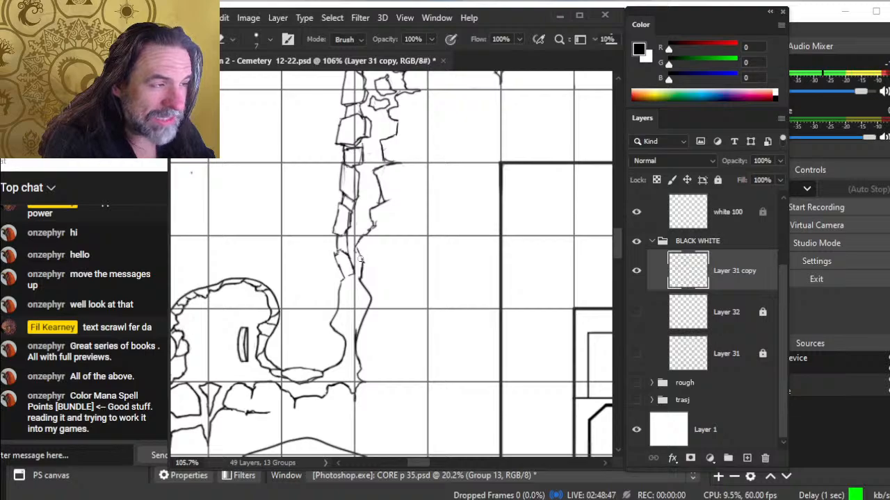
# - Redraw the outer rubble edge beside the new stone and touch up the rubble corner just above it
pyautogui.press('b')
pyautogui.moveTo(356, 247); pyautogui.dragTo(357, 267)
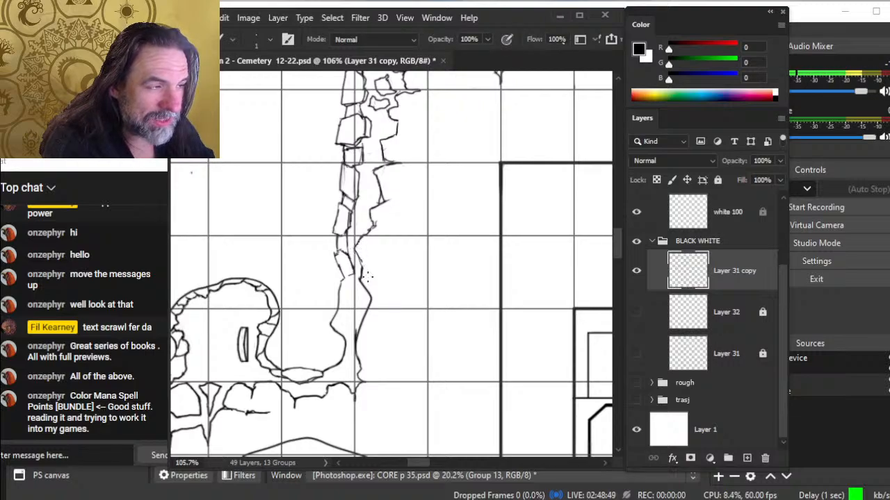
pyautogui.press('e')
pyautogui.press('b')
pyautogui.moveTo(371, 222); pyautogui.dragTo(371, 230)
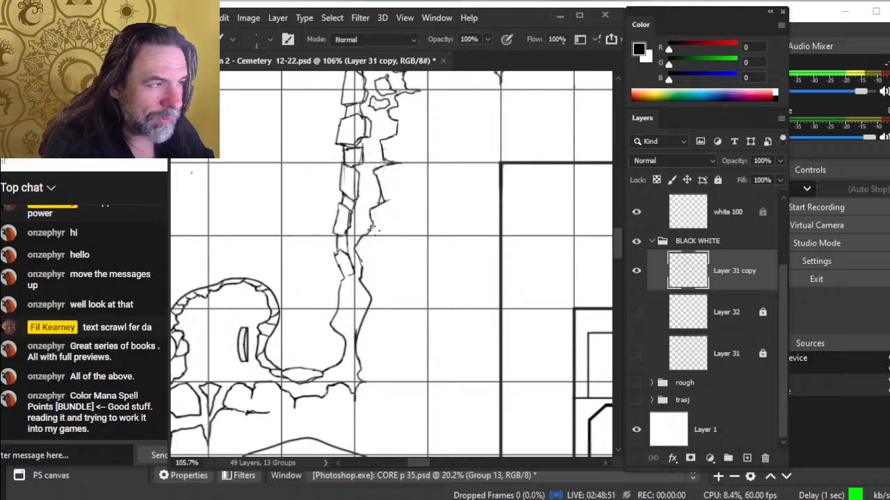
# - Trim the spike on the outer rubble edge and redraw the line leading into the bulge below the new stone
pyautogui.press('e')
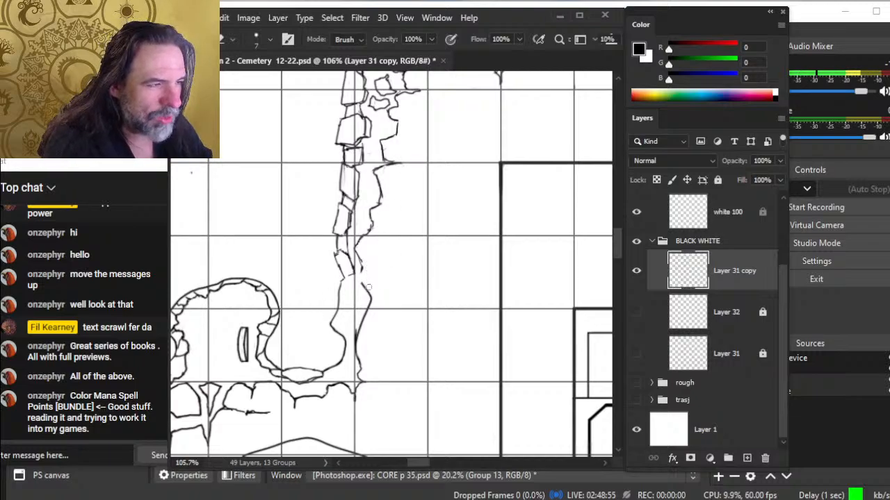
pyautogui.press('b')
pyautogui.moveTo(361, 285); pyautogui.dragTo(371, 299)
pyautogui.press('e')
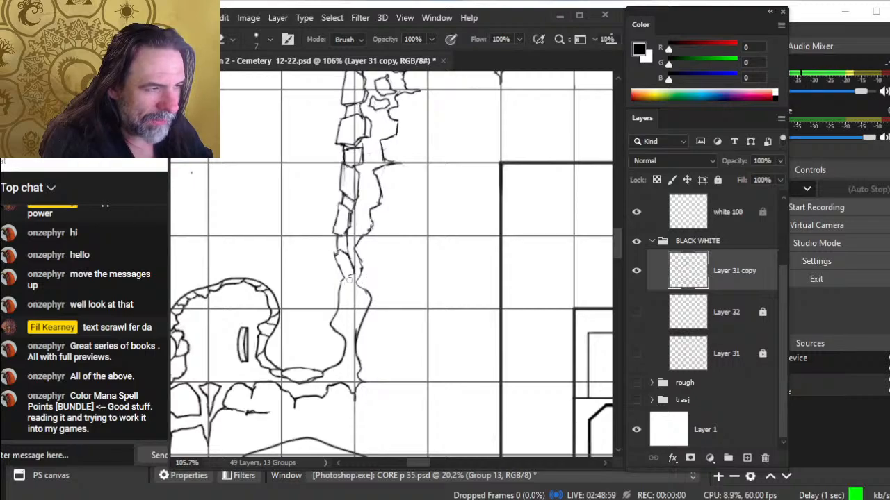
# - Draw the new stone's slanted base and erase the outer line's bulge beneath it
pyautogui.press('b')
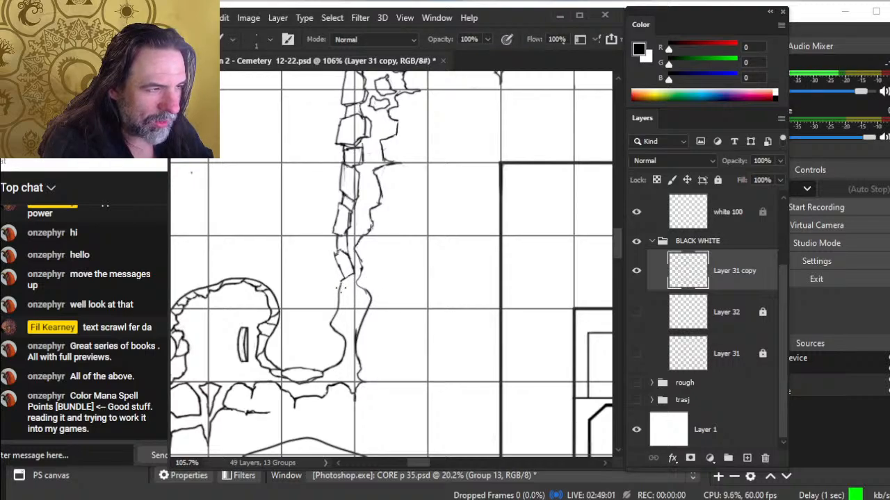
pyautogui.press('e')
pyautogui.moveTo(361, 304)
pyautogui.mouseDown()
pyautogui.moveTo(360, 341)
pyautogui.moveTo(369, 298)
pyautogui.mouseUp()
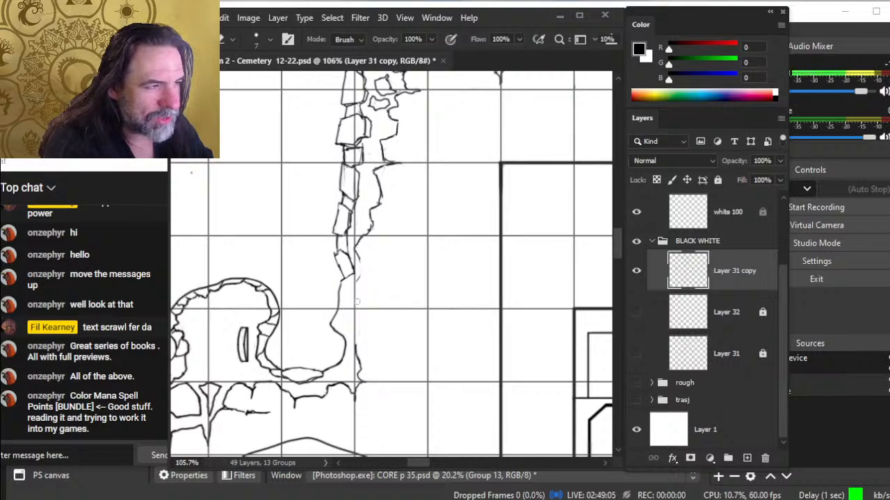
# - Redraw the outer rubble edge beside the lowest stone as a jagged, outward-pointing corner
pyautogui.press('b')
pyautogui.press('e')
pyautogui.moveTo(361, 259)
pyautogui.mouseDown()
pyautogui.moveTo(369, 278)
pyautogui.moveTo(358, 281)
pyautogui.mouseUp()
pyautogui.press('b')
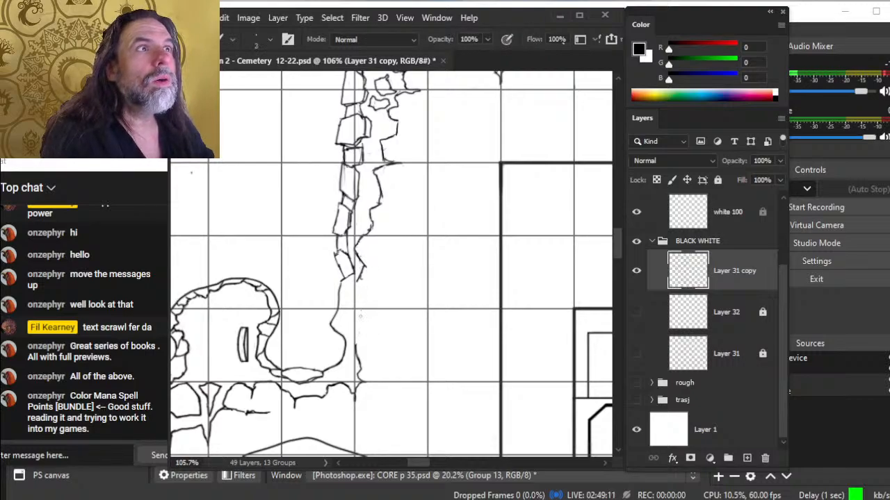
pyautogui.hotkey('ctrl', 'space')
pyautogui.moveTo(365, 239)
pyautogui.mouseDown()
pyautogui.moveTo(387, 240)
pyautogui.moveTo(379, 209)
pyautogui.moveTo(359, 238)
pyautogui.mouseUp()
pyautogui.press('e')
pyautogui.press('b')
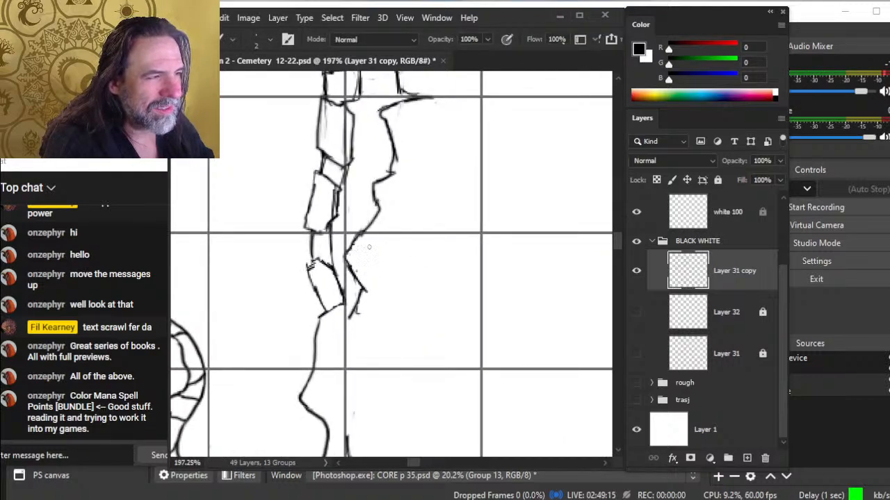
# - Erase the stray marks around the long spike on the outer rubble edge above the lowest stones
pyautogui.press('e')
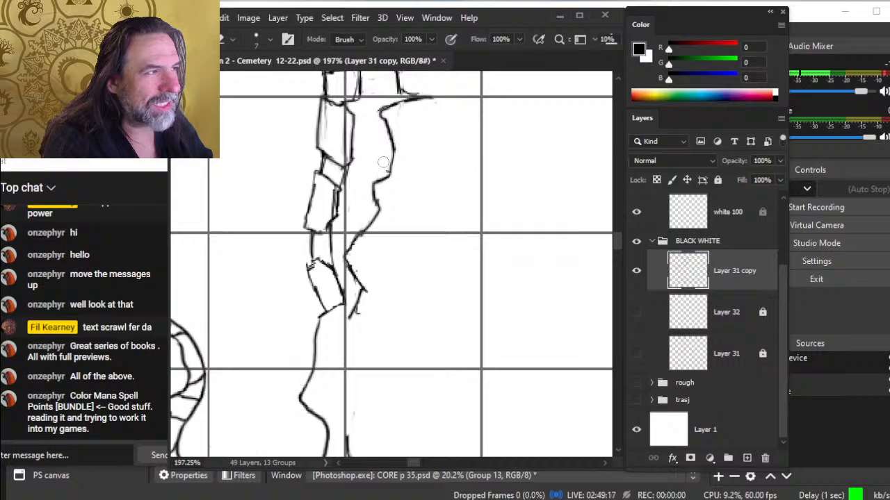
pyautogui.moveTo(419, 111); pyautogui.dragTo(450, 98)
pyautogui.moveTo(396, 93)
pyautogui.mouseDown()
pyautogui.moveTo(387, 92)
pyautogui.moveTo(422, 97)
pyautogui.moveTo(416, 182)
pyautogui.mouseUp()
pyautogui.press('b')
pyautogui.press('space')
# - Reduce the eraser size to 4 and clean stray sketch marks from the small square stone and the tall stone below it
pyautogui.press('e')
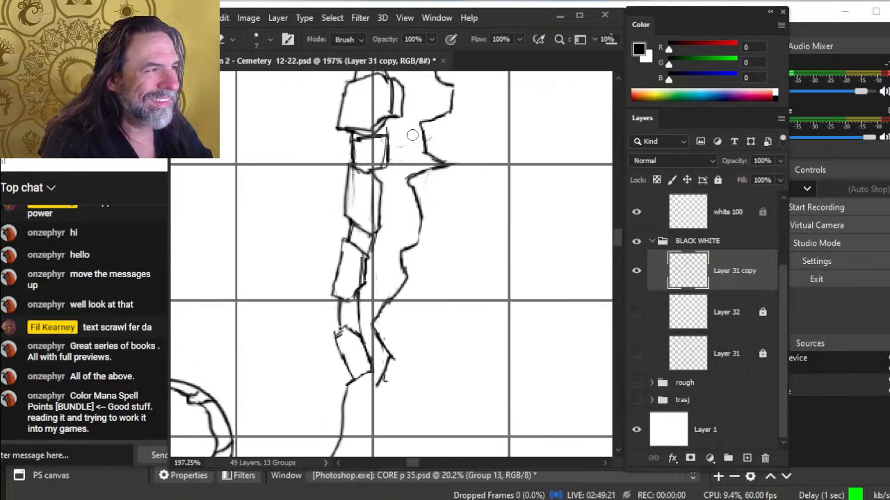
pyautogui.press('[')
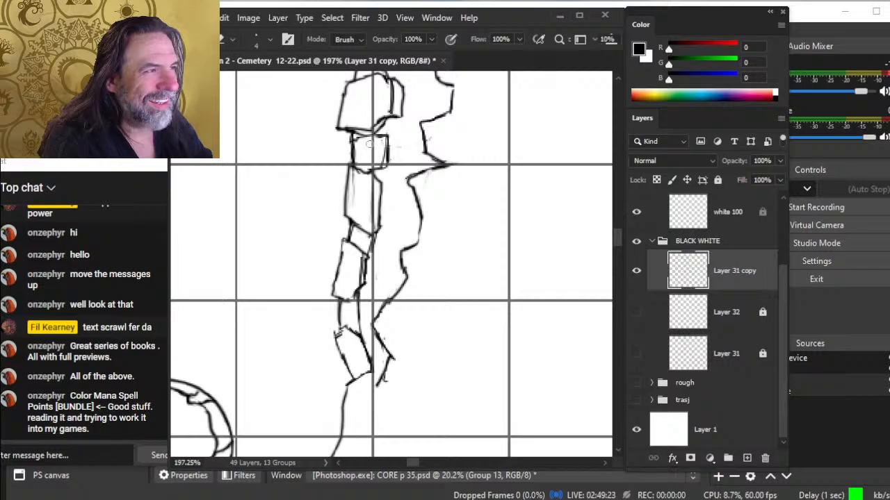
pyautogui.press('b')
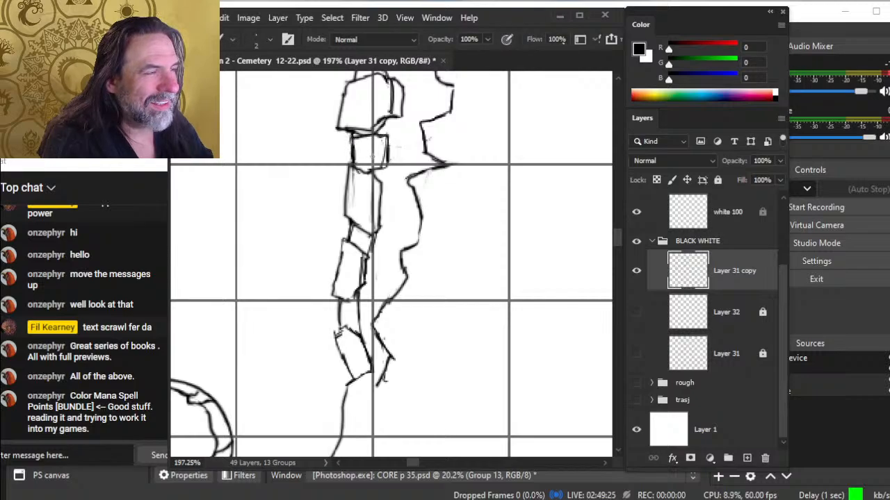
pyautogui.press('e')
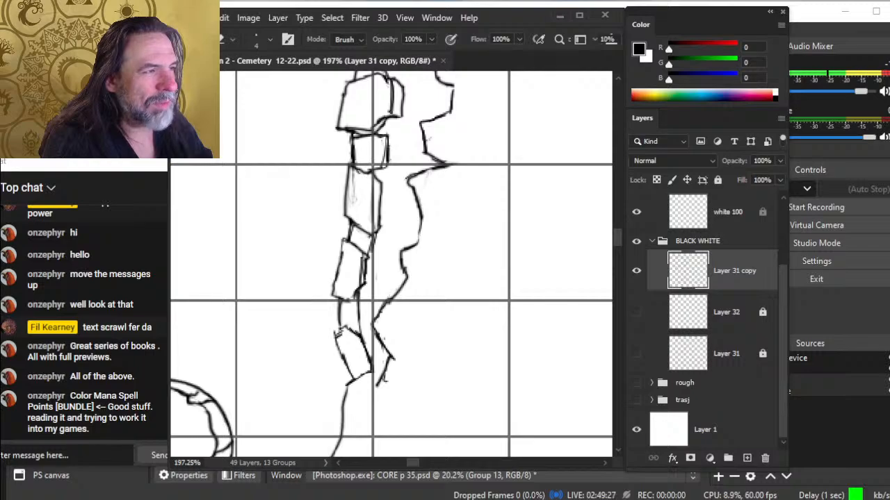
pyautogui.press('b')
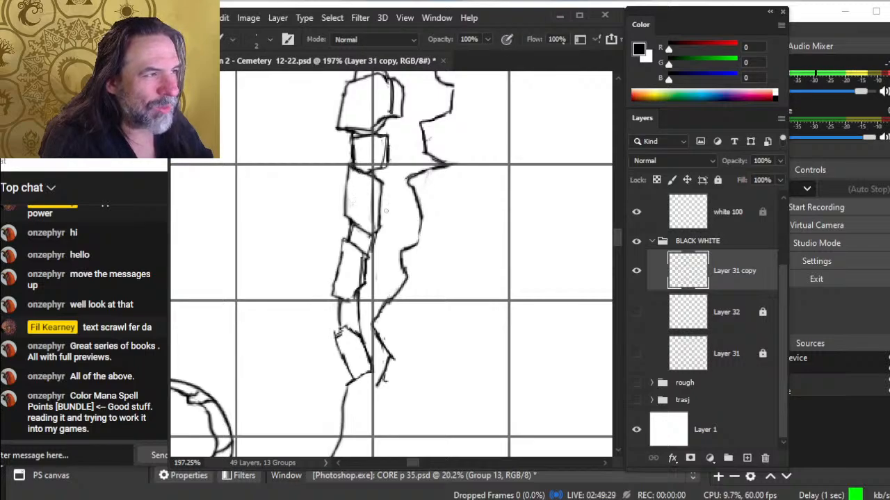
pyautogui.press('e')
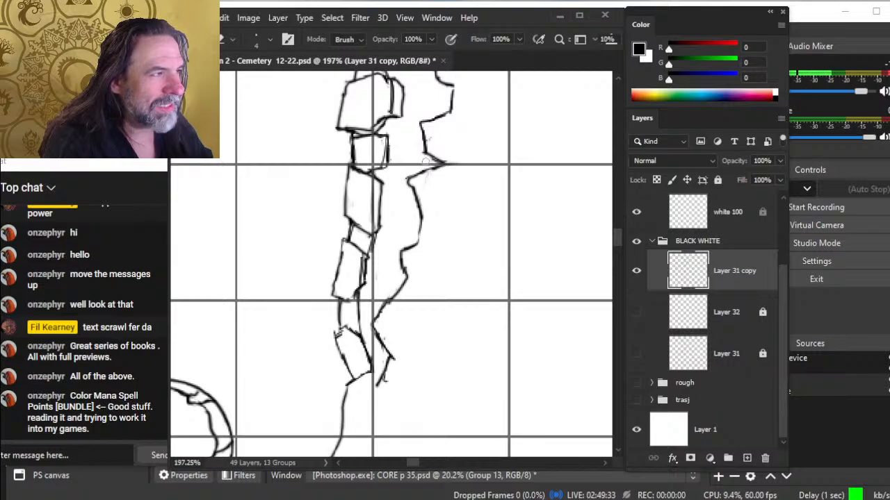
# - Redraw the outer rubble edge's protruding corner beside the broad stone above the small square one
pyautogui.press('z')
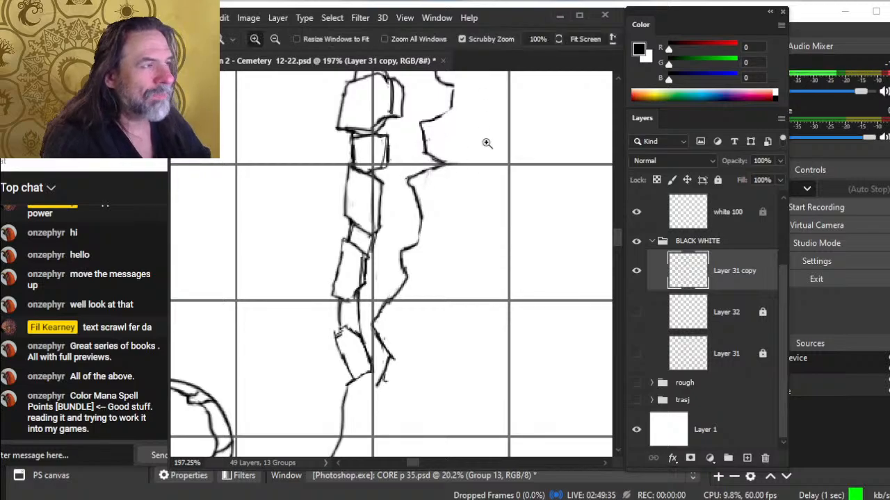
pyautogui.moveTo(485, 127); pyautogui.dragTo(424, 147)
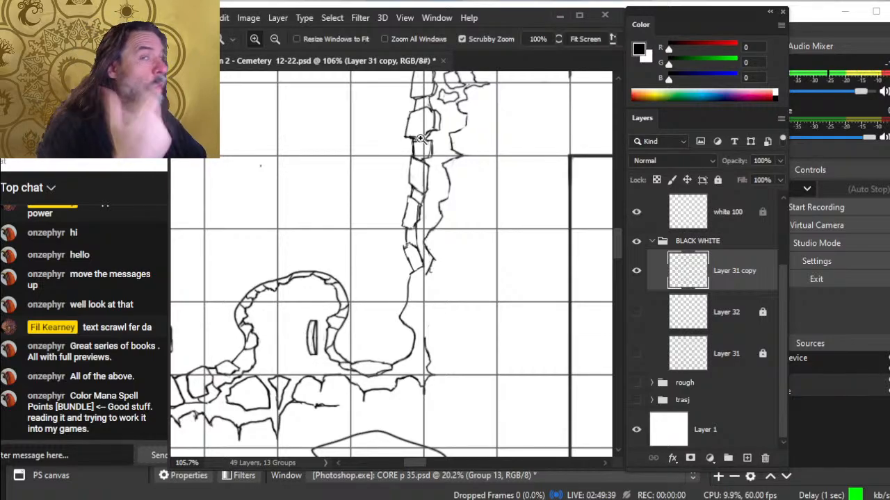
pyautogui.moveTo(445, 246); pyautogui.dragTo(423, 240)
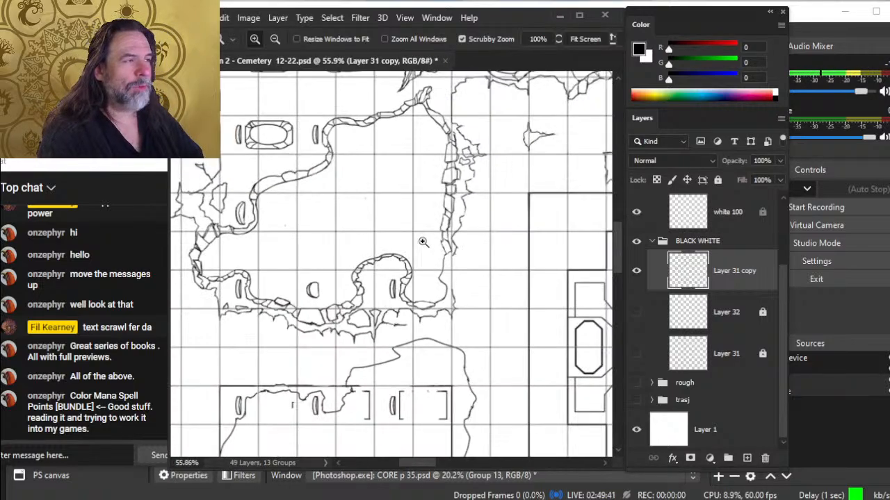
pyautogui.scroll(3, 497, 236)
pyautogui.moveTo(450, 169); pyautogui.dragTo(522, 218)
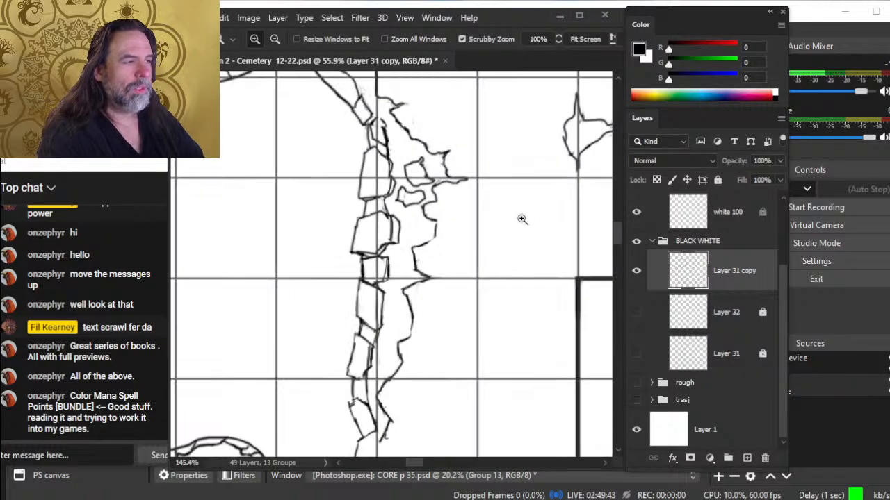
pyautogui.press('b')
pyautogui.press('b')
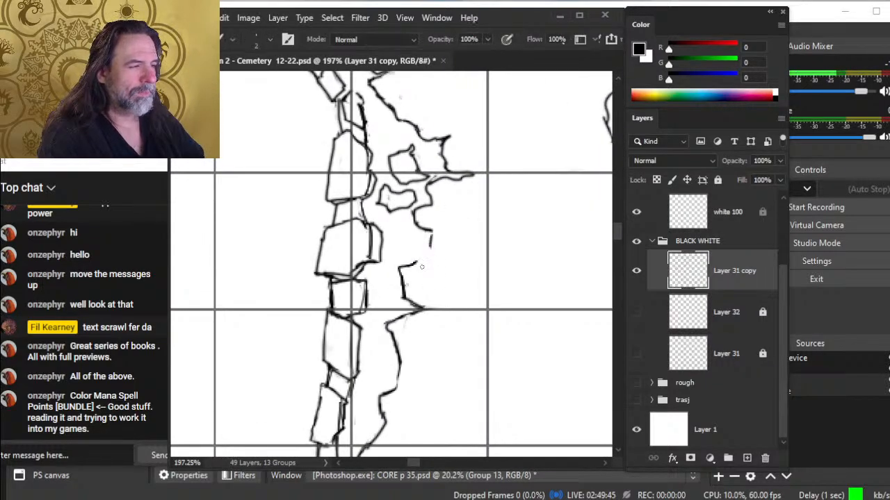
pyautogui.moveTo(414, 265)
pyautogui.mouseDown()
pyautogui.moveTo(432, 261)
pyautogui.moveTo(431, 229)
pyautogui.moveTo(435, 241)
pyautogui.mouseUp()
pyautogui.press('e')
pyautogui.press('b')
pyautogui.press('e')
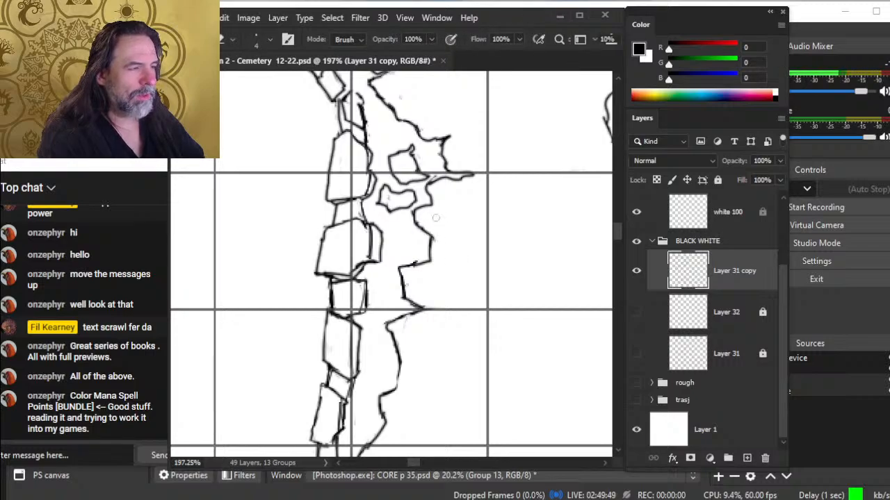
# - Separate the upper loose rubble stone from the neighbouring spike and reshape the loose stone's upper corner
pyautogui.press('b')
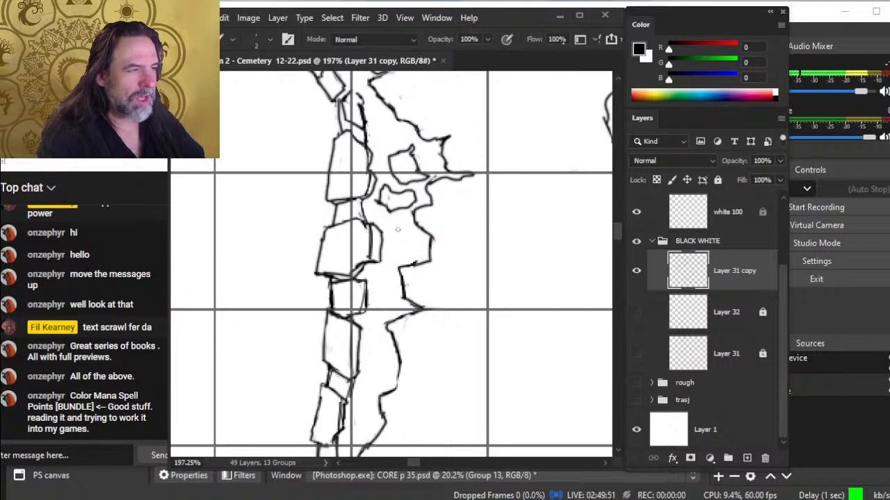
pyautogui.press('e')
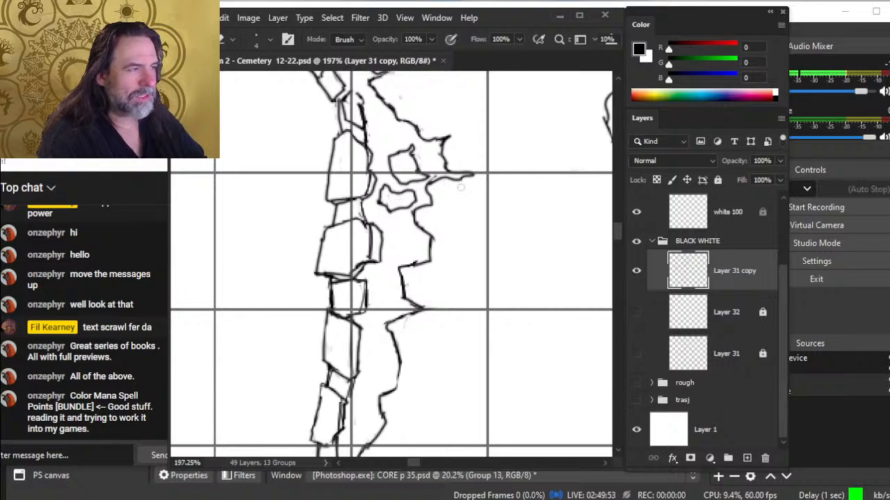
pyautogui.press('b')
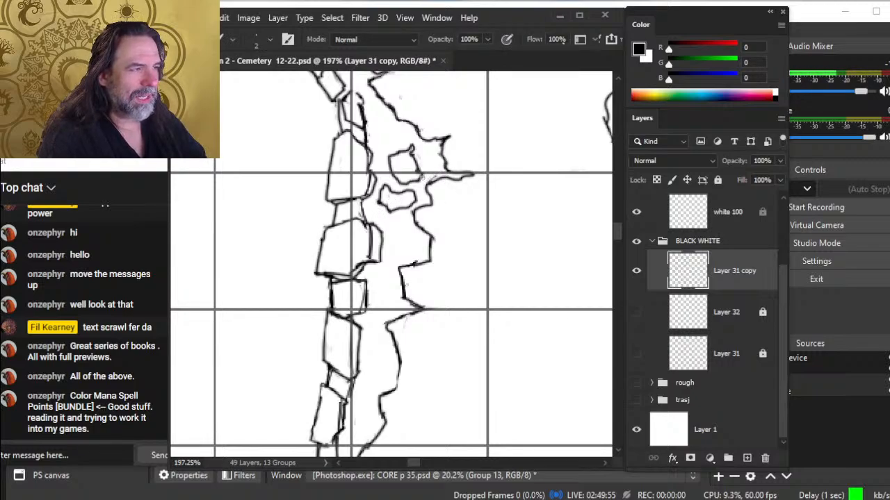
pyautogui.press('e')
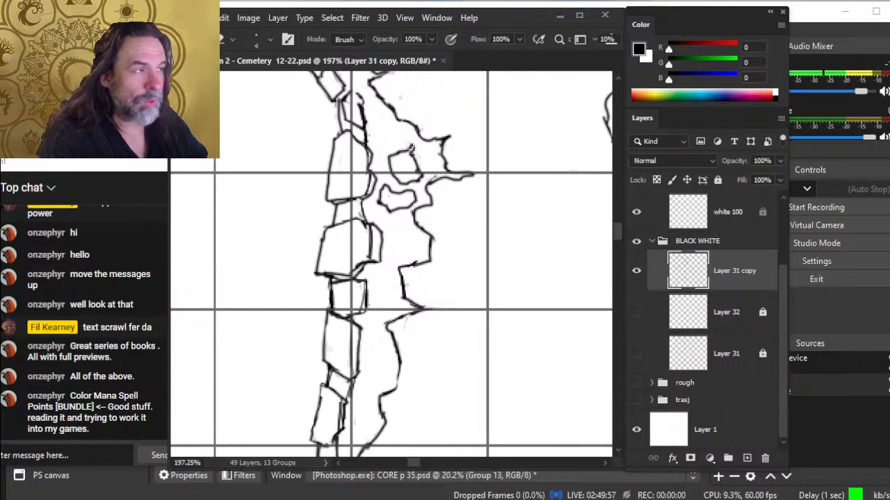
pyautogui.press('b')
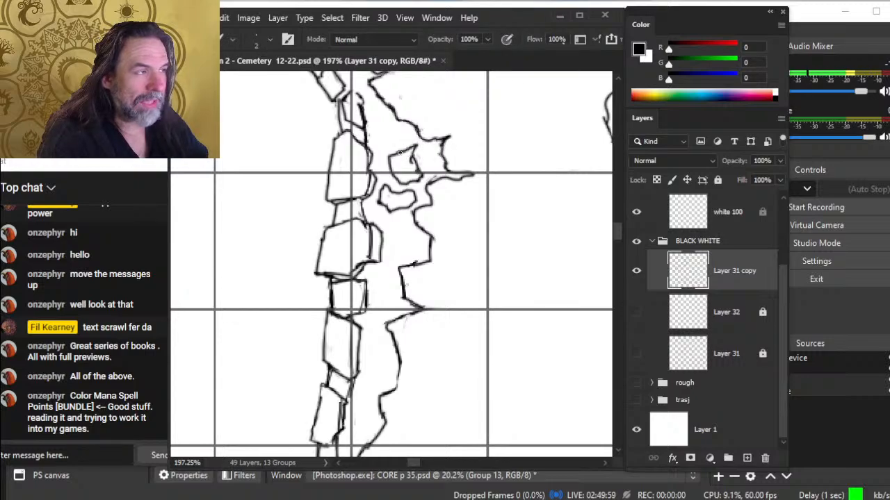
pyautogui.press('e')
pyautogui.press('b')
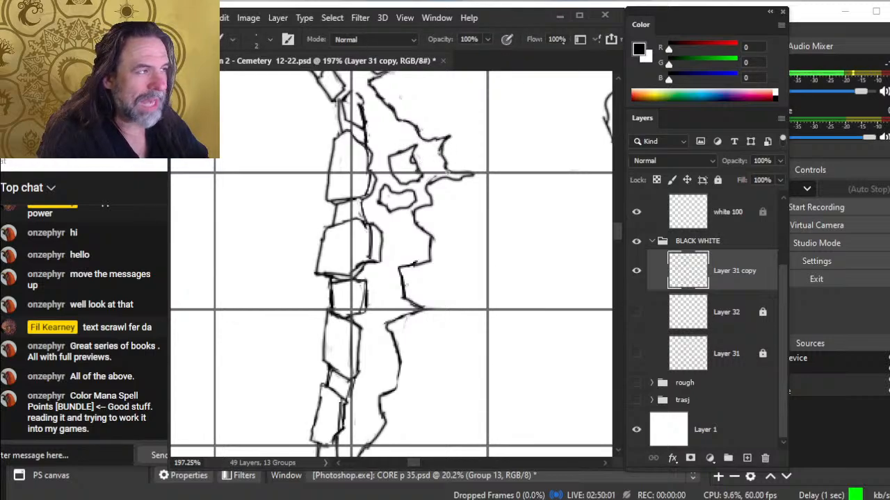
pyautogui.press('e')
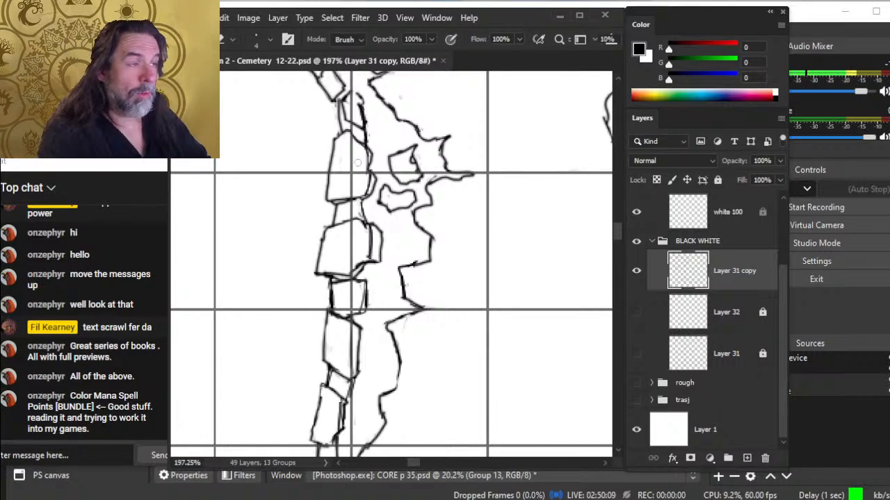
# - Redraw the outer rubble edge's notch beside the small square stone as a rounded curve and touch up the spike beneath it
pyautogui.moveTo(426, 246); pyautogui.dragTo(400, 233)
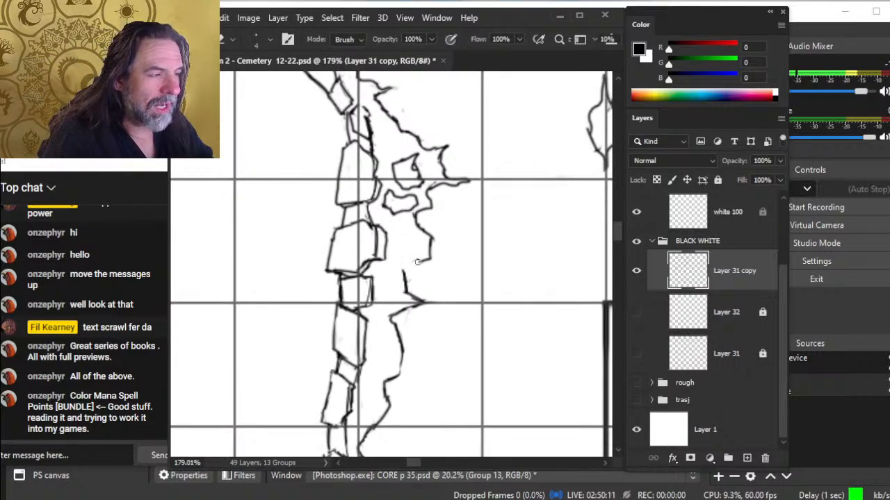
pyautogui.press('b')
pyautogui.moveTo(420, 262); pyautogui.dragTo(405, 278)
pyautogui.press('e')
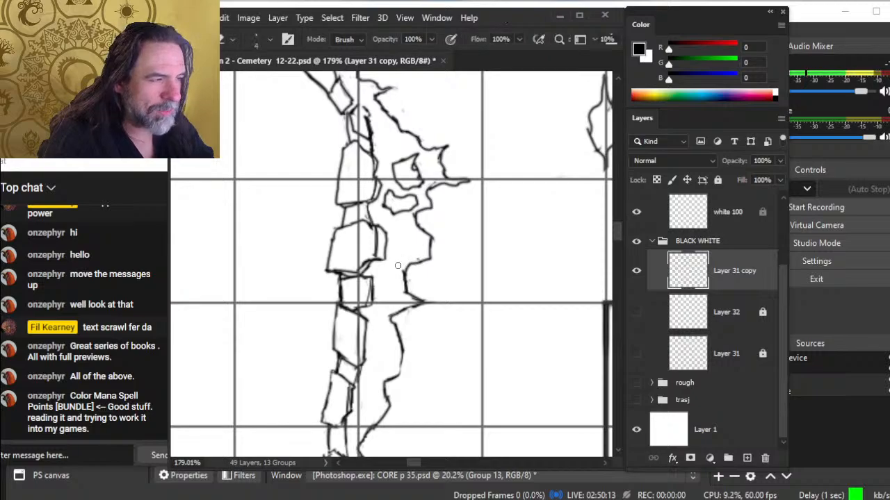
pyautogui.press('b')
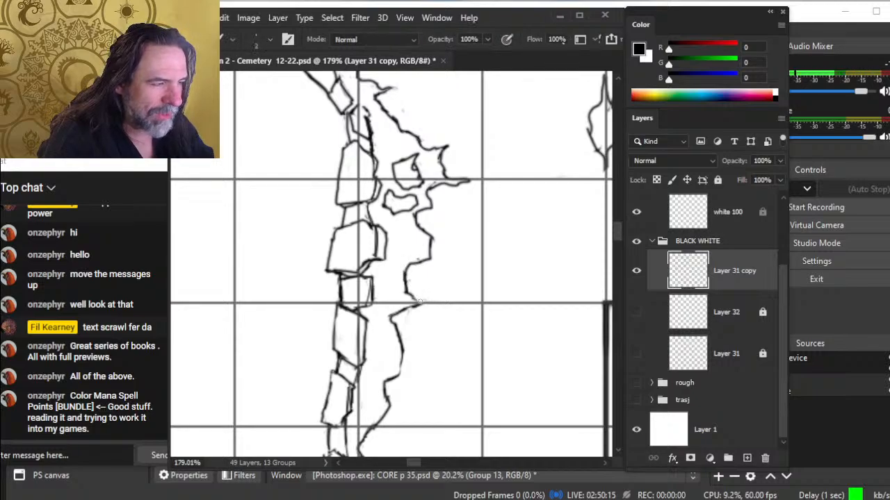
pyautogui.press('e')
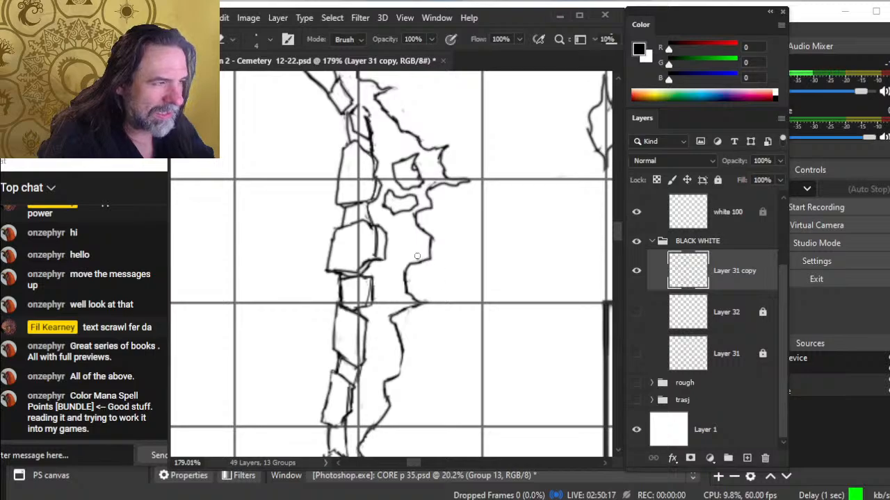
# - Break up the rubble edge's corner beside the broad stone and add a short crack spur pointing outward
pyautogui.press('b')
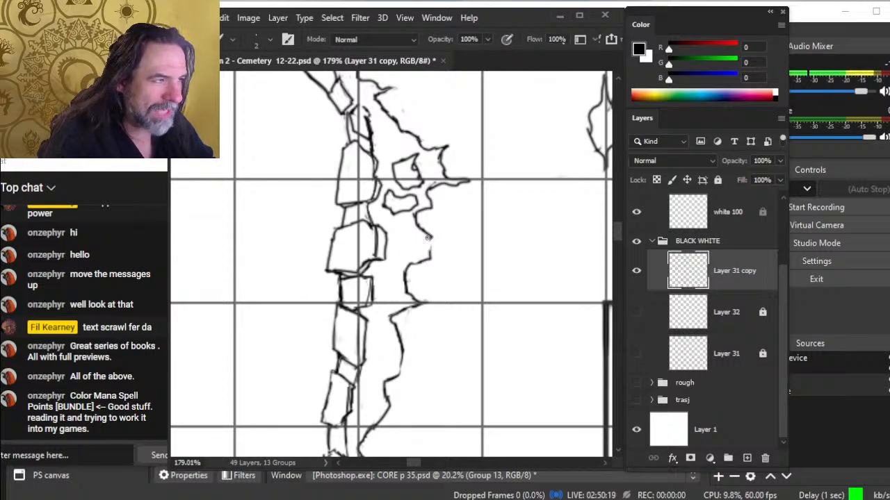
pyautogui.moveTo(428, 238)
pyautogui.mouseDown()
pyautogui.moveTo(445, 234)
pyautogui.moveTo(431, 253)
pyautogui.mouseUp()
pyautogui.press('e')
pyautogui.press('b')
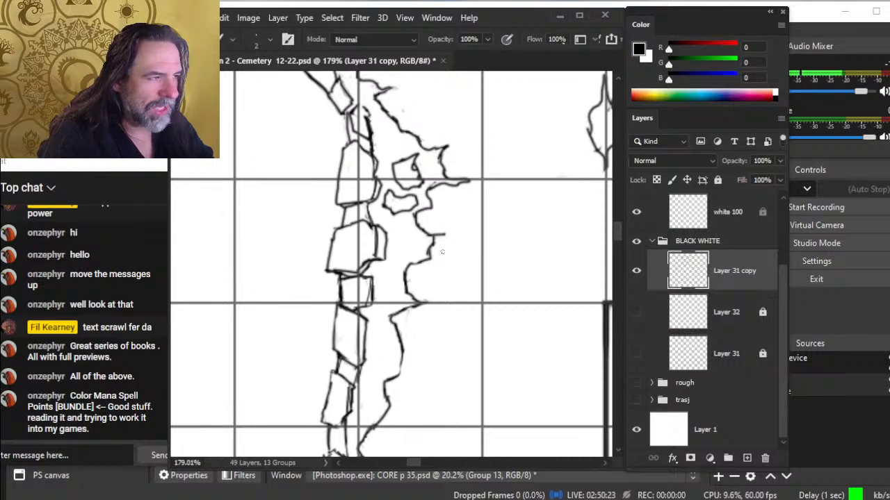
pyautogui.press('e')
# - Add a second short spur to the rubble edge beside the lower loose stone and sharpen the long spike above it
pyautogui.press('b')
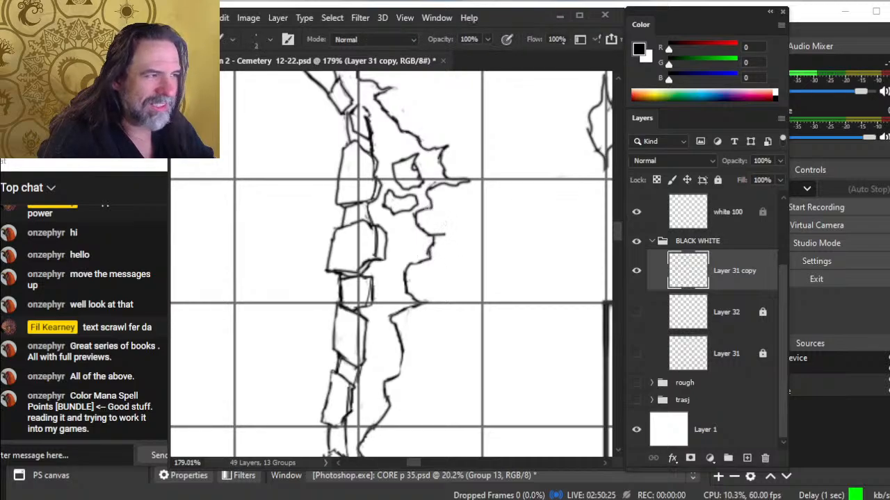
pyautogui.press('e')
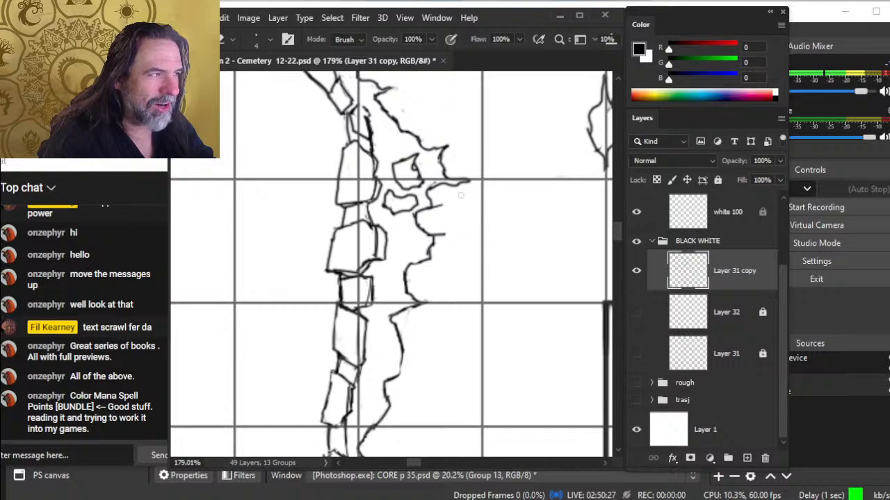
pyautogui.press('b')
pyautogui.moveTo(457, 183); pyautogui.dragTo(477, 180)
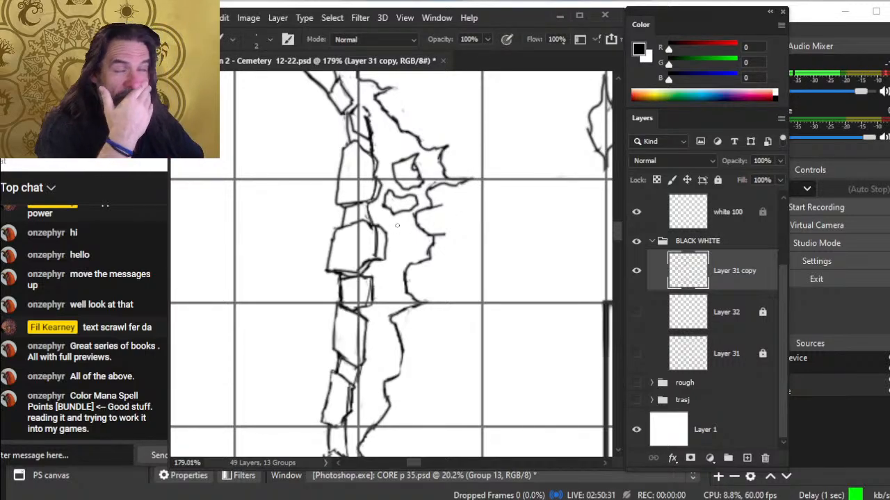
# - Break the slanting rubble edge above the loose stones with a notch and a short outward spur
pyautogui.moveTo(408, 188); pyautogui.dragTo(412, 240)
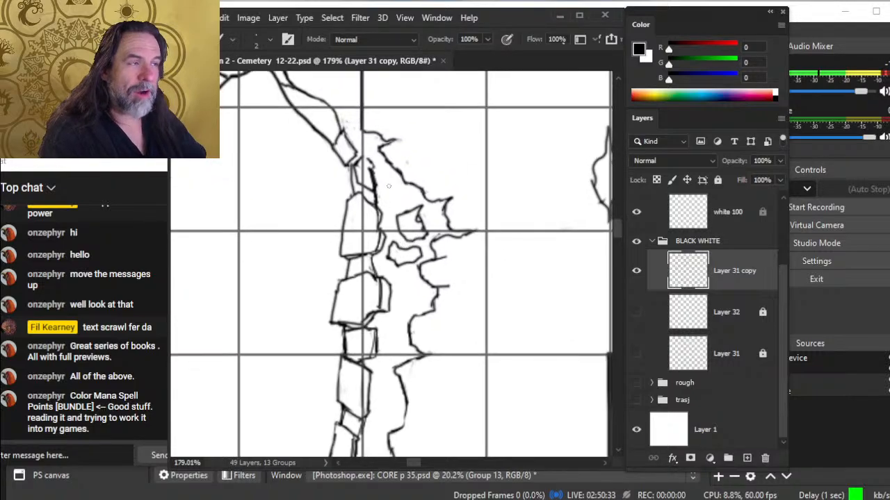
pyautogui.press('e')
pyautogui.moveTo(399, 173)
pyautogui.mouseDown()
pyautogui.moveTo(378, 160)
pyautogui.moveTo(410, 186)
pyautogui.mouseUp()
pyautogui.press('b')
pyautogui.press('e')
pyautogui.press('r')
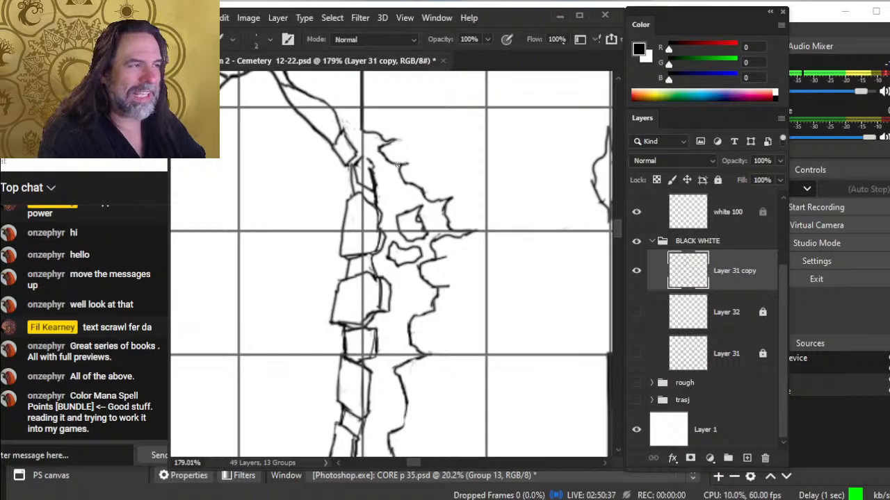
# - Refine the two uppermost spurs on the slanting rubble edge, undoing one stray stroke
pyautogui.moveTo(381, 143)
pyautogui.mouseDown()
pyautogui.moveTo(407, 166)
pyautogui.moveTo(393, 141)
pyautogui.moveTo(400, 138)
pyautogui.mouseUp()
pyautogui.hotkey('ctrl', 'z')
pyautogui.press('e')
pyautogui.press('b')
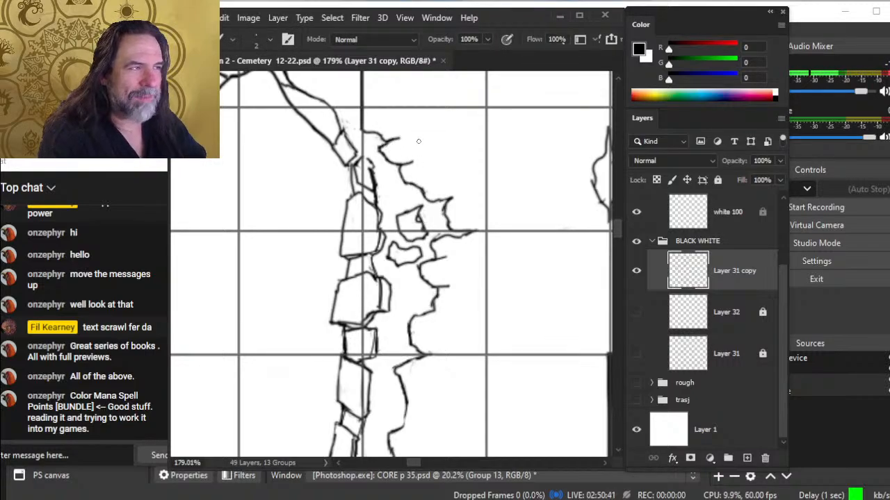
pyautogui.press('e')
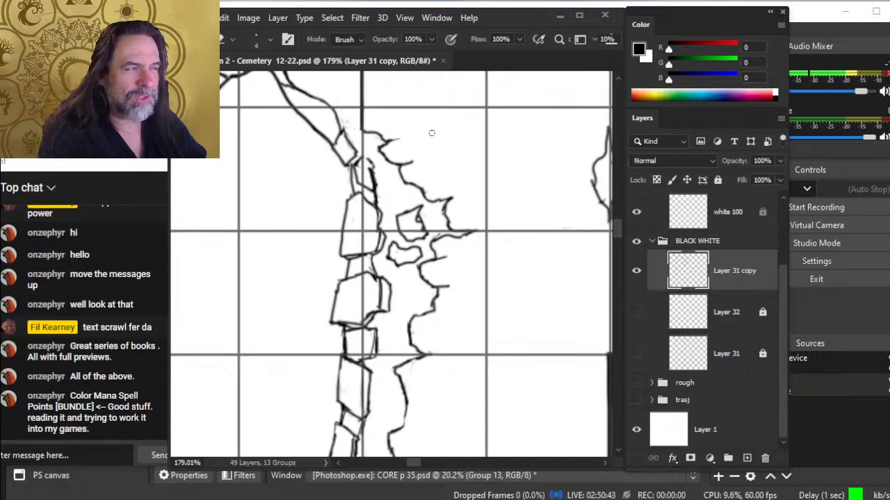
# - Erase the heavy line beside the small wedge stone above the tall stone and redraw the wedge with a thinner outline
pyautogui.press('b')
pyautogui.press('e')
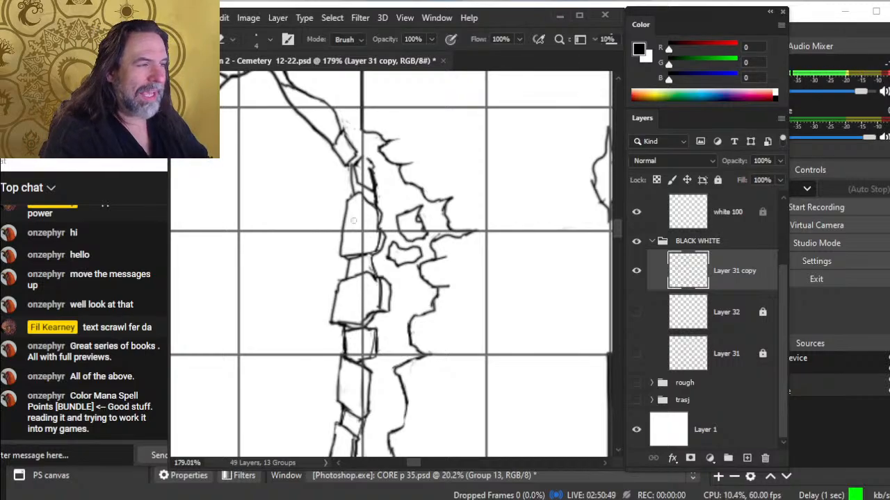
pyautogui.moveTo(371, 166); pyautogui.dragTo(379, 213)
pyautogui.press('b')
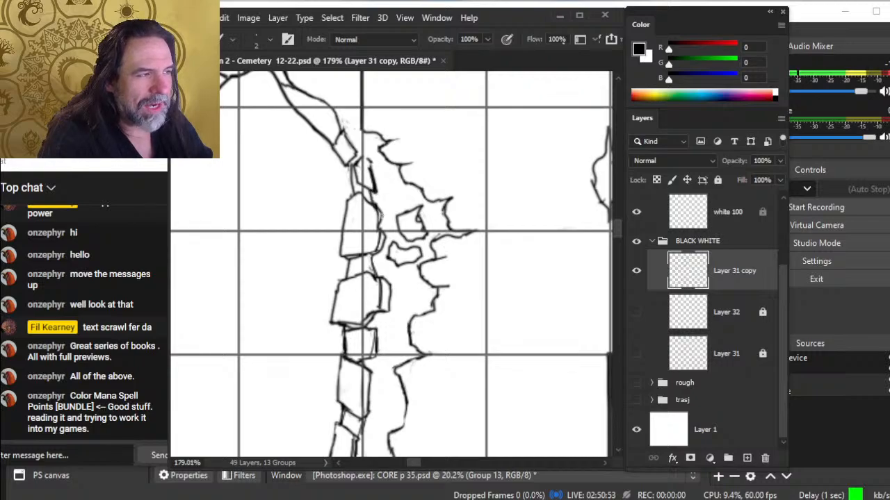
pyautogui.press('e')
pyautogui.moveTo(367, 170)
pyautogui.mouseDown()
pyautogui.moveTo(374, 161)
pyautogui.moveTo(369, 173)
pyautogui.moveTo(381, 196)
pyautogui.mouseUp()
pyautogui.press('b')
pyautogui.press('e')
pyautogui.press('b')
pyautogui.moveTo(370, 165)
pyautogui.mouseDown()
pyautogui.moveTo(379, 194)
pyautogui.moveTo(349, 197)
pyautogui.moveTo(359, 193)
pyautogui.moveTo(349, 179)
pyautogui.moveTo(347, 208)
pyautogui.moveTo(358, 196)
pyautogui.mouseUp()
# - Reshape the top corner of the tall stone and clear the outer line of the small filler stone beneath it
pyautogui.press('e')
pyautogui.press('b')
pyautogui.press('e')
pyautogui.press('b')
pyautogui.press('e')
pyautogui.press('b')
pyautogui.press('e')
pyautogui.press('b')
pyautogui.press('e')
pyautogui.press('b')
pyautogui.press('e')
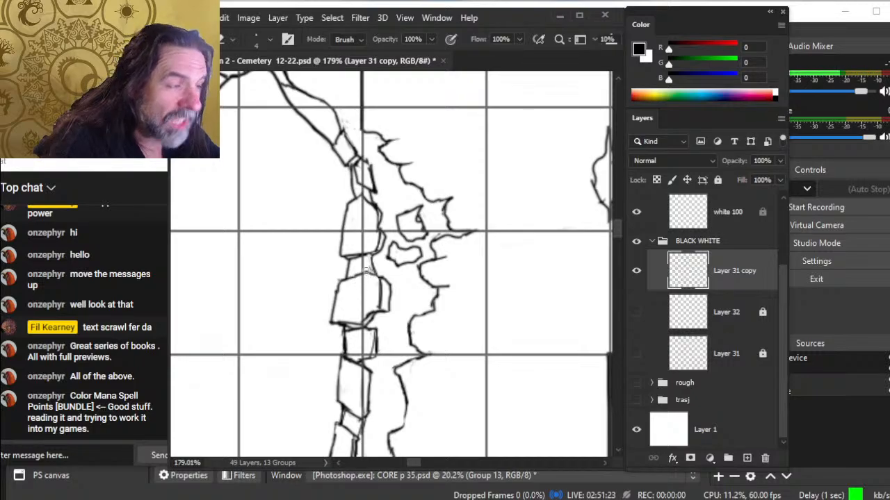
pyautogui.press('b')
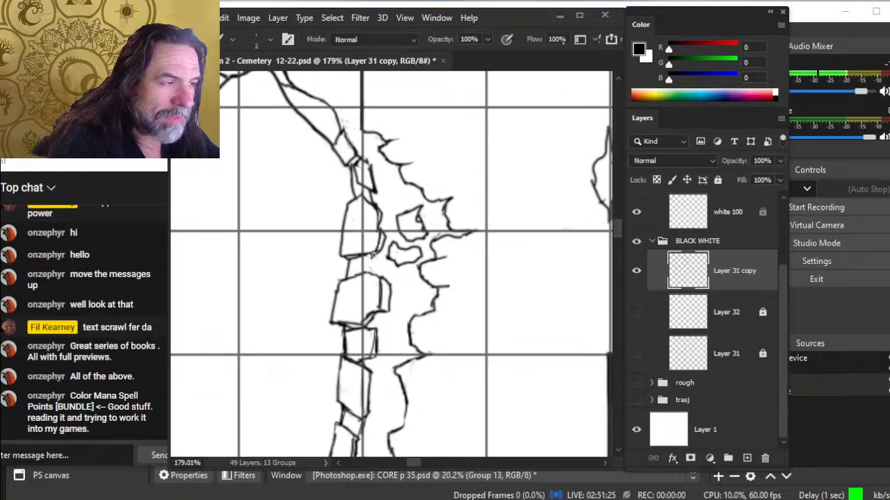
# - Clean up the rubble edge's spur on the horizontal grid line below the loose stones, tapering its tip
pyautogui.press('z')
pyautogui.moveTo(362, 272); pyautogui.dragTo(304, 189)
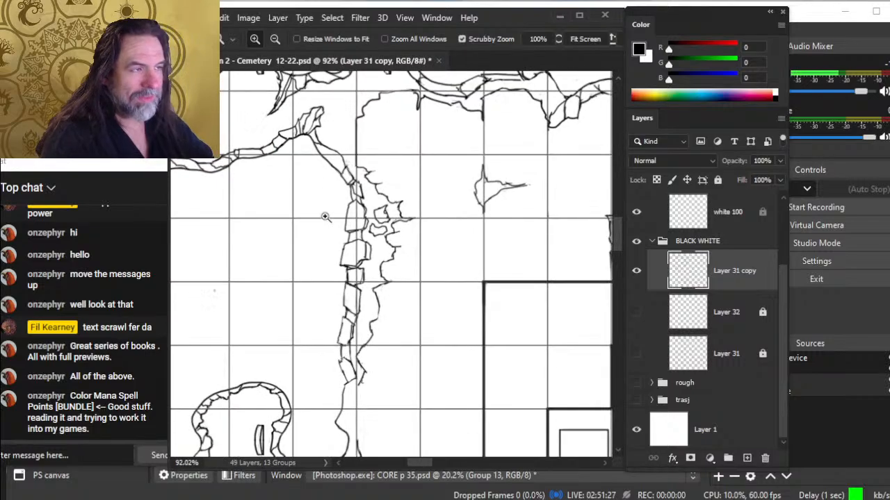
pyautogui.moveTo(346, 319); pyautogui.dragTo(428, 218)
pyautogui.press('e')
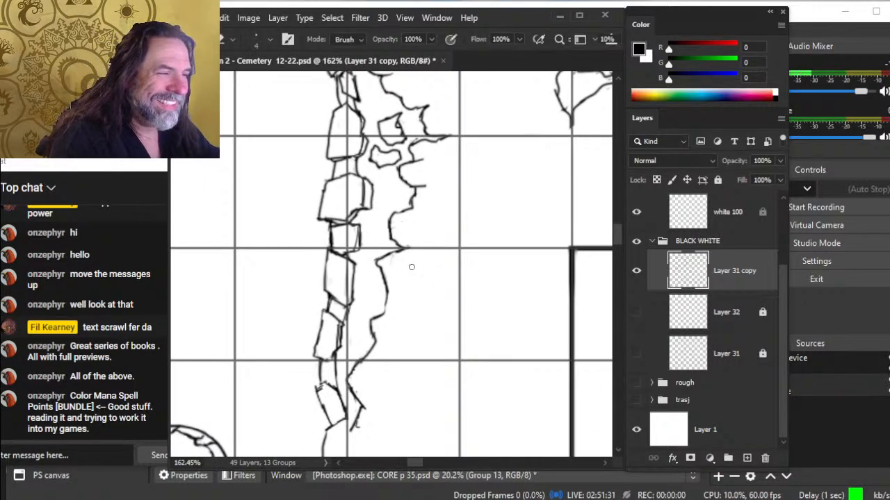
pyautogui.moveTo(392, 260); pyautogui.dragTo(417, 248)
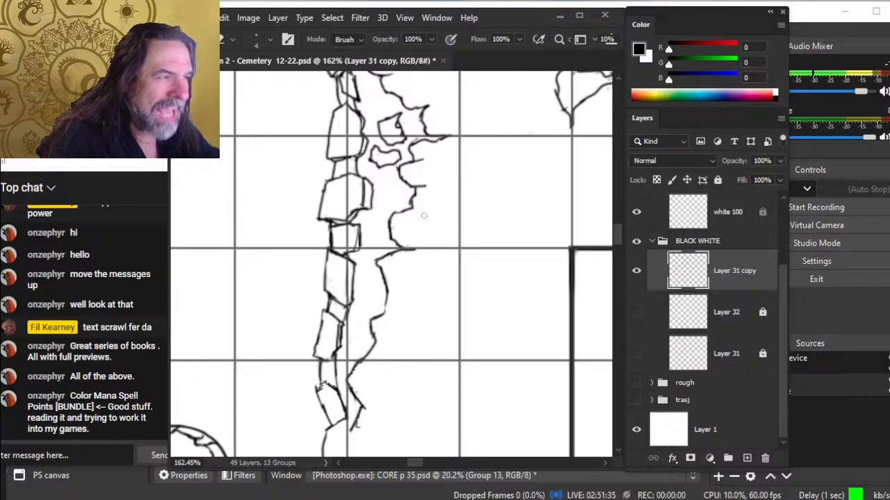
# - Replace the straight spur above the grid-line spike with a notch and a short jagged point
pyautogui.press('b')
pyautogui.moveTo(411, 208)
pyautogui.mouseDown()
pyautogui.moveTo(426, 203)
pyautogui.moveTo(421, 210)
pyautogui.moveTo(408, 202)
pyautogui.moveTo(408, 183)
pyautogui.moveTo(419, 199)
pyautogui.mouseUp()
pyautogui.press('e')
pyautogui.press('b')
pyautogui.press('e')
pyautogui.press('b')
pyautogui.press('e')
pyautogui.press('b')
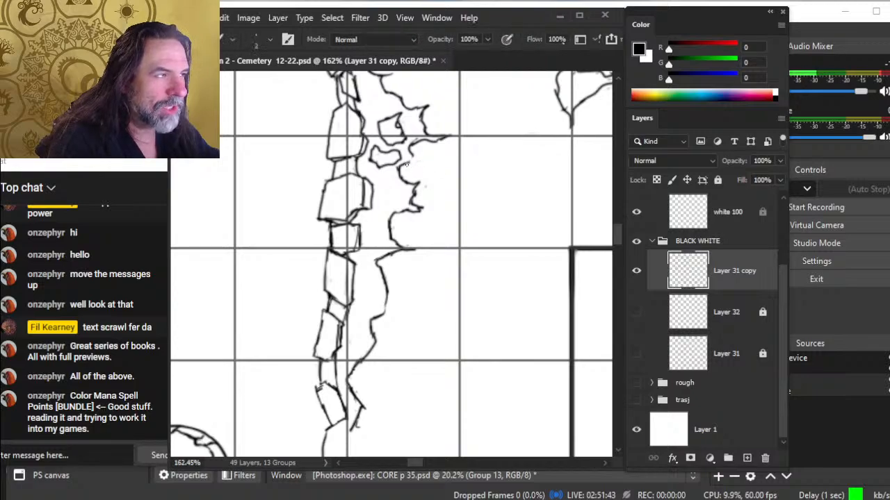
# - Redraw the rubble edge beside the lower loose stone with a shorter, more jagged spur beneath the long spike
pyautogui.moveTo(405, 165); pyautogui.dragTo(454, 136)
pyautogui.press('e')
pyautogui.press('b')
pyautogui.press('e')
pyautogui.press('b')
pyautogui.press('e')
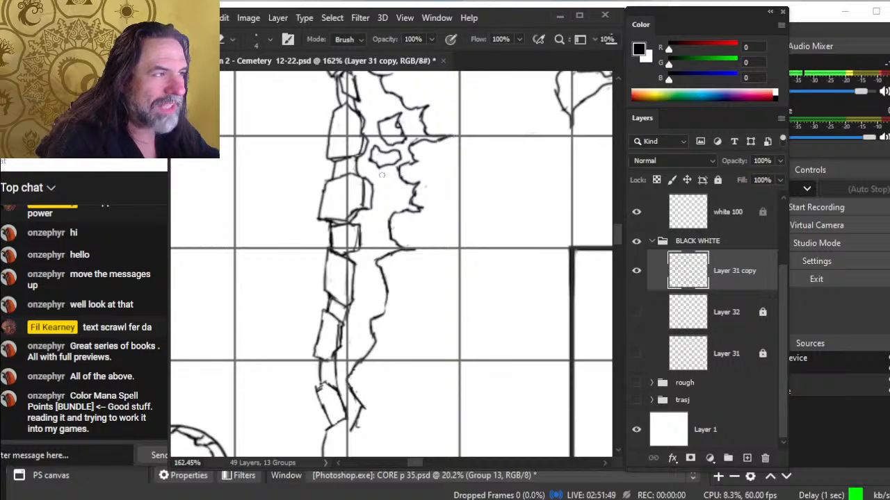
pyautogui.press('b')
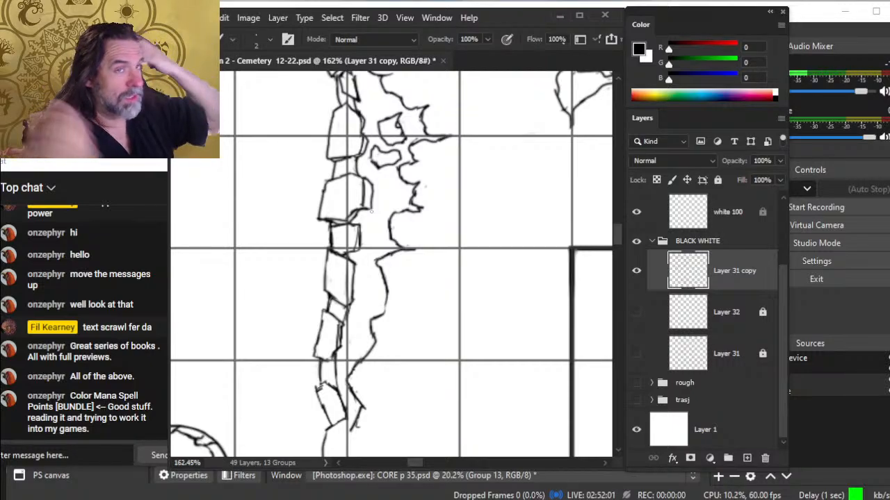
pyautogui.press('e')
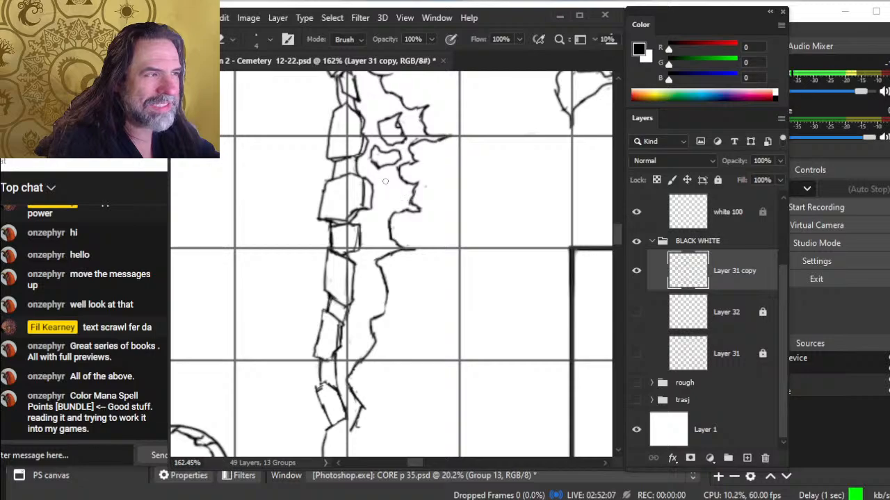
# - Erase the rough tail of the rubble edge beside and below the wall's lowest stone
pyautogui.press('z')
pyautogui.moveTo(427, 216); pyautogui.dragTo(363, 196)
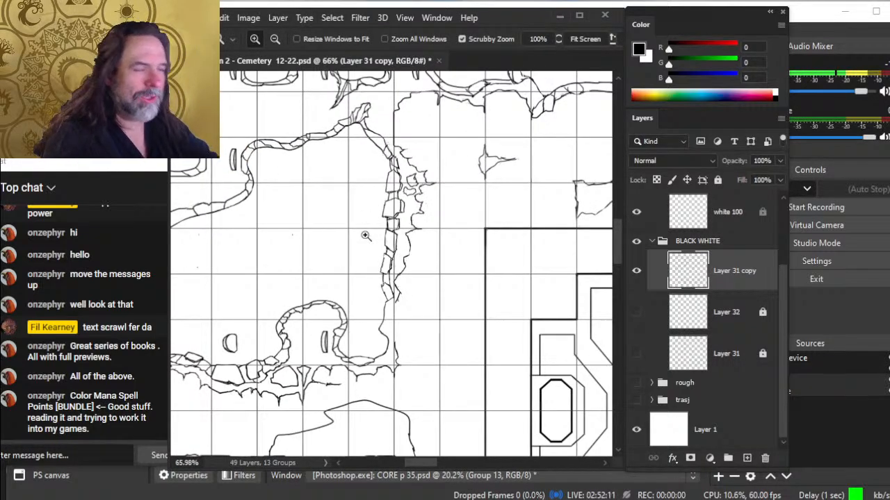
pyautogui.moveTo(402, 335); pyautogui.dragTo(427, 322)
pyautogui.press('e')
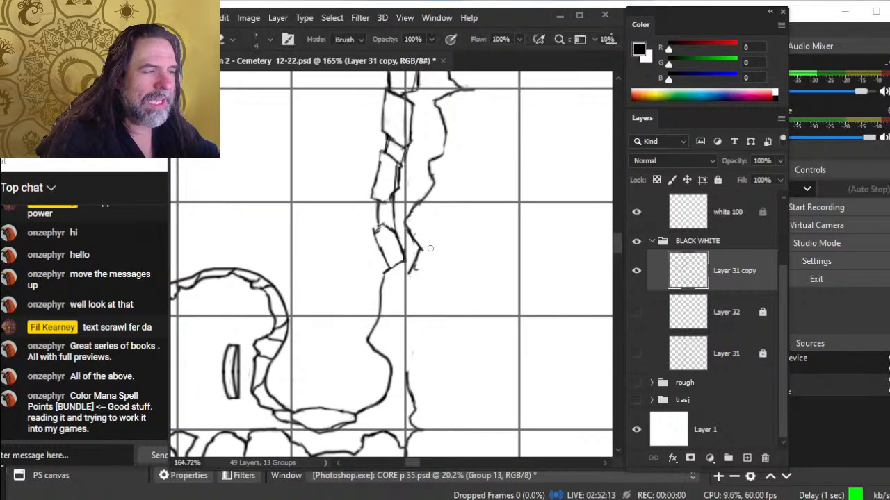
pyautogui.moveTo(424, 269)
pyautogui.mouseDown()
pyautogui.moveTo(416, 258)
pyautogui.moveTo(425, 243)
pyautogui.moveTo(398, 282)
pyautogui.moveTo(387, 327)
pyautogui.moveTo(397, 359)
pyautogui.mouseUp()
pyautogui.press('b')
pyautogui.press('e')
pyautogui.moveTo(390, 328)
pyautogui.mouseDown()
pyautogui.moveTo(387, 305)
pyautogui.moveTo(417, 242)
pyautogui.mouseUp()
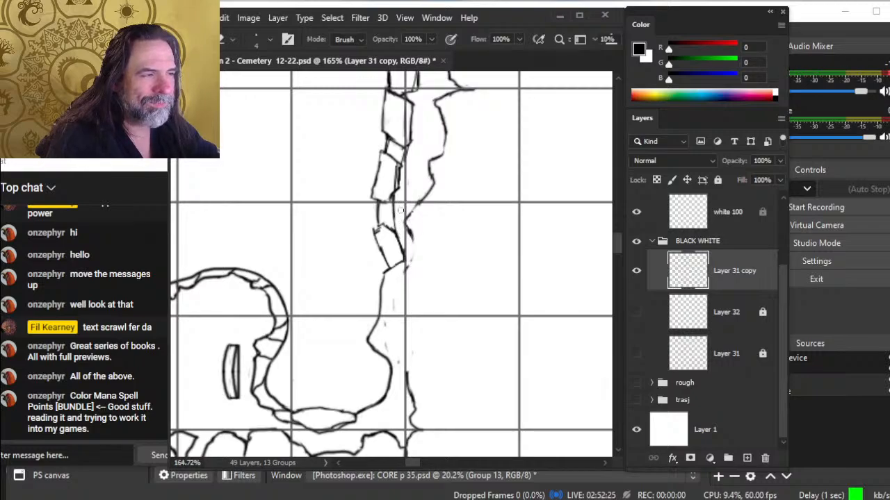
# - Redraw the outer sides of the wall's two lowest stones and erase the leftover rubble marks beside them
pyautogui.press('b')
pyautogui.moveTo(394, 196); pyautogui.dragTo(398, 247)
pyautogui.press('e')
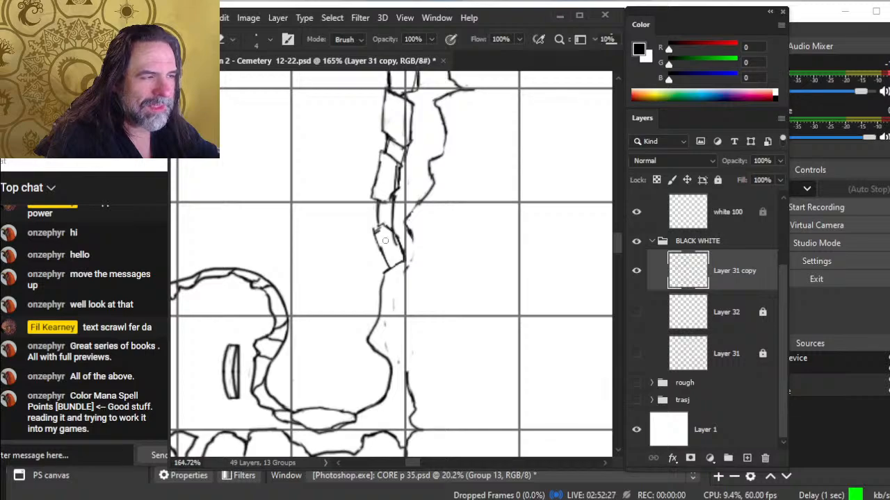
pyautogui.moveTo(380, 245)
pyautogui.mouseDown()
pyautogui.moveTo(390, 264)
pyautogui.moveTo(409, 230)
pyautogui.moveTo(410, 241)
pyautogui.moveTo(432, 233)
pyautogui.moveTo(452, 279)
pyautogui.moveTo(433, 237)
pyautogui.moveTo(438, 280)
pyautogui.mouseUp()
pyautogui.press('b')
pyautogui.press('e')
# - Draw a new jagged tail on the rubble edge running down beside the wall's lowest stone
pyautogui.press('z')
pyautogui.press('b')
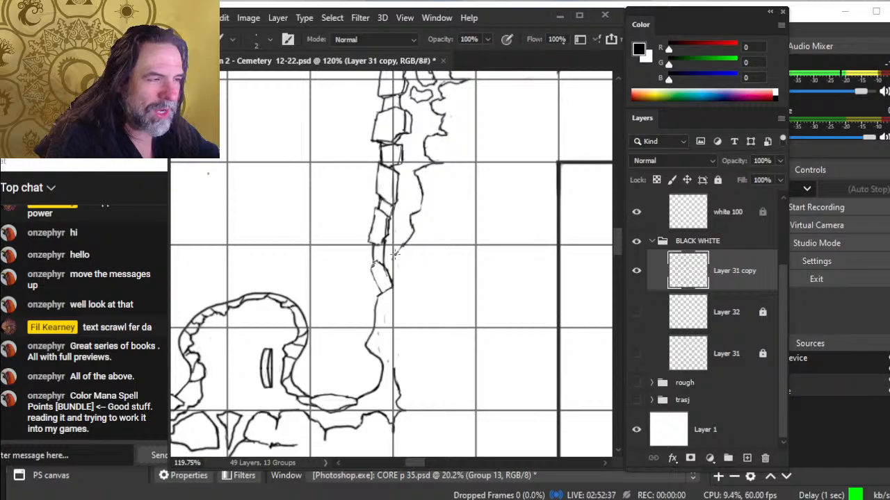
pyautogui.moveTo(402, 284); pyautogui.dragTo(400, 298)
pyautogui.press('e')
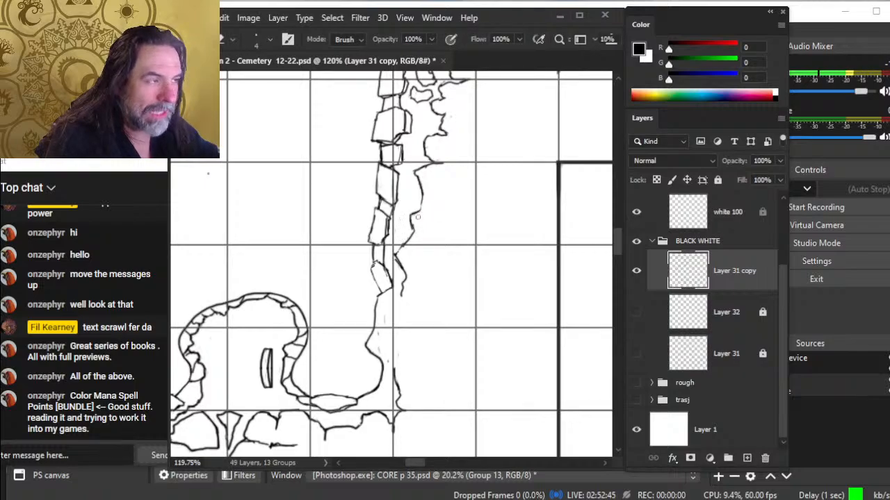
# - Rework the notch under the rubble edge's smooth lower bulge and trim the tip of the spike above it
pyautogui.press('b')
pyautogui.moveTo(414, 215); pyautogui.dragTo(422, 192)
pyautogui.press('e')
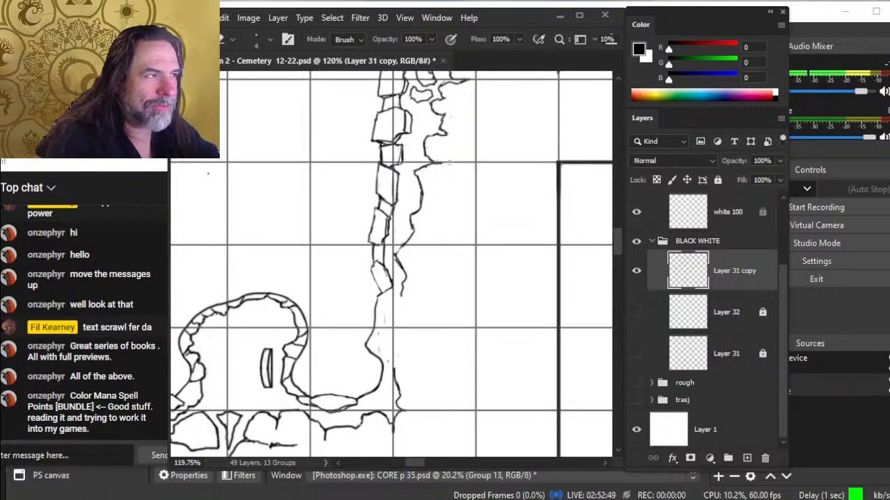
pyautogui.press('b')
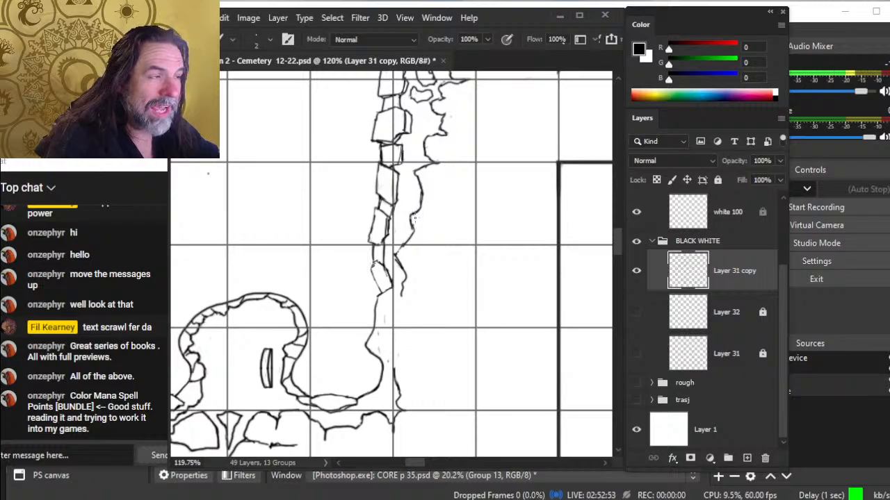
pyautogui.press('e')
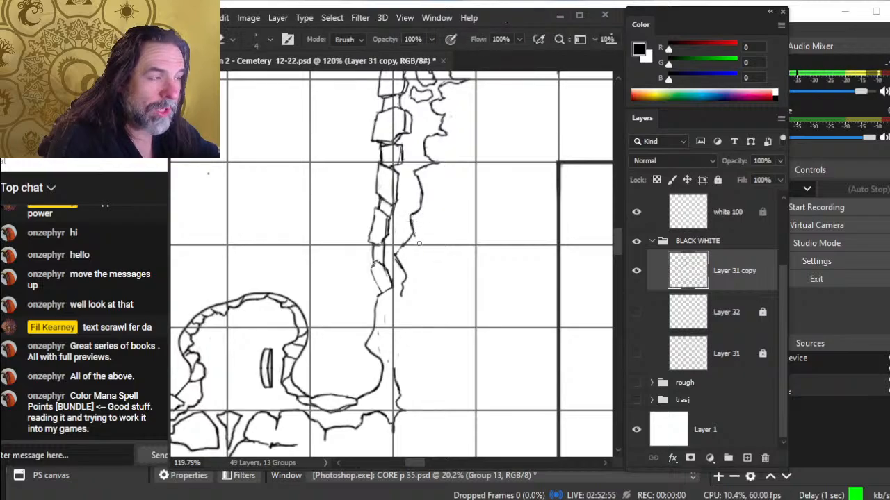
# - Replace the smooth bulge in the lower rubble edge with angular segments and a sharp outward point
pyautogui.moveTo(420, 207)
pyautogui.mouseDown()
pyautogui.moveTo(416, 214)
pyautogui.moveTo(424, 204)
pyautogui.moveTo(420, 180)
pyautogui.moveTo(412, 233)
pyautogui.mouseUp()
pyautogui.press('b')
pyautogui.press('e')
pyautogui.press('b')
pyautogui.press('e')
pyautogui.press('b')
pyautogui.press('e')
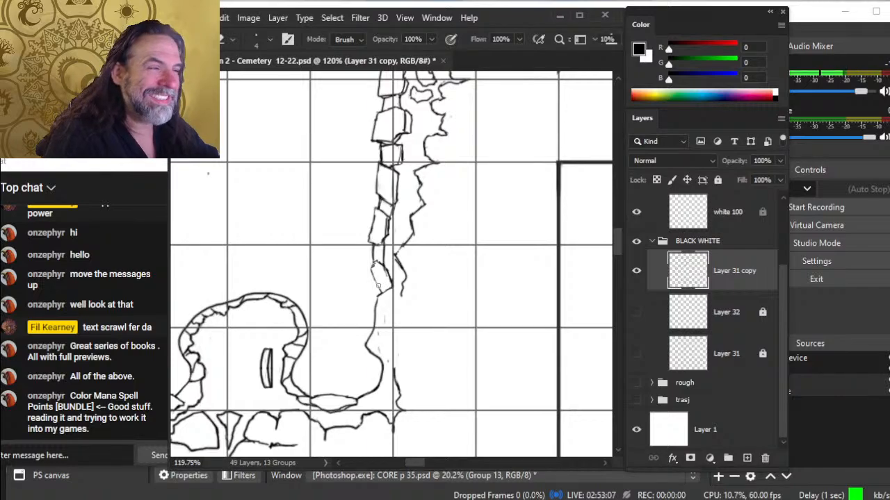
# - Refine the grid-line spike above the lower rubble point, redrawing its underside and tapering its tip
pyautogui.press('z')
pyautogui.moveTo(432, 189); pyautogui.dragTo(430, 262)
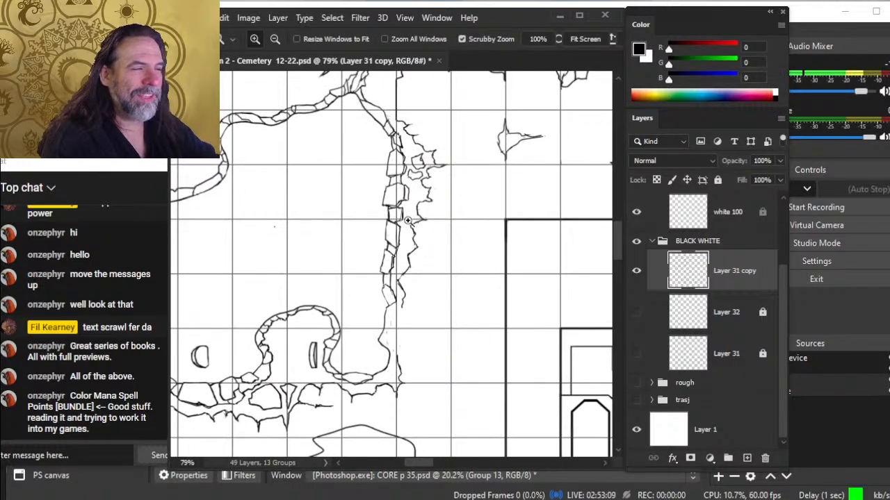
pyautogui.moveTo(408, 221)
pyautogui.mouseDown()
pyautogui.moveTo(444, 247)
pyautogui.moveTo(419, 251)
pyautogui.moveTo(420, 258)
pyautogui.mouseUp()
pyautogui.press('e')
pyautogui.press('b')
pyautogui.press('e')
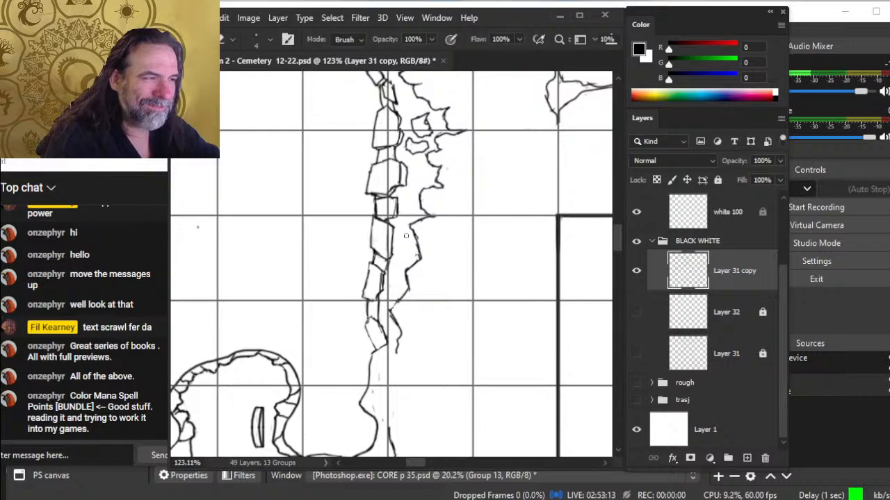
pyautogui.press('b')
pyautogui.moveTo(419, 220); pyautogui.dragTo(432, 215)
pyautogui.press('e')
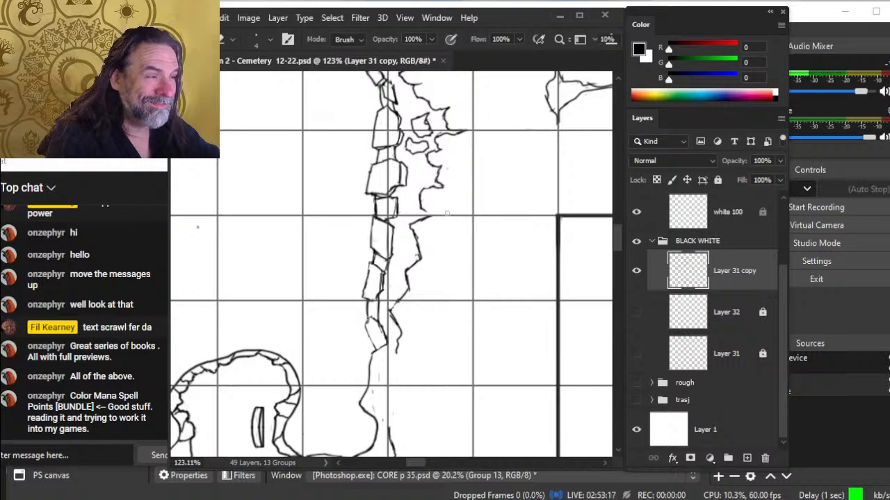
pyautogui.press('b')
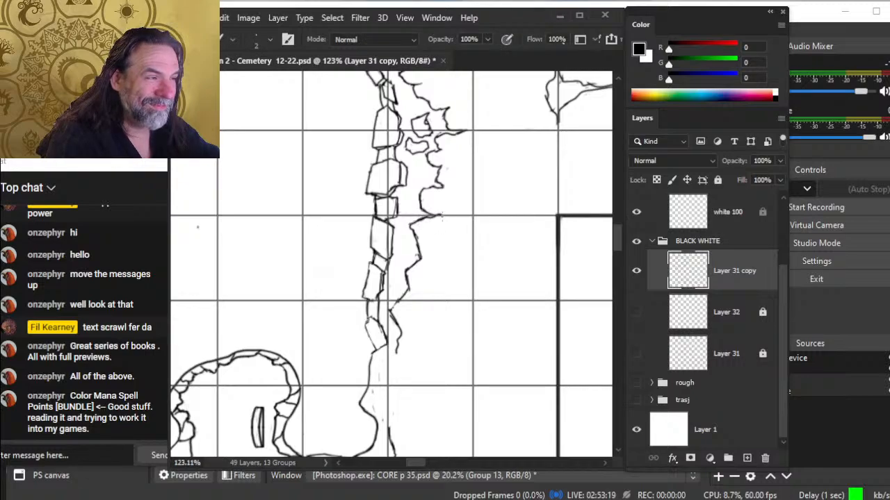
pyautogui.press('e')
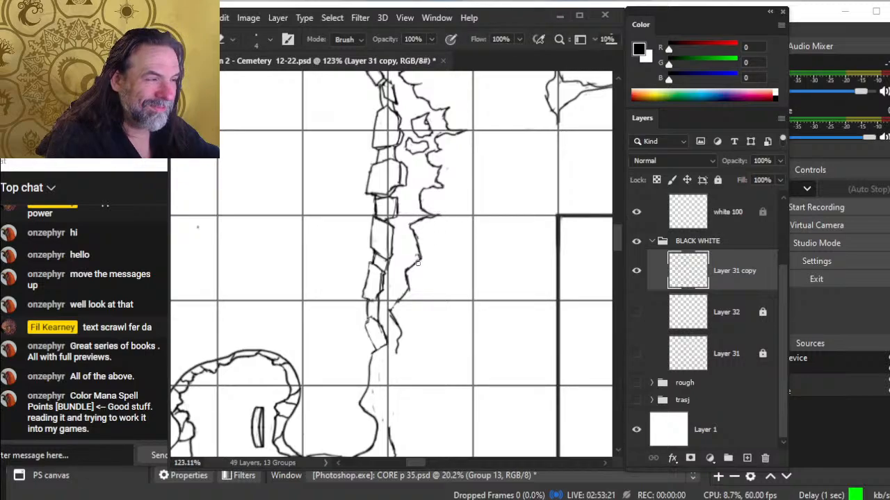
# - Redraw the slanting rubble edge below its uppermost spur with a broken line and a shorter second spur
pyautogui.press('z')
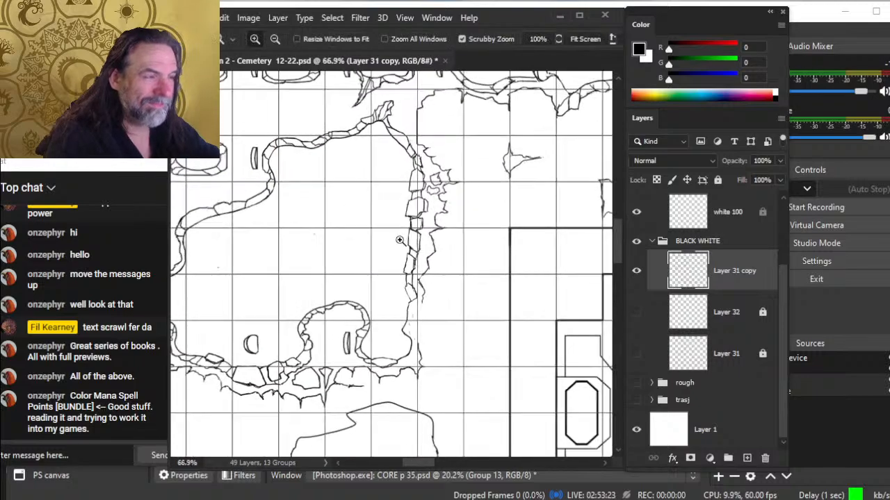
pyautogui.moveTo(435, 238); pyautogui.dragTo(399, 239)
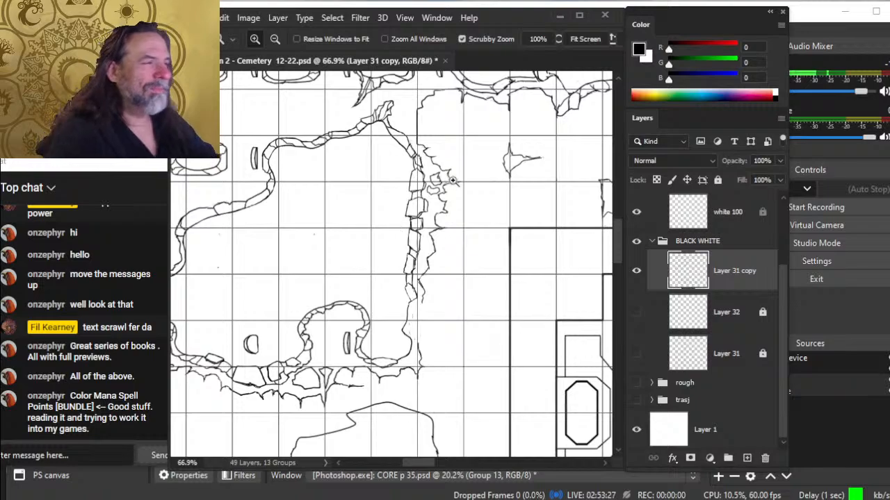
pyautogui.click(443, 162)
pyautogui.press('b')
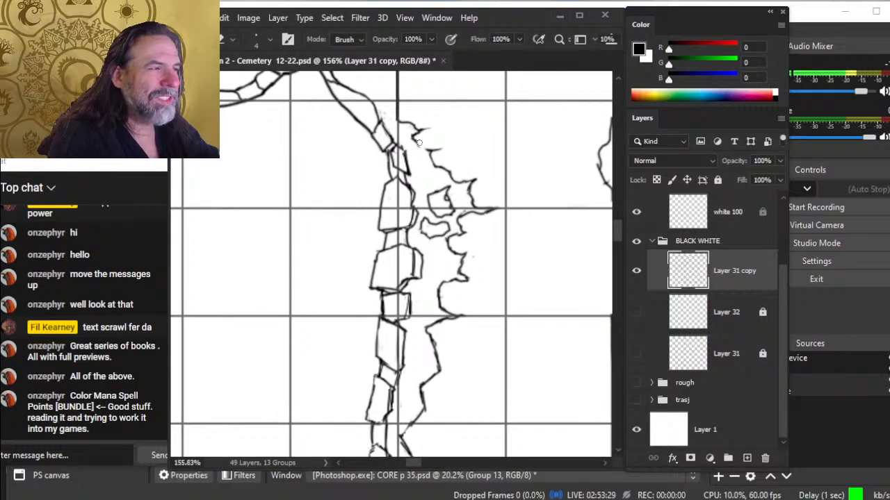
pyautogui.press('b')
pyautogui.moveTo(417, 139); pyautogui.dragTo(434, 170)
pyautogui.press('e')
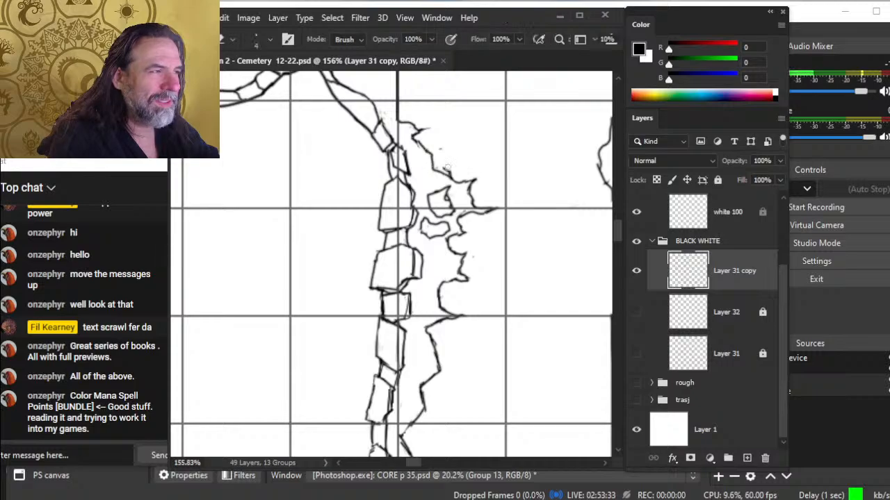
pyautogui.press('b')
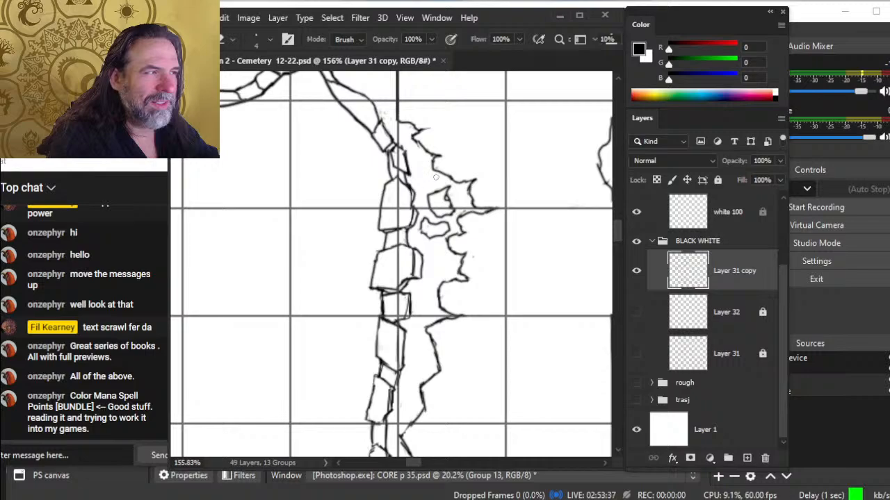
# - Break the straight vertical edge above the rubble with a small notch and outward spur at the grid line
pyautogui.press('b')
pyautogui.moveTo(415, 135)
pyautogui.mouseDown()
pyautogui.moveTo(434, 158)
pyautogui.moveTo(408, 246)
pyautogui.mouseUp()
pyautogui.press('e')
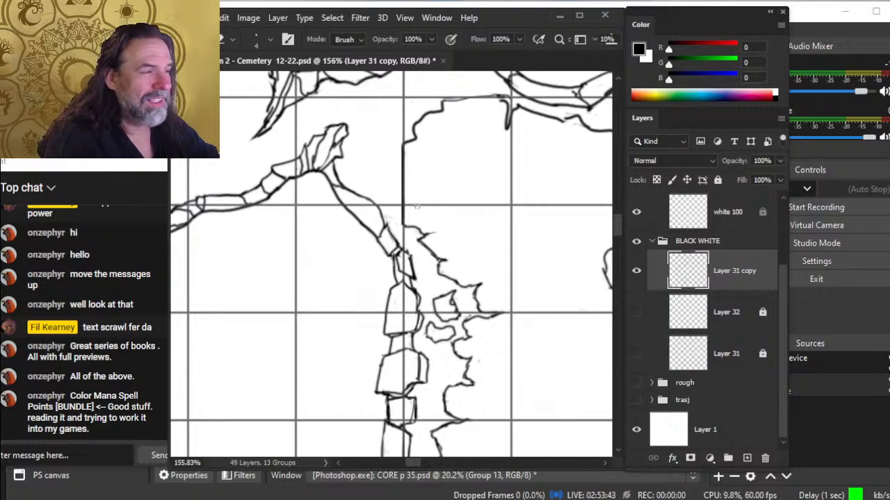
pyautogui.moveTo(400, 201)
pyautogui.mouseDown()
pyautogui.moveTo(404, 224)
pyautogui.moveTo(410, 203)
pyautogui.moveTo(403, 208)
pyautogui.mouseUp()
pyautogui.press('b')
pyautogui.press('e')
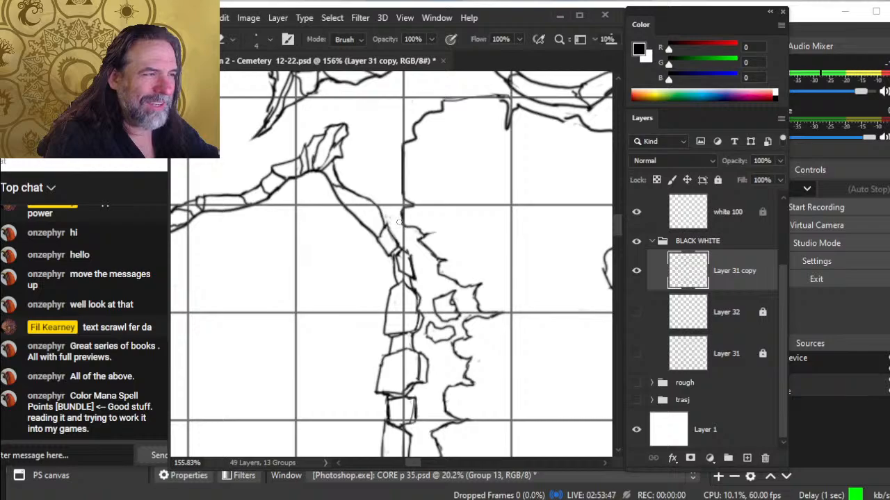
pyautogui.press('b')
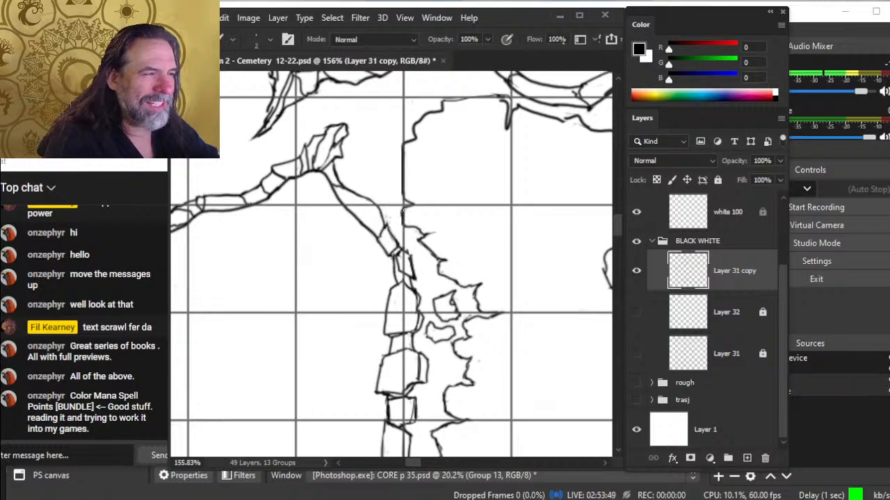
pyautogui.press('e')
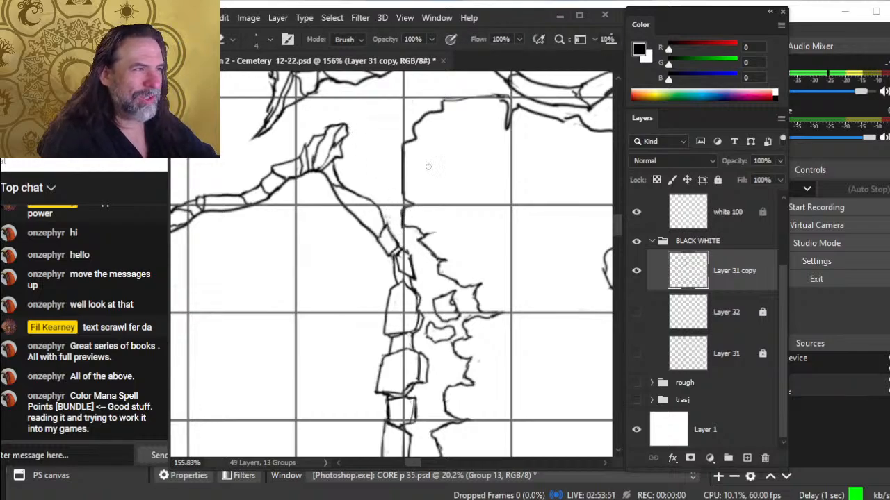
# - Thin the short vertical spike at the grid-line corner of the rubble outline to a taper and touch up the broken edge beside it
pyautogui.moveTo(484, 171); pyautogui.dragTo(403, 280)
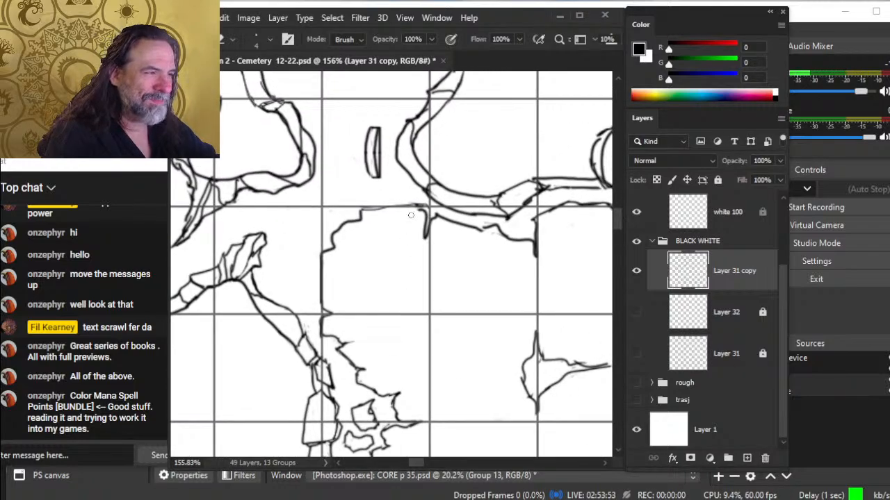
pyautogui.moveTo(423, 239)
pyautogui.mouseDown()
pyautogui.moveTo(423, 210)
pyautogui.moveTo(429, 240)
pyautogui.mouseUp()
pyautogui.press('b')
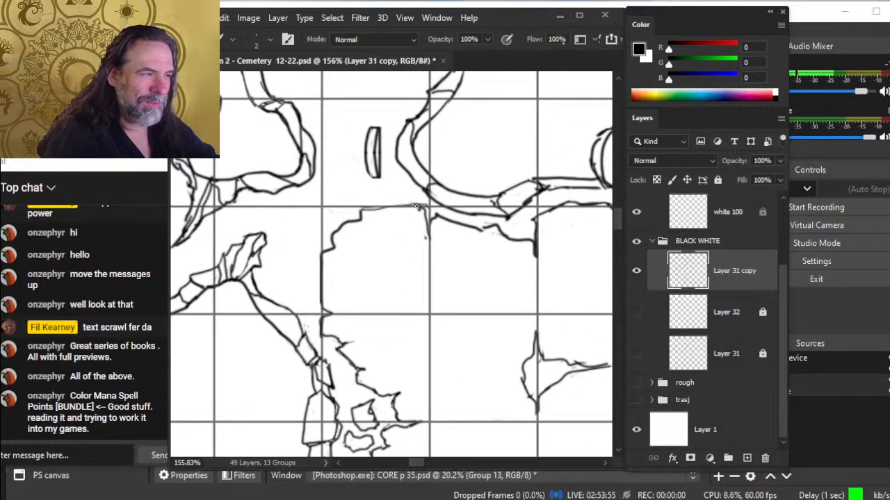
pyautogui.press('e')
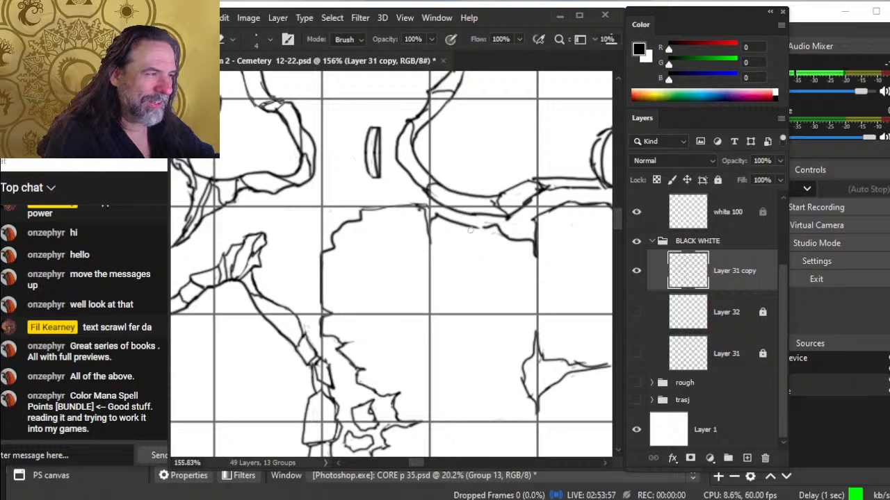
pyautogui.press('b')
pyautogui.press('e')
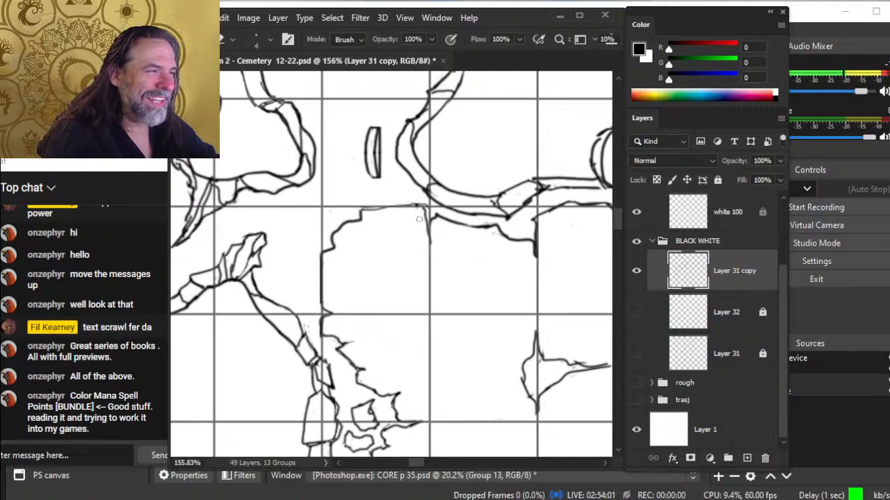
# - Refine the corner where the rubble outline's upper edge meets the short vertical spike, giving it a cleaner angular turn
pyautogui.press('b')
pyautogui.press('e')
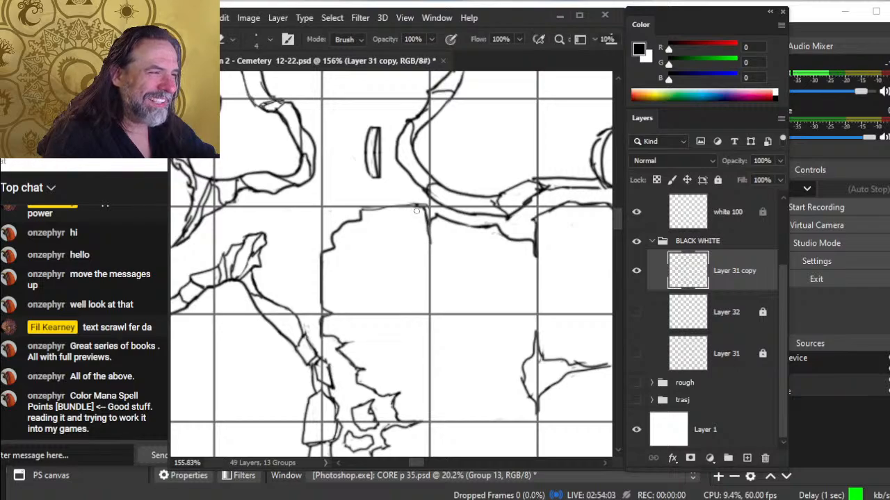
pyautogui.press('b')
pyautogui.press('e')
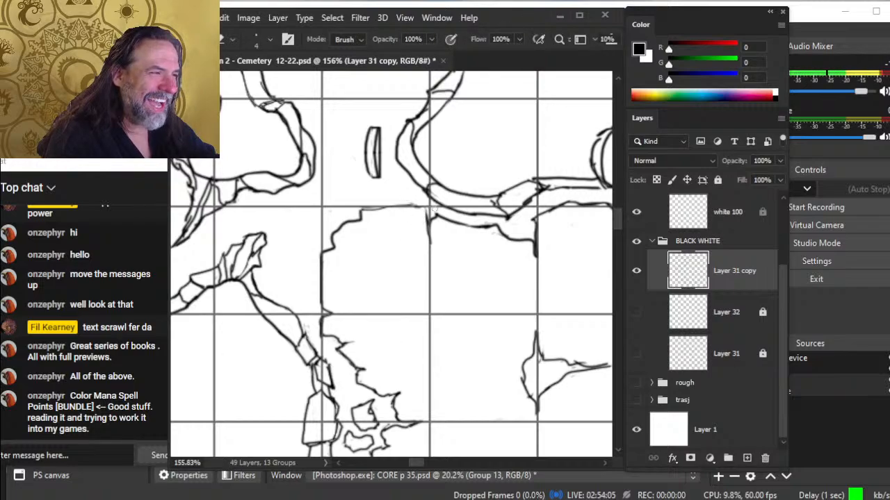
pyautogui.press('b')
pyautogui.press('e')
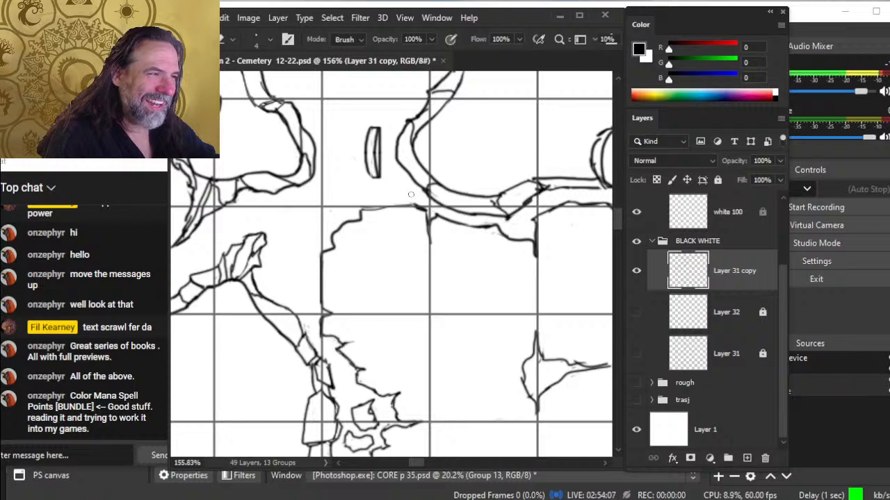
# - Redraw the nearly level upper edge of the rubble outline, between the stepped corner and the spike, with a heavier uneven line
pyautogui.moveTo(370, 212)
pyautogui.mouseDown()
pyautogui.moveTo(387, 210)
pyautogui.moveTo(363, 210)
pyautogui.moveTo(416, 207)
pyautogui.mouseUp()
pyautogui.press('b')
pyautogui.press('e')
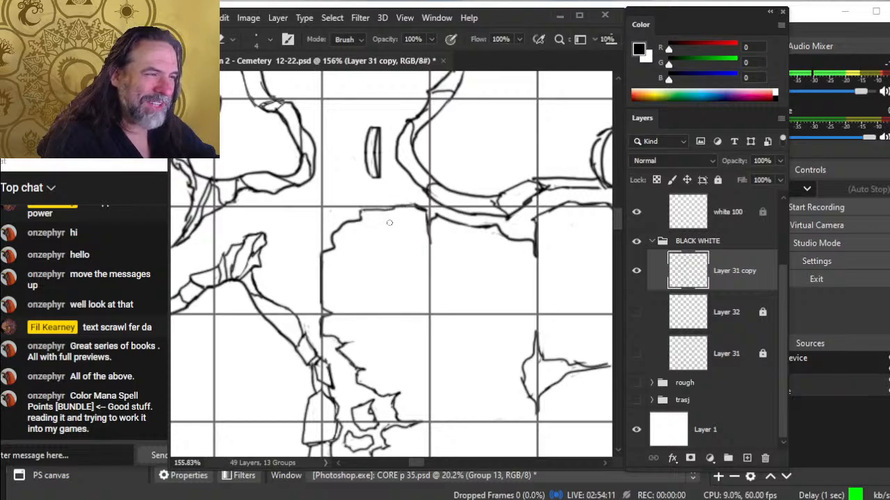
pyautogui.press('b')
pyautogui.press('e')
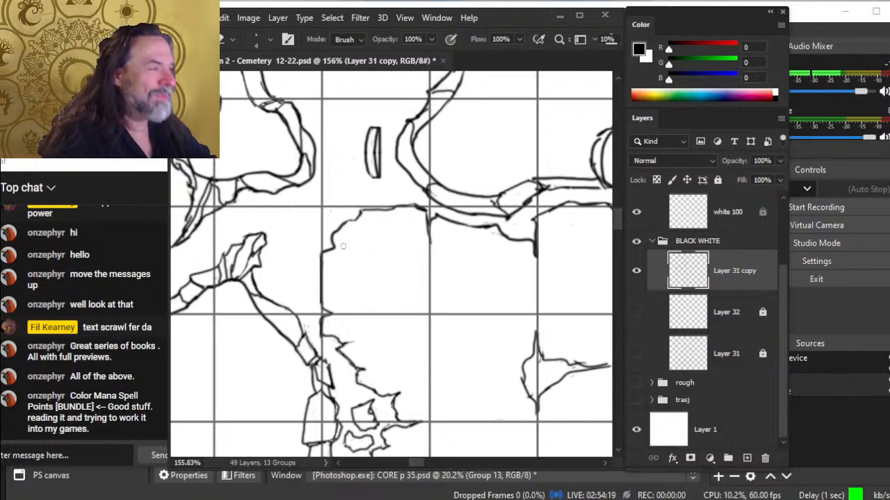
# - Close the wall stone's end at the vertical grid line with an angled joint and clean up the lower wall line beyond it
pyautogui.moveTo(489, 267); pyautogui.dragTo(443, 305)
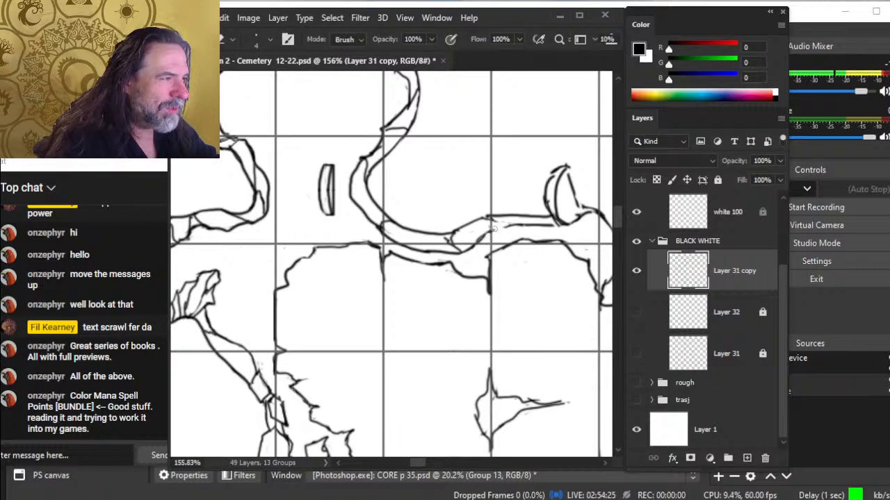
pyautogui.press('b')
pyautogui.moveTo(491, 218); pyautogui.dragTo(502, 224)
pyautogui.press('e')
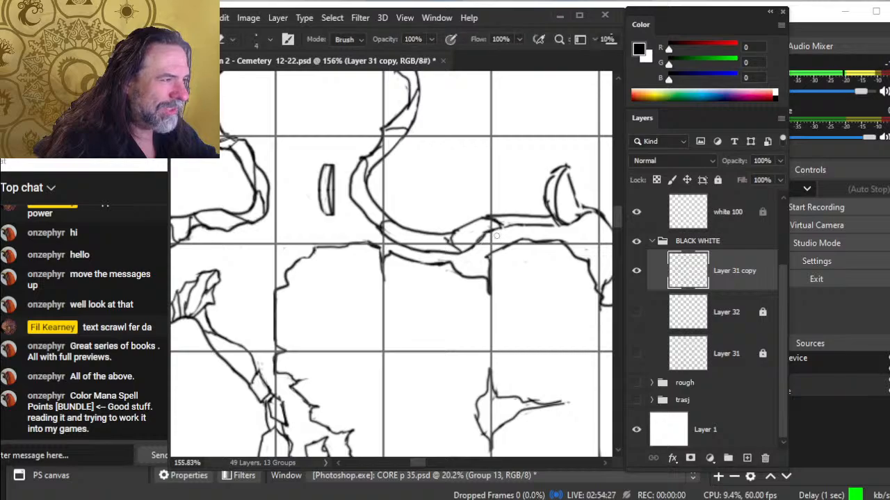
pyautogui.press('b')
pyautogui.press('e')
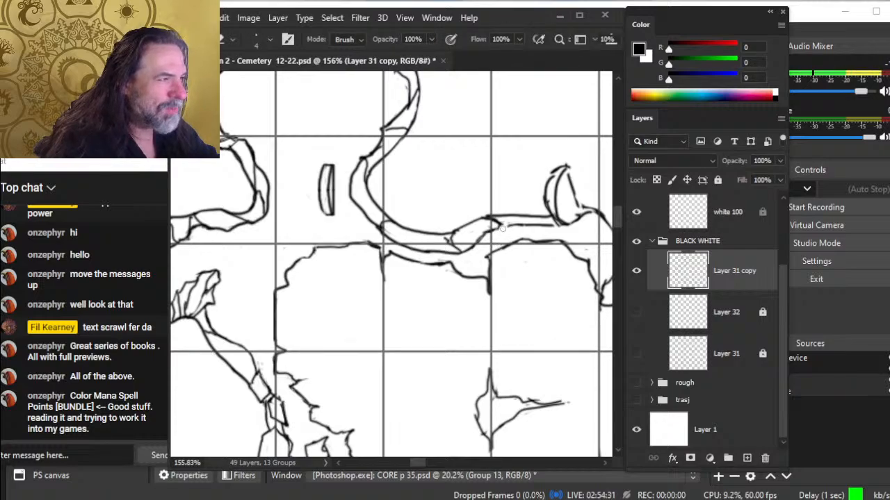
pyautogui.moveTo(512, 226)
pyautogui.mouseDown()
pyautogui.moveTo(495, 222)
pyautogui.moveTo(564, 223)
pyautogui.moveTo(550, 203)
pyautogui.moveTo(503, 253)
pyautogui.mouseUp()
pyautogui.press('b')
pyautogui.press('e')
pyautogui.press('b')
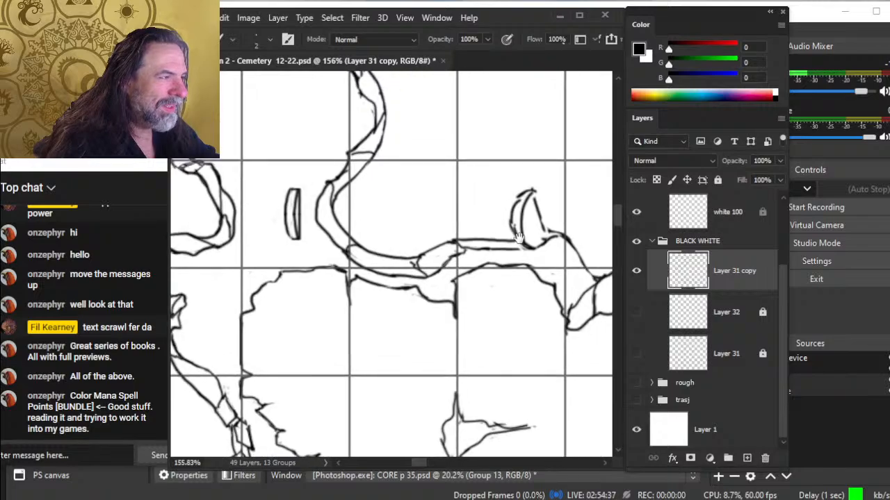
# - Redraw the half-moon headstone's upper tip and straight slanting side with clean, connected lines
pyautogui.press('e')
pyautogui.press('b')
pyautogui.moveTo(521, 212)
pyautogui.mouseDown()
pyautogui.moveTo(526, 194)
pyautogui.moveTo(515, 228)
pyautogui.moveTo(522, 196)
pyautogui.moveTo(538, 185)
pyautogui.moveTo(549, 229)
pyautogui.mouseUp()
pyautogui.press('e')
pyautogui.press('b')
pyautogui.press('e')
pyautogui.press('b')
pyautogui.press('e')
pyautogui.press('b')
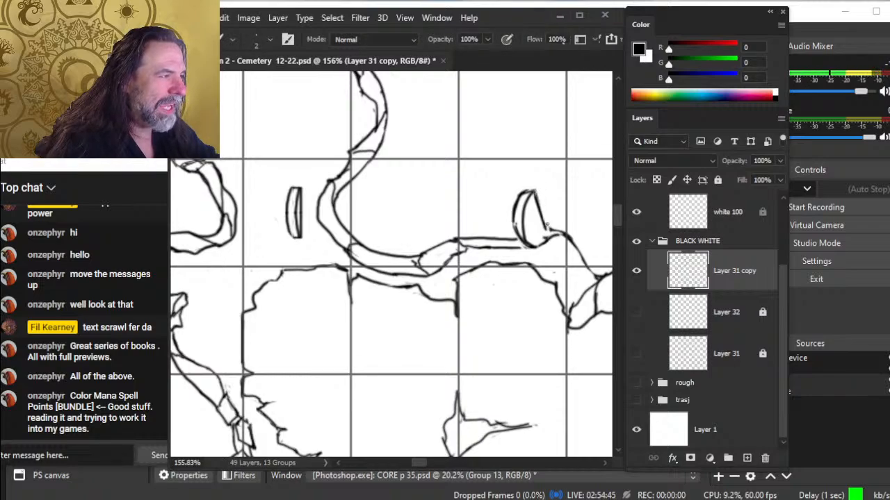
# - Clean up the half-moon headstone's lower corner where it meets the wall line, removing the doubled line beneath it
pyautogui.press('e')
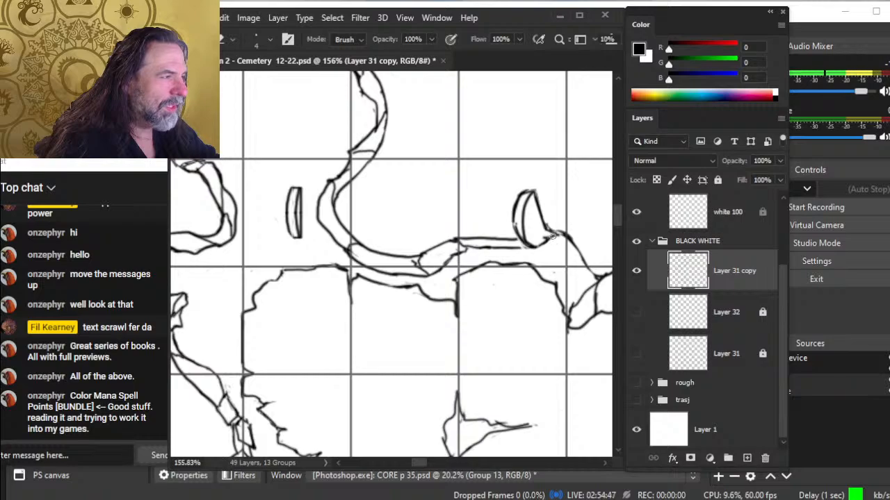
pyautogui.moveTo(548, 236); pyautogui.dragTo(528, 250)
pyautogui.press('b')
pyautogui.press('e')
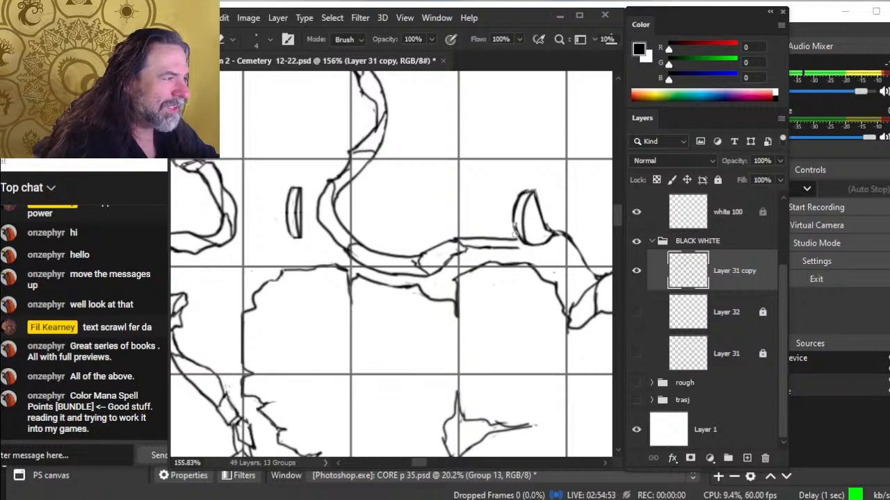
# - Redraw the half-moon headstone's outer lower curve so that it joins the corner at the wall
pyautogui.press('b')
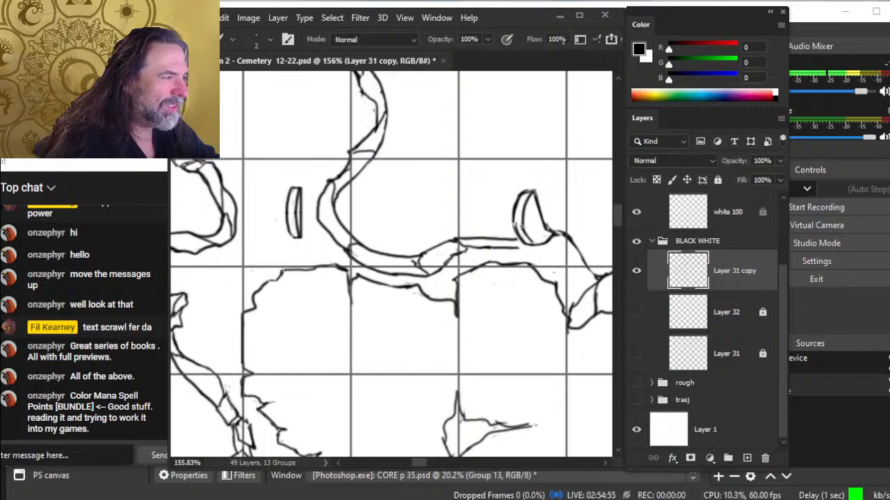
pyautogui.moveTo(520, 225)
pyautogui.mouseDown()
pyautogui.moveTo(541, 245)
pyautogui.moveTo(522, 242)
pyautogui.moveTo(542, 246)
pyautogui.mouseUp()
pyautogui.press('e')
pyautogui.press('b')
pyautogui.press('e')
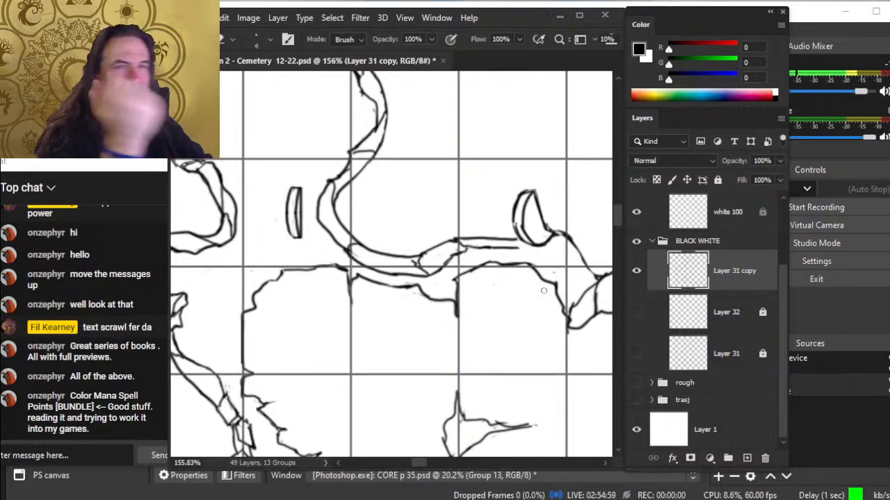
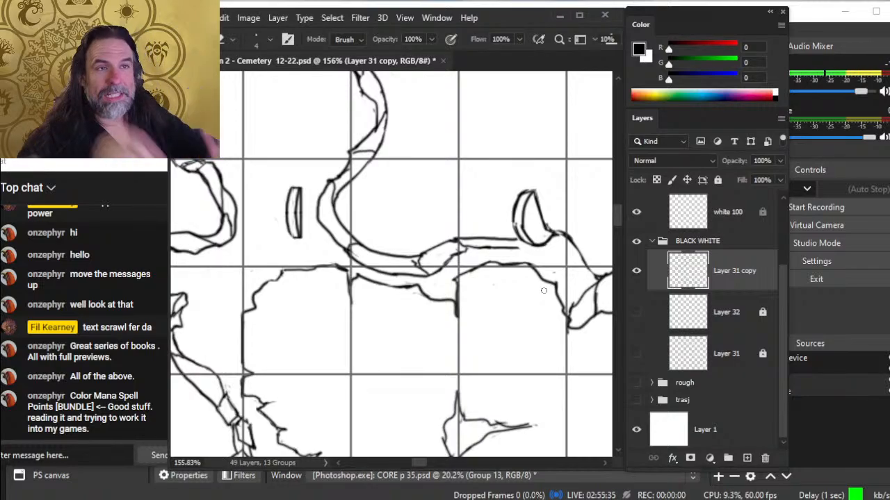
# - Replace the smooth inner edge of the curved wall above the lower bend with an uneven, broken line down to the next joint
pyautogui.scroll(2, 407, 208)
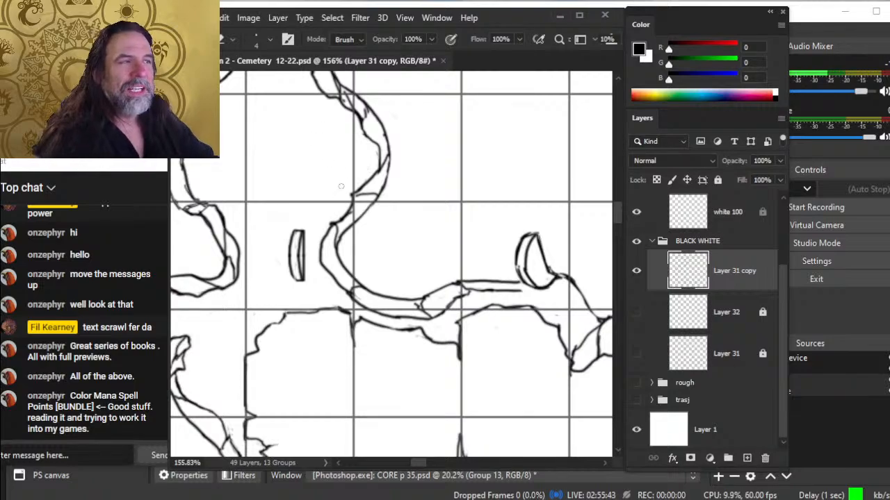
pyautogui.scroll(2, 343, 128)
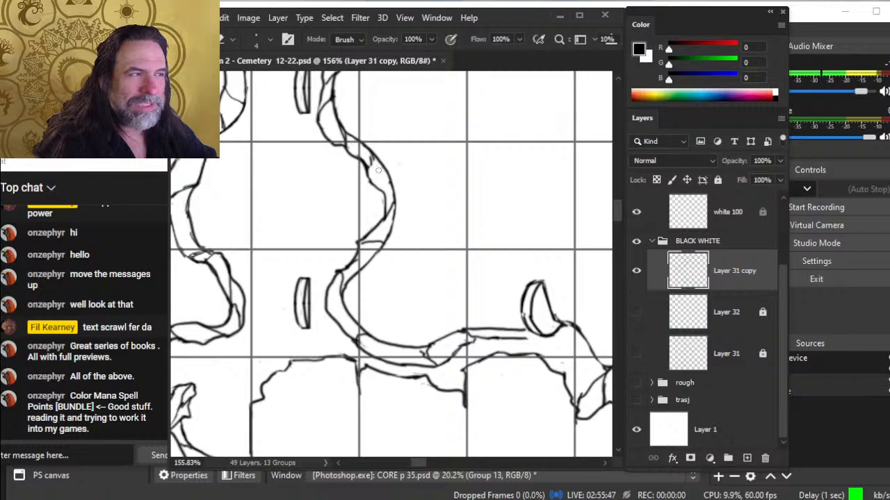
pyautogui.moveTo(361, 164)
pyautogui.mouseDown()
pyautogui.moveTo(394, 219)
pyautogui.moveTo(365, 234)
pyautogui.moveTo(373, 216)
pyautogui.moveTo(357, 252)
pyautogui.mouseUp()
pyautogui.press('b')
pyautogui.press('e')
pyautogui.press('b')
pyautogui.press('e')
pyautogui.press('b')
pyautogui.press('e')
pyautogui.press('b')
pyautogui.press('e')
pyautogui.press('b')
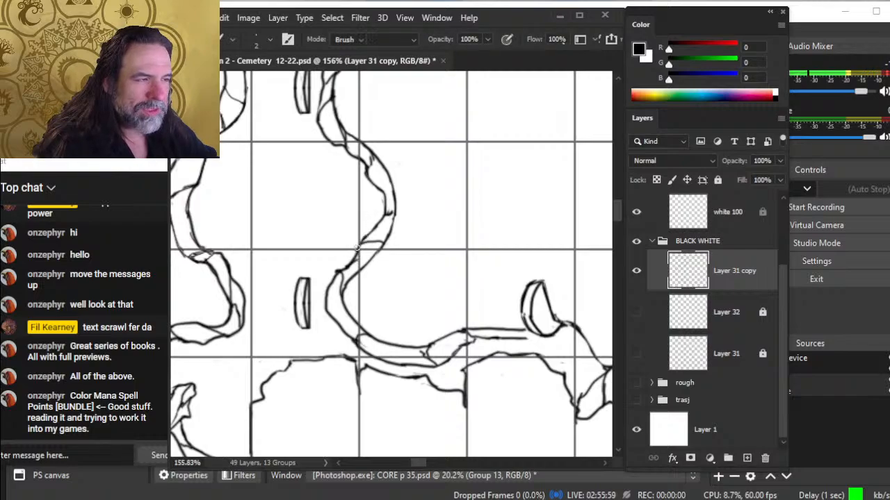
# - Rework the curved wall's outer edge at its widest point into an angular corner and clear the cross line beside it
pyautogui.press('e')
pyautogui.moveTo(381, 217)
pyautogui.mouseDown()
pyautogui.moveTo(392, 206)
pyautogui.moveTo(391, 220)
pyautogui.moveTo(394, 203)
pyautogui.moveTo(390, 234)
pyautogui.moveTo(394, 212)
pyautogui.moveTo(401, 221)
pyautogui.mouseUp()
pyautogui.press('b')
pyautogui.press('e')
pyautogui.press('b')
pyautogui.press('e')
pyautogui.press('b')
pyautogui.press('e')
pyautogui.press('b')
pyautogui.press('e')
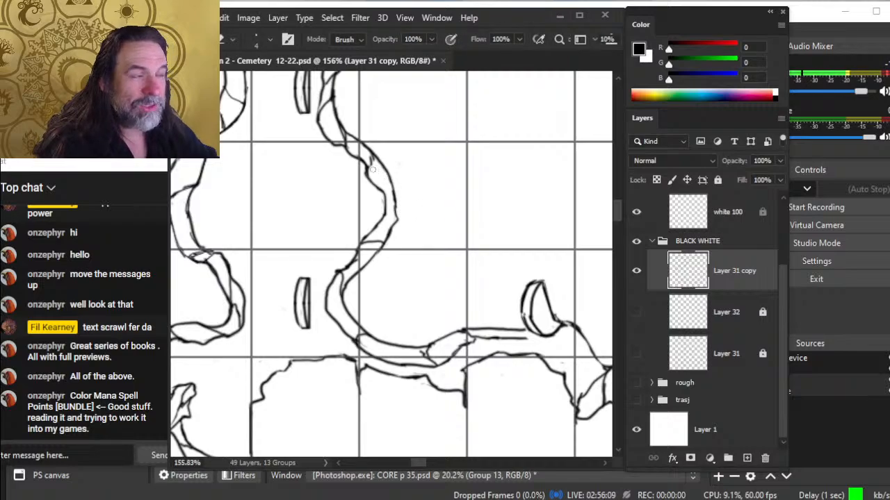
# - Ink the short diagonal joint across the upper part of the curved wall and clean up the lines around it
pyautogui.press('b')
pyautogui.moveTo(373, 160); pyautogui.dragTo(367, 174)
pyautogui.press('e')
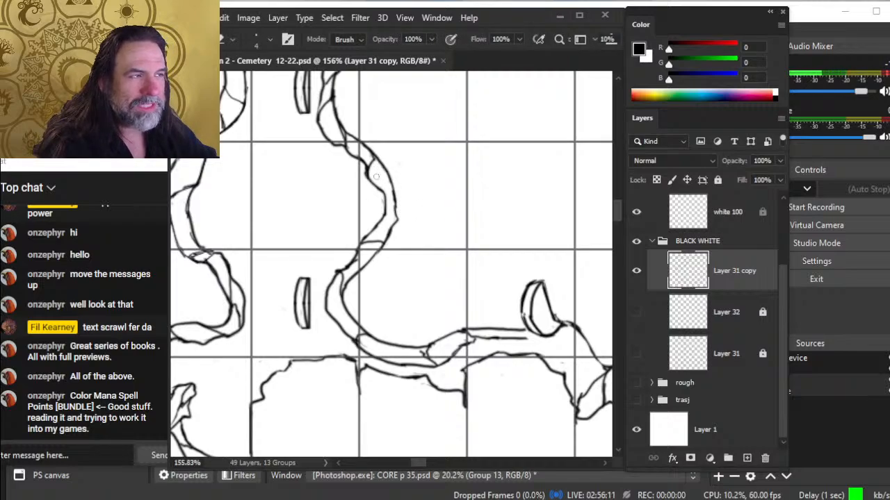
pyautogui.press('b')
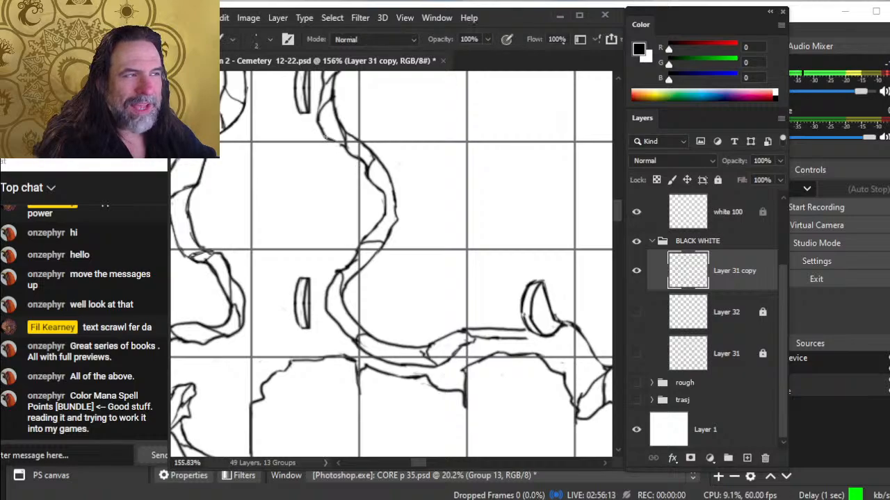
pyautogui.press('e')
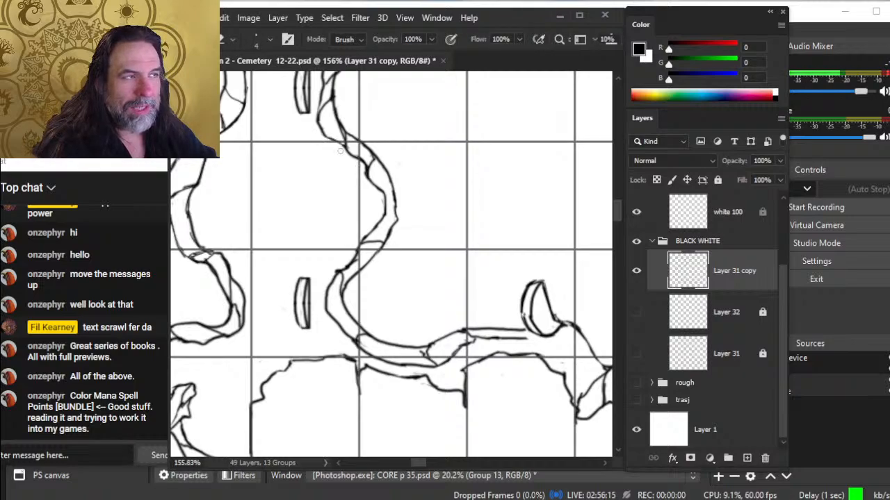
# - Trim the protruding corner on the curved wall's outer edge and redraw it as a shallower, slightly uneven curve
pyautogui.moveTo(336, 171); pyautogui.dragTo(366, 261)
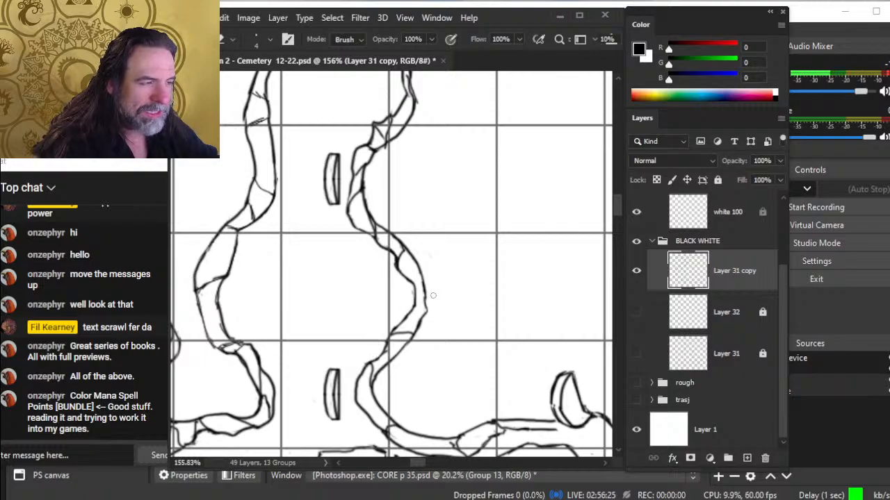
pyautogui.moveTo(426, 320)
pyautogui.mouseDown()
pyautogui.moveTo(426, 295)
pyautogui.moveTo(420, 328)
pyautogui.moveTo(423, 292)
pyautogui.moveTo(418, 331)
pyautogui.mouseUp()
pyautogui.press('b')
pyautogui.press('e')
pyautogui.press('b')
pyautogui.press('e')
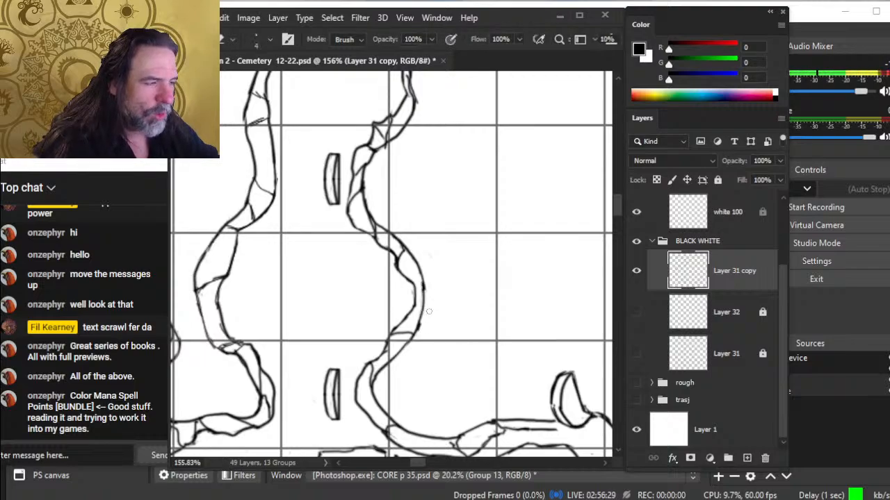
pyautogui.moveTo(423, 284)
pyautogui.mouseDown()
pyautogui.moveTo(421, 268)
pyautogui.moveTo(421, 295)
pyautogui.mouseUp()
pyautogui.press('b')
pyautogui.press('e')
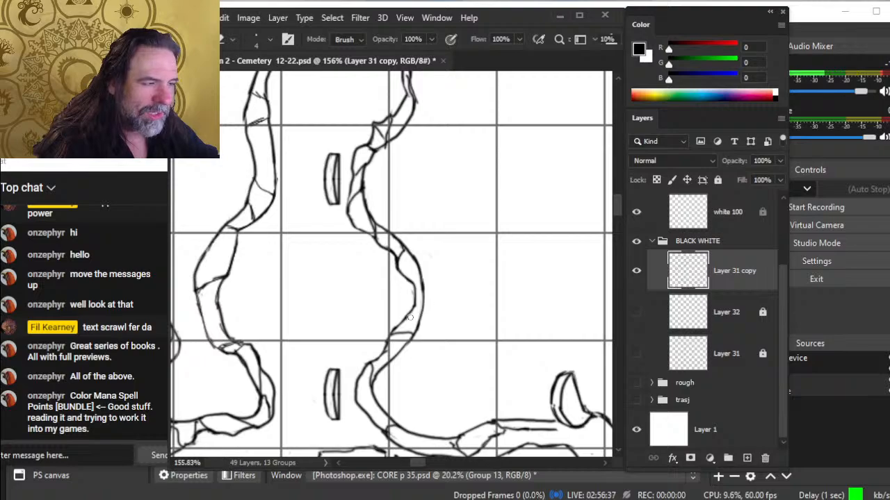
# - Break the curved wall's inner edge near its widest point with a small jagged notch
pyautogui.moveTo(410, 317); pyautogui.dragTo(417, 304)
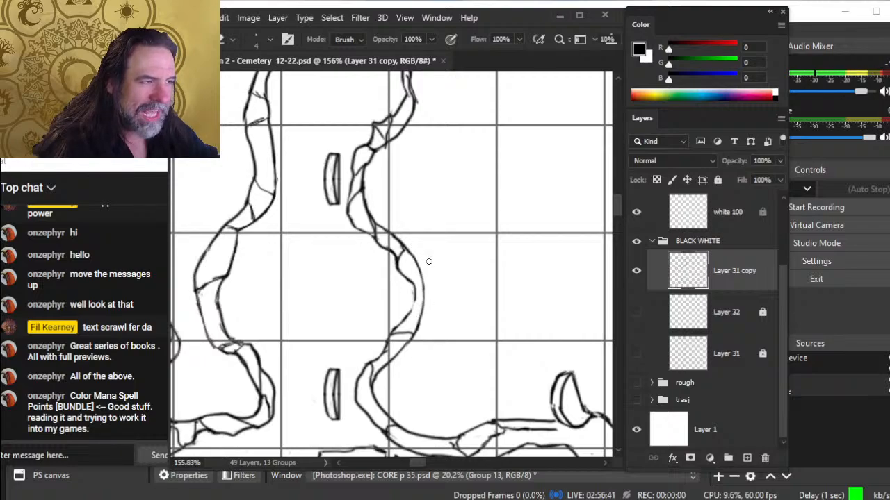
pyautogui.press('b')
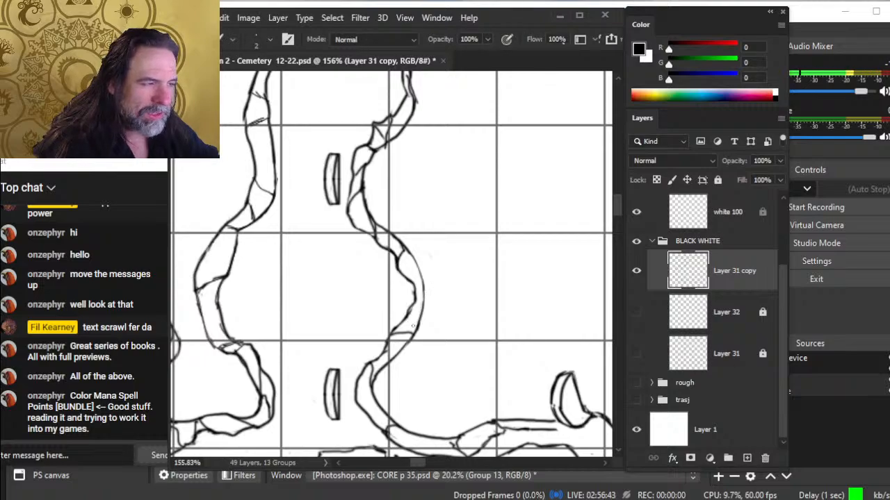
pyautogui.press('e')
pyautogui.moveTo(412, 318)
pyautogui.mouseDown()
pyautogui.moveTo(407, 279)
pyautogui.moveTo(413, 302)
pyautogui.mouseUp()
pyautogui.press('b')
pyautogui.press('e')
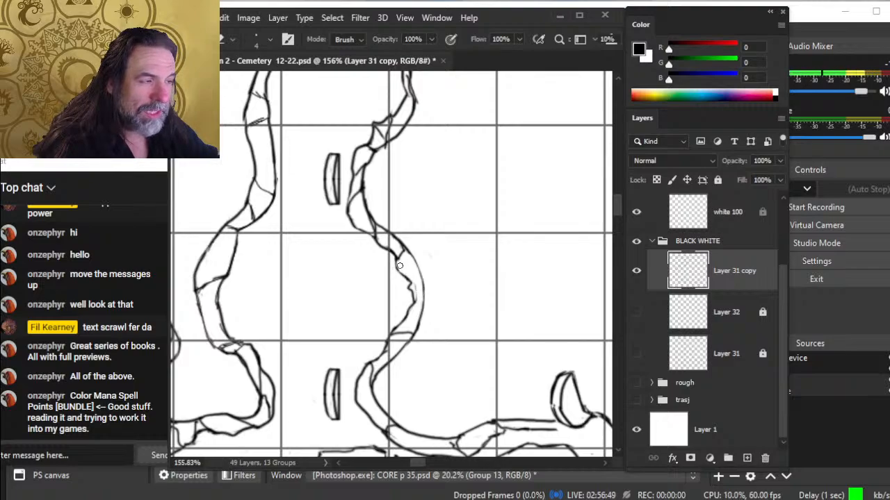
# - Darken the jagged notch on the curved wall's inner edge above its widest point and clean up the strokes around it
pyautogui.press('b')
pyautogui.moveTo(406, 250); pyautogui.dragTo(400, 264)
pyautogui.press('e')
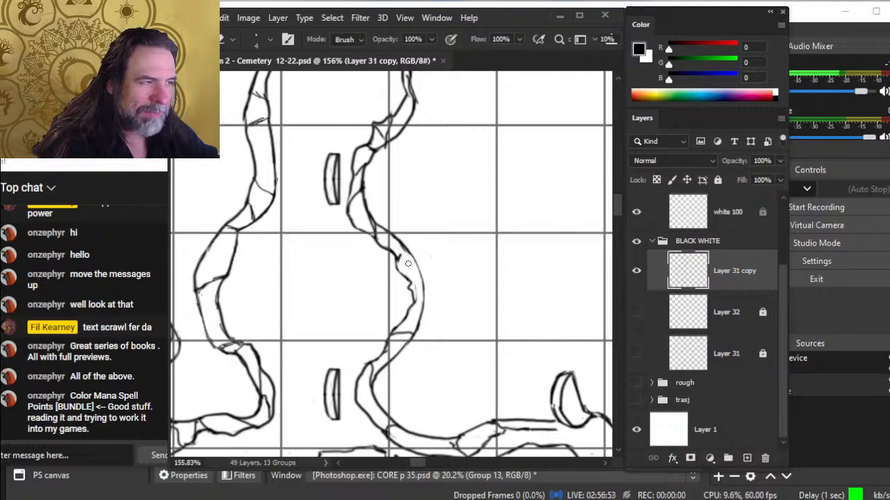
pyautogui.press('b')
pyautogui.moveTo(401, 251); pyautogui.dragTo(398, 261)
pyautogui.press('e')
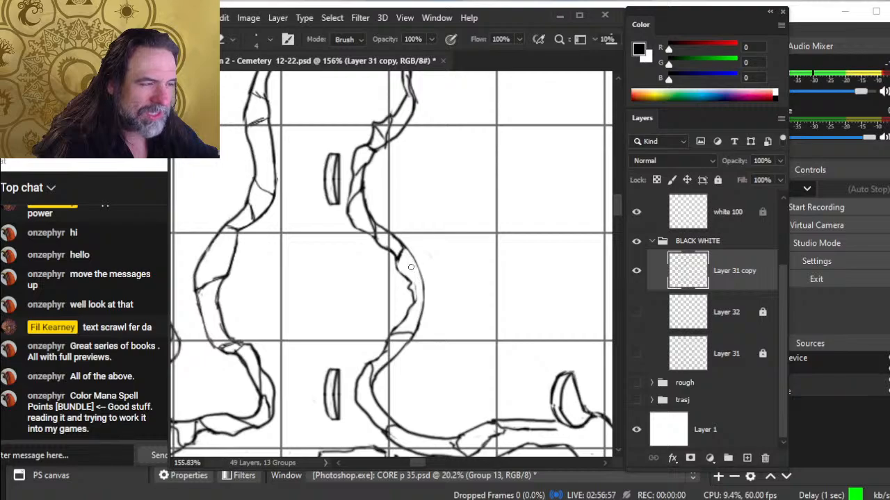
# - Ink two thin joints across the curved wall at its widest point with a 1-pixel brush
pyautogui.press('b')
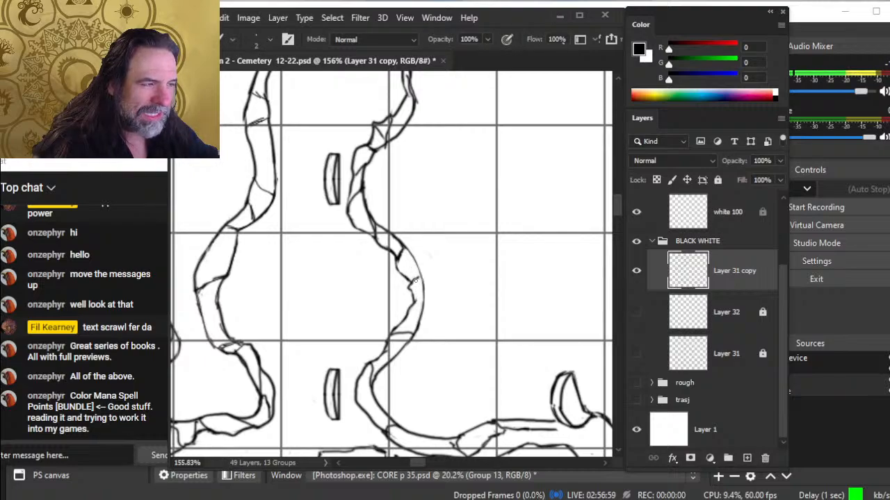
pyautogui.press('[')
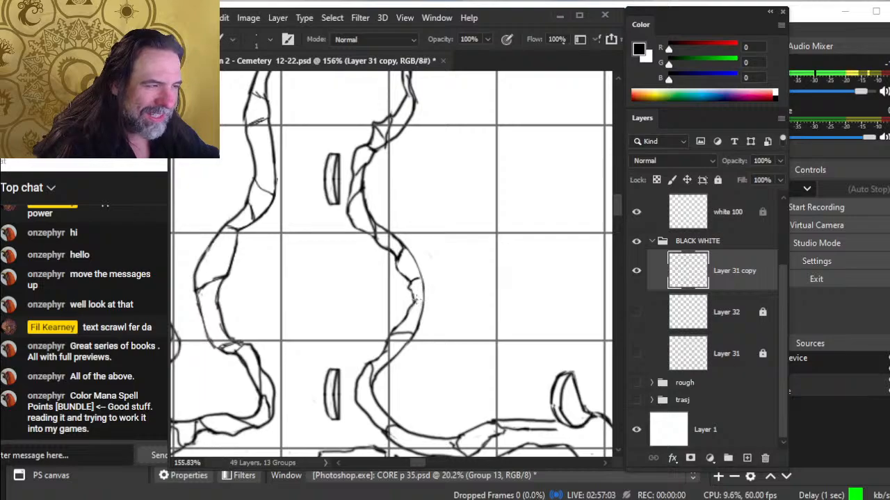
pyautogui.press('e')
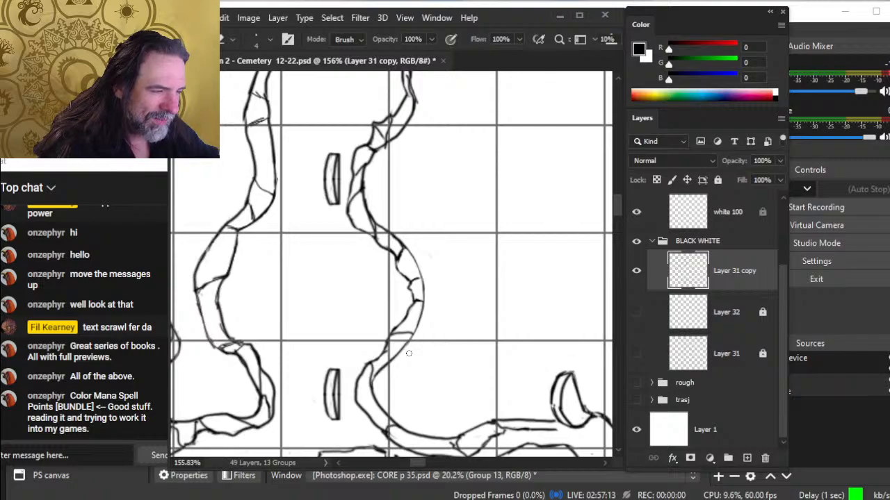
# - Replace the small loop in the curved wall's lower bend with a clean thin joint across the wall
pyautogui.moveTo(407, 383); pyautogui.dragTo(417, 345)
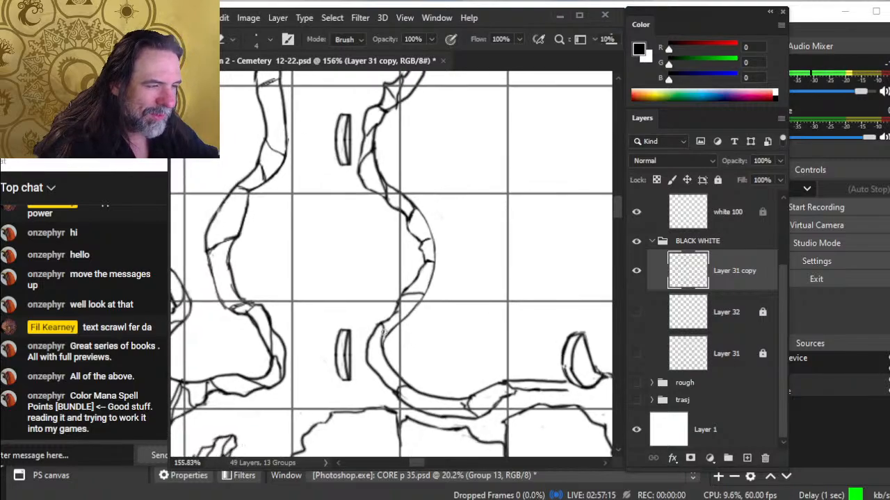
pyautogui.press('b')
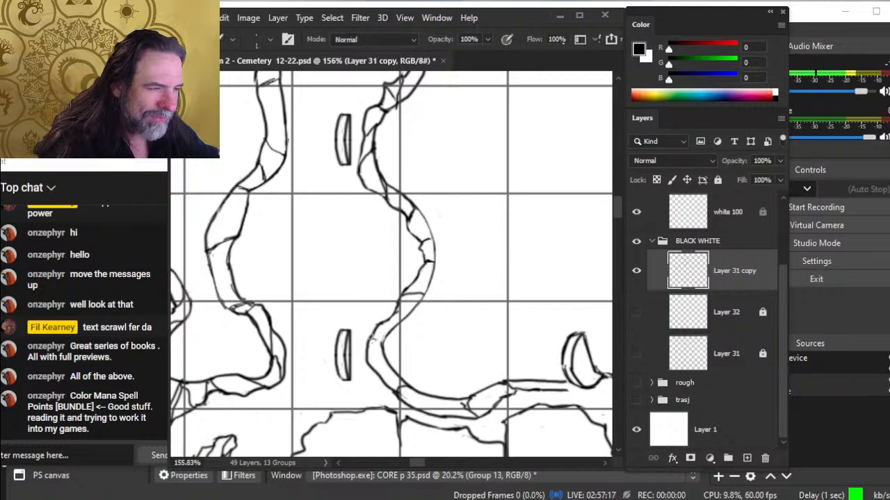
pyautogui.press('e')
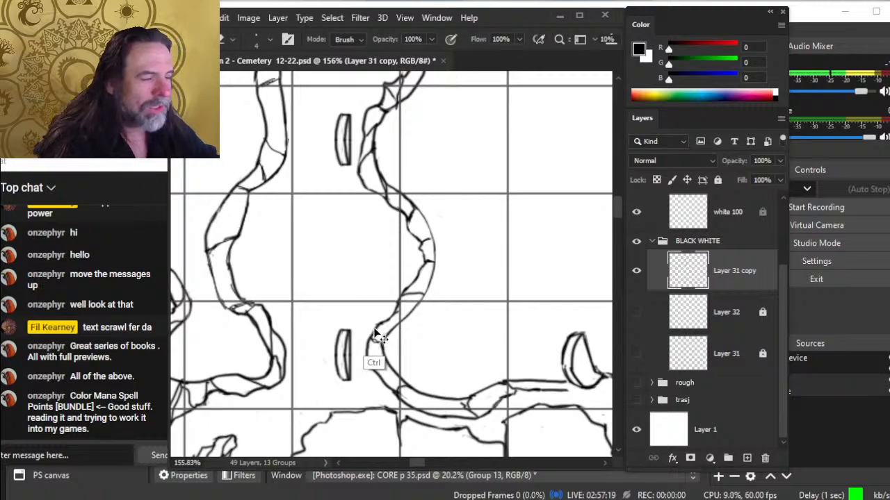
pyautogui.moveTo(420, 334); pyautogui.dragTo(404, 307)
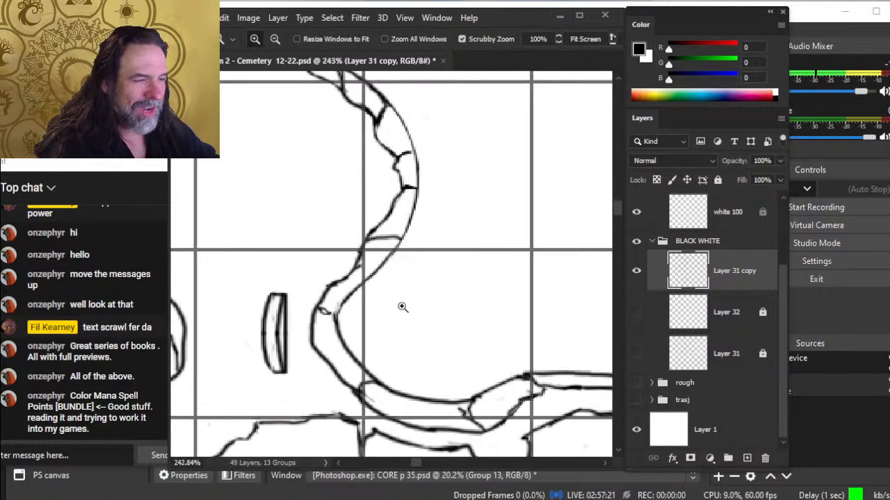
pyautogui.press('b')
pyautogui.moveTo(317, 307)
pyautogui.mouseDown()
pyautogui.moveTo(332, 314)
pyautogui.moveTo(351, 297)
pyautogui.moveTo(337, 317)
pyautogui.mouseUp()
pyautogui.press('e')
pyautogui.press('b')
pyautogui.press('e')
pyautogui.press('b')
pyautogui.press('e')
# - Strengthen the outer edge of the curved wall's lower bend and finish the thin joints across the narrow stretch above it
pyautogui.press('b')
pyautogui.moveTo(333, 283)
pyautogui.mouseDown()
pyautogui.moveTo(382, 271)
pyautogui.moveTo(340, 285)
pyautogui.moveTo(357, 289)
pyautogui.moveTo(320, 306)
pyautogui.moveTo(336, 313)
pyautogui.moveTo(312, 325)
pyautogui.mouseUp()
pyautogui.press('e')
pyautogui.press('b')
pyautogui.press('e')
pyautogui.press('b')
pyautogui.press('e')
pyautogui.press('b')
pyautogui.press('space')
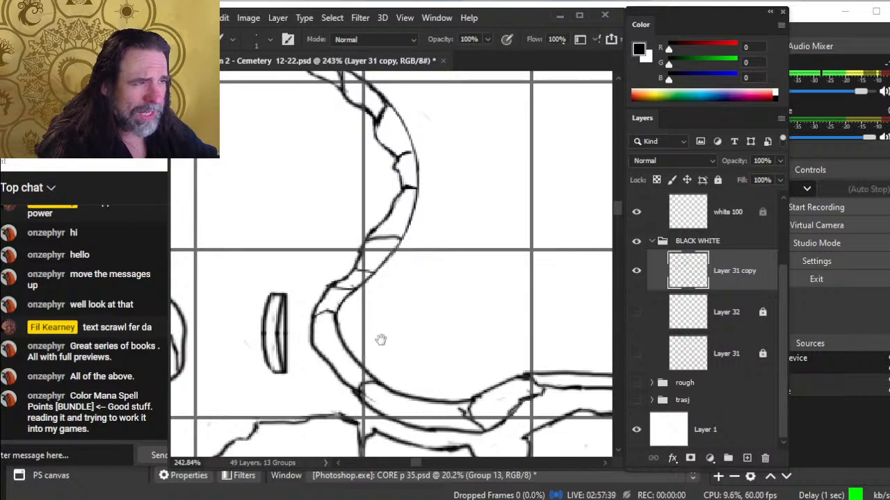
# - Ink a horizontal joint across the lower bend of the curved wall and tidy the short joint below it
pyautogui.moveTo(381, 339); pyautogui.dragTo(369, 280)
pyautogui.hotkey('ctrl', 'space')
pyautogui.moveTo(427, 249)
pyautogui.mouseDown()
pyautogui.moveTo(378, 235)
pyautogui.moveTo(355, 240)
pyautogui.mouseUp()
pyautogui.moveTo(389, 311); pyautogui.dragTo(422, 320)
pyautogui.press('e')
pyautogui.moveTo(379, 290); pyautogui.dragTo(383, 293)
pyautogui.press('b')
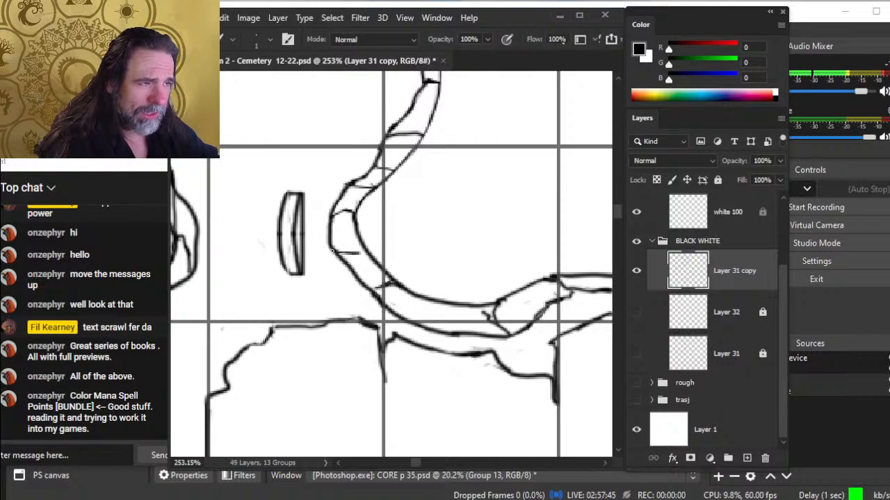
pyautogui.press('z')
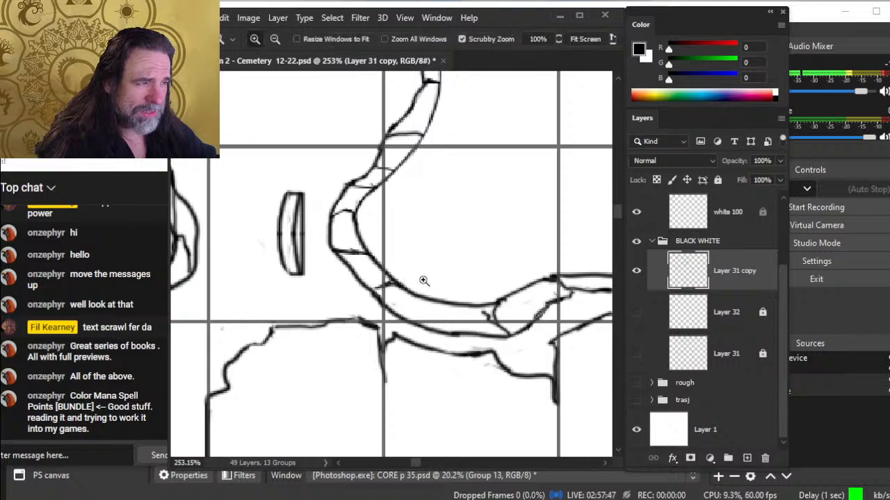
pyautogui.moveTo(421, 284); pyautogui.dragTo(382, 283)
pyautogui.press('e')
# - Redraw the upper edge of the large stone past the lower bend and replace its forked end with a straight diagonal joint
pyautogui.press('z')
pyautogui.moveTo(482, 294)
pyautogui.mouseDown()
pyautogui.moveTo(515, 294)
pyautogui.moveTo(516, 270)
pyautogui.moveTo(500, 270)
pyautogui.moveTo(515, 266)
pyautogui.mouseUp()
pyautogui.press('b')
pyautogui.moveTo(490, 275); pyautogui.dragTo(513, 267)
pyautogui.press('e')
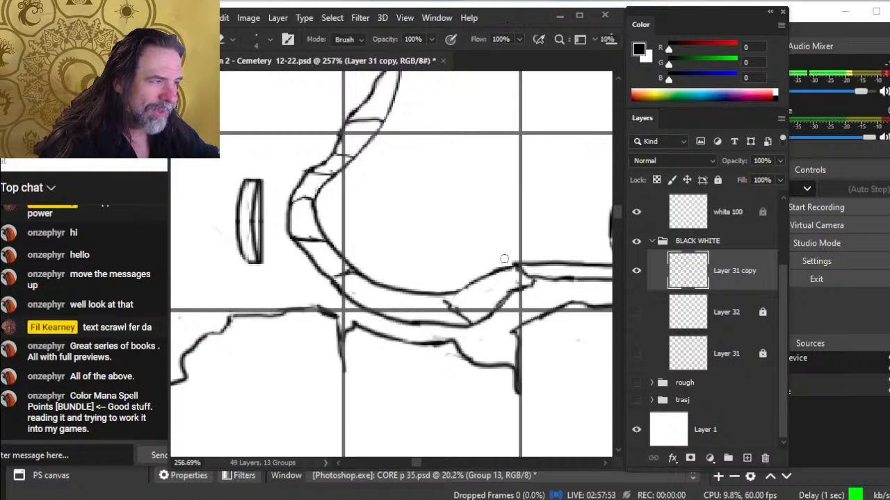
pyautogui.press('b')
pyautogui.press('e')
pyautogui.moveTo(445, 301); pyautogui.dragTo(473, 324)
pyautogui.press('b')
pyautogui.press('e')
pyautogui.press('b')
pyautogui.moveTo(442, 294); pyautogui.dragTo(459, 314)
pyautogui.press('e')
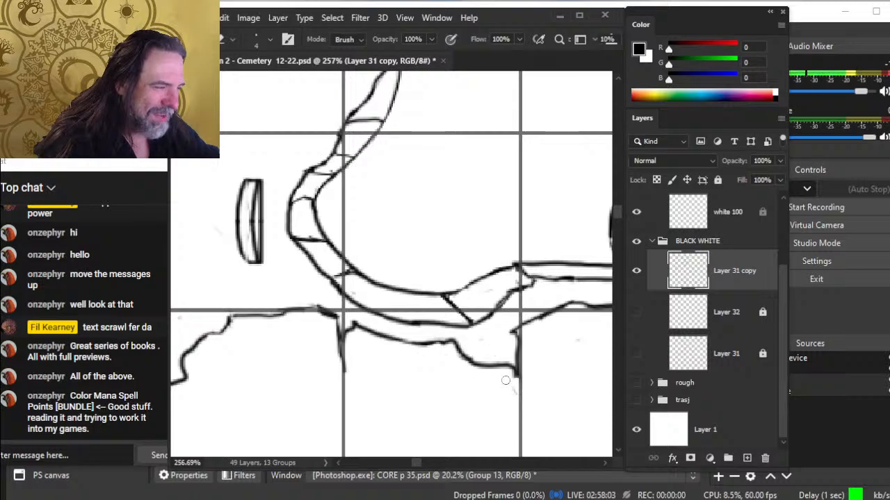
# - Taper the tip of the vertical crack below the wall and clean up the large stone's lower edge
pyautogui.press('b')
pyautogui.moveTo(516, 370); pyautogui.dragTo(517, 393)
pyautogui.press('e')
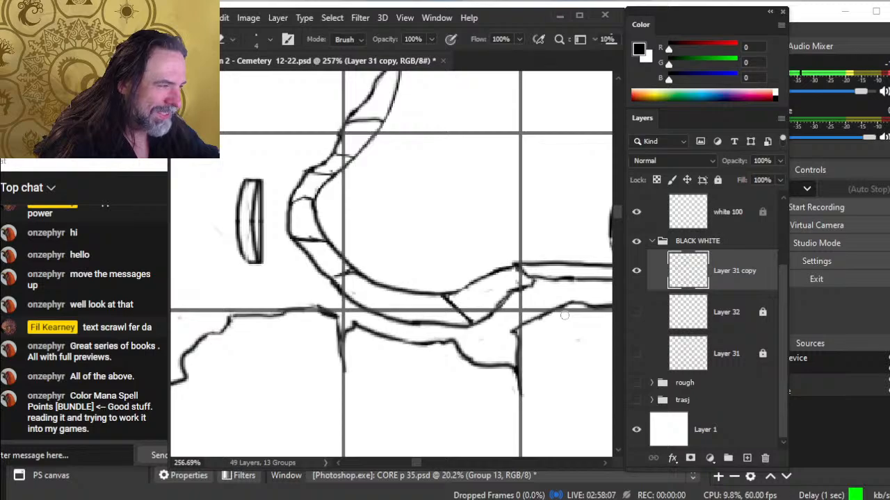
pyautogui.moveTo(496, 301)
pyautogui.mouseDown()
pyautogui.moveTo(488, 316)
pyautogui.moveTo(504, 302)
pyautogui.moveTo(509, 312)
pyautogui.mouseUp()
pyautogui.press('b')
pyautogui.press('e')
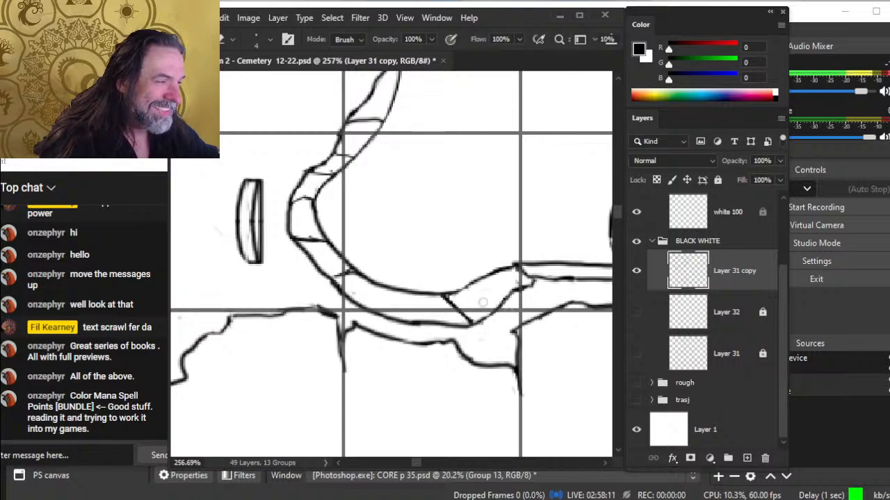
pyautogui.press('b')
pyautogui.press('e')
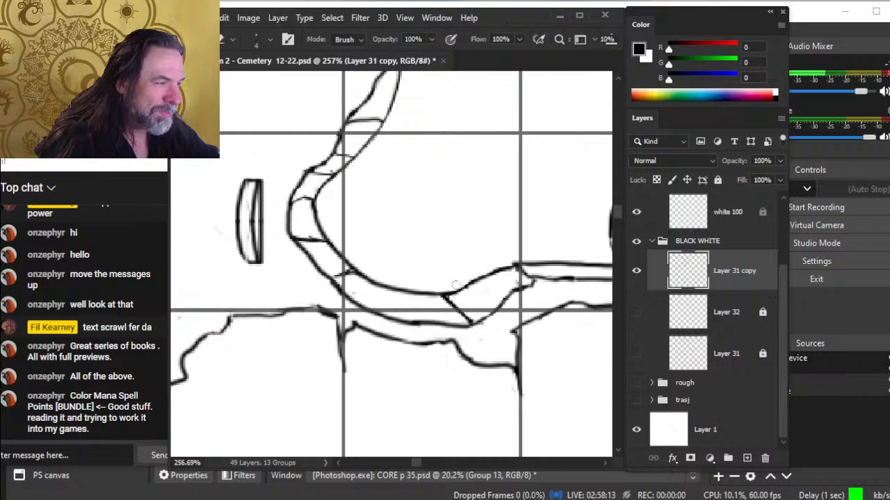
# - Erase the upper part of the tilted half-round headstone beside the wall, leaving only its base strokes
pyautogui.press('z')
pyautogui.moveTo(523, 299)
pyautogui.mouseDown()
pyautogui.moveTo(483, 288)
pyautogui.moveTo(455, 298)
pyautogui.mouseUp()
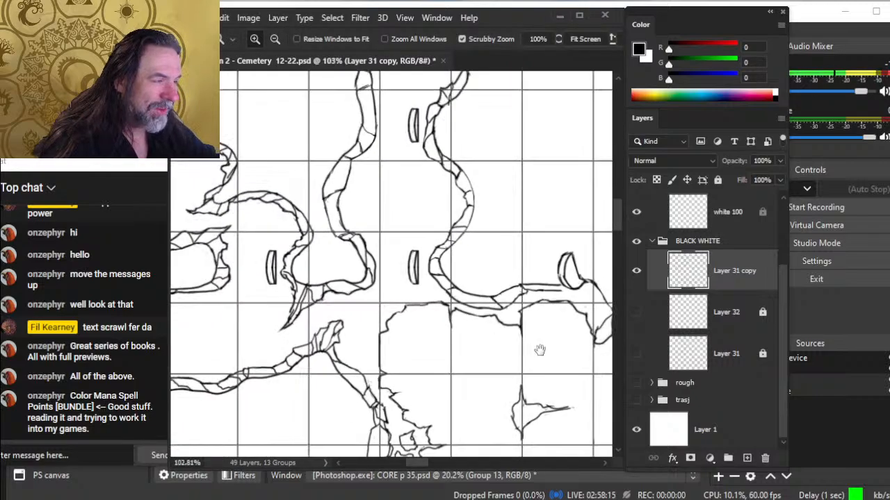
pyautogui.moveTo(540, 350); pyautogui.dragTo(459, 324)
pyautogui.moveTo(466, 283)
pyautogui.mouseDown()
pyautogui.moveTo(509, 288)
pyautogui.moveTo(461, 322)
pyautogui.moveTo(447, 289)
pyautogui.moveTo(469, 267)
pyautogui.moveTo(414, 278)
pyautogui.mouseUp()
pyautogui.press('b')
pyautogui.press('z')
pyautogui.moveTo(523, 324); pyautogui.dragTo(607, 316)
pyautogui.moveTo(508, 400); pyautogui.dragTo(418, 326)
pyautogui.press('b')
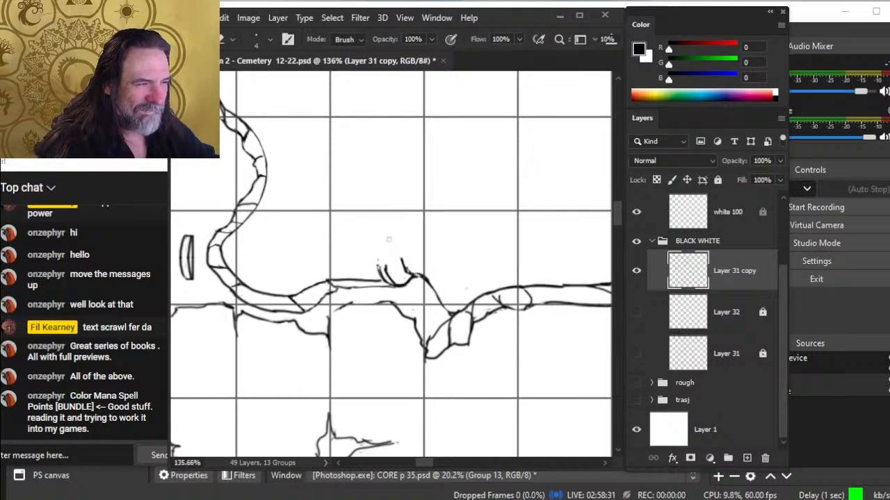
# - Ink a rounder curved back for the half-round headstone and erase the old stray lines beside it
pyautogui.press('b')
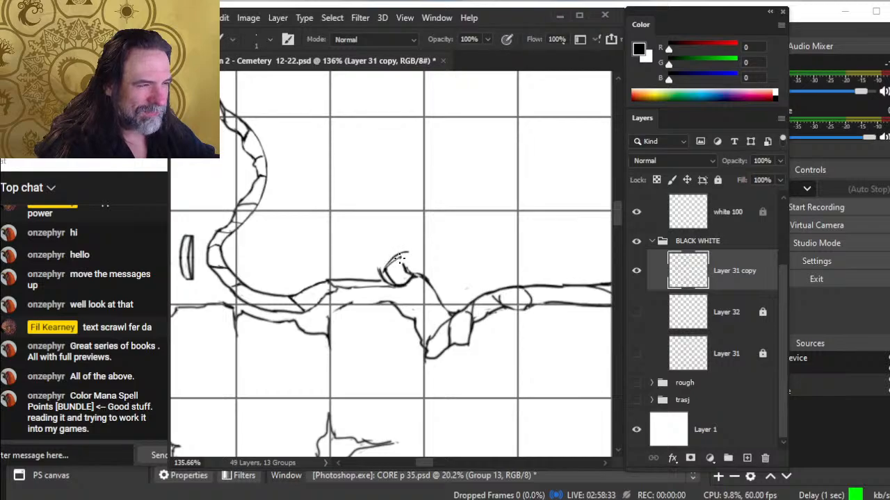
pyautogui.press('e')
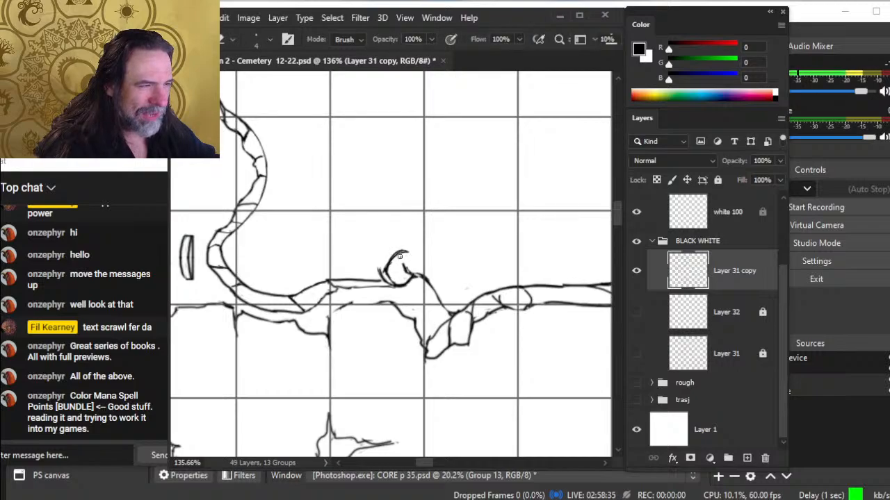
pyautogui.press('b')
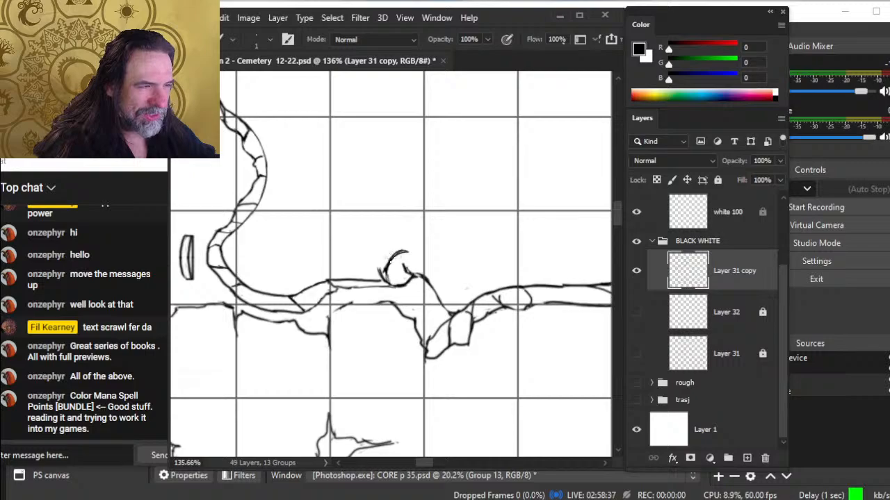
pyautogui.press('e')
pyautogui.moveTo(380, 269); pyautogui.dragTo(386, 283)
pyautogui.press('b')
pyautogui.press('e')
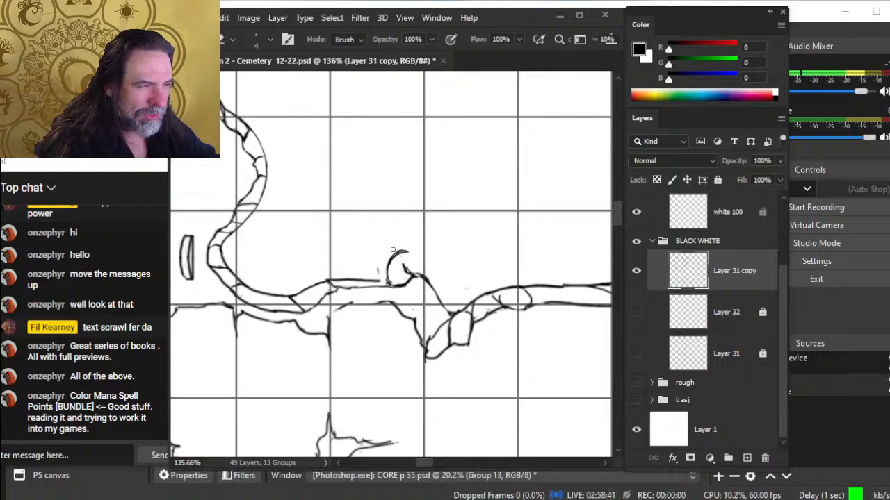
# - Extend the headstone's rounded top, add a second outer line along its curved back, and trim the overshooting end
pyautogui.press('b')
pyautogui.moveTo(407, 251); pyautogui.dragTo(417, 255)
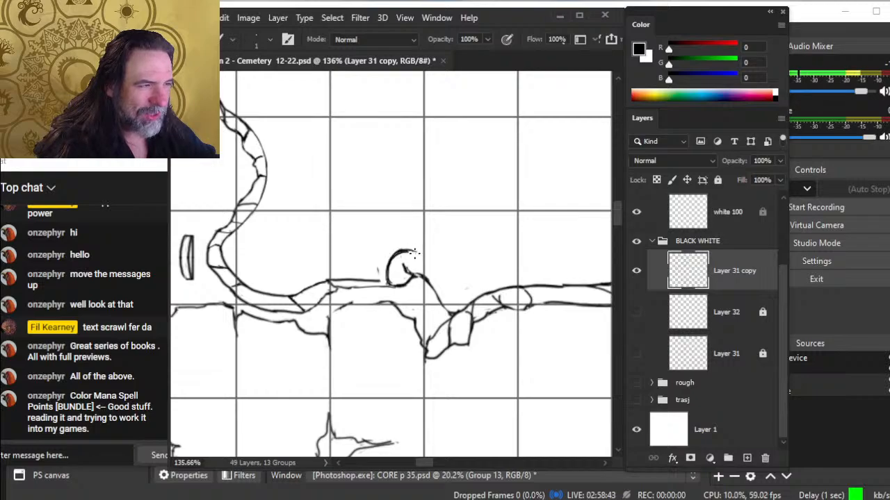
pyautogui.press('e')
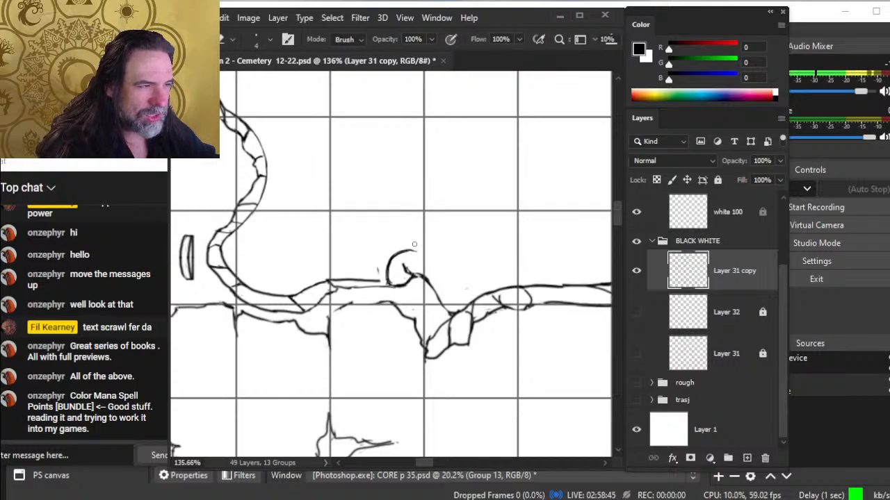
pyautogui.press('b')
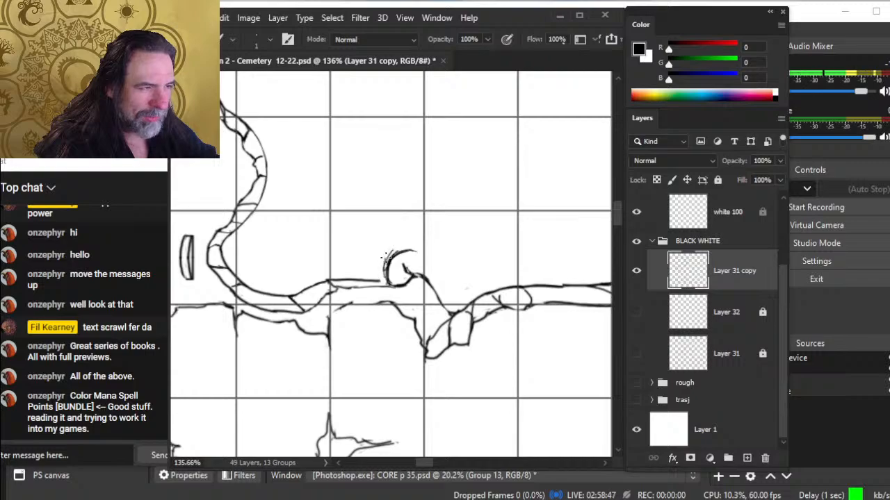
pyautogui.press('e')
pyautogui.press('b')
pyautogui.moveTo(384, 269); pyautogui.dragTo(386, 286)
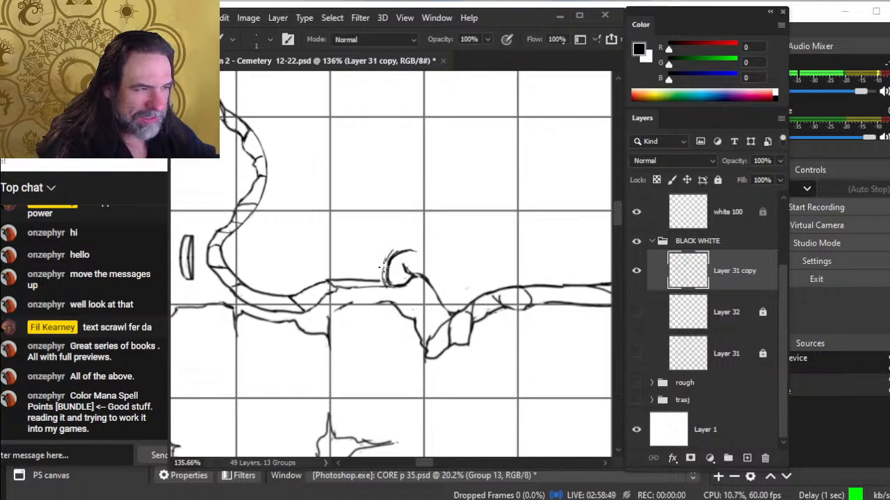
pyautogui.press('e')
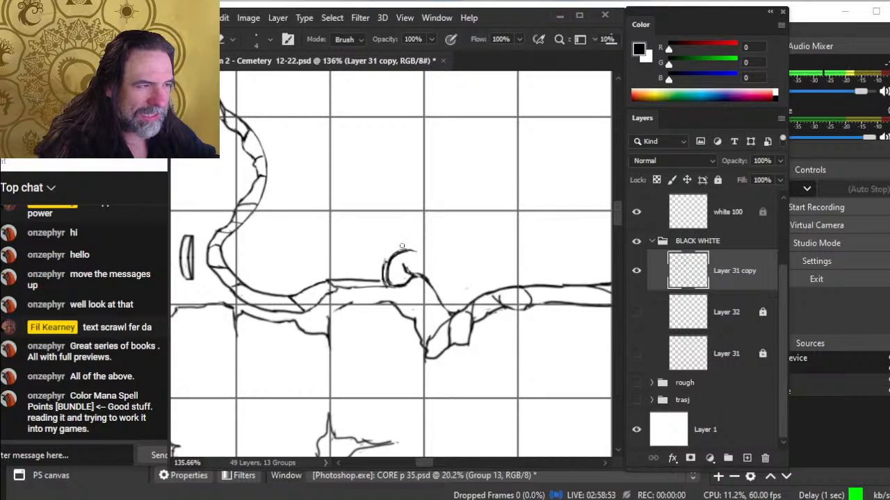
pyautogui.press('b')
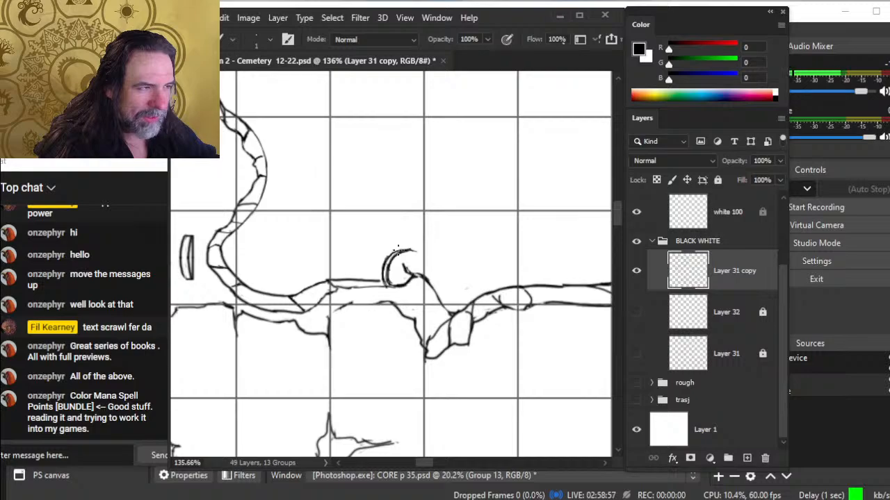
pyautogui.press('e')
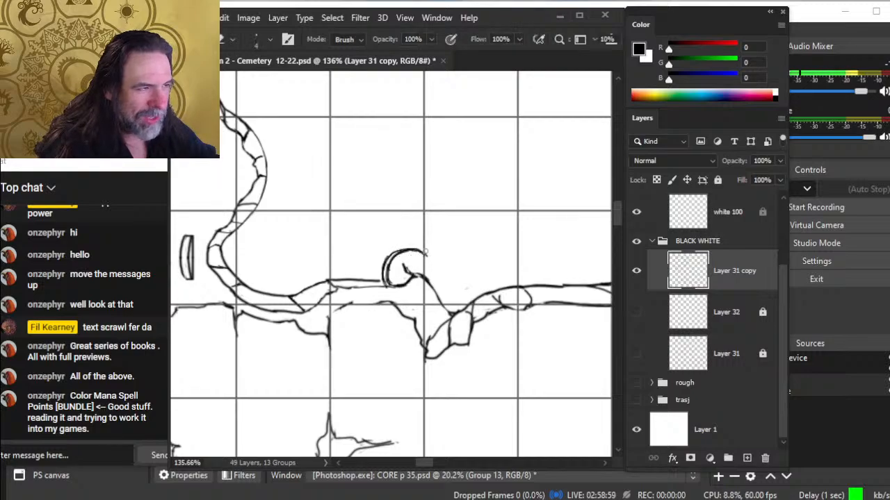
pyautogui.click(424, 253)
# - Close the half-round headstone with a slanted straight front edge running down from its top, and trim the overshooting tip
pyautogui.press('b')
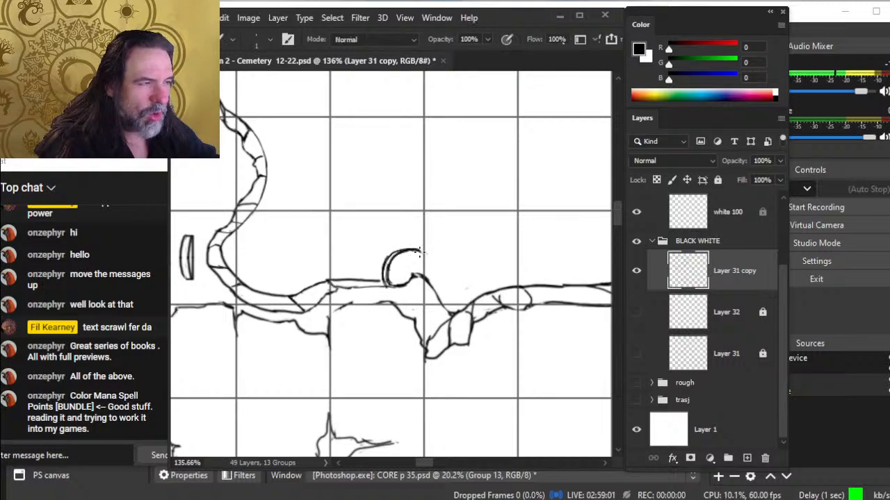
pyautogui.press('e')
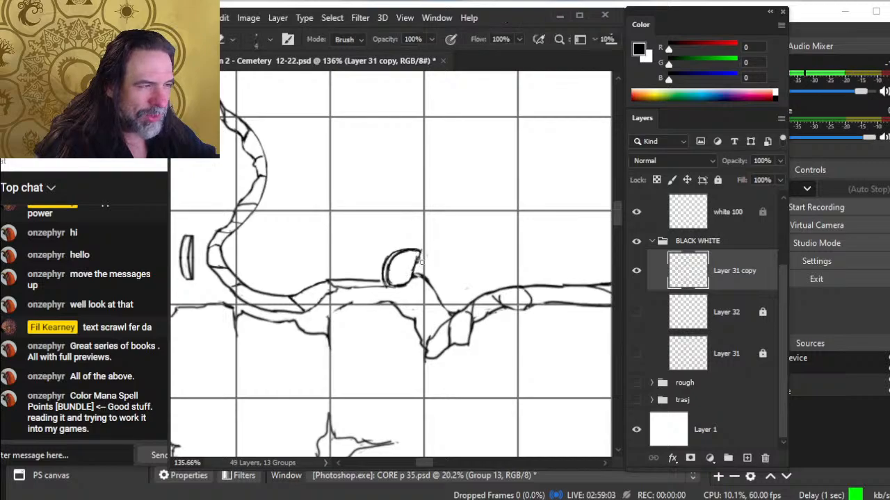
pyautogui.press('b')
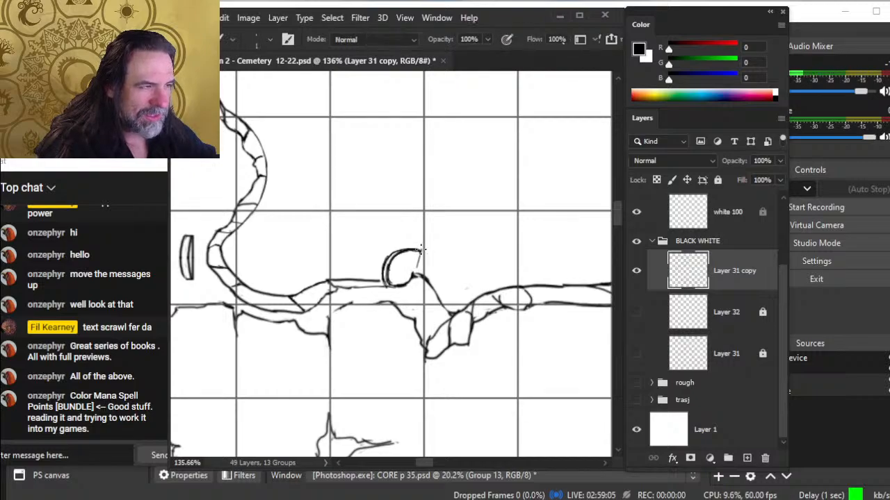
pyautogui.press('e')
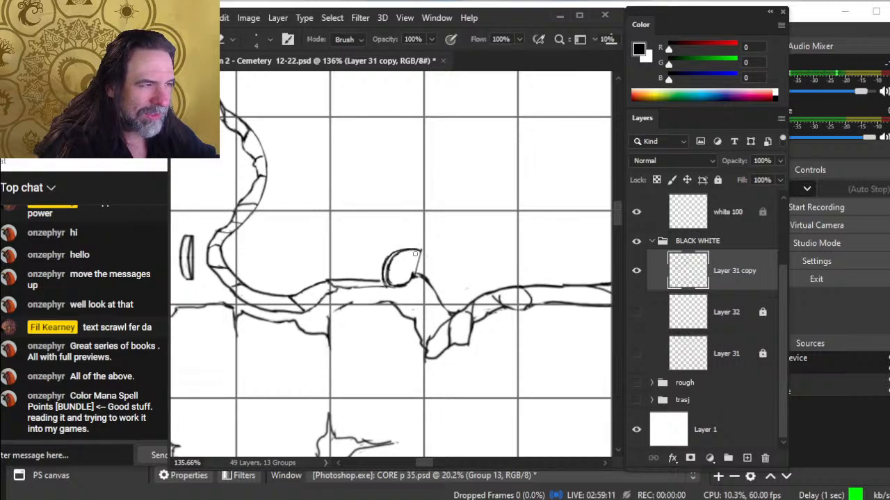
pyautogui.press('b')
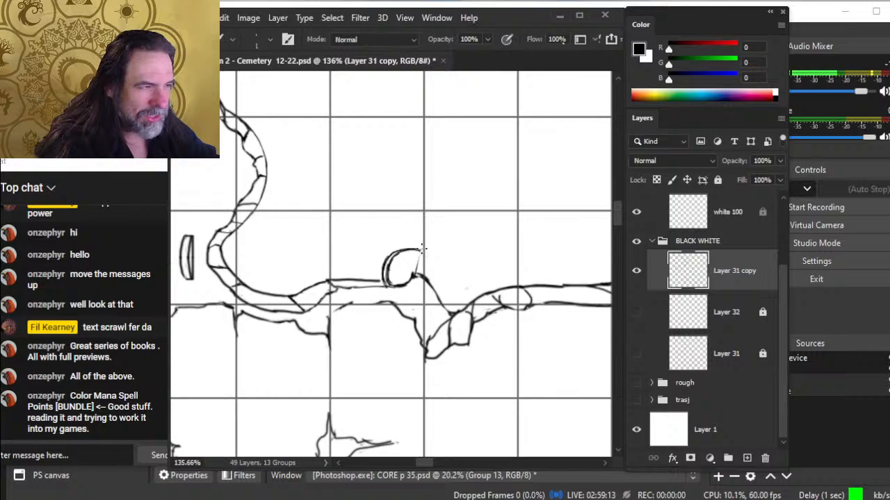
pyautogui.press('e')
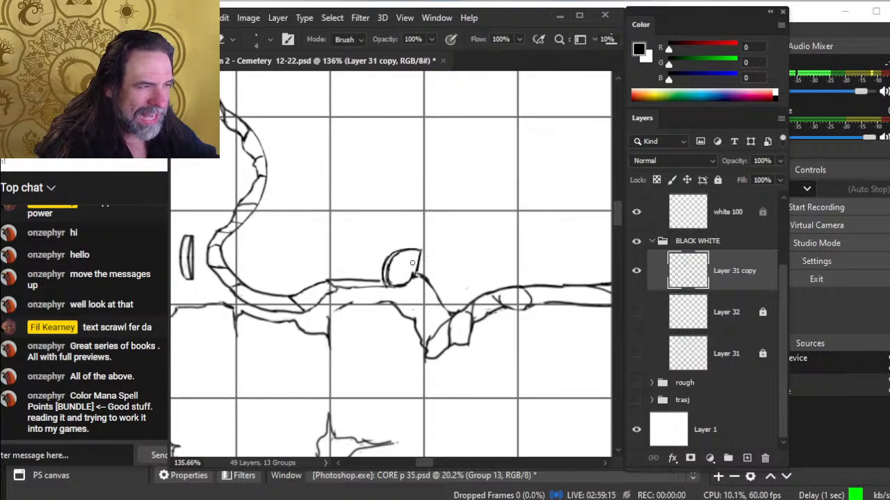
# - Erase the headstone's old base strokes and extend its curved back and front edge further down over the wall
pyautogui.press('b')
pyautogui.press('e')
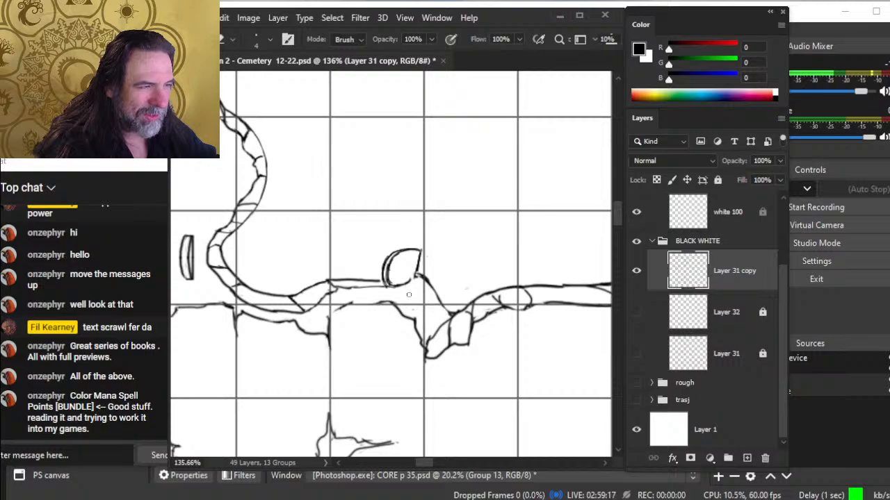
pyautogui.press('b')
pyautogui.press('e')
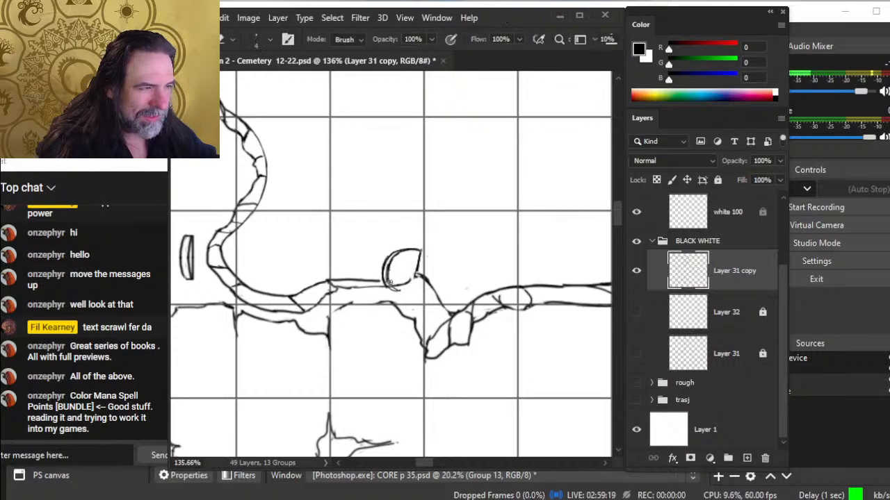
pyautogui.press('b')
pyautogui.press('e')
pyautogui.press('b')
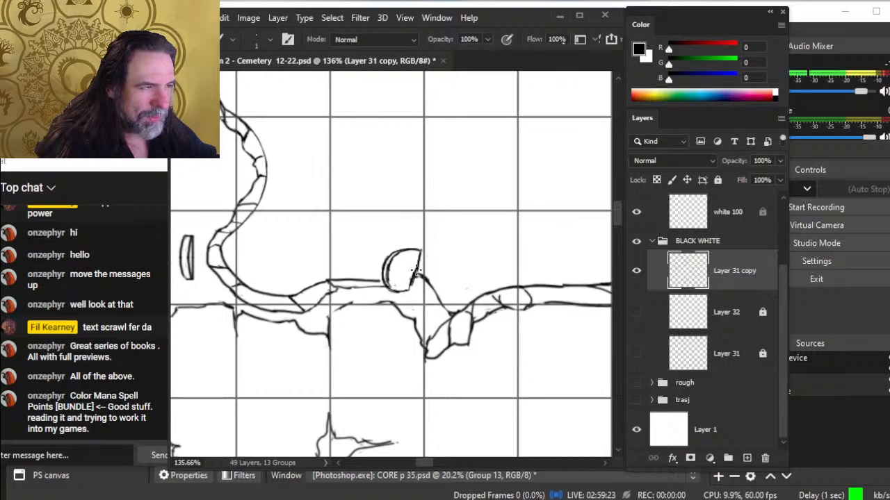
pyautogui.press('e')
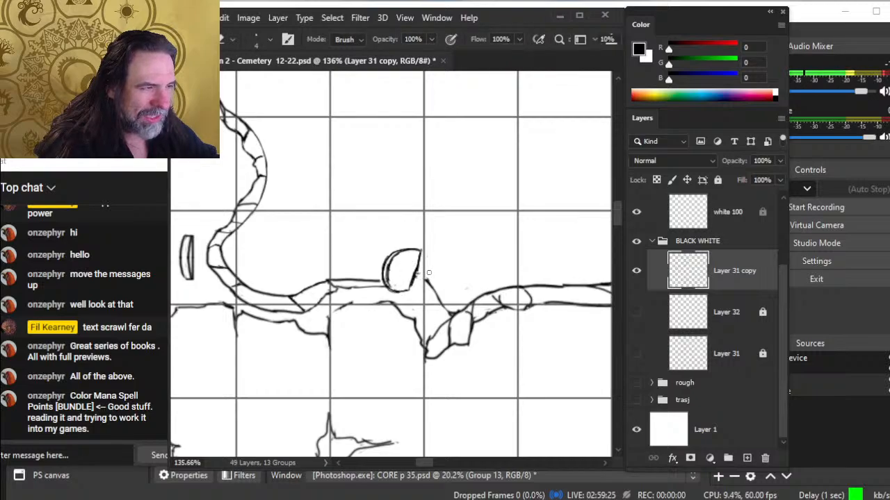
# - Thicken the lower front edge of the headstone and redraw its base as a short curve joining the back
pyautogui.press('b')
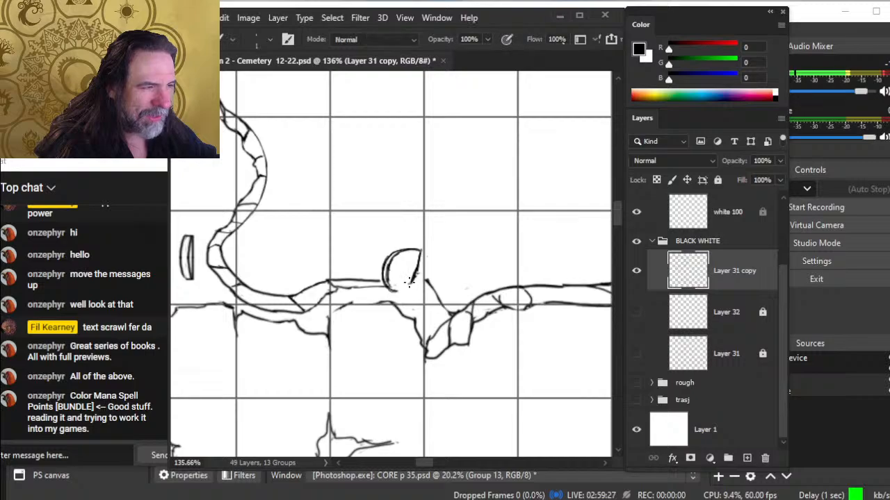
pyautogui.moveTo(398, 296)
pyautogui.mouseDown()
pyautogui.moveTo(415, 310)
pyautogui.moveTo(397, 294)
pyautogui.moveTo(415, 277)
pyautogui.moveTo(401, 294)
pyautogui.mouseUp()
pyautogui.press('e')
pyautogui.press('b')
pyautogui.press('e')
pyautogui.press('b')
pyautogui.press('e')
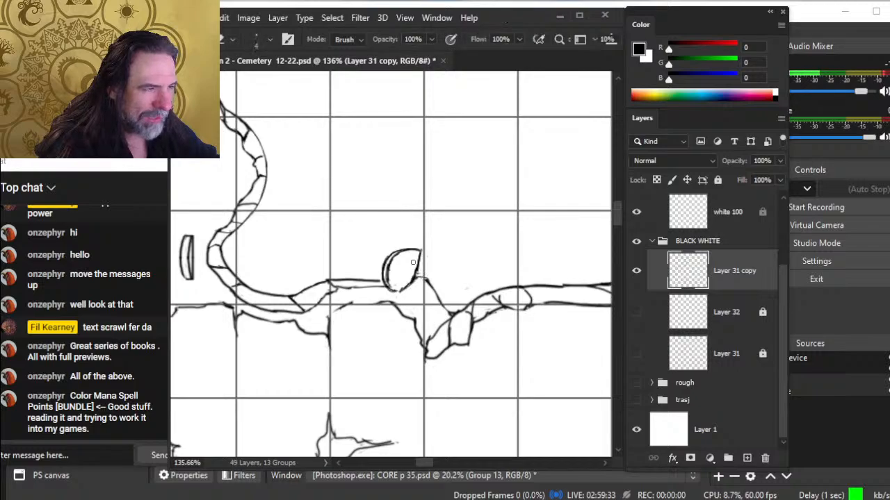
pyautogui.press('b')
pyautogui.press('e')
# - Ink the broken wall stone beside the headstone's base, with a clean sloping upper edge and a joint across it
pyautogui.press('b')
pyautogui.moveTo(425, 276)
pyautogui.mouseDown()
pyautogui.moveTo(432, 285)
pyautogui.moveTo(394, 304)
pyautogui.moveTo(396, 293)
pyautogui.moveTo(424, 306)
pyautogui.moveTo(430, 288)
pyautogui.mouseUp()
pyautogui.press('e')
pyautogui.press('b')
pyautogui.press('e')
pyautogui.press('b')
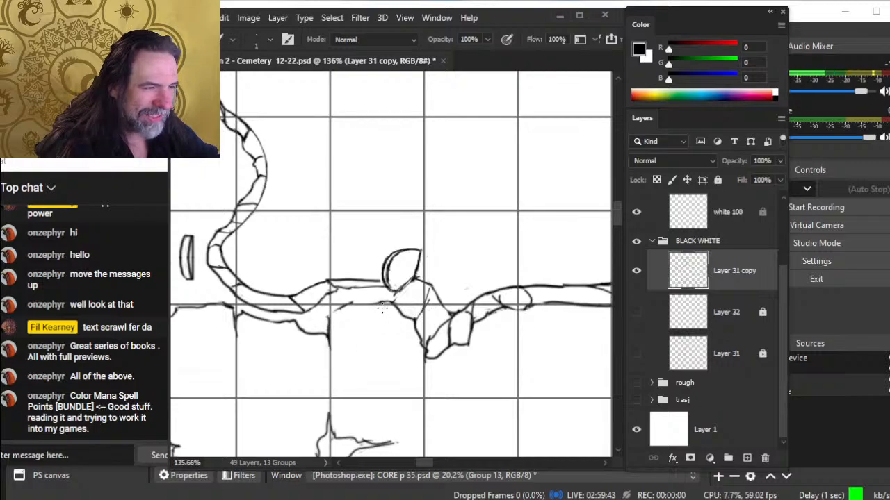
# - Erase the rough lower wall edge beneath the headstone and ink a cleaner line toward the vertical crack
pyautogui.press('e')
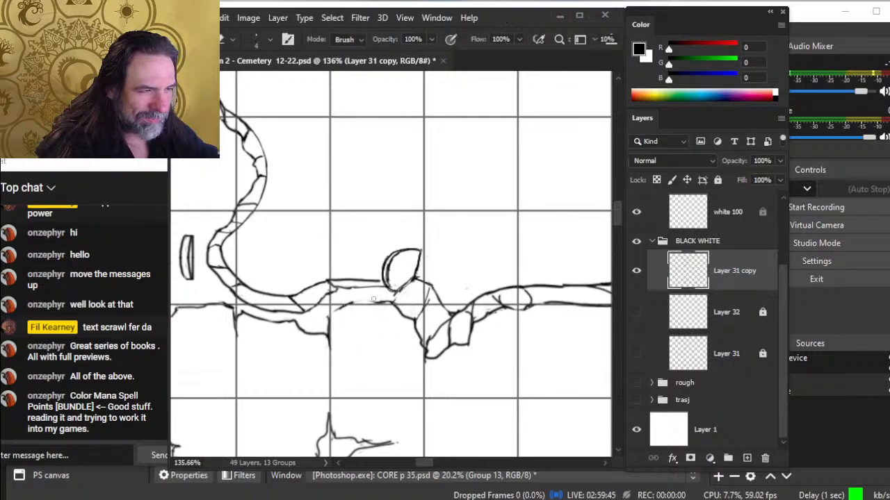
pyautogui.moveTo(355, 303)
pyautogui.mouseDown()
pyautogui.moveTo(394, 304)
pyautogui.moveTo(347, 306)
pyautogui.moveTo(330, 324)
pyautogui.moveTo(337, 312)
pyautogui.mouseUp()
pyautogui.press('b')
pyautogui.press('e')
pyautogui.press('b')
pyautogui.press('e')
pyautogui.press('b')
pyautogui.press('e')
pyautogui.press('b')
pyautogui.press('e')
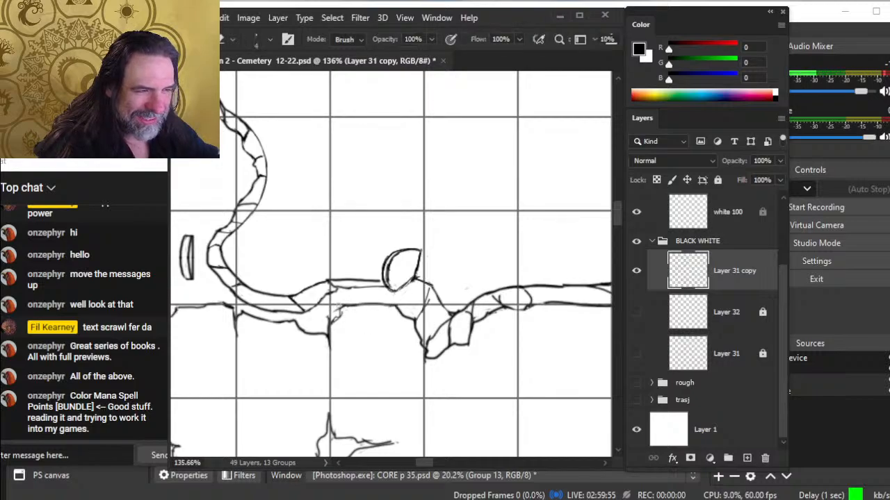
# - Rework the corner where the wall's lower edge meets the vertical crack into a thinner, more broken outline
pyautogui.press('b')
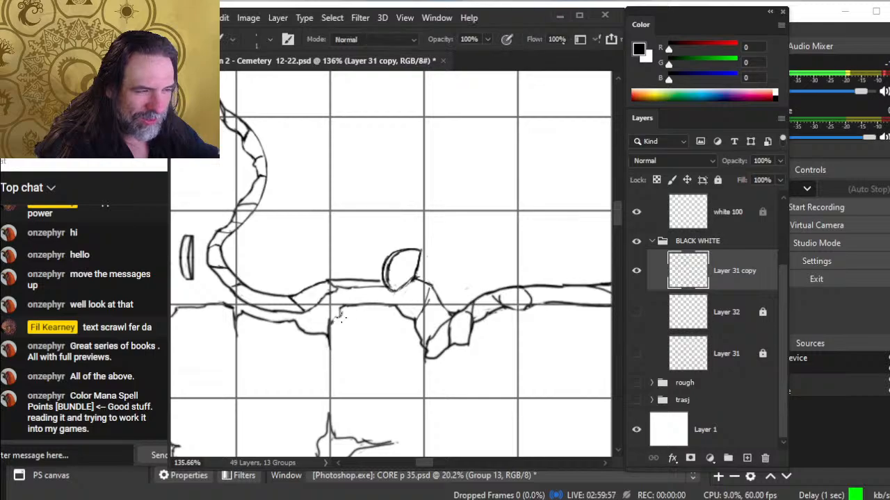
pyautogui.press('e')
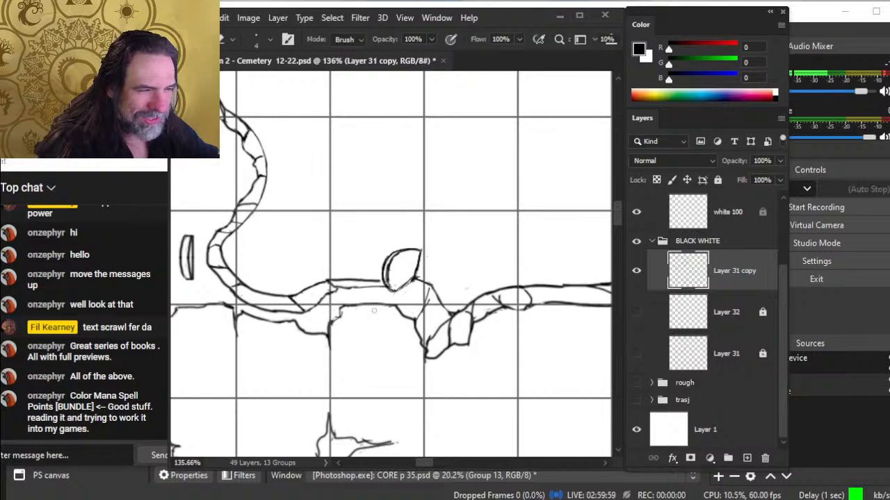
pyautogui.moveTo(361, 308)
pyautogui.mouseDown()
pyautogui.moveTo(396, 310)
pyautogui.moveTo(389, 306)
pyautogui.moveTo(401, 301)
pyautogui.moveTo(365, 302)
pyautogui.moveTo(332, 320)
pyautogui.mouseUp()
pyautogui.press('b')
pyautogui.press('e')
pyautogui.press('b')
pyautogui.press('e')
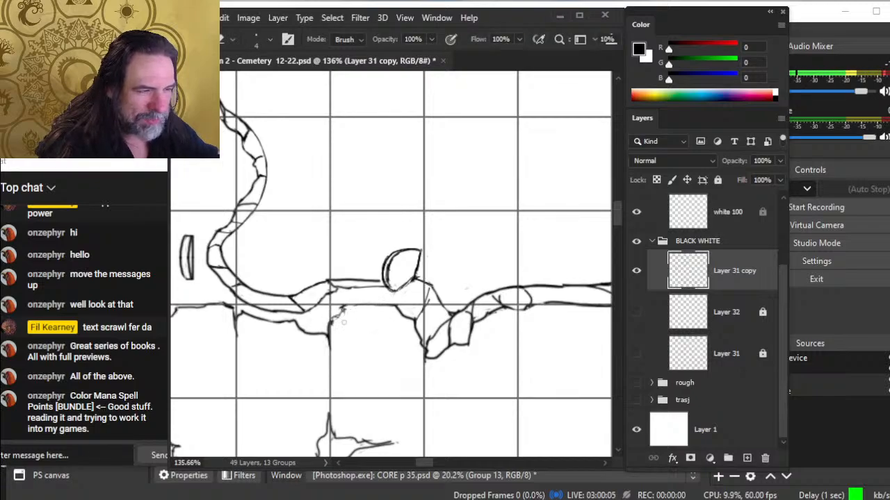
pyautogui.press('b')
pyautogui.press('e')
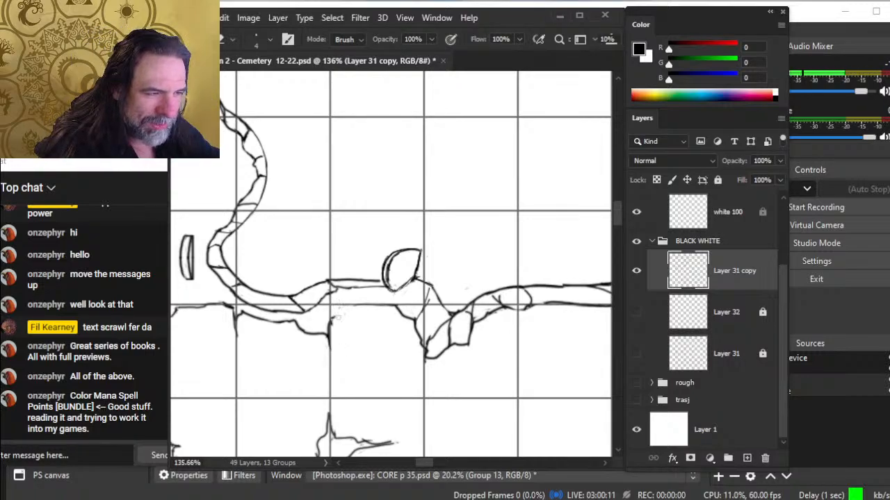
pyautogui.press('b')
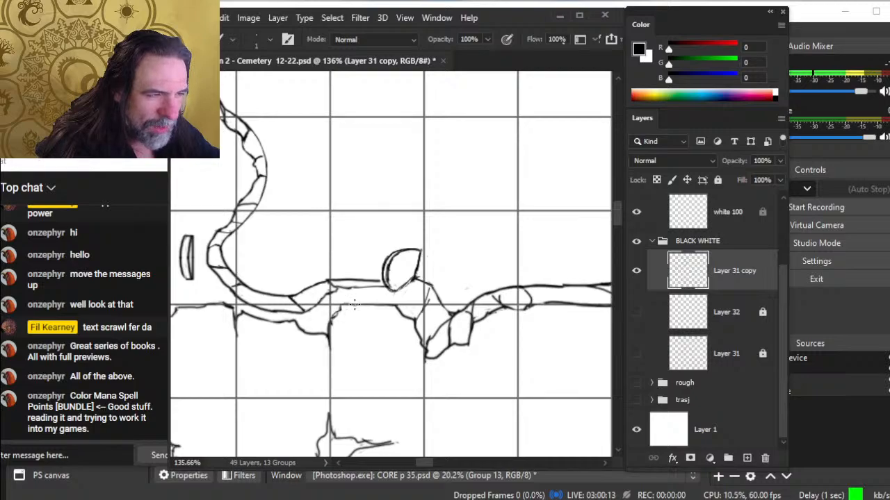
pyautogui.press('e')
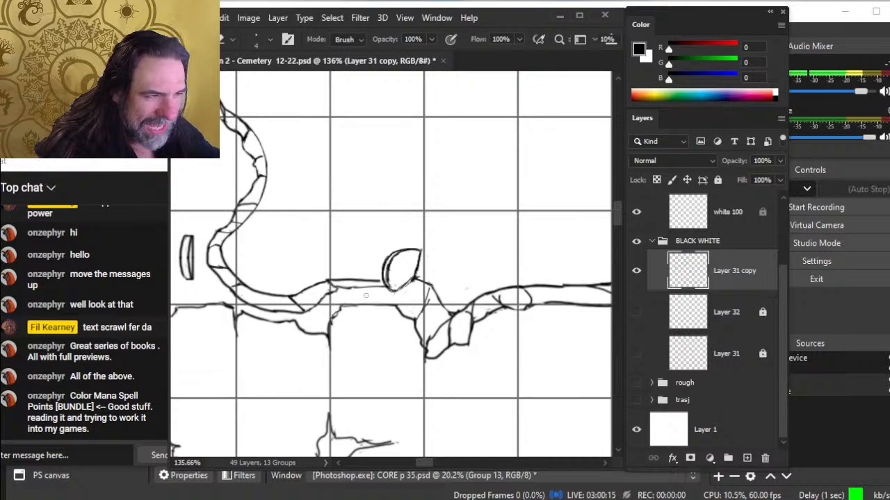
# - Strengthen the wall's upper edge where it runs up to the headstone's curved back
pyautogui.press('b')
pyautogui.moveTo(348, 286); pyautogui.dragTo(379, 283)
pyautogui.press('b')
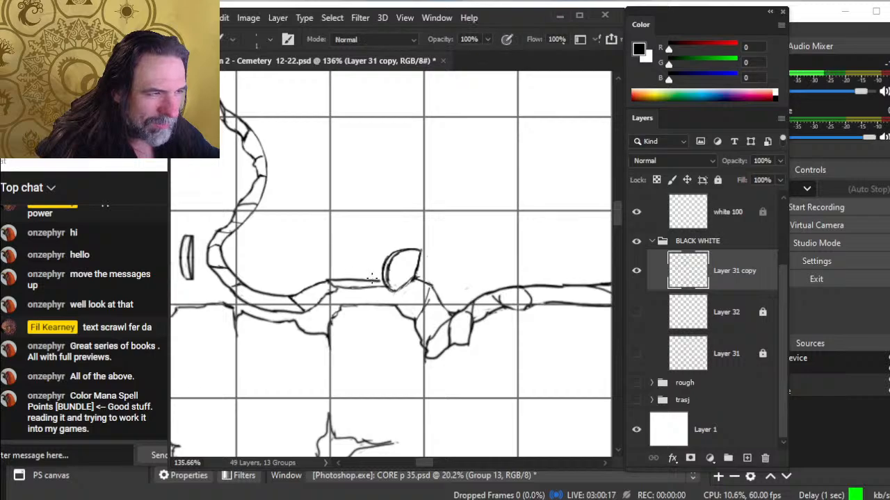
# - Redraw the headstone's front edge more upright and rework its base into a shallow curve at the wall
pyautogui.press('e')
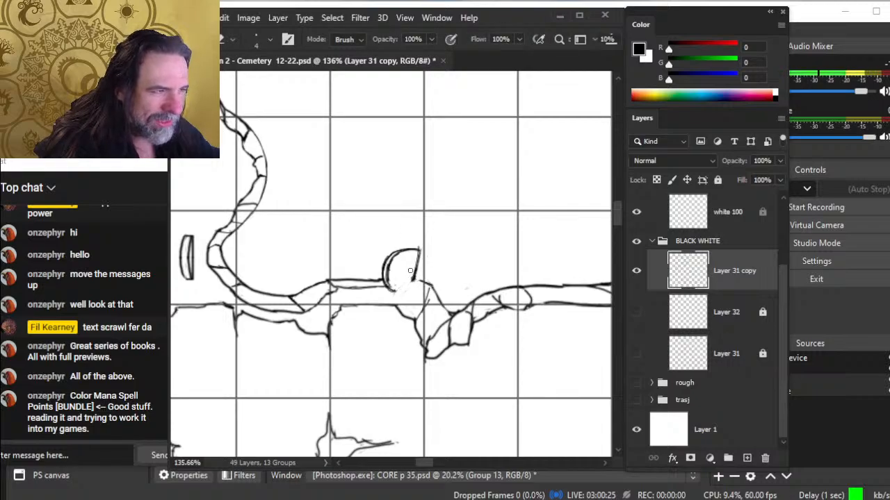
pyautogui.press('b')
pyautogui.press('e')
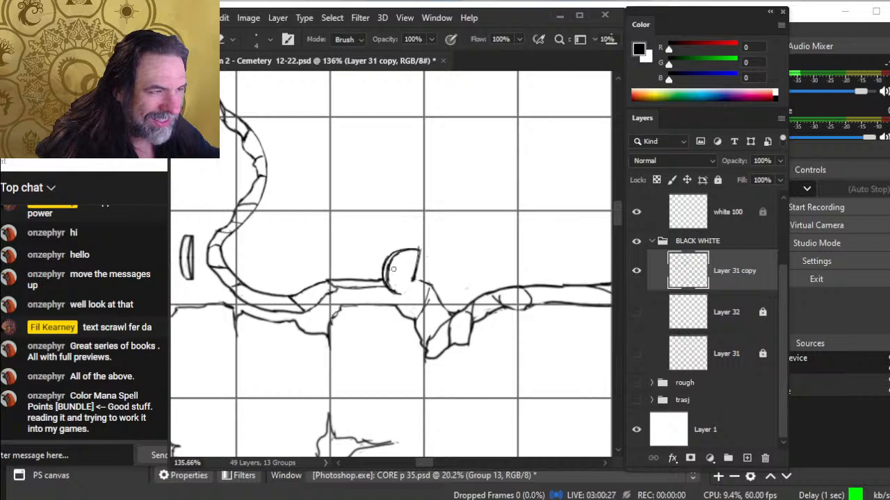
pyautogui.press('b')
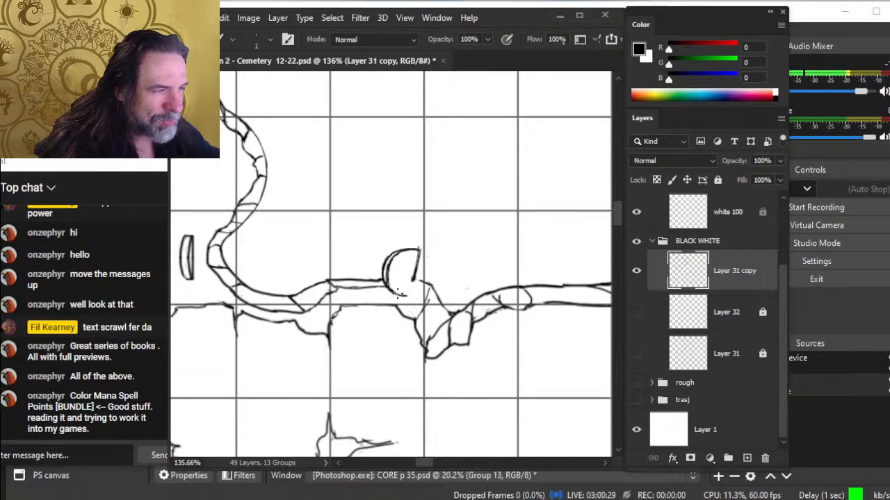
pyautogui.press('e')
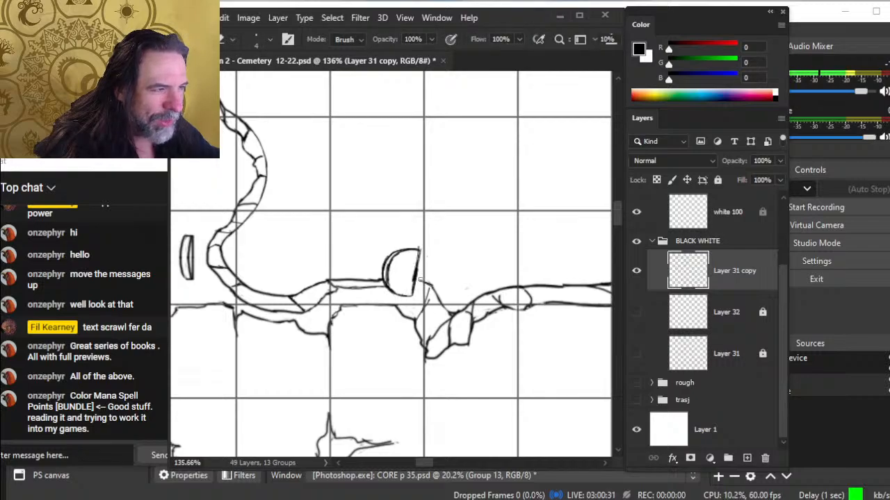
pyautogui.press('b')
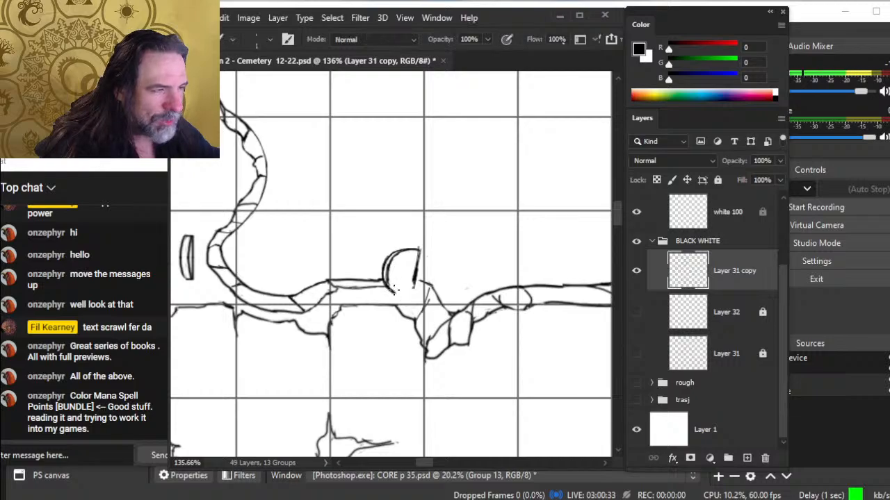
pyautogui.moveTo(388, 286)
pyautogui.mouseDown()
pyautogui.moveTo(416, 280)
pyautogui.moveTo(392, 290)
pyautogui.mouseUp()
pyautogui.press('e')
pyautogui.press('b')
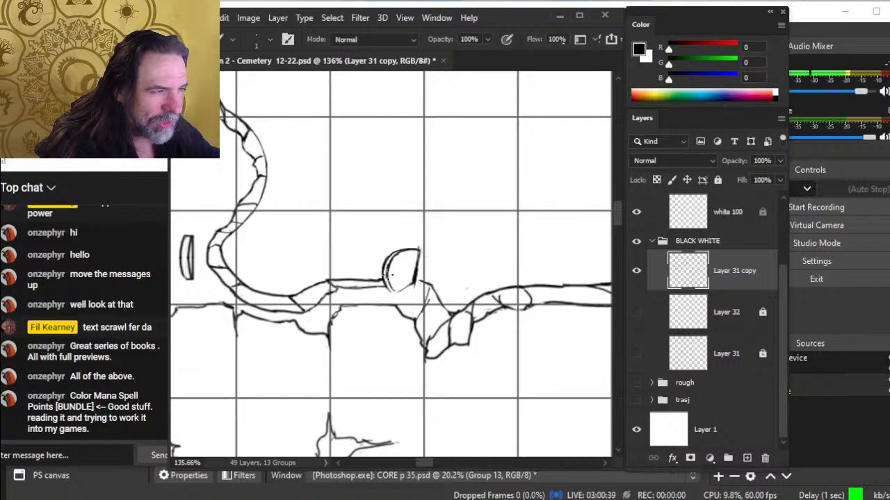
# - Thin and straighten the headstone's front edge and clean up the corner where it meets the base
pyautogui.press('e')
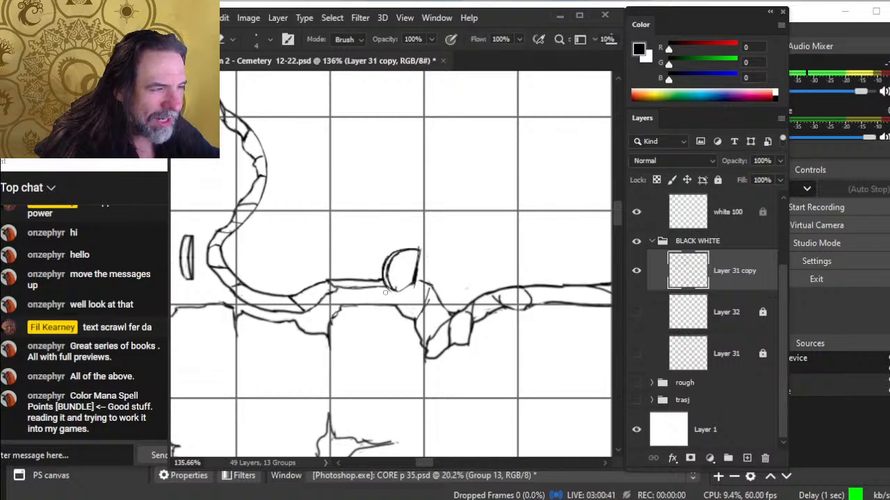
pyautogui.press('b')
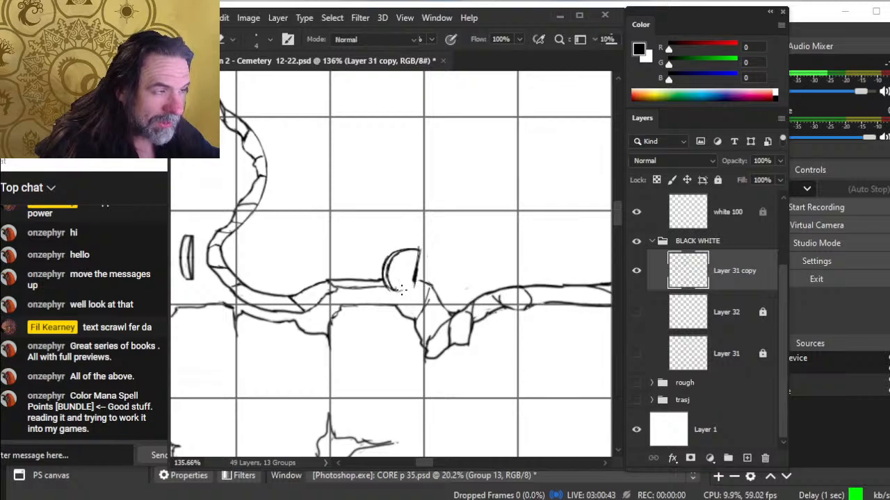
pyautogui.press('e')
pyautogui.moveTo(418, 250); pyautogui.dragTo(415, 285)
pyautogui.press('b')
pyautogui.press('e')
pyautogui.press('b')
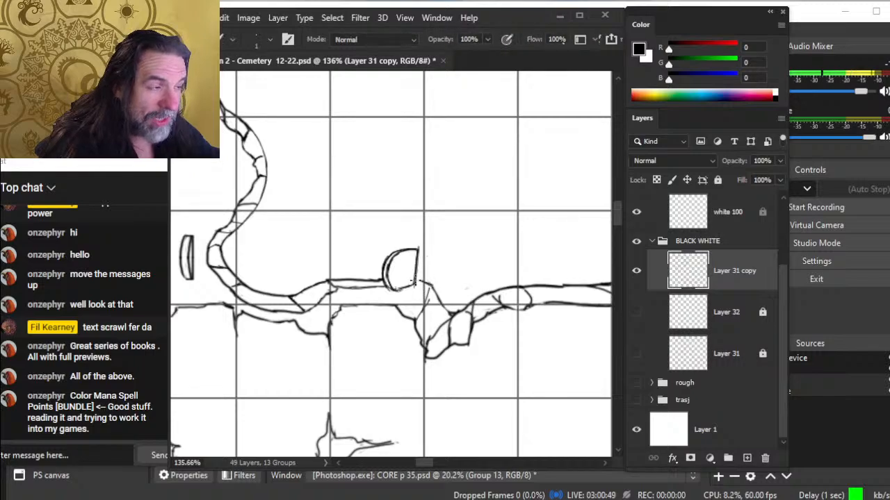
pyautogui.press('e')
pyautogui.press('b')
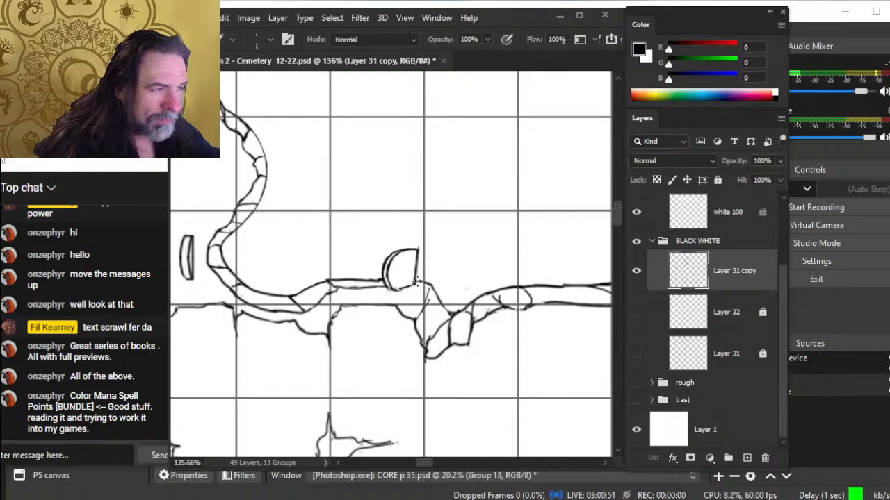
# - Ink the rounded upper edge and joint of the wall stone beside the headstone, and trim the stray strokes
pyautogui.moveTo(423, 280)
pyautogui.mouseDown()
pyautogui.moveTo(398, 292)
pyautogui.moveTo(398, 315)
pyautogui.moveTo(435, 286)
pyautogui.mouseUp()
pyautogui.press('e')
pyautogui.press('b')
pyautogui.press('e')
pyautogui.press('b')
pyautogui.press('e')
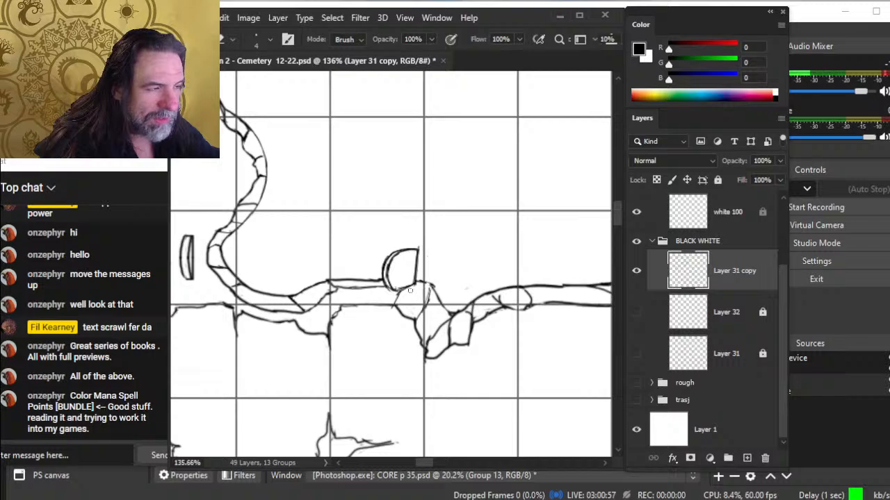
pyautogui.press('b')
pyautogui.press('e')
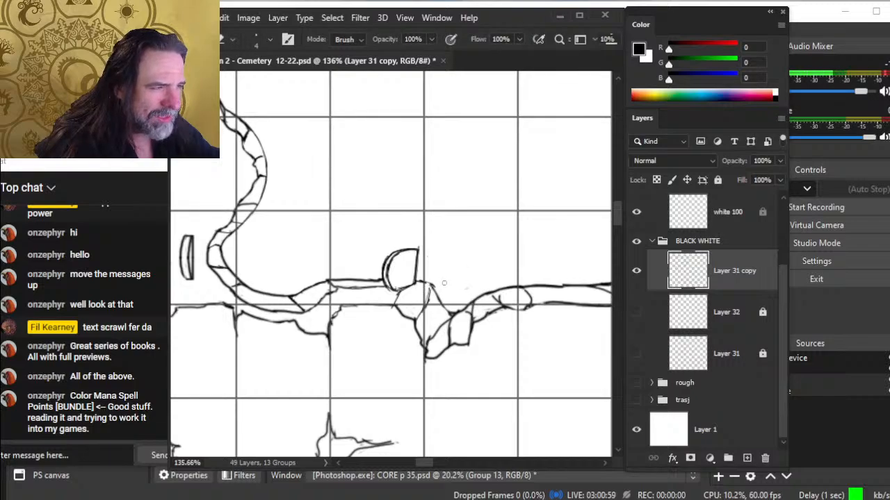
pyautogui.press('b')
pyautogui.press('e')
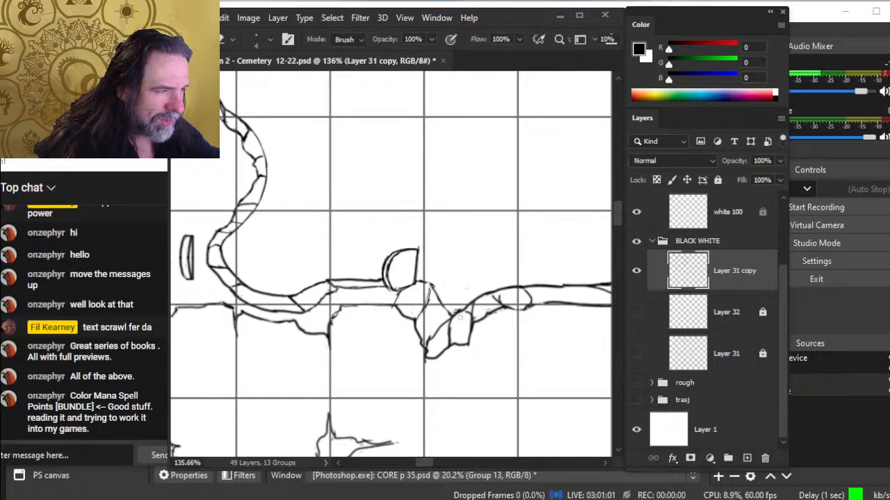
# - Touch up the joint and upper corner where the sloping wall stone meets the small block right of the headstone
pyautogui.press('b')
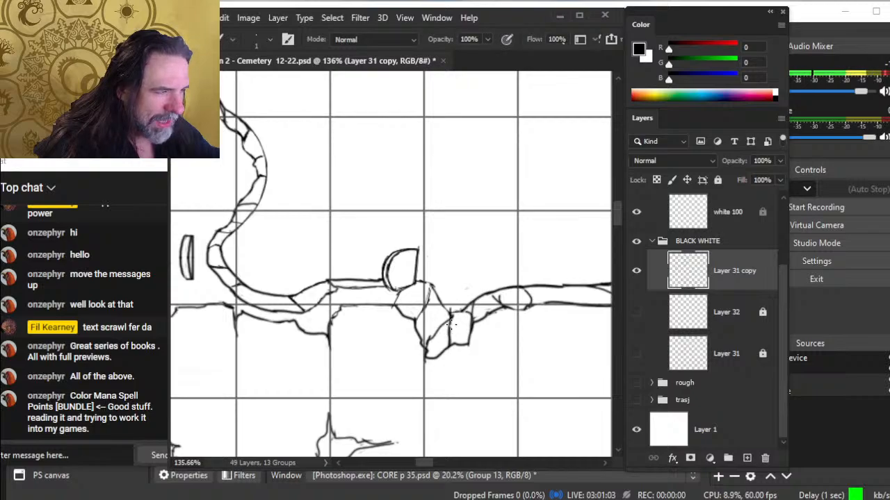
pyautogui.press('e')
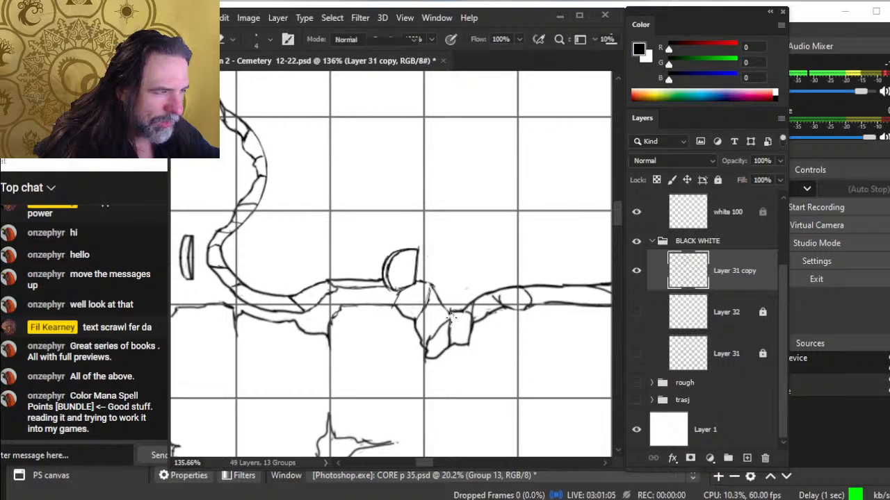
pyautogui.press('b')
# - Ink a square block stone into the wall between the curved wall's end and the headstone
pyautogui.press('z')
pyautogui.moveTo(473, 351); pyautogui.dragTo(415, 342)
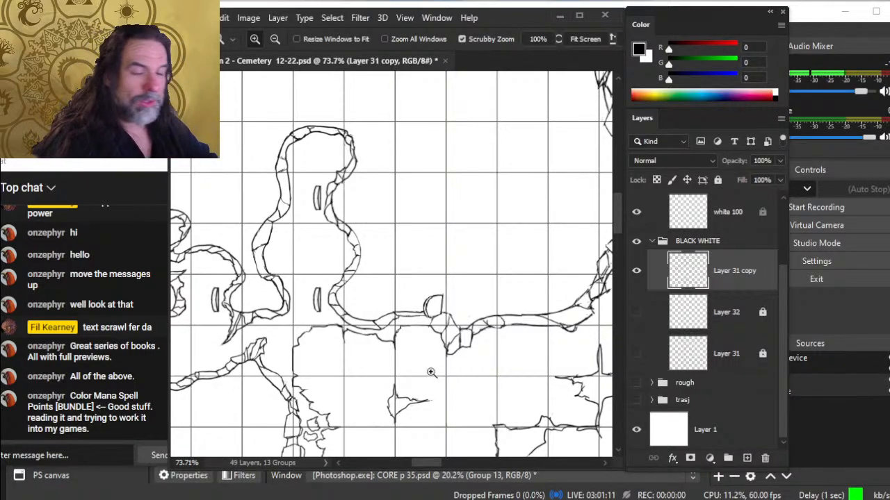
pyautogui.moveTo(436, 322)
pyautogui.mouseDown()
pyautogui.moveTo(422, 288)
pyautogui.moveTo(353, 280)
pyautogui.moveTo(376, 296)
pyautogui.moveTo(364, 304)
pyautogui.moveTo(382, 298)
pyautogui.moveTo(382, 279)
pyautogui.moveTo(372, 269)
pyautogui.moveTo(377, 281)
pyautogui.moveTo(357, 273)
pyautogui.moveTo(383, 273)
pyautogui.mouseUp()
pyautogui.press('b')
pyautogui.press('b')
pyautogui.press('e')
pyautogui.press('b')
pyautogui.press('e')
pyautogui.press('b')
pyautogui.press('e')
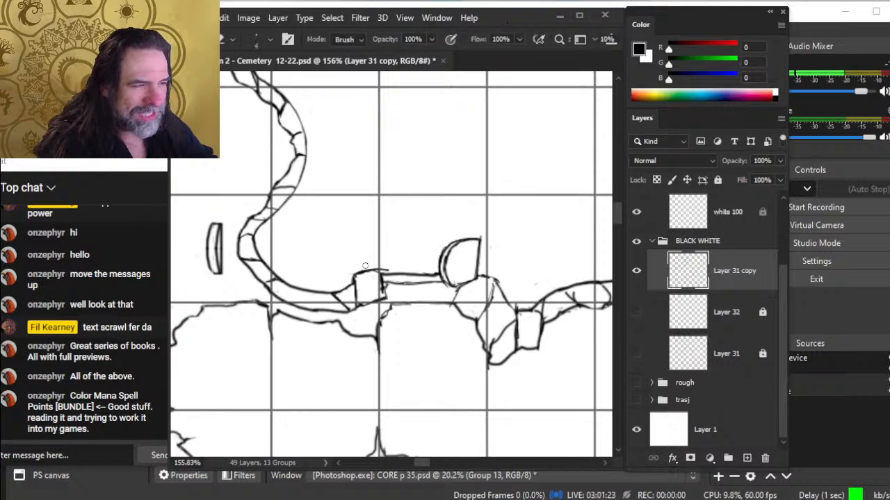
# - Round the upper edge of the square block left of the headstone and clean up its corners
pyautogui.press('b')
pyautogui.moveTo(365, 268); pyautogui.dragTo(389, 270)
pyautogui.press('e')
pyautogui.press('b')
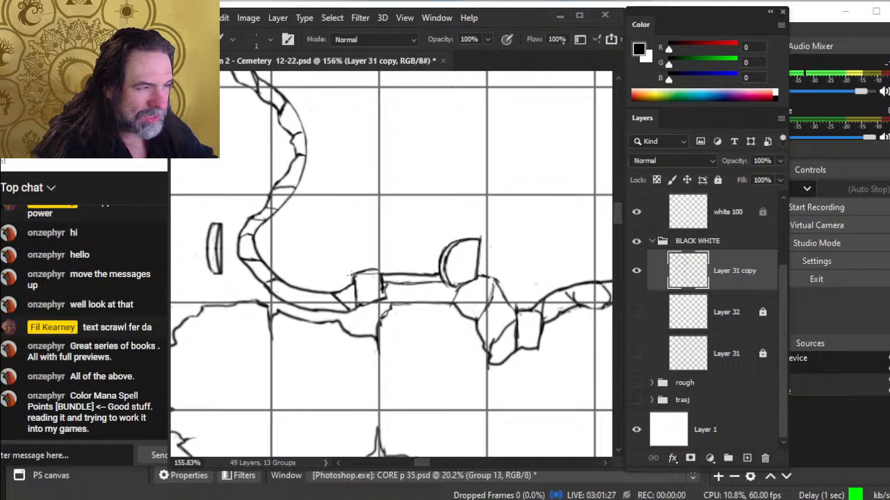
pyautogui.press('e')
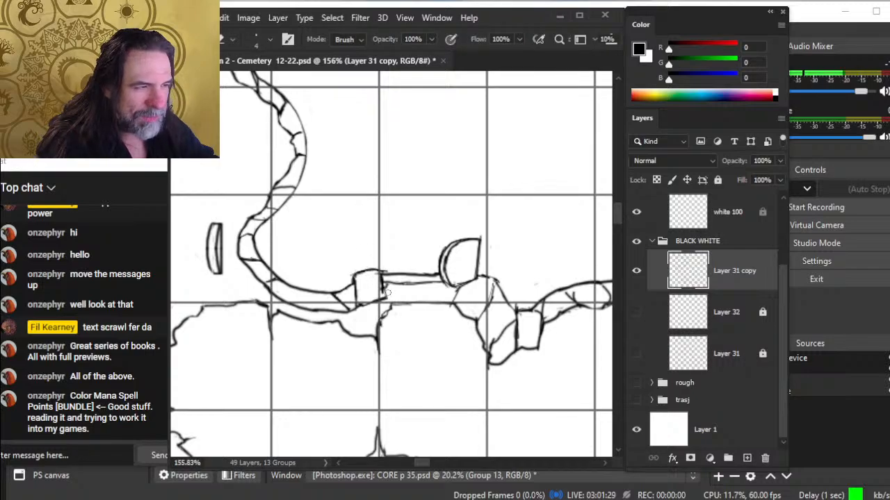
# - Redraw the lower edge of the narrow wall strip between the square block and the headstone, and add a stone joint
pyautogui.moveTo(384, 292)
pyautogui.mouseDown()
pyautogui.moveTo(382, 273)
pyautogui.moveTo(445, 282)
pyautogui.mouseUp()
pyautogui.press('b')
pyautogui.press('e')
pyautogui.press('b')
pyautogui.press('e')
pyautogui.press('b')
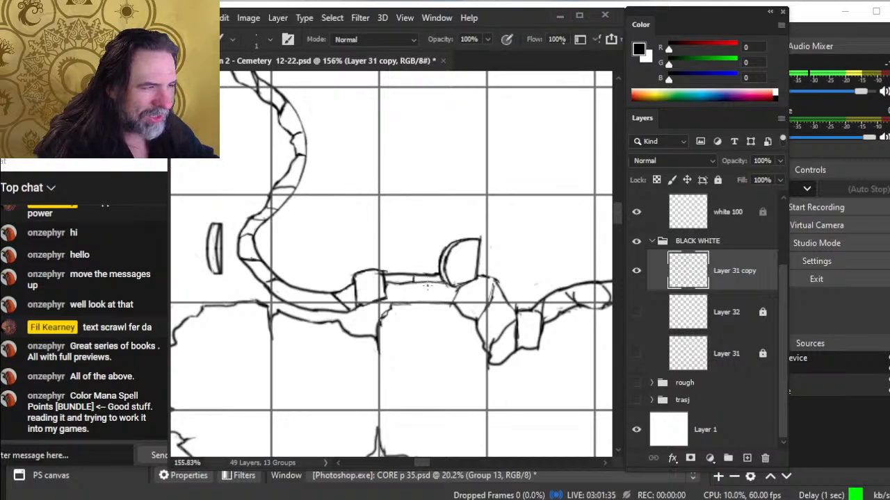
pyautogui.press('e')
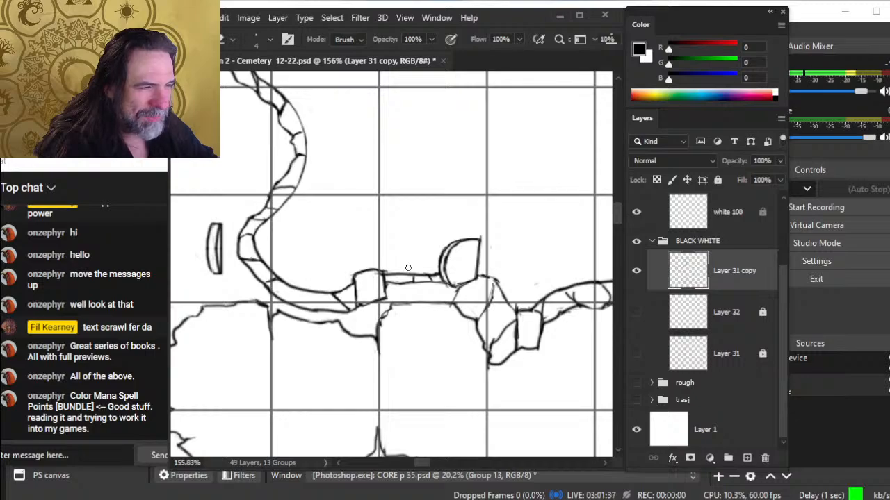
# - Sharpen the square block's outer corner and clean up the rough lines where the ledge below begins
pyautogui.moveTo(388, 272)
pyautogui.mouseDown()
pyautogui.moveTo(363, 268)
pyautogui.moveTo(387, 298)
pyautogui.moveTo(390, 311)
pyautogui.moveTo(381, 314)
pyautogui.moveTo(395, 305)
pyautogui.mouseUp()
pyautogui.press('b')
pyautogui.press('e')
pyautogui.press('b')
pyautogui.press('e')
pyautogui.press('b')
pyautogui.press('e')
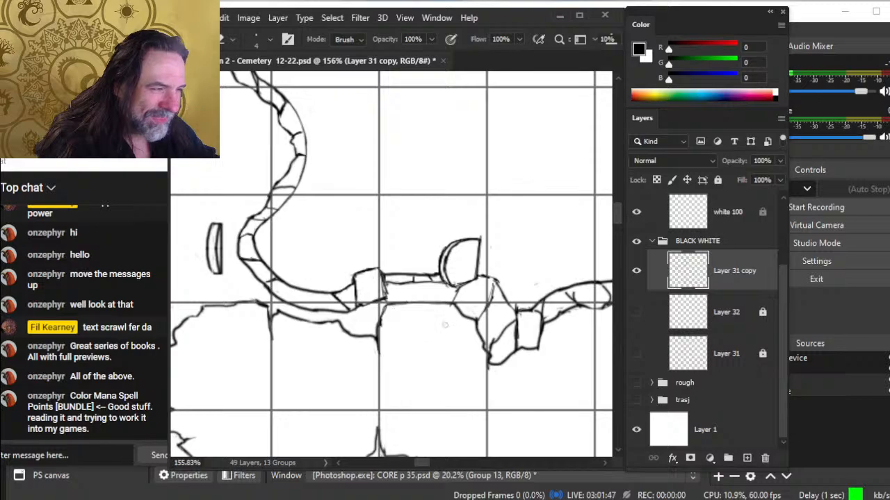
# - Redraw the base of the lowest wall stone as a flatter edge running into the small block beside it
pyautogui.moveTo(486, 343)
pyautogui.mouseDown()
pyautogui.moveTo(492, 363)
pyautogui.moveTo(494, 344)
pyautogui.moveTo(502, 365)
pyautogui.moveTo(522, 349)
pyautogui.moveTo(511, 354)
pyautogui.mouseUp()
pyautogui.press('b')
pyautogui.press('e')
pyautogui.press('b')
pyautogui.press('e')
pyautogui.press('b')
pyautogui.press('e')
pyautogui.press('b')
pyautogui.press('e')
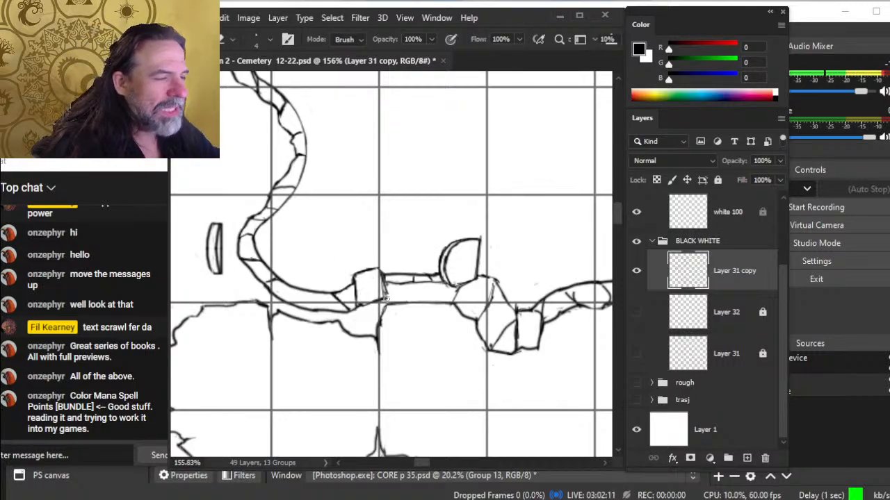
# - Narrow the square block left of the headstone by redrawing its end edge and sloping its top
pyautogui.press('b')
pyautogui.moveTo(385, 290)
pyautogui.mouseDown()
pyautogui.moveTo(375, 300)
pyautogui.moveTo(380, 270)
pyautogui.moveTo(380, 295)
pyautogui.moveTo(358, 271)
pyautogui.moveTo(380, 270)
pyautogui.mouseUp()
pyautogui.press('e')
pyautogui.press('b')
pyautogui.press('e')
pyautogui.press('b')
pyautogui.press('e')
pyautogui.press('b')
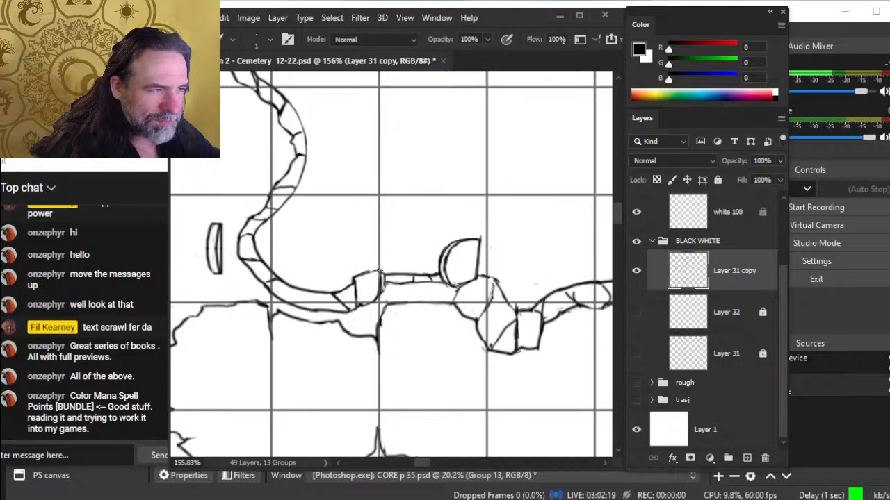
pyautogui.press('e')
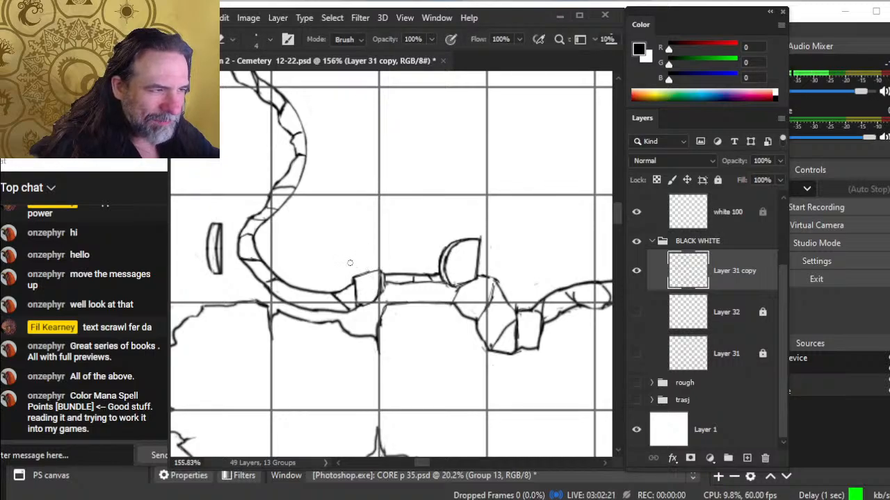
# - Cut the block's base into a slanted edge and clean up the line joining it to the narrow wall strip
pyautogui.moveTo(373, 301)
pyautogui.mouseDown()
pyautogui.moveTo(365, 306)
pyautogui.moveTo(380, 290)
pyautogui.mouseUp()
pyautogui.press('b')
pyautogui.press('e')
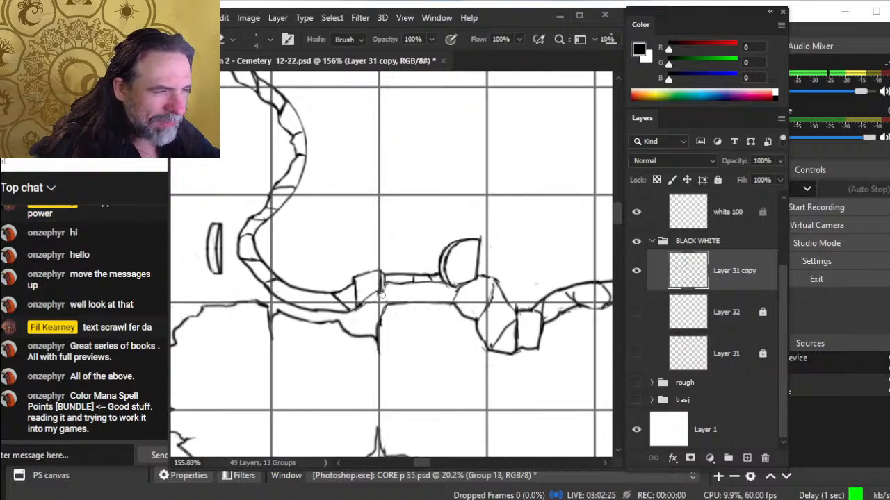
pyautogui.press('b')
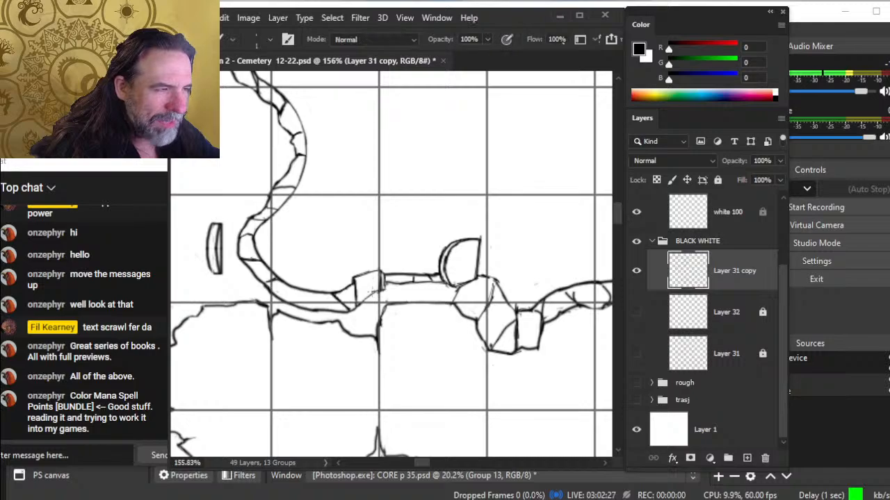
pyautogui.press('e')
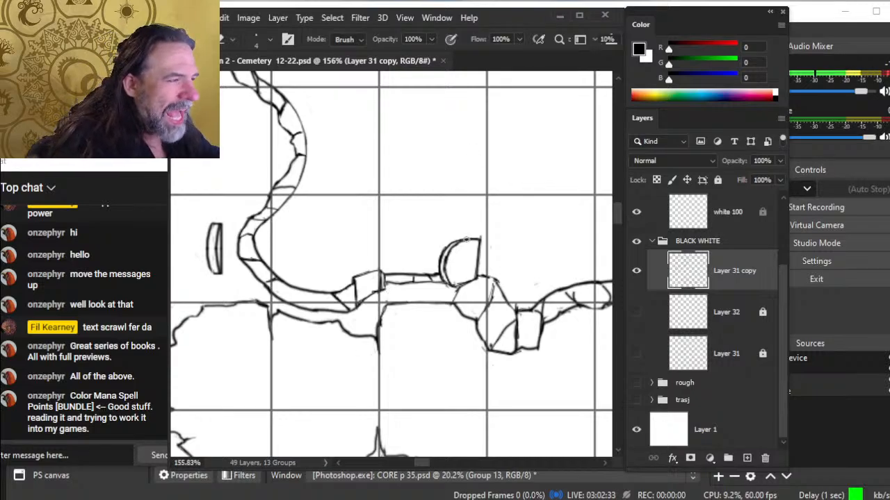
# - Erase the headstone's rounded top and upright edge and replace them with a sloping broken edge
pyautogui.moveTo(478, 240)
pyautogui.mouseDown()
pyautogui.moveTo(449, 238)
pyautogui.moveTo(477, 257)
pyautogui.moveTo(477, 239)
pyautogui.mouseUp()
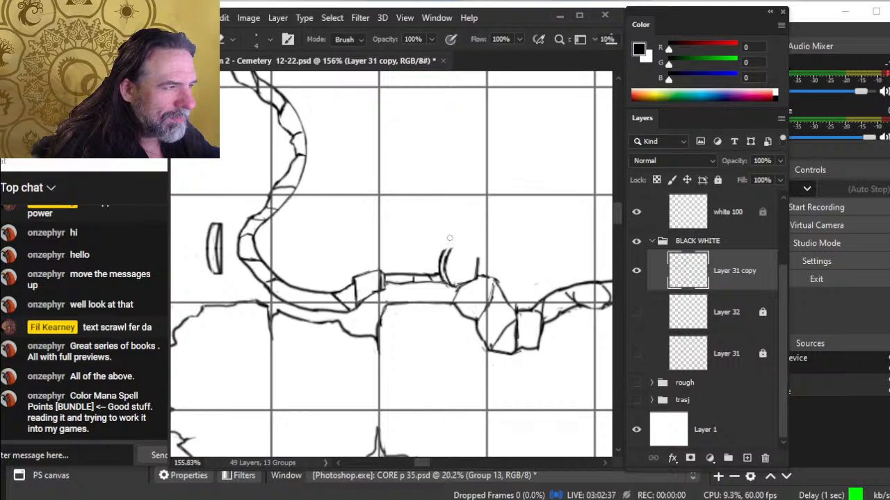
pyautogui.press('b')
pyautogui.press('e')
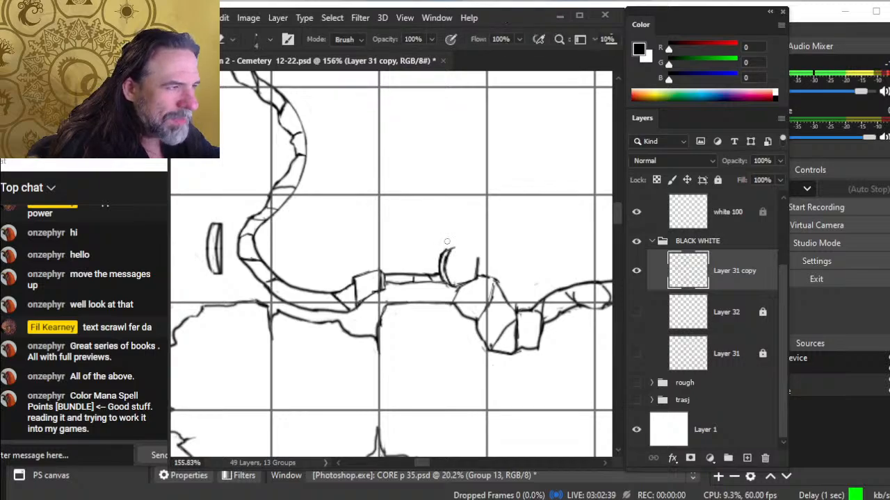
pyautogui.press('b')
pyautogui.moveTo(450, 248)
pyautogui.mouseDown()
pyautogui.moveTo(478, 257)
pyautogui.moveTo(460, 253)
pyautogui.moveTo(478, 268)
pyautogui.mouseUp()
pyautogui.press('e')
pyautogui.press('b')
pyautogui.press('e')
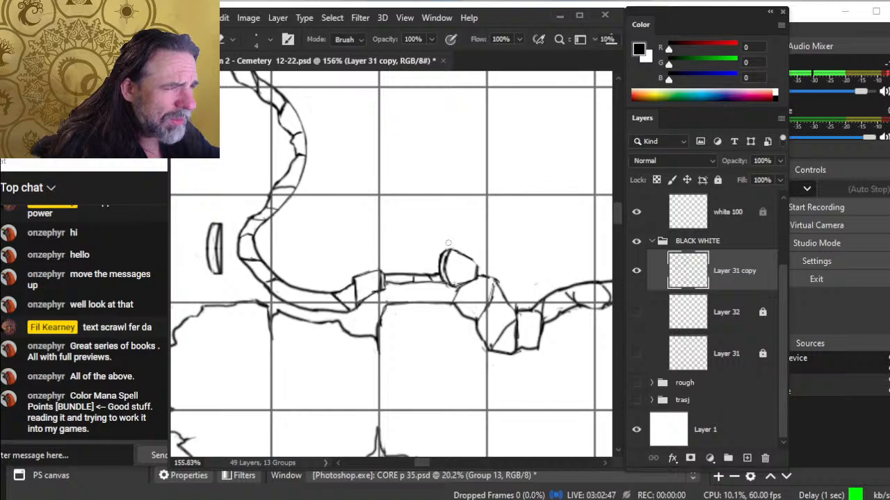
# - Straighten the broken headstone's sloping edge down to the adjoining wall stone's corner and remove its old upright edge
pyautogui.moveTo(470, 257)
pyautogui.mouseDown()
pyautogui.moveTo(484, 290)
pyautogui.moveTo(465, 296)
pyautogui.moveTo(477, 274)
pyautogui.moveTo(495, 280)
pyautogui.moveTo(471, 284)
pyautogui.moveTo(494, 277)
pyautogui.mouseUp()
pyautogui.press('b')
pyautogui.press('e')
pyautogui.press('b')
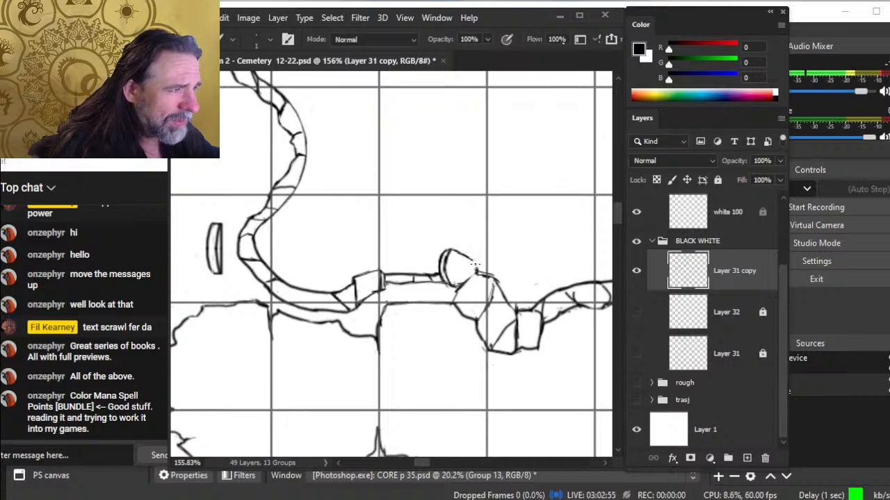
pyautogui.press('e')
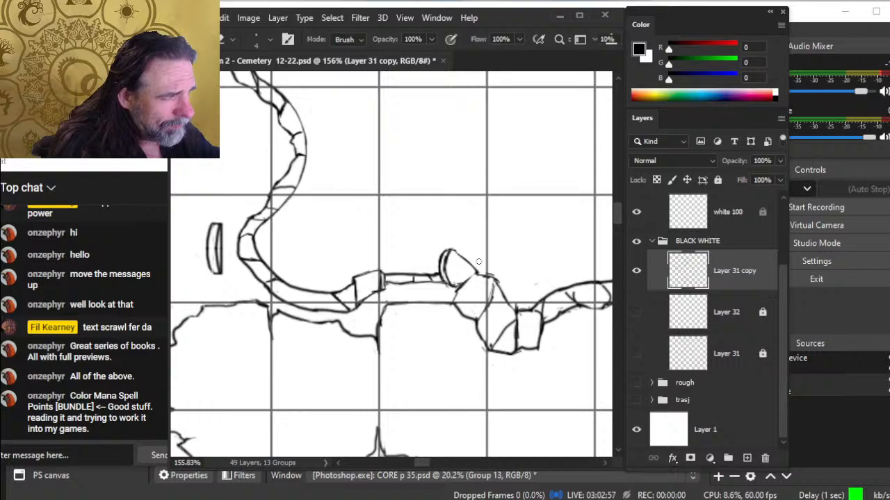
pyautogui.press('b')
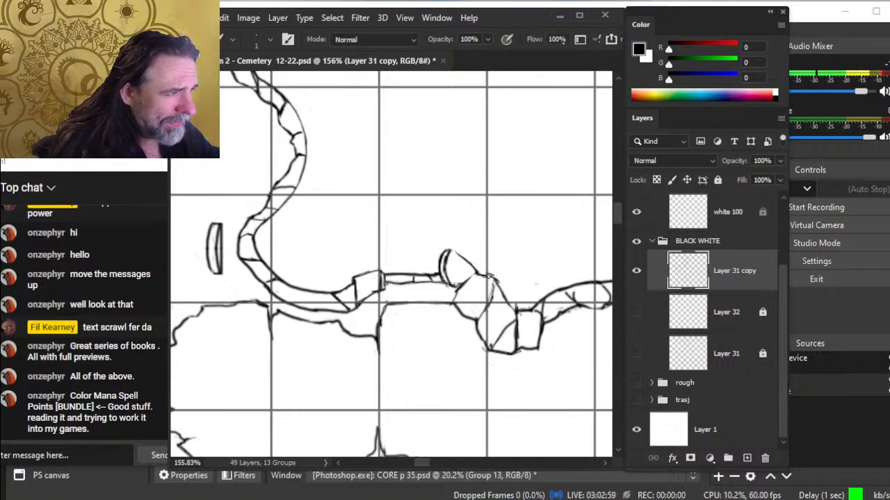
# - Redraw the top of the wall stone beside the broken headstone as a straight slope with a sharp outer corner
pyautogui.press('e')
pyautogui.moveTo(488, 276); pyautogui.dragTo(481, 275)
pyautogui.press('b')
pyautogui.press('e')
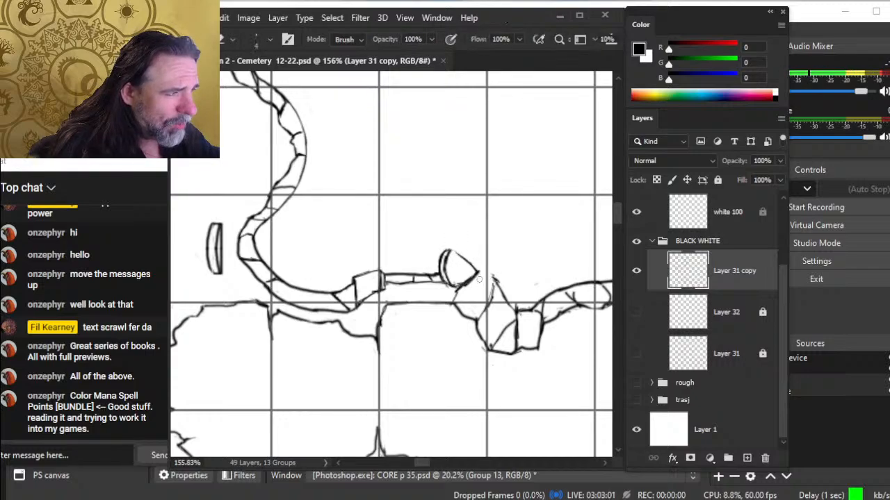
pyautogui.press('b')
pyautogui.moveTo(486, 269)
pyautogui.mouseDown()
pyautogui.moveTo(499, 279)
pyautogui.moveTo(488, 304)
pyautogui.moveTo(489, 267)
pyautogui.moveTo(483, 271)
pyautogui.mouseUp()
pyautogui.press('e')
pyautogui.press('b')
pyautogui.press('e')
pyautogui.press('b')
pyautogui.press('e')
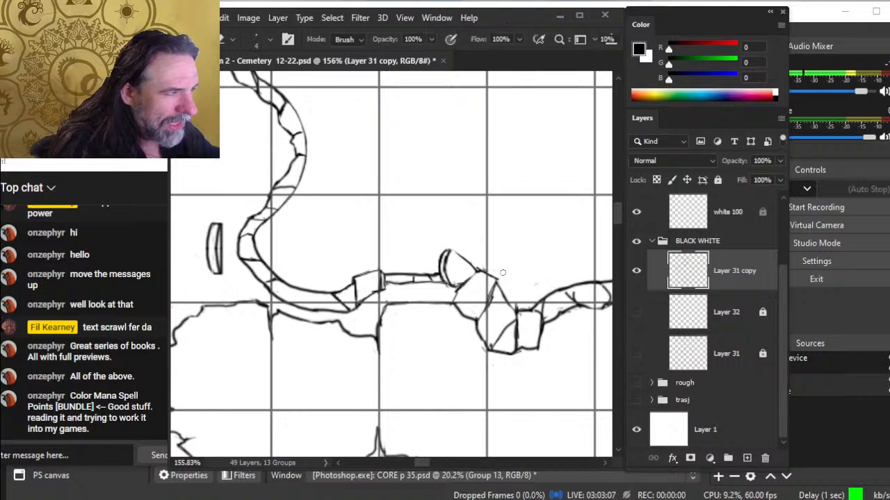
# - Clean up the joint between the broken headstone and the adjoining wall stone
pyautogui.press('b')
pyautogui.press('e')
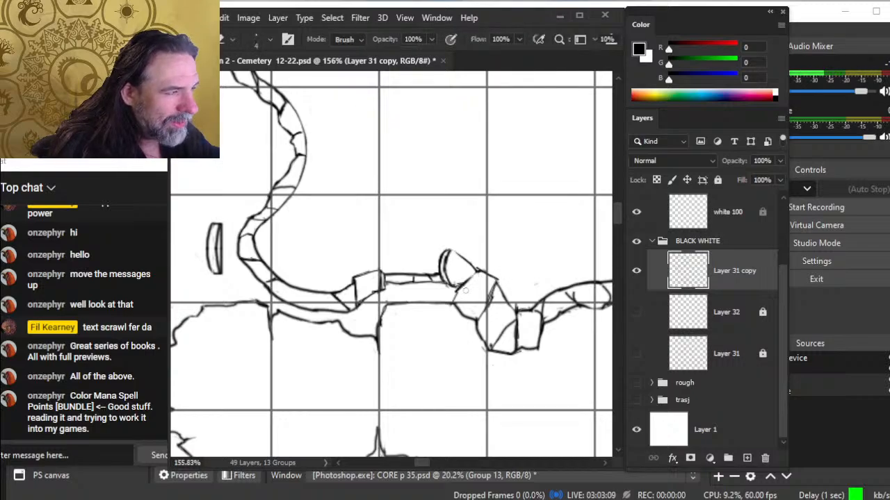
pyautogui.press('b')
pyautogui.press('e')
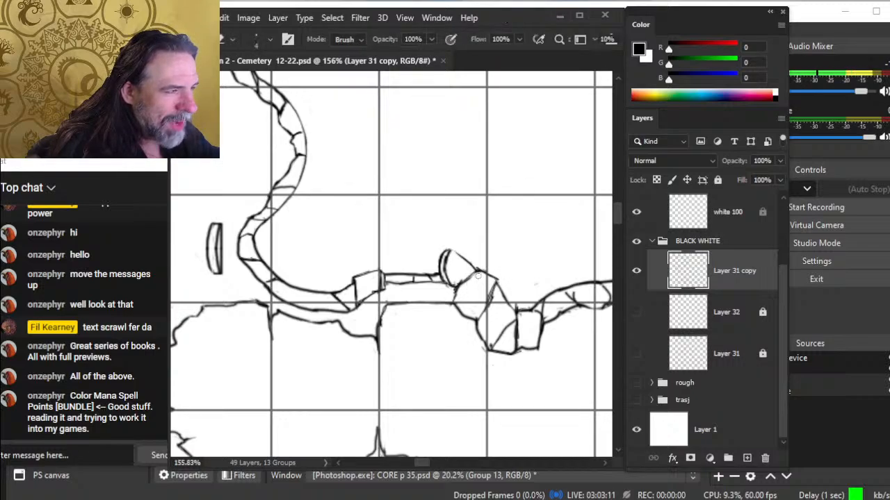
pyautogui.press('b')
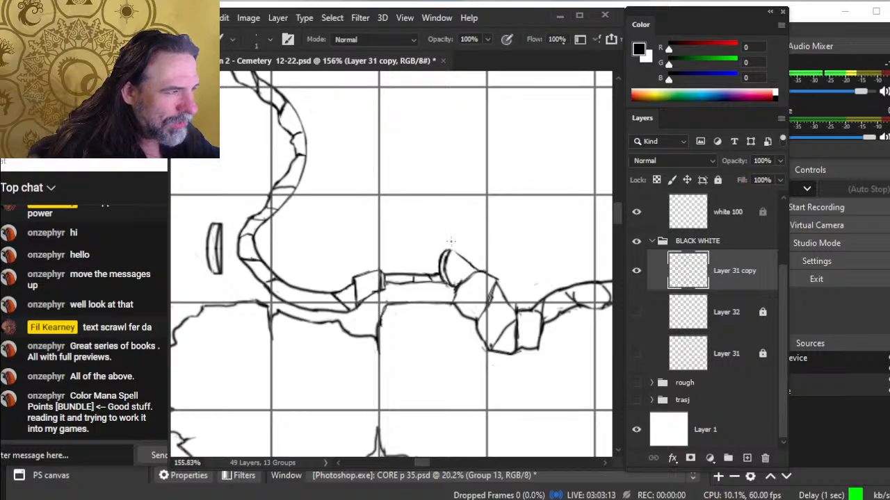
# - Ink the lower edge of the sloping wall stones from the broken headstone down to the small block with a 2 px brush
pyautogui.press('z')
pyautogui.moveTo(466, 285); pyautogui.dragTo(444, 292)
pyautogui.moveTo(518, 343)
pyautogui.mouseDown()
pyautogui.moveTo(478, 303)
pyautogui.moveTo(460, 299)
pyautogui.moveTo(452, 279)
pyautogui.moveTo(472, 278)
pyautogui.mouseUp()
pyautogui.press('b')
pyautogui.press('b')
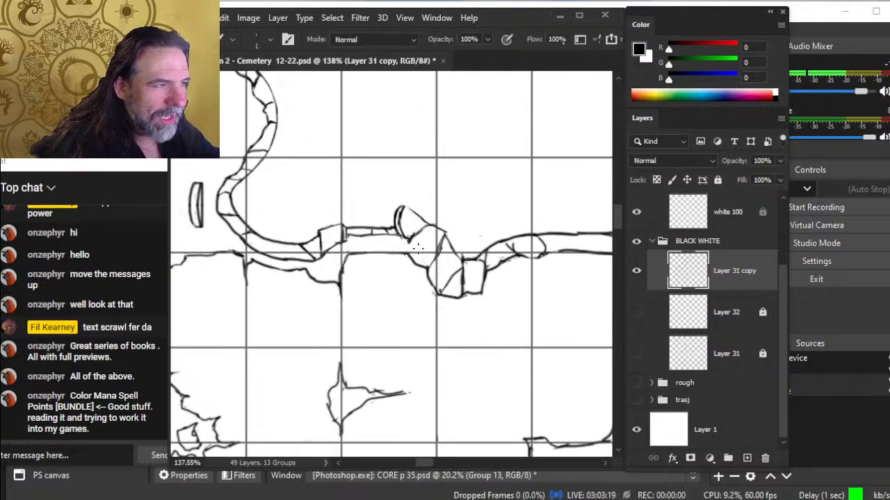
pyautogui.moveTo(404, 237); pyautogui.dragTo(426, 250)
pyautogui.press('e')
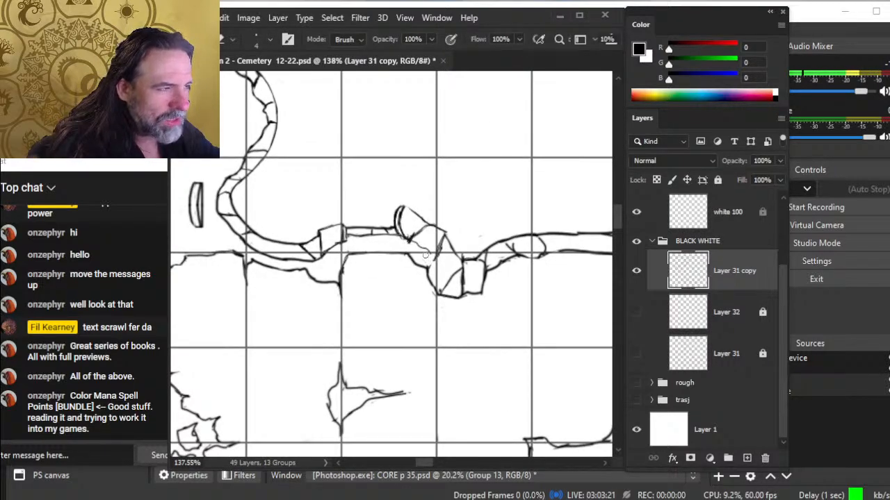
pyautogui.press('b')
pyautogui.press(']')
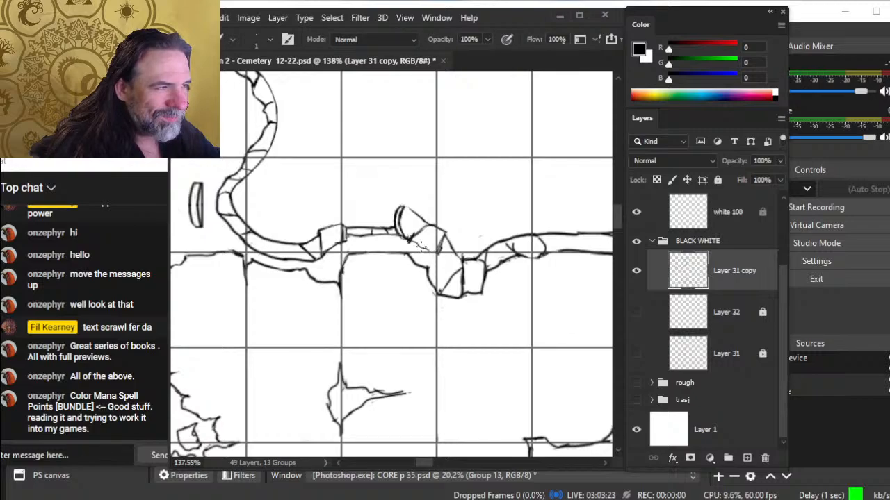
pyautogui.moveTo(411, 240); pyautogui.dragTo(462, 274)
pyautogui.press('e')
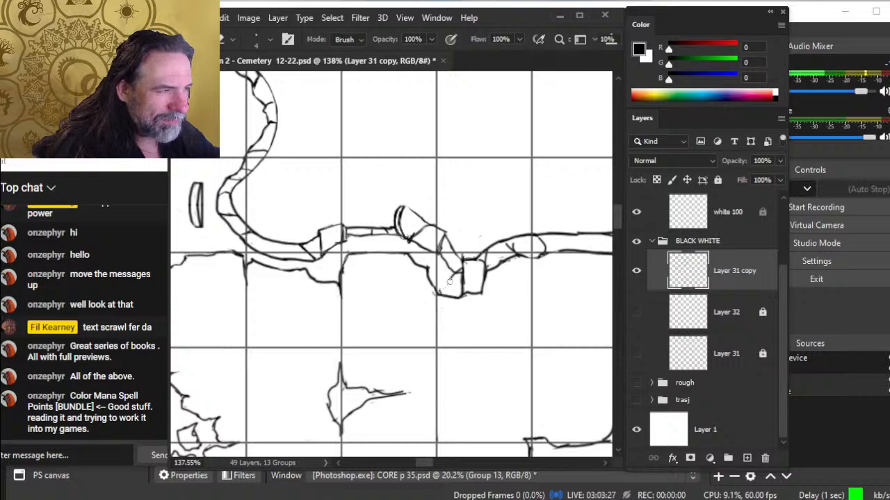
# - Remove the old diagonal joint below the sloping stones and tidy the jagged ledge line beneath them
pyautogui.moveTo(430, 270)
pyautogui.mouseDown()
pyautogui.moveTo(438, 292)
pyautogui.moveTo(421, 265)
pyautogui.mouseUp()
pyautogui.press('b')
pyautogui.press('e')
pyautogui.press('b')
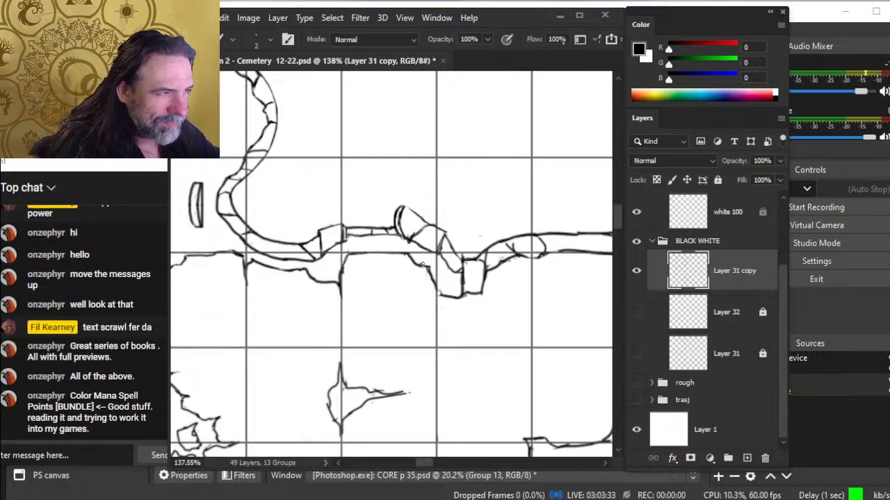
pyautogui.press('e')
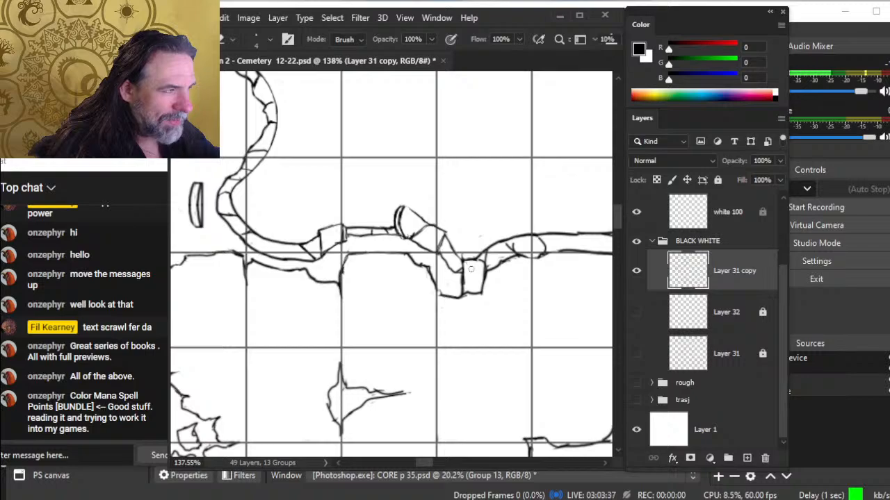
# - Trim the small block's upper corner and extend the crack across the arched wall stone to its right
pyautogui.moveTo(468, 258); pyautogui.dragTo(460, 260)
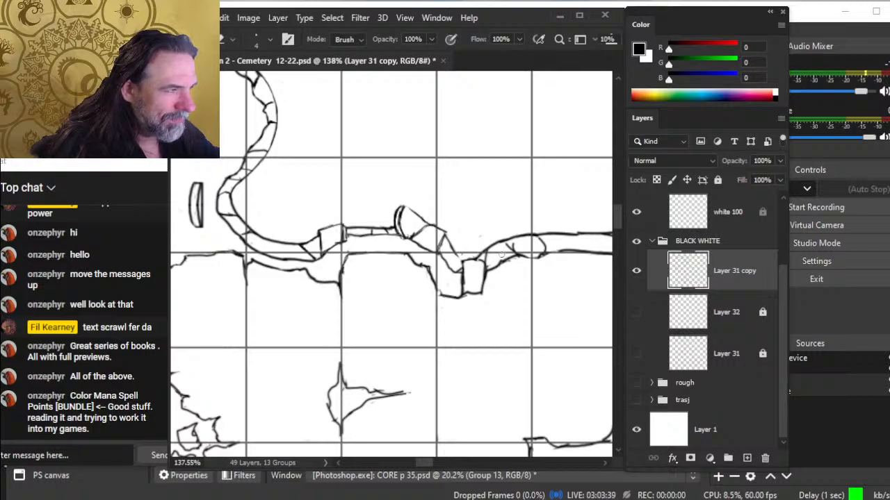
pyautogui.moveTo(516, 253)
pyautogui.mouseDown()
pyautogui.moveTo(510, 248)
pyautogui.moveTo(519, 256)
pyautogui.mouseUp()
pyautogui.press('b')
pyautogui.press('e')
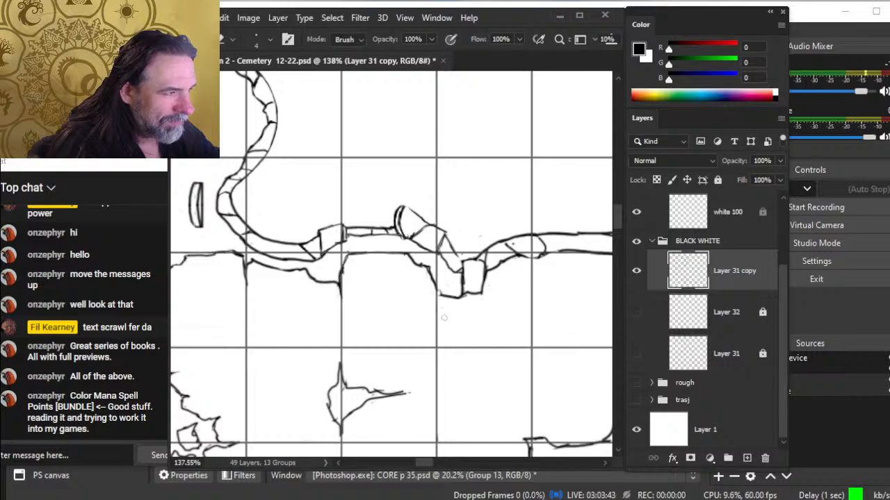
pyautogui.press('b')
pyautogui.press('z')
pyautogui.moveTo(456, 324); pyautogui.dragTo(413, 316)
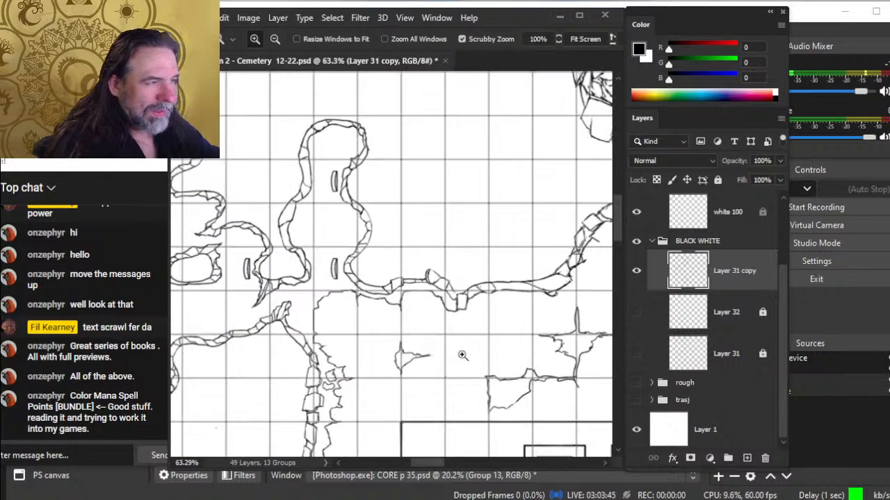
# - Re-ink the broken headstone's upper edge and tidy its joint with the adjoining wall stone, using a 2 px brush
pyautogui.moveTo(478, 346); pyautogui.dragTo(342, 327)
pyautogui.moveTo(442, 327); pyautogui.dragTo(437, 329)
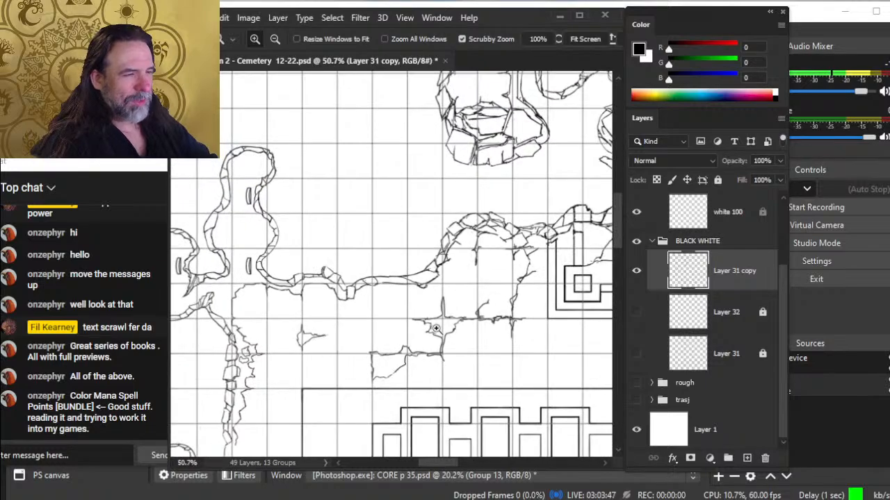
pyautogui.moveTo(325, 299); pyautogui.dragTo(358, 314)
pyautogui.press('e')
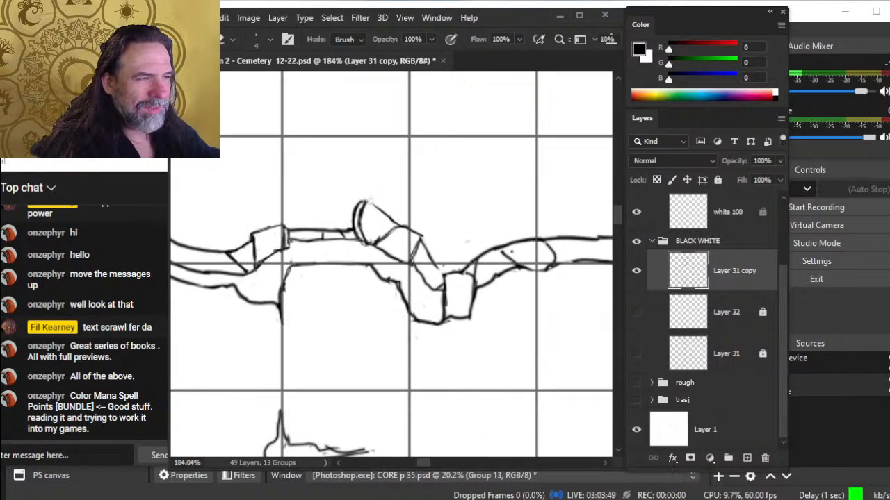
pyautogui.press('b')
pyautogui.moveTo(364, 201)
pyautogui.mouseDown()
pyautogui.moveTo(415, 232)
pyautogui.moveTo(388, 237)
pyautogui.moveTo(398, 222)
pyautogui.mouseUp()
pyautogui.press('e')
pyautogui.press('b')
pyautogui.press('e')
pyautogui.press('b')
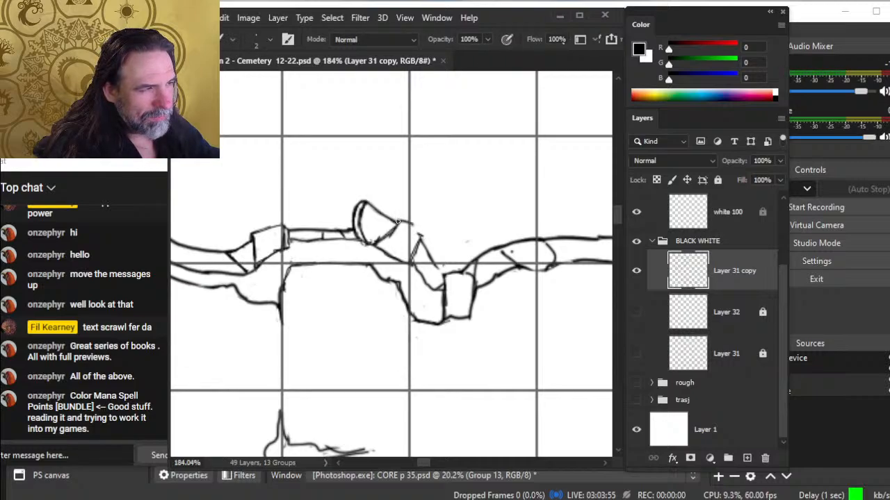
# - Clean up the wall stone beside the broken headstone and redraw its upper edge down to the small block
pyautogui.press('e')
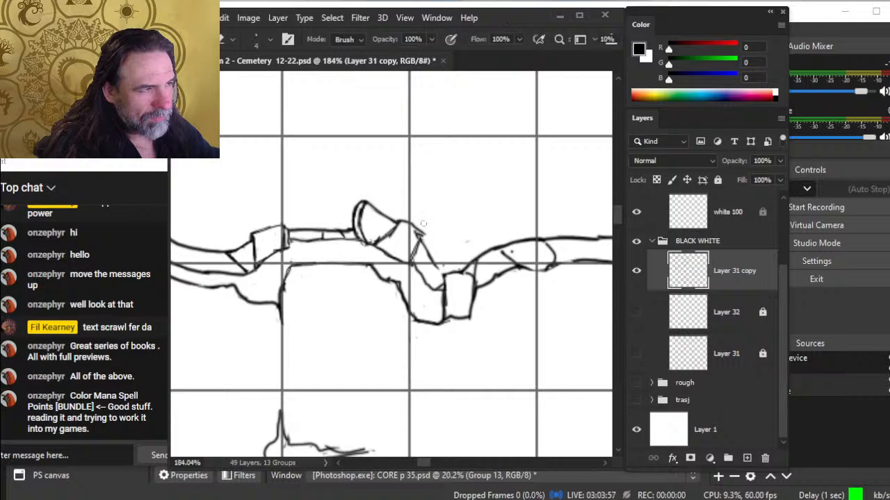
pyautogui.moveTo(398, 230)
pyautogui.mouseDown()
pyautogui.moveTo(387, 239)
pyautogui.moveTo(419, 246)
pyautogui.moveTo(448, 279)
pyautogui.mouseUp()
pyautogui.press('b')
pyautogui.press('e')
pyautogui.press('b')
pyautogui.press('e')
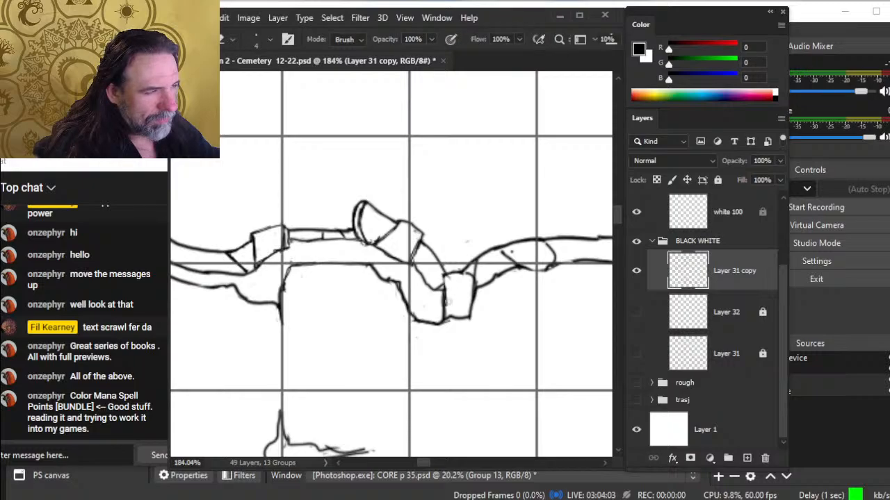
# - Clear part of the old line below the vertical wall's lowest stone and ink the wall's outer edge down toward the corner
pyautogui.press('z')
pyautogui.moveTo(449, 311); pyautogui.dragTo(415, 312)
pyautogui.moveTo(488, 348); pyautogui.dragTo(212, 335)
pyautogui.moveTo(426, 295); pyautogui.dragTo(398, 302)
pyautogui.moveTo(226, 394); pyautogui.dragTo(379, 332)
pyautogui.moveTo(382, 186); pyautogui.dragTo(405, 149)
pyautogui.moveTo(373, 235); pyautogui.dragTo(402, 241)
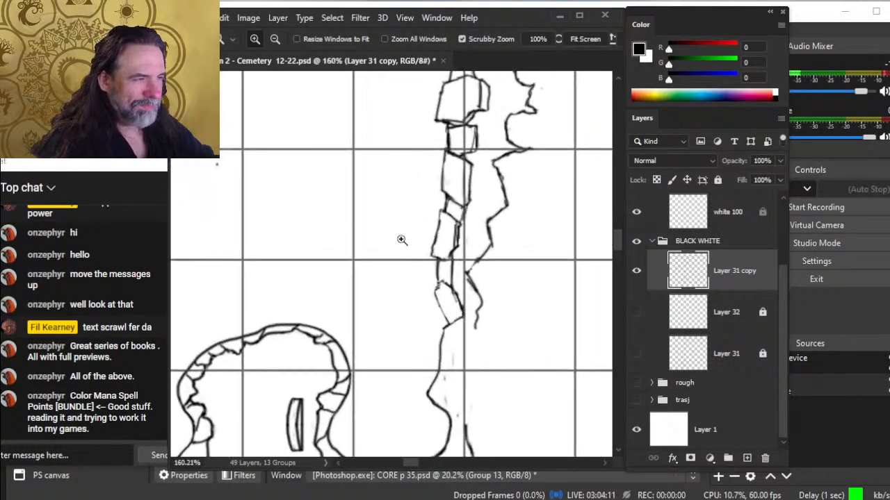
pyautogui.moveTo(428, 304); pyautogui.dragTo(423, 224)
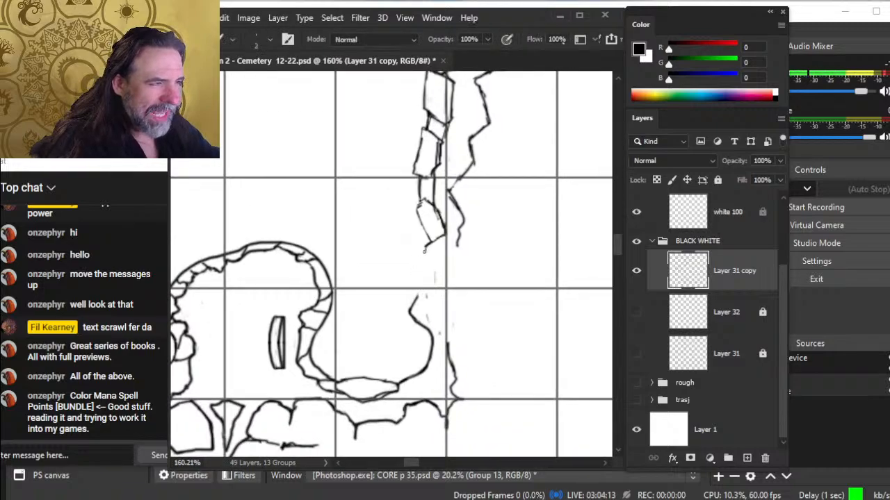
pyautogui.moveTo(459, 238); pyautogui.dragTo(447, 305)
pyautogui.press('e')
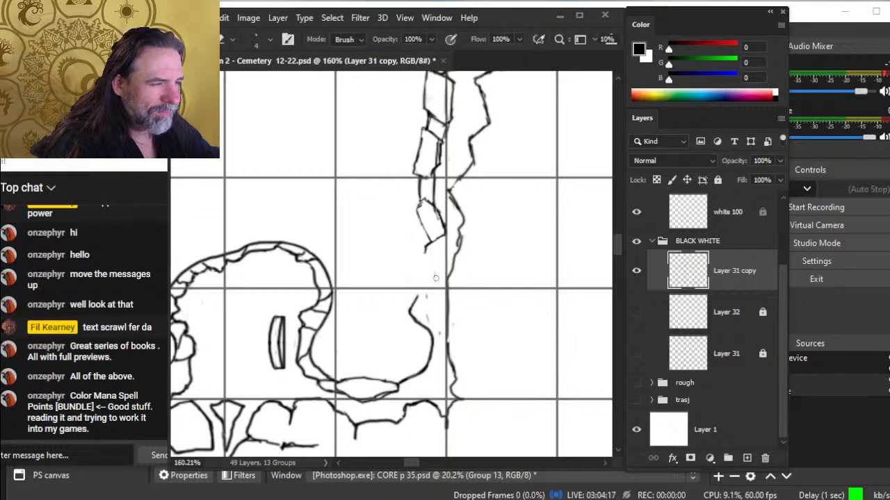
# - Replace the vertical wall's bulging inner edge with a nearly straight line into the corner curve, and add a short joint across the wall
pyautogui.press('b')
pyautogui.moveTo(425, 244)
pyautogui.mouseDown()
pyautogui.moveTo(428, 341)
pyautogui.moveTo(414, 296)
pyautogui.mouseUp()
pyautogui.press('e')
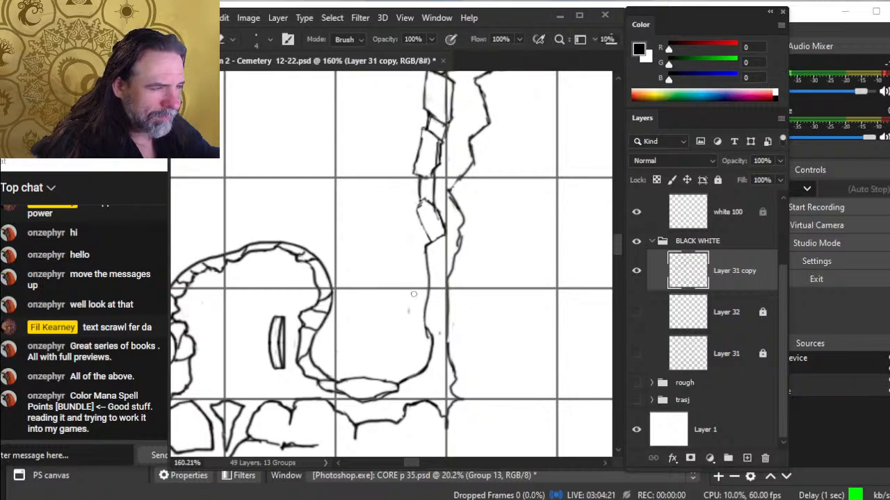
pyautogui.moveTo(431, 341); pyautogui.dragTo(430, 305)
pyautogui.press('b')
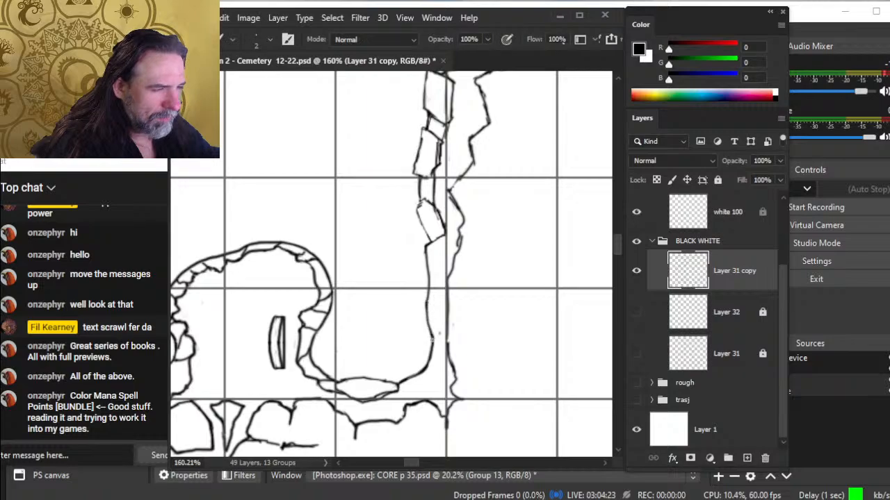
pyautogui.press('e')
pyautogui.press('b')
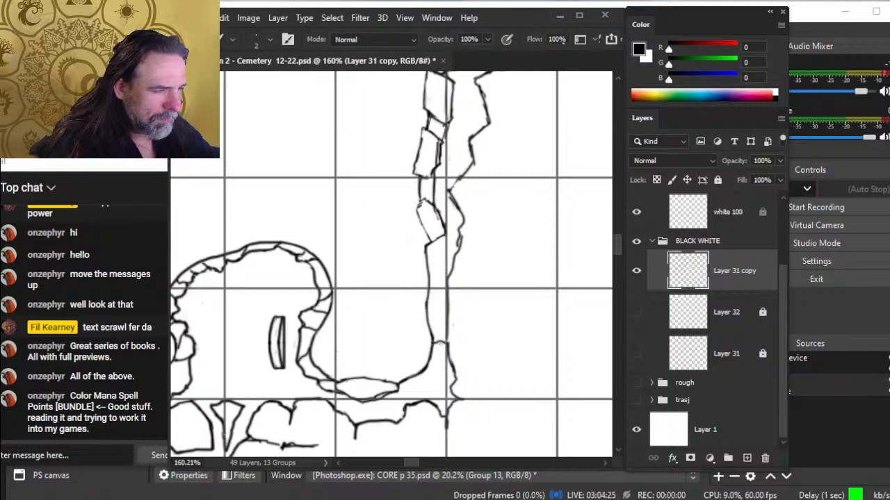
# - Draw thin joints and cracks through the wall's lower corner and vertical stretch with a 1 px brush
pyautogui.press('e')
pyautogui.press('b')
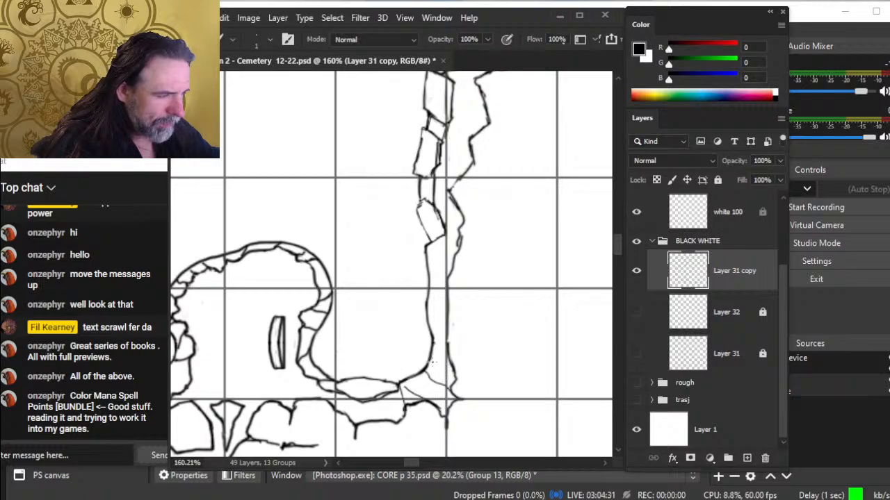
pyautogui.moveTo(431, 365); pyautogui.dragTo(441, 332)
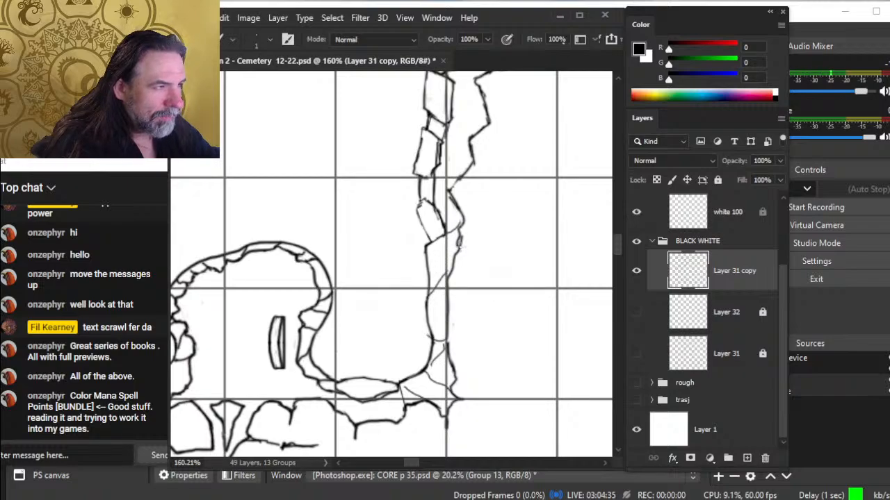
# - Erase the outer edge beside the lowest wall stone, reshape the line above it, and cut a notch into the narrow stone
pyautogui.press('e')
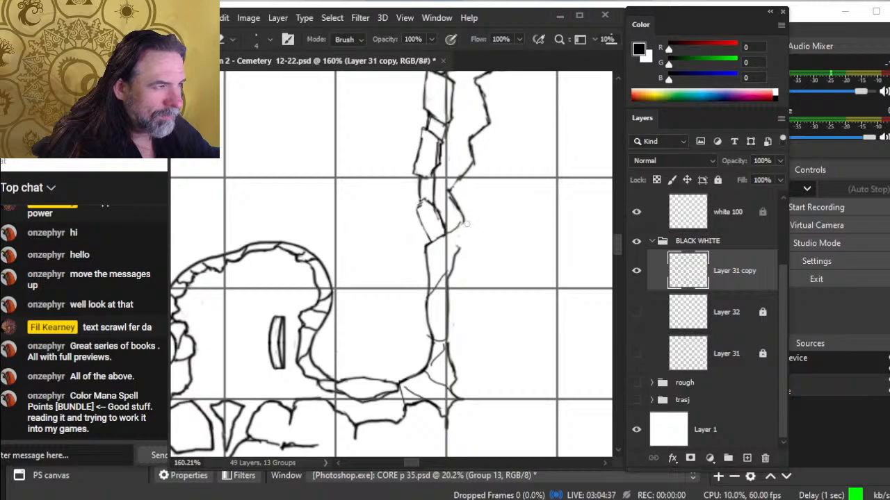
pyautogui.press('b')
pyautogui.press('e')
pyautogui.moveTo(459, 222)
pyautogui.mouseDown()
pyautogui.moveTo(450, 186)
pyautogui.moveTo(433, 201)
pyautogui.moveTo(431, 188)
pyautogui.mouseUp()
pyautogui.press('b')
pyautogui.press('e')
pyautogui.press('b')
pyautogui.press('e')
pyautogui.press('b')
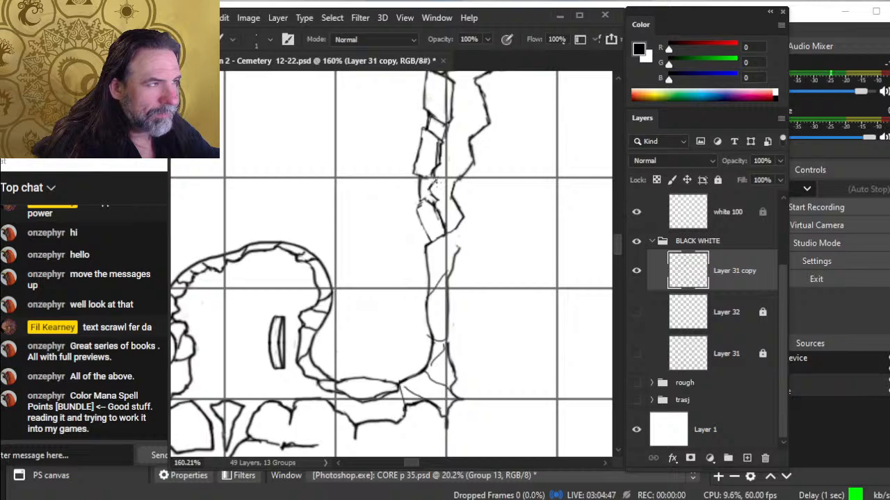
# - Redraw the narrow notched stone's inner side and slim the inner edge of the taller stone above it
pyautogui.press('e')
pyautogui.moveTo(420, 198)
pyautogui.mouseDown()
pyautogui.moveTo(420, 180)
pyautogui.moveTo(419, 210)
pyautogui.moveTo(420, 178)
pyautogui.mouseUp()
pyautogui.press('b')
pyautogui.press('e')
pyautogui.press('b')
pyautogui.press('e')
pyautogui.press('b')
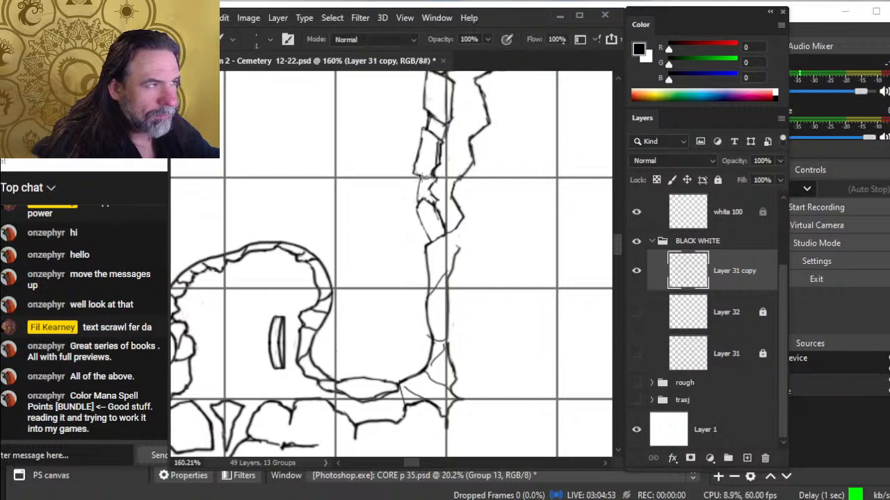
pyautogui.press('e')
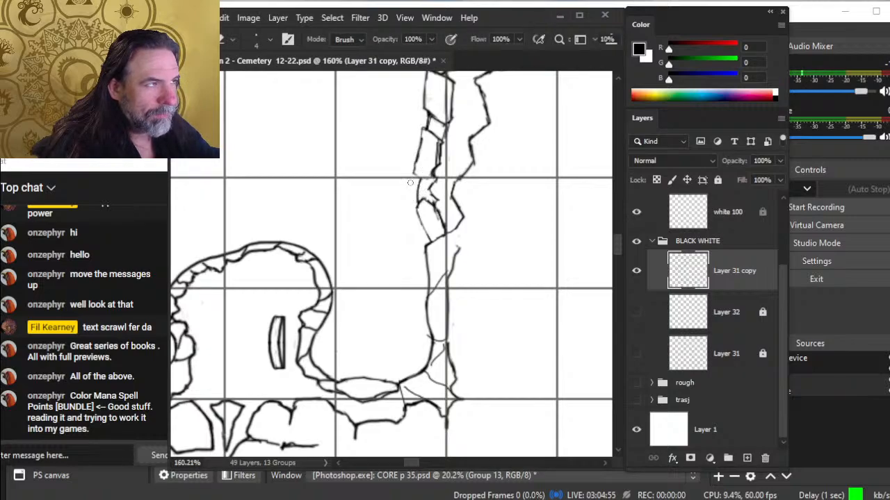
pyautogui.press('b')
pyautogui.moveTo(422, 139); pyautogui.dragTo(415, 177)
pyautogui.press('e')
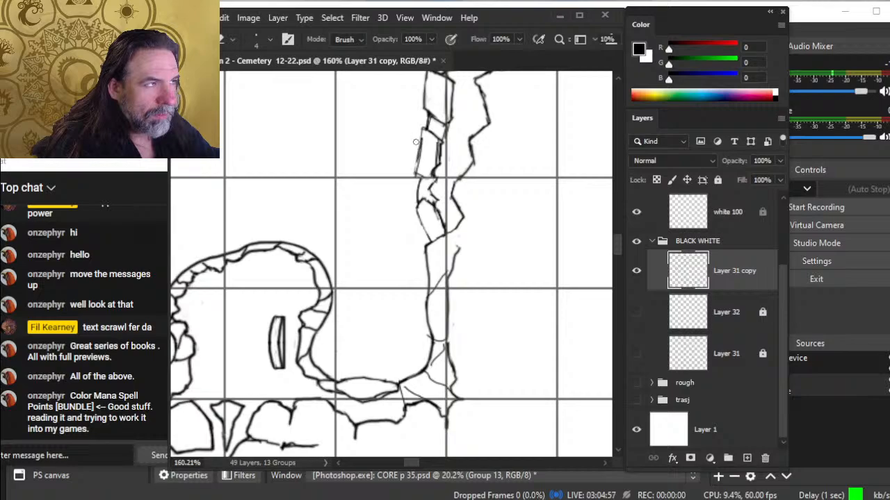
# - Replace the sloping segment of the rubble outline beside the vertical wall with a pointed crack extending outward
pyautogui.hotkey('ctrl', 'space')
pyautogui.moveTo(472, 208); pyautogui.dragTo(468, 207)
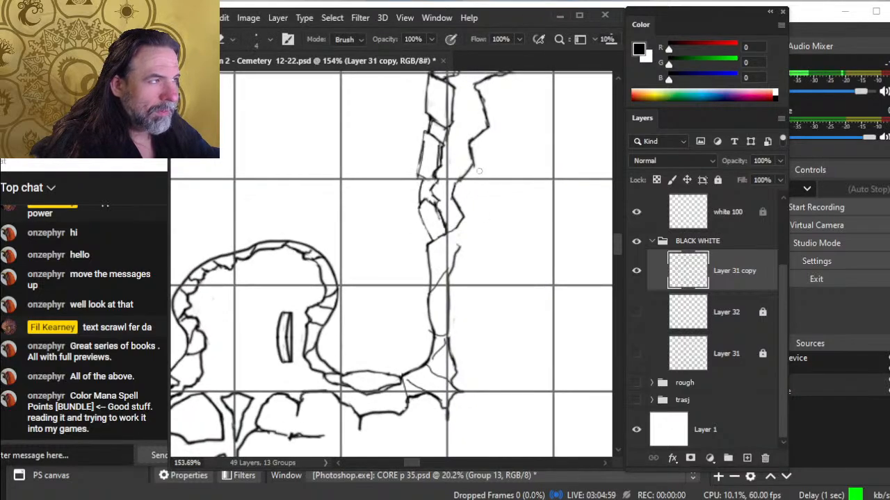
pyautogui.moveTo(474, 163); pyautogui.dragTo(455, 186)
pyautogui.press('b')
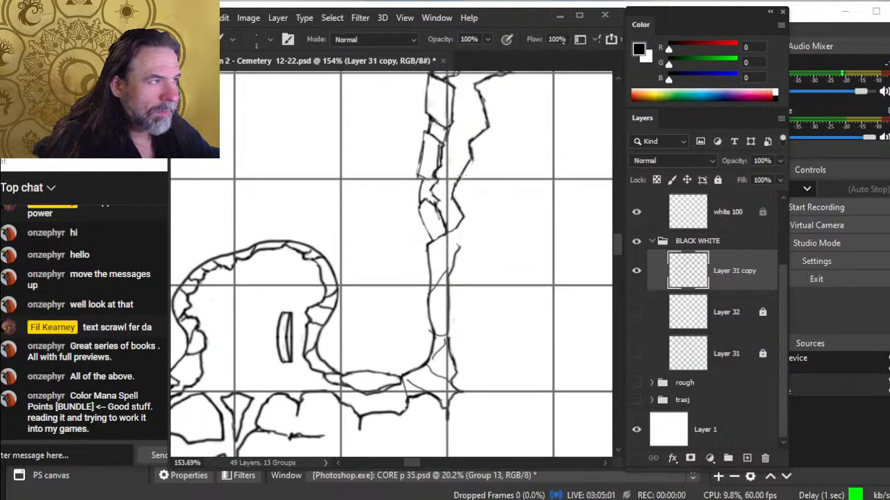
pyautogui.press('e')
pyautogui.press('b')
pyautogui.press('e')
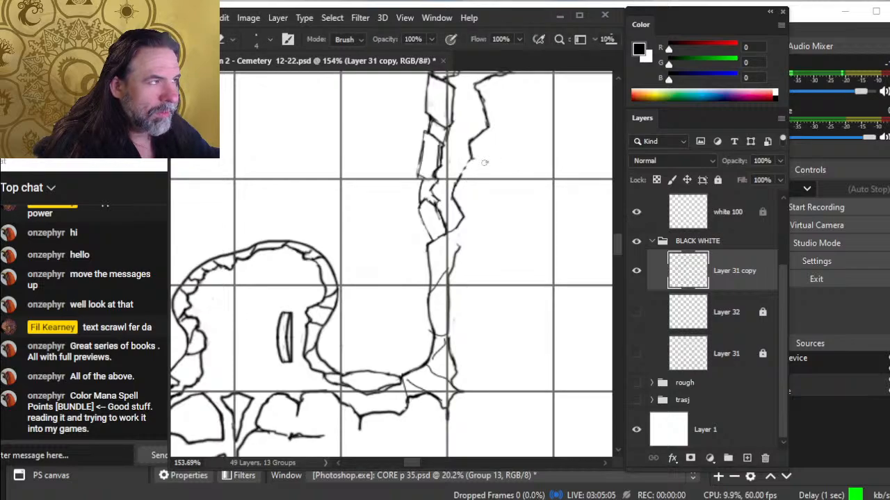
pyautogui.press('b')
pyautogui.moveTo(459, 173); pyautogui.dragTo(487, 169)
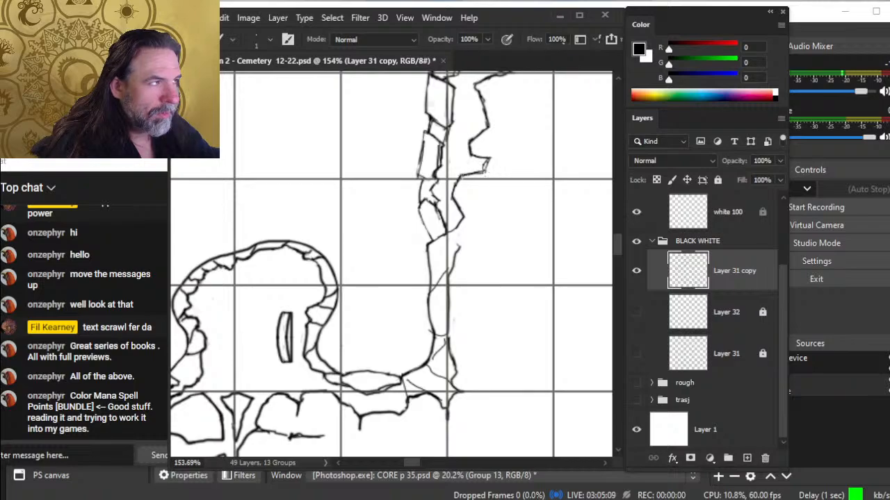
pyautogui.press('e')
pyautogui.press('b')
pyautogui.moveTo(487, 172)
pyautogui.mouseDown()
pyautogui.moveTo(489, 160)
pyautogui.moveTo(473, 174)
pyautogui.moveTo(508, 156)
pyautogui.mouseUp()
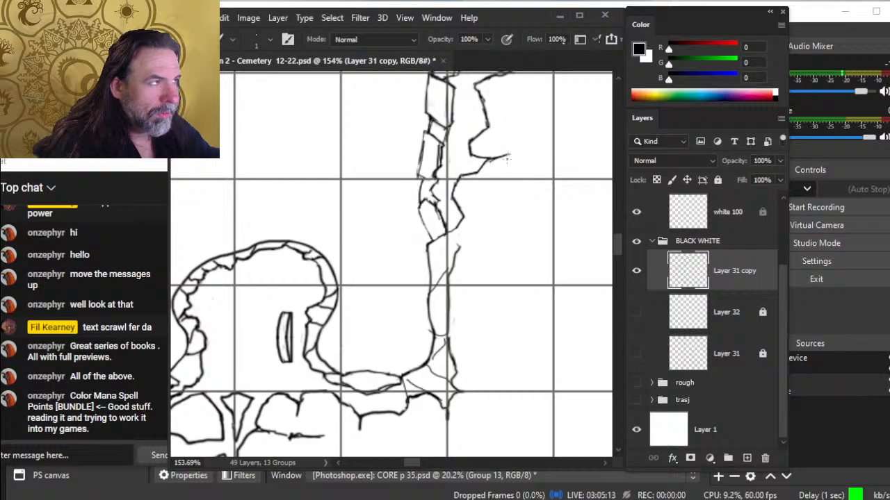
# - Add a second, shorter crack spike at the next rubble point below and reconnect the outer edge down to the wall
pyautogui.press('e')
pyautogui.press('b')
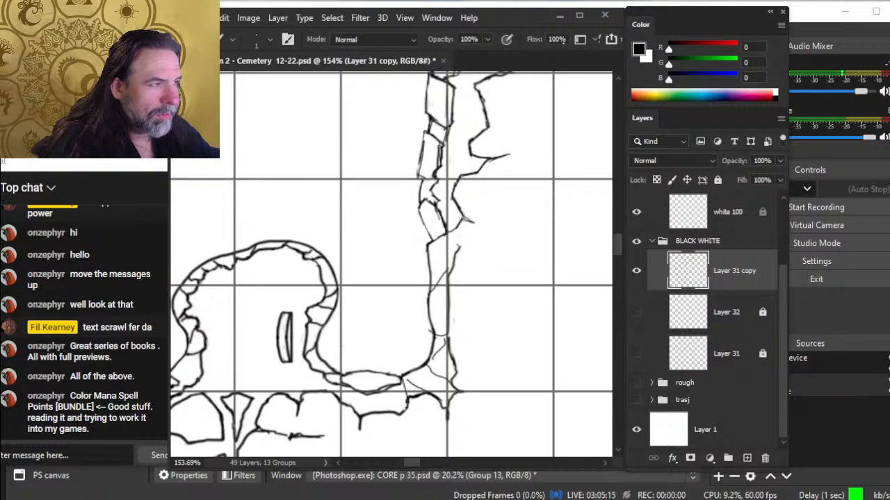
pyautogui.press('e')
pyautogui.press('b')
pyautogui.moveTo(478, 223)
pyautogui.mouseDown()
pyautogui.moveTo(462, 220)
pyautogui.moveTo(481, 222)
pyautogui.mouseUp()
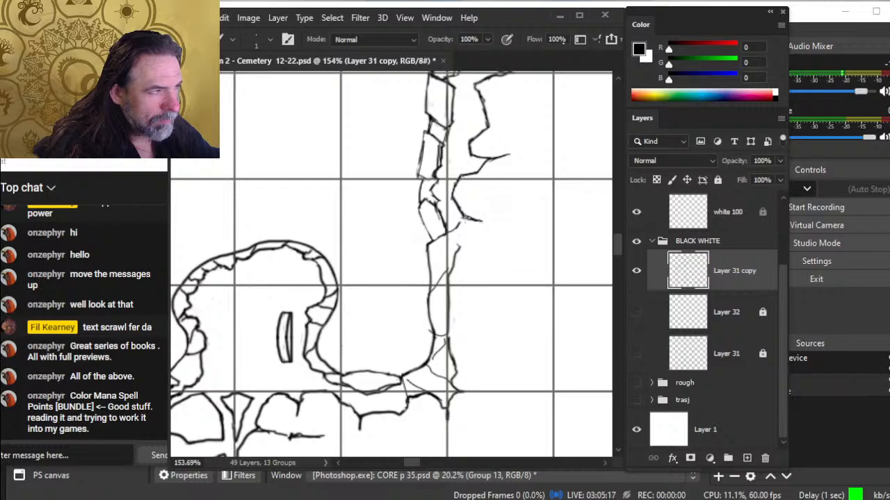
pyautogui.press('e')
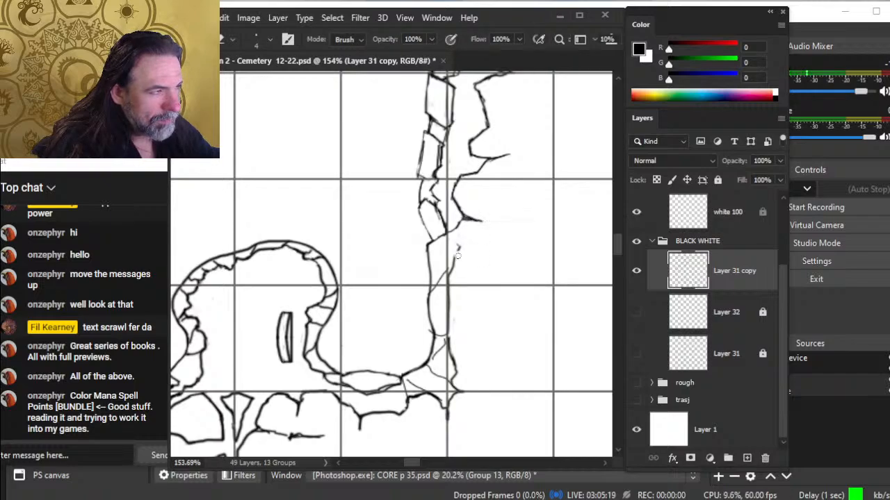
pyautogui.press('b')
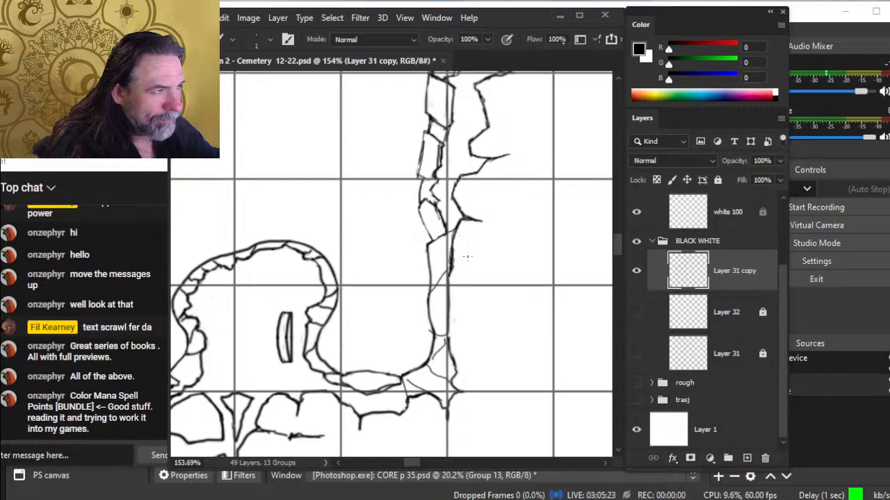
# - Review the inked walls and surrounding grave plots across the cemetery map
pyautogui.press('z')
pyautogui.moveTo(468, 256); pyautogui.dragTo(431, 280)
pyautogui.moveTo(512, 318); pyautogui.dragTo(474, 332)
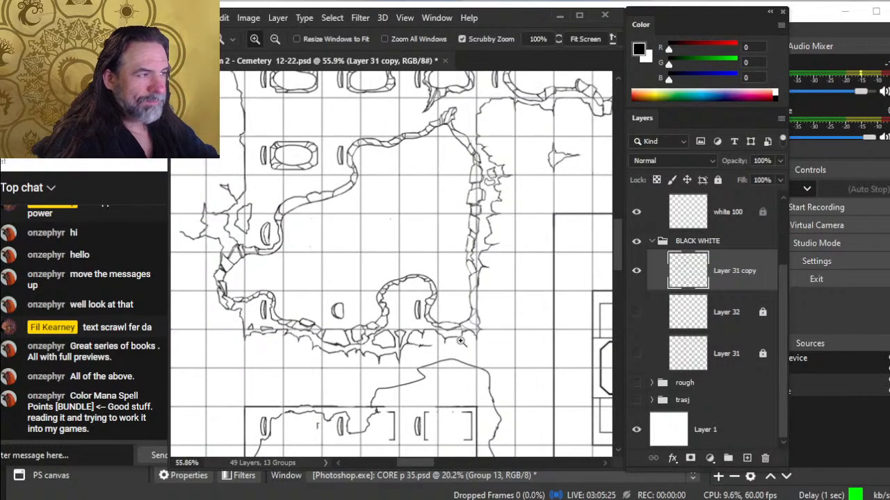
pyautogui.moveTo(519, 270); pyautogui.dragTo(538, 231)
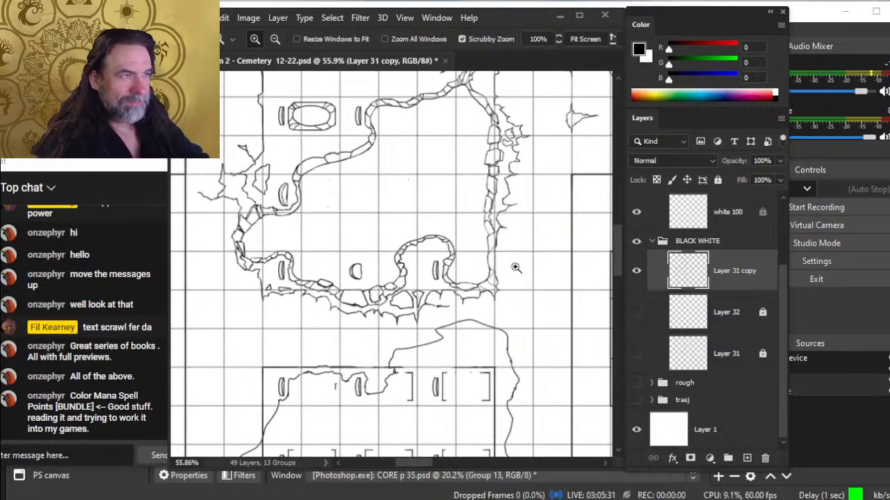
pyautogui.scroll(-4, 523, 277)
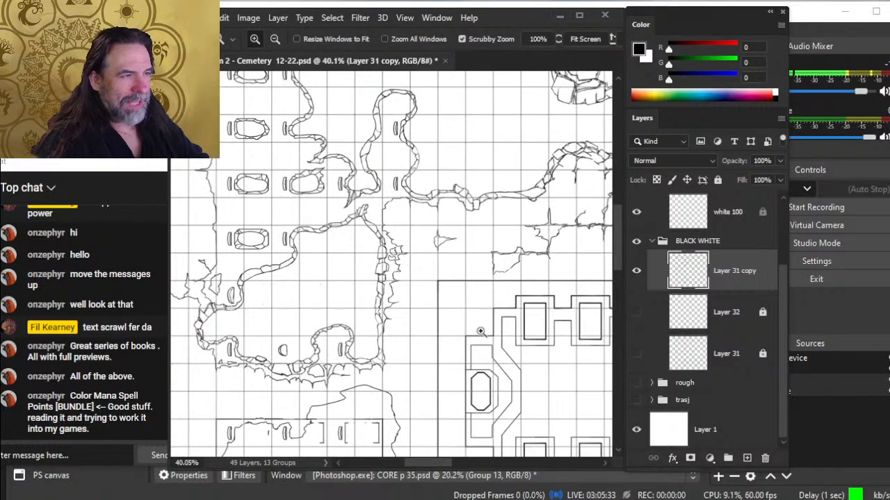
pyautogui.scroll(-3, 481, 332)
pyautogui.scroll(5, 400, 279)
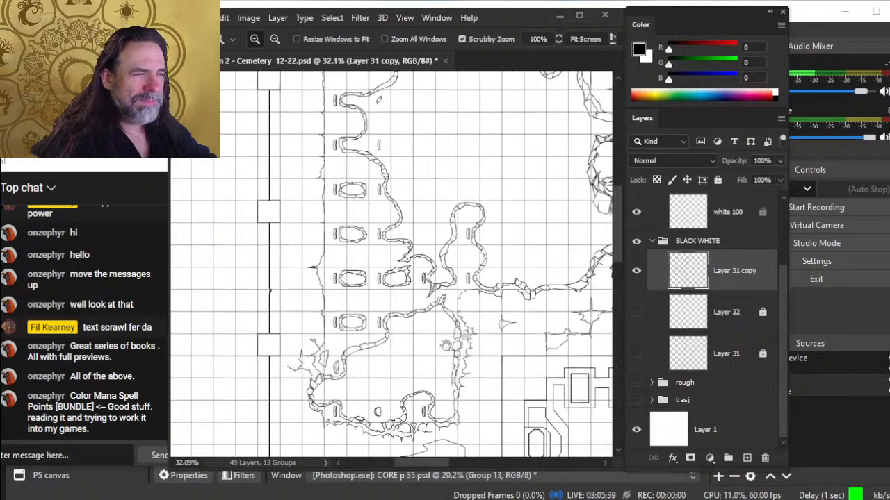
pyautogui.moveTo(416, 372); pyautogui.dragTo(468, 248)
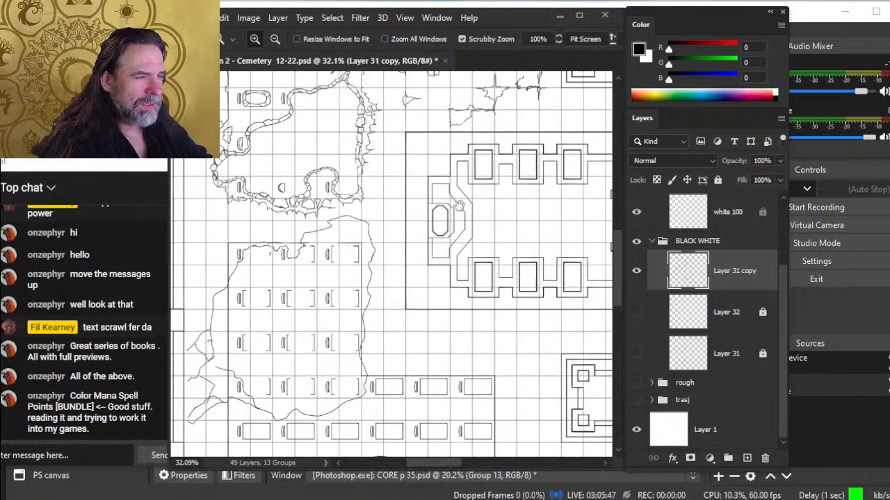
pyautogui.moveTo(457, 342); pyautogui.dragTo(443, 269)
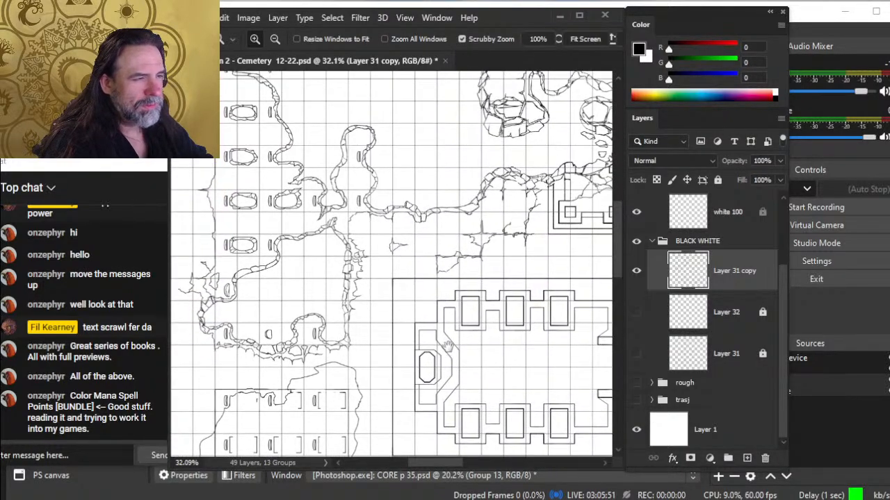
pyautogui.moveTo(449, 339); pyautogui.dragTo(453, 325)
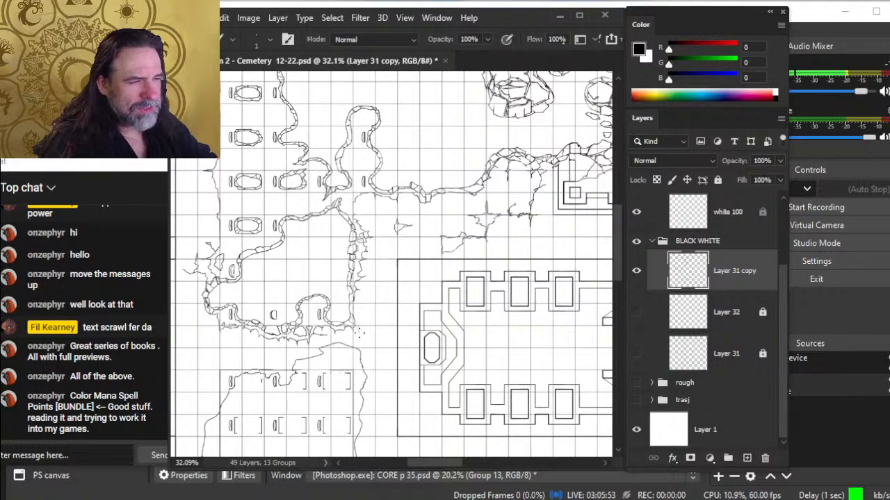
# - Mark the straight wall lines along the collapsed grave plots with thick black size 10 brush strokes
pyautogui.press(']')
pyautogui.press(']')
pyautogui.press(']')
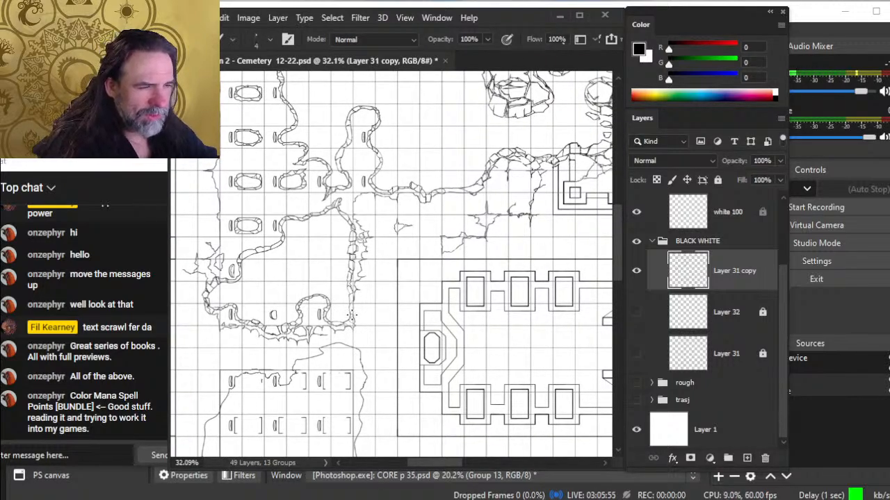
pyautogui.moveTo(352, 327); pyautogui.dragTo(352, 256)
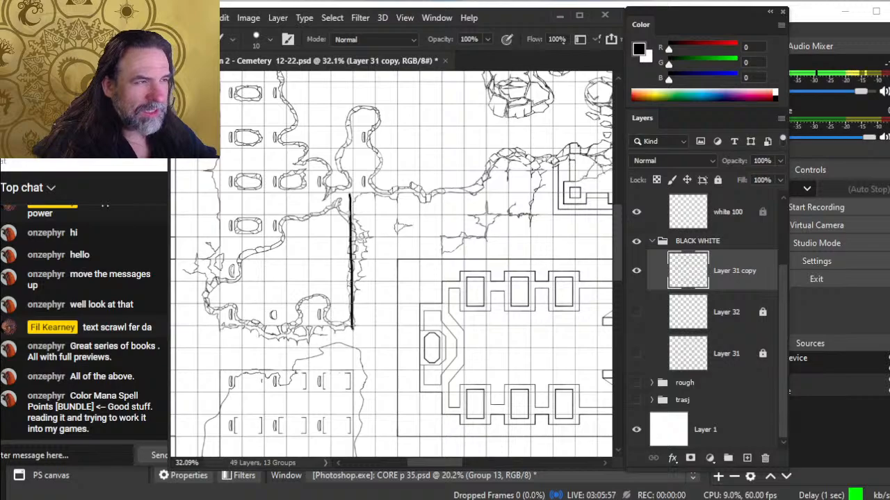
pyautogui.moveTo(352, 195)
pyautogui.mouseDown()
pyautogui.moveTo(460, 186)
pyautogui.moveTo(477, 114)
pyautogui.moveTo(476, 70)
pyautogui.mouseUp()
pyautogui.moveTo(471, 152)
pyautogui.mouseDown()
pyautogui.moveTo(422, 273)
pyautogui.moveTo(378, 323)
pyautogui.mouseUp()
pyautogui.moveTo(388, 118)
pyautogui.mouseDown()
pyautogui.moveTo(387, 329)
pyautogui.moveTo(375, 243)
pyautogui.mouseUp()
# - Undo the thick marking strokes along the straight wall lines of the collapsed plots
pyautogui.press('e')
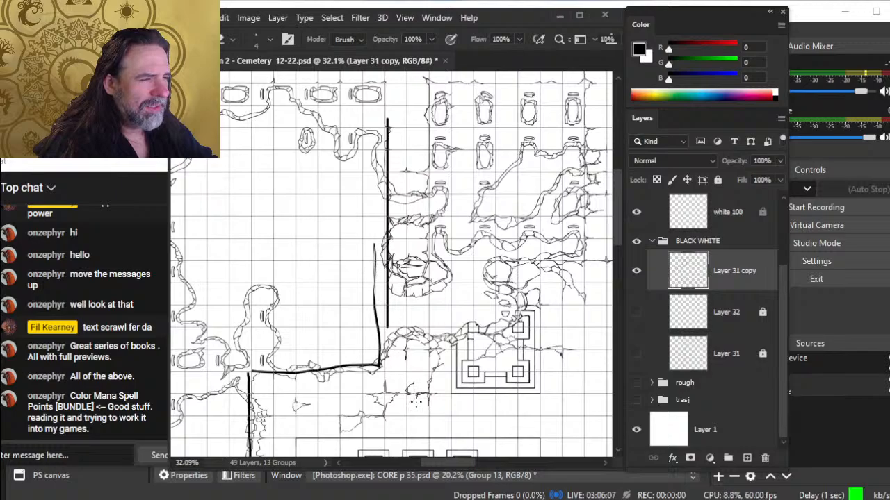
pyautogui.moveTo(397, 323); pyautogui.dragTo(362, 276)
pyautogui.click(301, 308)
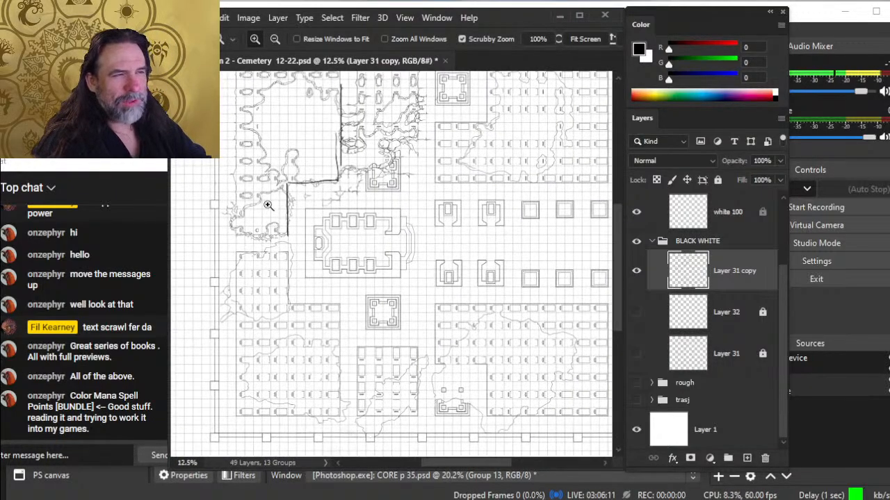
pyautogui.moveTo(324, 177); pyautogui.dragTo(364, 182)
pyautogui.hotkey('ctrl', 'z')
pyautogui.hotkey('ctrl', 'z')
pyautogui.hotkey('ctrl', 'z')
pyautogui.hotkey('ctrl', 'z')
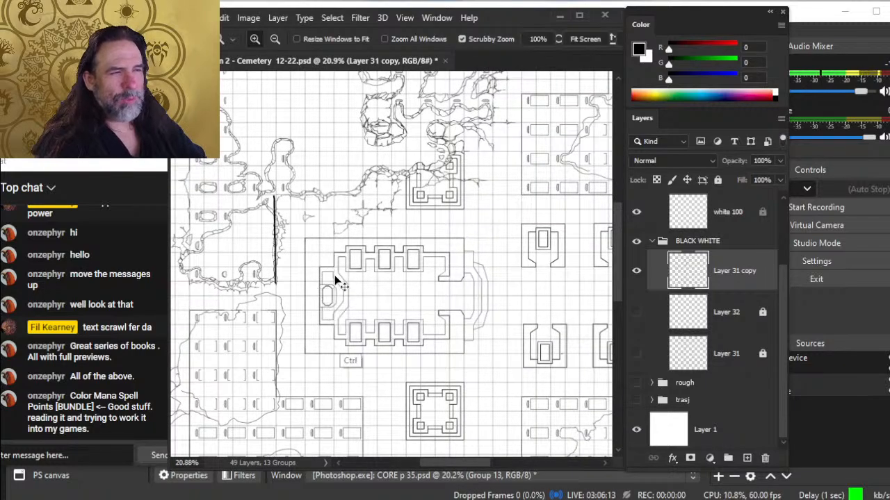
# - Examine the inked rubble walls and cracks up close, and the layout of the whole cemetery map
pyautogui.moveTo(310, 278); pyautogui.dragTo(404, 354)
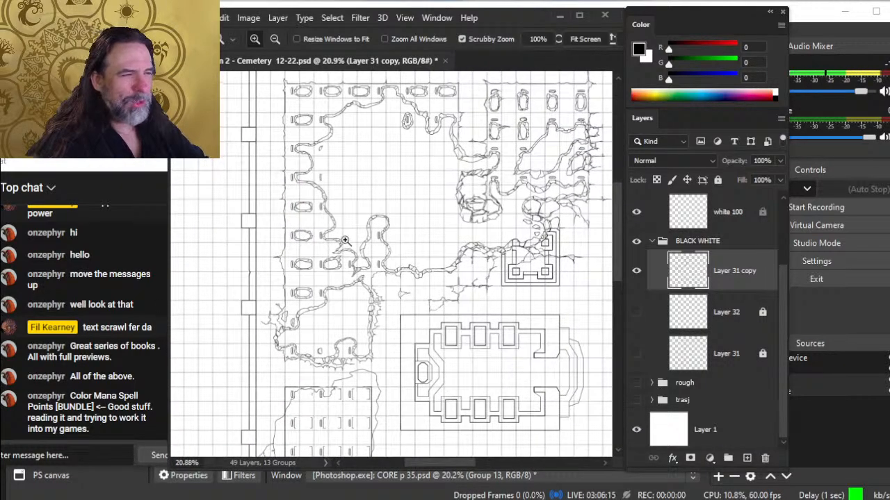
pyautogui.moveTo(347, 242); pyautogui.dragTo(432, 271)
pyautogui.moveTo(402, 326); pyautogui.dragTo(503, 213)
pyautogui.moveTo(503, 247); pyautogui.dragTo(459, 277)
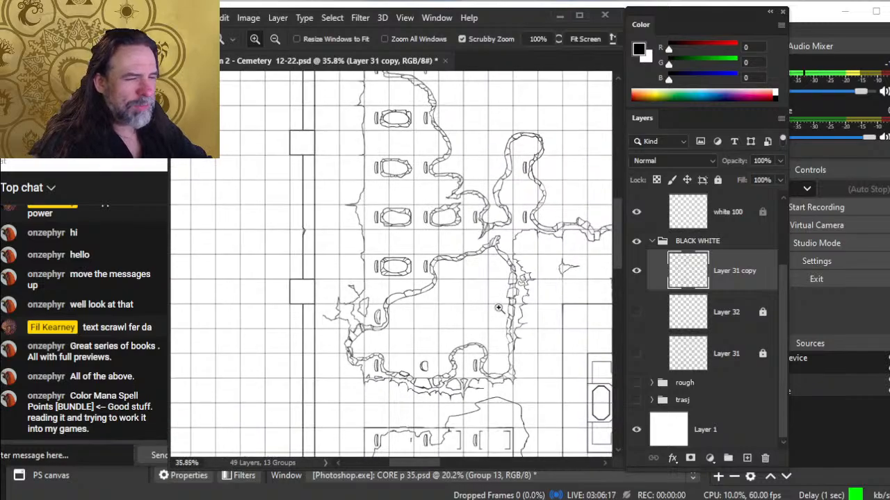
pyautogui.moveTo(501, 313); pyautogui.dragTo(456, 364)
pyautogui.moveTo(500, 253); pyautogui.dragTo(445, 249)
pyautogui.moveTo(482, 220); pyautogui.dragTo(351, 211)
pyautogui.moveTo(489, 310); pyautogui.dragTo(459, 281)
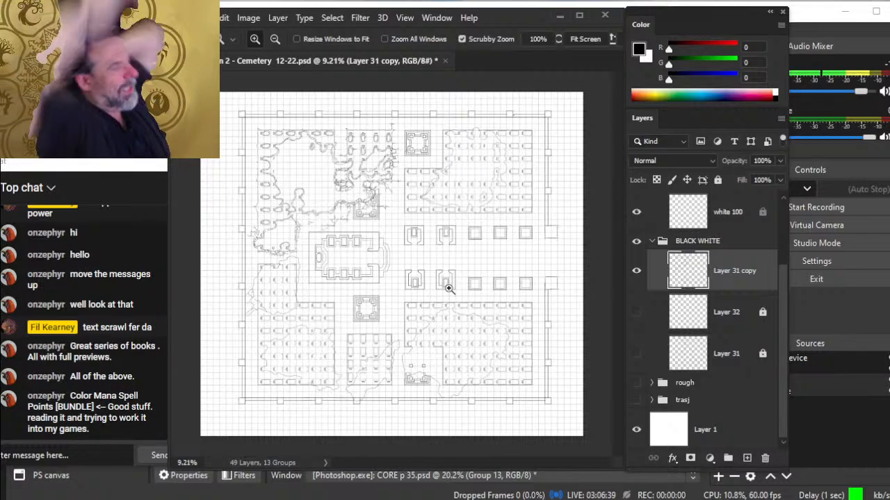
# - Draw a vertical dividing line down the map's middle, a horizontal line across its left half, and borders around the upper-left quarter
pyautogui.press('b')
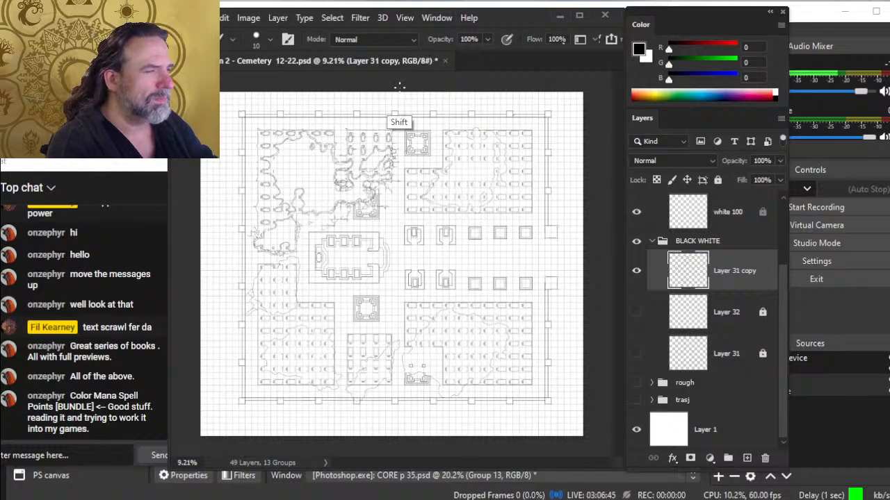
pyautogui.moveTo(397, 119); pyautogui.dragTo(398, 414)
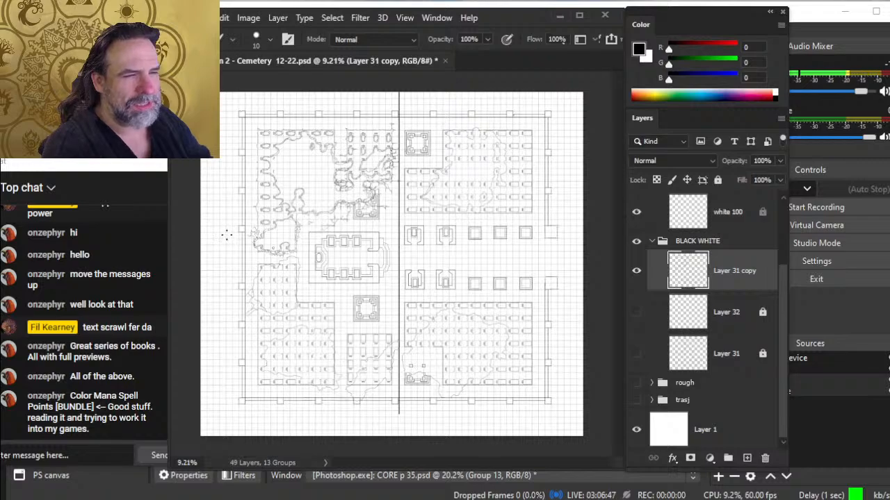
pyautogui.press('shift')
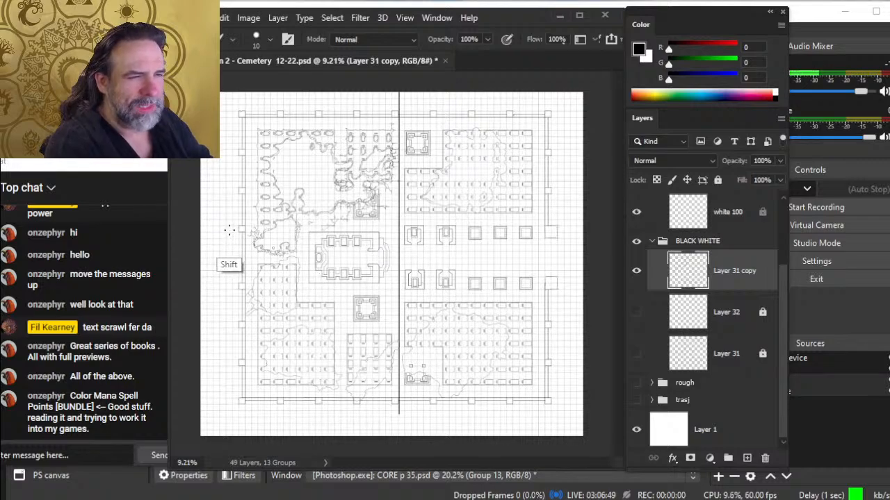
pyautogui.moveTo(229, 230); pyautogui.dragTo(402, 255)
pyautogui.moveTo(229, 104); pyautogui.dragTo(424, 113)
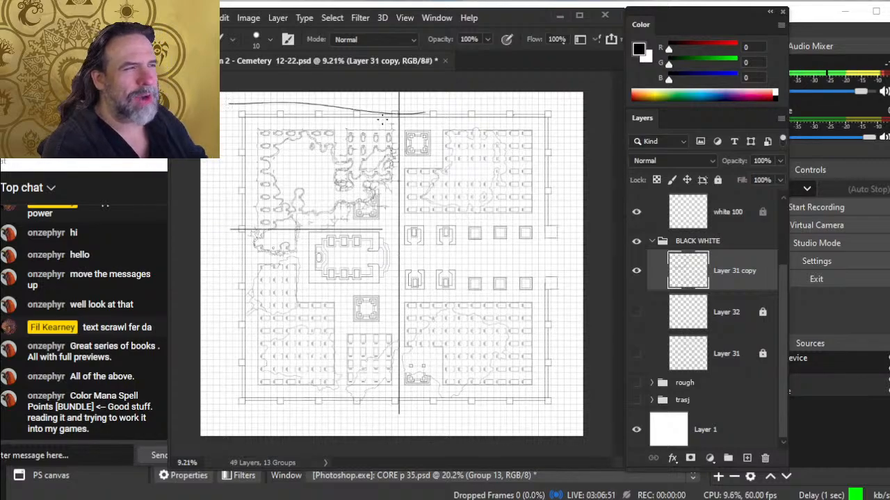
pyautogui.moveTo(214, 133); pyautogui.dragTo(211, 212)
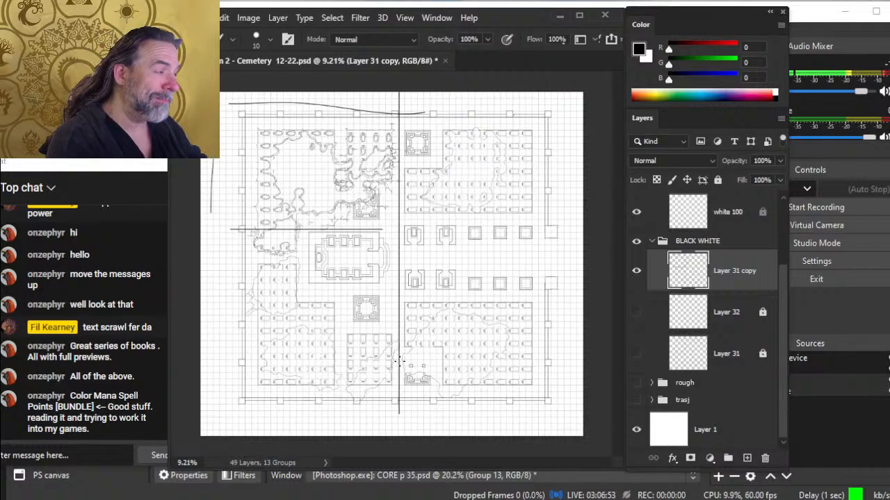
# - Outline the upper-right quarter and both lower quarters of the cemetery map with freehand border strokes
pyautogui.moveTo(405, 110)
pyautogui.mouseDown()
pyautogui.moveTo(563, 118)
pyautogui.moveTo(563, 234)
pyautogui.mouseUp()
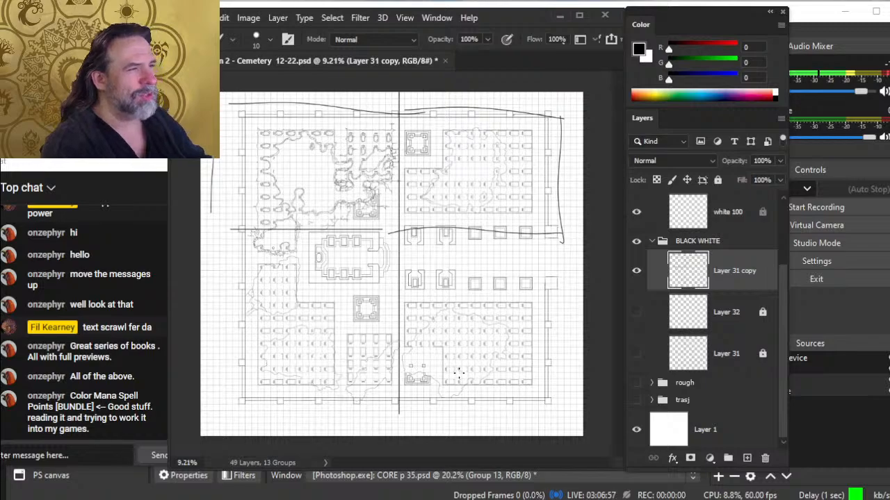
pyautogui.moveTo(211, 225); pyautogui.dragTo(213, 410)
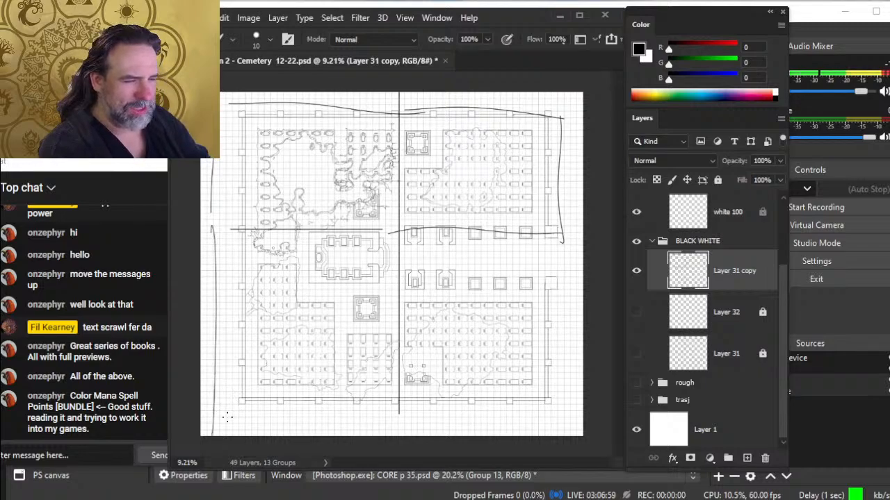
pyautogui.moveTo(375, 408)
pyautogui.mouseDown()
pyautogui.moveTo(205, 404)
pyautogui.moveTo(405, 409)
pyautogui.mouseUp()
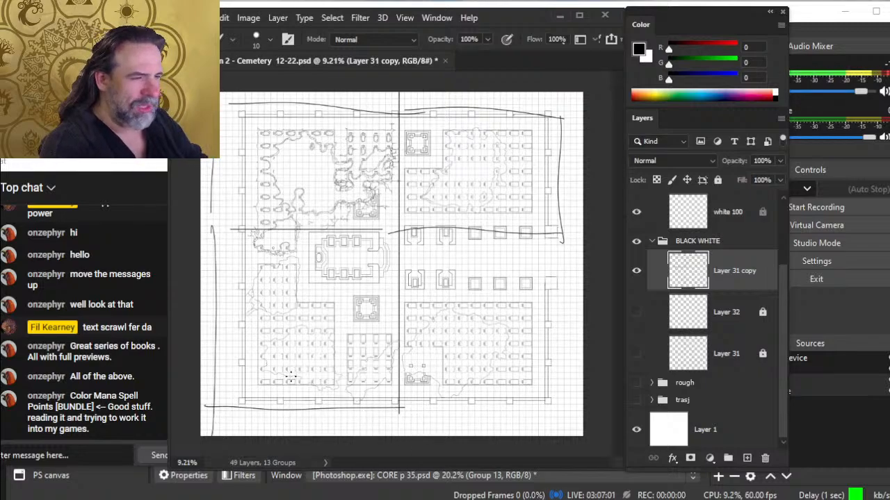
pyautogui.moveTo(398, 408); pyautogui.dragTo(568, 403)
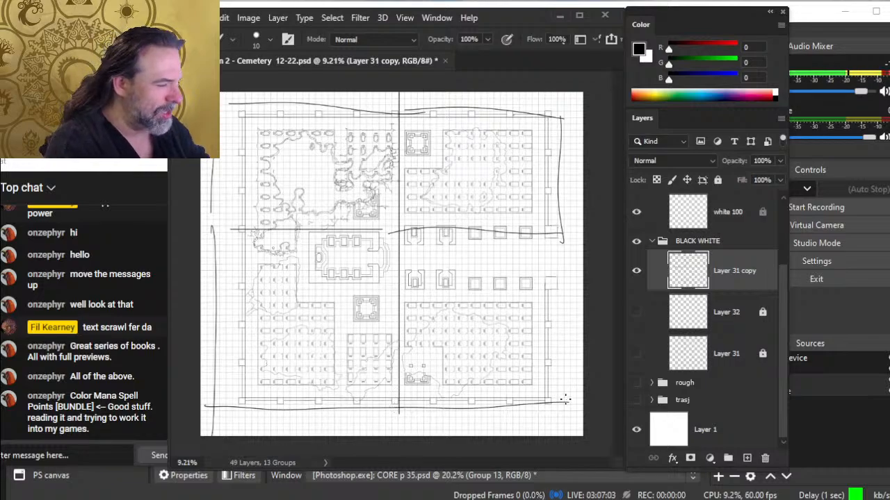
pyautogui.moveTo(563, 268); pyautogui.dragTo(568, 403)
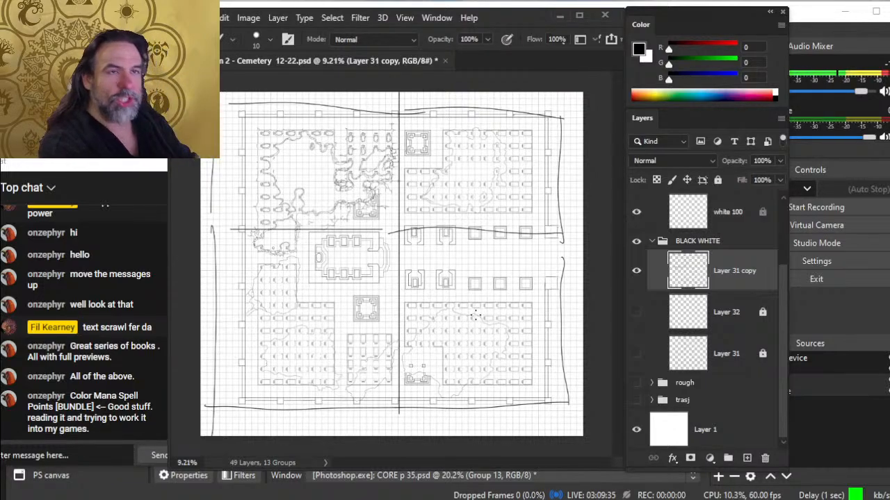
# - Undo all the dividing lines and border strokes marking the map's quarters
pyautogui.hotkey('ctrl', 'z')
pyautogui.hotkey('ctrl', 'z')
pyautogui.hotkey('ctrl', 'z')
pyautogui.hotkey('ctrl', 'z')
pyautogui.hotkey('ctrl', 'z')
pyautogui.hotkey('ctrl', 'z')
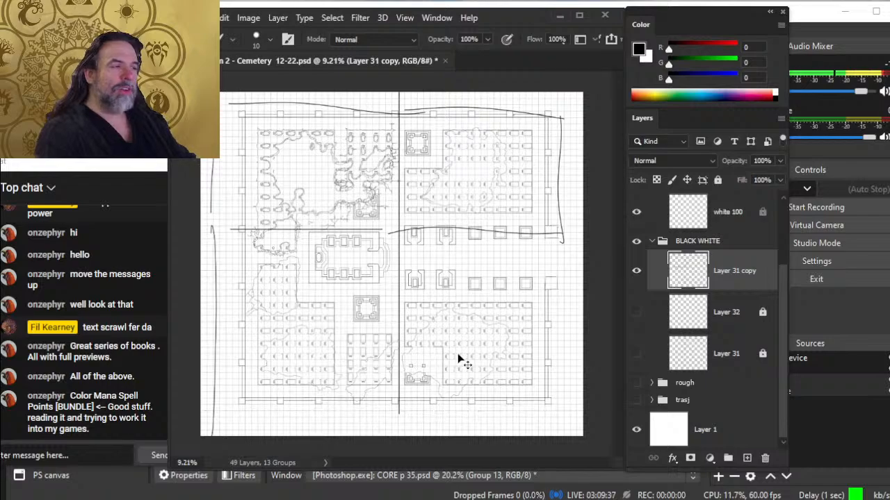
pyautogui.hotkey('ctrl', 'z')
pyautogui.hotkey('ctrl', 'z')
pyautogui.hotkey('ctrl', 'z')
pyautogui.hotkey('ctrl', 'z')
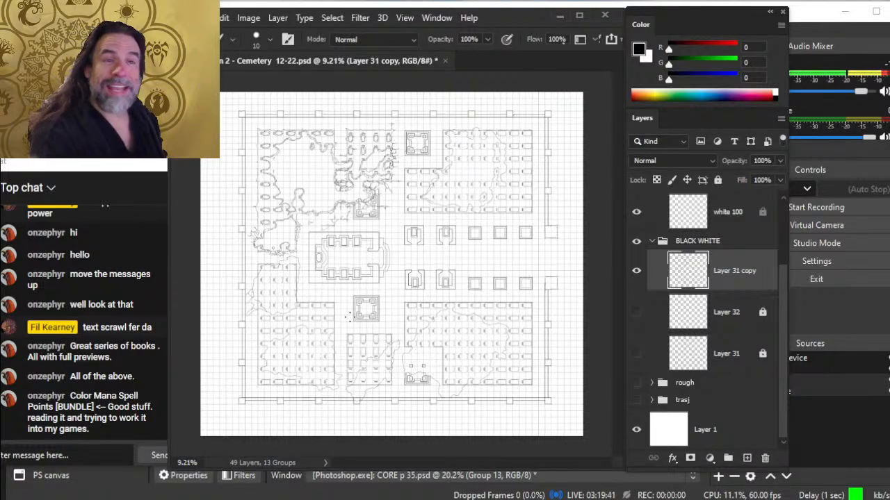
# - Save the cemetery document and switch to OBS
pyautogui.hotkey('ctrl', 's')
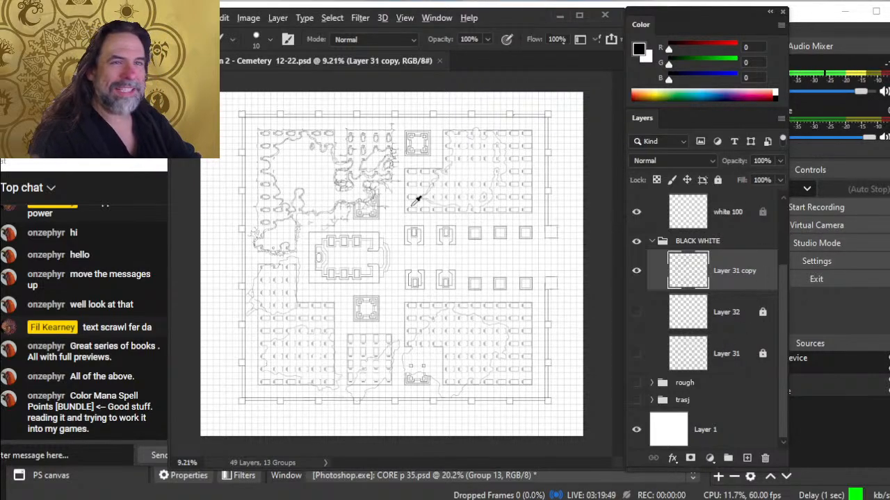
pyautogui.hotkey('alt', 'Tab')
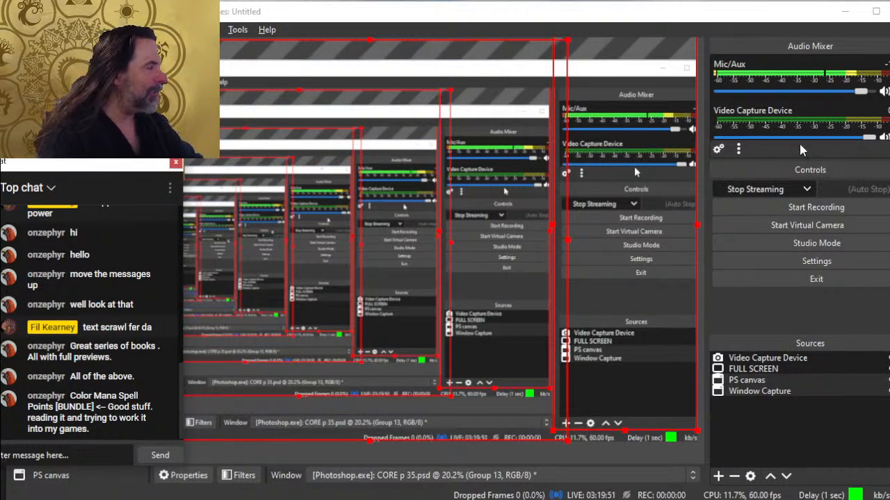